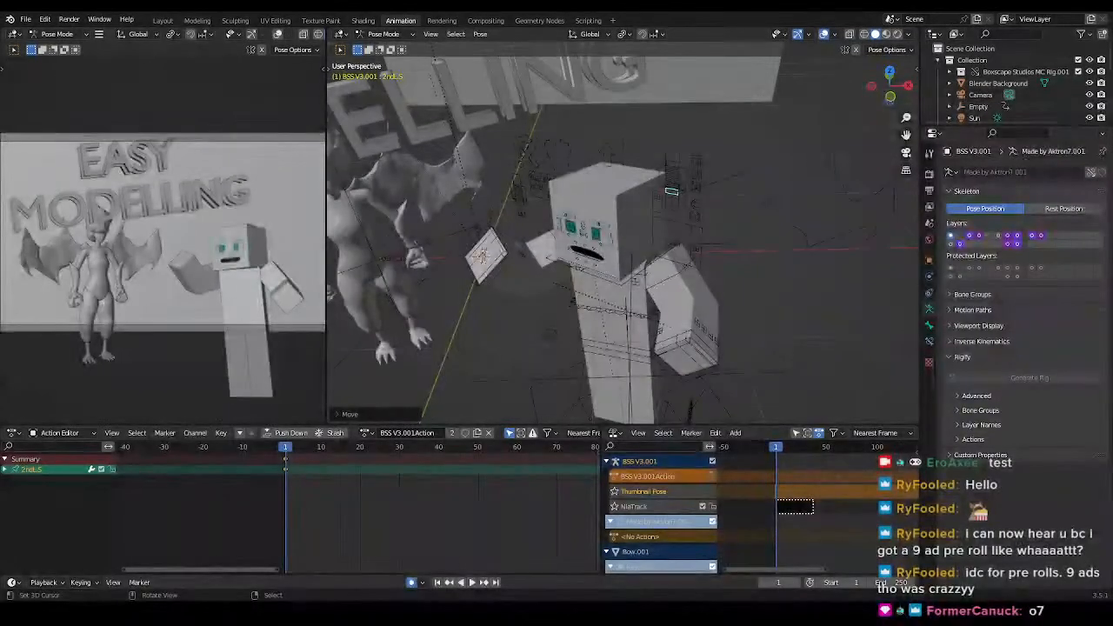
- Switch the camera viewport from solid shading to a display with materials and clear the bone selection
{"action": "key", "text": "z"}
{"action": "left_click", "coordinate": [318, 240]}
{"action": "mouse_move", "coordinate": [489, 290]}
{"action": "middle_mouse_down", "text": "shift"}
{"action": "mouse_move", "coordinate": [539, 297]}
{"action": "mouse_move", "coordinate": [591, 243]}
{"action": "mouse_move", "coordinate": [676, 257]}
{"action": "mouse_move", "coordinate": [628, 277]}
{"action": "mouse_move", "coordinate": [670, 309]}
{"action": "mouse_move", "coordinate": [686, 305]}
{"action": "middle_mouse_up", "text": "shift"}
{"action": "scroll", "coordinate": [756, 243], "scroll_direction": "down", "scroll_amount": 5}
{"action": "right_click", "coordinate": [821, 318]}
{"action": "scroll", "coordinate": [821, 318], "scroll_direction": "up", "scroll_amount": 4}
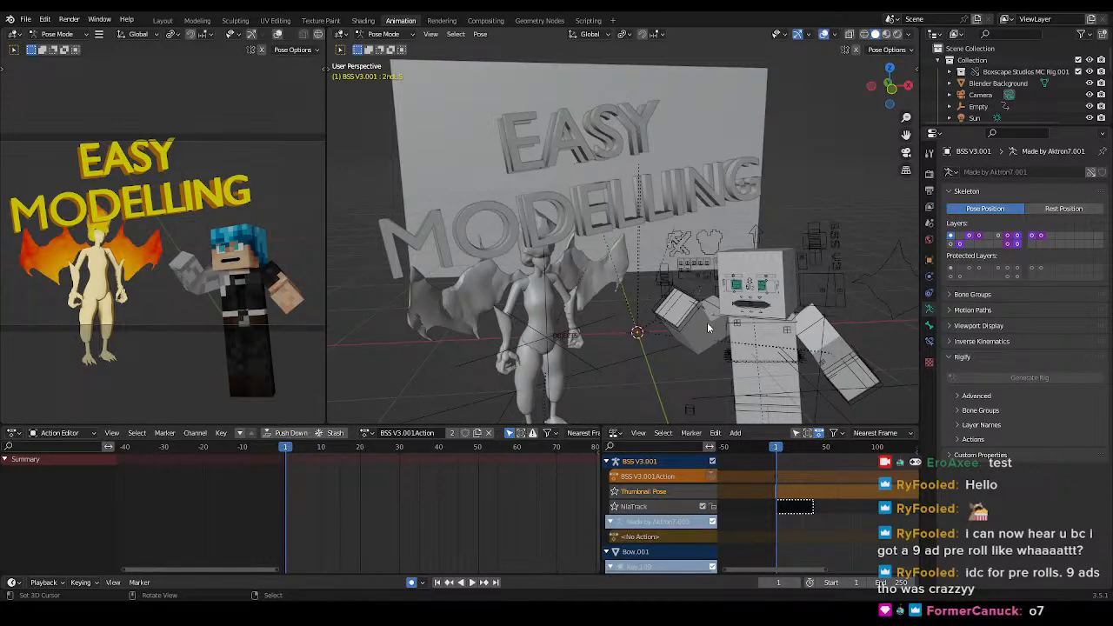
- Switch the main viewport's shading to Material Preview with the whole thumbnail scene and its background plane in view
{"action": "mouse_move", "coordinate": [735, 314]}
{"action": "middle_mouse_down"}
{"action": "mouse_move", "coordinate": [746, 312]}
{"action": "mouse_move", "coordinate": [722, 310]}
{"action": "mouse_move", "coordinate": [732, 310]}
{"action": "middle_mouse_up"}
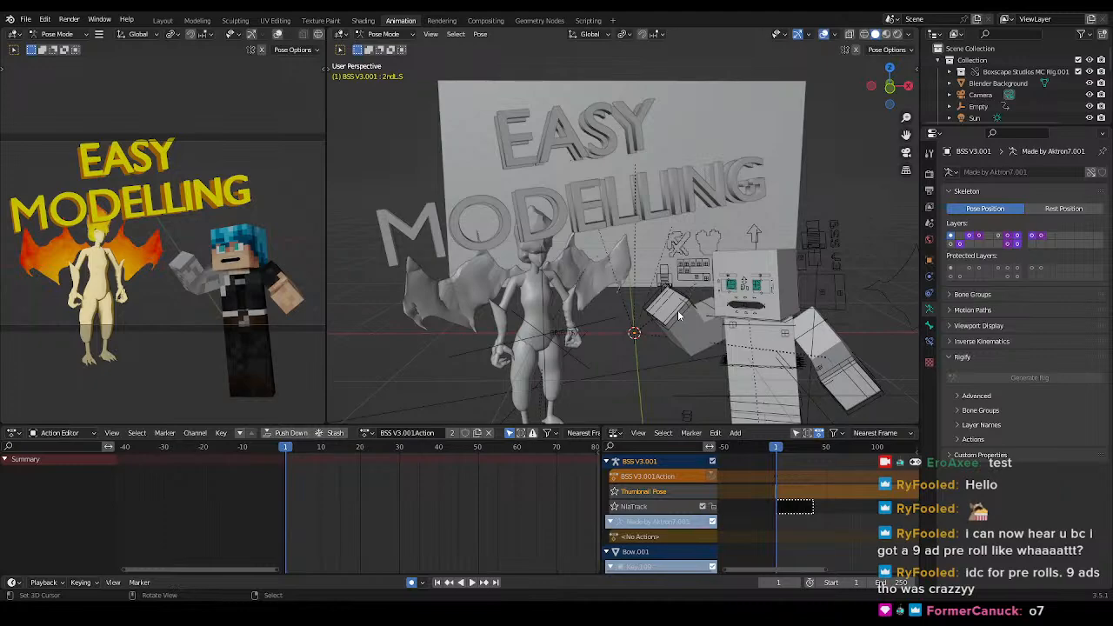
{"action": "mouse_move", "coordinate": [678, 315]}
{"action": "middle_mouse_down"}
{"action": "mouse_move", "coordinate": [696, 314]}
{"action": "mouse_move", "coordinate": [661, 318]}
{"action": "mouse_move", "coordinate": [700, 315]}
{"action": "mouse_move", "coordinate": [683, 314]}
{"action": "middle_mouse_up"}
{"action": "middle_click_drag", "start_coordinate": [762, 292], "coordinate": [650, 307]}
{"action": "scroll", "coordinate": [650, 307], "scroll_direction": "down", "scroll_amount": 9}
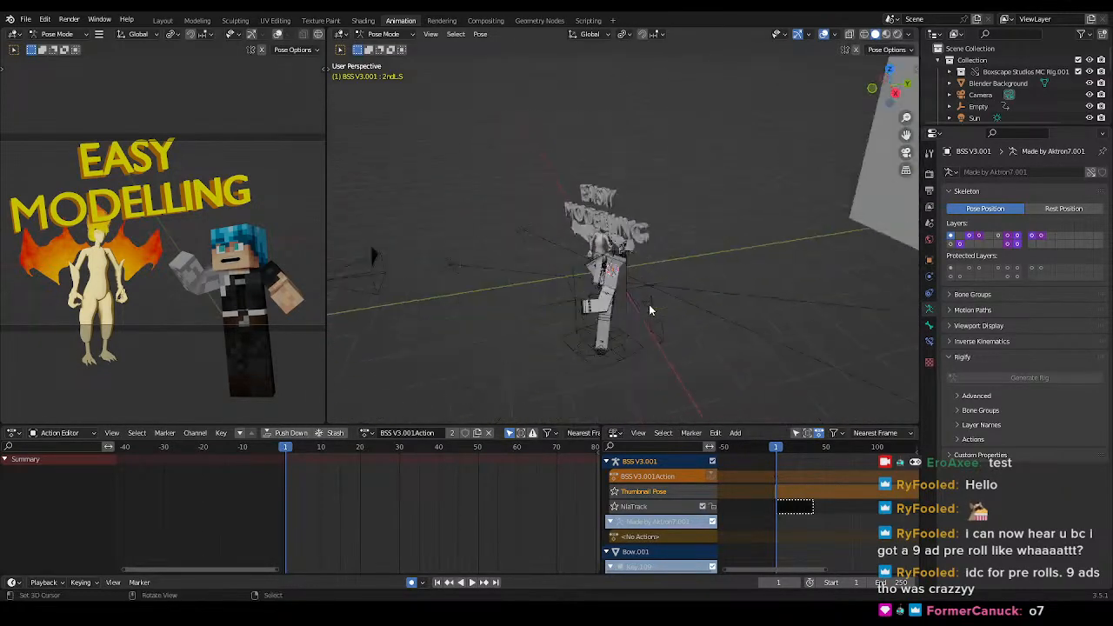
{"action": "mouse_move", "coordinate": [748, 293]}
{"action": "middle_mouse_down"}
{"action": "mouse_move", "coordinate": [806, 237]}
{"action": "mouse_move", "coordinate": [793, 274]}
{"action": "mouse_move", "coordinate": [717, 292]}
{"action": "middle_mouse_up"}
{"action": "scroll", "coordinate": [718, 292], "scroll_direction": "up", "scroll_amount": 4}
{"action": "key", "text": "z"}
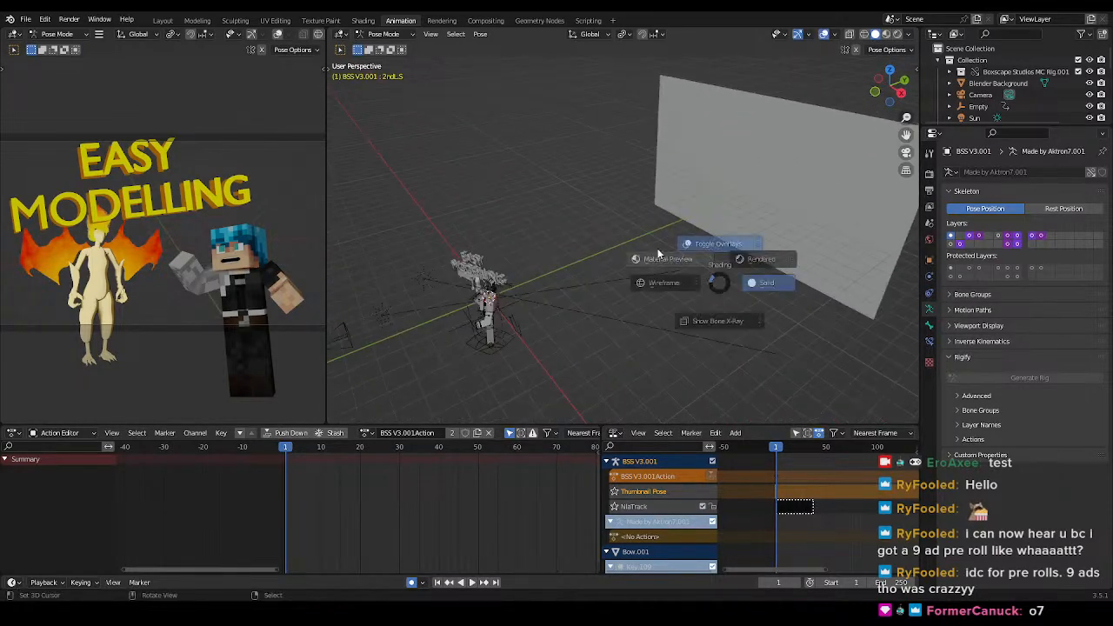
{"action": "left_click", "coordinate": [659, 261]}
{"action": "middle_click_drag", "start_coordinate": [658, 261], "coordinate": [713, 303], "text": "shift"}
{"action": "middle_click_drag", "start_coordinate": [853, 212], "coordinate": [748, 233], "text": "shift"}
{"action": "scroll", "coordinate": [765, 243], "scroll_direction": "down", "scroll_amount": 3}
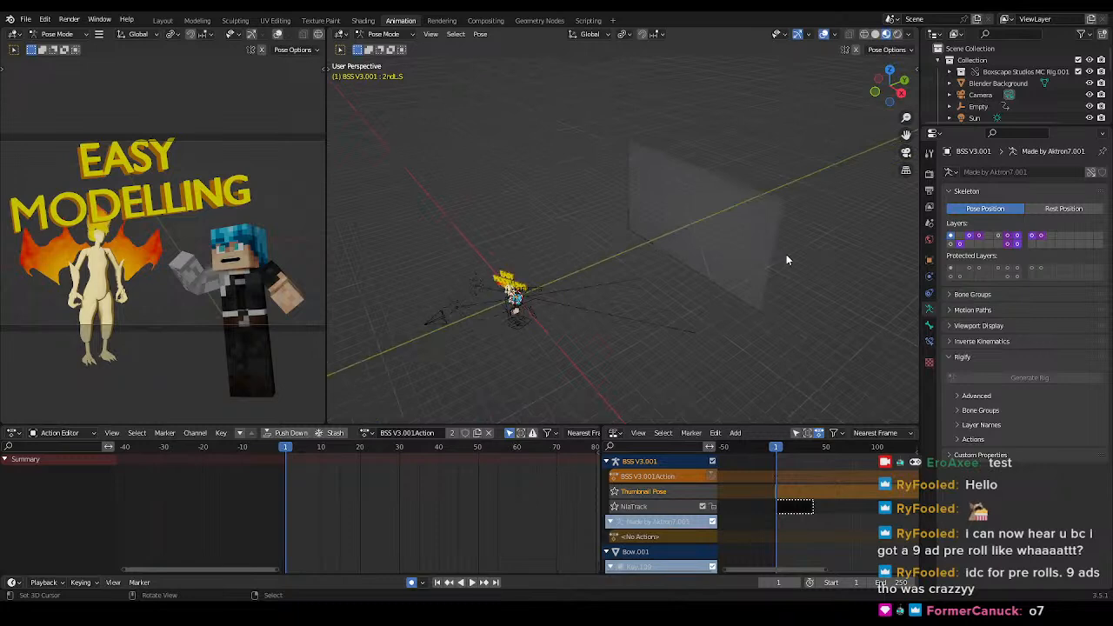
- Leave Pose Mode for Object Mode and select the Blender Background plane behind the characters
{"action": "left_click", "coordinate": [506, 299]}
{"action": "scroll", "coordinate": [590, 300], "scroll_direction": "up", "scroll_amount": 2}
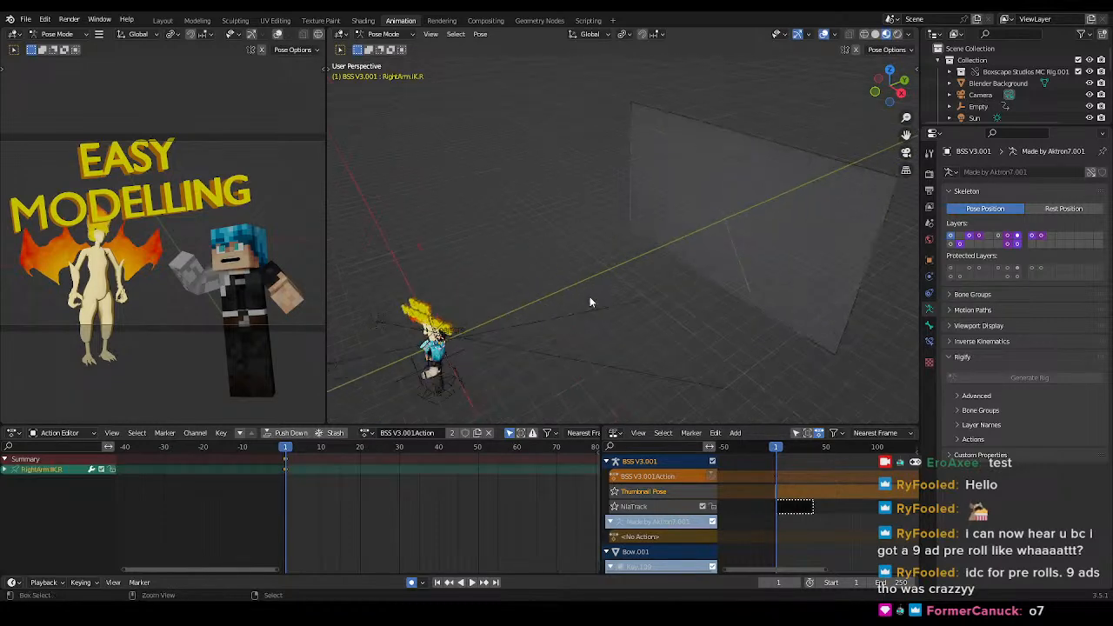
{"action": "key", "text": "ctrl+Tab"}
{"action": "left_click", "coordinate": [771, 231]}
{"action": "scroll", "coordinate": [771, 226], "scroll_direction": "down", "scroll_amount": 2}
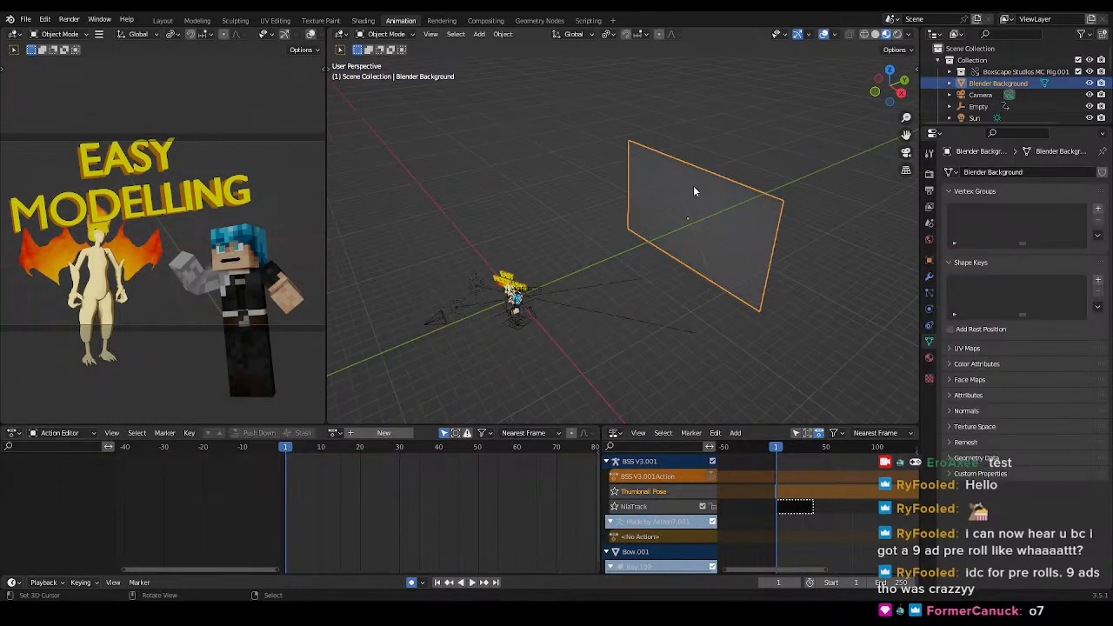
{"action": "middle_click_drag", "start_coordinate": [600, 263], "coordinate": [712, 296]}
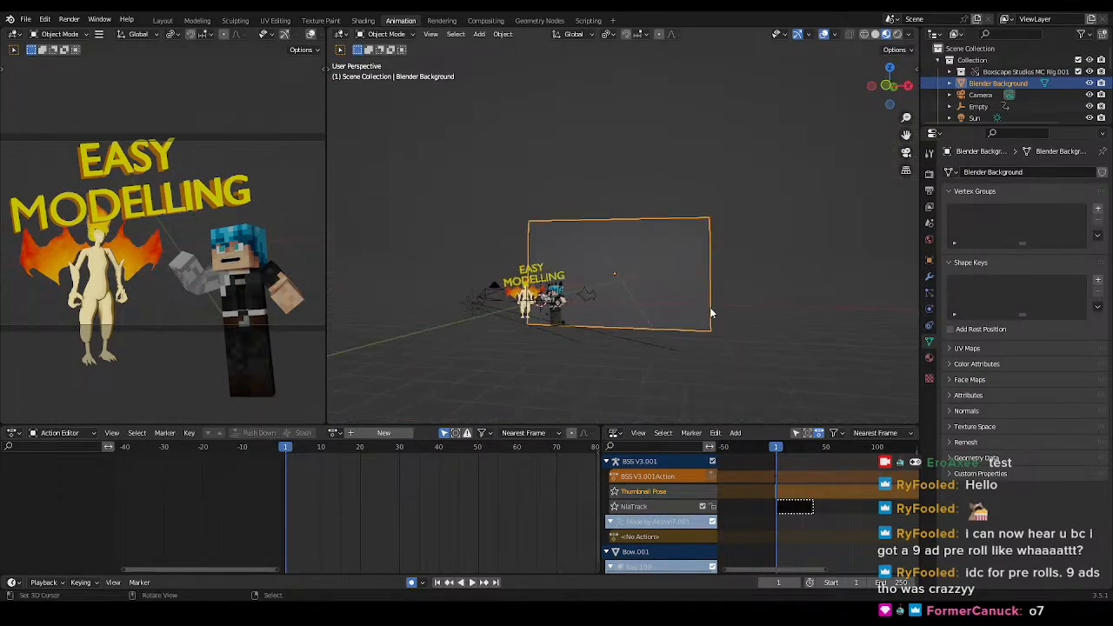
{"action": "scroll", "coordinate": [568, 311], "scroll_direction": "up", "scroll_amount": 4}
- Save the thumbnail file and open Harpy.blend from the recent files
{"action": "key", "text": "ctrl+s"}
{"action": "key", "text": "ctrl+shift+o"}
{"action": "key", "text": "Down"}
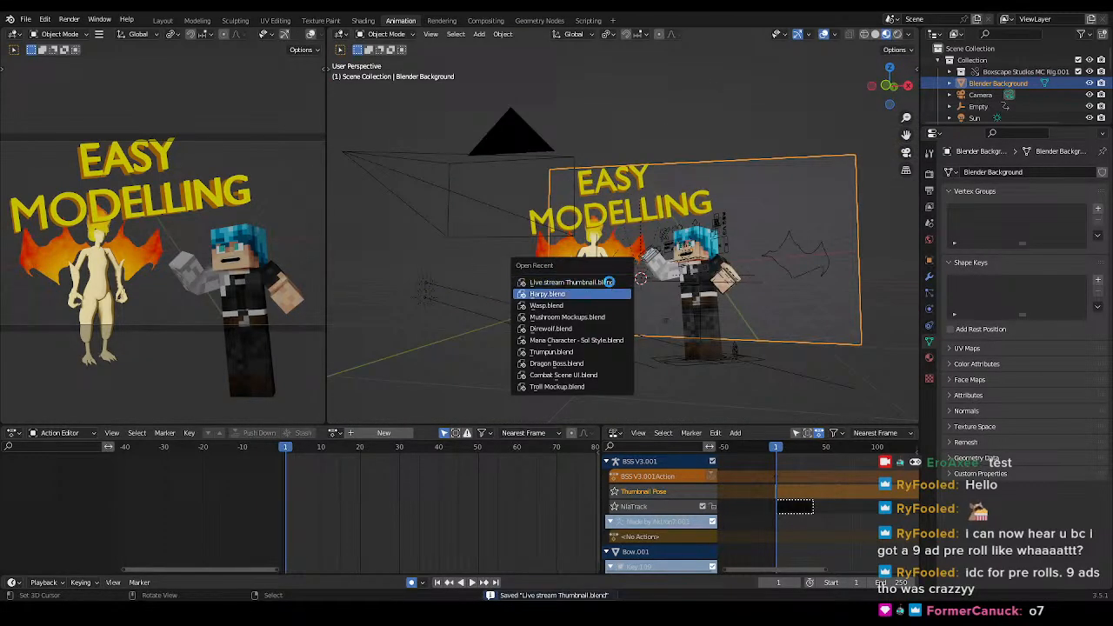
{"action": "key", "text": "Return"}
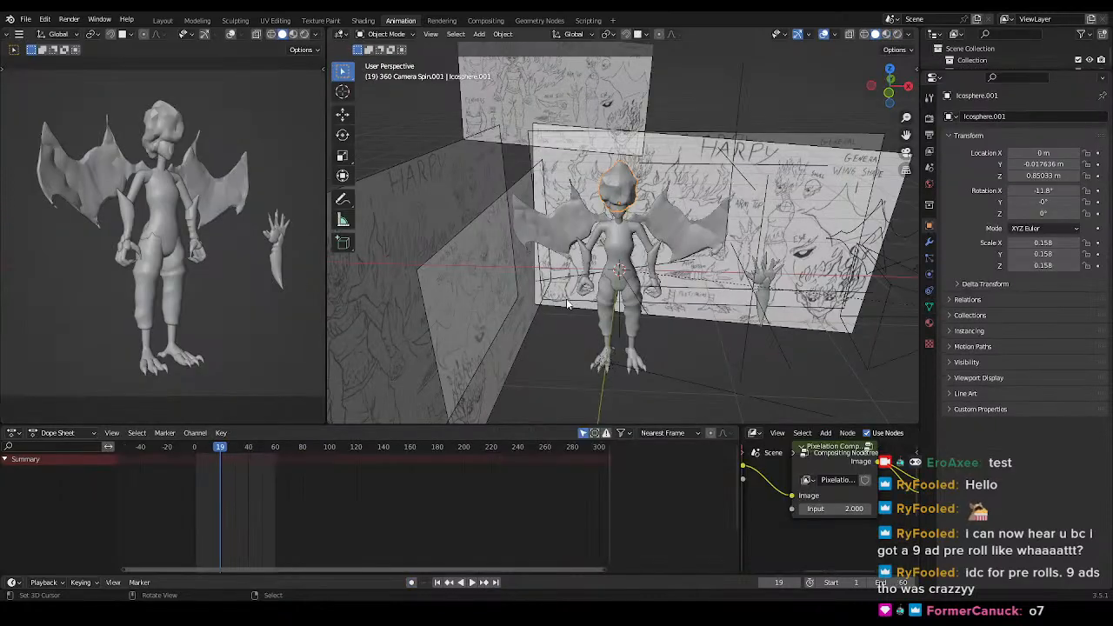
- In the Layout workspace, delete the three spare hand and forearm pieces beside the harpy and save the file
{"action": "left_click", "coordinate": [162, 20]}
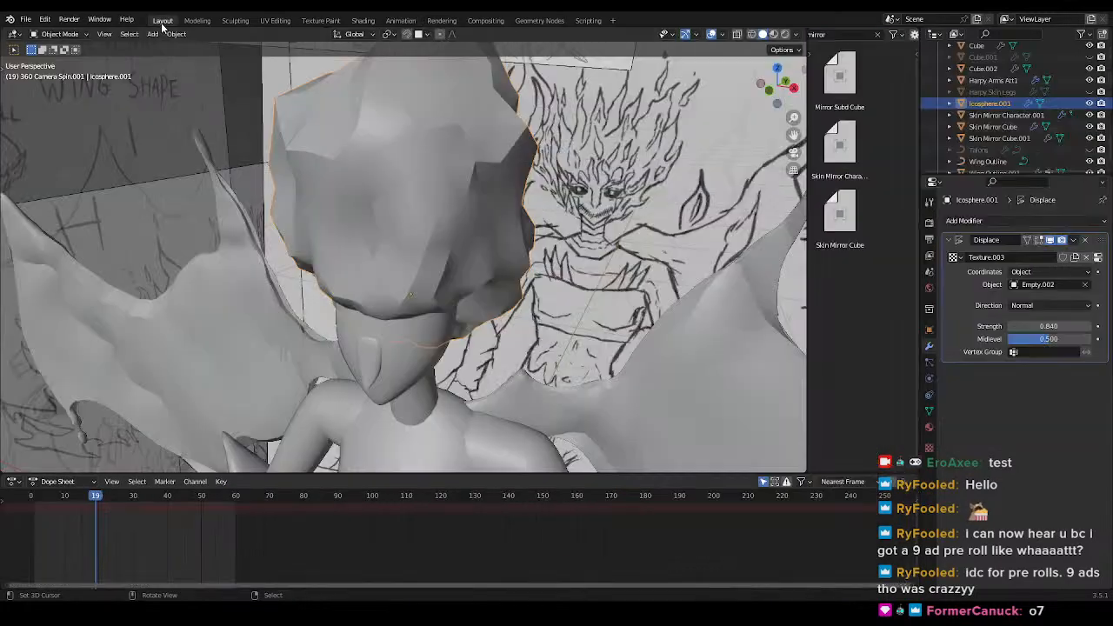
{"action": "scroll", "coordinate": [557, 334], "scroll_direction": "down", "scroll_amount": 3}
{"action": "middle_click_drag", "start_coordinate": [557, 335], "coordinate": [468, 304], "text": "shift"}
{"action": "scroll", "coordinate": [452, 244], "scroll_direction": "up", "scroll_amount": 4}
{"action": "right_click", "coordinate": [563, 330], "text": "shift"}
{"action": "right_click", "coordinate": [569, 332], "text": "shift"}
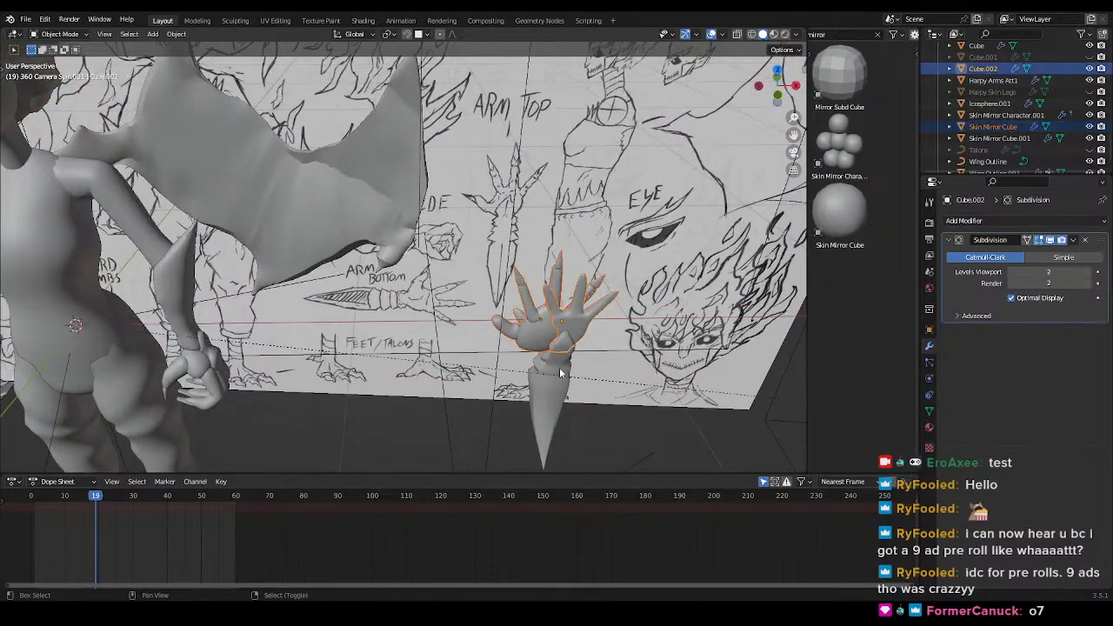
{"action": "right_click", "coordinate": [561, 371], "text": "shift"}
{"action": "scroll", "coordinate": [561, 361], "scroll_direction": "down", "scroll_amount": 3}
{"action": "scroll", "coordinate": [1038, 137], "scroll_direction": "up", "scroll_amount": 4}
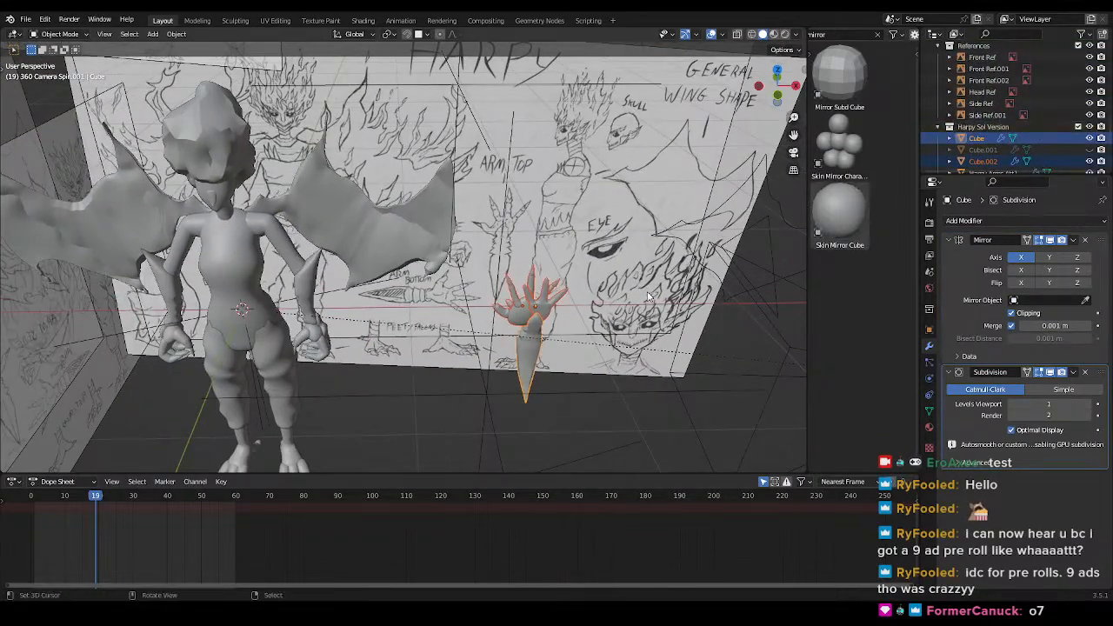
{"action": "key", "text": "x"}
{"action": "left_click", "coordinate": [642, 293]}
{"action": "middle_click_drag", "start_coordinate": [642, 293], "coordinate": [713, 305], "text": "shift"}
{"action": "key", "text": "ctrl+s"}
- Rename the hidden Cube.001 object as "Old Harpy Feet" and disable it in renders
{"action": "left_click", "coordinate": [985, 139]}
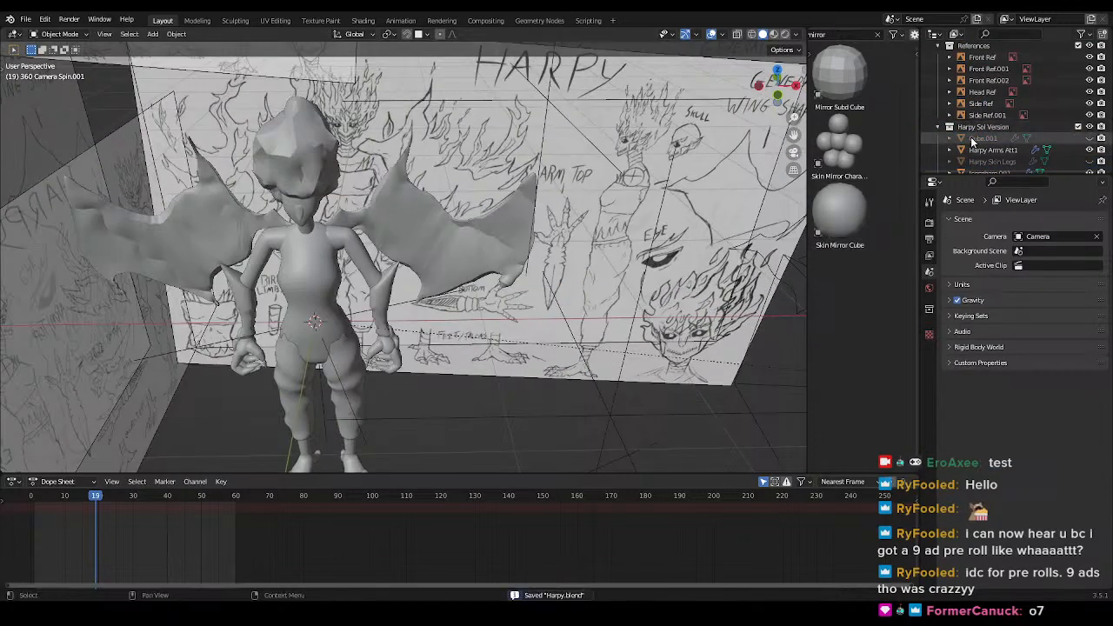
{"action": "double_click", "coordinate": [996, 137]}
{"action": "scroll", "coordinate": [997, 135], "scroll_direction": "down", "scroll_amount": 2}
{"action": "type", "text": "Old Harpy Feet"}
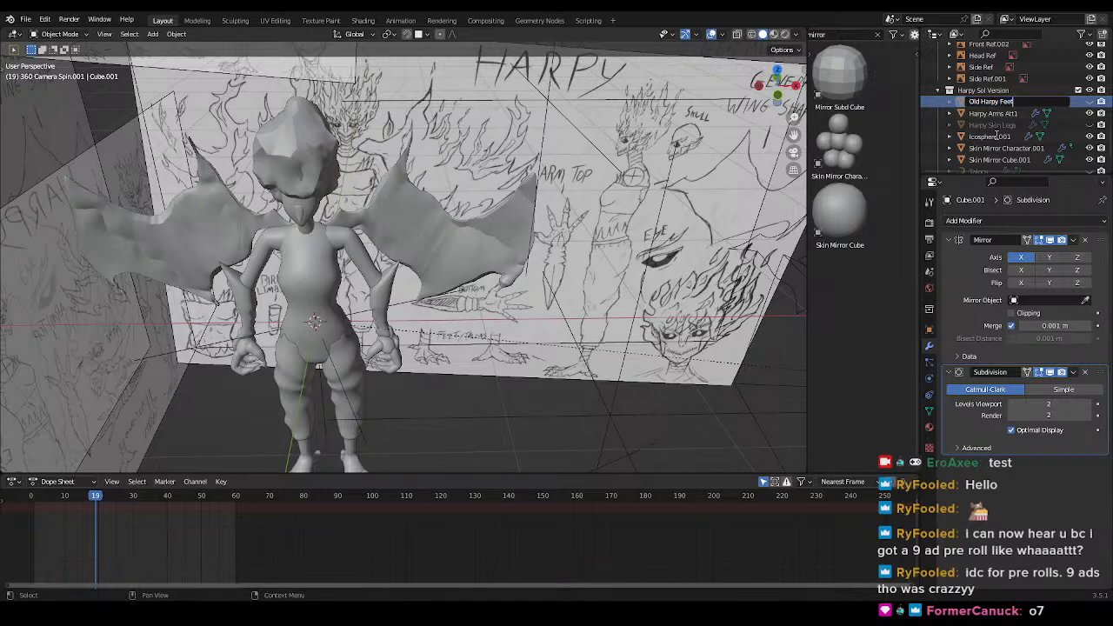
{"action": "key", "text": "Return"}
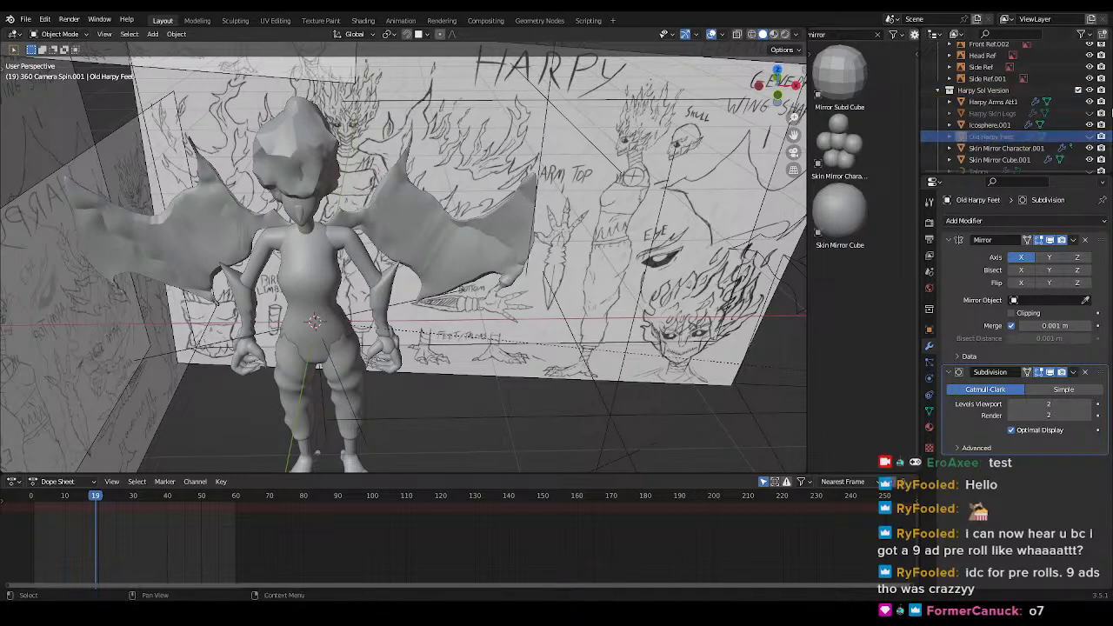
{"action": "left_click", "coordinate": [1102, 137]}
- Rename the Icosphere.001 hair object as "Harpy HAir" and save the file
{"action": "left_click", "coordinate": [1005, 113]}
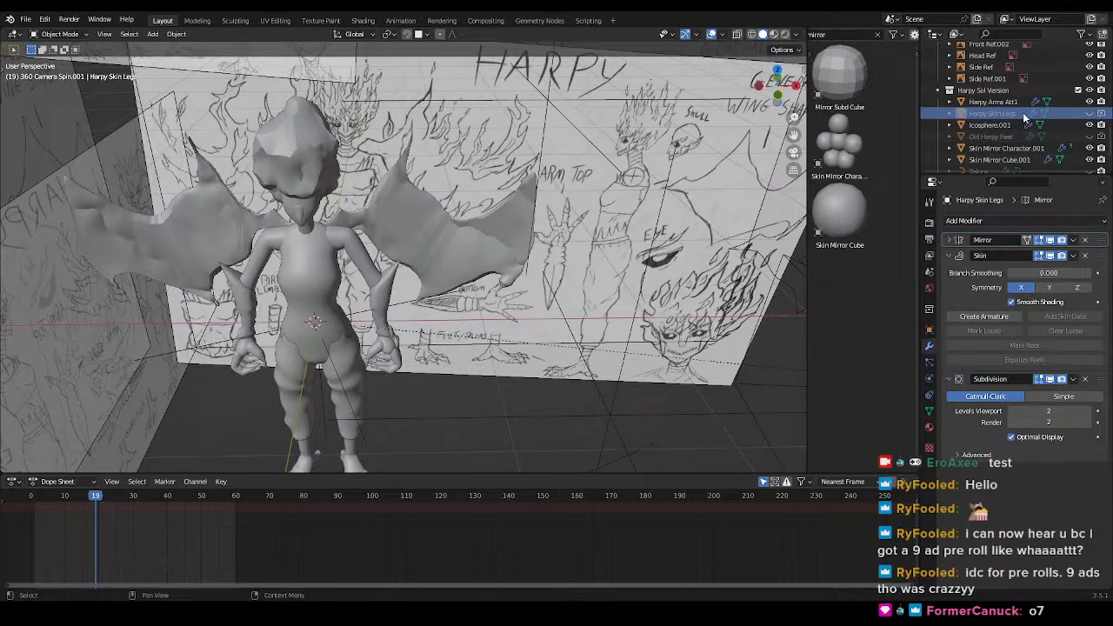
{"action": "left_click", "coordinate": [992, 124]}
{"action": "middle_click_drag", "start_coordinate": [482, 302], "coordinate": [495, 249]}
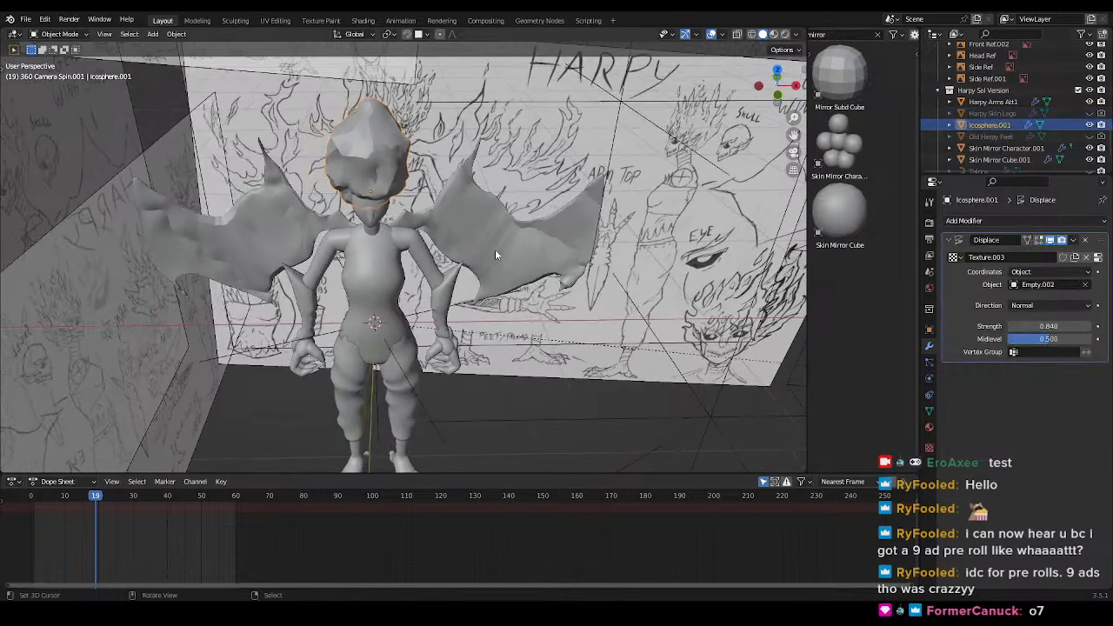
{"action": "key", "text": "F2"}
{"action": "type", "text": "HArpy"}
{"action": "key", "text": "BackSpace"}
{"action": "key", "text": "BackSpace"}
{"action": "key", "text": "BackSpace"}
{"action": "key", "text": "BackSpace"}
{"action": "type", "text": "arpy HAir"}
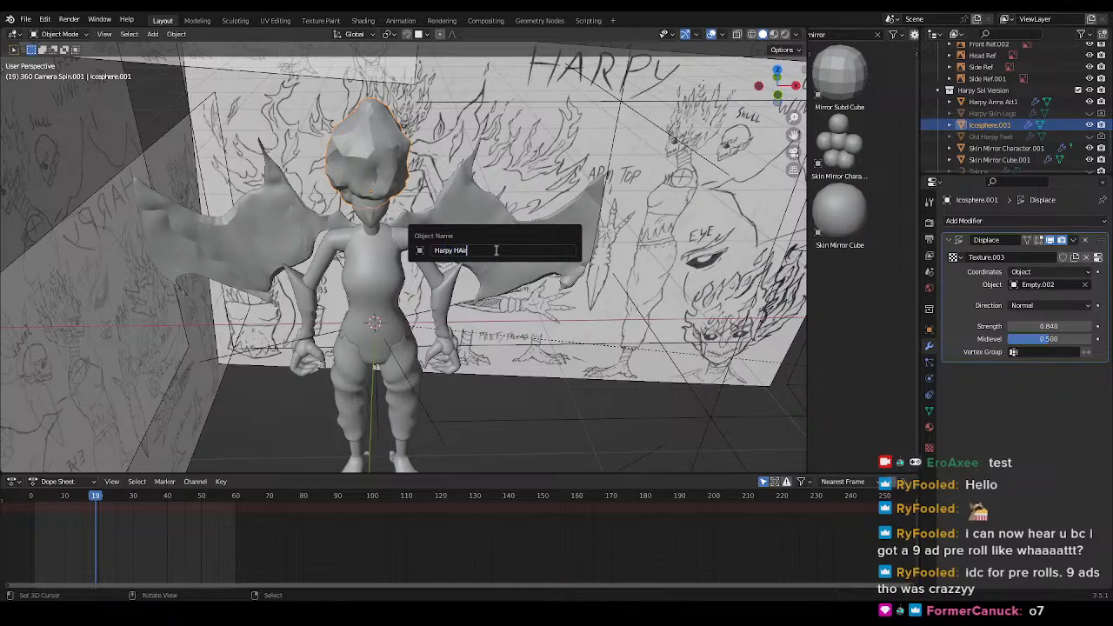
{"action": "key", "text": "Return"}
{"action": "key", "text": "ctrl+s"}
- Examine the harpy model against its reference drawings from the front and at an angle
{"action": "key", "text": "KP_1"}
{"action": "scroll", "coordinate": [467, 284], "scroll_direction": "down", "scroll_amount": 1}
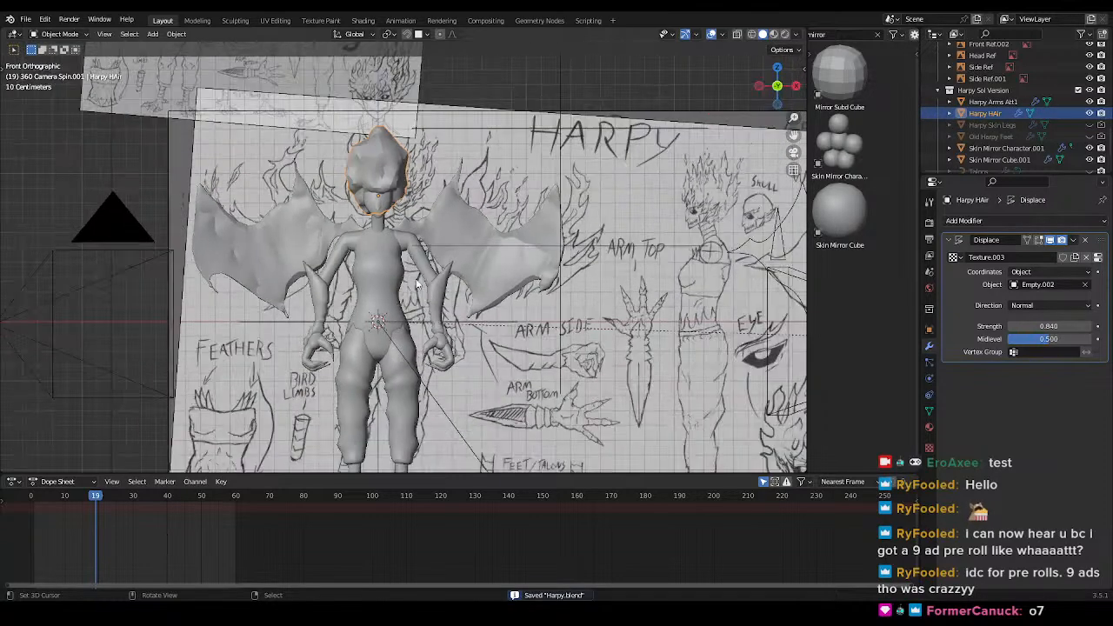
{"action": "middle_click_drag", "start_coordinate": [467, 284], "coordinate": [495, 255], "text": "shift"}
{"action": "scroll", "coordinate": [492, 248], "scroll_direction": "up", "scroll_amount": 3}
{"action": "mouse_move", "coordinate": [461, 209]}
{"action": "middle_mouse_down", "text": "shift"}
{"action": "mouse_move", "coordinate": [487, 235]}
{"action": "mouse_move", "coordinate": [427, 303]}
{"action": "mouse_move", "coordinate": [379, 296]}
{"action": "mouse_move", "coordinate": [437, 276]}
{"action": "mouse_move", "coordinate": [447, 334]}
{"action": "mouse_move", "coordinate": [474, 338]}
{"action": "mouse_move", "coordinate": [447, 202]}
{"action": "middle_mouse_up", "text": "shift"}
{"action": "scroll", "coordinate": [487, 234], "scroll_direction": "down", "scroll_amount": 2}
{"action": "scroll", "coordinate": [447, 205], "scroll_direction": "down", "scroll_amount": 3}
{"action": "left_click", "coordinate": [598, 367]}
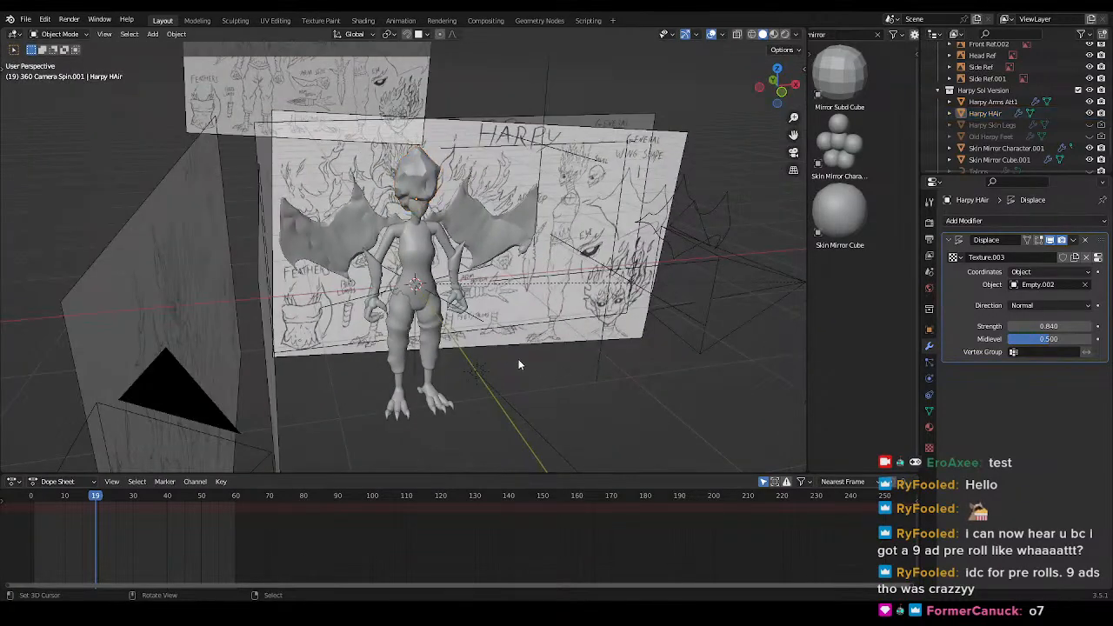
{"action": "scroll", "coordinate": [513, 340], "scroll_direction": "up", "scroll_amount": 4}
{"action": "middle_click_drag", "start_coordinate": [477, 275], "coordinate": [515, 209]}
{"action": "middle_click_drag", "start_coordinate": [518, 191], "coordinate": [425, 266], "text": "shift"}
{"action": "scroll", "coordinate": [413, 269], "scroll_direction": "up", "scroll_amount": 1}
- Play the animation to watch the harpy's hair and wings, and stop playback
{"action": "key", "text": "space"}
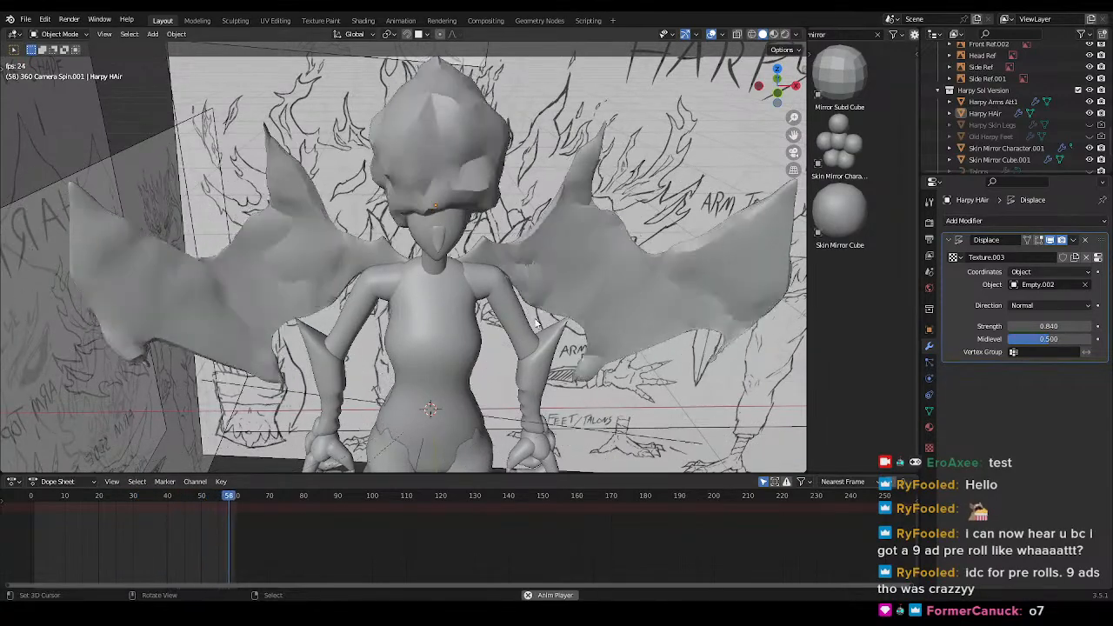
{"action": "mouse_move", "coordinate": [549, 293]}
{"action": "middle_mouse_down"}
{"action": "mouse_move", "coordinate": [568, 309]}
{"action": "mouse_move", "coordinate": [539, 310]}
{"action": "middle_mouse_up"}
{"action": "key", "text": "space"}
{"action": "middle_click_drag", "start_coordinate": [459, 314], "coordinate": [466, 237], "text": "shift"}
- Switch the viewport to Rendered shading to show the harpy's materials and save the file
{"action": "key", "text": "z"}
{"action": "left_click", "coordinate": [380, 184]}
{"action": "key", "text": "z"}
{"action": "left_click", "coordinate": [527, 160]}
{"action": "middle_click_drag", "start_coordinate": [496, 272], "coordinate": [549, 234]}
{"action": "key", "text": "ctrl+s"}
{"action": "key", "text": "KP_1"}
{"action": "scroll", "coordinate": [555, 275], "scroll_direction": "down", "scroll_amount": 2}
{"action": "middle_click_drag", "start_coordinate": [489, 291], "coordinate": [415, 297], "text": "shift"}
{"action": "scroll", "coordinate": [415, 297], "scroll_direction": "up", "scroll_amount": 4}
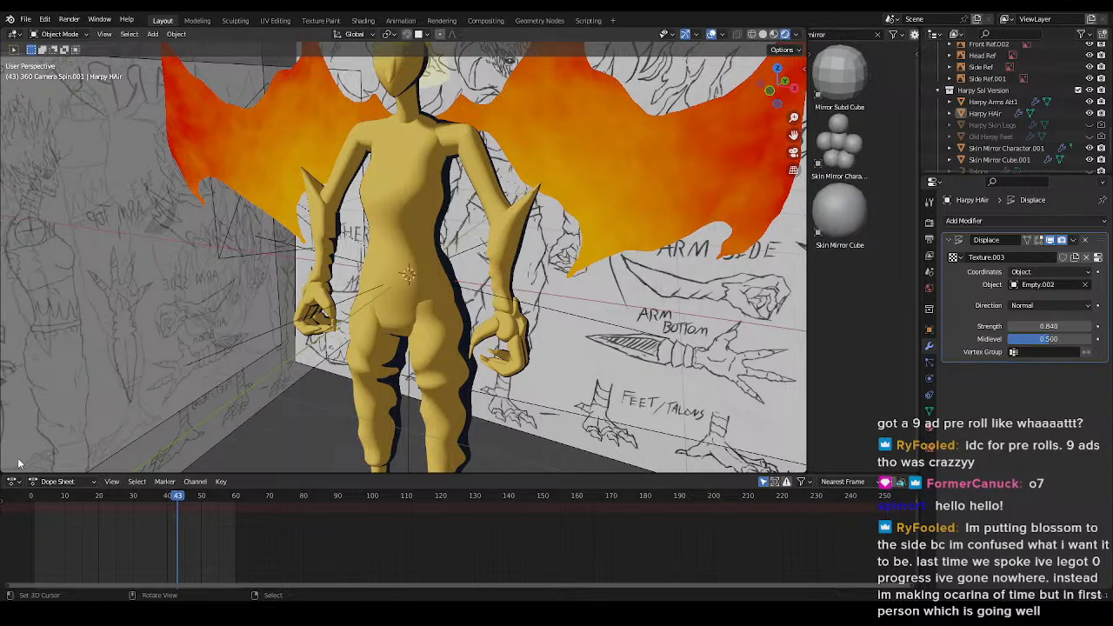
{"action": "scroll", "coordinate": [178, 535], "scroll_direction": "down", "scroll_amount": 2}
{"action": "middle_click_drag", "start_coordinate": [163, 541], "coordinate": [357, 539]}
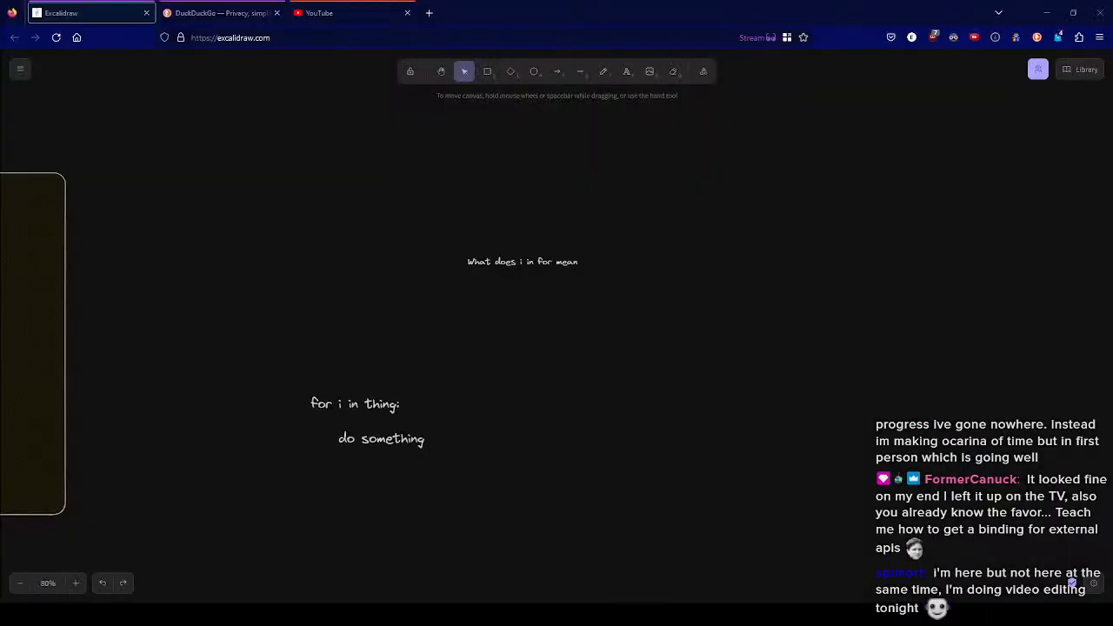
- Switch to YouTube in the browser, open the signed-in account's channel page and load the Restream.io channel in a new tab
{"action": "left_click", "coordinate": [348, 13]}
{"action": "left_click", "coordinate": [1078, 70]}
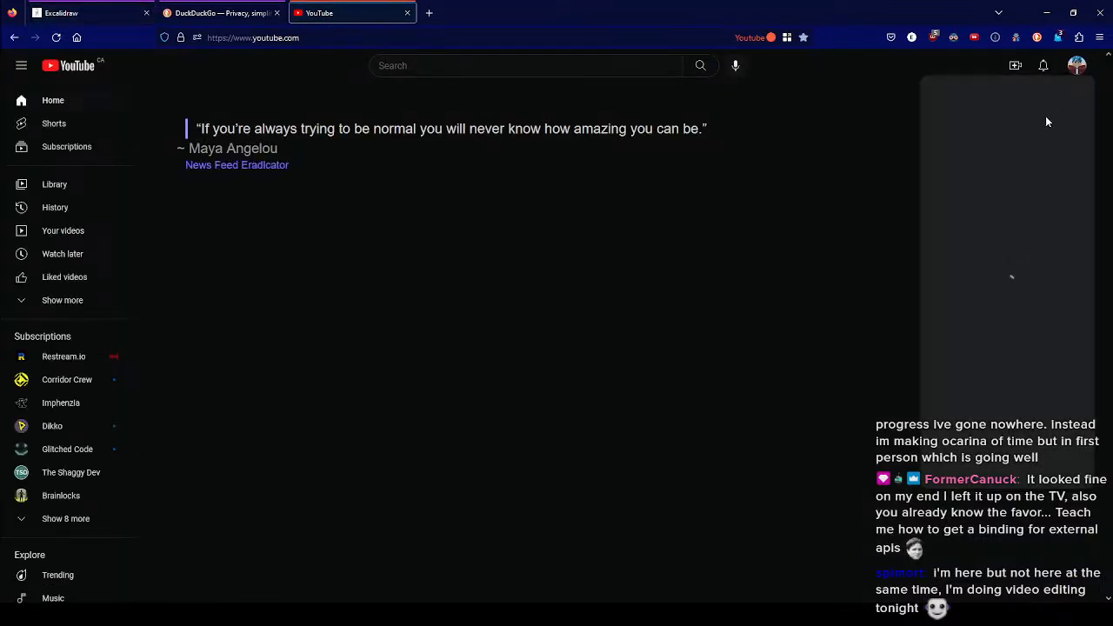
{"action": "left_click", "coordinate": [976, 136]}
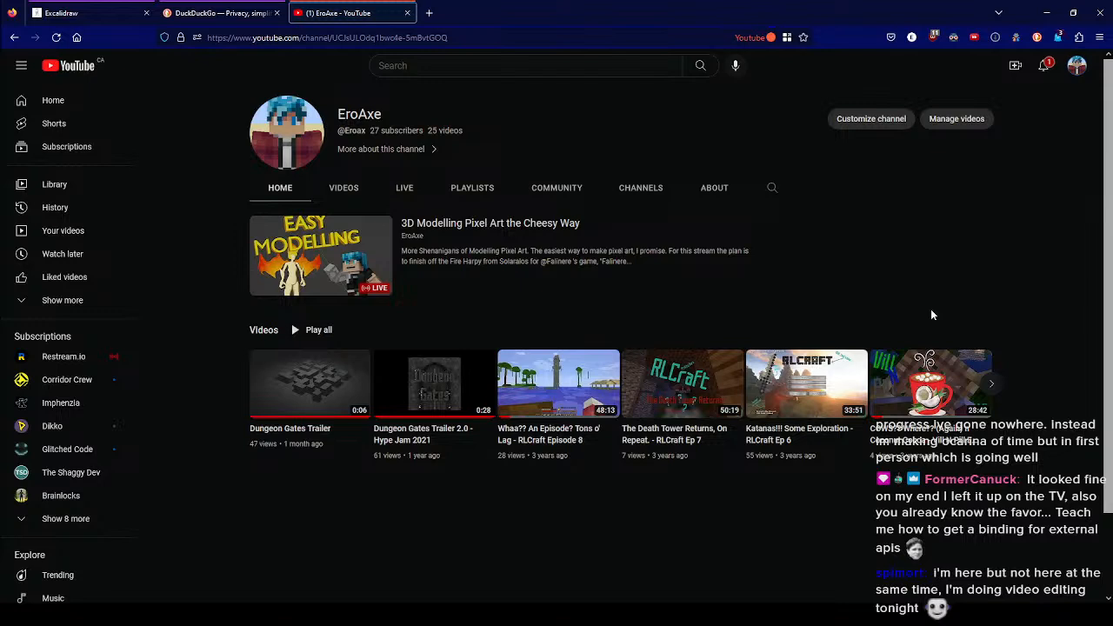
{"action": "middle_click", "coordinate": [101, 358]}
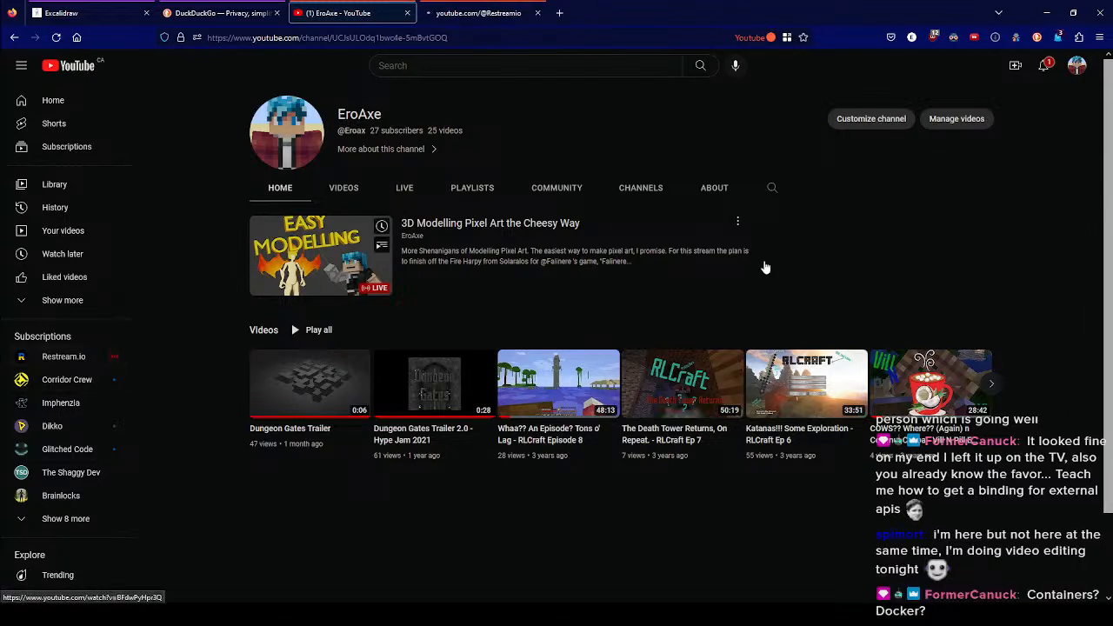
- Watch the Dungeon Gates Trailer and leave it paused at about 0:01
{"action": "left_click", "coordinate": [300, 391]}
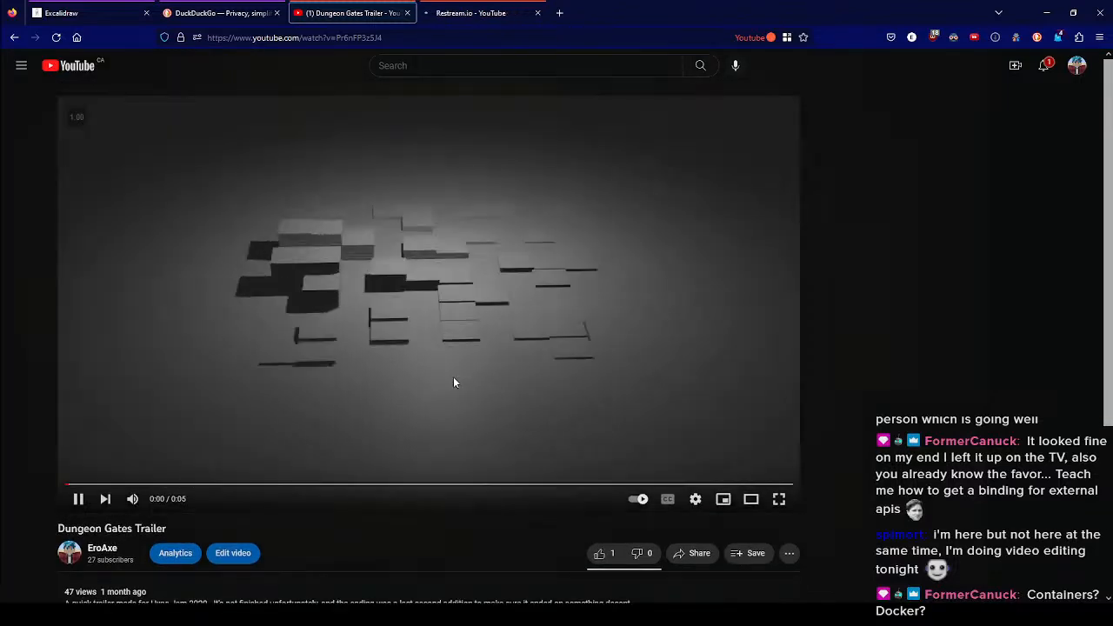
{"action": "left_click", "coordinate": [470, 351]}
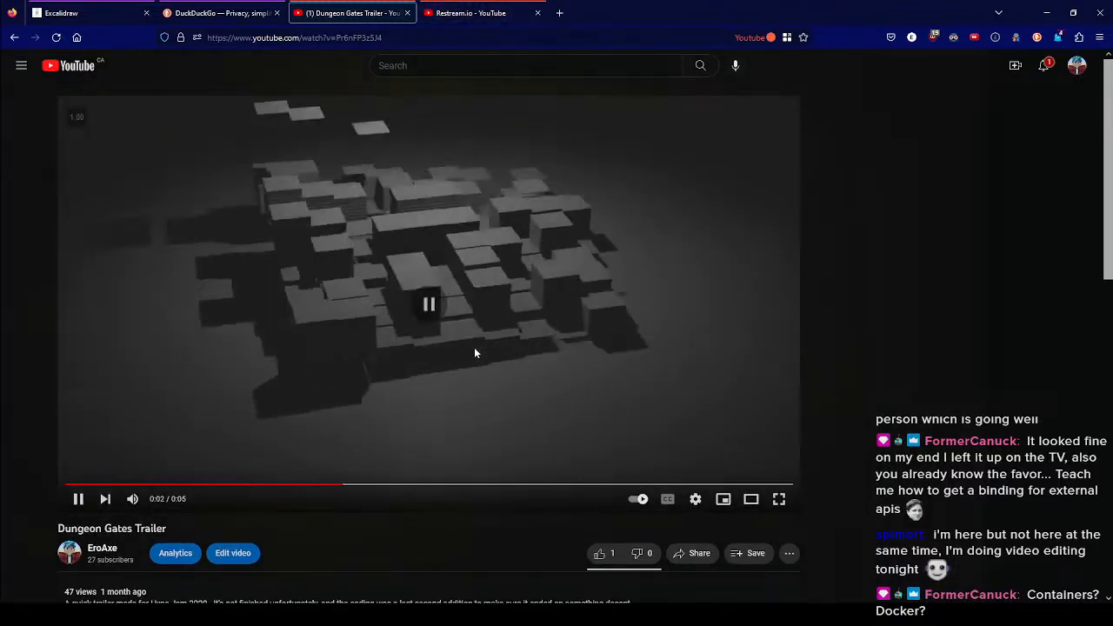
{"action": "left_click", "coordinate": [492, 351]}
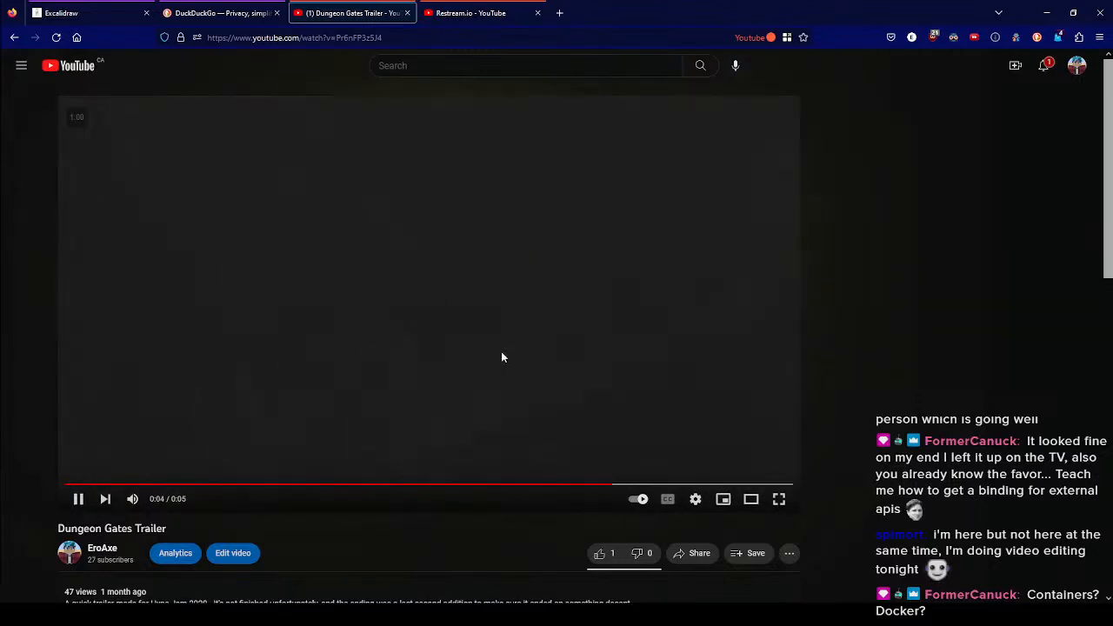
{"action": "left_click", "coordinate": [501, 352]}
{"action": "left_click", "coordinate": [247, 485]}
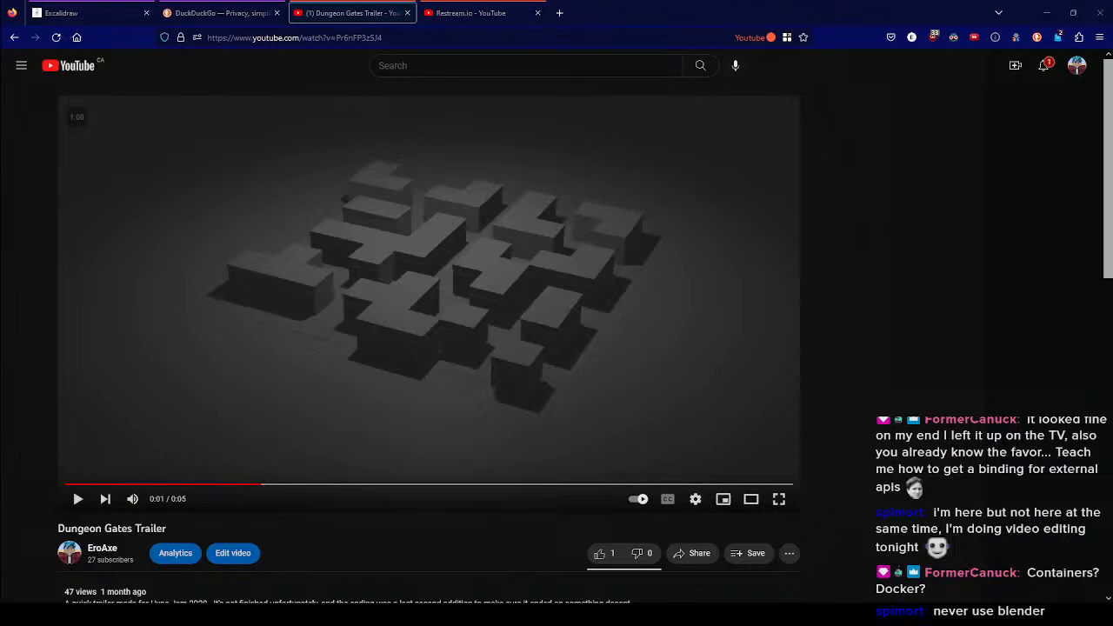
- Switch to the Godot editor with the Gen Testing scene, save the scene and run the project
{"action": "key", "text": "alt+Tab"}
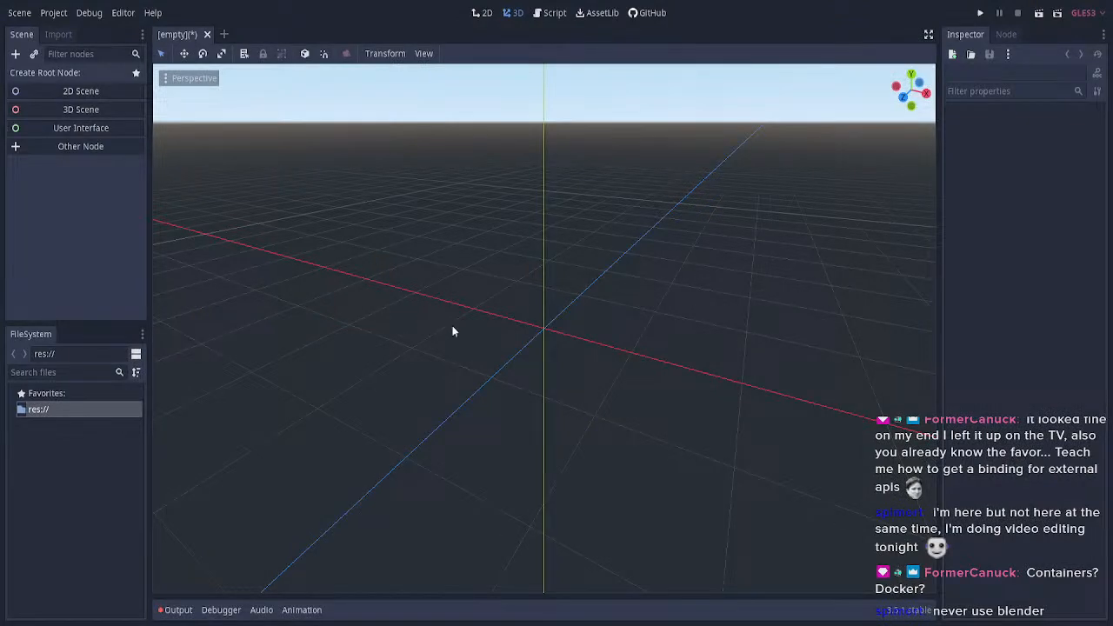
{"action": "middle_click_drag", "start_coordinate": [674, 338], "coordinate": [634, 357]}
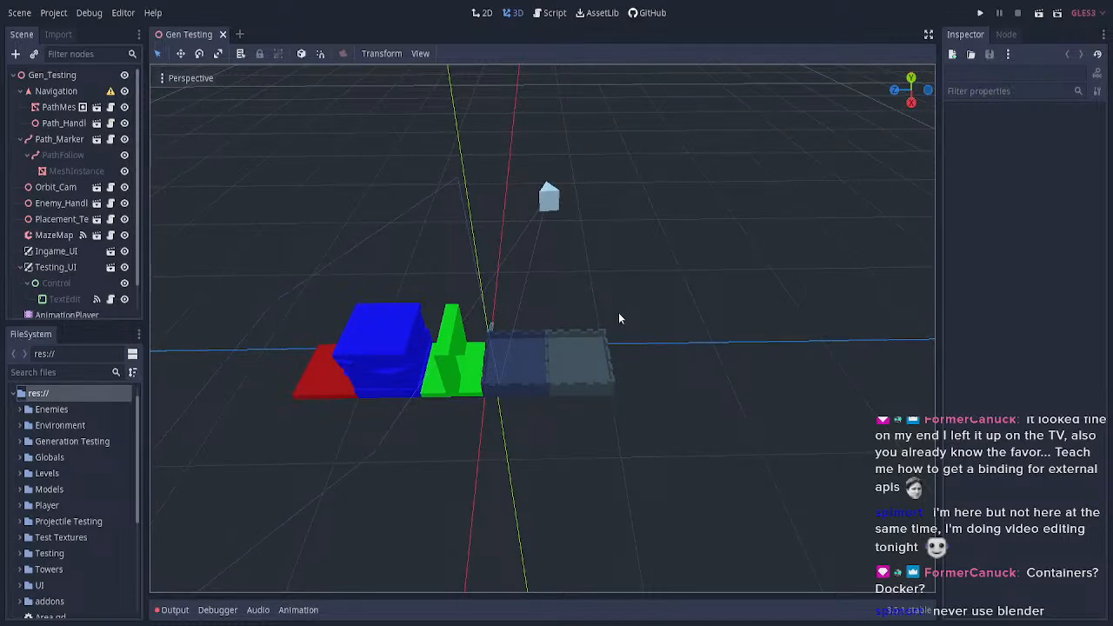
{"action": "key", "text": "ctrl+s"}
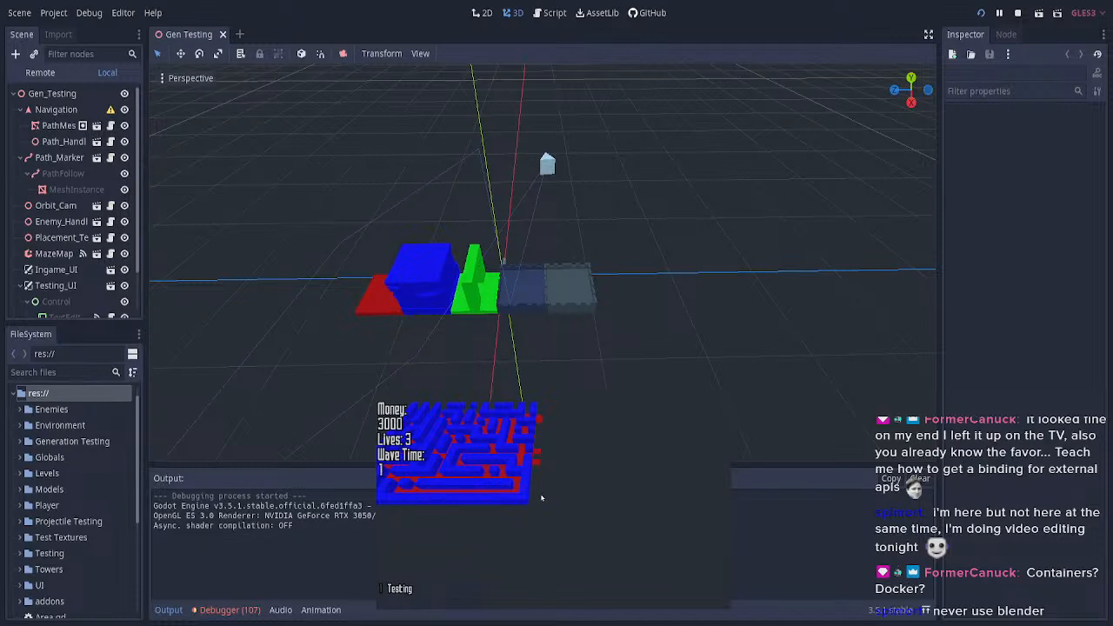
- View the generated maze from several angles in the running game
{"action": "middle_click_drag", "start_coordinate": [558, 507], "coordinate": [553, 404]}
{"action": "middle_click_drag", "start_coordinate": [590, 458], "coordinate": [522, 423]}
{"action": "mouse_move", "coordinate": [548, 526]}
{"action": "middle_mouse_down"}
{"action": "mouse_move", "coordinate": [507, 479]}
{"action": "mouse_move", "coordinate": [577, 502]}
{"action": "mouse_move", "coordinate": [543, 509]}
{"action": "mouse_move", "coordinate": [567, 505]}
{"action": "mouse_move", "coordinate": [522, 500]}
{"action": "mouse_move", "coordinate": [564, 475]}
{"action": "mouse_move", "coordinate": [585, 487]}
{"action": "mouse_move", "coordinate": [540, 507]}
{"action": "middle_mouse_up"}
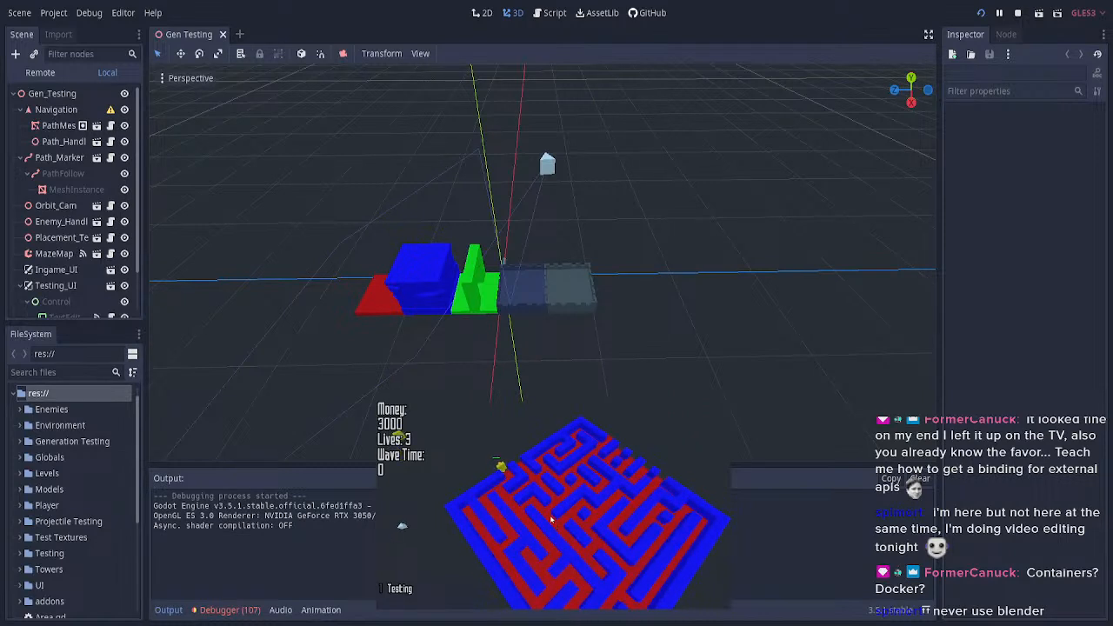
- Place a trebuchet tower and a ballista tower in the maze of the running game
{"action": "left_click", "coordinate": [509, 486]}
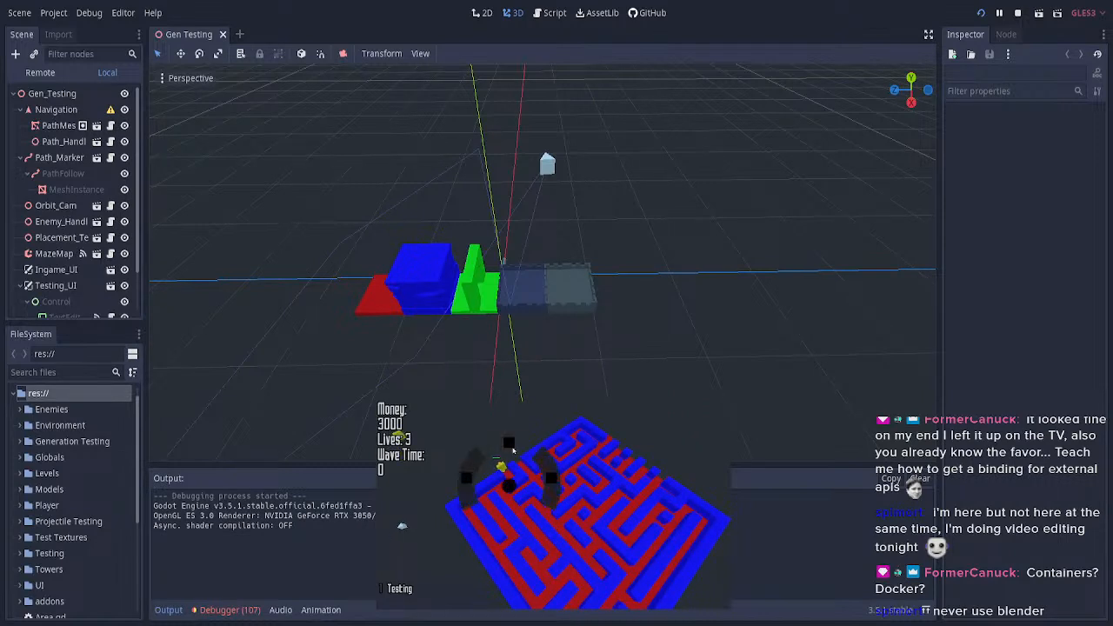
{"action": "left_click", "coordinate": [464, 487]}
{"action": "middle_click_drag", "start_coordinate": [470, 491], "coordinate": [554, 558]}
{"action": "left_click", "coordinate": [488, 525]}
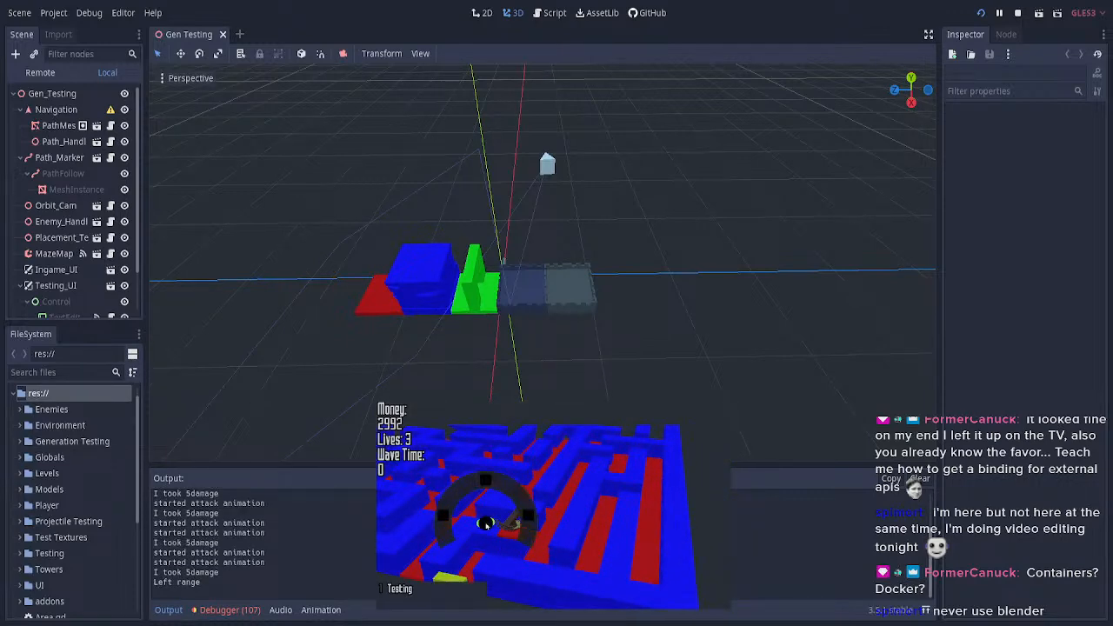
{"action": "left_click", "coordinate": [527, 521]}
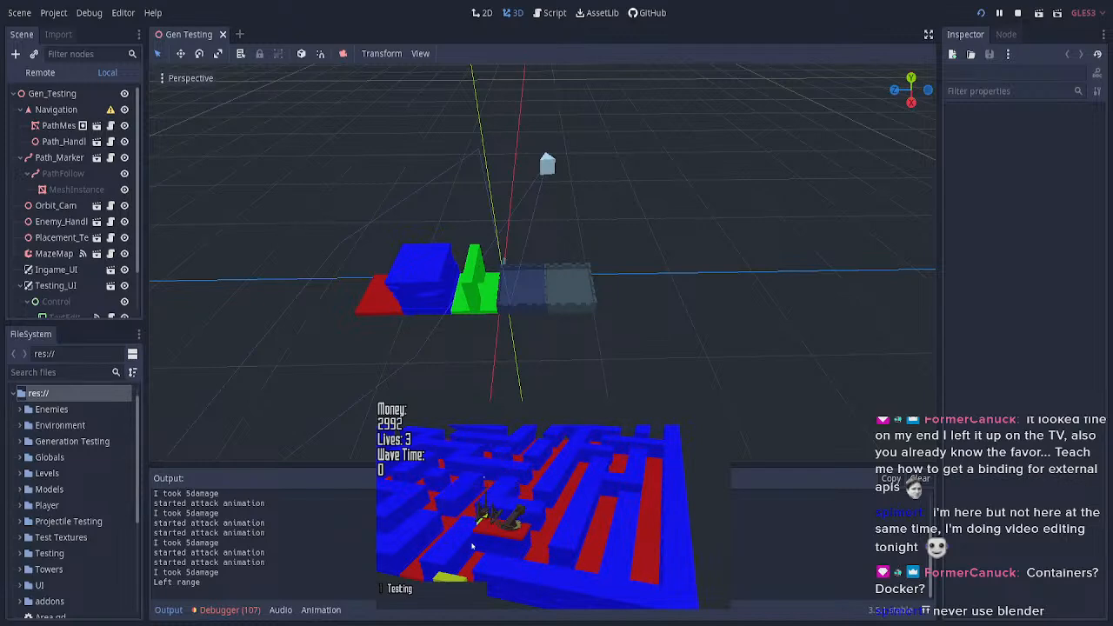
- View the two placed towers up close in the running game
{"action": "middle_click_drag", "start_coordinate": [501, 541], "coordinate": [436, 528]}
{"action": "scroll", "coordinate": [655, 525], "scroll_direction": "up", "scroll_amount": 2}
{"action": "scroll", "coordinate": [439, 527], "scroll_direction": "up", "scroll_amount": 4}
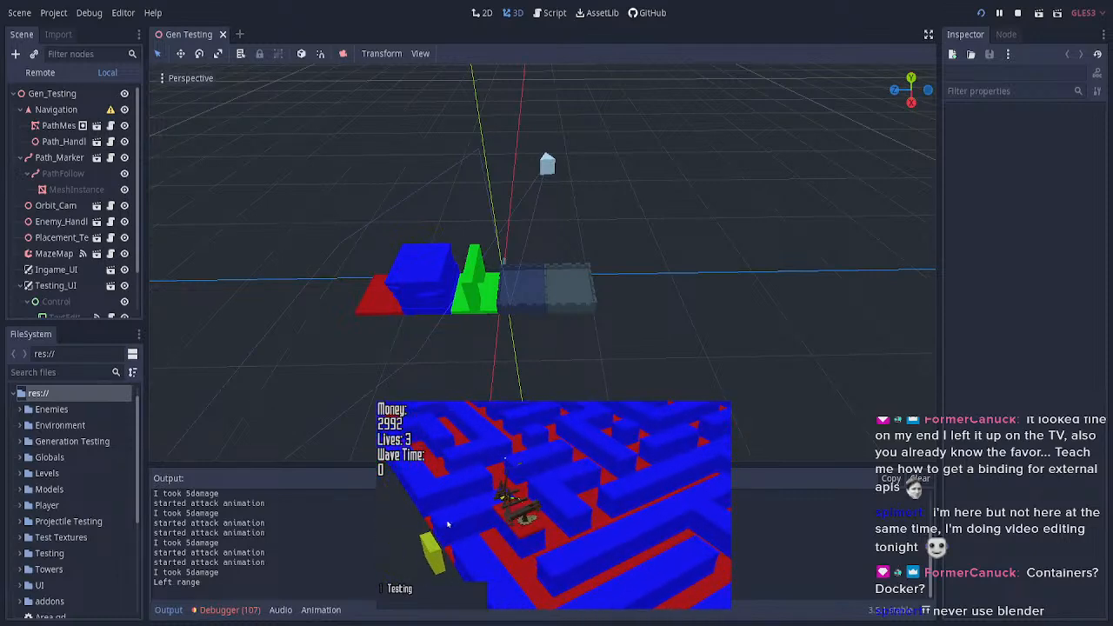
{"action": "key", "text": "a"}
{"action": "scroll", "coordinate": [448, 520], "scroll_direction": "up", "scroll_amount": 3}
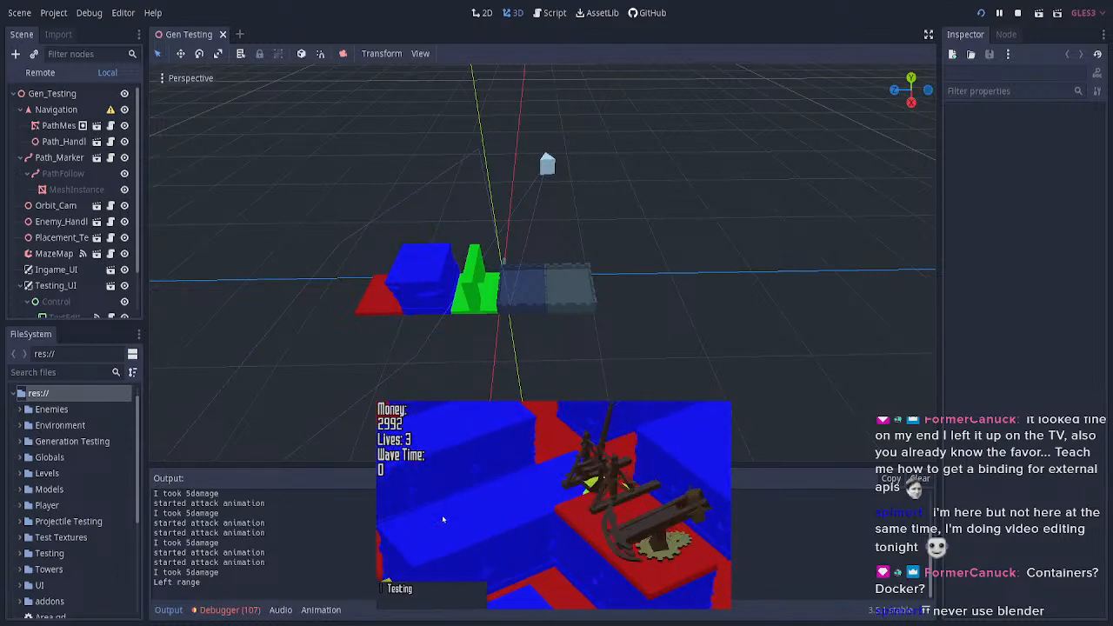
{"action": "key", "text": "w"}
{"action": "key", "text": "d"}
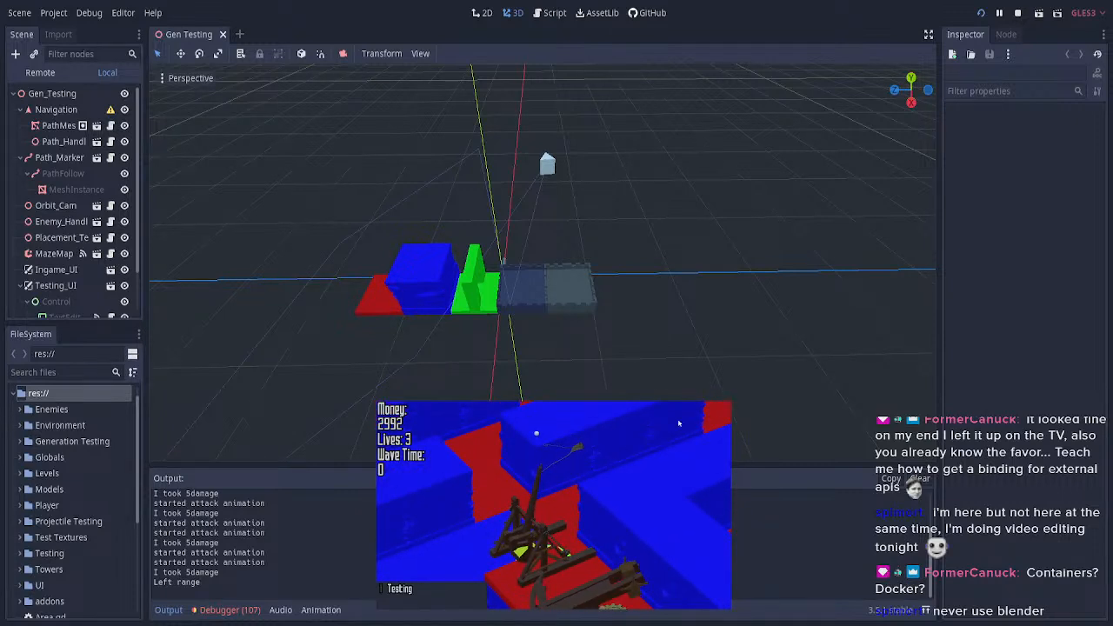
- Stop the running game and open the Trebuchet Tower scene
{"action": "key", "text": "F8"}
{"action": "key", "text": "ctrl+shift+o"}
{"action": "type", "text": "Trebuch"}
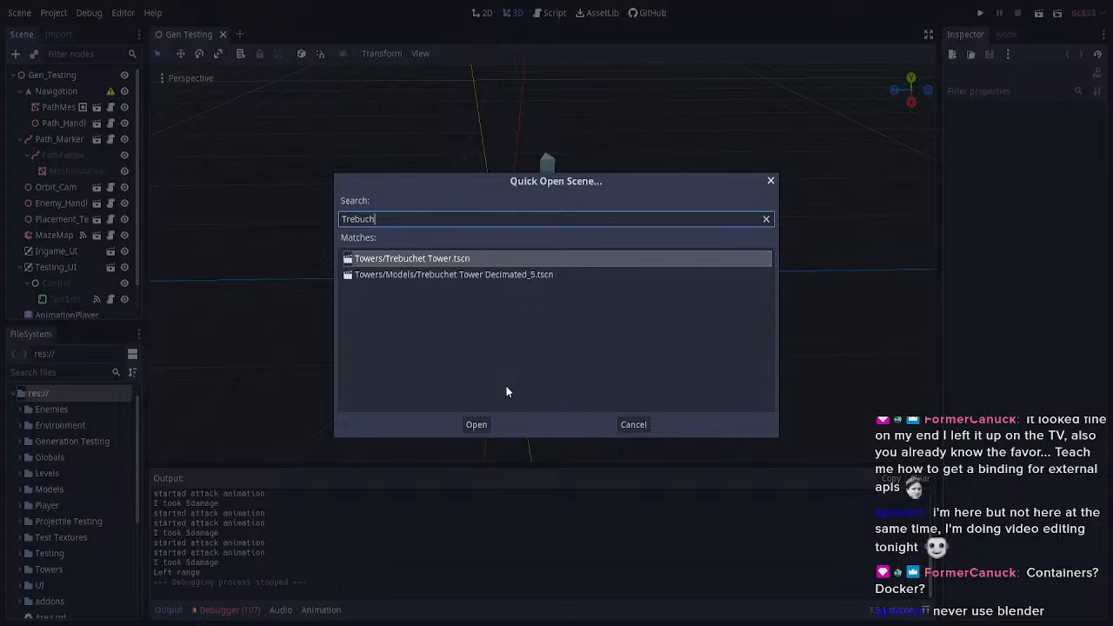
{"action": "key", "text": "Return"}
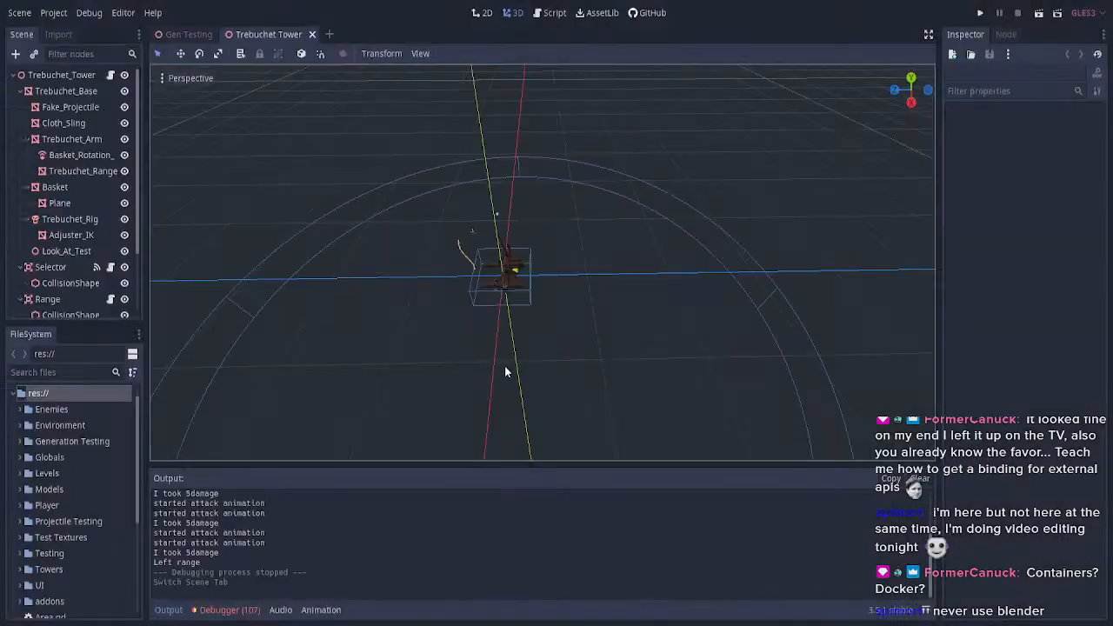
{"action": "scroll", "coordinate": [470, 261], "scroll_direction": "up", "scroll_amount": 10}
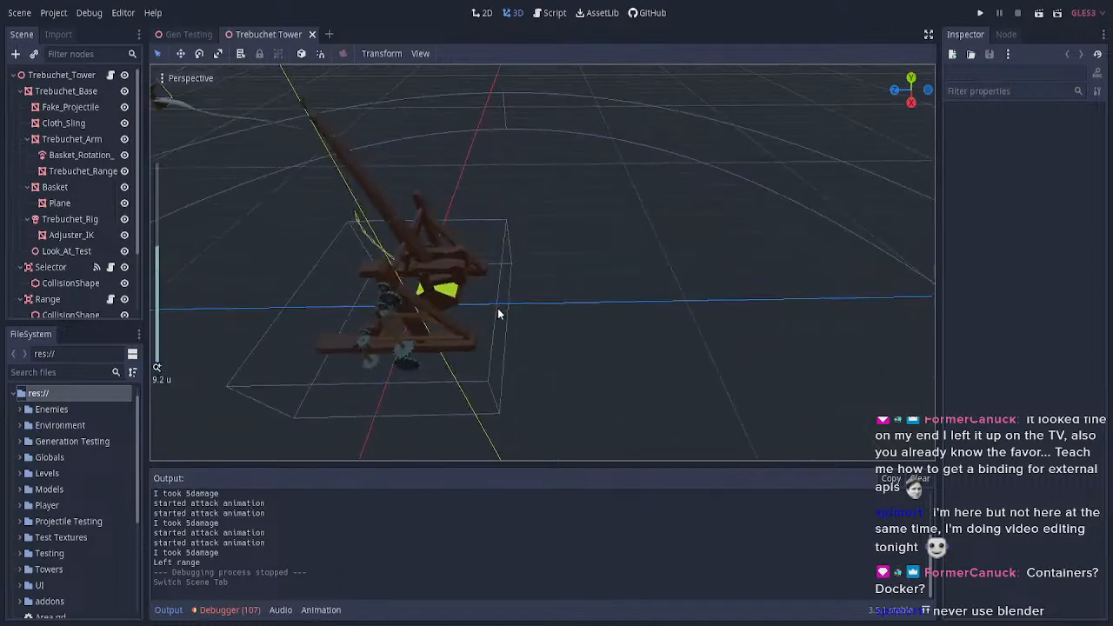
- Examine the trebuchet model and the state machine in its AnimationTree node
{"action": "scroll", "coordinate": [505, 287], "scroll_direction": "down", "scroll_amount": 3}
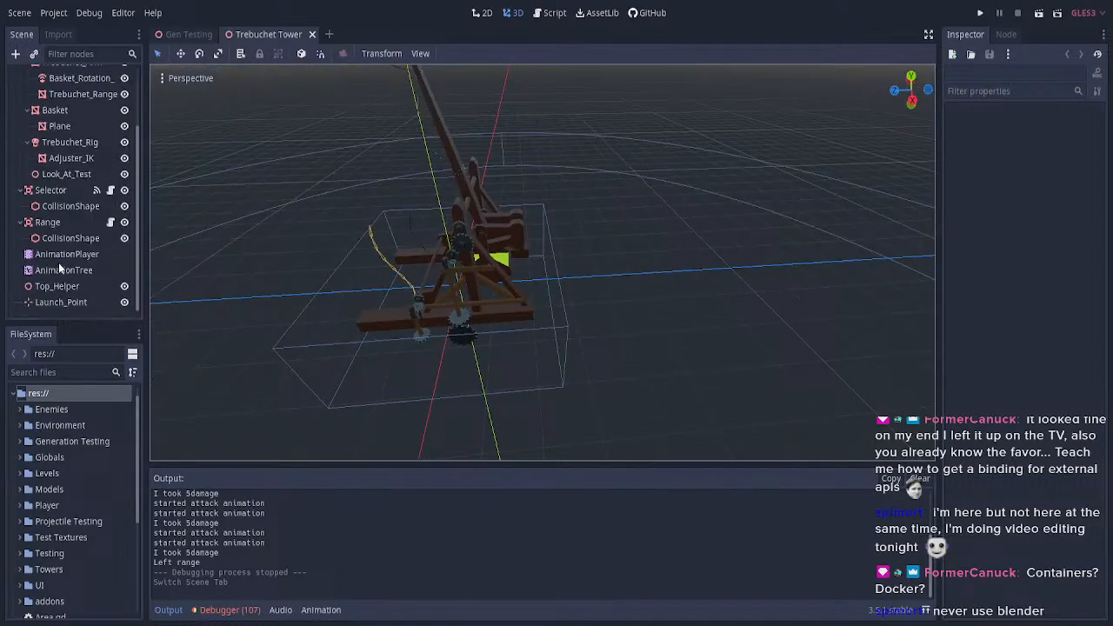
{"action": "left_click", "coordinate": [61, 254]}
{"action": "middle_click_drag", "start_coordinate": [427, 323], "coordinate": [439, 291]}
{"action": "left_click", "coordinate": [64, 269]}
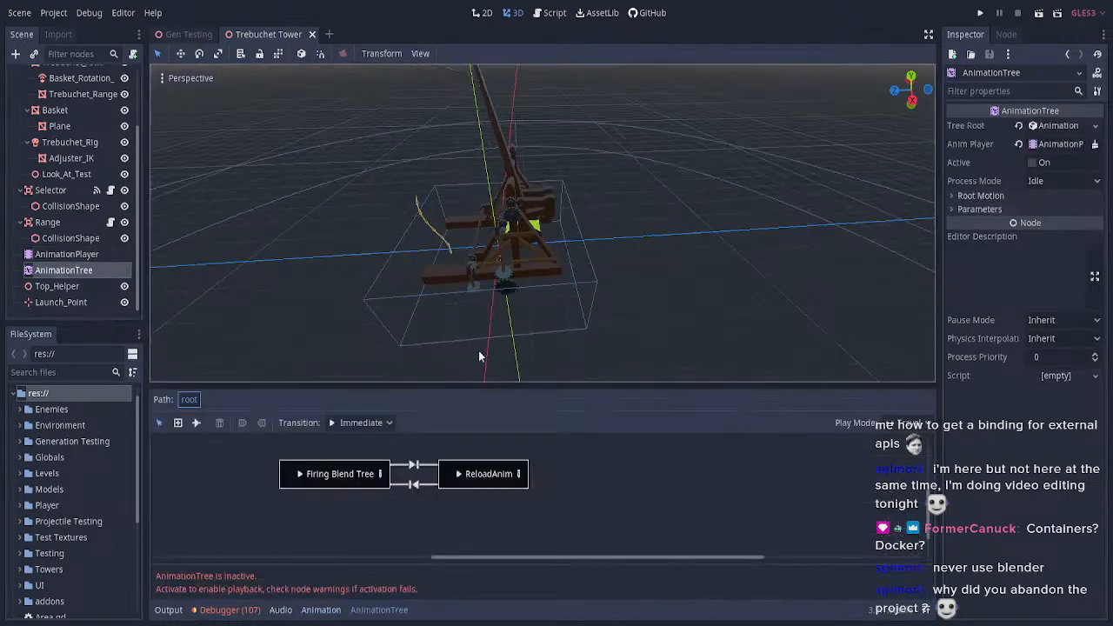
{"action": "scroll", "coordinate": [566, 263], "scroll_direction": "down", "scroll_amount": 5}
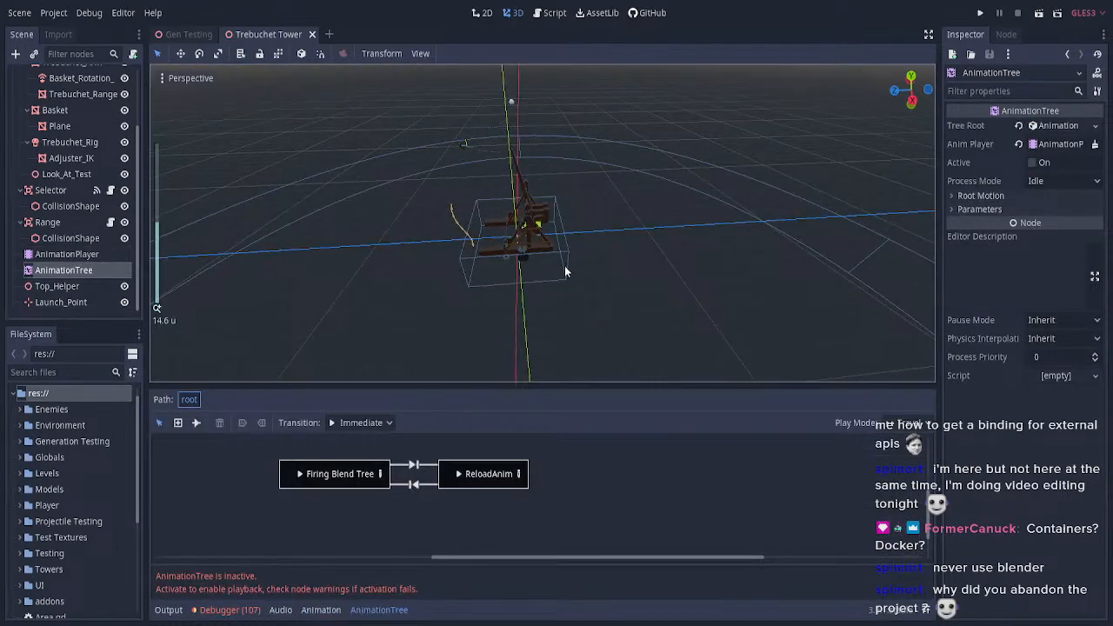
{"action": "scroll", "coordinate": [566, 270], "scroll_direction": "up", "scroll_amount": 4}
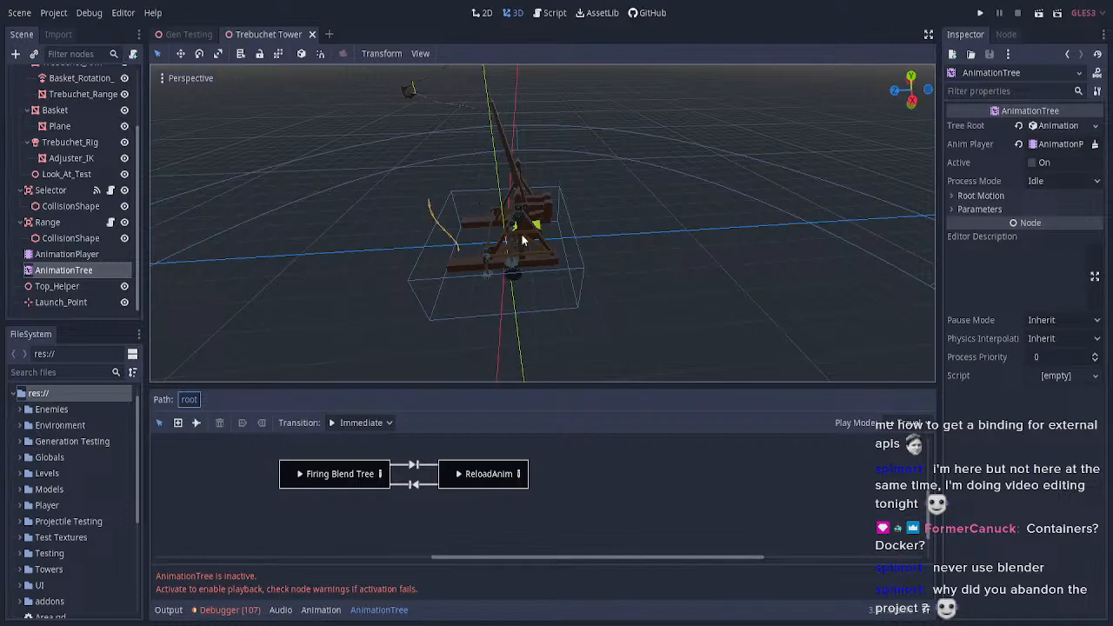
{"action": "middle_click_drag", "start_coordinate": [500, 261], "coordinate": [553, 271]}
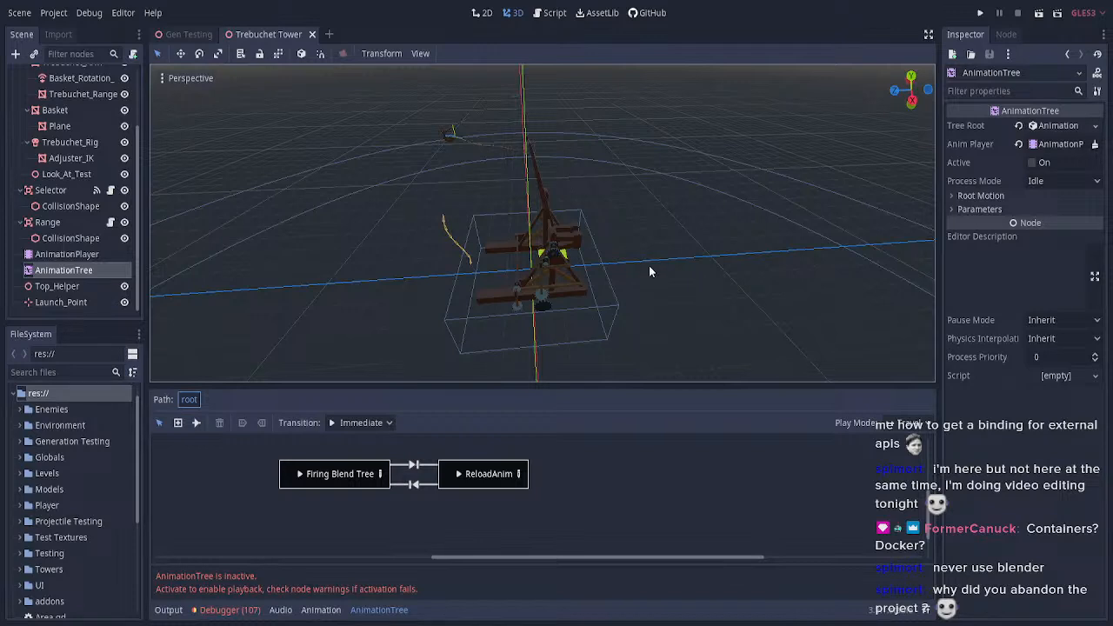
{"action": "middle_click_drag", "start_coordinate": [650, 307], "coordinate": [665, 322]}
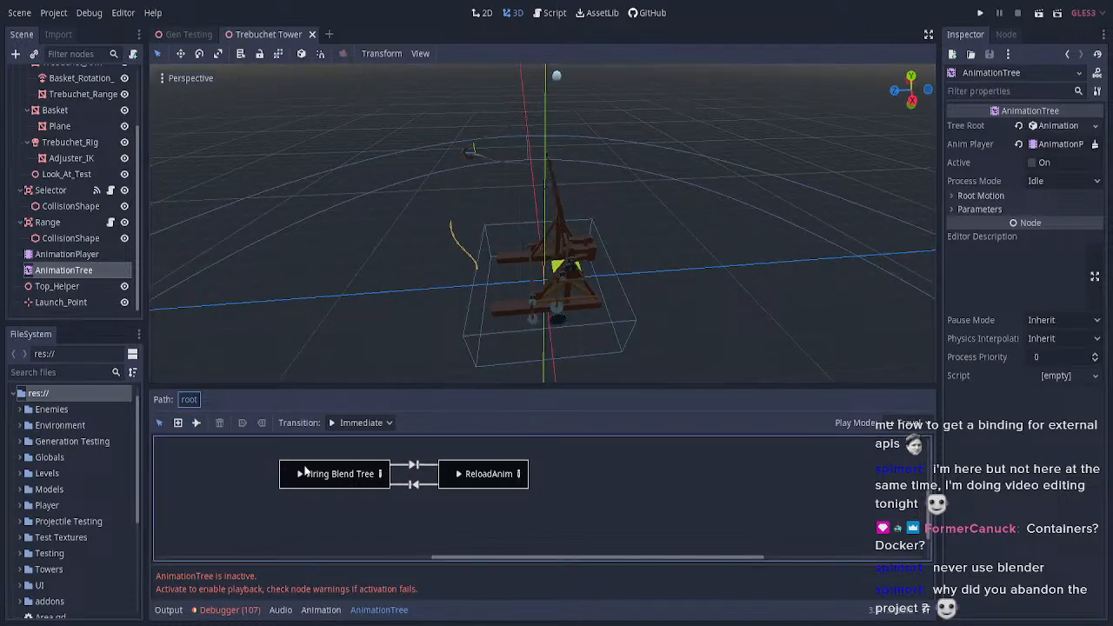
- Activate the AnimationTree and play its Firing Blend Tree state
{"action": "left_click", "coordinate": [1033, 163]}
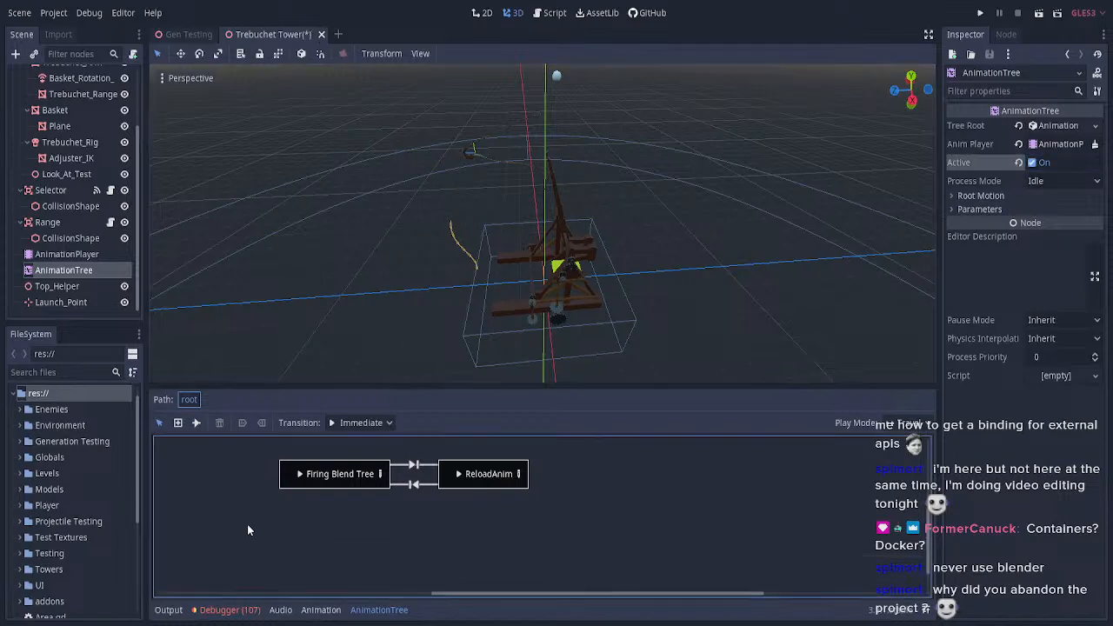
{"action": "left_click", "coordinate": [301, 483]}
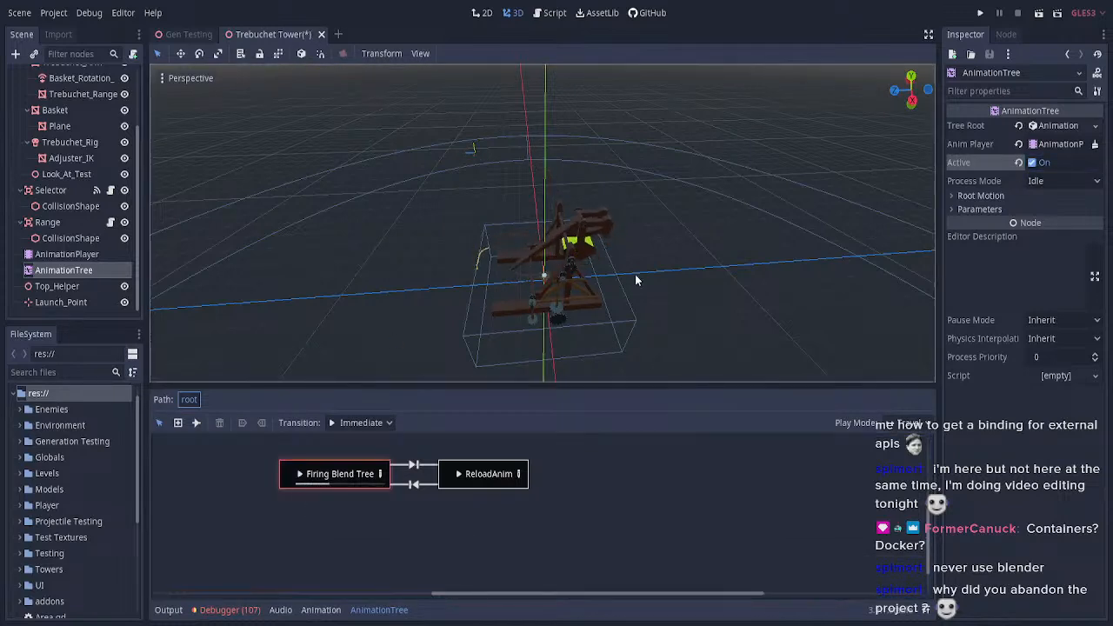
{"action": "scroll", "coordinate": [637, 270], "scroll_direction": "down", "scroll_amount": 2}
{"action": "scroll", "coordinate": [638, 271], "scroll_direction": "down", "scroll_amount": 1}
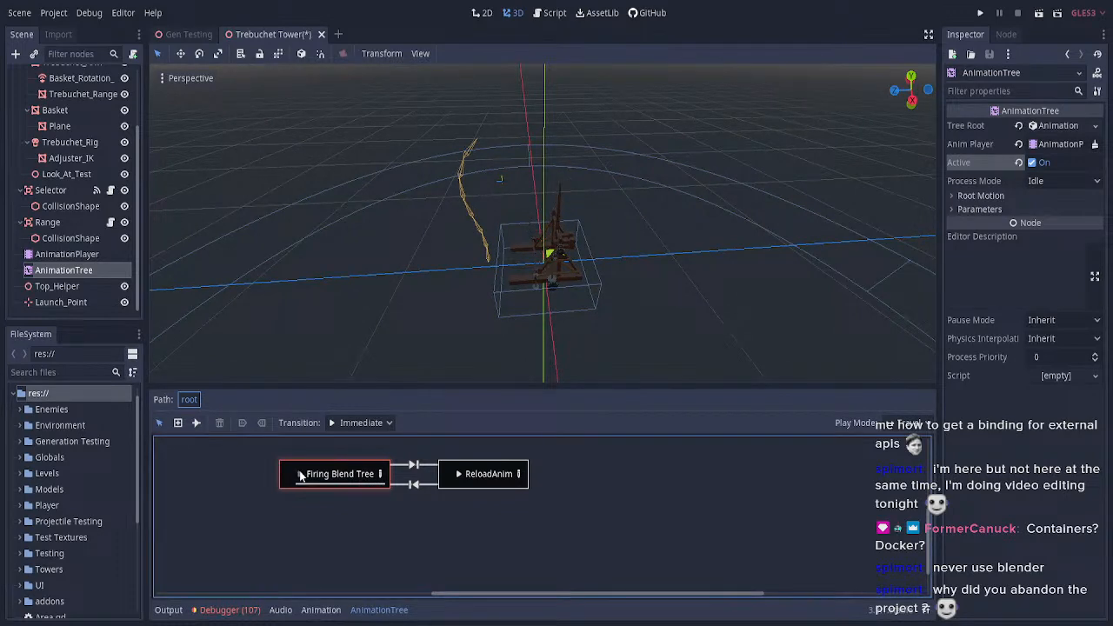
- Play the ReloadAnim and Firing Blend Tree states in turn and watch the trebuchet move from several angles
{"action": "left_click", "coordinate": [457, 474]}
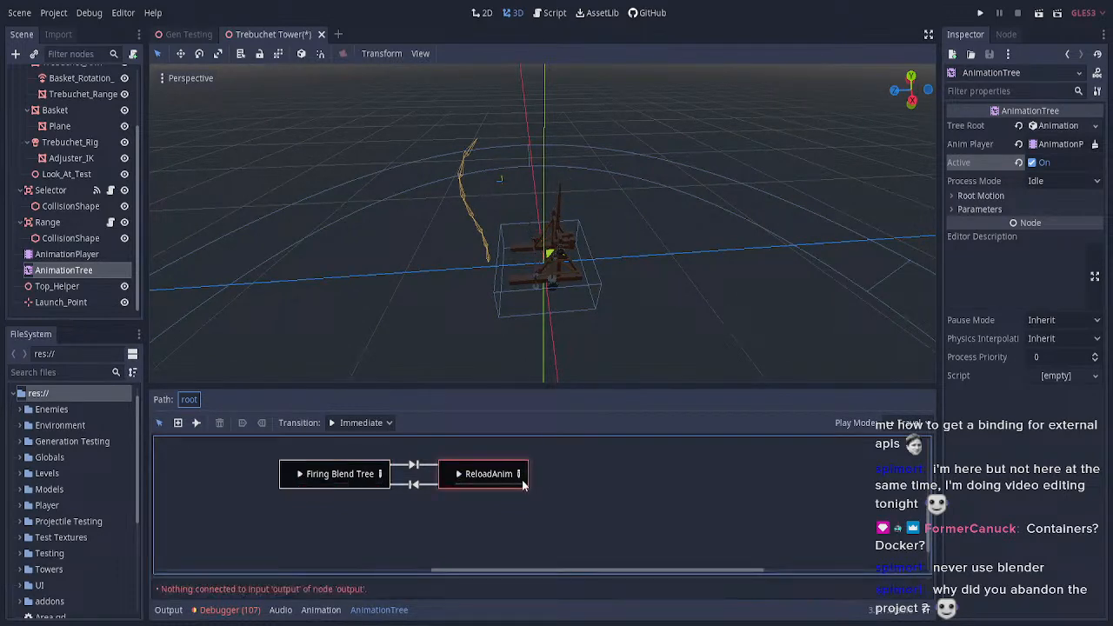
{"action": "left_click", "coordinate": [299, 474]}
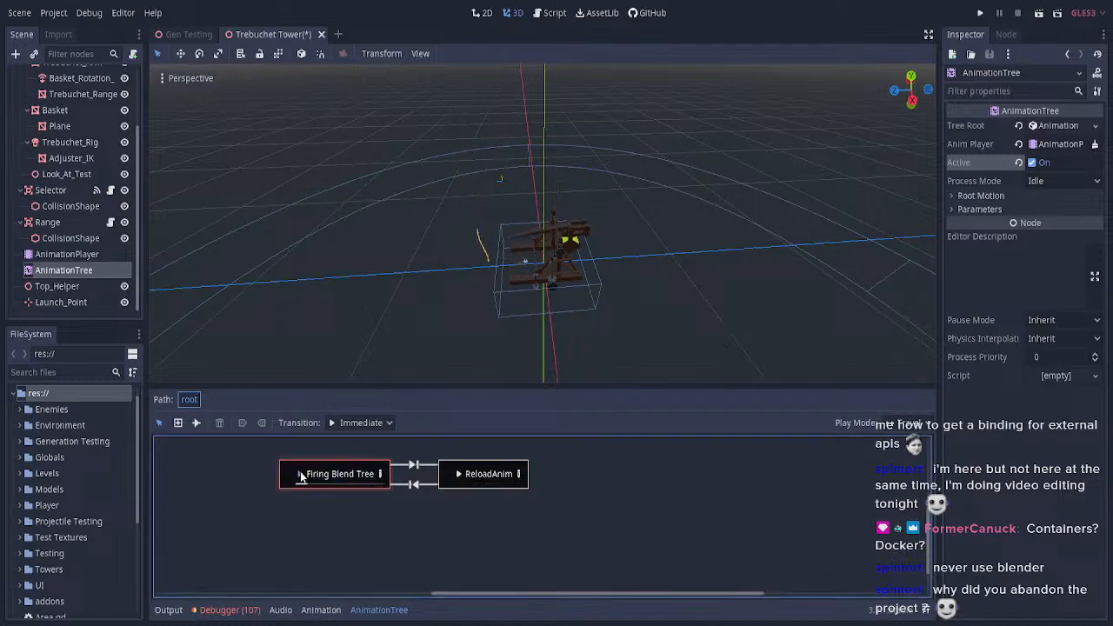
{"action": "scroll", "coordinate": [548, 330], "scroll_direction": "up", "scroll_amount": 3}
{"action": "middle_click_drag", "start_coordinate": [549, 312], "coordinate": [588, 270]}
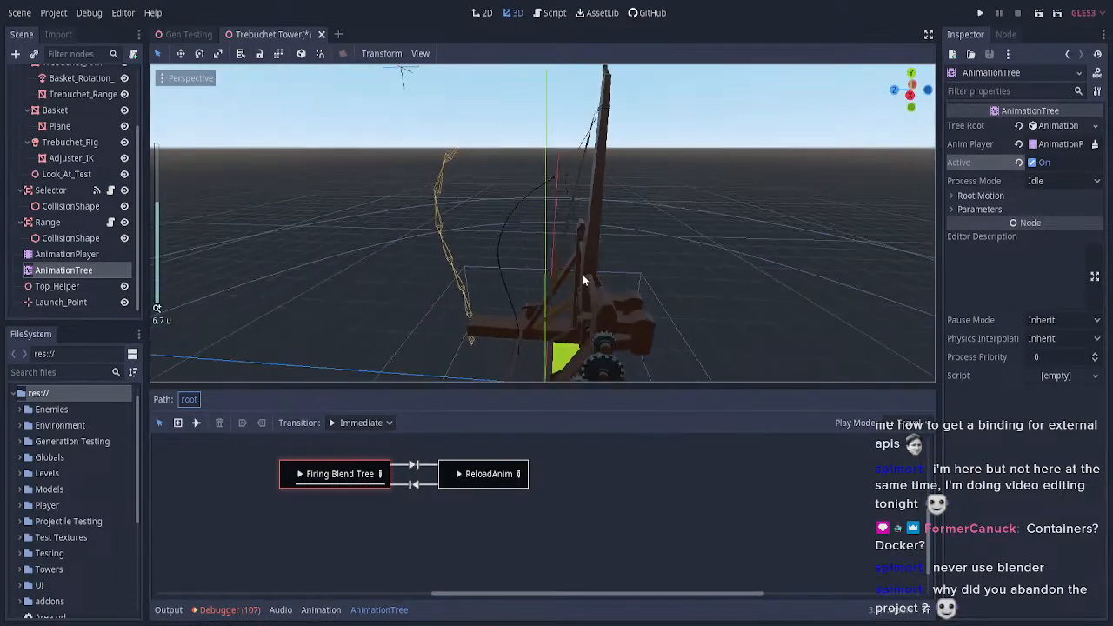
{"action": "left_click", "coordinate": [453, 474]}
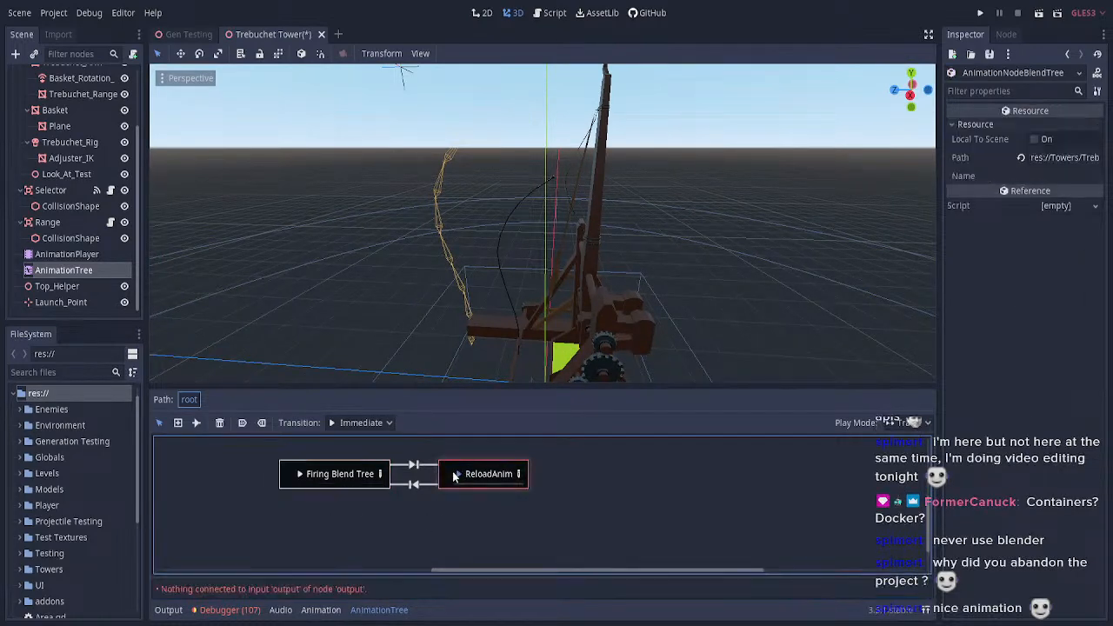
{"action": "scroll", "coordinate": [675, 294], "scroll_direction": "down", "scroll_amount": 6}
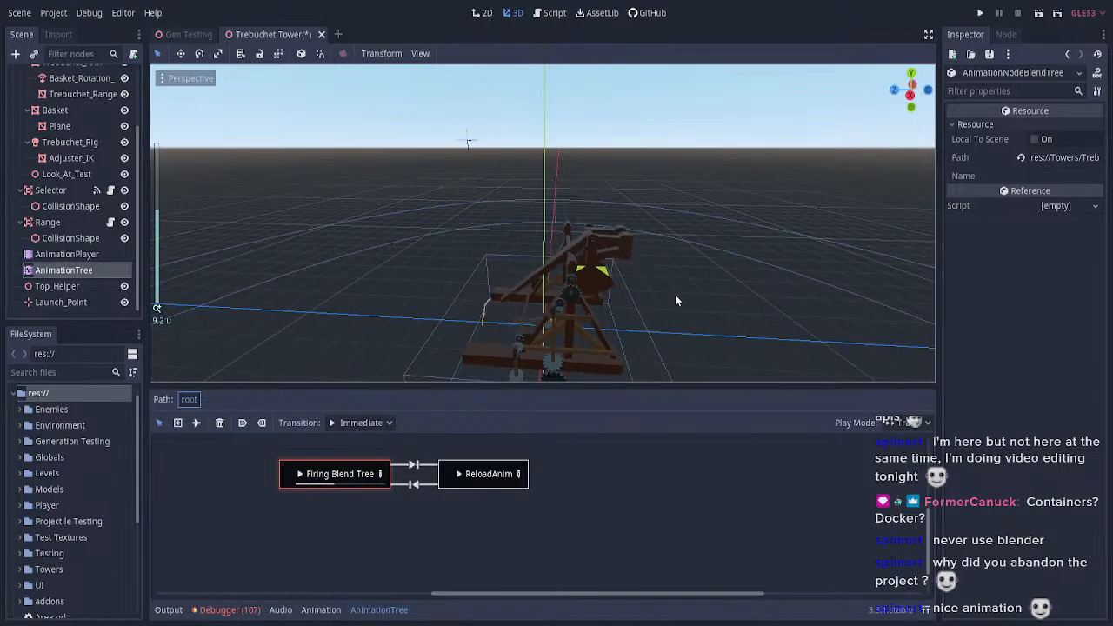
{"action": "middle_click_drag", "start_coordinate": [675, 300], "coordinate": [514, 286]}
{"action": "scroll", "coordinate": [598, 211], "scroll_direction": "up", "scroll_amount": 10}
{"action": "scroll", "coordinate": [603, 215], "scroll_direction": "down", "scroll_amount": 9}
{"action": "middle_click_drag", "start_coordinate": [551, 251], "coordinate": [673, 293]}
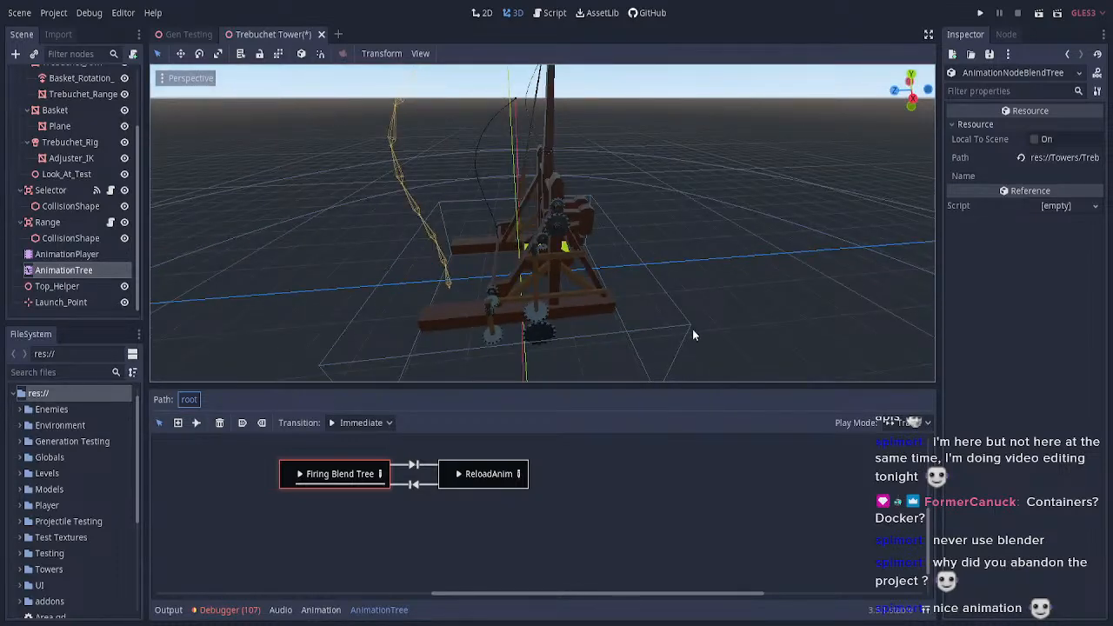
- Switch to the Blender file with the trebuchet rig, enlarge the animation strip area slightly and play the animation from frame 0
{"action": "key", "text": "alt+Tab"}
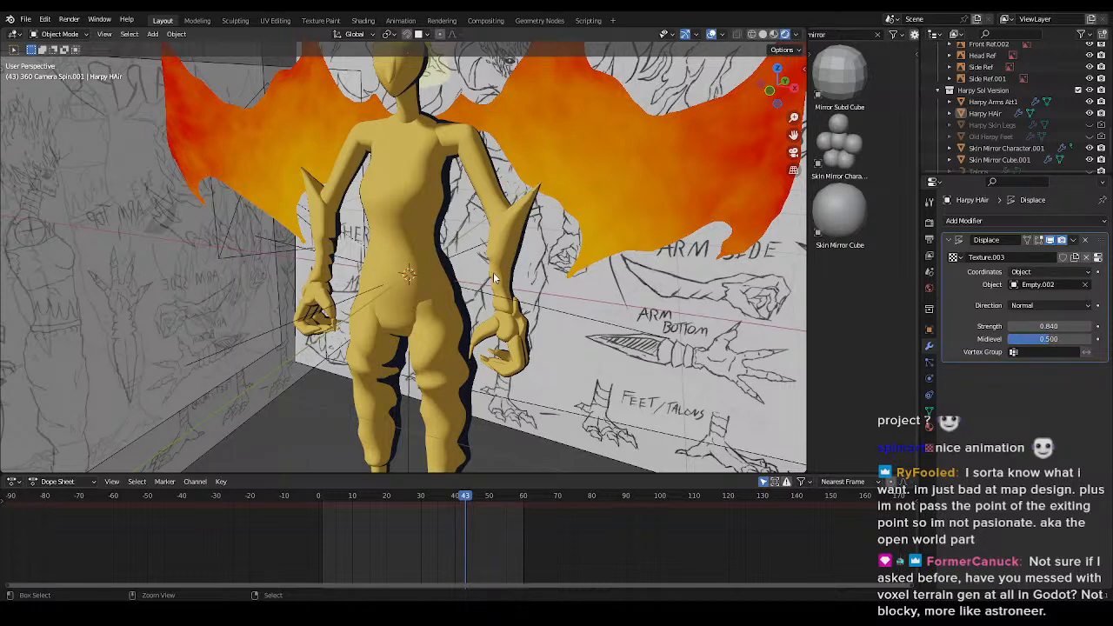
{"action": "key", "text": "alt+Tab"}
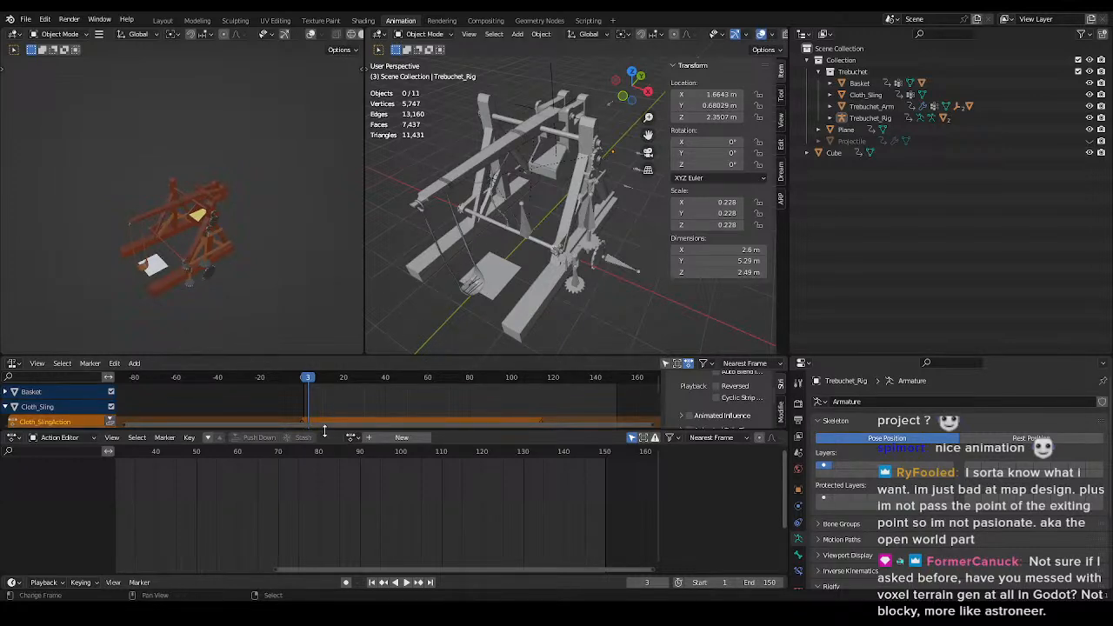
{"action": "left_click_drag", "start_coordinate": [328, 431], "coordinate": [326, 439]}
{"action": "left_click", "coordinate": [304, 401]}
{"action": "key", "text": "space"}
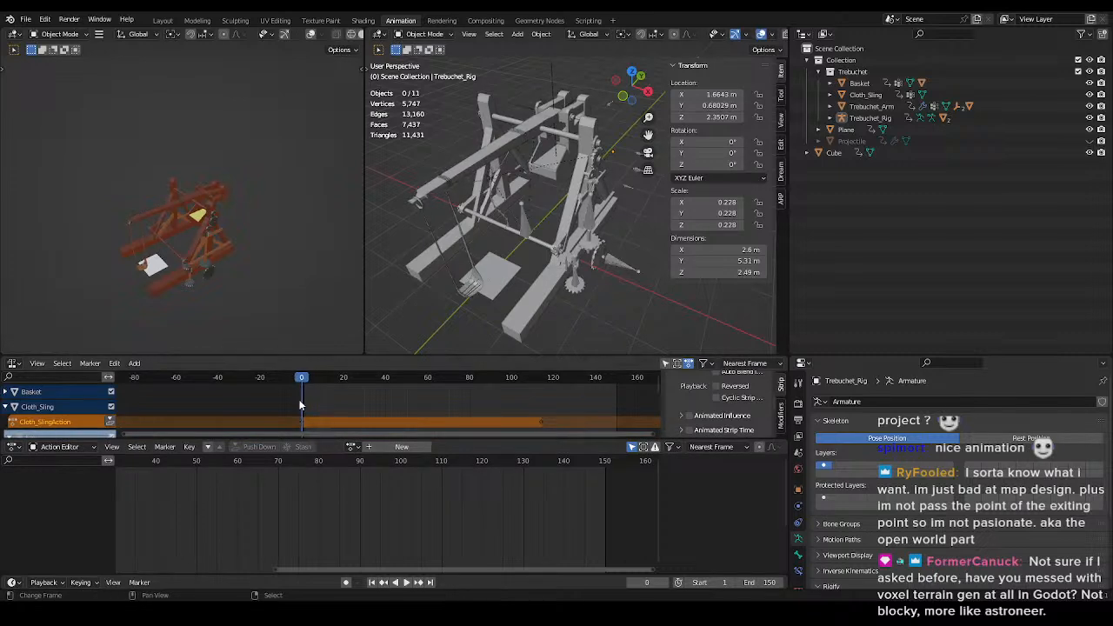
{"action": "key", "text": "space"}
{"action": "left_click", "coordinate": [296, 406]}
{"action": "key", "text": "space"}
- Replay the trebuchet animation from the start, go back to frame 34 and resume playback from there
{"action": "middle_click_drag", "start_coordinate": [500, 214], "coordinate": [506, 253]}
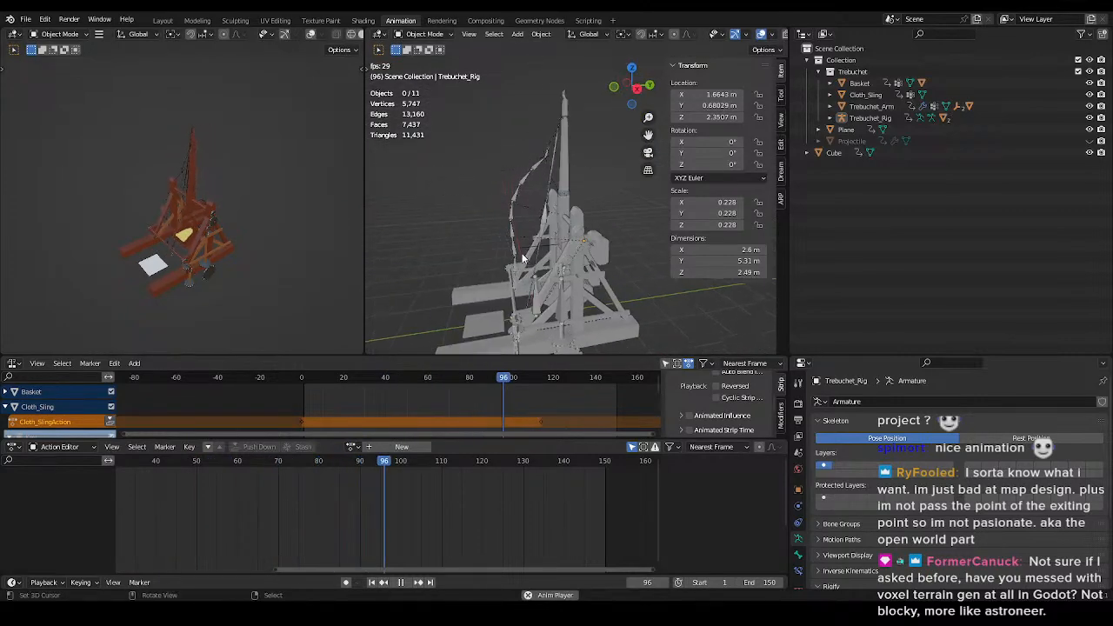
{"action": "left_click", "coordinate": [297, 397]}
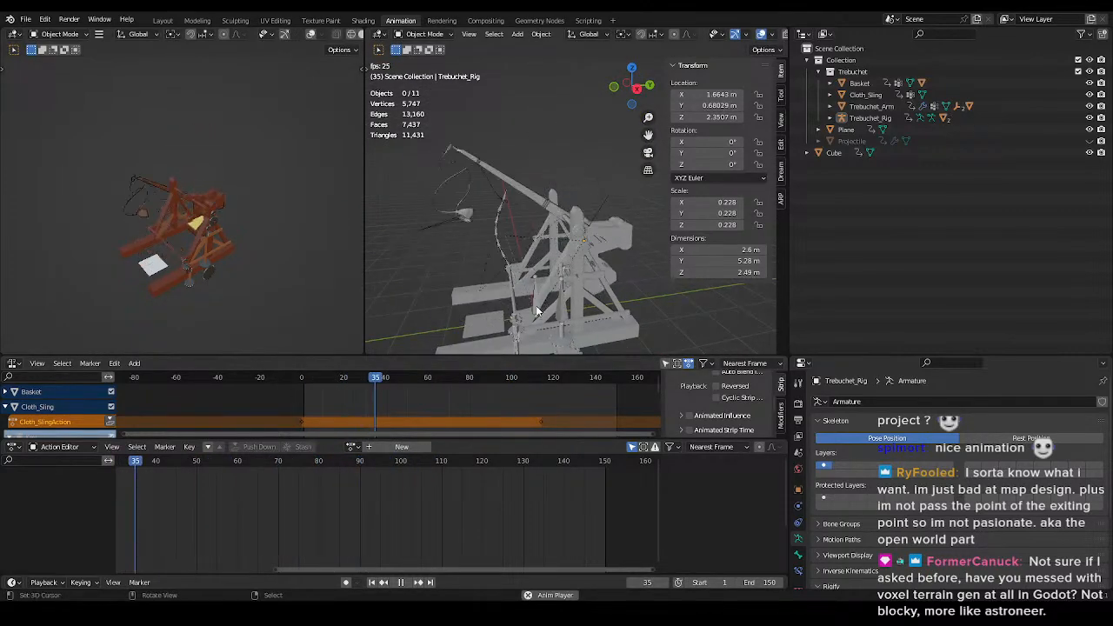
{"action": "middle_click_drag", "start_coordinate": [525, 275], "coordinate": [478, 322]}
{"action": "mouse_move", "coordinate": [380, 391]}
{"action": "left_mouse_down"}
{"action": "mouse_move", "coordinate": [360, 391]}
{"action": "mouse_move", "coordinate": [373, 390]}
{"action": "left_mouse_up"}
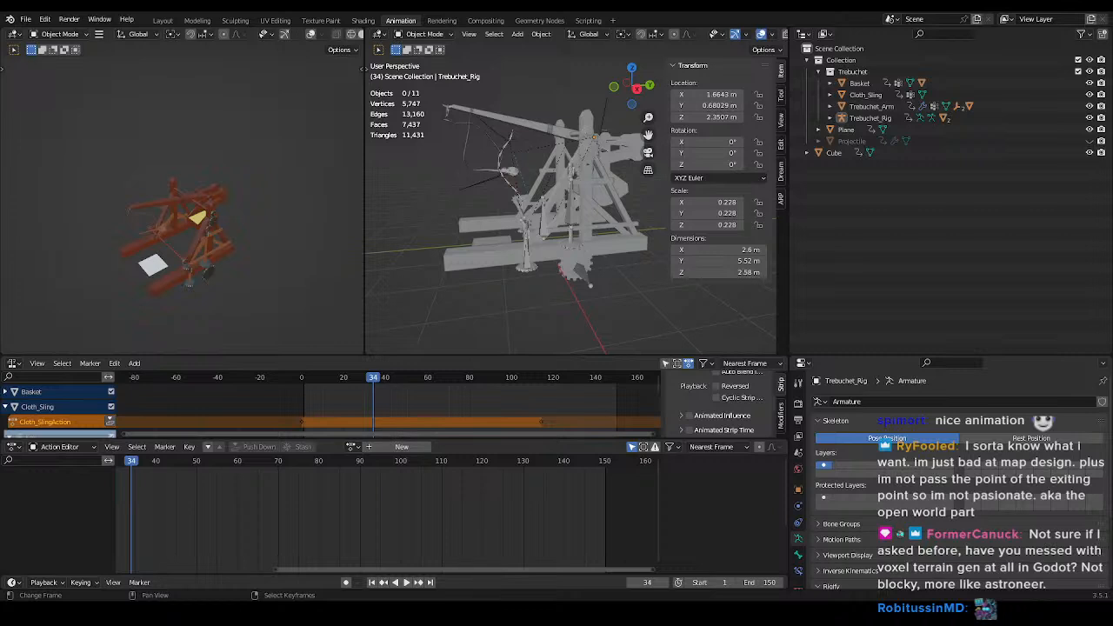
{"action": "key", "text": "space"}
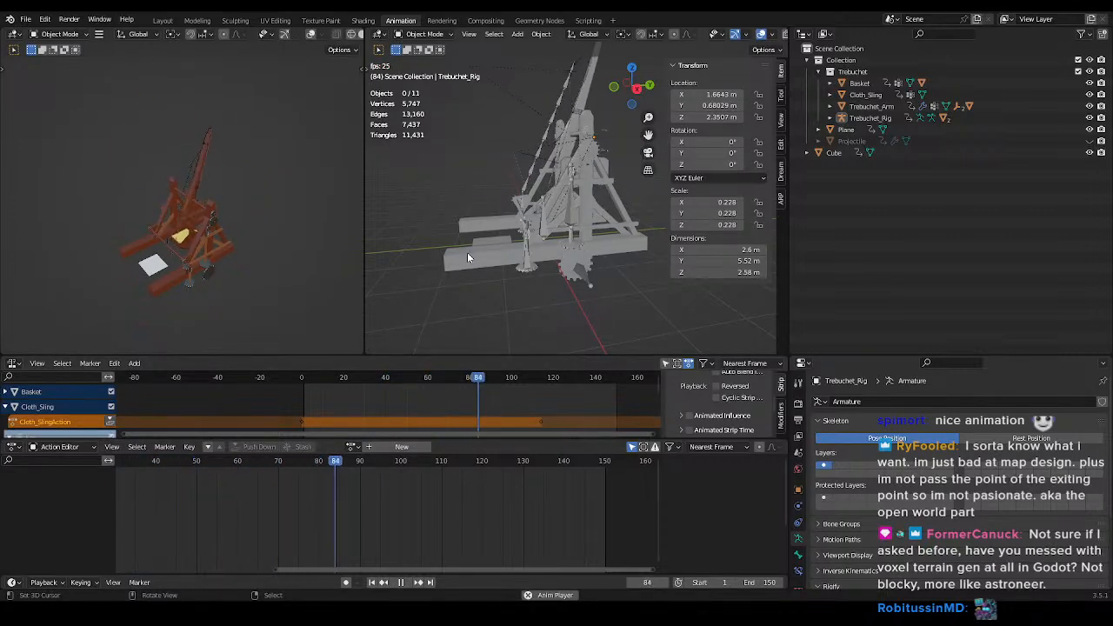
- Watch the rest of the trebuchet animation from a closer angle and pause it
{"action": "middle_click_drag", "start_coordinate": [552, 227], "coordinate": [571, 223]}
{"action": "middle_click_drag", "start_coordinate": [571, 223], "coordinate": [580, 130], "text": "shift"}
{"action": "scroll", "coordinate": [562, 276], "scroll_direction": "down", "scroll_amount": 1}
{"action": "scroll", "coordinate": [561, 263], "scroll_direction": "up", "scroll_amount": 4}
{"action": "scroll", "coordinate": [580, 256], "scroll_direction": "down", "scroll_amount": 4}
{"action": "key", "text": "space"}
- Return to frame 0, play the trebuchet animation in short stretches and pause at frame 14
{"action": "left_click", "coordinate": [302, 378]}
{"action": "scroll", "coordinate": [557, 292], "scroll_direction": "up", "scroll_amount": 6}
{"action": "key", "text": "space"}
{"action": "scroll", "coordinate": [595, 248], "scroll_direction": "down", "scroll_amount": 4}
{"action": "key", "text": "space"}
{"action": "middle_click_drag", "start_coordinate": [605, 190], "coordinate": [598, 215], "text": "shift"}
{"action": "scroll", "coordinate": [247, 229], "scroll_direction": "up", "scroll_amount": 8}
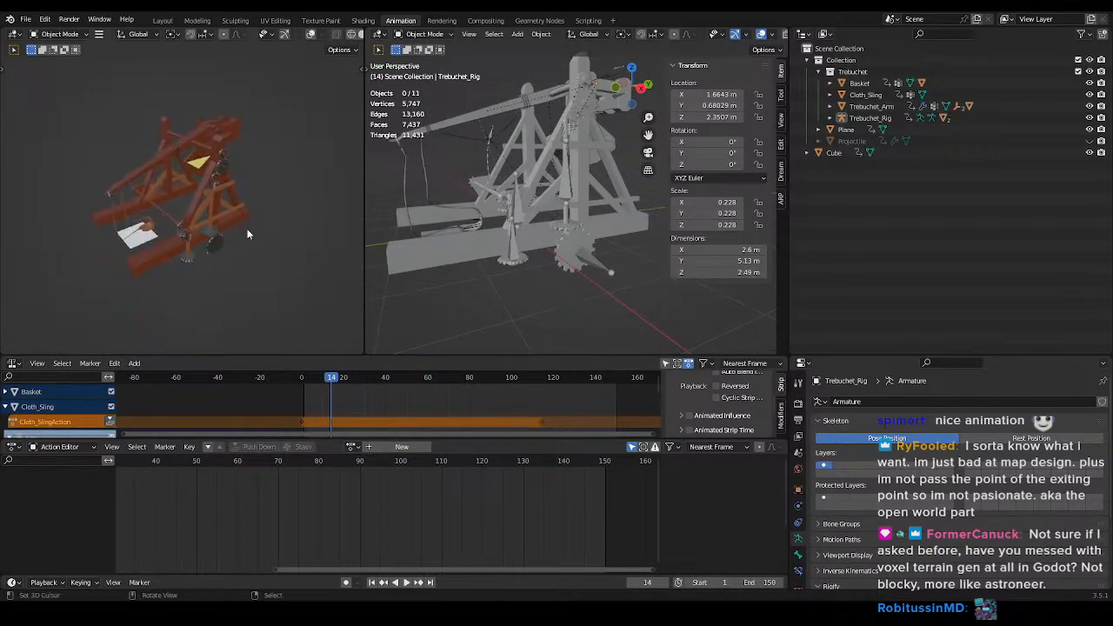
- Watch the coloured trebuchet's gears up close during playback, and set the animation back to frame 0
{"action": "key", "text": "space"}
{"action": "middle_click_drag", "start_coordinate": [290, 265], "coordinate": [216, 261], "text": "shift"}
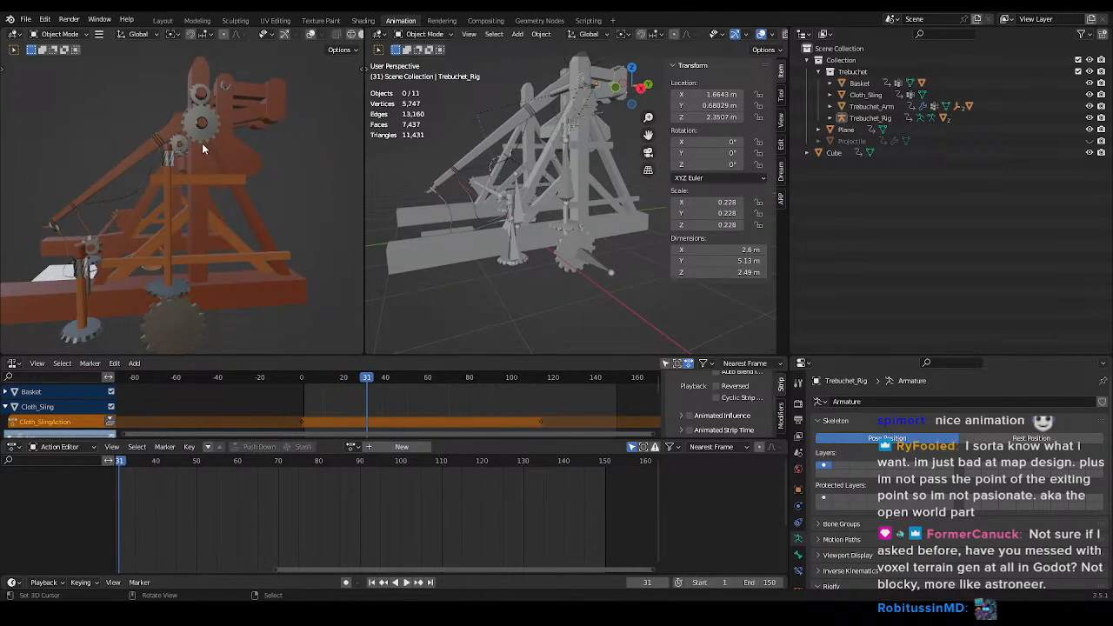
{"action": "key", "text": "space"}
{"action": "left_click", "coordinate": [301, 414]}
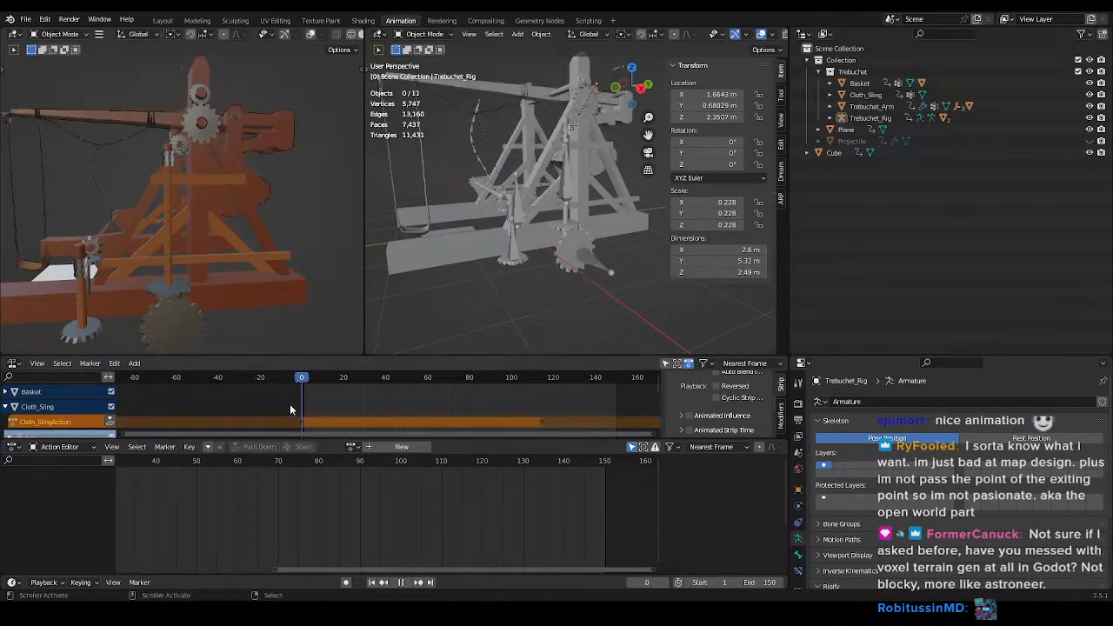
{"action": "left_click", "coordinate": [316, 414]}
{"action": "left_click_drag", "start_coordinate": [315, 415], "coordinate": [304, 391]}
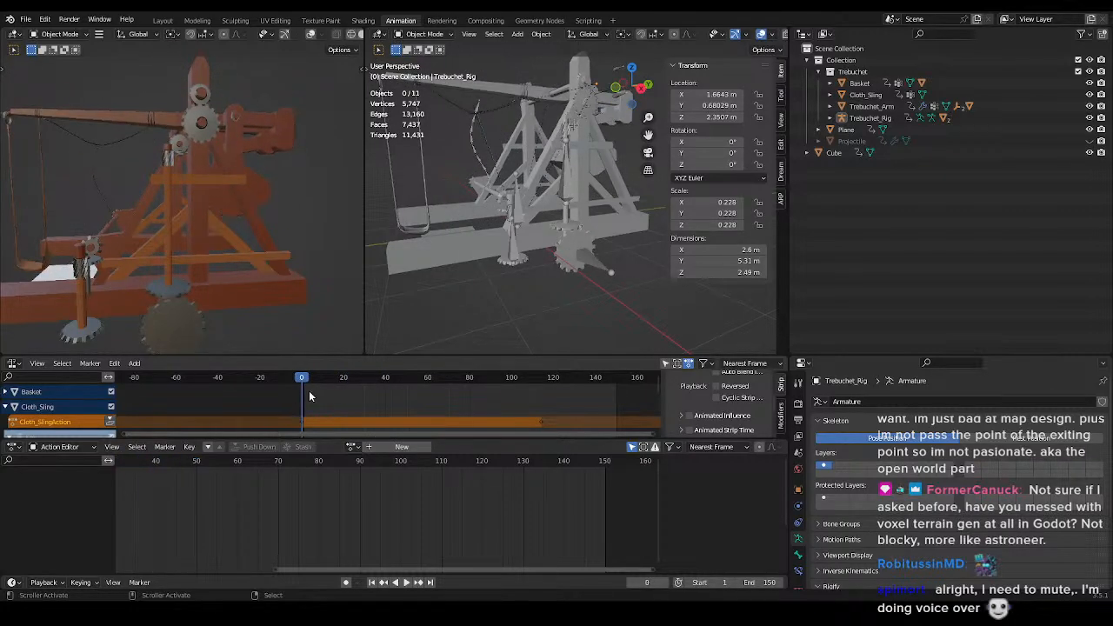
- Open the recent Harpy.blend file, discarding the changes to Trebuchet Tower.blend
{"action": "key", "text": "ctrl+shift+o"}
{"action": "left_click", "coordinate": [497, 256]}
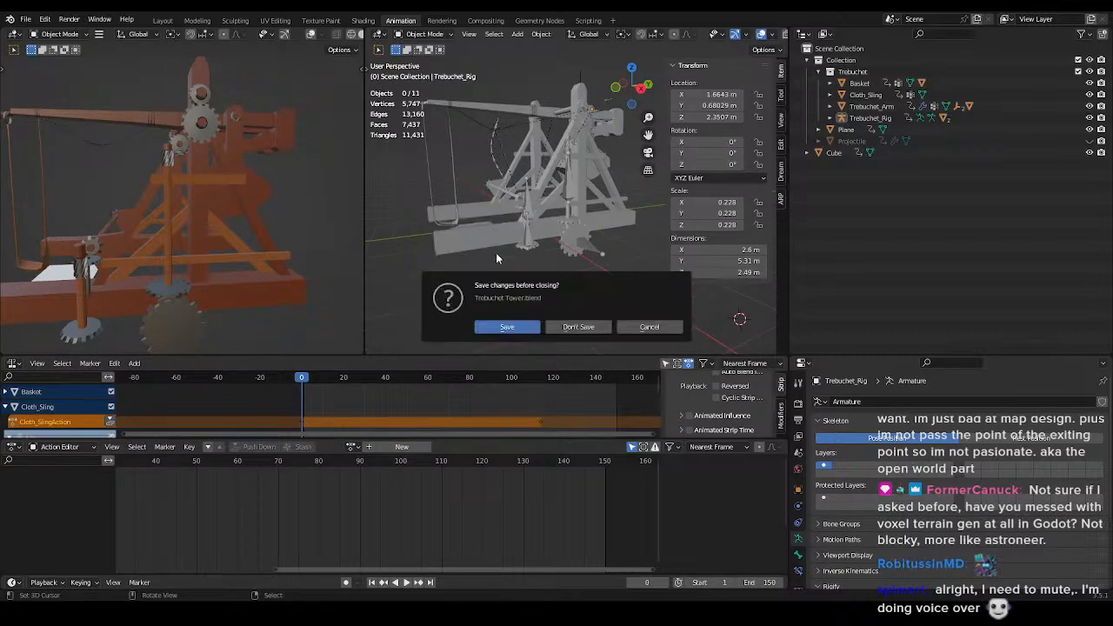
{"action": "left_click", "coordinate": [561, 328]}
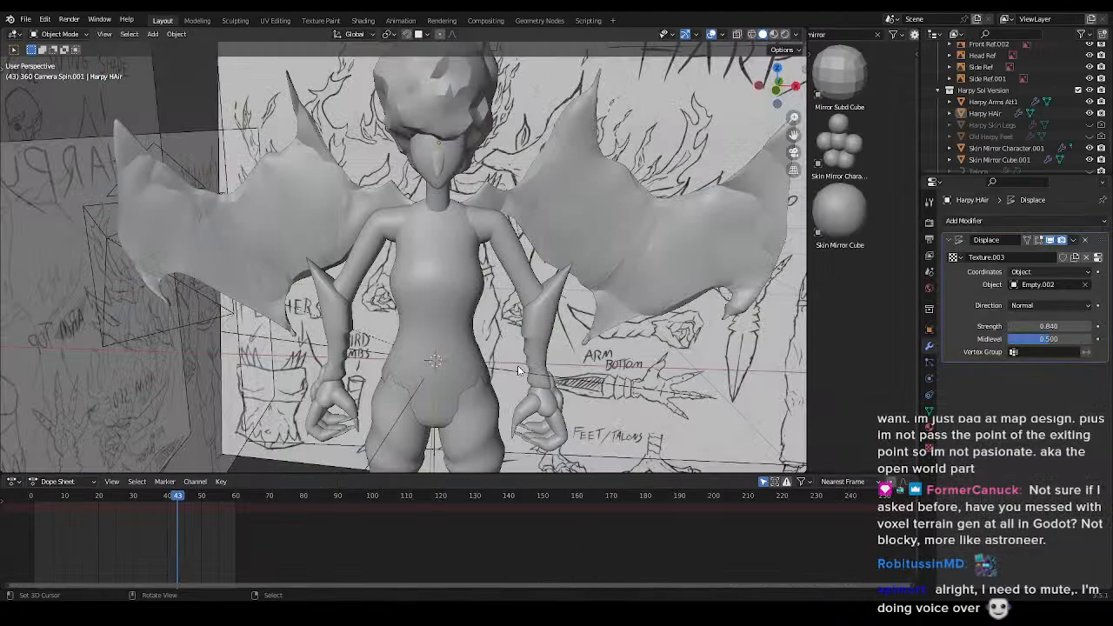
- Set the harpy animation back to frame 0 and switch the viewport to Rendered shading
{"action": "left_click", "coordinate": [31, 557]}
{"action": "scroll", "coordinate": [318, 421], "scroll_direction": "down", "scroll_amount": 2}
{"action": "middle_click_drag", "start_coordinate": [236, 546], "coordinate": [353, 548]}
{"action": "scroll", "coordinate": [428, 391], "scroll_direction": "down", "scroll_amount": 3}
{"action": "mouse_move", "coordinate": [434, 373]}
{"action": "middle_mouse_down"}
{"action": "mouse_move", "coordinate": [445, 397]}
{"action": "mouse_move", "coordinate": [401, 322]}
{"action": "middle_mouse_up"}
{"action": "key", "text": "space"}
{"action": "key", "text": "space"}
{"action": "left_click", "coordinate": [150, 507]}
{"action": "key", "text": "z"}
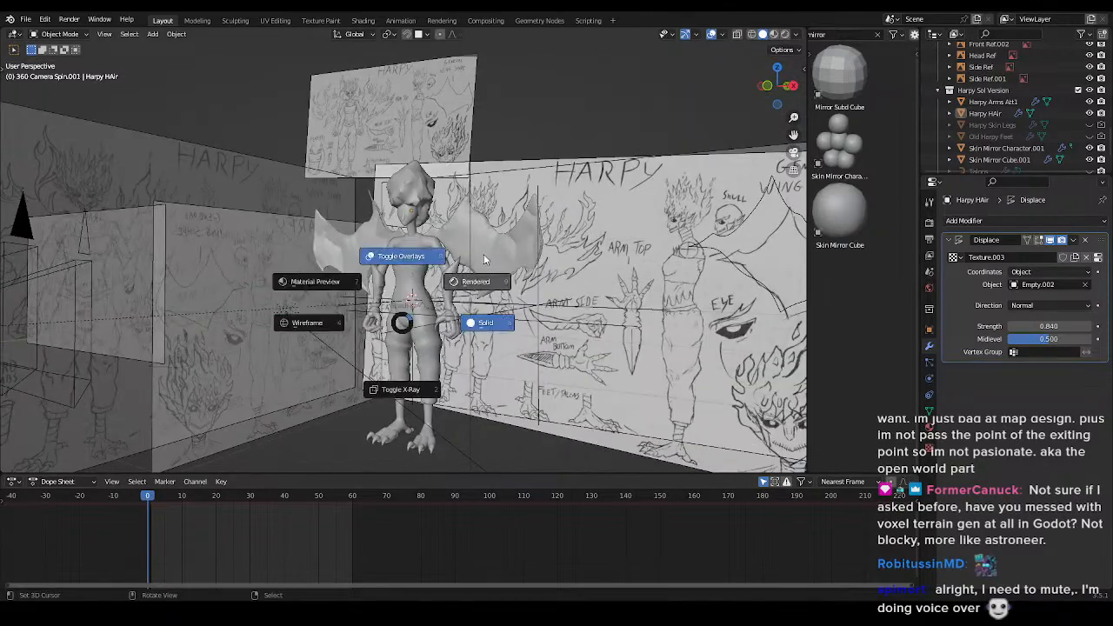
{"action": "left_click", "coordinate": [485, 259]}
- View the harpy's head from the front, play the animation briefly and pause it at frame 9
{"action": "middle_click_drag", "start_coordinate": [461, 266], "coordinate": [496, 304]}
{"action": "key", "text": "KP_1"}
{"action": "scroll", "coordinate": [452, 271], "scroll_direction": "up", "scroll_amount": 3}
{"action": "middle_click_drag", "start_coordinate": [451, 271], "coordinate": [537, 362], "text": "shift"}
{"action": "key", "text": "space"}
{"action": "key", "text": "space"}
{"action": "scroll", "coordinate": [482, 296], "scroll_direction": "up", "scroll_amount": 4}
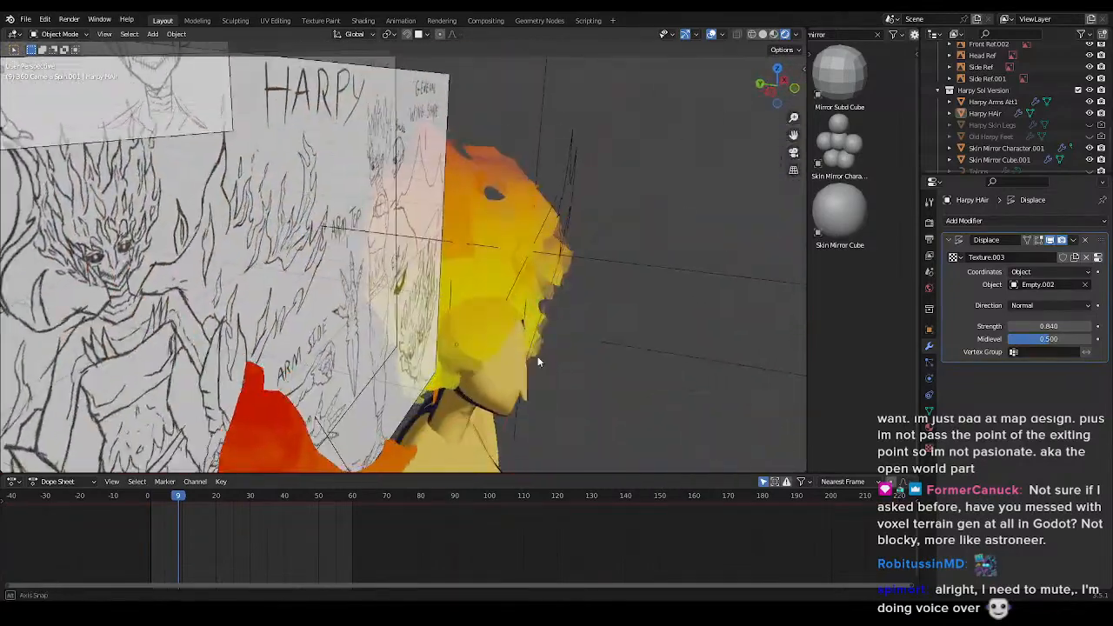
- Save the Harpy file and examine the selected fire hair from the side before deselecting it
{"action": "left_click", "coordinate": [524, 254]}
{"action": "middle_click_drag", "start_coordinate": [524, 254], "coordinate": [536, 312]}
{"action": "key", "text": "ctrl+s"}
{"action": "middle_click_drag", "start_coordinate": [579, 300], "coordinate": [555, 352]}
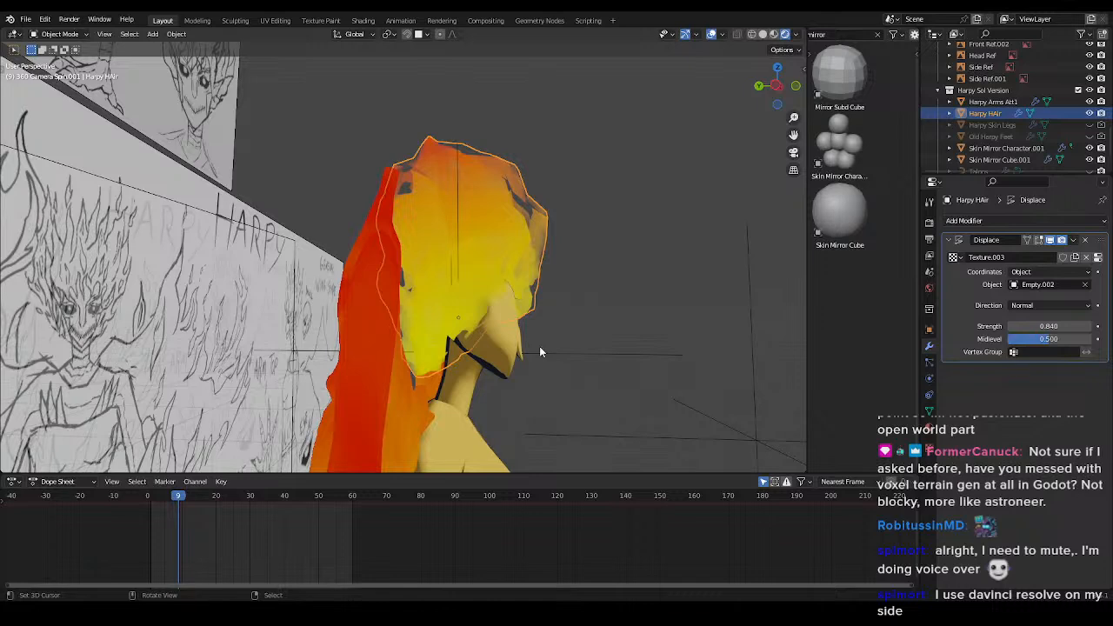
{"action": "scroll", "coordinate": [540, 347], "scroll_direction": "down", "scroll_amount": 1}
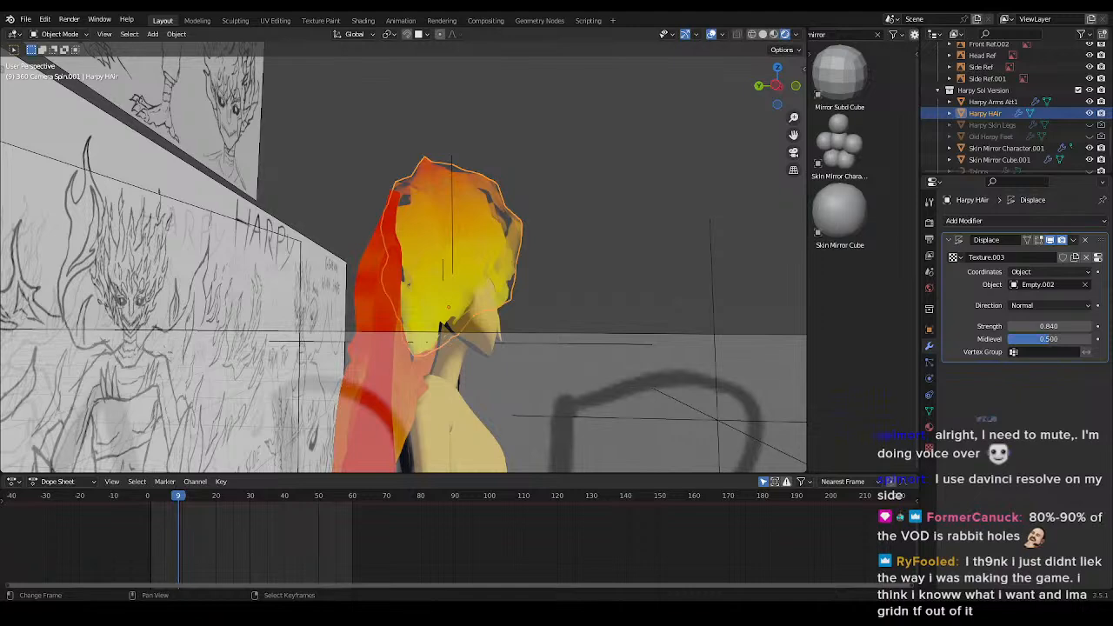
{"action": "middle_click_drag", "start_coordinate": [626, 294], "coordinate": [606, 219]}
{"action": "left_click", "coordinate": [604, 233]}
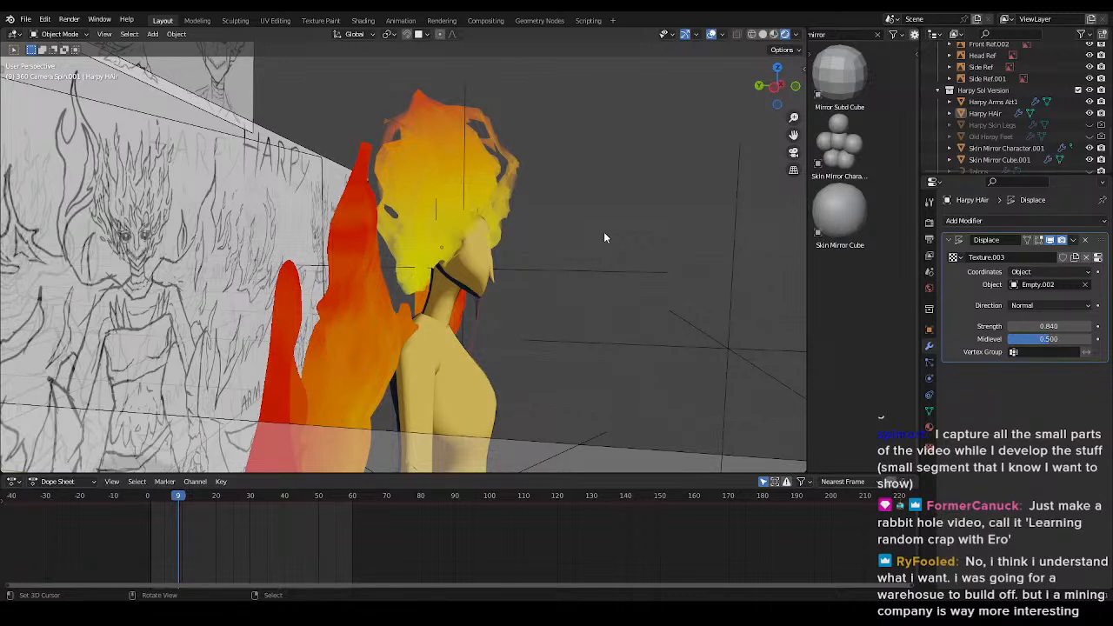
- Select the harpy's hair and bring up its Harpy Hair material nodes in the Shading workspace beside a rendered view
{"action": "key", "text": "KP_1"}
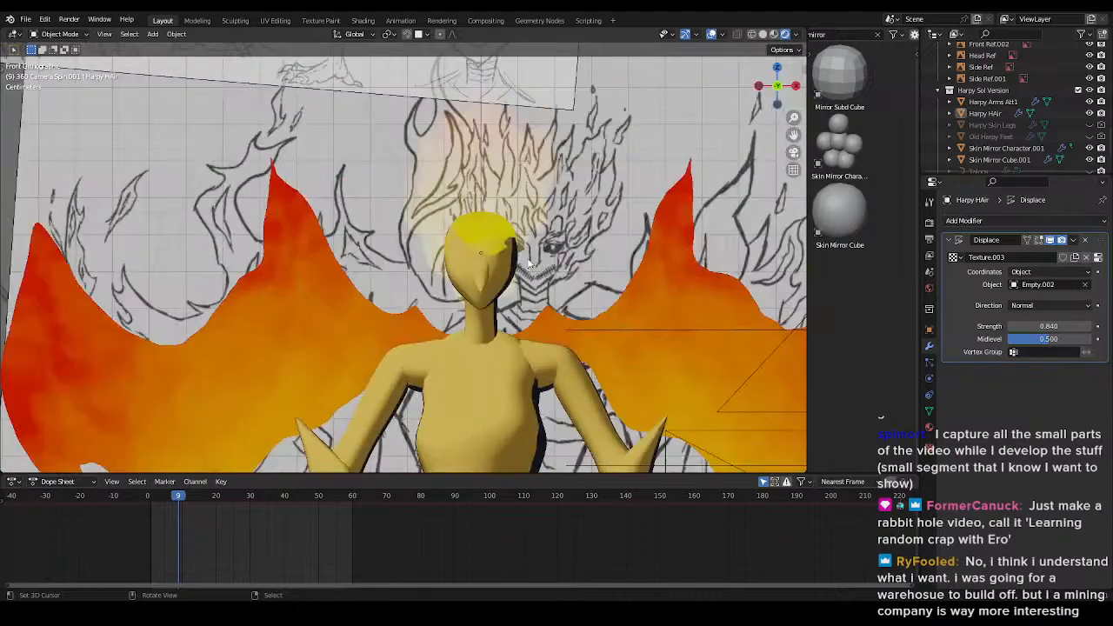
{"action": "mouse_move", "coordinate": [562, 372]}
{"action": "middle_mouse_down"}
{"action": "mouse_move", "coordinate": [487, 304]}
{"action": "mouse_move", "coordinate": [508, 296]}
{"action": "middle_mouse_up"}
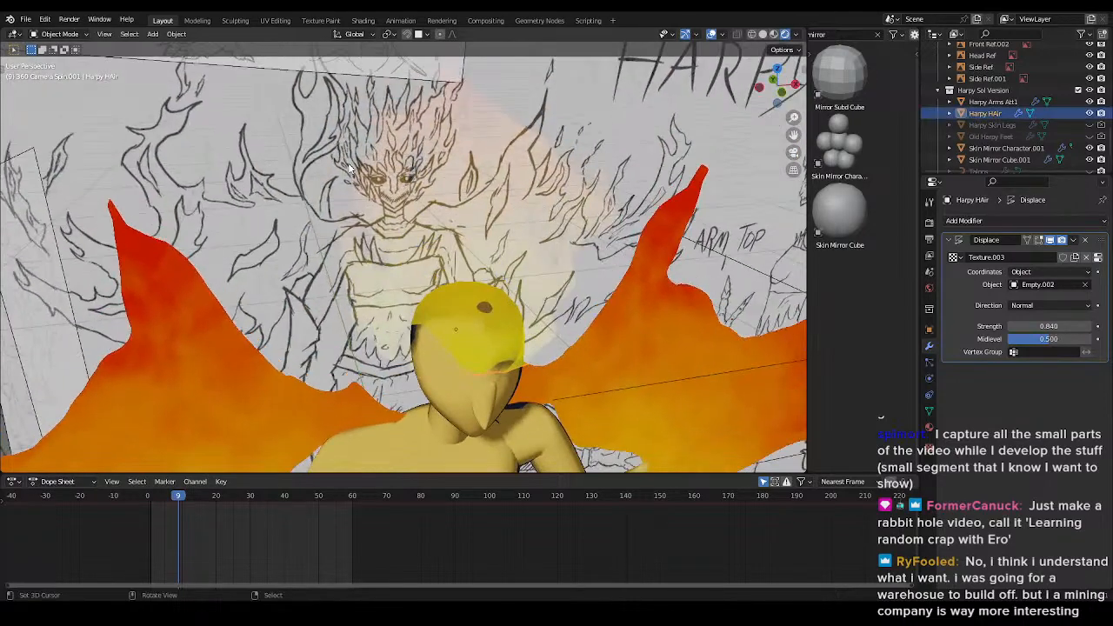
{"action": "left_click", "coordinate": [363, 20]}
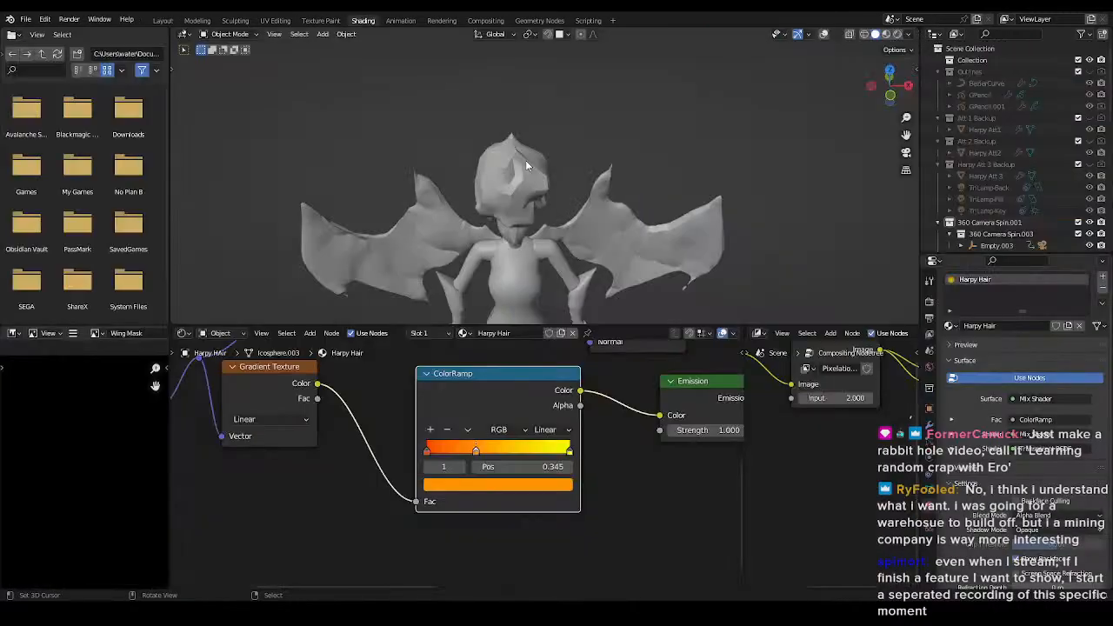
{"action": "scroll", "coordinate": [590, 93], "scroll_direction": "up", "scroll_amount": 4}
{"action": "middle_click_drag", "start_coordinate": [621, 517], "coordinate": [403, 489]}
{"action": "scroll", "coordinate": [488, 487], "scroll_direction": "down", "scroll_amount": 1}
{"action": "middle_click_drag", "start_coordinate": [580, 461], "coordinate": [500, 434]}
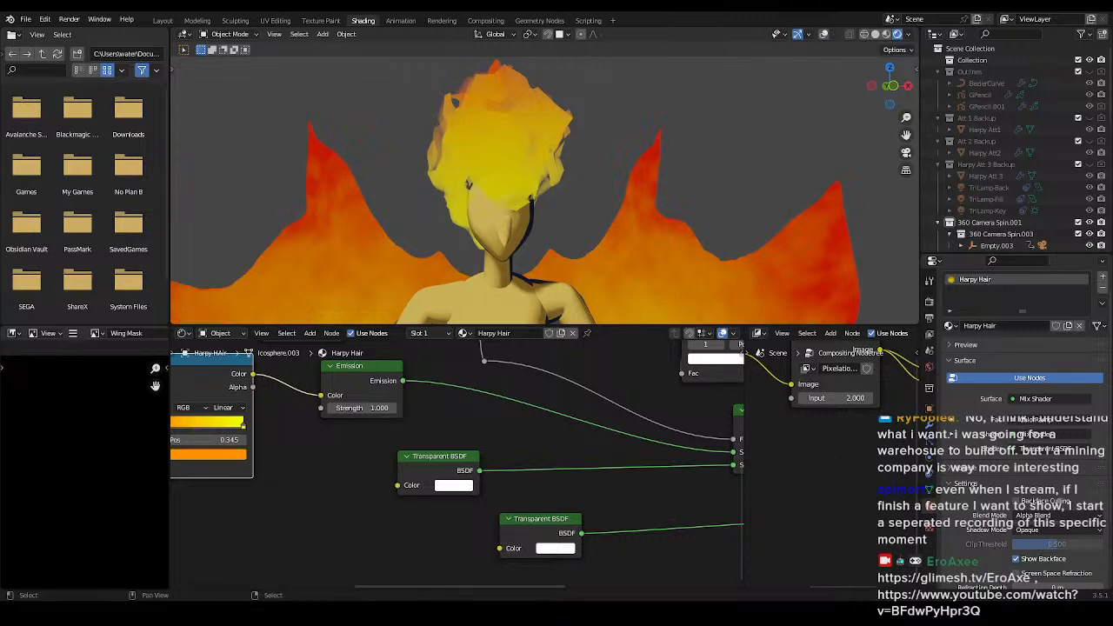
- Save the file and set the Blend of the Layer Weight node feeding the Less Than threshold to 0.590
{"action": "key", "text": "ctrl+s"}
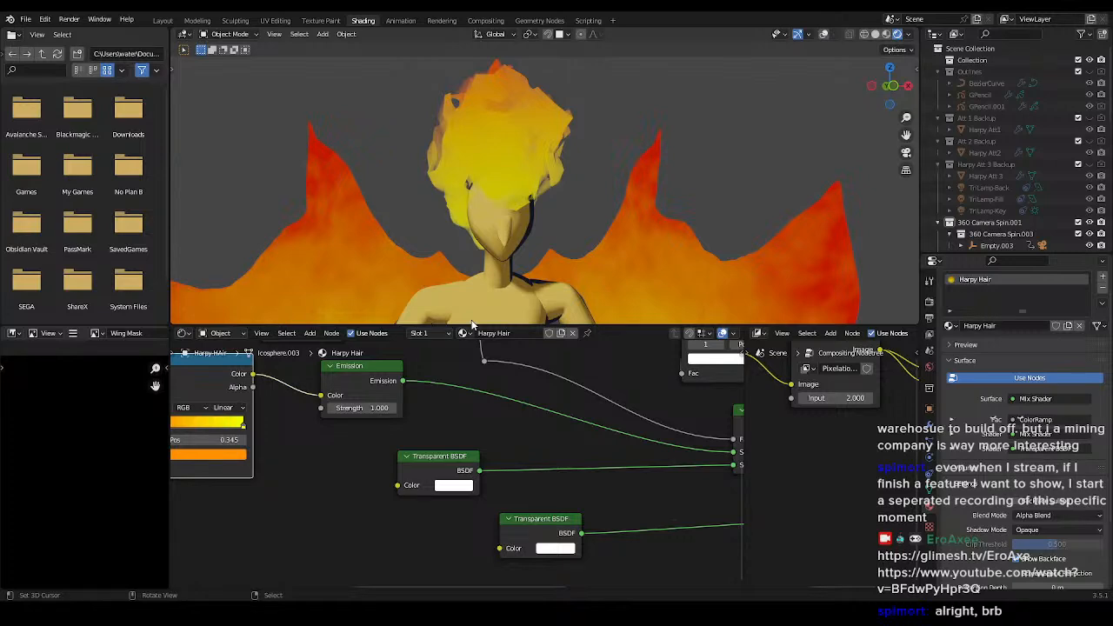
{"action": "middle_click_drag", "start_coordinate": [451, 446], "coordinate": [492, 532]}
{"action": "middle_click_drag", "start_coordinate": [507, 424], "coordinate": [614, 484]}
{"action": "scroll", "coordinate": [466, 466], "scroll_direction": "up", "scroll_amount": 5}
{"action": "mouse_move", "coordinate": [465, 461]}
{"action": "left_mouse_down"}
{"action": "mouse_move", "coordinate": [444, 462]}
{"action": "mouse_move", "coordinate": [520, 462]}
{"action": "left_mouse_up"}
{"action": "middle_click_drag", "start_coordinate": [535, 217], "coordinate": [487, 220]}
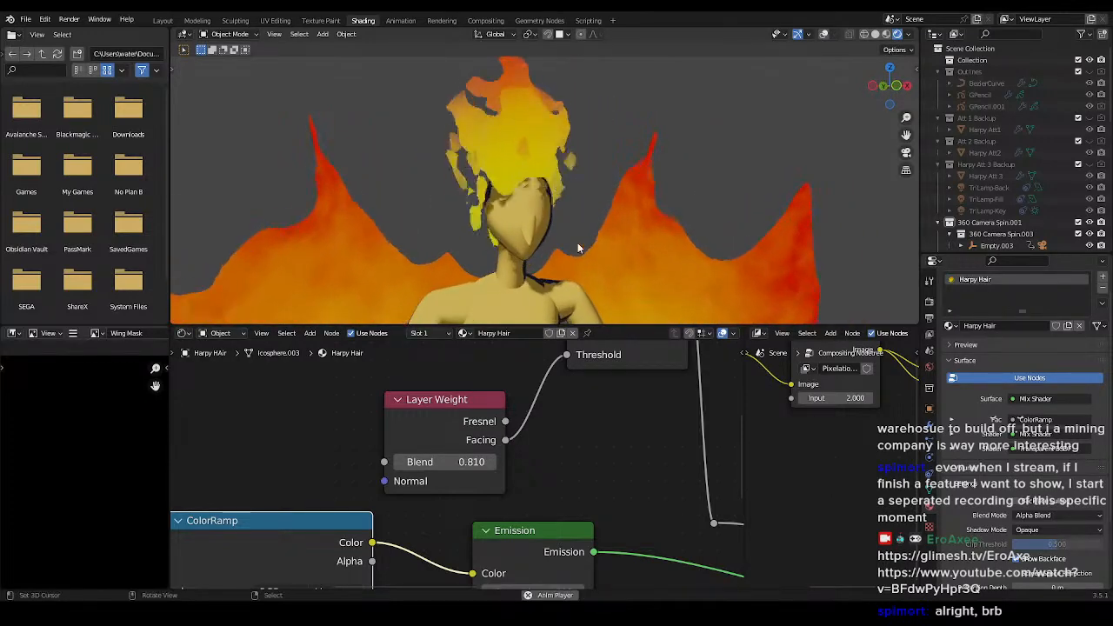
{"action": "middle_click_drag", "start_coordinate": [575, 252], "coordinate": [606, 248]}
{"action": "key", "text": "KP_1"}
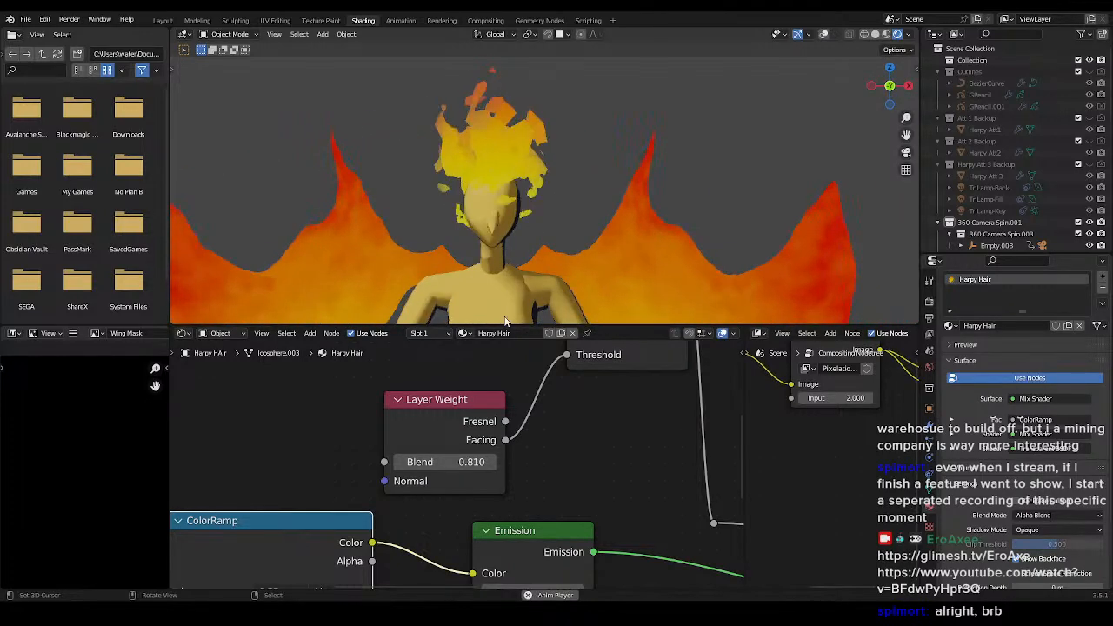
{"action": "left_click_drag", "start_coordinate": [472, 462], "coordinate": [497, 461]}
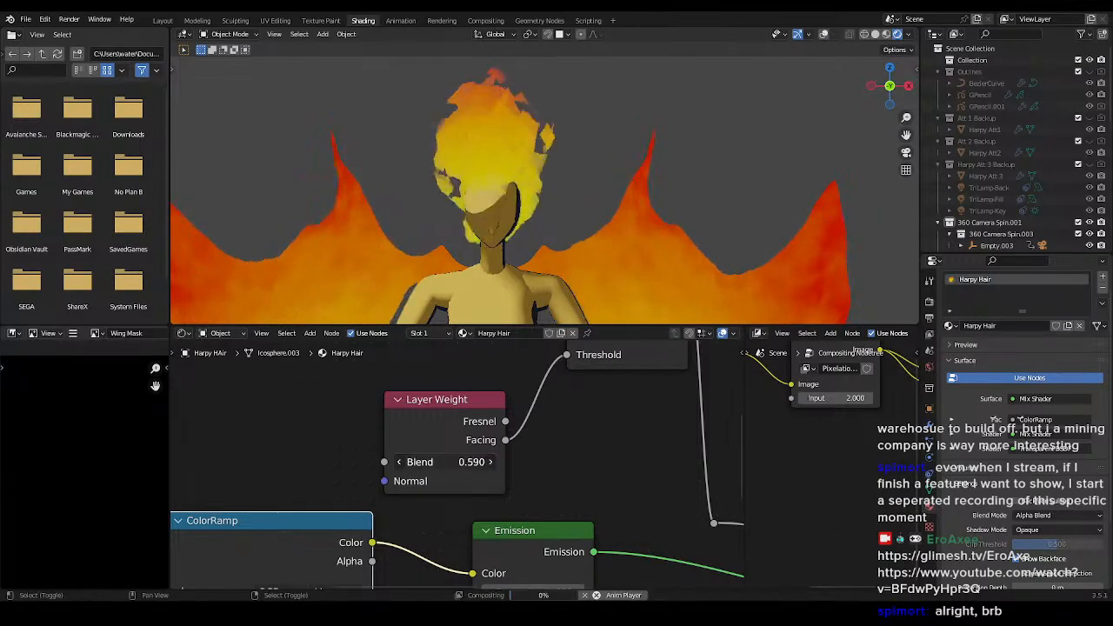
- Move the Layer Weight node that feeds the black-and-white ColorRamp down and farther from the ramp
{"action": "scroll", "coordinate": [583, 453], "scroll_direction": "down", "scroll_amount": 3}
{"action": "middle_click_drag", "start_coordinate": [581, 444], "coordinate": [482, 400]}
{"action": "middle_click_drag", "start_coordinate": [544, 478], "coordinate": [272, 546]}
{"action": "middle_click_drag", "start_coordinate": [504, 454], "coordinate": [503, 536], "text": "shift"}
{"action": "left_click_drag", "start_coordinate": [475, 467], "coordinate": [390, 522]}
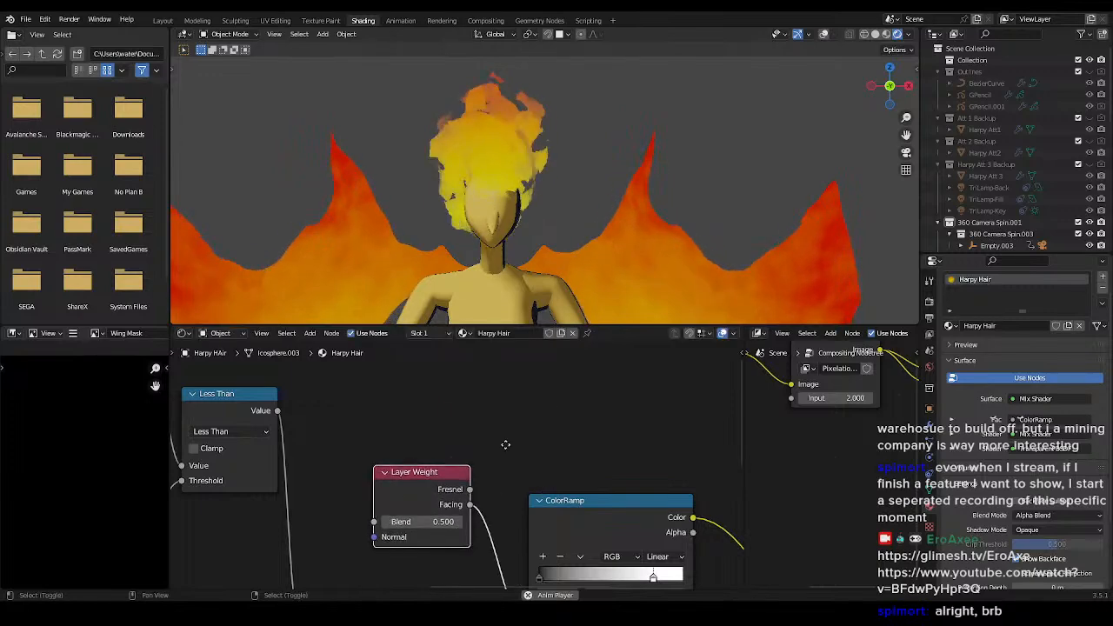
- Set the Blend of the Layer Weight node feeding the ColorRamp to 0.830 and save the file
{"action": "scroll", "coordinate": [446, 554], "scroll_direction": "up", "scroll_amount": 4}
{"action": "middle_click_drag", "start_coordinate": [446, 553], "coordinate": [502, 452], "text": "shift"}
{"action": "mouse_move", "coordinate": [494, 409]}
{"action": "left_mouse_down"}
{"action": "mouse_move", "coordinate": [574, 408]}
{"action": "mouse_move", "coordinate": [481, 402]}
{"action": "left_mouse_up"}
{"action": "scroll", "coordinate": [501, 454], "scroll_direction": "up", "scroll_amount": 1}
{"action": "scroll", "coordinate": [501, 460], "scroll_direction": "up", "scroll_amount": 1}
{"action": "key", "text": "ctrl+s"}
{"action": "scroll", "coordinate": [494, 479], "scroll_direction": "down", "scroll_amount": 2}
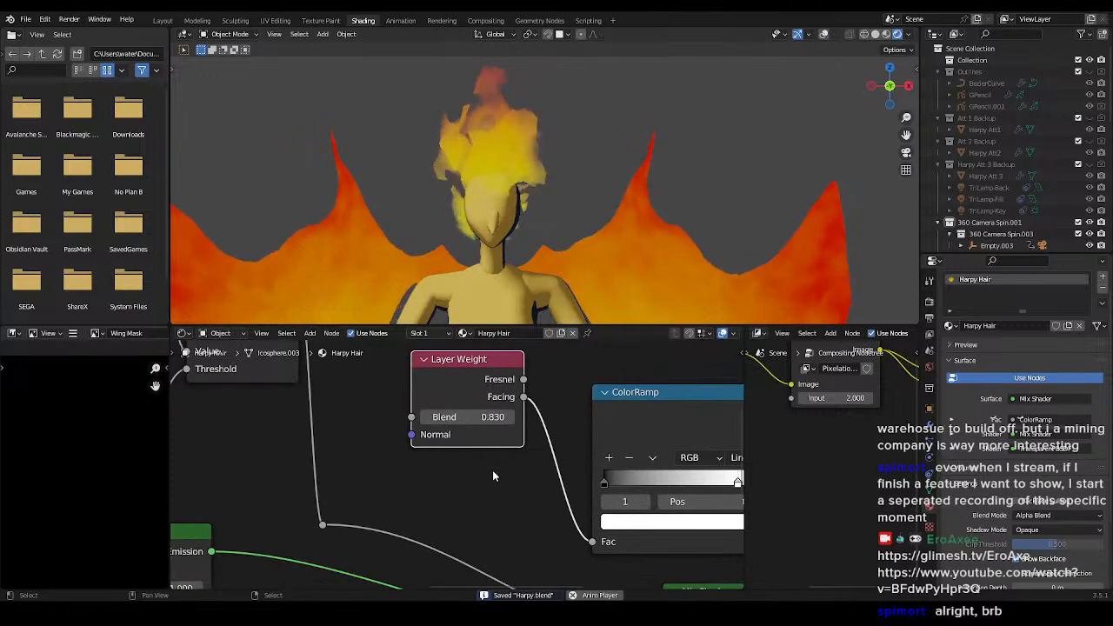
- Play the hair animation and set the Blend of the Layer Weight node feeding the ColorRamp to 0.670
{"action": "scroll", "coordinate": [493, 478], "scroll_direction": "down", "scroll_amount": 1}
{"action": "middle_click_drag", "start_coordinate": [479, 475], "coordinate": [492, 451]}
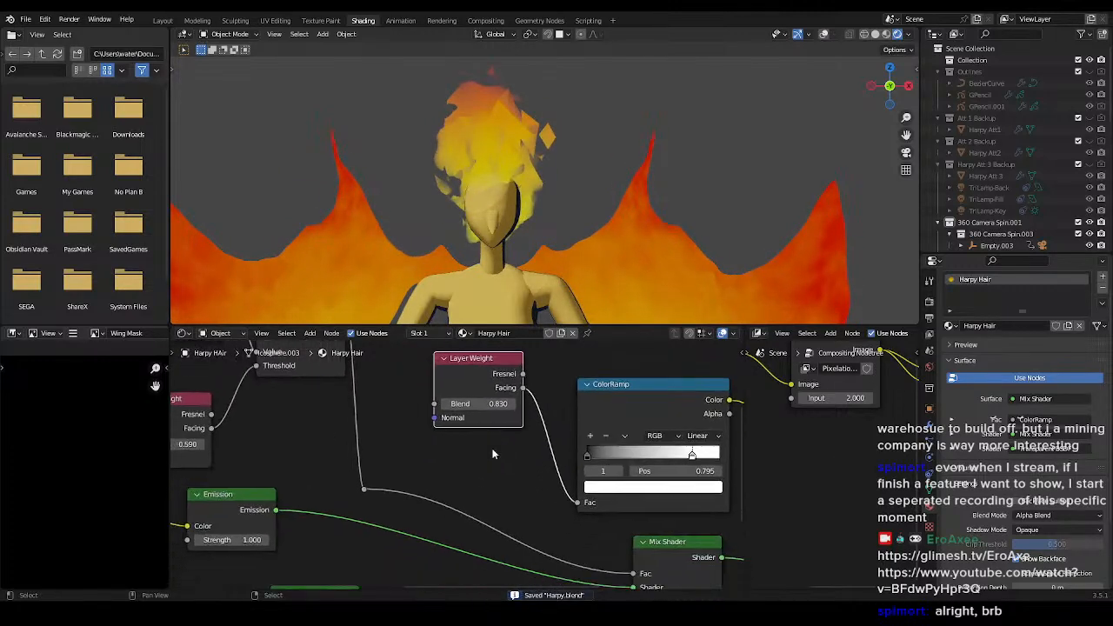
{"action": "key", "text": "space"}
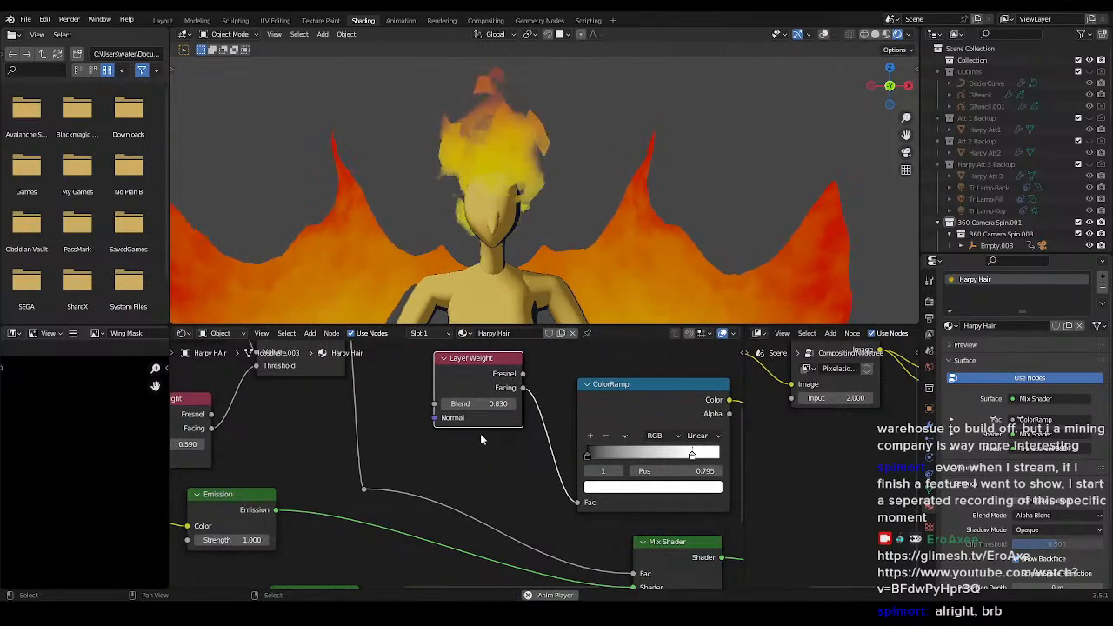
{"action": "key", "text": "space"}
{"action": "scroll", "coordinate": [481, 433], "scroll_direction": "up", "scroll_amount": 4}
{"action": "mouse_move", "coordinate": [520, 437]}
{"action": "middle_mouse_down"}
{"action": "mouse_move", "coordinate": [530, 425]}
{"action": "mouse_move", "coordinate": [525, 455]}
{"action": "middle_mouse_up"}
{"action": "left_click_drag", "start_coordinate": [501, 410], "coordinate": [447, 410]}
{"action": "key", "text": "space"}
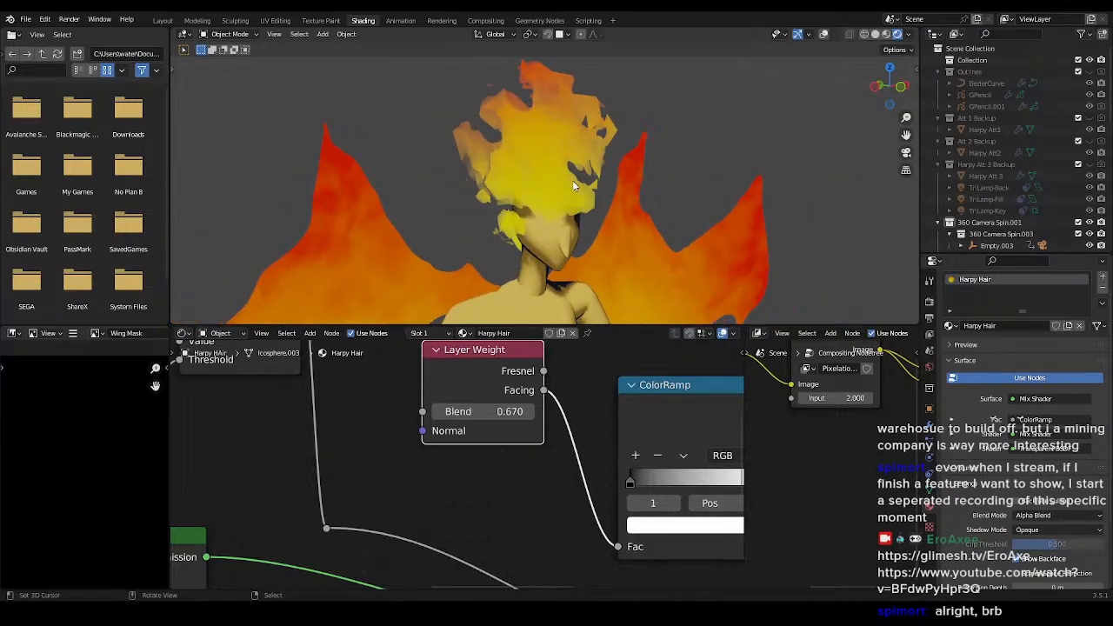
{"action": "scroll", "coordinate": [983, 530], "scroll_direction": "down", "scroll_amount": 3}
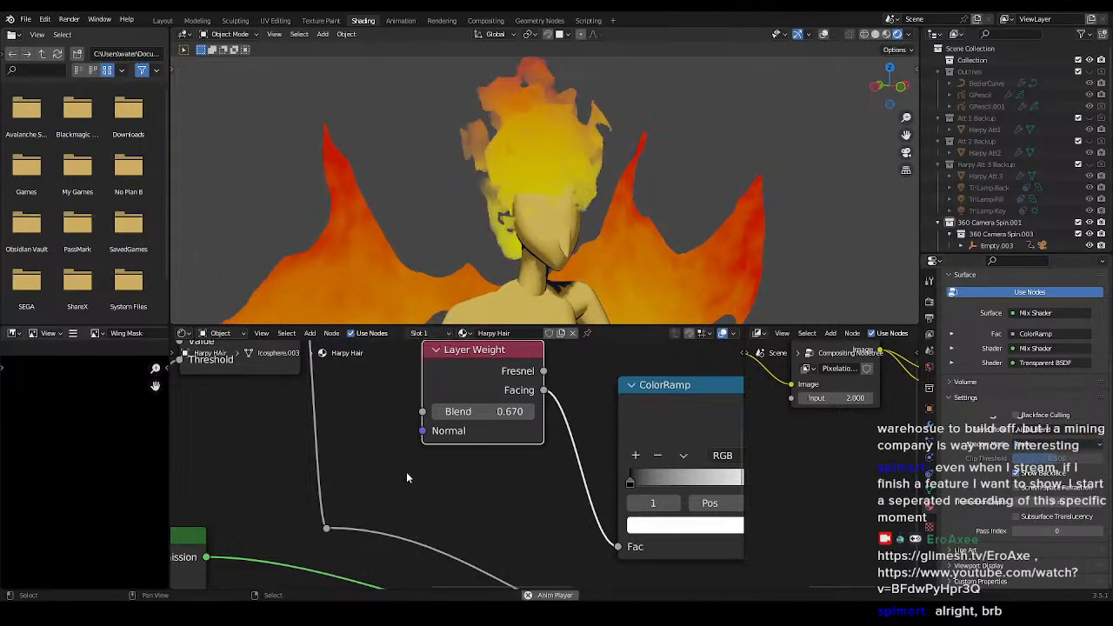
- Set the Blend of the Layer Weight node feeding the ColorRamp to 0.730 and save the file
{"action": "key", "text": "shift+space"}
{"action": "left_click_drag", "start_coordinate": [483, 412], "coordinate": [510, 411]}
{"action": "key", "text": "space"}
{"action": "key", "text": "ctrl+s"}
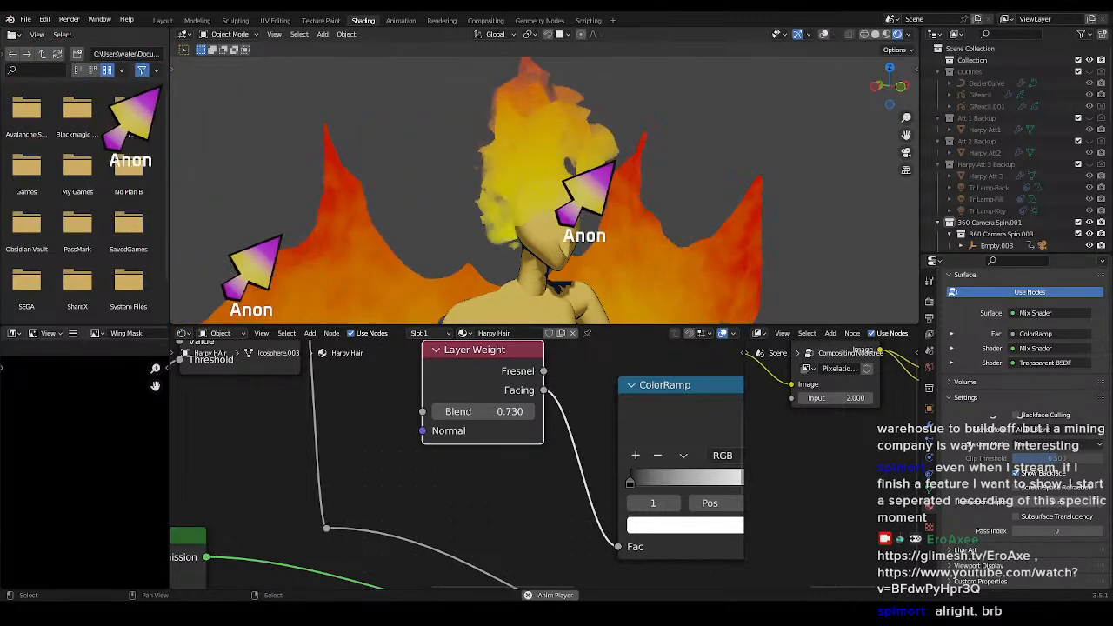
{"action": "key", "text": "ctrl+s"}
- In the Layout workspace, hide the viewport overlays and save the front view of the harpy, returning to the Shading workspace
{"action": "left_click", "coordinate": [171, 20]}
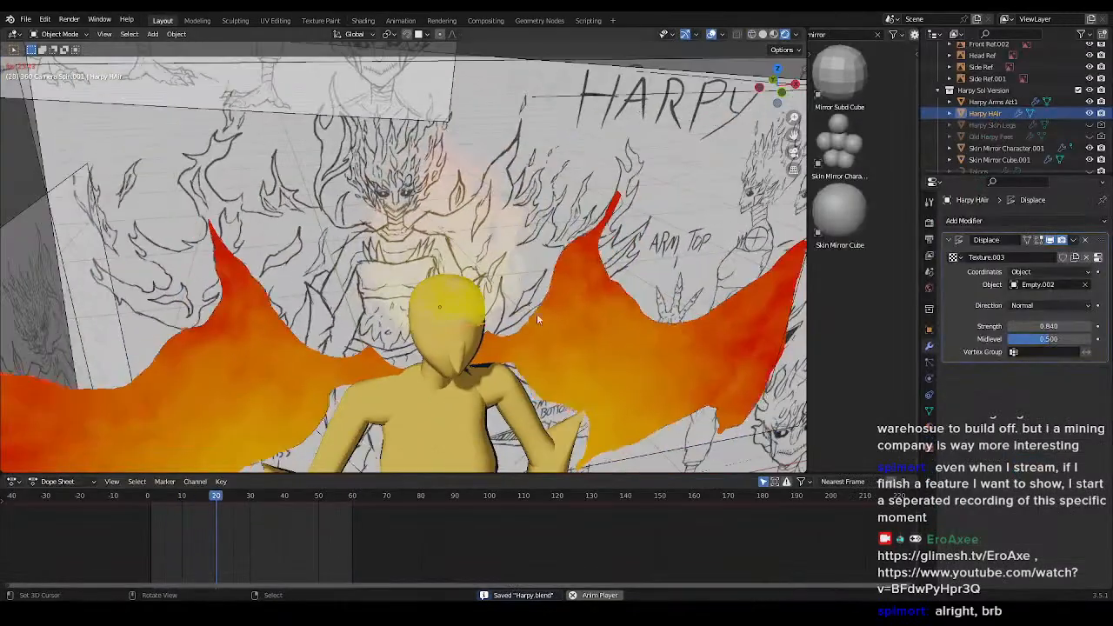
{"action": "mouse_move", "coordinate": [565, 368]}
{"action": "middle_mouse_down"}
{"action": "mouse_move", "coordinate": [387, 322]}
{"action": "mouse_move", "coordinate": [398, 276]}
{"action": "mouse_move", "coordinate": [379, 283]}
{"action": "mouse_move", "coordinate": [597, 342]}
{"action": "mouse_move", "coordinate": [402, 314]}
{"action": "mouse_move", "coordinate": [470, 300]}
{"action": "mouse_move", "coordinate": [475, 180]}
{"action": "middle_mouse_up"}
{"action": "key", "text": "shift+alt+z"}
{"action": "key", "text": "KP_1"}
{"action": "scroll", "coordinate": [487, 199], "scroll_direction": "down", "scroll_amount": 3}
{"action": "key", "text": "ctrl+s"}
{"action": "scroll", "coordinate": [496, 245], "scroll_direction": "down", "scroll_amount": 5}
{"action": "scroll", "coordinate": [496, 245], "scroll_direction": "up", "scroll_amount": 8}
{"action": "left_click", "coordinate": [363, 20]}
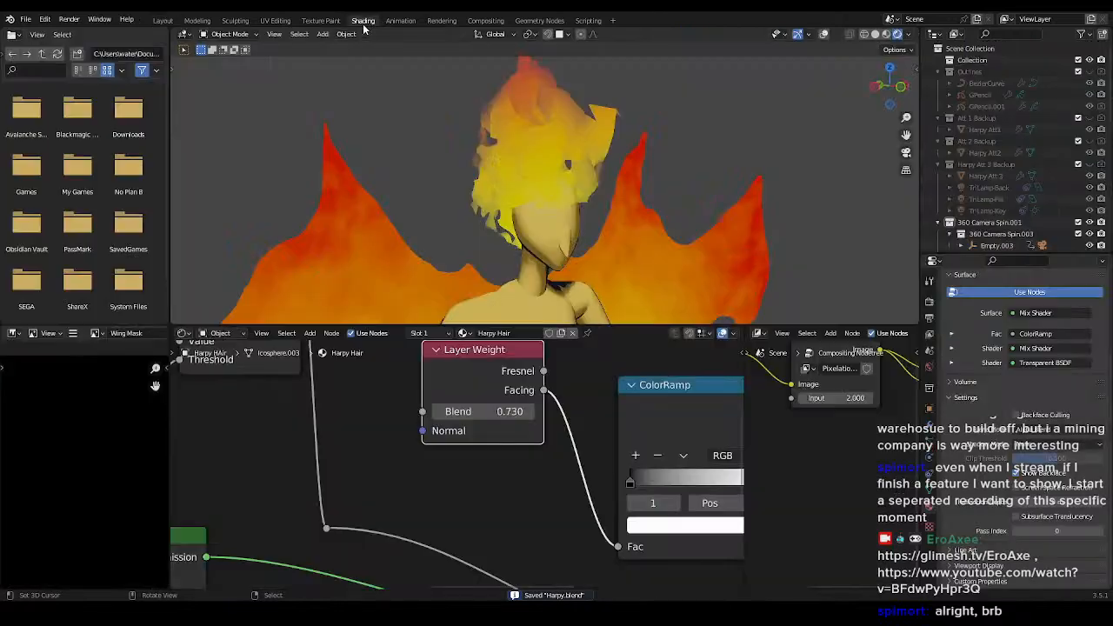
- Show the whole harpy from the front and select its body to bring up the Toon Shader.002 nodes
{"action": "scroll", "coordinate": [607, 245], "scroll_direction": "down", "scroll_amount": 3}
{"action": "mouse_move", "coordinate": [607, 245]}
{"action": "middle_mouse_down", "text": "shift"}
{"action": "mouse_move", "coordinate": [597, 201]}
{"action": "mouse_move", "coordinate": [565, 245]}
{"action": "middle_mouse_up", "text": "shift"}
{"action": "scroll", "coordinate": [607, 235], "scroll_direction": "down", "scroll_amount": 3}
{"action": "scroll", "coordinate": [565, 245], "scroll_direction": "up", "scroll_amount": 4}
{"action": "scroll", "coordinate": [565, 245], "scroll_direction": "down", "scroll_amount": 5}
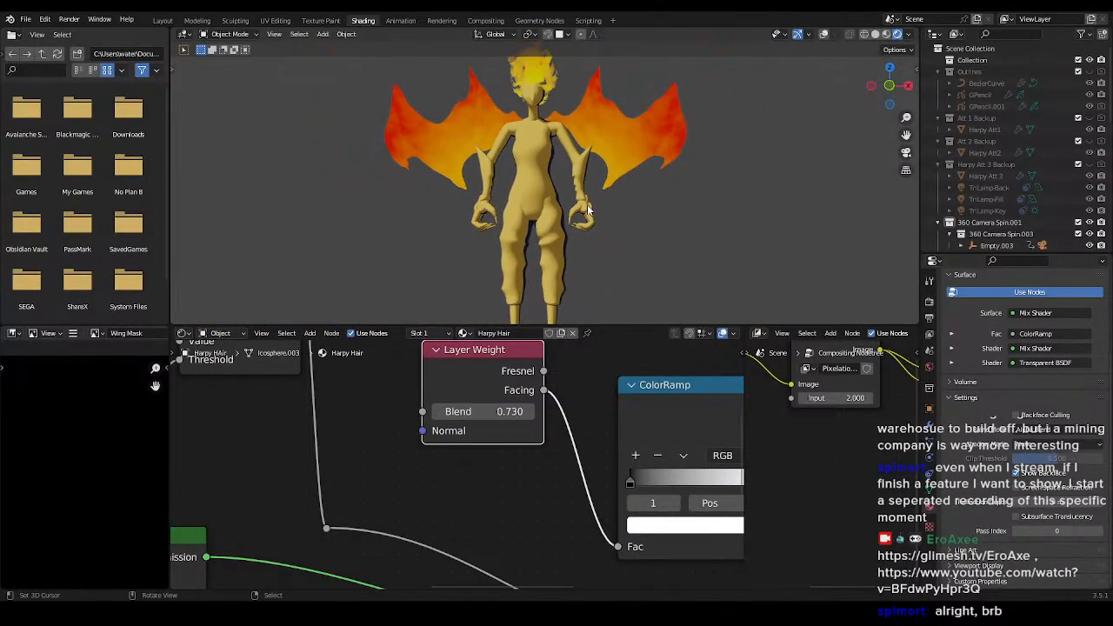
{"action": "scroll", "coordinate": [439, 442], "scroll_direction": "down", "scroll_amount": 2}
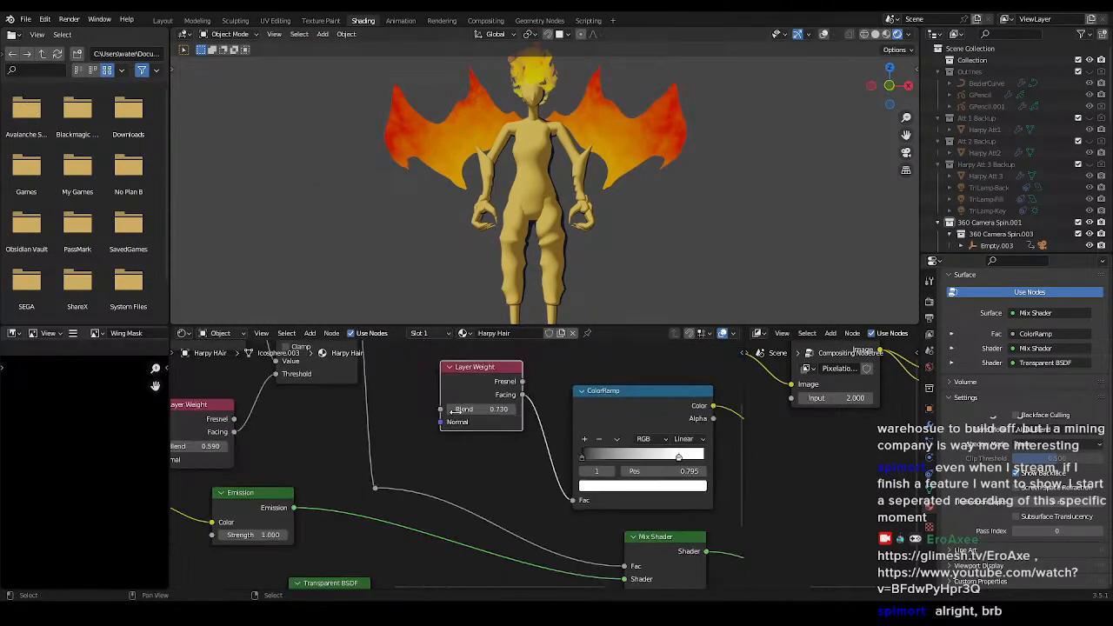
{"action": "right_click", "coordinate": [540, 202]}
{"action": "scroll", "coordinate": [540, 201], "scroll_direction": "down", "scroll_amount": 2}
{"action": "middle_click_drag", "start_coordinate": [508, 474], "coordinate": [415, 393], "text": "shift"}
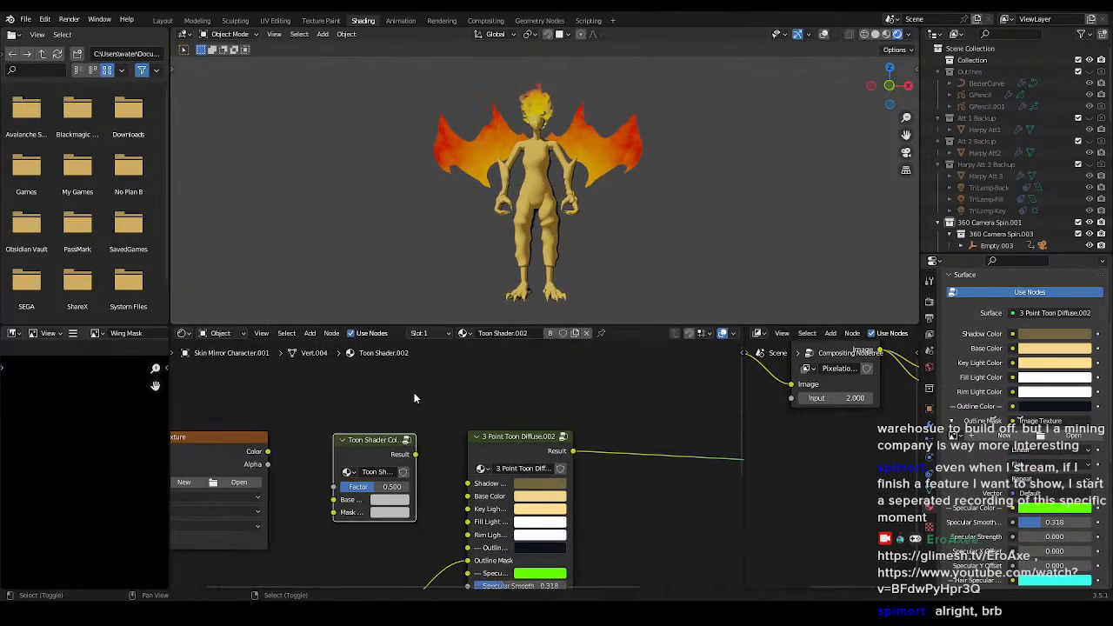
- Copy the Base Color of the 3 Point Toon Diffuse.002 node into the Toon Shader Color Mask node's base colour
{"action": "scroll", "coordinate": [415, 393], "scroll_direction": "down", "scroll_amount": 2}
{"action": "middle_click_drag", "start_coordinate": [451, 433], "coordinate": [459, 359], "text": "shift"}
{"action": "middle_click_drag", "start_coordinate": [400, 429], "coordinate": [509, 493]}
{"action": "scroll", "coordinate": [453, 461], "scroll_direction": "up", "scroll_amount": 3}
{"action": "middle_click_drag", "start_coordinate": [400, 409], "coordinate": [402, 421]}
{"action": "key", "text": "b"}
{"action": "key", "text": "Escape"}
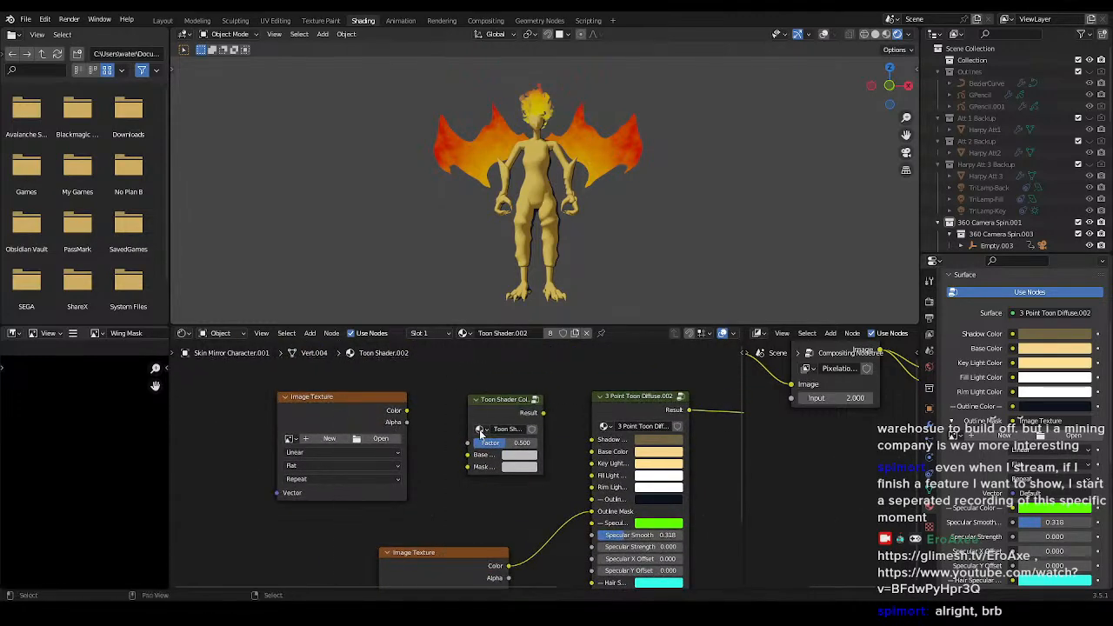
{"action": "scroll", "coordinate": [470, 474], "scroll_direction": "up", "scroll_amount": 2}
{"action": "key", "text": "e"}
{"action": "left_click", "coordinate": [654, 463]}
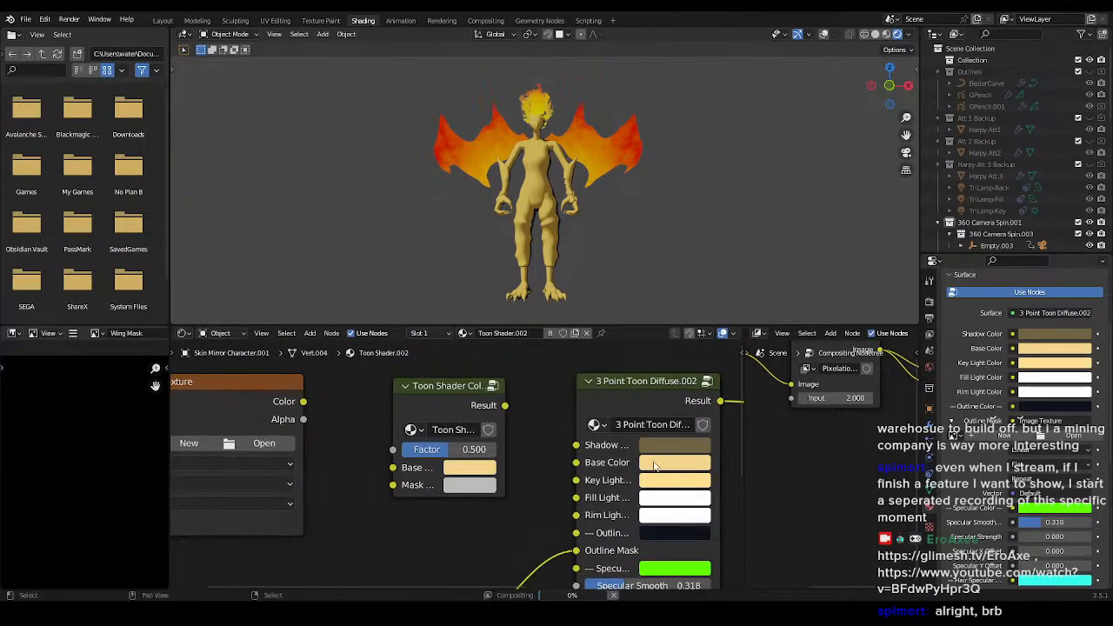
- Connect the Toon Shader Color Mask node's Result to the Base Color of 3 Point Toon Diffuse.002
{"action": "middle_click_drag", "start_coordinate": [480, 485], "coordinate": [421, 485], "text": "shift"}
{"action": "left_click_drag", "start_coordinate": [448, 406], "coordinate": [519, 461]}
{"action": "scroll", "coordinate": [386, 530], "scroll_direction": "down", "scroll_amount": 3}
- Create a new 1024 px image named "Gauntlet Mask" in the empty Image Texture node beside the colour mask
{"action": "left_click", "coordinate": [366, 466]}
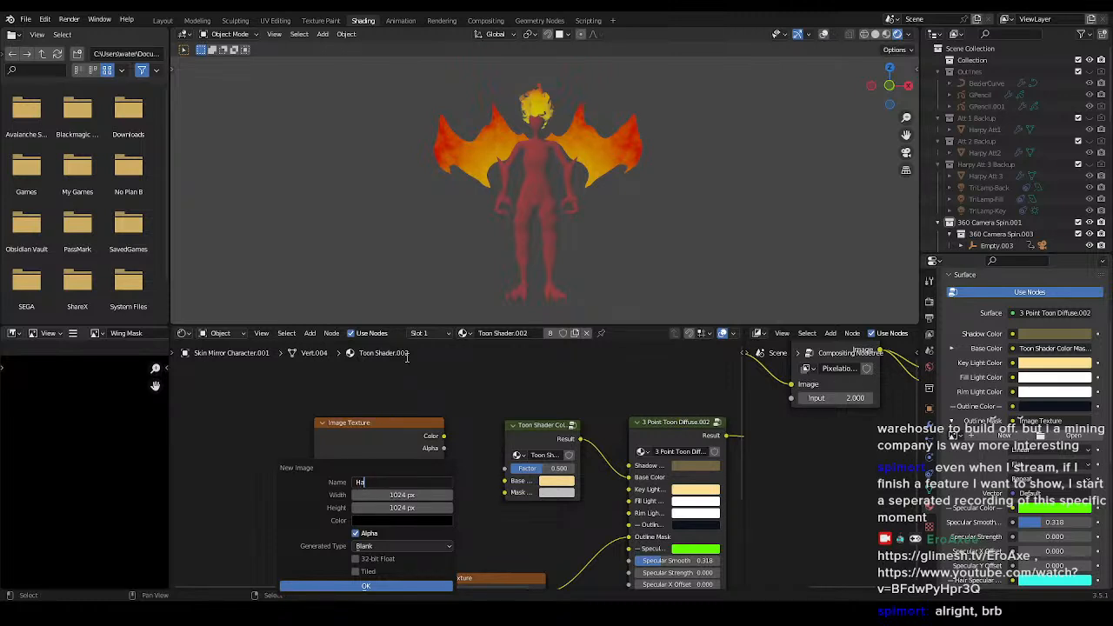
{"action": "type", "text": "Gauntlet MAsk"}
{"action": "left_click", "coordinate": [374, 483]}
{"action": "key", "text": "Return"}
{"action": "left_click", "coordinate": [418, 586]}
- Duplicate the Gauntlet Mask texture node, make its image a separate copy and rename it "Talon Mask"
{"action": "middle_click_drag", "start_coordinate": [471, 492], "coordinate": [545, 493]}
{"action": "key", "text": "shift+d"}
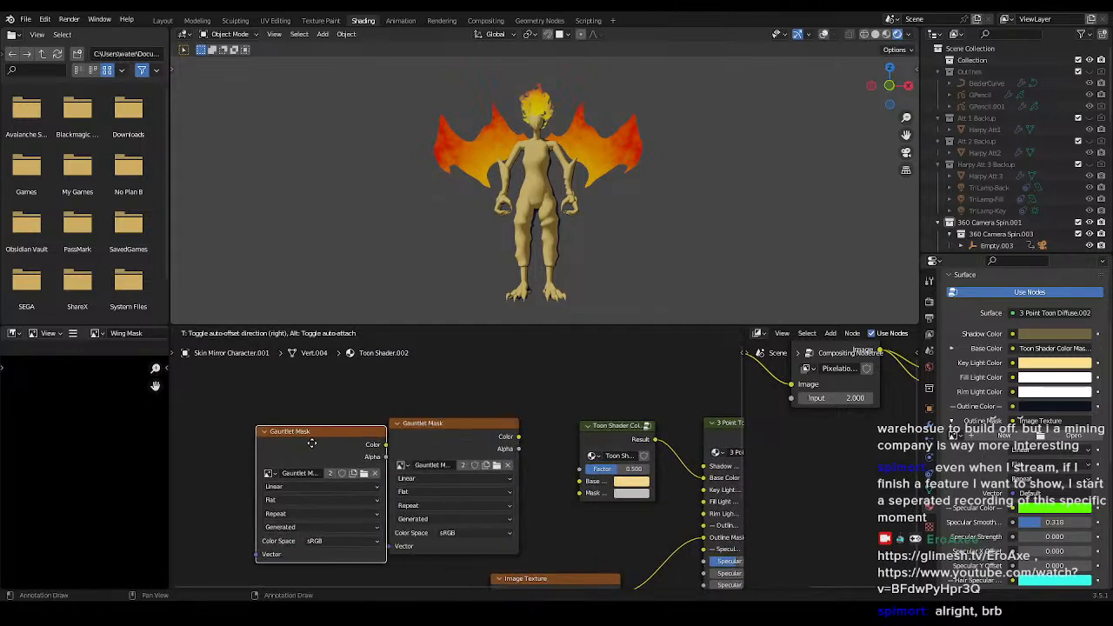
{"action": "left_click", "coordinate": [314, 460]}
{"action": "double_click", "coordinate": [296, 459]}
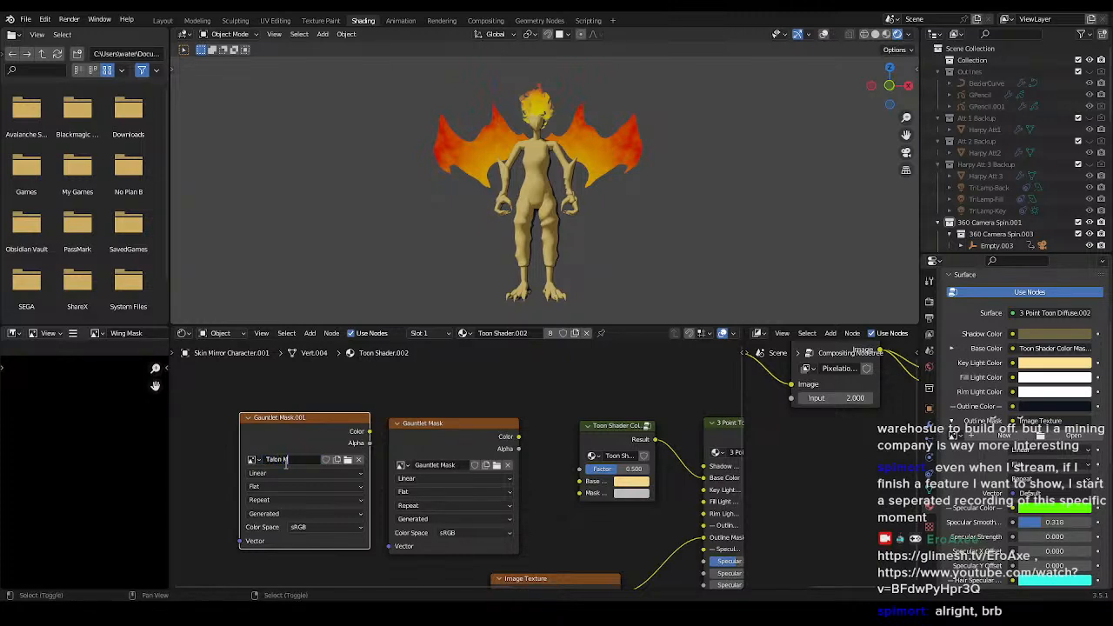
{"action": "middle_click_drag", "start_coordinate": [320, 456], "coordinate": [458, 423]}
- Duplicate the Talon Mask texture node, make its image a separate copy and rename it "Pants Mask"
{"action": "key", "text": "shift+d"}
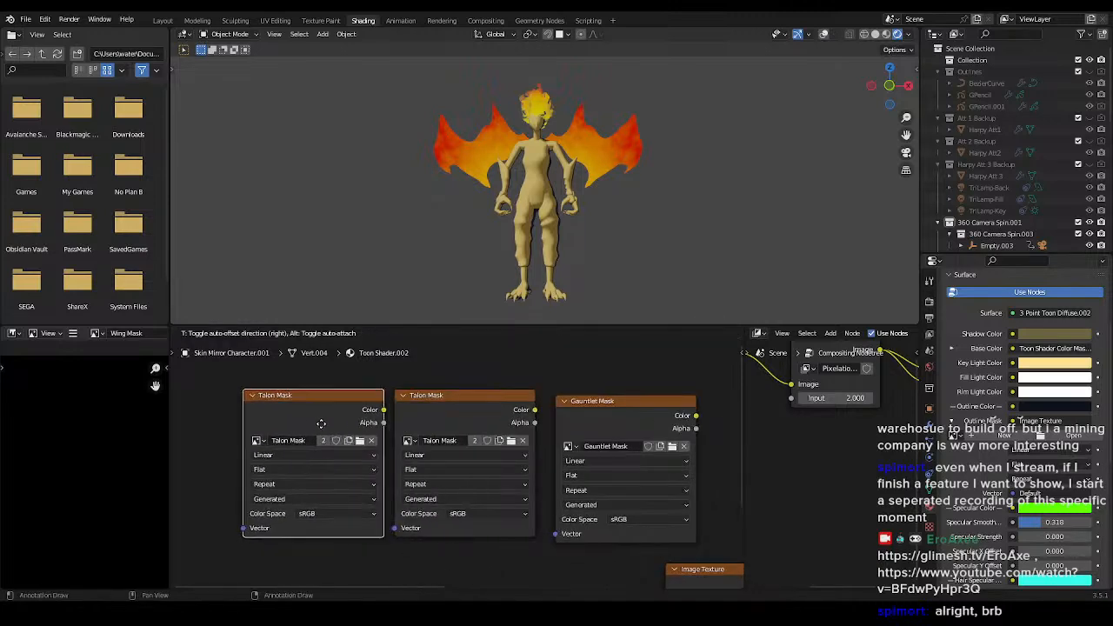
{"action": "left_click", "coordinate": [324, 425]}
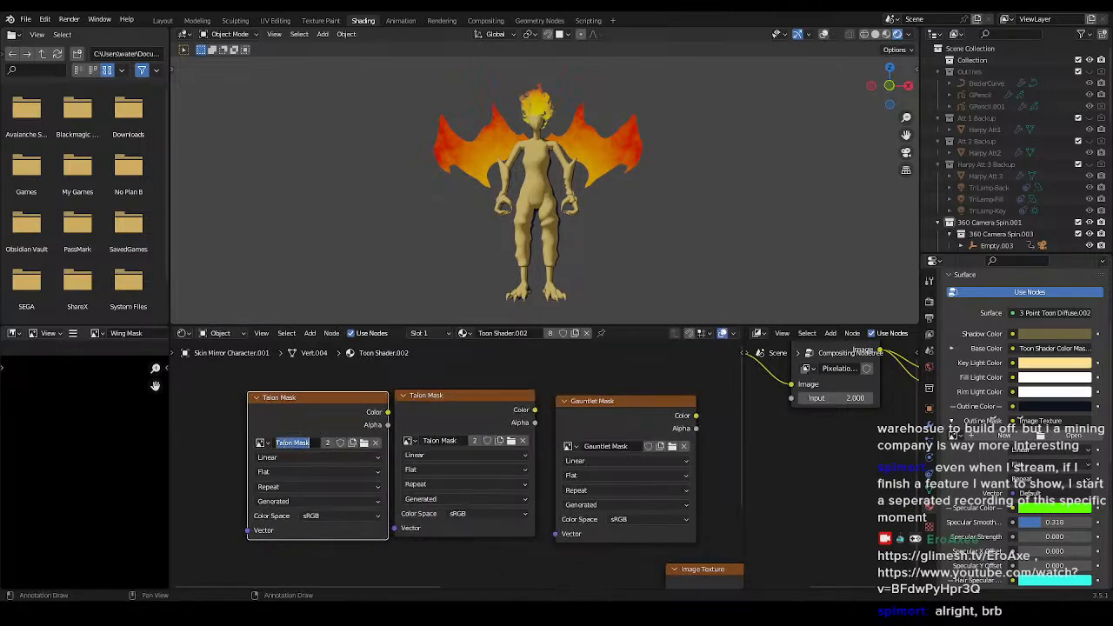
{"action": "left_click", "coordinate": [328, 444]}
{"action": "left_click", "coordinate": [302, 442]}
{"action": "type", "text": "Pants"}
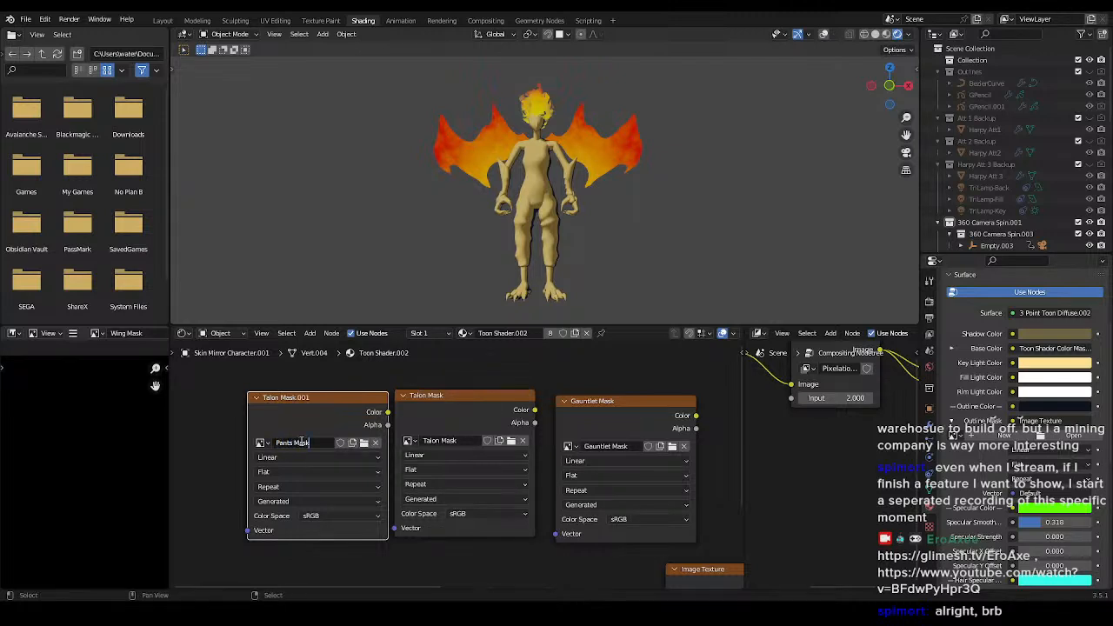
- Rename the Pants Mask image as "Clothing Mask"
{"action": "middle_click_drag", "start_coordinate": [303, 428], "coordinate": [332, 442]}
{"action": "left_click", "coordinate": [333, 456]}
{"action": "type", "text": "Clothing M"}
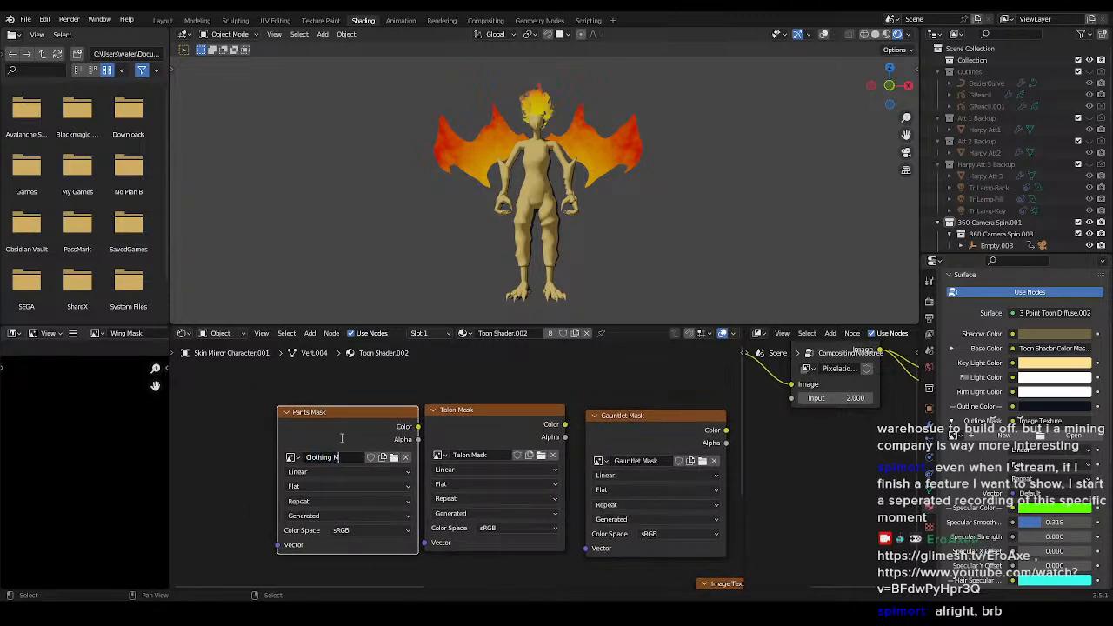
- Connect the Gauntlet Mask node's Color output to the Factor input of the Toon Shader Color Mask node
{"action": "middle_click_drag", "start_coordinate": [448, 451], "coordinate": [369, 472]}
{"action": "scroll", "coordinate": [348, 483], "scroll_direction": "down", "scroll_amount": 2}
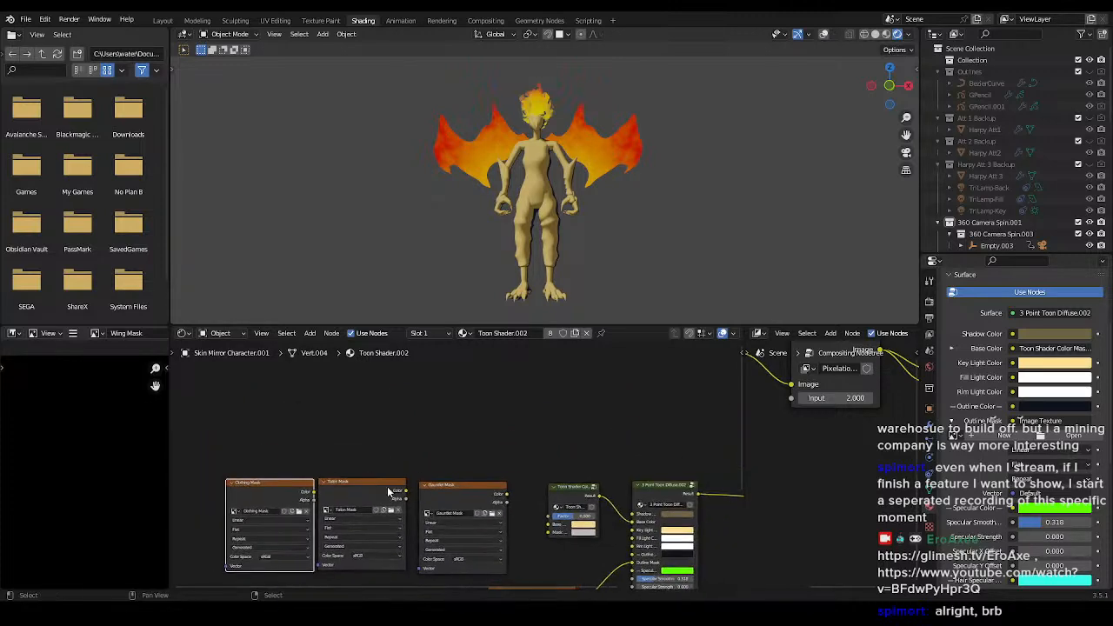
{"action": "middle_click_drag", "start_coordinate": [477, 517], "coordinate": [400, 447]}
{"action": "scroll", "coordinate": [435, 417], "scroll_direction": "up", "scroll_amount": 1}
{"action": "left_click_drag", "start_coordinate": [426, 417], "coordinate": [474, 453]}
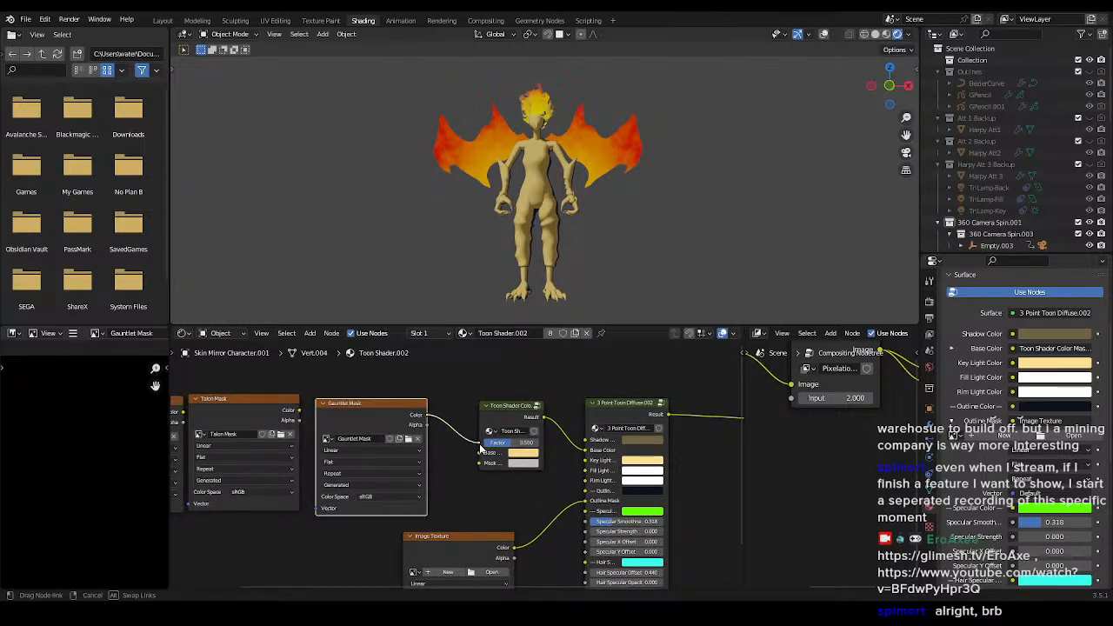
{"action": "left_click_drag", "start_coordinate": [481, 448], "coordinate": [479, 444]}
- Move the Toon Shader Color Mask node closer to the Gauntlet Mask node
{"action": "middle_click_drag", "start_coordinate": [433, 461], "coordinate": [486, 454]}
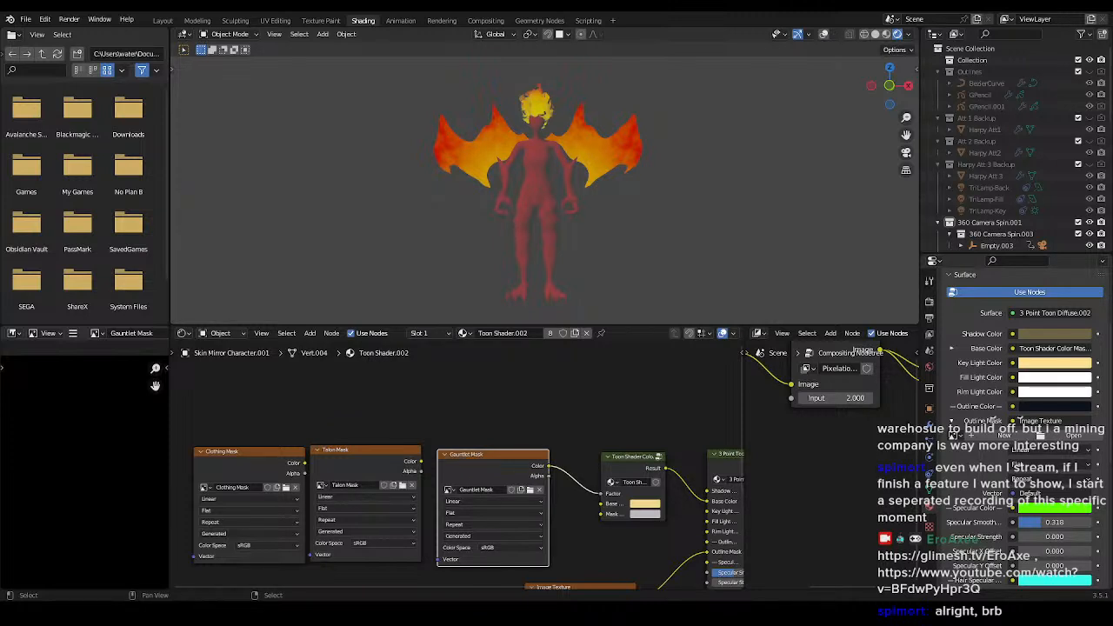
{"action": "mouse_move", "coordinate": [500, 455]}
{"action": "left_mouse_down"}
{"action": "mouse_move", "coordinate": [542, 370]}
{"action": "mouse_move", "coordinate": [426, 573]}
{"action": "mouse_move", "coordinate": [489, 501]}
{"action": "mouse_move", "coordinate": [482, 474]}
{"action": "mouse_move", "coordinate": [501, 454]}
{"action": "left_mouse_up"}
{"action": "middle_click_drag", "start_coordinate": [571, 426], "coordinate": [476, 414]}
{"action": "left_click_drag", "start_coordinate": [491, 413], "coordinate": [567, 512]}
{"action": "key", "text": "g"}
{"action": "left_click", "coordinate": [554, 502]}
{"action": "left_click", "coordinate": [490, 520]}
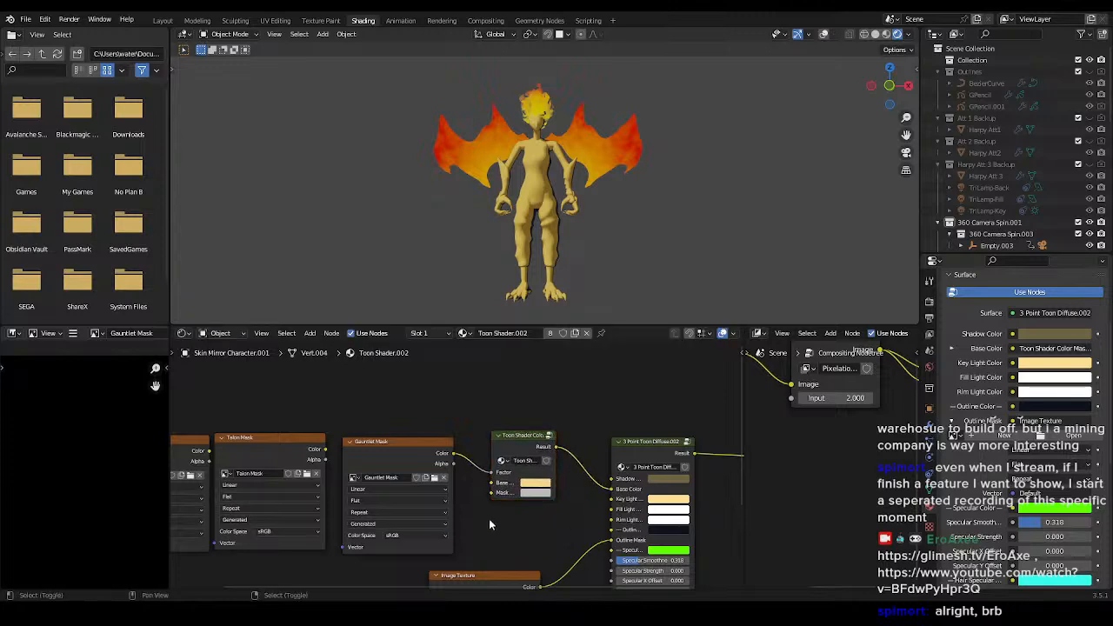
- Move the Talon Mask node above the Gauntlet Mask node and place a duplicate of the Toon Shader Color Mask node beside it
{"action": "middle_click_drag", "start_coordinate": [452, 522], "coordinate": [496, 485]}
{"action": "left_click", "coordinate": [352, 421]}
{"action": "scroll", "coordinate": [363, 431], "scroll_direction": "up", "scroll_amount": 1}
{"action": "middle_click_drag", "start_coordinate": [364, 431], "coordinate": [352, 479]}
{"action": "key", "text": "g"}
{"action": "left_click", "coordinate": [374, 381]}
{"action": "scroll", "coordinate": [417, 420], "scroll_direction": "down", "scroll_amount": 4}
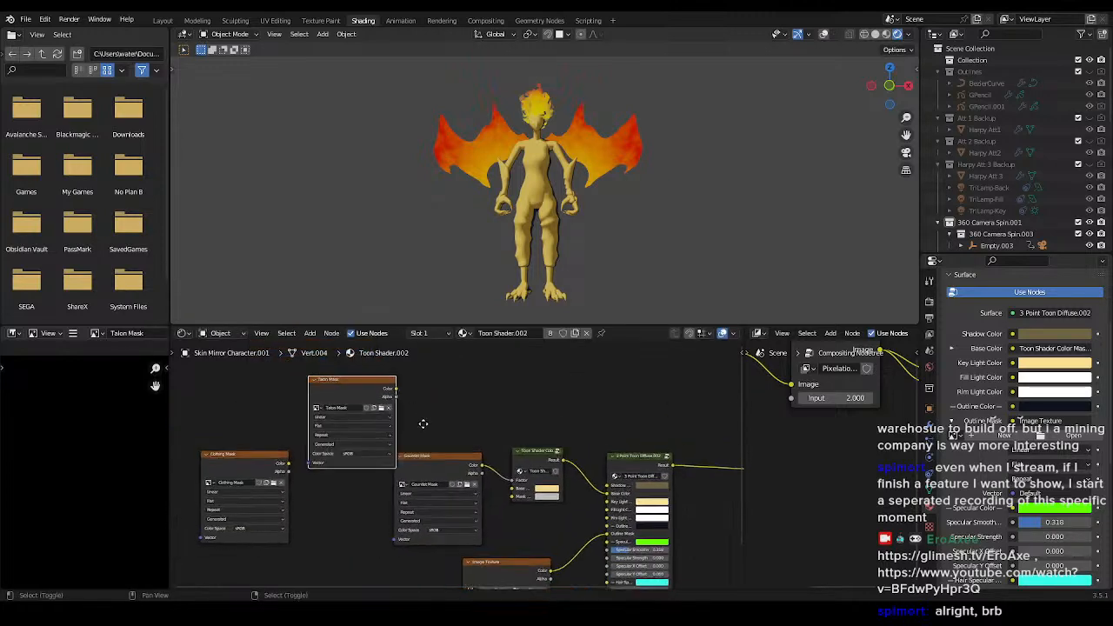
{"action": "middle_click_drag", "start_coordinate": [418, 419], "coordinate": [435, 451]}
{"action": "left_click", "coordinate": [540, 487]}
{"action": "key", "text": "shift+d"}
{"action": "left_click", "coordinate": [461, 422]}
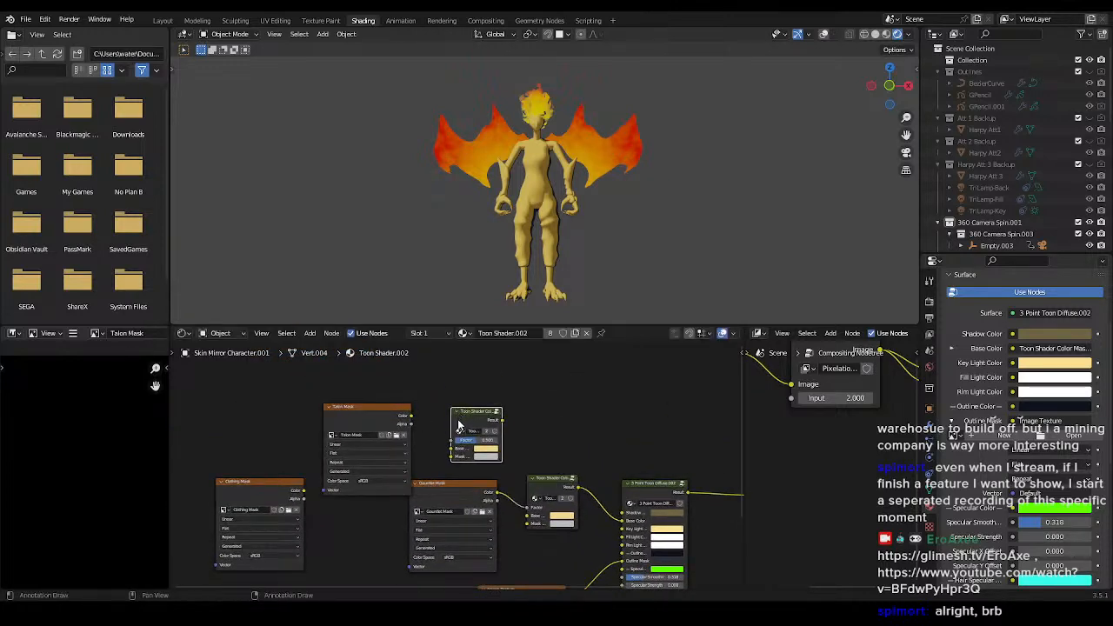
- Connect Talon Mask's Color to the duplicate colour mask's Factor, and that node's Result to the gauntlet colour mask's Base Color
{"action": "scroll", "coordinate": [461, 422], "scroll_direction": "up", "scroll_amount": 2}
{"action": "left_click_drag", "start_coordinate": [395, 398], "coordinate": [448, 431]}
{"action": "left_click_drag", "start_coordinate": [519, 403], "coordinate": [552, 534]}
{"action": "middle_click_drag", "start_coordinate": [420, 498], "coordinate": [528, 493]}
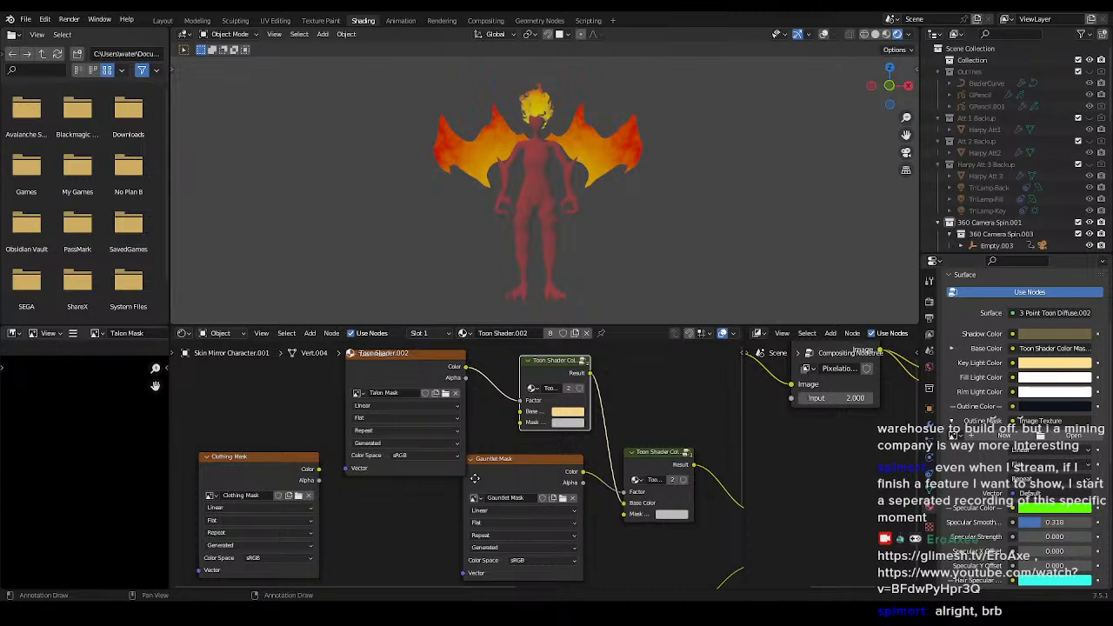
- Switch the 3D viewport to Solid shading
{"action": "mouse_move", "coordinate": [474, 478]}
{"action": "middle_mouse_down"}
{"action": "mouse_move", "coordinate": [539, 526]}
{"action": "mouse_move", "coordinate": [458, 454]}
{"action": "middle_mouse_up"}
{"action": "key", "text": "z"}
{"action": "left_click", "coordinate": [431, 174]}
{"action": "scroll", "coordinate": [449, 470], "scroll_direction": "down", "scroll_amount": 2}
{"action": "key", "text": "z"}
{"action": "left_click", "coordinate": [672, 190]}
- Shift the Talon Mask node and its colour mask node together further left above the Gauntlet Mask node
{"action": "left_click", "coordinate": [340, 539]}
{"action": "middle_click_drag", "start_coordinate": [458, 394], "coordinate": [410, 471]}
{"action": "scroll", "coordinate": [409, 471], "scroll_direction": "down", "scroll_amount": 1}
{"action": "key", "text": "b"}
{"action": "left_click_drag", "start_coordinate": [373, 422], "coordinate": [555, 492]}
{"action": "key", "text": "g"}
{"action": "left_click", "coordinate": [519, 495]}
{"action": "left_click", "coordinate": [571, 462]}
{"action": "middle_click_drag", "start_coordinate": [571, 462], "coordinate": [535, 424]}
{"action": "scroll", "coordinate": [534, 423], "scroll_direction": "down", "scroll_amount": 1}
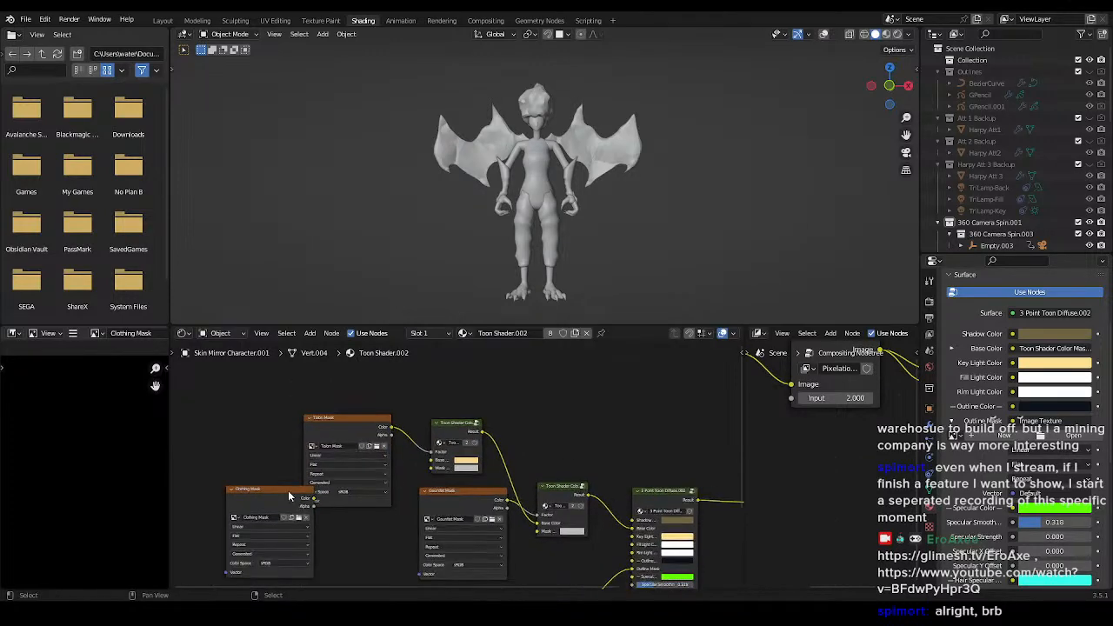
- Move the Clothing Mask node above the Talon Mask node and place another duplicate of the colour mask node beside it
{"action": "middle_click_drag", "start_coordinate": [406, 499], "coordinate": [409, 515]}
{"action": "scroll", "coordinate": [409, 515], "scroll_direction": "down", "scroll_amount": 1}
{"action": "key", "text": "g"}
{"action": "left_click", "coordinate": [422, 360]}
{"action": "left_click", "coordinate": [482, 478]}
{"action": "key", "text": "shift+d"}
{"action": "left_click", "coordinate": [433, 393]}
{"action": "scroll", "coordinate": [368, 377], "scroll_direction": "up", "scroll_amount": 1}
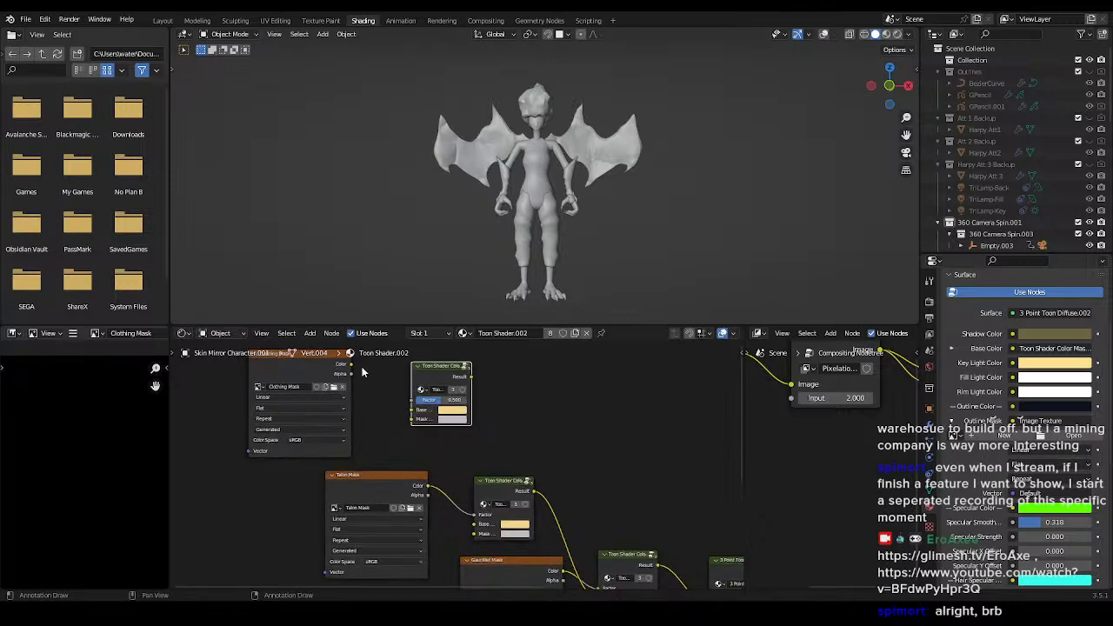
- Connect Clothing Mask's Color to the new colour mask's Factor, and its Result to the talon colour mask's Base Color
{"action": "left_click_drag", "start_coordinate": [351, 365], "coordinate": [416, 408]}
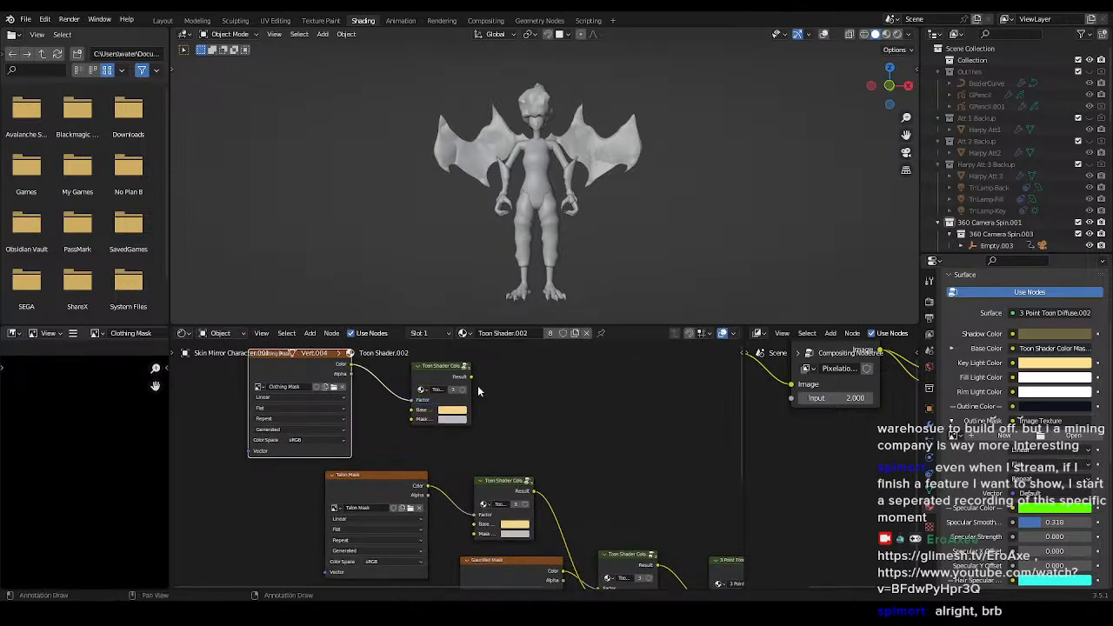
{"action": "left_click_drag", "start_coordinate": [471, 379], "coordinate": [474, 525]}
{"action": "left_click", "coordinate": [521, 455]}
- Reposition the Clothing Mask node and its colour mask node together above the Talon Mask pair
{"action": "middle_click_drag", "start_coordinate": [495, 451], "coordinate": [560, 469]}
{"action": "key", "text": "b"}
{"action": "left_click_drag", "start_coordinate": [331, 394], "coordinate": [519, 445]}
{"action": "key", "text": "g"}
{"action": "left_click", "coordinate": [482, 457]}
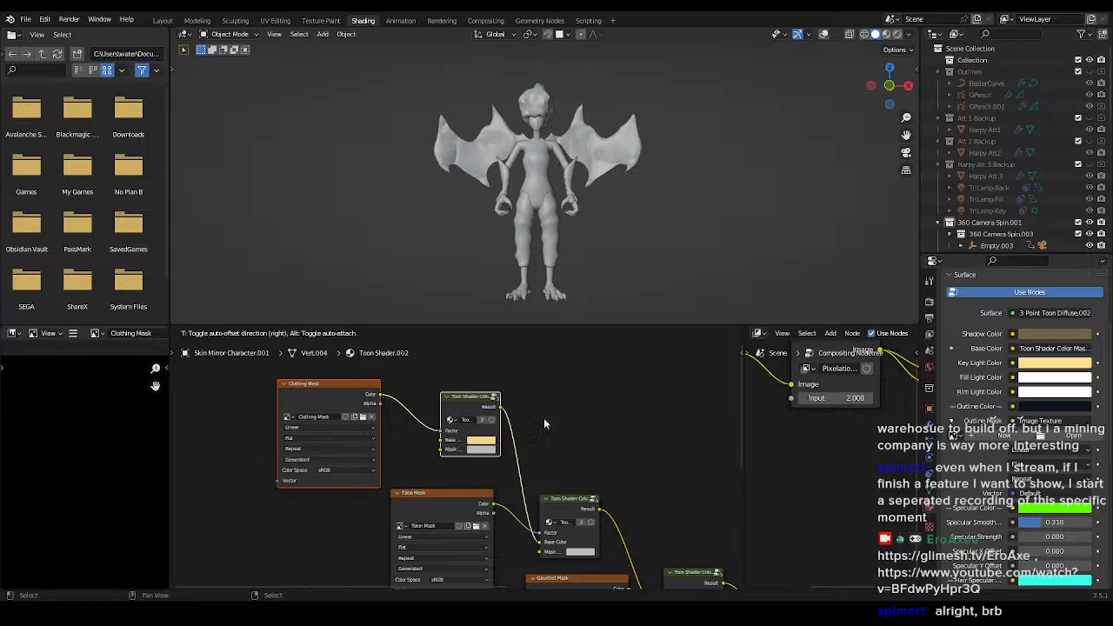
- Save Harpy.blend and switch the 3D viewport back to Rendered shading
{"action": "middle_click_drag", "start_coordinate": [597, 279], "coordinate": [593, 263]}
{"action": "key", "text": "ctrl+s"}
{"action": "key", "text": "z"}
{"action": "left_click", "coordinate": [656, 198]}
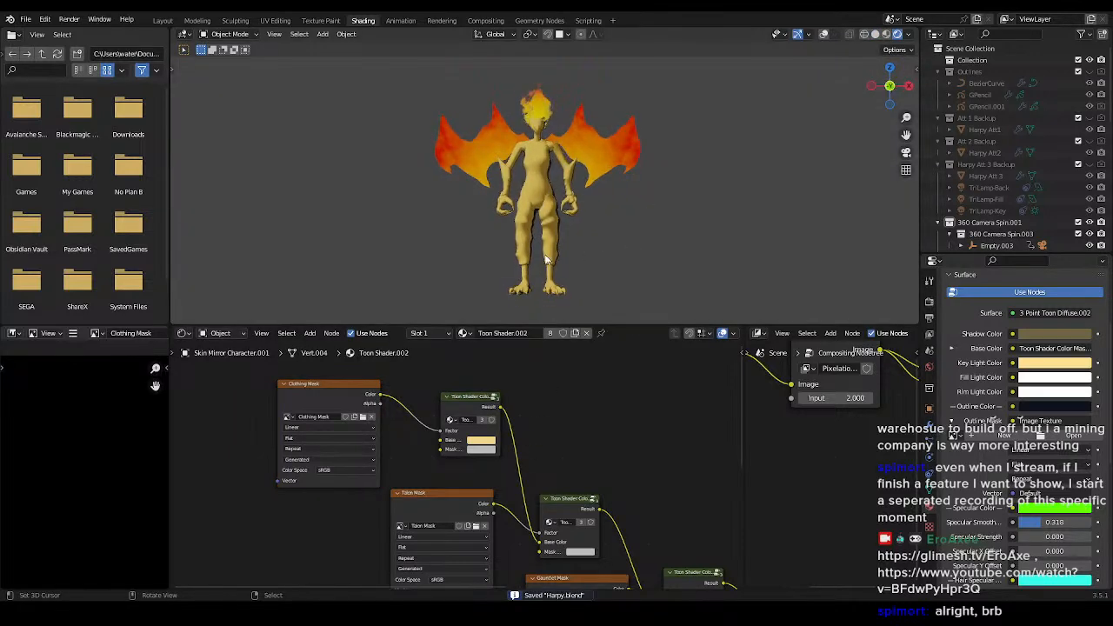
- Switch to the Layout workspace and look over the harpy against the reference drawings
{"action": "scroll", "coordinate": [557, 122], "scroll_direction": "up", "scroll_amount": 4}
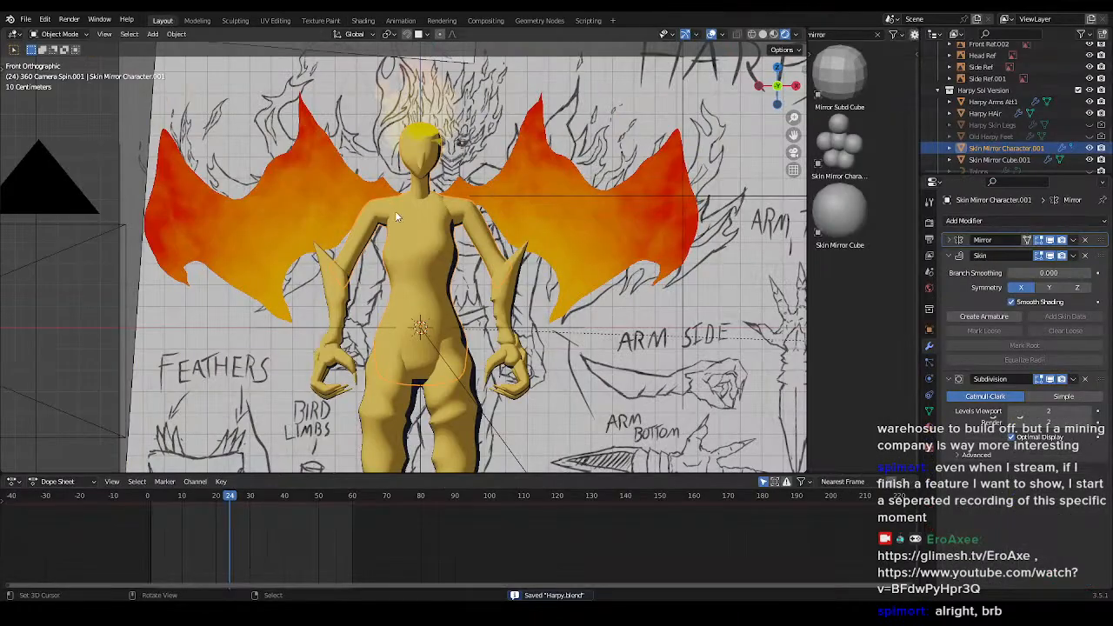
{"action": "scroll", "coordinate": [395, 210], "scroll_direction": "down", "scroll_amount": 3}
{"action": "middle_click_drag", "start_coordinate": [395, 211], "coordinate": [418, 342]}
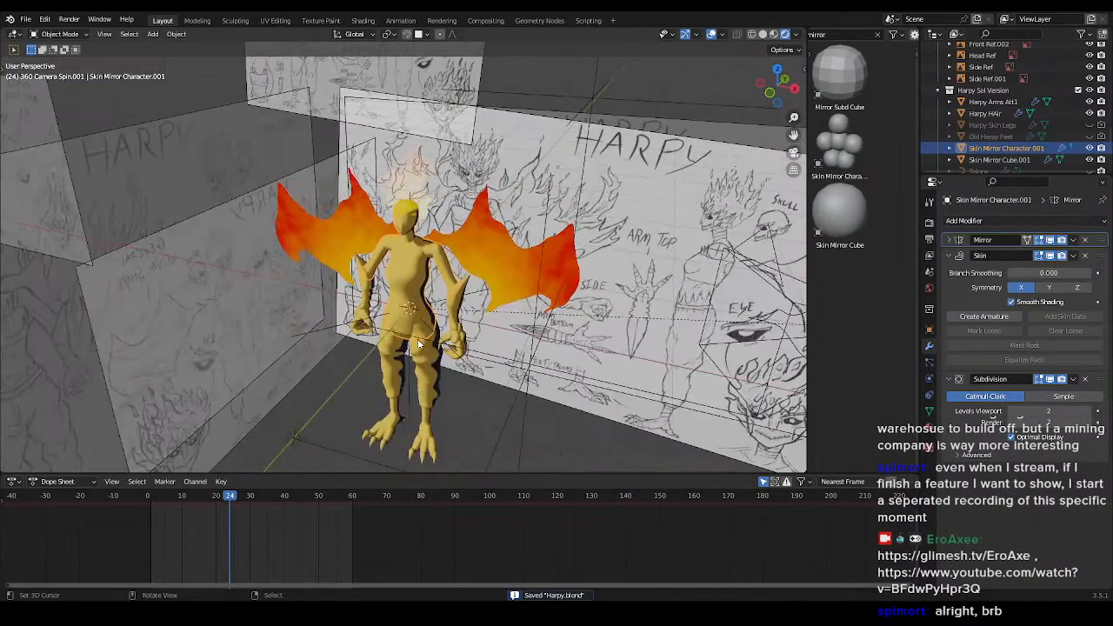
{"action": "middle_click_drag", "start_coordinate": [484, 262], "coordinate": [499, 268]}
{"action": "key", "text": "KP_Divide"}
{"action": "key", "text": "ctrl+z"}
{"action": "scroll", "coordinate": [485, 305], "scroll_direction": "down", "scroll_amount": 2}
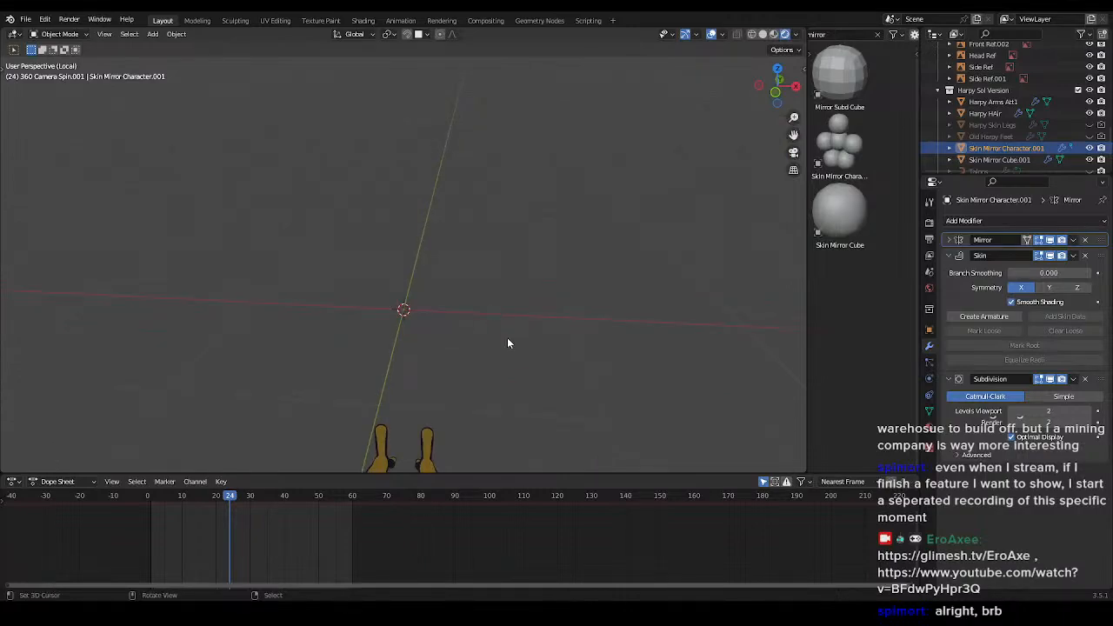
{"action": "key", "text": "KP_Divide"}
- Filter the outliner by "ref", hide the References collection in the viewport and save the file
{"action": "middle_click_drag", "start_coordinate": [514, 322], "coordinate": [558, 313]}
{"action": "left_click", "coordinate": [1002, 33]}
{"action": "type", "text": "ref"}
{"action": "left_click", "coordinate": [1091, 59]}
{"action": "key", "text": "ctrl+s"}
{"action": "middle_click_drag", "start_coordinate": [579, 332], "coordinate": [499, 316]}
{"action": "scroll", "coordinate": [462, 260], "scroll_direction": "up", "scroll_amount": 5}
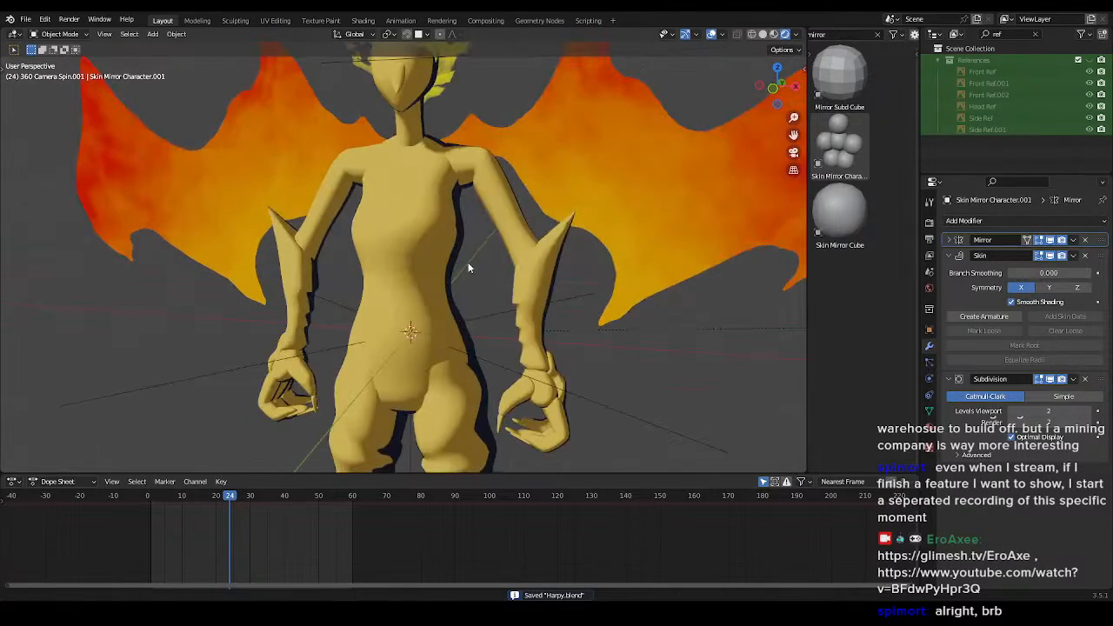
{"action": "scroll", "coordinate": [463, 260], "scroll_direction": "down", "scroll_amount": 6}
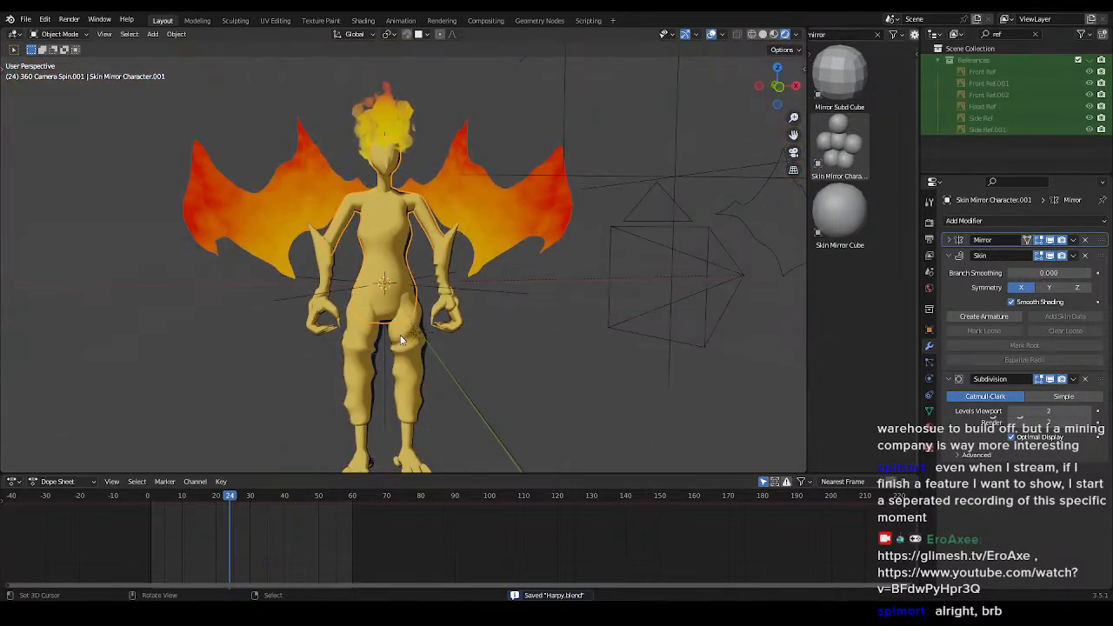
- Select the forearm gauntlets, put them in Texture Paint mode and make the Gauntlet Mask the active texture slot
{"action": "left_click", "coordinate": [405, 345]}
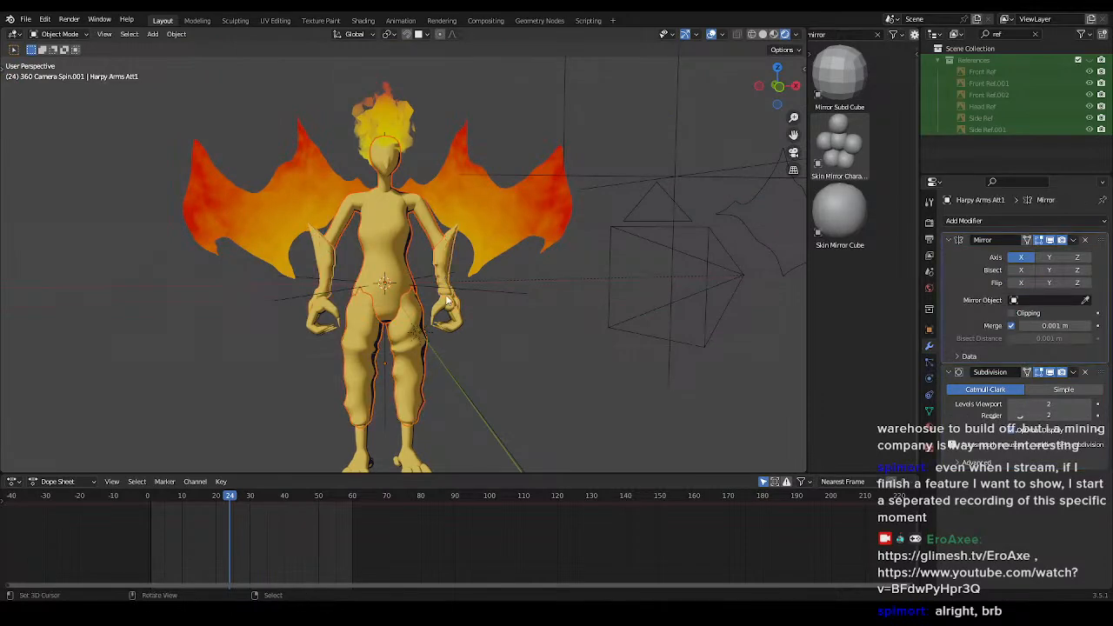
{"action": "scroll", "coordinate": [461, 317], "scroll_direction": "up", "scroll_amount": 5}
{"action": "key", "text": "ctrl+Tab"}
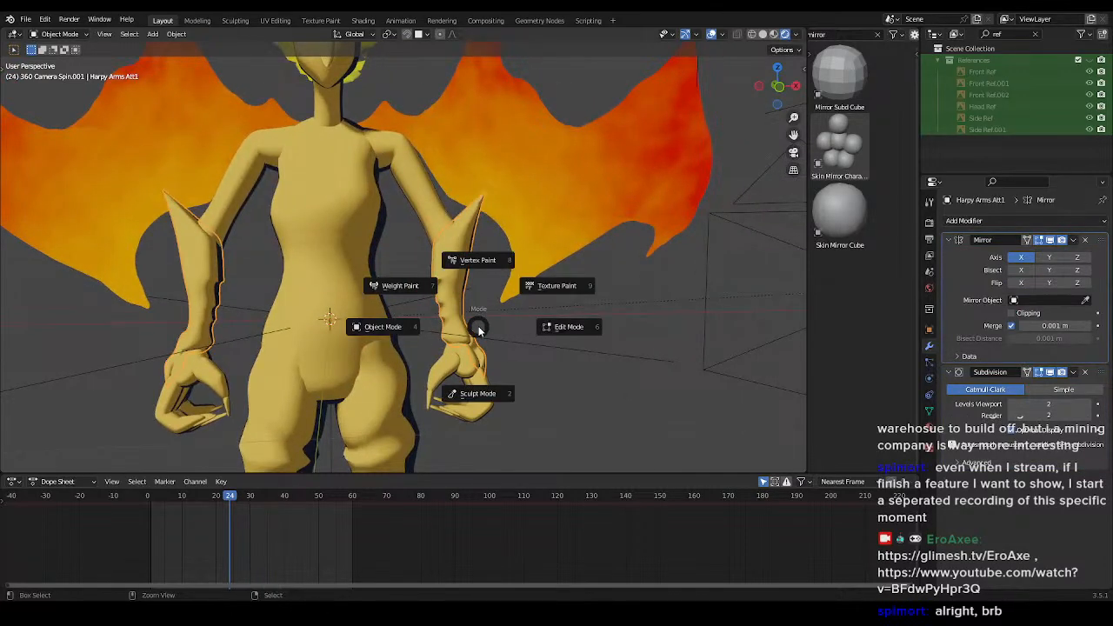
{"action": "left_click", "coordinate": [409, 285]}
{"action": "scroll", "coordinate": [516, 292], "scroll_direction": "down", "scroll_amount": 4}
{"action": "key", "text": "ctrl+Tab"}
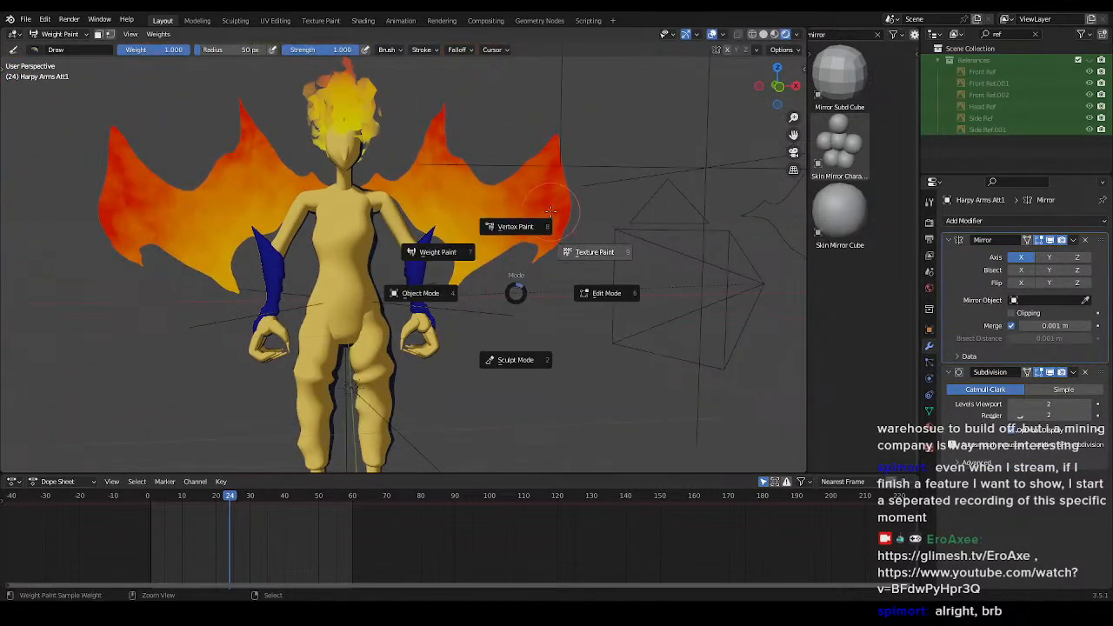
{"action": "left_click", "coordinate": [602, 224]}
{"action": "scroll", "coordinate": [472, 273], "scroll_direction": "up", "scroll_amount": 3}
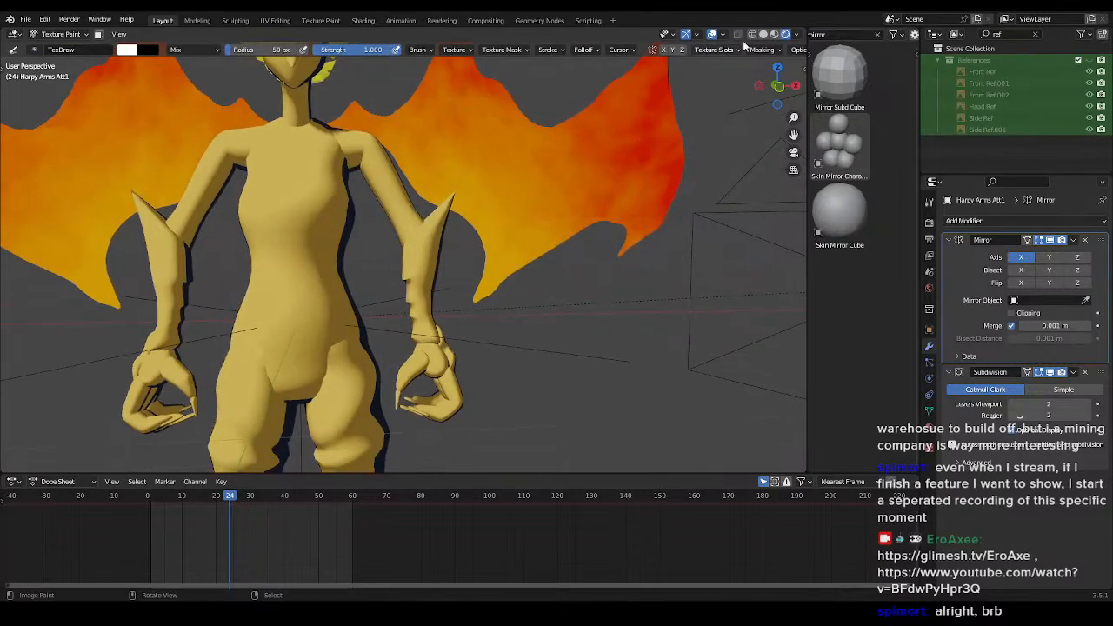
{"action": "left_click", "coordinate": [717, 50]}
{"action": "left_click", "coordinate": [700, 97]}
- Set the brush radius to 73 px and paint trial white strokes over the gauntlet, undoing the last one
{"action": "left_click_drag", "start_coordinate": [435, 223], "coordinate": [415, 280]}
{"action": "key", "text": "ctrl+z"}
{"action": "scroll", "coordinate": [461, 276], "scroll_direction": "up", "scroll_amount": 5}
{"action": "scroll", "coordinate": [476, 275], "scroll_direction": "down", "scroll_amount": 4}
{"action": "key", "text": "f"}
{"action": "left_click", "coordinate": [546, 274]}
{"action": "mouse_move", "coordinate": [465, 210]}
{"action": "left_mouse_down"}
{"action": "mouse_move", "coordinate": [436, 267]}
{"action": "mouse_move", "coordinate": [439, 235]}
{"action": "mouse_move", "coordinate": [420, 300]}
{"action": "left_mouse_up"}
{"action": "left_click", "coordinate": [421, 300]}
{"action": "key", "text": "f"}
{"action": "left_click", "coordinate": [390, 292]}
{"action": "key", "text": "ctrl+z"}
- Paint the gauntlet white from the wrist up the forearm and check the coverage from other angles
{"action": "mouse_move", "coordinate": [454, 311]}
{"action": "middle_mouse_down", "text": "shift"}
{"action": "mouse_move", "coordinate": [451, 218]}
{"action": "mouse_move", "coordinate": [451, 282]}
{"action": "middle_mouse_up", "text": "shift"}
{"action": "scroll", "coordinate": [454, 228], "scroll_direction": "up", "scroll_amount": 4}
{"action": "mouse_move", "coordinate": [443, 239]}
{"action": "left_mouse_down"}
{"action": "mouse_move", "coordinate": [414, 219]}
{"action": "mouse_move", "coordinate": [407, 163]}
{"action": "left_mouse_up"}
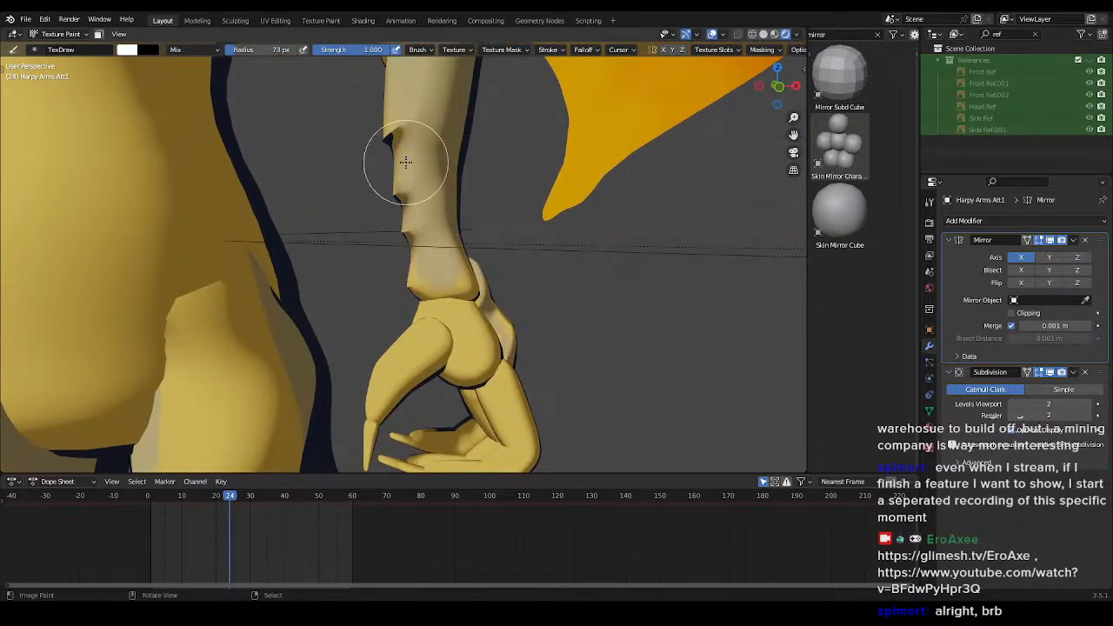
{"action": "middle_click_drag", "start_coordinate": [473, 273], "coordinate": [423, 348]}
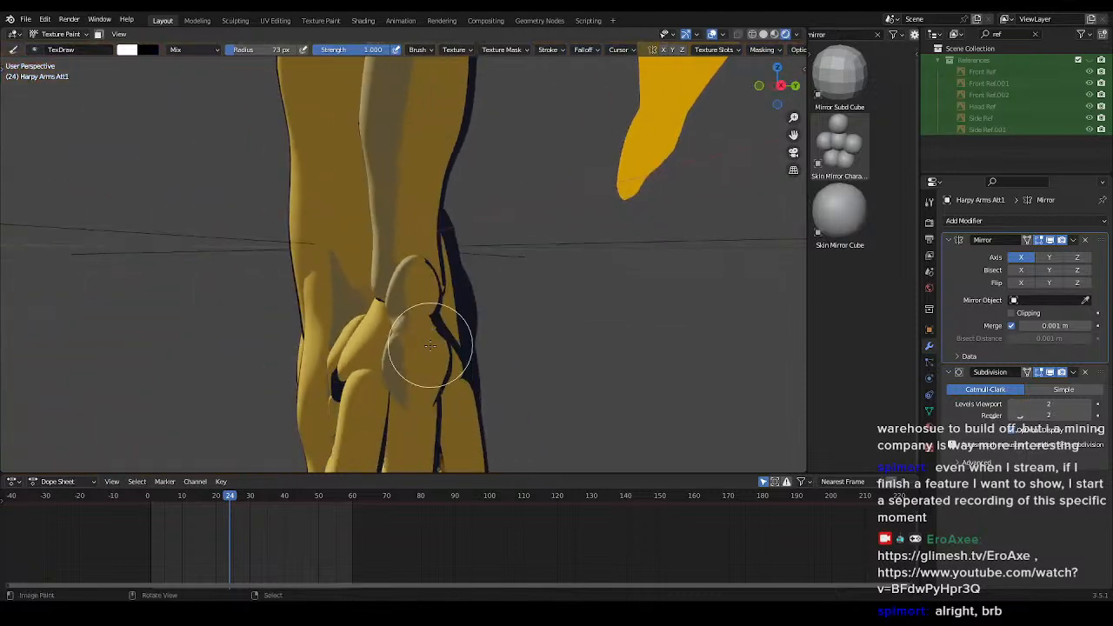
{"action": "scroll", "coordinate": [416, 253], "scroll_direction": "down", "scroll_amount": 5}
{"action": "middle_click_drag", "start_coordinate": [414, 244], "coordinate": [624, 299]}
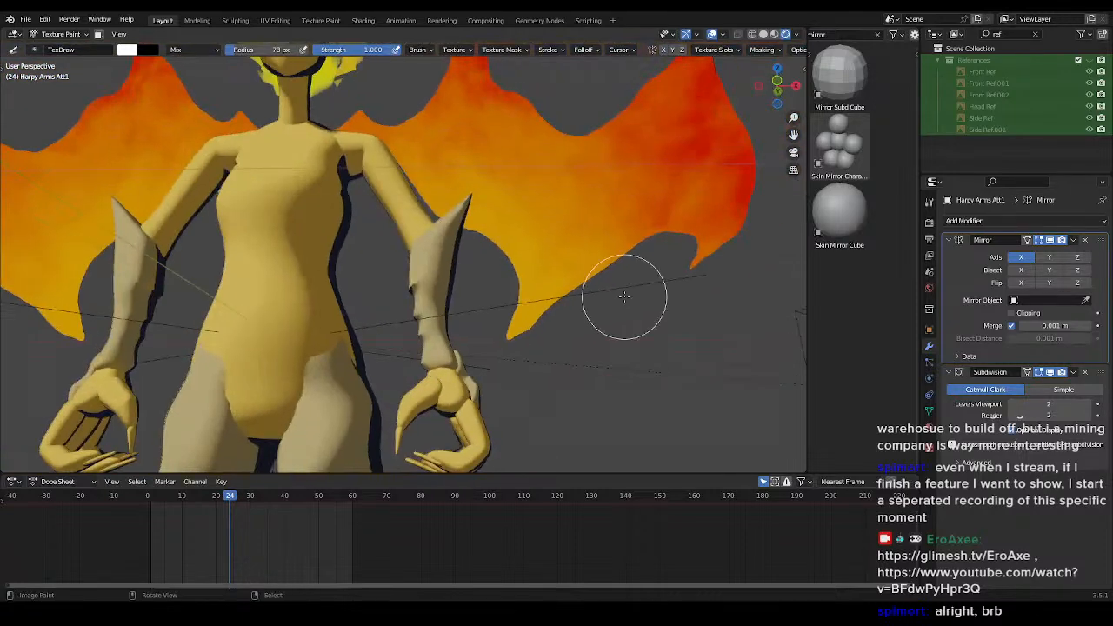
- Try to unwrap the gauntlets, body, hands, pants and feet together in Edit Mode
{"action": "key", "text": "ctrl+Tab"}
{"action": "scroll", "coordinate": [530, 302], "scroll_direction": "down", "scroll_amount": 3}
{"action": "middle_click_drag", "start_coordinate": [421, 314], "coordinate": [513, 326], "text": "shift"}
{"action": "scroll", "coordinate": [435, 279], "scroll_direction": "up", "scroll_amount": 1}
{"action": "right_click", "coordinate": [421, 264], "text": "shift"}
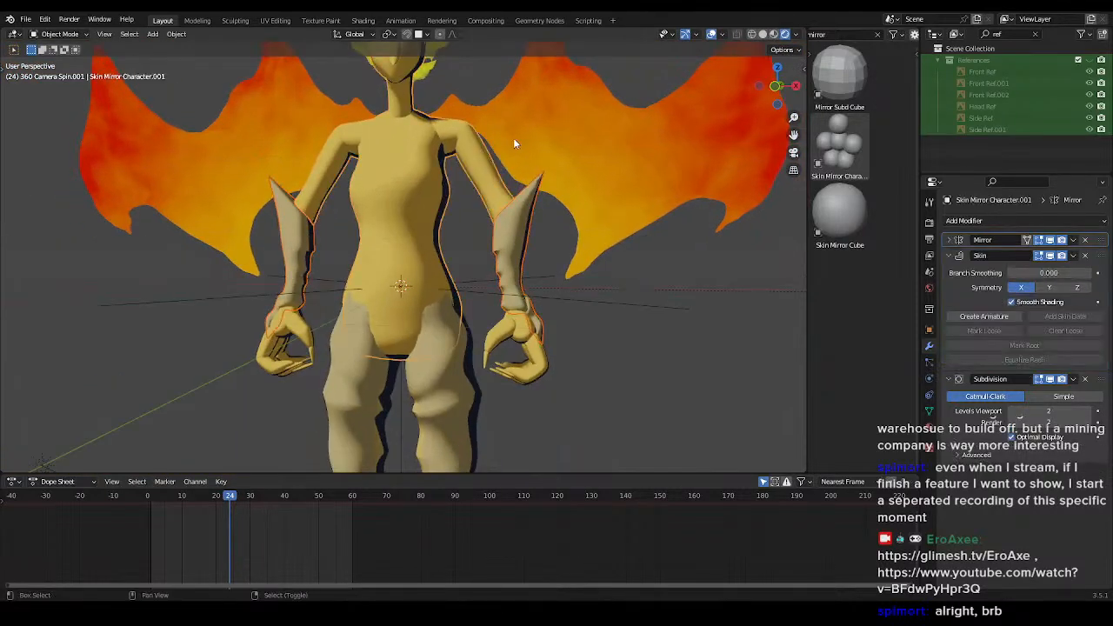
{"action": "right_click", "coordinate": [530, 365], "text": "shift"}
{"action": "right_click", "coordinate": [454, 382], "text": "shift"}
{"action": "middle_click_drag", "start_coordinate": [450, 357], "coordinate": [455, 327]}
{"action": "scroll", "coordinate": [464, 303], "scroll_direction": "down", "scroll_amount": 3}
{"action": "right_click", "coordinate": [462, 366], "text": "shift"}
{"action": "key", "text": "Tab"}
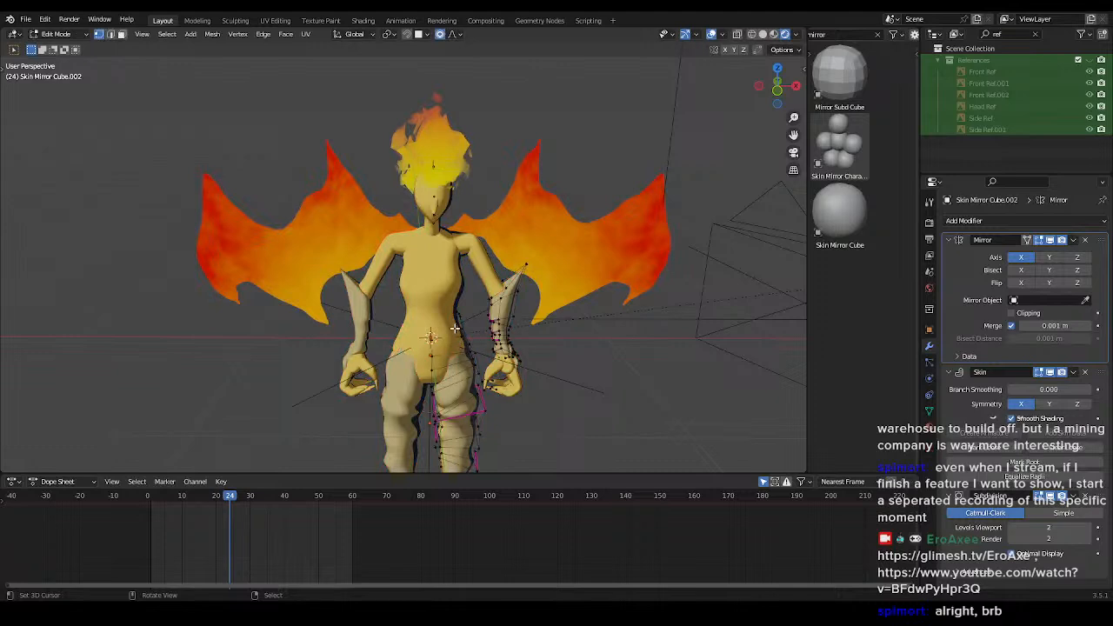
{"action": "key", "text": "a"}
{"action": "key", "text": "u"}
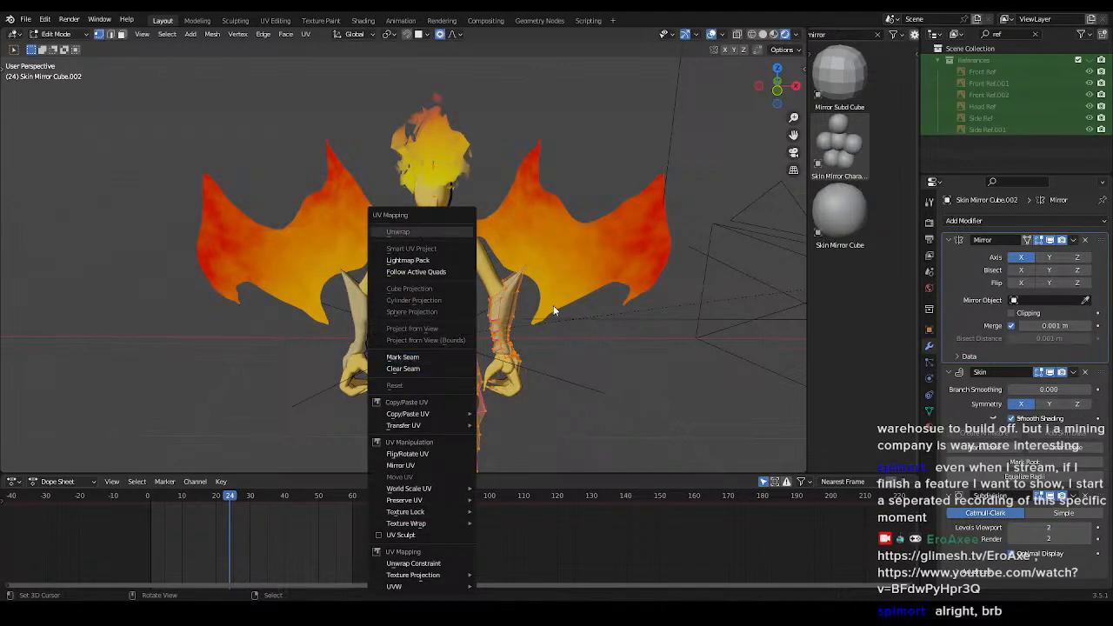
{"action": "key", "text": "alt+a"}
- Switch to wireframe, reselect only the gauntlets, hands, pants and feet, and select all their geometry in Edit Mode
{"action": "middle_click_drag", "start_coordinate": [609, 351], "coordinate": [565, 306], "text": "shift"}
{"action": "scroll", "coordinate": [556, 313], "scroll_direction": "up", "scroll_amount": 2}
{"action": "middle_click_drag", "start_coordinate": [550, 356], "coordinate": [546, 292], "text": "shift"}
{"action": "key", "text": "shift+z"}
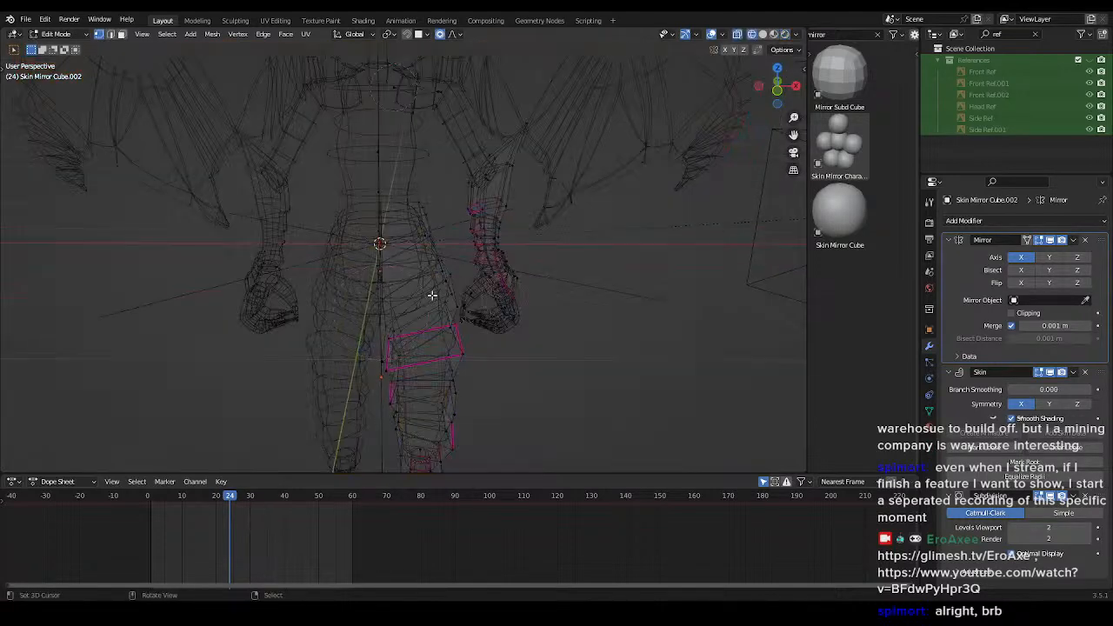
{"action": "key", "text": "Tab"}
{"action": "key", "text": "alt+a"}
{"action": "right_click", "coordinate": [496, 286]}
{"action": "right_click", "coordinate": [491, 246], "text": "shift"}
{"action": "right_click", "coordinate": [410, 355], "text": "shift"}
{"action": "middle_click_drag", "start_coordinate": [447, 405], "coordinate": [430, 268], "text": "shift"}
{"action": "right_click", "coordinate": [391, 400], "text": "shift"}
{"action": "middle_click_drag", "start_coordinate": [410, 208], "coordinate": [409, 269], "text": "shift"}
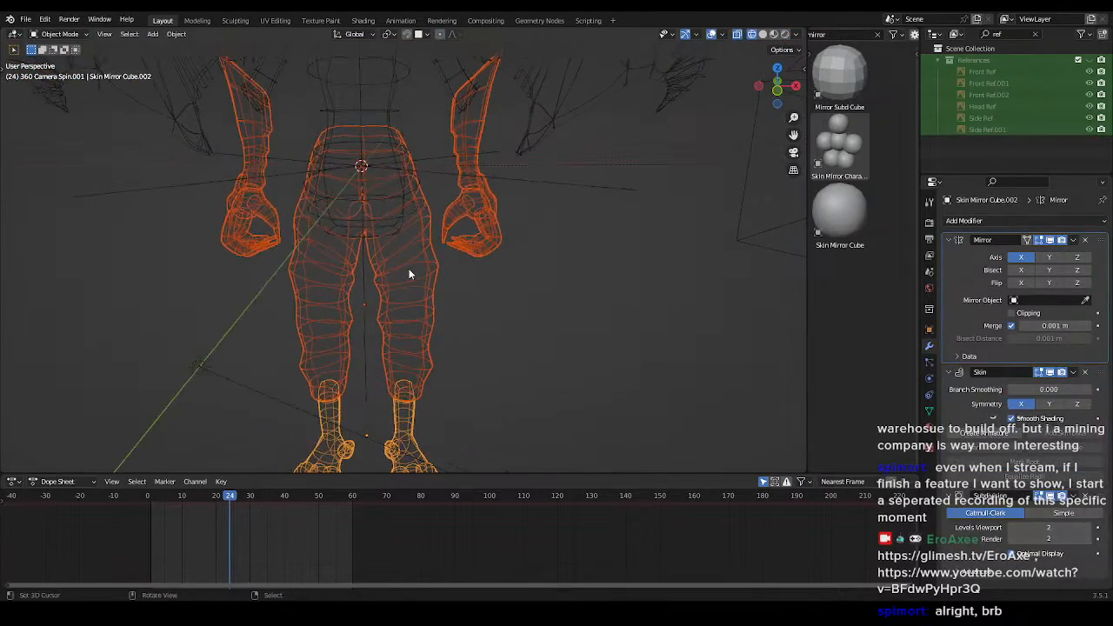
{"action": "key", "text": "Tab"}
{"action": "key", "text": "a"}
{"action": "key", "text": "Tab"}
- Try to unwrap the gauntlets and pants with the hands and feet taken out of the object selection
{"action": "right_click", "coordinate": [477, 245], "text": "shift"}
{"action": "right_click", "coordinate": [478, 245], "text": "shift"}
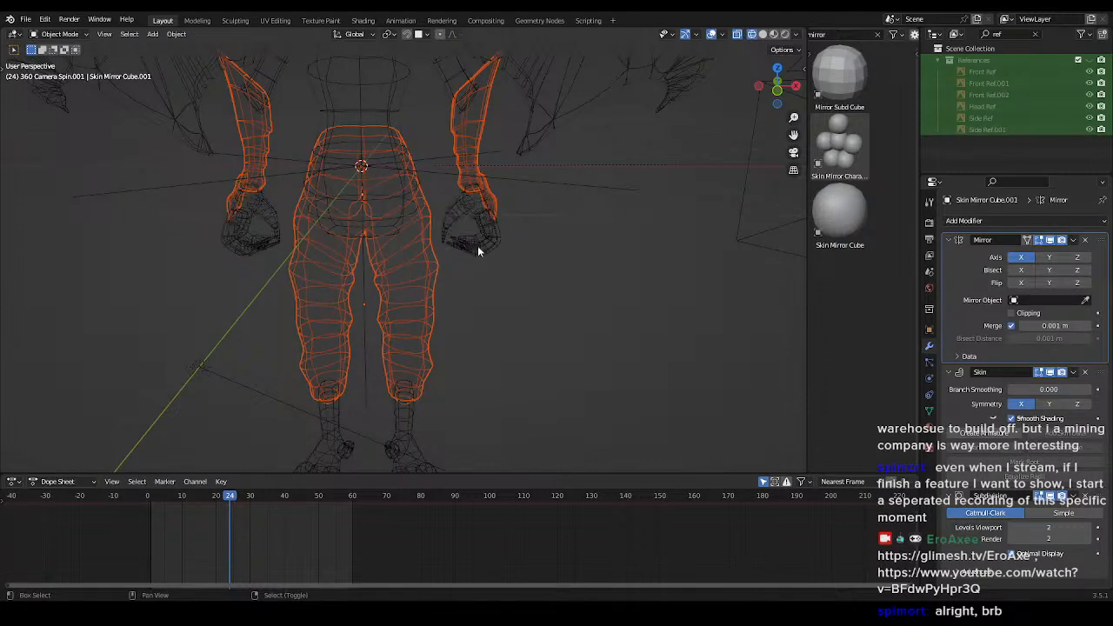
{"action": "key", "text": "Tab"}
{"action": "key", "text": "u"}
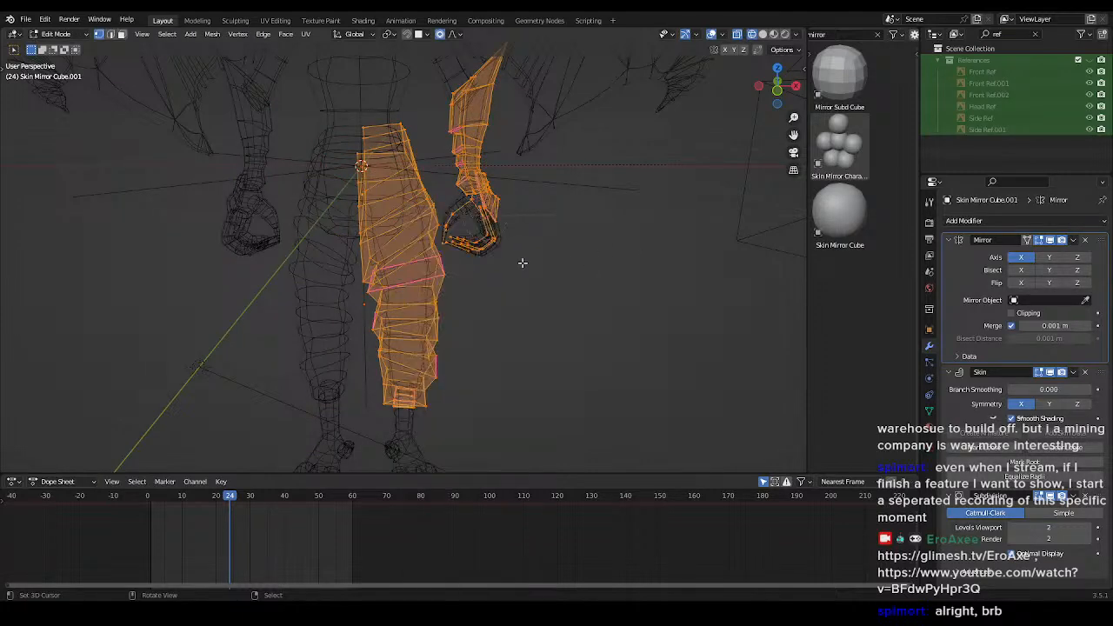
{"action": "middle_click_drag", "start_coordinate": [531, 262], "coordinate": [544, 320], "text": "shift"}
{"action": "key", "text": "alt+a"}
- Select only the gauntlets and pants and unwrap all their geometry together using Smart UV Project with a 66° angle limit
{"action": "key", "text": "Tab"}
{"action": "right_click", "coordinate": [494, 225]}
{"action": "right_click", "coordinate": [409, 261], "text": "shift"}
{"action": "key", "text": "Tab"}
{"action": "key", "text": "a"}
{"action": "key", "text": "u"}
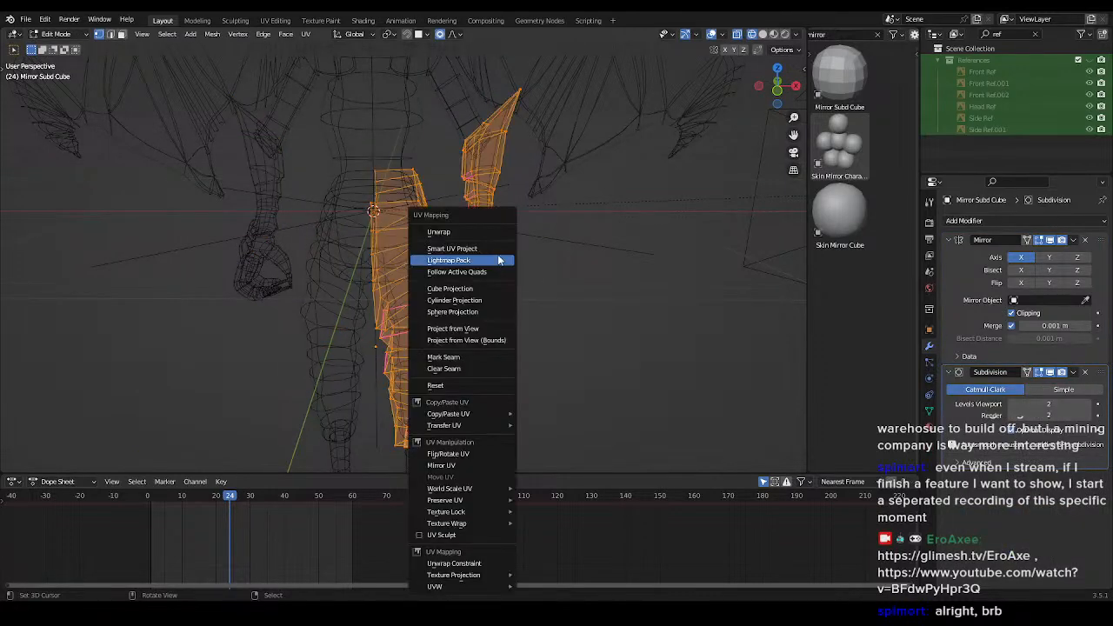
{"action": "left_click", "coordinate": [486, 249]}
{"action": "left_click", "coordinate": [465, 359]}
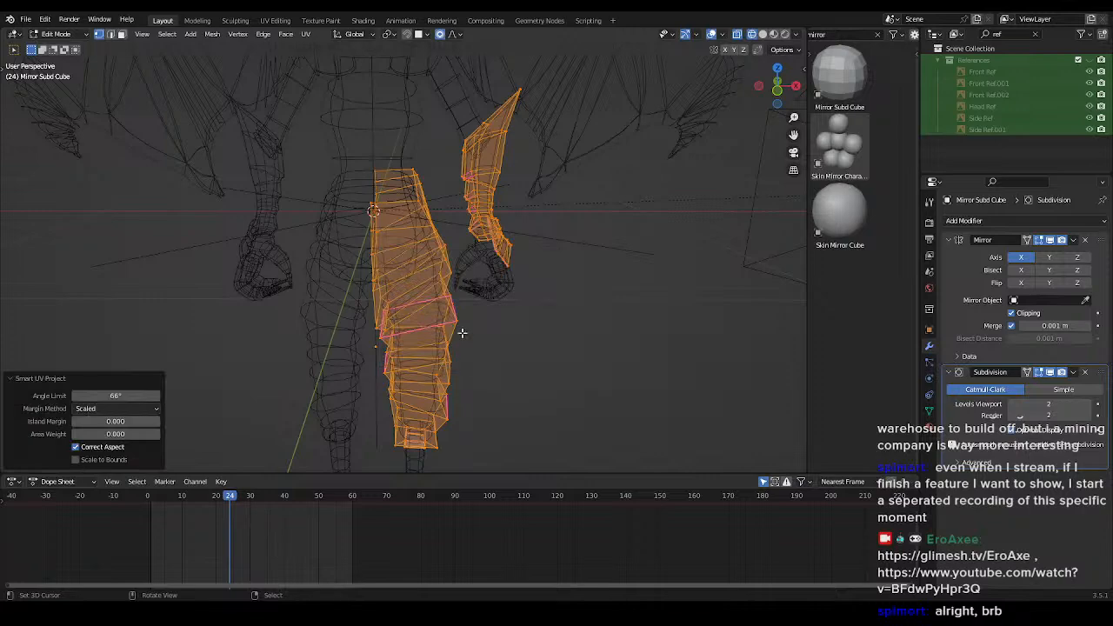
- Open the UV Editing workspace to view the gauntlet and pants UV layout over the Gauntlet Mask
{"action": "middle_click_drag", "start_coordinate": [466, 358], "coordinate": [315, 197]}
{"action": "left_click", "coordinate": [275, 20]}
{"action": "scroll", "coordinate": [281, 341], "scroll_direction": "down", "scroll_amount": 3}
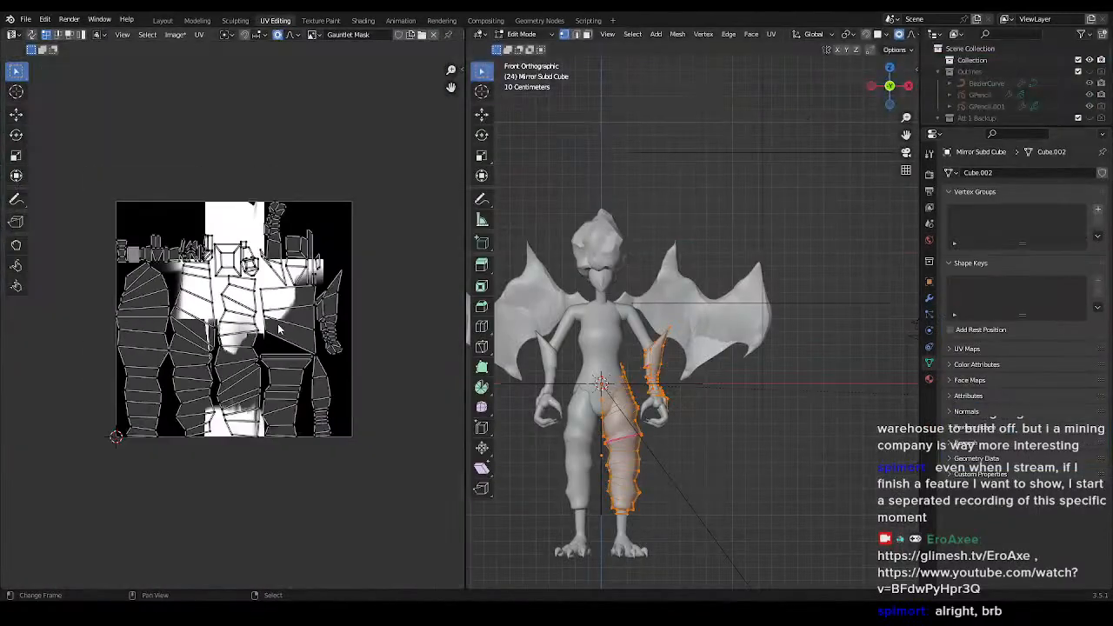
- Check the UV layout over the Gauntlet Mask, then leave Edit Mode and return to the Layout workspace
{"action": "scroll", "coordinate": [281, 341], "scroll_direction": "up", "scroll_amount": 5}
{"action": "scroll", "coordinate": [261, 341], "scroll_direction": "down", "scroll_amount": 4}
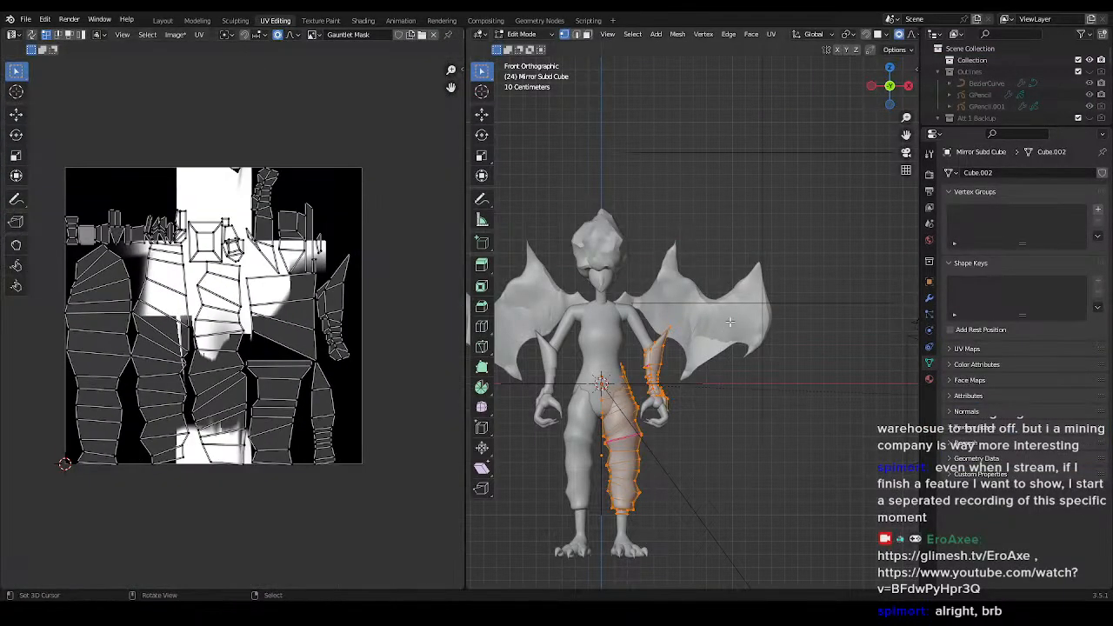
{"action": "key", "text": "Tab"}
{"action": "left_click", "coordinate": [163, 20]}
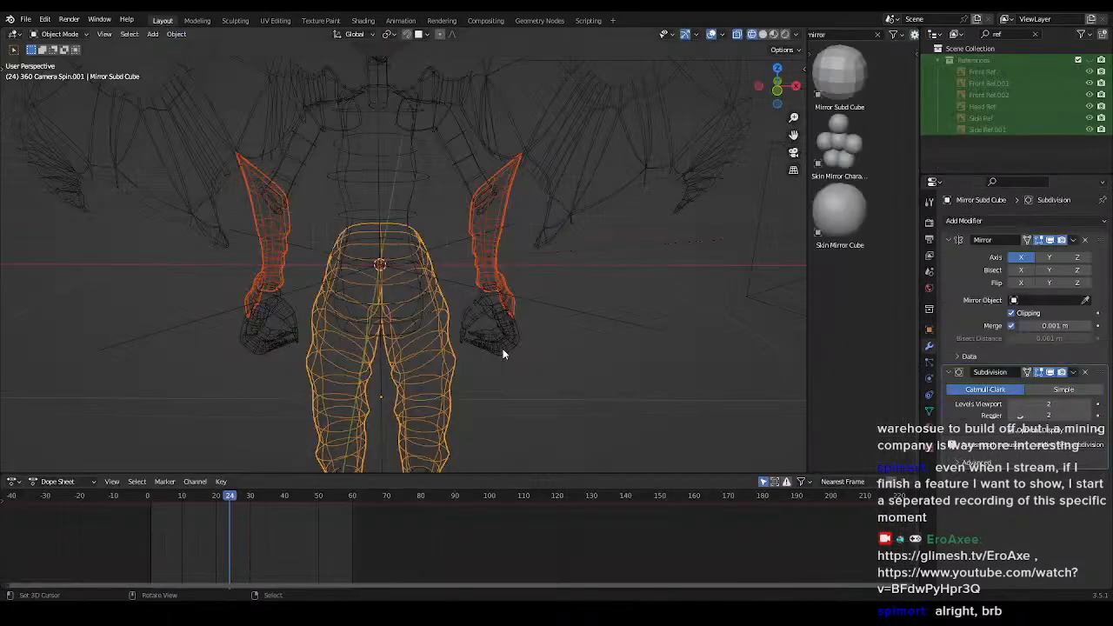
- Deselect everything, preview the harpy in rendered shading and select only the pants
{"action": "key", "text": "alt+a"}
{"action": "key", "text": "shift+z"}
{"action": "scroll", "coordinate": [559, 334], "scroll_direction": "down", "scroll_amount": 2}
{"action": "key", "text": "z"}
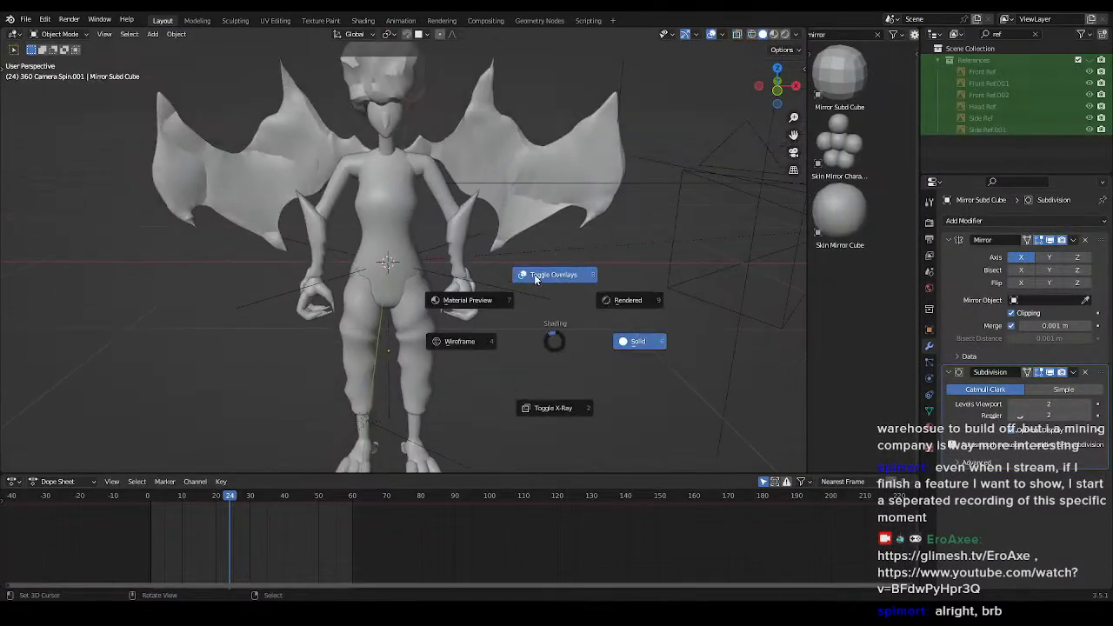
{"action": "left_click", "coordinate": [634, 254]}
{"action": "middle_click_drag", "start_coordinate": [635, 250], "coordinate": [536, 314], "text": "ctrl"}
{"action": "middle_click_drag", "start_coordinate": [531, 221], "coordinate": [388, 208], "text": "shift"}
{"action": "right_click", "coordinate": [361, 211]}
{"action": "key", "text": "ctrl+Tab"}
{"action": "key", "text": "Escape"}
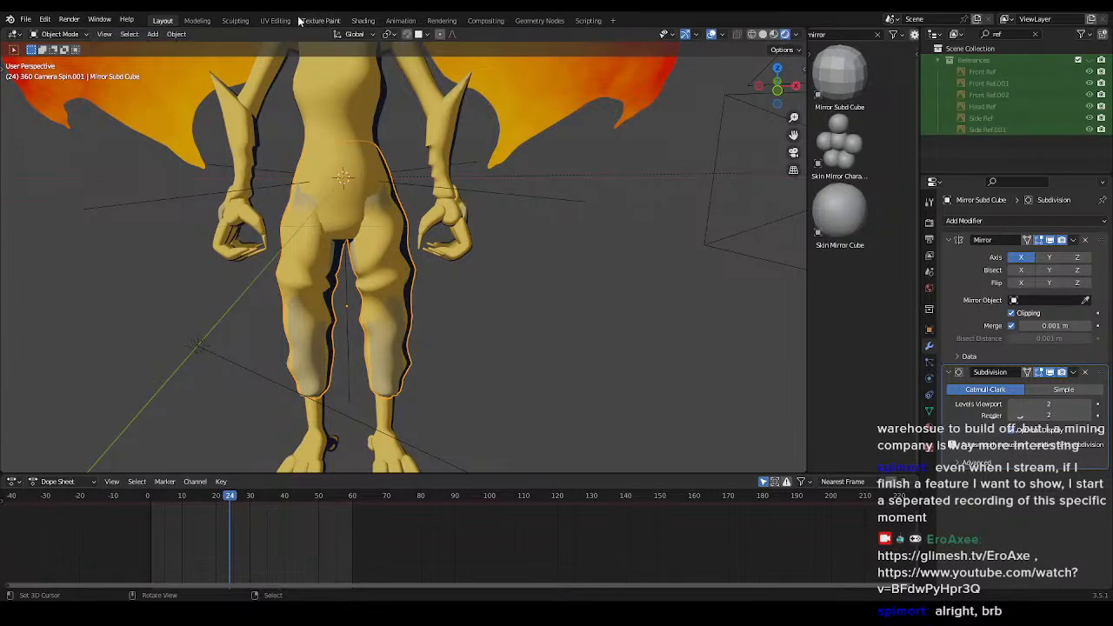
- Open the Texture Paint workspace with the pants active on the Gauntlet Mask
{"action": "left_click", "coordinate": [307, 23]}
{"action": "key", "text": "Home"}
{"action": "mouse_move", "coordinate": [639, 361]}
{"action": "middle_mouse_down"}
{"action": "mouse_move", "coordinate": [574, 378]}
{"action": "mouse_move", "coordinate": [630, 317]}
{"action": "middle_mouse_up"}
{"action": "scroll", "coordinate": [573, 378], "scroll_direction": "up", "scroll_amount": 5}
{"action": "scroll", "coordinate": [631, 317], "scroll_direction": "up", "scroll_amount": 6}
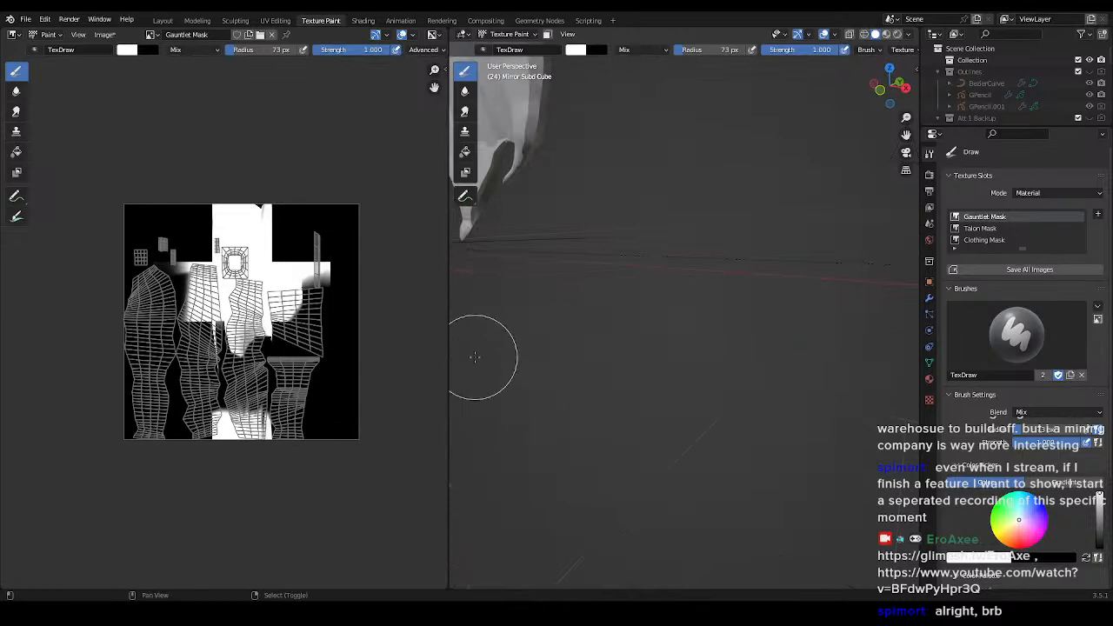
{"action": "middle_click_drag", "start_coordinate": [485, 361], "coordinate": [682, 329], "text": "shift"}
{"action": "scroll", "coordinate": [392, 345], "scroll_direction": "down", "scroll_amount": 1}
{"action": "middle_click_drag", "start_coordinate": [365, 350], "coordinate": [328, 361], "text": "shift"}
{"action": "middle_click_drag", "start_coordinate": [664, 311], "coordinate": [732, 343]}
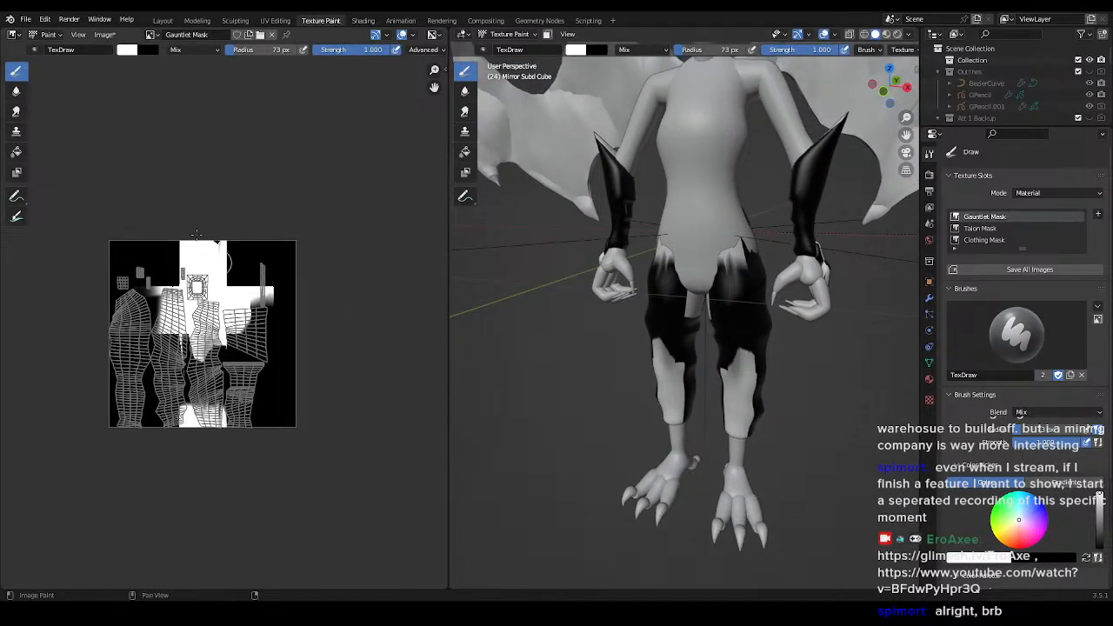
- Paint the whole Gauntlet Mask image black with the brush enlarged to 396 px, and reduce the radius to 92 px
{"action": "key", "text": "x"}
{"action": "left_click_drag", "start_coordinate": [192, 230], "coordinate": [235, 331]}
{"action": "key", "text": "f"}
{"action": "left_click", "coordinate": [309, 323]}
{"action": "mouse_move", "coordinate": [216, 285]}
{"action": "left_mouse_down"}
{"action": "mouse_move", "coordinate": [218, 345]}
{"action": "mouse_move", "coordinate": [221, 320]}
{"action": "left_mouse_up"}
{"action": "mouse_move", "coordinate": [178, 359]}
{"action": "left_mouse_down"}
{"action": "mouse_move", "coordinate": [224, 403]}
{"action": "mouse_move", "coordinate": [218, 238]}
{"action": "left_mouse_up"}
{"action": "key", "text": "f"}
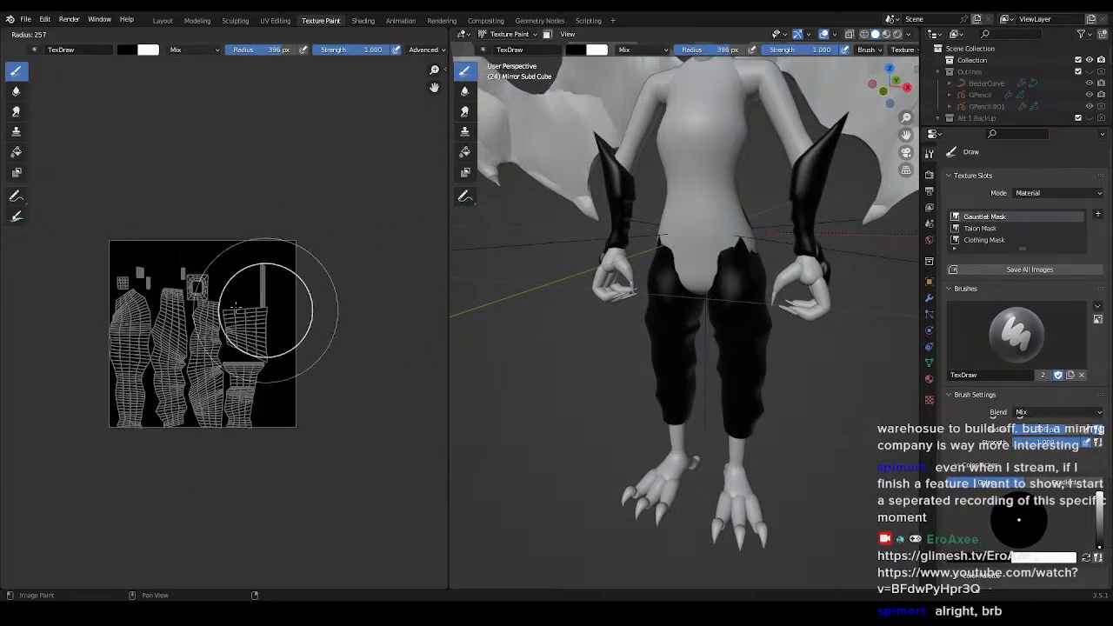
{"action": "left_click", "coordinate": [283, 310]}
- Swap the brush colour to white and examine the forearm gauntlet up close
{"action": "middle_click_drag", "start_coordinate": [696, 300], "coordinate": [670, 296]}
{"action": "mouse_move", "coordinate": [774, 278]}
{"action": "middle_mouse_down", "text": "shift"}
{"action": "mouse_move", "coordinate": [591, 291]}
{"action": "mouse_move", "coordinate": [653, 304]}
{"action": "middle_mouse_up", "text": "shift"}
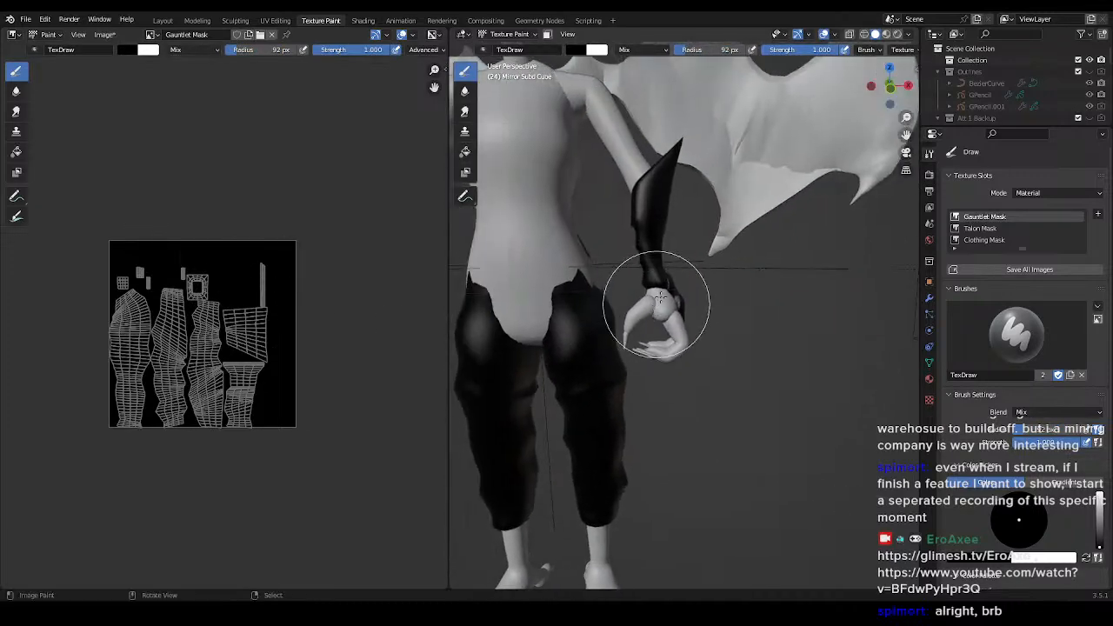
{"action": "key", "text": "x"}
{"action": "scroll", "coordinate": [656, 213], "scroll_direction": "up", "scroll_amount": 4}
{"action": "middle_click_drag", "start_coordinate": [656, 206], "coordinate": [675, 262]}
{"action": "scroll", "coordinate": [696, 301], "scroll_direction": "up", "scroll_amount": 6}
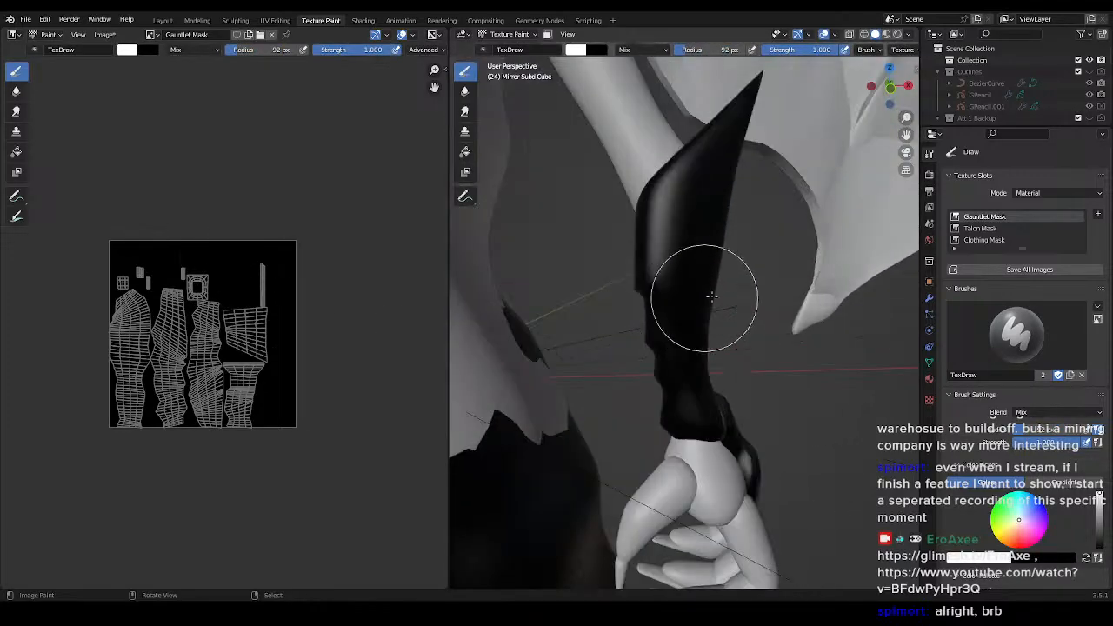
{"action": "middle_click_drag", "start_coordinate": [706, 306], "coordinate": [720, 288]}
{"action": "scroll", "coordinate": [709, 280], "scroll_direction": "down", "scroll_amount": 6}
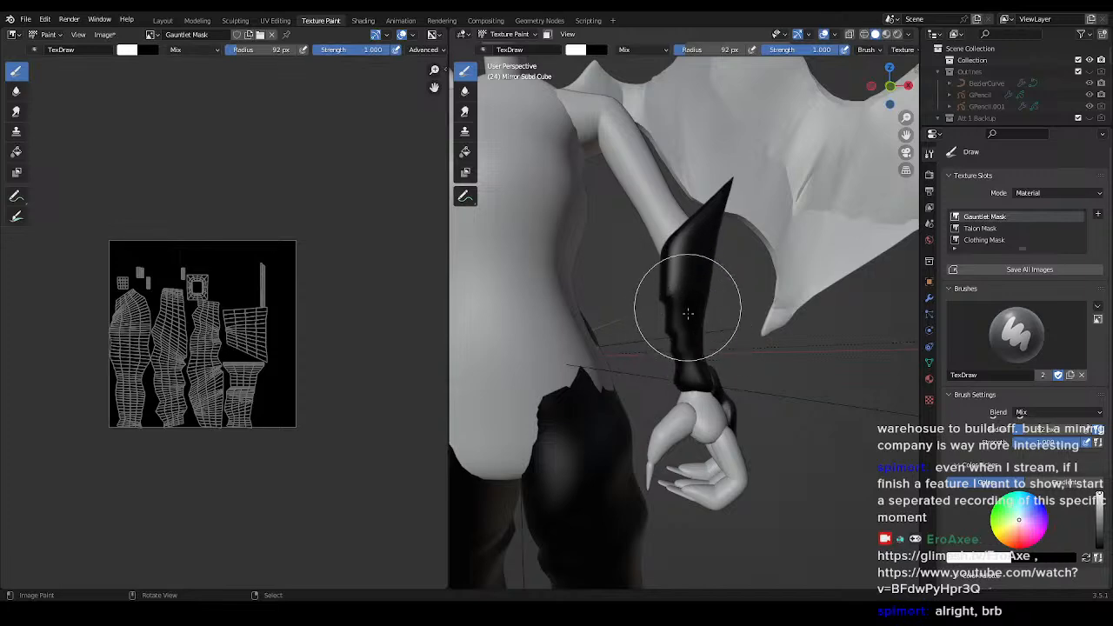
- Switch to Object Mode, select the gauntlets and enter Texture Paint mode on them
{"action": "scroll", "coordinate": [686, 298], "scroll_direction": "down", "scroll_amount": 7}
{"action": "key", "text": "ctrl+Tab"}
{"action": "scroll", "coordinate": [692, 328], "scroll_direction": "up", "scroll_amount": 3}
{"action": "left_click", "coordinate": [692, 327]}
{"action": "key", "text": "ctrl+Tab"}
{"action": "left_click", "coordinate": [731, 322]}
{"action": "left_click", "coordinate": [684, 311]}
{"action": "key", "text": "ctrl+Tab"}
{"action": "left_click", "coordinate": [788, 213]}
- Set the brush radius to 74 px and paint the front of the gauntlets white on the Gauntlet Mask
{"action": "scroll", "coordinate": [684, 320], "scroll_direction": "up", "scroll_amount": 2}
{"action": "scroll", "coordinate": [686, 323], "scroll_direction": "up", "scroll_amount": 6}
{"action": "scroll", "coordinate": [725, 297], "scroll_direction": "down", "scroll_amount": 4}
{"action": "key", "text": "f"}
{"action": "left_click", "coordinate": [756, 287]}
{"action": "mouse_move", "coordinate": [695, 297]}
{"action": "left_mouse_down"}
{"action": "mouse_move", "coordinate": [684, 288]}
{"action": "mouse_move", "coordinate": [697, 202]}
{"action": "left_mouse_up"}
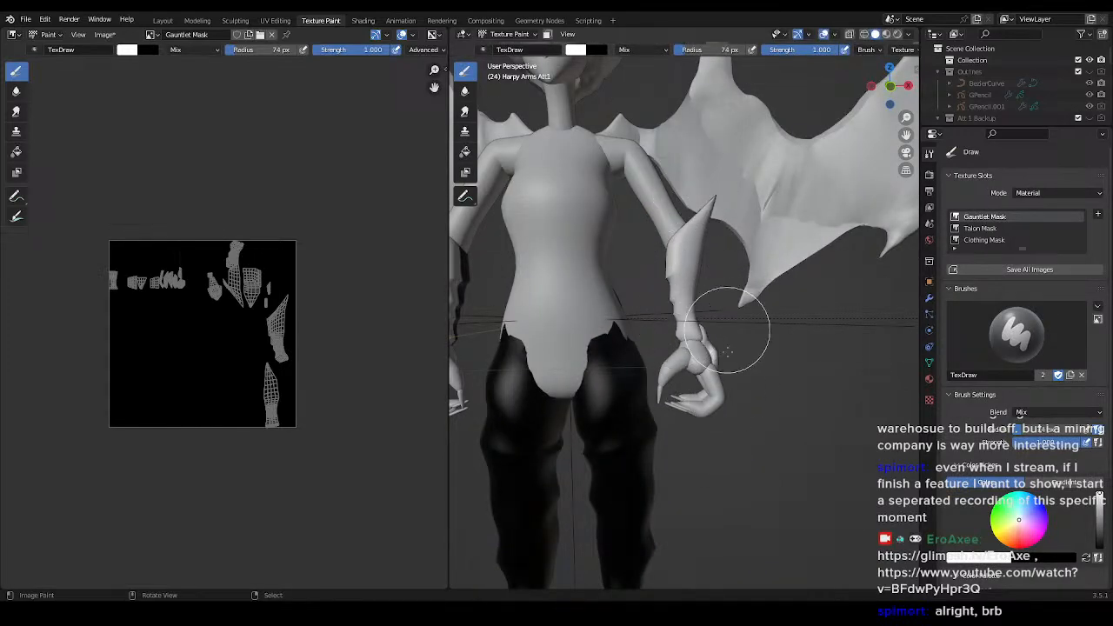
{"action": "left_click_drag", "start_coordinate": [727, 333], "coordinate": [739, 334]}
- Paint the sides and backs of the gauntlets white on the Gauntlet Mask
{"action": "middle_click_drag", "start_coordinate": [790, 333], "coordinate": [687, 337]}
{"action": "scroll", "coordinate": [678, 335], "scroll_direction": "down", "scroll_amount": 4}
{"action": "middle_click_drag", "start_coordinate": [626, 304], "coordinate": [717, 300], "text": "shift"}
{"action": "middle_click_drag", "start_coordinate": [717, 261], "coordinate": [701, 257]}
{"action": "left_click_drag", "start_coordinate": [688, 205], "coordinate": [694, 257]}
{"action": "mouse_move", "coordinate": [750, 268]}
{"action": "middle_mouse_down"}
{"action": "mouse_move", "coordinate": [652, 245]}
{"action": "mouse_move", "coordinate": [627, 261]}
{"action": "middle_mouse_up"}
{"action": "scroll", "coordinate": [635, 263], "scroll_direction": "up", "scroll_amount": 4}
{"action": "middle_click_drag", "start_coordinate": [693, 241], "coordinate": [712, 322], "text": "shift"}
{"action": "mouse_move", "coordinate": [706, 320]}
{"action": "middle_mouse_down"}
{"action": "mouse_move", "coordinate": [672, 316]}
{"action": "mouse_move", "coordinate": [660, 342]}
{"action": "middle_mouse_up"}
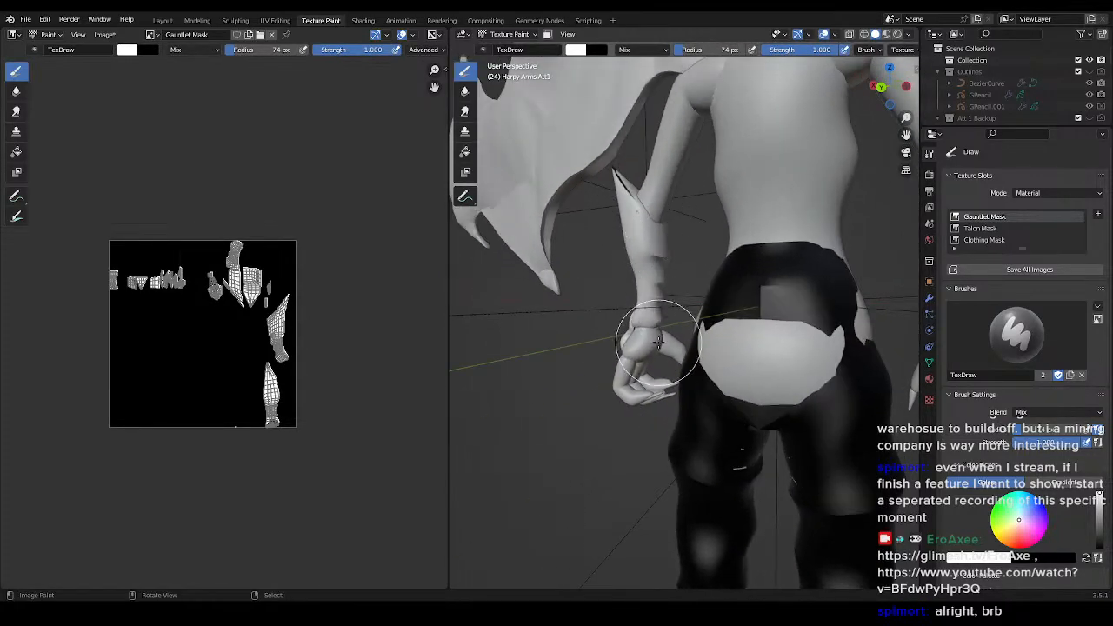
{"action": "middle_click_drag", "start_coordinate": [620, 187], "coordinate": [619, 274]}
{"action": "middle_click_drag", "start_coordinate": [695, 329], "coordinate": [823, 250]}
- Return to Object Mode, select the pants and enter Texture Paint mode on them
{"action": "key", "text": "ctrl+Tab"}
{"action": "left_click", "coordinate": [651, 273]}
{"action": "middle_click_drag", "start_coordinate": [663, 324], "coordinate": [735, 373]}
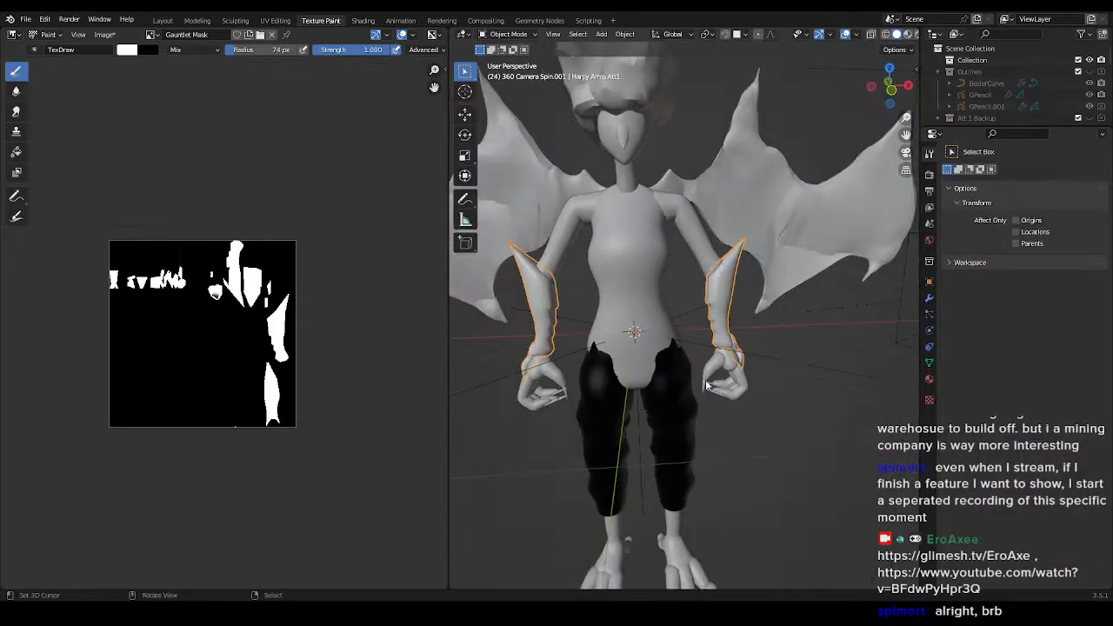
{"action": "middle_click_drag", "start_coordinate": [679, 409], "coordinate": [703, 322], "text": "shift"}
{"action": "right_click", "coordinate": [703, 321]}
{"action": "key", "text": "Tab"}
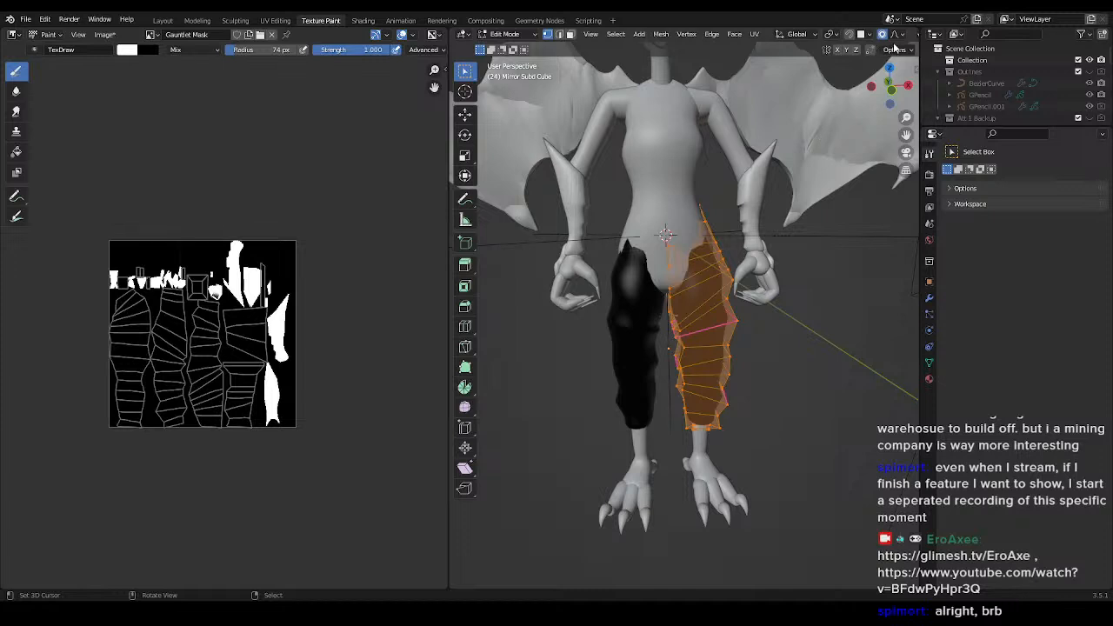
{"action": "key", "text": "ctrl+Tab"}
{"action": "left_click", "coordinate": [817, 122]}
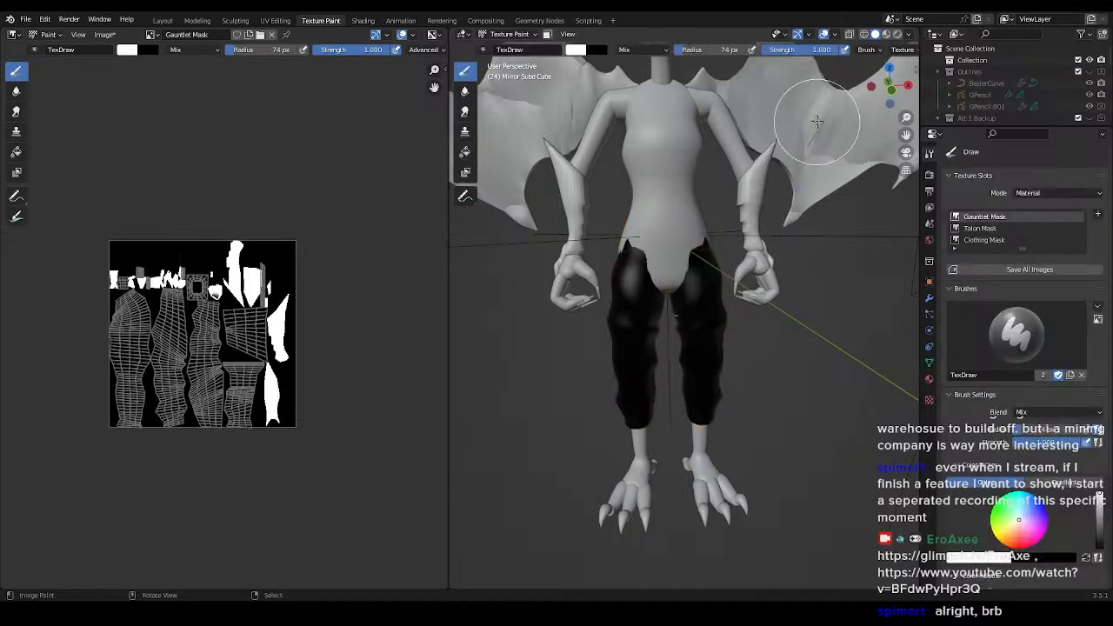
- Make the Clothing Mask the active texture slot for painting
{"action": "left_click", "coordinate": [898, 50]}
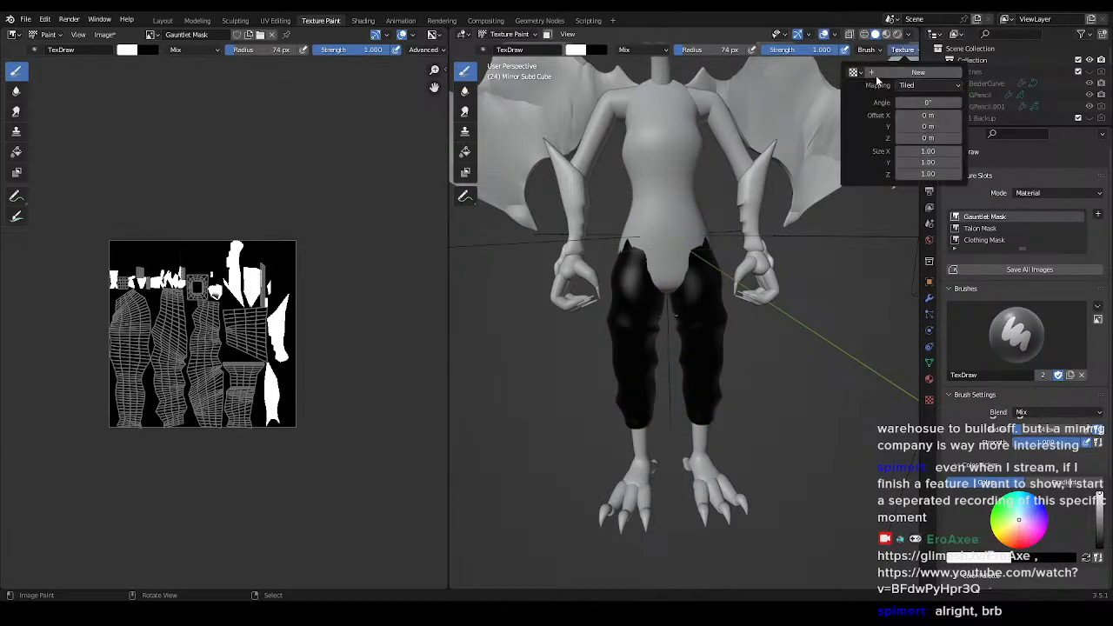
{"action": "scroll", "coordinate": [809, 51], "scroll_direction": "down", "scroll_amount": 4}
{"action": "left_click", "coordinate": [818, 50]}
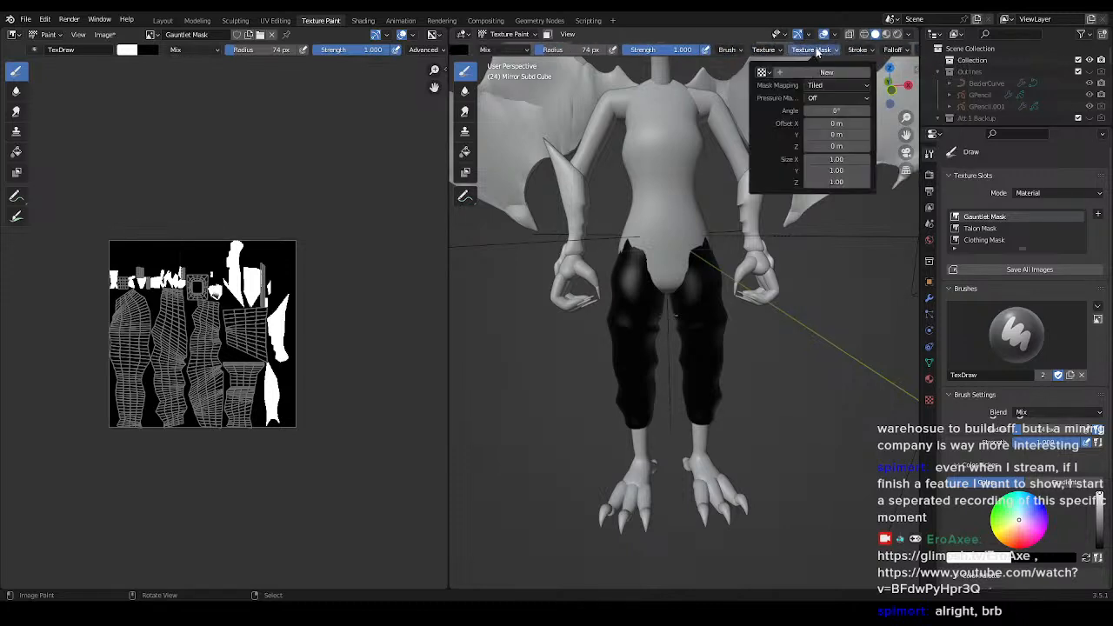
{"action": "scroll", "coordinate": [823, 52], "scroll_direction": "down", "scroll_amount": 2}
{"action": "scroll", "coordinate": [831, 65], "scroll_direction": "down", "scroll_amount": 2}
{"action": "scroll", "coordinate": [837, 54], "scroll_direction": "down", "scroll_amount": 4}
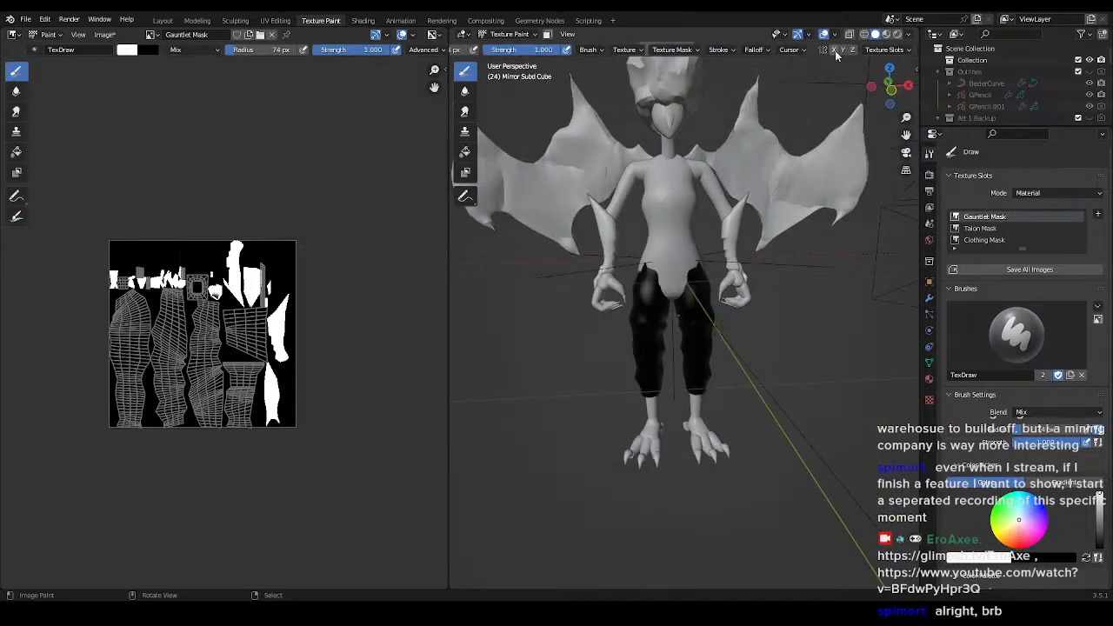
{"action": "left_click", "coordinate": [837, 52]}
{"action": "left_click", "coordinate": [799, 119]}
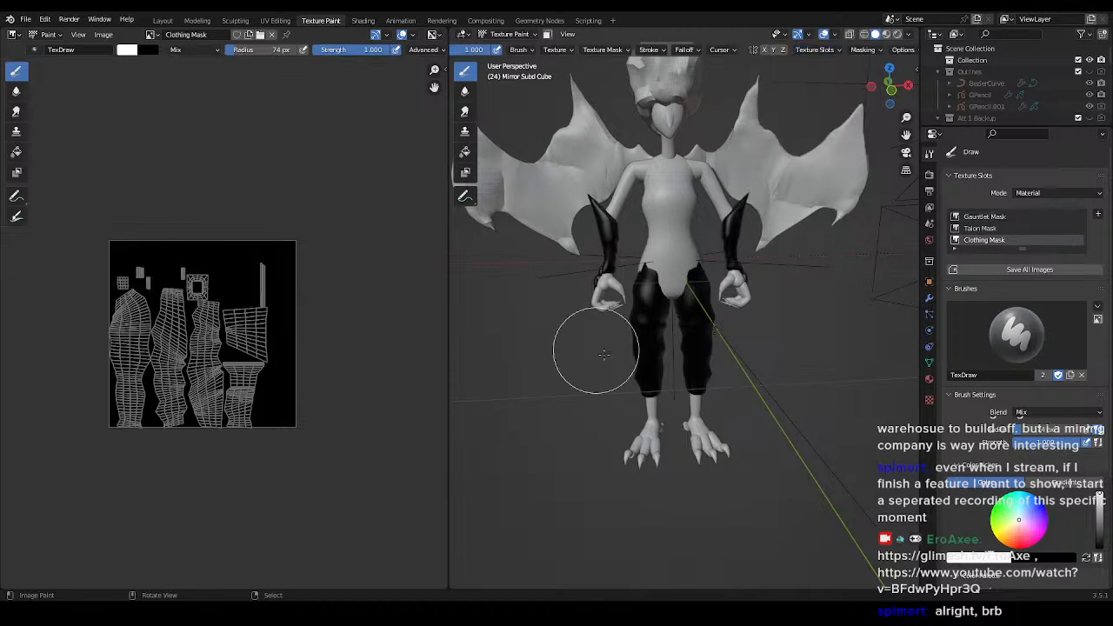
- Paint the front, sides and back of the pants white on the Clothing Mask
{"action": "scroll", "coordinate": [671, 373], "scroll_direction": "up", "scroll_amount": 5}
{"action": "mouse_move", "coordinate": [719, 271]}
{"action": "left_mouse_down"}
{"action": "mouse_move", "coordinate": [708, 273]}
{"action": "mouse_move", "coordinate": [720, 261]}
{"action": "mouse_move", "coordinate": [703, 144]}
{"action": "mouse_move", "coordinate": [690, 231]}
{"action": "mouse_move", "coordinate": [699, 240]}
{"action": "left_mouse_up"}
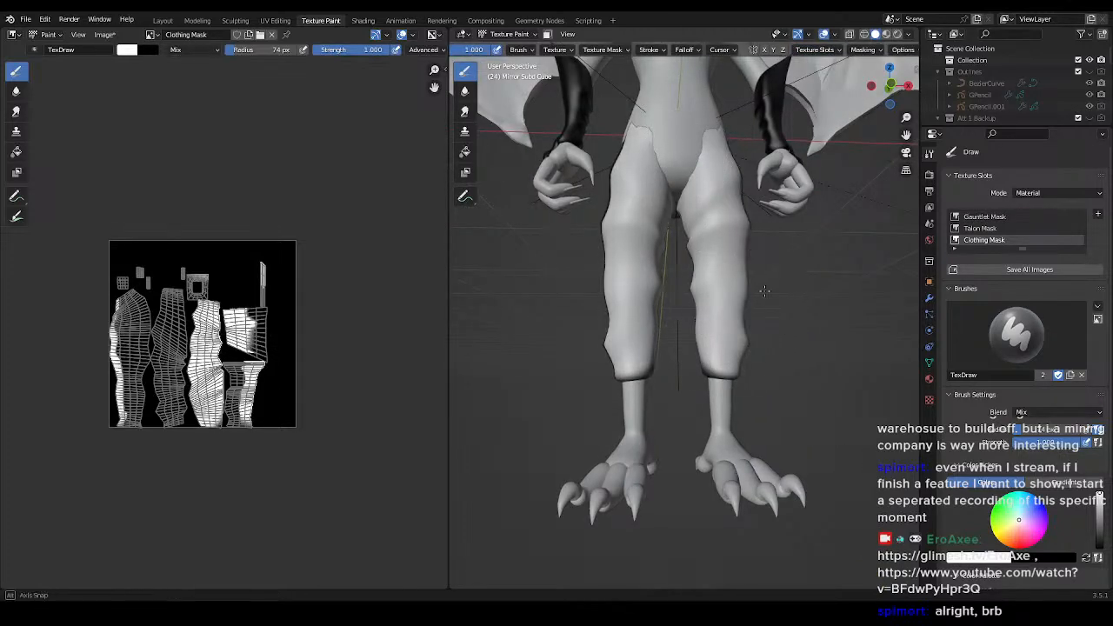
{"action": "middle_click_drag", "start_coordinate": [766, 293], "coordinate": [594, 293]}
{"action": "left_click_drag", "start_coordinate": [768, 229], "coordinate": [772, 379]}
{"action": "mouse_move", "coordinate": [796, 316]}
{"action": "middle_mouse_down"}
{"action": "mouse_move", "coordinate": [788, 324]}
{"action": "mouse_move", "coordinate": [678, 293]}
{"action": "middle_mouse_up"}
{"action": "left_click_drag", "start_coordinate": [678, 293], "coordinate": [680, 389]}
{"action": "mouse_move", "coordinate": [672, 330]}
{"action": "left_mouse_down"}
{"action": "mouse_move", "coordinate": [663, 286]}
{"action": "mouse_move", "coordinate": [684, 252]}
{"action": "left_mouse_up"}
{"action": "middle_click_drag", "start_coordinate": [686, 235], "coordinate": [663, 345], "text": "shift"}
{"action": "mouse_move", "coordinate": [664, 345]}
{"action": "left_mouse_down"}
{"action": "mouse_move", "coordinate": [649, 421]}
{"action": "mouse_move", "coordinate": [708, 423]}
{"action": "mouse_move", "coordinate": [716, 194]}
{"action": "mouse_move", "coordinate": [656, 119]}
{"action": "mouse_move", "coordinate": [745, 136]}
{"action": "mouse_move", "coordinate": [745, 125]}
{"action": "left_mouse_up"}
{"action": "mouse_move", "coordinate": [745, 124]}
{"action": "middle_mouse_down"}
{"action": "mouse_move", "coordinate": [709, 273]}
{"action": "mouse_move", "coordinate": [733, 109]}
{"action": "middle_mouse_up"}
{"action": "left_click_drag", "start_coordinate": [733, 110], "coordinate": [728, 95]}
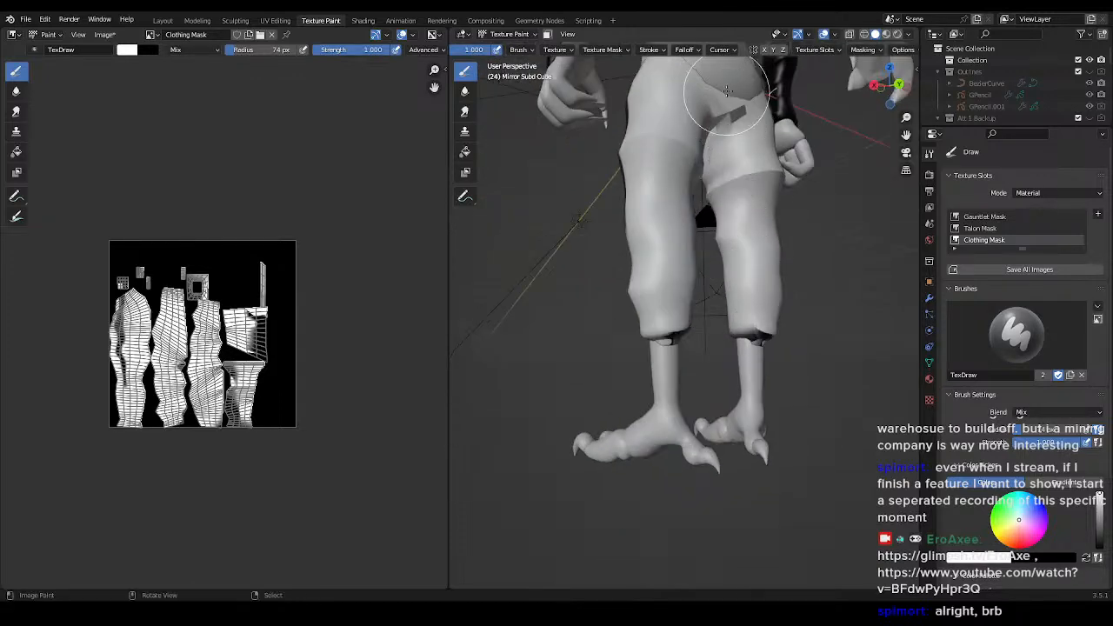
- Fill the remaining black areas at the pants' hems and outer hips white, and save the file
{"action": "mouse_move", "coordinate": [769, 217]}
{"action": "middle_mouse_down"}
{"action": "mouse_move", "coordinate": [571, 340]}
{"action": "mouse_move", "coordinate": [670, 373]}
{"action": "mouse_move", "coordinate": [778, 333]}
{"action": "middle_mouse_up"}
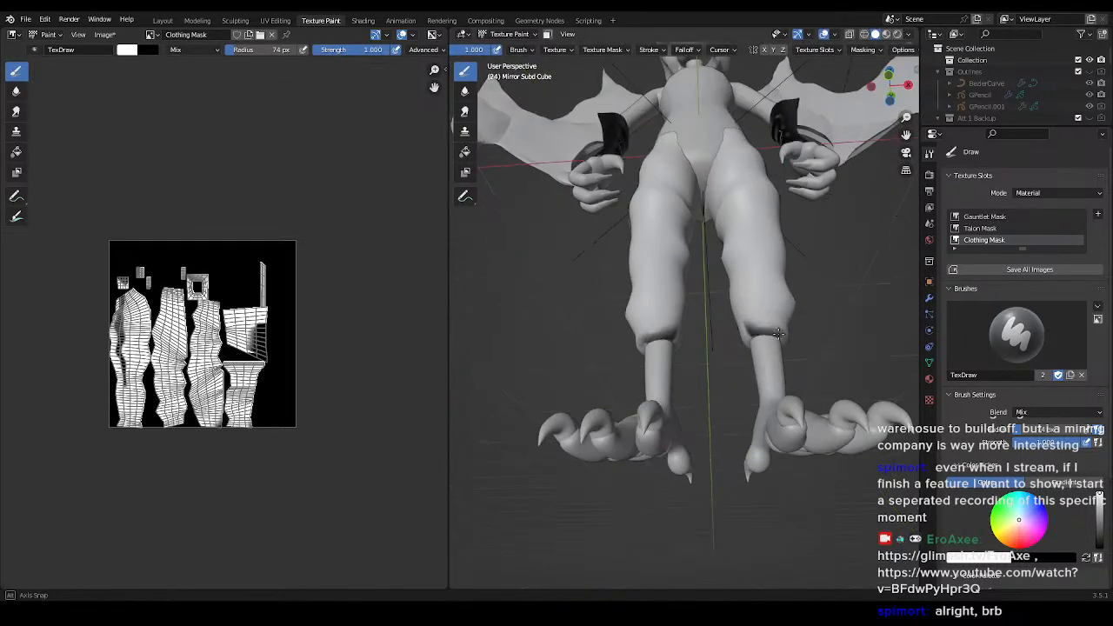
{"action": "scroll", "coordinate": [778, 333], "scroll_direction": "up", "scroll_amount": 6}
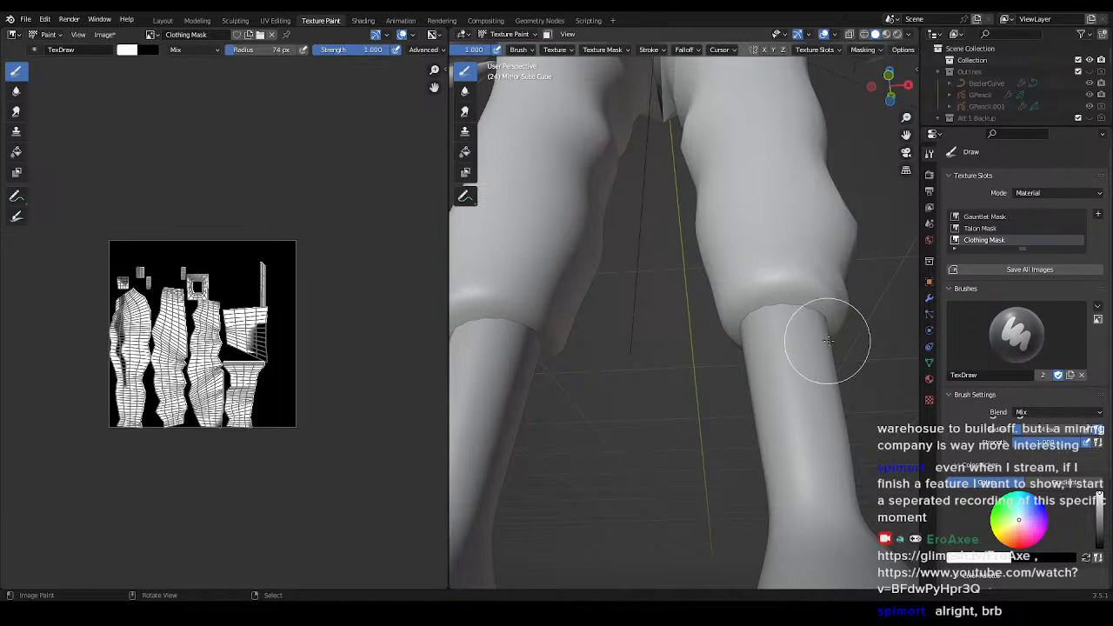
{"action": "middle_click_drag", "start_coordinate": [772, 254], "coordinate": [718, 388], "text": "shift"}
{"action": "scroll", "coordinate": [705, 345], "scroll_direction": "down", "scroll_amount": 4}
{"action": "mouse_move", "coordinate": [706, 345]}
{"action": "middle_mouse_down"}
{"action": "mouse_move", "coordinate": [688, 318]}
{"action": "mouse_move", "coordinate": [701, 324]}
{"action": "middle_mouse_up"}
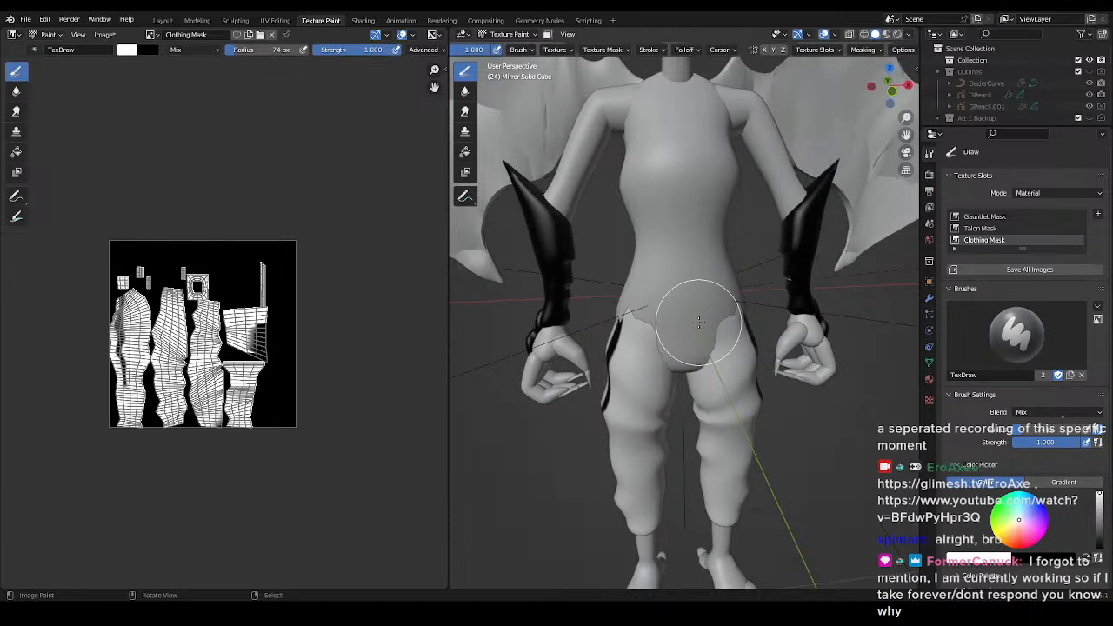
{"action": "middle_click_drag", "start_coordinate": [694, 331], "coordinate": [726, 193]}
{"action": "middle_click_drag", "start_coordinate": [777, 445], "coordinate": [748, 329]}
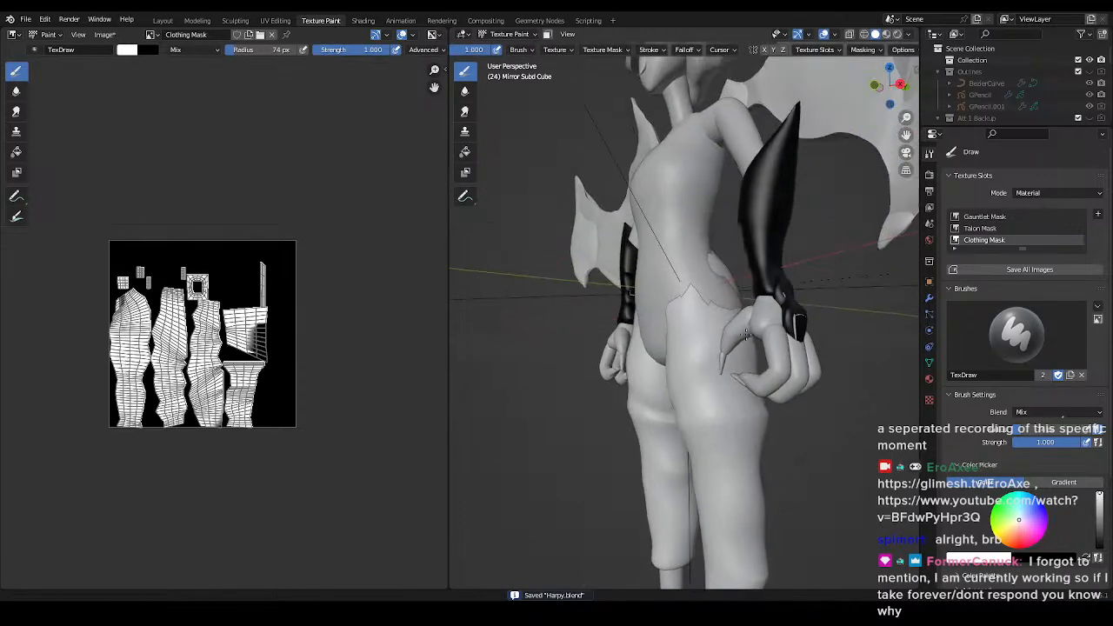
{"action": "mouse_move", "coordinate": [671, 293]}
{"action": "middle_mouse_down"}
{"action": "mouse_move", "coordinate": [696, 322]}
{"action": "mouse_move", "coordinate": [713, 323]}
{"action": "mouse_move", "coordinate": [674, 246]}
{"action": "middle_mouse_up"}
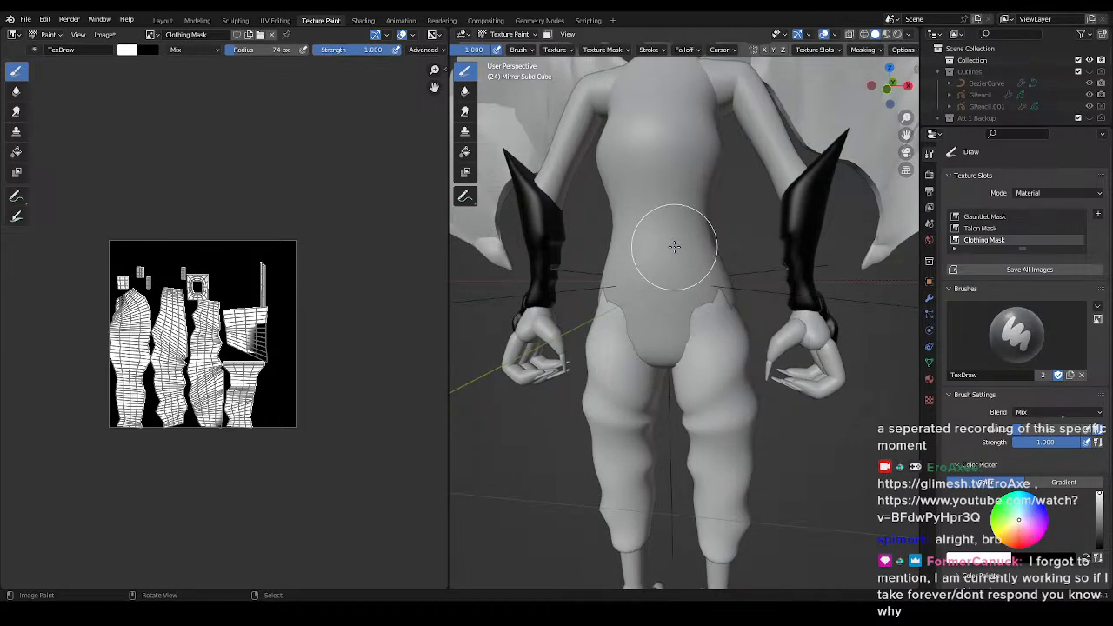
- Inspect the painted pants up close and from several angles, switching the viewport shading
{"action": "scroll", "coordinate": [645, 284], "scroll_direction": "up", "scroll_amount": 1}
{"action": "key", "text": "z"}
{"action": "middle_click_drag", "start_coordinate": [689, 314], "coordinate": [717, 341], "text": "shift"}
{"action": "key", "text": "z"}
{"action": "left_click", "coordinate": [843, 344]}
{"action": "mouse_move", "coordinate": [842, 344]}
{"action": "middle_mouse_down"}
{"action": "mouse_move", "coordinate": [696, 167]}
{"action": "mouse_move", "coordinate": [715, 311]}
{"action": "mouse_move", "coordinate": [642, 316]}
{"action": "mouse_move", "coordinate": [621, 341]}
{"action": "mouse_move", "coordinate": [629, 286]}
{"action": "mouse_move", "coordinate": [695, 247]}
{"action": "mouse_move", "coordinate": [694, 321]}
{"action": "middle_mouse_up"}
{"action": "mouse_move", "coordinate": [655, 244]}
{"action": "middle_mouse_down", "text": "ctrl"}
{"action": "mouse_move", "coordinate": [621, 388]}
{"action": "mouse_move", "coordinate": [692, 233]}
{"action": "mouse_move", "coordinate": [708, 309]}
{"action": "middle_mouse_up", "text": "ctrl"}
{"action": "middle_click_drag", "start_coordinate": [703, 348], "coordinate": [692, 391]}
{"action": "middle_click_drag", "start_coordinate": [644, 312], "coordinate": [664, 402], "text": "shift"}
- Save the file, select the gauntlets and enter Texture Paint mode on them with the Clothing Mask active
{"action": "key", "text": "ctrl+Tab"}
{"action": "key", "text": "ctrl+s"}
{"action": "middle_click_drag", "start_coordinate": [552, 365], "coordinate": [674, 368]}
{"action": "middle_click_drag", "start_coordinate": [623, 283], "coordinate": [747, 346], "text": "ctrl"}
{"action": "middle_click_drag", "start_coordinate": [746, 346], "coordinate": [718, 295], "text": "ctrl"}
{"action": "key", "text": "ctrl+Tab"}
{"action": "key", "text": "Escape"}
{"action": "left_click", "coordinate": [713, 262]}
{"action": "key", "text": "ctrl+Tab"}
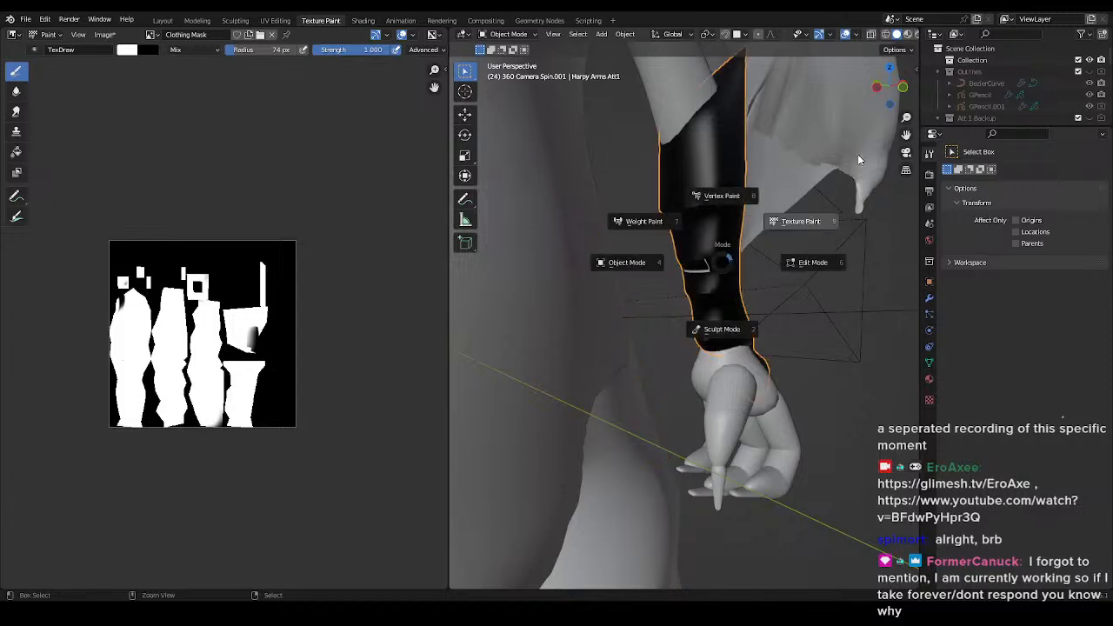
{"action": "left_click", "coordinate": [858, 156]}
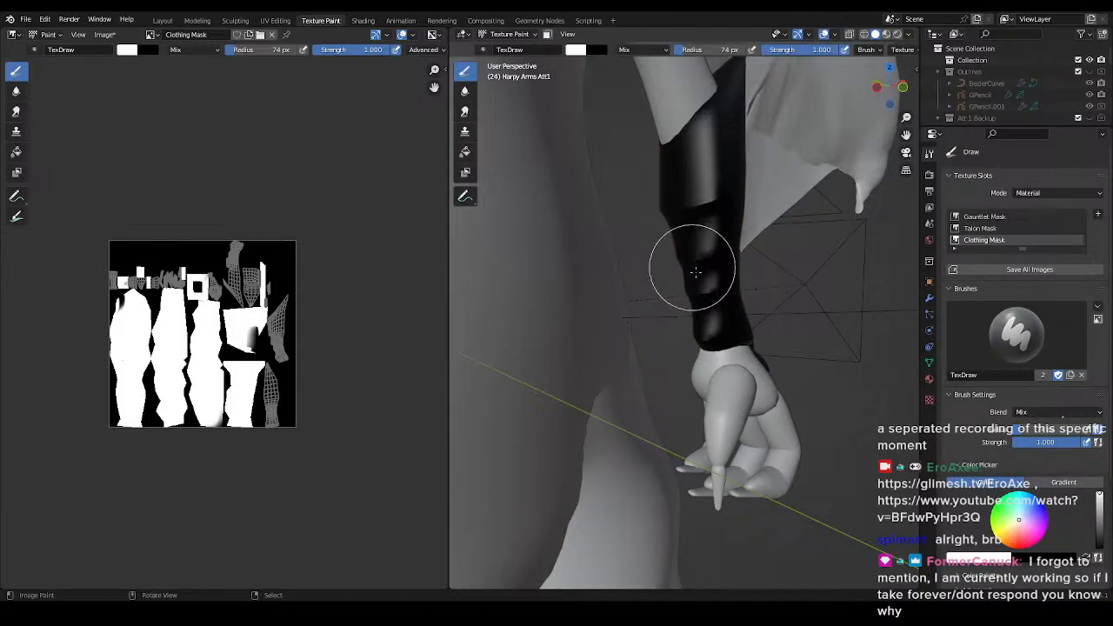
- Return to Object Mode in front view, save the file and deselect the gauntlets
{"action": "middle_click_drag", "start_coordinate": [690, 261], "coordinate": [701, 281]}
{"action": "middle_click_drag", "start_coordinate": [648, 243], "coordinate": [733, 281], "text": "shift"}
{"action": "key", "text": "KP_1"}
{"action": "middle_click_drag", "start_coordinate": [696, 228], "coordinate": [682, 277], "text": "ctrl"}
{"action": "key", "text": "ctrl+Tab"}
{"action": "left_click", "coordinate": [581, 281]}
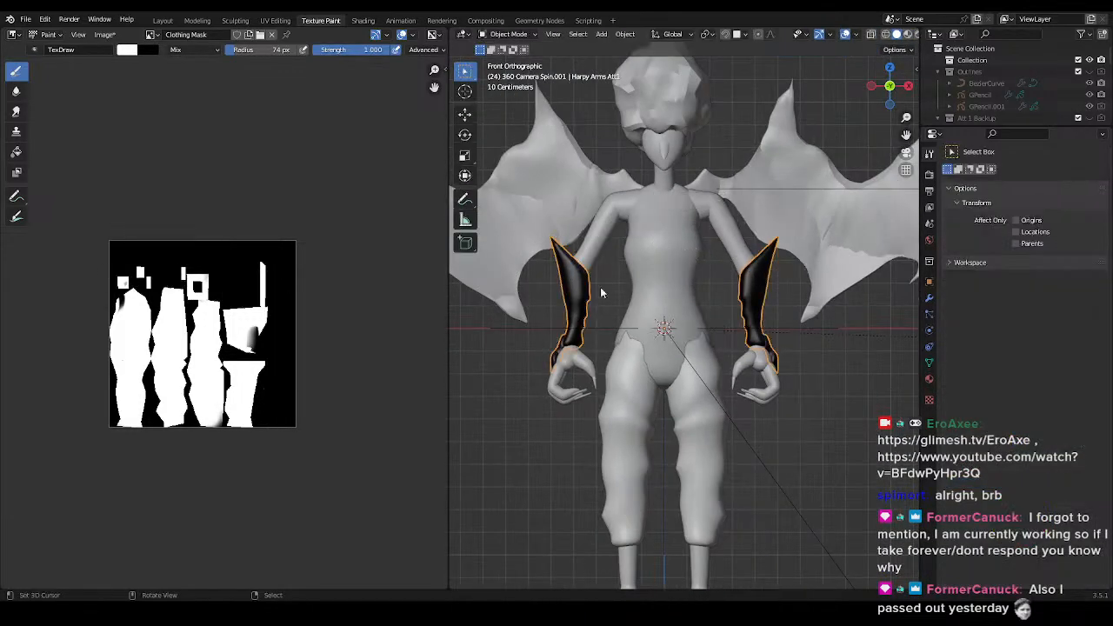
{"action": "middle_click_drag", "start_coordinate": [609, 281], "coordinate": [747, 329], "text": "ctrl"}
{"action": "key", "text": "ctrl+s"}
{"action": "left_click", "coordinate": [795, 374]}
{"action": "middle_click_drag", "start_coordinate": [609, 408], "coordinate": [628, 313], "text": "ctrl"}
{"action": "middle_click_drag", "start_coordinate": [628, 313], "coordinate": [655, 280], "text": "shift"}
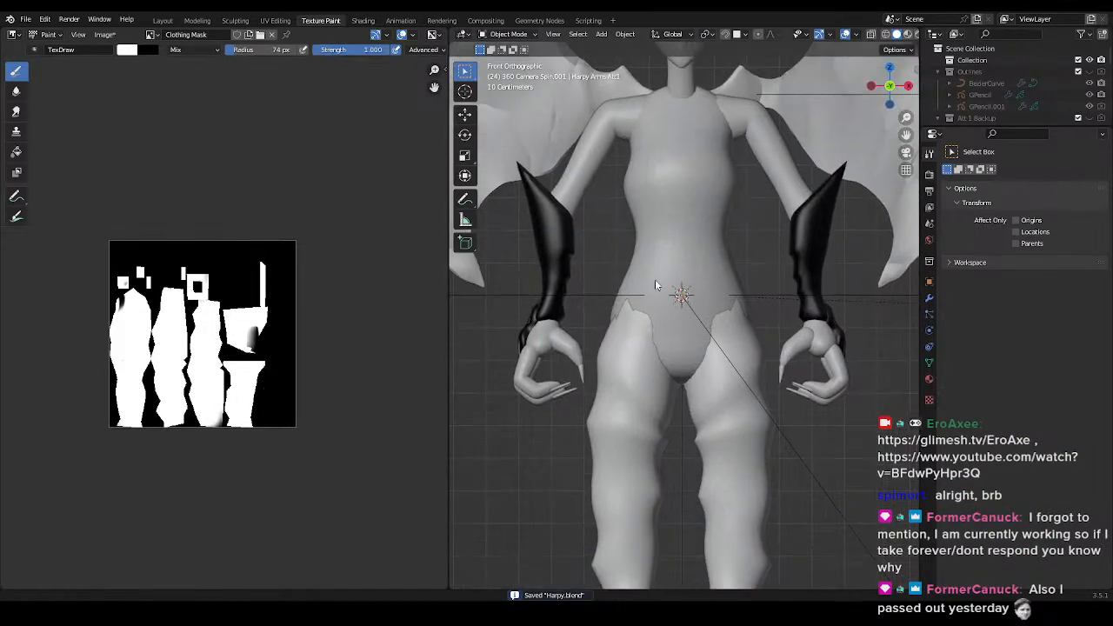
- Check the model in the Layout workspace and open its toon shader nodes in the Shading workspace
{"action": "left_click", "coordinate": [163, 20]}
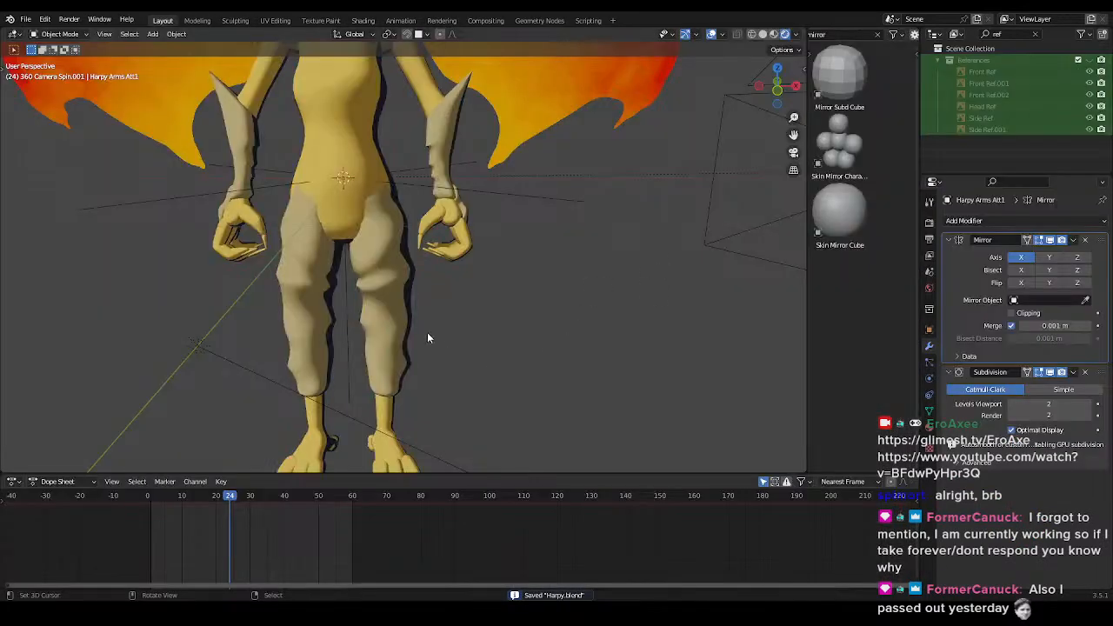
{"action": "middle_click_drag", "start_coordinate": [382, 211], "coordinate": [416, 267], "text": "shift"}
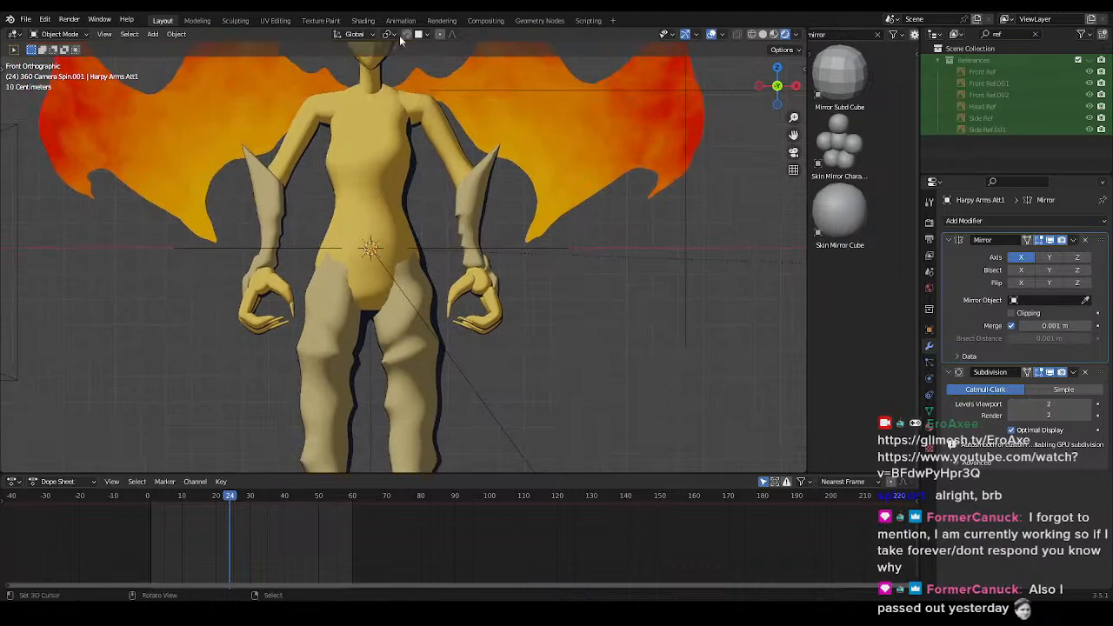
{"action": "left_click", "coordinate": [363, 20]}
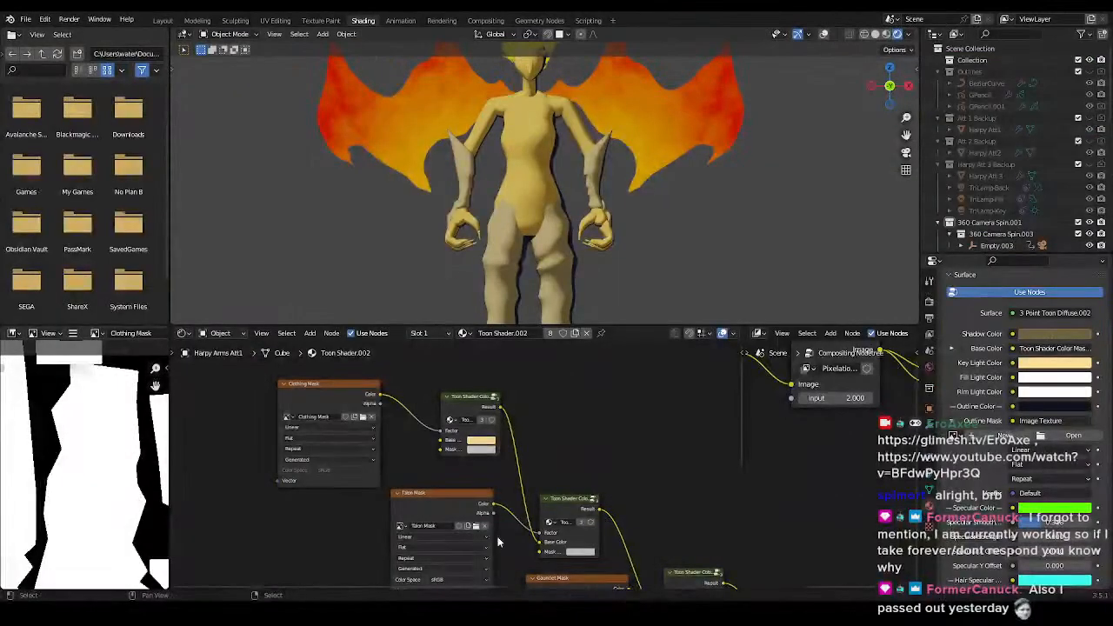
{"action": "middle_click_drag", "start_coordinate": [496, 490], "coordinate": [489, 516]}
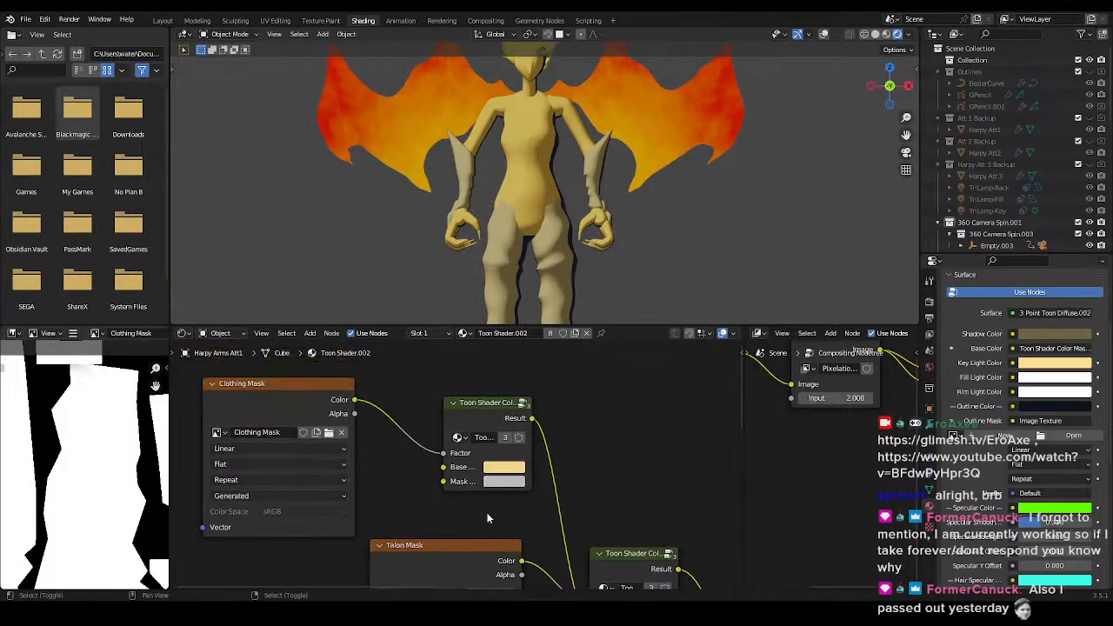
{"action": "left_click", "coordinate": [520, 485]}
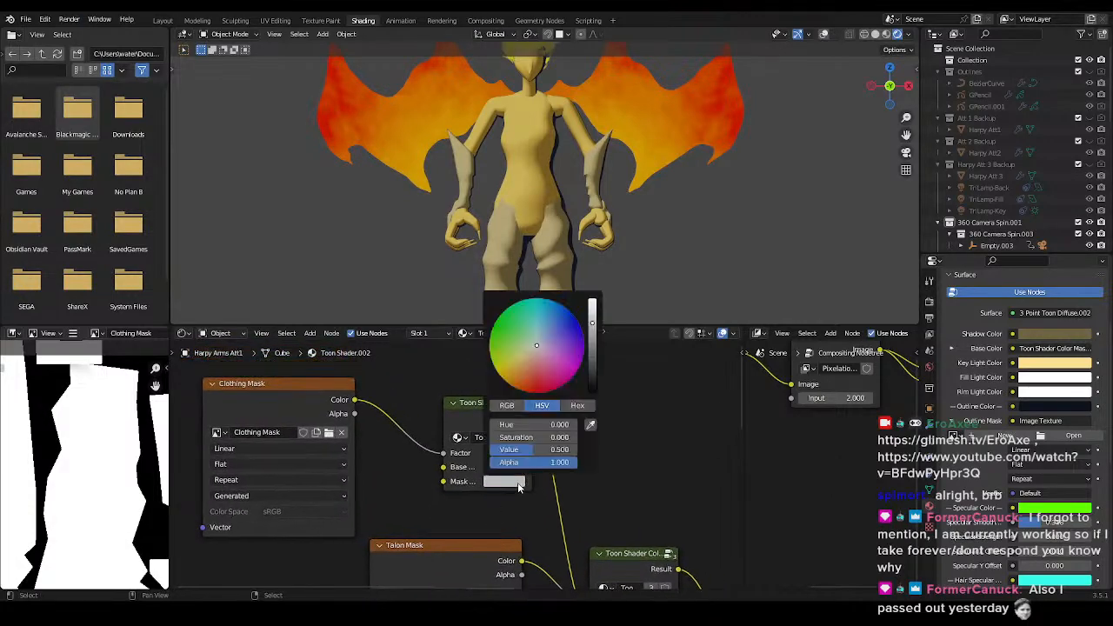
{"action": "left_click", "coordinate": [593, 354]}
{"action": "key", "text": "ctrl+z"}
- Set the gauntlets' mask colour in the toon shader to bright orange with hue 0.021, saturation 1.000 and value 1.000
{"action": "middle_click_drag", "start_coordinate": [563, 469], "coordinate": [479, 327]}
{"action": "middle_click_drag", "start_coordinate": [524, 519], "coordinate": [378, 400]}
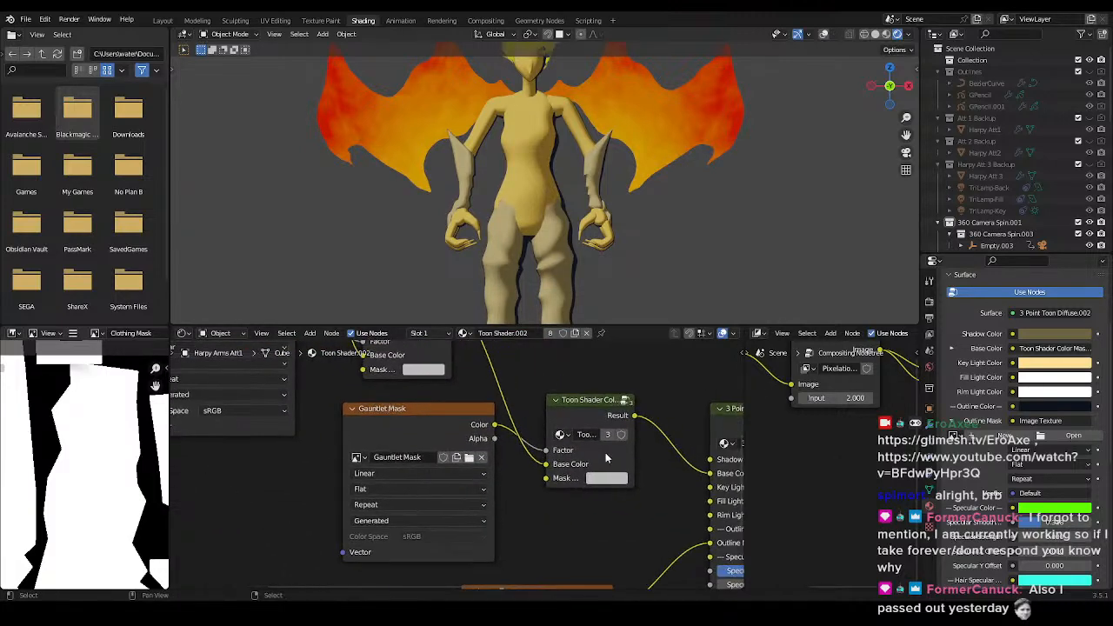
{"action": "middle_click_drag", "start_coordinate": [589, 457], "coordinate": [509, 433]}
{"action": "left_click", "coordinate": [526, 452]}
{"action": "left_click", "coordinate": [616, 324]}
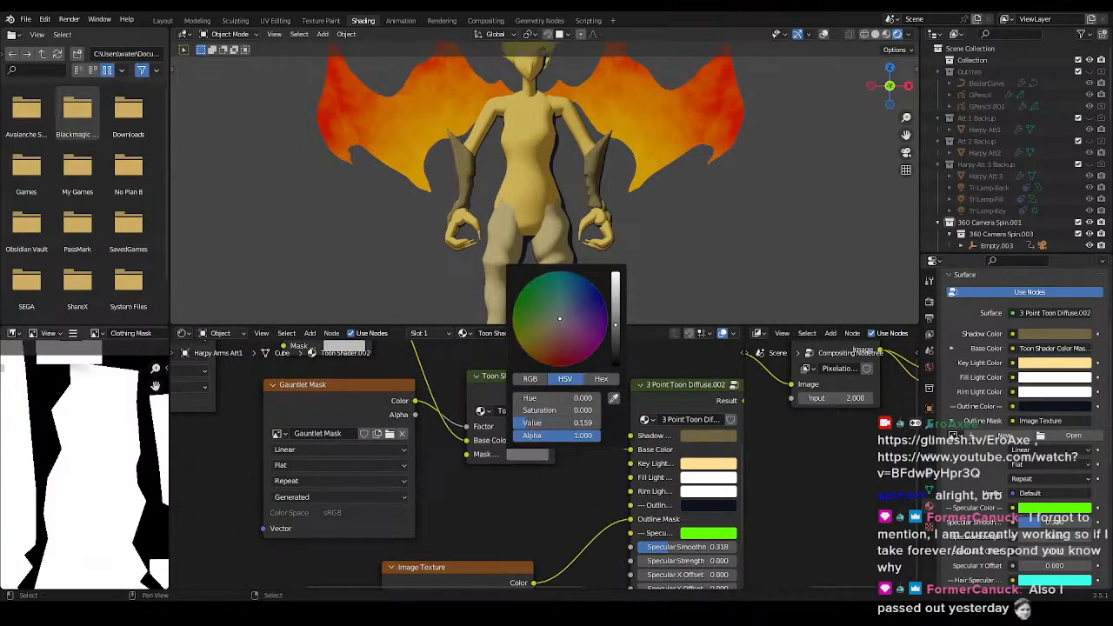
{"action": "left_click", "coordinate": [536, 351]}
{"action": "middle_click_drag", "start_coordinate": [446, 428], "coordinate": [481, 444], "text": "shift"}
{"action": "scroll", "coordinate": [548, 470], "scroll_direction": "down", "scroll_amount": 4}
{"action": "left_click", "coordinate": [546, 465]}
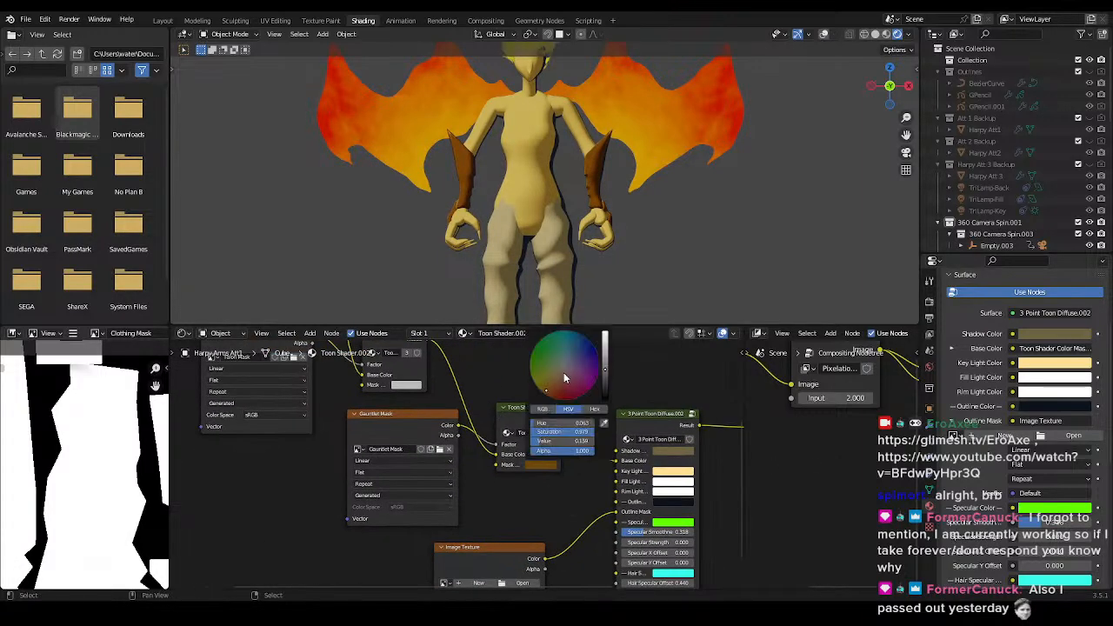
{"action": "mouse_move", "coordinate": [551, 392]}
{"action": "left_mouse_down"}
{"action": "mouse_move", "coordinate": [607, 348]}
{"action": "mouse_move", "coordinate": [605, 334]}
{"action": "left_mouse_up"}
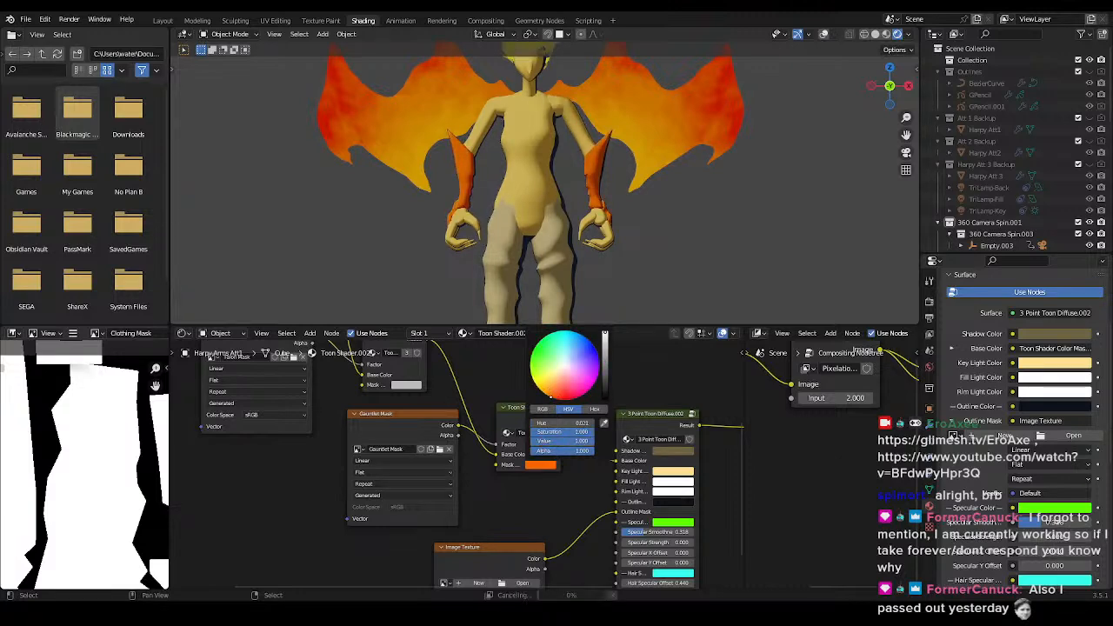
- Set the Clothing Mask's mask colour to brown with hue 0.033, saturation 0.982 and value 0.213, and save the file
{"action": "middle_click_drag", "start_coordinate": [219, 398], "coordinate": [434, 586], "text": "shift"}
{"action": "scroll", "coordinate": [446, 570], "scroll_direction": "up", "scroll_amount": 4}
{"action": "left_click", "coordinate": [534, 433]}
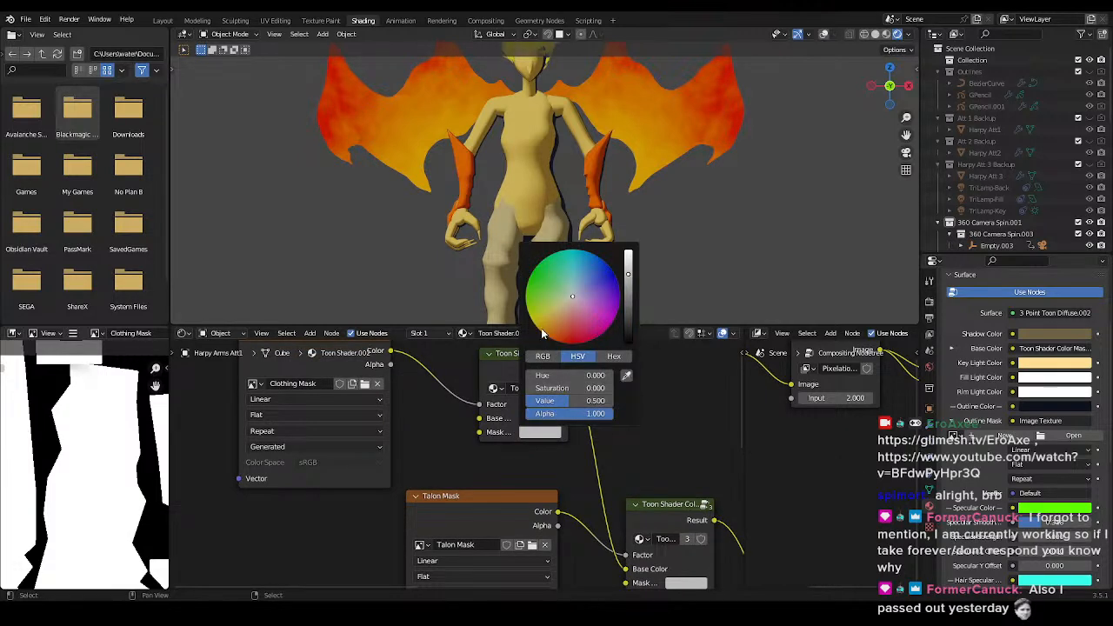
{"action": "left_click_drag", "start_coordinate": [563, 332], "coordinate": [554, 328]}
{"action": "left_click_drag", "start_coordinate": [628, 287], "coordinate": [628, 296]}
{"action": "left_click_drag", "start_coordinate": [555, 338], "coordinate": [555, 335]}
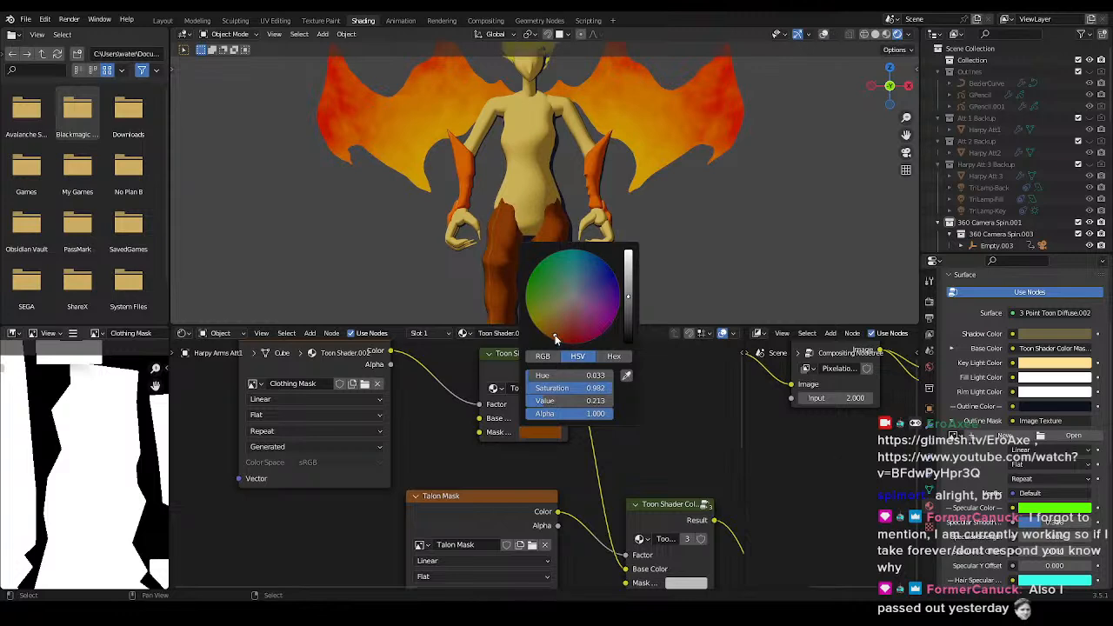
{"action": "scroll", "coordinate": [634, 249], "scroll_direction": "down", "scroll_amount": 3}
{"action": "scroll", "coordinate": [618, 227], "scroll_direction": "up", "scroll_amount": 5}
{"action": "key", "text": "ctrl+s"}
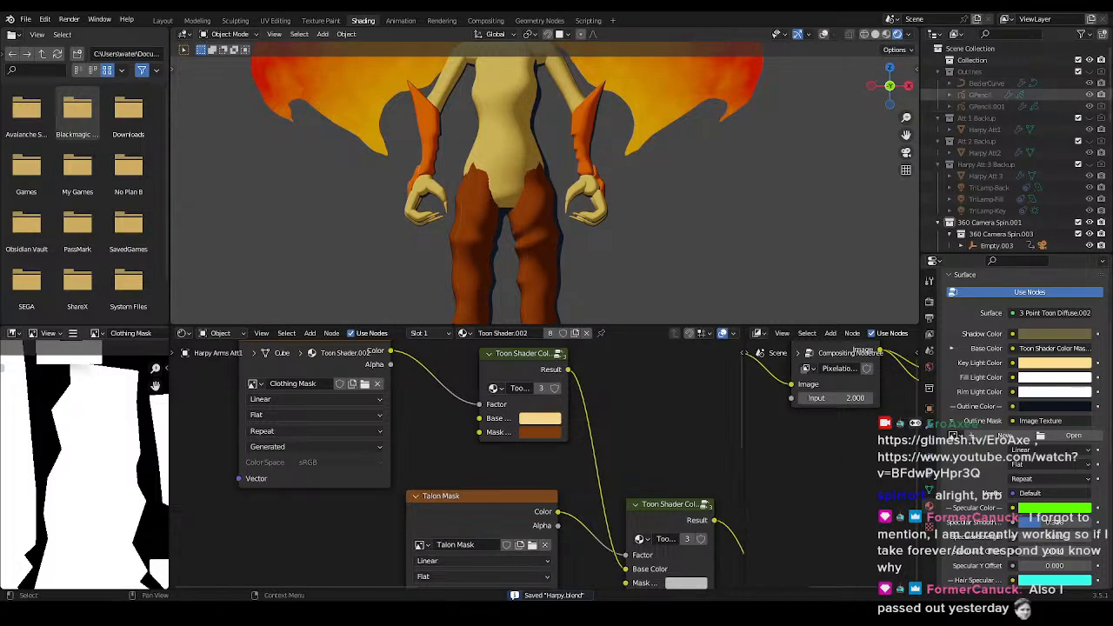
- Select the torso, return to the Layout workspace to review the coloured model, and save the file
{"action": "middle_click_drag", "start_coordinate": [567, 207], "coordinate": [575, 241]}
{"action": "left_click", "coordinate": [543, 222]}
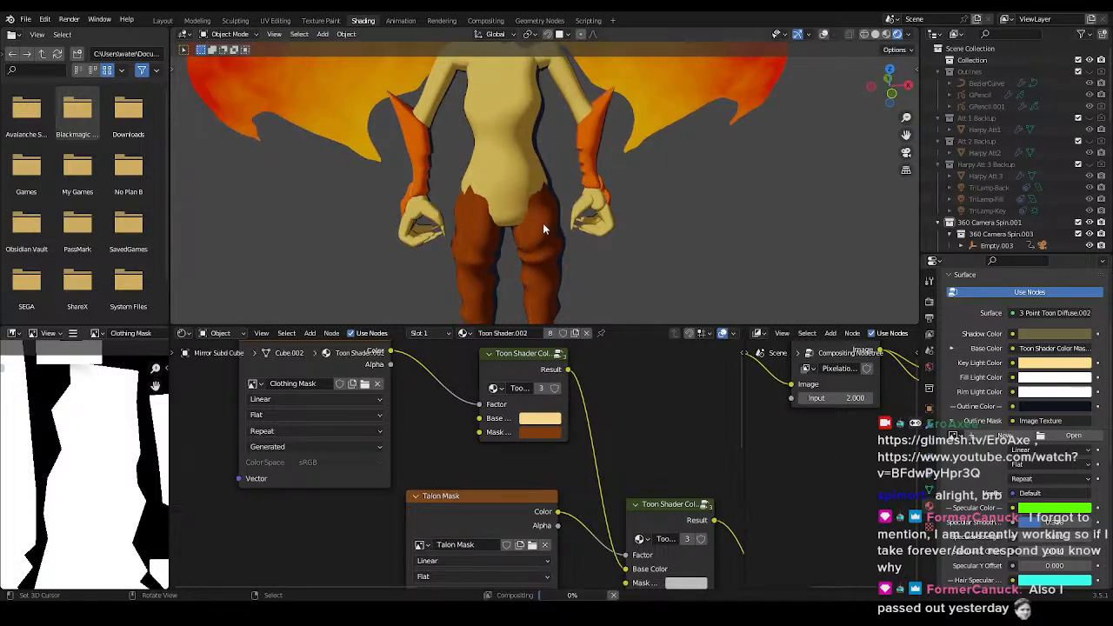
{"action": "left_click", "coordinate": [162, 20]}
{"action": "scroll", "coordinate": [426, 183], "scroll_direction": "up", "scroll_amount": 2}
{"action": "scroll", "coordinate": [400, 252], "scroll_direction": "down", "scroll_amount": 2}
{"action": "scroll", "coordinate": [435, 265], "scroll_direction": "up", "scroll_amount": 1}
{"action": "scroll", "coordinate": [454, 275], "scroll_direction": "down", "scroll_amount": 2}
{"action": "key", "text": "ctrl+s"}
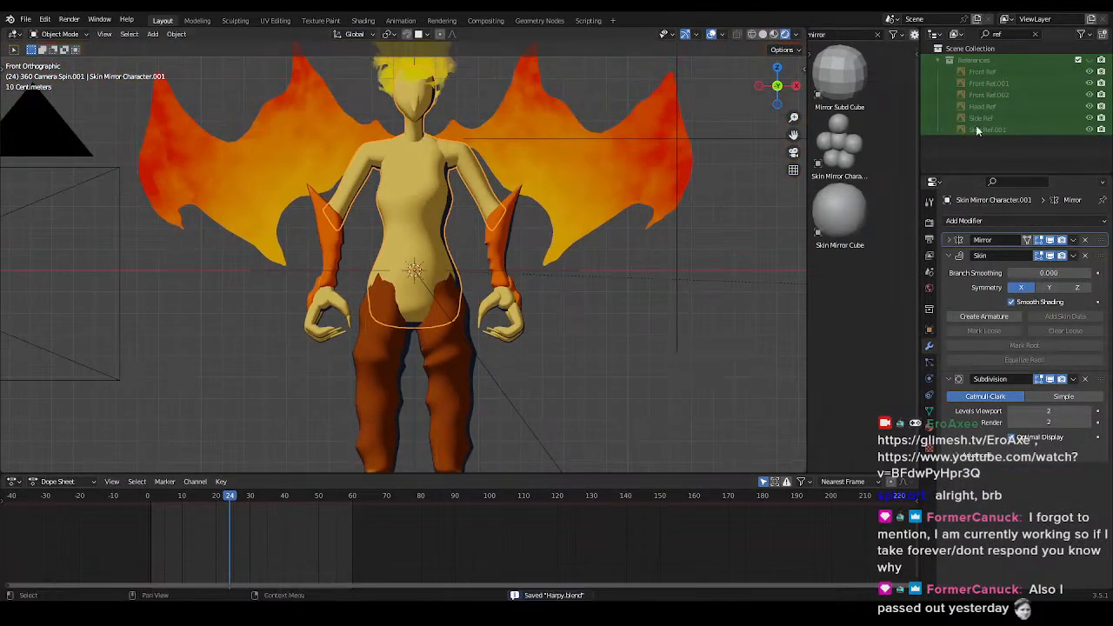
- Clear the Outliner's name filter, enlarge the Outliner and collapse the collections other than Harpy Sol Version, saving the file
{"action": "left_click", "coordinate": [1035, 34]}
{"action": "left_click_drag", "start_coordinate": [961, 175], "coordinate": [967, 355]}
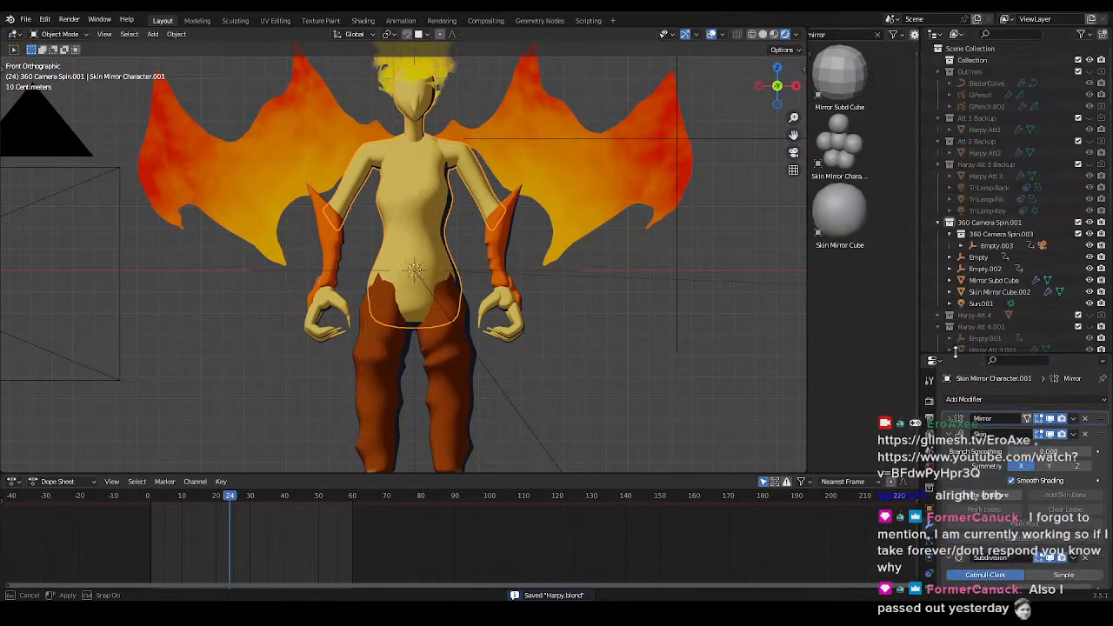
{"action": "left_click", "coordinate": [938, 223]}
{"action": "left_click", "coordinate": [938, 164]}
{"action": "left_click", "coordinate": [938, 141]}
{"action": "left_click", "coordinate": [938, 118]}
{"action": "left_click", "coordinate": [938, 176]}
{"action": "left_click", "coordinate": [939, 188]}
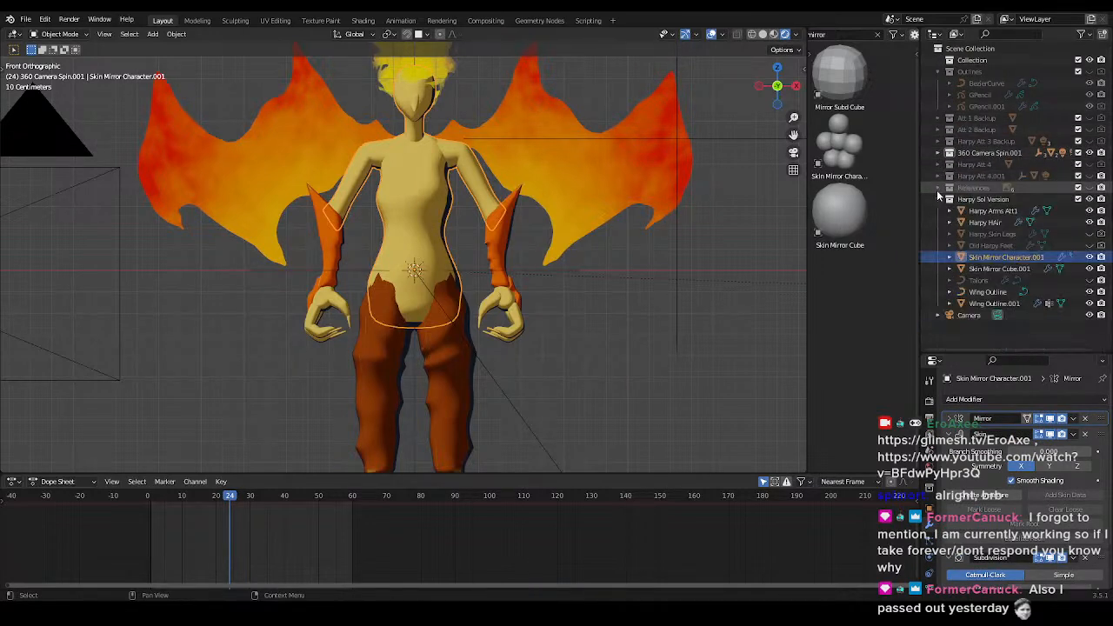
{"action": "key", "text": "ctrl+s"}
{"action": "left_click", "coordinate": [938, 73]}
{"action": "scroll", "coordinate": [435, 308], "scroll_direction": "down", "scroll_amount": 2}
- Duplicate the Harpy Sol Version collection and name the copy "Harpy Sol Version Applied"
{"action": "right_click", "coordinate": [976, 166]}
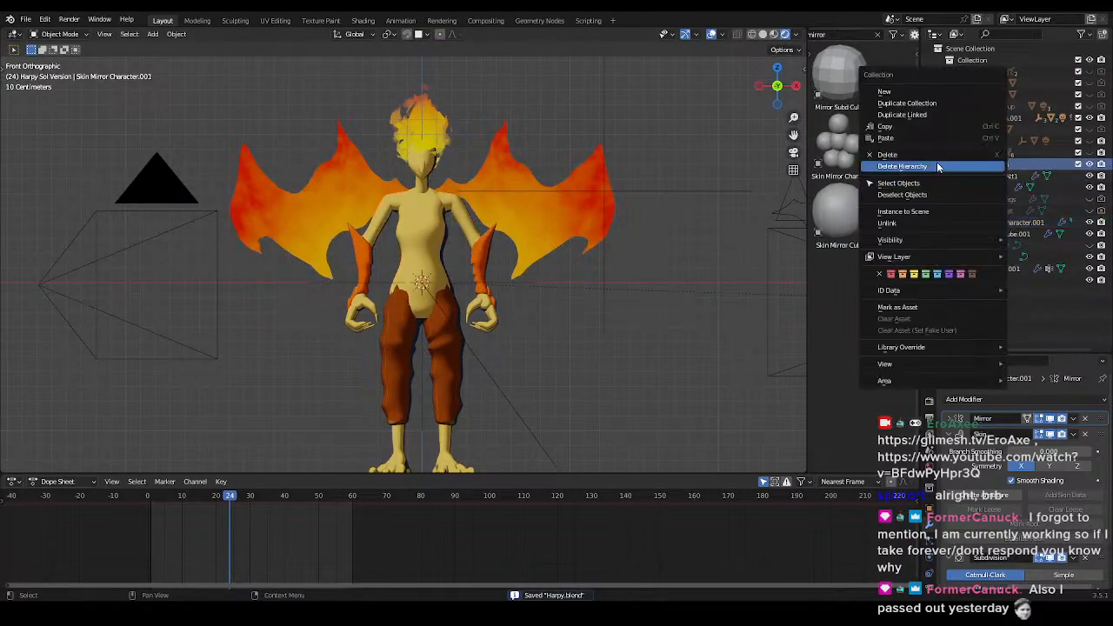
{"action": "left_click", "coordinate": [925, 104]}
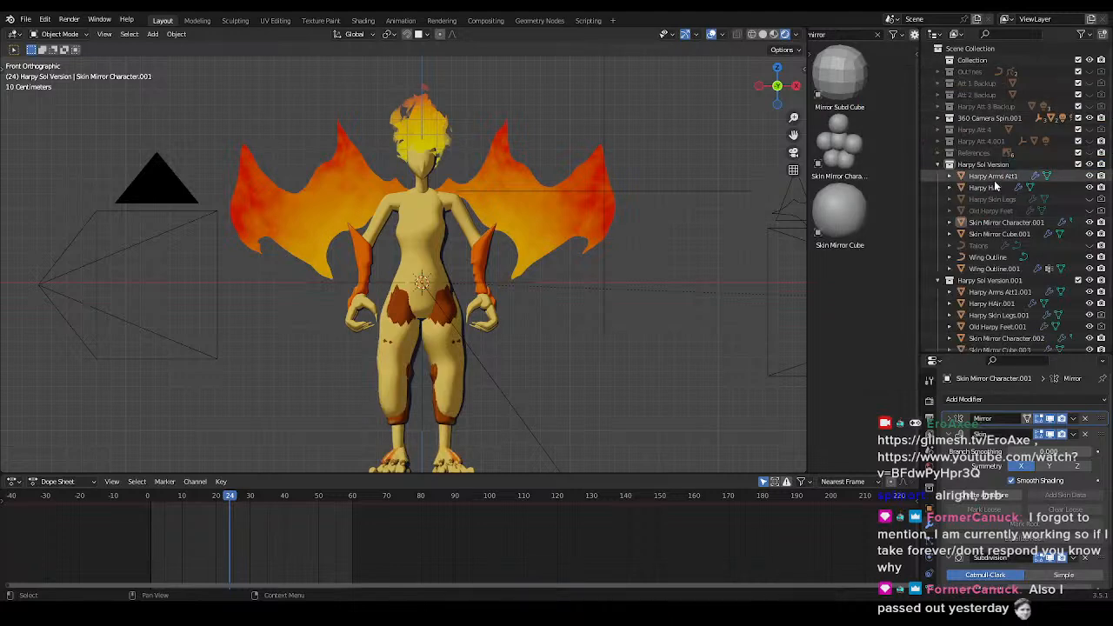
{"action": "scroll", "coordinate": [1006, 284], "scroll_direction": "down", "scroll_amount": 2}
{"action": "double_click", "coordinate": [992, 231]}
{"action": "type", "text": "H"}
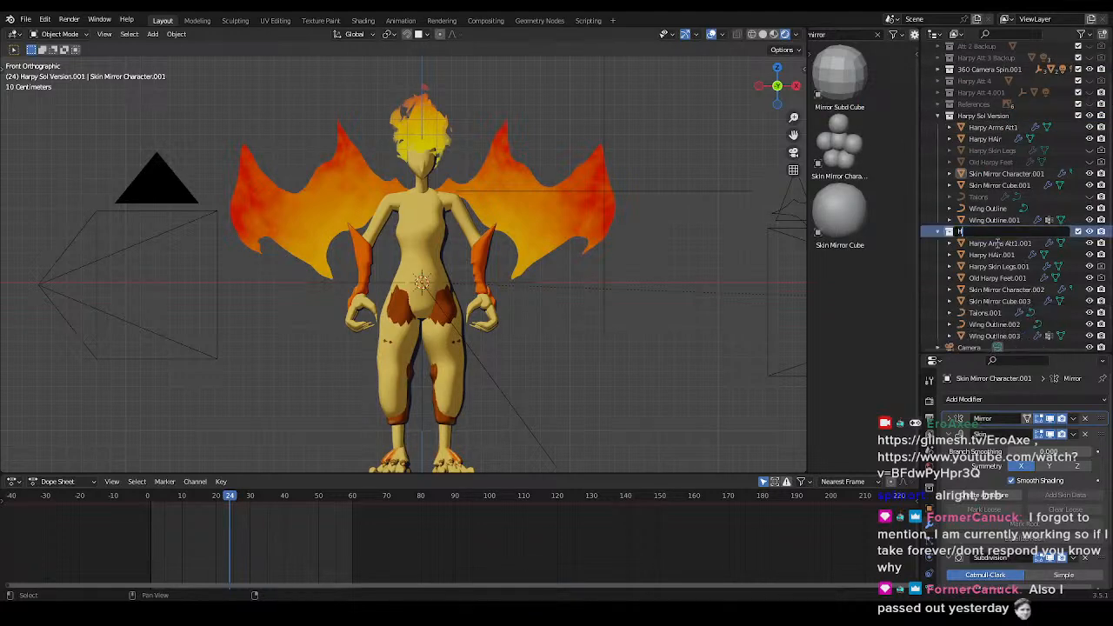
{"action": "type", "text": "arpy Sol Version Applied"}
{"action": "key", "text": "Return"}
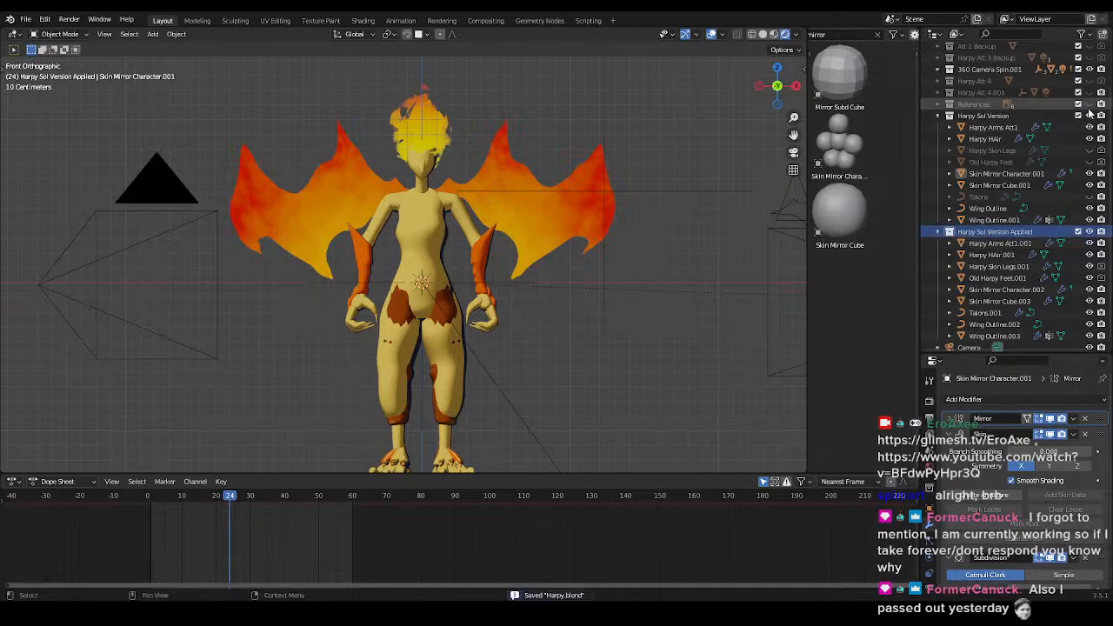
- Hide the original Harpy Sol Version collection and delete Harpy Skin Legs.001 from the duplicate
{"action": "left_click", "coordinate": [1090, 115]}
{"action": "scroll", "coordinate": [596, 365], "scroll_direction": "up", "scroll_amount": 4}
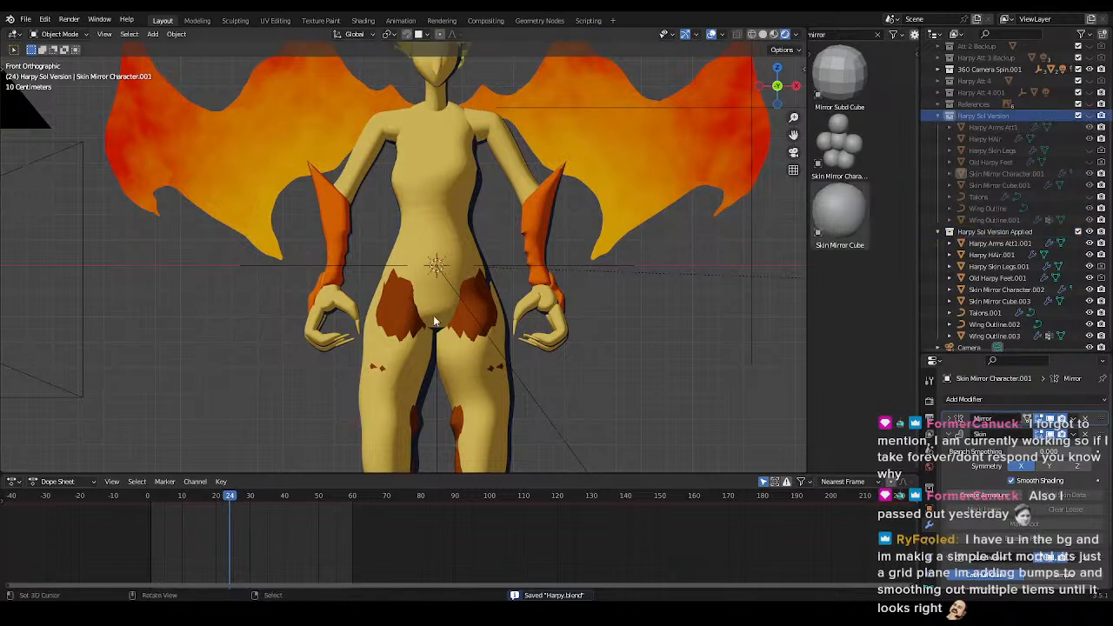
{"action": "left_click", "coordinate": [999, 266]}
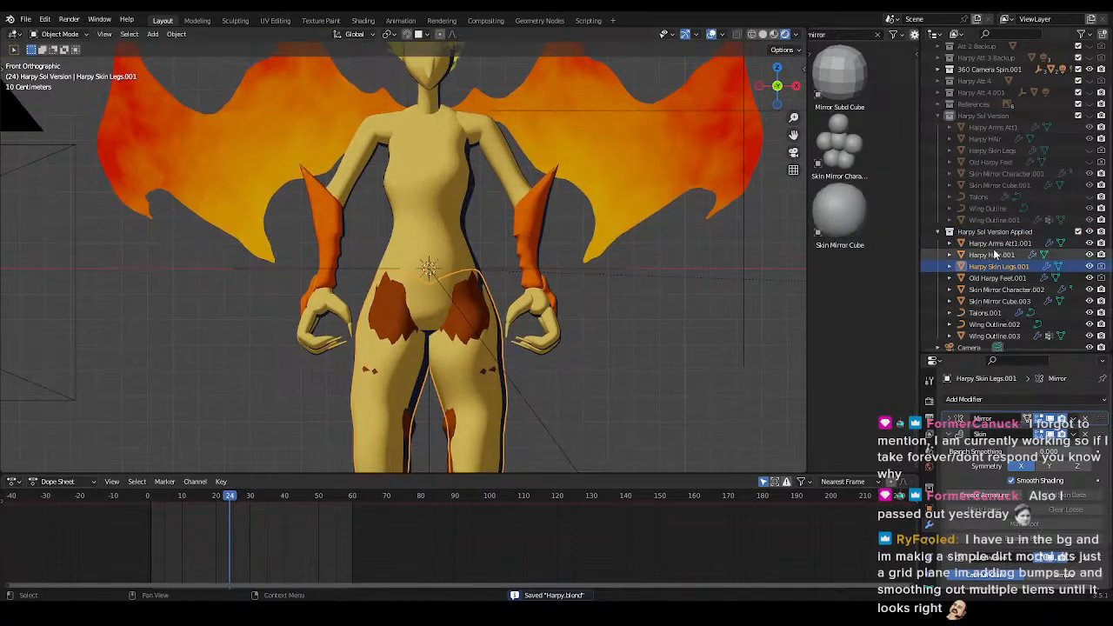
{"action": "key", "text": "x"}
{"action": "left_click", "coordinate": [613, 331]}
{"action": "middle_click_drag", "start_coordinate": [610, 386], "coordinate": [612, 319], "text": "shift"}
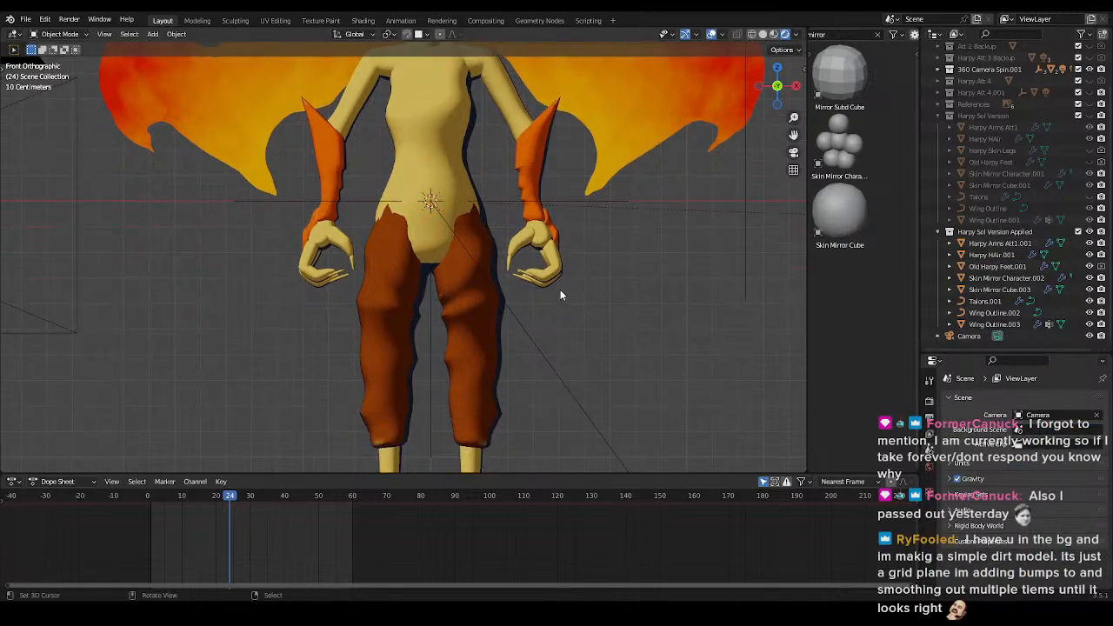
- Select Old Harpy Feet.001 in the duplicated collection, try deleting it, and undo the deletion
{"action": "left_click", "coordinate": [995, 291]}
{"action": "left_click", "coordinate": [998, 271]}
{"action": "scroll", "coordinate": [619, 307], "scroll_direction": "down", "scroll_amount": 3}
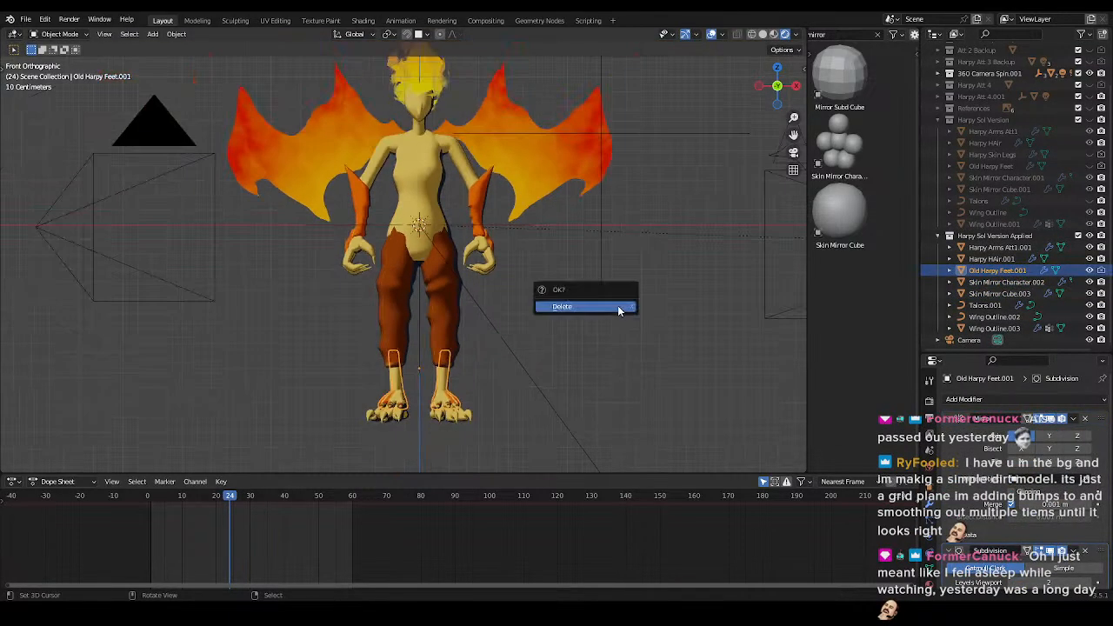
{"action": "key", "text": "x"}
{"action": "left_click", "coordinate": [617, 317]}
{"action": "scroll", "coordinate": [612, 329], "scroll_direction": "up", "scroll_amount": 2}
{"action": "middle_click_drag", "start_coordinate": [582, 368], "coordinate": [581, 273], "text": "shift"}
{"action": "key", "text": "ctrl+z"}
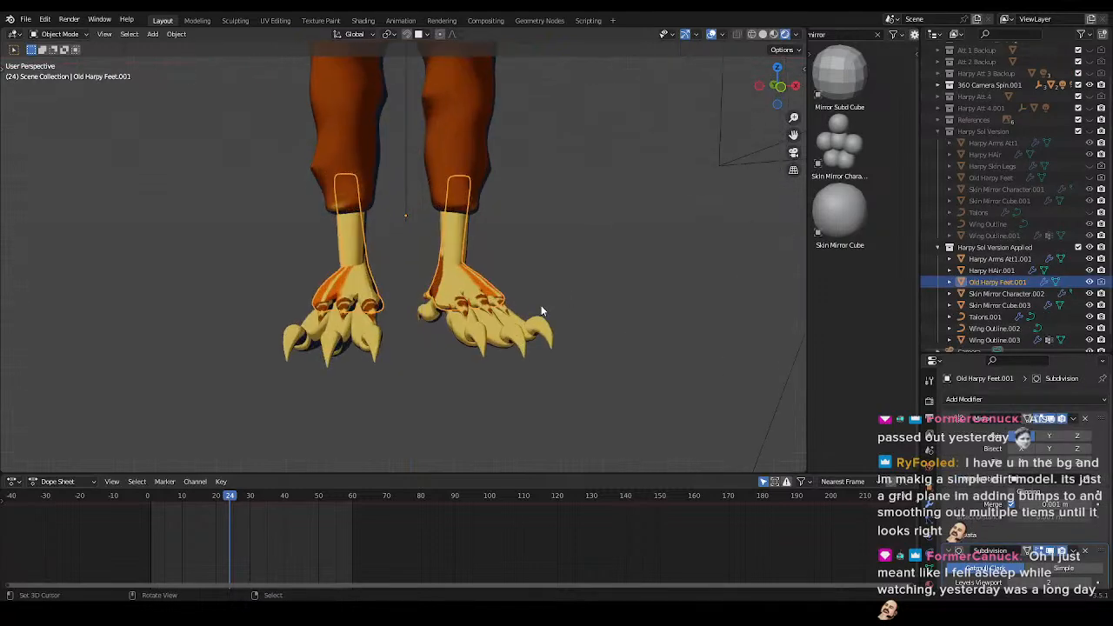
- Add the duplicated talons to the selected old feet, delete both, and switch to front view
{"action": "right_click", "coordinate": [472, 316], "text": "shift"}
{"action": "key", "text": "x"}
{"action": "left_click", "coordinate": [478, 311]}
{"action": "middle_click_drag", "start_coordinate": [521, 248], "coordinate": [526, 337], "text": "shift"}
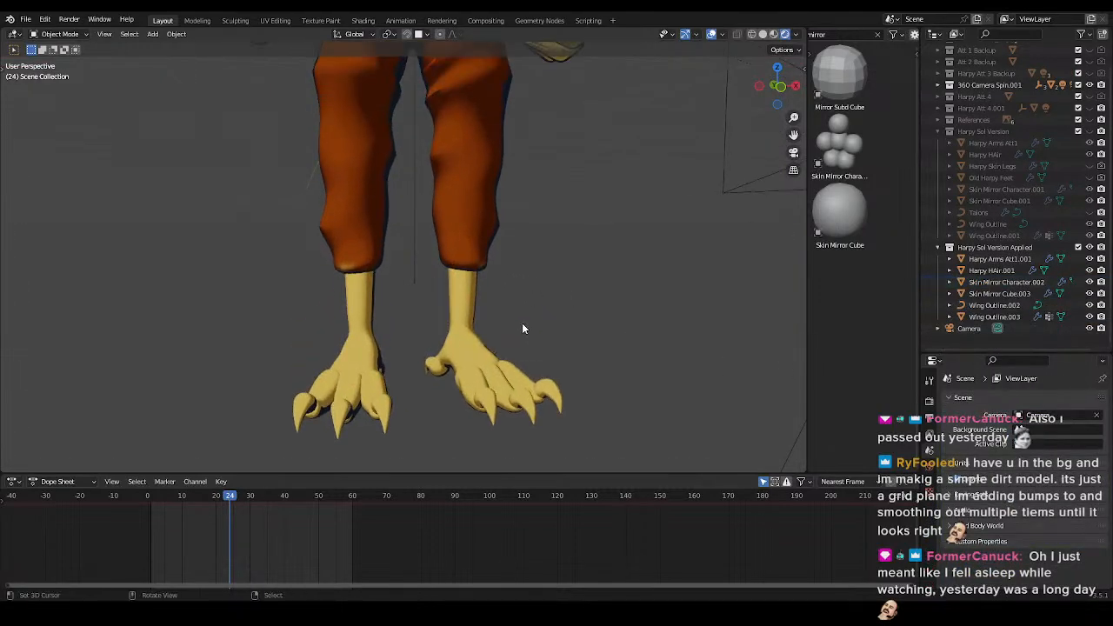
{"action": "key", "text": "KP_1"}
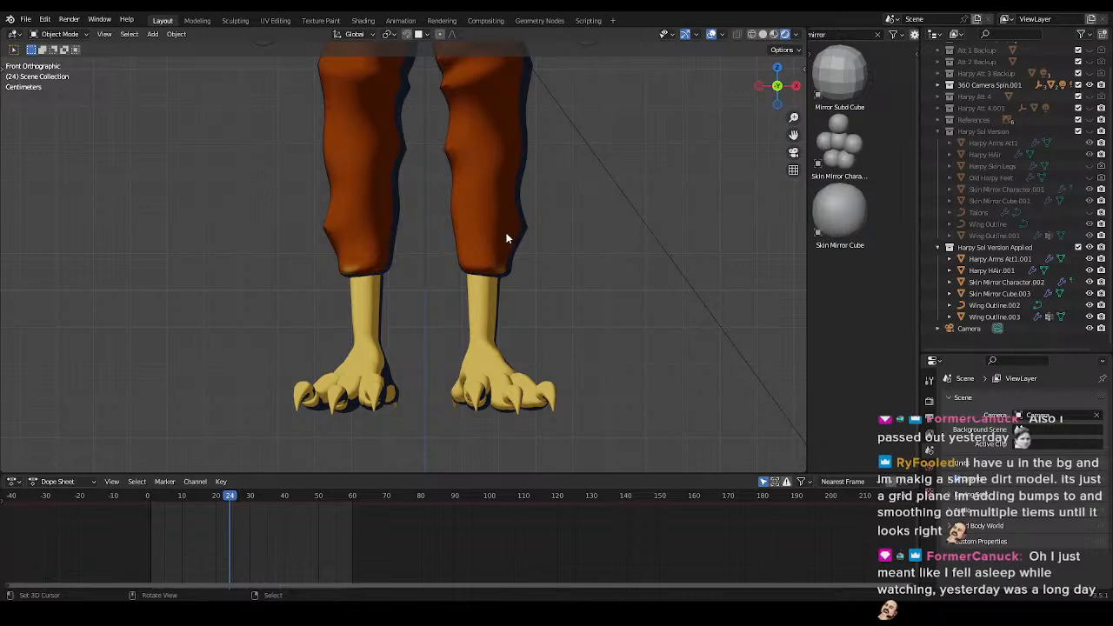
- Select the pants and switch them to Sculpt Mode
{"action": "scroll", "coordinate": [566, 291], "scroll_direction": "down", "scroll_amount": 4}
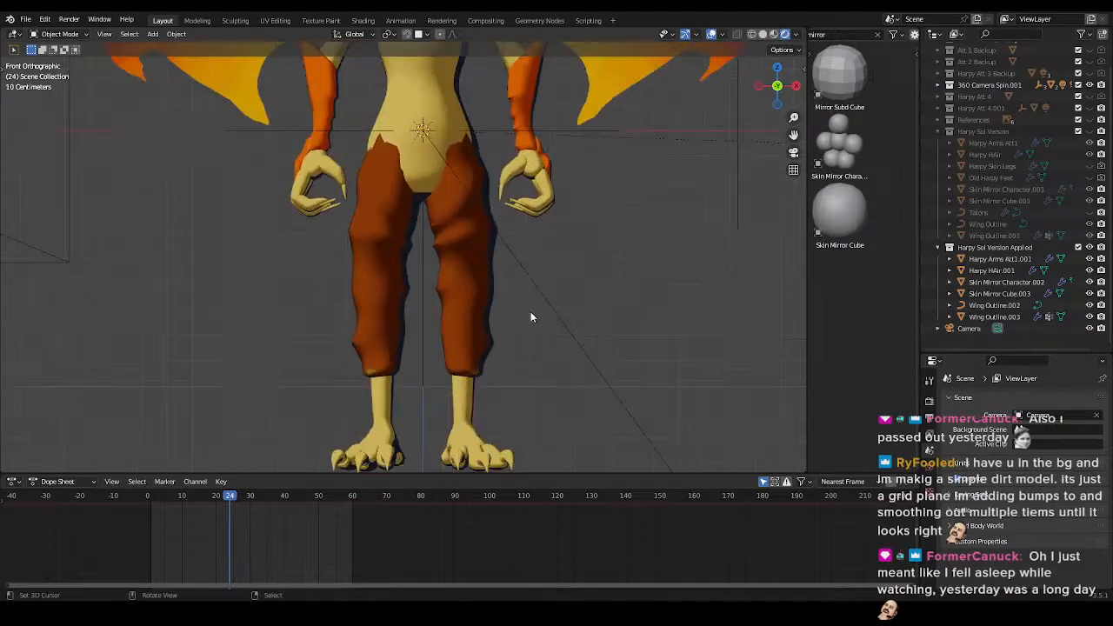
{"action": "scroll", "coordinate": [487, 287], "scroll_direction": "up", "scroll_amount": 2}
{"action": "left_click", "coordinate": [465, 257]}
{"action": "key", "text": "ctrl+Tab"}
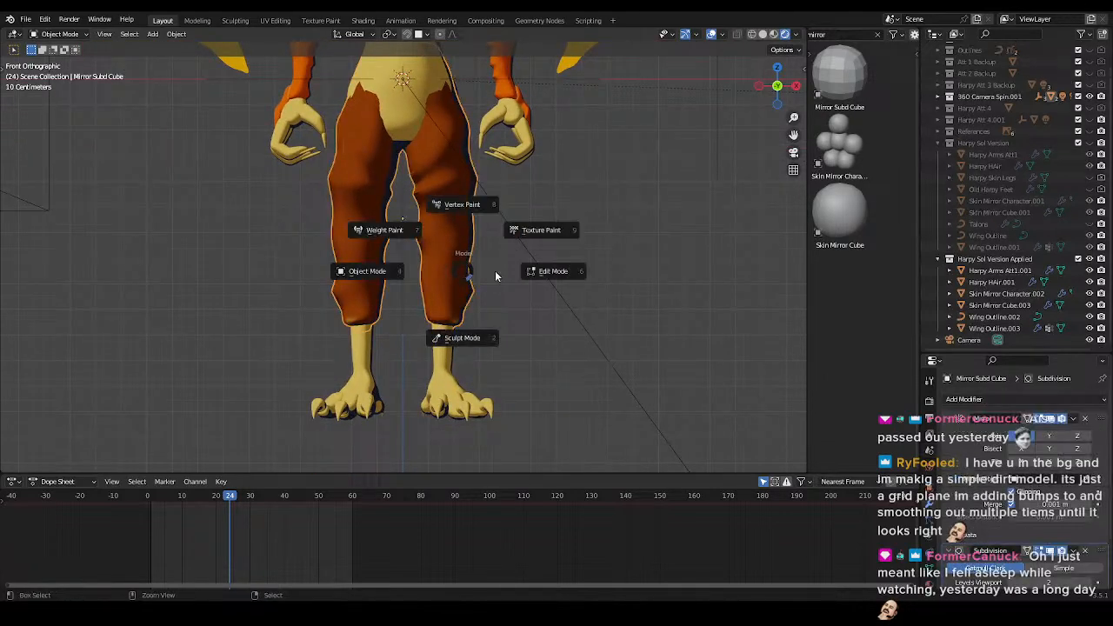
{"action": "left_click", "coordinate": [468, 335]}
{"action": "scroll", "coordinate": [484, 296], "scroll_direction": "up", "scroll_amount": 3}
{"action": "mouse_move", "coordinate": [484, 312]}
{"action": "middle_mouse_down", "text": "shift"}
{"action": "mouse_move", "coordinate": [465, 203]}
{"action": "mouse_move", "coordinate": [461, 283]}
{"action": "middle_mouse_up", "text": "shift"}
{"action": "scroll", "coordinate": [522, 257], "scroll_direction": "down", "scroll_amount": 3}
- Inspect the pants up close and at an angle, return them to Object Mode and save the file
{"action": "key", "text": "Tab"}
{"action": "scroll", "coordinate": [514, 240], "scroll_direction": "down", "scroll_amount": 1}
{"action": "mouse_move", "coordinate": [502, 233]}
{"action": "middle_mouse_down", "text": "shift"}
{"action": "mouse_move", "coordinate": [510, 278]}
{"action": "mouse_move", "coordinate": [501, 272]}
{"action": "middle_mouse_up", "text": "shift"}
{"action": "key", "text": "Tab"}
{"action": "scroll", "coordinate": [500, 273], "scroll_direction": "up", "scroll_amount": 4}
{"action": "left_click", "coordinate": [714, 49]}
{"action": "mouse_move", "coordinate": [467, 331]}
{"action": "middle_mouse_down"}
{"action": "mouse_move", "coordinate": [474, 314]}
{"action": "mouse_move", "coordinate": [562, 288]}
{"action": "middle_mouse_up"}
{"action": "scroll", "coordinate": [562, 288], "scroll_direction": "down", "scroll_amount": 2}
{"action": "key", "text": "ctrl+Tab"}
{"action": "scroll", "coordinate": [425, 321], "scroll_direction": "up", "scroll_amount": 1}
{"action": "key", "text": "ctrl+s"}
{"action": "mouse_move", "coordinate": [446, 282]}
{"action": "middle_mouse_down"}
{"action": "mouse_move", "coordinate": [424, 321]}
{"action": "mouse_move", "coordinate": [392, 226]}
{"action": "mouse_move", "coordinate": [458, 318]}
{"action": "middle_mouse_up"}
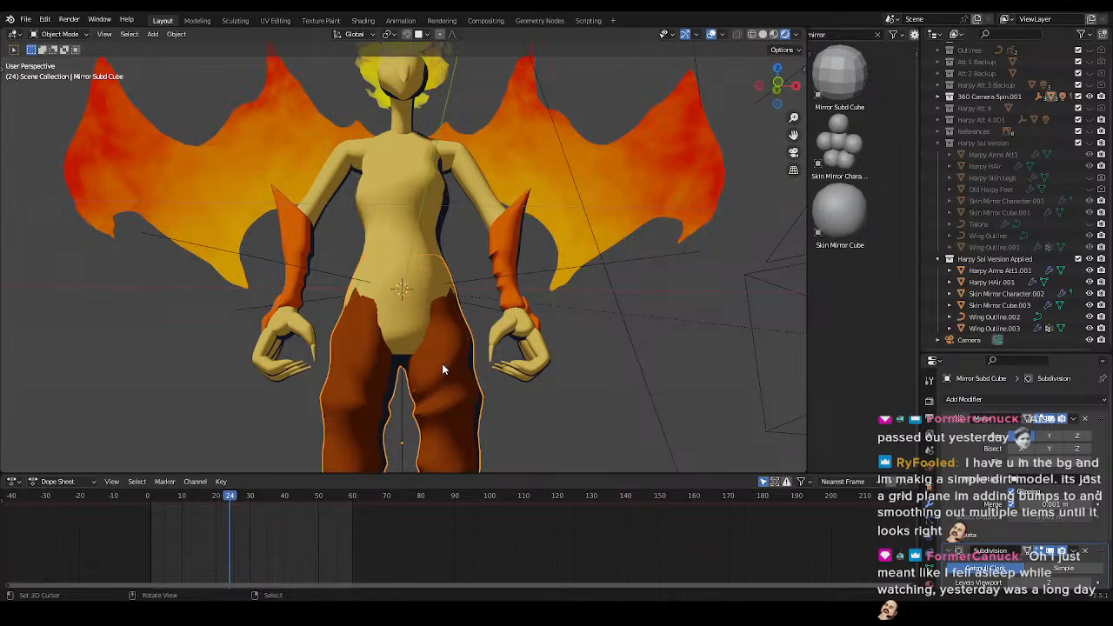
- Rename Harpy Arms Att1.001 in the applied collection as "Gauntlets"
{"action": "left_click", "coordinate": [996, 260]}
{"action": "left_click", "coordinate": [991, 272]}
{"action": "middle_click_drag", "start_coordinate": [602, 292], "coordinate": [580, 346]}
{"action": "key", "text": "F2"}
{"action": "type", "text": "Gaun"}
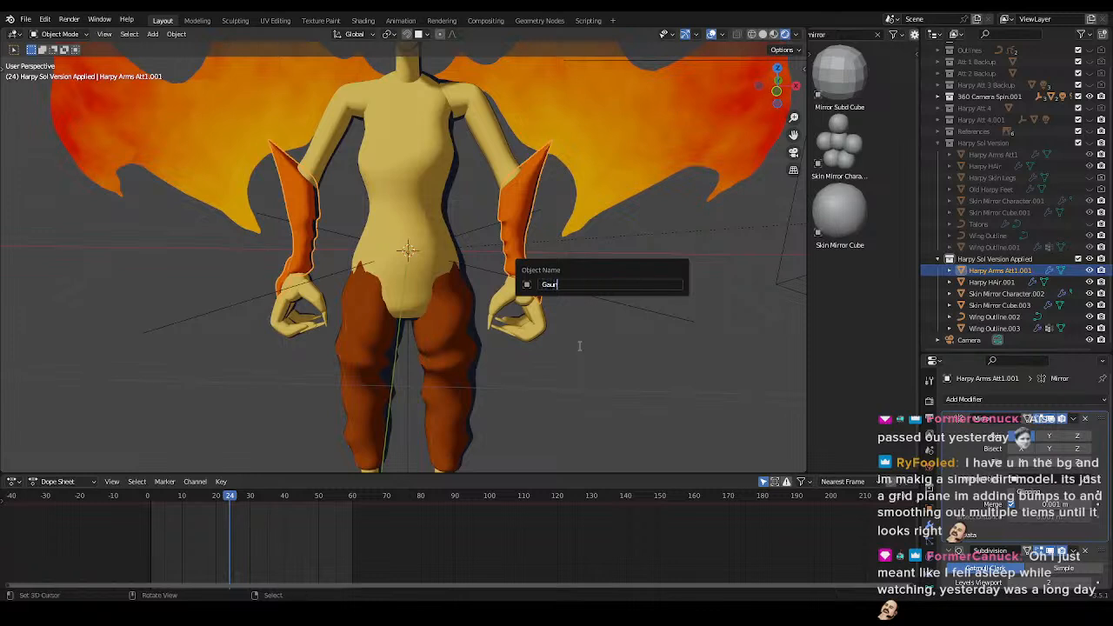
{"action": "key", "text": "Return"}
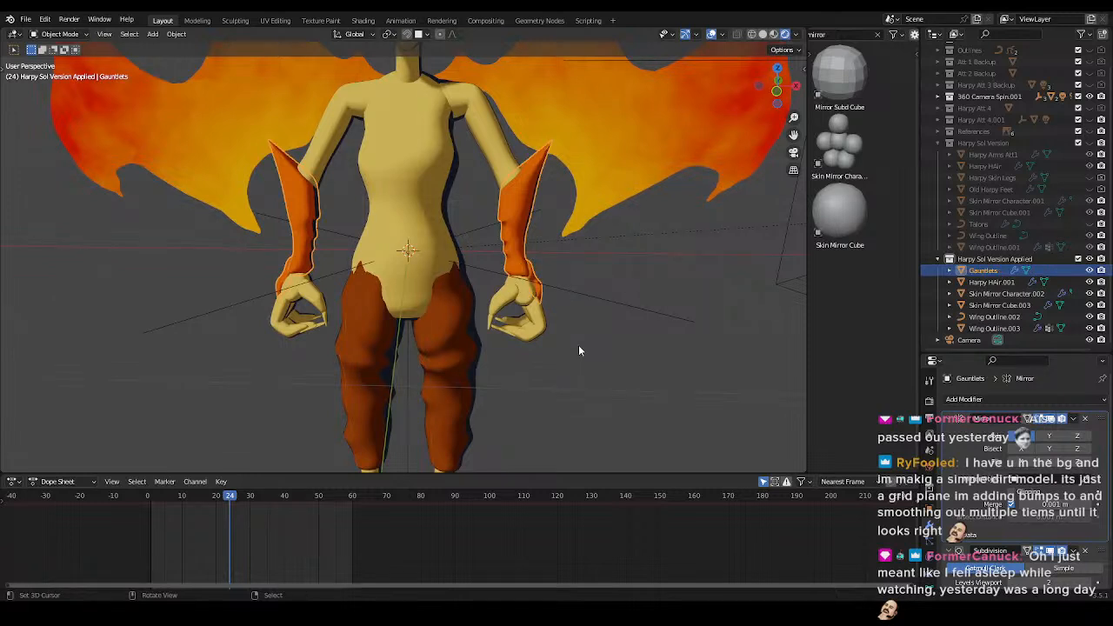
- Select the harpy's hands and rename the object "Harpy Hands"
{"action": "left_click", "coordinate": [520, 300]}
{"action": "key", "text": "F2"}
{"action": "type", "text": "Hand"}
{"action": "type", "text": "y Hands"}
{"action": "key", "text": "Return"}
- Select the body and rename it "Harpy Torso", then save the file
{"action": "left_click", "coordinate": [377, 256]}
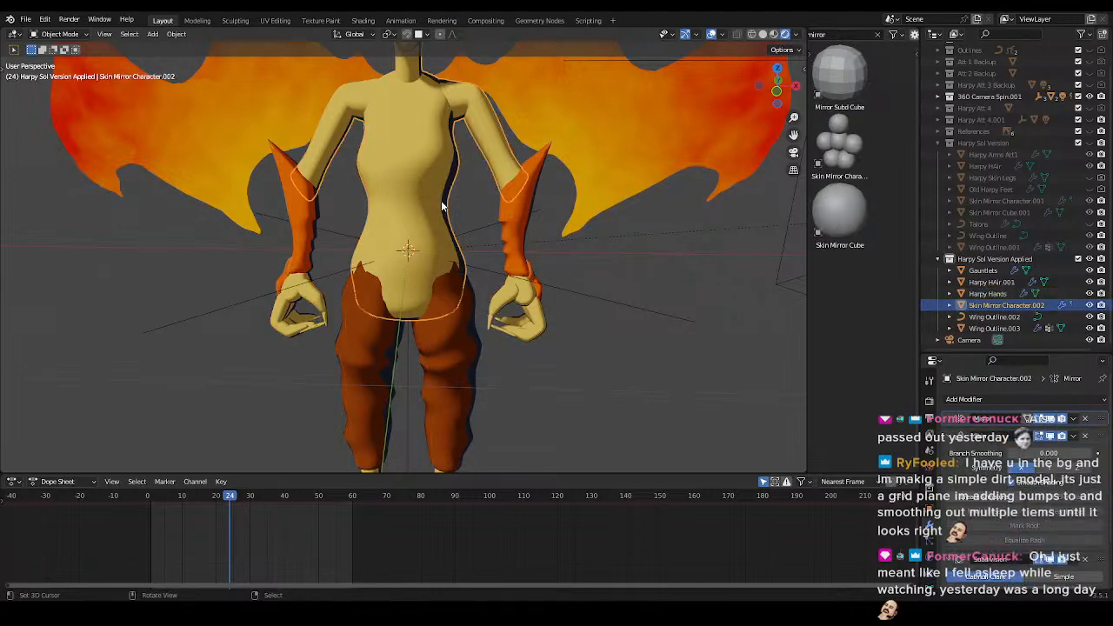
{"action": "middle_click_drag", "start_coordinate": [376, 255], "coordinate": [391, 269]}
{"action": "key", "text": "F2"}
{"action": "type", "text": "HArpy"}
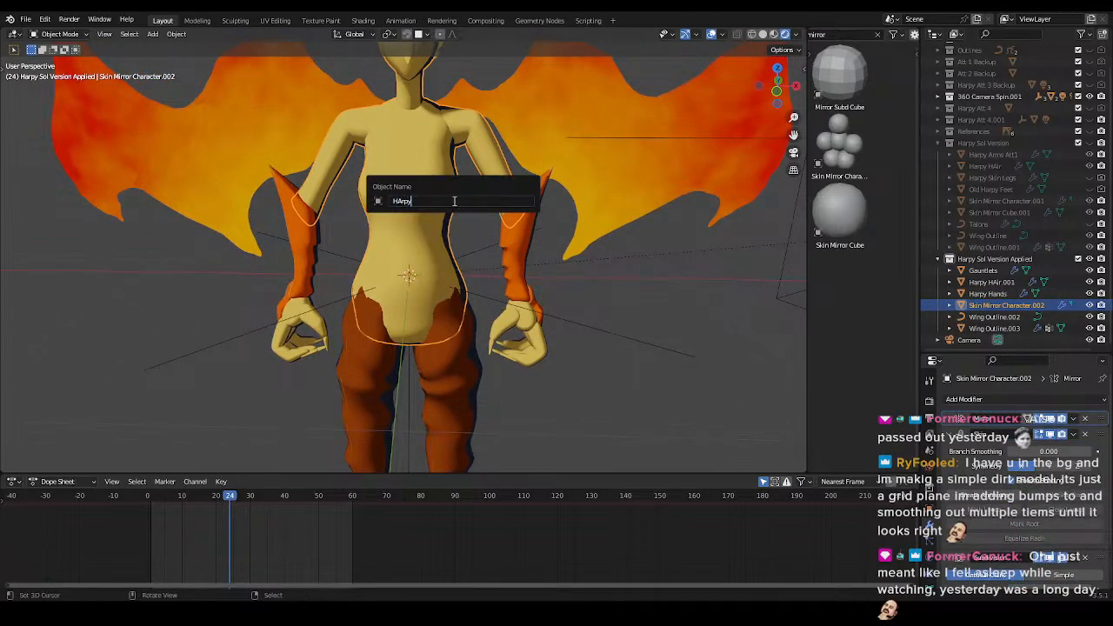
{"action": "type", "text": " Bo"}
{"action": "type", "text": "Torso"}
{"action": "key", "text": "Return"}
{"action": "key", "text": "ctrl+s"}
- Select the harpy's wings and rename the object "Harpy Wings"
{"action": "middle_click_drag", "start_coordinate": [455, 203], "coordinate": [622, 188], "text": "shift"}
{"action": "left_click", "coordinate": [621, 188]}
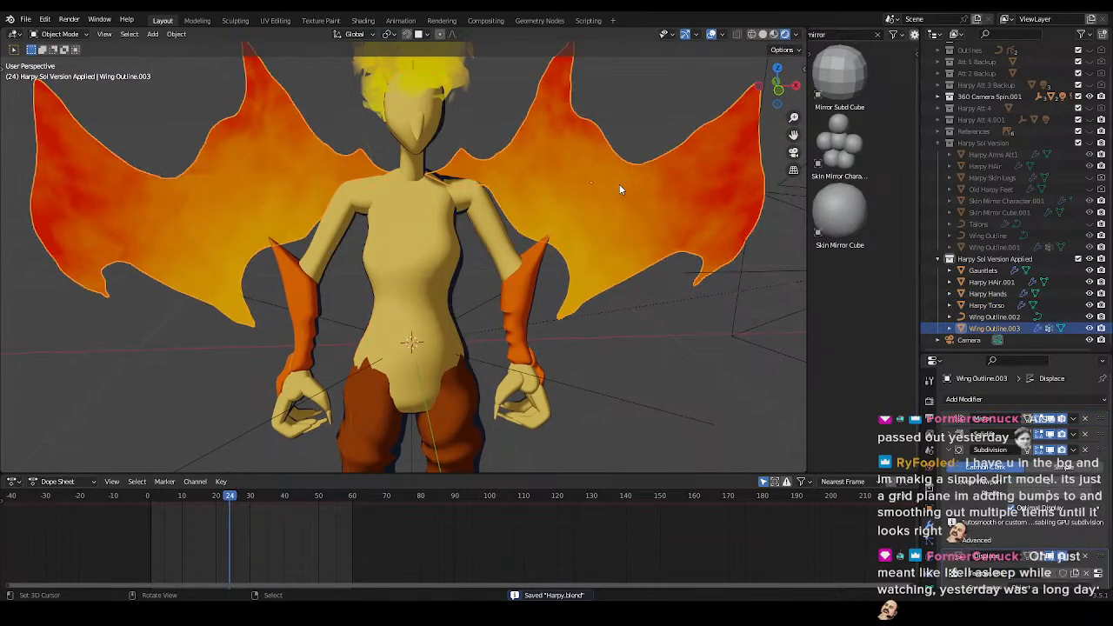
{"action": "key", "text": "F2"}
{"action": "type", "text": "Harpy W"}
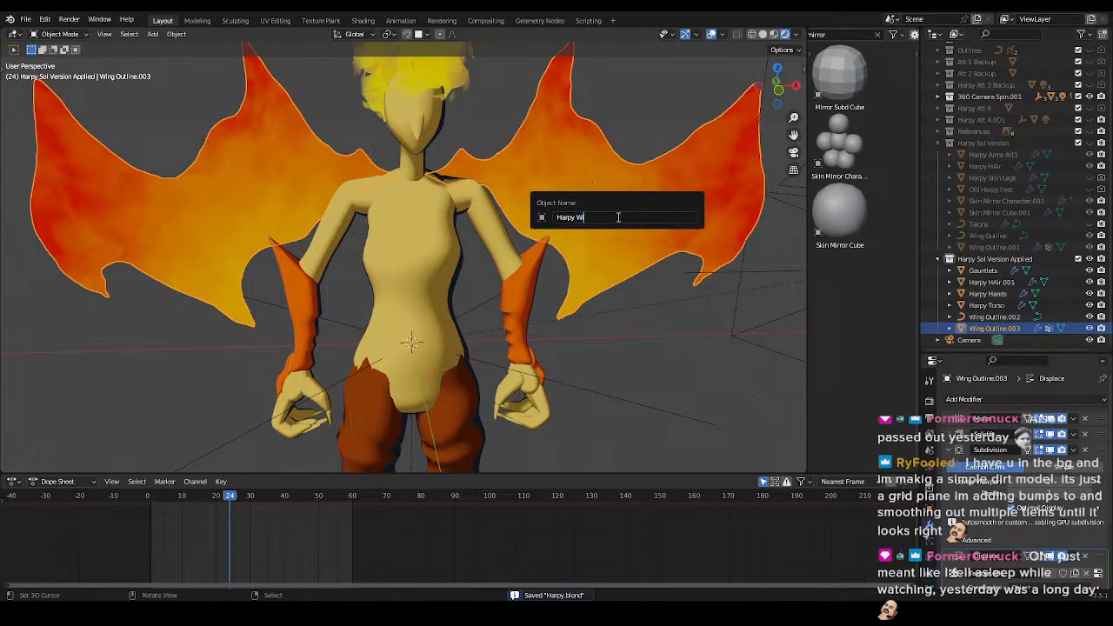
{"action": "type", "text": "ings"}
{"action": "key", "text": "Return"}
- Select Harpy Torso, enlarge the modifier area and apply its Skin modifier
{"action": "middle_click_drag", "start_coordinate": [617, 217], "coordinate": [376, 223]}
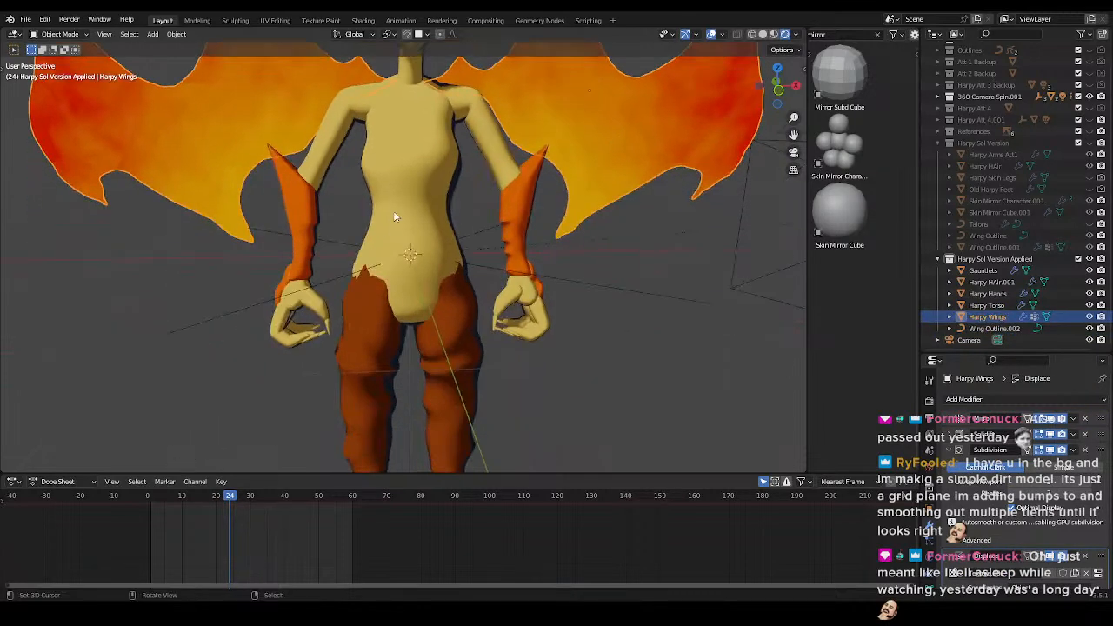
{"action": "right_click", "coordinate": [377, 223]}
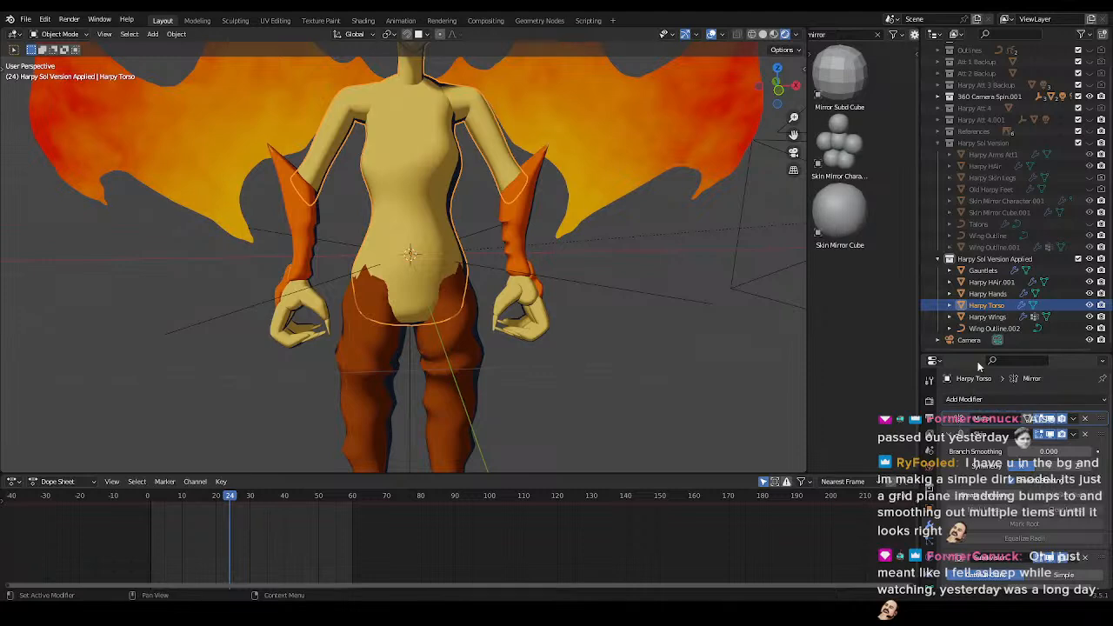
{"action": "left_click_drag", "start_coordinate": [980, 352], "coordinate": [976, 301]}
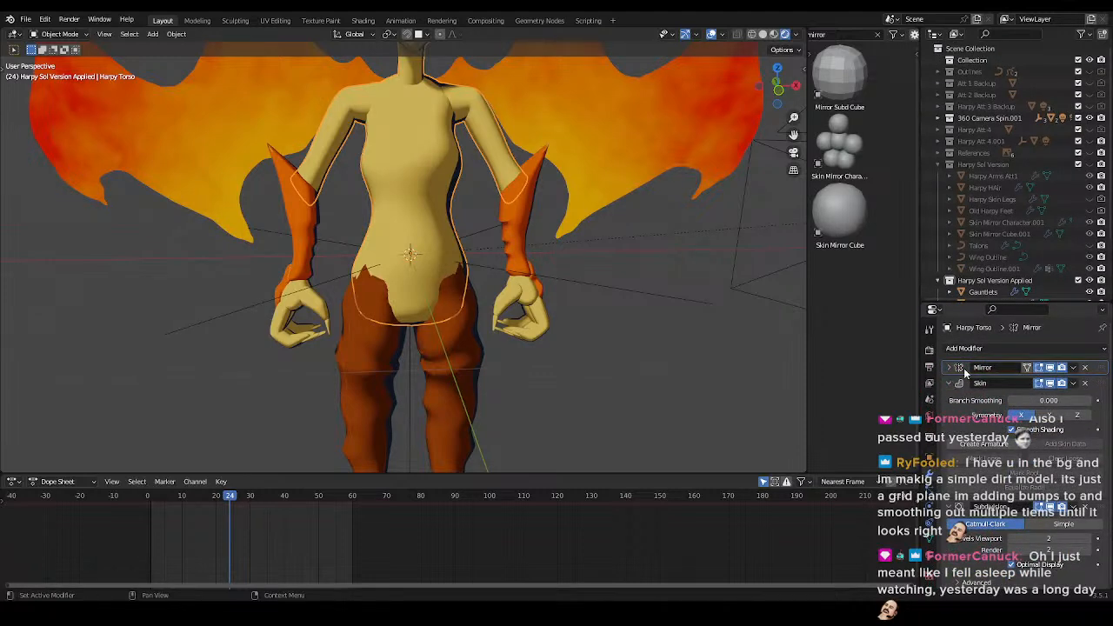
{"action": "key", "text": "ctrl+a"}
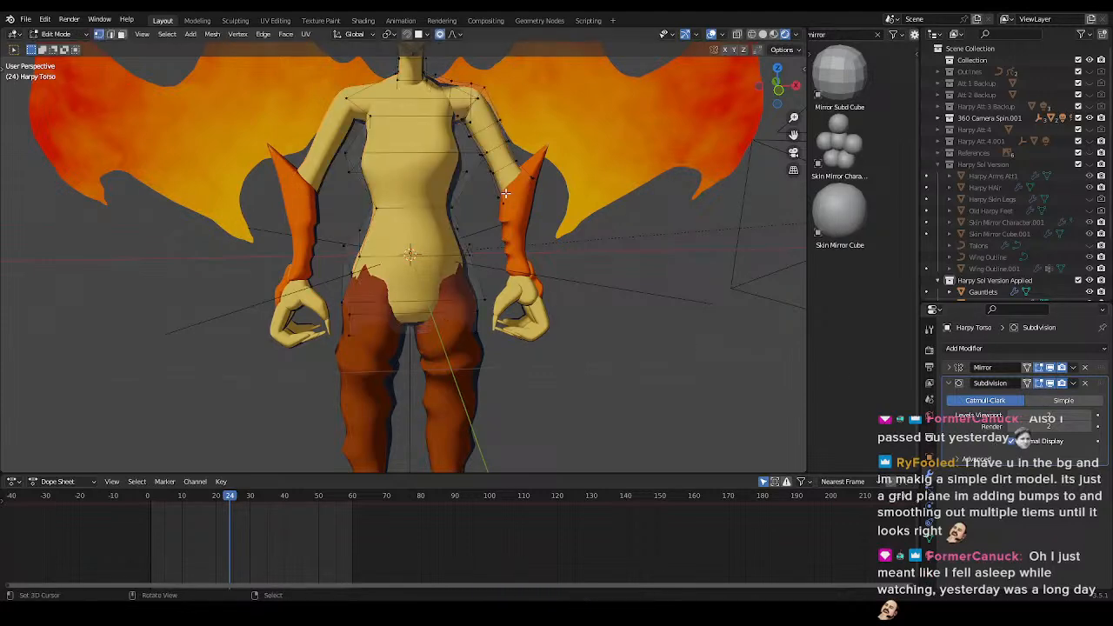
- Check the torso's mesh in wireframe and apply its Subdivision modifier, keeping the Mirror modifier
{"action": "middle_click_drag", "start_coordinate": [426, 244], "coordinate": [426, 274]}
{"action": "key", "text": "shift+z"}
{"action": "scroll", "coordinate": [461, 272], "scroll_direction": "up", "scroll_amount": 3}
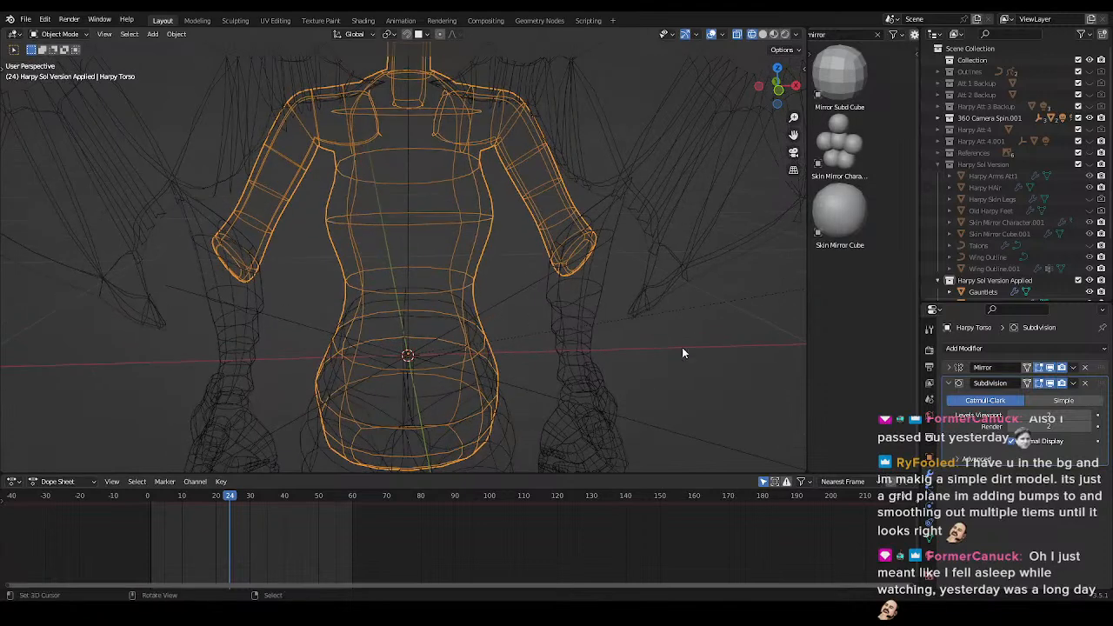
{"action": "key", "text": "Tab"}
{"action": "key", "text": "z"}
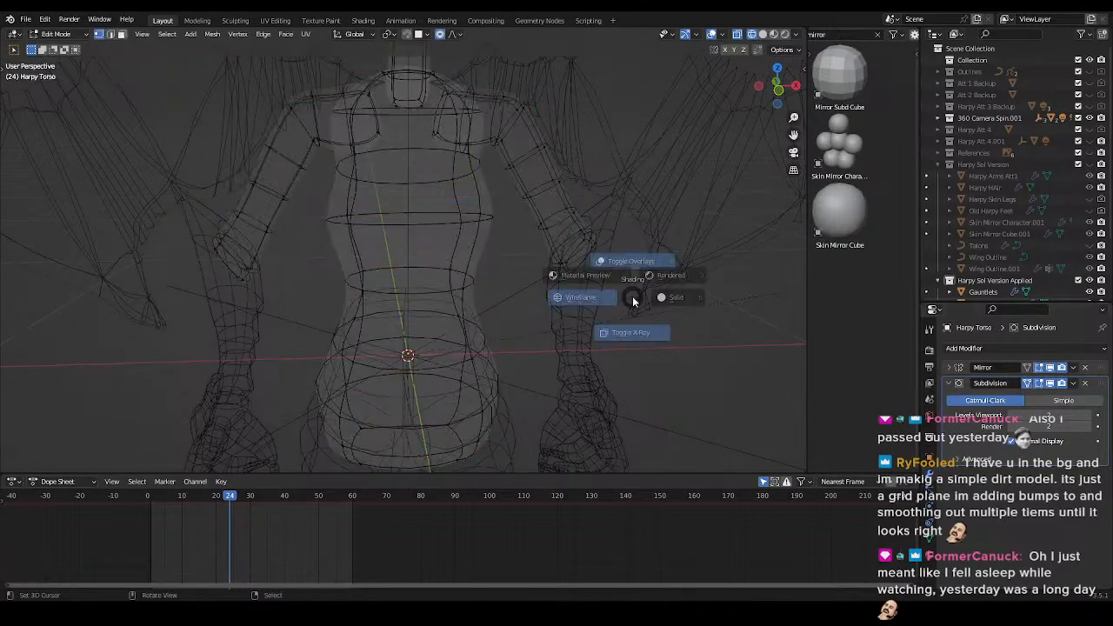
{"action": "key", "text": "Tab"}
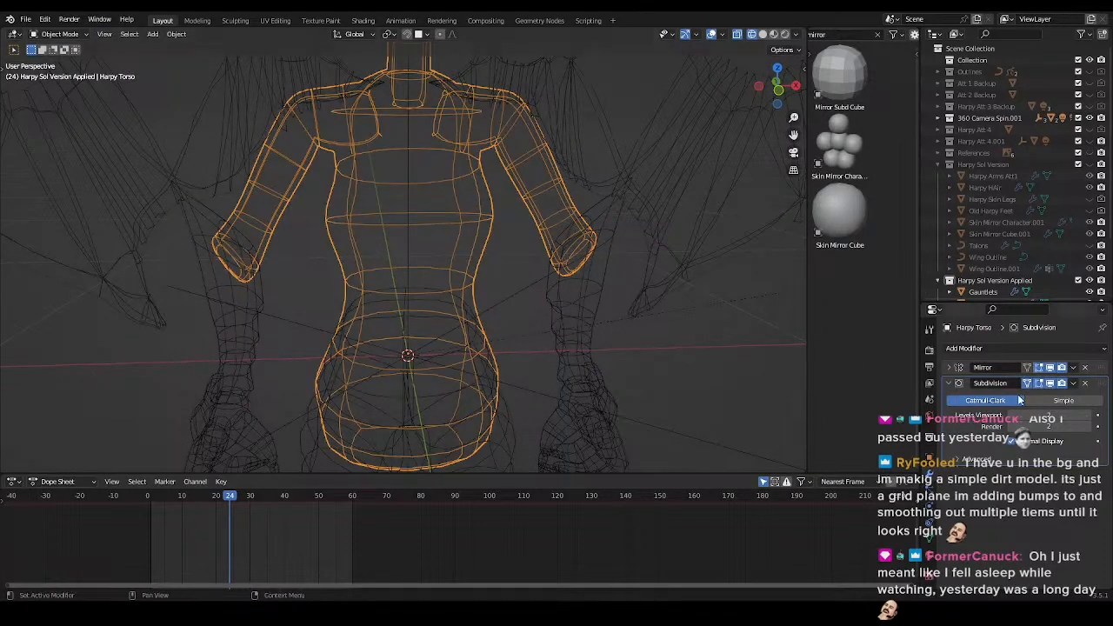
{"action": "key", "text": "ctrl+a"}
- In wireframe front view, delete the torso mesh's vertices on the harpy's right side of the centre line
{"action": "key", "text": "Tab"}
{"action": "middle_click_drag", "start_coordinate": [555, 301], "coordinate": [522, 321]}
{"action": "key", "text": "z"}
{"action": "mouse_move", "coordinate": [625, 346]}
{"action": "middle_mouse_down"}
{"action": "mouse_move", "coordinate": [647, 354]}
{"action": "mouse_move", "coordinate": [581, 359]}
{"action": "mouse_move", "coordinate": [647, 360]}
{"action": "mouse_move", "coordinate": [672, 338]}
{"action": "middle_mouse_up"}
{"action": "key", "text": "KP_1"}
{"action": "scroll", "coordinate": [521, 301], "scroll_direction": "down", "scroll_amount": 4}
{"action": "key", "text": "z"}
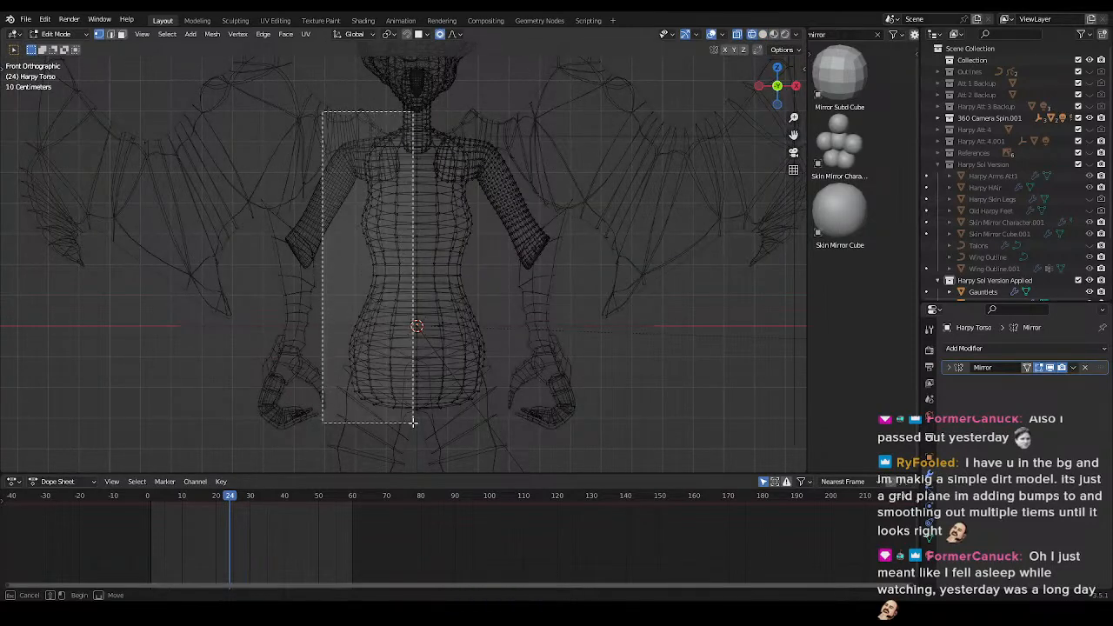
{"action": "left_click", "coordinate": [493, 192]}
{"action": "scroll", "coordinate": [443, 257], "scroll_direction": "up", "scroll_amount": 4}
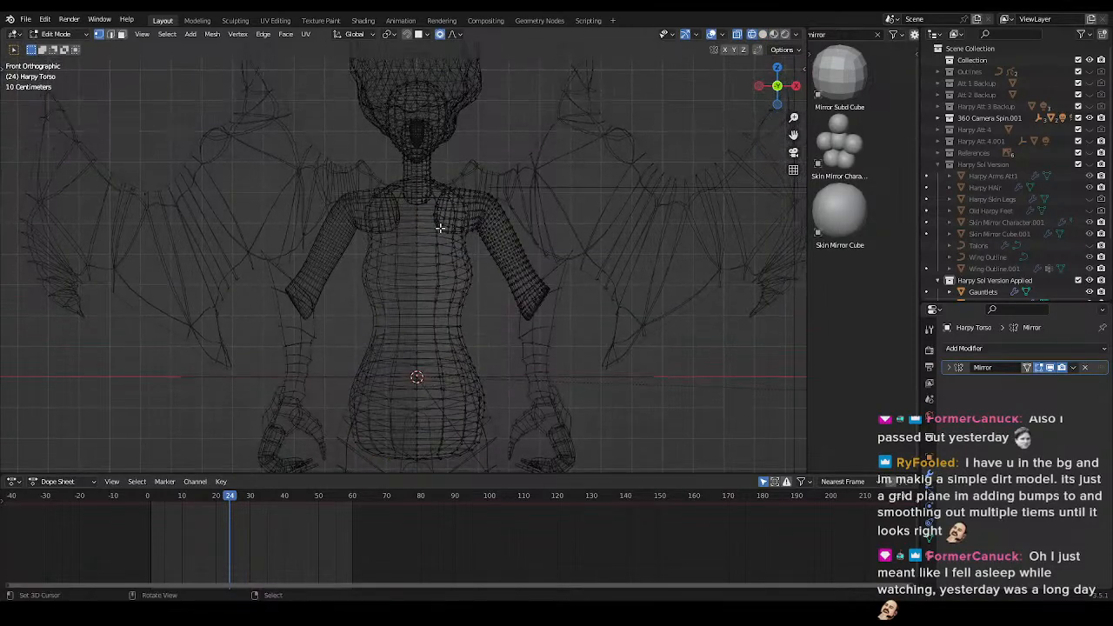
{"action": "left_click_drag", "start_coordinate": [438, 210], "coordinate": [440, 171]}
- Delete the remaining vertices on the harpy's right half of the head
{"action": "middle_click_drag", "start_coordinate": [440, 171], "coordinate": [412, 391], "text": "shift"}
{"action": "scroll", "coordinate": [391, 348], "scroll_direction": "down", "scroll_amount": 1}
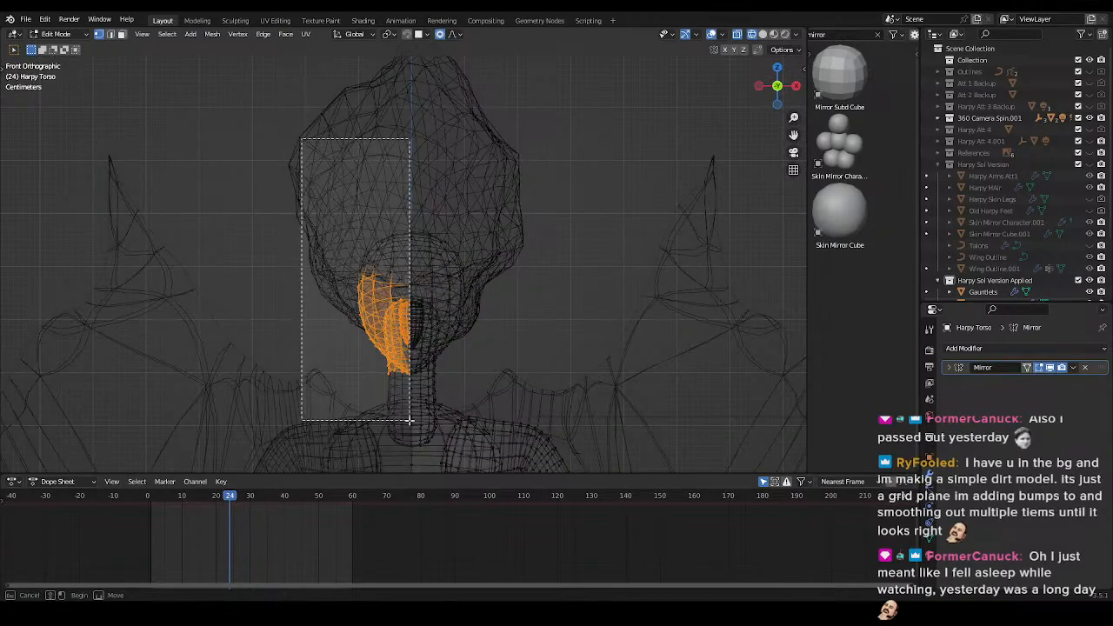
{"action": "scroll", "coordinate": [470, 296], "scroll_direction": "up", "scroll_amount": 5}
{"action": "key", "text": "x"}
{"action": "left_click", "coordinate": [492, 268]}
{"action": "middle_click_drag", "start_coordinate": [483, 365], "coordinate": [475, 221], "text": "shift"}
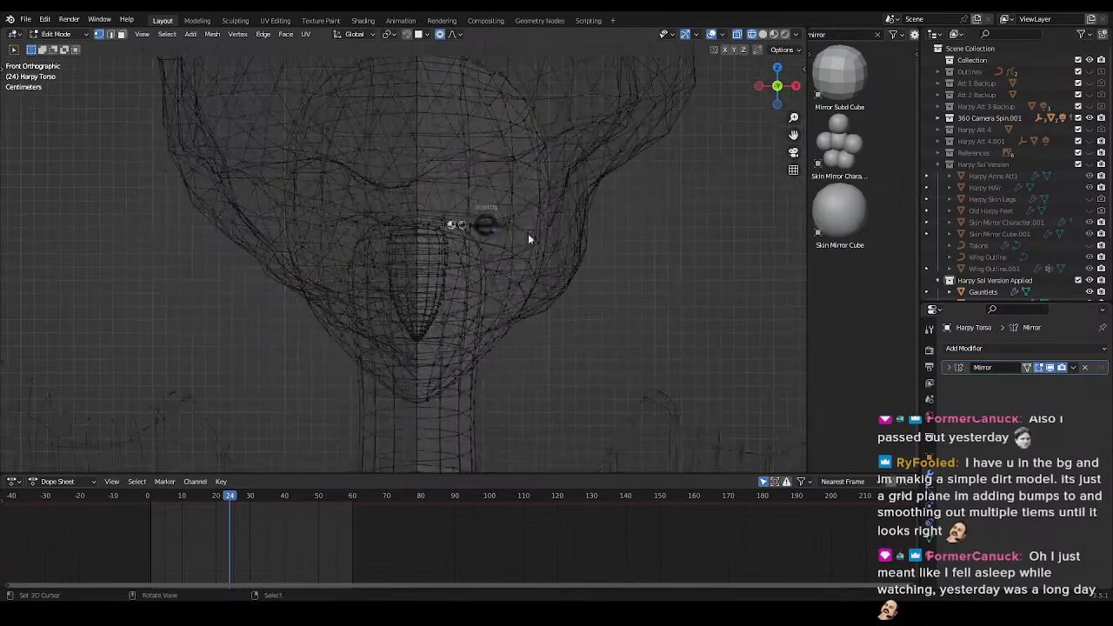
- Delete the leftover vertices on the harpy's right side of the beak and return the torso to Object Mode
{"action": "key", "text": "z"}
{"action": "scroll", "coordinate": [580, 299], "scroll_direction": "down", "scroll_amount": 4}
{"action": "scroll", "coordinate": [522, 306], "scroll_direction": "up", "scroll_amount": 3}
{"action": "key", "text": "z"}
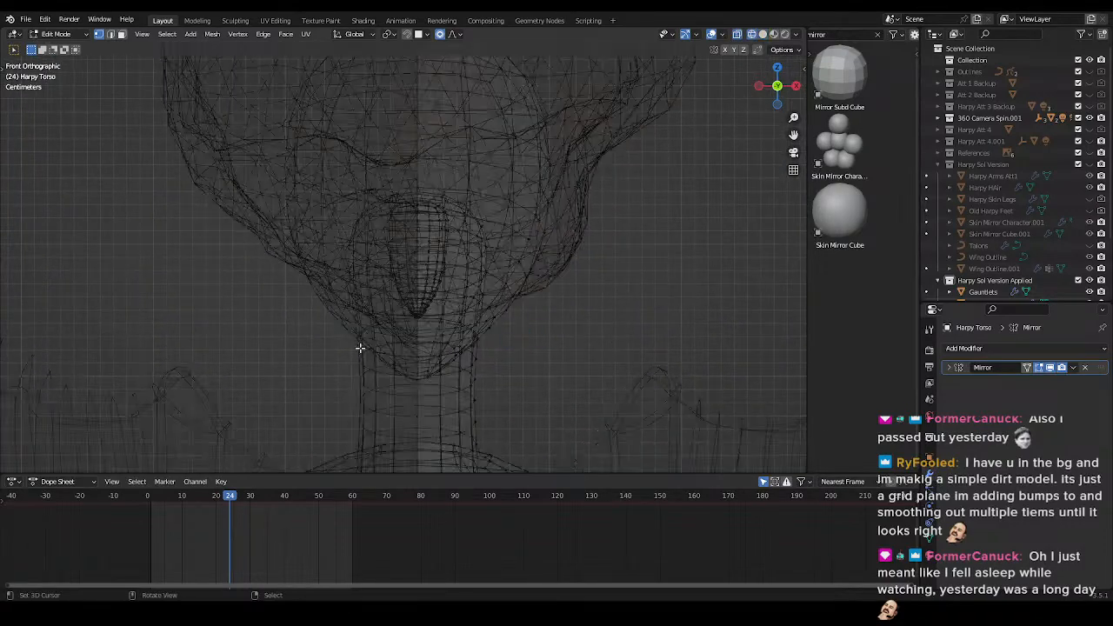
{"action": "scroll", "coordinate": [409, 320], "scroll_direction": "up", "scroll_amount": 2}
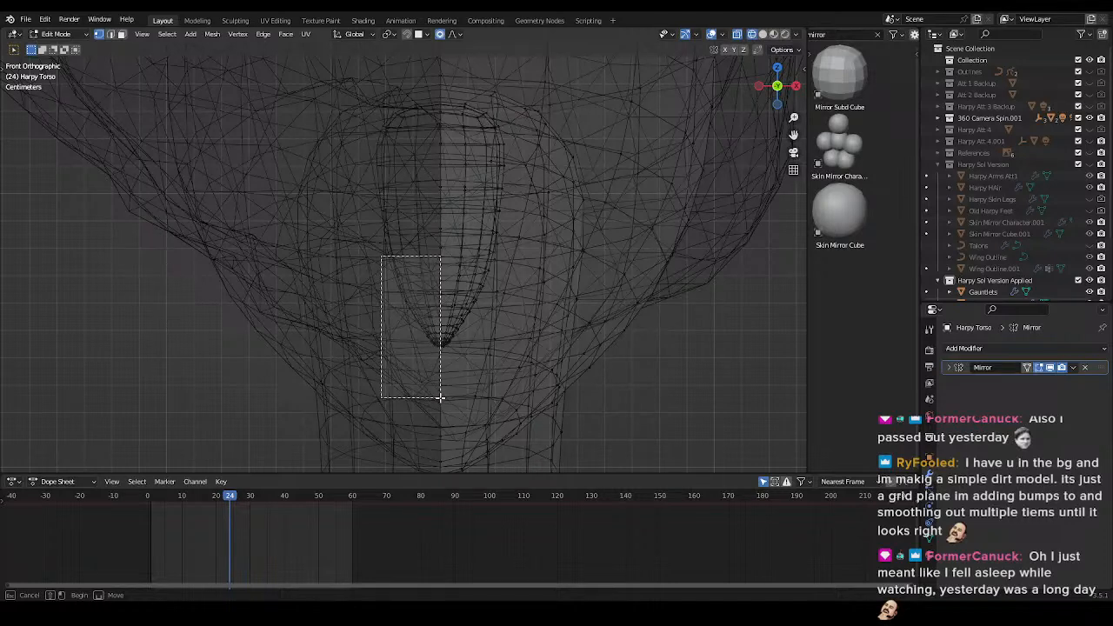
{"action": "left_click_drag", "start_coordinate": [439, 400], "coordinate": [444, 402]}
{"action": "key", "text": "x"}
{"action": "left_click", "coordinate": [538, 279]}
{"action": "scroll", "coordinate": [512, 365], "scroll_direction": "down", "scroll_amount": 3}
{"action": "key", "text": "Tab"}
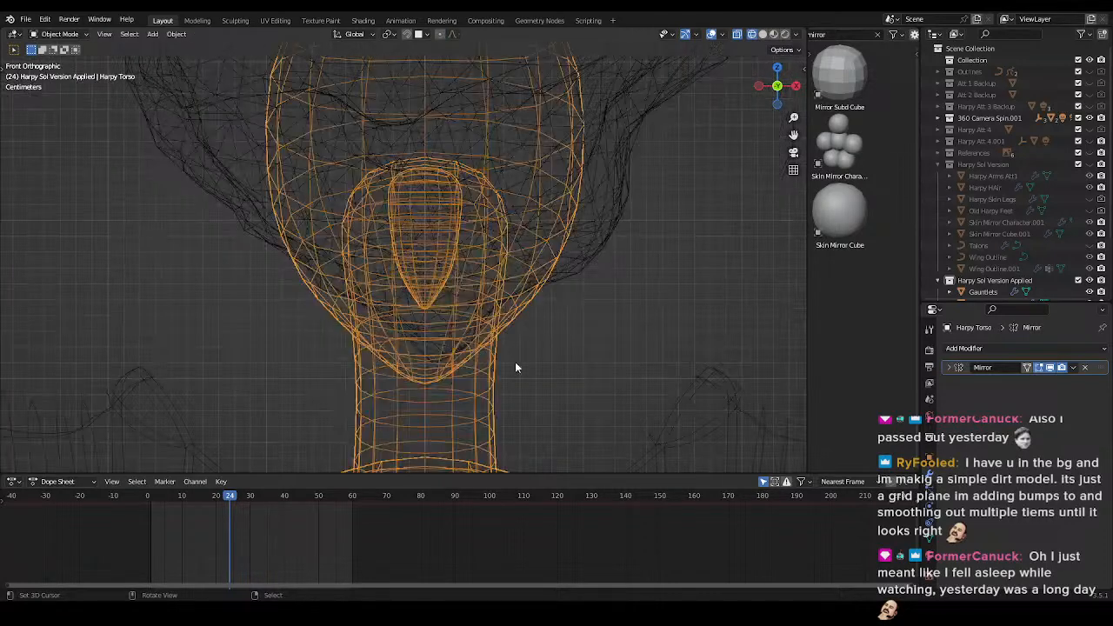
- Save the file and display the harpy in Rendered shading
{"action": "middle_click_drag", "start_coordinate": [504, 362], "coordinate": [457, 187], "text": "shift"}
{"action": "key", "text": "z"}
{"action": "scroll", "coordinate": [587, 200], "scroll_direction": "down", "scroll_amount": 3}
{"action": "key", "text": "z"}
{"action": "scroll", "coordinate": [520, 282], "scroll_direction": "down", "scroll_amount": 2}
{"action": "key", "text": "ctrl+s"}
{"action": "key", "text": "z"}
{"action": "left_click", "coordinate": [604, 284]}
{"action": "scroll", "coordinate": [568, 368], "scroll_direction": "up", "scroll_amount": 5}
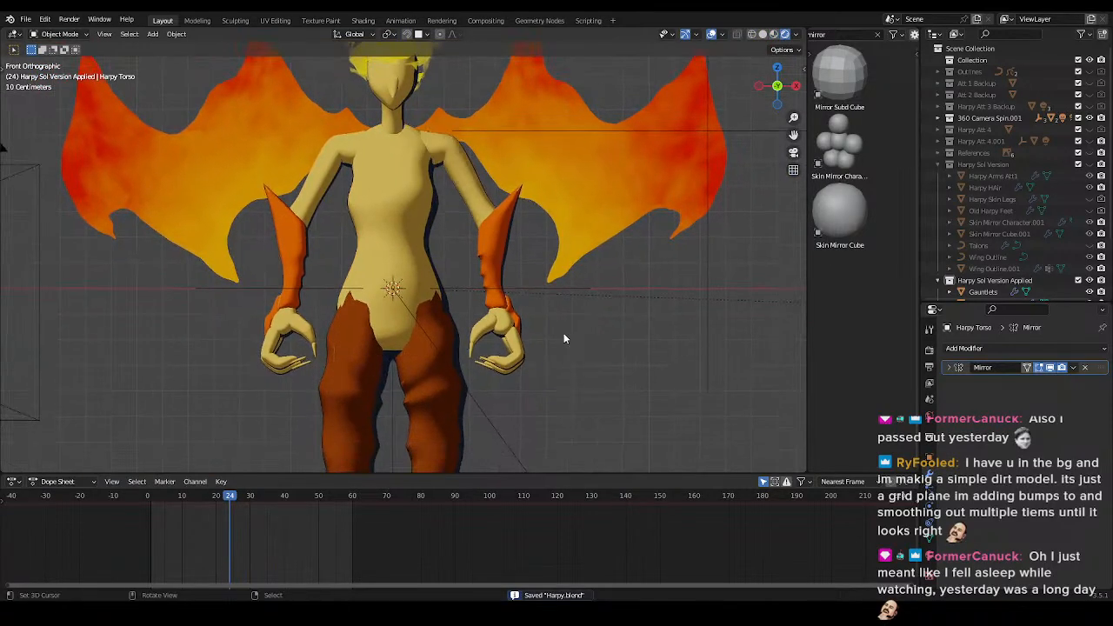
- In the pants mesh, pull the front waist edge forward about 0.02 m along Y with proportional editing
{"action": "left_click", "coordinate": [500, 356]}
{"action": "key", "text": "Tab"}
{"action": "middle_click_drag", "start_coordinate": [500, 356], "coordinate": [509, 331]}
{"action": "left_click", "coordinate": [504, 286]}
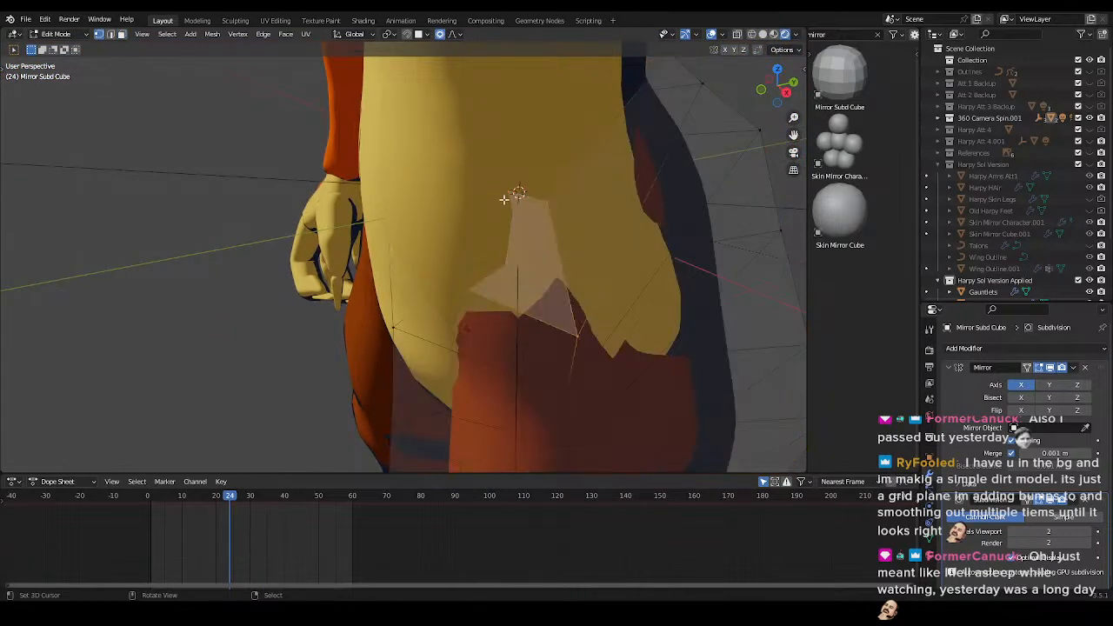
{"action": "key", "text": "alt+a"}
{"action": "key", "text": "g"}
{"action": "key", "text": "y"}
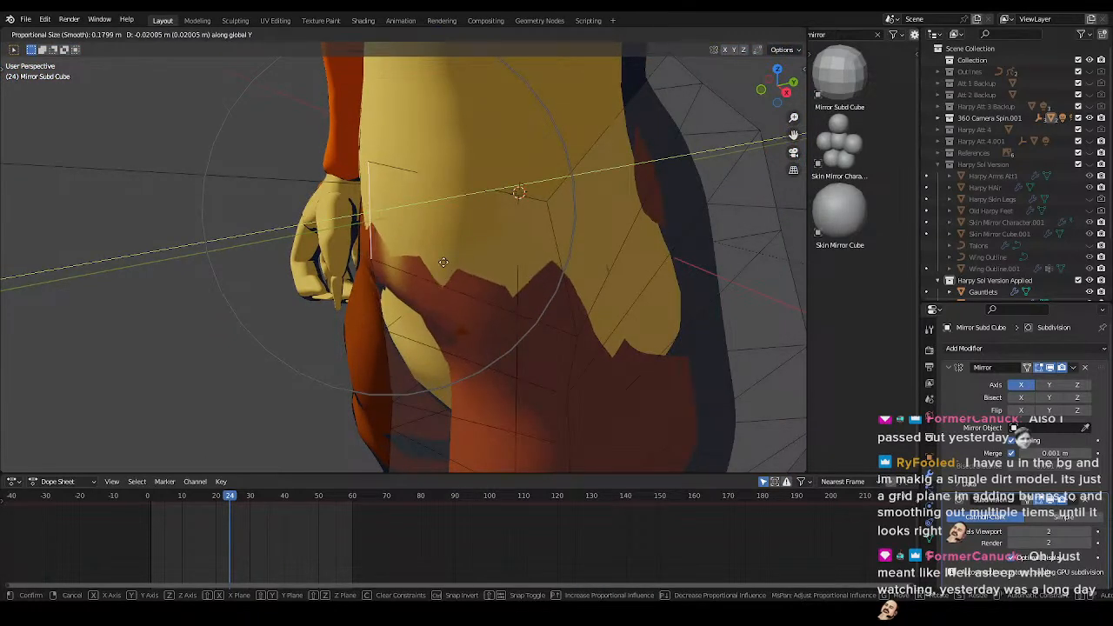
{"action": "left_click", "coordinate": [445, 265]}
- Move the front centre vertex below the waist forward about 0.015 m along Y with proportional editing
{"action": "key", "text": "1"}
{"action": "left_click", "coordinate": [389, 336]}
{"action": "key", "text": "g"}
{"action": "key", "text": "y"}
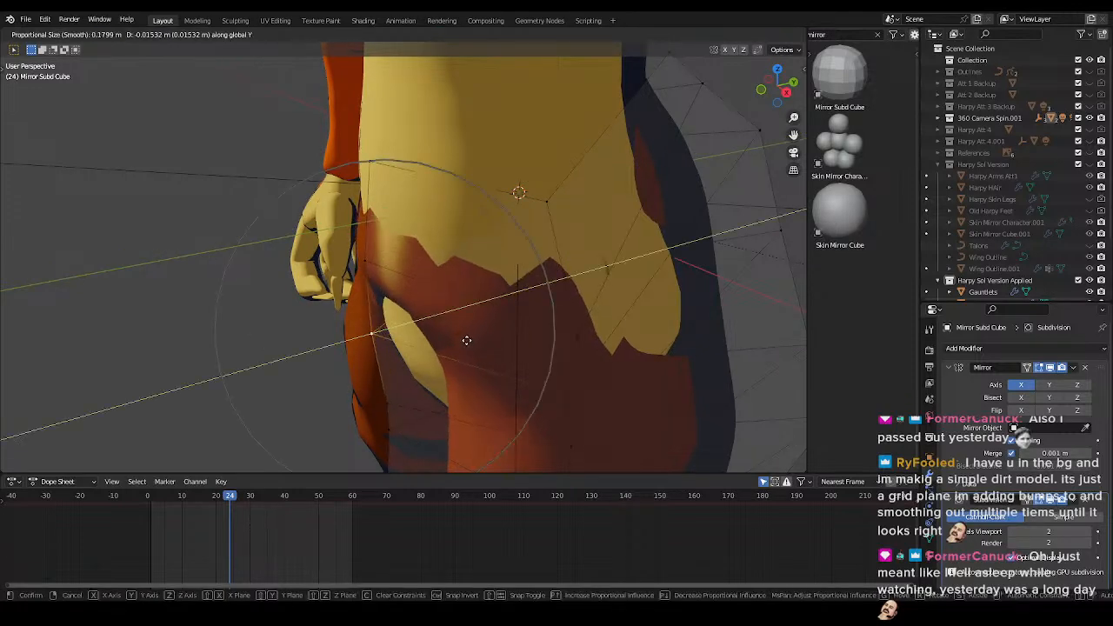
{"action": "left_click", "coordinate": [466, 340]}
- Move the next lower crotch vertex along Y with a smaller proportional editing radius
{"action": "middle_click_drag", "start_coordinate": [466, 340], "coordinate": [496, 244], "text": "shift"}
{"action": "left_click", "coordinate": [426, 310], "text": "ctrl"}
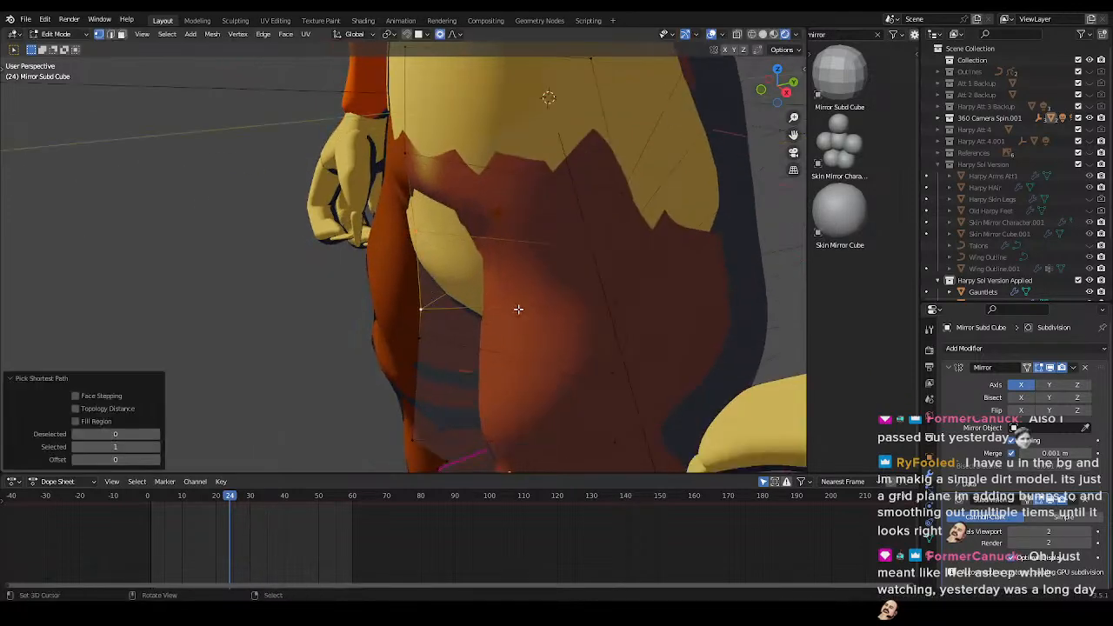
{"action": "key", "text": "g"}
{"action": "key", "text": "y"}
{"action": "scroll", "coordinate": [513, 313], "scroll_direction": "down", "scroll_amount": 10}
{"action": "left_click", "coordinate": [506, 317]}
{"action": "mouse_move", "coordinate": [505, 317]}
{"action": "middle_mouse_down"}
{"action": "mouse_move", "coordinate": [502, 325]}
{"action": "mouse_move", "coordinate": [551, 333]}
{"action": "mouse_move", "coordinate": [580, 266]}
{"action": "middle_mouse_up"}
{"action": "key", "text": "g"}
{"action": "key", "text": "y"}
{"action": "right_click", "coordinate": [571, 339]}
- In wireframe, select the stray inner faces at the pants' crotch and delete them
{"action": "key", "text": "shift+z"}
{"action": "mouse_move", "coordinate": [504, 273]}
{"action": "middle_mouse_down"}
{"action": "mouse_move", "coordinate": [479, 273]}
{"action": "mouse_move", "coordinate": [423, 214]}
{"action": "middle_mouse_up"}
{"action": "mouse_move", "coordinate": [405, 146]}
{"action": "middle_mouse_down", "text": "shift"}
{"action": "mouse_move", "coordinate": [435, 241]}
{"action": "mouse_move", "coordinate": [472, 306]}
{"action": "mouse_move", "coordinate": [462, 266]}
{"action": "middle_mouse_up", "text": "shift"}
{"action": "left_click", "coordinate": [447, 221]}
{"action": "left_click", "coordinate": [447, 222]}
{"action": "left_click", "coordinate": [447, 225]}
{"action": "key", "text": "x"}
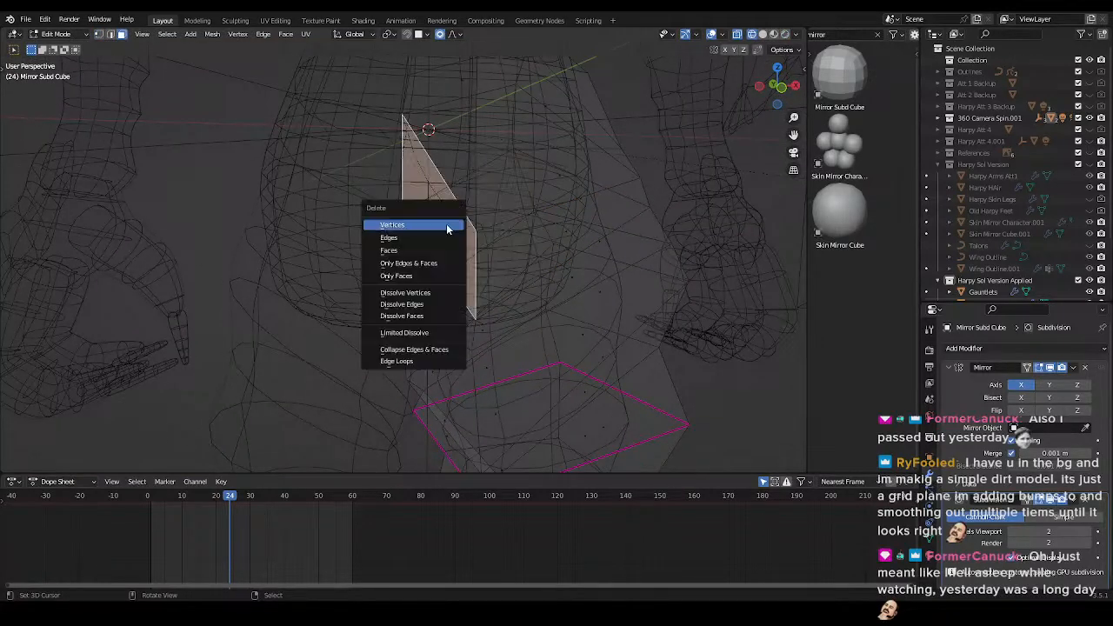
{"action": "left_click", "coordinate": [441, 248]}
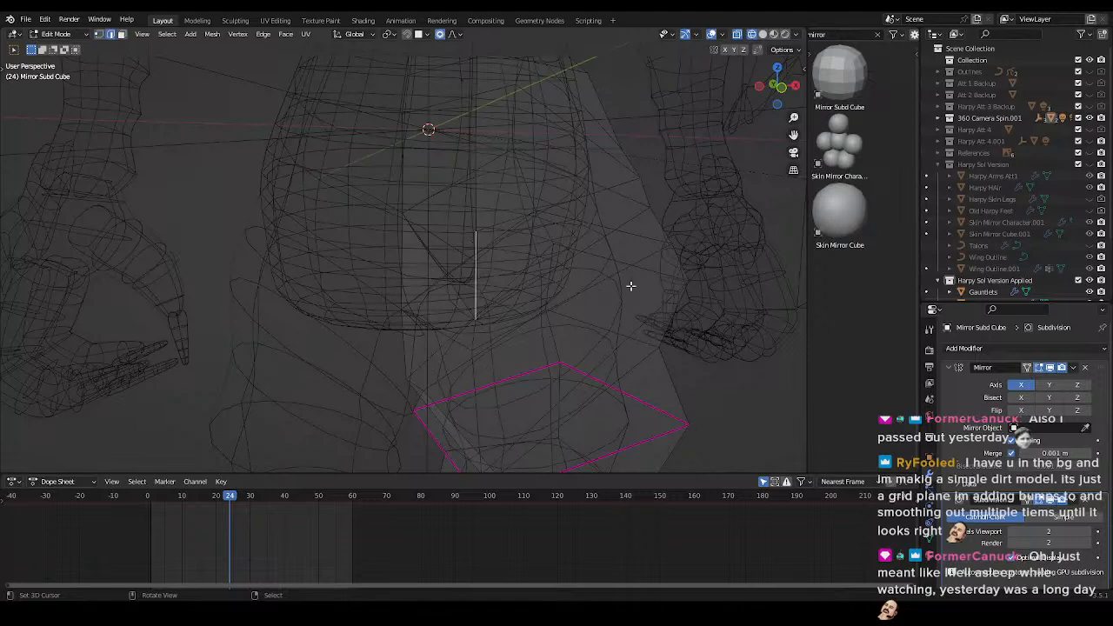
- Check the crotch of the pants in Solid shading, save the file and switch to Rendered shading
{"action": "key", "text": "shift+z"}
{"action": "scroll", "coordinate": [625, 304], "scroll_direction": "up", "scroll_amount": 2}
{"action": "key", "text": "z"}
{"action": "key", "text": "z"}
{"action": "key", "text": "z"}
{"action": "mouse_move", "coordinate": [584, 329]}
{"action": "middle_mouse_down", "text": "shift"}
{"action": "mouse_move", "coordinate": [584, 296]}
{"action": "mouse_move", "coordinate": [622, 271]}
{"action": "middle_mouse_up", "text": "shift"}
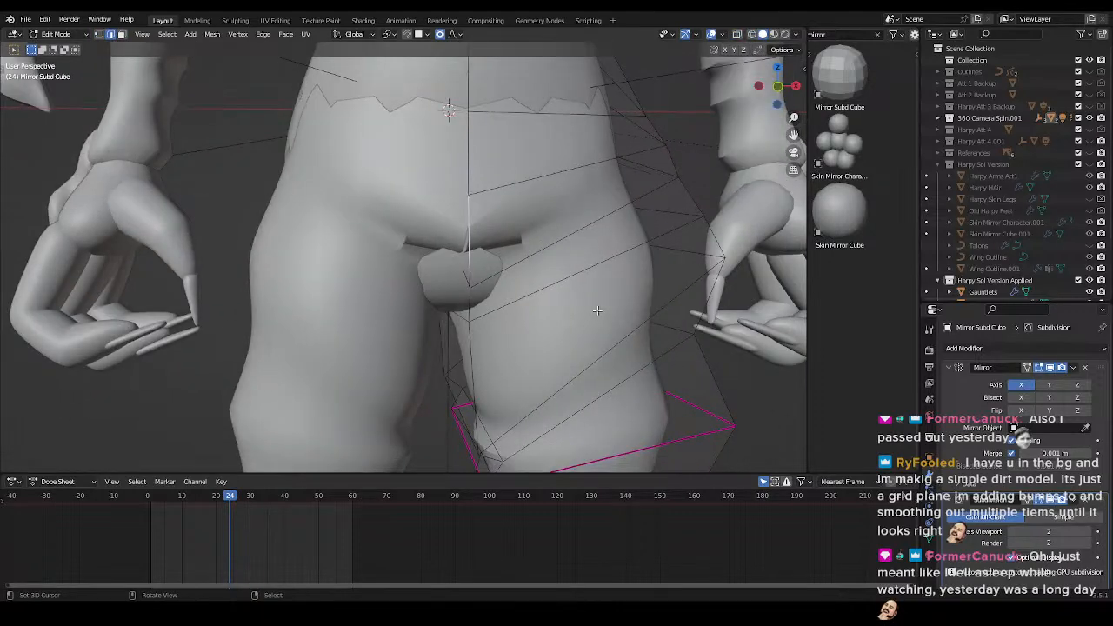
{"action": "scroll", "coordinate": [598, 310], "scroll_direction": "down", "scroll_amount": 2}
{"action": "key", "text": "ctrl+s"}
{"action": "key", "text": "z"}
{"action": "left_click", "coordinate": [611, 286]}
{"action": "scroll", "coordinate": [610, 284], "scroll_direction": "up", "scroll_amount": 4}
- Move the pants' centre crotch edge along the global X axis with proportional editing
{"action": "key", "text": "g"}
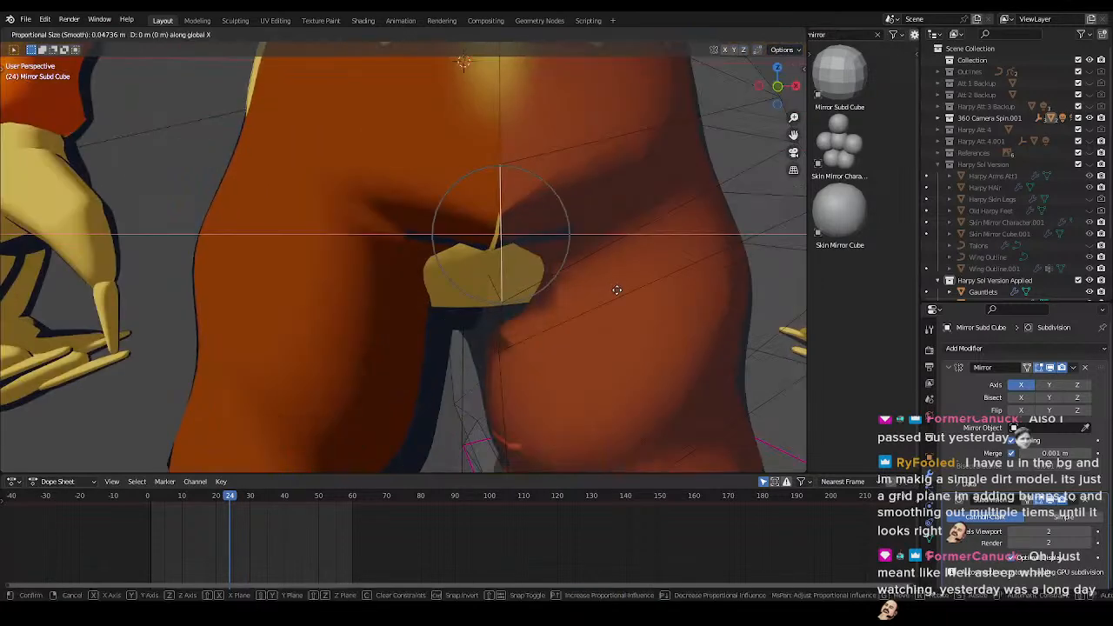
{"action": "left_click", "coordinate": [609, 292]}
{"action": "mouse_move", "coordinate": [607, 293]}
{"action": "middle_mouse_down"}
{"action": "mouse_move", "coordinate": [495, 300]}
{"action": "mouse_move", "coordinate": [475, 361]}
{"action": "mouse_move", "coordinate": [452, 281]}
{"action": "middle_mouse_up"}
- Inspect the crotch from the front in different shading modes and return the pants to Object Mode
{"action": "key", "text": "z"}
{"action": "left_click", "coordinate": [382, 362]}
{"action": "key", "text": "KP_1"}
{"action": "key", "text": "z"}
{"action": "left_click", "coordinate": [336, 300]}
{"action": "middle_click_drag", "start_coordinate": [361, 294], "coordinate": [360, 308], "text": "shift"}
{"action": "key", "text": "z"}
{"action": "left_click", "coordinate": [535, 308]}
{"action": "scroll", "coordinate": [514, 313], "scroll_direction": "down", "scroll_amount": 5}
{"action": "key", "text": "Tab"}
{"action": "key", "text": "z"}
{"action": "middle_click_drag", "start_coordinate": [472, 278], "coordinate": [477, 329], "text": "shift"}
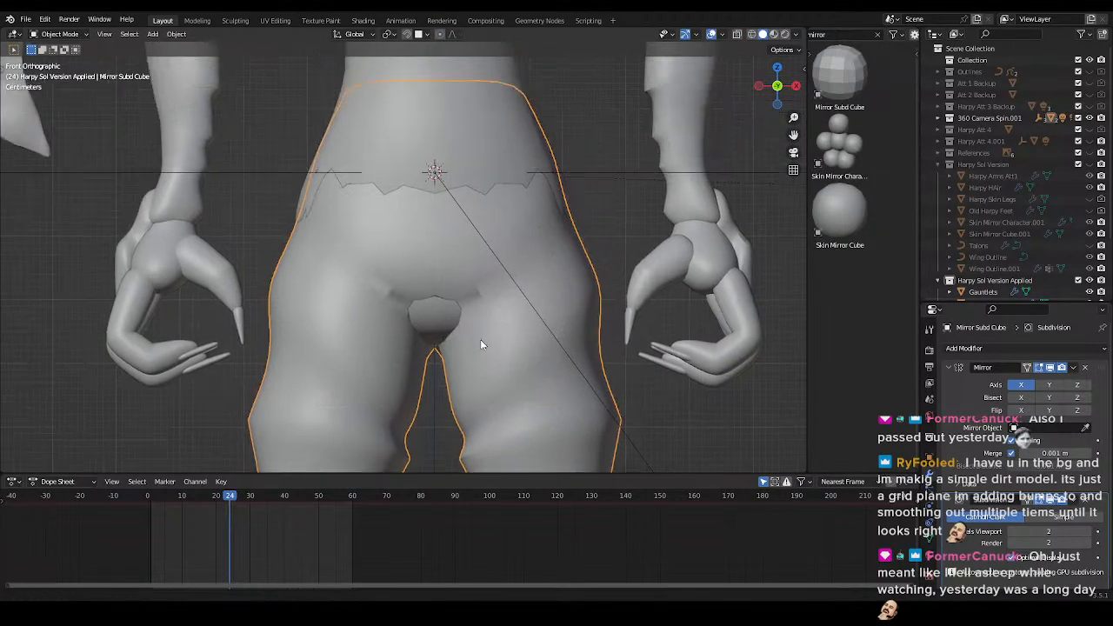
{"action": "scroll", "coordinate": [487, 313], "scroll_direction": "down", "scroll_amount": 3}
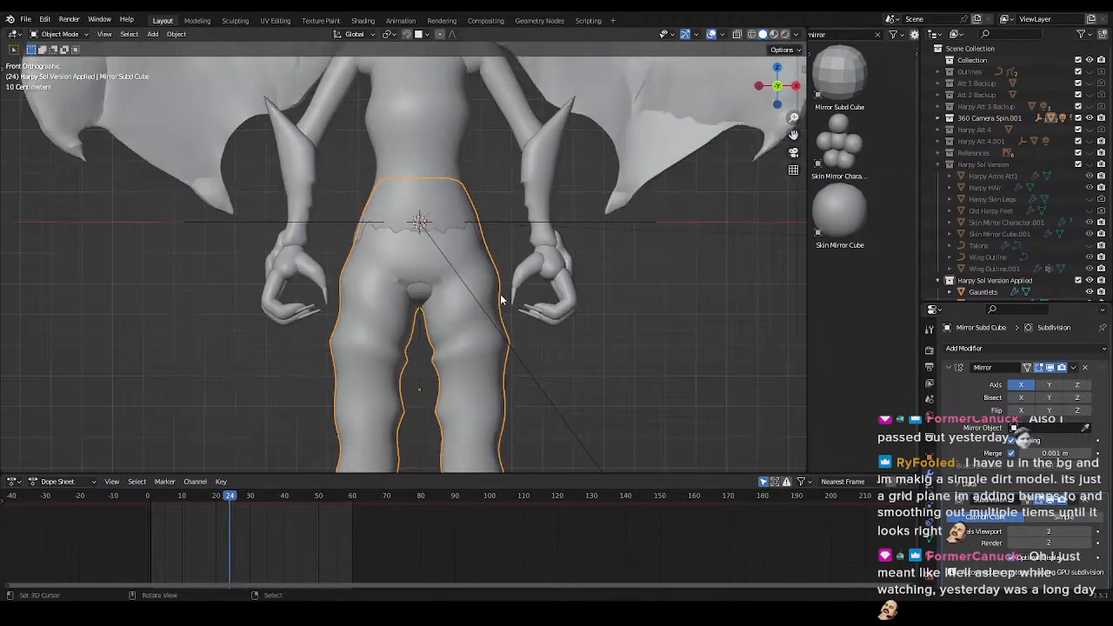
- Filter the outliner for "ref", show the References collection and display the model in wireframe
{"action": "left_click", "coordinate": [1002, 35]}
{"action": "type", "text": "ref"}
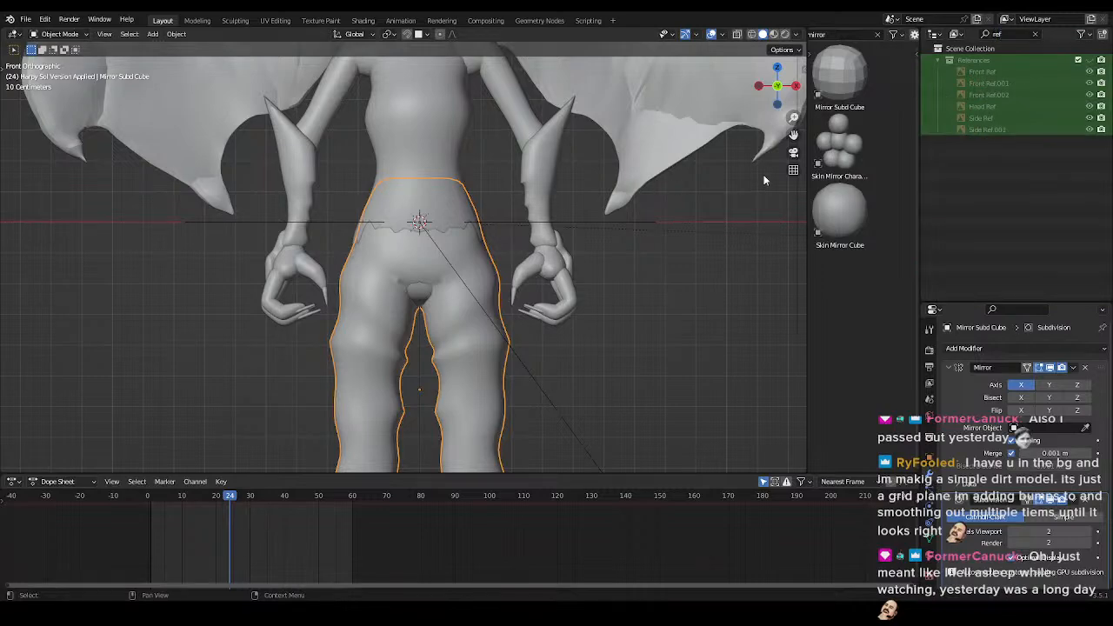
{"action": "left_click", "coordinate": [1101, 60]}
{"action": "key", "text": "shift+z"}
{"action": "scroll", "coordinate": [488, 248], "scroll_direction": "up", "scroll_amount": 5}
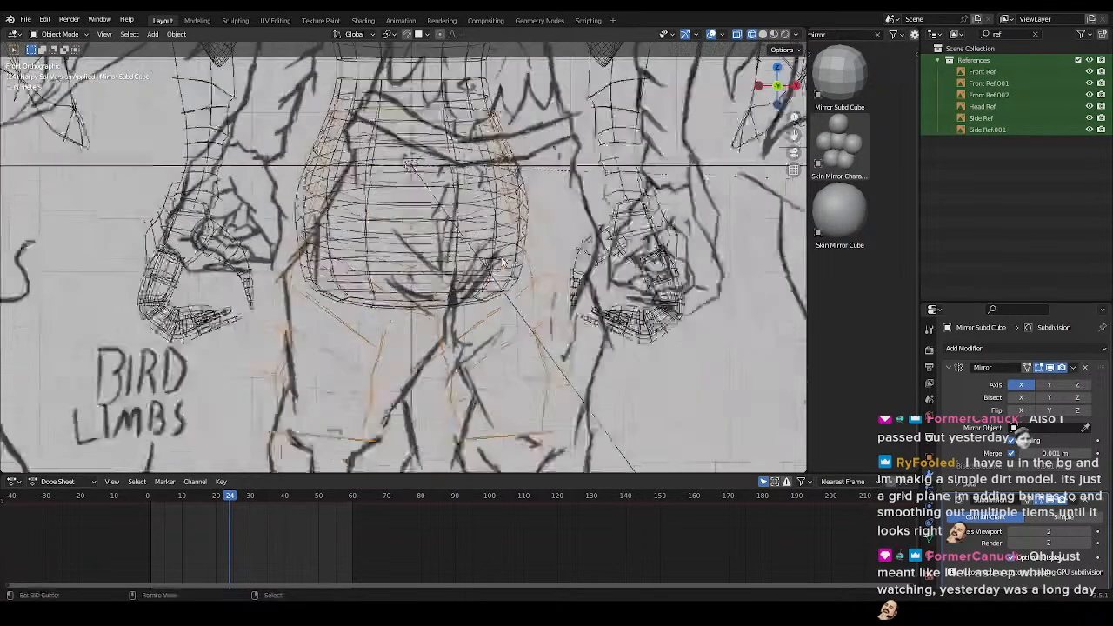
- Compare the hips with the reference sketch, hide the Front Ref.001 image and save the file
{"action": "key", "text": "z"}
{"action": "left_click", "coordinate": [528, 254]}
{"action": "scroll", "coordinate": [528, 255], "scroll_direction": "down", "scroll_amount": 3}
{"action": "middle_click_drag", "start_coordinate": [528, 255], "coordinate": [529, 271], "text": "shift"}
{"action": "key", "text": "z"}
{"action": "left_click", "coordinate": [450, 276]}
{"action": "scroll", "coordinate": [445, 317], "scroll_direction": "up", "scroll_amount": 5}
{"action": "scroll", "coordinate": [494, 273], "scroll_direction": "down", "scroll_amount": 6}
{"action": "scroll", "coordinate": [522, 278], "scroll_direction": "down", "scroll_amount": 5}
{"action": "left_click", "coordinate": [557, 284]}
{"action": "key", "text": "ctrl+s"}
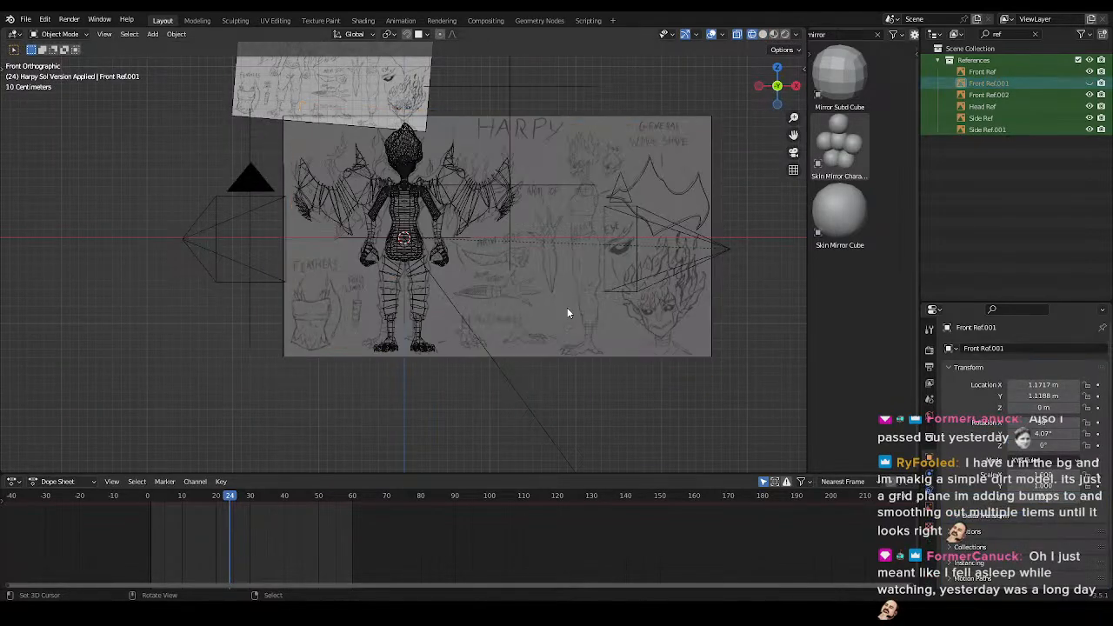
- In the Harpy Torso mesh, raise the bottom centre vertices about 0.084 m along Z with proportional editing
{"action": "scroll", "coordinate": [568, 313], "scroll_direction": "up", "scroll_amount": 10}
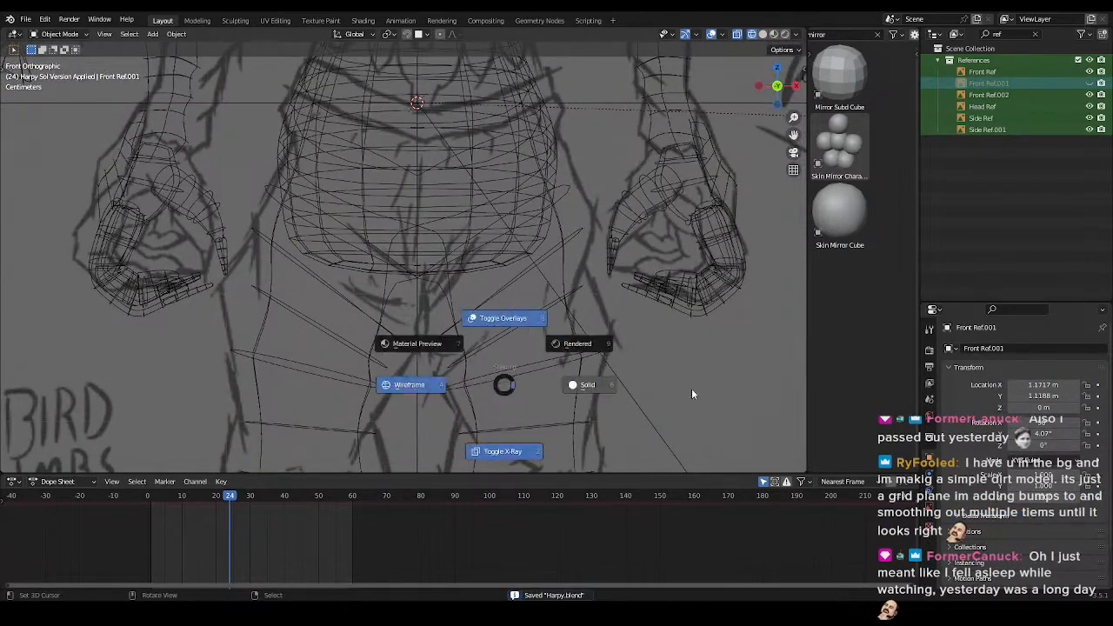
{"action": "left_click", "coordinate": [675, 391]}
{"action": "left_click", "coordinate": [419, 244]}
{"action": "left_click", "coordinate": [324, 271]}
{"action": "scroll", "coordinate": [389, 253], "scroll_direction": "up", "scroll_amount": 4}
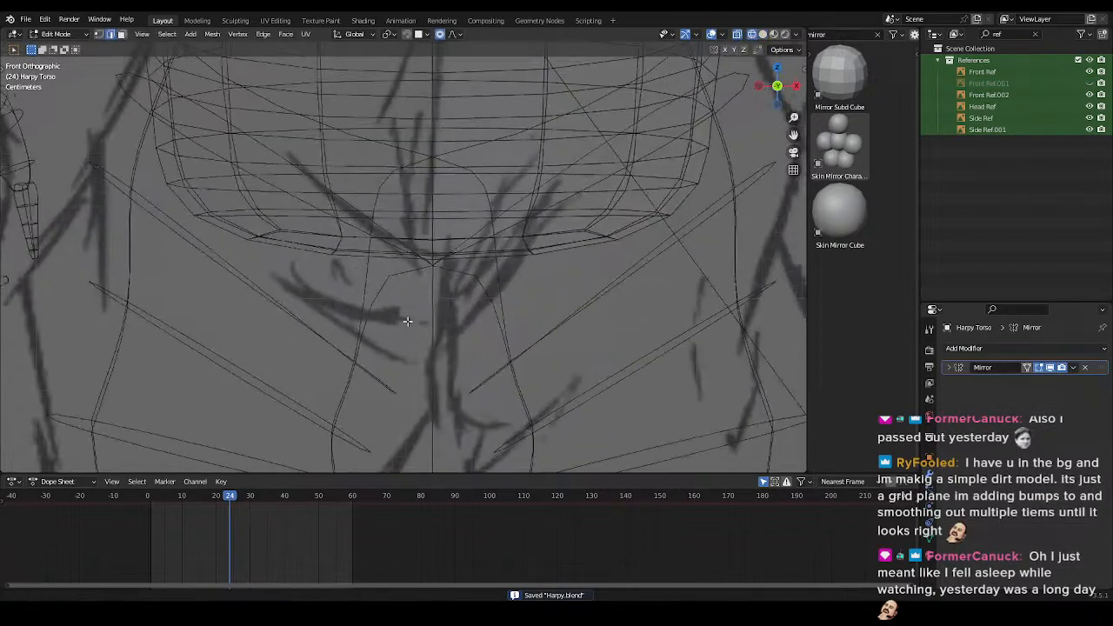
{"action": "key", "text": "b"}
{"action": "key", "text": "g"}
{"action": "key", "text": "z"}
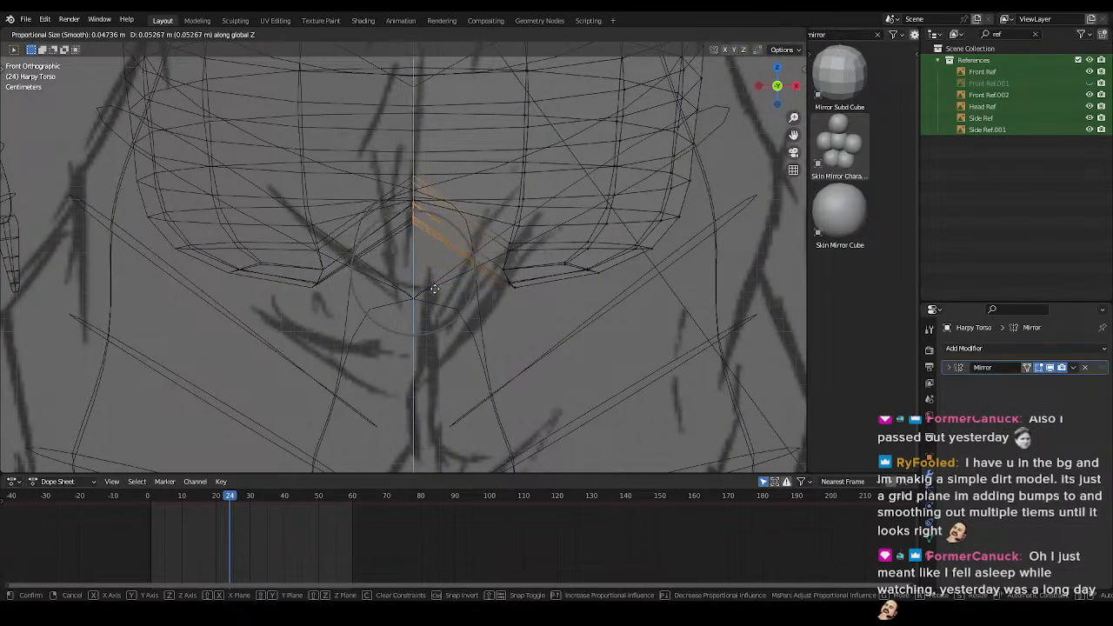
{"action": "left_click", "coordinate": [438, 251]}
{"action": "key", "text": "z"}
{"action": "scroll", "coordinate": [467, 283], "scroll_direction": "down", "scroll_amount": 2}
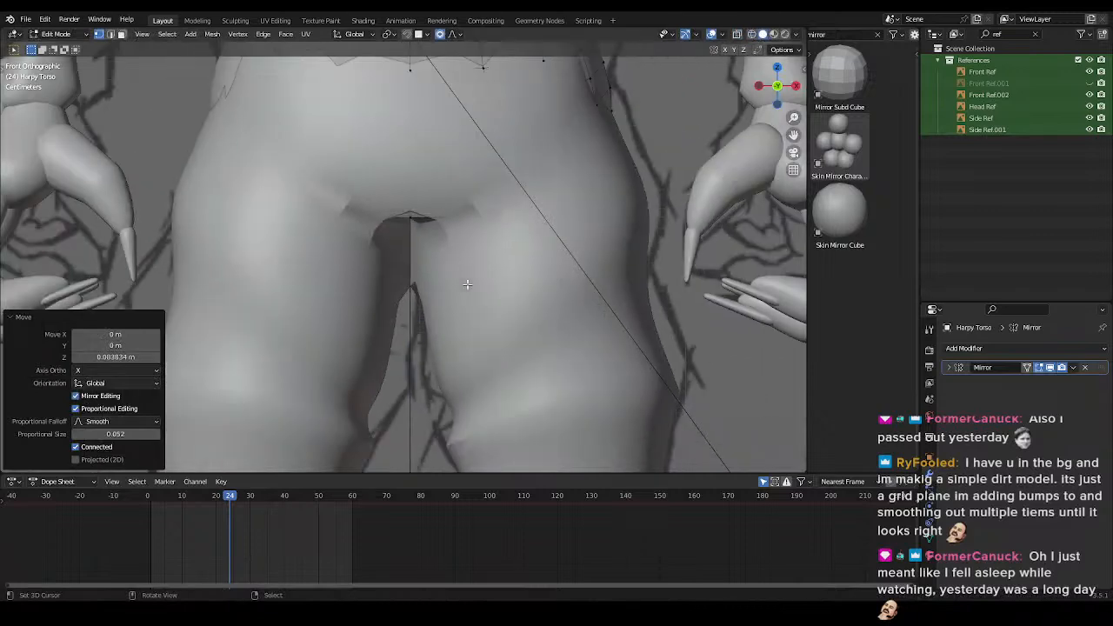
- Raise the Harpy Torso's bottom centre vertices about another 0.015 m along Z with proportional editing
{"action": "key", "text": "Tab"}
{"action": "key", "text": "g"}
{"action": "key", "text": "z"}
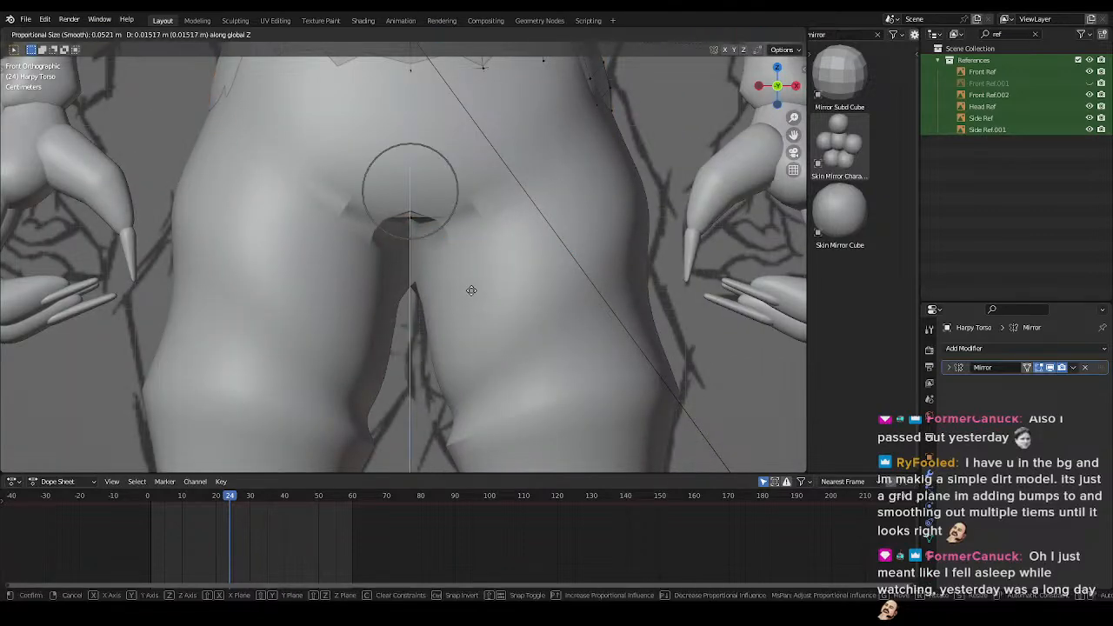
{"action": "left_click", "coordinate": [472, 290]}
{"action": "key", "text": "Tab"}
{"action": "left_click", "coordinate": [470, 283]}
- Raise the pants' centre crotch vertex along Z with proportional editing, checking how it meets the torso
{"action": "key", "text": "Tab"}
{"action": "scroll", "coordinate": [446, 286], "scroll_direction": "up", "scroll_amount": 4}
{"action": "middle_click_drag", "start_coordinate": [445, 287], "coordinate": [465, 336]}
{"action": "key", "text": "g"}
{"action": "key", "text": "z"}
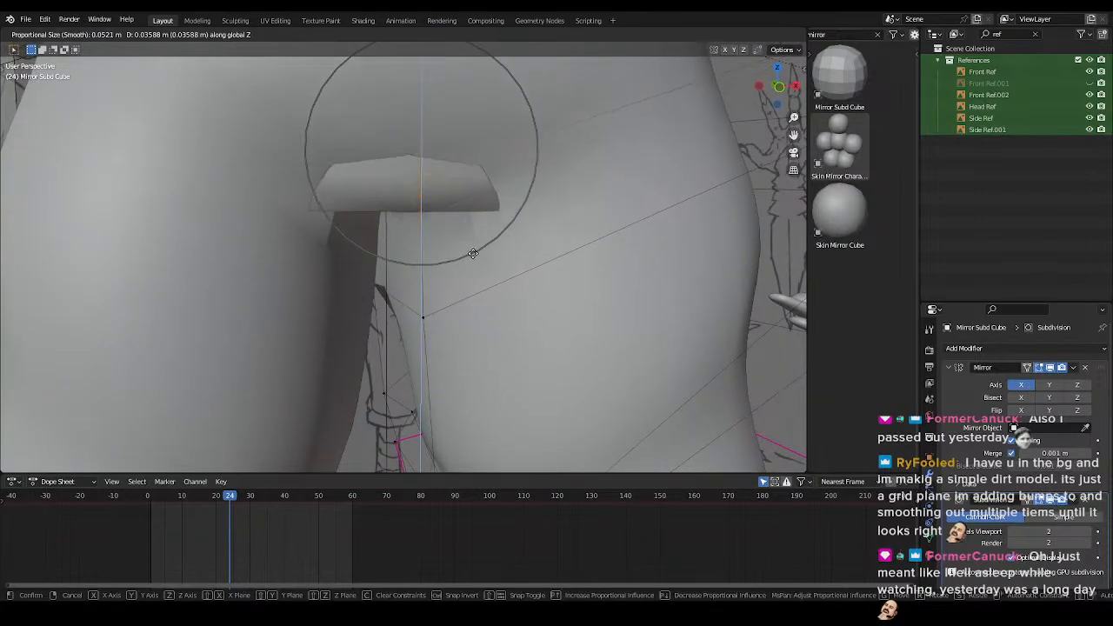
{"action": "left_click", "coordinate": [464, 369]}
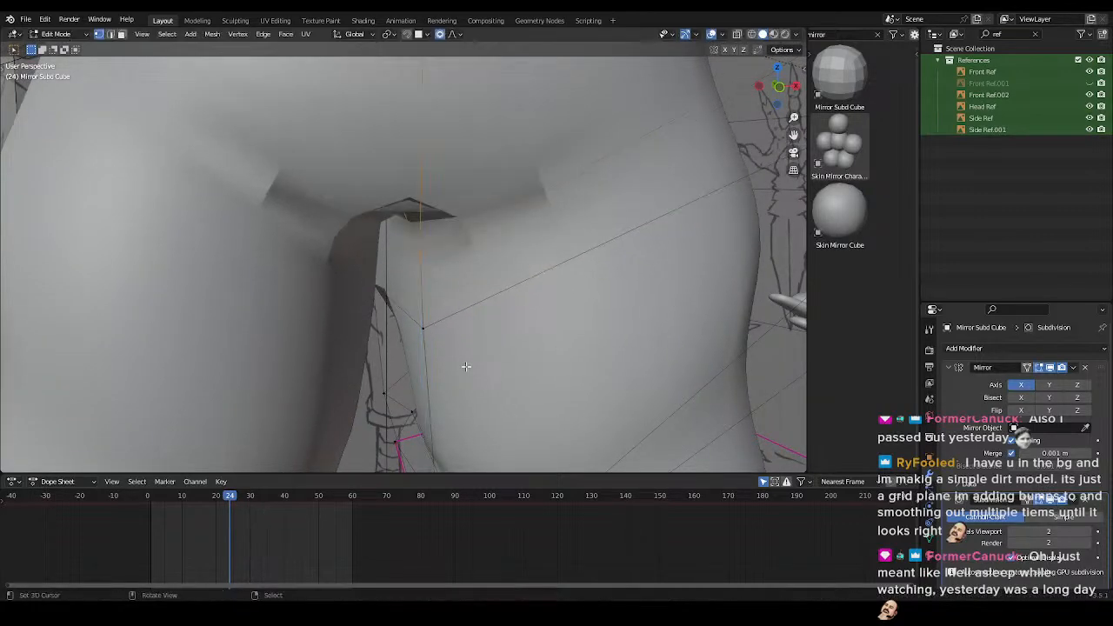
{"action": "key", "text": "Tab"}
{"action": "left_click", "coordinate": [467, 357]}
{"action": "key", "text": "Tab"}
- Undo the recent crotch moves on the torso and pants, back to before the reference images were shown
{"action": "key", "text": "ctrl+z"}
{"action": "key", "text": "ctrl+z"}
{"action": "key", "text": "ctrl+z"}
{"action": "key", "text": "ctrl+z"}
{"action": "key", "text": "ctrl+z"}
{"action": "key", "text": "ctrl+z"}
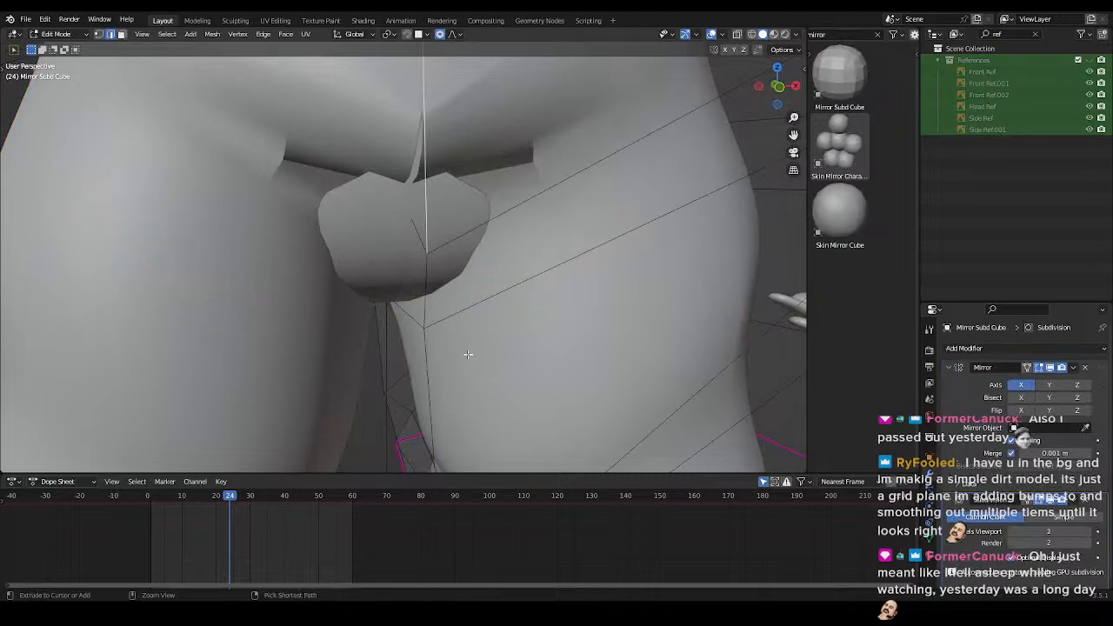
{"action": "key", "text": "ctrl+z"}
{"action": "key", "text": "ctrl+z"}
- Delete the stray geometry inside the crotch of the pants mesh, working in wireframe
{"action": "scroll", "coordinate": [468, 354], "scroll_direction": "down", "scroll_amount": 4}
{"action": "mouse_move", "coordinate": [407, 251]}
{"action": "middle_mouse_down"}
{"action": "mouse_move", "coordinate": [410, 313]}
{"action": "mouse_move", "coordinate": [374, 281]}
{"action": "mouse_move", "coordinate": [415, 301]}
{"action": "middle_mouse_up"}
{"action": "key", "text": "z"}
{"action": "left_click", "coordinate": [308, 323]}
{"action": "key", "text": "Tab"}
{"action": "key", "text": "z"}
{"action": "left_click", "coordinate": [504, 317]}
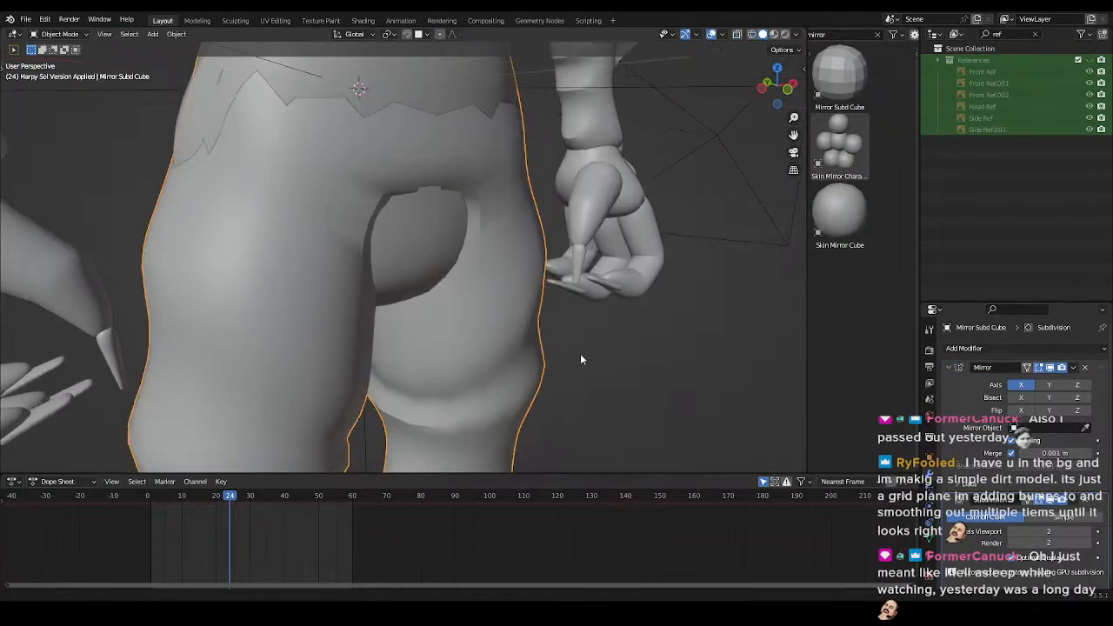
{"action": "key", "text": "Tab"}
{"action": "key", "text": "z"}
{"action": "left_click", "coordinate": [519, 350]}
{"action": "mouse_move", "coordinate": [495, 346]}
{"action": "middle_mouse_down"}
{"action": "mouse_move", "coordinate": [464, 328]}
{"action": "mouse_move", "coordinate": [439, 230]}
{"action": "middle_mouse_up"}
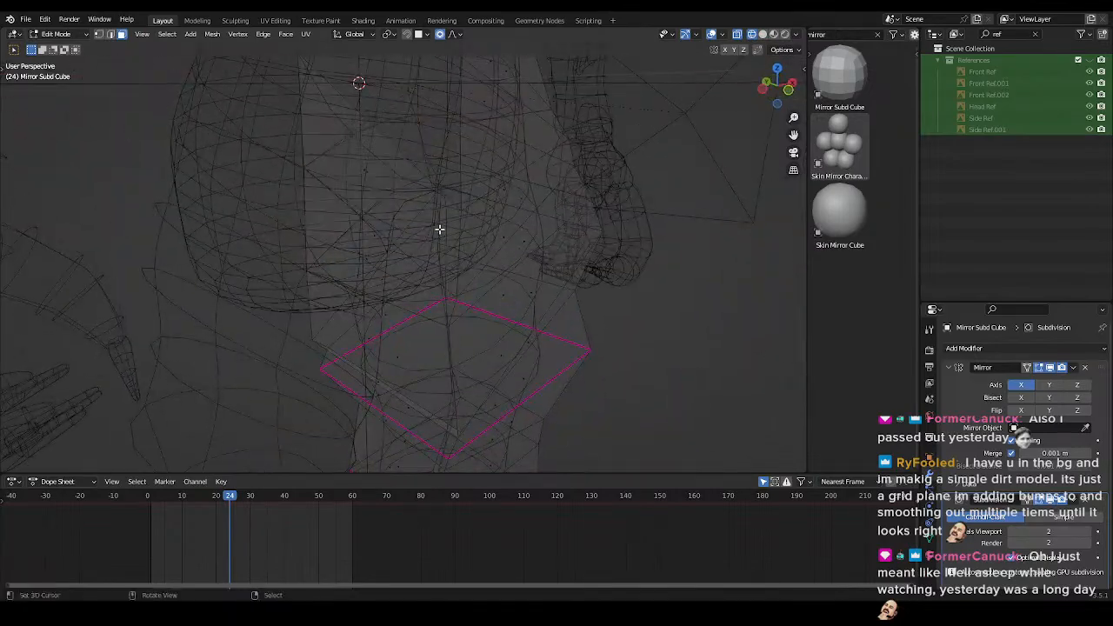
{"action": "middle_click_drag", "start_coordinate": [379, 186], "coordinate": [474, 321]}
{"action": "key", "text": "x"}
{"action": "left_click", "coordinate": [385, 333]}
- Reposition the pants' centre crotch vertex with a free move followed by shifts along Y
{"action": "key", "text": "1"}
{"action": "left_click", "coordinate": [374, 355]}
{"action": "middle_click_drag", "start_coordinate": [373, 355], "coordinate": [407, 358]}
{"action": "key", "text": "g"}
{"action": "left_click", "coordinate": [360, 321]}
{"action": "key", "text": "g"}
{"action": "key", "text": "y"}
{"action": "left_click", "coordinate": [455, 365]}
{"action": "key", "text": "g"}
{"action": "key", "text": "y"}
{"action": "left_click", "coordinate": [421, 337]}
{"action": "key", "text": "z"}
{"action": "left_click", "coordinate": [719, 353]}
- Slide two front centre vertices of the pants along their edges to reshape the crotch
{"action": "mouse_move", "coordinate": [718, 352]}
{"action": "middle_mouse_down"}
{"action": "mouse_move", "coordinate": [534, 352]}
{"action": "mouse_move", "coordinate": [459, 308]}
{"action": "mouse_move", "coordinate": [433, 314]}
{"action": "middle_mouse_up"}
{"action": "right_click", "coordinate": [433, 316]}
{"action": "key", "text": "g"}
{"action": "key", "text": "g"}
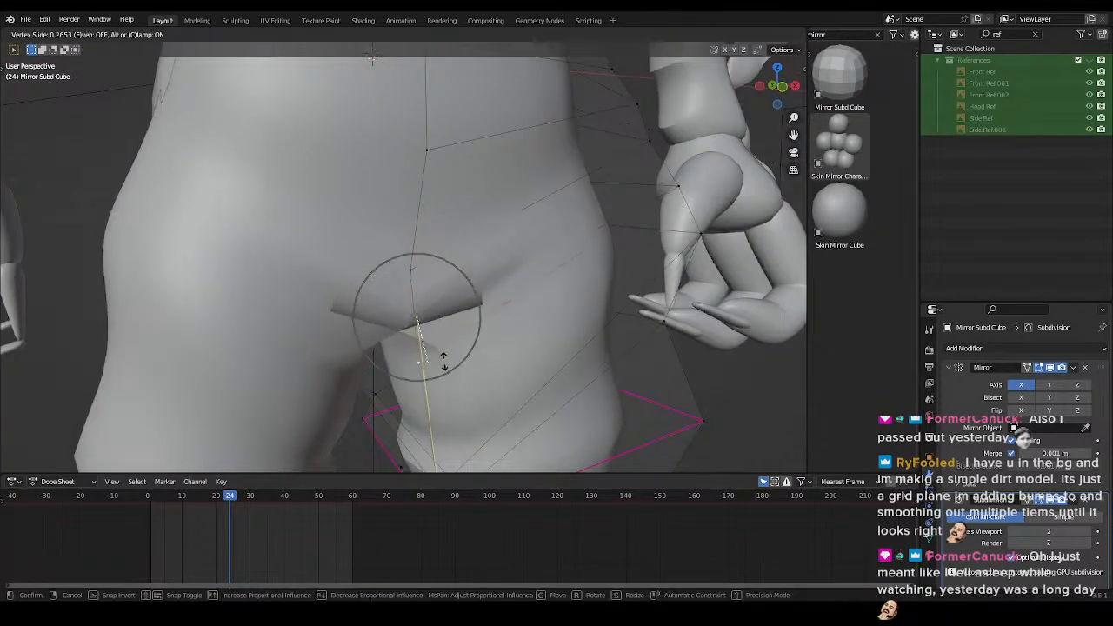
{"action": "left_click", "coordinate": [447, 383]}
{"action": "right_click", "coordinate": [413, 270]}
{"action": "key", "text": "g"}
{"action": "key", "text": "g"}
{"action": "left_click", "coordinate": [501, 269]}
- Slide the crotch vertex along its centre edge by a factor of about 0.578
{"action": "right_click", "coordinate": [439, 376]}
{"action": "middle_click_drag", "start_coordinate": [440, 376], "coordinate": [484, 264], "text": "shift"}
{"action": "key", "text": "g"}
{"action": "key", "text": "g"}
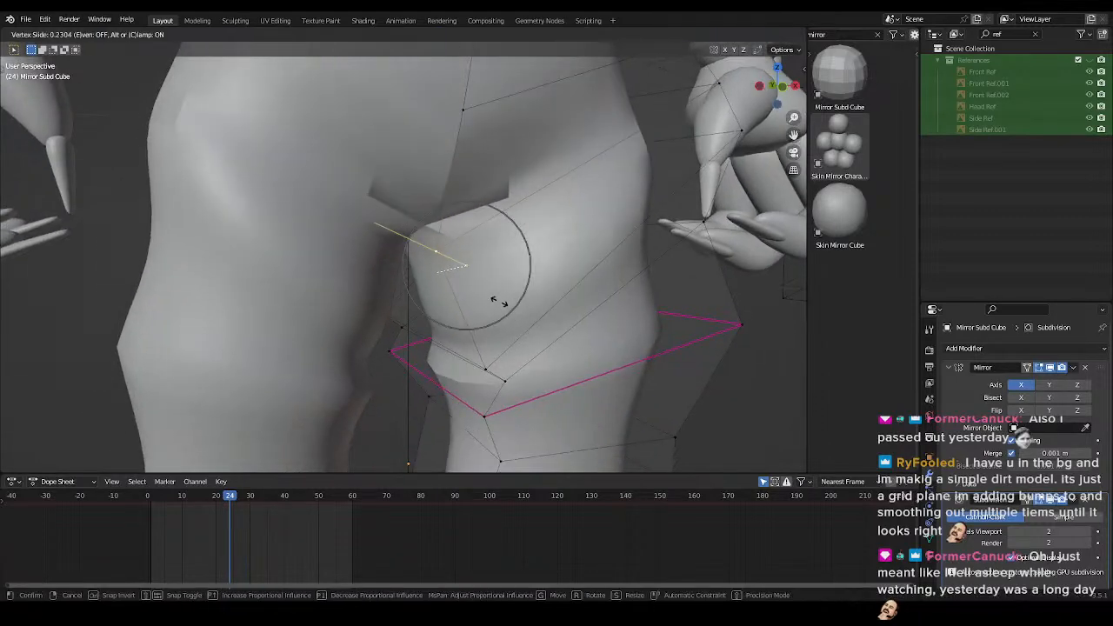
{"action": "right_click", "coordinate": [523, 301]}
{"action": "middle_click_drag", "start_coordinate": [523, 300], "coordinate": [376, 287]}
{"action": "key", "text": "shift+z"}
{"action": "key", "text": "g"}
{"action": "key", "text": "g"}
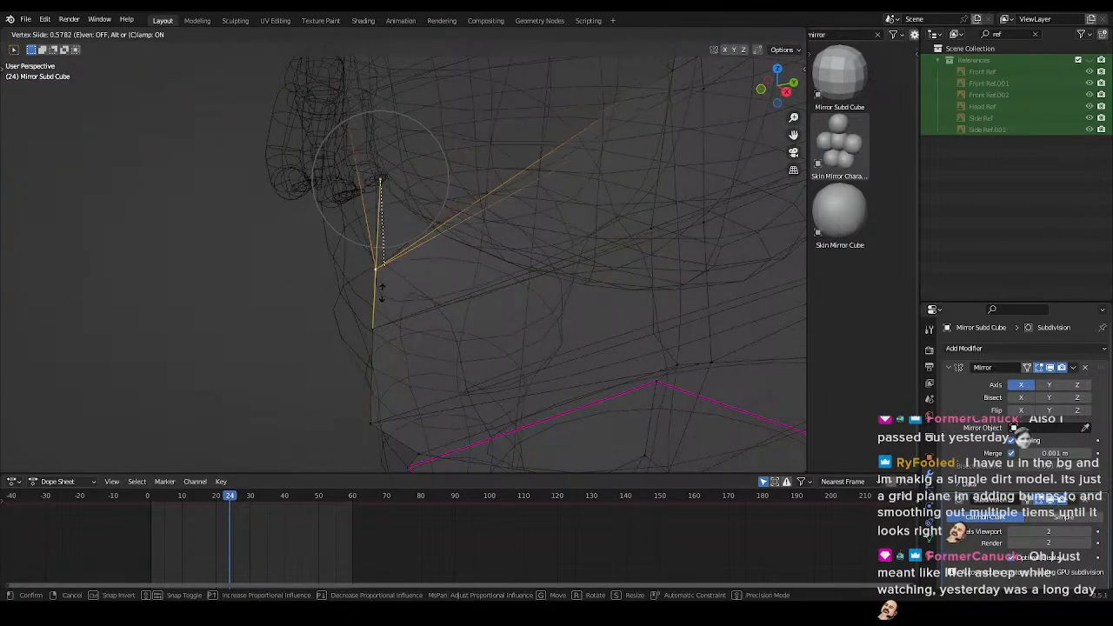
{"action": "left_click", "coordinate": [380, 294]}
{"action": "key", "text": "shift+z"}
{"action": "scroll", "coordinate": [588, 348], "scroll_direction": "down", "scroll_amount": 3}
{"action": "middle_click_drag", "start_coordinate": [547, 356], "coordinate": [600, 334]}
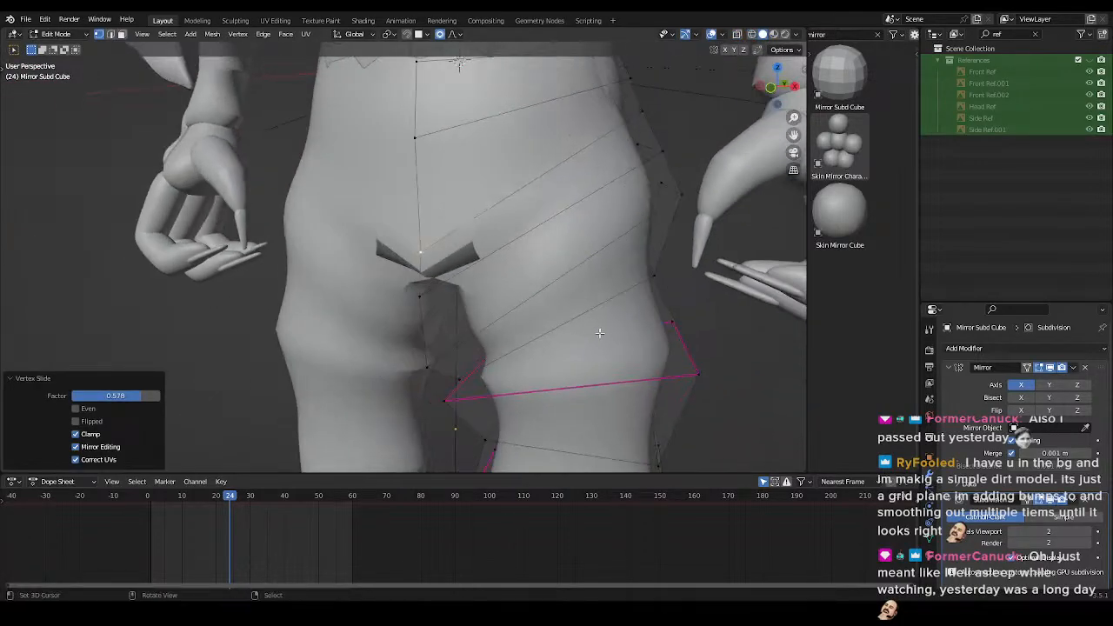
- Move the pants' rear centre vertex about 0.043 m backward along Y with proportional editing
{"action": "left_click", "coordinate": [696, 327]}
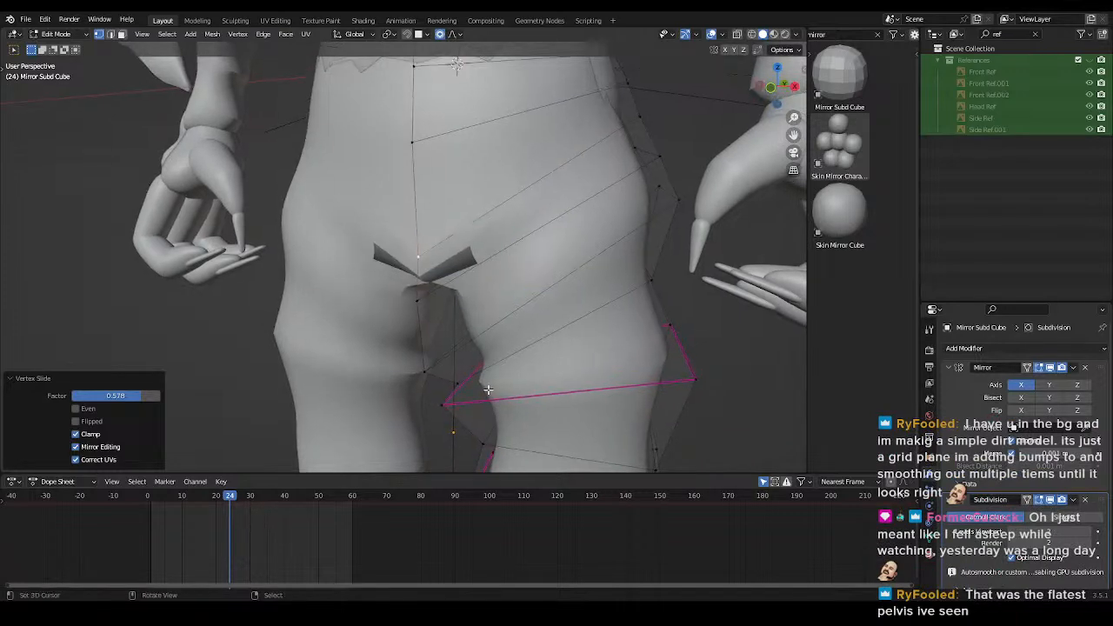
{"action": "key", "text": "Tab"}
{"action": "scroll", "coordinate": [592, 369], "scroll_direction": "up", "scroll_amount": 4}
{"action": "mouse_move", "coordinate": [439, 374]}
{"action": "middle_mouse_down"}
{"action": "mouse_move", "coordinate": [374, 382]}
{"action": "mouse_move", "coordinate": [474, 376]}
{"action": "middle_mouse_up"}
{"action": "key", "text": "Tab"}
{"action": "scroll", "coordinate": [505, 272], "scroll_direction": "down", "scroll_amount": 4}
{"action": "key", "text": "shift+z"}
{"action": "mouse_move", "coordinate": [505, 271]}
{"action": "middle_mouse_down"}
{"action": "mouse_move", "coordinate": [444, 287]}
{"action": "mouse_move", "coordinate": [505, 302]}
{"action": "middle_mouse_up"}
{"action": "key", "text": "g"}
{"action": "key", "text": "y"}
{"action": "left_click", "coordinate": [530, 298]}
{"action": "key", "text": "z"}
{"action": "left_click", "coordinate": [735, 321]}
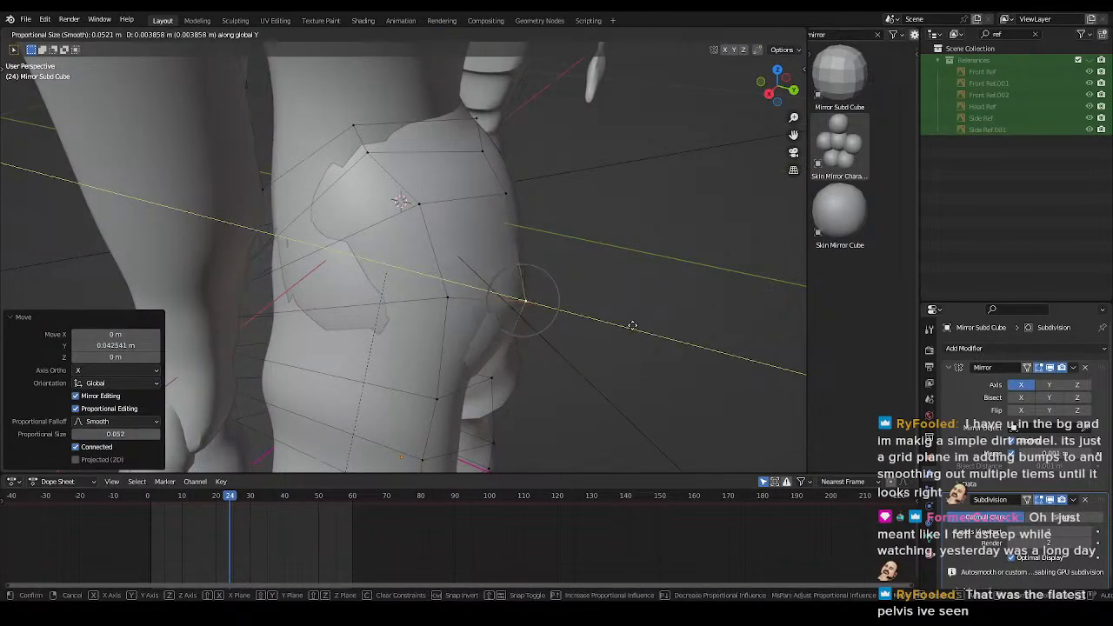
{"action": "right_click", "coordinate": [636, 326]}
{"action": "middle_click_drag", "start_coordinate": [629, 325], "coordinate": [461, 347]}
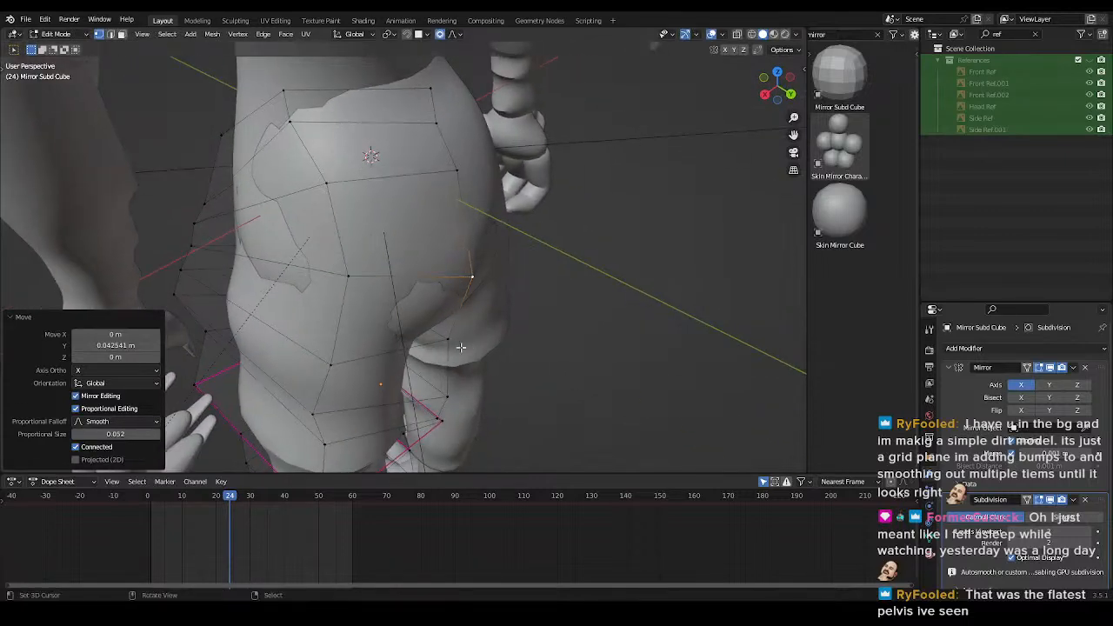
- Move the lower rear seam vertex of the pants about 0.034 m backward along Y
{"action": "right_click", "coordinate": [339, 362]}
{"action": "right_click", "coordinate": [348, 281], "text": "shift"}
{"action": "middle_click_drag", "start_coordinate": [352, 292], "coordinate": [487, 355]}
{"action": "key", "text": "g"}
{"action": "key", "text": "y"}
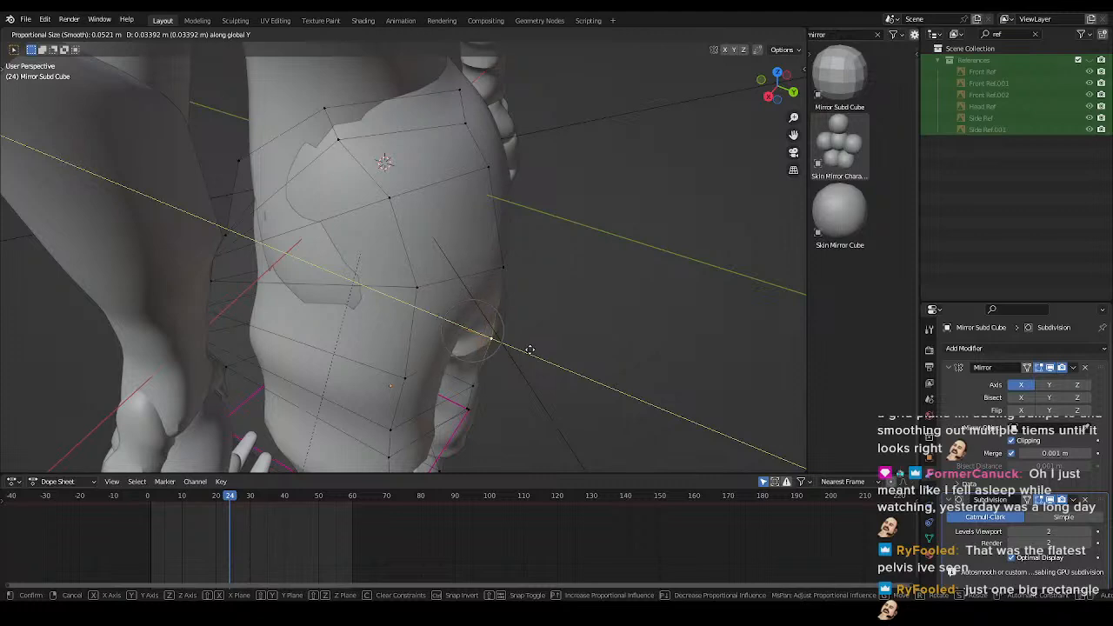
{"action": "left_click", "coordinate": [530, 349]}
- Select the side faces of the hip and move them slightly outward along X with proportional editing
{"action": "middle_click_drag", "start_coordinate": [475, 244], "coordinate": [490, 294]}
{"action": "key", "text": "2"}
{"action": "middle_click_drag", "start_coordinate": [362, 300], "coordinate": [370, 274]}
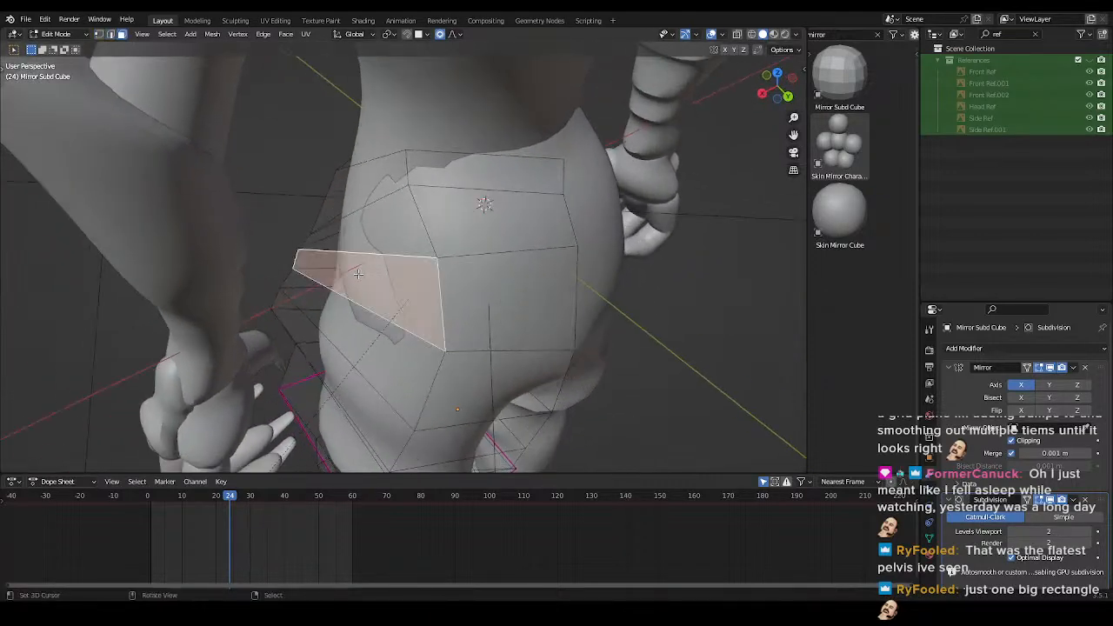
{"action": "key", "text": "g"}
{"action": "key", "text": "x"}
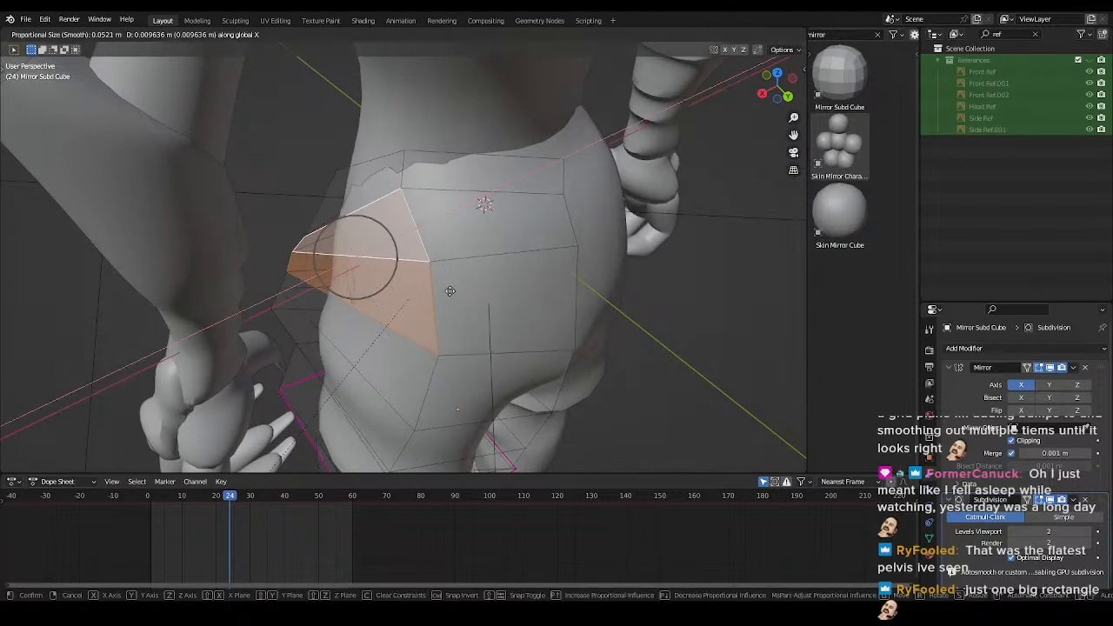
{"action": "left_click", "coordinate": [444, 293]}
- Move the upper hip edge of the pants about 0.013 m forward along Y with proportional editing
{"action": "middle_click_drag", "start_coordinate": [443, 293], "coordinate": [461, 422]}
{"action": "key", "text": "2"}
{"action": "left_click", "coordinate": [429, 248]}
{"action": "key", "text": "g"}
{"action": "key", "text": "y"}
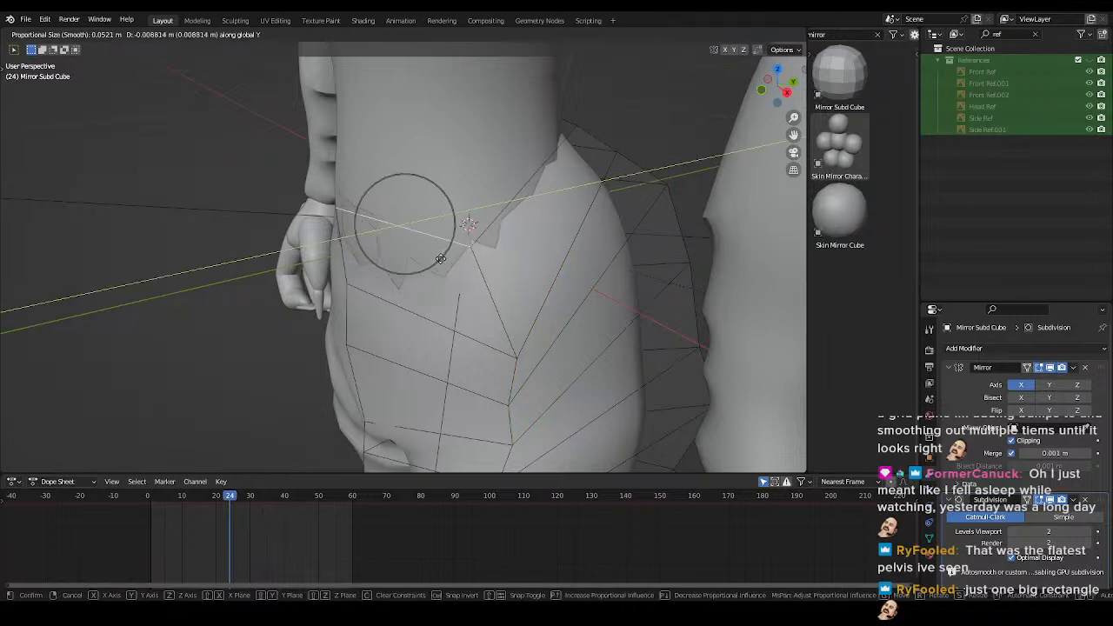
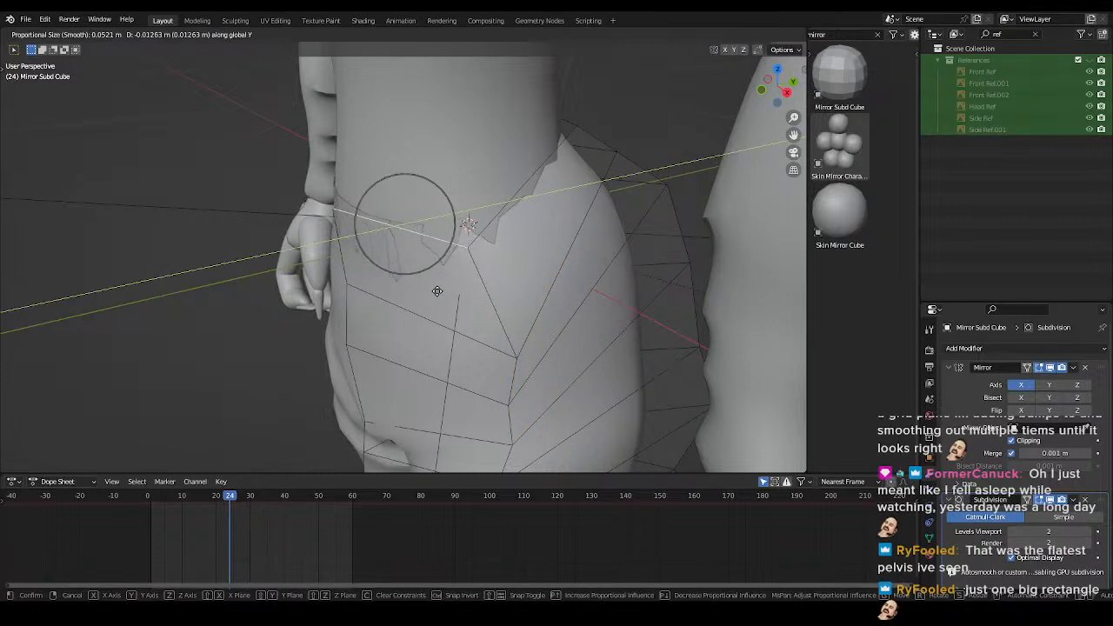
{"action": "left_click", "coordinate": [438, 291]}
{"action": "middle_click_drag", "start_coordinate": [437, 290], "coordinate": [595, 299]}
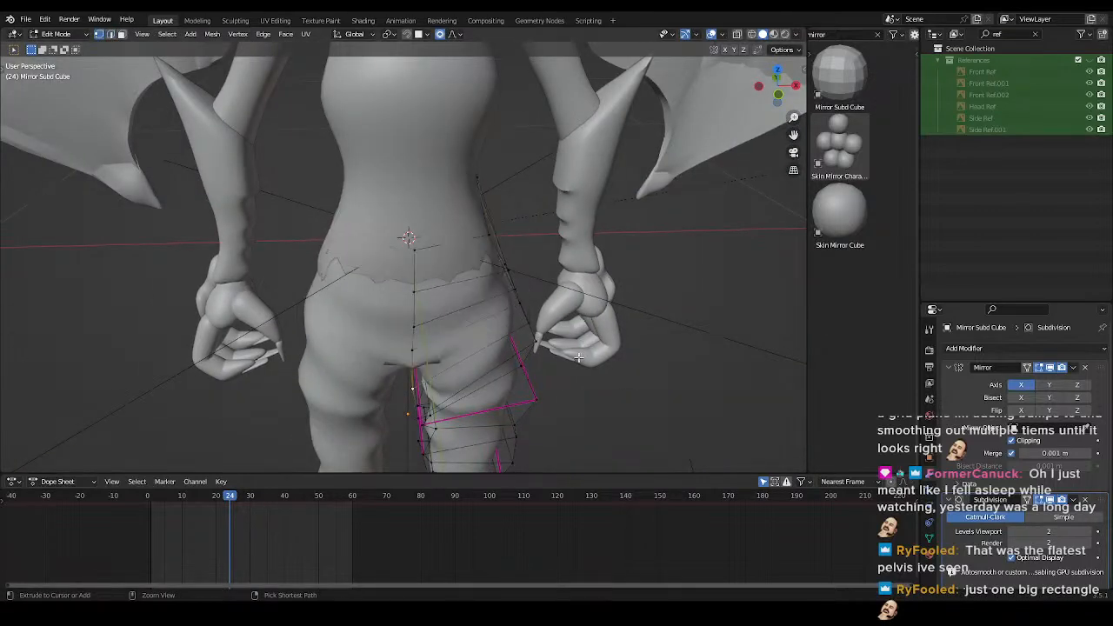
- Undo the vertex, edge and face adjustments made to the pants and return to Object Mode
{"action": "key", "text": "ctrl+z"}
{"action": "key", "text": "ctrl+z"}
{"action": "key", "text": "ctrl+z"}
{"action": "key", "text": "ctrl+z"}
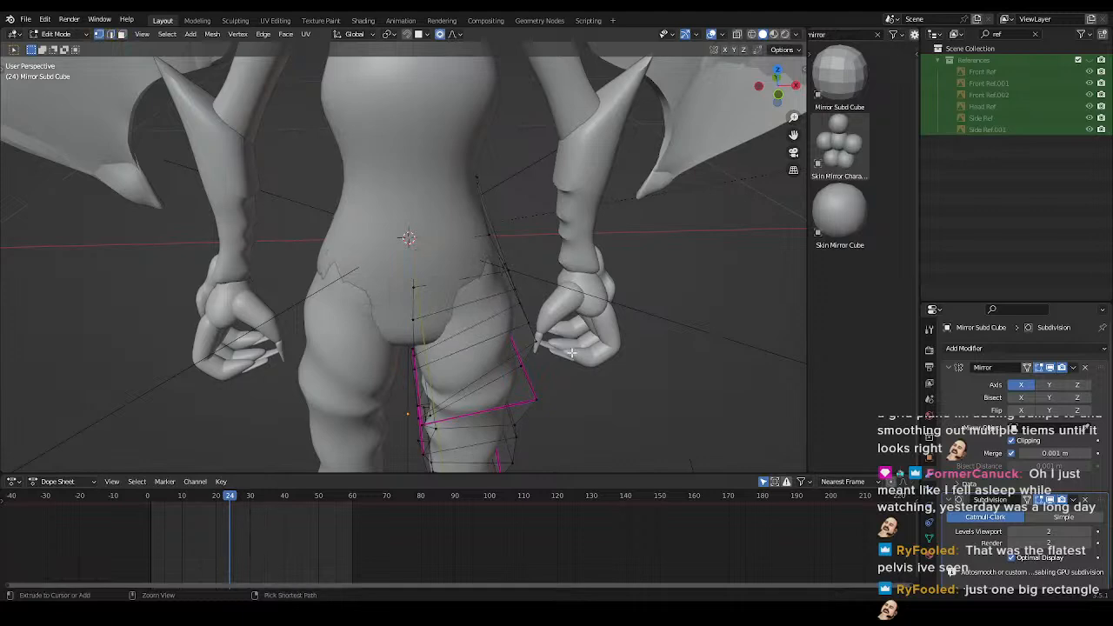
{"action": "key", "text": "ctrl+z"}
- Add a Solidify modifier to the pants and set its thickness to about -0.023 m
{"action": "left_click", "coordinate": [965, 348]}
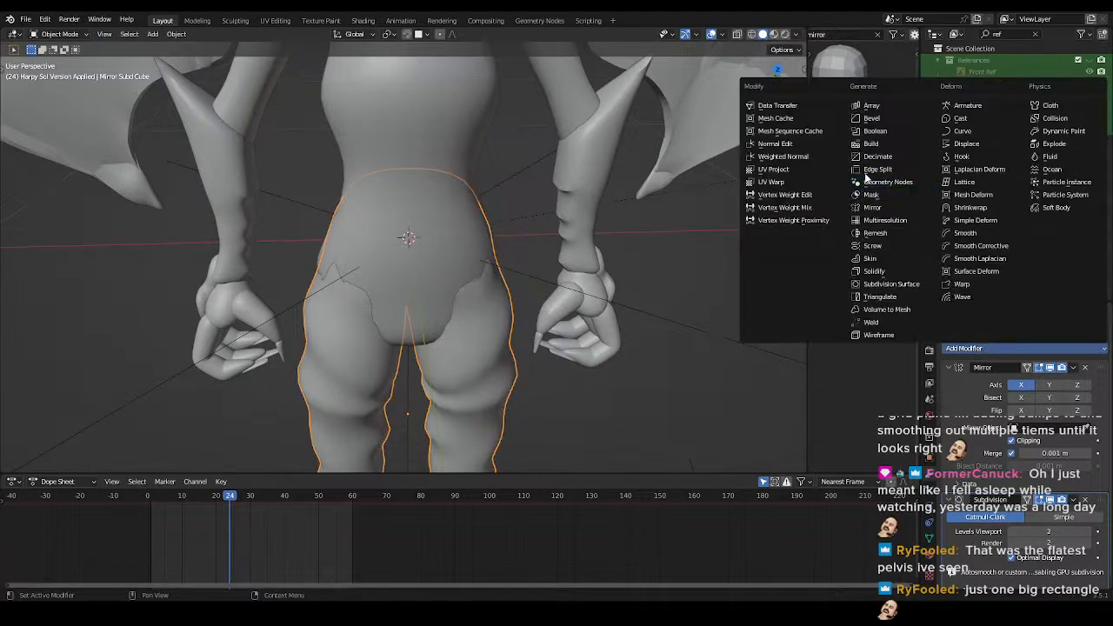
{"action": "left_click", "coordinate": [874, 271]}
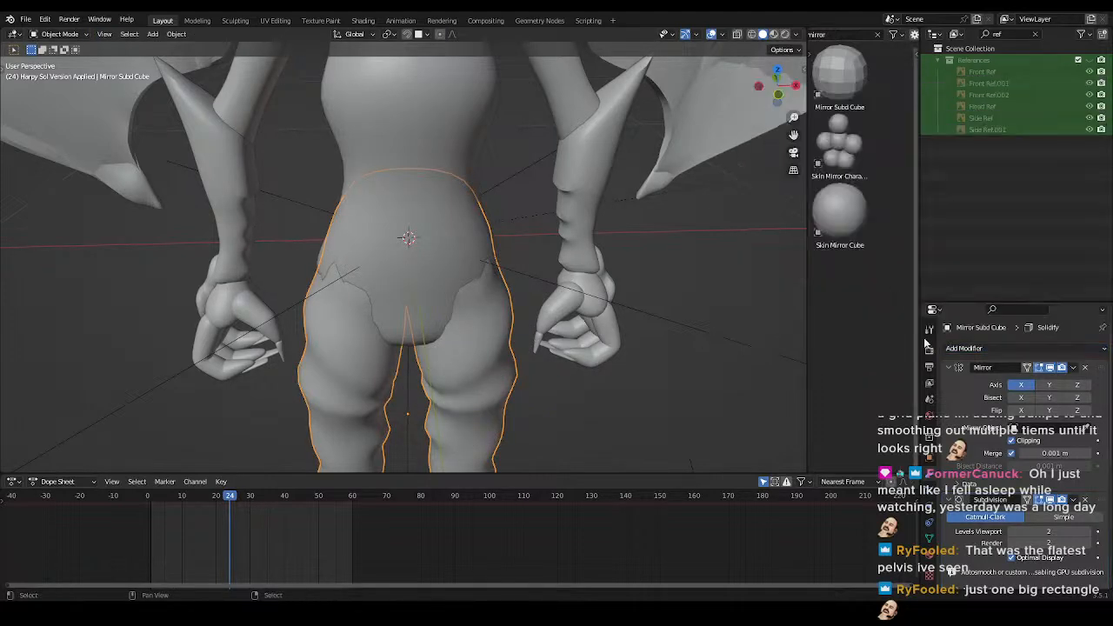
{"action": "scroll", "coordinate": [965, 408], "scroll_direction": "down", "scroll_amount": 3}
{"action": "scroll", "coordinate": [965, 409], "scroll_direction": "down", "scroll_amount": 5}
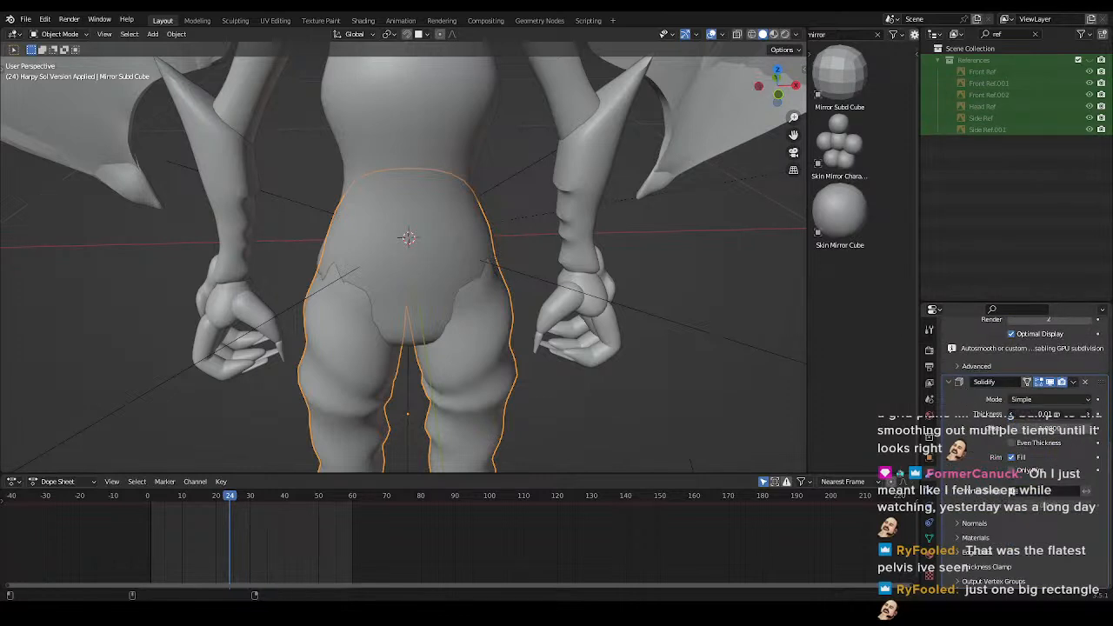
{"action": "left_click_drag", "start_coordinate": [1049, 414], "coordinate": [1063, 414]}
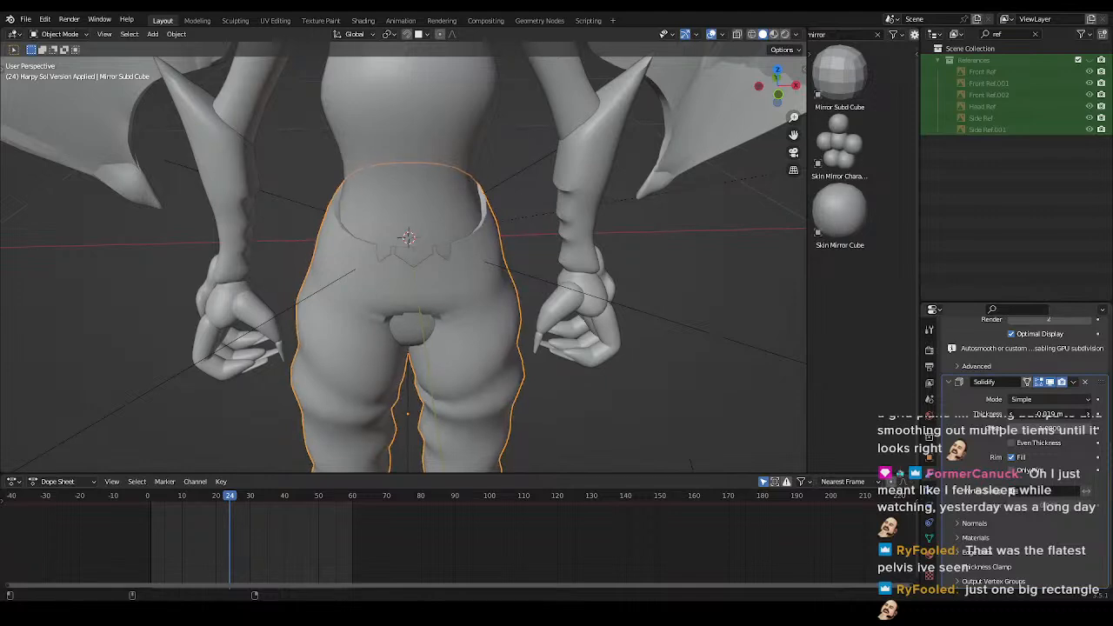
- In the pants' Edit Mode, select the stray inner face at the crotch in wireframe and delete it
{"action": "middle_click_drag", "start_coordinate": [430, 388], "coordinate": [422, 315], "text": "shift"}
{"action": "key", "text": "KP_1"}
{"action": "scroll", "coordinate": [431, 253], "scroll_direction": "down", "scroll_amount": 3}
{"action": "scroll", "coordinate": [431, 252], "scroll_direction": "down", "scroll_amount": 2}
{"action": "scroll", "coordinate": [421, 273], "scroll_direction": "up", "scroll_amount": 5}
{"action": "key", "text": "Tab"}
{"action": "key", "text": "z"}
{"action": "scroll", "coordinate": [317, 334], "scroll_direction": "up", "scroll_amount": 3}
{"action": "scroll", "coordinate": [317, 334], "scroll_direction": "up", "scroll_amount": 1}
{"action": "middle_click_drag", "start_coordinate": [413, 369], "coordinate": [423, 269], "text": "shift"}
{"action": "key", "text": "z"}
{"action": "scroll", "coordinate": [564, 333], "scroll_direction": "down", "scroll_amount": 4}
{"action": "mouse_move", "coordinate": [566, 333]}
{"action": "middle_mouse_down"}
{"action": "mouse_move", "coordinate": [449, 315]}
{"action": "mouse_move", "coordinate": [516, 311]}
{"action": "mouse_move", "coordinate": [447, 263]}
{"action": "middle_mouse_up"}
{"action": "scroll", "coordinate": [516, 310], "scroll_direction": "up", "scroll_amount": 4}
{"action": "key", "text": "z"}
{"action": "key", "text": "3"}
{"action": "middle_click_drag", "start_coordinate": [480, 183], "coordinate": [445, 270], "text": "shift"}
{"action": "right_click", "coordinate": [514, 280]}
{"action": "key", "text": "x"}
{"action": "left_click", "coordinate": [514, 280]}
{"action": "key", "text": "z"}
{"action": "middle_click_drag", "start_coordinate": [565, 295], "coordinate": [599, 281]}
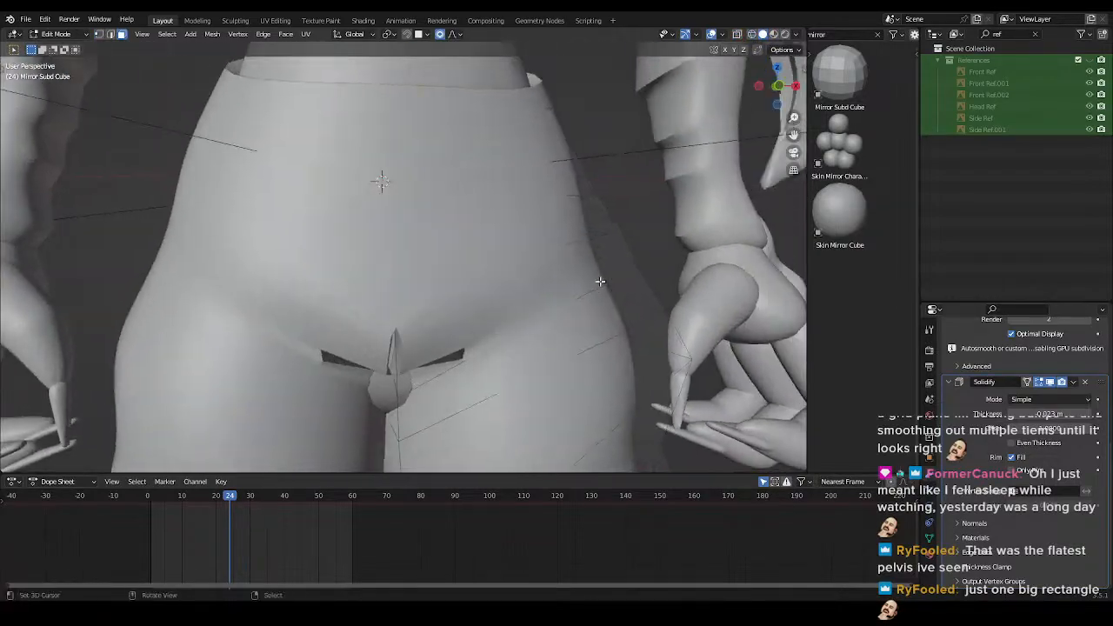
- Switch to vertex selection at the crotch and turn off the Solidify modifier's viewport display
{"action": "scroll", "coordinate": [599, 281], "scroll_direction": "down", "scroll_amount": 2}
{"action": "middle_click_drag", "start_coordinate": [485, 365], "coordinate": [487, 273], "text": "shift"}
{"action": "scroll", "coordinate": [487, 273], "scroll_direction": "up", "scroll_amount": 5}
{"action": "key", "text": "1"}
{"action": "middle_click_drag", "start_coordinate": [433, 225], "coordinate": [426, 340], "text": "shift"}
{"action": "mouse_move", "coordinate": [427, 340]}
{"action": "middle_mouse_down", "text": "shift"}
{"action": "mouse_move", "coordinate": [532, 343]}
{"action": "mouse_move", "coordinate": [531, 245]}
{"action": "middle_mouse_up", "text": "shift"}
{"action": "key", "text": "z"}
{"action": "left_click", "coordinate": [1054, 382]}
- Move the pants' rear seam vertex about 0.029 m backward along Y with proportional editing
{"action": "key", "text": "z"}
{"action": "left_click", "coordinate": [631, 306]}
{"action": "middle_click_drag", "start_coordinate": [451, 234], "coordinate": [461, 286]}
{"action": "key", "text": "z"}
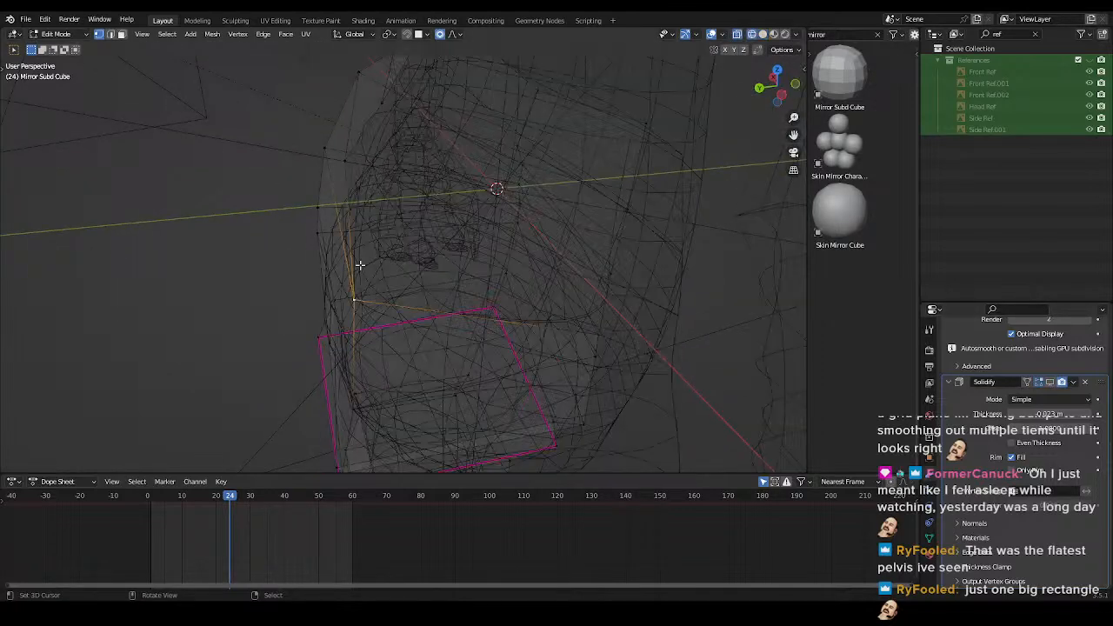
{"action": "key", "text": "g"}
{"action": "key", "text": "y"}
{"action": "right_click", "coordinate": [425, 288]}
{"action": "key", "text": "z"}
{"action": "key", "text": "g"}
{"action": "key", "text": "y"}
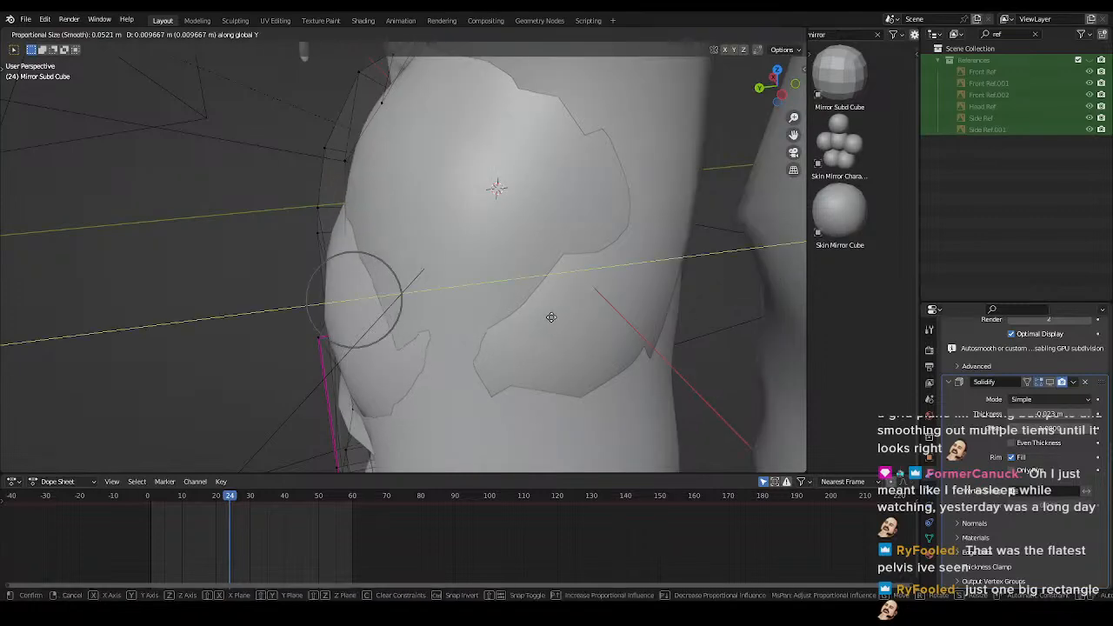
{"action": "left_click", "coordinate": [532, 314]}
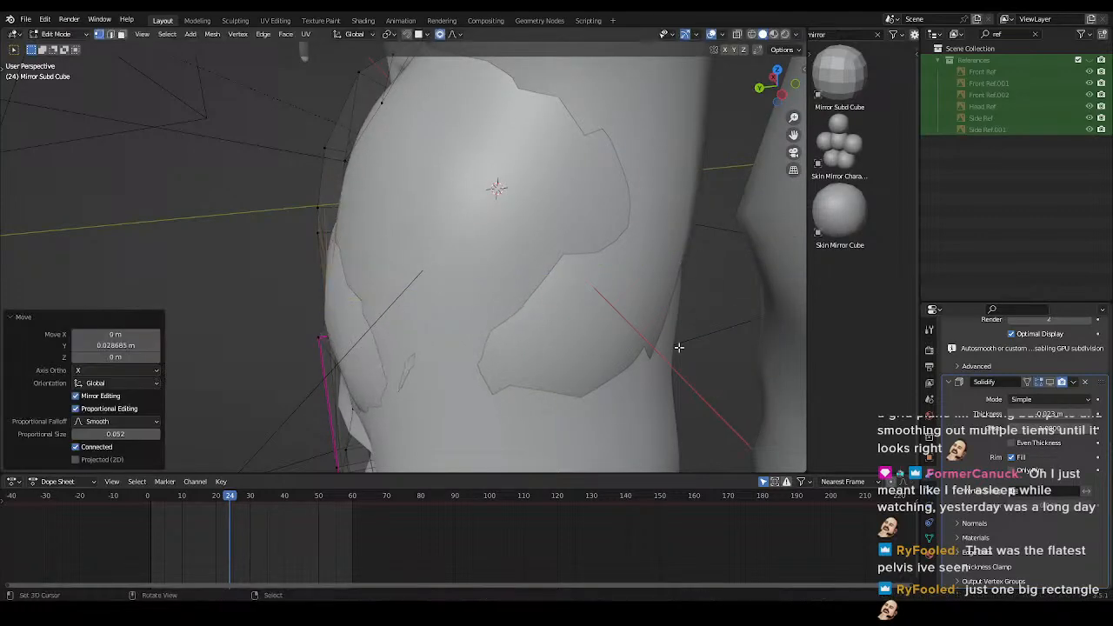
- Turn the Solidify modifier's viewport display back on and check the pants' crotch from the front
{"action": "left_click", "coordinate": [1049, 382]}
{"action": "middle_click_drag", "start_coordinate": [740, 300], "coordinate": [517, 300]}
{"action": "scroll", "coordinate": [551, 297], "scroll_direction": "down", "scroll_amount": 3}
{"action": "scroll", "coordinate": [560, 321], "scroll_direction": "down", "scroll_amount": 8}
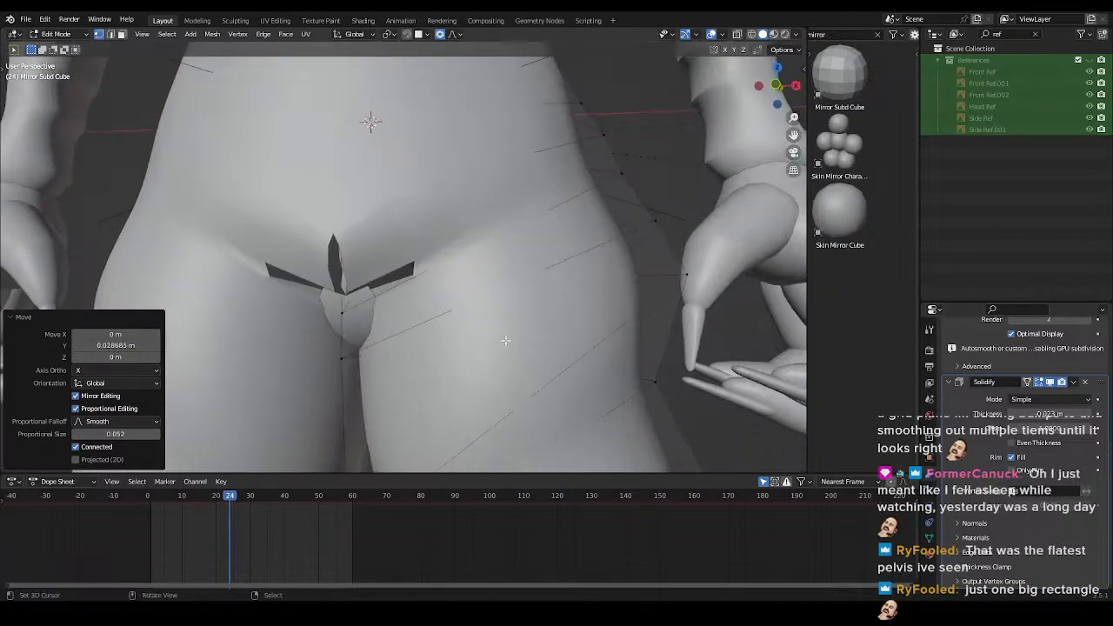
- In Harpy Torso's Edit Mode, box-select the crotch vertices in front X-ray view and raise them along Z with proportional editing
{"action": "key", "text": "Tab"}
{"action": "right_click", "coordinate": [354, 323]}
{"action": "key", "text": "KP_1"}
{"action": "key", "text": "alt+z"}
{"action": "scroll", "coordinate": [443, 408], "scroll_direction": "up", "scroll_amount": 4}
{"action": "key", "text": "b"}
{"action": "key", "text": "g"}
{"action": "key", "text": "z"}
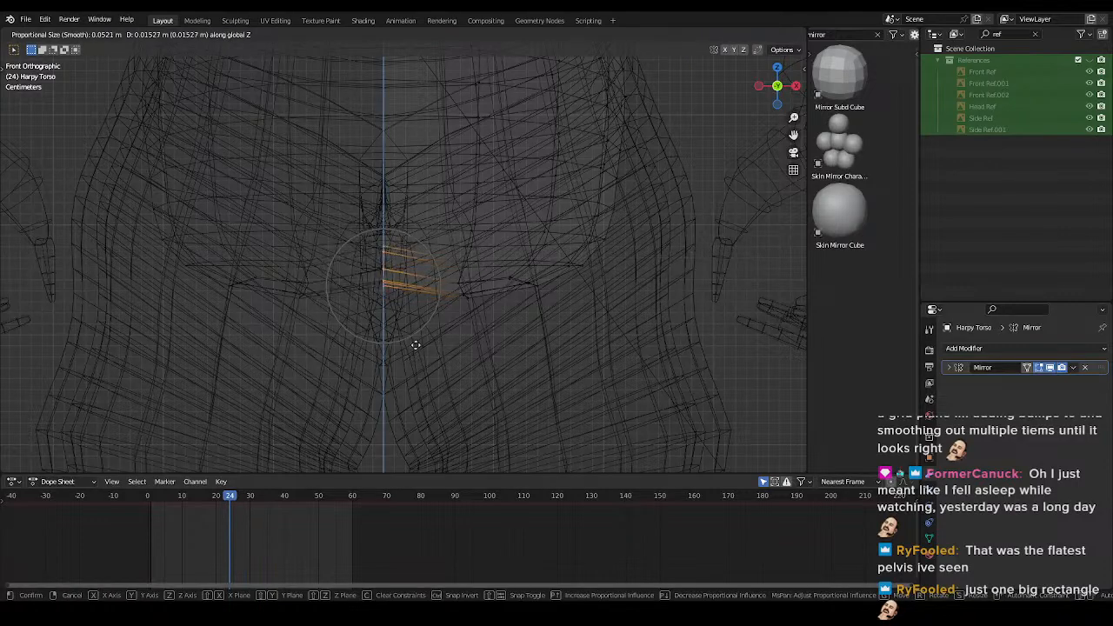
{"action": "left_click", "coordinate": [419, 290]}
{"action": "key", "text": "alt+z"}
{"action": "mouse_move", "coordinate": [419, 290]}
{"action": "middle_mouse_down"}
{"action": "mouse_move", "coordinate": [562, 316]}
{"action": "mouse_move", "coordinate": [475, 323]}
{"action": "mouse_move", "coordinate": [502, 337]}
{"action": "middle_mouse_up"}
{"action": "key", "text": "Tab"}
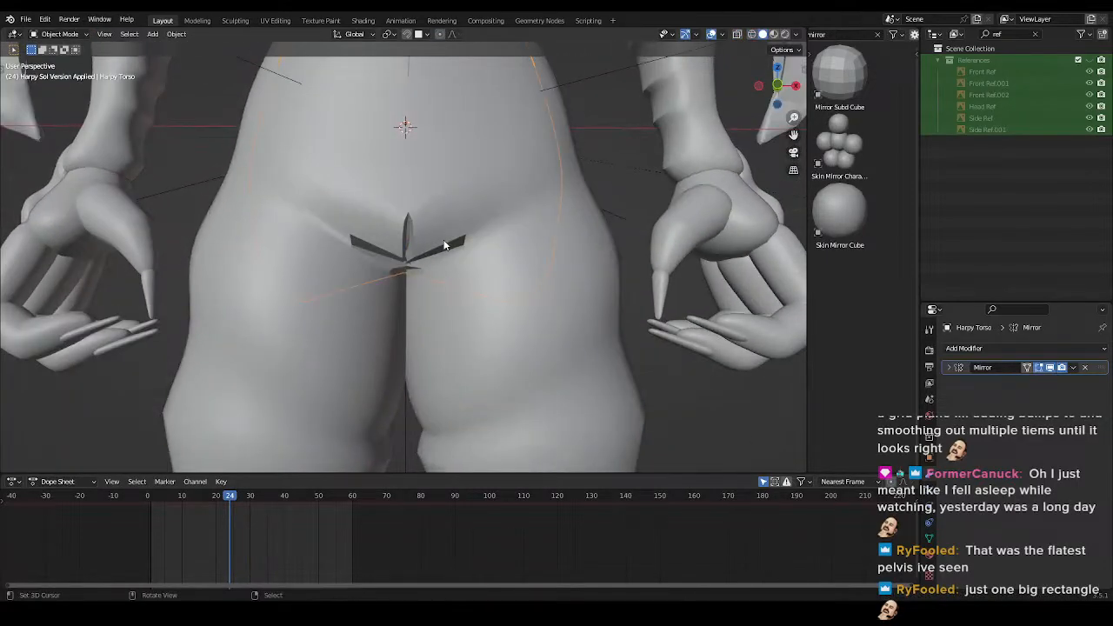
- In the pants' Edit Mode, select the crotch edge in wireframe and move it about 0.05 m down with proportional editing in front view
{"action": "right_click", "coordinate": [451, 255]}
{"action": "key", "text": "Tab"}
{"action": "scroll", "coordinate": [467, 279], "scroll_direction": "up", "scroll_amount": 4}
{"action": "mouse_move", "coordinate": [467, 278]}
{"action": "middle_mouse_down"}
{"action": "mouse_move", "coordinate": [552, 355]}
{"action": "mouse_move", "coordinate": [437, 272]}
{"action": "mouse_move", "coordinate": [462, 293]}
{"action": "middle_mouse_up"}
{"action": "key", "text": "z"}
{"action": "left_click", "coordinate": [373, 299]}
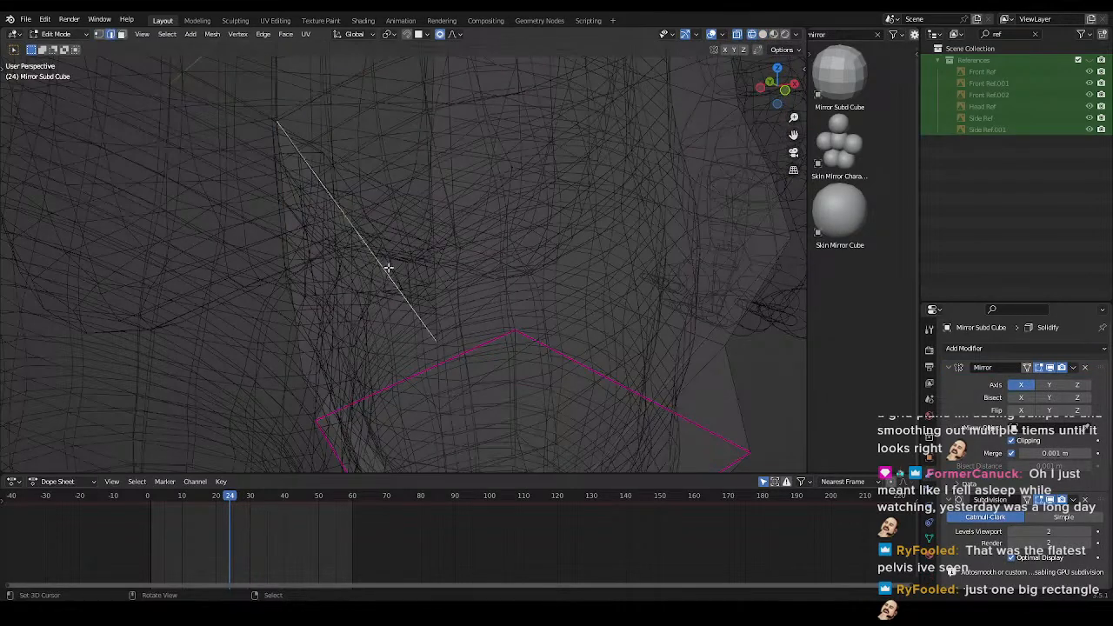
{"action": "scroll", "coordinate": [389, 267], "scroll_direction": "down", "scroll_amount": 2}
{"action": "middle_click_drag", "start_coordinate": [387, 266], "coordinate": [390, 298], "text": "shift"}
{"action": "key", "text": "z"}
{"action": "left_click", "coordinate": [559, 325]}
{"action": "mouse_move", "coordinate": [559, 325]}
{"action": "middle_mouse_down"}
{"action": "mouse_move", "coordinate": [499, 286]}
{"action": "mouse_move", "coordinate": [471, 293]}
{"action": "middle_mouse_up"}
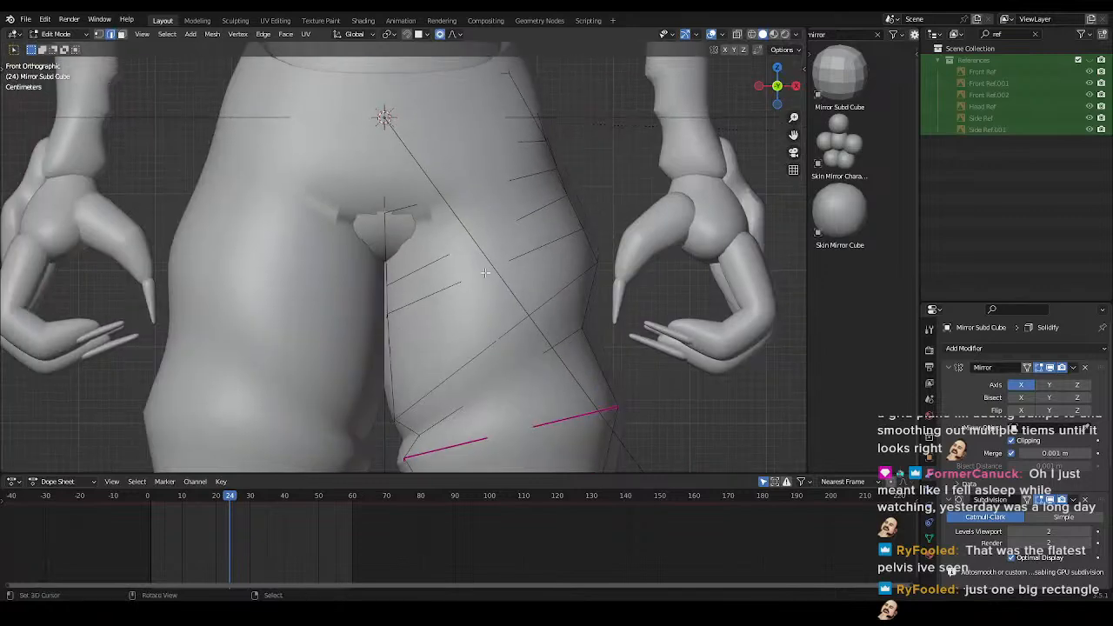
{"action": "scroll", "coordinate": [472, 293], "scroll_direction": "up", "scroll_amount": 2}
{"action": "key", "text": "g"}
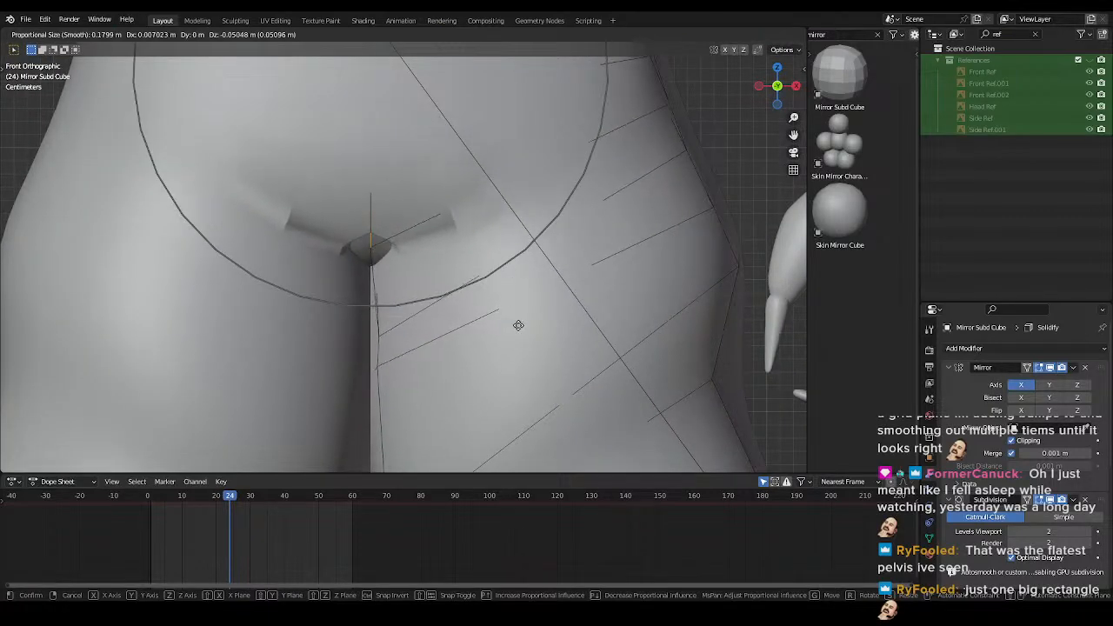
{"action": "left_click", "coordinate": [518, 321]}
{"action": "middle_click_drag", "start_coordinate": [517, 319], "coordinate": [527, 334]}
{"action": "middle_click_drag", "start_coordinate": [418, 277], "coordinate": [475, 333], "text": "shift"}
{"action": "scroll", "coordinate": [475, 333], "scroll_direction": "up", "scroll_amount": 3}
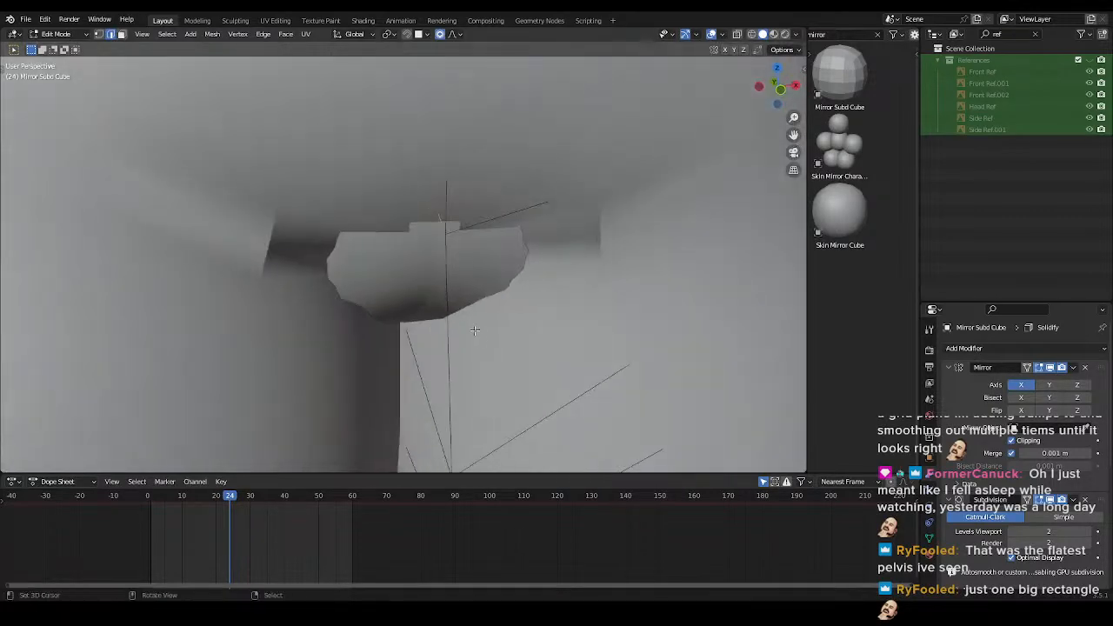
- Edit Harpy Torso in wireframe and move its crotch edge upward with a smaller proportional editing radius
{"action": "key", "text": "Tab"}
{"action": "right_click", "coordinate": [413, 280]}
{"action": "scroll", "coordinate": [414, 280], "scroll_direction": "down", "scroll_amount": 3}
{"action": "middle_click_drag", "start_coordinate": [413, 280], "coordinate": [510, 311], "text": "alt"}
{"action": "key", "text": "Tab"}
{"action": "key", "text": "z"}
{"action": "key", "text": "g"}
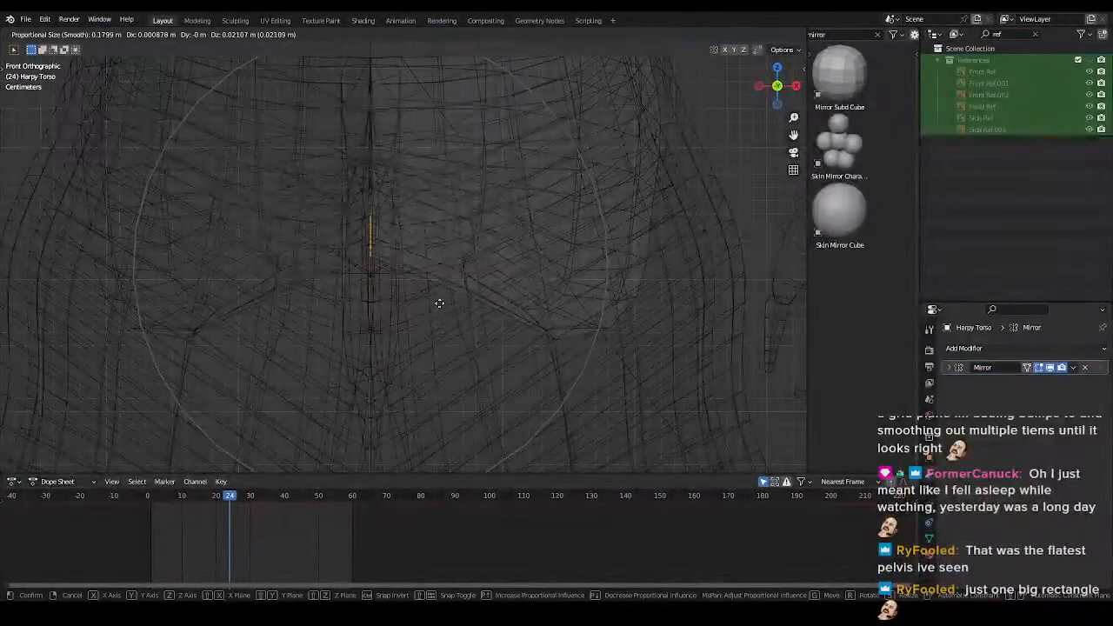
{"action": "scroll", "coordinate": [439, 289], "scroll_direction": "down", "scroll_amount": 6}
{"action": "left_click", "coordinate": [442, 275]}
- Readjust the torso's crotch position in wireframe until it sits inside the pants, and return to Object Mode in solid shading
{"action": "key", "text": "z"}
{"action": "mouse_move", "coordinate": [685, 318]}
{"action": "middle_mouse_down"}
{"action": "mouse_move", "coordinate": [552, 329]}
{"action": "mouse_move", "coordinate": [513, 261]}
{"action": "mouse_move", "coordinate": [517, 313]}
{"action": "middle_mouse_up"}
{"action": "scroll", "coordinate": [514, 261], "scroll_direction": "down", "scroll_amount": 5}
{"action": "scroll", "coordinate": [518, 314], "scroll_direction": "up", "scroll_amount": 6}
{"action": "key", "text": "z"}
{"action": "key", "text": "g"}
{"action": "left_click", "coordinate": [549, 340]}
{"action": "key", "text": "z"}
{"action": "left_click", "coordinate": [588, 314]}
{"action": "key", "text": "Tab"}
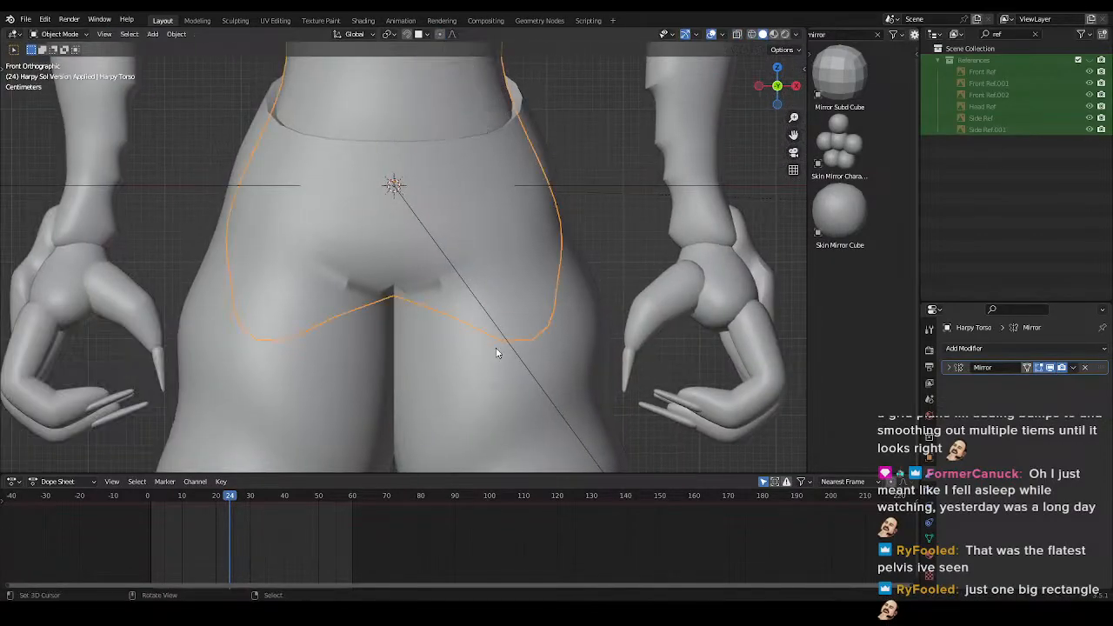
- Select the pants and save the Harpy.blend file
{"action": "left_click", "coordinate": [494, 351]}
{"action": "key", "text": "ctrl+s"}
{"action": "middle_click_drag", "start_coordinate": [490, 345], "coordinate": [492, 314]}
{"action": "scroll", "coordinate": [554, 295], "scroll_direction": "up", "scroll_amount": 2}
- Enter Edit Mode on the pants and show the crotch area in wireframe shading
{"action": "key", "text": "Tab"}
{"action": "scroll", "coordinate": [491, 315], "scroll_direction": "up", "scroll_amount": 2}
{"action": "scroll", "coordinate": [491, 315], "scroll_direction": "down", "scroll_amount": 3}
{"action": "key", "text": "z"}
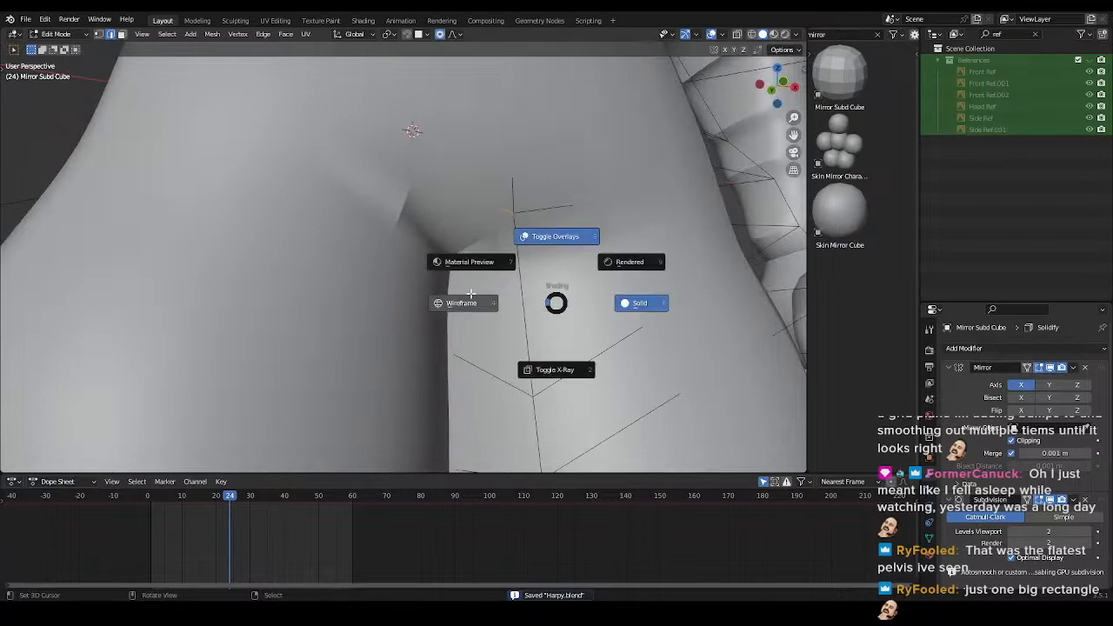
{"action": "left_click", "coordinate": [469, 301]}
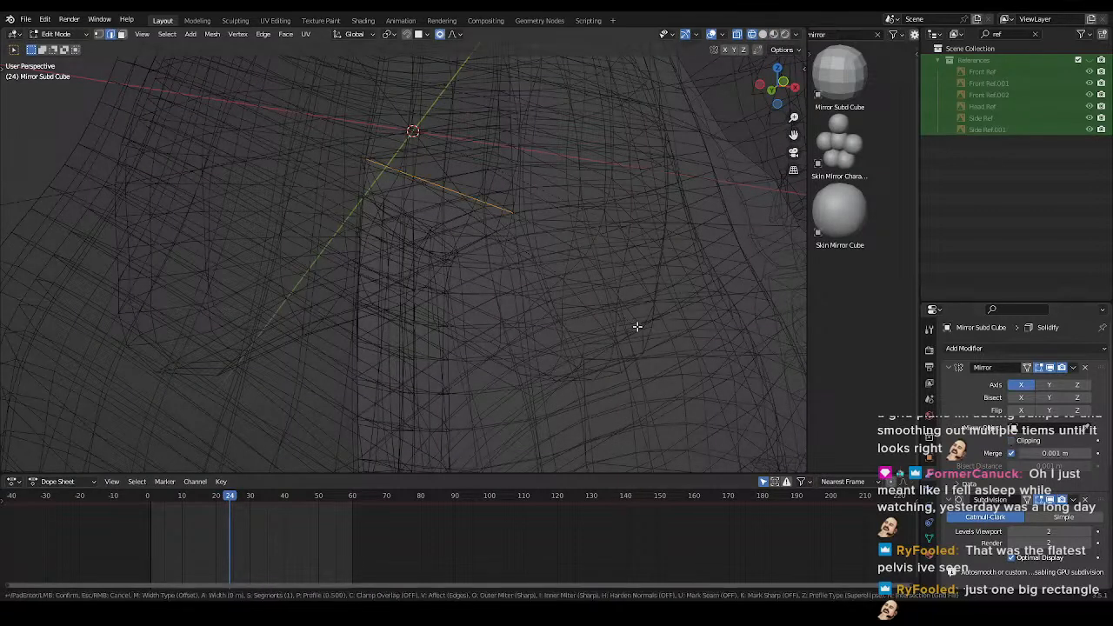
{"action": "middle_click_drag", "start_coordinate": [626, 323], "coordinate": [436, 221]}
{"action": "key", "text": "g"}
{"action": "right_click", "coordinate": [466, 243]}
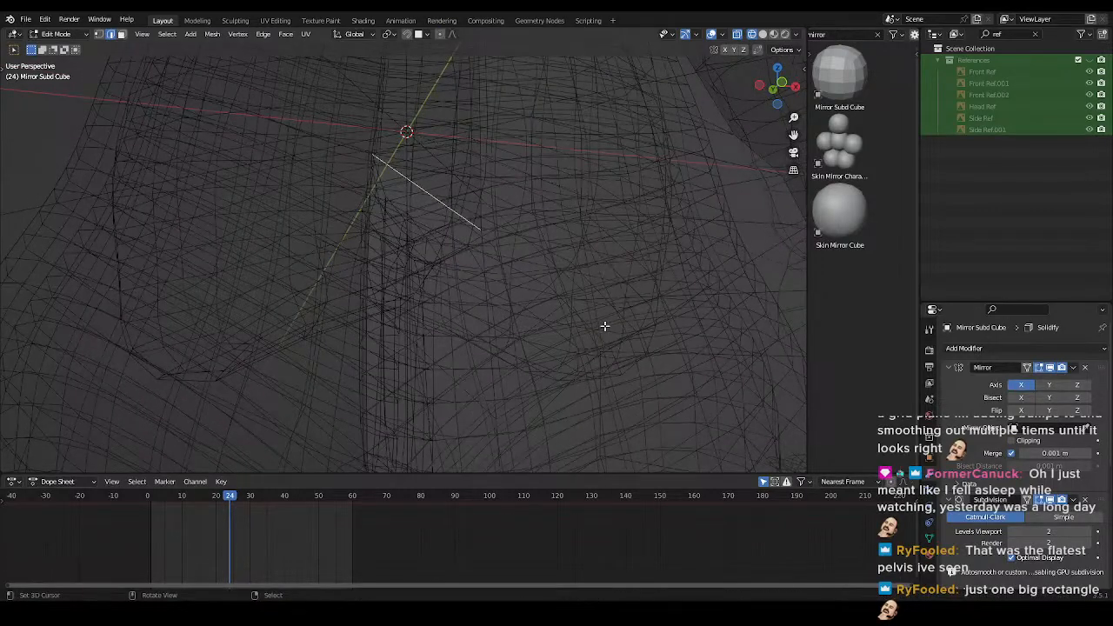
- Add a single loop cut around the pants beside the crotch edge, slid to a factor of -0.423
{"action": "mouse_move", "coordinate": [549, 282]}
{"action": "middle_mouse_down"}
{"action": "mouse_move", "coordinate": [539, 318]}
{"action": "mouse_move", "coordinate": [554, 293]}
{"action": "mouse_move", "coordinate": [539, 277]}
{"action": "middle_mouse_up"}
{"action": "key", "text": "ctrl+r"}
{"action": "left_click", "coordinate": [476, 234]}
{"action": "left_click", "coordinate": [442, 220]}
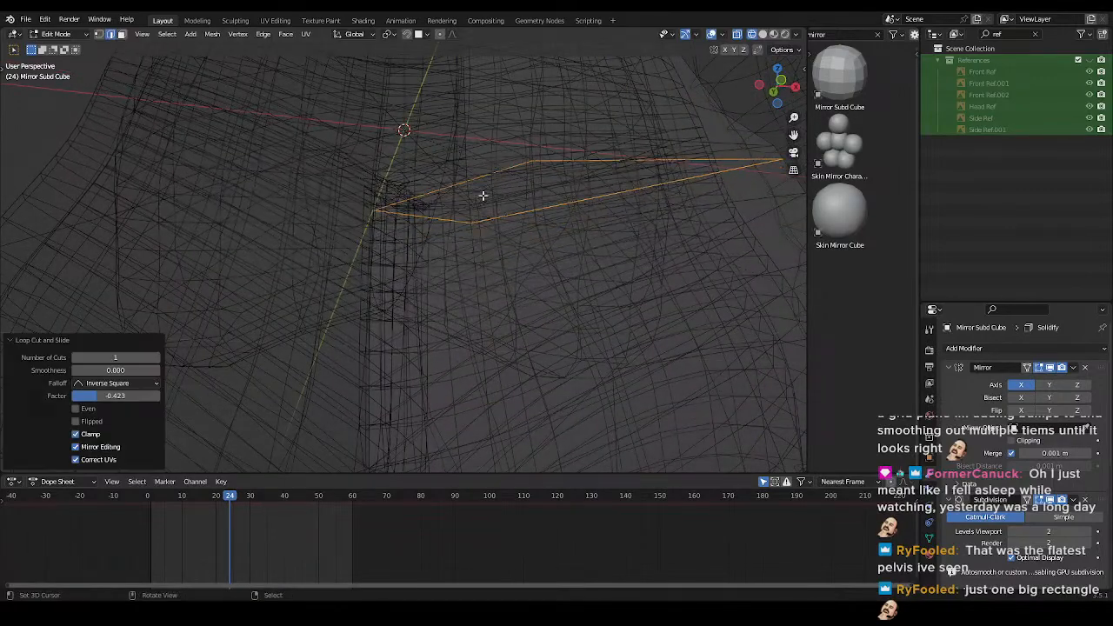
- Move the pants' inner crotch edge about 0.014 m outward along X and check it in solid shading
{"action": "middle_click_drag", "start_coordinate": [442, 220], "coordinate": [453, 271]}
{"action": "key", "text": "g"}
{"action": "key", "text": "x"}
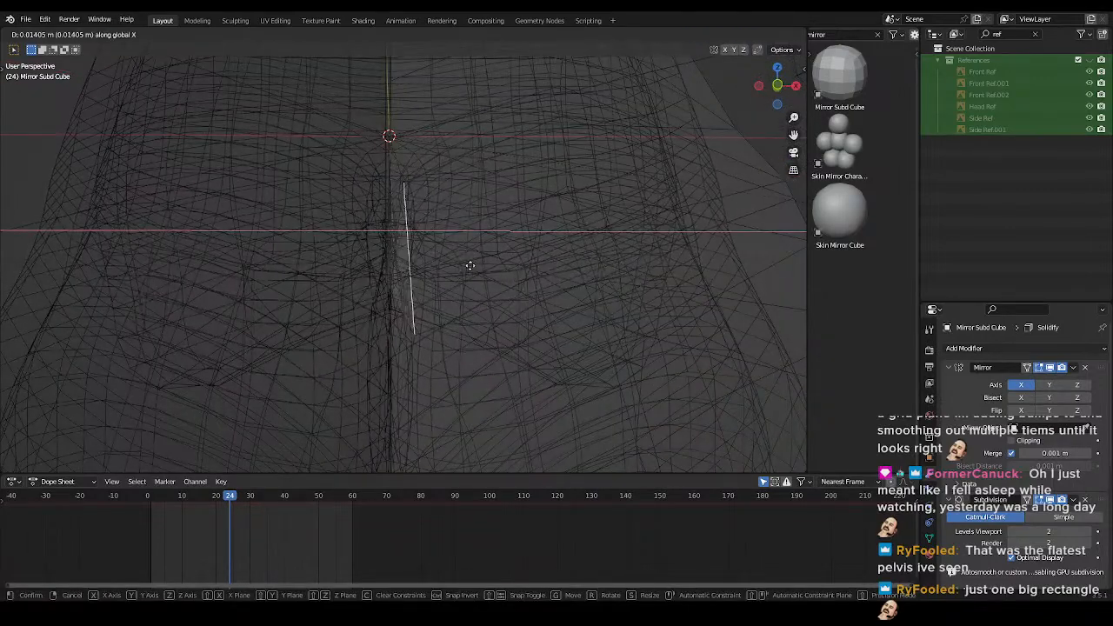
{"action": "left_click", "coordinate": [471, 266]}
{"action": "key", "text": "shift+z"}
{"action": "scroll", "coordinate": [514, 341], "scroll_direction": "down", "scroll_amount": 3}
{"action": "middle_click_drag", "start_coordinate": [514, 340], "coordinate": [515, 281], "text": "shift"}
{"action": "left_click", "coordinate": [412, 267]}
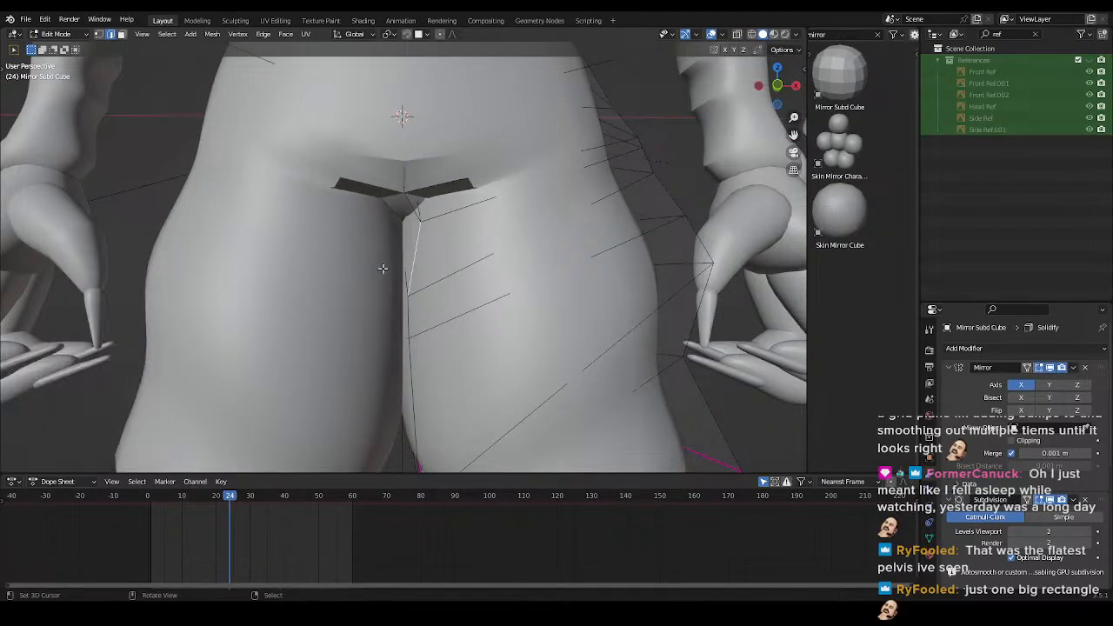
- Show the References collection behind the model in front view
{"action": "scroll", "coordinate": [511, 266], "scroll_direction": "down", "scroll_amount": 2}
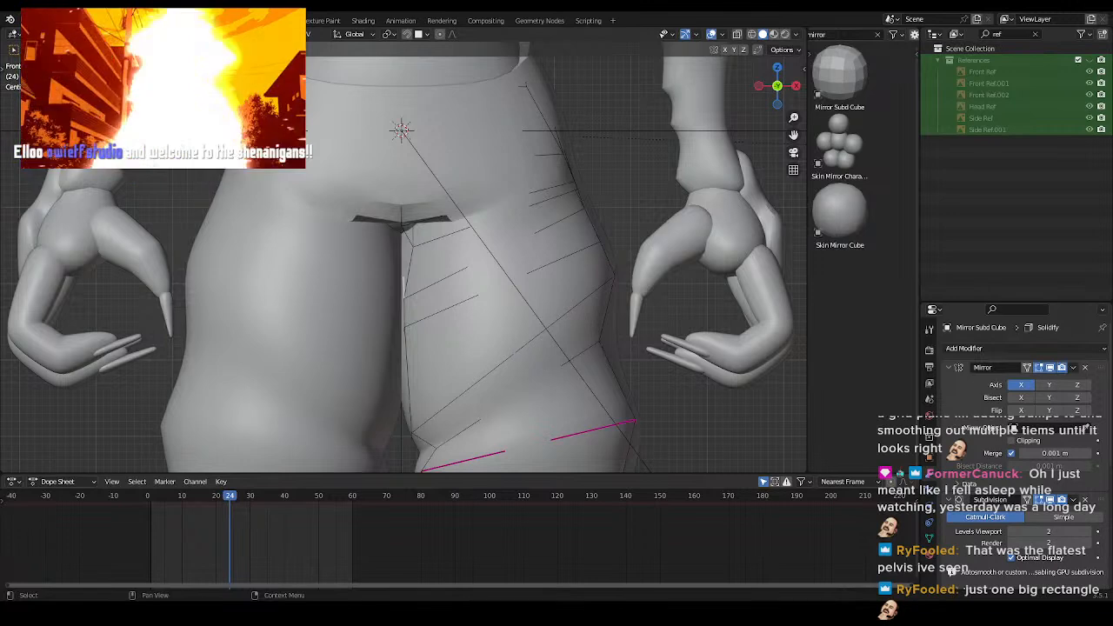
{"action": "left_click", "coordinate": [1090, 60]}
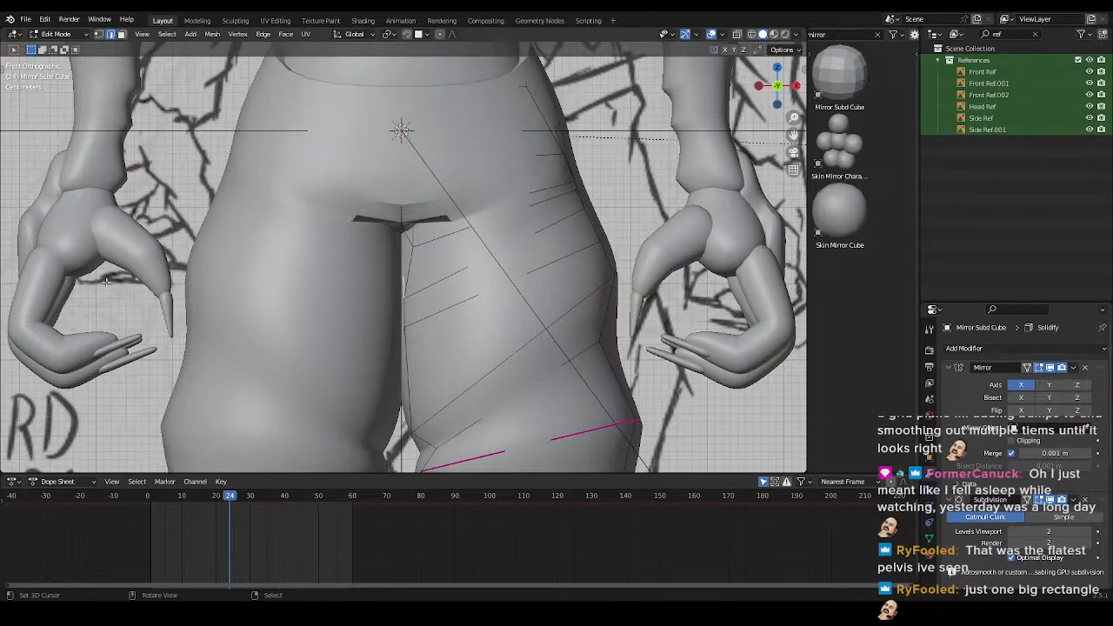
{"action": "scroll", "coordinate": [106, 282], "scroll_direction": "up", "scroll_amount": 3}
{"action": "middle_click_drag", "start_coordinate": [412, 275], "coordinate": [422, 255], "text": "shift"}
- Try moving the pants' inner seam about 0.014 m along X in wireframe against the reference drawing
{"action": "key", "text": "shift+z"}
{"action": "scroll", "coordinate": [467, 280], "scroll_direction": "down", "scroll_amount": 2}
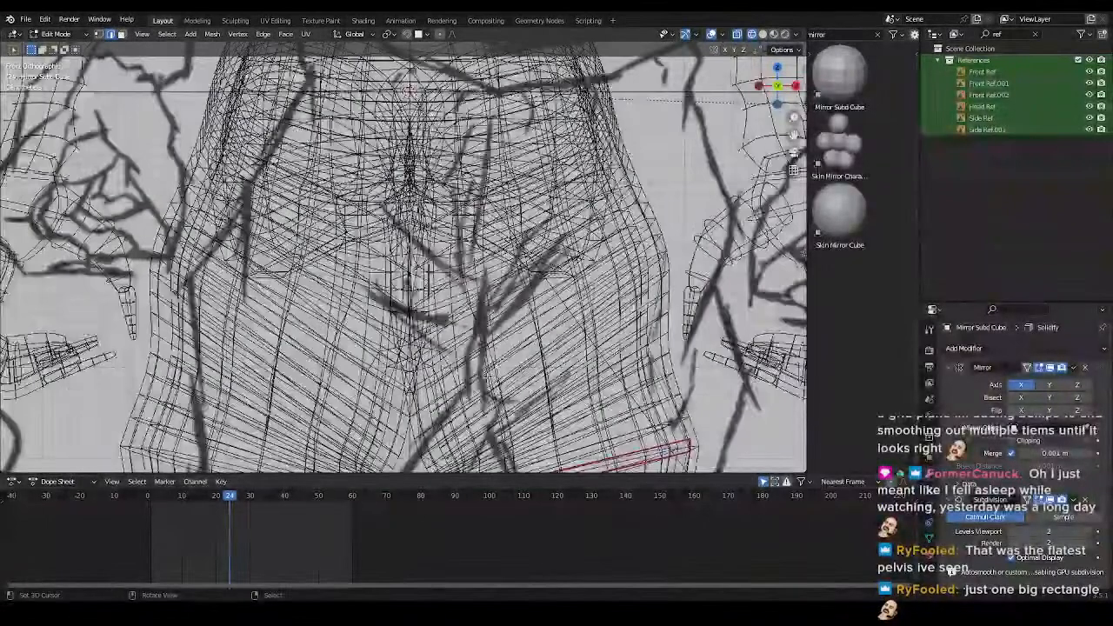
{"action": "middle_click_drag", "start_coordinate": [504, 377], "coordinate": [501, 342], "text": "shift"}
{"action": "key", "text": "g"}
{"action": "key", "text": "x"}
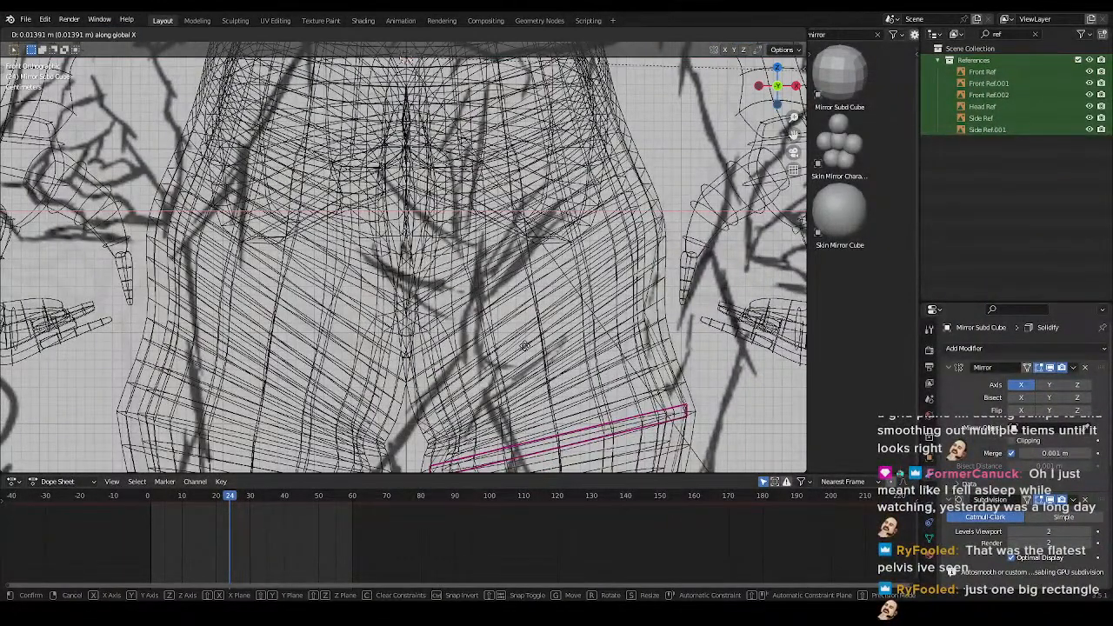
{"action": "left_click", "coordinate": [525, 346]}
{"action": "key", "text": "z"}
{"action": "key", "text": "z"}
{"action": "key", "text": "z"}
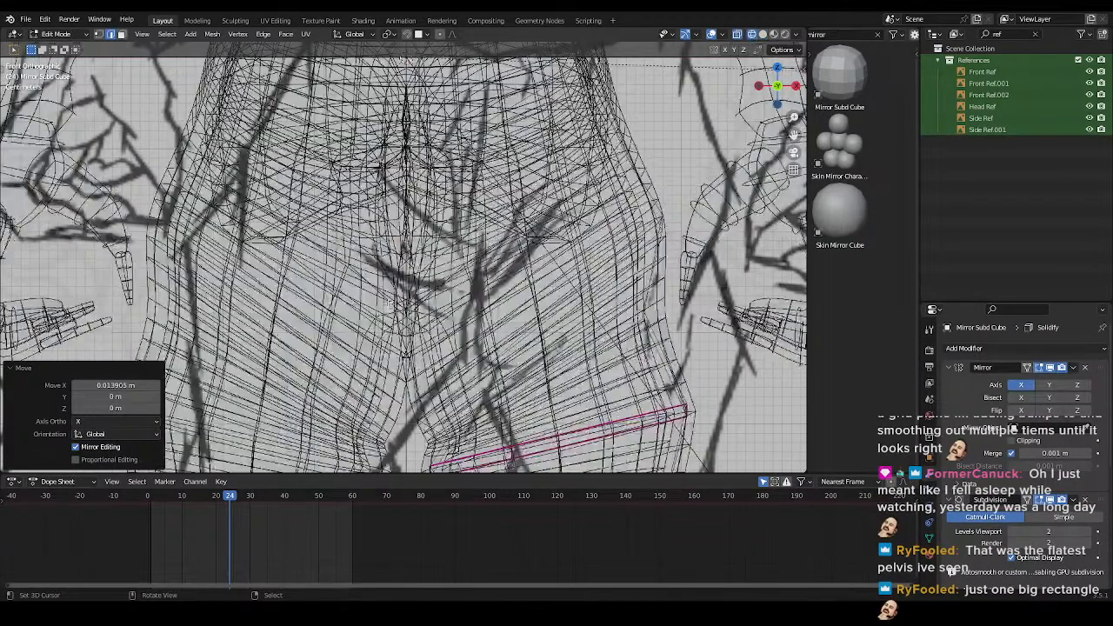
{"action": "key", "text": "ctrl+z"}
- Try shifting the pants' upper thigh loops about 0.013 m along X in front view
{"action": "scroll", "coordinate": [406, 300], "scroll_direction": "up", "scroll_amount": 5}
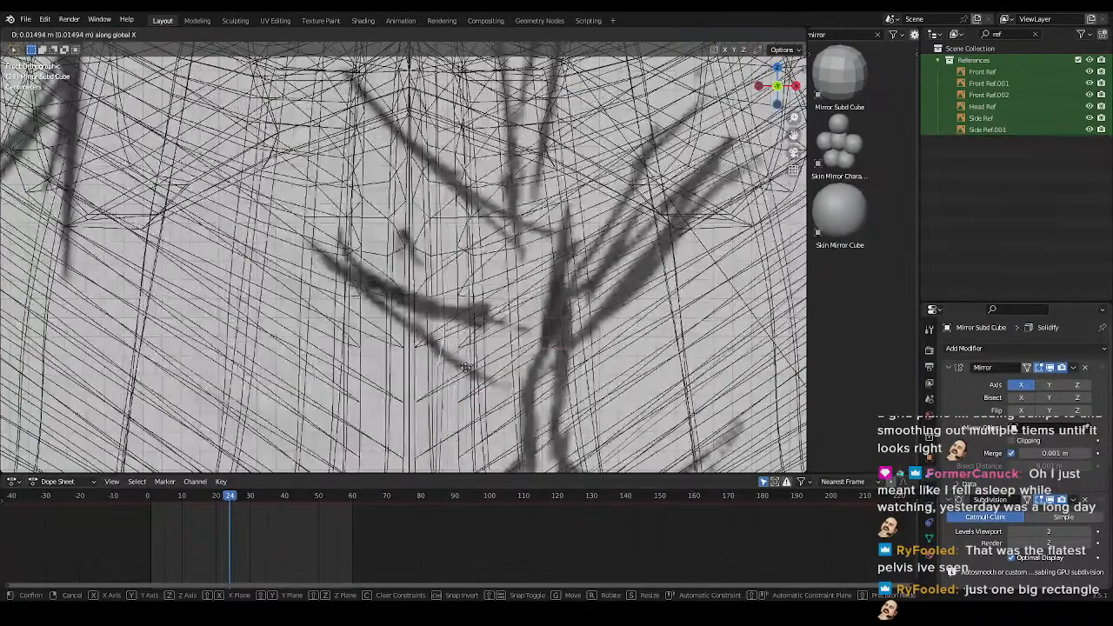
{"action": "key", "text": "ctrl+z"}
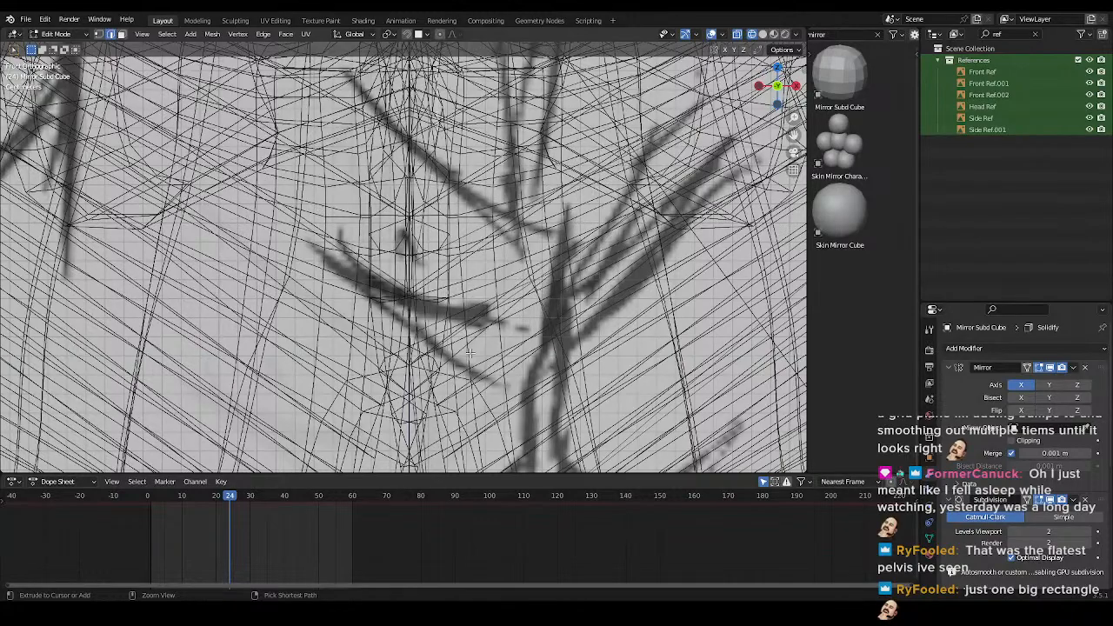
{"action": "scroll", "coordinate": [470, 352], "scroll_direction": "down", "scroll_amount": 5}
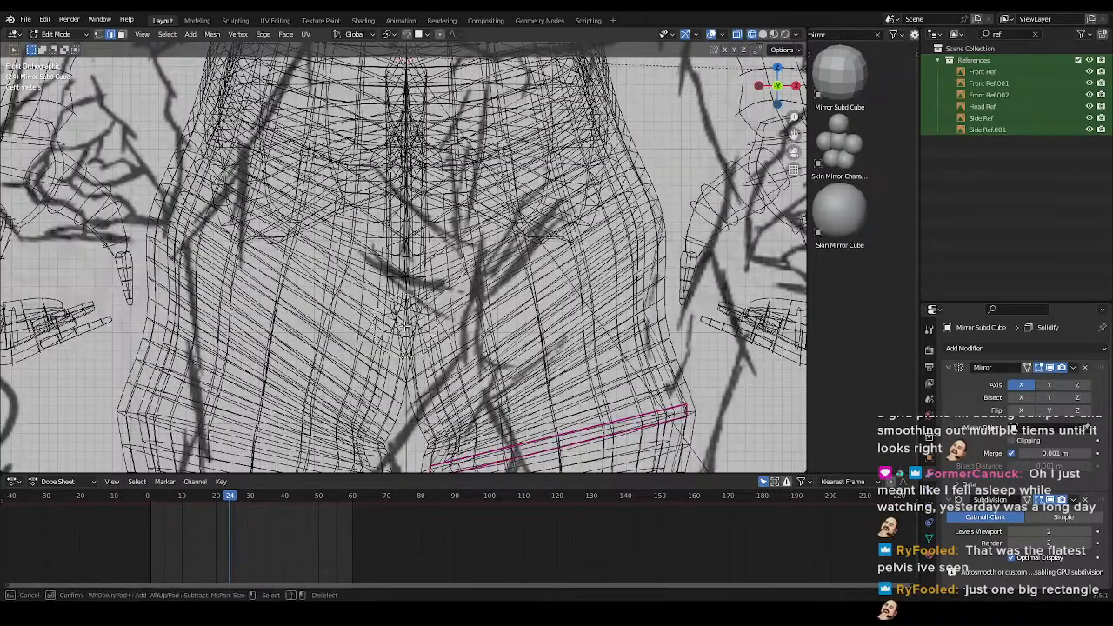
{"action": "key", "text": "g"}
{"action": "key", "text": "x"}
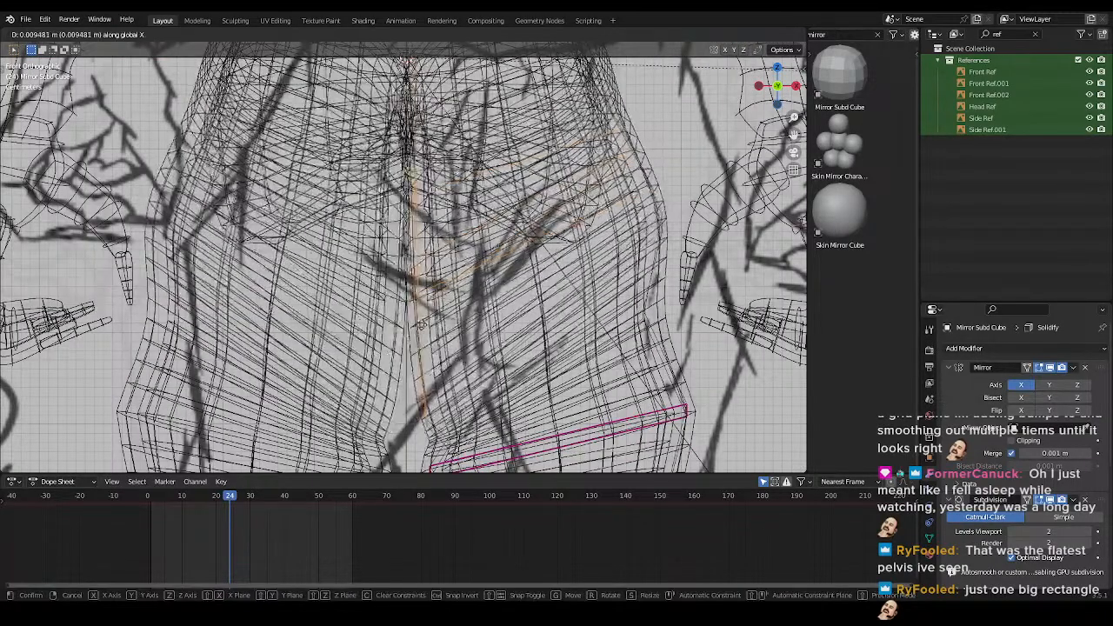
{"action": "left_click", "coordinate": [423, 324]}
{"action": "key", "text": "shift+z"}
{"action": "middle_click_drag", "start_coordinate": [527, 286], "coordinate": [514, 353], "text": "shift"}
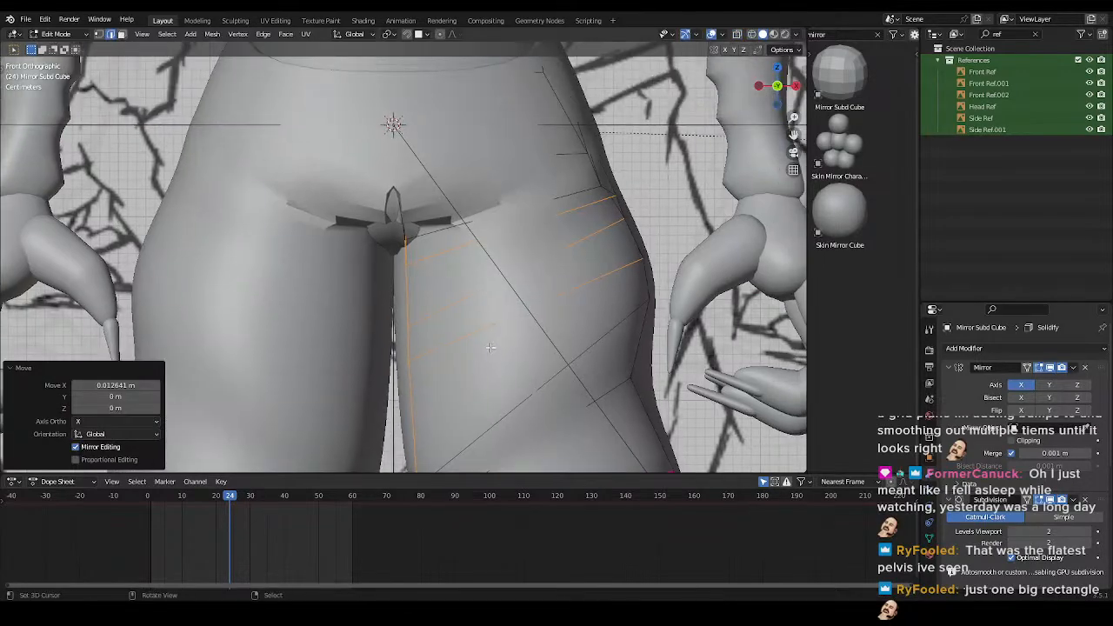
{"action": "key", "text": "ctrl+z"}
- Try nudging the pants' thigh loops slightly along X again in a closer wireframe view
{"action": "key", "text": "shift+z"}
{"action": "scroll", "coordinate": [292, 342], "scroll_direction": "up", "scroll_amount": 5}
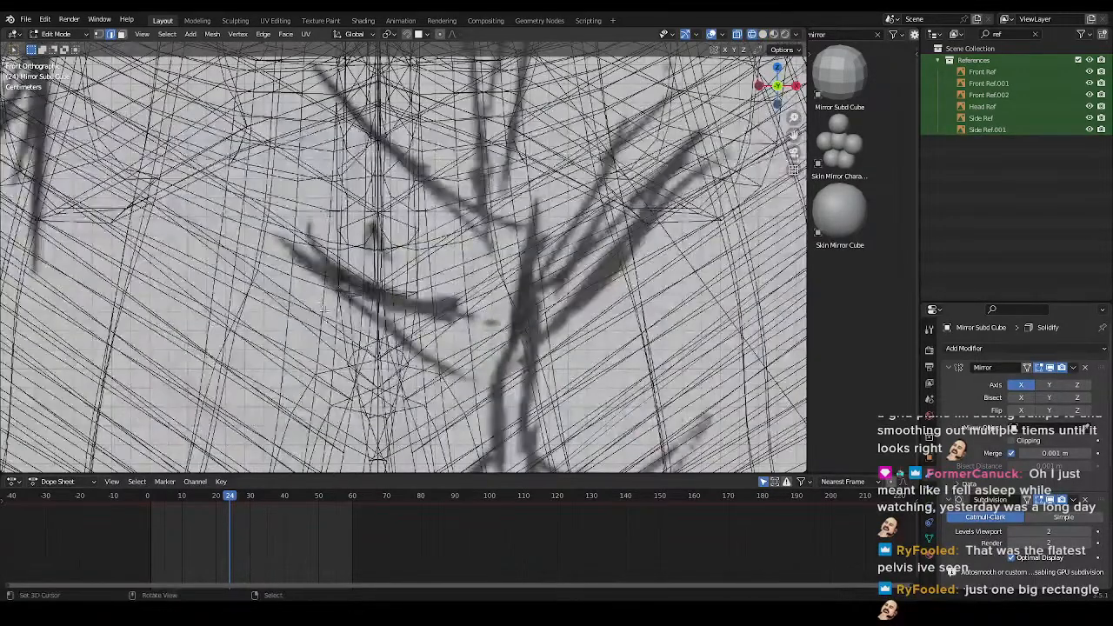
{"action": "key", "text": "g"}
{"action": "key", "text": "x"}
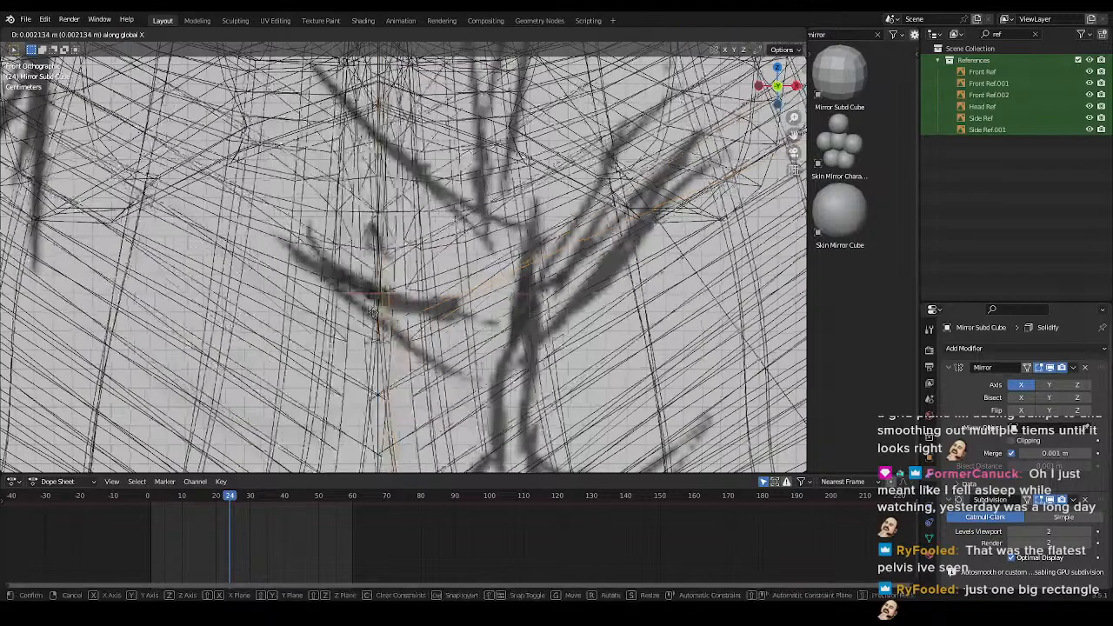
{"action": "left_click", "coordinate": [393, 300]}
{"action": "key", "text": "shift+z"}
{"action": "scroll", "coordinate": [520, 315], "scroll_direction": "down", "scroll_amount": 2}
{"action": "mouse_move", "coordinate": [484, 341]}
{"action": "middle_mouse_down", "text": "shift"}
{"action": "mouse_move", "coordinate": [479, 285]}
{"action": "mouse_move", "coordinate": [458, 322]}
{"action": "middle_mouse_up", "text": "shift"}
{"action": "scroll", "coordinate": [515, 293], "scroll_direction": "down", "scroll_amount": 4}
{"action": "key", "text": "ctrl+z"}
- Examine the pants' crotch gap and seam vertices from several angles in wireframe and solid shading
{"action": "scroll", "coordinate": [475, 283], "scroll_direction": "up", "scroll_amount": 3}
{"action": "key", "text": "shift+z"}
{"action": "scroll", "coordinate": [323, 331], "scroll_direction": "up", "scroll_amount": 2}
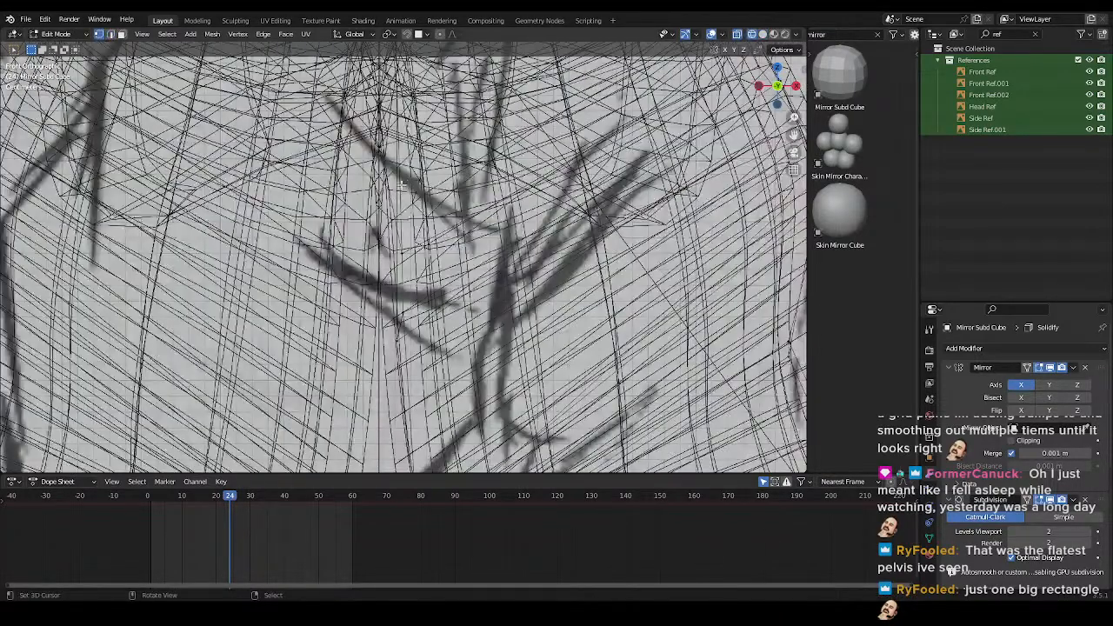
{"action": "key", "text": "shift+z"}
{"action": "middle_click_drag", "start_coordinate": [470, 247], "coordinate": [493, 328]}
{"action": "scroll", "coordinate": [480, 283], "scroll_direction": "up", "scroll_amount": 3}
{"action": "scroll", "coordinate": [496, 334], "scroll_direction": "down", "scroll_amount": 5}
{"action": "scroll", "coordinate": [345, 293], "scroll_direction": "up", "scroll_amount": 4}
{"action": "mouse_move", "coordinate": [356, 291]}
{"action": "middle_mouse_down", "text": "shift"}
{"action": "mouse_move", "coordinate": [438, 348]}
{"action": "mouse_move", "coordinate": [486, 318]}
{"action": "mouse_move", "coordinate": [473, 321]}
{"action": "middle_mouse_up", "text": "shift"}
{"action": "middle_click_drag", "start_coordinate": [470, 268], "coordinate": [461, 270]}
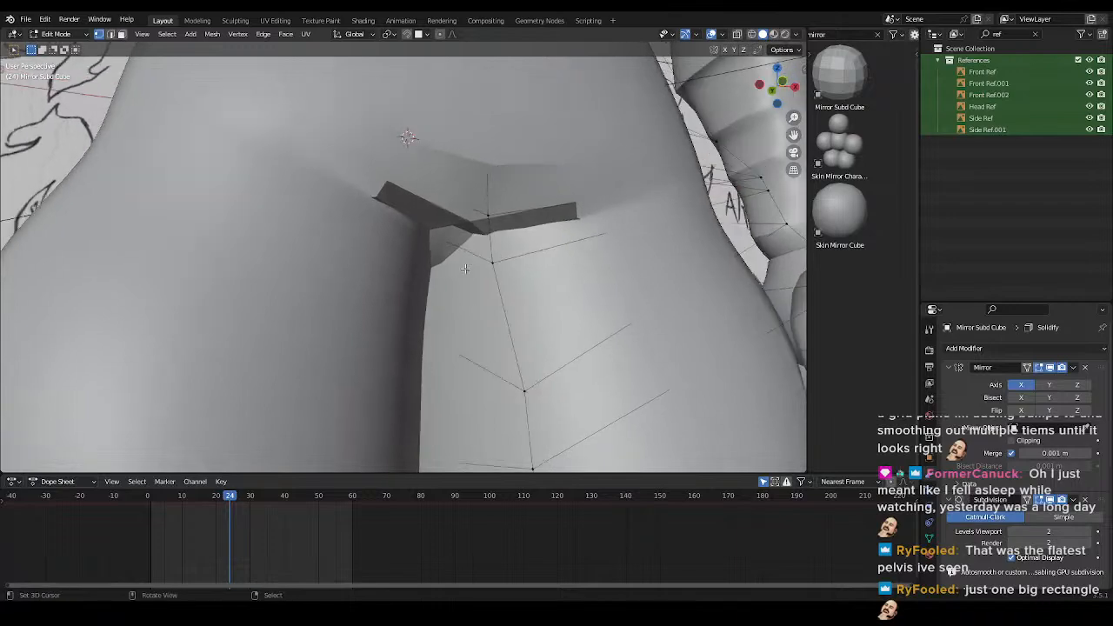
{"action": "key", "text": "z"}
{"action": "left_click", "coordinate": [366, 271]}
{"action": "middle_click_drag", "start_coordinate": [348, 273], "coordinate": [375, 312]}
{"action": "key", "text": "z"}
{"action": "left_click", "coordinate": [443, 312]}
{"action": "key", "text": "2"}
{"action": "mouse_move", "coordinate": [497, 298]}
{"action": "middle_mouse_down"}
{"action": "mouse_move", "coordinate": [540, 333]}
{"action": "mouse_move", "coordinate": [661, 351]}
{"action": "middle_mouse_up"}
{"action": "middle_click_drag", "start_coordinate": [535, 339], "coordinate": [568, 344]}
- Select the rear crotch vertex in wireframe and slide it along its edge by a factor of 0.565
{"action": "key", "text": "z"}
{"action": "left_click", "coordinate": [382, 299]}
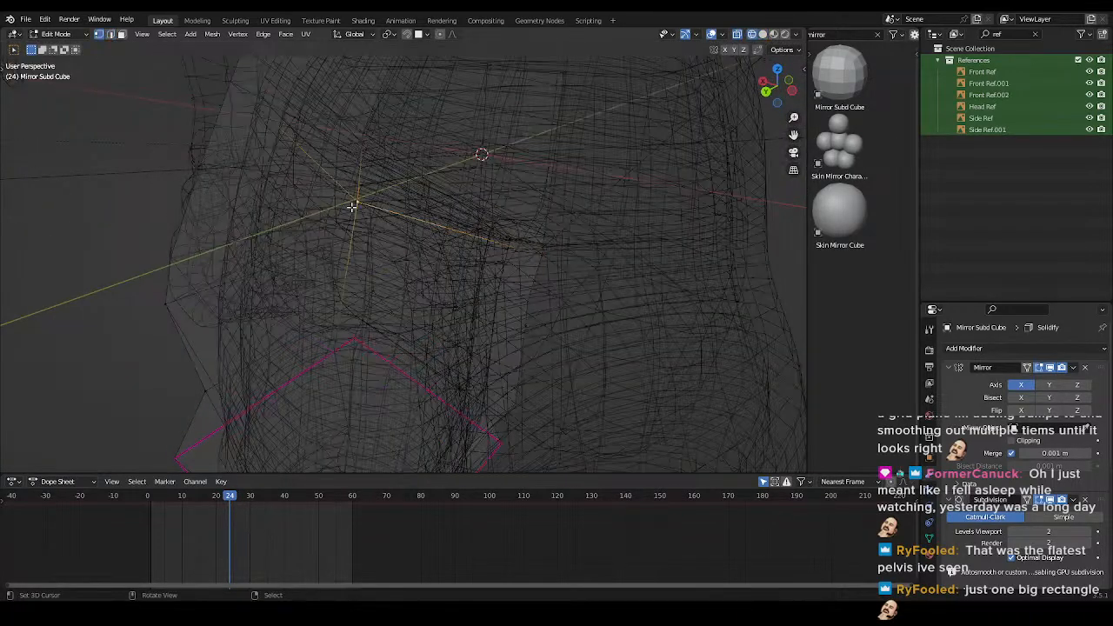
{"action": "middle_click_drag", "start_coordinate": [352, 207], "coordinate": [406, 249]}
{"action": "key", "text": "g"}
{"action": "key", "text": "g"}
{"action": "left_click", "coordinate": [409, 330]}
- In solid shading, move the rear crotch vertex about 0.04 m backward along Y
{"action": "key", "text": "z"}
{"action": "left_click", "coordinate": [489, 341]}
{"action": "mouse_move", "coordinate": [505, 346]}
{"action": "middle_mouse_down"}
{"action": "mouse_move", "coordinate": [537, 355]}
{"action": "mouse_move", "coordinate": [494, 354]}
{"action": "middle_mouse_up"}
{"action": "key", "text": "g"}
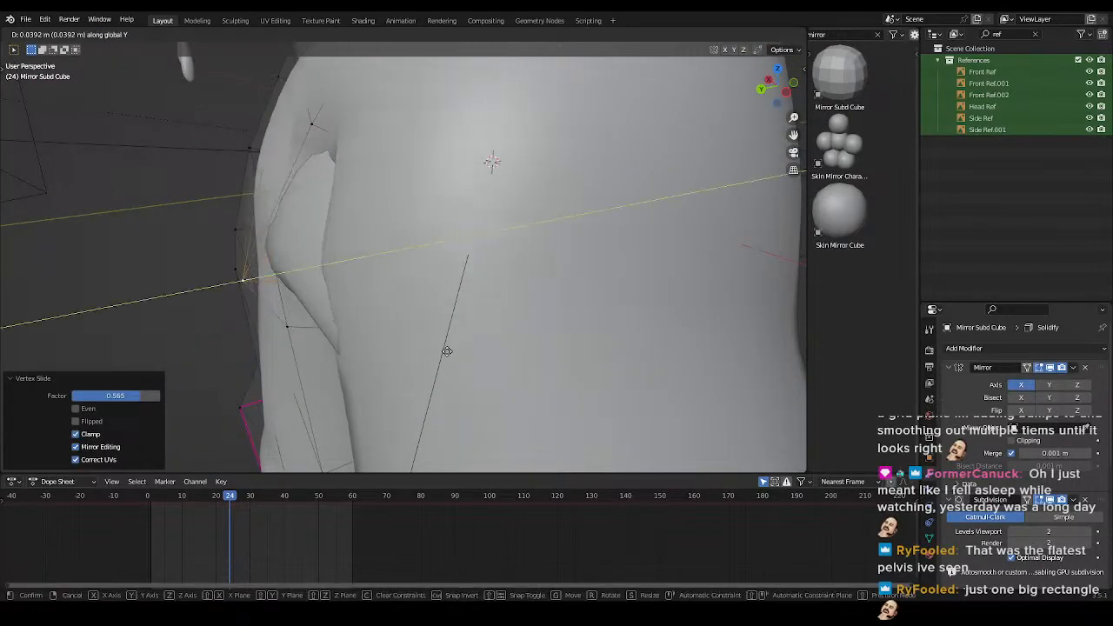
{"action": "left_click", "coordinate": [462, 342]}
- Select the lower rear seam vertex of the pants and slide it upward along its edge
{"action": "left_click", "coordinate": [462, 286]}
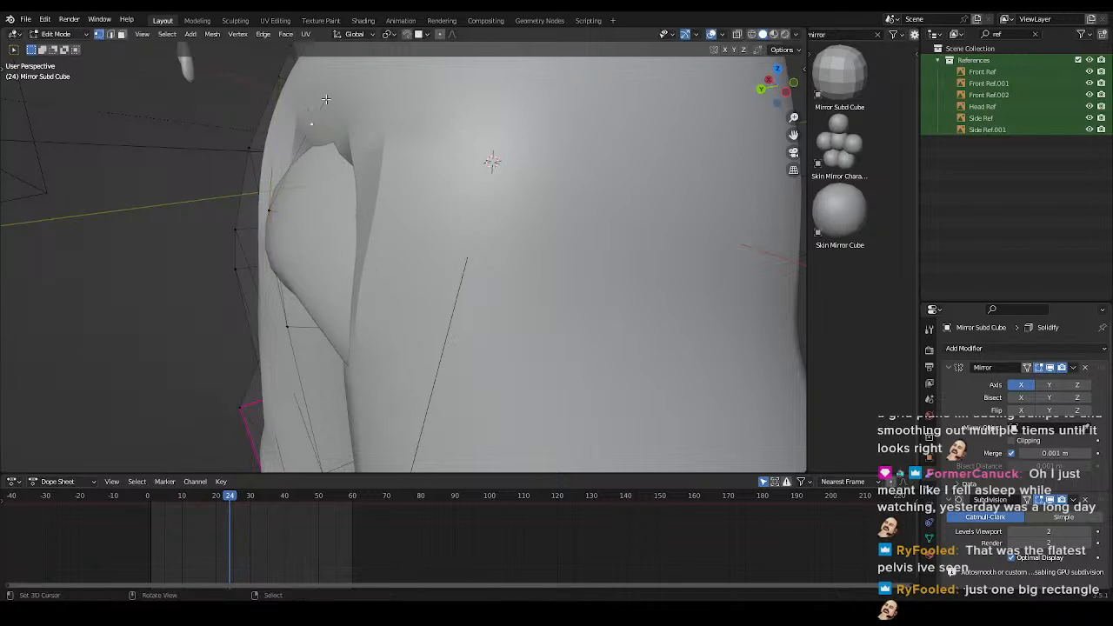
{"action": "middle_click_drag", "start_coordinate": [462, 286], "coordinate": [411, 210]}
{"action": "middle_click_drag", "start_coordinate": [345, 259], "coordinate": [516, 327]}
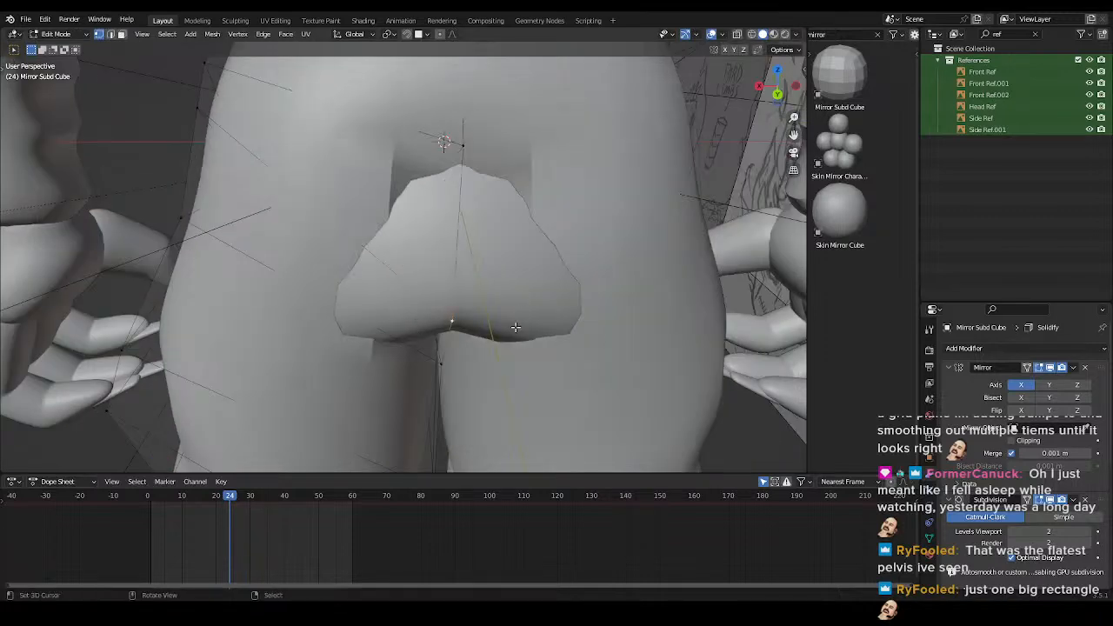
{"action": "key", "text": "g"}
{"action": "key", "text": "g"}
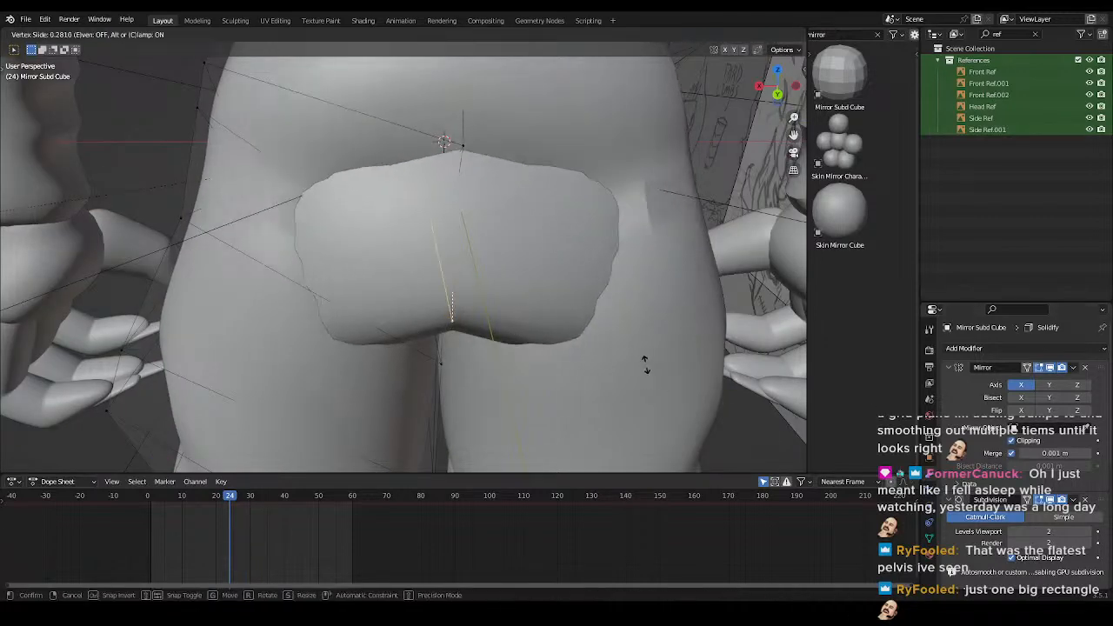
{"action": "left_click", "coordinate": [646, 371]}
- Move the rear seam vertex about -0.012 m along X toward the mirror centre line
{"action": "key", "text": "g"}
{"action": "key", "text": "x"}
{"action": "left_click", "coordinate": [585, 360]}
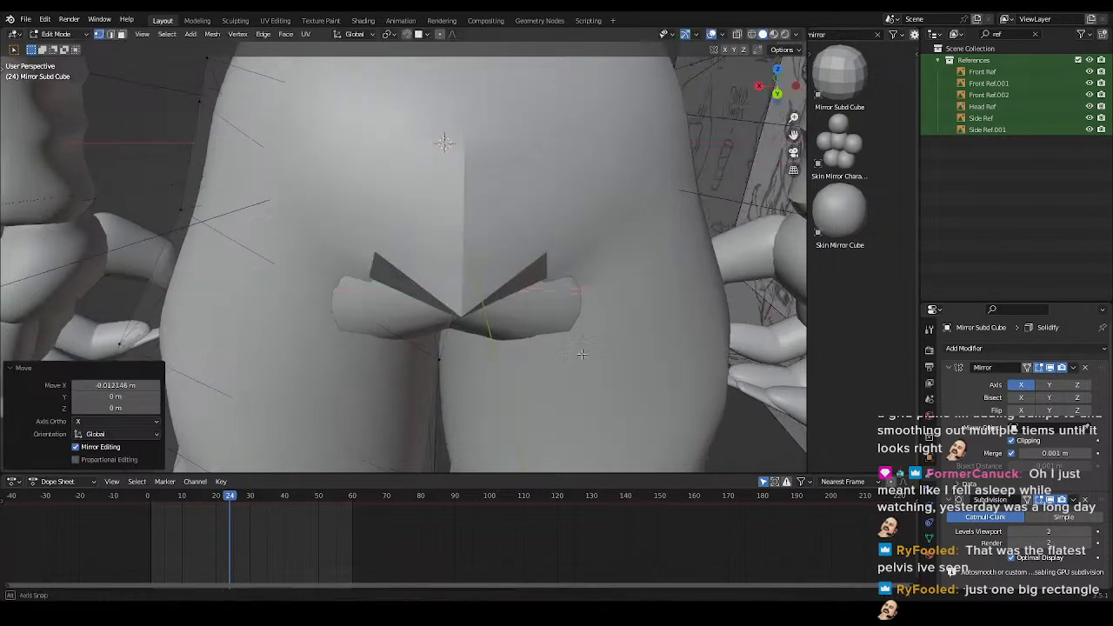
- Slide the inner-thigh seam vertex just below the rear crotch upward along its edge
{"action": "middle_click_drag", "start_coordinate": [584, 360], "coordinate": [524, 330]}
{"action": "left_click", "coordinate": [436, 264]}
{"action": "middle_click_drag", "start_coordinate": [465, 304], "coordinate": [439, 316]}
{"action": "key", "text": "g"}
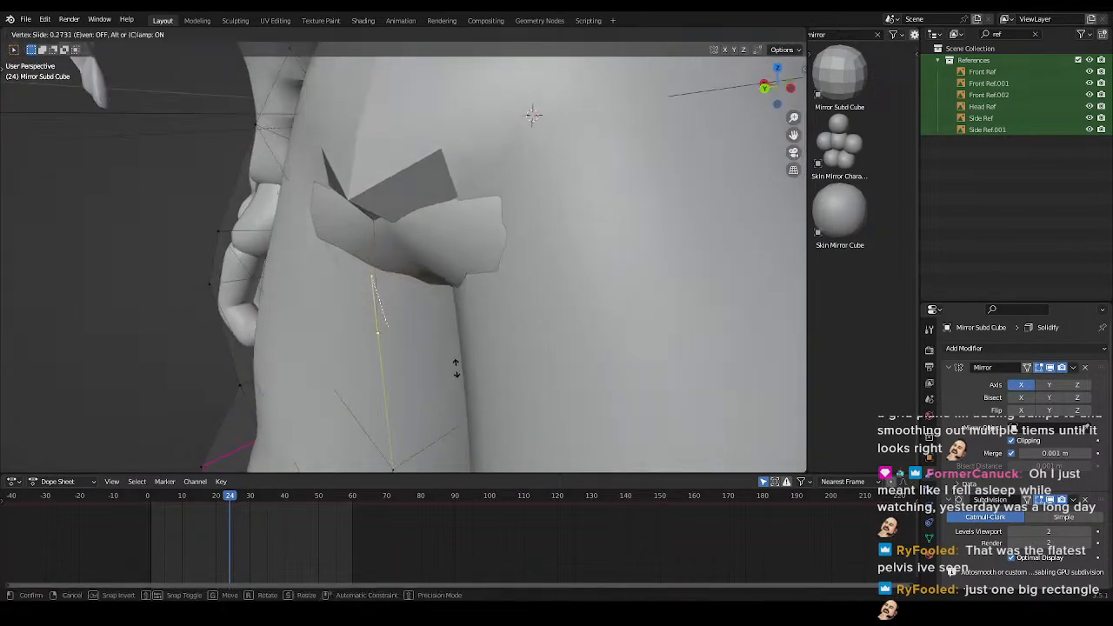
{"action": "mouse_move", "coordinate": [457, 368]}
{"action": "middle_mouse_down"}
{"action": "mouse_move", "coordinate": [396, 271]}
{"action": "mouse_move", "coordinate": [326, 261]}
{"action": "middle_mouse_up"}
{"action": "key", "text": "alt+z"}
{"action": "key", "text": "g"}
{"action": "key", "text": "g"}
{"action": "left_click", "coordinate": [428, 276]}
{"action": "key", "text": "alt+z"}
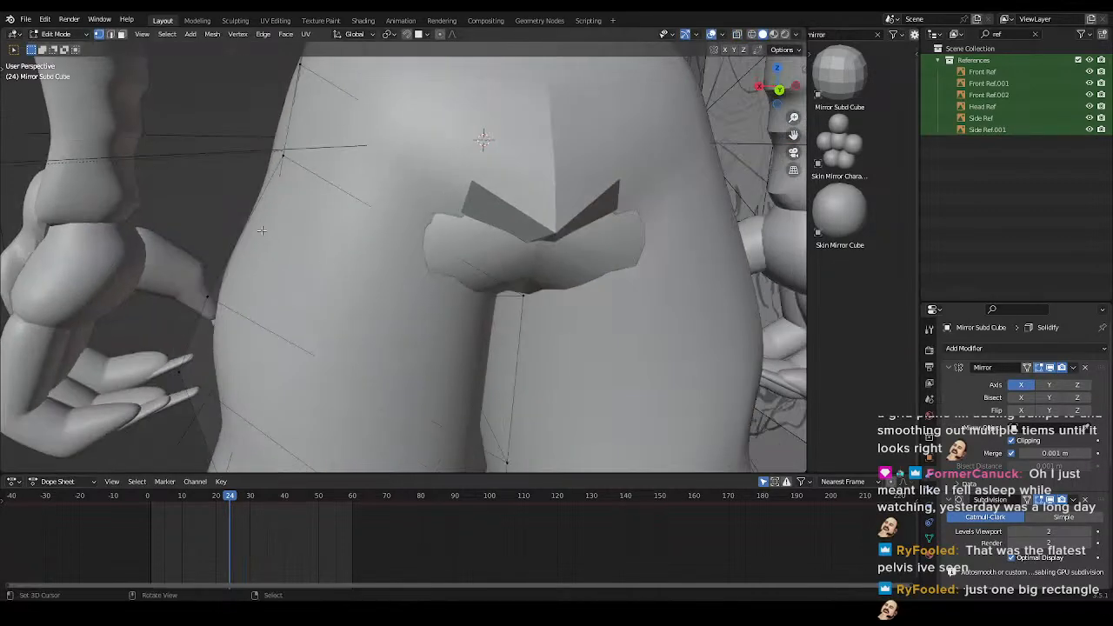
- Select the outer hip vertex of the pants and slide it downward along its edge
{"action": "left_click", "coordinate": [283, 163]}
{"action": "key", "text": "g"}
{"action": "key", "text": "g"}
{"action": "left_click", "coordinate": [353, 277]}
- Add a centred loop cut across the upper inner thigh just below the crotch
{"action": "left_click", "coordinate": [522, 293]}
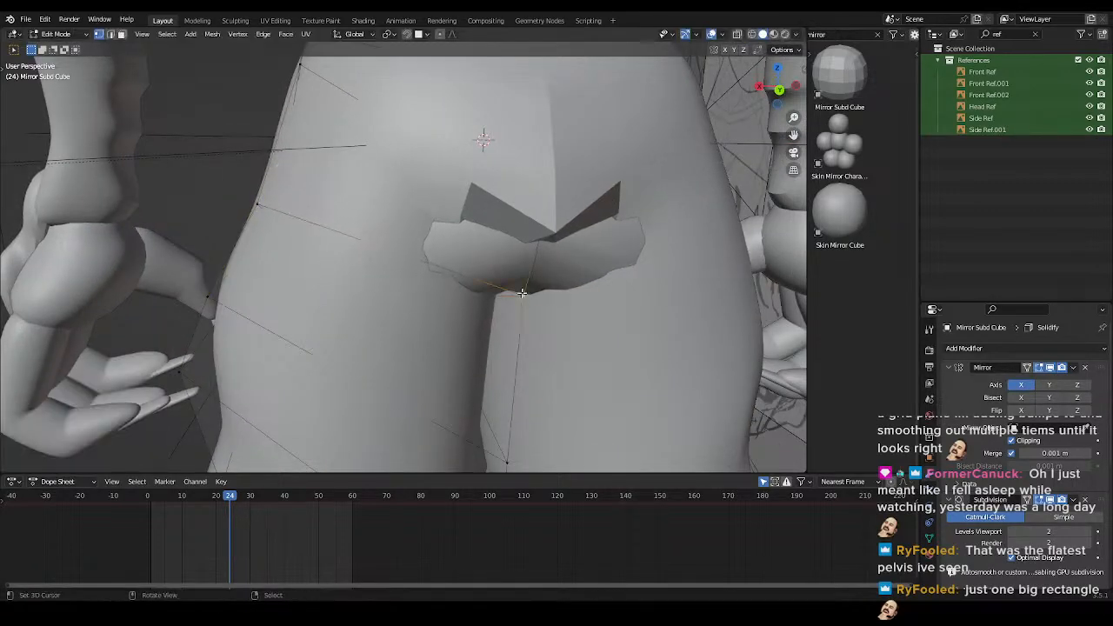
{"action": "left_click", "coordinate": [531, 346]}
{"action": "key", "text": "ctrl+r"}
{"action": "middle_click_drag", "start_coordinate": [558, 296], "coordinate": [475, 263]}
{"action": "left_click", "coordinate": [490, 300]}
{"action": "right_click", "coordinate": [490, 299]}
- Select the seam vertex beneath the crotch in wireframe and slide it upward along its edge
{"action": "key", "text": "shift+z"}
{"action": "left_click", "coordinate": [474, 259]}
{"action": "key", "text": "g"}
{"action": "key", "text": "g"}
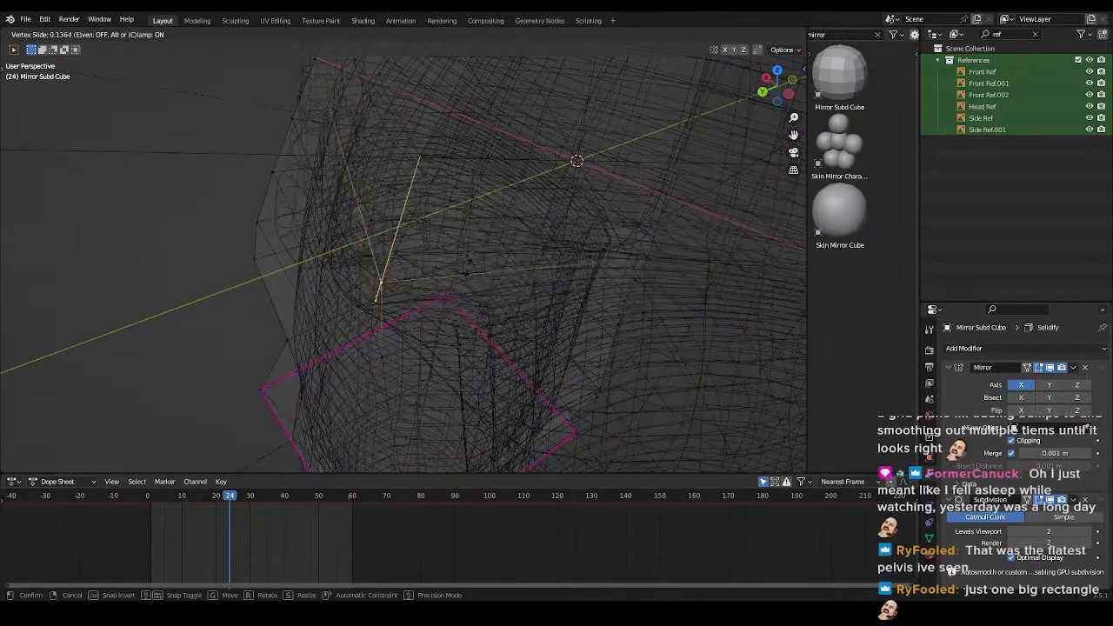
{"action": "left_click", "coordinate": [484, 213]}
{"action": "key", "text": "shift+z"}
- Slide the inner seam vertex below the crotch by a factor of 0.19 and move it about 0.02 m along Y
{"action": "middle_click_drag", "start_coordinate": [629, 256], "coordinate": [600, 233]}
{"action": "left_click", "coordinate": [407, 329]}
{"action": "middle_click_drag", "start_coordinate": [461, 320], "coordinate": [429, 311]}
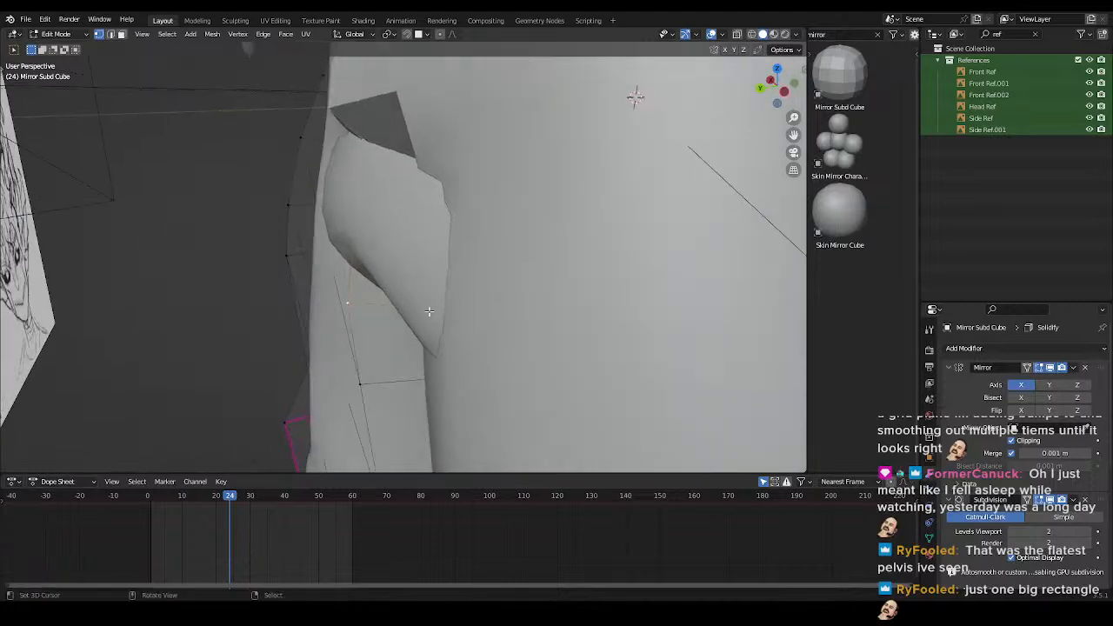
{"action": "left_click", "coordinate": [426, 275]}
{"action": "key", "text": "g"}
{"action": "key", "text": "y"}
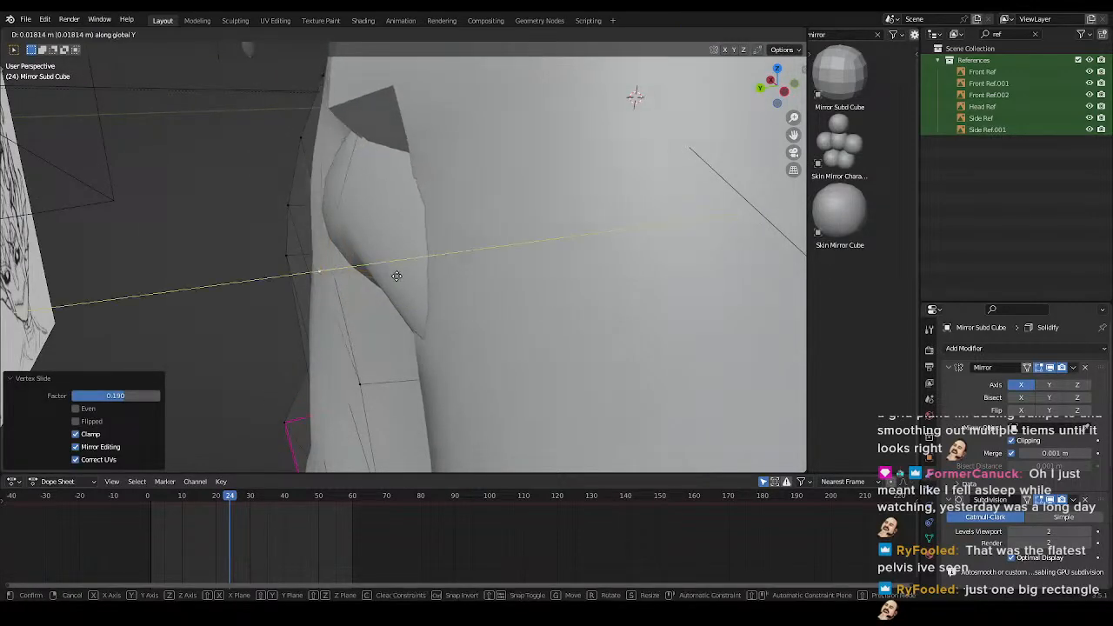
{"action": "left_click", "coordinate": [409, 271]}
{"action": "mouse_move", "coordinate": [409, 270]}
{"action": "middle_mouse_down"}
{"action": "mouse_move", "coordinate": [470, 279]}
{"action": "mouse_move", "coordinate": [442, 296]}
{"action": "mouse_move", "coordinate": [505, 283]}
{"action": "mouse_move", "coordinate": [626, 319]}
{"action": "mouse_move", "coordinate": [600, 335]}
{"action": "mouse_move", "coordinate": [551, 313]}
{"action": "mouse_move", "coordinate": [405, 290]}
{"action": "middle_mouse_up"}
{"action": "key", "text": "g"}
{"action": "left_click", "coordinate": [446, 265]}
- Inspect the inner crotch faces and the gap between pants and torso in object and edit mode
{"action": "key", "text": "Tab"}
{"action": "key", "text": "Tab"}
{"action": "key", "text": "z"}
{"action": "left_click", "coordinate": [335, 285]}
{"action": "mouse_move", "coordinate": [335, 286]}
{"action": "middle_mouse_down"}
{"action": "mouse_move", "coordinate": [426, 210]}
{"action": "mouse_move", "coordinate": [409, 261]}
{"action": "mouse_move", "coordinate": [423, 323]}
{"action": "mouse_move", "coordinate": [461, 301]}
{"action": "mouse_move", "coordinate": [425, 298]}
{"action": "mouse_move", "coordinate": [434, 274]}
{"action": "middle_mouse_up"}
{"action": "key", "text": "3"}
{"action": "left_click", "coordinate": [519, 209]}
{"action": "mouse_move", "coordinate": [519, 209]}
{"action": "middle_mouse_down"}
{"action": "mouse_move", "coordinate": [479, 300]}
{"action": "mouse_move", "coordinate": [527, 340]}
{"action": "mouse_move", "coordinate": [557, 308]}
{"action": "mouse_move", "coordinate": [592, 296]}
{"action": "mouse_move", "coordinate": [556, 311]}
{"action": "middle_mouse_up"}
{"action": "key", "text": "h"}
{"action": "key", "text": "z"}
{"action": "scroll", "coordinate": [556, 312], "scroll_direction": "down", "scroll_amount": 3}
{"action": "key", "text": "Tab"}
{"action": "scroll", "coordinate": [484, 325], "scroll_direction": "up", "scroll_amount": 3}
{"action": "middle_click_drag", "start_coordinate": [483, 325], "coordinate": [373, 266]}
{"action": "key", "text": "Tab"}
{"action": "scroll", "coordinate": [517, 292], "scroll_direction": "down", "scroll_amount": 4}
{"action": "scroll", "coordinate": [373, 266], "scroll_direction": "up", "scroll_amount": 3}
- Add a single centred loop cut lengthwise down the leg through the crotch side of the pants
{"action": "key", "text": "1"}
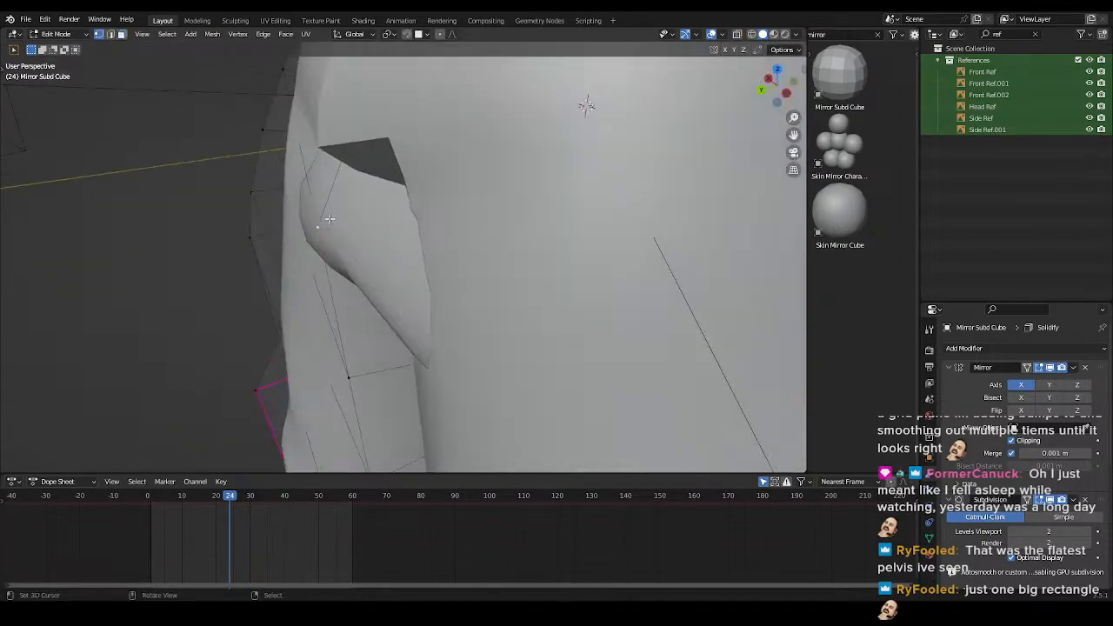
{"action": "left_click", "coordinate": [401, 236]}
{"action": "right_click", "coordinate": [400, 235]}
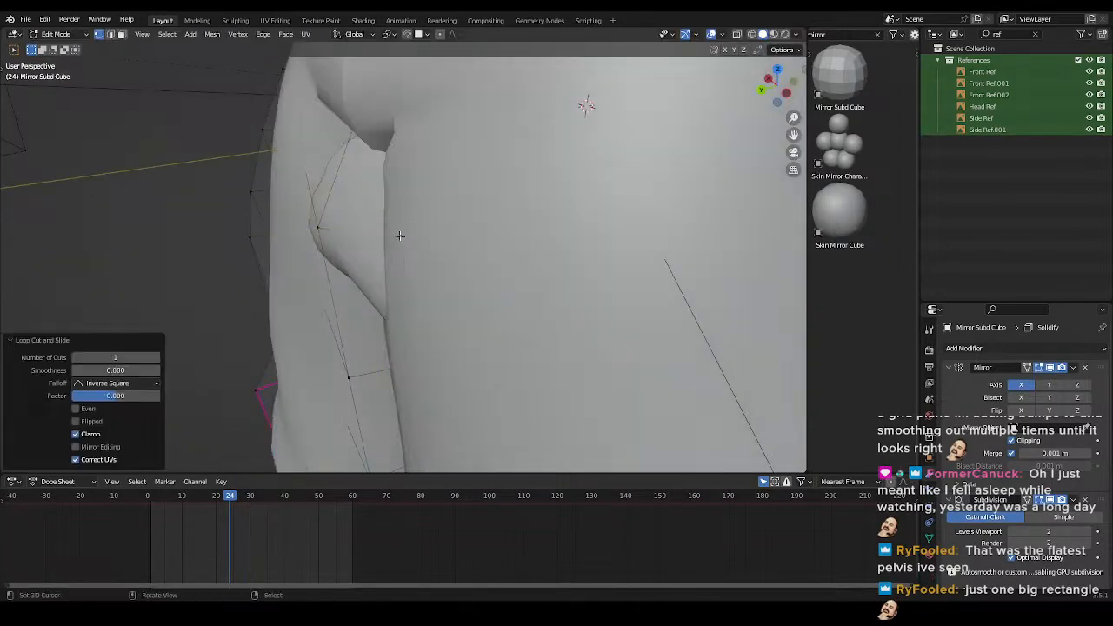
{"action": "middle_click_drag", "start_coordinate": [400, 235], "coordinate": [498, 250]}
{"action": "scroll", "coordinate": [520, 249], "scroll_direction": "down", "scroll_amount": 3}
- Select the lengthwise strip of faces along the outer and inner leg and scale it to about 0.82 along X
{"action": "key", "text": "3"}
{"action": "scroll", "coordinate": [391, 351], "scroll_direction": "down", "scroll_amount": 3}
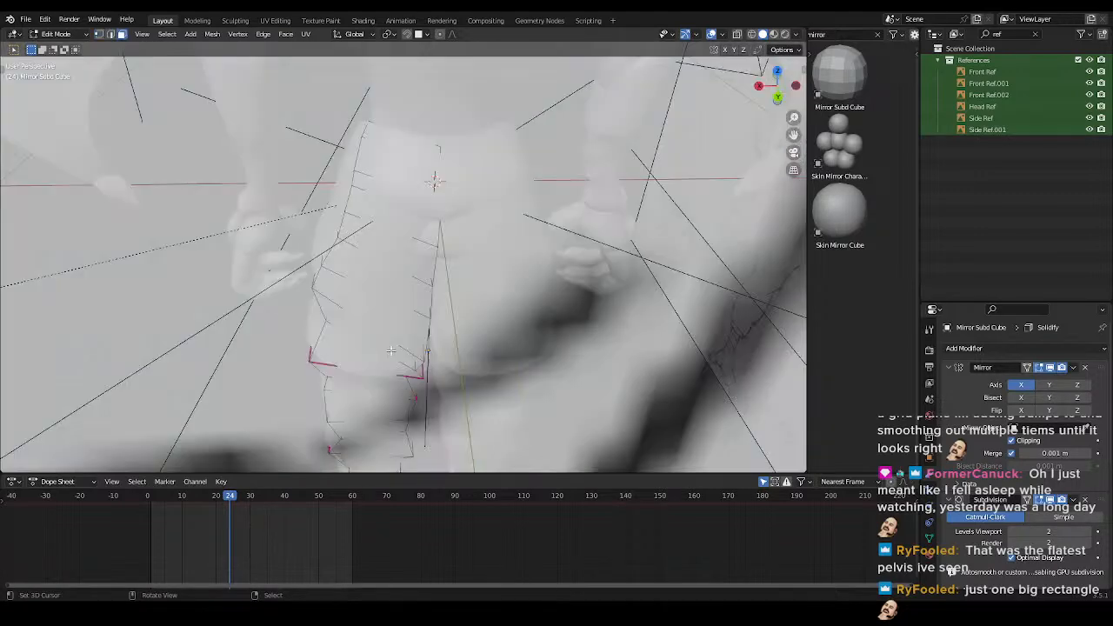
{"action": "scroll", "coordinate": [373, 357], "scroll_direction": "up", "scroll_amount": 3}
{"action": "left_click", "coordinate": [374, 140], "text": "ctrl"}
{"action": "middle_click_drag", "start_coordinate": [374, 140], "coordinate": [526, 327]}
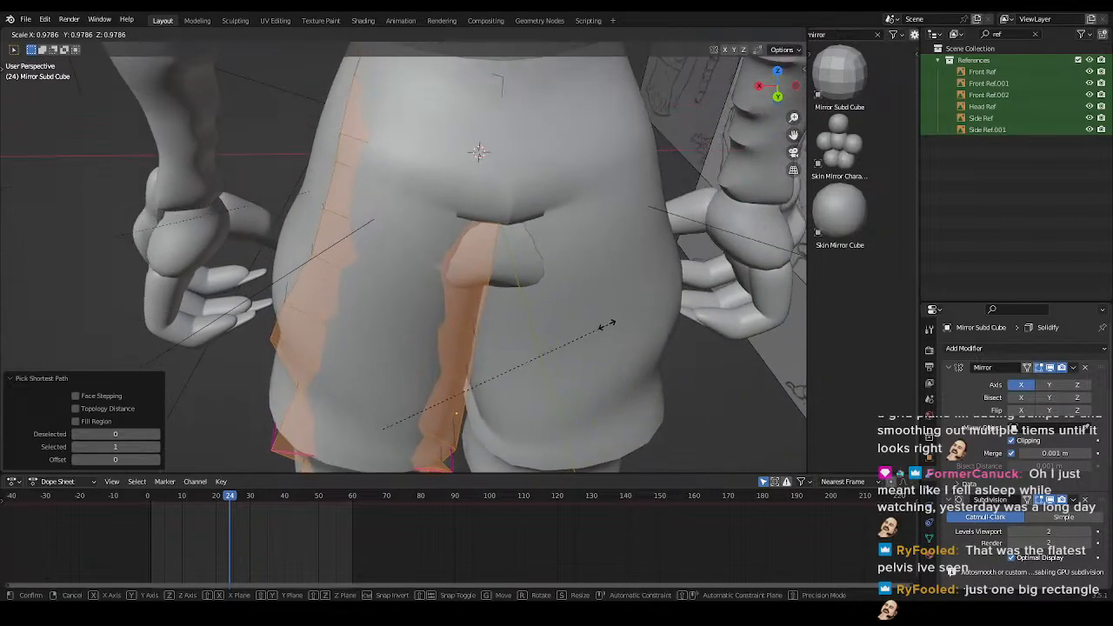
{"action": "key", "text": "y"}
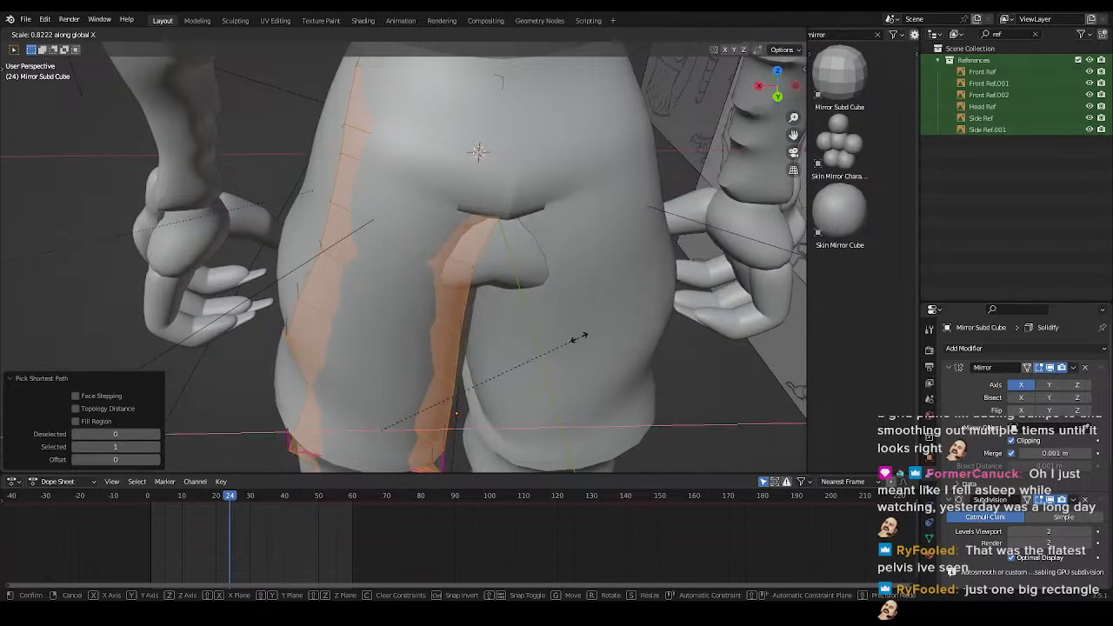
{"action": "left_click", "coordinate": [577, 338]}
{"action": "key", "text": "x"}
{"action": "left_click", "coordinate": [573, 346]}
- Circle-select the inner-leg seam vertices from crotch to knee in wireframe and edge-slide them by a factor of -0.462
{"action": "mouse_move", "coordinate": [573, 346]}
{"action": "middle_mouse_down"}
{"action": "mouse_move", "coordinate": [500, 304]}
{"action": "mouse_move", "coordinate": [461, 246]}
{"action": "mouse_move", "coordinate": [557, 286]}
{"action": "mouse_move", "coordinate": [505, 299]}
{"action": "mouse_move", "coordinate": [557, 273]}
{"action": "mouse_move", "coordinate": [479, 305]}
{"action": "mouse_move", "coordinate": [461, 393]}
{"action": "middle_mouse_up"}
{"action": "scroll", "coordinate": [420, 244], "scroll_direction": "up", "scroll_amount": 4}
{"action": "key", "text": "shift+z"}
{"action": "scroll", "coordinate": [471, 283], "scroll_direction": "down", "scroll_amount": 3}
{"action": "scroll", "coordinate": [391, 129], "scroll_direction": "down", "scroll_amount": 2}
{"action": "middle_click_drag", "start_coordinate": [391, 129], "coordinate": [322, 421]}
{"action": "right_click", "coordinate": [325, 420]}
{"action": "middle_click_drag", "start_coordinate": [341, 372], "coordinate": [336, 270], "text": "shift"}
{"action": "key", "text": "c"}
{"action": "mouse_move", "coordinate": [337, 330]}
{"action": "middle_mouse_down"}
{"action": "mouse_move", "coordinate": [345, 435]}
{"action": "mouse_move", "coordinate": [319, 309]}
{"action": "middle_mouse_up"}
{"action": "right_click", "coordinate": [345, 434]}
{"action": "key", "text": "c"}
{"action": "middle_click_drag", "start_coordinate": [324, 349], "coordinate": [330, 415]}
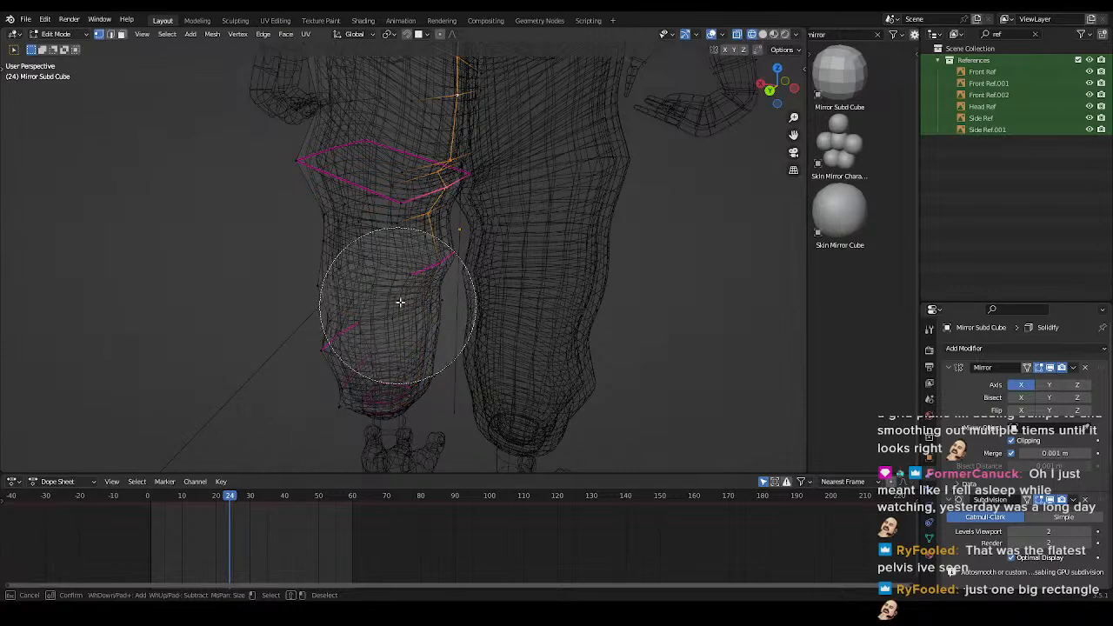
{"action": "right_click", "coordinate": [421, 257]}
{"action": "mouse_move", "coordinate": [561, 209]}
{"action": "middle_mouse_down"}
{"action": "mouse_move", "coordinate": [556, 253]}
{"action": "mouse_move", "coordinate": [522, 253]}
{"action": "mouse_move", "coordinate": [567, 345]}
{"action": "mouse_move", "coordinate": [558, 309]}
{"action": "middle_mouse_up"}
{"action": "key", "text": "shift+z"}
{"action": "key", "text": "g"}
{"action": "key", "text": "g"}
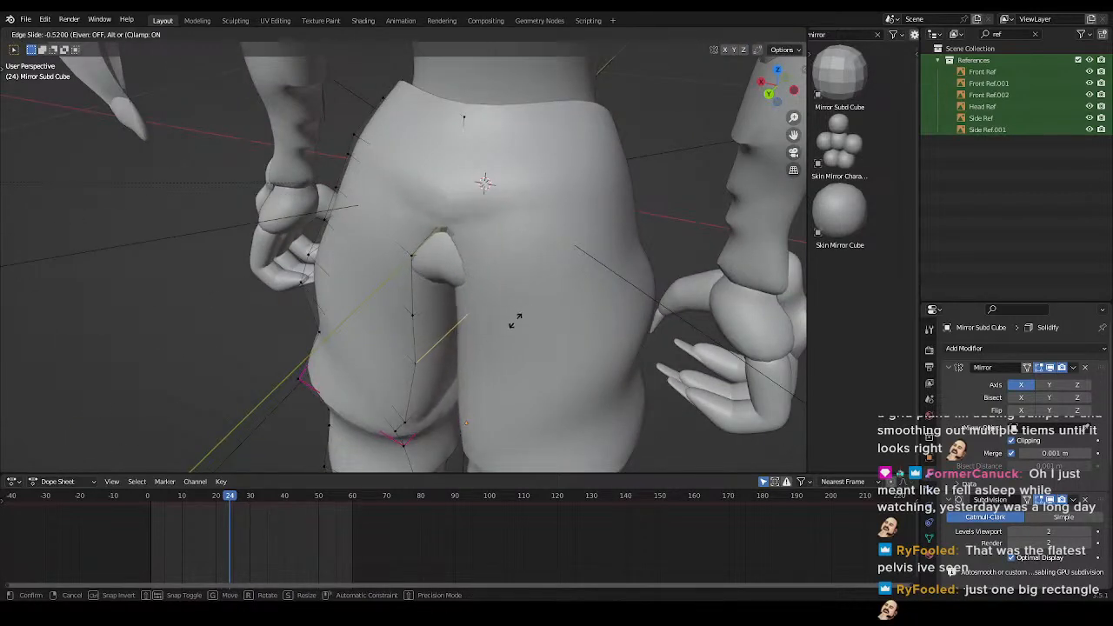
{"action": "left_click", "coordinate": [529, 325]}
{"action": "middle_click_drag", "start_coordinate": [529, 326], "coordinate": [509, 287]}
- Refine the inner seam selection in wireframe and move the crotch seam about -0.04 m in X toward the mirror centre line
{"action": "key", "text": "shift+z"}
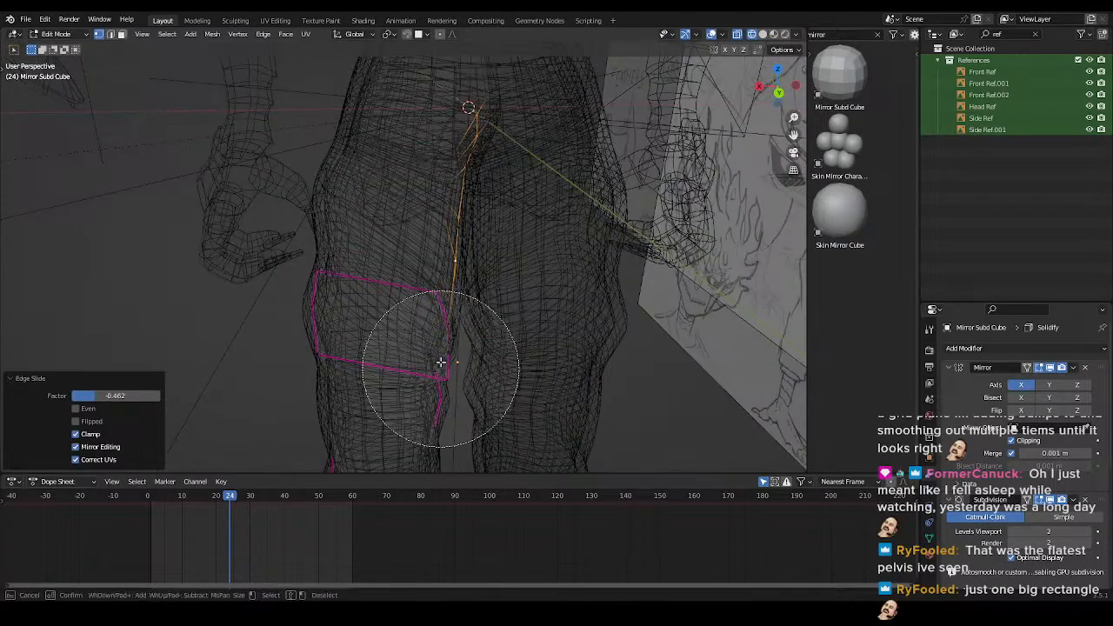
{"action": "right_click", "coordinate": [441, 298]}
{"action": "key", "text": "shift+z"}
{"action": "mouse_move", "coordinate": [621, 298]}
{"action": "middle_mouse_down"}
{"action": "mouse_move", "coordinate": [559, 371]}
{"action": "mouse_move", "coordinate": [480, 319]}
{"action": "mouse_move", "coordinate": [469, 325]}
{"action": "mouse_move", "coordinate": [519, 293]}
{"action": "mouse_move", "coordinate": [641, 320]}
{"action": "middle_mouse_up"}
{"action": "key", "text": "c"}
{"action": "right_click", "coordinate": [535, 369]}
{"action": "key", "text": "shift+z"}
{"action": "scroll", "coordinate": [470, 326], "scroll_direction": "up", "scroll_amount": 3}
{"action": "key", "text": "m"}
{"action": "left_click", "coordinate": [519, 293]}
{"action": "key", "text": "shift+z"}
{"action": "key", "text": "g"}
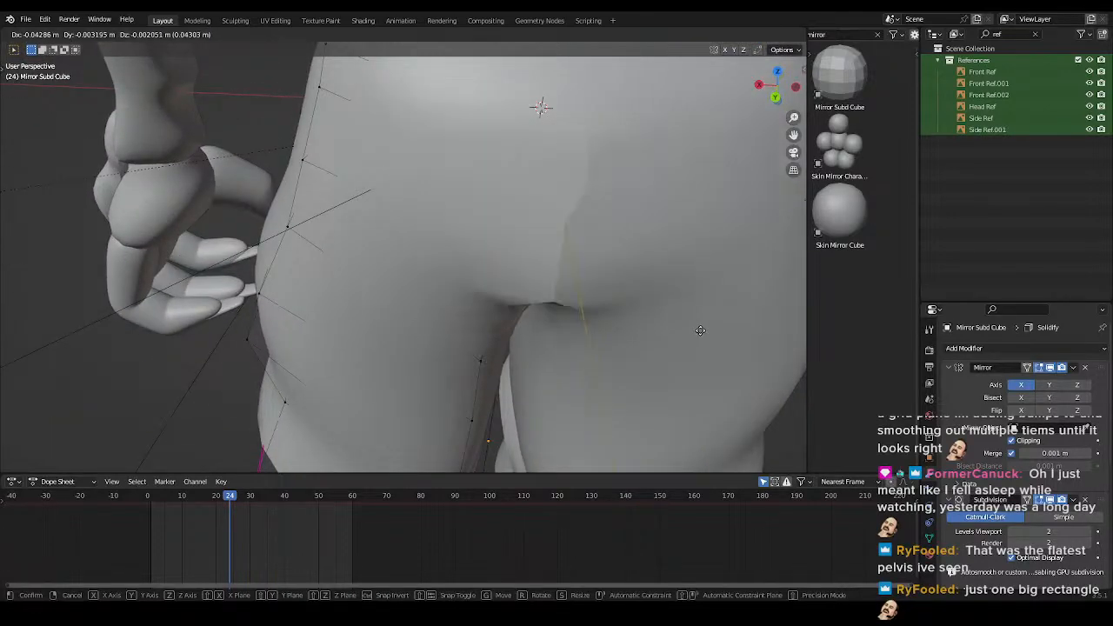
{"action": "left_click", "coordinate": [697, 317]}
- Turn off the Mirror modifier's viewport display and isolate the inner crotch seam vertex in wireframe
{"action": "mouse_move", "coordinate": [697, 316]}
{"action": "middle_mouse_down"}
{"action": "mouse_move", "coordinate": [658, 232]}
{"action": "mouse_move", "coordinate": [610, 288]}
{"action": "mouse_move", "coordinate": [538, 244]}
{"action": "mouse_move", "coordinate": [496, 260]}
{"action": "middle_mouse_up"}
{"action": "key", "text": "shift+z"}
{"action": "key", "text": "shift+z"}
{"action": "mouse_move", "coordinate": [638, 304]}
{"action": "middle_mouse_down"}
{"action": "mouse_move", "coordinate": [325, 307]}
{"action": "mouse_move", "coordinate": [1015, 371]}
{"action": "middle_mouse_up"}
{"action": "key", "text": "shift+z"}
{"action": "key", "text": "shift+z"}
{"action": "middle_click_drag", "start_coordinate": [740, 331], "coordinate": [578, 255]}
{"action": "key", "text": "shift+z"}
{"action": "mouse_move", "coordinate": [514, 224]}
{"action": "middle_mouse_down"}
{"action": "mouse_move", "coordinate": [543, 252]}
{"action": "mouse_move", "coordinate": [549, 351]}
{"action": "mouse_move", "coordinate": [544, 293]}
{"action": "mouse_move", "coordinate": [502, 317]}
{"action": "middle_mouse_up"}
{"action": "middle_click_drag", "start_coordinate": [415, 304], "coordinate": [472, 336]}
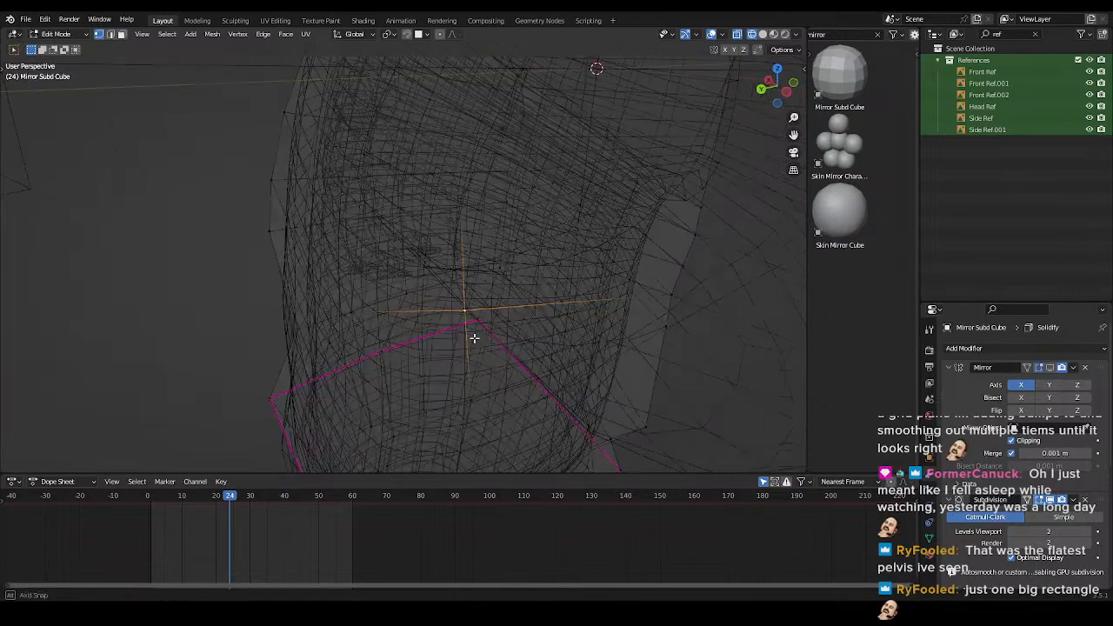
- Move the inner crotch seam vertex about -0.031 m along X toward the mirror centre line
{"action": "key", "text": "shift+z"}
{"action": "mouse_move", "coordinate": [579, 319]}
{"action": "middle_mouse_down"}
{"action": "mouse_move", "coordinate": [614, 380]}
{"action": "mouse_move", "coordinate": [576, 368]}
{"action": "middle_mouse_up"}
{"action": "key", "text": "shift+z"}
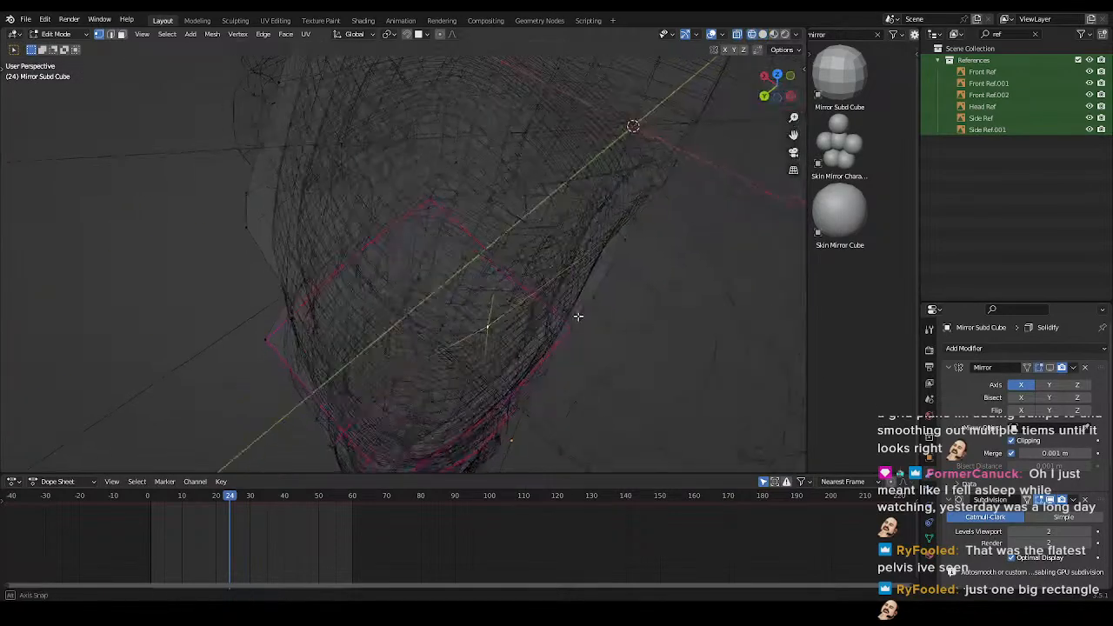
{"action": "middle_click_drag", "start_coordinate": [582, 313], "coordinate": [508, 310]}
{"action": "key", "text": "x"}
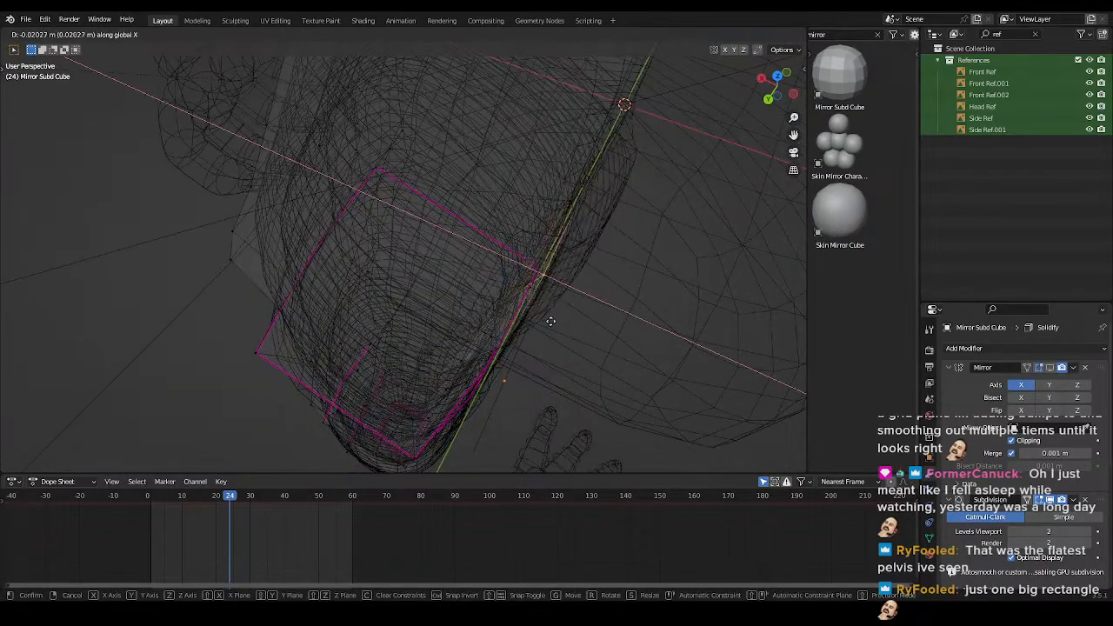
{"action": "left_click", "coordinate": [560, 325]}
{"action": "key", "text": "shift+z"}
{"action": "middle_click_drag", "start_coordinate": [560, 325], "coordinate": [623, 342]}
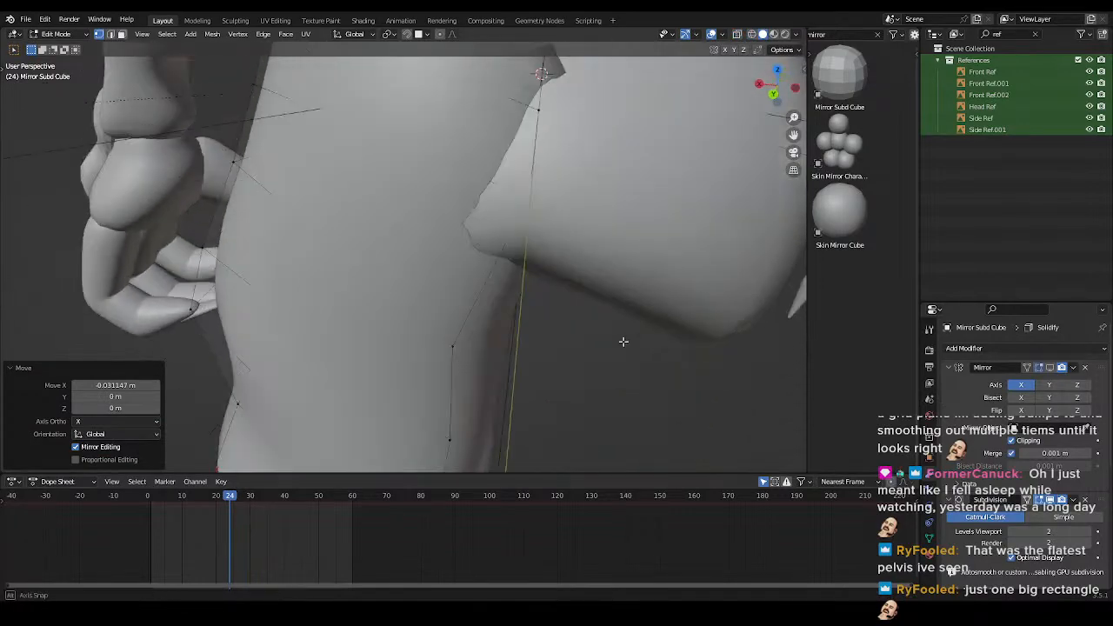
- Turn the Mirror modifier's viewport display back on, return to object mode and save the file
{"action": "left_click", "coordinate": [1052, 369]}
{"action": "scroll", "coordinate": [536, 247], "scroll_direction": "down", "scroll_amount": 3}
{"action": "middle_click_drag", "start_coordinate": [534, 244], "coordinate": [481, 325], "text": "shift"}
{"action": "key", "text": "Tab"}
{"action": "mouse_move", "coordinate": [574, 315]}
{"action": "middle_mouse_down"}
{"action": "mouse_move", "coordinate": [461, 308]}
{"action": "mouse_move", "coordinate": [490, 313]}
{"action": "mouse_move", "coordinate": [498, 354]}
{"action": "mouse_move", "coordinate": [484, 295]}
{"action": "mouse_move", "coordinate": [519, 276]}
{"action": "middle_mouse_up"}
{"action": "key", "text": "ctrl+s"}
- Reopen the pants for editing, select the inner-leg edge just above the knee crease and slide it
{"action": "scroll", "coordinate": [519, 276], "scroll_direction": "up", "scroll_amount": 3}
{"action": "mouse_move", "coordinate": [486, 367]}
{"action": "middle_mouse_down", "text": "shift"}
{"action": "mouse_move", "coordinate": [469, 305]}
{"action": "mouse_move", "coordinate": [461, 335]}
{"action": "middle_mouse_up", "text": "shift"}
{"action": "key", "text": "Tab"}
{"action": "key", "text": "shift+z"}
{"action": "scroll", "coordinate": [444, 335], "scroll_direction": "up", "scroll_amount": 4}
{"action": "key", "text": "2"}
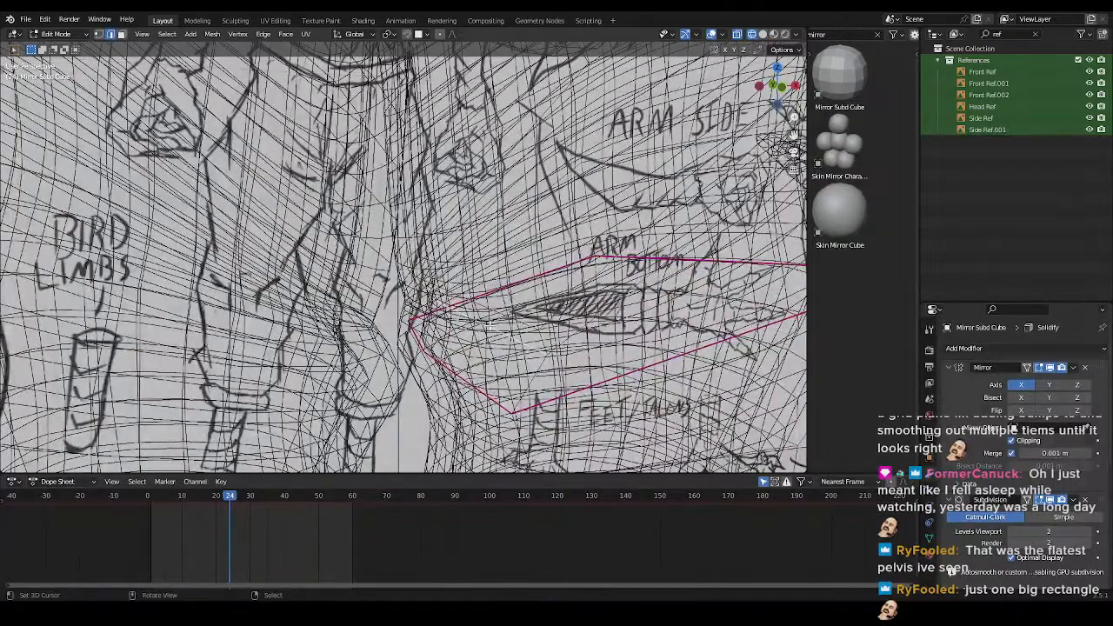
{"action": "right_click", "coordinate": [463, 296], "text": "shift"}
{"action": "key", "text": "z"}
{"action": "left_click", "coordinate": [549, 297]}
{"action": "mouse_move", "coordinate": [620, 315]}
{"action": "middle_mouse_down"}
{"action": "mouse_move", "coordinate": [601, 318]}
{"action": "mouse_move", "coordinate": [616, 304]}
{"action": "middle_mouse_up"}
{"action": "key", "text": "g"}
{"action": "key", "text": "g"}
{"action": "left_click", "coordinate": [598, 300]}
- In front view, raise the selected inner-knee edge about 0.014 m along Z
{"action": "key", "text": "KP_1"}
{"action": "key", "text": "g"}
{"action": "key", "text": "z"}
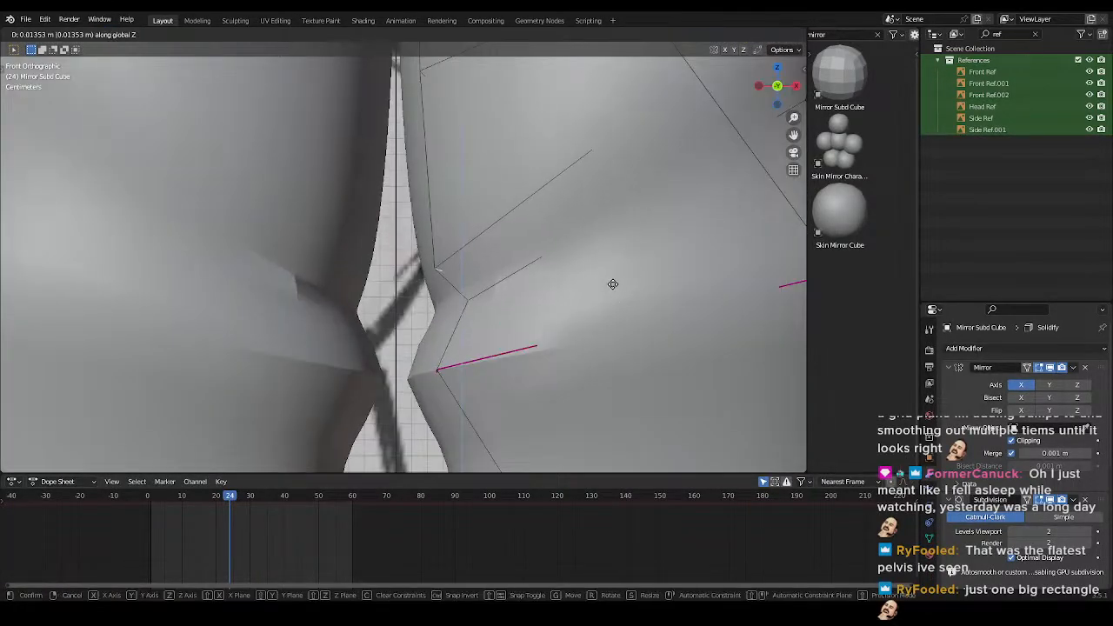
{"action": "left_click", "coordinate": [613, 284]}
- Save Harpy.blend, return to object mode and view the whole figure
{"action": "key", "text": "z"}
{"action": "left_click", "coordinate": [763, 307]}
{"action": "scroll", "coordinate": [532, 310], "scroll_direction": "down", "scroll_amount": 5}
{"action": "key", "text": "ctrl+s"}
{"action": "key", "text": "Tab"}
{"action": "scroll", "coordinate": [530, 323], "scroll_direction": "down", "scroll_amount": 6}
{"action": "right_click", "coordinate": [522, 318]}
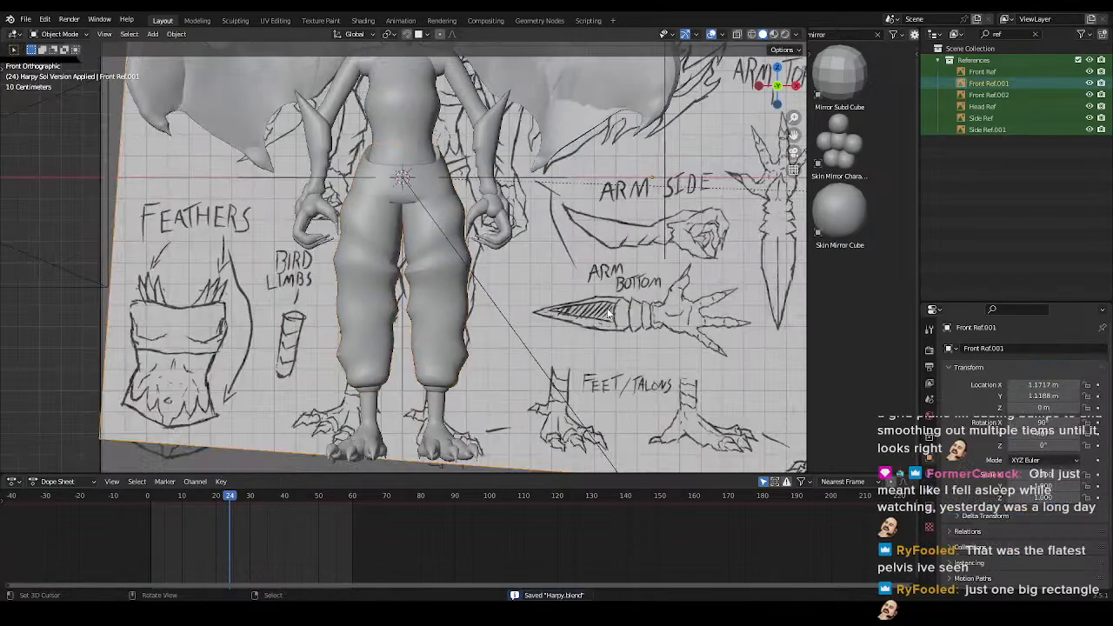
- Reopen the pants for editing in vertex mode and slide the centre crotch vertex along its edge
{"action": "scroll", "coordinate": [465, 297], "scroll_direction": "up", "scroll_amount": 7}
{"action": "scroll", "coordinate": [463, 298], "scroll_direction": "down", "scroll_amount": 4}
{"action": "right_click", "coordinate": [456, 321]}
{"action": "scroll", "coordinate": [455, 318], "scroll_direction": "up", "scroll_amount": 6}
{"action": "key", "text": "z"}
{"action": "left_click", "coordinate": [414, 282]}
{"action": "key", "text": "Tab"}
{"action": "scroll", "coordinate": [426, 361], "scroll_direction": "up", "scroll_amount": 3}
{"action": "mouse_move", "coordinate": [413, 281]}
{"action": "middle_mouse_down", "text": "shift"}
{"action": "mouse_move", "coordinate": [426, 361]}
{"action": "mouse_move", "coordinate": [521, 322]}
{"action": "mouse_move", "coordinate": [612, 308]}
{"action": "mouse_move", "coordinate": [524, 296]}
{"action": "middle_mouse_up", "text": "shift"}
{"action": "key", "text": "z"}
{"action": "scroll", "coordinate": [611, 308], "scroll_direction": "up", "scroll_amount": 3}
{"action": "key", "text": "1"}
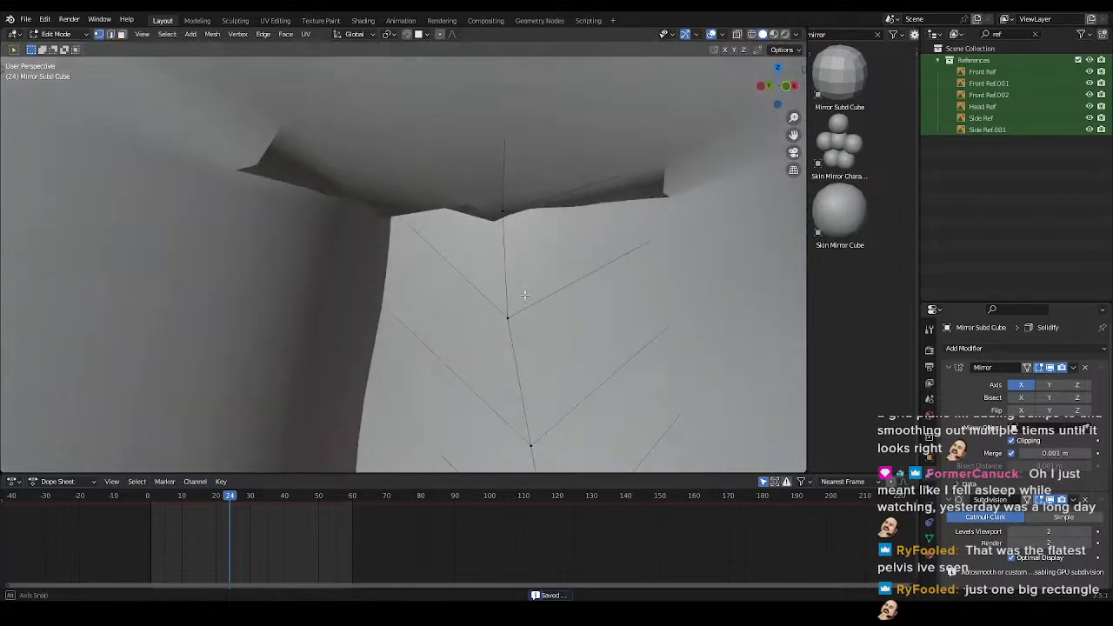
{"action": "right_click", "coordinate": [486, 211]}
{"action": "scroll", "coordinate": [484, 209], "scroll_direction": "down", "scroll_amount": 2}
{"action": "scroll", "coordinate": [483, 209], "scroll_direction": "down", "scroll_amount": 3}
{"action": "key", "text": "shift+v"}
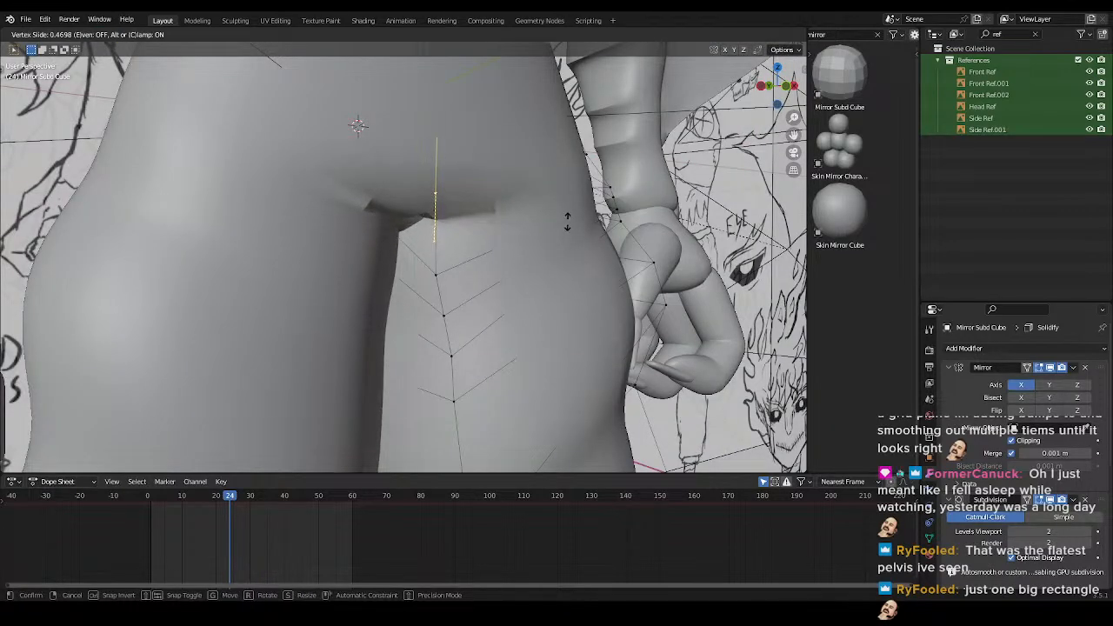
{"action": "left_click", "coordinate": [450, 262]}
- In wireframe, try to move the crotch vertex along the global X axis and freely
{"action": "key", "text": "shift+z"}
{"action": "mouse_move", "coordinate": [428, 267]}
{"action": "middle_mouse_down"}
{"action": "mouse_move", "coordinate": [452, 281]}
{"action": "mouse_move", "coordinate": [436, 289]}
{"action": "middle_mouse_up"}
{"action": "key", "text": "2"}
{"action": "key", "text": "shift+z"}
{"action": "key", "text": "shift+z"}
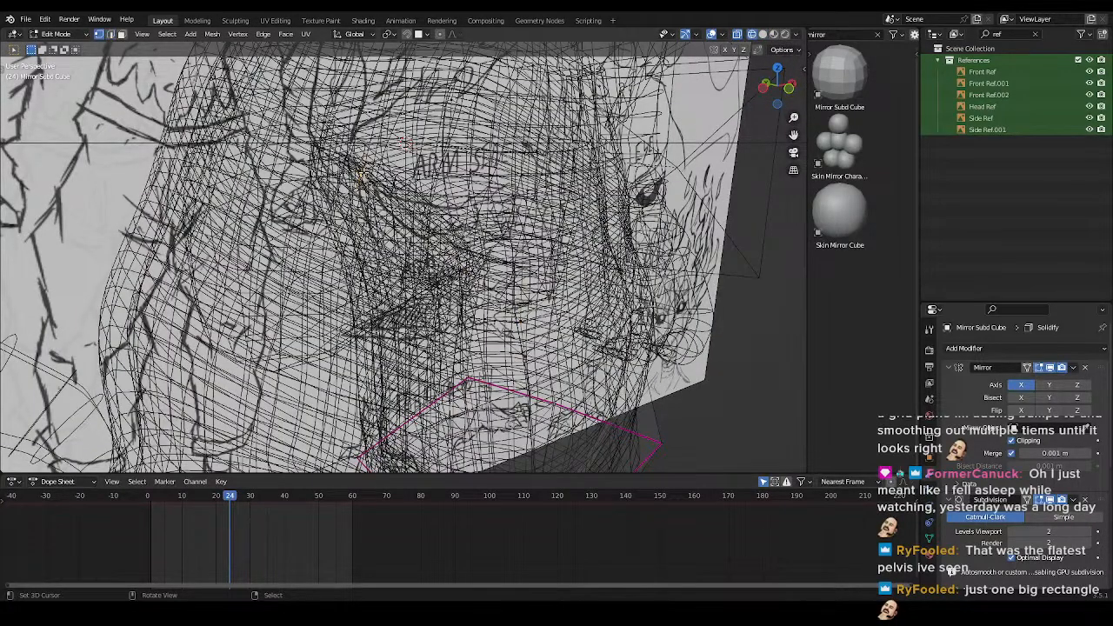
{"action": "middle_click_drag", "start_coordinate": [359, 175], "coordinate": [525, 318]}
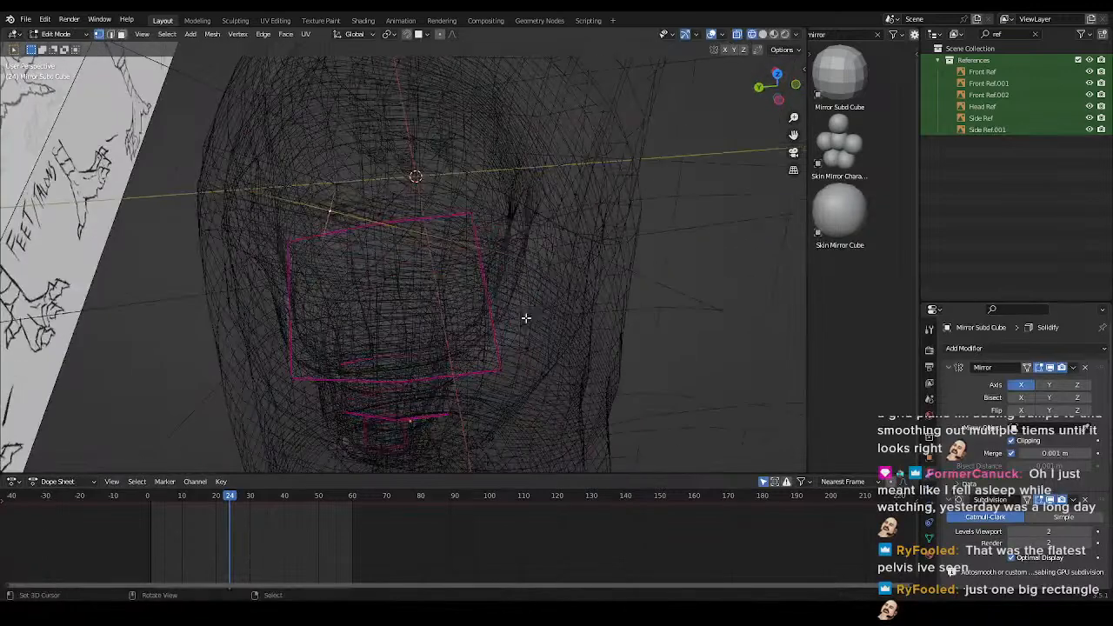
{"action": "key", "text": "g"}
{"action": "key", "text": "x"}
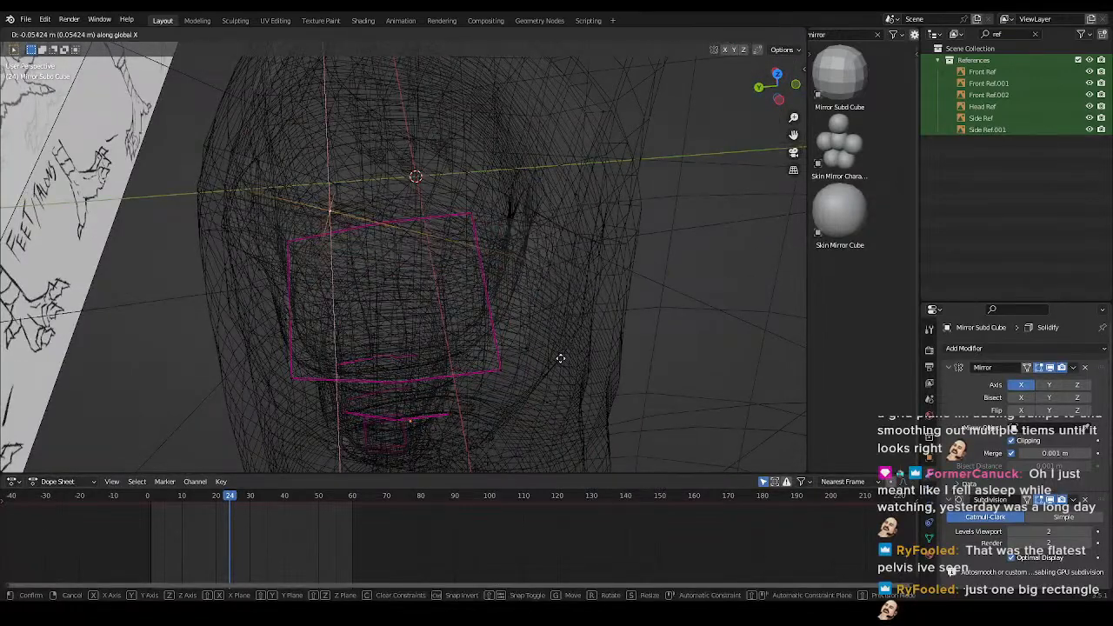
{"action": "left_click", "coordinate": [573, 417]}
{"action": "key", "text": "g"}
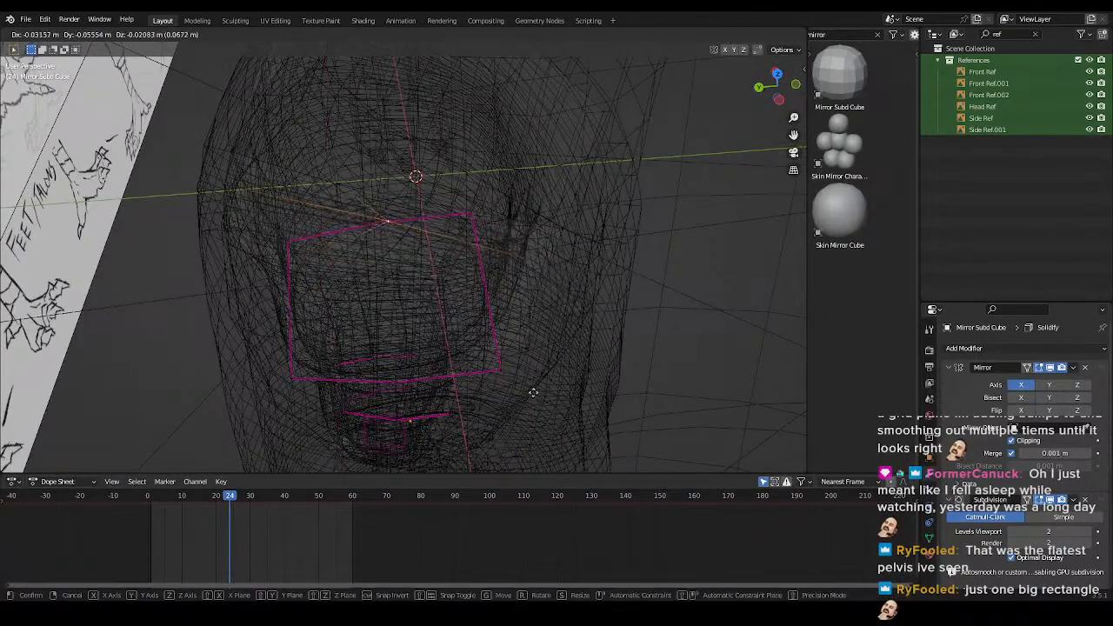
{"action": "left_click", "coordinate": [555, 410]}
- Slide the selected crotch vertex, restore solid shading and return to object mode
{"action": "key", "text": "g"}
{"action": "key", "text": "g"}
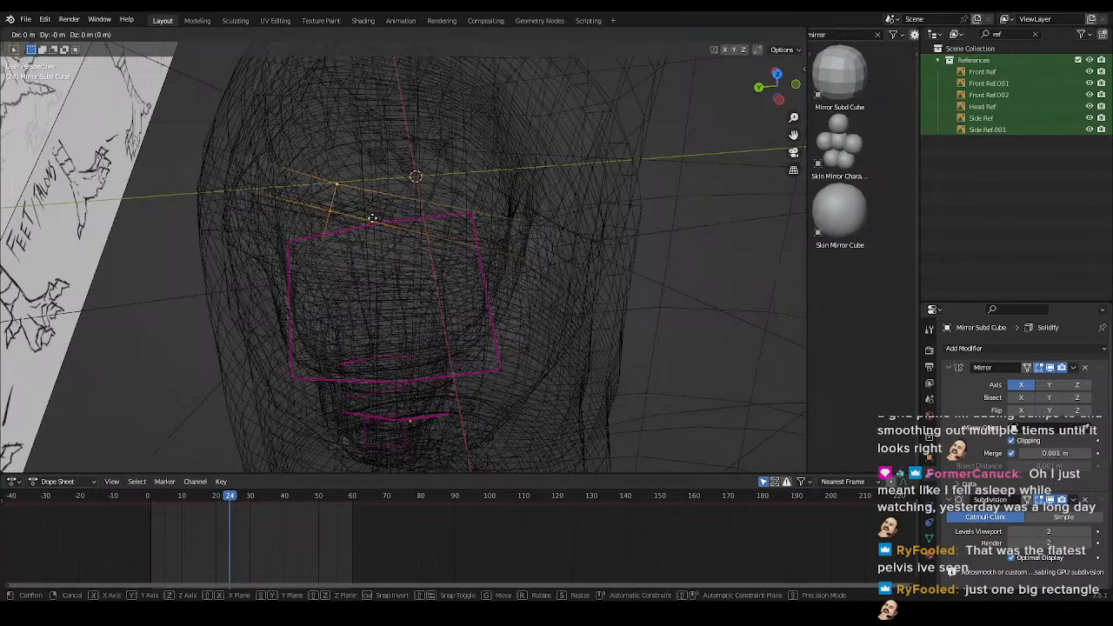
{"action": "left_click", "coordinate": [555, 277]}
{"action": "key", "text": "shift+z"}
{"action": "mouse_move", "coordinate": [556, 278]}
{"action": "middle_mouse_down"}
{"action": "mouse_move", "coordinate": [619, 256]}
{"action": "mouse_move", "coordinate": [547, 259]}
{"action": "mouse_move", "coordinate": [717, 297]}
{"action": "mouse_move", "coordinate": [596, 273]}
{"action": "mouse_move", "coordinate": [565, 282]}
{"action": "mouse_move", "coordinate": [588, 283]}
{"action": "middle_mouse_up"}
{"action": "key", "text": "Tab"}
{"action": "scroll", "coordinate": [585, 299], "scroll_direction": "down", "scroll_amount": 4}
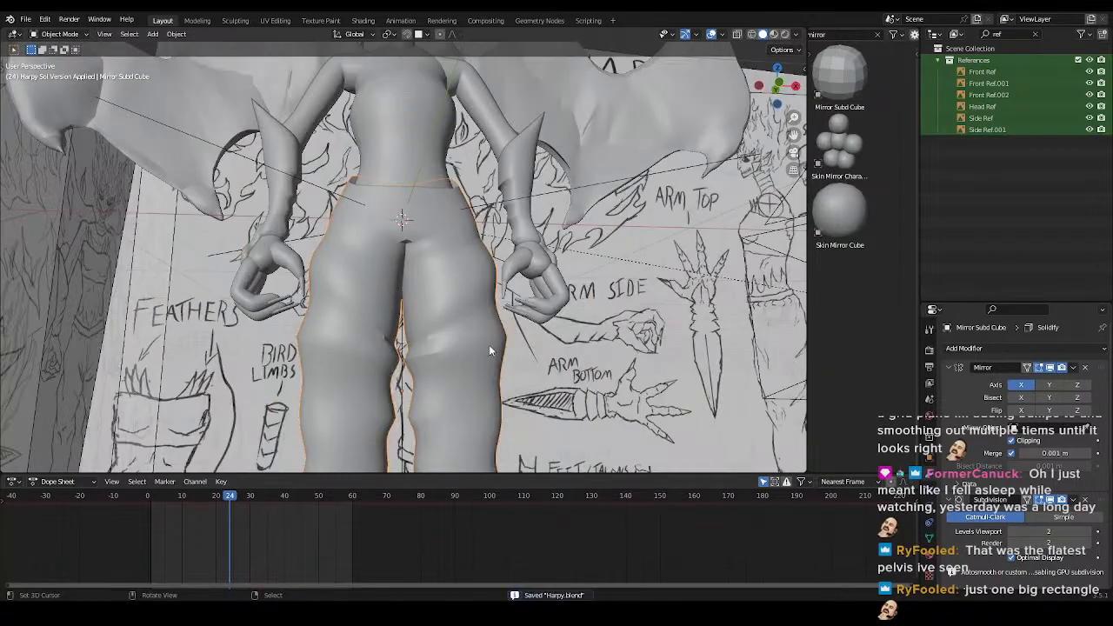
- Reopen the pants for editing in front-view wireframe and move the inner-leg vertex above the knee crease
{"action": "key", "text": "KP_1"}
{"action": "scroll", "coordinate": [390, 377], "scroll_direction": "up", "scroll_amount": 4}
{"action": "middle_click_drag", "start_coordinate": [391, 378], "coordinate": [383, 313], "text": "shift"}
{"action": "mouse_move", "coordinate": [418, 412]}
{"action": "middle_mouse_down", "text": "shift"}
{"action": "mouse_move", "coordinate": [417, 311]}
{"action": "mouse_move", "coordinate": [368, 283]}
{"action": "middle_mouse_up", "text": "shift"}
{"action": "scroll", "coordinate": [427, 308], "scroll_direction": "up", "scroll_amount": 4}
{"action": "key", "text": "Tab"}
{"action": "key", "text": "shift+z"}
{"action": "key", "text": "g"}
{"action": "left_click", "coordinate": [512, 253]}
- Box-select the inner-leg vertices above the knee crease, raise them about 0.0047 m along Z and scale them to about 0.87
{"action": "left_click_drag", "start_coordinate": [351, 146], "coordinate": [487, 230]}
{"action": "key", "text": "g"}
{"action": "left_click", "coordinate": [489, 217]}
{"action": "key", "text": "shift+z"}
{"action": "scroll", "coordinate": [556, 251], "scroll_direction": "down", "scroll_amount": 5}
{"action": "scroll", "coordinate": [496, 256], "scroll_direction": "up", "scroll_amount": 2}
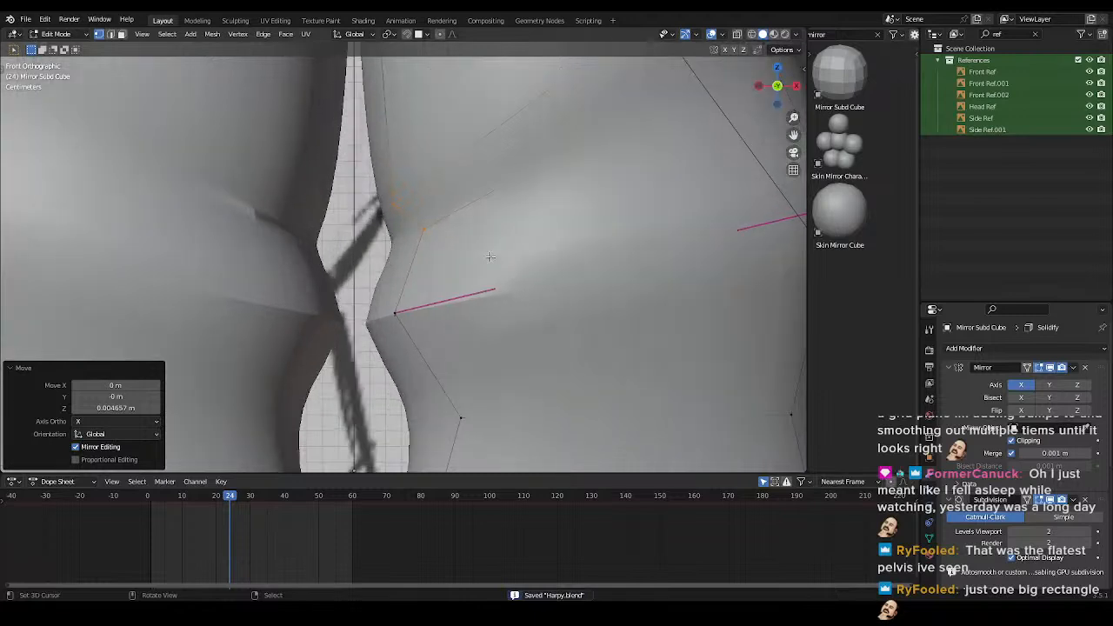
{"action": "key", "text": "s"}
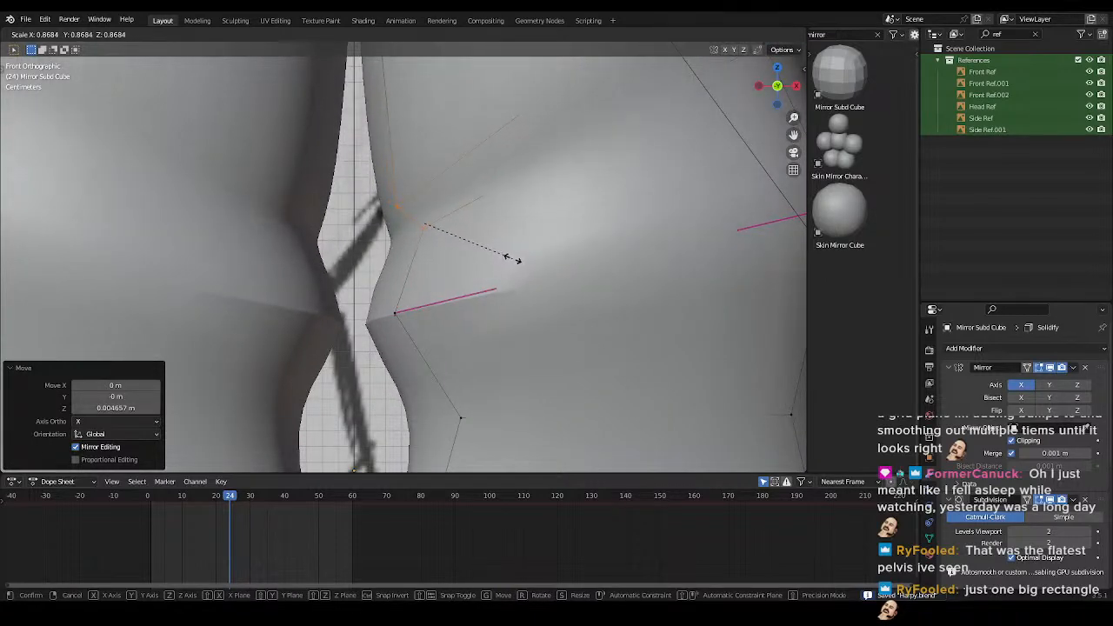
{"action": "left_click", "coordinate": [513, 258]}
- Return to object mode, show the whole harpy in rendered shading and clear the Outliner's search filter
{"action": "key", "text": "Tab"}
{"action": "scroll", "coordinate": [496, 253], "scroll_direction": "down", "scroll_amount": 10}
{"action": "middle_click_drag", "start_coordinate": [485, 292], "coordinate": [458, 393], "text": "shift"}
{"action": "key", "text": "z"}
{"action": "left_click", "coordinate": [557, 280]}
{"action": "scroll", "coordinate": [577, 272], "scroll_direction": "down", "scroll_amount": 3}
{"action": "middle_click_drag", "start_coordinate": [450, 309], "coordinate": [447, 345], "text": "shift"}
{"action": "middle_click_drag", "start_coordinate": [561, 294], "coordinate": [535, 298]}
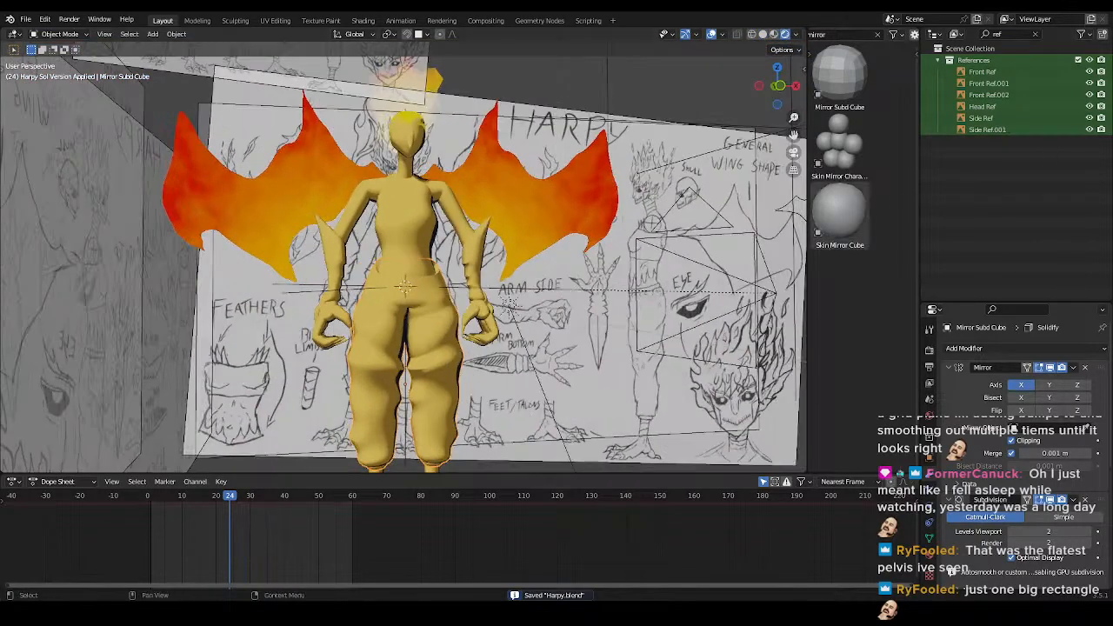
{"action": "left_click", "coordinate": [1037, 34]}
- Inspect the pants with the Solidify modifier's viewport display toggled off and back on, and save Harpy.blend
{"action": "middle_click_drag", "start_coordinate": [696, 361], "coordinate": [695, 335]}
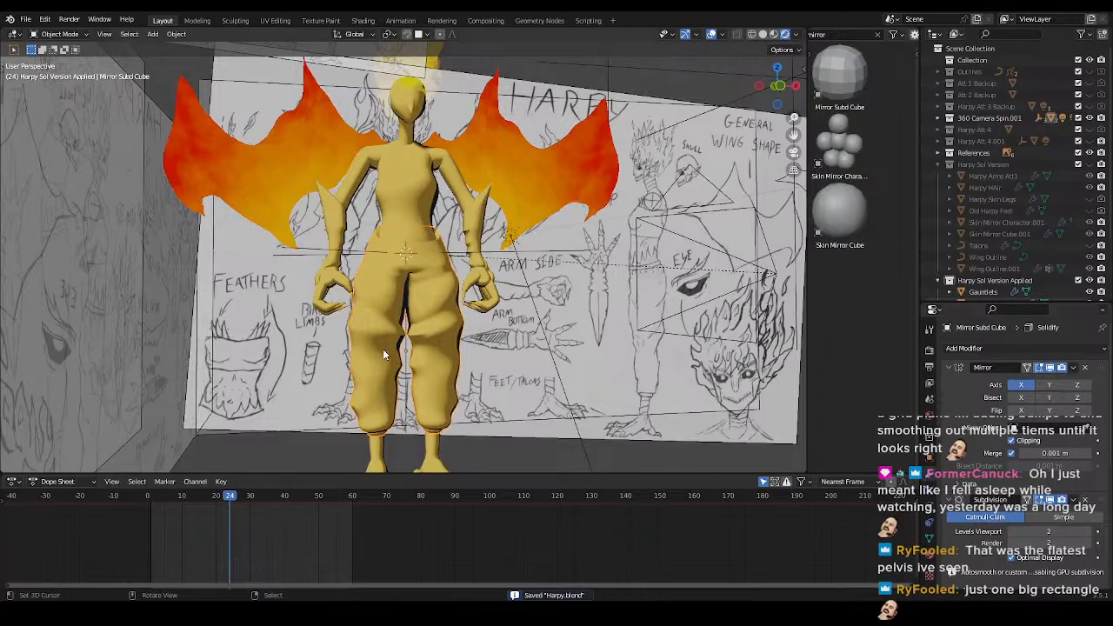
{"action": "scroll", "coordinate": [383, 354], "scroll_direction": "up", "scroll_amount": 10}
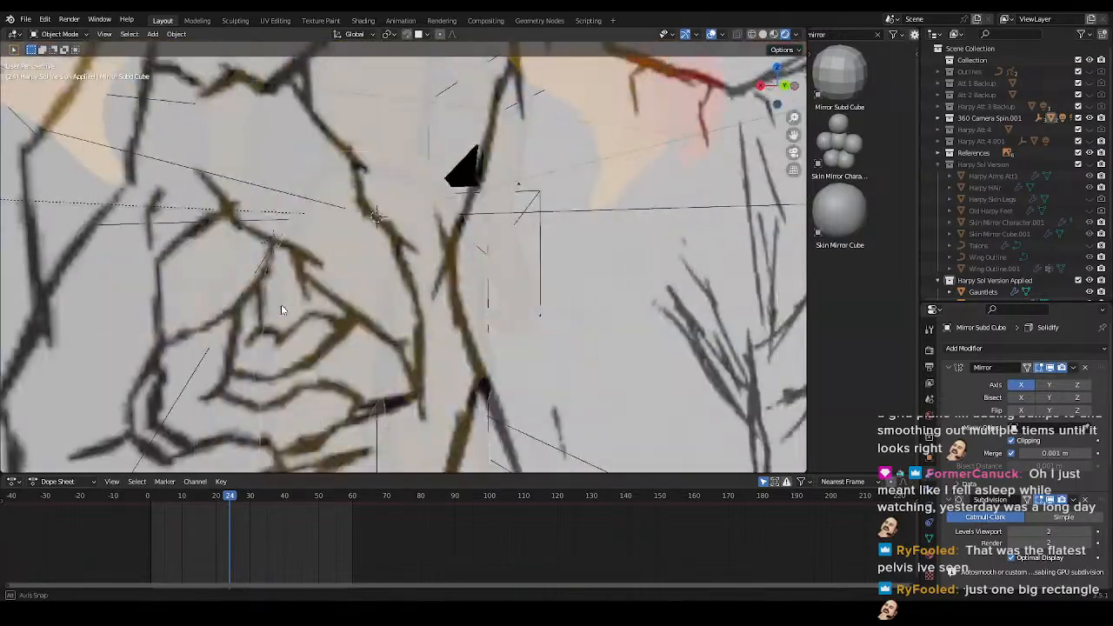
{"action": "scroll", "coordinate": [281, 310], "scroll_direction": "down", "scroll_amount": 5}
{"action": "middle_click_drag", "start_coordinate": [313, 318], "coordinate": [438, 323]}
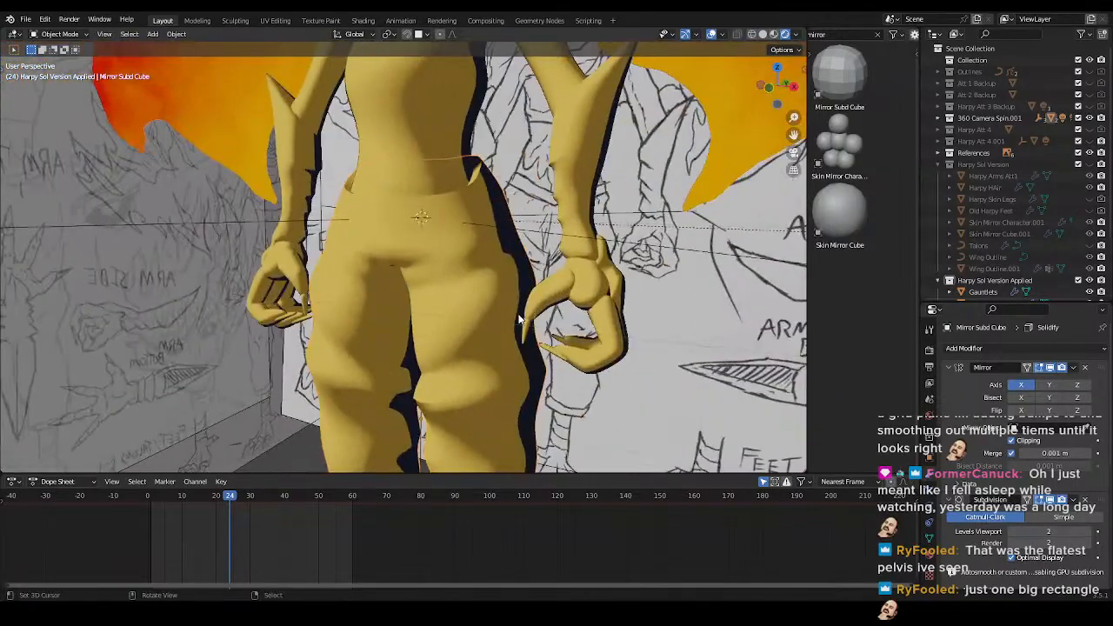
{"action": "scroll", "coordinate": [1039, 513], "scroll_direction": "down", "scroll_amount": 8}
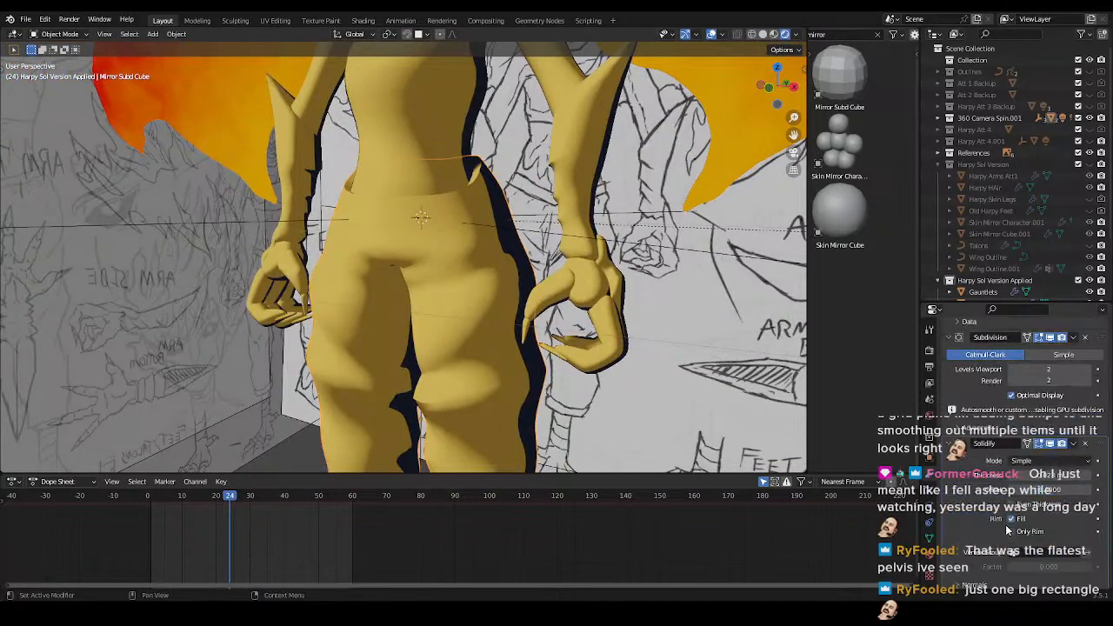
{"action": "left_click", "coordinate": [1052, 422]}
{"action": "left_click", "coordinate": [1052, 423]}
{"action": "middle_click_drag", "start_coordinate": [472, 355], "coordinate": [495, 283]}
{"action": "key", "text": "ctrl+s"}
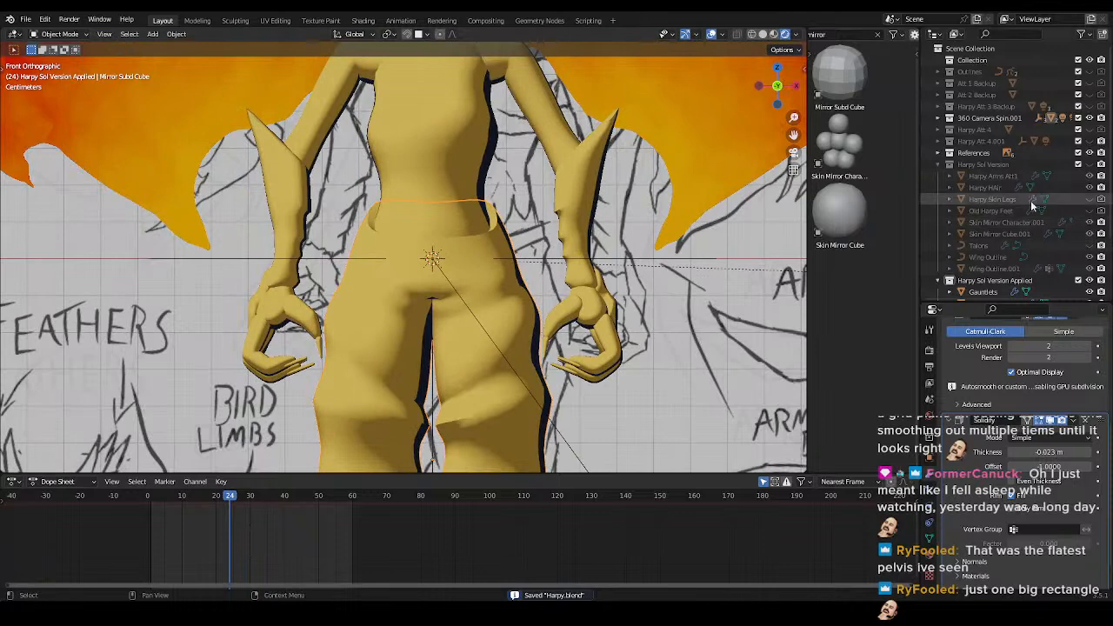
- Switch the pants to Texture Paint mode and paint the front of both legs white in the clothing mask
{"action": "scroll", "coordinate": [1031, 207], "scroll_direction": "down", "scroll_amount": 3}
{"action": "middle_click_drag", "start_coordinate": [410, 232], "coordinate": [490, 259], "text": "ctrl"}
{"action": "key", "text": "ctrl+Tab"}
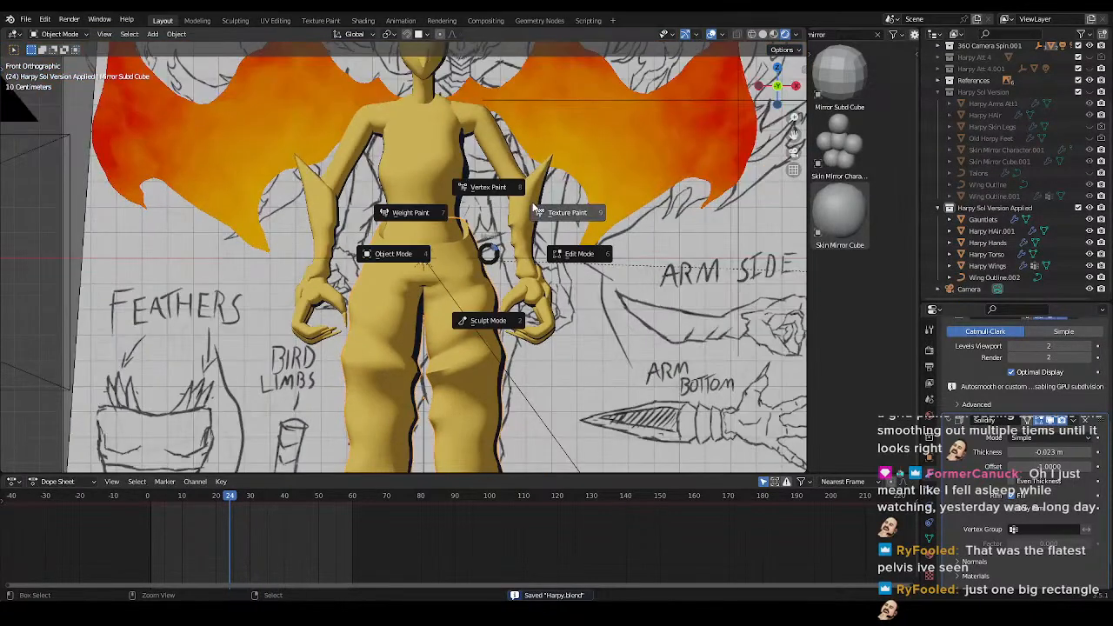
{"action": "left_click", "coordinate": [542, 222]}
{"action": "mouse_move", "coordinate": [567, 259]}
{"action": "middle_mouse_down", "text": "shift"}
{"action": "mouse_move", "coordinate": [555, 200]}
{"action": "mouse_move", "coordinate": [549, 232]}
{"action": "middle_mouse_up", "text": "shift"}
{"action": "left_click", "coordinate": [730, 50]}
{"action": "mouse_move", "coordinate": [402, 315]}
{"action": "left_mouse_down"}
{"action": "mouse_move", "coordinate": [436, 393]}
{"action": "mouse_move", "coordinate": [431, 380]}
{"action": "left_mouse_up"}
{"action": "middle_click_drag", "start_coordinate": [430, 380], "coordinate": [437, 284], "text": "shift"}
{"action": "mouse_move", "coordinate": [436, 235]}
{"action": "left_mouse_down"}
{"action": "mouse_move", "coordinate": [454, 337]}
{"action": "mouse_move", "coordinate": [374, 331]}
{"action": "mouse_move", "coordinate": [434, 306]}
{"action": "left_mouse_up"}
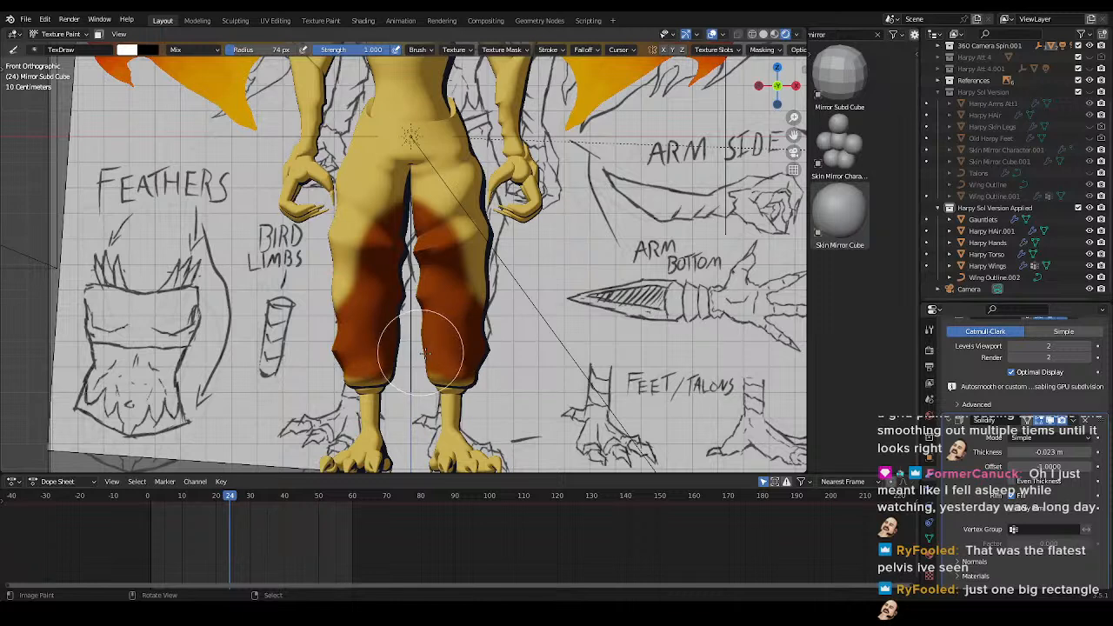
{"action": "mouse_move", "coordinate": [468, 360]}
{"action": "left_mouse_down"}
{"action": "mouse_move", "coordinate": [456, 128]}
{"action": "mouse_move", "coordinate": [406, 216]}
{"action": "mouse_move", "coordinate": [419, 109]}
{"action": "left_mouse_up"}
- Enlarge the brush radius to 127 px and paint the remaining front and outer areas of the pants
{"action": "key", "text": "f"}
{"action": "left_click", "coordinate": [476, 230]}
{"action": "left_click_drag", "start_coordinate": [427, 231], "coordinate": [388, 215]}
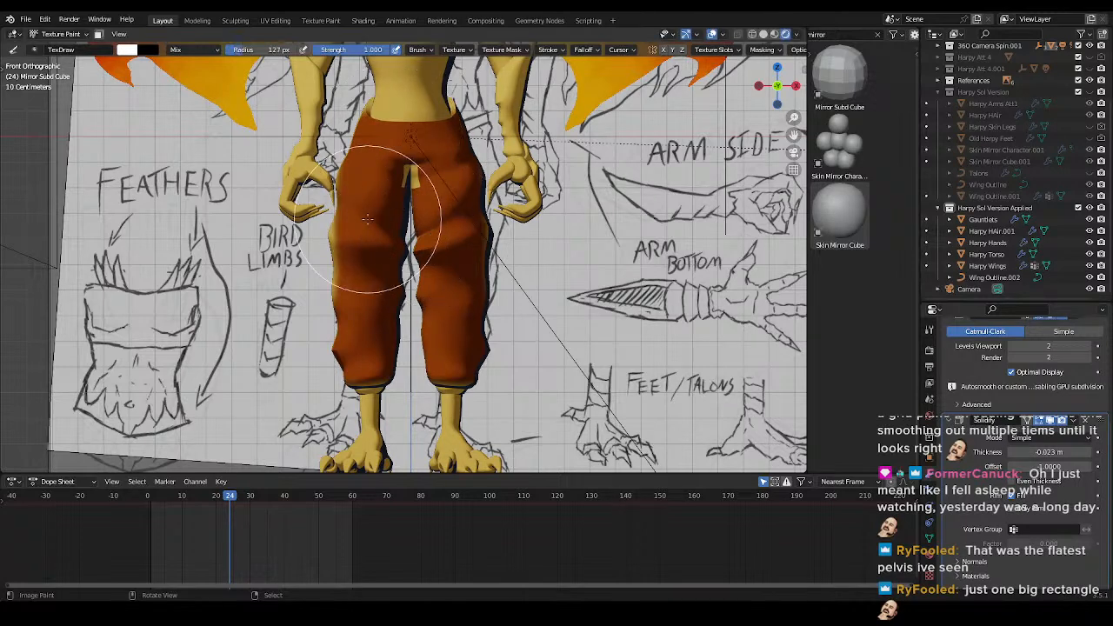
{"action": "left_click_drag", "start_coordinate": [344, 303], "coordinate": [345, 278]}
- Reduce the brush radius to 80 px and bring the unpainted crotch patch into close view
{"action": "key", "text": "f"}
{"action": "left_click", "coordinate": [405, 255]}
{"action": "mouse_move", "coordinate": [405, 196]}
{"action": "middle_mouse_down", "text": "shift"}
{"action": "mouse_move", "coordinate": [386, 328]}
{"action": "mouse_move", "coordinate": [450, 251]}
{"action": "mouse_move", "coordinate": [484, 266]}
{"action": "mouse_move", "coordinate": [400, 304]}
{"action": "mouse_move", "coordinate": [345, 311]}
{"action": "mouse_move", "coordinate": [428, 285]}
{"action": "middle_mouse_up", "text": "shift"}
{"action": "scroll", "coordinate": [386, 328], "scroll_direction": "up", "scroll_amount": 6}
{"action": "scroll", "coordinate": [400, 304], "scroll_direction": "down", "scroll_amount": 4}
{"action": "scroll", "coordinate": [346, 310], "scroll_direction": "down", "scroll_amount": 3}
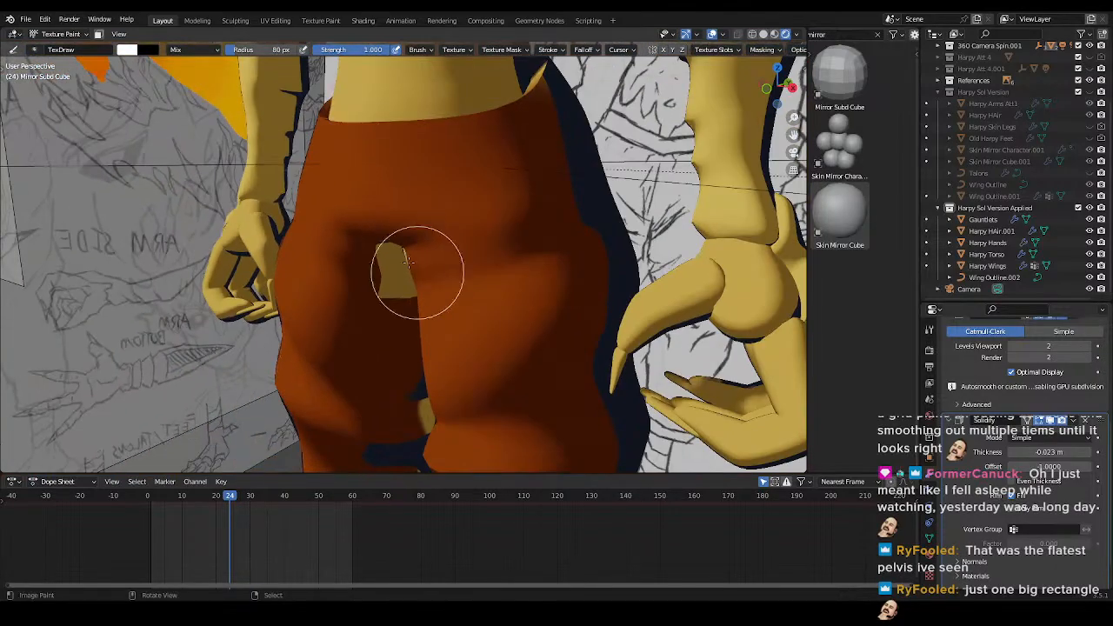
- Open the Texture Paint workspace, try an inverted mask stroke over the crotch and undo it
{"action": "left_click", "coordinate": [321, 21]}
{"action": "middle_click_drag", "start_coordinate": [656, 391], "coordinate": [603, 286]}
{"action": "mouse_move", "coordinate": [603, 285]}
{"action": "left_mouse_down", "text": "ctrl"}
{"action": "mouse_move", "coordinate": [597, 186]}
{"action": "mouse_move", "coordinate": [603, 224]}
{"action": "left_mouse_up", "text": "ctrl"}
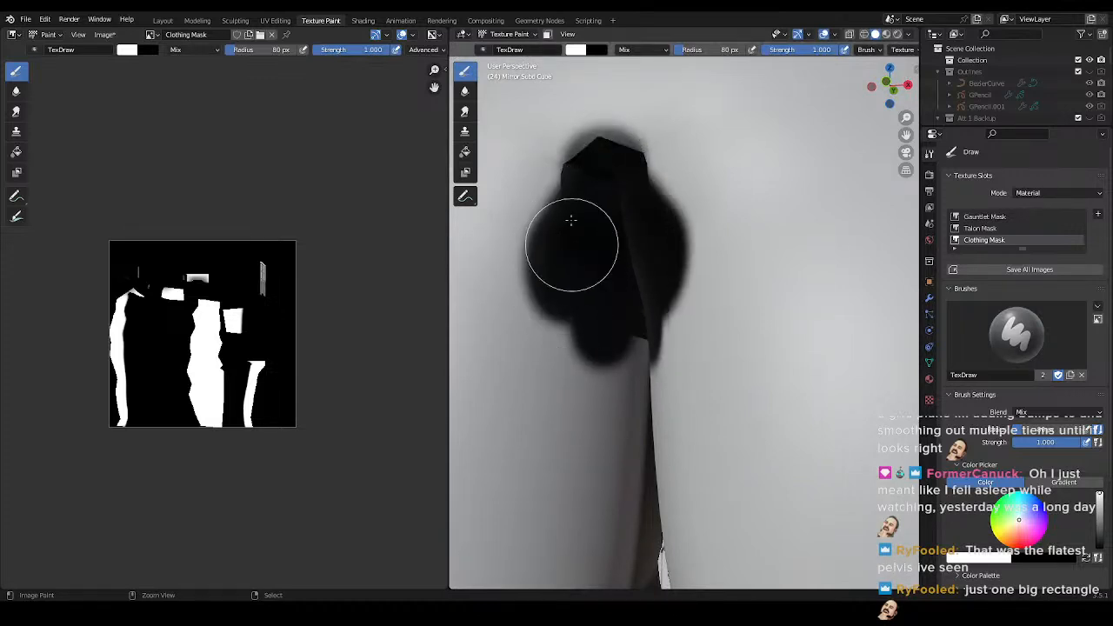
{"action": "key", "text": "ctrl+z"}
- Switch the pants to object mode and save Harpy.blend
{"action": "mouse_move", "coordinate": [617, 293]}
{"action": "middle_mouse_down"}
{"action": "mouse_move", "coordinate": [729, 308]}
{"action": "mouse_move", "coordinate": [718, 365]}
{"action": "mouse_move", "coordinate": [683, 374]}
{"action": "mouse_move", "coordinate": [696, 431]}
{"action": "mouse_move", "coordinate": [709, 422]}
{"action": "middle_mouse_up"}
{"action": "key", "text": "ctrl+Tab"}
{"action": "left_click", "coordinate": [655, 309]}
{"action": "key", "text": "ctrl+s"}
- Select all of the pants' geometry in wireframe edit mode so its UVs show, and return to Texture Paint mode
{"action": "scroll", "coordinate": [713, 355], "scroll_direction": "down", "scroll_amount": 6}
{"action": "key", "text": "Tab"}
{"action": "key", "text": "z"}
{"action": "left_click", "coordinate": [659, 341]}
{"action": "key", "text": "a"}
{"action": "scroll", "coordinate": [809, 374], "scroll_direction": "down", "scroll_amount": 4}
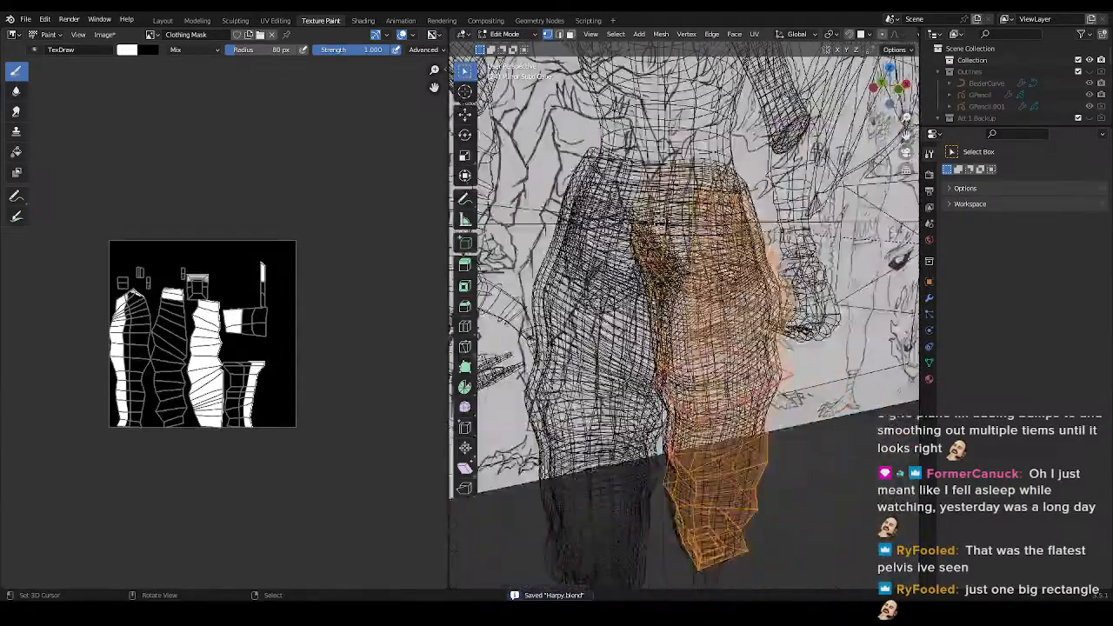
{"action": "middle_click_drag", "start_coordinate": [771, 369], "coordinate": [711, 359]}
{"action": "key", "text": "ctrl+Tab"}
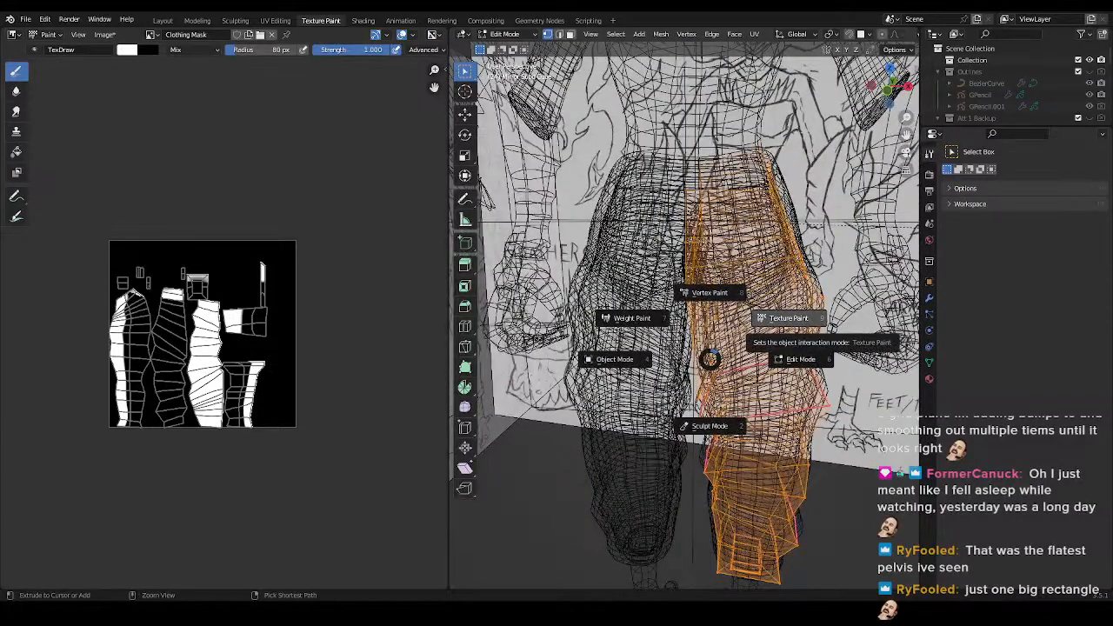
{"action": "left_click", "coordinate": [710, 359]}
{"action": "middle_click_drag", "start_coordinate": [771, 328], "coordinate": [618, 365]}
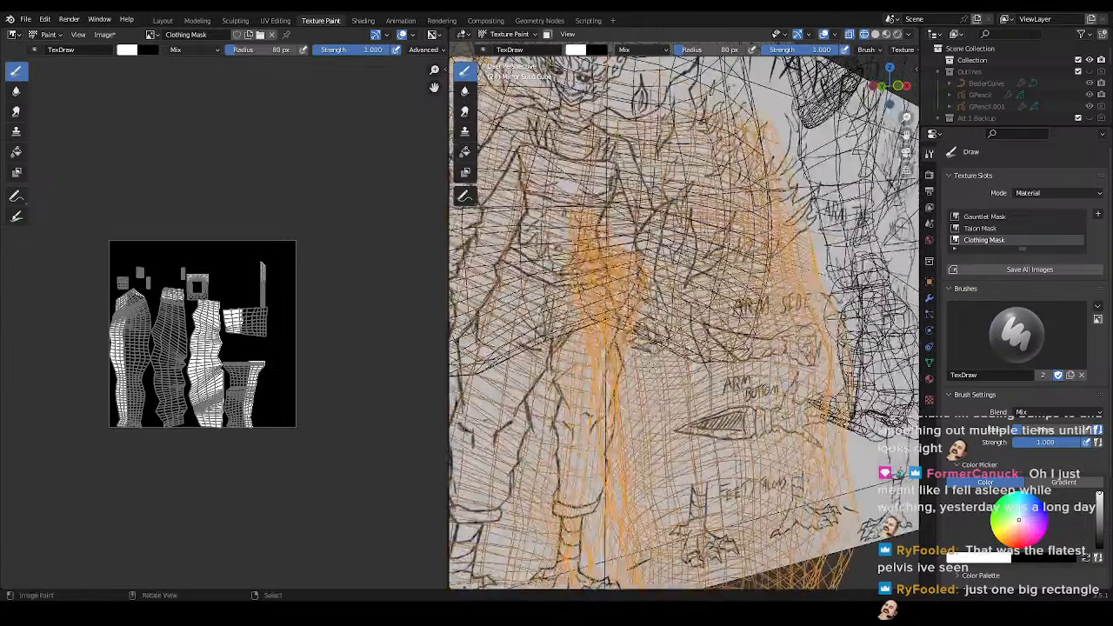
- Set the brush radius to 50 px and paint the Clothing Mask white over the rectangular UV island and narrow strip above it
{"action": "key", "text": "f"}
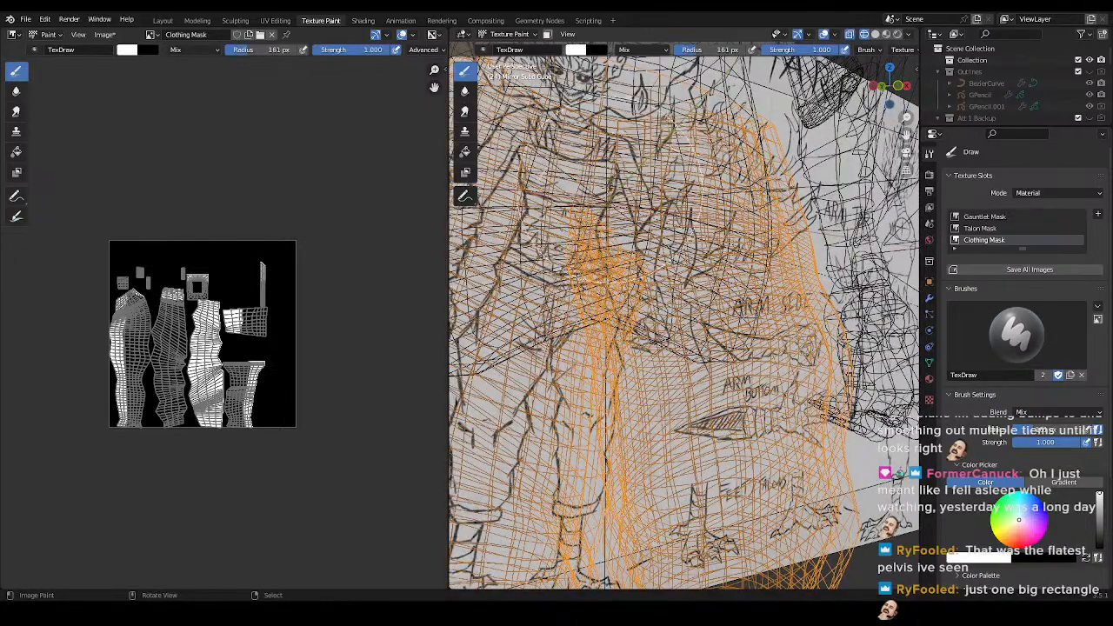
{"action": "scroll", "coordinate": [264, 355], "scroll_direction": "up", "scroll_amount": 6}
{"action": "key", "text": "f"}
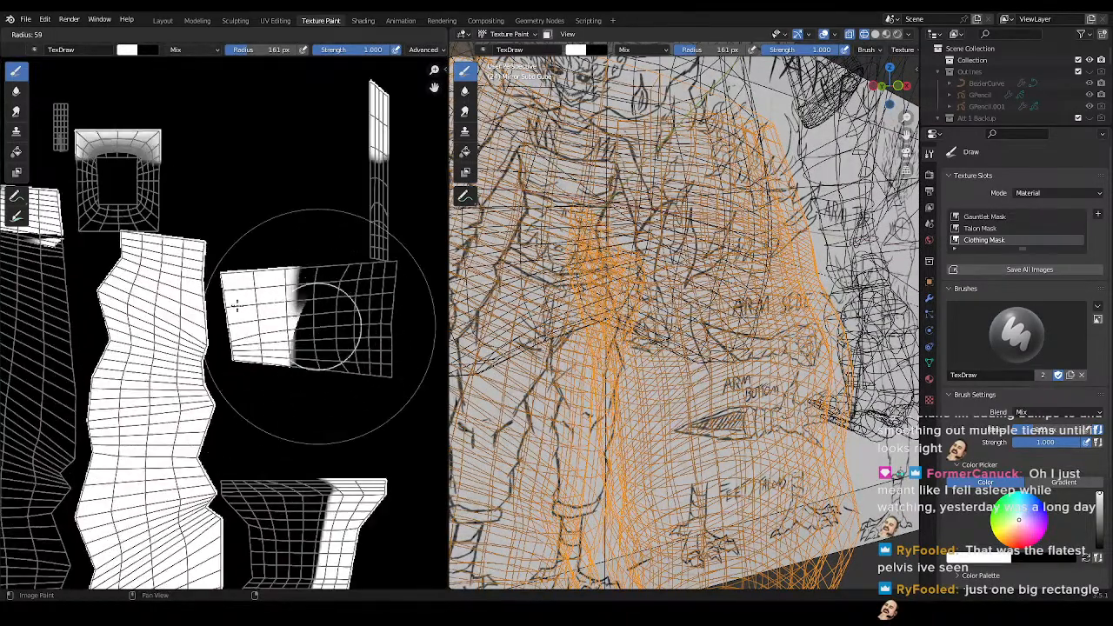
{"action": "left_click", "coordinate": [273, 310]}
{"action": "key", "text": "f"}
{"action": "left_click", "coordinate": [301, 320]}
{"action": "mouse_move", "coordinate": [323, 323]}
{"action": "left_mouse_down"}
{"action": "mouse_move", "coordinate": [352, 332]}
{"action": "mouse_move", "coordinate": [385, 367]}
{"action": "mouse_move", "coordinate": [377, 152]}
{"action": "left_mouse_up"}
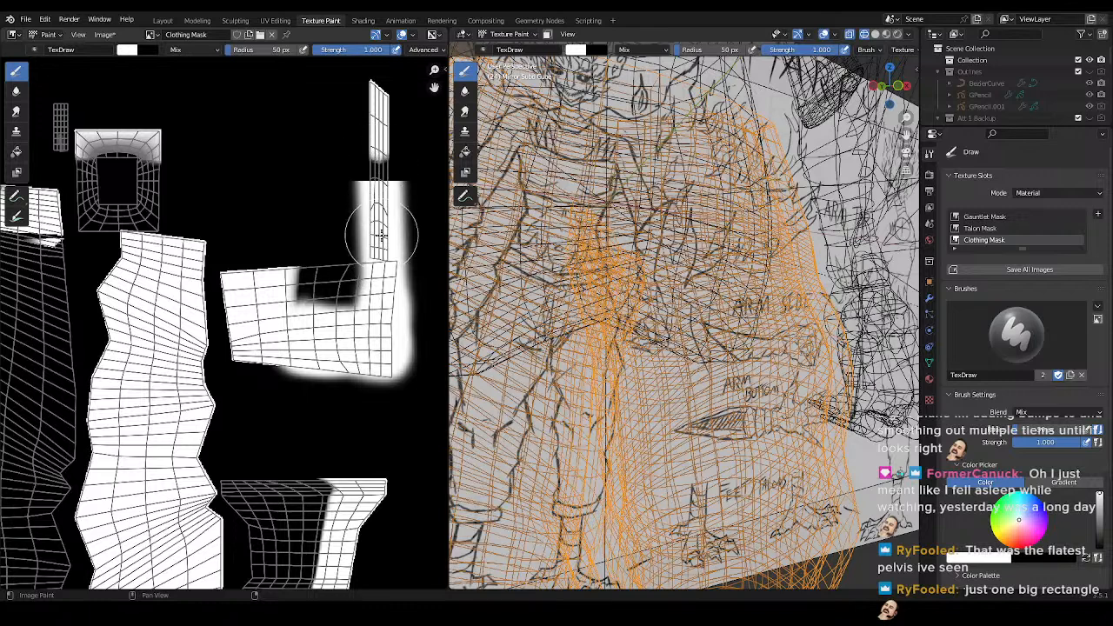
{"action": "middle_click_drag", "start_coordinate": [380, 253], "coordinate": [356, 333], "text": "shift"}
{"action": "middle_click_drag", "start_coordinate": [319, 389], "coordinate": [335, 314], "text": "shift"}
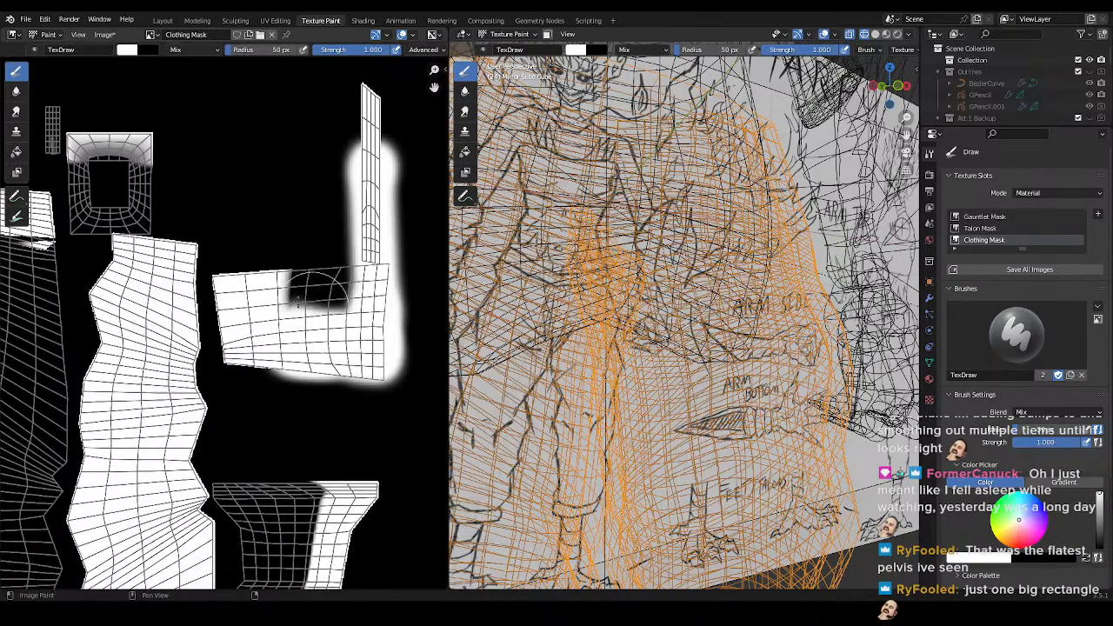
- Paint the dark part of the short flared UV island at the lower edge of the Clothing Mask white
{"action": "middle_click_drag", "start_coordinate": [308, 438], "coordinate": [332, 268]}
{"action": "scroll", "coordinate": [352, 365], "scroll_direction": "down", "scroll_amount": 1}
{"action": "left_click_drag", "start_coordinate": [294, 374], "coordinate": [303, 392]}
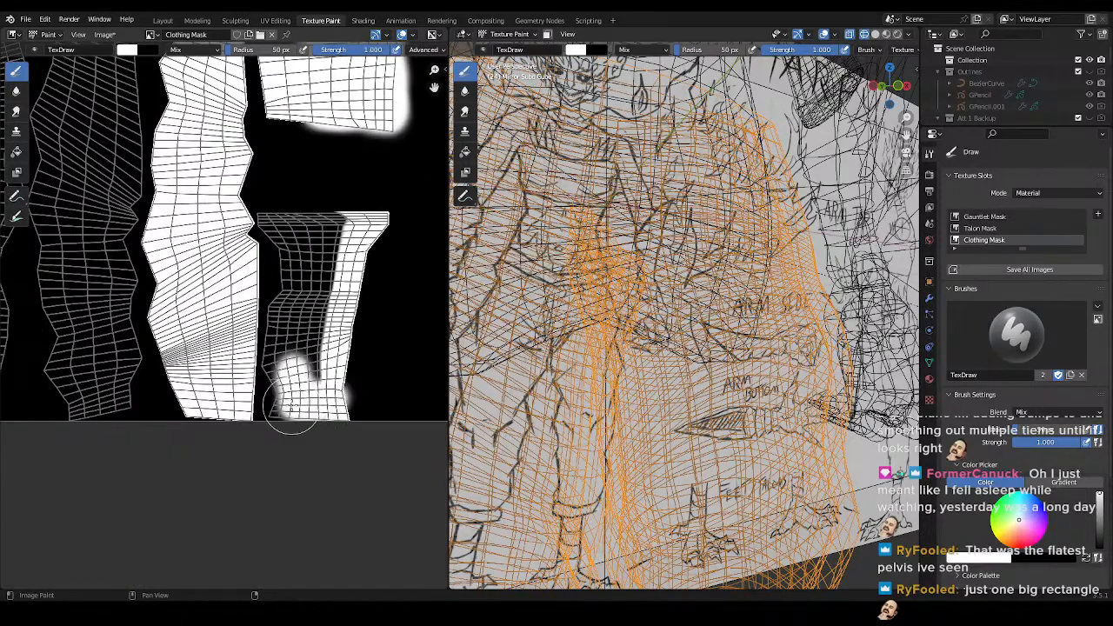
{"action": "mouse_move", "coordinate": [281, 330]}
{"action": "left_mouse_down"}
{"action": "mouse_move", "coordinate": [274, 228]}
{"action": "mouse_move", "coordinate": [317, 204]}
{"action": "mouse_move", "coordinate": [311, 380]}
{"action": "left_mouse_up"}
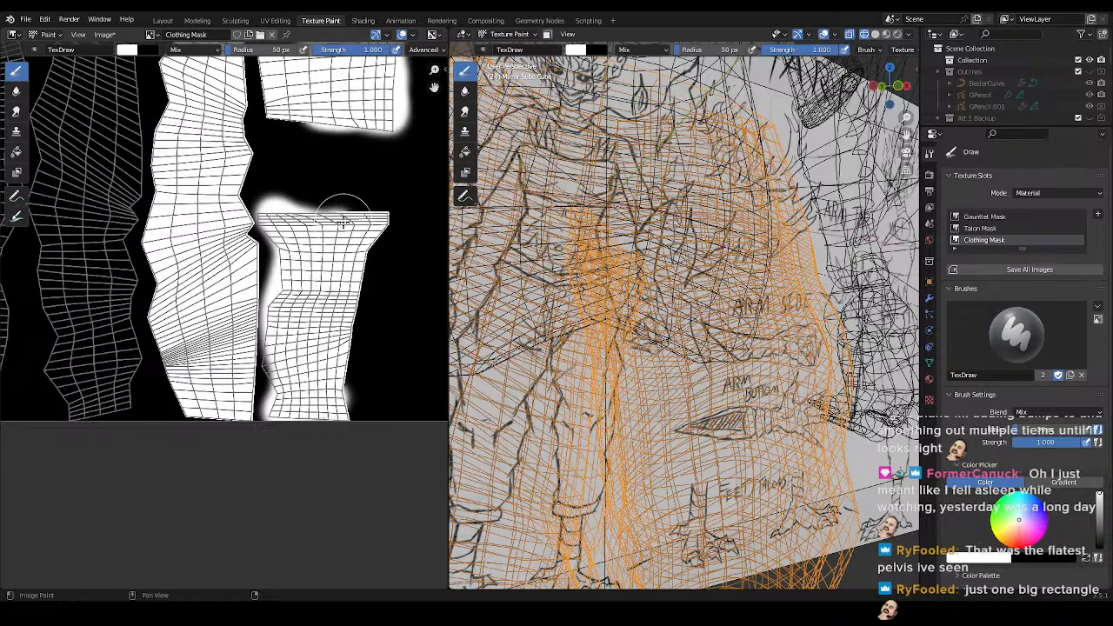
- Fill the long dark leg UV island in the middle of the Clothing Mask with white
{"action": "middle_click_drag", "start_coordinate": [276, 253], "coordinate": [287, 423]}
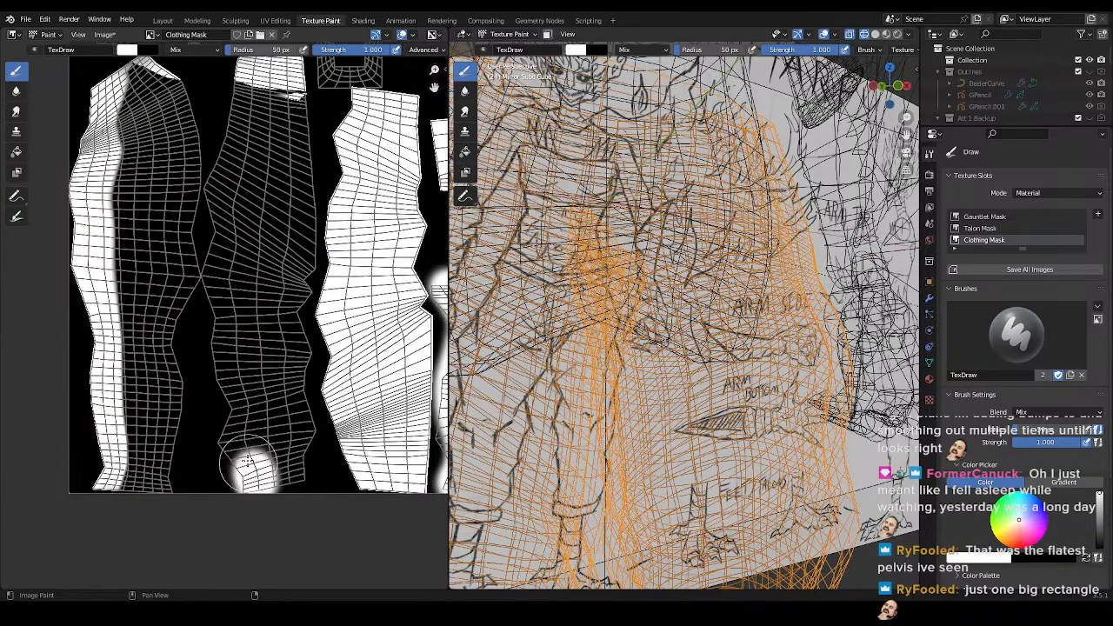
{"action": "left_click_drag", "start_coordinate": [236, 443], "coordinate": [242, 372]}
{"action": "mouse_move", "coordinate": [224, 329]}
{"action": "left_mouse_down"}
{"action": "mouse_move", "coordinate": [249, 86]}
{"action": "mouse_move", "coordinate": [269, 439]}
{"action": "left_mouse_up"}
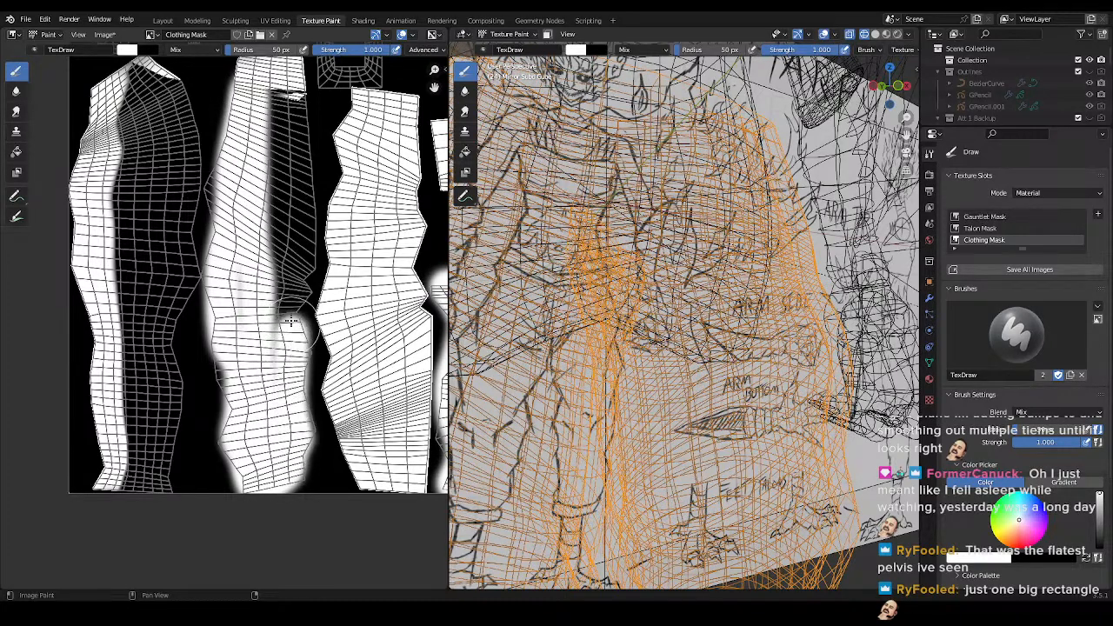
{"action": "left_click_drag", "start_coordinate": [295, 278], "coordinate": [300, 122]}
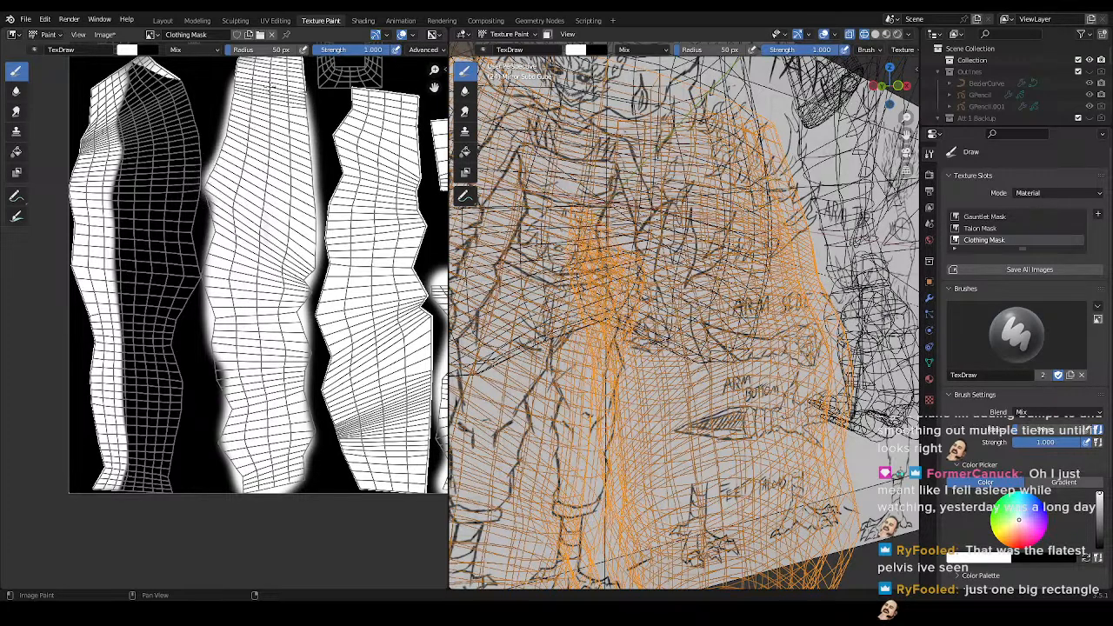
- Switch the viewport to rendered shading and examine the pants' colour coverage around the crotch and inner legs
{"action": "key", "text": "z"}
{"action": "left_click", "coordinate": [668, 258]}
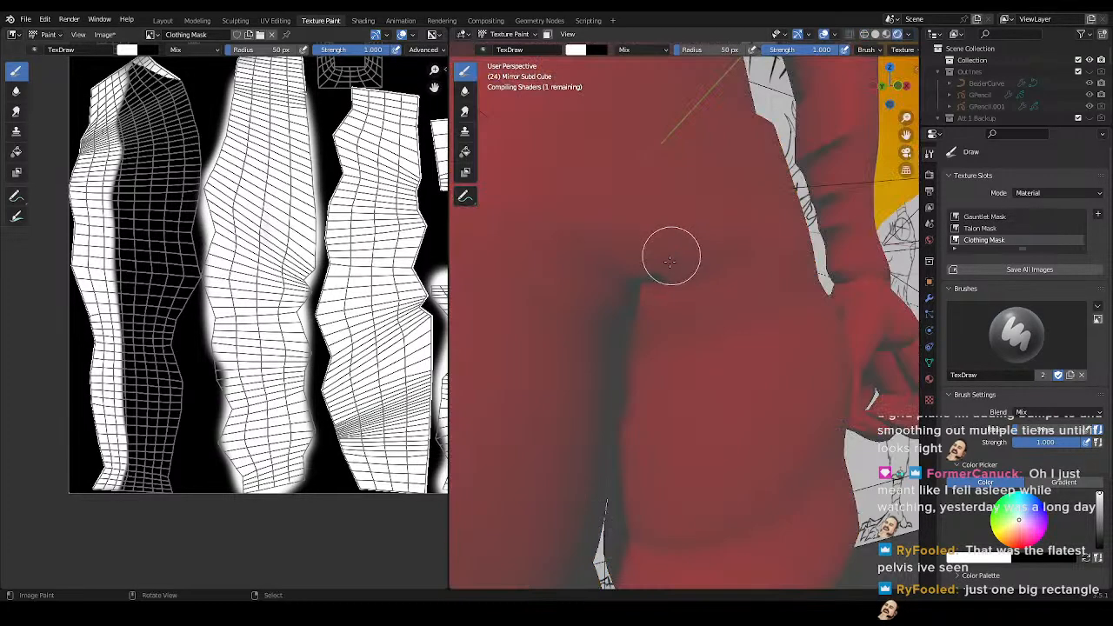
{"action": "scroll", "coordinate": [671, 270], "scroll_direction": "down", "scroll_amount": 6}
{"action": "mouse_move", "coordinate": [673, 298]}
{"action": "middle_mouse_down"}
{"action": "mouse_move", "coordinate": [721, 371]}
{"action": "mouse_move", "coordinate": [666, 368]}
{"action": "middle_mouse_up"}
{"action": "scroll", "coordinate": [713, 340], "scroll_direction": "up", "scroll_amount": 5}
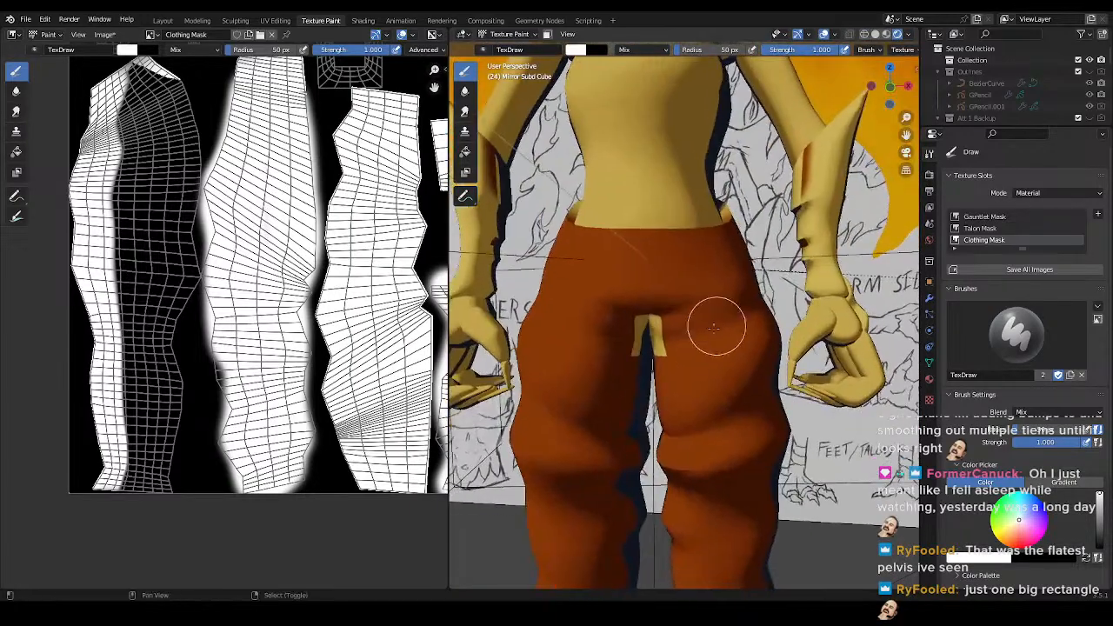
- Set the brush radius to 19 px and paint the small narrow UV island beside the square ring white on the Clothing Mask
{"action": "middle_click_drag", "start_coordinate": [185, 280], "coordinate": [191, 365]}
{"action": "scroll", "coordinate": [191, 366], "scroll_direction": "down", "scroll_amount": 3}
{"action": "scroll", "coordinate": [276, 265], "scroll_direction": "up", "scroll_amount": 6}
{"action": "mouse_move", "coordinate": [275, 269]}
{"action": "middle_mouse_down"}
{"action": "mouse_move", "coordinate": [211, 370]}
{"action": "mouse_move", "coordinate": [241, 374]}
{"action": "middle_mouse_up"}
{"action": "key", "text": "f"}
{"action": "left_click", "coordinate": [197, 290]}
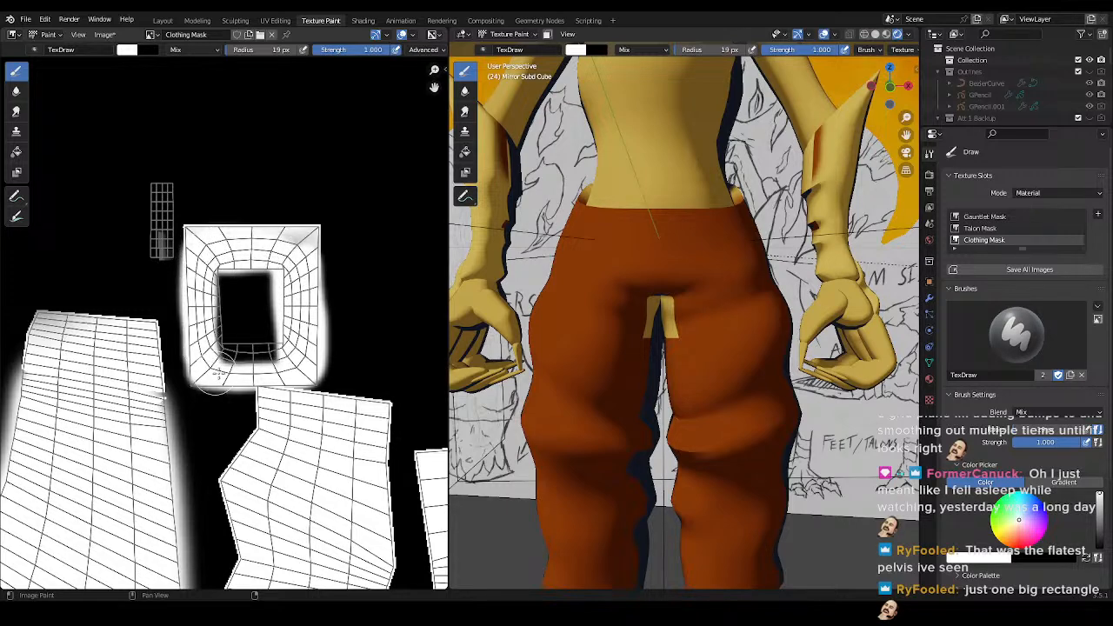
{"action": "left_click_drag", "start_coordinate": [185, 171], "coordinate": [168, 209]}
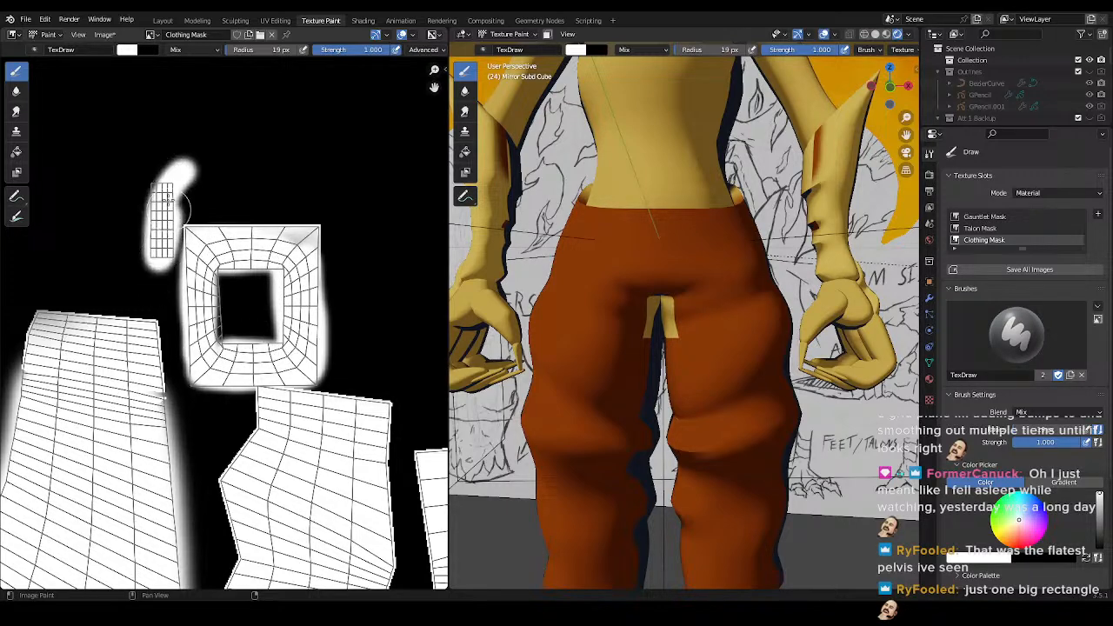
- Paint the three small rectangular UV islands above the half-dark leg island white on the Clothing Mask
{"action": "middle_click_drag", "start_coordinate": [102, 296], "coordinate": [288, 288]}
{"action": "middle_click_drag", "start_coordinate": [166, 322], "coordinate": [243, 346]}
{"action": "left_click_drag", "start_coordinate": [141, 191], "coordinate": [144, 258]}
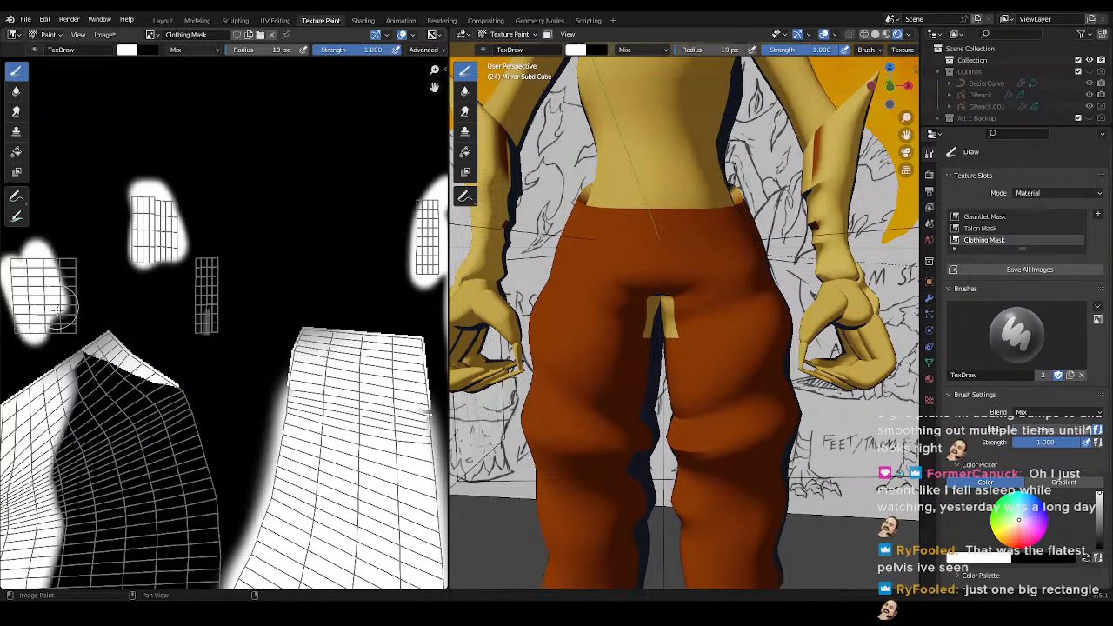
{"action": "left_click_drag", "start_coordinate": [186, 337], "coordinate": [199, 259]}
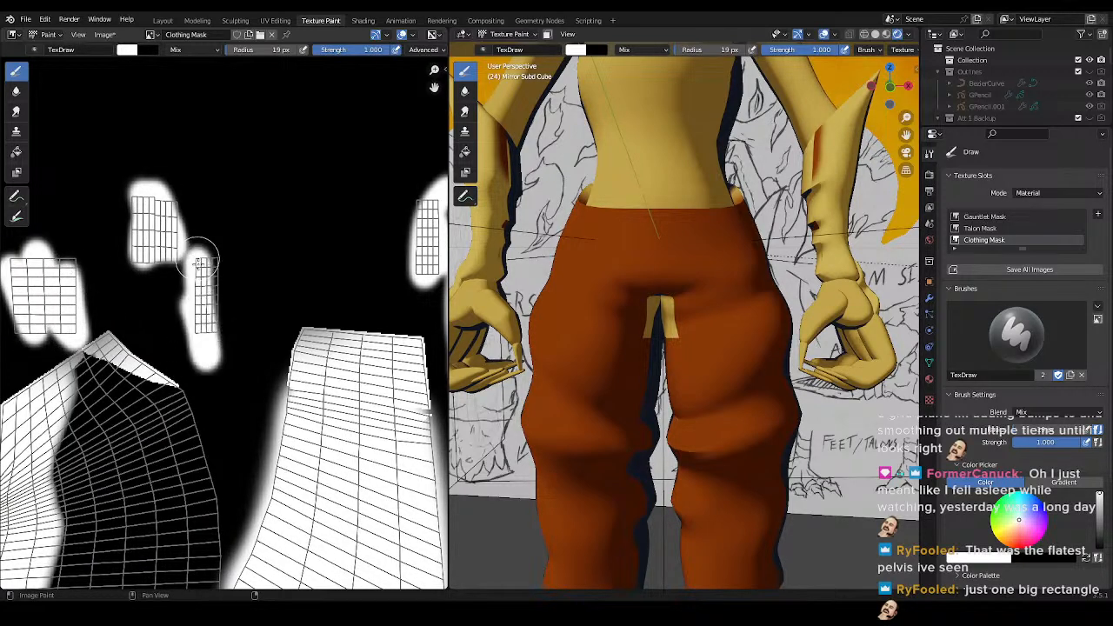
- Set the brush radius to 95 px and fill the dark half of the outermost leg UV island with white
{"action": "scroll", "coordinate": [198, 333], "scroll_direction": "down", "scroll_amount": 3}
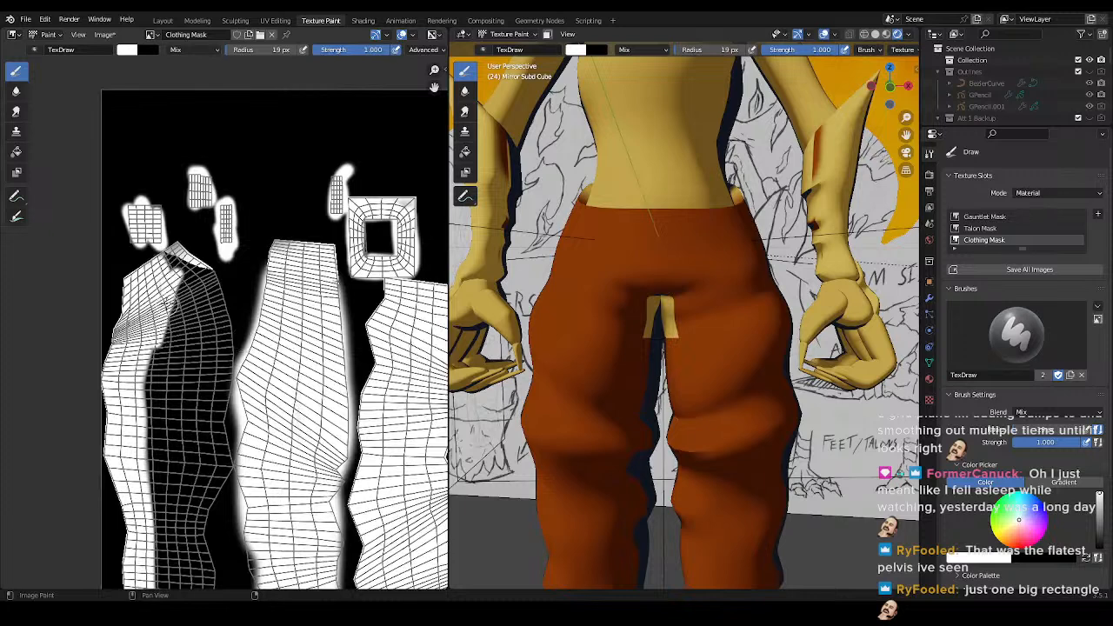
{"action": "key", "text": "f"}
{"action": "left_click", "coordinate": [213, 345]}
{"action": "left_click_drag", "start_coordinate": [185, 320], "coordinate": [201, 529]}
{"action": "scroll", "coordinate": [233, 452], "scroll_direction": "down", "scroll_amount": 2}
{"action": "middle_click_drag", "start_coordinate": [233, 450], "coordinate": [236, 378]}
{"action": "left_click_drag", "start_coordinate": [179, 359], "coordinate": [210, 377]}
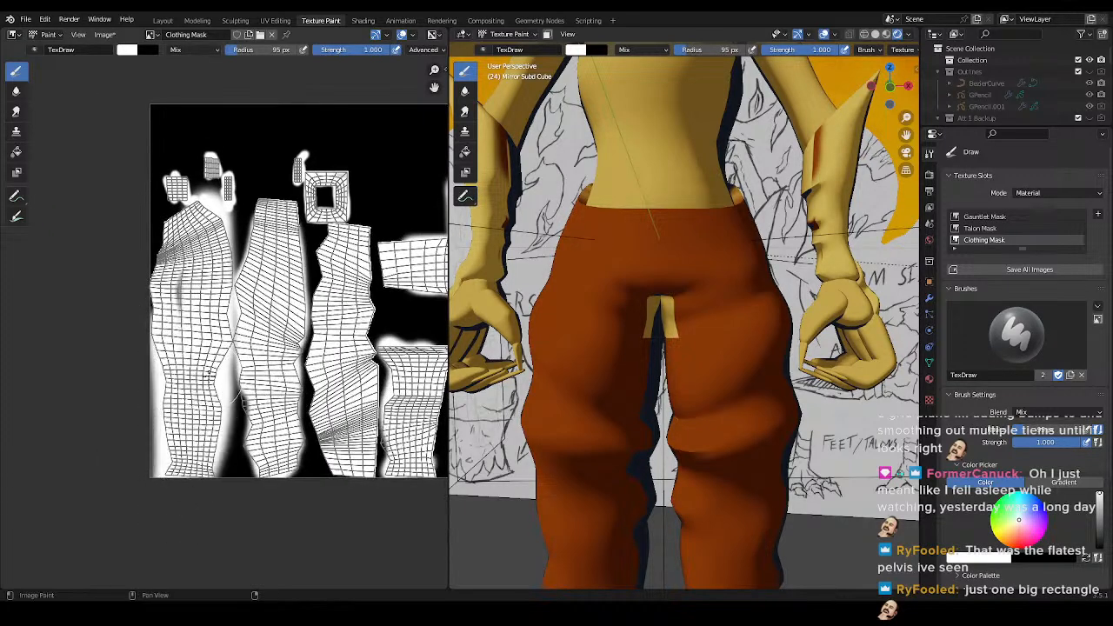
- Paint white over the gaps between the leg islands, the square ring and the rectangular island on the Clothing Mask
{"action": "middle_click_drag", "start_coordinate": [201, 244], "coordinate": [101, 288]}
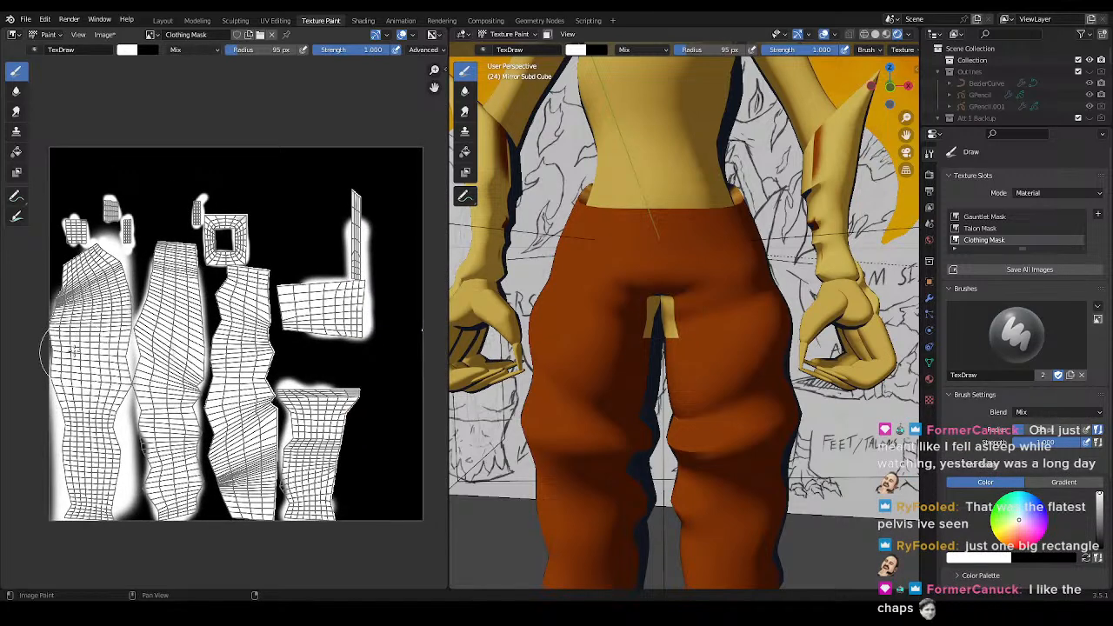
{"action": "mouse_move", "coordinate": [201, 267]}
{"action": "left_mouse_down"}
{"action": "mouse_move", "coordinate": [136, 370]}
{"action": "mouse_move", "coordinate": [207, 374]}
{"action": "mouse_move", "coordinate": [221, 222]}
{"action": "mouse_move", "coordinate": [280, 240]}
{"action": "mouse_move", "coordinate": [295, 383]}
{"action": "mouse_move", "coordinate": [353, 365]}
{"action": "left_mouse_up"}
{"action": "scroll", "coordinate": [773, 335], "scroll_direction": "up", "scroll_amount": 2}
- Return the pants to Object Mode and save the Harpy.blend file
{"action": "key", "text": "ctrl+Tab"}
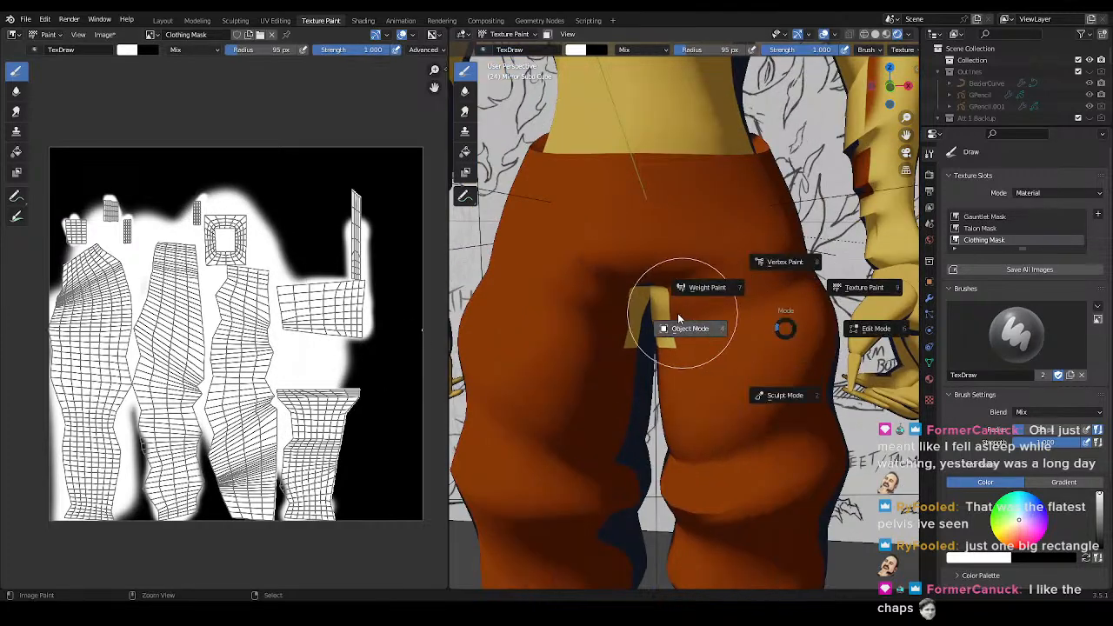
{"action": "left_click", "coordinate": [679, 319]}
{"action": "scroll", "coordinate": [677, 318], "scroll_direction": "up", "scroll_amount": 2}
{"action": "key", "text": "ctrl+s"}
{"action": "middle_click_drag", "start_coordinate": [678, 318], "coordinate": [633, 298]}
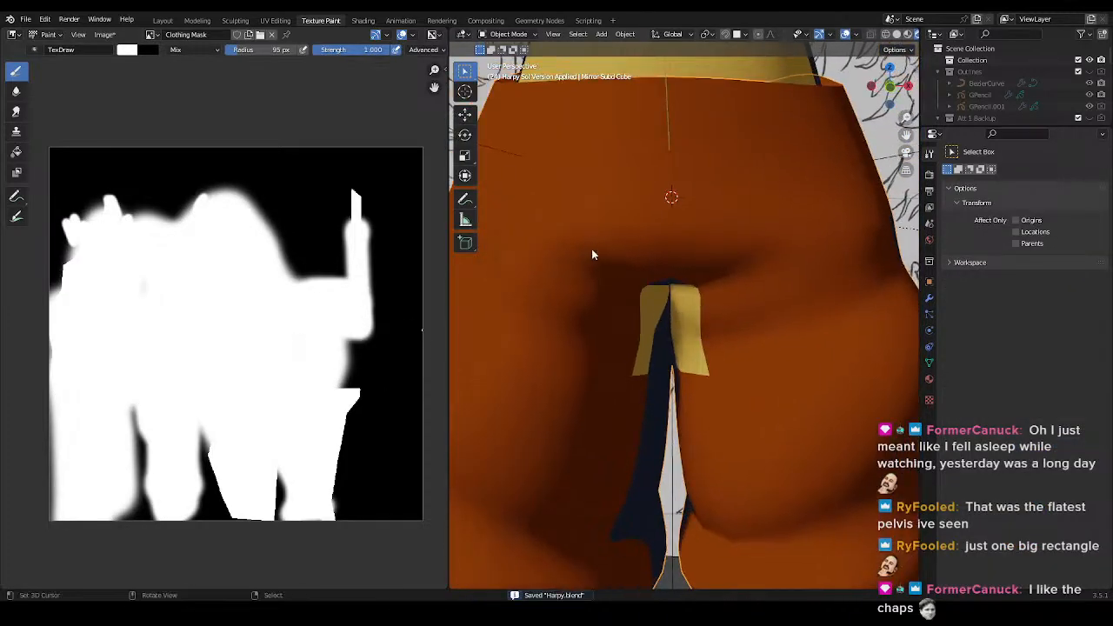
- In the Layout workspace, edit the pants mesh in solid shading and vertex-slide the top inner-leg vertices at the crotch by a factor of 0.728
{"action": "left_click", "coordinate": [163, 21]}
{"action": "key", "text": "KP_1"}
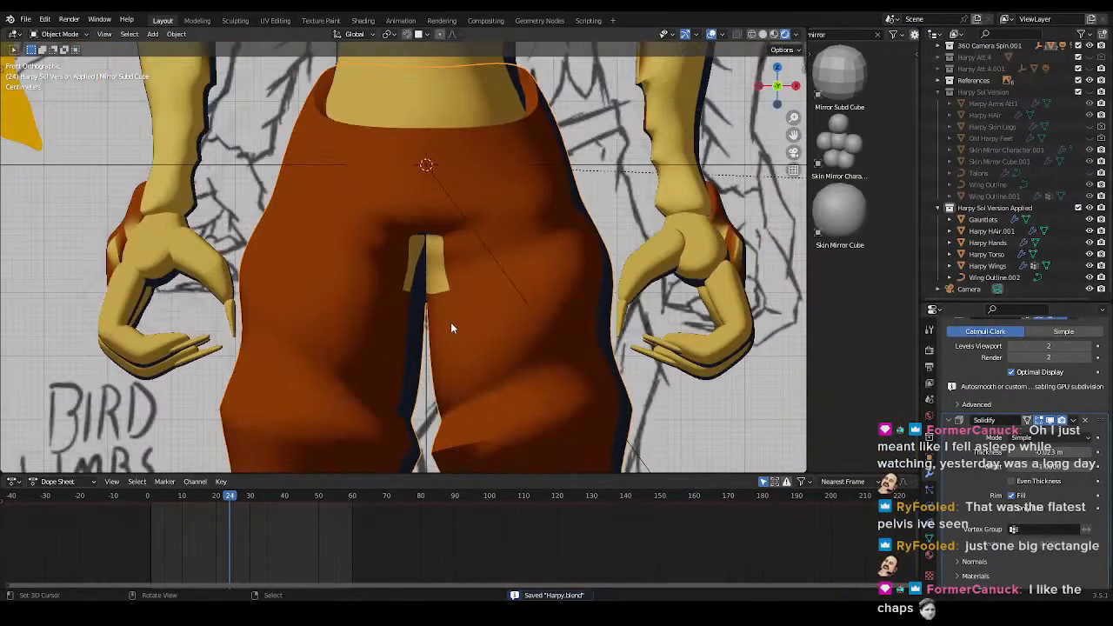
{"action": "scroll", "coordinate": [452, 328], "scroll_direction": "up", "scroll_amount": 4}
{"action": "middle_click_drag", "start_coordinate": [452, 328], "coordinate": [497, 288], "text": "shift"}
{"action": "scroll", "coordinate": [596, 273], "scroll_direction": "down", "scroll_amount": 3}
{"action": "key", "text": "Tab"}
{"action": "mouse_move", "coordinate": [571, 292]}
{"action": "middle_mouse_down", "text": "shift"}
{"action": "mouse_move", "coordinate": [524, 308]}
{"action": "mouse_move", "coordinate": [517, 329]}
{"action": "mouse_move", "coordinate": [529, 334]}
{"action": "mouse_move", "coordinate": [498, 299]}
{"action": "middle_mouse_up", "text": "shift"}
{"action": "key", "text": "z"}
{"action": "scroll", "coordinate": [525, 307], "scroll_direction": "up", "scroll_amount": 4}
{"action": "key", "text": "z"}
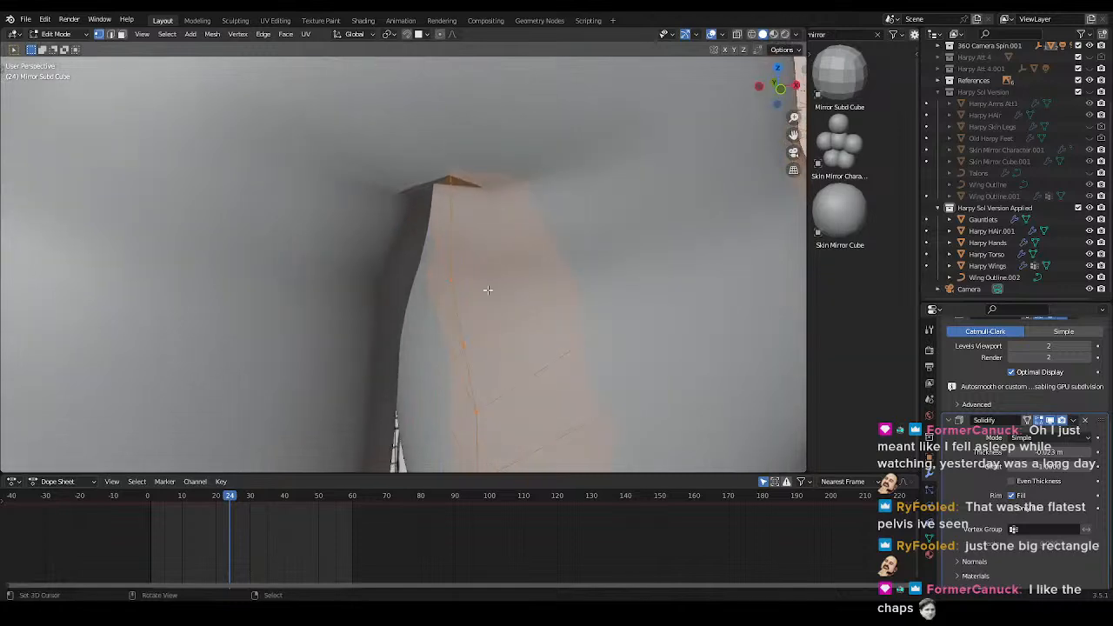
{"action": "key", "text": "shift+v"}
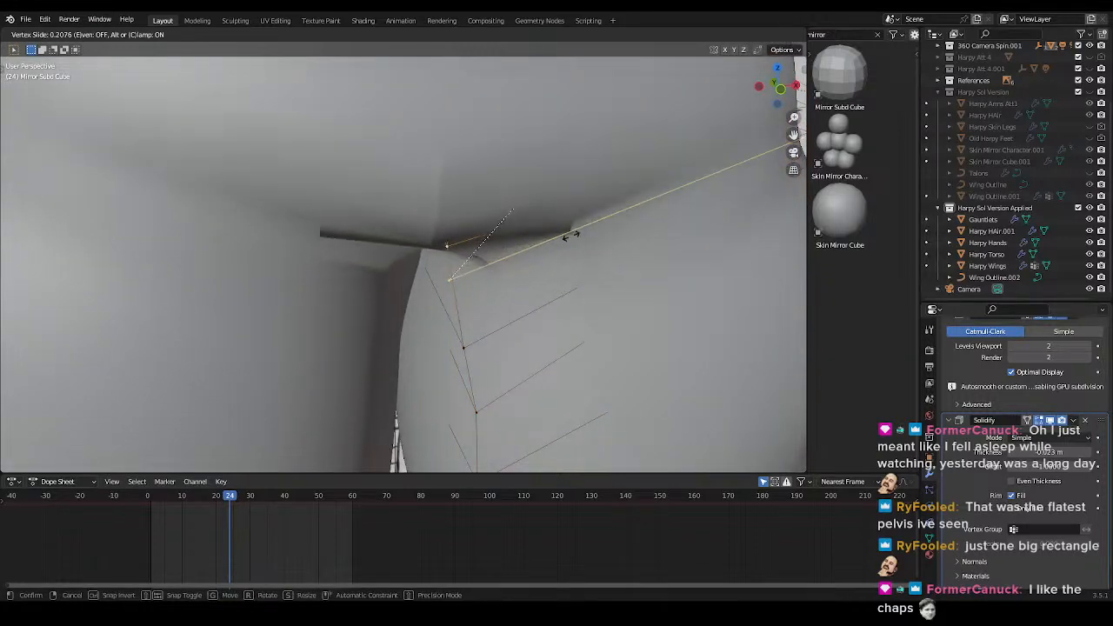
{"action": "left_click", "coordinate": [565, 214]}
- Switch the viewport to rendered shading and examine the yellow patch at the crotch up close
{"action": "scroll", "coordinate": [634, 269], "scroll_direction": "down", "scroll_amount": 4}
{"action": "key", "text": "z"}
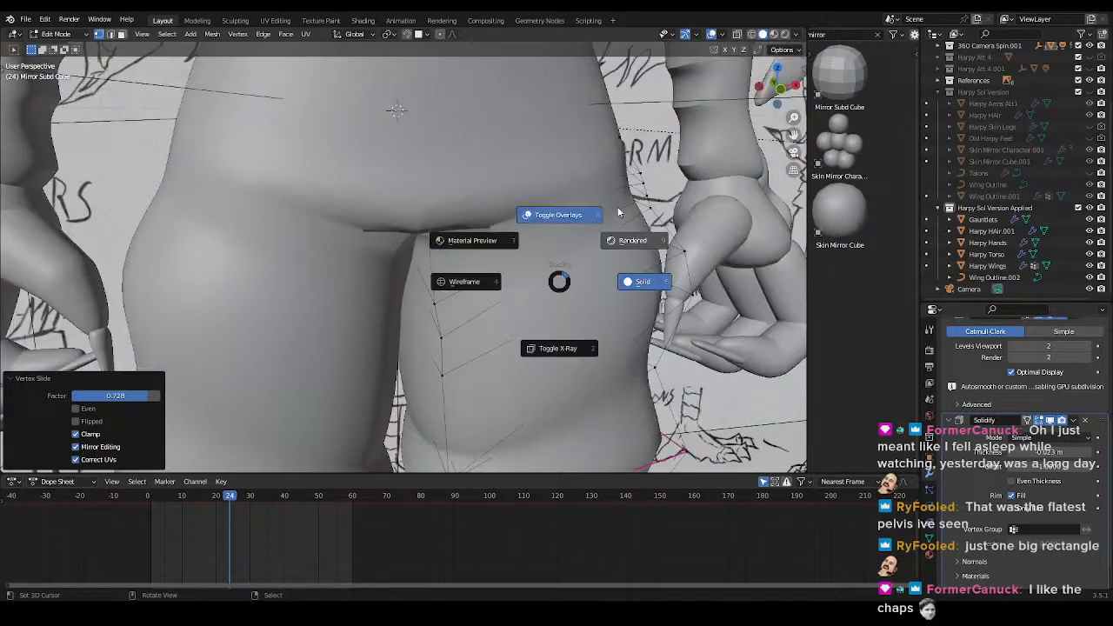
{"action": "left_click", "coordinate": [609, 215]}
{"action": "scroll", "coordinate": [477, 229], "scroll_direction": "up", "scroll_amount": 4}
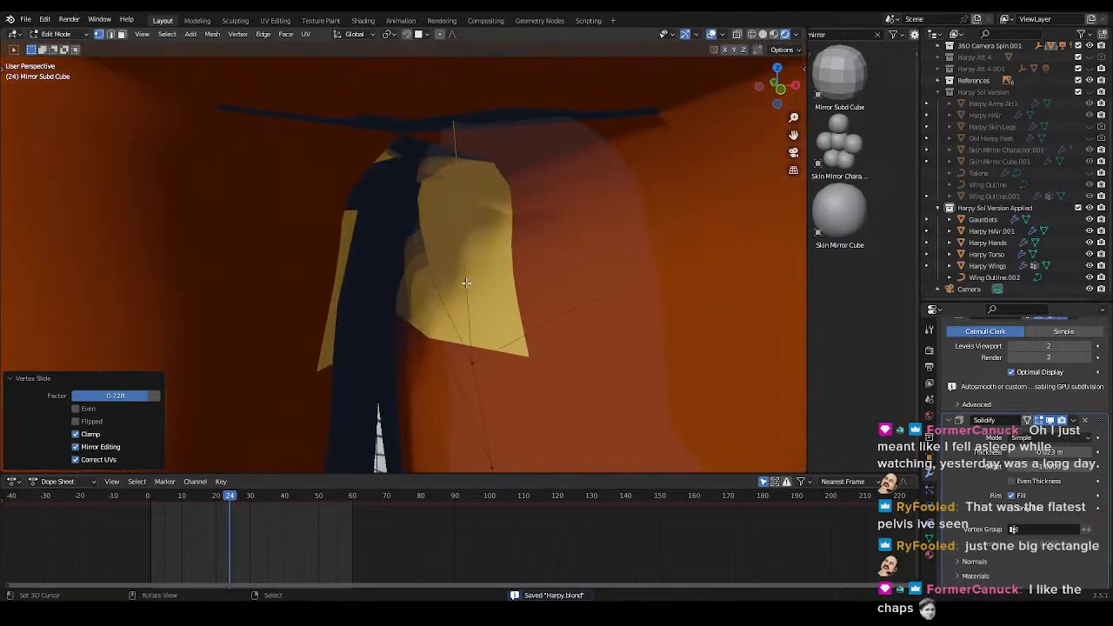
{"action": "key", "text": "g"}
{"action": "key", "text": "g"}
{"action": "right_click", "coordinate": [516, 336]}
- Leave Edit Mode on the pants and save the file
{"action": "scroll", "coordinate": [532, 298], "scroll_direction": "down", "scroll_amount": 6}
{"action": "middle_click_drag", "start_coordinate": [534, 293], "coordinate": [465, 271]}
{"action": "key", "text": "Tab"}
{"action": "scroll", "coordinate": [511, 304], "scroll_direction": "down", "scroll_amount": 6}
{"action": "left_click", "coordinate": [419, 167]}
{"action": "key", "text": "ctrl+s"}
- Try hiding the selected object to expose the crotch area, and undo the hiding
{"action": "key", "text": "h"}
{"action": "key", "text": "ctrl+z"}
{"action": "middle_click_drag", "start_coordinate": [468, 346], "coordinate": [470, 323]}
{"action": "scroll", "coordinate": [445, 367], "scroll_direction": "up", "scroll_amount": 4}
- Select the pants, enter Texture Paint mode with Clothing Mask as the active texture slot, and change the viewport to solid shading
{"action": "left_click", "coordinate": [467, 277]}
{"action": "scroll", "coordinate": [514, 271], "scroll_direction": "up", "scroll_amount": 4}
{"action": "scroll", "coordinate": [487, 336], "scroll_direction": "down", "scroll_amount": 6}
{"action": "scroll", "coordinate": [495, 320], "scroll_direction": "up", "scroll_amount": 5}
{"action": "key", "text": "ctrl+Tab"}
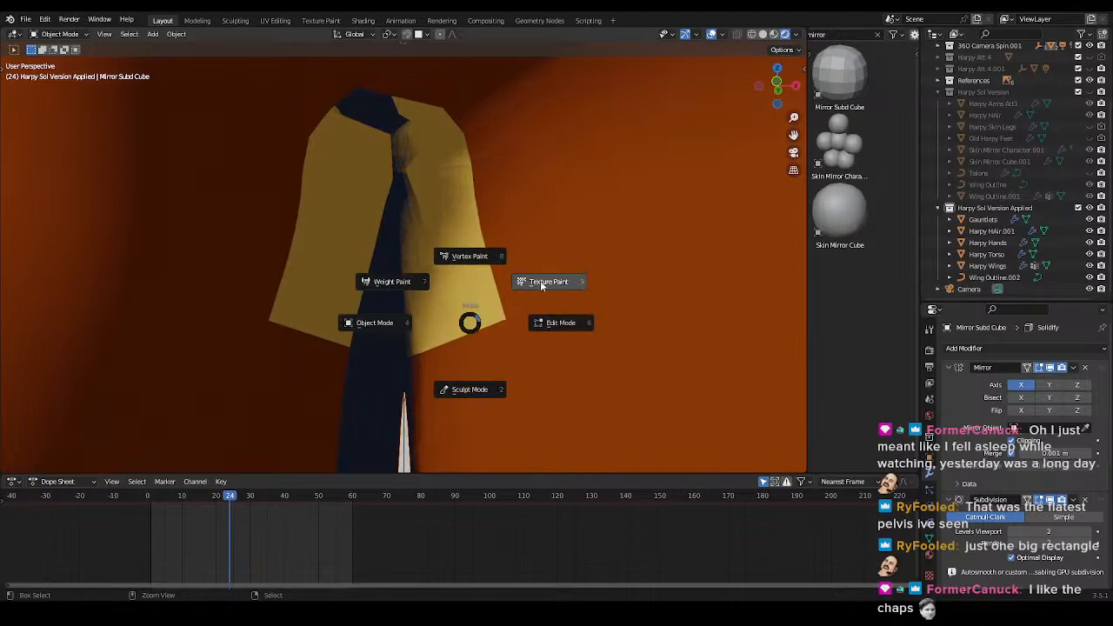
{"action": "left_click", "coordinate": [542, 281]}
{"action": "scroll", "coordinate": [522, 329], "scroll_direction": "down", "scroll_amount": 5}
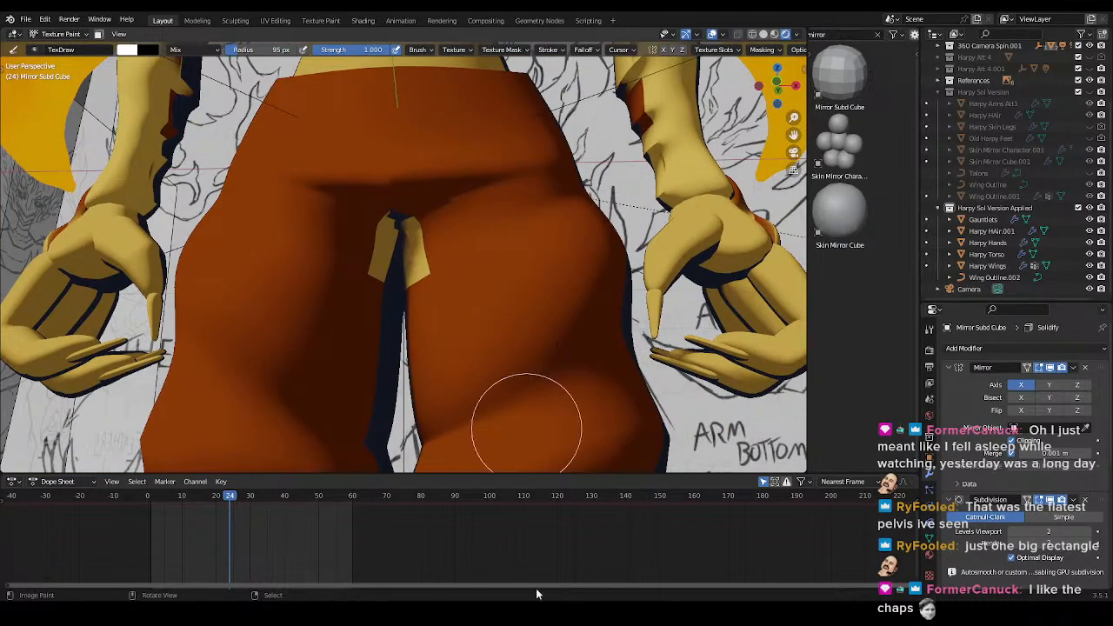
{"action": "left_click", "coordinate": [715, 50]}
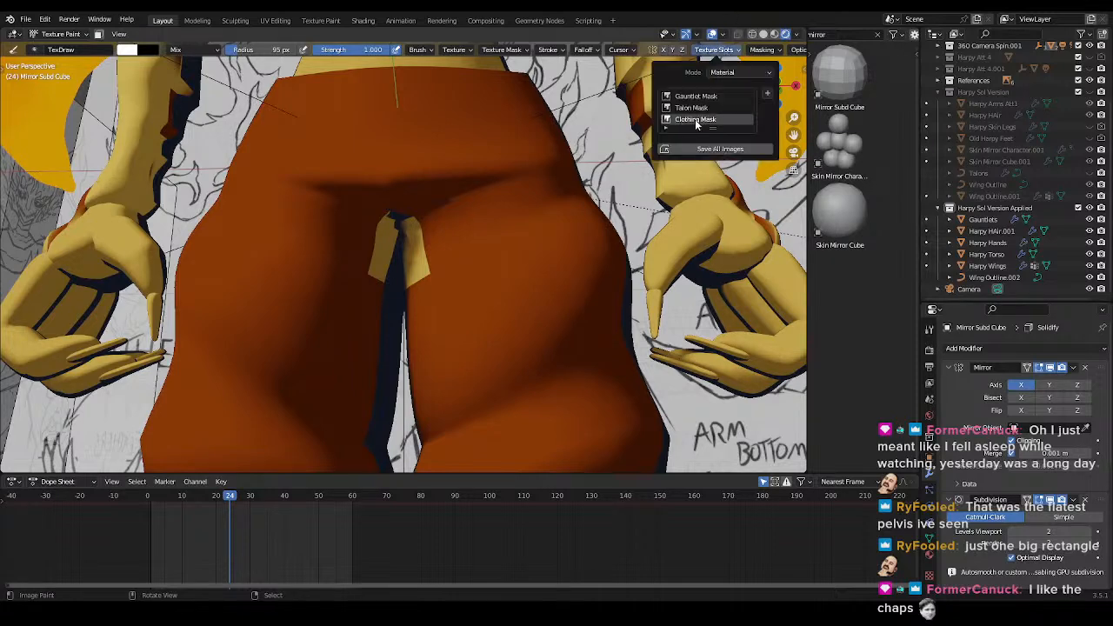
{"action": "left_click", "coordinate": [695, 120]}
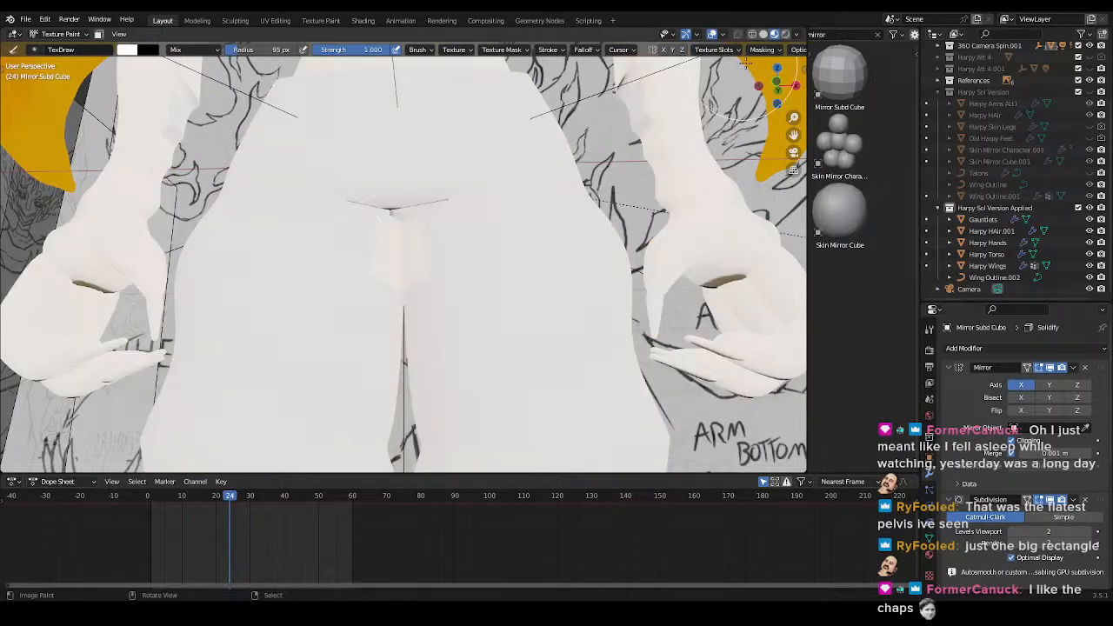
{"action": "key", "text": "z"}
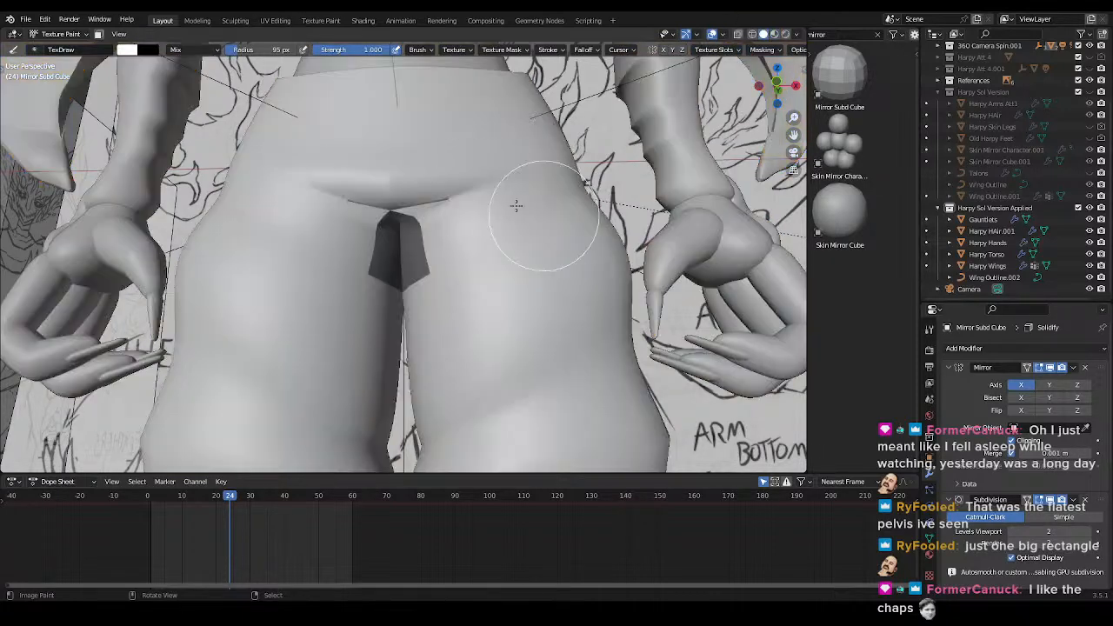
- Go back to the Texture Paint workspace and show its viewport in solid shading, framed on the dark patch at the crotch
{"action": "left_click", "coordinate": [318, 20]}
{"action": "scroll", "coordinate": [628, 314], "scroll_direction": "down", "scroll_amount": 3}
{"action": "key", "text": "z"}
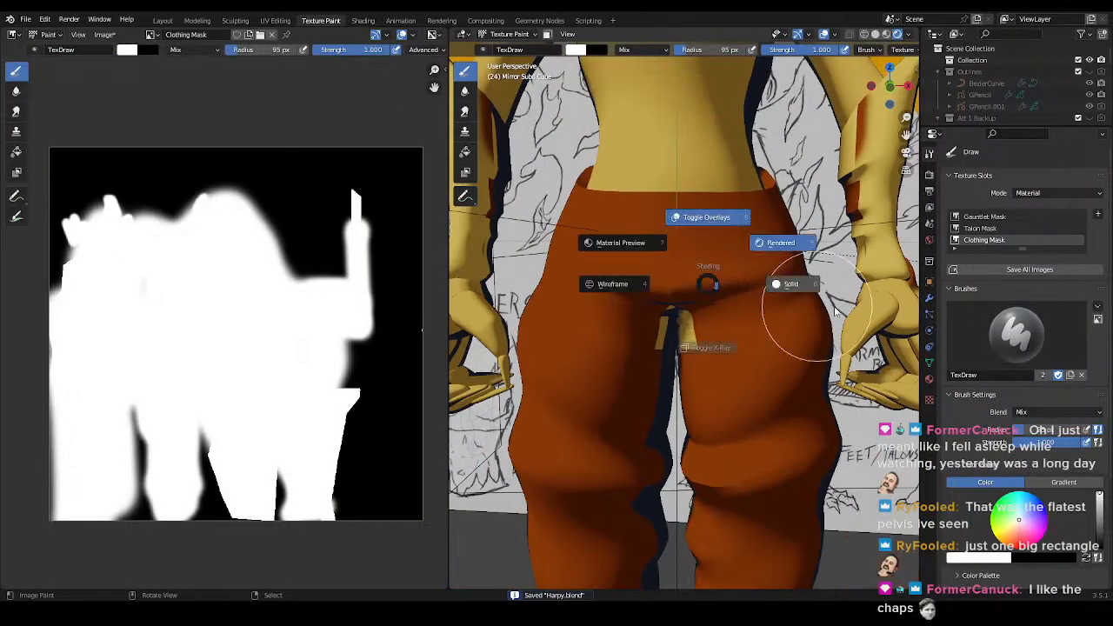
{"action": "scroll", "coordinate": [696, 335], "scroll_direction": "up", "scroll_amount": 4}
{"action": "middle_click_drag", "start_coordinate": [687, 340], "coordinate": [689, 296]}
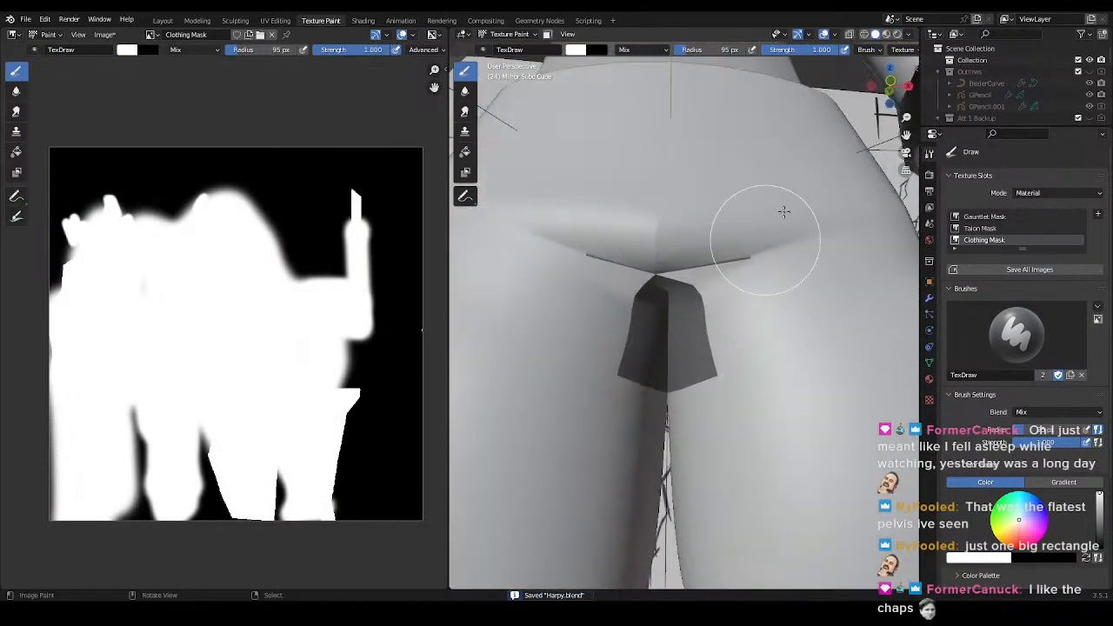
- Enable face selection masking for painting on the pants
{"action": "scroll", "coordinate": [894, 52], "scroll_direction": "down", "scroll_amount": 1}
{"action": "left_click", "coordinate": [895, 52]}
{"action": "mouse_move", "coordinate": [912, 51]}
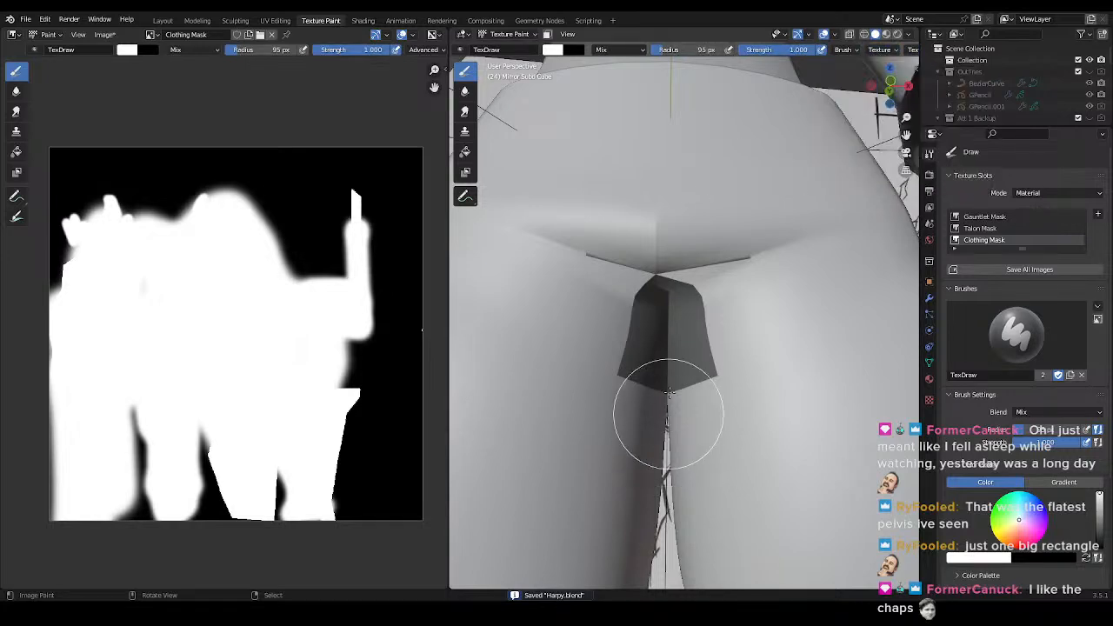
{"action": "key", "text": "m"}
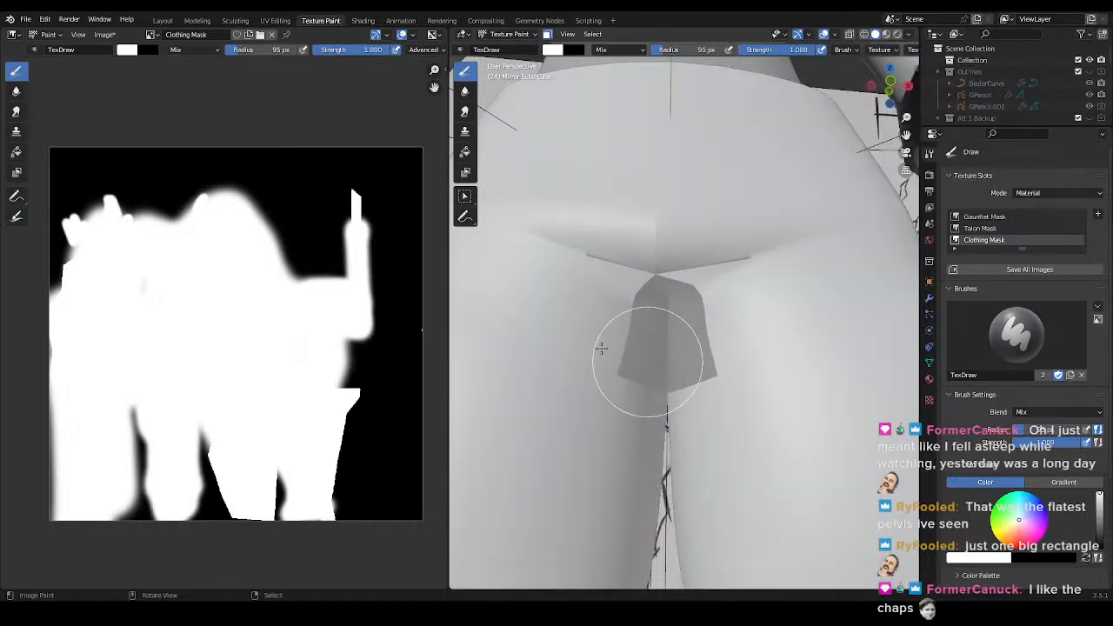
{"action": "scroll", "coordinate": [703, 268], "scroll_direction": "down", "scroll_amount": 4}
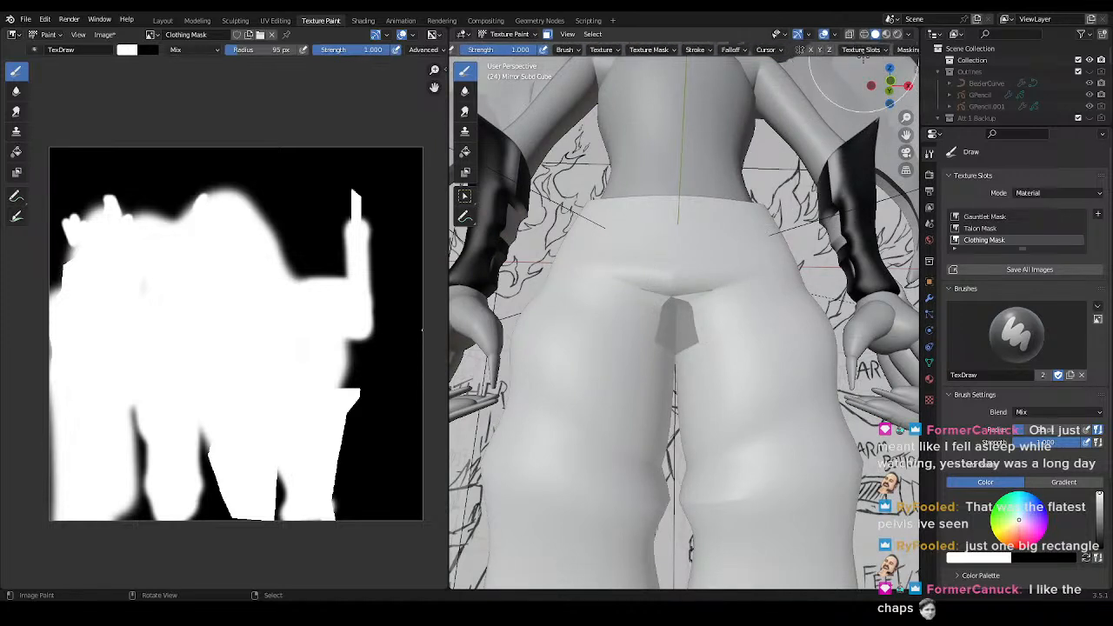
- Compare the Talon Mask and Clothing Mask texture slots on the trousers, returning to Clothing Mask
{"action": "left_click", "coordinate": [852, 51]}
{"action": "left_click", "coordinate": [840, 107]}
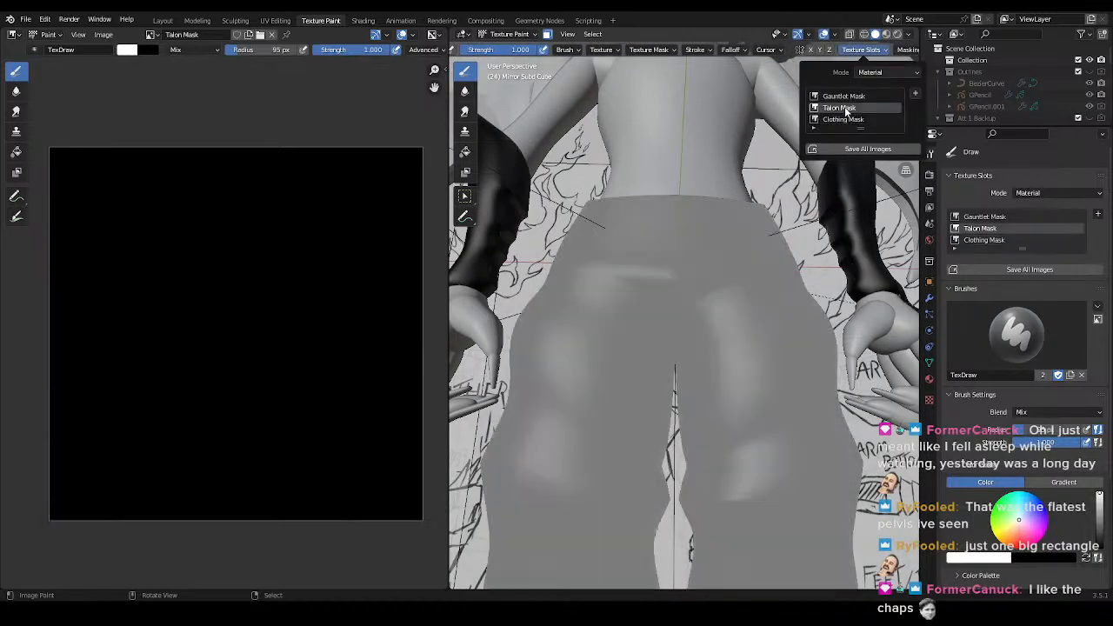
{"action": "left_click", "coordinate": [842, 118]}
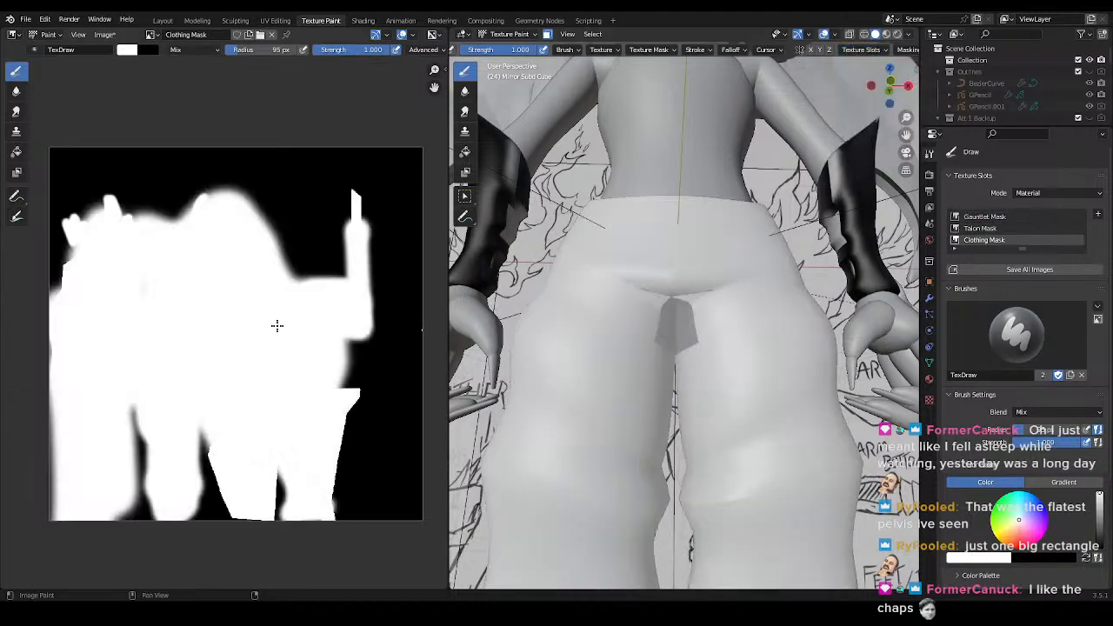
{"action": "mouse_move", "coordinate": [719, 304]}
{"action": "middle_mouse_down"}
{"action": "mouse_move", "coordinate": [671, 336]}
{"action": "mouse_move", "coordinate": [659, 362]}
{"action": "mouse_move", "coordinate": [711, 357]}
{"action": "mouse_move", "coordinate": [652, 374]}
{"action": "mouse_move", "coordinate": [687, 349]}
{"action": "middle_mouse_up"}
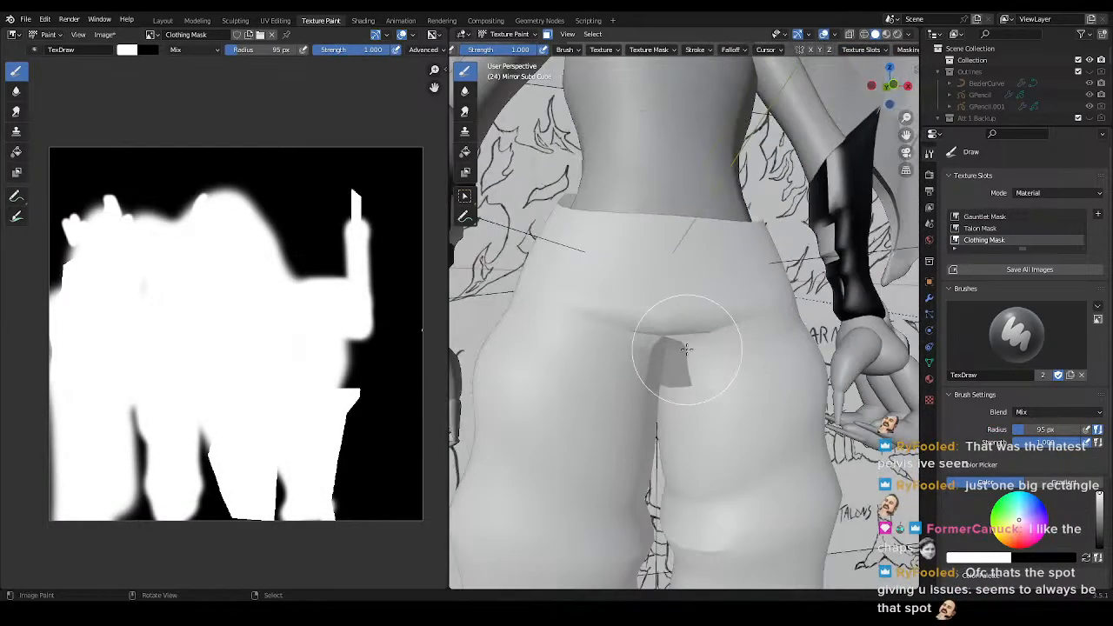
- Switch to the Layout workspace and open the trousers mesh in Edit Mode around the crotch
{"action": "left_click", "coordinate": [163, 20]}
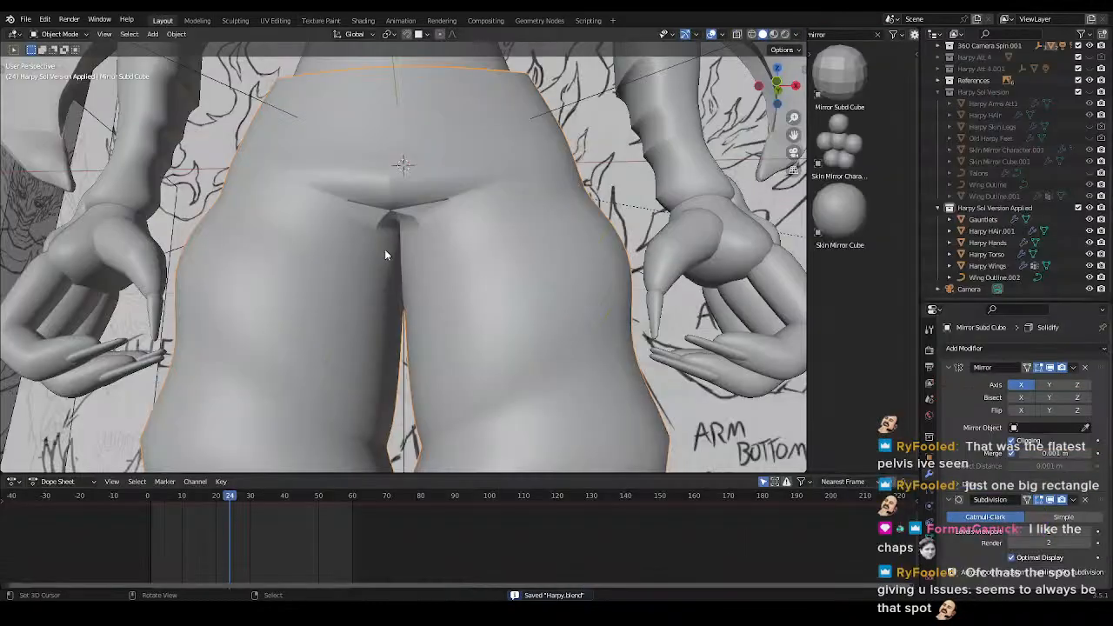
{"action": "key", "text": "ctrl+Tab"}
{"action": "left_click", "coordinate": [441, 324]}
{"action": "scroll", "coordinate": [435, 296], "scroll_direction": "up", "scroll_amount": 4}
{"action": "middle_click_drag", "start_coordinate": [415, 261], "coordinate": [439, 278], "text": "shift"}
{"action": "key", "text": "Tab"}
- Locate the crotch vertex using wireframe shading, then move it slightly in solid shading
{"action": "key", "text": "z"}
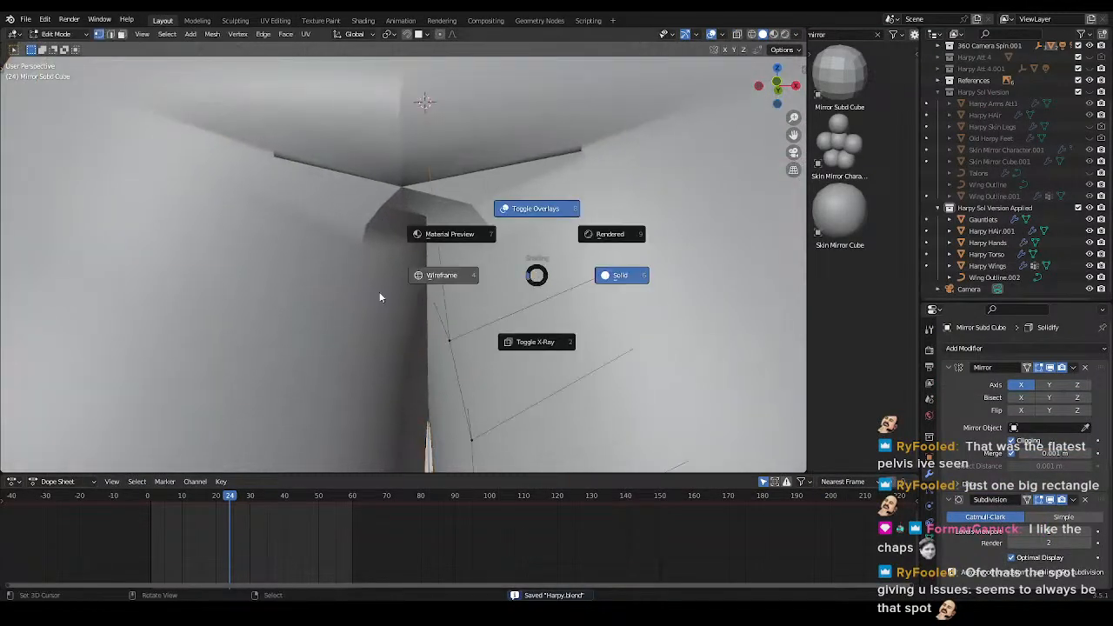
{"action": "left_click", "coordinate": [411, 286]}
{"action": "key", "text": "z"}
{"action": "left_click", "coordinate": [500, 285]}
{"action": "scroll", "coordinate": [570, 287], "scroll_direction": "down", "scroll_amount": 3}
{"action": "key", "text": "g"}
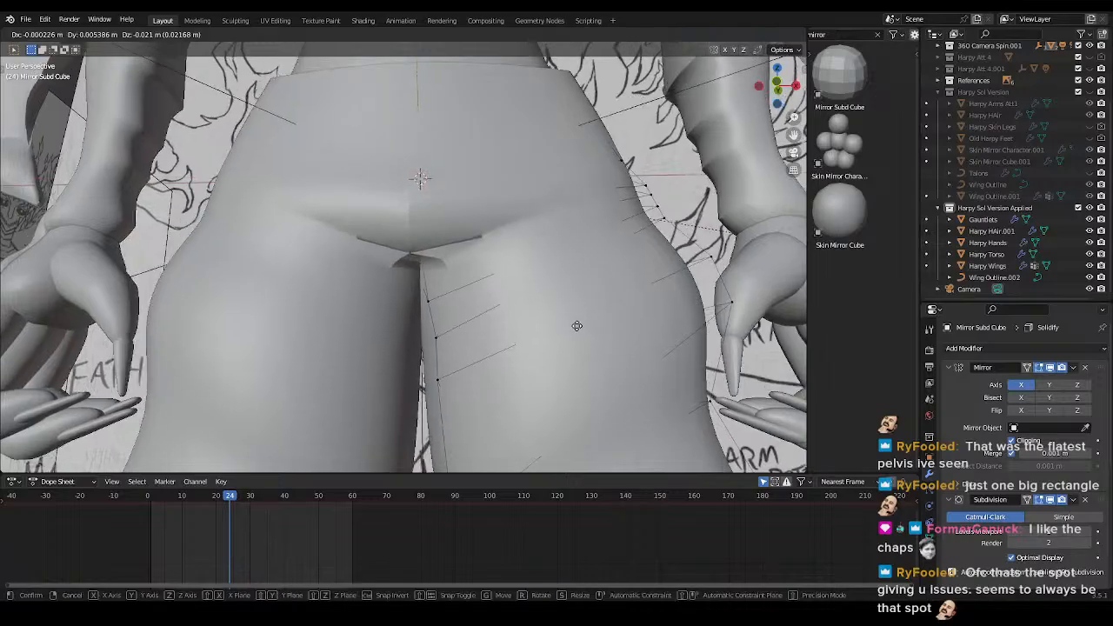
{"action": "left_click", "coordinate": [561, 325]}
- Find the vertex under the crotch fold in wireframe and slide it along its edge in solid shading
{"action": "key", "text": "z"}
{"action": "left_click", "coordinate": [492, 326]}
{"action": "middle_click_drag", "start_coordinate": [492, 326], "coordinate": [518, 371]}
{"action": "key", "text": "z"}
{"action": "left_click", "coordinate": [576, 371]}
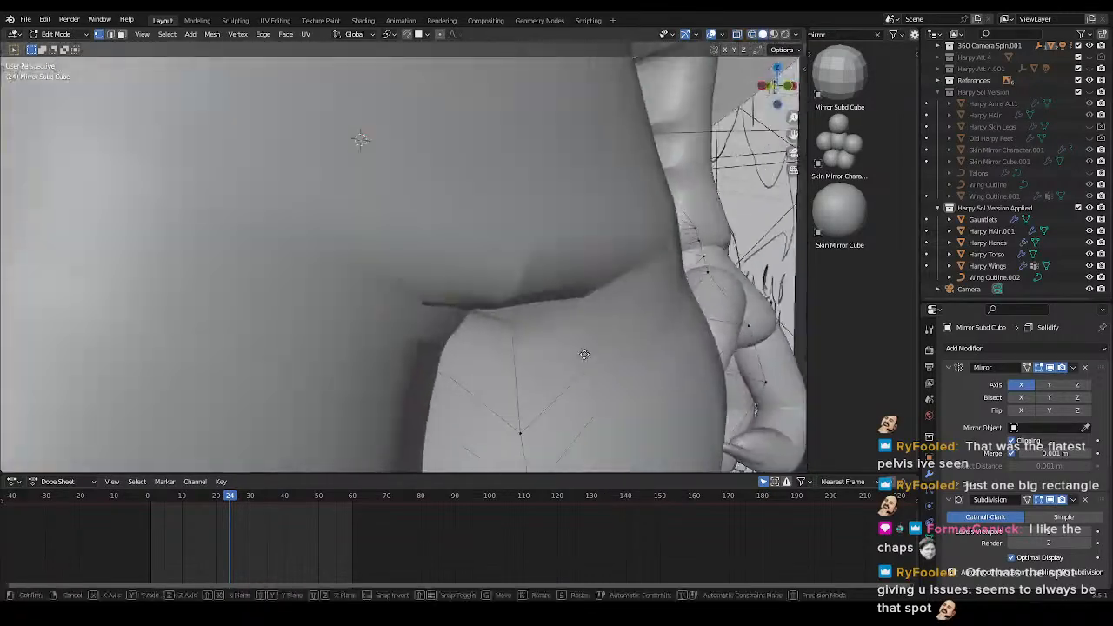
{"action": "key", "text": "g"}
{"action": "key", "text": "g"}
{"action": "left_click", "coordinate": [570, 320]}
- Slide a neighbouring crotch vertex along its edge to reduce the fold between the legs
{"action": "key", "text": "z"}
{"action": "left_click", "coordinate": [492, 318]}
{"action": "mouse_move", "coordinate": [496, 317]}
{"action": "middle_mouse_down"}
{"action": "mouse_move", "coordinate": [609, 292]}
{"action": "mouse_move", "coordinate": [600, 272]}
{"action": "mouse_move", "coordinate": [589, 326]}
{"action": "middle_mouse_up"}
{"action": "key", "text": "g"}
{"action": "key", "text": "g"}
{"action": "left_click", "coordinate": [537, 263]}
- Check the crotch topology in wireframe and slide another inner-thigh vertex along its edge
{"action": "key", "text": "z"}
{"action": "left_click", "coordinate": [602, 261]}
{"action": "key", "text": "z"}
{"action": "left_click", "coordinate": [518, 323]}
{"action": "middle_click_drag", "start_coordinate": [522, 322], "coordinate": [422, 325]}
{"action": "right_click", "coordinate": [535, 330]}
{"action": "scroll", "coordinate": [422, 326], "scroll_direction": "up", "scroll_amount": 2}
{"action": "key", "text": "g"}
{"action": "key", "text": "g"}
{"action": "left_click", "coordinate": [353, 370]}
- Slide the inner-thigh vertex along its edge by a factor of 0.412 and save the file
{"action": "right_click", "coordinate": [339, 336]}
{"action": "key", "text": "g"}
{"action": "key", "text": "g"}
{"action": "left_click", "coordinate": [398, 259]}
{"action": "key", "text": "shift+z"}
{"action": "scroll", "coordinate": [529, 321], "scroll_direction": "down", "scroll_amount": 2}
{"action": "mouse_move", "coordinate": [529, 321]}
{"action": "middle_mouse_down"}
{"action": "mouse_move", "coordinate": [492, 323]}
{"action": "mouse_move", "coordinate": [562, 281]}
{"action": "mouse_move", "coordinate": [462, 393]}
{"action": "mouse_move", "coordinate": [442, 250]}
{"action": "mouse_move", "coordinate": [357, 291]}
{"action": "mouse_move", "coordinate": [410, 350]}
{"action": "mouse_move", "coordinate": [533, 320]}
{"action": "mouse_move", "coordinate": [515, 310]}
{"action": "mouse_move", "coordinate": [548, 287]}
{"action": "mouse_move", "coordinate": [517, 334]}
{"action": "middle_mouse_up"}
{"action": "key", "text": "ctrl+s"}
- Turn off the viewport display of the trousers' Solidify modifier
{"action": "scroll", "coordinate": [409, 351], "scroll_direction": "down", "scroll_amount": 2}
{"action": "scroll", "coordinate": [525, 308], "scroll_direction": "up", "scroll_amount": 4}
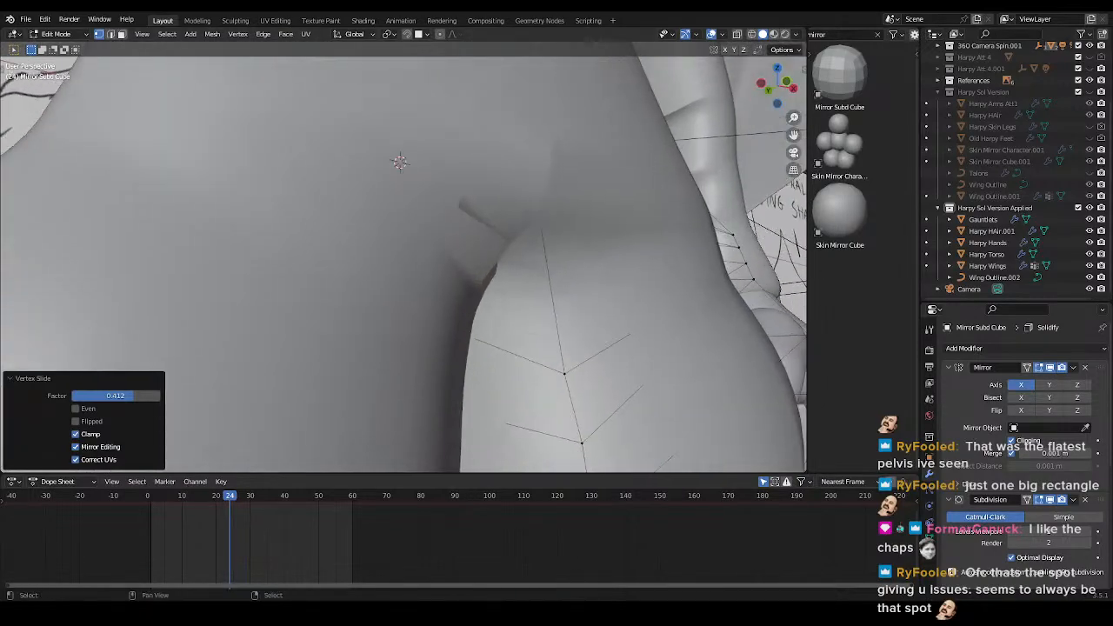
{"action": "scroll", "coordinate": [1030, 494], "scroll_direction": "down", "scroll_amount": 6}
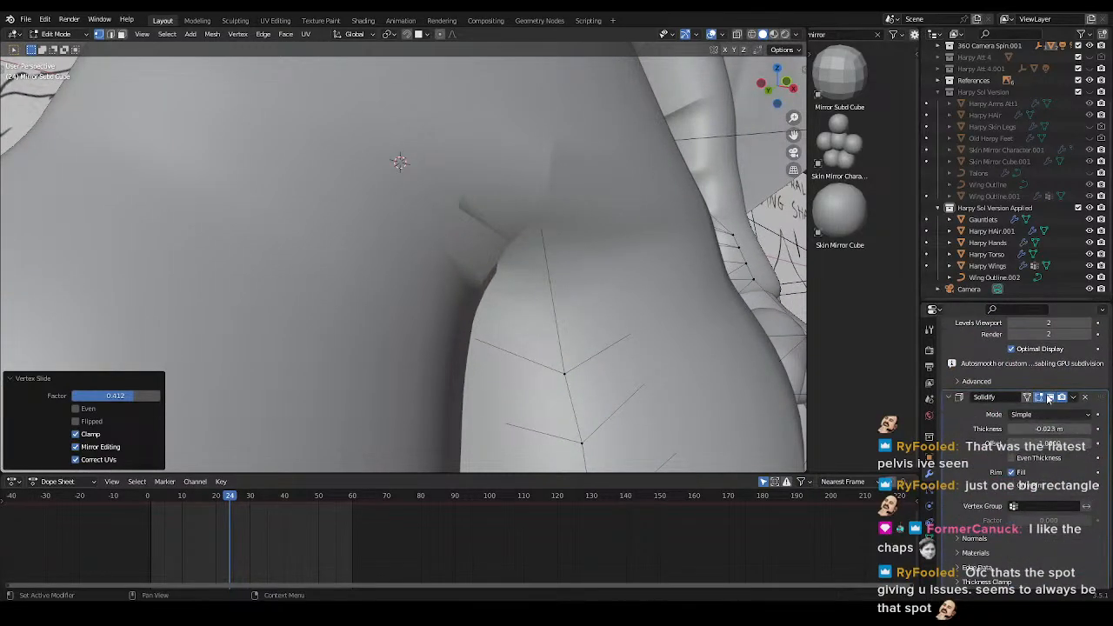
{"action": "left_click", "coordinate": [1048, 399]}
{"action": "left_click", "coordinate": [705, 259]}
- Select two adjacent faces at the inner thigh just below the crotch in face selection mode
{"action": "mouse_move", "coordinate": [700, 263]}
{"action": "middle_mouse_down"}
{"action": "mouse_move", "coordinate": [666, 286]}
{"action": "mouse_move", "coordinate": [656, 333]}
{"action": "mouse_move", "coordinate": [649, 288]}
{"action": "mouse_move", "coordinate": [539, 345]}
{"action": "mouse_move", "coordinate": [557, 383]}
{"action": "mouse_move", "coordinate": [609, 365]}
{"action": "middle_mouse_up"}
{"action": "key", "text": "3"}
{"action": "left_click", "coordinate": [551, 371]}
{"action": "left_click", "coordinate": [519, 263], "text": "shift"}
{"action": "middle_click_drag", "start_coordinate": [519, 263], "coordinate": [505, 198], "text": "shift"}
- Examine the discoloured patch around the selected crotch faces in rendered shading
{"action": "middle_click_drag", "start_coordinate": [601, 196], "coordinate": [643, 289], "text": "ctrl"}
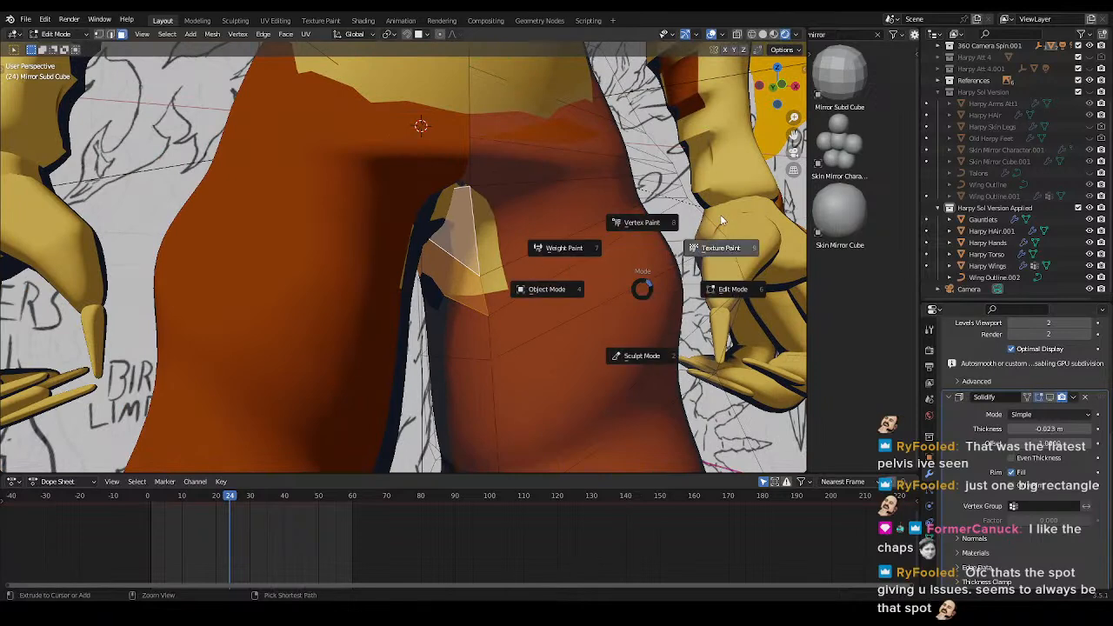
{"action": "mouse_move", "coordinate": [527, 298]}
{"action": "middle_mouse_down", "text": "ctrl"}
{"action": "mouse_move", "coordinate": [474, 266]}
{"action": "mouse_move", "coordinate": [546, 361]}
{"action": "mouse_move", "coordinate": [546, 318]}
{"action": "mouse_move", "coordinate": [573, 300]}
{"action": "mouse_move", "coordinate": [564, 313]}
{"action": "mouse_move", "coordinate": [640, 369]}
{"action": "middle_mouse_up", "text": "ctrl"}
{"action": "left_click", "coordinate": [766, 49]}
{"action": "scroll", "coordinate": [522, 332], "scroll_direction": "up", "scroll_amount": 4}
{"action": "mouse_move", "coordinate": [536, 331]}
{"action": "middle_mouse_down"}
{"action": "mouse_move", "coordinate": [495, 371]}
{"action": "mouse_move", "coordinate": [556, 336]}
{"action": "middle_mouse_up"}
{"action": "scroll", "coordinate": [495, 371], "scroll_direction": "up", "scroll_amount": 4}
{"action": "scroll", "coordinate": [557, 336], "scroll_direction": "down", "scroll_amount": 7}
{"action": "middle_click_drag", "start_coordinate": [687, 334], "coordinate": [568, 319]}
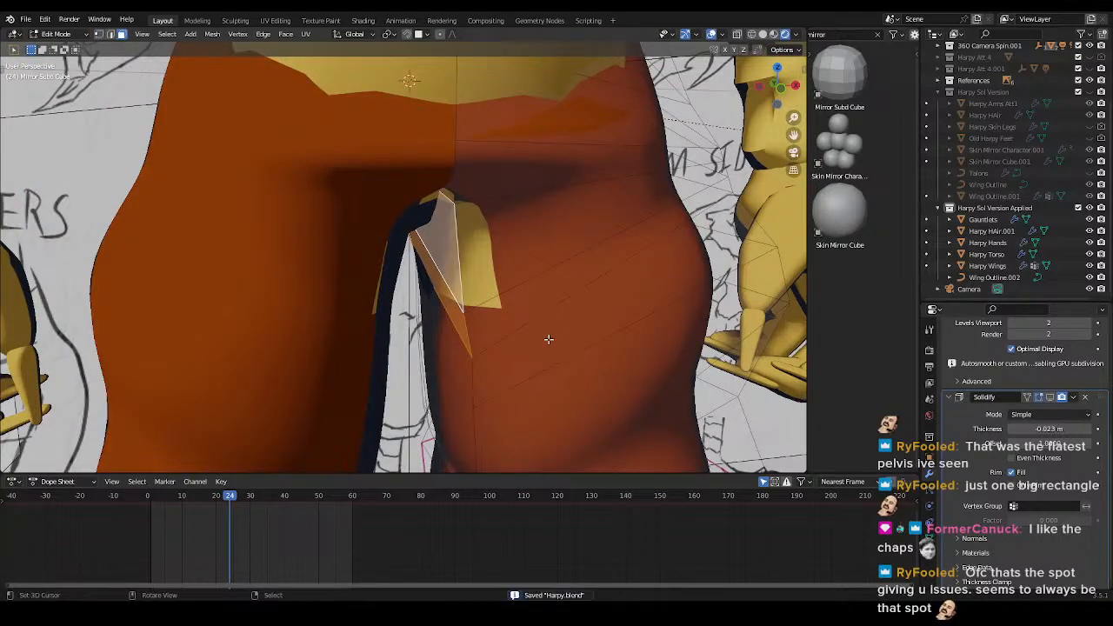
- Turn on X-ray and try the flip and recalculate commands on the selected crotch face through the command search
{"action": "key", "text": "alt+z"}
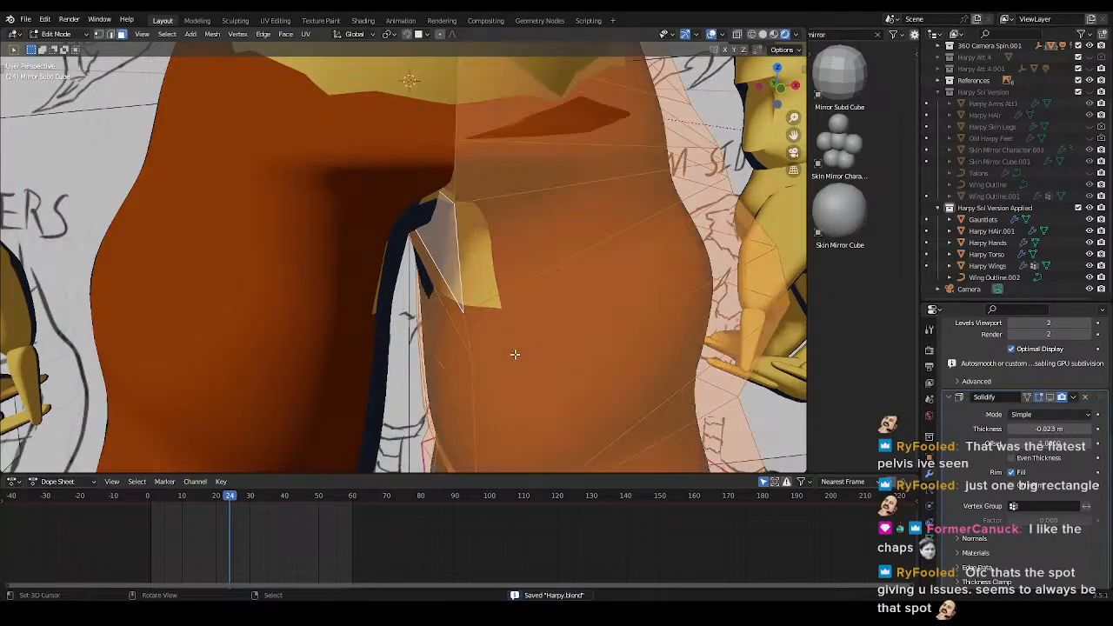
{"action": "key", "text": "F3"}
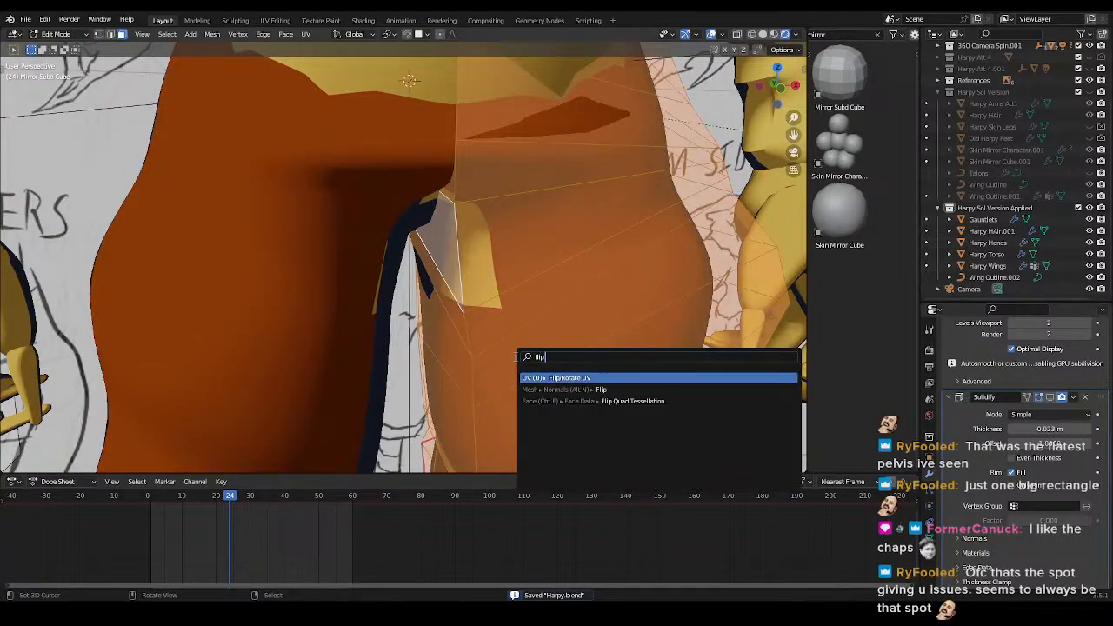
{"action": "type", "text": "flip"}
{"action": "key", "text": "Return"}
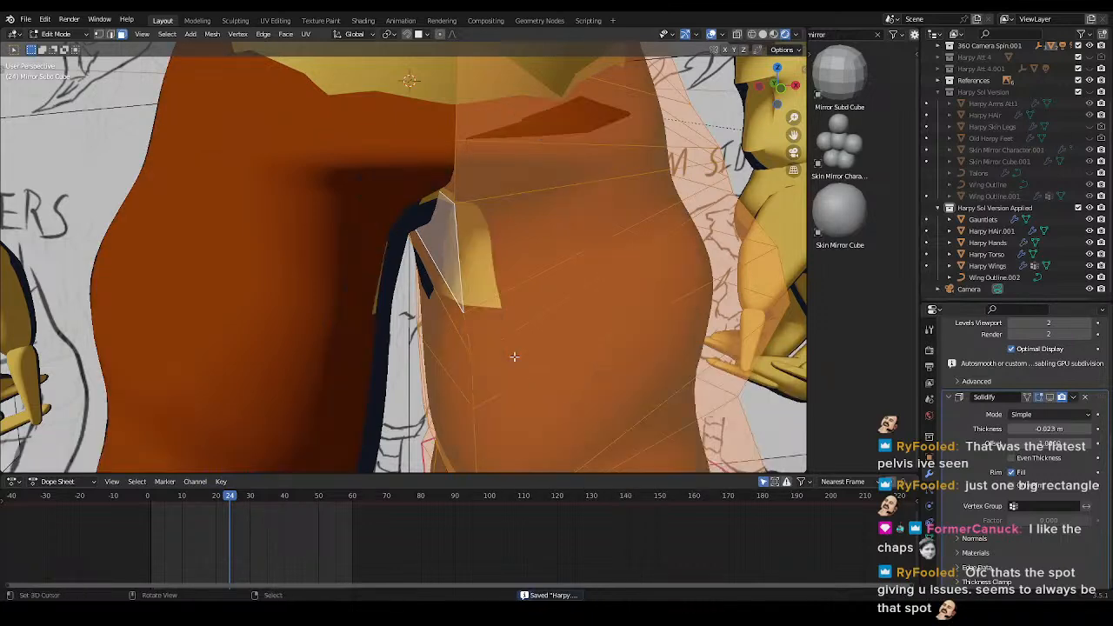
{"action": "key", "text": "F3"}
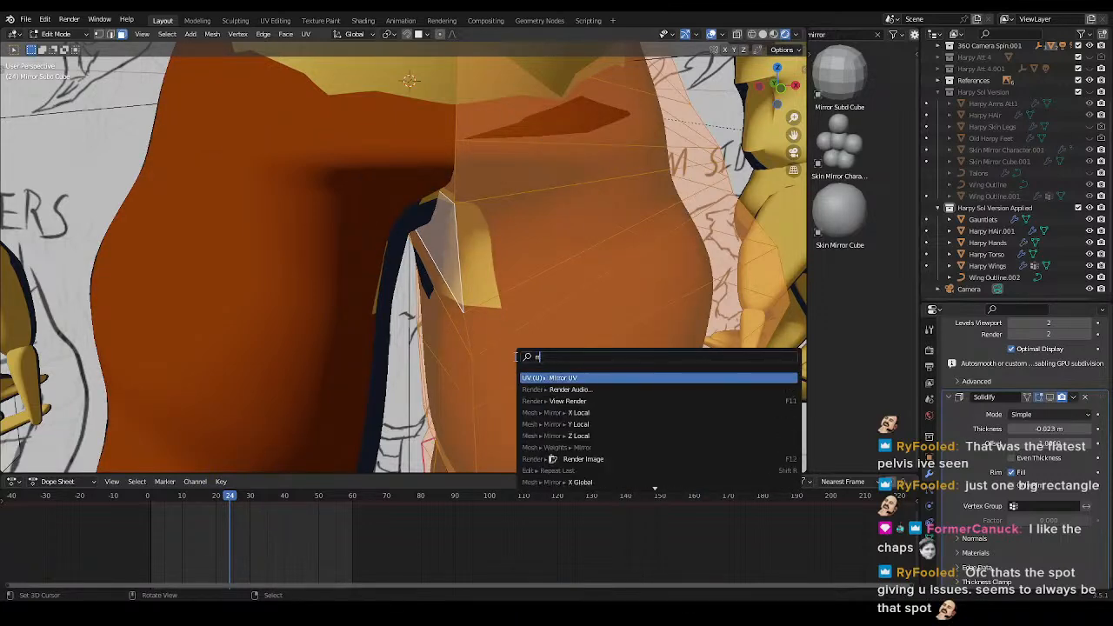
{"action": "type", "text": "recalculat"}
{"action": "key", "text": "Return"}
- Try flipping the normals of the selected crotch face, then undo the change
{"action": "middle_click_drag", "start_coordinate": [514, 357], "coordinate": [468, 285]}
{"action": "key", "text": "alt+n"}
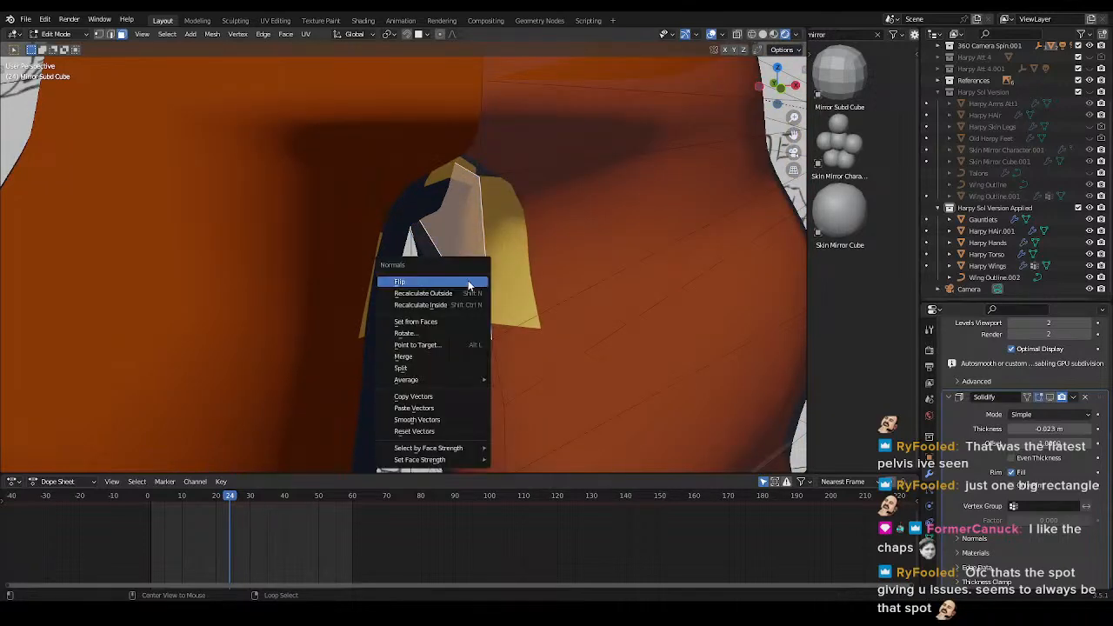
{"action": "left_click", "coordinate": [468, 285]}
{"action": "scroll", "coordinate": [564, 345], "scroll_direction": "down", "scroll_amount": 3}
{"action": "key", "text": "ctrl+z"}
- Reapply the Normals flip to the selected crotch face while viewing it from below
{"action": "scroll", "coordinate": [522, 330], "scroll_direction": "up", "scroll_amount": 6}
{"action": "middle_click_drag", "start_coordinate": [475, 316], "coordinate": [429, 336]}
{"action": "key", "text": "alt+n"}
{"action": "left_click", "coordinate": [499, 391]}
{"action": "scroll", "coordinate": [493, 346], "scroll_direction": "up", "scroll_amount": 5}
{"action": "key", "text": "alt+n"}
{"action": "left_click", "coordinate": [407, 280]}
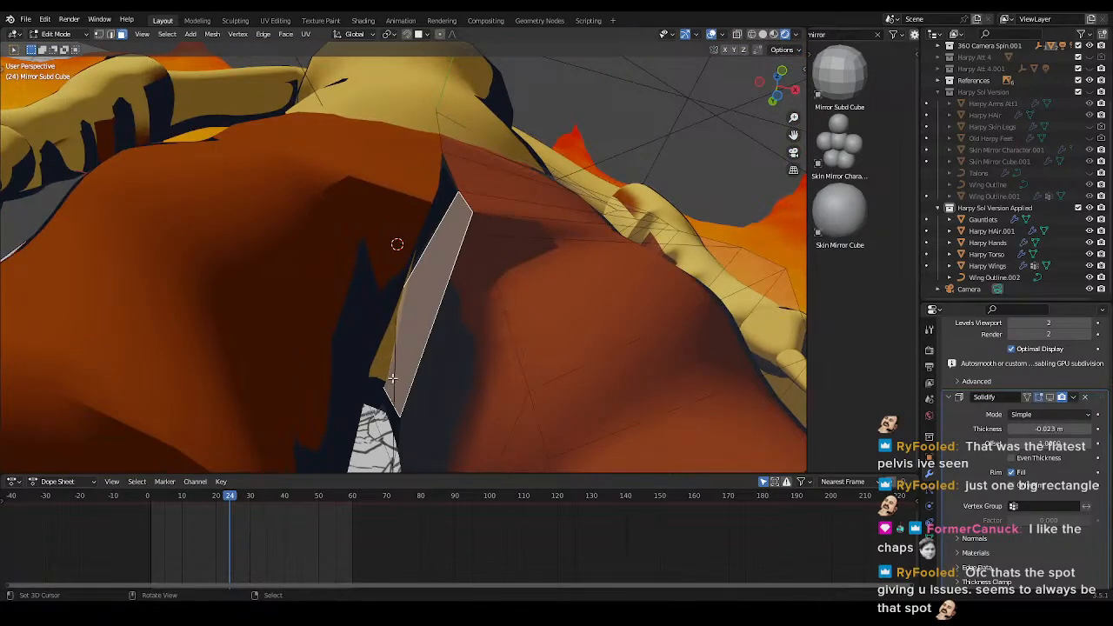
- Try moving the rear crotch vertex about 0.05 m along the Y axis, then undo the move
{"action": "middle_click_drag", "start_coordinate": [403, 401], "coordinate": [565, 296]}
{"action": "right_click", "coordinate": [452, 341]}
{"action": "key", "text": "Escape"}
{"action": "key", "text": "g"}
{"action": "key", "text": "y"}
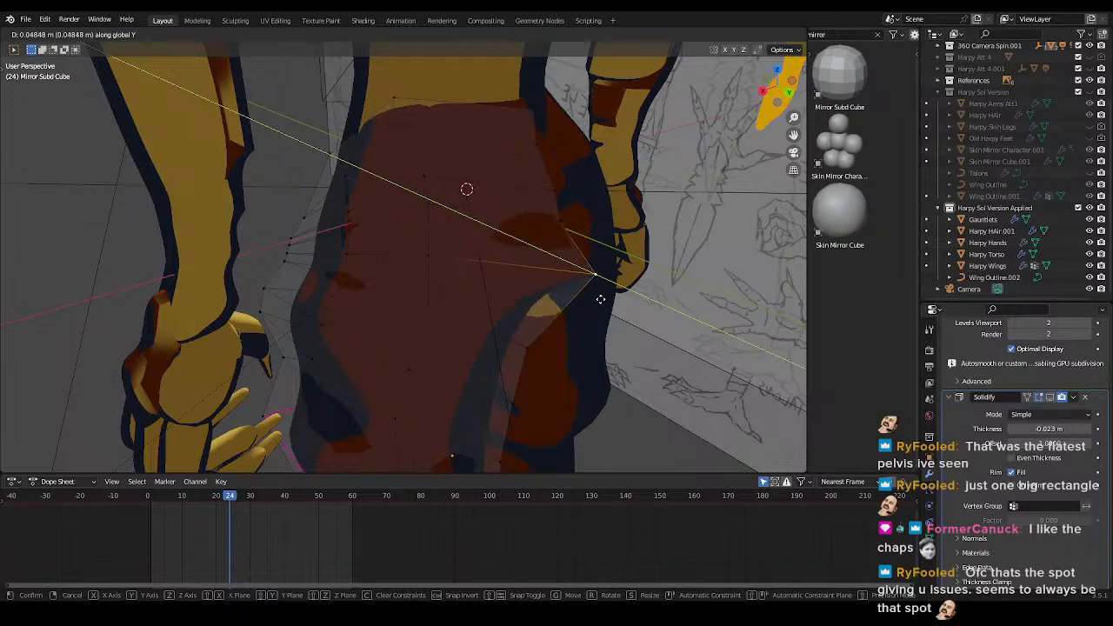
{"action": "left_click", "coordinate": [599, 300]}
{"action": "middle_click_drag", "start_coordinate": [599, 299], "coordinate": [428, 291]}
{"action": "scroll", "coordinate": [406, 266], "scroll_direction": "up", "scroll_amount": 3}
{"action": "key", "text": "ctrl+z"}
- Slide the rear crotch vertex along its edge by a factor of 0.195 and adjust it along the Y axis
{"action": "key", "text": "g"}
{"action": "key", "text": "g"}
{"action": "left_click", "coordinate": [417, 315]}
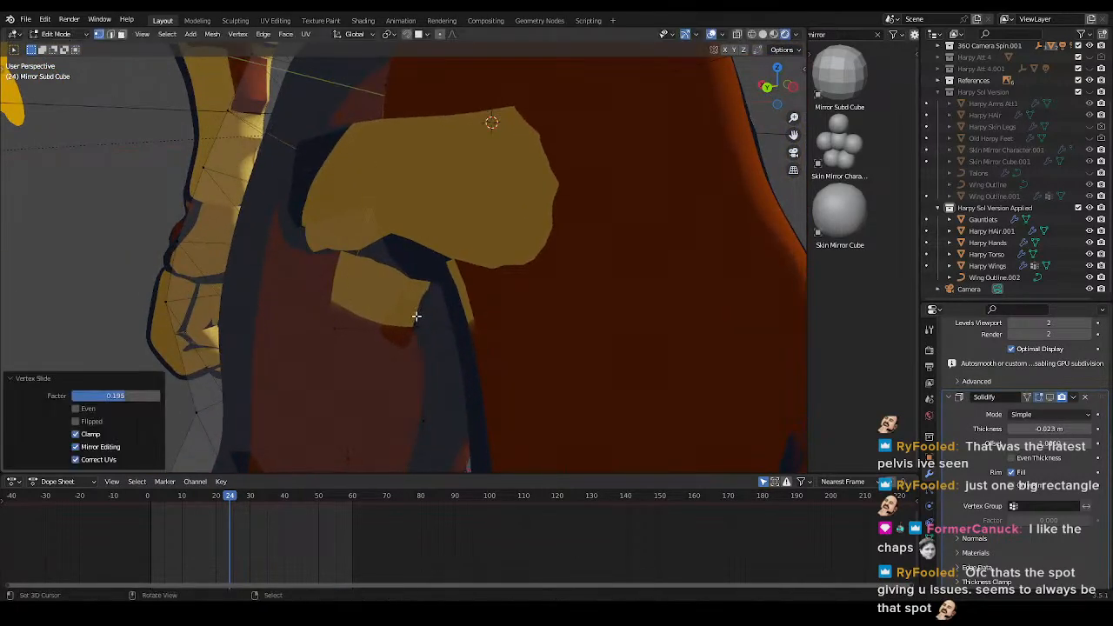
{"action": "key", "text": "g"}
{"action": "key", "text": "y"}
{"action": "left_click", "coordinate": [398, 308]}
- Slide the rear inner-thigh vertex by a factor of 0.261 and move the crotch vertex along X to the centre line
{"action": "middle_click_drag", "start_coordinate": [397, 308], "coordinate": [564, 301]}
{"action": "key", "text": "g"}
{"action": "key", "text": "g"}
{"action": "left_click", "coordinate": [461, 265]}
{"action": "key", "text": "g"}
{"action": "key", "text": "x"}
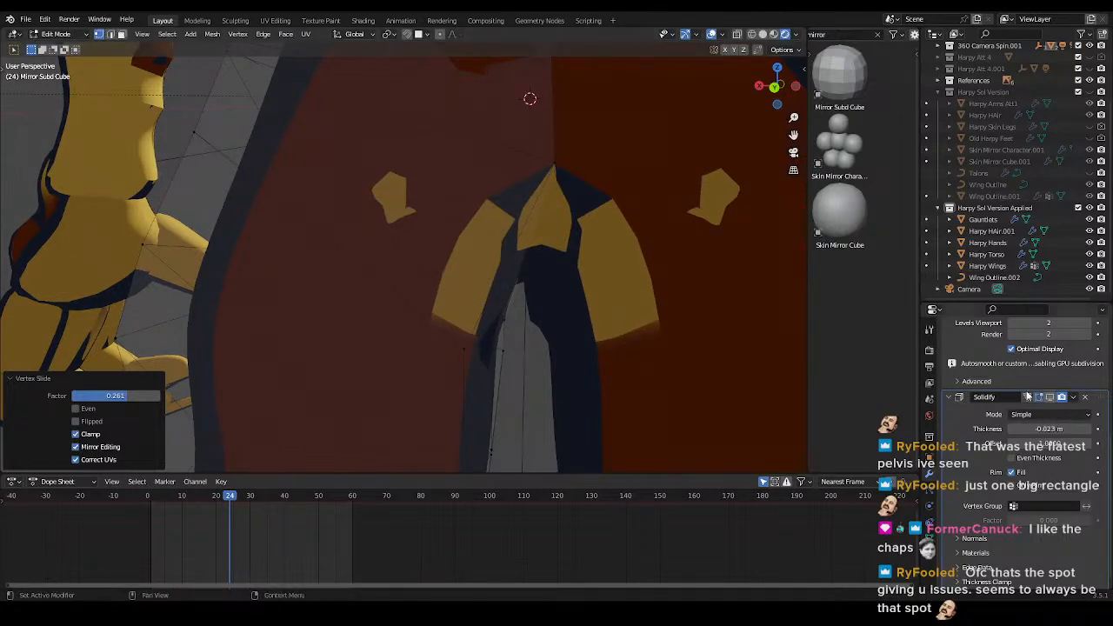
{"action": "scroll", "coordinate": [1002, 379], "scroll_direction": "up", "scroll_amount": 6}
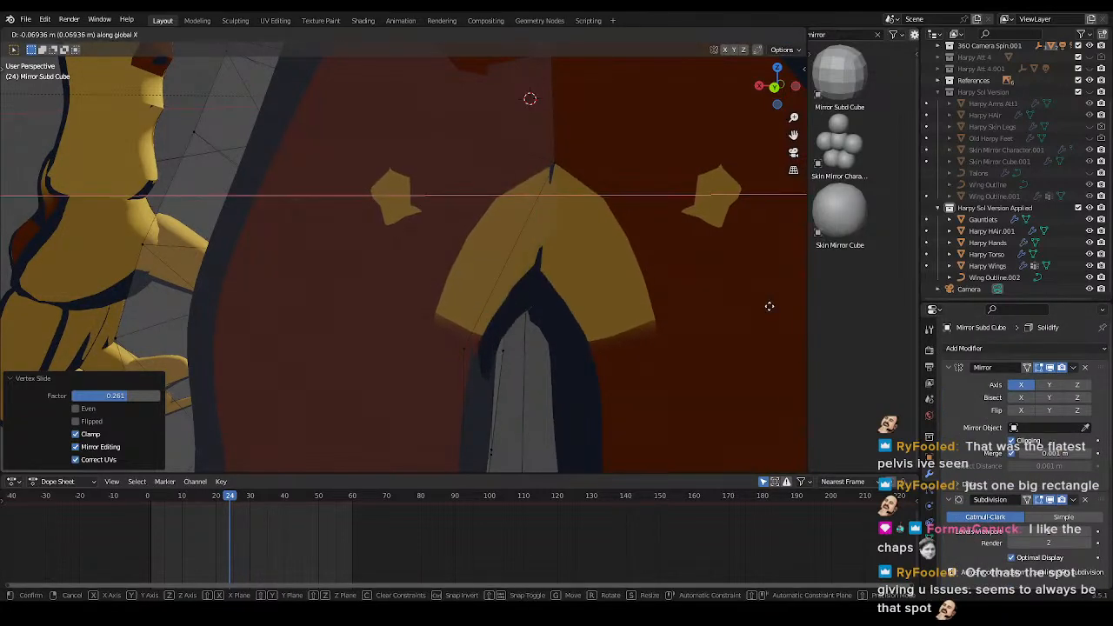
{"action": "left_click", "coordinate": [562, 306]}
- Leave Edit Mode briefly to examine the crotch and legs from the front, then return to mesh editing
{"action": "mouse_move", "coordinate": [562, 305]}
{"action": "middle_mouse_down"}
{"action": "mouse_move", "coordinate": [432, 389]}
{"action": "mouse_move", "coordinate": [557, 301]}
{"action": "mouse_move", "coordinate": [435, 290]}
{"action": "mouse_move", "coordinate": [557, 336]}
{"action": "mouse_move", "coordinate": [528, 409]}
{"action": "mouse_move", "coordinate": [528, 292]}
{"action": "middle_mouse_up"}
{"action": "scroll", "coordinate": [433, 389], "scroll_direction": "down", "scroll_amount": 7}
{"action": "scroll", "coordinate": [557, 301], "scroll_direction": "down", "scroll_amount": 6}
{"action": "scroll", "coordinate": [435, 291], "scroll_direction": "up", "scroll_amount": 5}
{"action": "key", "text": "Tab"}
{"action": "scroll", "coordinate": [528, 292], "scroll_direction": "down", "scroll_amount": 3}
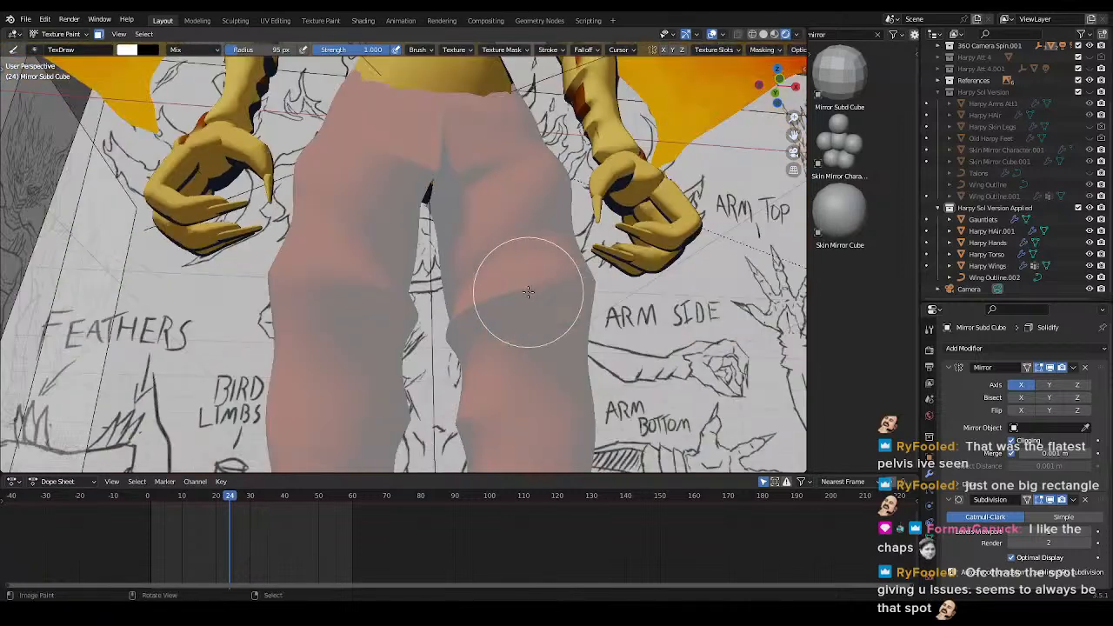
{"action": "key", "text": "Tab"}
- Move the open front crotch vertices about -0.031 m along X onto the centre line
{"action": "scroll", "coordinate": [542, 205], "scroll_direction": "up", "scroll_amount": 6}
{"action": "mouse_move", "coordinate": [542, 203]}
{"action": "middle_mouse_down"}
{"action": "mouse_move", "coordinate": [442, 326]}
{"action": "mouse_move", "coordinate": [473, 306]}
{"action": "middle_mouse_up"}
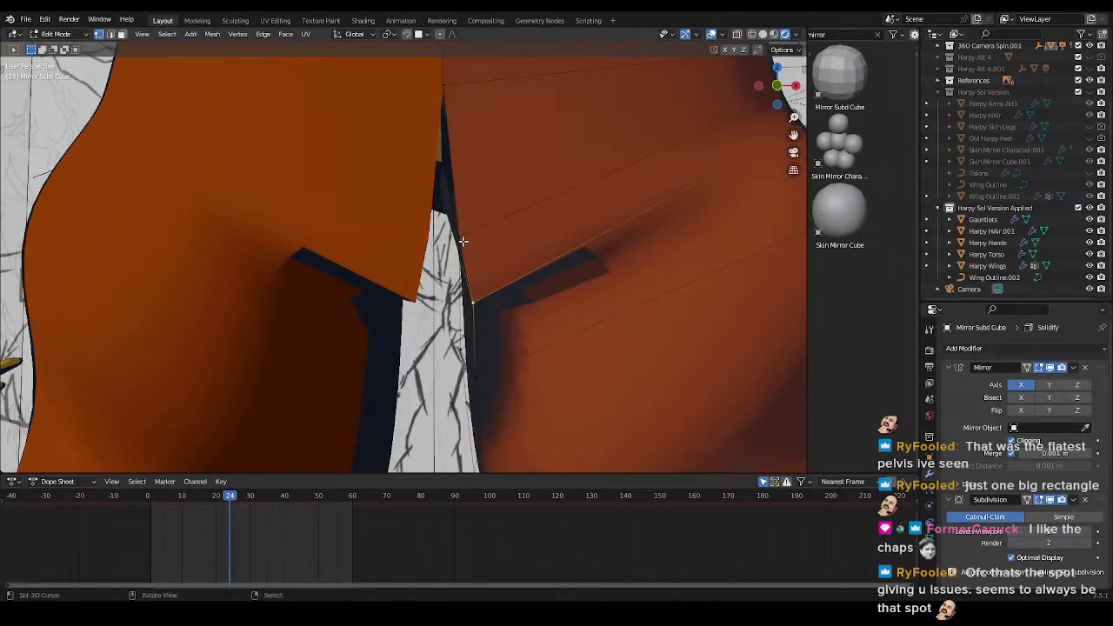
{"action": "left_click", "coordinate": [510, 287]}
{"action": "middle_click_drag", "start_coordinate": [509, 288], "coordinate": [500, 311], "text": "shift"}
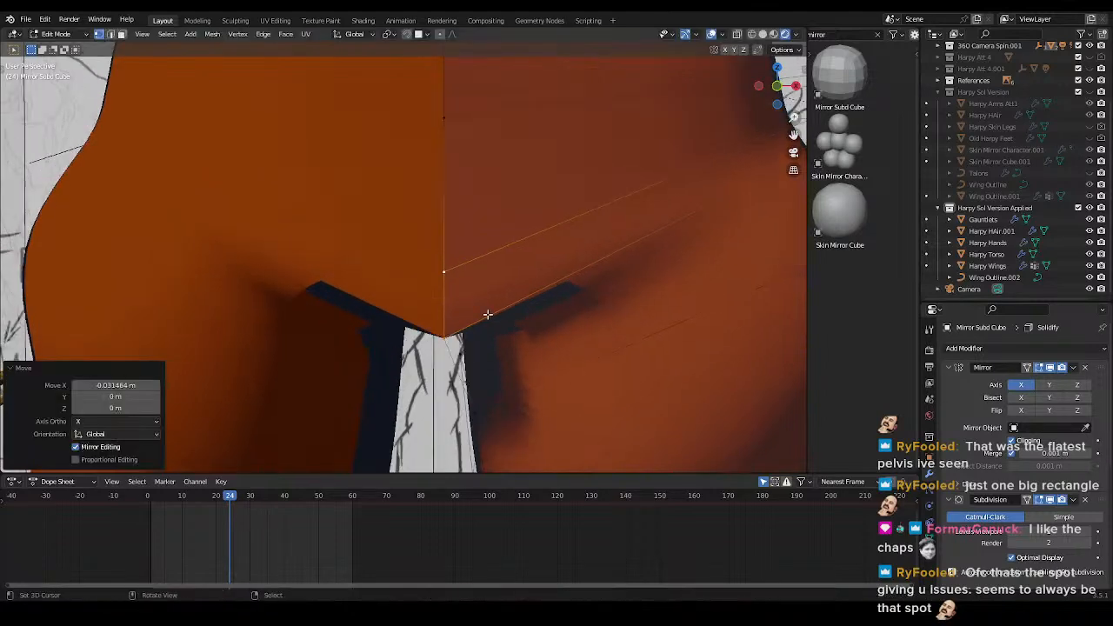
- Raise the selected crotch vertices about 0.07 m along Z and save the file
{"action": "key", "text": "z"}
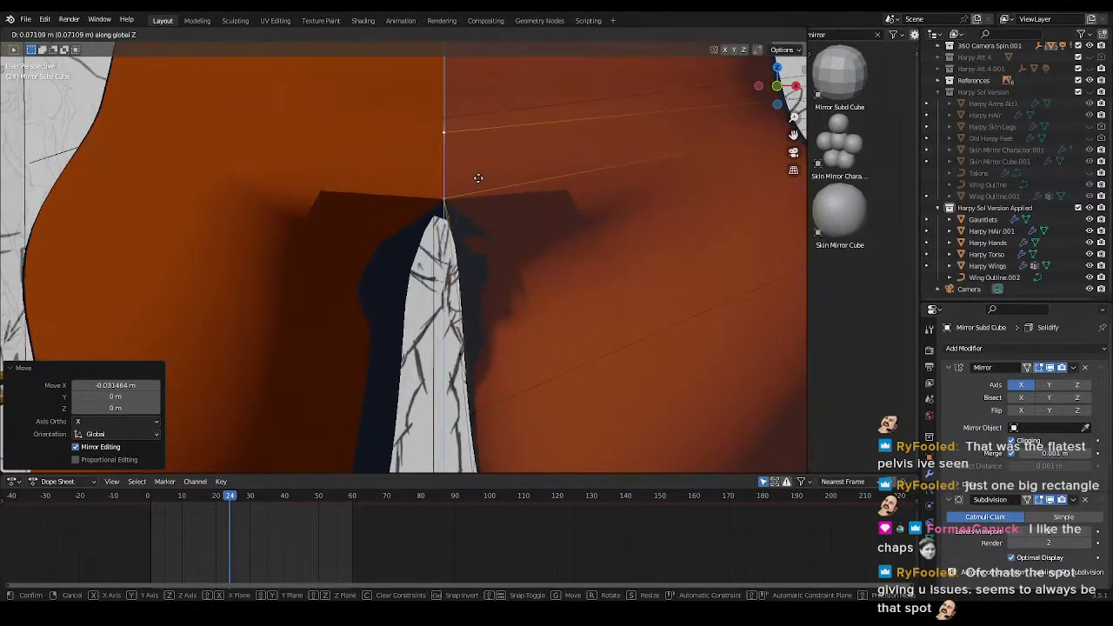
{"action": "left_click", "coordinate": [478, 180]}
{"action": "scroll", "coordinate": [414, 186], "scroll_direction": "down", "scroll_amount": 3}
{"action": "key", "text": "ctrl+s"}
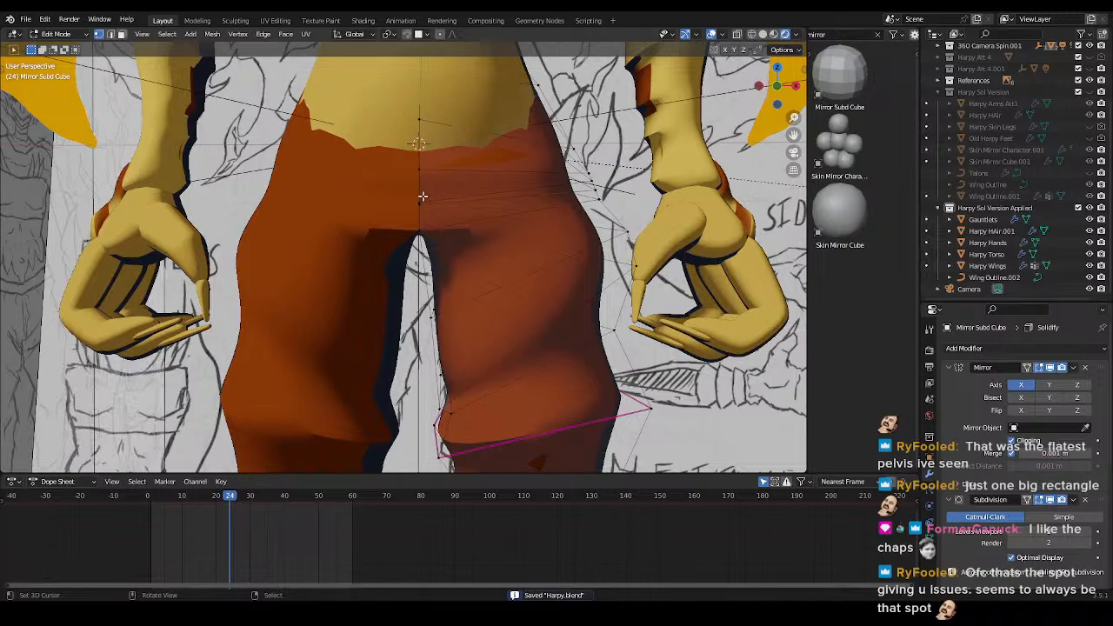
- Slide the front centre-line vertex above the crotch along its edge
{"action": "scroll", "coordinate": [420, 193], "scroll_direction": "up", "scroll_amount": 3}
{"action": "middle_click_drag", "start_coordinate": [450, 164], "coordinate": [467, 279], "text": "shift"}
{"action": "key", "text": "g"}
{"action": "key", "text": "g"}
{"action": "left_click", "coordinate": [434, 254]}
- Isolate the trousers in local view and examine their interior from the top
{"action": "scroll", "coordinate": [433, 256], "scroll_direction": "up", "scroll_amount": 2}
{"action": "scroll", "coordinate": [429, 259], "scroll_direction": "down", "scroll_amount": 7}
{"action": "key", "text": "KP_Divide"}
{"action": "key", "text": "KP_7"}
{"action": "scroll", "coordinate": [435, 284], "scroll_direction": "up", "scroll_amount": 8}
{"action": "scroll", "coordinate": [486, 285], "scroll_direction": "down", "scroll_amount": 5}
{"action": "scroll", "coordinate": [486, 284], "scroll_direction": "down", "scroll_amount": 6}
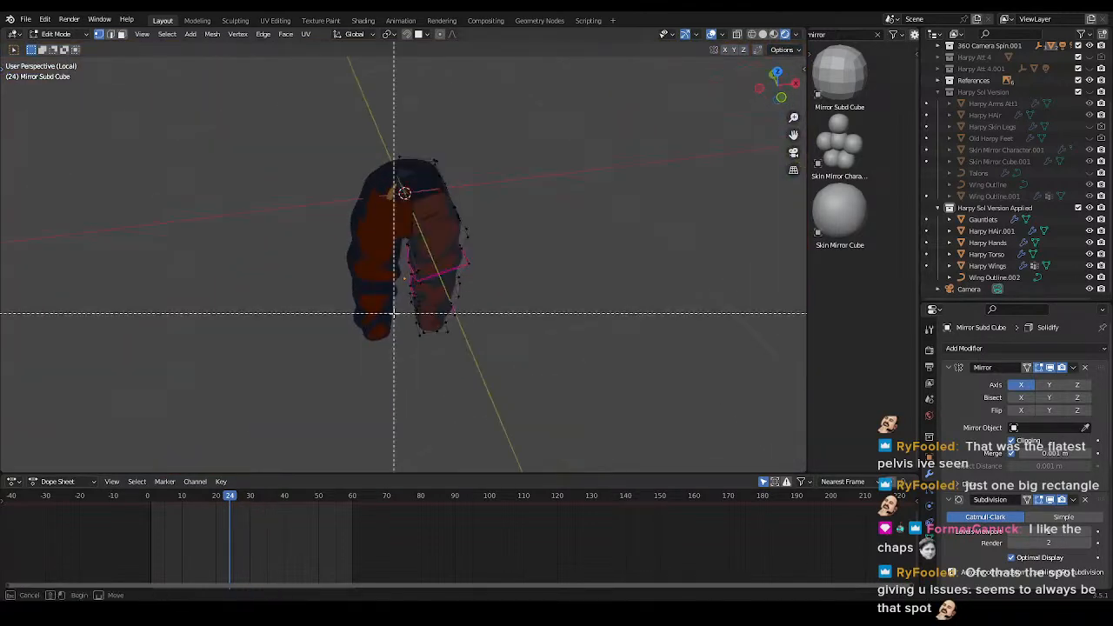
{"action": "left_click", "coordinate": [671, 404]}
{"action": "scroll", "coordinate": [522, 365], "scroll_direction": "up", "scroll_amount": 3}
{"action": "key", "text": "KP_7"}
{"action": "scroll", "coordinate": [496, 351], "scroll_direction": "up", "scroll_amount": 7}
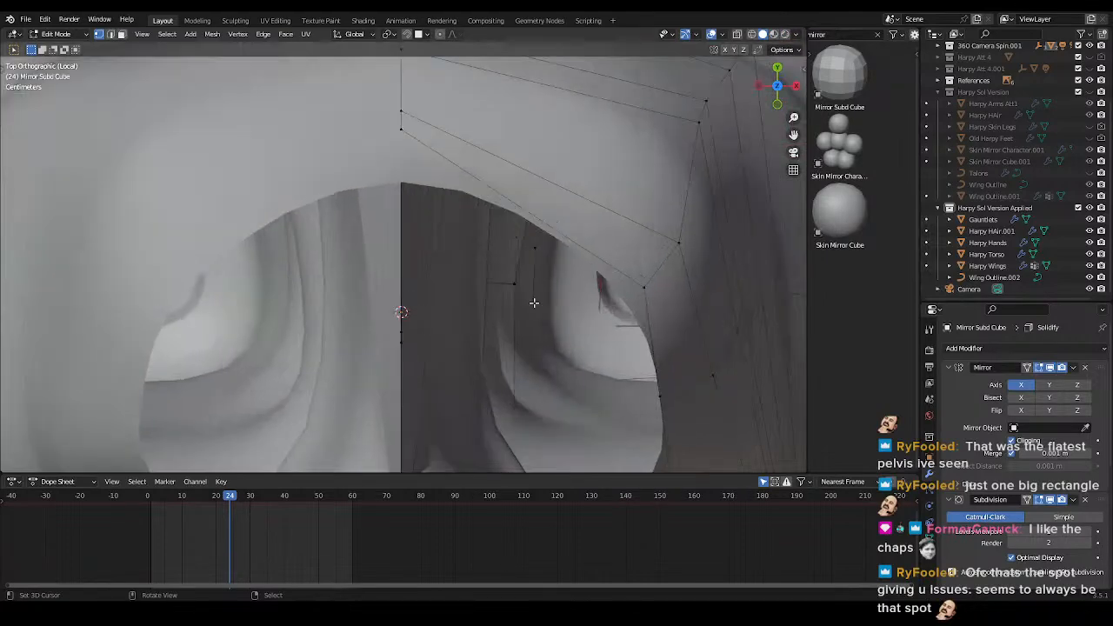
- Move the inner crotch vertices along the X axis, the second move by about 0.012 m
{"action": "middle_click_drag", "start_coordinate": [496, 351], "coordinate": [462, 314]}
{"action": "middle_click_drag", "start_coordinate": [412, 156], "coordinate": [397, 162]}
{"action": "scroll", "coordinate": [397, 162], "scroll_direction": "down", "scroll_amount": 4}
{"action": "key", "text": "g"}
{"action": "key", "text": "x"}
{"action": "left_click", "coordinate": [915, 348]}
{"action": "key", "text": "g"}
{"action": "key", "text": "x"}
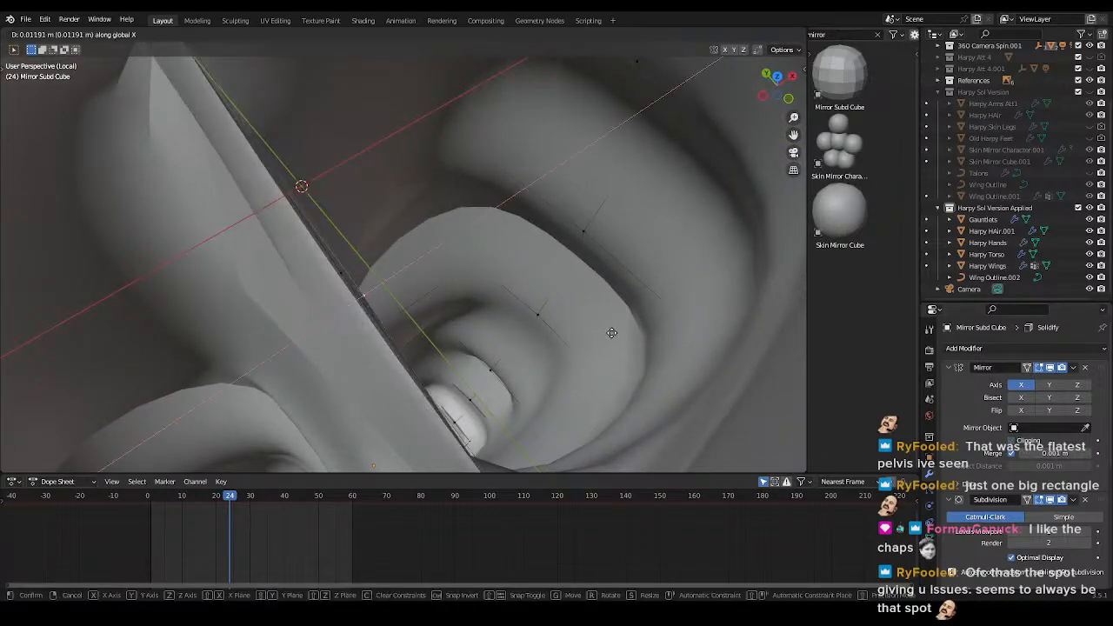
{"action": "left_click", "coordinate": [614, 332]}
- Slide the inner crotch vertex along its edge from the interior view
{"action": "middle_click_drag", "start_coordinate": [615, 332], "coordinate": [461, 341]}
{"action": "key", "text": "g"}
{"action": "key", "text": "g"}
{"action": "left_click", "coordinate": [449, 298]}
- Delete the two narrow inner crotch faces and fill the gap with a new face
{"action": "middle_click_drag", "start_coordinate": [449, 298], "coordinate": [534, 241]}
{"action": "key", "text": "x"}
{"action": "key", "text": "3"}
{"action": "right_click", "coordinate": [499, 273]}
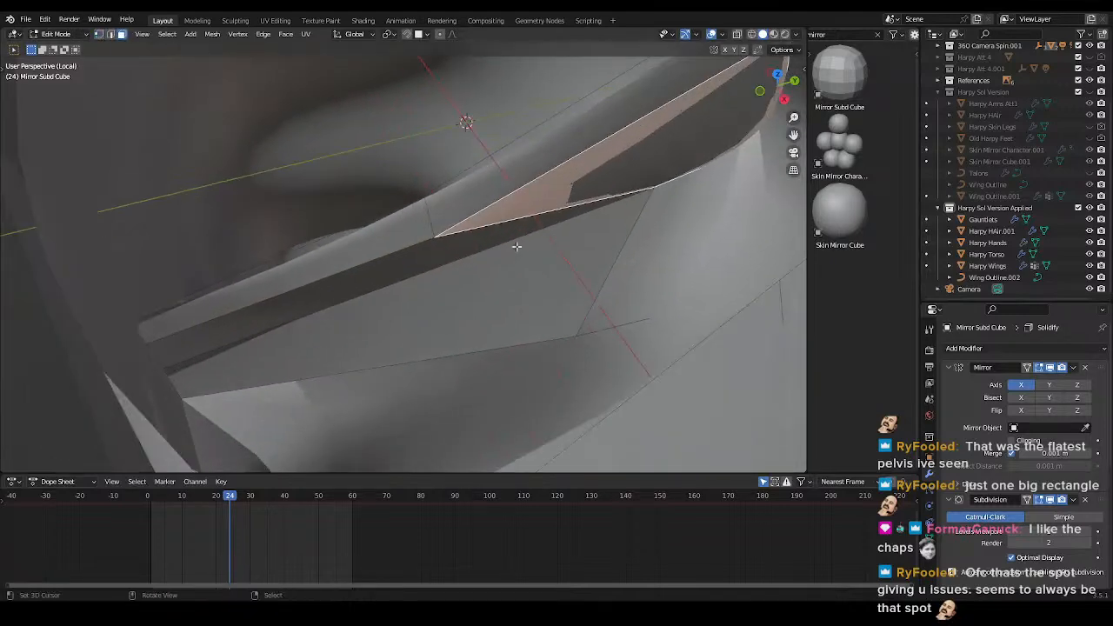
{"action": "right_click", "coordinate": [449, 252], "text": "shift"}
{"action": "key", "text": "x"}
{"action": "left_click", "coordinate": [478, 277]}
{"action": "middle_click_drag", "start_coordinate": [478, 276], "coordinate": [433, 317]}
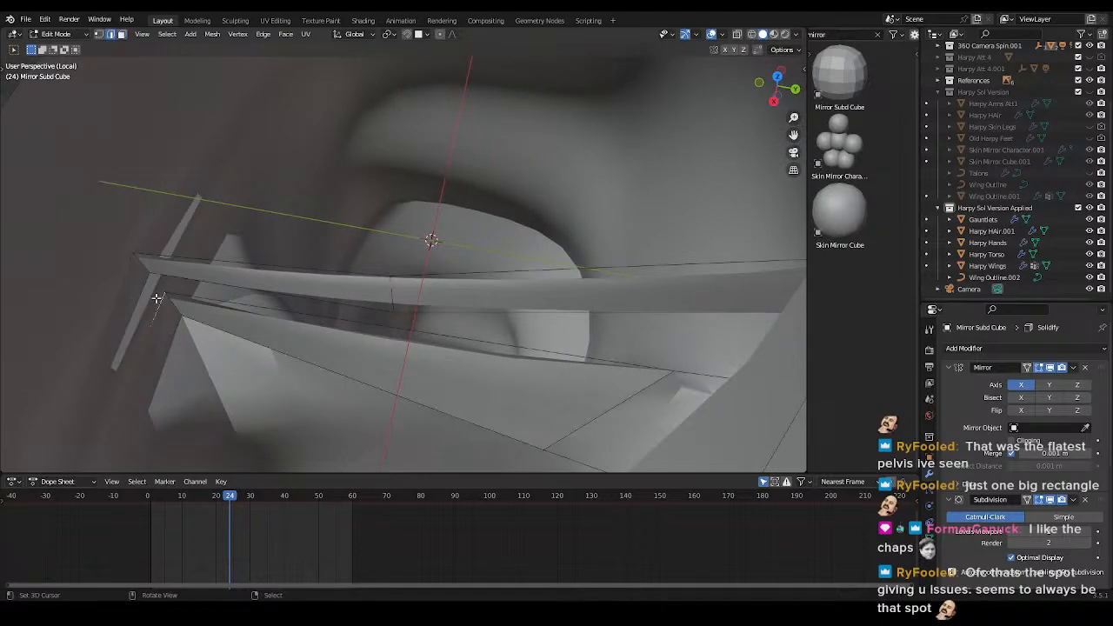
{"action": "key", "text": "f"}
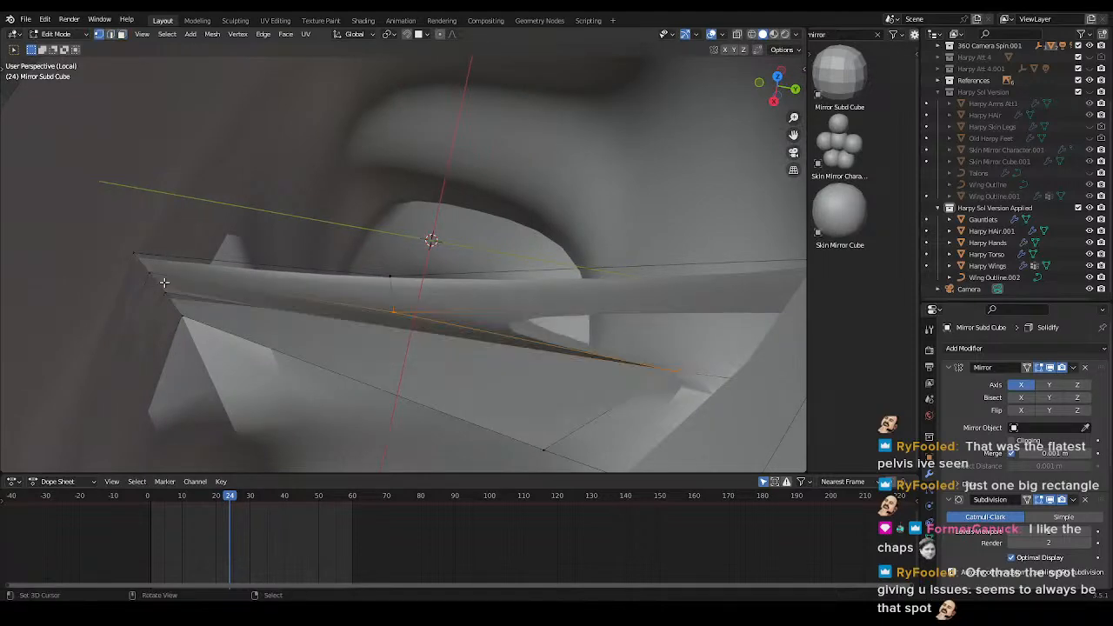
- Slide the inner crotch vertex along its edge in wireframe display
{"action": "key", "text": "shift+z"}
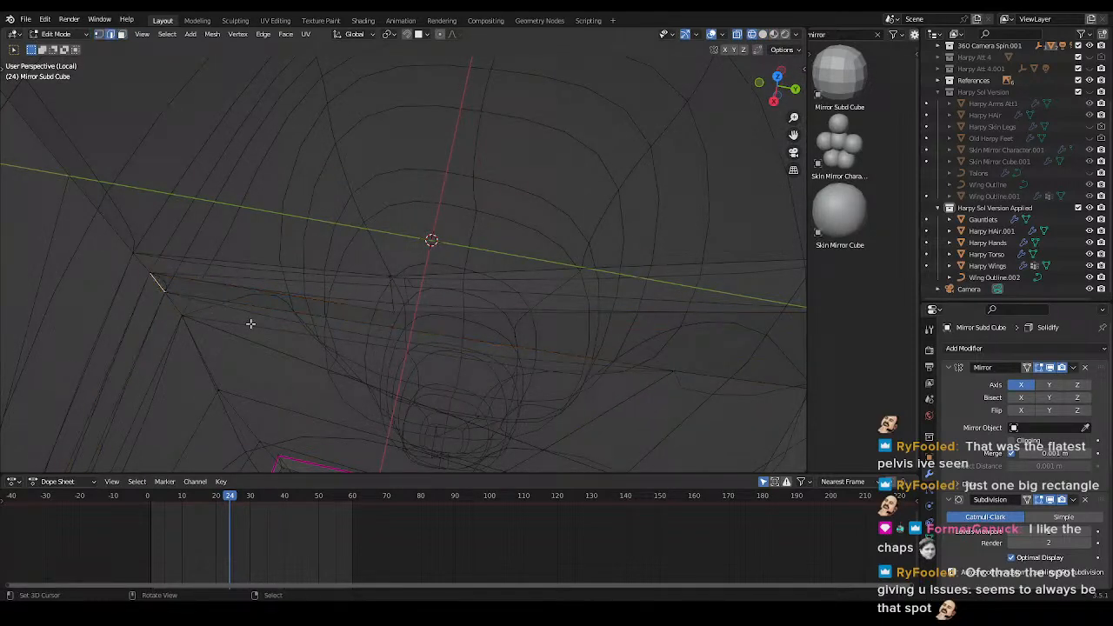
{"action": "middle_click_drag", "start_coordinate": [407, 324], "coordinate": [344, 289]}
{"action": "scroll", "coordinate": [424, 314], "scroll_direction": "down", "scroll_amount": 5}
{"action": "key", "text": "2"}
{"action": "middle_click_drag", "start_coordinate": [462, 303], "coordinate": [434, 251]}
{"action": "key", "text": "1"}
{"action": "left_click", "coordinate": [600, 258]}
{"action": "left_click", "coordinate": [505, 265]}
{"action": "key", "text": "g"}
{"action": "key", "text": "g"}
{"action": "left_click", "coordinate": [296, 255]}
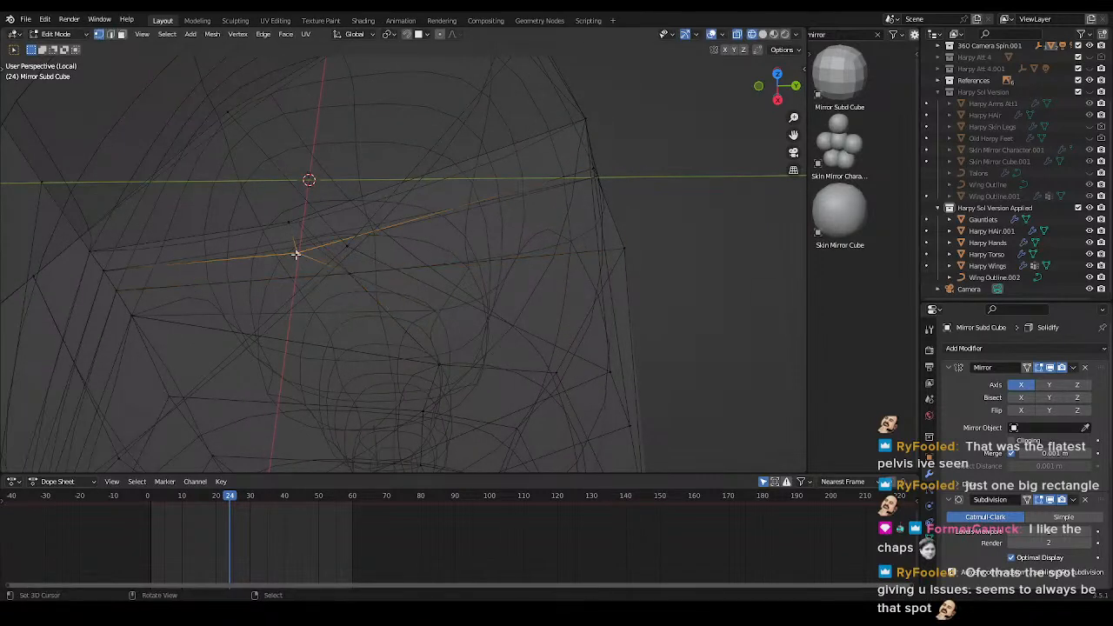
- Slide the same crotch vertex again by a factor of about 0.147, restore solid display and save the file
{"action": "key", "text": "g"}
{"action": "key", "text": "g"}
{"action": "left_click", "coordinate": [319, 230]}
{"action": "key", "text": "shift+z"}
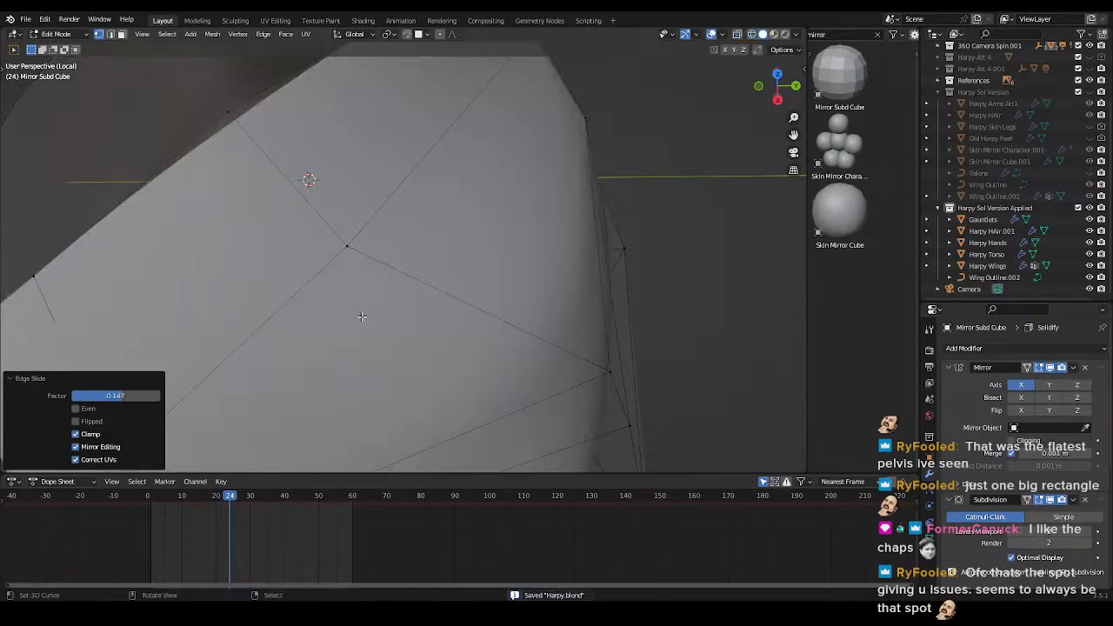
- Examine the crotch in rendered shading, selecting the discoloured inner-thigh face
{"action": "scroll", "coordinate": [429, 313], "scroll_direction": "down", "scroll_amount": 5}
{"action": "middle_click_drag", "start_coordinate": [430, 313], "coordinate": [429, 271]}
{"action": "key", "text": "z"}
{"action": "left_click", "coordinate": [496, 168]}
{"action": "mouse_move", "coordinate": [529, 303]}
{"action": "middle_mouse_down"}
{"action": "mouse_move", "coordinate": [487, 318]}
{"action": "mouse_move", "coordinate": [395, 276]}
{"action": "mouse_move", "coordinate": [386, 286]}
{"action": "mouse_move", "coordinate": [502, 348]}
{"action": "mouse_move", "coordinate": [471, 324]}
{"action": "mouse_move", "coordinate": [427, 336]}
{"action": "mouse_move", "coordinate": [499, 256]}
{"action": "mouse_move", "coordinate": [485, 233]}
{"action": "mouse_move", "coordinate": [439, 287]}
{"action": "middle_mouse_up"}
{"action": "key", "text": "3"}
{"action": "left_click", "coordinate": [435, 287]}
{"action": "right_click", "coordinate": [437, 355]}
{"action": "left_click", "coordinate": [435, 354]}
{"action": "mouse_move", "coordinate": [436, 354]}
{"action": "middle_mouse_down"}
{"action": "mouse_move", "coordinate": [417, 355]}
{"action": "mouse_move", "coordinate": [449, 348]}
{"action": "middle_mouse_up"}
{"action": "middle_click_drag", "start_coordinate": [512, 304], "coordinate": [555, 364]}
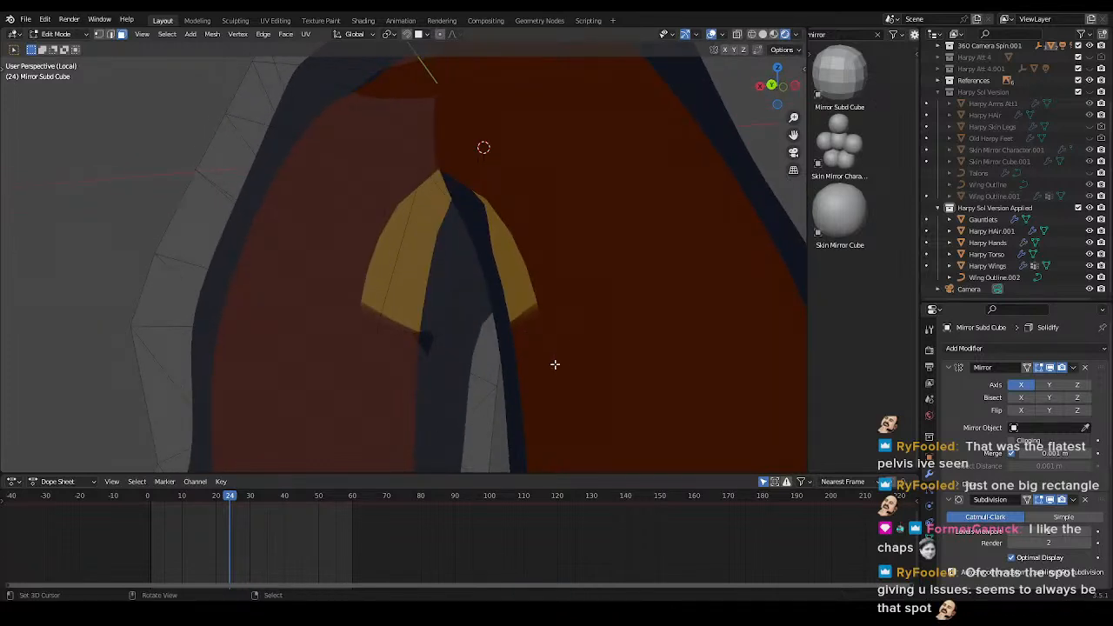
{"action": "left_click", "coordinate": [422, 293]}
{"action": "scroll", "coordinate": [442, 310], "scroll_direction": "up", "scroll_amount": 3}
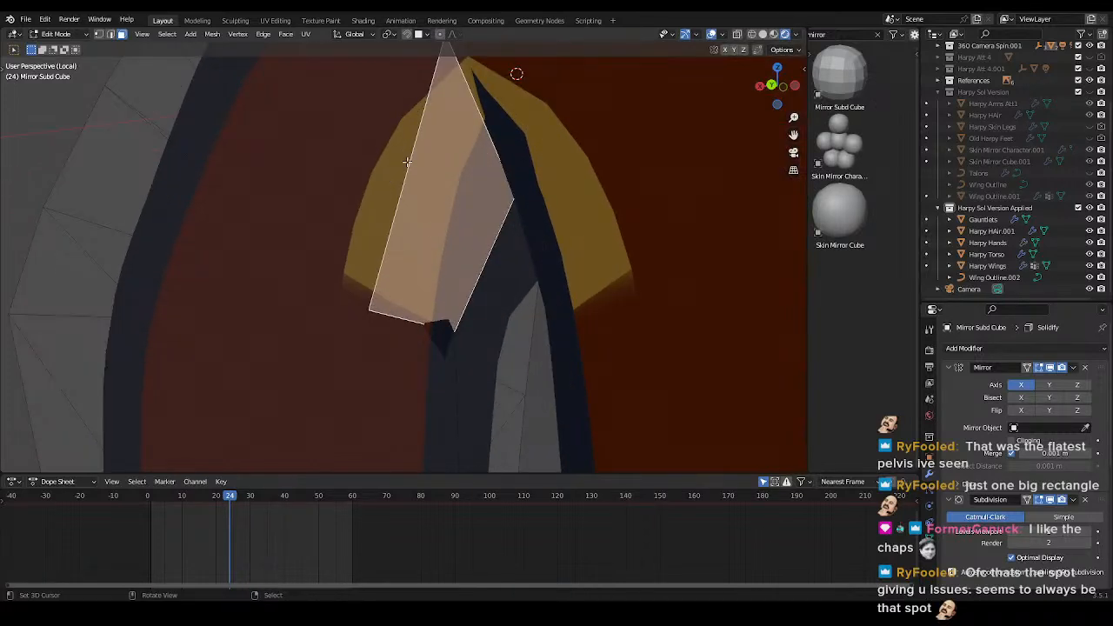
- Set the Key Light Color of the Toon Shader.002 material to orange
{"action": "left_click", "coordinate": [930, 558]}
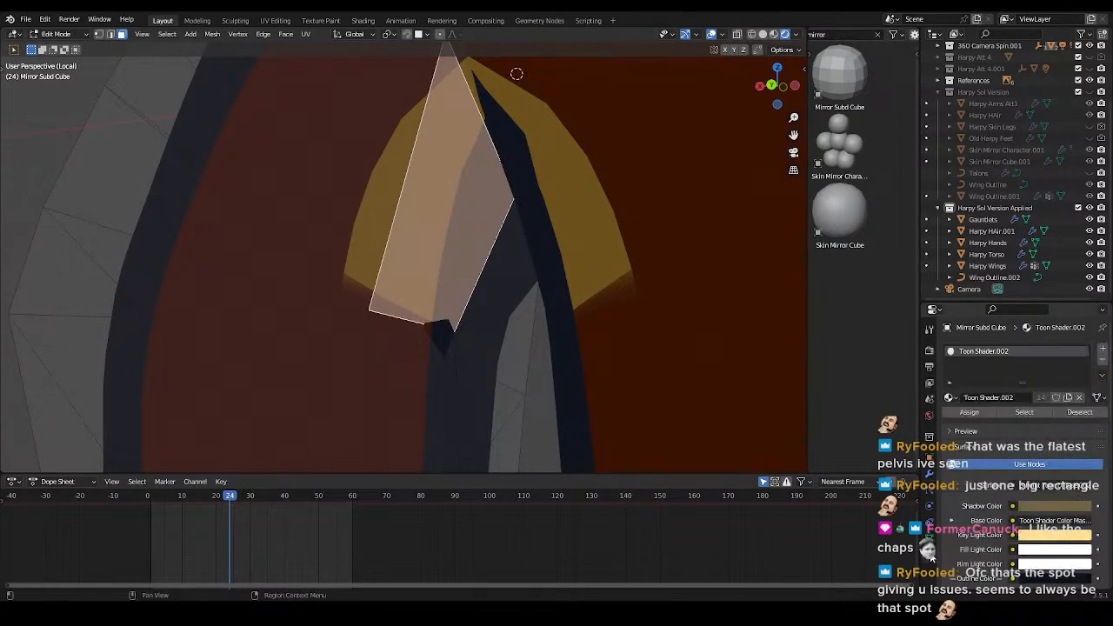
{"action": "scroll", "coordinate": [989, 410], "scroll_direction": "down", "scroll_amount": 4}
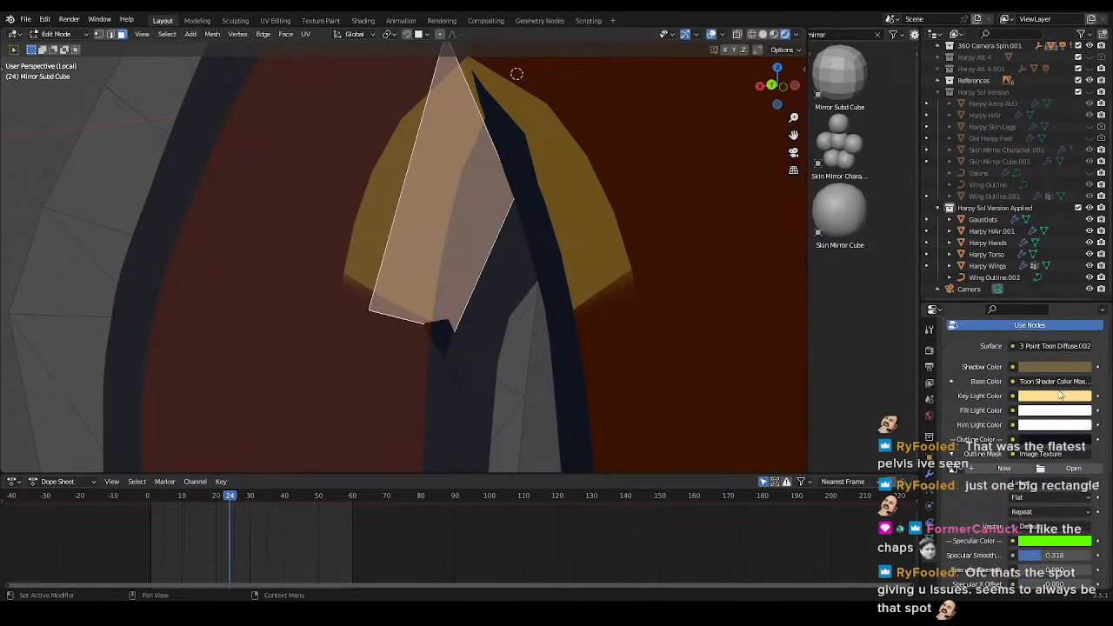
{"action": "left_click", "coordinate": [1050, 402]}
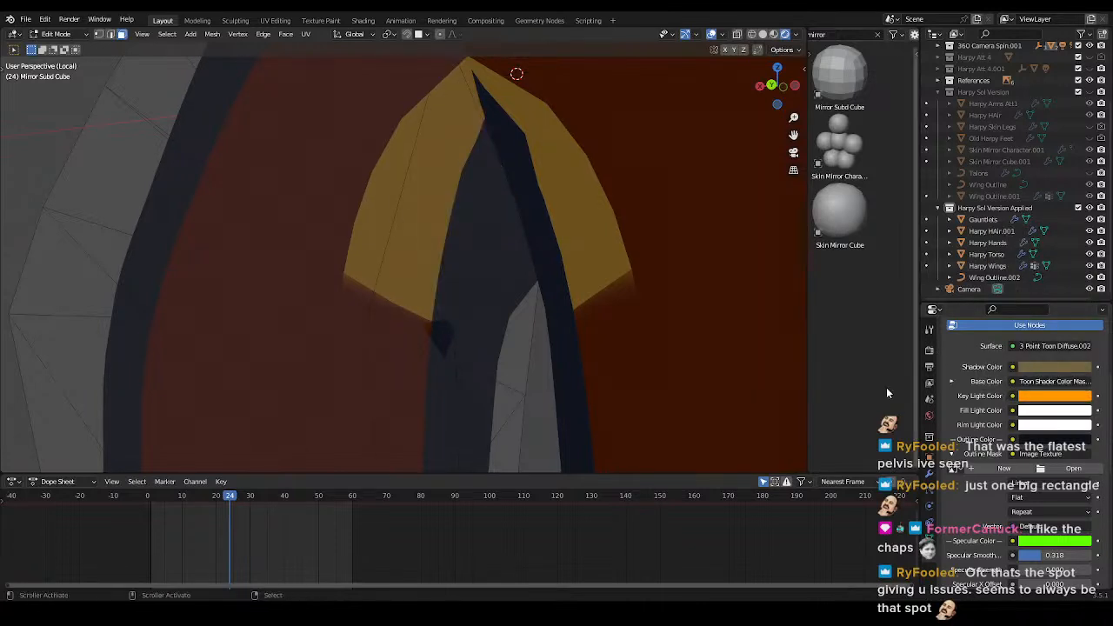
- Put the trousers in Texture Paint mode with a black brush of 46 px radius
{"action": "scroll", "coordinate": [439, 250], "scroll_direction": "down", "scroll_amount": 3}
{"action": "mouse_move", "coordinate": [443, 249]}
{"action": "middle_mouse_down"}
{"action": "mouse_move", "coordinate": [495, 321]}
{"action": "mouse_move", "coordinate": [519, 326]}
{"action": "mouse_move", "coordinate": [532, 360]}
{"action": "mouse_move", "coordinate": [588, 363]}
{"action": "mouse_move", "coordinate": [570, 339]}
{"action": "middle_mouse_up"}
{"action": "key", "text": "ctrl+Tab"}
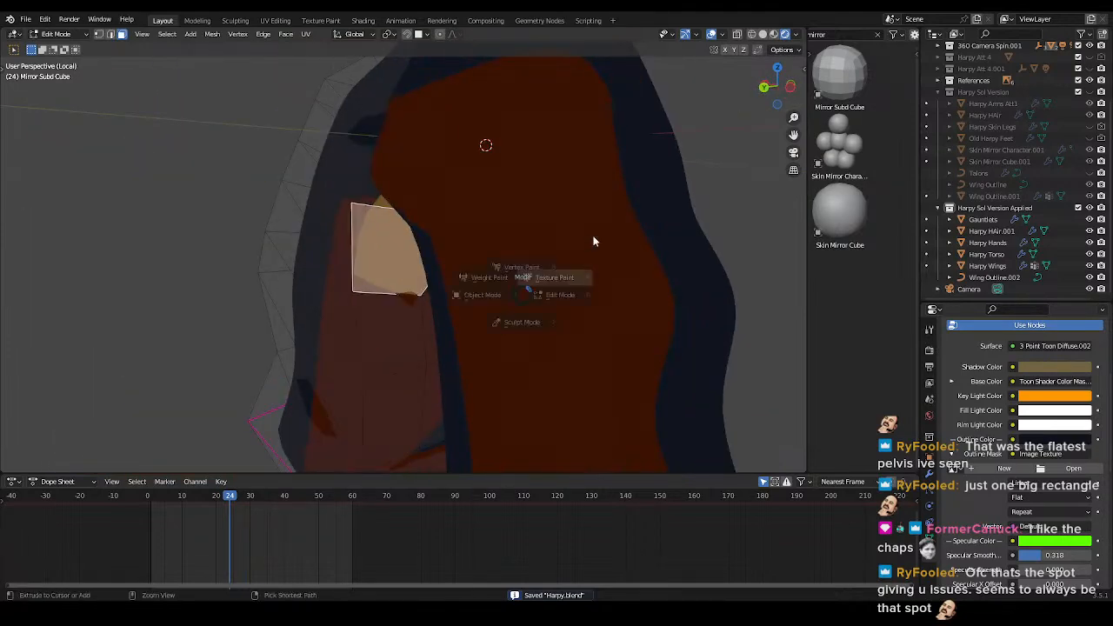
{"action": "left_click", "coordinate": [553, 272]}
{"action": "scroll", "coordinate": [467, 255], "scroll_direction": "up", "scroll_amount": 5}
{"action": "mouse_move", "coordinate": [526, 301]}
{"action": "middle_mouse_down"}
{"action": "mouse_move", "coordinate": [471, 258]}
{"action": "mouse_move", "coordinate": [428, 244]}
{"action": "middle_mouse_up"}
{"action": "scroll", "coordinate": [428, 296], "scroll_direction": "down", "scroll_amount": 5}
{"action": "left_click", "coordinate": [716, 50]}
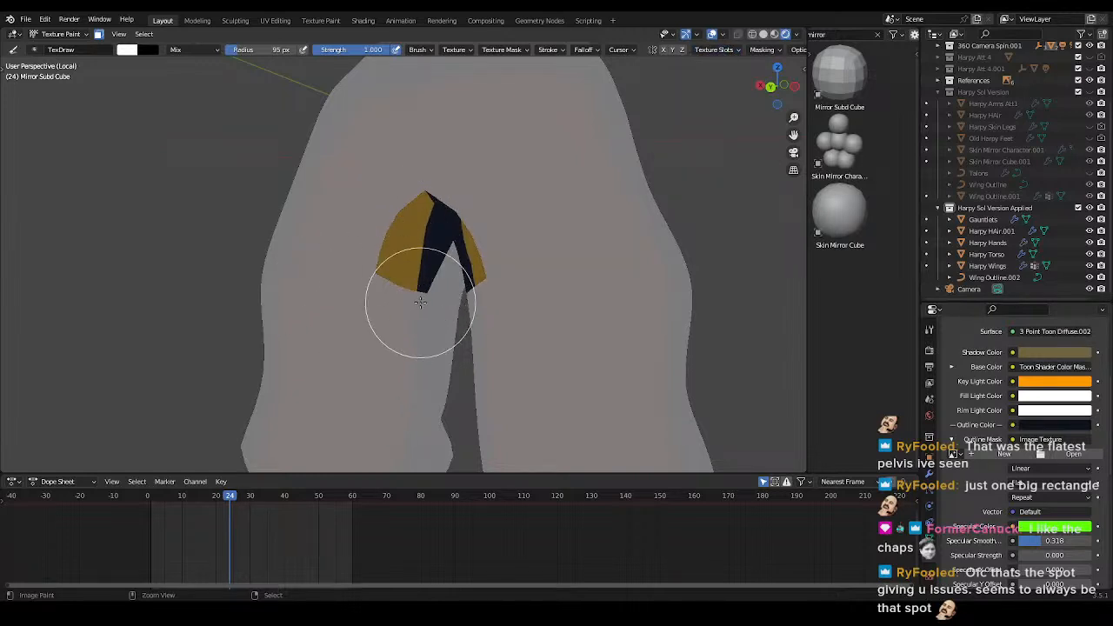
{"action": "scroll", "coordinate": [412, 243], "scroll_direction": "up", "scroll_amount": 4}
{"action": "key", "text": "f"}
{"action": "left_click", "coordinate": [392, 246]}
{"action": "key", "text": "x"}
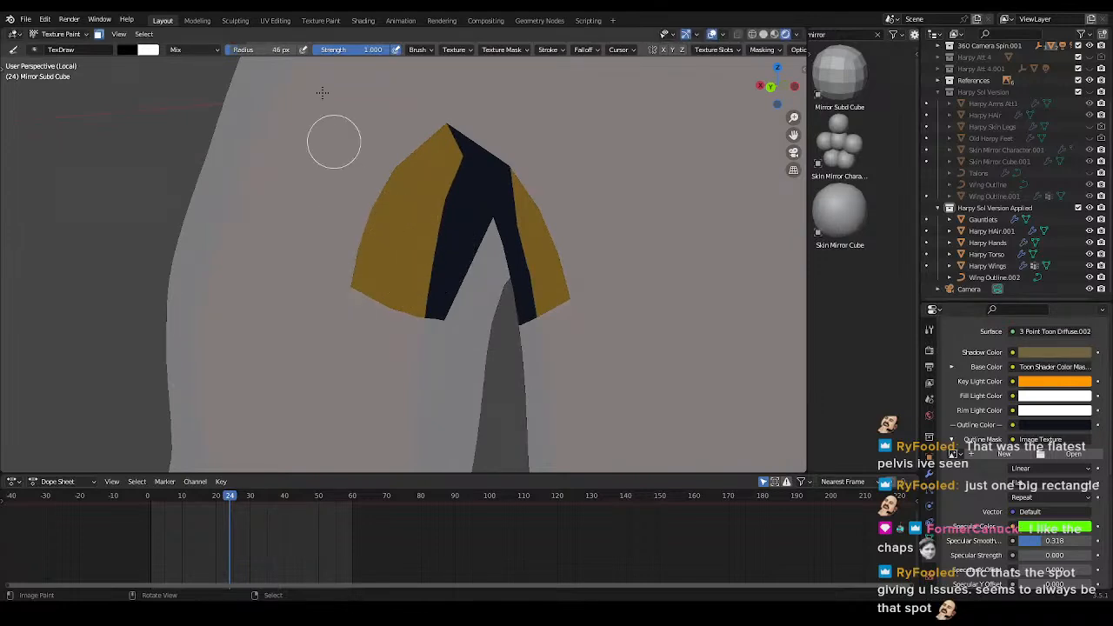
- Switch to the Texture Paint workspace and isolate the trousers in local view
{"action": "left_click", "coordinate": [283, 20]}
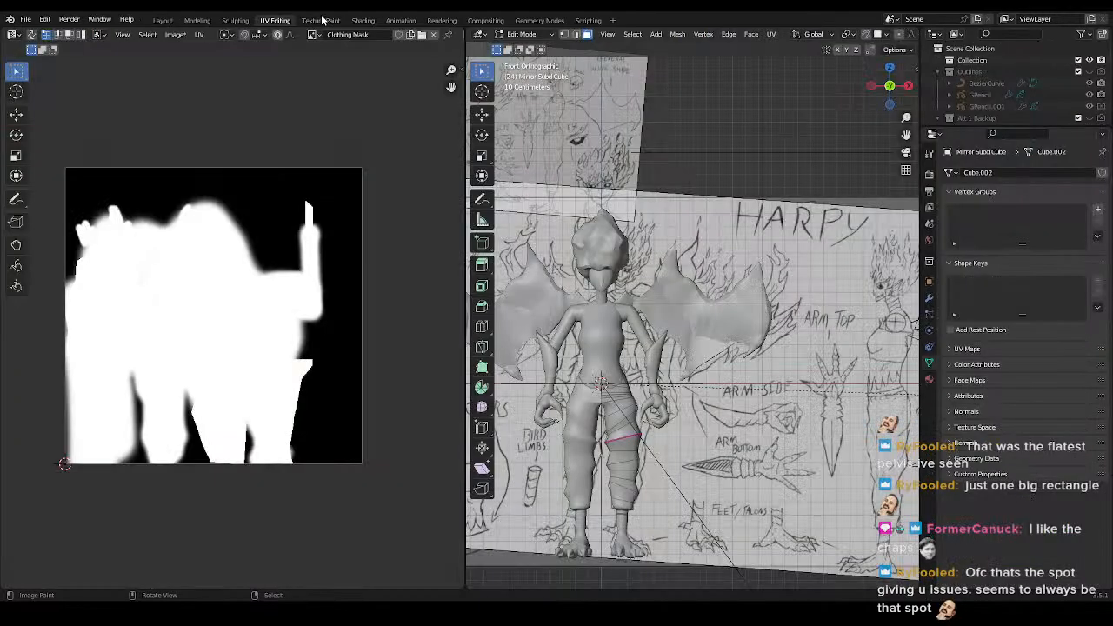
{"action": "left_click", "coordinate": [321, 20]}
{"action": "middle_click_drag", "start_coordinate": [593, 395], "coordinate": [721, 397]}
{"action": "scroll", "coordinate": [721, 398], "scroll_direction": "up", "scroll_amount": 5}
{"action": "scroll", "coordinate": [633, 319], "scroll_direction": "down", "scroll_amount": 5}
{"action": "middle_click_drag", "start_coordinate": [626, 353], "coordinate": [634, 408], "text": "shift"}
{"action": "key", "text": "KP_Divide"}
{"action": "middle_click_drag", "start_coordinate": [713, 391], "coordinate": [736, 365]}
{"action": "scroll", "coordinate": [740, 336], "scroll_direction": "up", "scroll_amount": 3}
{"action": "scroll", "coordinate": [736, 366], "scroll_direction": "up", "scroll_amount": 4}
{"action": "mouse_move", "coordinate": [732, 305]}
{"action": "middle_mouse_down", "text": "shift"}
{"action": "mouse_move", "coordinate": [718, 351]}
{"action": "mouse_move", "coordinate": [715, 250]}
{"action": "mouse_move", "coordinate": [670, 299]}
{"action": "mouse_move", "coordinate": [736, 293]}
{"action": "mouse_move", "coordinate": [602, 331]}
{"action": "middle_mouse_up", "text": "shift"}
{"action": "scroll", "coordinate": [715, 249], "scroll_direction": "down", "scroll_amount": 2}
{"action": "scroll", "coordinate": [736, 293], "scroll_direction": "down", "scroll_amount": 4}
- Select all of the trousers' faces in Edit Mode and unwrap them with Smart UV Project
{"action": "key", "text": "ctrl+Tab"}
{"action": "left_click", "coordinate": [522, 343]}
{"action": "middle_click_drag", "start_coordinate": [522, 343], "coordinate": [700, 328]}
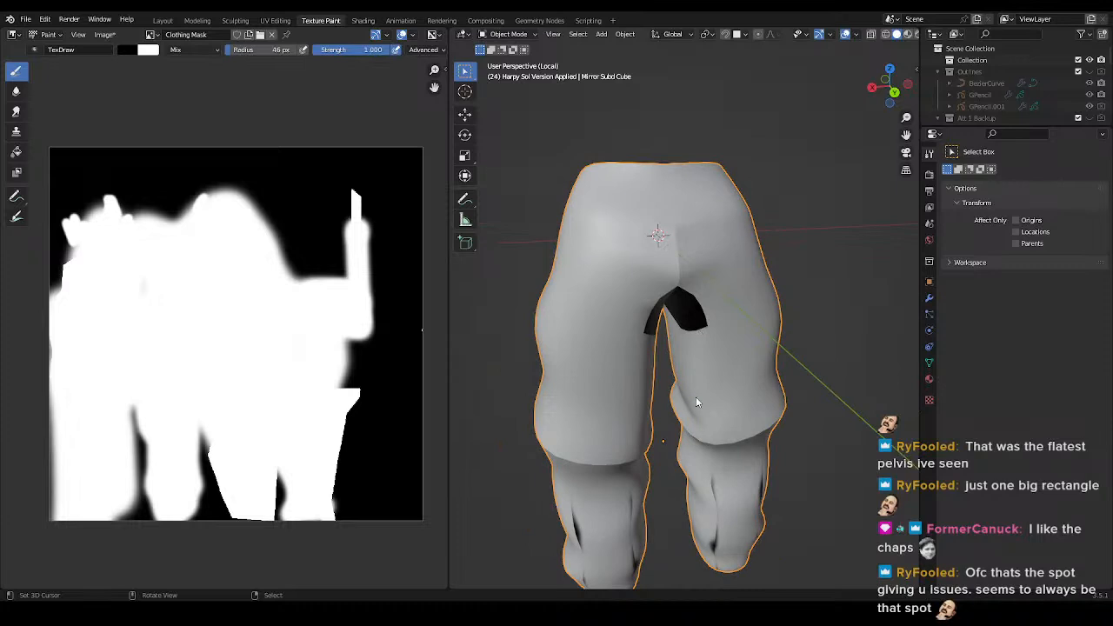
{"action": "left_click", "coordinate": [832, 240]}
{"action": "left_click", "coordinate": [653, 307]}
{"action": "key", "text": "Tab"}
{"action": "key", "text": "a"}
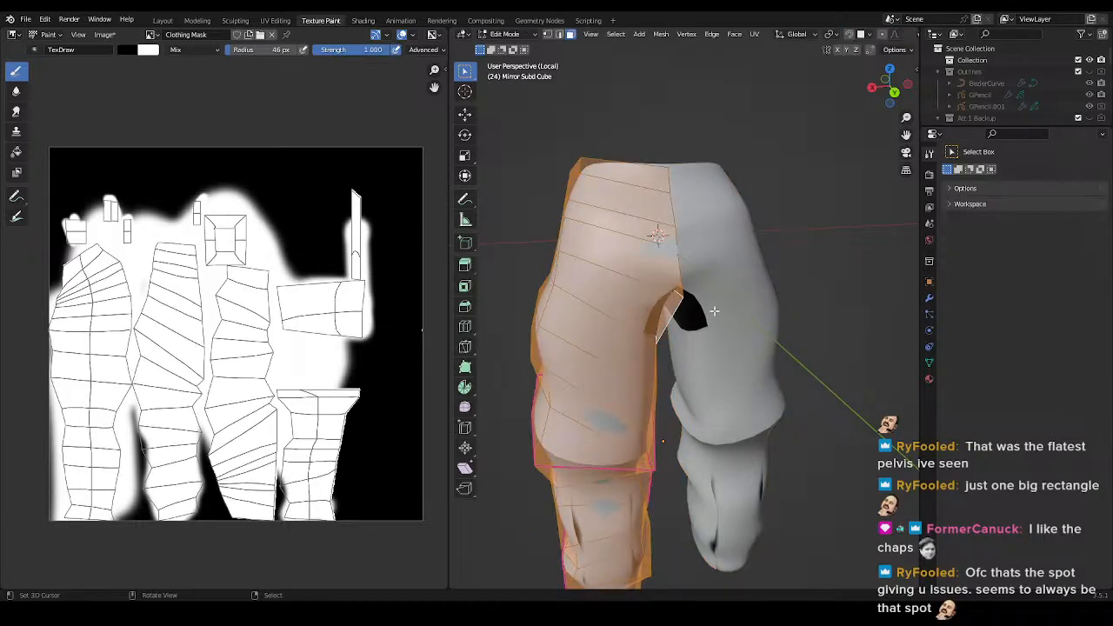
{"action": "key", "text": "u"}
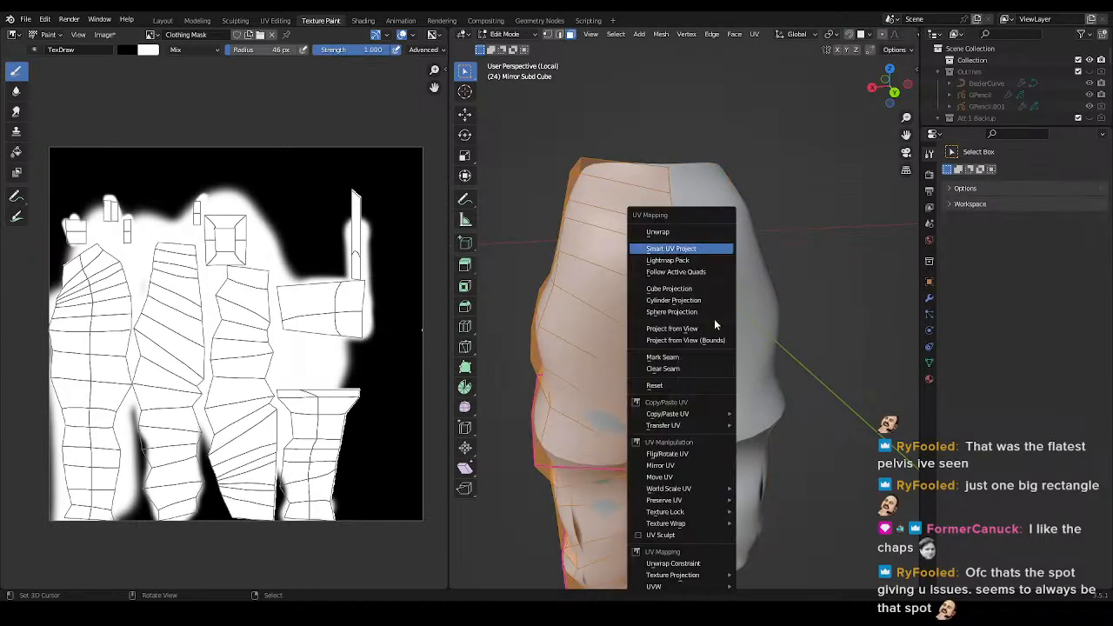
{"action": "left_click", "coordinate": [675, 252]}
{"action": "left_click", "coordinate": [690, 360]}
{"action": "middle_click_drag", "start_coordinate": [692, 359], "coordinate": [770, 343]}
{"action": "scroll", "coordinate": [766, 338], "scroll_direction": "down", "scroll_amount": 2}
- Return the trousers to Texture Paint mode and set the brush radius to 183 px
{"action": "key", "text": "ctrl+Tab"}
{"action": "left_click", "coordinate": [847, 295]}
{"action": "middle_click_drag", "start_coordinate": [695, 319], "coordinate": [732, 321]}
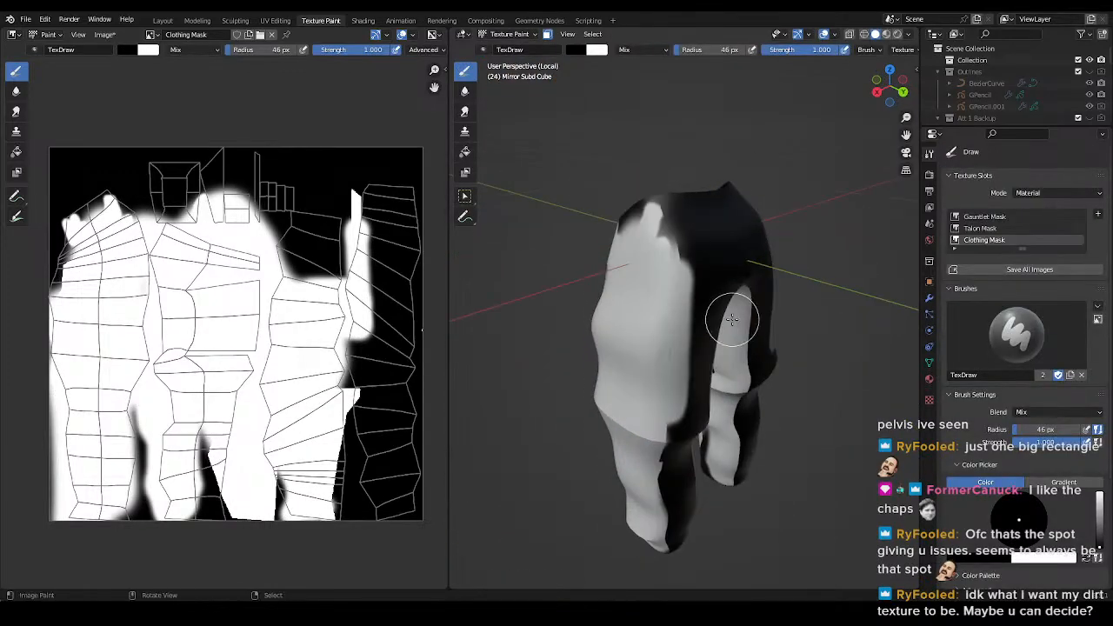
{"action": "key", "text": "f"}
{"action": "left_click", "coordinate": [804, 281]}
- Undo the trial black stroke and paint both trouser legs white on the Clothing Mask from all sides
{"action": "left_click_drag", "start_coordinate": [693, 243], "coordinate": [696, 375]}
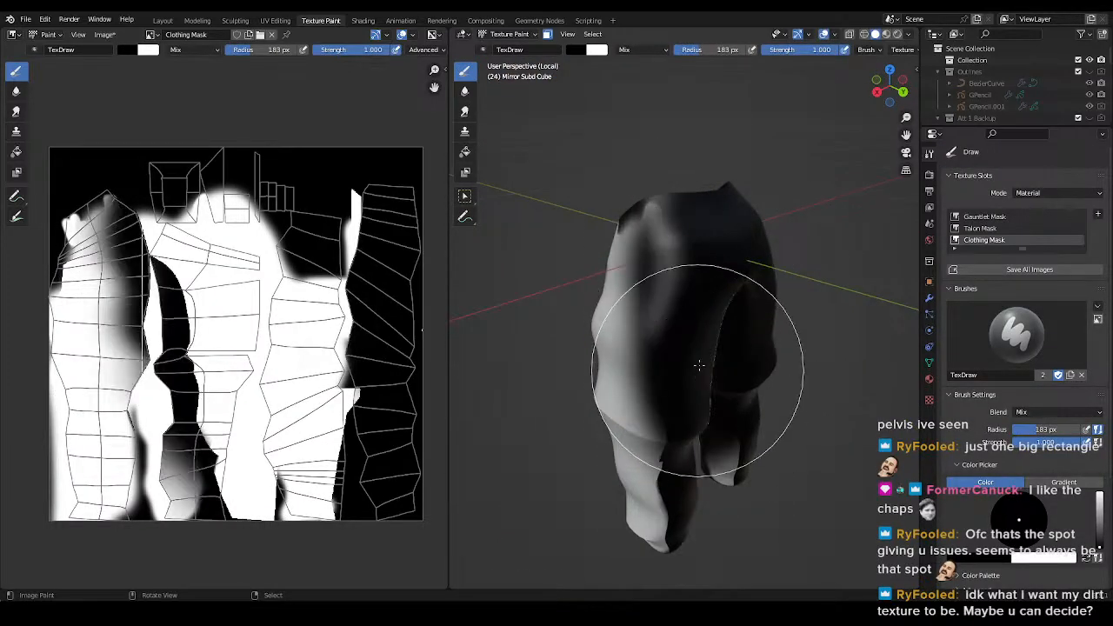
{"action": "key", "text": "ctrl+z"}
{"action": "key", "text": "x"}
{"action": "mouse_move", "coordinate": [690, 226]}
{"action": "left_mouse_down"}
{"action": "mouse_move", "coordinate": [726, 225]}
{"action": "mouse_move", "coordinate": [735, 349]}
{"action": "left_mouse_up"}
{"action": "middle_click_drag", "start_coordinate": [689, 352], "coordinate": [788, 309]}
{"action": "mouse_move", "coordinate": [788, 306]}
{"action": "left_mouse_down"}
{"action": "mouse_move", "coordinate": [714, 222]}
{"action": "mouse_move", "coordinate": [653, 279]}
{"action": "mouse_move", "coordinate": [661, 326]}
{"action": "left_mouse_up"}
{"action": "mouse_move", "coordinate": [715, 431]}
{"action": "middle_mouse_down"}
{"action": "mouse_move", "coordinate": [754, 376]}
{"action": "mouse_move", "coordinate": [755, 297]}
{"action": "middle_mouse_up"}
{"action": "mouse_move", "coordinate": [679, 201]}
{"action": "left_mouse_down"}
{"action": "mouse_move", "coordinate": [678, 322]}
{"action": "mouse_move", "coordinate": [735, 405]}
{"action": "left_mouse_up"}
{"action": "middle_click_drag", "start_coordinate": [777, 449], "coordinate": [734, 265], "text": "shift"}
{"action": "mouse_move", "coordinate": [734, 265]}
{"action": "middle_mouse_down"}
{"action": "mouse_move", "coordinate": [686, 253]}
{"action": "mouse_move", "coordinate": [695, 304]}
{"action": "mouse_move", "coordinate": [670, 348]}
{"action": "mouse_move", "coordinate": [660, 336]}
{"action": "mouse_move", "coordinate": [668, 323]}
{"action": "middle_mouse_up"}
{"action": "left_click_drag", "start_coordinate": [662, 278], "coordinate": [668, 192]}
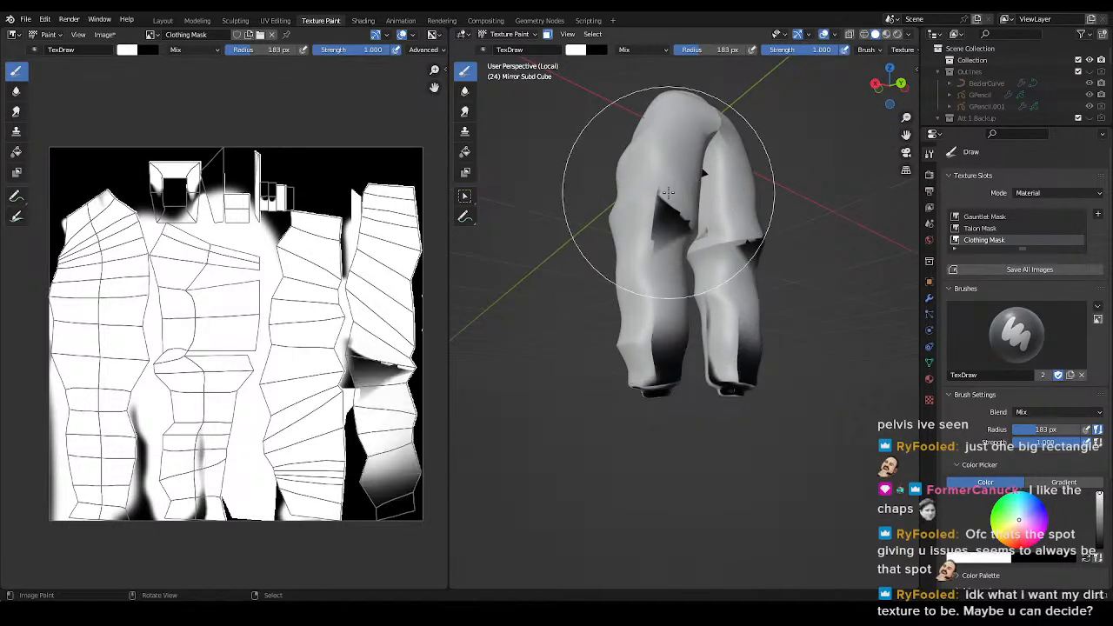
{"action": "left_click_drag", "start_coordinate": [692, 394], "coordinate": [678, 392]}
{"action": "middle_click_drag", "start_coordinate": [679, 391], "coordinate": [744, 328]}
- Paint white over the dark gap between the legs and reduce the brush radius to 79 px
{"action": "scroll", "coordinate": [693, 348], "scroll_direction": "up", "scroll_amount": 3}
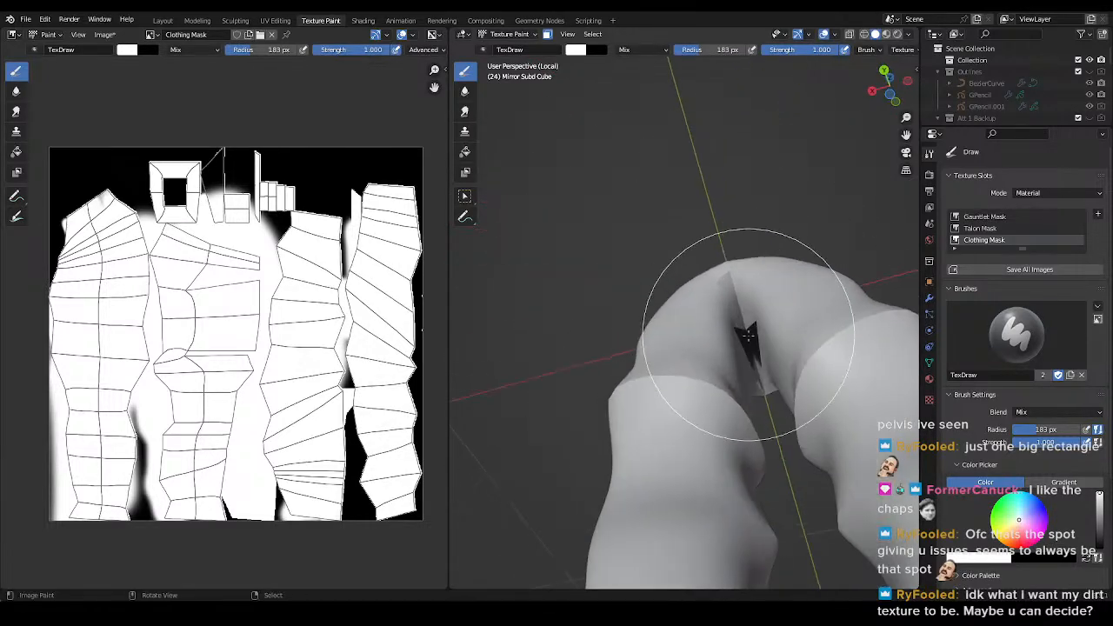
{"action": "scroll", "coordinate": [698, 281], "scroll_direction": "up", "scroll_amount": 2}
{"action": "middle_click_drag", "start_coordinate": [789, 376], "coordinate": [636, 154]}
{"action": "left_click", "coordinate": [636, 154]}
{"action": "mouse_move", "coordinate": [650, 196]}
{"action": "middle_mouse_down"}
{"action": "mouse_move", "coordinate": [669, 229]}
{"action": "mouse_move", "coordinate": [755, 264]}
{"action": "middle_mouse_up"}
{"action": "key", "text": "f"}
{"action": "left_click", "coordinate": [746, 276]}
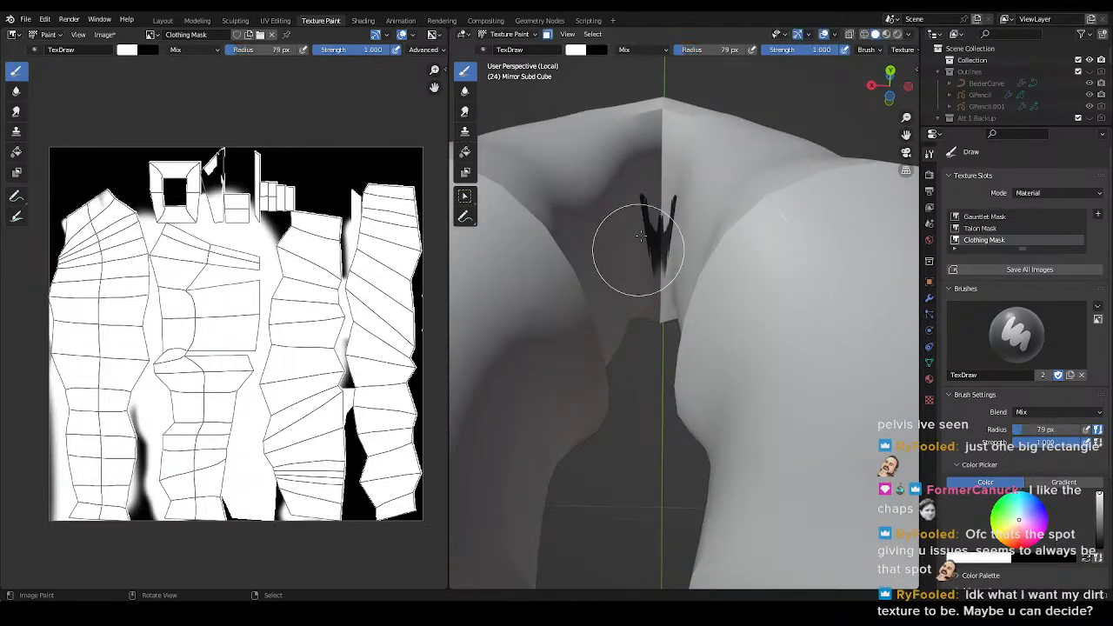
- Paint the dark areas of the crotch white from inside the trousers
{"action": "middle_click_drag", "start_coordinate": [646, 254], "coordinate": [649, 357]}
{"action": "scroll", "coordinate": [650, 156], "scroll_direction": "down", "scroll_amount": 3}
{"action": "middle_click_drag", "start_coordinate": [650, 156], "coordinate": [659, 469]}
{"action": "scroll", "coordinate": [642, 270], "scroll_direction": "down", "scroll_amount": 4}
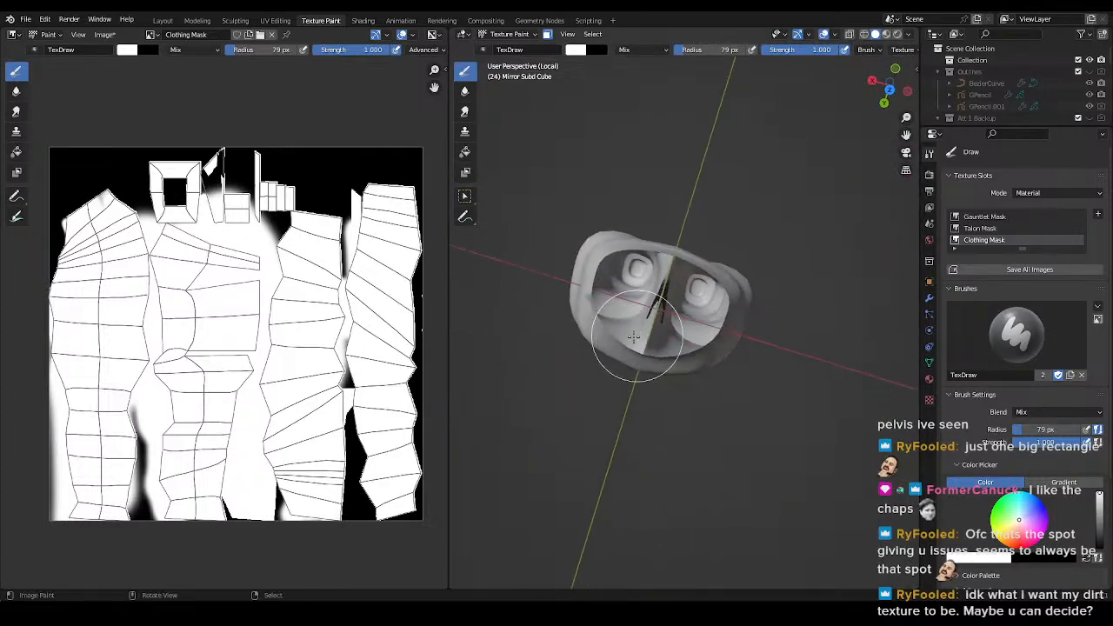
{"action": "scroll", "coordinate": [653, 335], "scroll_direction": "up", "scroll_amount": 5}
{"action": "middle_click_drag", "start_coordinate": [649, 277], "coordinate": [707, 257]}
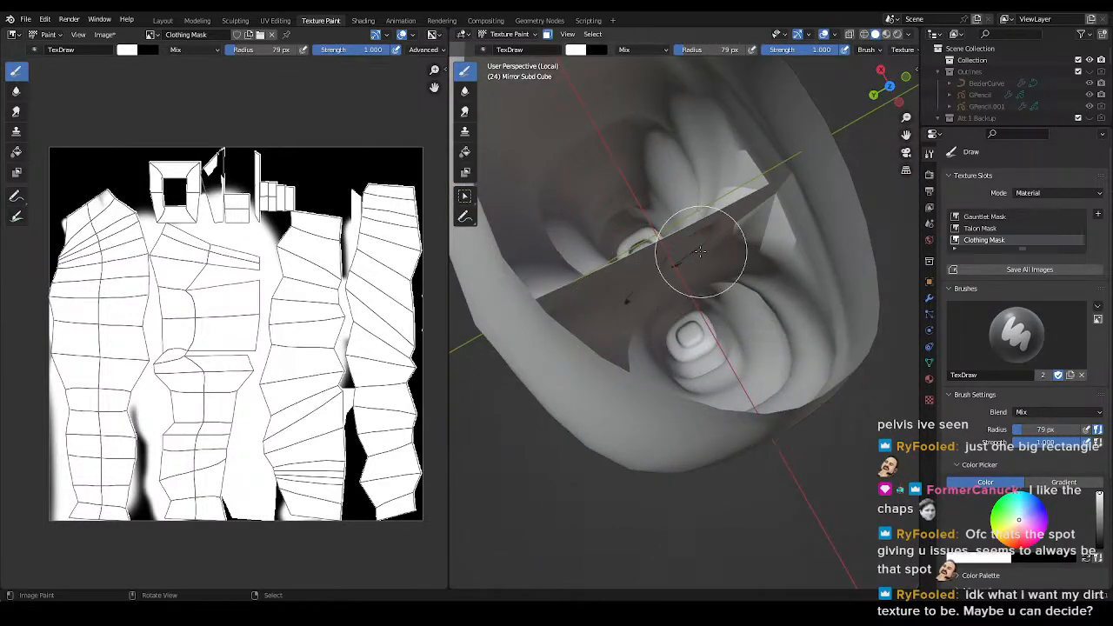
{"action": "middle_click_drag", "start_coordinate": [757, 330], "coordinate": [711, 368]}
{"action": "scroll", "coordinate": [672, 277], "scroll_direction": "up", "scroll_amount": 2}
{"action": "scroll", "coordinate": [615, 301], "scroll_direction": "up", "scroll_amount": 2}
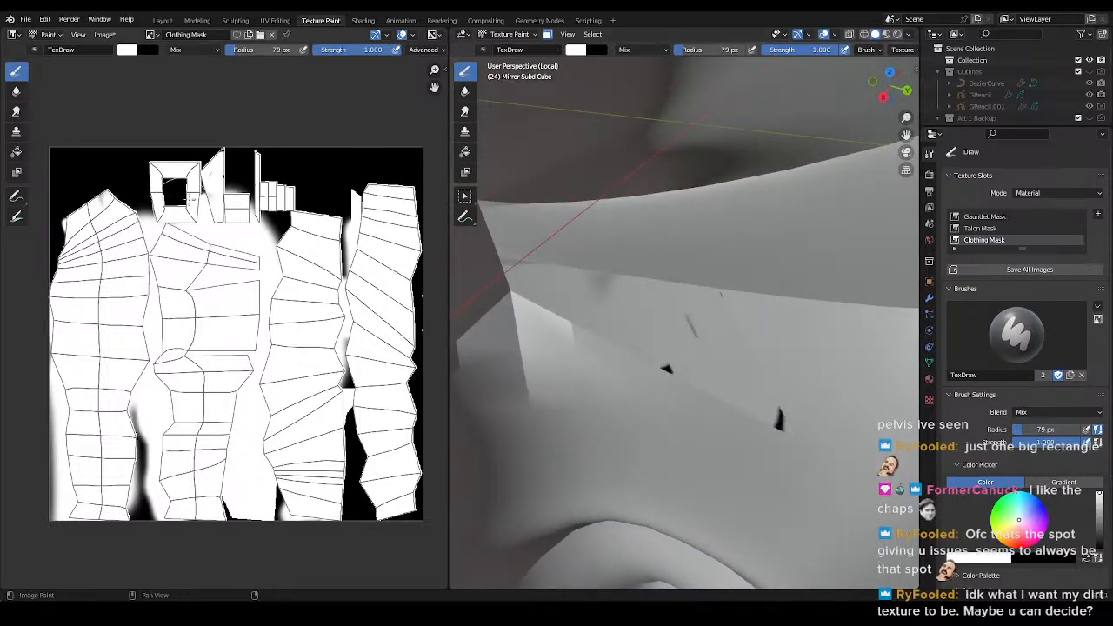
- Paint the remaining black specks on the crotch UV island white directly in the mask image and save the file
{"action": "scroll", "coordinate": [209, 247], "scroll_direction": "up", "scroll_amount": 6}
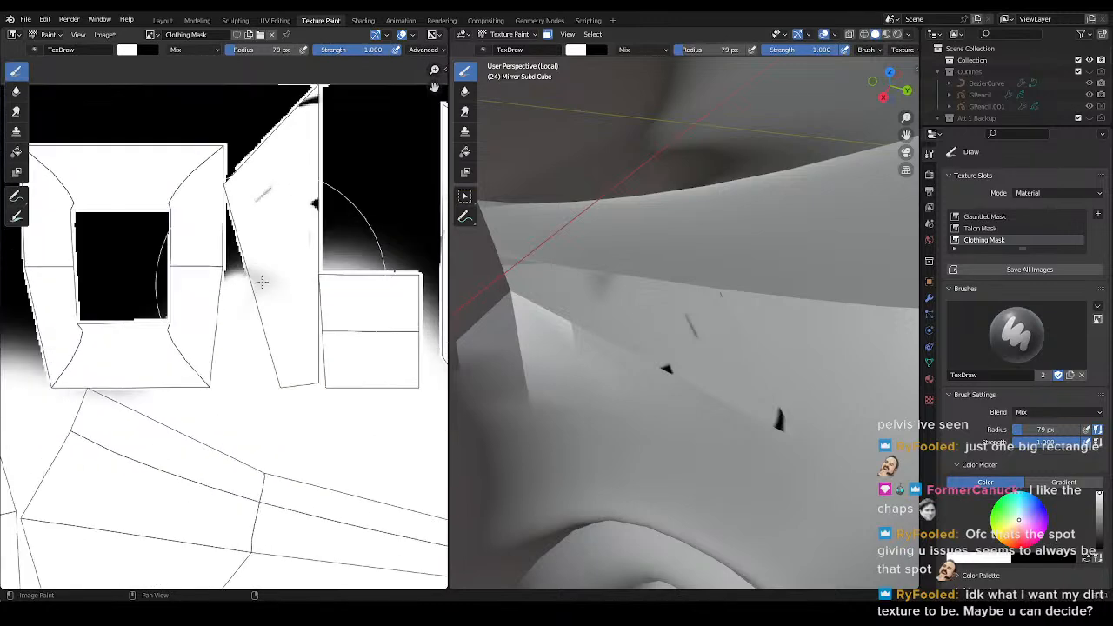
{"action": "mouse_move", "coordinate": [269, 203]}
{"action": "left_mouse_down"}
{"action": "mouse_move", "coordinate": [261, 87]}
{"action": "mouse_move", "coordinate": [304, 165]}
{"action": "left_mouse_up"}
{"action": "scroll", "coordinate": [318, 179], "scroll_direction": "down", "scroll_amount": 5}
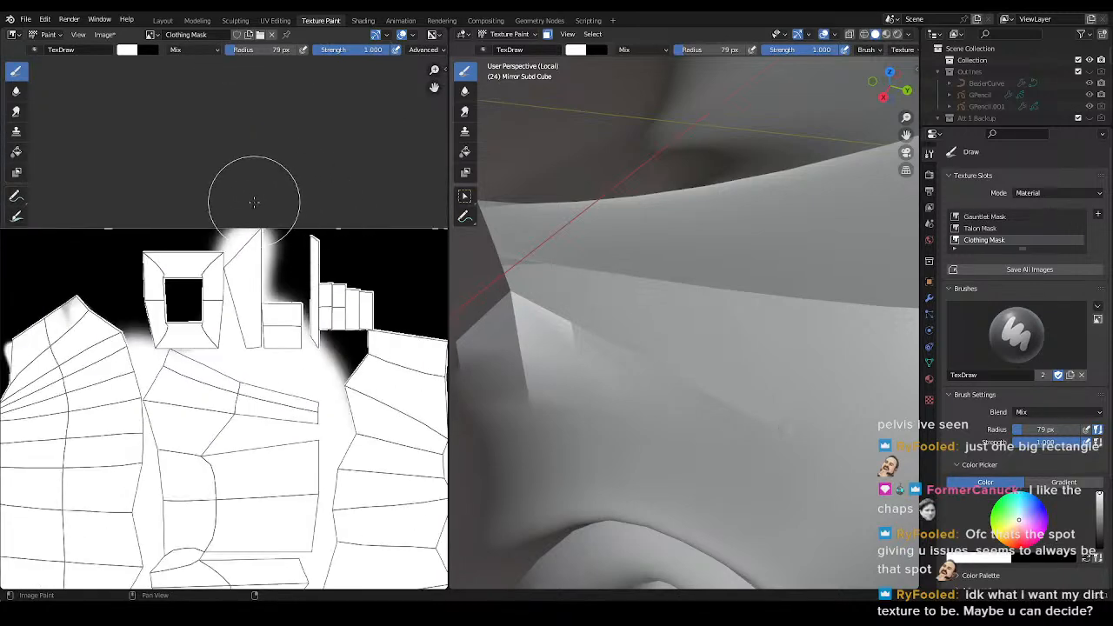
{"action": "scroll", "coordinate": [390, 241], "scroll_direction": "down", "scroll_amount": 3}
{"action": "scroll", "coordinate": [757, 264], "scroll_direction": "down", "scroll_amount": 8}
{"action": "key", "text": "ctrl+s"}
- Return the trousers to Object Mode and show the whole character in the Layout workspace, outside local view
{"action": "key", "text": "ctrl+Tab"}
{"action": "left_click", "coordinate": [624, 298]}
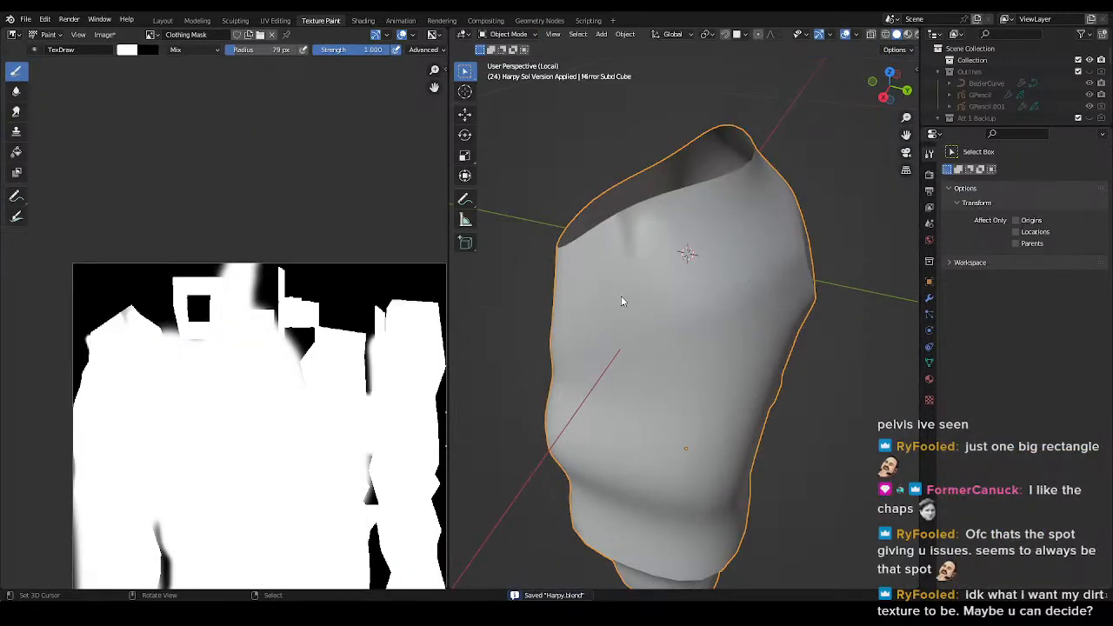
{"action": "key", "text": "KP_Divide"}
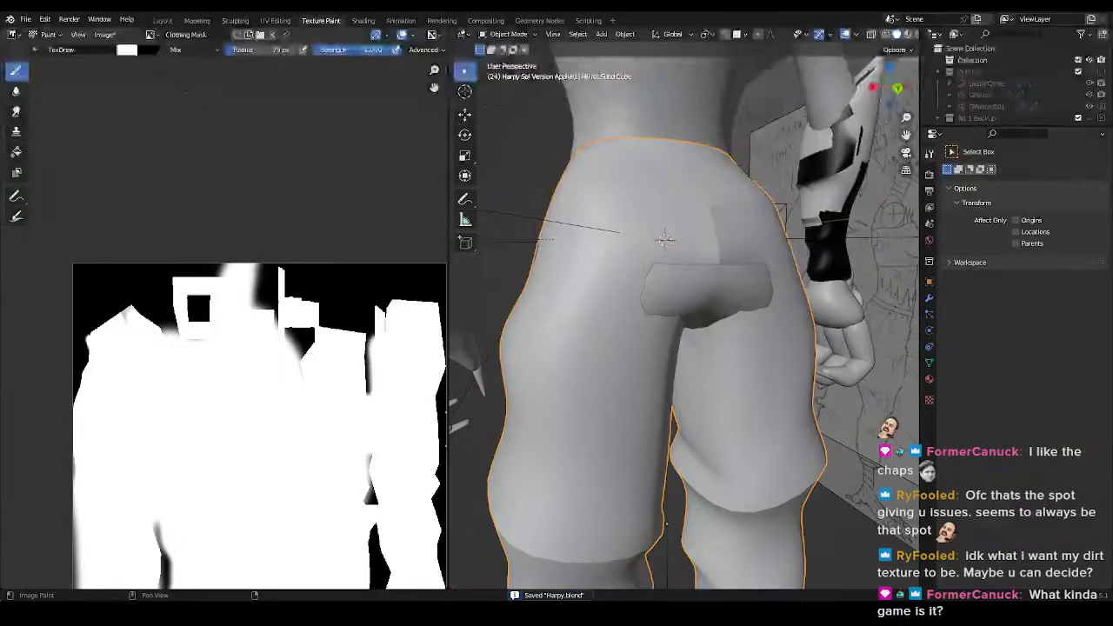
{"action": "left_click", "coordinate": [162, 20]}
{"action": "scroll", "coordinate": [562, 224], "scroll_direction": "down", "scroll_amount": 8}
{"action": "key", "text": "KP_Divide"}
{"action": "scroll", "coordinate": [493, 333], "scroll_direction": "down", "scroll_amount": 5}
{"action": "middle_click_drag", "start_coordinate": [476, 269], "coordinate": [479, 335]}
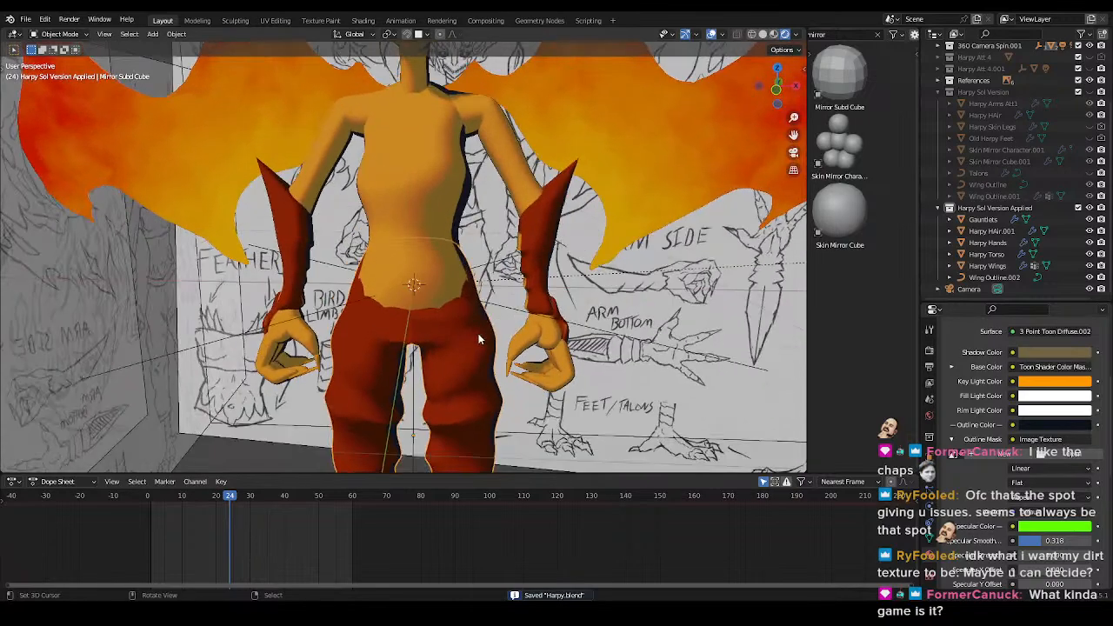
- Inspect the mesh density of the torso, trousers and gauntlets by checking each in Edit Mode
{"action": "left_click", "coordinate": [425, 219]}
{"action": "key", "text": "Tab"}
{"action": "key", "text": "Tab"}
{"action": "left_click", "coordinate": [472, 332]}
{"action": "key", "text": "Tab"}
{"action": "key", "text": "Tab"}
{"action": "right_click", "coordinate": [539, 268]}
{"action": "key", "text": "Tab"}
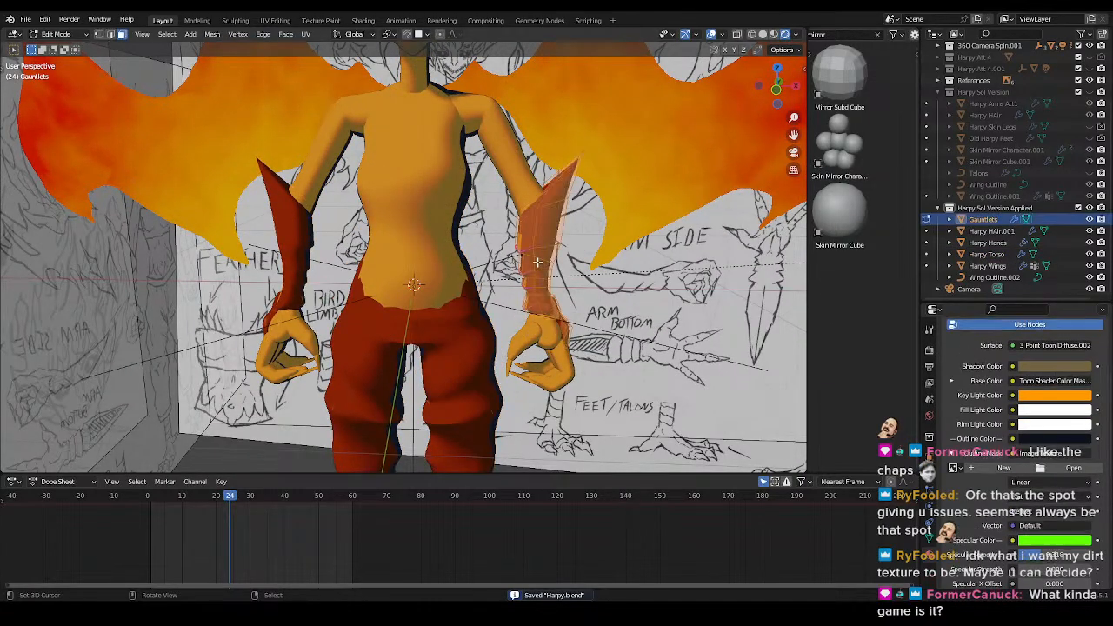
{"action": "key", "text": "Tab"}
{"action": "right_click", "coordinate": [460, 262]}
{"action": "key", "text": "Tab"}
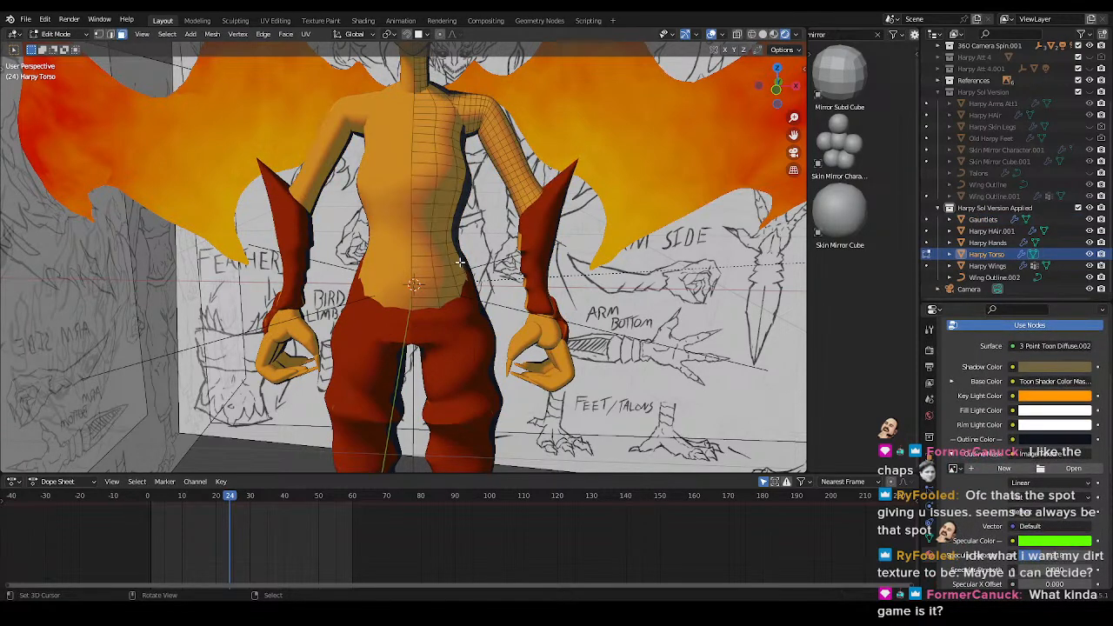
{"action": "key", "text": "Tab"}
{"action": "middle_click_drag", "start_coordinate": [461, 262], "coordinate": [522, 324]}
- Save the file, apply the Skin modifier on the harpy's hands and check the resulting mesh in Edit Mode
{"action": "key", "text": "ctrl+s"}
{"action": "scroll", "coordinate": [510, 325], "scroll_direction": "down", "scroll_amount": 1}
{"action": "right_click", "coordinate": [501, 315]}
{"action": "key", "text": "Tab"}
{"action": "key", "text": "Tab"}
{"action": "left_click", "coordinate": [930, 475]}
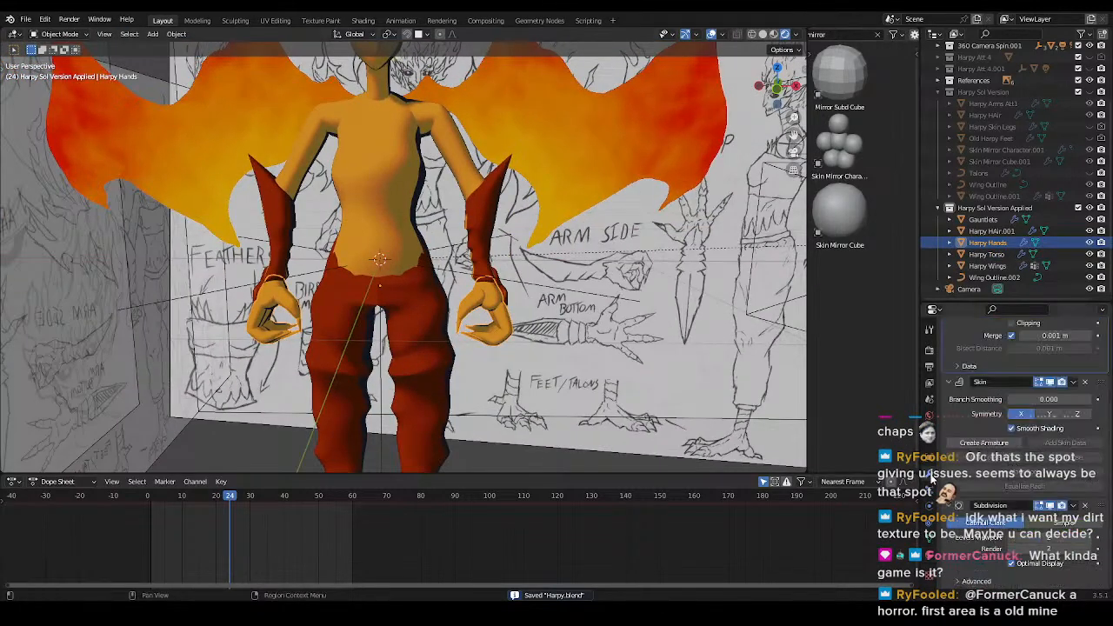
{"action": "scroll", "coordinate": [968, 394], "scroll_direction": "up", "scroll_amount": 3}
{"action": "scroll", "coordinate": [967, 399], "scroll_direction": "down", "scroll_amount": 3}
{"action": "left_click", "coordinate": [968, 404]}
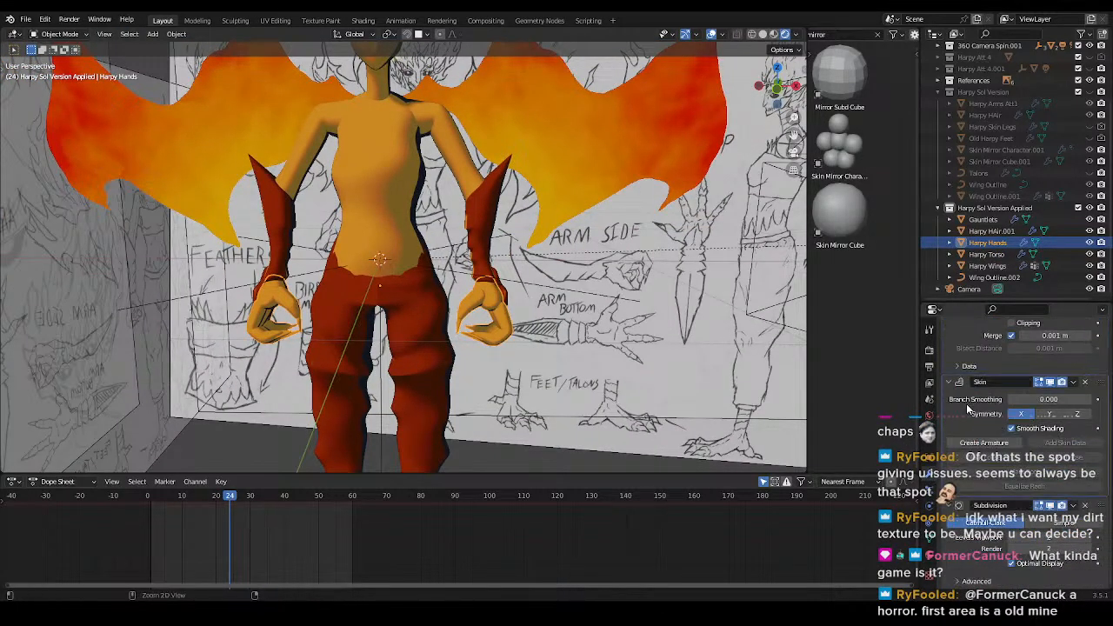
{"action": "key", "text": "ctrl+a"}
{"action": "middle_click_drag", "start_coordinate": [548, 350], "coordinate": [515, 187]}
{"action": "key", "text": "Tab"}
{"action": "key", "text": "Tab"}
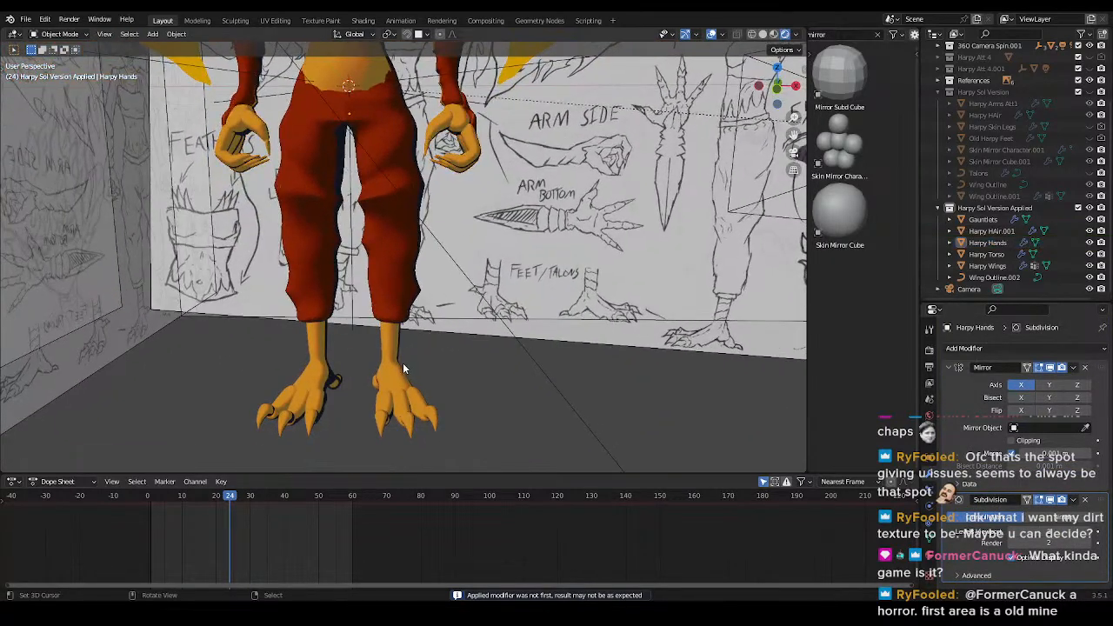
- Apply the Skin modifier on the harpy's feet
{"action": "left_click", "coordinate": [401, 365]}
{"action": "scroll", "coordinate": [996, 502], "scroll_direction": "down", "scroll_amount": 4}
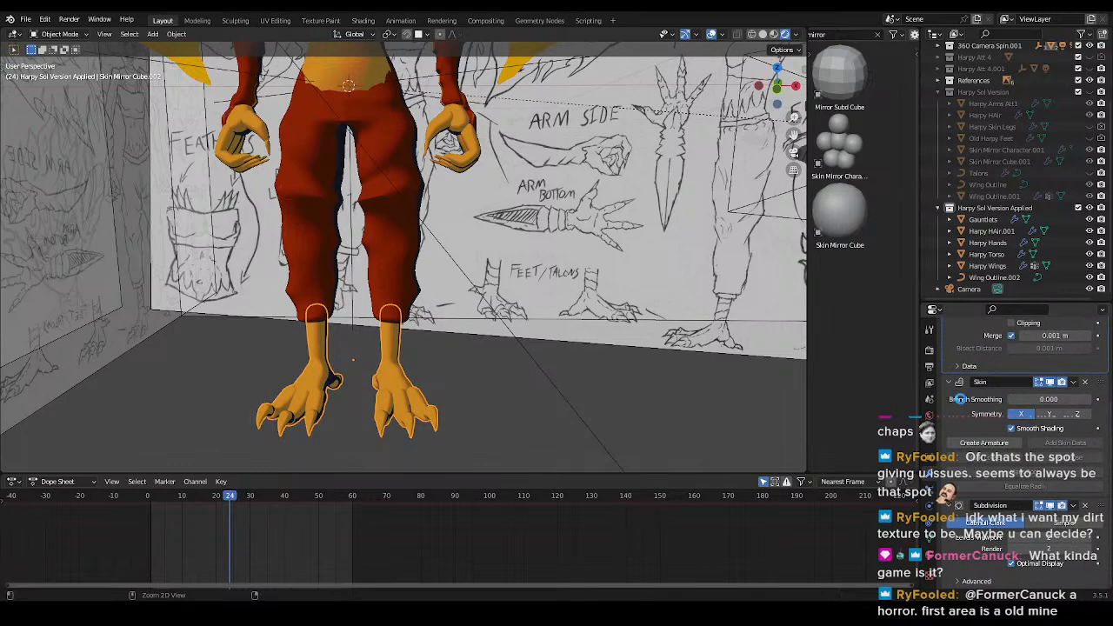
{"action": "key", "text": "ctrl+a"}
- Try joining the trousers, gauntlets and hands into the torso, and undo the join
{"action": "middle_click_drag", "start_coordinate": [488, 205], "coordinate": [493, 286], "text": "shift"}
{"action": "left_click", "coordinate": [364, 276]}
{"action": "middle_click_drag", "start_coordinate": [362, 280], "coordinate": [389, 175], "text": "shift"}
{"action": "left_click", "coordinate": [421, 338], "text": "shift"}
{"action": "left_click", "coordinate": [479, 219], "text": "shift"}
{"action": "left_click", "coordinate": [486, 295], "text": "shift"}
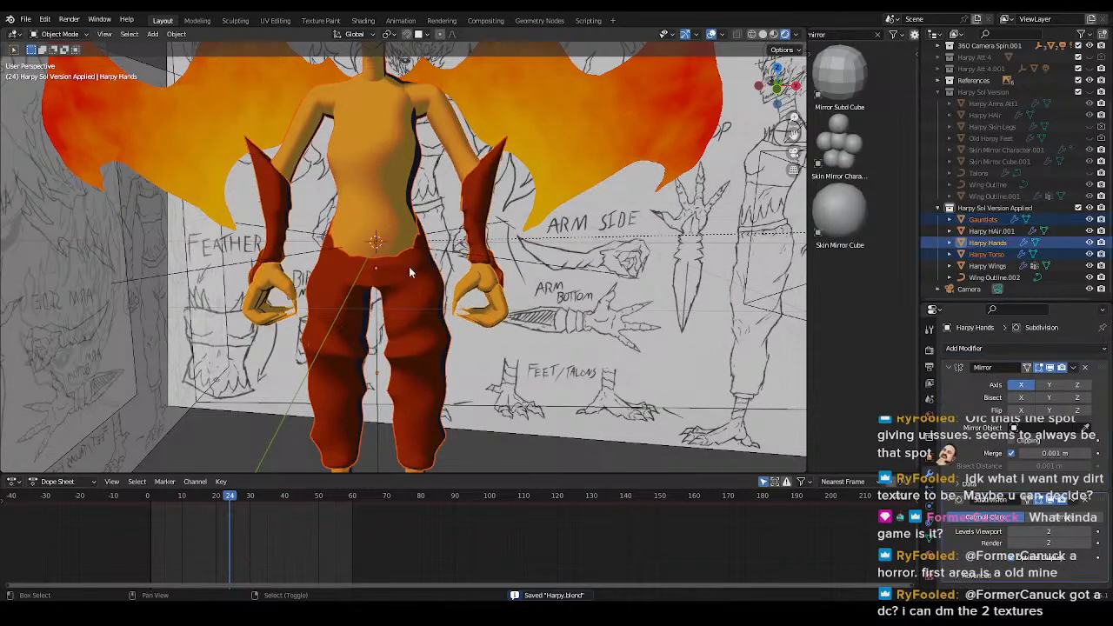
{"action": "left_click", "coordinate": [381, 227], "text": "shift"}
{"action": "key", "text": "ctrl+j"}
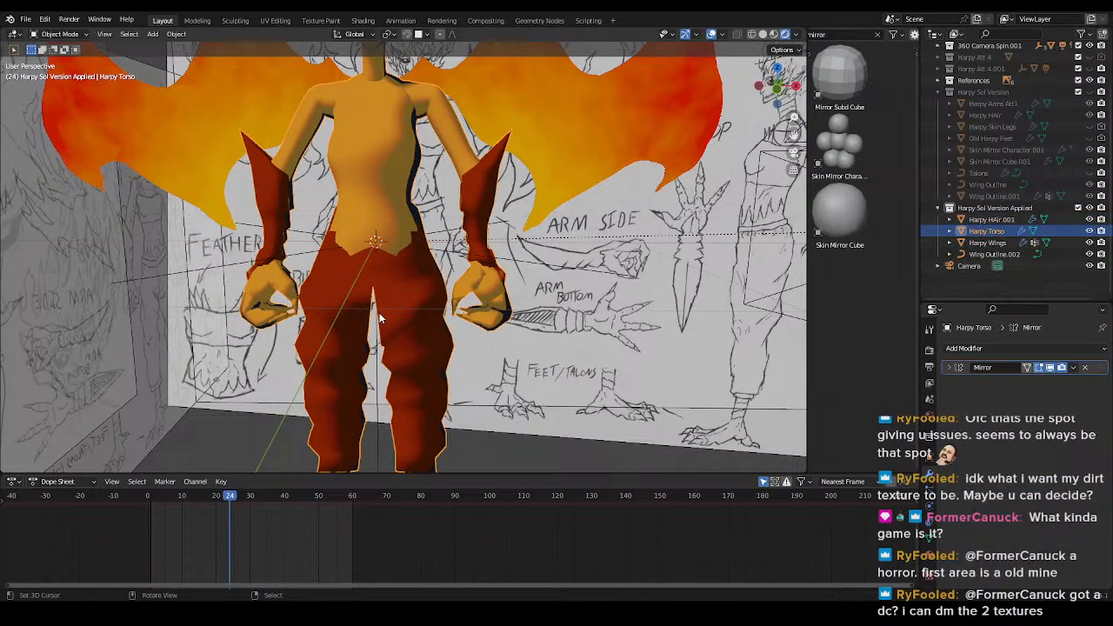
{"action": "key", "text": "ctrl+z"}
- Try applying the trousers' Subdivision and Solidify modifiers before their Mirror, and undo those changes
{"action": "left_click", "coordinate": [362, 198]}
{"action": "left_click", "coordinate": [360, 315]}
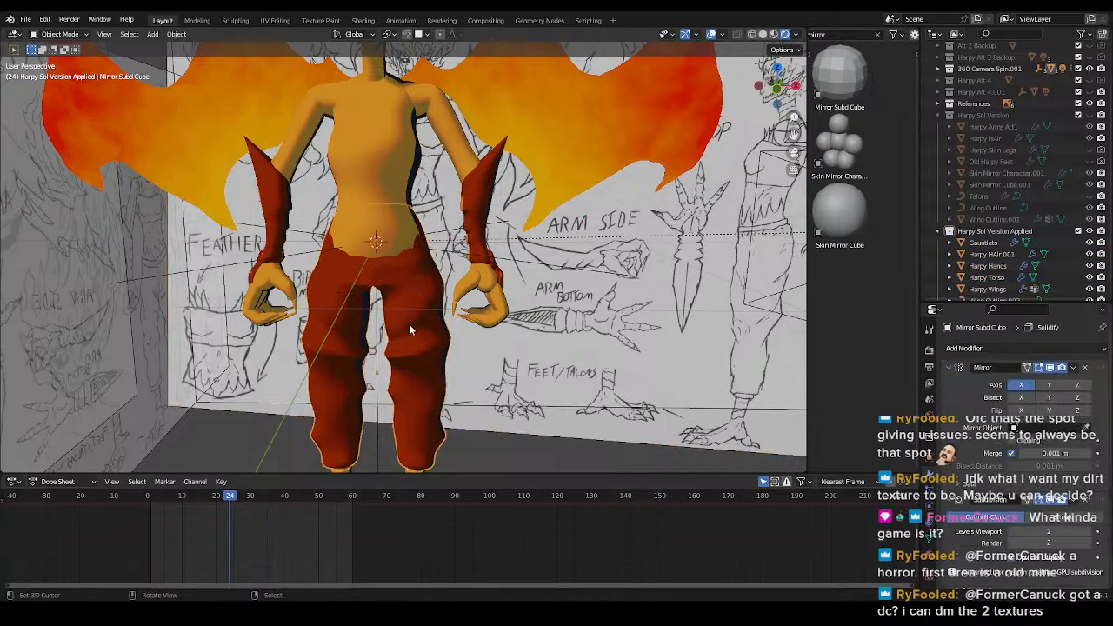
{"action": "scroll", "coordinate": [968, 427], "scroll_direction": "down", "scroll_amount": 4}
{"action": "key", "text": "ctrl+a"}
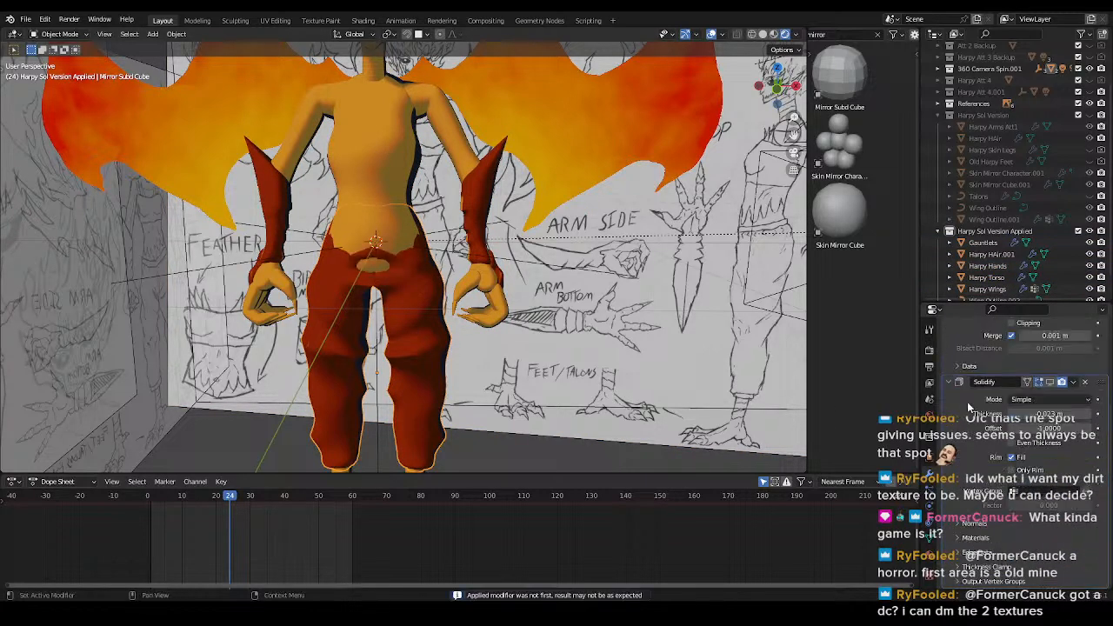
{"action": "key", "text": "ctrl+a"}
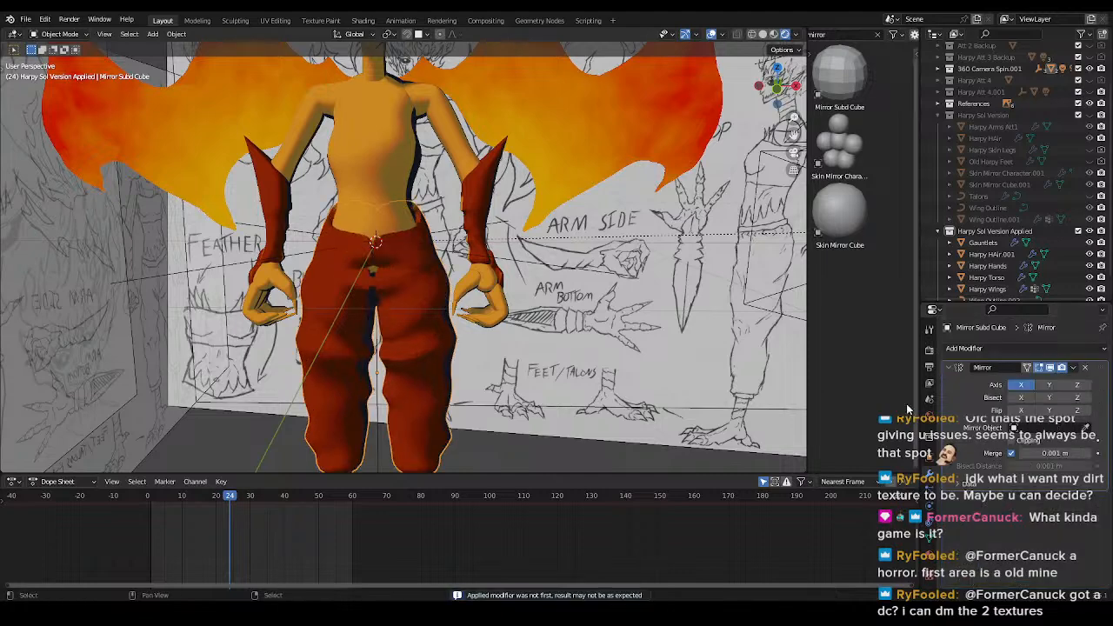
{"action": "middle_click_drag", "start_coordinate": [520, 341], "coordinate": [542, 355], "text": "shift"}
{"action": "key", "text": "ctrl+z"}
{"action": "scroll", "coordinate": [504, 332], "scroll_direction": "up", "scroll_amount": 6}
{"action": "key", "text": "Tab"}
{"action": "mouse_move", "coordinate": [493, 327]}
{"action": "middle_mouse_down", "text": "shift"}
{"action": "mouse_move", "coordinate": [525, 298]}
{"action": "mouse_move", "coordinate": [487, 314]}
{"action": "middle_mouse_up", "text": "shift"}
{"action": "key", "text": "ctrl+z"}
{"action": "key", "text": "ctrl+z"}
- Apply the trousers' modifiers in the order Mirror, Subdivision and Solidify
{"action": "key", "text": "ctrl+a"}
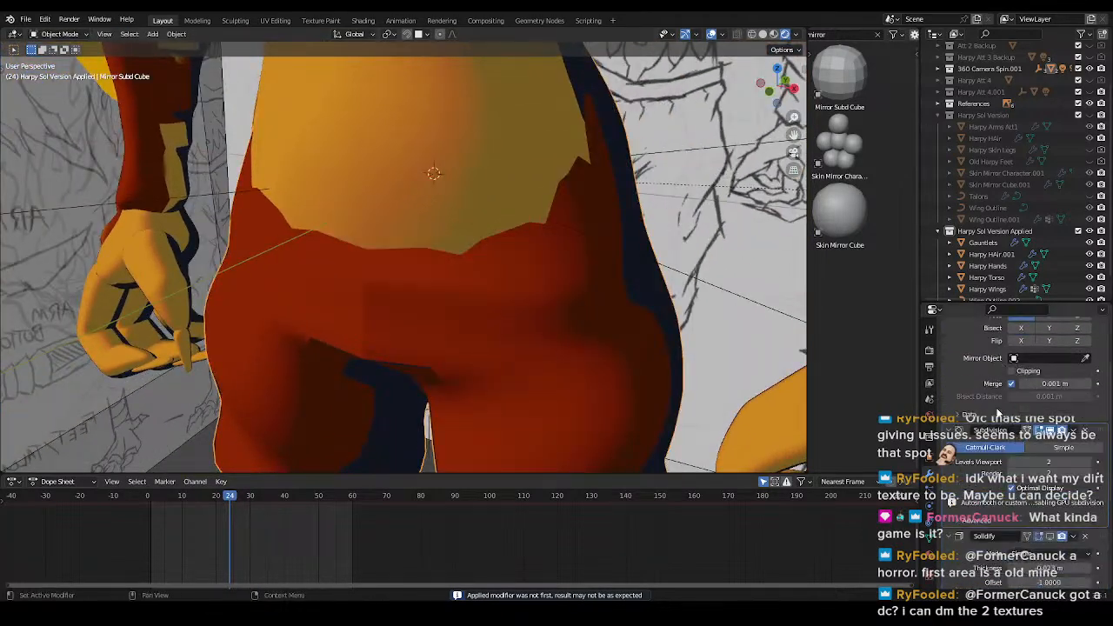
{"action": "key", "text": "ctrl+a"}
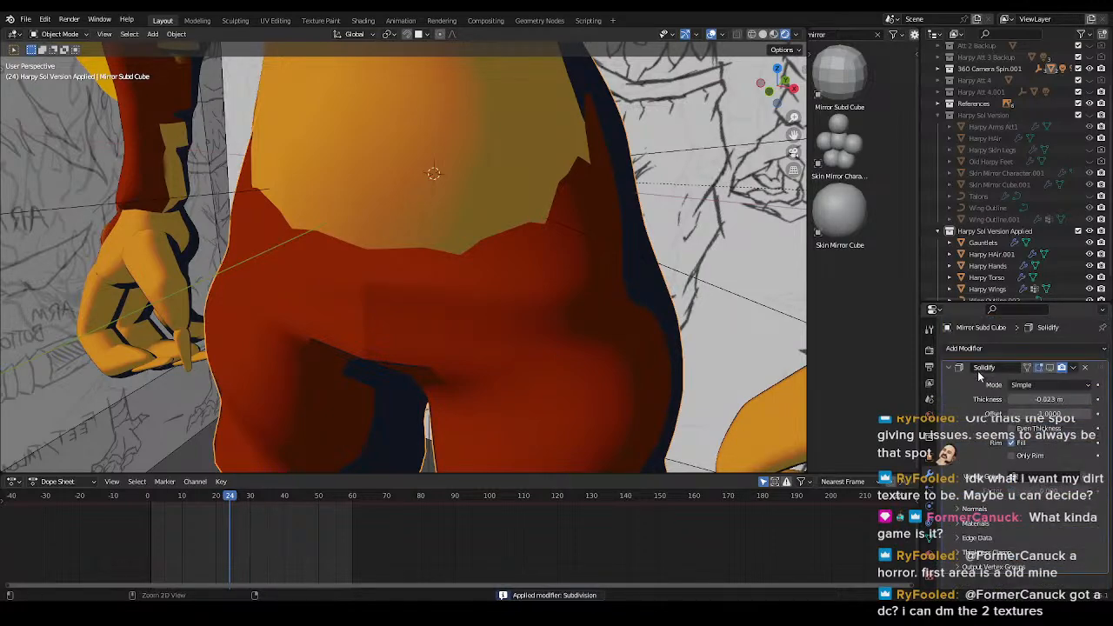
{"action": "key", "text": "ctrl+a"}
- Apply the Mirror and Subdivision modifiers on the harpy's feet
{"action": "scroll", "coordinate": [604, 318], "scroll_direction": "down", "scroll_amount": 3}
{"action": "middle_click_drag", "start_coordinate": [604, 321], "coordinate": [620, 349], "text": "shift"}
{"action": "scroll", "coordinate": [619, 349], "scroll_direction": "down", "scroll_amount": 5}
{"action": "middle_click_drag", "start_coordinate": [524, 448], "coordinate": [527, 318], "text": "shift"}
{"action": "right_click", "coordinate": [464, 364]}
{"action": "middle_click_drag", "start_coordinate": [469, 367], "coordinate": [522, 404]}
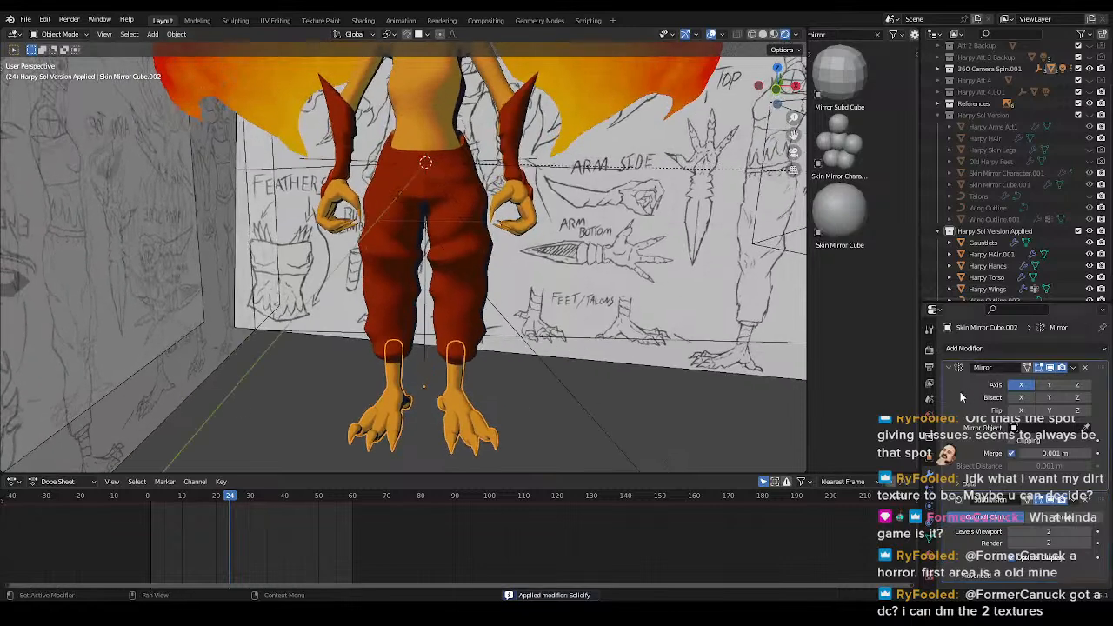
{"action": "key", "text": "ctrl+a"}
{"action": "key", "text": "ctrl+a"}
- Apply all remaining modifiers on the hands and the gauntlets
{"action": "middle_click_drag", "start_coordinate": [487, 308], "coordinate": [488, 389], "text": "shift"}
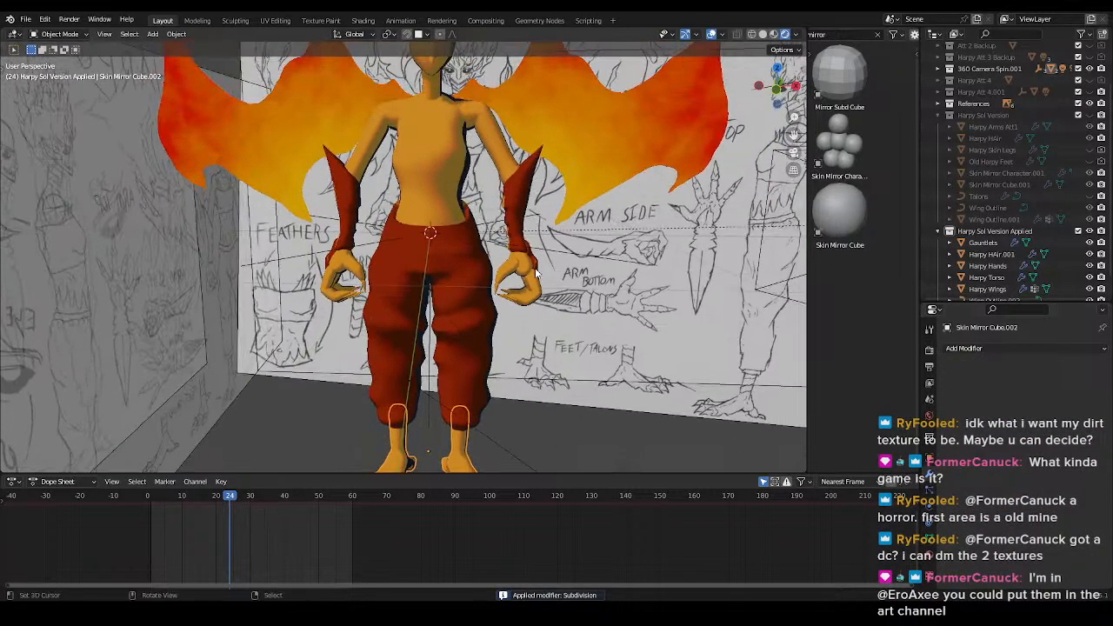
{"action": "right_click", "coordinate": [521, 286]}
{"action": "middle_click_drag", "start_coordinate": [611, 339], "coordinate": [577, 340], "text": "shift"}
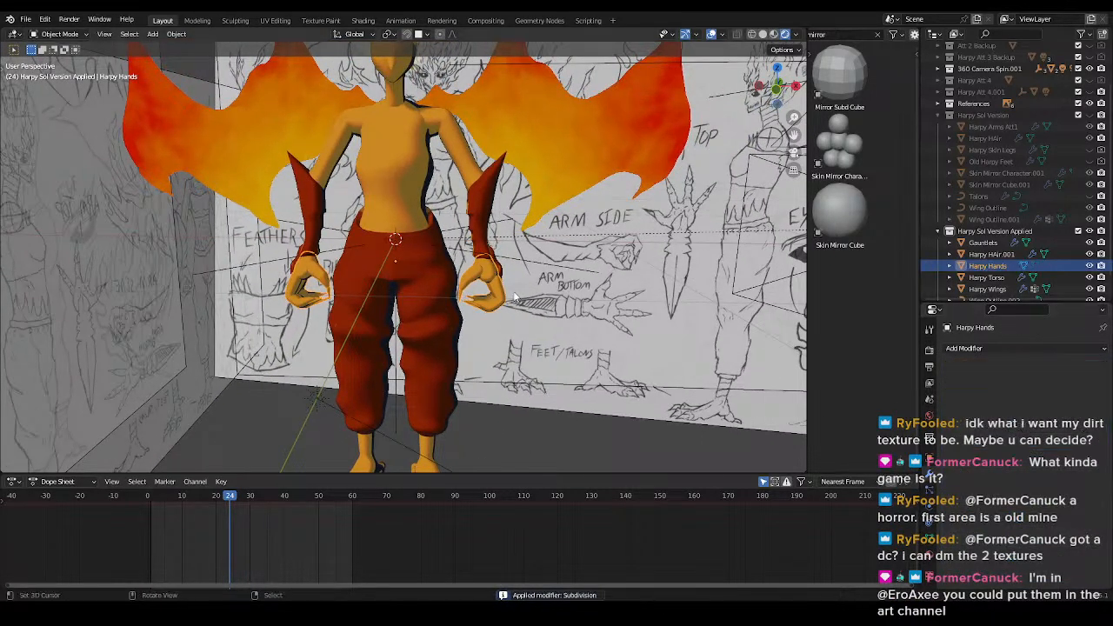
{"action": "right_click", "coordinate": [477, 232]}
{"action": "key", "text": "ctrl+a"}
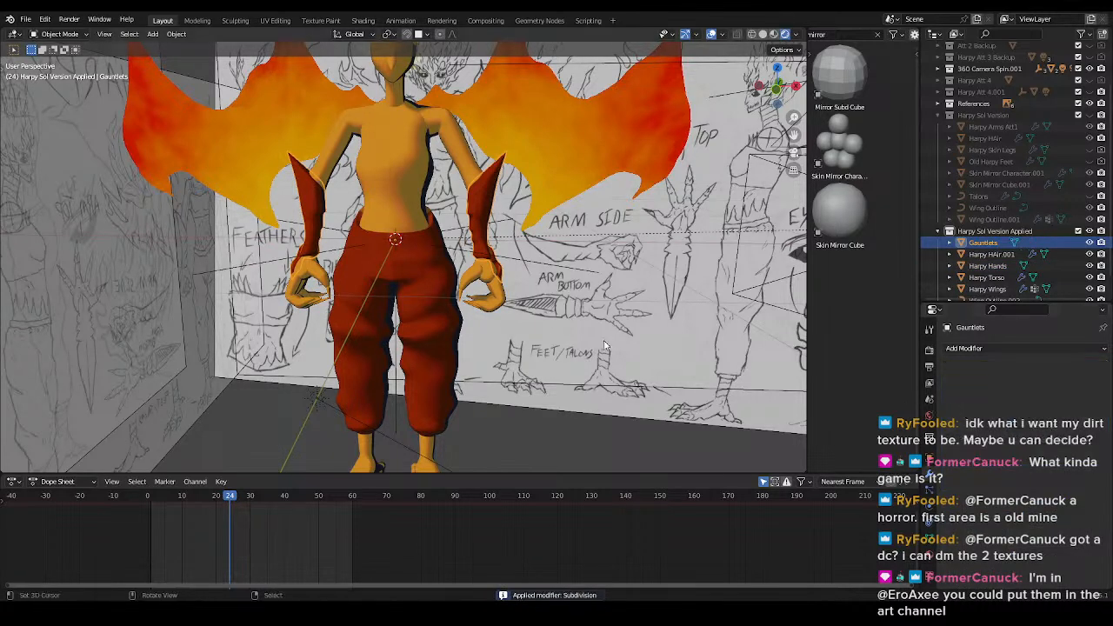
- Join the trousers, feet, gauntlets and hands into the Harpy Torso object
{"action": "right_click", "coordinate": [434, 266], "text": "shift"}
{"action": "right_click", "coordinate": [492, 278], "text": "shift"}
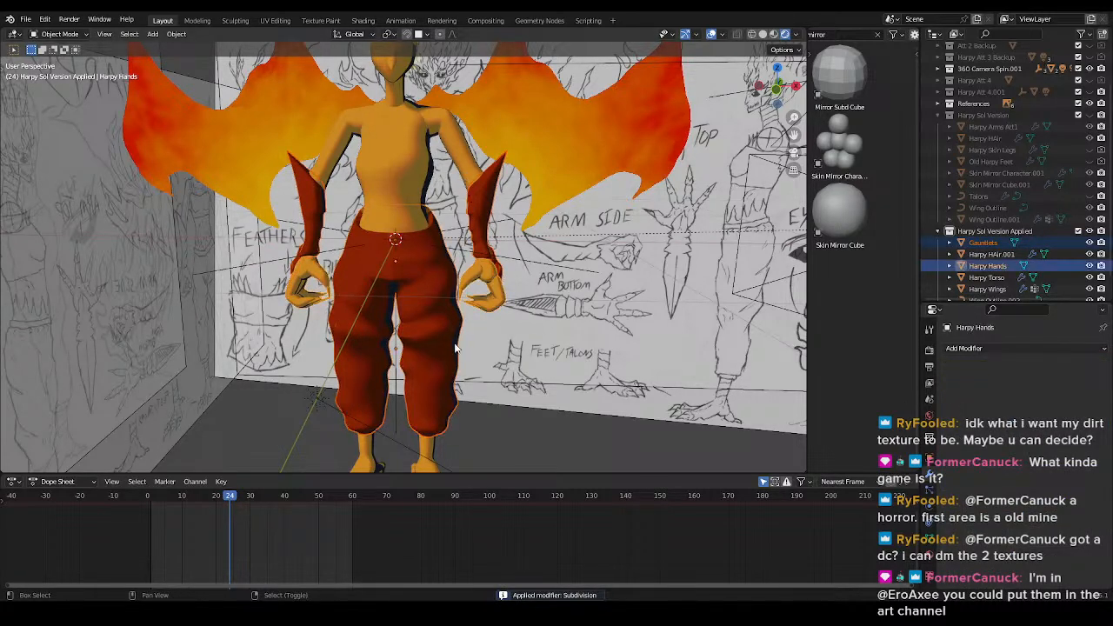
{"action": "right_click", "coordinate": [409, 200], "text": "shift"}
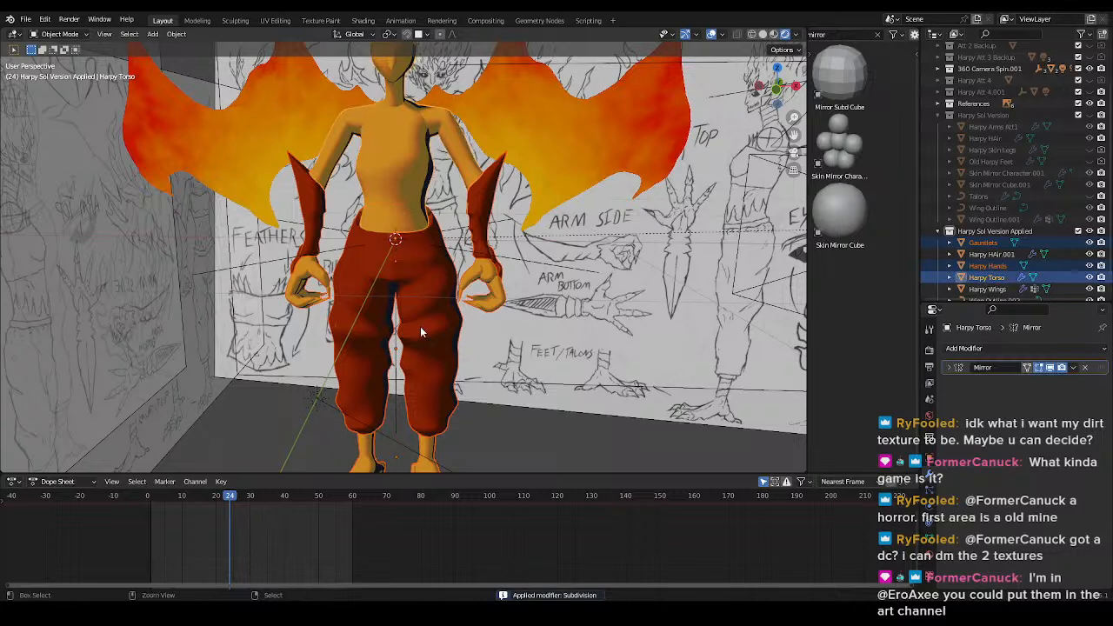
{"action": "key", "text": "ctrl+j"}
- Put the joined harpy mesh into Texture Paint mode and save the file
{"action": "key", "text": "ctrl+Tab"}
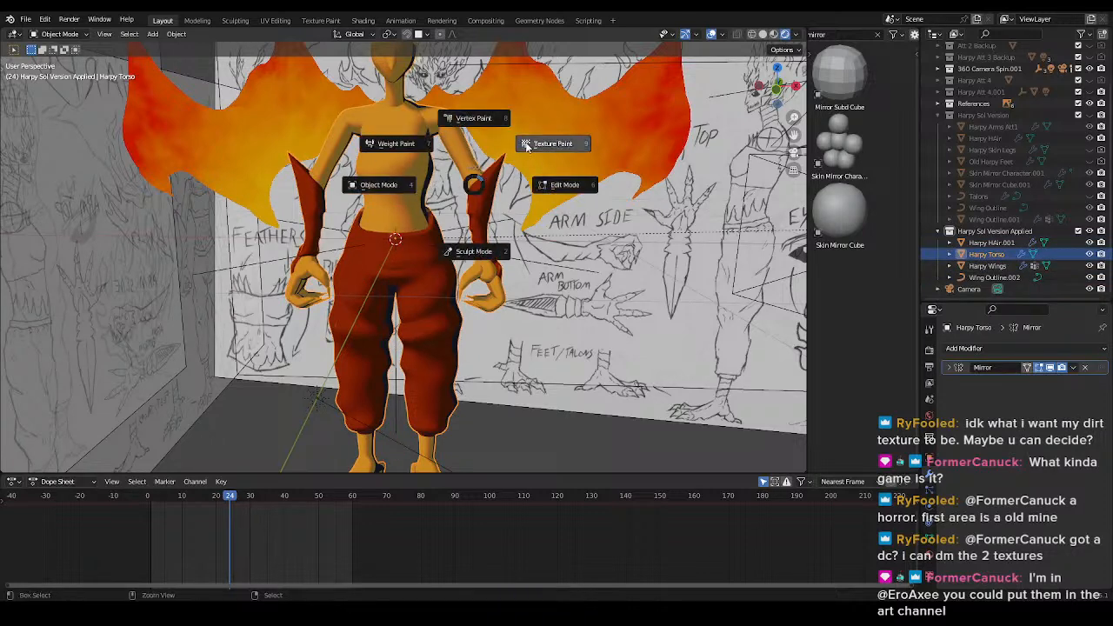
{"action": "left_click", "coordinate": [553, 143]}
{"action": "scroll", "coordinate": [452, 266], "scroll_direction": "up", "scroll_amount": 4}
{"action": "middle_click_drag", "start_coordinate": [453, 266], "coordinate": [502, 240]}
{"action": "mouse_move", "coordinate": [502, 240]}
{"action": "middle_mouse_down", "text": "shift"}
{"action": "mouse_move", "coordinate": [502, 302]}
{"action": "mouse_move", "coordinate": [552, 316]}
{"action": "mouse_move", "coordinate": [528, 316]}
{"action": "middle_mouse_up", "text": "shift"}
{"action": "key", "text": "ctrl+s"}
- Isolate one gauntlet in Edit Mode by hiding all other geometry, and return to Texture Paint mode
{"action": "scroll", "coordinate": [502, 302], "scroll_direction": "down", "scroll_amount": 4}
{"action": "scroll", "coordinate": [552, 316], "scroll_direction": "up", "scroll_amount": 4}
{"action": "scroll", "coordinate": [528, 316], "scroll_direction": "up", "scroll_amount": 3}
{"action": "key", "text": "Tab"}
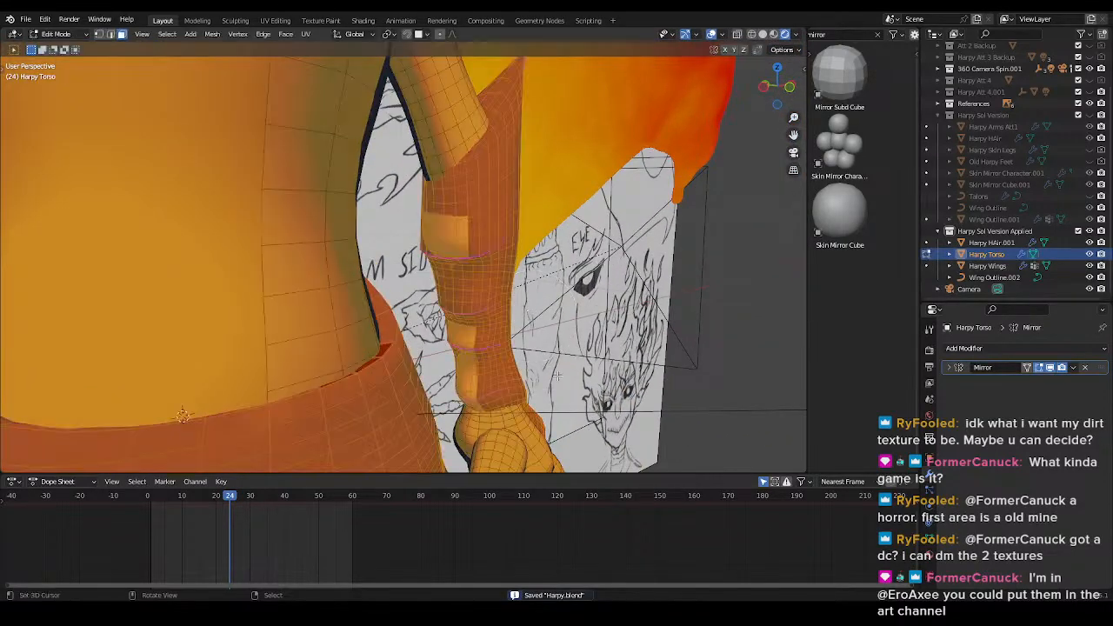
{"action": "key", "text": "alt+a"}
{"action": "key", "text": "l"}
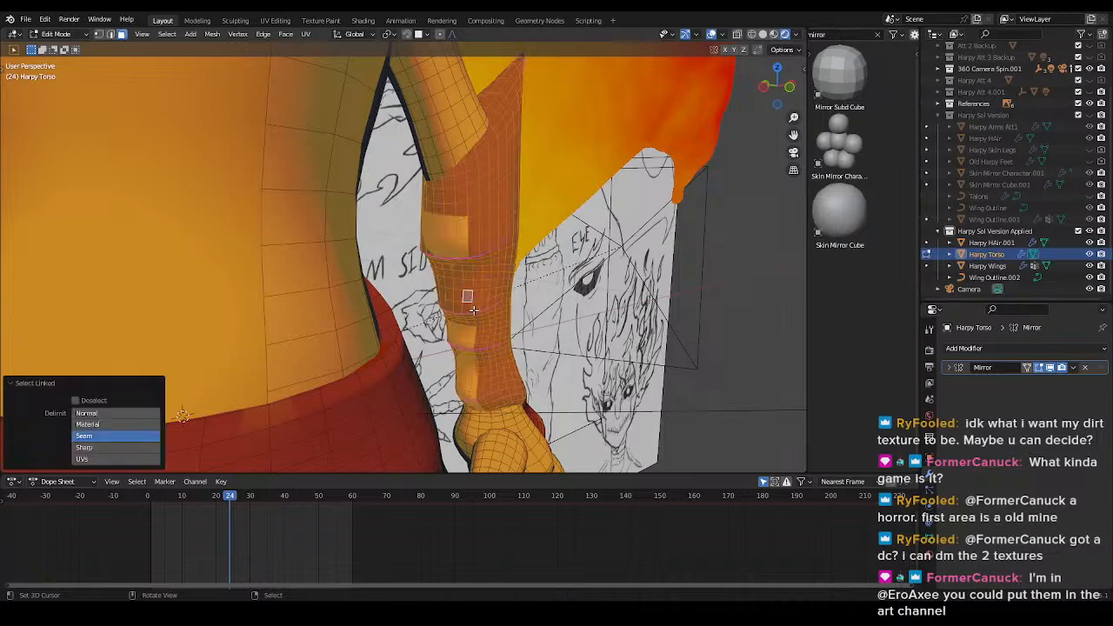
{"action": "key", "text": "shift+h"}
{"action": "middle_click_drag", "start_coordinate": [474, 311], "coordinate": [532, 302]}
{"action": "key", "text": "ctrl+Tab"}
{"action": "left_click", "coordinate": [605, 252]}
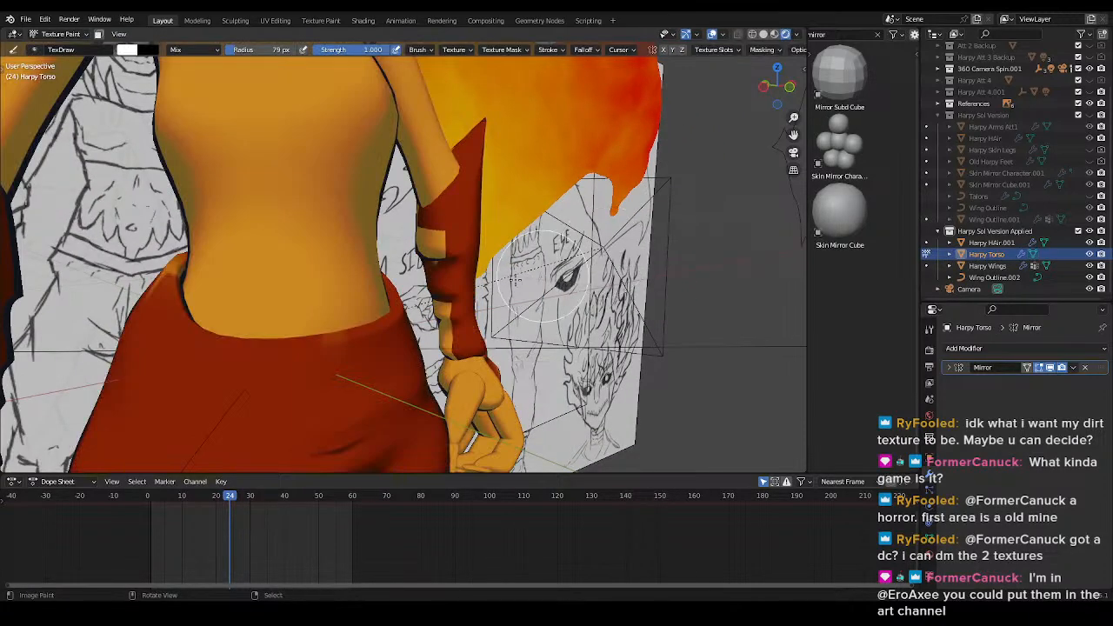
- Turn on face selection masking for painting and choose the clothing mask slot as the paint target
{"action": "scroll", "coordinate": [497, 283], "scroll_direction": "up", "scroll_amount": 3}
{"action": "middle_click_drag", "start_coordinate": [519, 236], "coordinate": [492, 287], "text": "shift"}
{"action": "key", "text": "m"}
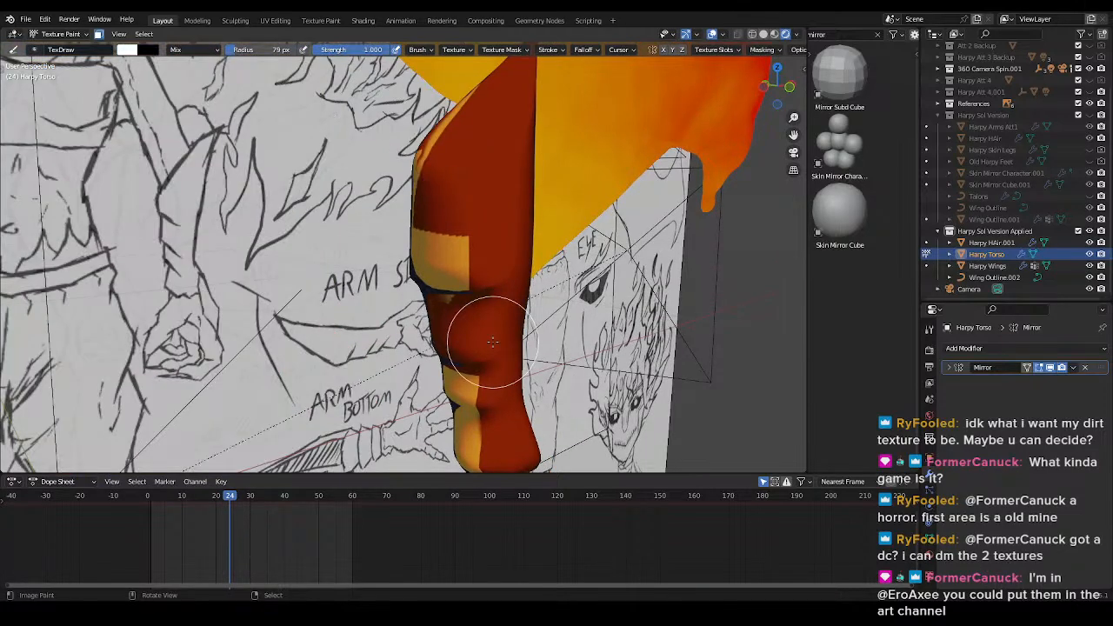
{"action": "mouse_move", "coordinate": [460, 331]}
{"action": "middle_mouse_down"}
{"action": "mouse_move", "coordinate": [489, 322]}
{"action": "mouse_move", "coordinate": [214, 116]}
{"action": "middle_mouse_up"}
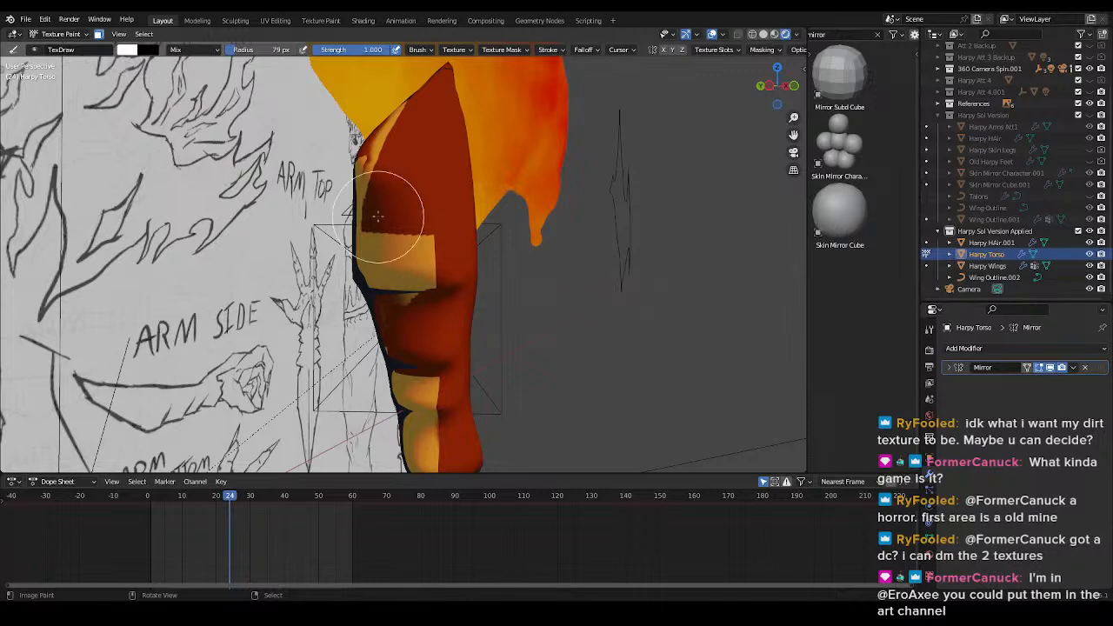
{"action": "mouse_move", "coordinate": [410, 319]}
{"action": "middle_mouse_down"}
{"action": "mouse_move", "coordinate": [388, 192]}
{"action": "mouse_move", "coordinate": [378, 248]}
{"action": "mouse_move", "coordinate": [423, 168]}
{"action": "middle_mouse_up"}
{"action": "left_click", "coordinate": [734, 49]}
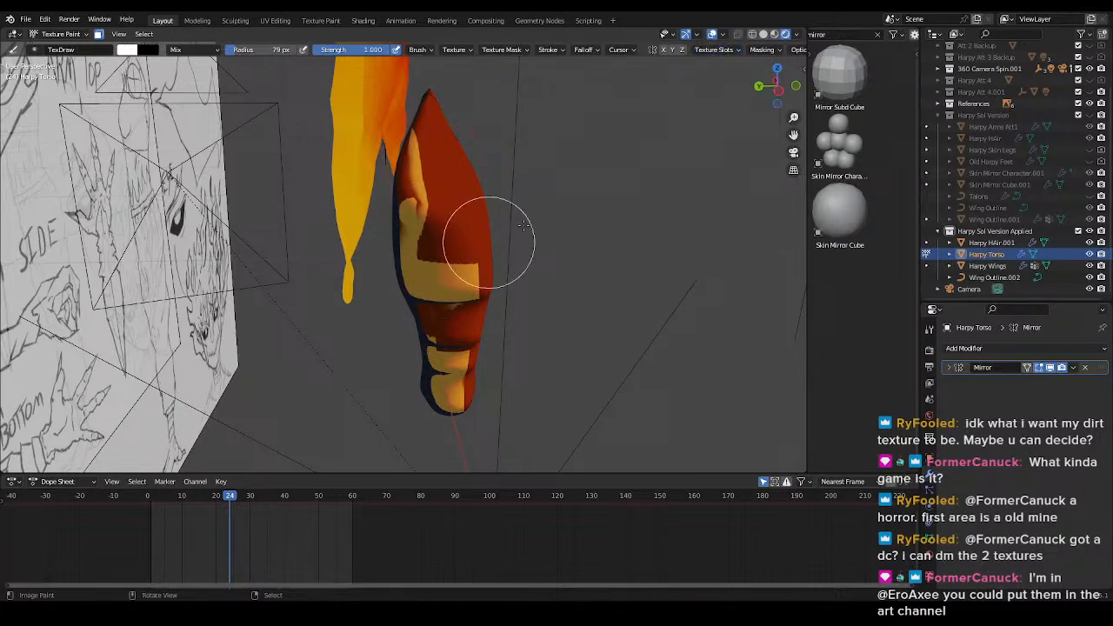
{"action": "left_click", "coordinate": [711, 49]}
{"action": "left_click", "coordinate": [701, 97]}
- Paint the isolated gauntlet's skin-coloured patches white in the mask from all sides
{"action": "mouse_move", "coordinate": [471, 207]}
{"action": "left_mouse_down"}
{"action": "mouse_move", "coordinate": [443, 243]}
{"action": "mouse_move", "coordinate": [412, 249]}
{"action": "mouse_move", "coordinate": [416, 113]}
{"action": "mouse_move", "coordinate": [436, 187]}
{"action": "left_mouse_up"}
{"action": "middle_click_drag", "start_coordinate": [418, 323], "coordinate": [533, 333]}
{"action": "mouse_move", "coordinate": [474, 216]}
{"action": "left_mouse_down"}
{"action": "mouse_move", "coordinate": [470, 368]}
{"action": "mouse_move", "coordinate": [420, 238]}
{"action": "mouse_move", "coordinate": [442, 342]}
{"action": "left_mouse_up"}
{"action": "middle_click_drag", "start_coordinate": [517, 396], "coordinate": [461, 406]}
{"action": "middle_click_drag", "start_coordinate": [531, 374], "coordinate": [492, 365]}
{"action": "mouse_move", "coordinate": [492, 365]}
{"action": "left_mouse_down"}
{"action": "mouse_move", "coordinate": [458, 197]}
{"action": "mouse_move", "coordinate": [517, 147]}
{"action": "left_mouse_up"}
{"action": "mouse_move", "coordinate": [506, 409]}
{"action": "middle_mouse_down"}
{"action": "mouse_move", "coordinate": [489, 282]}
{"action": "mouse_move", "coordinate": [464, 310]}
{"action": "middle_mouse_up"}
{"action": "left_click_drag", "start_coordinate": [435, 383], "coordinate": [348, 351]}
{"action": "mouse_move", "coordinate": [405, 352]}
{"action": "middle_mouse_down"}
{"action": "mouse_move", "coordinate": [435, 374]}
{"action": "mouse_move", "coordinate": [348, 359]}
{"action": "middle_mouse_up"}
{"action": "mouse_move", "coordinate": [348, 359]}
{"action": "left_mouse_down"}
{"action": "mouse_move", "coordinate": [303, 406]}
{"action": "mouse_move", "coordinate": [304, 368]}
{"action": "mouse_move", "coordinate": [398, 279]}
{"action": "mouse_move", "coordinate": [352, 103]}
{"action": "mouse_move", "coordinate": [376, 165]}
{"action": "left_mouse_up"}
{"action": "mouse_move", "coordinate": [376, 165]}
{"action": "middle_mouse_down"}
{"action": "mouse_move", "coordinate": [472, 244]}
{"action": "mouse_move", "coordinate": [457, 299]}
{"action": "mouse_move", "coordinate": [603, 325]}
{"action": "middle_mouse_up"}
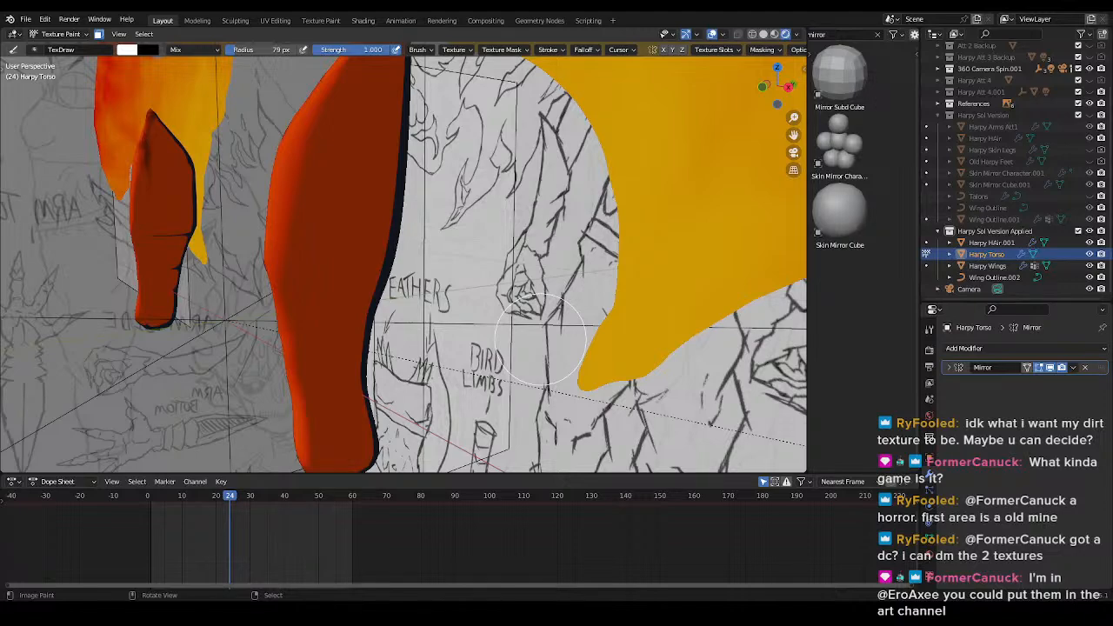
{"action": "mouse_move", "coordinate": [522, 266]}
{"action": "middle_mouse_down"}
{"action": "mouse_move", "coordinate": [423, 235]}
{"action": "mouse_move", "coordinate": [551, 169]}
{"action": "middle_mouse_up"}
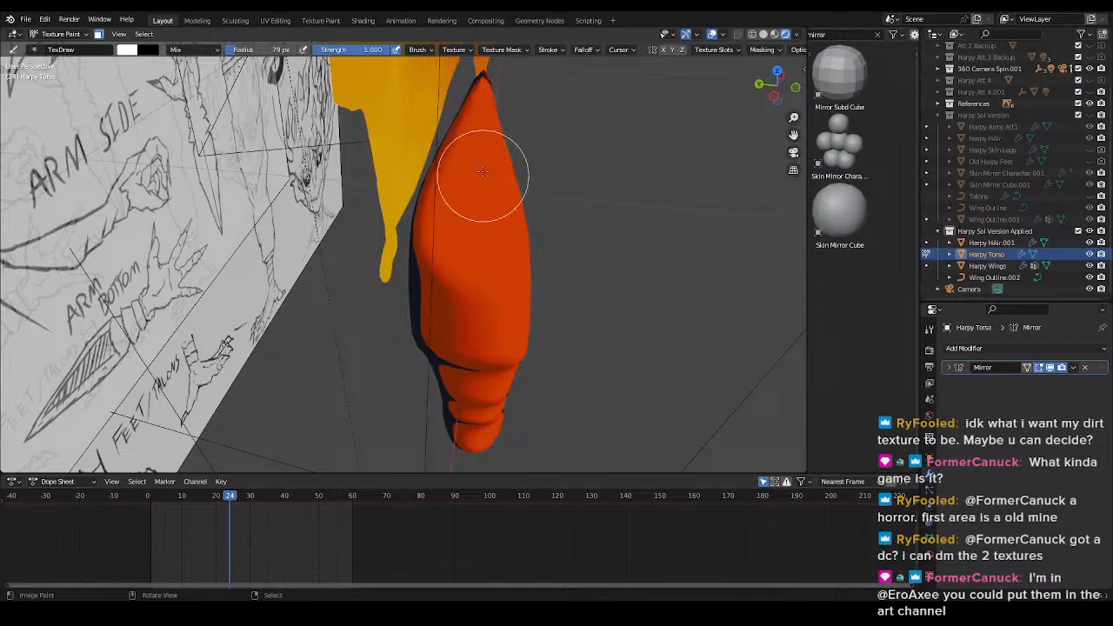
{"action": "mouse_move", "coordinate": [470, 78]}
{"action": "middle_mouse_down"}
{"action": "mouse_move", "coordinate": [496, 105]}
{"action": "mouse_move", "coordinate": [571, 137]}
{"action": "mouse_move", "coordinate": [432, 181]}
{"action": "mouse_move", "coordinate": [335, 105]}
{"action": "mouse_move", "coordinate": [272, 91]}
{"action": "middle_mouse_up"}
{"action": "mouse_move", "coordinate": [367, 163]}
{"action": "middle_mouse_down"}
{"action": "mouse_move", "coordinate": [409, 196]}
{"action": "mouse_move", "coordinate": [385, 201]}
{"action": "middle_mouse_up"}
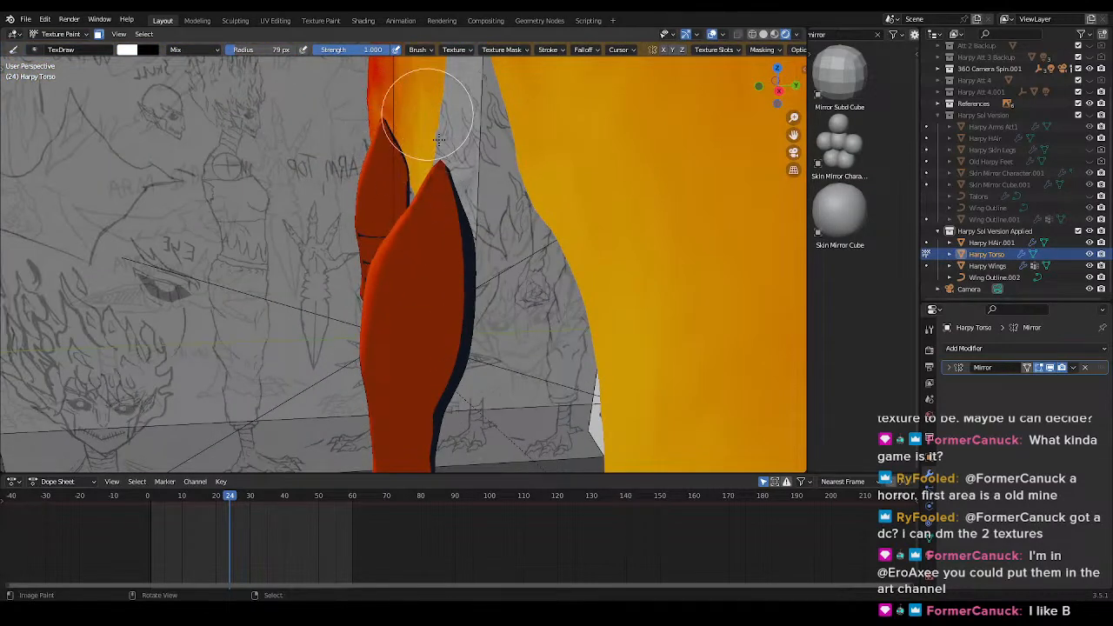
{"action": "middle_click_drag", "start_coordinate": [453, 215], "coordinate": [424, 240]}
{"action": "middle_click_drag", "start_coordinate": [412, 180], "coordinate": [358, 245]}
- Switch the viewport to Solid shading and paint over the dark specks left on the gauntlet, undoing one stray stroke
{"action": "key", "text": "z"}
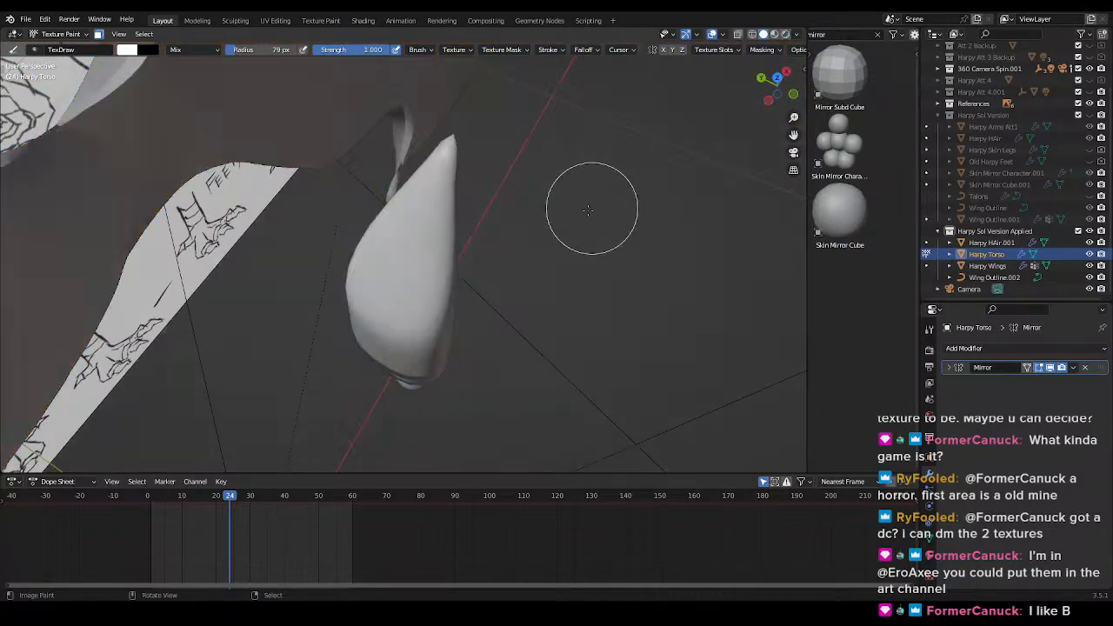
{"action": "scroll", "coordinate": [496, 243], "scroll_direction": "up", "scroll_amount": 3}
{"action": "mouse_move", "coordinate": [493, 246]}
{"action": "middle_mouse_down", "text": "shift"}
{"action": "mouse_move", "coordinate": [507, 316]}
{"action": "mouse_move", "coordinate": [341, 163]}
{"action": "middle_mouse_up", "text": "shift"}
{"action": "scroll", "coordinate": [342, 163], "scroll_direction": "down", "scroll_amount": 4}
{"action": "left_click_drag", "start_coordinate": [391, 239], "coordinate": [386, 313]}
{"action": "key", "text": "ctrl+z"}
{"action": "middle_click_drag", "start_coordinate": [421, 418], "coordinate": [480, 326]}
{"action": "left_click_drag", "start_coordinate": [476, 223], "coordinate": [405, 245]}
{"action": "mouse_move", "coordinate": [492, 226]}
{"action": "middle_mouse_down"}
{"action": "mouse_move", "coordinate": [587, 260]}
{"action": "mouse_move", "coordinate": [651, 366]}
{"action": "mouse_move", "coordinate": [473, 410]}
{"action": "mouse_move", "coordinate": [531, 199]}
{"action": "mouse_move", "coordinate": [493, 240]}
{"action": "mouse_move", "coordinate": [384, 265]}
{"action": "middle_mouse_up"}
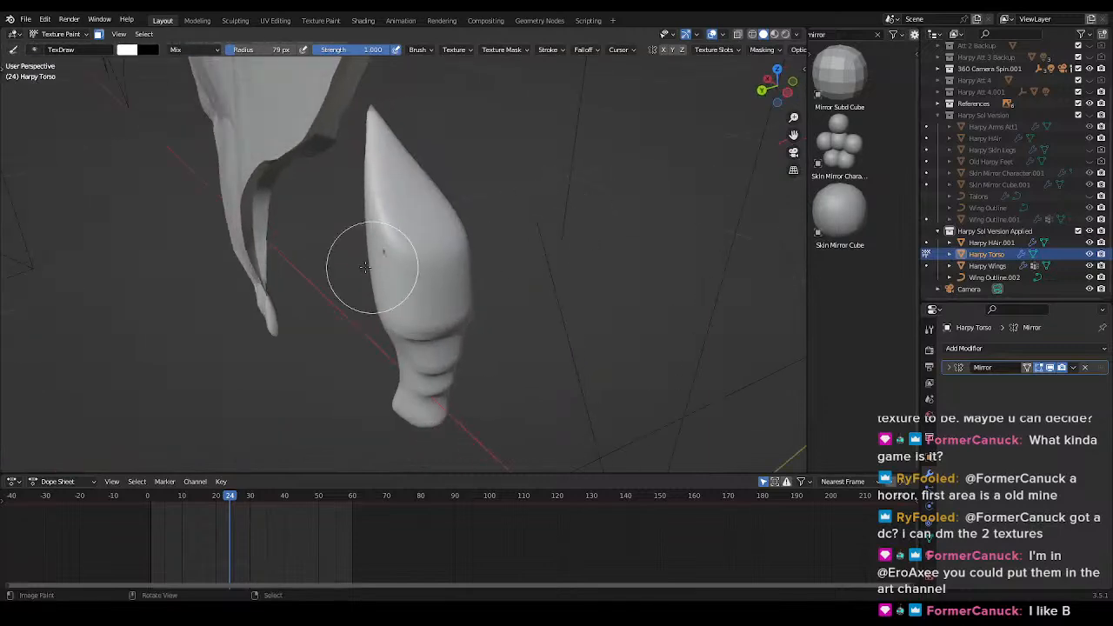
{"action": "scroll", "coordinate": [385, 237], "scroll_direction": "up", "scroll_amount": 6}
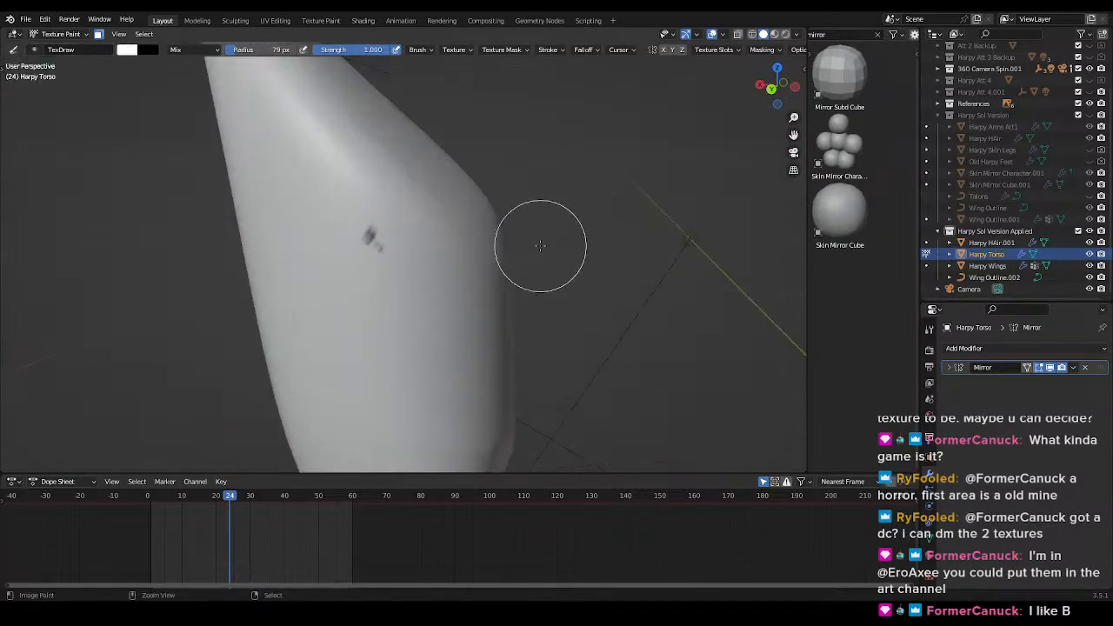
- Leave Texture Paint mode, reveal the hidden geometry in Edit Mode and return to Object Mode
{"action": "key", "text": "ctrl+Tab"}
{"action": "left_click", "coordinate": [424, 263]}
{"action": "scroll", "coordinate": [424, 261], "scroll_direction": "down", "scroll_amount": 7}
{"action": "key", "text": "Tab"}
{"action": "middle_click_drag", "start_coordinate": [545, 271], "coordinate": [463, 271]}
{"action": "scroll", "coordinate": [463, 271], "scroll_direction": "down", "scroll_amount": 6}
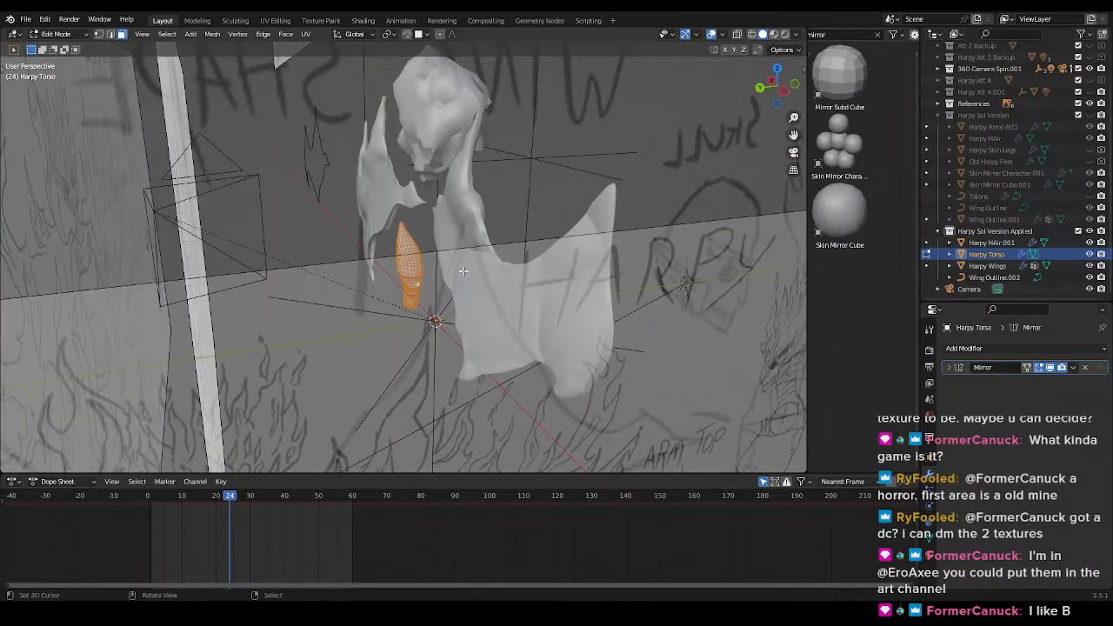
{"action": "key", "text": "alt+h"}
{"action": "middle_click_drag", "start_coordinate": [553, 287], "coordinate": [436, 269]}
{"action": "key", "text": "u"}
{"action": "key", "text": "Escape"}
{"action": "scroll", "coordinate": [346, 242], "scroll_direction": "up", "scroll_amount": 6}
{"action": "middle_click_drag", "start_coordinate": [300, 181], "coordinate": [406, 230], "text": "shift"}
{"action": "key", "text": "Tab"}
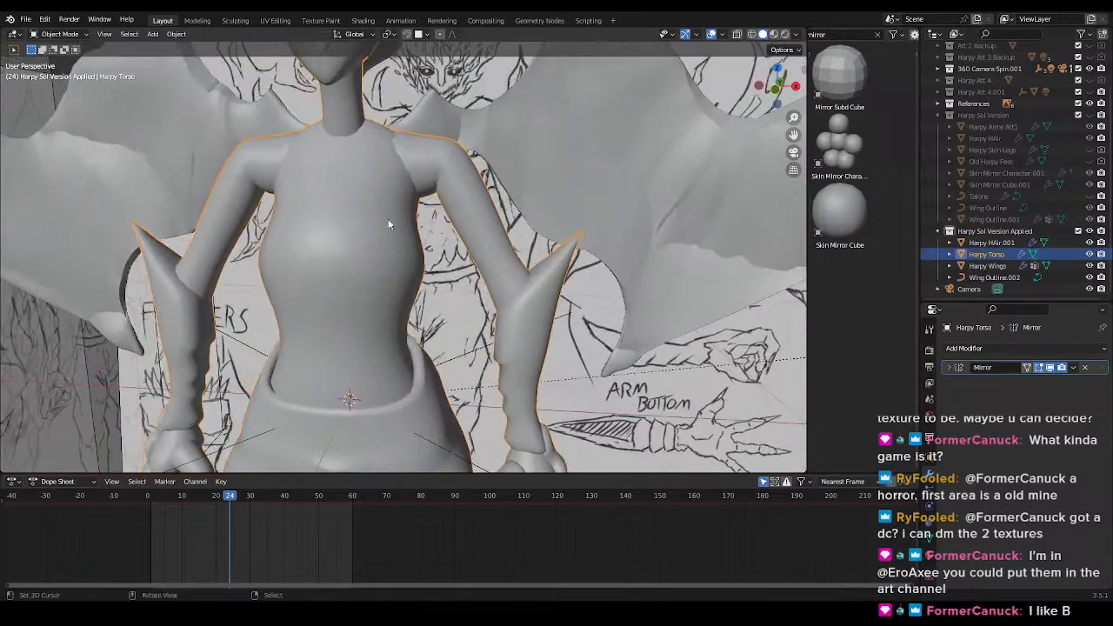
- In front wireframe view, box-select and delete the negative X half of the trousers, feet, hand and gauntlet
{"action": "scroll", "coordinate": [572, 278], "scroll_direction": "down", "scroll_amount": 5}
{"action": "key", "text": "Tab"}
{"action": "scroll", "coordinate": [528, 304], "scroll_direction": "up", "scroll_amount": 3}
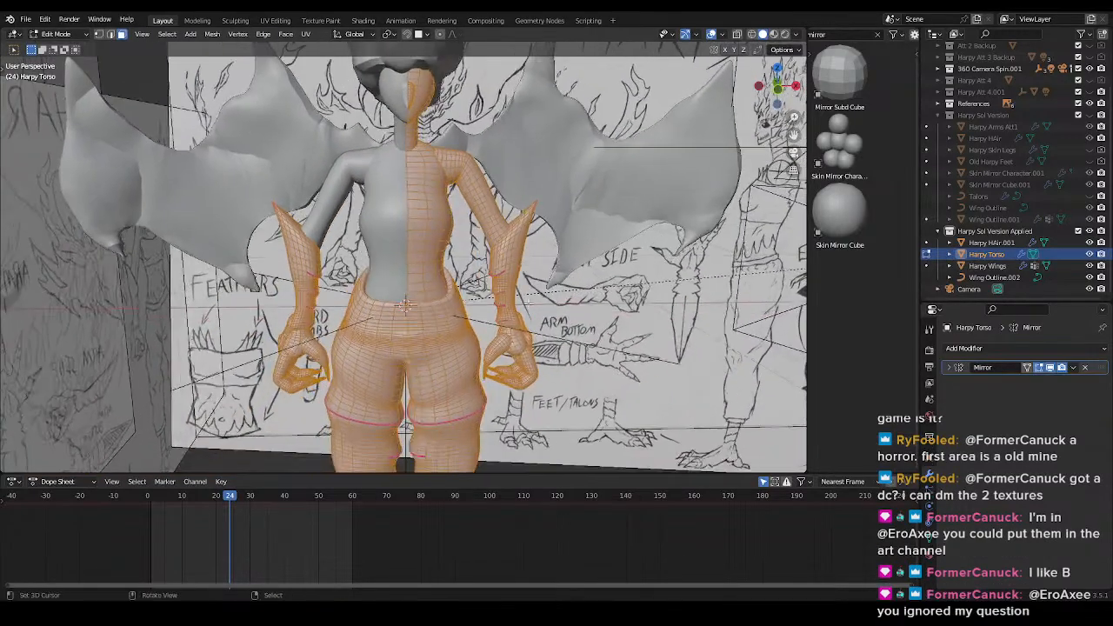
{"action": "key", "text": "KP_1"}
{"action": "key", "text": "shift+z"}
{"action": "scroll", "coordinate": [391, 261], "scroll_direction": "down", "scroll_amount": 3}
{"action": "key", "text": "alt+a"}
{"action": "key", "text": "b"}
{"action": "left_click_drag", "start_coordinate": [289, 228], "coordinate": [411, 444]}
{"action": "scroll", "coordinate": [501, 218], "scroll_direction": "up", "scroll_amount": 4}
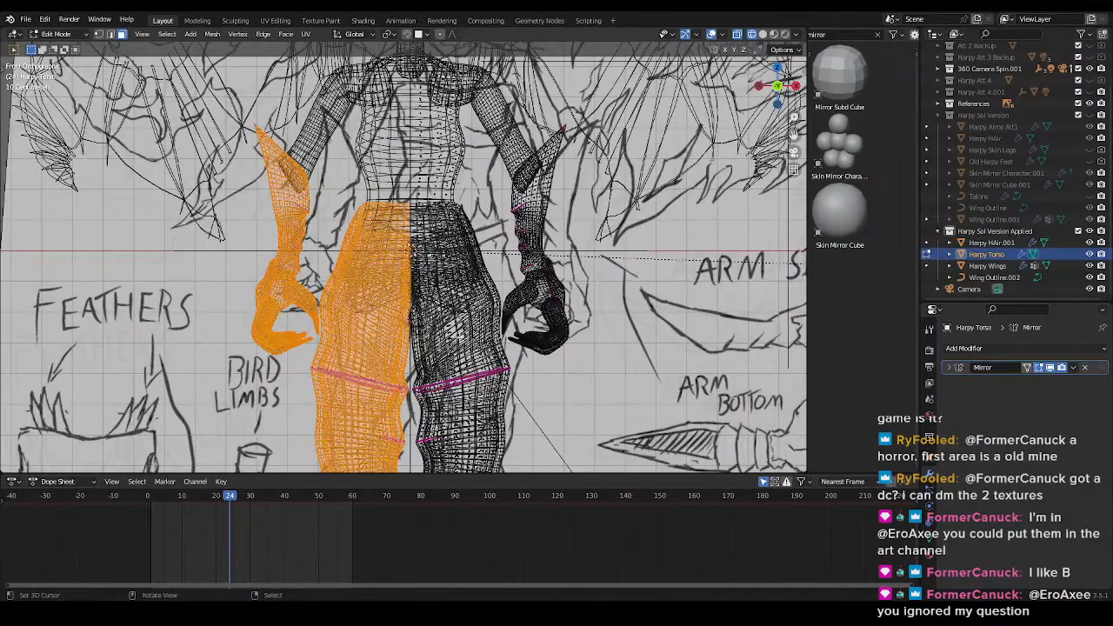
{"action": "scroll", "coordinate": [461, 235], "scroll_direction": "up", "scroll_amount": 3}
{"action": "key", "text": "x"}
{"action": "left_click", "coordinate": [466, 228]}
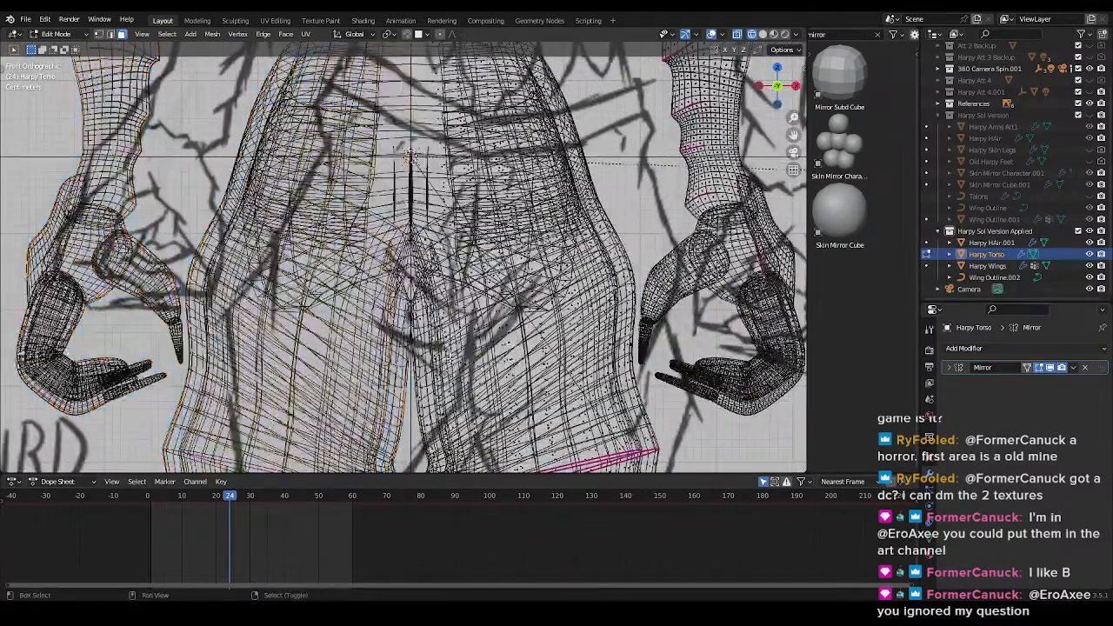
- Try to box-select and delete the leftover negative X vertices beside the centre line at the crotch
{"action": "scroll", "coordinate": [398, 419], "scroll_direction": "up", "scroll_amount": 4}
{"action": "key", "text": "b"}
{"action": "left_click_drag", "start_coordinate": [318, 65], "coordinate": [426, 267]}
{"action": "scroll", "coordinate": [439, 283], "scroll_direction": "up", "scroll_amount": 6}
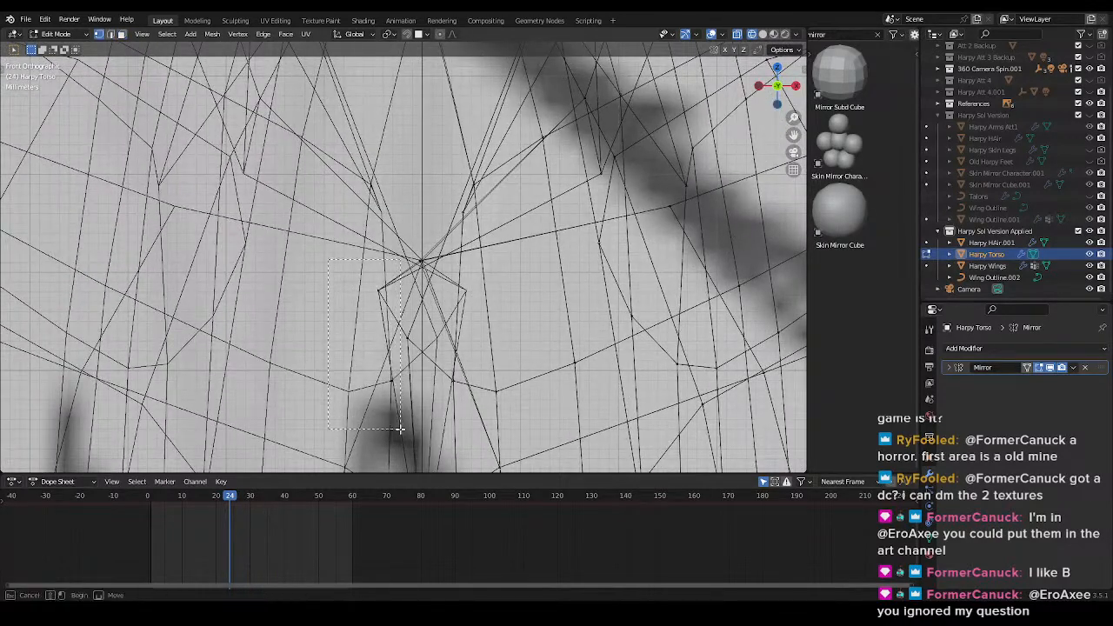
{"action": "left_click_drag", "start_coordinate": [401, 429], "coordinate": [401, 429]}
{"action": "scroll", "coordinate": [403, 409], "scroll_direction": "down", "scroll_amount": 6}
{"action": "middle_click_drag", "start_coordinate": [408, 378], "coordinate": [407, 300], "text": "shift"}
{"action": "scroll", "coordinate": [409, 300], "scroll_direction": "up", "scroll_amount": 4}
{"action": "key", "text": "g"}
{"action": "right_click", "coordinate": [414, 296]}
{"action": "scroll", "coordinate": [414, 296], "scroll_direction": "up", "scroll_amount": 1}
{"action": "scroll", "coordinate": [374, 211], "scroll_direction": "down", "scroll_amount": 3}
{"action": "key", "text": "b"}
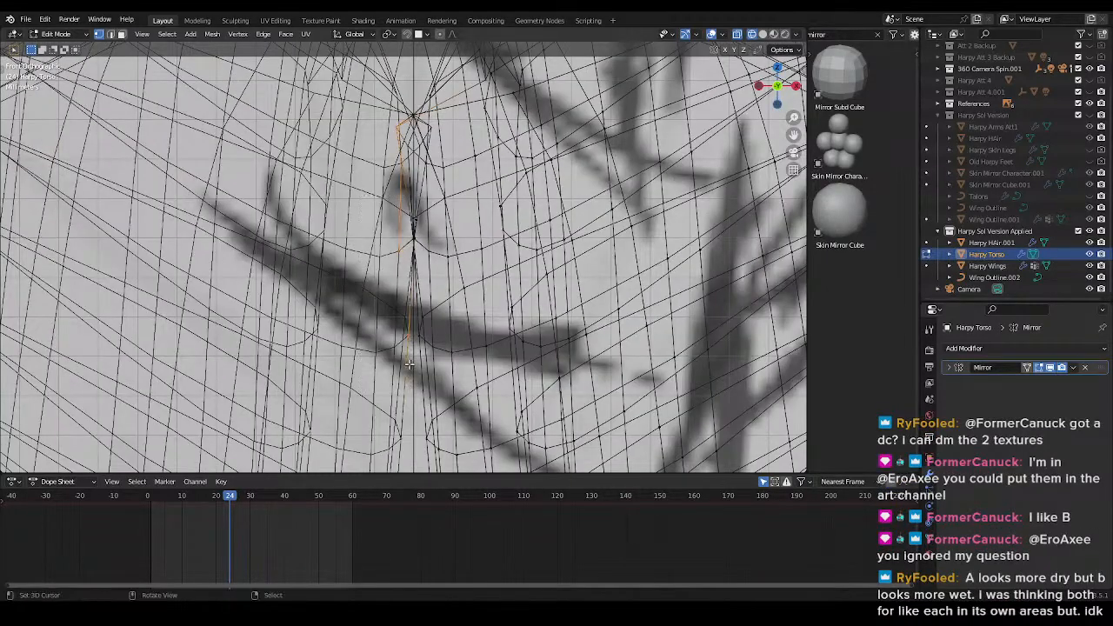
{"action": "scroll", "coordinate": [408, 373], "scroll_direction": "down", "scroll_amount": 2}
{"action": "scroll", "coordinate": [381, 207], "scroll_direction": "up", "scroll_amount": 4}
{"action": "middle_click_drag", "start_coordinate": [408, 335], "coordinate": [377, 183], "text": "shift"}
{"action": "key", "text": "b"}
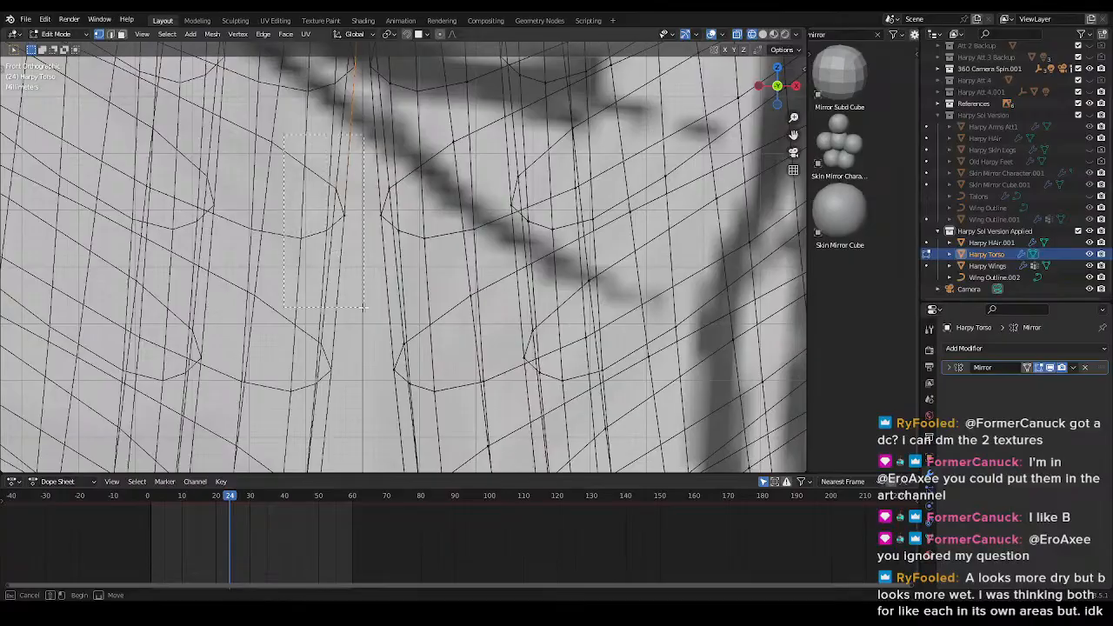
{"action": "left_click_drag", "start_coordinate": [363, 306], "coordinate": [364, 306]}
{"action": "scroll", "coordinate": [363, 296], "scroll_direction": "down", "scroll_amount": 2}
{"action": "scroll", "coordinate": [364, 269], "scroll_direction": "up", "scroll_amount": 2}
{"action": "key", "text": "x"}
{"action": "middle_click_drag", "start_coordinate": [361, 258], "coordinate": [413, 269]}
{"action": "scroll", "coordinate": [334, 234], "scroll_direction": "down", "scroll_amount": 4}
- Try to delete the remaining negative X vertices along the narrow centre strip between hips and crotch
{"action": "key", "text": "b"}
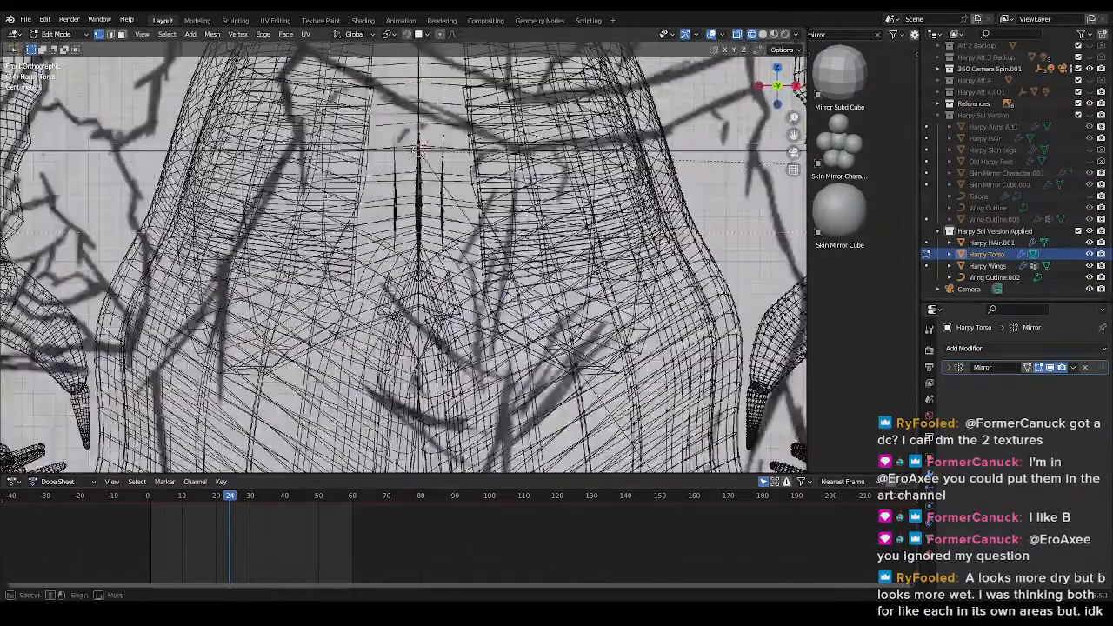
{"action": "left_click_drag", "start_coordinate": [388, 250], "coordinate": [406, 297]}
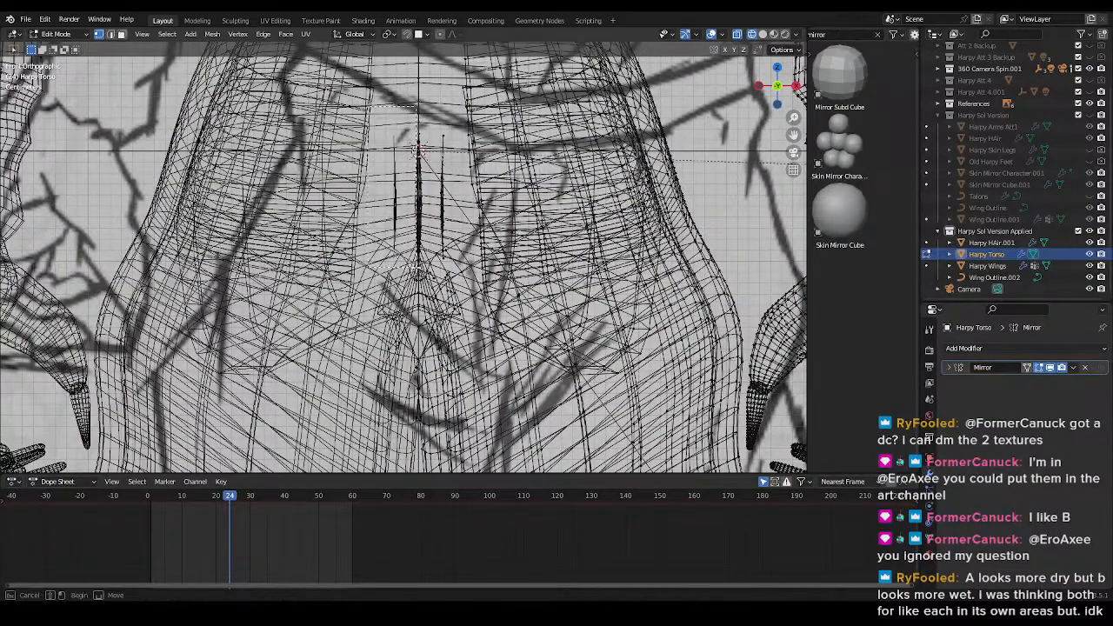
{"action": "scroll", "coordinate": [435, 272], "scroll_direction": "up", "scroll_amount": 6}
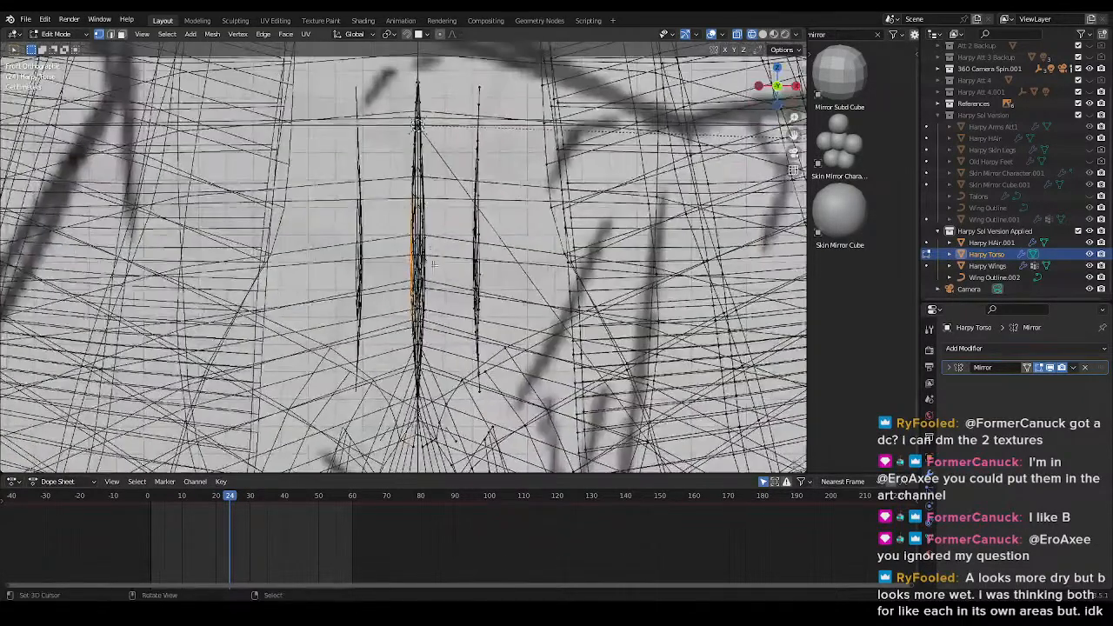
{"action": "key", "text": "x"}
{"action": "scroll", "coordinate": [434, 271], "scroll_direction": "down", "scroll_amount": 1}
{"action": "key", "text": "b"}
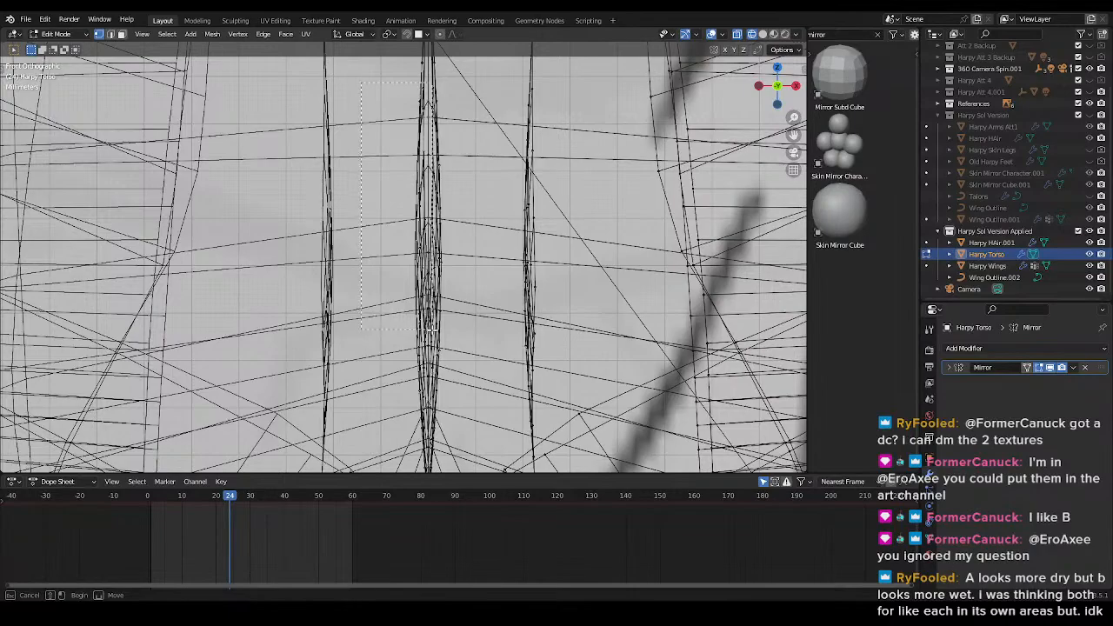
{"action": "left_click_drag", "start_coordinate": [422, 346], "coordinate": [425, 348]}
{"action": "scroll", "coordinate": [423, 287], "scroll_direction": "down", "scroll_amount": 3}
{"action": "key", "text": "x"}
{"action": "left_click", "coordinate": [423, 281]}
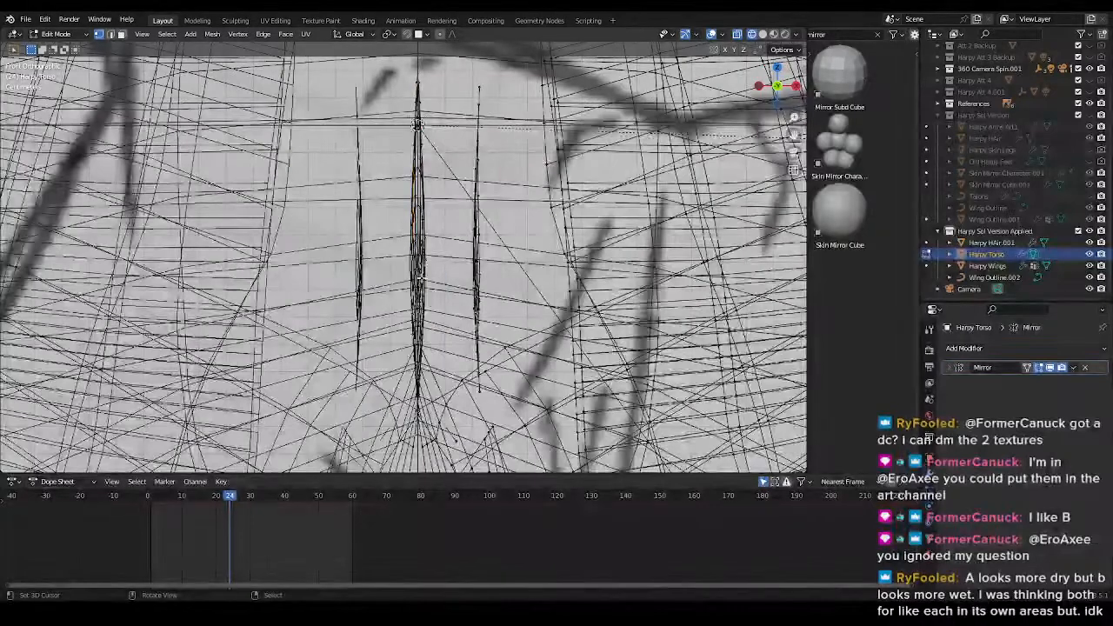
{"action": "scroll", "coordinate": [425, 271], "scroll_direction": "down", "scroll_amount": 2}
{"action": "scroll", "coordinate": [424, 271], "scroll_direction": "down", "scroll_amount": 8}
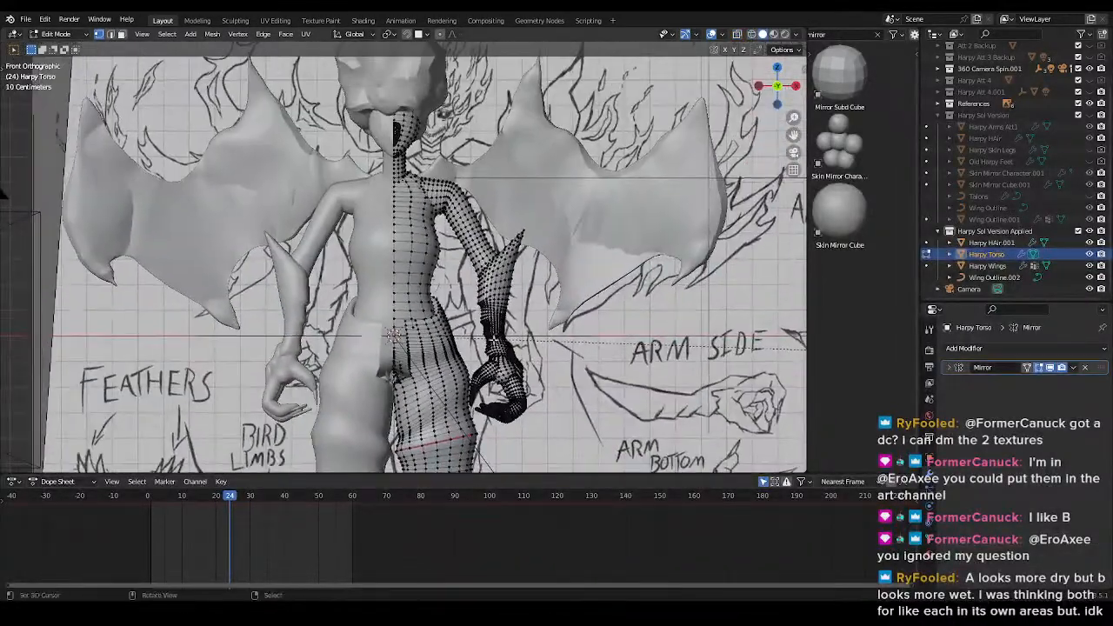
- Undo the vertex and half-body deletions on the trousers, hands and gauntlets
{"action": "scroll", "coordinate": [424, 270], "scroll_direction": "up", "scroll_amount": 6}
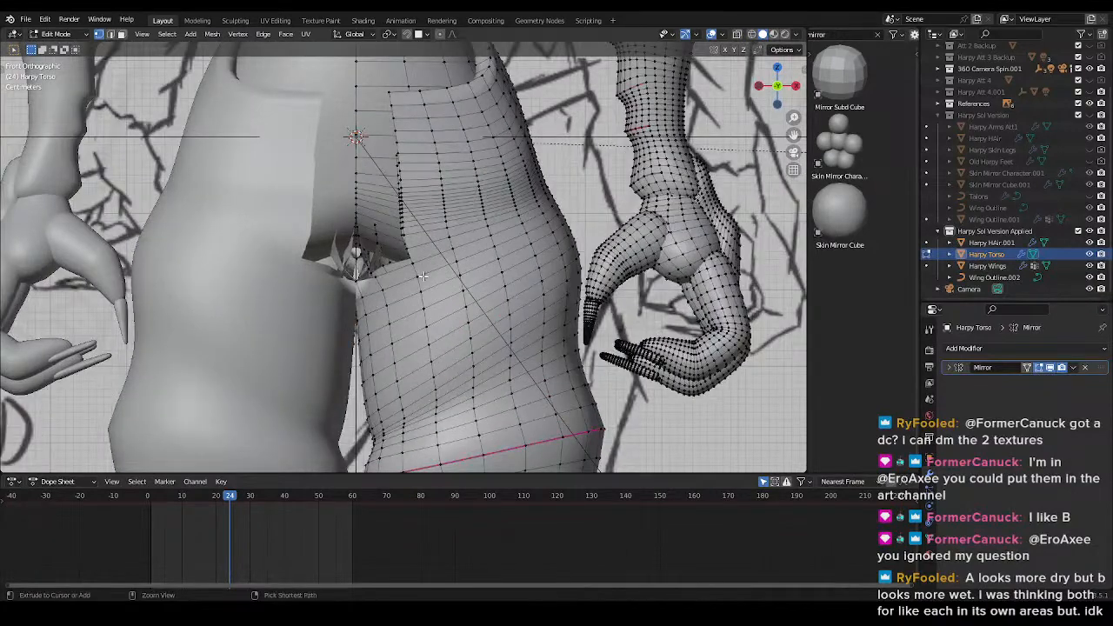
{"action": "key", "text": "ctrl+z"}
{"action": "key", "text": "ctrl+z"}
{"action": "key", "text": "ctrl+z"}
{"action": "scroll", "coordinate": [427, 288], "scroll_direction": "down", "scroll_amount": 5}
{"action": "key", "text": "alt+a"}
{"action": "middle_click_drag", "start_coordinate": [630, 311], "coordinate": [636, 401], "text": "shift"}
{"action": "key", "text": "ctrl+z"}
{"action": "key", "text": "ctrl+z"}
{"action": "key", "text": "ctrl+z"}
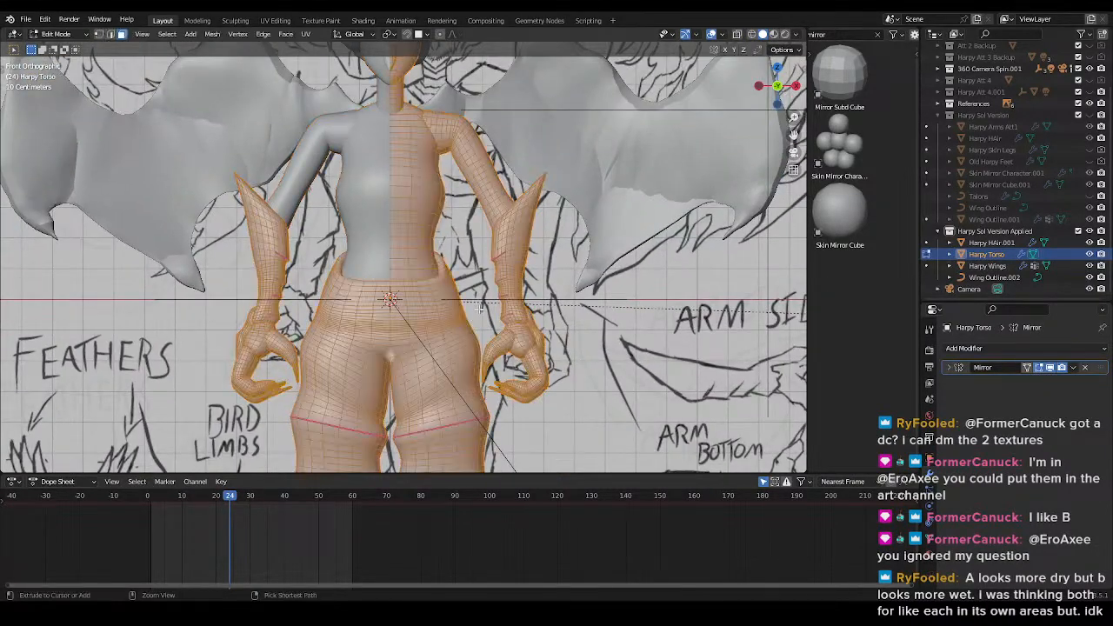
- Return to Object Mode, undo the join of the torso, gauntlets, hands and trousers, and save the file
{"action": "key", "text": "Tab"}
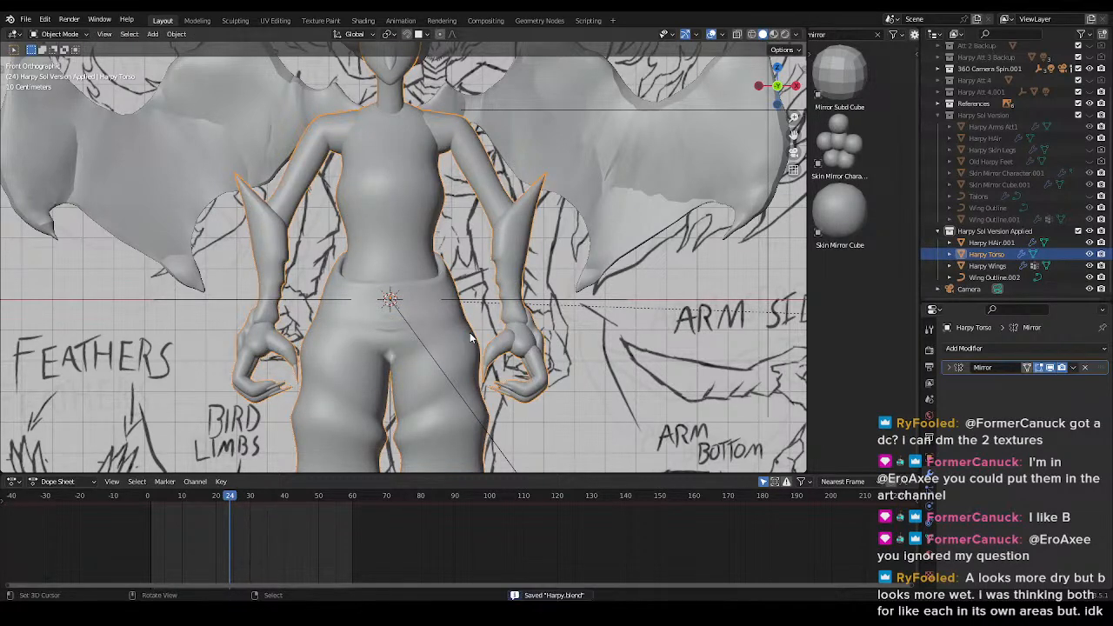
{"action": "left_click", "coordinate": [635, 371]}
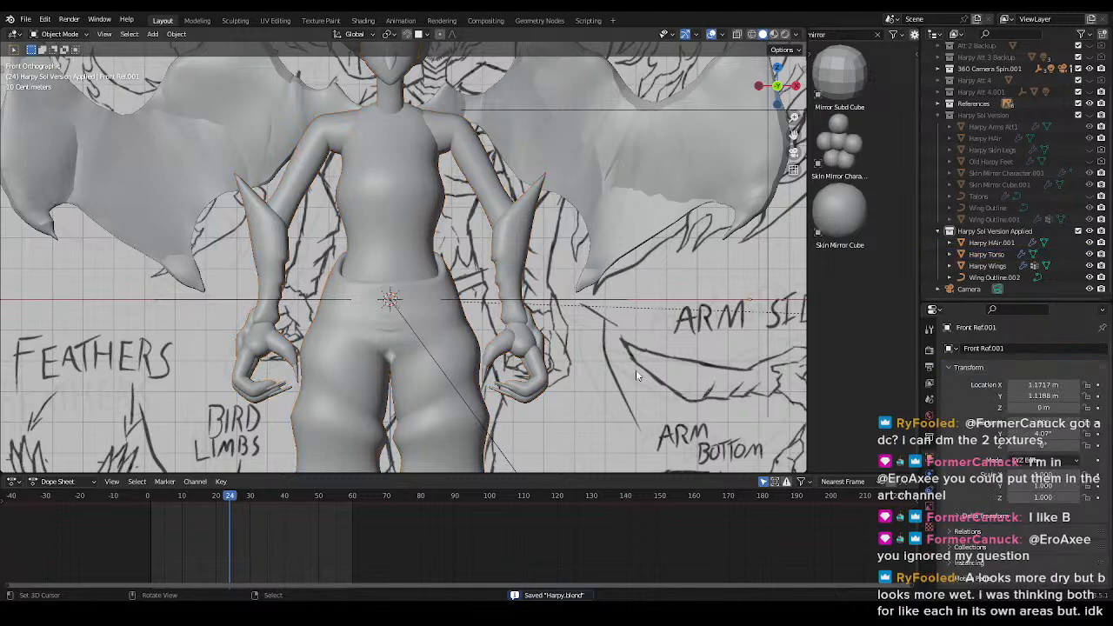
{"action": "scroll", "coordinate": [609, 367], "scroll_direction": "down", "scroll_amount": 6}
{"action": "left_click", "coordinate": [396, 334]}
{"action": "scroll", "coordinate": [387, 329], "scroll_direction": "up", "scroll_amount": 3}
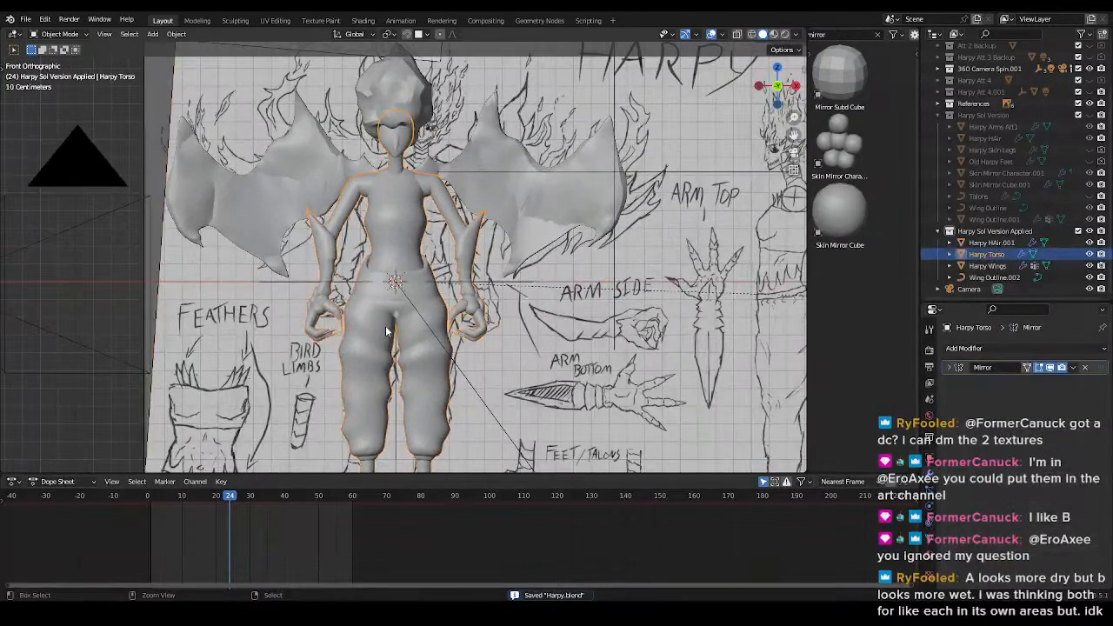
{"action": "key", "text": "Tab"}
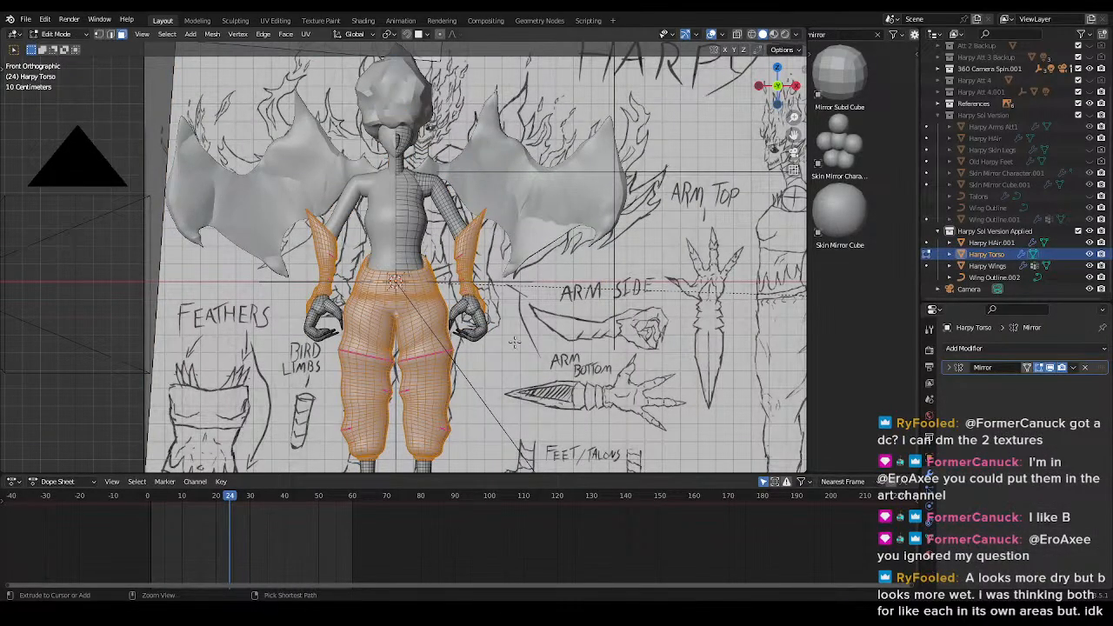
{"action": "key", "text": "Tab"}
{"action": "left_click", "coordinate": [490, 339]}
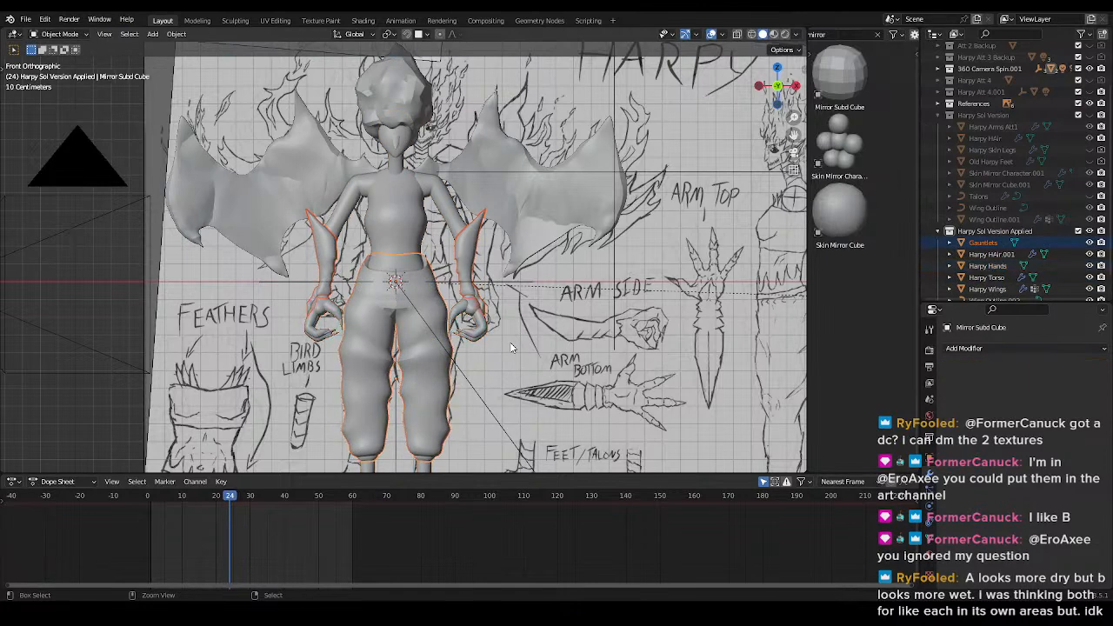
{"action": "left_click", "coordinate": [395, 242]}
{"action": "key", "text": "ctrl+s"}
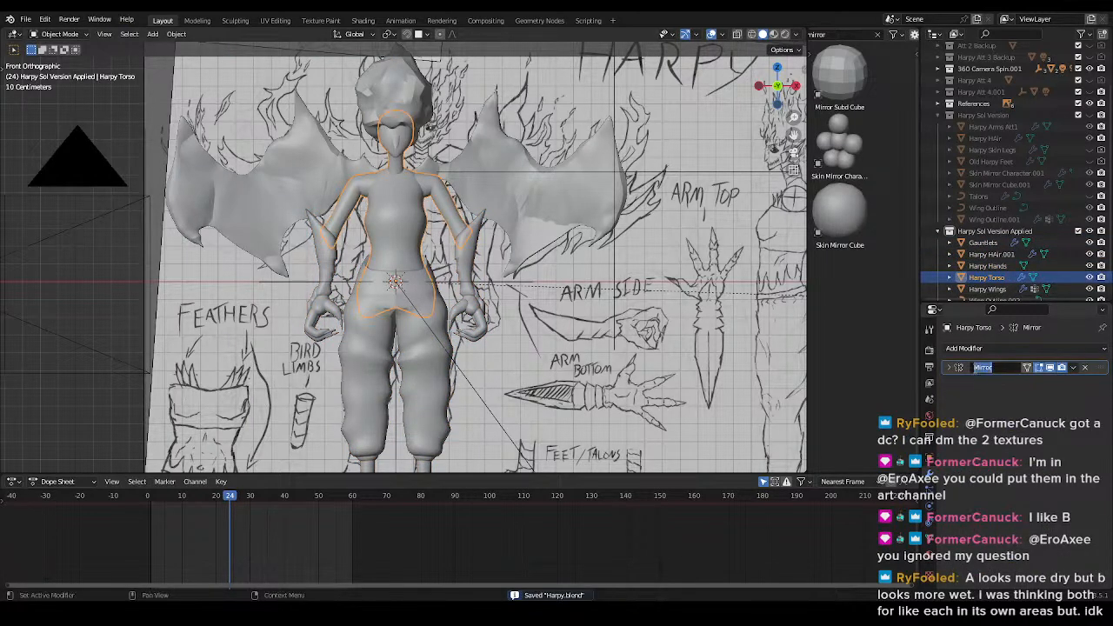
- Apply the torso's Mirror modifier and the gauntlets' Mirror and Subdivision modifiers, then save the file
{"action": "key", "text": "ctrl+a"}
{"action": "left_click", "coordinate": [462, 252]}
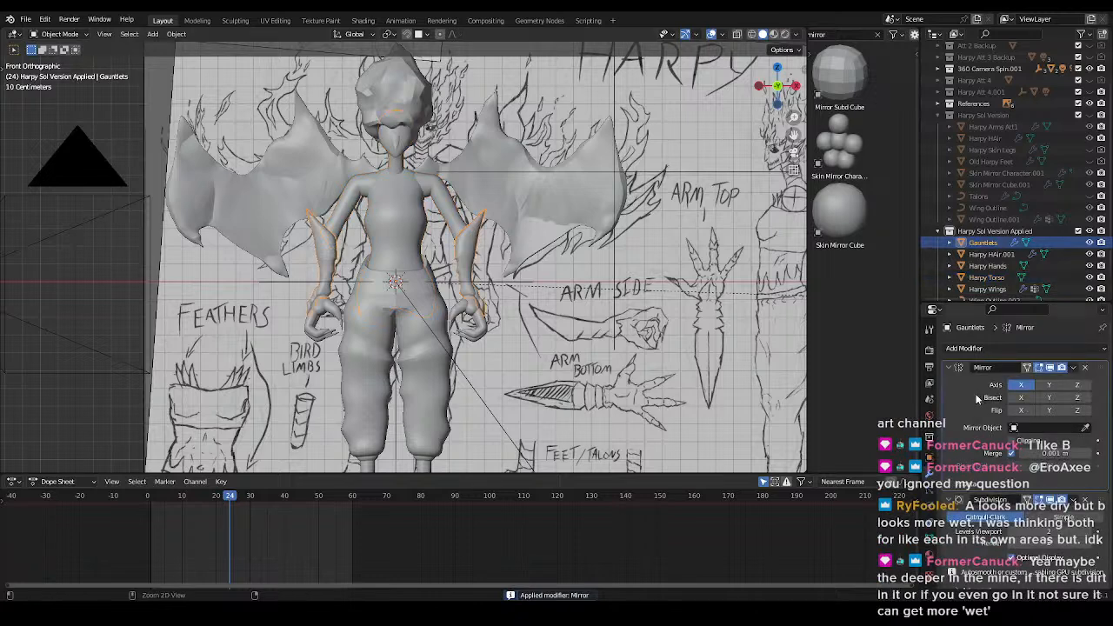
{"action": "key", "text": "ctrl+a"}
{"action": "key", "text": "ctrl+a"}
{"action": "left_click", "coordinate": [430, 298]}
{"action": "key", "text": "ctrl+s"}
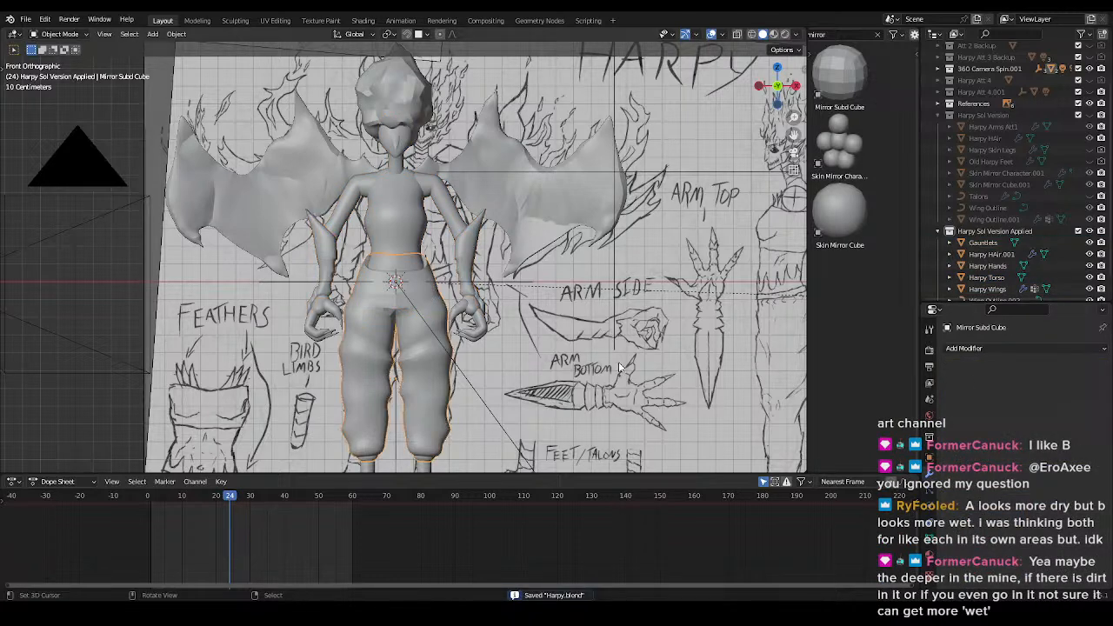
- Select the trousers, feet, hands and gauntlets with the torso as the active object and join them into Harpy Torso
{"action": "middle_click_drag", "start_coordinate": [456, 393], "coordinate": [468, 360], "text": "shift"}
{"action": "left_click", "coordinate": [435, 343]}
{"action": "left_click", "coordinate": [403, 354], "text": "shift"}
{"action": "left_click", "coordinate": [489, 275], "text": "shift"}
{"action": "left_click", "coordinate": [467, 273], "text": "shift"}
{"action": "left_click", "coordinate": [468, 310], "text": "shift"}
{"action": "left_click", "coordinate": [455, 212], "text": "shift"}
{"action": "left_click", "coordinate": [385, 219], "text": "shift"}
{"action": "left_click", "coordinate": [383, 220], "text": "shift"}
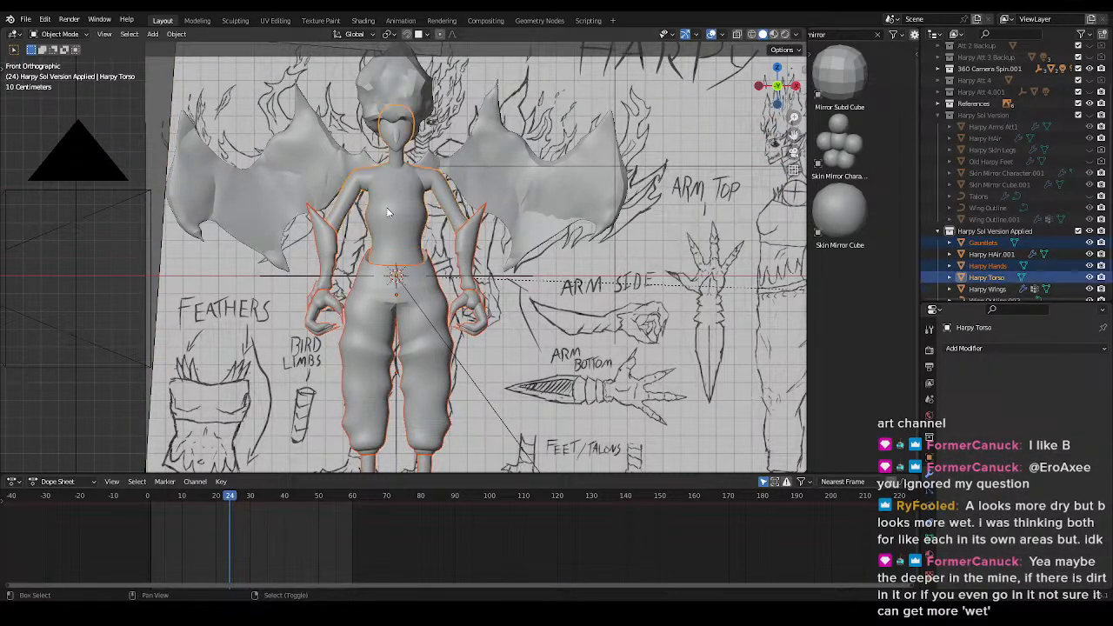
{"action": "key", "text": "ctrl+j"}
- Unwrap the whole Harpy Torso mesh with Smart UV Project, using island margin 0.005 and area weight 0.027
{"action": "key", "text": "a"}
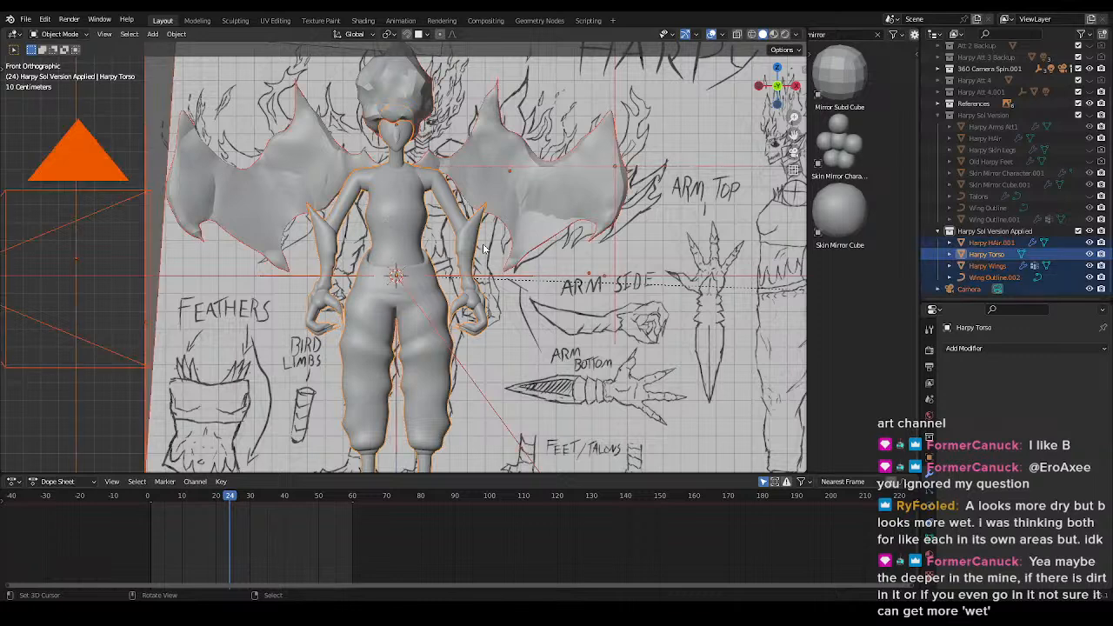
{"action": "left_click", "coordinate": [400, 220]}
{"action": "key", "text": "Tab"}
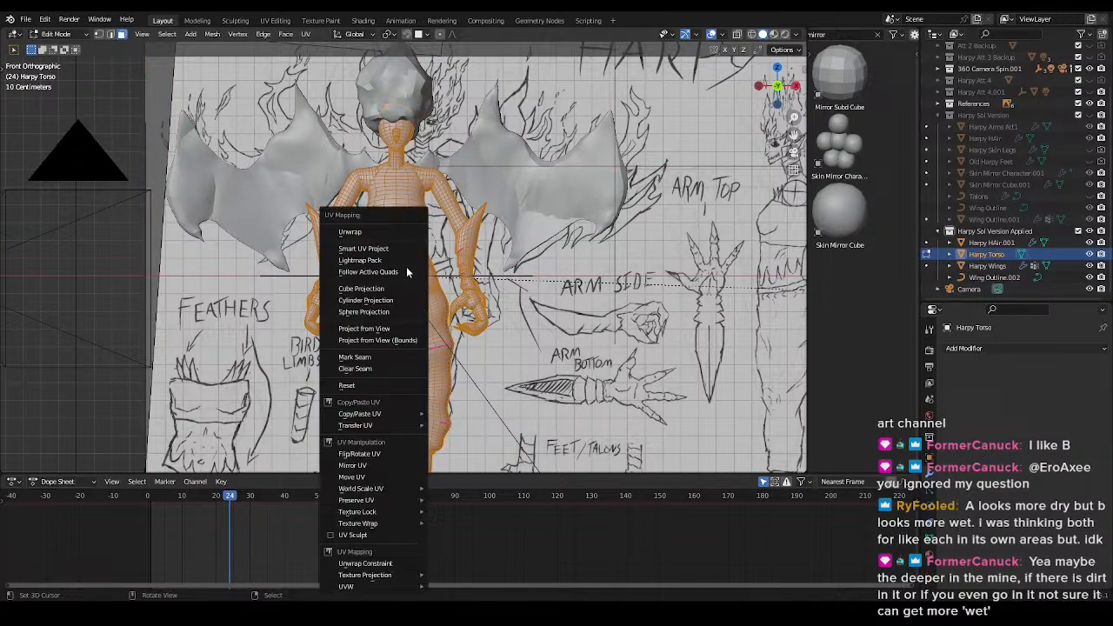
{"action": "key", "text": "u"}
{"action": "key", "text": "Up"}
{"action": "key", "text": "Up"}
{"action": "key", "text": "Up"}
{"action": "key", "text": "Up"}
{"action": "key", "text": "Up"}
{"action": "key", "text": "Up"}
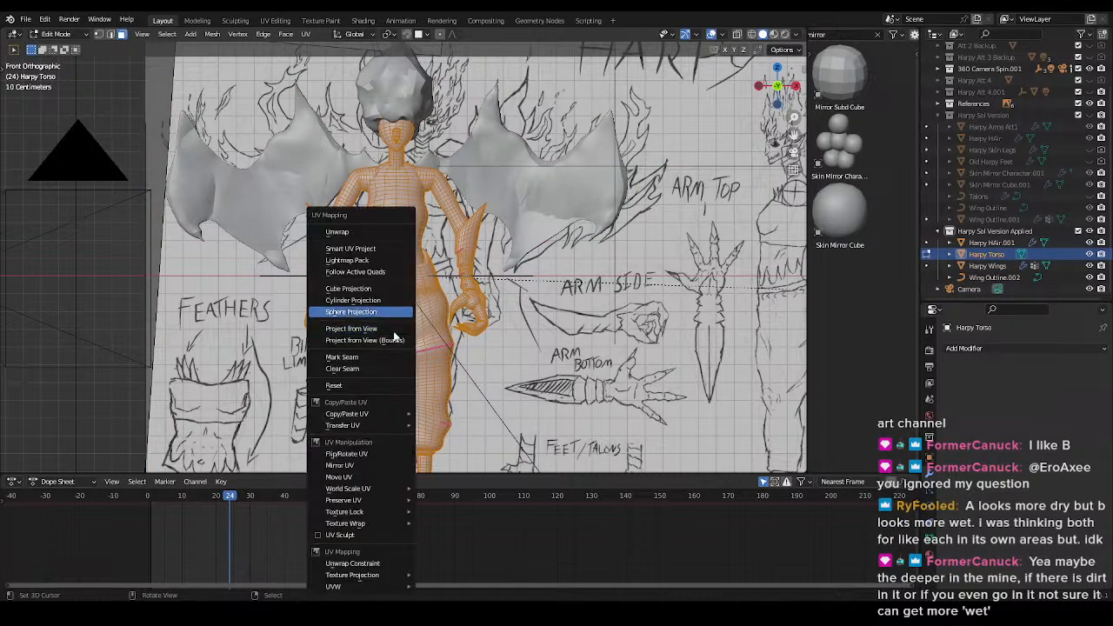
{"action": "key", "text": "Return"}
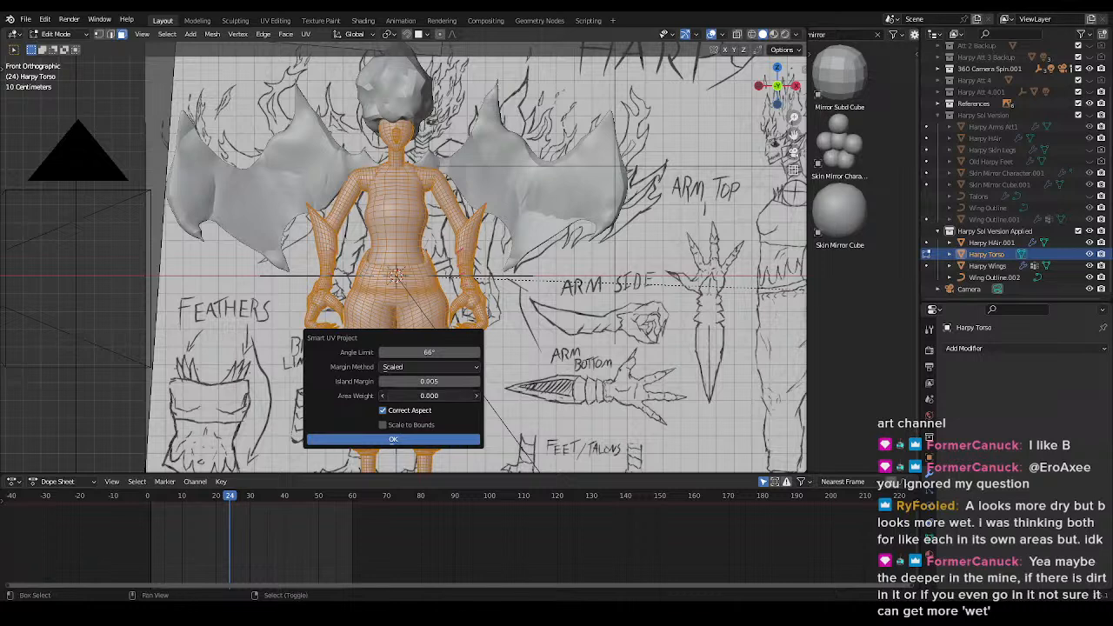
{"action": "left_click", "coordinate": [476, 396]}
{"action": "left_click", "coordinate": [393, 439]}
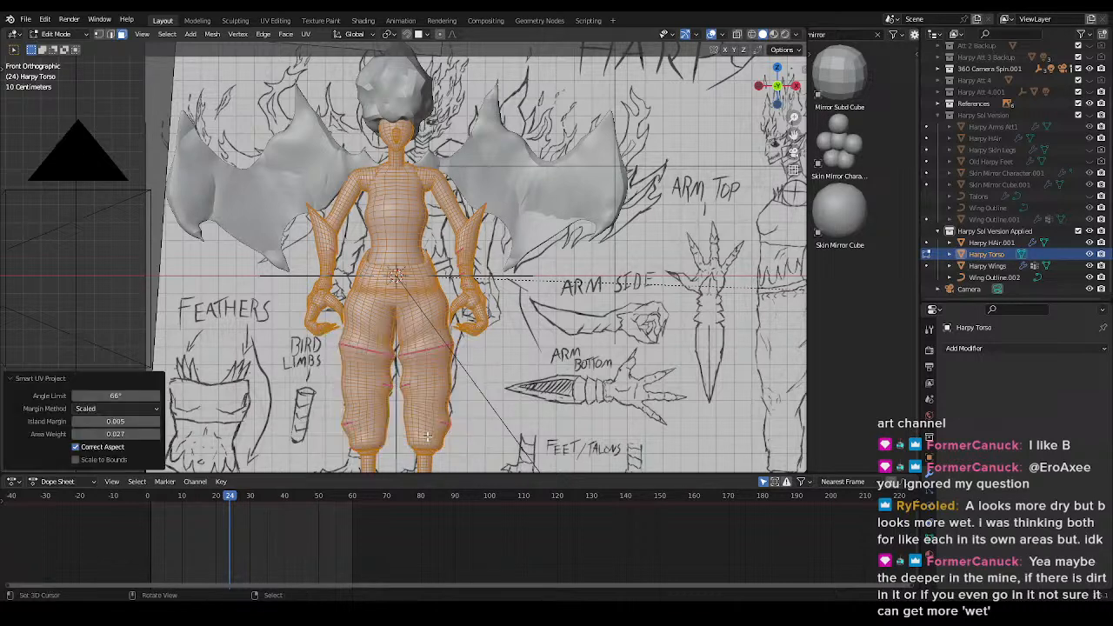
- Return the torso to Object Mode, save the file, and switch the torso to Texture Paint mode
{"action": "scroll", "coordinate": [461, 262], "scroll_direction": "up", "scroll_amount": 3}
{"action": "scroll", "coordinate": [462, 262], "scroll_direction": "down", "scroll_amount": 4}
{"action": "key", "text": "ctrl+Tab"}
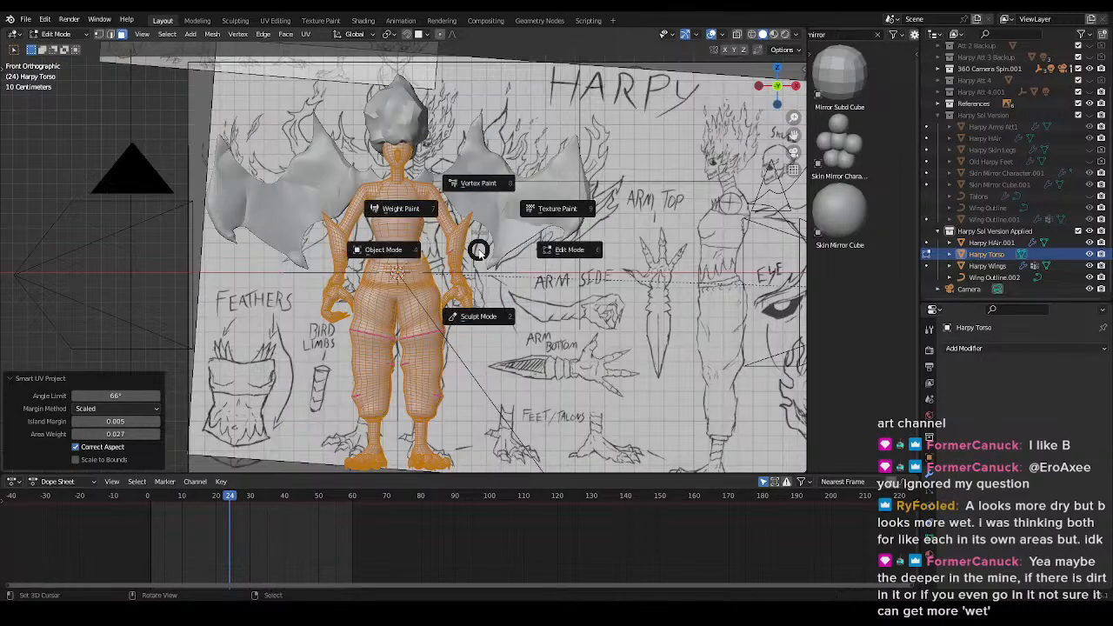
{"action": "left_click", "coordinate": [415, 253]}
{"action": "key", "text": "ctrl+s"}
{"action": "scroll", "coordinate": [440, 267], "scroll_direction": "up", "scroll_amount": 3}
{"action": "key", "text": "ctrl+Tab"}
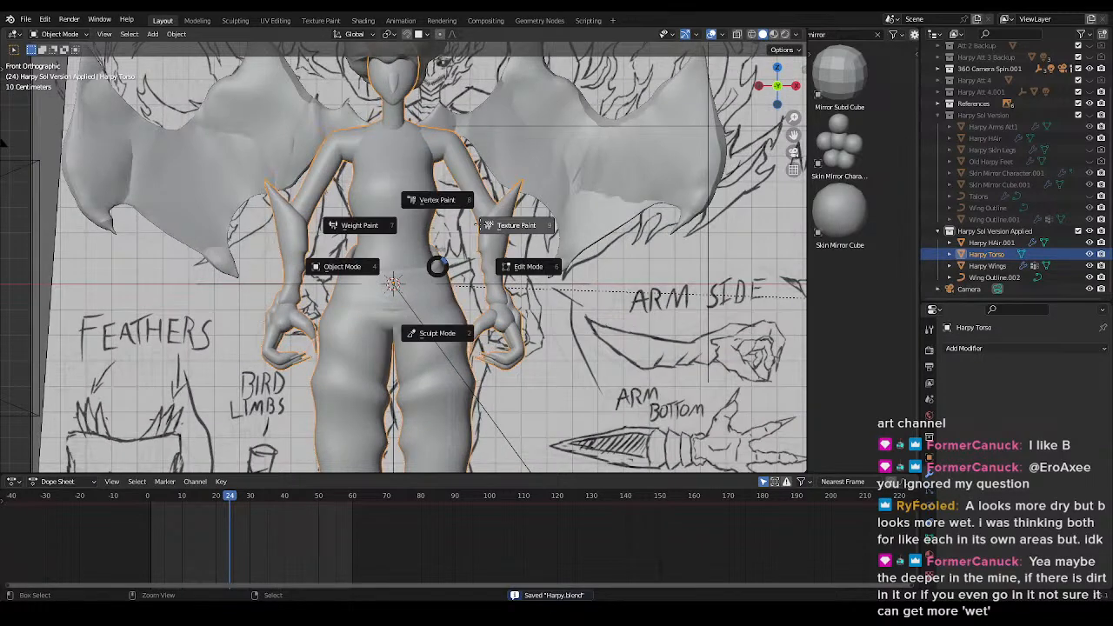
{"action": "left_click", "coordinate": [483, 224]}
{"action": "scroll", "coordinate": [455, 223], "scroll_direction": "up", "scroll_amount": 3}
{"action": "scroll", "coordinate": [733, 152], "scroll_direction": "down", "scroll_amount": 4}
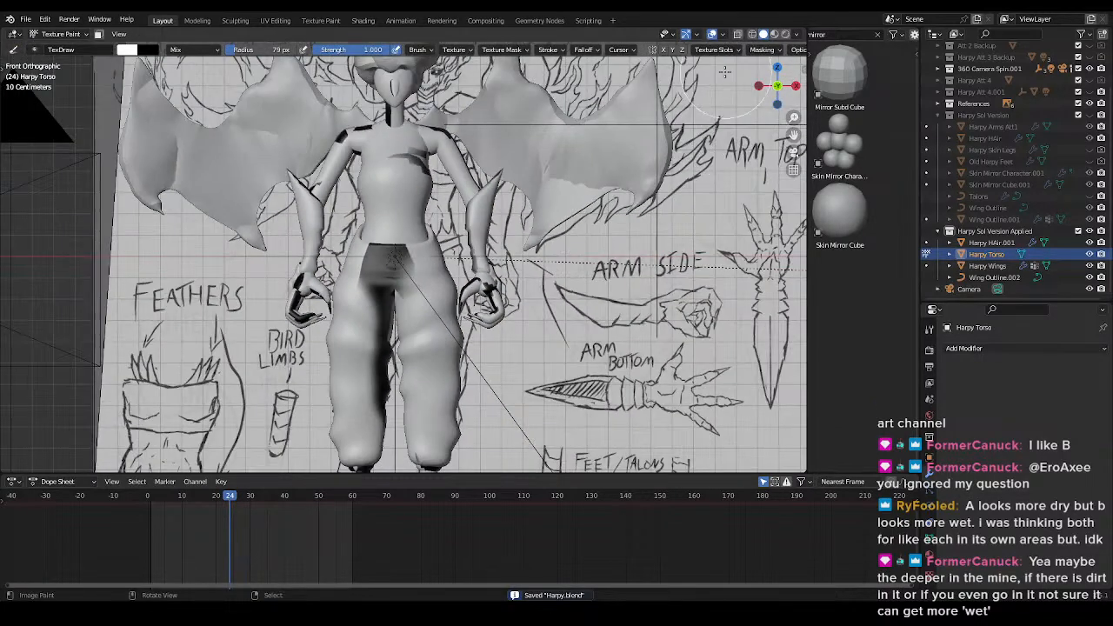
- In the Texture Paint workspace, paint the entire Clothing Mask image black with a 500 px brush and save the file
{"action": "left_click", "coordinate": [321, 21]}
{"action": "scroll", "coordinate": [575, 309], "scroll_direction": "down", "scroll_amount": 10}
{"action": "scroll", "coordinate": [237, 374], "scroll_direction": "down", "scroll_amount": 3}
{"action": "key", "text": "f"}
{"action": "left_click", "coordinate": [241, 300]}
{"action": "mouse_move", "coordinate": [187, 305]}
{"action": "left_mouse_down"}
{"action": "mouse_move", "coordinate": [191, 364]}
{"action": "mouse_move", "coordinate": [221, 447]}
{"action": "mouse_move", "coordinate": [287, 328]}
{"action": "mouse_move", "coordinate": [291, 457]}
{"action": "mouse_move", "coordinate": [262, 380]}
{"action": "mouse_move", "coordinate": [196, 332]}
{"action": "mouse_move", "coordinate": [187, 431]}
{"action": "left_mouse_up"}
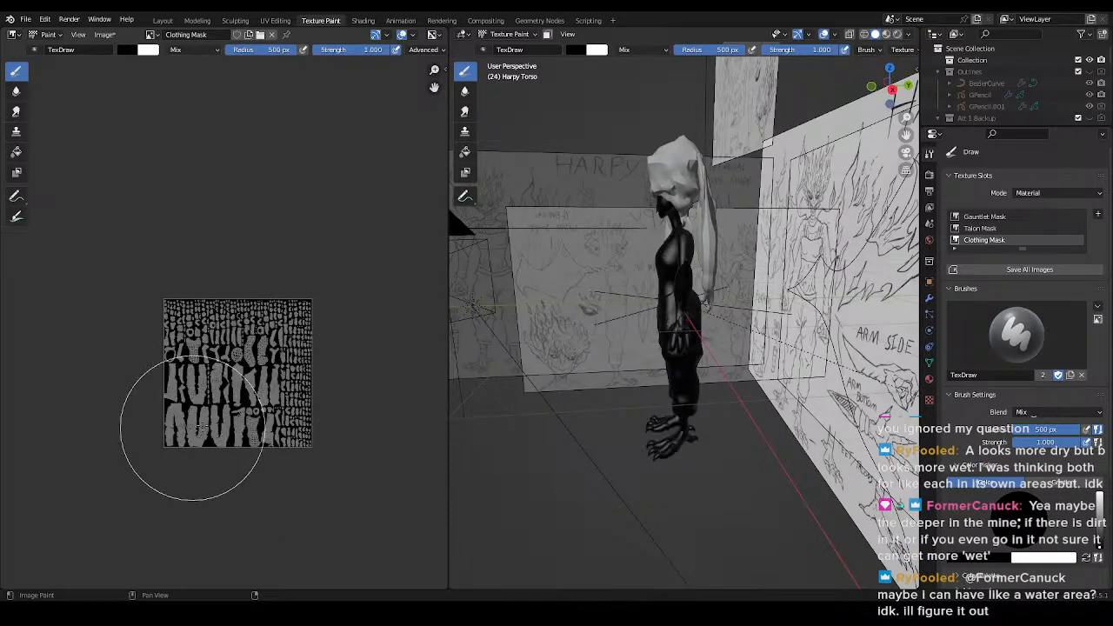
{"action": "key", "text": "ctrl+s"}
- Cycle through the torso's mask texture slots, including Talon Mask, and make Gauntlet Mask the active paint slot
{"action": "mouse_move", "coordinate": [682, 335]}
{"action": "middle_mouse_down"}
{"action": "mouse_move", "coordinate": [753, 346]}
{"action": "mouse_move", "coordinate": [700, 334]}
{"action": "middle_mouse_up"}
{"action": "scroll", "coordinate": [713, 350], "scroll_direction": "up", "scroll_amount": 4}
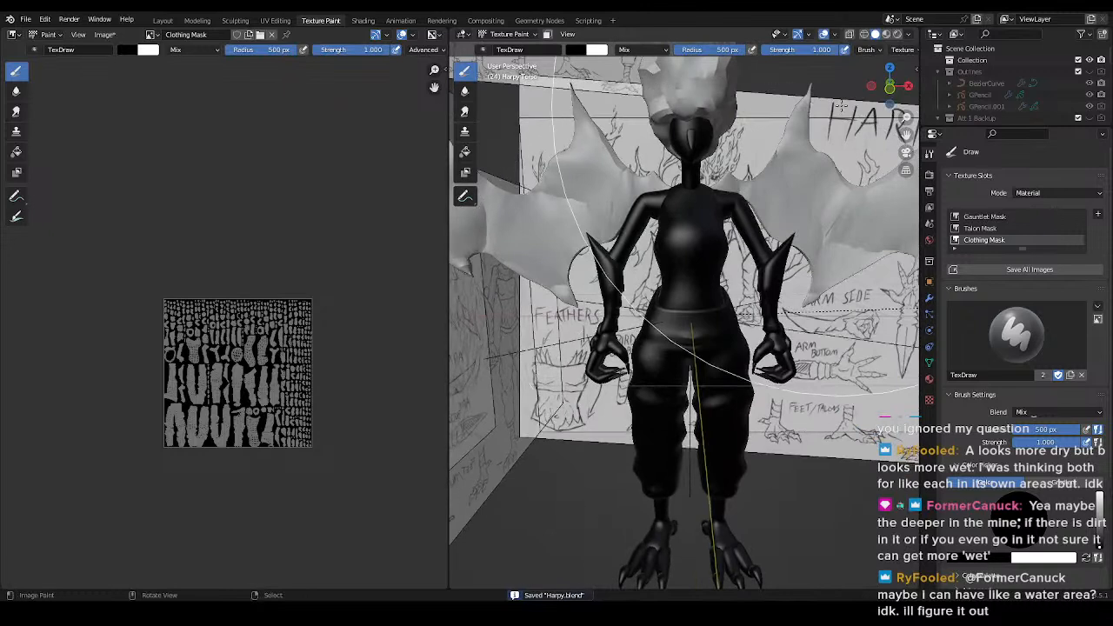
{"action": "scroll", "coordinate": [861, 50], "scroll_direction": "down", "scroll_amount": 2}
{"action": "scroll", "coordinate": [856, 49], "scroll_direction": "down", "scroll_amount": 5}
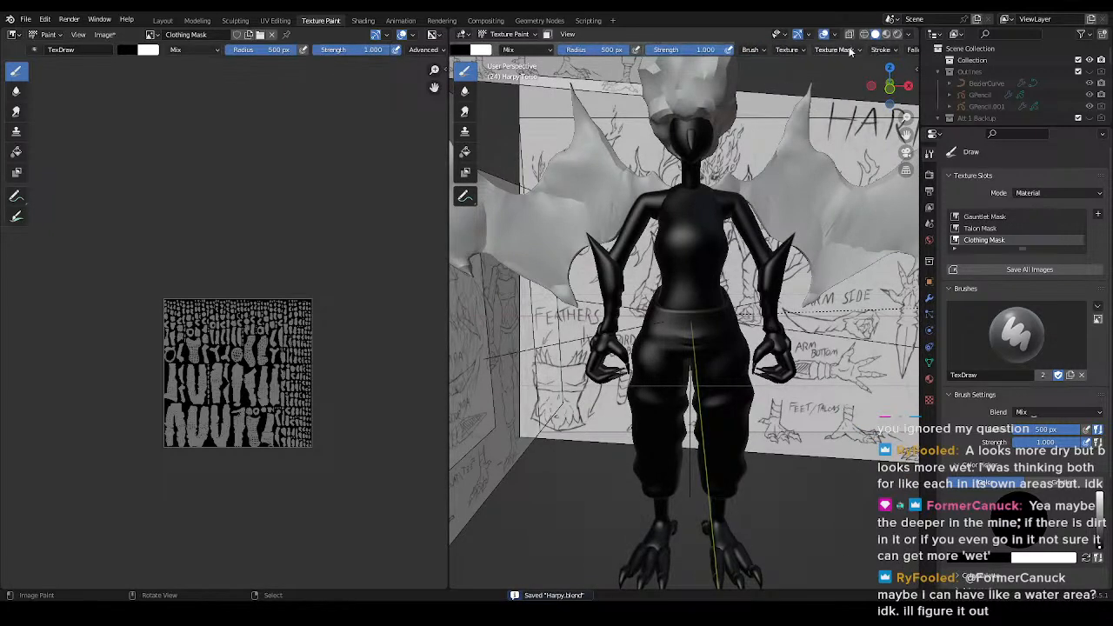
{"action": "scroll", "coordinate": [783, 50], "scroll_direction": "down", "scroll_amount": 1}
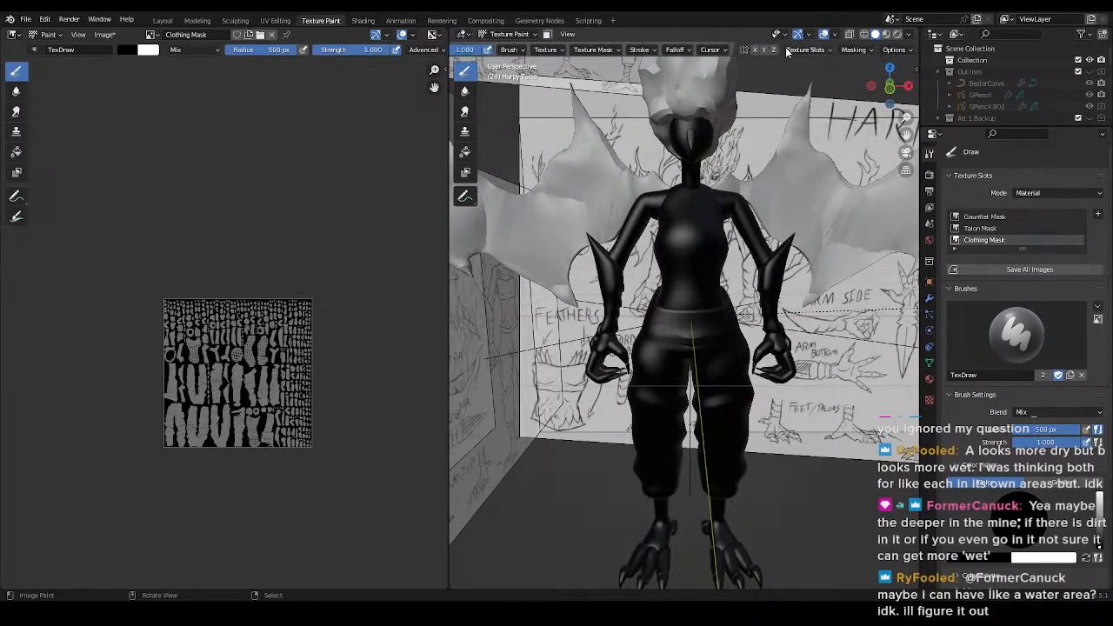
{"action": "left_click", "coordinate": [805, 49]}
{"action": "left_click", "coordinate": [793, 109]}
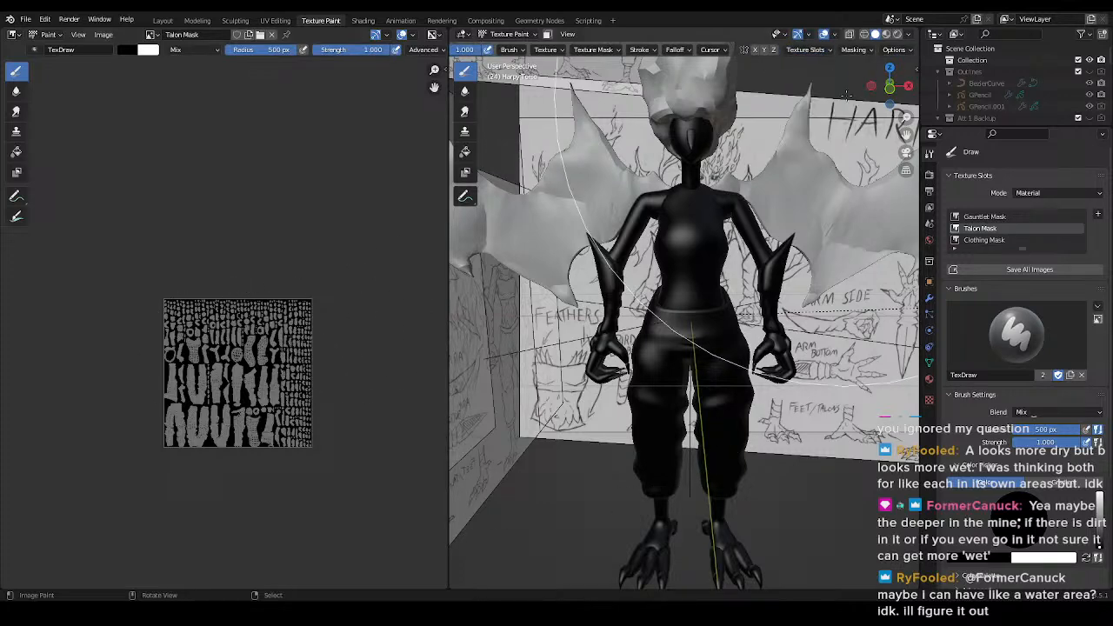
{"action": "left_click", "coordinate": [816, 51]}
{"action": "left_click", "coordinate": [790, 97]}
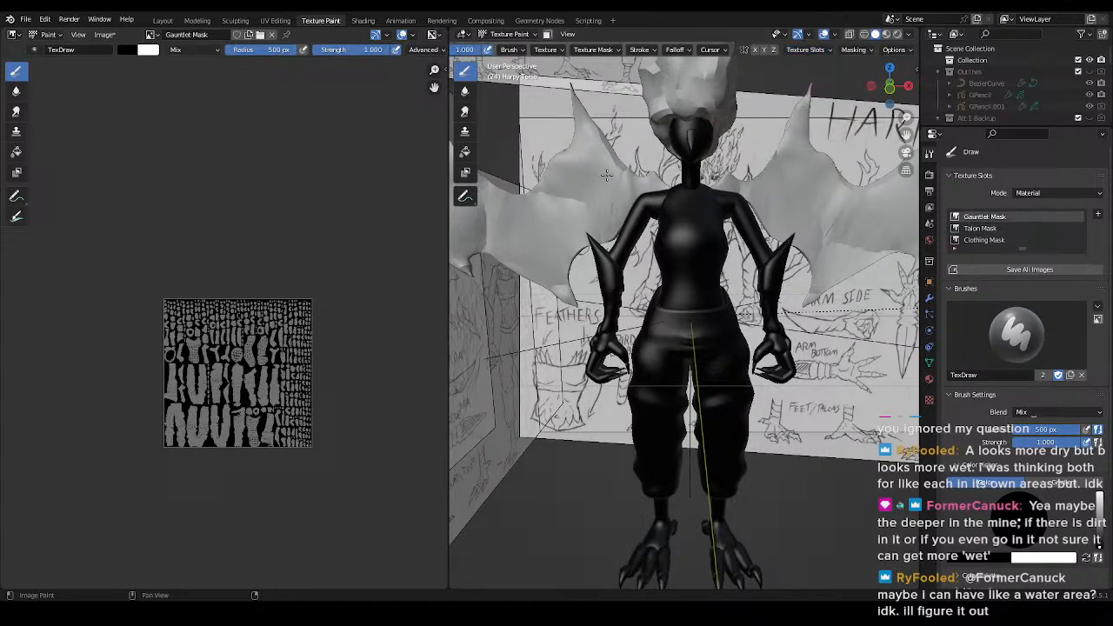
{"action": "left_click", "coordinate": [804, 50]}
{"action": "left_click", "coordinate": [787, 119]}
{"action": "left_click", "coordinate": [794, 51]}
{"action": "left_click", "coordinate": [783, 97]}
- Set the brush radius to 214 px and widen the 3D viewport for painting the torso
{"action": "scroll", "coordinate": [740, 226], "scroll_direction": "up", "scroll_amount": 6}
{"action": "scroll", "coordinate": [741, 226], "scroll_direction": "down", "scroll_amount": 5}
{"action": "middle_click_drag", "start_coordinate": [820, 215], "coordinate": [763, 199], "text": "shift"}
{"action": "key", "text": "f"}
{"action": "left_click", "coordinate": [598, 207]}
{"action": "left_click_drag", "start_coordinate": [426, 326], "coordinate": [247, 325]}
{"action": "scroll", "coordinate": [582, 320], "scroll_direction": "up", "scroll_amount": 5}
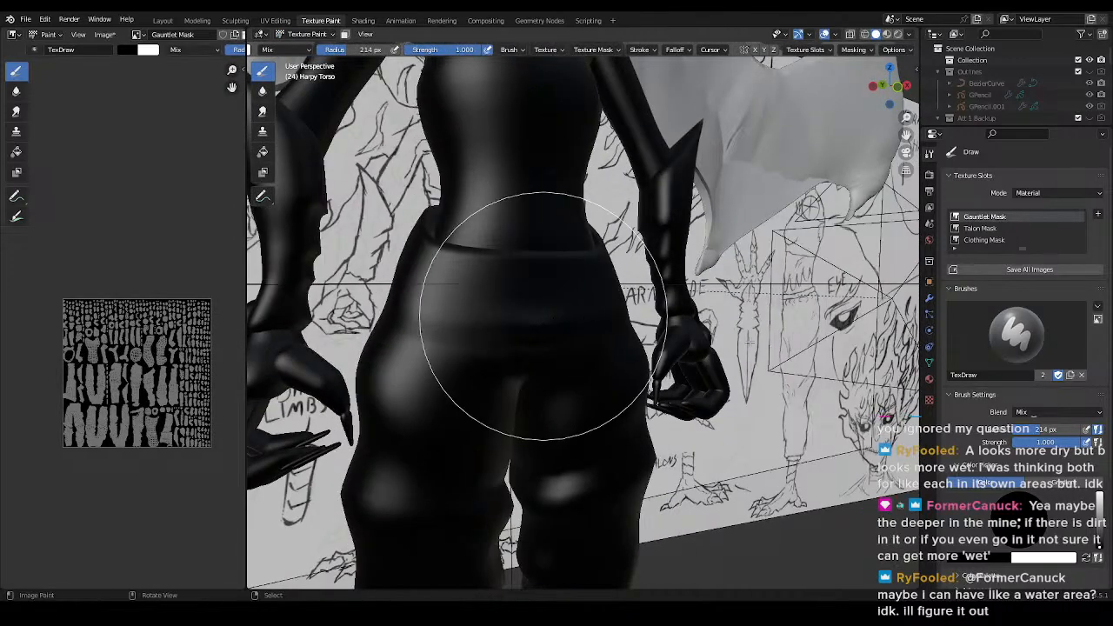
- In Edit Mode, select the linked gauntlet mesh on the harpy's left forearm, check it in isolation, and reveal the rest of the torso
{"action": "key", "text": "Tab"}
{"action": "scroll", "coordinate": [701, 328], "scroll_direction": "down", "scroll_amount": 2}
{"action": "key", "text": "alt+a"}
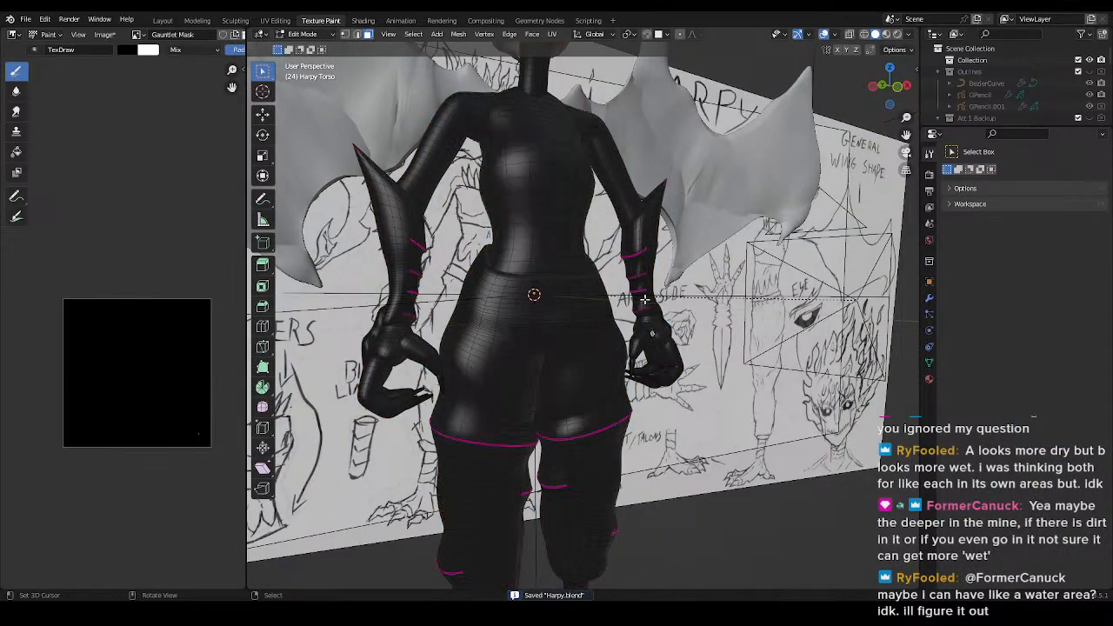
{"action": "key", "text": "l"}
{"action": "key", "text": "shift+h"}
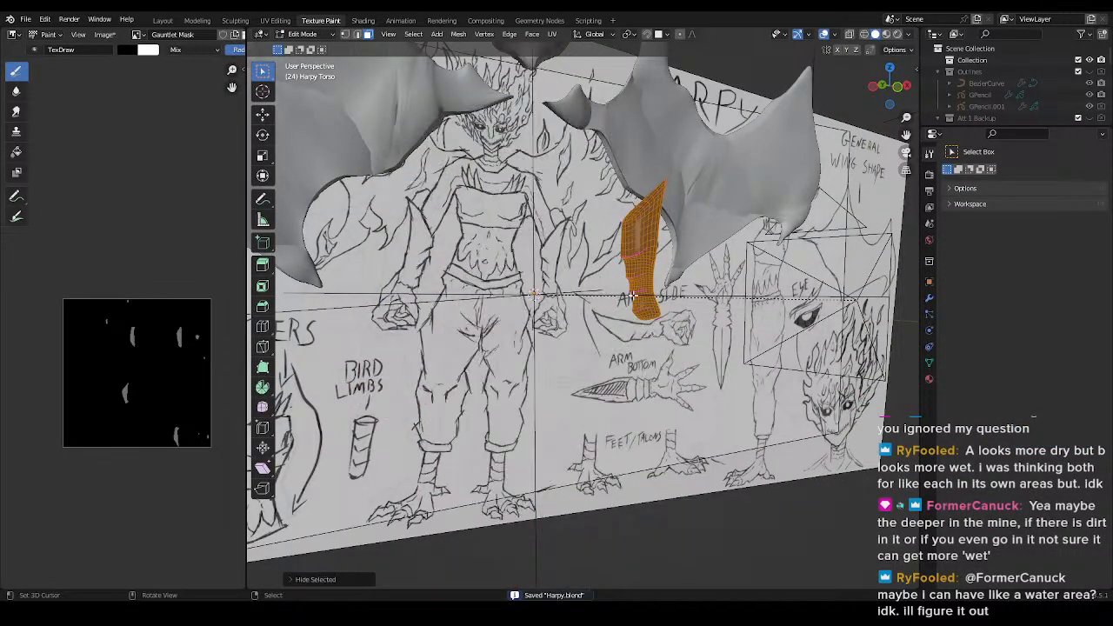
{"action": "key", "text": "alt+h"}
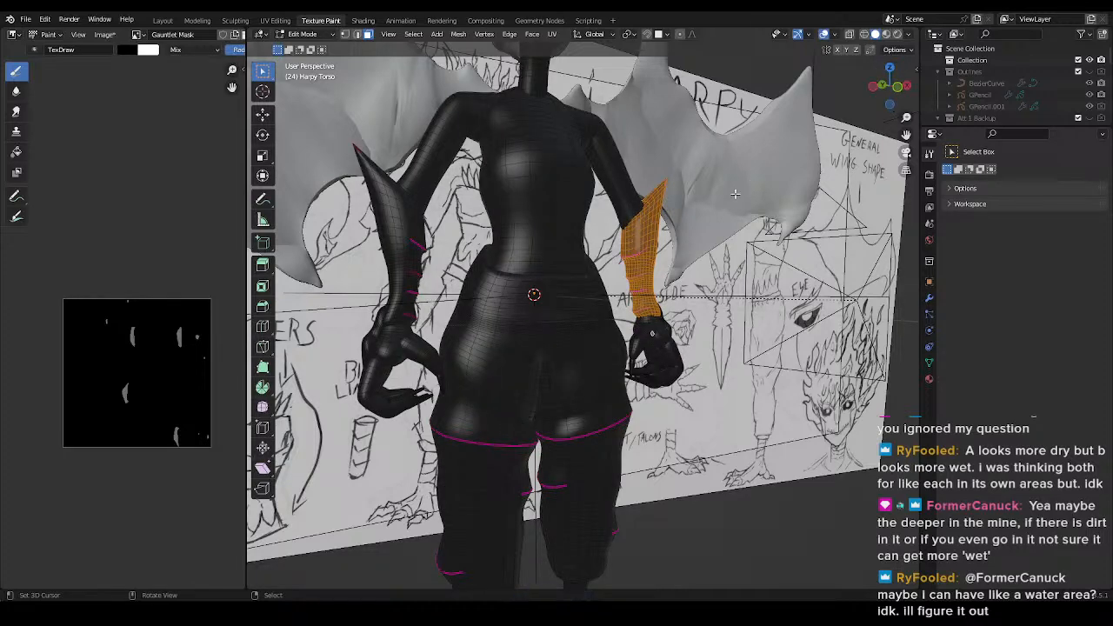
- Save the file, add the back-of-hand plate to the gauntlet selection, and hide everything unselected
{"action": "key", "text": "shift+h"}
{"action": "key", "text": "ctrl+s"}
{"action": "key", "text": "alt+h"}
{"action": "middle_click_drag", "start_coordinate": [735, 193], "coordinate": [594, 354]}
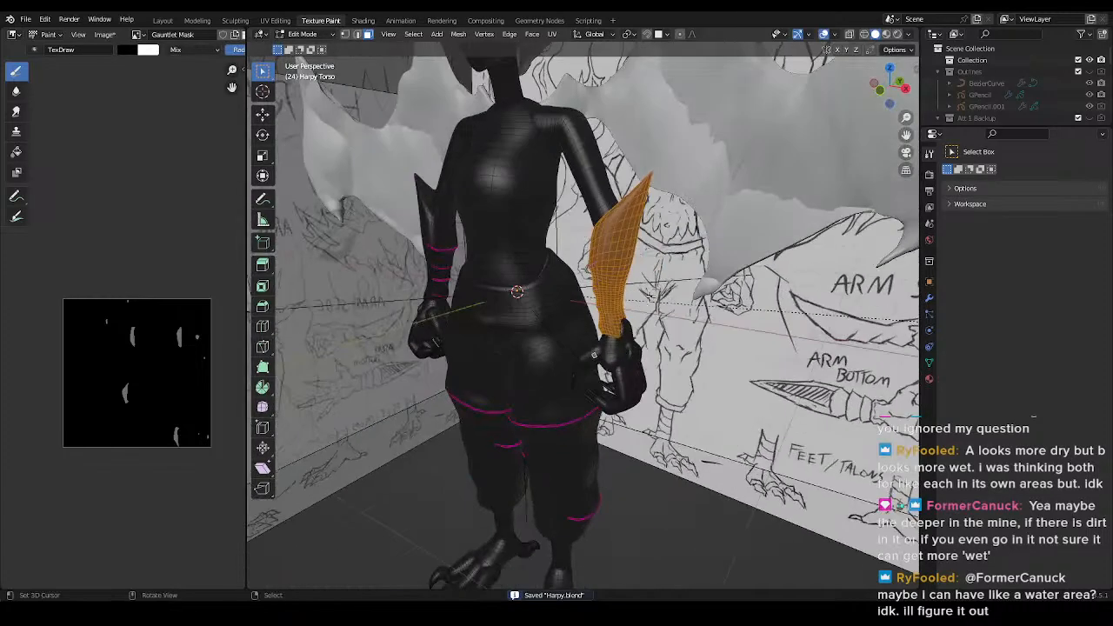
{"action": "key", "text": "l"}
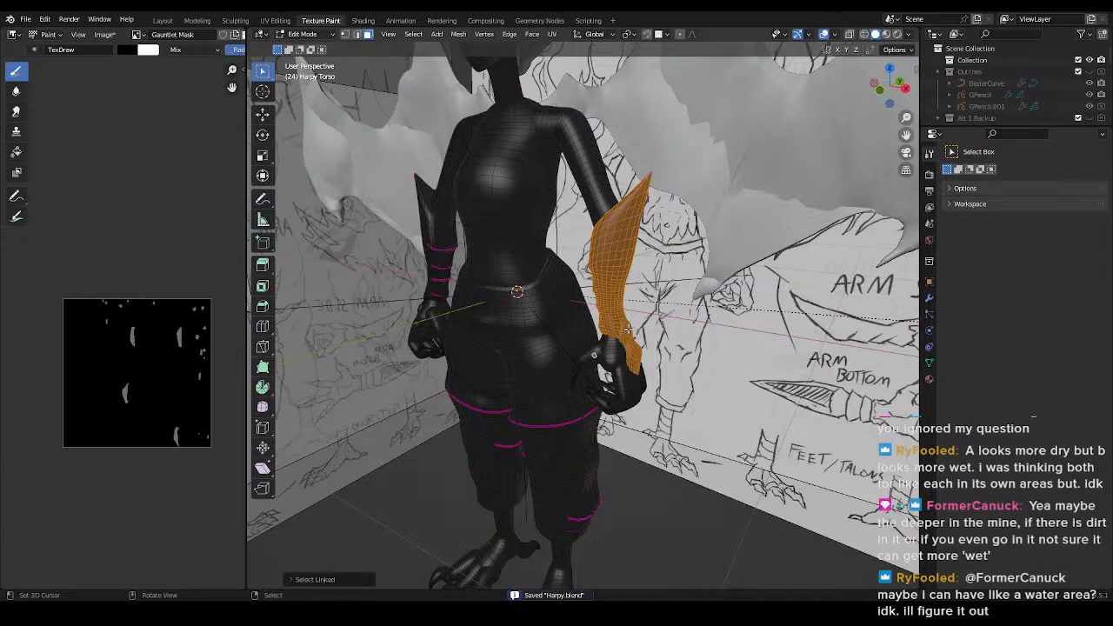
{"action": "key", "text": "shift+h"}
{"action": "middle_click_drag", "start_coordinate": [629, 331], "coordinate": [679, 324]}
- Switch to Texture Paint mode with face masking and X mirroring on, and set a white brush with a 135 px radius
{"action": "key", "text": "ctrl+Tab"}
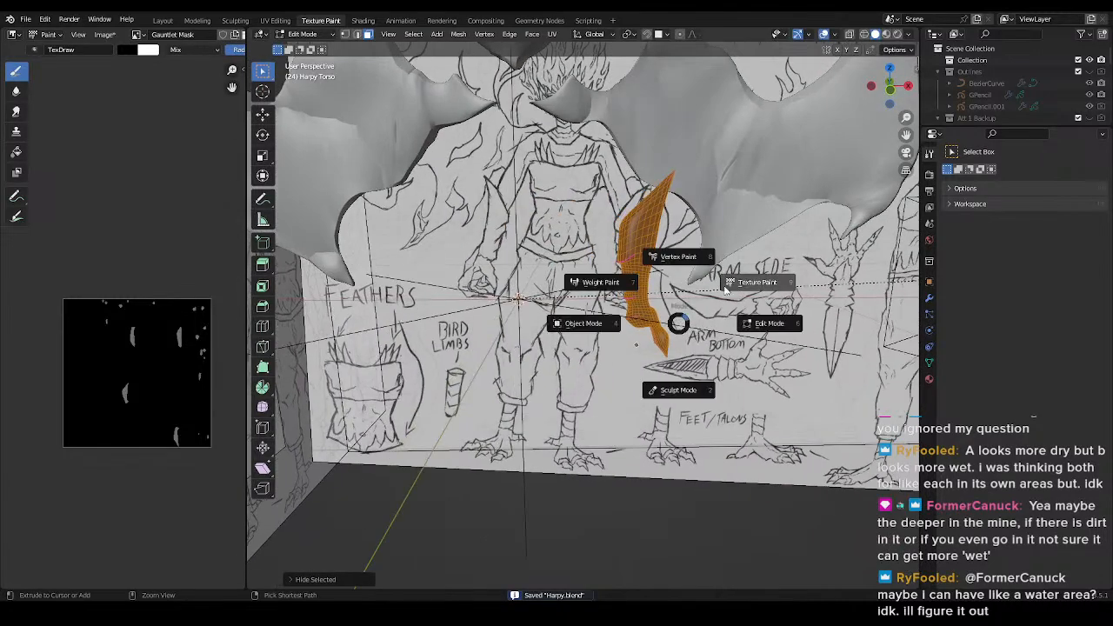
{"action": "left_click", "coordinate": [690, 286]}
{"action": "key", "text": "m"}
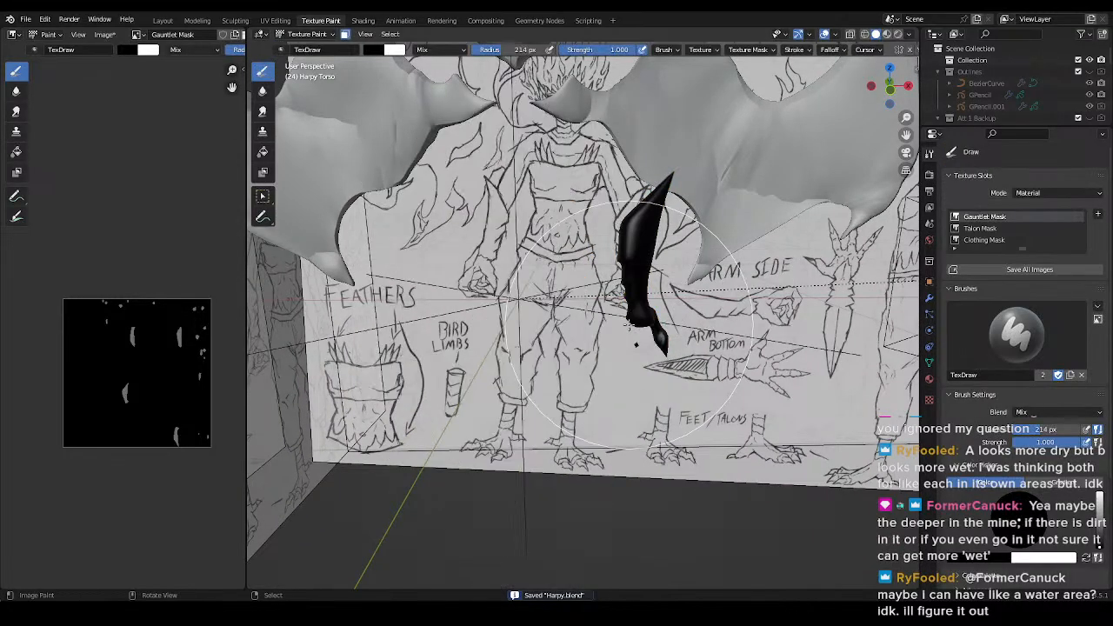
{"action": "scroll", "coordinate": [630, 324], "scroll_direction": "up", "scroll_amount": 2}
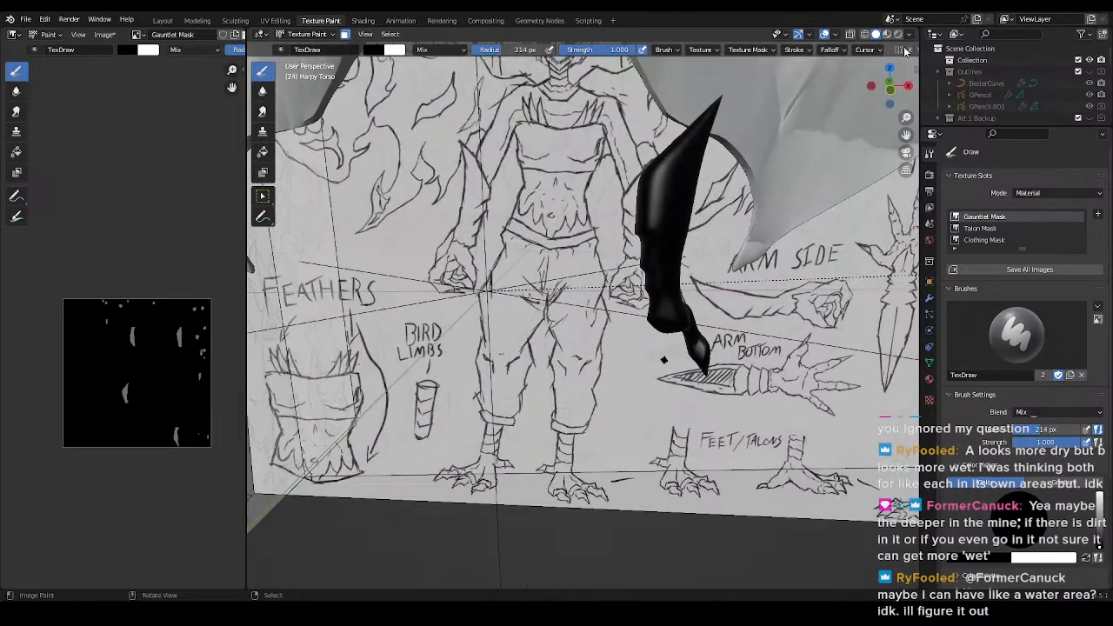
{"action": "scroll", "coordinate": [661, 312], "scroll_direction": "up", "scroll_amount": 5}
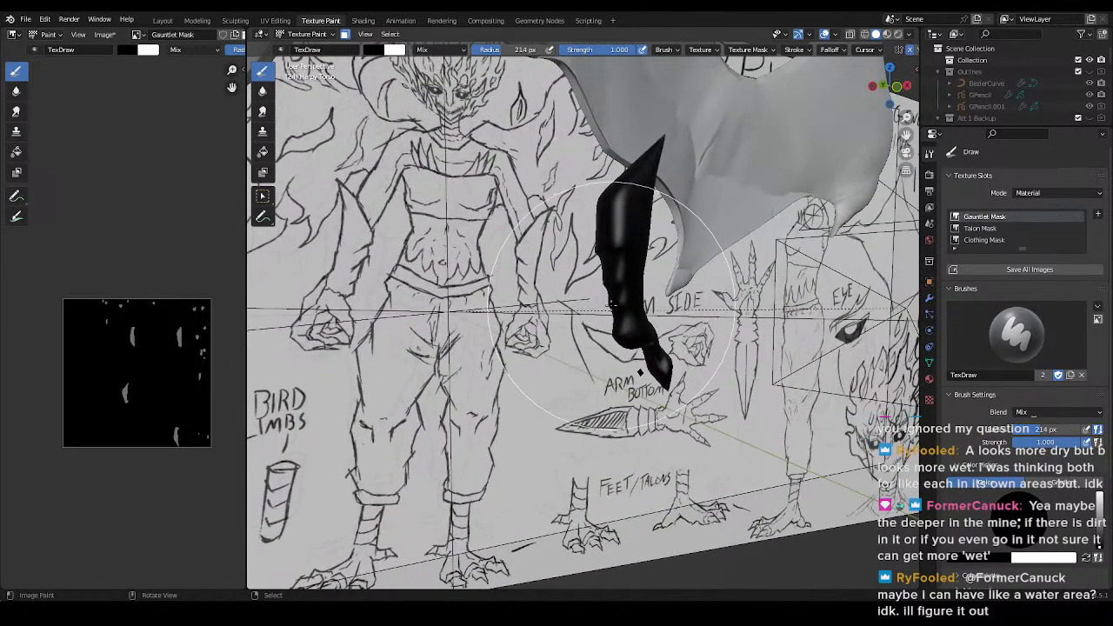
{"action": "key", "text": "f"}
{"action": "left_click", "coordinate": [616, 300]}
{"action": "middle_click_drag", "start_coordinate": [615, 298], "coordinate": [578, 305], "text": "shift"}
{"action": "key", "text": "x"}
{"action": "scroll", "coordinate": [587, 305], "scroll_direction": "down", "scroll_amount": 3}
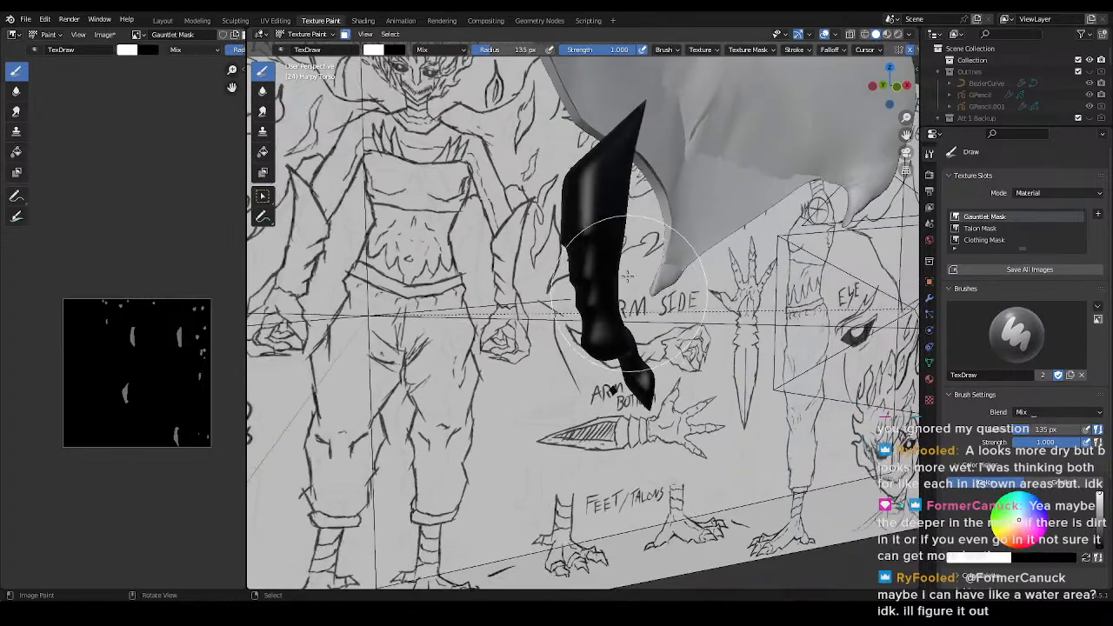
- Paint the isolated left gauntlet and hand plate white from all sides on the Gauntlet Mask
{"action": "mouse_move", "coordinate": [609, 417]}
{"action": "middle_mouse_down"}
{"action": "mouse_move", "coordinate": [748, 302]}
{"action": "mouse_move", "coordinate": [592, 356]}
{"action": "mouse_move", "coordinate": [613, 253]}
{"action": "middle_mouse_up"}
{"action": "mouse_move", "coordinate": [567, 403]}
{"action": "middle_mouse_down"}
{"action": "mouse_move", "coordinate": [663, 554]}
{"action": "mouse_move", "coordinate": [599, 196]}
{"action": "middle_mouse_up"}
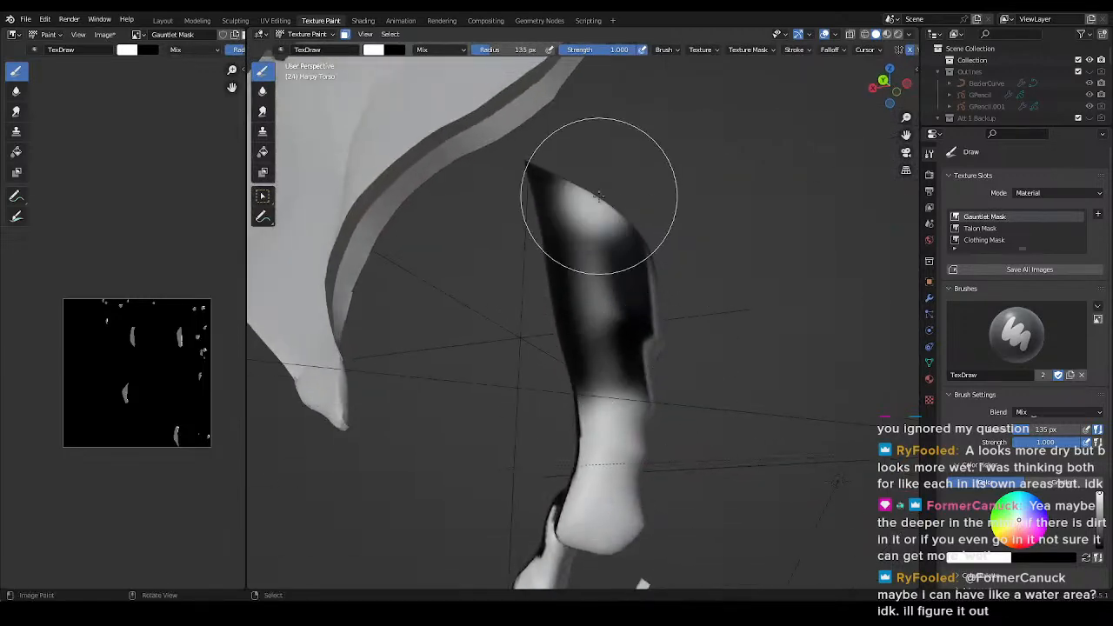
{"action": "middle_click_drag", "start_coordinate": [646, 309], "coordinate": [579, 324]}
{"action": "mouse_move", "coordinate": [600, 191]}
{"action": "middle_mouse_down"}
{"action": "mouse_move", "coordinate": [473, 310]}
{"action": "mouse_move", "coordinate": [575, 372]}
{"action": "middle_mouse_up"}
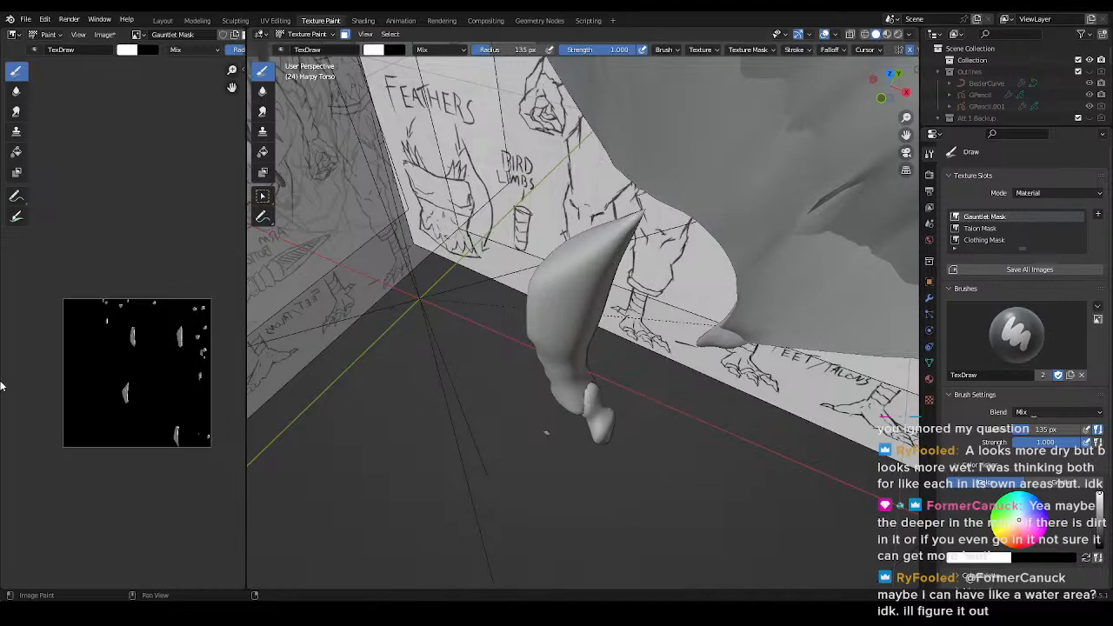
{"action": "middle_click_drag", "start_coordinate": [487, 383], "coordinate": [605, 271]}
{"action": "middle_click_drag", "start_coordinate": [600, 407], "coordinate": [635, 286]}
{"action": "middle_click_drag", "start_coordinate": [598, 203], "coordinate": [567, 150]}
{"action": "middle_click_drag", "start_coordinate": [563, 235], "coordinate": [594, 271]}
{"action": "mouse_move", "coordinate": [575, 385]}
{"action": "middle_mouse_down"}
{"action": "mouse_move", "coordinate": [604, 367]}
{"action": "mouse_move", "coordinate": [571, 235]}
{"action": "middle_mouse_up"}
{"action": "mouse_move", "coordinate": [581, 432]}
{"action": "middle_mouse_down"}
{"action": "mouse_move", "coordinate": [510, 484]}
{"action": "mouse_move", "coordinate": [473, 410]}
{"action": "mouse_move", "coordinate": [526, 452]}
{"action": "mouse_move", "coordinate": [539, 448]}
{"action": "mouse_move", "coordinate": [483, 463]}
{"action": "middle_mouse_up"}
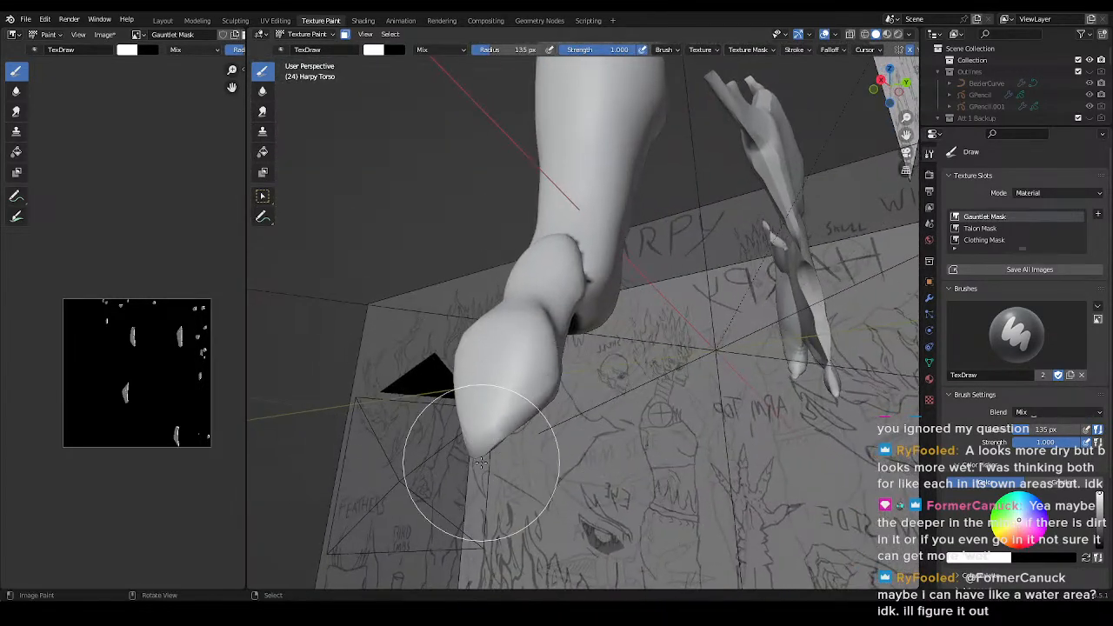
- Paint the remaining dark spots white where the hand plate meets the gauntlet's wrist end, and save the file
{"action": "mouse_move", "coordinate": [528, 432]}
{"action": "middle_mouse_down"}
{"action": "mouse_move", "coordinate": [566, 325]}
{"action": "mouse_move", "coordinate": [511, 365]}
{"action": "mouse_move", "coordinate": [348, 442]}
{"action": "mouse_move", "coordinate": [530, 384]}
{"action": "mouse_move", "coordinate": [518, 371]}
{"action": "mouse_move", "coordinate": [589, 355]}
{"action": "mouse_move", "coordinate": [719, 249]}
{"action": "mouse_move", "coordinate": [679, 374]}
{"action": "mouse_move", "coordinate": [633, 423]}
{"action": "mouse_move", "coordinate": [604, 368]}
{"action": "middle_mouse_up"}
{"action": "scroll", "coordinate": [628, 350], "scroll_direction": "up", "scroll_amount": 4}
{"action": "middle_click_drag", "start_coordinate": [652, 333], "coordinate": [612, 345]}
{"action": "mouse_move", "coordinate": [611, 344]}
{"action": "left_mouse_down"}
{"action": "mouse_move", "coordinate": [529, 443]}
{"action": "mouse_move", "coordinate": [522, 124]}
{"action": "mouse_move", "coordinate": [464, 206]}
{"action": "mouse_move", "coordinate": [675, 338]}
{"action": "mouse_move", "coordinate": [646, 249]}
{"action": "mouse_move", "coordinate": [462, 356]}
{"action": "mouse_move", "coordinate": [583, 283]}
{"action": "left_mouse_up"}
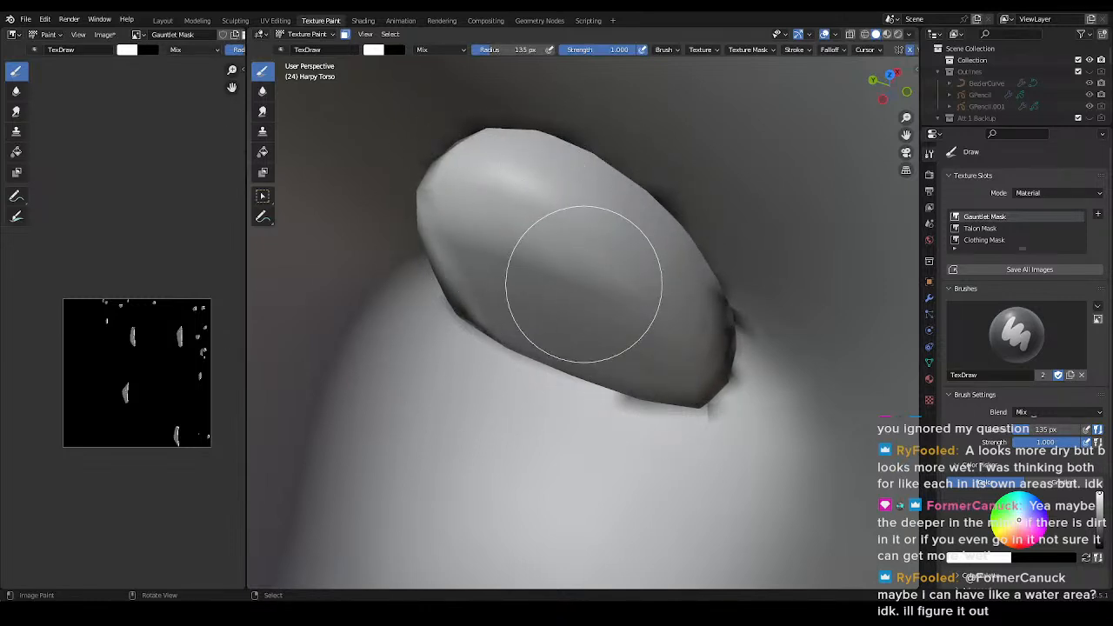
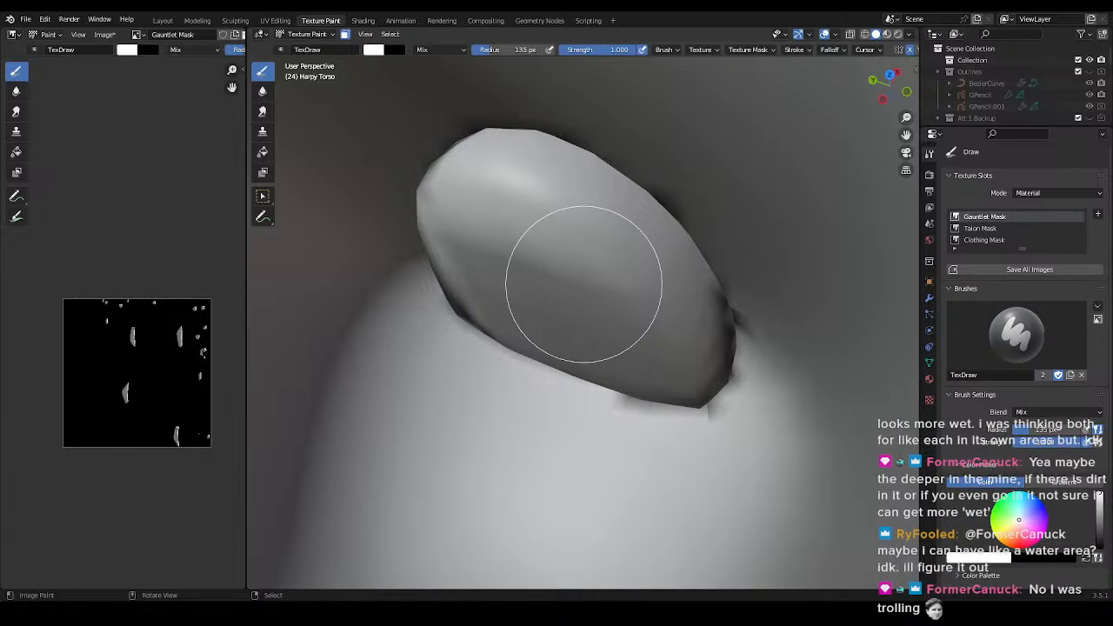
{"action": "middle_click_drag", "start_coordinate": [734, 348], "coordinate": [435, 323]}
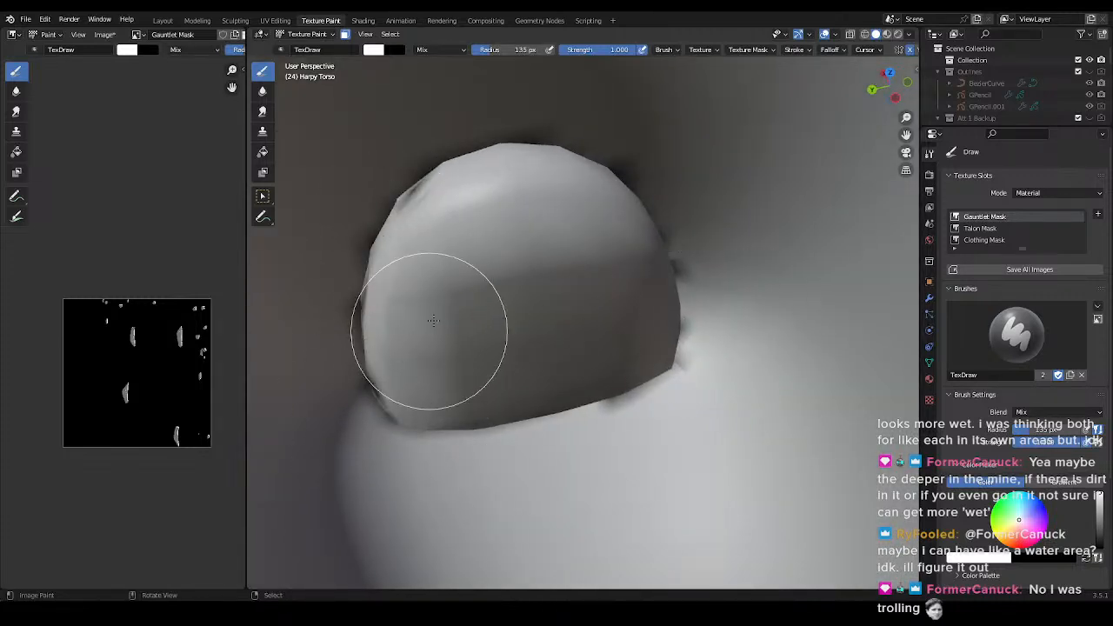
{"action": "middle_click_drag", "start_coordinate": [596, 174], "coordinate": [633, 232]}
{"action": "key", "text": "ctrl+s"}
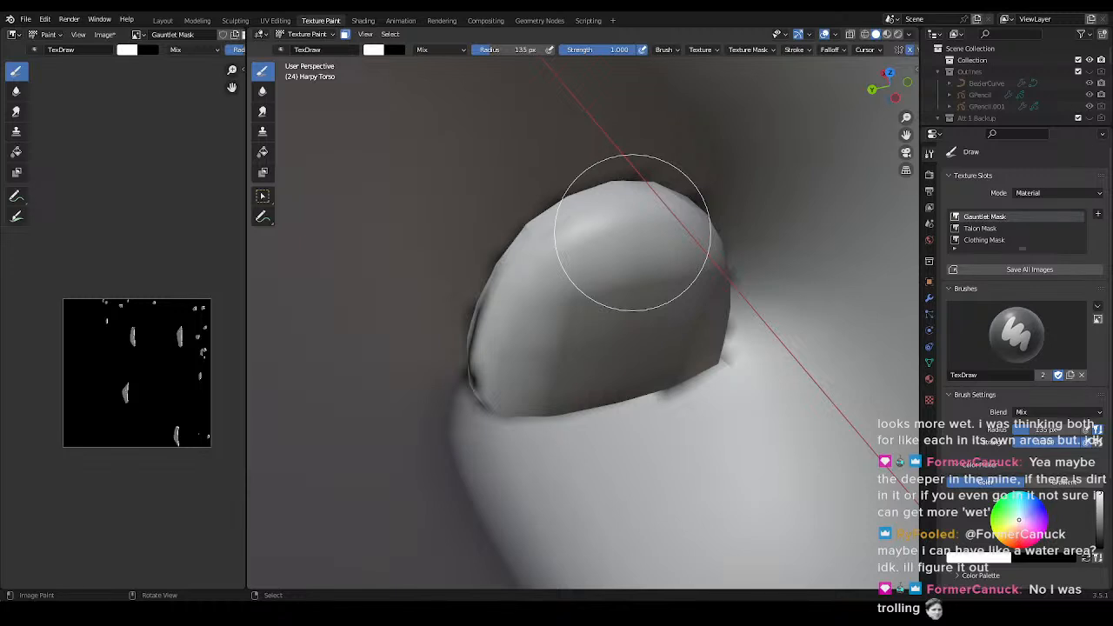
{"action": "middle_click_drag", "start_coordinate": [698, 308], "coordinate": [658, 322]}
{"action": "mouse_move", "coordinate": [534, 373]}
{"action": "middle_mouse_down"}
{"action": "mouse_move", "coordinate": [554, 320]}
{"action": "mouse_move", "coordinate": [365, 324]}
{"action": "mouse_move", "coordinate": [395, 426]}
{"action": "mouse_move", "coordinate": [428, 204]}
{"action": "mouse_move", "coordinate": [435, 336]}
{"action": "mouse_move", "coordinate": [496, 266]}
{"action": "middle_mouse_up"}
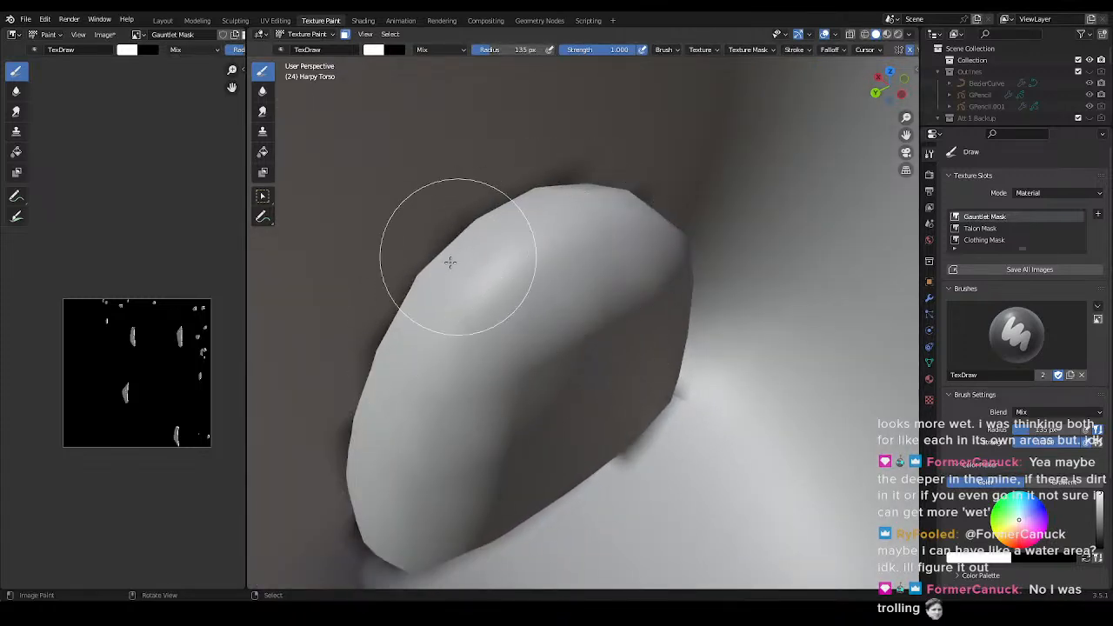
{"action": "mouse_move", "coordinate": [674, 291]}
{"action": "middle_mouse_down"}
{"action": "mouse_move", "coordinate": [688, 350]}
{"action": "mouse_move", "coordinate": [635, 246]}
{"action": "middle_mouse_up"}
{"action": "mouse_move", "coordinate": [653, 351]}
{"action": "middle_mouse_down"}
{"action": "mouse_move", "coordinate": [591, 393]}
{"action": "mouse_move", "coordinate": [629, 378]}
{"action": "middle_mouse_up"}
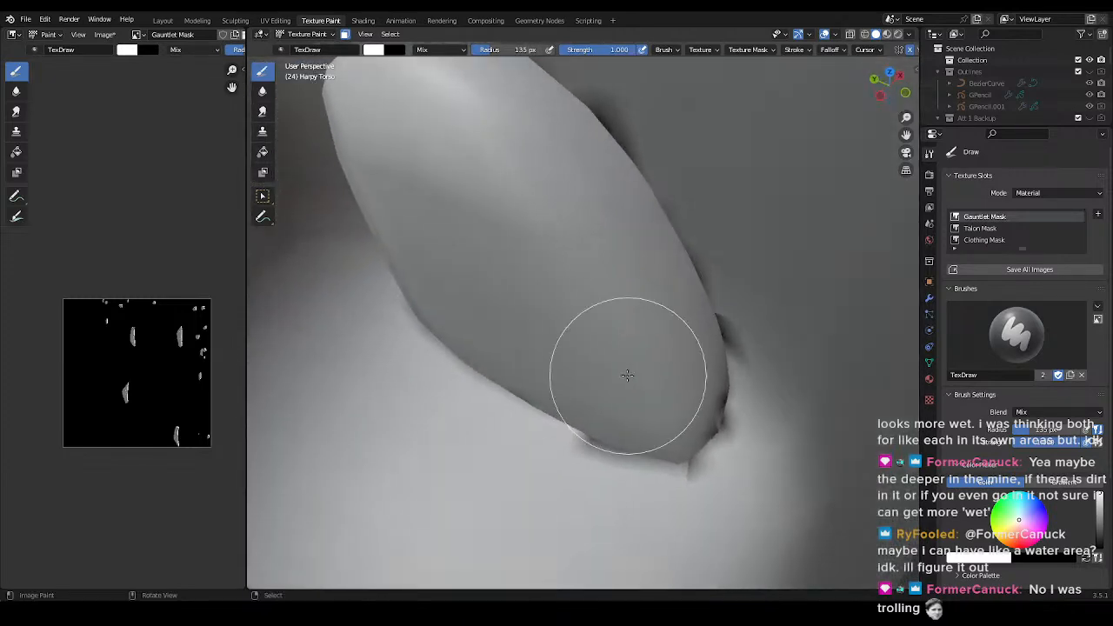
{"action": "mouse_move", "coordinate": [676, 306]}
{"action": "middle_mouse_down"}
{"action": "mouse_move", "coordinate": [668, 335]}
{"action": "mouse_move", "coordinate": [731, 343]}
{"action": "middle_mouse_up"}
{"action": "key", "text": "ctrl+s"}
- In Edit Mode, select only the linked hand plate, hide the rest of the mesh, and save the file
{"action": "key", "text": "Tab"}
{"action": "scroll", "coordinate": [667, 329], "scroll_direction": "down", "scroll_amount": 7}
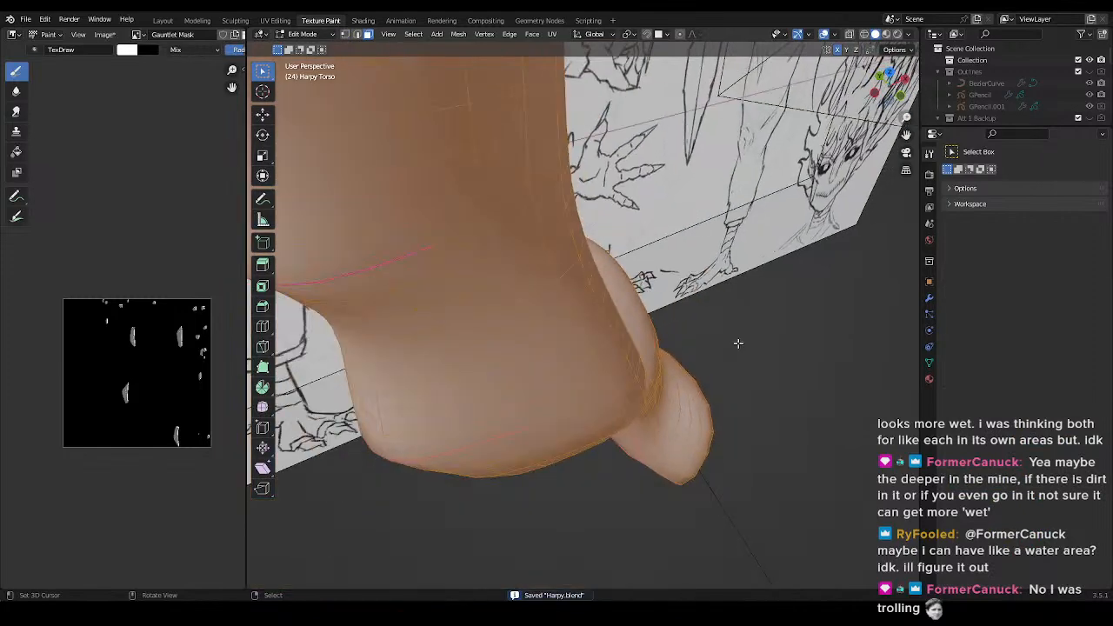
{"action": "key", "text": "alt+a"}
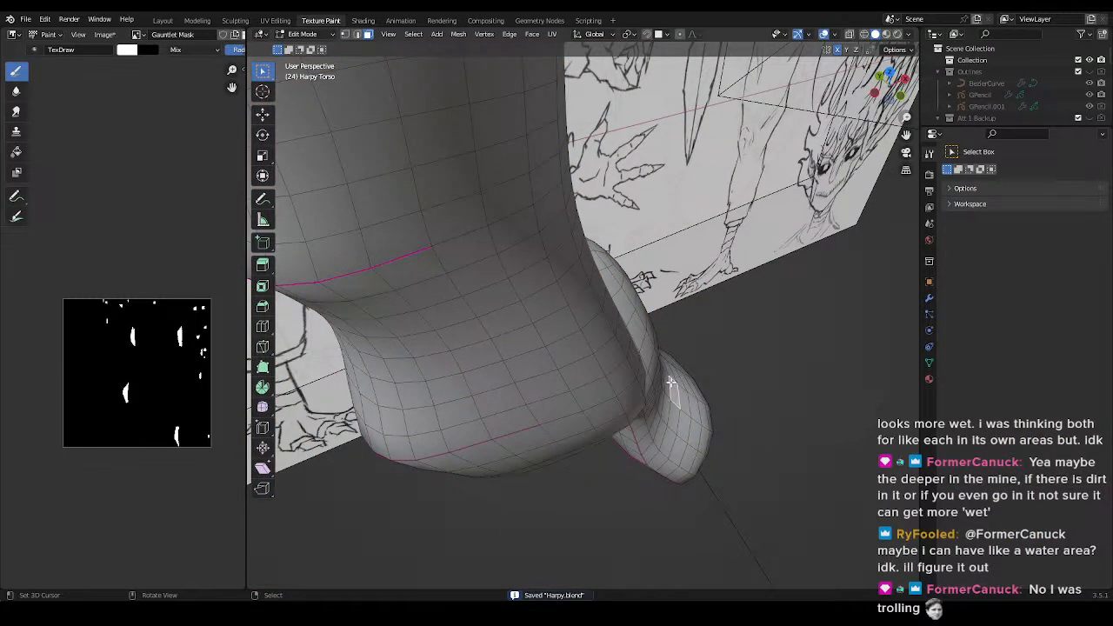
{"action": "key", "text": "l"}
{"action": "key", "text": "Tab"}
{"action": "key", "text": "ctrl+s"}
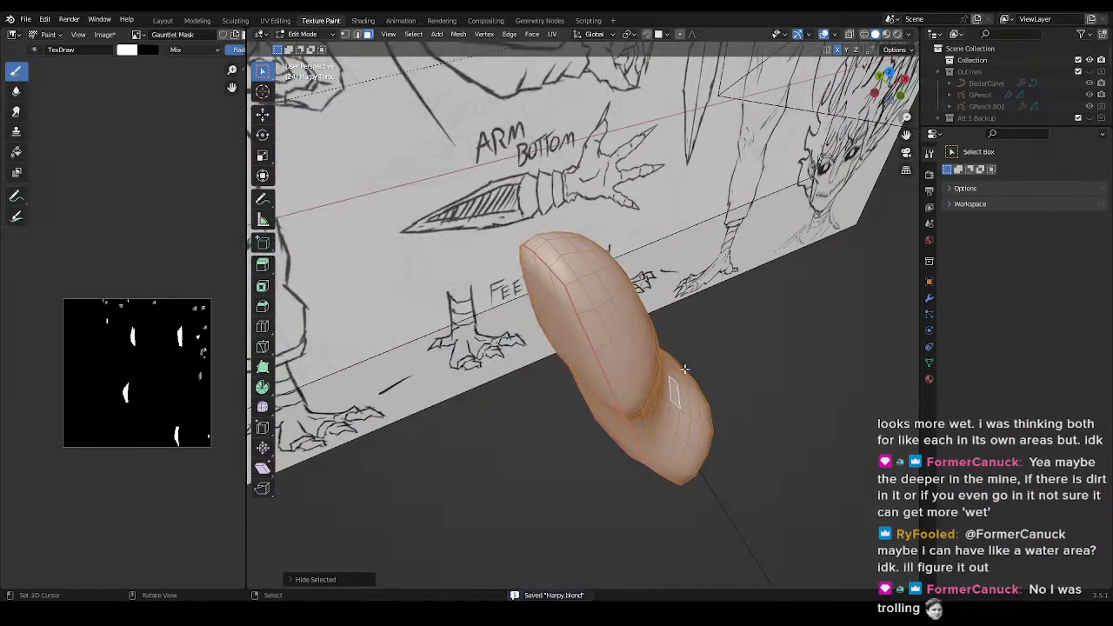
{"action": "key", "text": "Tab"}
{"action": "key", "text": "shift+h"}
- Return to Texture Paint mode and paint the isolated hand plate's previously covered surfaces white
{"action": "key", "text": "ctrl+Tab"}
{"action": "left_click", "coordinate": [765, 328]}
{"action": "mouse_move", "coordinate": [602, 371]}
{"action": "middle_mouse_down"}
{"action": "mouse_move", "coordinate": [696, 305]}
{"action": "mouse_move", "coordinate": [648, 326]}
{"action": "middle_mouse_up"}
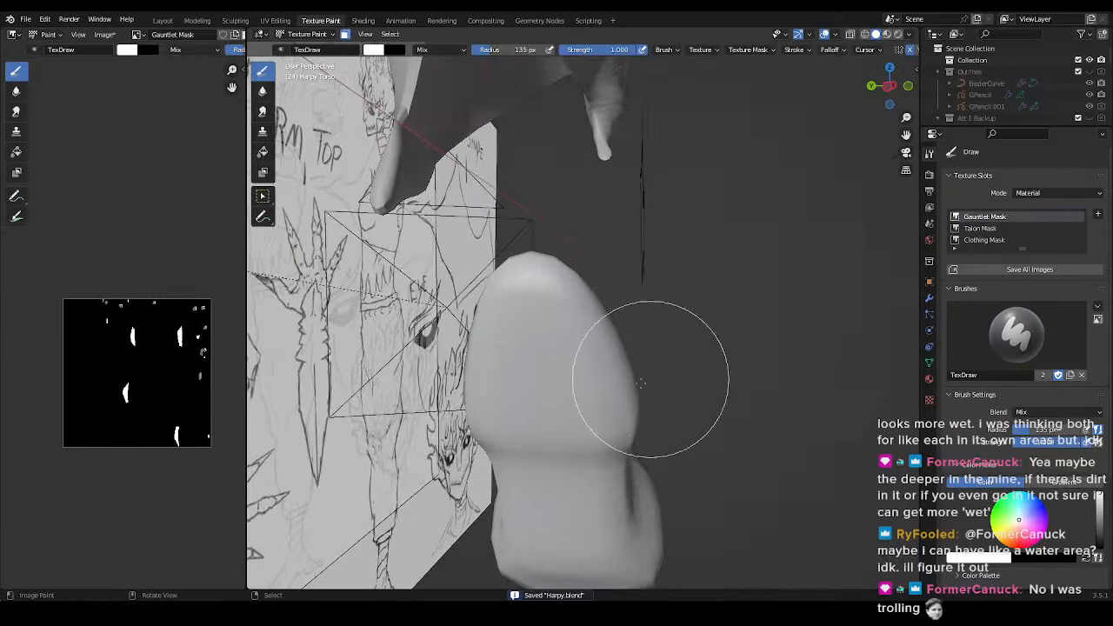
{"action": "middle_click_drag", "start_coordinate": [617, 373], "coordinate": [730, 349]}
- In Edit Mode, reveal the hidden mesh, select only the linked forearm gauntlet, and isolate it without the hand plate
{"action": "key", "text": "ctrl+Tab"}
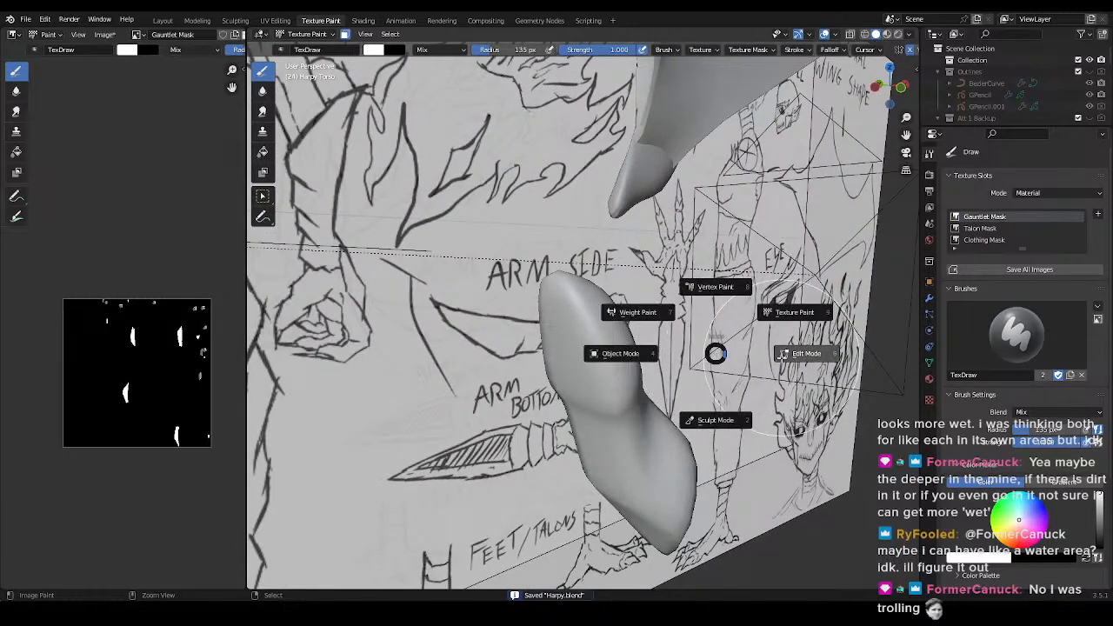
{"action": "left_click", "coordinate": [772, 361]}
{"action": "middle_click_drag", "start_coordinate": [772, 361], "coordinate": [736, 365]}
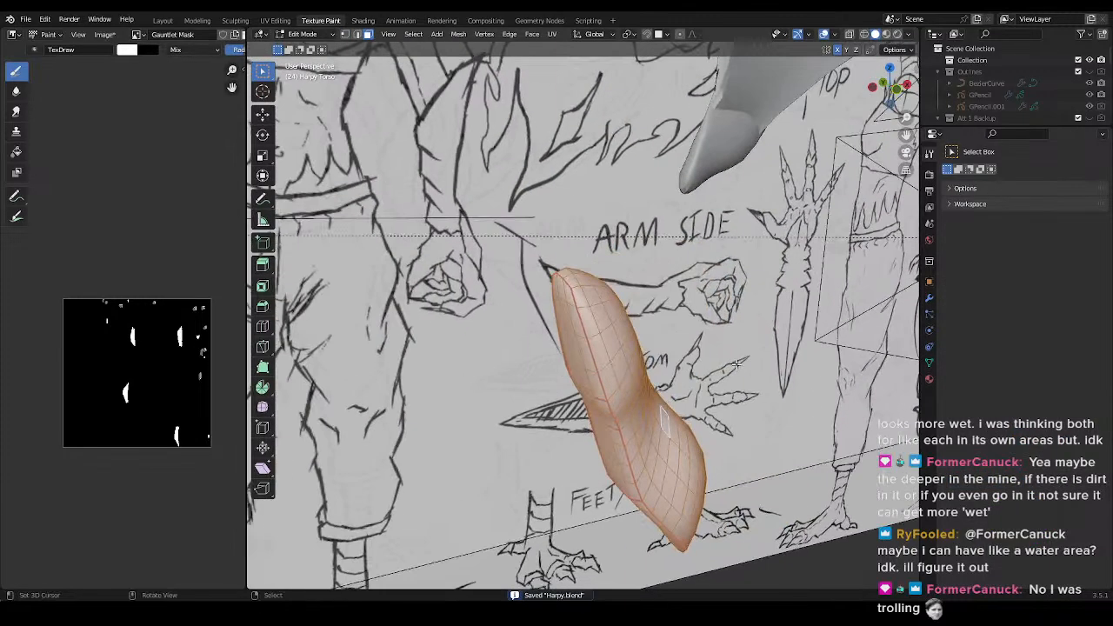
{"action": "key", "text": "alt+h"}
{"action": "left_click", "coordinate": [689, 270]}
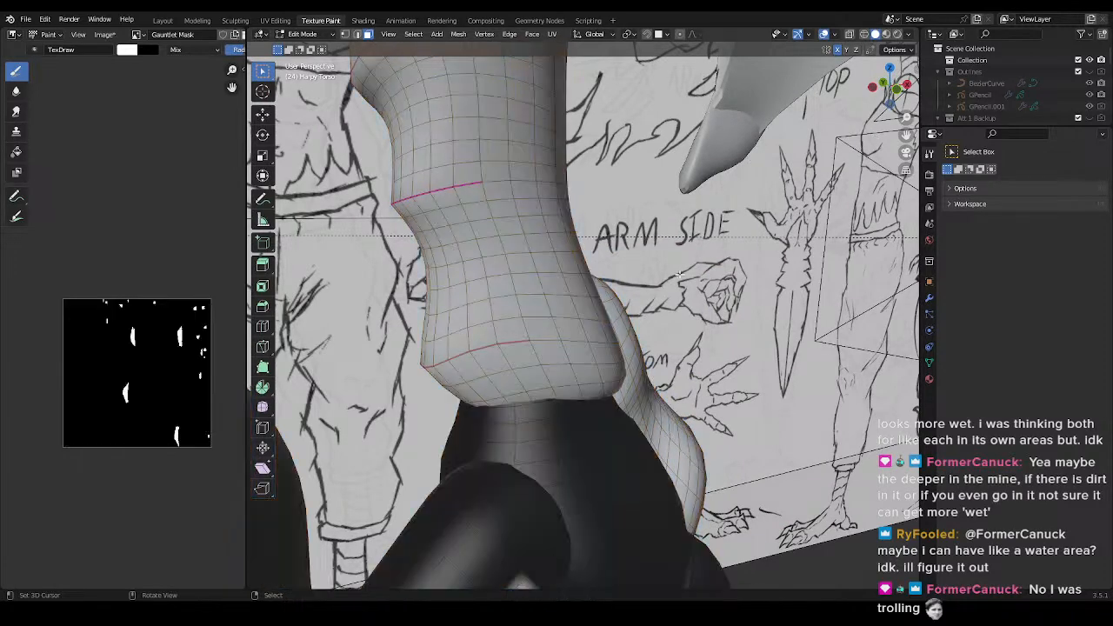
{"action": "key", "text": "l"}
{"action": "key", "text": "shift+h"}
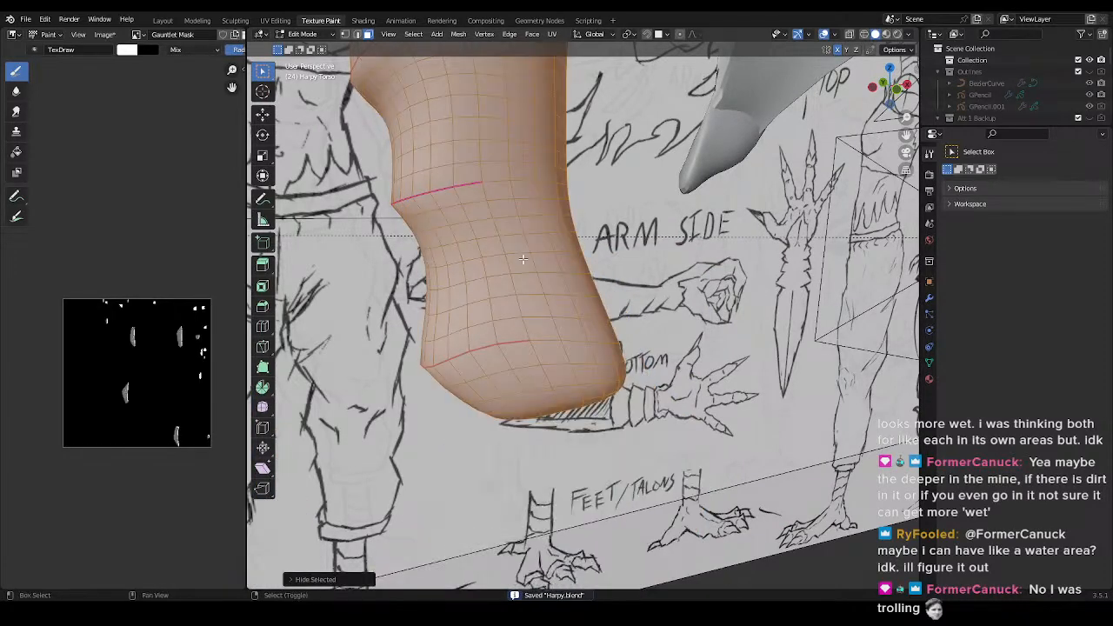
{"action": "middle_click_drag", "start_coordinate": [523, 258], "coordinate": [563, 315]}
- In Texture Paint mode, paint the wrist end of the isolated forearm gauntlet white and save the file
{"action": "key", "text": "ctrl+Tab"}
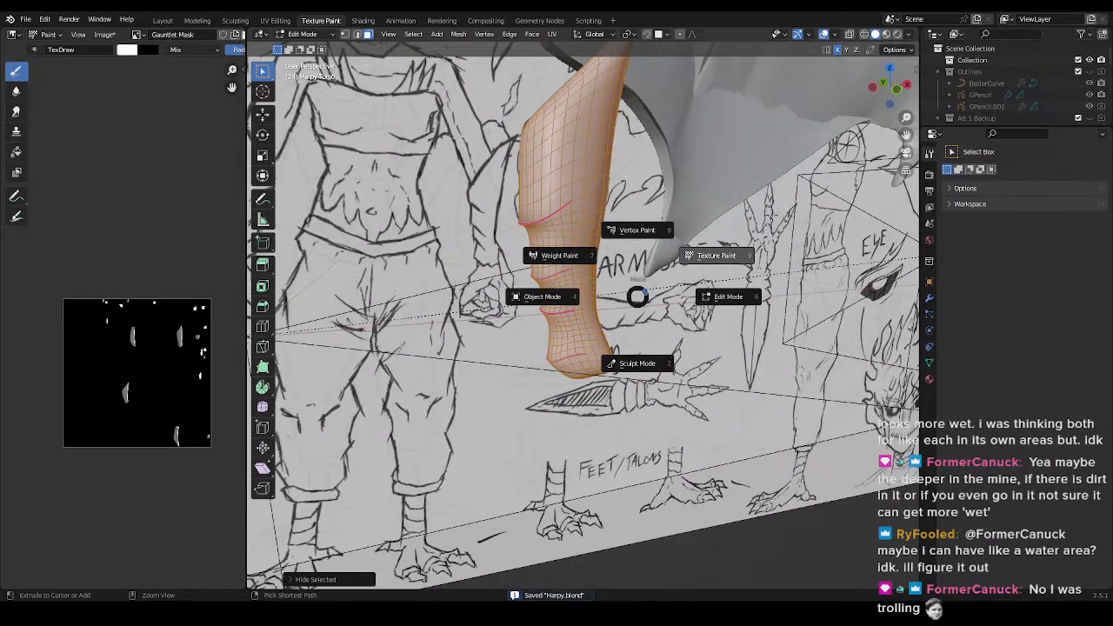
{"action": "left_click", "coordinate": [779, 210]}
{"action": "mouse_move", "coordinate": [698, 276]}
{"action": "middle_mouse_down"}
{"action": "mouse_move", "coordinate": [628, 261]}
{"action": "mouse_move", "coordinate": [552, 281]}
{"action": "mouse_move", "coordinate": [635, 362]}
{"action": "middle_mouse_up"}
{"action": "scroll", "coordinate": [635, 362], "scroll_direction": "up", "scroll_amount": 4}
{"action": "mouse_move", "coordinate": [635, 363]}
{"action": "left_mouse_down"}
{"action": "mouse_move", "coordinate": [574, 392]}
{"action": "mouse_move", "coordinate": [584, 362]}
{"action": "mouse_move", "coordinate": [628, 397]}
{"action": "left_mouse_up"}
{"action": "mouse_move", "coordinate": [628, 398]}
{"action": "middle_mouse_down"}
{"action": "mouse_move", "coordinate": [609, 316]}
{"action": "mouse_move", "coordinate": [658, 348]}
{"action": "mouse_move", "coordinate": [597, 378]}
{"action": "mouse_move", "coordinate": [692, 381]}
{"action": "middle_mouse_up"}
{"action": "key", "text": "ctrl+s"}
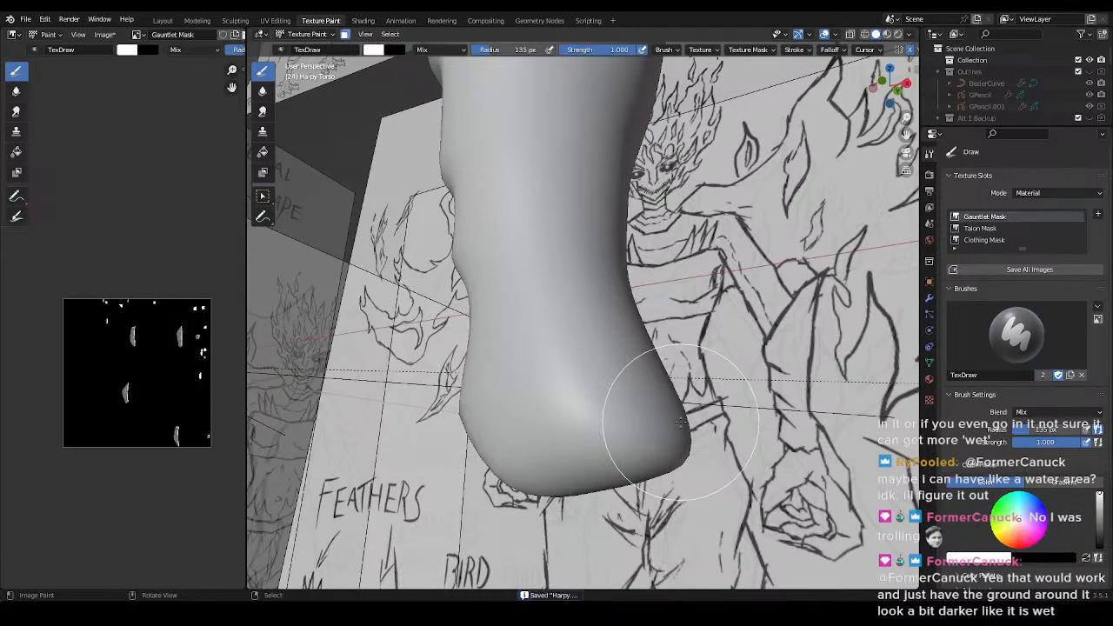
- Show the model in front view, save the file, and return the torso to Object Mode
{"action": "key", "text": "KP_1"}
{"action": "scroll", "coordinate": [557, 352], "scroll_direction": "down", "scroll_amount": 5}
{"action": "middle_click_drag", "start_coordinate": [523, 331], "coordinate": [557, 359], "text": "shift"}
{"action": "scroll", "coordinate": [563, 359], "scroll_direction": "down", "scroll_amount": 1}
{"action": "scroll", "coordinate": [562, 358], "scroll_direction": "down", "scroll_amount": 2}
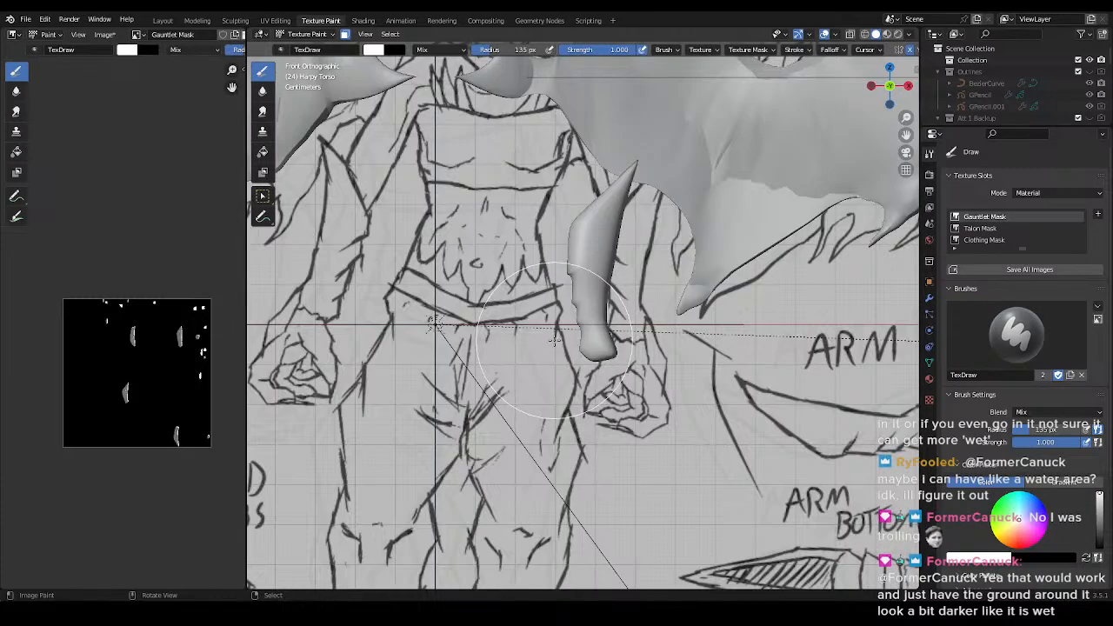
{"action": "key", "text": "KP_Divide"}
{"action": "key", "text": "KP_Divide"}
{"action": "key", "text": "ctrl+s"}
{"action": "key", "text": "ctrl+Tab"}
{"action": "left_click", "coordinate": [534, 331]}
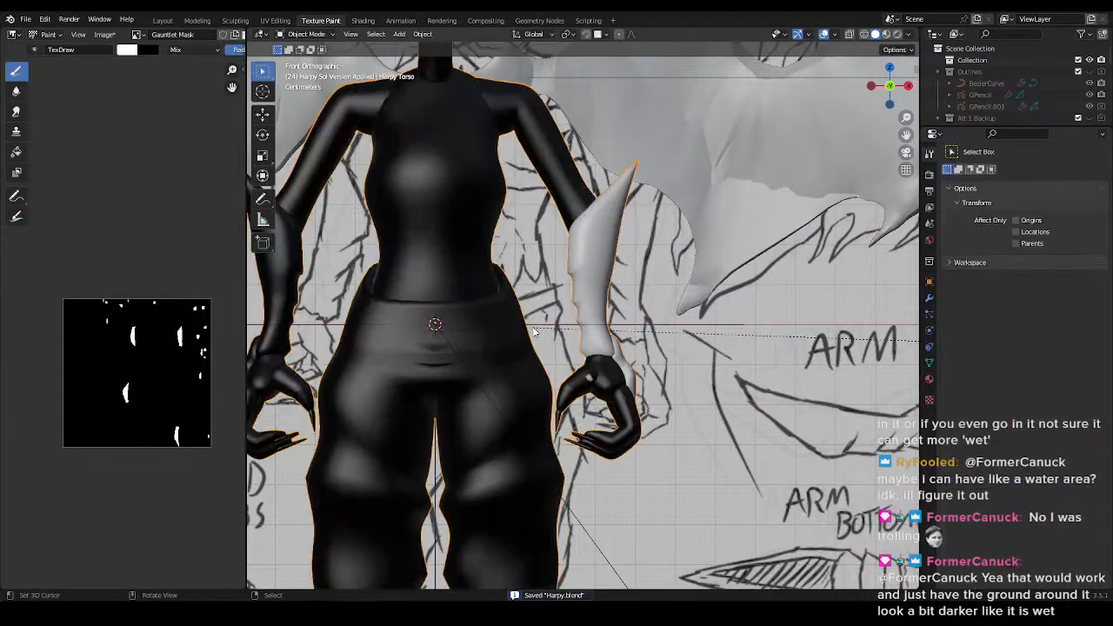
- Examine the gauntlet mask's coverage on both of the harpy's arms from the front
{"action": "scroll", "coordinate": [537, 338], "scroll_direction": "down", "scroll_amount": 2}
{"action": "middle_click_drag", "start_coordinate": [542, 349], "coordinate": [573, 355], "text": "shift"}
{"action": "scroll", "coordinate": [553, 351], "scroll_direction": "up", "scroll_amount": 1}
{"action": "middle_click_drag", "start_coordinate": [641, 258], "coordinate": [569, 264], "text": "shift"}
{"action": "middle_click_drag", "start_coordinate": [567, 323], "coordinate": [641, 335], "text": "shift"}
{"action": "middle_click_drag", "start_coordinate": [465, 318], "coordinate": [508, 323], "text": "shift"}
{"action": "scroll", "coordinate": [485, 340], "scroll_direction": "up", "scroll_amount": 2}
{"action": "scroll", "coordinate": [509, 328], "scroll_direction": "down", "scroll_amount": 2}
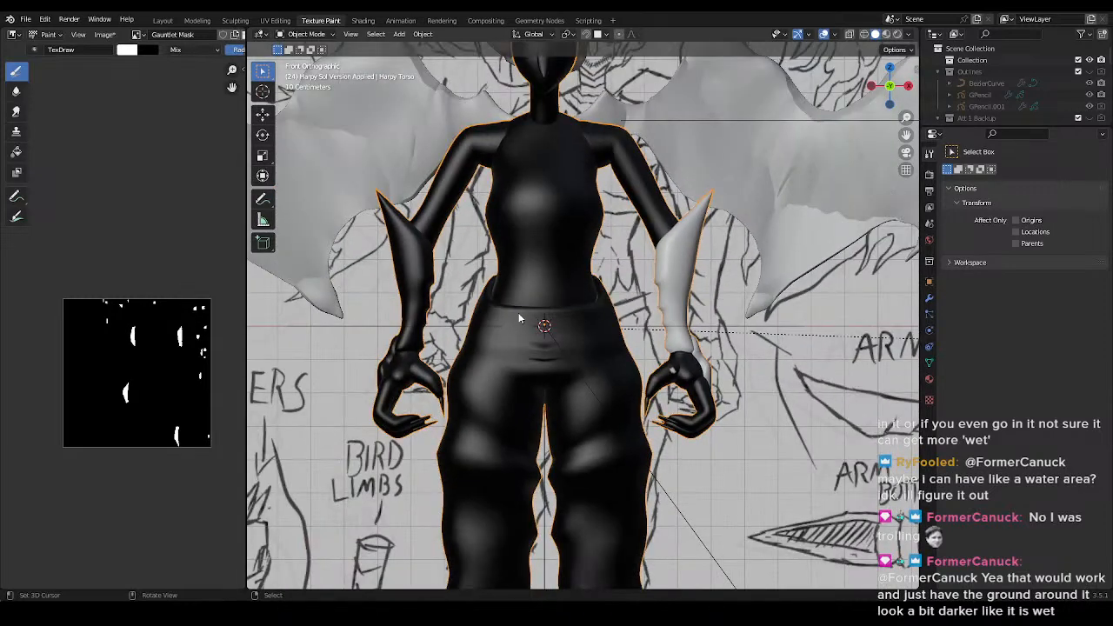
- Switch the whole torso back to Texture Paint mode with both forearms in view
{"action": "key", "text": "ctrl+Tab"}
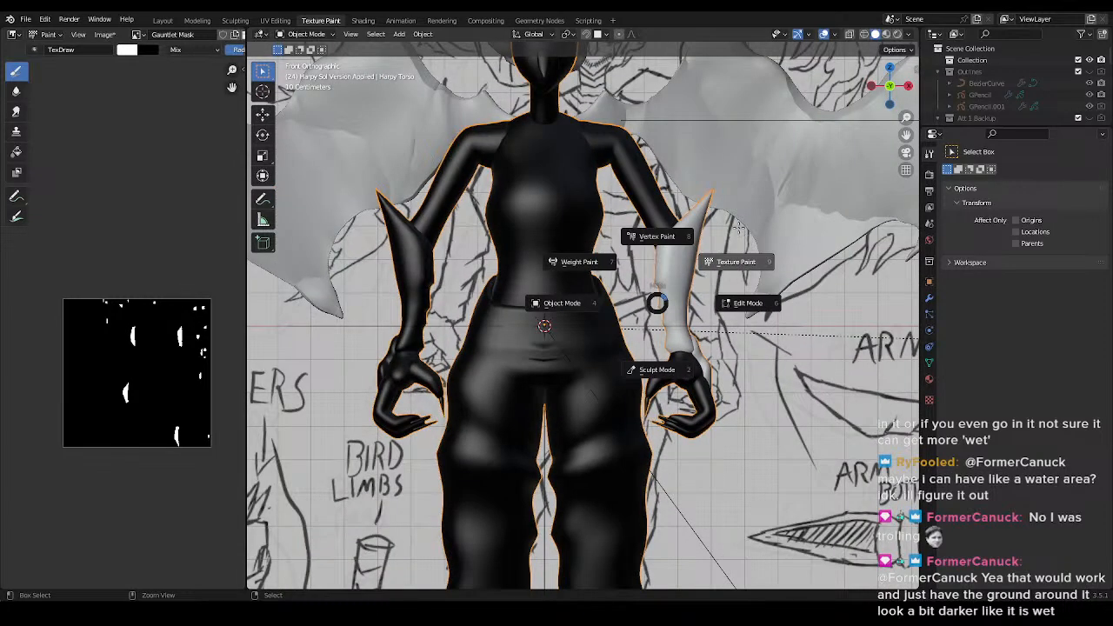
{"action": "left_click", "coordinate": [736, 261]}
{"action": "scroll", "coordinate": [679, 252], "scroll_direction": "down", "scroll_amount": 1}
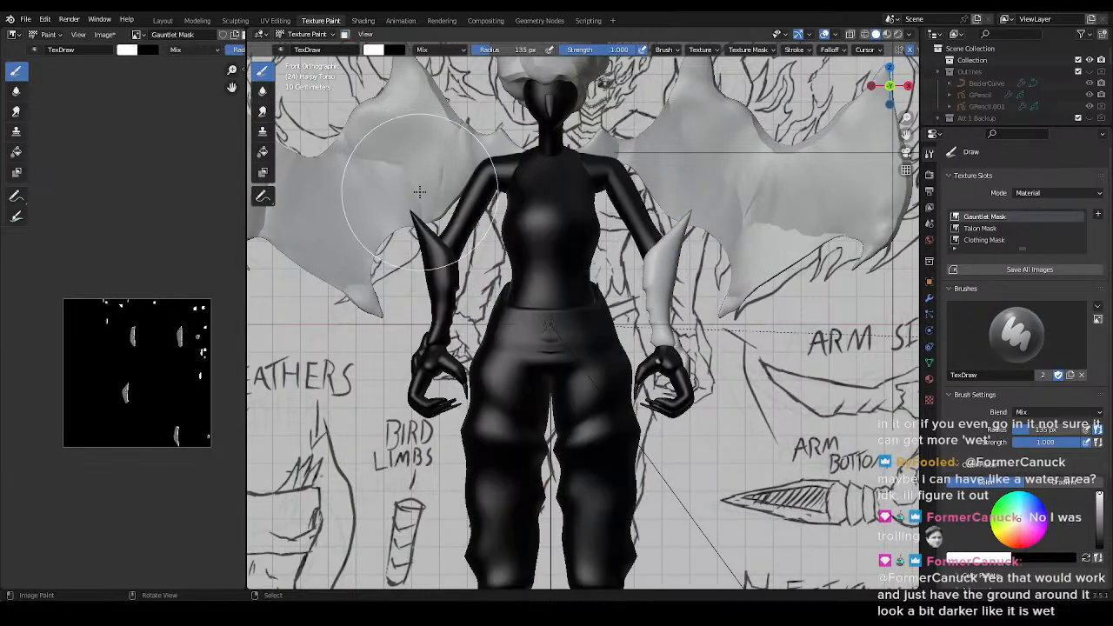
{"action": "scroll", "coordinate": [419, 191], "scroll_direction": "up", "scroll_amount": 3}
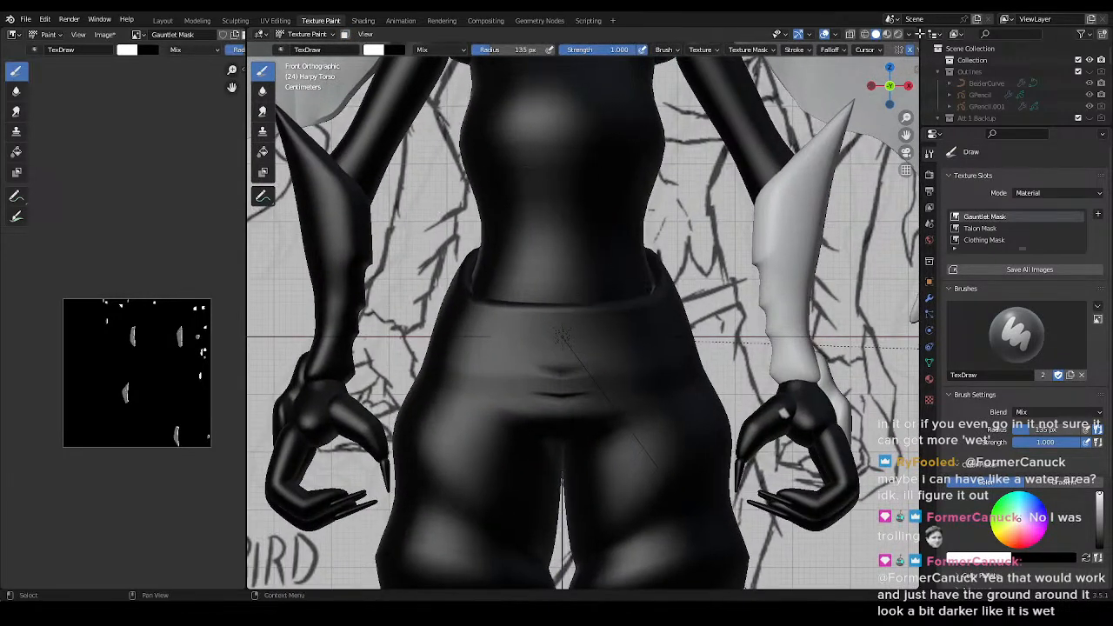
{"action": "scroll", "coordinate": [883, 87], "scroll_direction": "down", "scroll_amount": 6}
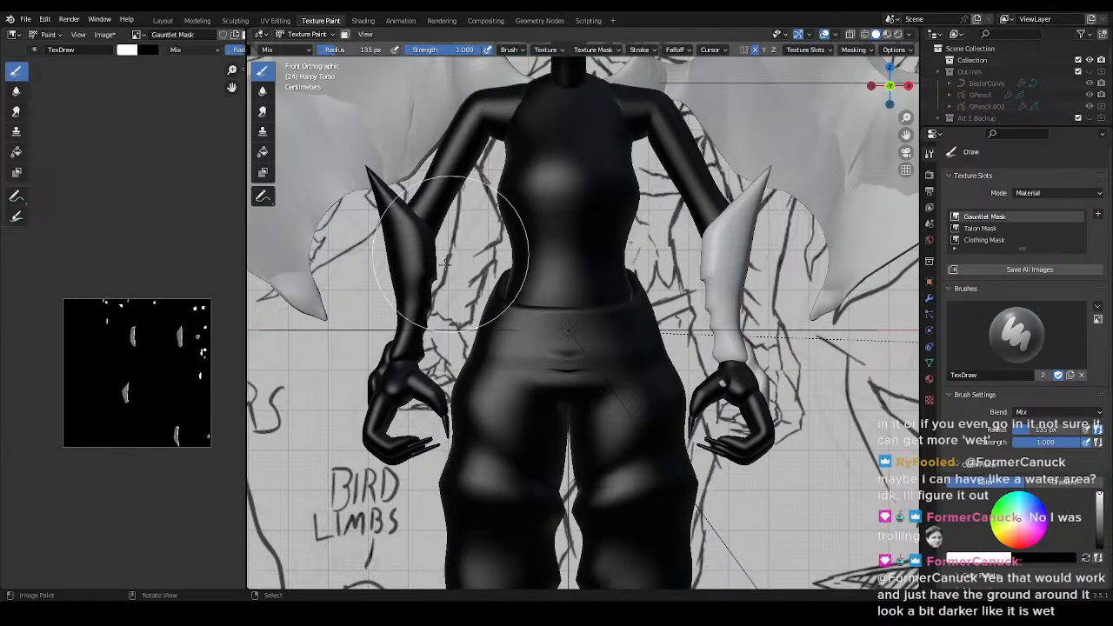
{"action": "scroll", "coordinate": [474, 261], "scroll_direction": "up", "scroll_amount": 5}
{"action": "key", "text": "f"}
{"action": "left_click", "coordinate": [462, 342]}
{"action": "left_click_drag", "start_coordinate": [498, 311], "coordinate": [522, 405]}
{"action": "scroll", "coordinate": [539, 382], "scroll_direction": "down", "scroll_amount": 5}
{"action": "middle_click_drag", "start_coordinate": [715, 286], "coordinate": [641, 269], "text": "shift"}
{"action": "key", "text": "ctrl+z"}
{"action": "left_click_drag", "start_coordinate": [603, 216], "coordinate": [613, 282]}
{"action": "key", "text": "ctrl+z"}
{"action": "middle_click_drag", "start_coordinate": [609, 288], "coordinate": [561, 278], "text": "shift"}
{"action": "key", "text": "ctrl+z"}
{"action": "left_click_drag", "start_coordinate": [424, 282], "coordinate": [435, 337]}
{"action": "key", "text": "ctrl+z"}
{"action": "key", "text": "ctrl+z"}
{"action": "scroll", "coordinate": [572, 323], "scroll_direction": "up", "scroll_amount": 1}
{"action": "middle_click_drag", "start_coordinate": [570, 325], "coordinate": [523, 329], "text": "shift"}
{"action": "scroll", "coordinate": [522, 329], "scroll_direction": "down", "scroll_amount": 2}
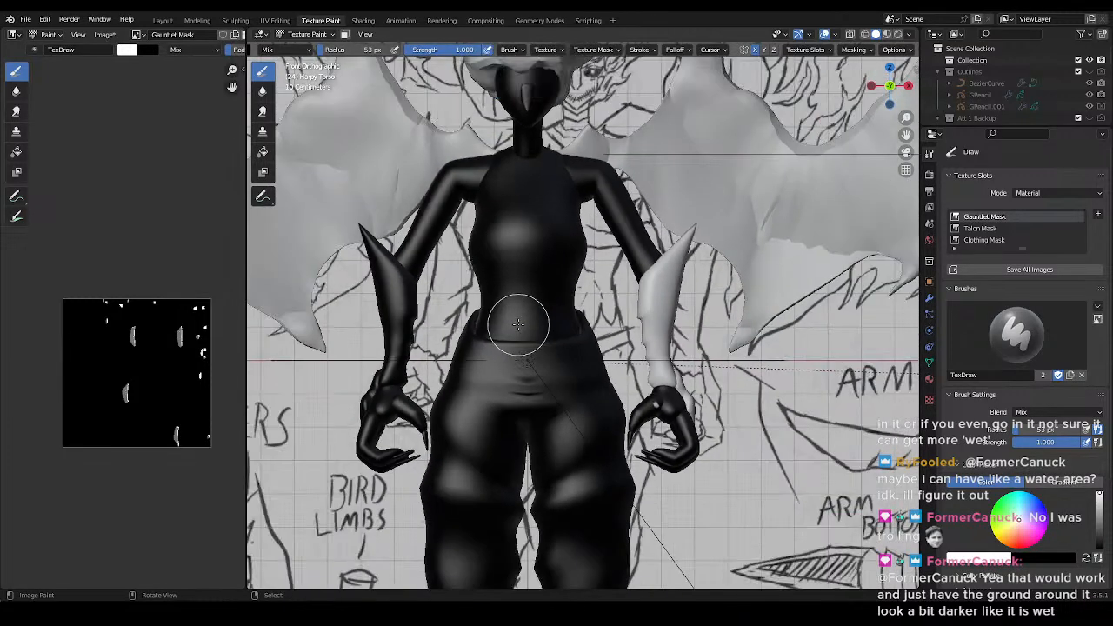
- In Edit Mode, reveal the whole torso, select both forearm gauntlets and hide everything else
{"action": "key", "text": "ctrl+Tab"}
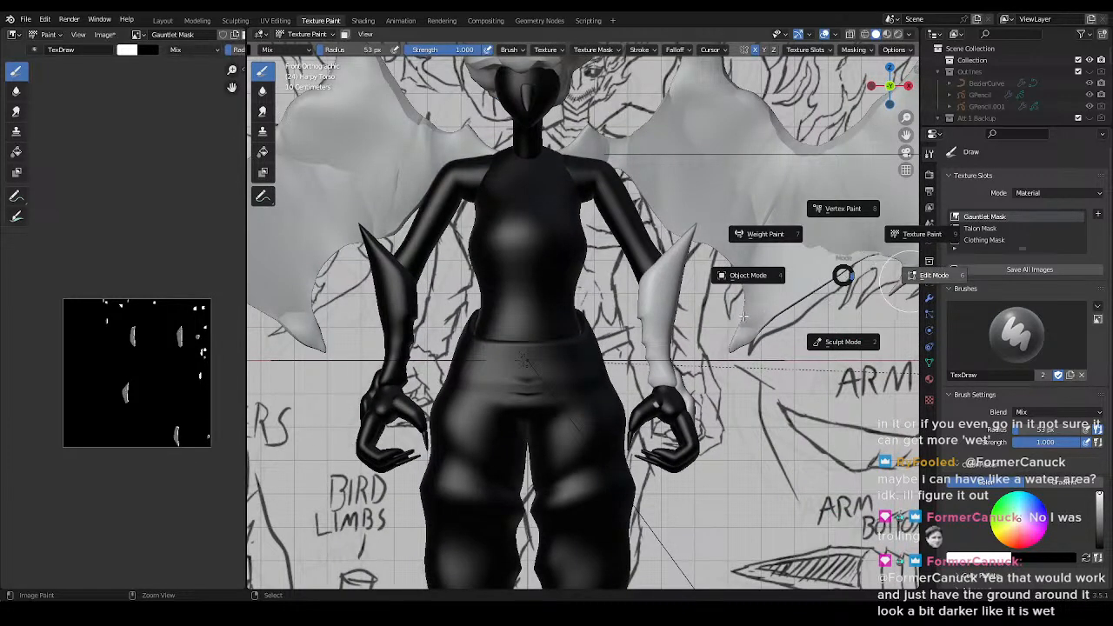
{"action": "left_click", "coordinate": [905, 277]}
{"action": "scroll", "coordinate": [738, 306], "scroll_direction": "down", "scroll_amount": 2}
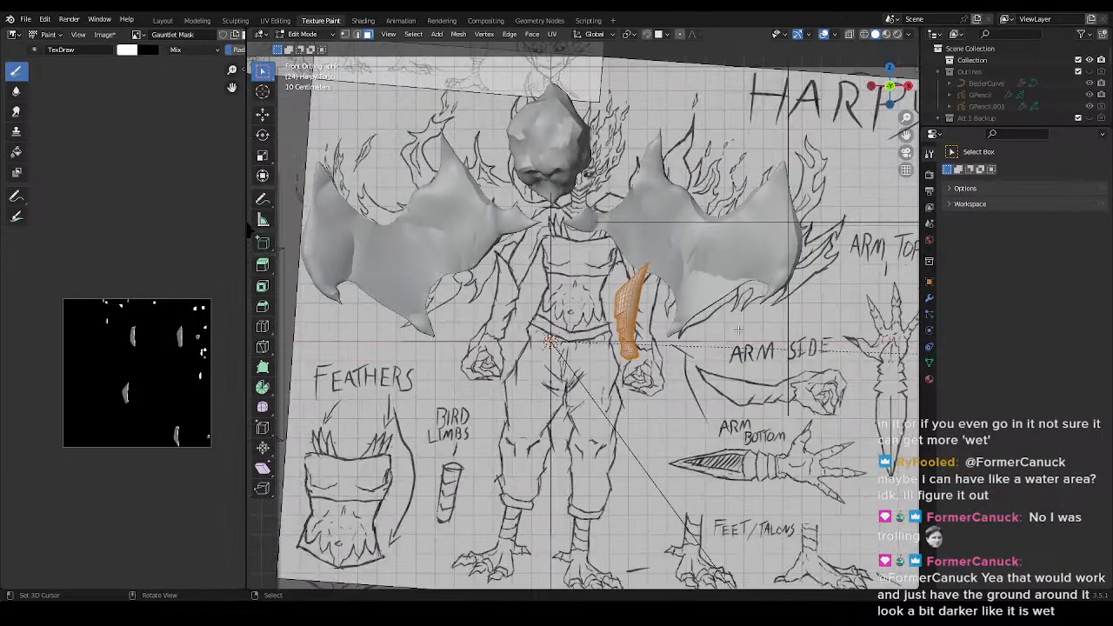
{"action": "key", "text": "alt+h"}
{"action": "left_click", "coordinate": [697, 364]}
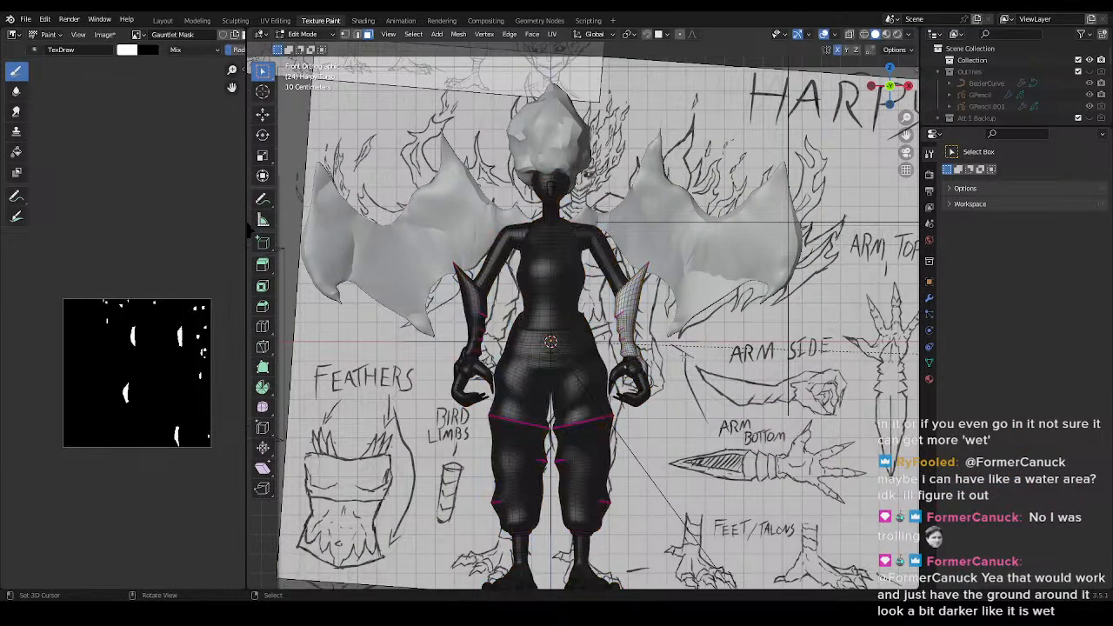
{"action": "key", "text": "ctrl+l"}
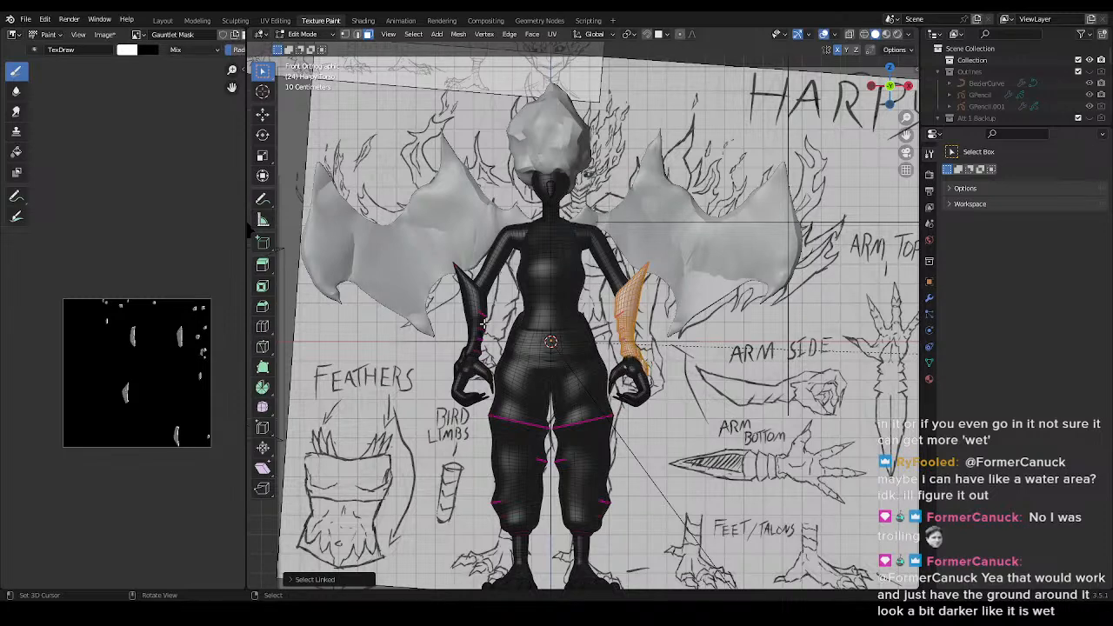
{"action": "key", "text": "l"}
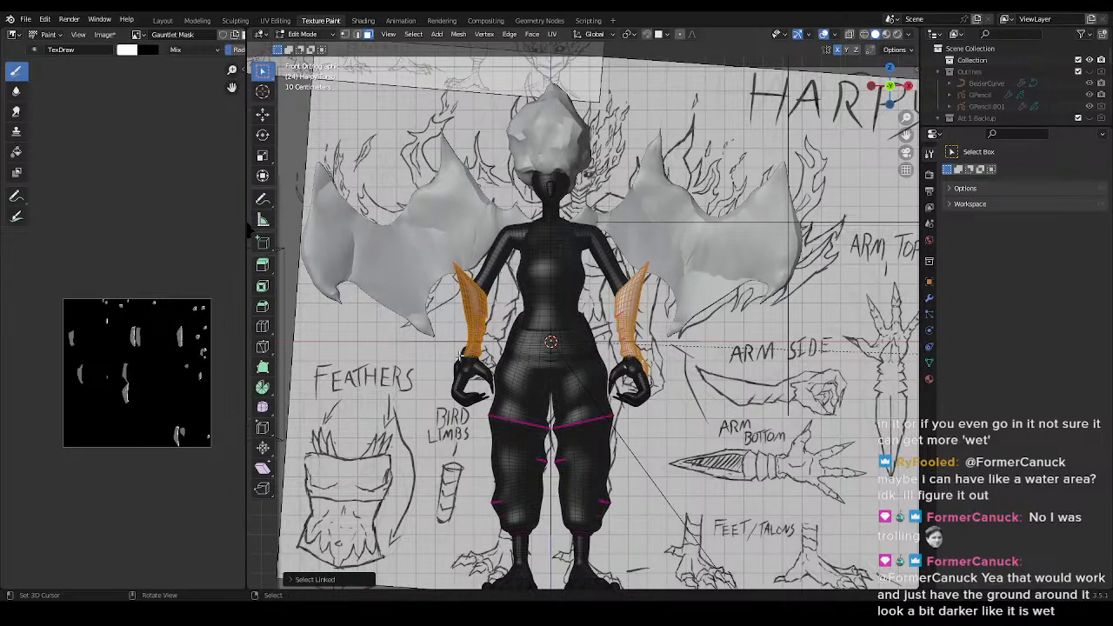
{"action": "key", "text": "shift+h"}
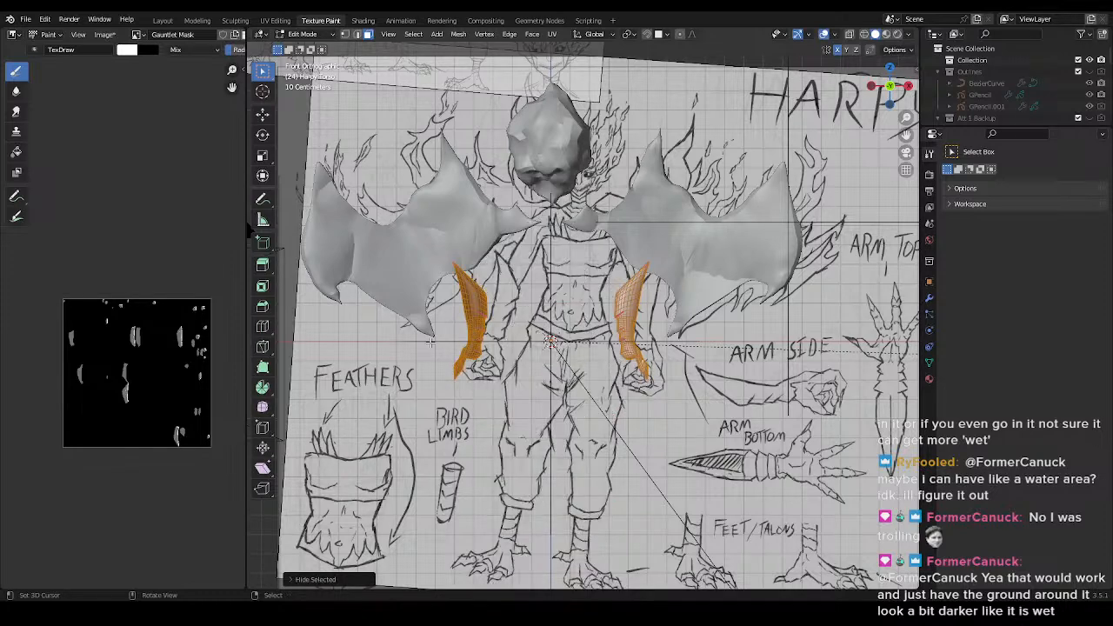
- Switch the torso back to Texture Paint mode and enable the face paint mask for the selected gauntlets
{"action": "key", "text": "ctrl+Tab"}
{"action": "left_click", "coordinate": [467, 322]}
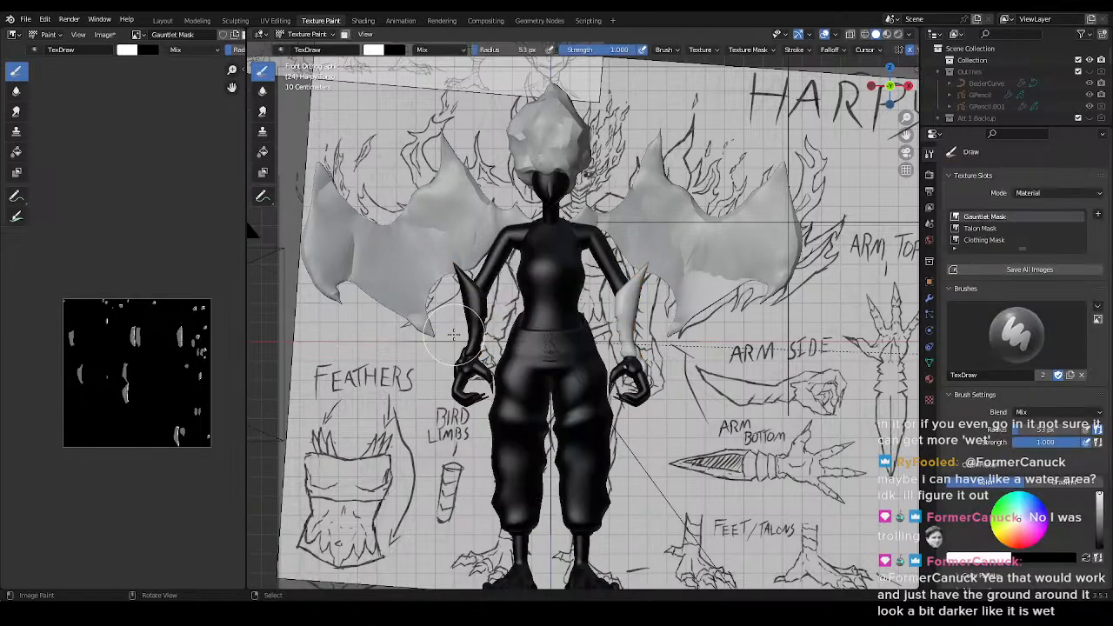
{"action": "middle_click_drag", "start_coordinate": [452, 334], "coordinate": [496, 329], "text": "shift"}
{"action": "scroll", "coordinate": [559, 320], "scroll_direction": "up", "scroll_amount": 2}
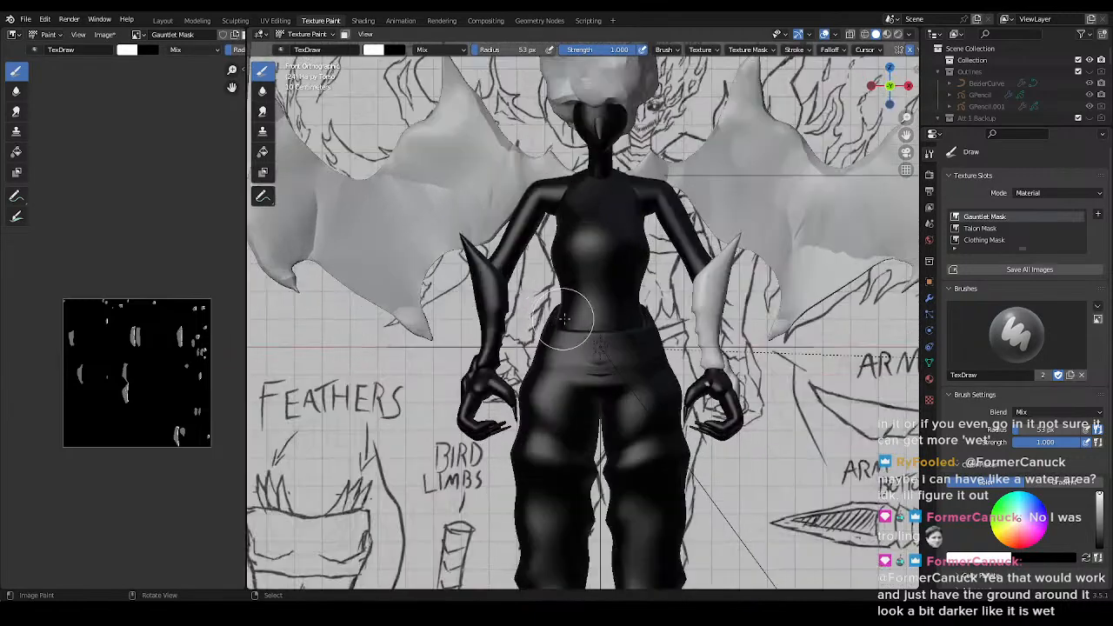
{"action": "middle_click_drag", "start_coordinate": [563, 318], "coordinate": [557, 323], "text": "shift"}
{"action": "key", "text": "m"}
- Enlarge the brush radius to 173 px and paint both masked gauntlets white from the front and other sides
{"action": "key", "text": "f"}
{"action": "left_click", "coordinate": [587, 314]}
{"action": "mouse_move", "coordinate": [495, 305]}
{"action": "left_mouse_down"}
{"action": "mouse_move", "coordinate": [476, 374]}
{"action": "mouse_move", "coordinate": [464, 261]}
{"action": "left_mouse_up"}
{"action": "mouse_move", "coordinate": [466, 263]}
{"action": "middle_mouse_down"}
{"action": "mouse_move", "coordinate": [666, 328]}
{"action": "mouse_move", "coordinate": [588, 276]}
{"action": "middle_mouse_up"}
{"action": "scroll", "coordinate": [679, 330], "scroll_direction": "up", "scroll_amount": 3}
{"action": "middle_click_drag", "start_coordinate": [708, 310], "coordinate": [497, 286], "text": "shift"}
{"action": "scroll", "coordinate": [497, 286], "scroll_direction": "down", "scroll_amount": 2}
{"action": "mouse_move", "coordinate": [496, 287]}
{"action": "left_mouse_down"}
{"action": "mouse_move", "coordinate": [555, 460]}
{"action": "mouse_move", "coordinate": [499, 60]}
{"action": "left_mouse_up"}
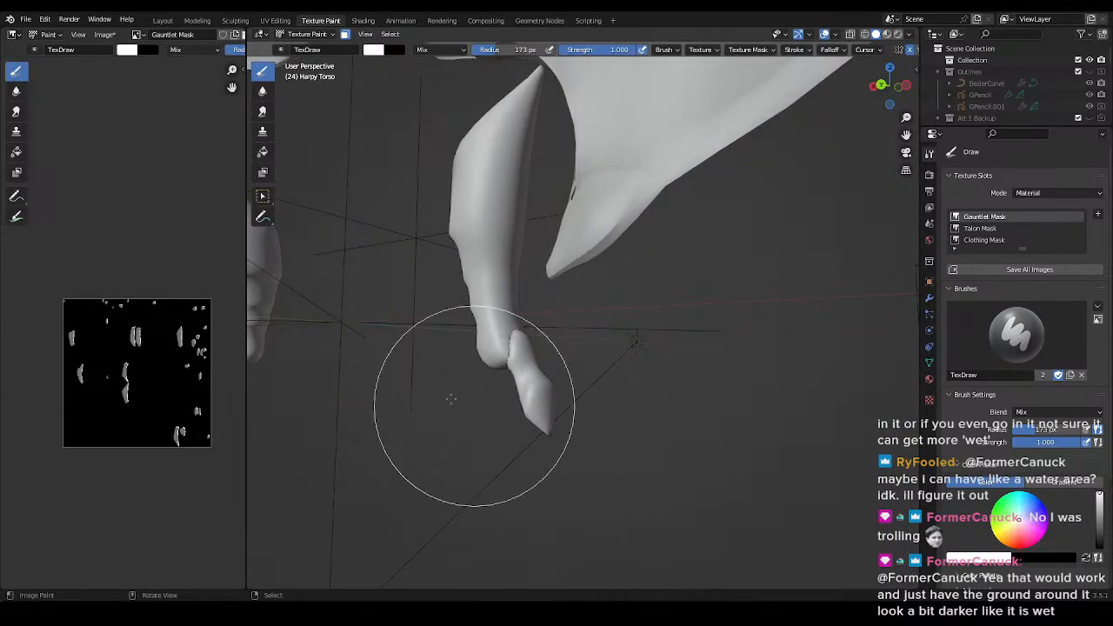
- Widen the image editor and bring the gauntlet's partly unpainted UV islands into view
{"action": "scroll", "coordinate": [108, 396], "scroll_direction": "up", "scroll_amount": 4}
{"action": "scroll", "coordinate": [96, 396], "scroll_direction": "up", "scroll_amount": 5}
{"action": "middle_click_drag", "start_coordinate": [174, 314], "coordinate": [179, 375]}
{"action": "middle_click_drag", "start_coordinate": [92, 360], "coordinate": [129, 360]}
{"action": "scroll", "coordinate": [127, 352], "scroll_direction": "up", "scroll_amount": 4}
{"action": "key", "text": "f"}
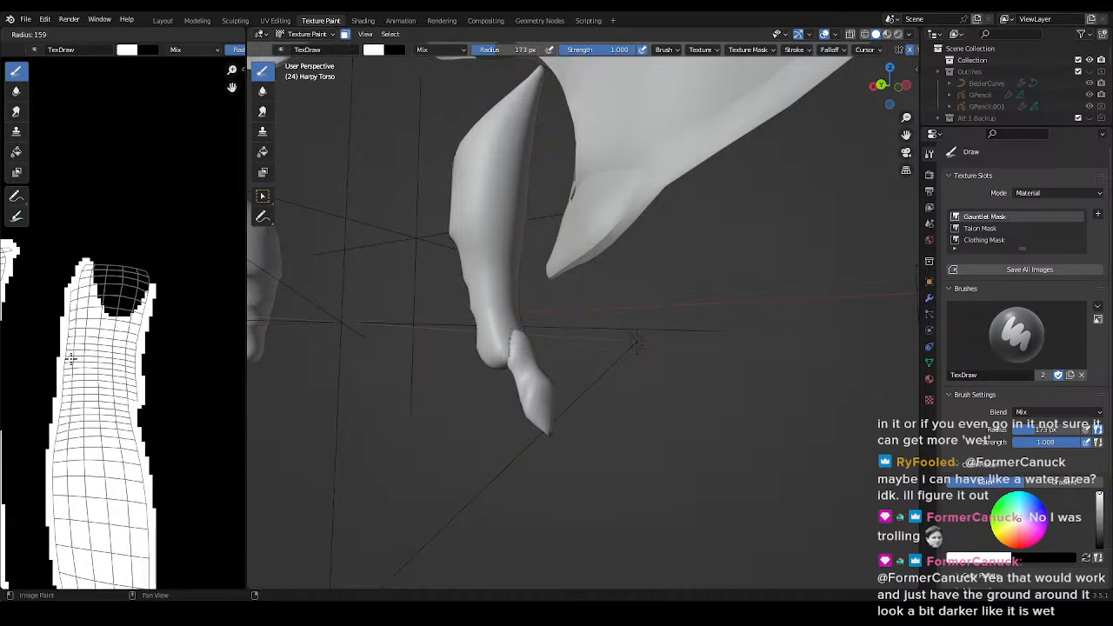
{"action": "left_click", "coordinate": [70, 359]}
{"action": "scroll", "coordinate": [69, 360], "scroll_direction": "down", "scroll_amount": 4}
{"action": "left_click_drag", "start_coordinate": [245, 405], "coordinate": [472, 426]}
- With an 8 px brush, paint the black upper end of the forearm UV island white in the Gauntlet Mask image
{"action": "scroll", "coordinate": [172, 304], "scroll_direction": "up", "scroll_amount": 4}
{"action": "scroll", "coordinate": [172, 304], "scroll_direction": "down", "scroll_amount": 5}
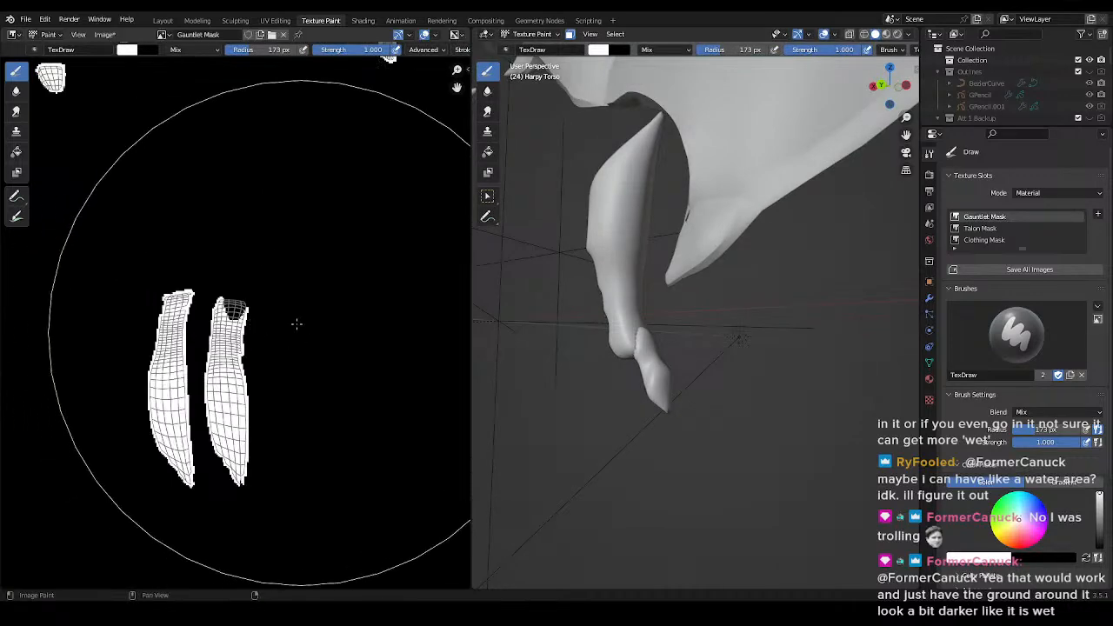
{"action": "key", "text": "f"}
{"action": "left_click", "coordinate": [67, 261]}
{"action": "scroll", "coordinate": [153, 311], "scroll_direction": "up", "scroll_amount": 5}
{"action": "key", "text": "f"}
{"action": "left_click", "coordinate": [119, 261]}
{"action": "mouse_move", "coordinate": [209, 295]}
{"action": "left_mouse_down"}
{"action": "mouse_move", "coordinate": [217, 268]}
{"action": "mouse_move", "coordinate": [207, 249]}
{"action": "mouse_move", "coordinate": [199, 256]}
{"action": "mouse_move", "coordinate": [253, 273]}
{"action": "mouse_move", "coordinate": [224, 308]}
{"action": "left_mouse_up"}
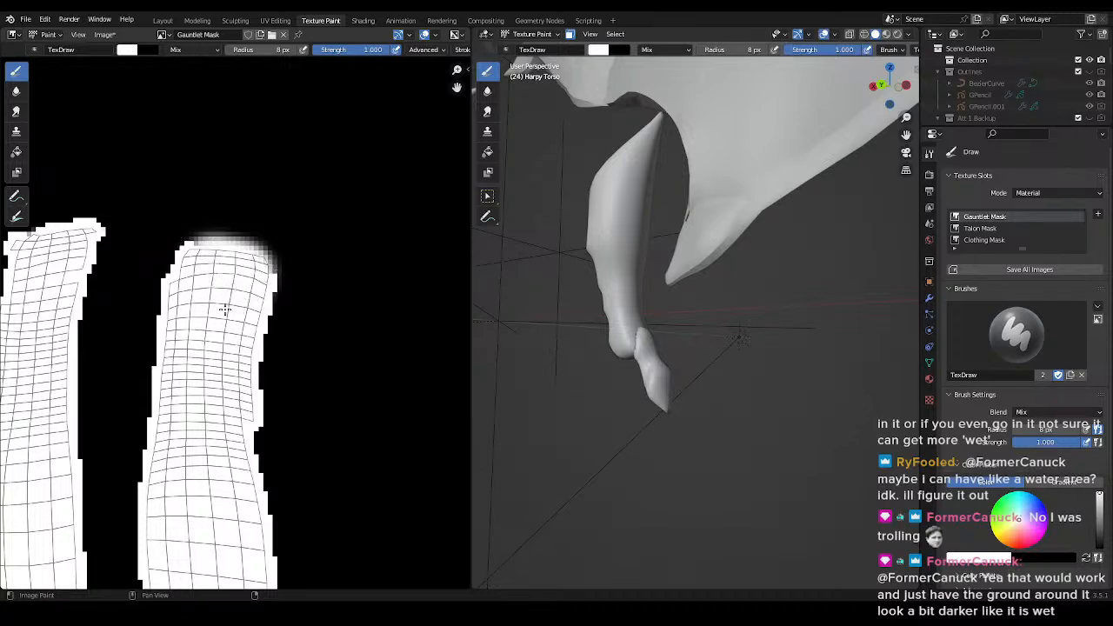
- Fill the black centre of the forearm UV island near the mask's left edge with white, using a 9 px brush
{"action": "scroll", "coordinate": [243, 311], "scroll_direction": "down", "scroll_amount": 8}
{"action": "middle_click_drag", "start_coordinate": [236, 355], "coordinate": [425, 444], "text": "shift"}
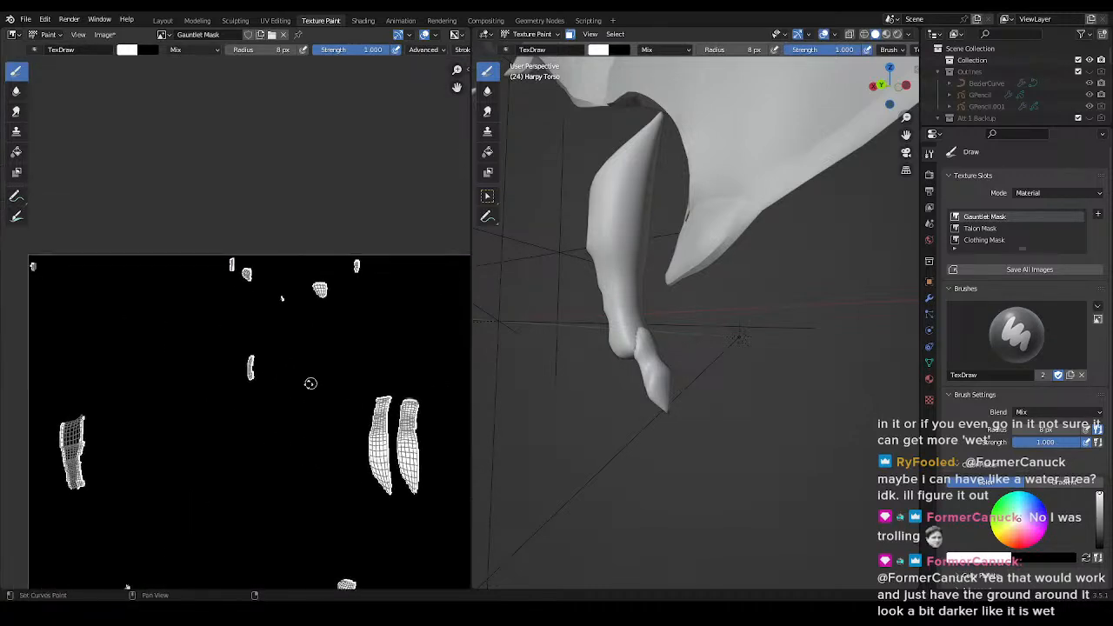
{"action": "middle_click_drag", "start_coordinate": [202, 514], "coordinate": [161, 405], "text": "shift"}
{"action": "middle_click_drag", "start_coordinate": [17, 412], "coordinate": [168, 383], "text": "shift"}
{"action": "scroll", "coordinate": [276, 374], "scroll_direction": "up", "scroll_amount": 3}
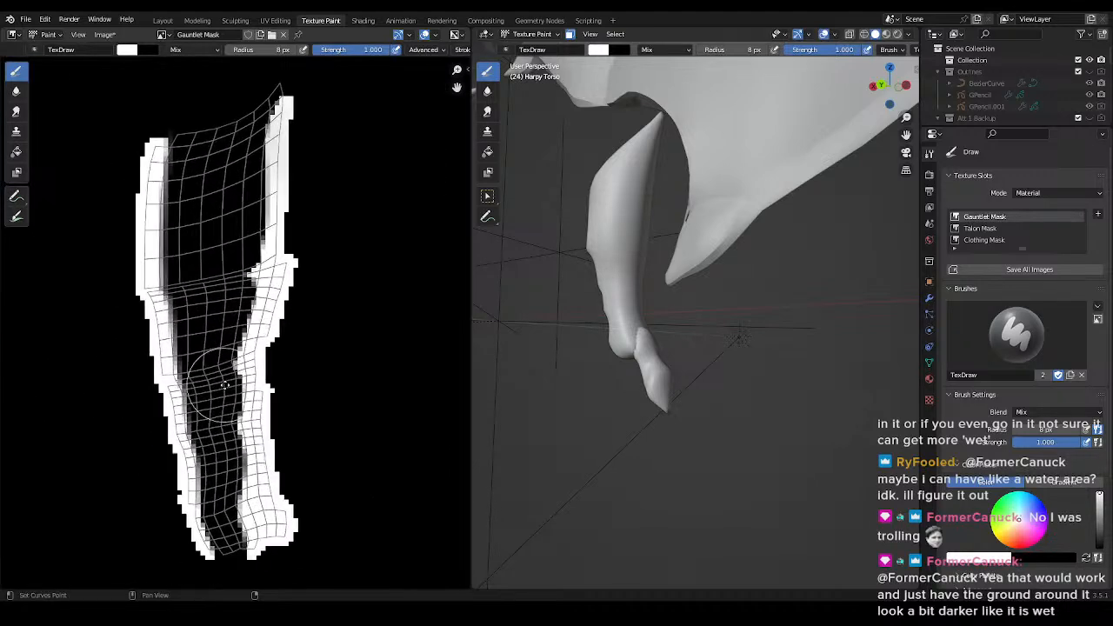
{"action": "left_click", "coordinate": [192, 166]}
{"action": "mouse_move", "coordinate": [192, 165]}
{"action": "left_mouse_down"}
{"action": "mouse_move", "coordinate": [211, 404]}
{"action": "mouse_move", "coordinate": [235, 513]}
{"action": "mouse_move", "coordinate": [249, 217]}
{"action": "mouse_move", "coordinate": [273, 112]}
{"action": "mouse_move", "coordinate": [299, 96]}
{"action": "mouse_move", "coordinate": [169, 136]}
{"action": "mouse_move", "coordinate": [226, 202]}
{"action": "mouse_move", "coordinate": [165, 226]}
{"action": "left_mouse_up"}
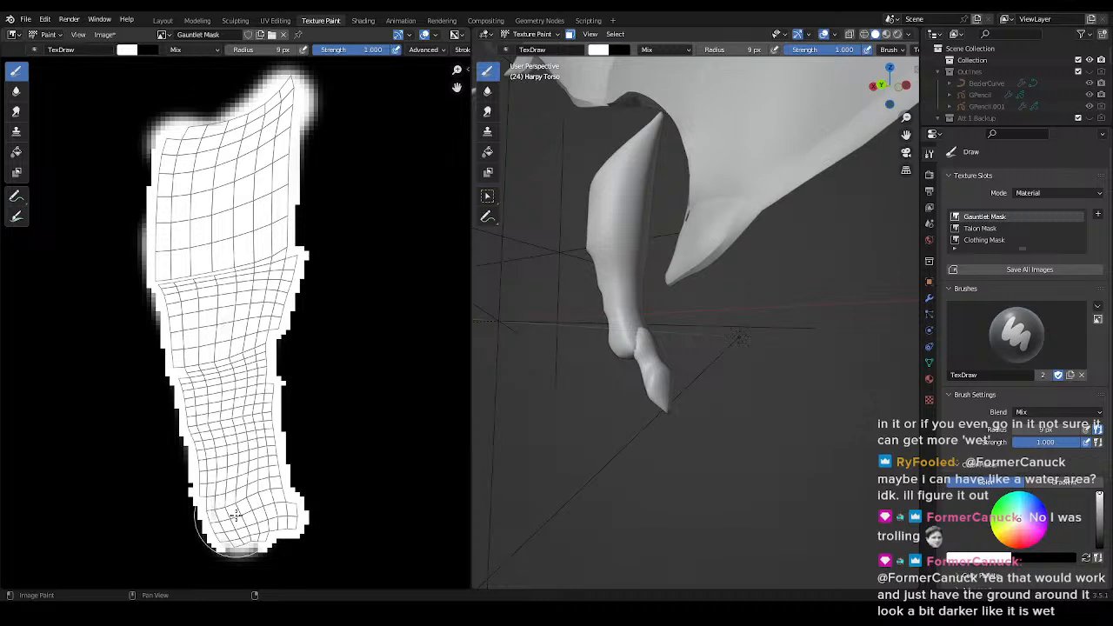
- Reduce the brush radius to 3 px and paint the missed lower corner of the tapered gauntlet UV island white
{"action": "scroll", "coordinate": [283, 476], "scroll_direction": "down", "scroll_amount": 7}
{"action": "middle_click_drag", "start_coordinate": [345, 431], "coordinate": [268, 174]}
{"action": "scroll", "coordinate": [278, 360], "scroll_direction": "up", "scroll_amount": 9}
{"action": "scroll", "coordinate": [269, 370], "scroll_direction": "down", "scroll_amount": 7}
{"action": "middle_click_drag", "start_coordinate": [363, 361], "coordinate": [358, 332]}
{"action": "scroll", "coordinate": [261, 358], "scroll_direction": "up", "scroll_amount": 6}
{"action": "middle_click_drag", "start_coordinate": [174, 359], "coordinate": [232, 353]}
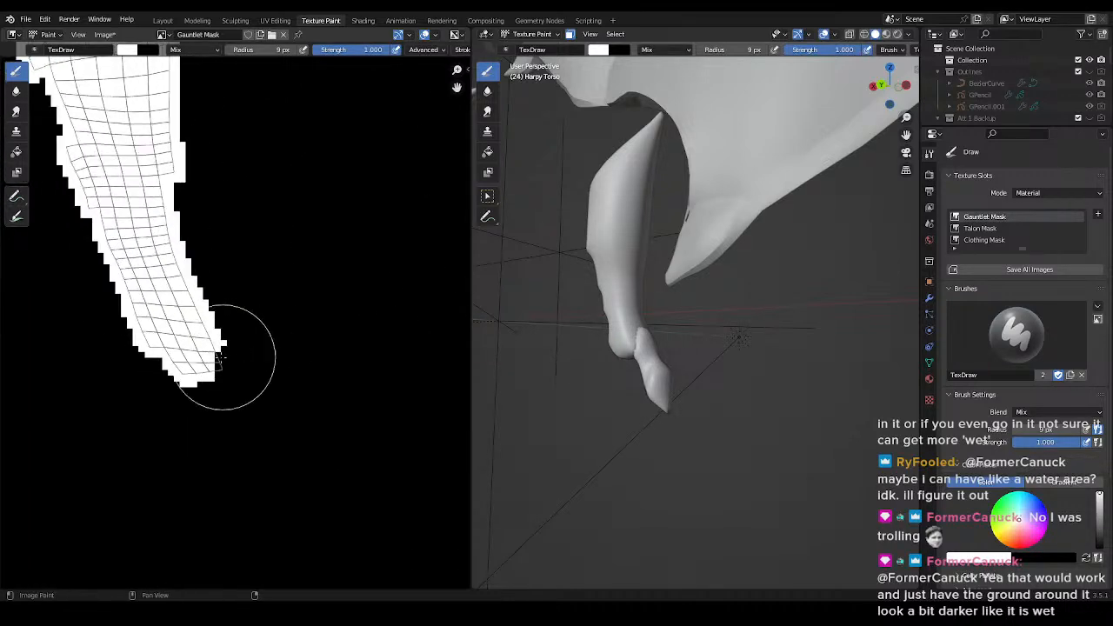
{"action": "scroll", "coordinate": [209, 363], "scroll_direction": "up", "scroll_amount": 5}
{"action": "key", "text": "f"}
{"action": "left_click", "coordinate": [37, 392]}
{"action": "left_click_drag", "start_coordinate": [151, 461], "coordinate": [167, 450]}
{"action": "scroll", "coordinate": [263, 380], "scroll_direction": "down", "scroll_amount": 3}
{"action": "scroll", "coordinate": [191, 411], "scroll_direction": "up", "scroll_amount": 3}
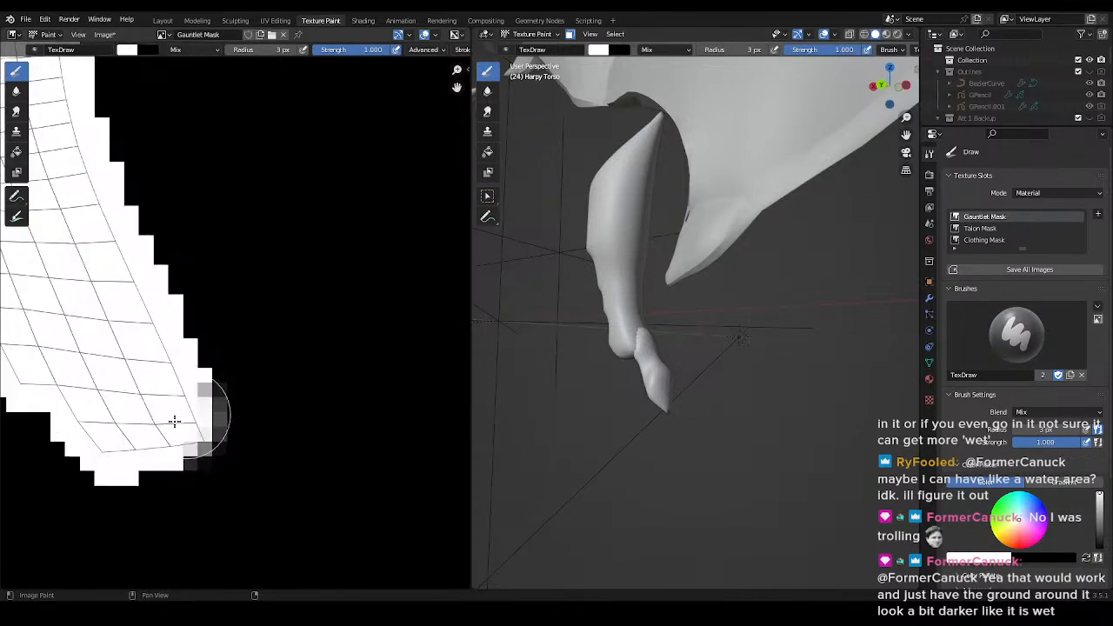
{"action": "left_click_drag", "start_coordinate": [190, 433], "coordinate": [198, 433]}
- Fill the black interior of the teardrop-shaped UV island with white, finishing with an 8 px brush
{"action": "scroll", "coordinate": [300, 374], "scroll_direction": "down", "scroll_amount": 12}
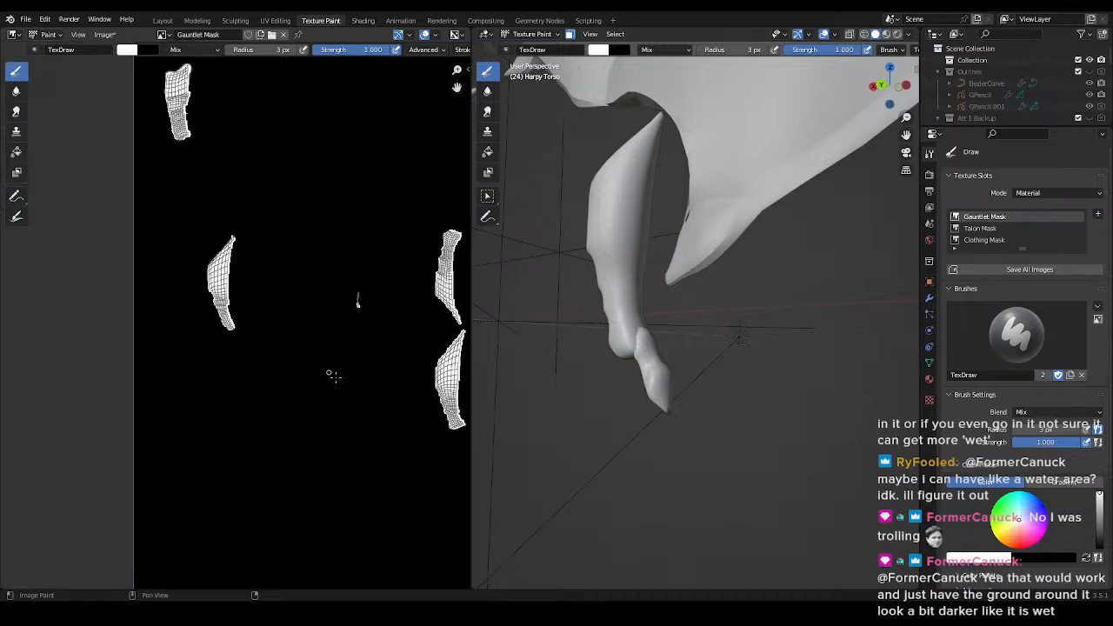
{"action": "middle_click_drag", "start_coordinate": [351, 413], "coordinate": [229, 217], "text": "shift"}
{"action": "middle_click_drag", "start_coordinate": [307, 280], "coordinate": [113, 448], "text": "shift"}
{"action": "scroll", "coordinate": [194, 362], "scroll_direction": "up", "scroll_amount": 7}
{"action": "scroll", "coordinate": [193, 371], "scroll_direction": "down", "scroll_amount": 8}
{"action": "middle_click_drag", "start_coordinate": [344, 408], "coordinate": [188, 299]}
{"action": "scroll", "coordinate": [237, 315], "scroll_direction": "up", "scroll_amount": 7}
{"action": "scroll", "coordinate": [259, 362], "scroll_direction": "up", "scroll_amount": 4}
{"action": "middle_click_drag", "start_coordinate": [154, 218], "coordinate": [318, 337]}
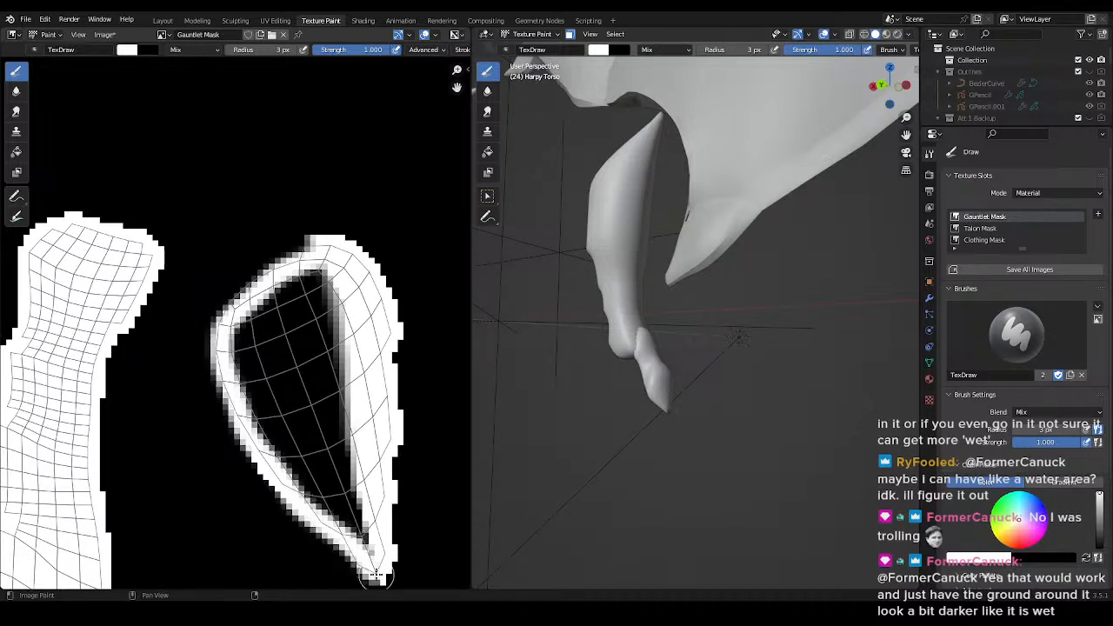
{"action": "mouse_move", "coordinate": [348, 509]}
{"action": "left_mouse_down"}
{"action": "mouse_move", "coordinate": [315, 270]}
{"action": "mouse_move", "coordinate": [257, 325]}
{"action": "left_mouse_up"}
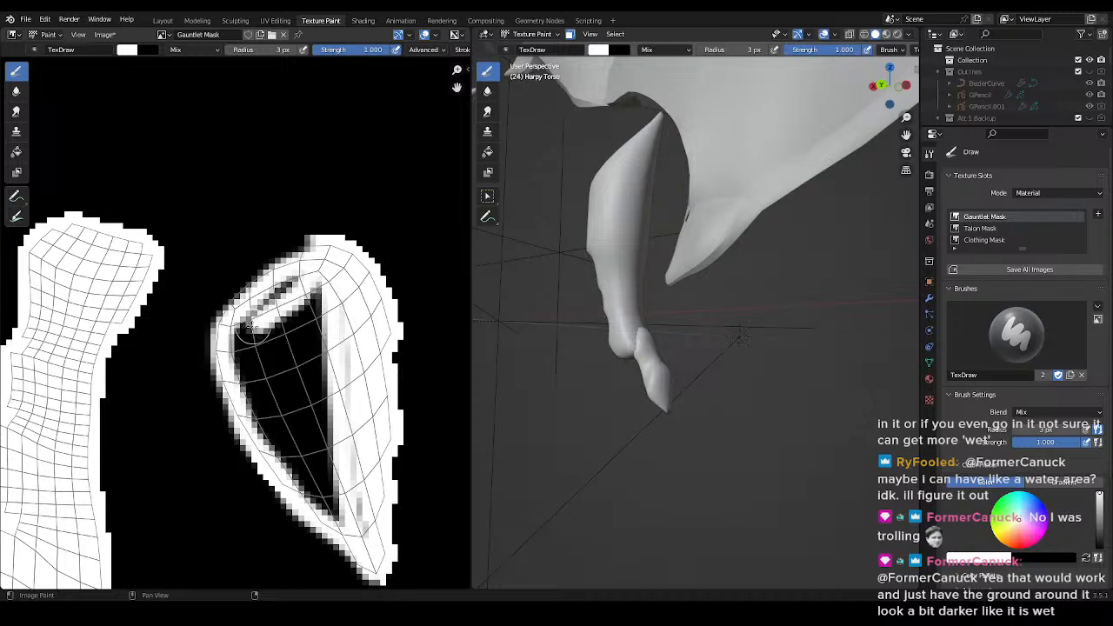
{"action": "key", "text": "f"}
{"action": "left_click", "coordinate": [311, 360]}
{"action": "mouse_move", "coordinate": [306, 363]}
{"action": "left_mouse_down"}
{"action": "mouse_move", "coordinate": [273, 386]}
{"action": "mouse_move", "coordinate": [302, 494]}
{"action": "mouse_move", "coordinate": [312, 437]}
{"action": "mouse_move", "coordinate": [287, 335]}
{"action": "mouse_move", "coordinate": [304, 302]}
{"action": "left_mouse_up"}
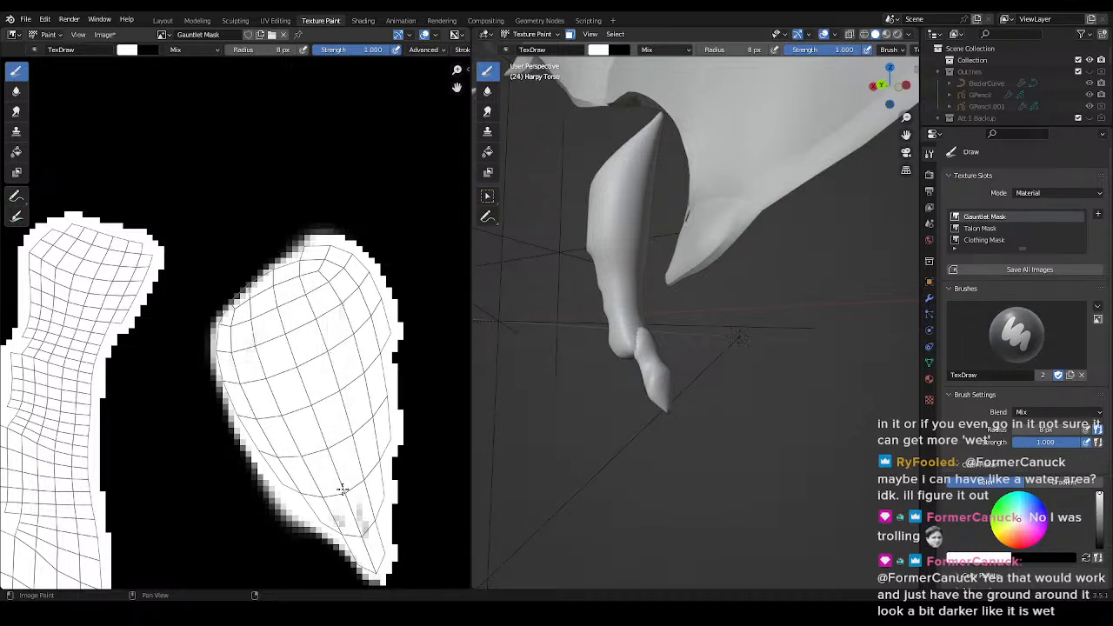
- With a 3 px brush, paint the bare upper tip of the narrow UV island white and save the file
{"action": "scroll", "coordinate": [388, 388], "scroll_direction": "down", "scroll_amount": 6}
{"action": "middle_click_drag", "start_coordinate": [360, 290], "coordinate": [266, 317]}
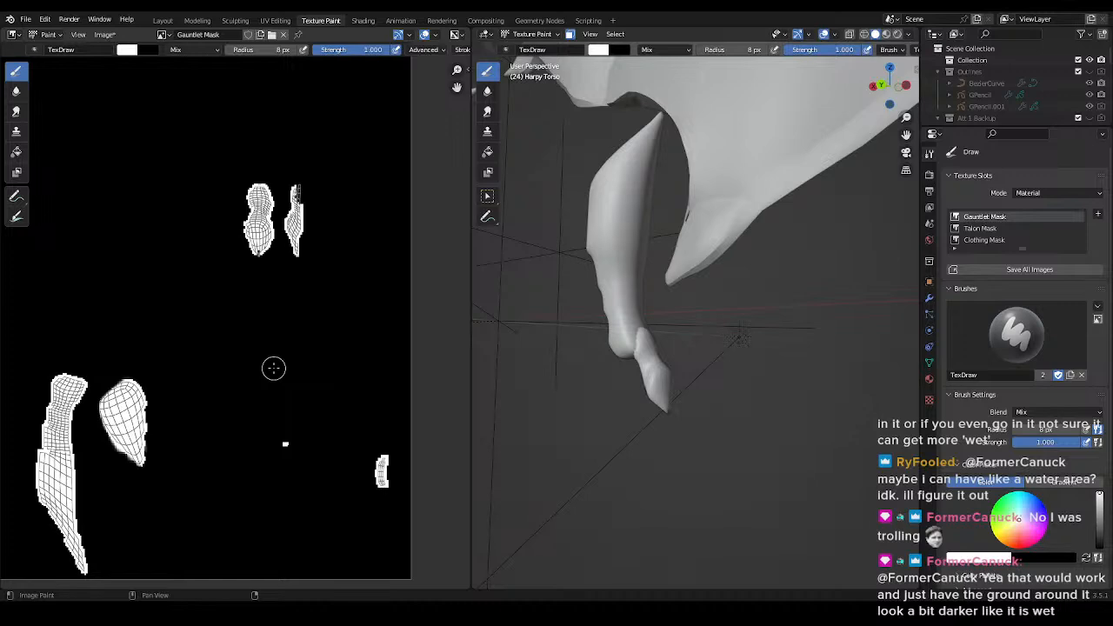
{"action": "middle_click_drag", "start_coordinate": [285, 293], "coordinate": [253, 303]}
{"action": "scroll", "coordinate": [252, 388], "scroll_direction": "up", "scroll_amount": 10}
{"action": "key", "text": "f"}
{"action": "left_click", "coordinate": [163, 445]}
{"action": "left_click", "coordinate": [151, 485]}
{"action": "scroll", "coordinate": [144, 493], "scroll_direction": "down", "scroll_amount": 4}
{"action": "middle_click_drag", "start_coordinate": [186, 418], "coordinate": [139, 454]}
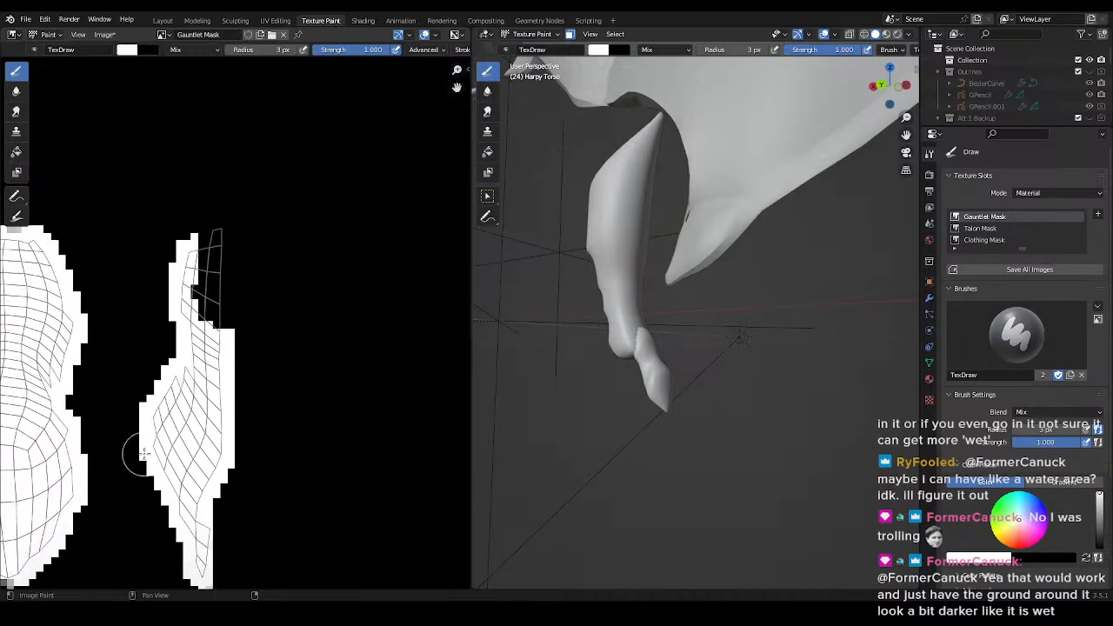
{"action": "scroll", "coordinate": [139, 454], "scroll_direction": "up", "scroll_amount": 4}
{"action": "mouse_move", "coordinate": [189, 332]}
{"action": "left_mouse_down"}
{"action": "mouse_move", "coordinate": [190, 248]}
{"action": "mouse_move", "coordinate": [206, 212]}
{"action": "mouse_move", "coordinate": [197, 183]}
{"action": "mouse_move", "coordinate": [199, 217]}
{"action": "left_mouse_up"}
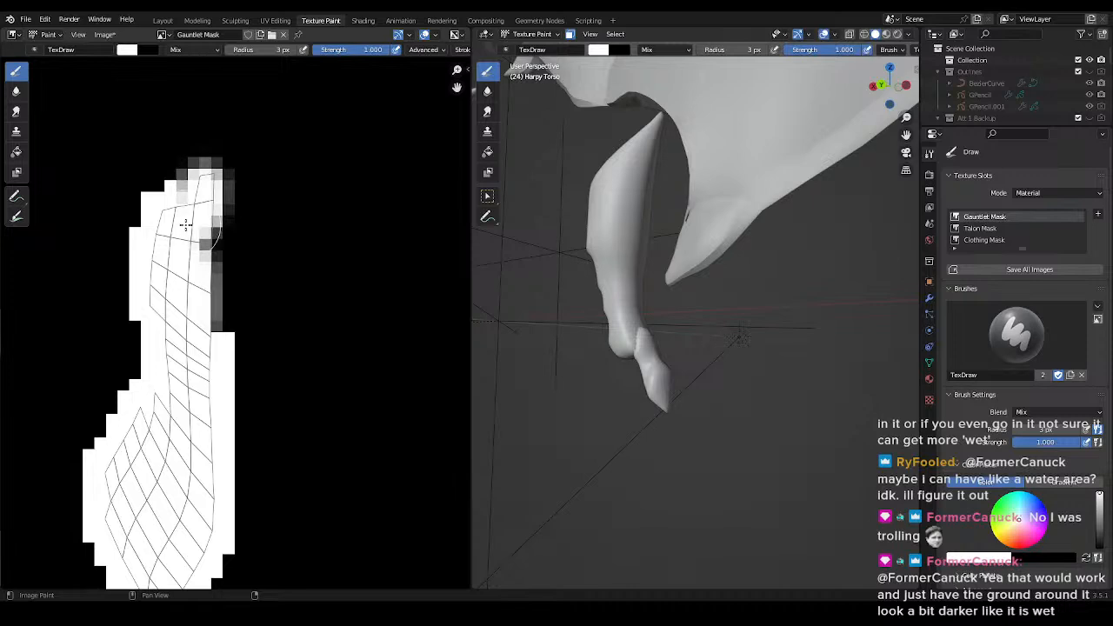
{"action": "scroll", "coordinate": [238, 300], "scroll_direction": "down", "scroll_amount": 12}
{"action": "key", "text": "ctrl+s"}
- Paint the unfilled parts of the small rounded UV island white out past its edges
{"action": "mouse_move", "coordinate": [225, 136]}
{"action": "middle_mouse_down"}
{"action": "mouse_move", "coordinate": [198, 293]}
{"action": "mouse_move", "coordinate": [241, 352]}
{"action": "mouse_move", "coordinate": [383, 452]}
{"action": "middle_mouse_up"}
{"action": "scroll", "coordinate": [241, 353], "scroll_direction": "up", "scroll_amount": 6}
{"action": "middle_click_drag", "start_coordinate": [149, 368], "coordinate": [313, 470]}
{"action": "scroll", "coordinate": [240, 318], "scroll_direction": "up", "scroll_amount": 5}
{"action": "middle_click_drag", "start_coordinate": [230, 279], "coordinate": [216, 349]}
{"action": "mouse_move", "coordinate": [191, 289]}
{"action": "left_mouse_down"}
{"action": "mouse_move", "coordinate": [222, 187]}
{"action": "mouse_move", "coordinate": [369, 143]}
{"action": "mouse_move", "coordinate": [180, 315]}
{"action": "mouse_move", "coordinate": [226, 223]}
{"action": "mouse_move", "coordinate": [331, 191]}
{"action": "mouse_move", "coordinate": [239, 309]}
{"action": "mouse_move", "coordinate": [383, 409]}
{"action": "mouse_move", "coordinate": [379, 398]}
{"action": "mouse_move", "coordinate": [385, 440]}
{"action": "mouse_move", "coordinate": [401, 339]}
{"action": "left_mouse_up"}
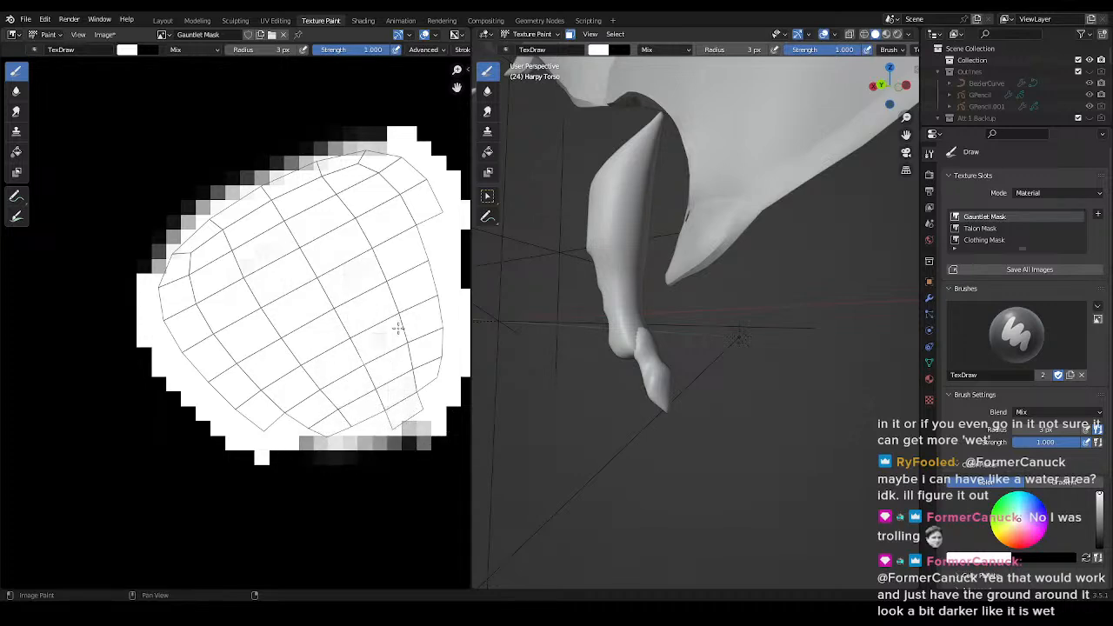
- Paint the missed lower end and side edge of the long narrow UV island white
{"action": "scroll", "coordinate": [383, 343], "scroll_direction": "down", "scroll_amount": 5}
{"action": "middle_click_drag", "start_coordinate": [353, 320], "coordinate": [78, 524]}
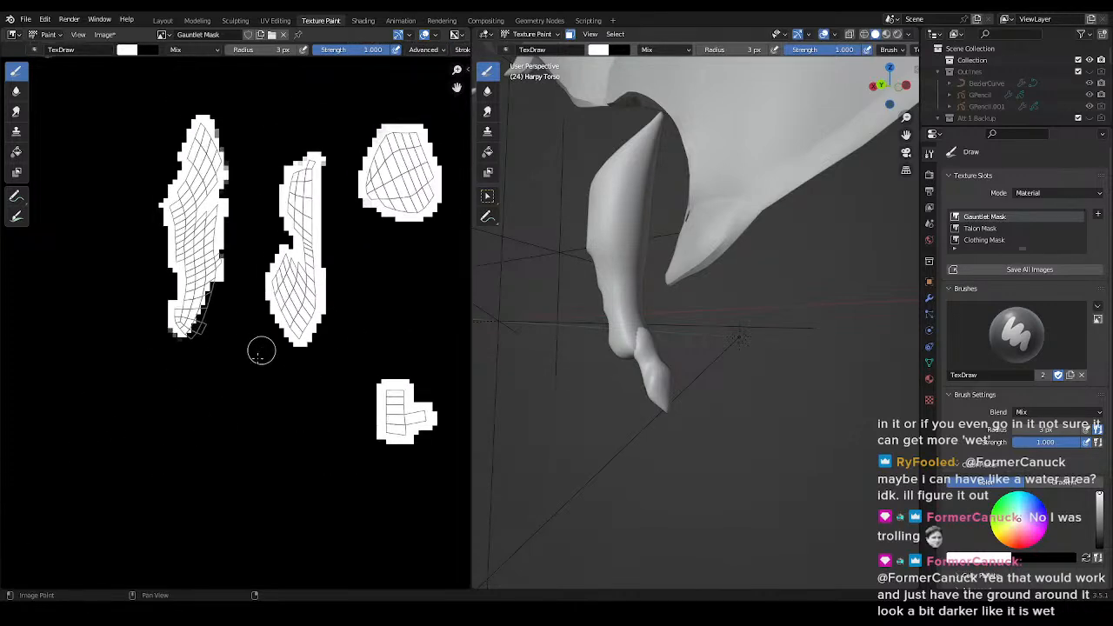
{"action": "scroll", "coordinate": [252, 330], "scroll_direction": "up", "scroll_amount": 5}
{"action": "middle_click_drag", "start_coordinate": [242, 315], "coordinate": [287, 324]}
{"action": "mouse_move", "coordinate": [275, 245]}
{"action": "left_mouse_down"}
{"action": "mouse_move", "coordinate": [243, 318]}
{"action": "mouse_move", "coordinate": [180, 374]}
{"action": "mouse_move", "coordinate": [244, 323]}
{"action": "mouse_move", "coordinate": [249, 220]}
{"action": "left_mouse_up"}
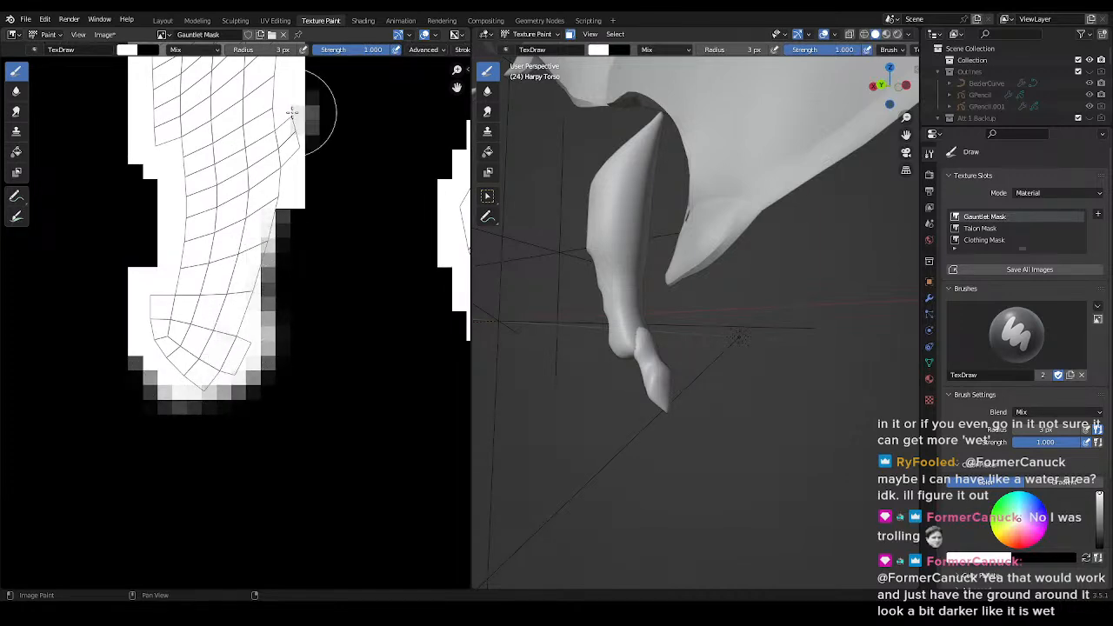
- Fill the dark elongated island overlapping a smaller one with white, from its pointed tip to its rounded end
{"action": "scroll", "coordinate": [381, 211], "scroll_direction": "down", "scroll_amount": 2}
{"action": "middle_click_drag", "start_coordinate": [378, 219], "coordinate": [218, 286]}
{"action": "scroll", "coordinate": [296, 217], "scroll_direction": "down", "scroll_amount": 2}
{"action": "middle_click_drag", "start_coordinate": [300, 221], "coordinate": [220, 347]}
{"action": "scroll", "coordinate": [222, 346], "scroll_direction": "down", "scroll_amount": 1}
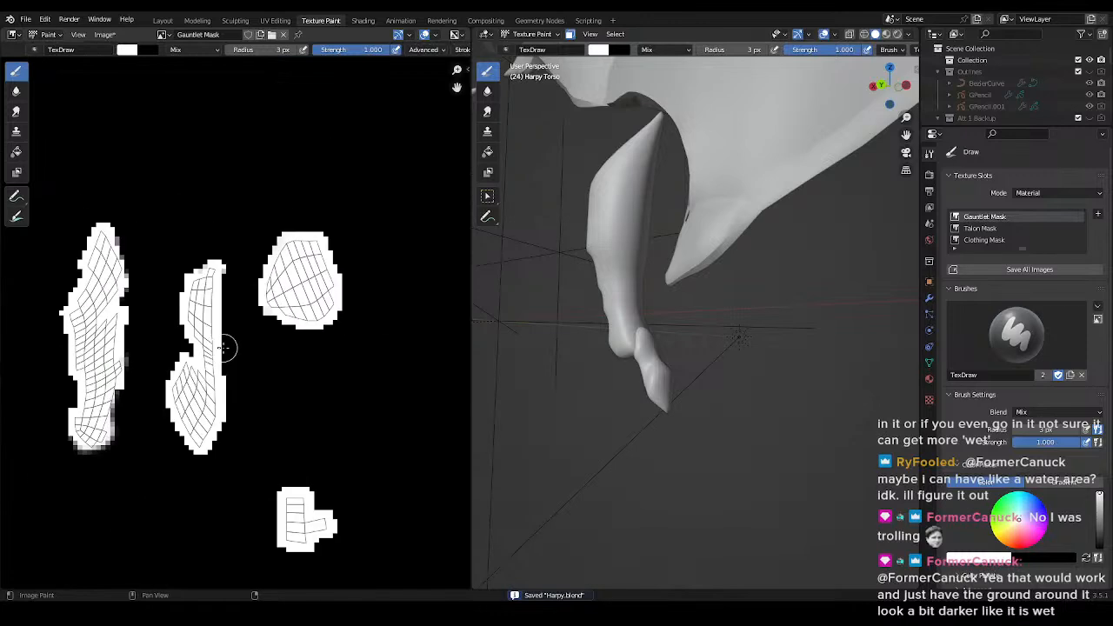
{"action": "middle_click_drag", "start_coordinate": [160, 211], "coordinate": [305, 388]}
{"action": "middle_click_drag", "start_coordinate": [127, 302], "coordinate": [301, 373]}
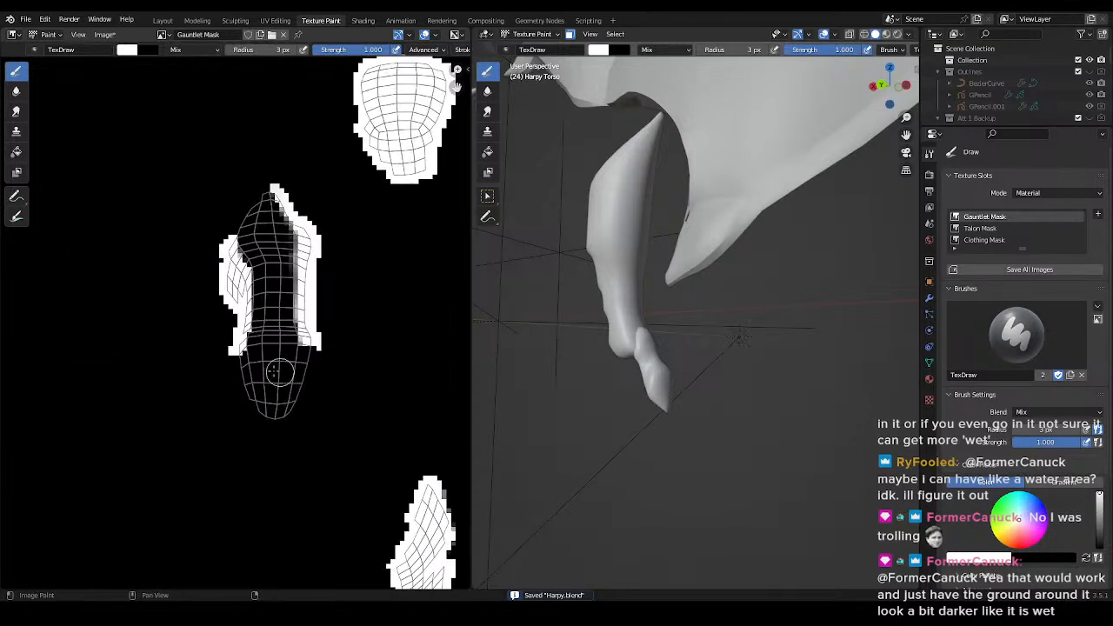
{"action": "scroll", "coordinate": [221, 288], "scroll_direction": "up", "scroll_amount": 3}
{"action": "mouse_move", "coordinate": [277, 174]}
{"action": "left_mouse_down"}
{"action": "mouse_move", "coordinate": [286, 345]}
{"action": "mouse_move", "coordinate": [265, 468]}
{"action": "mouse_move", "coordinate": [296, 522]}
{"action": "mouse_move", "coordinate": [339, 547]}
{"action": "mouse_move", "coordinate": [383, 491]}
{"action": "mouse_move", "coordinate": [383, 416]}
{"action": "mouse_move", "coordinate": [352, 306]}
{"action": "mouse_move", "coordinate": [337, 150]}
{"action": "left_mouse_up"}
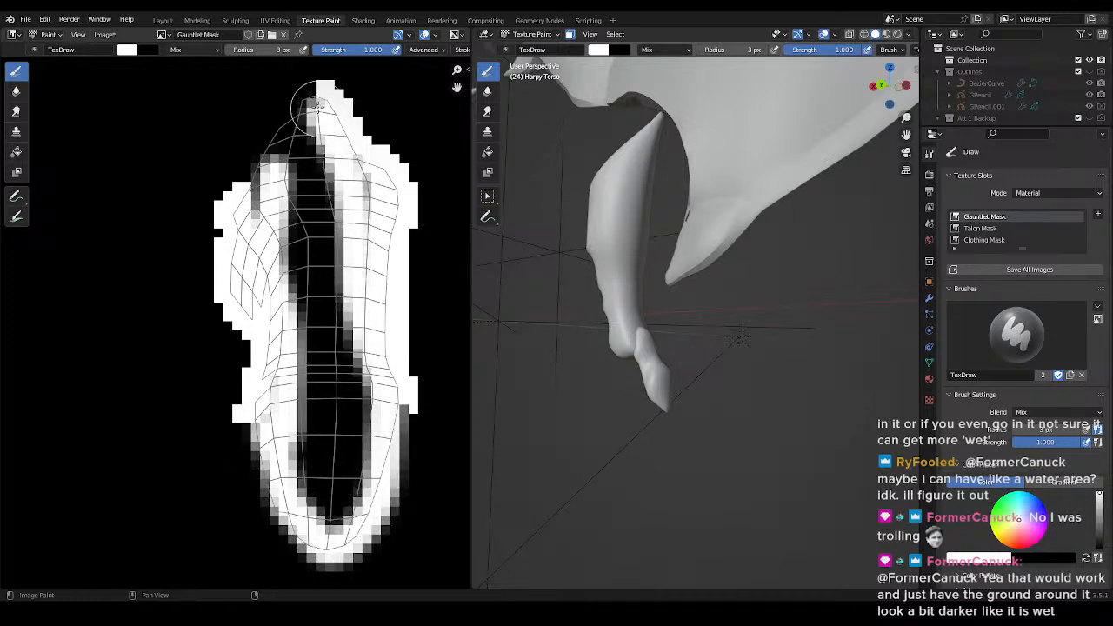
{"action": "left_click_drag", "start_coordinate": [306, 98], "coordinate": [280, 143]}
{"action": "mouse_move", "coordinate": [252, 178]}
{"action": "left_mouse_down"}
{"action": "mouse_move", "coordinate": [323, 388]}
{"action": "mouse_move", "coordinate": [357, 428]}
{"action": "mouse_move", "coordinate": [324, 541]}
{"action": "left_mouse_up"}
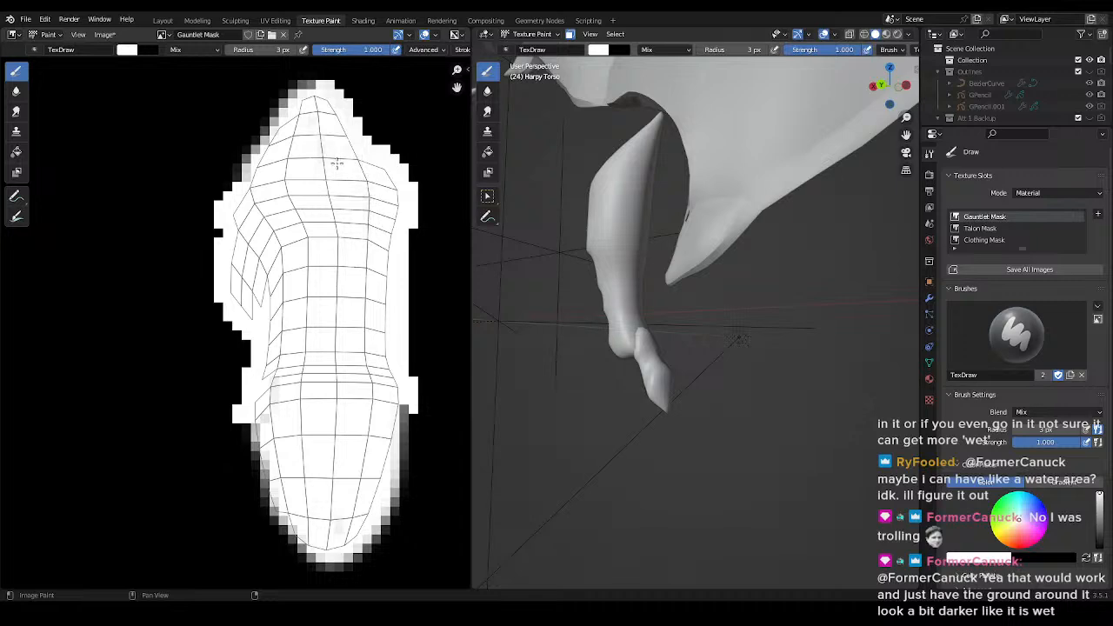
- Examine the remaining gauntlet UV islands in the mask image for unpainted areas
{"action": "scroll", "coordinate": [374, 240], "scroll_direction": "down", "scroll_amount": 5}
{"action": "middle_click_drag", "start_coordinate": [392, 288], "coordinate": [297, 433], "text": "shift"}
{"action": "middle_click_drag", "start_coordinate": [359, 230], "coordinate": [325, 326], "text": "shift"}
{"action": "middle_click_drag", "start_coordinate": [136, 322], "coordinate": [353, 388]}
{"action": "middle_click_drag", "start_coordinate": [109, 435], "coordinate": [281, 409]}
{"action": "middle_click_drag", "start_coordinate": [246, 511], "coordinate": [243, 311]}
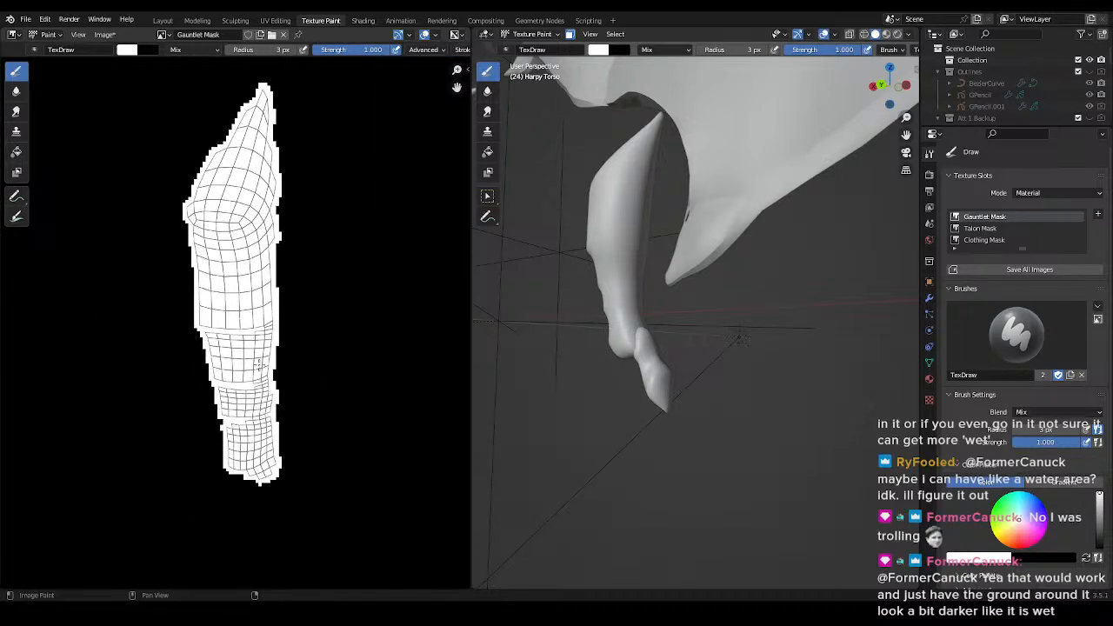
{"action": "scroll", "coordinate": [243, 313], "scroll_direction": "down", "scroll_amount": 5}
{"action": "middle_click_drag", "start_coordinate": [298, 475], "coordinate": [217, 298]}
{"action": "scroll", "coordinate": [237, 330], "scroll_direction": "up", "scroll_amount": 6}
{"action": "scroll", "coordinate": [237, 330], "scroll_direction": "down", "scroll_amount": 5}
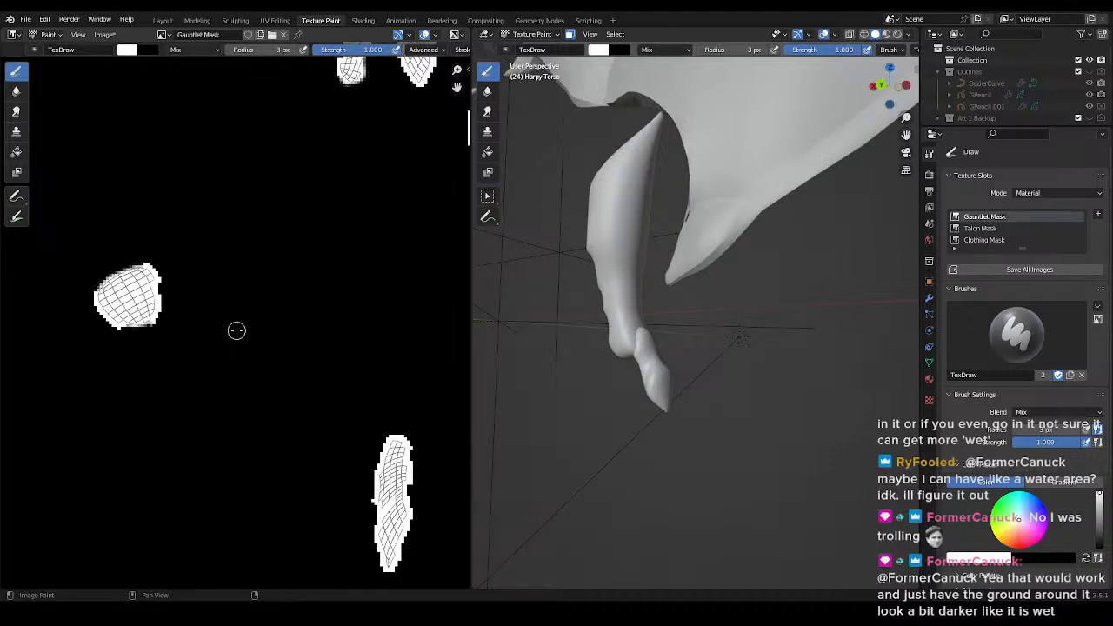
- Look over the rest of the Gauntlet Mask image for missed islands and save the file
{"action": "middle_click_drag", "start_coordinate": [208, 131], "coordinate": [168, 368]}
{"action": "middle_click_drag", "start_coordinate": [186, 211], "coordinate": [209, 348]}
{"action": "scroll", "coordinate": [208, 348], "scroll_direction": "up", "scroll_amount": 4}
{"action": "middle_click_drag", "start_coordinate": [130, 298], "coordinate": [265, 373]}
{"action": "scroll", "coordinate": [266, 373], "scroll_direction": "down", "scroll_amount": 4}
{"action": "middle_click_drag", "start_coordinate": [107, 399], "coordinate": [366, 380]}
{"action": "middle_click_drag", "start_coordinate": [264, 424], "coordinate": [351, 464]}
{"action": "middle_click_drag", "start_coordinate": [231, 422], "coordinate": [383, 455]}
{"action": "key", "text": "ctrl+s"}
- Show the model in rendered shading from the front and enlarge the 3D viewport beside the image editor
{"action": "key", "text": "z"}
{"action": "left_click", "coordinate": [646, 312]}
{"action": "mouse_move", "coordinate": [709, 348]}
{"action": "middle_mouse_down"}
{"action": "mouse_move", "coordinate": [606, 346]}
{"action": "mouse_move", "coordinate": [722, 371]}
{"action": "middle_mouse_up"}
{"action": "key", "text": "KP_1"}
{"action": "scroll", "coordinate": [696, 317], "scroll_direction": "up", "scroll_amount": 3}
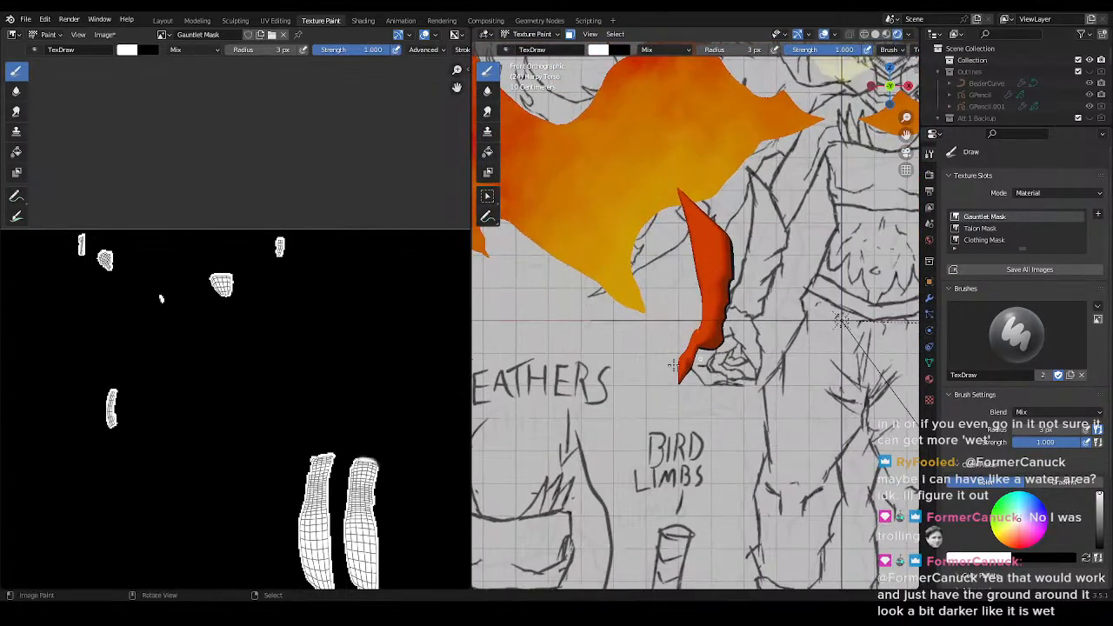
{"action": "left_click_drag", "start_coordinate": [471, 405], "coordinate": [218, 404]}
{"action": "scroll", "coordinate": [618, 325], "scroll_direction": "down", "scroll_amount": 3}
{"action": "scroll", "coordinate": [618, 325], "scroll_direction": "up", "scroll_amount": 1}
- Reveal all hidden parts in Edit Mode, select the linked trousers mesh and hide everything else
{"action": "key", "text": "Tab"}
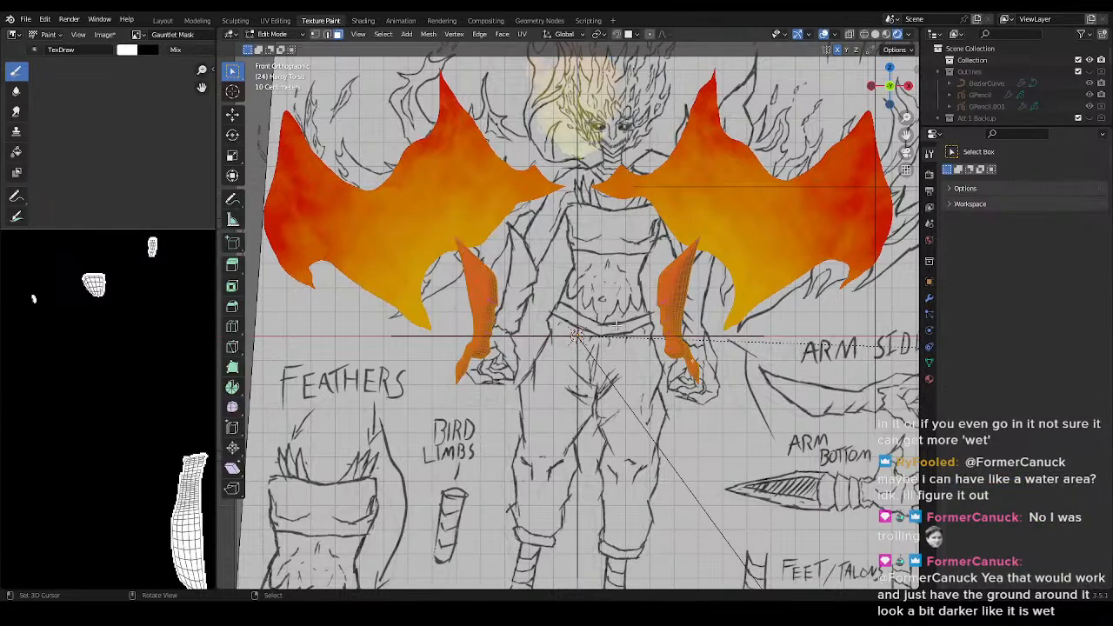
{"action": "key", "text": "alt+h"}
{"action": "key", "text": "alt+a"}
{"action": "middle_click_drag", "start_coordinate": [590, 486], "coordinate": [533, 388], "text": "shift"}
{"action": "key", "text": "l"}
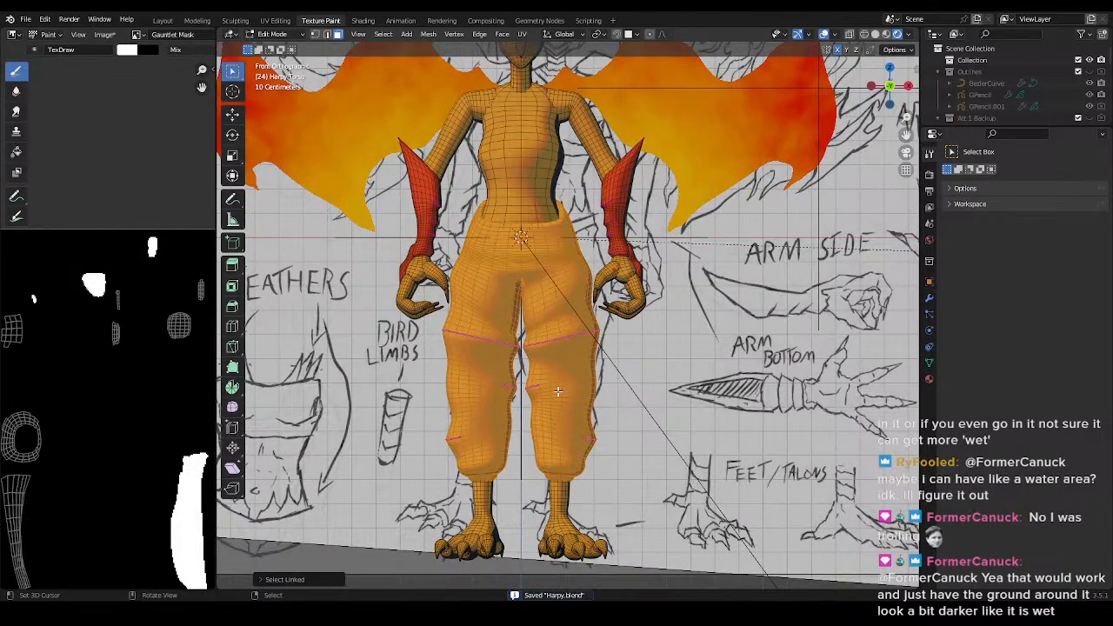
{"action": "key", "text": "shift+h"}
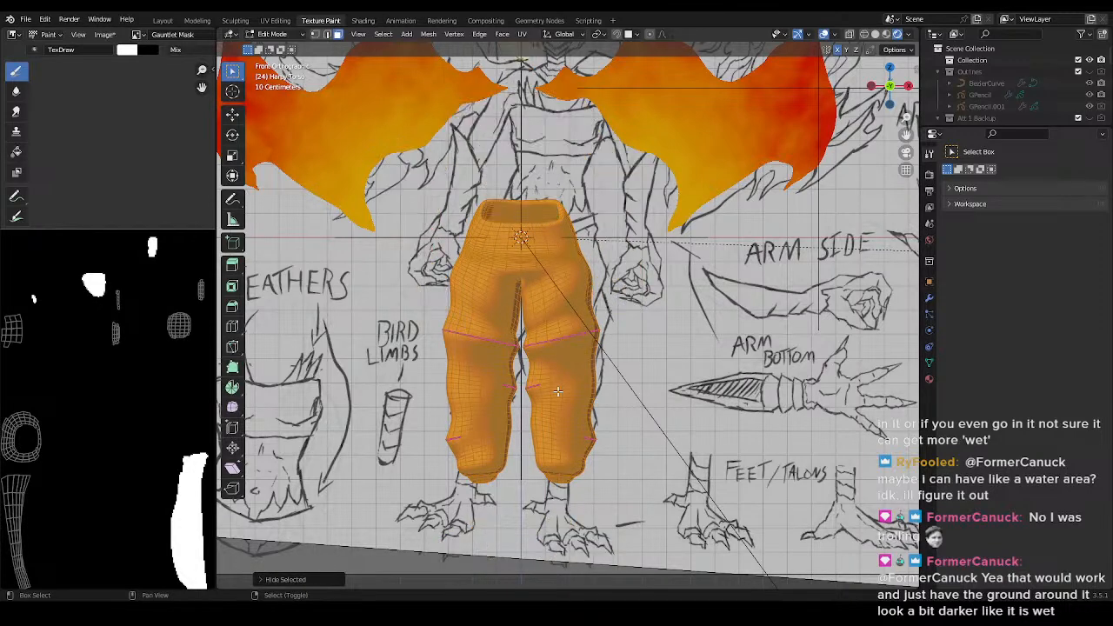
- Switch the isolated trousers to Texture Paint mode with the Clothing Mask as the active paint slot
{"action": "key", "text": "ctrl+Tab"}
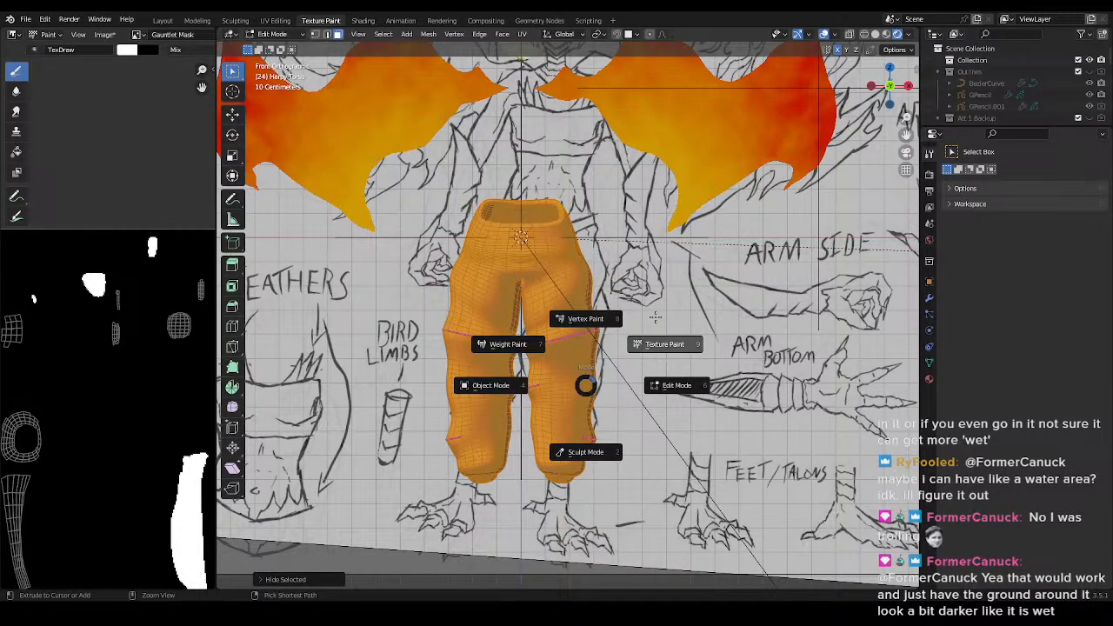
{"action": "left_click", "coordinate": [655, 318]}
{"action": "scroll", "coordinate": [853, 50], "scroll_direction": "down", "scroll_amount": 3}
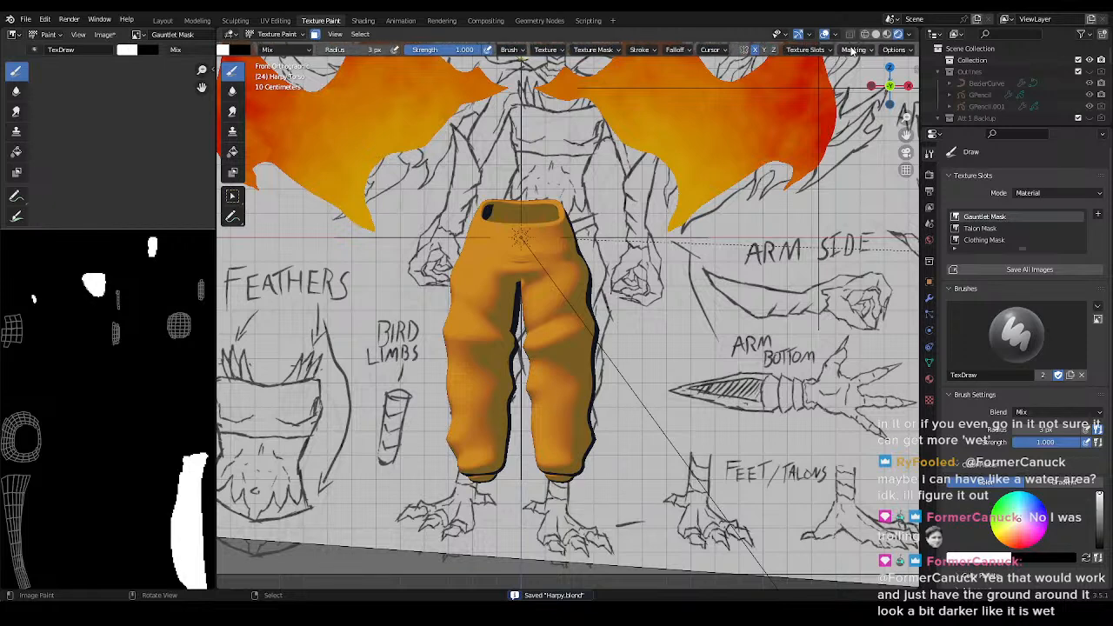
{"action": "left_click", "coordinate": [817, 51]}
{"action": "left_click", "coordinate": [786, 119]}
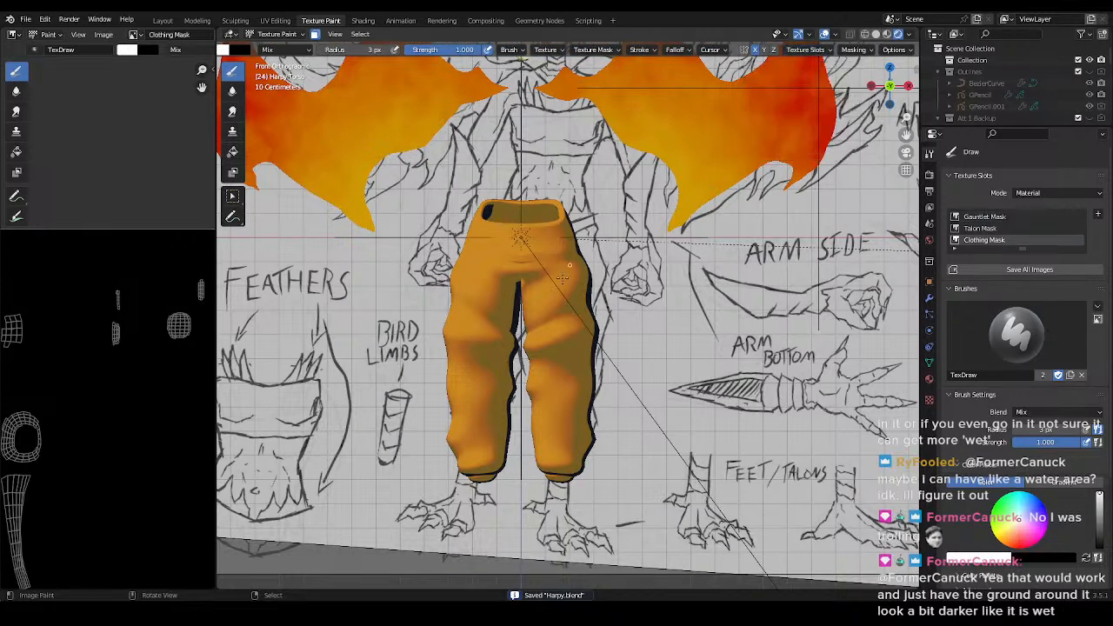
- Paint the front of both trouser legs white with the brush radius set to 124 px
{"action": "key", "text": "f"}
{"action": "left_click", "coordinate": [628, 252]}
{"action": "mouse_move", "coordinate": [543, 258]}
{"action": "left_mouse_down"}
{"action": "mouse_move", "coordinate": [559, 316]}
{"action": "mouse_move", "coordinate": [545, 275]}
{"action": "mouse_move", "coordinate": [529, 401]}
{"action": "mouse_move", "coordinate": [521, 360]}
{"action": "left_mouse_up"}
{"action": "key", "text": "f"}
{"action": "left_click", "coordinate": [616, 273]}
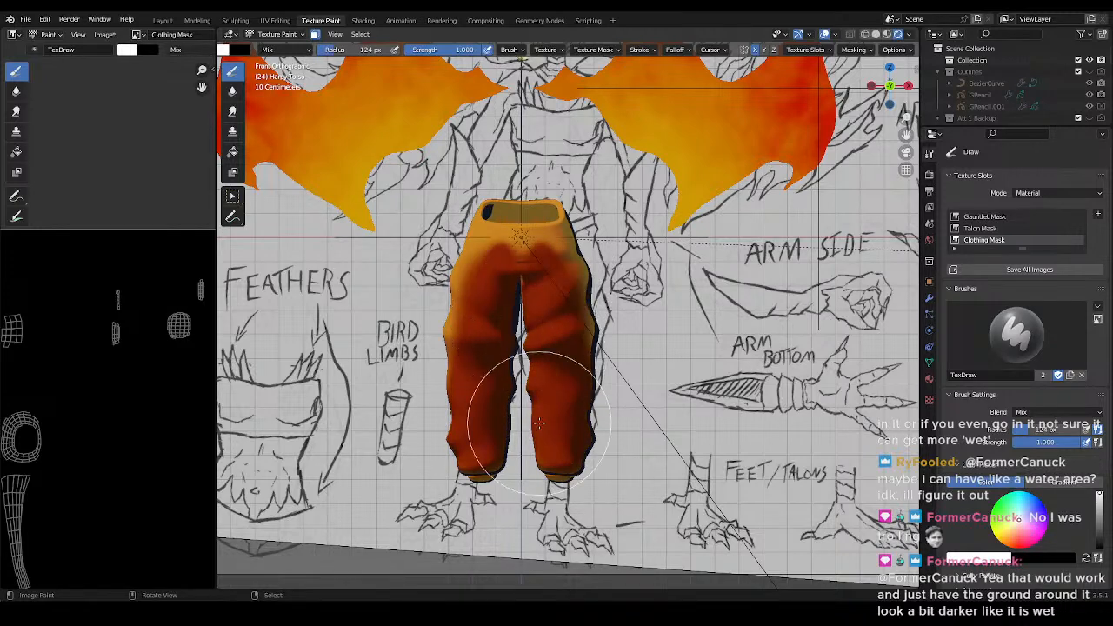
- Reduce the brush radius to 28 px and paint the trousers' upper front around the hips and waistband white
{"action": "key", "text": "f"}
{"action": "left_click", "coordinate": [600, 357]}
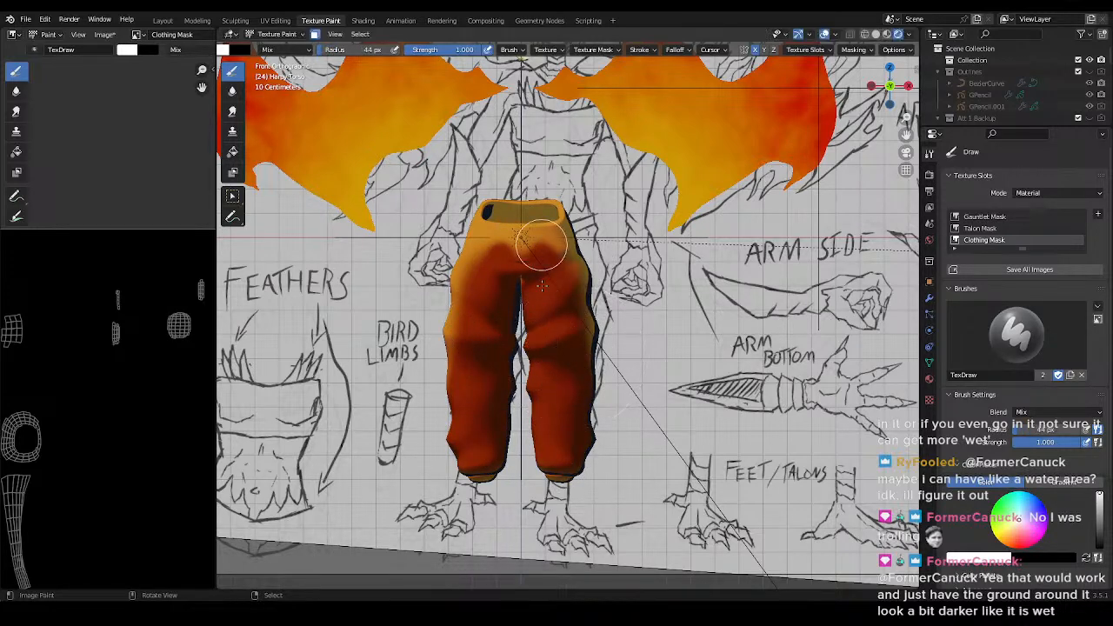
{"action": "key", "text": "f"}
{"action": "left_click", "coordinate": [549, 276]}
{"action": "mouse_move", "coordinate": [513, 228]}
{"action": "left_mouse_down"}
{"action": "mouse_move", "coordinate": [541, 228]}
{"action": "mouse_move", "coordinate": [579, 278]}
{"action": "mouse_move", "coordinate": [555, 250]}
{"action": "left_mouse_up"}
- Paint the outer side of the trouser leg and its lower end white
{"action": "middle_click_drag", "start_coordinate": [604, 367], "coordinate": [576, 322]}
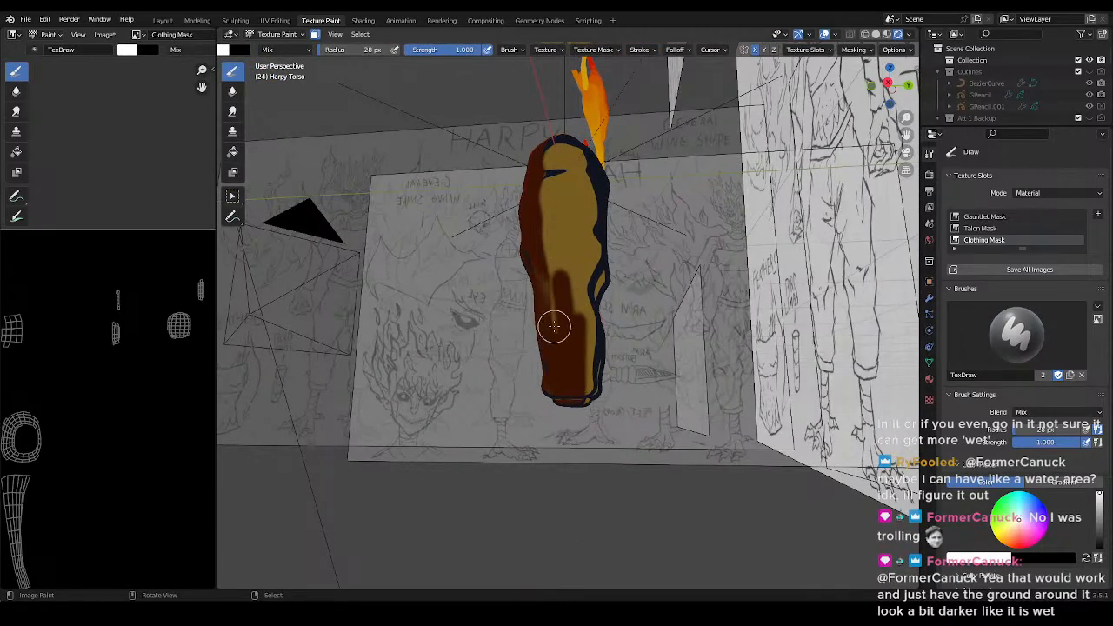
{"action": "middle_click_drag", "start_coordinate": [547, 206], "coordinate": [488, 243]}
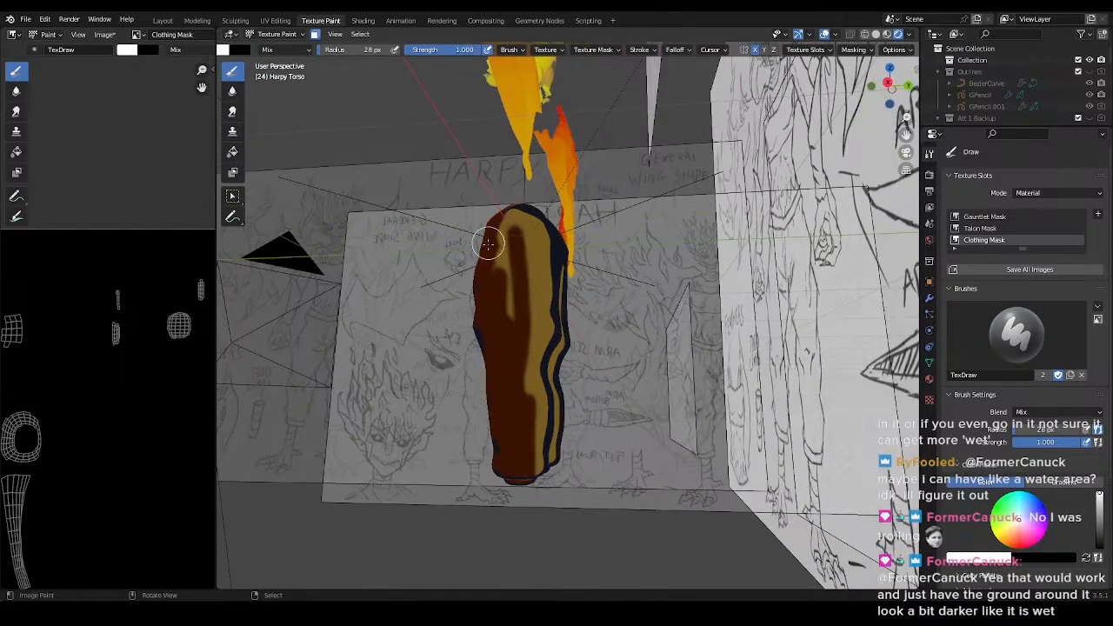
{"action": "left_click_drag", "start_coordinate": [502, 191], "coordinate": [558, 477]}
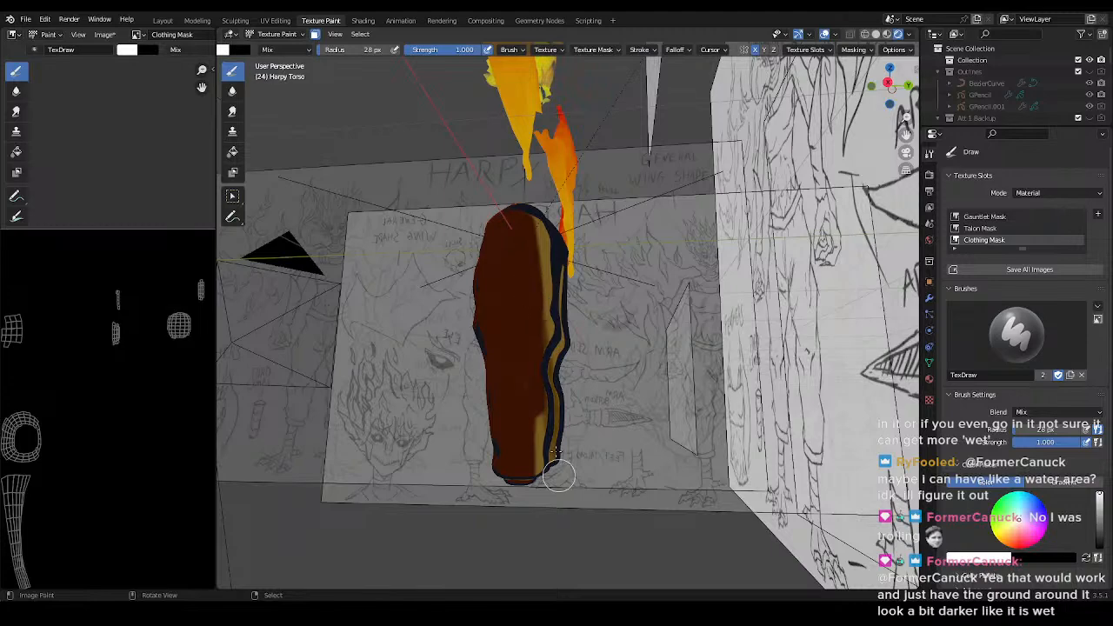
{"action": "middle_click_drag", "start_coordinate": [583, 372], "coordinate": [458, 372]}
{"action": "left_click_drag", "start_coordinate": [458, 372], "coordinate": [440, 337]}
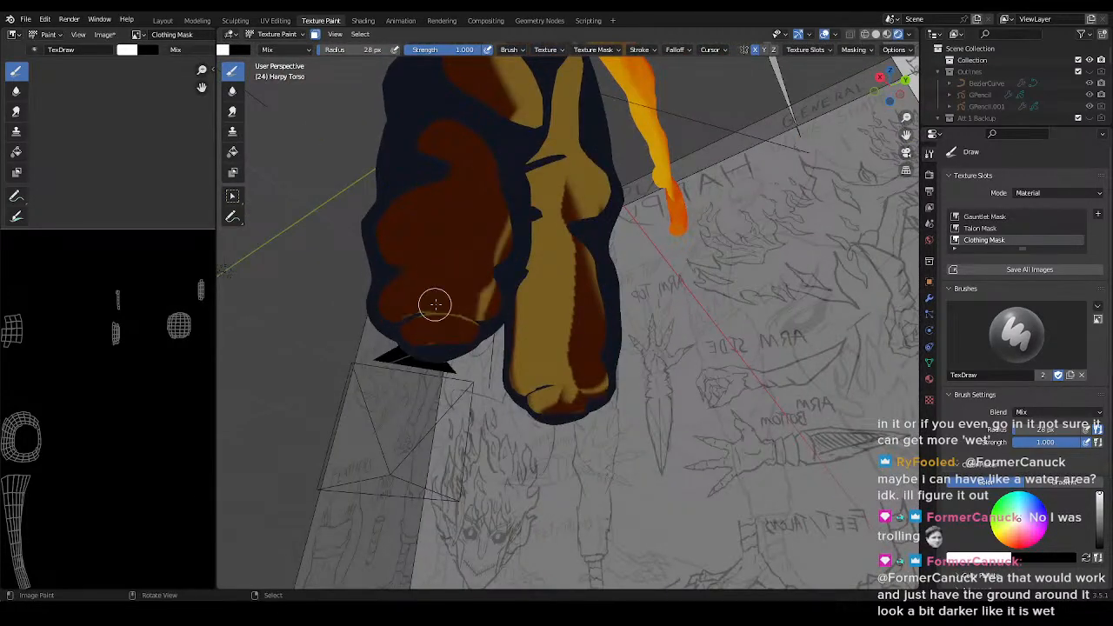
- Paint the lower back of both trouser legs white
{"action": "middle_click_drag", "start_coordinate": [440, 323], "coordinate": [509, 398]}
{"action": "middle_click_drag", "start_coordinate": [549, 496], "coordinate": [528, 463]}
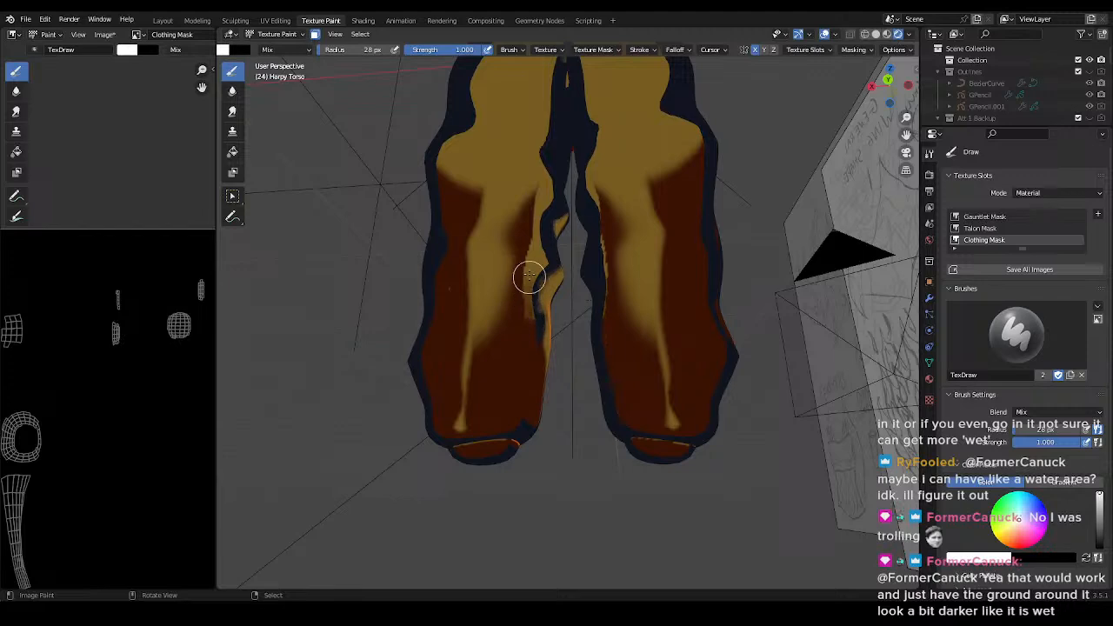
{"action": "middle_click_drag", "start_coordinate": [541, 386], "coordinate": [488, 377]}
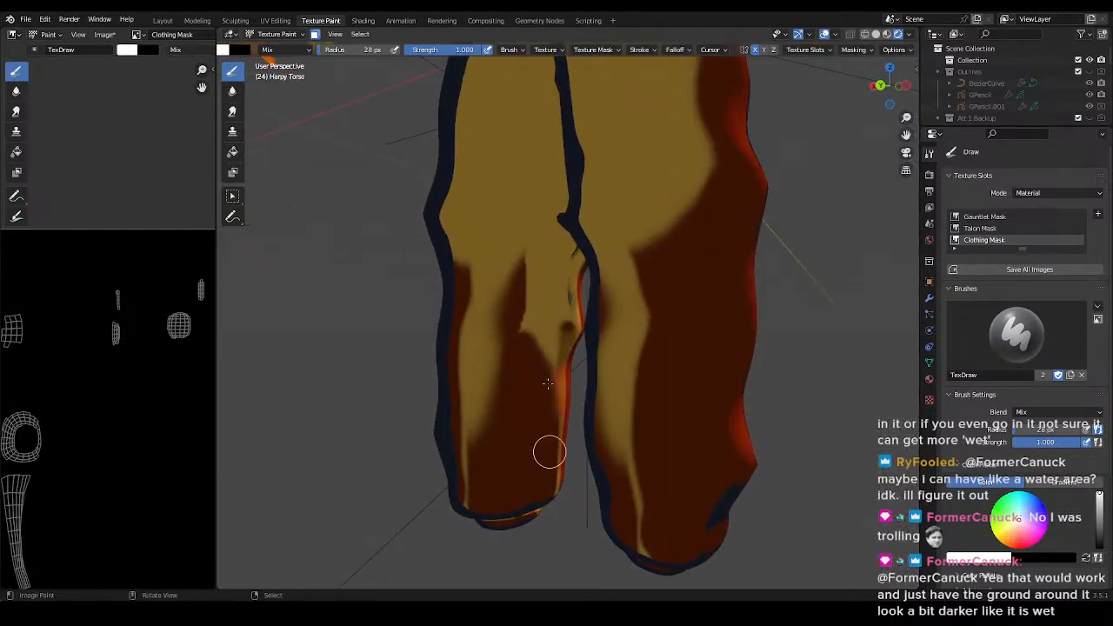
{"action": "left_click_drag", "start_coordinate": [467, 460], "coordinate": [478, 396]}
- Set the brush radius to 100 px and paint the upper back and seat of the trousers white
{"action": "middle_click_drag", "start_coordinate": [497, 294], "coordinate": [483, 429], "text": "shift"}
{"action": "key", "text": "f"}
{"action": "left_click", "coordinate": [512, 417]}
{"action": "mouse_move", "coordinate": [468, 270]}
{"action": "left_mouse_down"}
{"action": "mouse_move", "coordinate": [460, 557]}
{"action": "mouse_move", "coordinate": [422, 228]}
{"action": "mouse_move", "coordinate": [479, 313]}
{"action": "left_mouse_up"}
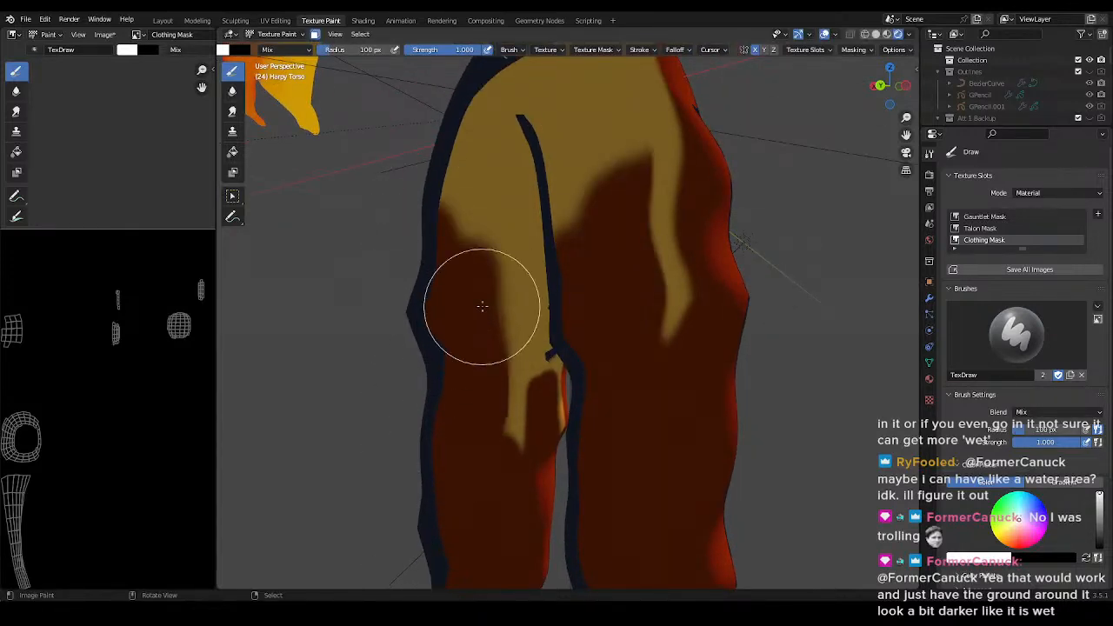
{"action": "left_click_drag", "start_coordinate": [526, 252], "coordinate": [501, 158]}
{"action": "middle_click_drag", "start_coordinate": [498, 226], "coordinate": [584, 427]}
{"action": "mouse_move", "coordinate": [490, 304]}
{"action": "left_mouse_down"}
{"action": "mouse_move", "coordinate": [471, 393]}
{"action": "mouse_move", "coordinate": [461, 235]}
{"action": "mouse_move", "coordinate": [467, 431]}
{"action": "left_mouse_up"}
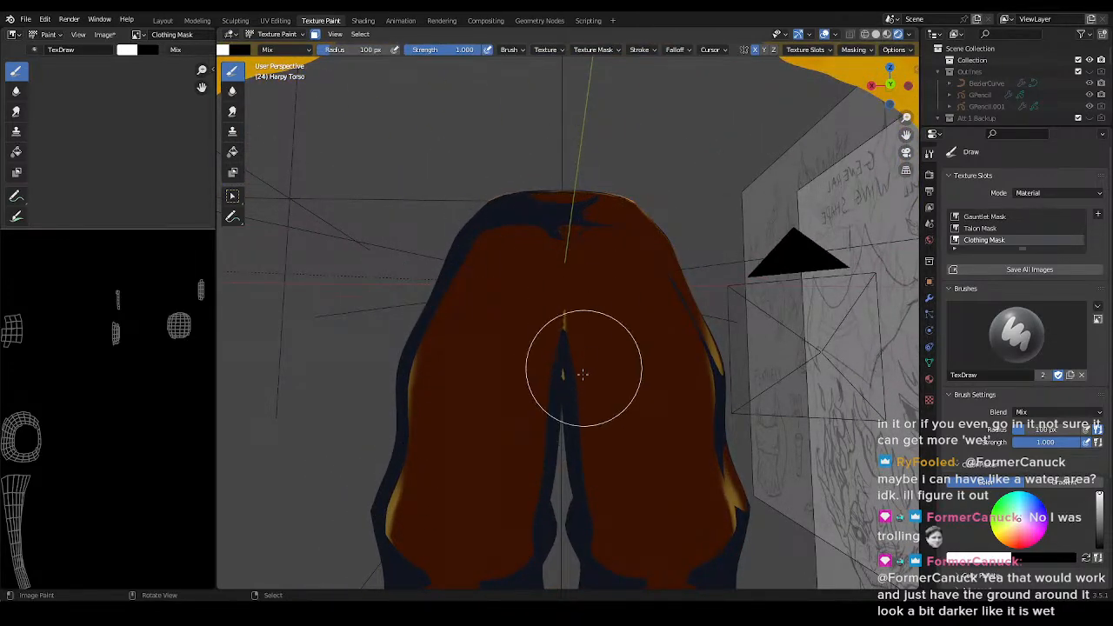
- Paint over the remaining unpainted streak on the outer side of the trouser leg
{"action": "middle_click_drag", "start_coordinate": [483, 387], "coordinate": [554, 124], "text": "shift"}
{"action": "middle_click_drag", "start_coordinate": [487, 217], "coordinate": [501, 317]}
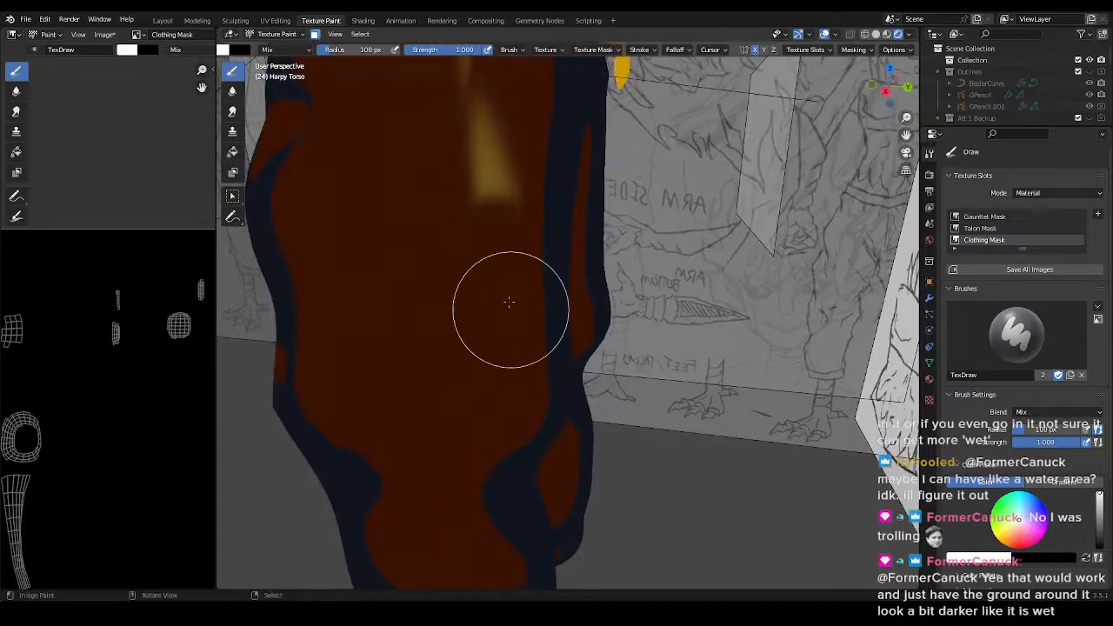
{"action": "scroll", "coordinate": [511, 336], "scroll_direction": "down", "scroll_amount": 3}
{"action": "middle_click_drag", "start_coordinate": [511, 228], "coordinate": [514, 327], "text": "shift"}
{"action": "left_click_drag", "start_coordinate": [517, 176], "coordinate": [537, 415]}
- Paint the inner surfaces of the trousers white through the waist opening
{"action": "mouse_move", "coordinate": [519, 280]}
{"action": "middle_mouse_down", "text": "shift"}
{"action": "mouse_move", "coordinate": [514, 337]}
{"action": "mouse_move", "coordinate": [570, 392]}
{"action": "mouse_move", "coordinate": [651, 377]}
{"action": "middle_mouse_up", "text": "shift"}
{"action": "scroll", "coordinate": [577, 415], "scroll_direction": "up", "scroll_amount": 1}
{"action": "scroll", "coordinate": [641, 378], "scroll_direction": "up", "scroll_amount": 3}
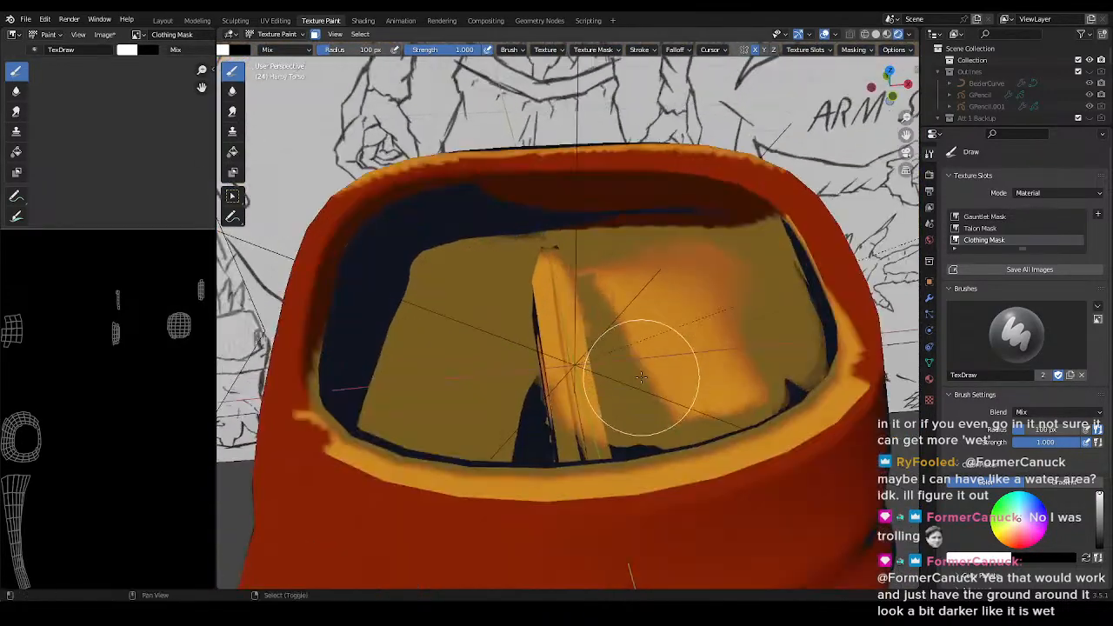
{"action": "scroll", "coordinate": [641, 378], "scroll_direction": "down", "scroll_amount": 3}
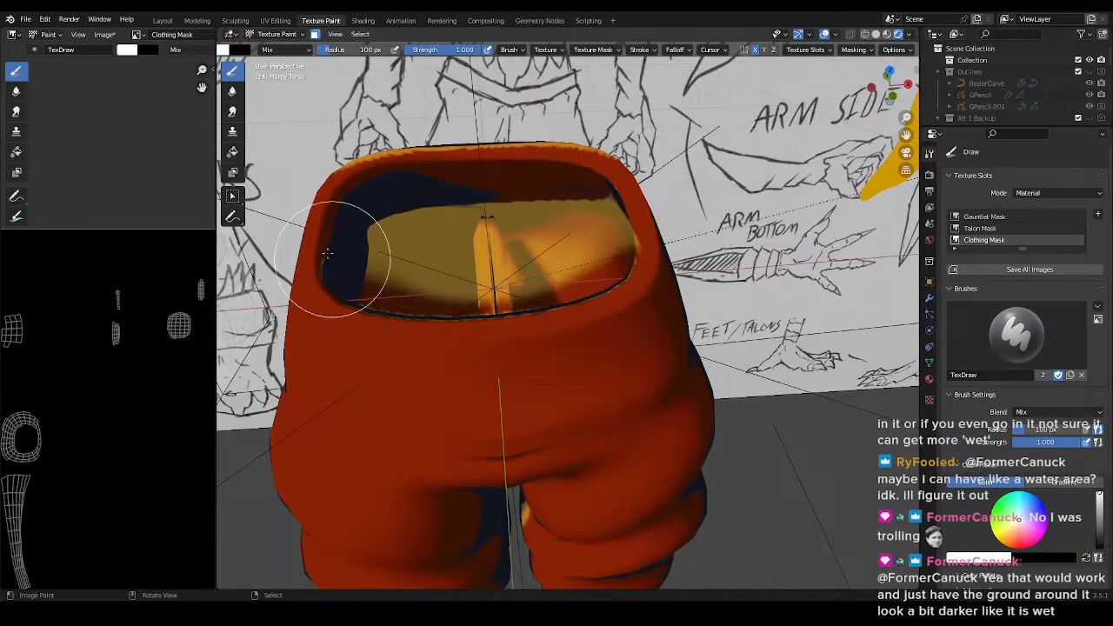
{"action": "mouse_move", "coordinate": [517, 338]}
{"action": "middle_mouse_down"}
{"action": "mouse_move", "coordinate": [510, 347]}
{"action": "mouse_move", "coordinate": [545, 253]}
{"action": "middle_mouse_up"}
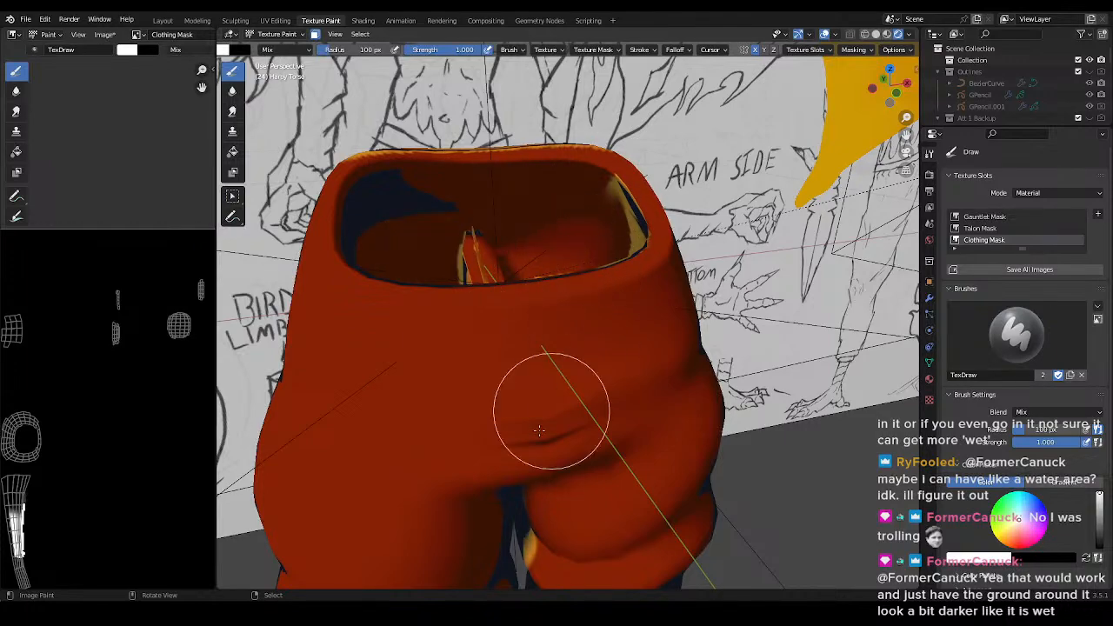
- Paint the missed areas along the inner legs and crotch of the trousers white
{"action": "scroll", "coordinate": [566, 389], "scroll_direction": "up", "scroll_amount": 5}
{"action": "mouse_move", "coordinate": [542, 398]}
{"action": "middle_mouse_down"}
{"action": "mouse_move", "coordinate": [504, 306]}
{"action": "mouse_move", "coordinate": [445, 241]}
{"action": "mouse_move", "coordinate": [450, 322]}
{"action": "mouse_move", "coordinate": [430, 303]}
{"action": "mouse_move", "coordinate": [469, 280]}
{"action": "middle_mouse_up"}
{"action": "middle_click_drag", "start_coordinate": [463, 348], "coordinate": [572, 407]}
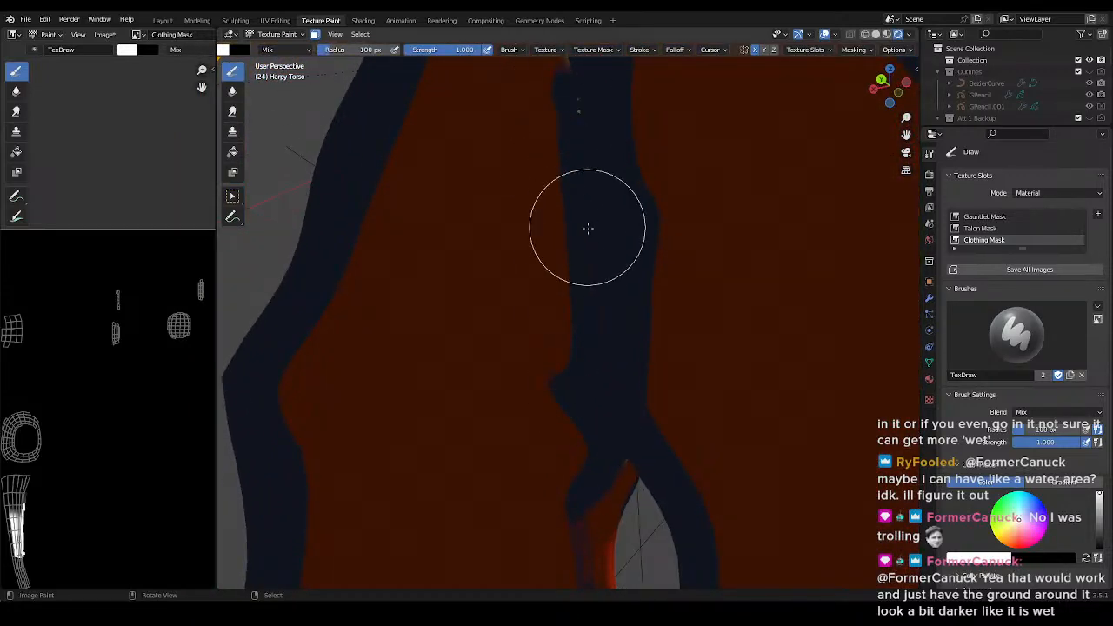
{"action": "middle_click_drag", "start_coordinate": [587, 221], "coordinate": [583, 292]}
{"action": "mouse_move", "coordinate": [609, 362]}
{"action": "middle_mouse_down"}
{"action": "mouse_move", "coordinate": [570, 415]}
{"action": "mouse_move", "coordinate": [529, 423]}
{"action": "middle_mouse_up"}
{"action": "left_click_drag", "start_coordinate": [574, 343], "coordinate": [601, 344]}
{"action": "middle_click_drag", "start_coordinate": [600, 344], "coordinate": [566, 323]}
{"action": "mouse_move", "coordinate": [566, 322]}
{"action": "left_mouse_down"}
{"action": "mouse_move", "coordinate": [589, 348]}
{"action": "mouse_move", "coordinate": [533, 296]}
{"action": "left_mouse_up"}
- Paint the leftover patches inside the waist opening and along its rim white, and save the file
{"action": "middle_click_drag", "start_coordinate": [533, 296], "coordinate": [584, 269]}
{"action": "mouse_move", "coordinate": [581, 244]}
{"action": "left_mouse_down"}
{"action": "mouse_move", "coordinate": [520, 192]}
{"action": "mouse_move", "coordinate": [564, 278]}
{"action": "left_mouse_up"}
{"action": "middle_click_drag", "start_coordinate": [554, 223], "coordinate": [598, 234]}
{"action": "mouse_move", "coordinate": [597, 234]}
{"action": "left_mouse_down"}
{"action": "mouse_move", "coordinate": [566, 212]}
{"action": "mouse_move", "coordinate": [552, 224]}
{"action": "left_mouse_up"}
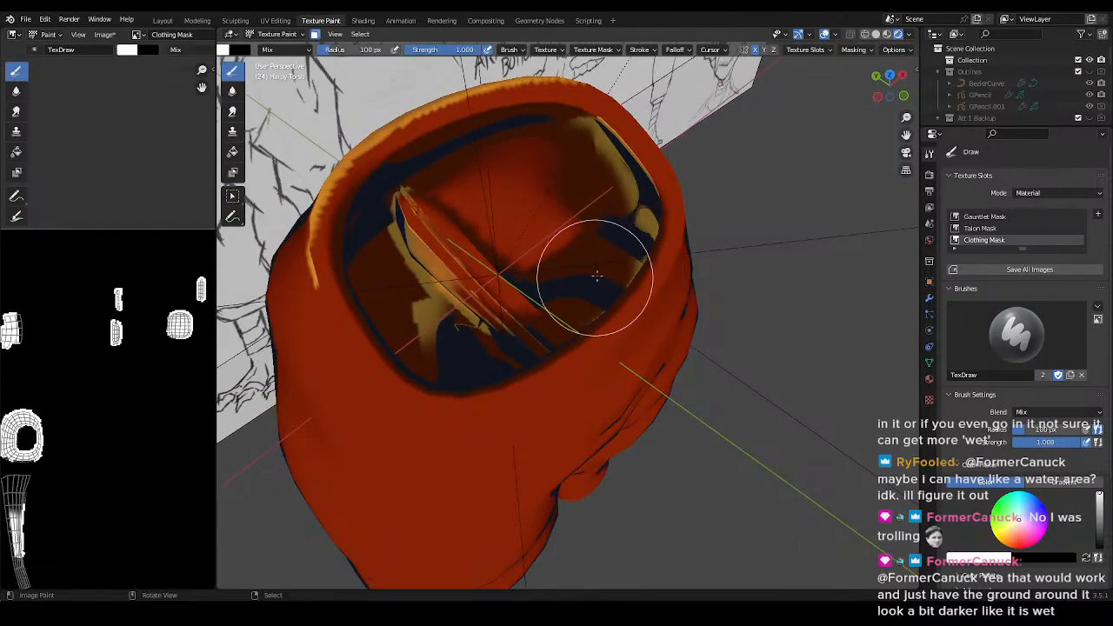
{"action": "middle_click_drag", "start_coordinate": [552, 224], "coordinate": [576, 186]}
{"action": "mouse_move", "coordinate": [576, 186]}
{"action": "left_mouse_down"}
{"action": "mouse_move", "coordinate": [586, 141]}
{"action": "mouse_move", "coordinate": [659, 190]}
{"action": "left_mouse_up"}
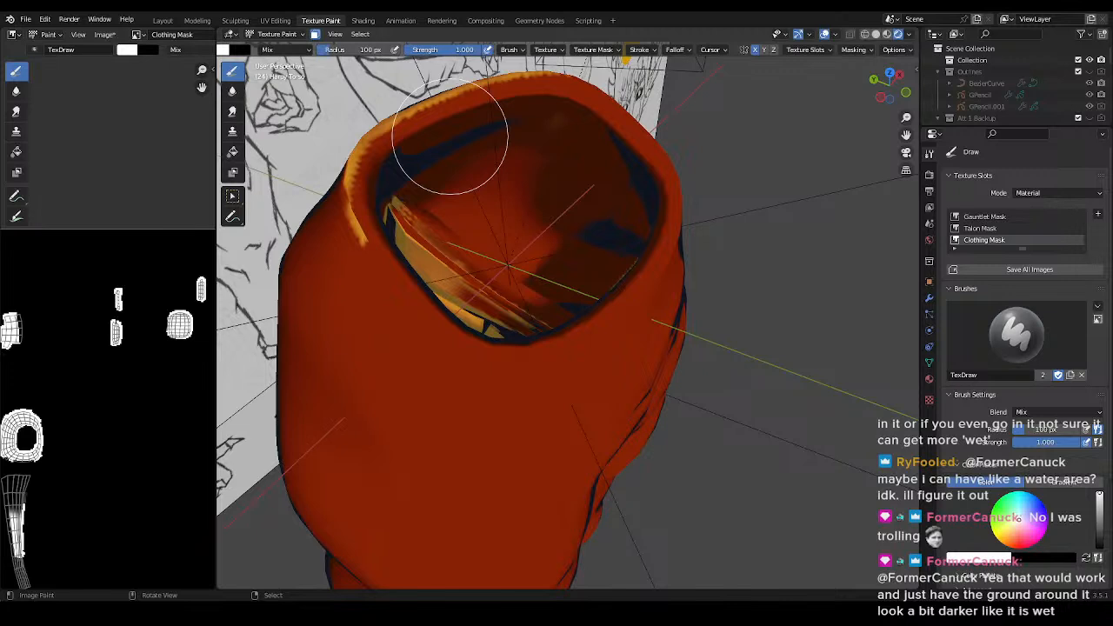
{"action": "key", "text": "ctrl+s"}
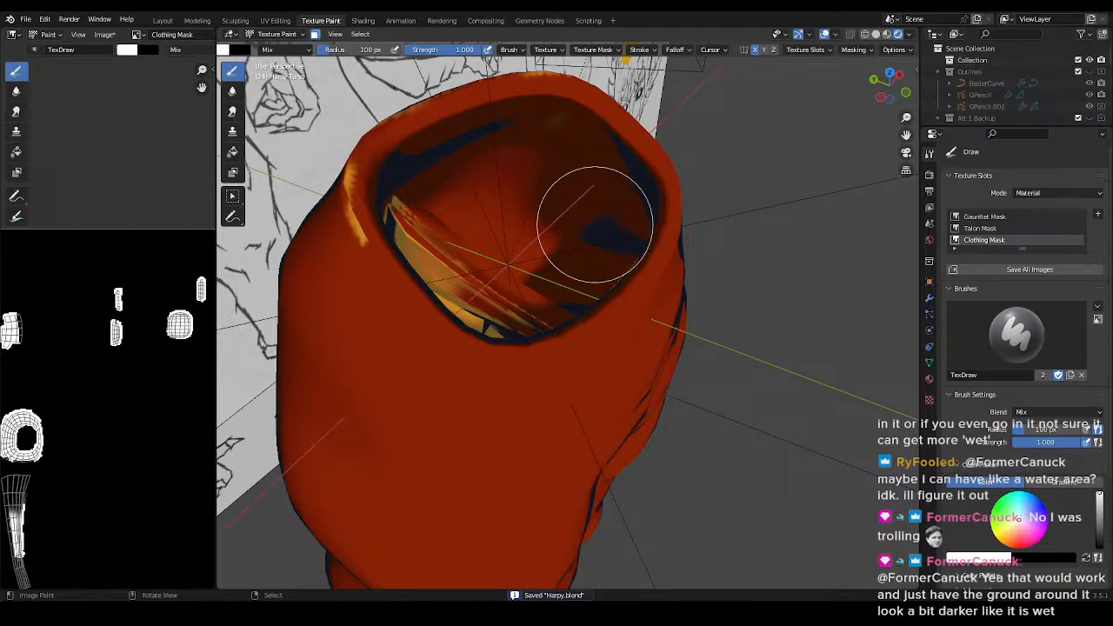
- Save the file and paint over the thin unpainted gaps along the crotch fold inside the trousers
{"action": "mouse_move", "coordinate": [447, 241]}
{"action": "middle_mouse_down"}
{"action": "mouse_move", "coordinate": [301, 218]}
{"action": "mouse_move", "coordinate": [540, 269]}
{"action": "middle_mouse_up"}
{"action": "key", "text": "ctrl+s"}
{"action": "mouse_move", "coordinate": [569, 323]}
{"action": "middle_mouse_down"}
{"action": "mouse_move", "coordinate": [539, 348]}
{"action": "mouse_move", "coordinate": [539, 288]}
{"action": "mouse_move", "coordinate": [323, 186]}
{"action": "mouse_move", "coordinate": [368, 154]}
{"action": "mouse_move", "coordinate": [361, 179]}
{"action": "middle_mouse_up"}
{"action": "scroll", "coordinate": [540, 288], "scroll_direction": "up", "scroll_amount": 6}
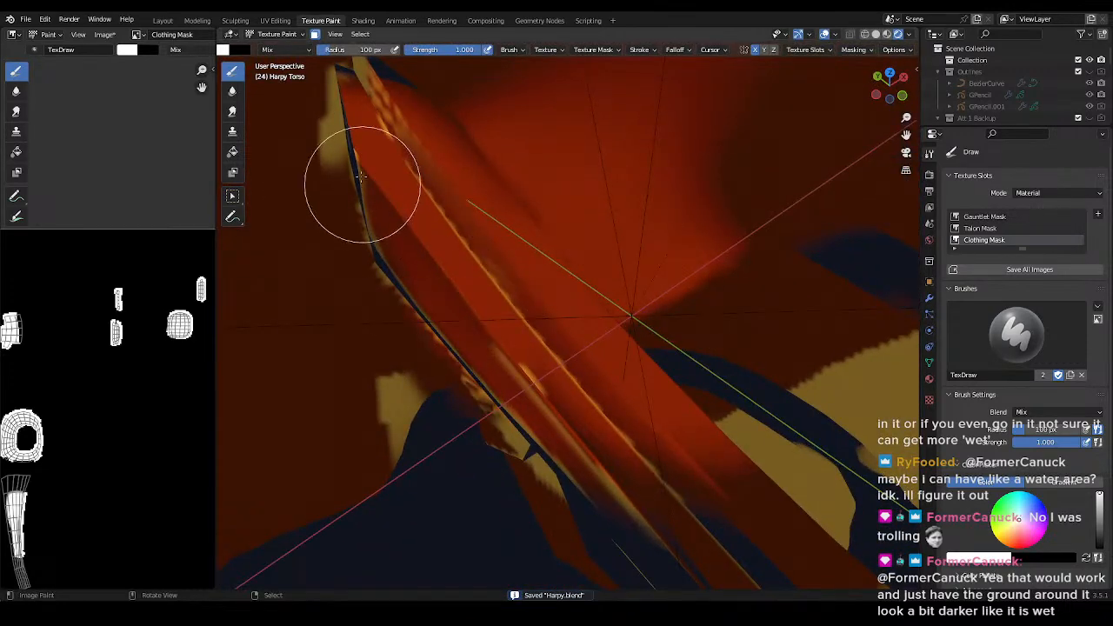
{"action": "mouse_move", "coordinate": [346, 172]}
{"action": "left_mouse_down"}
{"action": "mouse_move", "coordinate": [406, 272]}
{"action": "mouse_move", "coordinate": [380, 388]}
{"action": "mouse_move", "coordinate": [393, 454]}
{"action": "left_mouse_up"}
- Try to paint the long tapering UV island in the mask image with a brush radius of 16 px
{"action": "middle_click_drag", "start_coordinate": [75, 452], "coordinate": [194, 326]}
{"action": "scroll", "coordinate": [84, 374], "scroll_direction": "up", "scroll_amount": 4}
{"action": "mouse_move", "coordinate": [113, 383]}
{"action": "middle_mouse_down"}
{"action": "mouse_move", "coordinate": [52, 375]}
{"action": "mouse_move", "coordinate": [39, 256]}
{"action": "middle_mouse_up"}
{"action": "key", "text": "f"}
{"action": "left_click", "coordinate": [54, 344]}
{"action": "scroll", "coordinate": [67, 394], "scroll_direction": "down", "scroll_amount": 2}
{"action": "key", "text": "f"}
{"action": "left_click", "coordinate": [62, 385]}
{"action": "scroll", "coordinate": [130, 435], "scroll_direction": "up", "scroll_amount": 1}
{"action": "mouse_move", "coordinate": [104, 427]}
{"action": "left_mouse_down"}
{"action": "mouse_move", "coordinate": [128, 491]}
{"action": "mouse_move", "coordinate": [109, 372]}
{"action": "left_mouse_up"}
{"action": "key", "text": "ctrl+z"}
- Try another stroke down the tapering UV island with the brush radius reduced to 5 px
{"action": "scroll", "coordinate": [111, 440], "scroll_direction": "up", "scroll_amount": 2}
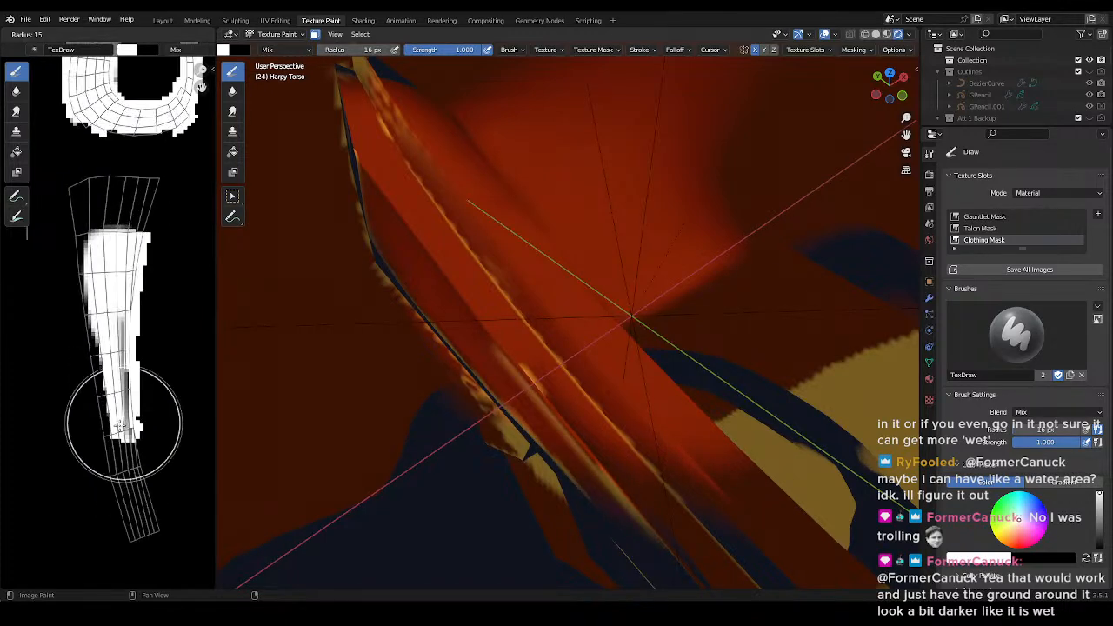
{"action": "key", "text": "f"}
{"action": "left_click", "coordinate": [144, 427]}
{"action": "left_click_drag", "start_coordinate": [110, 374], "coordinate": [125, 484]}
{"action": "key", "text": "ctrl+z"}
- Fill the entire trousers mesh with white on the Clothing Mask using the Fill tool, check the coverage and save the file
{"action": "left_click", "coordinate": [233, 152]}
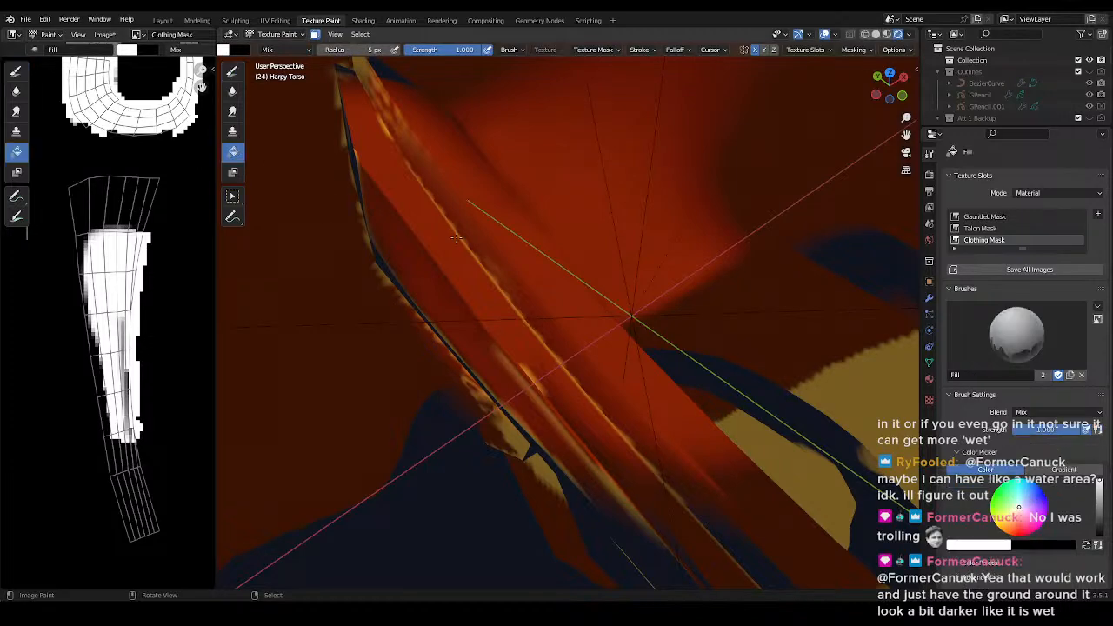
{"action": "left_click", "coordinate": [408, 297]}
{"action": "scroll", "coordinate": [404, 298], "scroll_direction": "down", "scroll_amount": 8}
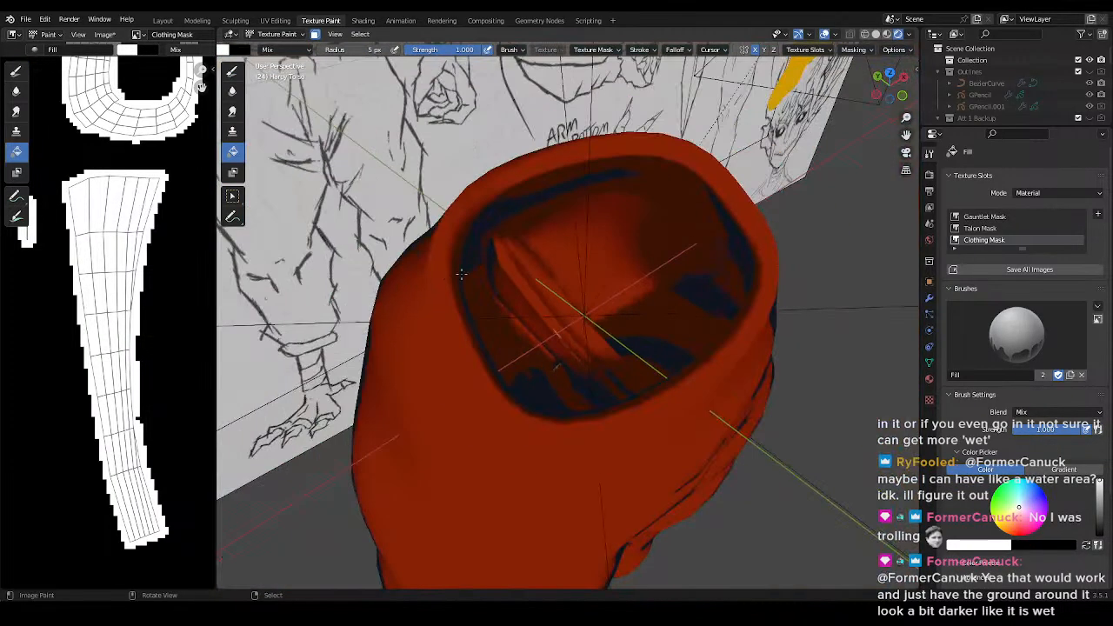
{"action": "middle_click_drag", "start_coordinate": [557, 347], "coordinate": [470, 248]}
{"action": "middle_click_drag", "start_coordinate": [539, 401], "coordinate": [542, 209], "text": "shift"}
{"action": "scroll", "coordinate": [542, 209], "scroll_direction": "up", "scroll_amount": 1}
{"action": "scroll", "coordinate": [542, 209], "scroll_direction": "down", "scroll_amount": 4}
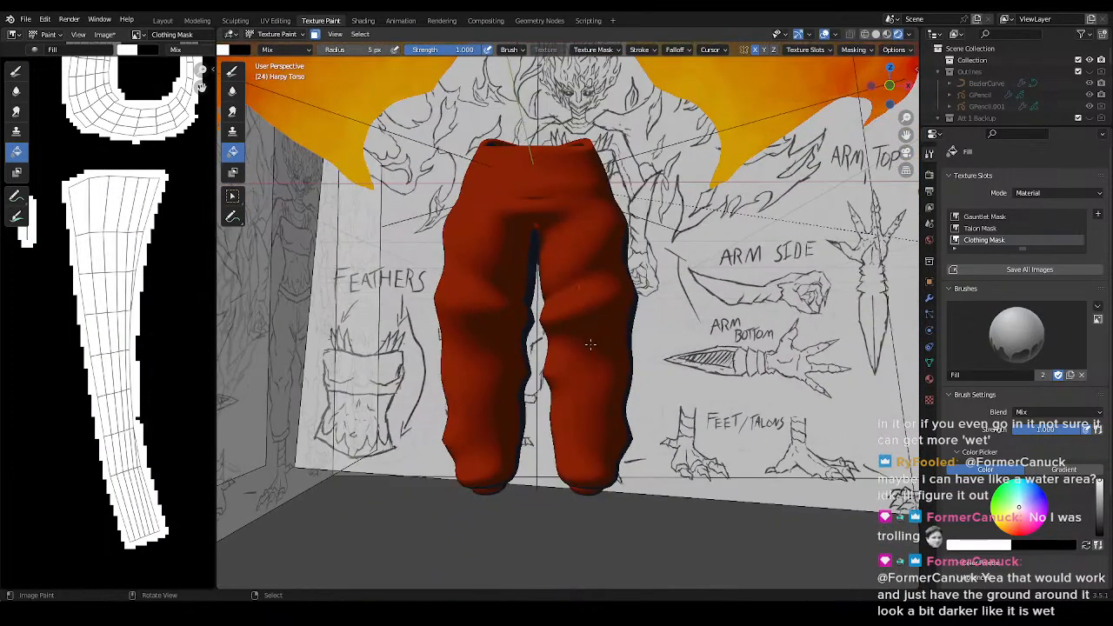
{"action": "middle_click_drag", "start_coordinate": [592, 346], "coordinate": [619, 374]}
{"action": "scroll", "coordinate": [141, 367], "scroll_direction": "down", "scroll_amount": 7}
{"action": "scroll", "coordinate": [154, 385], "scroll_direction": "down", "scroll_amount": 2}
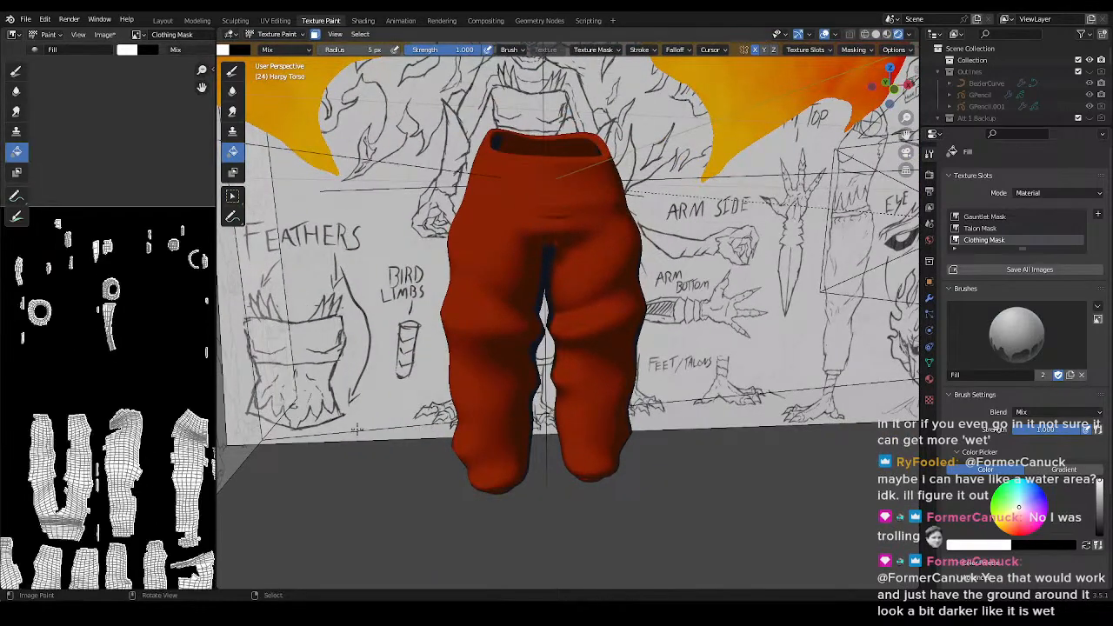
{"action": "scroll", "coordinate": [106, 441], "scroll_direction": "up", "scroll_amount": 1}
{"action": "key", "text": "ctrl+s"}
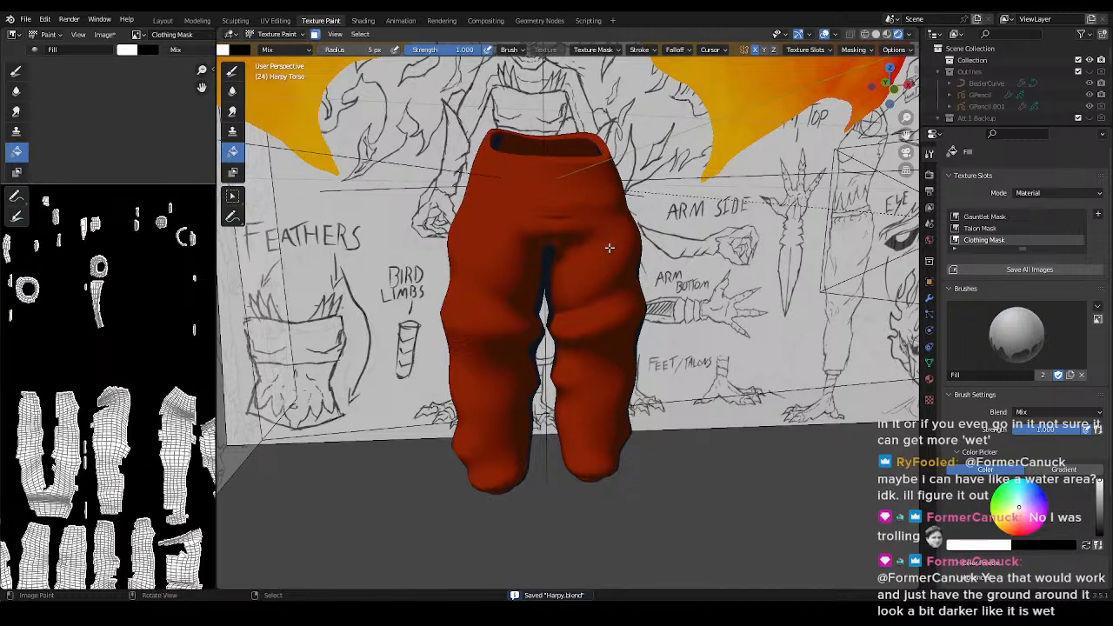
- Reveal the hidden mesh parts, clear the selection and select the linked pieces of the harpy's left hand
{"action": "key", "text": "Tab"}
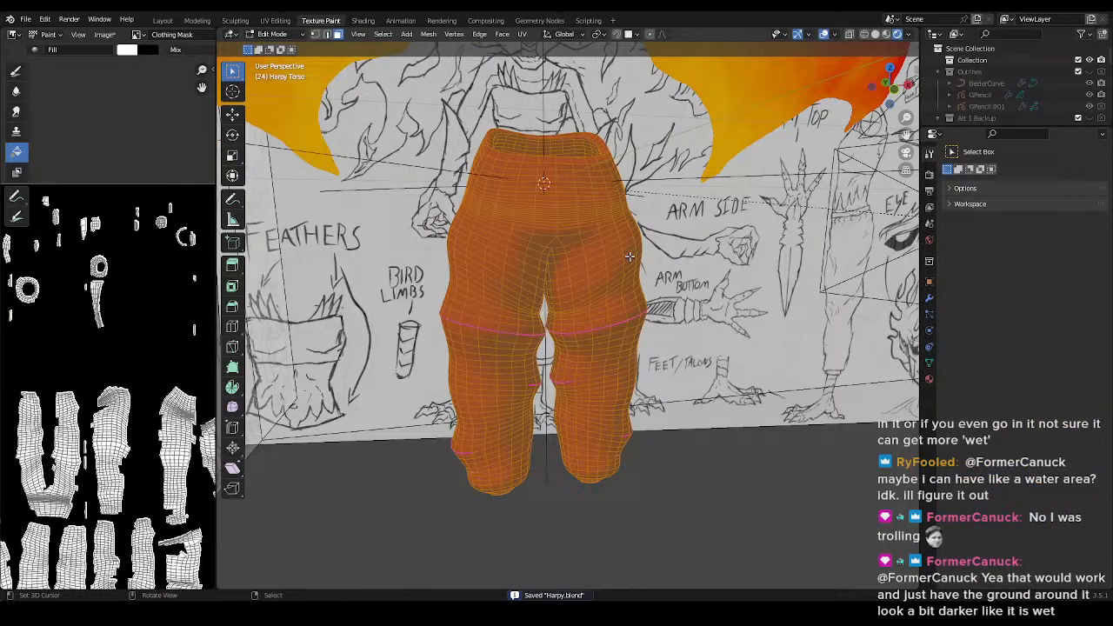
{"action": "key", "text": "alt+h"}
{"action": "key", "text": "alt+a"}
{"action": "middle_click_drag", "start_coordinate": [725, 321], "coordinate": [653, 278], "text": "shift"}
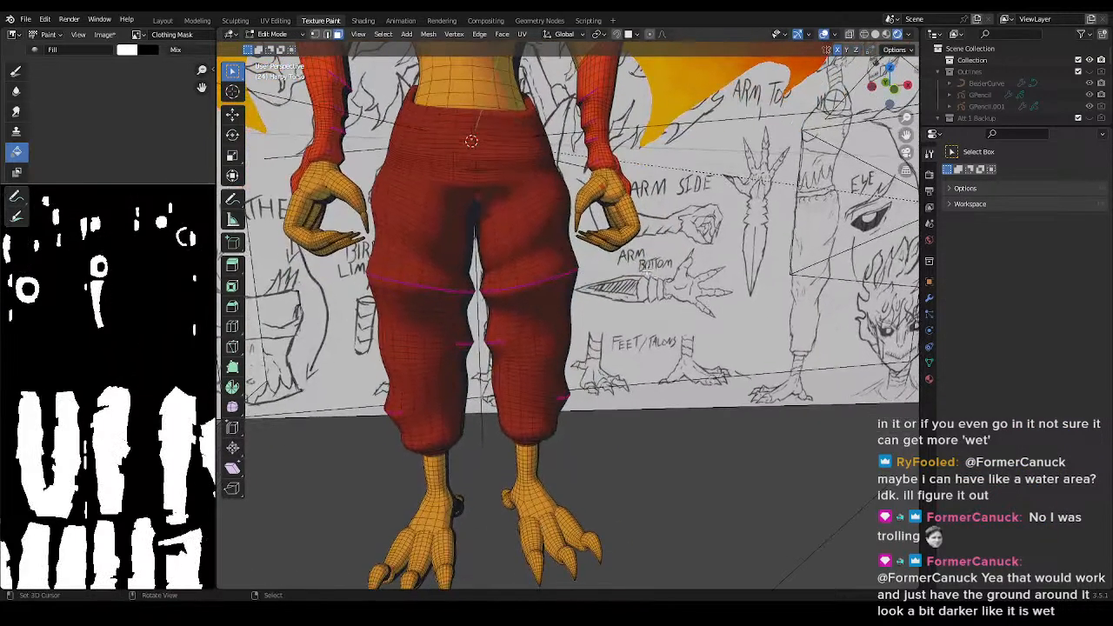
{"action": "key", "text": "l"}
{"action": "scroll", "coordinate": [613, 230], "scroll_direction": "up", "scroll_amount": 5}
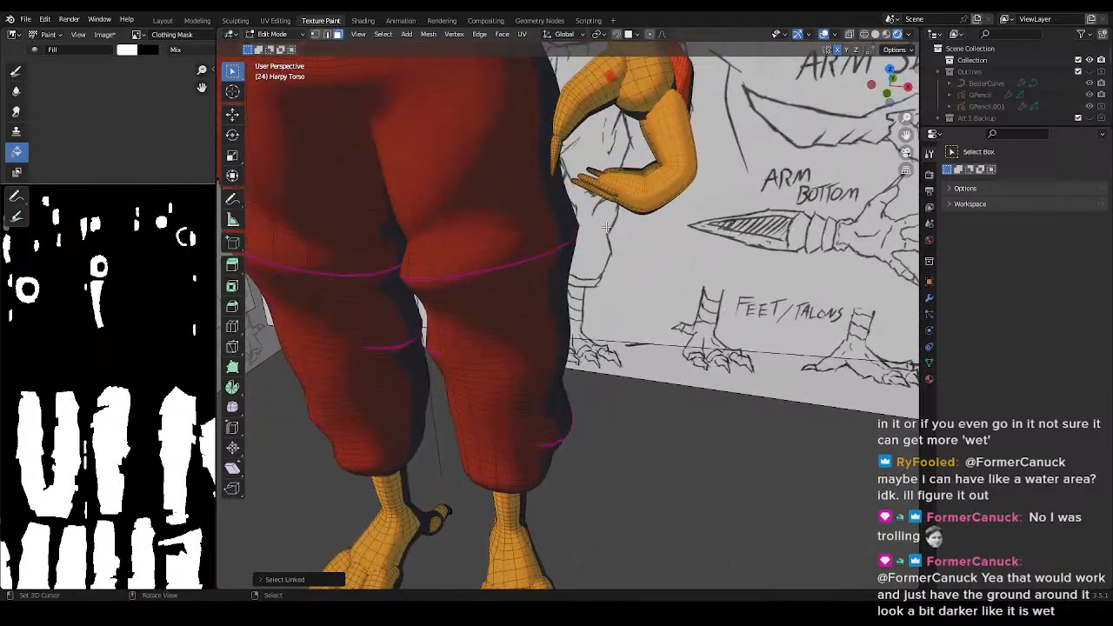
{"action": "key", "text": "l"}
{"action": "key", "text": "l"}
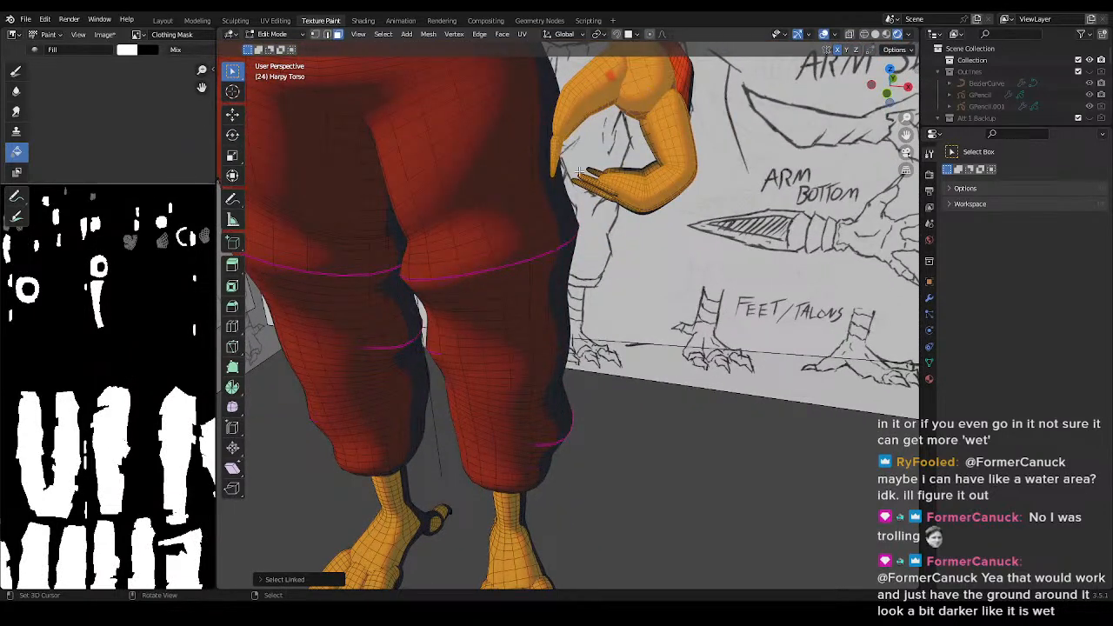
- Add both feet with all their linked talons to the selection
{"action": "middle_click_drag", "start_coordinate": [595, 174], "coordinate": [679, 213]}
{"action": "scroll", "coordinate": [680, 213], "scroll_direction": "down", "scroll_amount": 4}
{"action": "key", "text": "l"}
{"action": "key", "text": "l"}
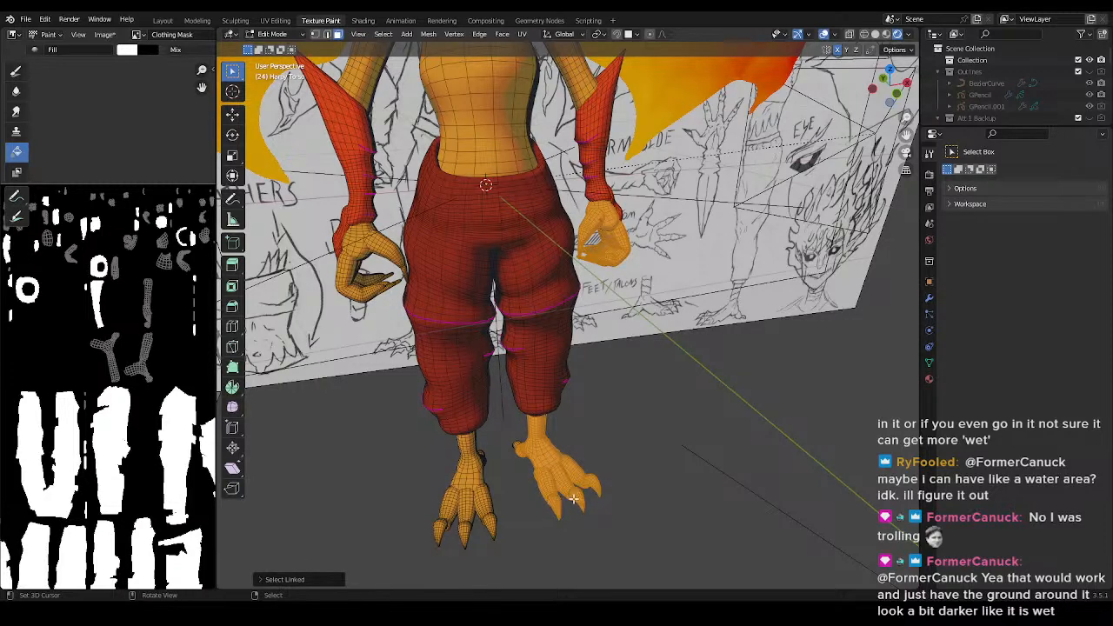
{"action": "middle_click_drag", "start_coordinate": [520, 462], "coordinate": [473, 504]}
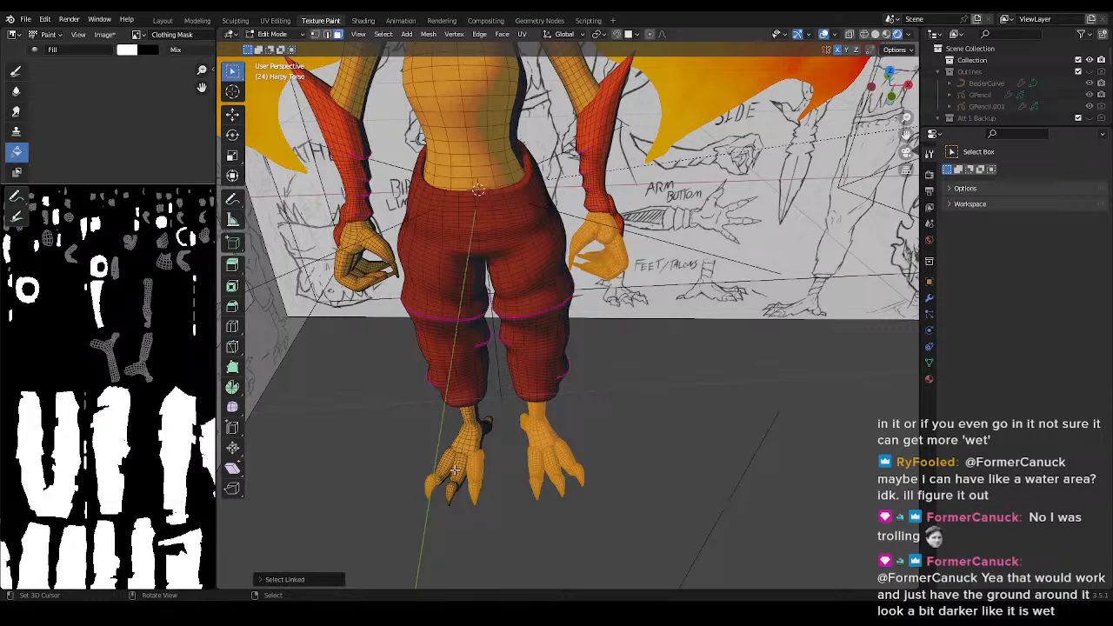
{"action": "key", "text": "l"}
{"action": "key", "text": "l"}
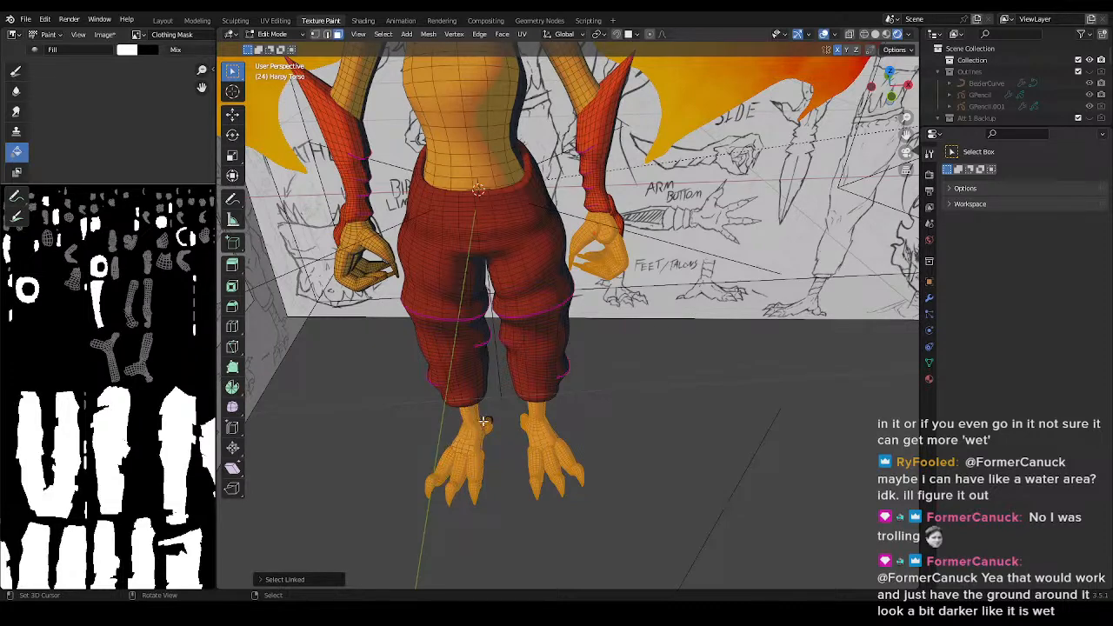
{"action": "key", "text": "l"}
- Add the harpy's right hand and all its separate claws to the selection
{"action": "key", "text": "l"}
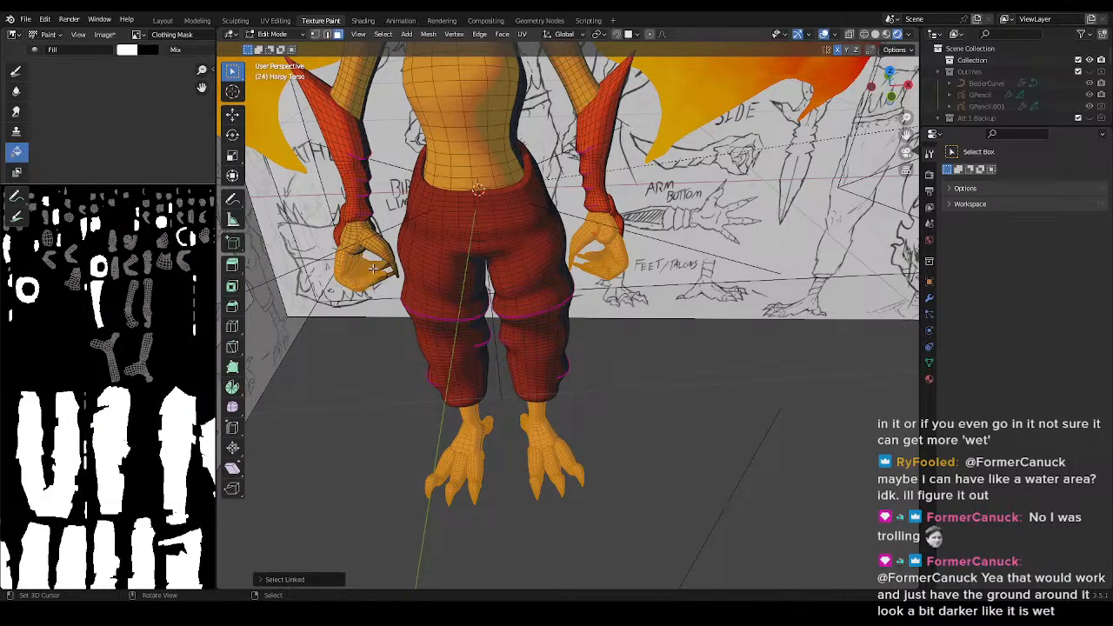
{"action": "key", "text": "l"}
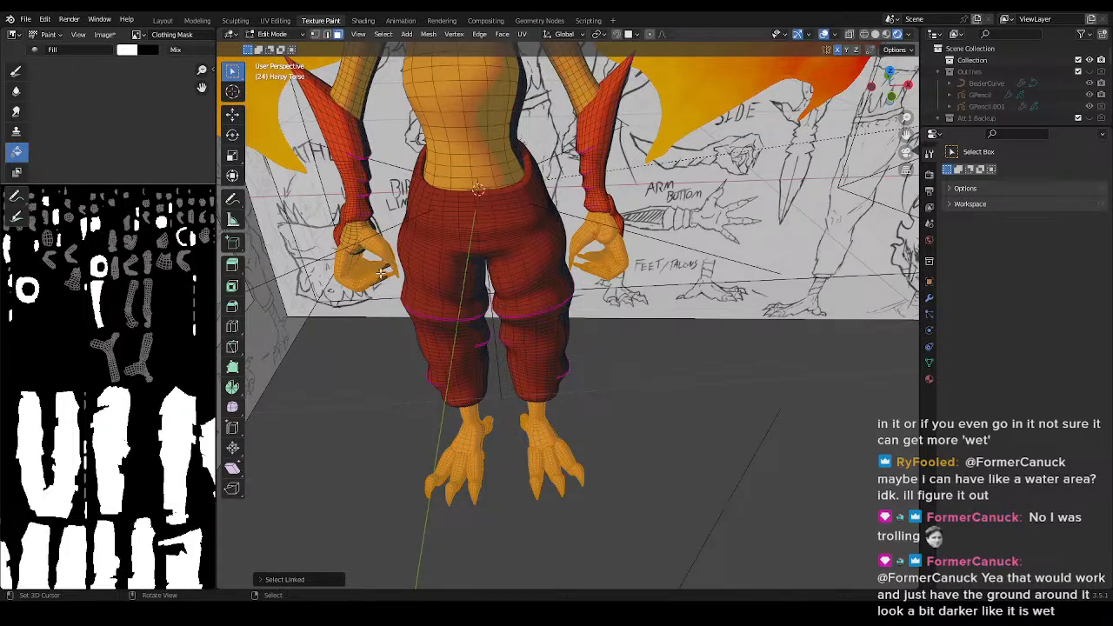
{"action": "scroll", "coordinate": [418, 298], "scroll_direction": "up", "scroll_amount": 8}
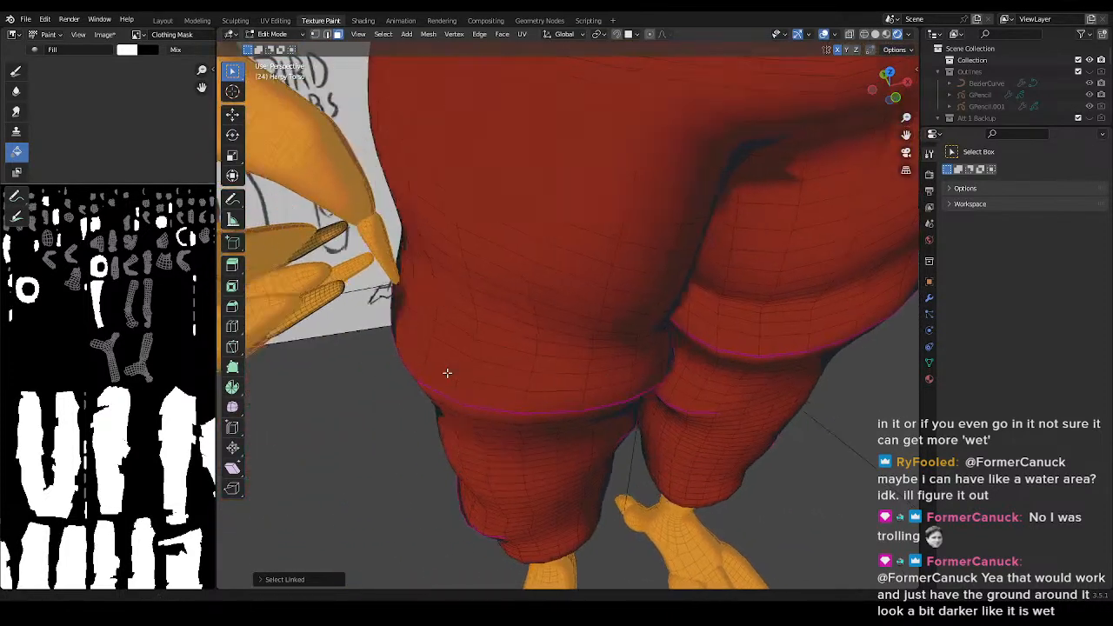
{"action": "middle_click_drag", "start_coordinate": [447, 373], "coordinate": [457, 329]}
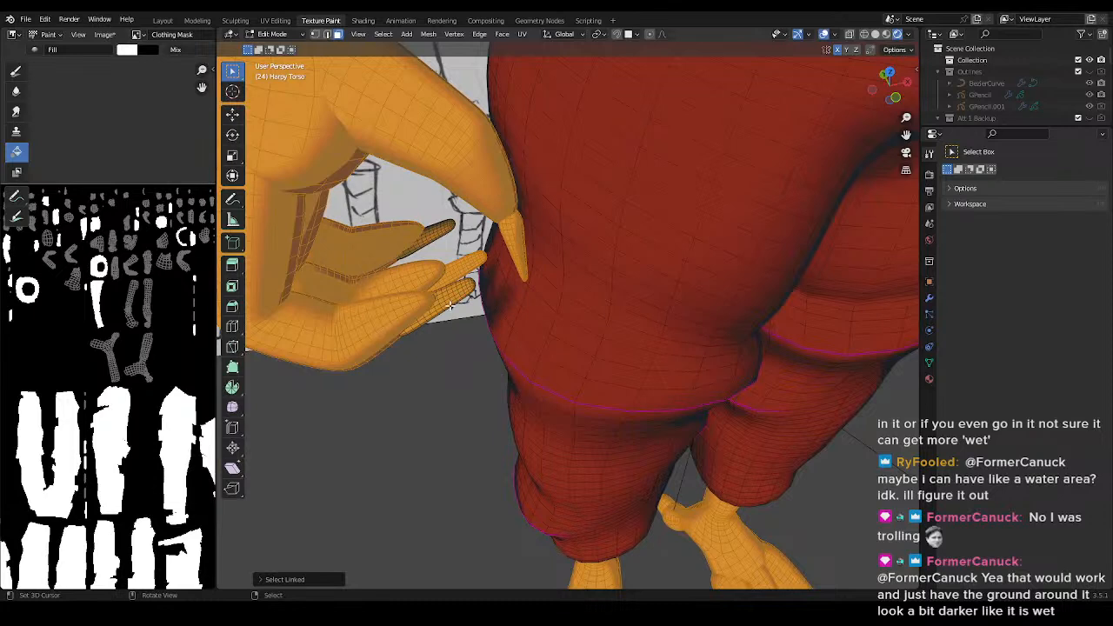
{"action": "key", "text": "l"}
{"action": "key", "text": "l"}
{"action": "scroll", "coordinate": [513, 256], "scroll_direction": "down", "scroll_amount": 9}
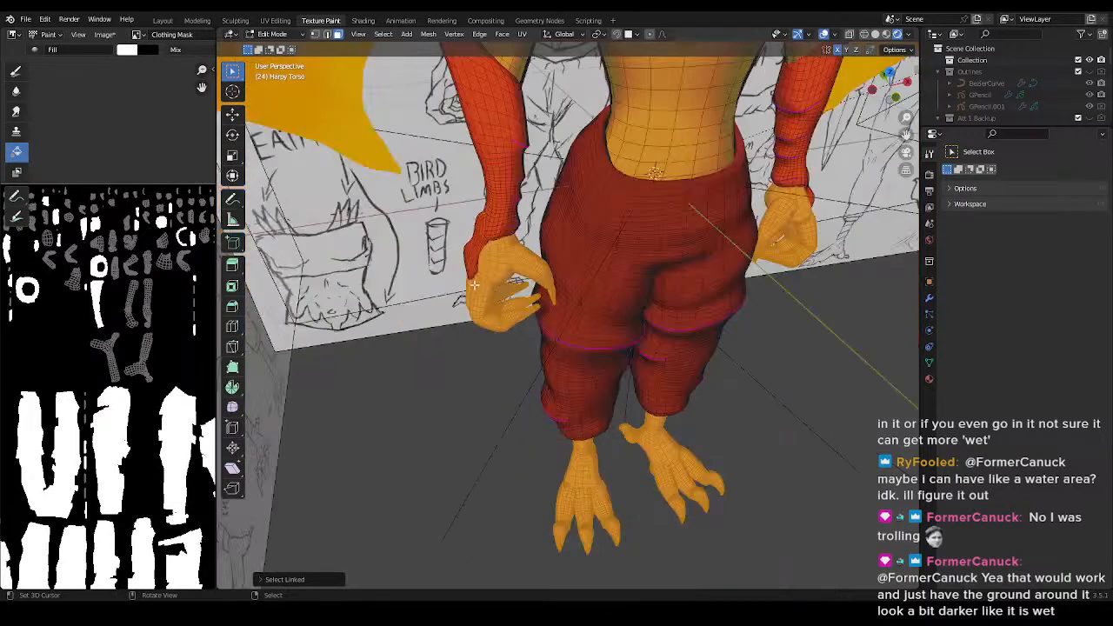
{"action": "middle_click_drag", "start_coordinate": [633, 308], "coordinate": [608, 346]}
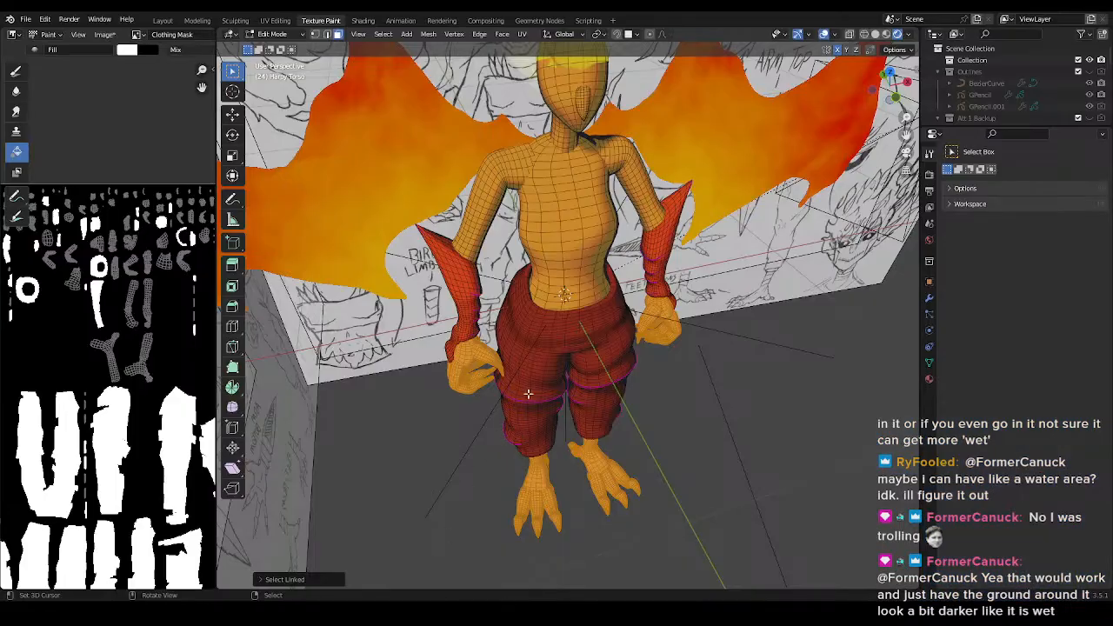
- Save the file with the hands and feet selected and switch the mesh to Texture Paint mode
{"action": "key", "text": "ctrl+s"}
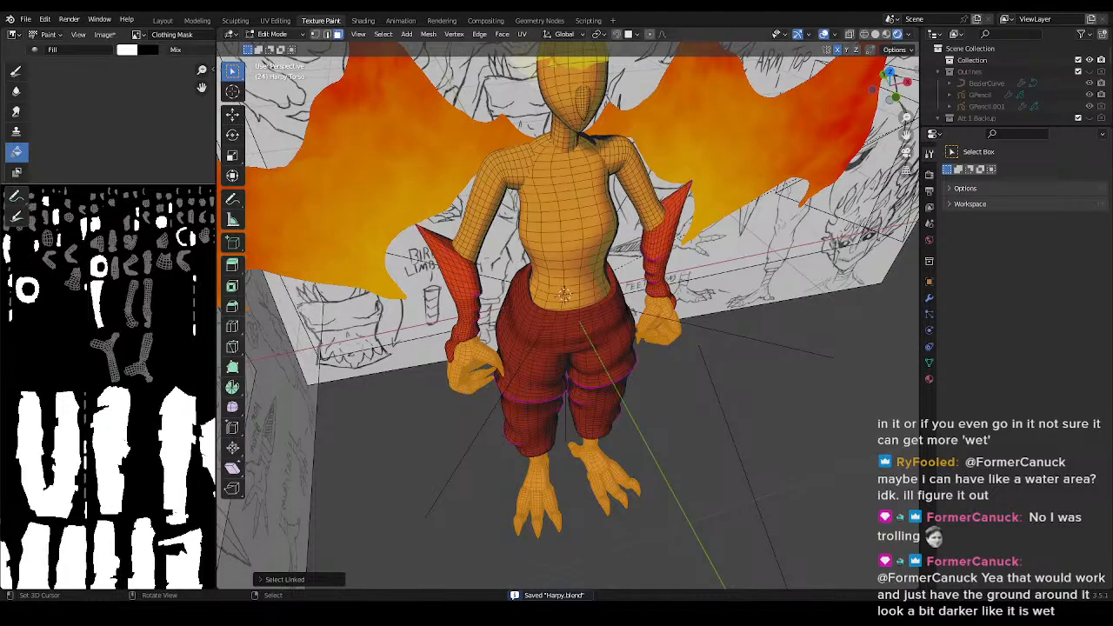
{"action": "middle_click_drag", "start_coordinate": [677, 320], "coordinate": [550, 317]}
{"action": "scroll", "coordinate": [579, 383], "scroll_direction": "up", "scroll_amount": 3}
{"action": "scroll", "coordinate": [559, 377], "scroll_direction": "down", "scroll_amount": 1}
{"action": "scroll", "coordinate": [551, 317], "scroll_direction": "down", "scroll_amount": 2}
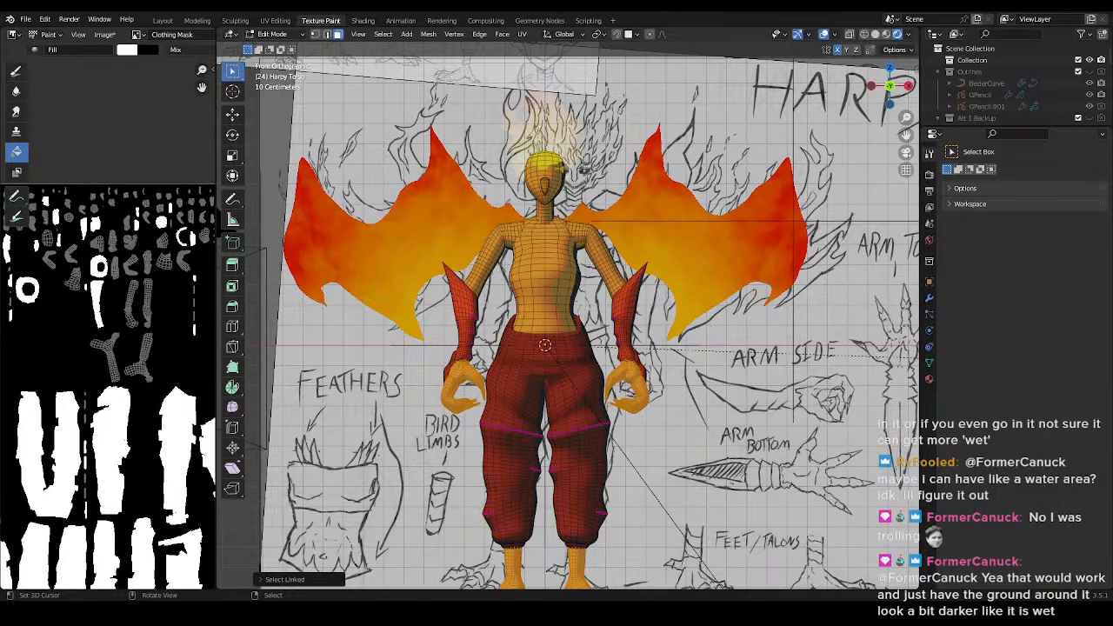
{"action": "key", "text": "ctrl+s"}
{"action": "middle_click_drag", "start_coordinate": [556, 412], "coordinate": [531, 337], "text": "shift"}
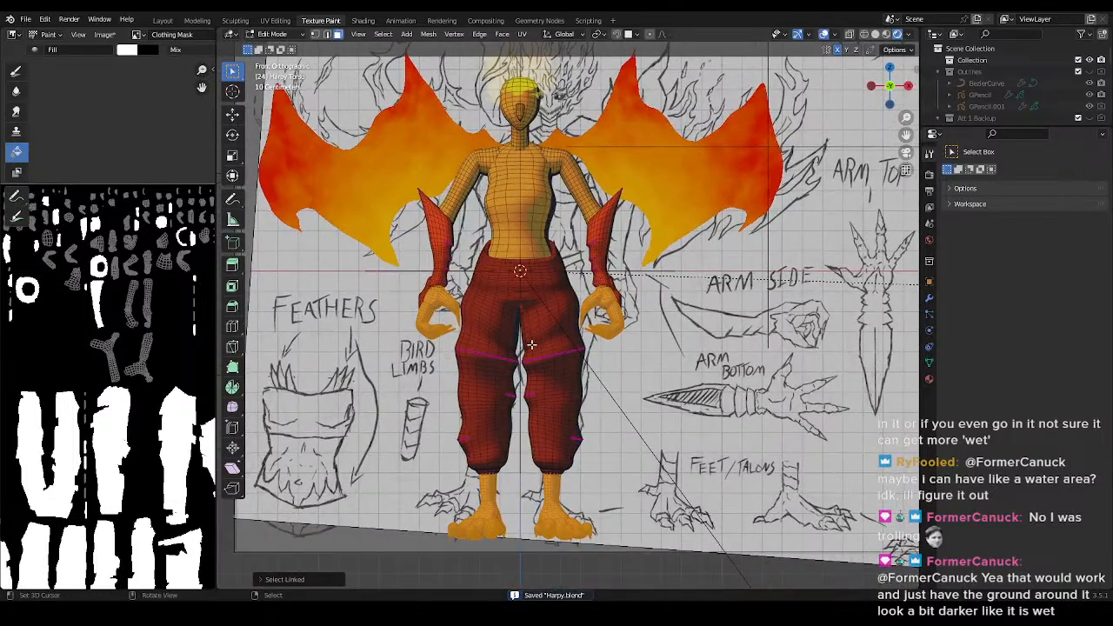
{"action": "key", "text": "ctrl+Tab"}
{"action": "left_click", "coordinate": [569, 295]}
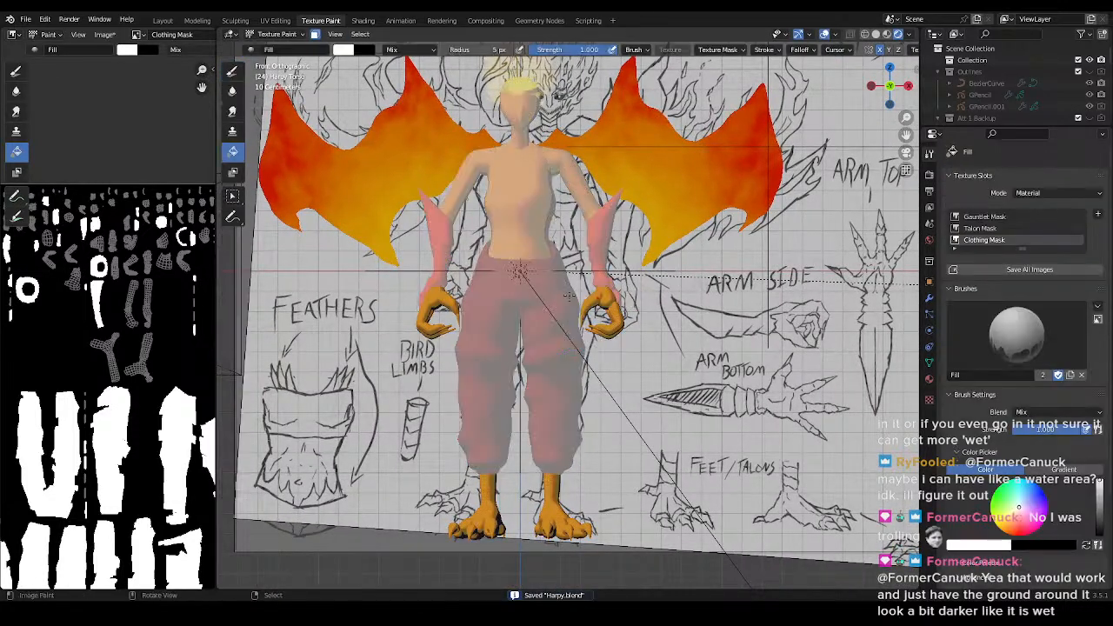
- Try to fill the selected hands and feet with white on the Clothing Mask, and undo the fill
{"action": "middle_click_drag", "start_coordinate": [313, 115], "coordinate": [547, 353]}
{"action": "left_click", "coordinate": [580, 360]}
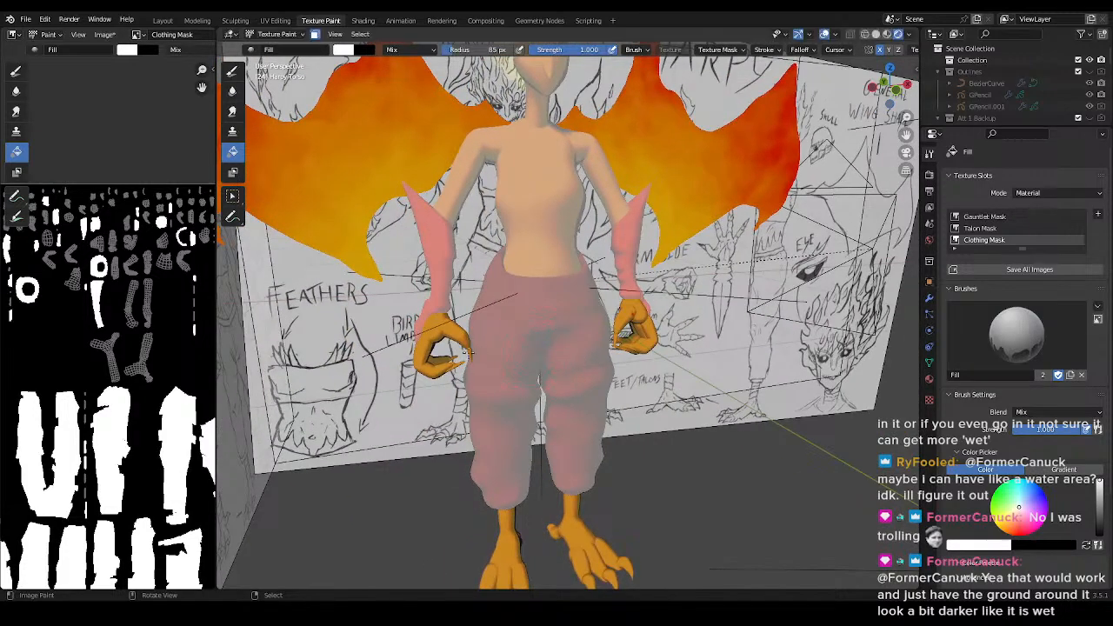
{"action": "left_click", "coordinate": [420, 349]}
{"action": "scroll", "coordinate": [470, 374], "scroll_direction": "down", "scroll_amount": 2}
{"action": "mouse_move", "coordinate": [600, 261]}
{"action": "middle_mouse_down"}
{"action": "mouse_move", "coordinate": [560, 262]}
{"action": "mouse_move", "coordinate": [585, 261]}
{"action": "middle_mouse_up"}
{"action": "key", "text": "ctrl+z"}
{"action": "scroll", "coordinate": [778, 54], "scroll_direction": "down", "scroll_amount": 4}
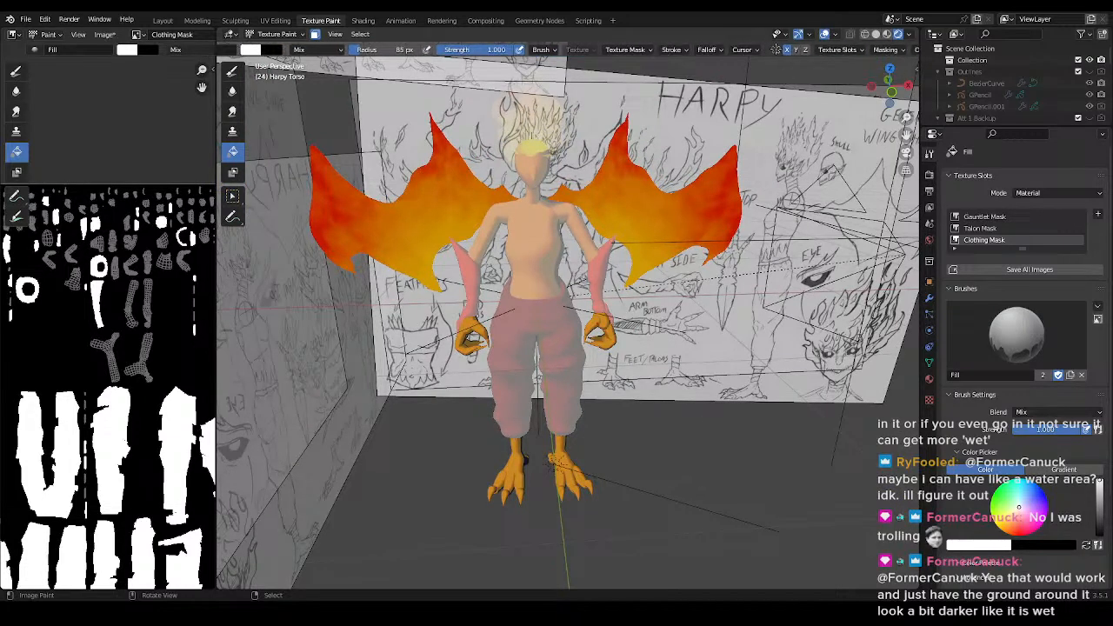
- Make the Talon Mask the active paint slot, fill the selected hands and feet with white, and save the file
{"action": "scroll", "coordinate": [782, 69], "scroll_direction": "down", "scroll_amount": 5}
{"action": "left_click", "coordinate": [836, 53]}
{"action": "left_click", "coordinate": [823, 109]}
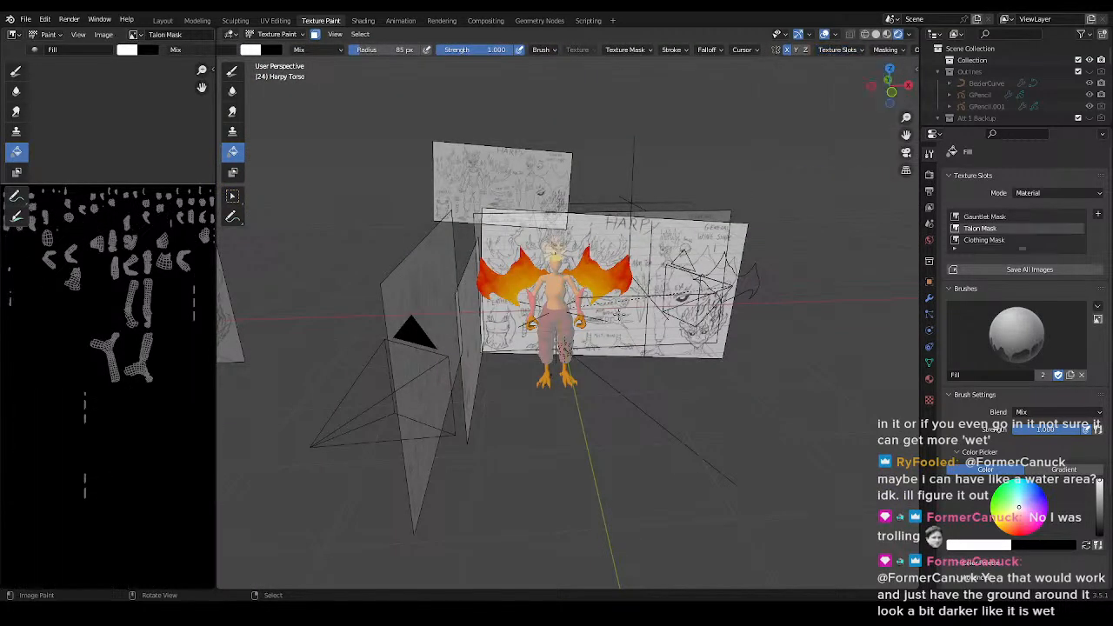
{"action": "scroll", "coordinate": [568, 337], "scroll_direction": "up", "scroll_amount": 5}
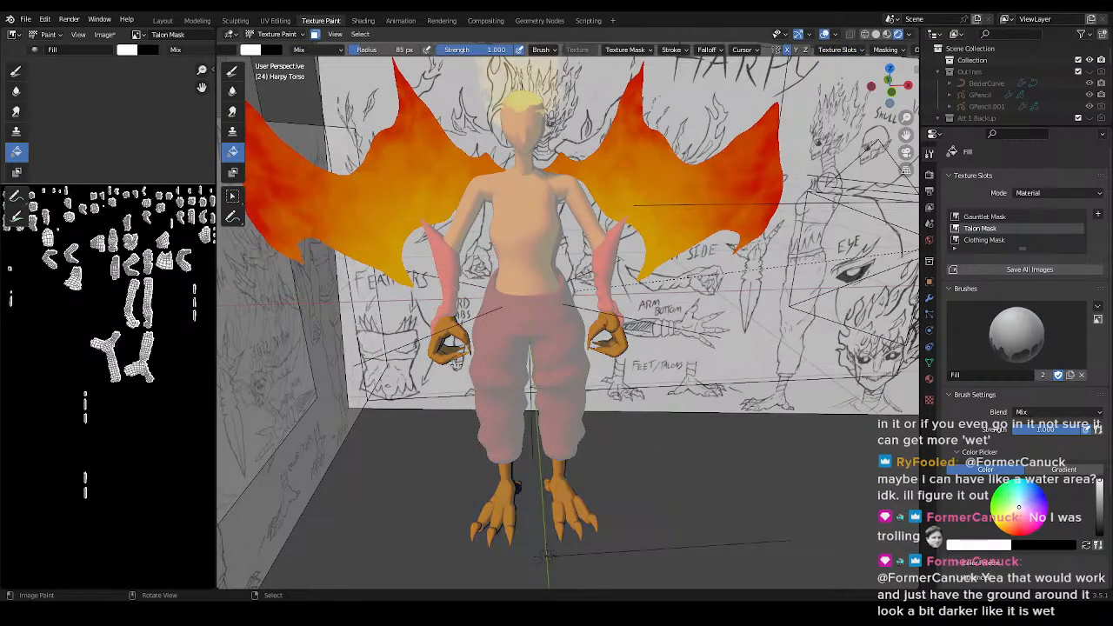
{"action": "scroll", "coordinate": [452, 359], "scroll_direction": "up", "scroll_amount": 5}
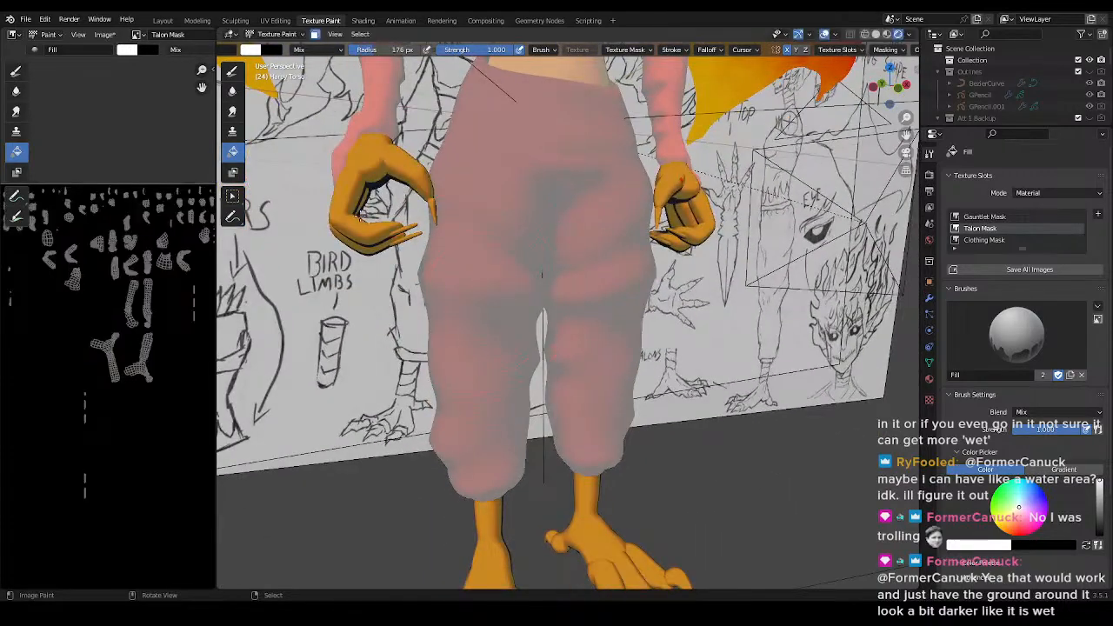
{"action": "left_click", "coordinate": [361, 215]}
{"action": "middle_click_drag", "start_coordinate": [461, 259], "coordinate": [536, 402], "text": "shift"}
{"action": "key", "text": "ctrl+s"}
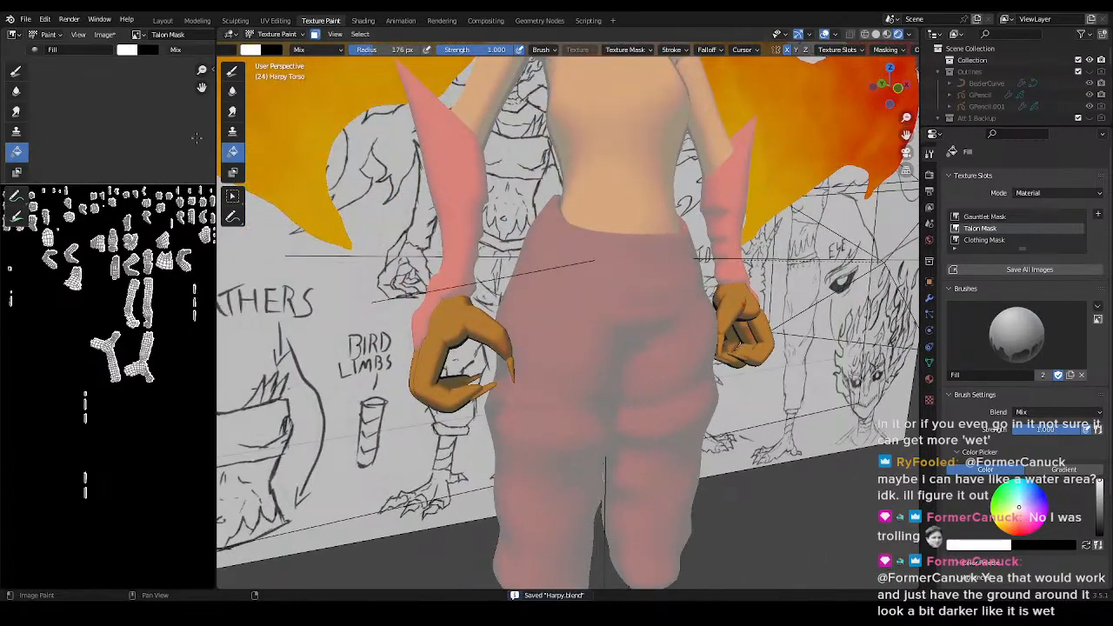
- Activate the Draw brush and reveal every hidden part of the mesh in Edit Mode
{"action": "left_click", "coordinate": [232, 73]}
{"action": "scroll", "coordinate": [522, 287], "scroll_direction": "down", "scroll_amount": 4}
{"action": "scroll", "coordinate": [540, 313], "scroll_direction": "up", "scroll_amount": 6}
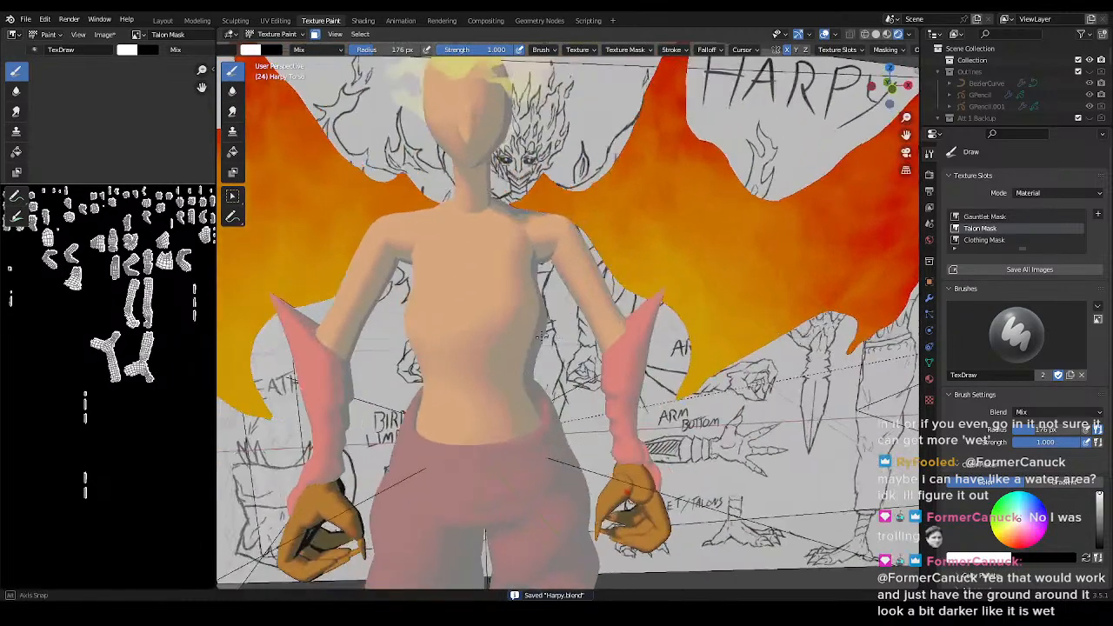
{"action": "scroll", "coordinate": [544, 287], "scroll_direction": "down", "scroll_amount": 3}
{"action": "scroll", "coordinate": [557, 261], "scroll_direction": "down", "scroll_amount": 2}
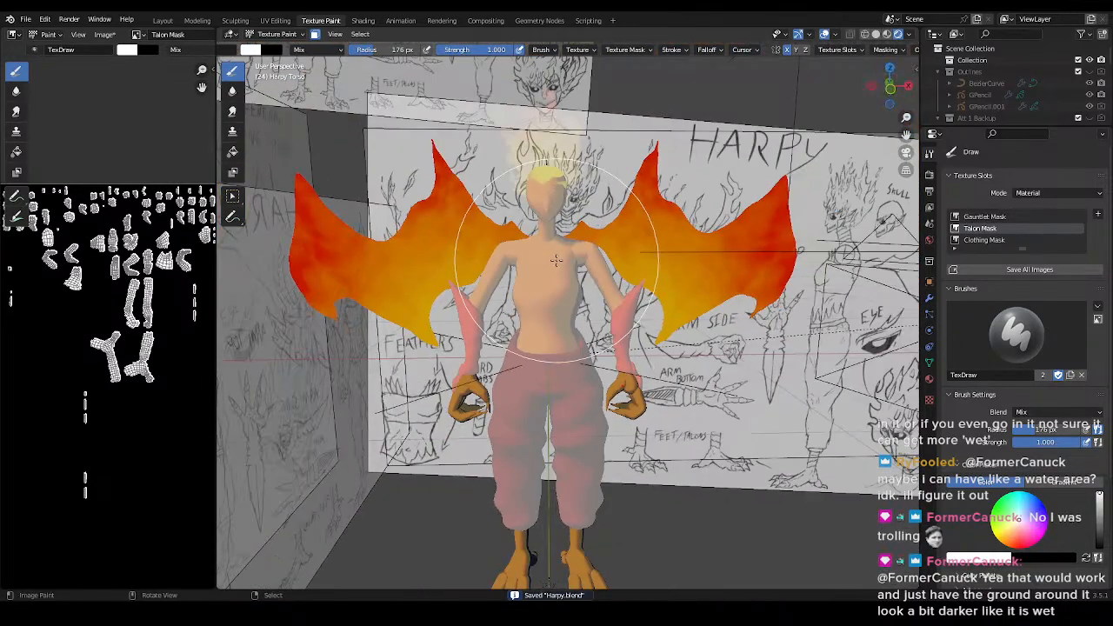
{"action": "key", "text": "Tab"}
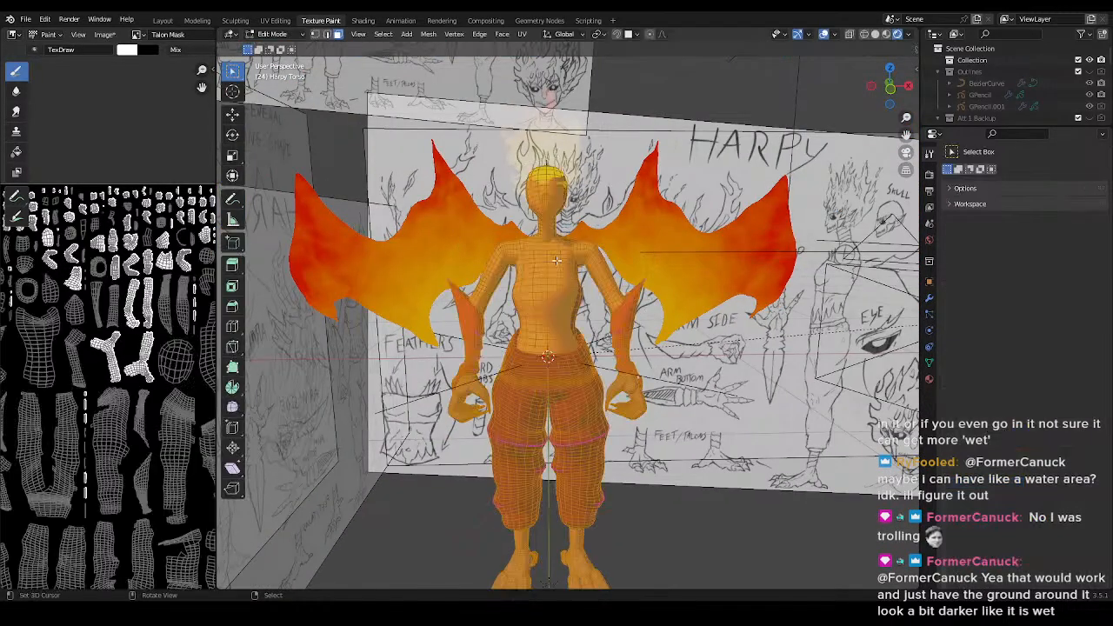
{"action": "key", "text": "alt+h"}
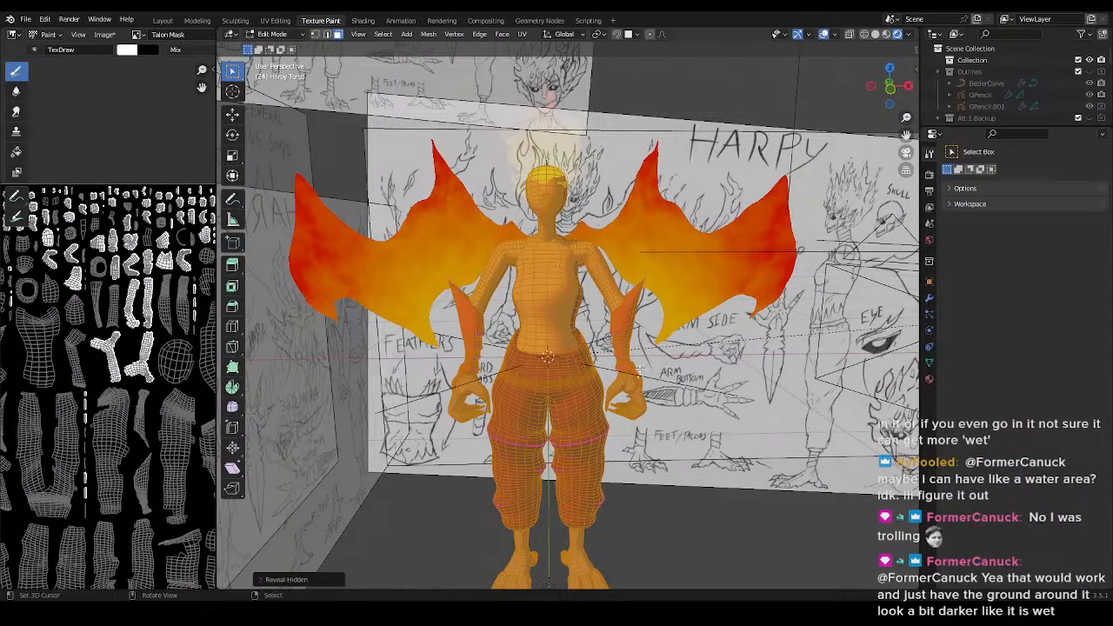
- Return to Texture Paint mode with a 23 px brush radius and make the Clothing Mask the active paint slot
{"action": "key", "text": "KP_1"}
{"action": "key", "text": "ctrl+Tab"}
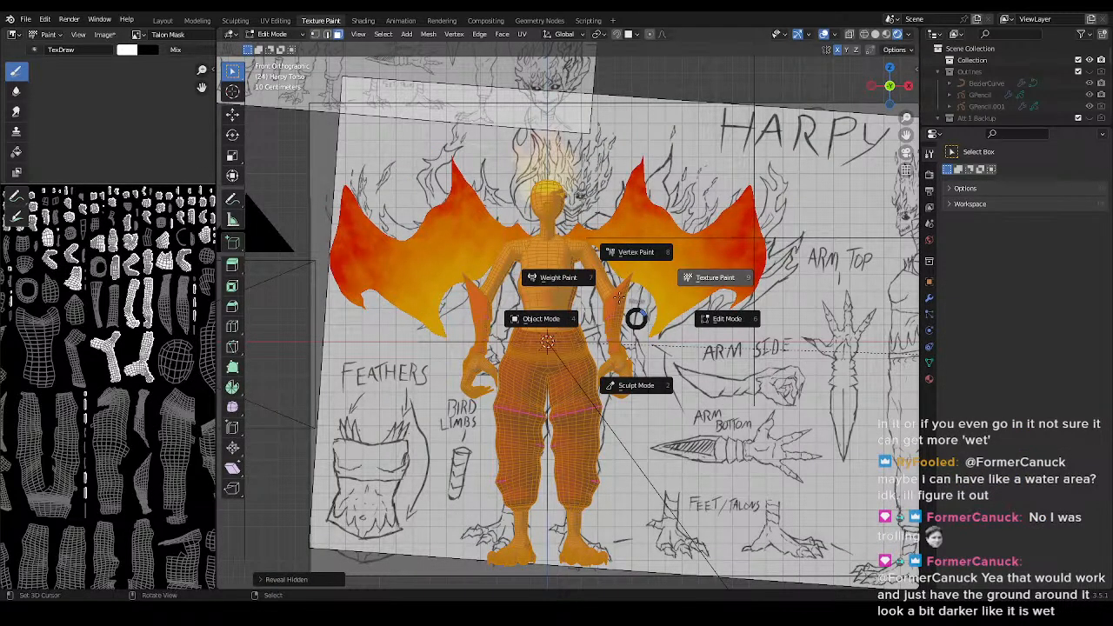
{"action": "left_click", "coordinate": [715, 278]}
{"action": "scroll", "coordinate": [575, 313], "scroll_direction": "up", "scroll_amount": 4}
{"action": "left_click", "coordinate": [499, 305]}
{"action": "scroll", "coordinate": [857, 52], "scroll_direction": "down", "scroll_amount": 3}
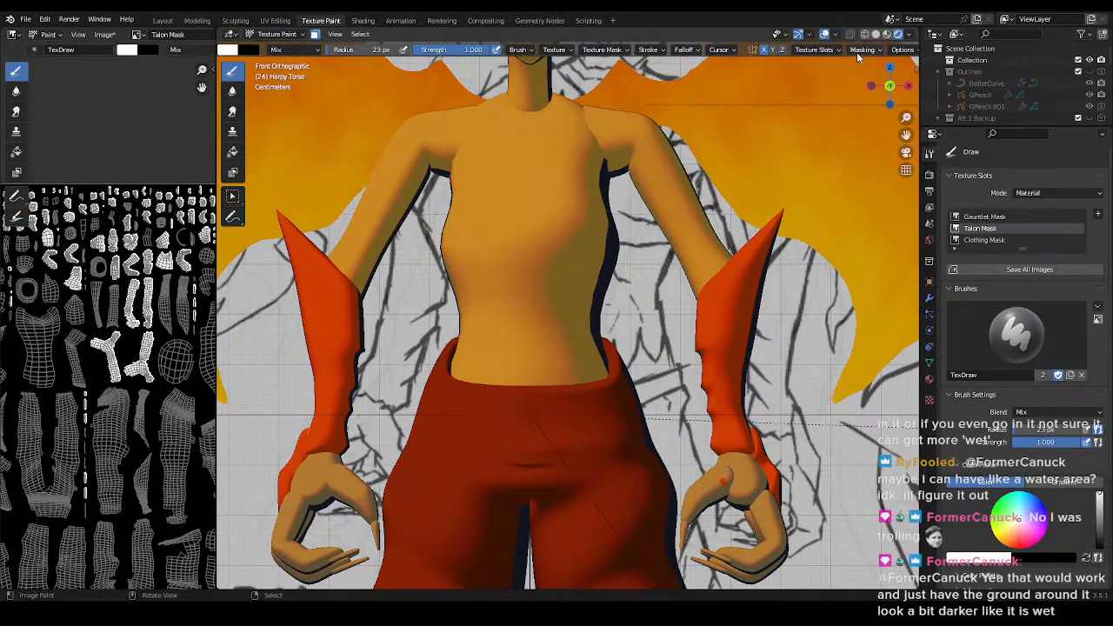
{"action": "left_click", "coordinate": [834, 50]}
{"action": "left_click", "coordinate": [799, 121]}
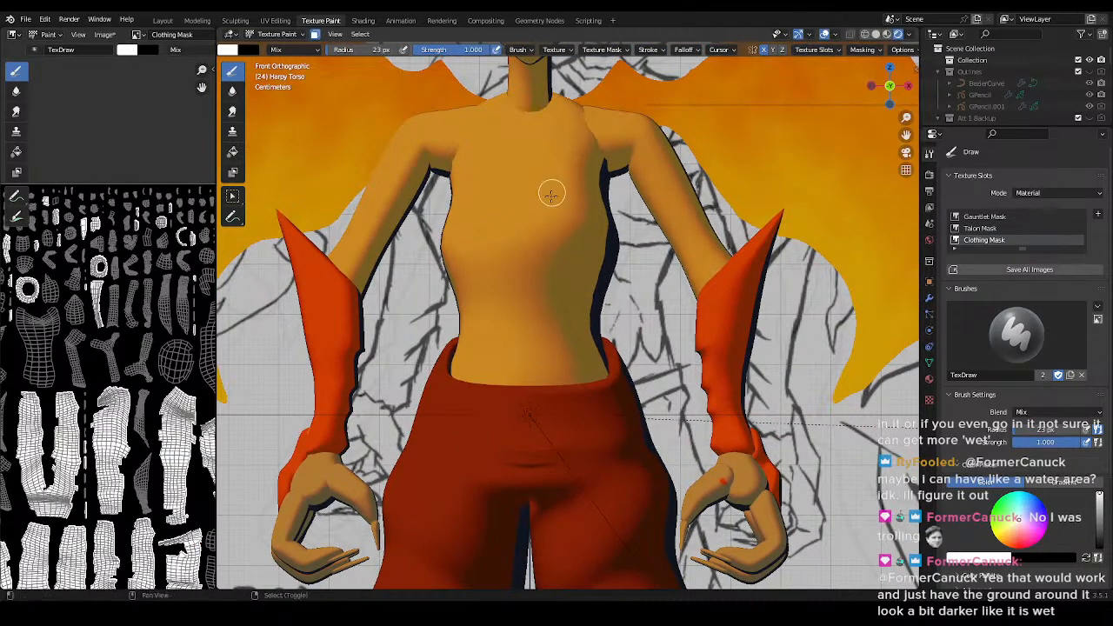
- Set the brush radius to 62 px in solid shading and compare the torso with the reference drawing in wireframe
{"action": "scroll", "coordinate": [487, 314], "scroll_direction": "down", "scroll_amount": 1}
{"action": "key", "text": "shift+z"}
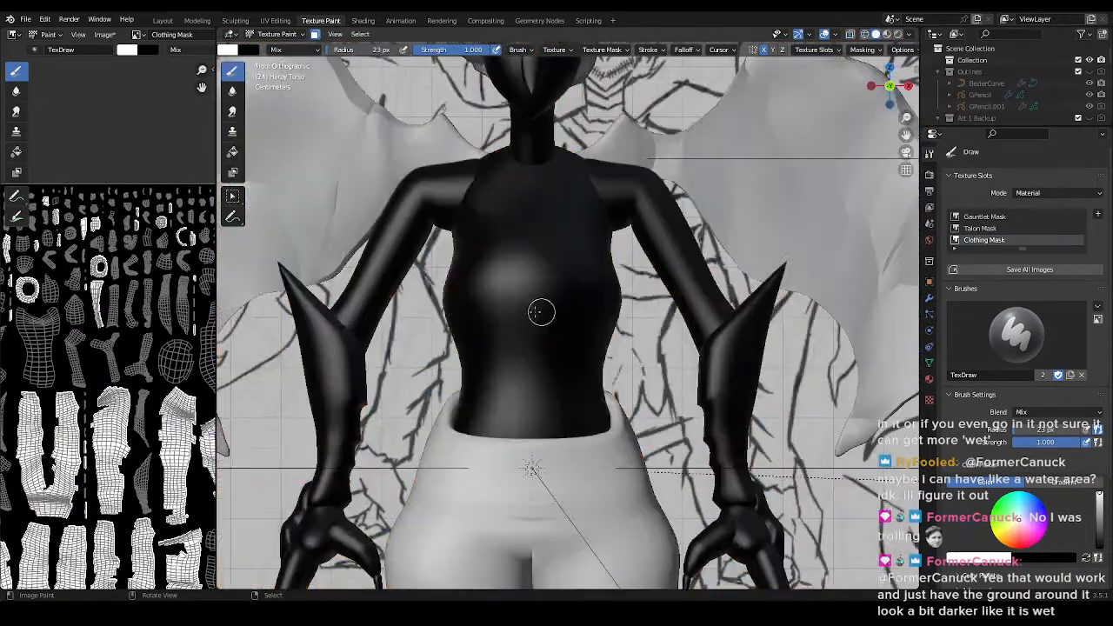
{"action": "mouse_move", "coordinate": [446, 310]}
{"action": "left_mouse_down"}
{"action": "mouse_move", "coordinate": [600, 311]}
{"action": "mouse_move", "coordinate": [571, 316]}
{"action": "mouse_move", "coordinate": [510, 293]}
{"action": "mouse_move", "coordinate": [453, 300]}
{"action": "left_mouse_up"}
{"action": "key", "text": "ctrl+z"}
{"action": "key", "text": "f"}
{"action": "left_click", "coordinate": [642, 315]}
{"action": "key", "text": "z"}
{"action": "left_click", "coordinate": [416, 287]}
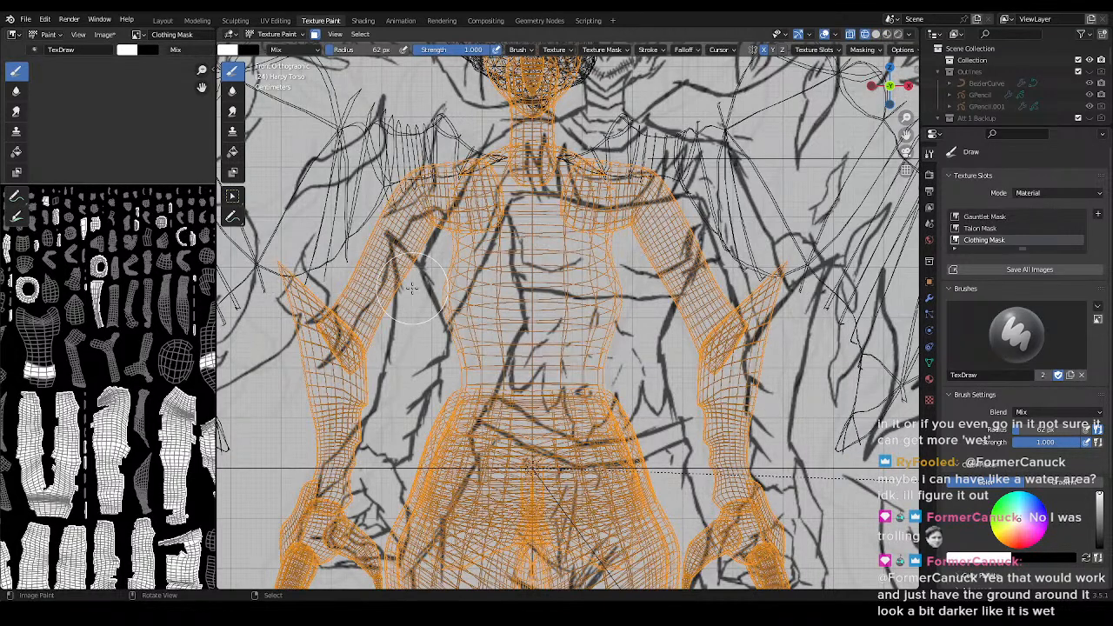
- Paint the white chest wrap on the Clothing Mask across the torso's front and start its band around the side
{"action": "key", "text": "z"}
{"action": "mouse_move", "coordinate": [463, 247]}
{"action": "left_mouse_down"}
{"action": "mouse_move", "coordinate": [596, 279]}
{"action": "mouse_move", "coordinate": [617, 322]}
{"action": "left_mouse_up"}
{"action": "mouse_move", "coordinate": [618, 321]}
{"action": "middle_mouse_down"}
{"action": "mouse_move", "coordinate": [472, 323]}
{"action": "mouse_move", "coordinate": [567, 331]}
{"action": "mouse_move", "coordinate": [649, 363]}
{"action": "mouse_move", "coordinate": [629, 340]}
{"action": "mouse_move", "coordinate": [649, 328]}
{"action": "mouse_move", "coordinate": [500, 338]}
{"action": "mouse_move", "coordinate": [550, 356]}
{"action": "mouse_move", "coordinate": [496, 355]}
{"action": "mouse_move", "coordinate": [534, 328]}
{"action": "mouse_move", "coordinate": [406, 333]}
{"action": "mouse_move", "coordinate": [444, 333]}
{"action": "middle_mouse_up"}
{"action": "scroll", "coordinate": [629, 340], "scroll_direction": "down", "scroll_amount": 4}
{"action": "scroll", "coordinate": [499, 339], "scroll_direction": "up", "scroll_amount": 4}
{"action": "left_click_drag", "start_coordinate": [407, 349], "coordinate": [604, 341]}
{"action": "middle_click_drag", "start_coordinate": [605, 341], "coordinate": [462, 361]}
{"action": "mouse_move", "coordinate": [436, 352]}
{"action": "left_mouse_down"}
{"action": "mouse_move", "coordinate": [479, 331]}
{"action": "mouse_move", "coordinate": [586, 324]}
{"action": "left_mouse_up"}
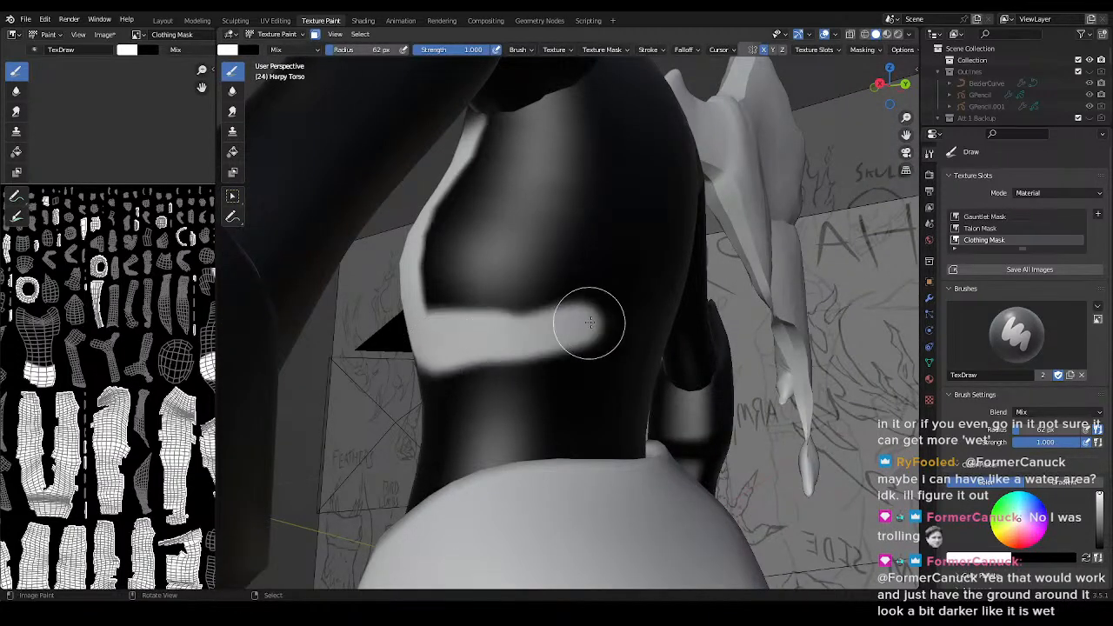
- Widen the white chest wrap along the torso's side and extend it around toward the back
{"action": "middle_click_drag", "start_coordinate": [611, 319], "coordinate": [577, 370]}
{"action": "mouse_move", "coordinate": [427, 263]}
{"action": "left_mouse_down"}
{"action": "mouse_move", "coordinate": [435, 256]}
{"action": "mouse_move", "coordinate": [557, 319]}
{"action": "mouse_move", "coordinate": [441, 223]}
{"action": "mouse_move", "coordinate": [579, 296]}
{"action": "mouse_move", "coordinate": [442, 204]}
{"action": "mouse_move", "coordinate": [522, 287]}
{"action": "mouse_move", "coordinate": [626, 273]}
{"action": "mouse_move", "coordinate": [414, 300]}
{"action": "mouse_move", "coordinate": [410, 256]}
{"action": "mouse_move", "coordinate": [402, 360]}
{"action": "mouse_move", "coordinate": [579, 341]}
{"action": "mouse_move", "coordinate": [567, 325]}
{"action": "mouse_move", "coordinate": [586, 290]}
{"action": "mouse_move", "coordinate": [635, 292]}
{"action": "left_mouse_up"}
{"action": "mouse_move", "coordinate": [635, 293]}
{"action": "middle_mouse_down"}
{"action": "mouse_move", "coordinate": [591, 348]}
{"action": "mouse_move", "coordinate": [441, 295]}
{"action": "middle_mouse_up"}
{"action": "left_click_drag", "start_coordinate": [441, 296], "coordinate": [603, 303]}
{"action": "middle_click_drag", "start_coordinate": [604, 304], "coordinate": [589, 331]}
{"action": "mouse_move", "coordinate": [589, 330]}
{"action": "left_mouse_down"}
{"action": "mouse_move", "coordinate": [571, 366]}
{"action": "mouse_move", "coordinate": [502, 362]}
{"action": "left_mouse_up"}
{"action": "mouse_move", "coordinate": [503, 363]}
{"action": "middle_mouse_down"}
{"action": "mouse_move", "coordinate": [544, 321]}
{"action": "mouse_move", "coordinate": [428, 355]}
{"action": "middle_mouse_up"}
{"action": "mouse_move", "coordinate": [427, 355]}
{"action": "left_mouse_down"}
{"action": "mouse_move", "coordinate": [406, 372]}
{"action": "mouse_move", "coordinate": [391, 279]}
{"action": "mouse_move", "coordinate": [510, 374]}
{"action": "mouse_move", "coordinate": [546, 379]}
{"action": "left_mouse_up"}
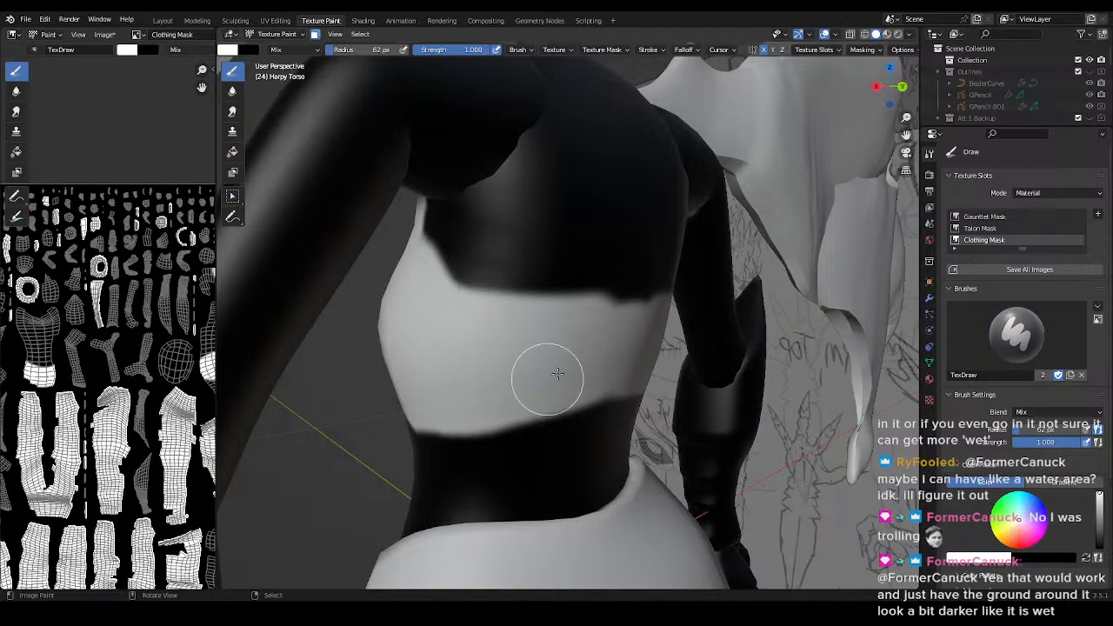
- Undo the last two strokes and repaint the middle of the chest wrap along the torso's side
{"action": "mouse_move", "coordinate": [611, 333]}
{"action": "left_mouse_down"}
{"action": "mouse_move", "coordinate": [626, 318]}
{"action": "mouse_move", "coordinate": [586, 322]}
{"action": "mouse_move", "coordinate": [636, 304]}
{"action": "mouse_move", "coordinate": [538, 310]}
{"action": "left_mouse_up"}
{"action": "key", "text": "ctrl+z"}
{"action": "key", "text": "ctrl+z"}
{"action": "mouse_move", "coordinate": [391, 288]}
{"action": "left_mouse_down"}
{"action": "mouse_move", "coordinate": [418, 377]}
{"action": "mouse_move", "coordinate": [481, 397]}
{"action": "mouse_move", "coordinate": [525, 382]}
{"action": "left_mouse_up"}
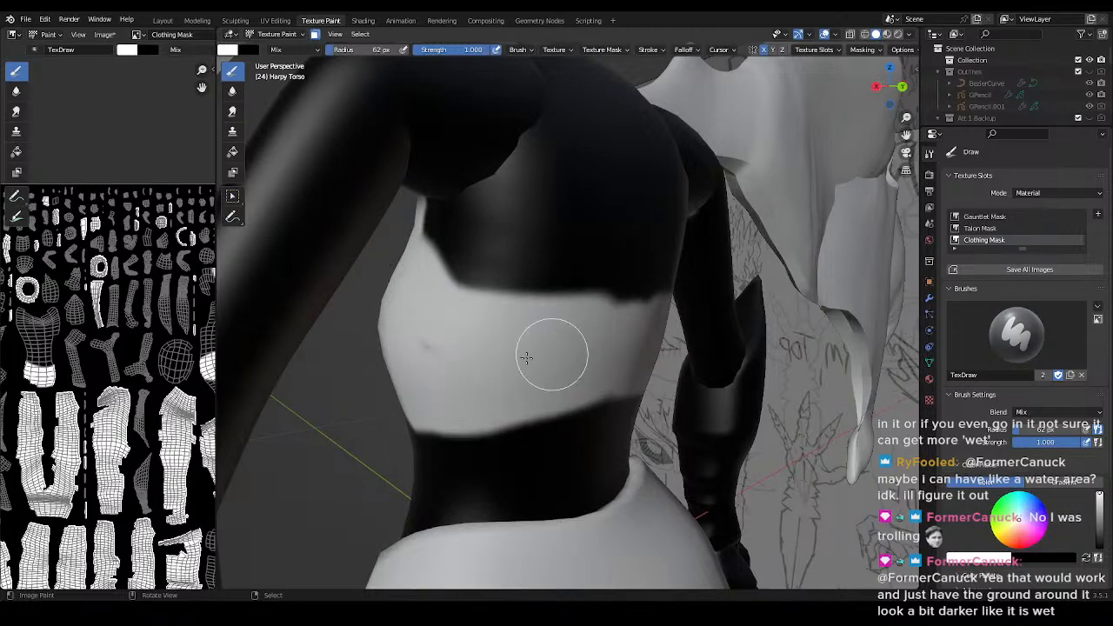
- Check the painted chest wrap around the torso's side and front, and save the file
{"action": "middle_click_drag", "start_coordinate": [526, 376], "coordinate": [551, 392]}
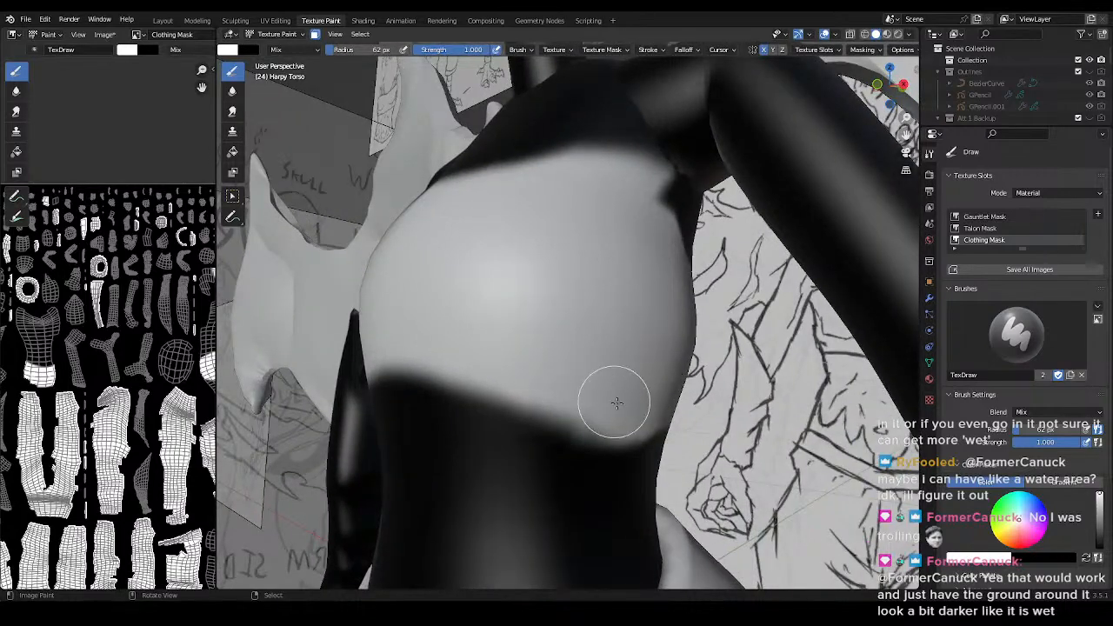
{"action": "middle_click_drag", "start_coordinate": [483, 388], "coordinate": [457, 404], "text": "ctrl"}
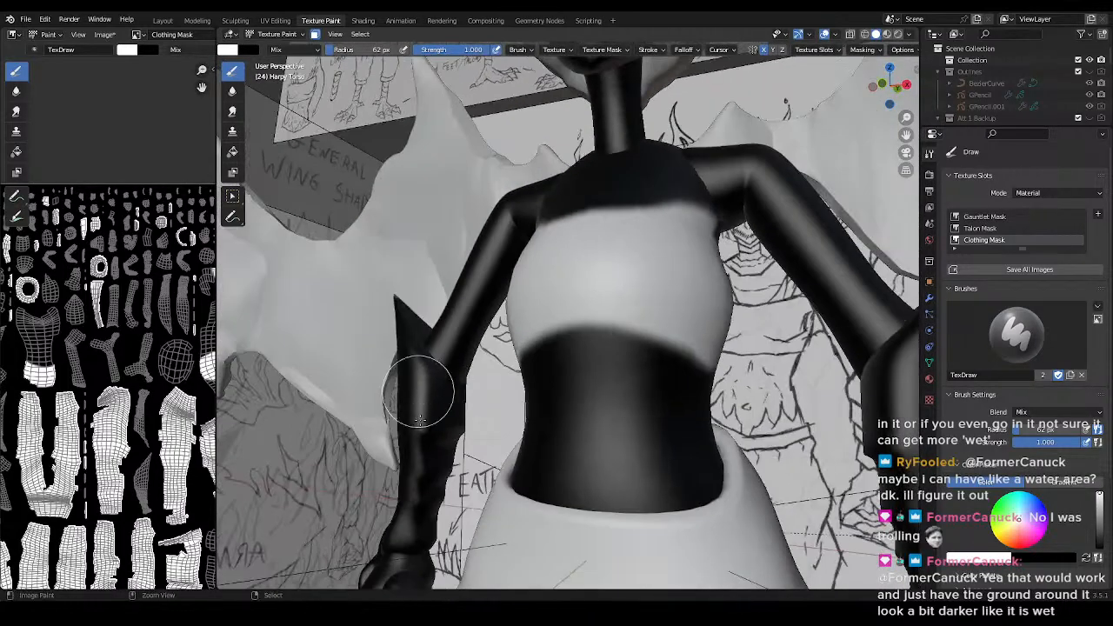
{"action": "middle_click_drag", "start_coordinate": [585, 359], "coordinate": [454, 408], "text": "shift"}
{"action": "key", "text": "ctrl+s"}
- Examine the painted chest wrap in different shading modes, checking its upper edge near the underarm and its overall shape from the front
{"action": "key", "text": "z"}
{"action": "left_click", "coordinate": [671, 300]}
{"action": "mouse_move", "coordinate": [671, 301]}
{"action": "middle_mouse_down"}
{"action": "mouse_move", "coordinate": [623, 342]}
{"action": "mouse_move", "coordinate": [551, 256]}
{"action": "mouse_move", "coordinate": [584, 385]}
{"action": "mouse_move", "coordinate": [584, 368]}
{"action": "mouse_move", "coordinate": [504, 315]}
{"action": "mouse_move", "coordinate": [519, 301]}
{"action": "middle_mouse_up"}
{"action": "key", "text": "z"}
{"action": "left_click", "coordinate": [651, 340]}
{"action": "key", "text": "z"}
{"action": "left_click", "coordinate": [435, 368]}
{"action": "scroll", "coordinate": [437, 368], "scroll_direction": "down", "scroll_amount": 3}
{"action": "key", "text": "z"}
{"action": "left_click", "coordinate": [642, 393]}
{"action": "scroll", "coordinate": [630, 382], "scroll_direction": "up", "scroll_amount": 3}
{"action": "scroll", "coordinate": [574, 361], "scroll_direction": "down", "scroll_amount": 2}
{"action": "scroll", "coordinate": [487, 291], "scroll_direction": "up", "scroll_amount": 4}
{"action": "middle_click_drag", "start_coordinate": [444, 276], "coordinate": [444, 231]}
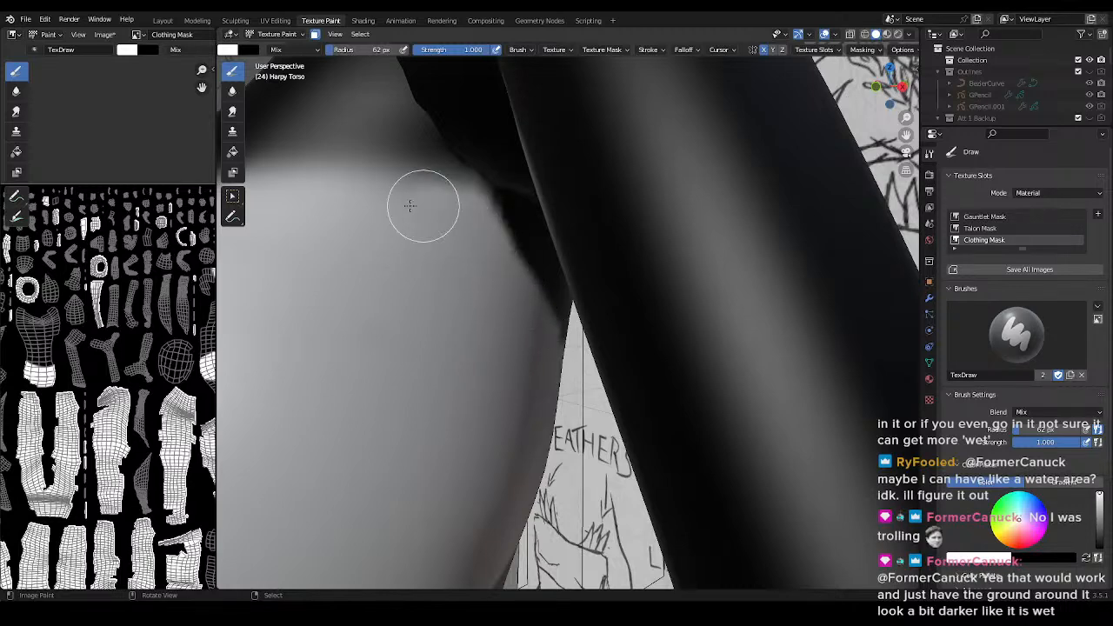
{"action": "scroll", "coordinate": [420, 224], "scroll_direction": "down", "scroll_amount": 4}
{"action": "middle_click_drag", "start_coordinate": [461, 291], "coordinate": [566, 344]}
{"action": "scroll", "coordinate": [710, 356], "scroll_direction": "down", "scroll_amount": 4}
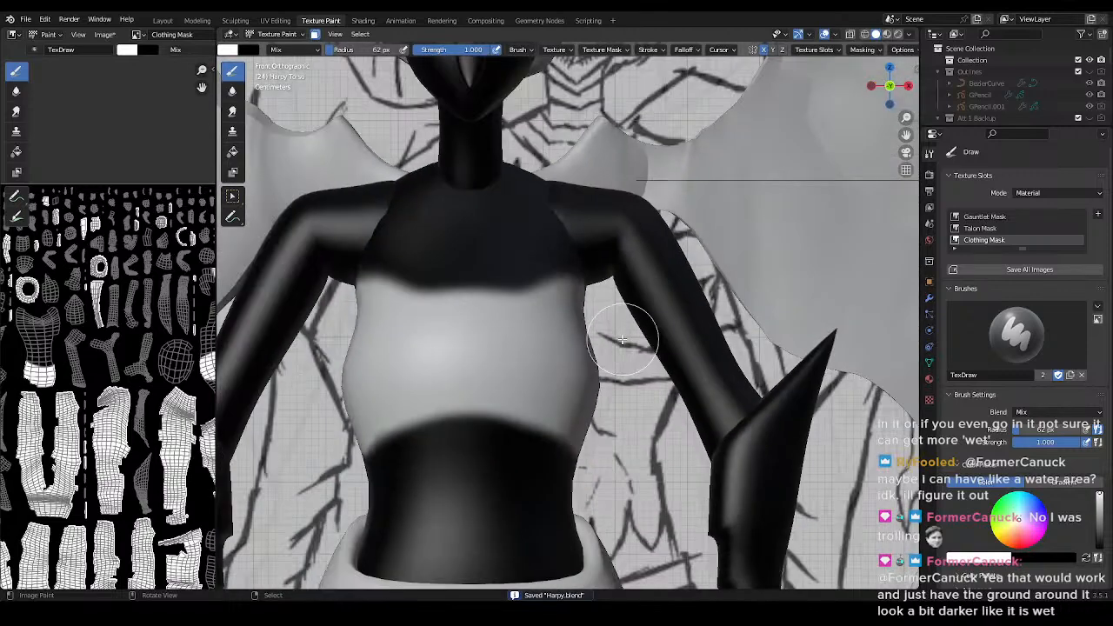
- Enter Edit Mode on the torso and check the whole harpy in rendered shading
{"action": "key", "text": "Tab"}
{"action": "key", "text": "z"}
{"action": "left_click", "coordinate": [669, 335]}
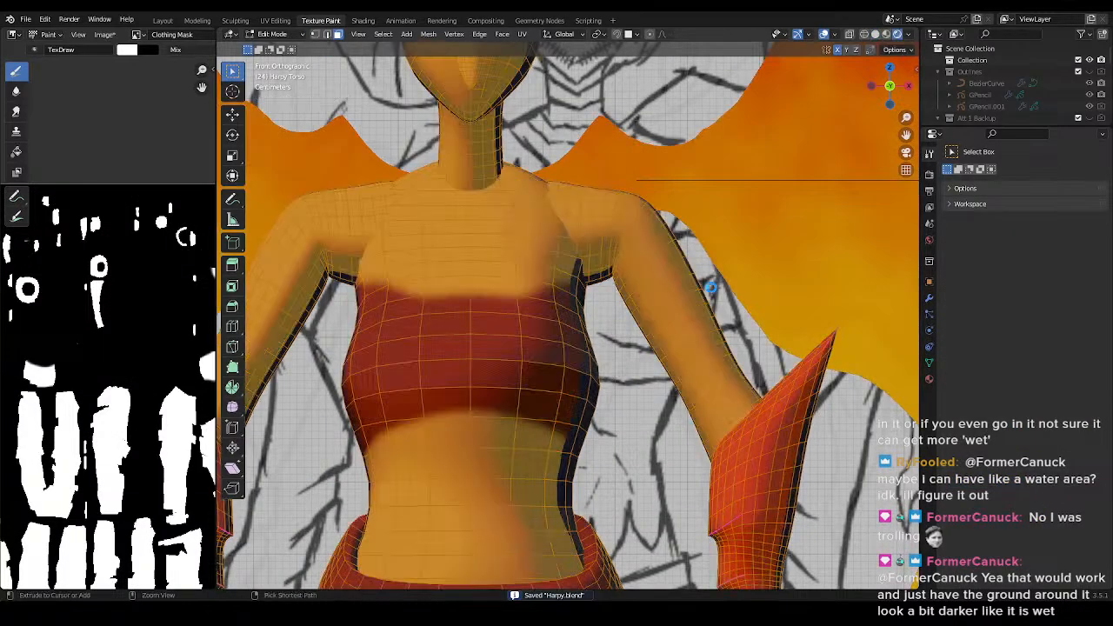
{"action": "middle_click_drag", "start_coordinate": [554, 366], "coordinate": [573, 358], "text": "shift"}
{"action": "scroll", "coordinate": [573, 357], "scroll_direction": "down", "scroll_amount": 10}
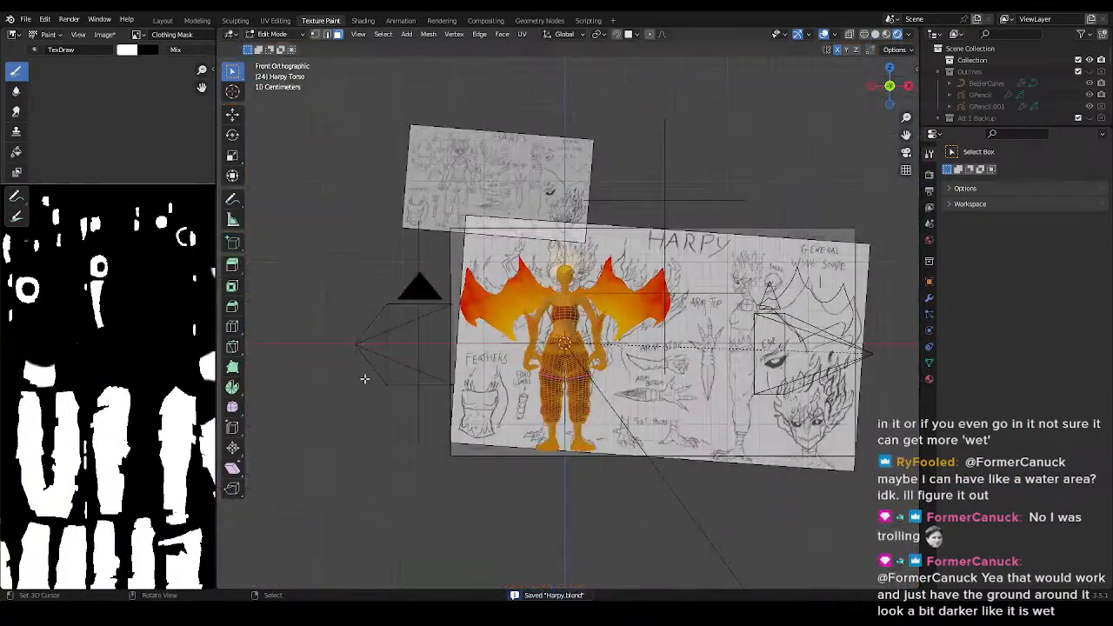
{"action": "scroll", "coordinate": [628, 335], "scroll_direction": "up", "scroll_amount": 10}
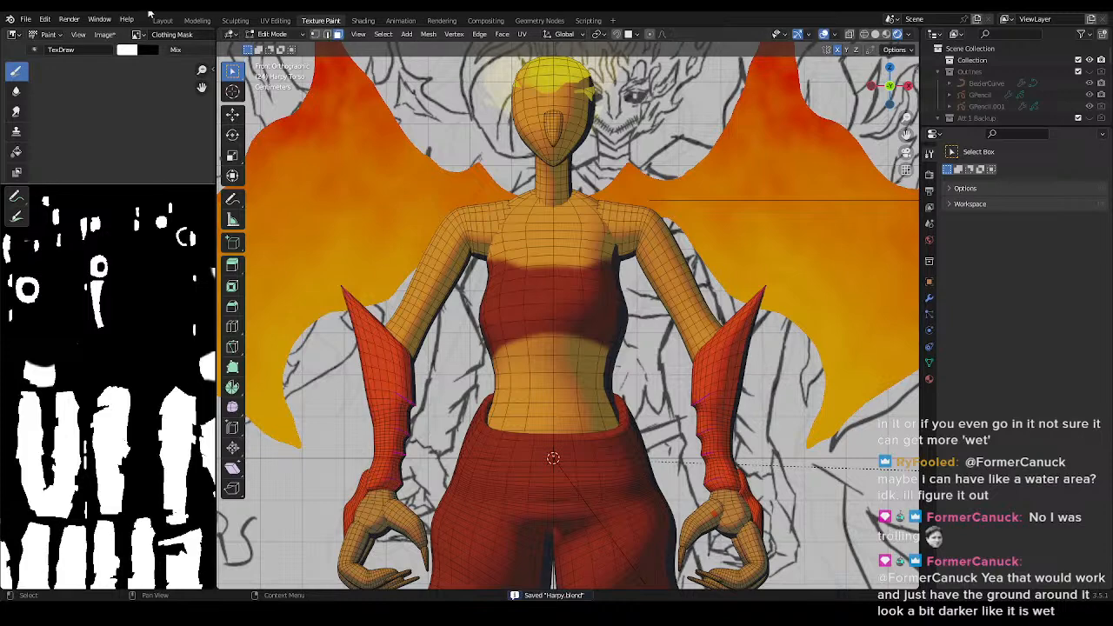
- In the Layout workspace, select the face loop around the torso's chest and grow the selection twice
{"action": "left_click", "coordinate": [158, 22]}
{"action": "scroll", "coordinate": [407, 237], "scroll_direction": "up", "scroll_amount": 8}
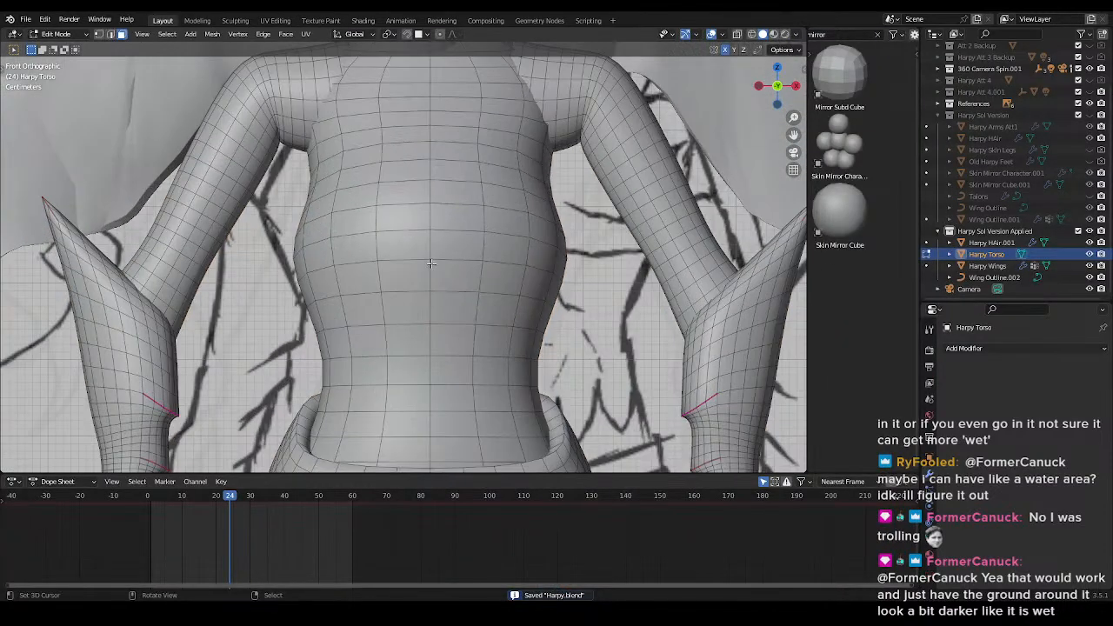
{"action": "middle_click_drag", "start_coordinate": [432, 263], "coordinate": [392, 258], "text": "shift"}
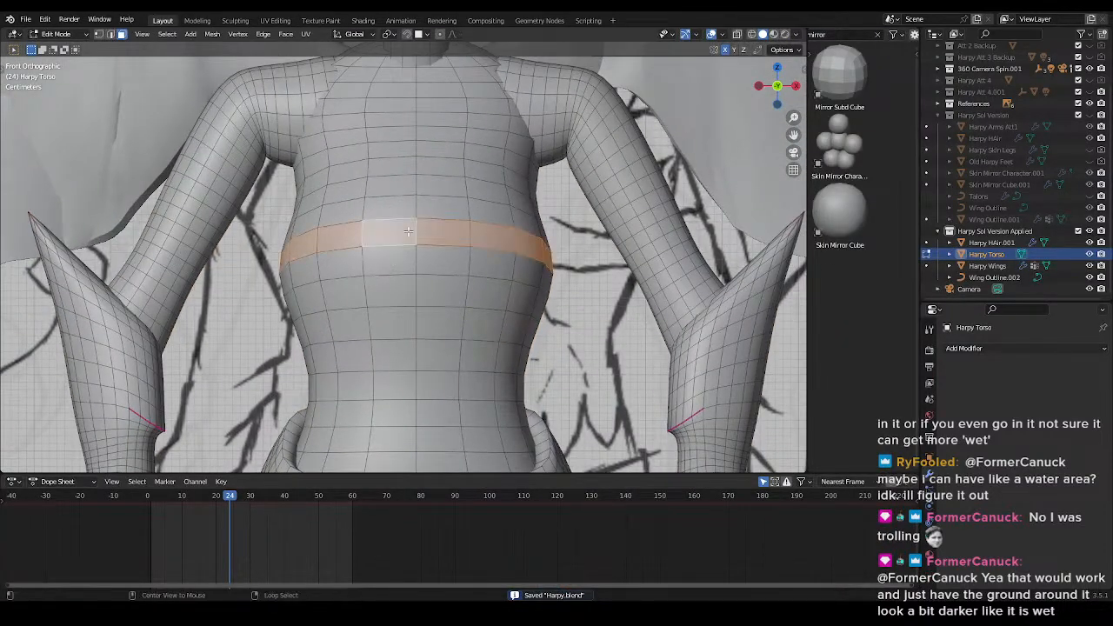
{"action": "key", "text": "q"}
{"action": "left_click", "coordinate": [441, 297]}
{"action": "key", "text": "q"}
{"action": "left_click", "coordinate": [441, 296]}
- Compare the selected chest faces with the reference drawing in wireframe and grow the selection once more
{"action": "key", "text": "q"}
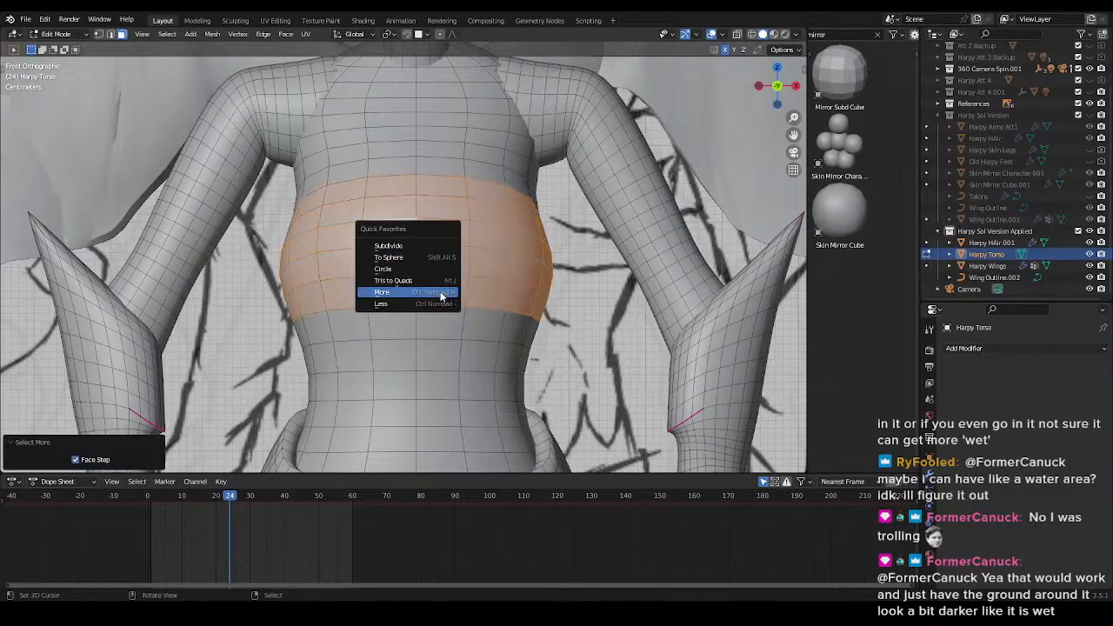
{"action": "key", "text": "z"}
{"action": "left_click", "coordinate": [446, 281]}
{"action": "key", "text": "z"}
{"action": "left_click", "coordinate": [555, 287]}
{"action": "key", "text": "q"}
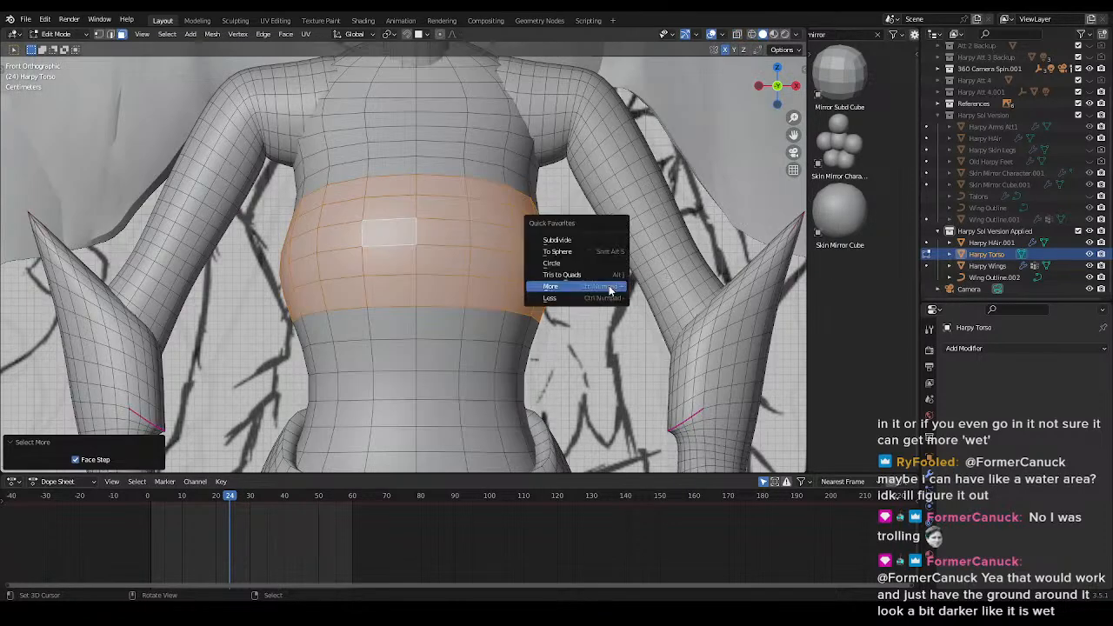
{"action": "left_click", "coordinate": [610, 290]}
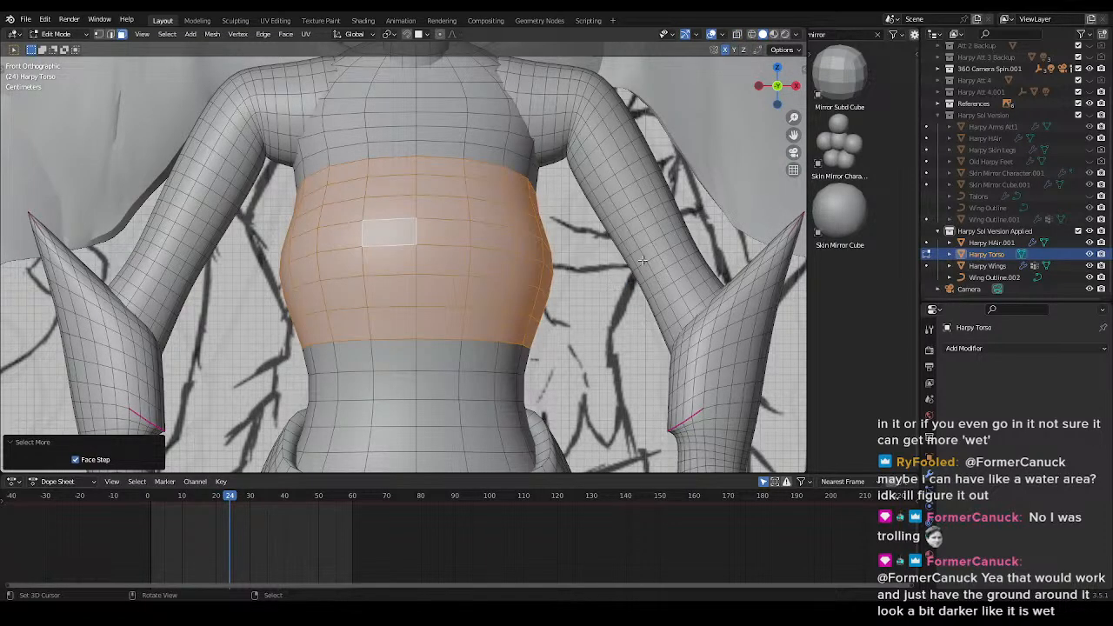
{"action": "right_click", "coordinate": [600, 285]}
{"action": "left_click", "coordinate": [599, 287]}
{"action": "key", "text": "p"}
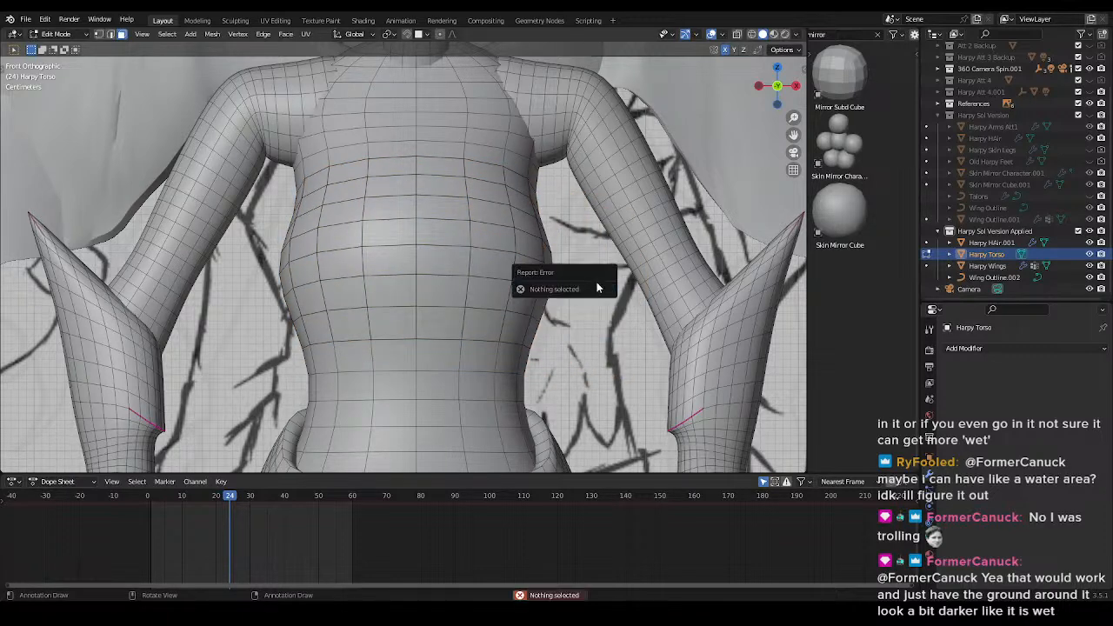
{"action": "key", "text": "z"}
{"action": "key", "text": "ctrl+z"}
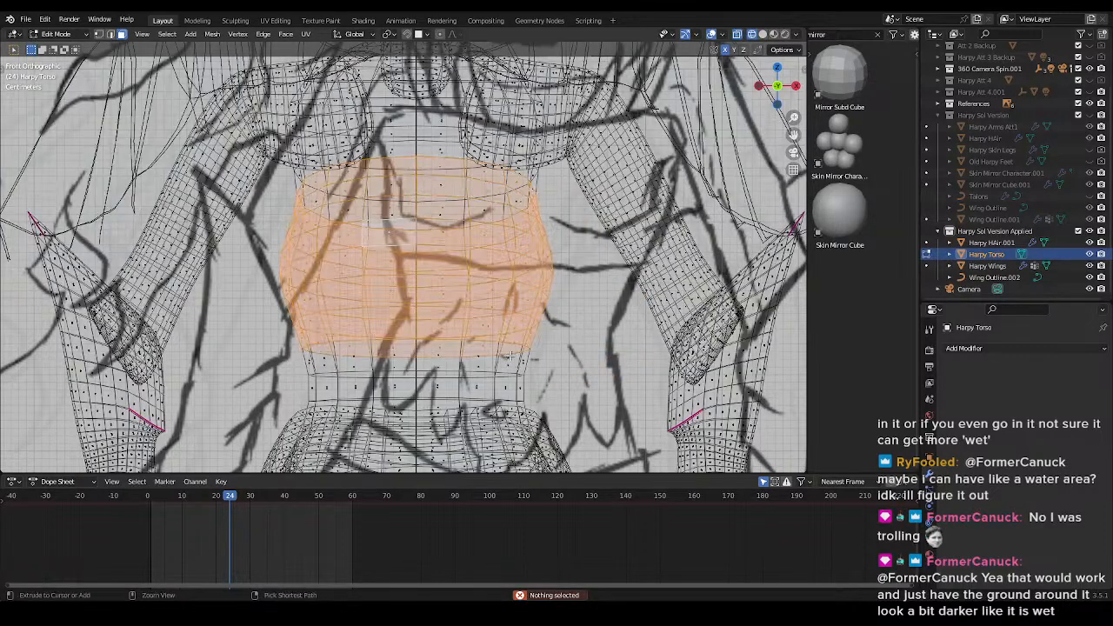
- Duplicate the selected chest faces in place, separate them into their own object and return to Object Mode
{"action": "key", "text": "g"}
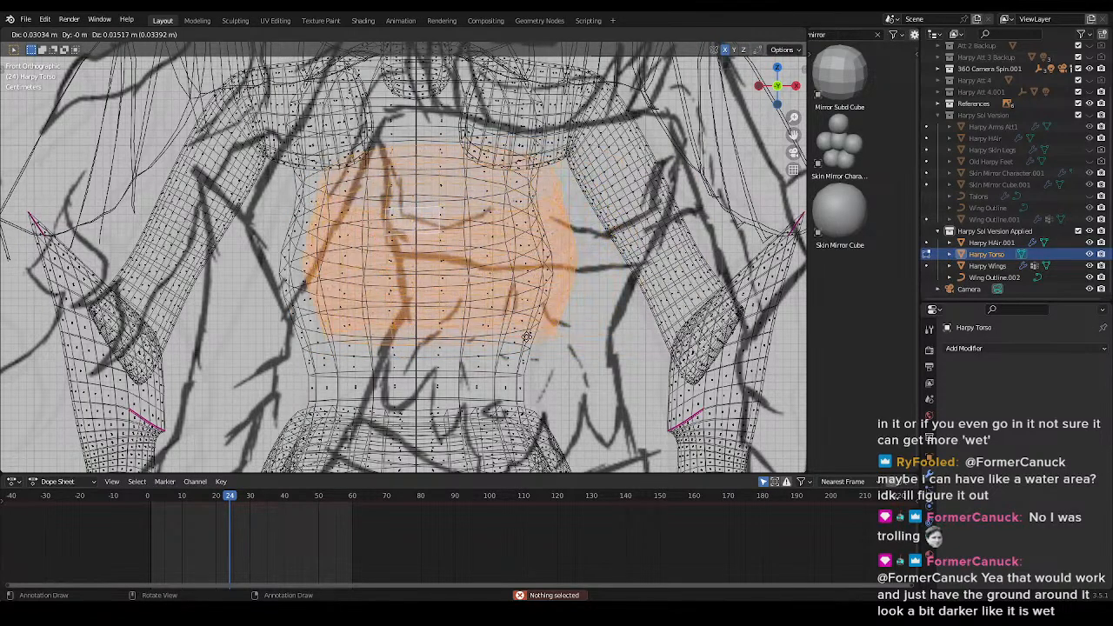
{"action": "key", "text": "Escape"}
{"action": "key", "text": "p"}
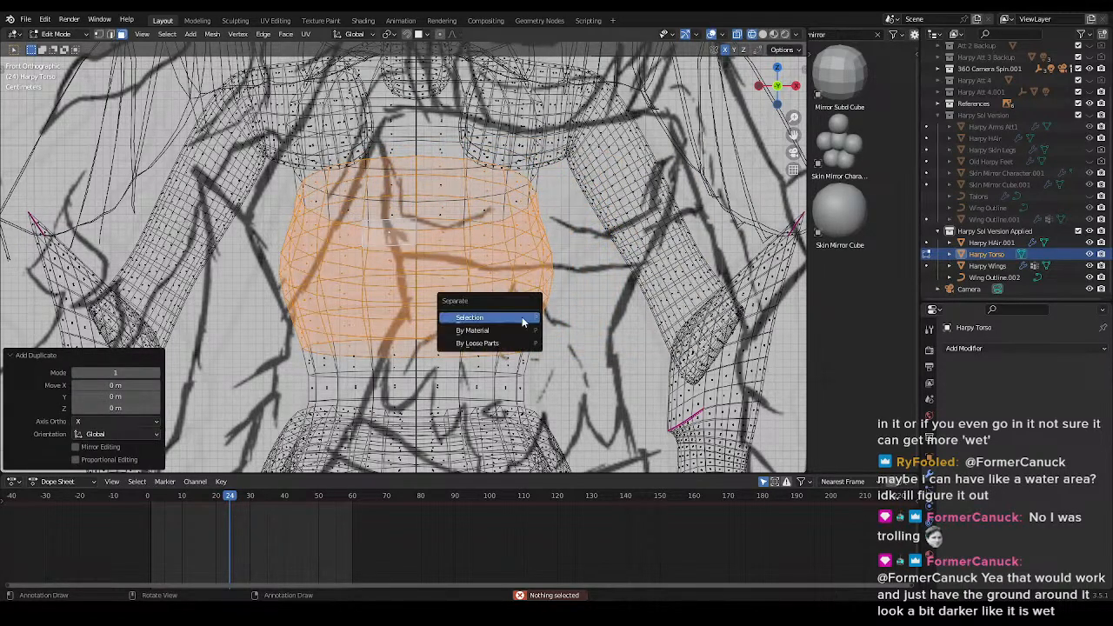
{"action": "left_click", "coordinate": [511, 316]}
{"action": "key", "text": "Tab"}
- Add a Solidify modifier to the separated chest piece and set its thickness to -0.007 m
{"action": "key", "text": "z"}
{"action": "middle_click_drag", "start_coordinate": [577, 363], "coordinate": [453, 314]}
{"action": "left_click", "coordinate": [411, 283]}
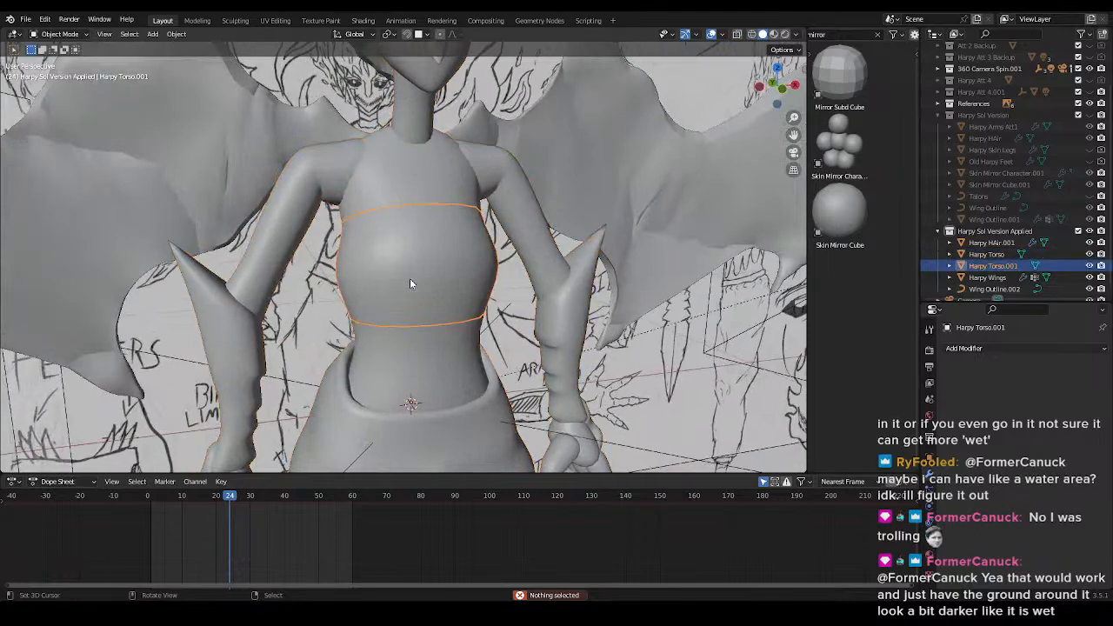
{"action": "left_click", "coordinate": [986, 352]}
{"action": "left_click", "coordinate": [978, 352]}
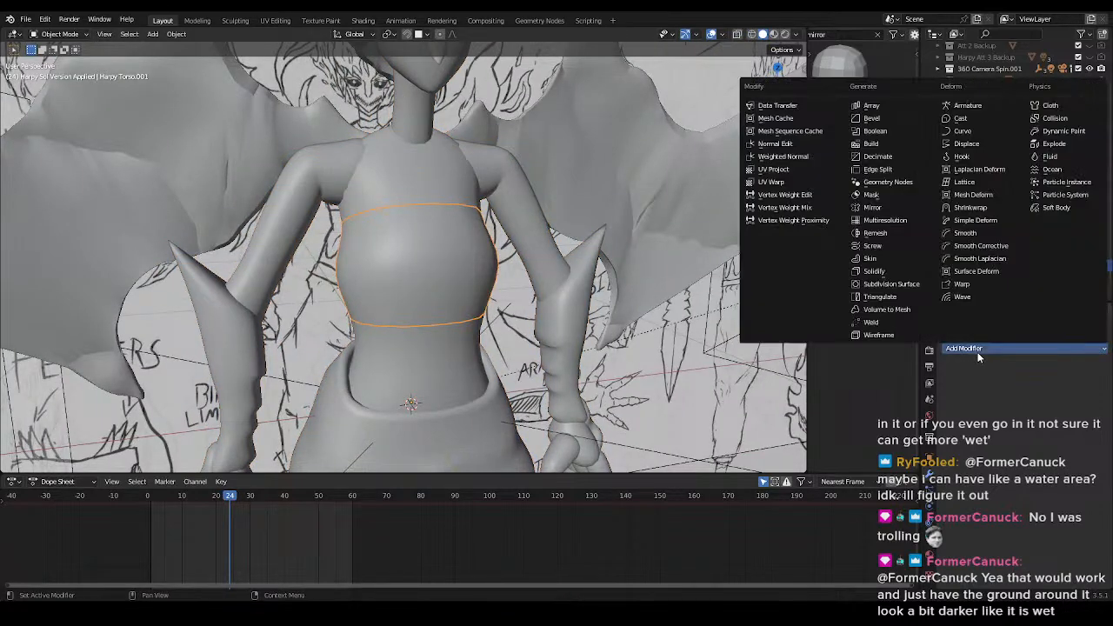
{"action": "left_click", "coordinate": [874, 271]}
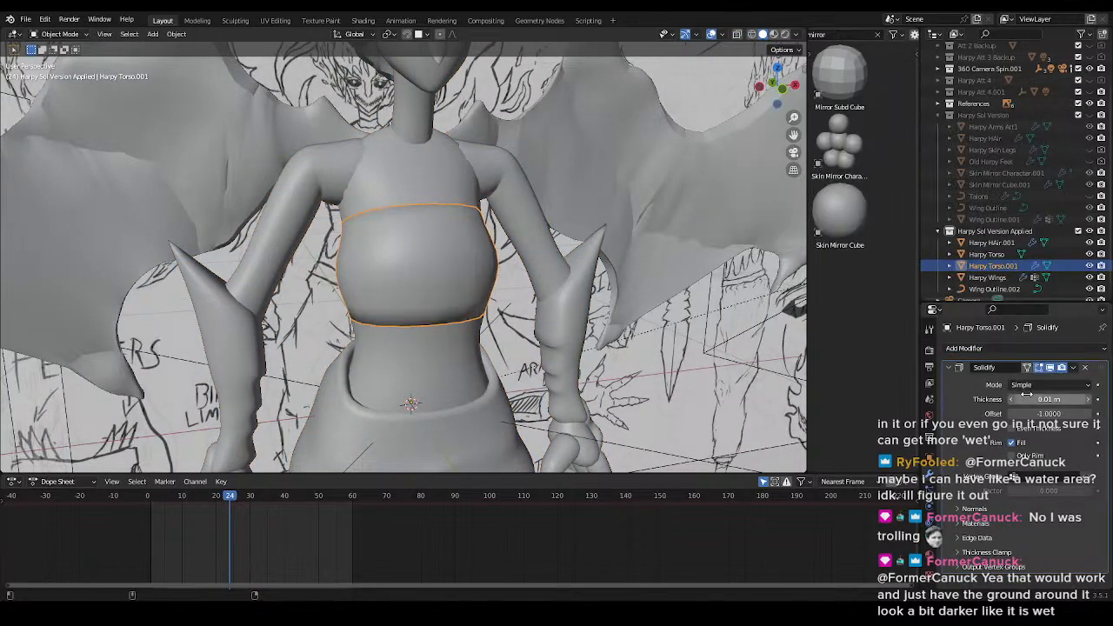
{"action": "mouse_move", "coordinate": [1049, 400]}
{"action": "left_mouse_down"}
{"action": "mouse_move", "coordinate": [1019, 399]}
{"action": "mouse_move", "coordinate": [1041, 399]}
{"action": "left_mouse_up"}
{"action": "key", "text": "KP_1"}
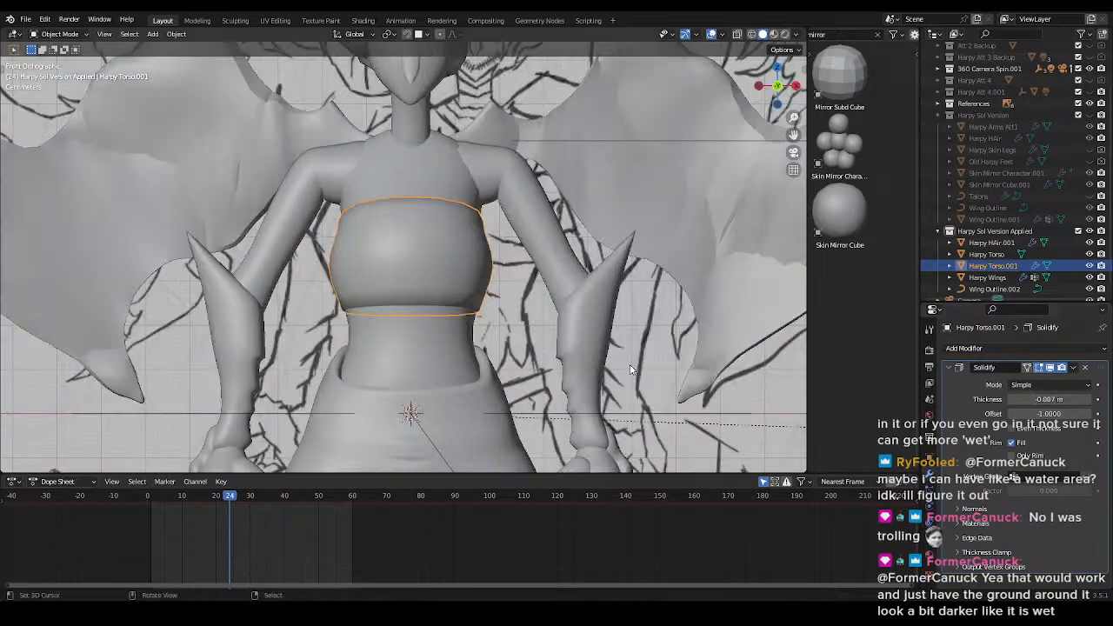
- Raise the vertices at the side of the chest piece's top edge, using smooth proportional editing at about 0.29 m
{"action": "scroll", "coordinate": [512, 280], "scroll_direction": "up", "scroll_amount": 5}
{"action": "middle_click_drag", "start_coordinate": [512, 280], "coordinate": [503, 332], "text": "shift"}
{"action": "key", "text": "Tab"}
{"action": "key", "text": "z"}
{"action": "left_click", "coordinate": [327, 346]}
{"action": "middle_click_drag", "start_coordinate": [327, 345], "coordinate": [263, 345], "text": "shift"}
{"action": "scroll", "coordinate": [547, 195], "scroll_direction": "up", "scroll_amount": 4}
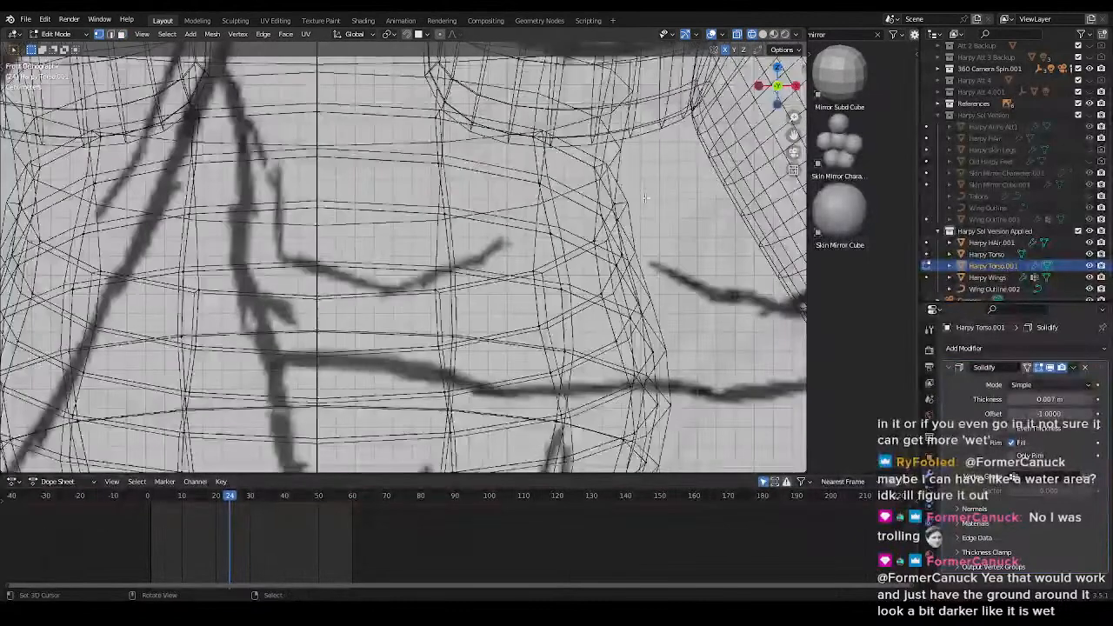
{"action": "key", "text": "b"}
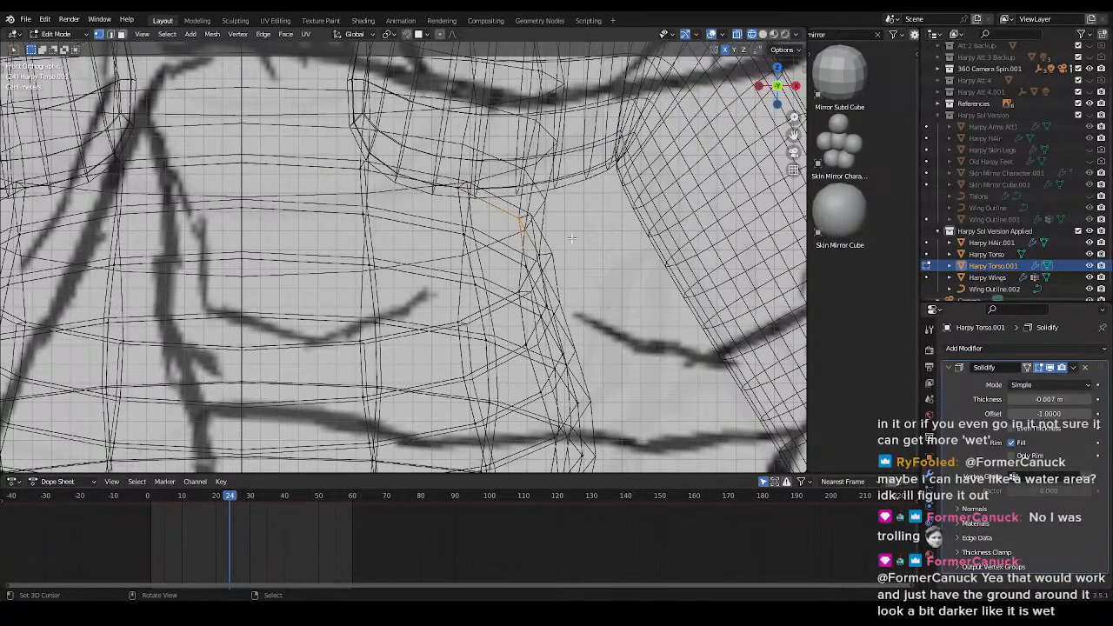
{"action": "key", "text": "g"}
{"action": "scroll", "coordinate": [569, 233], "scroll_direction": "up", "scroll_amount": 12}
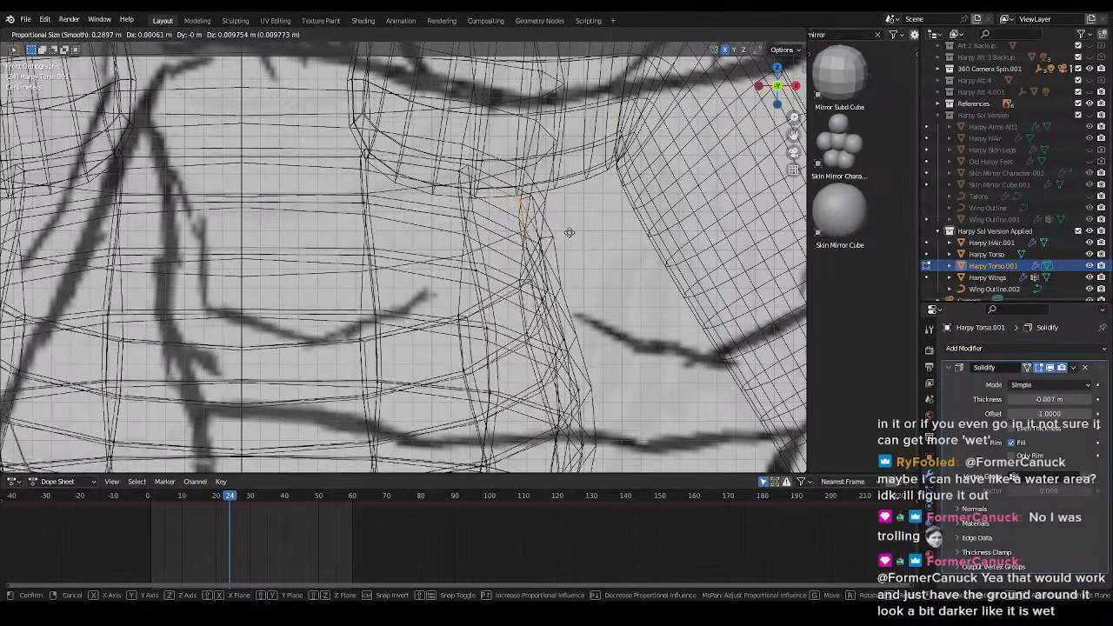
{"action": "left_click", "coordinate": [571, 211]}
- Delete the vertices of one half of the chest piece and add a Mirror modifier
{"action": "scroll", "coordinate": [578, 270], "scroll_direction": "down", "scroll_amount": 6}
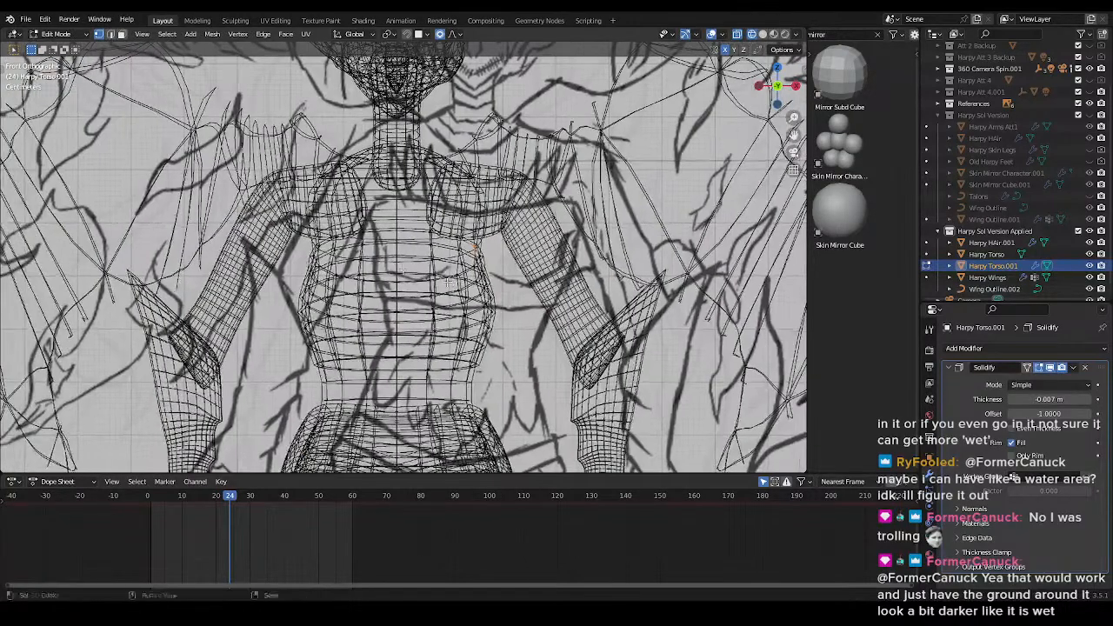
{"action": "right_click", "coordinate": [380, 406]}
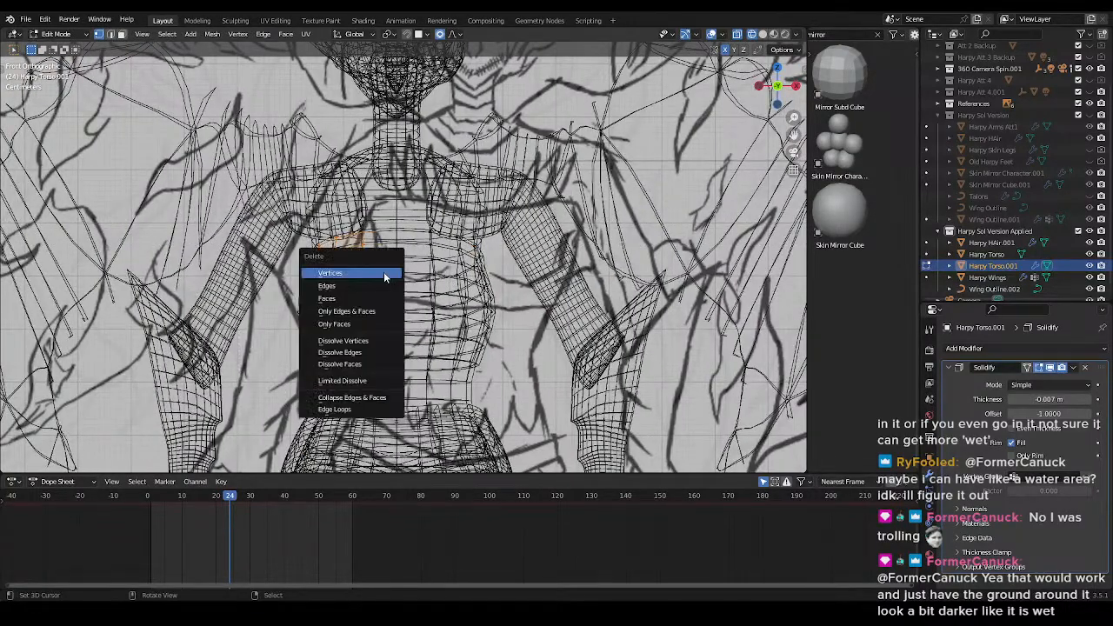
{"action": "left_click", "coordinate": [988, 351]}
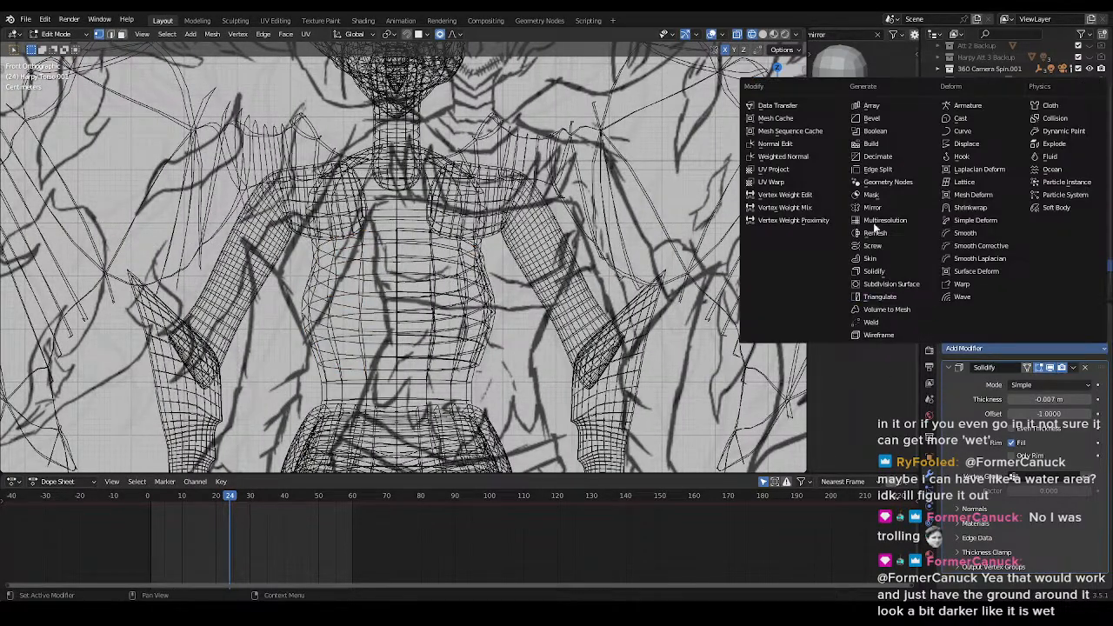
{"action": "left_click", "coordinate": [877, 209]}
- Try to lower the middle of the chest piece's top edge with proportional editing, and undo the move
{"action": "scroll", "coordinate": [525, 113], "scroll_direction": "up", "scroll_amount": 4}
{"action": "middle_click_drag", "start_coordinate": [526, 108], "coordinate": [438, 132], "text": "shift"}
{"action": "scroll", "coordinate": [436, 131], "scroll_direction": "up", "scroll_amount": 3}
{"action": "key", "text": "b"}
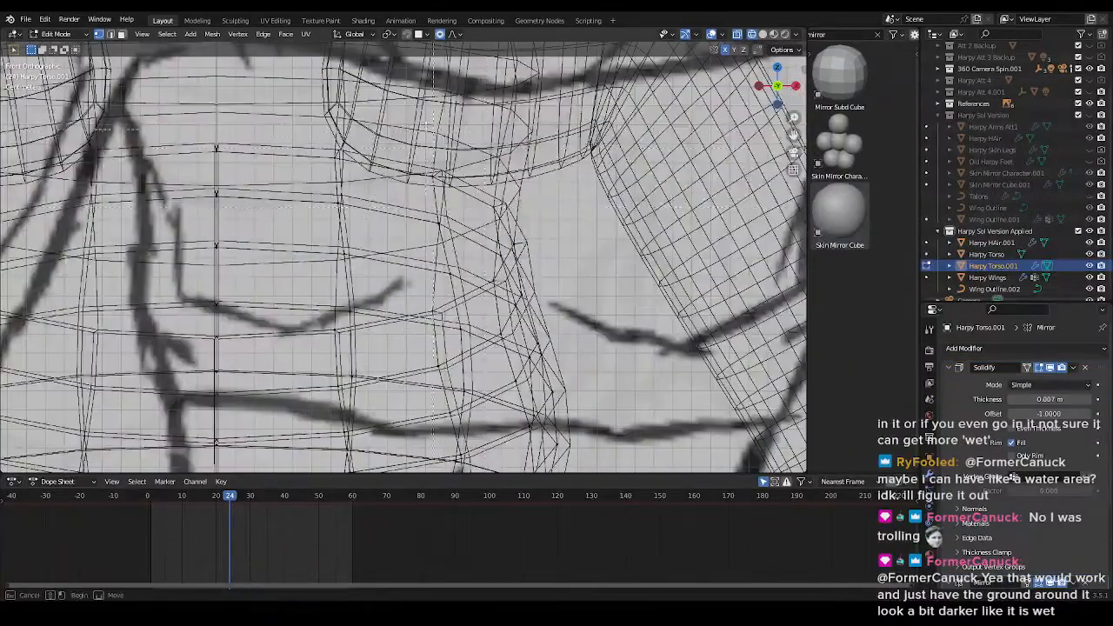
{"action": "left_click_drag", "start_coordinate": [246, 180], "coordinate": [248, 191]}
{"action": "middle_click_drag", "start_coordinate": [248, 192], "coordinate": [298, 161], "text": "shift"}
{"action": "key", "text": "g"}
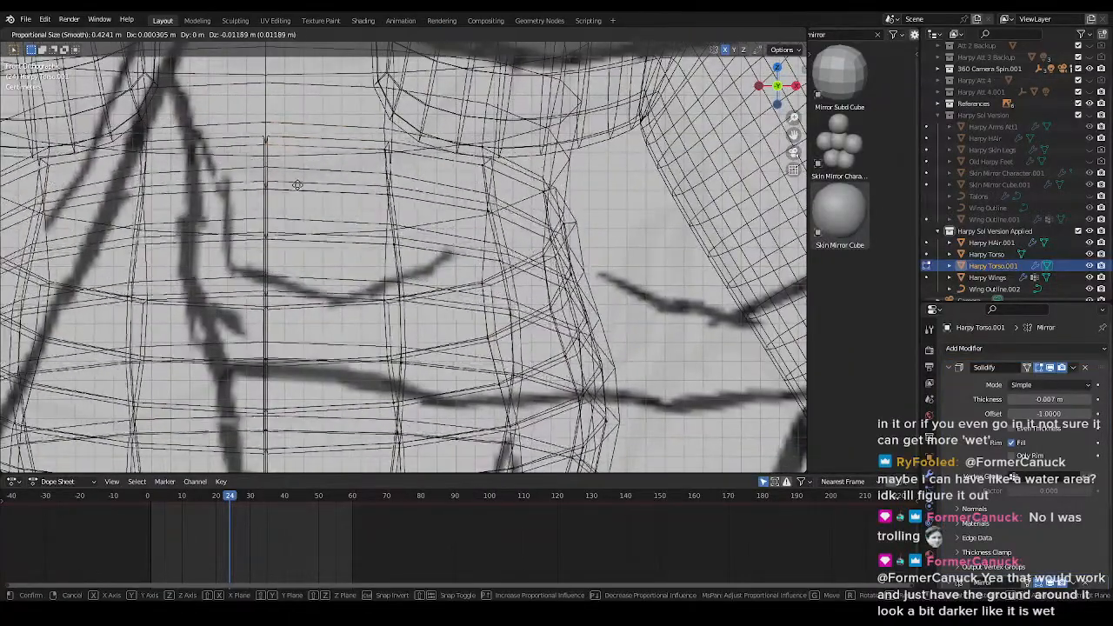
{"action": "left_click", "coordinate": [298, 207]}
{"action": "key", "text": "ctrl+z"}
- Move the chest piece's top front vertex about 0.019 m forward and 0.017 m down with smooth proportional editing
{"action": "mouse_move", "coordinate": [618, 200]}
{"action": "middle_mouse_down"}
{"action": "mouse_move", "coordinate": [533, 235]}
{"action": "mouse_move", "coordinate": [558, 256]}
{"action": "mouse_move", "coordinate": [631, 244]}
{"action": "middle_mouse_up"}
{"action": "key", "text": "g"}
{"action": "key", "text": "g"}
{"action": "left_click", "coordinate": [528, 240]}
{"action": "key", "text": "z"}
{"action": "key", "text": "z"}
{"action": "key", "text": "KP_3"}
{"action": "scroll", "coordinate": [557, 261], "scroll_direction": "up", "scroll_amount": 3}
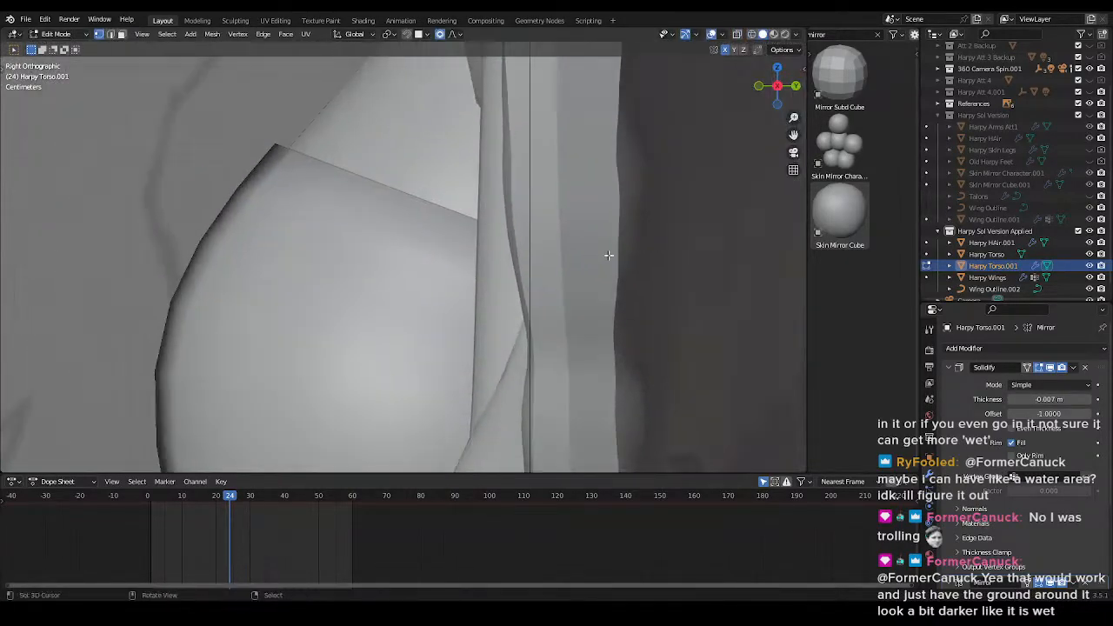
{"action": "scroll", "coordinate": [608, 251], "scroll_direction": "down", "scroll_amount": 4}
{"action": "key", "text": "g"}
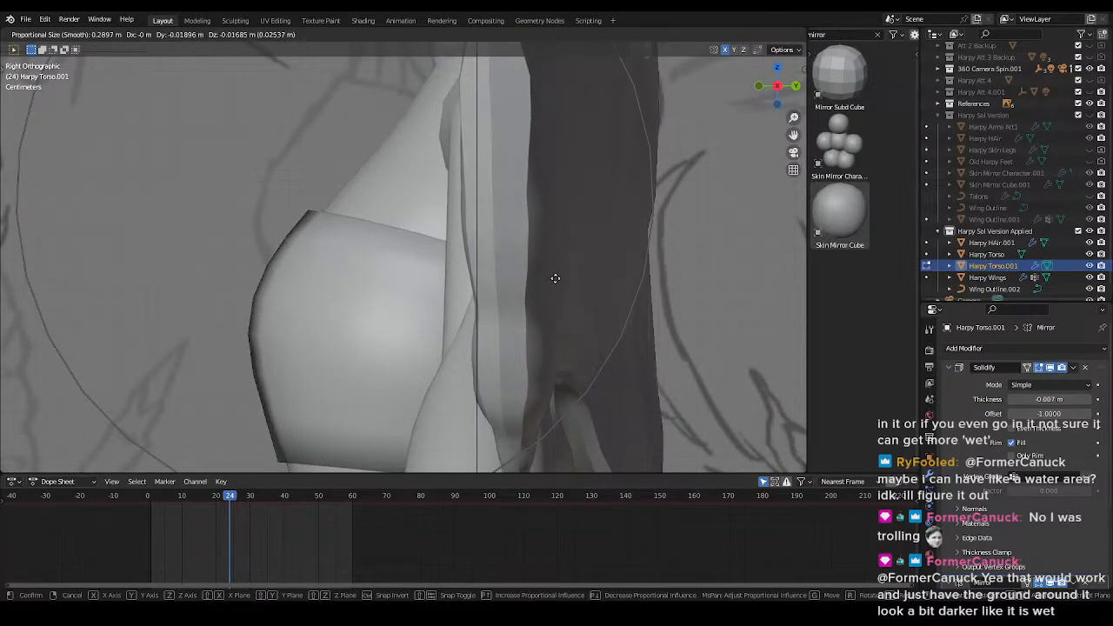
{"action": "left_click", "coordinate": [555, 278]}
- Raise the chest piece's underarm edge about 0.05 m and shift it about 0.03 m back, using a proportional size of about 0.263 m
{"action": "middle_click_drag", "start_coordinate": [555, 278], "coordinate": [409, 288]}
{"action": "key", "text": "shift+z"}
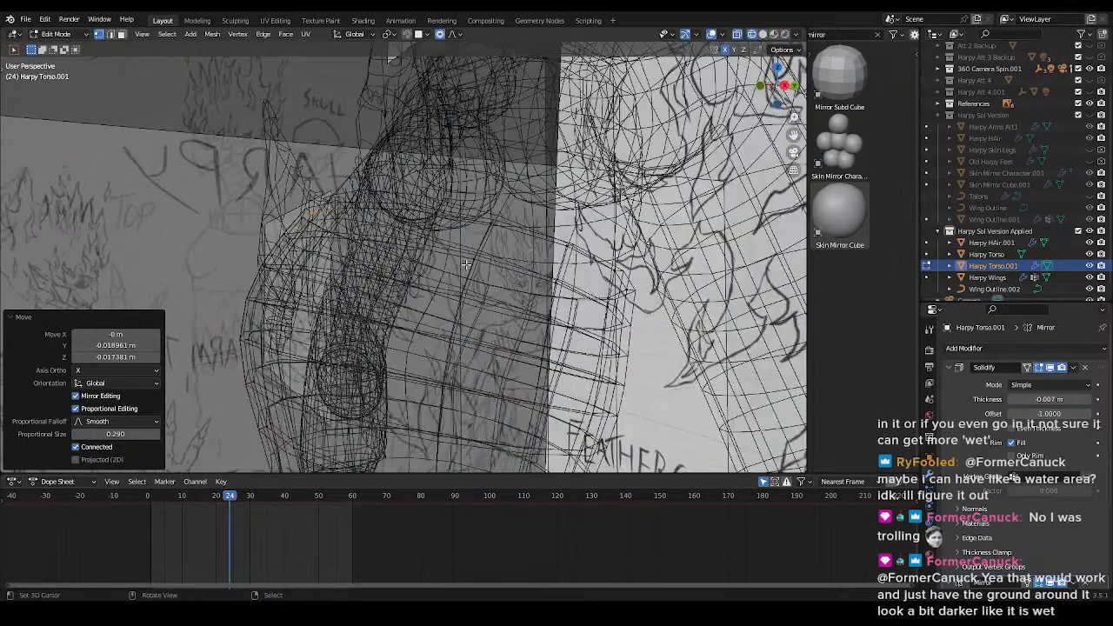
{"action": "key", "text": "KP_3"}
{"action": "key", "text": "g"}
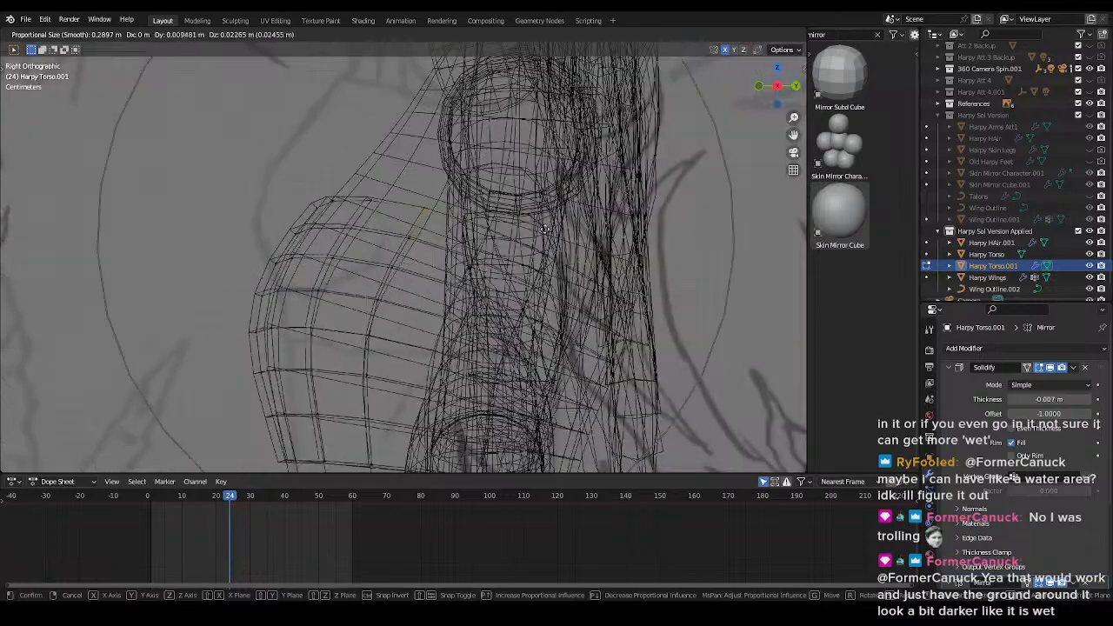
{"action": "scroll", "coordinate": [552, 222], "scroll_direction": "up", "scroll_amount": 2}
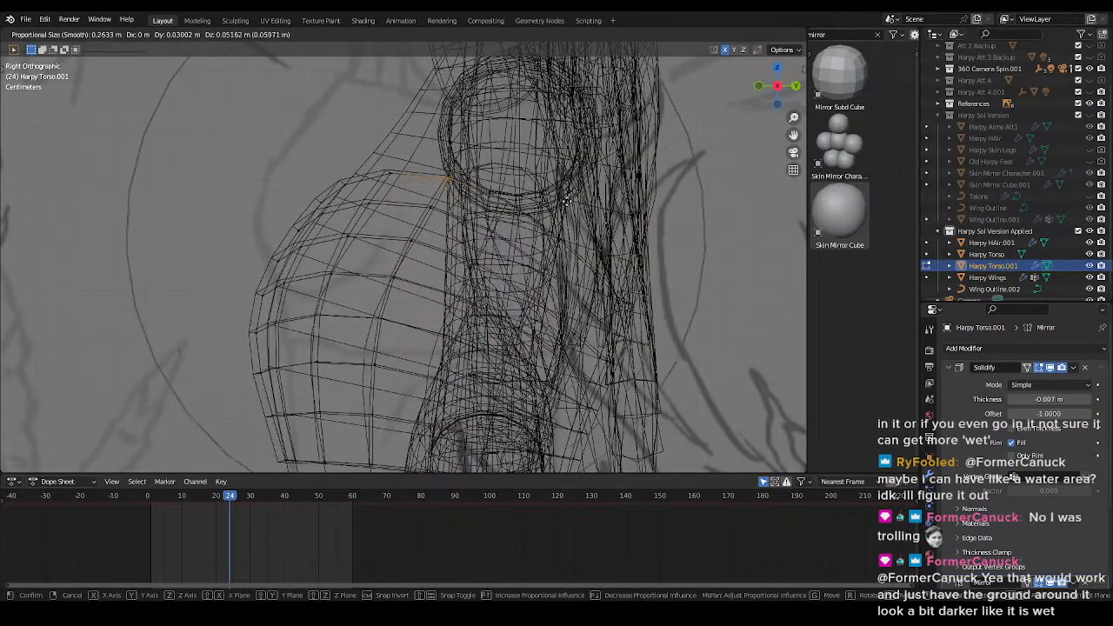
{"action": "scroll", "coordinate": [567, 201], "scroll_direction": "down", "scroll_amount": 1}
{"action": "left_click", "coordinate": [570, 198]}
- Move the back vertex of the chest piece's top edge about 0.02 m down and 0.012 m forward with proportional editing
{"action": "middle_click_drag", "start_coordinate": [755, 344], "coordinate": [622, 282], "text": "shift"}
{"action": "key", "text": "shift+z"}
{"action": "middle_click_drag", "start_coordinate": [727, 287], "coordinate": [465, 261]}
{"action": "right_click", "coordinate": [391, 259]}
{"action": "key", "text": "shift+z"}
{"action": "key", "text": "KP_3"}
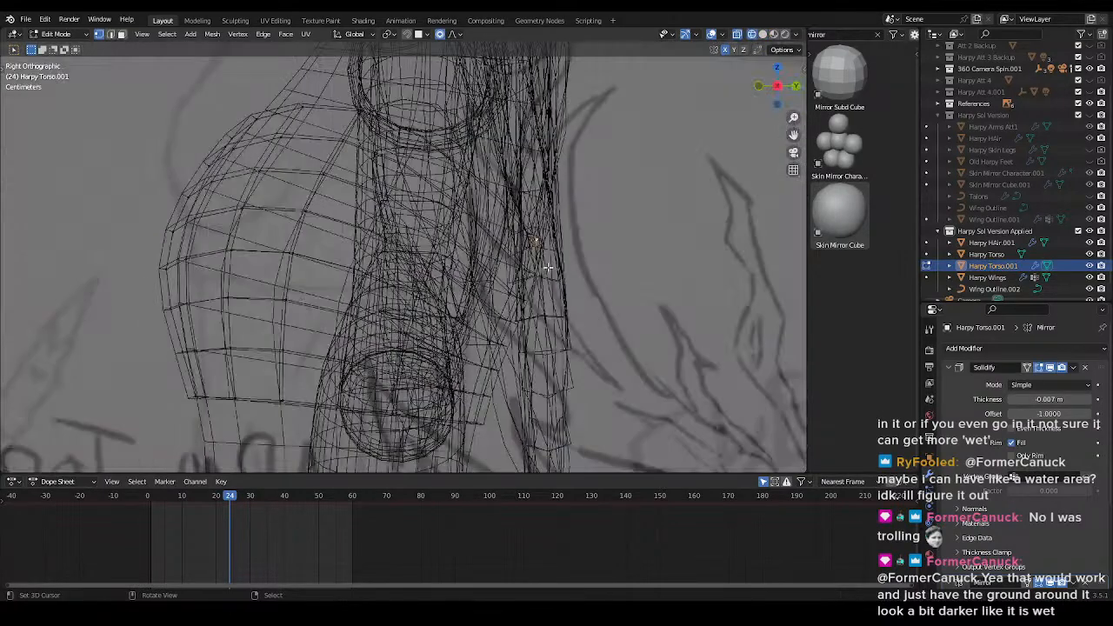
{"action": "key", "text": "g"}
{"action": "left_click", "coordinate": [557, 291]}
{"action": "middle_click_drag", "start_coordinate": [612, 311], "coordinate": [515, 327]}
{"action": "scroll", "coordinate": [1017, 392], "scroll_direction": "up", "scroll_amount": 3}
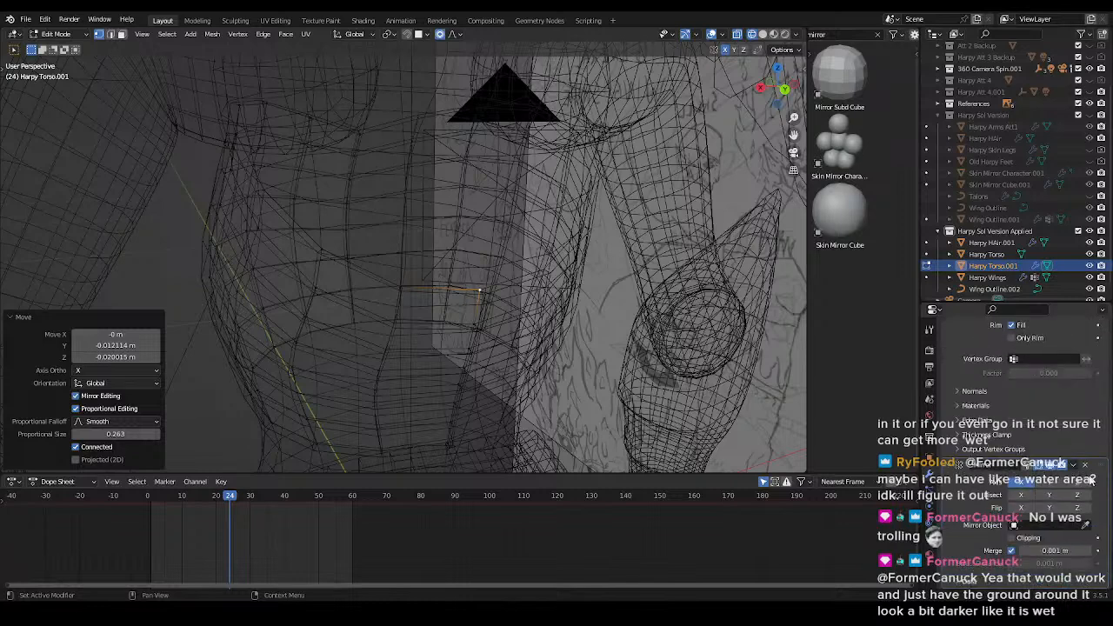
- Place the chest piece's Mirror modifier above Solidify and move one of its lower vertices along the Y axis with proportional editing
{"action": "left_click", "coordinate": [1073, 267]}
{"action": "key", "text": "z"}
{"action": "mouse_move", "coordinate": [666, 320]}
{"action": "middle_mouse_down"}
{"action": "mouse_move", "coordinate": [534, 292]}
{"action": "mouse_move", "coordinate": [688, 331]}
{"action": "mouse_move", "coordinate": [612, 335]}
{"action": "middle_mouse_up"}
{"action": "left_click", "coordinate": [681, 315]}
{"action": "key", "text": "g"}
{"action": "right_click", "coordinate": [688, 331]}
{"action": "key", "text": "g"}
{"action": "key", "text": "y"}
{"action": "left_click", "coordinate": [622, 334]}
- Move the chest piece's lower side vertex about 0.019 m outward and 0.015 m back, using a proportional size of about 0.198 m
{"action": "middle_click_drag", "start_coordinate": [484, 305], "coordinate": [565, 287]}
{"action": "key", "text": "z"}
{"action": "left_click", "coordinate": [413, 306]}
{"action": "key", "text": "z"}
{"action": "mouse_move", "coordinate": [411, 306]}
{"action": "middle_mouse_down"}
{"action": "mouse_move", "coordinate": [532, 306]}
{"action": "mouse_move", "coordinate": [559, 283]}
{"action": "middle_mouse_up"}
{"action": "key", "text": "z"}
{"action": "left_click", "coordinate": [520, 304]}
{"action": "key", "text": "g"}
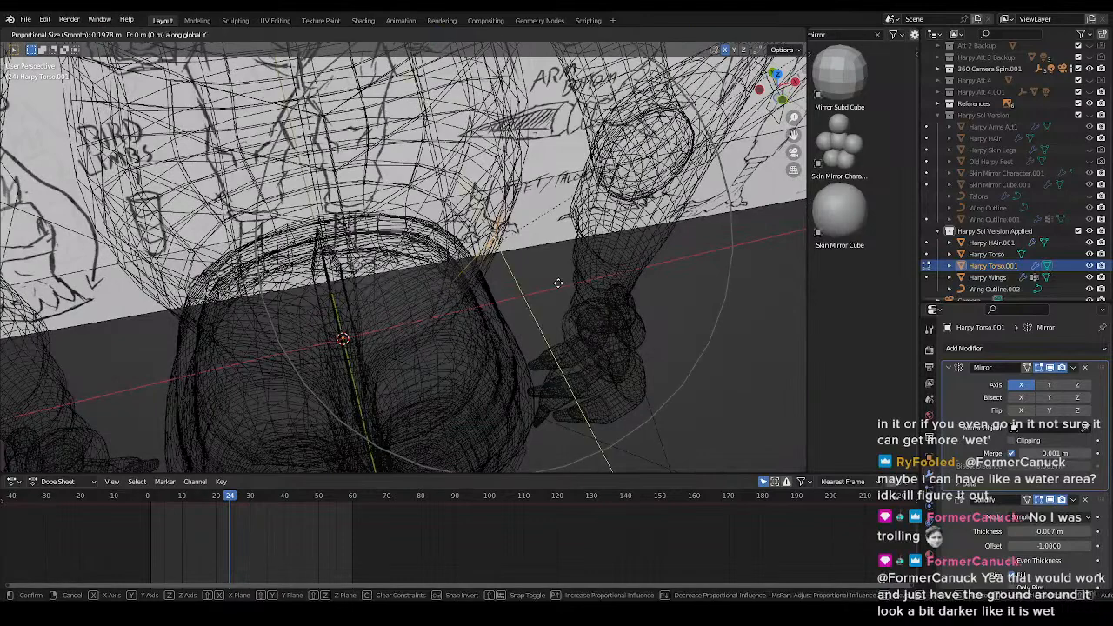
{"action": "left_click", "coordinate": [574, 276]}
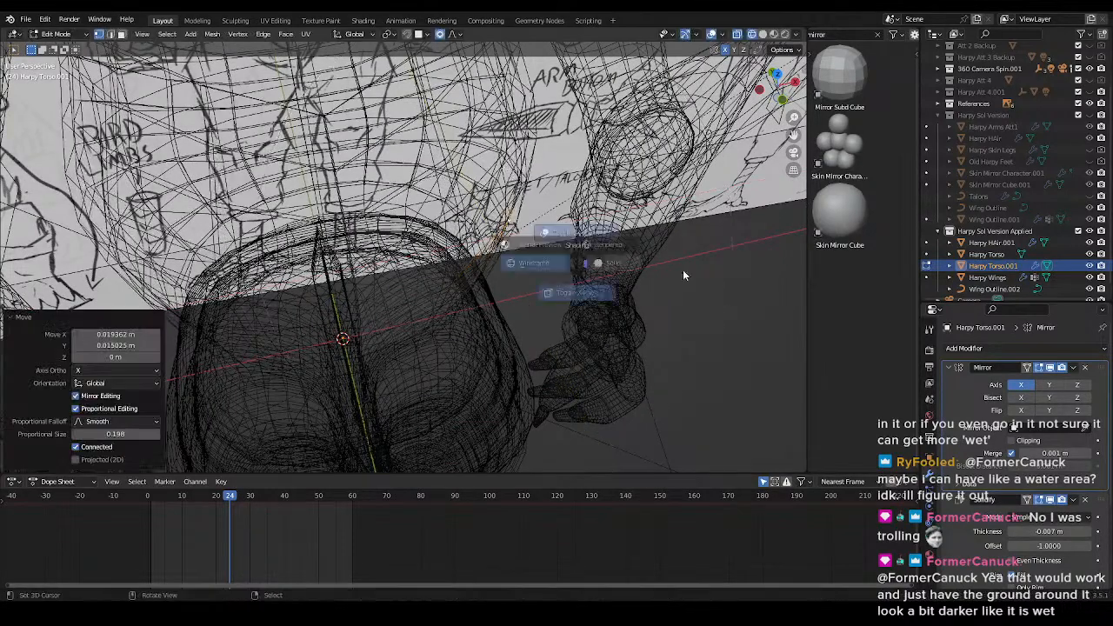
- Nudge the same side vertex twice within the horizontal plane, first by about 0.005 m in X and 0.008 m in Y
{"action": "key", "text": "z"}
{"action": "middle_click_drag", "start_coordinate": [609, 278], "coordinate": [573, 349]}
{"action": "key", "text": "g"}
{"action": "key", "text": "shift+z"}
{"action": "key", "text": "shift+z"}
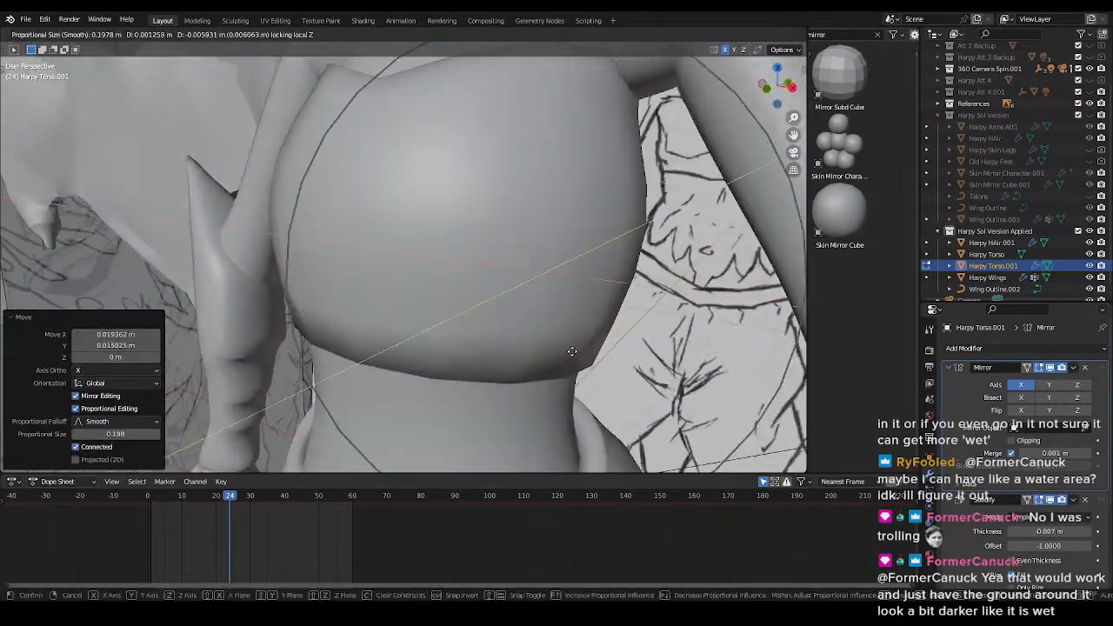
{"action": "left_click", "coordinate": [584, 349]}
{"action": "key", "text": "g"}
{"action": "key", "text": "shift+z"}
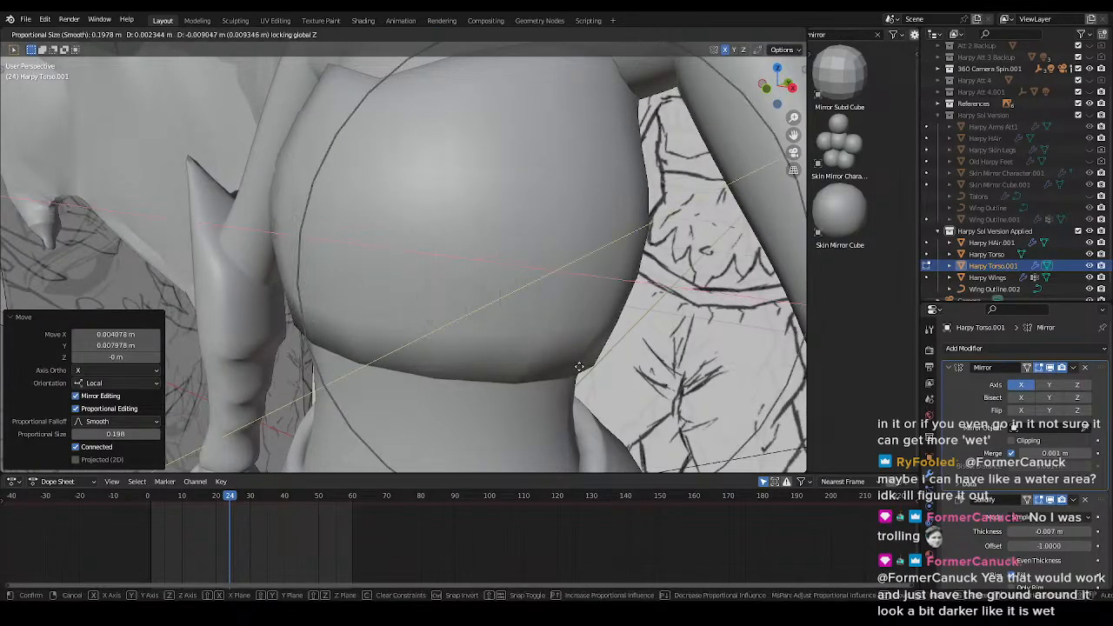
{"action": "left_click", "coordinate": [582, 365]}
- Try moving a lower front vertex of the chest piece about 0.01 m back with proportional editing, and undo the move
{"action": "key", "text": "z"}
{"action": "middle_click_drag", "start_coordinate": [582, 365], "coordinate": [496, 324]}
{"action": "right_click", "coordinate": [383, 306]}
{"action": "mouse_move", "coordinate": [387, 305]}
{"action": "middle_mouse_down"}
{"action": "mouse_move", "coordinate": [406, 315]}
{"action": "mouse_move", "coordinate": [374, 356]}
{"action": "middle_mouse_up"}
{"action": "key", "text": "g"}
{"action": "left_click", "coordinate": [388, 352]}
{"action": "key", "text": "z"}
{"action": "left_click", "coordinate": [492, 355]}
{"action": "middle_click_drag", "start_coordinate": [505, 356], "coordinate": [567, 363]}
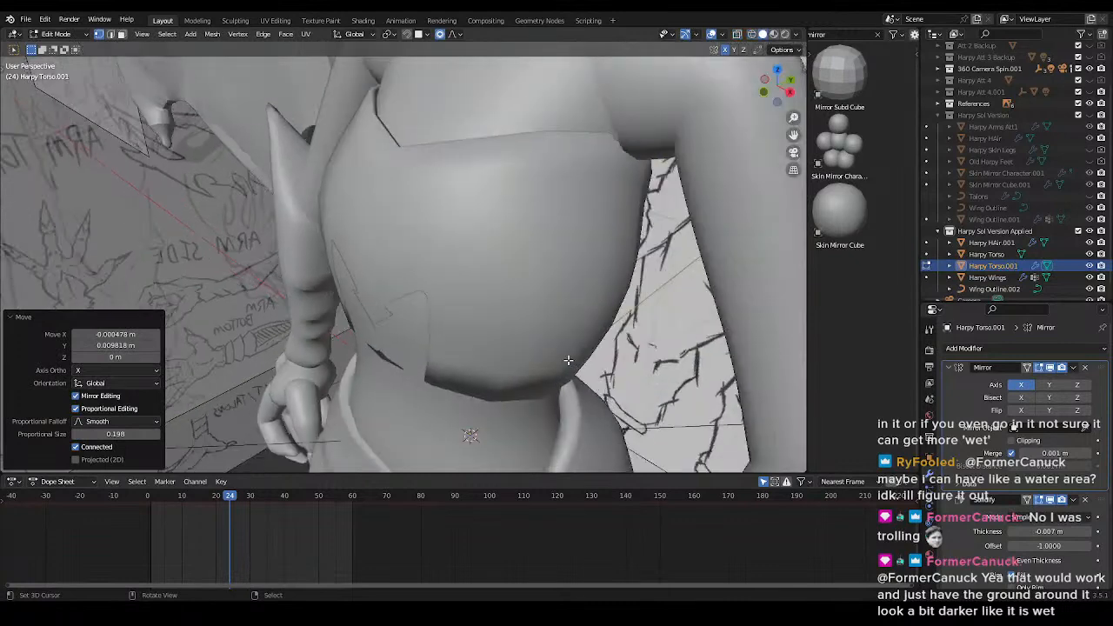
{"action": "key", "text": "ctrl+z"}
- Move the lower front vertex about 0.008 m back along the Y axis with a proportional size of about 0.084 m
{"action": "key", "text": "g"}
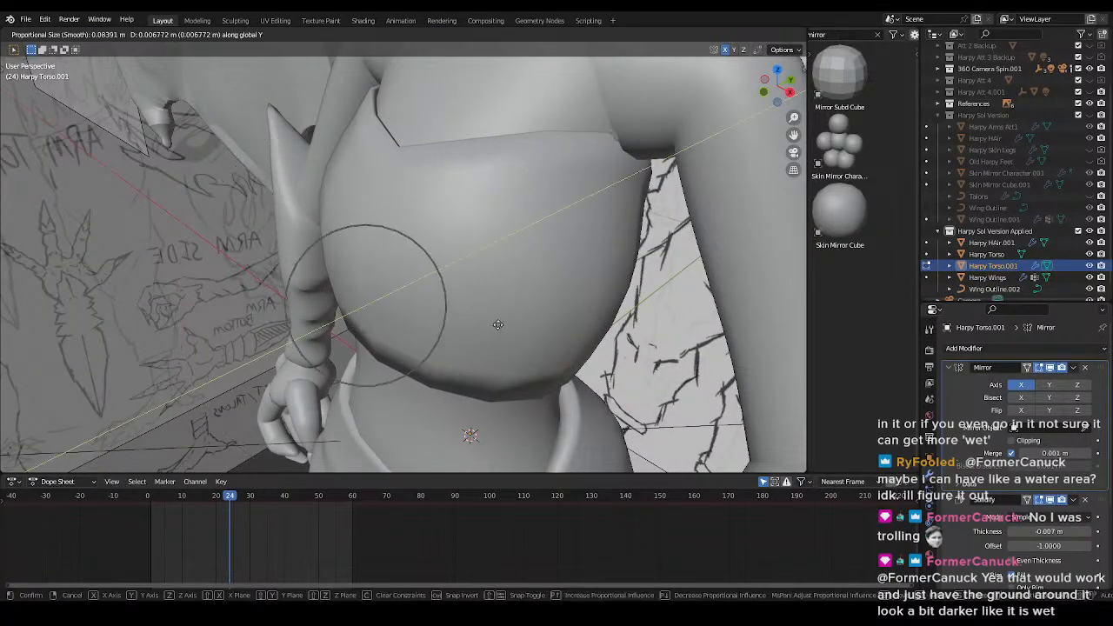
{"action": "left_click", "coordinate": [498, 323]}
{"action": "middle_click_drag", "start_coordinate": [499, 324], "coordinate": [474, 300]}
- Move the chest piece's top front vertex about 0.014 m forward and 0.017 m down with proportional editing, and save the file
{"action": "key", "text": "z"}
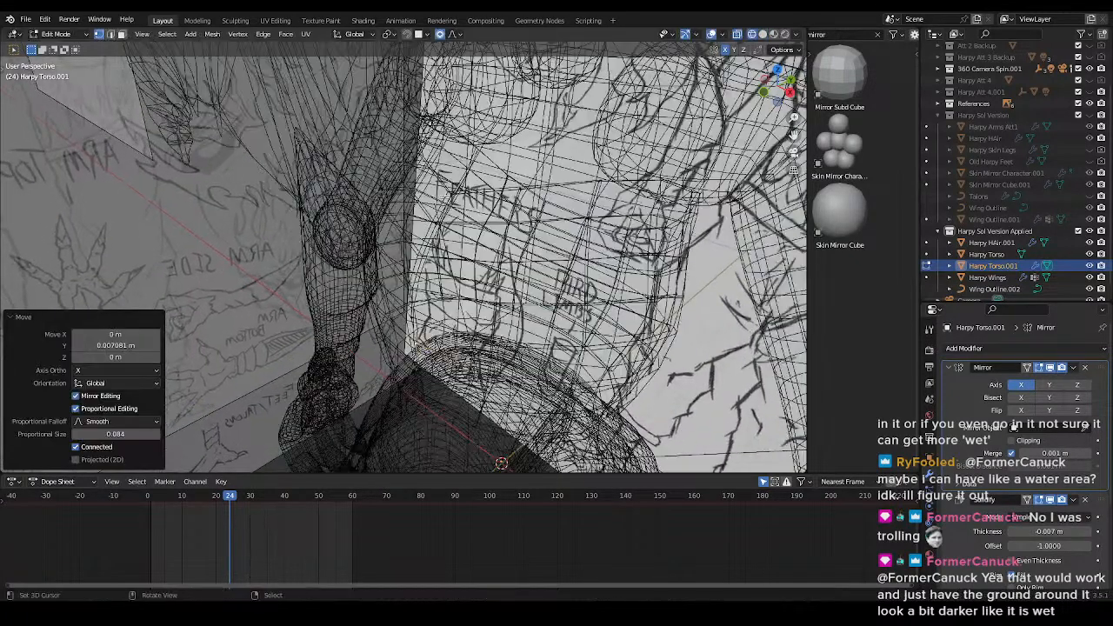
{"action": "left_click", "coordinate": [482, 274]}
{"action": "middle_click_drag", "start_coordinate": [501, 265], "coordinate": [449, 242]}
{"action": "key", "text": "g"}
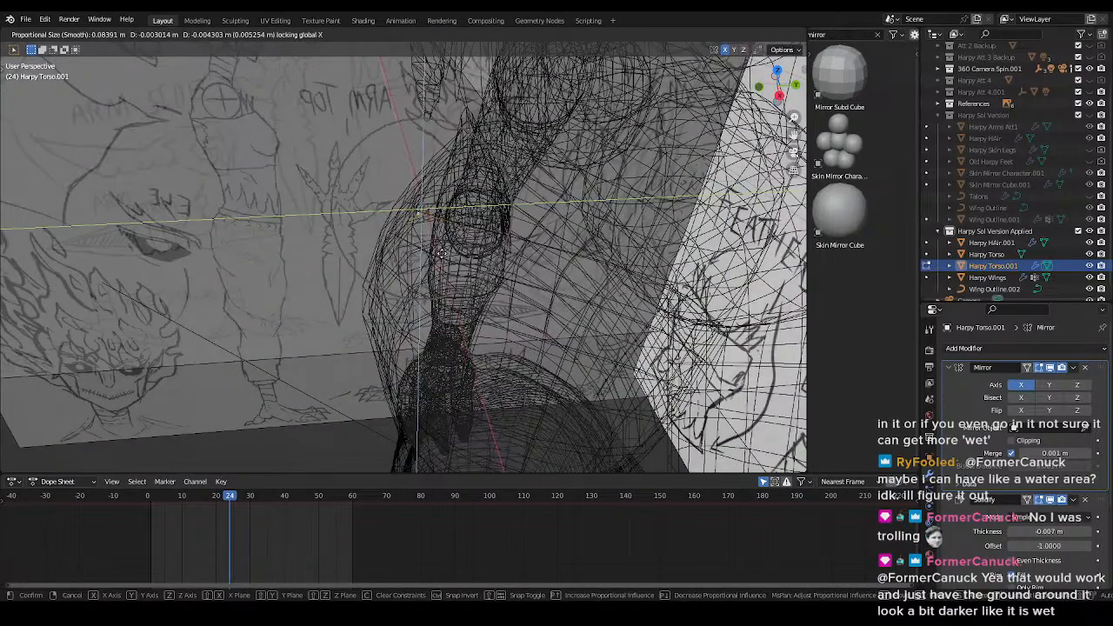
{"action": "left_click", "coordinate": [432, 264]}
{"action": "key", "text": "z"}
{"action": "left_click", "coordinate": [512, 277]}
{"action": "mouse_move", "coordinate": [515, 282]}
{"action": "middle_mouse_down"}
{"action": "mouse_move", "coordinate": [615, 340]}
{"action": "mouse_move", "coordinate": [686, 327]}
{"action": "middle_mouse_up"}
{"action": "key", "text": "ctrl+s"}
- Lower the chest piece's top front vertex about 0.018 m with a proportional size of about 0.424 m, and save the file
{"action": "key", "text": "KP_1"}
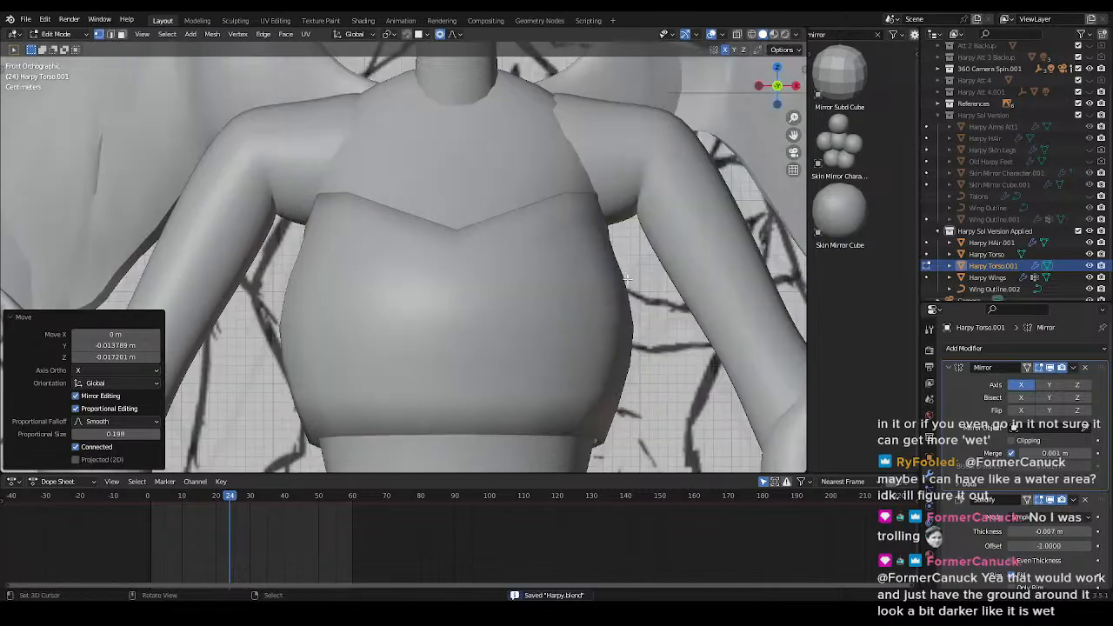
{"action": "scroll", "coordinate": [591, 314], "scroll_direction": "down", "scroll_amount": 3}
{"action": "scroll", "coordinate": [587, 314], "scroll_direction": "up", "scroll_amount": 3}
{"action": "middle_click_drag", "start_coordinate": [587, 315], "coordinate": [570, 233], "text": "shift"}
{"action": "key", "text": "g"}
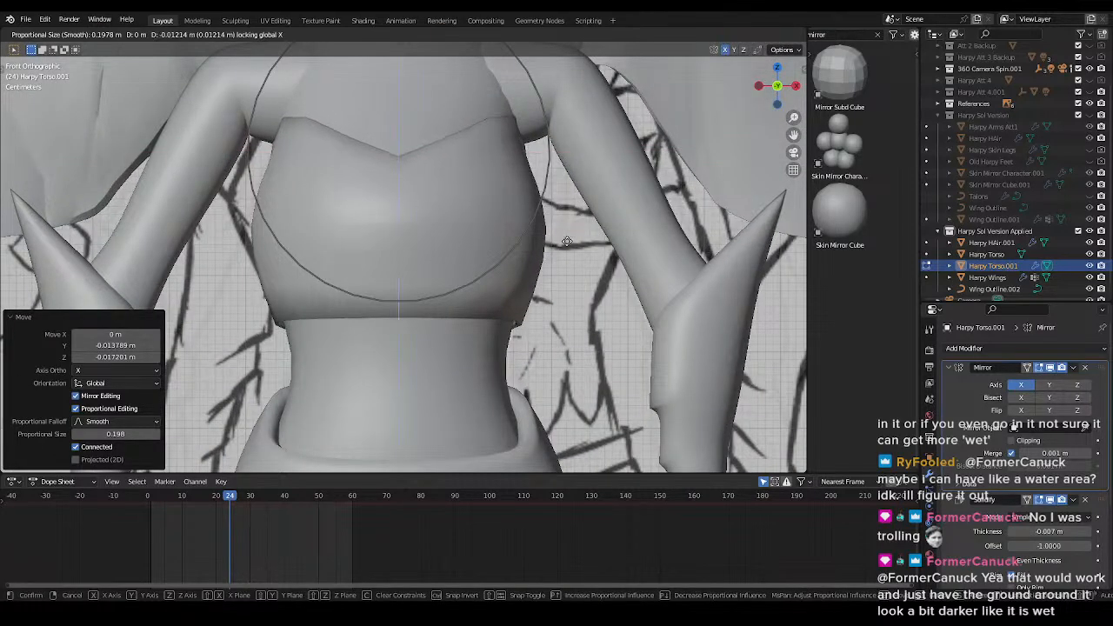
{"action": "scroll", "coordinate": [568, 248], "scroll_direction": "down", "scroll_amount": 3}
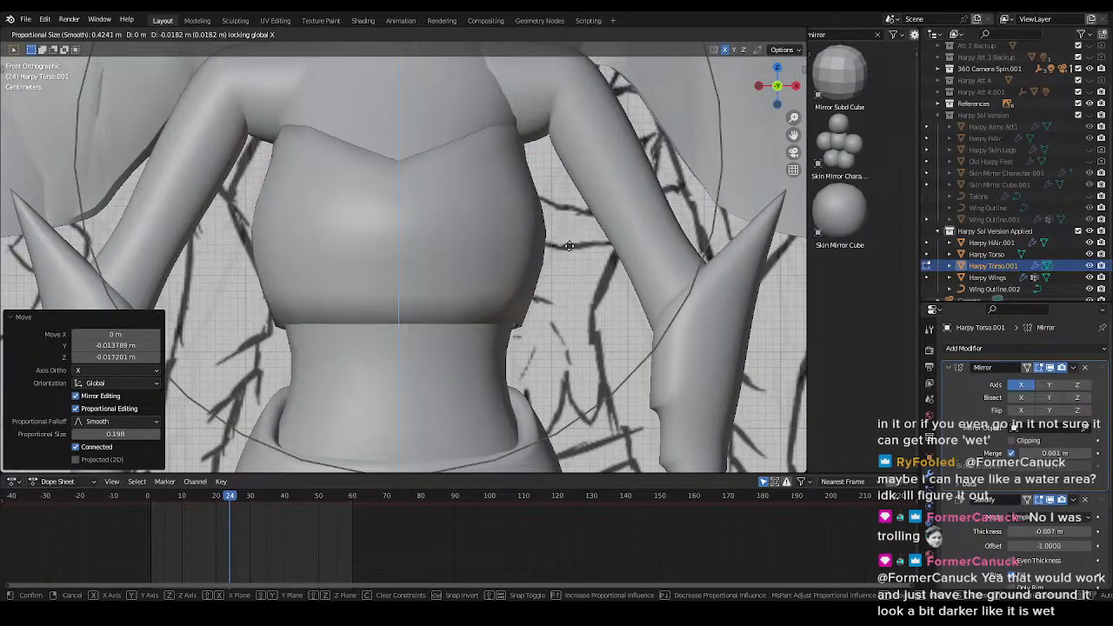
{"action": "left_click", "coordinate": [568, 246]}
{"action": "key", "text": "ctrl+s"}
- Compare the chest piece with the reference sketch in wireframe and undo the last lowering of its top edge
{"action": "middle_click_drag", "start_coordinate": [568, 246], "coordinate": [540, 263]}
{"action": "key", "text": "KP_1"}
{"action": "scroll", "coordinate": [541, 263], "scroll_direction": "up", "scroll_amount": 3}
{"action": "key", "text": "shift+z"}
{"action": "scroll", "coordinate": [540, 263], "scroll_direction": "down", "scroll_amount": 2}
{"action": "scroll", "coordinate": [526, 274], "scroll_direction": "up", "scroll_amount": 3}
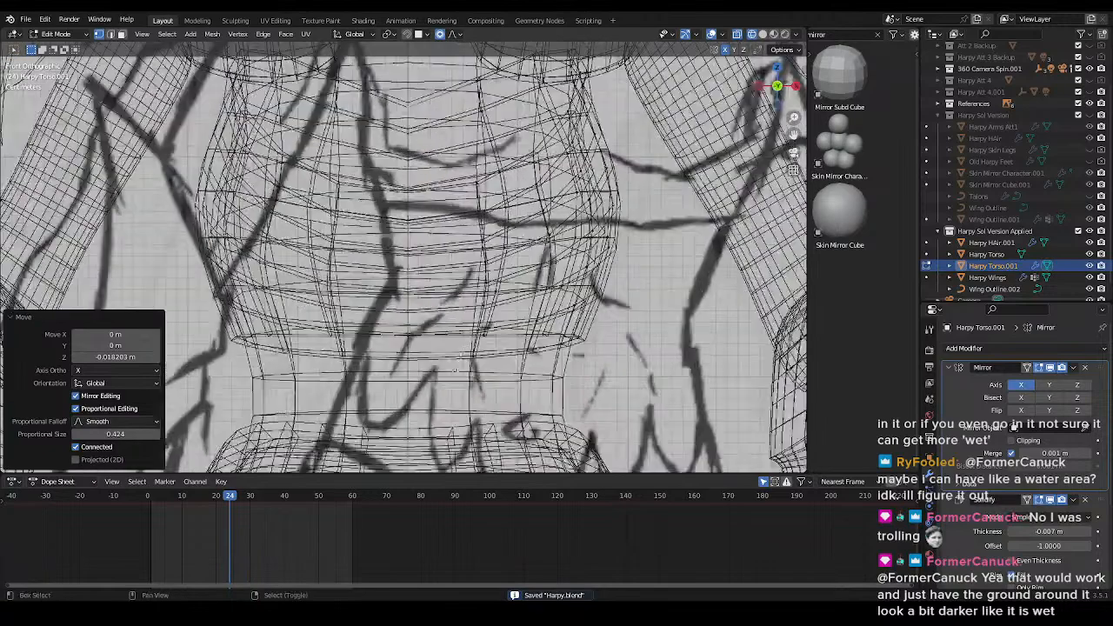
{"action": "key", "text": "shift+z"}
{"action": "scroll", "coordinate": [695, 337], "scroll_direction": "down", "scroll_amount": 3}
{"action": "middle_click_drag", "start_coordinate": [694, 337], "coordinate": [718, 441], "text": "shift"}
{"action": "key", "text": "shift+z"}
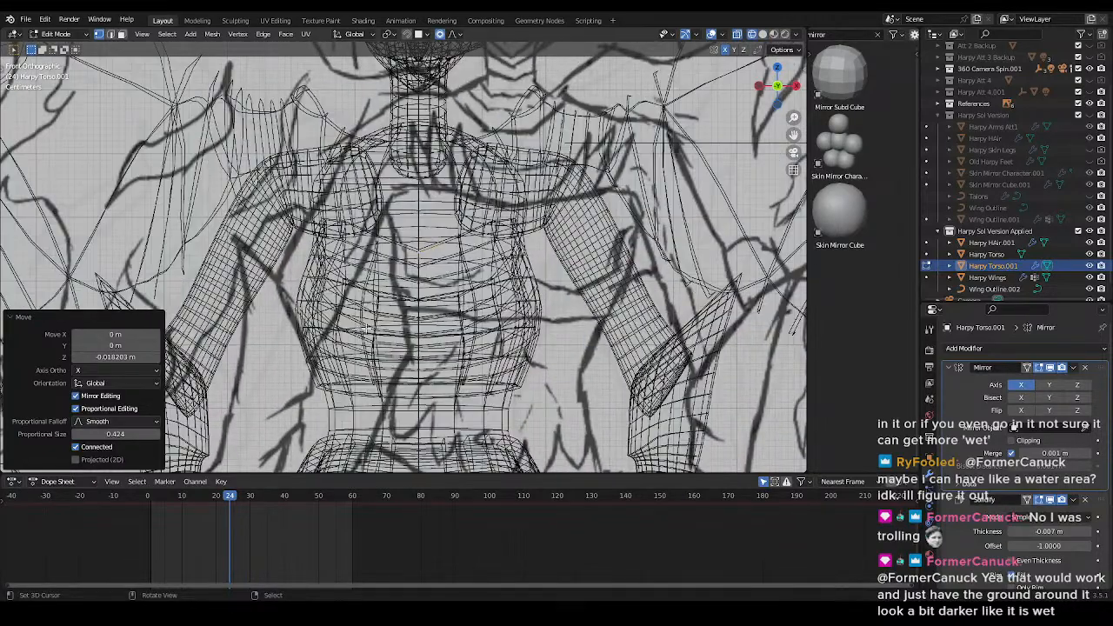
{"action": "key", "text": "ctrl+z"}
- Raise the middle of the chest piece's top edge about 0.019 m along Z with a proportional size of about 0.164 m
{"action": "scroll", "coordinate": [422, 307], "scroll_direction": "up", "scroll_amount": 3}
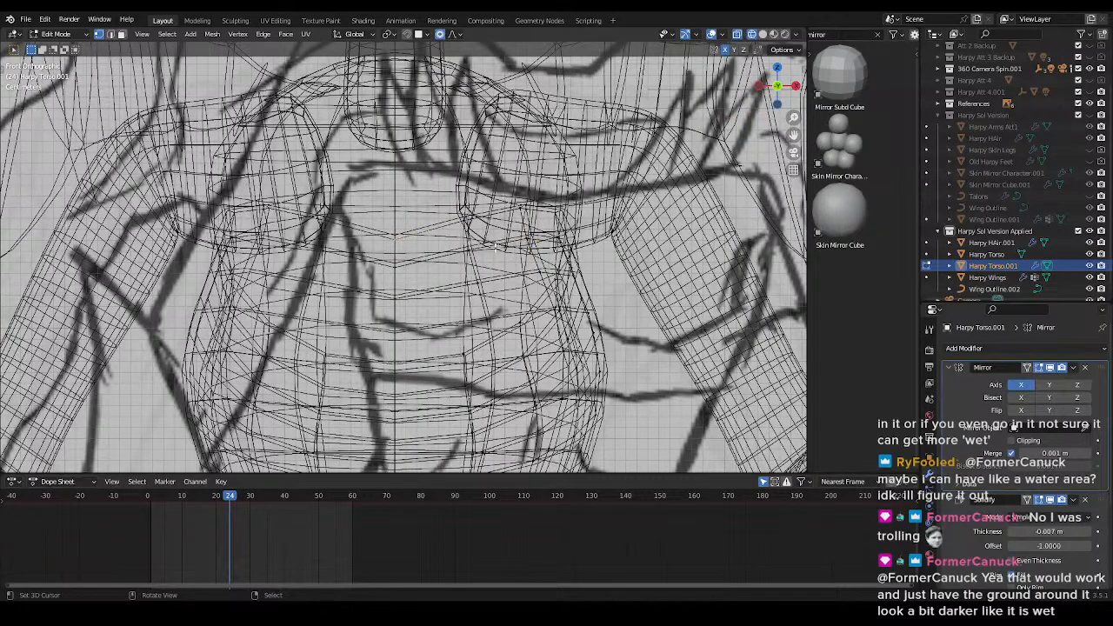
{"action": "key", "text": "g"}
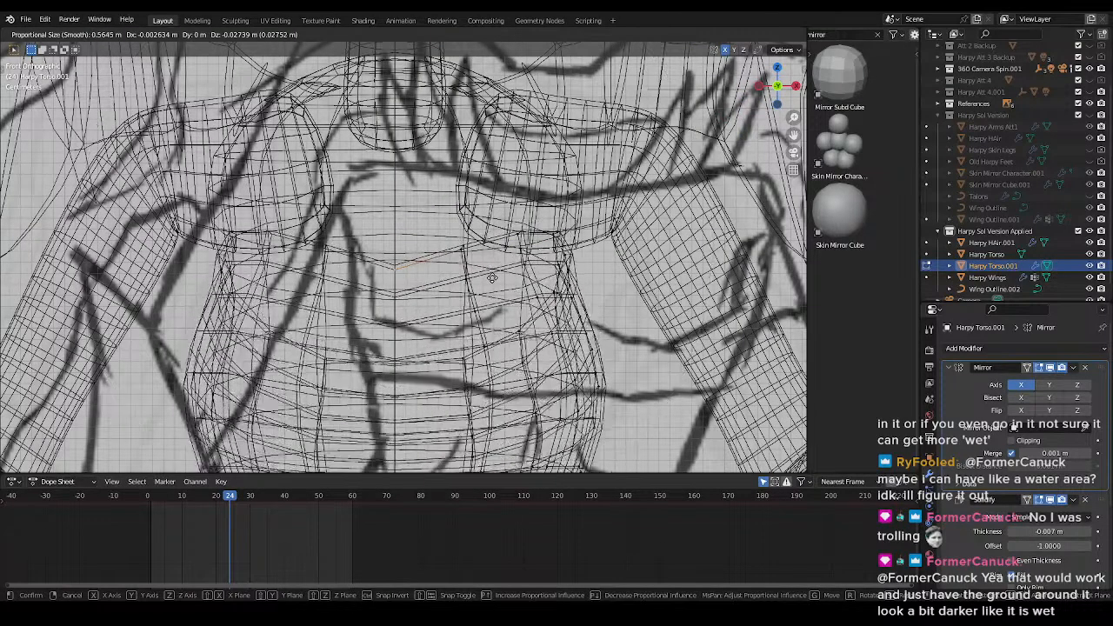
{"action": "scroll", "coordinate": [494, 267], "scroll_direction": "up", "scroll_amount": 19}
{"action": "key", "text": "z"}
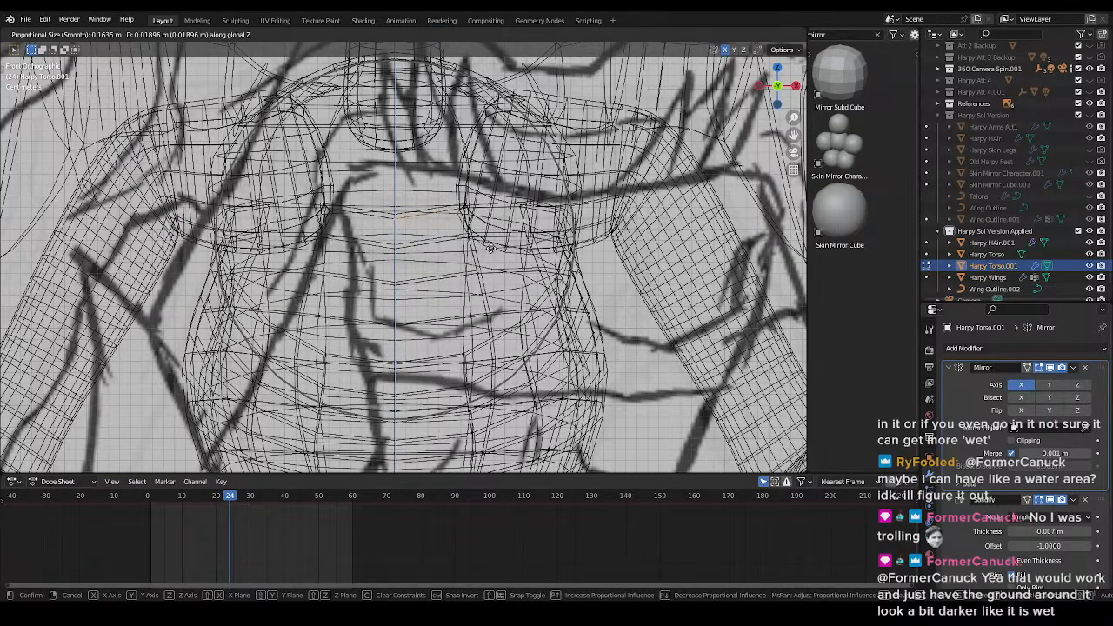
{"action": "left_click", "coordinate": [492, 249]}
- Lower the top front vertex about 0.024 m with a proportional size of about 0.35 m, and nudge it about 0.003 m up
{"action": "middle_click_drag", "start_coordinate": [492, 249], "coordinate": [573, 108]}
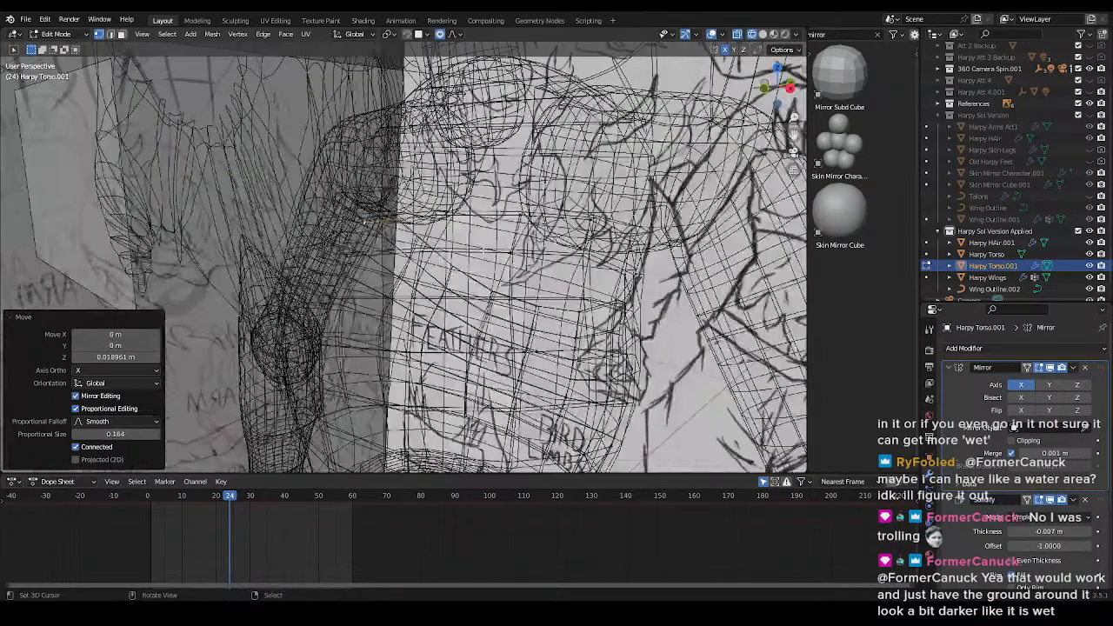
{"action": "key", "text": "KP_1"}
{"action": "key", "text": "g"}
{"action": "key", "text": "shift+x"}
{"action": "scroll", "coordinate": [486, 284], "scroll_direction": "down", "scroll_amount": 4}
{"action": "scroll", "coordinate": [487, 287], "scroll_direction": "down", "scroll_amount": 4}
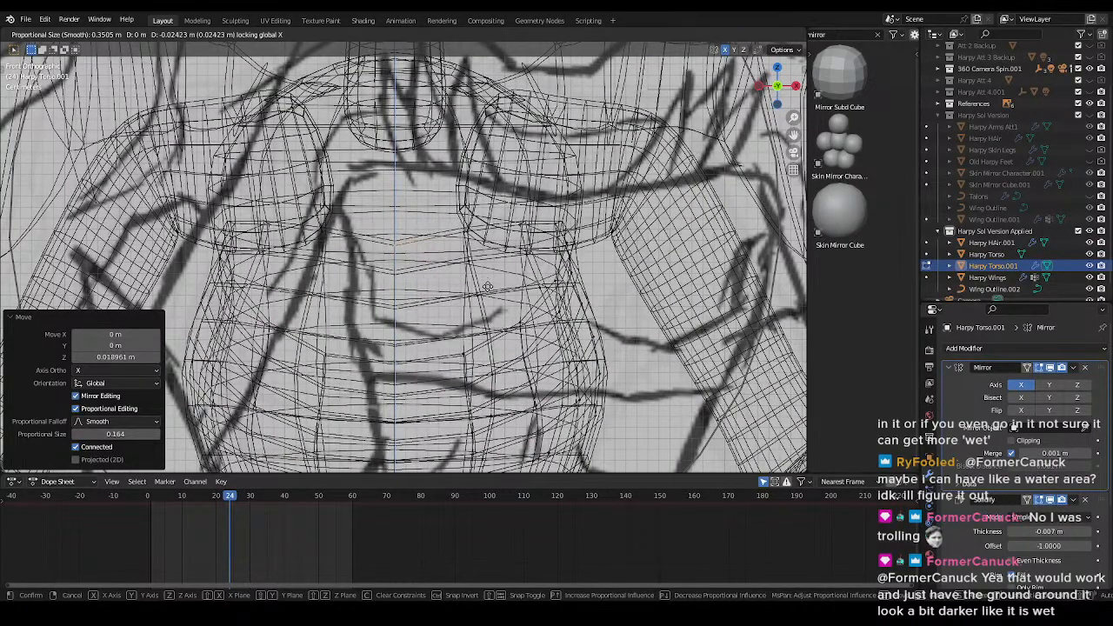
{"action": "left_click", "coordinate": [488, 287]}
{"action": "key", "text": "KP_3"}
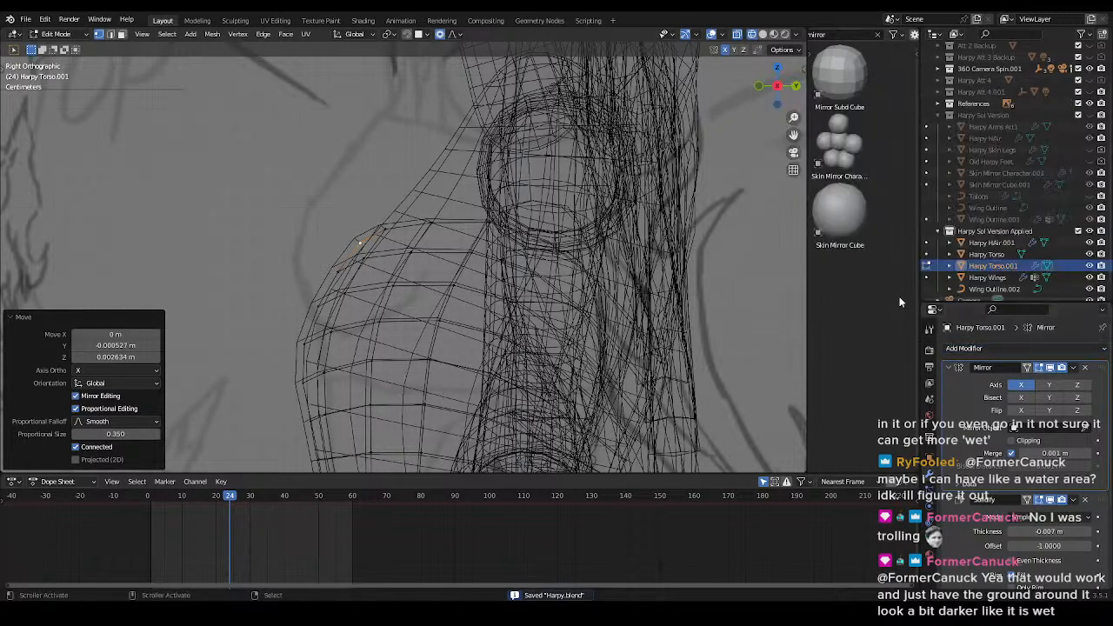
- Add a Subdivision Surface modifier to the chest piece and place it between Mirror and Solidify
{"action": "left_click", "coordinate": [972, 350]}
{"action": "left_click", "coordinate": [879, 284]}
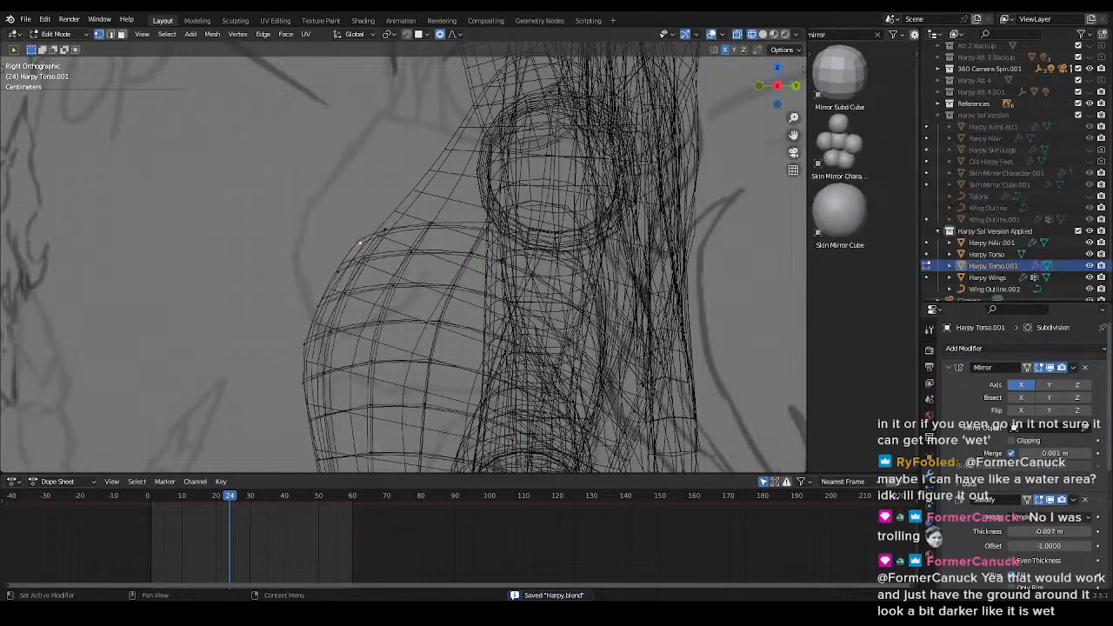
{"action": "scroll", "coordinate": [1098, 509], "scroll_direction": "down", "scroll_amount": 10}
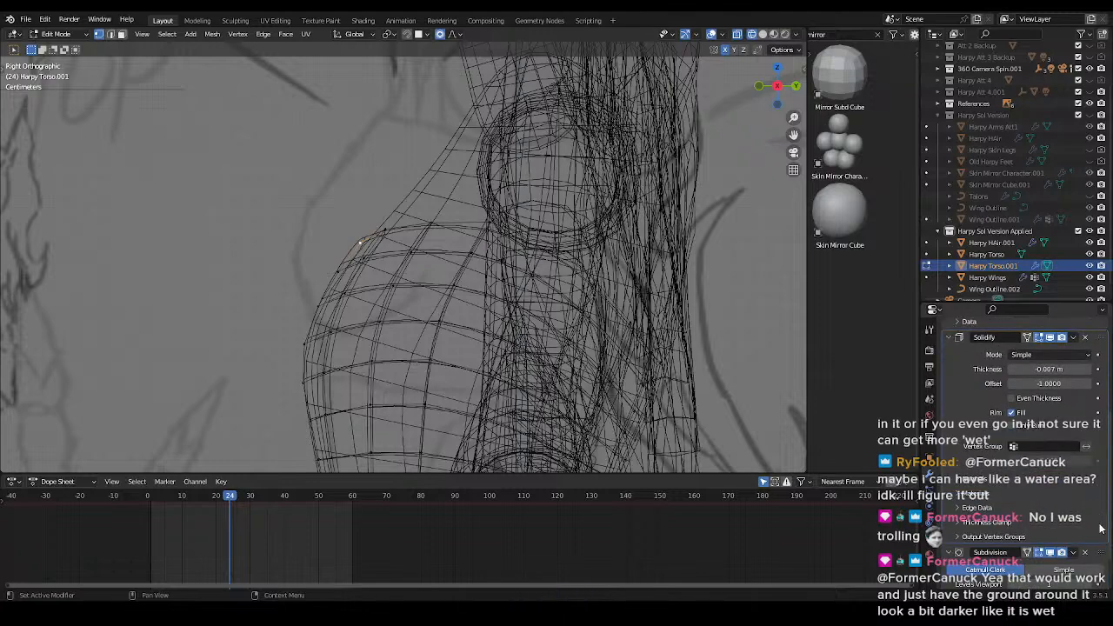
{"action": "scroll", "coordinate": [1088, 391], "scroll_direction": "up", "scroll_amount": 10}
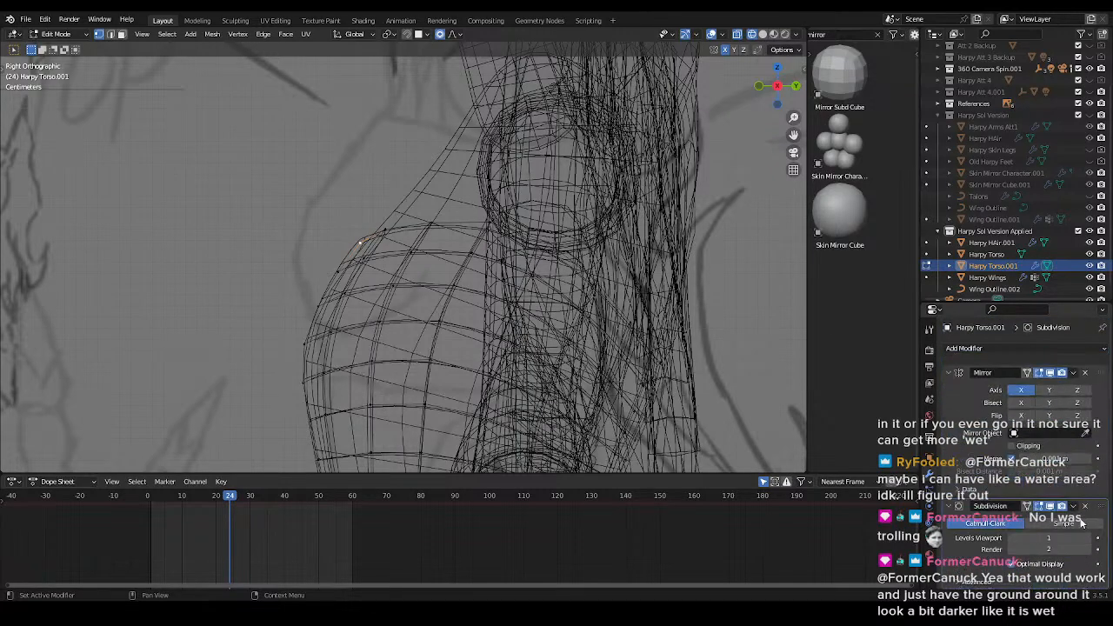
- Leave Edit Mode and examine the subdivided chest piece's shape from the front and at an angle
{"action": "key", "text": "KP_1"}
{"action": "key", "text": "shift+z"}
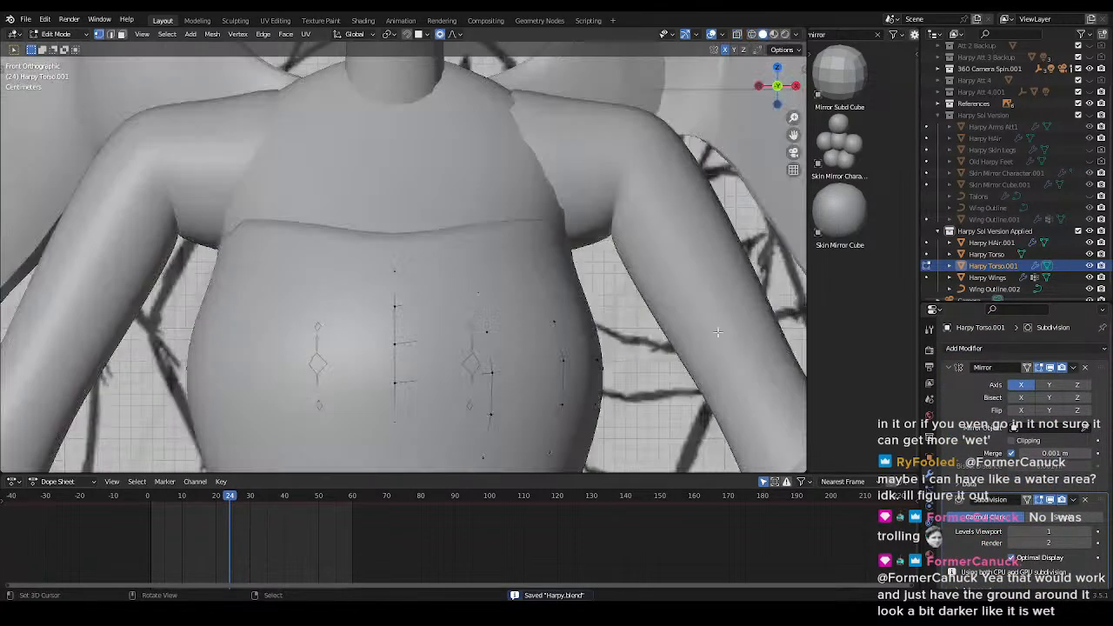
{"action": "scroll", "coordinate": [546, 320], "scroll_direction": "down", "scroll_amount": 4}
{"action": "key", "text": "Tab"}
{"action": "middle_click_drag", "start_coordinate": [547, 321], "coordinate": [489, 229]}
{"action": "scroll", "coordinate": [514, 350], "scroll_direction": "up", "scroll_amount": 4}
{"action": "key", "text": "KP_1"}
{"action": "scroll", "coordinate": [561, 313], "scroll_direction": "down", "scroll_amount": 6}
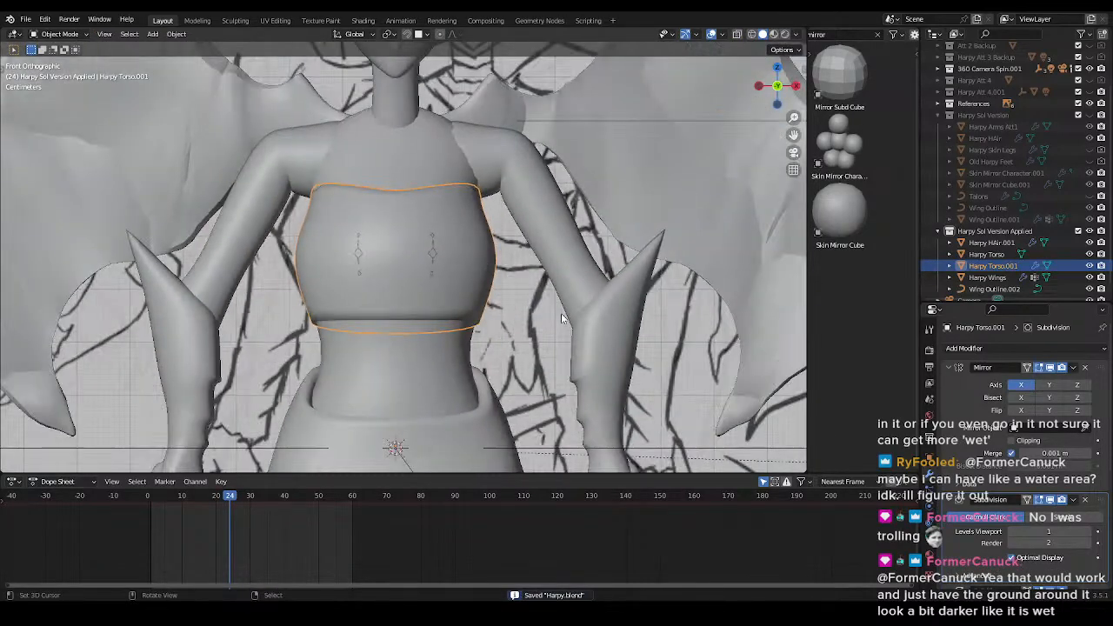
- Return to editing the chest piece's mesh in solid shading, with its lower side in view
{"action": "key", "text": "shift+z"}
{"action": "scroll", "coordinate": [561, 314], "scroll_direction": "up", "scroll_amount": 4}
{"action": "key", "text": "Tab"}
{"action": "key", "text": "shift+z"}
{"action": "mouse_move", "coordinate": [438, 272]}
{"action": "middle_mouse_down"}
{"action": "mouse_move", "coordinate": [358, 283]}
{"action": "mouse_move", "coordinate": [428, 284]}
{"action": "middle_mouse_up"}
{"action": "scroll", "coordinate": [499, 266], "scroll_direction": "up", "scroll_amount": 4}
{"action": "mouse_move", "coordinate": [498, 266]}
{"action": "middle_mouse_down"}
{"action": "mouse_move", "coordinate": [449, 292]}
{"action": "mouse_move", "coordinate": [335, 319]}
{"action": "middle_mouse_up"}
{"action": "scroll", "coordinate": [403, 315], "scroll_direction": "down", "scroll_amount": 4}
- Move the chest piece's lower side faces about 0.01 m outward and 0.014 m forward with a proportional size of about 0.135 m
{"action": "key", "text": "g"}
{"action": "scroll", "coordinate": [409, 348], "scroll_direction": "up", "scroll_amount": 4}
{"action": "right_click", "coordinate": [422, 348]}
{"action": "middle_click_drag", "start_coordinate": [435, 348], "coordinate": [525, 319]}
{"action": "middle_click_drag", "start_coordinate": [451, 315], "coordinate": [507, 333]}
{"action": "key", "text": "g"}
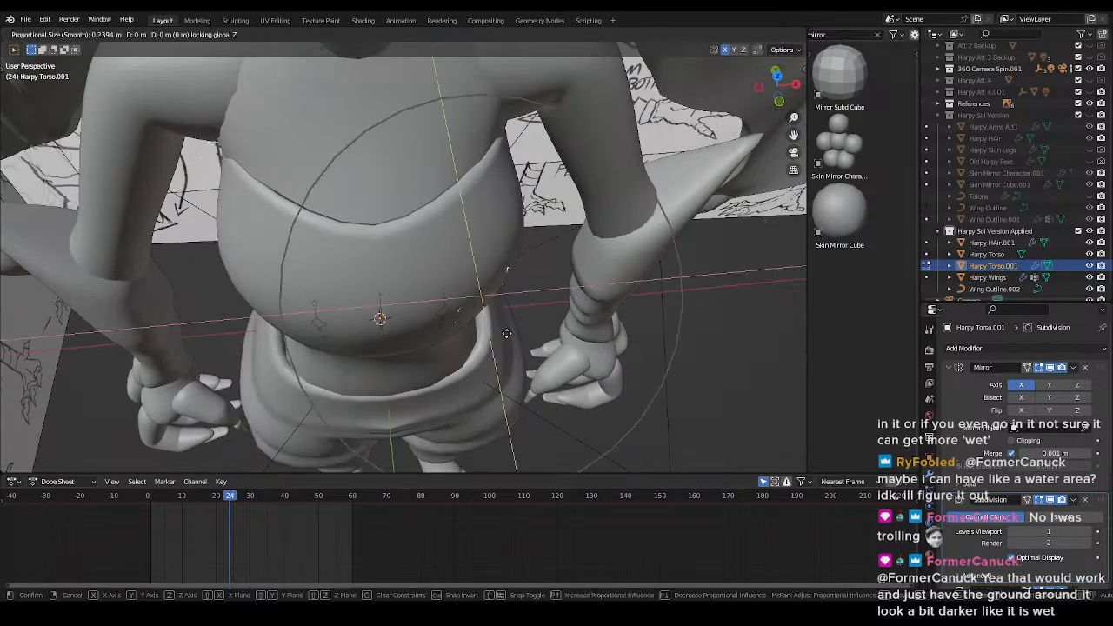
{"action": "right_click", "coordinate": [517, 342]}
{"action": "key", "text": "g"}
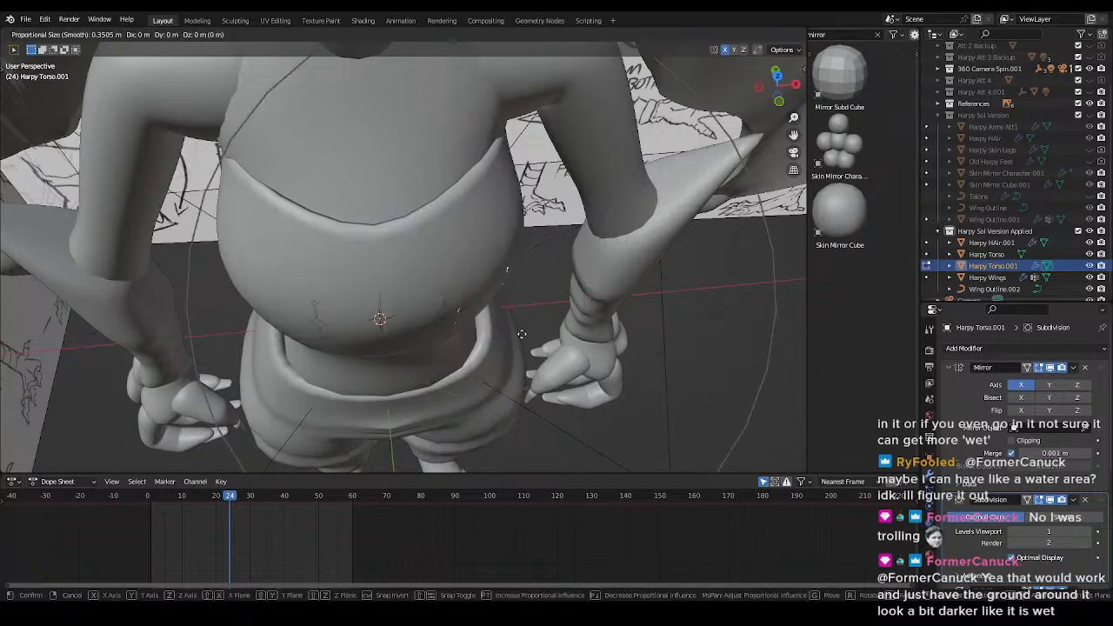
{"action": "left_click", "coordinate": [530, 343]}
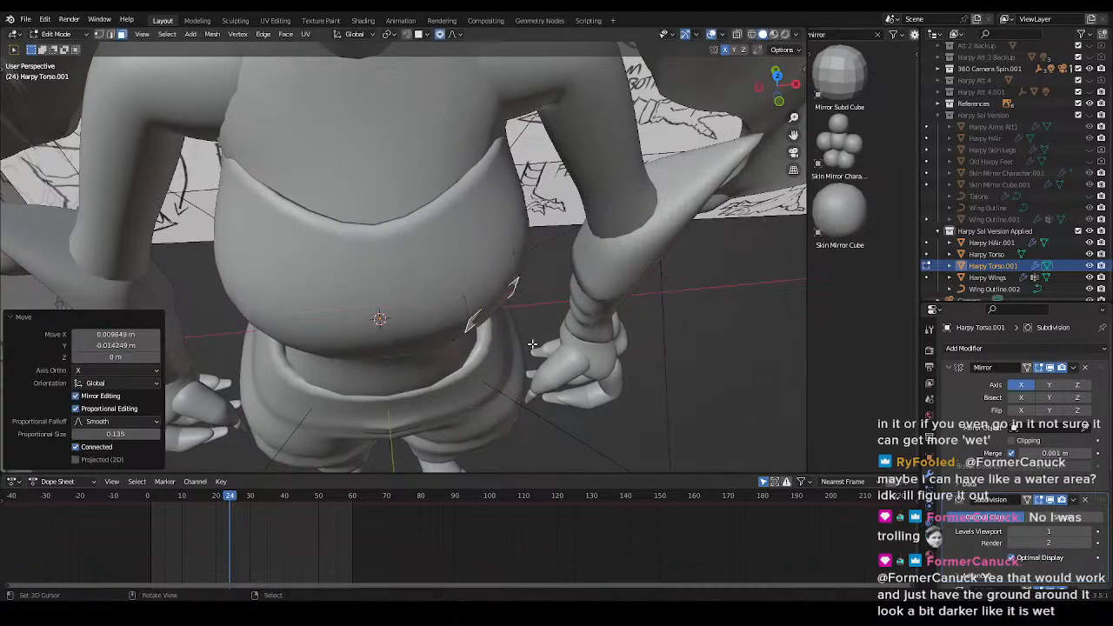
- Select a vertex on the chest piece's lower front and move it about 0.01 m back along the Y axis
{"action": "key", "text": "z"}
{"action": "middle_click_drag", "start_coordinate": [397, 345], "coordinate": [403, 322]}
{"action": "key", "text": "1"}
{"action": "left_click", "coordinate": [498, 335]}
{"action": "middle_click_drag", "start_coordinate": [513, 338], "coordinate": [580, 368]}
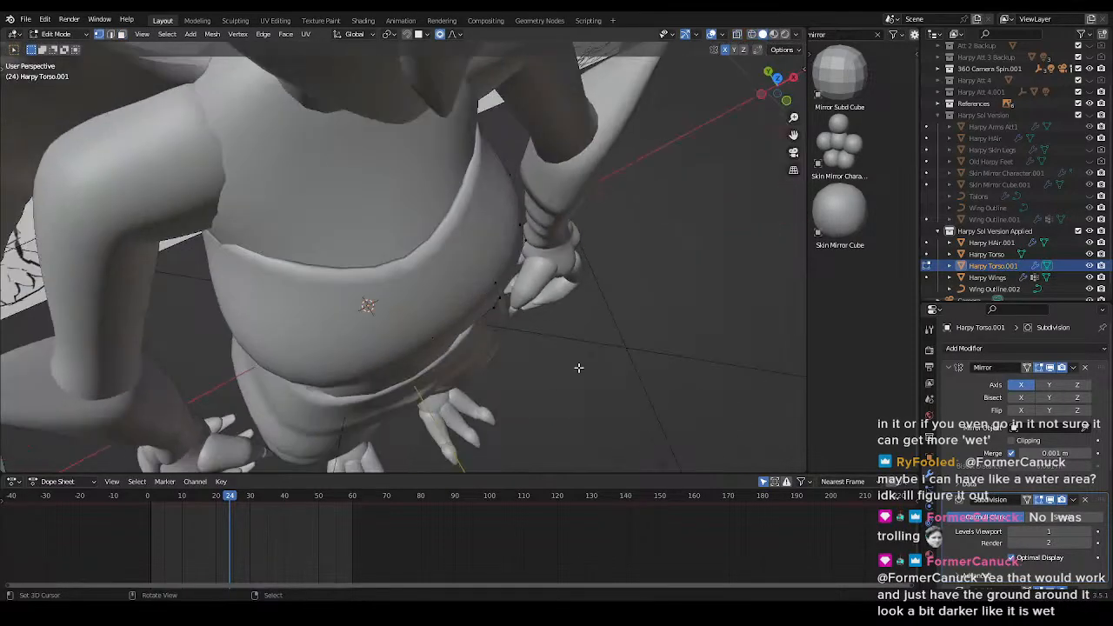
{"action": "key", "text": "g"}
{"action": "key", "text": "y"}
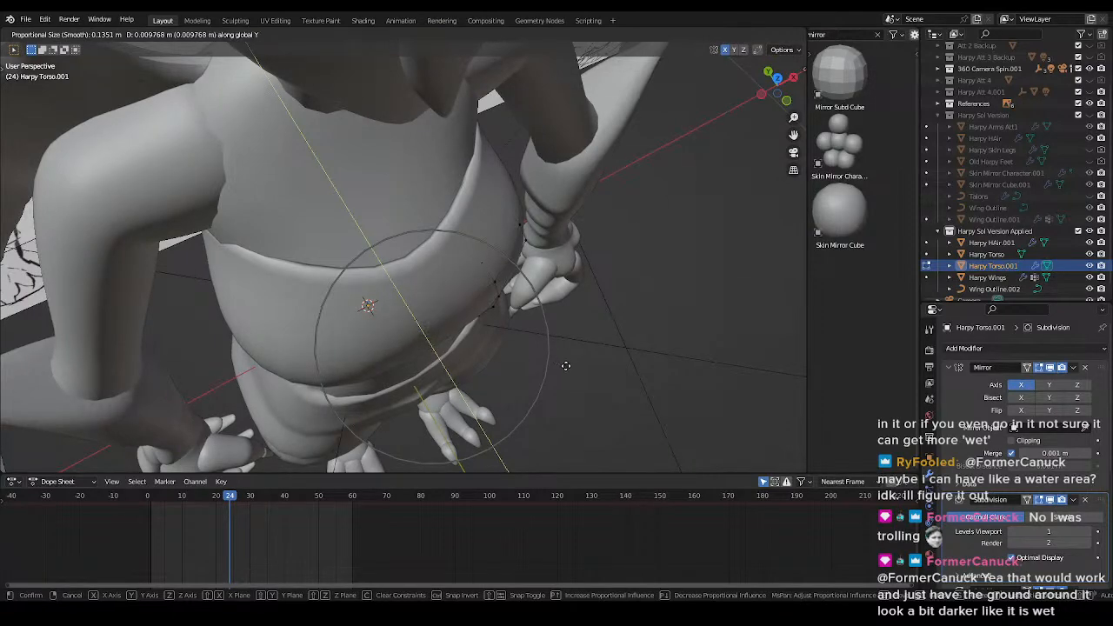
{"action": "left_click", "coordinate": [566, 366]}
- Shift the chest piece's lower side faces about 0.005 m forward, keeping their height and the 0.135 m proportional size
{"action": "middle_click_drag", "start_coordinate": [565, 367], "coordinate": [538, 367]}
{"action": "key", "text": "3"}
{"action": "key", "text": "g"}
{"action": "left_click", "coordinate": [538, 371]}
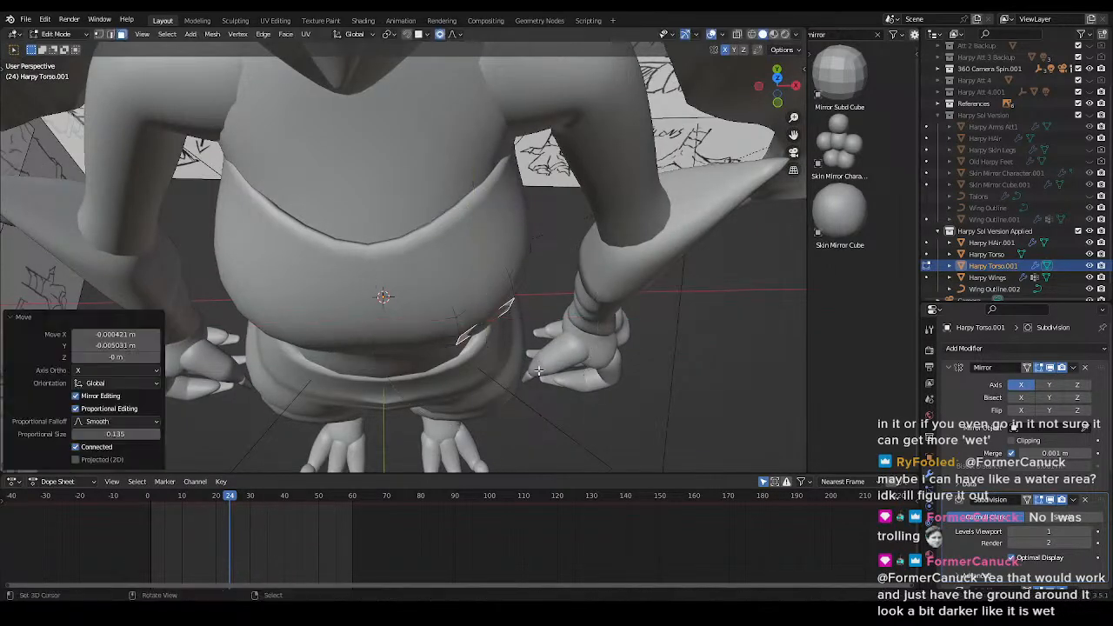
- Leave Edit Mode, check the whole harpy against the reference from the front, and briefly play the animation
{"action": "key", "text": "Tab"}
{"action": "key", "text": "KP_1"}
{"action": "scroll", "coordinate": [187, 359], "scroll_direction": "down", "scroll_amount": 8}
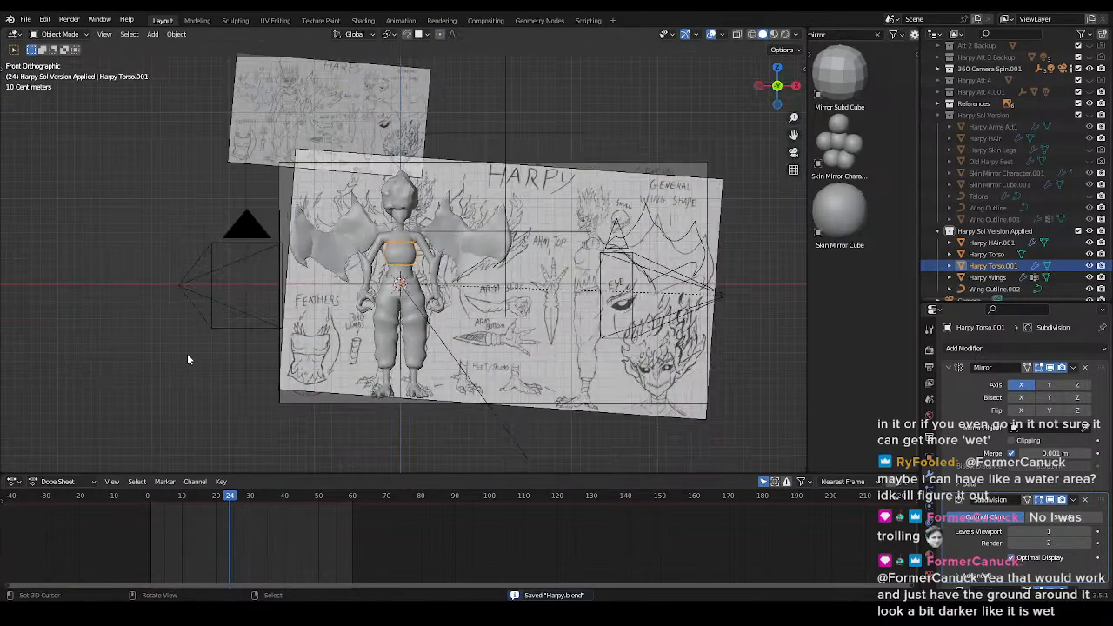
{"action": "right_click", "coordinate": [187, 359]}
{"action": "scroll", "coordinate": [187, 359], "scroll_direction": "up", "scroll_amount": 7}
{"action": "key", "text": "space"}
{"action": "key", "text": "space"}
{"action": "middle_click_drag", "start_coordinate": [419, 251], "coordinate": [440, 317], "text": "shift"}
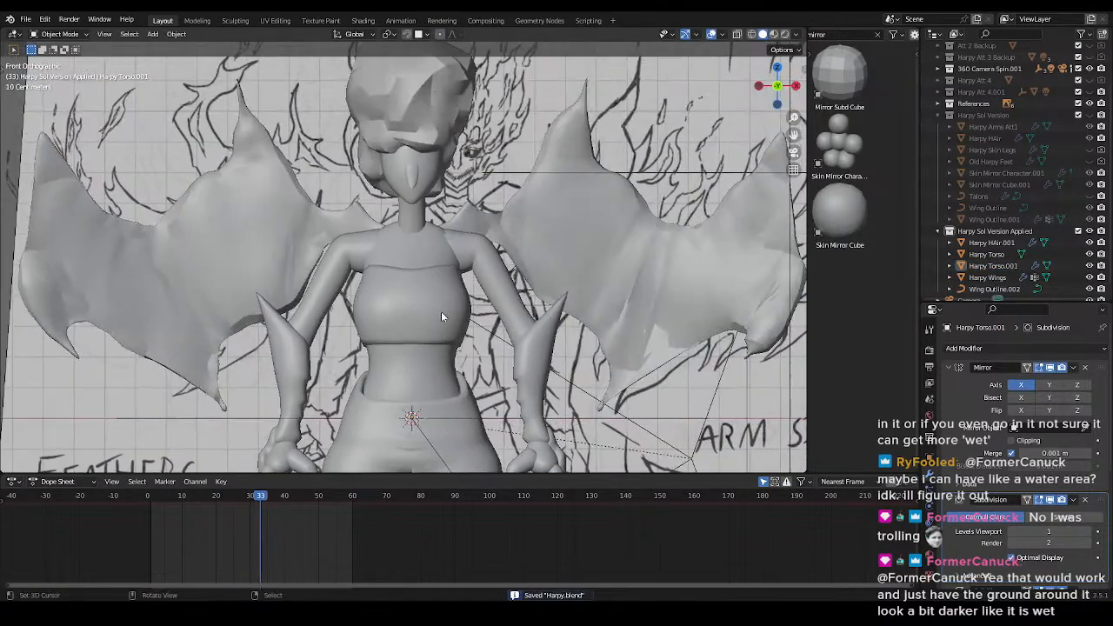
- Switch the viewport to rendered shading and examine the colours on the chest piece up close
{"action": "key", "text": "z"}
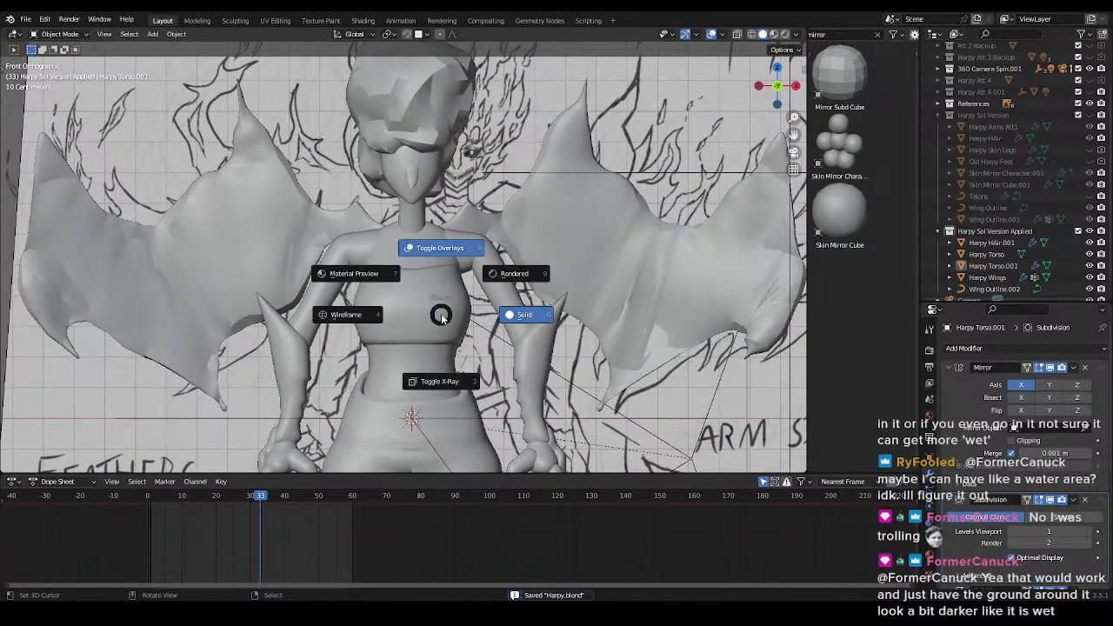
{"action": "left_click", "coordinate": [608, 225]}
{"action": "scroll", "coordinate": [565, 276], "scroll_direction": "down", "scroll_amount": 2}
{"action": "middle_click_drag", "start_coordinate": [561, 278], "coordinate": [561, 208], "text": "shift"}
{"action": "scroll", "coordinate": [412, 228], "scroll_direction": "up", "scroll_amount": 5}
{"action": "mouse_move", "coordinate": [413, 228]}
{"action": "middle_mouse_down", "text": "shift"}
{"action": "mouse_move", "coordinate": [388, 335]}
{"action": "mouse_move", "coordinate": [423, 307]}
{"action": "mouse_move", "coordinate": [403, 289]}
{"action": "mouse_move", "coordinate": [343, 331]}
{"action": "mouse_move", "coordinate": [507, 305]}
{"action": "middle_mouse_up", "text": "shift"}
{"action": "right_click", "coordinate": [399, 307]}
{"action": "key", "text": "Tab"}
{"action": "scroll", "coordinate": [433, 313], "scroll_direction": "down", "scroll_amount": 3}
{"action": "scroll", "coordinate": [507, 304], "scroll_direction": "up", "scroll_amount": 3}
- Try applying the chest piece's Mirror, Subdivision and Solidify modifiers, and undo applying them
{"action": "key", "text": "ctrl+a"}
{"action": "key", "text": "ctrl+a"}
{"action": "key", "text": "ctrl+a"}
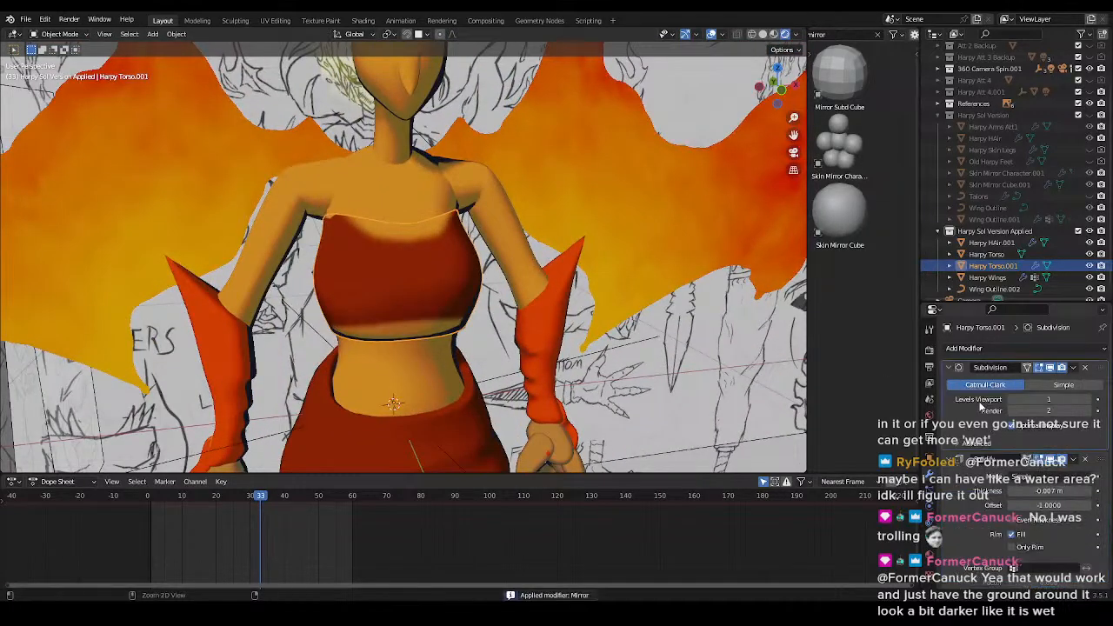
{"action": "key", "text": "ctrl+z"}
{"action": "key", "text": "ctrl+z"}
{"action": "key", "text": "ctrl+z"}
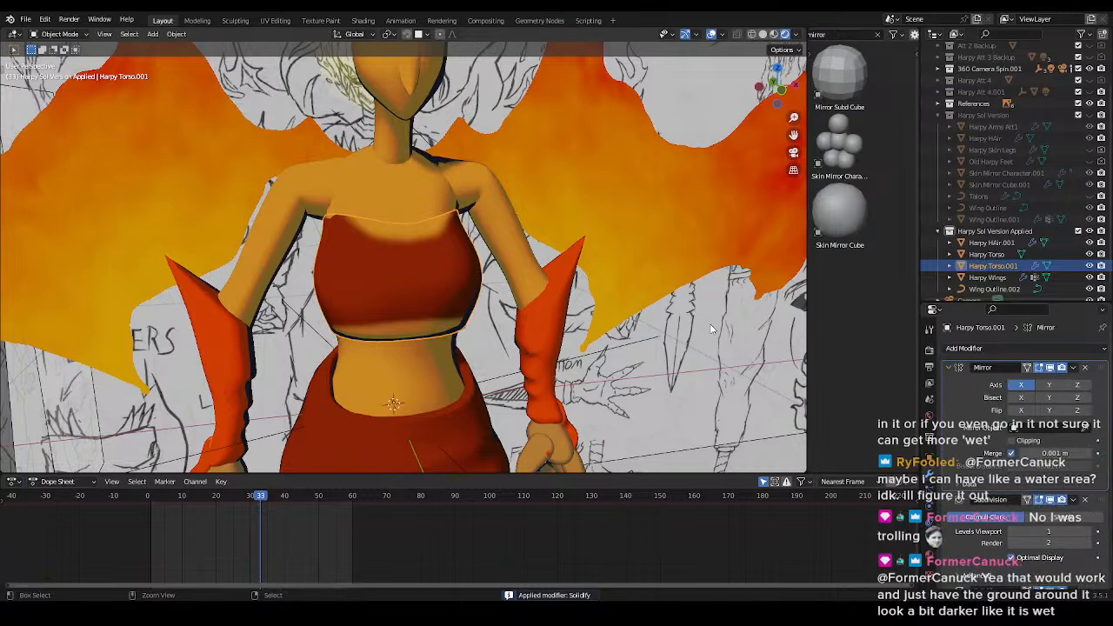
- Duplicate the chest piece in place and move the copy to the Harpy Sol Version collection
{"action": "key", "text": "shift+d"}
{"action": "right_click", "coordinate": [473, 269]}
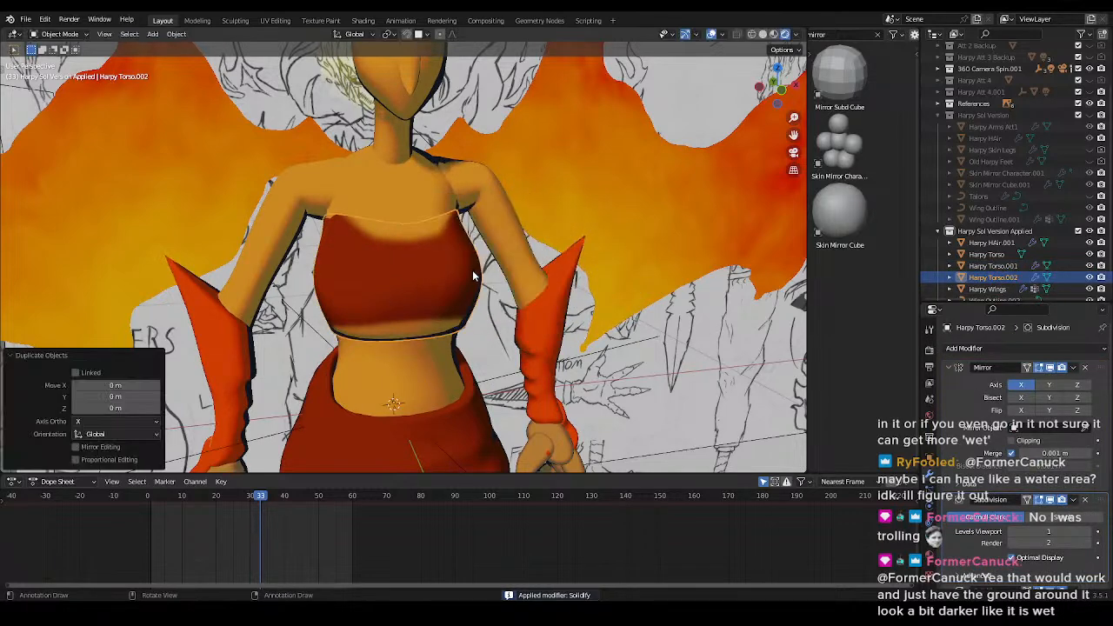
{"action": "key", "text": "m"}
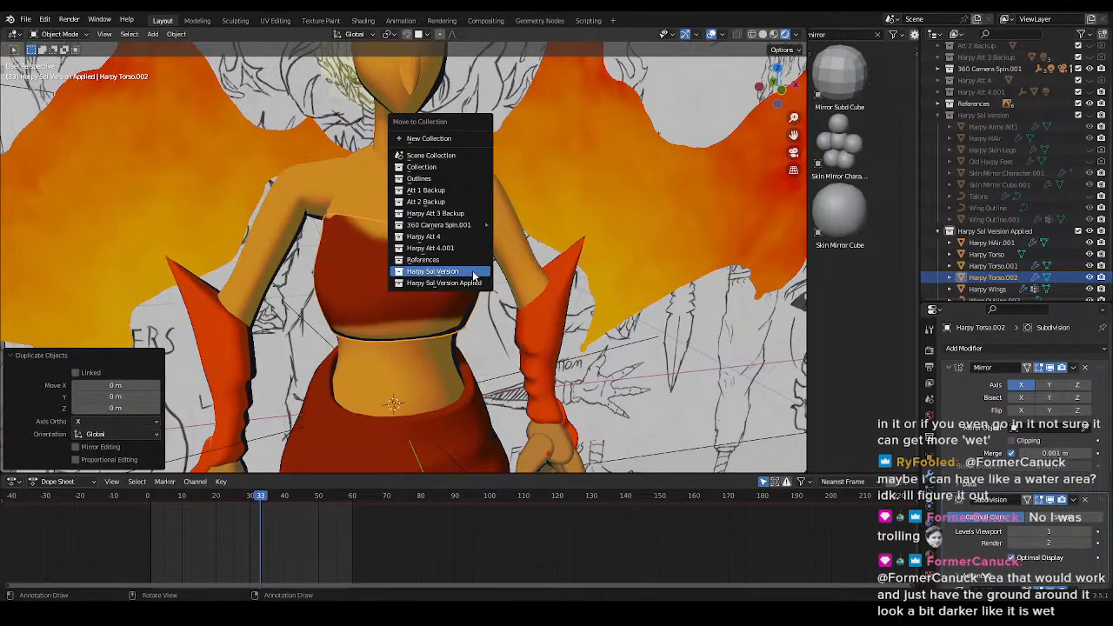
{"action": "left_click", "coordinate": [473, 273]}
- Duplicate the trouser faces of Harpy Torso in place, separate the copy into its own object, and select that object
{"action": "scroll", "coordinate": [445, 297], "scroll_direction": "down", "scroll_amount": 2}
{"action": "middle_click_drag", "start_coordinate": [444, 300], "coordinate": [467, 237], "text": "shift"}
{"action": "left_click", "coordinate": [440, 103]}
{"action": "middle_click_drag", "start_coordinate": [515, 313], "coordinate": [466, 341]}
{"action": "scroll", "coordinate": [459, 275], "scroll_direction": "up", "scroll_amount": 3}
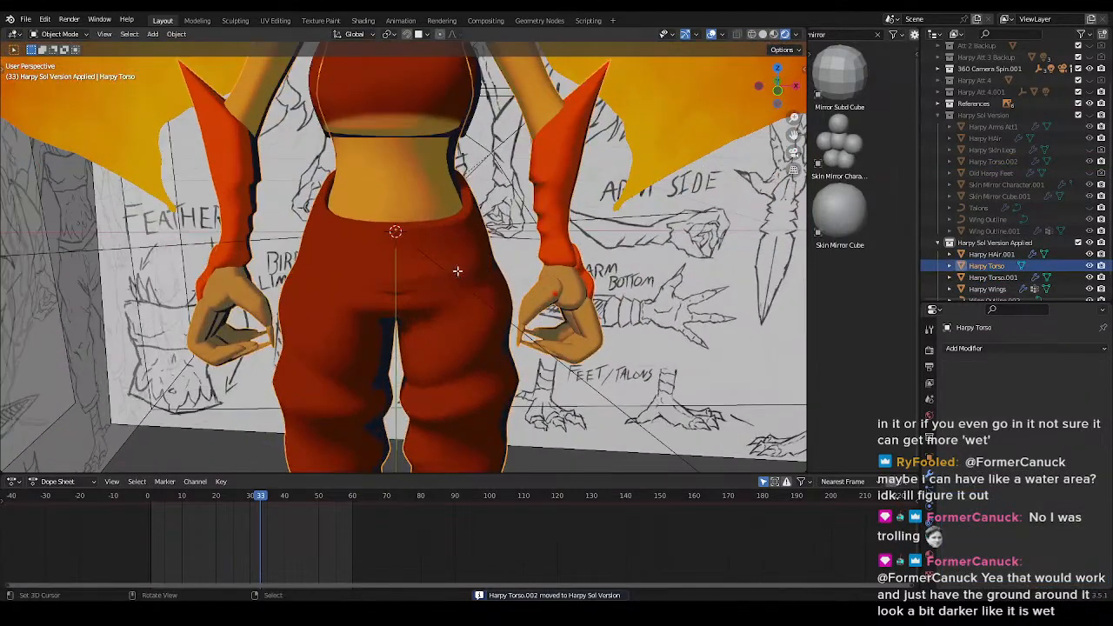
{"action": "key", "text": "Tab"}
{"action": "key", "text": "a"}
{"action": "key", "text": "shift+d"}
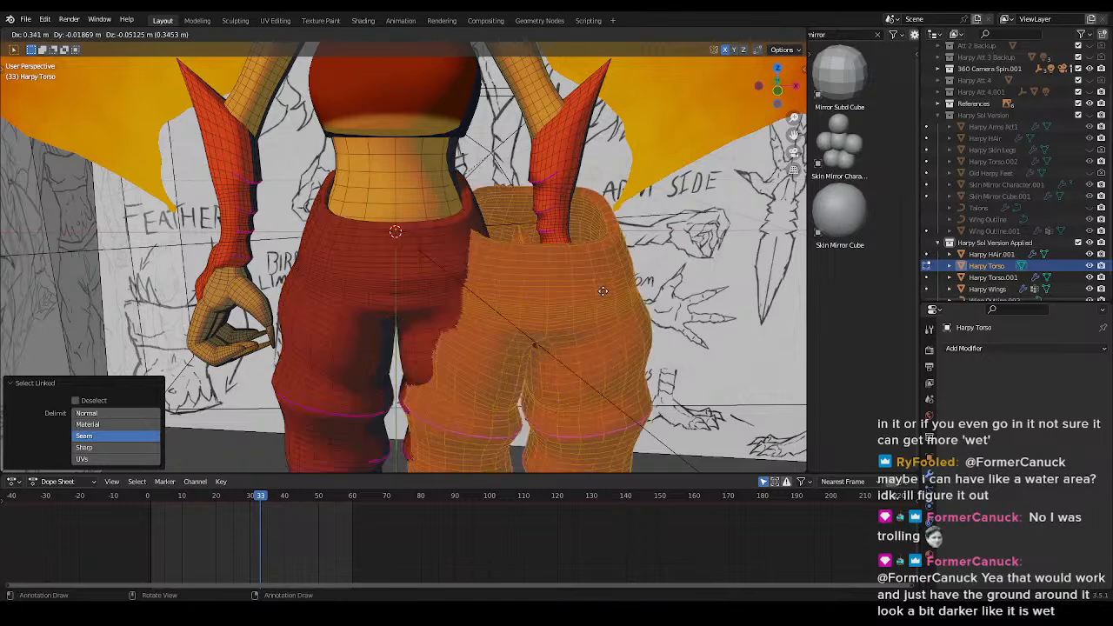
{"action": "key", "text": "Escape"}
{"action": "key", "text": "p"}
{"action": "left_click", "coordinate": [518, 252]}
{"action": "key", "text": "Tab"}
{"action": "middle_click_drag", "start_coordinate": [435, 269], "coordinate": [413, 289]}
{"action": "left_click", "coordinate": [413, 289]}
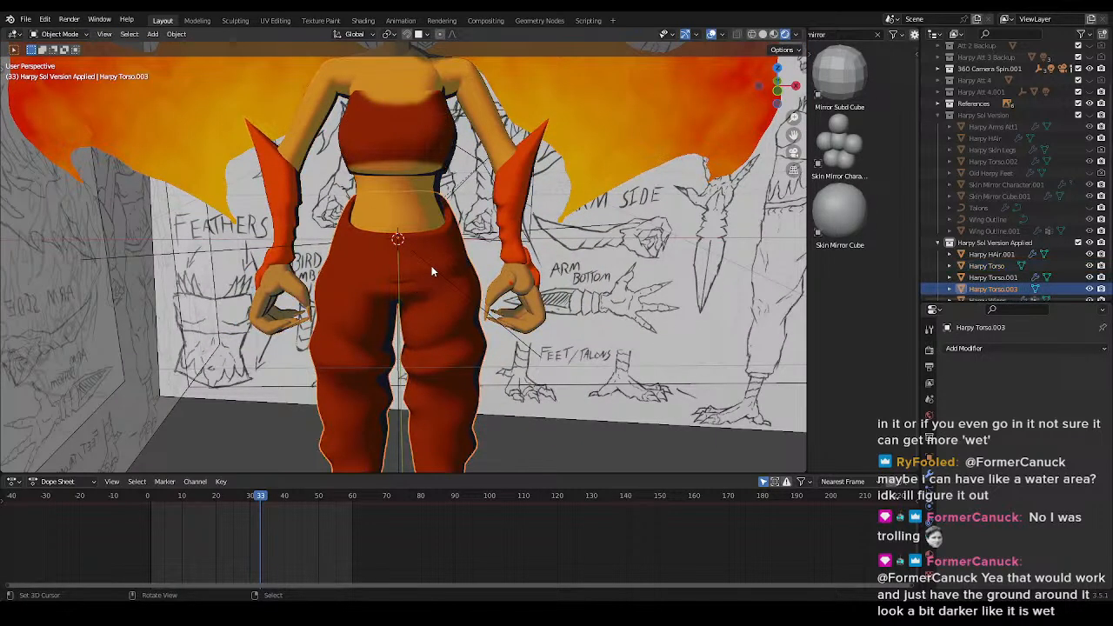
{"action": "key", "text": "shift+d"}
{"action": "right_click", "coordinate": [417, 322]}
{"action": "key", "text": "ctrl+z"}
{"action": "key", "text": "m"}
{"action": "key", "text": "KP_5"}
{"action": "key", "text": "KP_5"}
- Rename the separated trousers object as Harpy Mesh Legs and move it to the Harpy Sol Version collection
{"action": "key", "text": "F2"}
{"action": "type", "text": "Harpy Mesh Legs"}
{"action": "key", "text": "Return"}
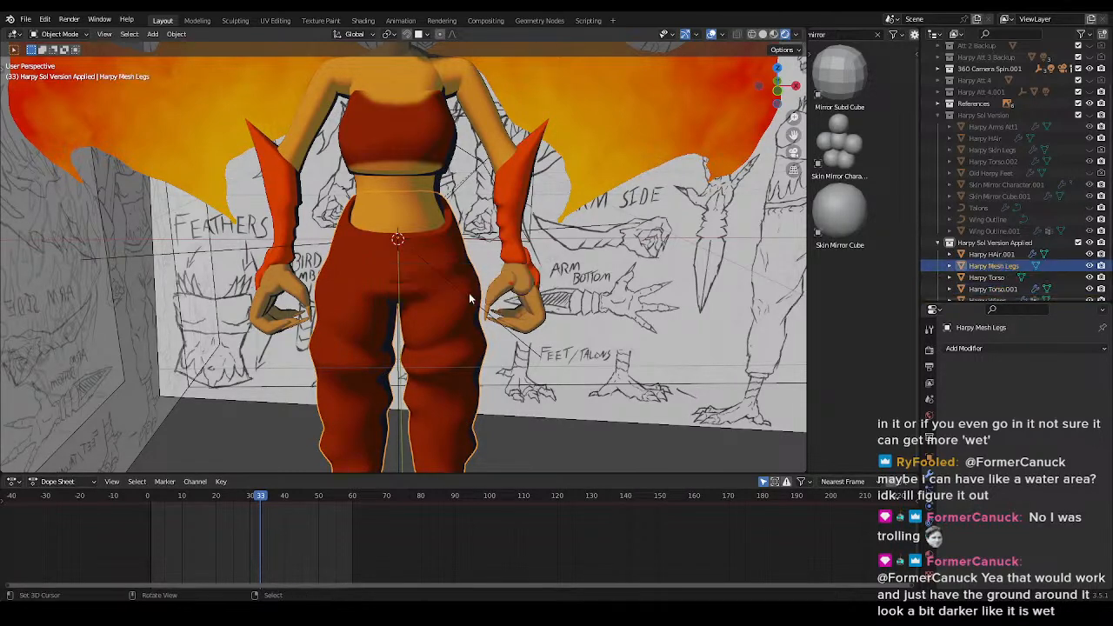
{"action": "key", "text": "m"}
{"action": "left_click", "coordinate": [468, 294]}
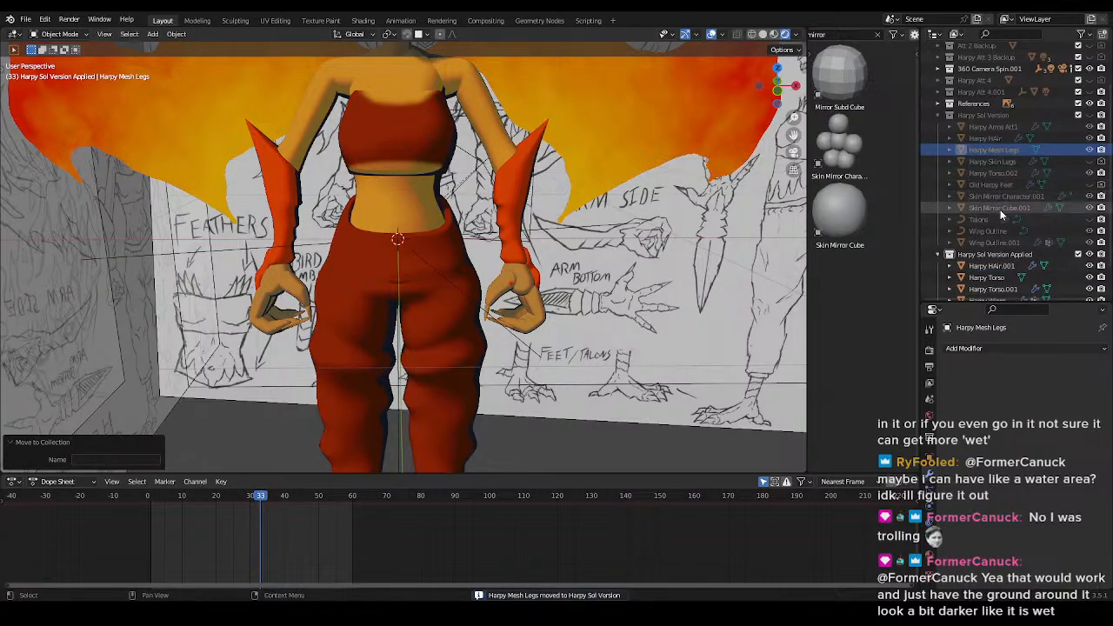
- Show the Harpy Sol Version collection in the viewport and hide the Harpy Sol Version Applied collection
{"action": "left_click", "coordinate": [1090, 115]}
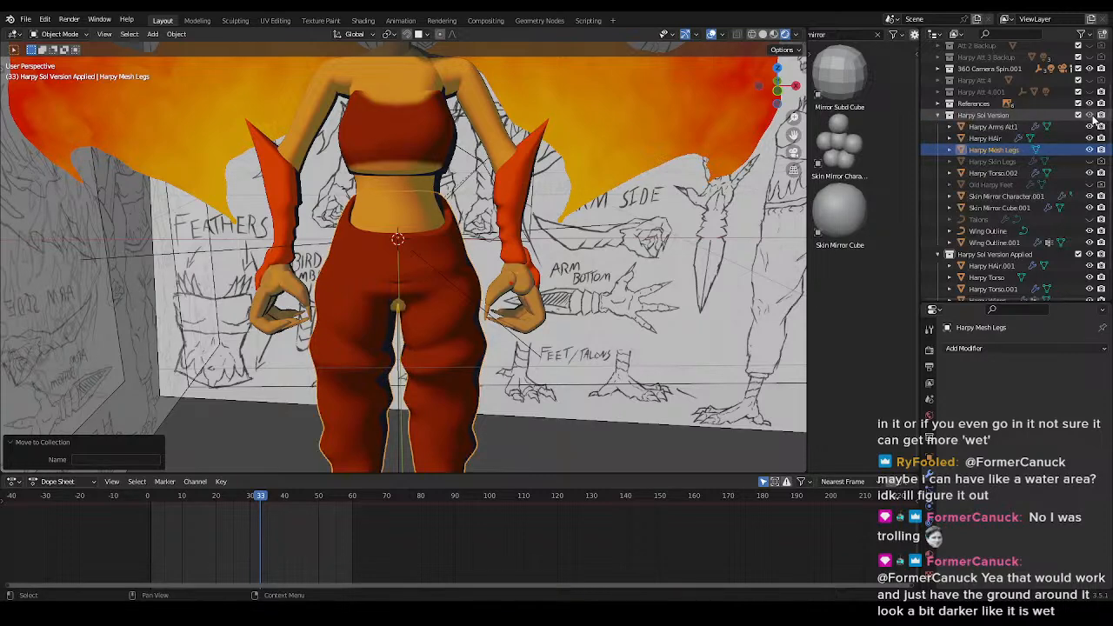
{"action": "left_click", "coordinate": [1090, 116]}
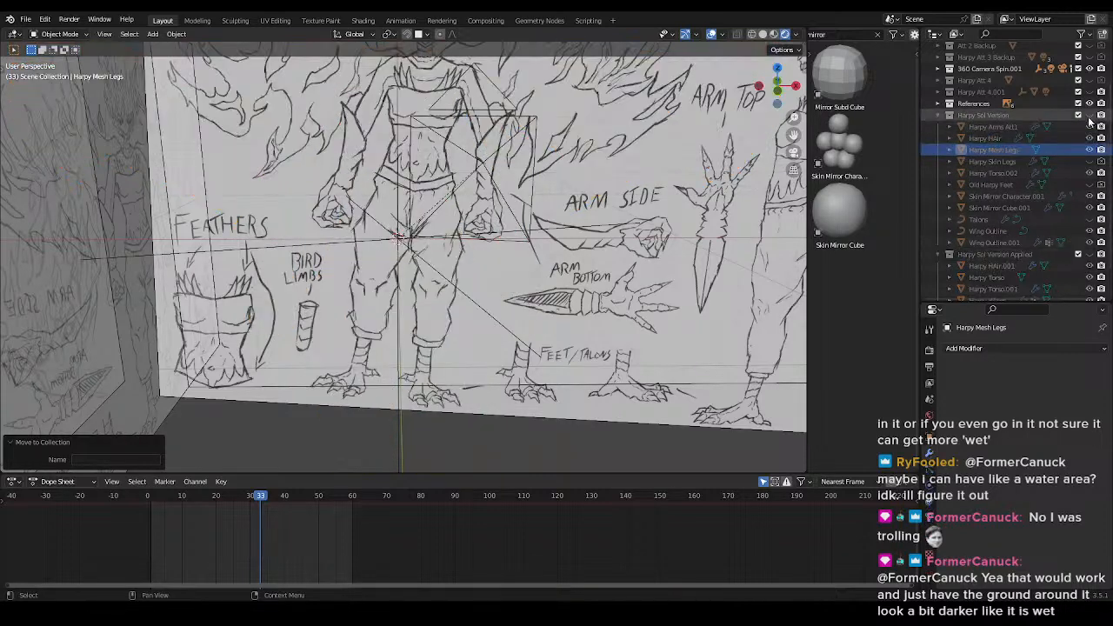
{"action": "left_click", "coordinate": [1090, 116]}
{"action": "key", "text": "m"}
{"action": "middle_click_drag", "start_coordinate": [497, 340], "coordinate": [519, 235], "text": "shift"}
{"action": "key", "text": "g"}
{"action": "right_click", "coordinate": [598, 254]}
{"action": "middle_click_drag", "start_coordinate": [549, 188], "coordinate": [523, 316], "text": "shift"}
{"action": "key", "text": "g"}
{"action": "right_click", "coordinate": [492, 302]}
- Delete the Harpy Skin Legs and Old Harpy Feet objects from the Harpy Sol Version collection
{"action": "left_click", "coordinate": [1090, 163]}
{"action": "left_click", "coordinate": [1090, 163]}
{"action": "left_click", "coordinate": [1071, 163]}
{"action": "key", "text": "x"}
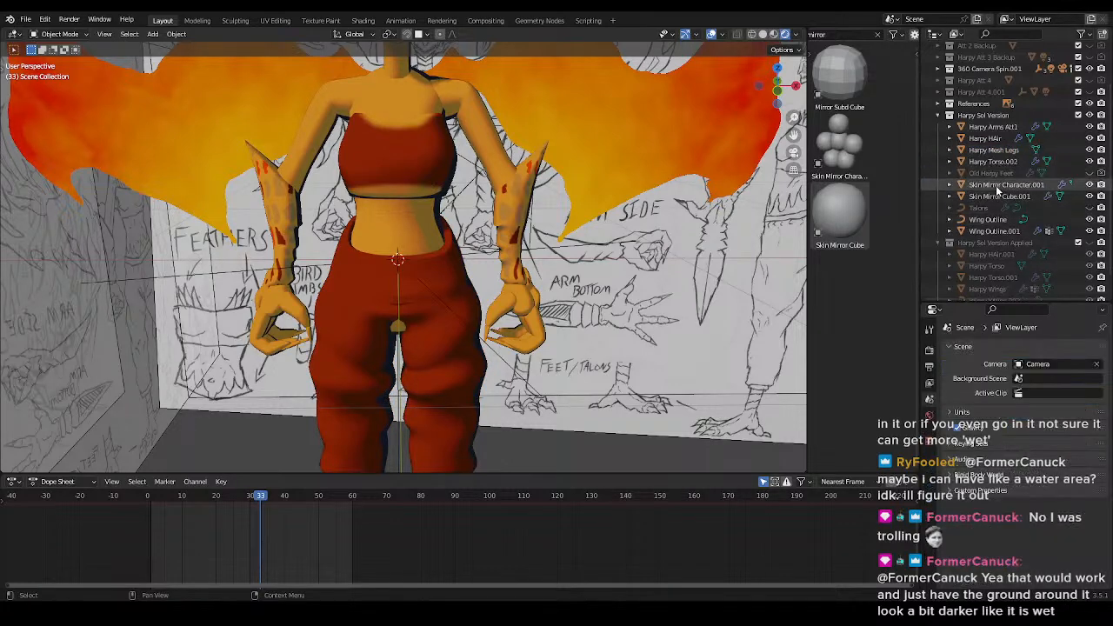
{"action": "left_click", "coordinate": [995, 177]}
{"action": "key", "text": "x"}
- Delete the Talons object from the Harpy Sol Version collection and save the file
{"action": "left_click", "coordinate": [982, 200]}
{"action": "left_click", "coordinate": [1090, 196]}
{"action": "middle_click_drag", "start_coordinate": [679, 269], "coordinate": [673, 120], "text": "shift"}
{"action": "scroll", "coordinate": [673, 139], "scroll_direction": "down", "scroll_amount": 2}
{"action": "left_click", "coordinate": [976, 199]}
{"action": "key", "text": "x"}
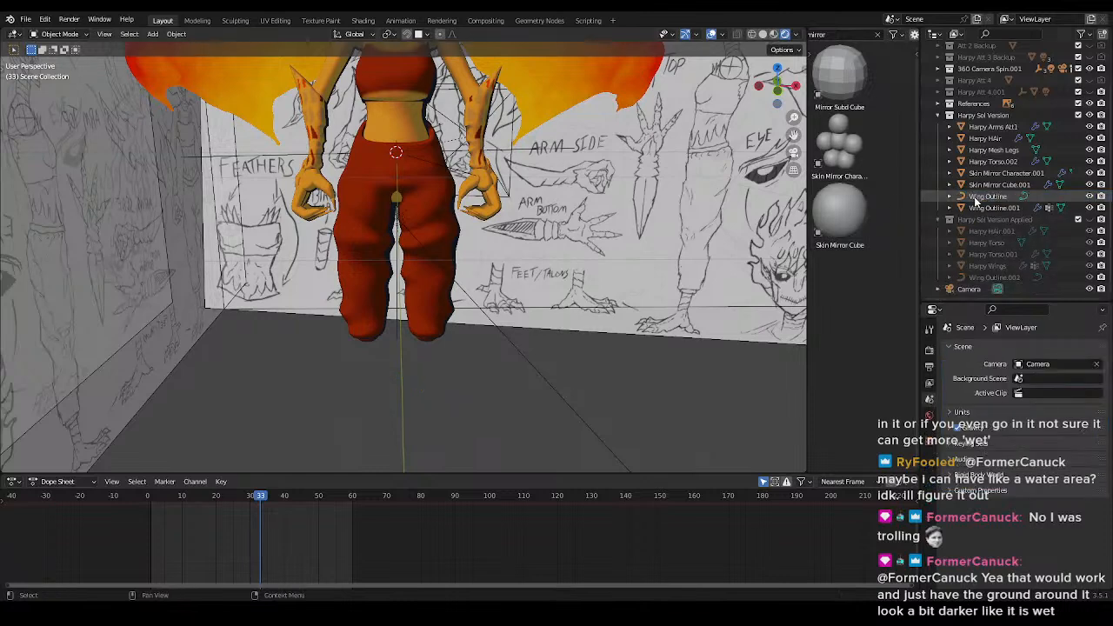
{"action": "key", "text": "ctrl+s"}
{"action": "middle_click_drag", "start_coordinate": [714, 213], "coordinate": [707, 324], "text": "shift"}
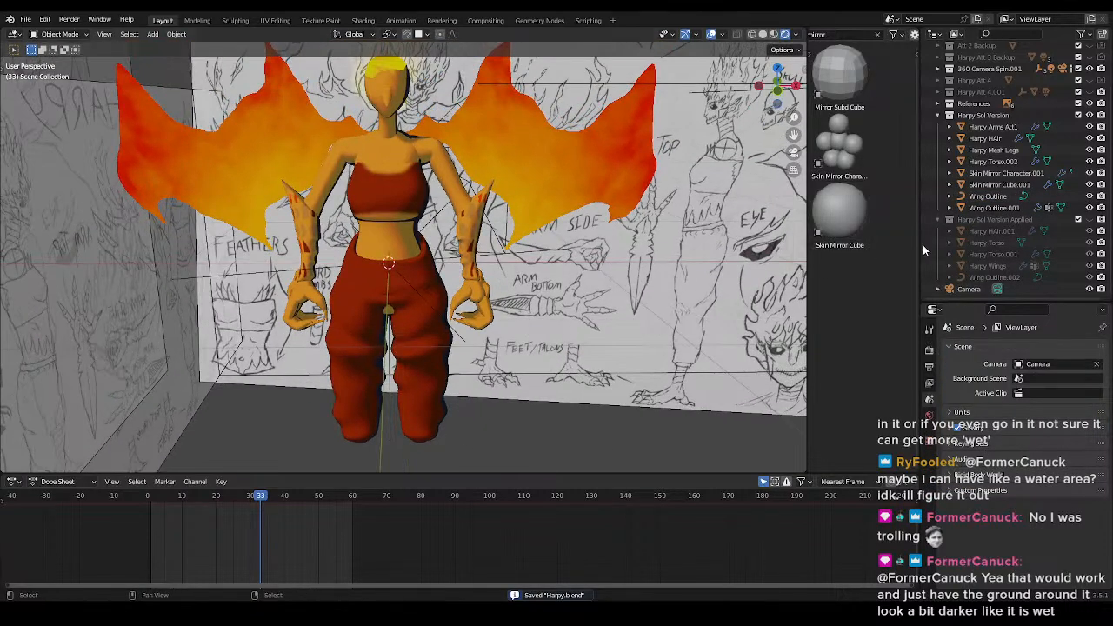
- Examine which body parts the remaining objects in the Harpy Sol Version collection cover, and save the file again
{"action": "left_click", "coordinate": [992, 129]}
{"action": "left_click", "coordinate": [991, 141]}
{"action": "left_click", "coordinate": [990, 152]}
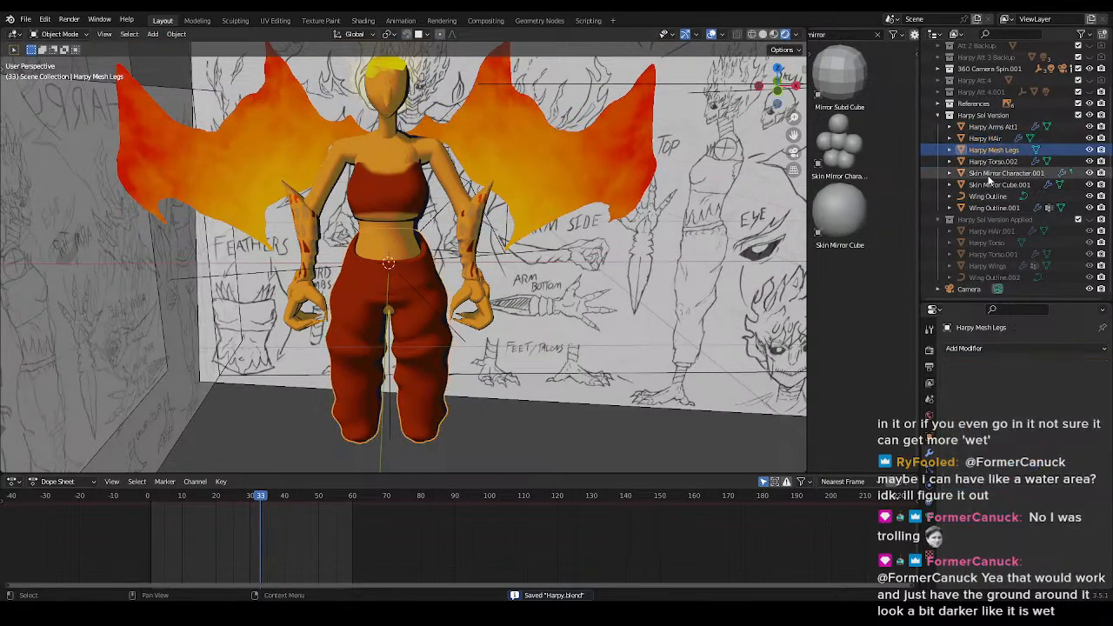
{"action": "left_click", "coordinate": [989, 174]}
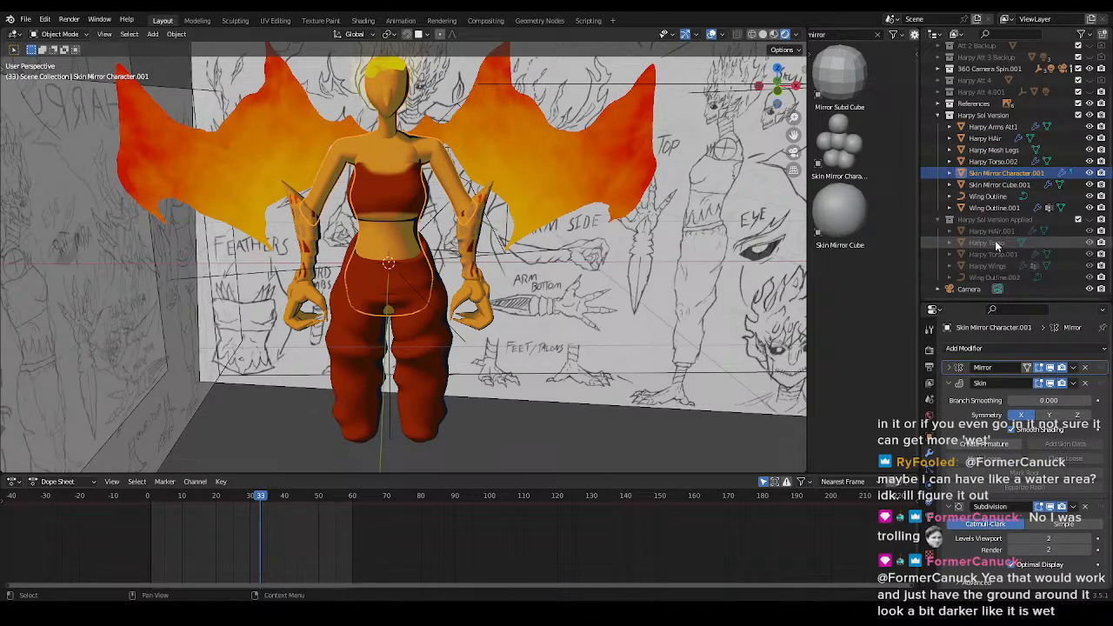
{"action": "scroll", "coordinate": [999, 247], "scroll_direction": "up", "scroll_amount": 2}
{"action": "key", "text": "ctrl+s"}
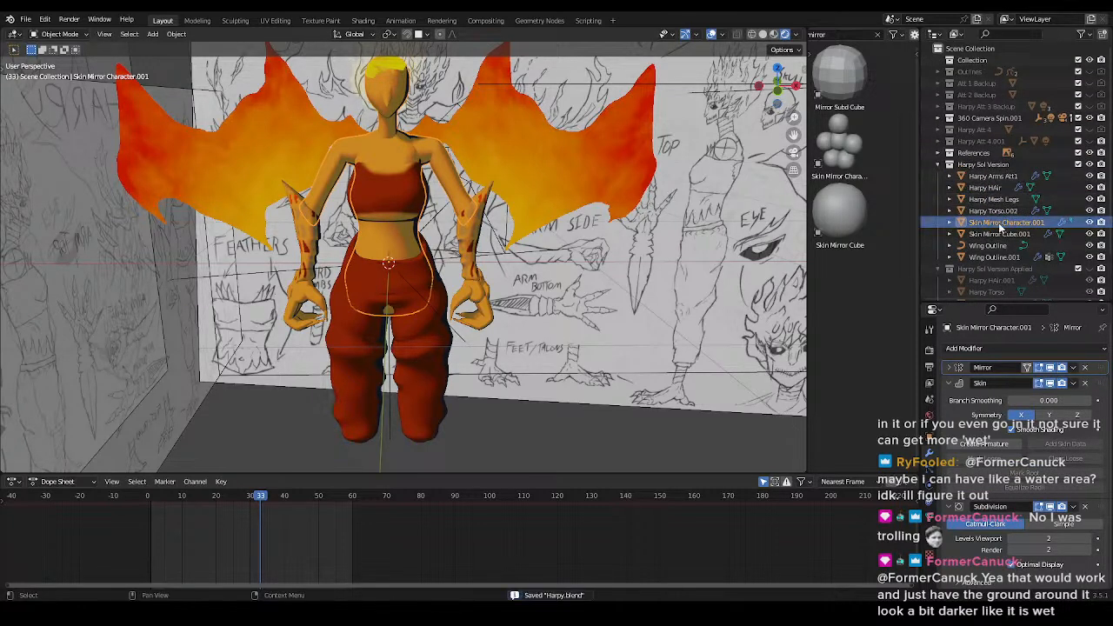
{"action": "scroll", "coordinate": [1001, 261], "scroll_direction": "down", "scroll_amount": 2}
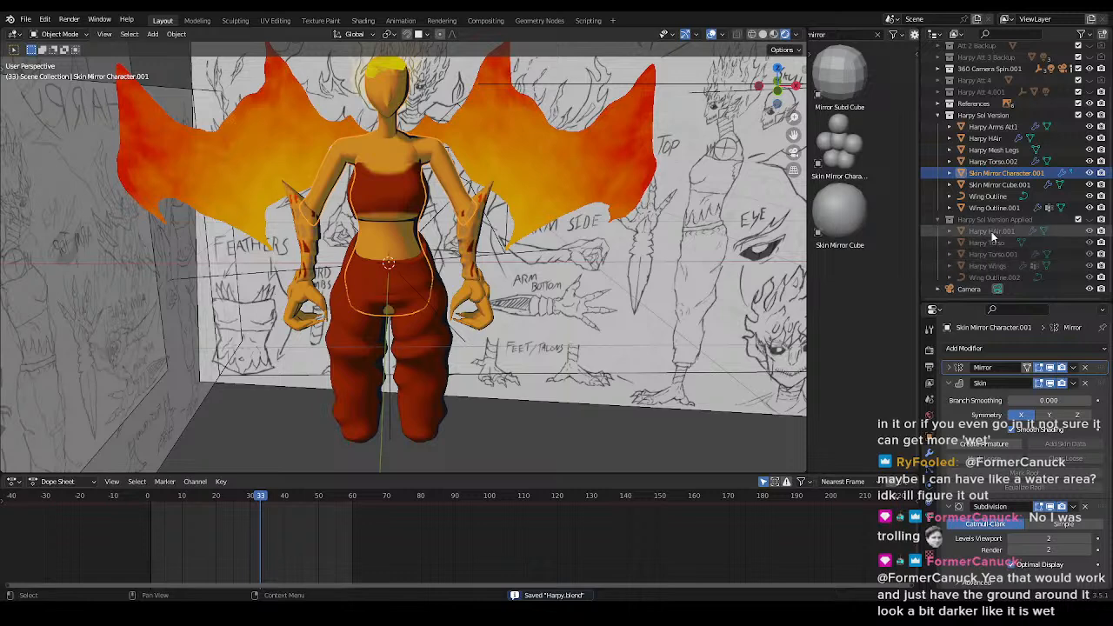
- Show the Harpy Sol Version Applied collection and select a foot's linked faces on Harpy Torso in Edit Mode
{"action": "left_click", "coordinate": [992, 242]}
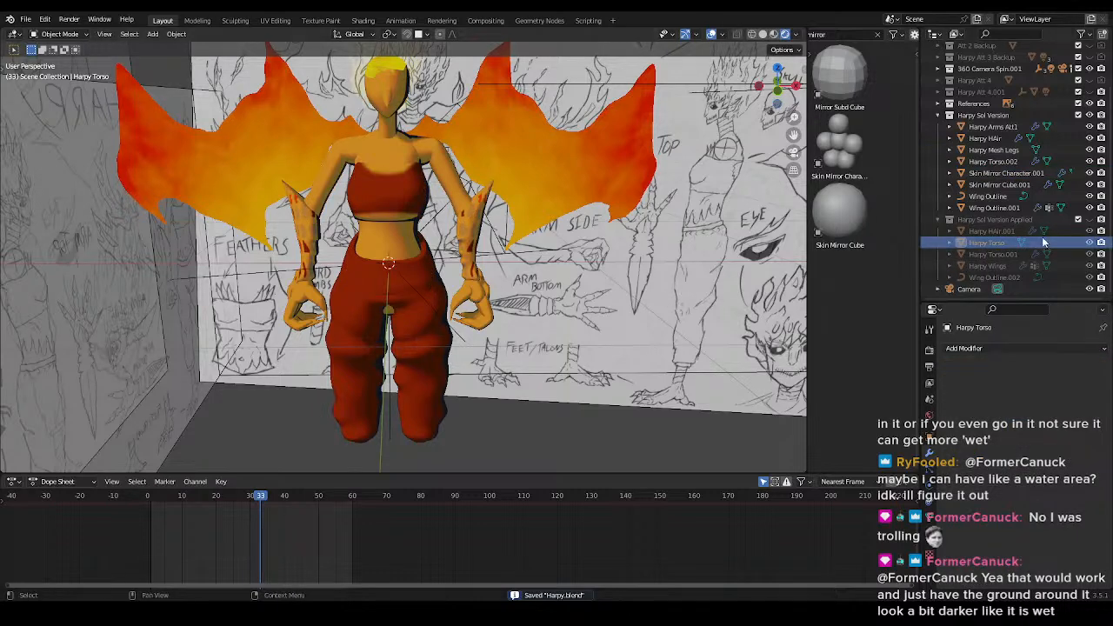
{"action": "left_click", "coordinate": [1090, 220]}
{"action": "middle_click_drag", "start_coordinate": [427, 353], "coordinate": [424, 278], "text": "shift"}
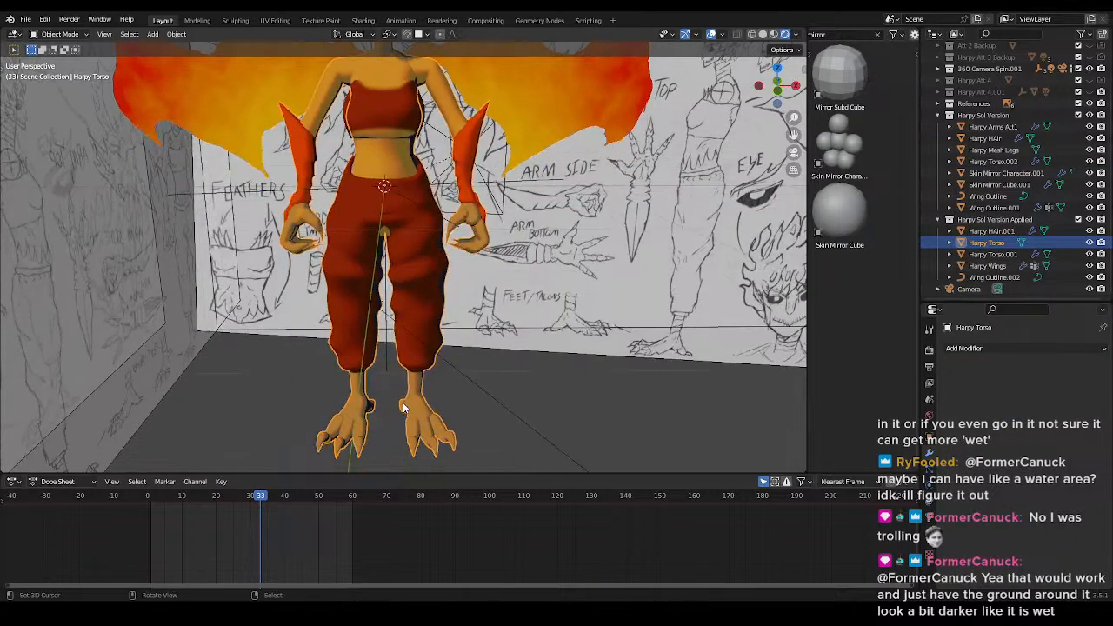
{"action": "key", "text": "Tab"}
{"action": "key", "text": "l"}
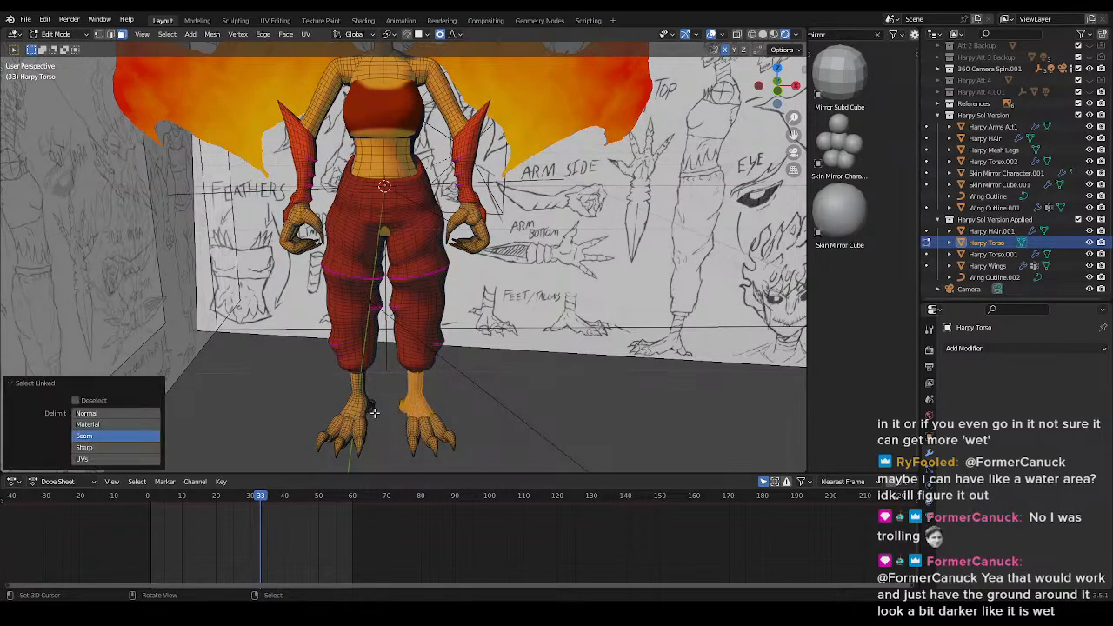
- Undo the foot selection and the showing of the applied collection, and inspect the Wing Outline and Skin Mirror Cube.001 objects
{"action": "key", "text": "ctrl+z"}
{"action": "scroll", "coordinate": [517, 395], "scroll_direction": "down", "scroll_amount": 3}
{"action": "key", "text": "ctrl+z"}
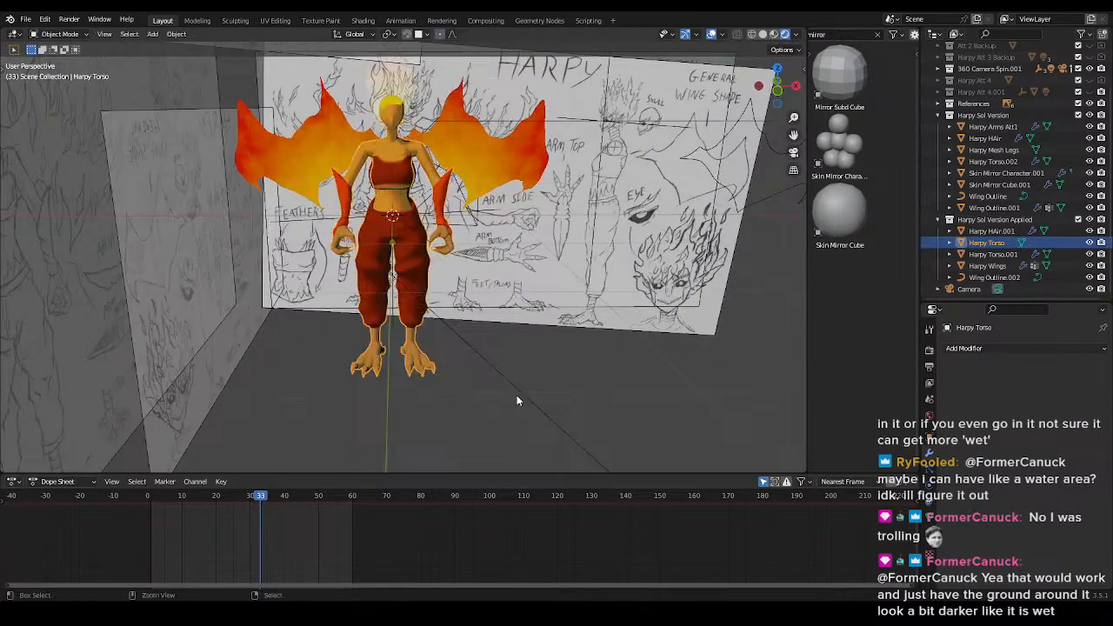
{"action": "key", "text": "ctrl+z"}
{"action": "key", "text": "ctrl+z"}
{"action": "left_click", "coordinate": [1000, 195]}
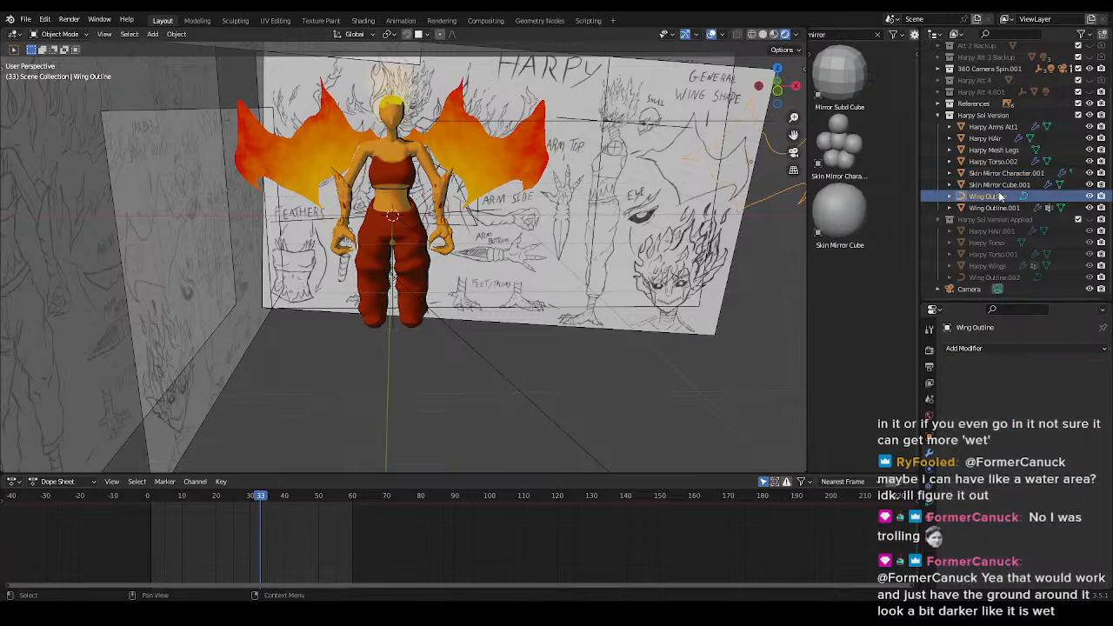
{"action": "left_click", "coordinate": [1005, 185]}
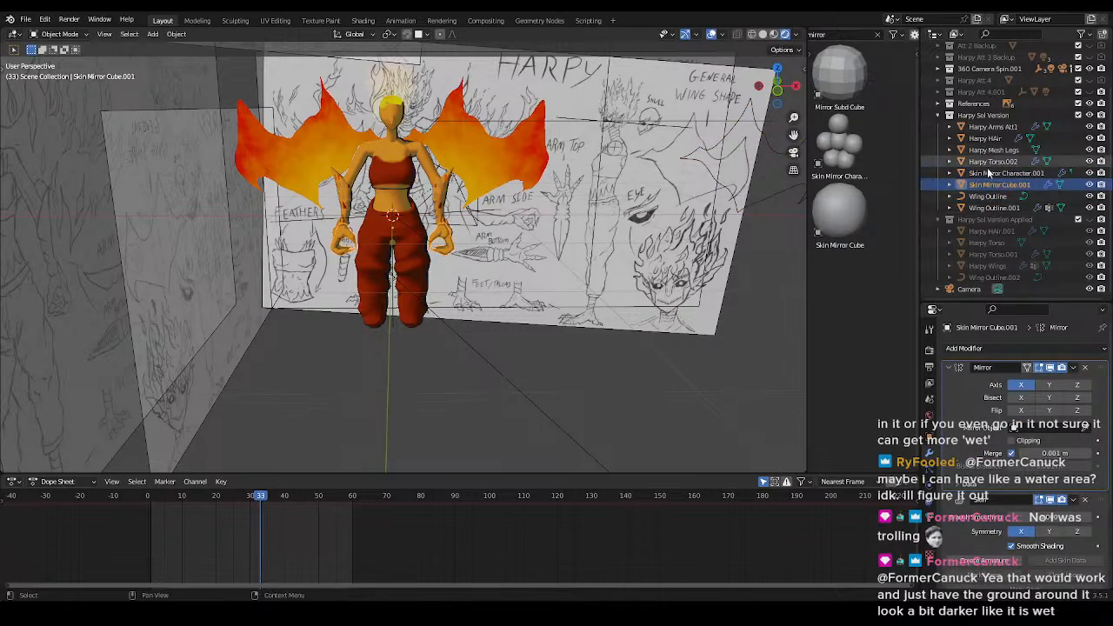
- Undo back through the object selections until the Talons and Old Harpy Feet objects are restored
{"action": "key", "text": "ctrl+z"}
{"action": "key", "text": "ctrl+z"}
{"action": "key", "text": "ctrl+z"}
{"action": "key", "text": "ctrl+z"}
{"action": "key", "text": "ctrl+z"}
{"action": "key", "text": "ctrl+z"}
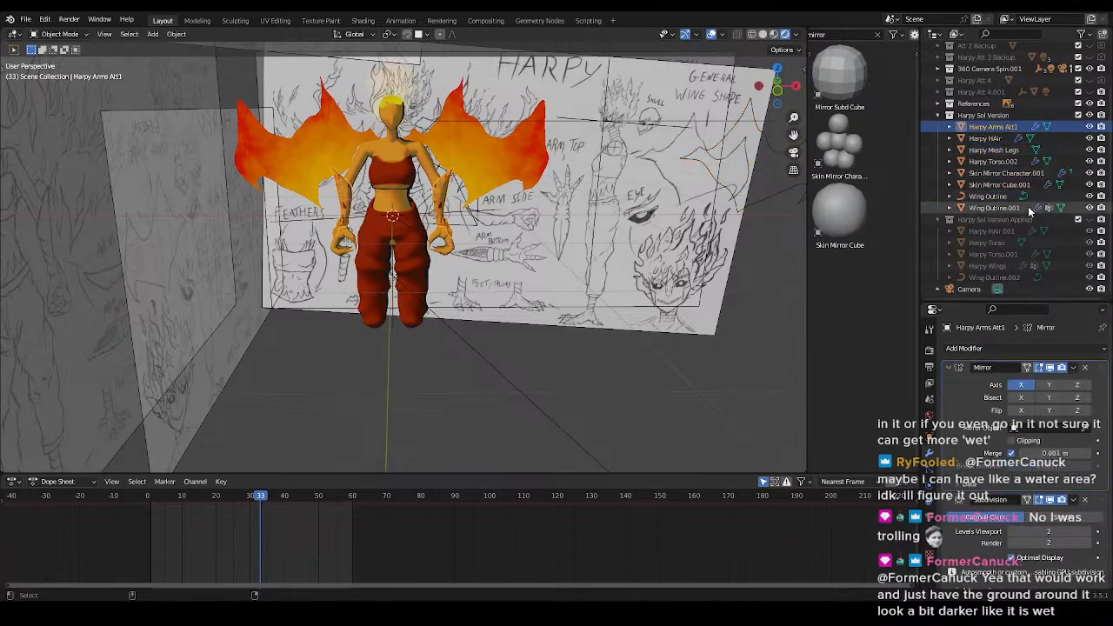
{"action": "key", "text": "ctrl+z"}
{"action": "key", "text": "ctrl+z"}
{"action": "key", "text": "ctrl+z"}
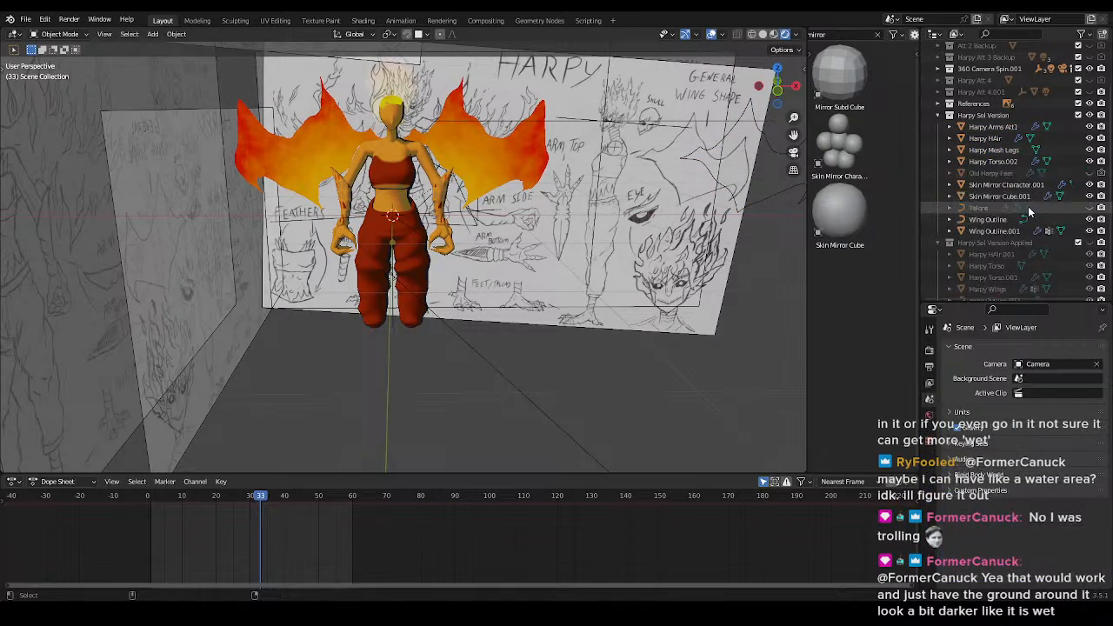
- Undo further to restore the deleted Harpy Skin Legs object in the Harpy Sol Version collection
{"action": "left_click", "coordinate": [1093, 173]}
{"action": "key", "text": "ctrl+z"}
{"action": "key", "text": "ctrl+z"}
{"action": "key", "text": "ctrl+z"}
{"action": "key", "text": "ctrl+z"}
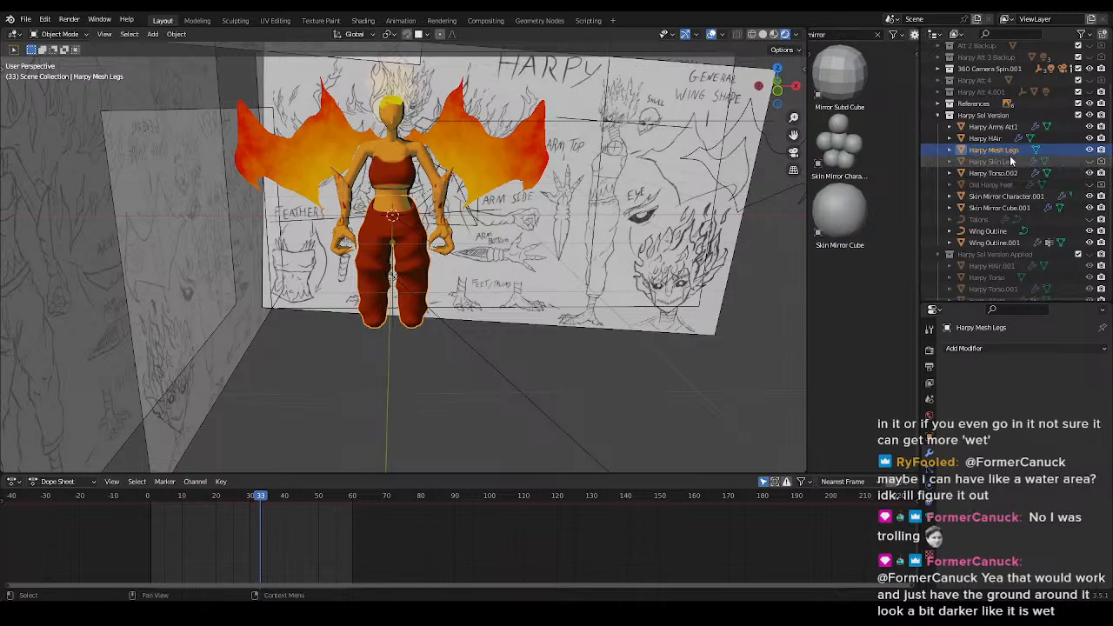
- Undo the collection hiding so both Harpy Sol Version collections are shown, redo one step too many, and save the file
{"action": "left_click", "coordinate": [1012, 161]}
{"action": "key", "text": "ctrl+z"}
{"action": "key", "text": "ctrl+z"}
{"action": "key", "text": "ctrl+z"}
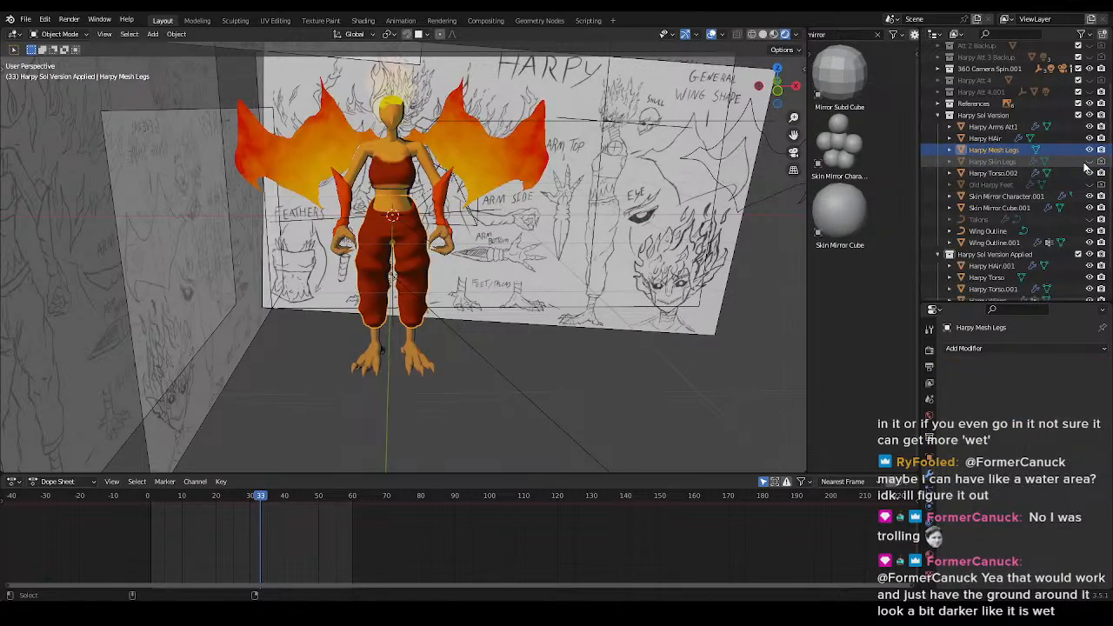
{"action": "key", "text": "ctrl+z"}
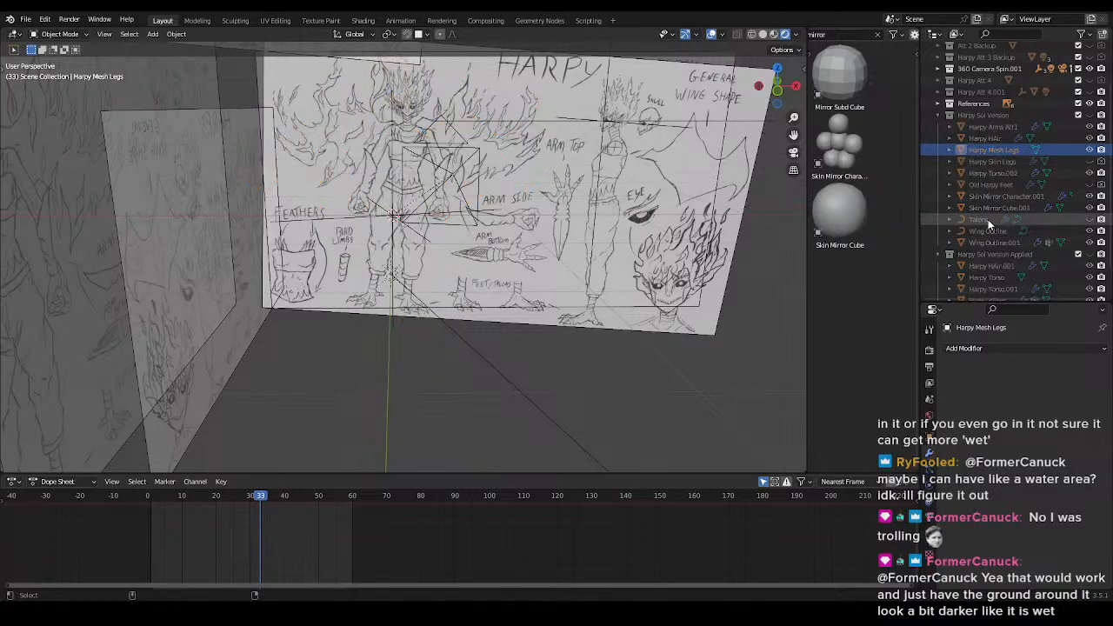
{"action": "key", "text": "ctrl+shift+z"}
{"action": "key", "text": "ctrl+s"}
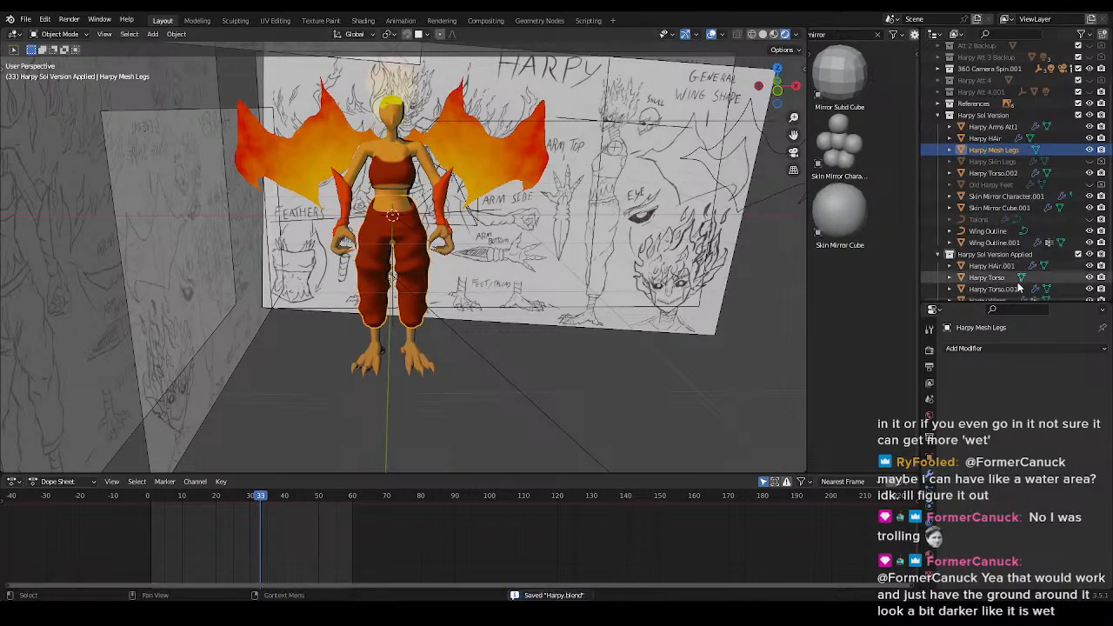
- Enlarge the object list, check the Talons object, and delete Talons, Old Harpy Feet and Harpy Skin Legs together
{"action": "scroll", "coordinate": [965, 287], "scroll_direction": "down", "scroll_amount": 2}
{"action": "left_click_drag", "start_coordinate": [963, 302], "coordinate": [966, 364]}
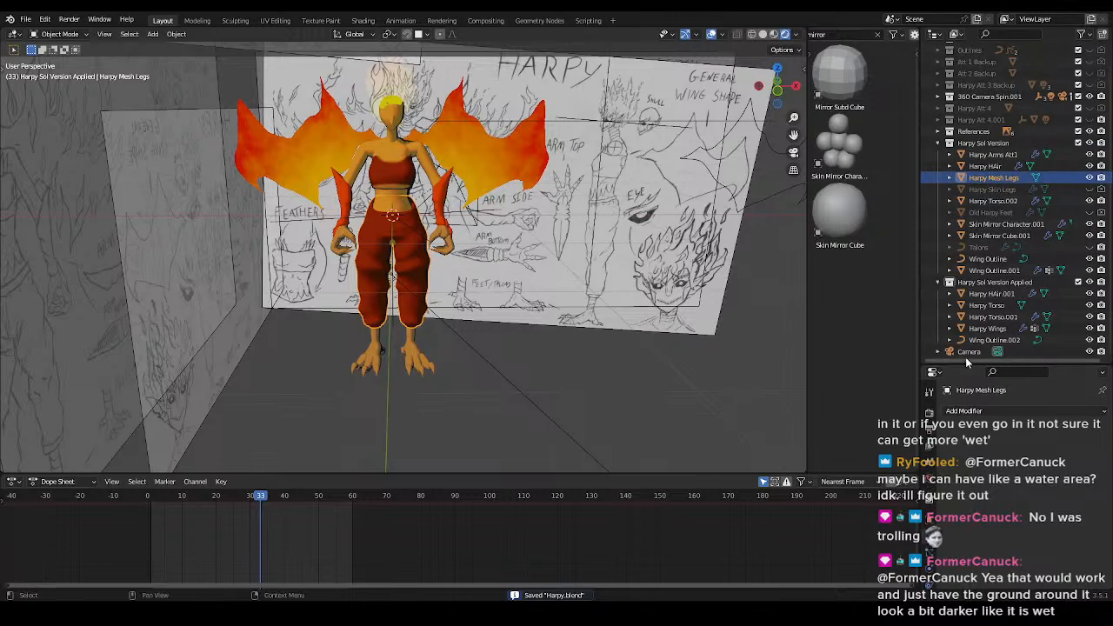
{"action": "left_click", "coordinate": [987, 249]}
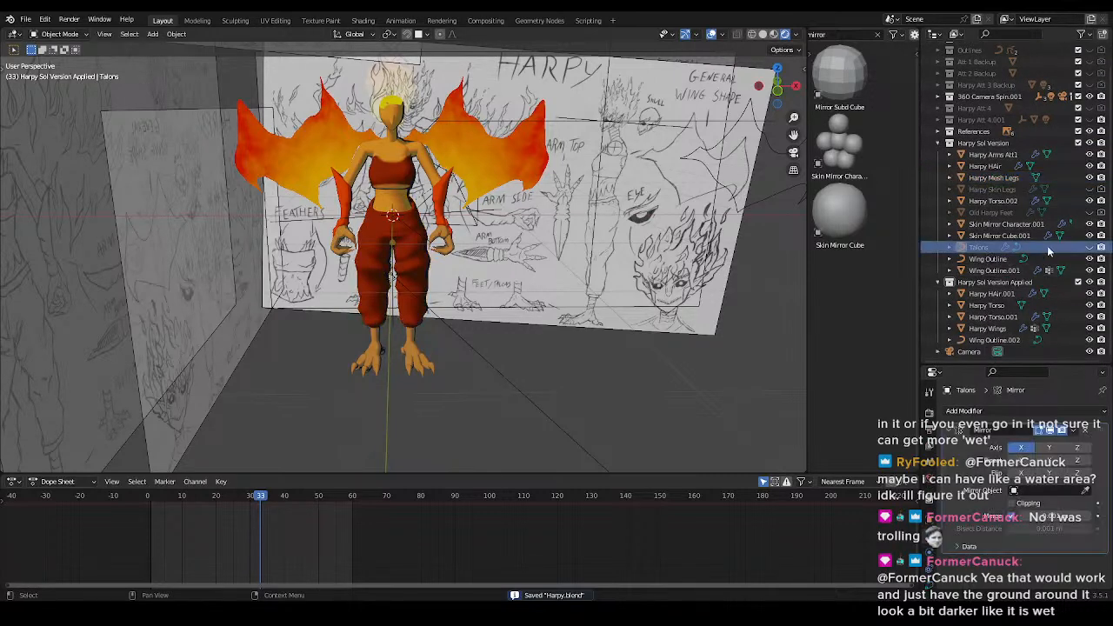
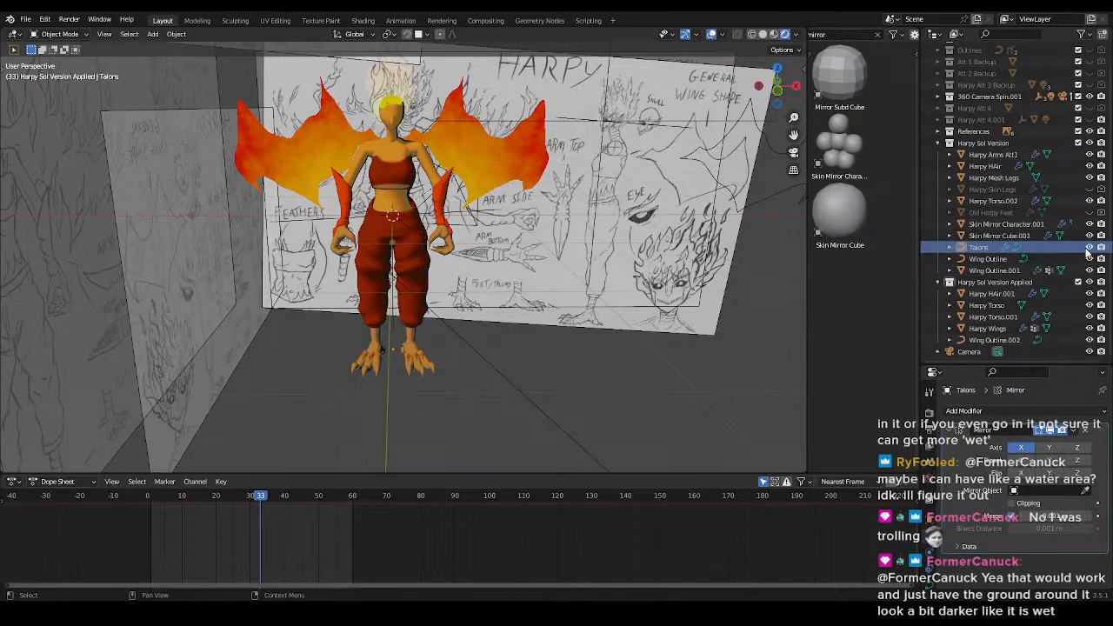
{"action": "left_click", "coordinate": [1089, 248]}
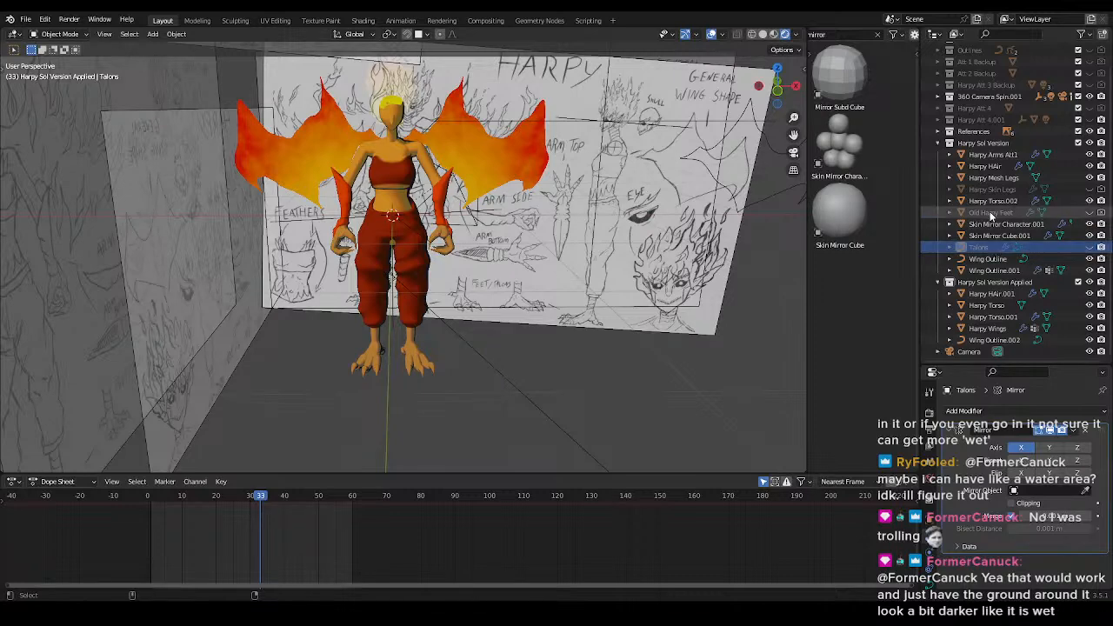
{"action": "left_click", "coordinate": [992, 214], "text": "ctrl"}
{"action": "left_click", "coordinate": [992, 192], "text": "ctrl"}
{"action": "key", "text": "x"}
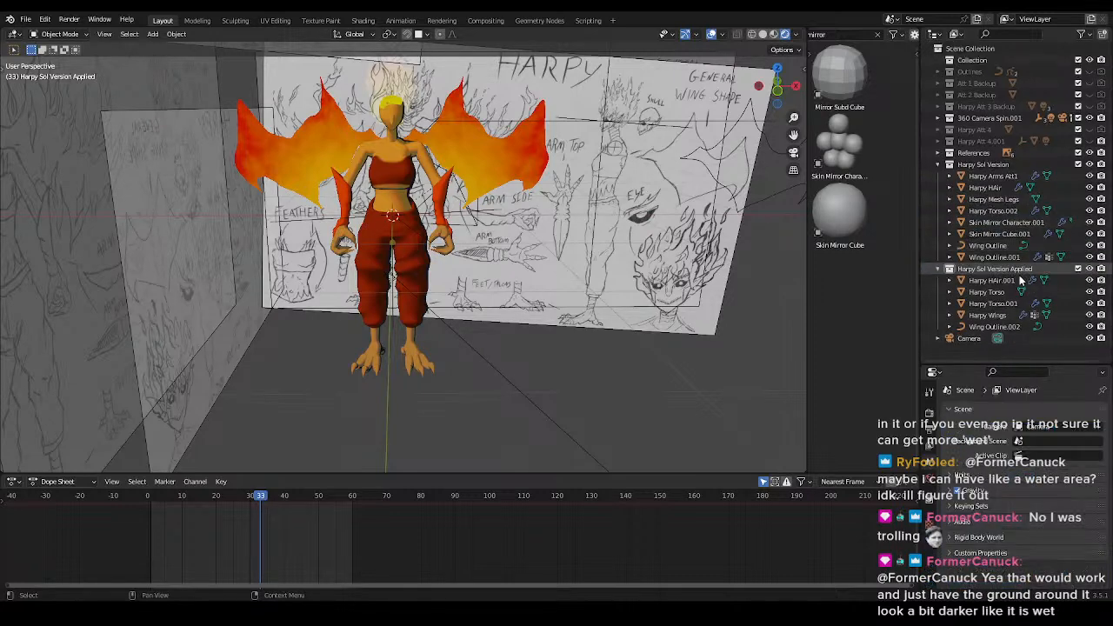
- Select Harpy Wings and search the scene's object list for "feet" and for "harpy"
{"action": "left_click", "coordinate": [987, 315]}
{"action": "key", "text": "ctrl+f"}
{"action": "type", "text": "feet"}
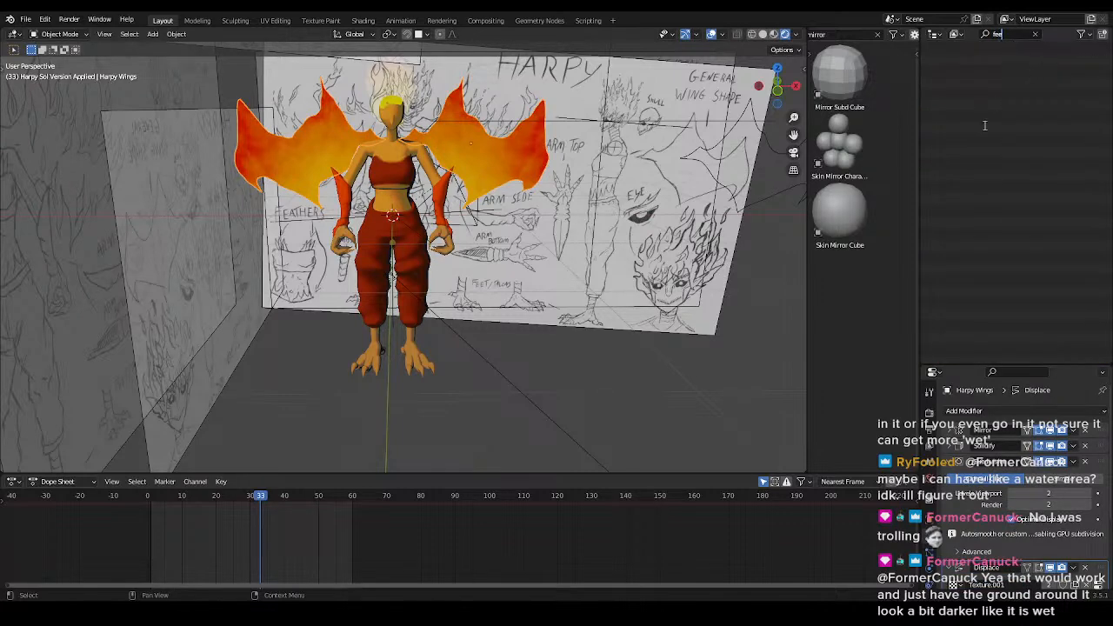
{"action": "key", "text": "BackSpace"}
{"action": "key", "text": "BackSpace"}
{"action": "key", "text": "BackSpace"}
{"action": "key", "text": "BackSpace"}
{"action": "type", "text": "harpy"}
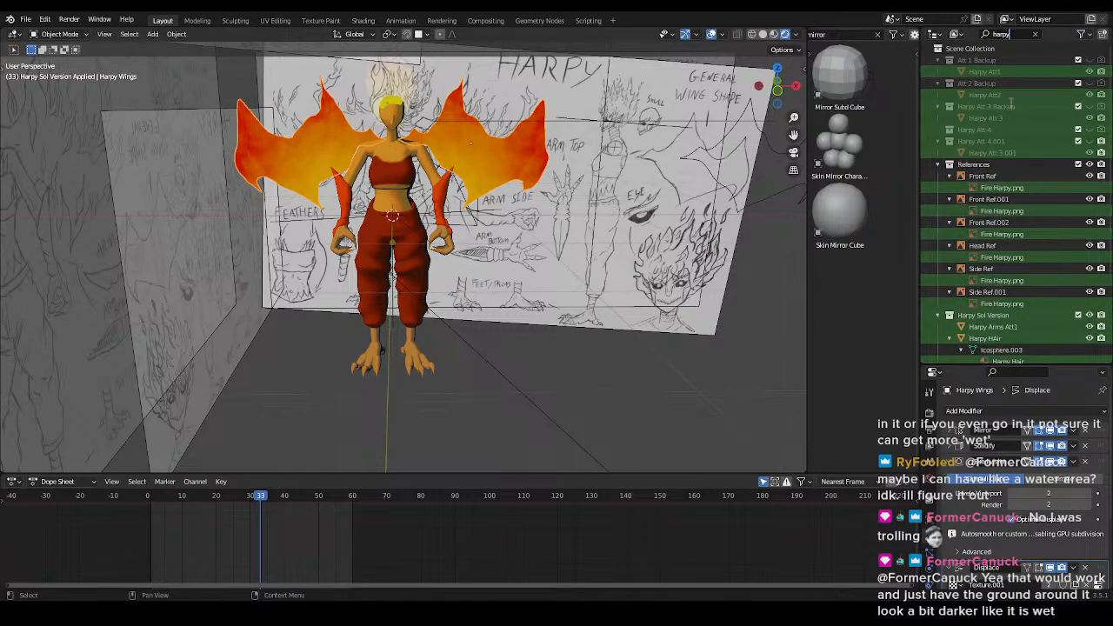
- Check the mesh legs, torso and hair objects among the search results by selecting them in both Harpy Sol Version collections
{"action": "scroll", "coordinate": [1047, 259], "scroll_direction": "down", "scroll_amount": 5}
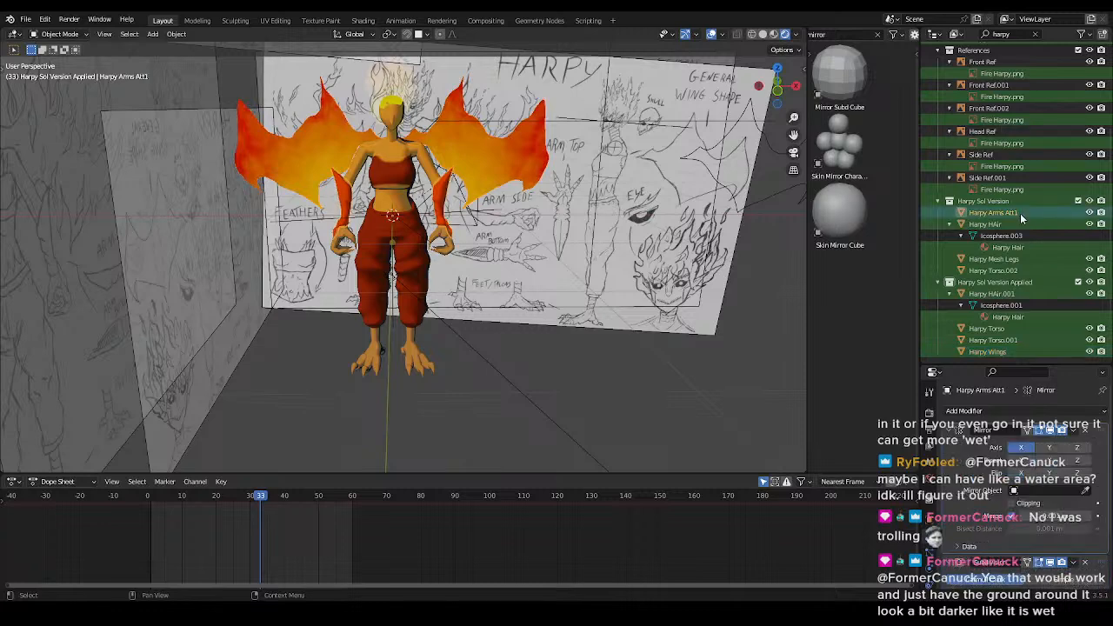
{"action": "left_click", "coordinate": [1026, 260]}
{"action": "left_click", "coordinate": [1009, 272]}
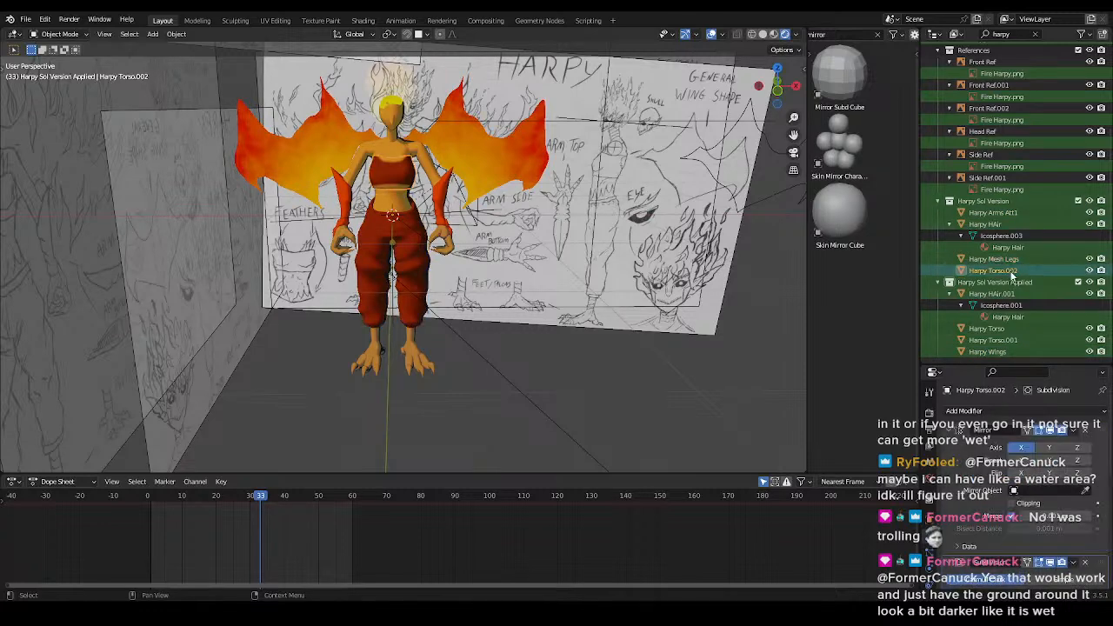
{"action": "left_click", "coordinate": [996, 294]}
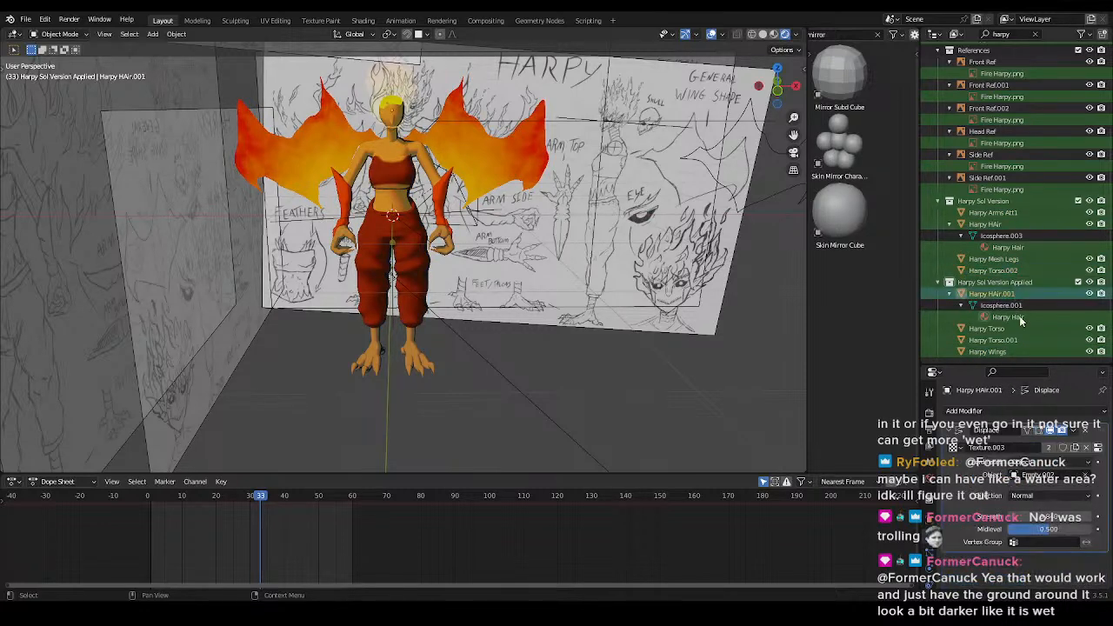
{"action": "left_click", "coordinate": [1009, 339]}
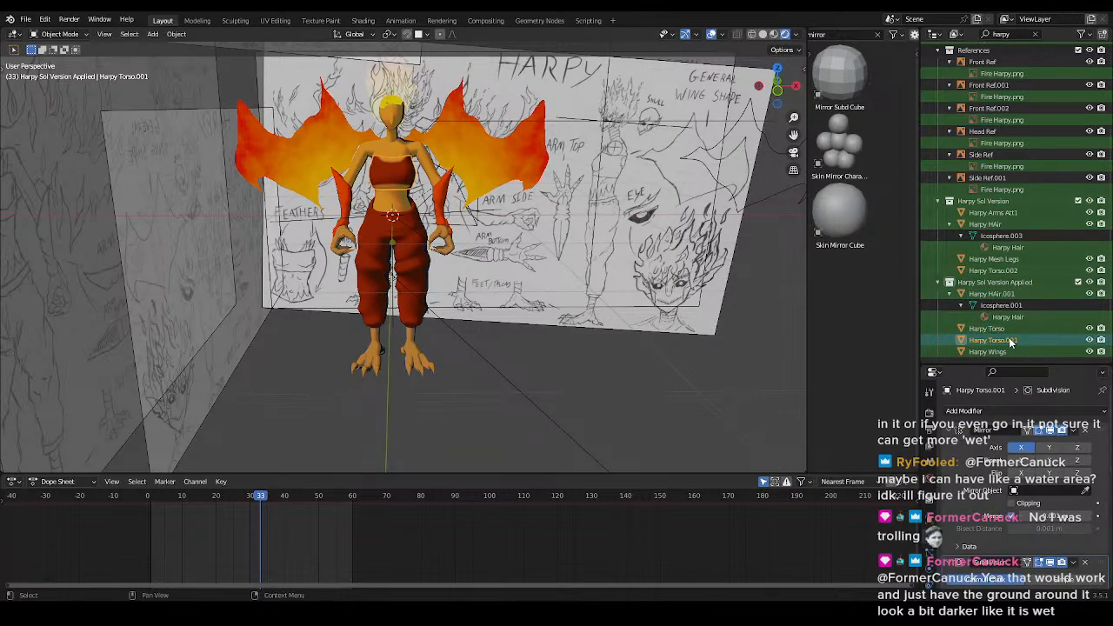
- Select Harpy Att 3.001, briefly toggle the visibility of its Harpy Att 4.001 collection, and select that collection
{"action": "scroll", "coordinate": [1009, 202], "scroll_direction": "up", "scroll_amount": 5}
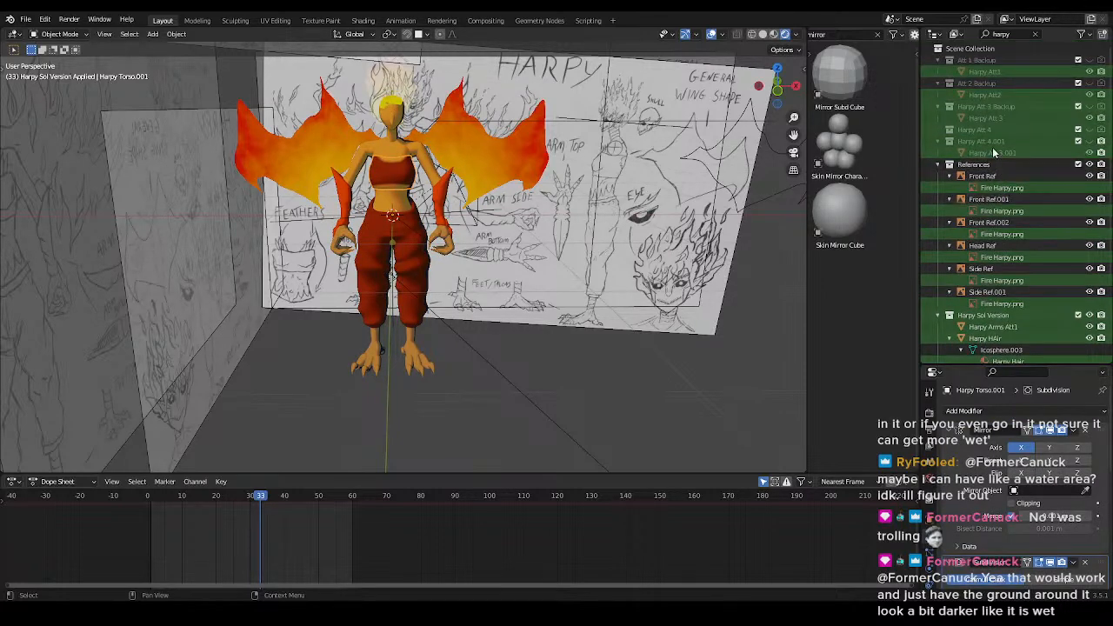
{"action": "left_click", "coordinate": [994, 153]}
{"action": "left_click", "coordinate": [1091, 141]}
{"action": "left_click", "coordinate": [1091, 141]}
{"action": "left_click", "coordinate": [983, 141]}
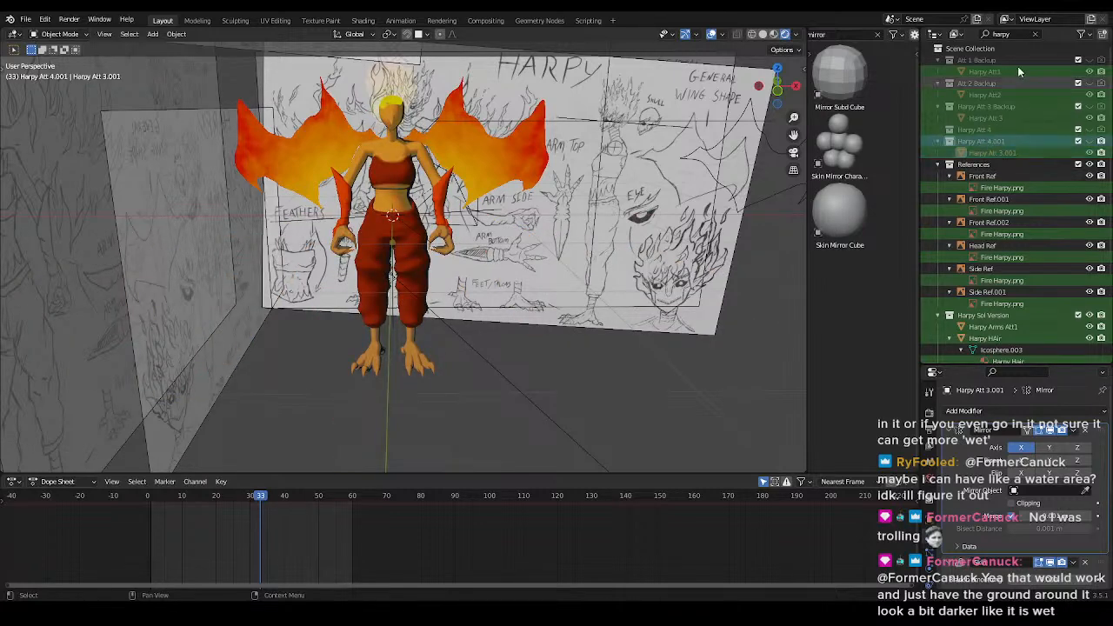
- Clear the object list search, save the file, and view the harpy's legs and feet from the front
{"action": "left_click", "coordinate": [1036, 34]}
{"action": "key", "text": "ctrl+s"}
{"action": "key", "text": "KP_1"}
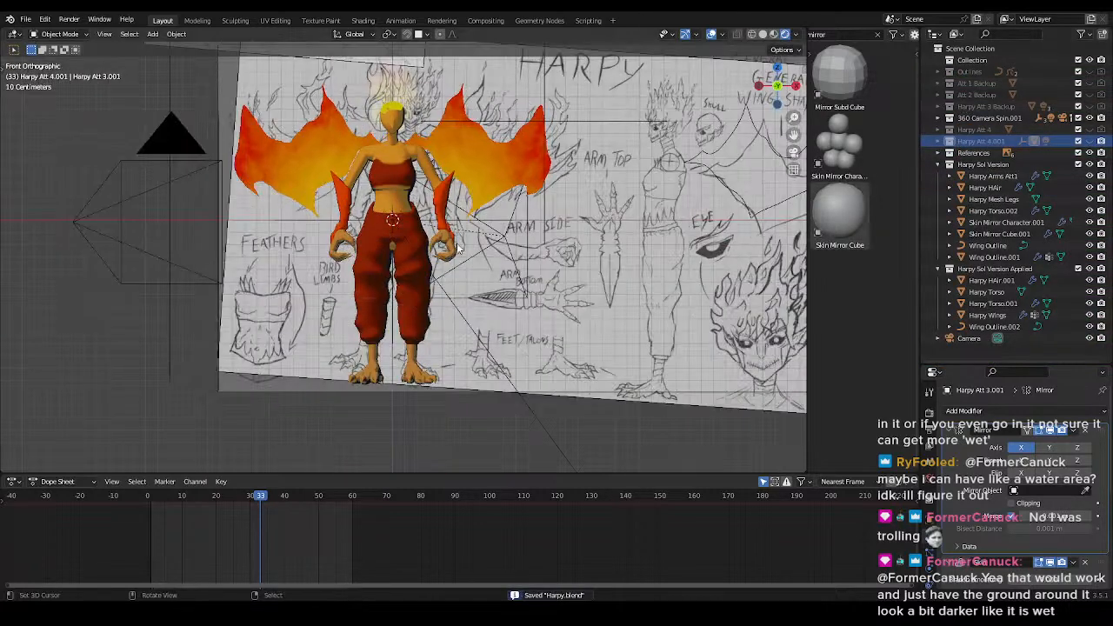
{"action": "scroll", "coordinate": [418, 152], "scroll_direction": "up", "scroll_amount": 4}
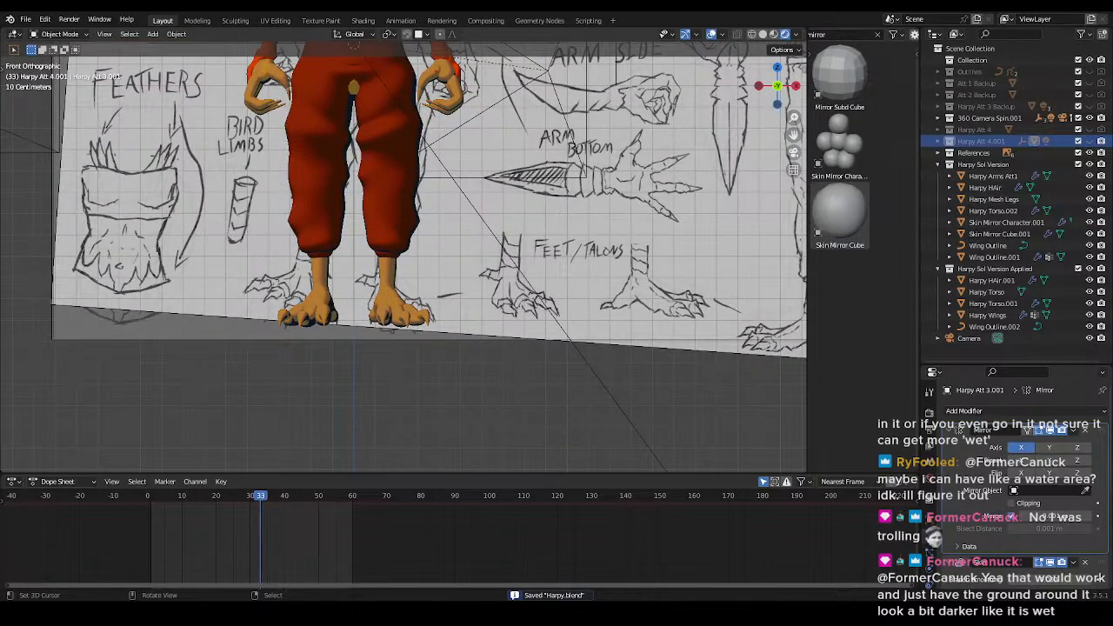
- Save the file and open the Harpy Torso mesh for editing in solid shading, with both feet in view
{"action": "key", "text": "ctrl+s"}
{"action": "scroll", "coordinate": [513, 200], "scroll_direction": "up", "scroll_amount": 3}
{"action": "middle_click_drag", "start_coordinate": [500, 178], "coordinate": [396, 266], "text": "shift"}
{"action": "left_click", "coordinate": [397, 266]}
{"action": "scroll", "coordinate": [474, 287], "scroll_direction": "up", "scroll_amount": 2}
{"action": "key", "text": "Tab"}
{"action": "key", "text": "z"}
{"action": "mouse_move", "coordinate": [485, 303]}
{"action": "middle_mouse_down"}
{"action": "mouse_move", "coordinate": [417, 261]}
{"action": "mouse_move", "coordinate": [333, 310]}
{"action": "mouse_move", "coordinate": [584, 289]}
{"action": "mouse_move", "coordinate": [489, 332]}
{"action": "mouse_move", "coordinate": [489, 311]}
{"action": "middle_mouse_up"}
{"action": "key", "text": "z"}
{"action": "scroll", "coordinate": [489, 312], "scroll_direction": "down", "scroll_amount": 5}
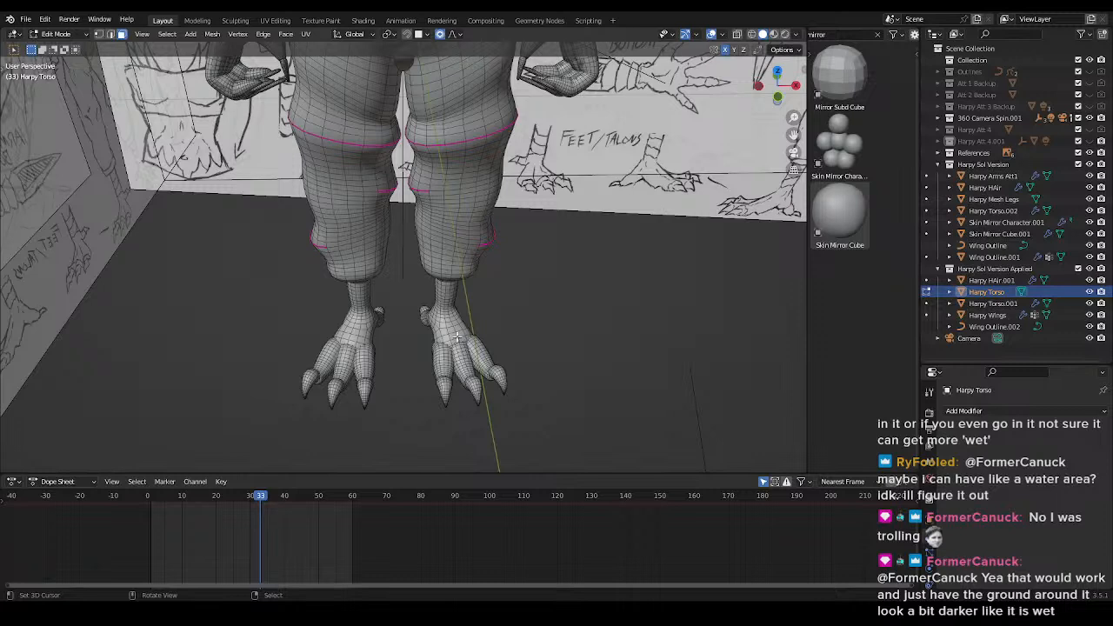
- Duplicate the linked geometry of both taloned feet in place and separate the copy into its own object
{"action": "key", "text": "l"}
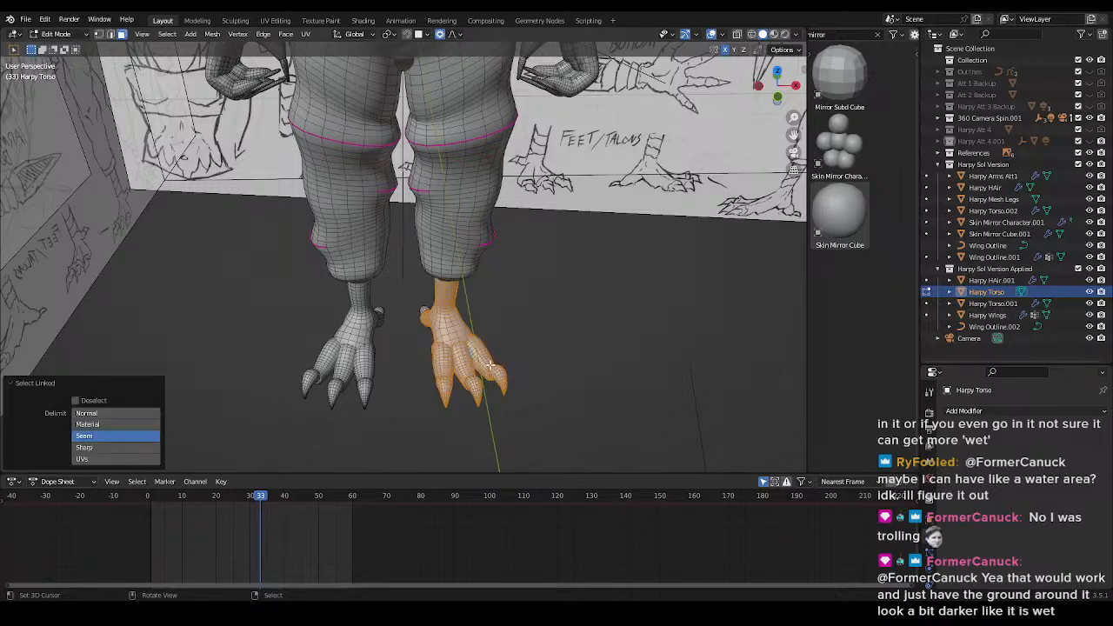
{"action": "key", "text": "l"}
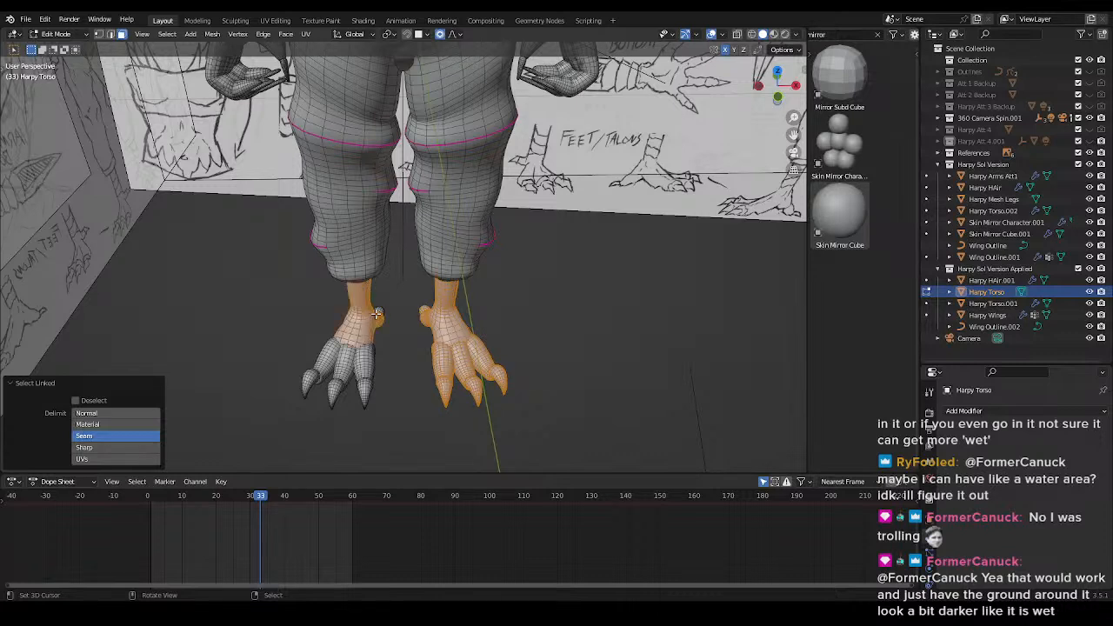
{"action": "key", "text": "l"}
{"action": "key", "text": "l"}
{"action": "key", "text": "l"}
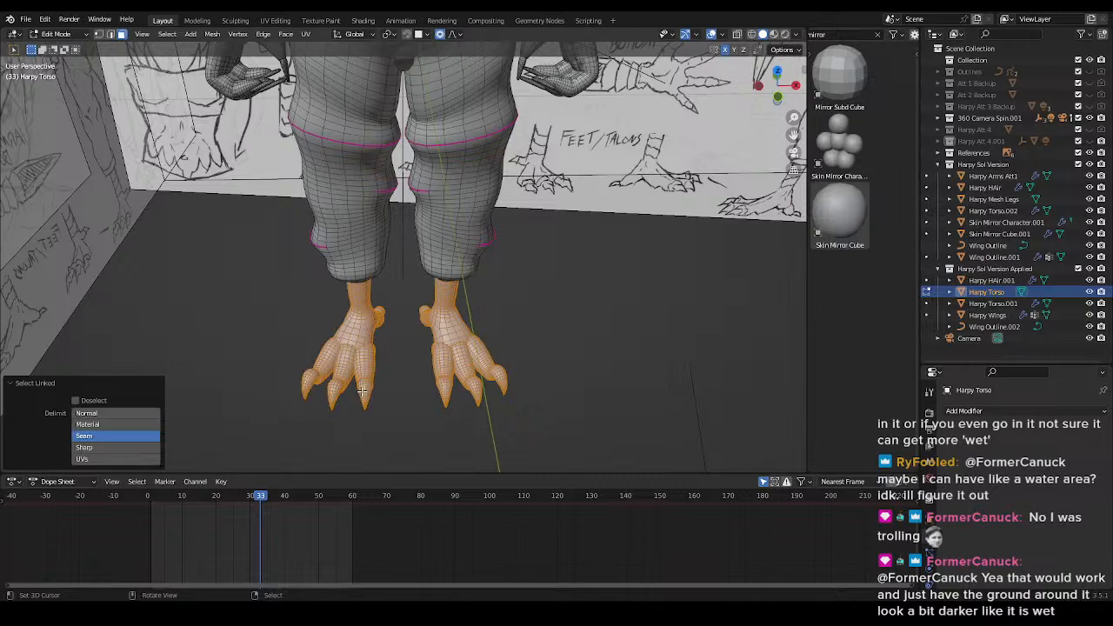
{"action": "key", "text": "shift+d"}
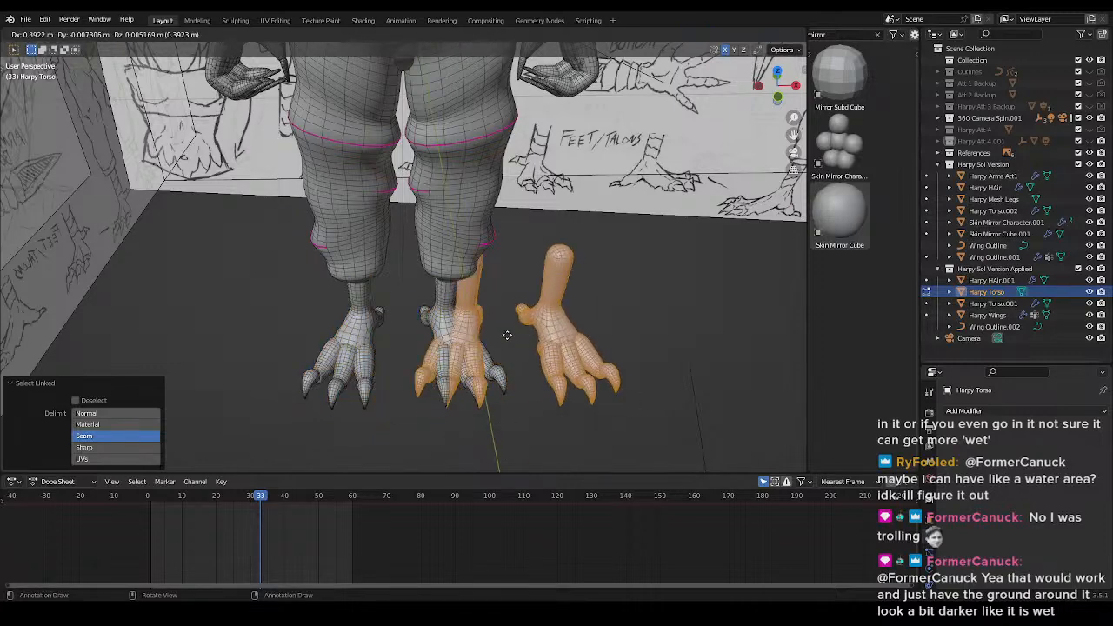
{"action": "right_click", "coordinate": [470, 337]}
{"action": "key", "text": "p"}
{"action": "left_click", "coordinate": [464, 342]}
{"action": "key", "text": "Tab"}
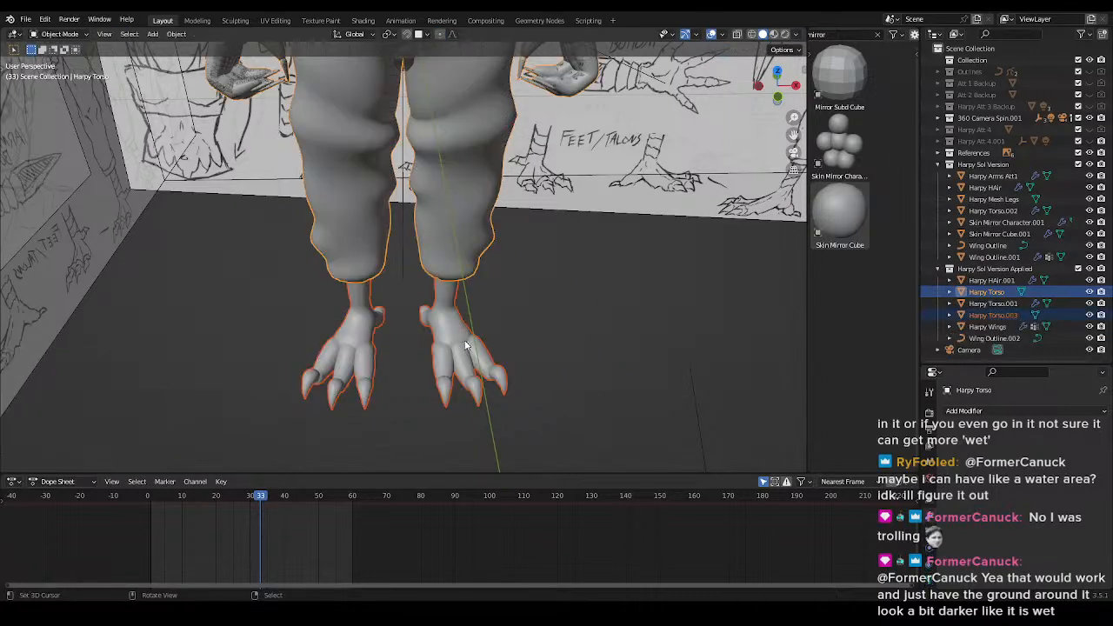
- Move the separated feet object to the Harpy Sol Version collection and rename it Harpy New Feet
{"action": "left_click", "coordinate": [445, 334]}
{"action": "key", "text": "m"}
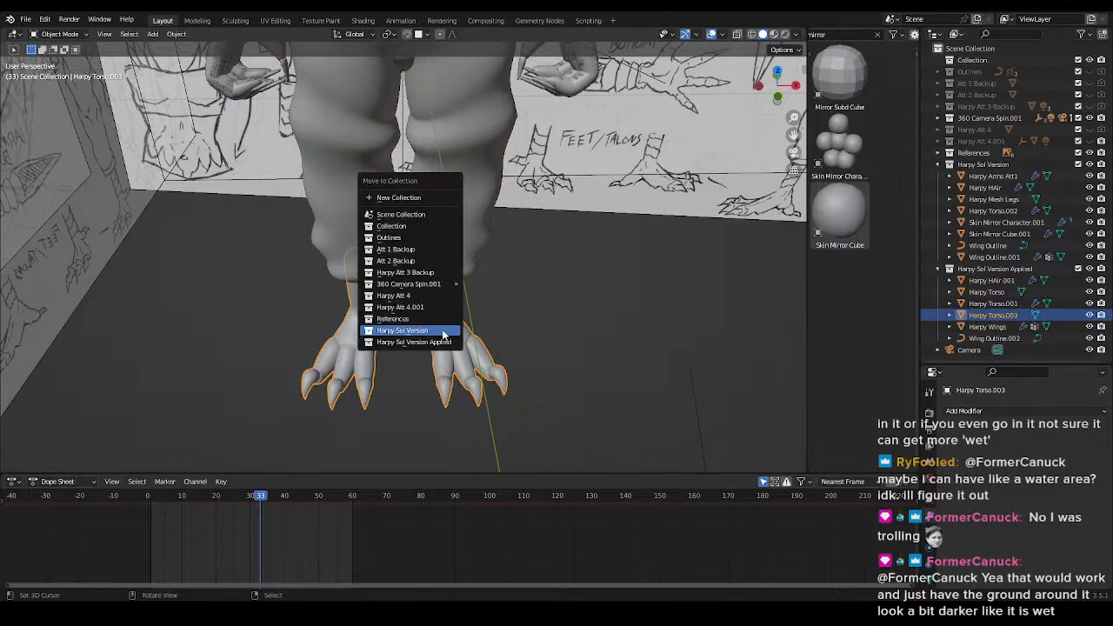
{"action": "left_click", "coordinate": [442, 334]}
{"action": "key", "text": "F2"}
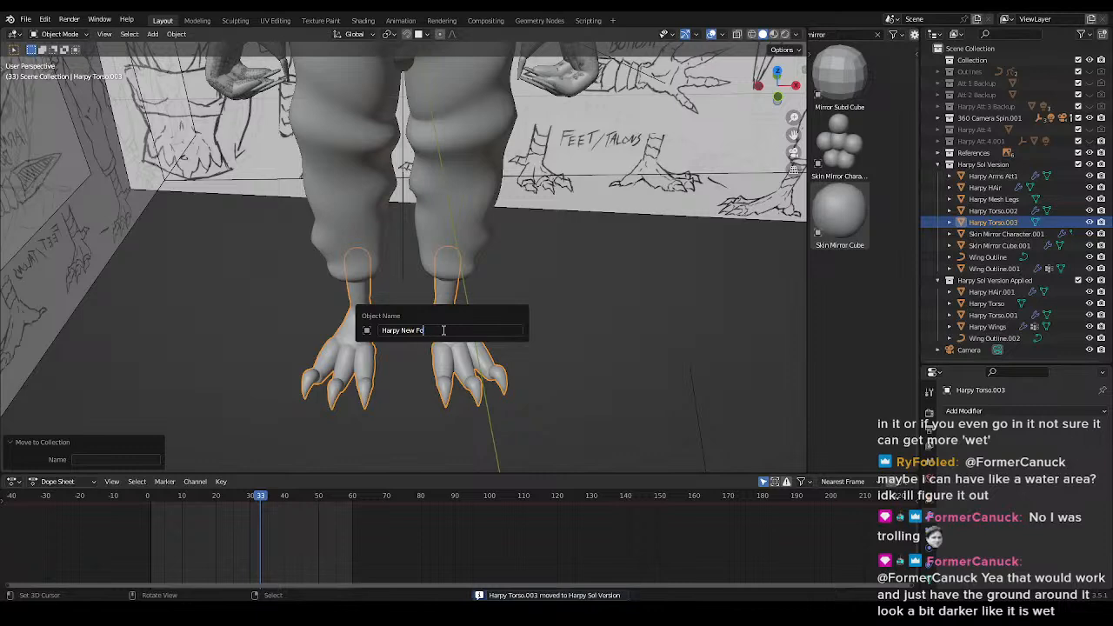
{"action": "key", "text": "Return"}
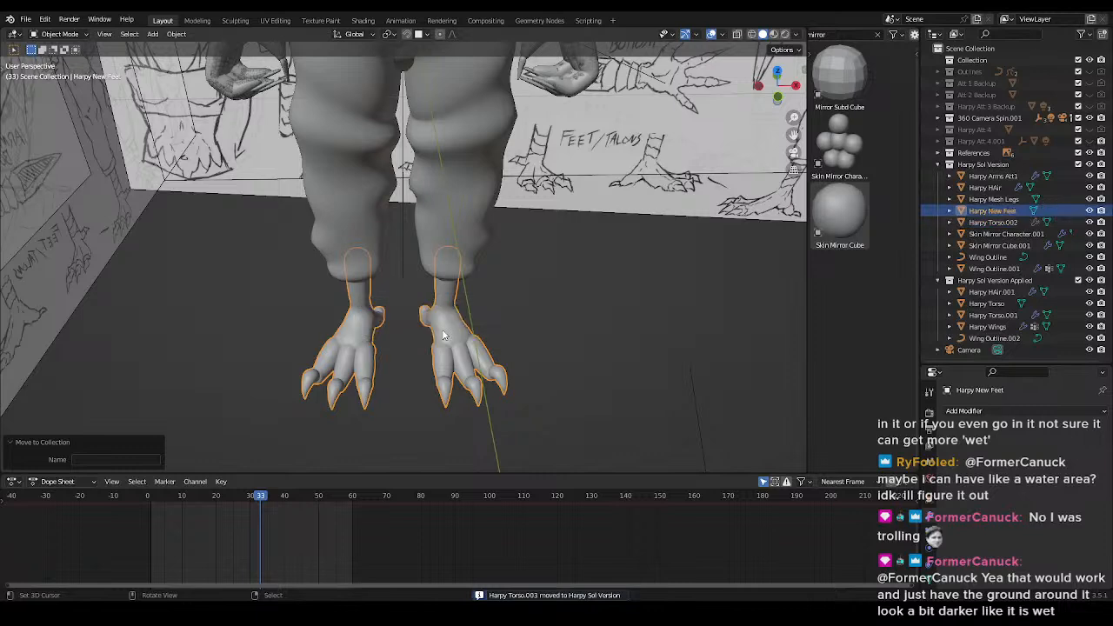
- Hide the Harpy Sol Version collection and save the file
{"action": "left_click", "coordinate": [1090, 165]}
{"action": "key", "text": "ctrl+s"}
{"action": "key", "text": "KP_1"}
{"action": "scroll", "coordinate": [409, 317], "scroll_direction": "down", "scroll_amount": 6}
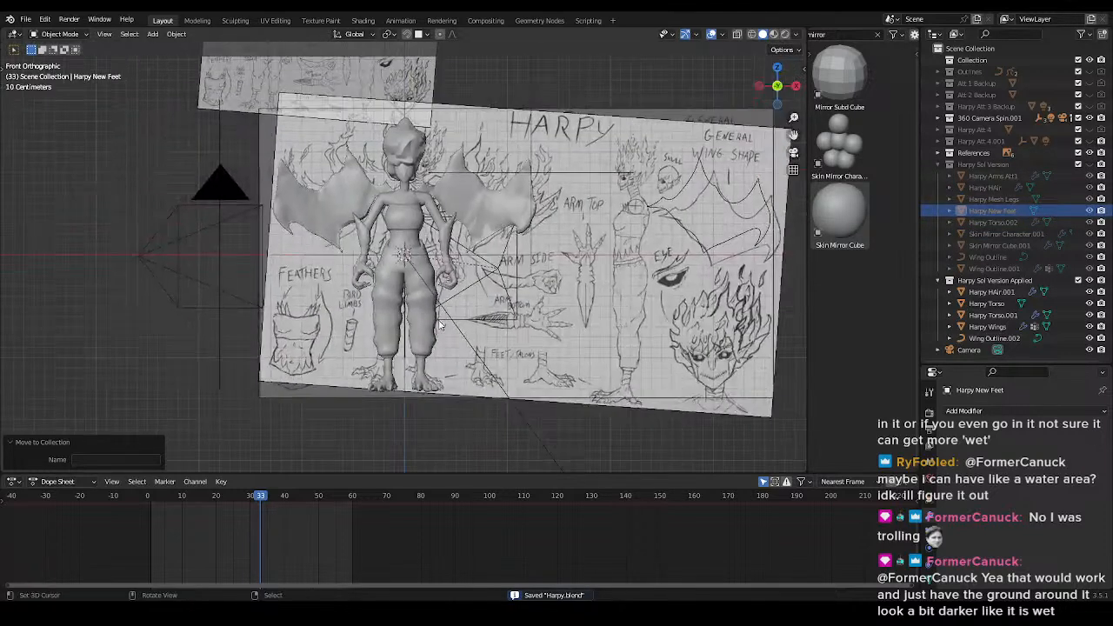
- Display the model in rendered shading and put the red chest top, Harpy Torso.001, into Texture Paint mode
{"action": "scroll", "coordinate": [432, 321], "scroll_direction": "up", "scroll_amount": 4}
{"action": "key", "text": "z"}
{"action": "left_click", "coordinate": [571, 156]}
{"action": "middle_click_drag", "start_coordinate": [477, 160], "coordinate": [486, 208], "text": "shift"}
{"action": "left_click", "coordinate": [422, 214]}
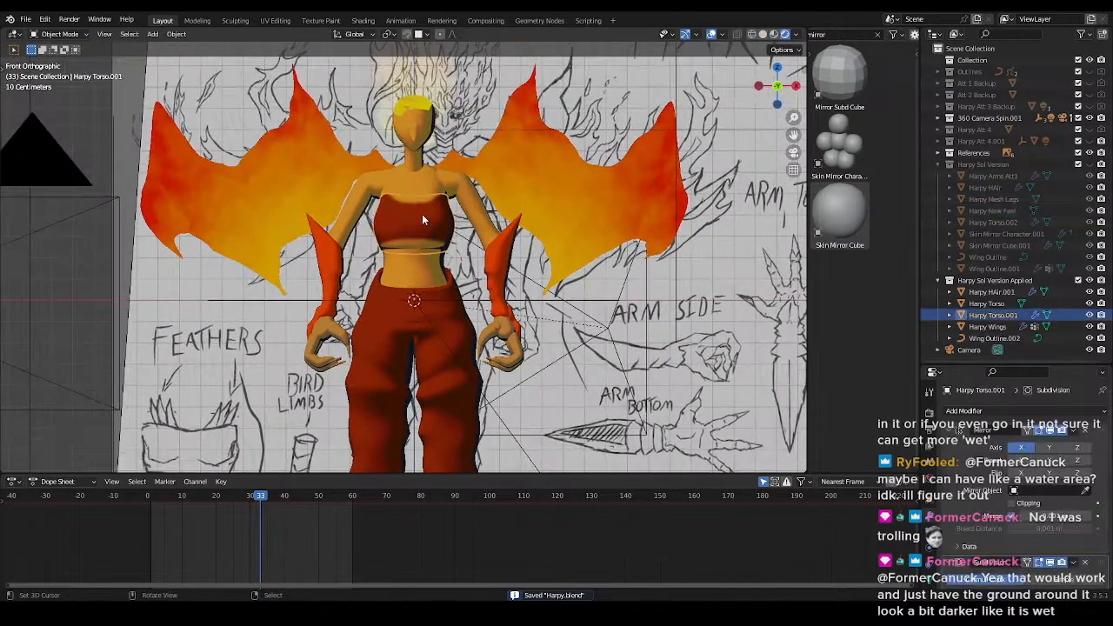
{"action": "scroll", "coordinate": [435, 213], "scroll_direction": "up", "scroll_amount": 4}
{"action": "key", "text": "Tab"}
{"action": "key", "text": "Tab"}
{"action": "key", "text": "ctrl+Tab"}
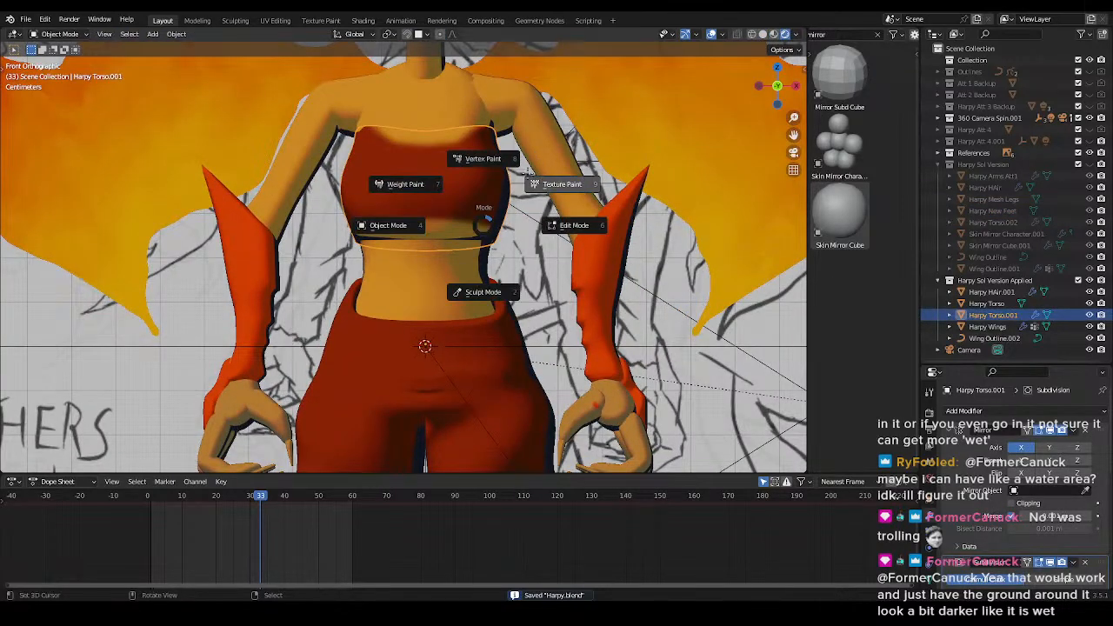
{"action": "left_click", "coordinate": [532, 174]}
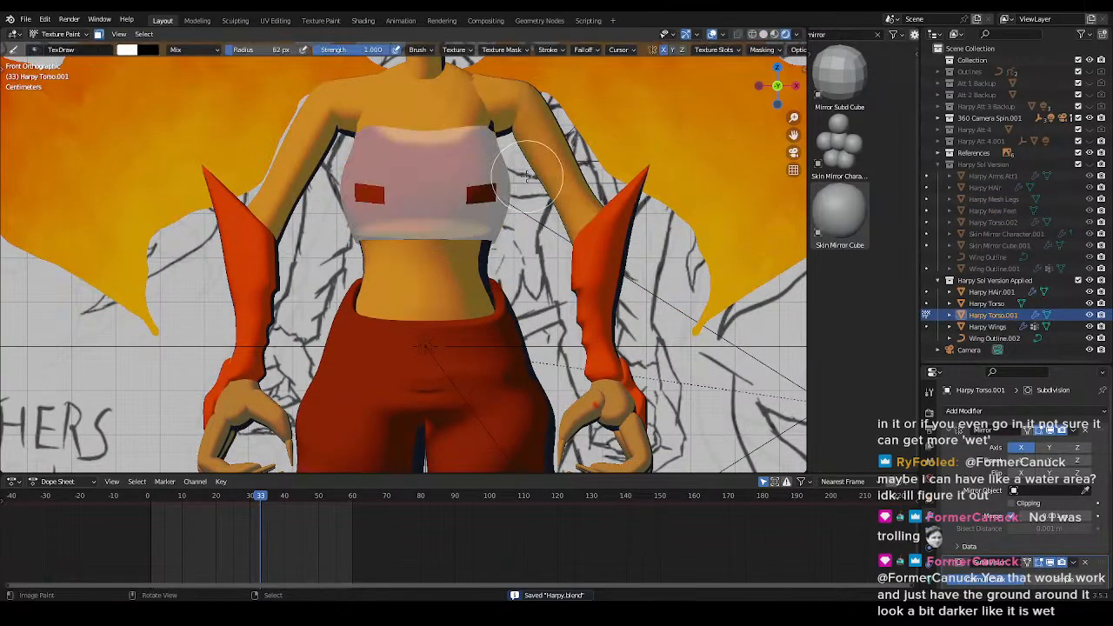
{"action": "left_click", "coordinate": [699, 50]}
{"action": "scroll", "coordinate": [500, 200], "scroll_direction": "up", "scroll_amount": 4}
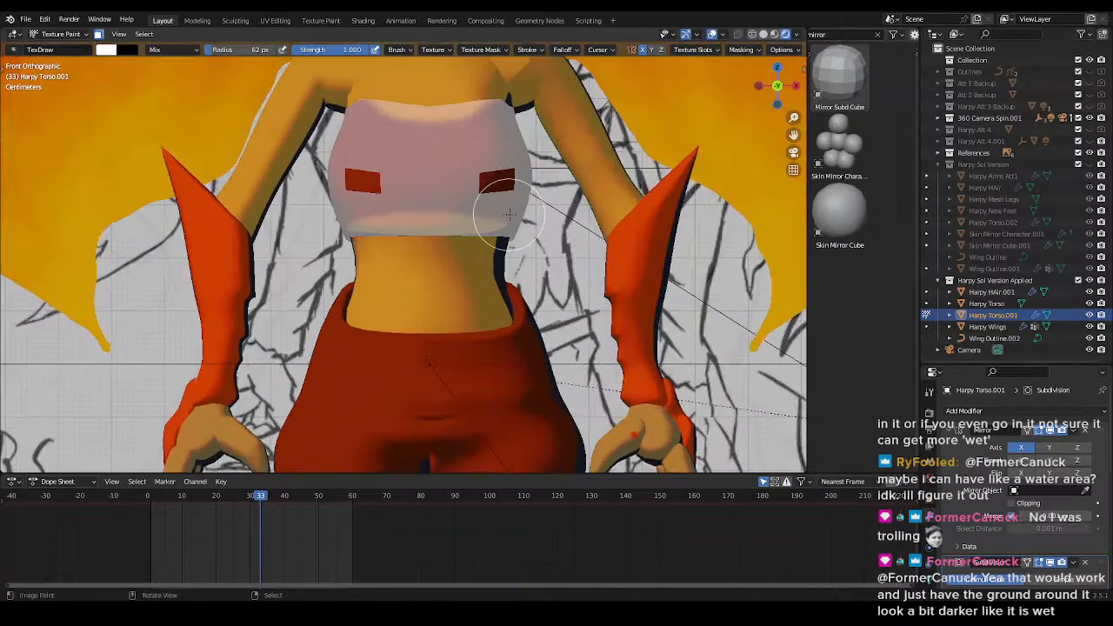
- Fill the chest top's texture with white using the Fill tool
{"action": "key", "text": "Tab"}
{"action": "scroll", "coordinate": [483, 213], "scroll_direction": "down", "scroll_amount": 3}
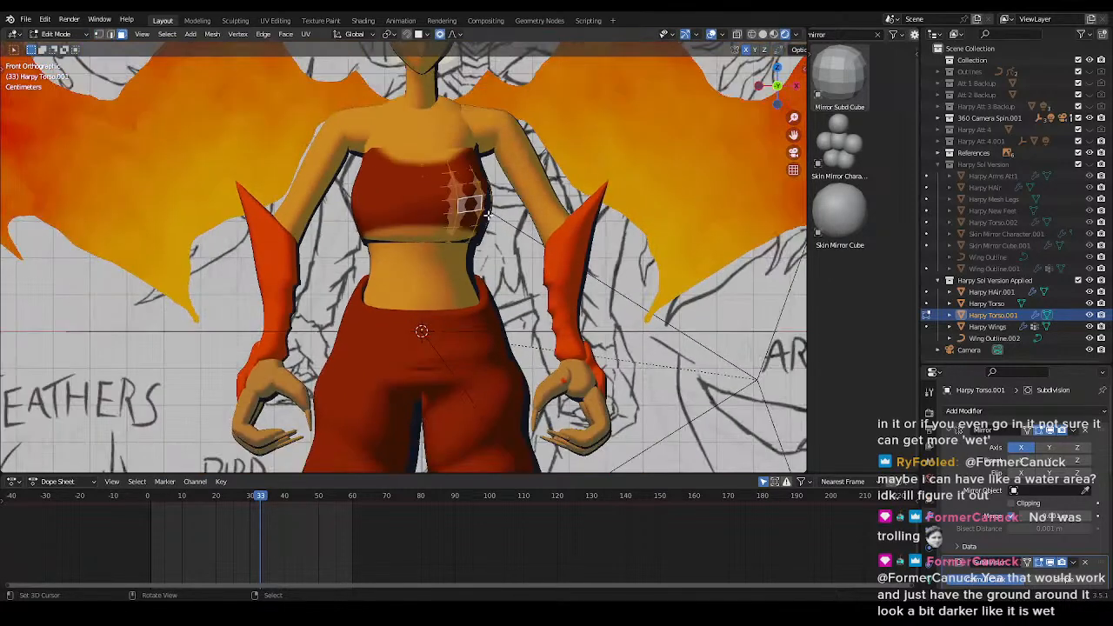
{"action": "key", "text": "Tab"}
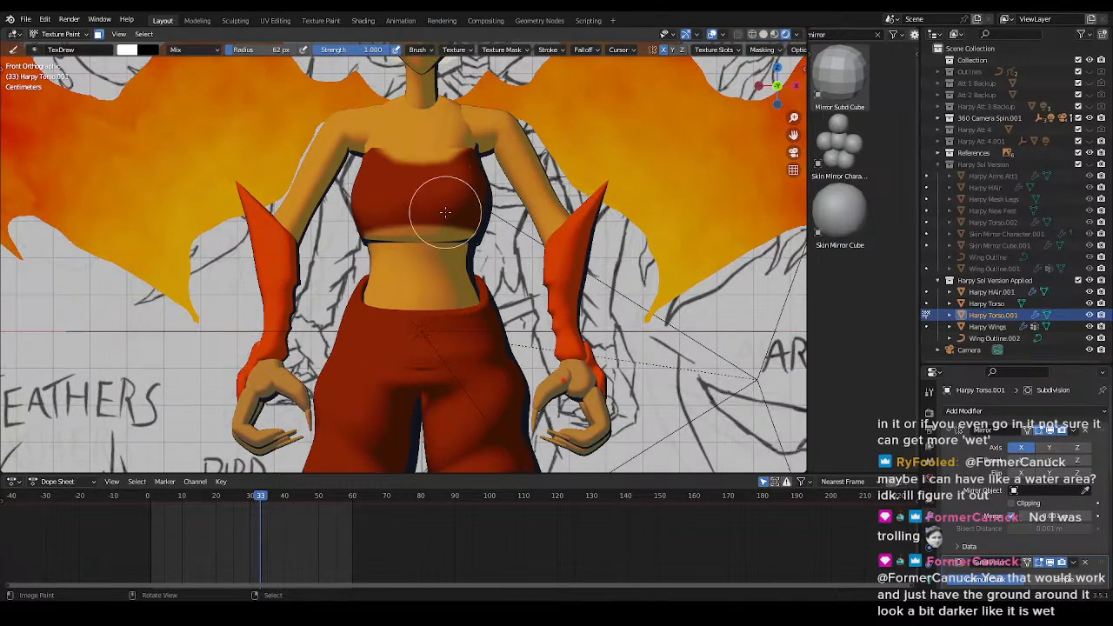
{"action": "key", "text": "t"}
{"action": "left_click", "coordinate": [16, 151]}
{"action": "scroll", "coordinate": [418, 214], "scroll_direction": "down", "scroll_amount": 3}
{"action": "middle_click_drag", "start_coordinate": [419, 215], "coordinate": [468, 271]}
{"action": "scroll", "coordinate": [487, 304], "scroll_direction": "up", "scroll_amount": 3}
{"action": "scroll", "coordinate": [455, 338], "scroll_direction": "up", "scroll_amount": 3}
{"action": "scroll", "coordinate": [468, 270], "scroll_direction": "down", "scroll_amount": 3}
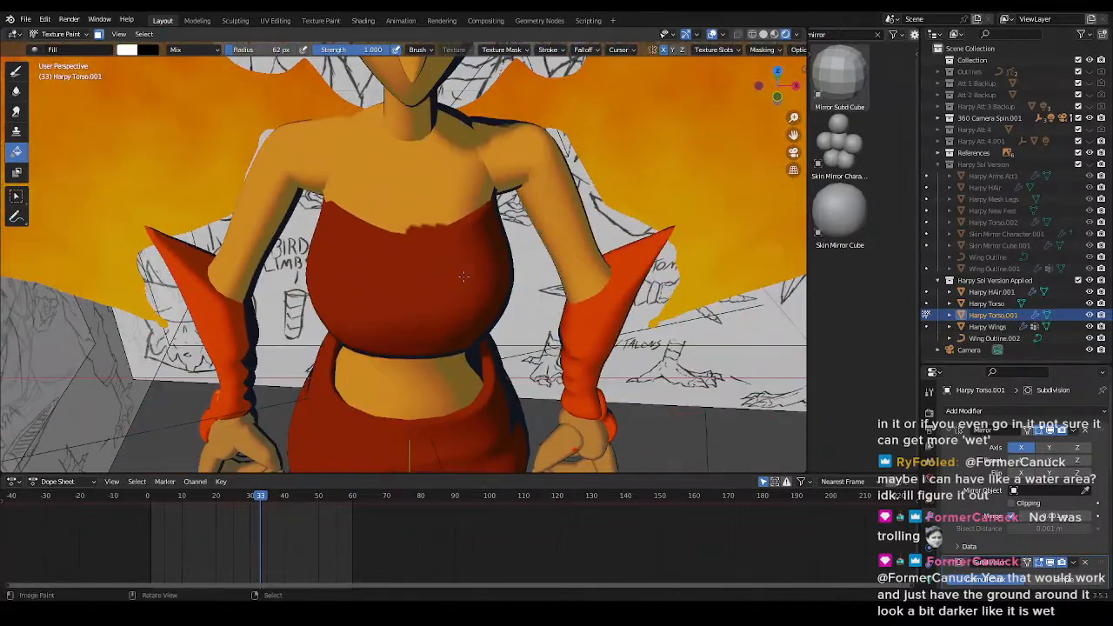
{"action": "left_click", "coordinate": [468, 271]}
{"action": "scroll", "coordinate": [468, 271], "scroll_direction": "down", "scroll_amount": 3}
- Try to unwrap the selected faces of the chest top with Smart UV Project
{"action": "key", "text": "Tab"}
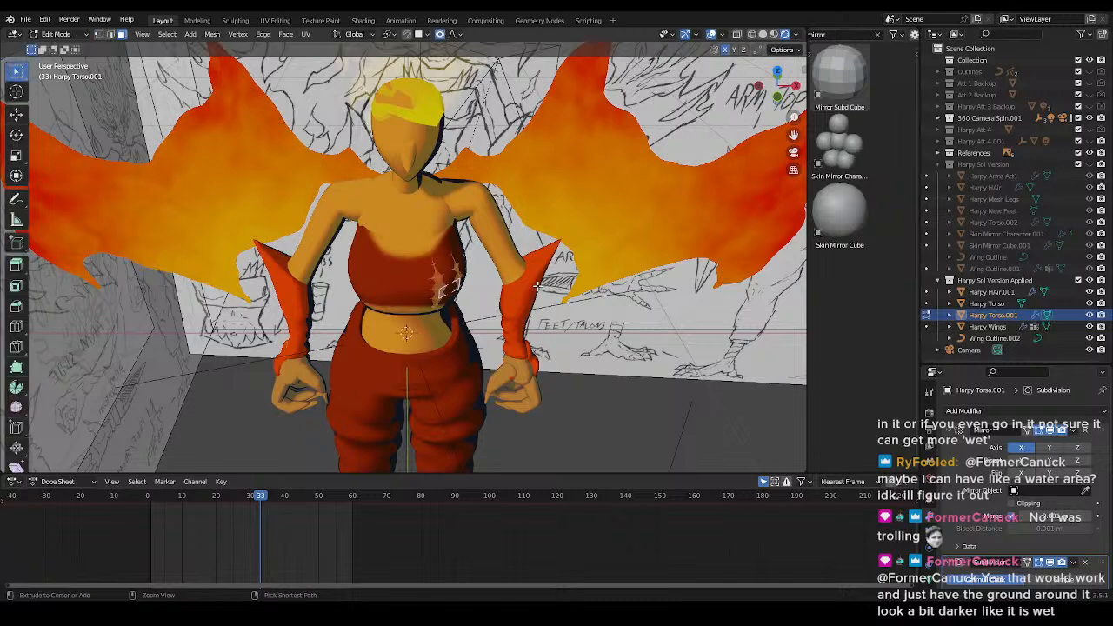
{"action": "key", "text": "u"}
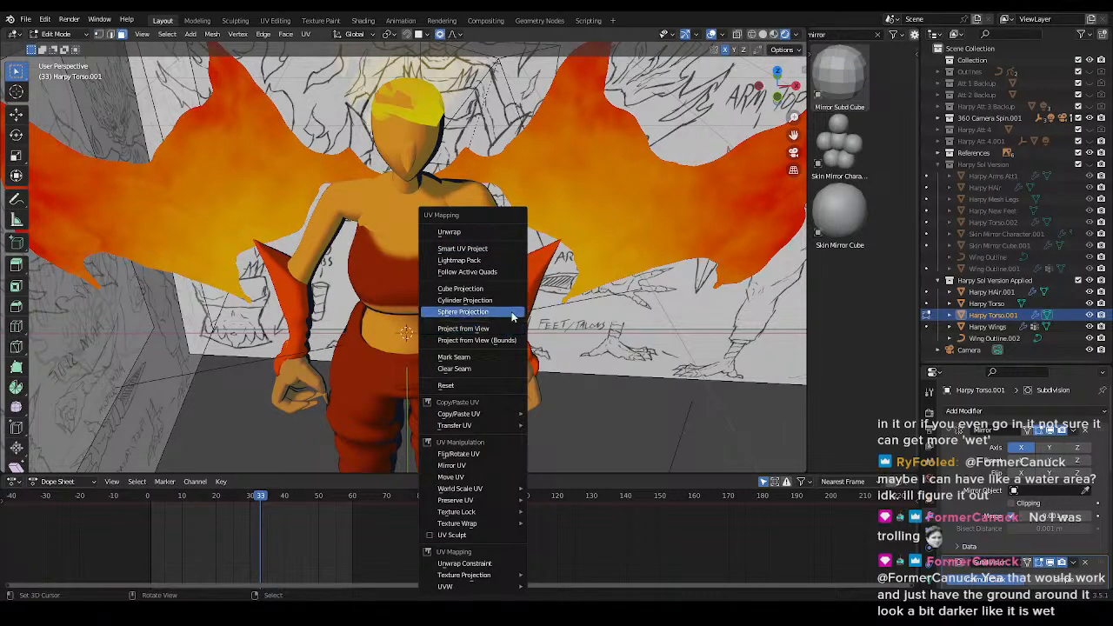
{"action": "left_click", "coordinate": [474, 248]}
{"action": "left_click", "coordinate": [473, 348]}
{"action": "scroll", "coordinate": [470, 305], "scroll_direction": "up", "scroll_amount": 4}
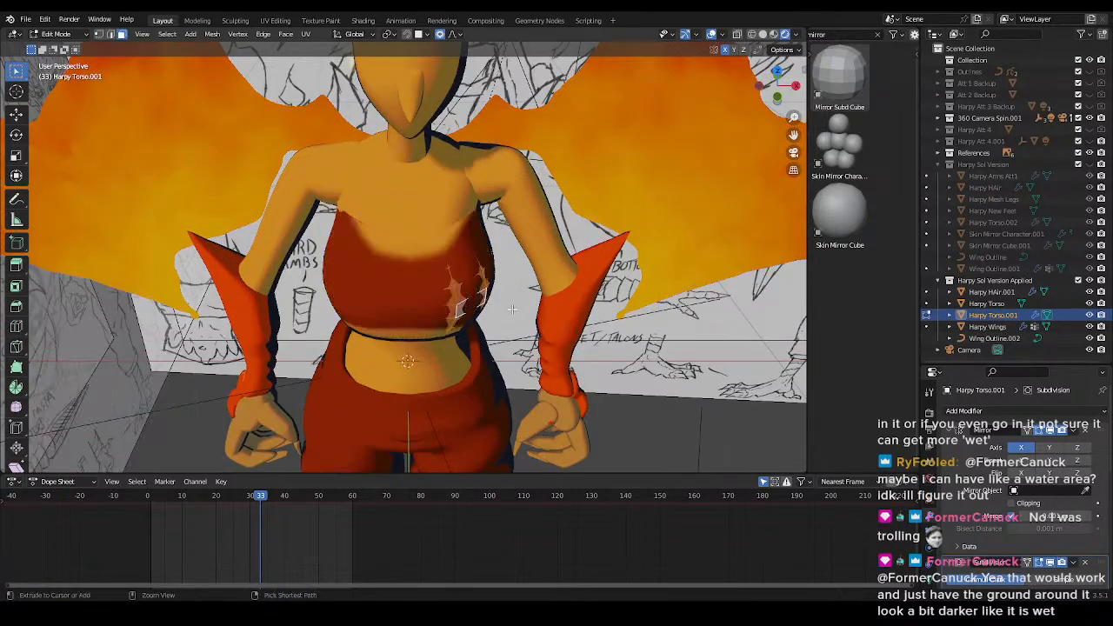
- Save the file and apply all modifiers of the chest top, including Mirror, Subdivision and Solidify, in Object Mode
{"action": "key", "text": "KP_1"}
{"action": "key", "text": "Tab"}
{"action": "key", "text": "ctrl+s"}
{"action": "key", "text": "ctrl+Tab"}
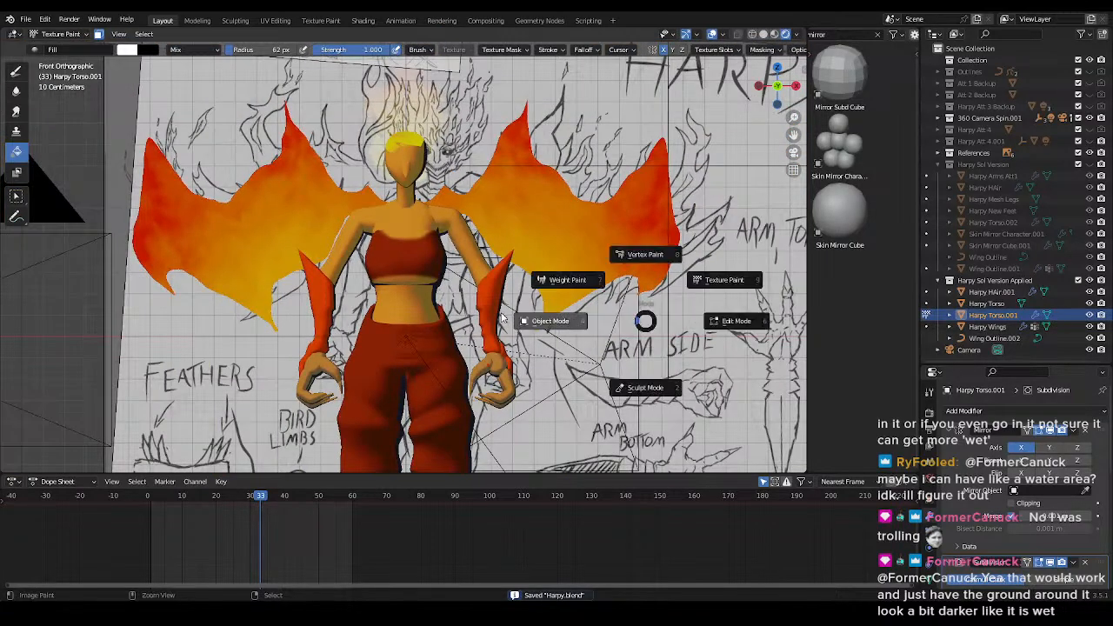
{"action": "left_click", "coordinate": [534, 321]}
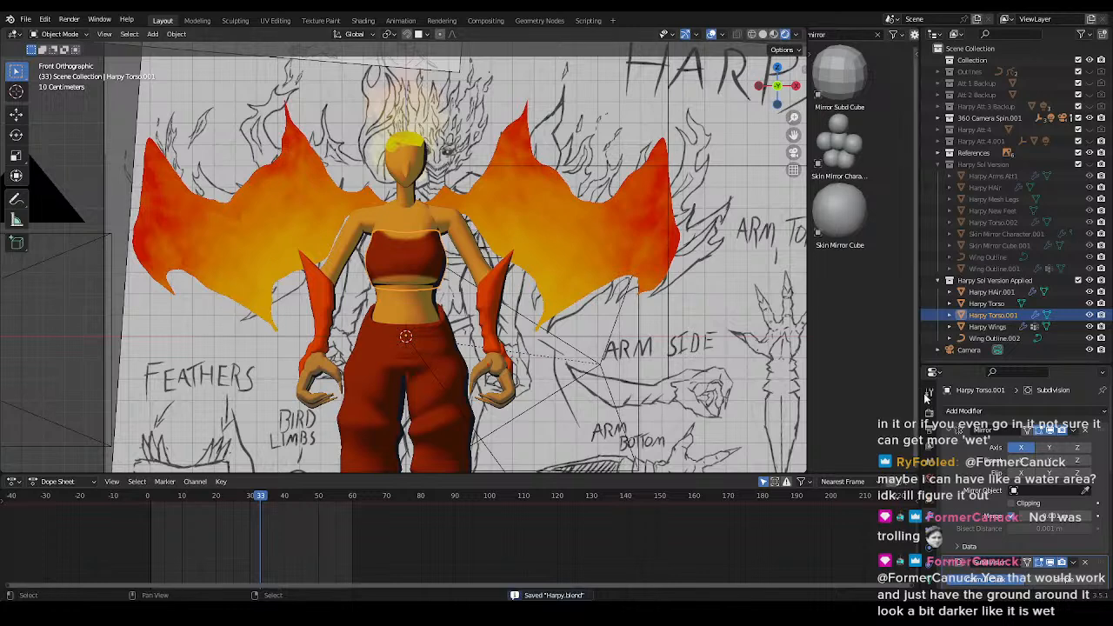
{"action": "key", "text": "ctrl+a"}
{"action": "key", "text": "ctrl+a"}
{"action": "key", "text": "ctrl+a"}
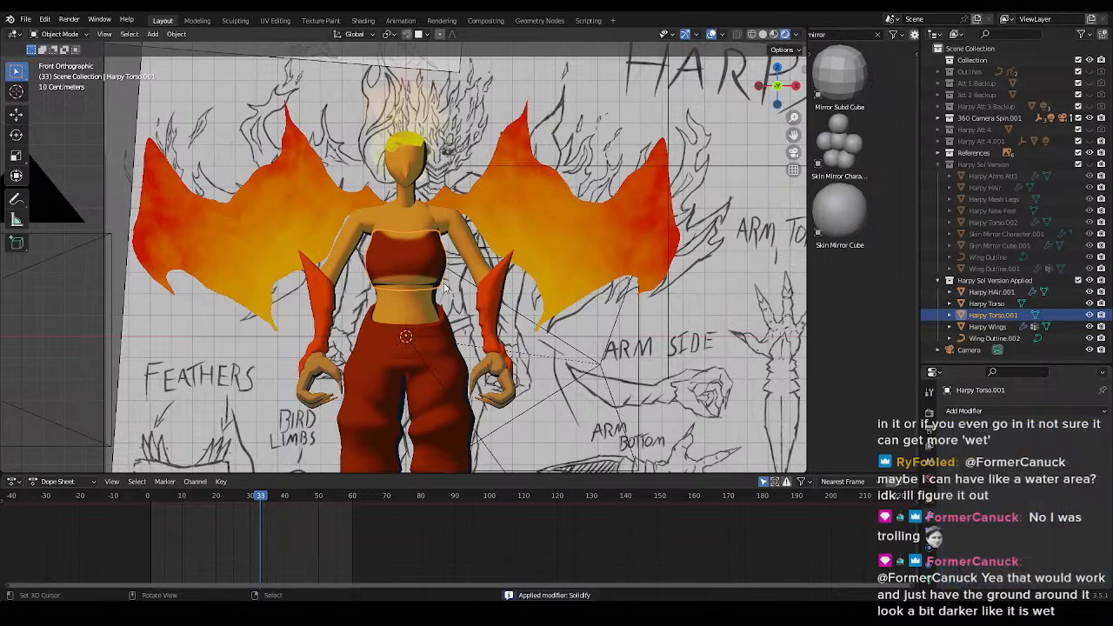
- Join the chest top into the Harpy Torso body object
{"action": "scroll", "coordinate": [413, 213], "scroll_direction": "up", "scroll_amount": 3}
{"action": "left_click", "coordinate": [426, 207]}
{"action": "key", "text": "ctrl+j"}
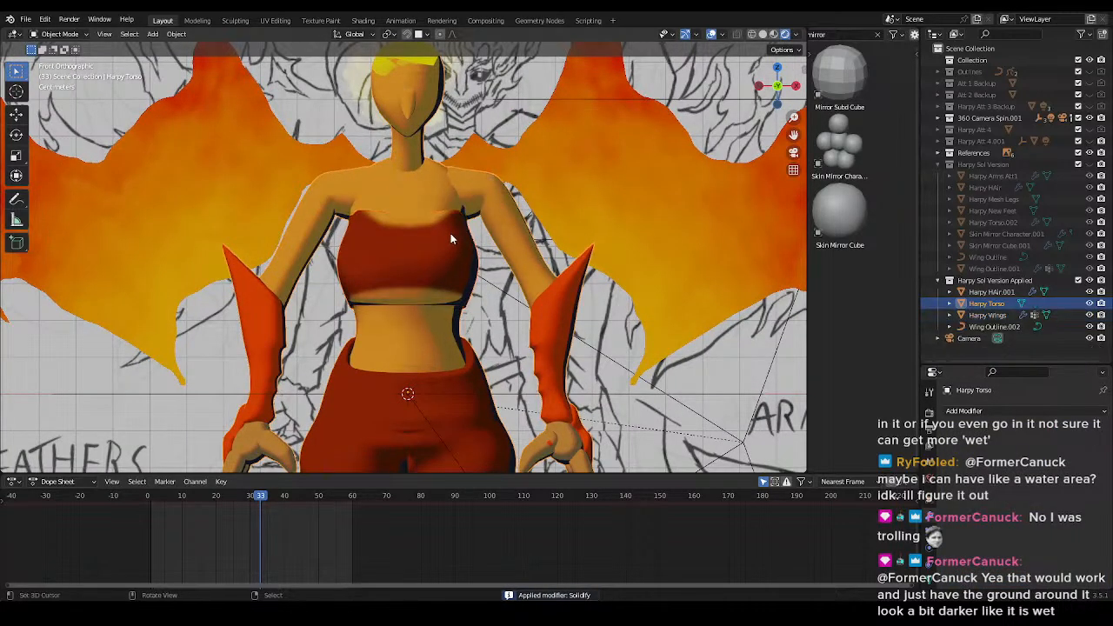
- Try to unwrap the whole joined Harpy Torso mesh with Smart UV Project, and undo the unwrap and selection
{"action": "key", "text": "Tab"}
{"action": "key", "text": "a"}
{"action": "key", "text": "u"}
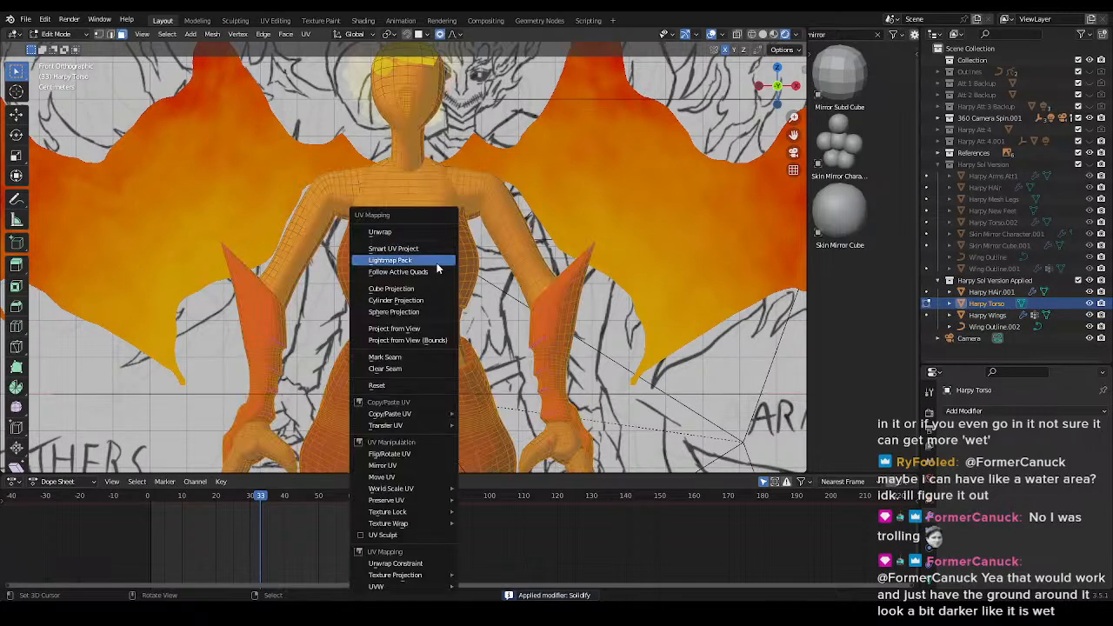
{"action": "left_click", "coordinate": [437, 251]}
{"action": "left_click", "coordinate": [448, 358]}
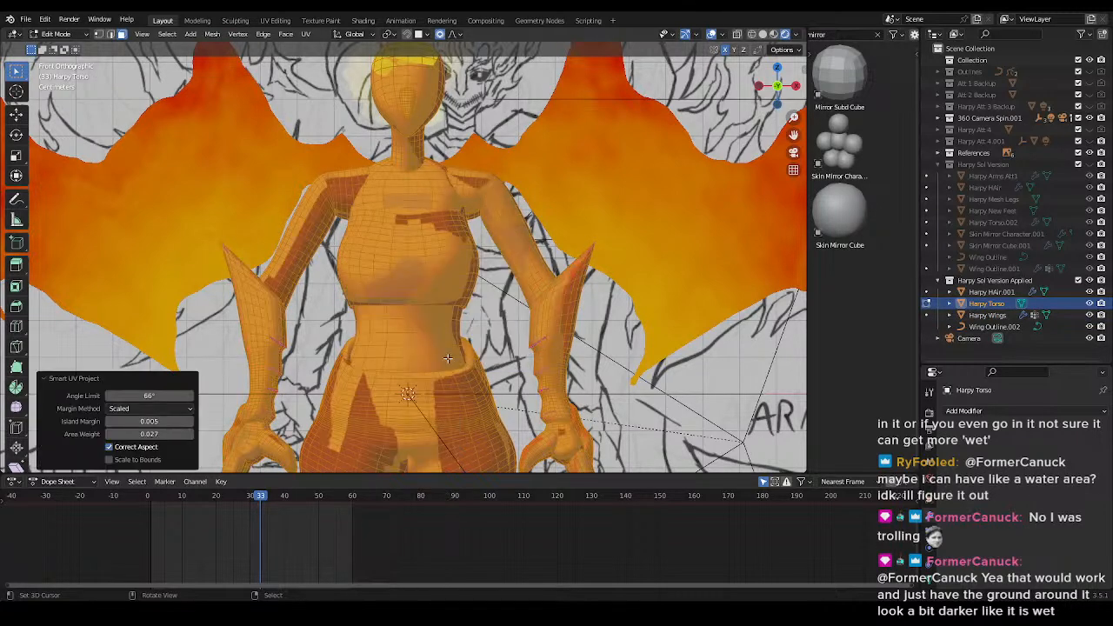
{"action": "scroll", "coordinate": [480, 328], "scroll_direction": "down", "scroll_amount": 3}
{"action": "middle_click_drag", "start_coordinate": [481, 328], "coordinate": [495, 313], "text": "shift"}
{"action": "scroll", "coordinate": [522, 315], "scroll_direction": "up", "scroll_amount": 4}
{"action": "key", "text": "ctrl+z"}
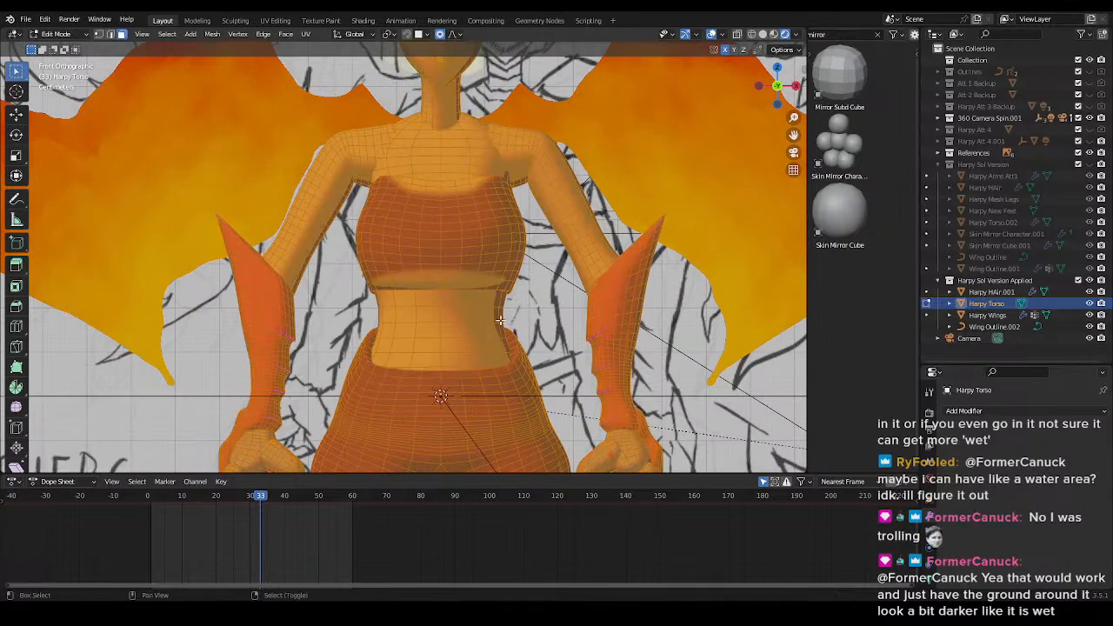
{"action": "key", "text": "ctrl+z"}
- Unwrap only the linked faces of the chest top with Smart UV Project at its default settings
{"action": "key", "text": "l"}
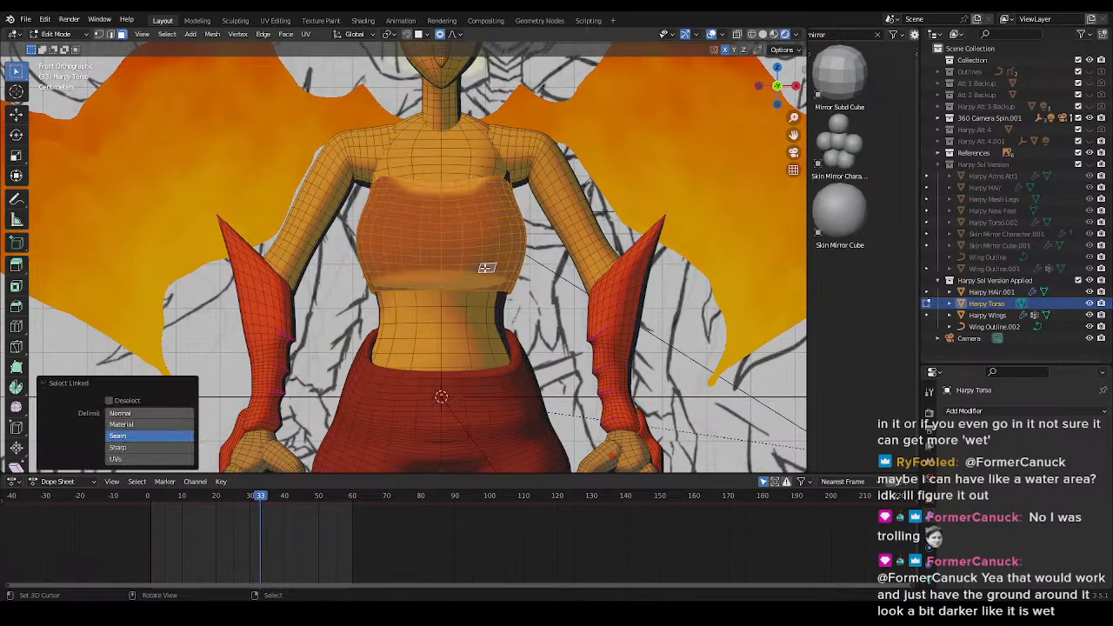
{"action": "key", "text": "u"}
{"action": "key", "text": "Up"}
{"action": "key", "text": "Up"}
{"action": "key", "text": "Up"}
{"action": "key", "text": "Down"}
{"action": "key", "text": "Return"}
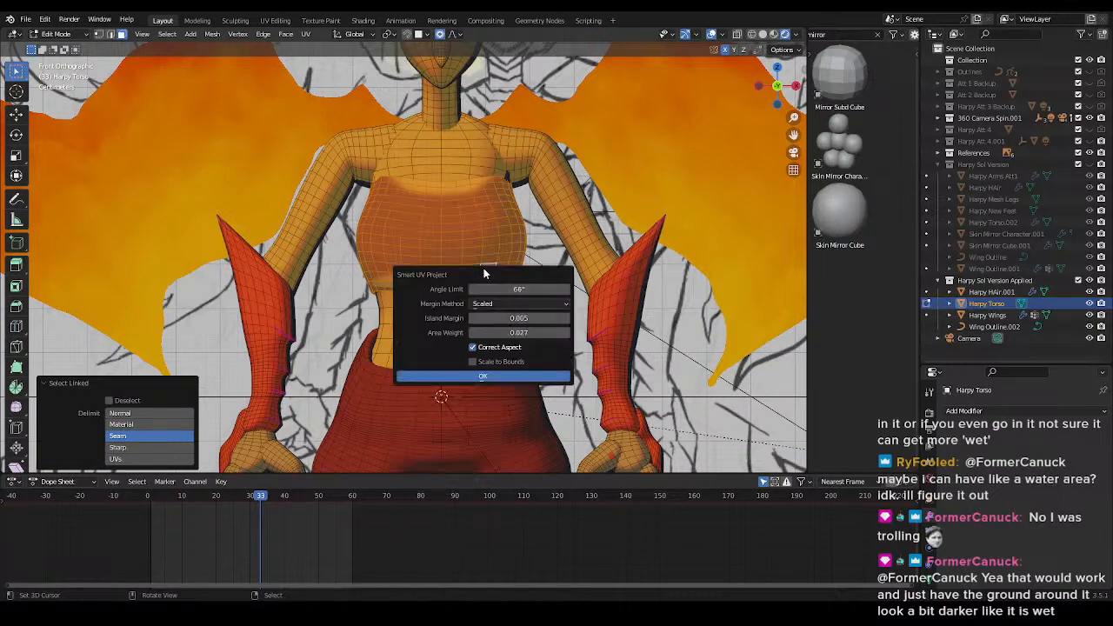
{"action": "left_click", "coordinate": [468, 378]}
- Unwrap the entire Harpy Torso mesh with Smart UV Project at its default settings
{"action": "middle_click_drag", "start_coordinate": [522, 317], "coordinate": [565, 351]}
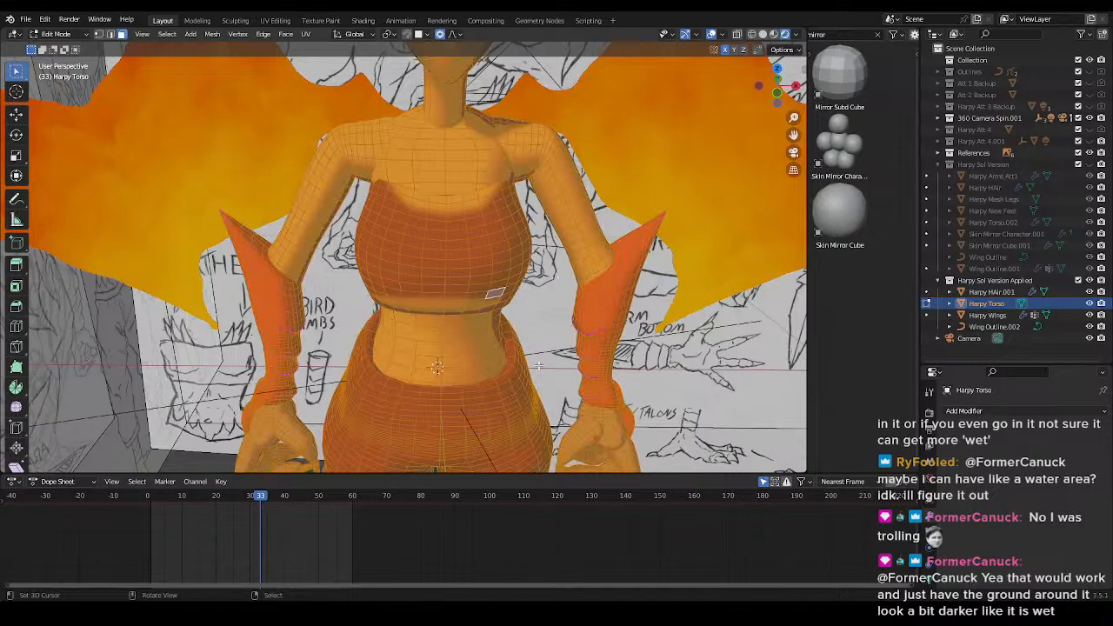
{"action": "key", "text": "u"}
{"action": "key", "text": "Up"}
{"action": "key", "text": "Up"}
{"action": "key", "text": "Up"}
{"action": "key", "text": "Up"}
{"action": "key", "text": "Up"}
{"action": "key", "text": "Up"}
{"action": "key", "text": "Up"}
{"action": "key", "text": "Up"}
{"action": "key", "text": "Up"}
{"action": "key", "text": "Up"}
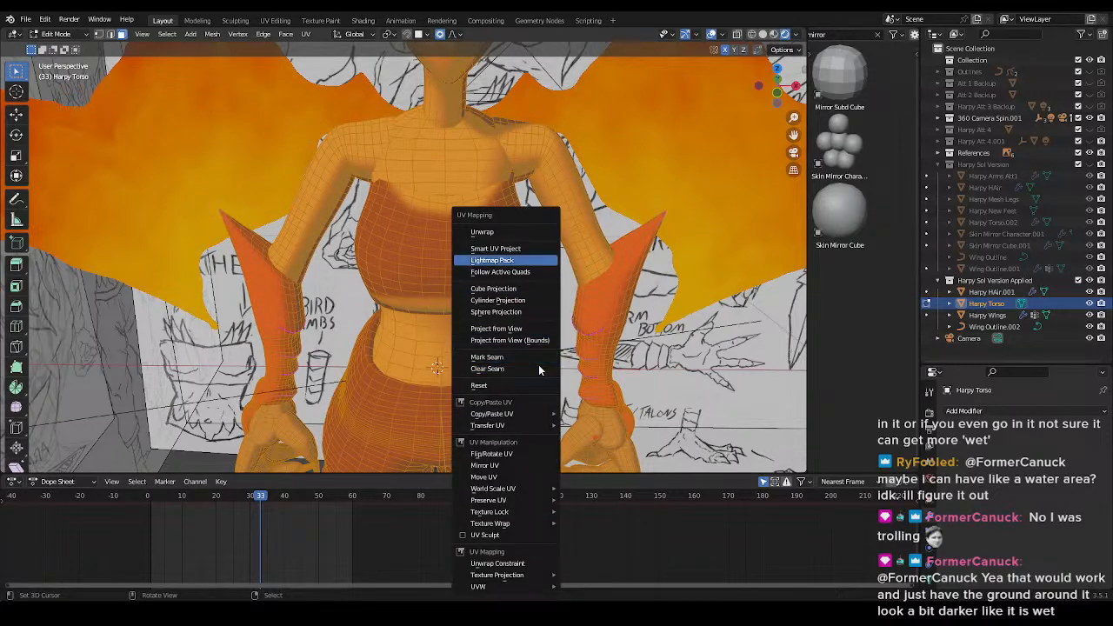
{"action": "key", "text": "Down"}
{"action": "key", "text": "Return"}
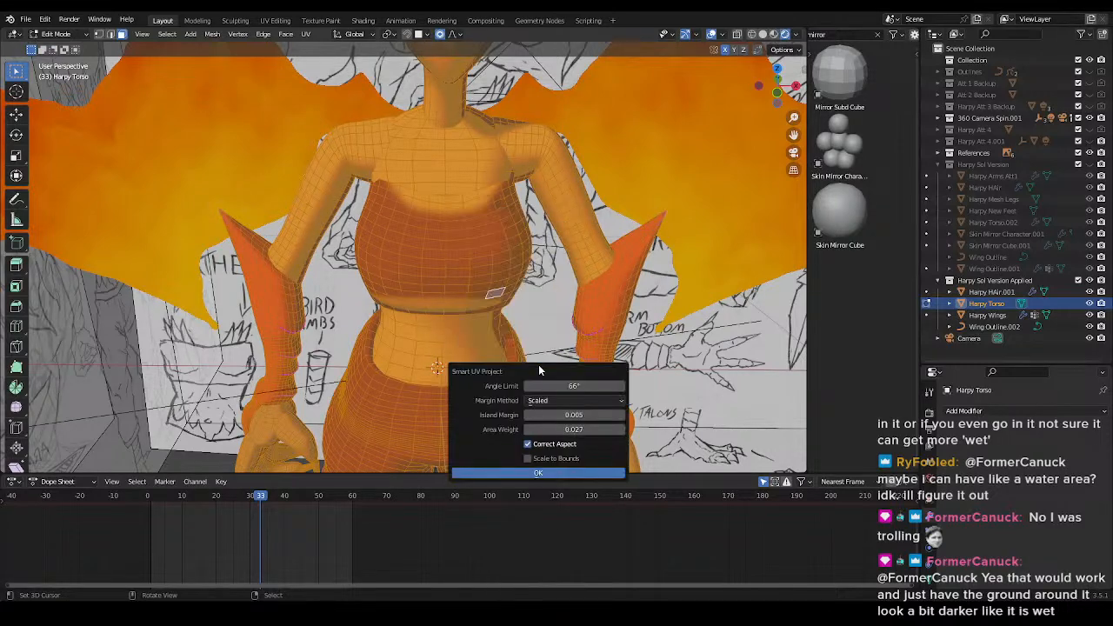
{"action": "left_click", "coordinate": [534, 474]}
- Save the file and switch to the Texture Paint workspace with the whole harpy in view
{"action": "scroll", "coordinate": [276, 157], "scroll_direction": "down", "scroll_amount": 6}
{"action": "scroll", "coordinate": [276, 157], "scroll_direction": "up", "scroll_amount": 2}
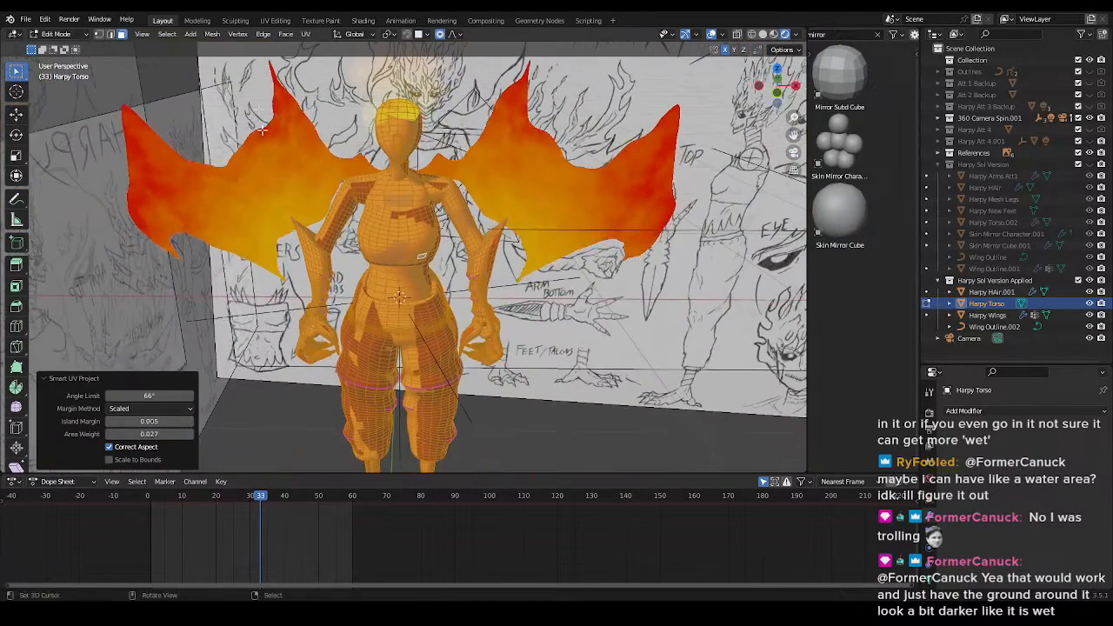
{"action": "key", "text": "ctrl+s"}
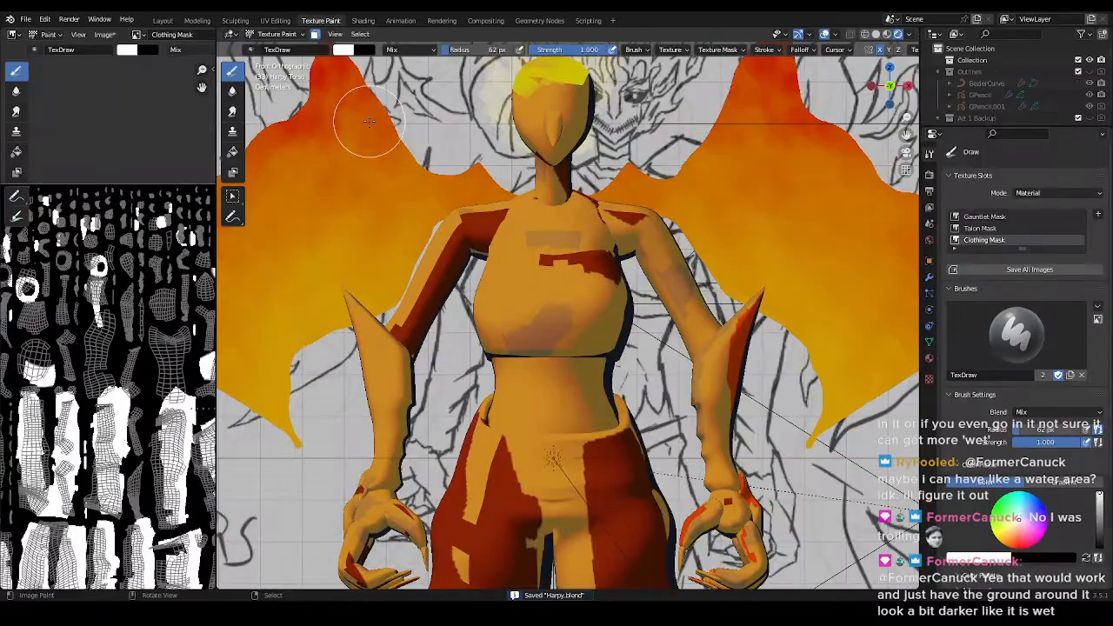
{"action": "scroll", "coordinate": [370, 123], "scroll_direction": "down", "scroll_amount": 4}
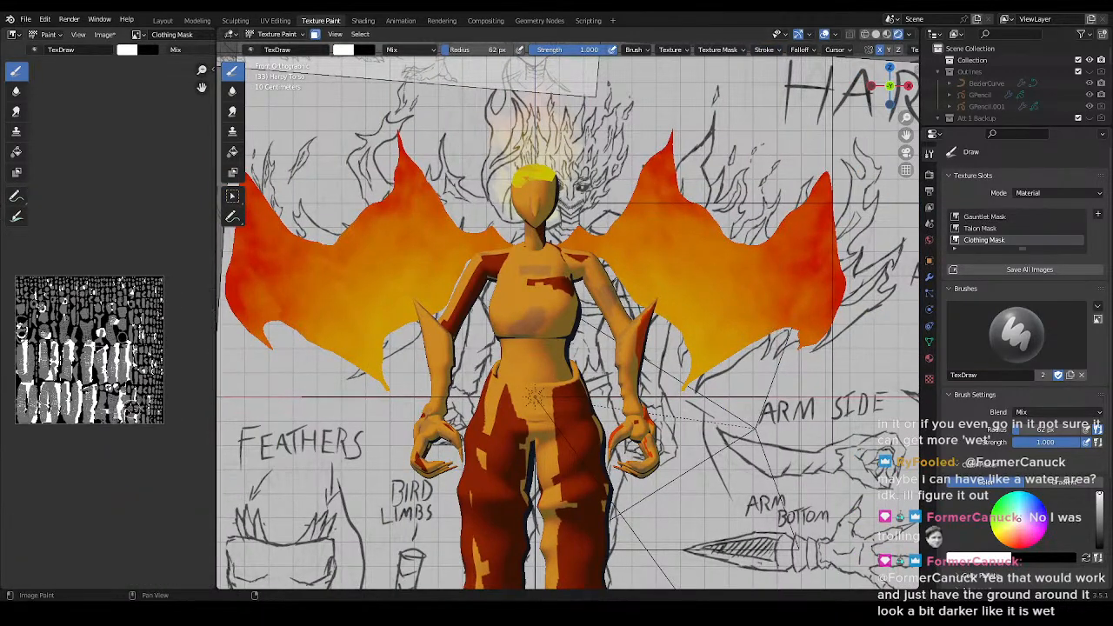
- Undo the Smart UV Project unwrap of the whole Harpy Torso mesh
{"action": "scroll", "coordinate": [540, 353], "scroll_direction": "up", "scroll_amount": 1}
{"action": "middle_click_drag", "start_coordinate": [566, 373], "coordinate": [589, 364], "text": "shift"}
{"action": "key", "text": "ctrl+z"}
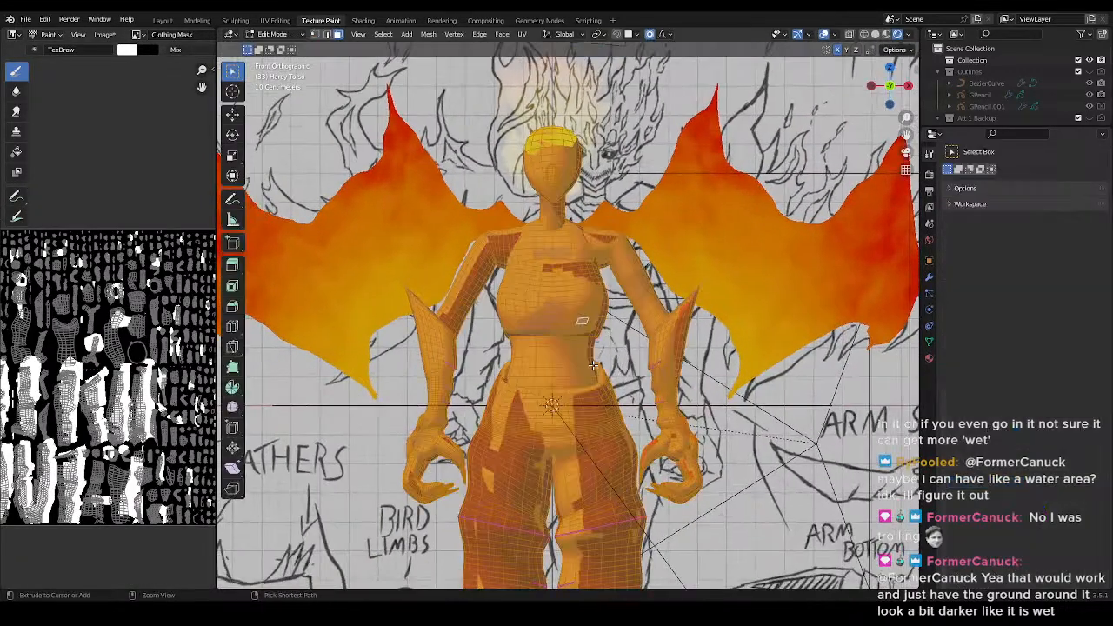
{"action": "key", "text": "ctrl+z"}
{"action": "scroll", "coordinate": [583, 321], "scroll_direction": "up", "scroll_amount": 3}
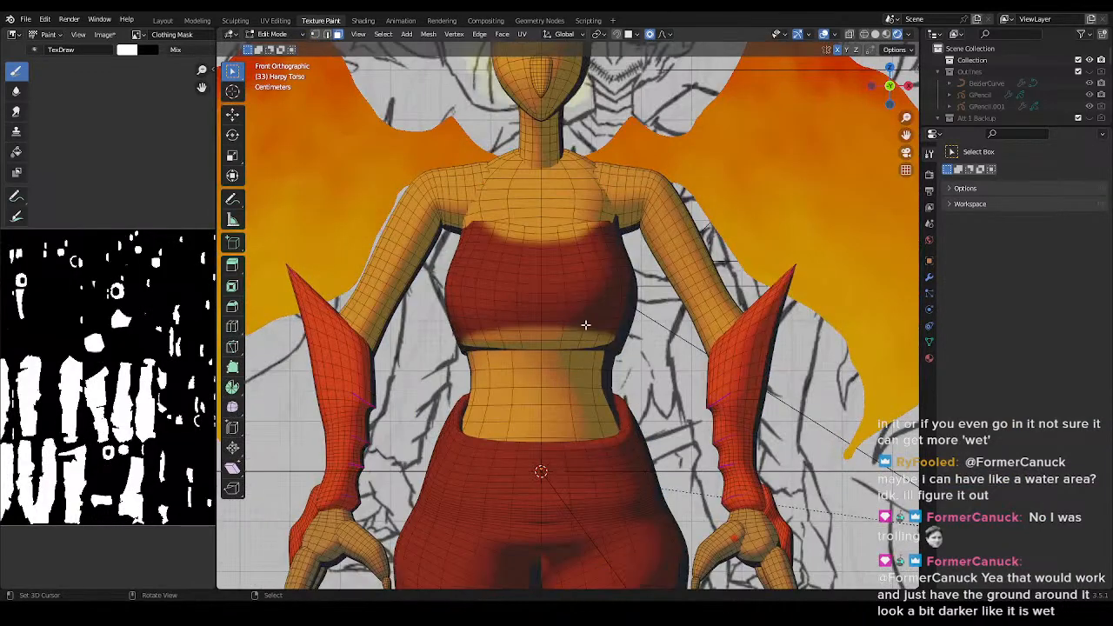
- Select the chest top's linked faces to examine their UV islands on the Clothing Mask, and clear the selection
{"action": "key", "text": "l"}
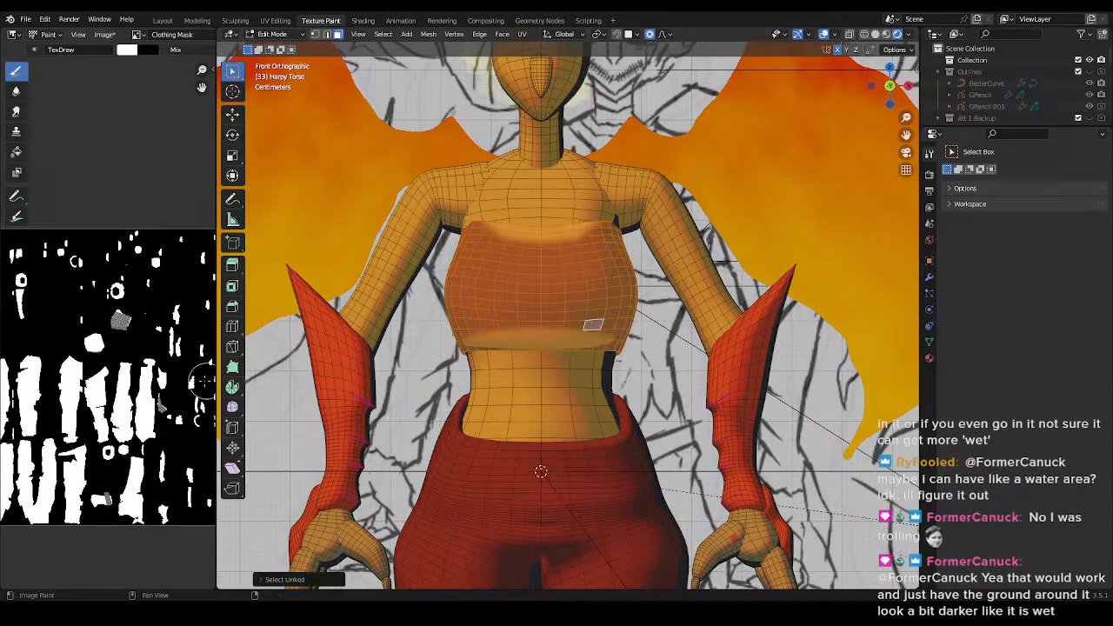
{"action": "scroll", "coordinate": [80, 396], "scroll_direction": "up", "scroll_amount": 6}
{"action": "scroll", "coordinate": [82, 397], "scroll_direction": "down", "scroll_amount": 3}
{"action": "middle_click_drag", "start_coordinate": [146, 402], "coordinate": [120, 398]}
{"action": "scroll", "coordinate": [130, 399], "scroll_direction": "up", "scroll_amount": 2}
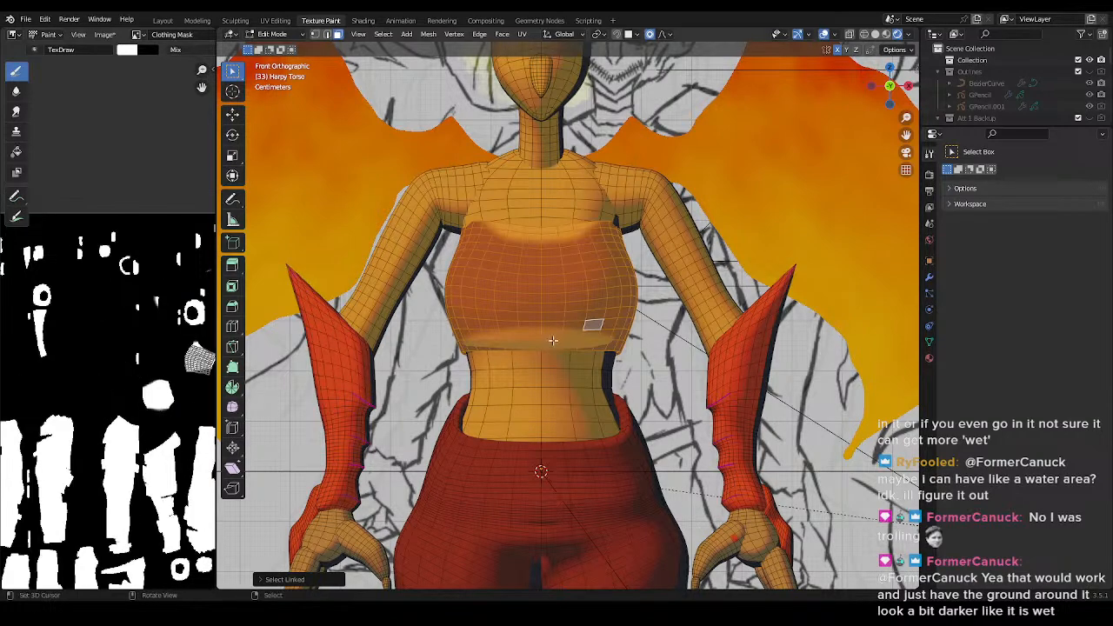
{"action": "key", "text": "alt+a"}
{"action": "scroll", "coordinate": [601, 318], "scroll_direction": "up", "scroll_amount": 4}
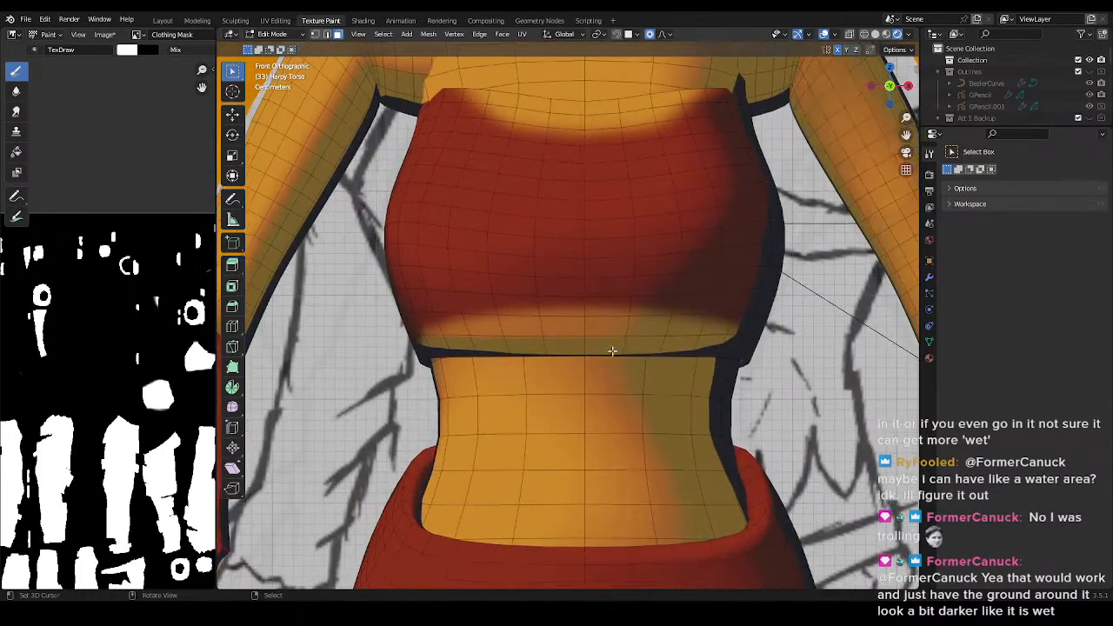
{"action": "key", "text": "ctrl+l"}
{"action": "key", "text": "p"}
{"action": "left_click", "coordinate": [608, 315]}
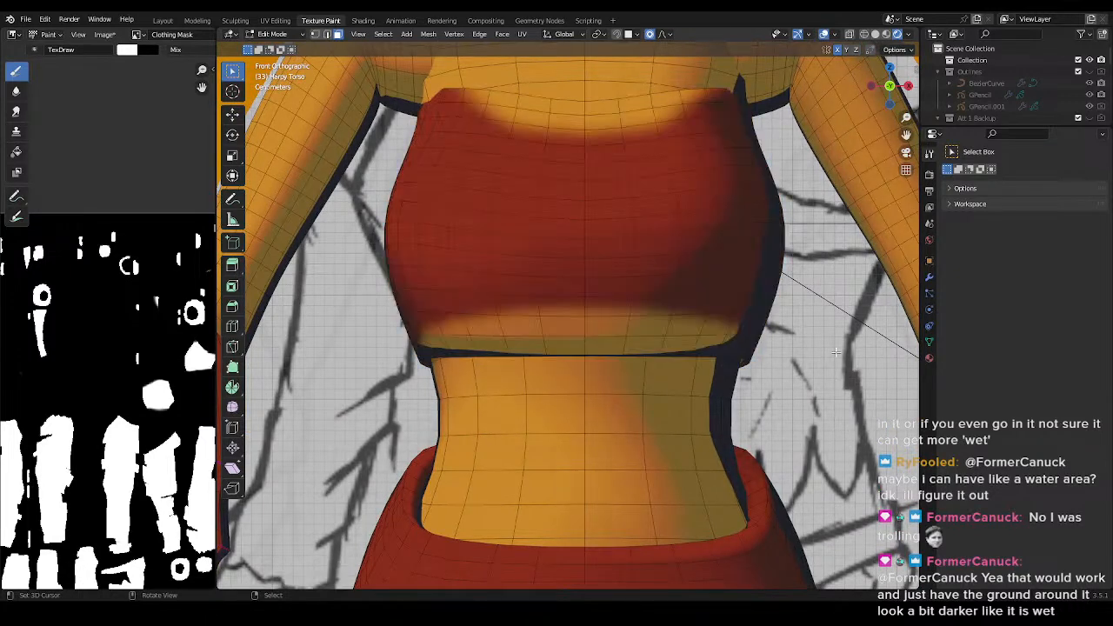
{"action": "scroll", "coordinate": [607, 338], "scroll_direction": "down", "scroll_amount": 2}
{"action": "key", "text": "ctrl+Tab"}
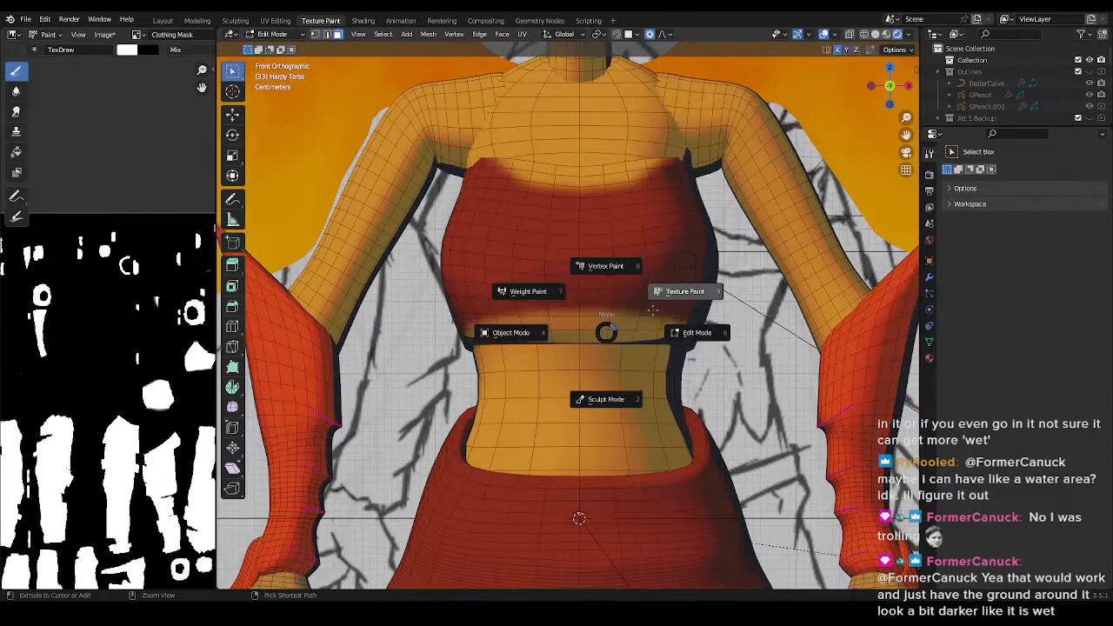
{"action": "left_click", "coordinate": [650, 311]}
{"action": "key", "text": "ctrl+Tab"}
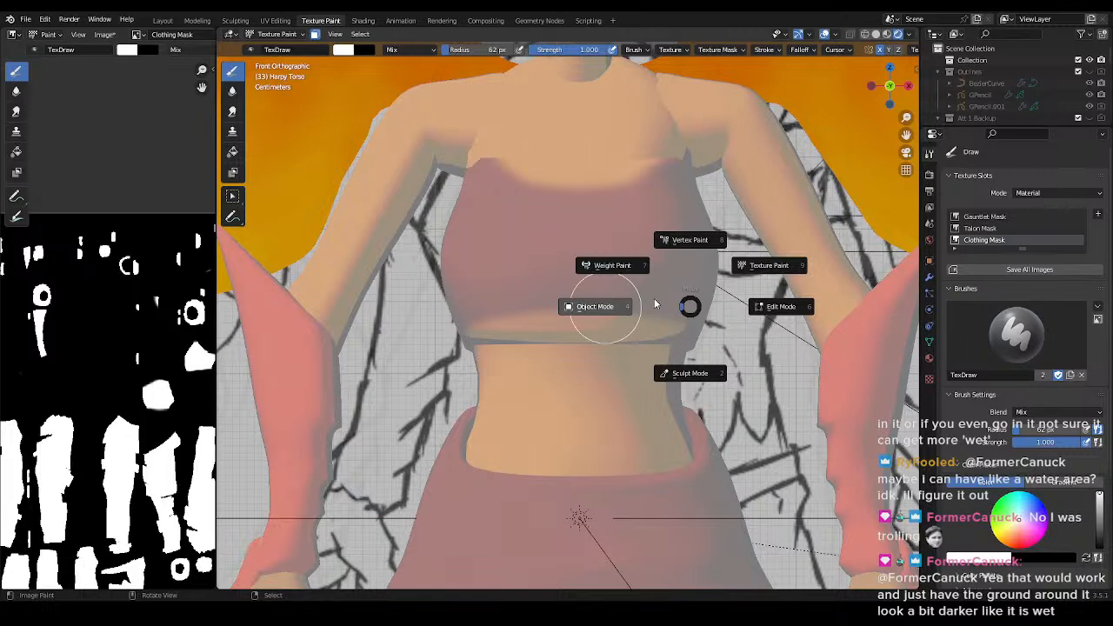
{"action": "left_click", "coordinate": [657, 303]}
{"action": "key", "text": "Tab"}
- Select the chest top's linked faces, fill them with white on the Clothing Mask in Texture Paint mode, and save the file
{"action": "key", "text": "l"}
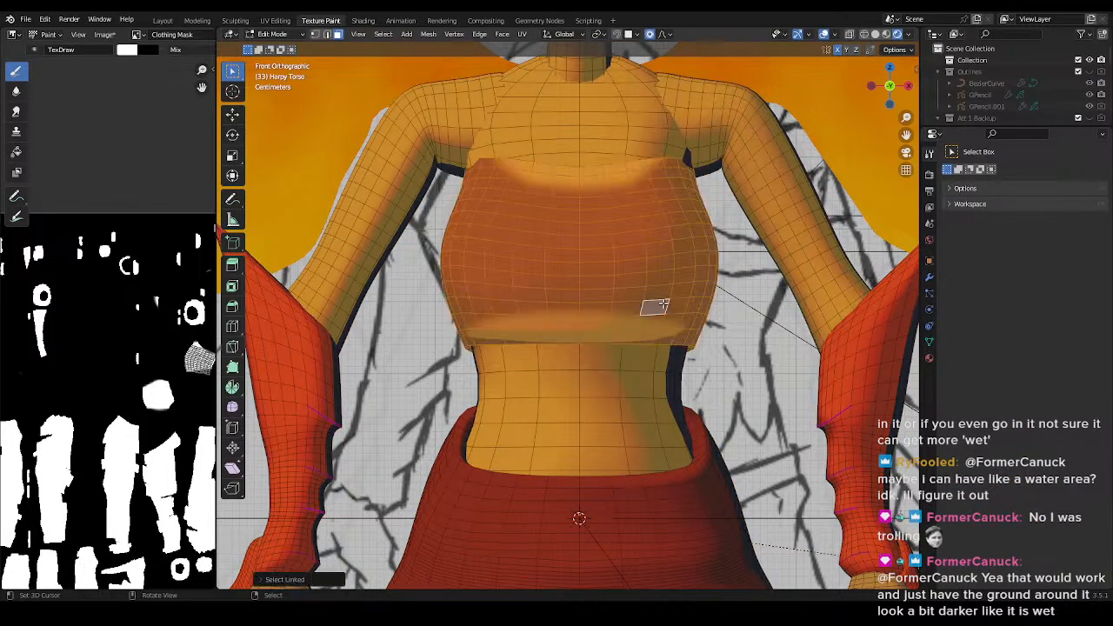
{"action": "key", "text": "ctrl+s"}
{"action": "key", "text": "ctrl+Tab"}
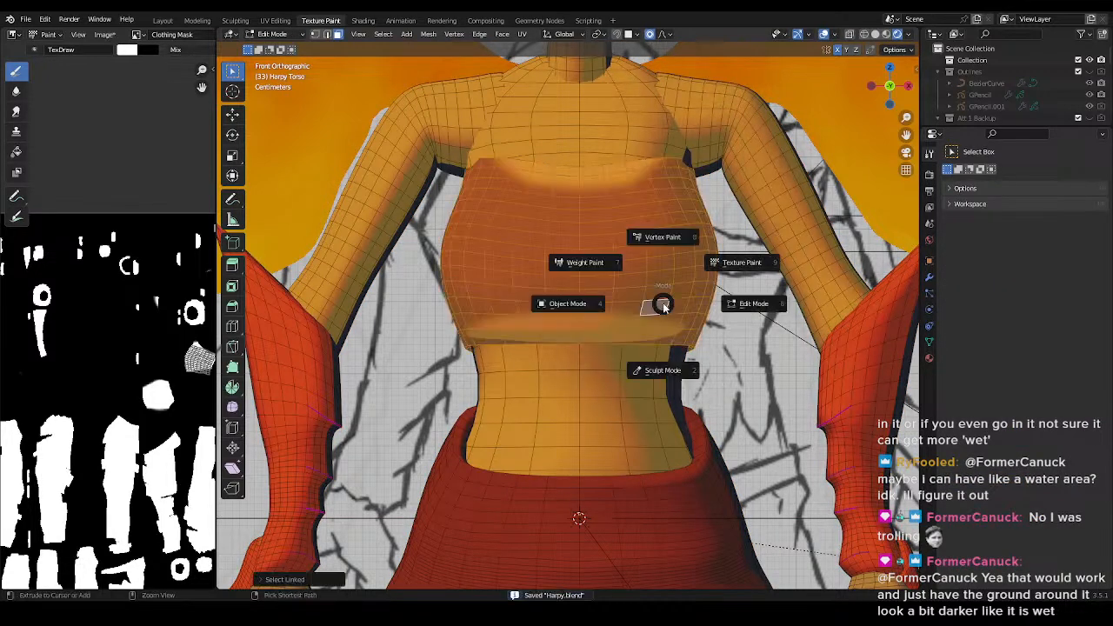
{"action": "left_click", "coordinate": [724, 272]}
{"action": "left_click", "coordinate": [232, 151]}
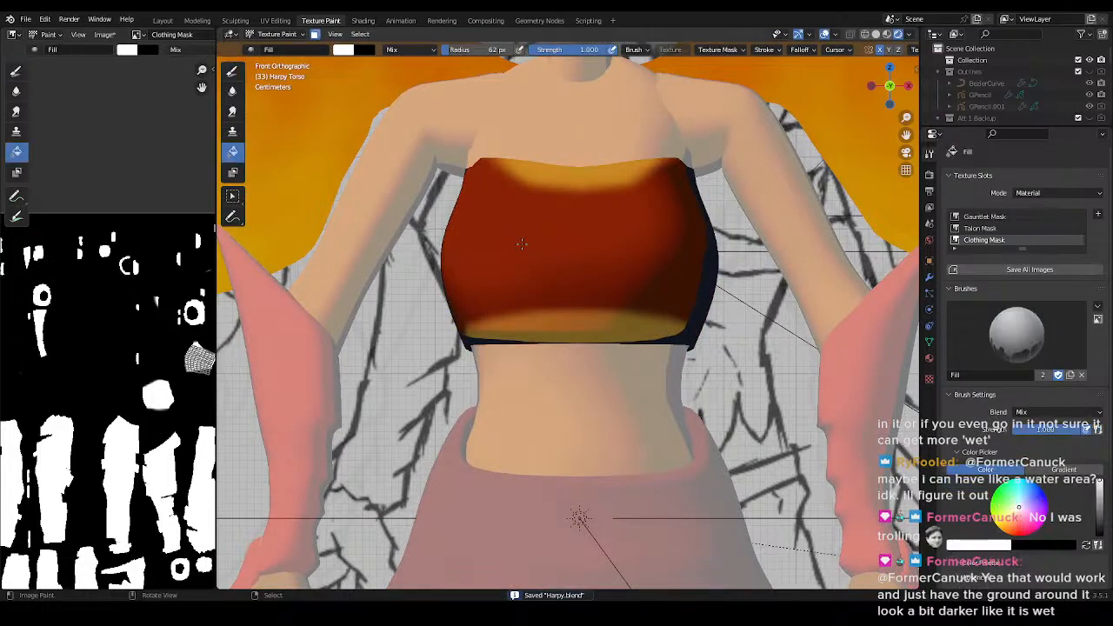
{"action": "left_click", "coordinate": [564, 307]}
{"action": "mouse_move", "coordinate": [566, 308]}
{"action": "middle_mouse_down"}
{"action": "mouse_move", "coordinate": [576, 279]}
{"action": "mouse_move", "coordinate": [505, 319]}
{"action": "middle_mouse_up"}
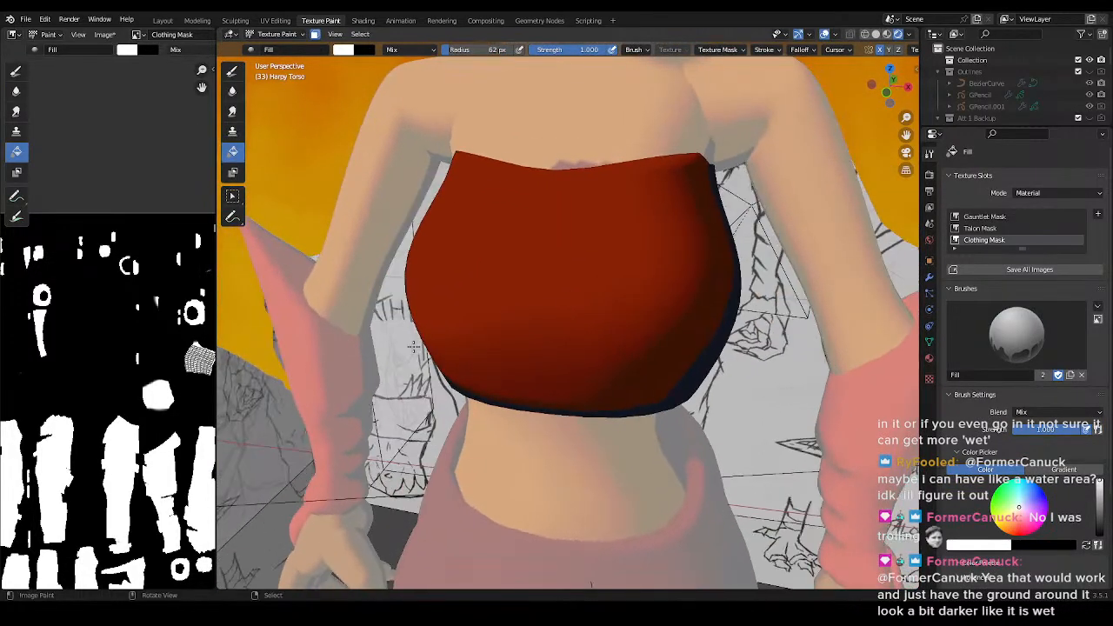
{"action": "scroll", "coordinate": [143, 383], "scroll_direction": "up", "scroll_amount": 9}
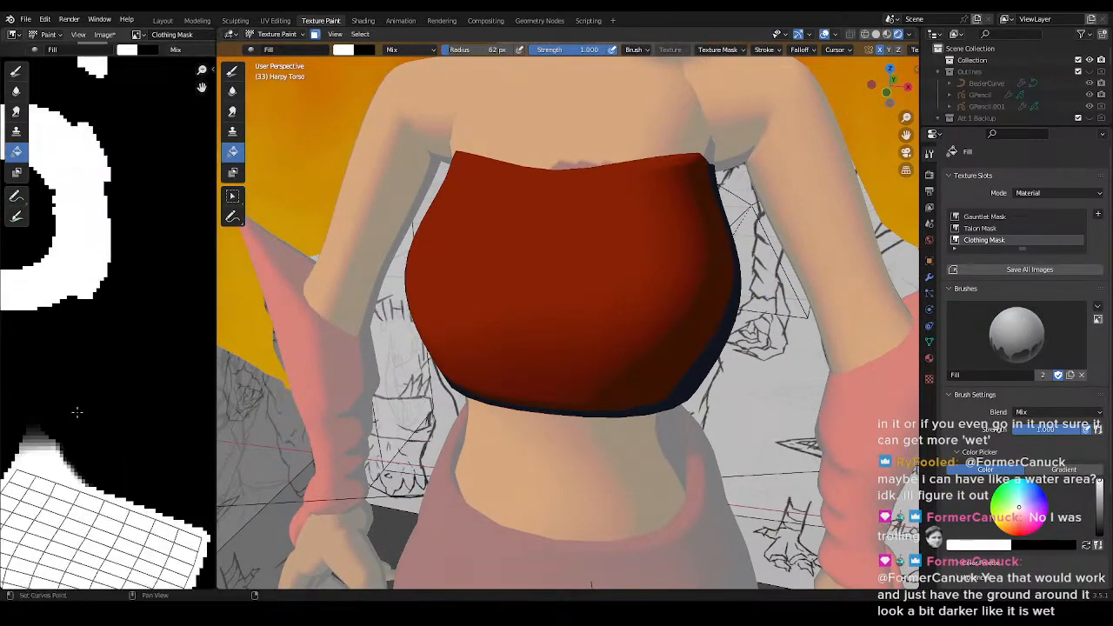
{"action": "scroll", "coordinate": [101, 421], "scroll_direction": "down", "scroll_amount": 4}
{"action": "key", "text": "ctrl+s"}
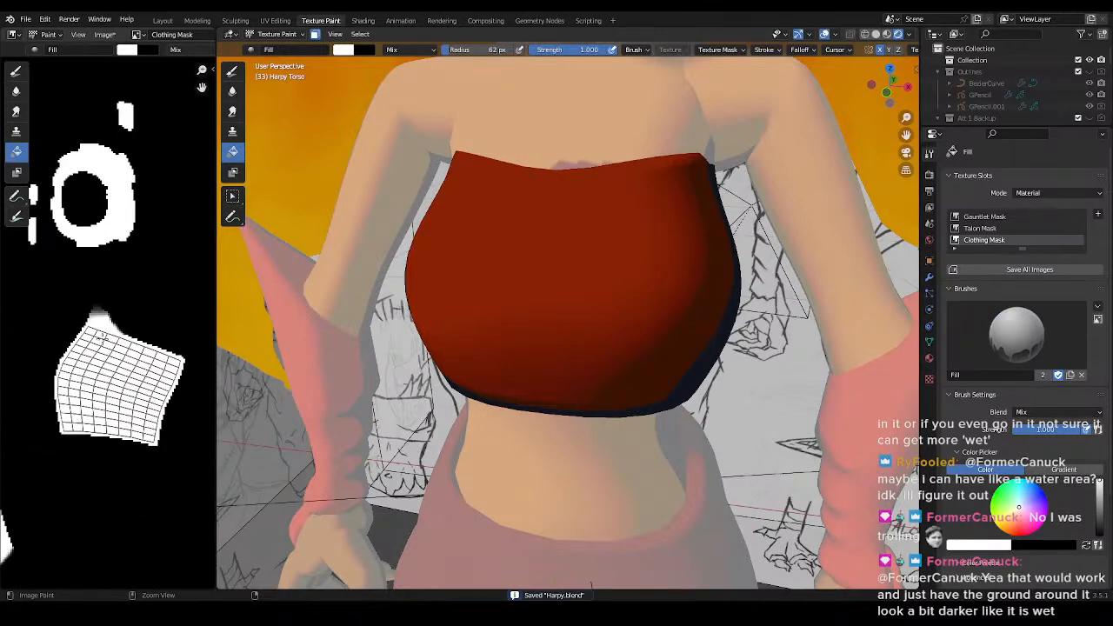
- Paint black over the white spill above the chest top's island with a 9 px Draw brush, and save the file
{"action": "scroll", "coordinate": [104, 344], "scroll_direction": "down", "scroll_amount": 2}
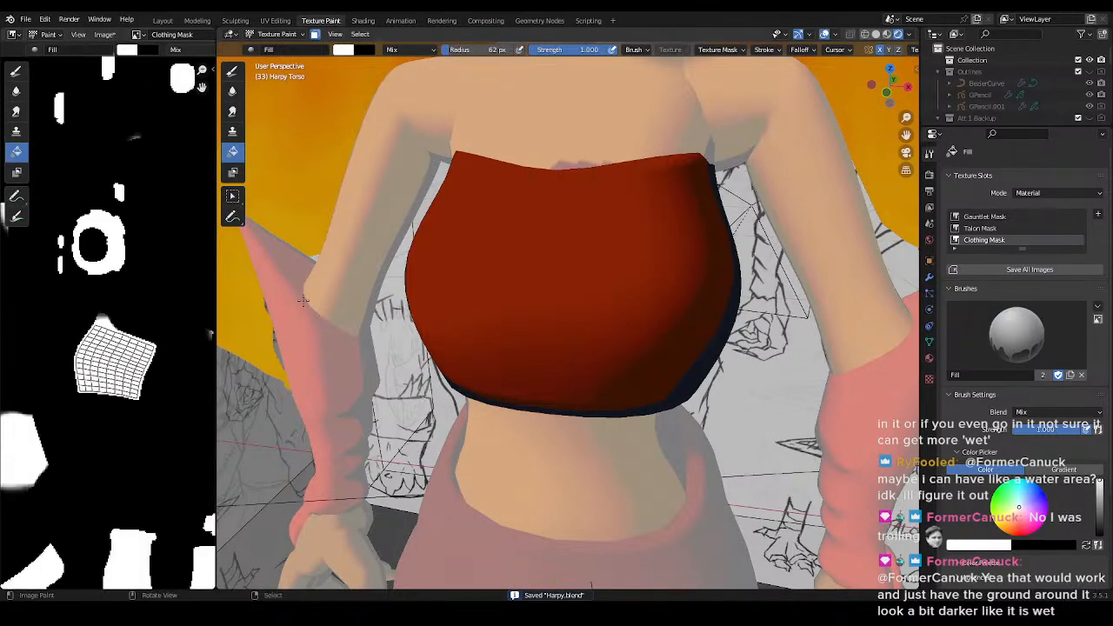
{"action": "left_click", "coordinate": [16, 69]}
{"action": "scroll", "coordinate": [113, 331], "scroll_direction": "up", "scroll_amount": 6}
{"action": "key", "text": "f"}
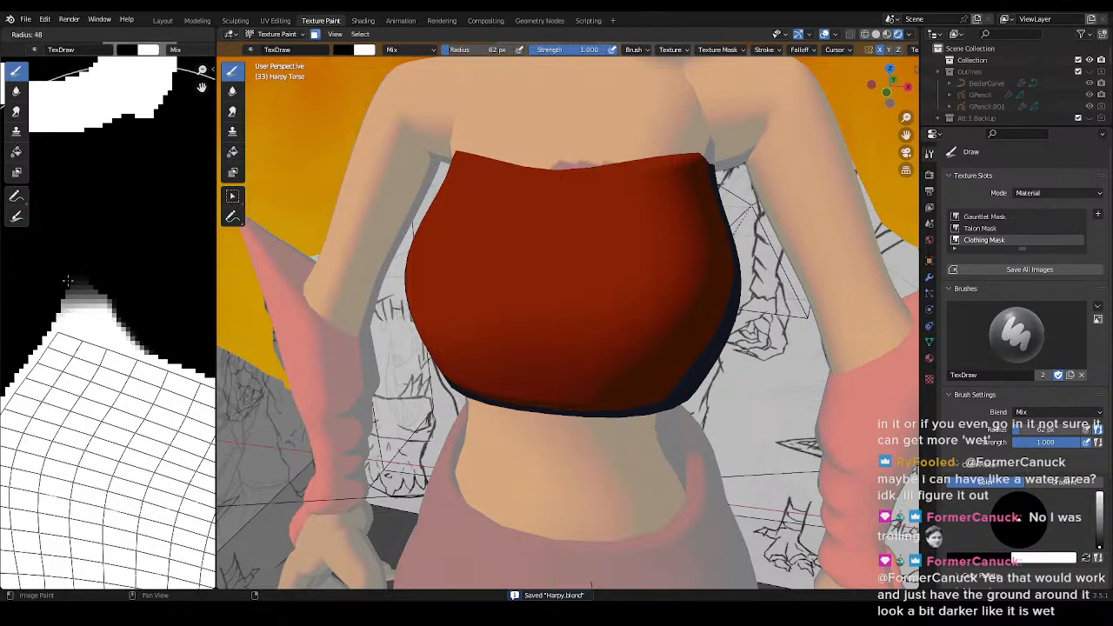
{"action": "scroll", "coordinate": [118, 288], "scroll_direction": "down", "scroll_amount": 5}
{"action": "left_click", "coordinate": [98, 310]}
{"action": "key", "text": "f"}
{"action": "left_click", "coordinate": [130, 314]}
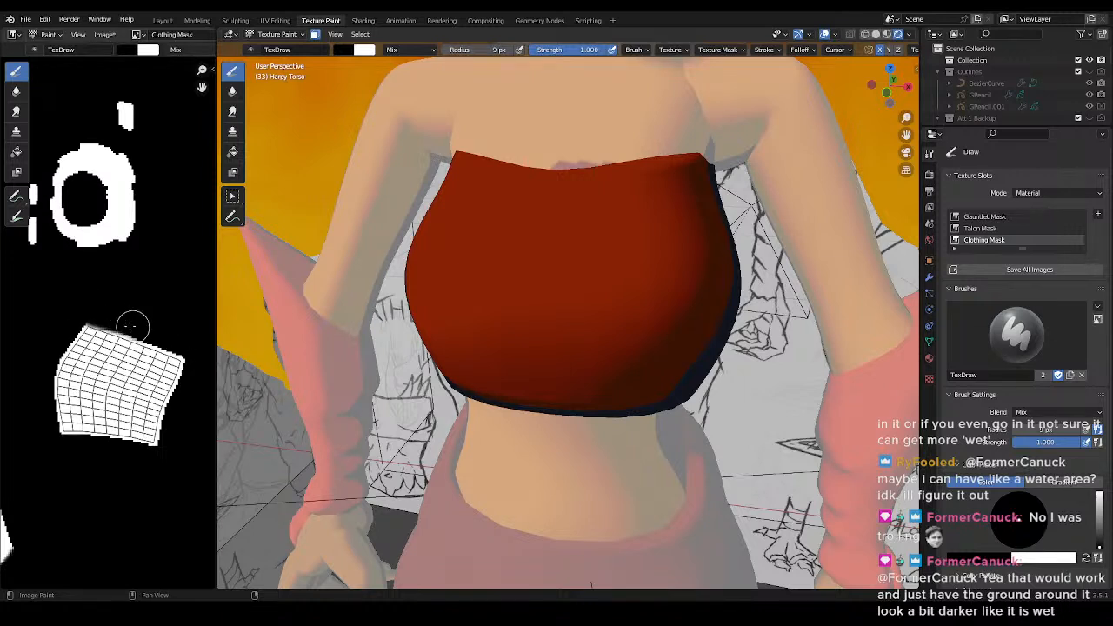
{"action": "scroll", "coordinate": [585, 268], "scroll_direction": "down", "scroll_amount": 5}
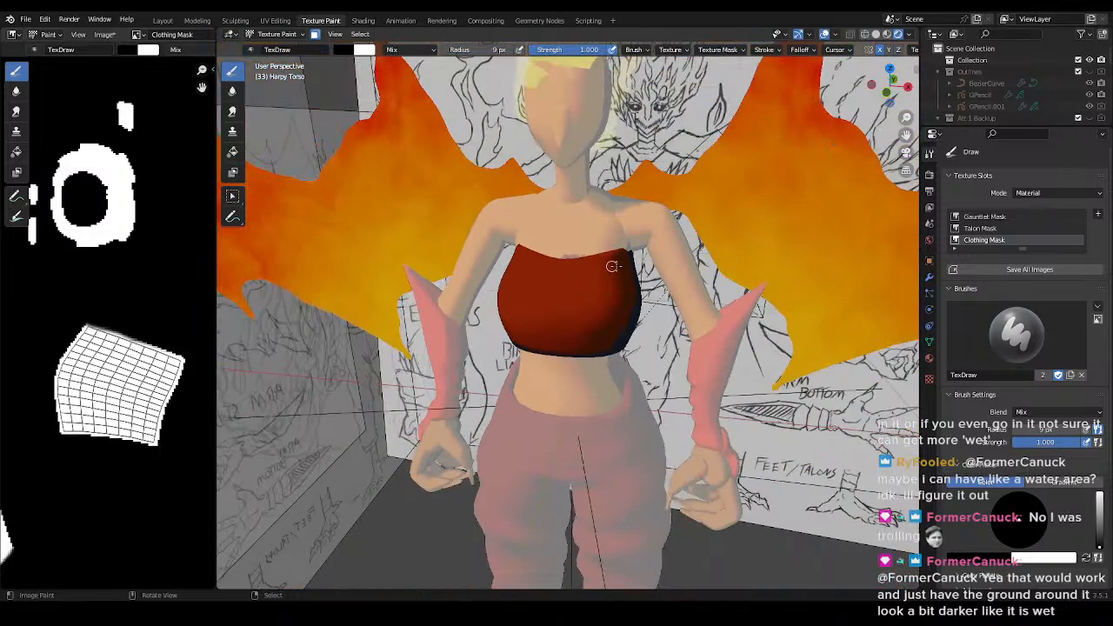
{"action": "key", "text": "ctrl+s"}
- Paint black over the white spill beside the chest top's other large island on the Clothing Mask, and save the file
{"action": "scroll", "coordinate": [559, 304], "scroll_direction": "down", "scroll_amount": 2}
{"action": "middle_click_drag", "start_coordinate": [124, 379], "coordinate": [212, 388]}
{"action": "middle_click_drag", "start_coordinate": [82, 422], "coordinate": [156, 381]}
{"action": "middle_click_drag", "start_coordinate": [62, 360], "coordinate": [79, 423]}
{"action": "scroll", "coordinate": [79, 423], "scroll_direction": "down", "scroll_amount": 6}
{"action": "mouse_move", "coordinate": [53, 383]}
{"action": "middle_mouse_down"}
{"action": "mouse_move", "coordinate": [116, 355]}
{"action": "mouse_move", "coordinate": [169, 410]}
{"action": "mouse_move", "coordinate": [176, 342]}
{"action": "mouse_move", "coordinate": [116, 352]}
{"action": "middle_mouse_up"}
{"action": "scroll", "coordinate": [169, 410], "scroll_direction": "up", "scroll_amount": 6}
{"action": "scroll", "coordinate": [170, 352], "scroll_direction": "up", "scroll_amount": 3}
{"action": "mouse_move", "coordinate": [118, 351]}
{"action": "left_mouse_down"}
{"action": "mouse_move", "coordinate": [109, 419]}
{"action": "mouse_move", "coordinate": [107, 334]}
{"action": "left_mouse_up"}
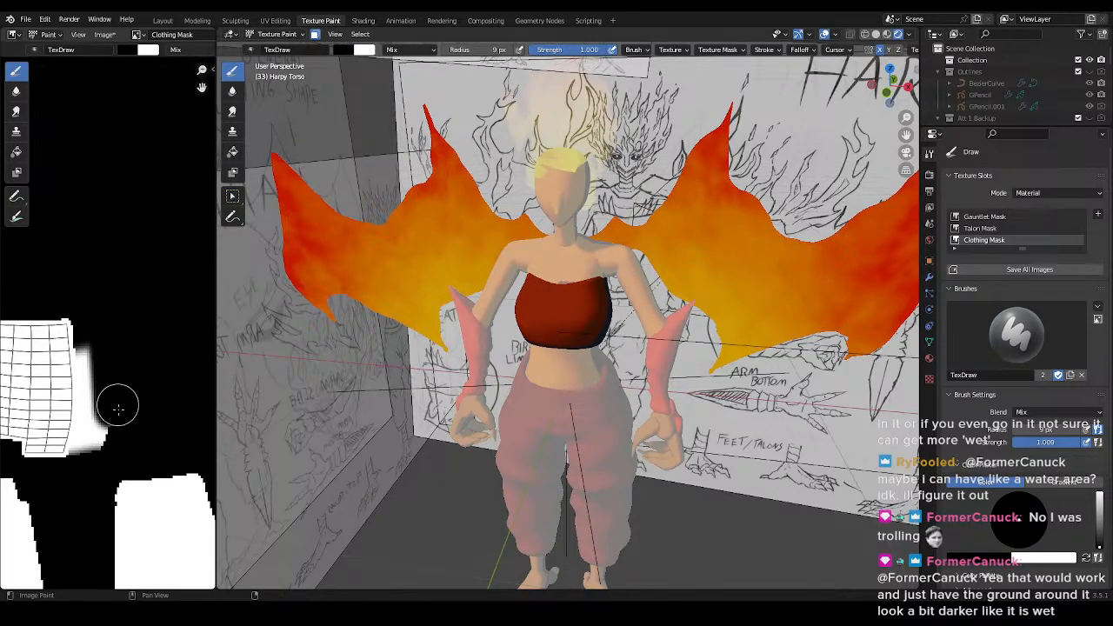
{"action": "mouse_move", "coordinate": [90, 445]}
{"action": "left_mouse_down"}
{"action": "mouse_move", "coordinate": [95, 340]}
{"action": "mouse_move", "coordinate": [89, 442]}
{"action": "left_mouse_up"}
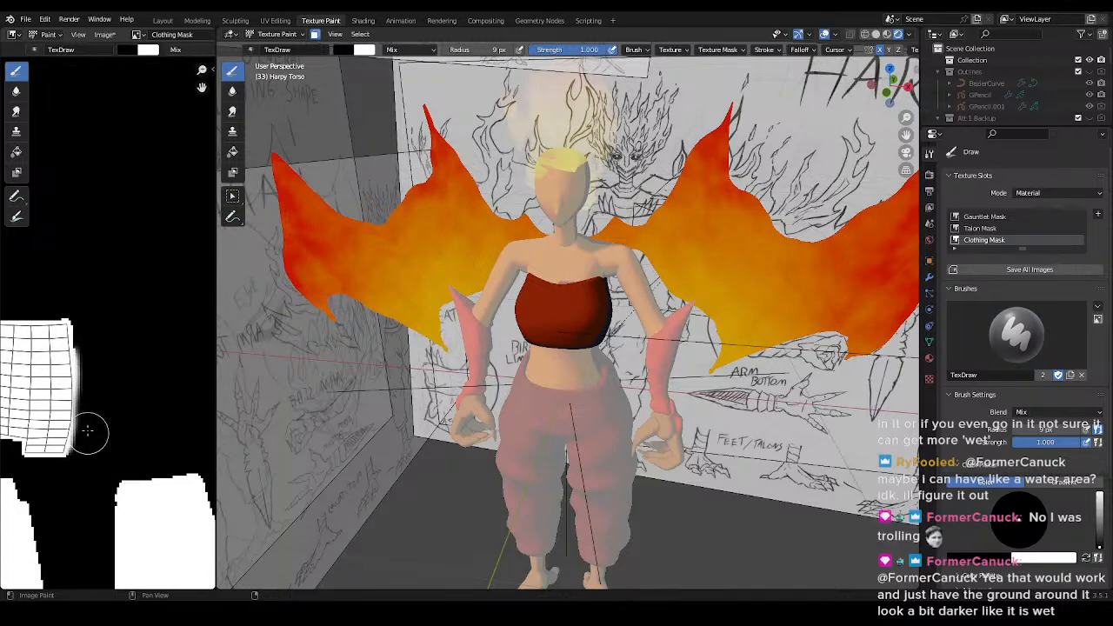
{"action": "key", "text": "ctrl+s"}
{"action": "scroll", "coordinate": [595, 358], "scroll_direction": "up", "scroll_amount": 6}
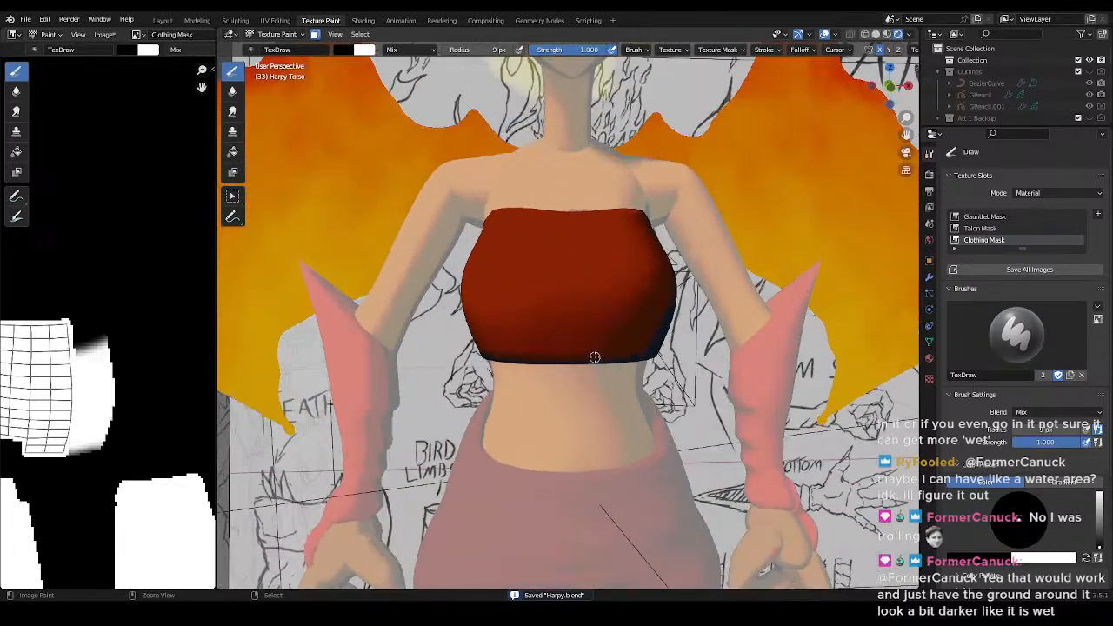
{"action": "mouse_move", "coordinate": [75, 322]}
{"action": "left_mouse_down"}
{"action": "mouse_move", "coordinate": [92, 418]}
{"action": "mouse_move", "coordinate": [156, 322]}
{"action": "left_mouse_up"}
{"action": "key", "text": "ctrl+z"}
{"action": "key", "text": "ctrl+s"}
- Select all faces of the Harpy Torso mesh in Edit Mode and return to Texture Paint mode
{"action": "key", "text": "Tab"}
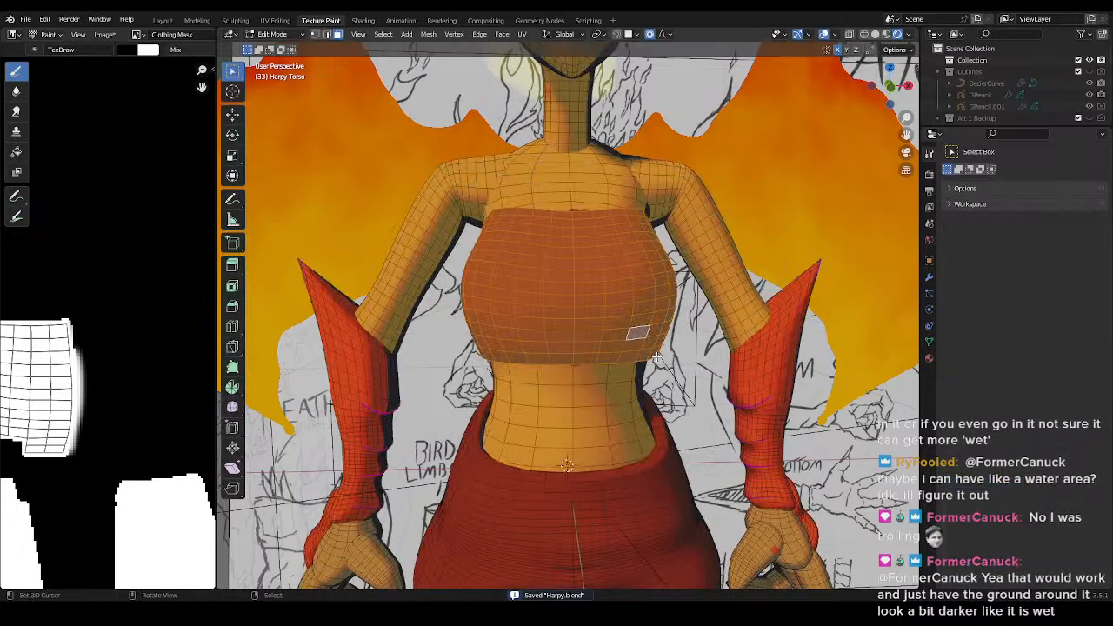
{"action": "key", "text": "a"}
{"action": "key", "text": "ctrl+Tab"}
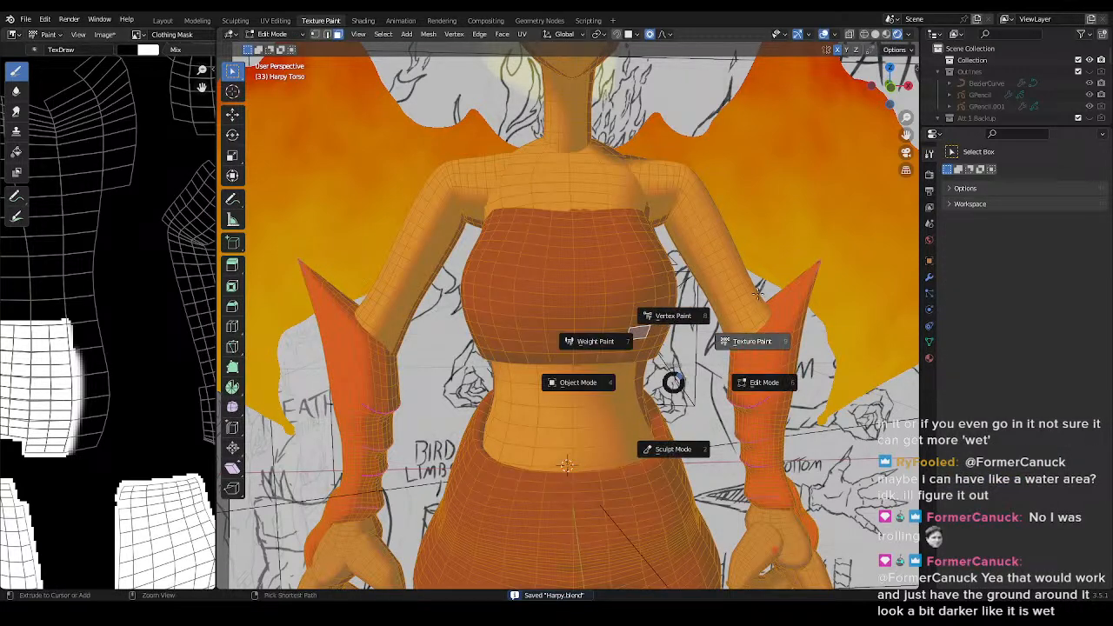
{"action": "left_click", "coordinate": [703, 311]}
- Paint black over the red clothing color spilling onto the skin above the chest top's front neckline, and save the file
{"action": "scroll", "coordinate": [693, 315], "scroll_direction": "down", "scroll_amount": 1}
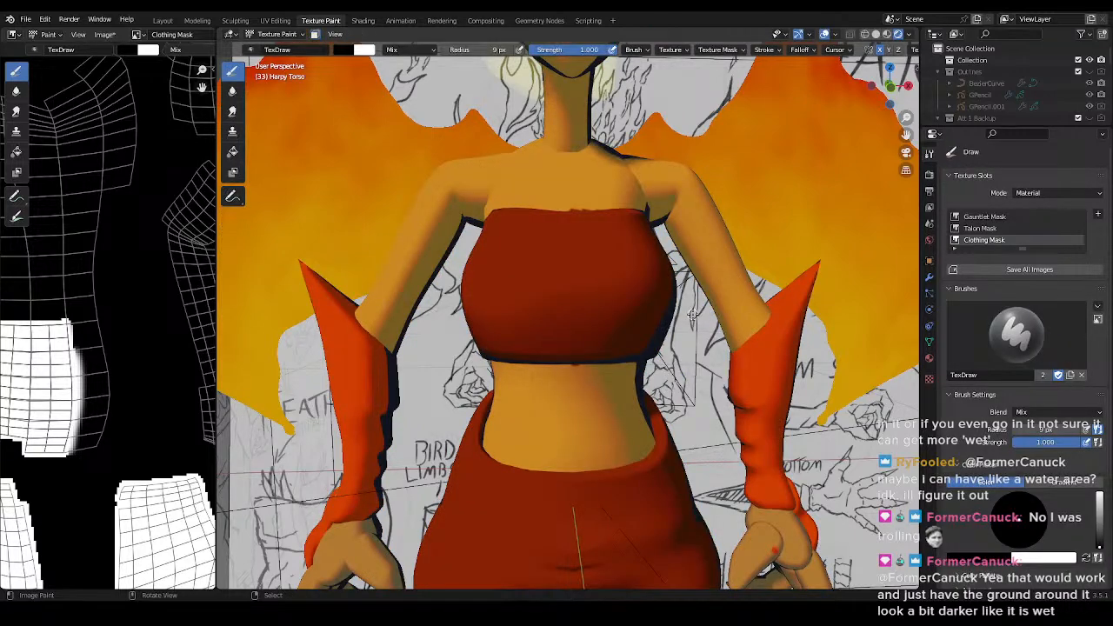
{"action": "scroll", "coordinate": [674, 305], "scroll_direction": "up", "scroll_amount": 4}
{"action": "scroll", "coordinate": [641, 303], "scroll_direction": "down", "scroll_amount": 3}
{"action": "scroll", "coordinate": [638, 354], "scroll_direction": "up", "scroll_amount": 5}
{"action": "middle_click_drag", "start_coordinate": [638, 355], "coordinate": [561, 327]}
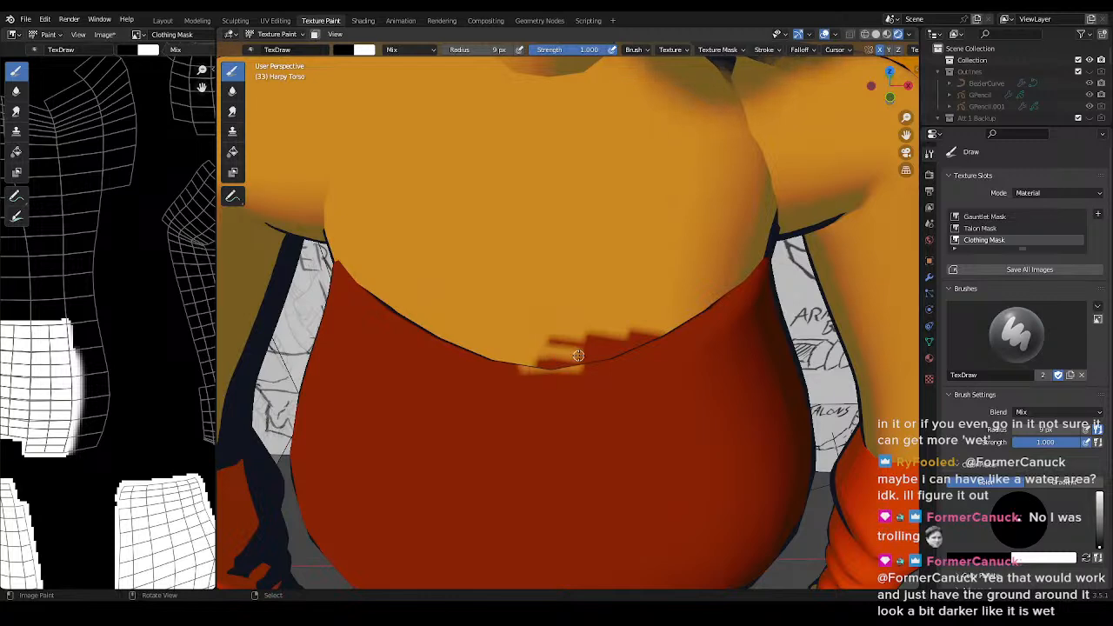
{"action": "mouse_move", "coordinate": [569, 368]}
{"action": "middle_mouse_down"}
{"action": "mouse_move", "coordinate": [601, 368]}
{"action": "mouse_move", "coordinate": [577, 332]}
{"action": "mouse_move", "coordinate": [588, 361]}
{"action": "middle_mouse_up"}
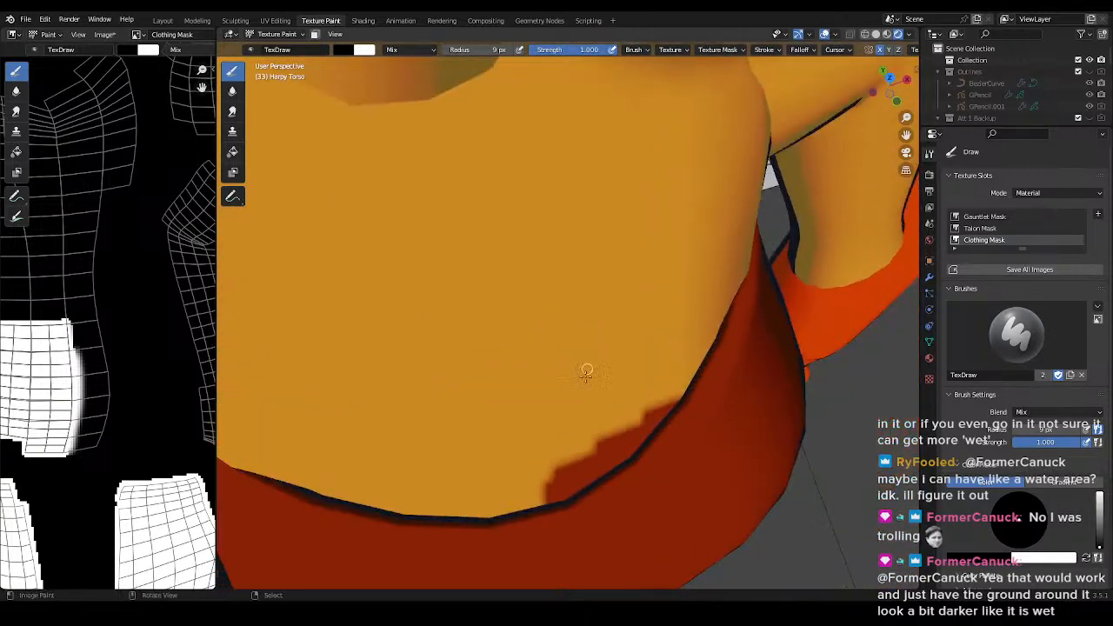
{"action": "mouse_move", "coordinate": [533, 492]}
{"action": "left_mouse_down"}
{"action": "mouse_move", "coordinate": [662, 405]}
{"action": "mouse_move", "coordinate": [601, 451]}
{"action": "left_mouse_up"}
{"action": "mouse_move", "coordinate": [565, 492]}
{"action": "left_mouse_down"}
{"action": "mouse_move", "coordinate": [533, 515]}
{"action": "mouse_move", "coordinate": [642, 454]}
{"action": "mouse_move", "coordinate": [607, 470]}
{"action": "mouse_move", "coordinate": [666, 408]}
{"action": "left_mouse_up"}
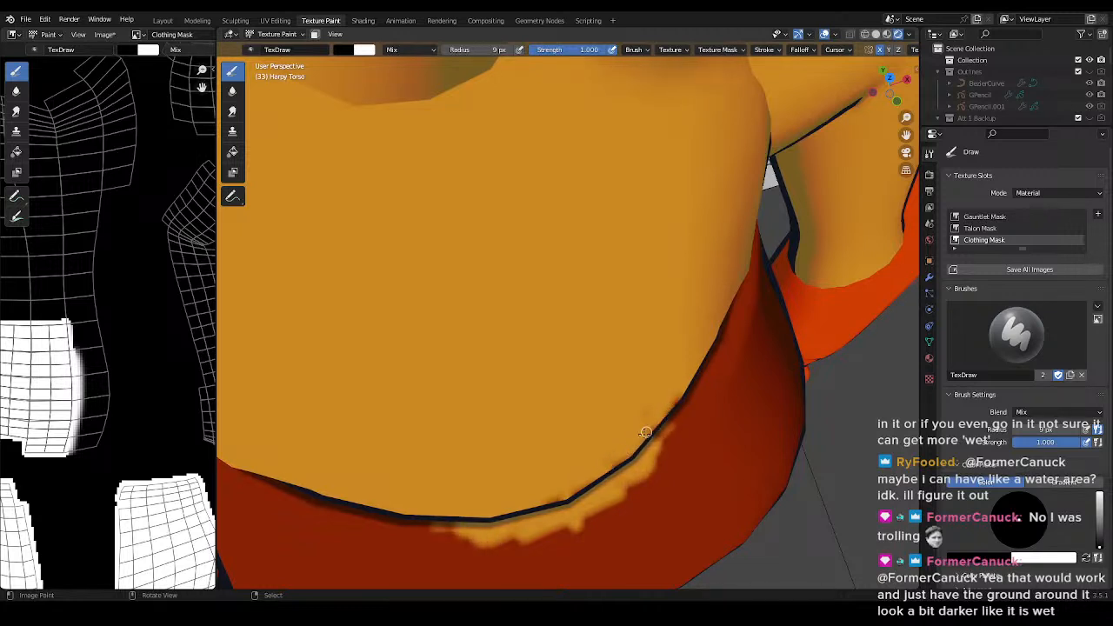
{"action": "left_click_drag", "start_coordinate": [668, 411], "coordinate": [619, 446]}
{"action": "scroll", "coordinate": [624, 263], "scroll_direction": "down", "scroll_amount": 4}
{"action": "middle_click_drag", "start_coordinate": [625, 433], "coordinate": [649, 375], "text": "shift"}
{"action": "key", "text": "ctrl+s"}
- Select only the chest top's linked faces in Edit Mode and save the file
{"action": "scroll", "coordinate": [94, 416], "scroll_direction": "down", "scroll_amount": 3}
{"action": "middle_click_drag", "start_coordinate": [181, 393], "coordinate": [125, 355]}
{"action": "scroll", "coordinate": [125, 346], "scroll_direction": "down", "scroll_amount": 4}
{"action": "middle_click_drag", "start_coordinate": [648, 396], "coordinate": [616, 358]}
{"action": "scroll", "coordinate": [614, 363], "scroll_direction": "up", "scroll_amount": 3}
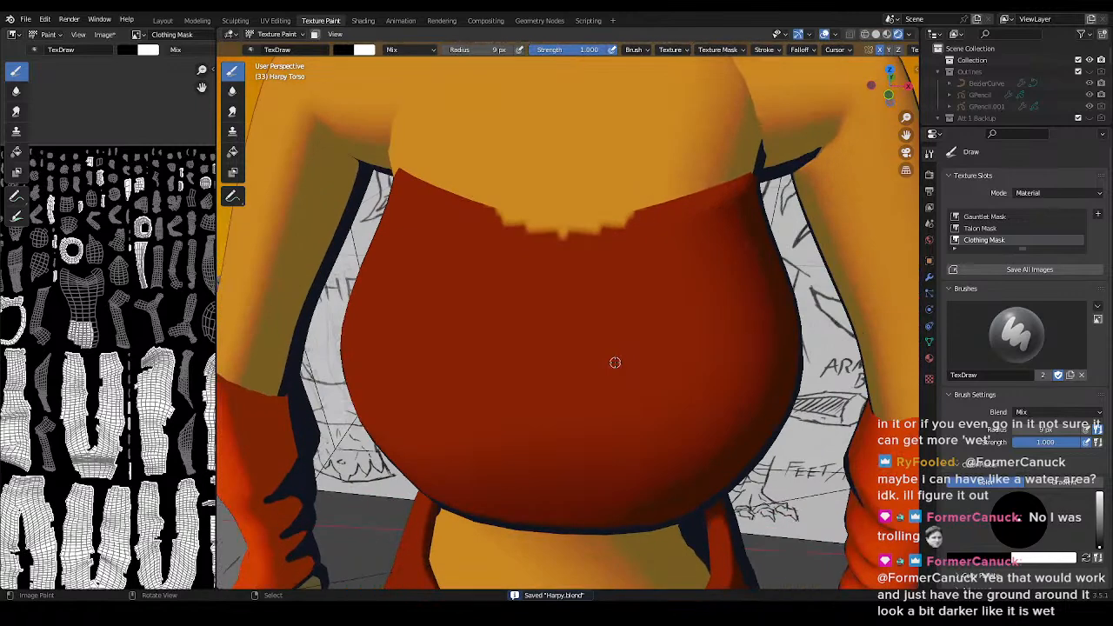
{"action": "scroll", "coordinate": [620, 363], "scroll_direction": "down", "scroll_amount": 5}
{"action": "middle_click_drag", "start_coordinate": [683, 358], "coordinate": [664, 359]}
{"action": "key", "text": "Tab"}
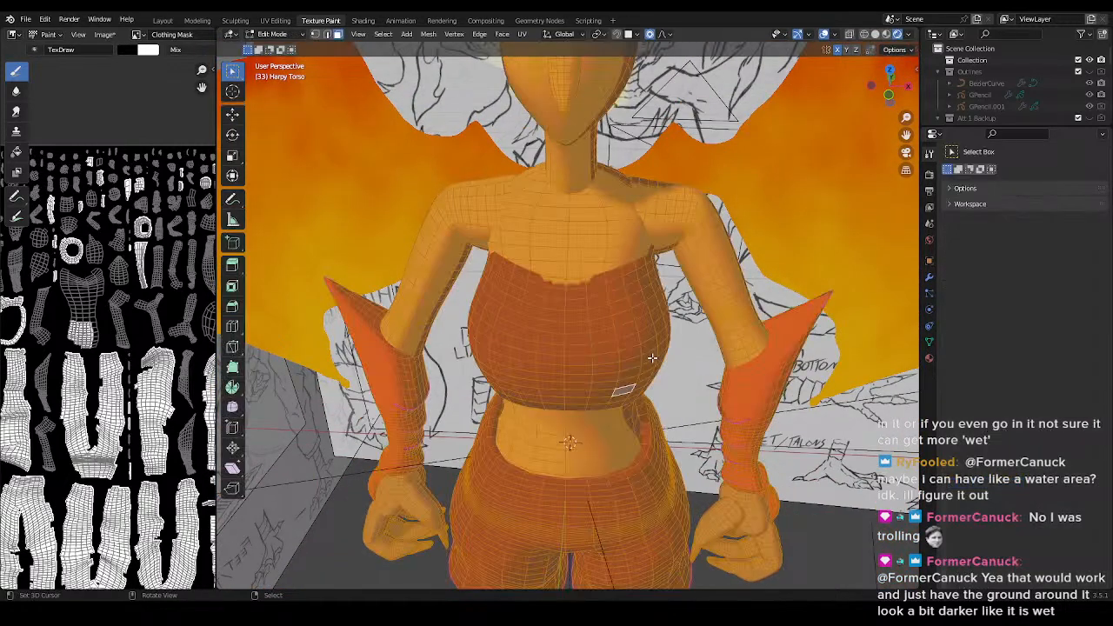
{"action": "left_click", "coordinate": [607, 357]}
{"action": "key", "text": "ctrl+l"}
{"action": "key", "text": "ctrl+s"}
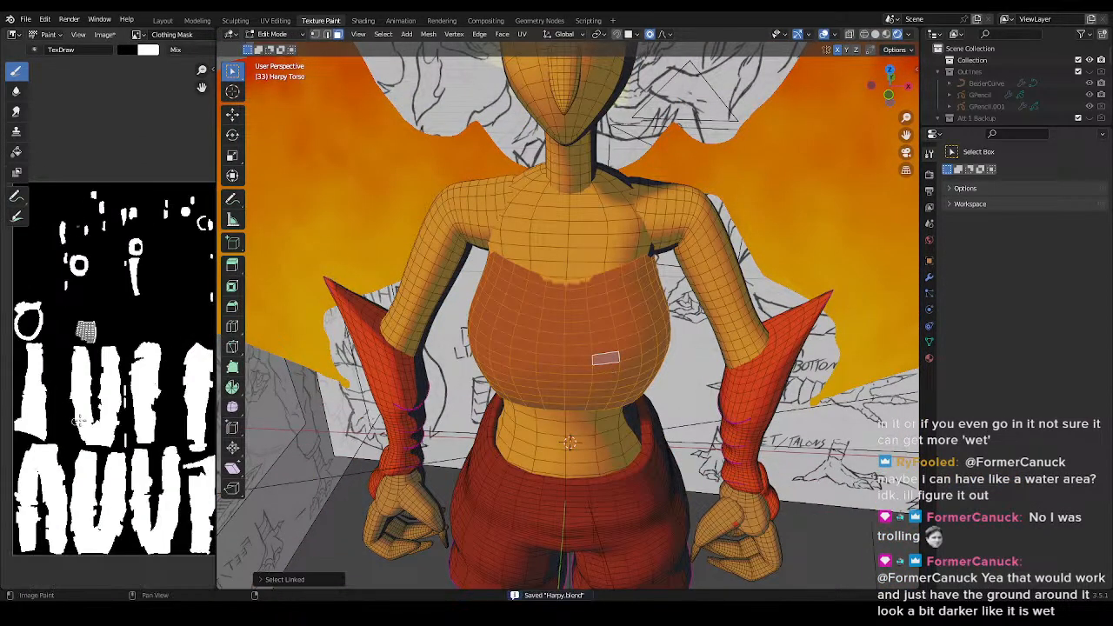
- Check the chest top's UV islands against the Clothing Mask and bring them into view in the UV Editing workspace
{"action": "scroll", "coordinate": [66, 422], "scroll_direction": "up", "scroll_amount": 8}
{"action": "middle_click_drag", "start_coordinate": [123, 407], "coordinate": [19, 420]}
{"action": "scroll", "coordinate": [113, 436], "scroll_direction": "down", "scroll_amount": 1}
{"action": "middle_click_drag", "start_coordinate": [124, 441], "coordinate": [32, 430]}
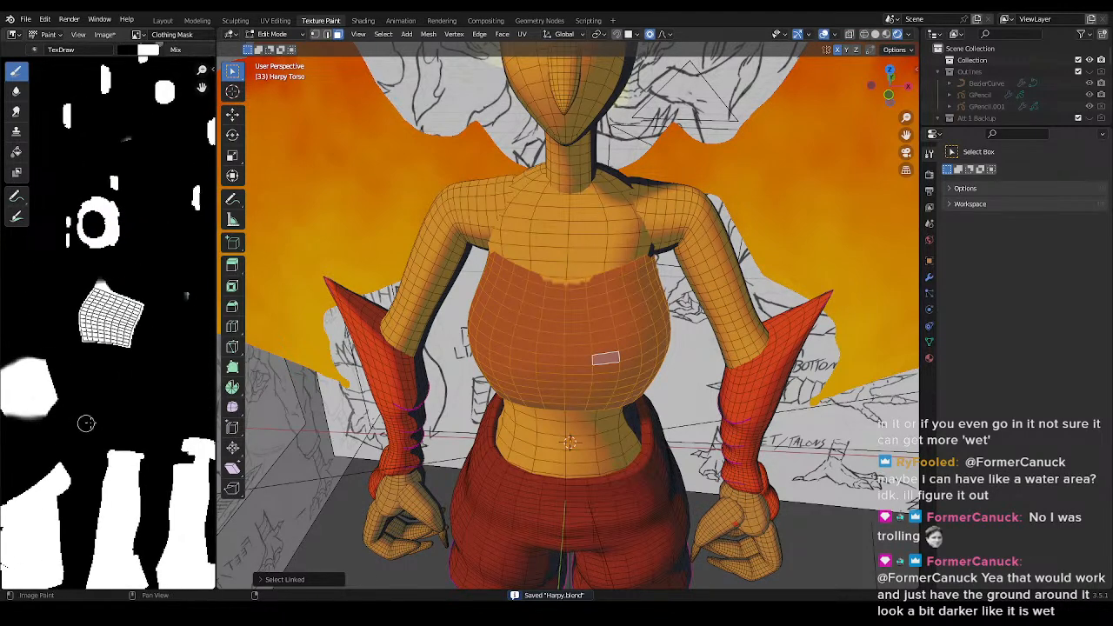
{"action": "scroll", "coordinate": [91, 417], "scroll_direction": "up", "scroll_amount": 4}
{"action": "scroll", "coordinate": [113, 335], "scroll_direction": "down", "scroll_amount": 5}
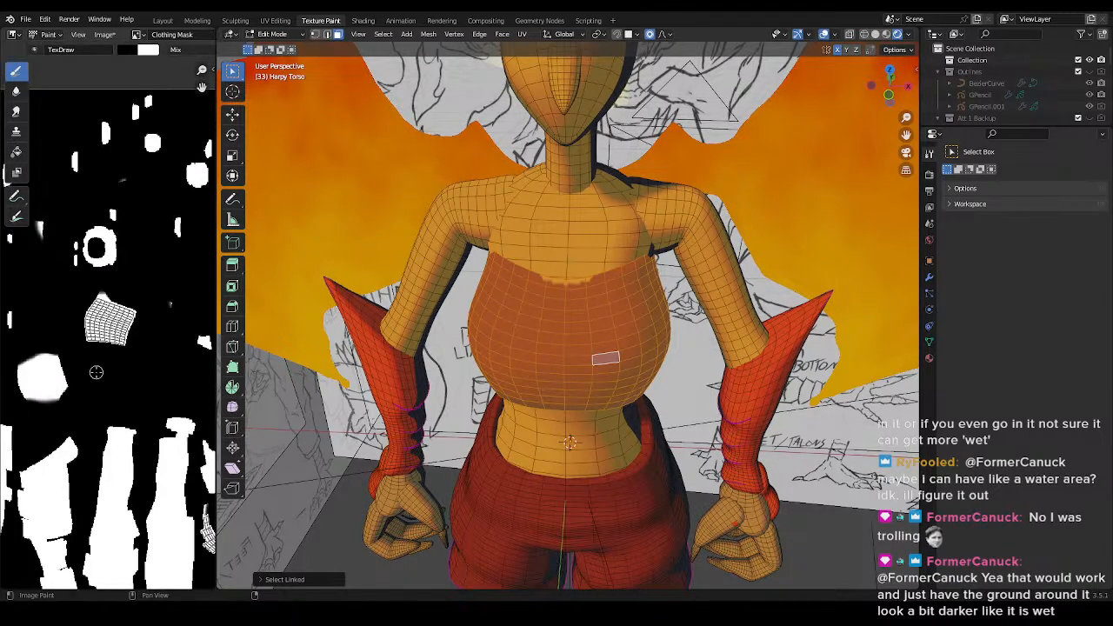
{"action": "left_click", "coordinate": [275, 20]}
{"action": "scroll", "coordinate": [296, 334], "scroll_direction": "up", "scroll_amount": 4}
{"action": "middle_click_drag", "start_coordinate": [277, 351], "coordinate": [218, 310]}
{"action": "middle_click_drag", "start_coordinate": [363, 354], "coordinate": [222, 313]}
{"action": "scroll", "coordinate": [222, 314], "scroll_direction": "up", "scroll_amount": 4}
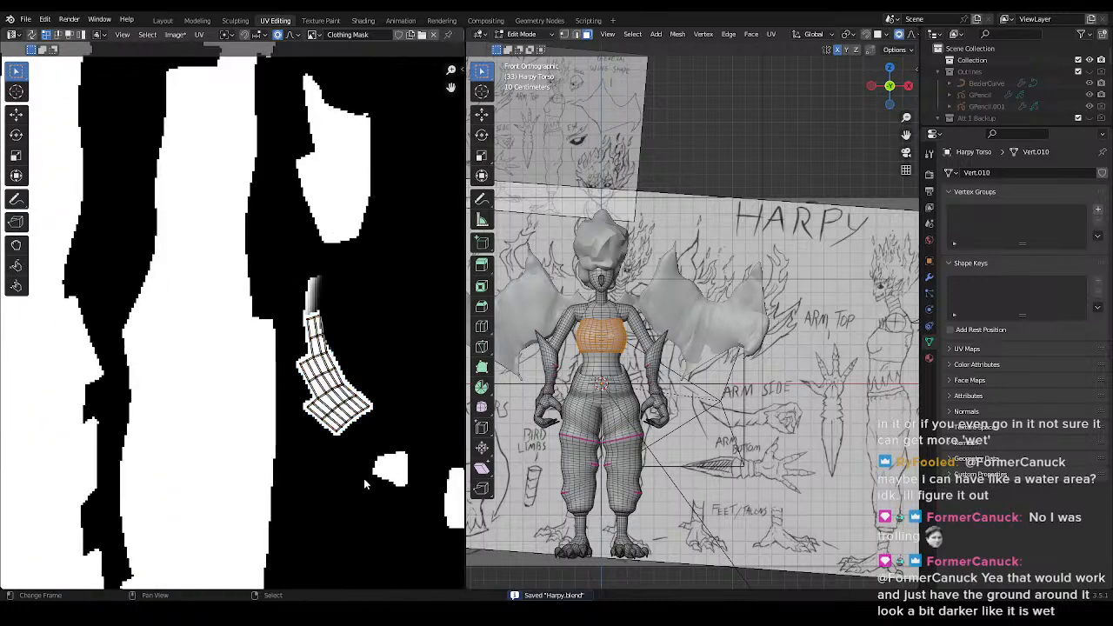
{"action": "left_click", "coordinate": [364, 480]}
{"action": "middle_click_drag", "start_coordinate": [364, 479], "coordinate": [281, 472]}
{"action": "scroll", "coordinate": [273, 372], "scroll_direction": "up", "scroll_amount": 3}
{"action": "middle_click_drag", "start_coordinate": [274, 373], "coordinate": [406, 430]}
{"action": "scroll", "coordinate": [405, 430], "scroll_direction": "up", "scroll_amount": 1}
{"action": "scroll", "coordinate": [327, 346], "scroll_direction": "up", "scroll_amount": 2}
{"action": "middle_click_drag", "start_coordinate": [327, 346], "coordinate": [269, 324]}
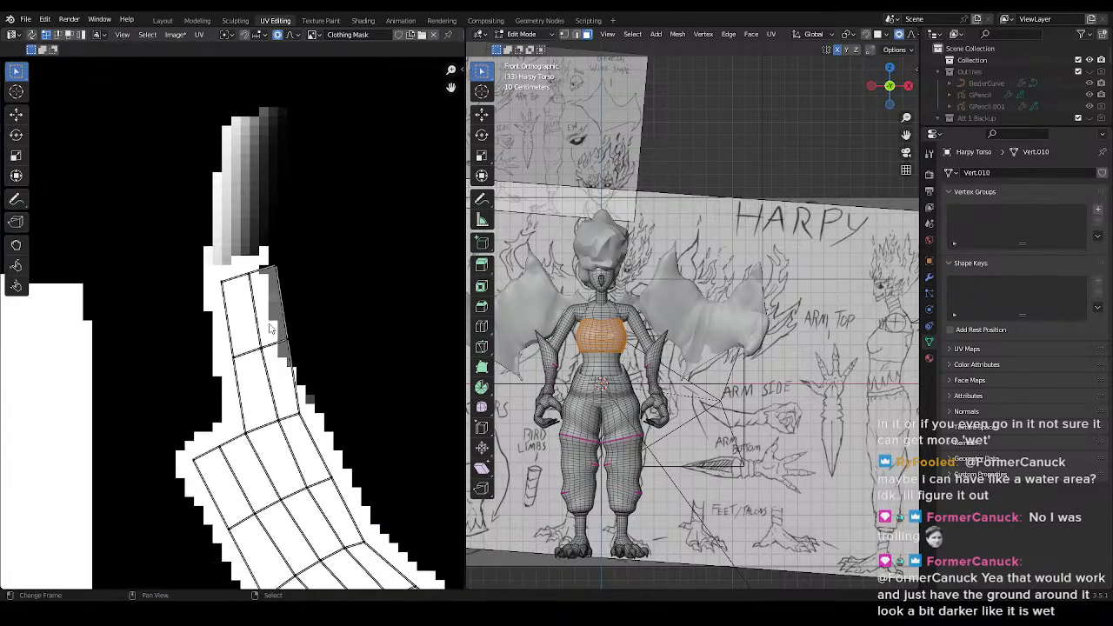
{"action": "key", "text": "l"}
{"action": "key", "text": "s"}
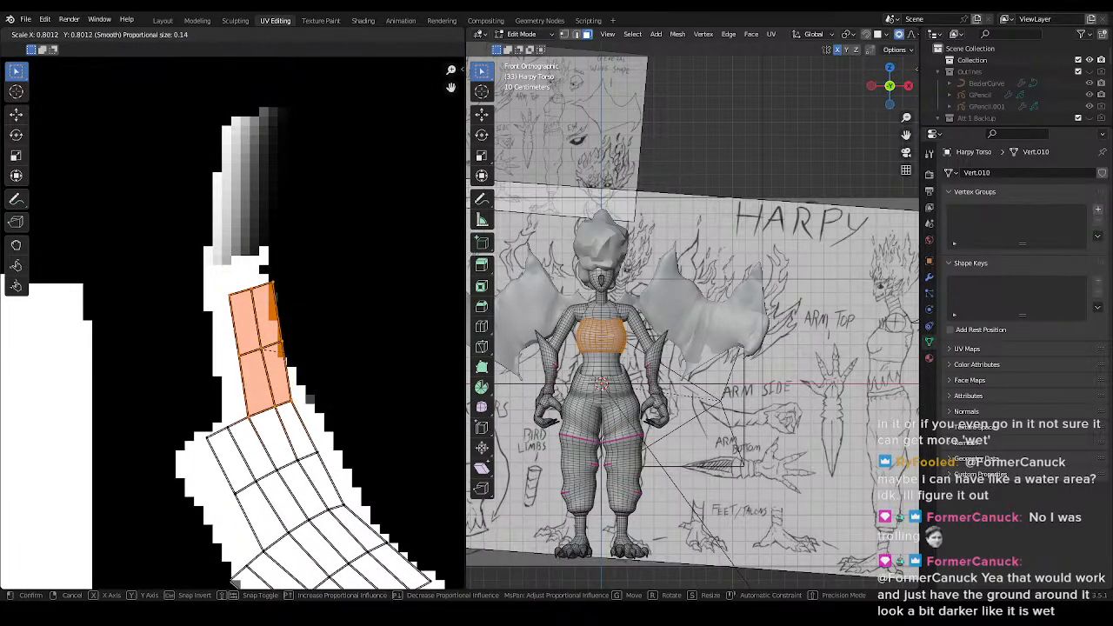
{"action": "right_click", "coordinate": [358, 364]}
{"action": "right_click", "coordinate": [305, 362]}
- Move the outer edge of the chest top's narrow UV strip inward with a reduced proportional radius, scale it slightly, and save the file
{"action": "right_click", "coordinate": [286, 312], "text": "shift"}
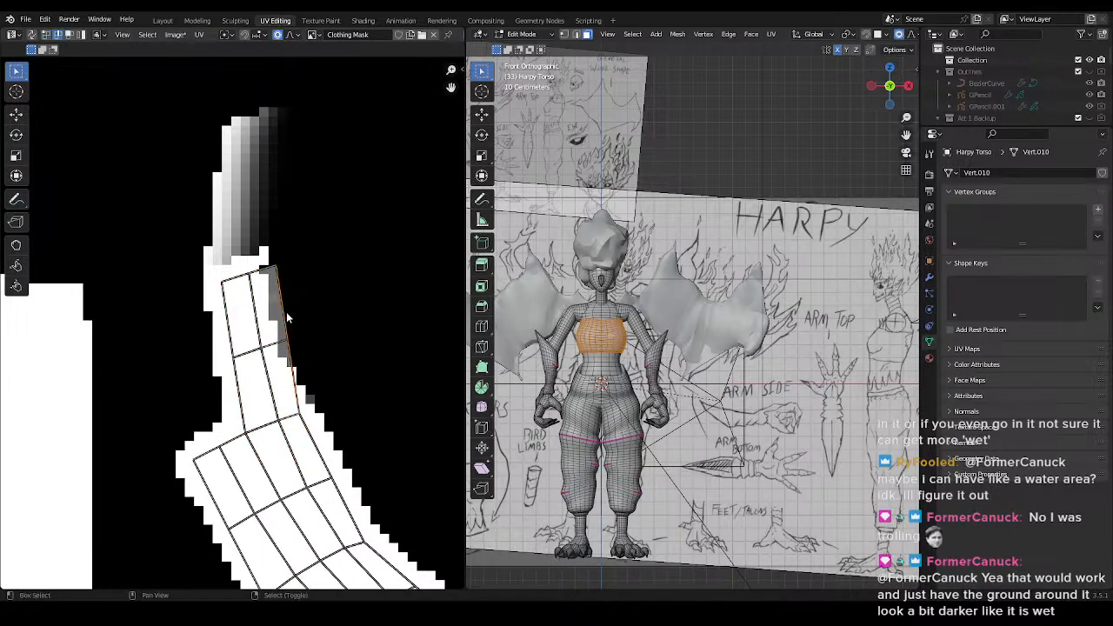
{"action": "key", "text": "g"}
{"action": "scroll", "coordinate": [336, 356], "scroll_direction": "down", "scroll_amount": 5}
{"action": "scroll", "coordinate": [339, 357], "scroll_direction": "up", "scroll_amount": 2}
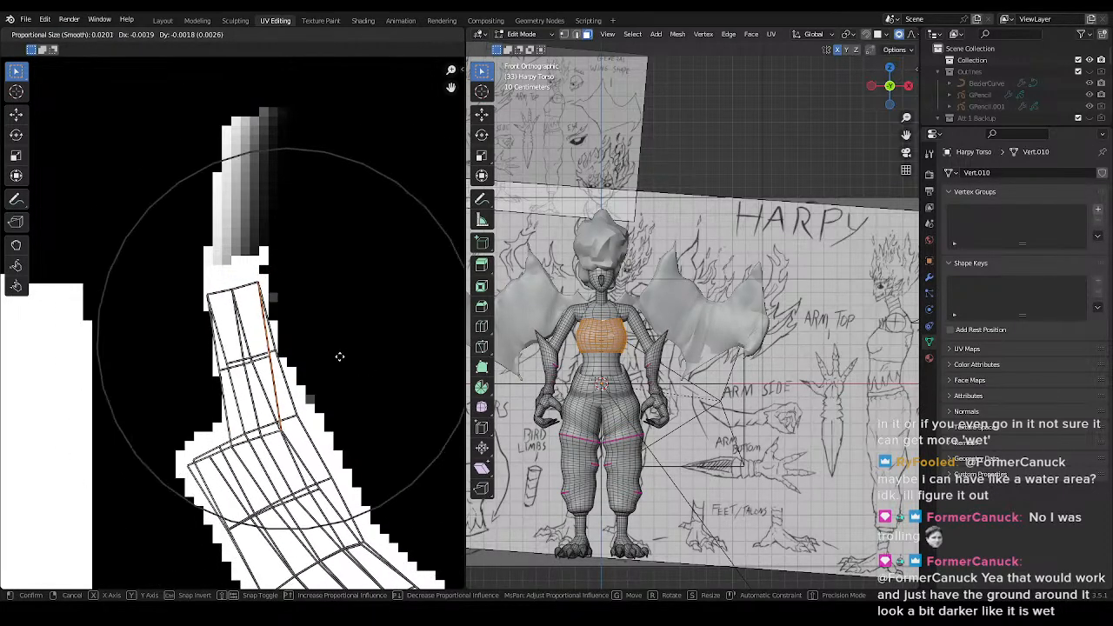
{"action": "scroll", "coordinate": [343, 354], "scroll_direction": "down", "scroll_amount": 3}
{"action": "right_click", "coordinate": [343, 353]}
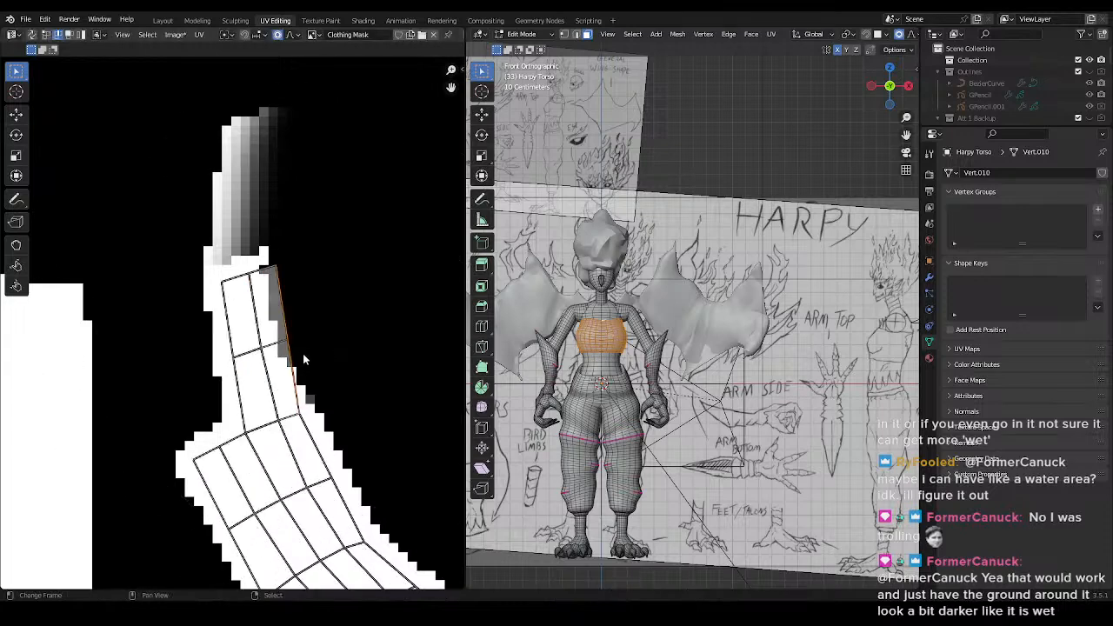
{"action": "key", "text": "g"}
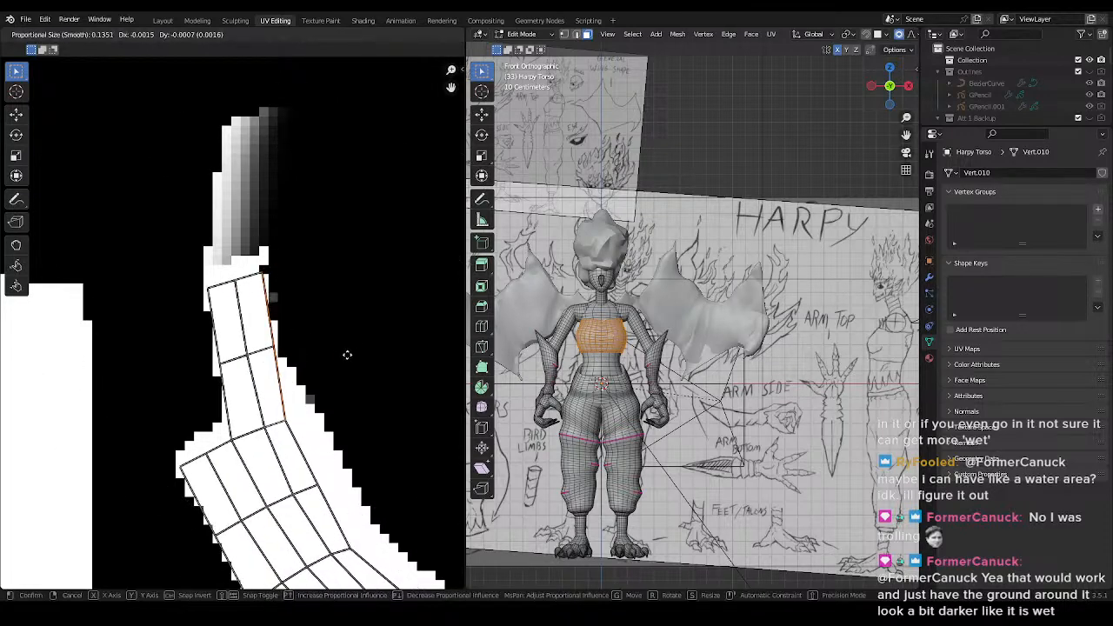
{"action": "scroll", "coordinate": [344, 359], "scroll_direction": "up", "scroll_amount": 12}
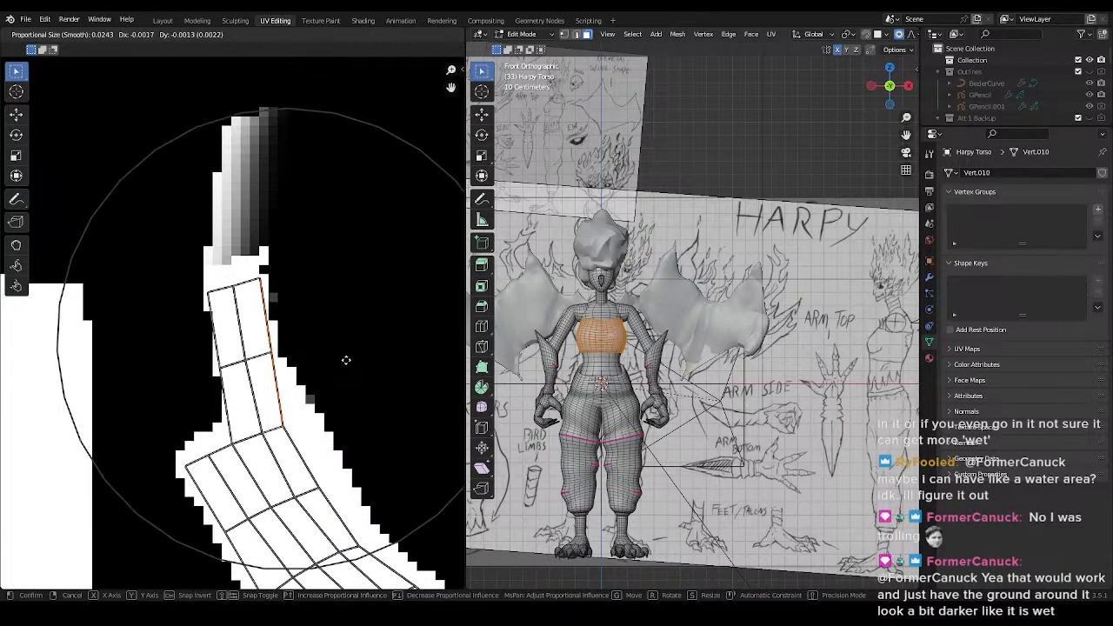
{"action": "key", "text": "s"}
{"action": "left_click", "coordinate": [343, 374]}
{"action": "key", "text": "ctrl+s"}
- Show the model in rendered shading and switch to Texture Paint mode to check the colors on the front of the chest top
{"action": "scroll", "coordinate": [374, 371], "scroll_direction": "down", "scroll_amount": 3}
{"action": "key", "text": "z"}
{"action": "scroll", "coordinate": [516, 380], "scroll_direction": "up", "scroll_amount": 5}
{"action": "mouse_move", "coordinate": [517, 379]}
{"action": "middle_mouse_down", "text": "shift"}
{"action": "mouse_move", "coordinate": [761, 335]}
{"action": "mouse_move", "coordinate": [657, 395]}
{"action": "middle_mouse_up", "text": "shift"}
{"action": "scroll", "coordinate": [761, 335], "scroll_direction": "up", "scroll_amount": 3}
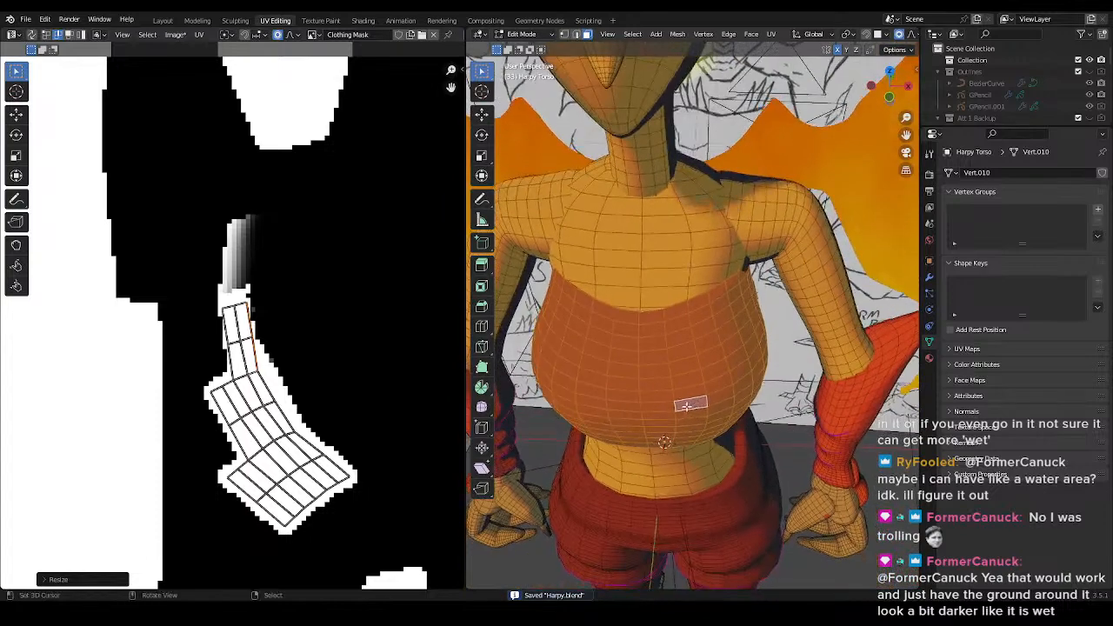
{"action": "scroll", "coordinate": [657, 395], "scroll_direction": "up", "scroll_amount": 2}
{"action": "key", "text": "Tab"}
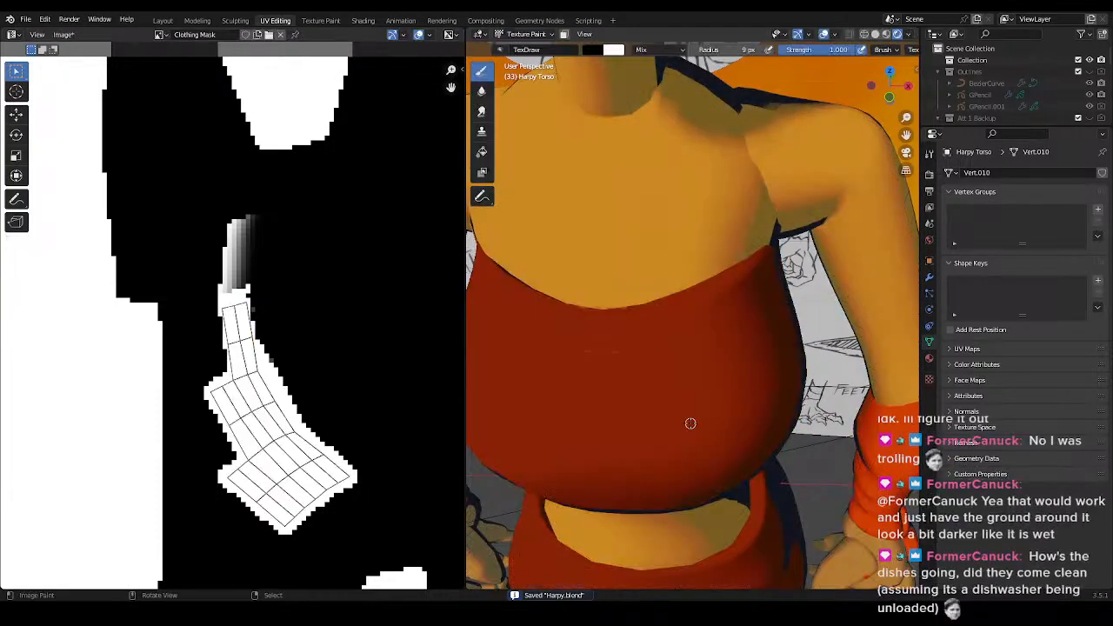
{"action": "scroll", "coordinate": [690, 424], "scroll_direction": "down", "scroll_amount": 2}
{"action": "scroll", "coordinate": [716, 403], "scroll_direction": "down", "scroll_amount": 4}
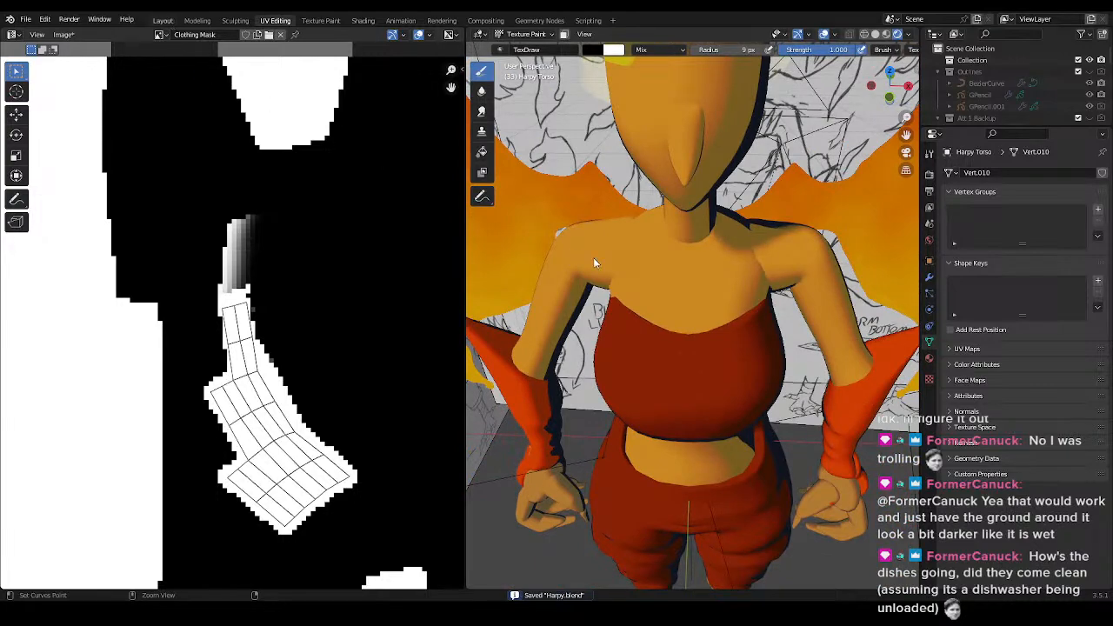
- Examine the chest top's lower hem and the bare waist from the front and from below in the Layout workspace
{"action": "scroll", "coordinate": [598, 270], "scroll_direction": "down", "scroll_amount": 2}
{"action": "key", "text": "KP_1"}
{"action": "scroll", "coordinate": [426, 404], "scroll_direction": "up", "scroll_amount": 2}
{"action": "scroll", "coordinate": [436, 272], "scroll_direction": "up", "scroll_amount": 3}
{"action": "scroll", "coordinate": [354, 203], "scroll_direction": "down", "scroll_amount": 1}
{"action": "scroll", "coordinate": [359, 272], "scroll_direction": "up", "scroll_amount": 3}
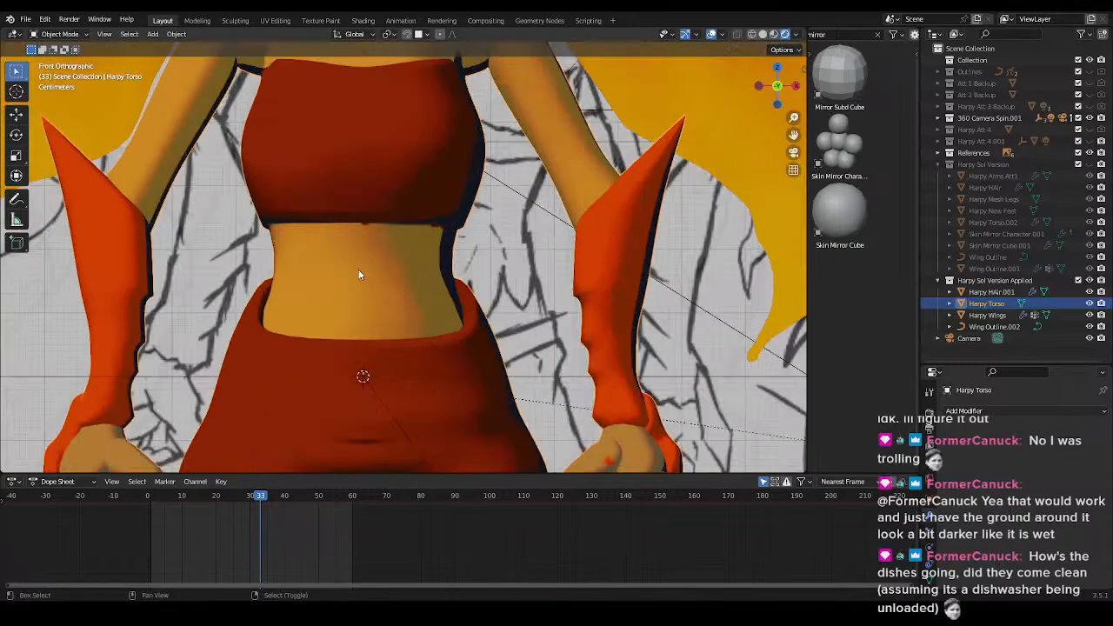
{"action": "middle_click_drag", "start_coordinate": [358, 272], "coordinate": [368, 305], "text": "shift"}
{"action": "middle_click_drag", "start_coordinate": [368, 304], "coordinate": [368, 289]}
{"action": "middle_click_drag", "start_coordinate": [381, 241], "coordinate": [402, 282], "text": "shift"}
{"action": "middle_click_drag", "start_coordinate": [404, 322], "coordinate": [390, 286]}
{"action": "scroll", "coordinate": [391, 287], "scroll_direction": "up", "scroll_amount": 2}
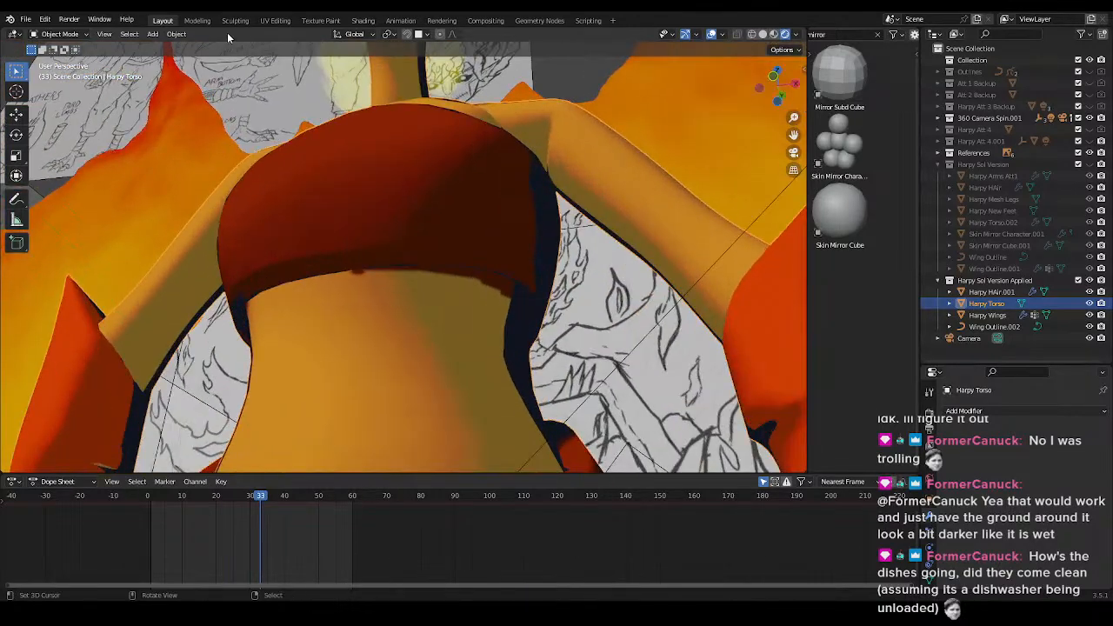
- In the UV Editing workspace, select a face at the chest top's lower hem and look for its UVs on the Clothing Mask
{"action": "left_click", "coordinate": [276, 21]}
{"action": "middle_click_drag", "start_coordinate": [685, 396], "coordinate": [671, 364]}
{"action": "scroll", "coordinate": [750, 373], "scroll_direction": "up", "scroll_amount": 3}
{"action": "scroll", "coordinate": [672, 365], "scroll_direction": "down", "scroll_amount": 4}
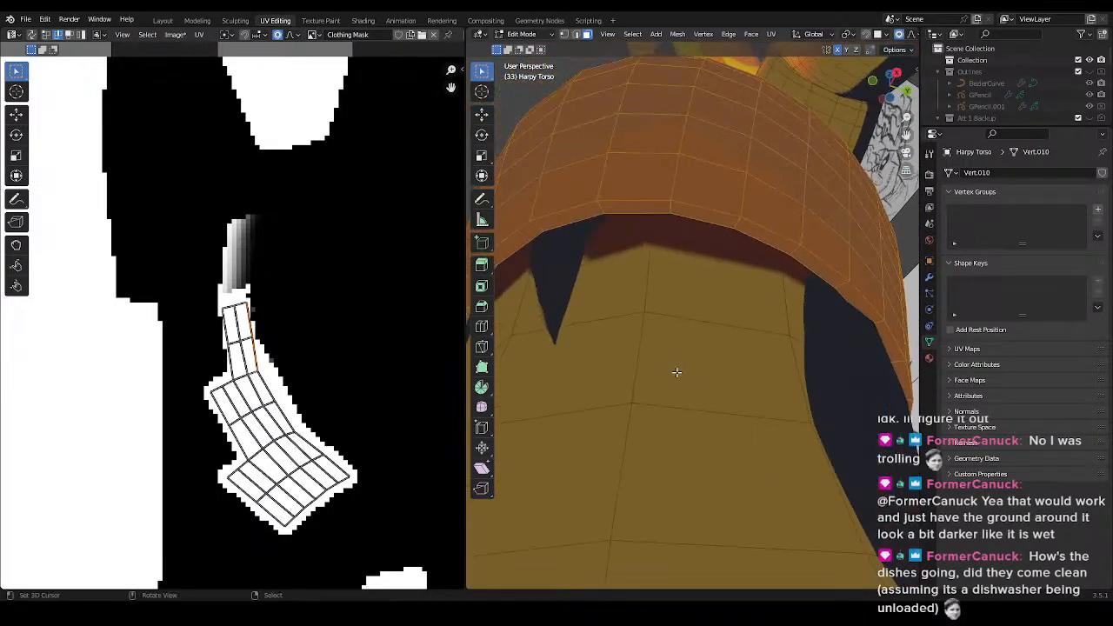
{"action": "left_click", "coordinate": [685, 281]}
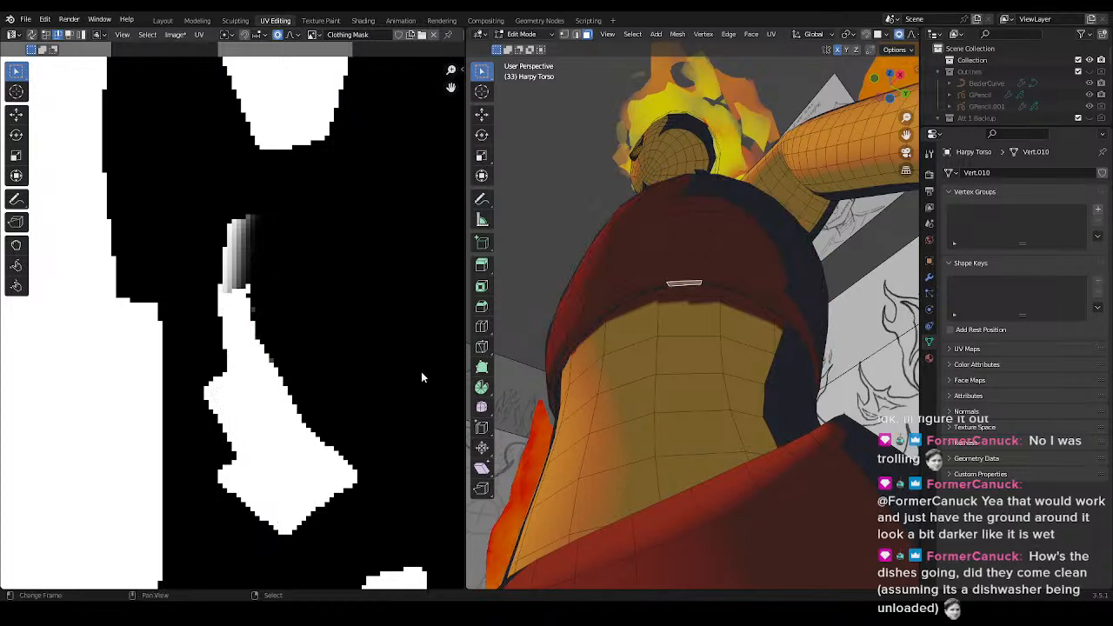
{"action": "scroll", "coordinate": [331, 418], "scroll_direction": "down", "scroll_amount": 4}
{"action": "scroll", "coordinate": [331, 419], "scroll_direction": "up", "scroll_amount": 3}
{"action": "scroll", "coordinate": [331, 418], "scroll_direction": "down", "scroll_amount": 3}
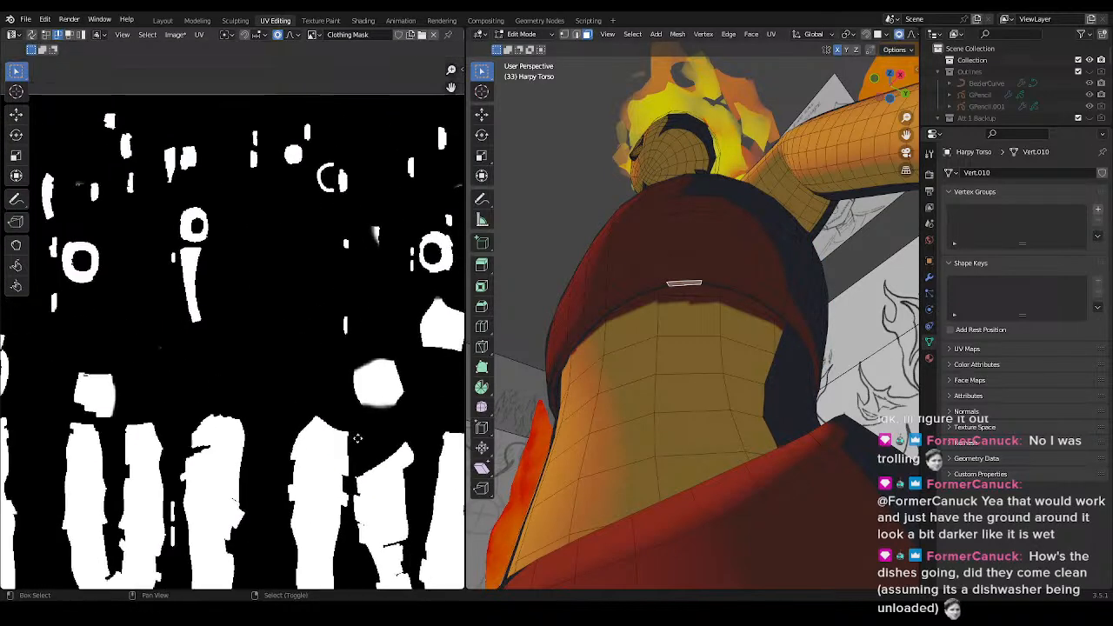
{"action": "scroll", "coordinate": [309, 401], "scroll_direction": "up", "scroll_amount": 3}
{"action": "scroll", "coordinate": [309, 401], "scroll_direction": "down", "scroll_amount": 4}
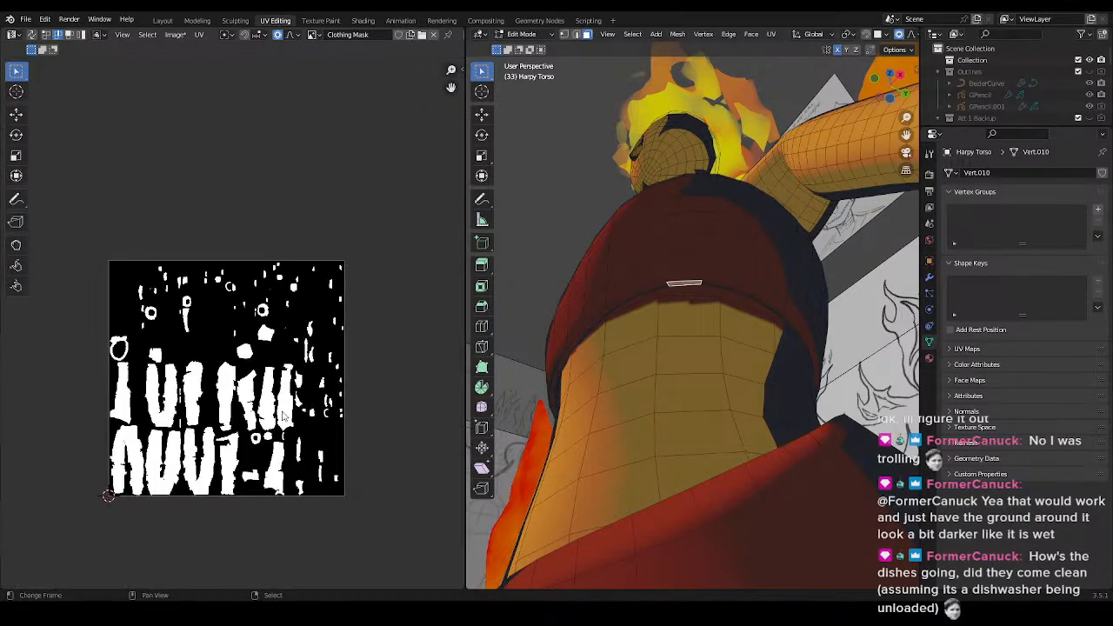
{"action": "scroll", "coordinate": [253, 423], "scroll_direction": "up", "scroll_amount": 5}
{"action": "scroll", "coordinate": [316, 342], "scroll_direction": "down", "scroll_amount": 3}
{"action": "scroll", "coordinate": [722, 326], "scroll_direction": "up", "scroll_amount": 3}
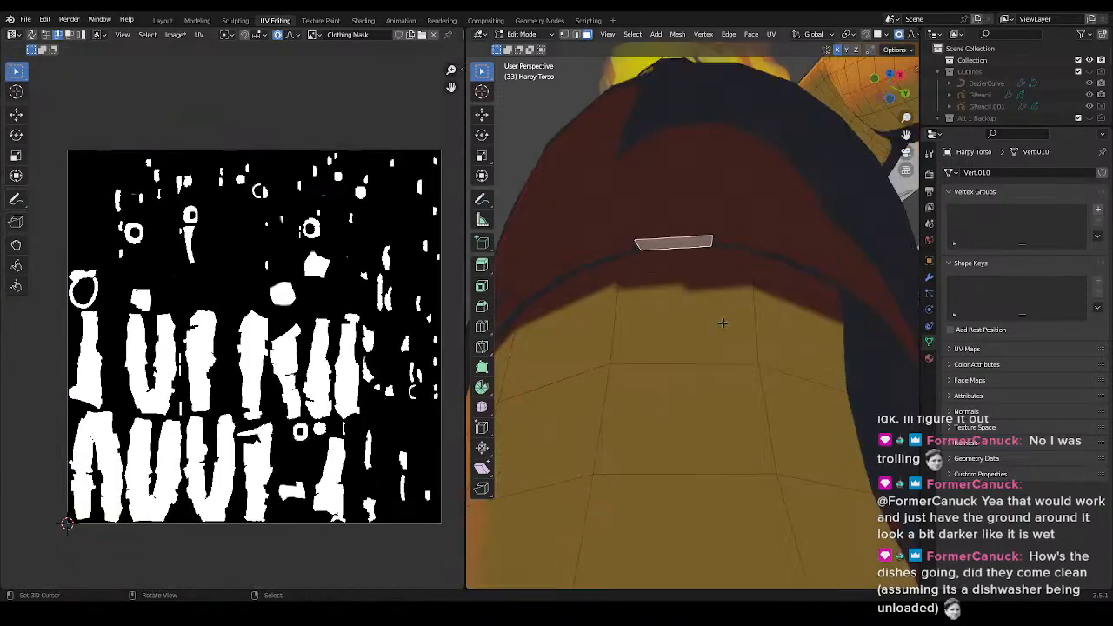
- Select the loop of faces along the chest top's lower hem and locate its UVs on the Clothing Mask
{"action": "left_click", "coordinate": [699, 243], "text": "alt"}
{"action": "left_click", "coordinate": [712, 240], "text": "alt"}
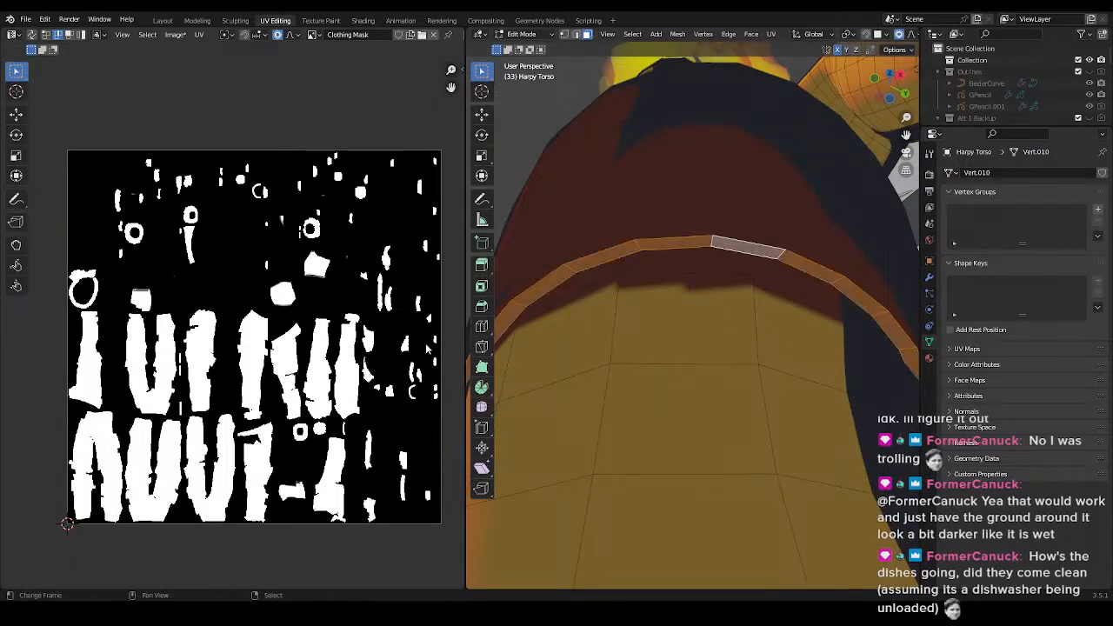
{"action": "scroll", "coordinate": [318, 325], "scroll_direction": "up", "scroll_amount": 4}
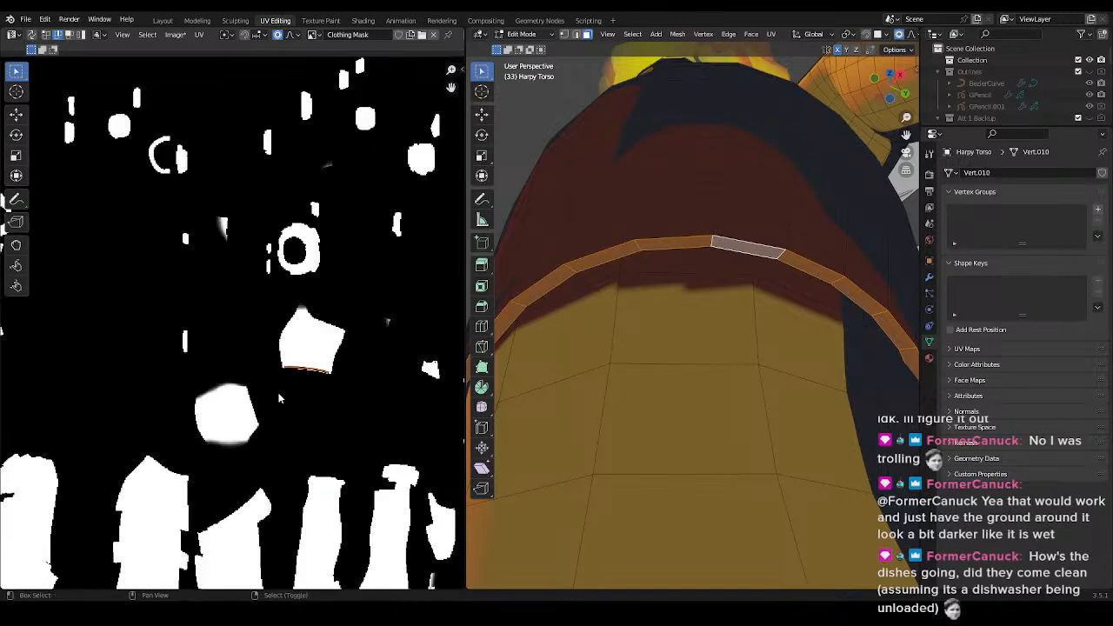
{"action": "scroll", "coordinate": [278, 388], "scroll_direction": "up", "scroll_amount": 5}
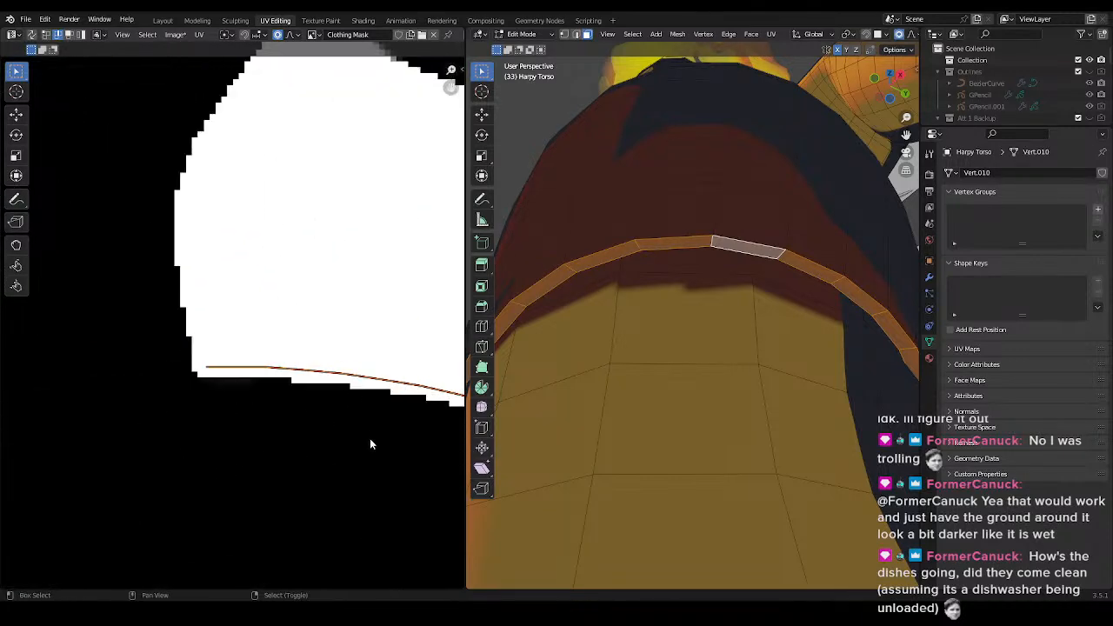
- Save the file and switch the Harpy Torso to Texture Paint mode with the underside of the hem in view
{"action": "middle_click_drag", "start_coordinate": [764, 325], "coordinate": [787, 323]}
{"action": "middle_click_drag", "start_coordinate": [735, 350], "coordinate": [731, 304]}
{"action": "key", "text": "ctrl+s"}
{"action": "key", "text": "ctrl+Tab"}
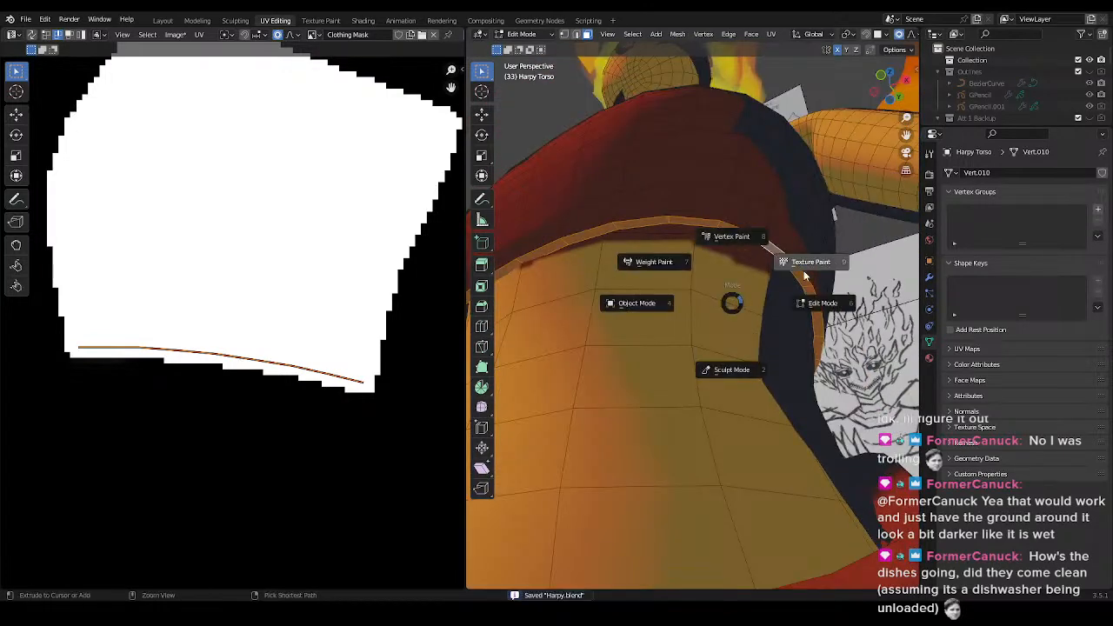
{"action": "left_click", "coordinate": [746, 288]}
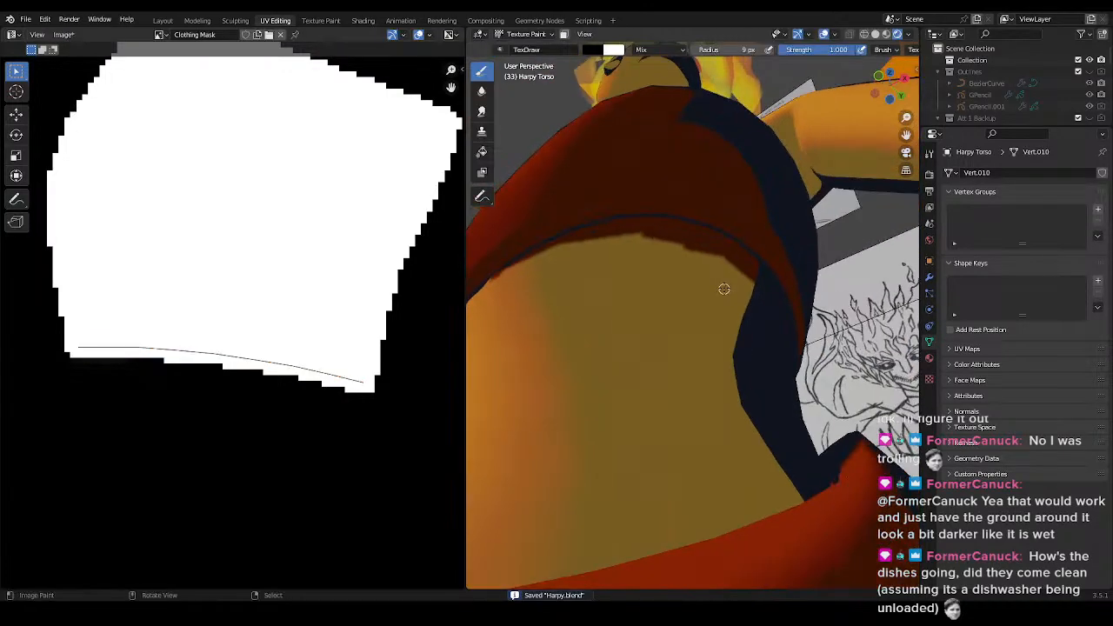
- Try to paint black over the red clothing color on the skin under the chest top's hem, and undo the strokes
{"action": "scroll", "coordinate": [723, 288], "scroll_direction": "up", "scroll_amount": 4}
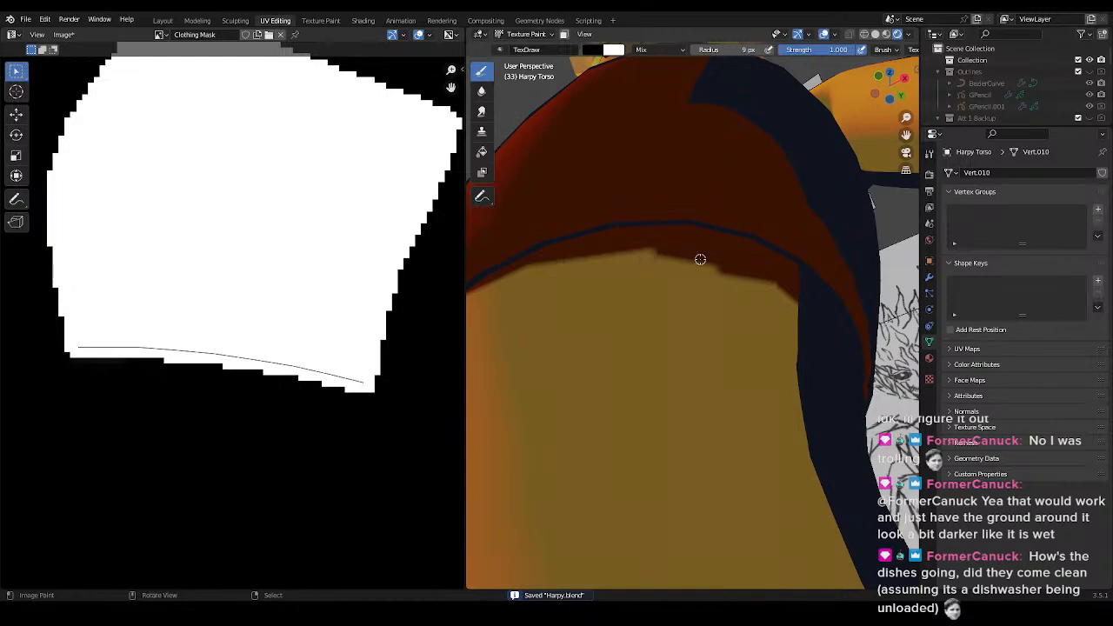
{"action": "mouse_move", "coordinate": [665, 255]}
{"action": "left_mouse_down"}
{"action": "mouse_move", "coordinate": [728, 261]}
{"action": "mouse_move", "coordinate": [603, 241]}
{"action": "mouse_move", "coordinate": [746, 244]}
{"action": "mouse_move", "coordinate": [579, 250]}
{"action": "mouse_move", "coordinate": [703, 236]}
{"action": "mouse_move", "coordinate": [789, 273]}
{"action": "mouse_move", "coordinate": [717, 261]}
{"action": "mouse_move", "coordinate": [736, 273]}
{"action": "left_mouse_up"}
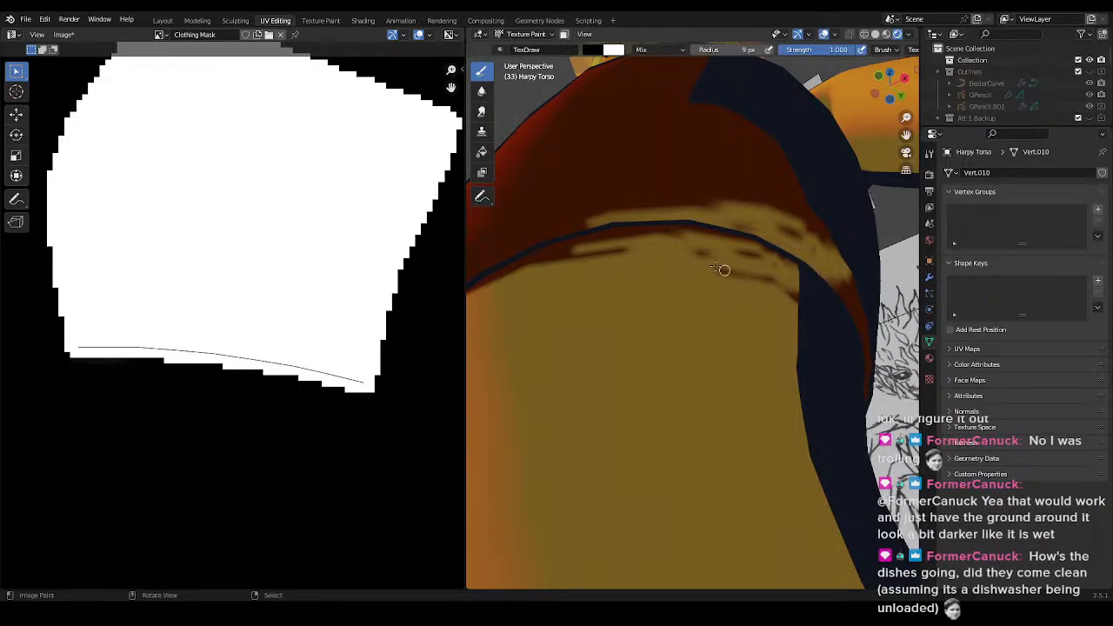
{"action": "left_click_drag", "start_coordinate": [664, 241], "coordinate": [671, 241]}
{"action": "key", "text": "ctrl+z"}
{"action": "mouse_move", "coordinate": [721, 287]}
{"action": "middle_mouse_down"}
{"action": "mouse_move", "coordinate": [704, 293]}
{"action": "mouse_move", "coordinate": [532, 151]}
{"action": "middle_mouse_up"}
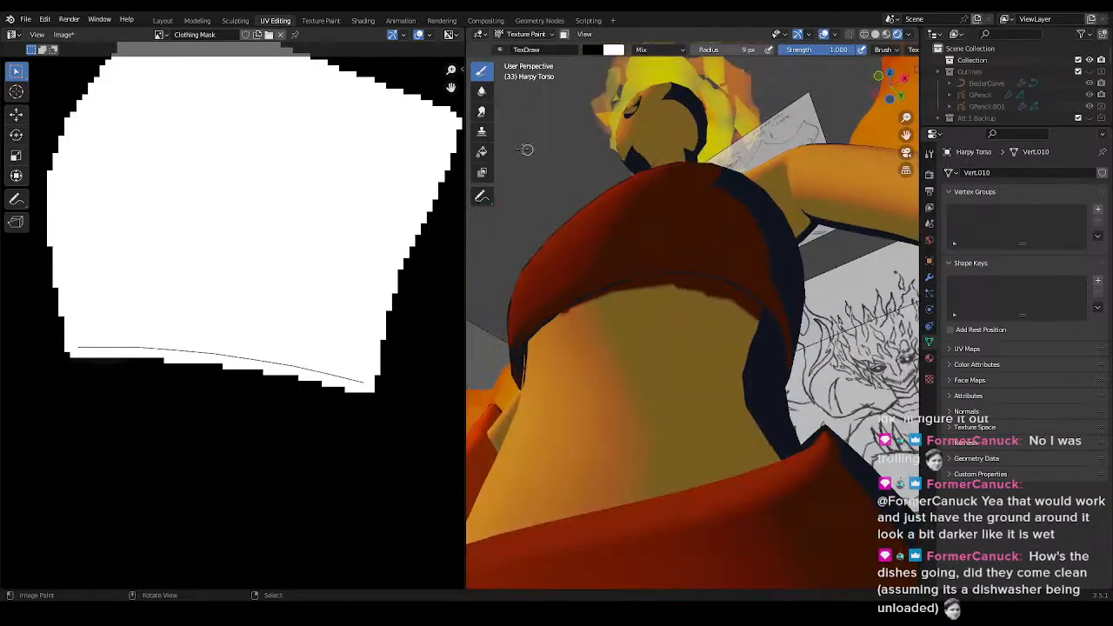
- Try the Fill tool on the bare waist below the chest top and undo the fill
{"action": "left_click", "coordinate": [482, 151]}
{"action": "left_click", "coordinate": [670, 363]}
{"action": "key", "text": "ctrl+z"}
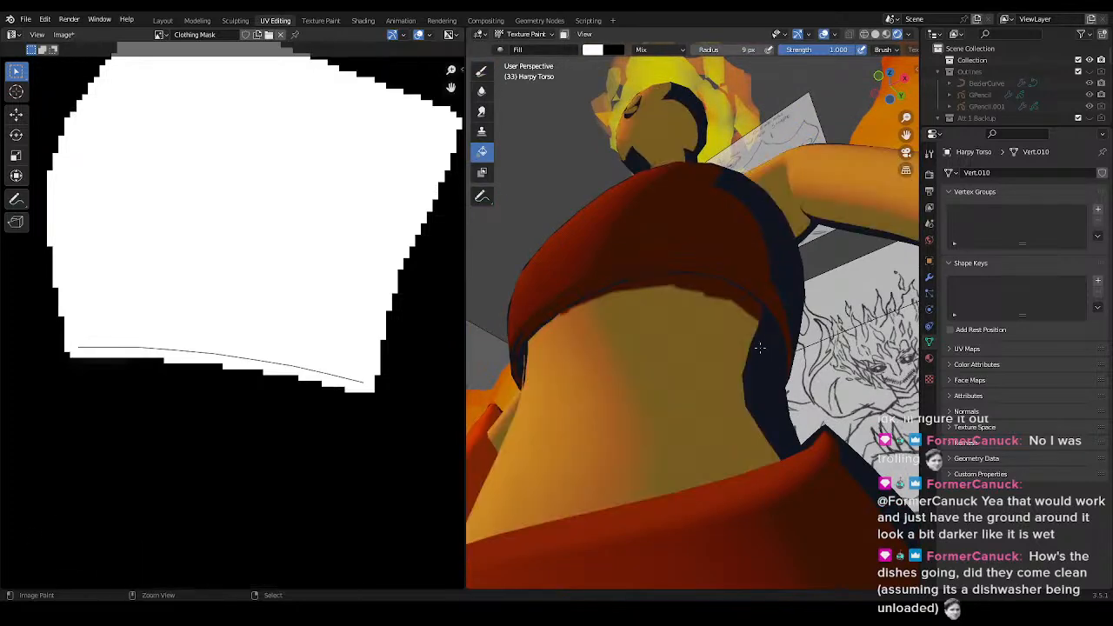
{"action": "key", "text": "ctrl+z"}
{"action": "key", "text": "ctrl+shift+z"}
{"action": "scroll", "coordinate": [726, 347], "scroll_direction": "up", "scroll_amount": 5}
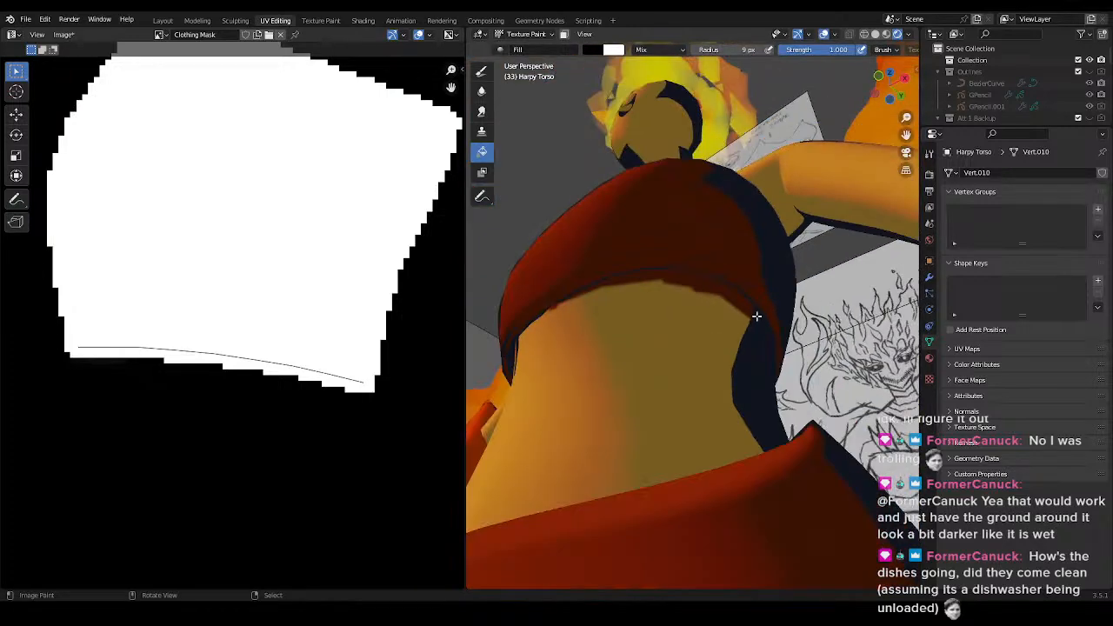
- Select only the linked skin faces of the torso in Edit Mode and return to Texture Paint mode
{"action": "key", "text": "Tab"}
{"action": "left_click", "coordinate": [673, 338]}
{"action": "key", "text": "ctrl+l"}
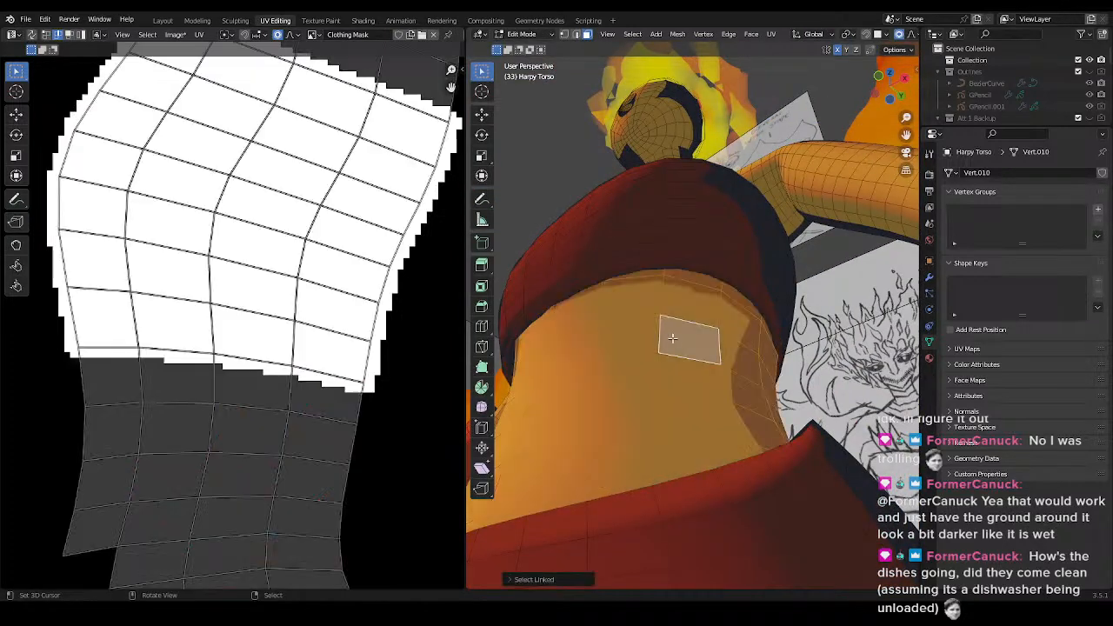
{"action": "key", "text": "shift+Tab"}
{"action": "key", "text": "ctrl+Tab"}
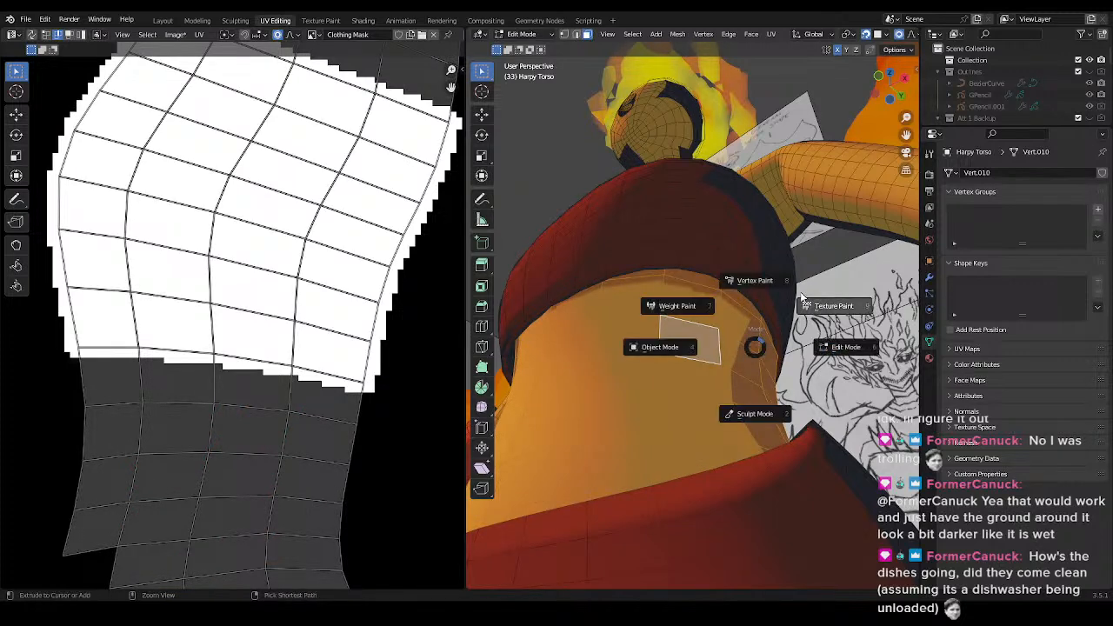
{"action": "left_click", "coordinate": [797, 297]}
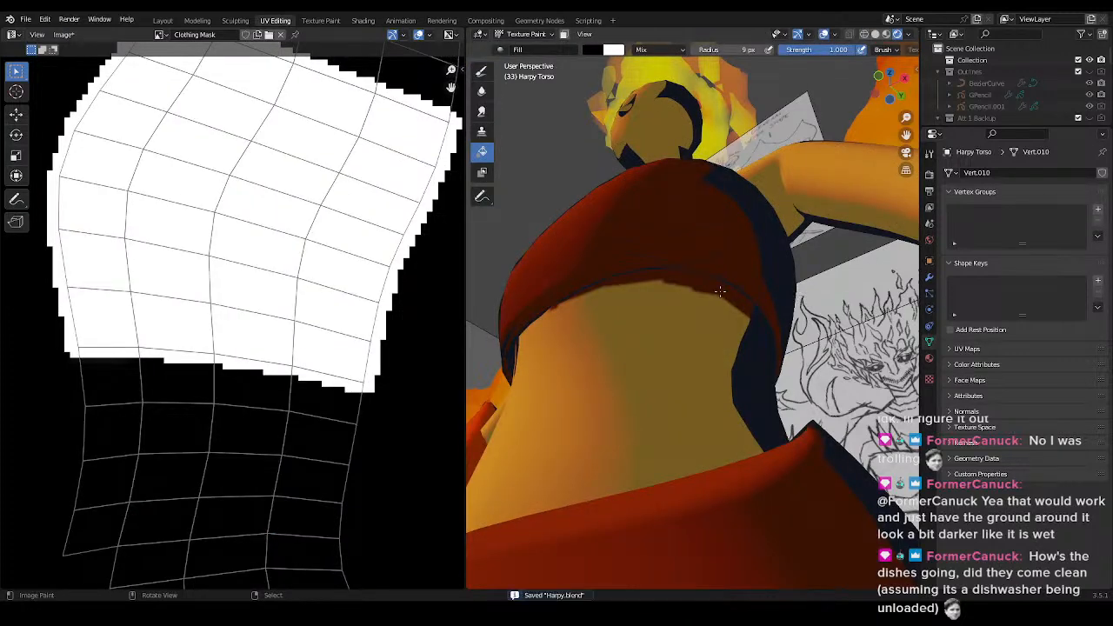
- Restrict painting to the selected skin faces, save the file, set the brush radius to 55 px, and undo a test fill
{"action": "key", "text": "m"}
{"action": "mouse_move", "coordinate": [634, 338]}
{"action": "middle_mouse_down"}
{"action": "mouse_move", "coordinate": [753, 389]}
{"action": "mouse_move", "coordinate": [785, 370]}
{"action": "mouse_move", "coordinate": [752, 293]}
{"action": "middle_mouse_up"}
{"action": "key", "text": "ctrl+s"}
{"action": "key", "text": "ctrl+Tab"}
{"action": "key", "text": "f"}
{"action": "left_click", "coordinate": [756, 297]}
{"action": "left_click", "coordinate": [602, 306], "text": "ctrl"}
{"action": "key", "text": "ctrl+z"}
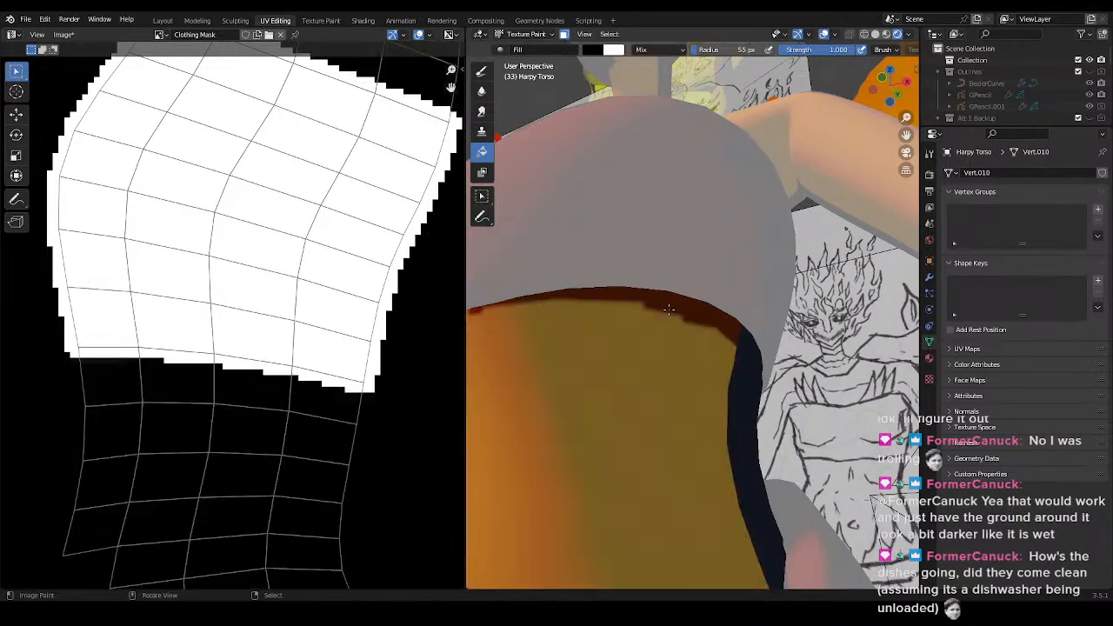
- Paint black with the Draw brush over the red clothing color on the skin under the chest top's hem, undoing stray strokes
{"action": "left_click", "coordinate": [486, 72]}
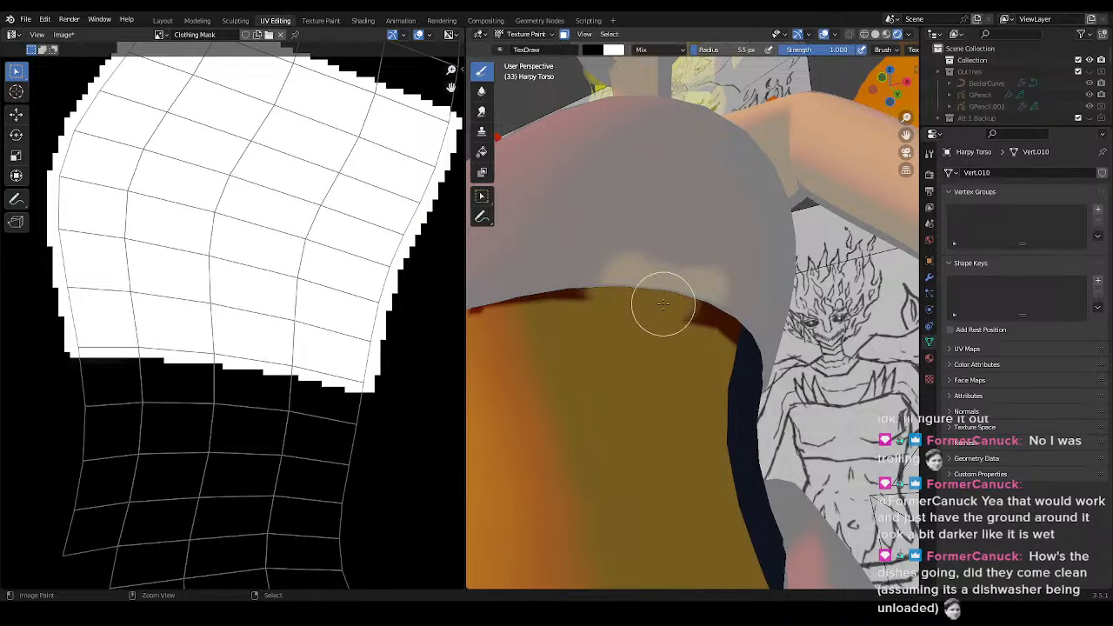
{"action": "middle_click_drag", "start_coordinate": [642, 352], "coordinate": [661, 334]}
{"action": "mouse_move", "coordinate": [642, 127]}
{"action": "left_mouse_down"}
{"action": "mouse_move", "coordinate": [614, 144]}
{"action": "mouse_move", "coordinate": [713, 155]}
{"action": "left_mouse_up"}
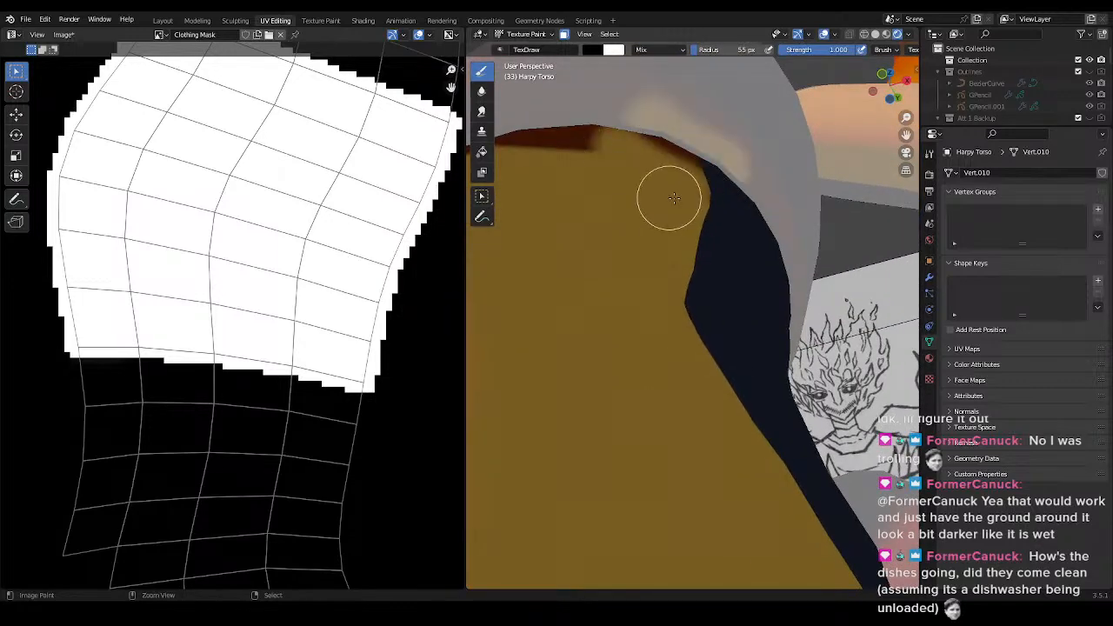
{"action": "key", "text": "ctrl+z"}
{"action": "middle_click_drag", "start_coordinate": [669, 199], "coordinate": [666, 234]}
{"action": "mouse_move", "coordinate": [505, 340]}
{"action": "left_mouse_down"}
{"action": "mouse_move", "coordinate": [569, 330]}
{"action": "mouse_move", "coordinate": [653, 368]}
{"action": "mouse_move", "coordinate": [628, 342]}
{"action": "mouse_move", "coordinate": [505, 312]}
{"action": "mouse_move", "coordinate": [555, 308]}
{"action": "left_mouse_up"}
{"action": "mouse_move", "coordinate": [616, 225]}
{"action": "left_mouse_down"}
{"action": "mouse_move", "coordinate": [554, 250]}
{"action": "mouse_move", "coordinate": [625, 292]}
{"action": "left_mouse_up"}
{"action": "key", "text": "ctrl+z"}
- Paint black over the leftover clothing color on the waist skin along the back of the chest top's hem
{"action": "mouse_move", "coordinate": [628, 292]}
{"action": "middle_mouse_down"}
{"action": "mouse_move", "coordinate": [711, 345]}
{"action": "mouse_move", "coordinate": [741, 318]}
{"action": "middle_mouse_up"}
{"action": "mouse_move", "coordinate": [695, 232]}
{"action": "left_mouse_down"}
{"action": "mouse_move", "coordinate": [799, 236]}
{"action": "mouse_move", "coordinate": [661, 241]}
{"action": "mouse_move", "coordinate": [604, 261]}
{"action": "left_mouse_up"}
{"action": "mouse_move", "coordinate": [732, 317]}
{"action": "middle_mouse_down"}
{"action": "mouse_move", "coordinate": [676, 365]}
{"action": "mouse_move", "coordinate": [708, 331]}
{"action": "mouse_move", "coordinate": [606, 328]}
{"action": "middle_mouse_up"}
{"action": "mouse_move", "coordinate": [725, 349]}
{"action": "left_mouse_down"}
{"action": "mouse_move", "coordinate": [753, 362]}
{"action": "mouse_move", "coordinate": [775, 353]}
{"action": "mouse_move", "coordinate": [743, 338]}
{"action": "mouse_move", "coordinate": [799, 368]}
{"action": "left_mouse_up"}
{"action": "mouse_move", "coordinate": [799, 368]}
{"action": "middle_mouse_down"}
{"action": "mouse_move", "coordinate": [787, 386]}
{"action": "mouse_move", "coordinate": [712, 360]}
{"action": "middle_mouse_up"}
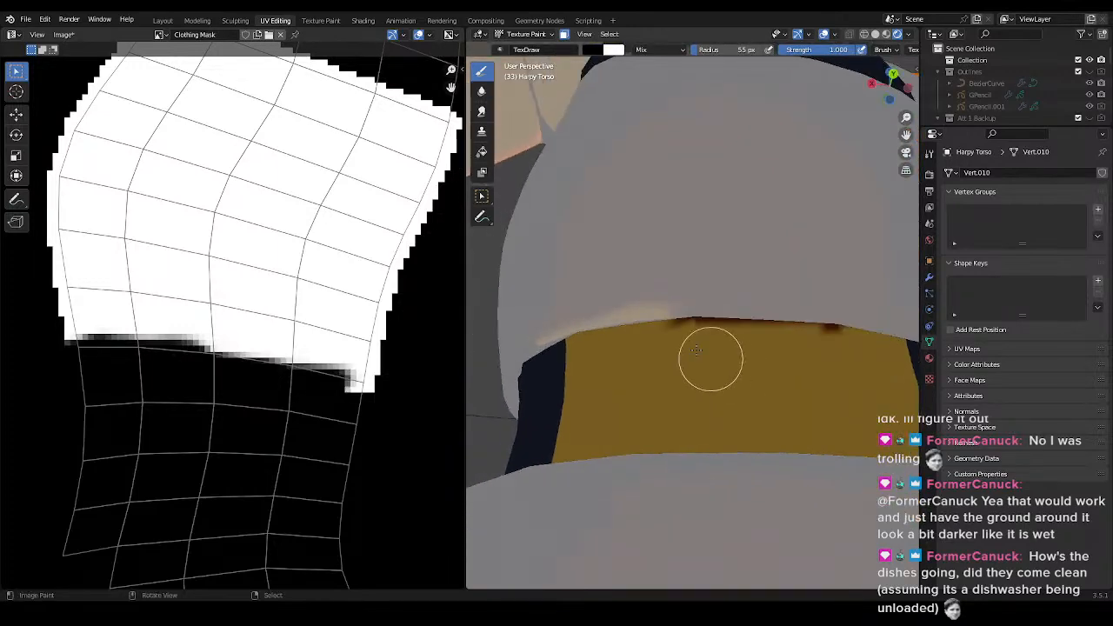
{"action": "left_click_drag", "start_coordinate": [778, 334], "coordinate": [824, 331]}
{"action": "mouse_move", "coordinate": [825, 331]}
{"action": "middle_mouse_down"}
{"action": "mouse_move", "coordinate": [548, 306]}
{"action": "mouse_move", "coordinate": [705, 349]}
{"action": "mouse_move", "coordinate": [748, 347]}
{"action": "mouse_move", "coordinate": [738, 350]}
{"action": "middle_mouse_up"}
- Paint out the red edge on the front waist skin directly below the chest top's hem and save the file
{"action": "scroll", "coordinate": [737, 348], "scroll_direction": "up", "scroll_amount": 5}
{"action": "middle_click_drag", "start_coordinate": [719, 283], "coordinate": [706, 344], "text": "shift"}
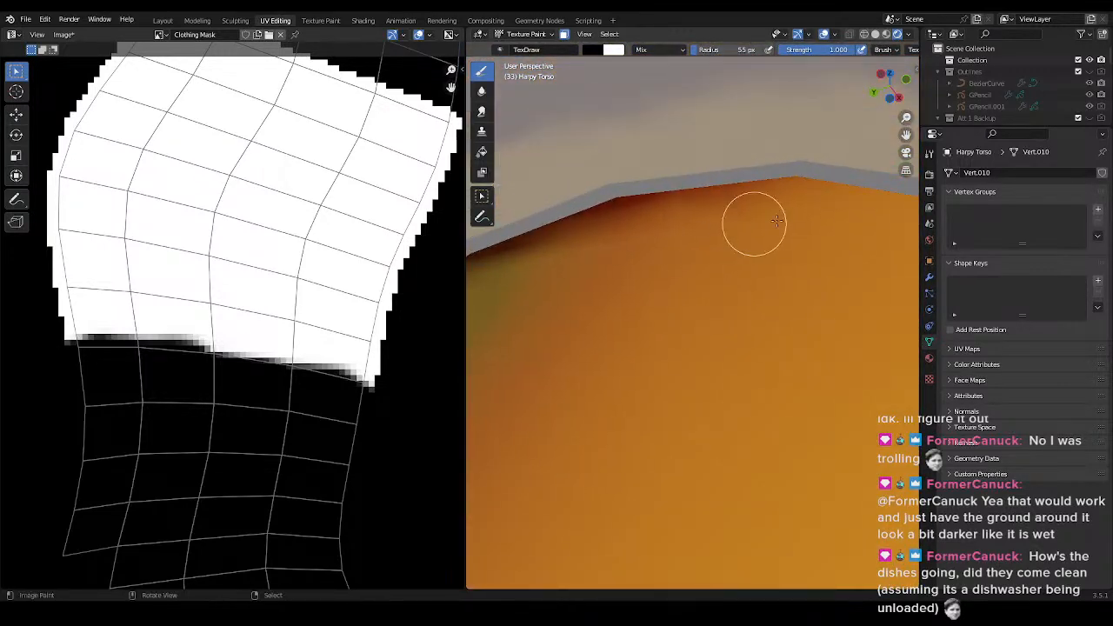
{"action": "mouse_move", "coordinate": [703, 216]}
{"action": "left_mouse_down"}
{"action": "mouse_move", "coordinate": [656, 214]}
{"action": "mouse_move", "coordinate": [793, 194]}
{"action": "mouse_move", "coordinate": [534, 241]}
{"action": "left_mouse_up"}
{"action": "scroll", "coordinate": [570, 265], "scroll_direction": "down", "scroll_amount": 3}
{"action": "mouse_move", "coordinate": [604, 277]}
{"action": "middle_mouse_down", "text": "shift"}
{"action": "mouse_move", "coordinate": [758, 319]}
{"action": "mouse_move", "coordinate": [687, 325]}
{"action": "mouse_move", "coordinate": [641, 348]}
{"action": "middle_mouse_up", "text": "shift"}
{"action": "key", "text": "ctrl+s"}
- Touch up the remaining clothing color under the hem in black, redo one undone stroke, and save the file
{"action": "scroll", "coordinate": [641, 348], "scroll_direction": "up", "scroll_amount": 5}
{"action": "mouse_move", "coordinate": [660, 392]}
{"action": "left_mouse_down"}
{"action": "mouse_move", "coordinate": [671, 348]}
{"action": "mouse_move", "coordinate": [530, 323]}
{"action": "mouse_move", "coordinate": [740, 373]}
{"action": "mouse_move", "coordinate": [506, 316]}
{"action": "mouse_move", "coordinate": [686, 373]}
{"action": "mouse_move", "coordinate": [509, 340]}
{"action": "mouse_move", "coordinate": [701, 388]}
{"action": "mouse_move", "coordinate": [705, 379]}
{"action": "left_mouse_up"}
{"action": "scroll", "coordinate": [696, 377], "scroll_direction": "down", "scroll_amount": 3}
{"action": "middle_click_drag", "start_coordinate": [673, 375], "coordinate": [698, 385]}
{"action": "left_click_drag", "start_coordinate": [609, 348], "coordinate": [696, 366]}
{"action": "key", "text": "ctrl+z"}
{"action": "left_click_drag", "start_coordinate": [617, 342], "coordinate": [684, 369]}
{"action": "scroll", "coordinate": [703, 351], "scroll_direction": "down", "scroll_amount": 1}
{"action": "scroll", "coordinate": [705, 350], "scroll_direction": "down", "scroll_amount": 4}
{"action": "key", "text": "ctrl+s"}
- Switch to Object Mode and examine the chest top's hem from below in the Layout workspace
{"action": "middle_click_drag", "start_coordinate": [704, 350], "coordinate": [870, 362]}
{"action": "key", "text": "ctrl+Tab"}
{"action": "left_click", "coordinate": [770, 383]}
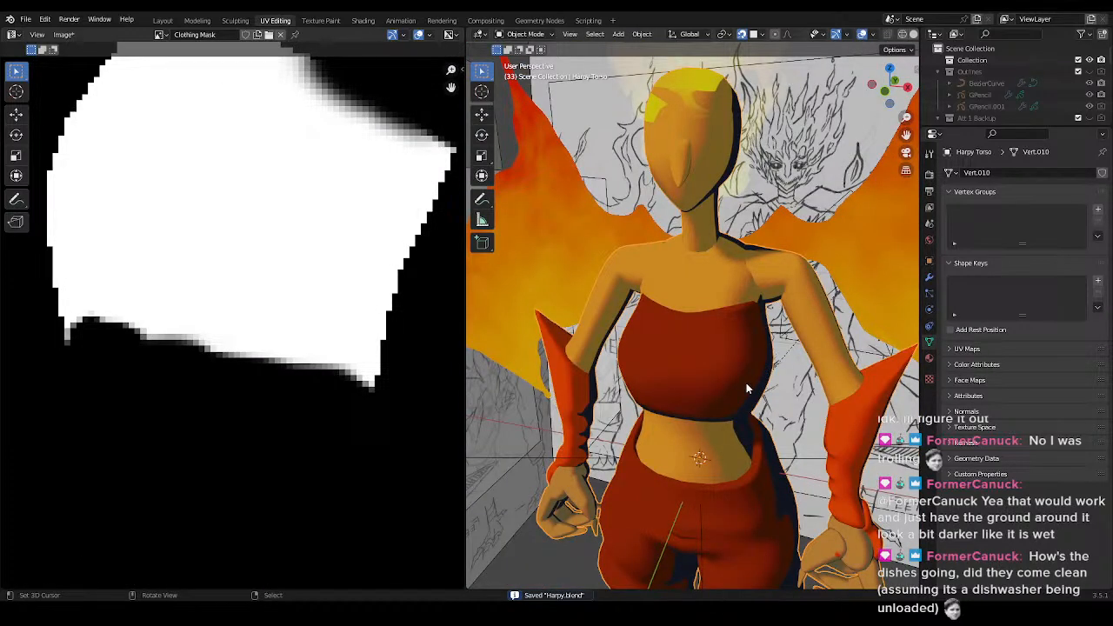
{"action": "left_click", "coordinate": [165, 20]}
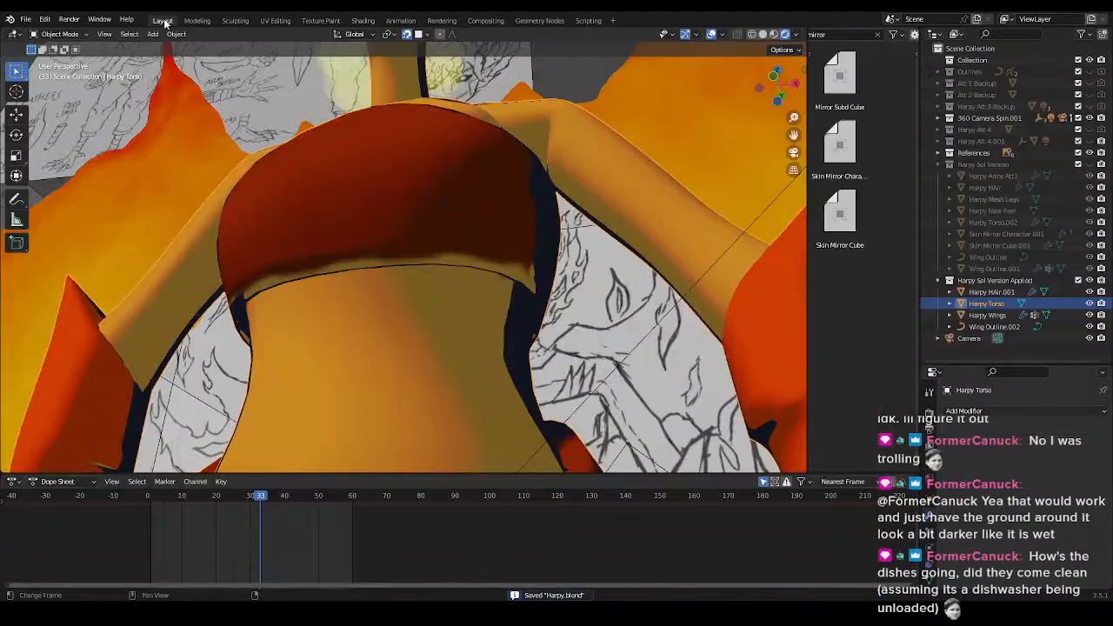
{"action": "scroll", "coordinate": [509, 316], "scroll_direction": "up", "scroll_amount": 4}
{"action": "middle_click_drag", "start_coordinate": [532, 274], "coordinate": [380, 65]}
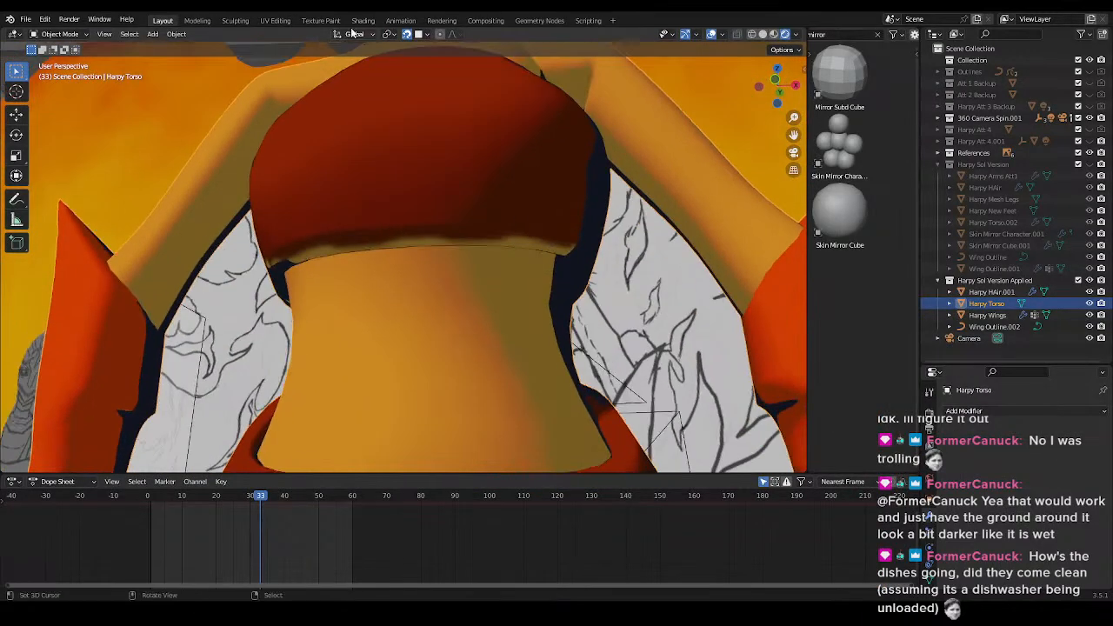
{"action": "left_click", "coordinate": [275, 20]}
- Select the linked faces of the chest top in Edit Mode to show its UV island over the Clothing Mask
{"action": "middle_click_drag", "start_coordinate": [709, 209], "coordinate": [712, 293]}
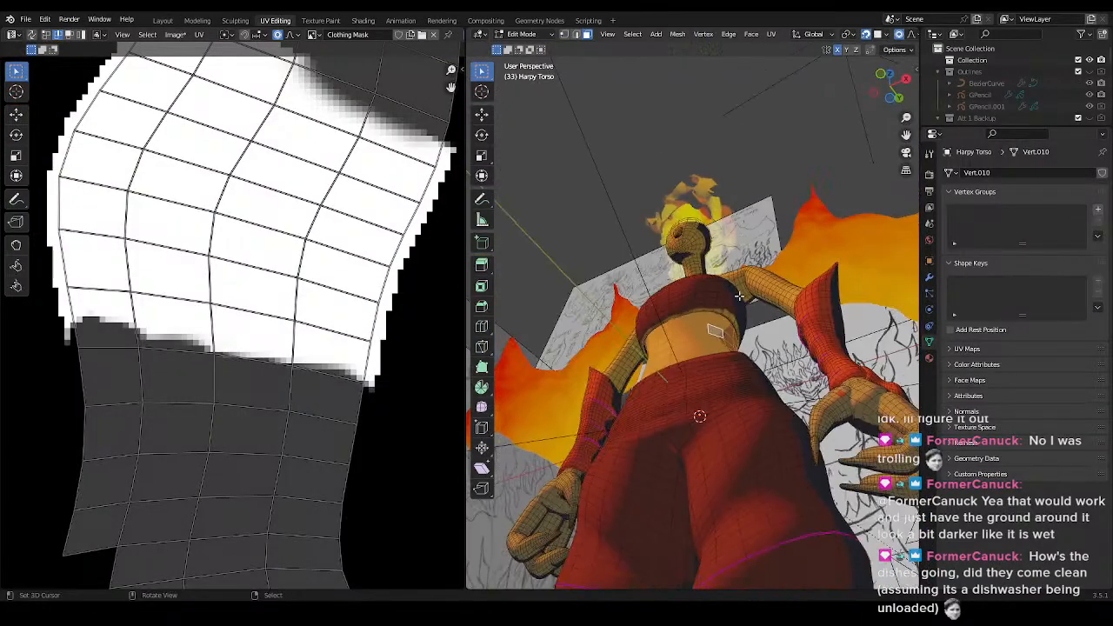
{"action": "scroll", "coordinate": [713, 296], "scroll_direction": "up", "scroll_amount": 2}
{"action": "key", "text": "ctrl+l"}
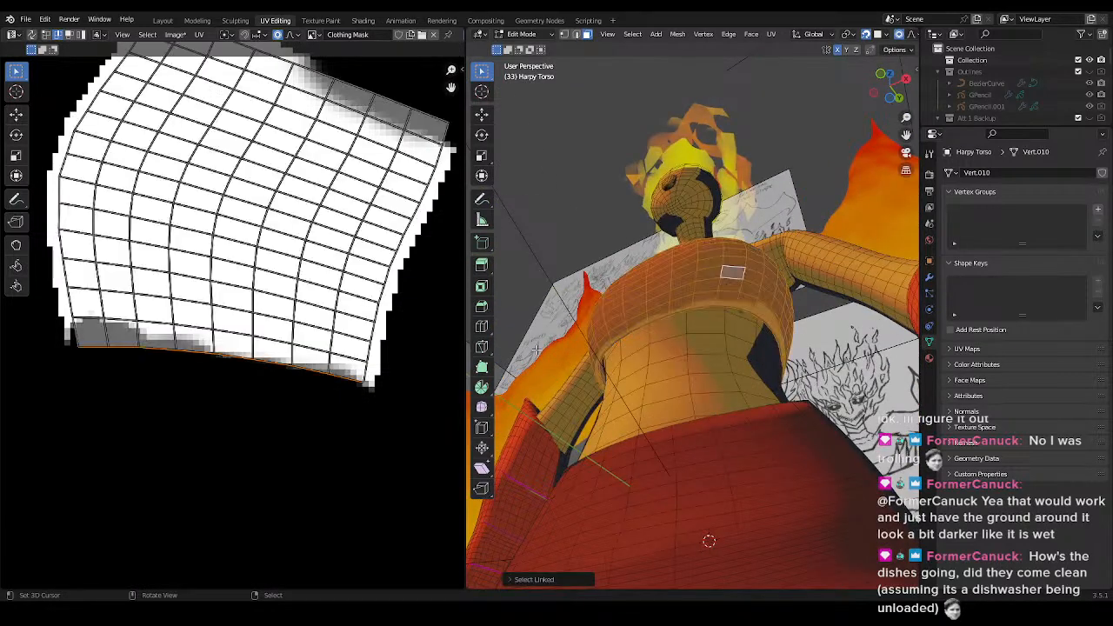
{"action": "scroll", "coordinate": [359, 367], "scroll_direction": "down", "scroll_amount": 4}
{"action": "scroll", "coordinate": [354, 371], "scroll_direction": "up", "scroll_amount": 2}
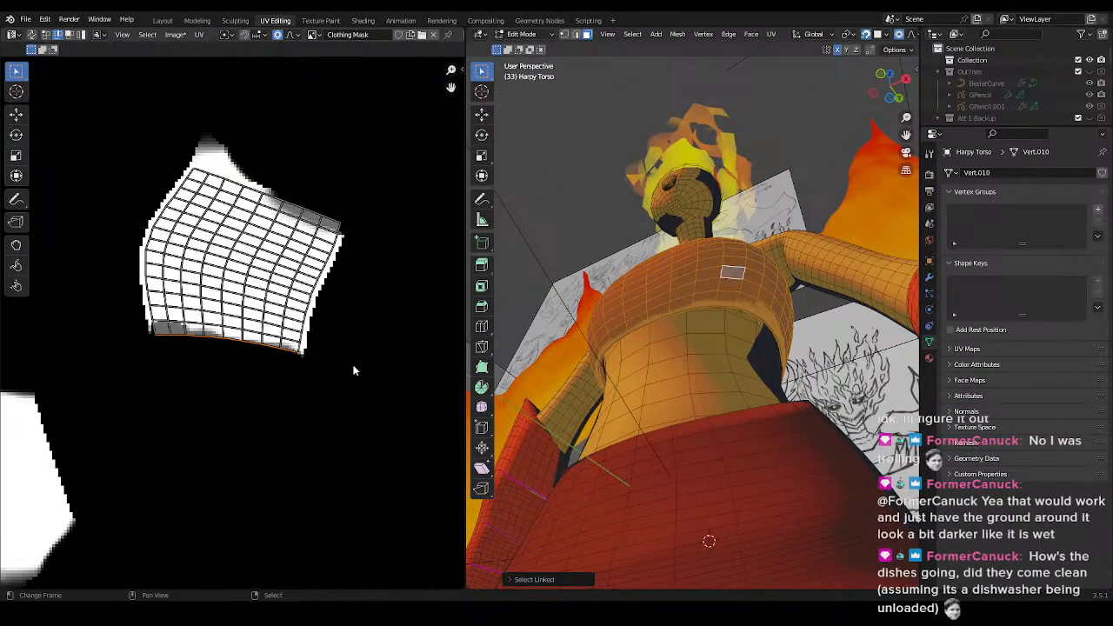
- Scale the chest top's whole UV island down to about half size, inside the white area of the Clothing Mask
{"action": "key", "text": "s"}
{"action": "right_click", "coordinate": [344, 479]}
{"action": "key", "text": "a"}
{"action": "key", "text": "s"}
{"action": "right_click", "coordinate": [336, 444]}
{"action": "key", "text": "period"}
{"action": "right_click", "coordinate": [336, 448]}
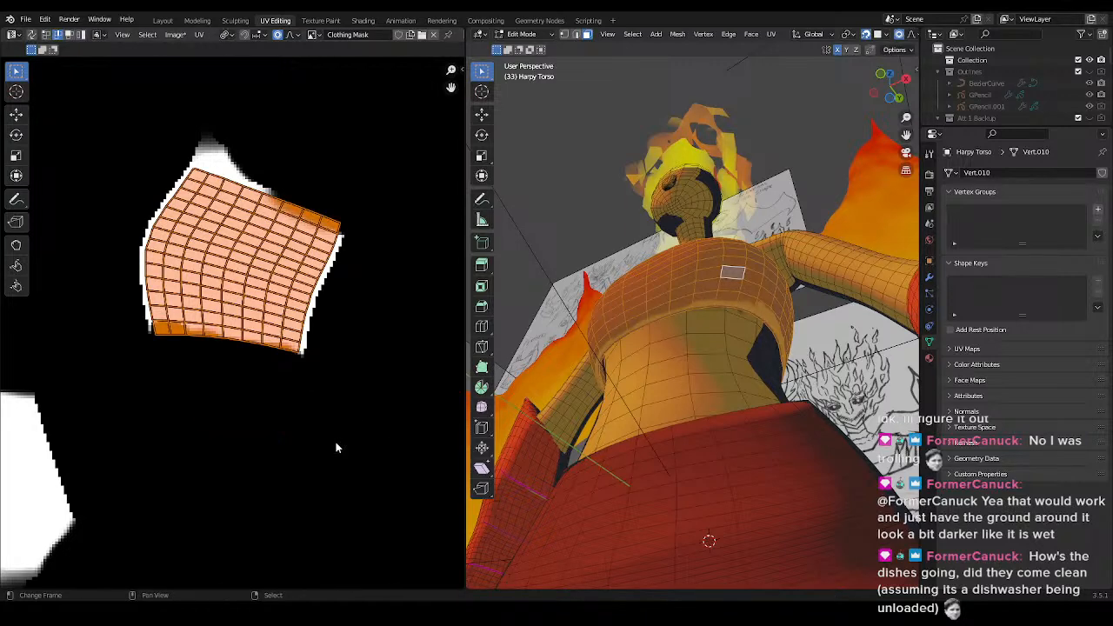
{"action": "key", "text": "s"}
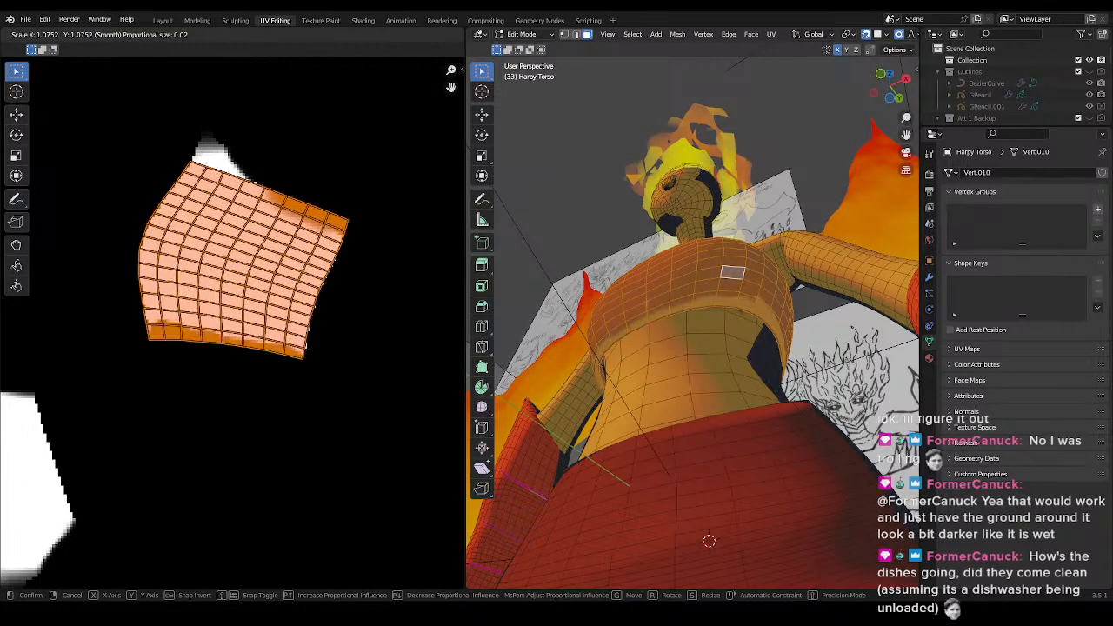
{"action": "left_click", "coordinate": [63, 449]}
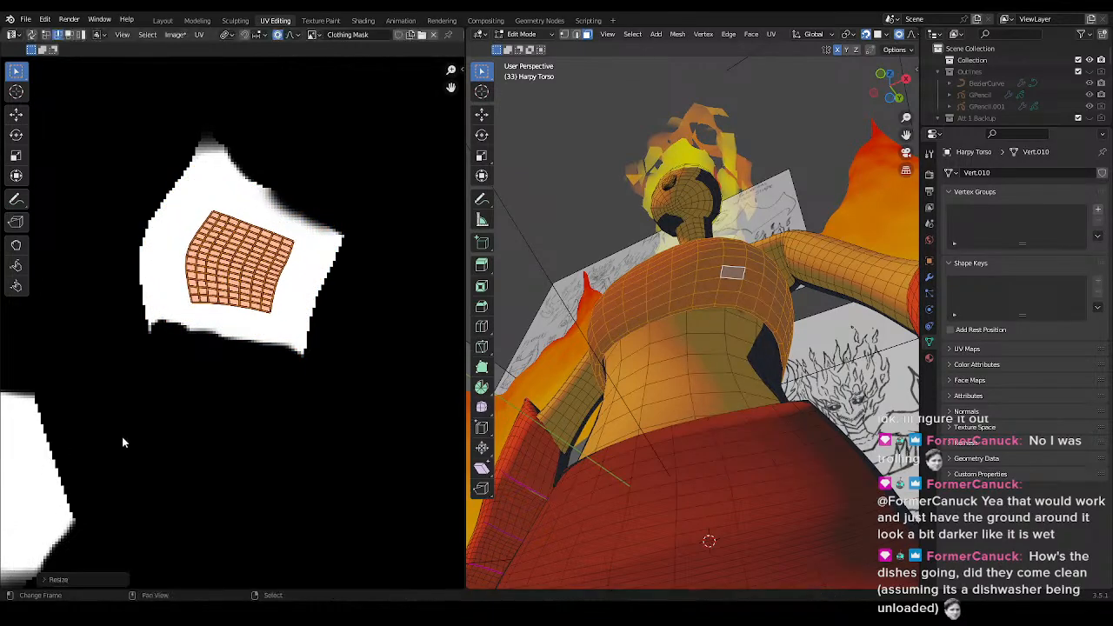
- Leave Edit Mode, bring the harpy into front view in the Layout workspace, and save the file
{"action": "middle_click_drag", "start_coordinate": [690, 337], "coordinate": [574, 357]}
{"action": "mouse_move", "coordinate": [844, 383]}
{"action": "middle_mouse_down"}
{"action": "mouse_move", "coordinate": [679, 380]}
{"action": "mouse_move", "coordinate": [715, 410]}
{"action": "mouse_move", "coordinate": [565, 331]}
{"action": "mouse_move", "coordinate": [651, 368]}
{"action": "mouse_move", "coordinate": [624, 324]}
{"action": "mouse_move", "coordinate": [477, 282]}
{"action": "mouse_move", "coordinate": [577, 263]}
{"action": "mouse_move", "coordinate": [635, 270]}
{"action": "mouse_move", "coordinate": [546, 328]}
{"action": "mouse_move", "coordinate": [487, 304]}
{"action": "middle_mouse_up"}
{"action": "key", "text": "Tab"}
{"action": "scroll", "coordinate": [674, 378], "scroll_direction": "down", "scroll_amount": 1}
{"action": "key", "text": "ctrl+s"}
{"action": "left_click", "coordinate": [162, 20]}
{"action": "scroll", "coordinate": [577, 303], "scroll_direction": "down", "scroll_amount": 5}
{"action": "scroll", "coordinate": [651, 366], "scroll_direction": "up", "scroll_amount": 2}
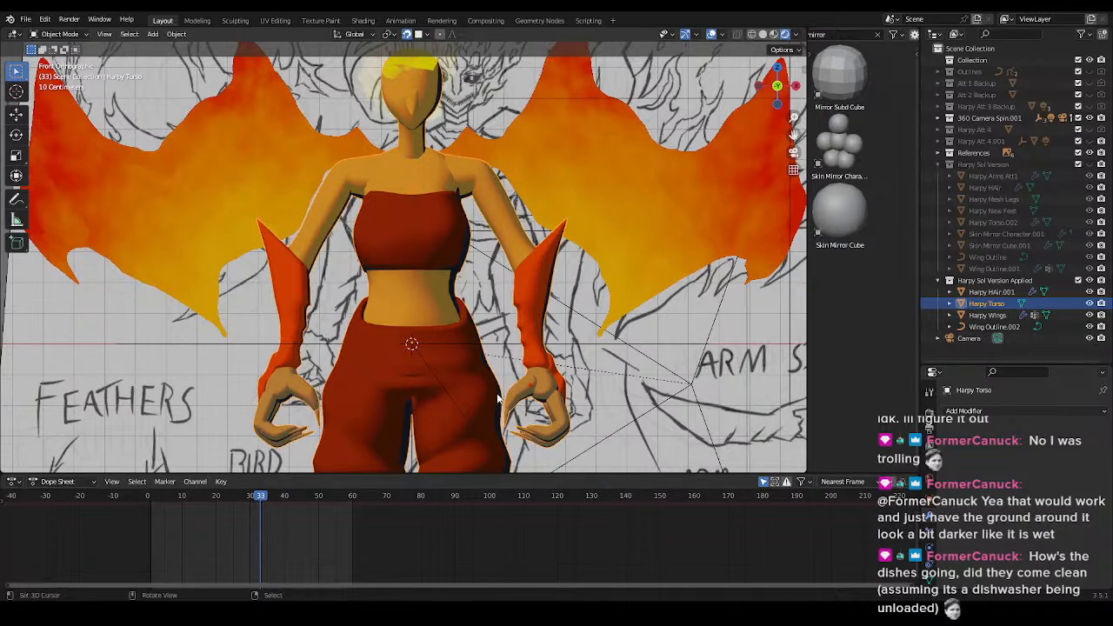
{"action": "scroll", "coordinate": [488, 402], "scroll_direction": "down", "scroll_amount": 2}
{"action": "key", "text": "ctrl+s"}
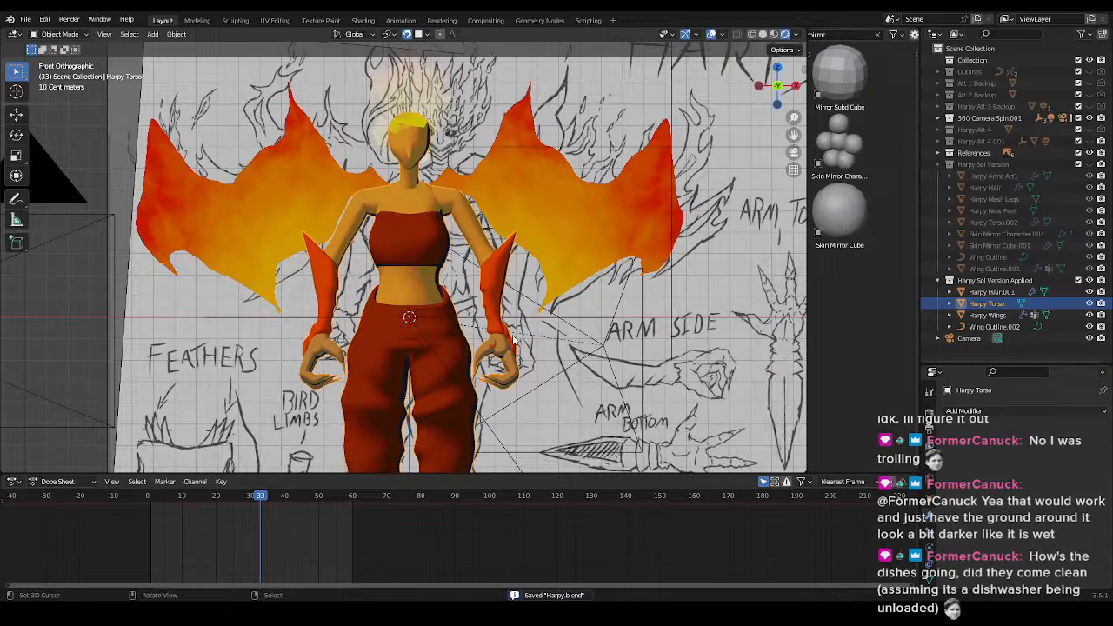
- Examine the harpy's clothing and hand with the viewport overlays hidden, then restore the overlays
{"action": "key", "text": "shift+alt+z"}
{"action": "middle_click_drag", "start_coordinate": [482, 382], "coordinate": [478, 284], "text": "shift"}
{"action": "left_click", "coordinate": [643, 337]}
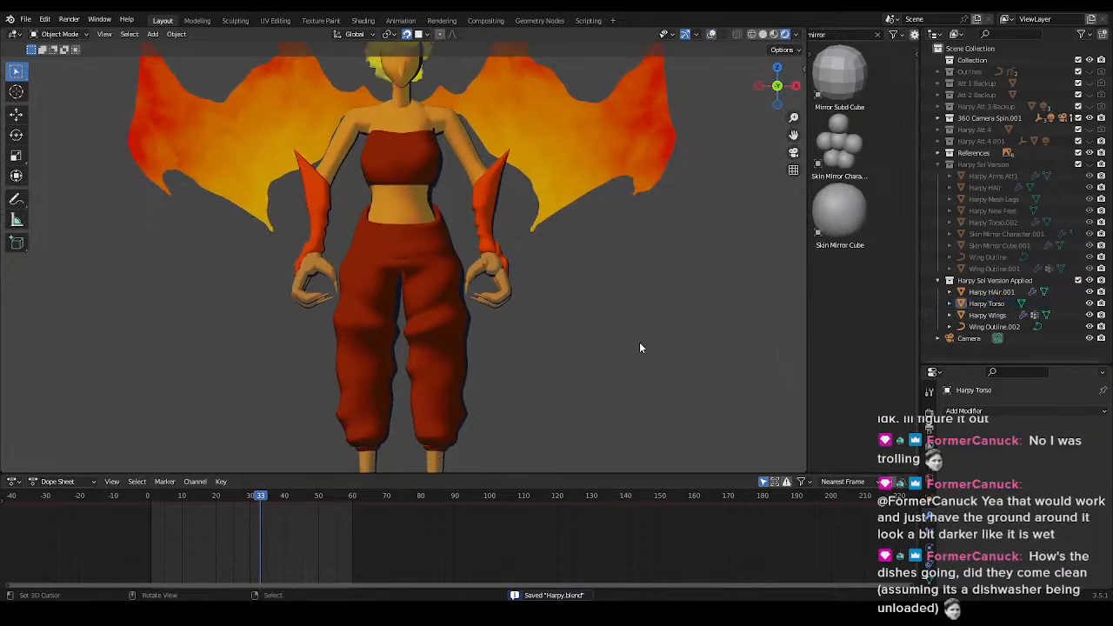
{"action": "scroll", "coordinate": [643, 336], "scroll_direction": "up", "scroll_amount": 5}
{"action": "middle_click_drag", "start_coordinate": [618, 309], "coordinate": [527, 325], "text": "shift"}
{"action": "left_click", "coordinate": [529, 276]}
{"action": "mouse_move", "coordinate": [598, 322]}
{"action": "middle_mouse_down", "text": "shift"}
{"action": "mouse_move", "coordinate": [415, 254]}
{"action": "mouse_move", "coordinate": [466, 261]}
{"action": "middle_mouse_up", "text": "shift"}
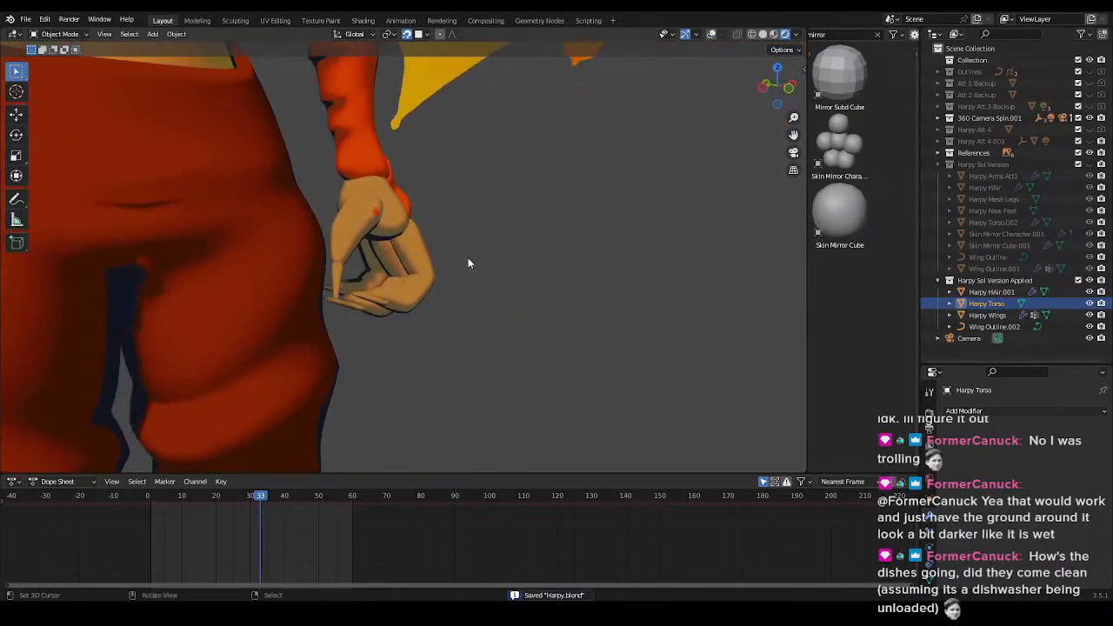
{"action": "key", "text": "shift+alt+z"}
- Put Harpy Torso into Texture Paint mode at the hand and turn off the face selection mask
{"action": "scroll", "coordinate": [461, 252], "scroll_direction": "up", "scroll_amount": 4}
{"action": "middle_click_drag", "start_coordinate": [442, 222], "coordinate": [440, 300], "text": "shift"}
{"action": "scroll", "coordinate": [404, 292], "scroll_direction": "up", "scroll_amount": 3}
{"action": "key", "text": "ctrl+Tab"}
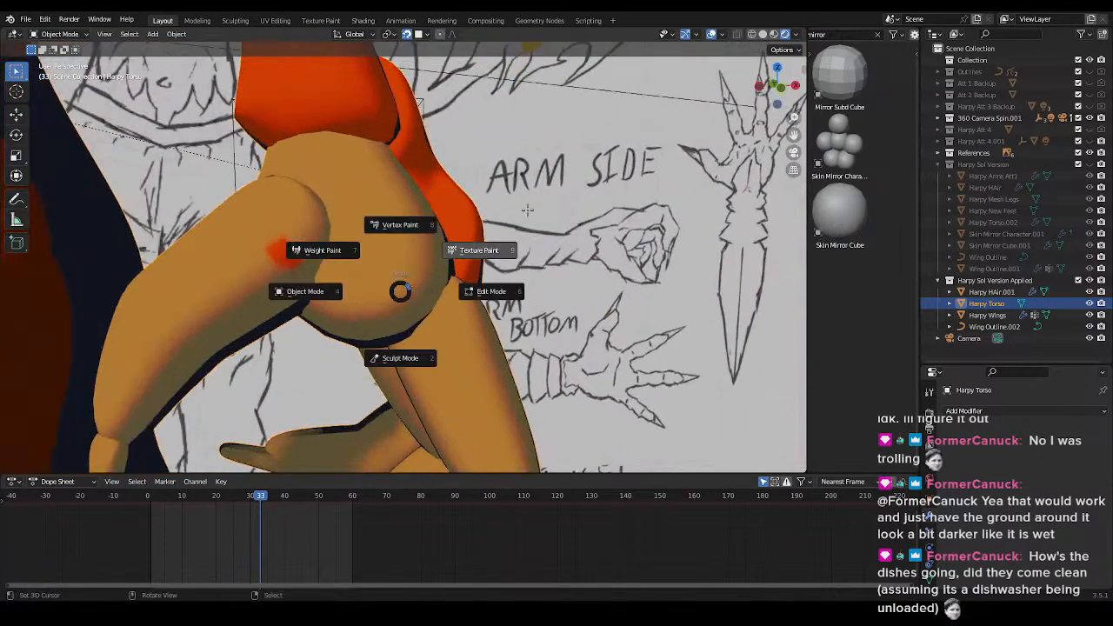
{"action": "left_click", "coordinate": [474, 253]}
{"action": "middle_click_drag", "start_coordinate": [375, 273], "coordinate": [450, 291], "text": "shift"}
{"action": "scroll", "coordinate": [450, 290], "scroll_direction": "down", "scroll_amount": 2}
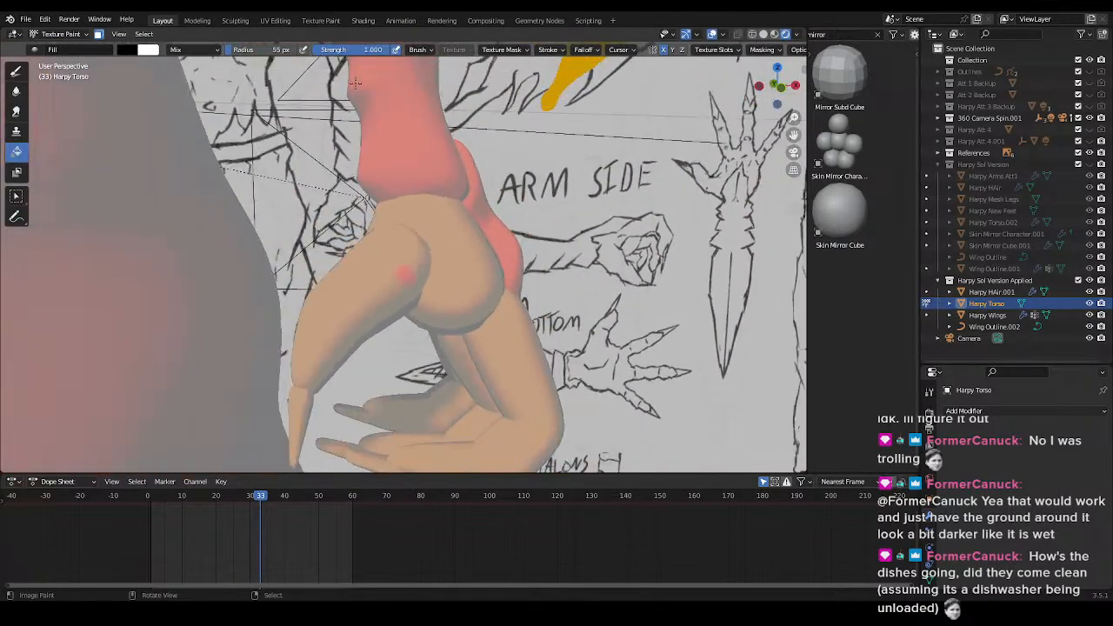
{"action": "key", "text": "m"}
{"action": "left_click", "coordinate": [714, 50]}
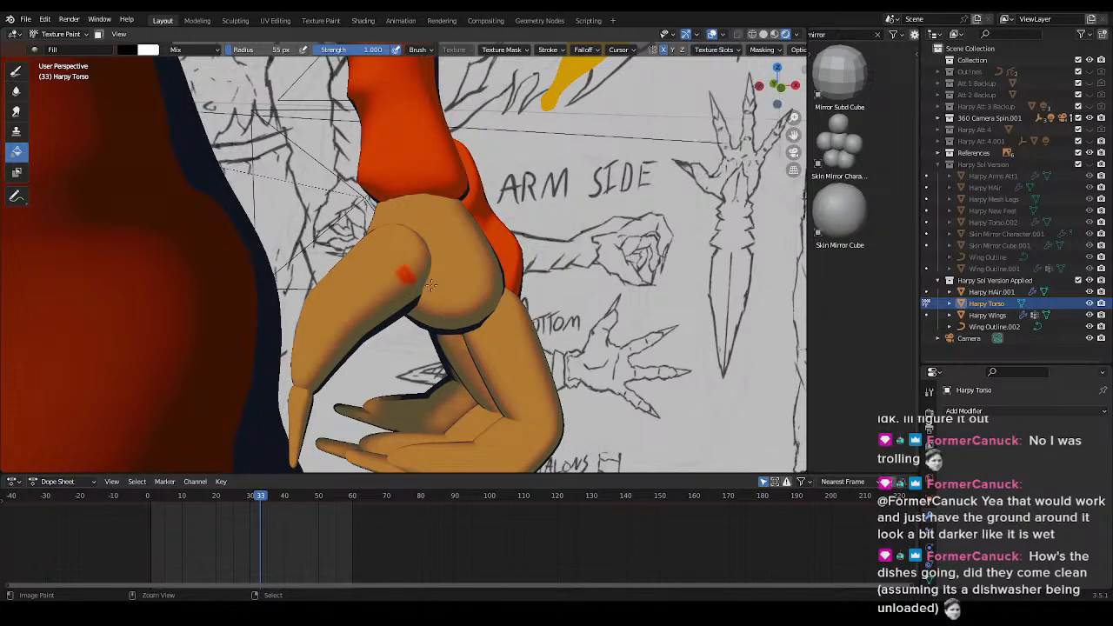
- Set the brush radius to 113 px and choose the Draw brush with white as the primary color
{"action": "scroll", "coordinate": [420, 281], "scroll_direction": "up", "scroll_amount": 3}
{"action": "key", "text": "x"}
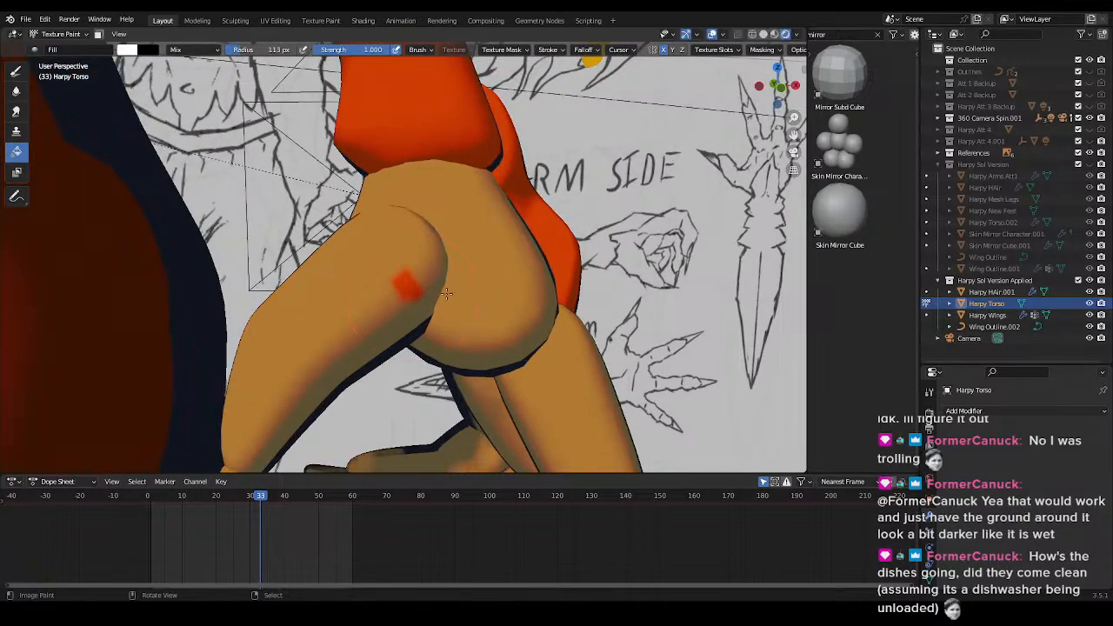
{"action": "middle_click_drag", "start_coordinate": [421, 293], "coordinate": [247, 257]}
{"action": "key", "text": "x"}
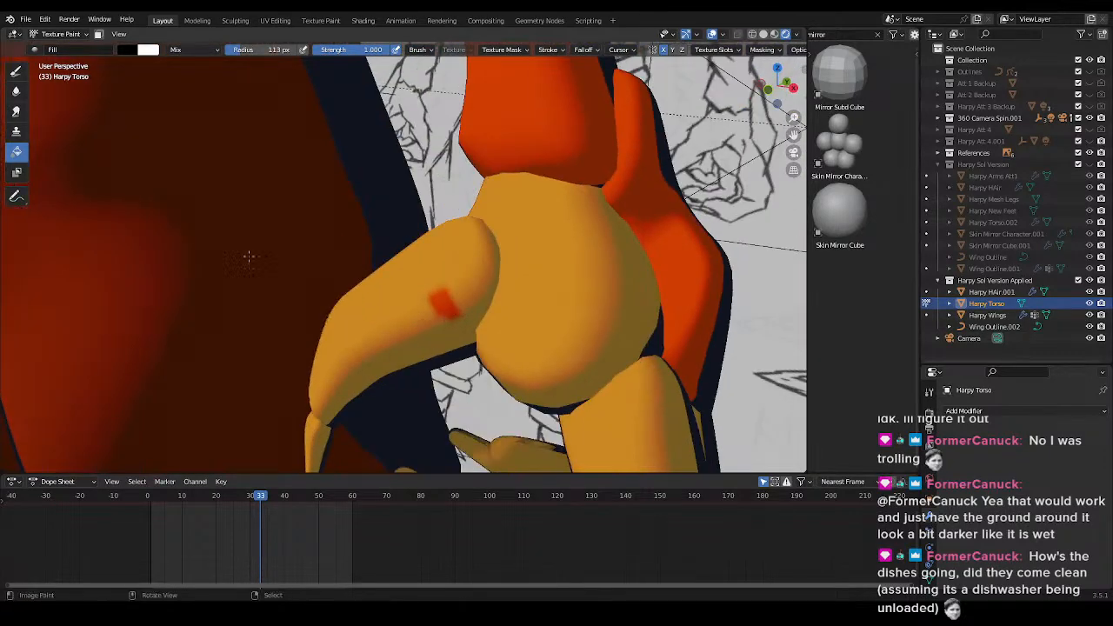
{"action": "left_click", "coordinate": [16, 71]}
{"action": "key", "text": "x"}
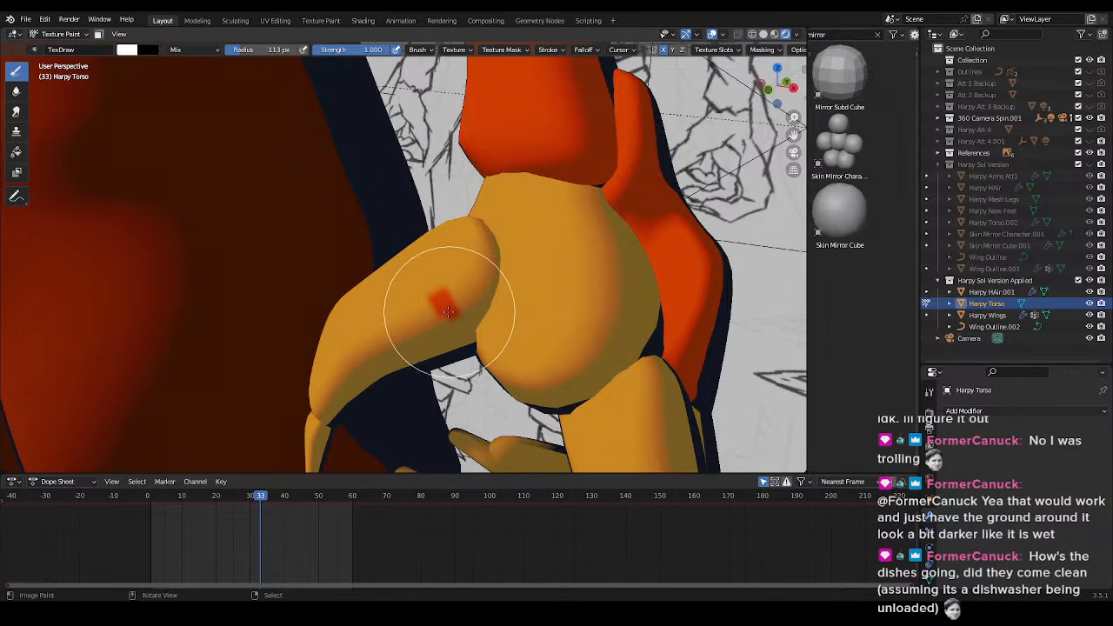
{"action": "left_click", "coordinate": [713, 49]}
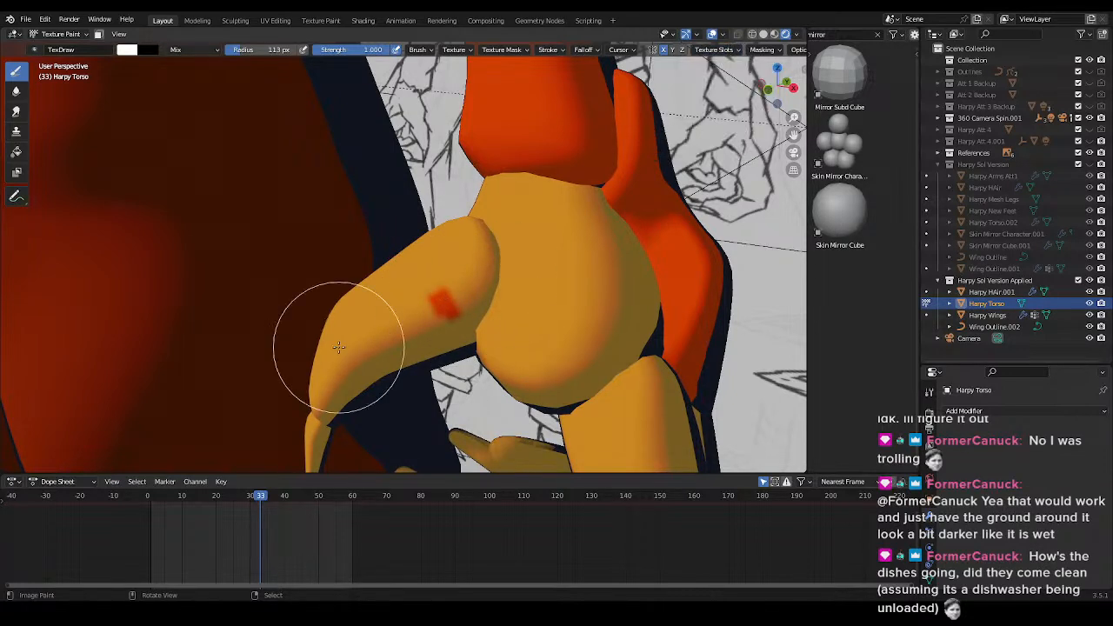
- Remove the stray red spot at the base of the harpy's thumb and save the file
{"action": "left_click_drag", "start_coordinate": [433, 277], "coordinate": [458, 323]}
{"action": "key", "text": "ctrl+z"}
{"action": "key", "text": "ctrl+z"}
{"action": "key", "text": "ctrl+z"}
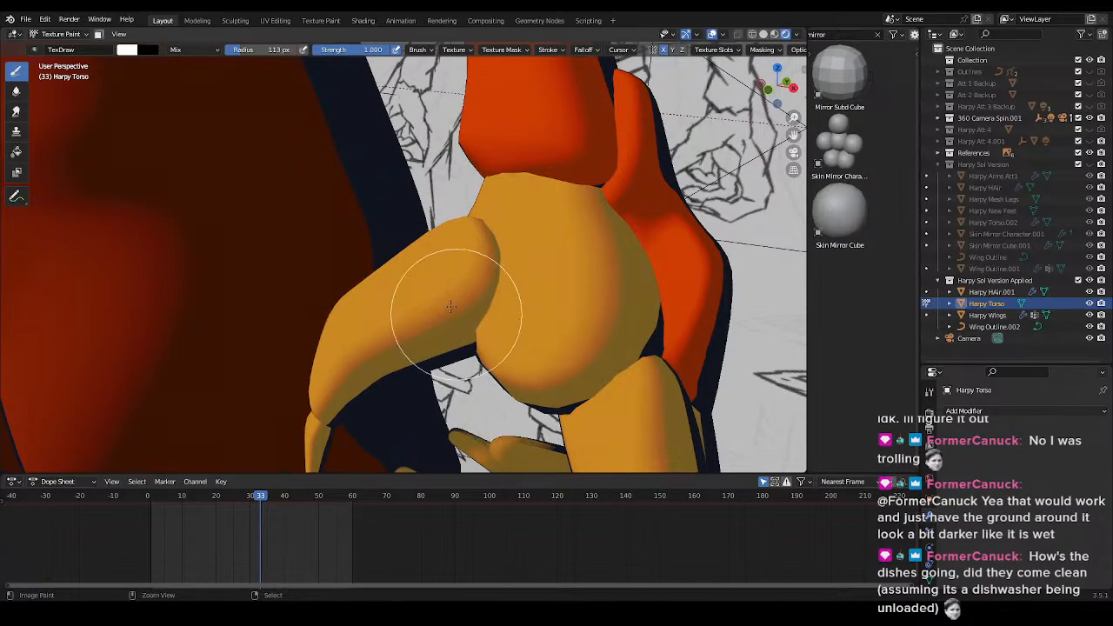
{"action": "scroll", "coordinate": [474, 312], "scroll_direction": "down", "scroll_amount": 4}
{"action": "key", "text": "ctrl+s"}
- Clear the face selection in Edit Mode and select the linked faces of both hands, including the fingers, delimited by seam
{"action": "middle_click_drag", "start_coordinate": [491, 299], "coordinate": [541, 298]}
{"action": "scroll", "coordinate": [513, 294], "scroll_direction": "down", "scroll_amount": 4}
{"action": "middle_click_drag", "start_coordinate": [457, 287], "coordinate": [355, 266], "text": "shift"}
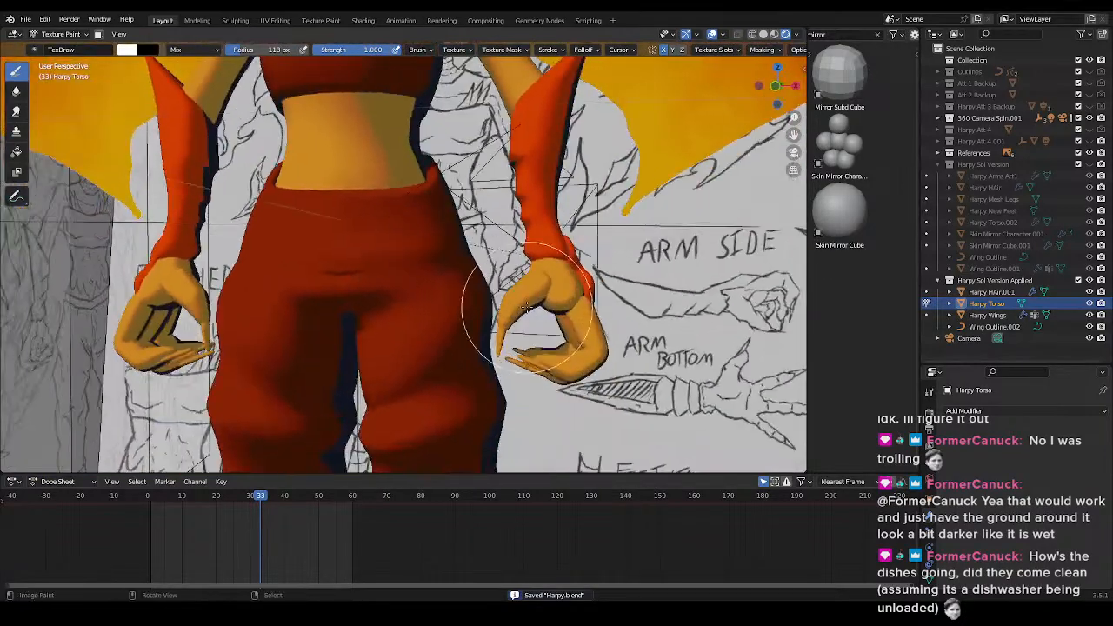
{"action": "scroll", "coordinate": [470, 300], "scroll_direction": "down", "scroll_amount": 1}
{"action": "middle_click_drag", "start_coordinate": [463, 296], "coordinate": [525, 327], "text": "shift"}
{"action": "key", "text": "Tab"}
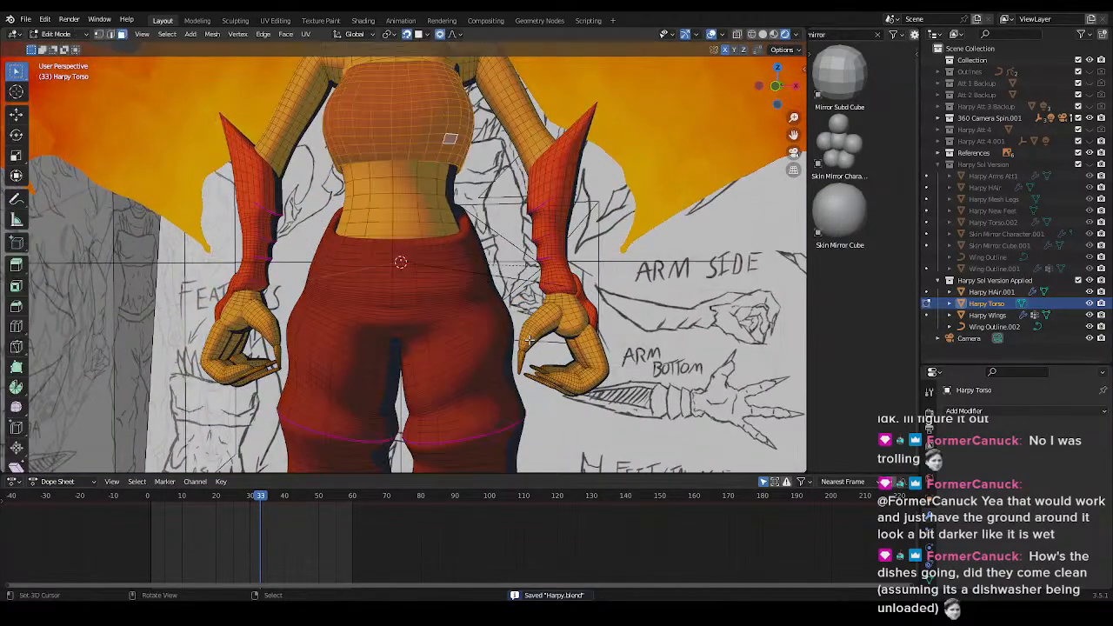
{"action": "key", "text": "alt+a"}
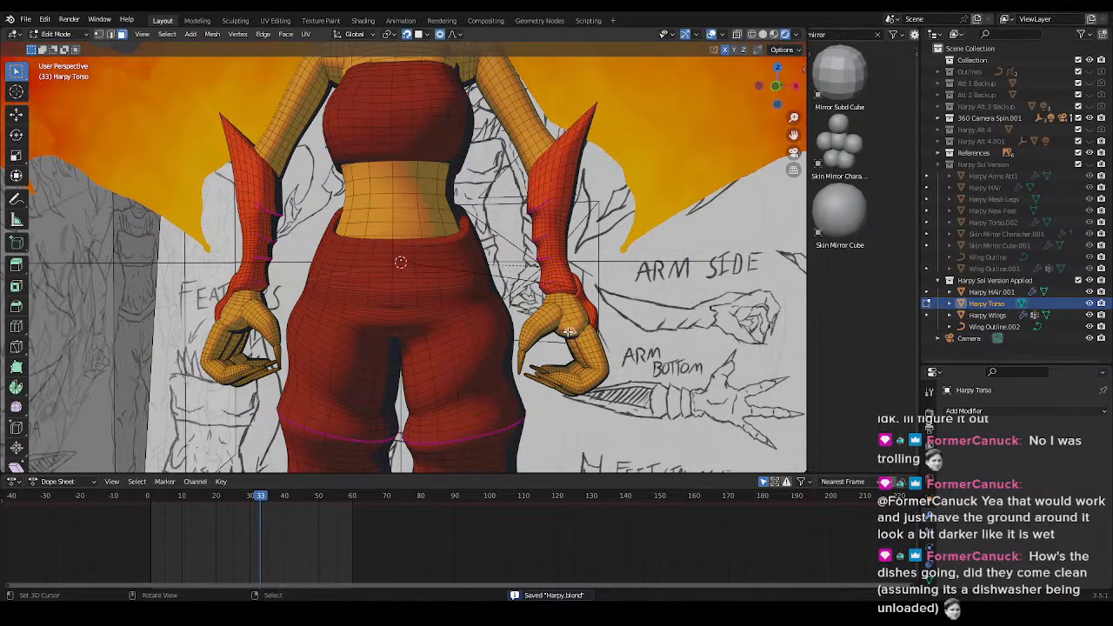
{"action": "key", "text": "l"}
{"action": "key", "text": "l"}
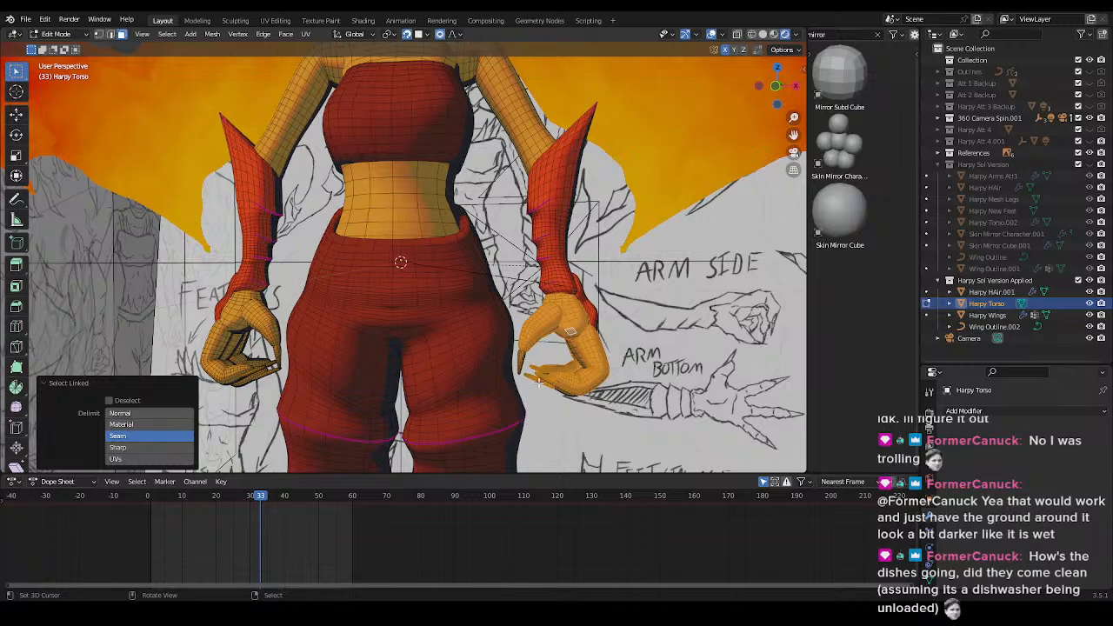
{"action": "key", "text": "l"}
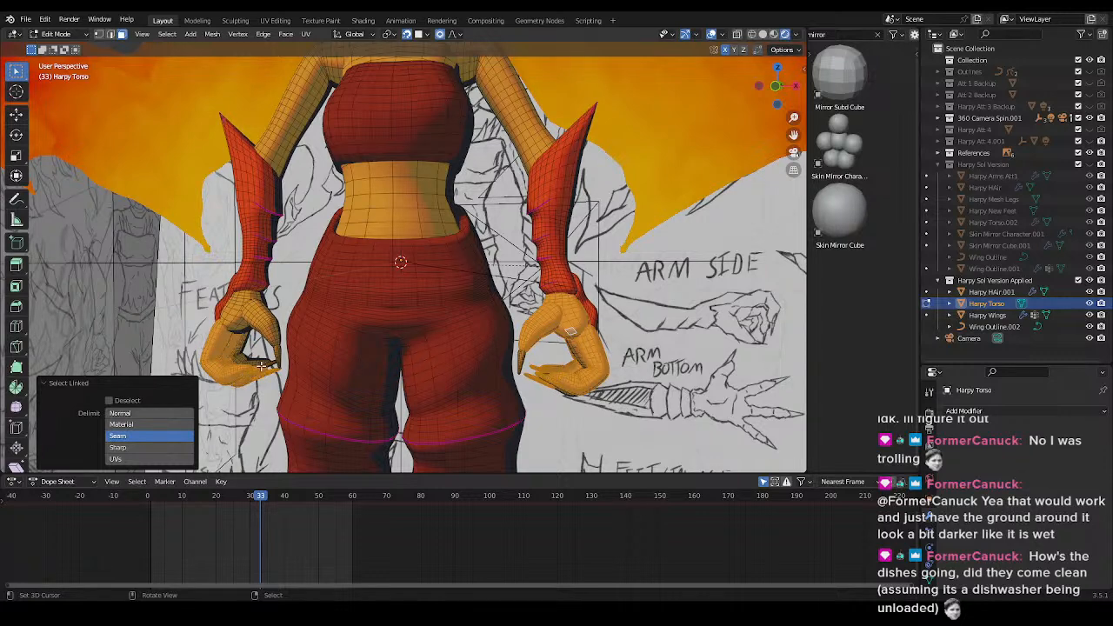
{"action": "key", "text": "l"}
{"action": "key", "text": "l"}
- Add the linked faces of the harpy's left foot to the selection
{"action": "middle_click_drag", "start_coordinate": [553, 372], "coordinate": [575, 402]}
{"action": "scroll", "coordinate": [549, 410], "scroll_direction": "down", "scroll_amount": 4}
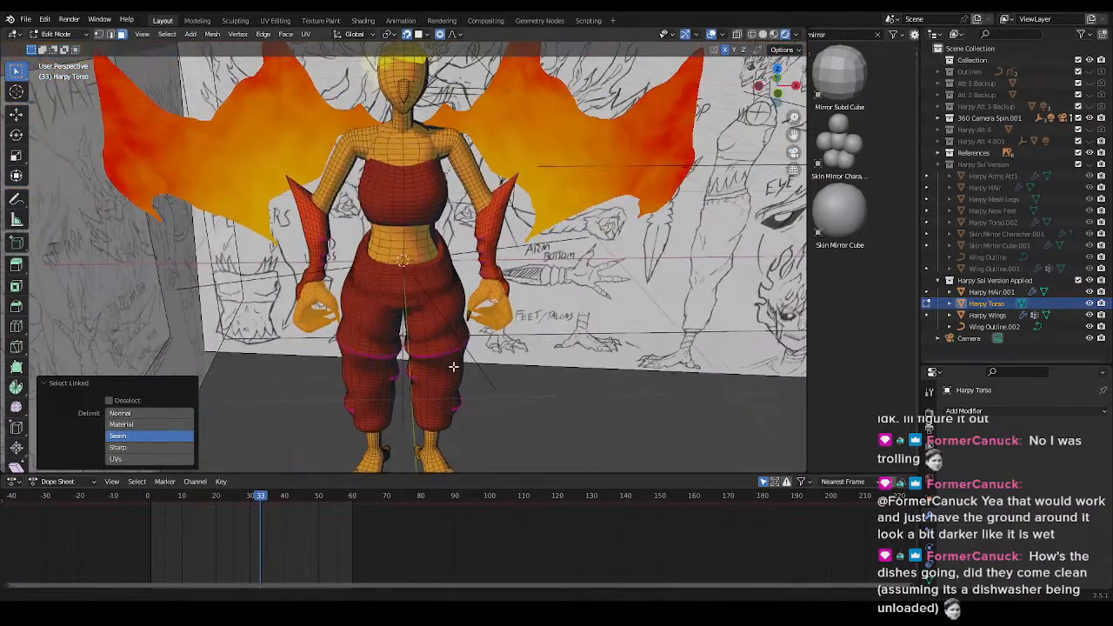
{"action": "middle_click_drag", "start_coordinate": [467, 417], "coordinate": [386, 240], "text": "shift"}
{"action": "scroll", "coordinate": [386, 400], "scroll_direction": "up", "scroll_amount": 3}
{"action": "middle_click_drag", "start_coordinate": [350, 359], "coordinate": [399, 349], "text": "shift"}
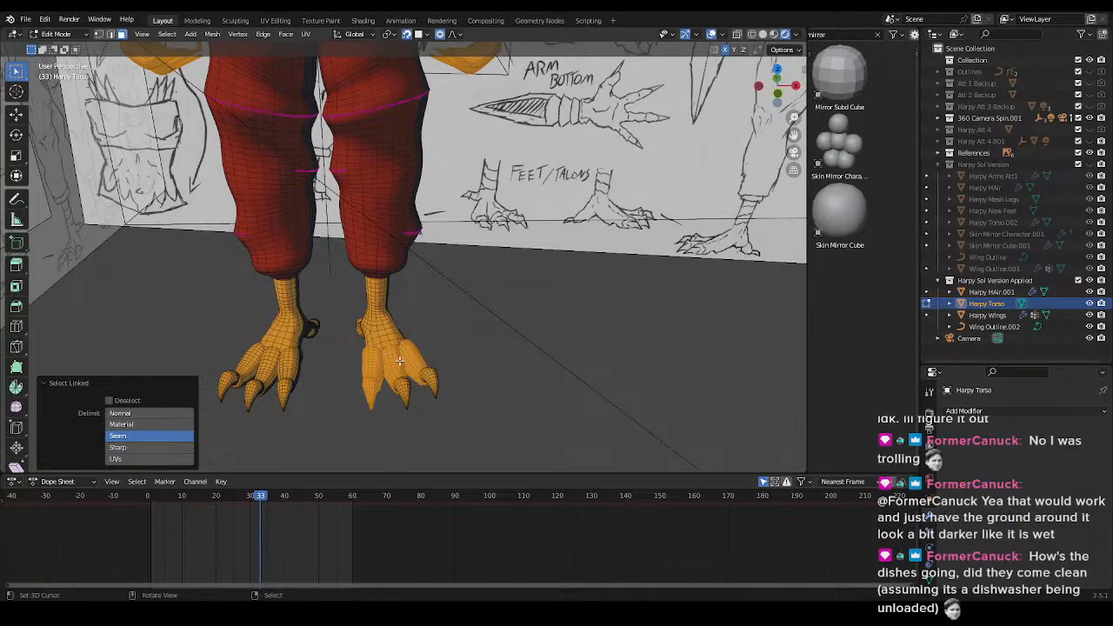
{"action": "middle_click_drag", "start_coordinate": [372, 323], "coordinate": [381, 367]}
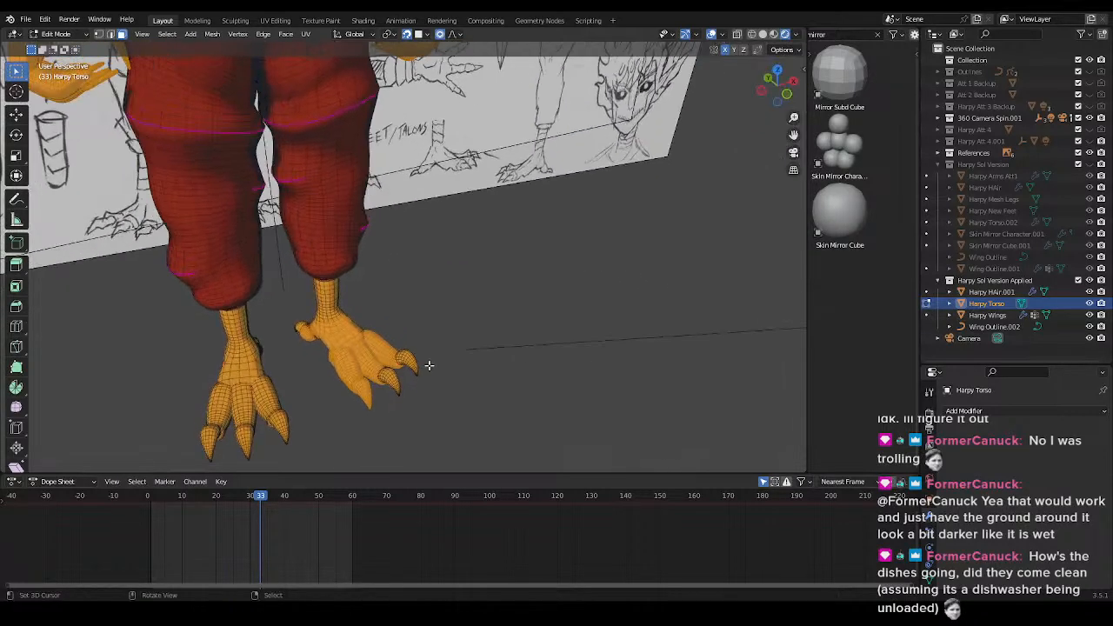
{"action": "key", "text": "ctrl+l"}
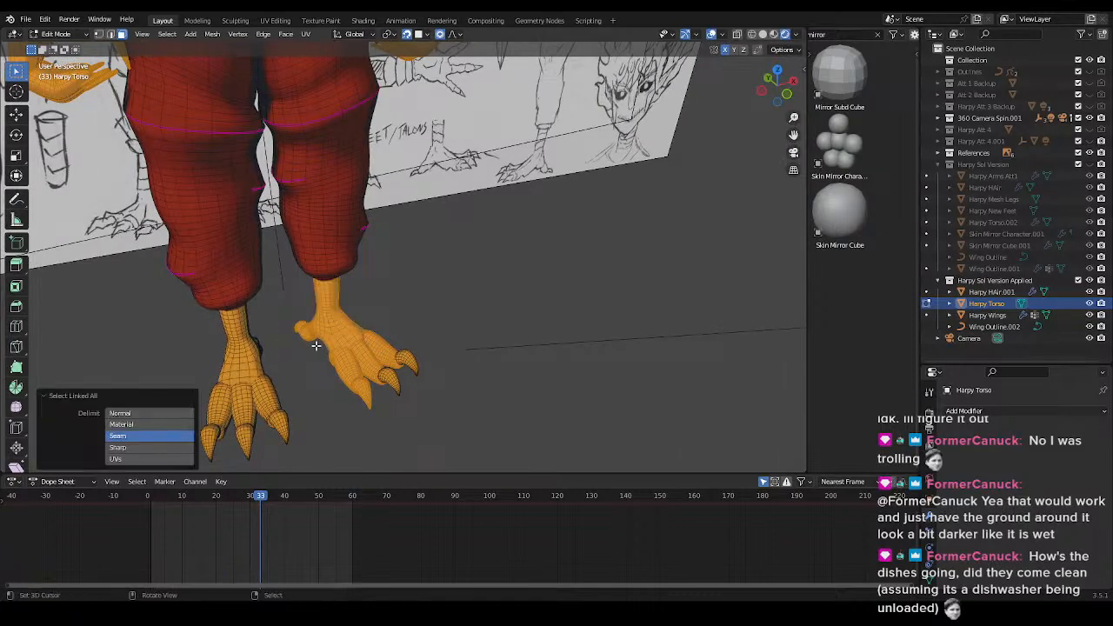
- Box-select parts of the other foot and the claws, extend the selection to all linked faces, and save the file
{"action": "middle_click_drag", "start_coordinate": [283, 367], "coordinate": [331, 350], "text": "shift"}
{"action": "key", "text": "b"}
{"action": "left_click_drag", "start_coordinate": [265, 315], "coordinate": [339, 418]}
{"action": "middle_click_drag", "start_coordinate": [340, 417], "coordinate": [277, 402]}
{"action": "key", "text": "b"}
{"action": "left_click_drag", "start_coordinate": [275, 348], "coordinate": [366, 399]}
{"action": "key", "text": "b"}
{"action": "left_click_drag", "start_coordinate": [358, 313], "coordinate": [392, 355]}
{"action": "key", "text": "ctrl+l"}
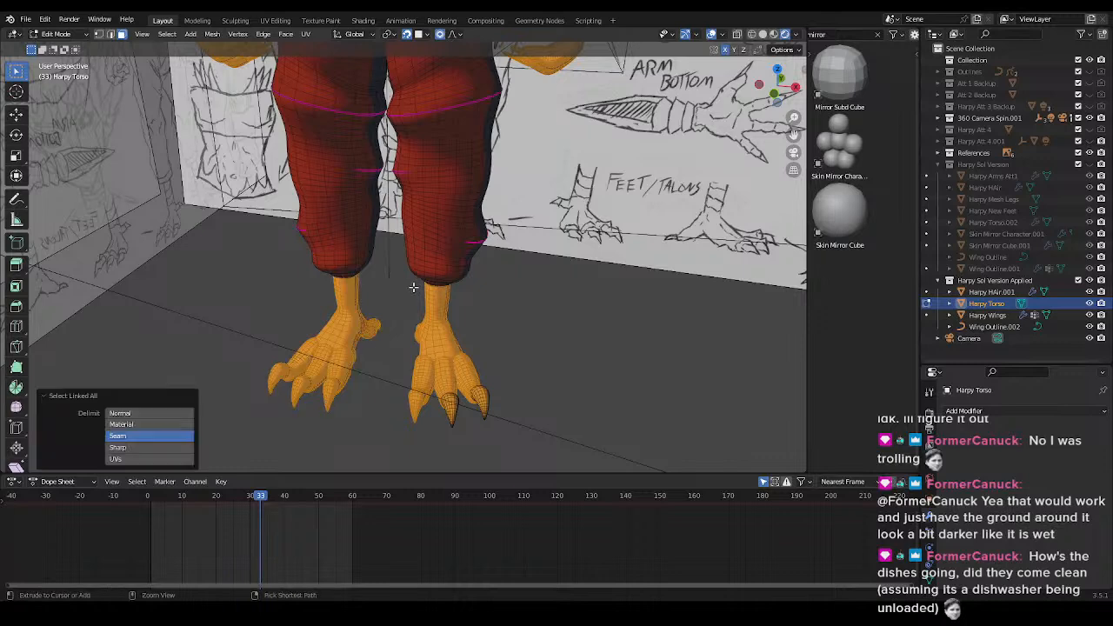
{"action": "key", "text": "ctrl+s"}
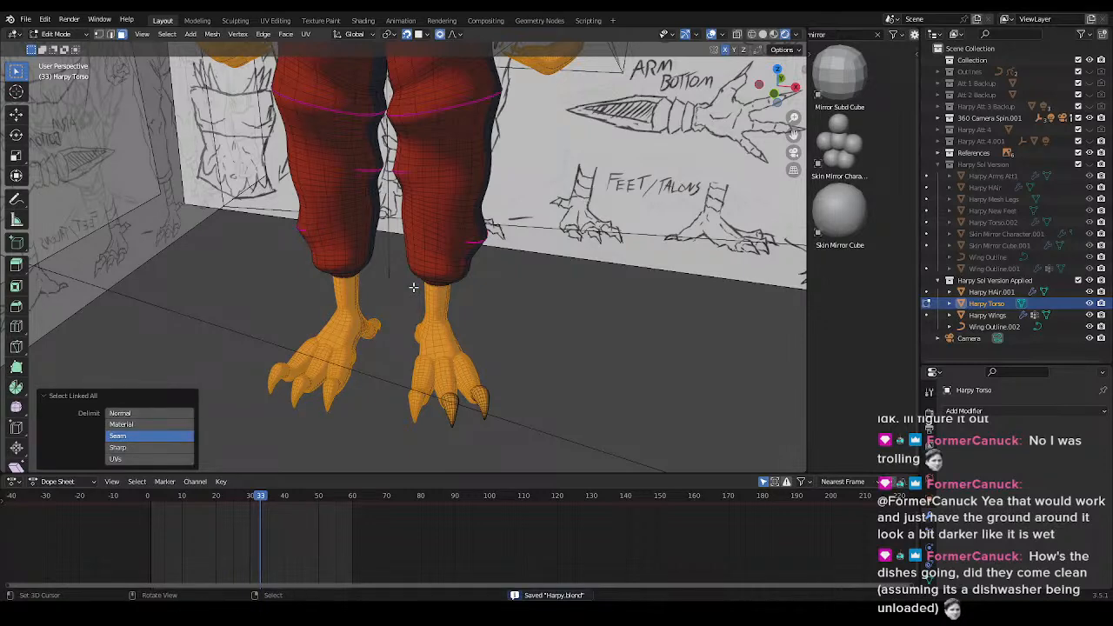
{"action": "key", "text": "ctrl+l"}
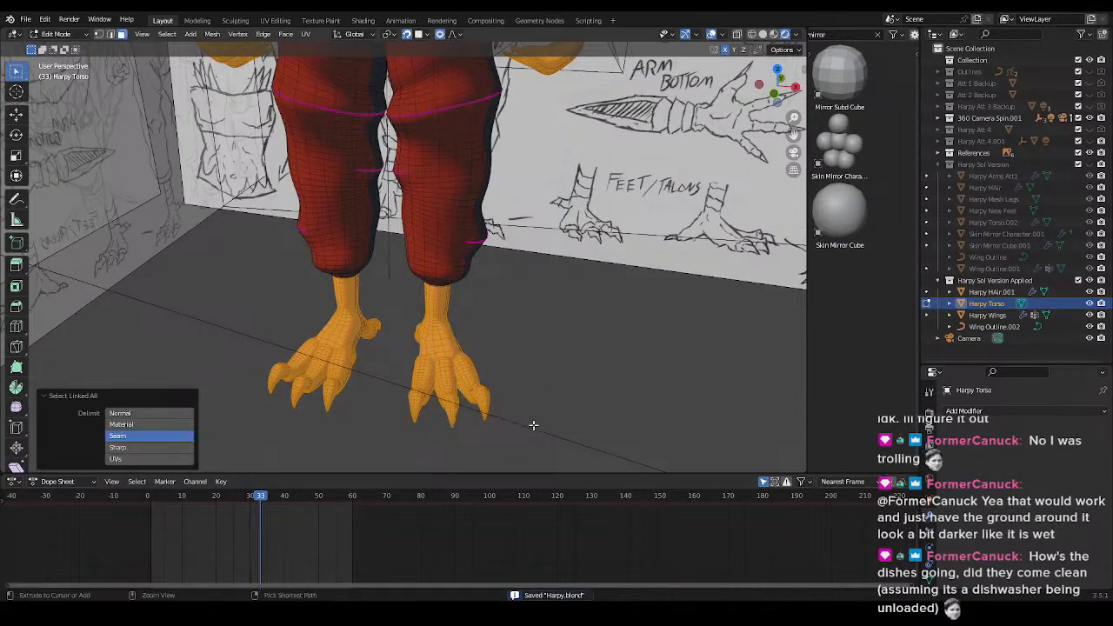
- Put the harpy torso in Texture Paint mode, enable face-selection masking, and choose the Fill tool
{"action": "middle_click_drag", "start_coordinate": [534, 426], "coordinate": [548, 252]}
{"action": "scroll", "coordinate": [548, 251], "scroll_direction": "down", "scroll_amount": 3}
{"action": "key", "text": "Tab"}
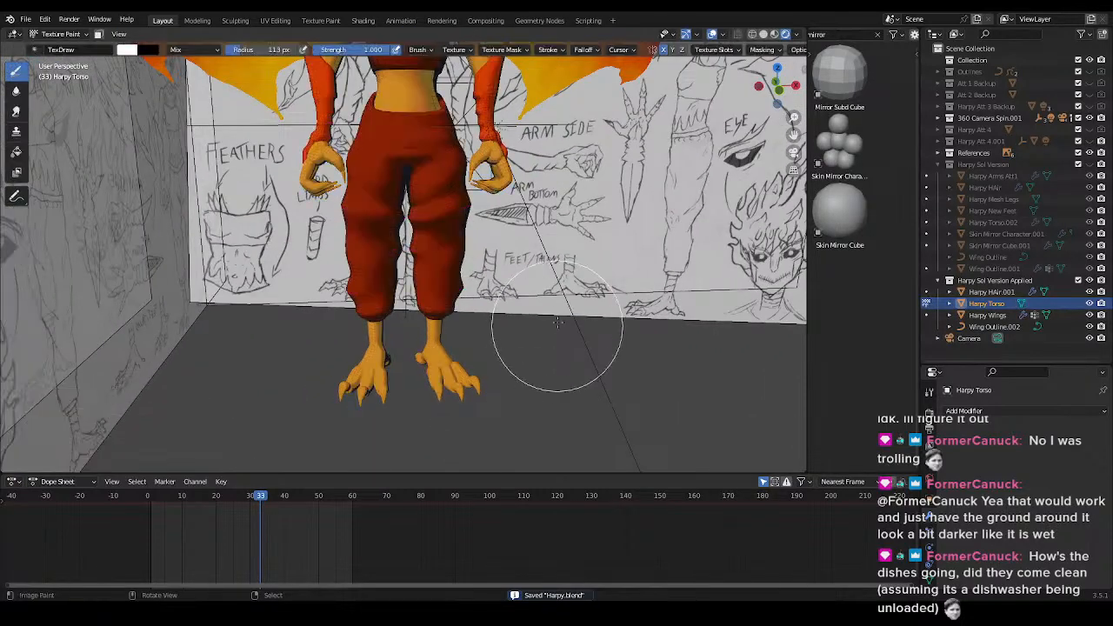
{"action": "scroll", "coordinate": [531, 315], "scroll_direction": "up", "scroll_amount": 3}
{"action": "key", "text": "ctrl+Tab"}
{"action": "left_click", "coordinate": [600, 254]}
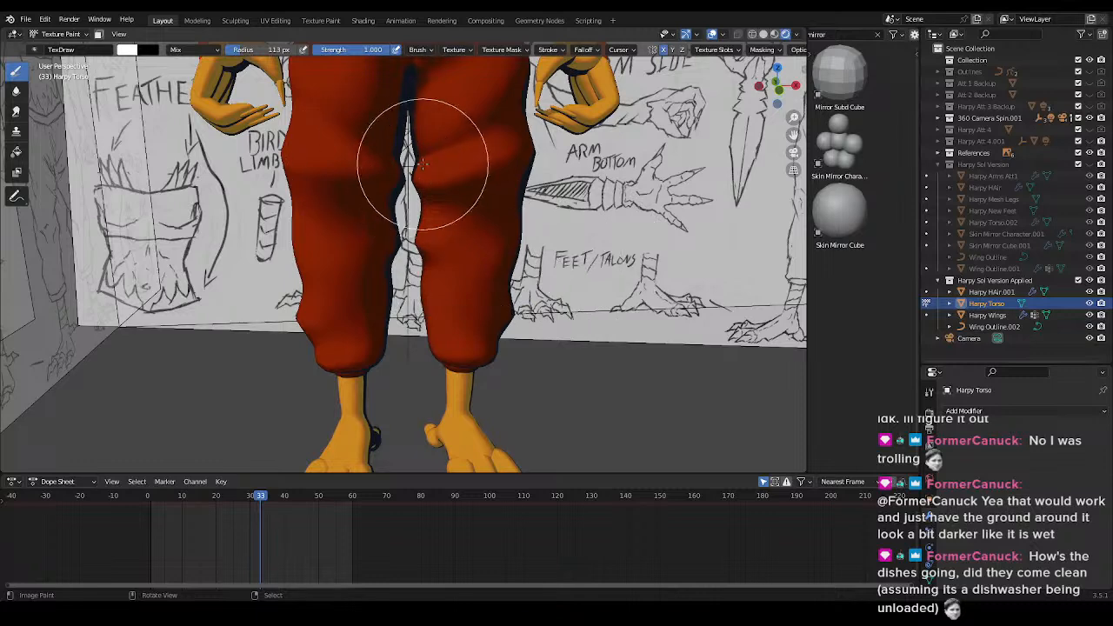
{"action": "key", "text": "m"}
{"action": "scroll", "coordinate": [418, 186], "scroll_direction": "down", "scroll_amount": 2}
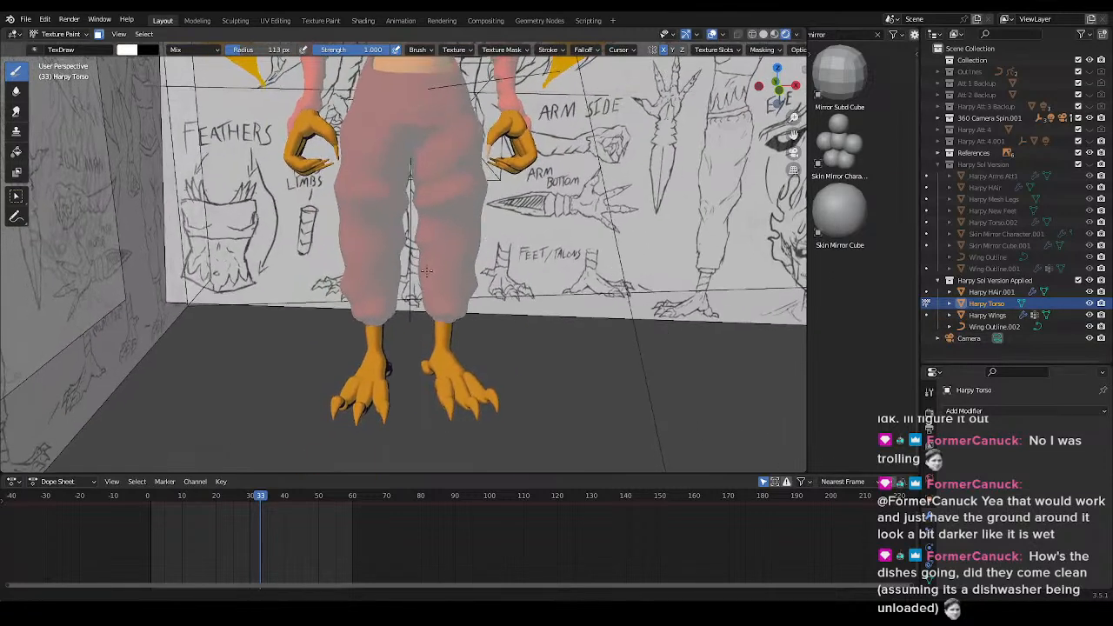
{"action": "left_click", "coordinate": [15, 153]}
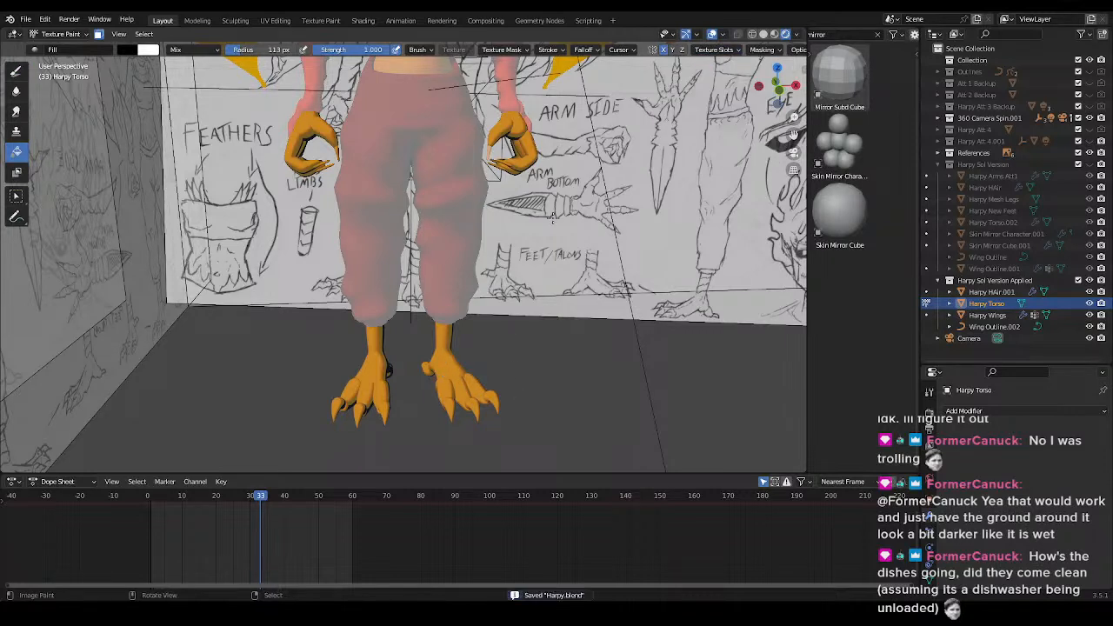
- Add the missed thumb claw's linked faces to the selection in Edit Mode, save the file, and return to Texture Paint mode
{"action": "scroll", "coordinate": [552, 217], "scroll_direction": "up", "scroll_amount": 3}
{"action": "middle_click_drag", "start_coordinate": [555, 217], "coordinate": [535, 304], "text": "shift"}
{"action": "middle_click_drag", "start_coordinate": [687, 265], "coordinate": [566, 272]}
{"action": "scroll", "coordinate": [621, 213], "scroll_direction": "up", "scroll_amount": 2}
{"action": "middle_click_drag", "start_coordinate": [574, 208], "coordinate": [552, 270]}
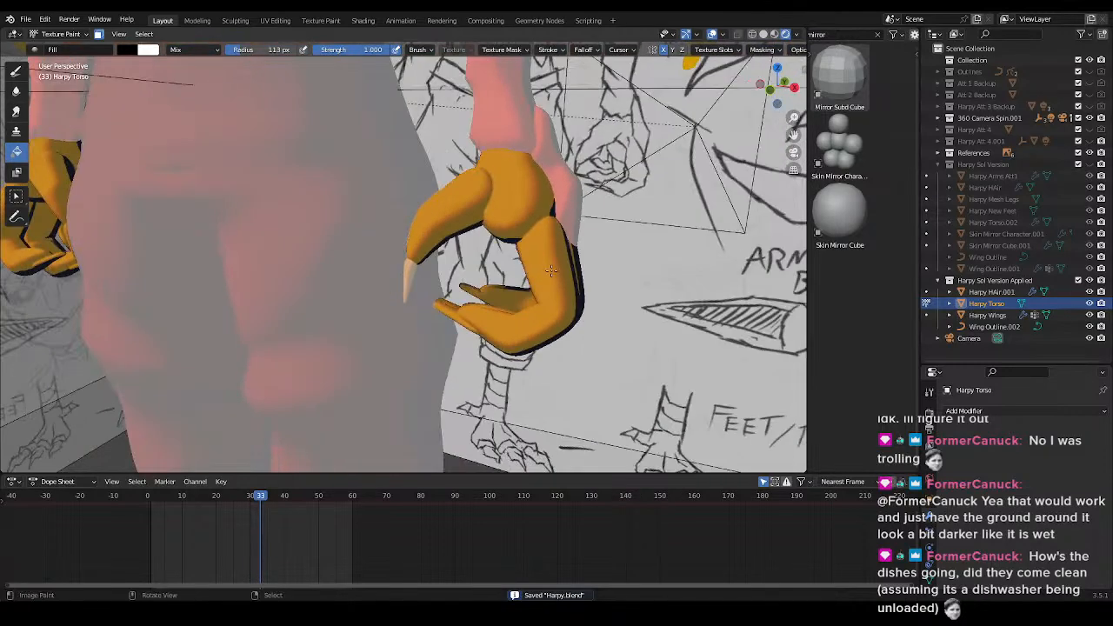
{"action": "key", "text": "Tab"}
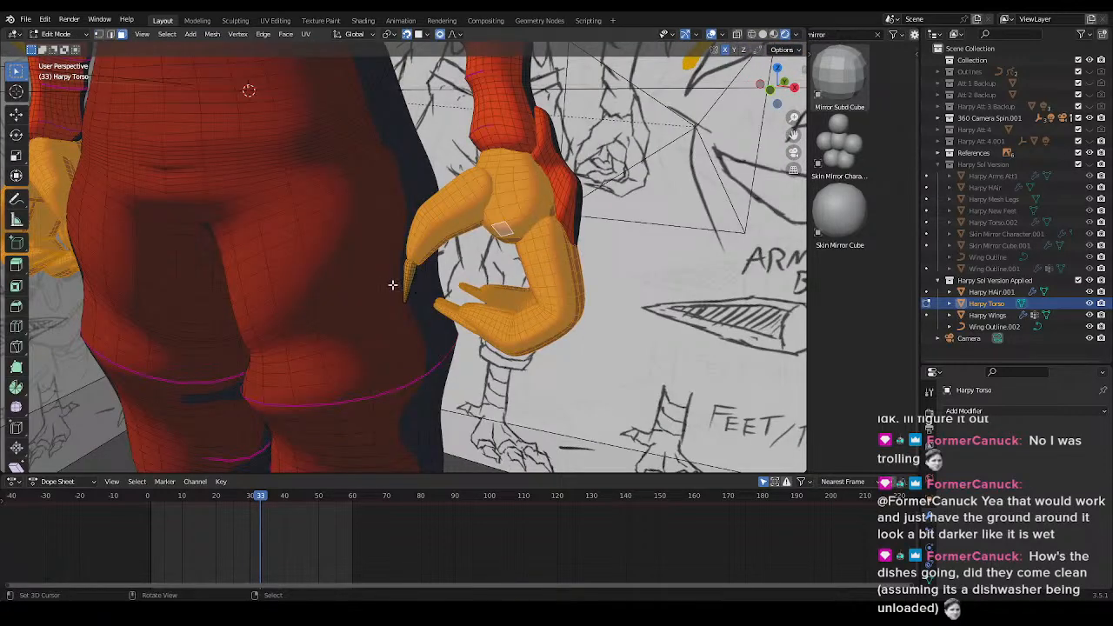
{"action": "key", "text": "l"}
{"action": "scroll", "coordinate": [434, 287], "scroll_direction": "down", "scroll_amount": 3}
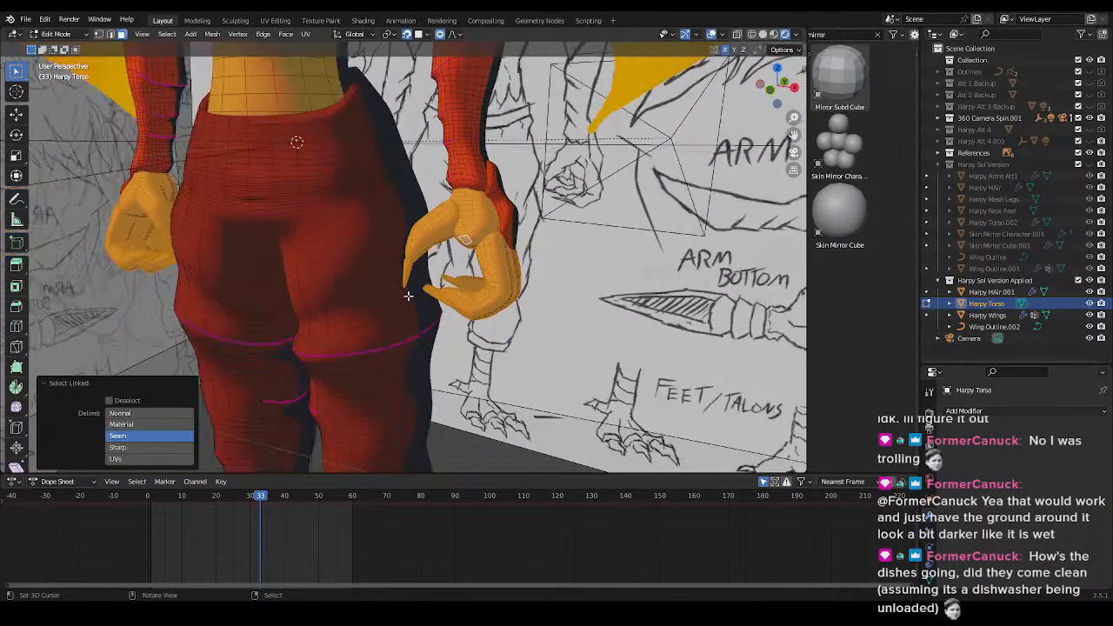
{"action": "middle_click_drag", "start_coordinate": [409, 296], "coordinate": [428, 295]}
{"action": "key", "text": "ctrl+s"}
{"action": "key", "text": "ctrl+Tab"}
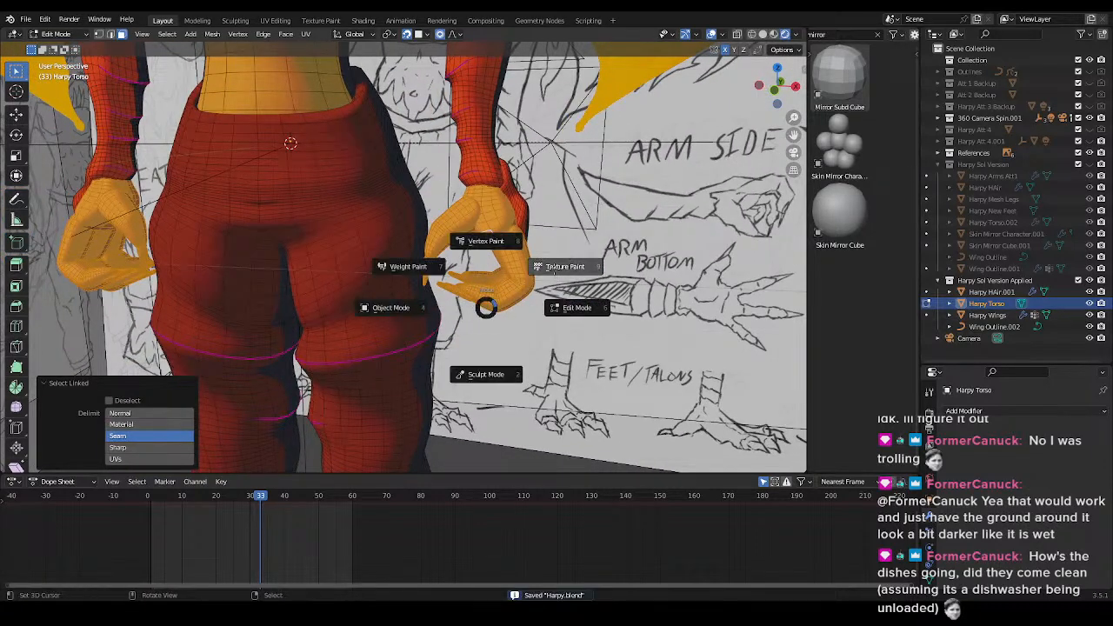
{"action": "left_click", "coordinate": [554, 269]}
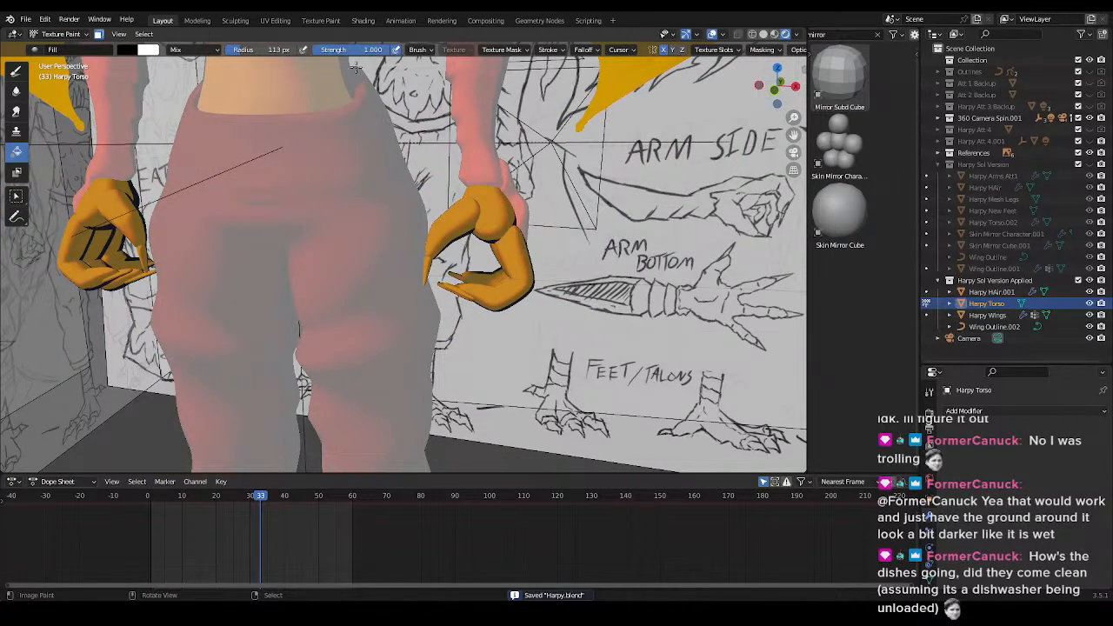
- In the Shading workspace, set the Talon Mask's mask color to red with hue 0.006, saturation 1.000 and value 0.500, and save the file
{"action": "left_click", "coordinate": [363, 20]}
{"action": "mouse_move", "coordinate": [666, 514]}
{"action": "middle_mouse_down"}
{"action": "mouse_move", "coordinate": [529, 425]}
{"action": "mouse_move", "coordinate": [479, 406]}
{"action": "middle_mouse_up"}
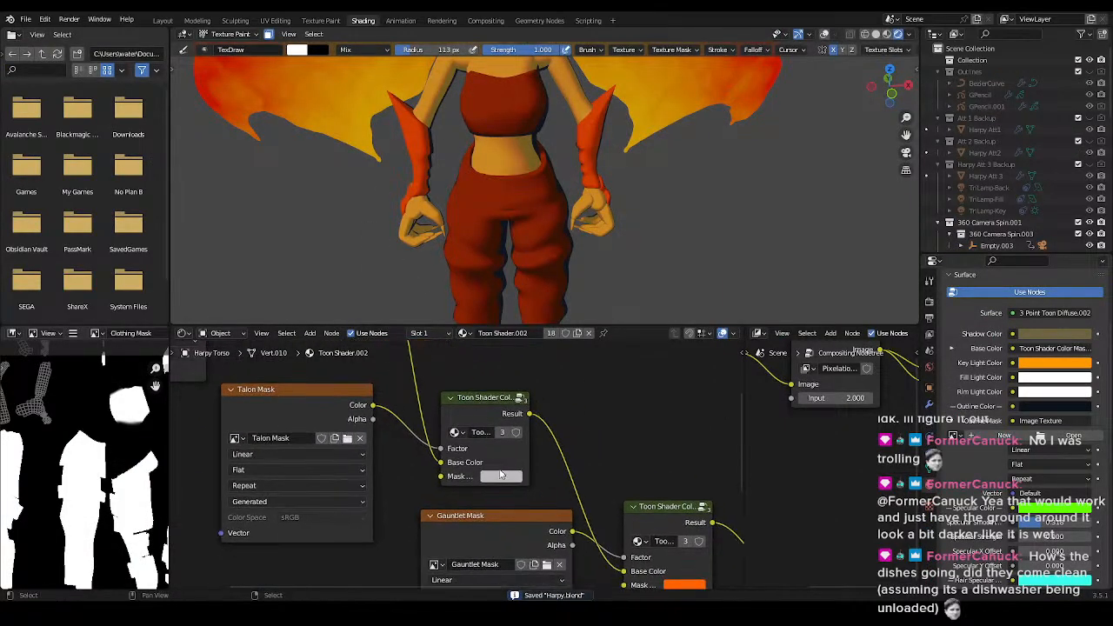
{"action": "left_click", "coordinate": [501, 476]}
{"action": "left_click_drag", "start_coordinate": [517, 381], "coordinate": [525, 385]}
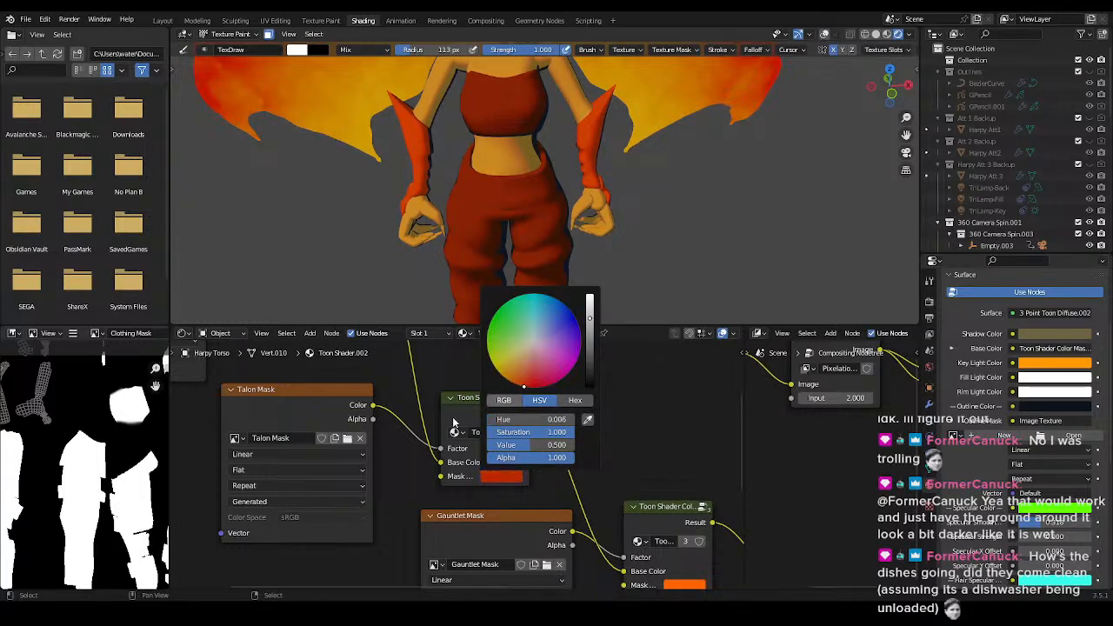
{"action": "left_click", "coordinate": [495, 479]}
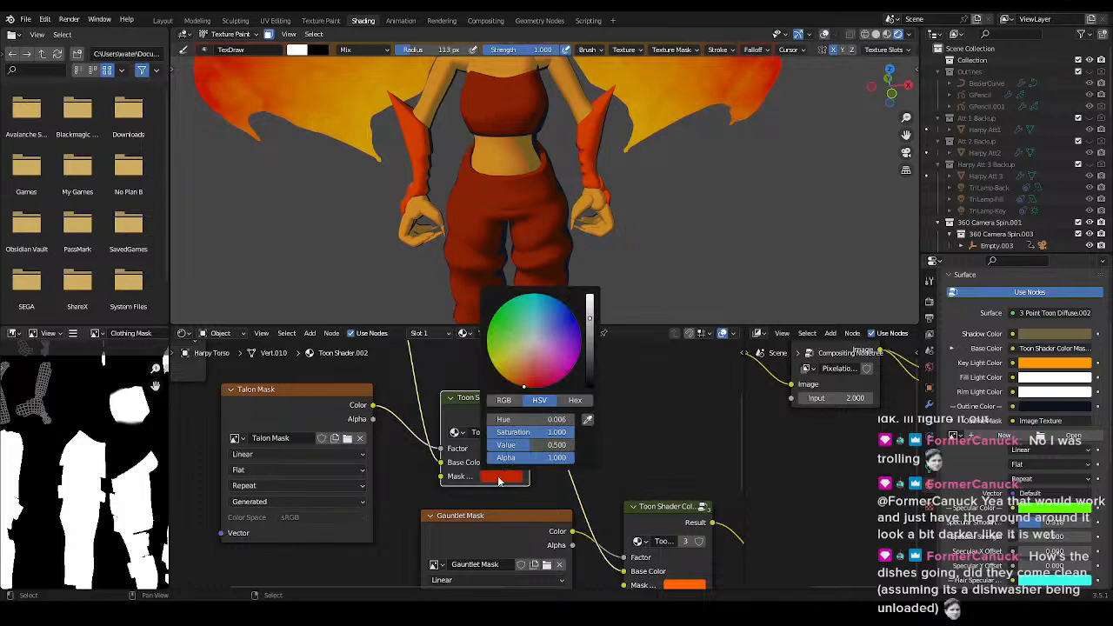
{"action": "key", "text": "ctrl+s"}
- Examine the harpy's hands and feet in the Texture Paint workspace and check which texture slot is active
{"action": "left_click", "coordinate": [318, 23]}
{"action": "middle_click_drag", "start_coordinate": [532, 374], "coordinate": [399, 170], "text": "shift"}
{"action": "middle_click_drag", "start_coordinate": [516, 310], "coordinate": [439, 311]}
{"action": "mouse_move", "coordinate": [439, 310]}
{"action": "middle_mouse_down", "text": "shift"}
{"action": "mouse_move", "coordinate": [556, 328]}
{"action": "mouse_move", "coordinate": [492, 305]}
{"action": "middle_mouse_up", "text": "shift"}
{"action": "scroll", "coordinate": [556, 328], "scroll_direction": "up", "scroll_amount": 1}
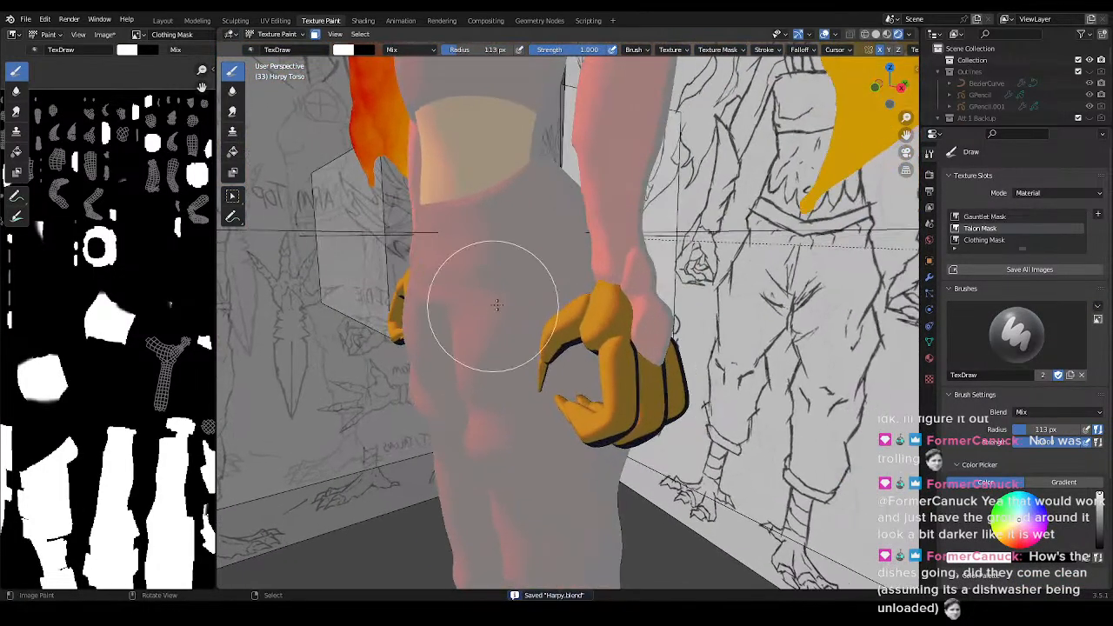
{"action": "scroll", "coordinate": [860, 57], "scroll_direction": "down", "scroll_amount": 4}
{"action": "scroll", "coordinate": [827, 54], "scroll_direction": "down", "scroll_amount": 3}
{"action": "scroll", "coordinate": [823, 54], "scroll_direction": "up", "scroll_amount": 4}
{"action": "scroll", "coordinate": [800, 52], "scroll_direction": "down", "scroll_amount": 2}
{"action": "scroll", "coordinate": [792, 49], "scroll_direction": "up", "scroll_amount": 2}
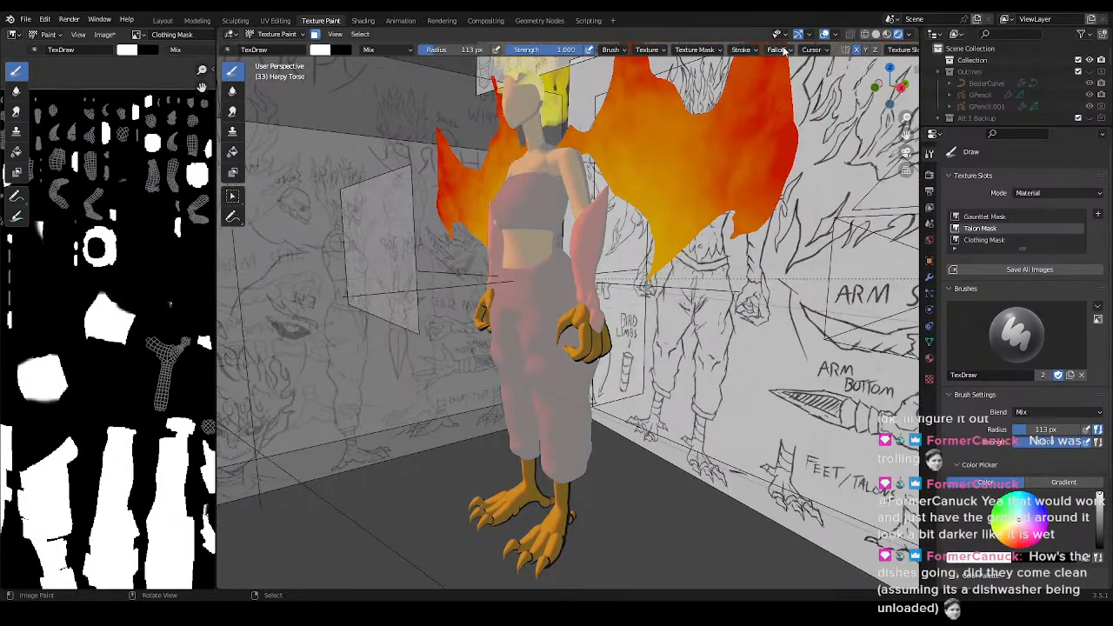
{"action": "scroll", "coordinate": [795, 54], "scroll_direction": "down", "scroll_amount": 4}
{"action": "left_click", "coordinate": [798, 50]}
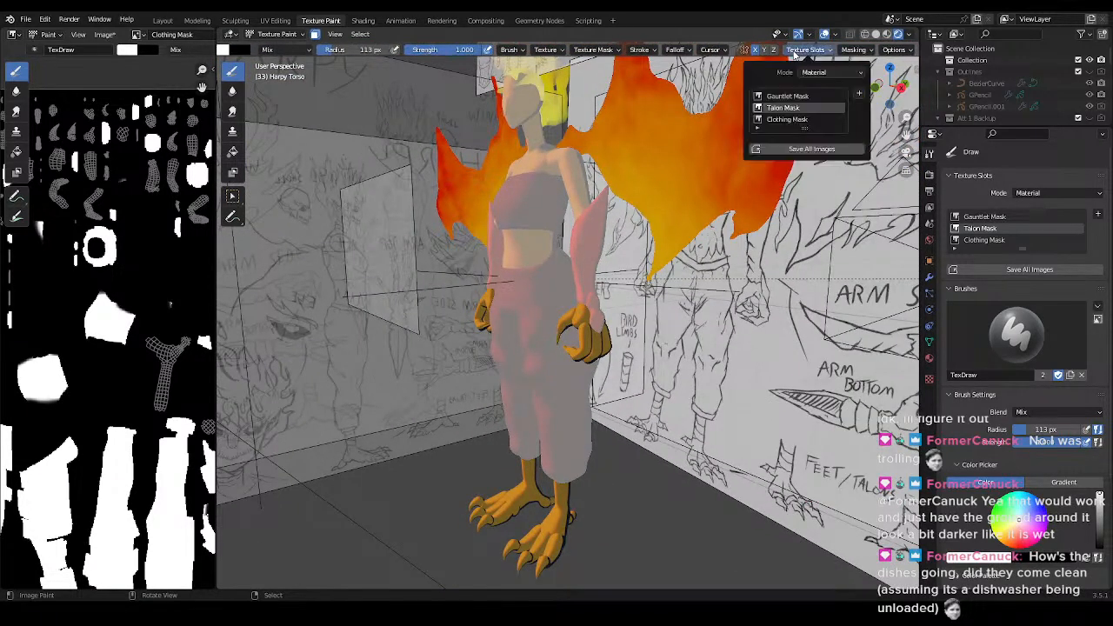
- Choose the Fill tool for the Talon Mask in the Texture Paint workspace, inspect the hand, and save the file
{"action": "scroll", "coordinate": [613, 370], "scroll_direction": "up", "scroll_amount": 5}
{"action": "middle_click_drag", "start_coordinate": [613, 370], "coordinate": [576, 309]}
{"action": "left_click", "coordinate": [234, 155]}
{"action": "middle_click_drag", "start_coordinate": [517, 283], "coordinate": [567, 292], "text": "shift"}
{"action": "scroll", "coordinate": [567, 292], "scroll_direction": "up", "scroll_amount": 3}
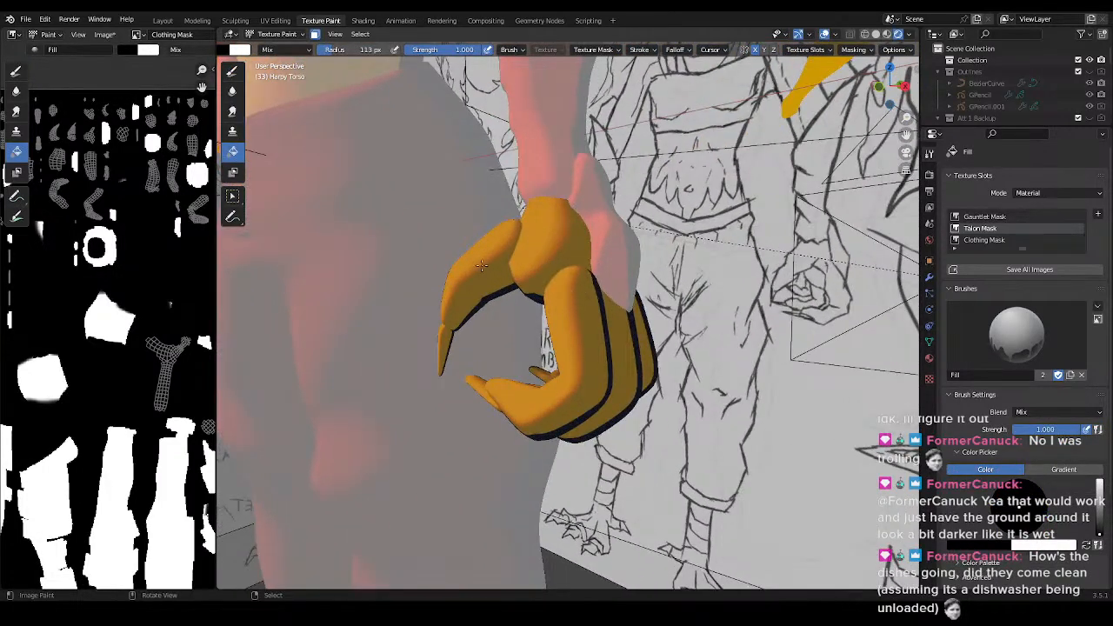
{"action": "scroll", "coordinate": [481, 265], "scroll_direction": "down", "scroll_amount": 5}
{"action": "key", "text": "ctrl+s"}
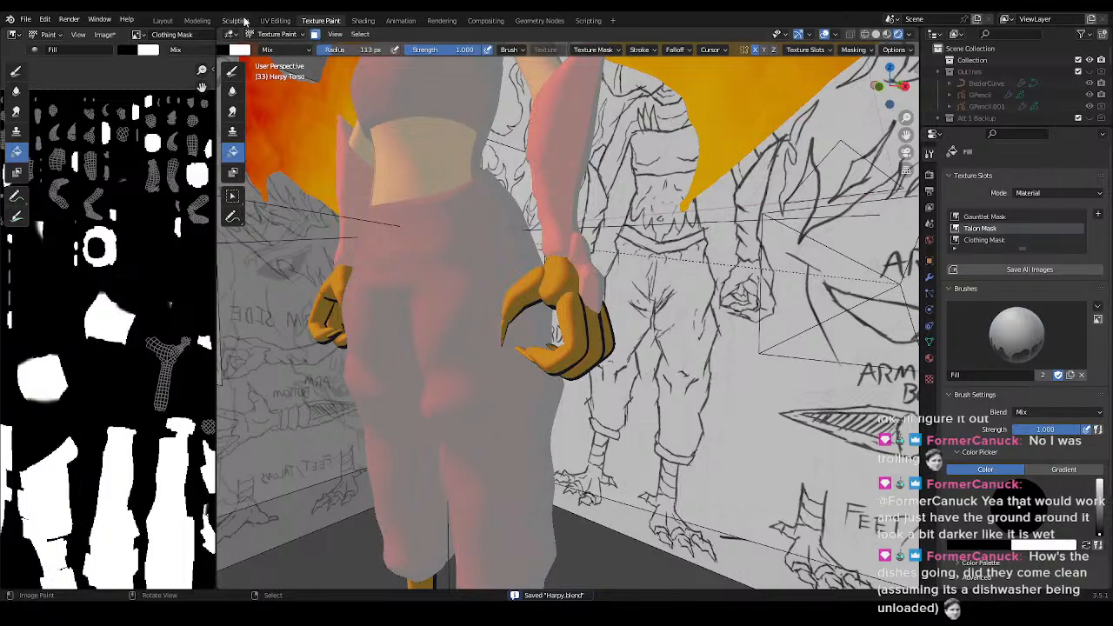
- Return to the Layout workspace and put the harpy torso back in Texture Paint mode
{"action": "left_click", "coordinate": [163, 20]}
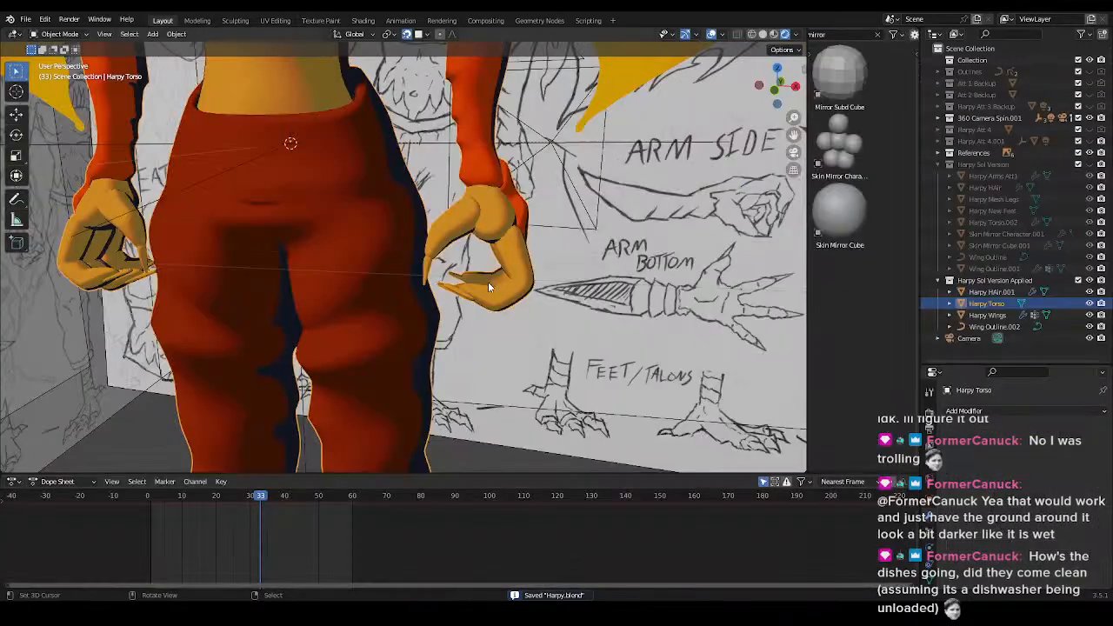
{"action": "scroll", "coordinate": [526, 265], "scroll_direction": "up", "scroll_amount": 3}
{"action": "key", "text": "ctrl+Tab"}
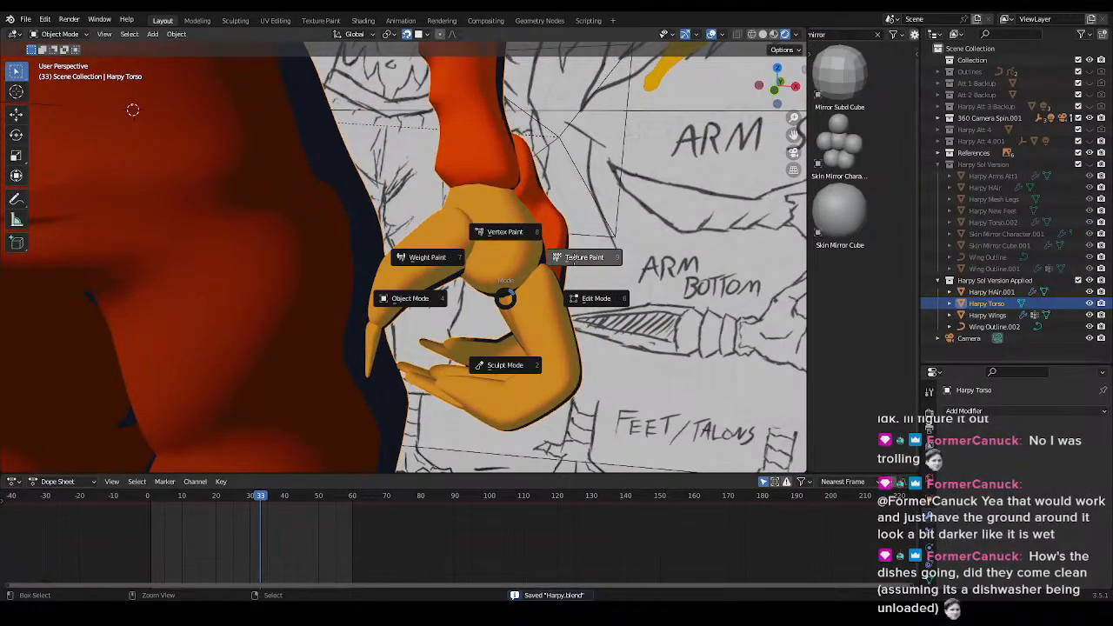
{"action": "left_click", "coordinate": [574, 258]}
{"action": "scroll", "coordinate": [556, 261], "scroll_direction": "down", "scroll_amount": 5}
{"action": "mouse_move", "coordinate": [557, 261]}
{"action": "middle_mouse_down"}
{"action": "mouse_move", "coordinate": [430, 282]}
{"action": "mouse_move", "coordinate": [428, 270]}
{"action": "middle_mouse_up"}
{"action": "scroll", "coordinate": [431, 283], "scroll_direction": "up", "scroll_amount": 4}
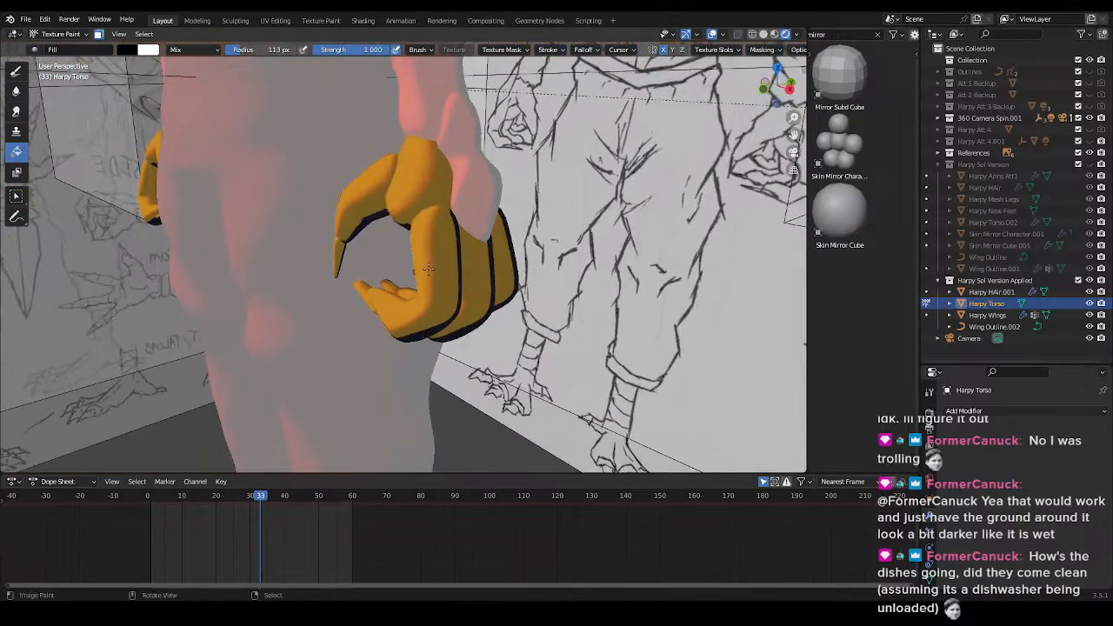
{"action": "scroll", "coordinate": [436, 272], "scroll_direction": "up", "scroll_amount": 1}
- Try painting the selected hand and feet with the Draw brush, and undo the stroke
{"action": "left_click", "coordinate": [17, 73]}
{"action": "scroll", "coordinate": [243, 184], "scroll_direction": "down", "scroll_amount": 6}
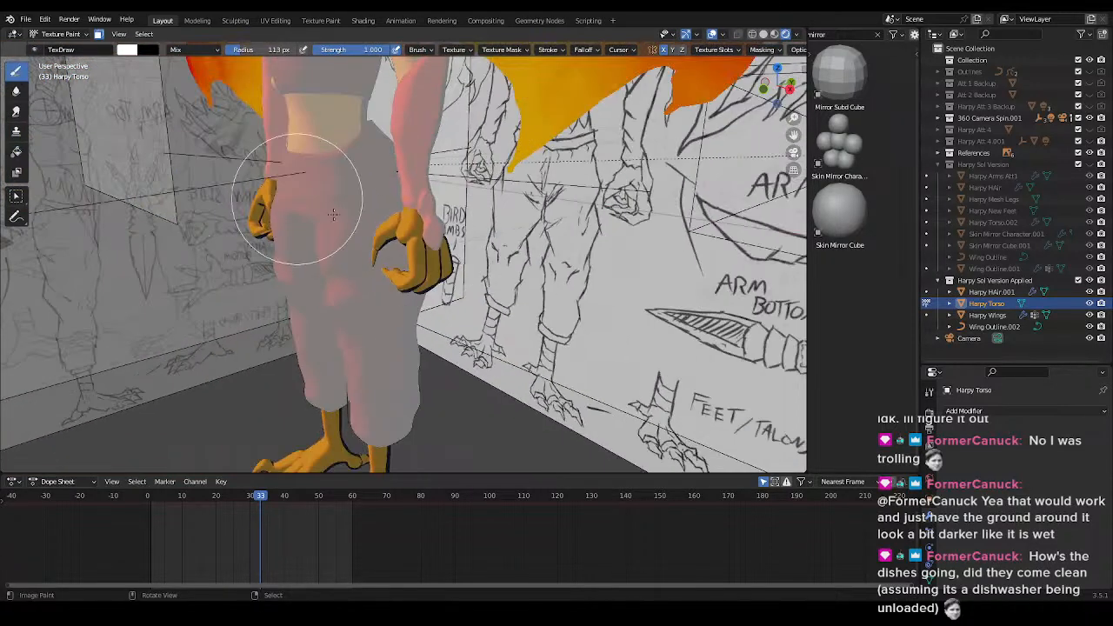
{"action": "mouse_move", "coordinate": [385, 230]}
{"action": "left_mouse_down"}
{"action": "mouse_move", "coordinate": [401, 273]}
{"action": "mouse_move", "coordinate": [446, 285]}
{"action": "mouse_move", "coordinate": [462, 265]}
{"action": "mouse_move", "coordinate": [408, 265]}
{"action": "left_mouse_up"}
{"action": "middle_click_drag", "start_coordinate": [431, 254], "coordinate": [407, 87], "text": "shift"}
{"action": "left_click_drag", "start_coordinate": [318, 278], "coordinate": [418, 332]}
{"action": "key", "text": "ctrl+z"}
- Swap the paint color to white and fill the selected hands and feet on the Talon Mask with the Fill tool
{"action": "left_click", "coordinate": [16, 151]}
{"action": "scroll", "coordinate": [371, 341], "scroll_direction": "up", "scroll_amount": 3}
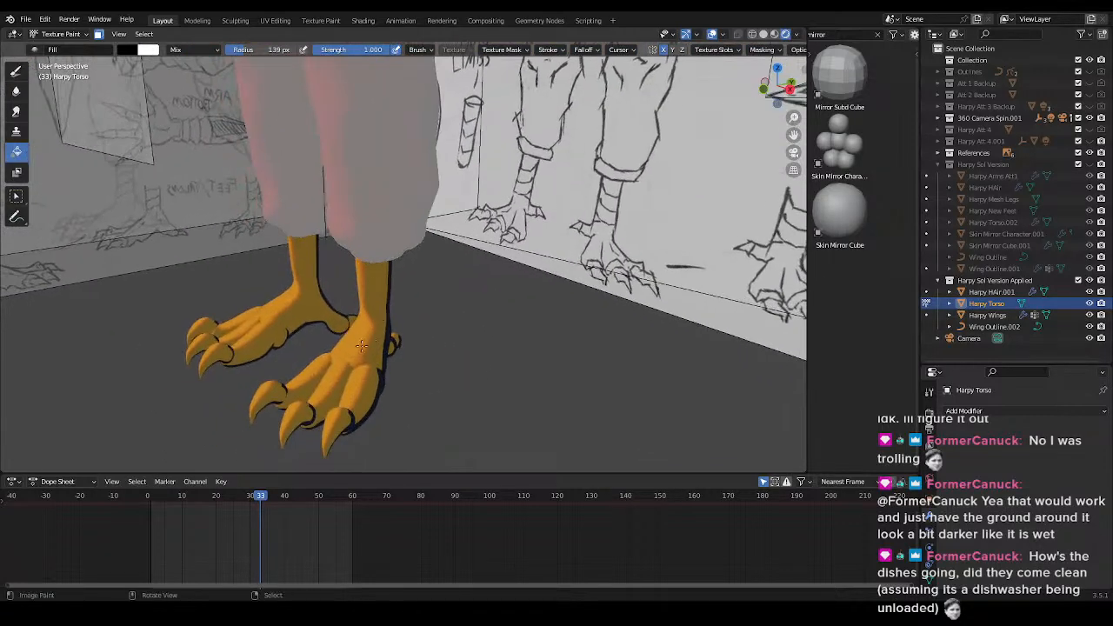
{"action": "scroll", "coordinate": [356, 348], "scroll_direction": "up", "scroll_amount": 3}
{"action": "middle_click_drag", "start_coordinate": [354, 375], "coordinate": [400, 326], "text": "shift"}
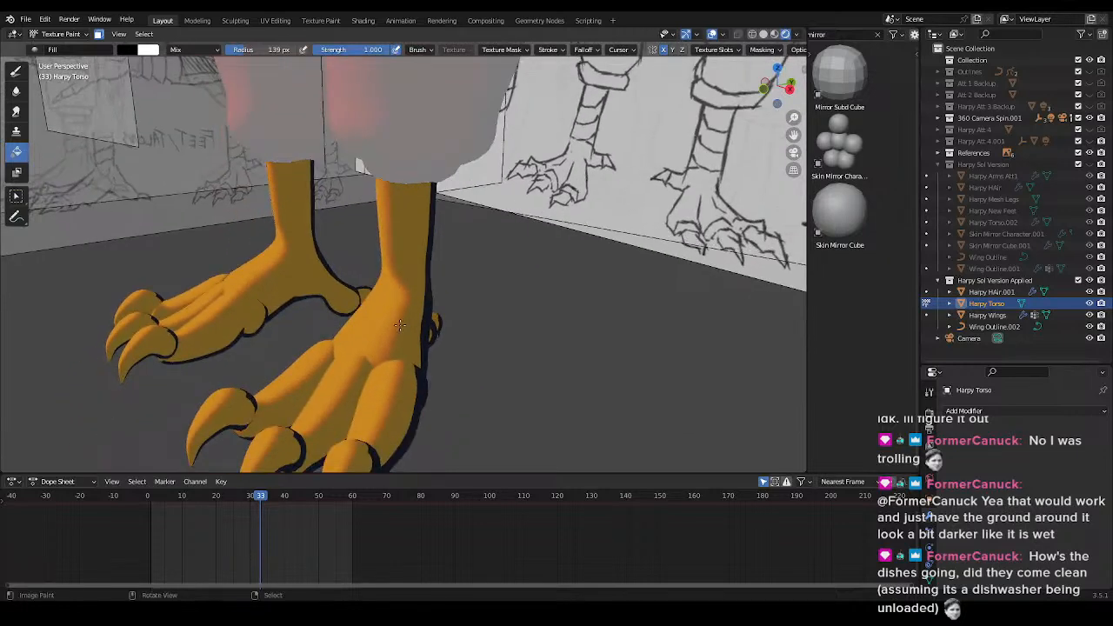
{"action": "scroll", "coordinate": [400, 325], "scroll_direction": "down", "scroll_amount": 5}
{"action": "key", "text": "ctrl+s"}
{"action": "key", "text": "f"}
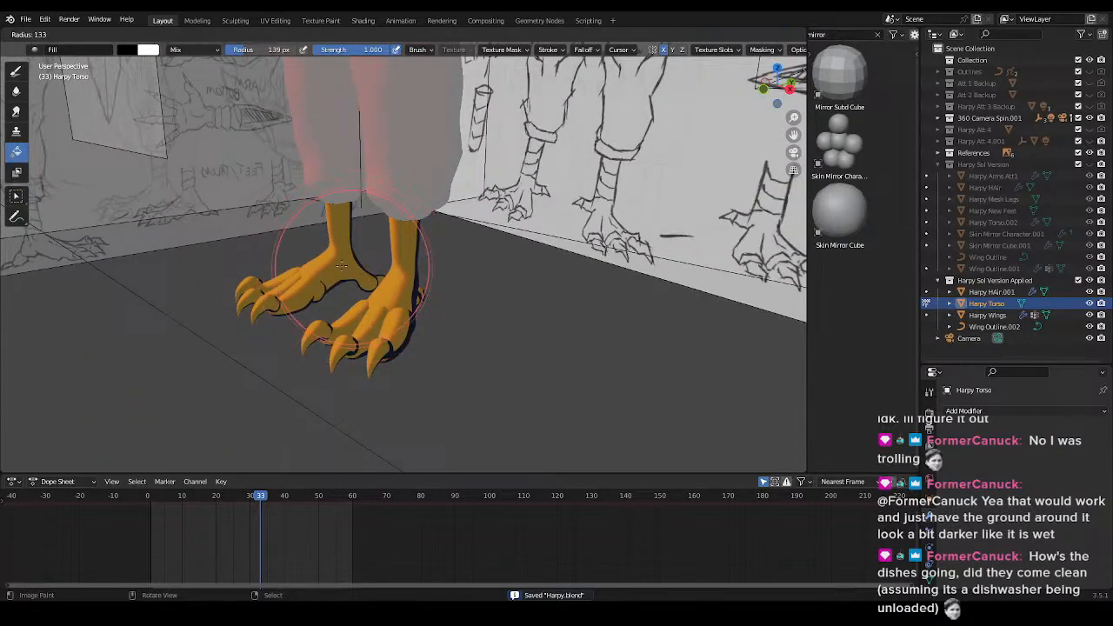
{"action": "right_click", "coordinate": [352, 269]}
{"action": "key", "text": "x"}
{"action": "left_click", "coordinate": [388, 285]}
{"action": "scroll", "coordinate": [398, 226], "scroll_direction": "down", "scroll_amount": 4}
{"action": "middle_click_drag", "start_coordinate": [401, 218], "coordinate": [434, 303], "text": "shift"}
- Switch the harpy torso to Object Mode and look over the filled hands and feet
{"action": "key", "text": "ctrl+Tab"}
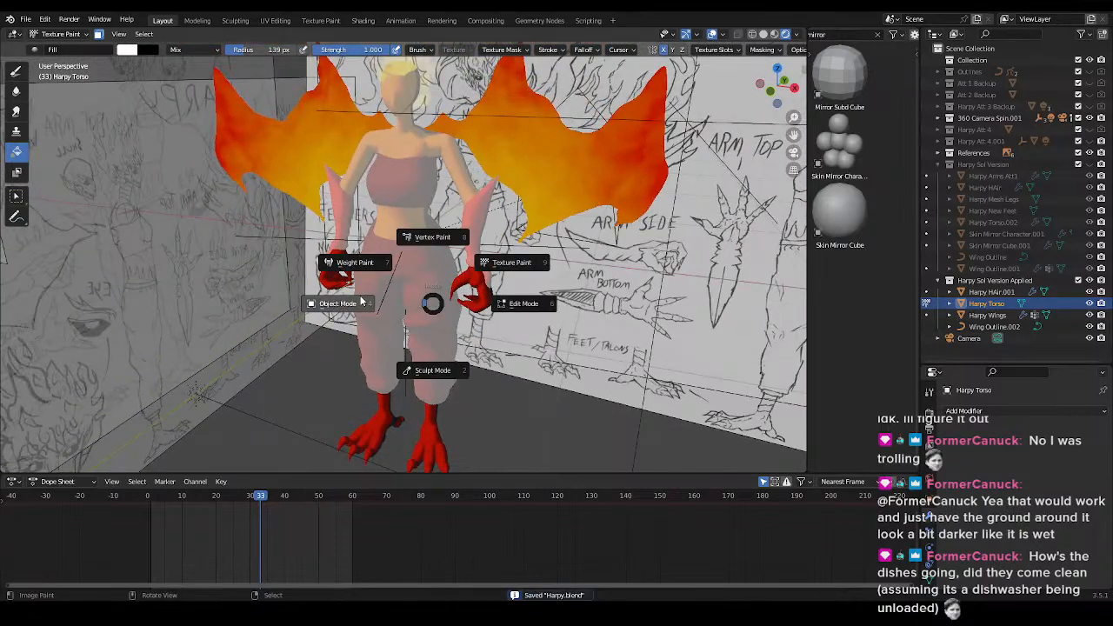
{"action": "left_click", "coordinate": [362, 302]}
{"action": "middle_click_drag", "start_coordinate": [374, 239], "coordinate": [416, 205]}
{"action": "scroll", "coordinate": [416, 200], "scroll_direction": "up", "scroll_amount": 4}
{"action": "scroll", "coordinate": [415, 185], "scroll_direction": "down", "scroll_amount": 4}
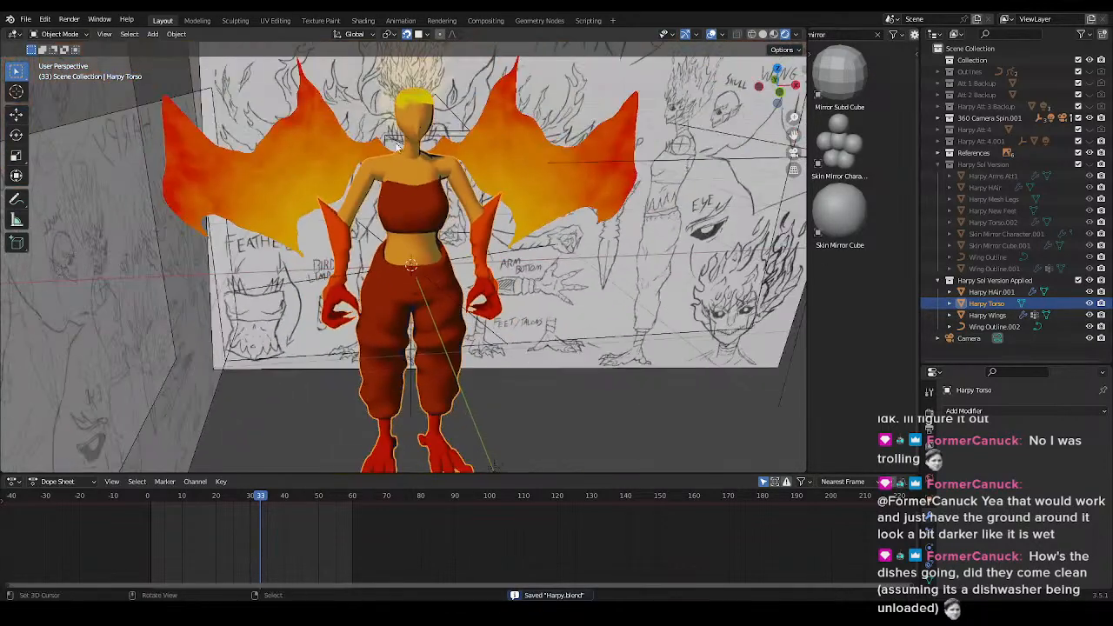
- Set the Talon Mask's mask color to orange with hue 0.045, saturation 1.000 and value 1.000 in the Shading workspace, and save the file
{"action": "left_click", "coordinate": [365, 21]}
{"action": "left_click", "coordinate": [496, 475]}
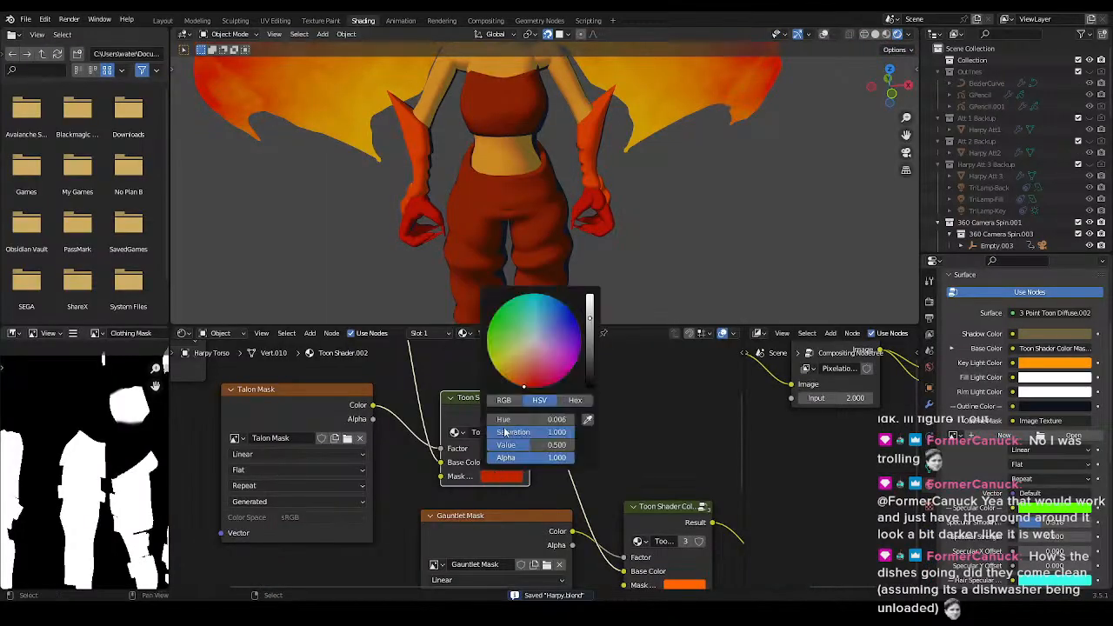
{"action": "left_click", "coordinate": [501, 375]}
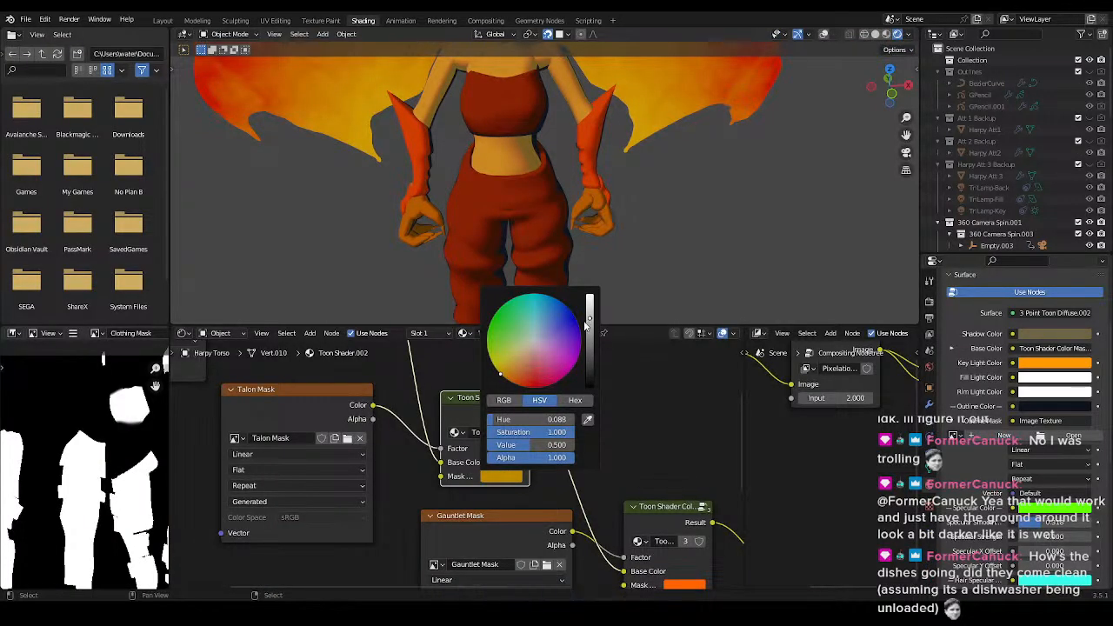
{"action": "left_click_drag", "start_coordinate": [590, 324], "coordinate": [590, 297]}
{"action": "left_click", "coordinate": [510, 381]}
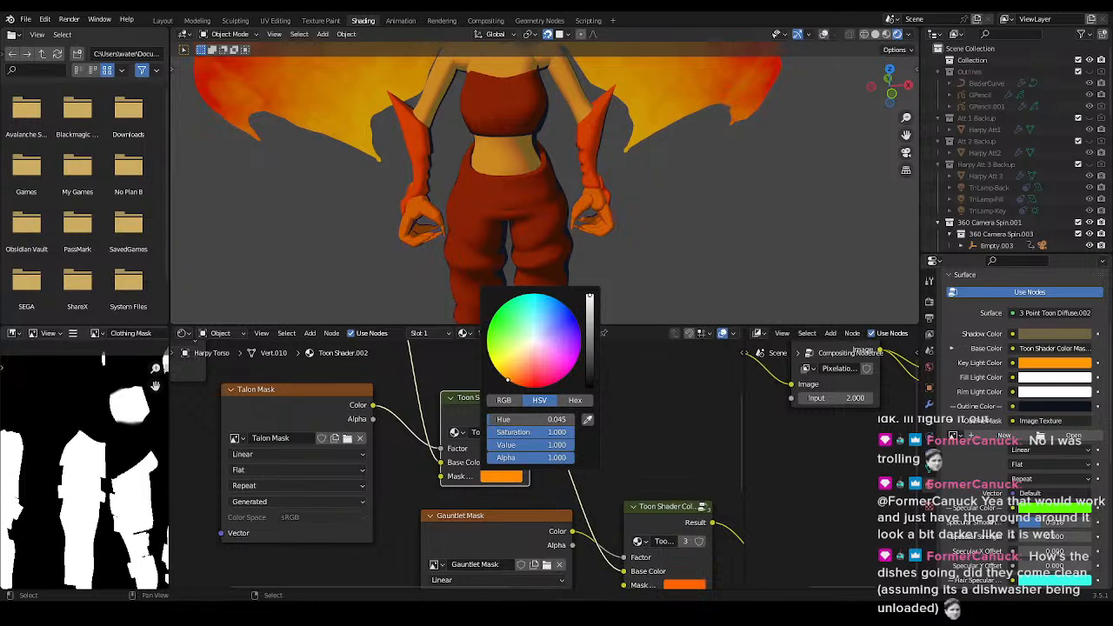
{"action": "scroll", "coordinate": [649, 261], "scroll_direction": "down", "scroll_amount": 2}
{"action": "key", "text": "ctrl+s"}
{"action": "middle_click_drag", "start_coordinate": [620, 240], "coordinate": [520, 254], "text": "shift"}
{"action": "scroll", "coordinate": [598, 262], "scroll_direction": "up", "scroll_amount": 3}
{"action": "scroll", "coordinate": [566, 236], "scroll_direction": "down", "scroll_amount": 3}
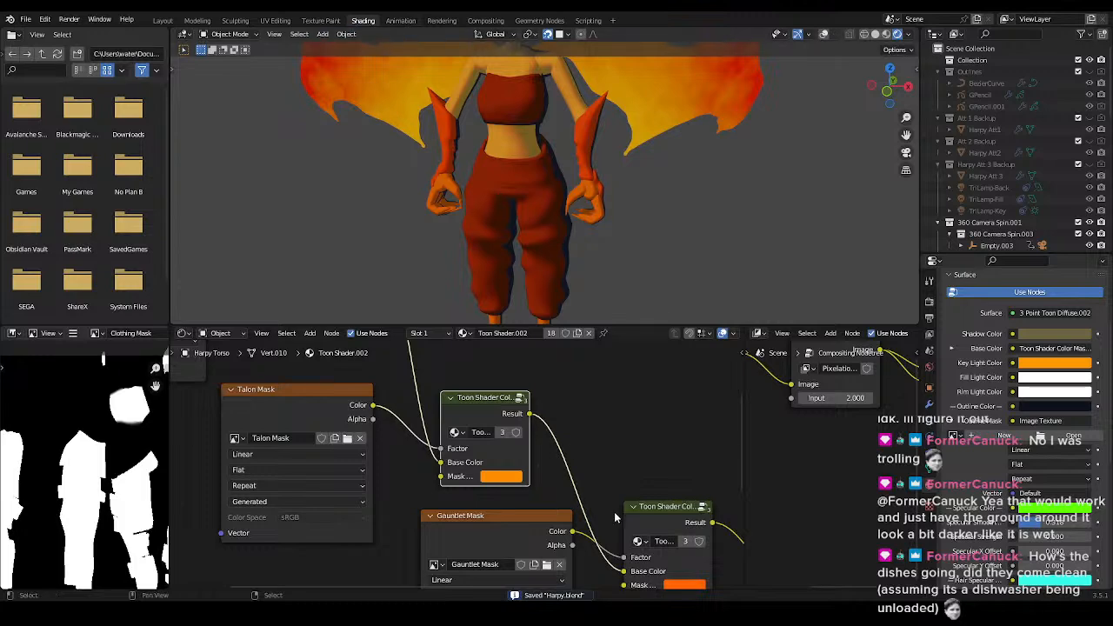
- Move the clothing color's mask texture and Toon Shader color nodes upward to make room above the Talon Mask nodes
{"action": "scroll", "coordinate": [591, 488], "scroll_direction": "down", "scroll_amount": 3}
{"action": "middle_click_drag", "start_coordinate": [473, 469], "coordinate": [509, 522]}
{"action": "key", "text": "b"}
{"action": "left_click_drag", "start_coordinate": [263, 377], "coordinate": [426, 460]}
{"action": "key", "text": "b"}
{"action": "left_click_drag", "start_coordinate": [418, 413], "coordinate": [478, 446]}
{"action": "key", "text": "g"}
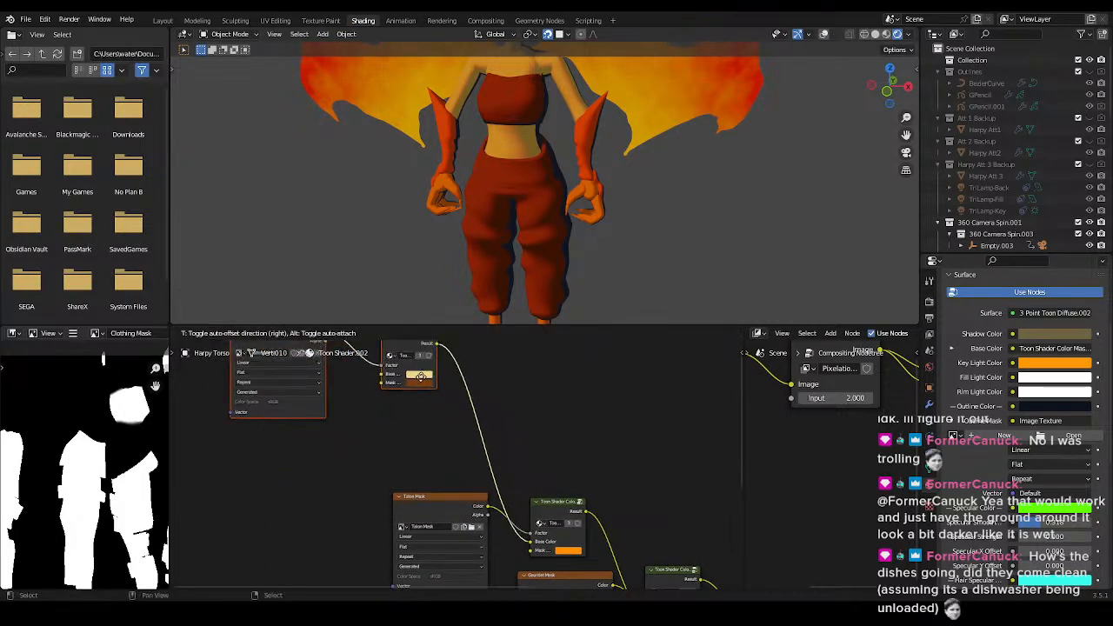
{"action": "left_click", "coordinate": [417, 371]}
{"action": "left_click", "coordinate": [450, 426]}
- Duplicate the Talon Mask texture node with its Toon Shader color node and place the copies above the originals
{"action": "middle_click_drag", "start_coordinate": [443, 513], "coordinate": [423, 407]}
{"action": "key", "text": "b"}
{"action": "left_click_drag", "start_coordinate": [406, 404], "coordinate": [566, 478]}
{"action": "left_click", "coordinate": [584, 434]}
{"action": "key", "text": "b"}
{"action": "left_click_drag", "start_coordinate": [435, 389], "coordinate": [527, 417]}
{"action": "middle_click_drag", "start_coordinate": [522, 401], "coordinate": [541, 459]}
{"action": "scroll", "coordinate": [541, 459], "scroll_direction": "down", "scroll_amount": 2}
{"action": "key", "text": "shift+d"}
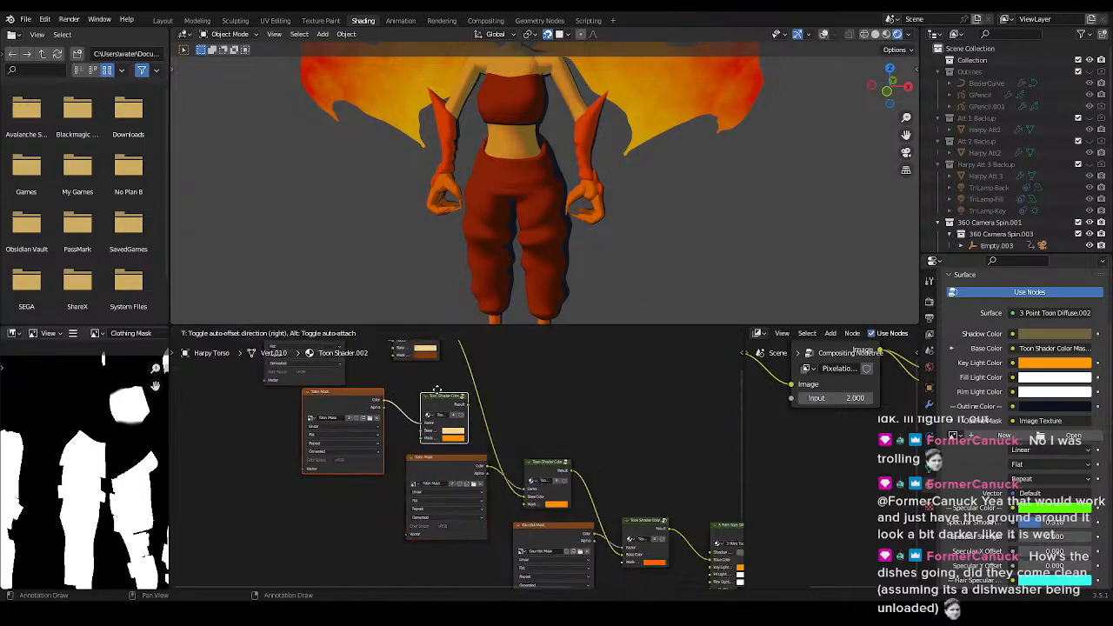
{"action": "left_click", "coordinate": [434, 386]}
- Insert the duplicated Toon Shader color node into the Base Color link, reconnect the duplicated Talon Mask's Color to its Factor, and save the file
{"action": "scroll", "coordinate": [500, 402], "scroll_direction": "up", "scroll_amount": 2}
{"action": "middle_click_drag", "start_coordinate": [515, 405], "coordinate": [537, 445]}
{"action": "left_click", "coordinate": [536, 441]}
{"action": "left_click_drag", "start_coordinate": [474, 414], "coordinate": [513, 412]}
{"action": "scroll", "coordinate": [510, 422], "scroll_direction": "up", "scroll_amount": 1}
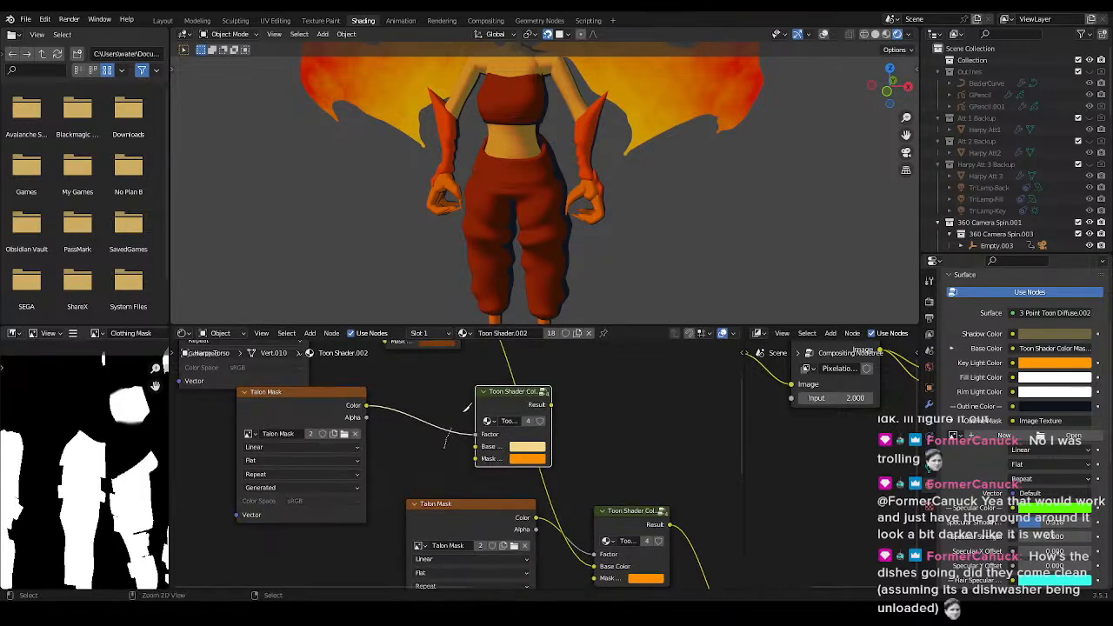
{"action": "right_click_drag", "start_coordinate": [455, 423], "coordinate": [453, 442], "text": "ctrl"}
{"action": "middle_click_drag", "start_coordinate": [476, 399], "coordinate": [478, 432]}
{"action": "left_click_drag", "start_coordinate": [489, 430], "coordinate": [519, 408]}
{"action": "left_click_drag", "start_coordinate": [365, 441], "coordinate": [505, 447]}
{"action": "middle_click_drag", "start_coordinate": [443, 478], "coordinate": [503, 428]}
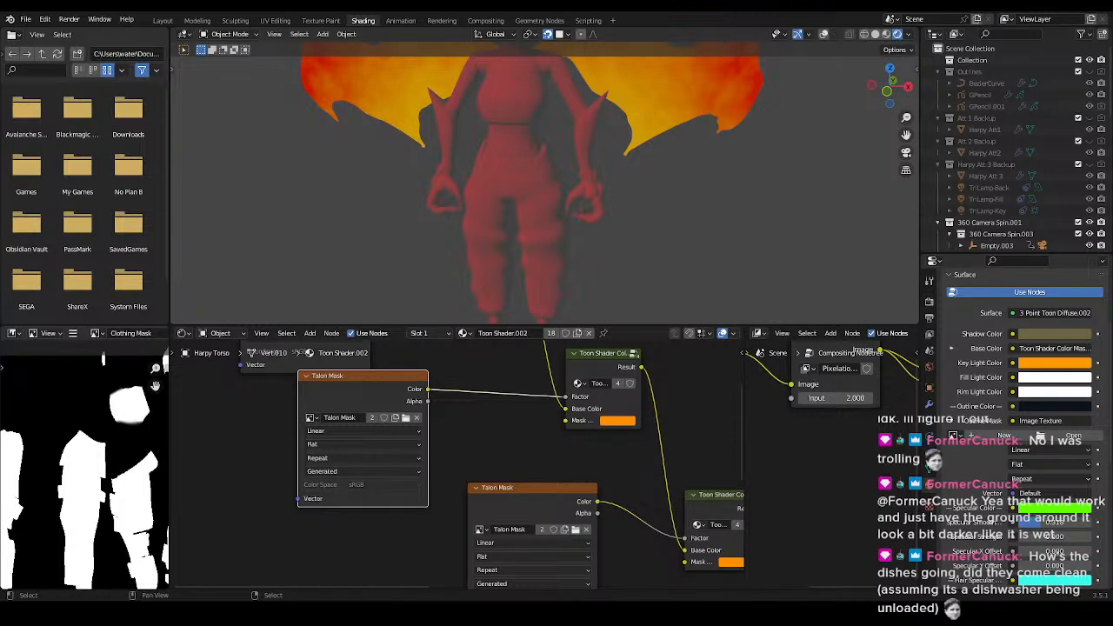
{"action": "key", "text": "ctrl+s"}
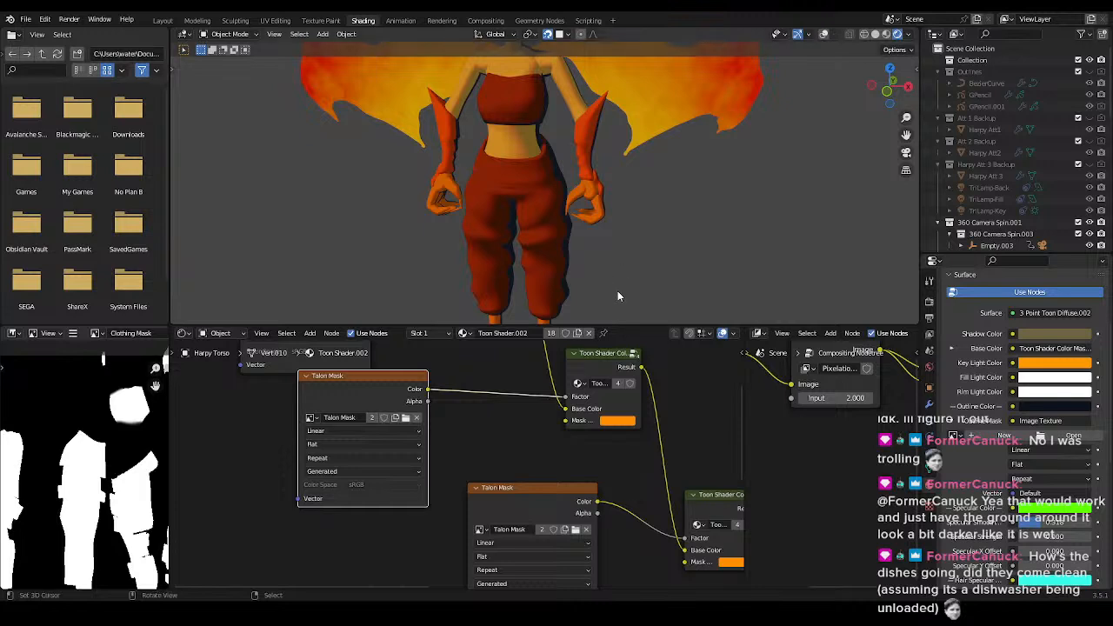
- Make the duplicated Talon Mask image a single-user copy, rename it Claw Mask, and save the file
{"action": "key", "text": "ctrl+s"}
{"action": "middle_click_drag", "start_coordinate": [591, 214], "coordinate": [616, 239], "text": "shift"}
{"action": "left_click", "coordinate": [372, 418]}
{"action": "left_click", "coordinate": [352, 419]}
{"action": "type", "text": "Claw"}
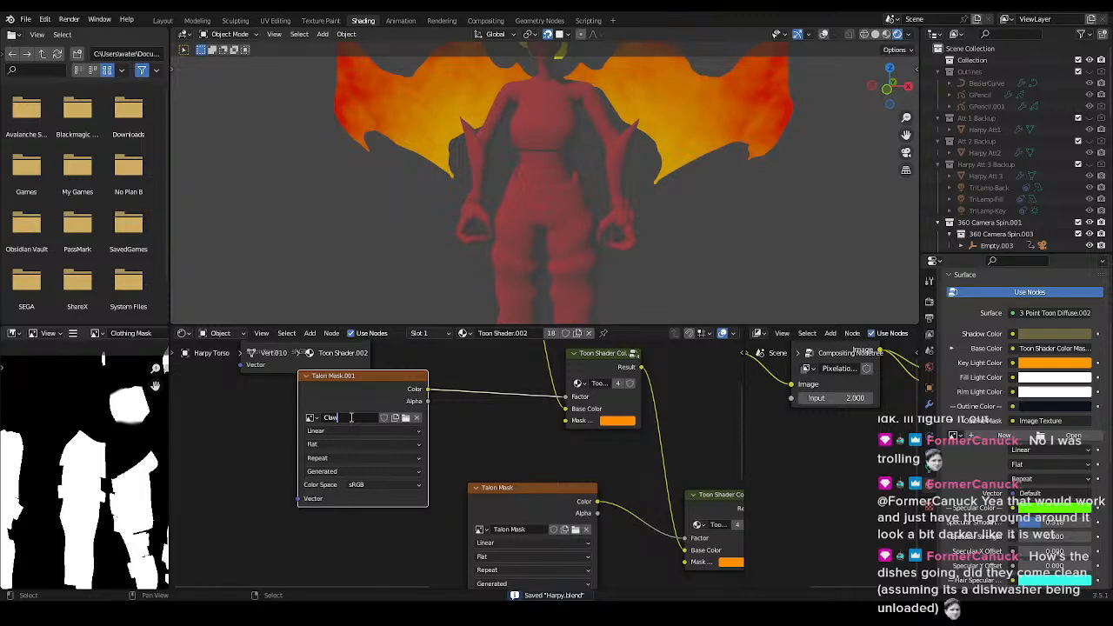
{"action": "type", "text": "Mask"}
{"action": "key", "text": "Return"}
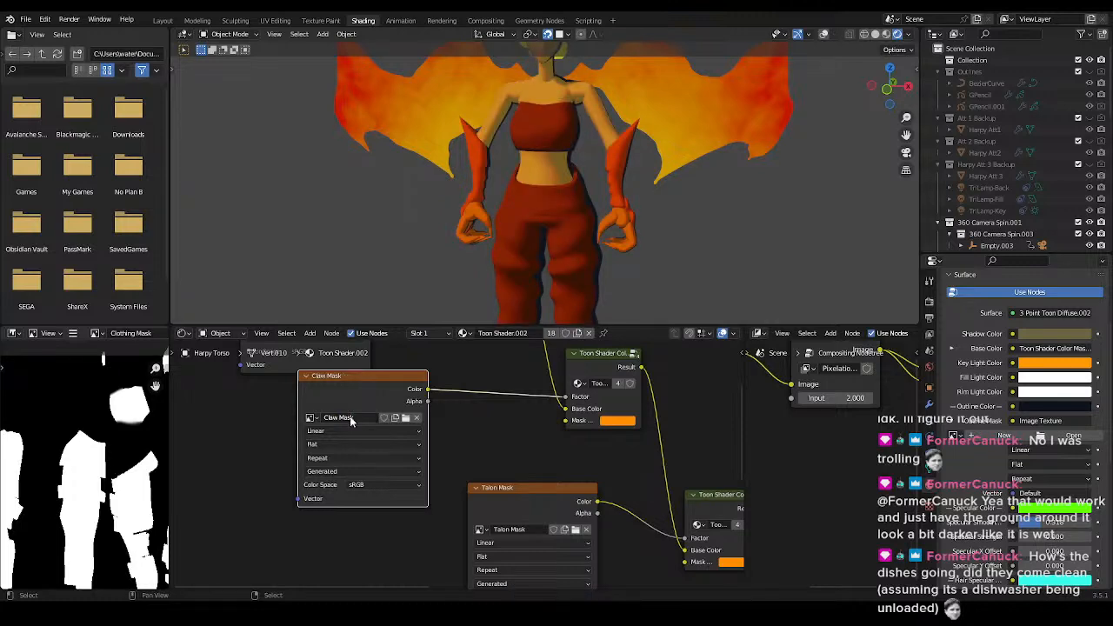
{"action": "key", "text": "ctrl+s"}
{"action": "scroll", "coordinate": [703, 216], "scroll_direction": "up", "scroll_amount": 5}
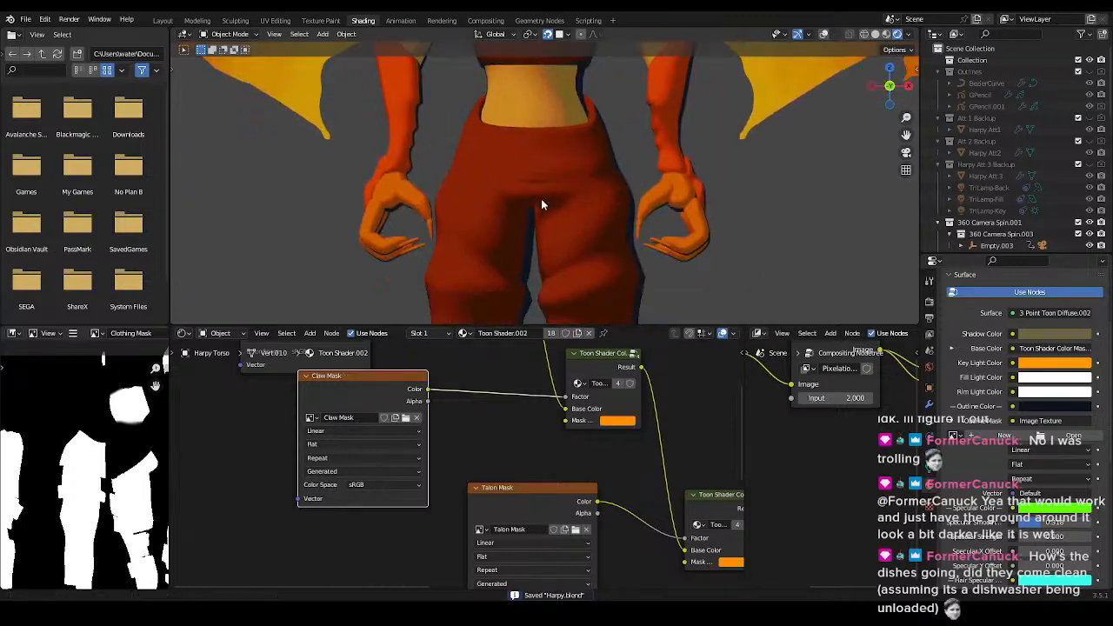
{"action": "scroll", "coordinate": [564, 205], "scroll_direction": "up", "scroll_amount": 4}
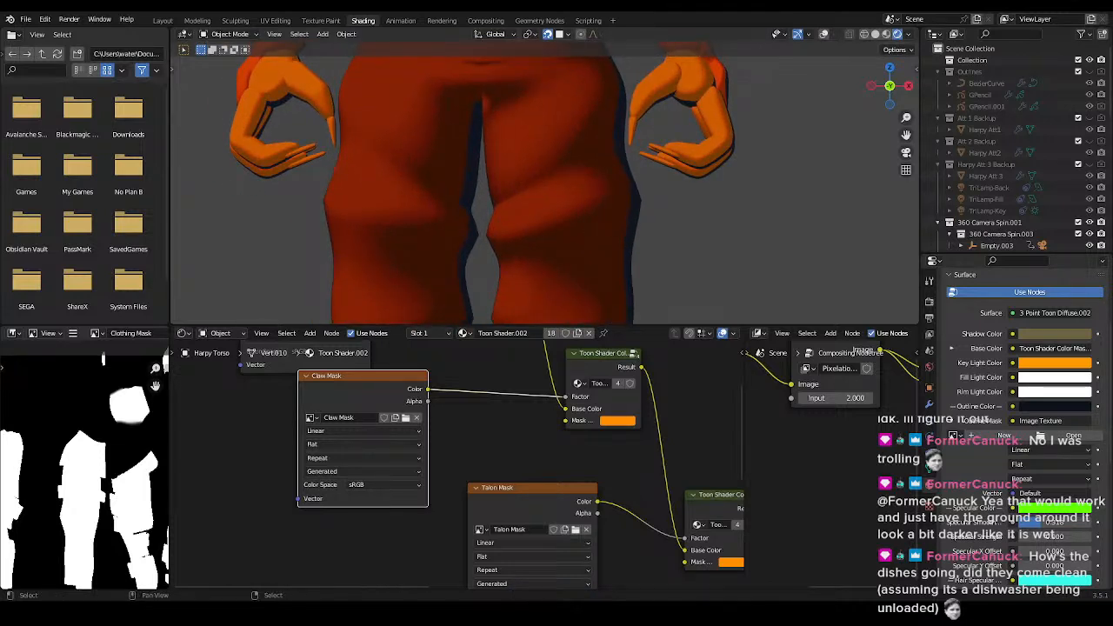
{"action": "key", "text": "ctrl+s"}
{"action": "scroll", "coordinate": [589, 183], "scroll_direction": "down", "scroll_amount": 3}
{"action": "middle_click_drag", "start_coordinate": [588, 157], "coordinate": [604, 226], "text": "shift"}
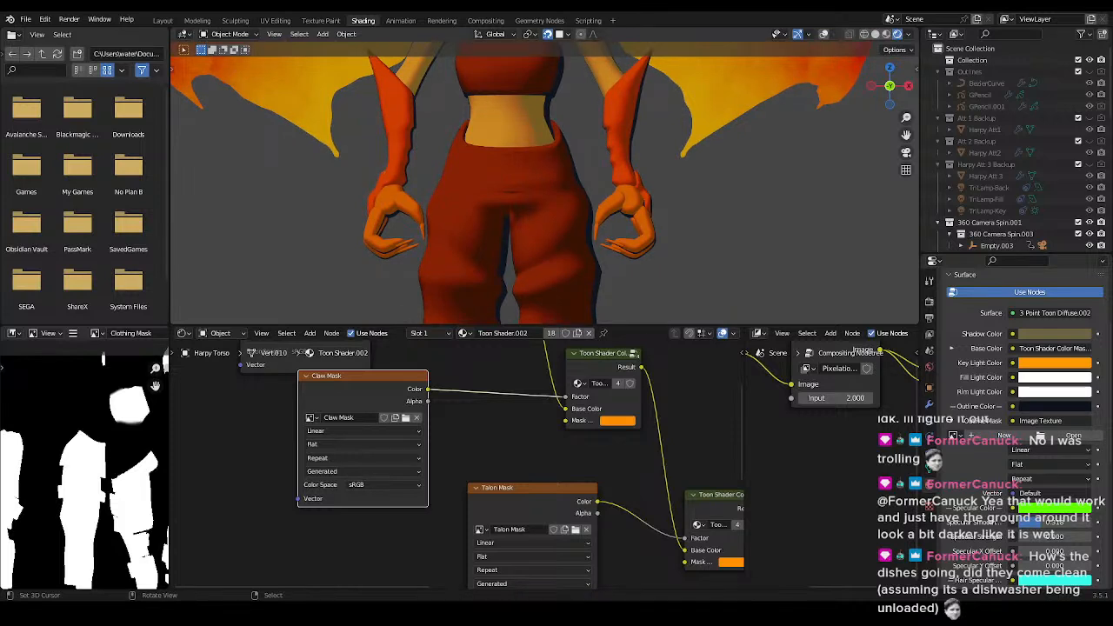
{"action": "scroll", "coordinate": [600, 219], "scroll_direction": "up", "scroll_amount": 4}
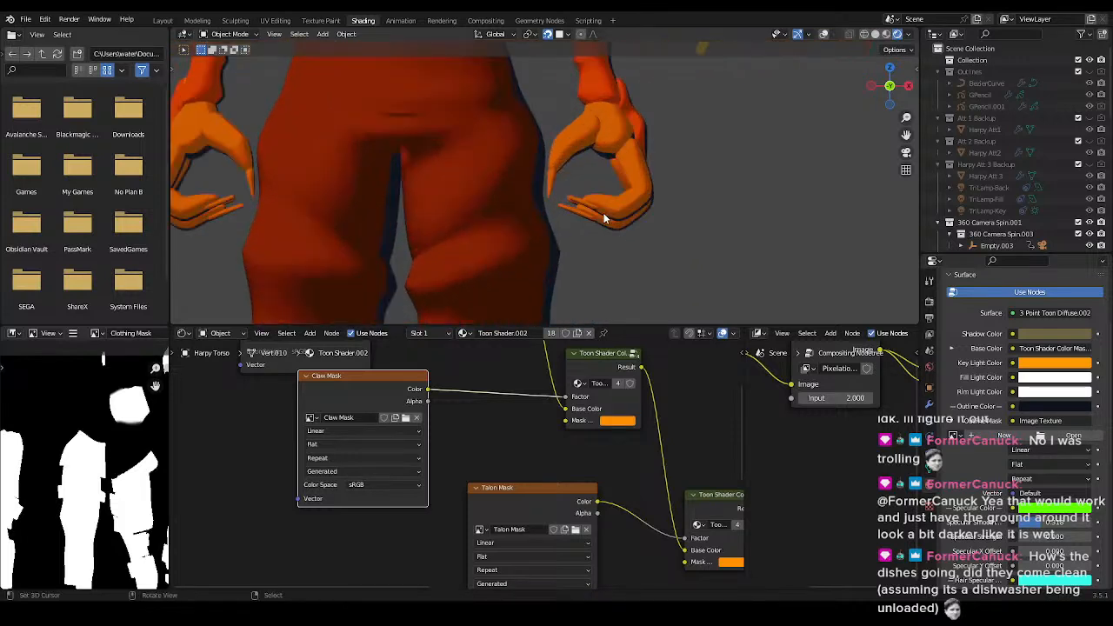
- Open the harpy's torso in Texture Paint mode in the Layout workspace, focus on the hand, and save the file
{"action": "left_click", "coordinate": [163, 20]}
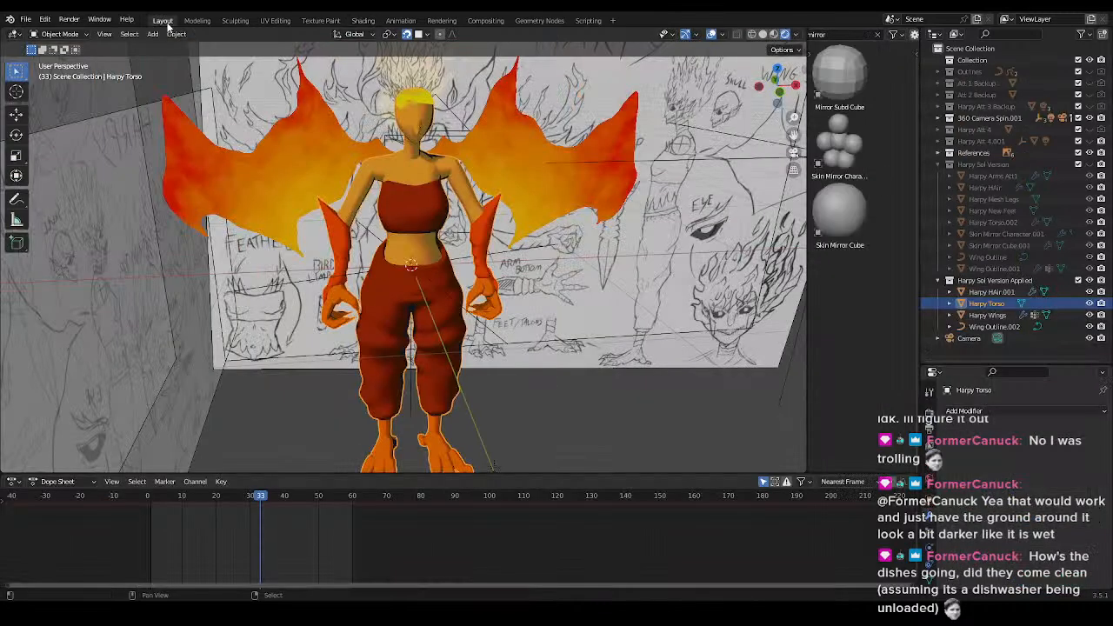
{"action": "key", "text": "ctrl+s"}
{"action": "scroll", "coordinate": [543, 314], "scroll_direction": "up", "scroll_amount": 6}
{"action": "key", "text": "ctrl+Tab"}
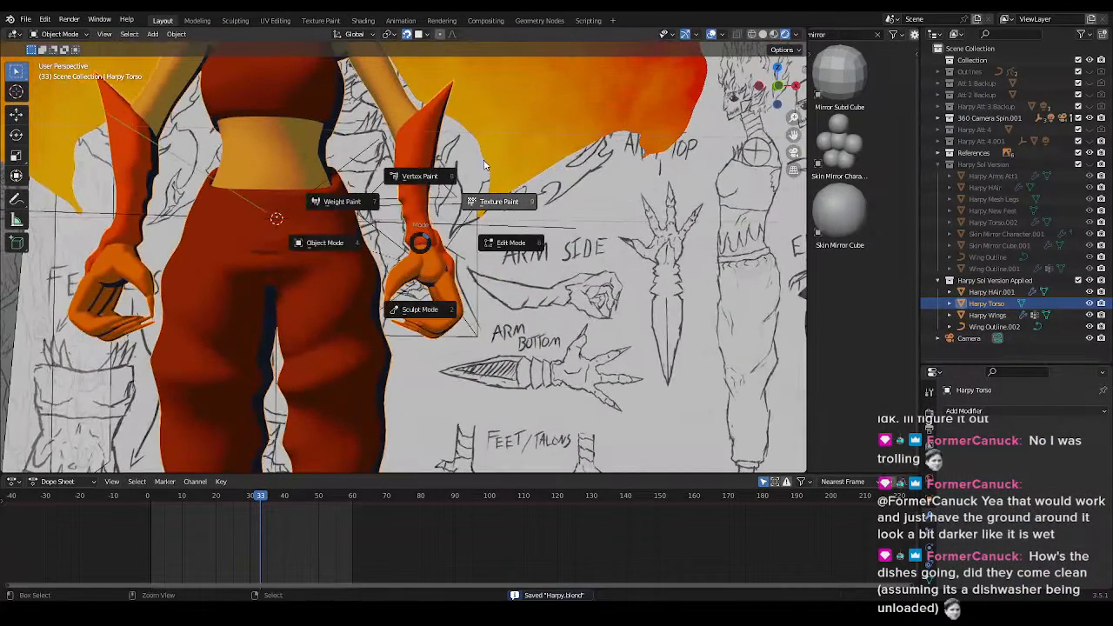
{"action": "left_click", "coordinate": [458, 211]}
{"action": "middle_click_drag", "start_coordinate": [426, 298], "coordinate": [443, 273], "text": "shift"}
{"action": "scroll", "coordinate": [443, 273], "scroll_direction": "up", "scroll_amount": 3}
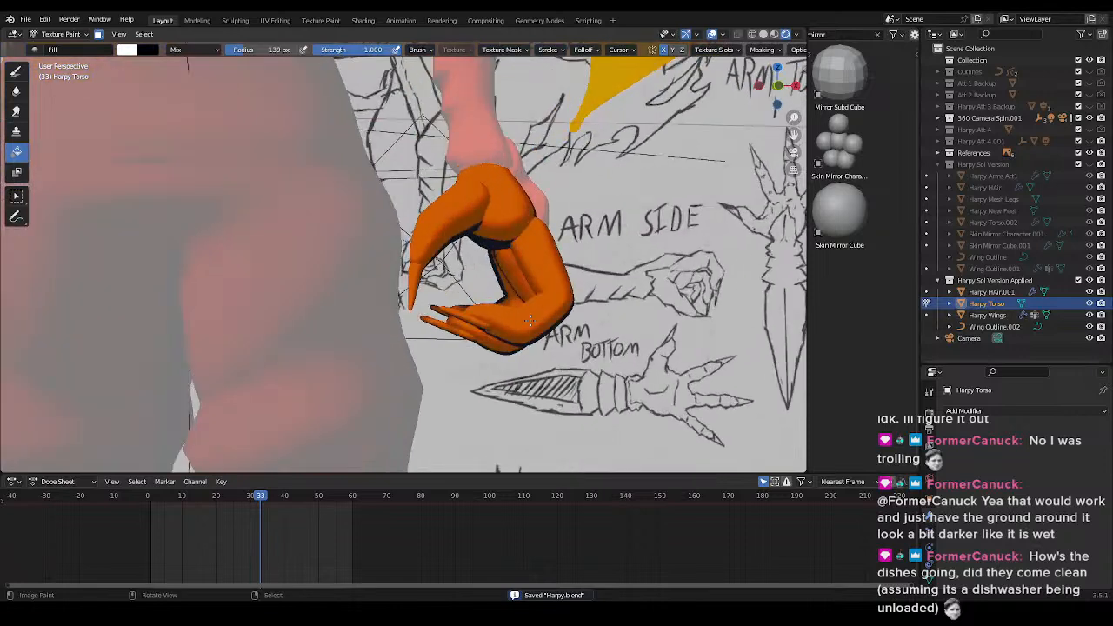
{"action": "middle_click_drag", "start_coordinate": [563, 294], "coordinate": [551, 292], "text": "shift"}
- Select the finger claws on both hands in Edit Mode as linked faces delimited by seams
{"action": "key", "text": "Tab"}
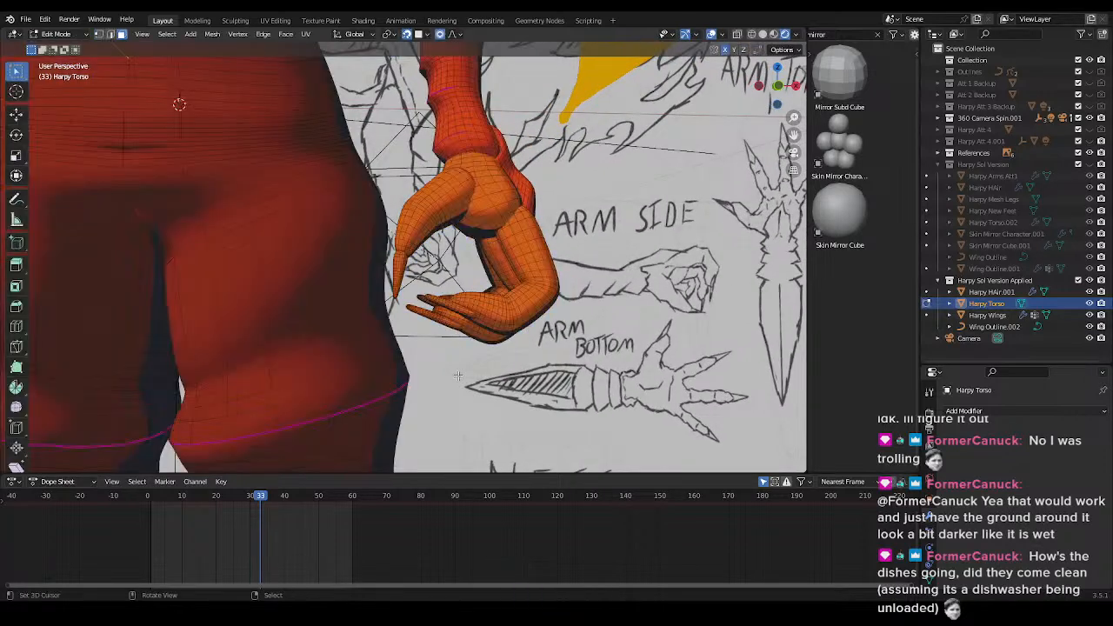
{"action": "middle_click_drag", "start_coordinate": [436, 346], "coordinate": [422, 334]}
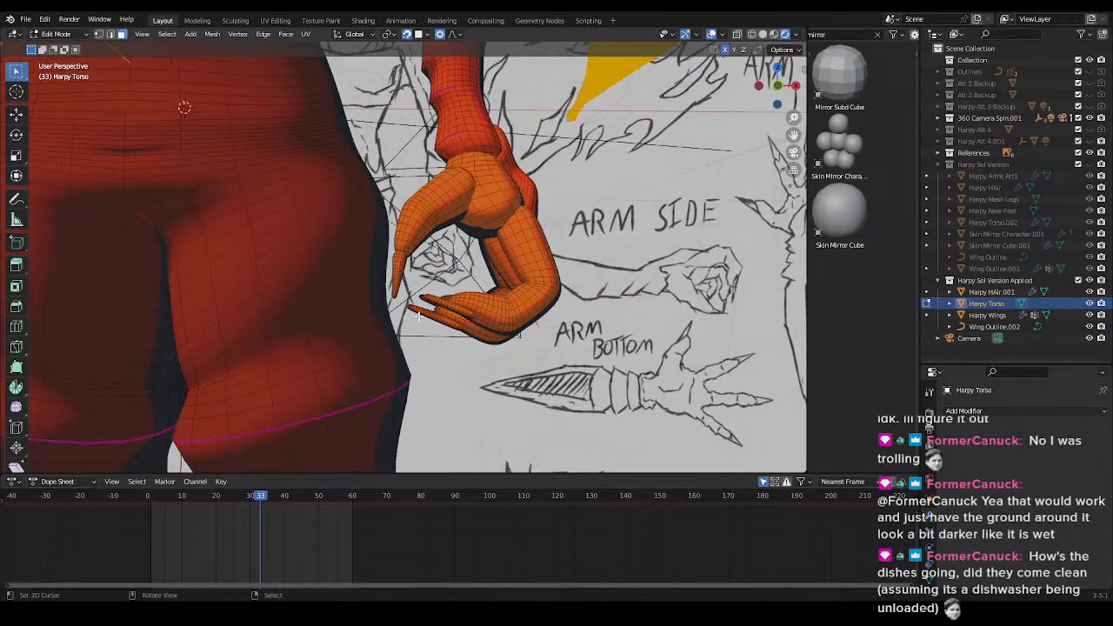
{"action": "key", "text": "l"}
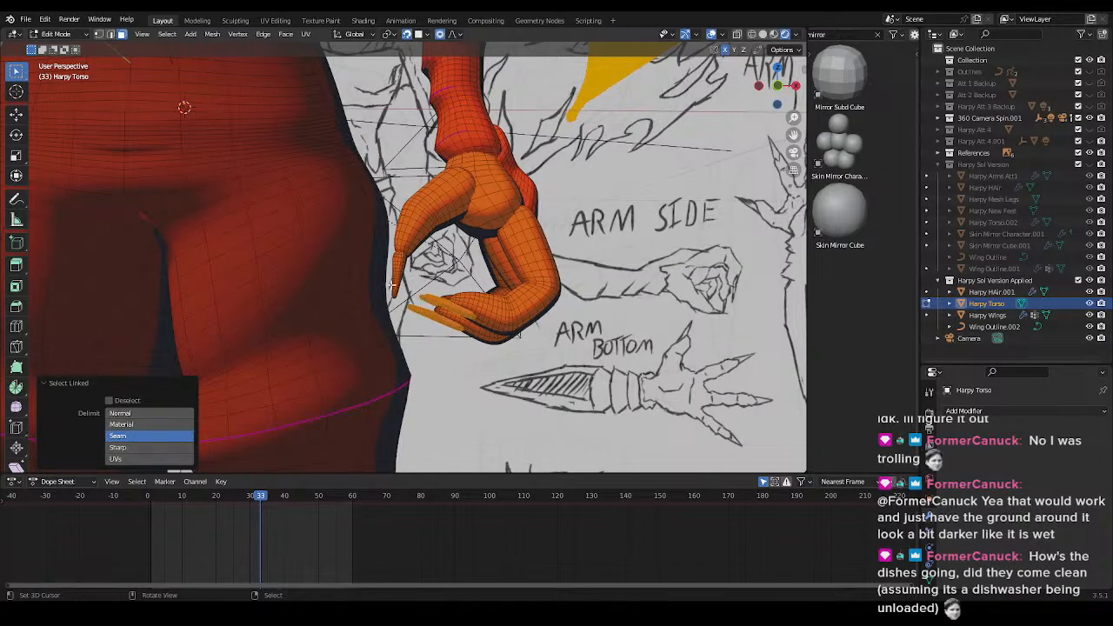
{"action": "key", "text": "l"}
{"action": "scroll", "coordinate": [389, 283], "scroll_direction": "down", "scroll_amount": 6}
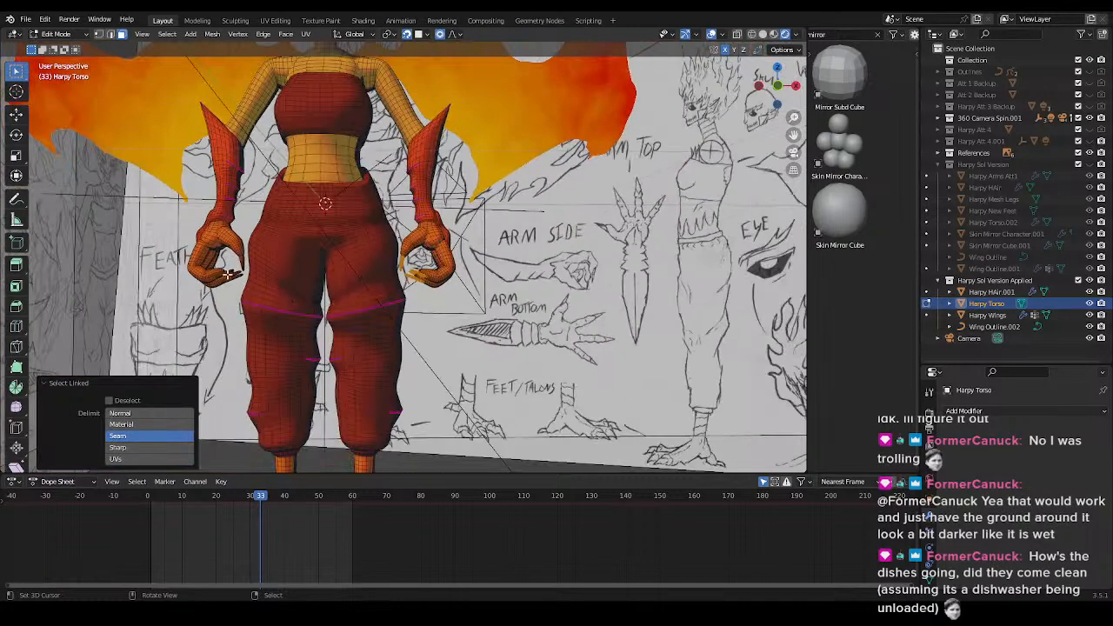
{"action": "scroll", "coordinate": [427, 331], "scroll_direction": "up", "scroll_amount": 5}
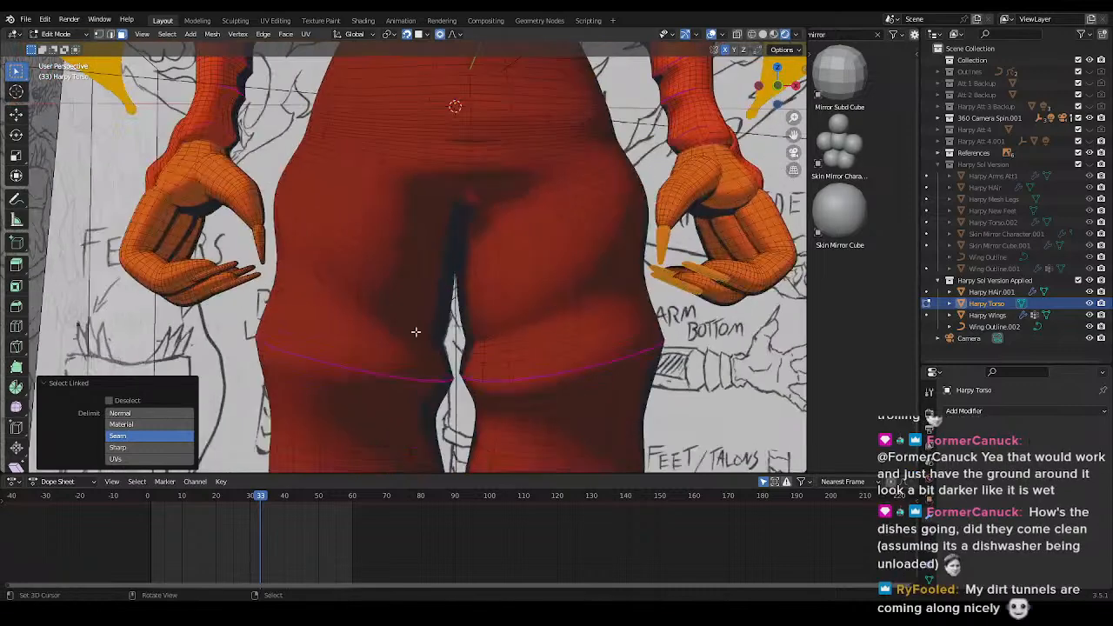
{"action": "key", "text": "l"}
{"action": "key", "text": "l"}
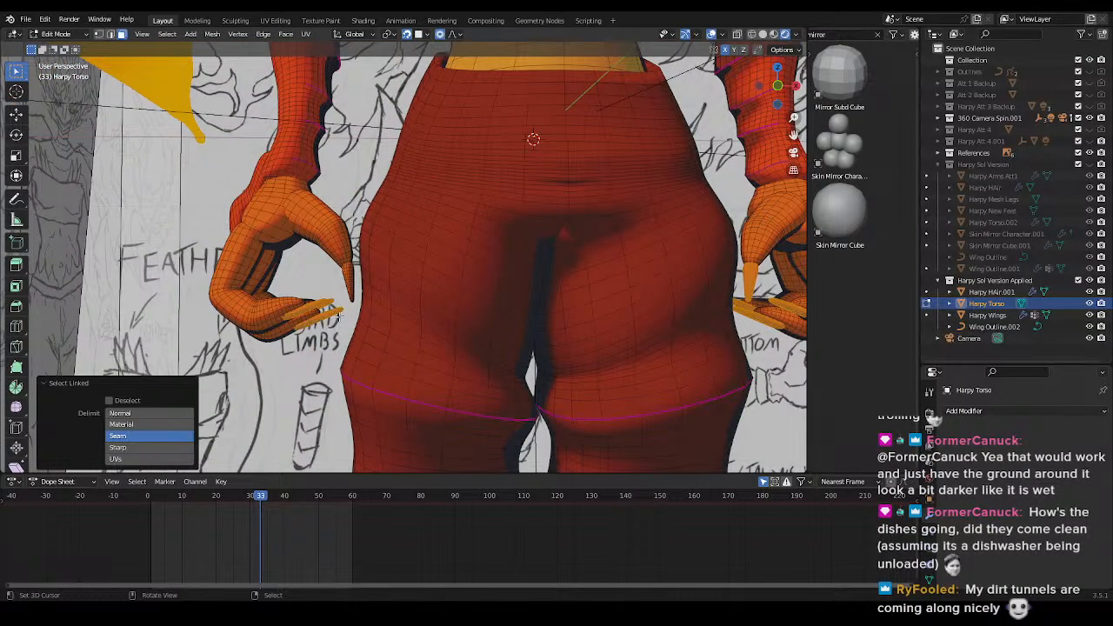
- Add the toe claws of both feet to the selection as linked faces delimited by seams
{"action": "scroll", "coordinate": [388, 333], "scroll_direction": "down", "scroll_amount": 4}
{"action": "middle_click_drag", "start_coordinate": [414, 367], "coordinate": [367, 161], "text": "shift"}
{"action": "middle_click_drag", "start_coordinate": [407, 228], "coordinate": [461, 383]}
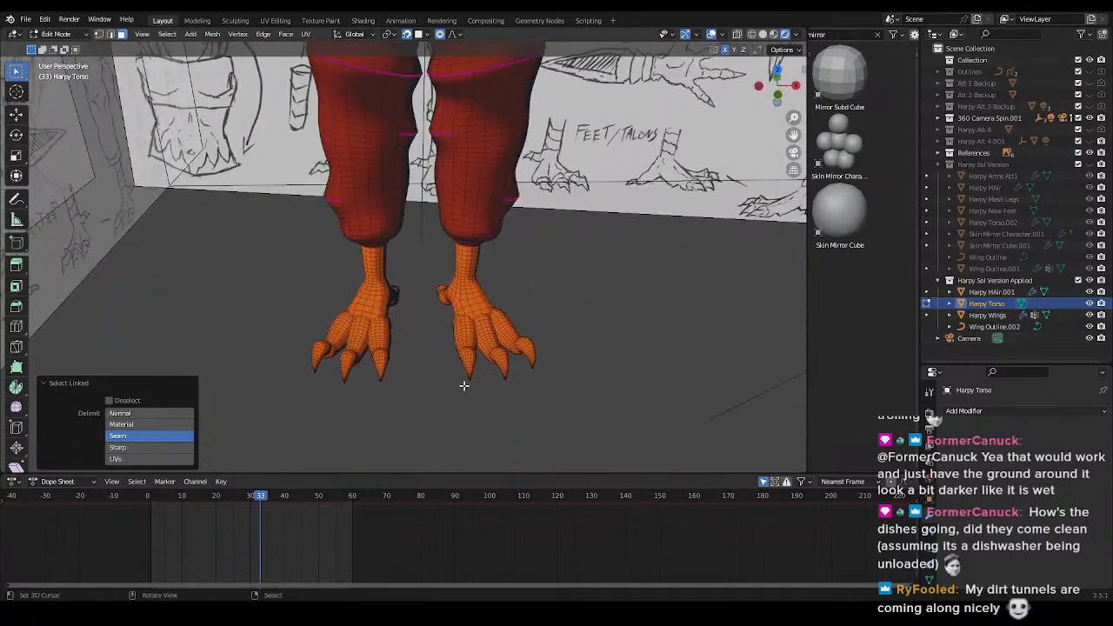
{"action": "key", "text": "l"}
{"action": "key", "text": "l"}
{"action": "key", "text": "l"}
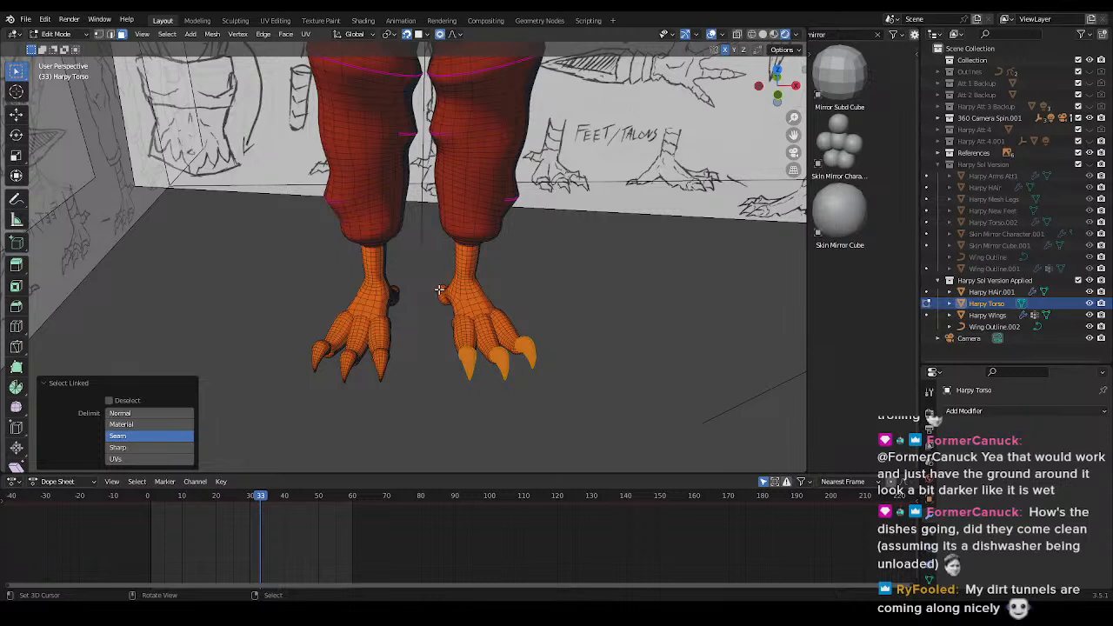
{"action": "key", "text": "l"}
{"action": "key", "text": "l"}
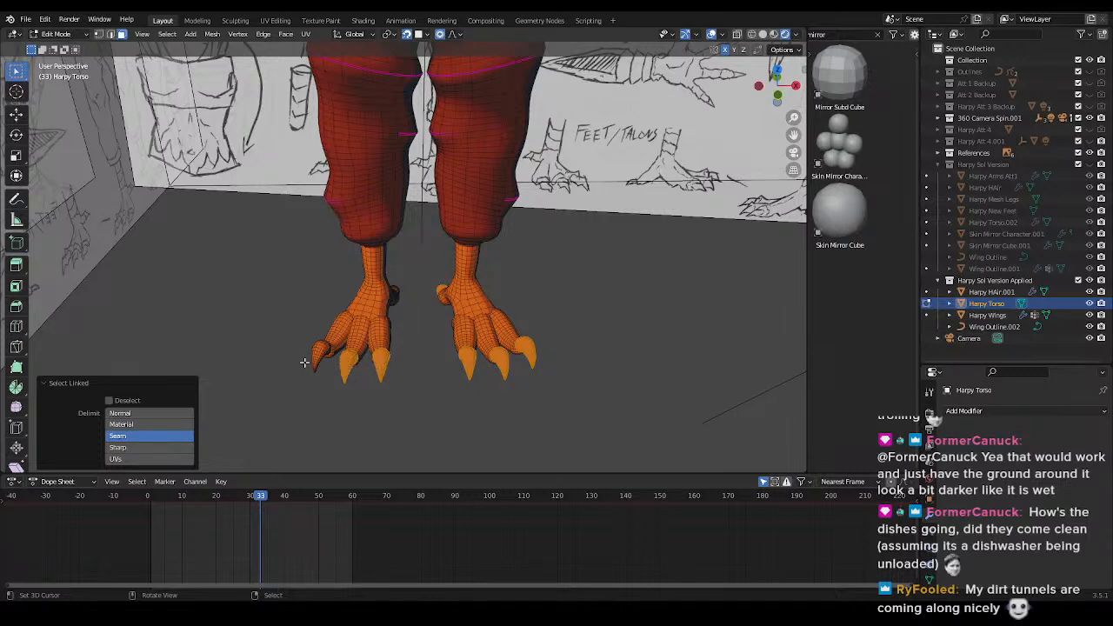
{"action": "key", "text": "l"}
- Save the file, add the remaining finger claw to the selection, and save again
{"action": "scroll", "coordinate": [434, 320], "scroll_direction": "down", "scroll_amount": 3}
{"action": "key", "text": "ctrl+s"}
{"action": "middle_click_drag", "start_coordinate": [472, 178], "coordinate": [477, 341], "text": "shift"}
{"action": "scroll", "coordinate": [464, 298], "scroll_direction": "up", "scroll_amount": 3}
{"action": "scroll", "coordinate": [486, 307], "scroll_direction": "up", "scroll_amount": 2}
{"action": "scroll", "coordinate": [609, 376], "scroll_direction": "down", "scroll_amount": 1}
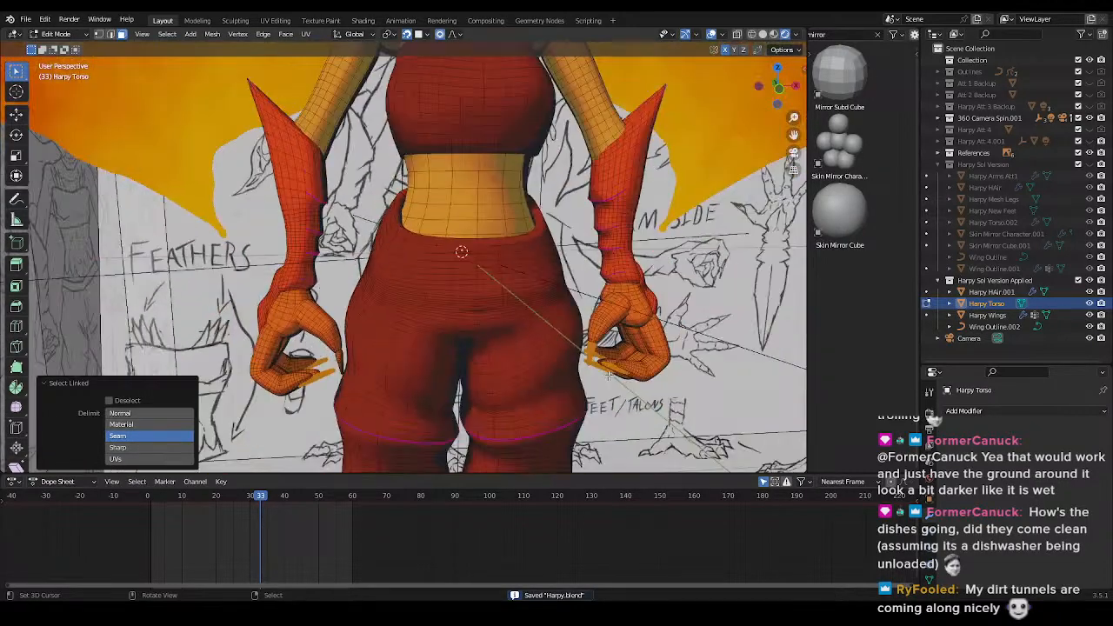
{"action": "key", "text": "l"}
{"action": "scroll", "coordinate": [389, 335], "scroll_direction": "down", "scroll_amount": 3}
{"action": "key", "text": "ctrl+s"}
- Return to Texture Paint mode, target the Claw Mask texture slot for the selected claws, and save the file
{"action": "key", "text": "ctrl+shift+Tab"}
{"action": "key", "text": "ctrl+Tab"}
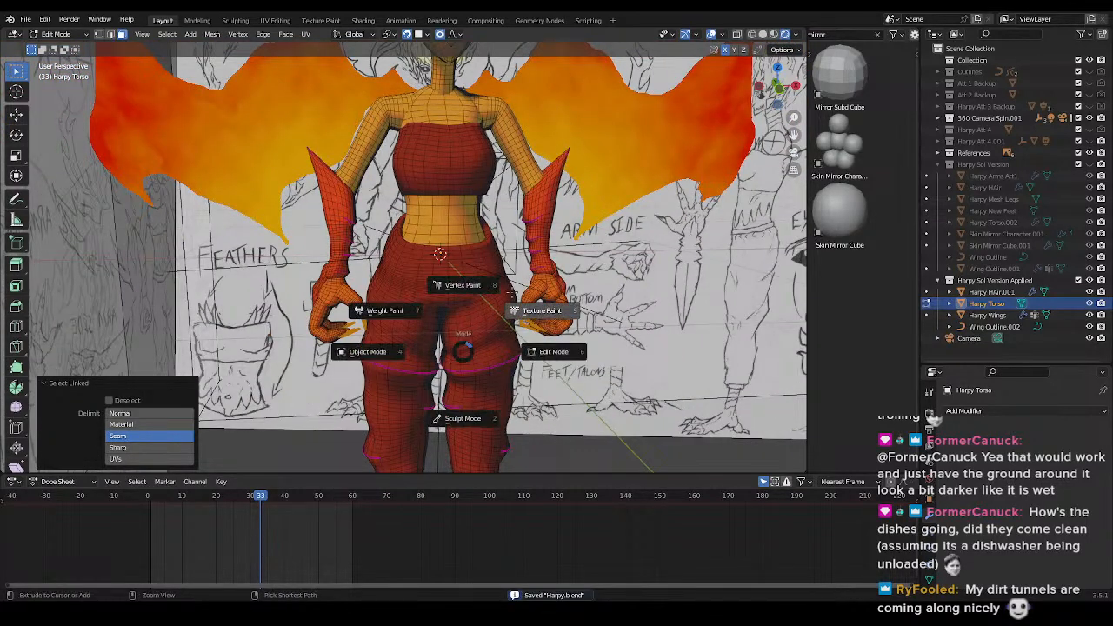
{"action": "left_click", "coordinate": [530, 310]}
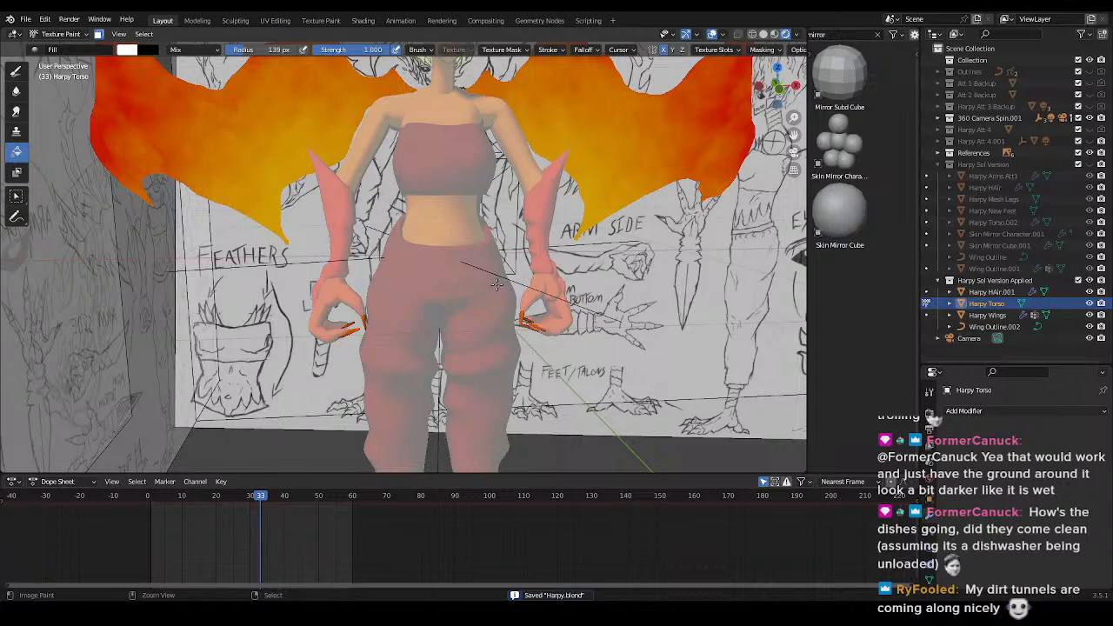
{"action": "left_click", "coordinate": [711, 49]}
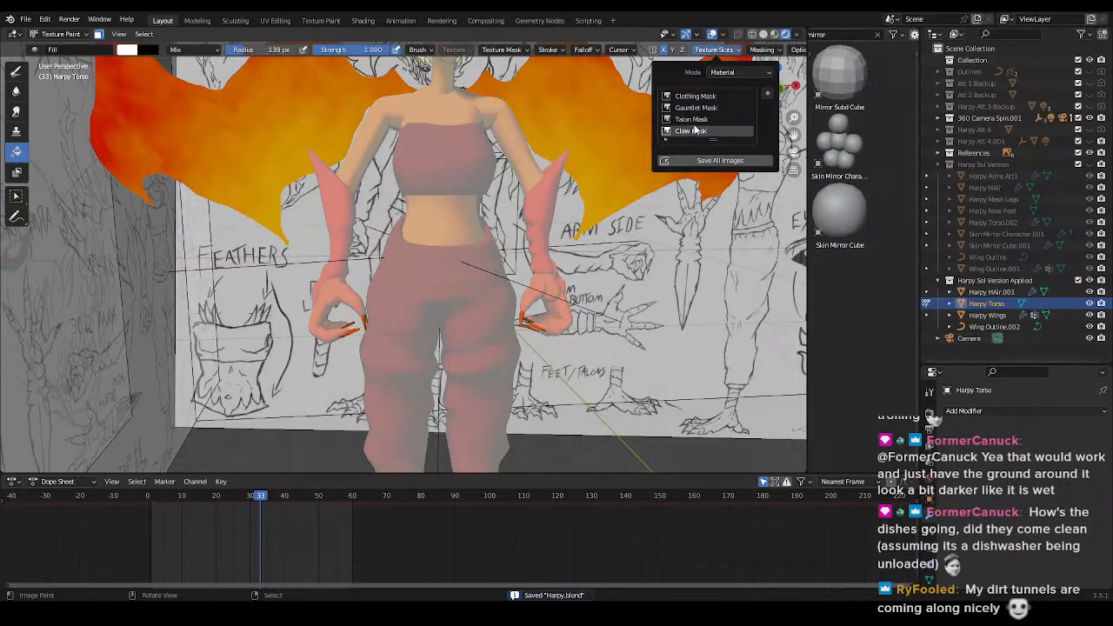
{"action": "scroll", "coordinate": [508, 298], "scroll_direction": "up", "scroll_amount": 5}
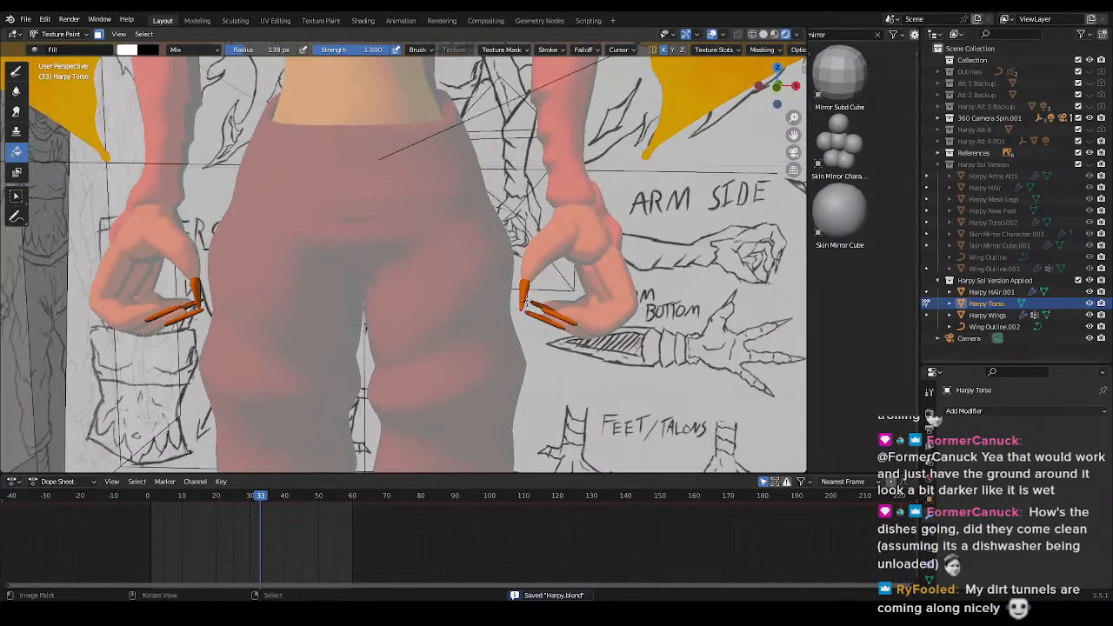
{"action": "middle_click_drag", "start_coordinate": [457, 305], "coordinate": [489, 253], "text": "shift"}
{"action": "key", "text": "ctrl+s"}
- Set the Claw Mask's mask color to yellow in the Shading workspace and save the file
{"action": "left_click", "coordinate": [363, 20]}
{"action": "middle_click_drag", "start_coordinate": [487, 470], "coordinate": [409, 469]}
{"action": "left_click", "coordinate": [524, 422]}
{"action": "left_click_drag", "start_coordinate": [540, 342], "coordinate": [530, 329]}
{"action": "key", "text": "ctrl+s"}
- Switch to the Draw brush in the Layout workspace, set its radius to 74 px, and check the texture slots
{"action": "left_click", "coordinate": [162, 21]}
{"action": "middle_click_drag", "start_coordinate": [561, 265], "coordinate": [426, 274], "text": "shift"}
{"action": "scroll", "coordinate": [424, 276], "scroll_direction": "up", "scroll_amount": 4}
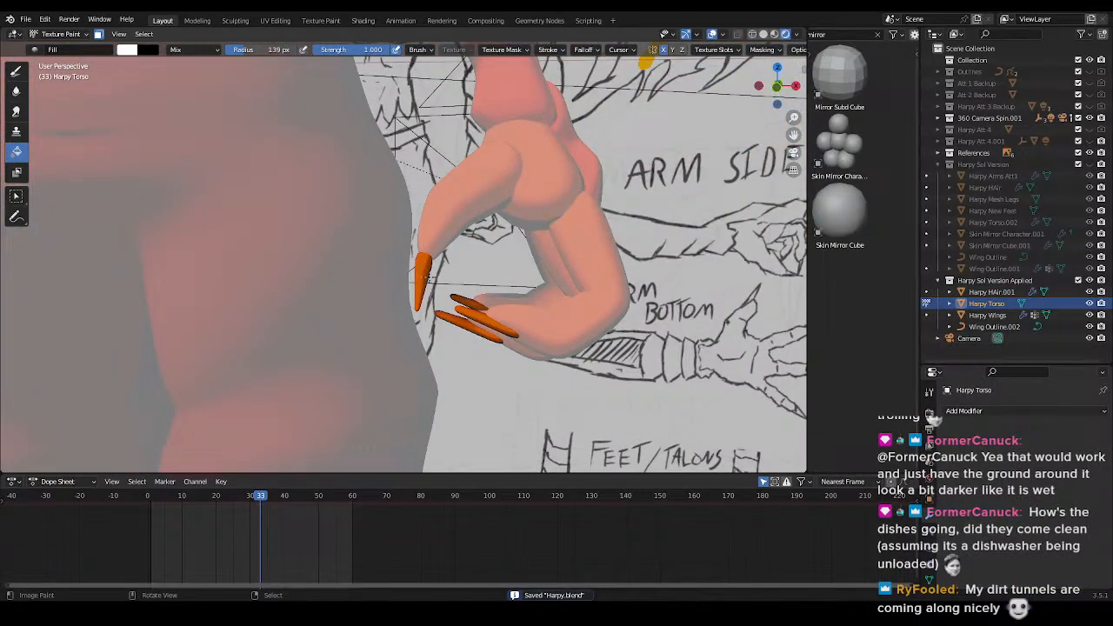
{"action": "scroll", "coordinate": [428, 276], "scroll_direction": "down", "scroll_amount": 4}
{"action": "scroll", "coordinate": [339, 277], "scroll_direction": "up", "scroll_amount": 3}
{"action": "left_click", "coordinate": [21, 73]}
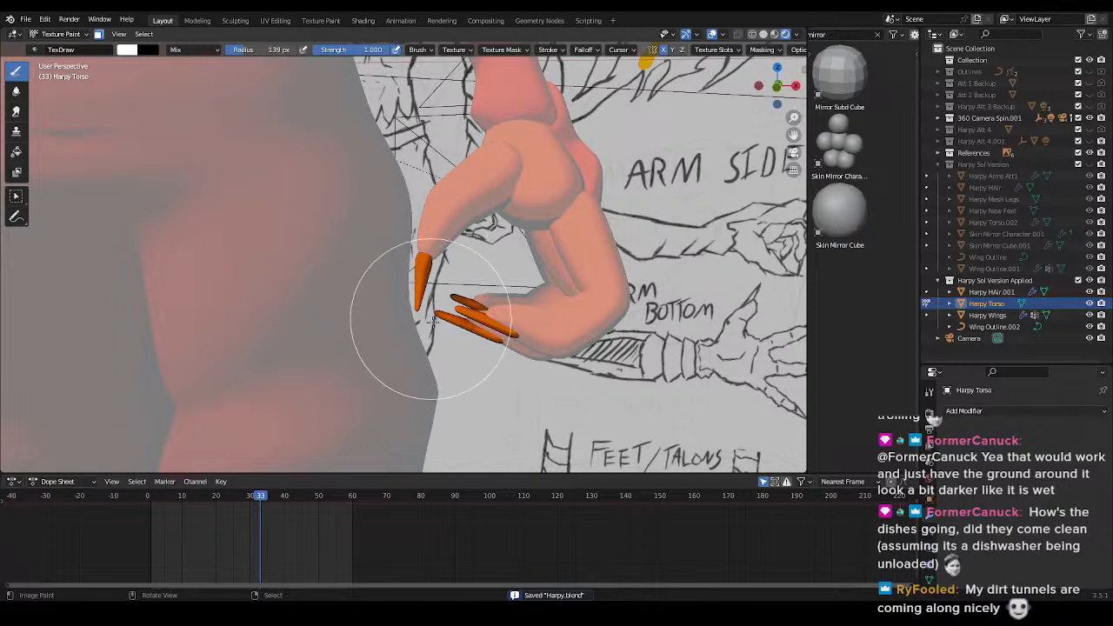
{"action": "left_click", "coordinate": [396, 270]}
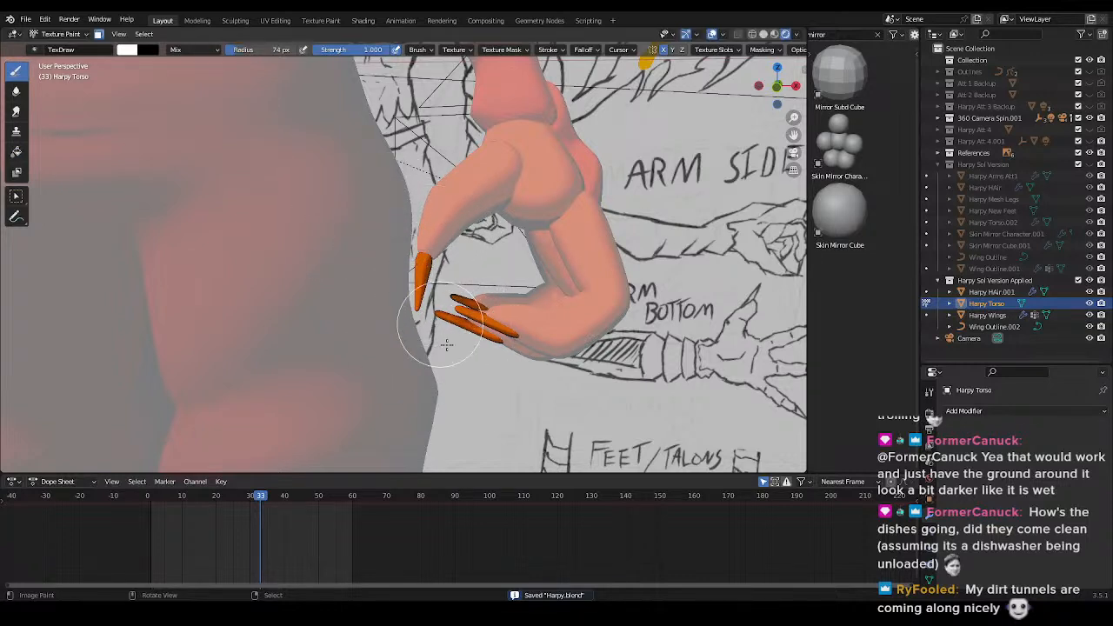
{"action": "left_click", "coordinate": [716, 53]}
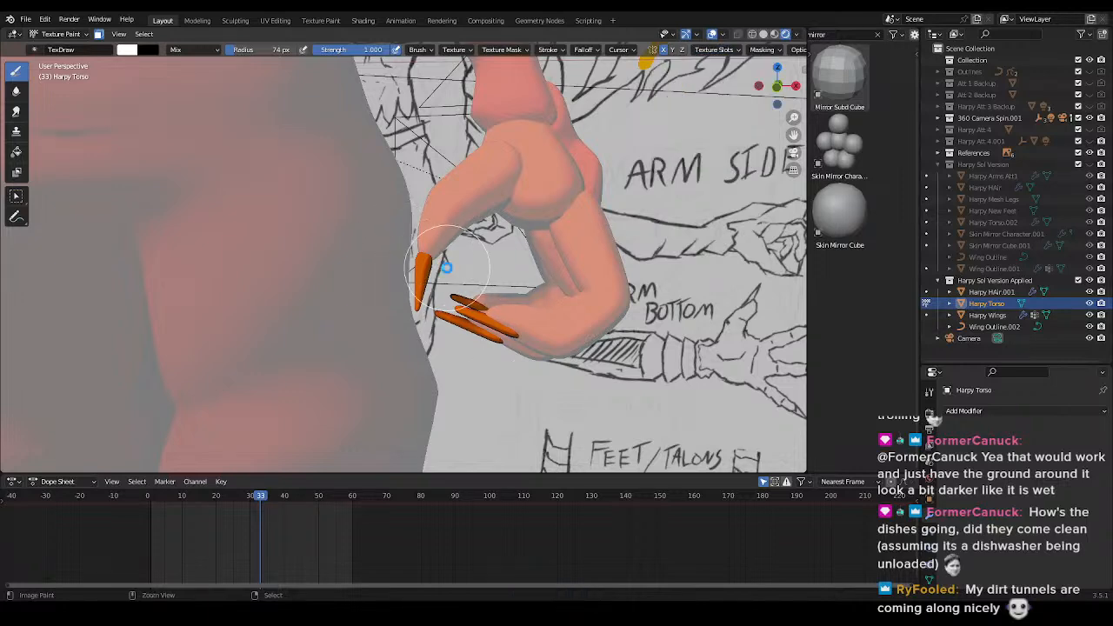
- Reposition the Claw Mask node in the Shading workspace and cut the link between the Claw and Talon Toon Shader color nodes
{"action": "left_click", "coordinate": [363, 20]}
{"action": "scroll", "coordinate": [292, 378], "scroll_direction": "down", "scroll_amount": 2}
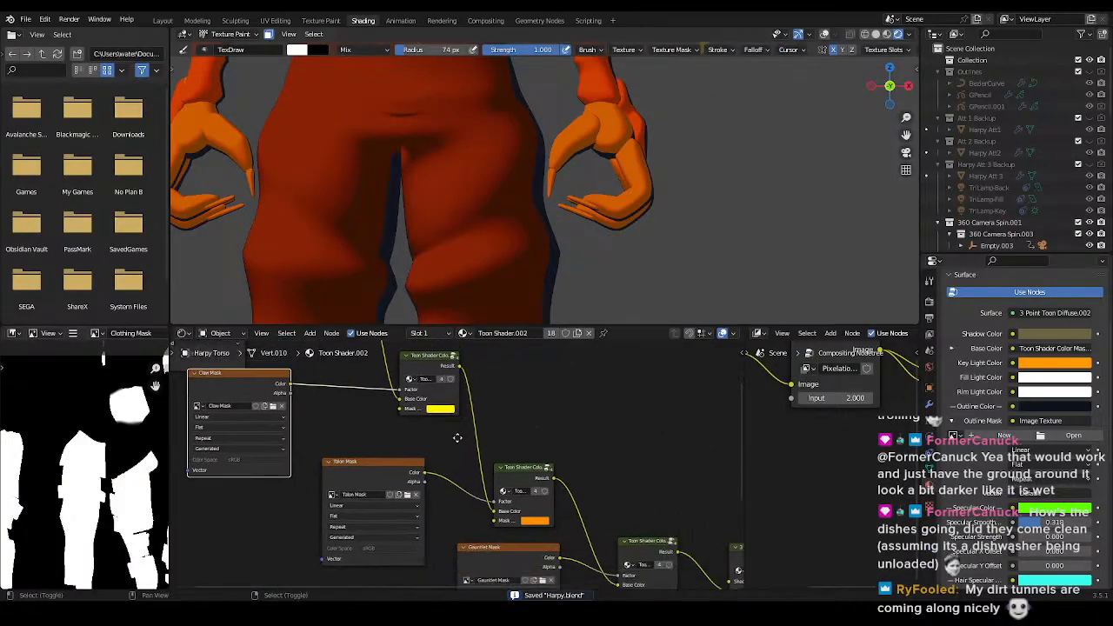
{"action": "left_click_drag", "start_coordinate": [291, 378], "coordinate": [317, 392]}
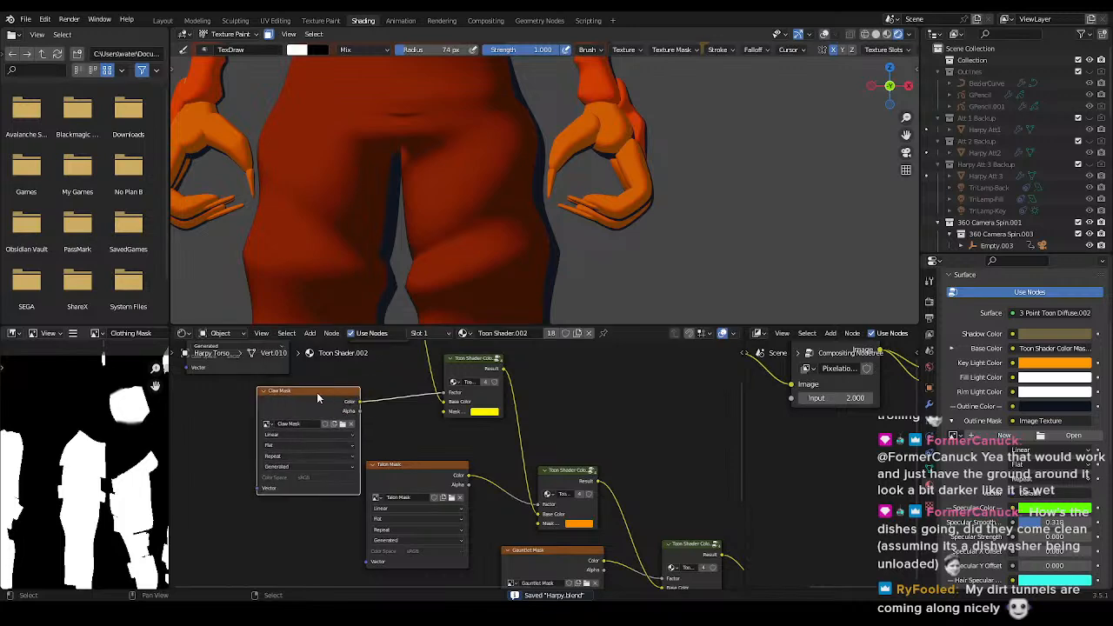
{"action": "middle_click_drag", "start_coordinate": [436, 445], "coordinate": [397, 421]}
{"action": "scroll", "coordinate": [487, 446], "scroll_direction": "down", "scroll_amount": 2}
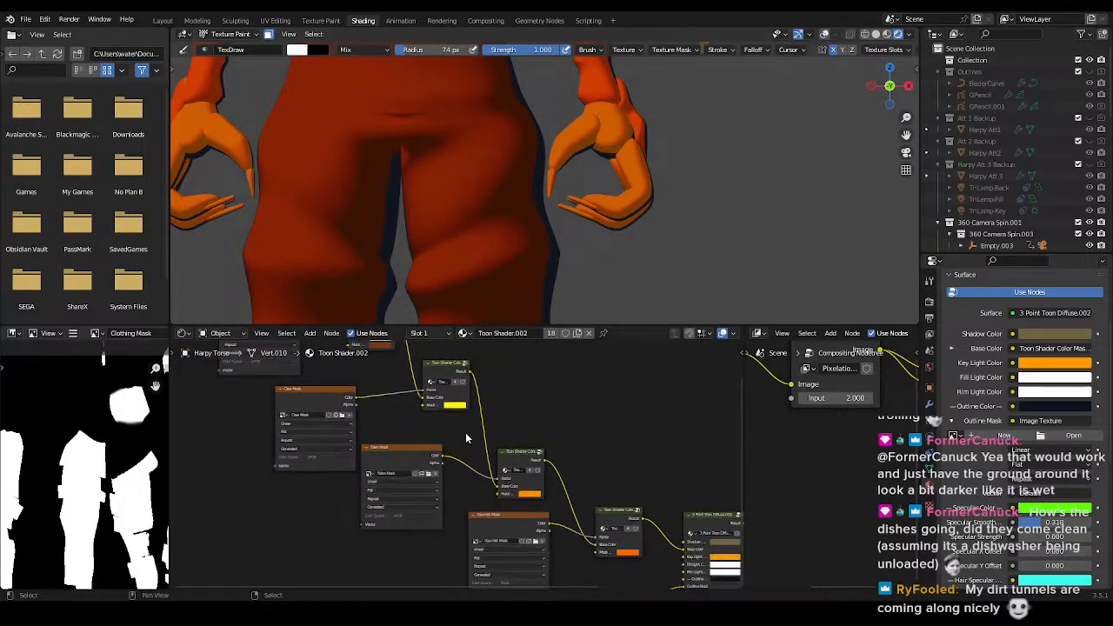
{"action": "middle_click_drag", "start_coordinate": [502, 467], "coordinate": [501, 460]}
{"action": "left_click", "coordinate": [509, 455]}
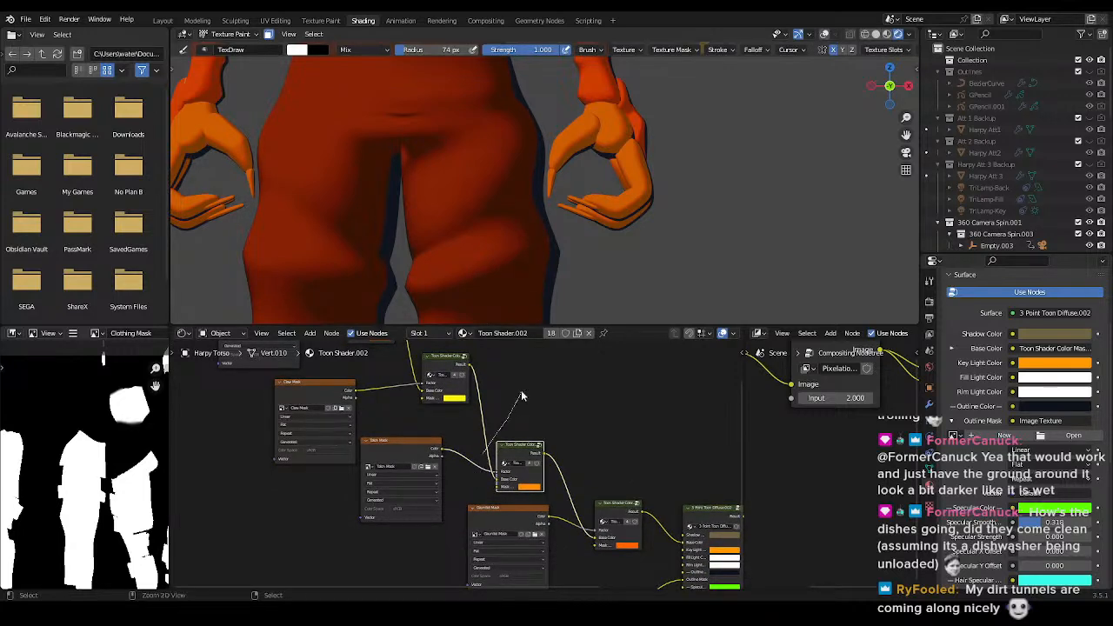
{"action": "right_click_drag", "start_coordinate": [522, 395], "coordinate": [483, 454], "text": "ctrl"}
- Move the Claw Mask texture and its Toon Shader color node beside the Gauntlet Mask nodes, past the Talon Mask nodes
{"action": "scroll", "coordinate": [504, 437], "scroll_direction": "down", "scroll_amount": 1}
{"action": "middle_click_drag", "start_coordinate": [504, 436], "coordinate": [516, 434]}
{"action": "mouse_move", "coordinate": [511, 442]}
{"action": "left_mouse_down"}
{"action": "mouse_move", "coordinate": [486, 440]}
{"action": "mouse_move", "coordinate": [503, 431]}
{"action": "left_mouse_up"}
{"action": "right_click", "coordinate": [503, 432]}
{"action": "left_click", "coordinate": [428, 444], "text": "shift"}
{"action": "left_click_drag", "start_coordinate": [427, 444], "coordinate": [302, 484]}
{"action": "left_click", "coordinate": [424, 450]}
{"action": "middle_click_drag", "start_coordinate": [425, 450], "coordinate": [406, 485]}
{"action": "key", "text": "b"}
{"action": "left_click_drag", "start_coordinate": [305, 415], "coordinate": [564, 479]}
{"action": "key", "text": "g"}
{"action": "left_click", "coordinate": [482, 514]}
{"action": "key", "text": "b"}
{"action": "key", "text": "g"}
{"action": "left_click", "coordinate": [505, 490]}
{"action": "left_click", "coordinate": [506, 439]}
- Move the Talon Mask nodes above the Claw Mask nodes and cut the Talon Mask's link to its Toon Shader color node
{"action": "key", "text": "b"}
{"action": "left_click_drag", "start_coordinate": [256, 497], "coordinate": [369, 570]}
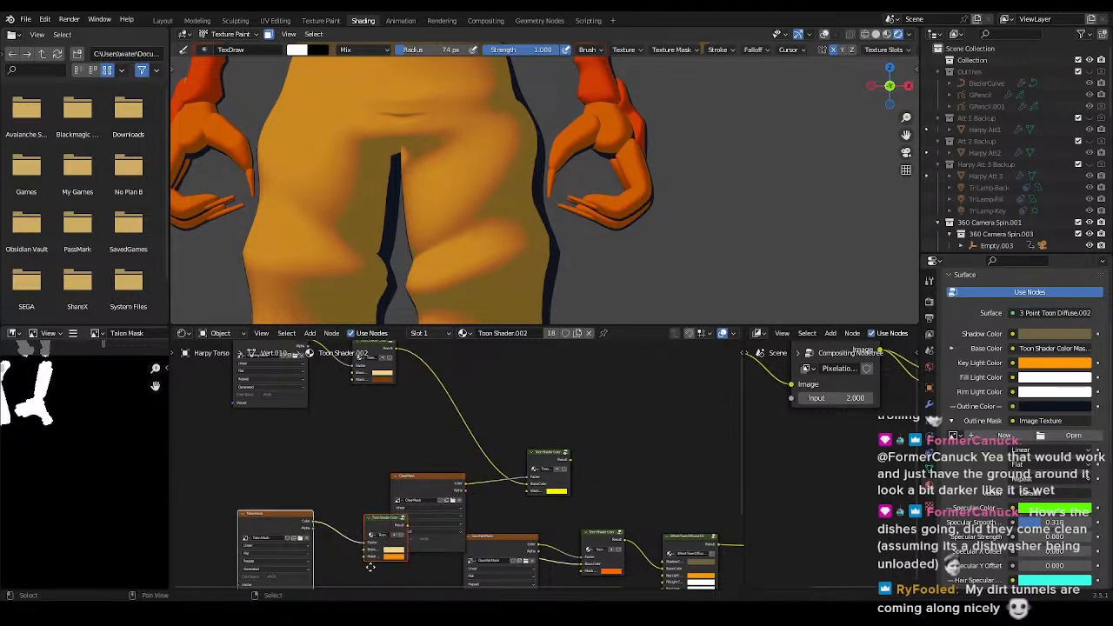
{"action": "key", "text": "g"}
{"action": "left_click", "coordinate": [393, 466]}
{"action": "left_click", "coordinate": [362, 479]}
{"action": "right_click_drag", "start_coordinate": [360, 477], "coordinate": [367, 414], "text": "ctrl"}
{"action": "right_click", "coordinate": [411, 435]}
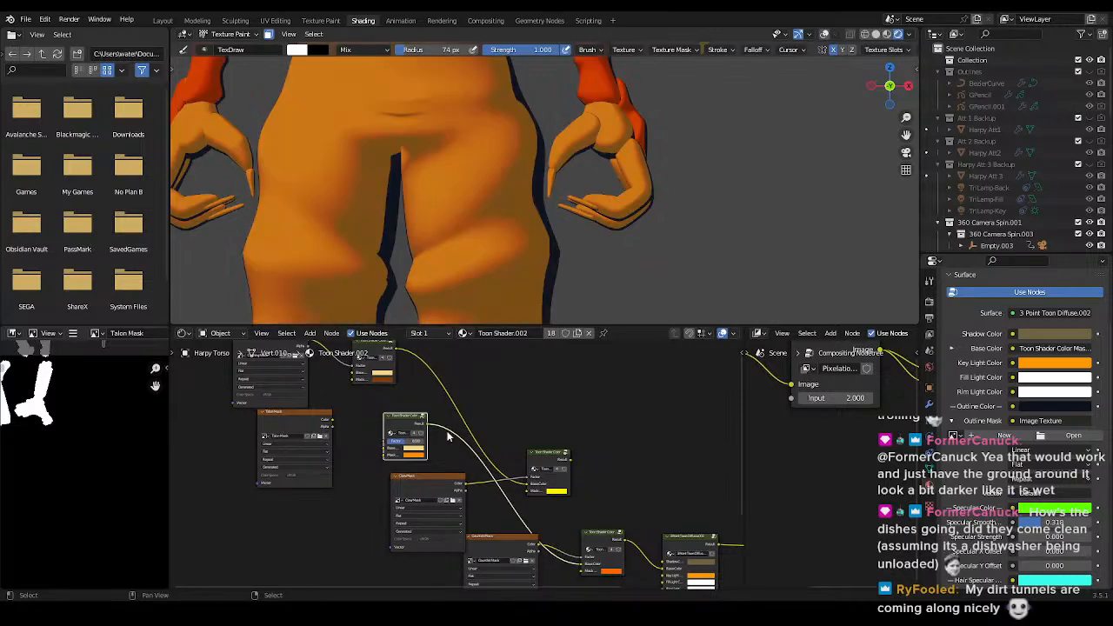
- Cut the Talon Toon Shader color node's link to the Gauntlet node and insert it into the Claw node's Base Color link
{"action": "scroll", "coordinate": [449, 437], "scroll_direction": "up", "scroll_amount": 4}
{"action": "mouse_move", "coordinate": [463, 428]}
{"action": "middle_mouse_down", "text": "shift"}
{"action": "mouse_move", "coordinate": [534, 503]}
{"action": "mouse_move", "coordinate": [431, 397]}
{"action": "mouse_move", "coordinate": [465, 468]}
{"action": "middle_mouse_up", "text": "shift"}
{"action": "key", "text": "g"}
{"action": "left_click", "coordinate": [616, 461]}
{"action": "right_click_drag", "start_coordinate": [529, 472], "coordinate": [567, 438], "text": "ctrl"}
{"action": "key", "text": "g"}
{"action": "left_click", "coordinate": [535, 417]}
- Connect the Claw Toon Shader color's Result to the Gauntlet node's Base Color, reconnect the Talon Mask's Color to its Factor, and save
{"action": "middle_click_drag", "start_coordinate": [570, 498], "coordinate": [421, 392], "text": "shift"}
{"action": "scroll", "coordinate": [435, 396], "scroll_direction": "down", "scroll_amount": 1}
{"action": "right_click_drag", "start_coordinate": [480, 409], "coordinate": [523, 491], "text": "alt"}
{"action": "middle_click_drag", "start_coordinate": [181, 394], "coordinate": [348, 448], "text": "shift"}
{"action": "key", "text": "ctrl+s"}
{"action": "right_click_drag", "start_coordinate": [348, 446], "coordinate": [450, 415], "text": "alt"}
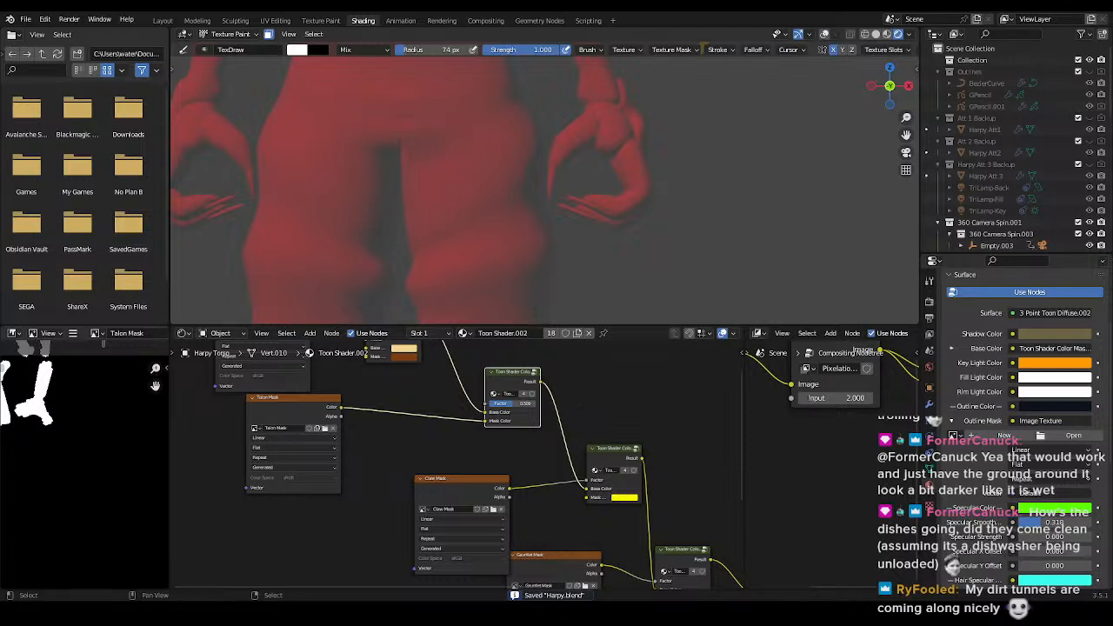
{"action": "mouse_move", "coordinate": [485, 421]}
{"action": "left_mouse_down"}
{"action": "mouse_move", "coordinate": [466, 421]}
{"action": "mouse_move", "coordinate": [476, 464]}
{"action": "left_mouse_up"}
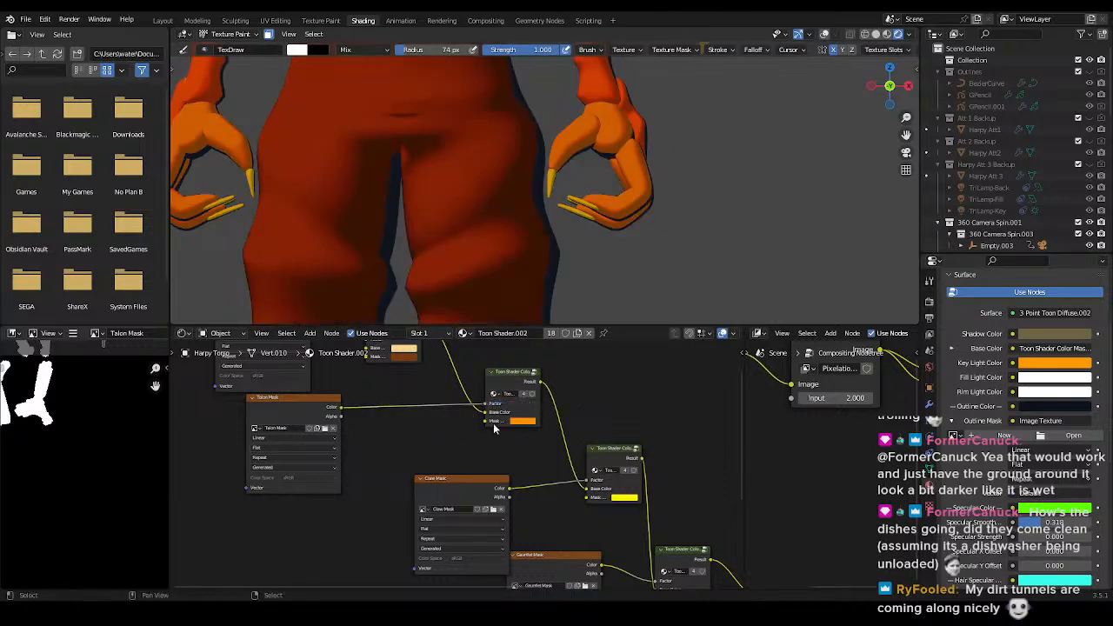
- Save the file and examine the harpy's hand and claw colors on the full figure
{"action": "middle_click_drag", "start_coordinate": [528, 462], "coordinate": [440, 446]}
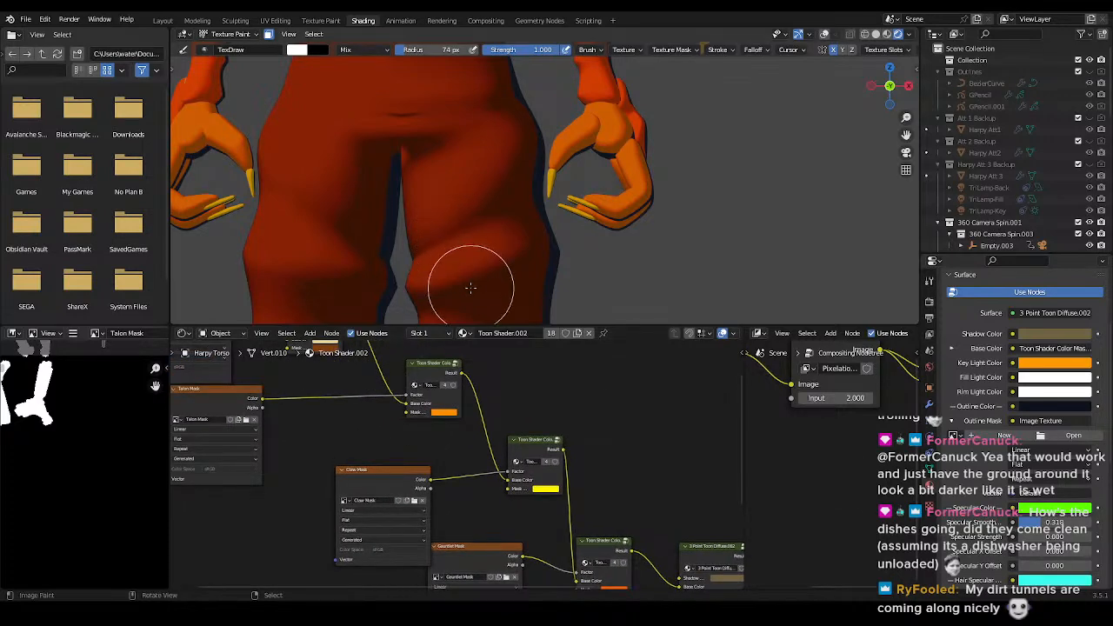
{"action": "key", "text": "ctrl+s"}
{"action": "scroll", "coordinate": [445, 426], "scroll_direction": "up", "scroll_amount": 3}
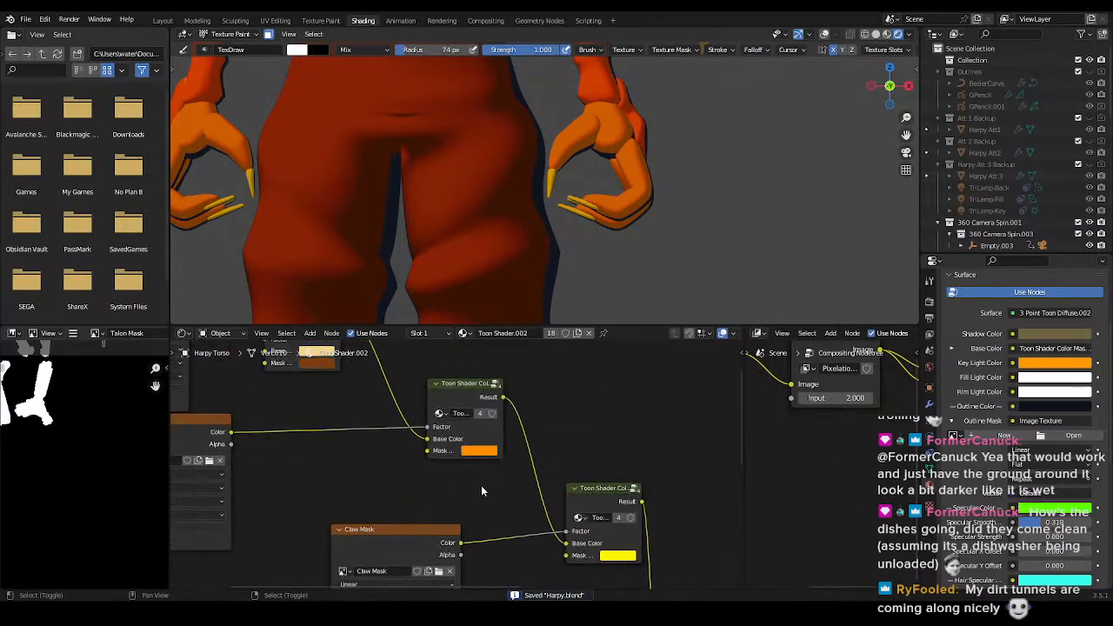
{"action": "scroll", "coordinate": [534, 199], "scroll_direction": "down", "scroll_amount": 3}
{"action": "scroll", "coordinate": [561, 173], "scroll_direction": "down", "scroll_amount": 5}
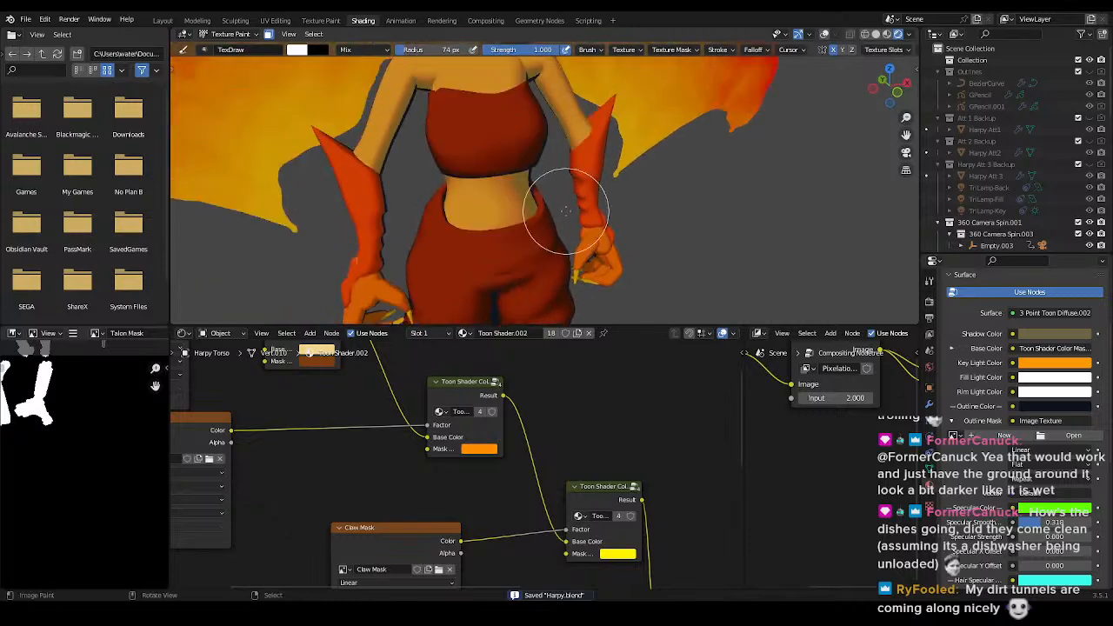
{"action": "middle_click_drag", "start_coordinate": [541, 210], "coordinate": [537, 183], "text": "shift"}
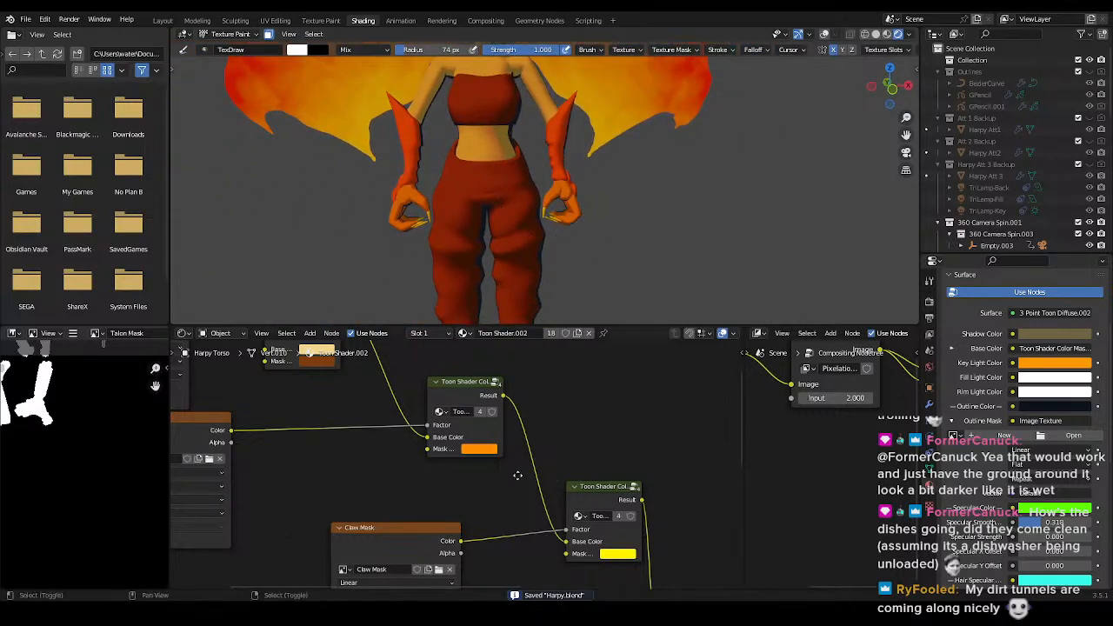
- Change the Talon Mask's Toon Shader color from orange to golden yellow and save the file
{"action": "middle_click_drag", "start_coordinate": [518, 476], "coordinate": [491, 450], "text": "shift"}
{"action": "left_click", "coordinate": [454, 424]}
{"action": "left_click", "coordinate": [476, 345]}
{"action": "left_click_drag", "start_coordinate": [476, 345], "coordinate": [446, 327]}
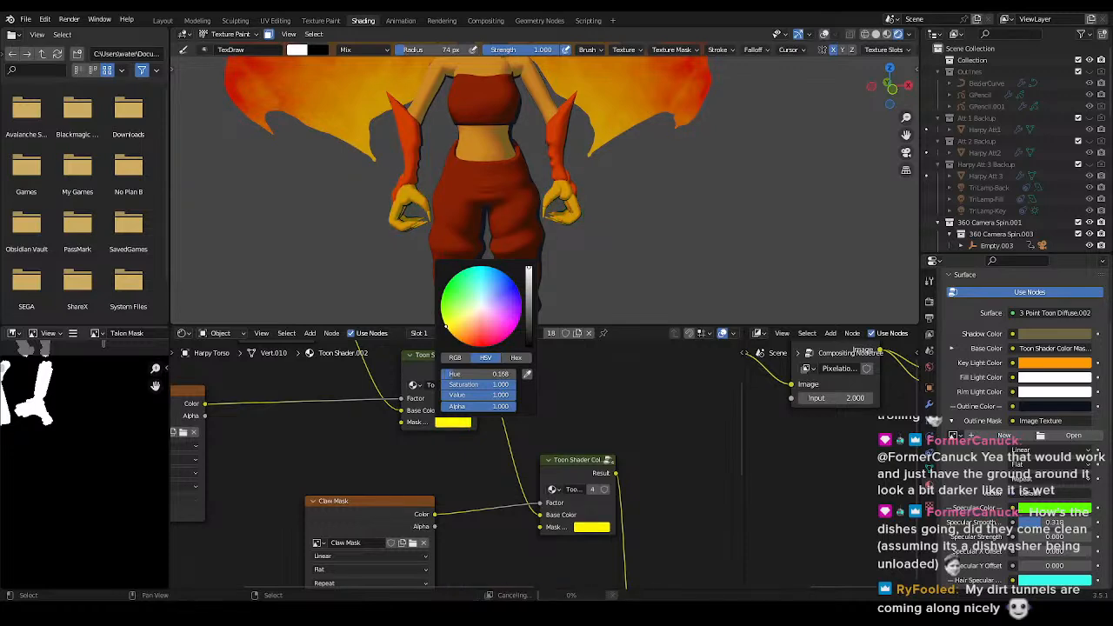
{"action": "mouse_move", "coordinate": [572, 229]}
{"action": "middle_mouse_down"}
{"action": "mouse_move", "coordinate": [542, 223]}
{"action": "mouse_move", "coordinate": [559, 237]}
{"action": "middle_mouse_up"}
{"action": "scroll", "coordinate": [559, 237], "scroll_direction": "up", "scroll_amount": 5}
{"action": "key", "text": "ctrl+s"}
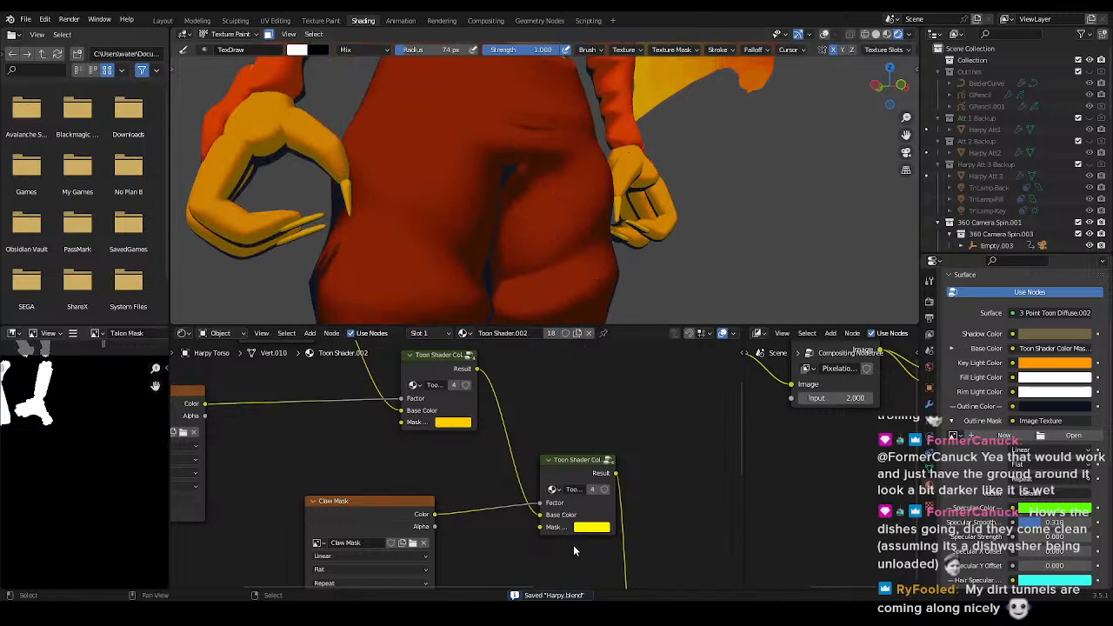
- Set the Claw Mask's Toon Shader color to a dark orange and check it on the hands and feet
{"action": "left_click", "coordinate": [586, 529]}
{"action": "left_click", "coordinate": [593, 441]}
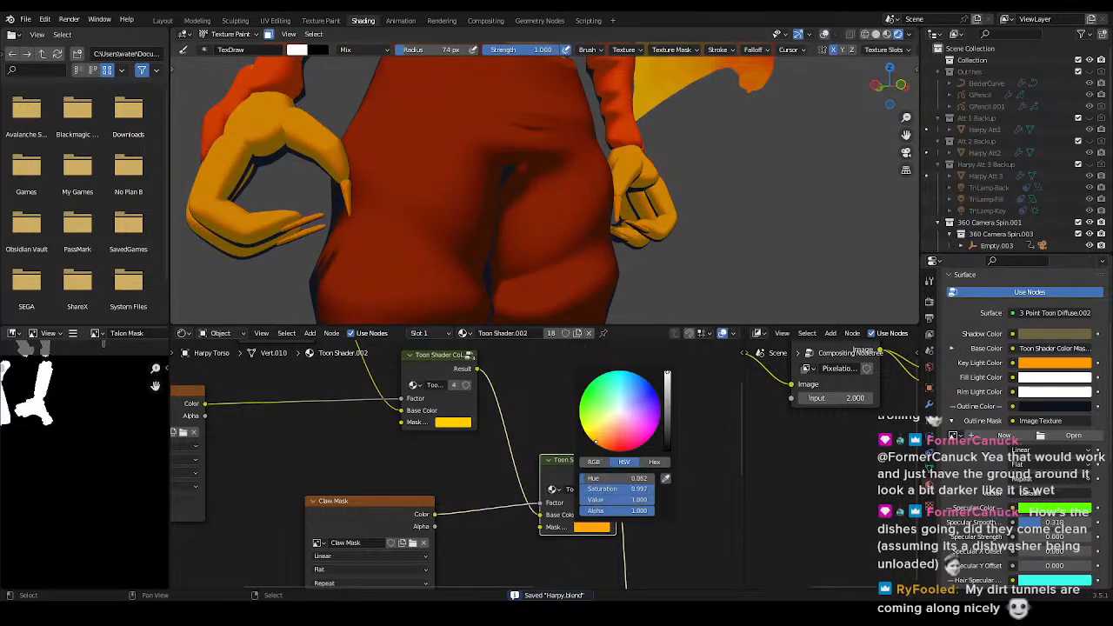
{"action": "left_click_drag", "start_coordinate": [591, 440], "coordinate": [591, 440]}
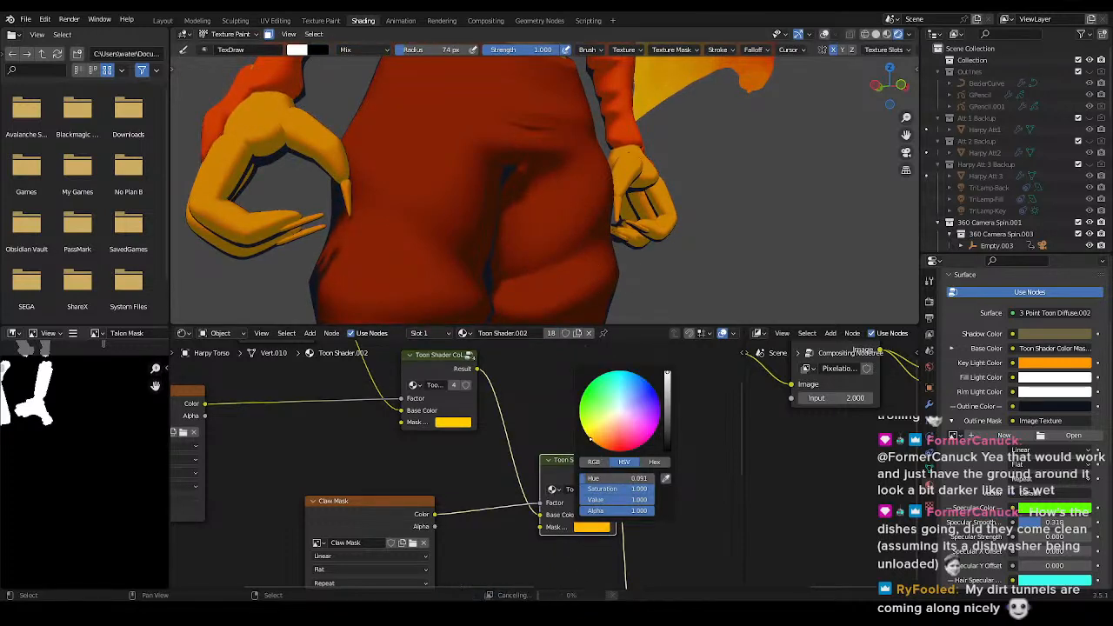
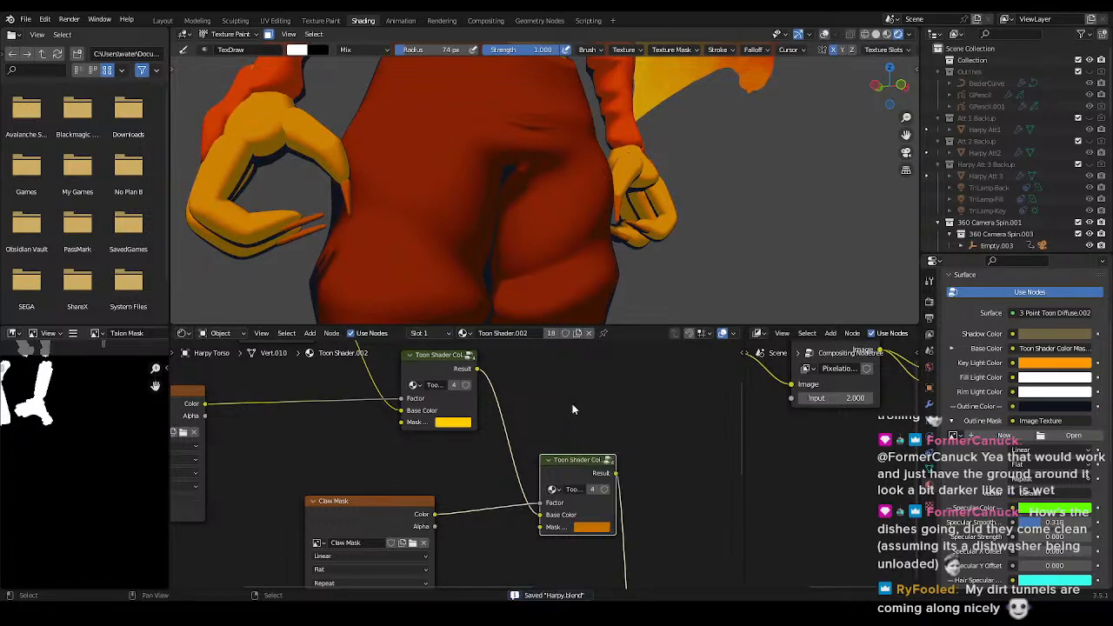
{"action": "scroll", "coordinate": [575, 209], "scroll_direction": "down", "scroll_amount": 5}
{"action": "middle_click_drag", "start_coordinate": [529, 268], "coordinate": [528, 199], "text": "shift"}
{"action": "scroll", "coordinate": [525, 236], "scroll_direction": "up", "scroll_amount": 1}
{"action": "scroll", "coordinate": [510, 172], "scroll_direction": "down", "scroll_amount": 1}
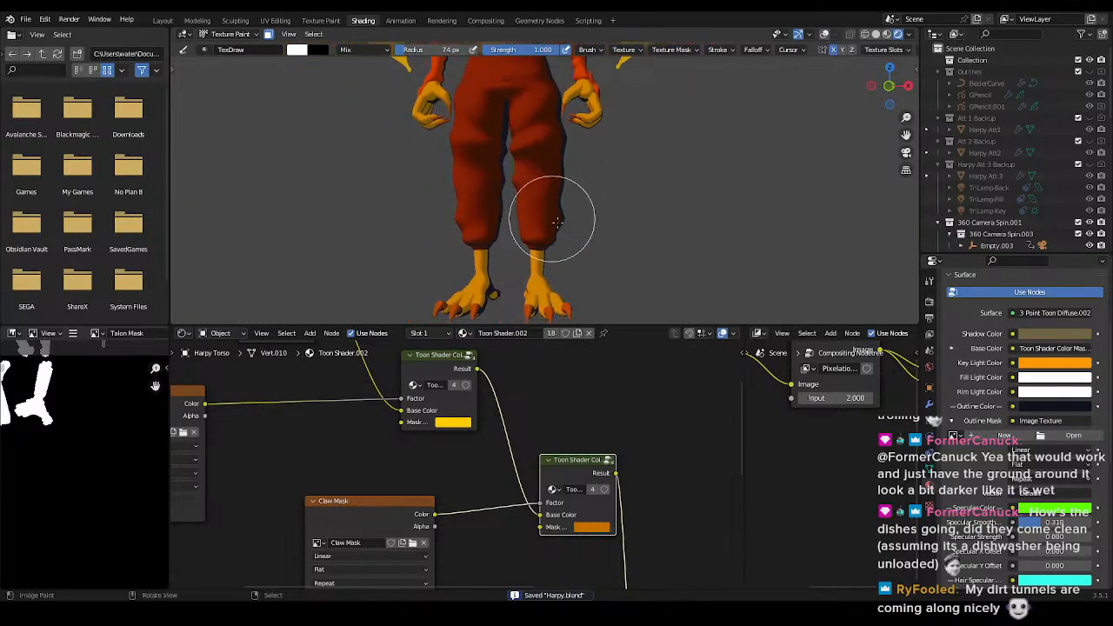
- Shift the Talon Mask's Toon Shader color to a slightly more orange amber
{"action": "middle_click_drag", "start_coordinate": [463, 481], "coordinate": [503, 473]}
{"action": "left_click", "coordinate": [485, 416]}
{"action": "left_click_drag", "start_coordinate": [503, 327], "coordinate": [499, 326]}
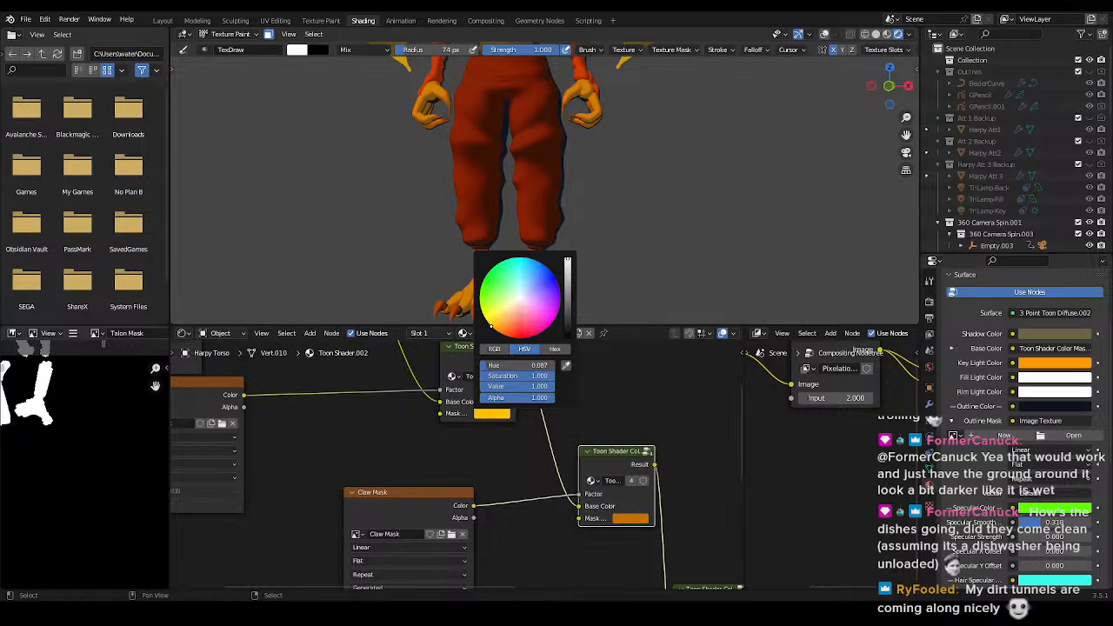
- Try a yellow-green Claw Mask color, settle it back on dark orange, and save the file
{"action": "middle_click_drag", "start_coordinate": [629, 512], "coordinate": [525, 494]}
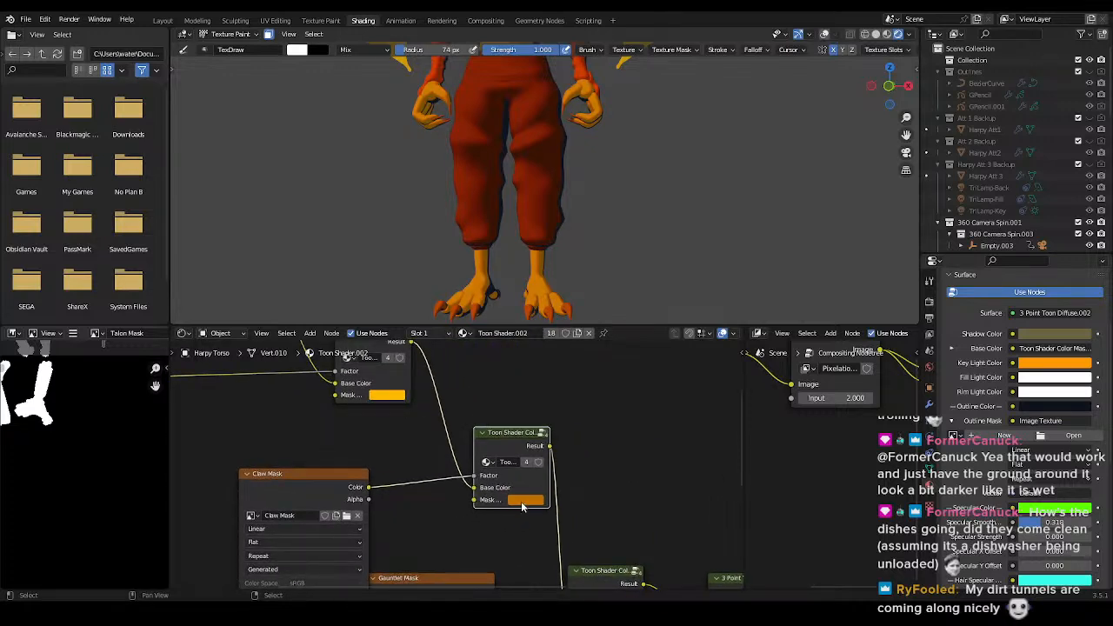
{"action": "left_click", "coordinate": [525, 501]}
{"action": "left_click_drag", "start_coordinate": [530, 414], "coordinate": [520, 409]}
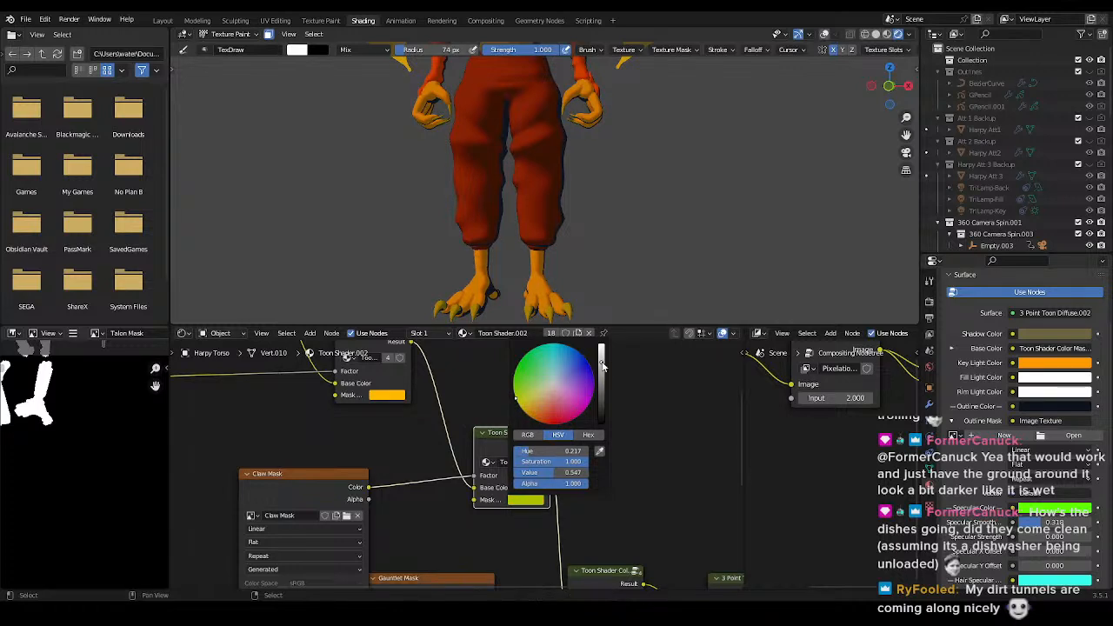
{"action": "left_click_drag", "start_coordinate": [606, 366], "coordinate": [602, 346]}
{"action": "scroll", "coordinate": [565, 394], "scroll_direction": "down", "scroll_amount": 8}
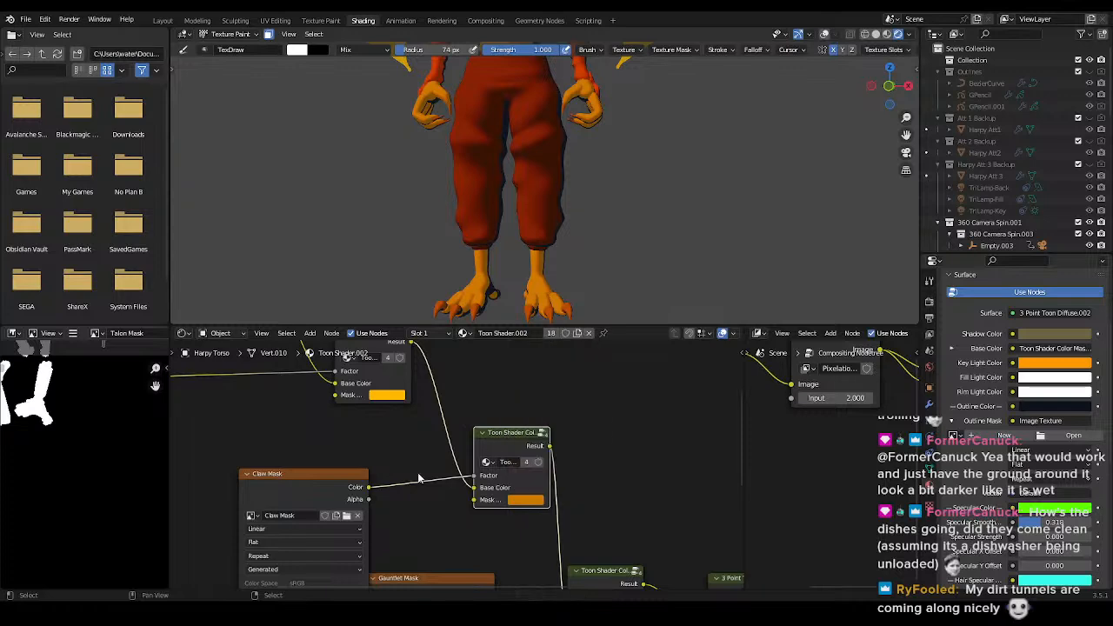
{"action": "key", "text": "ctrl+s"}
{"action": "scroll", "coordinate": [597, 174], "scroll_direction": "up", "scroll_amount": 5}
{"action": "mouse_move", "coordinate": [592, 244]}
{"action": "middle_mouse_down"}
{"action": "mouse_move", "coordinate": [617, 169]}
{"action": "mouse_move", "coordinate": [566, 186]}
{"action": "mouse_move", "coordinate": [581, 227]}
{"action": "mouse_move", "coordinate": [607, 237]}
{"action": "middle_mouse_up"}
{"action": "scroll", "coordinate": [608, 233], "scroll_direction": "down", "scroll_amount": 3}
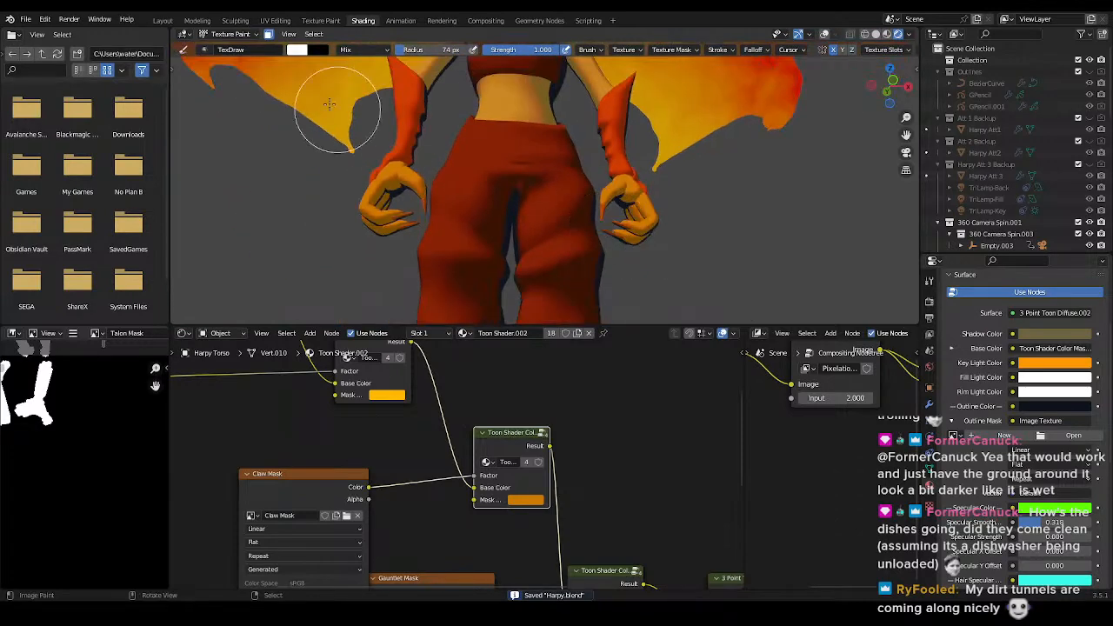
- Switch to the Layout workspace and put the Harpy Torso in Object Mode in front orthographic view
{"action": "left_click", "coordinate": [162, 20]}
{"action": "key", "text": "KP_1"}
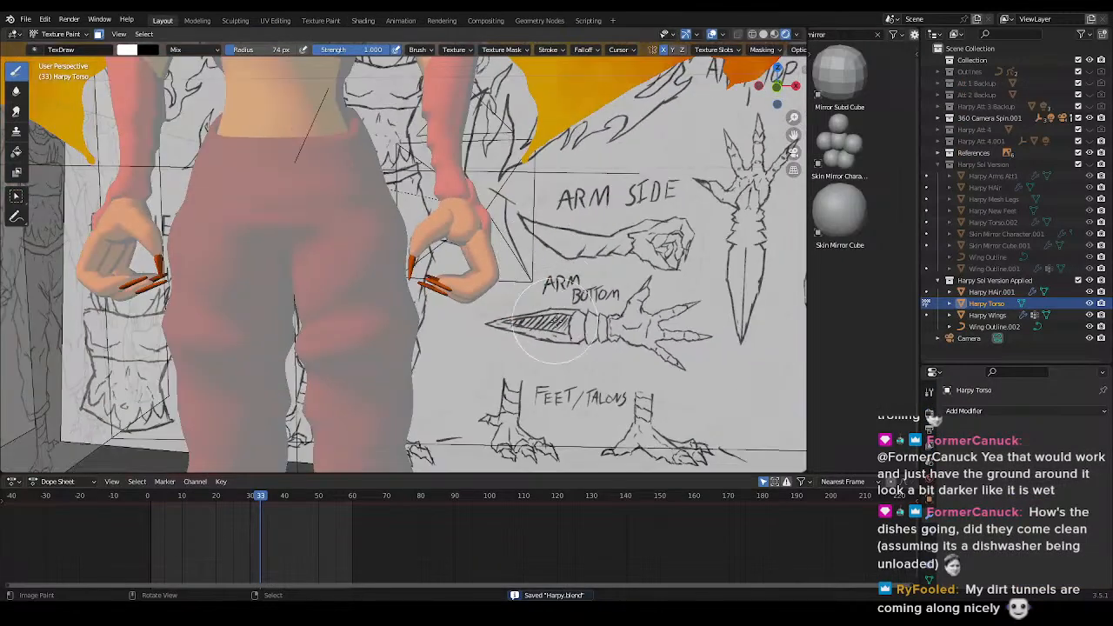
{"action": "middle_click_drag", "start_coordinate": [389, 217], "coordinate": [407, 247], "text": "shift"}
{"action": "scroll", "coordinate": [408, 256], "scroll_direction": "up", "scroll_amount": 4}
{"action": "scroll", "coordinate": [424, 256], "scroll_direction": "down", "scroll_amount": 2}
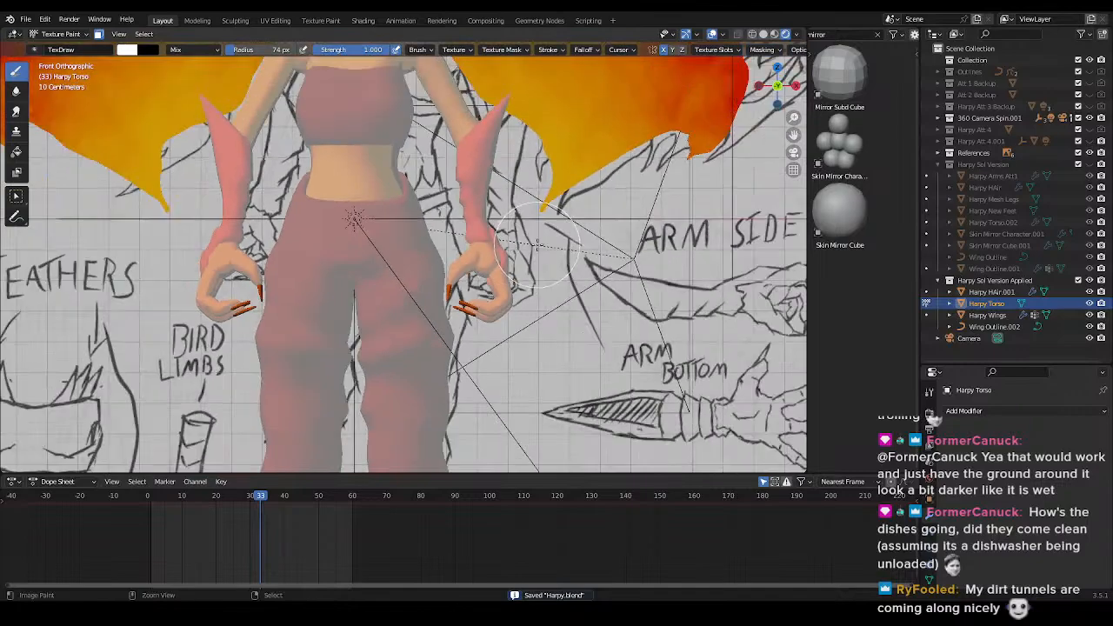
{"action": "key", "text": "ctrl+Tab"}
{"action": "left_click", "coordinate": [355, 245]}
{"action": "scroll", "coordinate": [355, 244], "scroll_direction": "down", "scroll_amount": 5}
{"action": "scroll", "coordinate": [381, 252], "scroll_direction": "up", "scroll_amount": 3}
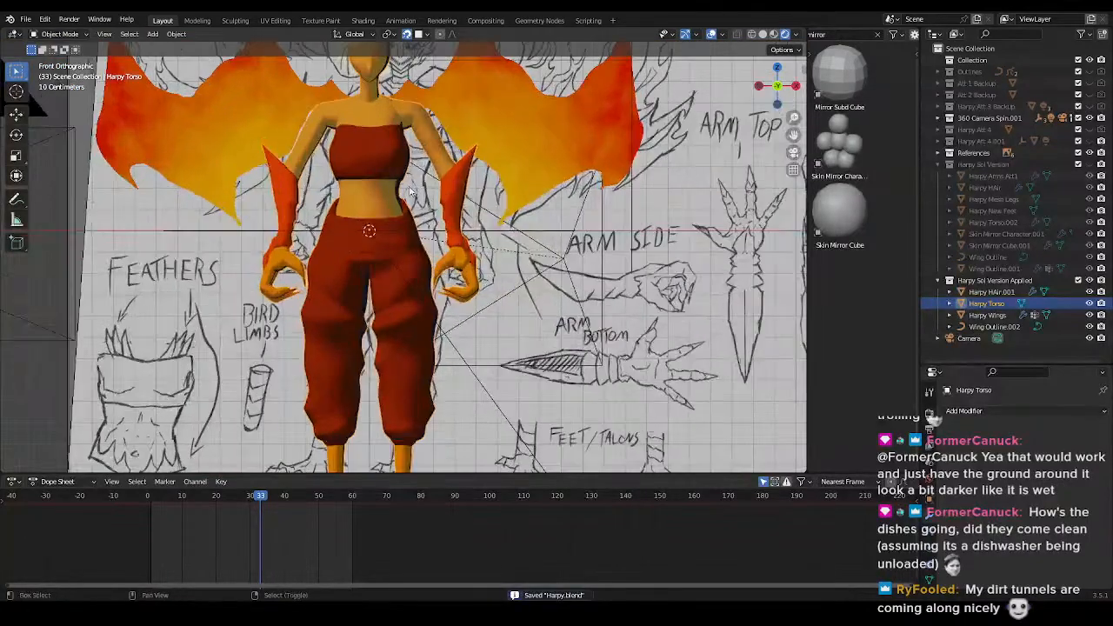
- Switch the viewport display to solid shading while viewing the harpy model
{"action": "middle_click_drag", "start_coordinate": [464, 329], "coordinate": [457, 212]}
{"action": "key", "text": "KP_1"}
{"action": "key", "text": "shift+z"}
{"action": "mouse_move", "coordinate": [494, 245]}
{"action": "middle_mouse_down"}
{"action": "mouse_move", "coordinate": [385, 329]}
{"action": "mouse_move", "coordinate": [614, 316]}
{"action": "mouse_move", "coordinate": [474, 326]}
{"action": "mouse_move", "coordinate": [461, 337]}
{"action": "mouse_move", "coordinate": [498, 351]}
{"action": "mouse_move", "coordinate": [463, 328]}
{"action": "middle_mouse_up"}
{"action": "key", "text": "shift+z"}
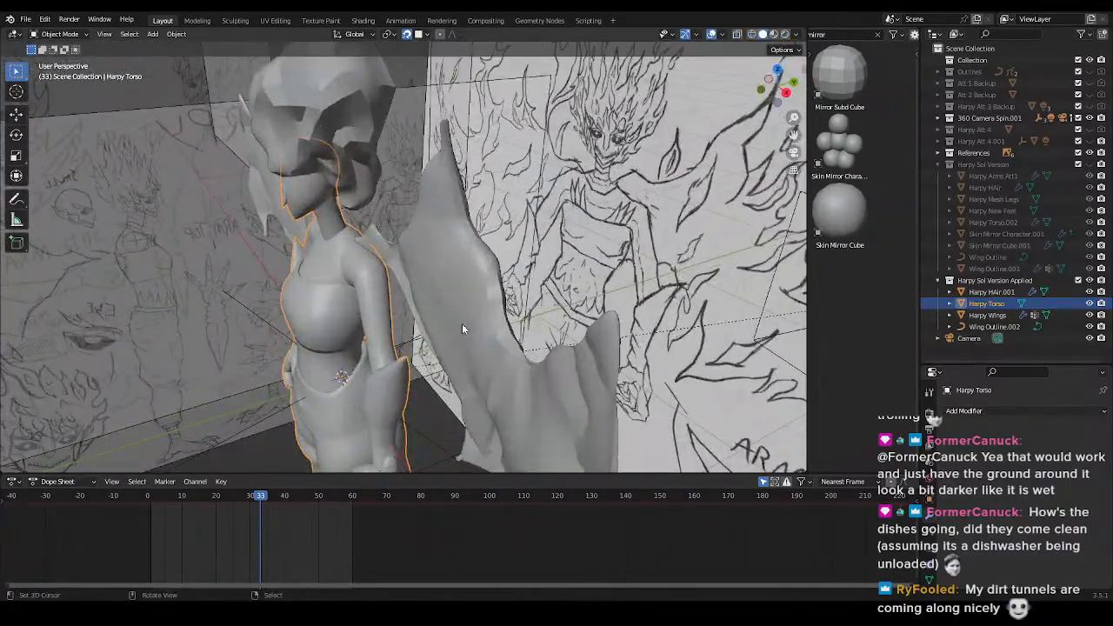
- Examine the harpy's chest, waist, arms and shoulders up close from the front
{"action": "mouse_move", "coordinate": [428, 292]}
{"action": "middle_mouse_down"}
{"action": "mouse_move", "coordinate": [399, 311]}
{"action": "mouse_move", "coordinate": [422, 257]}
{"action": "mouse_move", "coordinate": [402, 264]}
{"action": "mouse_move", "coordinate": [369, 234]}
{"action": "mouse_move", "coordinate": [429, 219]}
{"action": "mouse_move", "coordinate": [461, 187]}
{"action": "middle_mouse_up"}
{"action": "middle_click_drag", "start_coordinate": [485, 445], "coordinate": [522, 316], "text": "shift"}
{"action": "key", "text": "KP_1"}
{"action": "scroll", "coordinate": [524, 337], "scroll_direction": "up", "scroll_amount": 5}
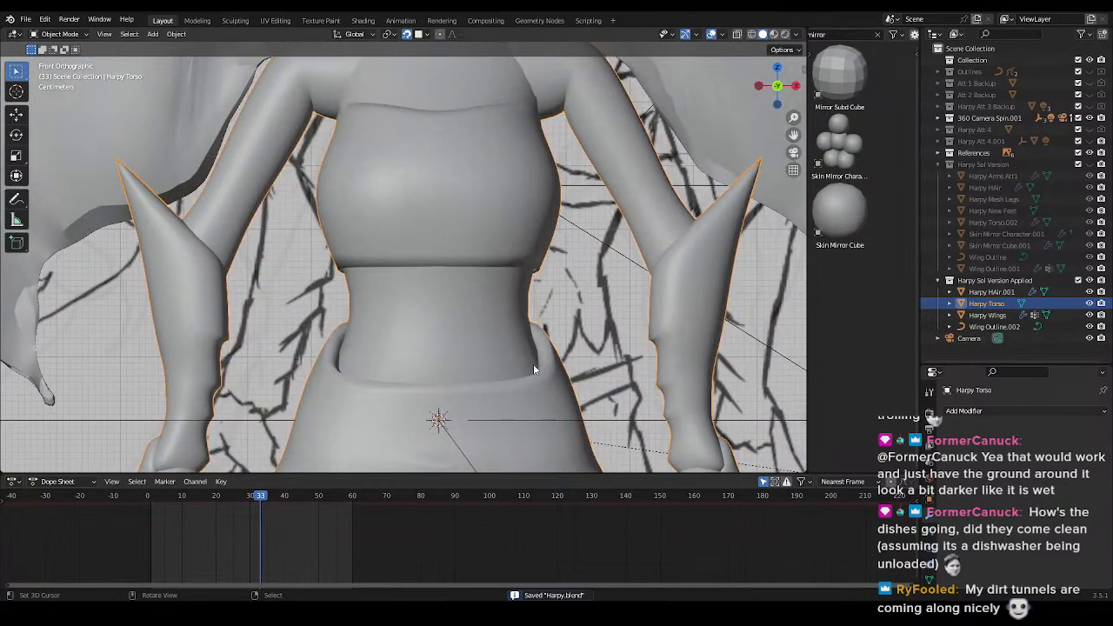
{"action": "scroll", "coordinate": [525, 335], "scroll_direction": "down", "scroll_amount": 5}
{"action": "middle_click_drag", "start_coordinate": [513, 222], "coordinate": [501, 277], "text": "shift"}
{"action": "scroll", "coordinate": [501, 273], "scroll_direction": "up", "scroll_amount": 5}
{"action": "middle_click_drag", "start_coordinate": [490, 226], "coordinate": [482, 265]}
{"action": "mouse_move", "coordinate": [481, 283]}
{"action": "middle_mouse_down", "text": "shift"}
{"action": "mouse_move", "coordinate": [477, 340]}
{"action": "mouse_move", "coordinate": [468, 272]}
{"action": "middle_mouse_up", "text": "shift"}
{"action": "key", "text": "KP_1"}
- Add the Skin Mirror Cube asset to the scene and snap it to the 3D cursor
{"action": "key", "text": "shift+a"}
{"action": "mouse_move", "coordinate": [546, 268]}
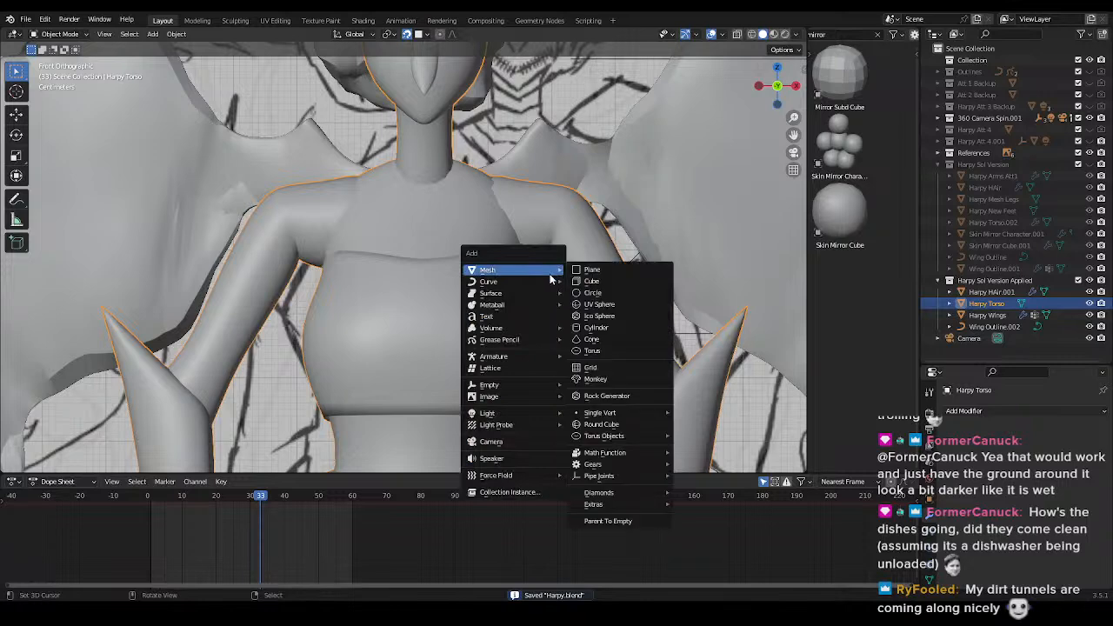
{"action": "left_click_drag", "start_coordinate": [839, 213], "coordinate": [470, 274]}
{"action": "scroll", "coordinate": [508, 285], "scroll_direction": "down", "scroll_amount": 2}
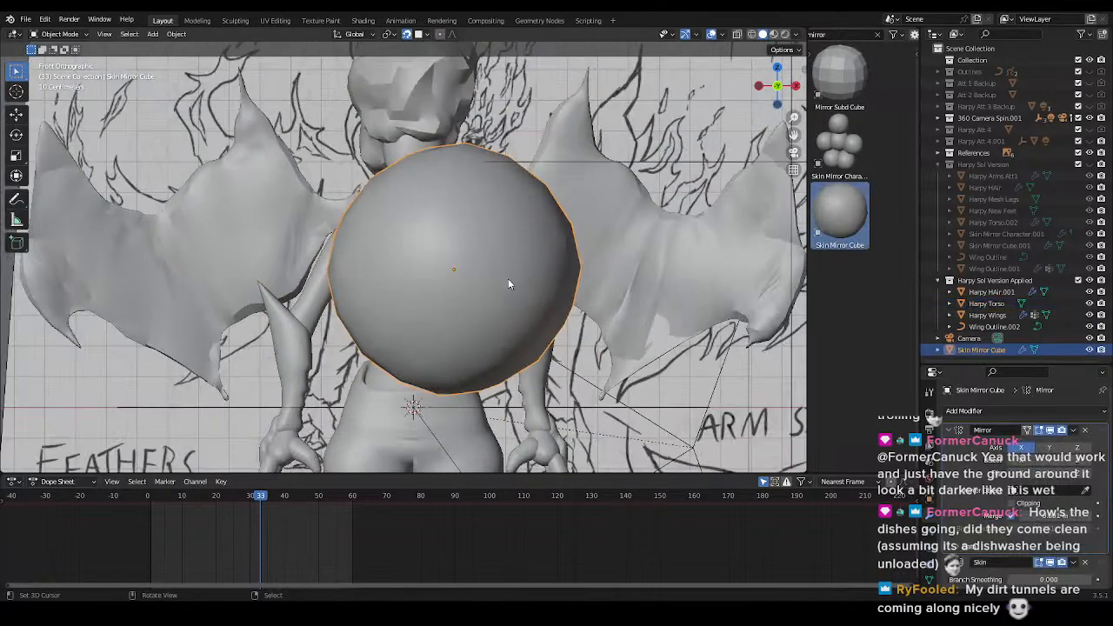
{"action": "key", "text": "shift+s"}
{"action": "key", "text": "shift+s"}
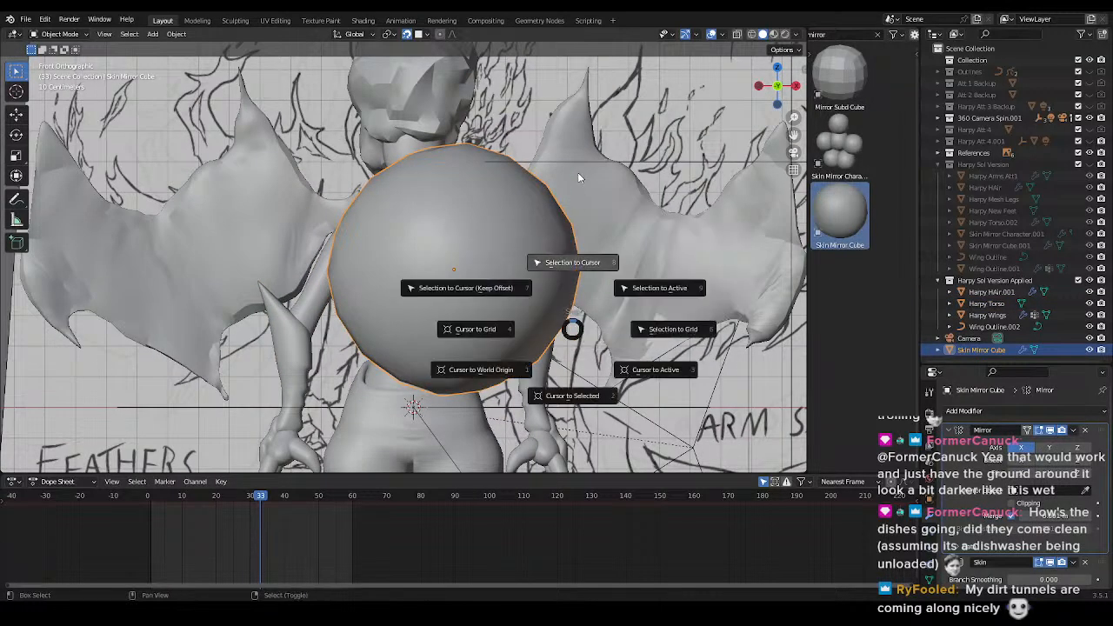
{"action": "left_click", "coordinate": [579, 178]}
- Turn off snapping and raise the Skin Mirror Cube along Z to the harpy's chest
{"action": "scroll", "coordinate": [559, 284], "scroll_direction": "down", "scroll_amount": 2}
{"action": "key", "text": "g"}
{"action": "key", "text": "z"}
{"action": "right_click", "coordinate": [589, 273]}
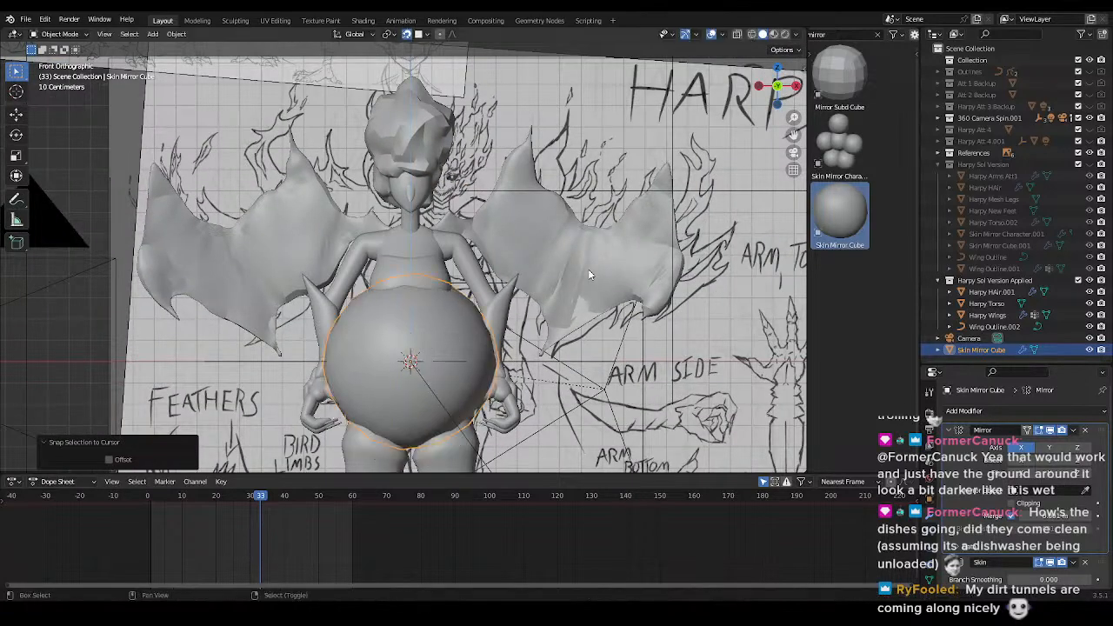
{"action": "key", "text": "shift+Tab"}
{"action": "key", "text": "g"}
{"action": "key", "text": "z"}
{"action": "left_click", "coordinate": [585, 176]}
{"action": "scroll", "coordinate": [574, 296], "scroll_direction": "up", "scroll_amount": 4}
- Try to shift the Skin Mirror Cube's geometry along X in Edit Mode, undo the move, and return to Object Mode
{"action": "key", "text": "Tab"}
{"action": "key", "text": "shift+z"}
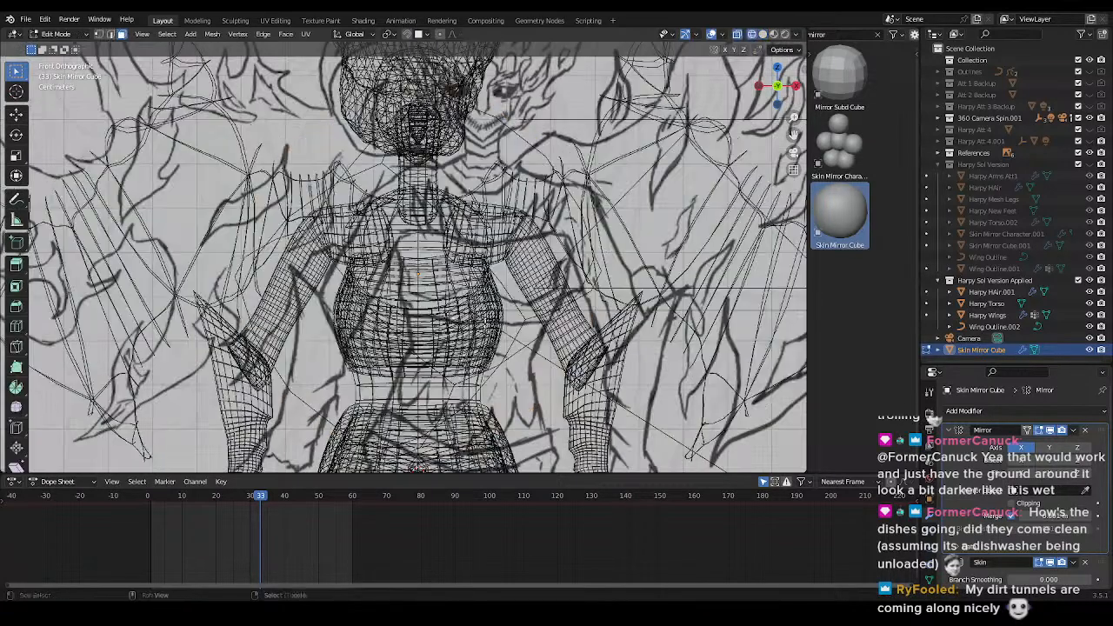
{"action": "middle_click_drag", "start_coordinate": [604, 334], "coordinate": [579, 313], "text": "shift"}
{"action": "key", "text": "g"}
{"action": "key", "text": "x"}
{"action": "left_click", "coordinate": [642, 315]}
{"action": "scroll", "coordinate": [644, 318], "scroll_direction": "down", "scroll_amount": 2}
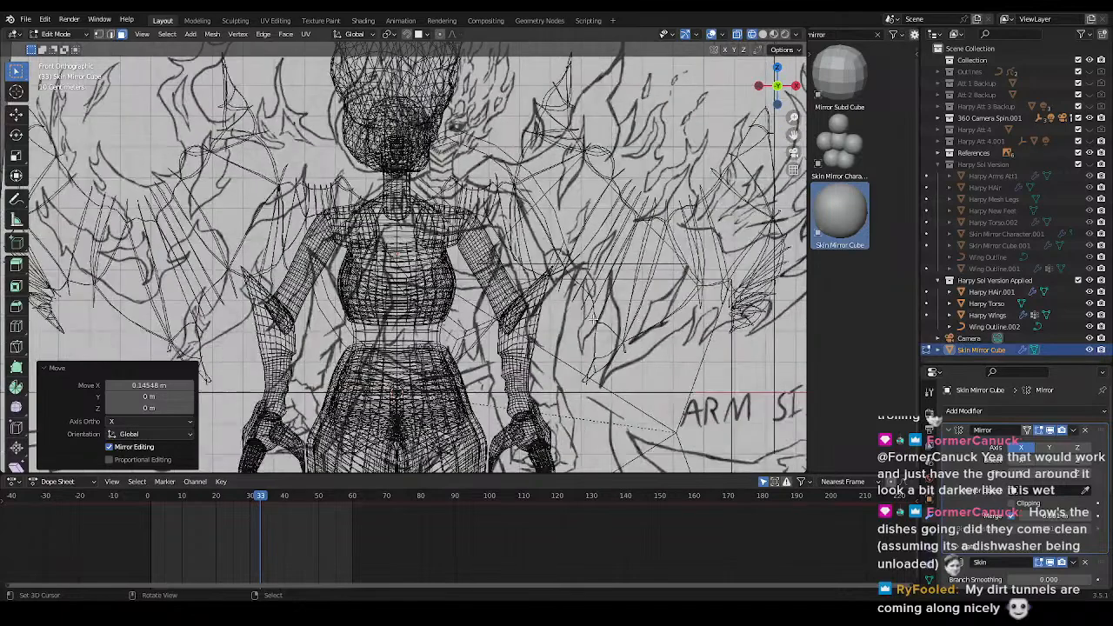
{"action": "key", "text": "ctrl+z"}
{"action": "key", "text": "shift+z"}
{"action": "middle_click_drag", "start_coordinate": [592, 323], "coordinate": [588, 345]}
{"action": "key", "text": "g"}
{"action": "key", "text": "x"}
{"action": "right_click", "coordinate": [613, 341]}
{"action": "key", "text": "Tab"}
- Reset the Skin Mirror Cube's location and scale, and raise it about 0.47 m along Z to the chest
{"action": "scroll", "coordinate": [555, 286], "scroll_direction": "down", "scroll_amount": 1}
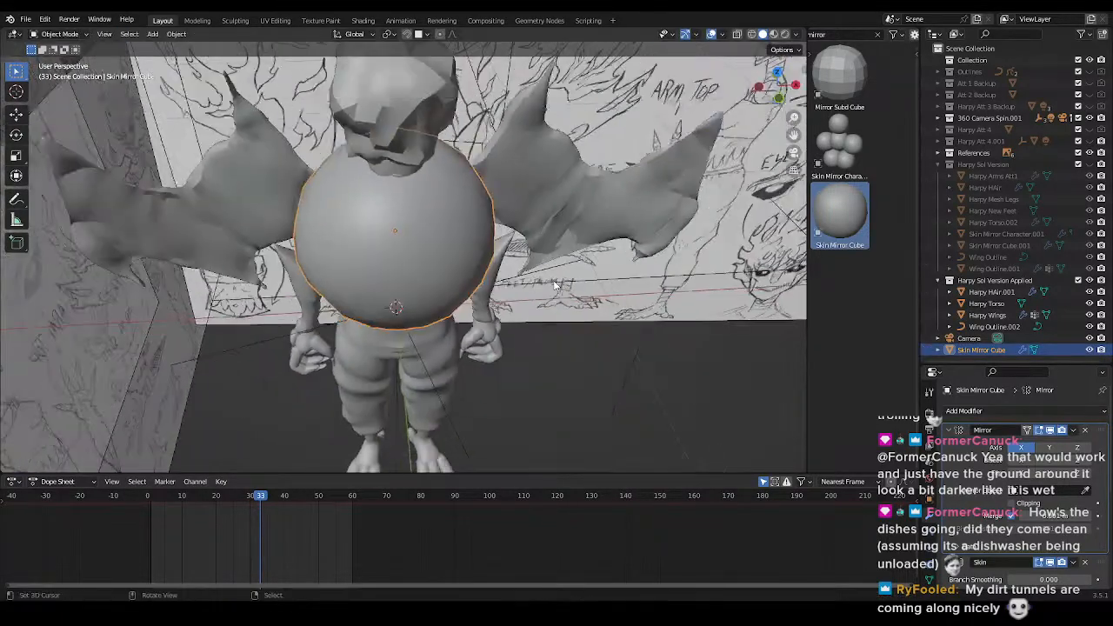
{"action": "scroll", "coordinate": [555, 286], "scroll_direction": "down", "scroll_amount": 2}
{"action": "key", "text": "alt+g"}
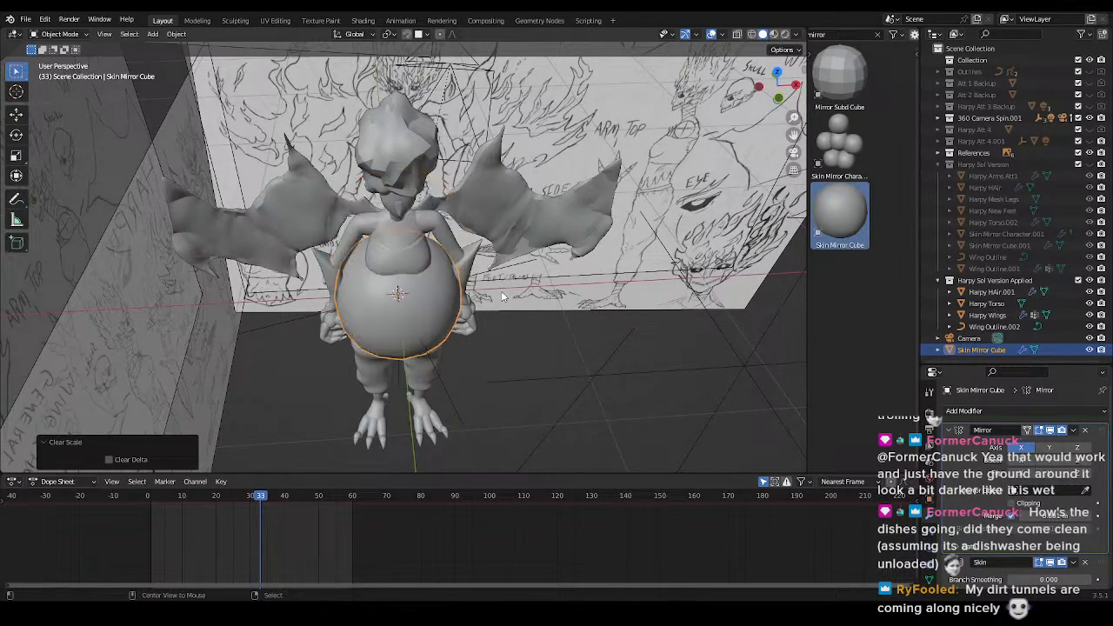
{"action": "key", "text": "g"}
{"action": "key", "text": "z"}
{"action": "left_click", "coordinate": [503, 231]}
{"action": "key", "text": "KP_1"}
{"action": "scroll", "coordinate": [524, 298], "scroll_direction": "up", "scroll_amount": 3}
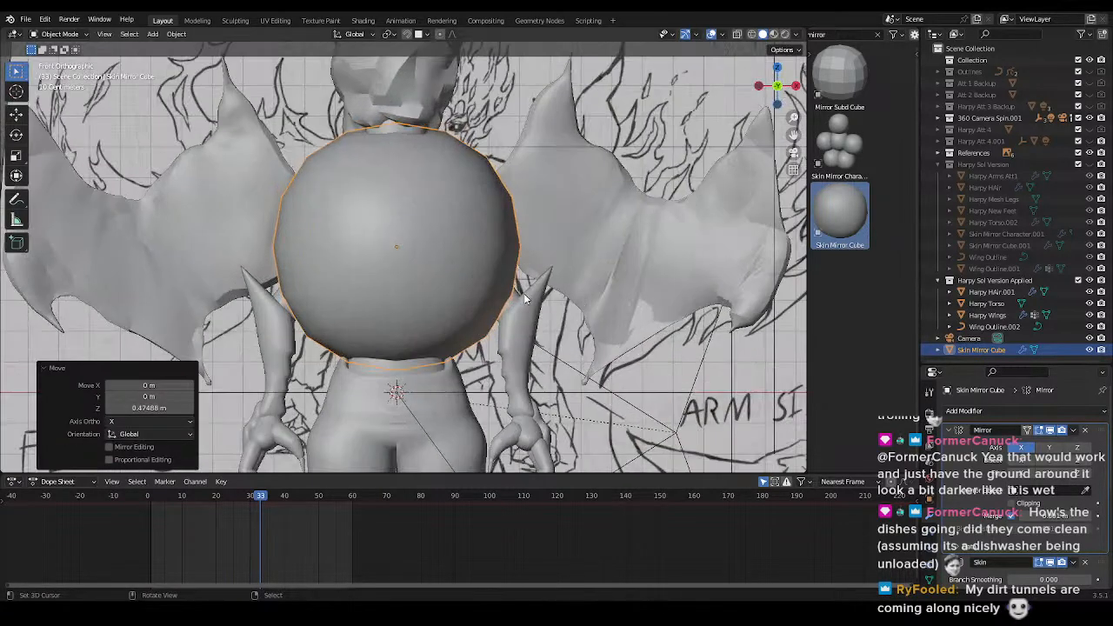
- Move the Skin Mirror Cube's vertex about 0.1 m along X in Edit Mode
{"action": "key", "text": "Tab"}
{"action": "key", "text": "g"}
{"action": "key", "text": "x"}
{"action": "left_click", "coordinate": [630, 298]}
- Shrink the skin radius of the mirrored spheres and move them onto the front of the harpy's chest
{"action": "key", "text": "ctrl+a"}
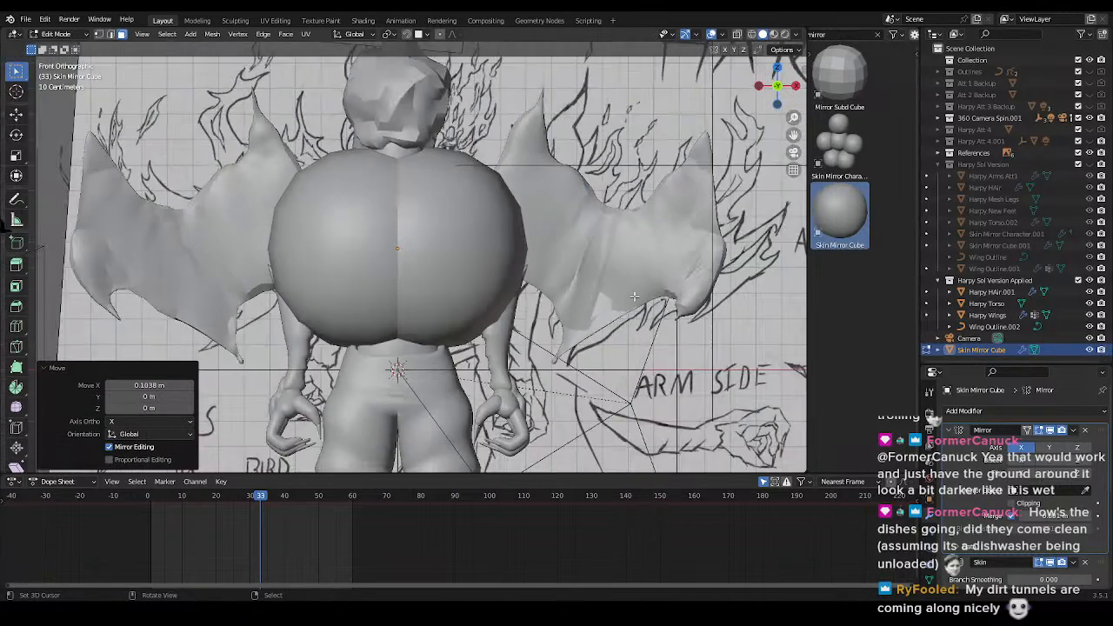
{"action": "left_click", "coordinate": [497, 258]}
{"action": "middle_click_drag", "start_coordinate": [497, 257], "coordinate": [521, 374]}
{"action": "key", "text": "g"}
{"action": "left_click", "coordinate": [498, 390]}
{"action": "scroll", "coordinate": [501, 365], "scroll_direction": "up", "scroll_amount": 3}
{"action": "middle_click_drag", "start_coordinate": [522, 313], "coordinate": [637, 340]}
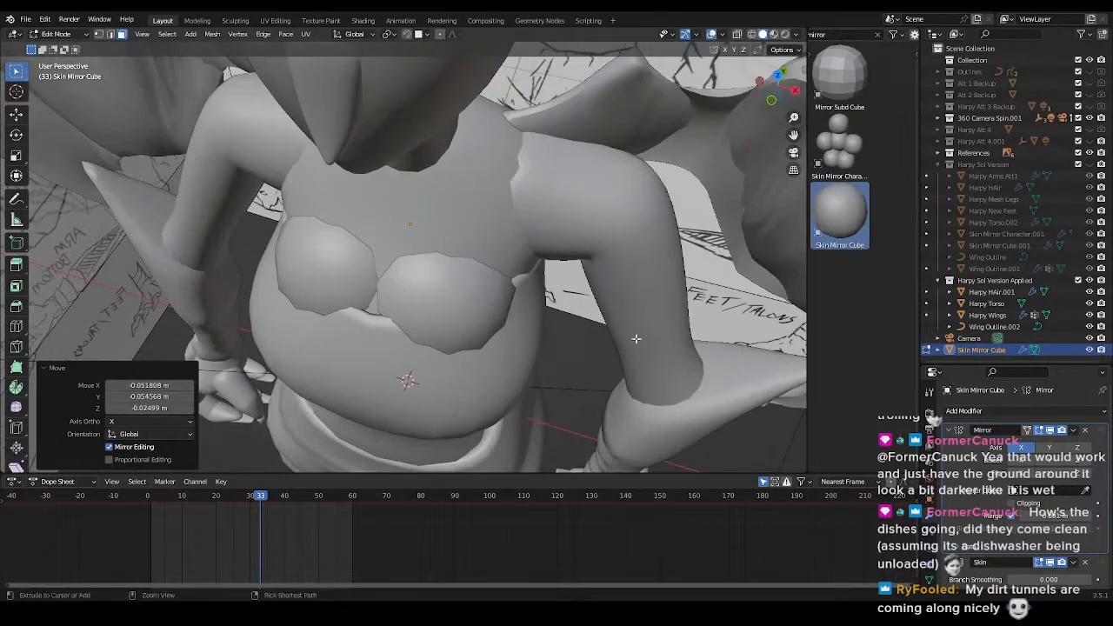
- Reduce the skin radius of the chest spheres further and move them about -0.04 m along Y
{"action": "key", "text": "ctrl+a"}
{"action": "left_click", "coordinate": [567, 329]}
{"action": "key", "text": "g"}
{"action": "key", "text": "y"}
{"action": "left_click", "coordinate": [575, 354]}
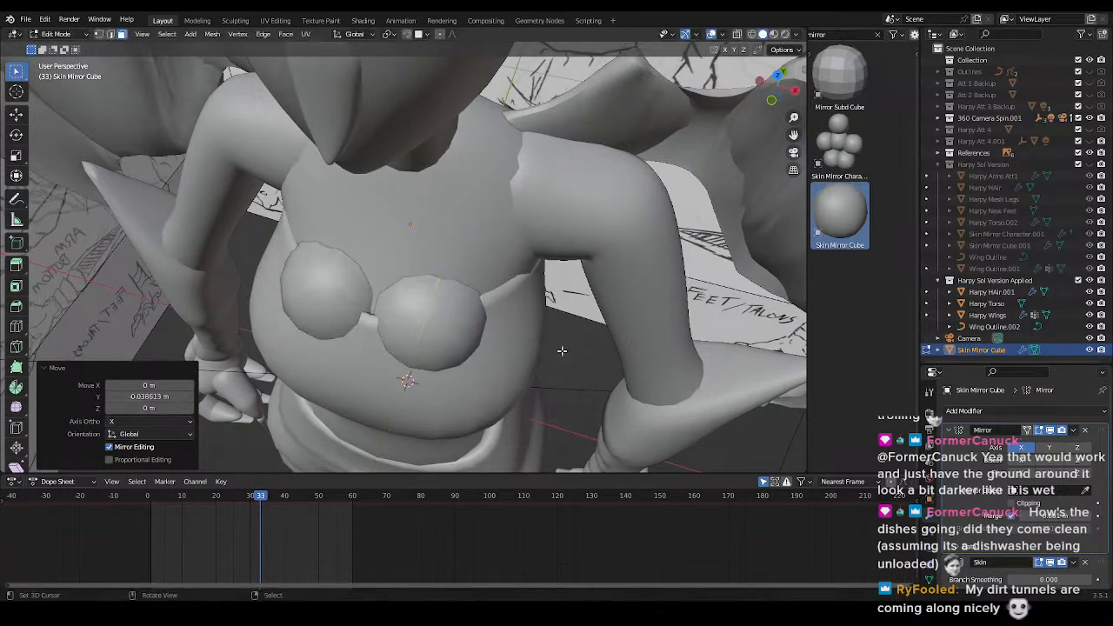
- Return to Object Mode and delete the Skin Mirror Cube
{"action": "key", "text": "Tab"}
{"action": "middle_click_drag", "start_coordinate": [575, 355], "coordinate": [529, 307]}
{"action": "key", "text": "x"}
{"action": "left_click", "coordinate": [529, 306]}
- Add a Bezier curve in front view and delete all of its vertices in Edit Mode
{"action": "key", "text": "KP_1"}
{"action": "scroll", "coordinate": [410, 214], "scroll_direction": "down", "scroll_amount": 3}
{"action": "key", "text": "shift+a"}
{"action": "mouse_move", "coordinate": [401, 211]}
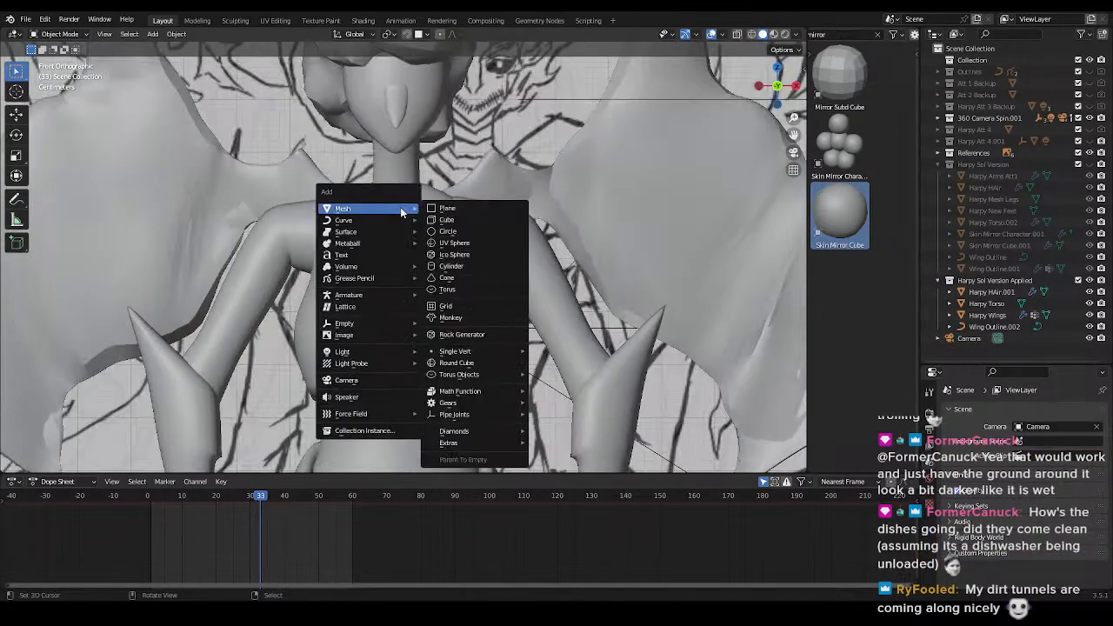
{"action": "left_click", "coordinate": [456, 220]}
{"action": "scroll", "coordinate": [446, 257], "scroll_direction": "down", "scroll_amount": 4}
{"action": "key", "text": "Tab"}
{"action": "key", "text": "a"}
{"action": "key", "text": "x"}
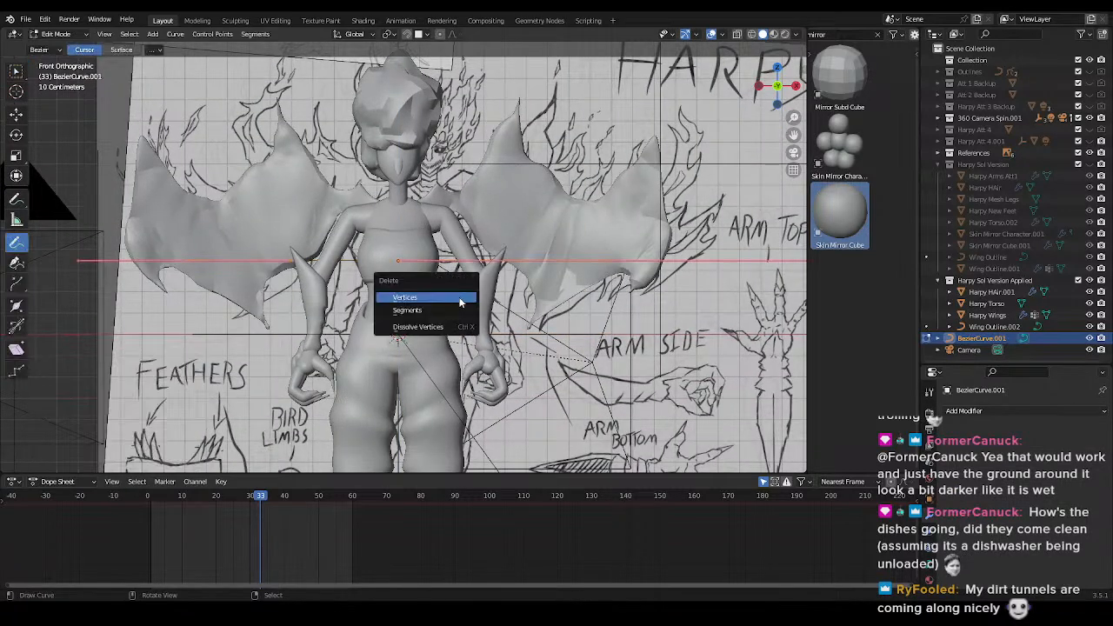
{"action": "left_click", "coordinate": [461, 302]}
- Add a Mirror modifier to the emptied Bezier curve
{"action": "scroll", "coordinate": [434, 279], "scroll_direction": "up", "scroll_amount": 4}
{"action": "left_click", "coordinate": [964, 411]}
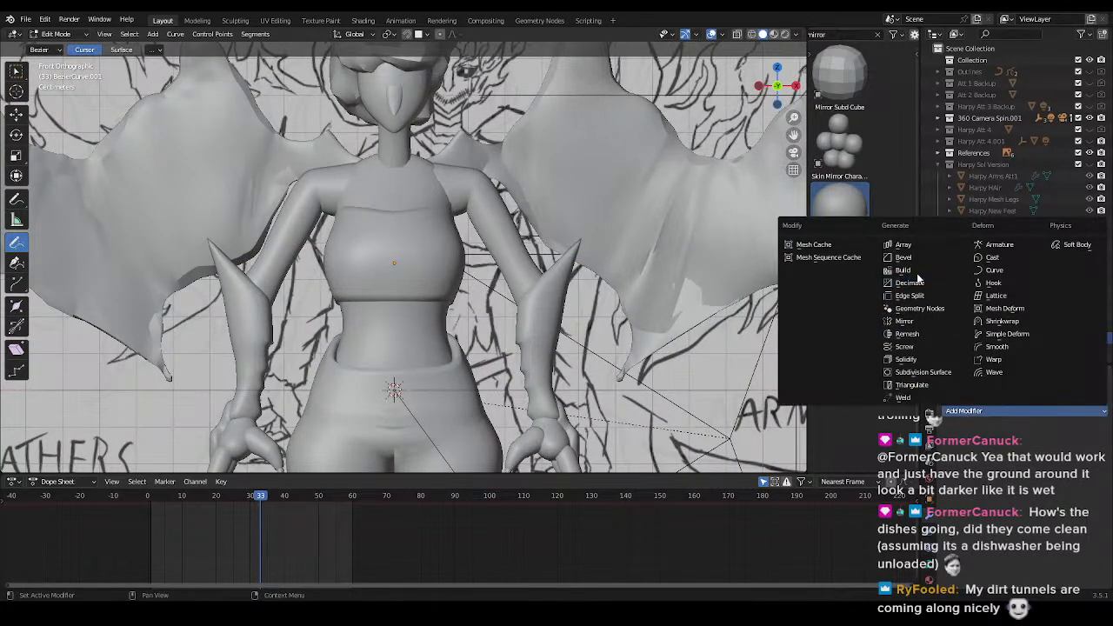
{"action": "left_click", "coordinate": [904, 321]}
- Show the model in wireframe and draw three feather strokes on one side of the upper chest, tracing the reference sketch
{"action": "key", "text": "shift+z"}
{"action": "scroll", "coordinate": [641, 293], "scroll_direction": "up", "scroll_amount": 3}
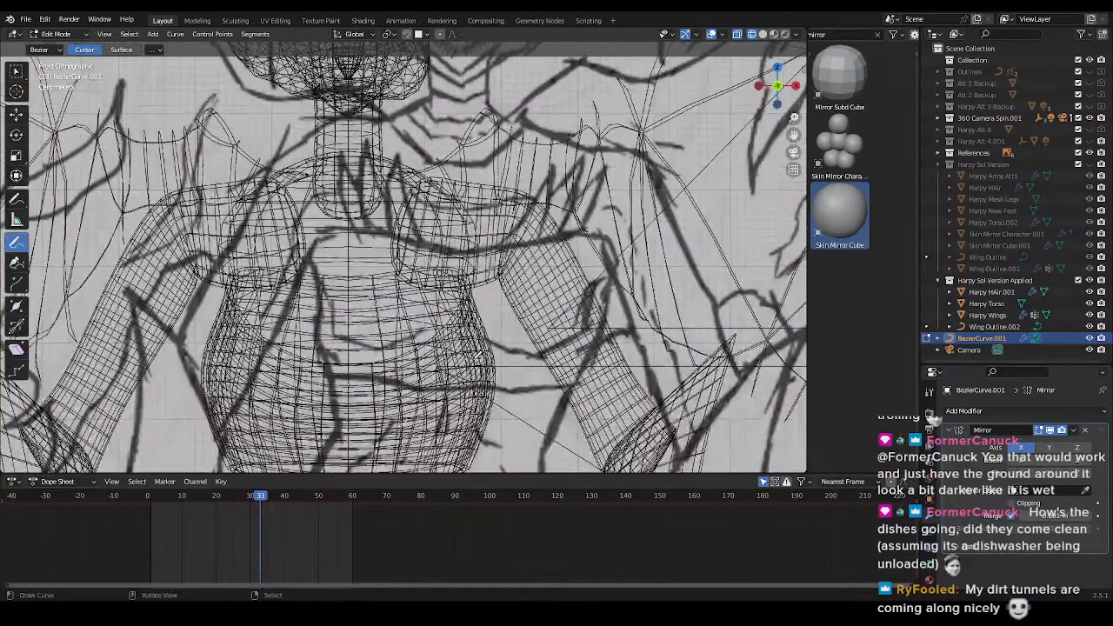
{"action": "scroll", "coordinate": [446, 260], "scroll_direction": "up", "scroll_amount": 2}
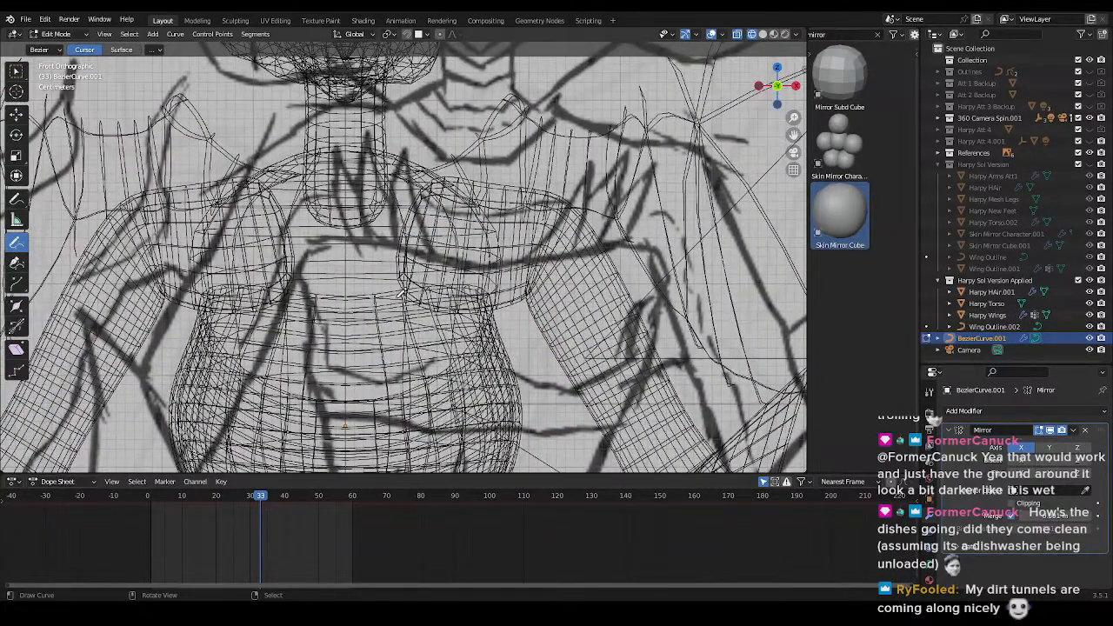
{"action": "left_click_drag", "start_coordinate": [406, 196], "coordinate": [394, 323]}
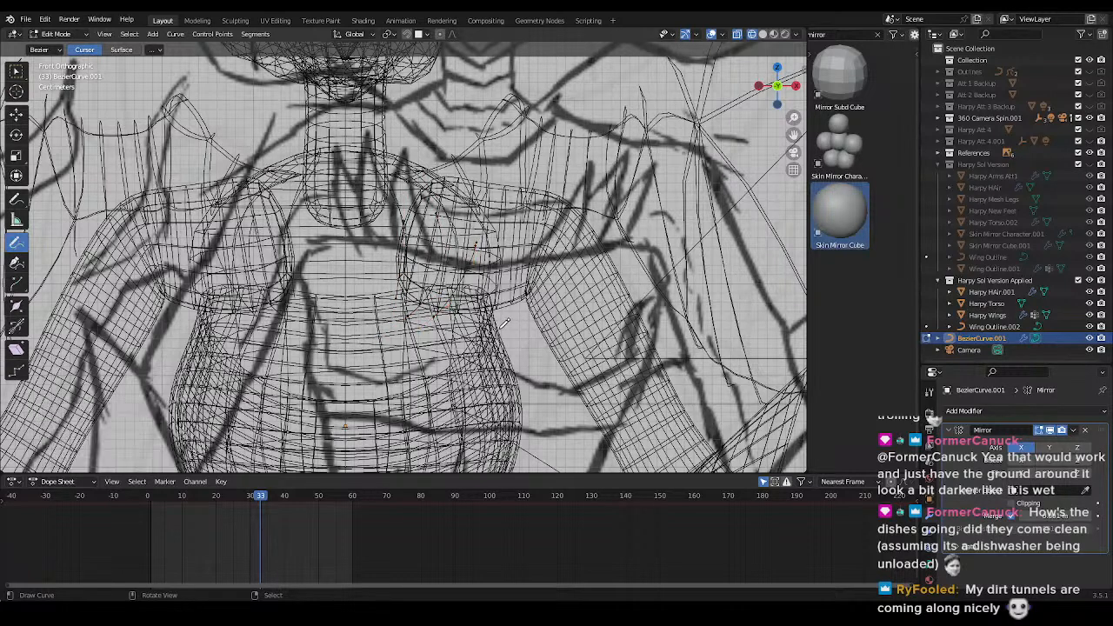
- Return to solid shading and move all the feather strokes about -0.12 m along Y, in front of the chest
{"action": "key", "text": "shift+z"}
{"action": "mouse_move", "coordinate": [471, 286]}
{"action": "middle_mouse_down"}
{"action": "mouse_move", "coordinate": [486, 303]}
{"action": "mouse_move", "coordinate": [551, 291]}
{"action": "mouse_move", "coordinate": [548, 301]}
{"action": "middle_mouse_up"}
{"action": "key", "text": "a"}
{"action": "key", "text": "g"}
{"action": "key", "text": "y"}
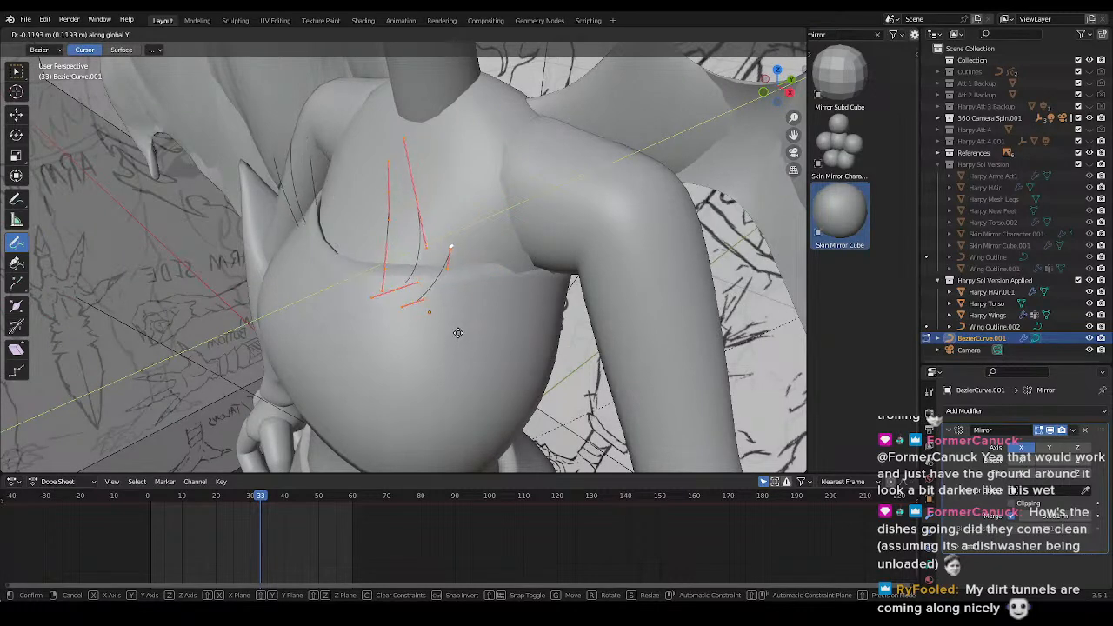
{"action": "left_click", "coordinate": [457, 331]}
- Move the strokes' upper points about 0.005 m along Y and adjust their height along Z
{"action": "key", "text": "alt+a"}
{"action": "key", "text": "x"}
{"action": "left_click", "coordinate": [449, 229]}
{"action": "middle_click_drag", "start_coordinate": [382, 192], "coordinate": [522, 279]}
{"action": "key", "text": "g"}
{"action": "key", "text": "y"}
{"action": "left_click", "coordinate": [532, 264]}
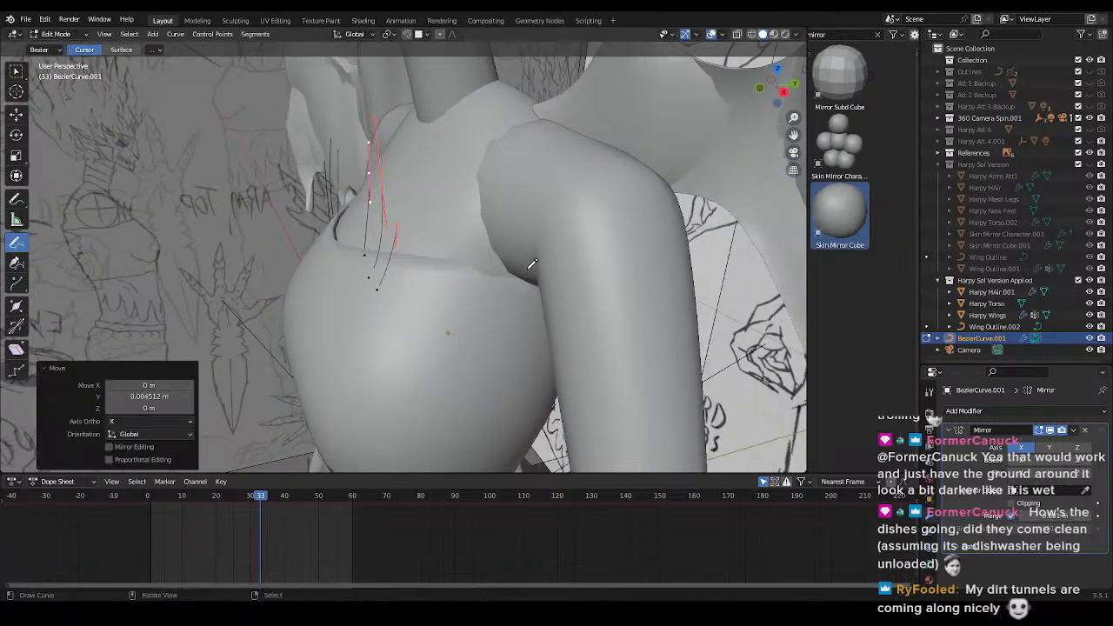
{"action": "key", "text": "g"}
{"action": "key", "text": "z"}
{"action": "left_click", "coordinate": [429, 301]}
- Move the outer stroke's lower point about 0.037 m along Y using proportional editing with a size of about 0.239
{"action": "right_click", "coordinate": [382, 294]}
{"action": "middle_click_drag", "start_coordinate": [386, 296], "coordinate": [436, 332]}
{"action": "key", "text": "g"}
{"action": "key", "text": "y"}
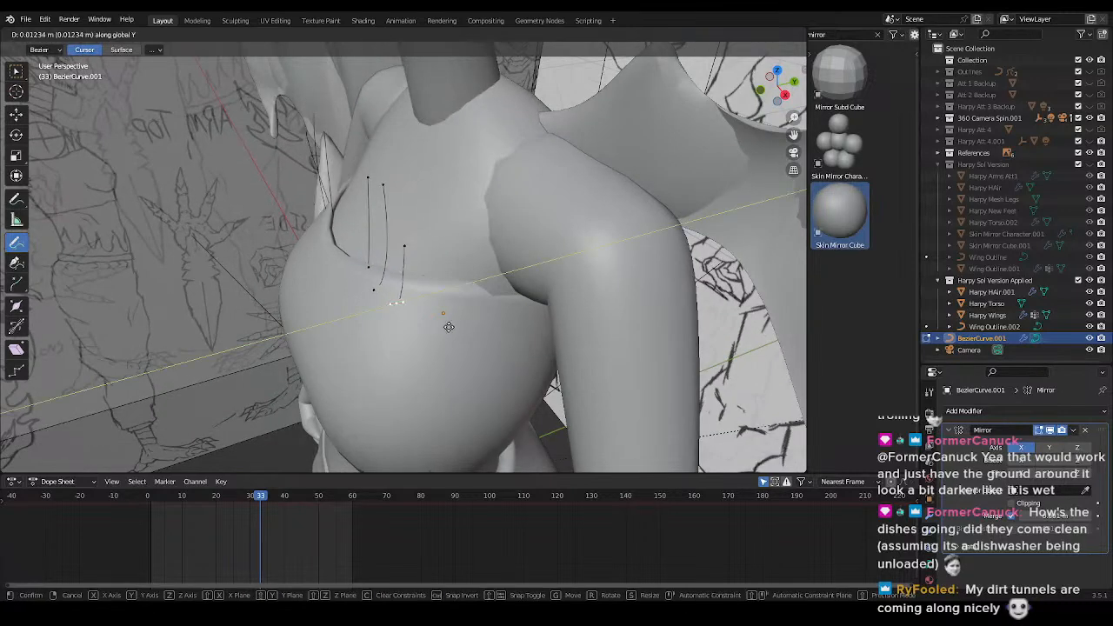
{"action": "right_click", "coordinate": [451, 325]}
{"action": "key", "text": "g"}
{"action": "key", "text": "y"}
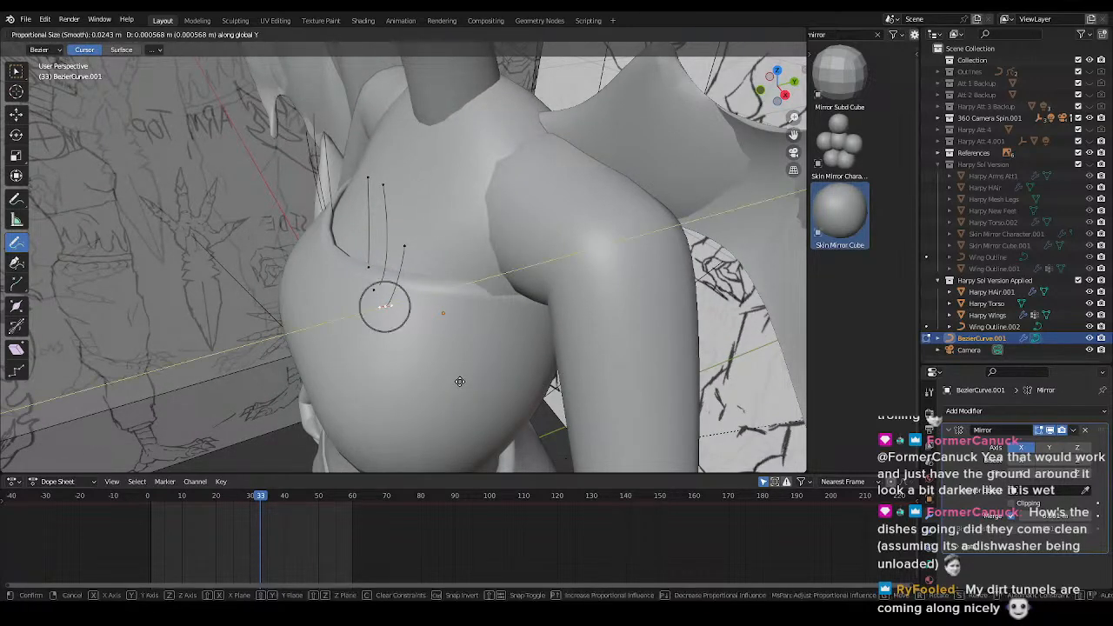
{"action": "scroll", "coordinate": [477, 372], "scroll_direction": "down", "scroll_amount": 12}
{"action": "scroll", "coordinate": [493, 361], "scroll_direction": "down", "scroll_amount": 5}
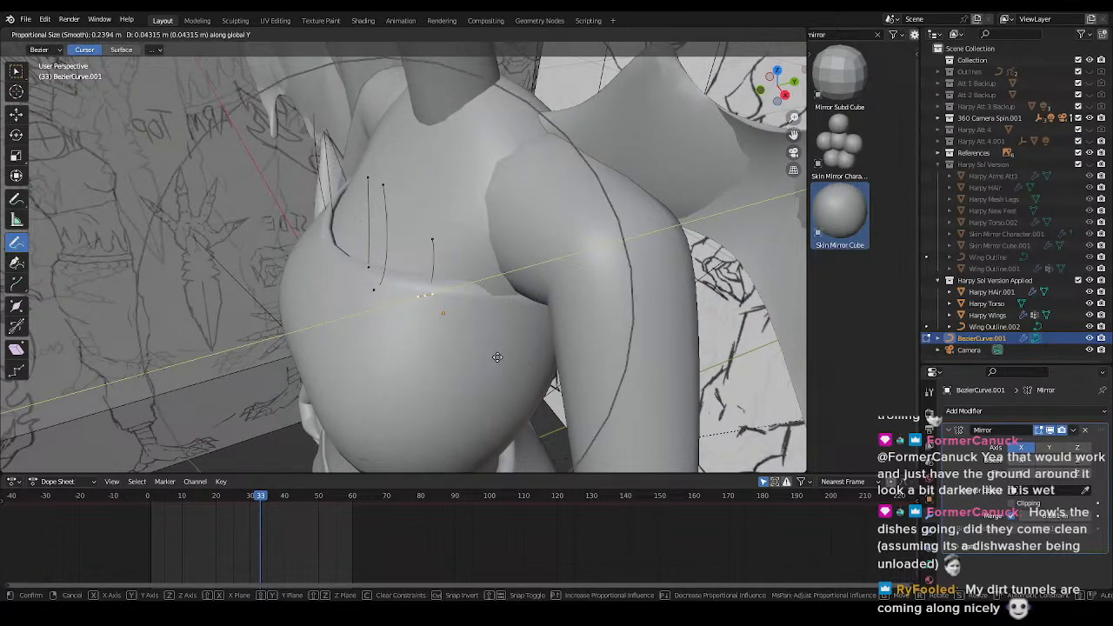
{"action": "left_click", "coordinate": [491, 354]}
- Move the middle stroke's lower point about 0.017 m along Y with proportional editing
{"action": "middle_click_drag", "start_coordinate": [480, 325], "coordinate": [346, 283]}
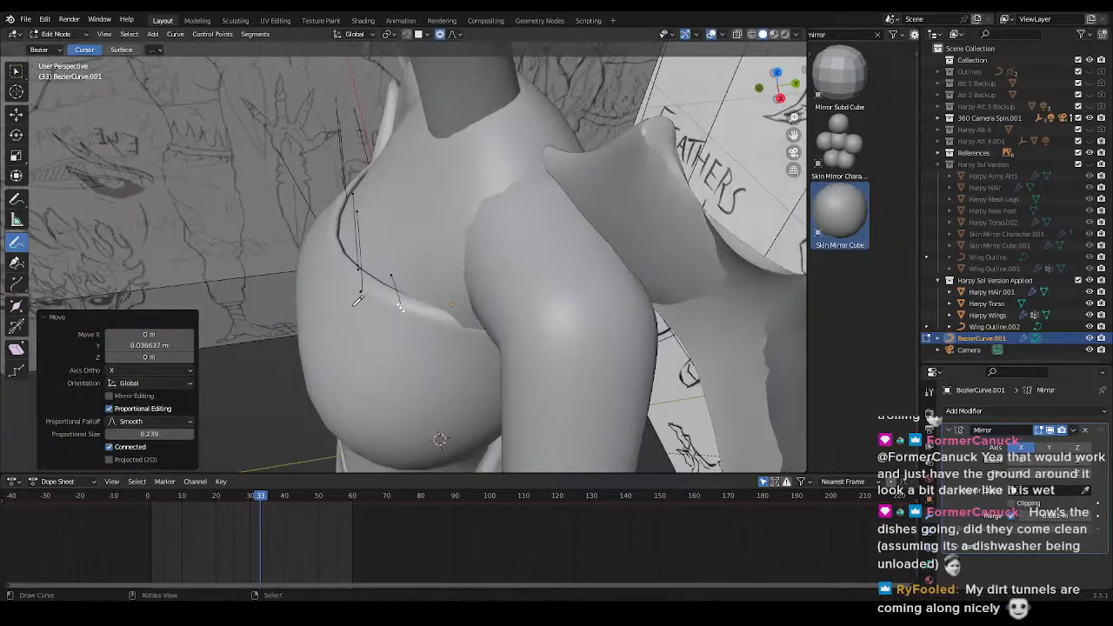
{"action": "key", "text": "g"}
{"action": "left_click", "coordinate": [400, 274]}
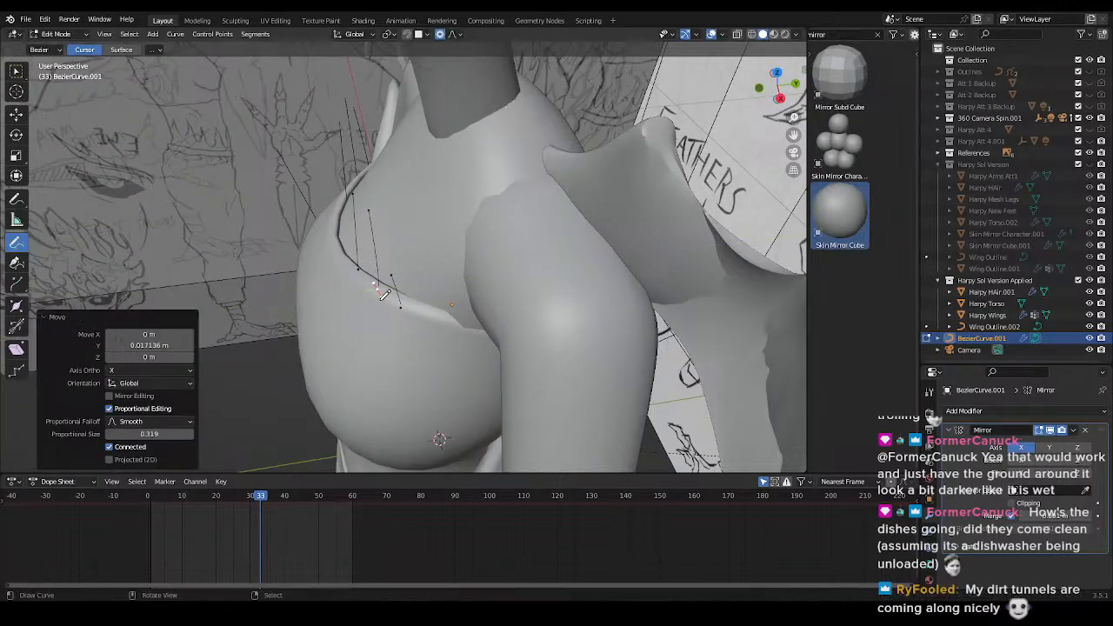
- Move the upper points of the three strokes about 0.028 m along Y with proportional size 0.112 and save the file
{"action": "right_click", "coordinate": [342, 189], "text": "shift"}
{"action": "key", "text": "g"}
{"action": "key", "text": "y"}
{"action": "scroll", "coordinate": [422, 237], "scroll_direction": "up", "scroll_amount": 8}
{"action": "left_click", "coordinate": [438, 236]}
{"action": "middle_click_drag", "start_coordinate": [439, 237], "coordinate": [487, 268]}
{"action": "key", "text": "ctrl+s"}
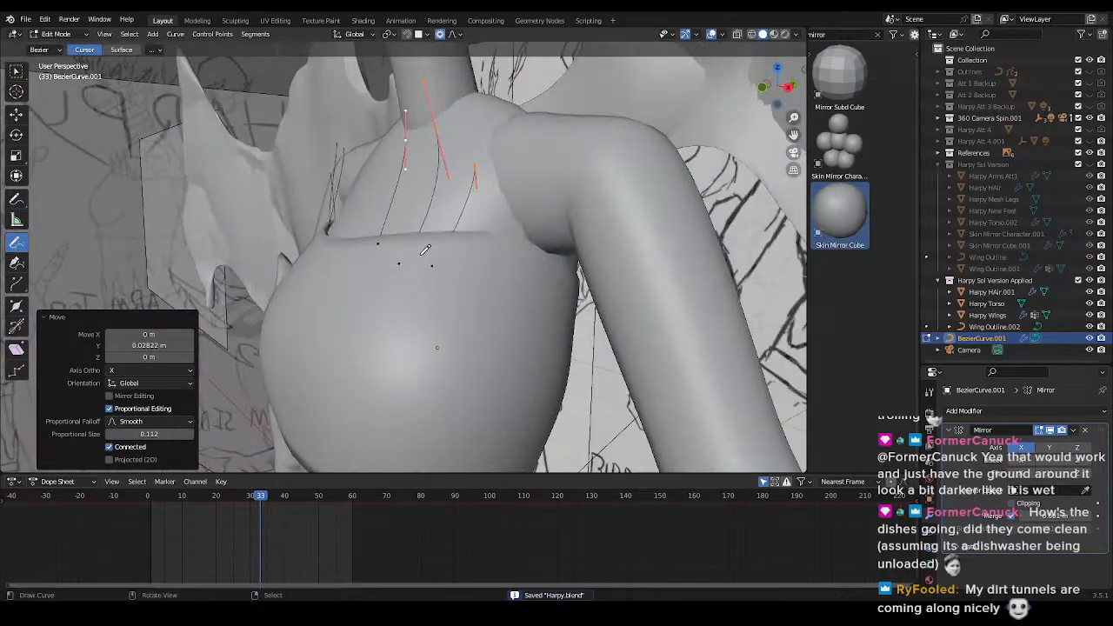
- Shift the strokes' upper points closer to the shoulder with proportional size 0.149 and save the file
{"action": "key", "text": "g"}
{"action": "scroll", "coordinate": [486, 269], "scroll_direction": "down", "scroll_amount": 3}
{"action": "left_click", "coordinate": [485, 269]}
{"action": "key", "text": "ctrl+s"}
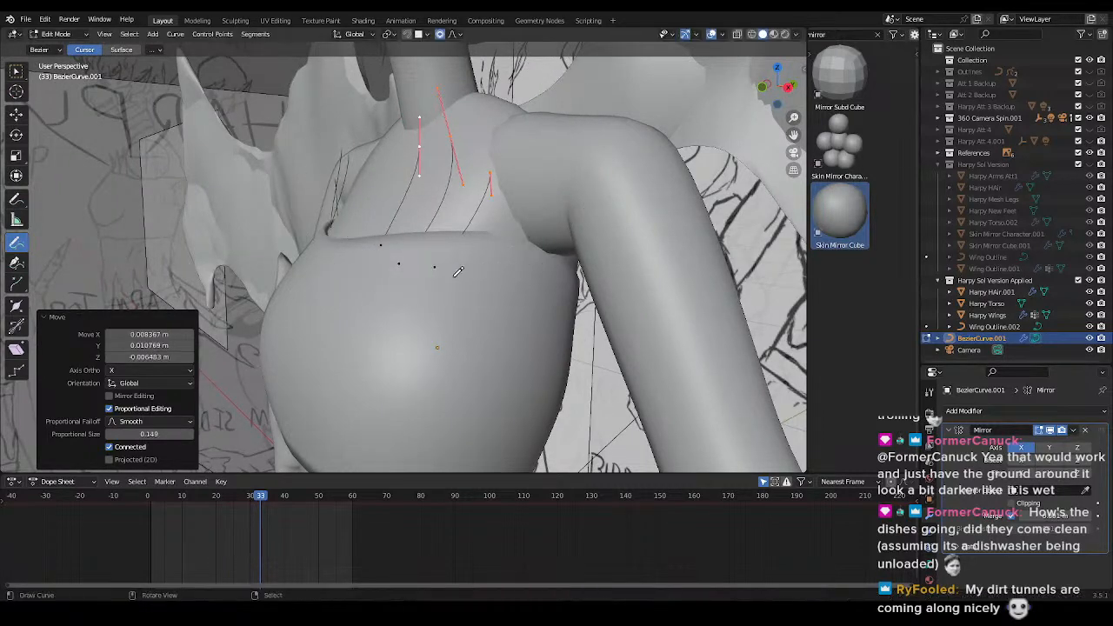
- Return to Object Mode and add a Bezier circle
{"action": "key", "text": "KP_1"}
{"action": "scroll", "coordinate": [510, 282], "scroll_direction": "down", "scroll_amount": 3}
{"action": "key", "text": "Tab"}
{"action": "middle_click_drag", "start_coordinate": [511, 278], "coordinate": [480, 329]}
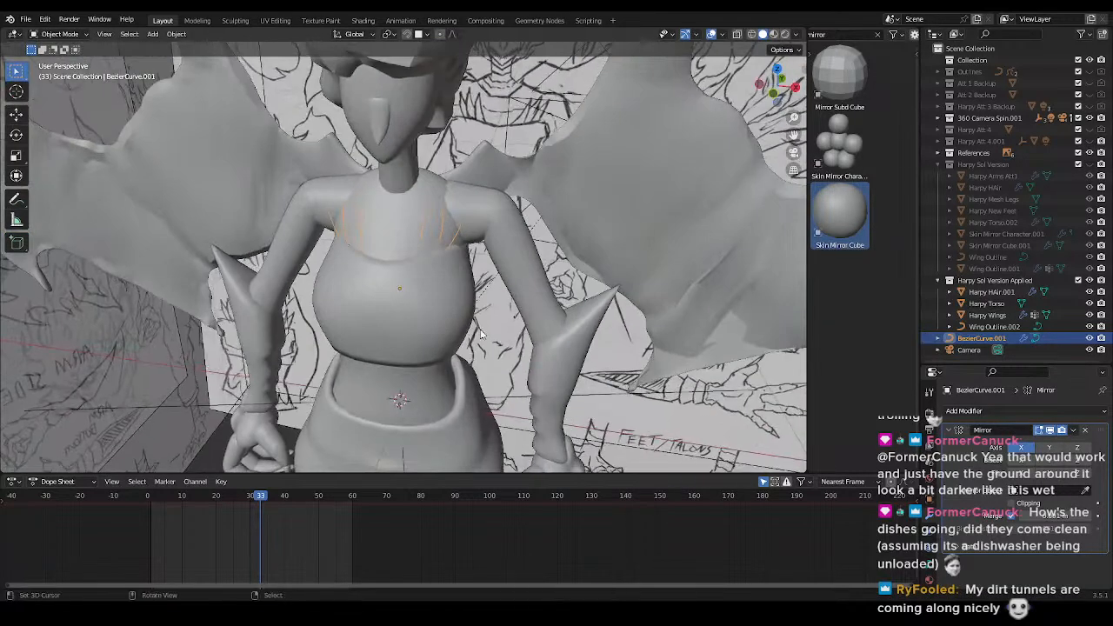
{"action": "scroll", "coordinate": [422, 243], "scroll_direction": "down", "scroll_amount": 2}
{"action": "key", "text": "shift+a"}
{"action": "mouse_move", "coordinate": [408, 219]}
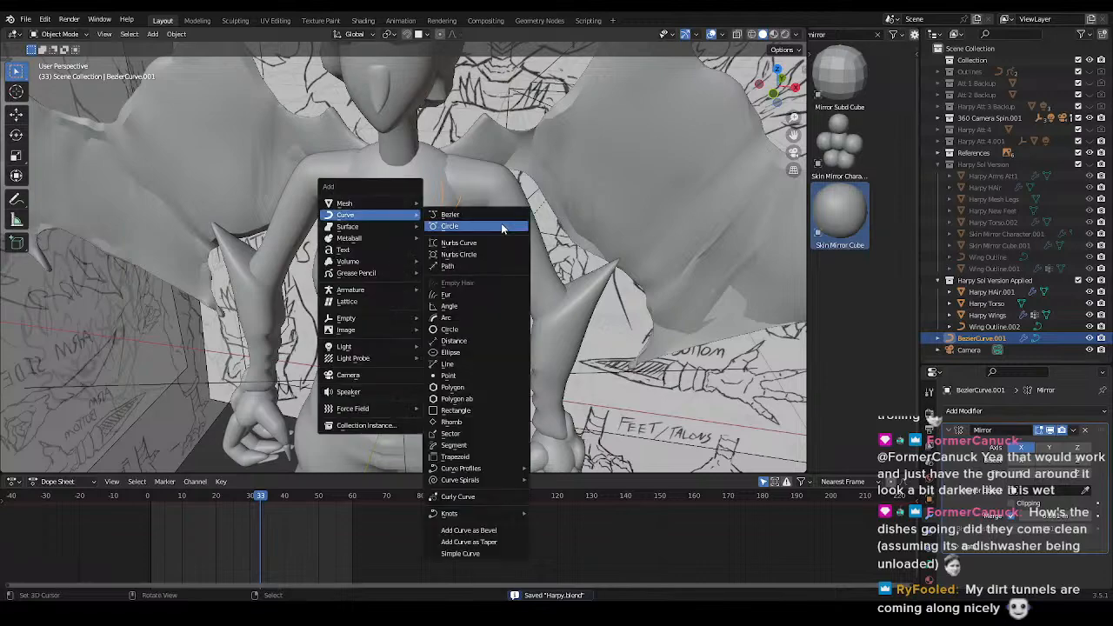
{"action": "left_click", "coordinate": [498, 224]}
- Move the Bezier circle along X until it lies clear of the harpy's wing
{"action": "scroll", "coordinate": [493, 261], "scroll_direction": "down", "scroll_amount": 5}
{"action": "middle_click_drag", "start_coordinate": [488, 247], "coordinate": [511, 313]}
{"action": "key", "text": "g"}
{"action": "key", "text": "x"}
{"action": "left_click", "coordinate": [714, 318]}
{"action": "key", "text": "g"}
{"action": "key", "text": "x"}
{"action": "mouse_move", "coordinate": [609, 283]}
{"action": "middle_mouse_down", "text": "shift"}
{"action": "mouse_move", "coordinate": [397, 283]}
{"action": "mouse_move", "coordinate": [526, 325]}
{"action": "mouse_move", "coordinate": [487, 320]}
{"action": "mouse_move", "coordinate": [427, 363]}
{"action": "middle_mouse_up", "text": "shift"}
{"action": "left_click", "coordinate": [452, 281]}
- In Edit Mode, move the circle's front point along Y toward the centre to flatten that side
{"action": "scroll", "coordinate": [506, 322], "scroll_direction": "down", "scroll_amount": 2}
{"action": "key", "text": "Tab"}
{"action": "key", "text": "g"}
{"action": "key", "text": "y"}
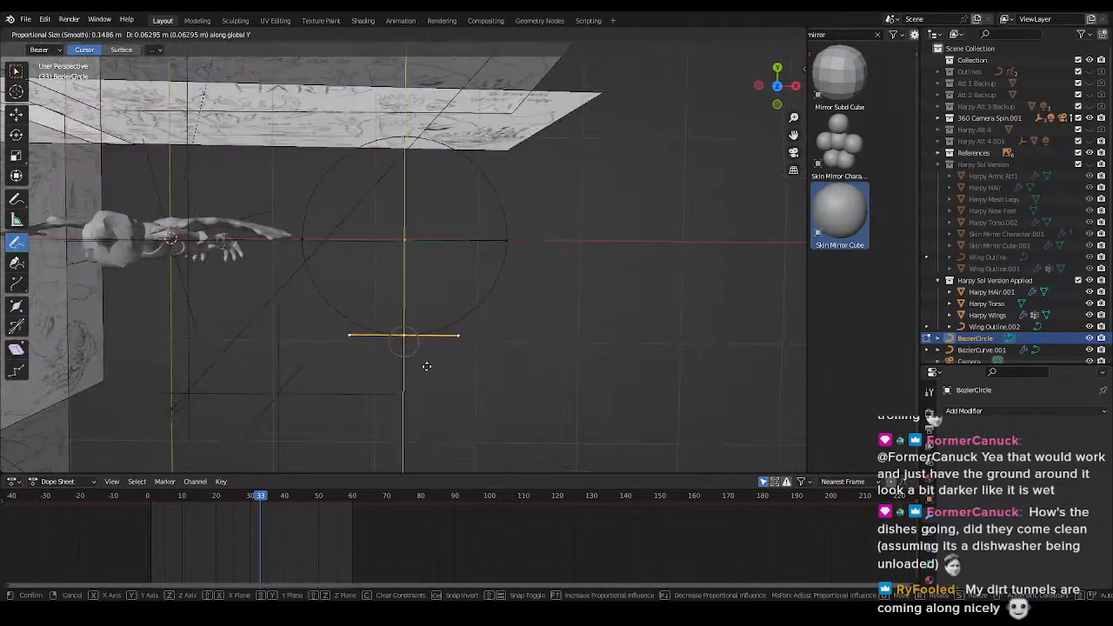
{"action": "left_click", "coordinate": [428, 300]}
{"action": "middle_click_drag", "start_coordinate": [428, 299], "coordinate": [425, 332]}
{"action": "key", "text": "a"}
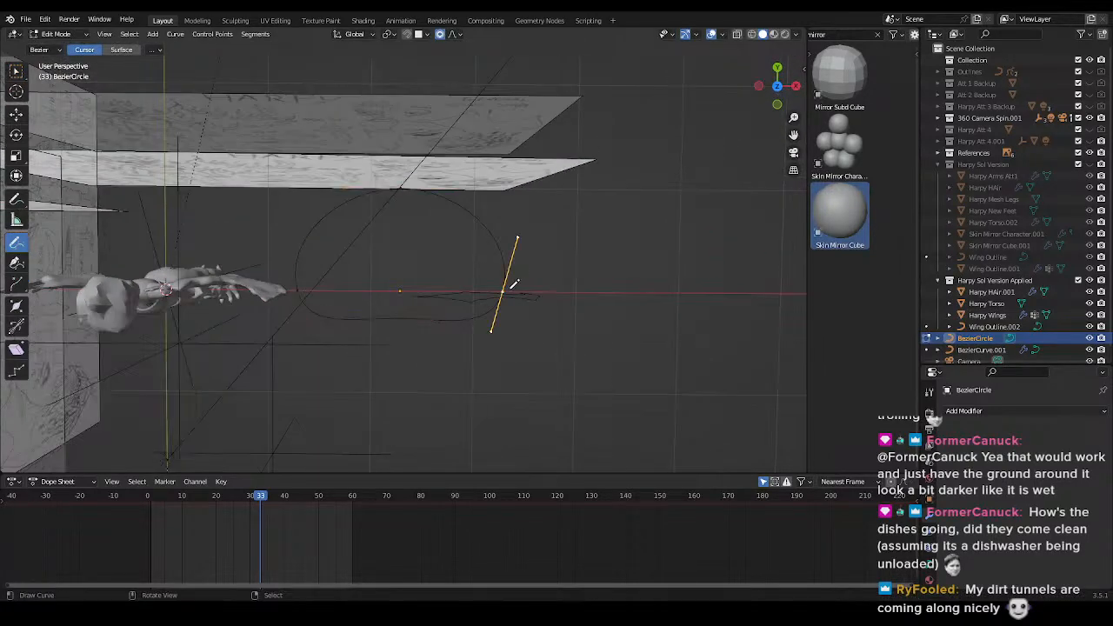
{"action": "middle_click_drag", "start_coordinate": [406, 245], "coordinate": [456, 269], "text": "shift"}
{"action": "right_click", "coordinate": [455, 204]}
{"action": "key", "text": "b"}
{"action": "right_click", "coordinate": [580, 299]}
{"action": "key", "text": "s"}
{"action": "right_click", "coordinate": [537, 254]}
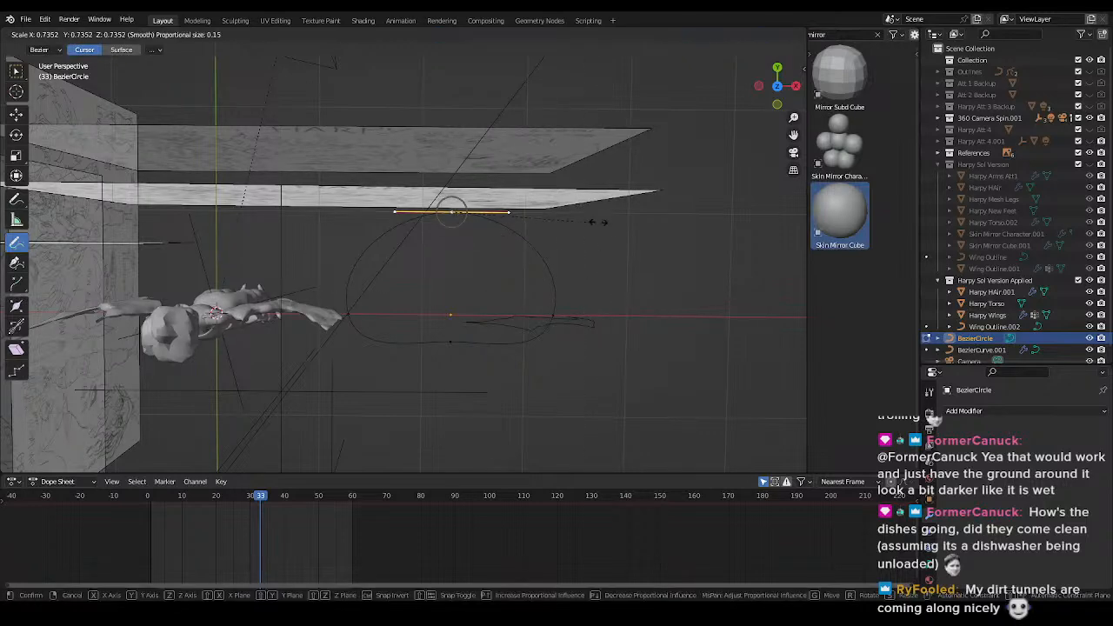
{"action": "key", "text": "period"}
{"action": "key", "text": "s"}
{"action": "right_click", "coordinate": [606, 253]}
{"action": "key", "text": "s"}
{"action": "right_click", "coordinate": [556, 230]}
{"action": "key", "text": "s"}
{"action": "right_click", "coordinate": [653, 261]}
{"action": "key", "text": "s"}
{"action": "right_click", "coordinate": [647, 267]}
- Scale the handles of the circle's rear point to about 0.126 and move the point about -0.17 m along Y
{"action": "key", "text": "period"}
{"action": "key", "text": "o"}
{"action": "key", "text": "s"}
{"action": "left_click", "coordinate": [477, 195]}
{"action": "key", "text": "g"}
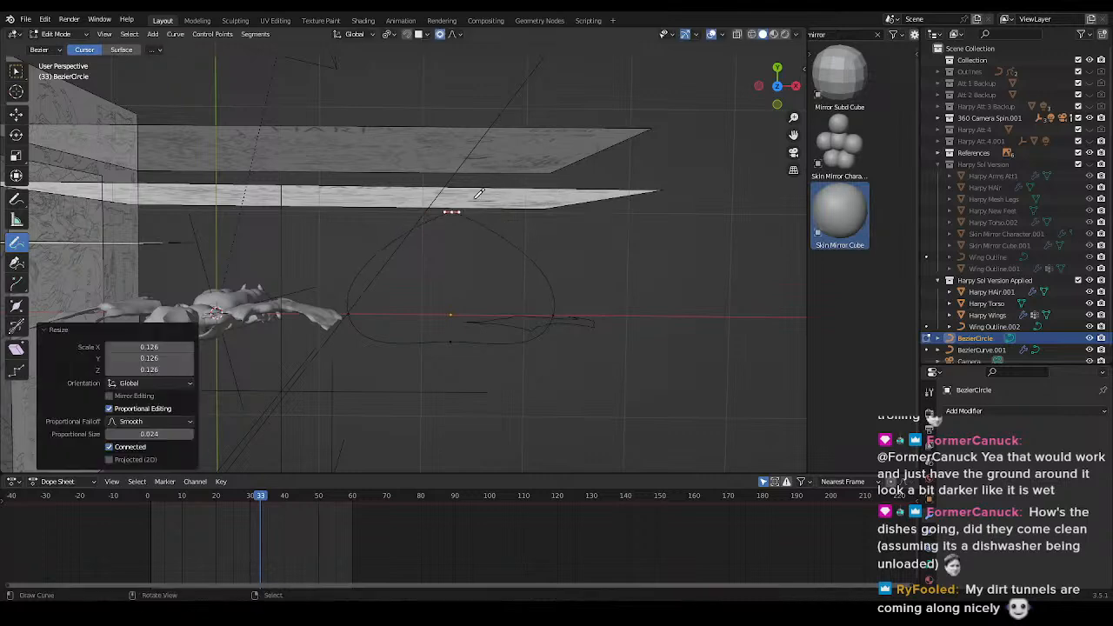
{"action": "key", "text": "y"}
{"action": "left_click", "coordinate": [515, 250]}
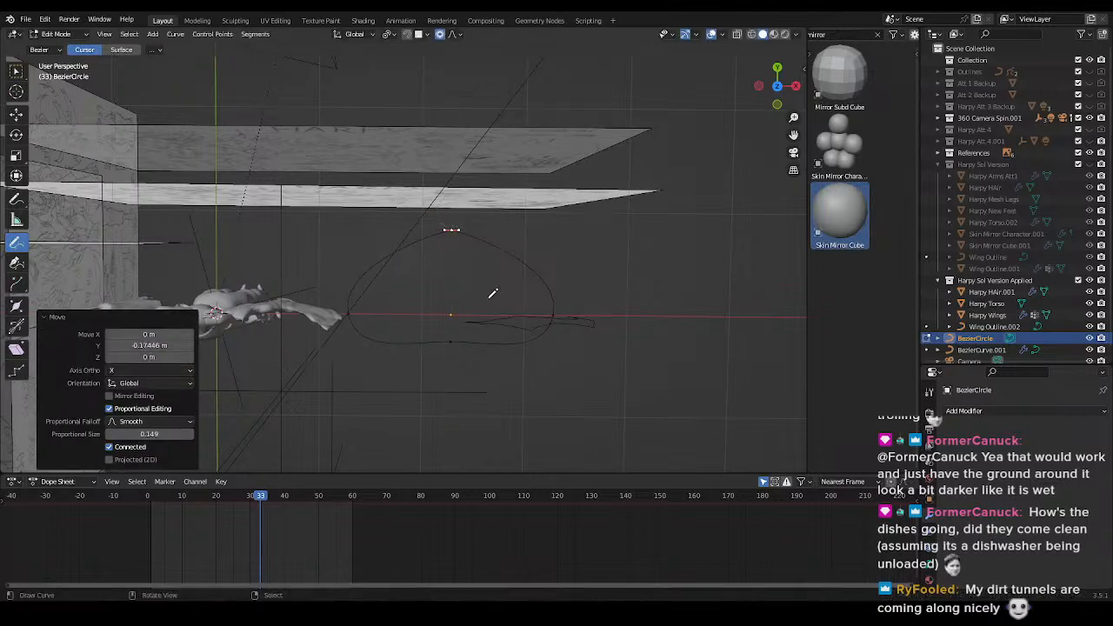
- Select the circle's two side points and scale down their handles to sharpen the profile's ends
{"action": "middle_click_drag", "start_coordinate": [498, 386], "coordinate": [575, 365], "text": "shift"}
{"action": "key", "text": "alt+a"}
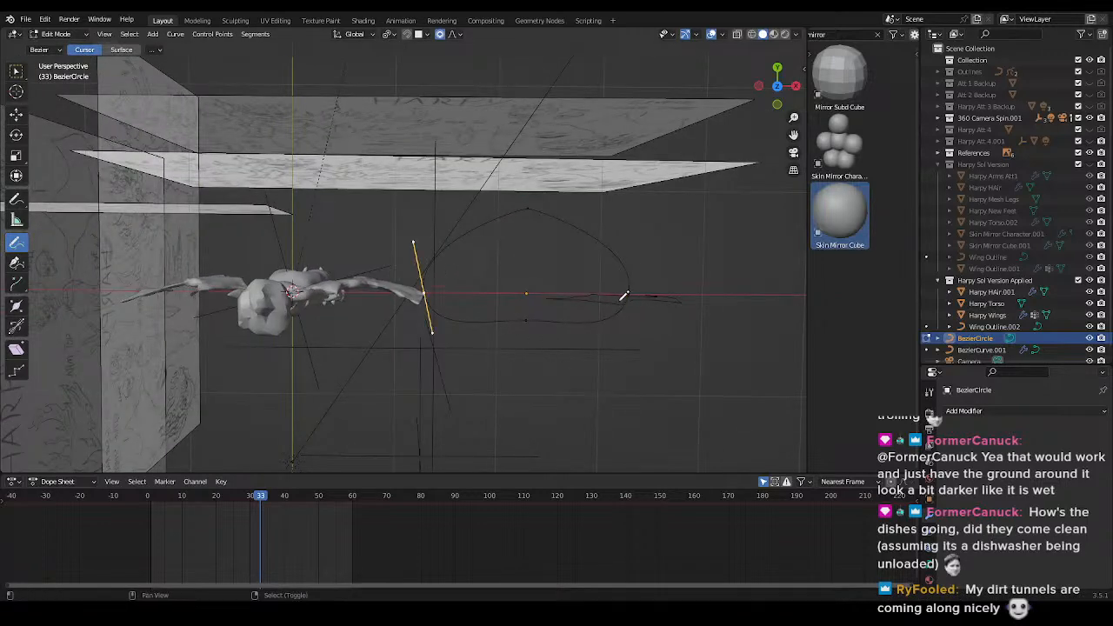
{"action": "left_click", "coordinate": [630, 295], "text": "shift"}
{"action": "key", "text": "s"}
{"action": "key", "text": "y"}
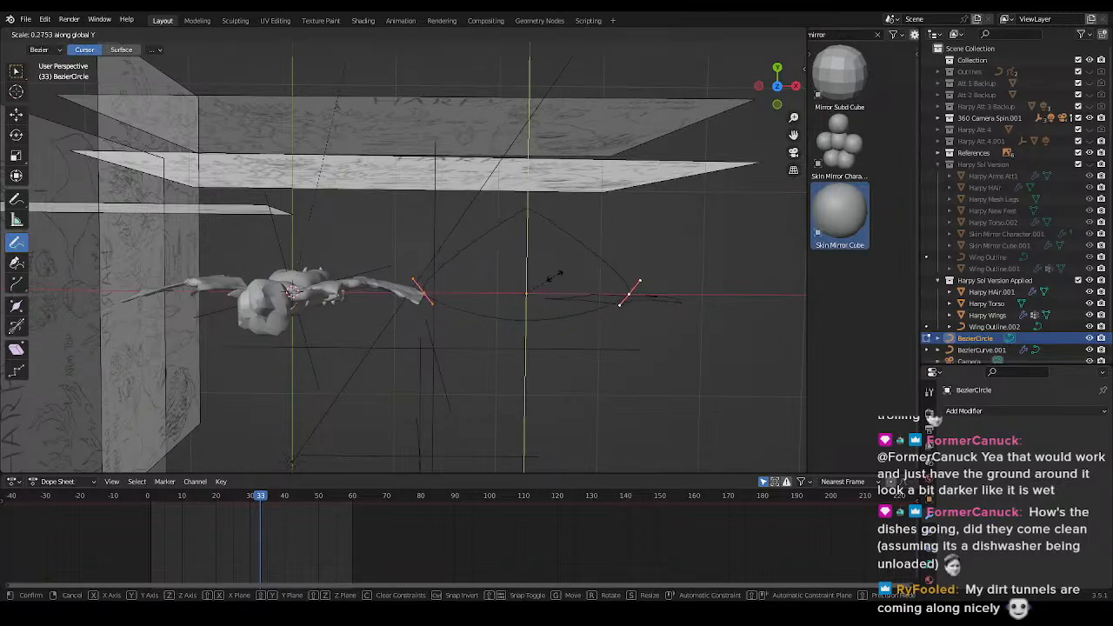
{"action": "right_click", "coordinate": [634, 251]}
{"action": "key", "text": "s"}
{"action": "left_click", "coordinate": [611, 255]}
- Move the profile's rear point inward along Y, and shift the front and rear points together along Y
{"action": "right_click", "coordinate": [529, 211]}
{"action": "key", "text": "g"}
{"action": "key", "text": "y"}
{"action": "left_click", "coordinate": [599, 270]}
{"action": "right_click", "coordinate": [541, 321], "text": "shift"}
{"action": "key", "text": "g"}
{"action": "key", "text": "y"}
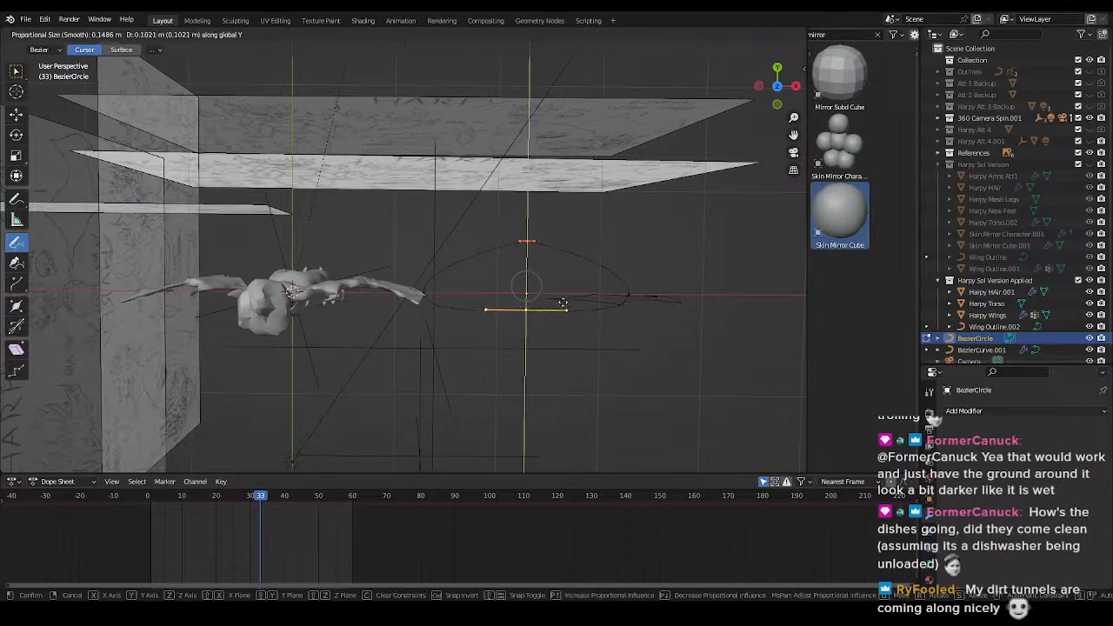
{"action": "left_click", "coordinate": [562, 299]}
- Leave Edit Mode, return to the front view of the harpy and save the file
{"action": "right_click", "coordinate": [536, 314]}
{"action": "key", "text": "z"}
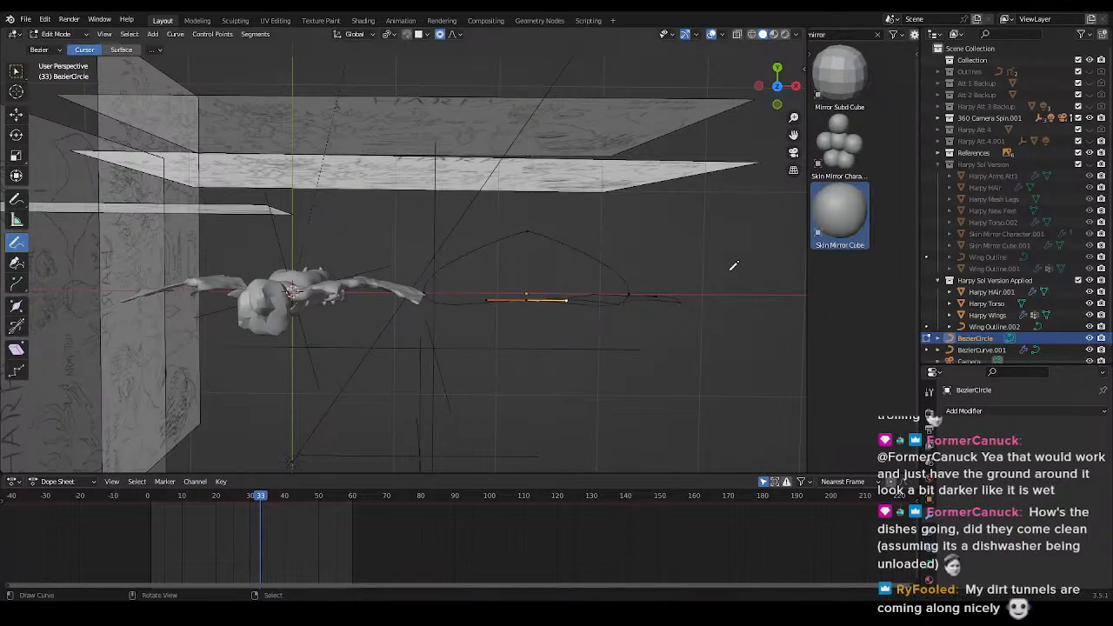
{"action": "key", "text": "Tab"}
{"action": "key", "text": "KP_1"}
{"action": "scroll", "coordinate": [516, 303], "scroll_direction": "up", "scroll_amount": 4}
{"action": "key", "text": "ctrl+s"}
{"action": "scroll", "coordinate": [461, 293], "scroll_direction": "up", "scroll_amount": 4}
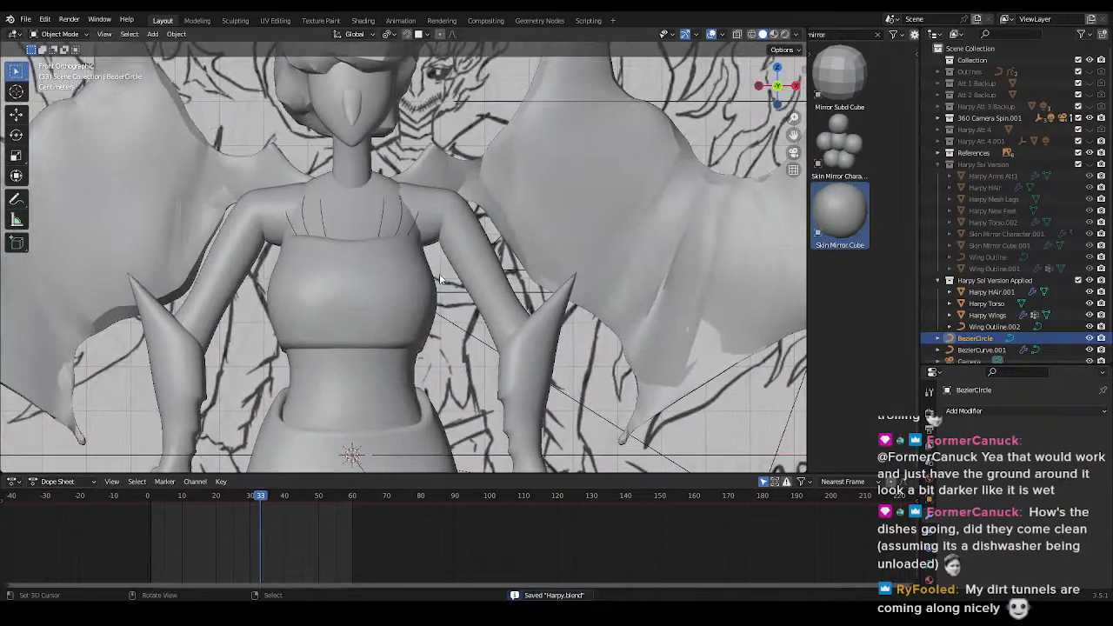
- Set the feather curve's bevel type to Object and pick BezierCircle as the bevel object
{"action": "left_click", "coordinate": [384, 224]}
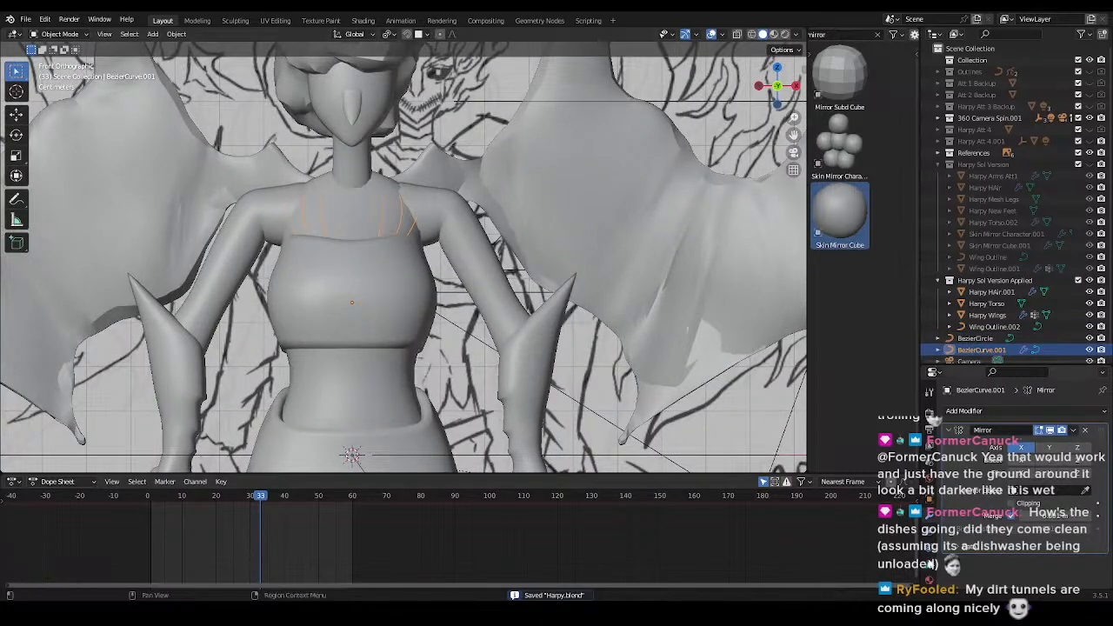
{"action": "left_click", "coordinate": [930, 564]}
{"action": "scroll", "coordinate": [986, 504], "scroll_direction": "down", "scroll_amount": 5}
{"action": "left_click", "coordinate": [1070, 427]}
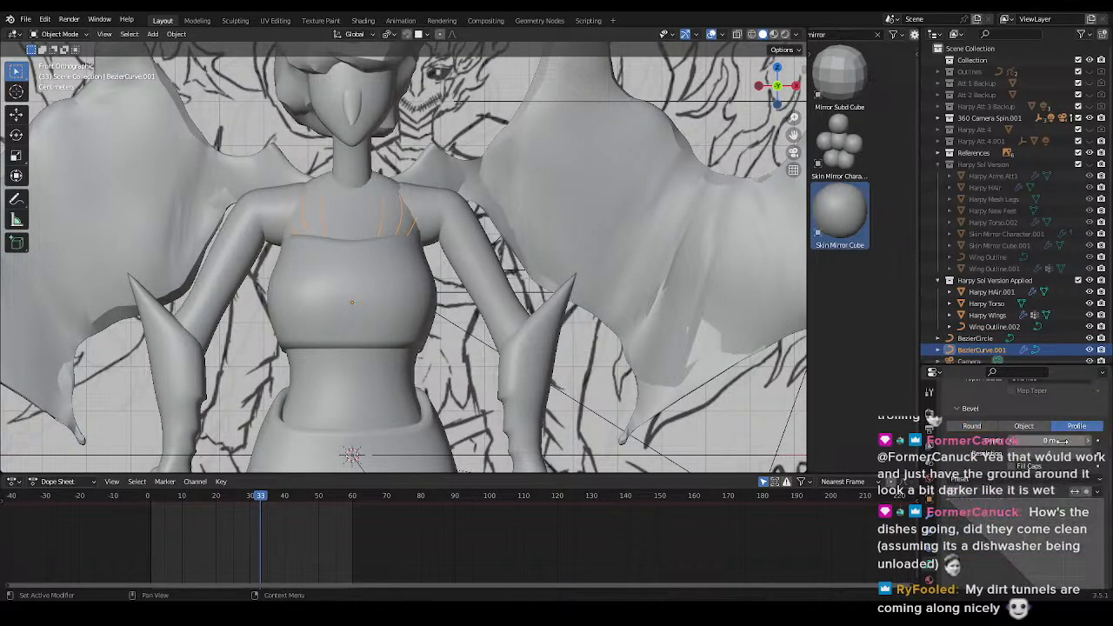
{"action": "left_click", "coordinate": [1032, 427]}
{"action": "scroll", "coordinate": [522, 292], "scroll_direction": "down", "scroll_amount": 5}
{"action": "mouse_move", "coordinate": [521, 292]}
{"action": "middle_mouse_down"}
{"action": "mouse_move", "coordinate": [545, 357]}
{"action": "mouse_move", "coordinate": [530, 384]}
{"action": "mouse_move", "coordinate": [539, 396]}
{"action": "middle_mouse_up"}
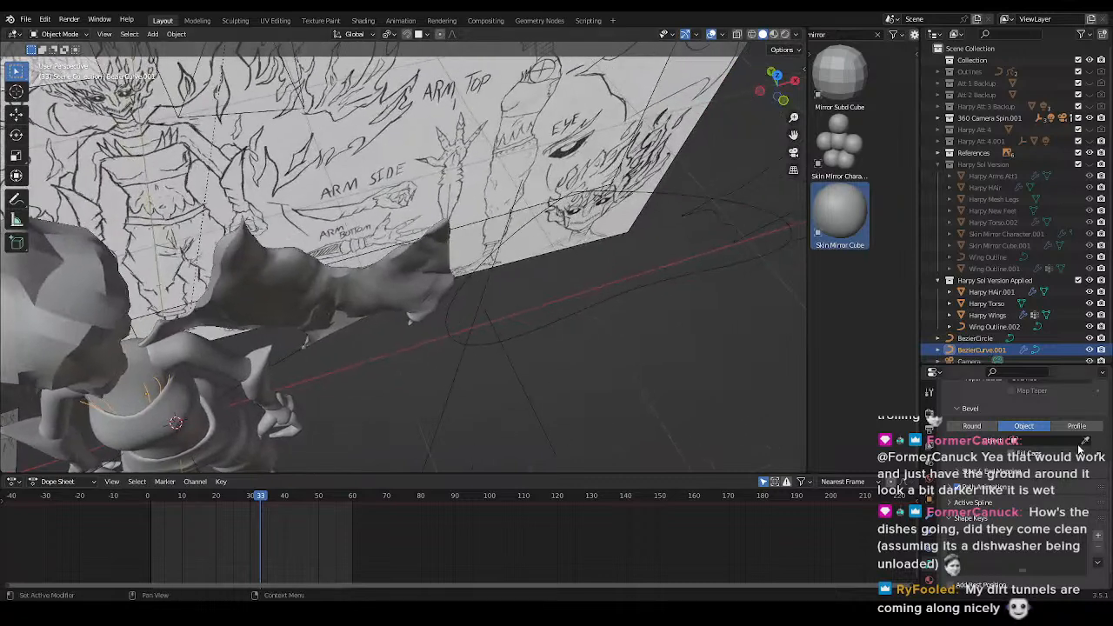
{"action": "left_click", "coordinate": [592, 306]}
- In Edit Mode, shrink the radius of the feather curve's points to thin the oversized bevels
{"action": "middle_click_drag", "start_coordinate": [549, 334], "coordinate": [474, 283]}
{"action": "scroll", "coordinate": [474, 282], "scroll_direction": "down", "scroll_amount": 4}
{"action": "key", "text": "Tab"}
{"action": "key", "text": "KP_1"}
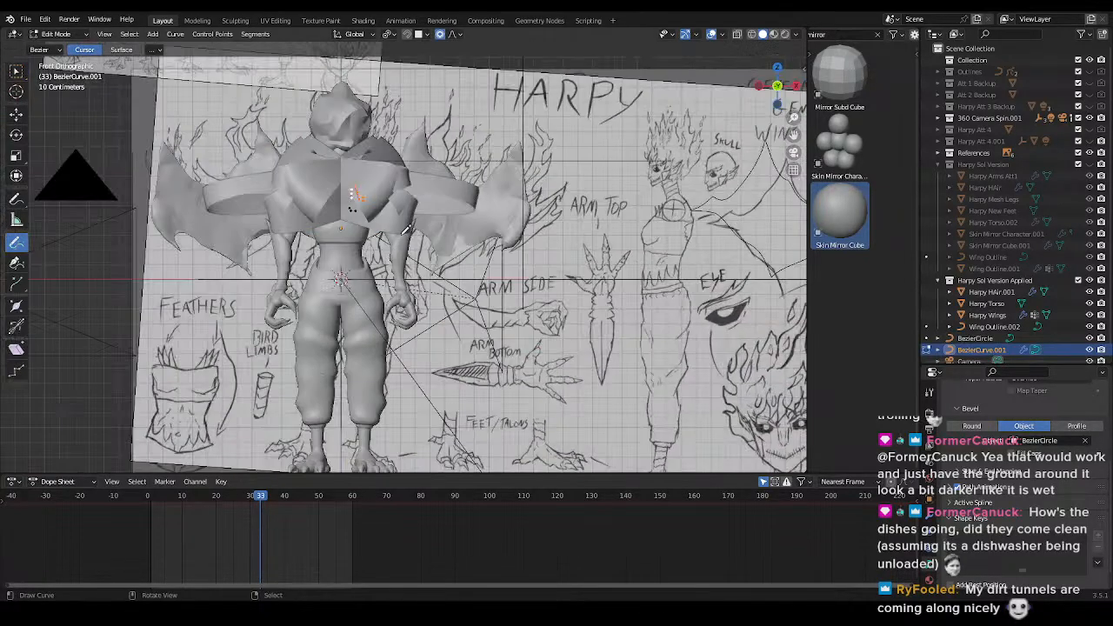
{"action": "middle_click_drag", "start_coordinate": [388, 227], "coordinate": [464, 279], "text": "shift"}
{"action": "scroll", "coordinate": [474, 283], "scroll_direction": "up", "scroll_amount": 2}
{"action": "key", "text": "alt+s"}
{"action": "left_click", "coordinate": [509, 280]}
- Shrink the feather curve's point radius further in two passes, by factors of about 0.198 and 0.43
{"action": "scroll", "coordinate": [599, 325], "scroll_direction": "up", "scroll_amount": 4}
{"action": "key", "text": "alt+s"}
{"action": "left_click", "coordinate": [596, 293]}
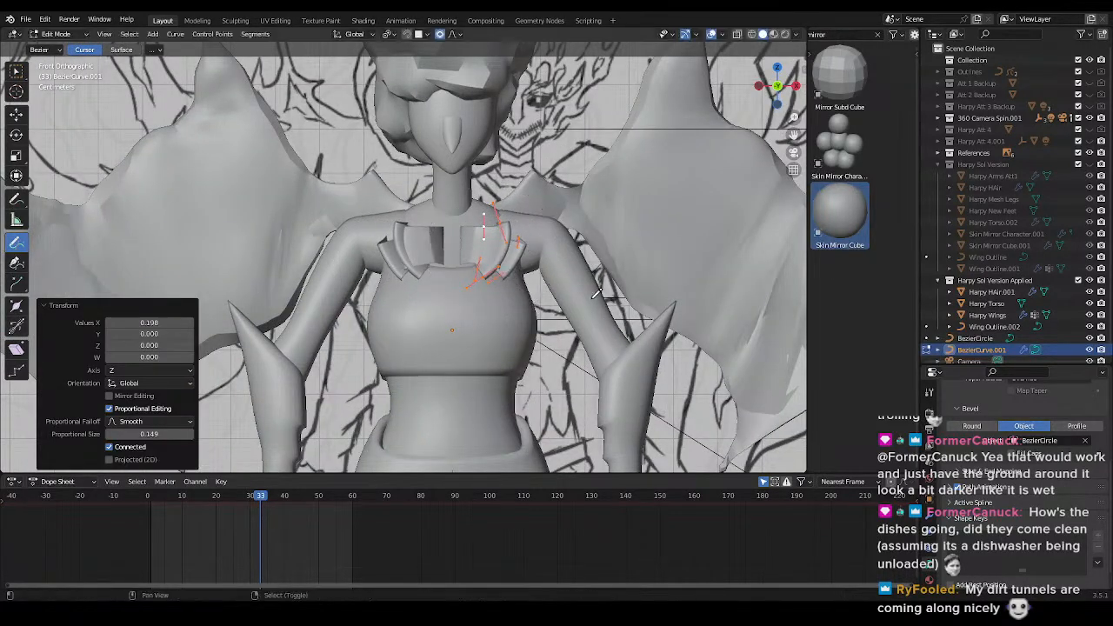
{"action": "scroll", "coordinate": [597, 294], "scroll_direction": "up", "scroll_amount": 3}
{"action": "key", "text": "alt+s"}
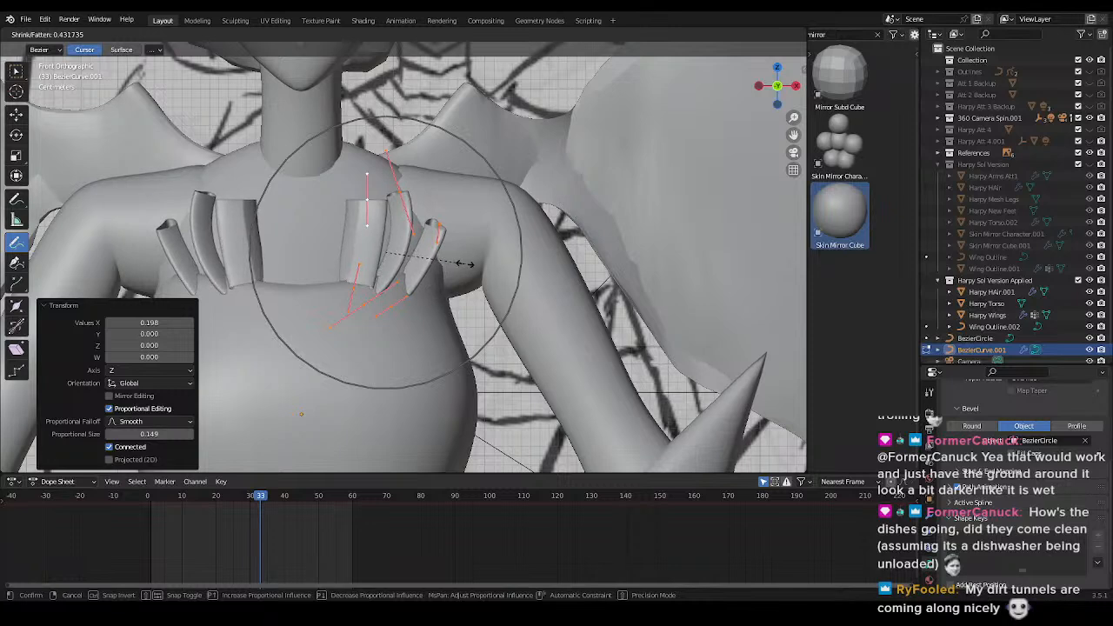
{"action": "left_click", "coordinate": [466, 263]}
- Select both end points of the middle feather and tilt it so its wide side faces forward
{"action": "scroll", "coordinate": [465, 264], "scroll_direction": "up", "scroll_amount": 3}
{"action": "middle_click_drag", "start_coordinate": [432, 196], "coordinate": [479, 220], "text": "shift"}
{"action": "right_click", "coordinate": [448, 172]}
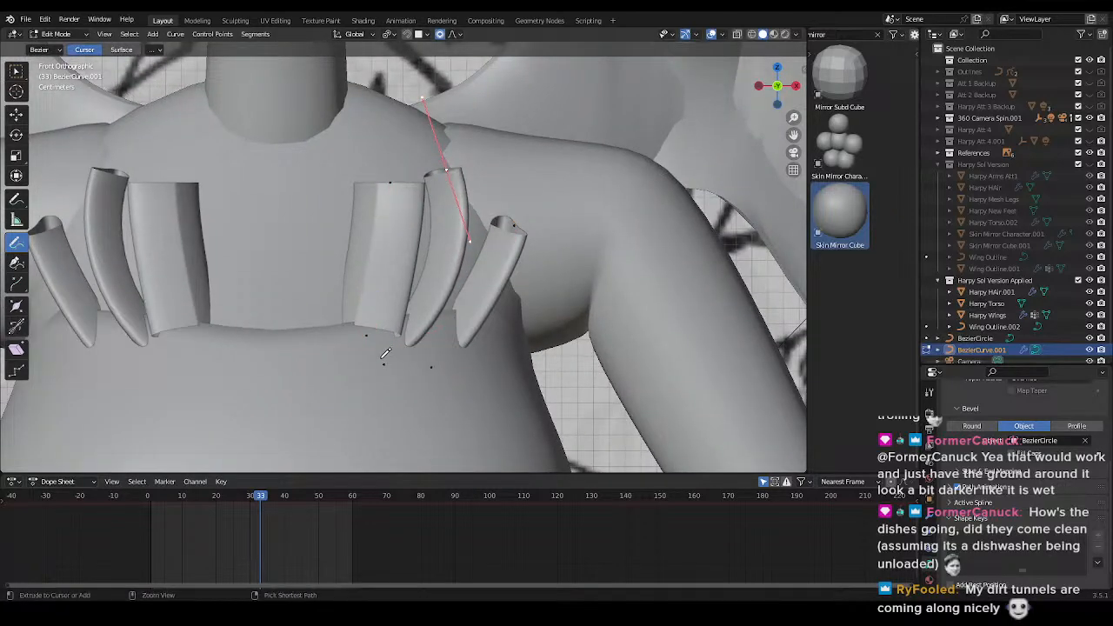
{"action": "key", "text": "ctrl+t"}
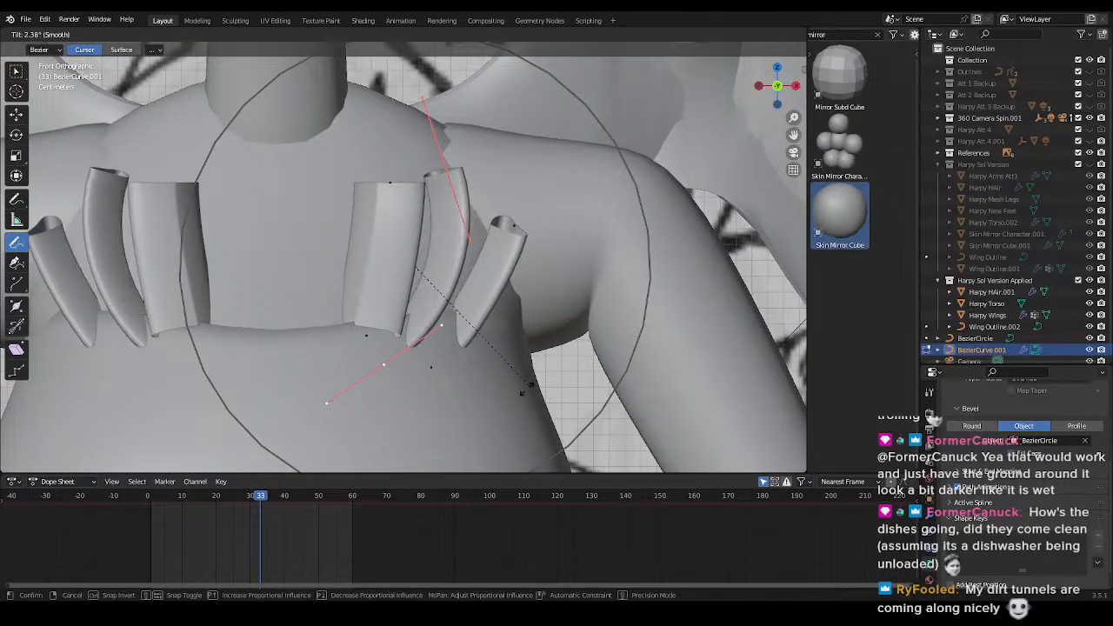
{"action": "left_click", "coordinate": [345, 332]}
- Tilt the outermost feather so its wide side faces forward and select its top point
{"action": "right_click", "coordinate": [435, 367]}
{"action": "key", "text": "ctrl+t"}
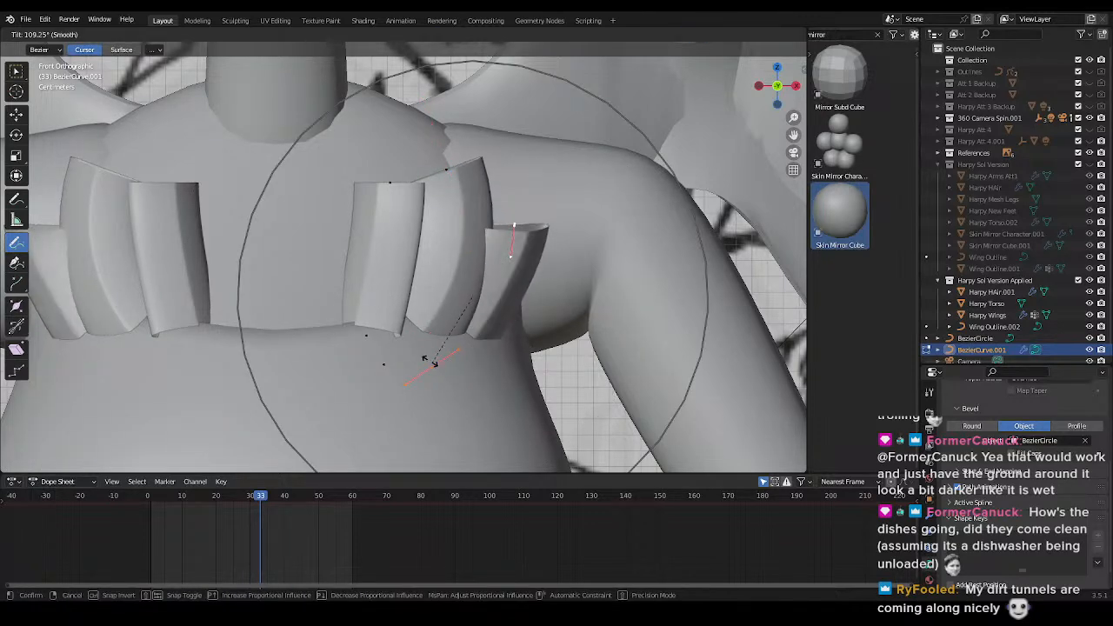
{"action": "left_click", "coordinate": [462, 333]}
{"action": "right_click", "coordinate": [512, 228]}
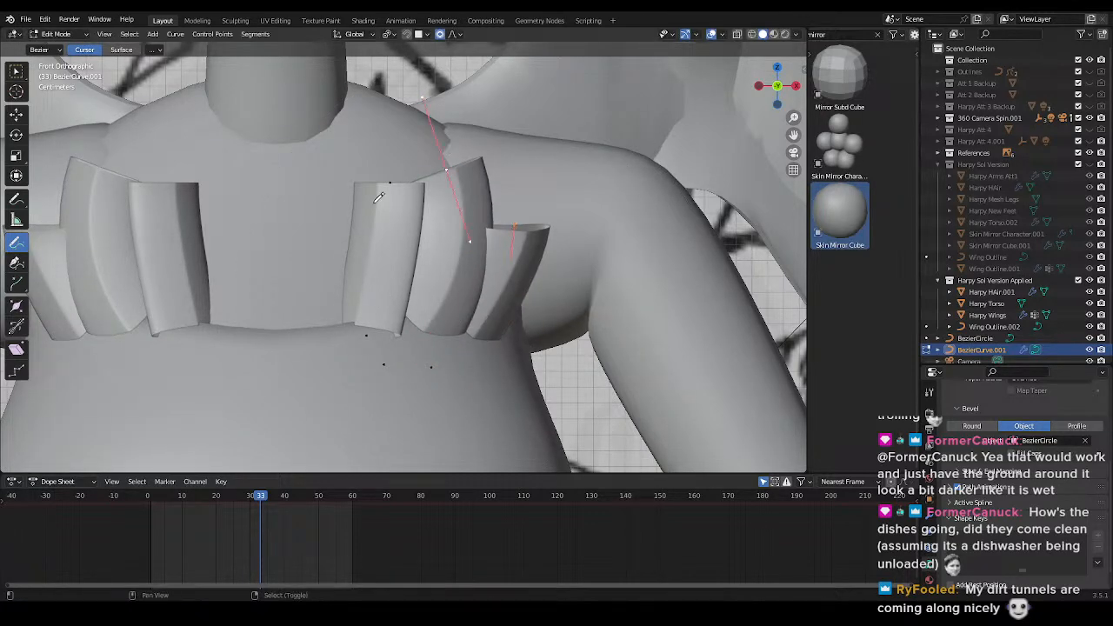
- Shrink the radius of the feathers' top points to taper each feather into a pointed tip
{"action": "key", "text": "alt+s"}
{"action": "scroll", "coordinate": [470, 212], "scroll_direction": "up", "scroll_amount": 3}
{"action": "left_click", "coordinate": [437, 174]}
{"action": "middle_click_drag", "start_coordinate": [455, 287], "coordinate": [463, 244], "text": "shift"}
- Select the innermost feather's base point and shift it along the Y axis in two passes
{"action": "right_click", "coordinate": [379, 292]}
{"action": "mouse_move", "coordinate": [408, 339]}
{"action": "middle_mouse_down"}
{"action": "mouse_move", "coordinate": [480, 325]}
{"action": "mouse_move", "coordinate": [427, 365]}
{"action": "mouse_move", "coordinate": [360, 324]}
{"action": "mouse_move", "coordinate": [387, 335]}
{"action": "middle_mouse_up"}
{"action": "key", "text": "g"}
{"action": "key", "text": "y"}
{"action": "left_click", "coordinate": [412, 345]}
{"action": "key", "text": "g"}
{"action": "key", "text": "y"}
{"action": "left_click", "coordinate": [405, 349]}
- Tilt the innermost feather's base by 30° and shift it horizontally with Z locked, ending with nothing selected
{"action": "key", "text": "alt+s"}
{"action": "right_click", "coordinate": [409, 347]}
{"action": "key", "text": "ctrl+t"}
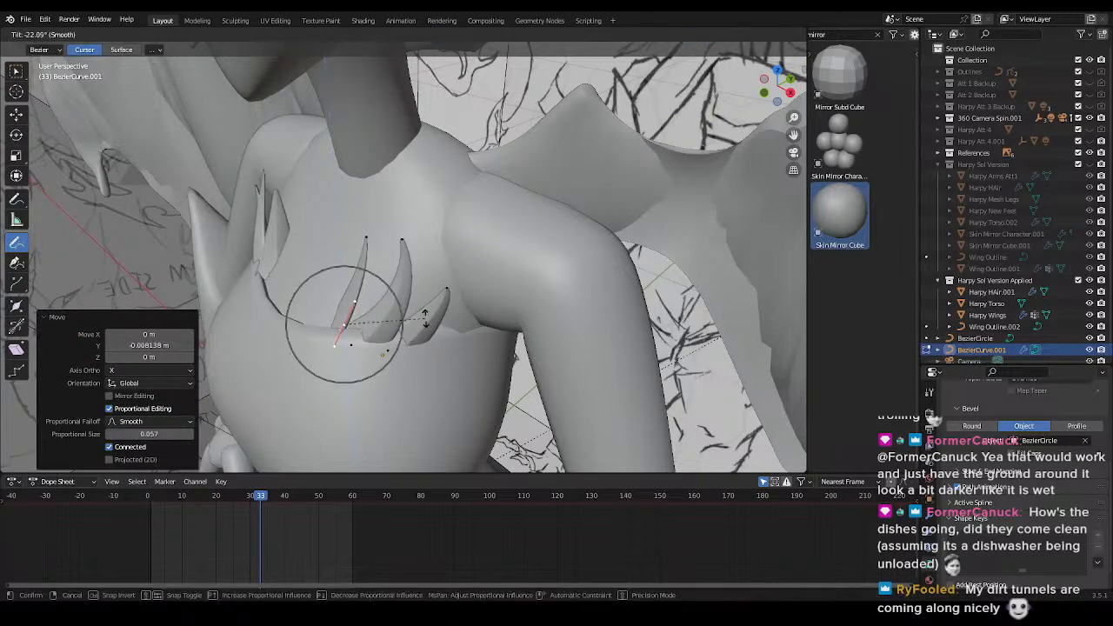
{"action": "left_click", "coordinate": [395, 377]}
{"action": "key", "text": "g"}
{"action": "key", "text": "shift+z"}
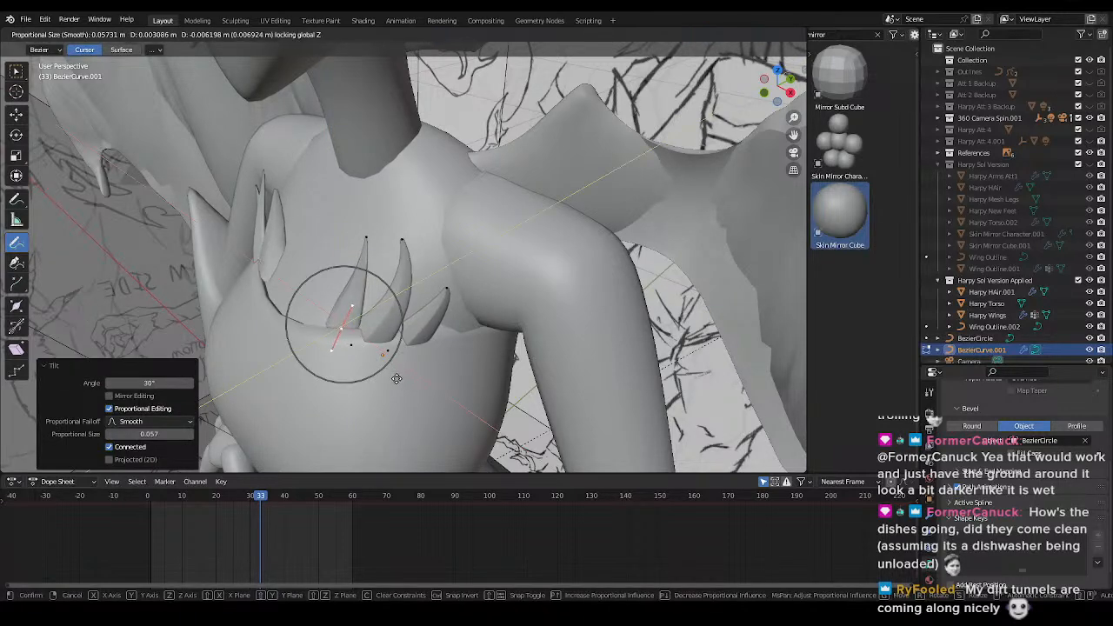
{"action": "left_click", "coordinate": [401, 375]}
{"action": "middle_click_drag", "start_coordinate": [453, 368], "coordinate": [621, 368]}
{"action": "key", "text": "alt+a"}
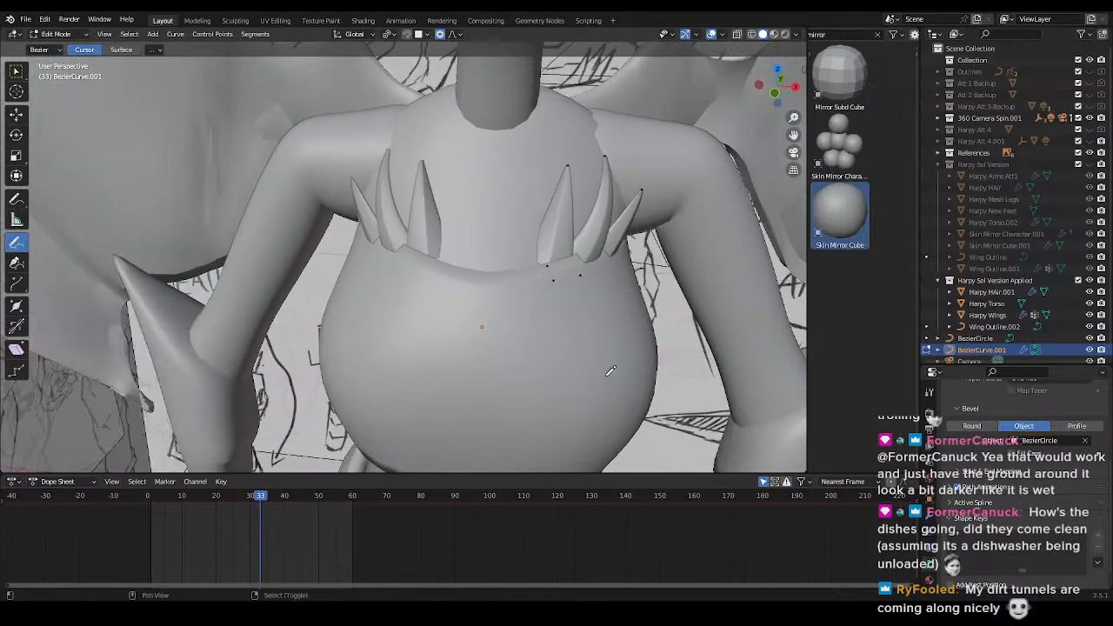
- Reselect the innermost feather's base point and nudge it about 0.0004 m in X and -0.0015 m in Y
{"action": "key", "text": "KP_1"}
{"action": "scroll", "coordinate": [529, 261], "scroll_direction": "up", "scroll_amount": 5}
{"action": "middle_click_drag", "start_coordinate": [527, 323], "coordinate": [622, 252]}
{"action": "right_click", "coordinate": [367, 310]}
{"action": "middle_click_drag", "start_coordinate": [288, 278], "coordinate": [418, 326]}
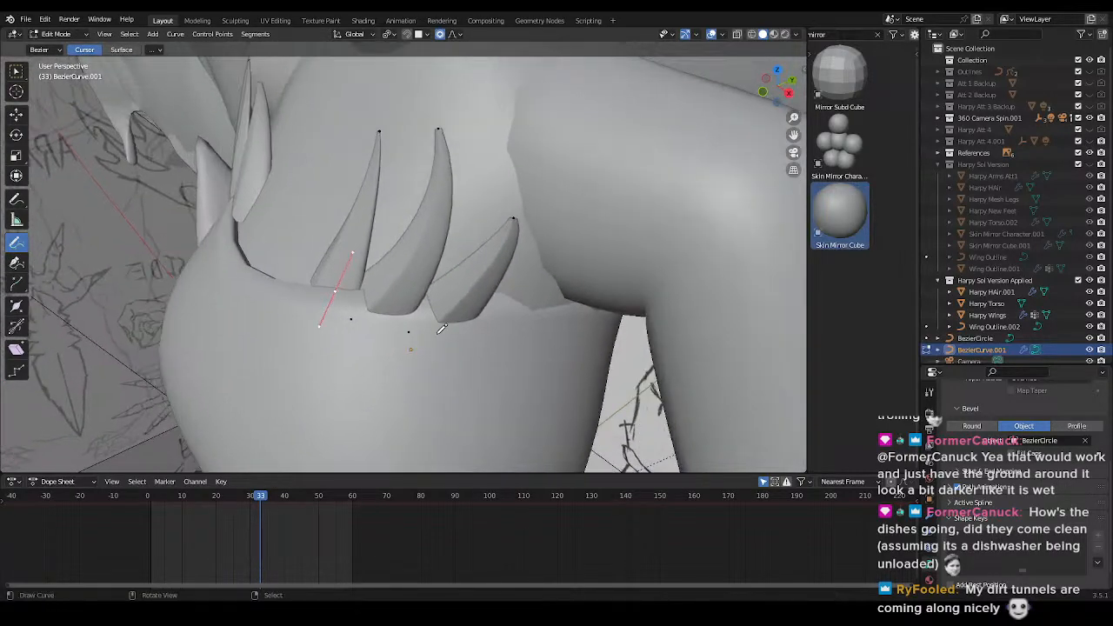
{"action": "key", "text": "g"}
{"action": "key", "text": "z"}
{"action": "left_click", "coordinate": [432, 329]}
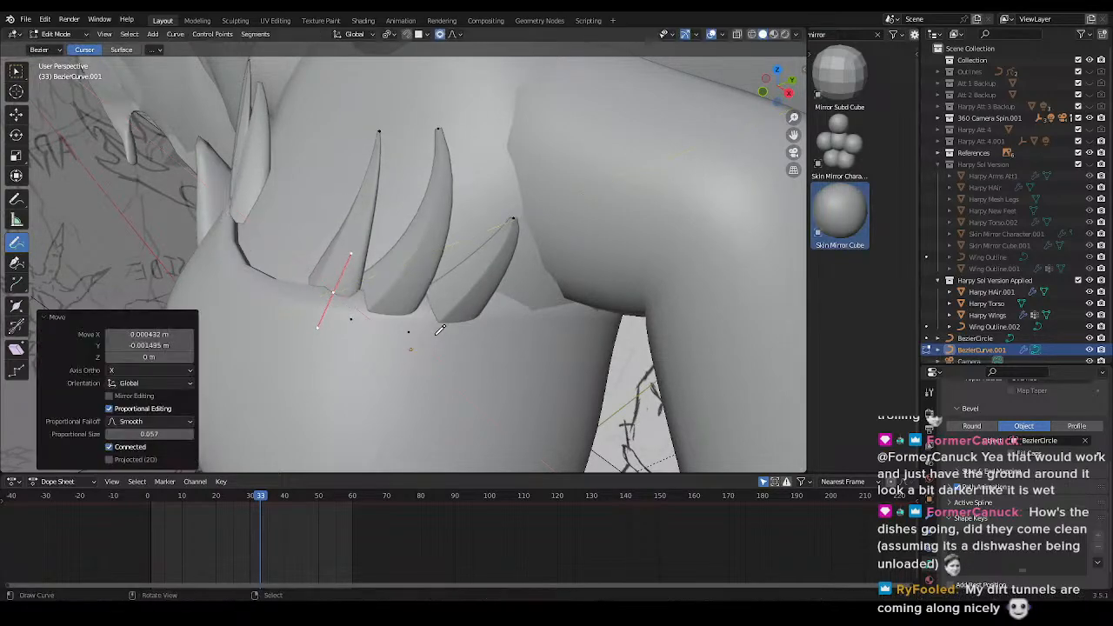
- Show the model in wireframe from the front view to compare the feathers with the reference sketch
{"action": "key", "text": "KP_1"}
{"action": "key", "text": "z"}
{"action": "left_click", "coordinate": [374, 323]}
{"action": "middle_click_drag", "start_coordinate": [523, 268], "coordinate": [437, 328], "text": "shift"}
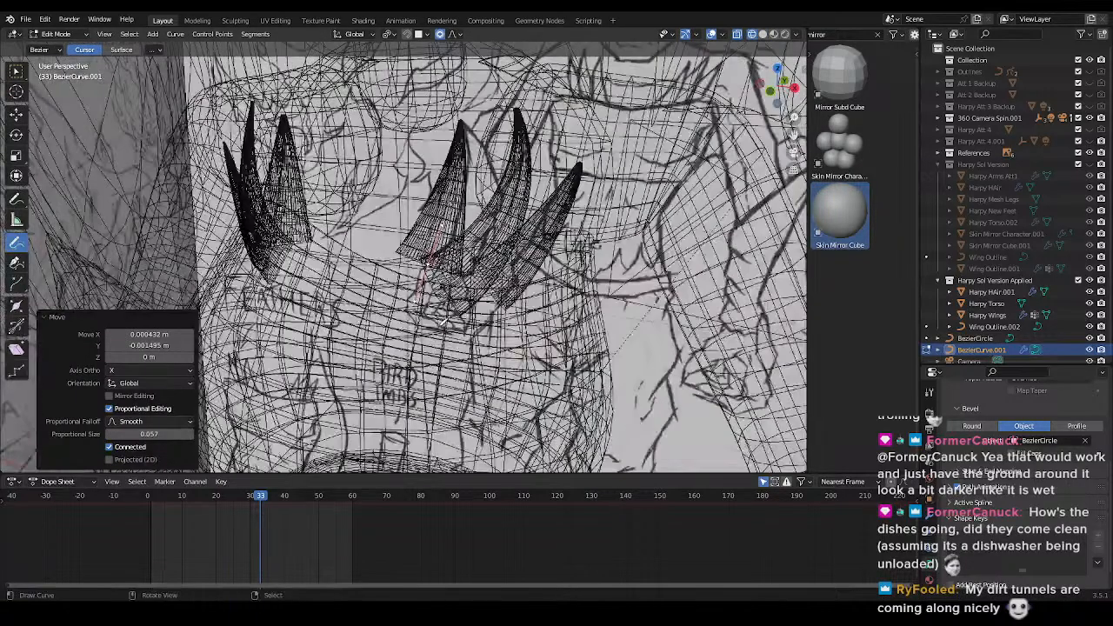
{"action": "scroll", "coordinate": [437, 328], "scroll_direction": "down", "scroll_amount": 2}
{"action": "key", "text": "z"}
{"action": "left_click", "coordinate": [546, 331]}
{"action": "key", "text": "KP_1"}
{"action": "key", "text": "z"}
{"action": "left_click", "coordinate": [480, 294]}
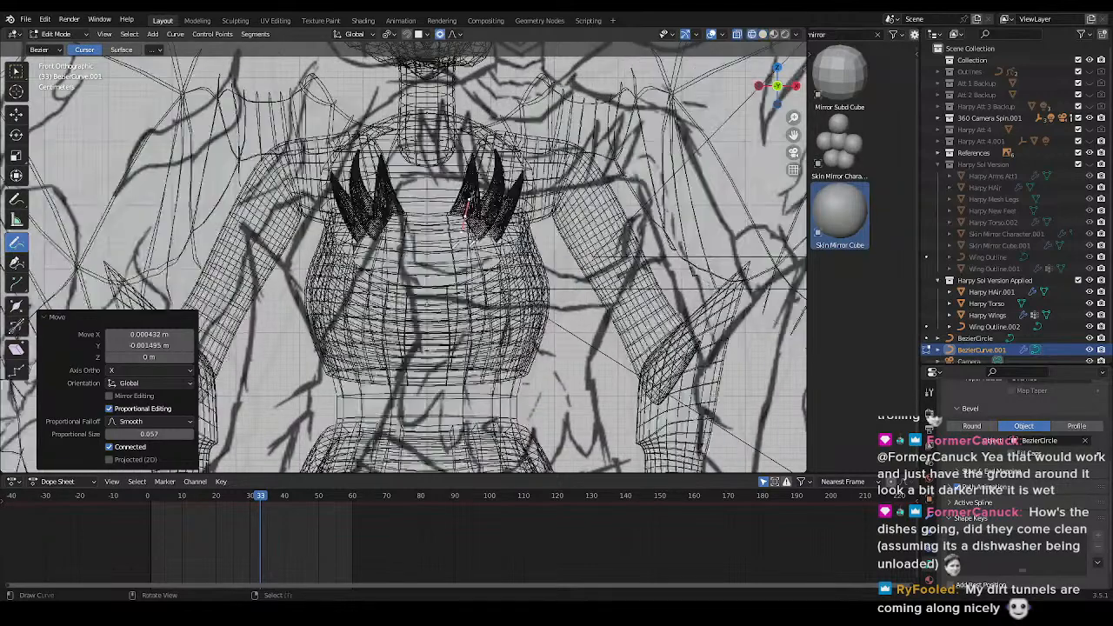
- Move the innermost feather's tip along X with proportional editing
{"action": "scroll", "coordinate": [474, 231], "scroll_direction": "up", "scroll_amount": 3}
{"action": "middle_click_drag", "start_coordinate": [473, 230], "coordinate": [441, 254], "text": "shift"}
{"action": "key", "text": "g"}
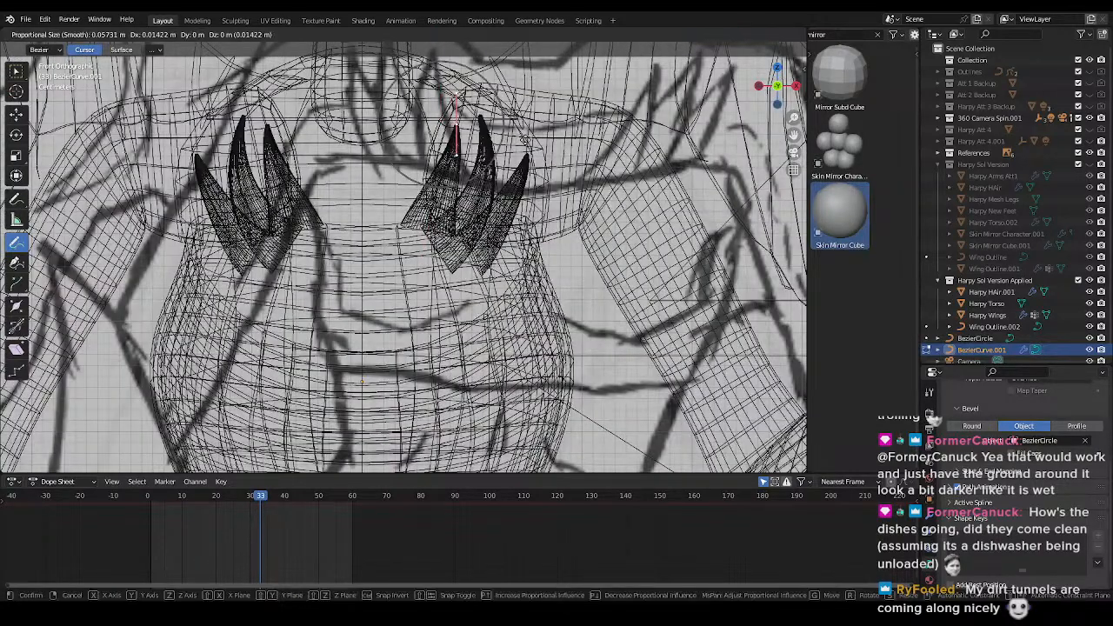
{"action": "left_click", "coordinate": [523, 140]}
- Rotate the middle feather's tip point and move it outward from the chest centre
{"action": "right_click", "coordinate": [480, 118]}
{"action": "key", "text": "r"}
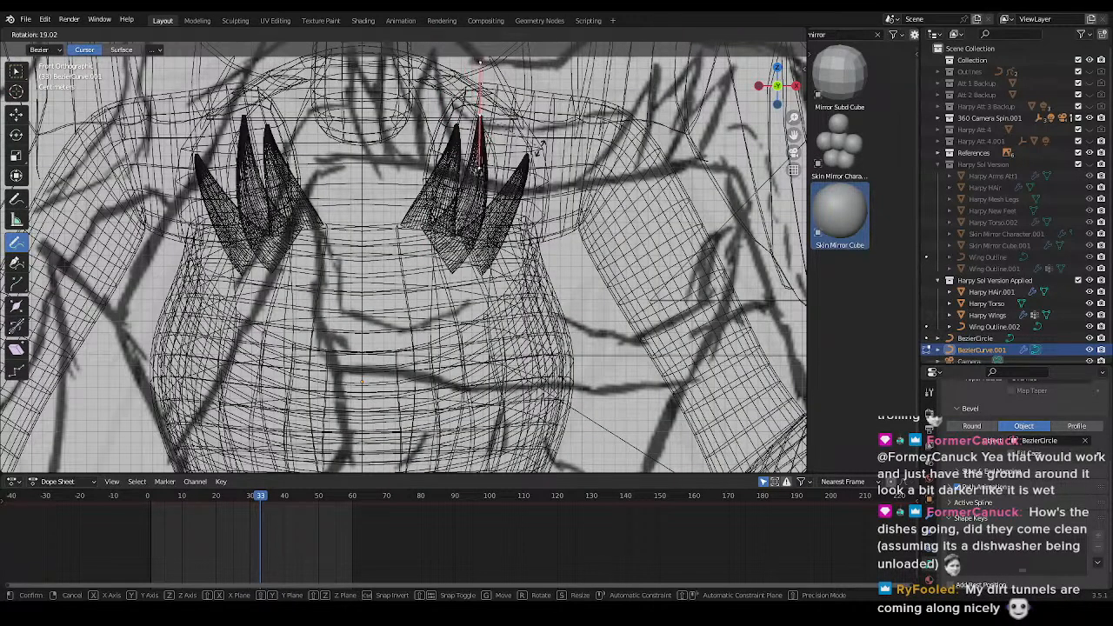
{"action": "left_click", "coordinate": [540, 162]}
{"action": "key", "text": "g"}
{"action": "left_click", "coordinate": [564, 160]}
- Move the innermost feather's base point by -0.010534 m in X and -0.009481 m in Z, and rotate it slightly
{"action": "right_click", "coordinate": [583, 213]}
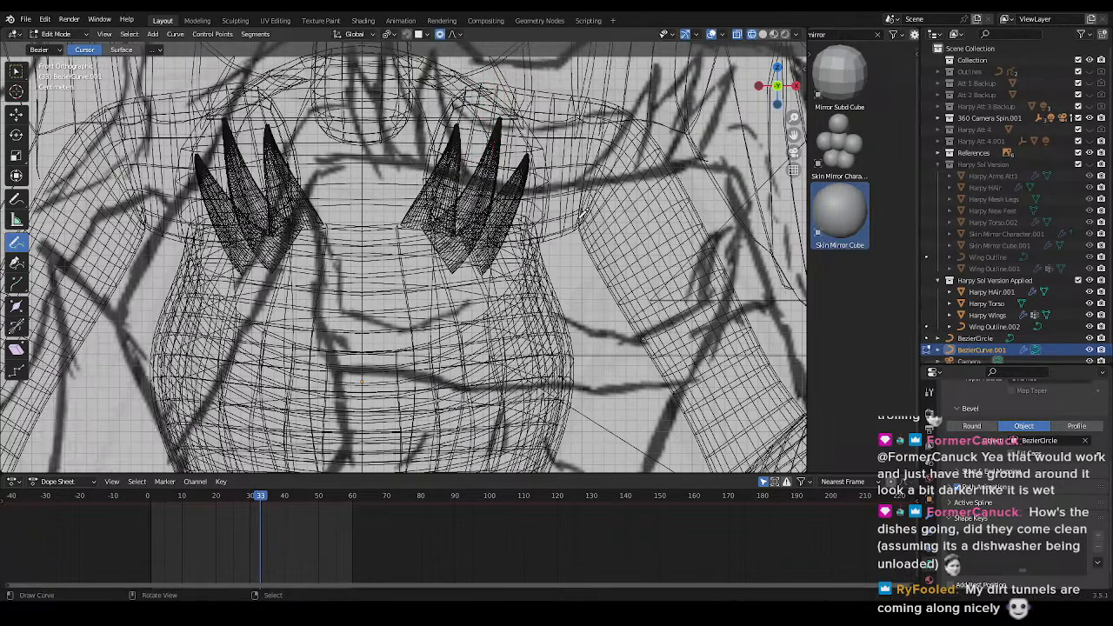
{"action": "key", "text": "g"}
{"action": "left_click", "coordinate": [442, 235]}
{"action": "key", "text": "r"}
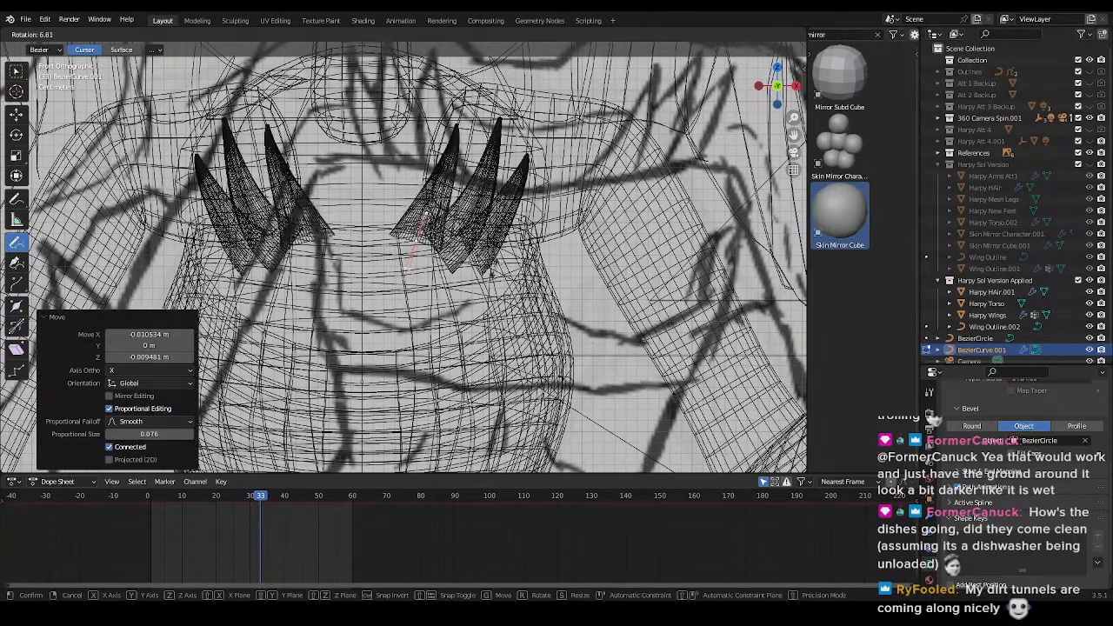
{"action": "left_click", "coordinate": [485, 268]}
- Return to solid shading and rotate the outermost feather's base point by -8.99°
{"action": "key", "text": "shift+z"}
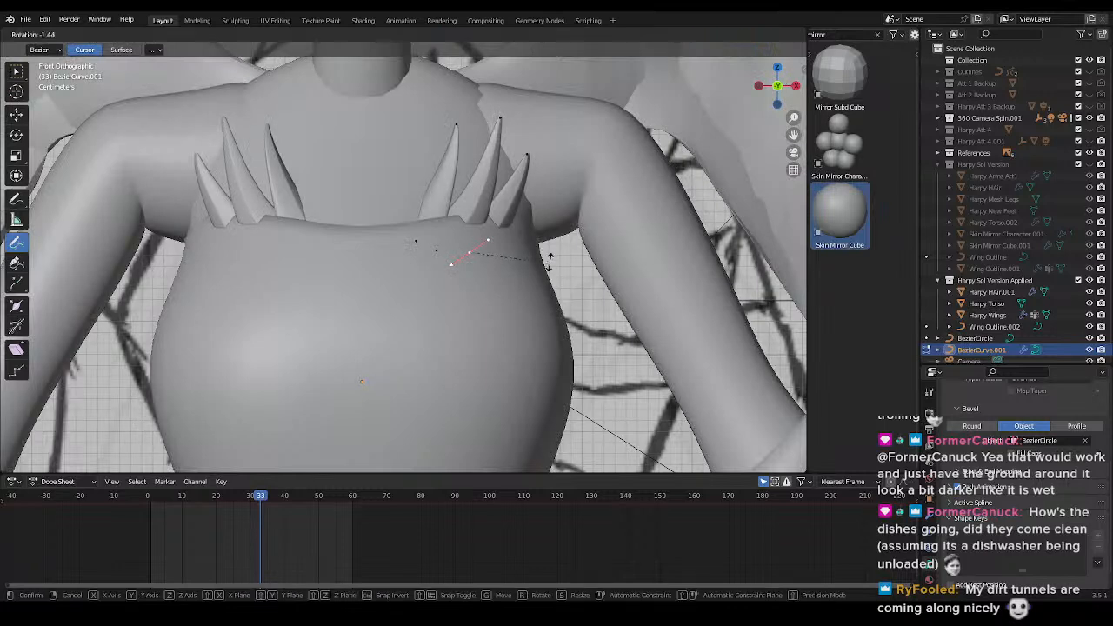
{"action": "middle_click_drag", "start_coordinate": [556, 248], "coordinate": [394, 342]}
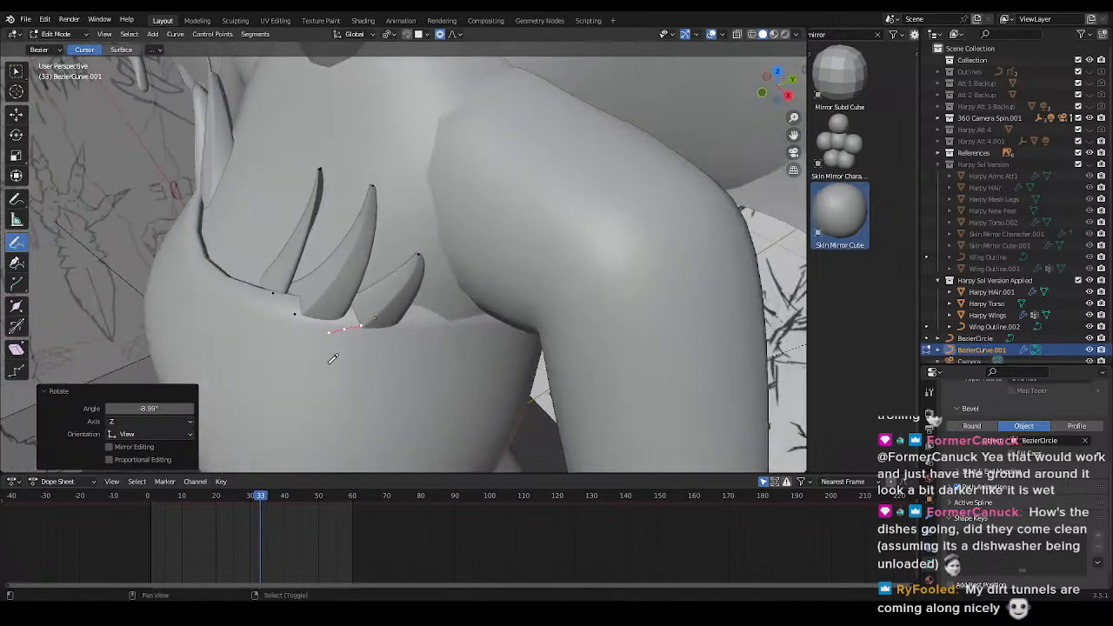
{"action": "key", "text": "g"}
{"action": "right_click", "coordinate": [400, 341]}
- Push the outermost feather's tip back along Y in two passes and save the file
{"action": "right_click", "coordinate": [420, 254]}
{"action": "key", "text": "g"}
{"action": "key", "text": "y"}
{"action": "scroll", "coordinate": [474, 308], "scroll_direction": "down", "scroll_amount": 5}
{"action": "left_click", "coordinate": [484, 293]}
{"action": "key", "text": "g"}
{"action": "key", "text": "y"}
{"action": "left_click", "coordinate": [441, 300]}
{"action": "key", "text": "ctrl+s"}
- Move the middle feather's base point about 0.009 m along Y with proportional editing
{"action": "right_click", "coordinate": [306, 318]}
{"action": "key", "text": "g"}
{"action": "key", "text": "y"}
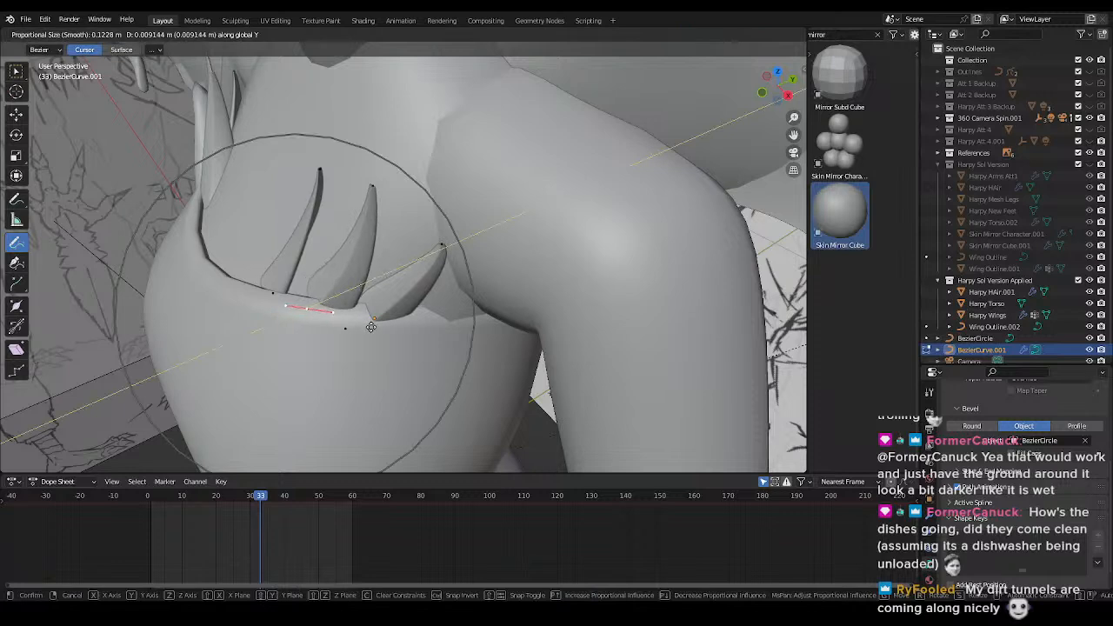
{"action": "left_click", "coordinate": [369, 327]}
- Shrink the radius of all three feather tip points by a factor of about 0.04 to sharpen them
{"action": "key", "text": "z"}
{"action": "key", "text": "KP_1"}
{"action": "middle_click_drag", "start_coordinate": [522, 325], "coordinate": [566, 145]}
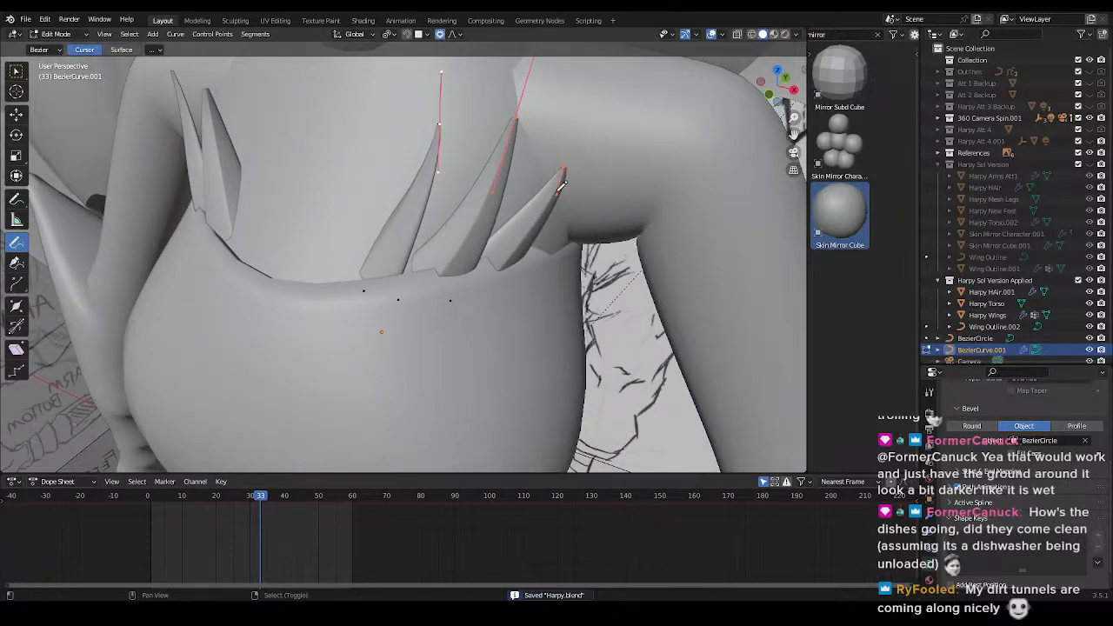
{"action": "key", "text": "alt+s"}
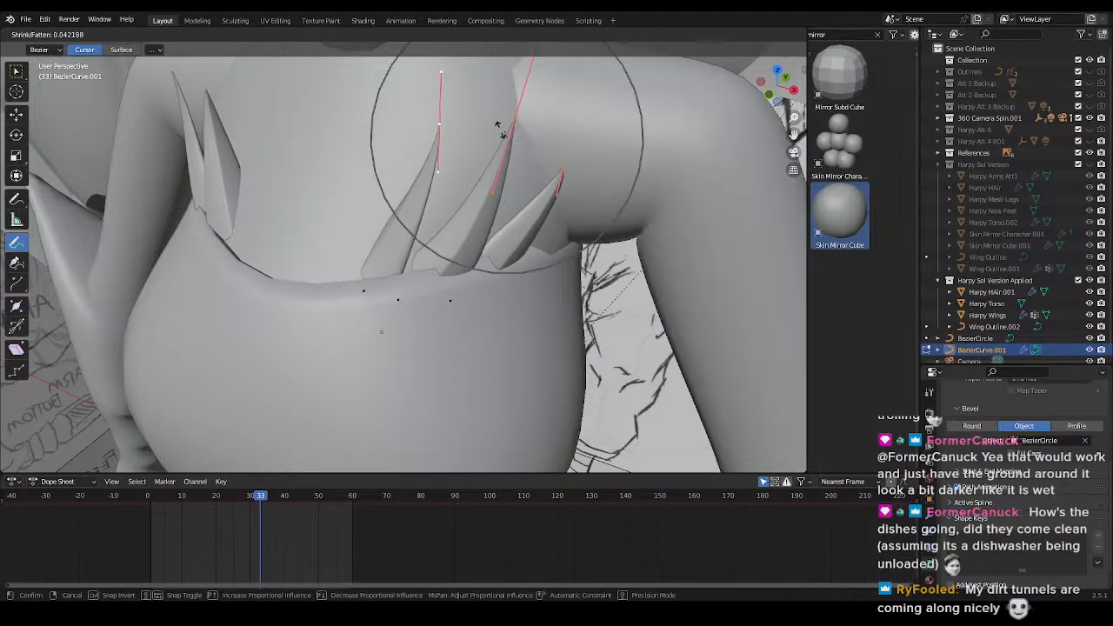
{"action": "left_click", "coordinate": [511, 132]}
{"action": "scroll", "coordinate": [566, 253], "scroll_direction": "down", "scroll_amount": 5}
- Leave Edit Mode and examine the chest feathers on the torso from the front and at an angle
{"action": "key", "text": "Tab"}
{"action": "key", "text": "KP_1"}
{"action": "middle_click_drag", "start_coordinate": [540, 249], "coordinate": [427, 310]}
{"action": "scroll", "coordinate": [637, 311], "scroll_direction": "down", "scroll_amount": 4}
{"action": "left_click", "coordinate": [637, 311]}
{"action": "scroll", "coordinate": [507, 316], "scroll_direction": "up", "scroll_amount": 5}
{"action": "key", "text": "KP_1"}
{"action": "middle_click_drag", "start_coordinate": [447, 226], "coordinate": [455, 325], "text": "shift"}
{"action": "scroll", "coordinate": [472, 268], "scroll_direction": "up", "scroll_amount": 3}
{"action": "left_click", "coordinate": [525, 236]}
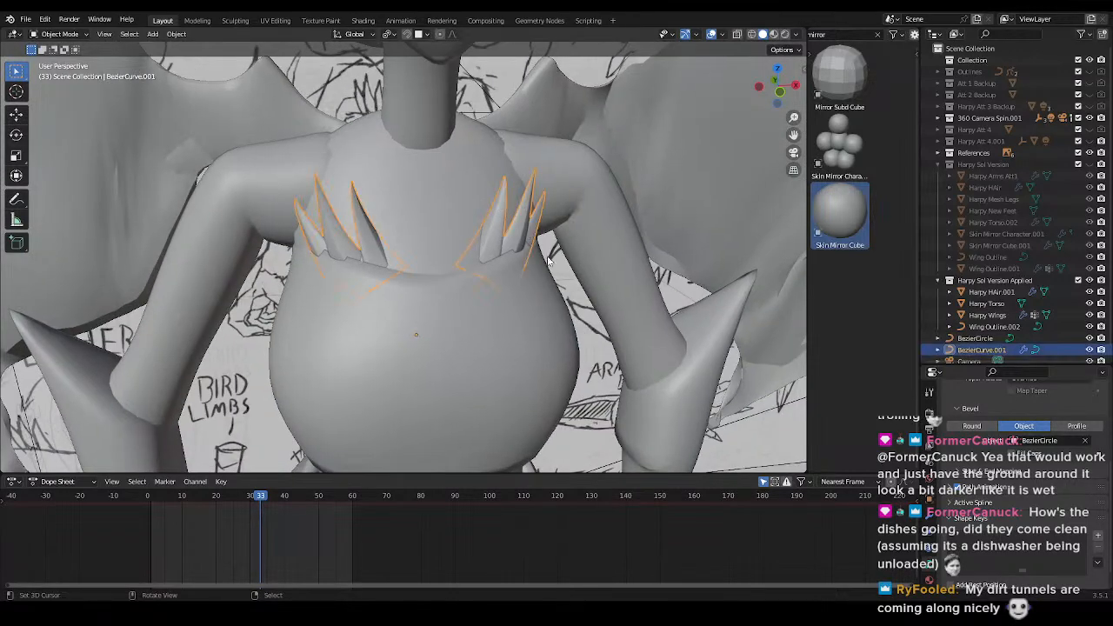
- In Edit Mode, rescale all points of the chest feather curve together with proportional editing
{"action": "key", "text": "Tab"}
{"action": "middle_click_drag", "start_coordinate": [525, 236], "coordinate": [538, 292]}
{"action": "key", "text": "s"}
{"action": "right_click", "coordinate": [553, 301]}
{"action": "key", "text": "period"}
{"action": "scroll", "coordinate": [468, 279], "scroll_direction": "down", "scroll_amount": 2}
{"action": "key", "text": "s"}
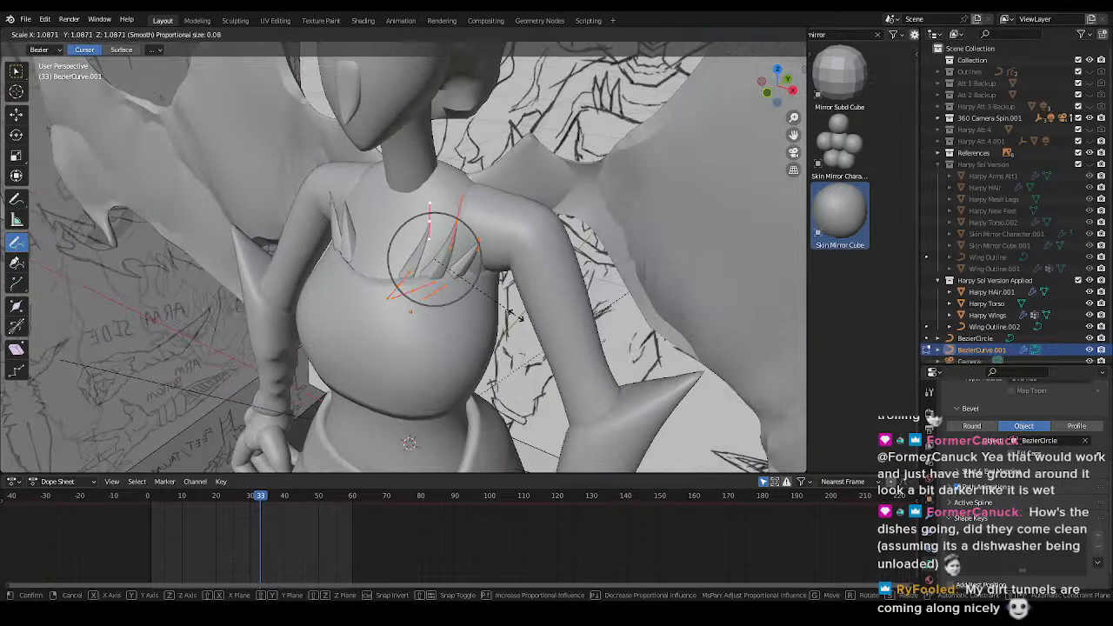
{"action": "left_click", "coordinate": [487, 297]}
- Scale all the feather points by 1.1 and fatten their radius by a factor of about 1.25
{"action": "scroll", "coordinate": [483, 298], "scroll_direction": "up", "scroll_amount": 3}
{"action": "key", "text": "s"}
{"action": "left_click", "coordinate": [506, 309]}
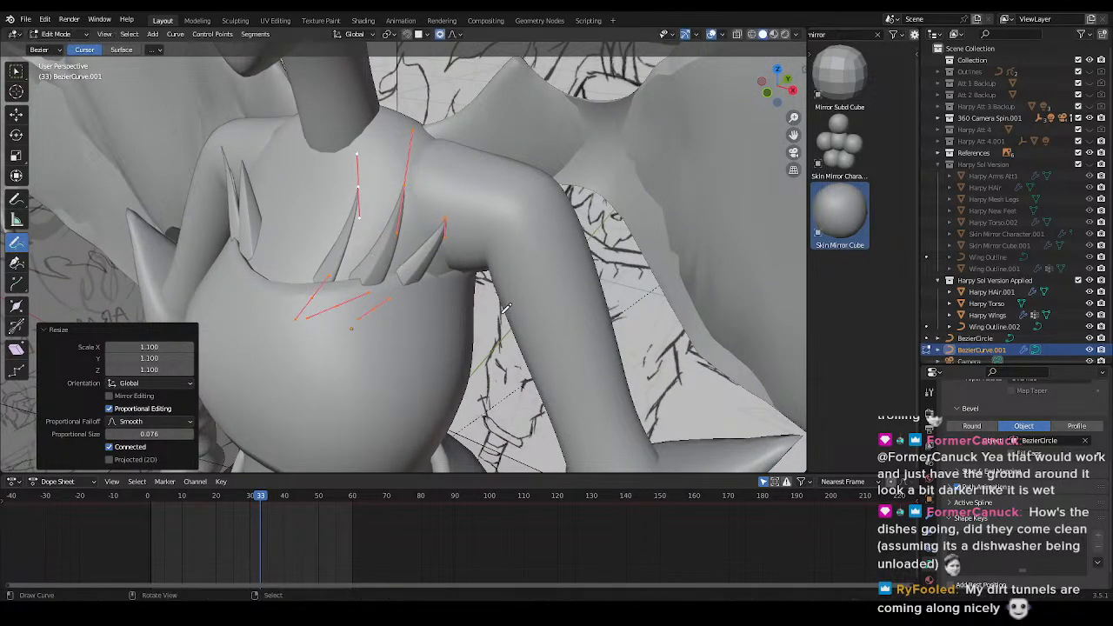
{"action": "key", "text": "alt+s"}
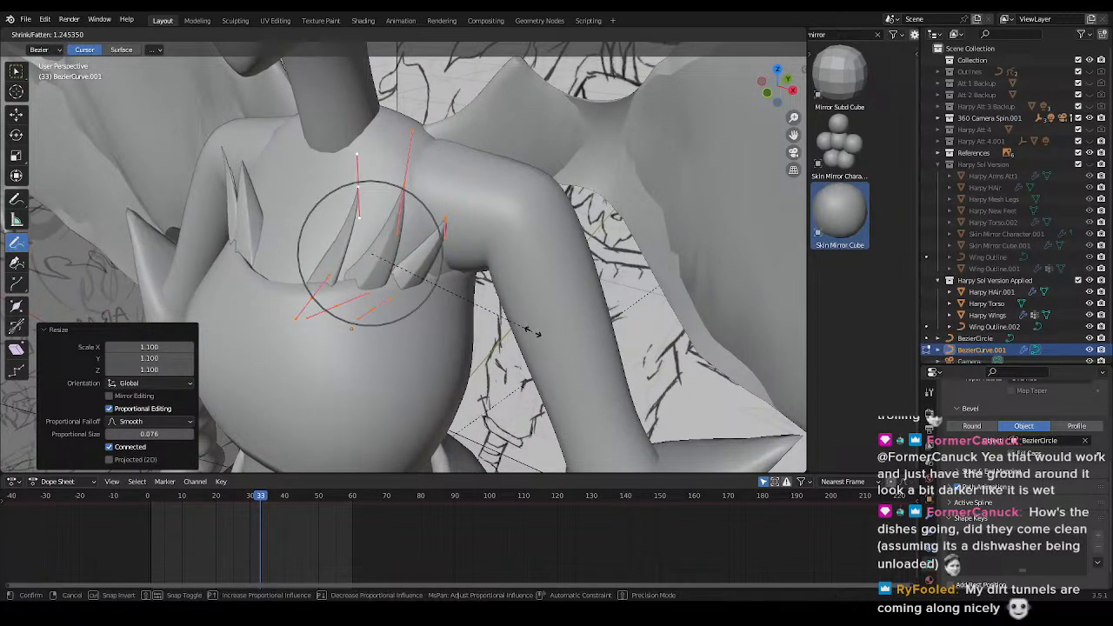
{"action": "left_click", "coordinate": [545, 338]}
- Select the base points of the middle and outermost feathers and shift them about -0.012 m in X with Z locked
{"action": "mouse_move", "coordinate": [445, 325]}
{"action": "middle_mouse_down"}
{"action": "mouse_move", "coordinate": [452, 290]}
{"action": "mouse_move", "coordinate": [445, 309]}
{"action": "middle_mouse_up"}
{"action": "right_click", "coordinate": [388, 266]}
{"action": "right_click", "coordinate": [427, 269], "text": "shift"}
{"action": "key", "text": "g"}
{"action": "key", "text": "shift+z"}
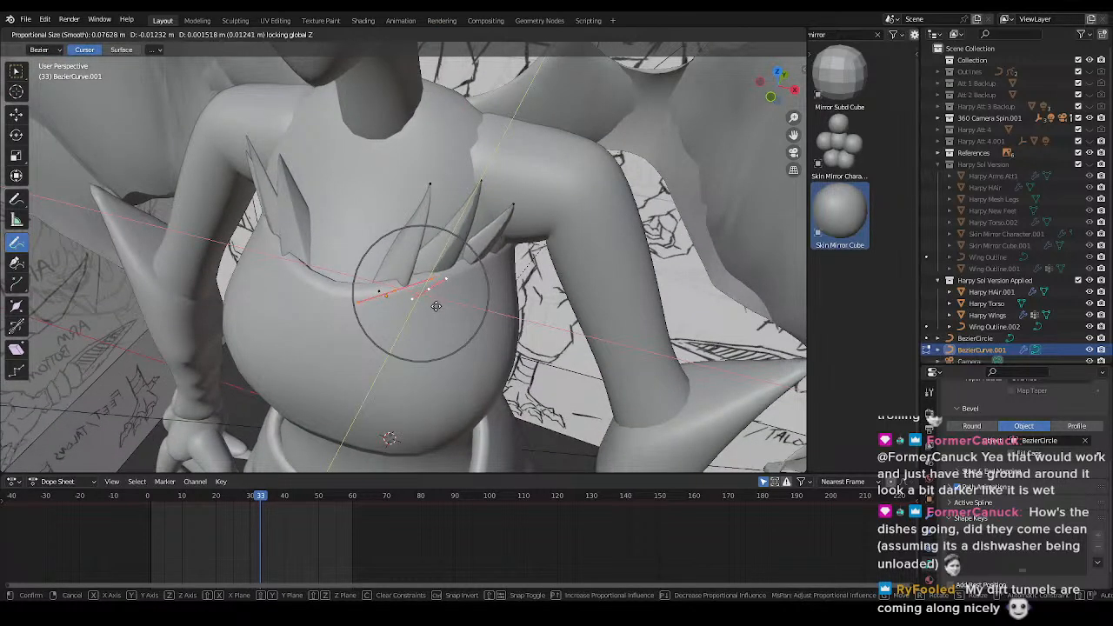
{"action": "left_click", "coordinate": [439, 304]}
- Move only the outermost feather's base point about -0.014 m in X and -0.011 m in Y with Z locked
{"action": "right_click", "coordinate": [440, 299]}
{"action": "key", "text": "g"}
{"action": "key", "text": "shift+z"}
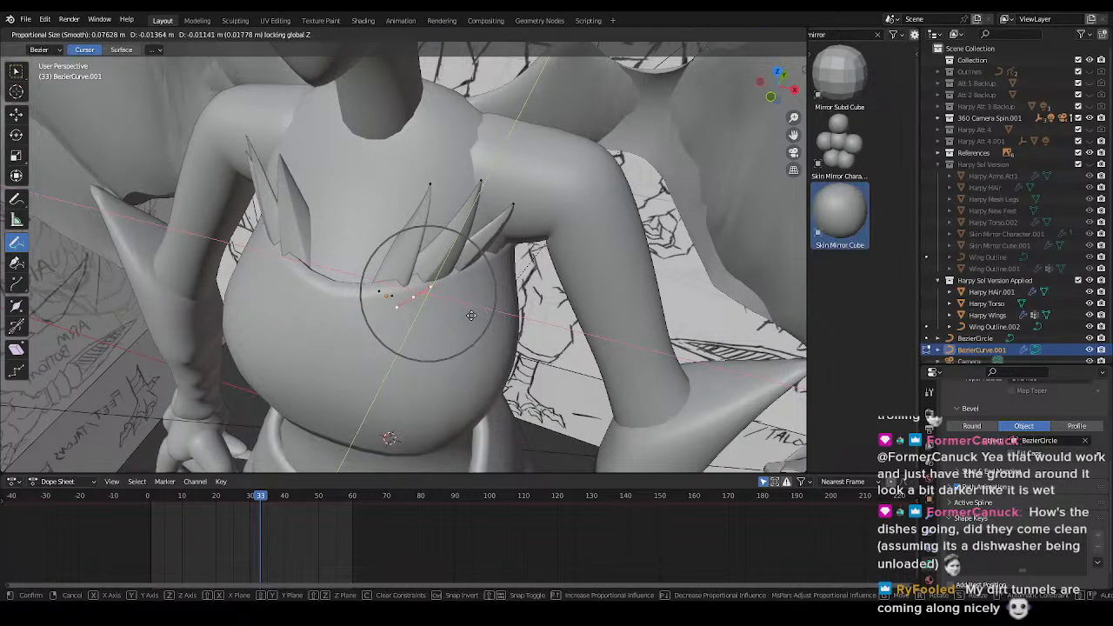
{"action": "left_click", "coordinate": [472, 314]}
- View the feathers from the front, leave Edit Mode and save the file
{"action": "key", "text": "KP_1"}
{"action": "key", "text": "Tab"}
{"action": "key", "text": "ctrl+s"}
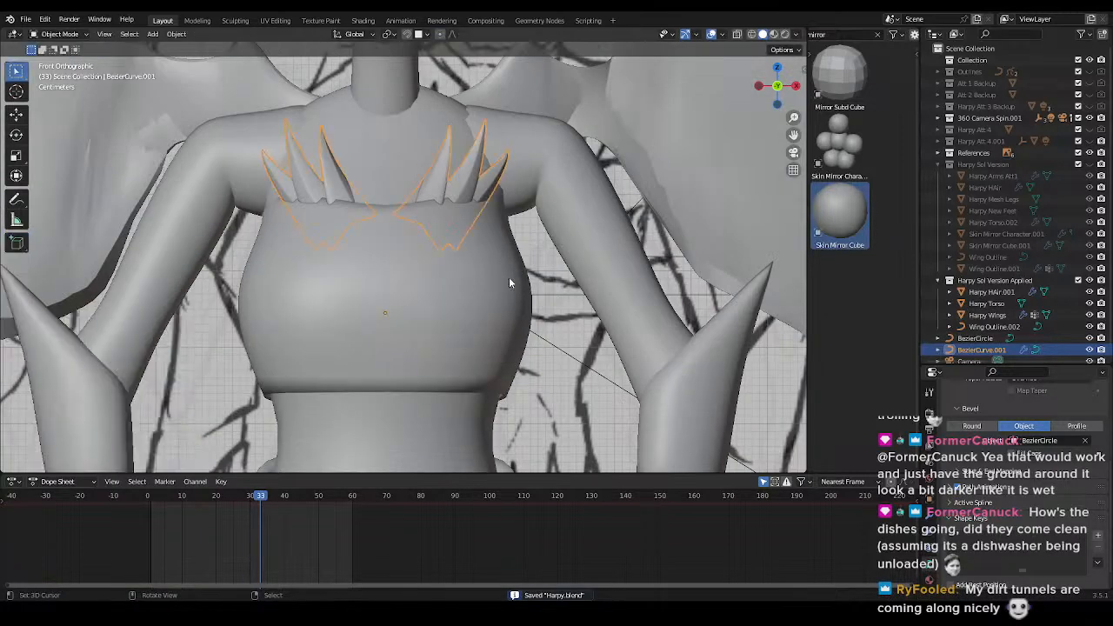
- Look at the harpy through the scene camera, inspect the rendered image of frame 33 and return to the Layout workspace
{"action": "scroll", "coordinate": [509, 277], "scroll_direction": "down", "scroll_amount": 3}
{"action": "middle_click_drag", "start_coordinate": [475, 275], "coordinate": [466, 295]}
{"action": "scroll", "coordinate": [528, 293], "scroll_direction": "down", "scroll_amount": 4}
{"action": "key", "text": "KP_0"}
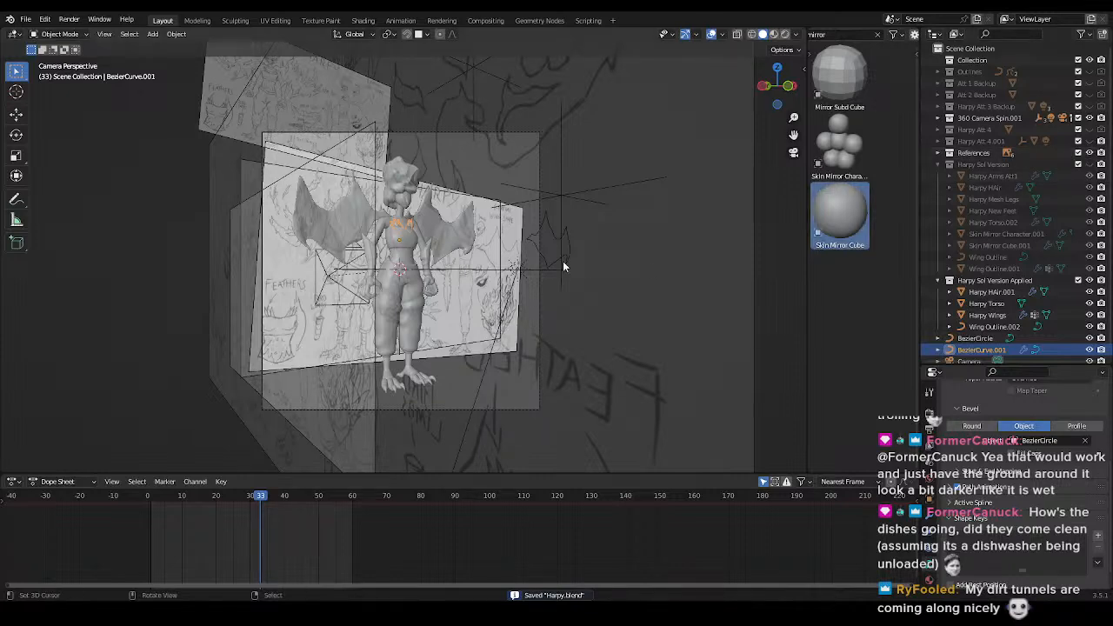
{"action": "left_click", "coordinate": [444, 22]}
{"action": "scroll", "coordinate": [468, 292], "scroll_direction": "up", "scroll_amount": 7}
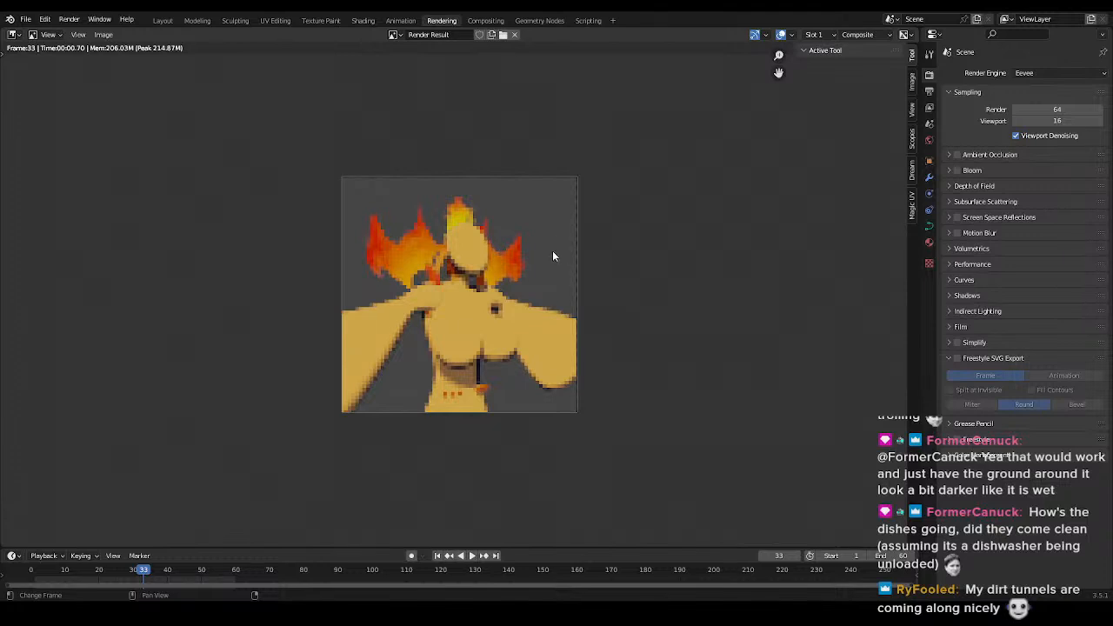
{"action": "left_click", "coordinate": [162, 20]}
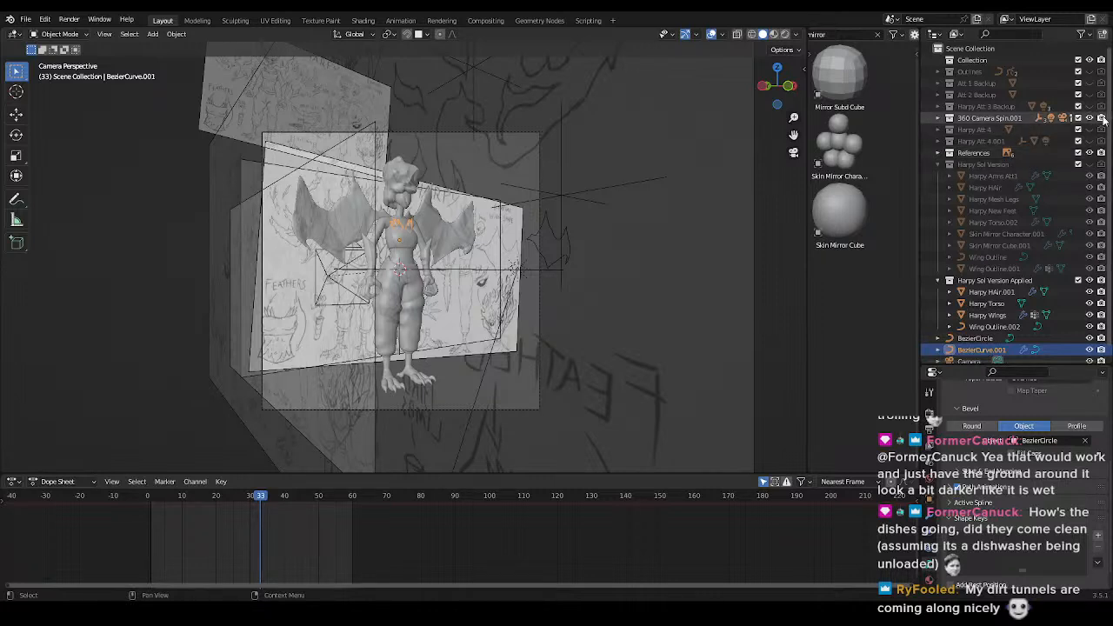
- Inspect the new render of frame 33, the Pixelation compositing nodes and the output resolution settings
{"action": "key", "text": "shift+w"}
{"action": "key", "text": "Escape"}
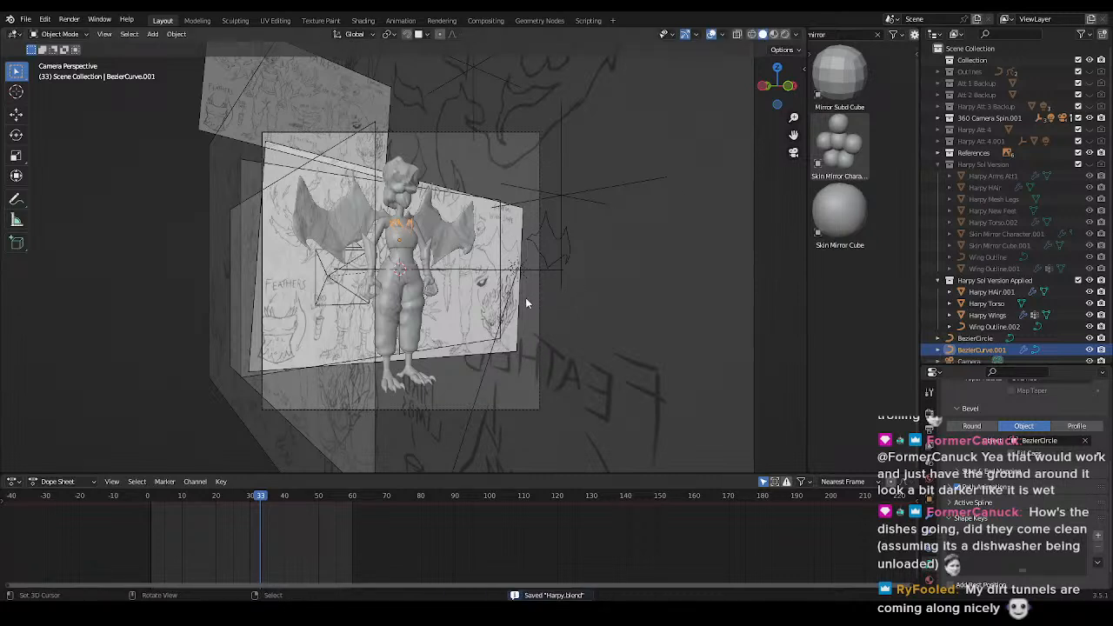
{"action": "left_click", "coordinate": [442, 21]}
{"action": "scroll", "coordinate": [501, 292], "scroll_direction": "up", "scroll_amount": 2}
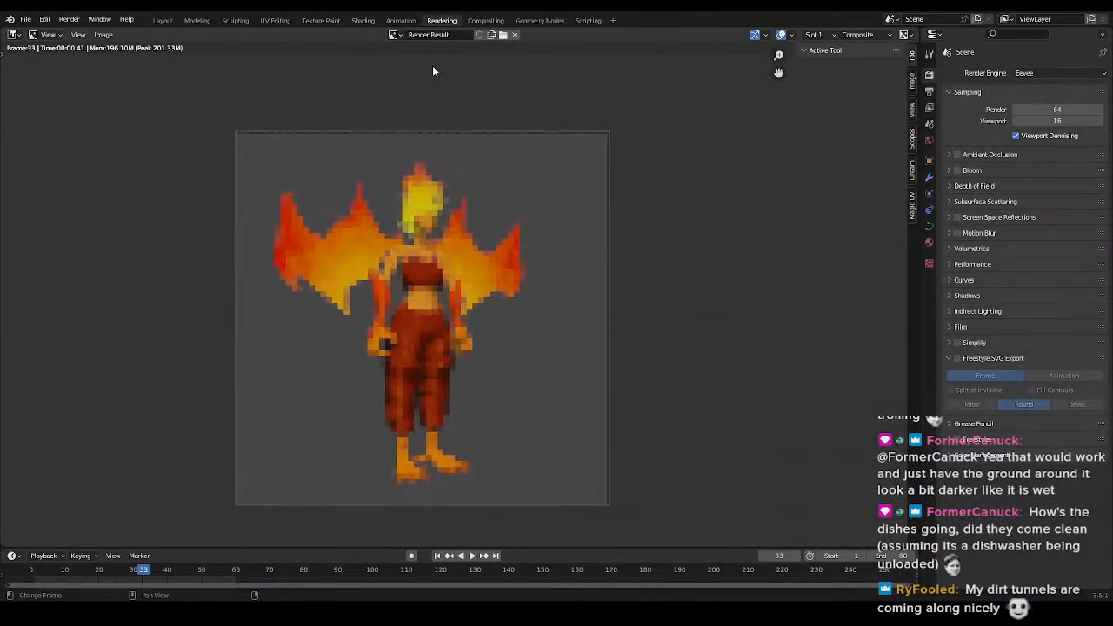
{"action": "left_click", "coordinate": [485, 21]}
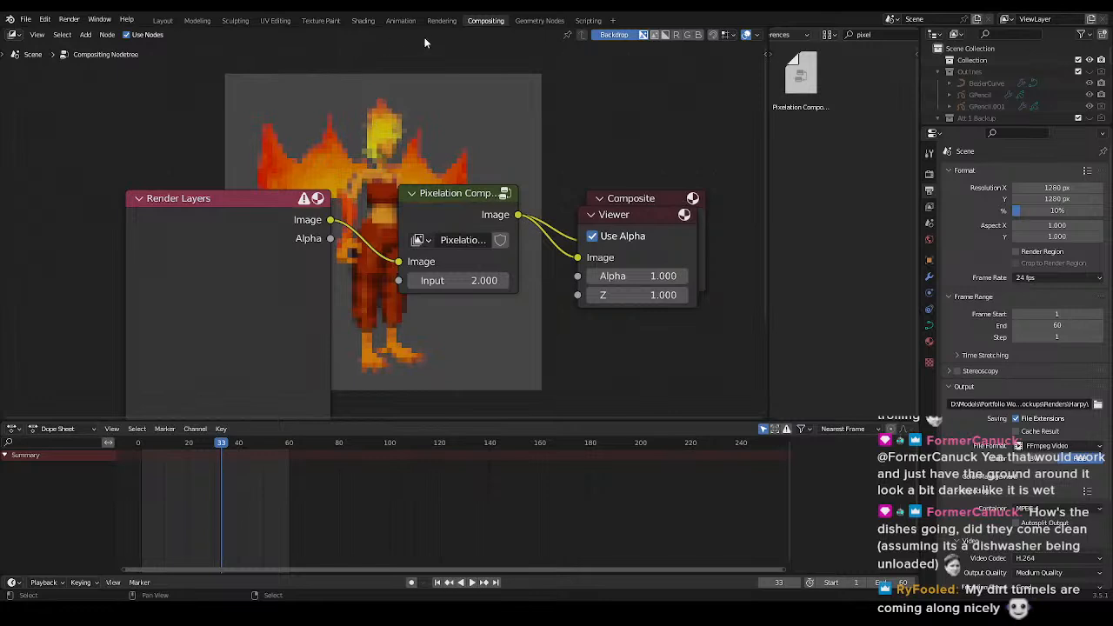
{"action": "left_click", "coordinate": [442, 21]}
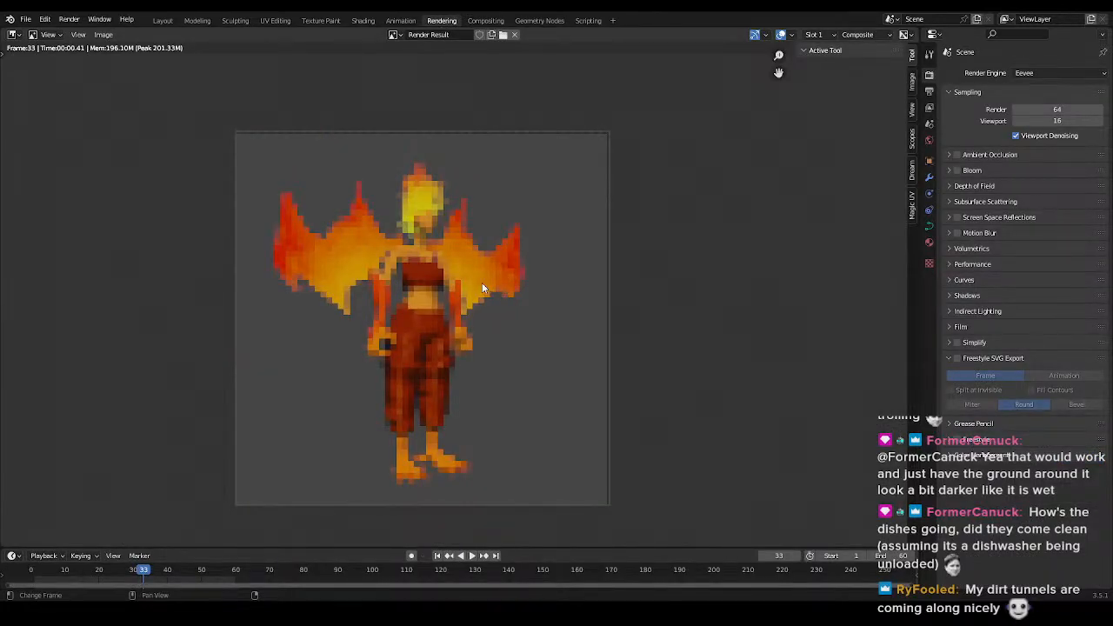
{"action": "left_click", "coordinate": [929, 92]}
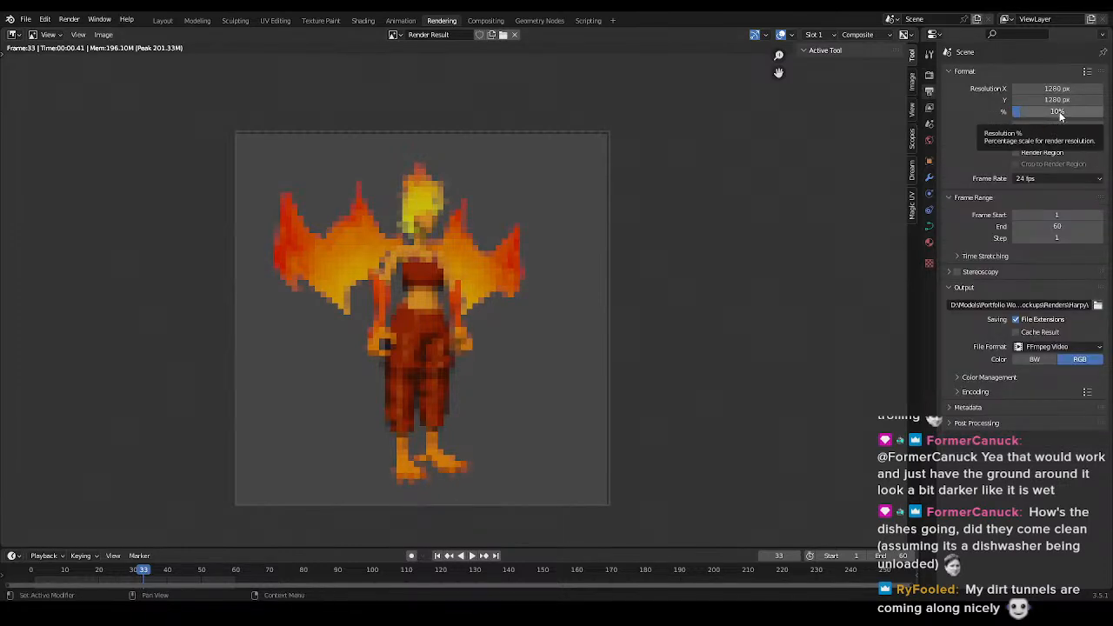
- Back in the Layout workspace, select the scene camera and move it -0.59174 m along its local Z axis
{"action": "left_click", "coordinate": [162, 20]}
{"action": "scroll", "coordinate": [509, 397], "scroll_direction": "down", "scroll_amount": 3}
{"action": "key", "text": "KP_1"}
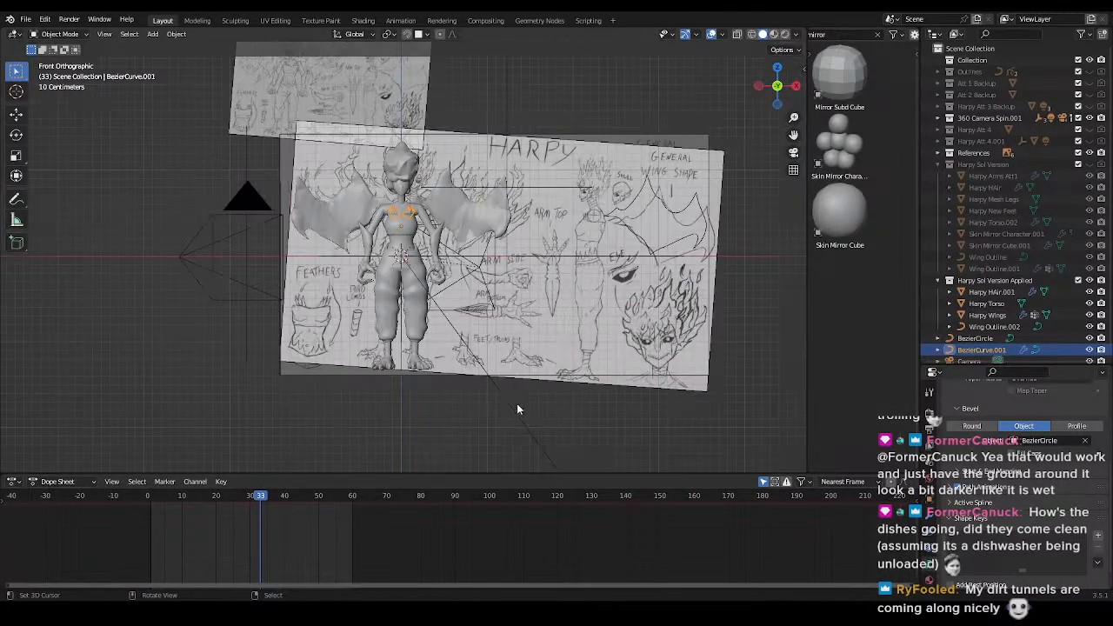
{"action": "middle_click_drag", "start_coordinate": [275, 322], "coordinate": [262, 348]}
{"action": "scroll", "coordinate": [297, 383], "scroll_direction": "down", "scroll_amount": 2}
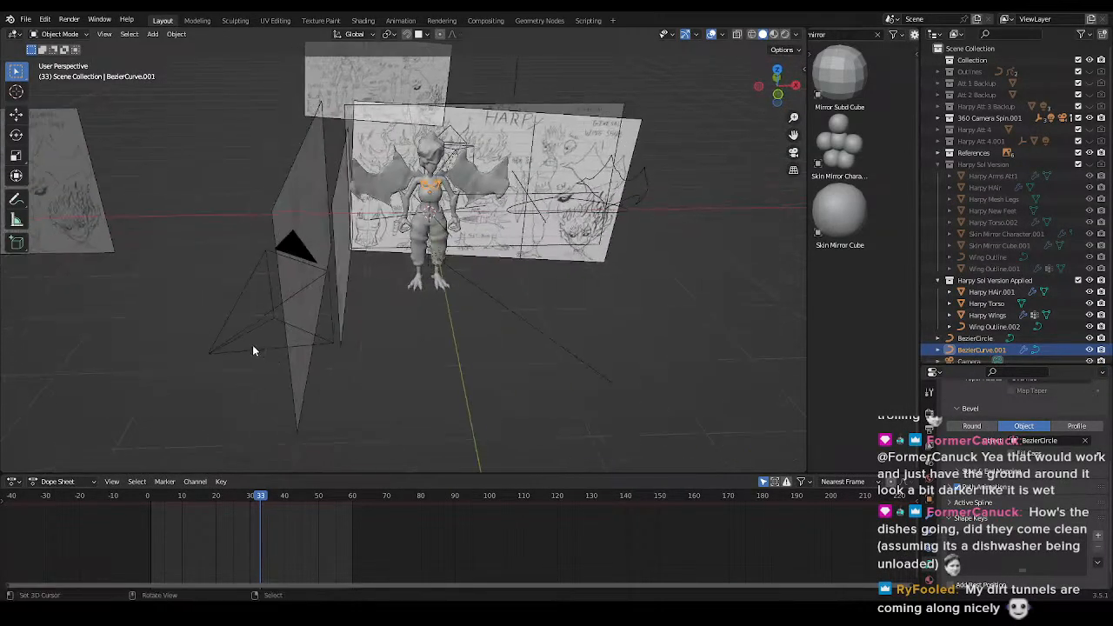
{"action": "left_click", "coordinate": [267, 349]}
{"action": "key", "text": "g"}
{"action": "key", "text": "z"}
{"action": "key", "text": "z"}
{"action": "left_click", "coordinate": [312, 343]}
- Look through the scene camera and move it about -0.17 m along its local X axis and -0.039469 m along local Z
{"action": "key", "text": "KP_0"}
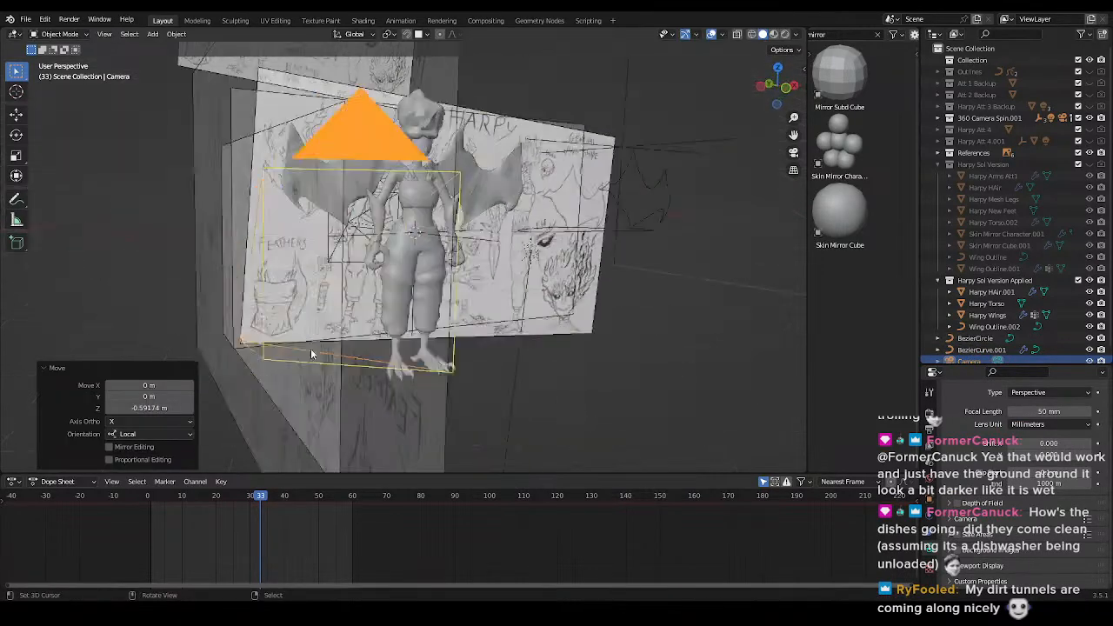
{"action": "scroll", "coordinate": [478, 327], "scroll_direction": "up", "scroll_amount": 2}
{"action": "key", "text": "g"}
{"action": "key", "text": "x"}
{"action": "key", "text": "x"}
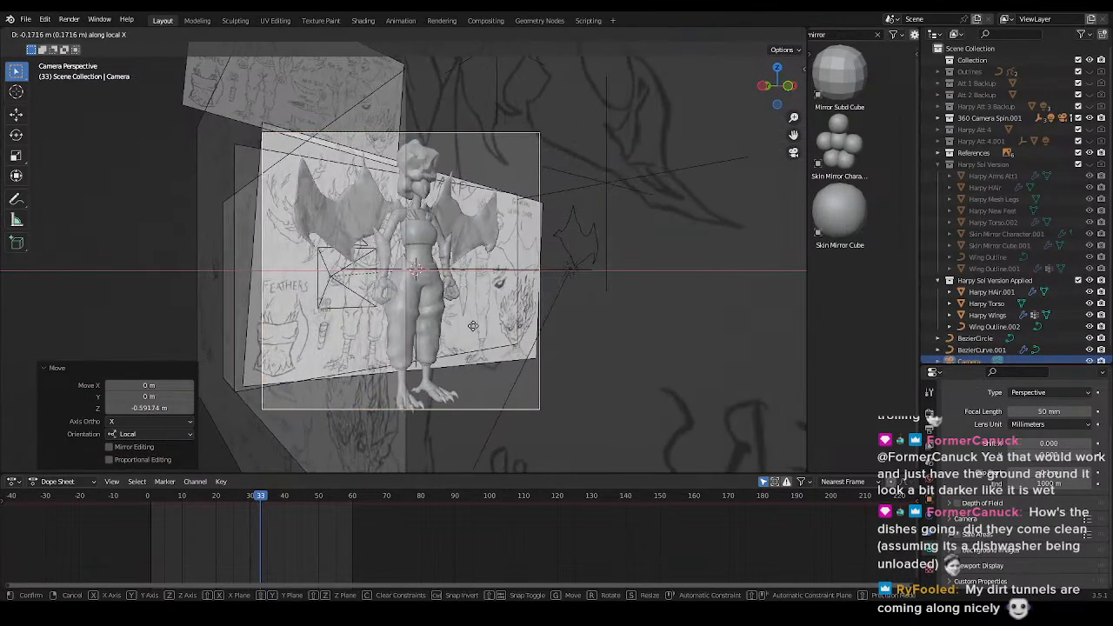
{"action": "left_click", "coordinate": [479, 323]}
{"action": "key", "text": "g"}
{"action": "key", "text": "z"}
{"action": "key", "text": "z"}
{"action": "left_click", "coordinate": [479, 259]}
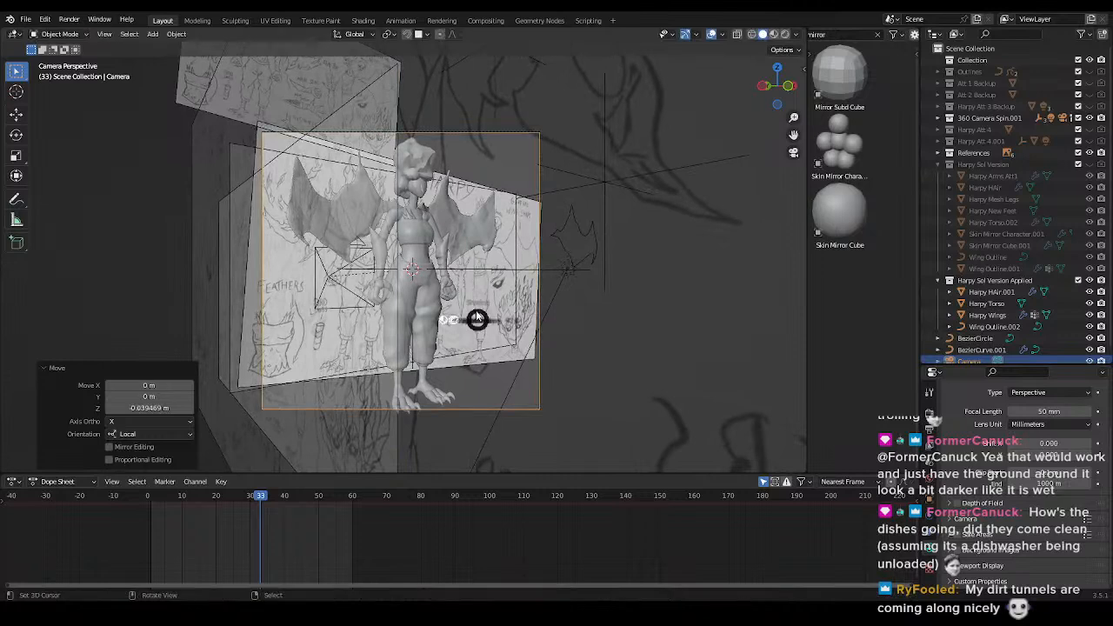
- Hide the viewport overlays and move the camera -0.00903 m along global Z, plus 0.17255 m along its local Z axis
{"action": "key", "text": "shift+alt+z"}
{"action": "scroll", "coordinate": [513, 291], "scroll_direction": "up", "scroll_amount": 1}
{"action": "scroll", "coordinate": [516, 296], "scroll_direction": "down", "scroll_amount": 1}
{"action": "key", "text": "g"}
{"action": "key", "text": "z"}
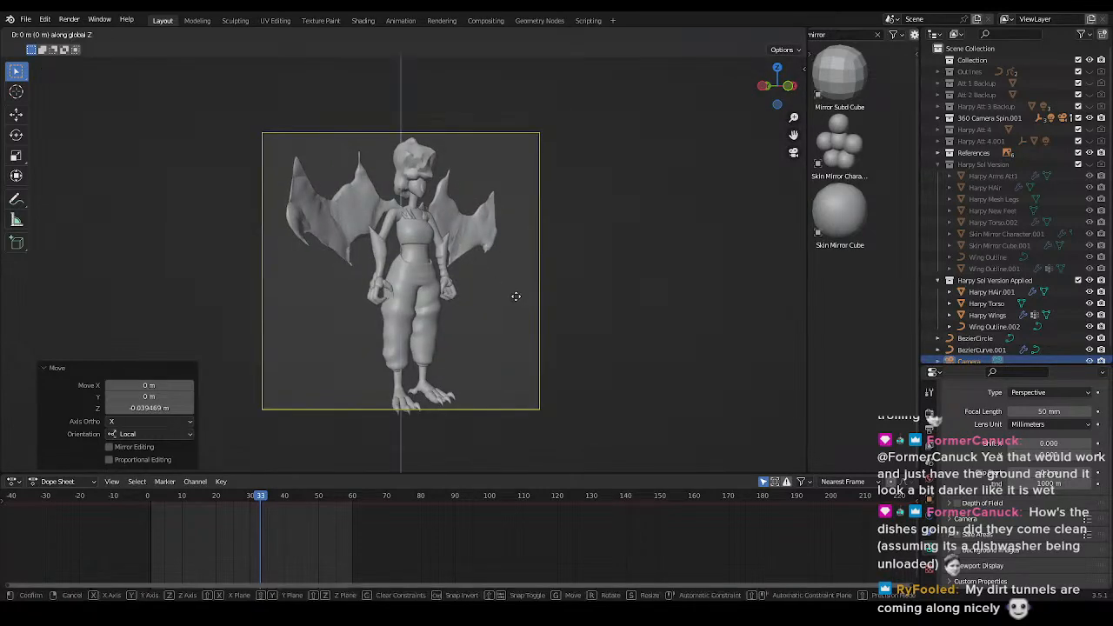
{"action": "left_click", "coordinate": [518, 300]}
{"action": "key", "text": "g"}
{"action": "key", "text": "z"}
{"action": "key", "text": "z"}
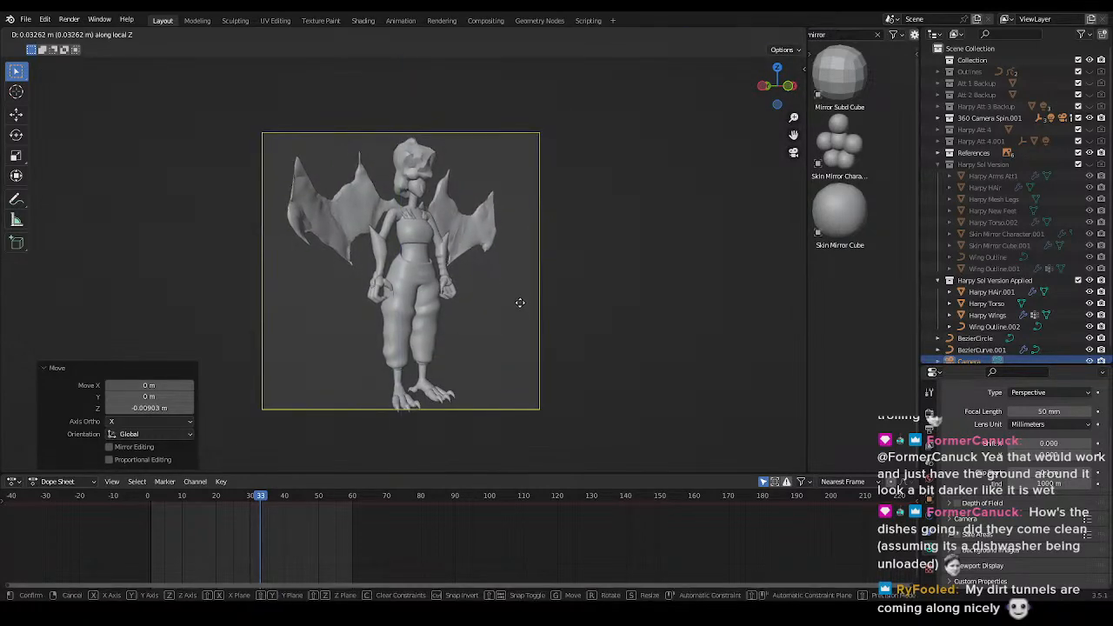
{"action": "left_click", "coordinate": [518, 306]}
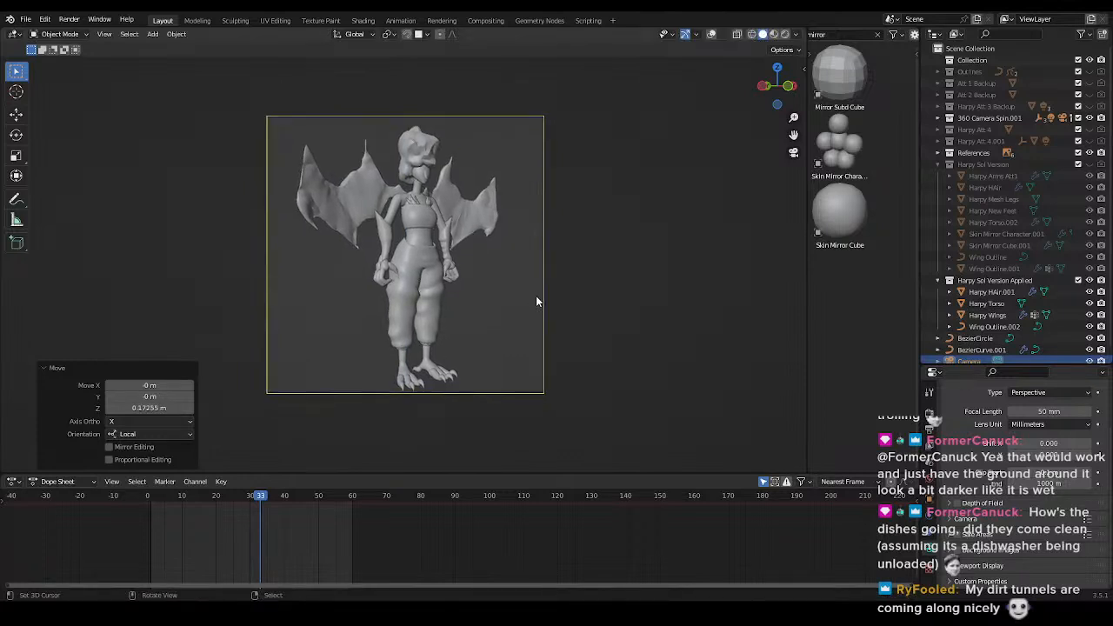
- With the 3D Cursor as pivot point, rotate the camera about global Z by 5.35° and by -6.37°, and save the file
{"action": "key", "text": "period"}
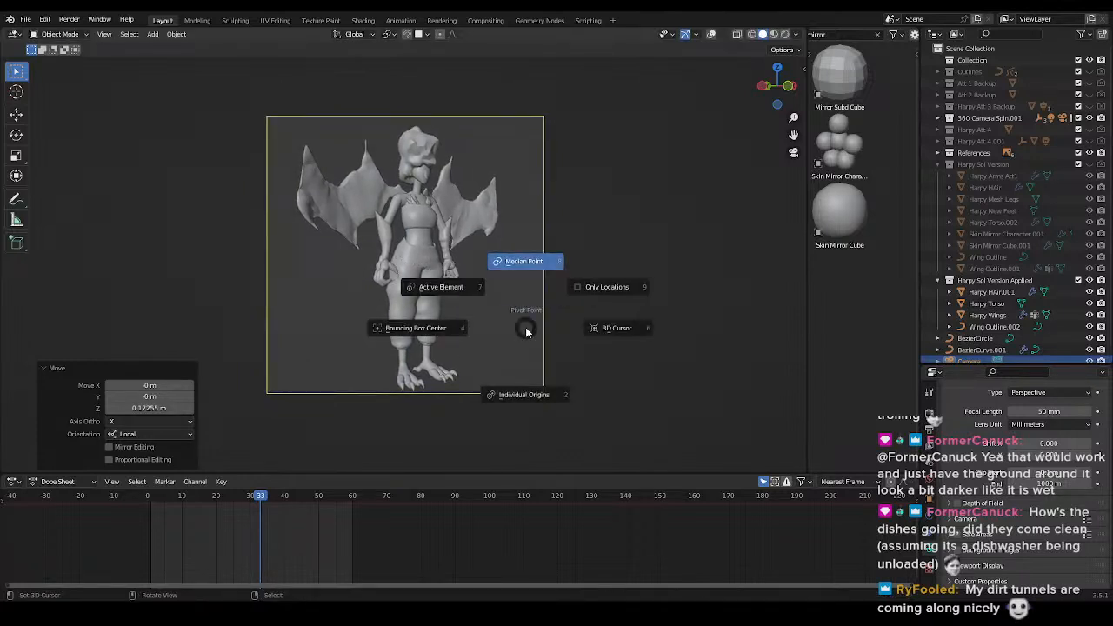
{"action": "key", "text": "r"}
{"action": "key", "text": "z"}
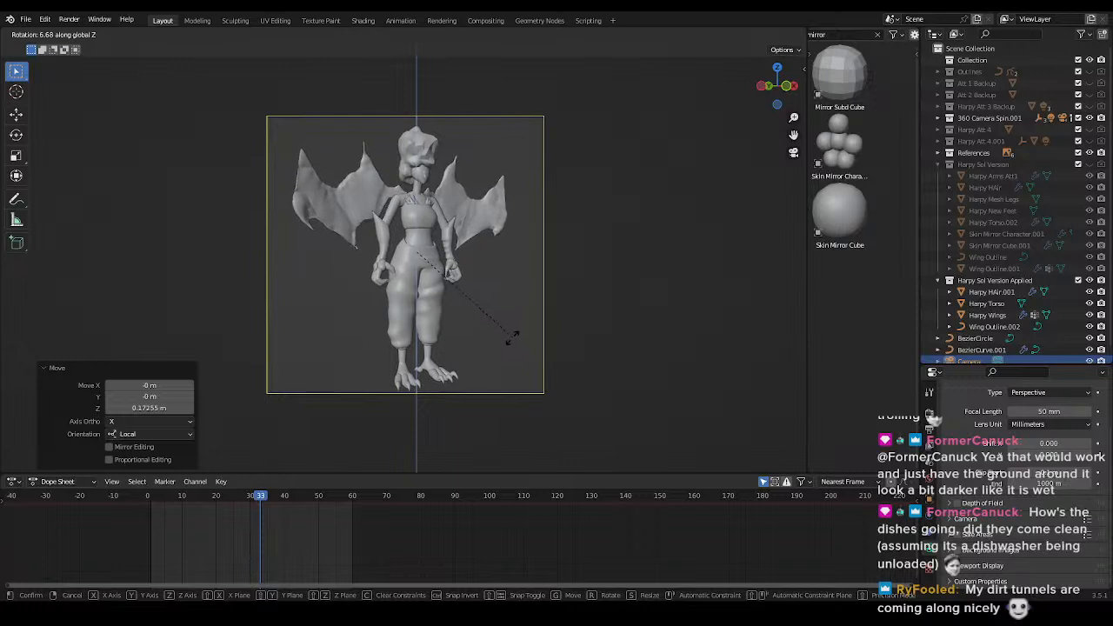
{"action": "left_click", "coordinate": [517, 340]}
{"action": "key", "text": "r"}
{"action": "key", "text": "z"}
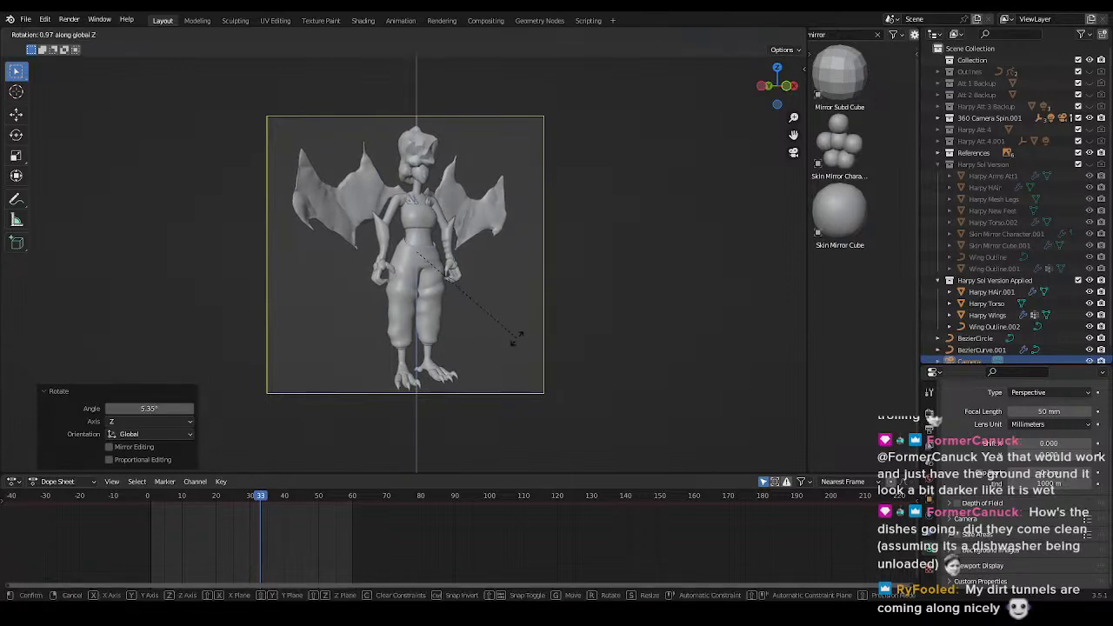
{"action": "left_click", "coordinate": [538, 330]}
{"action": "key", "text": "ctrl+s"}
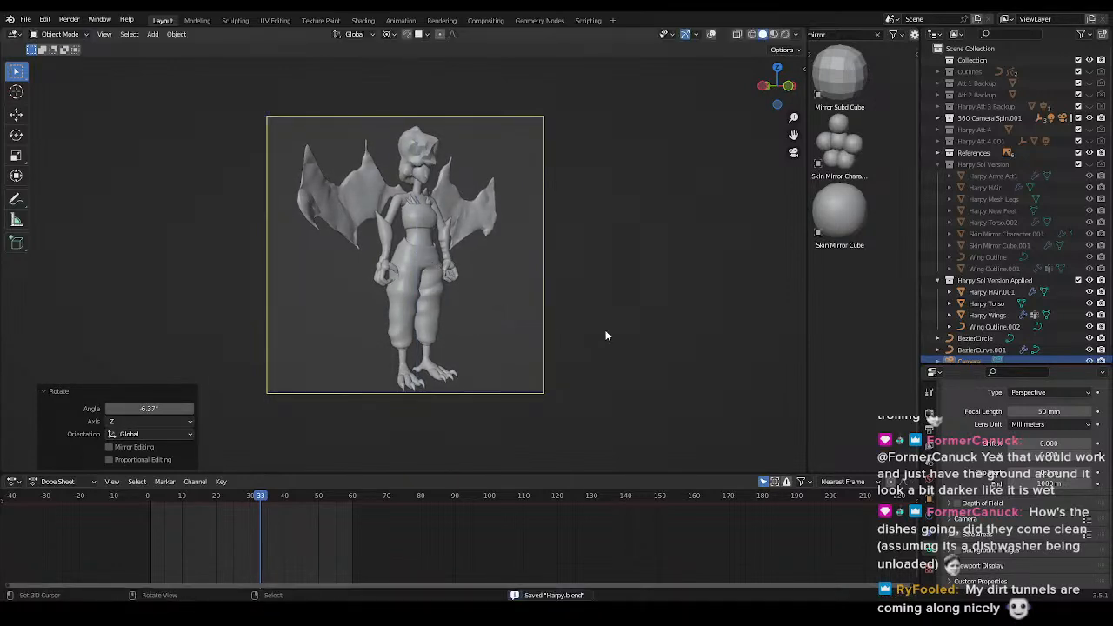
{"action": "key", "text": "Home"}
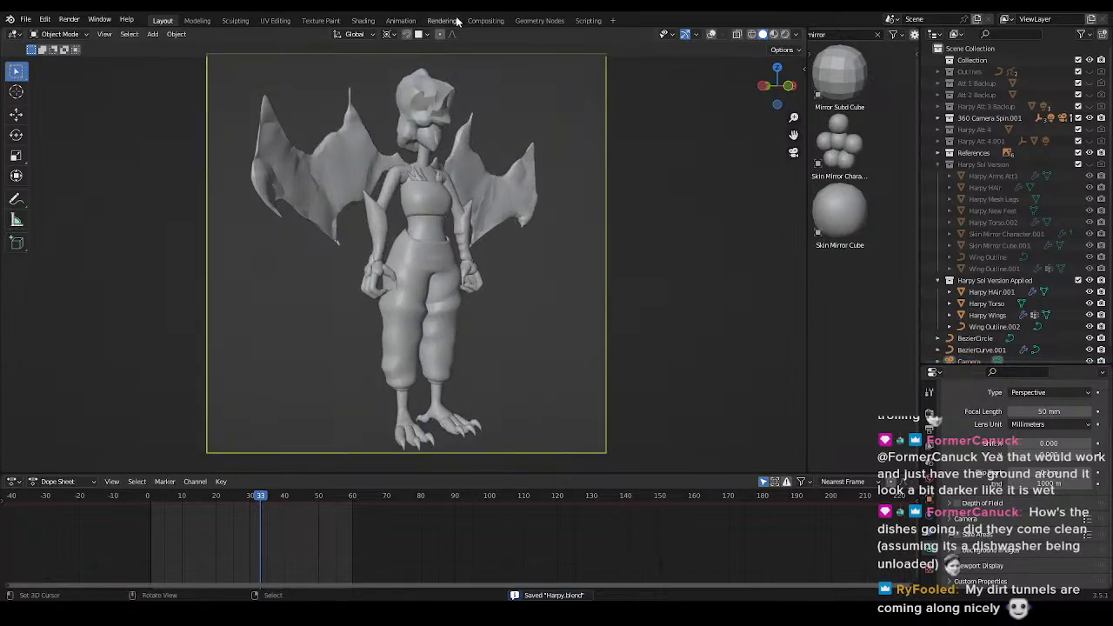
- In the Pixelation Composite node group of the Compositing workspace, mute the Blur node and save the file
{"action": "left_click", "coordinate": [485, 20]}
{"action": "key", "text": "Tab"}
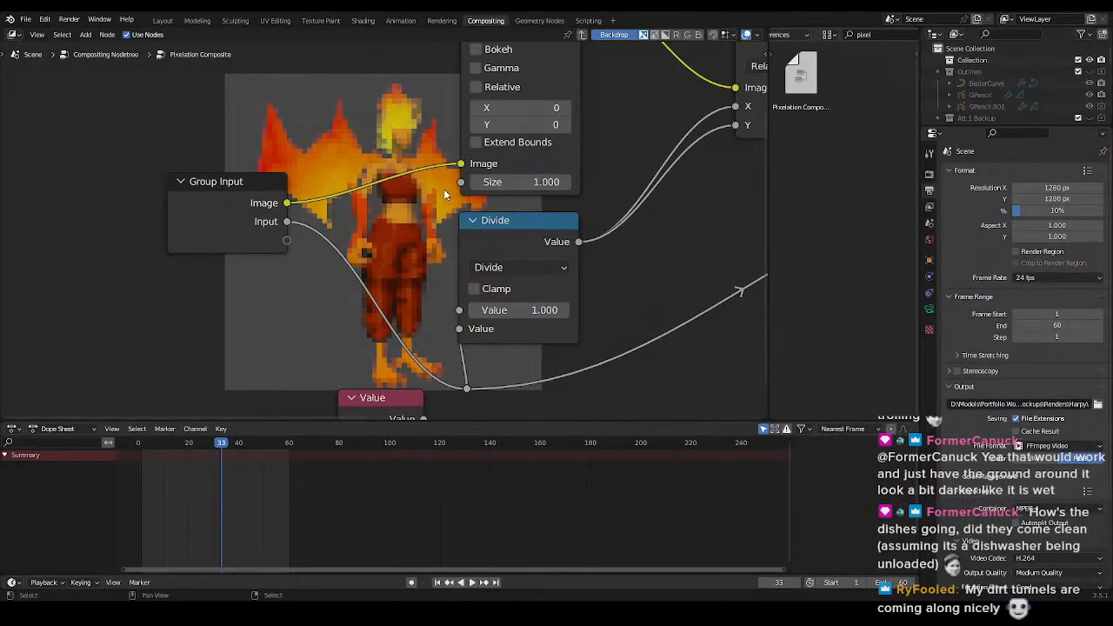
{"action": "scroll", "coordinate": [445, 187], "scroll_direction": "down", "scroll_amount": 2}
{"action": "left_click", "coordinate": [477, 109]}
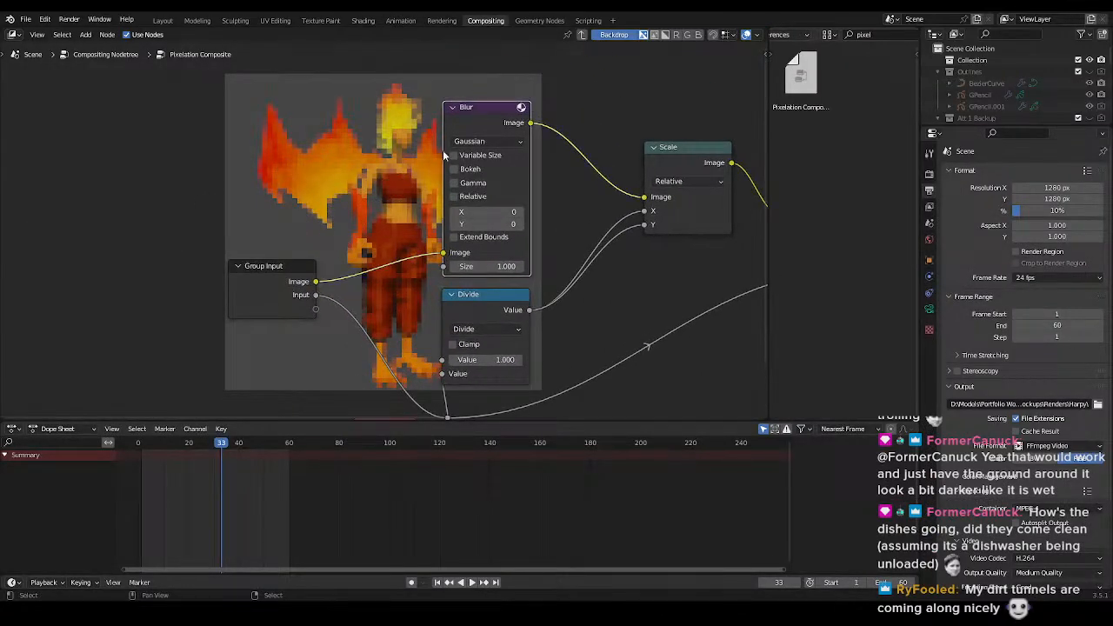
{"action": "key", "text": "m"}
{"action": "key", "text": "ctrl+s"}
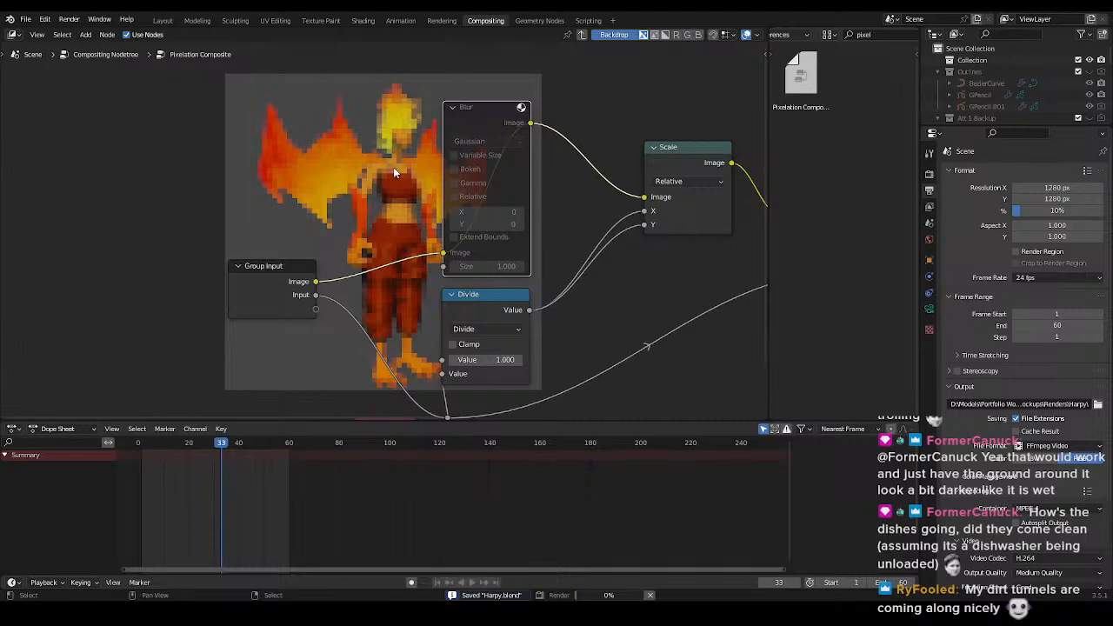
- Check the render, turn off the compositing nodes, and inspect the newly rendered image of frame 33 up close
{"action": "left_click", "coordinate": [446, 20]}
{"action": "left_click", "coordinate": [484, 20]}
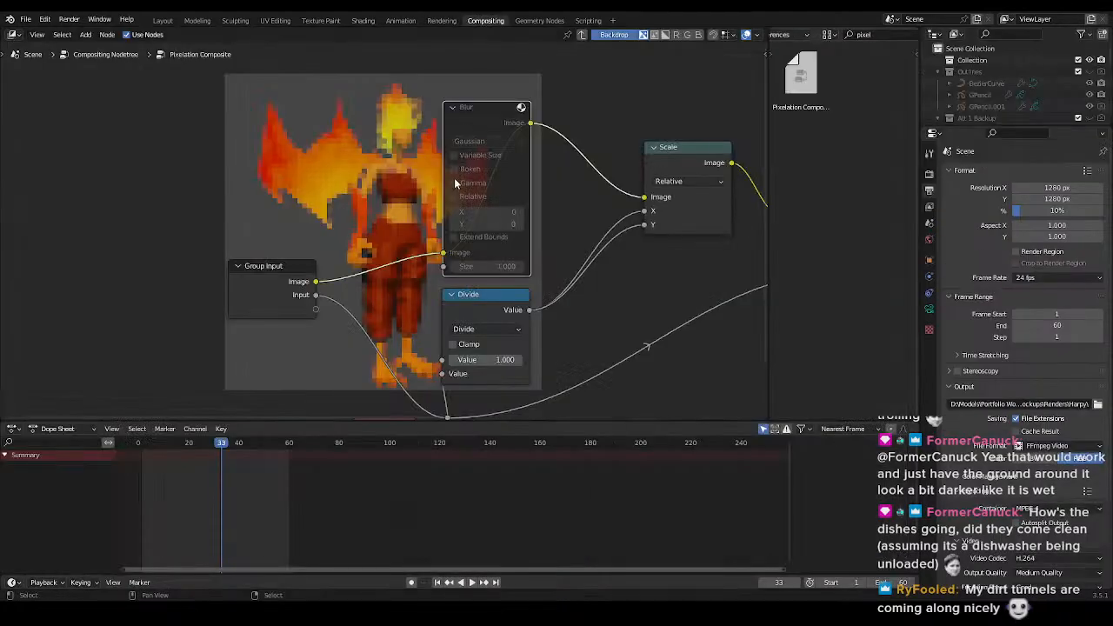
{"action": "left_click", "coordinate": [127, 35]}
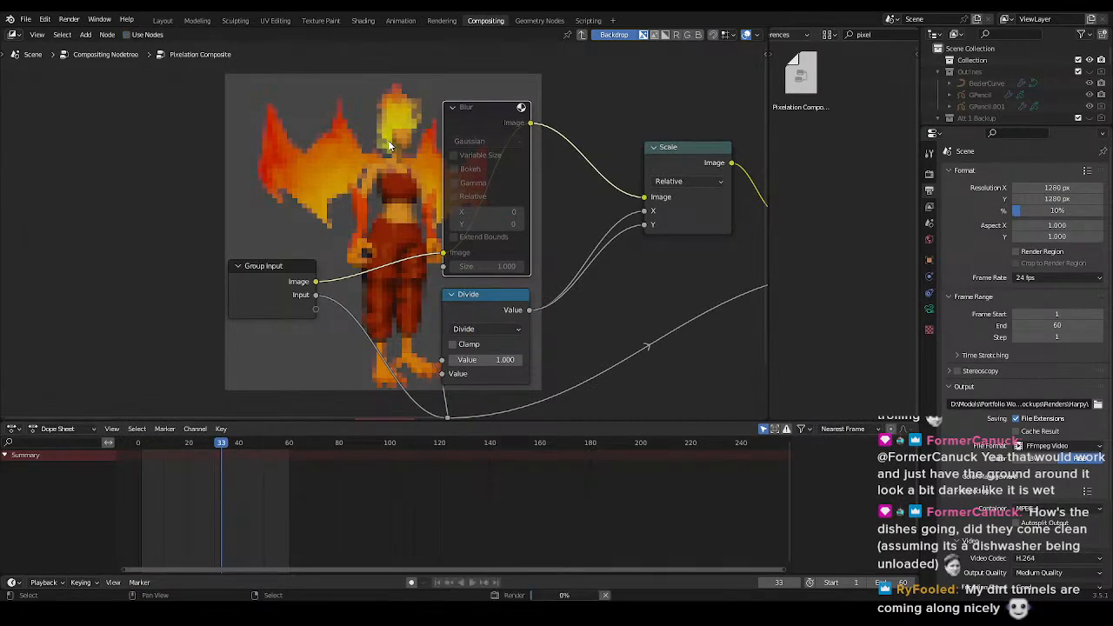
{"action": "left_click", "coordinate": [635, 325]}
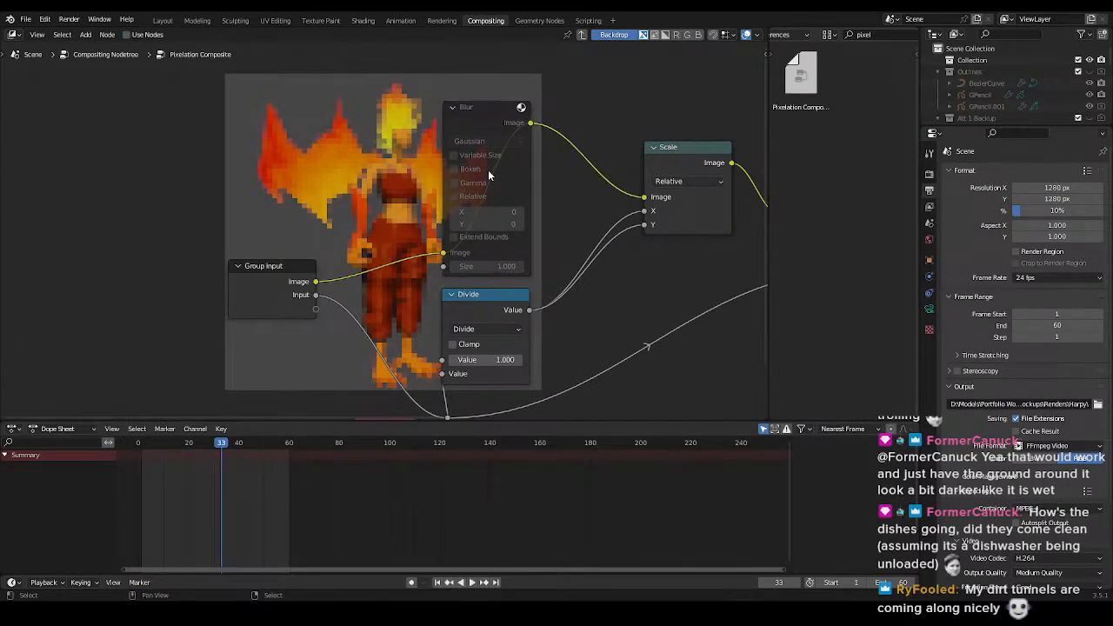
{"action": "left_click", "coordinate": [442, 20]}
{"action": "scroll", "coordinate": [496, 296], "scroll_direction": "up", "scroll_amount": 5}
- Search the scene properties for "pixel" and for "filter" to locate the render filter settings
{"action": "left_click", "coordinate": [1015, 36]}
{"action": "type", "text": "pixel"}
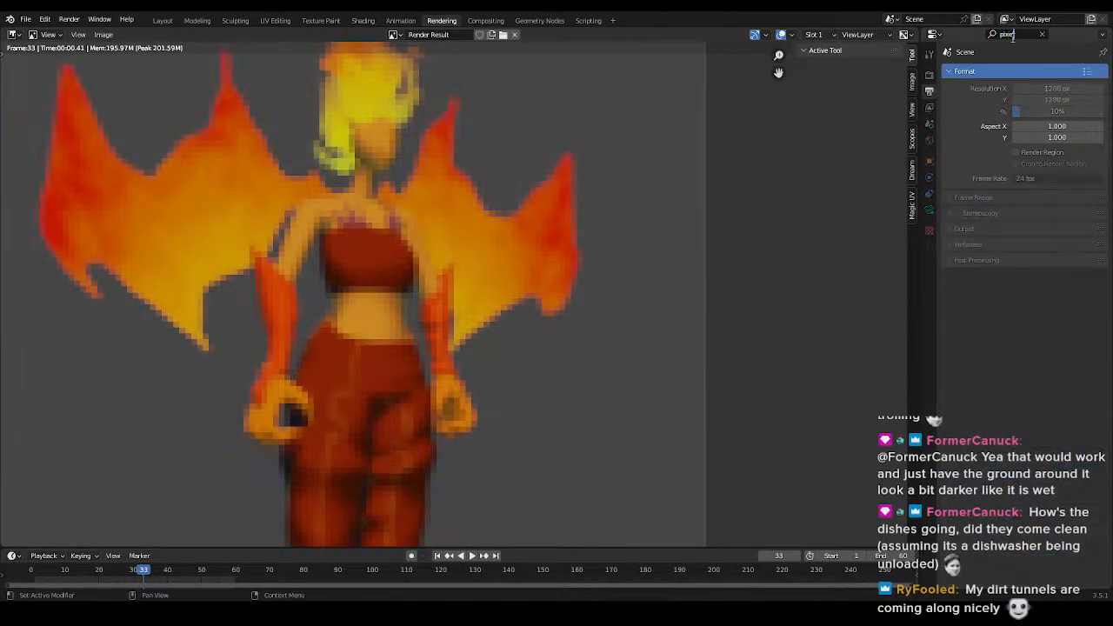
{"action": "key", "text": "Return"}
{"action": "left_click", "coordinate": [1033, 38]}
{"action": "type", "text": "filter"}
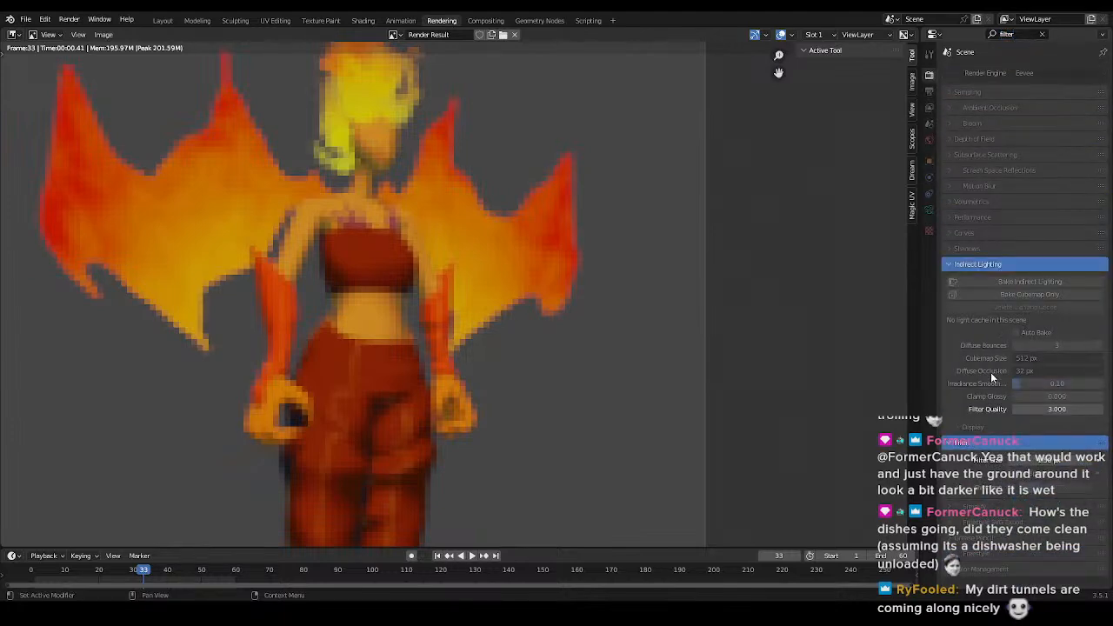
- Save the file, render frame 33 again and inspect the whole harpy in the pixelated result
{"action": "key", "text": "ctrl+s"}
{"action": "key", "text": "F12"}
{"action": "scroll", "coordinate": [597, 277], "scroll_direction": "down", "scroll_amount": 3}
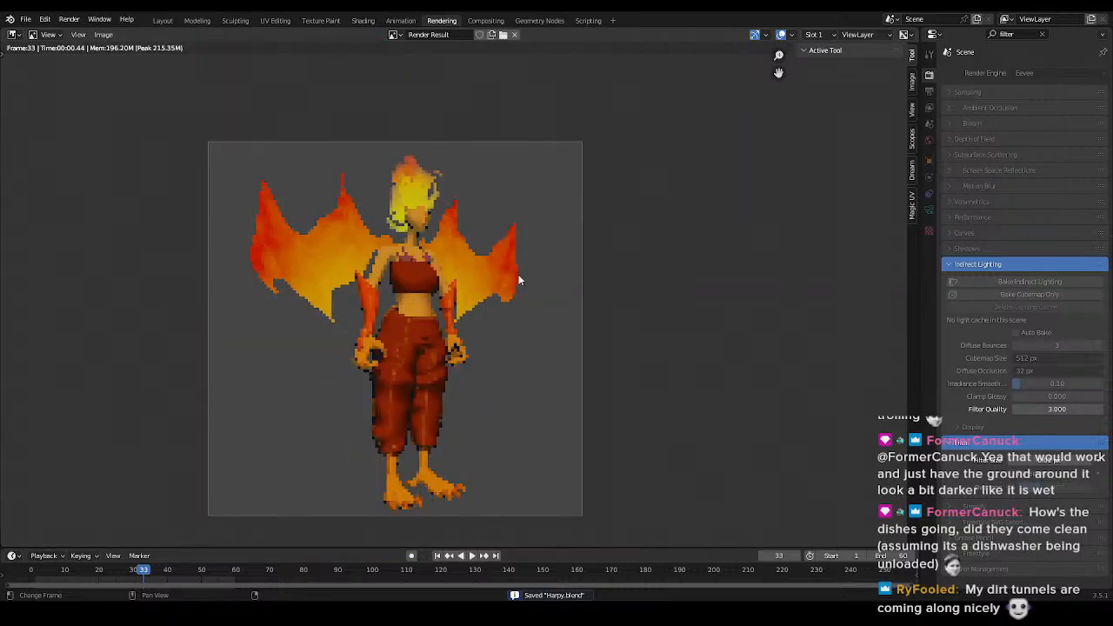
{"action": "scroll", "coordinate": [516, 280], "scroll_direction": "up", "scroll_amount": 1}
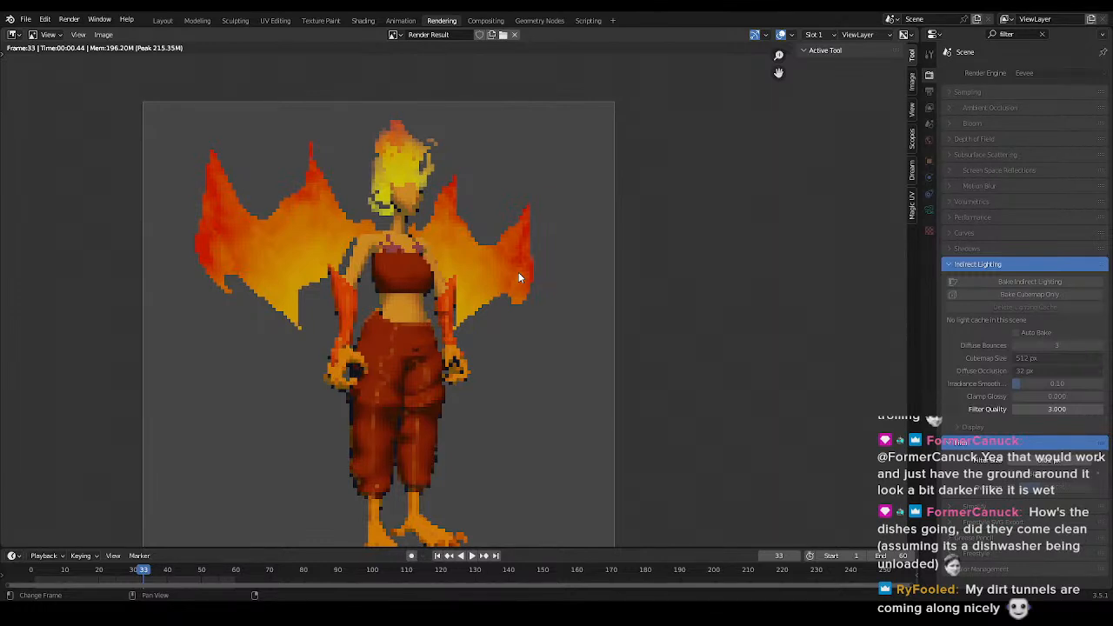
- Back in the Layout workspace, show the chest up close in rendered shading and select the chest feathers together with Harpy Torso
{"action": "left_click", "coordinate": [163, 20]}
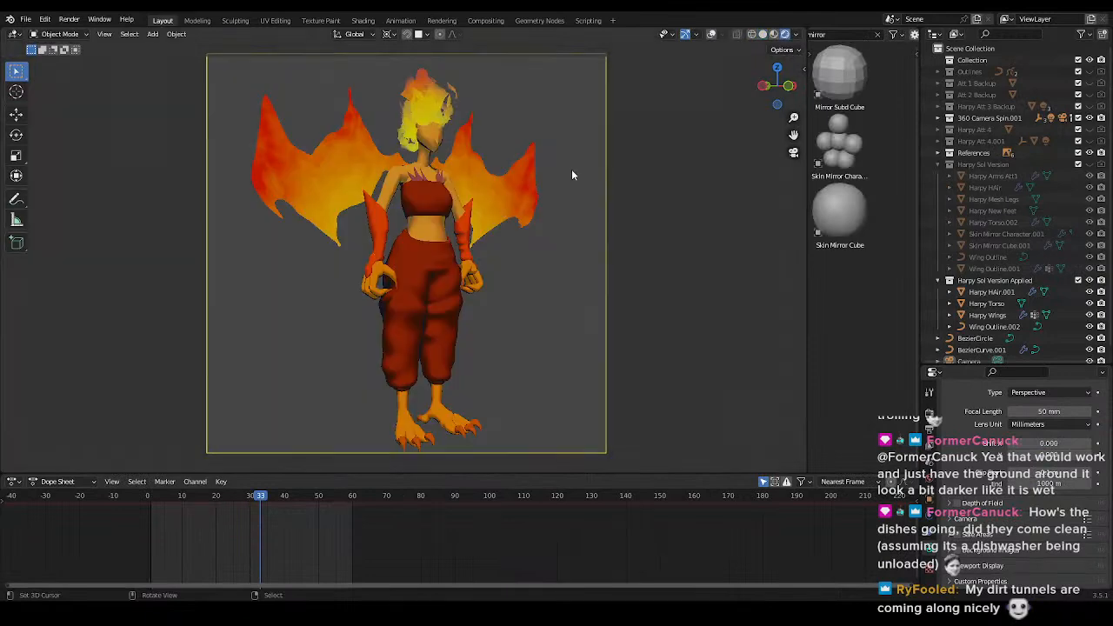
{"action": "scroll", "coordinate": [474, 190], "scroll_direction": "up", "scroll_amount": 4}
{"action": "middle_click_drag", "start_coordinate": [474, 191], "coordinate": [459, 258]}
{"action": "scroll", "coordinate": [459, 253], "scroll_direction": "up", "scroll_amount": 4}
{"action": "mouse_move", "coordinate": [454, 150]}
{"action": "middle_mouse_down", "text": "shift"}
{"action": "mouse_move", "coordinate": [384, 233]}
{"action": "mouse_move", "coordinate": [460, 235]}
{"action": "middle_mouse_up", "text": "shift"}
{"action": "right_click", "coordinate": [402, 195]}
{"action": "key", "text": "z"}
{"action": "left_click", "coordinate": [524, 177]}
{"action": "middle_click_drag", "start_coordinate": [513, 196], "coordinate": [461, 280]}
{"action": "left_click", "coordinate": [458, 283]}
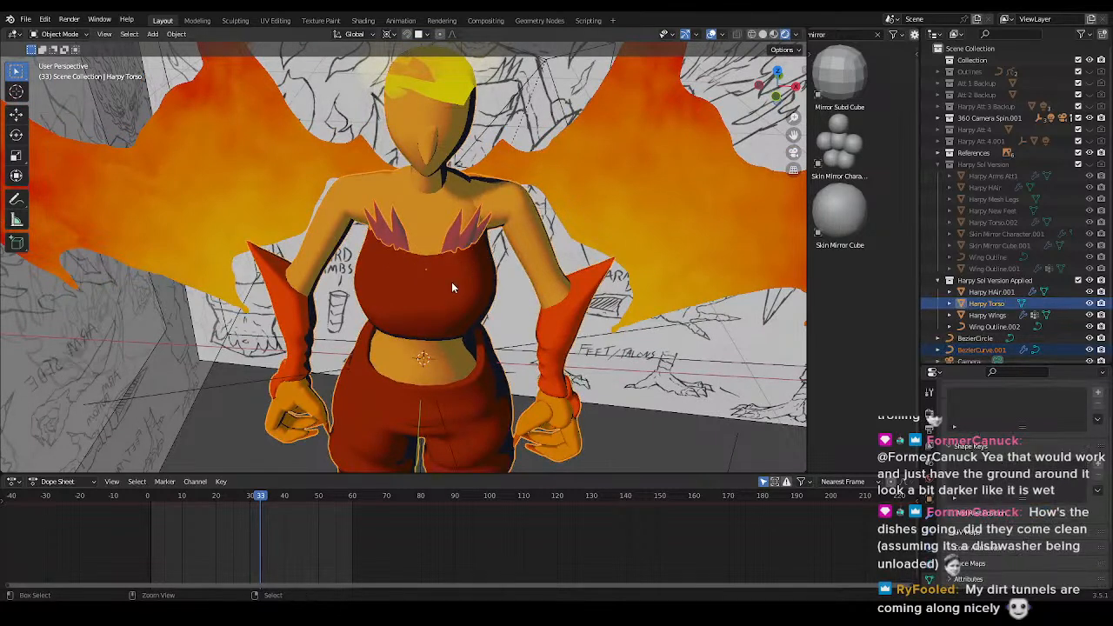
- Try linking the Harpy Torso's materials to the chest feathers, and undo the link
{"action": "key", "text": "ctrl+l"}
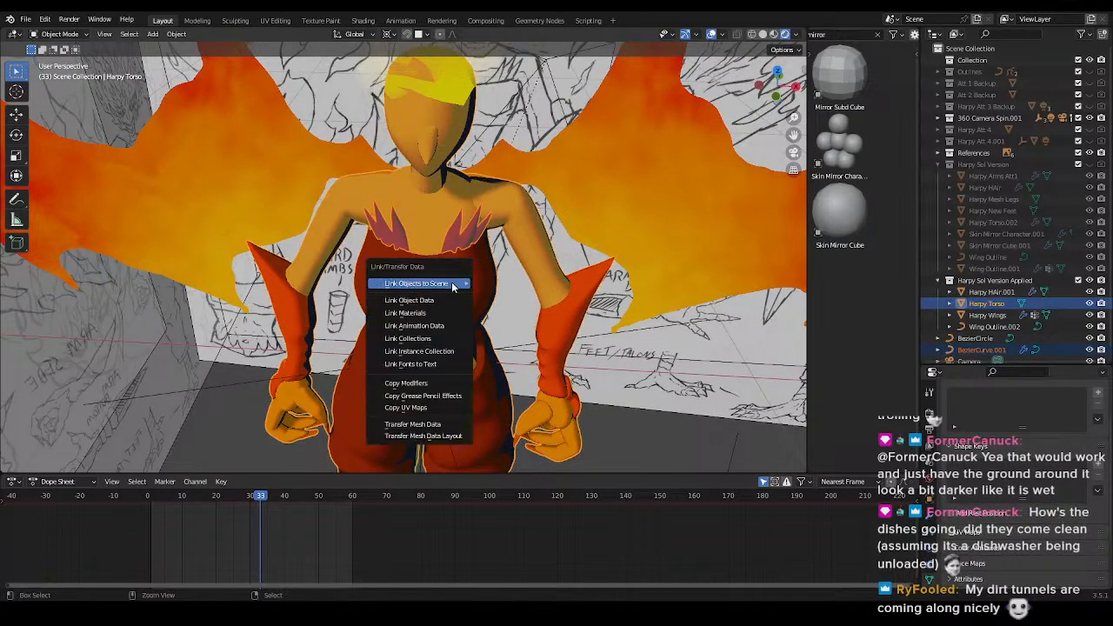
{"action": "left_click", "coordinate": [429, 317]}
{"action": "middle_click_drag", "start_coordinate": [429, 317], "coordinate": [449, 305]}
{"action": "scroll", "coordinate": [451, 297], "scroll_direction": "up", "scroll_amount": 3}
{"action": "key", "text": "ctrl+z"}
- Select only the chest feathers curve and assign the existing Toon Shader.002 material to it
{"action": "left_click", "coordinate": [407, 210]}
{"action": "middle_click_drag", "start_coordinate": [409, 214], "coordinate": [489, 289]}
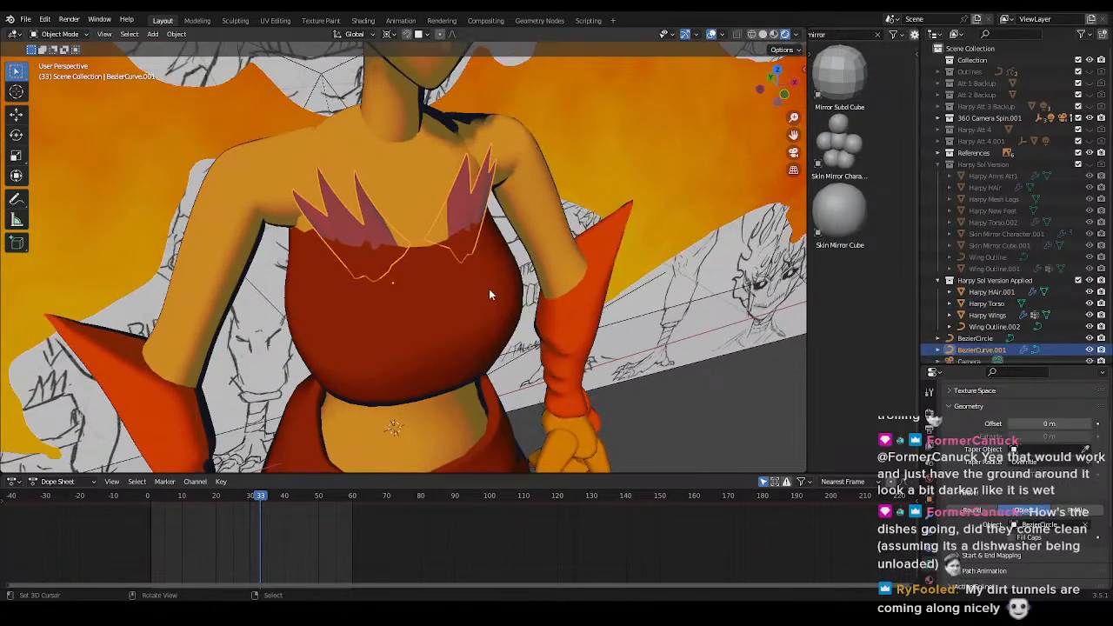
{"action": "left_click", "coordinate": [930, 581]}
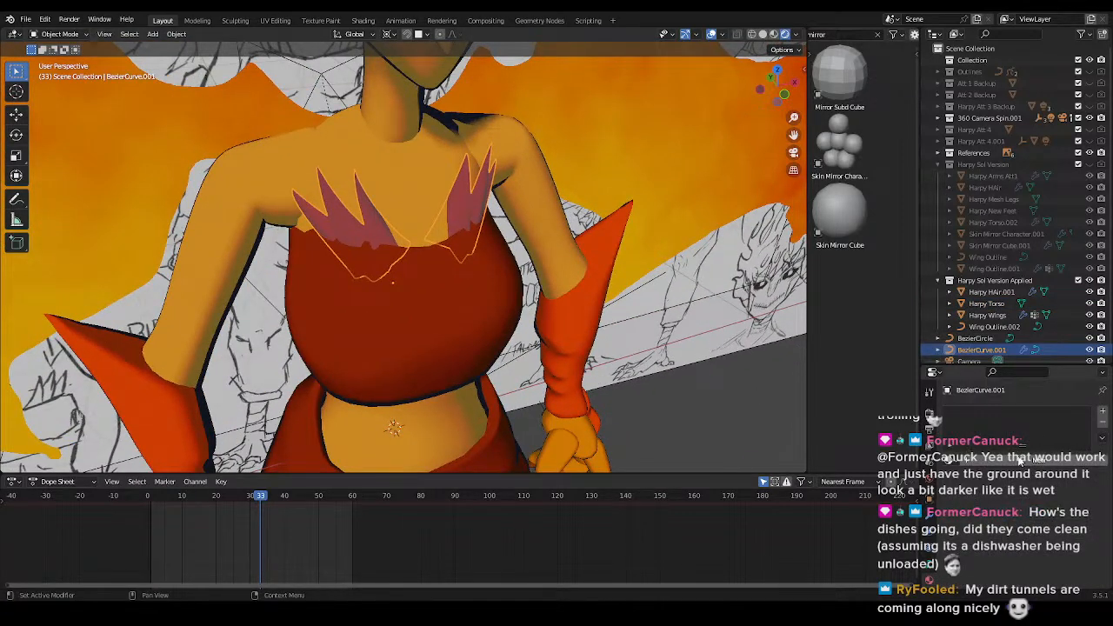
{"action": "left_click", "coordinate": [941, 463]}
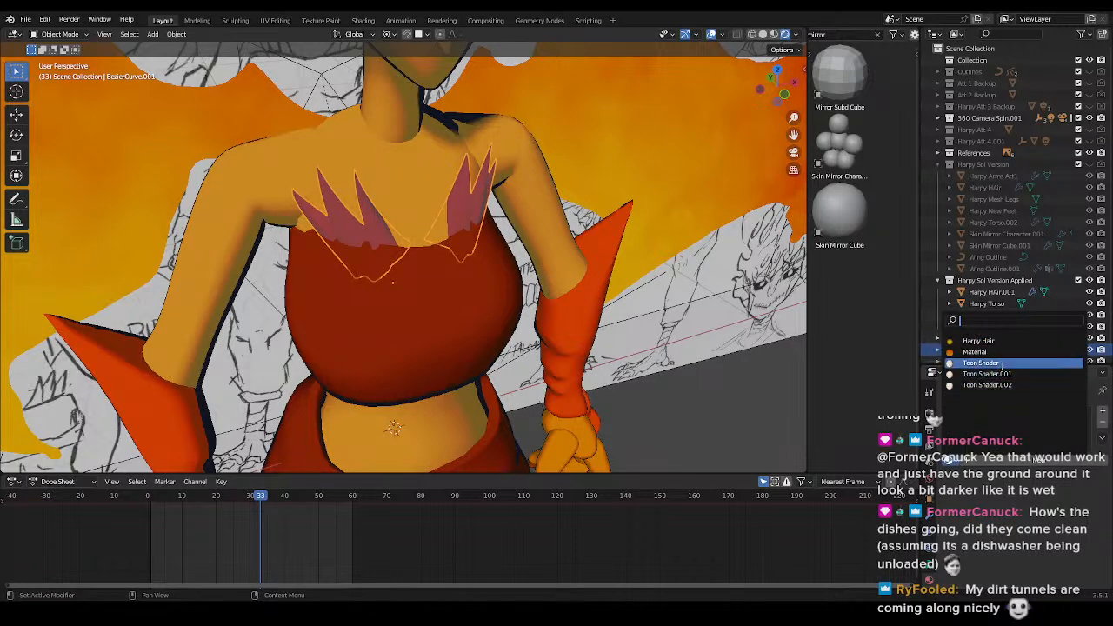
{"action": "left_click", "coordinate": [999, 384]}
- Make the feathers' material a single-user copy and rename it Toon Shader Feathers
{"action": "left_click", "coordinate": [1036, 462]}
{"action": "double_click", "coordinate": [1019, 465]}
{"action": "type", "text": "Toon"}
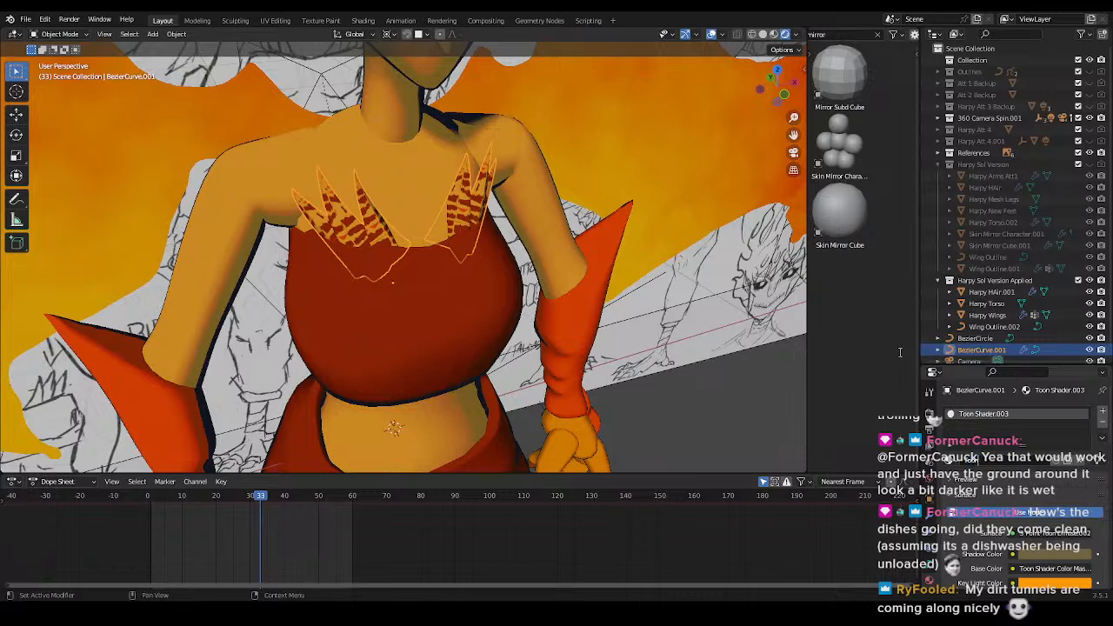
{"action": "type", "text": " Shader Feathers"}
{"action": "key", "text": "Return"}
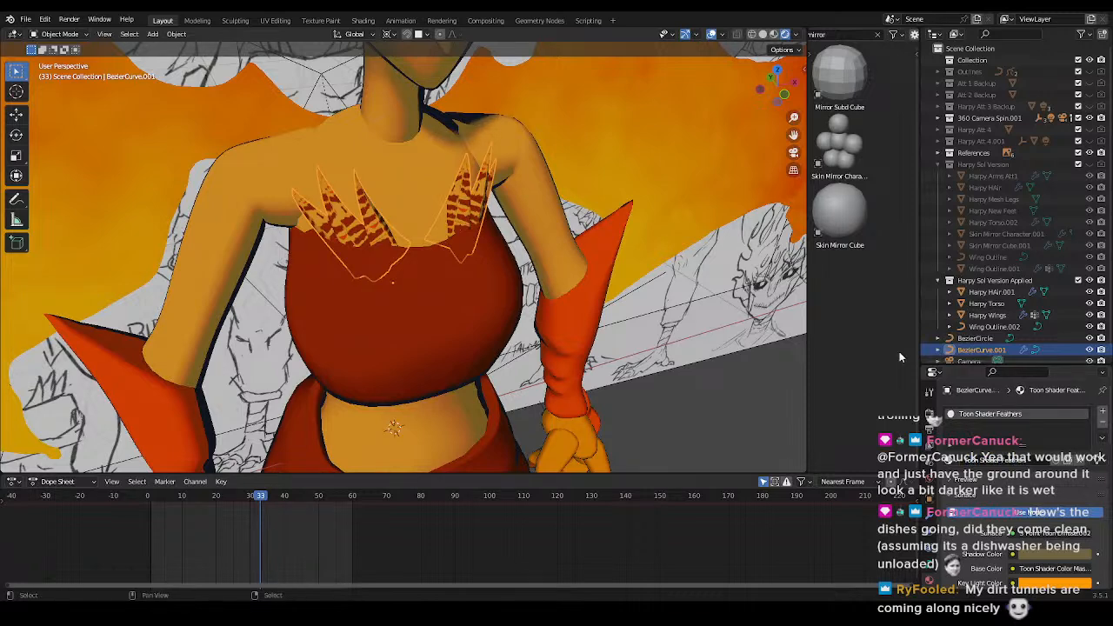
{"action": "middle_click_drag", "start_coordinate": [652, 326], "coordinate": [713, 309]}
{"action": "scroll", "coordinate": [1014, 478], "scroll_direction": "down", "scroll_amount": 3}
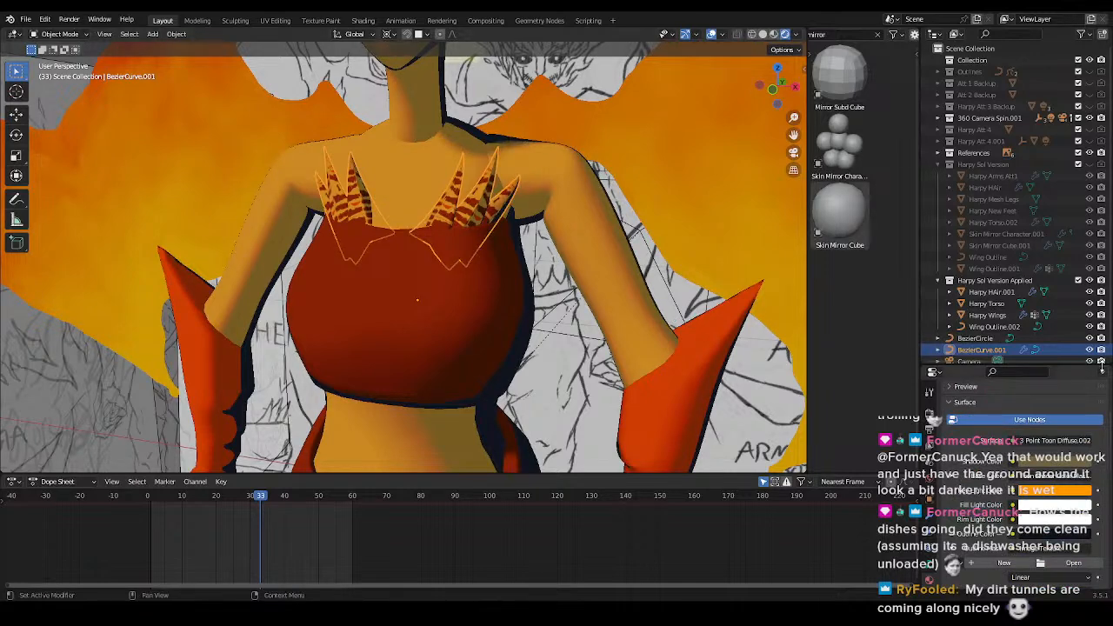
- Unlink the current material from the chest feathers and assign the original Toon Shader material instead
{"action": "scroll", "coordinate": [1056, 405], "scroll_direction": "up", "scroll_amount": 4}
{"action": "left_click", "coordinate": [1079, 464]}
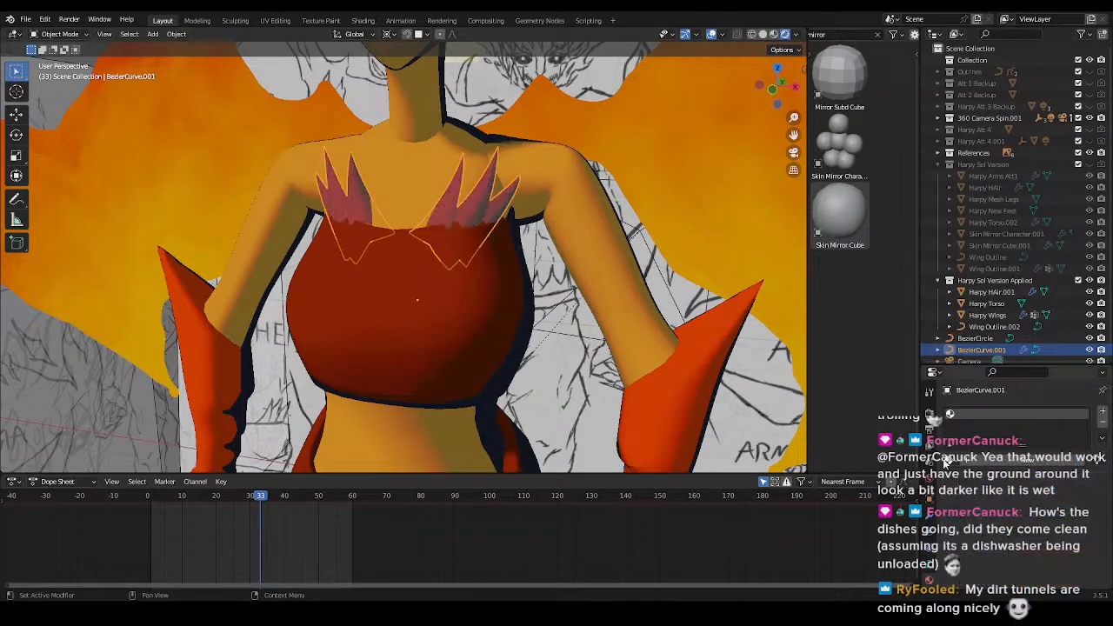
{"action": "left_click", "coordinate": [951, 414]}
{"action": "left_click", "coordinate": [983, 360]}
- Review the Toon Shader material's colour inputs on the chest feathers, unlink that shared material, and save the file
{"action": "scroll", "coordinate": [1002, 502], "scroll_direction": "down", "scroll_amount": 3}
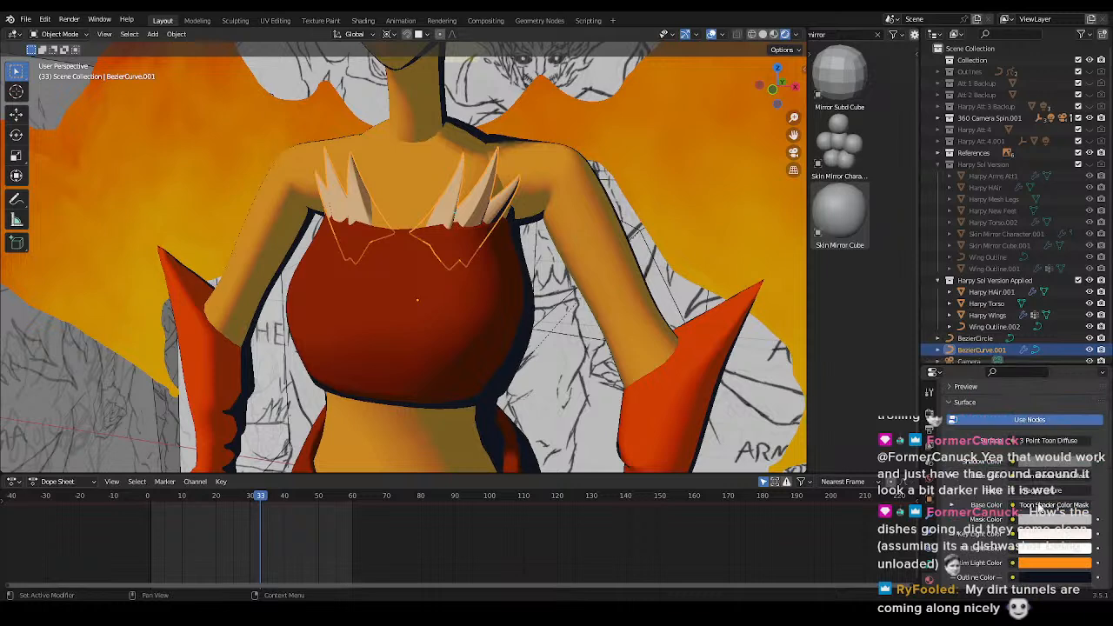
{"action": "left_click", "coordinate": [1051, 524]}
{"action": "left_click", "coordinate": [1038, 545]}
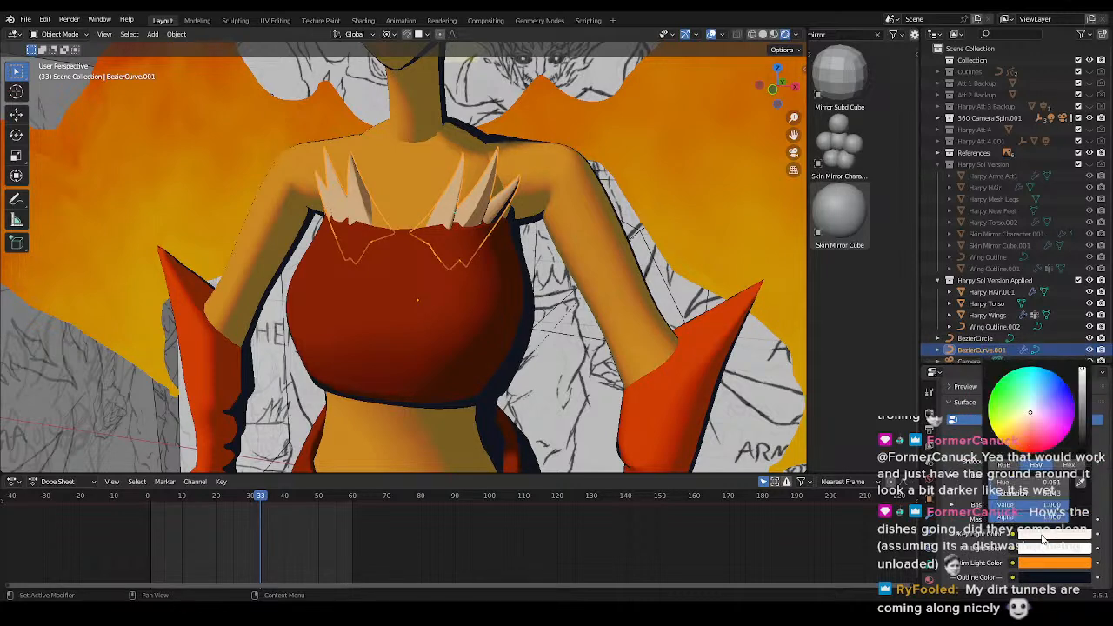
{"action": "scroll", "coordinate": [1019, 496], "scroll_direction": "down", "scroll_amount": 3}
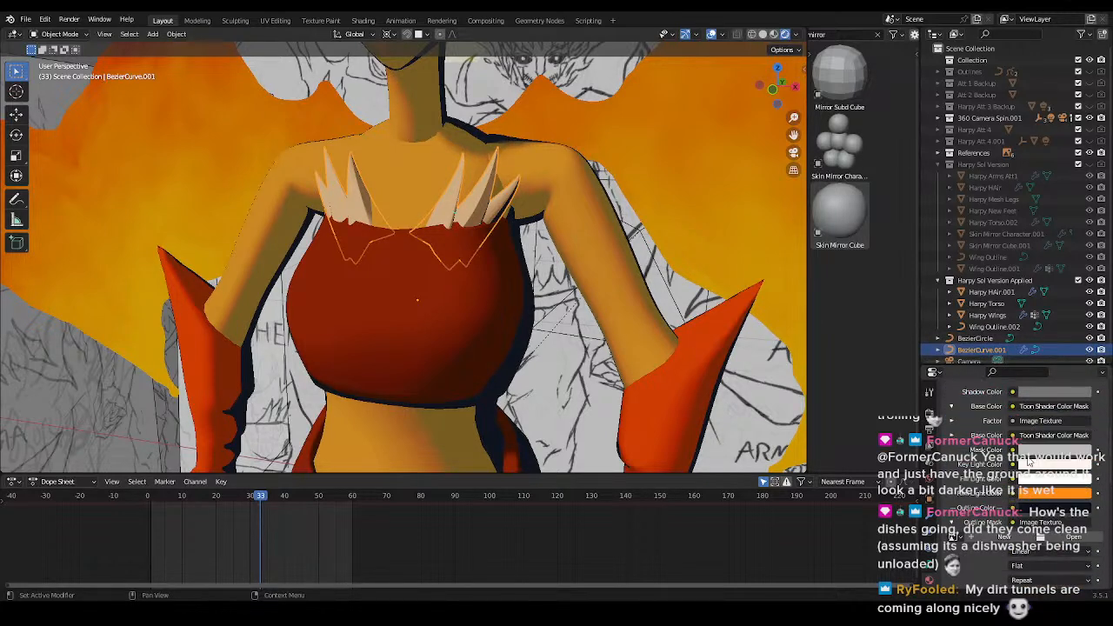
{"action": "left_click", "coordinate": [952, 437]}
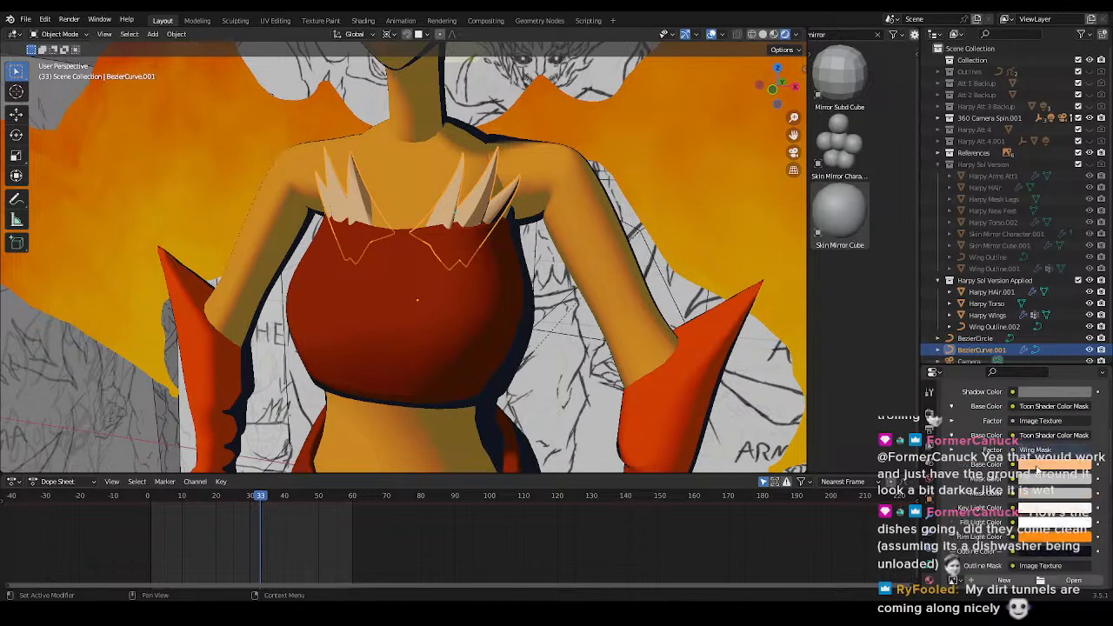
{"action": "scroll", "coordinate": [1035, 454], "scroll_direction": "up", "scroll_amount": 5}
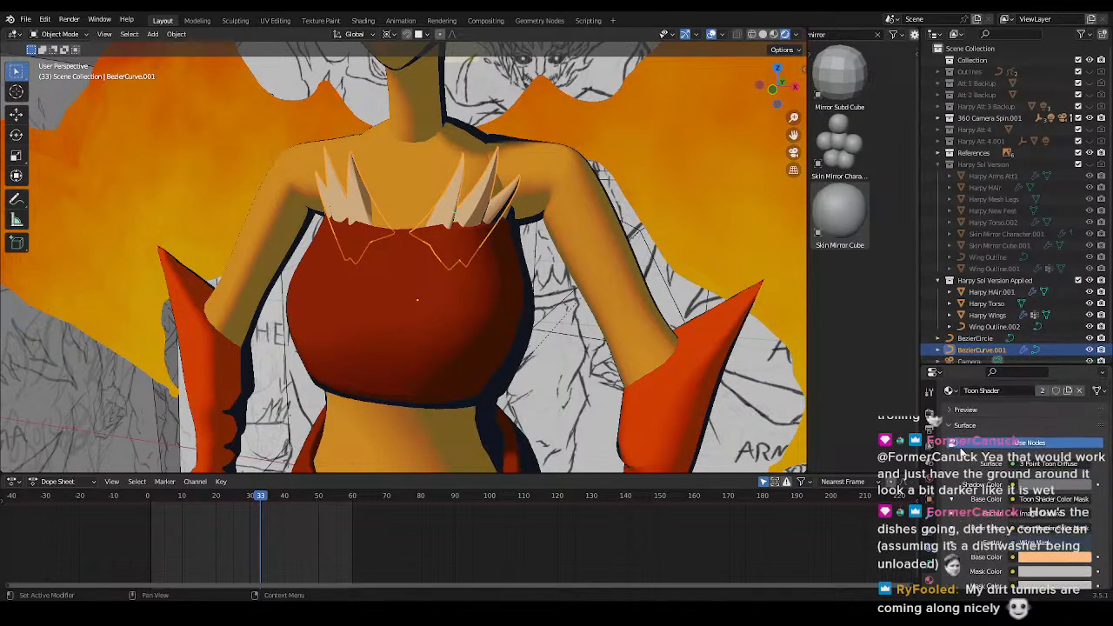
{"action": "scroll", "coordinate": [1033, 432], "scroll_direction": "up", "scroll_amount": 2}
{"action": "left_click", "coordinate": [1080, 459]}
{"action": "key", "text": "ctrl+s"}
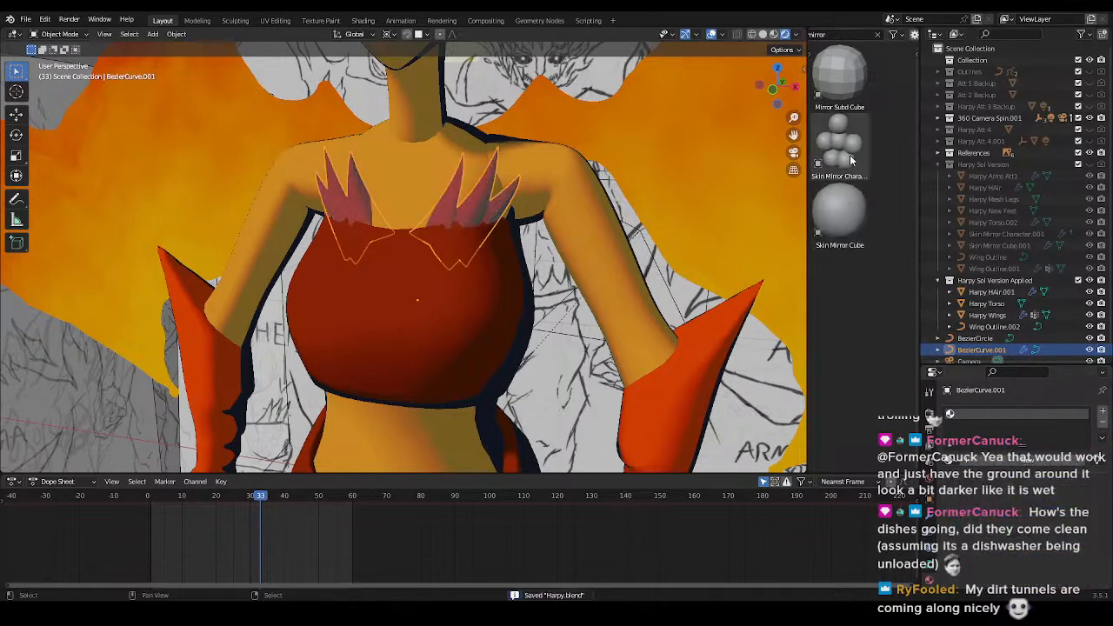
- Search the asset library for toon and apply the Toon Shader material asset to the chest feathers
{"action": "left_click", "coordinate": [851, 37]}
{"action": "type", "text": "toon"}
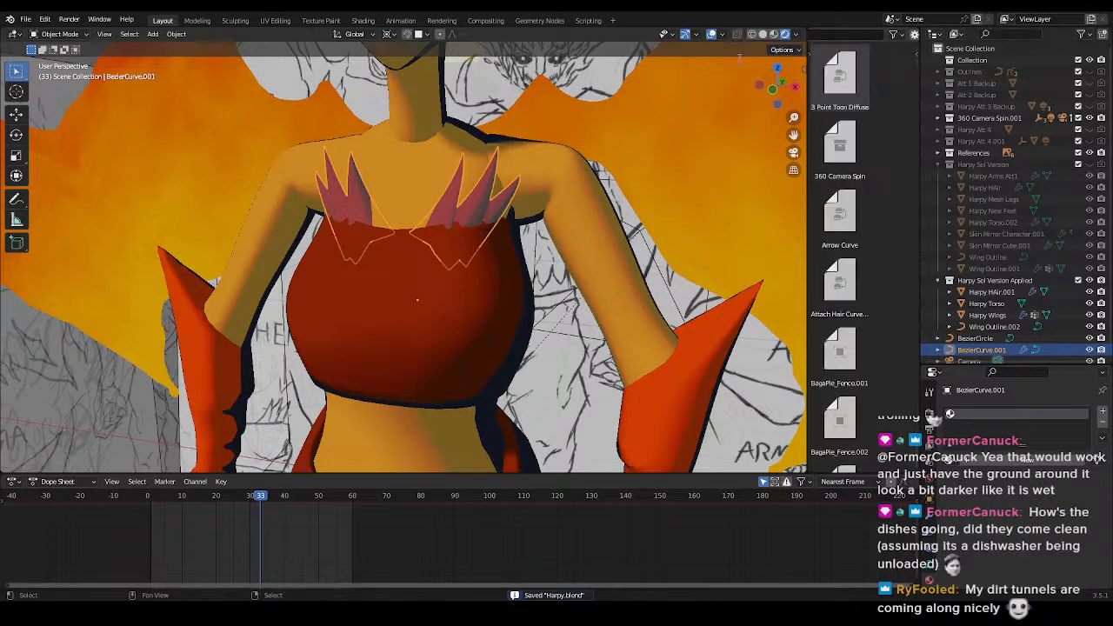
{"action": "left_click_drag", "start_coordinate": [849, 260], "coordinate": [509, 235]}
{"action": "scroll", "coordinate": [992, 522], "scroll_direction": "down", "scroll_amount": 3}
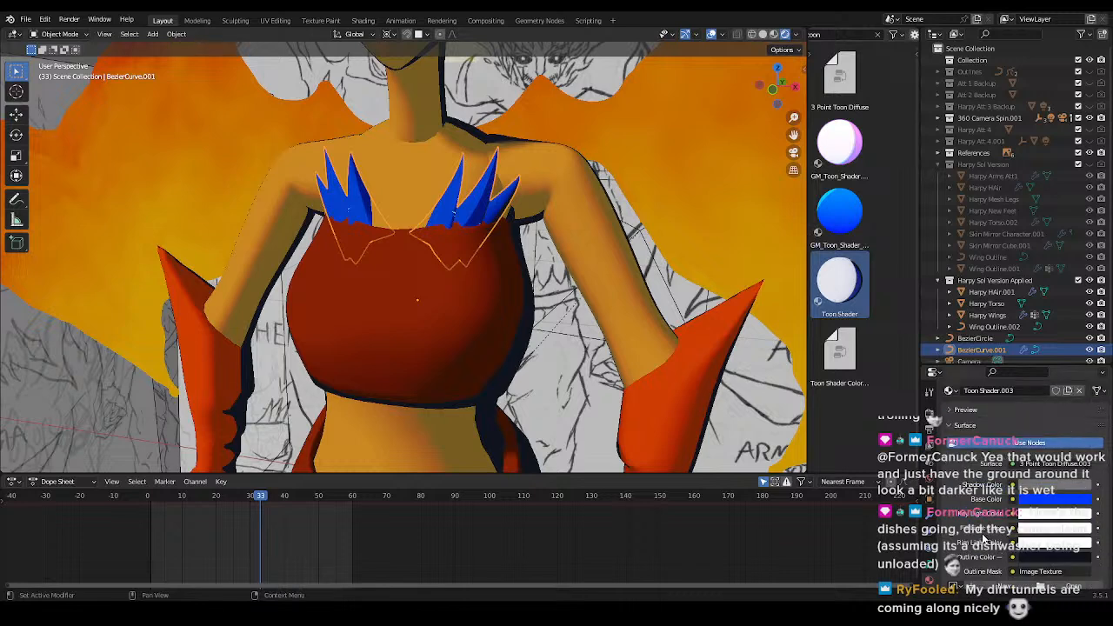
- Set the Base Color of the feathers' Toon Shader.003 material to a bright red-orange and save the file
{"action": "left_click", "coordinate": [1036, 509]}
{"action": "left_click", "coordinate": [1024, 419]}
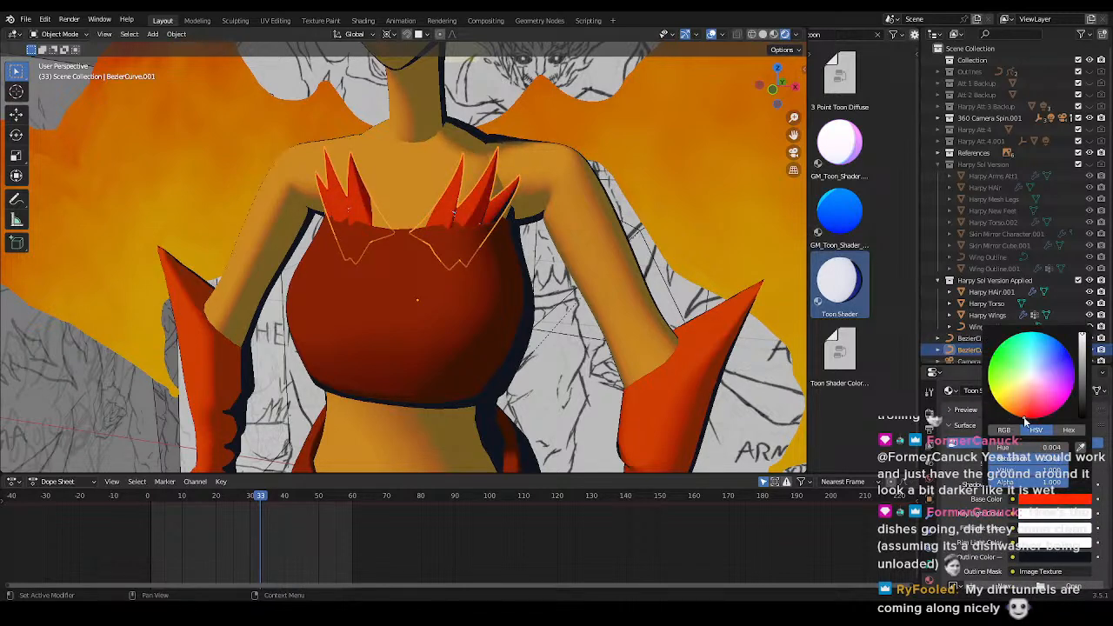
{"action": "scroll", "coordinate": [595, 322], "scroll_direction": "down", "scroll_amount": 3}
{"action": "middle_click_drag", "start_coordinate": [593, 321], "coordinate": [579, 357], "text": "shift"}
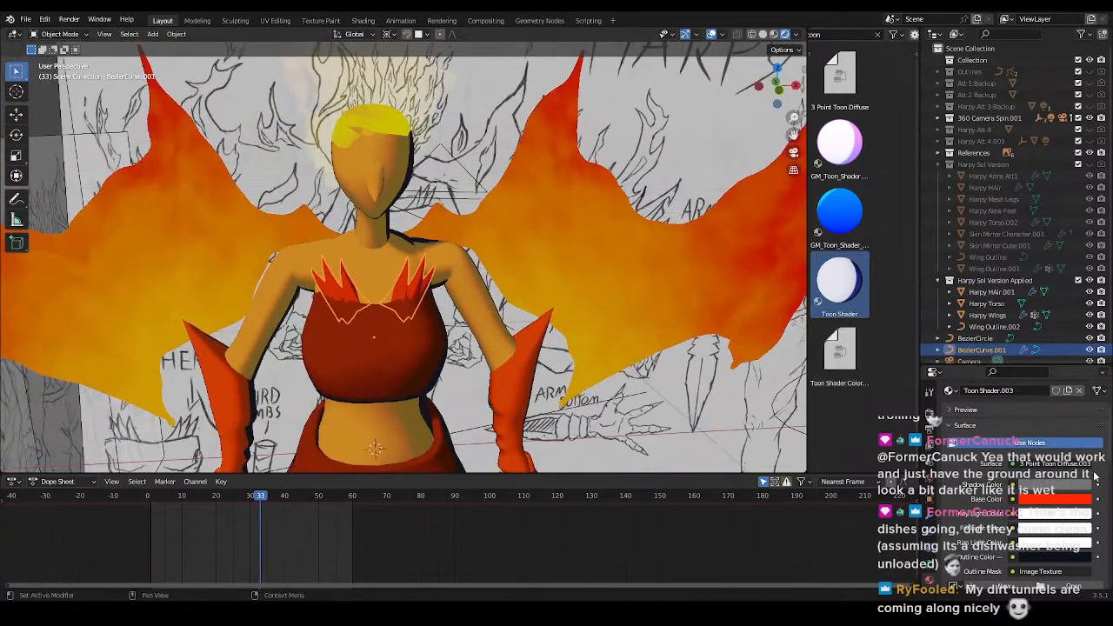
{"action": "left_click", "coordinate": [1057, 503]}
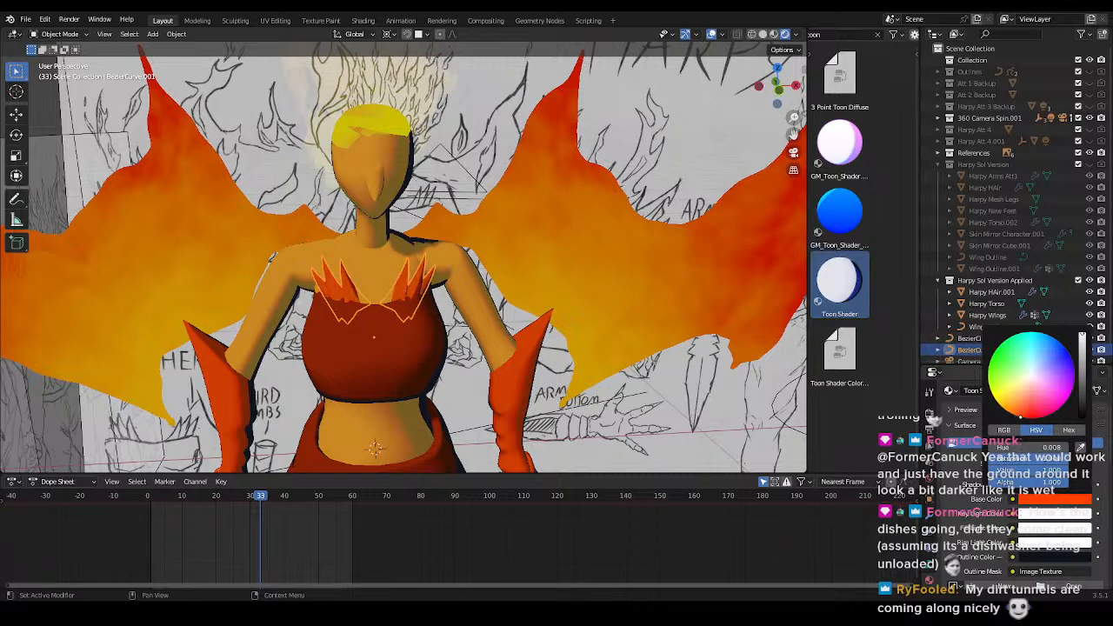
{"action": "key", "text": "ctrl+s"}
- Set the Key Light Color of the feathers' material to orange and save the file
{"action": "middle_click_drag", "start_coordinate": [611, 377], "coordinate": [620, 286]}
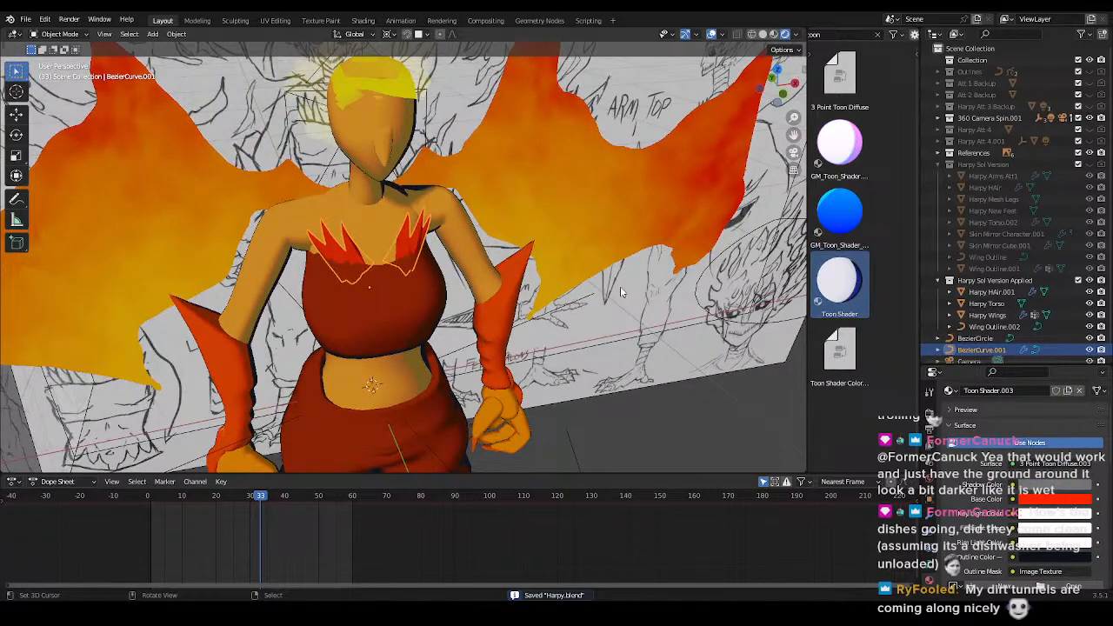
{"action": "scroll", "coordinate": [621, 288], "scroll_direction": "up", "scroll_amount": 2}
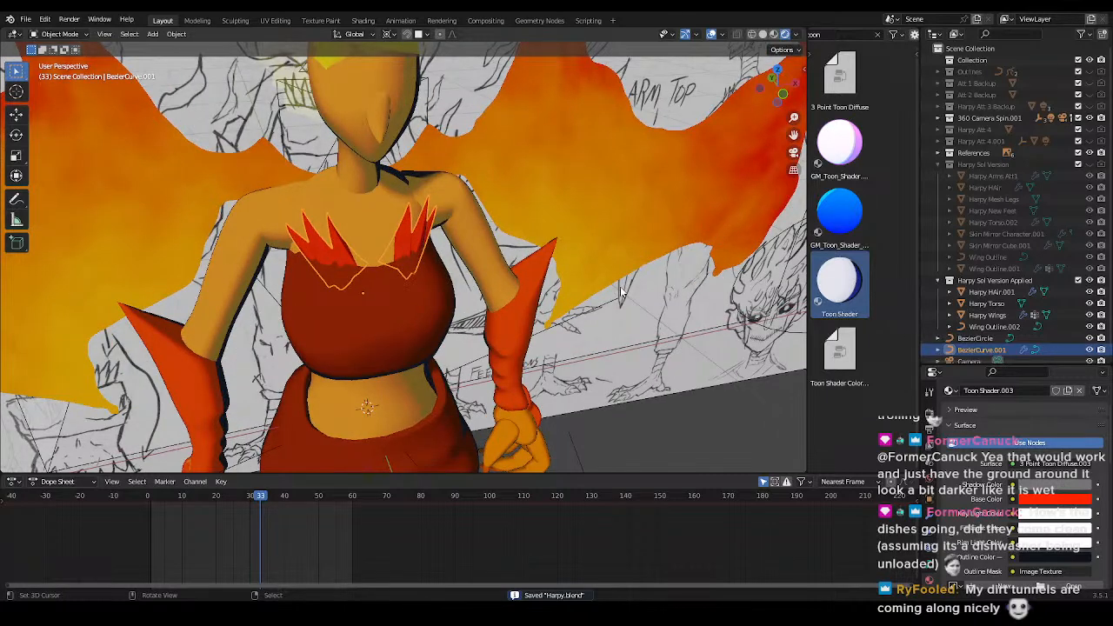
{"action": "scroll", "coordinate": [620, 288], "scroll_direction": "down", "scroll_amount": 1}
{"action": "scroll", "coordinate": [620, 288], "scroll_direction": "up", "scroll_amount": 2}
{"action": "middle_click_drag", "start_coordinate": [621, 288], "coordinate": [644, 314], "text": "shift"}
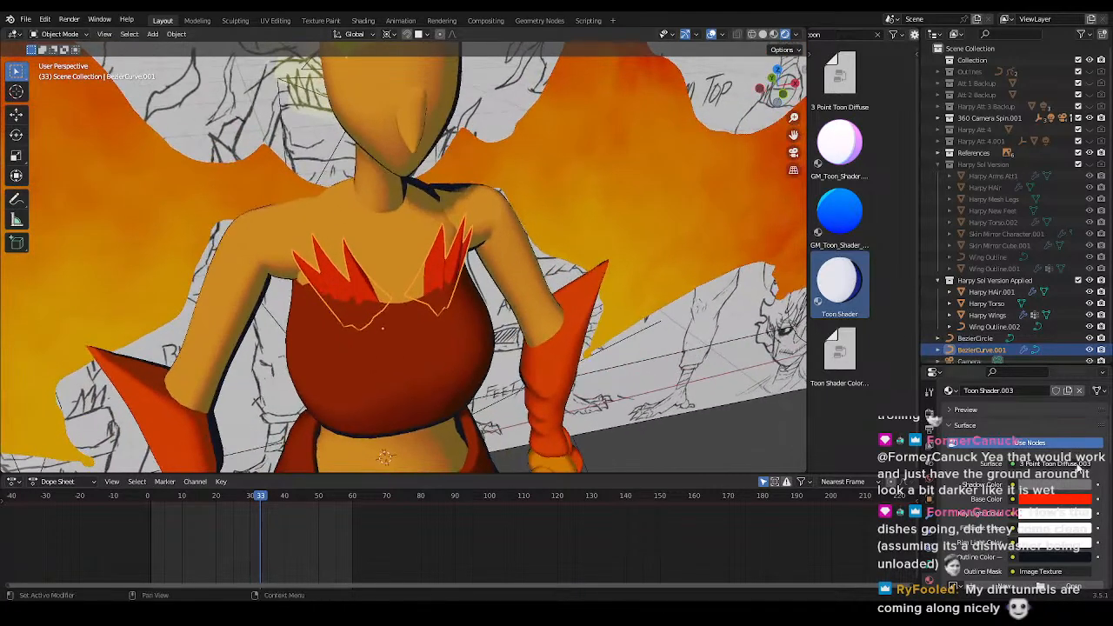
{"action": "left_click", "coordinate": [1037, 513]}
{"action": "left_click", "coordinate": [1025, 424]}
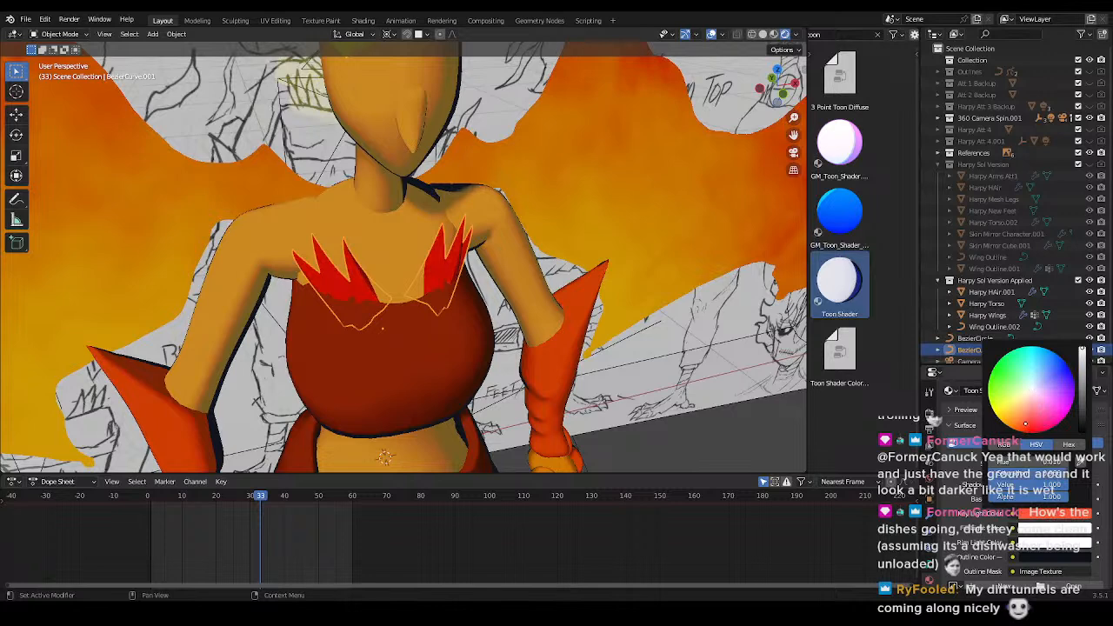
{"action": "left_click_drag", "start_coordinate": [1026, 424], "coordinate": [1002, 421]}
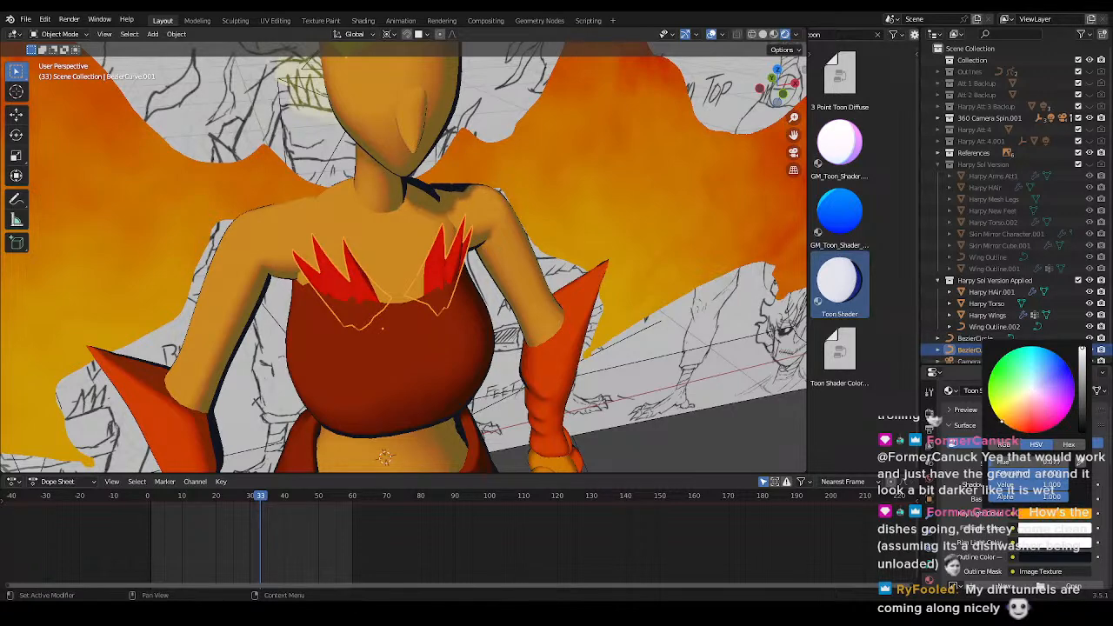
{"action": "key", "text": "ctrl+s"}
- Check the recoloured chest feathers through the camera and examine the pixelated image in the Rendering workspace
{"action": "middle_click_drag", "start_coordinate": [366, 331], "coordinate": [461, 357]}
{"action": "scroll", "coordinate": [1053, 498], "scroll_direction": "down", "scroll_amount": 13}
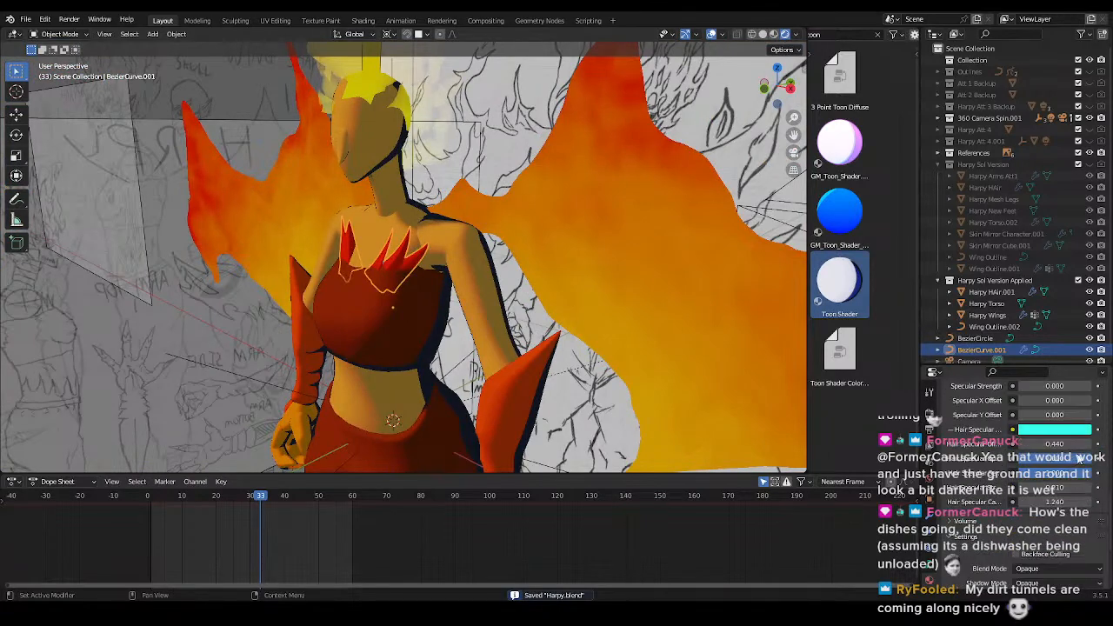
{"action": "key", "text": "KP_0"}
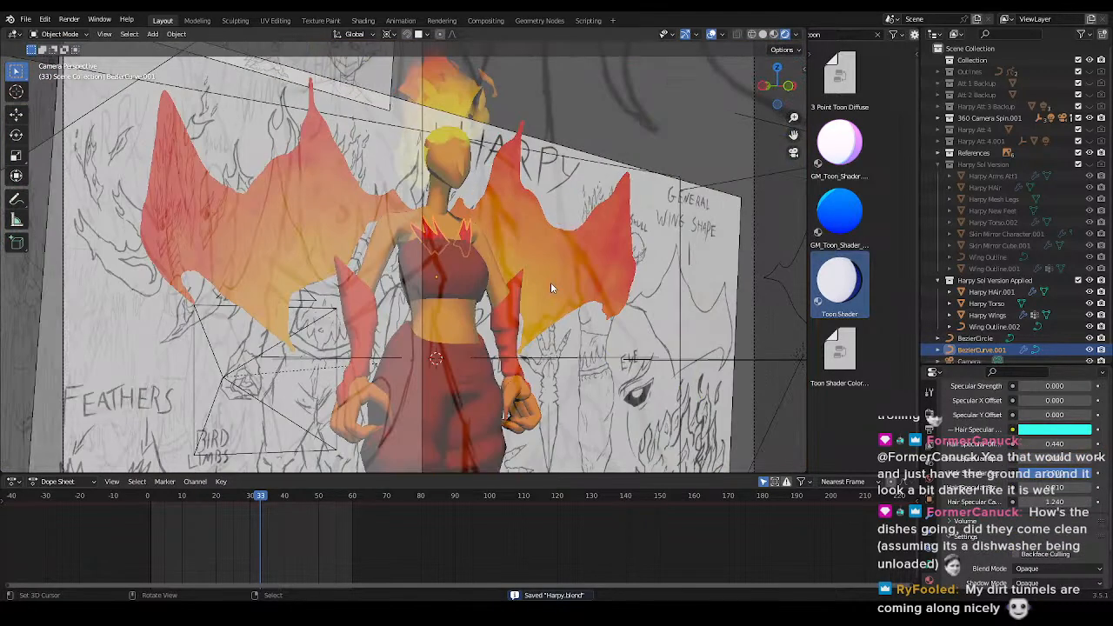
{"action": "left_click", "coordinate": [442, 20]}
{"action": "middle_click_drag", "start_coordinate": [463, 346], "coordinate": [441, 311]}
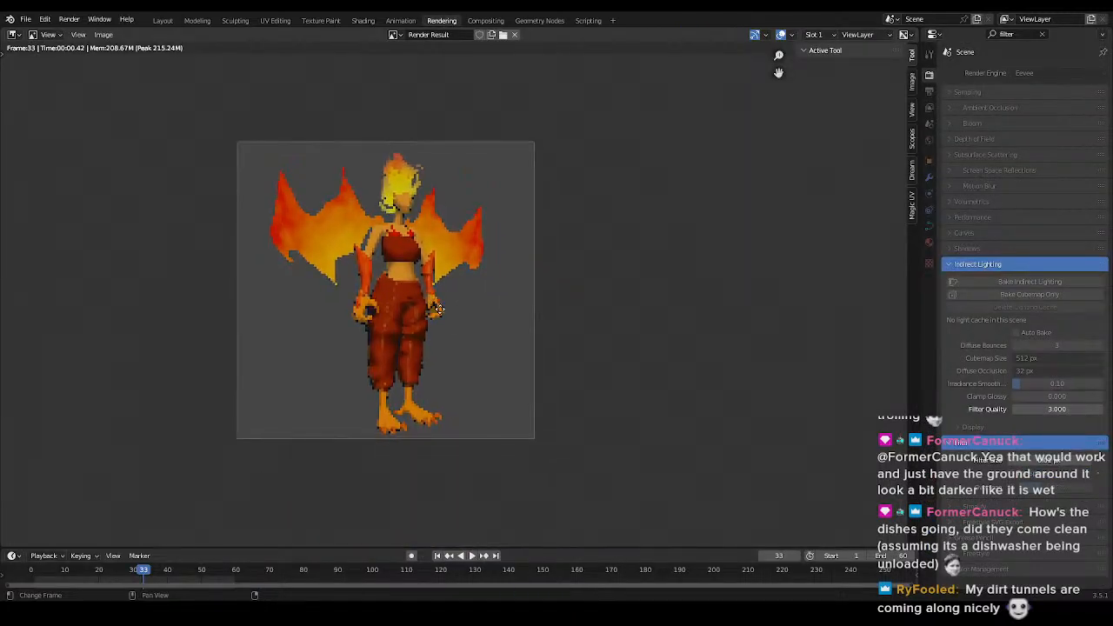
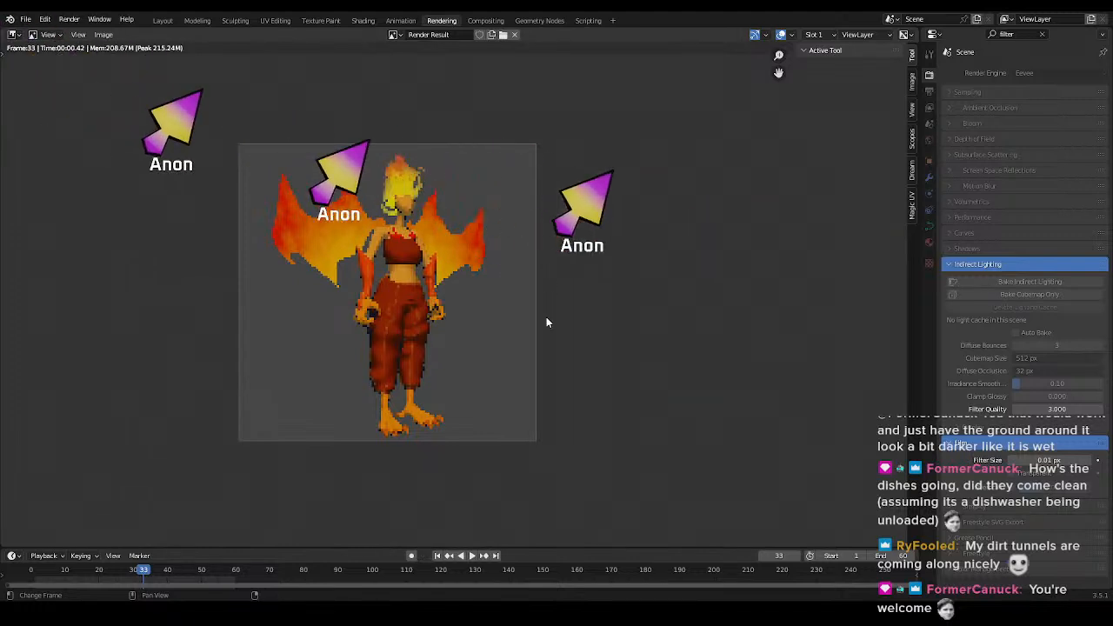
- Return to the Layout workspace, deselect the chest feathers, save the file and look over the whole harpy
{"action": "left_click", "coordinate": [161, 20]}
{"action": "middle_click_drag", "start_coordinate": [756, 457], "coordinate": [587, 355]}
{"action": "left_click", "coordinate": [587, 355]}
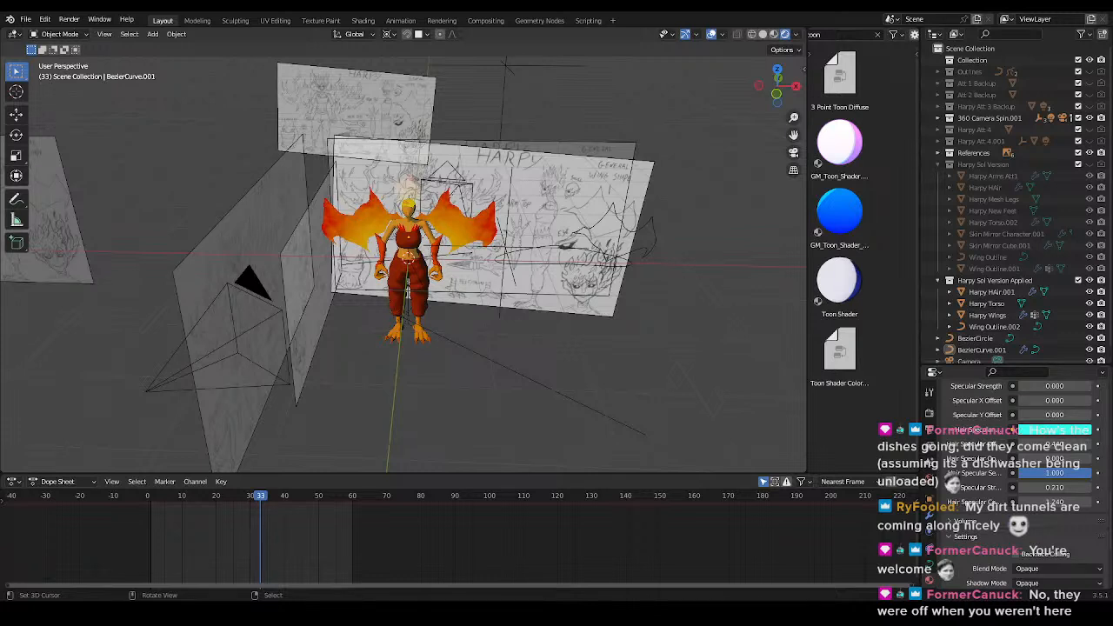
{"action": "key", "text": "ctrl+s"}
{"action": "scroll", "coordinate": [585, 353], "scroll_direction": "up", "scroll_amount": 4}
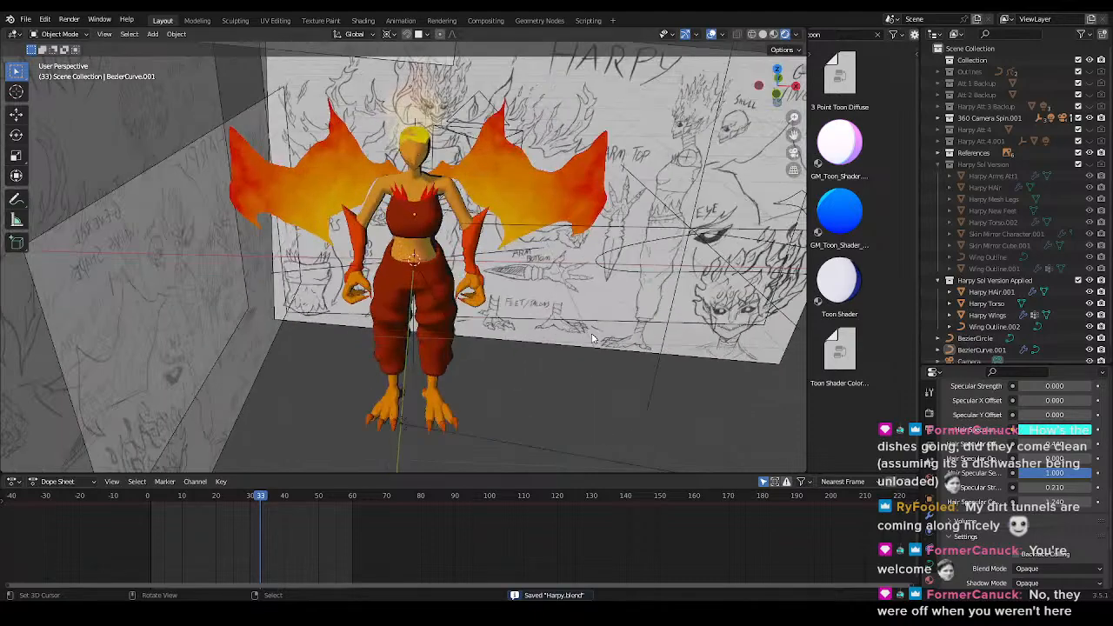
{"action": "middle_click_drag", "start_coordinate": [571, 311], "coordinate": [572, 273]}
{"action": "key", "text": "KP_0"}
- Open the Shading workspace and examine the chest feathers' Toon Shader.003 node tree
{"action": "left_click", "coordinate": [364, 20]}
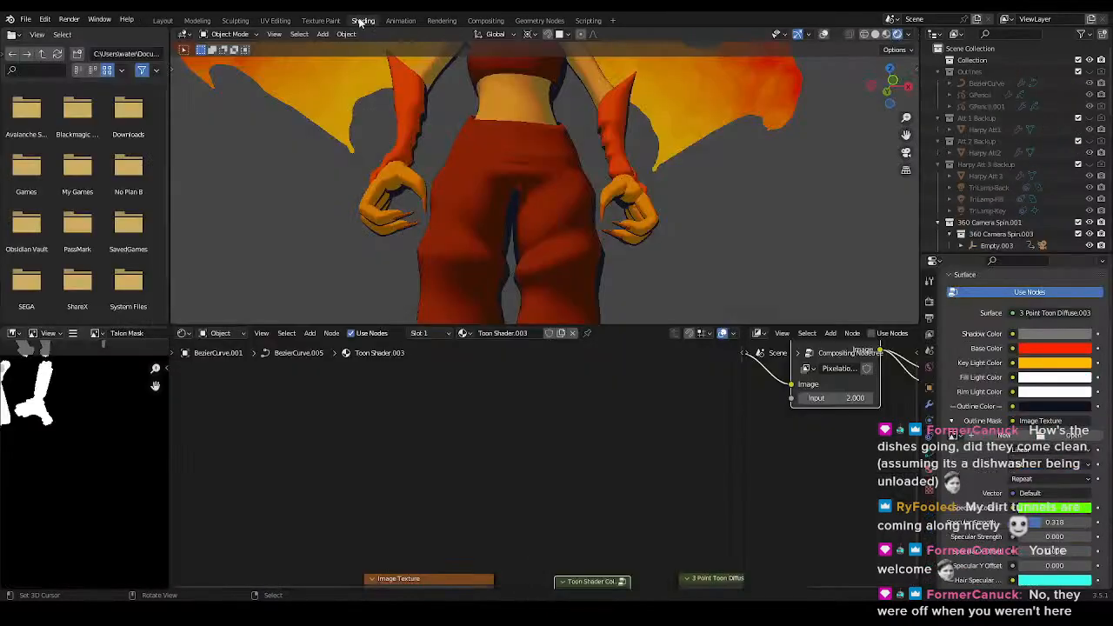
{"action": "scroll", "coordinate": [430, 439], "scroll_direction": "down", "scroll_amount": 1}
{"action": "middle_click_drag", "start_coordinate": [431, 440], "coordinate": [565, 385], "text": "shift"}
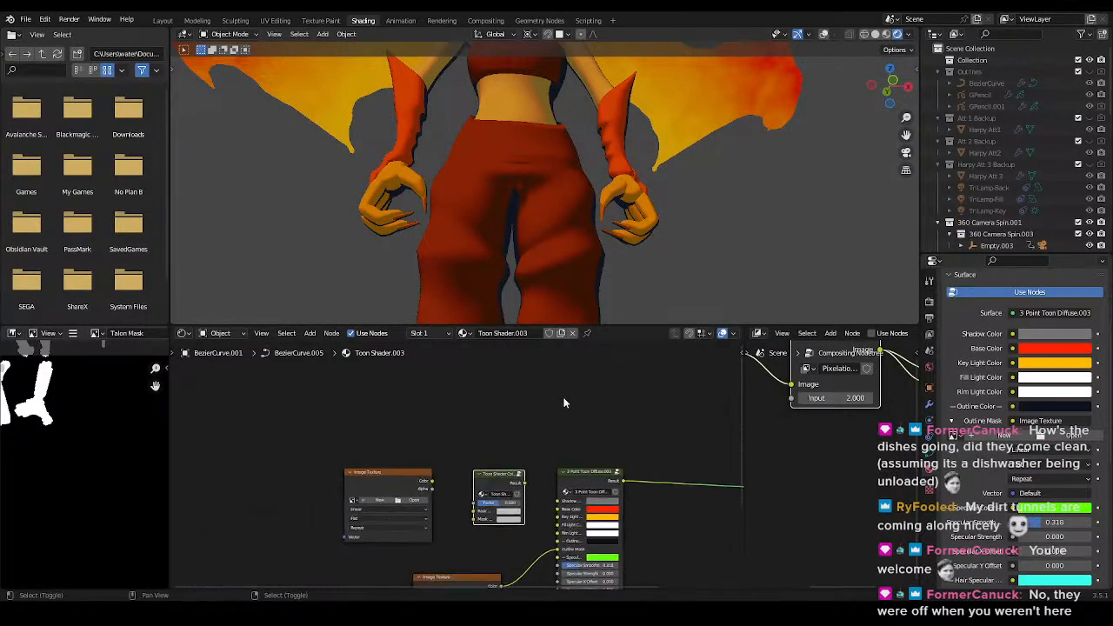
{"action": "middle_click_drag", "start_coordinate": [533, 486], "coordinate": [443, 422], "text": "shift"}
{"action": "scroll", "coordinate": [453, 461], "scroll_direction": "up", "scroll_amount": 4}
{"action": "middle_click_drag", "start_coordinate": [430, 463], "coordinate": [506, 462], "text": "shift"}
{"action": "scroll", "coordinate": [542, 254], "scroll_direction": "down", "scroll_amount": 6}
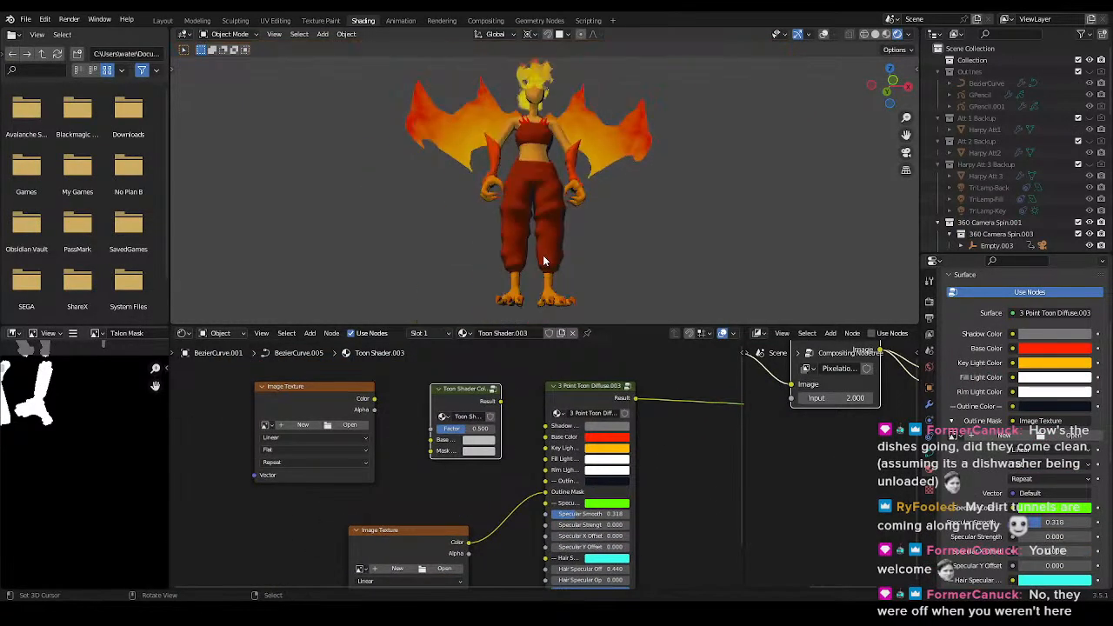
- Select the Harpy Torso, change the Claw Mask node's mask colour to a full-brightness reddish orange, and save the file
{"action": "left_click", "coordinate": [543, 254]}
{"action": "middle_click_drag", "start_coordinate": [430, 463], "coordinate": [542, 527], "text": "shift"}
{"action": "scroll", "coordinate": [468, 482], "scroll_direction": "up", "scroll_amount": 2}
{"action": "middle_click_drag", "start_coordinate": [481, 431], "coordinate": [522, 493], "text": "shift"}
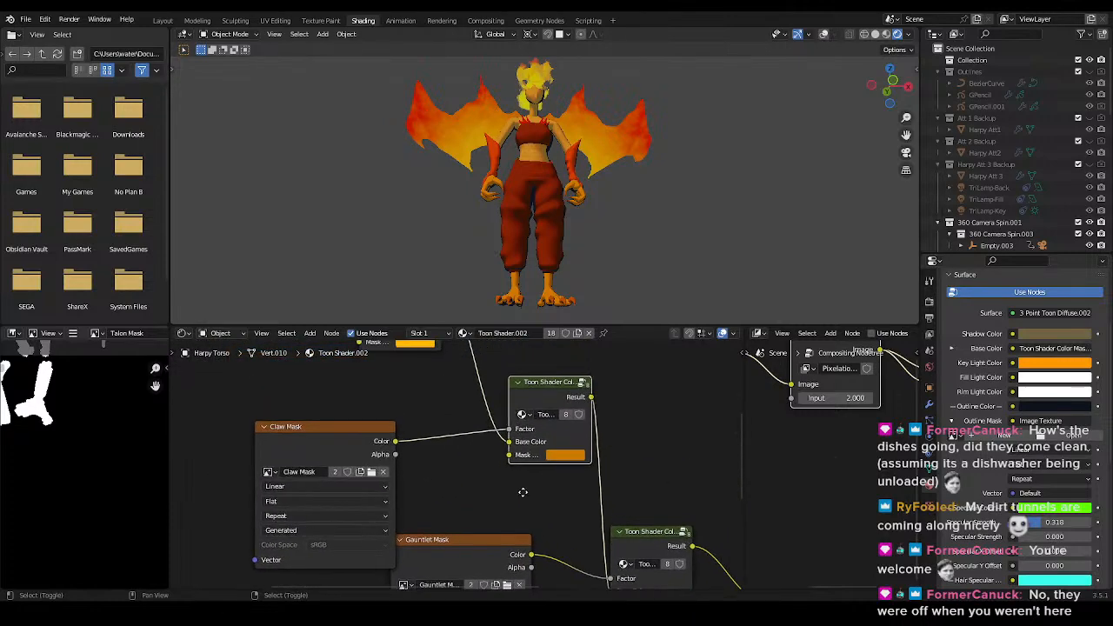
{"action": "left_click", "coordinate": [570, 454]}
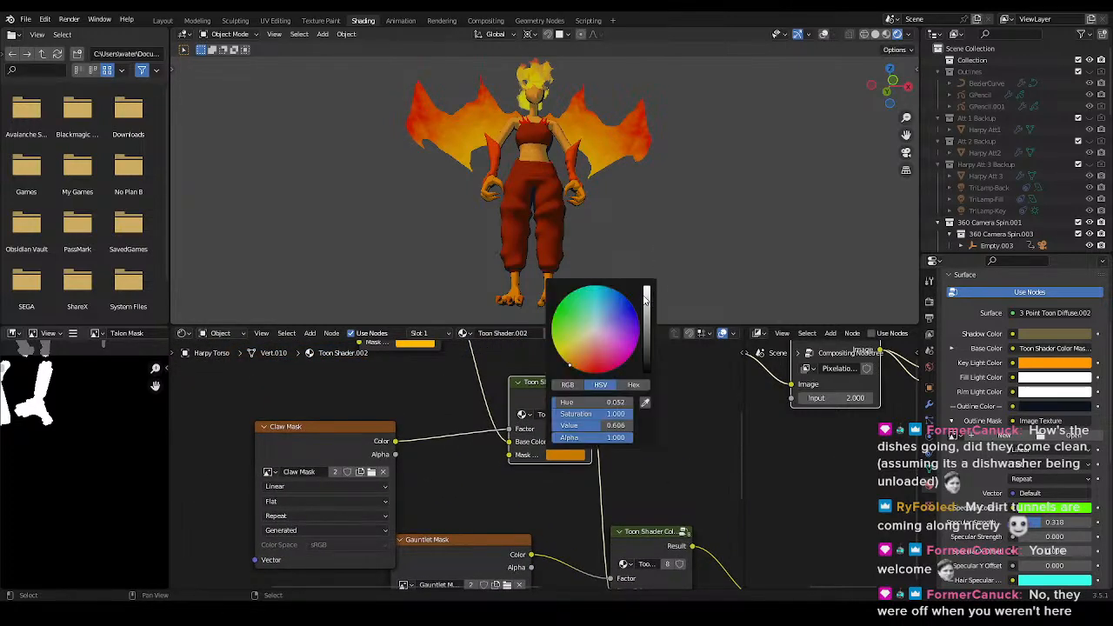
{"action": "left_click_drag", "start_coordinate": [647, 303], "coordinate": [647, 287]}
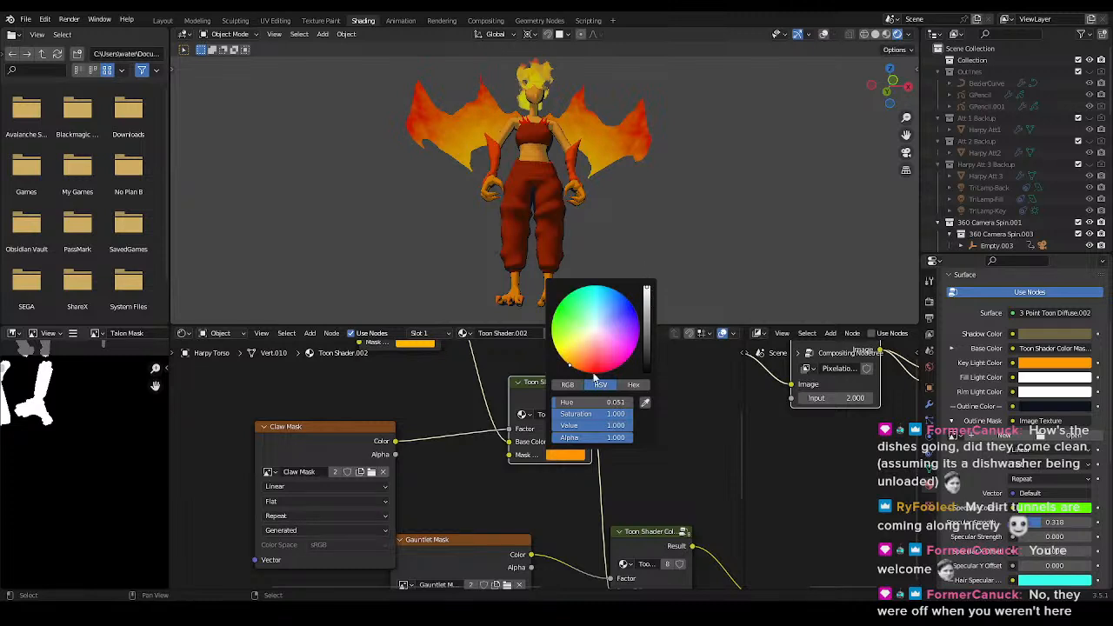
{"action": "middle_click_drag", "start_coordinate": [700, 285], "coordinate": [629, 256]}
{"action": "scroll", "coordinate": [609, 247], "scroll_direction": "up", "scroll_amount": 5}
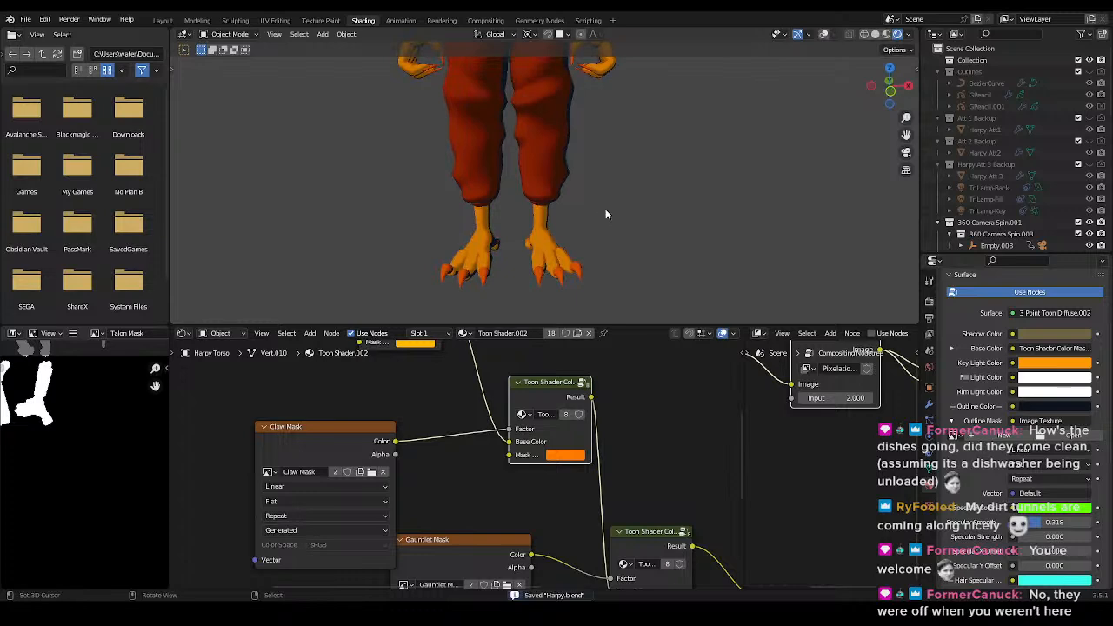
{"action": "key", "text": "ctrl+s"}
- Change the mask colour of the colour mask node feeding the claw node to a slightly darkened yellow with hue 0.124
{"action": "middle_click_drag", "start_coordinate": [409, 348], "coordinate": [432, 444]}
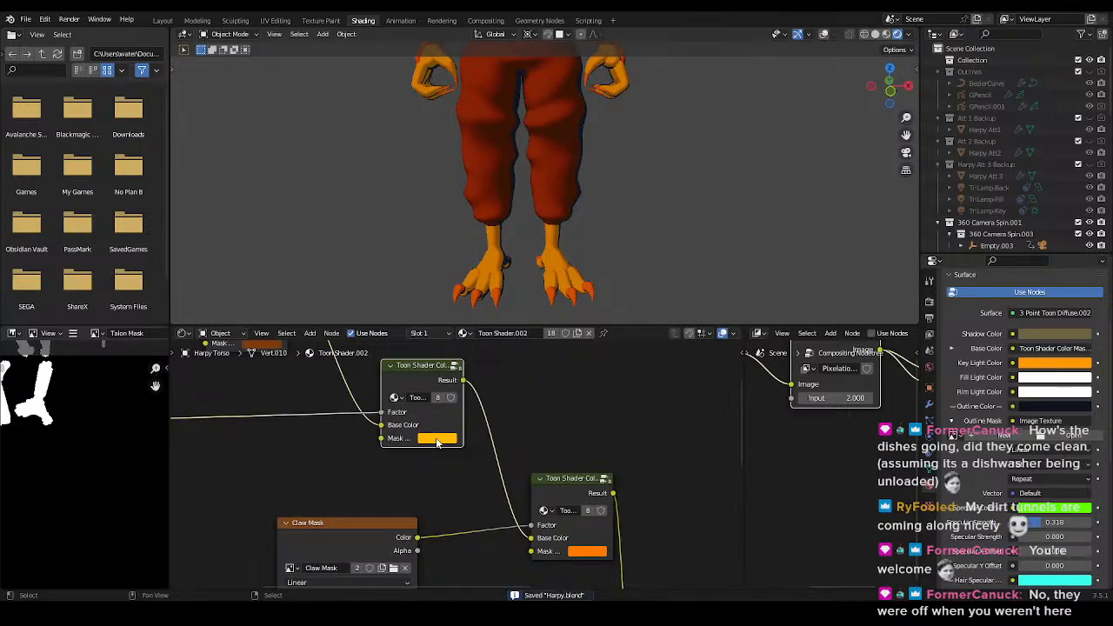
{"action": "left_click", "coordinate": [439, 439]}
{"action": "left_click_drag", "start_coordinate": [526, 308], "coordinate": [520, 280]}
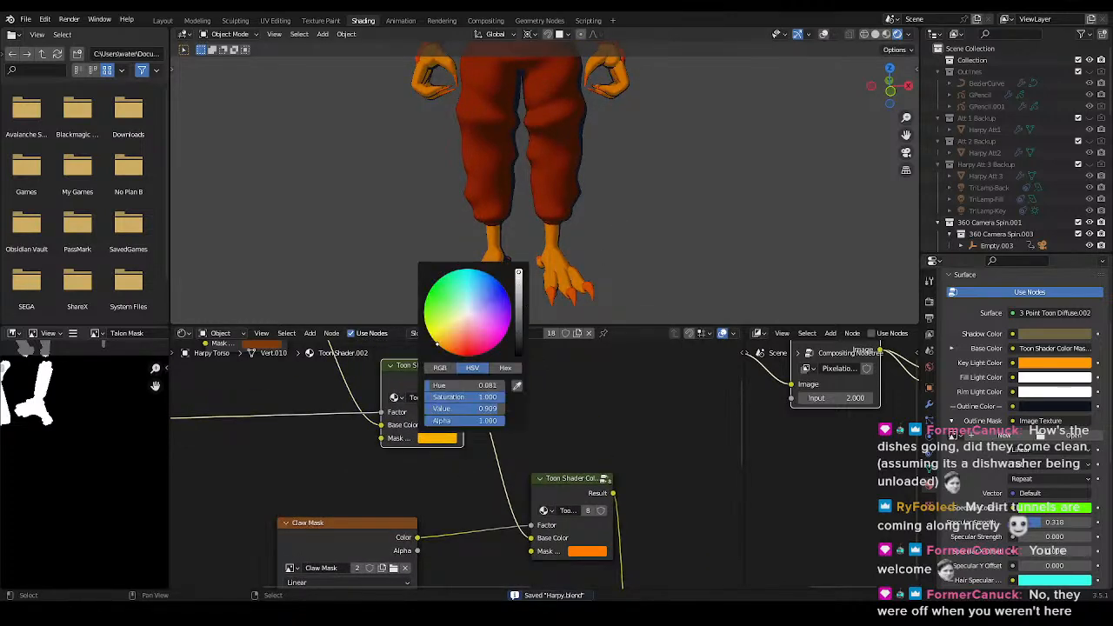
{"action": "left_click_drag", "start_coordinate": [436, 343], "coordinate": [432, 339]}
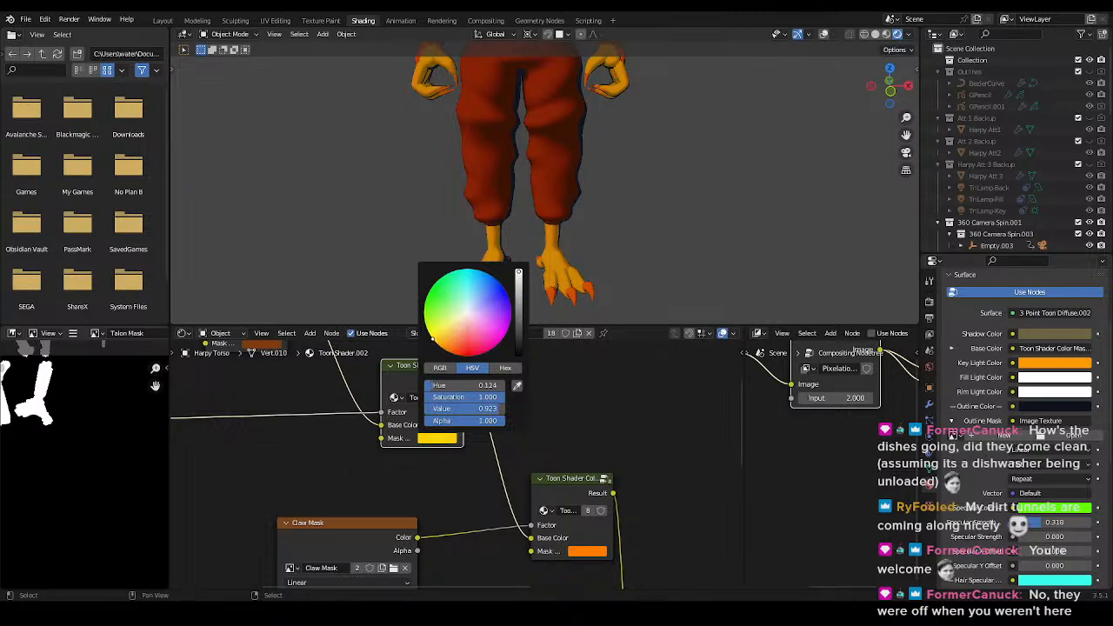
{"action": "left_click_drag", "start_coordinate": [522, 272], "coordinate": [520, 278]}
- Shift the claw mask colour slightly towards a yellower orange, save the file, and check the harpy's overall colours
{"action": "left_click", "coordinate": [576, 557]}
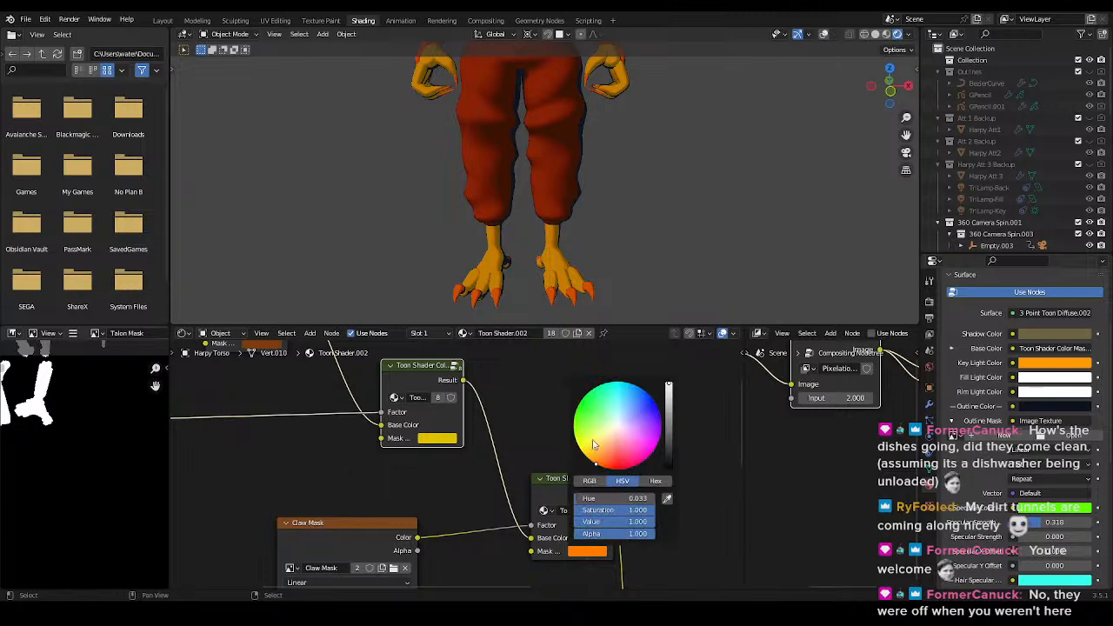
{"action": "left_click_drag", "start_coordinate": [596, 463], "coordinate": [595, 463]}
{"action": "key", "text": "ctrl+s"}
{"action": "scroll", "coordinate": [574, 215], "scroll_direction": "down", "scroll_amount": 5}
{"action": "scroll", "coordinate": [588, 219], "scroll_direction": "up", "scroll_amount": 5}
{"action": "scroll", "coordinate": [572, 238], "scroll_direction": "down", "scroll_amount": 4}
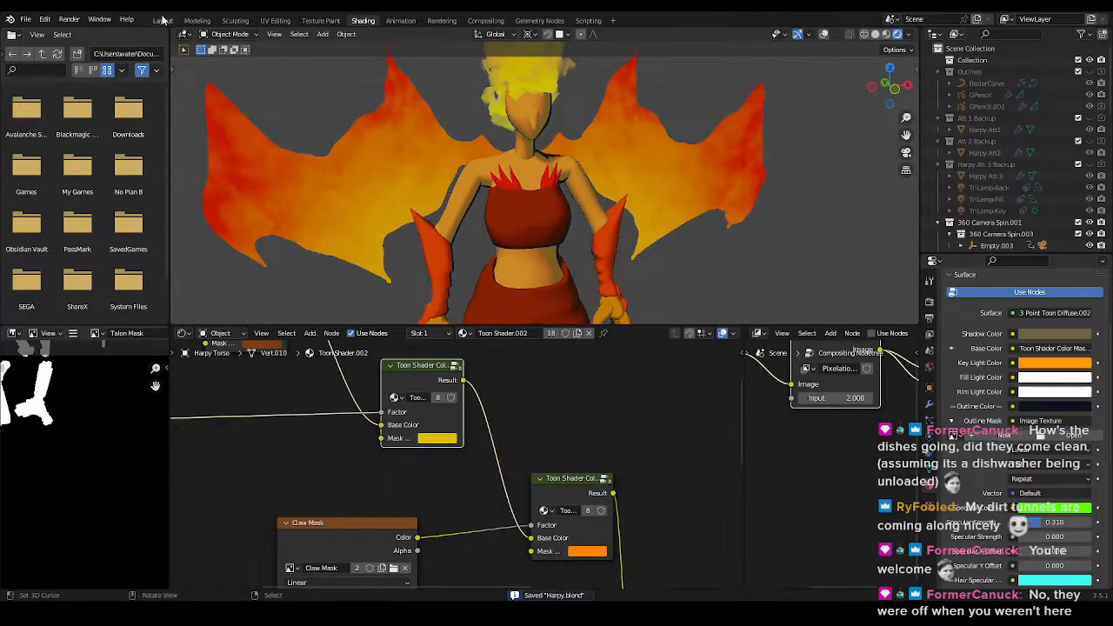
- Return to the Layout workspace and view the harpy from the front, framed against the reference sketches
{"action": "left_click", "coordinate": [162, 20]}
{"action": "key", "text": "KP_1"}
{"action": "scroll", "coordinate": [652, 253], "scroll_direction": "up", "scroll_amount": 3}
{"action": "middle_click_drag", "start_coordinate": [664, 239], "coordinate": [643, 266], "text": "shift"}
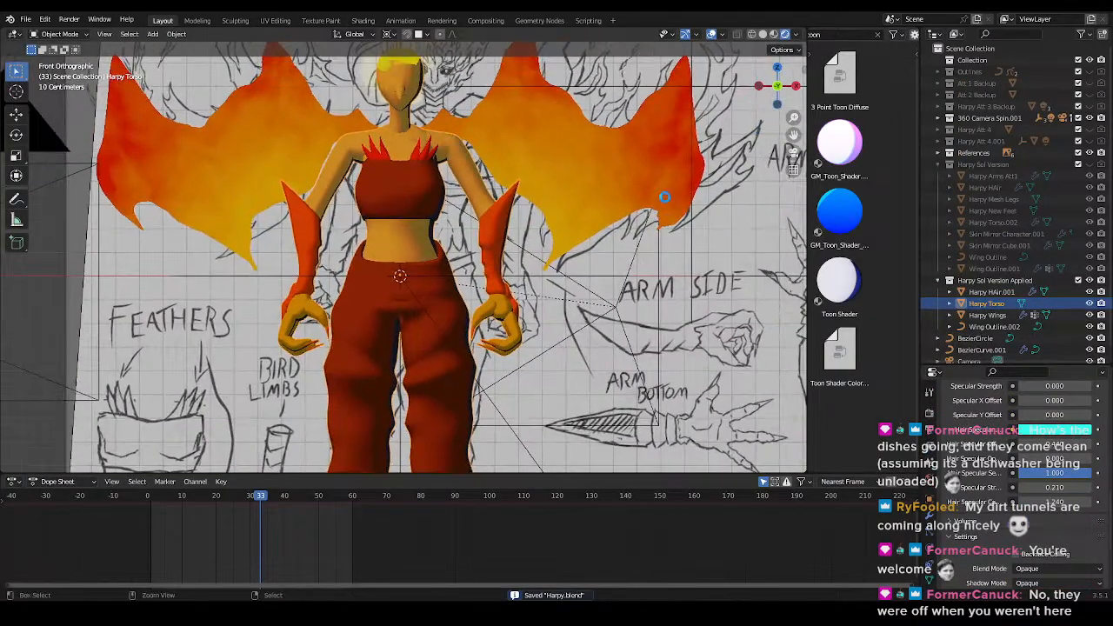
- Close the harpy project, saving Harpy.blend together with its four modified images
{"action": "middle_click_drag", "start_coordinate": [509, 211], "coordinate": [511, 279], "text": "shift"}
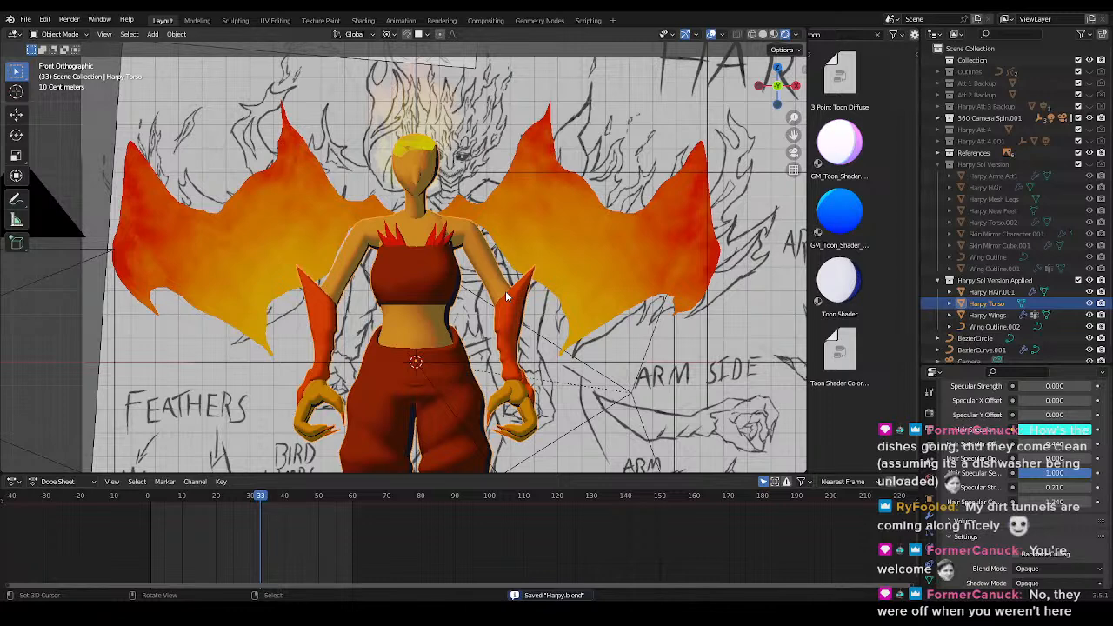
{"action": "key", "text": "ctrl+q"}
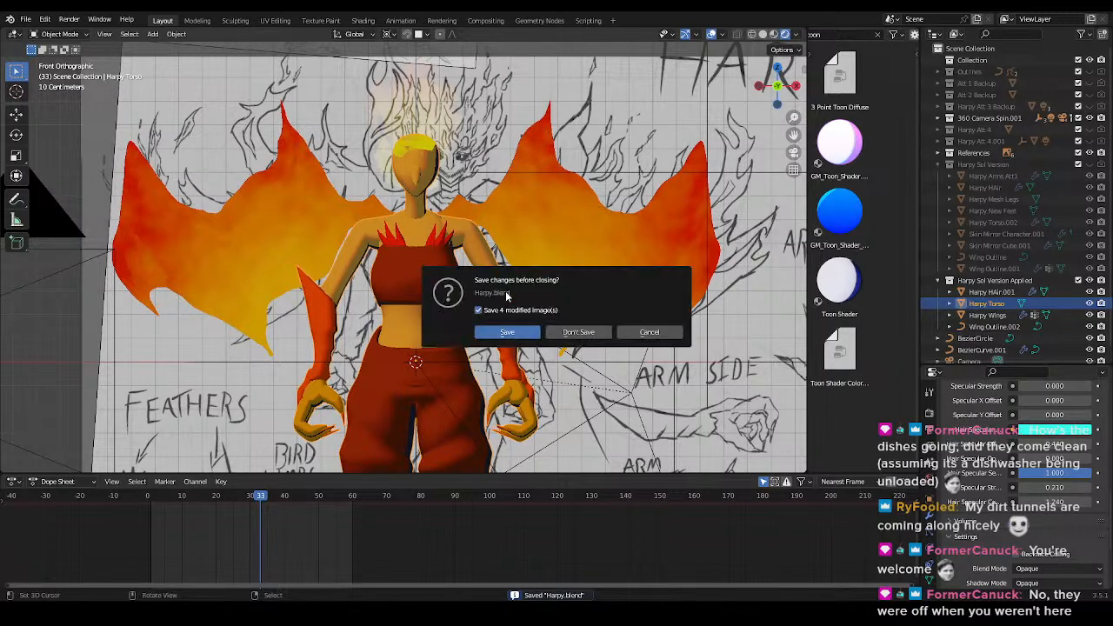
{"action": "left_click", "coordinate": [504, 334]}
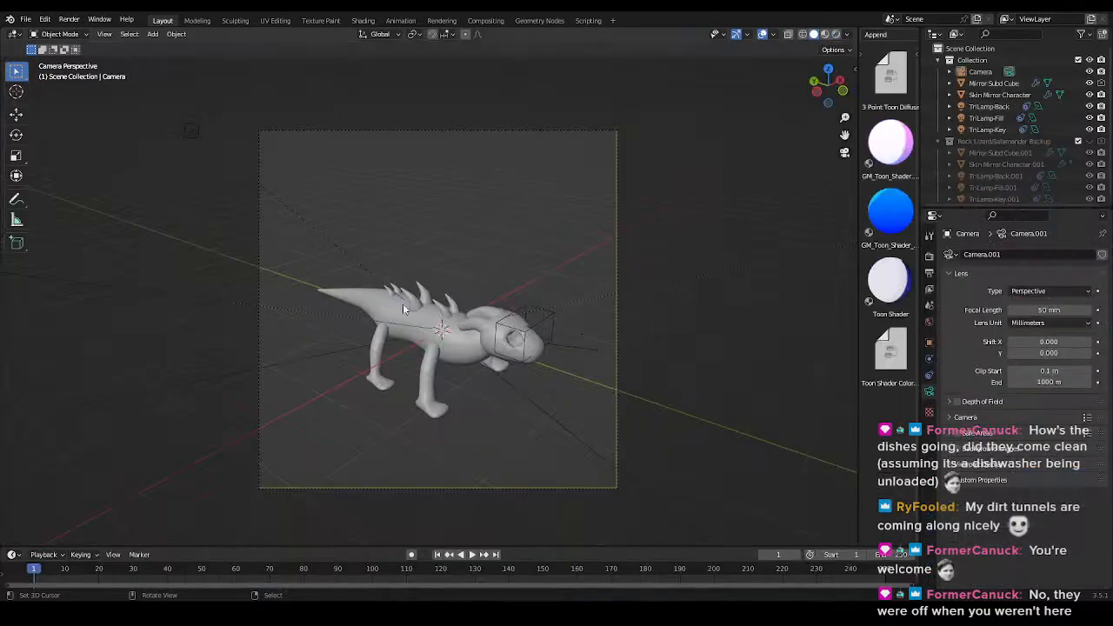
- Display the lizard scene in rendered shading and examine the lizard's glowing eyes and lava markings up close from the front
{"action": "mouse_move", "coordinate": [402, 303]}
{"action": "middle_mouse_down"}
{"action": "mouse_move", "coordinate": [588, 387]}
{"action": "mouse_move", "coordinate": [524, 382]}
{"action": "mouse_move", "coordinate": [482, 356]}
{"action": "mouse_move", "coordinate": [577, 333]}
{"action": "mouse_move", "coordinate": [516, 358]}
{"action": "mouse_move", "coordinate": [510, 386]}
{"action": "middle_mouse_up"}
{"action": "key", "text": "z"}
{"action": "key", "text": "z"}
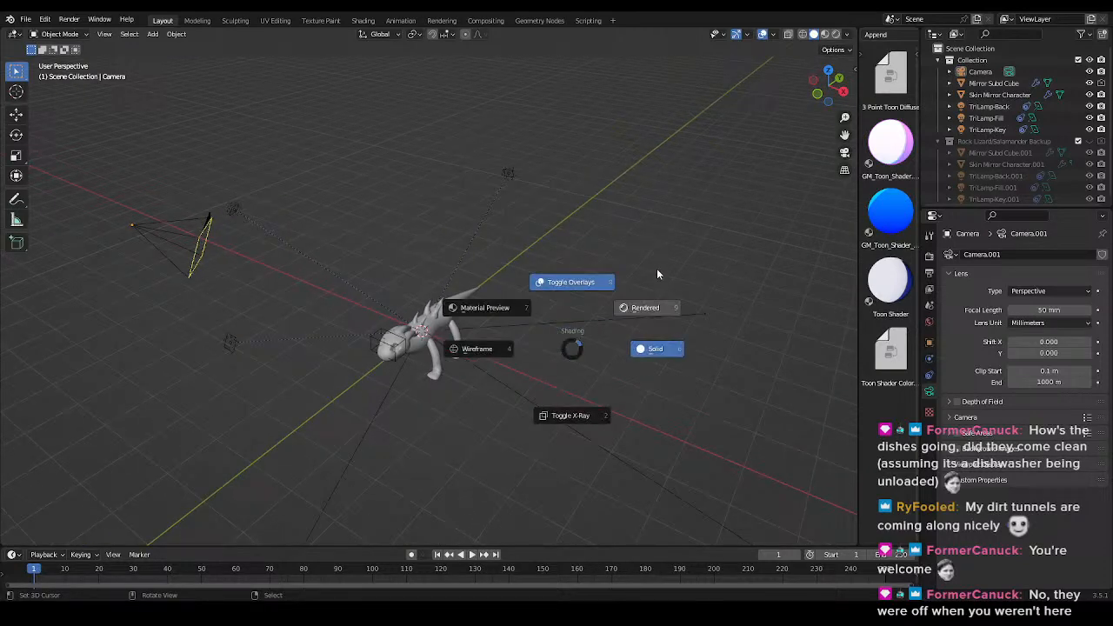
{"action": "left_click", "coordinate": [657, 271]}
{"action": "scroll", "coordinate": [418, 399], "scroll_direction": "up", "scroll_amount": 3}
{"action": "middle_click_drag", "start_coordinate": [404, 399], "coordinate": [509, 435], "text": "shift"}
{"action": "scroll", "coordinate": [411, 335], "scroll_direction": "up", "scroll_amount": 4}
{"action": "scroll", "coordinate": [448, 333], "scroll_direction": "down", "scroll_amount": 4}
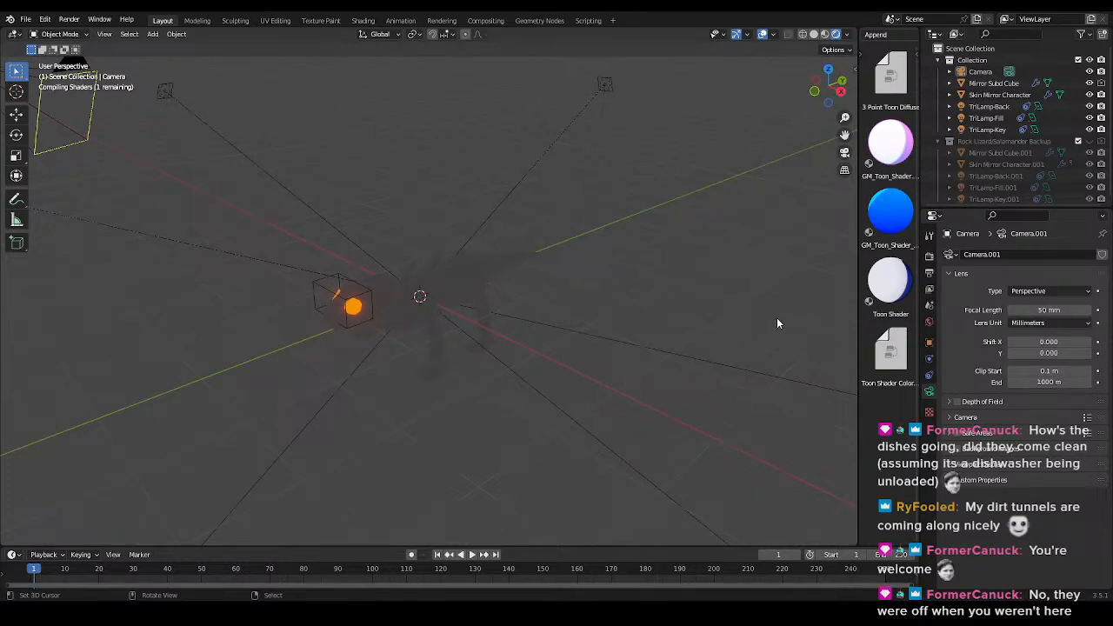
{"action": "middle_click_drag", "start_coordinate": [453, 330], "coordinate": [624, 300]}
{"action": "scroll", "coordinate": [475, 309], "scroll_direction": "up", "scroll_amount": 3}
{"action": "middle_click_drag", "start_coordinate": [473, 308], "coordinate": [450, 234], "text": "shift"}
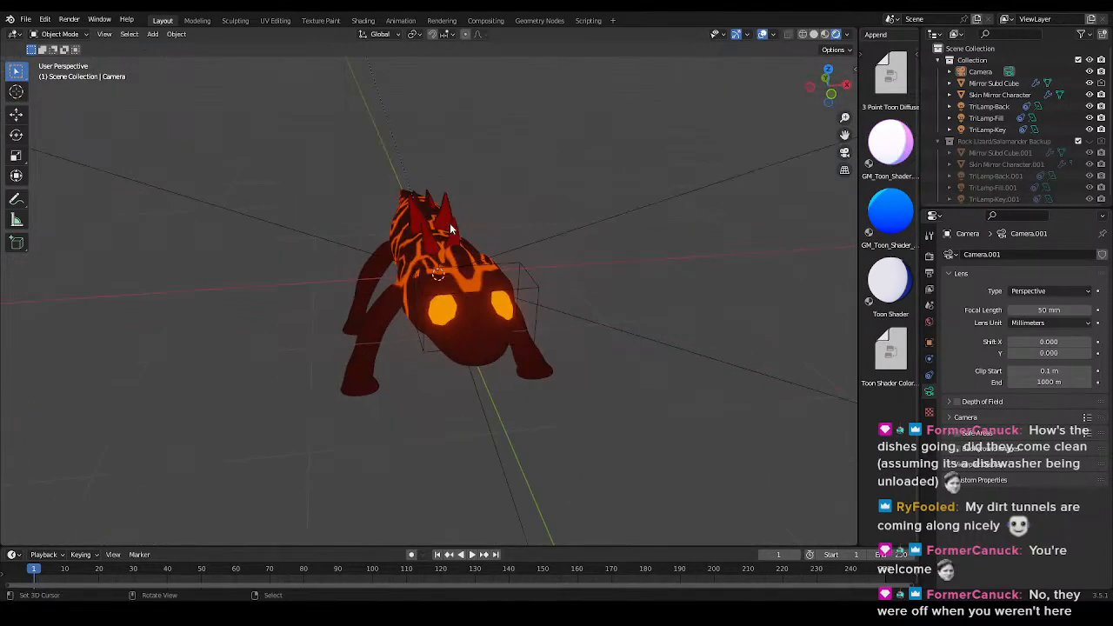
- View the lizard through the scene camera and check its low-resolution render result in the Rendering workspace
{"action": "key", "text": "KP_0"}
{"action": "scroll", "coordinate": [476, 278], "scroll_direction": "up", "scroll_amount": 3}
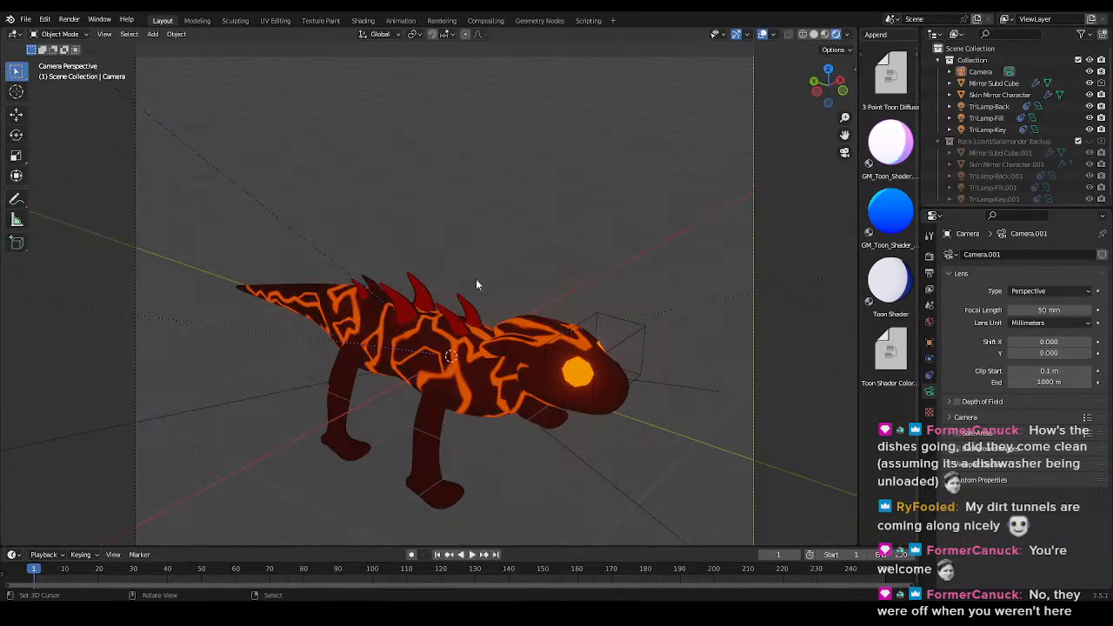
{"action": "left_click", "coordinate": [442, 23]}
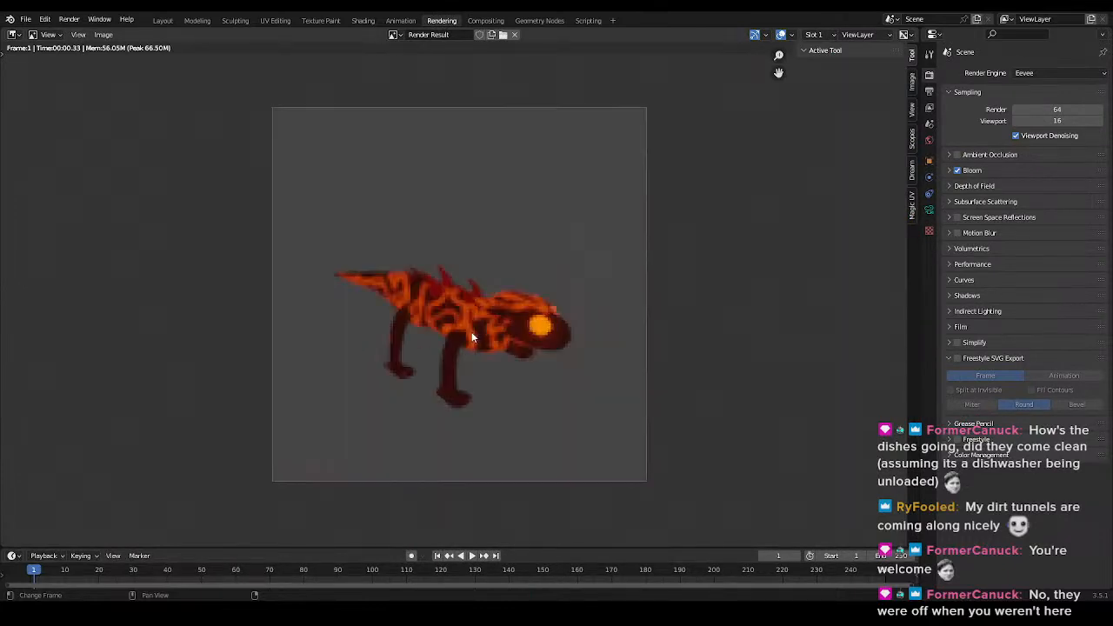
- Return to the Layout workspace and examine the lizard up close from its other side
{"action": "left_click", "coordinate": [151, 17]}
{"action": "middle_click_drag", "start_coordinate": [567, 255], "coordinate": [435, 449]}
{"action": "scroll", "coordinate": [435, 449], "scroll_direction": "up", "scroll_amount": 4}
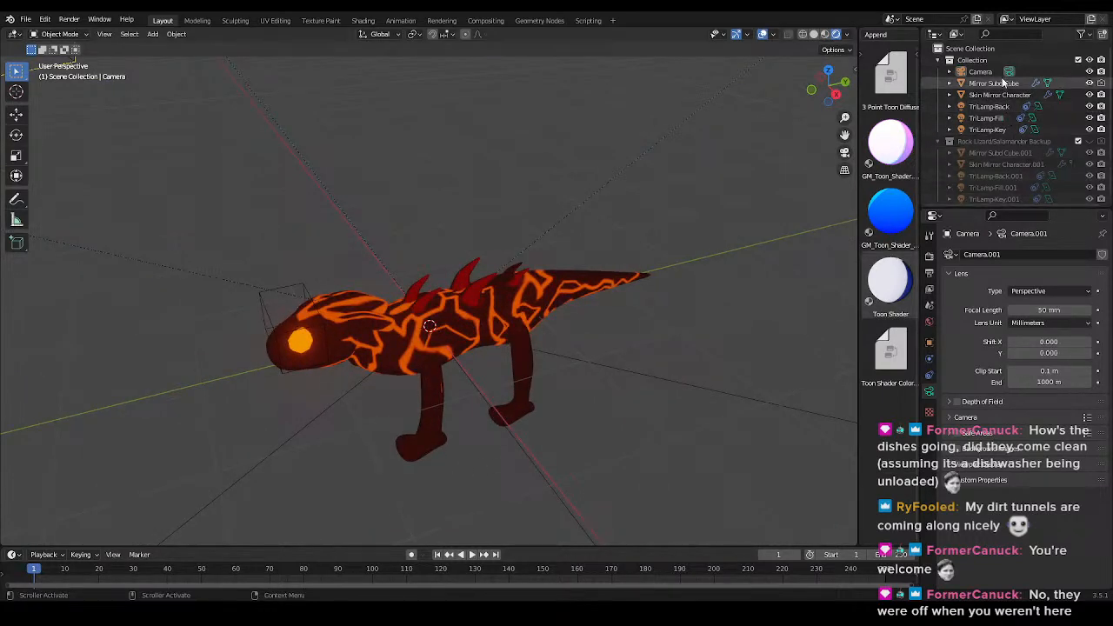
- Move the Mirror Subd Cube, Skin Mirror Character and three TriLamp lights into a new collection named First Att Backup
{"action": "scroll", "coordinate": [1004, 87], "scroll_direction": "down", "scroll_amount": 1}
{"action": "left_click", "coordinate": [970, 137]}
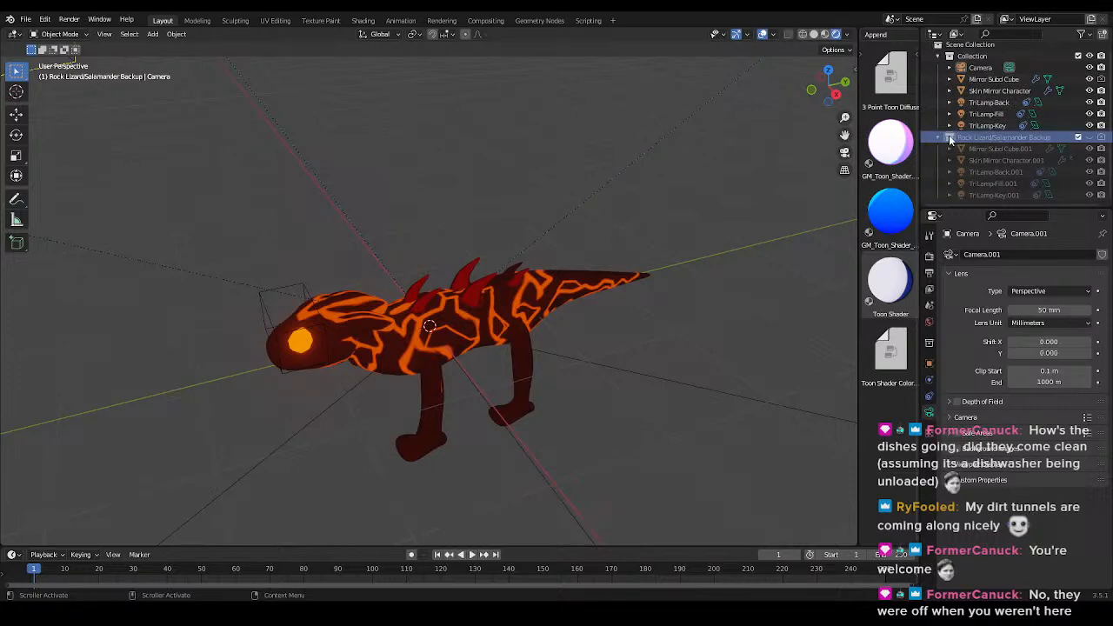
{"action": "left_click", "coordinate": [427, 347]}
{"action": "middle_click_drag", "start_coordinate": [429, 346], "coordinate": [492, 318]}
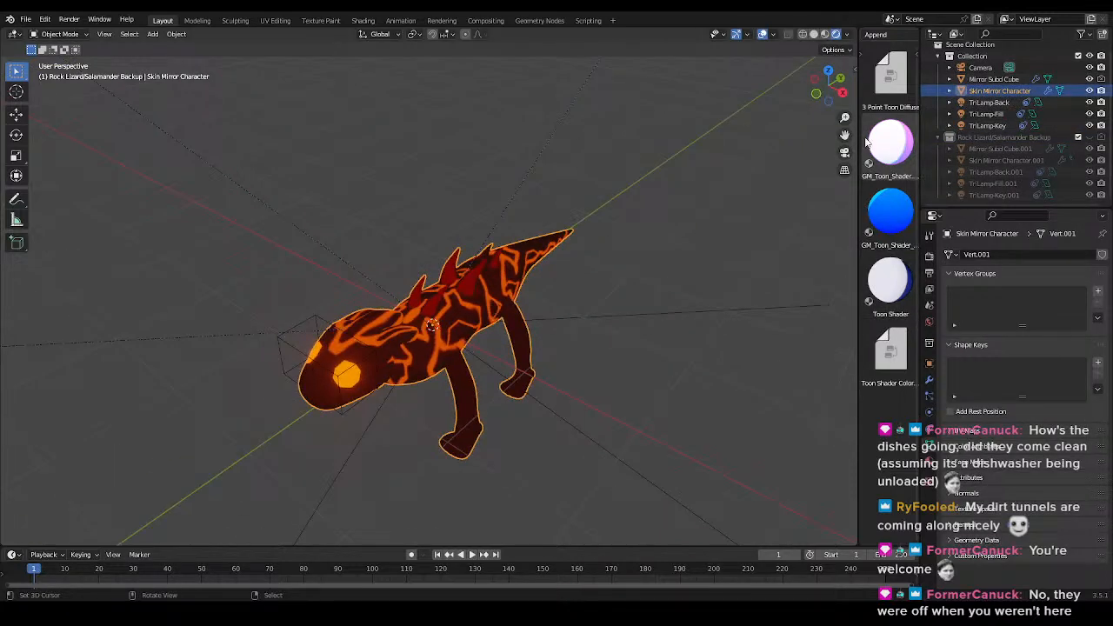
{"action": "left_click", "coordinate": [994, 79], "text": "shift"}
{"action": "scroll", "coordinate": [557, 348], "scroll_direction": "down", "scroll_amount": 3}
{"action": "middle_click_drag", "start_coordinate": [531, 378], "coordinate": [592, 331]}
{"action": "left_click", "coordinate": [987, 125], "text": "shift"}
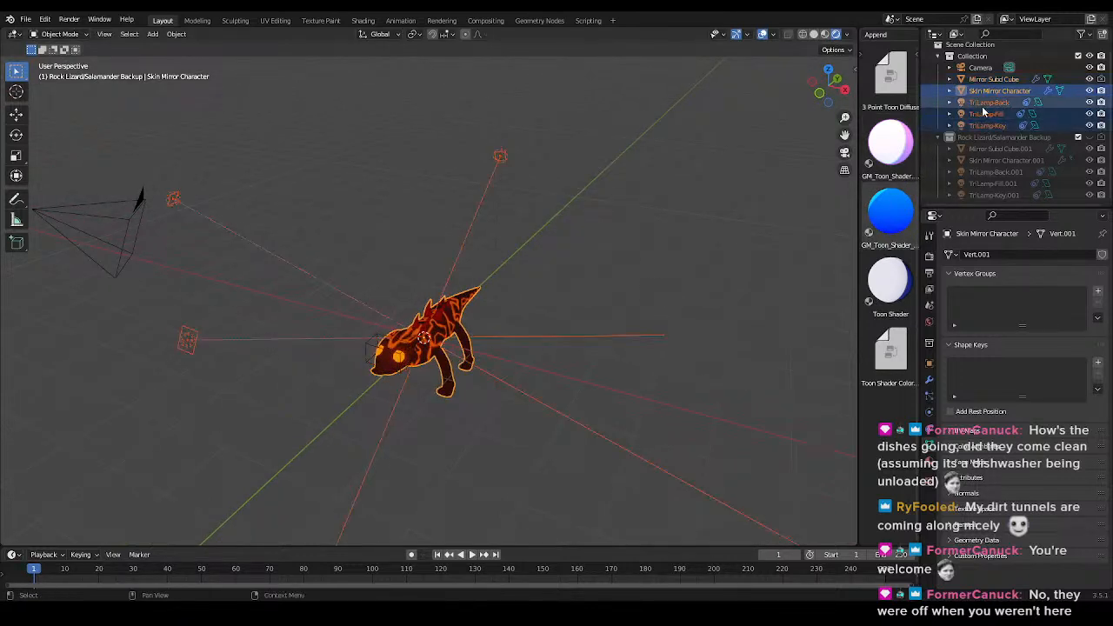
{"action": "left_click", "coordinate": [979, 81]}
{"action": "left_click", "coordinate": [986, 127], "text": "shift"}
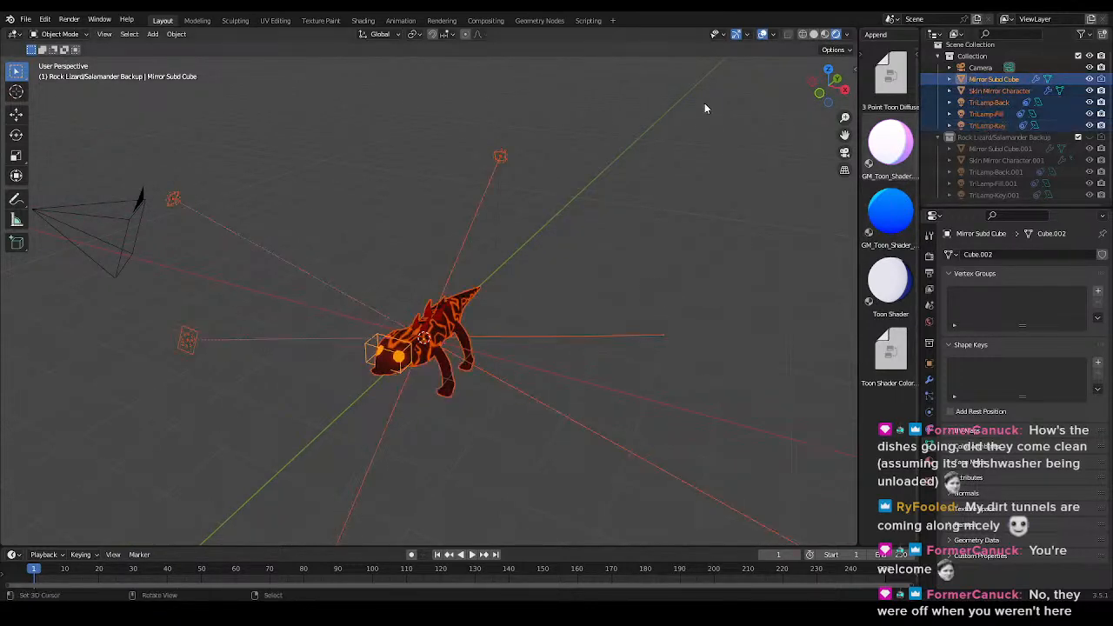
{"action": "key", "text": "m"}
{"action": "left_click", "coordinate": [991, 137]}
{"action": "type", "text": "First Att Back"}
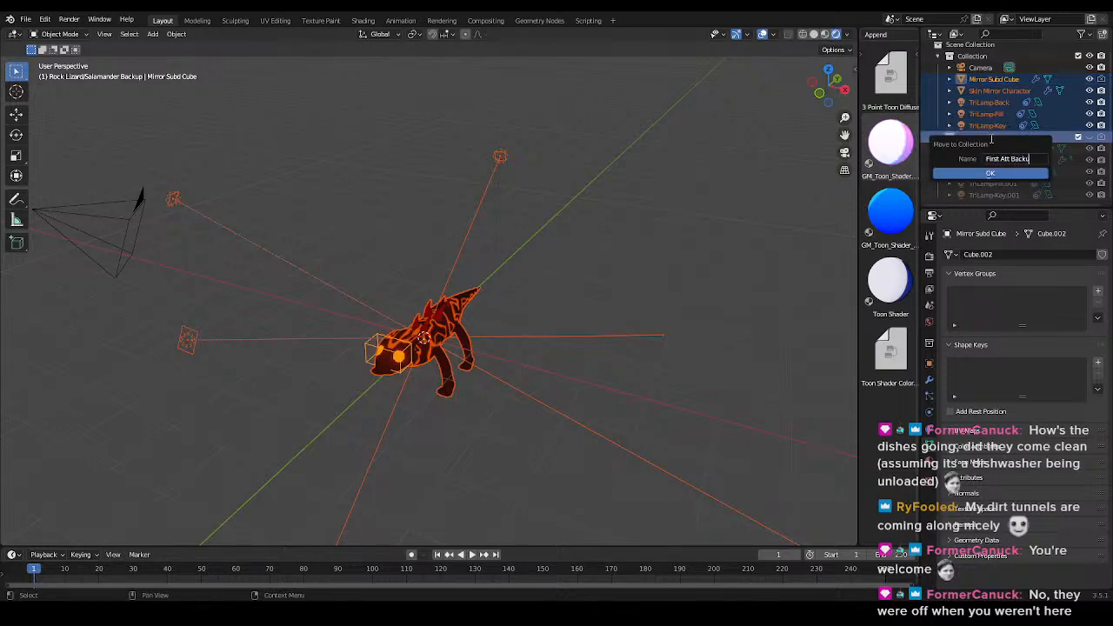
{"action": "type", "text": "up"}
{"action": "key", "text": "Return"}
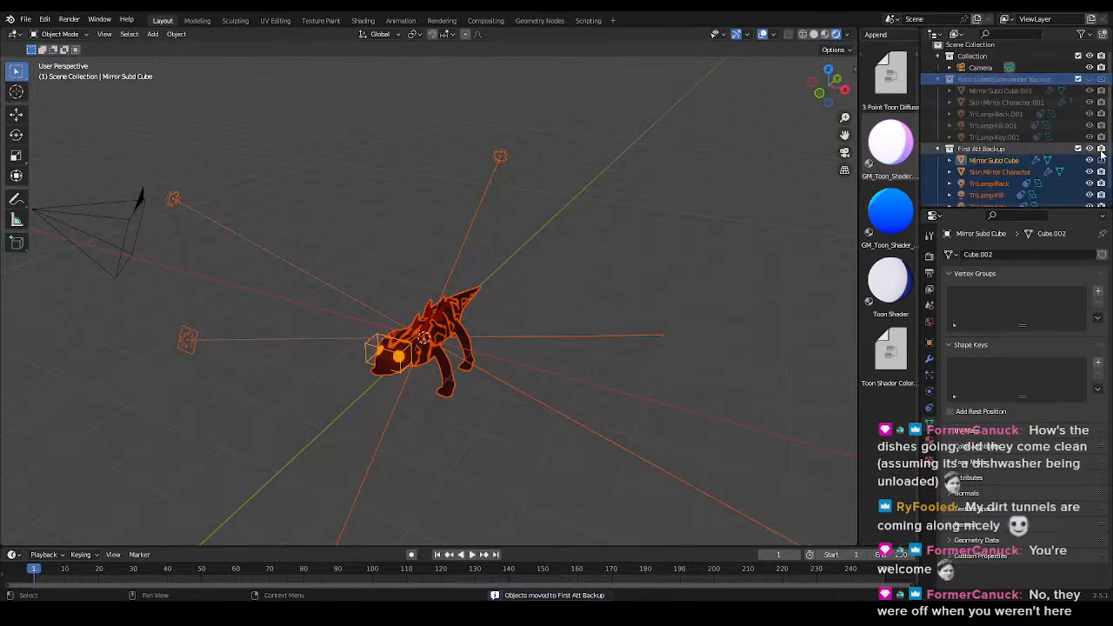
- Nest the Rock Lizard/Salamander Backup collection inside First Att Backup, hide the combined backup, and save the file
{"action": "left_click_drag", "start_coordinate": [996, 82], "coordinate": [992, 150]}
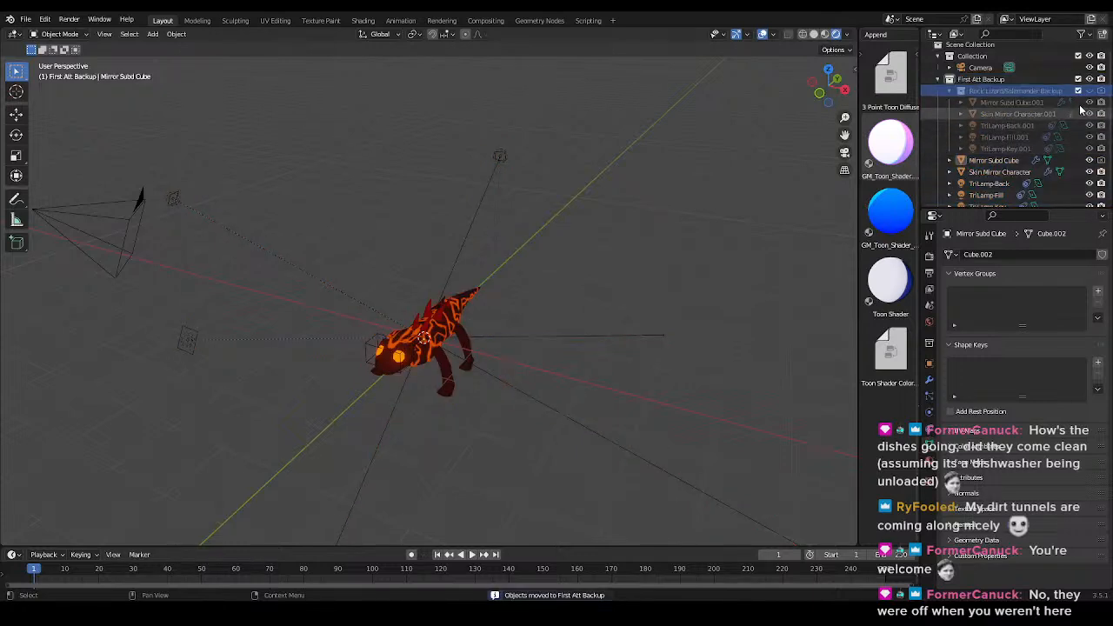
{"action": "left_click", "coordinate": [1079, 79]}
{"action": "key", "text": "ctrl+s"}
- Delete the existing camera from the scene and save the file
{"action": "middle_click_drag", "start_coordinate": [684, 299], "coordinate": [432, 259]}
{"action": "left_click", "coordinate": [278, 274]}
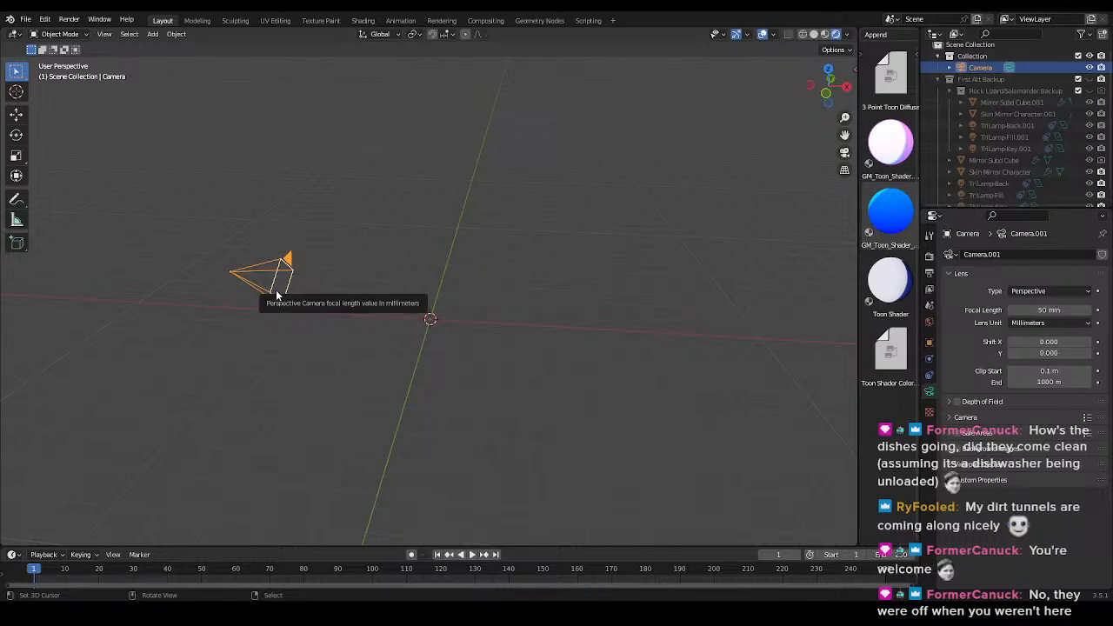
{"action": "key", "text": "Delete"}
{"action": "key", "text": "ctrl+s"}
- Add a new camera facing along the Y axis and move it back from the origin along its local Z axis
{"action": "key", "text": "KP_1"}
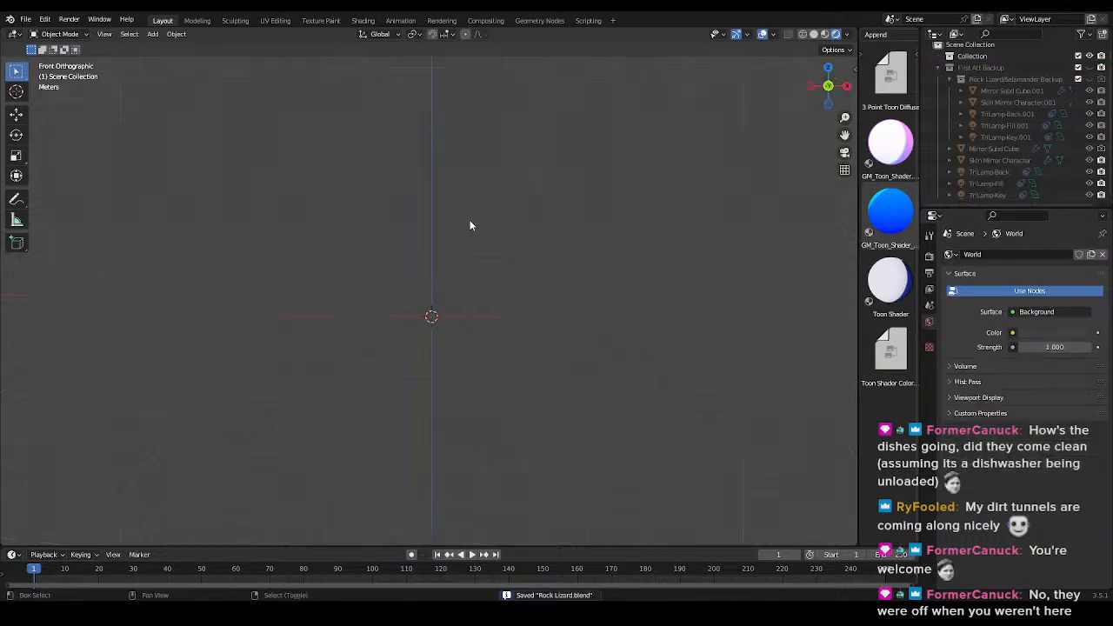
{"action": "key", "text": "shift+a"}
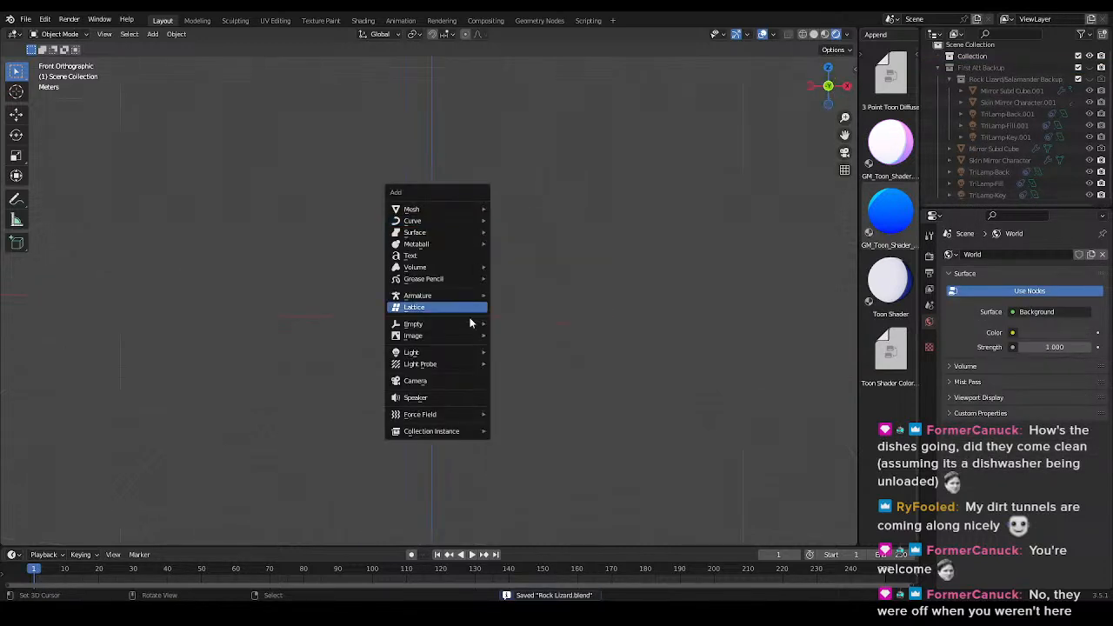
{"action": "left_click", "coordinate": [426, 383]}
{"action": "middle_click_drag", "start_coordinate": [504, 310], "coordinate": [551, 316]}
{"action": "key", "text": "g"}
{"action": "key", "text": "z"}
{"action": "key", "text": "z"}
{"action": "left_click", "coordinate": [576, 368]}
{"action": "key", "text": "KP_1"}
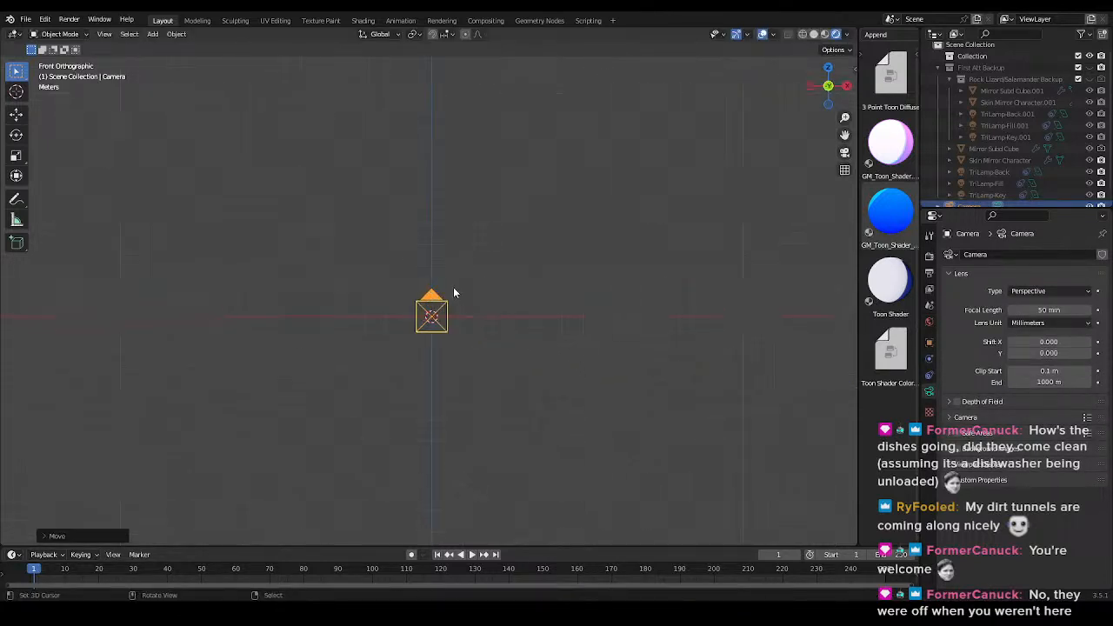
- Rotate the new camera in place and save the file
{"action": "middle_click_drag", "start_coordinate": [510, 343], "coordinate": [517, 377]}
{"action": "middle_click_drag", "start_coordinate": [534, 433], "coordinate": [507, 270]}
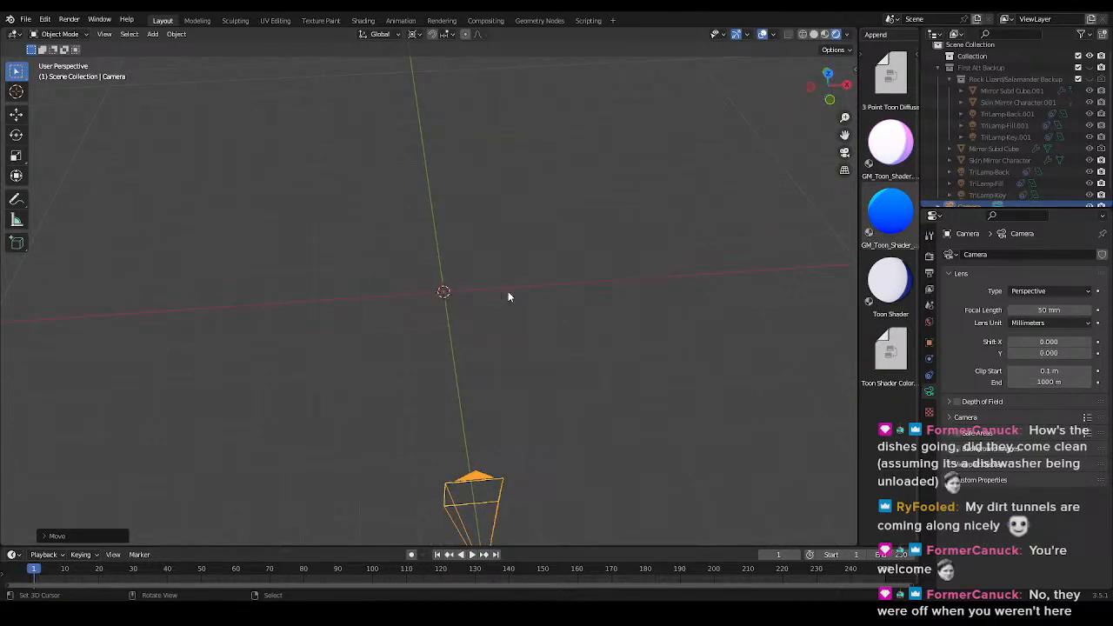
{"action": "key", "text": "r"}
{"action": "left_click", "coordinate": [508, 348]}
{"action": "key", "text": "ctrl+s"}
{"action": "middle_click_drag", "start_coordinate": [550, 326], "coordinate": [403, 470]}
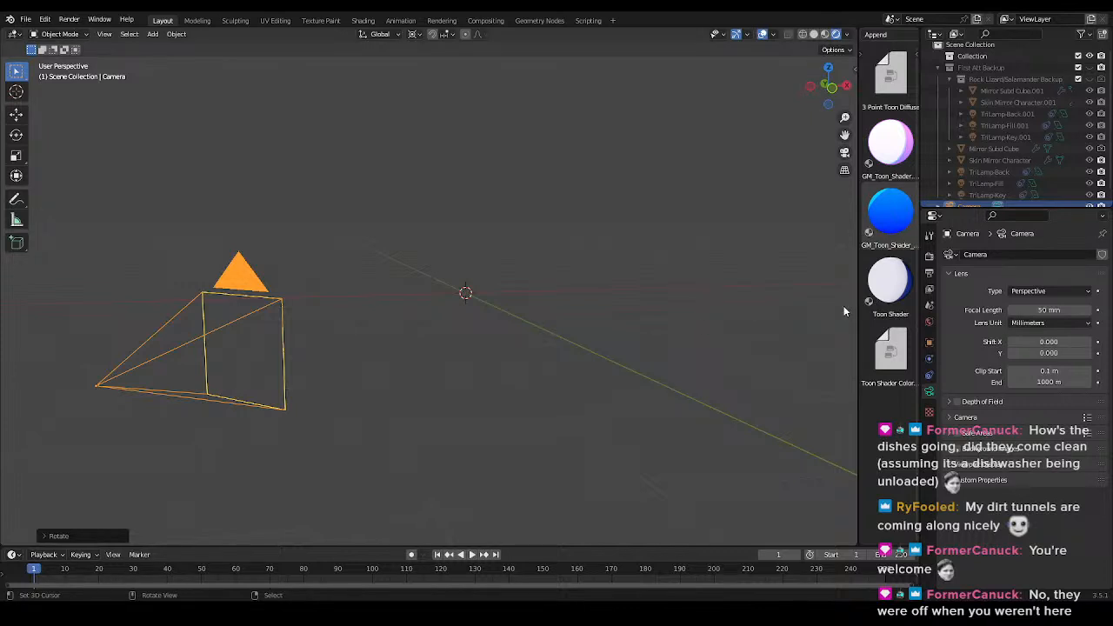
- Search the asset library for skin, add the Skin Mirror Character to the scene and snap it to the 3D cursor
{"action": "left_click_drag", "start_coordinate": [859, 303], "coordinate": [806, 303]}
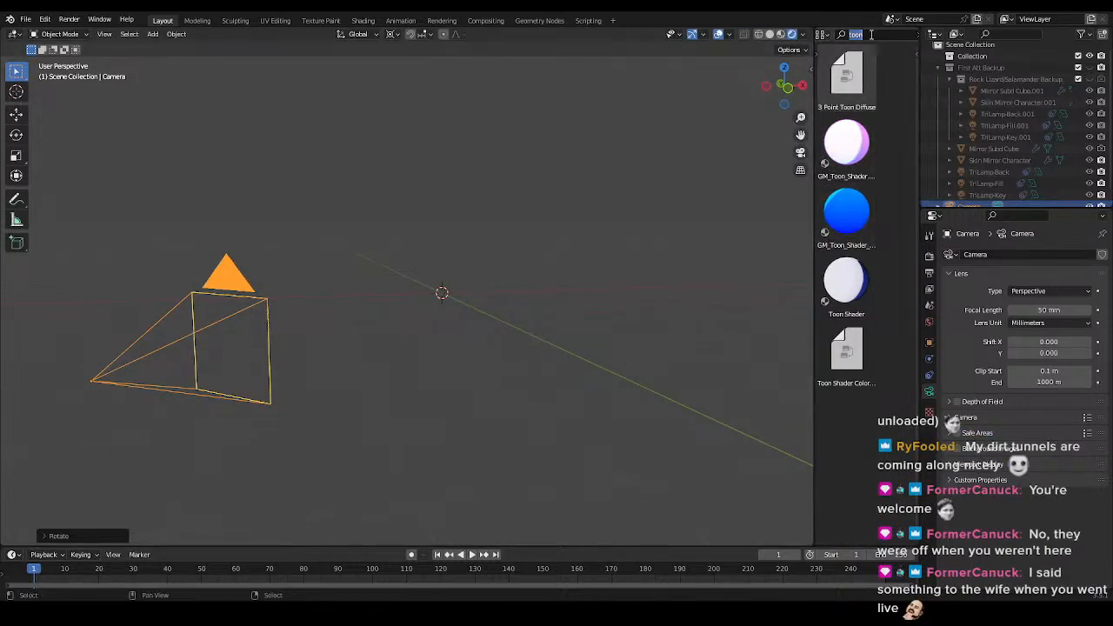
{"action": "key", "text": "BackSpace"}
{"action": "type", "text": "skin"}
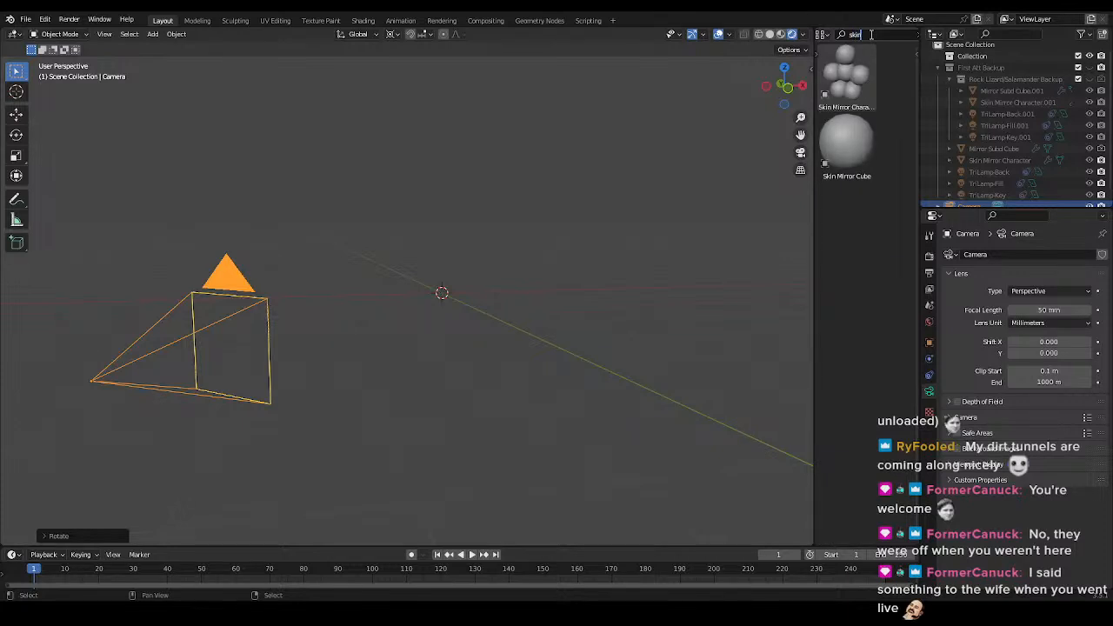
{"action": "left_click_drag", "start_coordinate": [866, 107], "coordinate": [514, 279]}
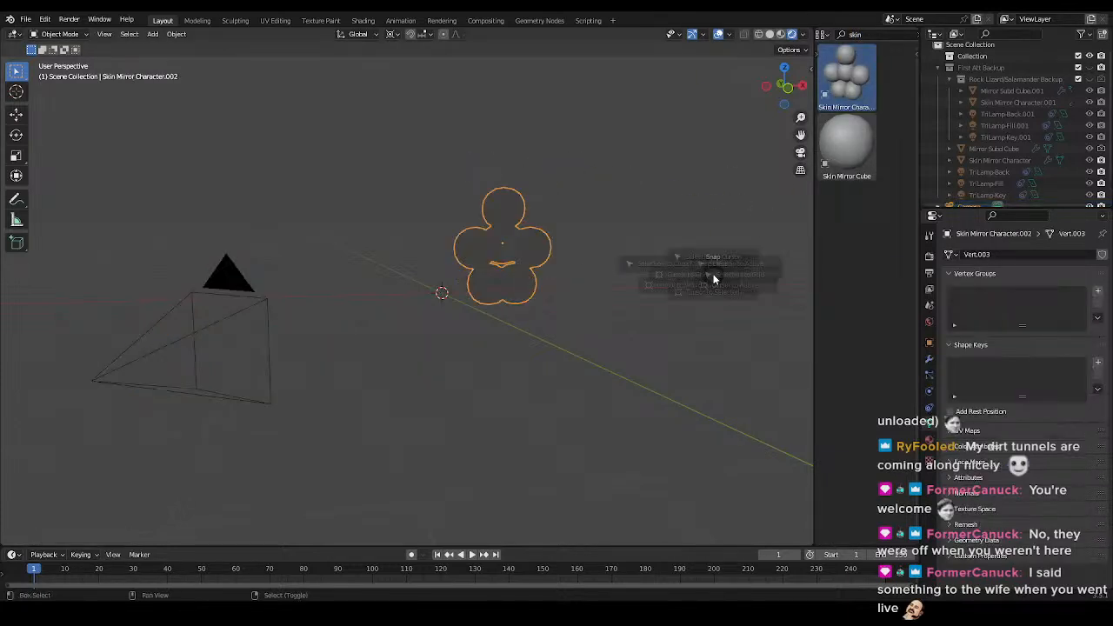
{"action": "key", "text": "shift+s"}
{"action": "left_click", "coordinate": [688, 209]}
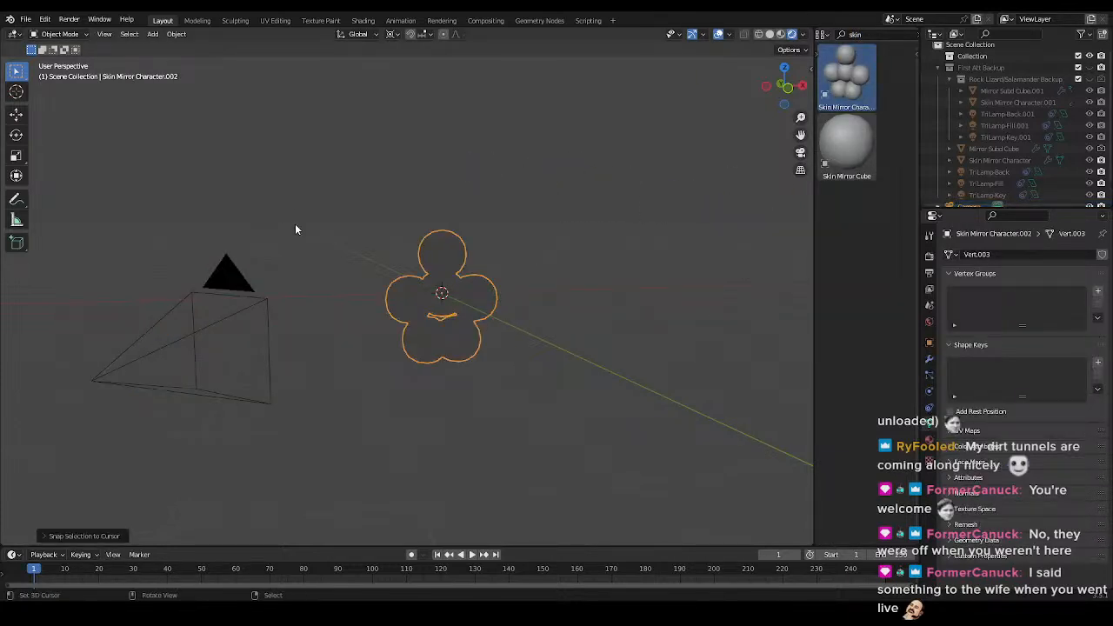
- Try to rotate the Skin Mirror Character 90° about its local X axis in Object Mode
{"action": "key", "text": "KP_7"}
{"action": "key", "text": "KP_3"}
{"action": "type", "text": "rx"}
{"action": "type", "text": "90"}
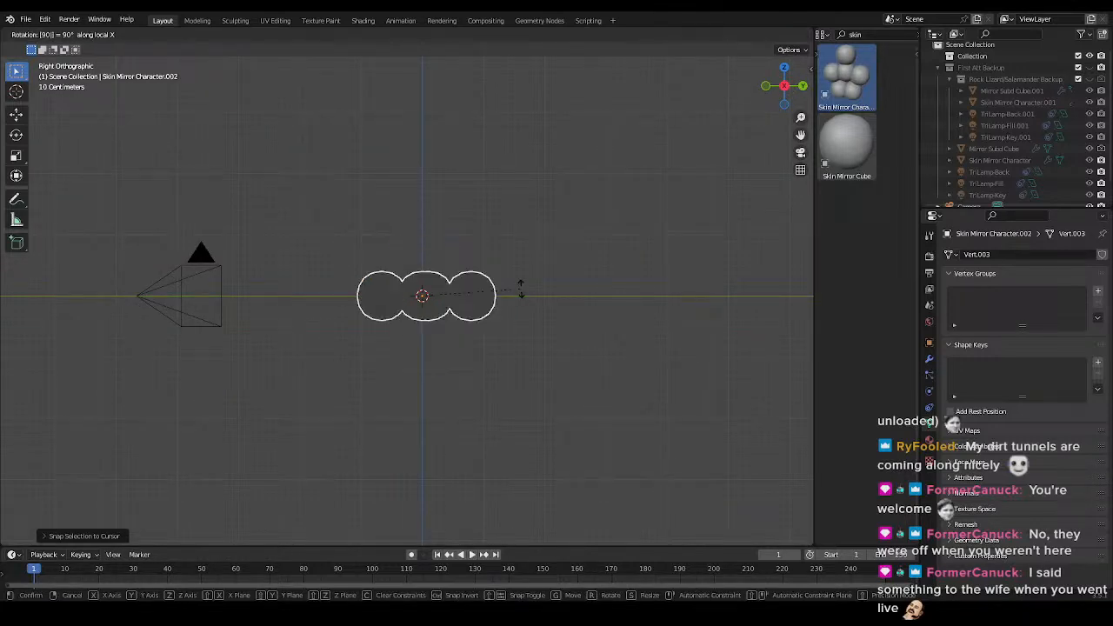
{"action": "key", "text": "Return"}
{"action": "scroll", "coordinate": [522, 290], "scroll_direction": "up", "scroll_amount": 3}
{"action": "key", "text": "ctrl+z"}
- Rotate the Skin Mirror Character's mesh 90° about the global X axis in Edit Mode and save the file
{"action": "key", "text": "Tab"}
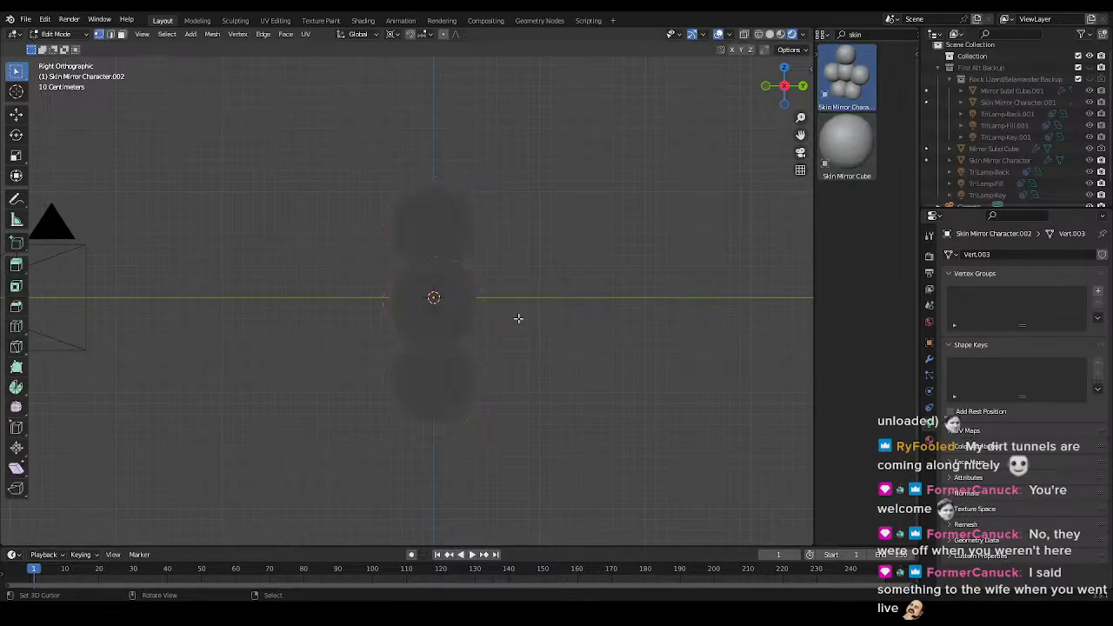
{"action": "key", "text": "x"}
{"action": "left_click", "coordinate": [520, 323]}
{"action": "key", "text": "x"}
{"action": "left_click", "coordinate": [688, 361]}
{"action": "type", "text": "r90"}
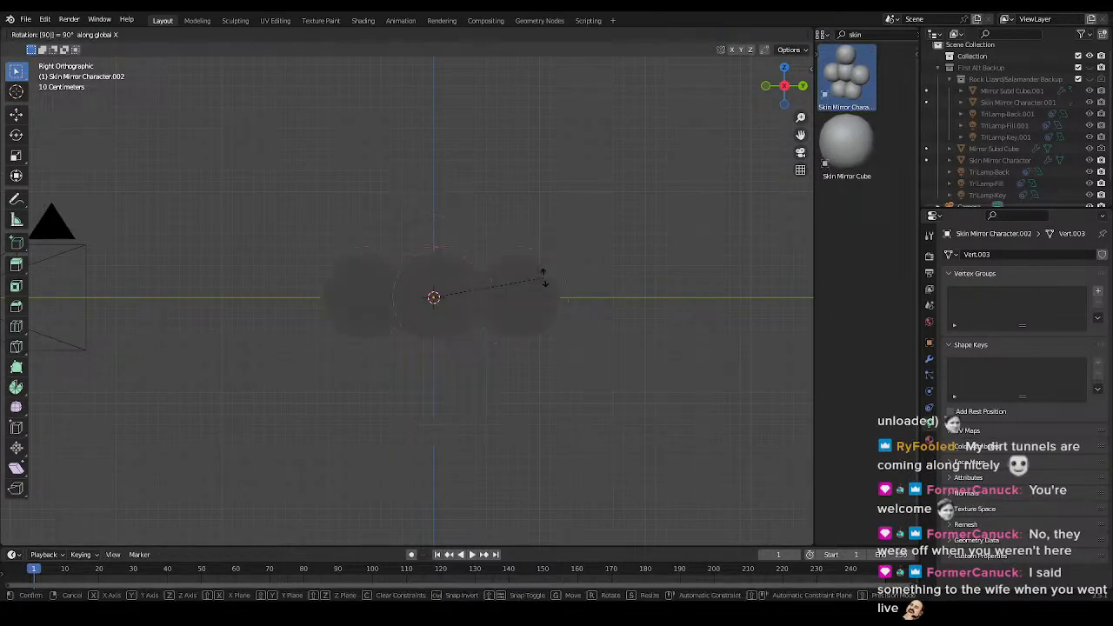
{"action": "key", "text": "Return"}
{"action": "key", "text": "period"}
{"action": "left_click", "coordinate": [544, 279]}
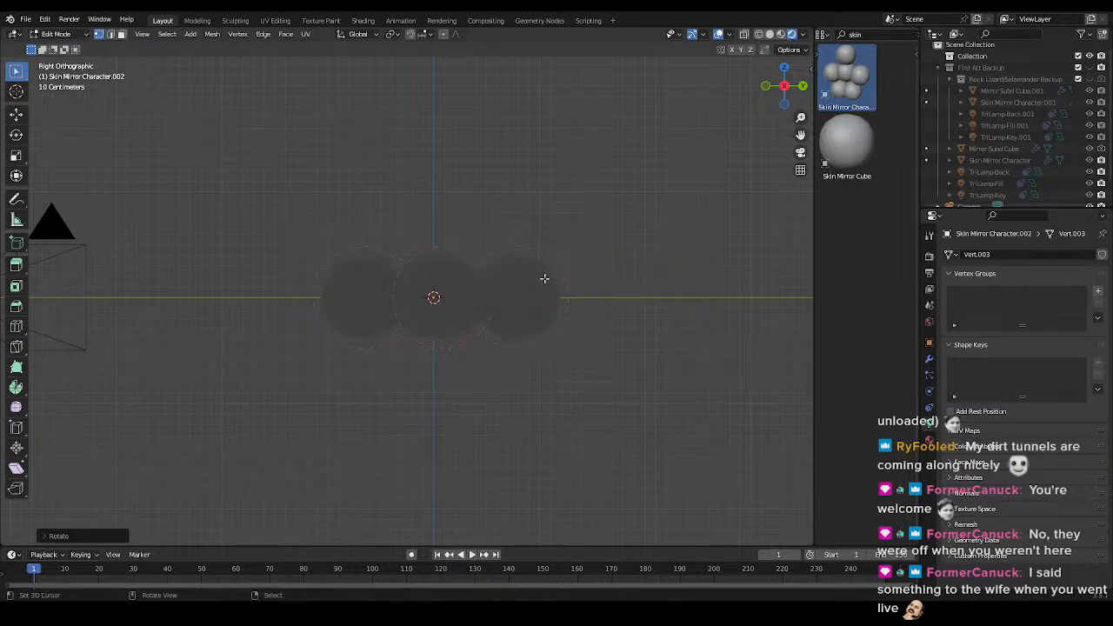
{"action": "scroll", "coordinate": [545, 278], "scroll_direction": "up", "scroll_amount": 3}
{"action": "key", "text": "ctrl+s"}
- Switch the viewport to wireframe shading so the skin mesh's vertices can be edited
{"action": "key", "text": "z"}
{"action": "left_click", "coordinate": [483, 427]}
{"action": "middle_click_drag", "start_coordinate": [443, 435], "coordinate": [419, 437], "text": "shift"}
{"action": "key", "text": "z"}
{"action": "left_click", "coordinate": [600, 387]}
{"action": "key", "text": "z"}
{"action": "left_click", "coordinate": [455, 355]}
- Extrude the mesh's camera-side end vertex forward in a chain that arches up and over into a neck and head
{"action": "middle_click_drag", "start_coordinate": [281, 300], "coordinate": [429, 334], "text": "shift"}
{"action": "right_click", "coordinate": [372, 304]}
{"action": "scroll", "coordinate": [435, 338], "scroll_direction": "down", "scroll_amount": 3}
{"action": "key", "text": "e"}
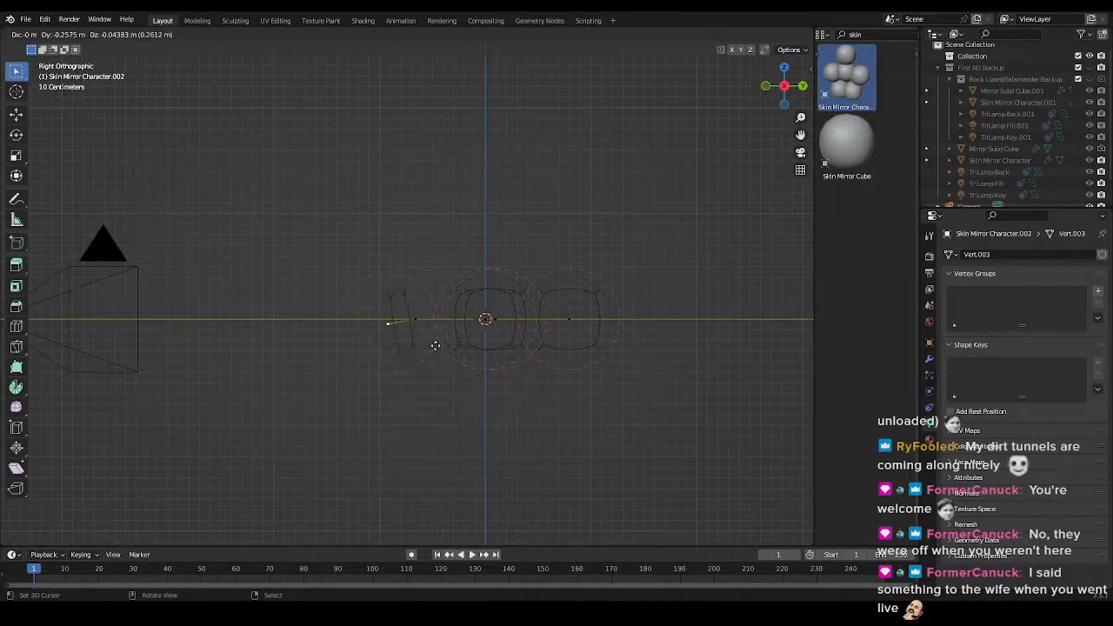
{"action": "left_click", "coordinate": [418, 322]}
{"action": "key", "text": "e"}
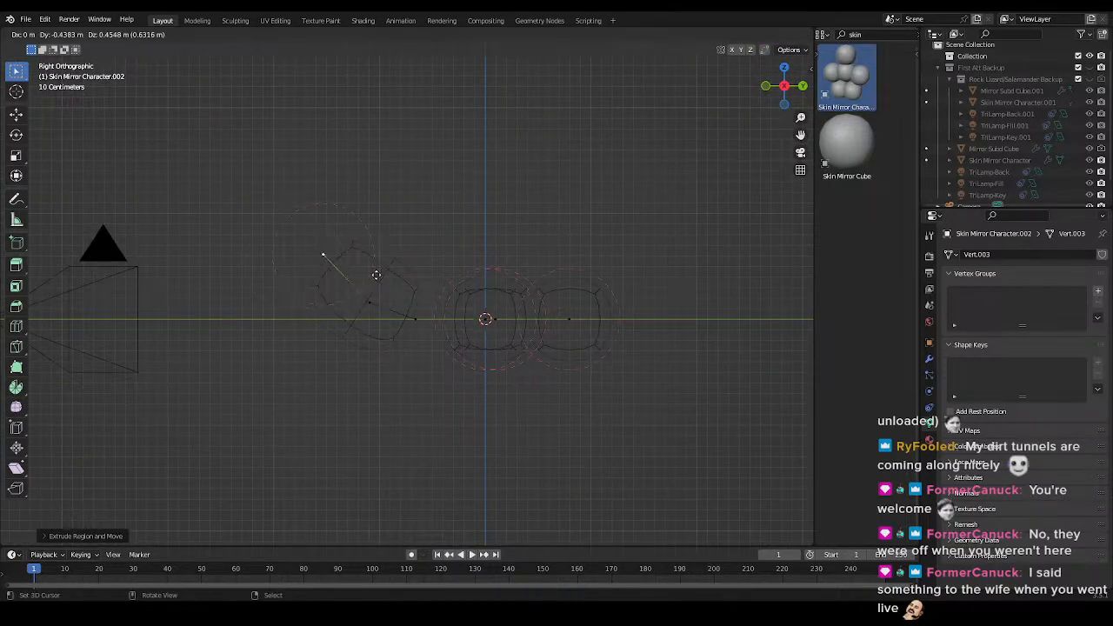
{"action": "left_click", "coordinate": [313, 302]}
- Enable proportional editing and shrink the skin at the head tip with a reduced area of influence
{"action": "key", "text": "s"}
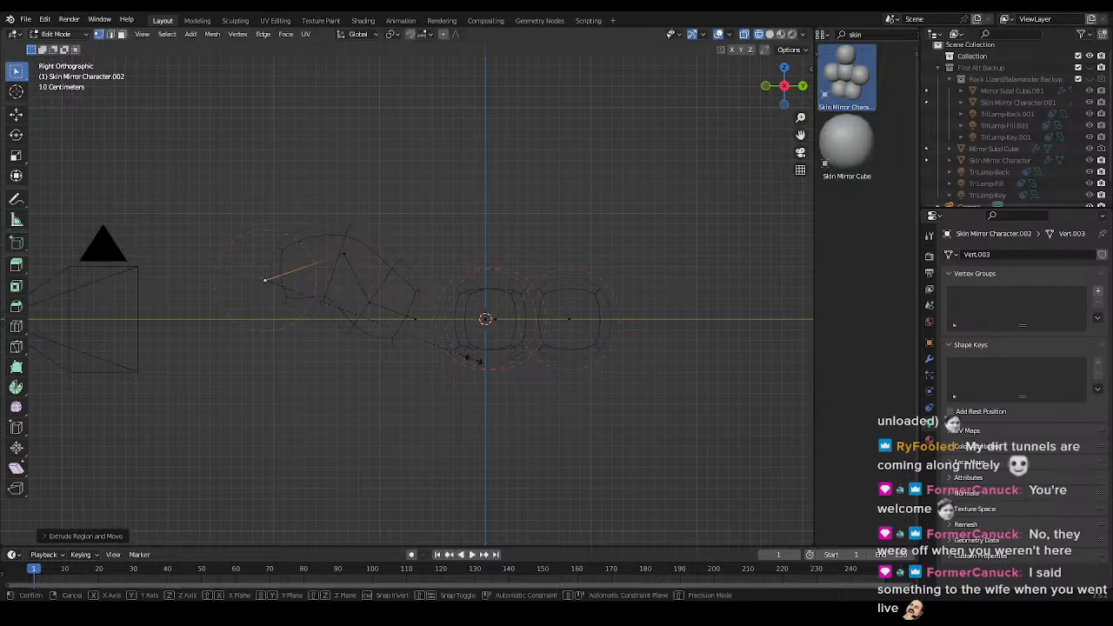
{"action": "right_click", "coordinate": [405, 336]}
{"action": "key", "text": "o"}
{"action": "key", "text": "s"}
{"action": "scroll", "coordinate": [265, 280], "scroll_direction": "down", "scroll_amount": 10}
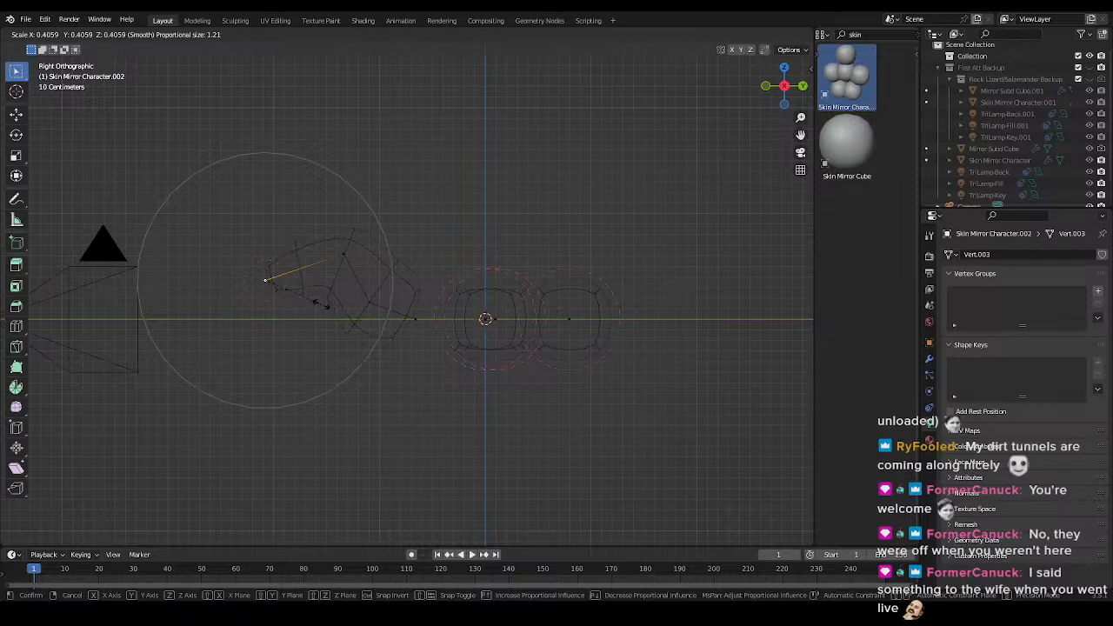
{"action": "left_click", "coordinate": [340, 301]}
- Slightly reduce the skin thickness at the lower neck vertex and move that vertex up and forward
{"action": "scroll", "coordinate": [354, 289], "scroll_direction": "up", "scroll_amount": 2}
{"action": "left_click", "coordinate": [355, 305]}
{"action": "key", "text": "ctrl+a"}
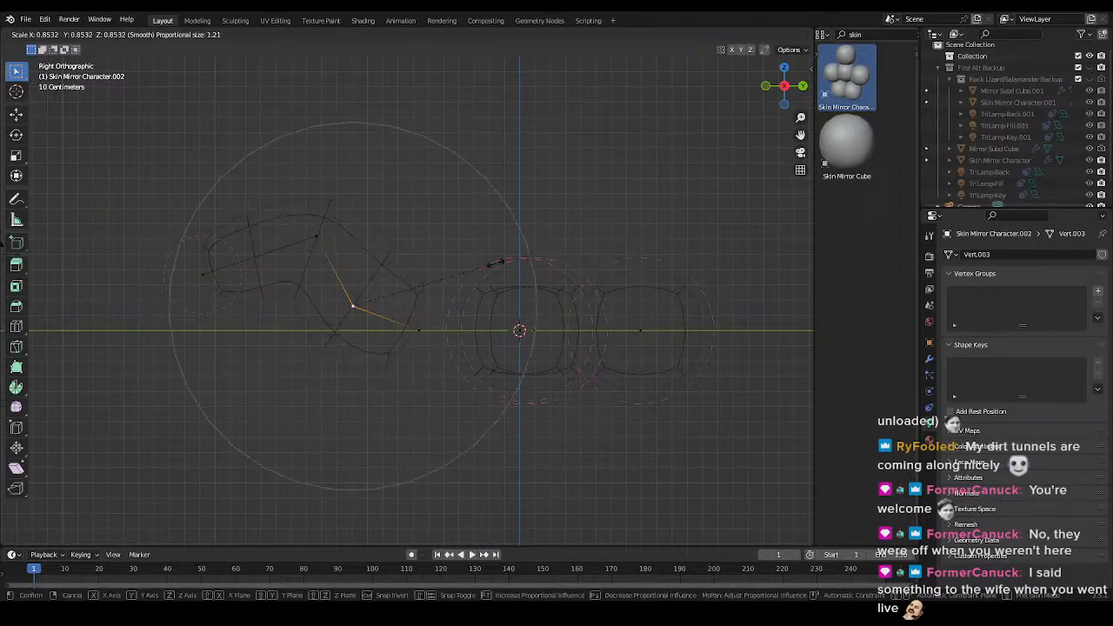
{"action": "left_click", "coordinate": [497, 259]}
{"action": "key", "text": "g"}
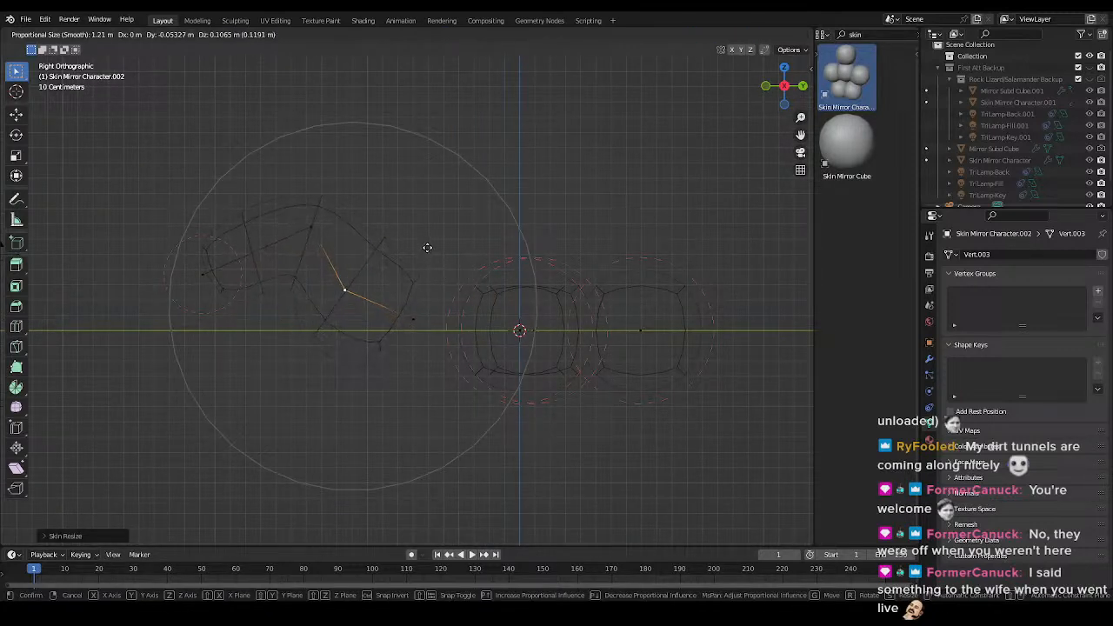
{"action": "left_click", "coordinate": [434, 234]}
- Reposition the head tip vertex and rescale the skin around it to refine the snout
{"action": "middle_click_drag", "start_coordinate": [354, 249], "coordinate": [450, 266], "text": "shift"}
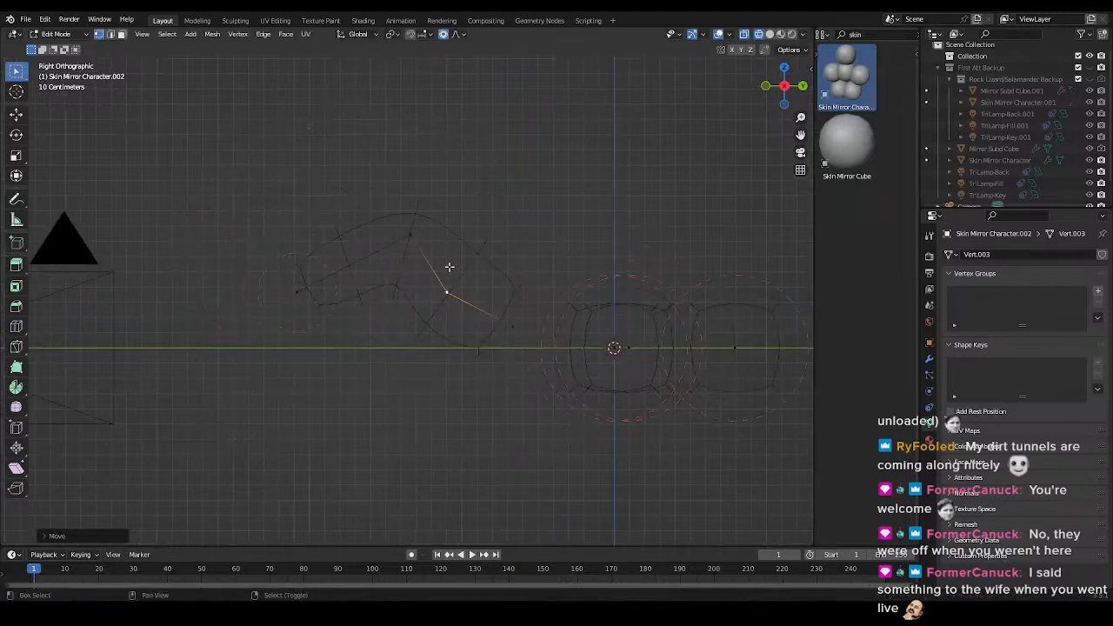
{"action": "right_click", "coordinate": [301, 290]}
{"action": "key", "text": "g"}
{"action": "left_click", "coordinate": [354, 280]}
{"action": "scroll", "coordinate": [354, 280], "scroll_direction": "up", "scroll_amount": 6}
{"action": "scroll", "coordinate": [586, 333], "scroll_direction": "down", "scroll_amount": 3}
{"action": "key", "text": "s"}
{"action": "left_click", "coordinate": [430, 388]}
{"action": "key", "text": "g"}
{"action": "left_click", "coordinate": [368, 365]}
- Move the vertex at the crest of the neck arch to refine the head's curve
{"action": "right_click", "coordinate": [390, 238]}
{"action": "key", "text": "g"}
{"action": "left_click", "coordinate": [403, 270]}
- Extrude the body vertex near the origin forward in side view so the torso reaches the base of the neck
{"action": "middle_click_drag", "start_coordinate": [568, 278], "coordinate": [392, 241], "text": "shift"}
{"action": "key", "text": "alt+a"}
{"action": "scroll", "coordinate": [396, 244], "scroll_direction": "down", "scroll_amount": 2}
{"action": "middle_click_drag", "start_coordinate": [480, 335], "coordinate": [502, 399]}
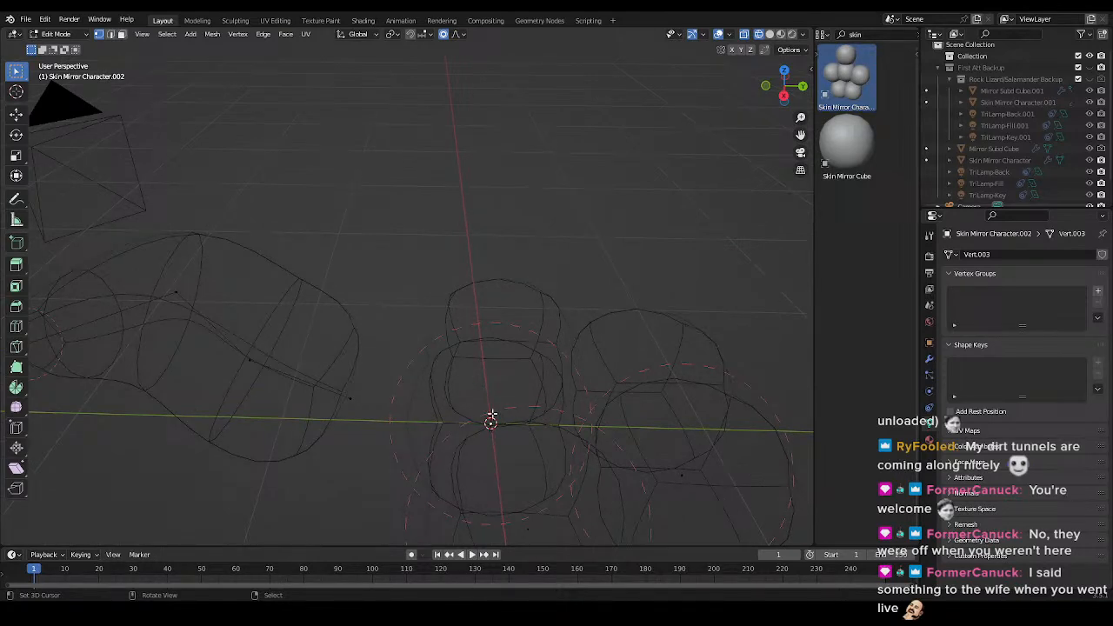
{"action": "key", "text": "KP_3"}
{"action": "key", "text": "e"}
{"action": "left_click", "coordinate": [440, 309]}
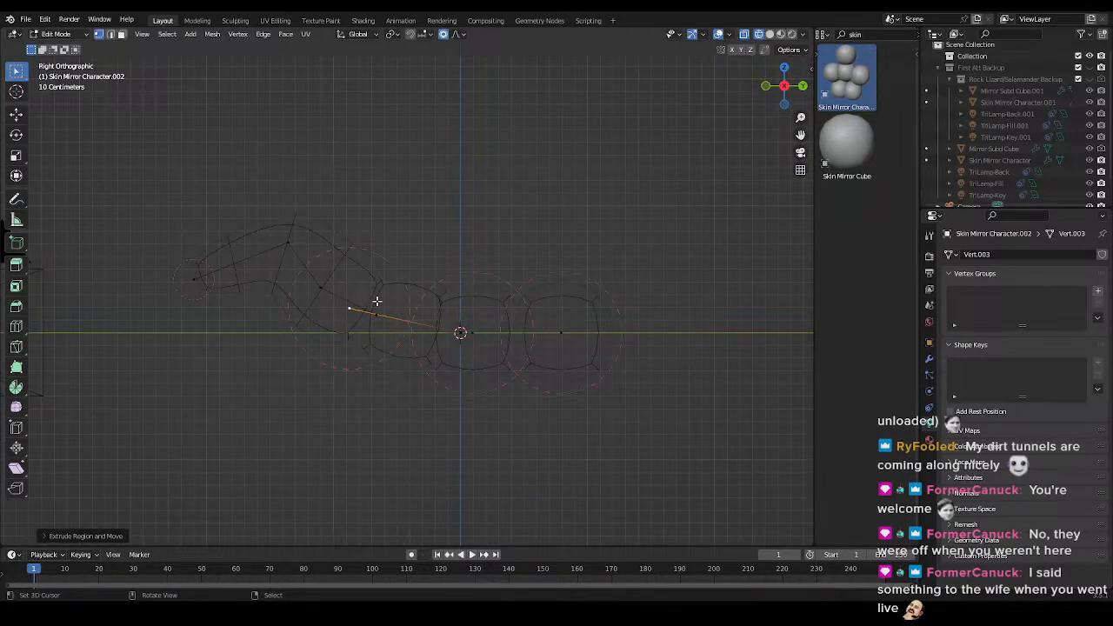
- Move the extruded front torso vertex about 0.25 m further forward beneath the neck
{"action": "right_click", "coordinate": [376, 310]}
{"action": "key", "text": "ctrl+a"}
{"action": "scroll", "coordinate": [471, 309], "scroll_direction": "down", "scroll_amount": 6}
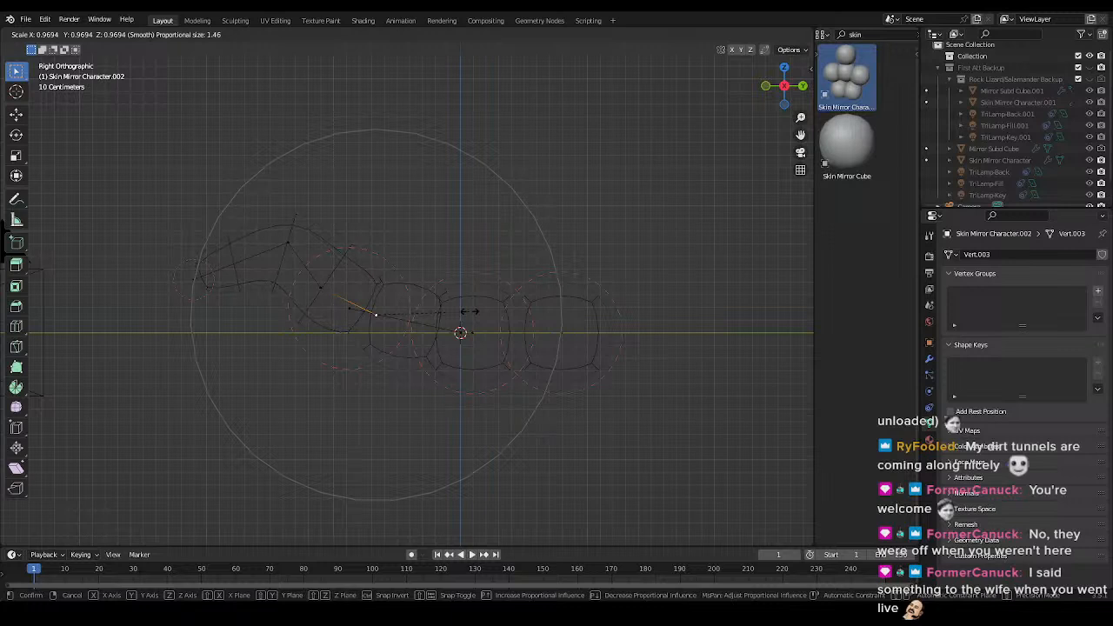
{"action": "key", "text": "g"}
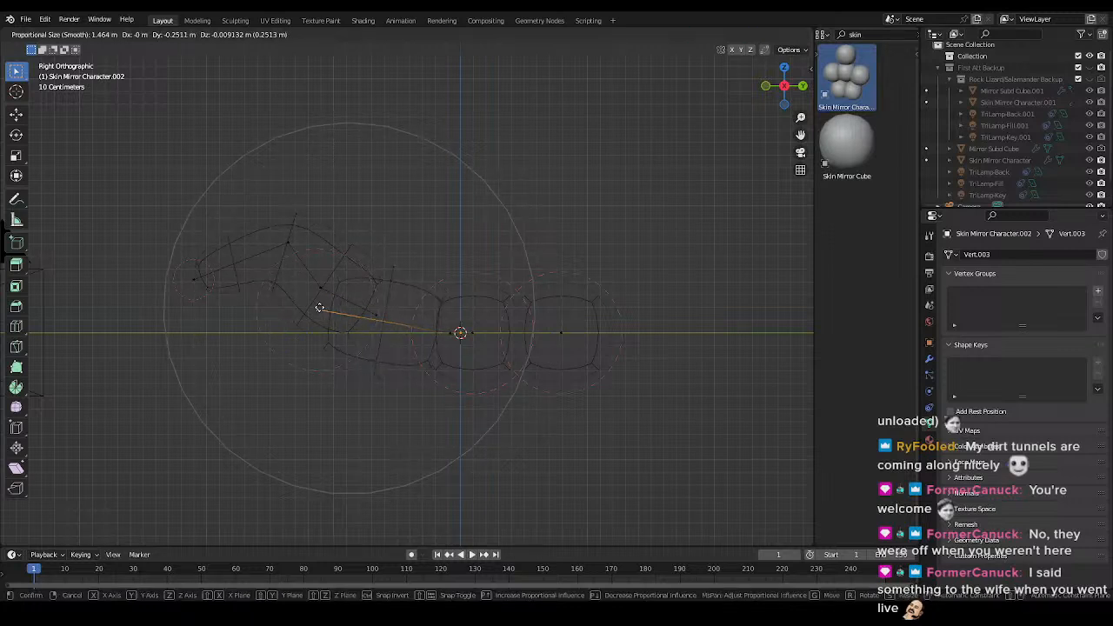
{"action": "left_click", "coordinate": [318, 307]}
- Move the torso vertex near the origin about 0.2 m rearward and slightly down, and extrude it backward into a hip and tail base
{"action": "middle_click_drag", "start_coordinate": [462, 350], "coordinate": [364, 341], "text": "shift"}
{"action": "right_click", "coordinate": [354, 318]}
{"action": "key", "text": "g"}
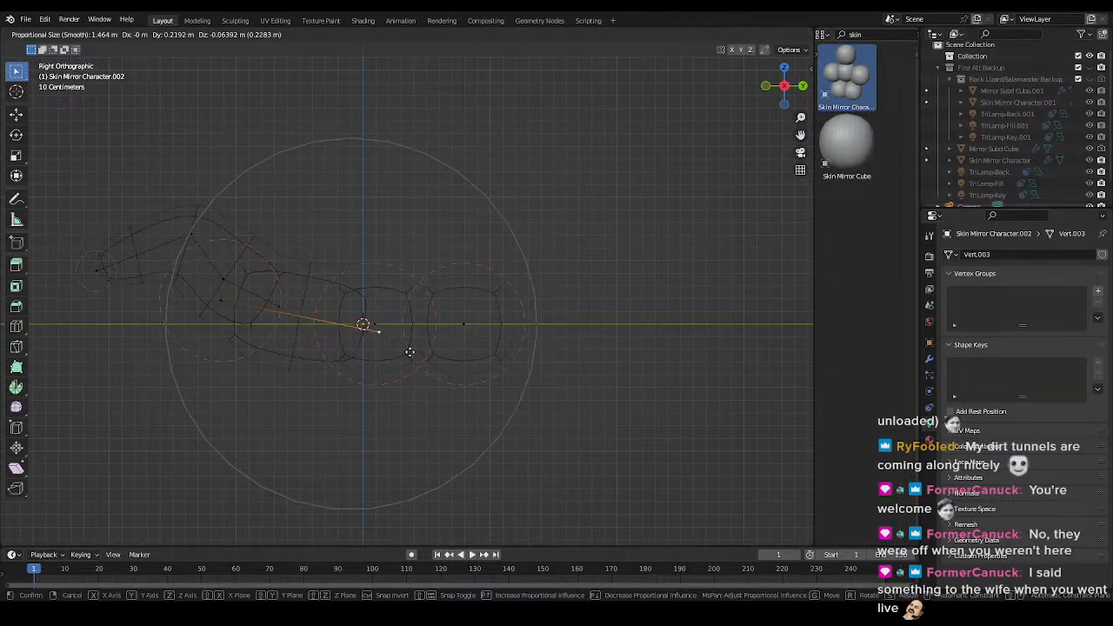
{"action": "left_click", "coordinate": [412, 351]}
{"action": "key", "text": "e"}
{"action": "left_click", "coordinate": [597, 368]}
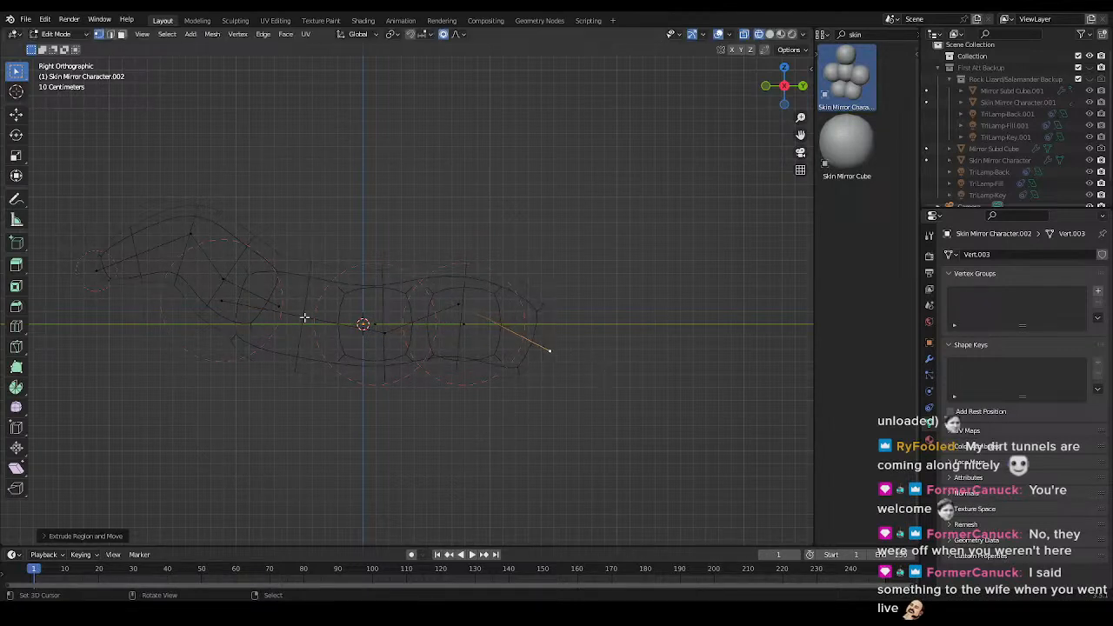
- Enlarge the front torso vertex's skin to about 1.2 times and connect that vertex to the neck-base vertex with an edge
{"action": "left_click", "coordinate": [224, 300]}
{"action": "key", "text": "s"}
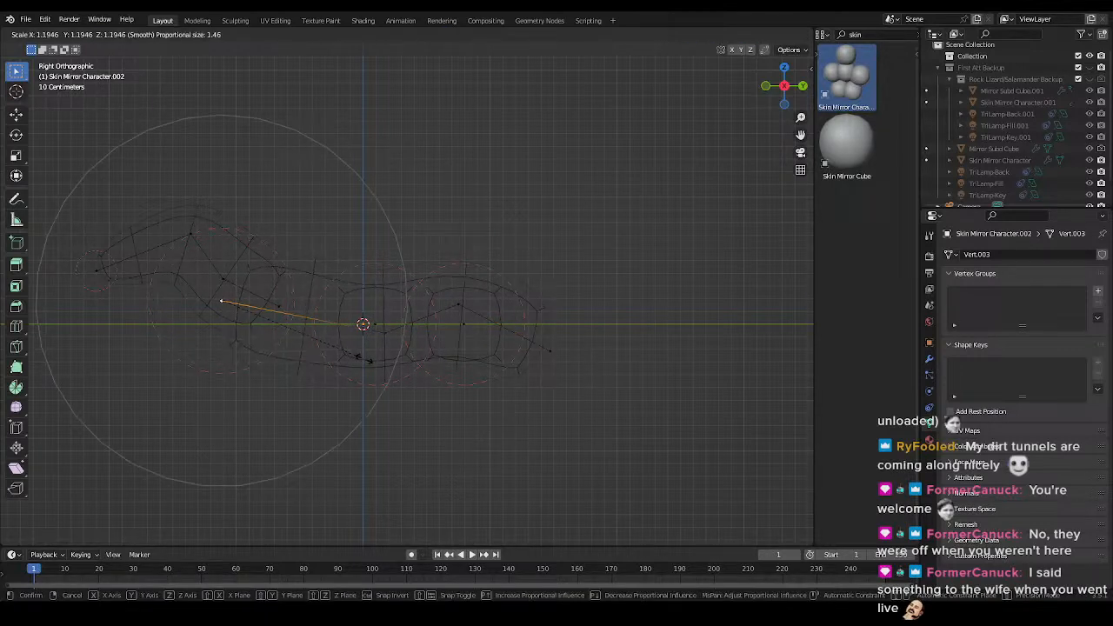
{"action": "left_click", "coordinate": [371, 363]}
{"action": "key", "text": "g"}
{"action": "right_click", "coordinate": [387, 364]}
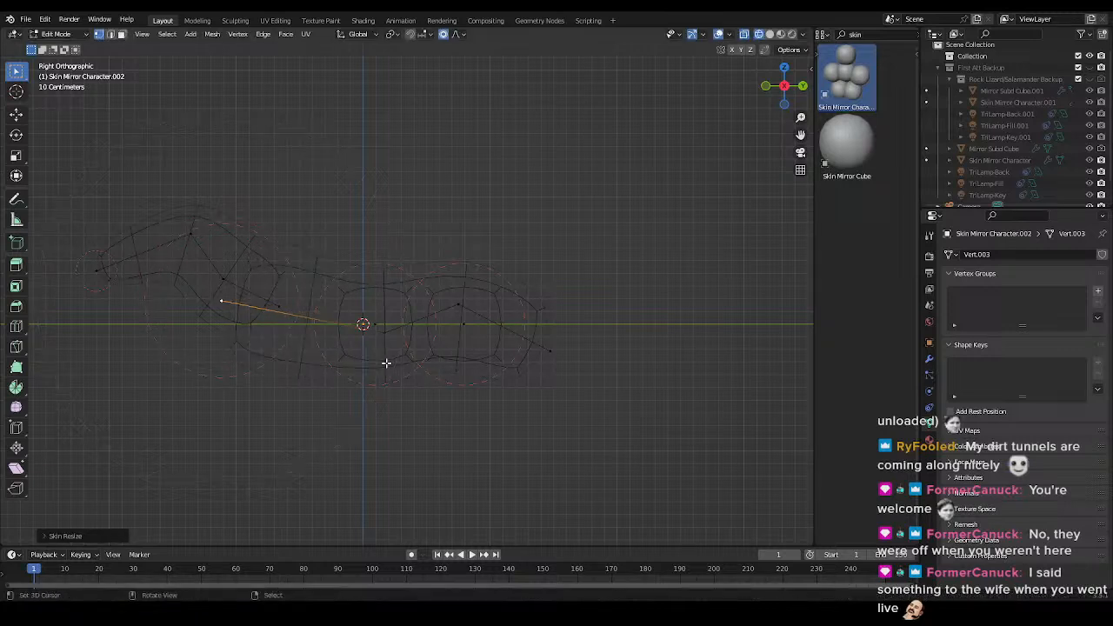
{"action": "key", "text": "e"}
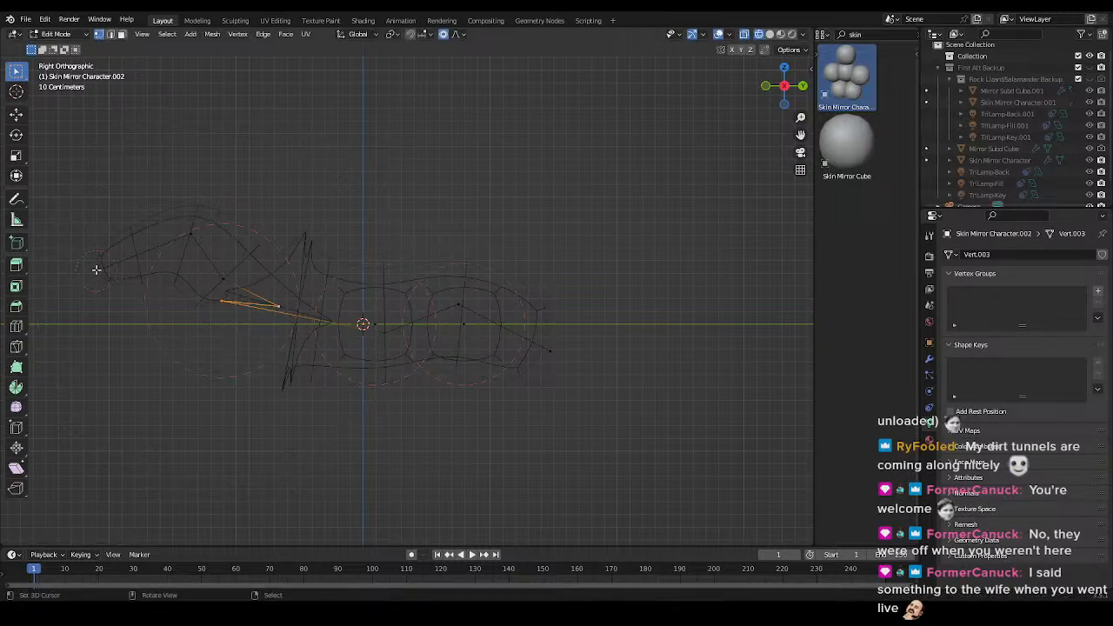
- Mark the rear end vertex of the body as the Skin modifier's root
{"action": "left_click", "coordinate": [929, 359]}
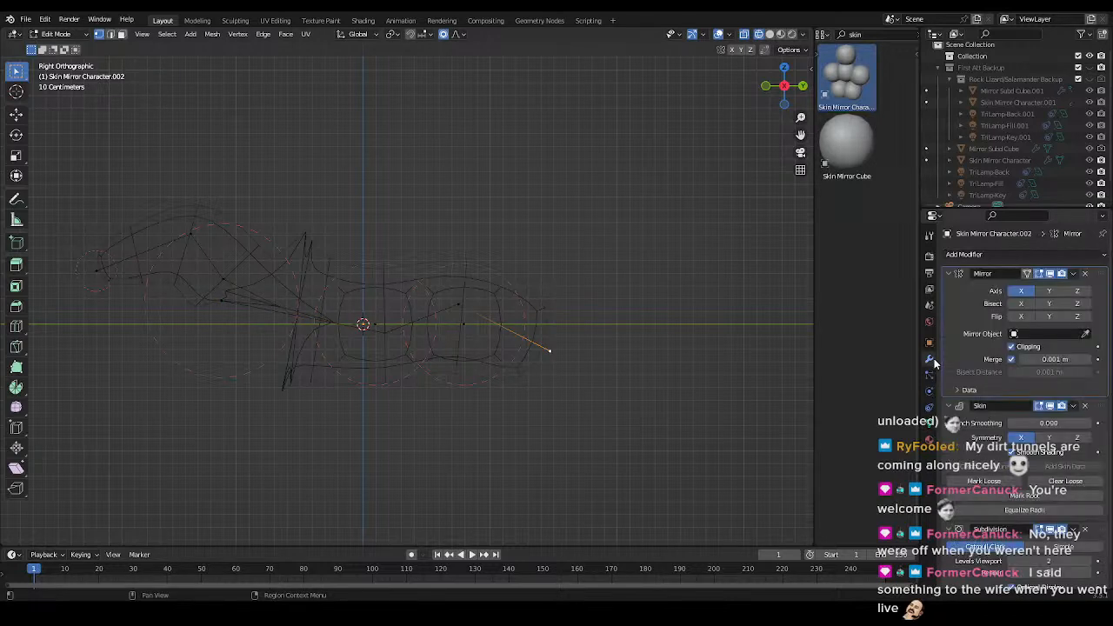
{"action": "left_click", "coordinate": [1048, 495]}
- Slide the redundant front torso vertex along its edge and remove it so the neck joins the body through the neck-base vertex
{"action": "middle_click_drag", "start_coordinate": [482, 431], "coordinate": [583, 421], "text": "shift"}
{"action": "key", "text": "alt+a"}
{"action": "key", "text": "x"}
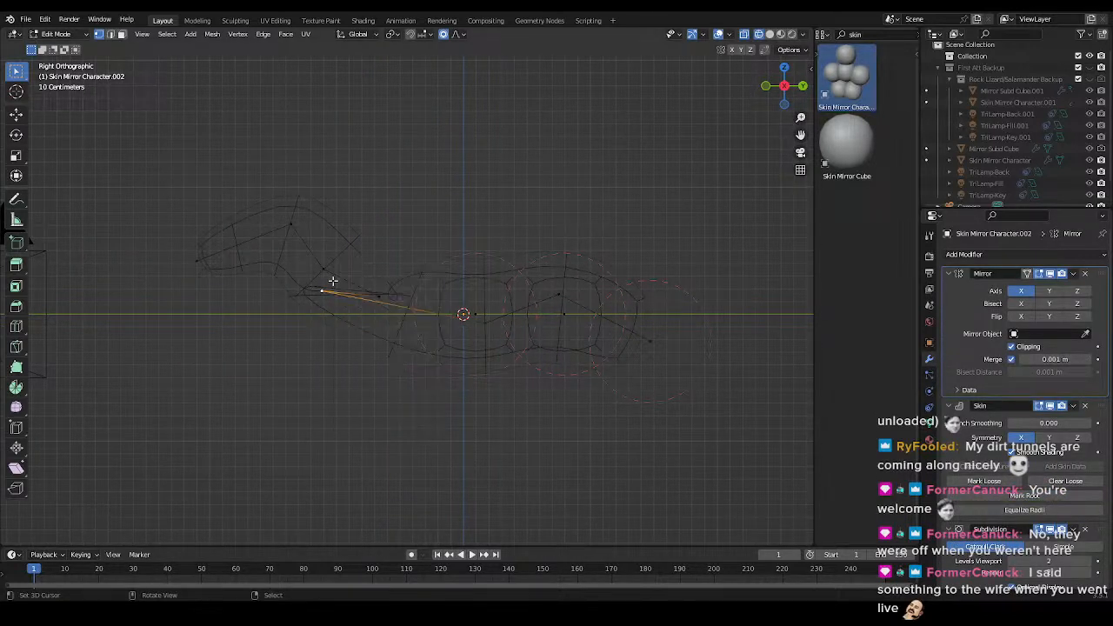
{"action": "key", "text": "x"}
{"action": "left_click", "coordinate": [376, 368]}
{"action": "right_click", "coordinate": [332, 306]}
{"action": "key", "text": "g"}
{"action": "key", "text": "g"}
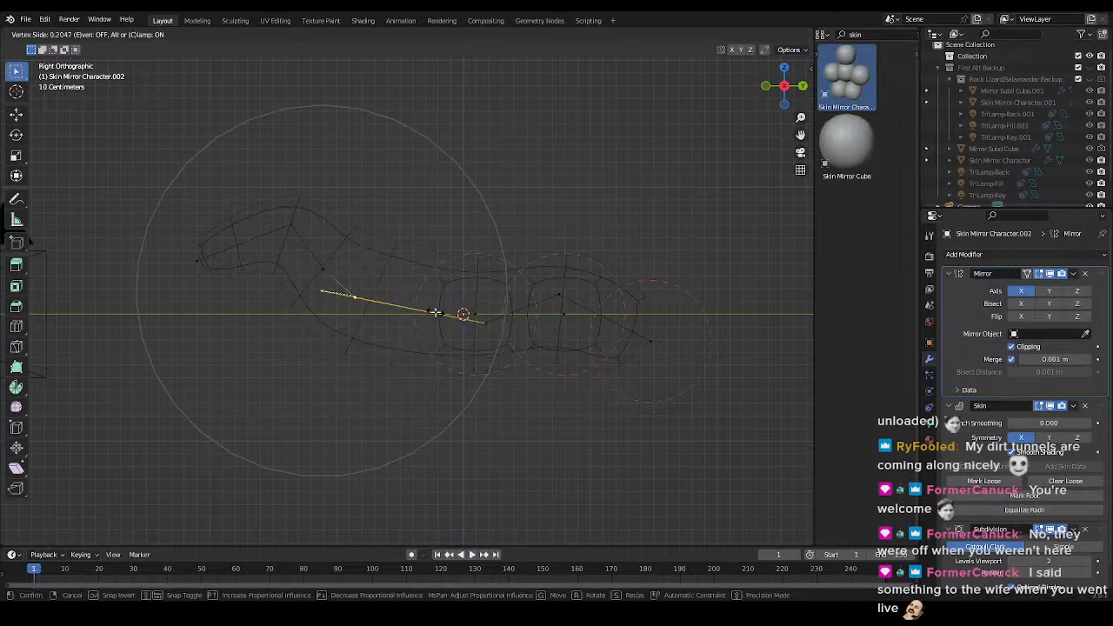
{"action": "left_click", "coordinate": [356, 305]}
{"action": "key", "text": "x"}
{"action": "left_click", "coordinate": [348, 291]}
- Enlarge the chest vertex's skin and move the vertex forward and down beneath the neck, with a proportional size of about 0.51 m
{"action": "right_click", "coordinate": [378, 295]}
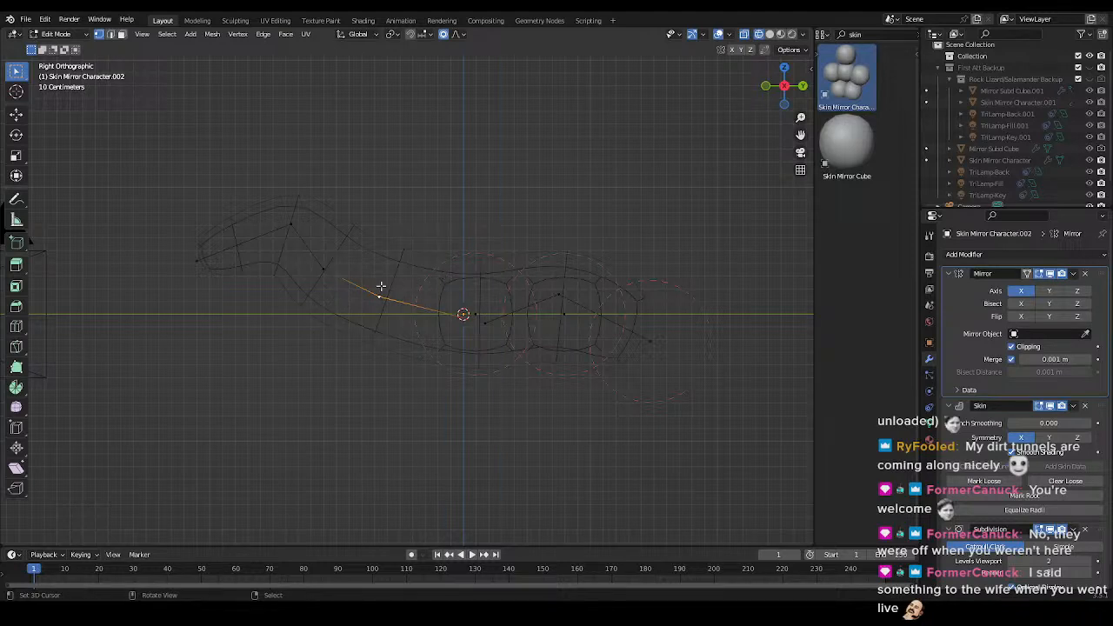
{"action": "key", "text": "s"}
{"action": "scroll", "coordinate": [427, 277], "scroll_direction": "down", "scroll_amount": 10}
{"action": "scroll", "coordinate": [439, 270], "scroll_direction": "up", "scroll_amount": 12}
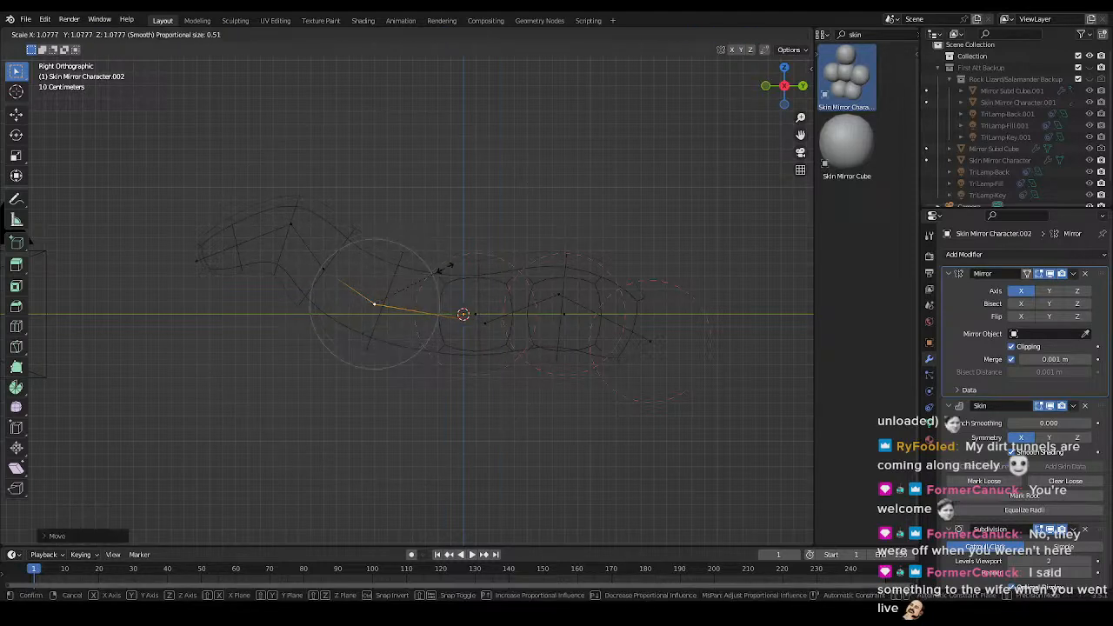
{"action": "left_click", "coordinate": [468, 248]}
{"action": "key", "text": "g"}
{"action": "left_click", "coordinate": [456, 268]}
{"action": "key", "text": "s"}
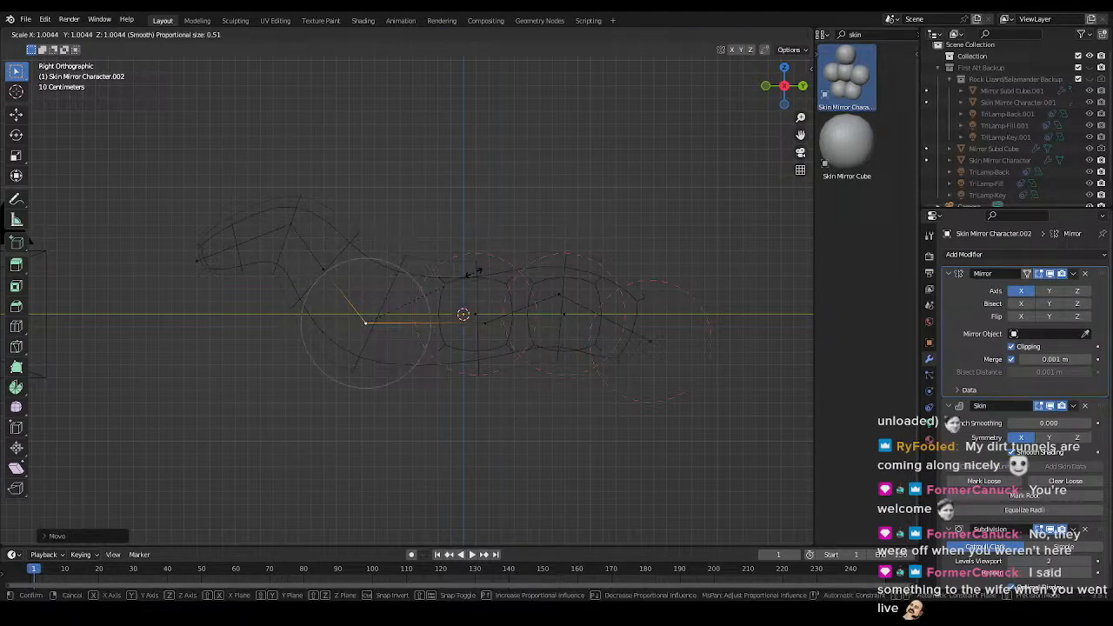
{"action": "left_click", "coordinate": [498, 263]}
{"action": "key", "text": "g"}
{"action": "left_click", "coordinate": [495, 268]}
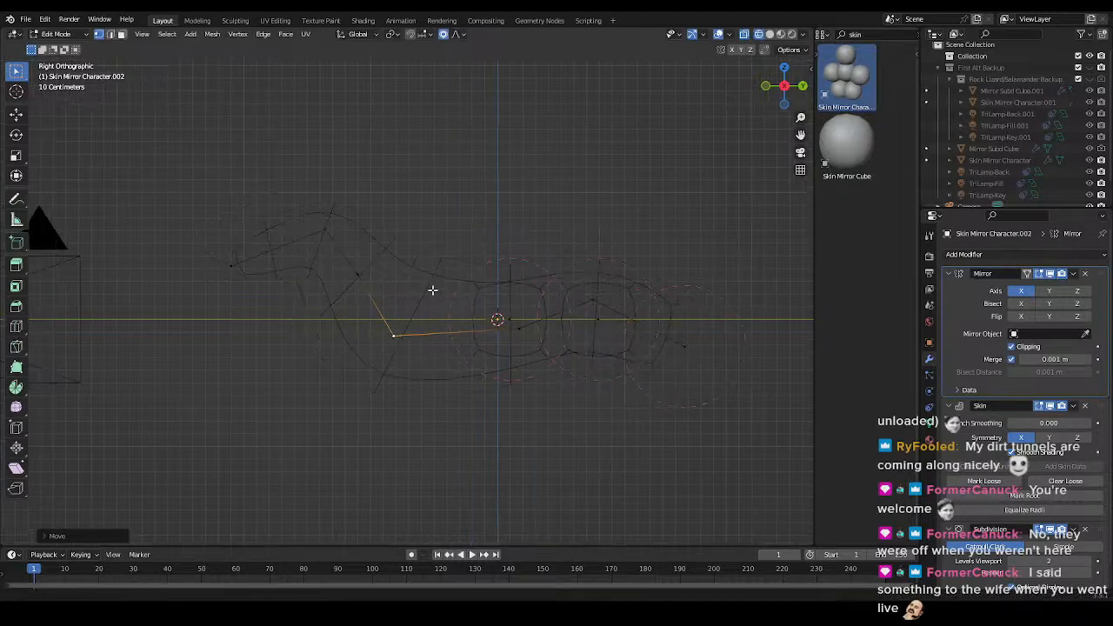
- Move the vertex at the neck's crest slightly to adjust the top of the head arch
{"action": "scroll", "coordinate": [384, 280], "scroll_direction": "up", "scroll_amount": 4}
{"action": "middle_click_drag", "start_coordinate": [430, 256], "coordinate": [428, 282], "text": "shift"}
{"action": "key", "text": "g"}
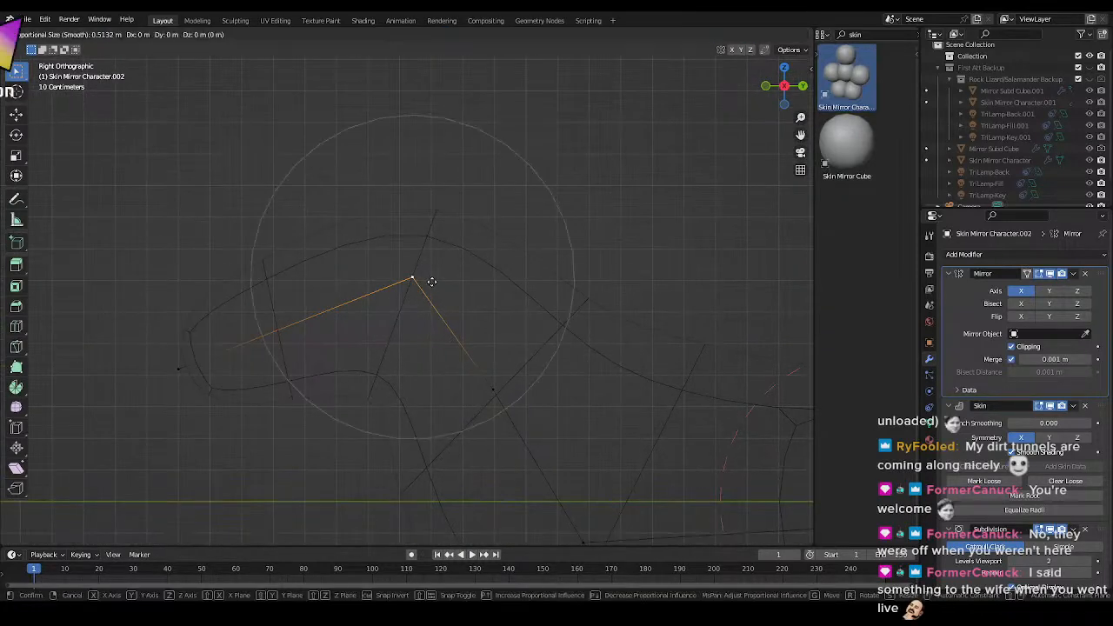
{"action": "scroll", "coordinate": [436, 271], "scroll_direction": "up", "scroll_amount": 5}
{"action": "left_click", "coordinate": [436, 270]}
{"action": "middle_click_drag", "start_coordinate": [372, 331], "coordinate": [413, 276], "text": "shift"}
- Select the head and neck vertices together and shift them slightly forward
{"action": "scroll", "coordinate": [413, 276], "scroll_direction": "down", "scroll_amount": 2}
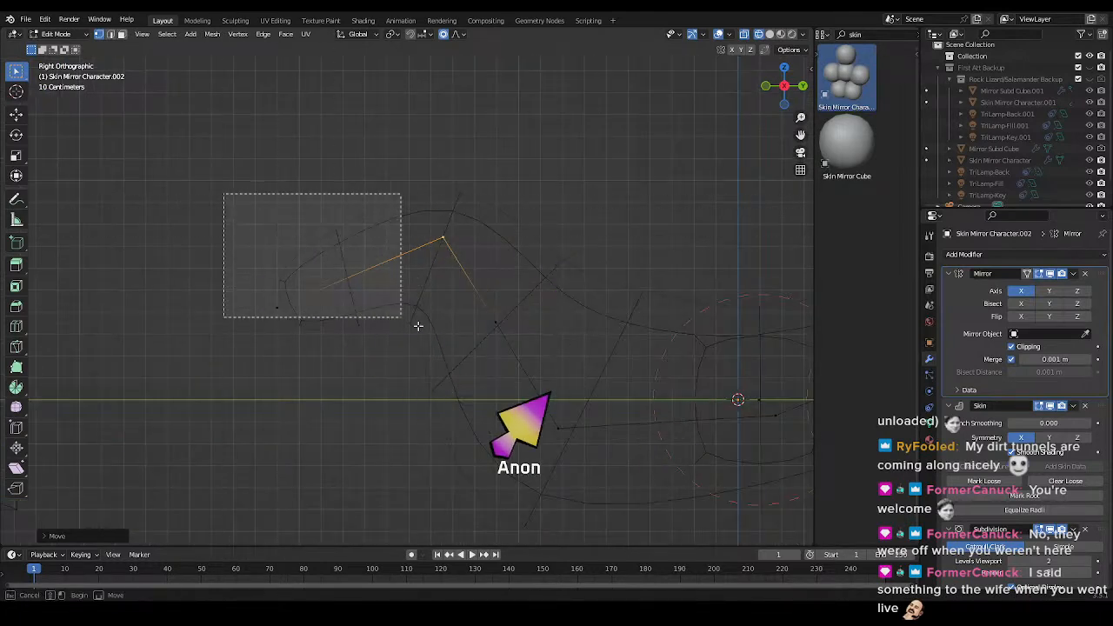
{"action": "left_click", "coordinate": [527, 350], "text": "shift"}
{"action": "key", "text": "g"}
{"action": "left_click", "coordinate": [552, 311]}
{"action": "middle_click_drag", "start_coordinate": [560, 308], "coordinate": [395, 258], "text": "shift"}
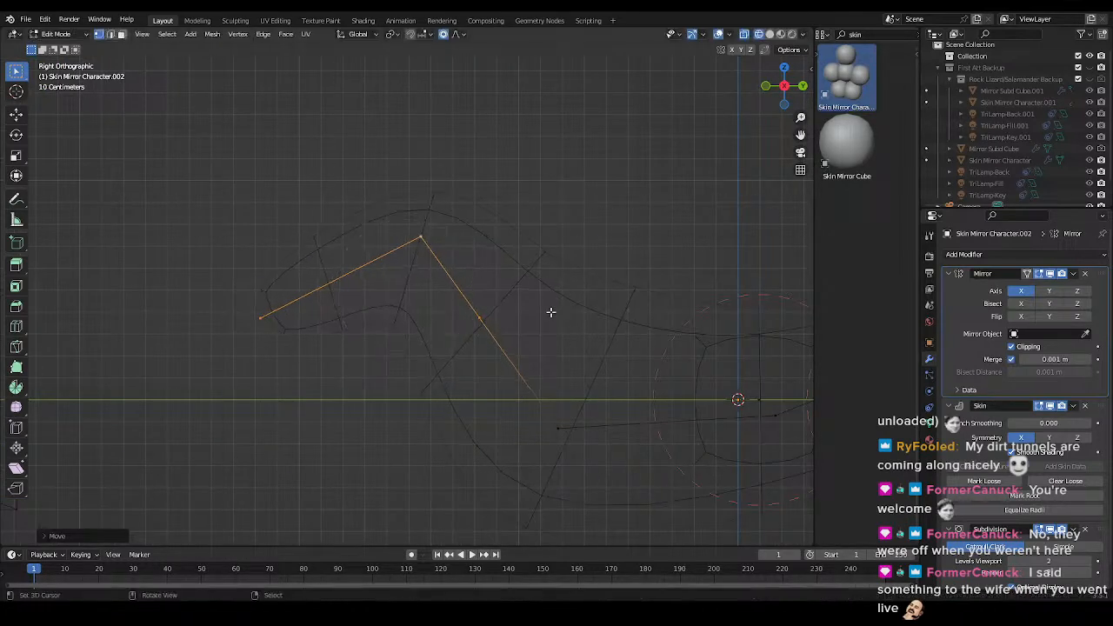
- Save the file, check the creature's silhouette in solid shading and return to wireframe
{"action": "scroll", "coordinate": [400, 248], "scroll_direction": "down", "scroll_amount": 4}
{"action": "key", "text": "ctrl+s"}
{"action": "key", "text": "shift+z"}
{"action": "mouse_move", "coordinate": [631, 293]}
{"action": "middle_mouse_down", "text": "shift"}
{"action": "mouse_move", "coordinate": [449, 241]}
{"action": "mouse_move", "coordinate": [570, 252]}
{"action": "middle_mouse_up", "text": "shift"}
{"action": "left_click", "coordinate": [509, 227]}
{"action": "key", "text": "shift+z"}
- Move the chest vertex rearward toward the origin, with a proportional size of about 0.32 m
{"action": "middle_click_drag", "start_coordinate": [293, 277], "coordinate": [375, 273], "text": "shift"}
{"action": "left_click", "coordinate": [361, 304]}
{"action": "scroll", "coordinate": [308, 296], "scroll_direction": "up", "scroll_amount": 4}
{"action": "key", "text": "g"}
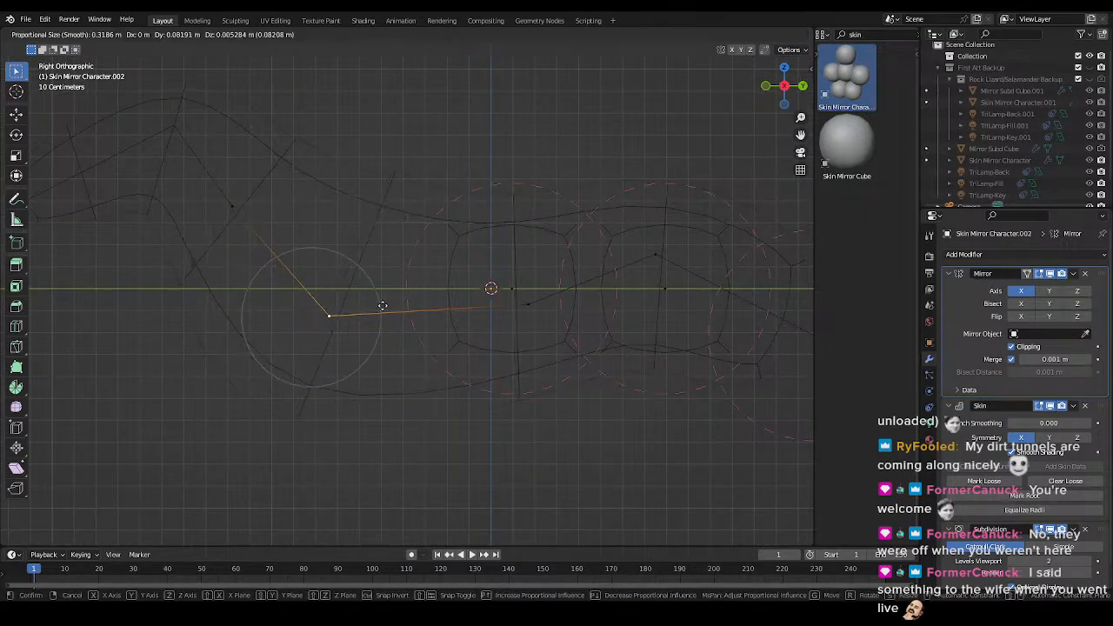
{"action": "left_click", "coordinate": [400, 308]}
- Move the lower neck vertex rearward so the neck slopes more gently into the chest
{"action": "middle_click_drag", "start_coordinate": [364, 311], "coordinate": [414, 341], "text": "shift"}
{"action": "left_click", "coordinate": [263, 234]}
{"action": "key", "text": "g"}
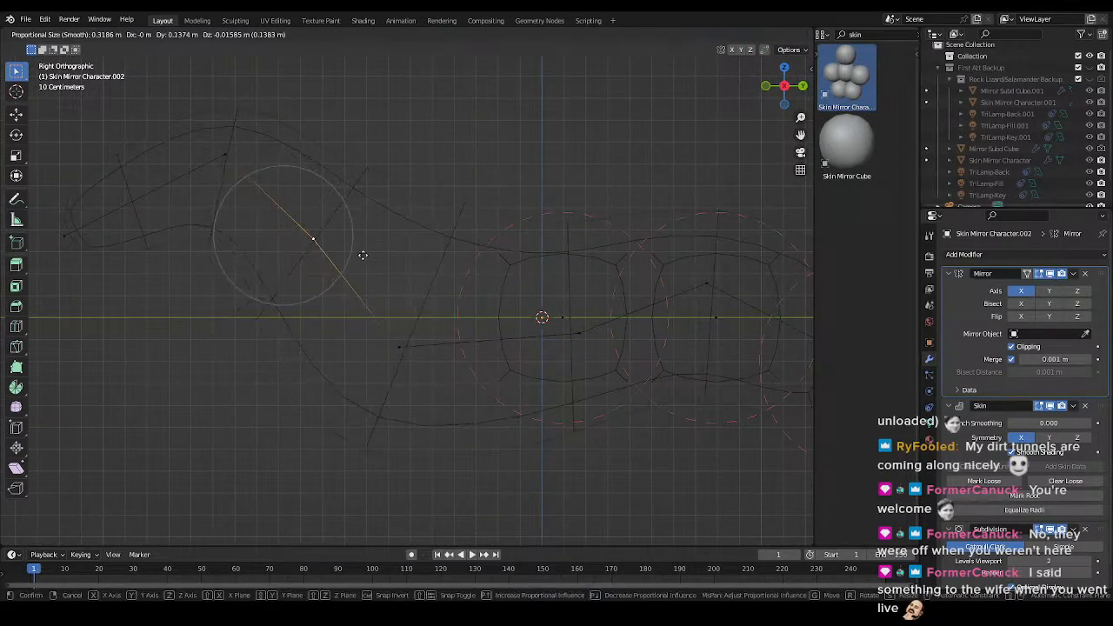
{"action": "left_click", "coordinate": [377, 252]}
{"action": "middle_click_drag", "start_coordinate": [236, 287], "coordinate": [323, 325], "text": "shift"}
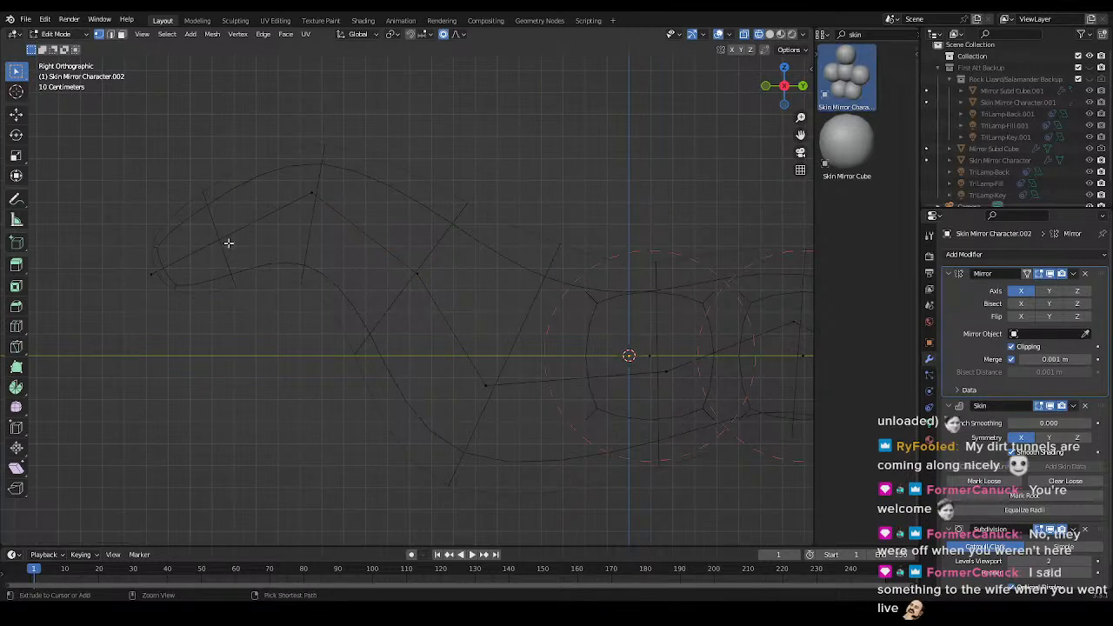
- Resize the skin of the snout and neck crest vertices and move both about 0.07 m forward
{"action": "left_click", "coordinate": [322, 201], "text": "ctrl"}
{"action": "key", "text": "g"}
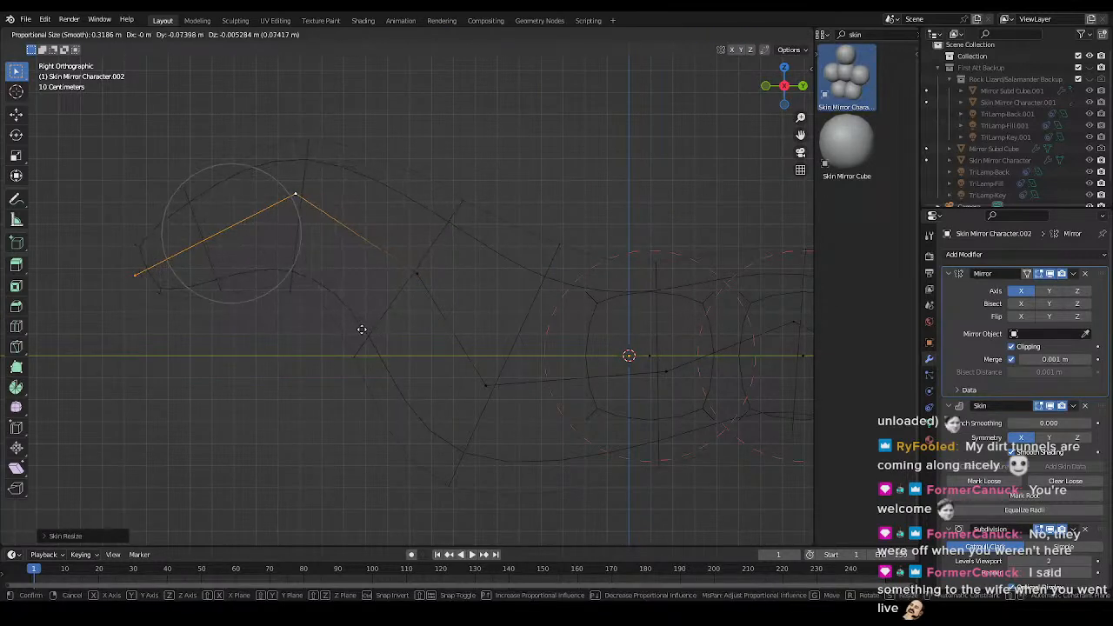
{"action": "left_click", "coordinate": [365, 330]}
- Subdivide the edge between the neck's crest and lower neck vertex, and shrink the new vertex's skin to about 0.6
{"action": "right_click", "coordinate": [286, 204], "text": "shift"}
{"action": "key", "text": "ctrl+KP_Add"}
{"action": "right_click", "coordinate": [369, 237]}
{"action": "key", "text": "ctrl+z"}
{"action": "key", "text": "ctrl+z"}
{"action": "key", "text": "ctrl+KP_Add"}
{"action": "key", "text": "q"}
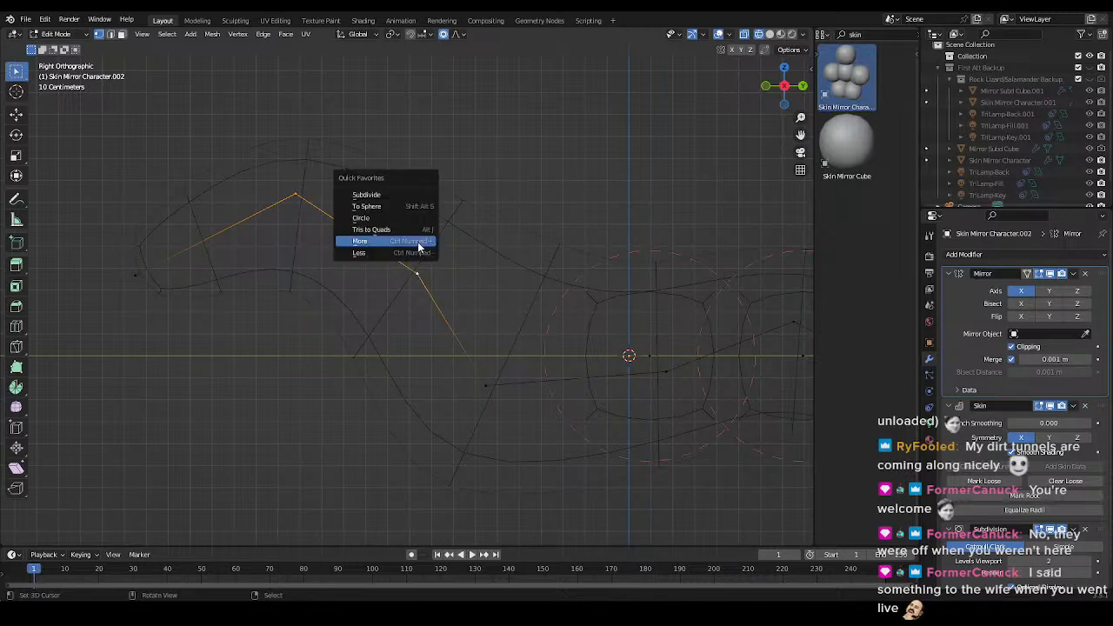
{"action": "left_click", "coordinate": [374, 195]}
{"action": "right_click", "coordinate": [358, 229]}
{"action": "key", "text": "s"}
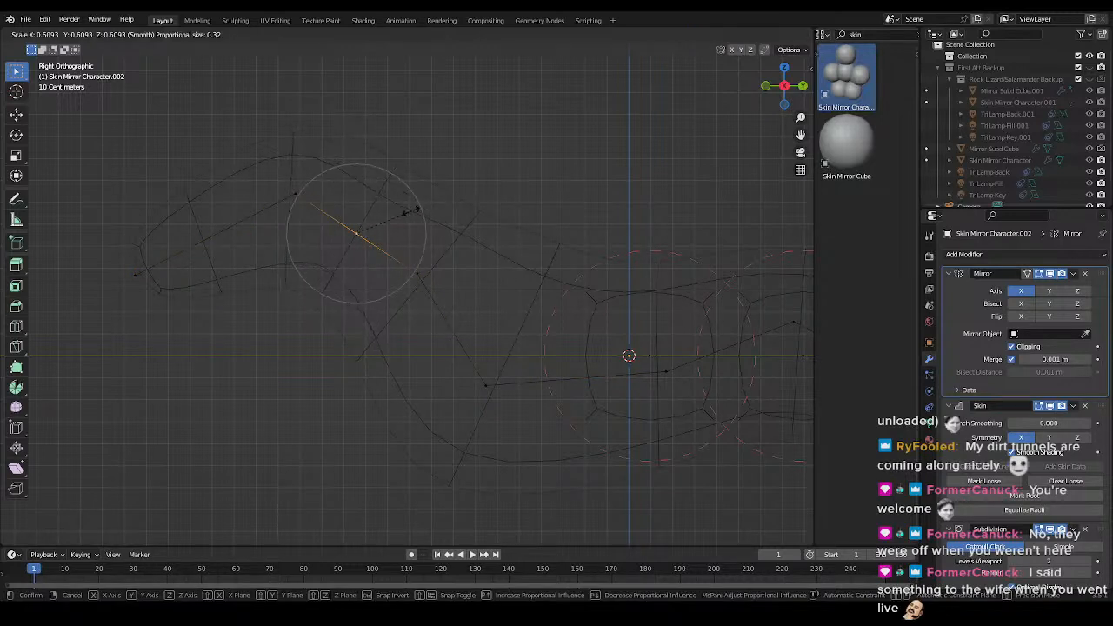
{"action": "left_click", "coordinate": [411, 211]}
- Move the path of vertices from the snout to the new neck vertex about 0.14 m rearward and slightly up, and enlarge their skin
{"action": "right_click", "coordinate": [136, 275], "text": "ctrl"}
{"action": "key", "text": "g"}
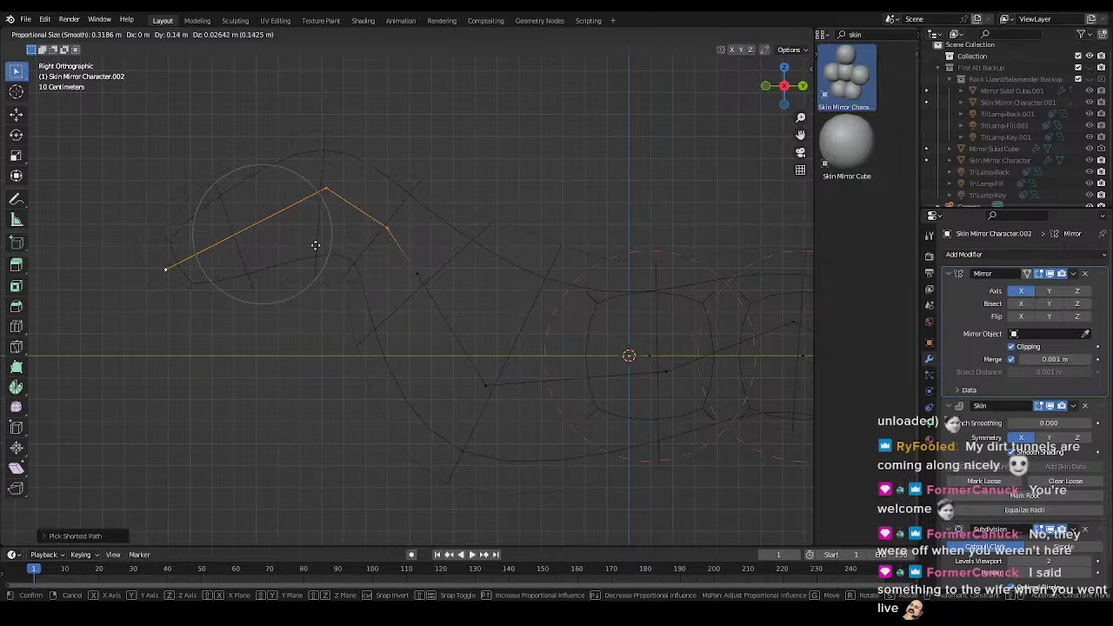
{"action": "left_click", "coordinate": [315, 246]}
{"action": "key", "text": "s"}
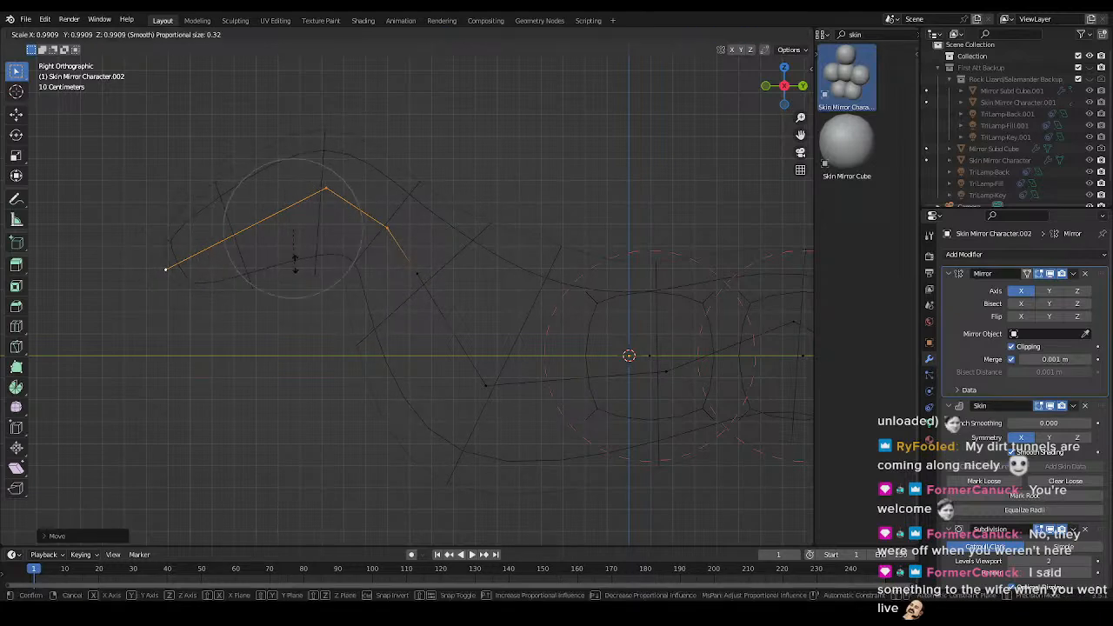
{"action": "left_click", "coordinate": [305, 266]}
{"action": "left_click", "coordinate": [209, 264]}
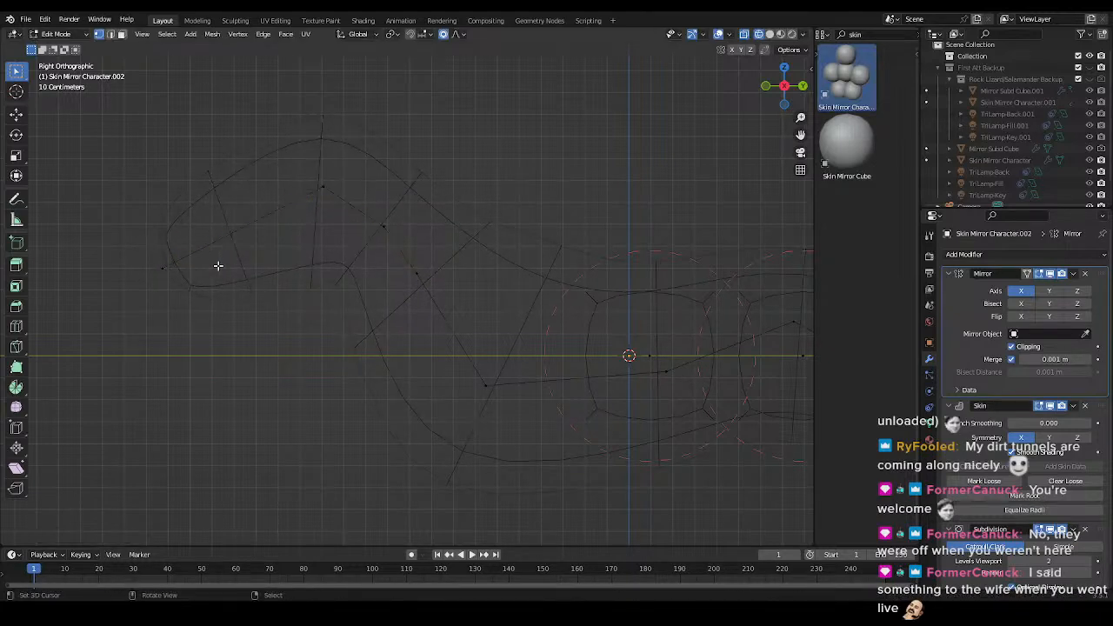
- Save the file and enlarge the skin around the rear hip vertex
{"action": "key", "text": "ctrl+s"}
{"action": "scroll", "coordinate": [383, 308], "scroll_direction": "down", "scroll_amount": 2}
{"action": "middle_click_drag", "start_coordinate": [439, 311], "coordinate": [221, 280], "text": "shift"}
{"action": "middle_click_drag", "start_coordinate": [594, 379], "coordinate": [558, 376], "text": "shift"}
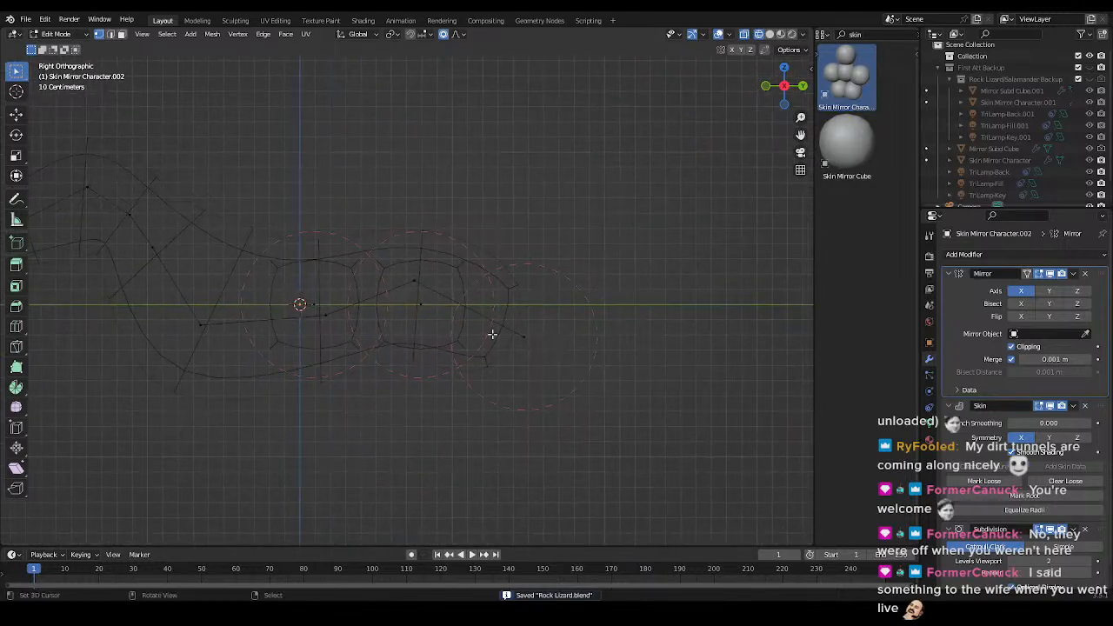
{"action": "right_click", "coordinate": [522, 336]}
{"action": "key", "text": "s"}
{"action": "left_click", "coordinate": [567, 339]}
{"action": "key", "text": "g"}
{"action": "left_click", "coordinate": [516, 295]}
{"action": "key", "text": "e"}
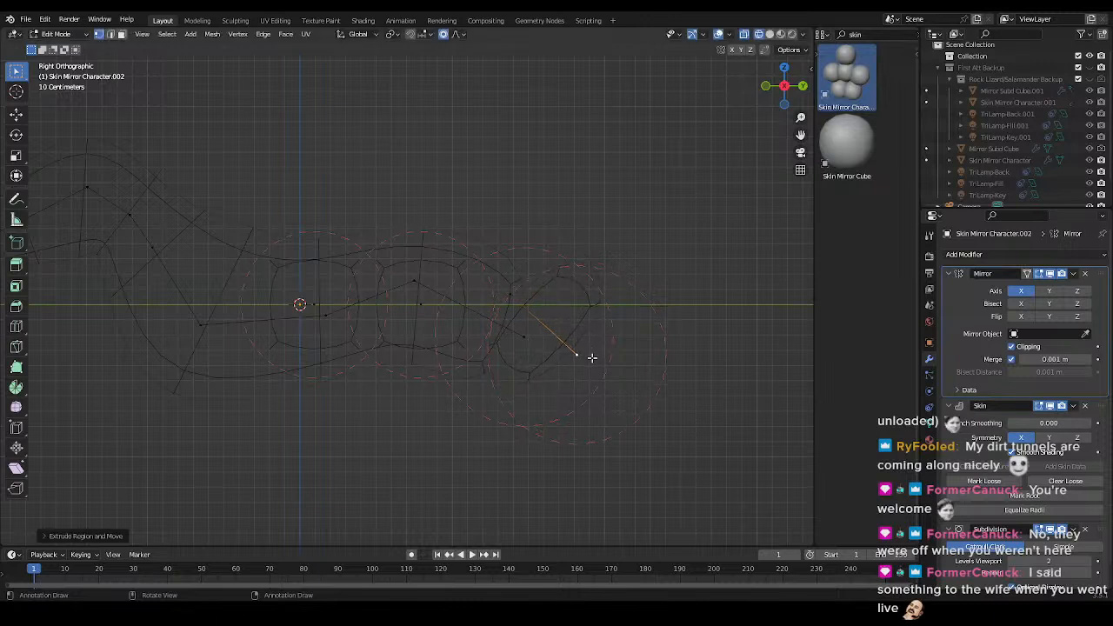
{"action": "left_click", "coordinate": [638, 488]}
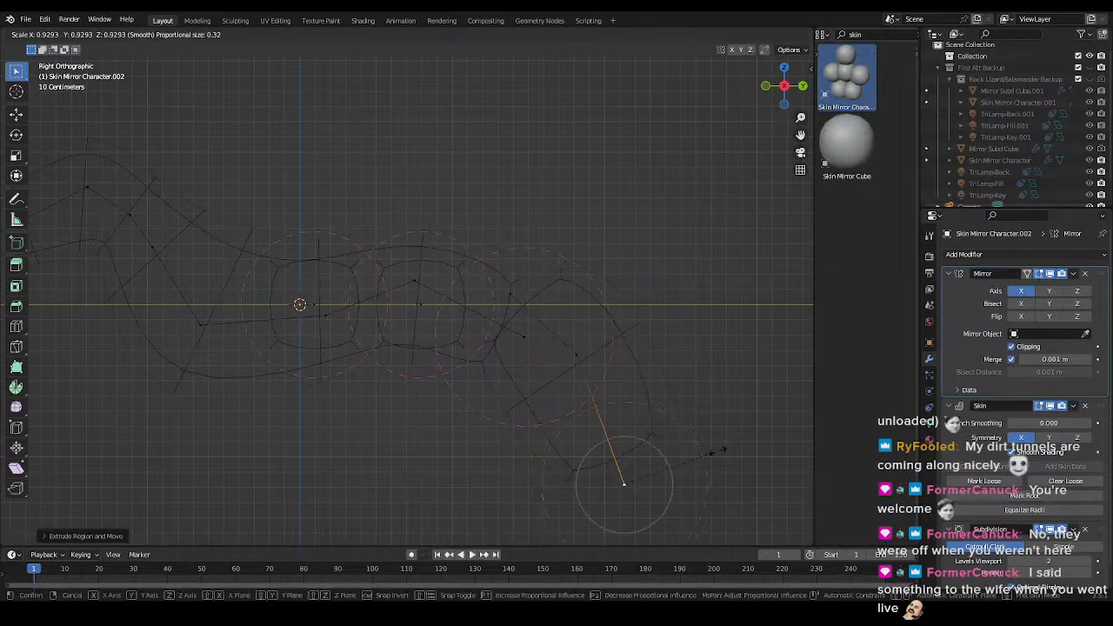
{"action": "key", "text": "ctrl+z"}
{"action": "key", "text": "e"}
{"action": "left_click", "coordinate": [654, 368]}
{"action": "key", "text": "ctrl+z"}
- Extrude the tail base backward into two nearly horizontal tail segments behind the hip
{"action": "key", "text": "e"}
{"action": "left_click", "coordinate": [656, 383]}
{"action": "key", "text": "e"}
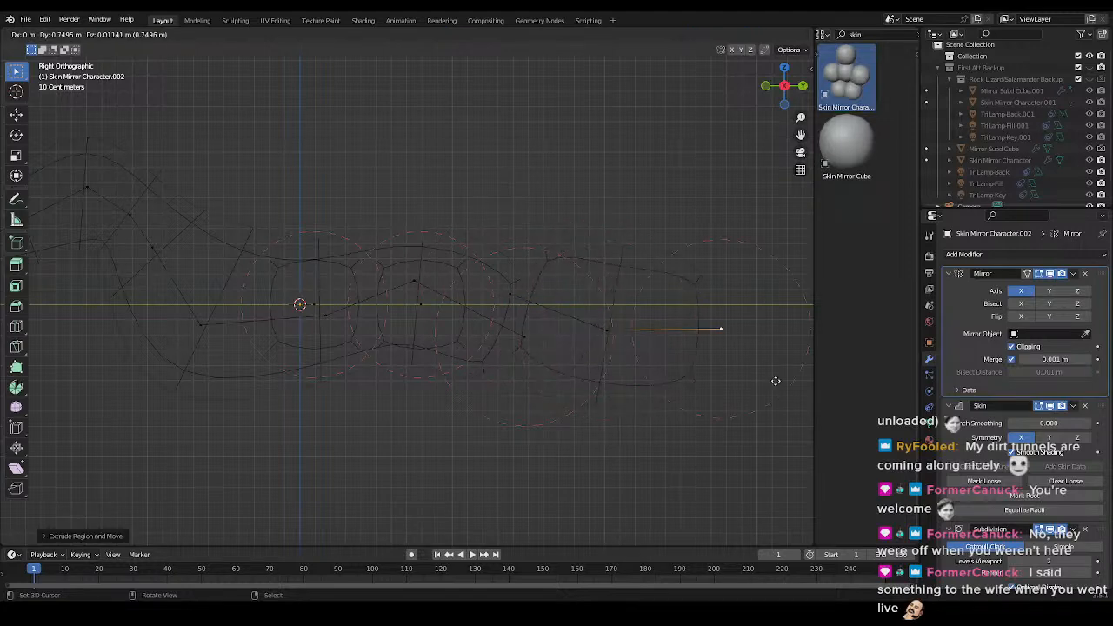
{"action": "left_click", "coordinate": [17, 370]}
- Extrude the tail-base vertex forward to the rear of the torso spine
{"action": "middle_click_drag", "start_coordinate": [361, 363], "coordinate": [278, 343], "text": "shift"}
{"action": "left_click", "coordinate": [428, 267]}
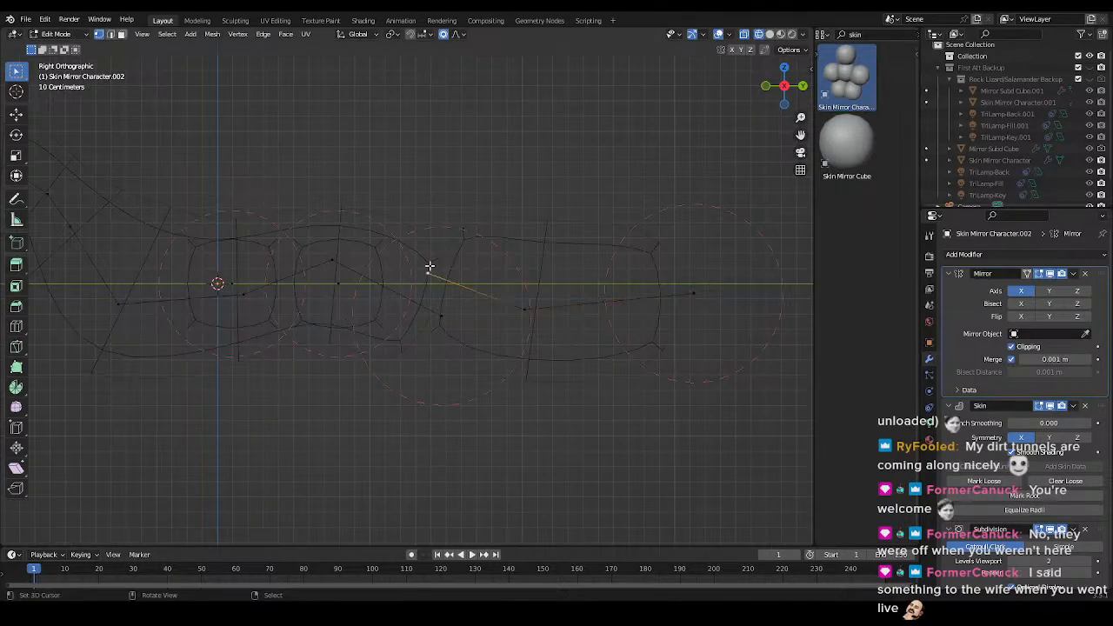
{"action": "key", "text": "e"}
{"action": "left_click", "coordinate": [471, 301]}
{"action": "scroll", "coordinate": [622, 324], "scroll_direction": "down", "scroll_amount": 1}
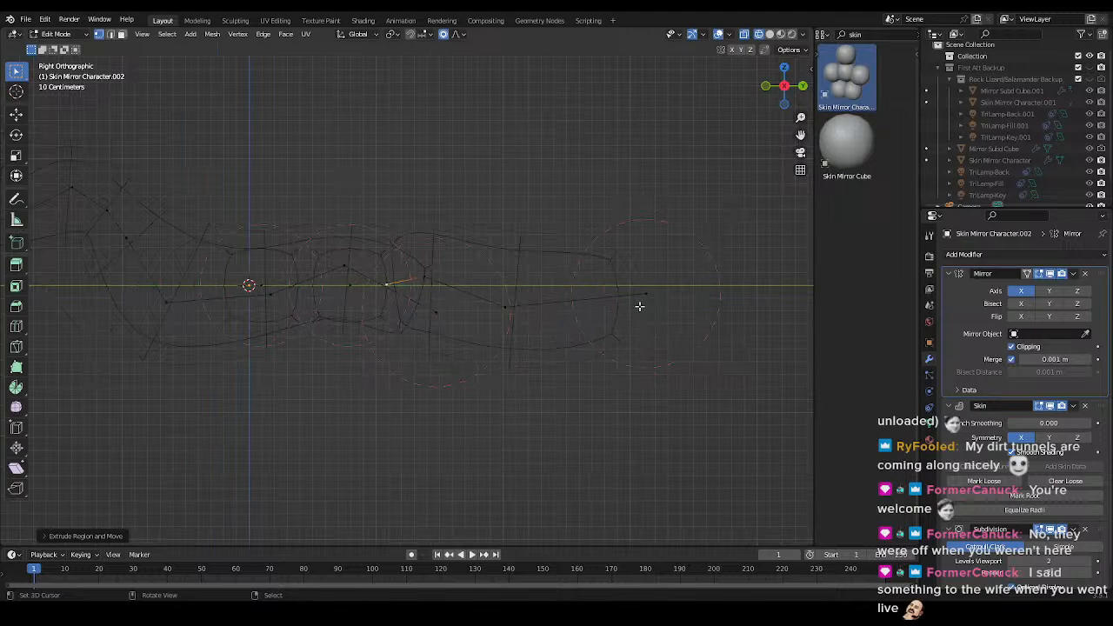
- Shrink the tail tip's skin to about 0.13 with a wide proportional influence so the tail tapers
{"action": "right_click", "coordinate": [647, 298]}
{"action": "key", "text": "ctrl+a"}
{"action": "scroll", "coordinate": [687, 337], "scroll_direction": "down", "scroll_amount": 20}
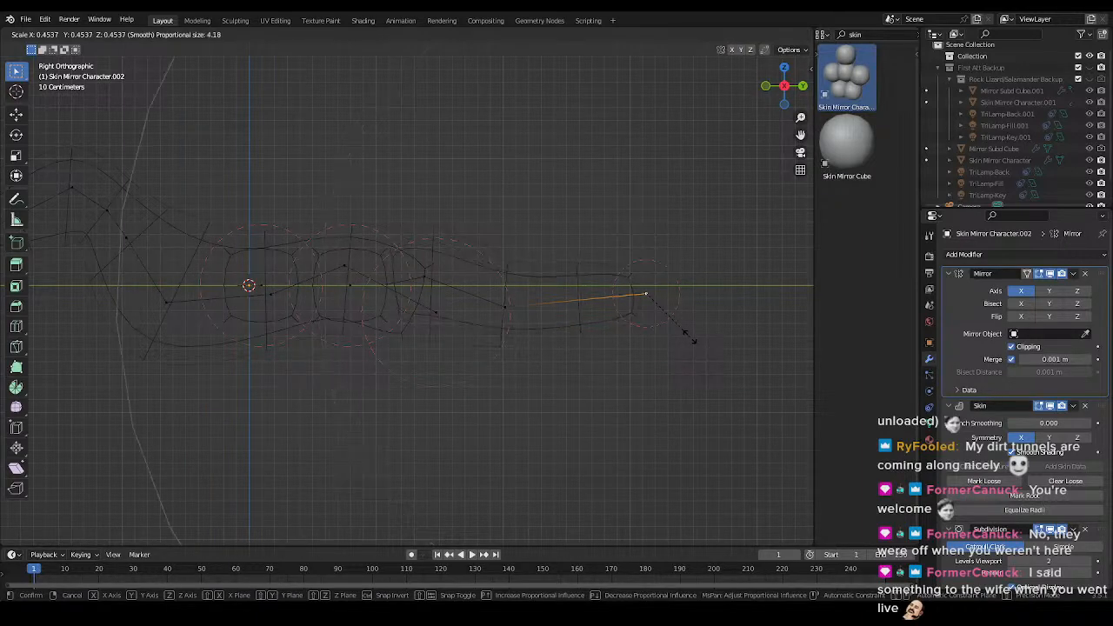
{"action": "scroll", "coordinate": [669, 314], "scroll_direction": "up", "scroll_amount": 1}
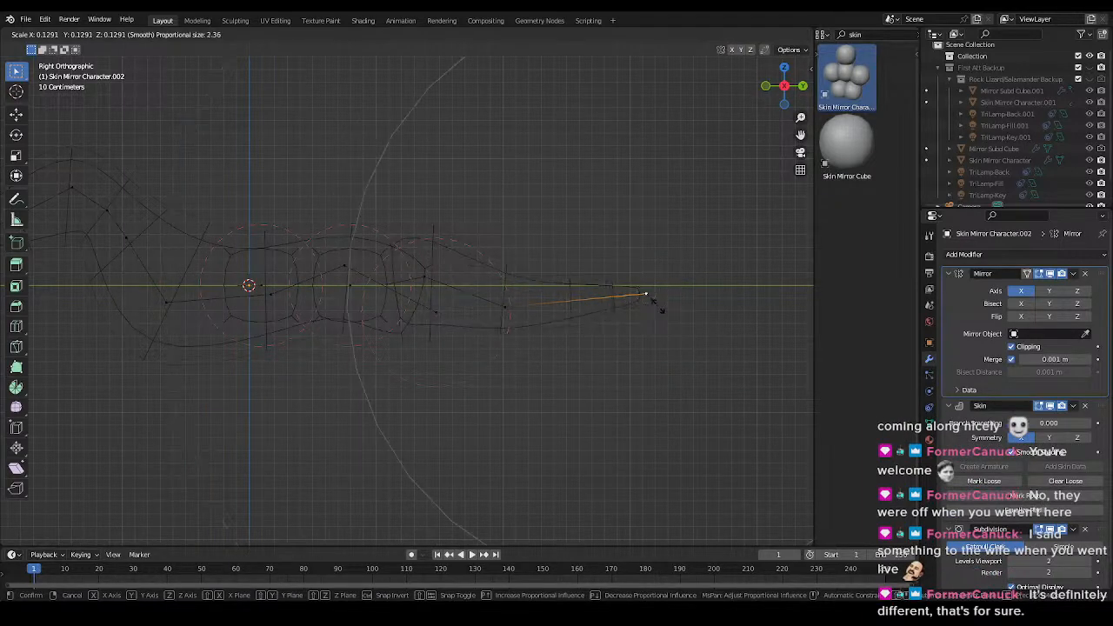
{"action": "left_click", "coordinate": [658, 307]}
- Save the file and review the tapered tail and body in solid shading before returning to wireframe
{"action": "key", "text": "ctrl+s"}
{"action": "key", "text": "z"}
{"action": "mouse_move", "coordinate": [405, 360]}
{"action": "middle_mouse_down", "text": "shift"}
{"action": "mouse_move", "coordinate": [490, 316]}
{"action": "mouse_move", "coordinate": [514, 353]}
{"action": "middle_mouse_up", "text": "shift"}
{"action": "key", "text": "z"}
{"action": "left_click", "coordinate": [448, 346]}
- Move the separate front shoulder vertex forward and down to the chest, refining its position in side view
{"action": "mouse_move", "coordinate": [423, 261]}
{"action": "middle_mouse_down"}
{"action": "mouse_move", "coordinate": [438, 316]}
{"action": "mouse_move", "coordinate": [414, 319]}
{"action": "middle_mouse_up"}
{"action": "right_click", "coordinate": [415, 317]}
{"action": "key", "text": "g"}
{"action": "left_click", "coordinate": [334, 356]}
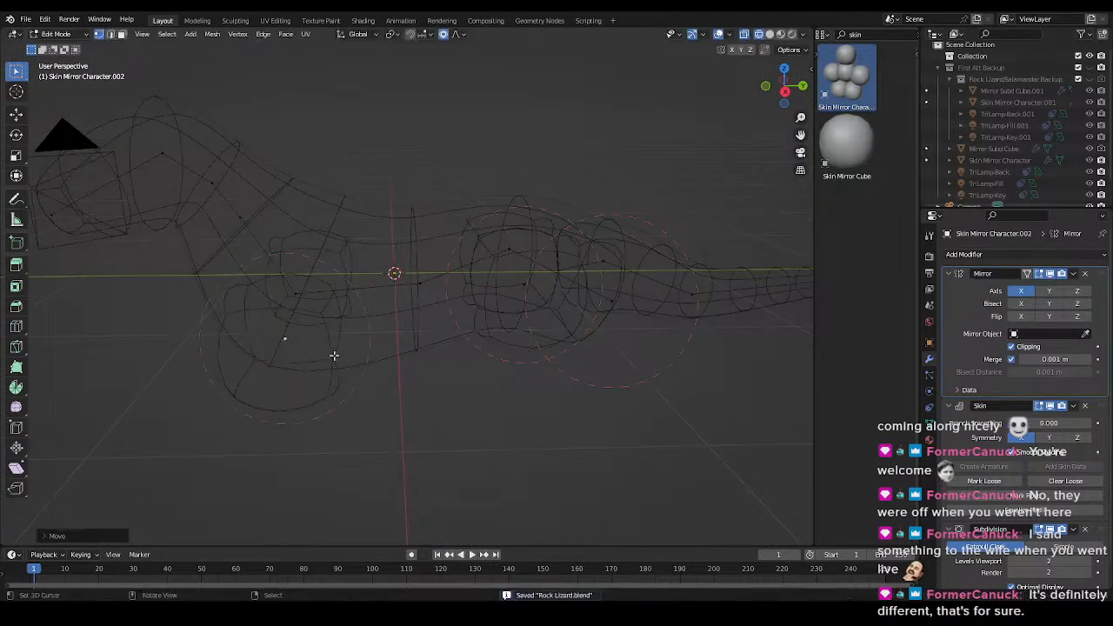
{"action": "key", "text": "KP_1"}
{"action": "key", "text": "KP_3"}
{"action": "key", "text": "g"}
{"action": "left_click", "coordinate": [313, 326]}
- Move the rear leg's hip vertex slightly down and rearward beneath the back of the torso
{"action": "right_click", "coordinate": [485, 248]}
{"action": "key", "text": "g"}
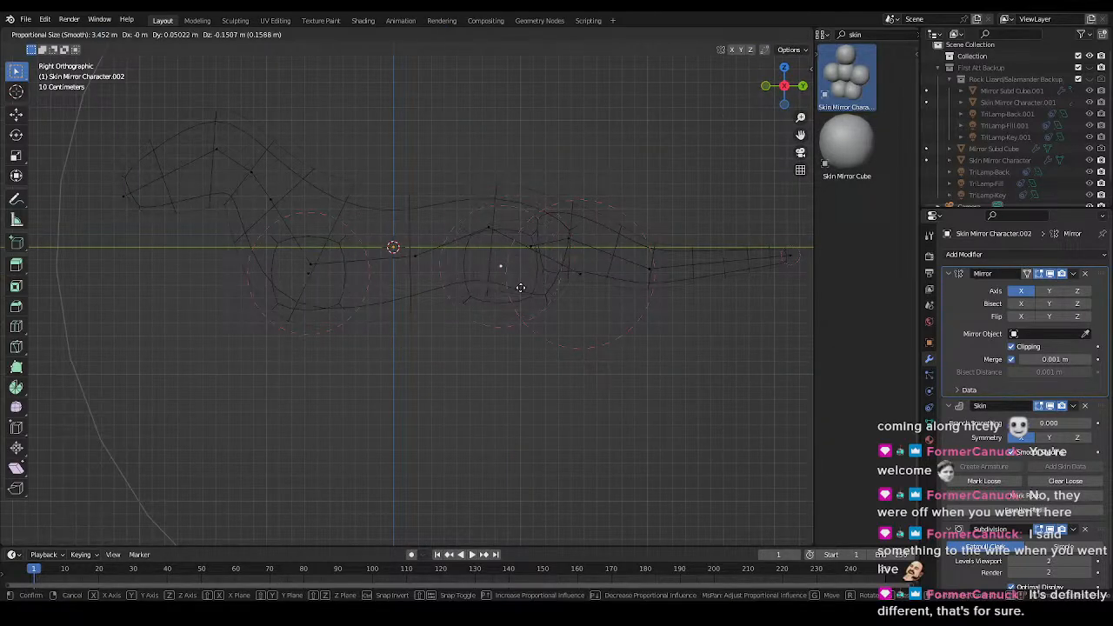
{"action": "left_click", "coordinate": [520, 283]}
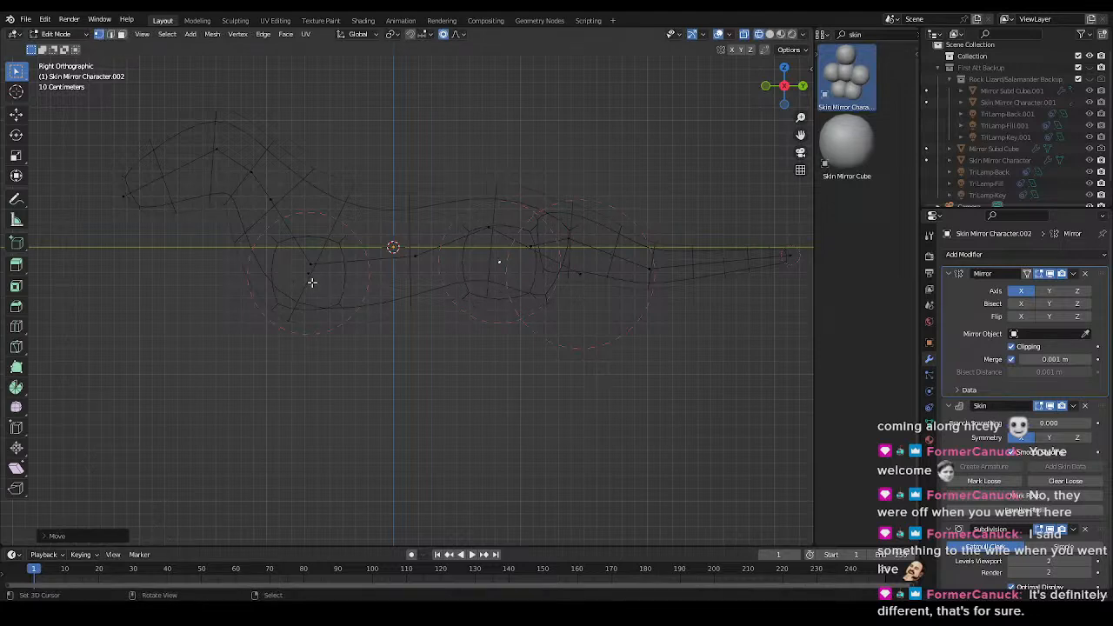
- Extrude the shoulder and hip vertices together down and rearward into upper limbs, and forward and down into lower limbs
{"action": "right_click", "coordinate": [310, 280], "text": "shift"}
{"action": "middle_click_drag", "start_coordinate": [457, 322], "coordinate": [393, 291], "text": "shift"}
{"action": "key", "text": "e"}
{"action": "left_click", "coordinate": [467, 370]}
{"action": "key", "text": "e"}
{"action": "left_click", "coordinate": [422, 420]}
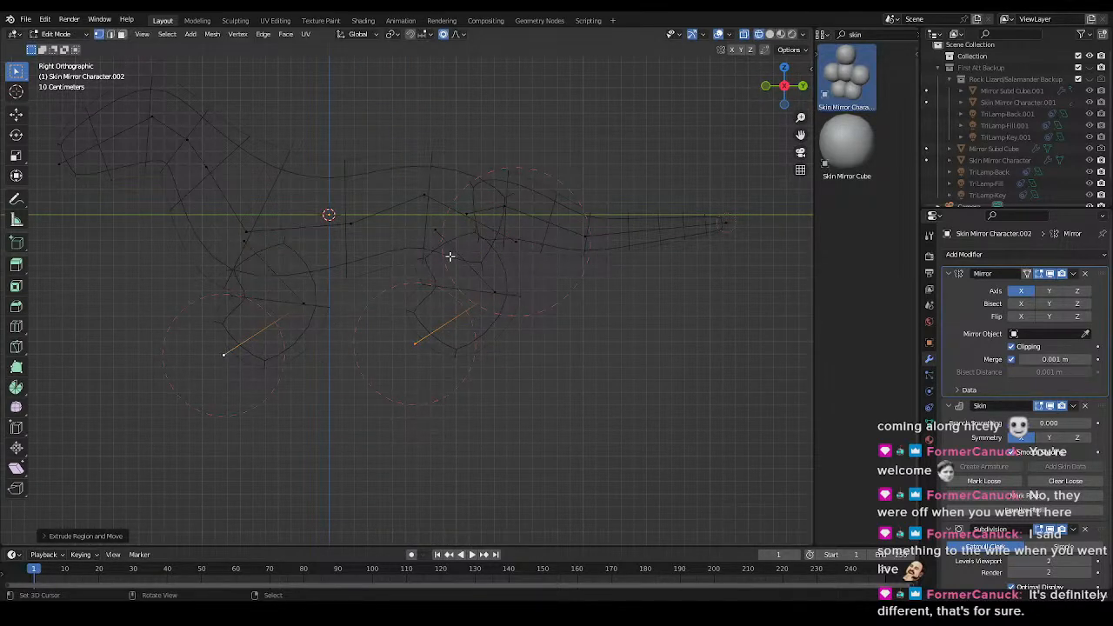
- Move the elbow and knee vertices slightly up along Z, save the file, and check the limbs in solid shading
{"action": "right_click", "coordinate": [229, 239], "text": "shift"}
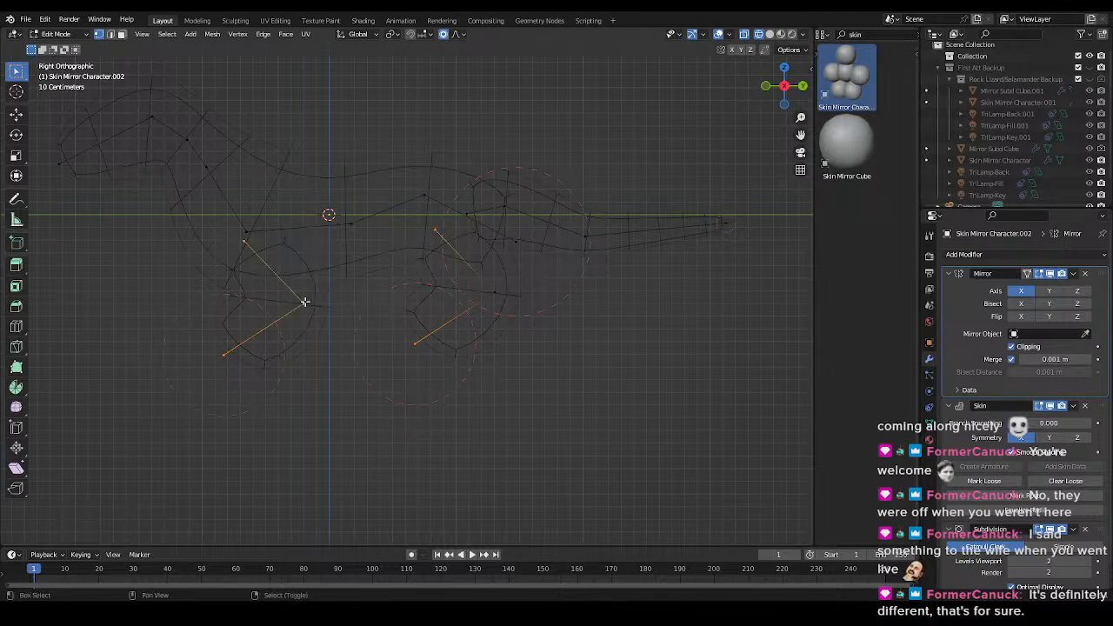
{"action": "right_click", "coordinate": [493, 296], "text": "shift"}
{"action": "key", "text": "g"}
{"action": "key", "text": "z"}
{"action": "left_click", "coordinate": [493, 277]}
{"action": "key", "text": "ctrl+s"}
{"action": "mouse_move", "coordinate": [343, 286]}
{"action": "middle_mouse_down", "text": "shift"}
{"action": "mouse_move", "coordinate": [409, 311]}
{"action": "mouse_move", "coordinate": [560, 325]}
{"action": "middle_mouse_up", "text": "shift"}
{"action": "key", "text": "z"}
{"action": "left_click", "coordinate": [570, 318]}
- Shrink the skin thickness at the front lower limb's end to about 0.31 in wireframe, using proportional falloff
{"action": "key", "text": "z"}
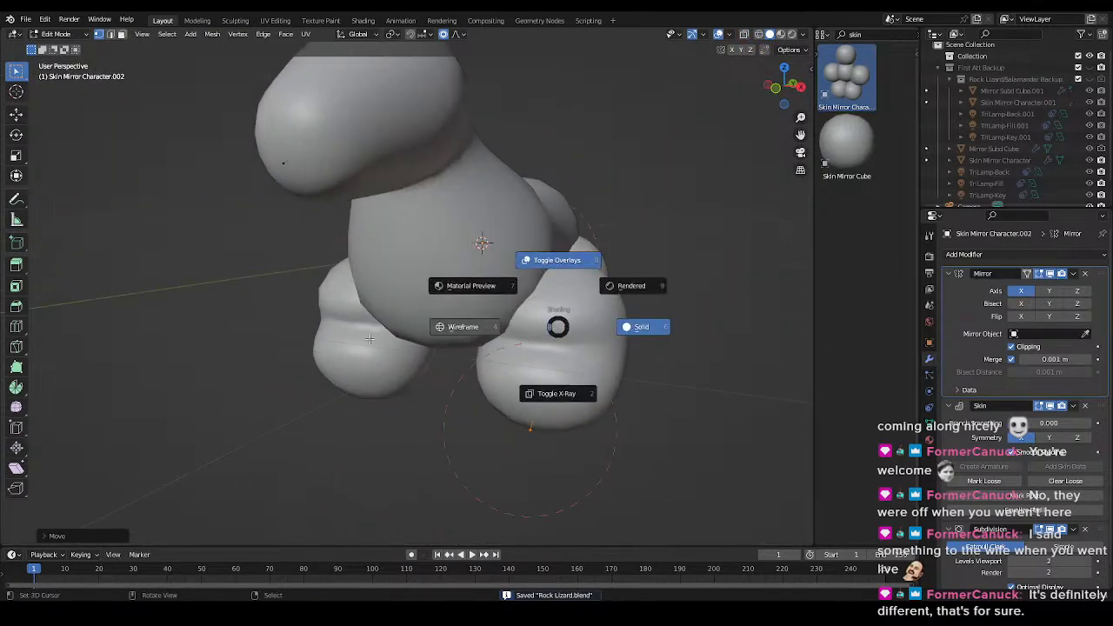
{"action": "left_click", "coordinate": [386, 336]}
{"action": "key", "text": "s"}
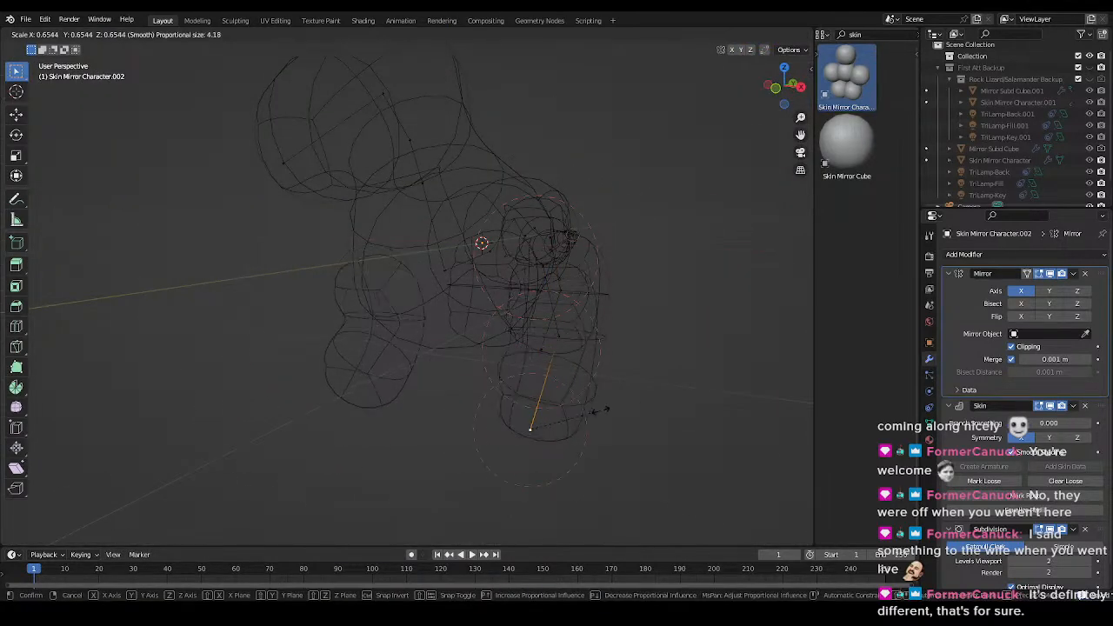
{"action": "scroll", "coordinate": [549, 364], "scroll_direction": "up", "scroll_amount": 9}
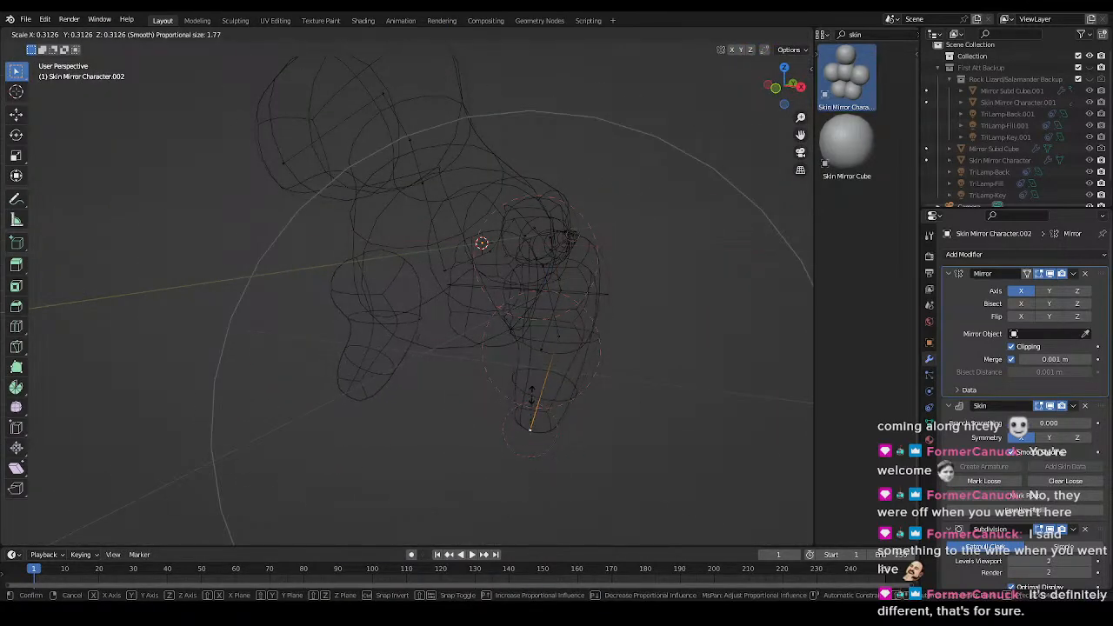
{"action": "left_click", "coordinate": [530, 429]}
- Check the limbs from several angles and reduce the skin thickness at the rear lower limb's end in right side view
{"action": "middle_click_drag", "start_coordinate": [530, 428], "coordinate": [513, 312]}
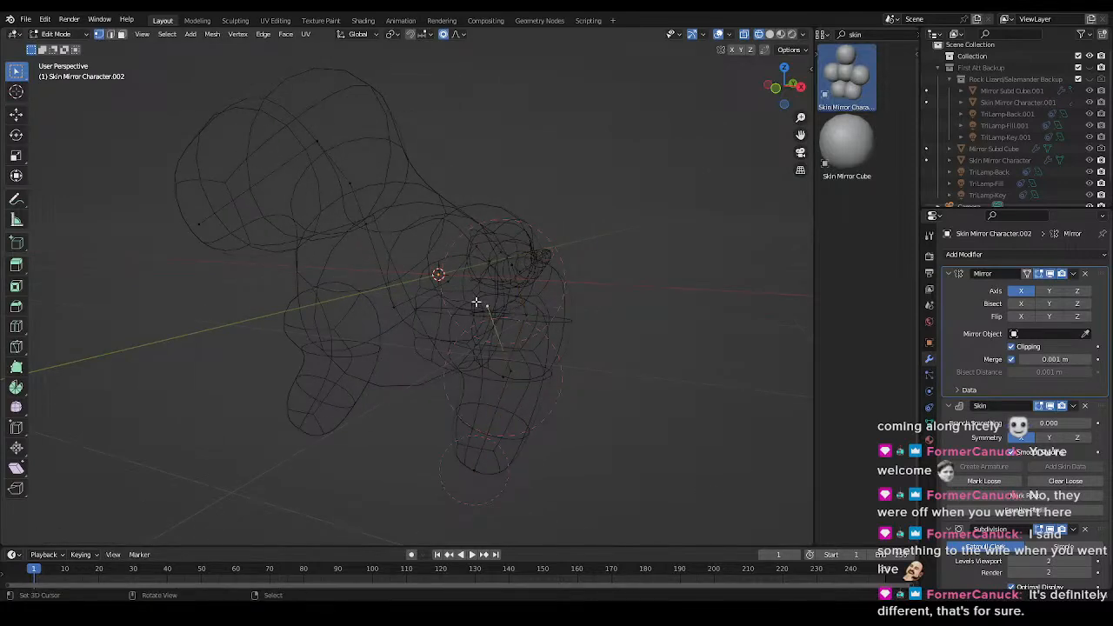
{"action": "mouse_move", "coordinate": [548, 379]}
{"action": "middle_mouse_down"}
{"action": "mouse_move", "coordinate": [406, 360]}
{"action": "mouse_move", "coordinate": [579, 417]}
{"action": "middle_mouse_up"}
{"action": "key", "text": "shift+z"}
{"action": "key", "text": "z"}
{"action": "left_click", "coordinate": [452, 410]}
{"action": "middle_click_drag", "start_coordinate": [452, 410], "coordinate": [481, 394]}
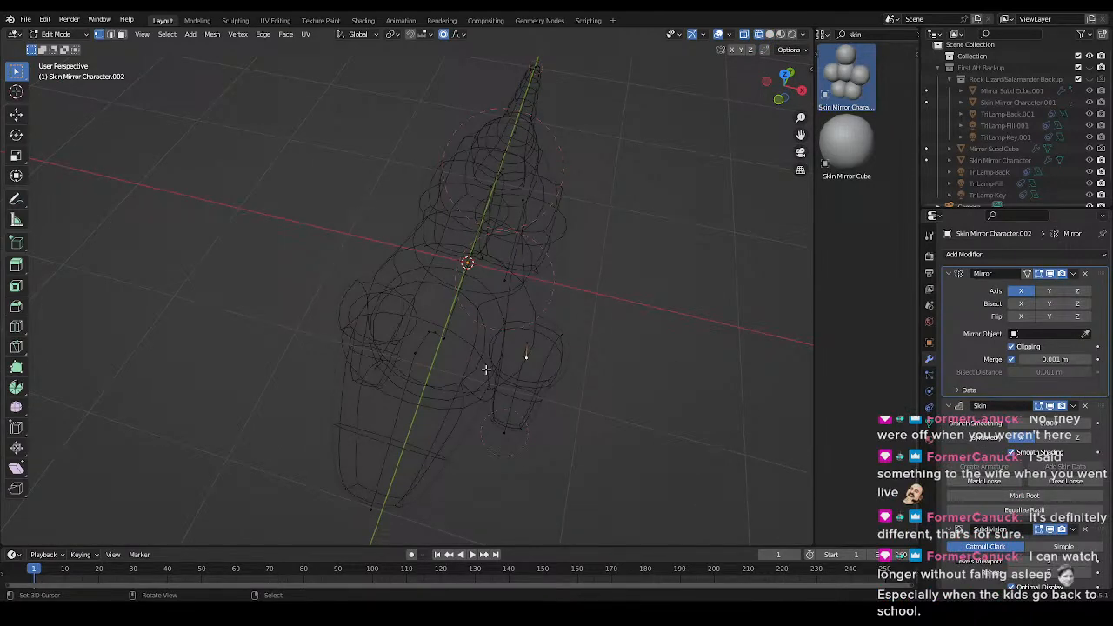
{"action": "key", "text": "KP_3"}
{"action": "middle_click_drag", "start_coordinate": [527, 325], "coordinate": [390, 331], "text": "shift"}
{"action": "scroll", "coordinate": [415, 328], "scroll_direction": "up", "scroll_amount": 2}
{"action": "scroll", "coordinate": [415, 328], "scroll_direction": "down", "scroll_amount": 2}
{"action": "key", "text": "s"}
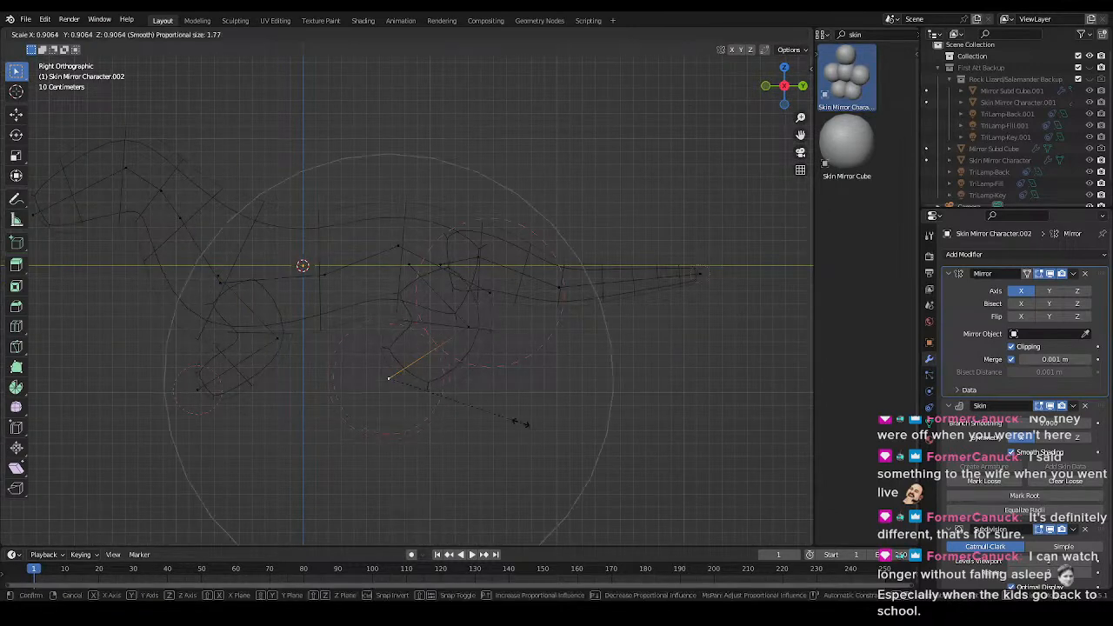
{"action": "left_click", "coordinate": [444, 412]}
- Move the rear lower limb's end vertex rearward and slightly down beneath the hip
{"action": "scroll", "coordinate": [487, 382], "scroll_direction": "up", "scroll_amount": 4}
{"action": "key", "text": "g"}
{"action": "scroll", "coordinate": [579, 437], "scroll_direction": "up", "scroll_amount": 3}
{"action": "left_click", "coordinate": [583, 437]}
- Resize the skin at the rear knee vertex and shift the knee slightly rearward
{"action": "middle_click_drag", "start_coordinate": [547, 415], "coordinate": [600, 367], "text": "shift"}
{"action": "key", "text": "ctrl+a"}
{"action": "left_click", "coordinate": [594, 396]}
{"action": "key", "text": "g"}
{"action": "left_click", "coordinate": [642, 399]}
- Extrude the rear back vertex up and rearward above the pelvis and resize the skin there
{"action": "middle_click_drag", "start_coordinate": [617, 280], "coordinate": [535, 362], "text": "shift"}
{"action": "left_click", "coordinate": [440, 177]}
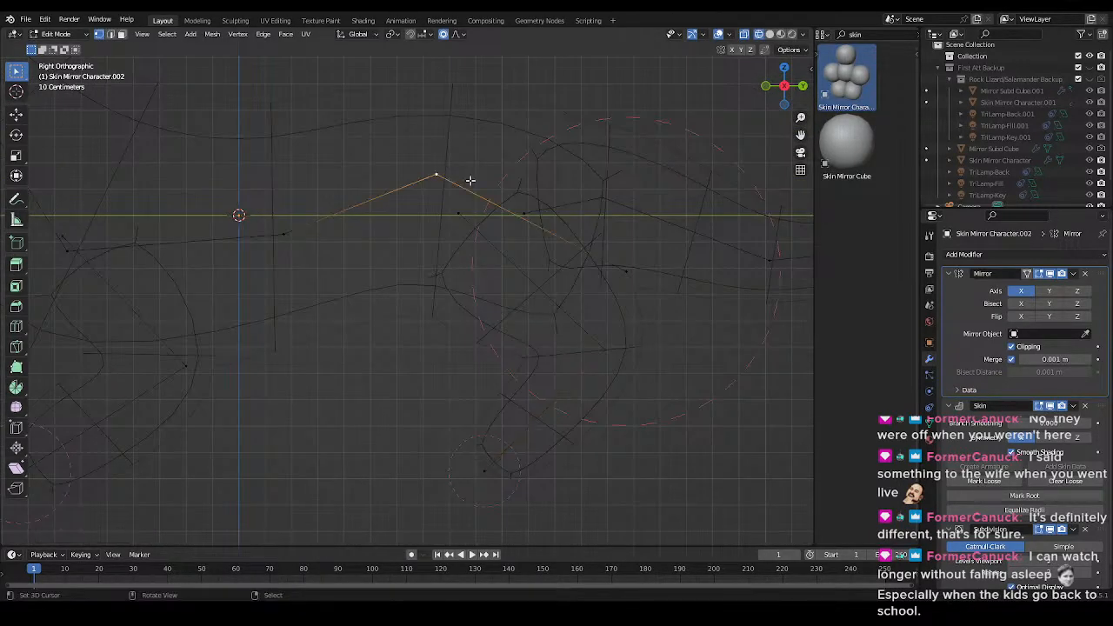
{"action": "key", "text": "g"}
{"action": "left_click", "coordinate": [541, 132]}
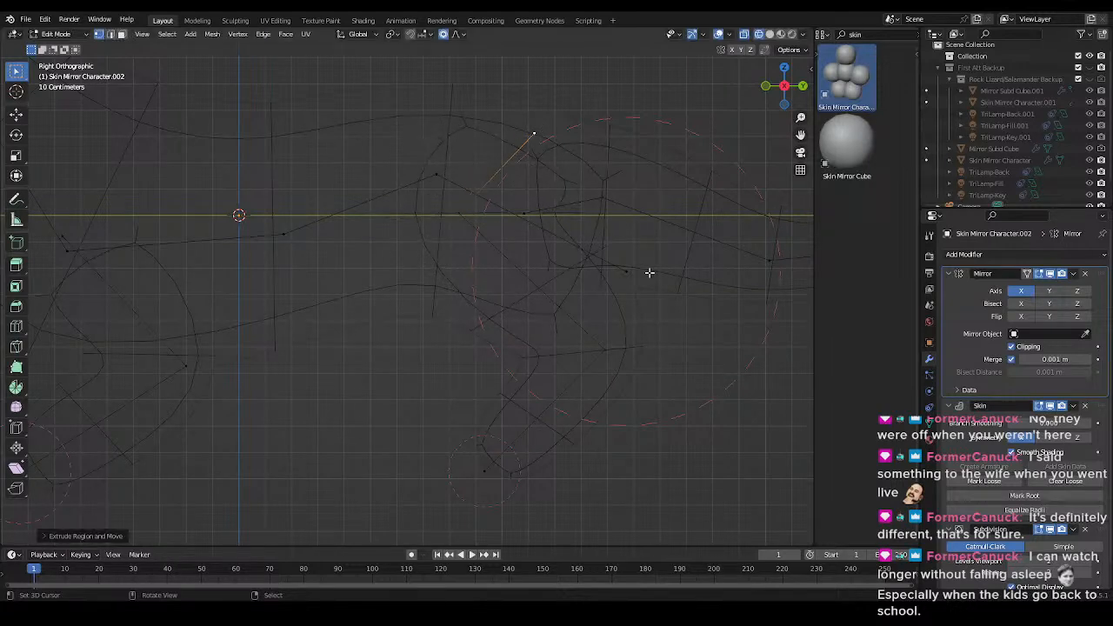
{"action": "key", "text": "ctrl+a"}
{"action": "scroll", "coordinate": [655, 288], "scroll_direction": "up", "scroll_amount": 6}
{"action": "left_click", "coordinate": [656, 288]}
- Extrude the chest's spine vertex up and slightly rearward to form a raised point above the shoulders
{"action": "middle_click_drag", "start_coordinate": [528, 387], "coordinate": [583, 273], "text": "shift"}
{"action": "middle_click_drag", "start_coordinate": [488, 357], "coordinate": [535, 375], "text": "shift"}
{"action": "scroll", "coordinate": [453, 334], "scroll_direction": "down", "scroll_amount": 3}
{"action": "middle_click_drag", "start_coordinate": [310, 272], "coordinate": [422, 321], "text": "shift"}
{"action": "right_click", "coordinate": [398, 251]}
{"action": "scroll", "coordinate": [481, 317], "scroll_direction": "up", "scroll_amount": 5}
{"action": "key", "text": "e"}
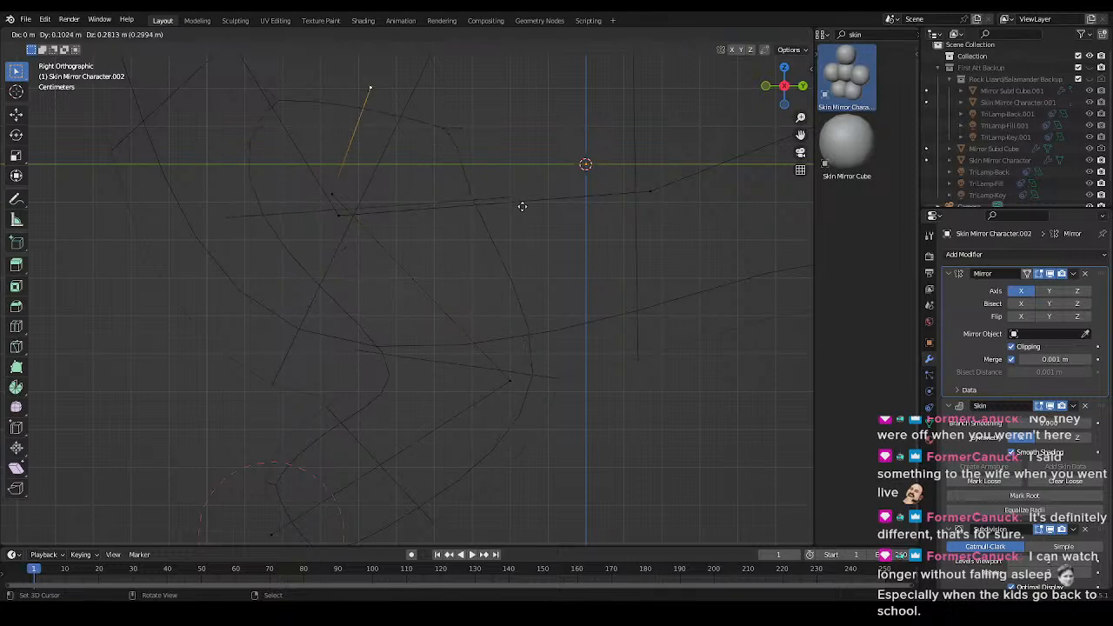
{"action": "left_click", "coordinate": [589, 164]}
- Reduce the skin thickness at the front lower limb's end vertex to about 0.76
{"action": "scroll", "coordinate": [521, 279], "scroll_direction": "down", "scroll_amount": 3}
{"action": "right_click", "coordinate": [346, 439]}
{"action": "key", "text": "ctrl+a"}
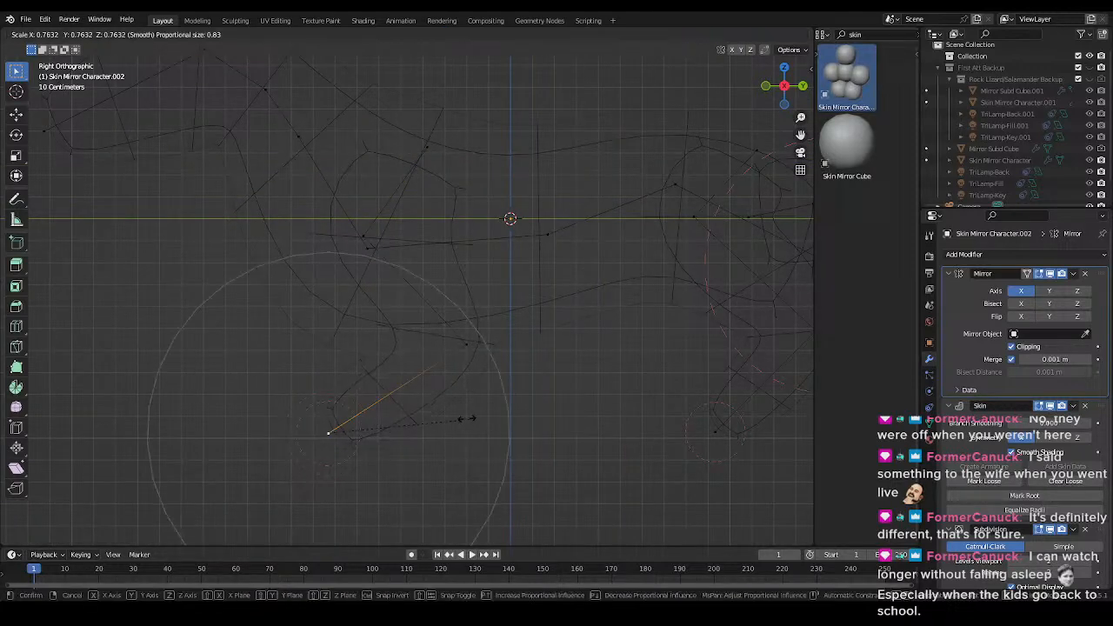
{"action": "left_click", "coordinate": [457, 416]}
- Move the front elbow vertex rearward and slightly up, and save the file
{"action": "middle_click_drag", "start_coordinate": [440, 352], "coordinate": [380, 375], "text": "shift"}
{"action": "key", "text": "alt+a"}
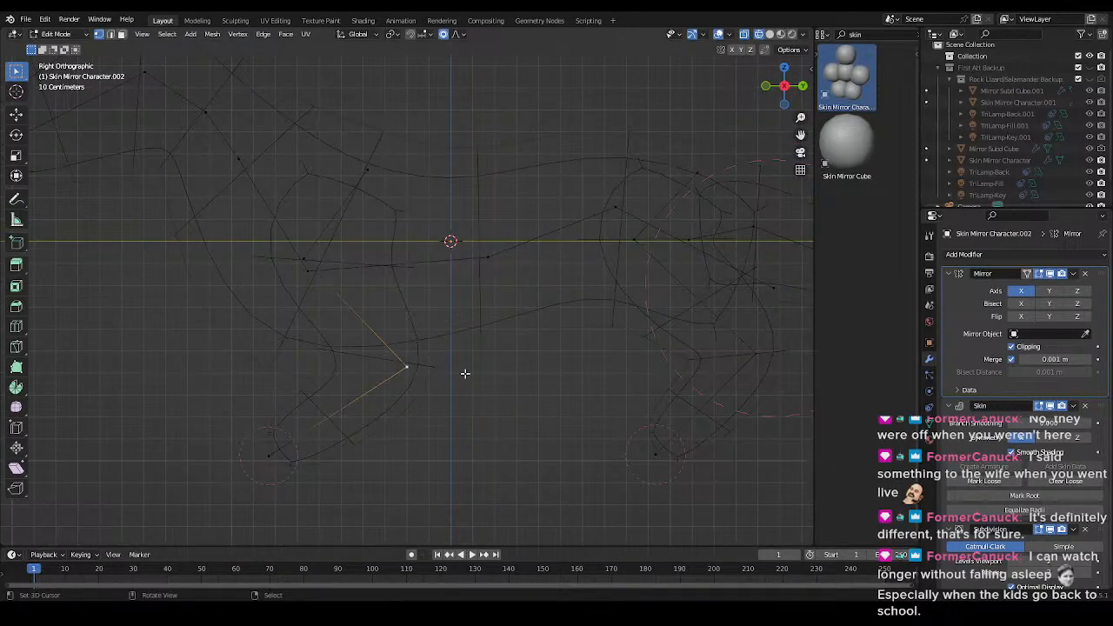
{"action": "key", "text": "g"}
{"action": "left_click", "coordinate": [488, 360]}
{"action": "mouse_move", "coordinate": [488, 360]}
{"action": "middle_mouse_down", "text": "shift"}
{"action": "mouse_move", "coordinate": [427, 340]}
{"action": "mouse_move", "coordinate": [430, 390]}
{"action": "mouse_move", "coordinate": [536, 338]}
{"action": "middle_mouse_up", "text": "shift"}
{"action": "key", "text": "ctrl+s"}
- Extrude both lower limb ends straight forward into feet and resize the skin at their tips along X
{"action": "left_click", "coordinate": [534, 345]}
{"action": "key", "text": "g"}
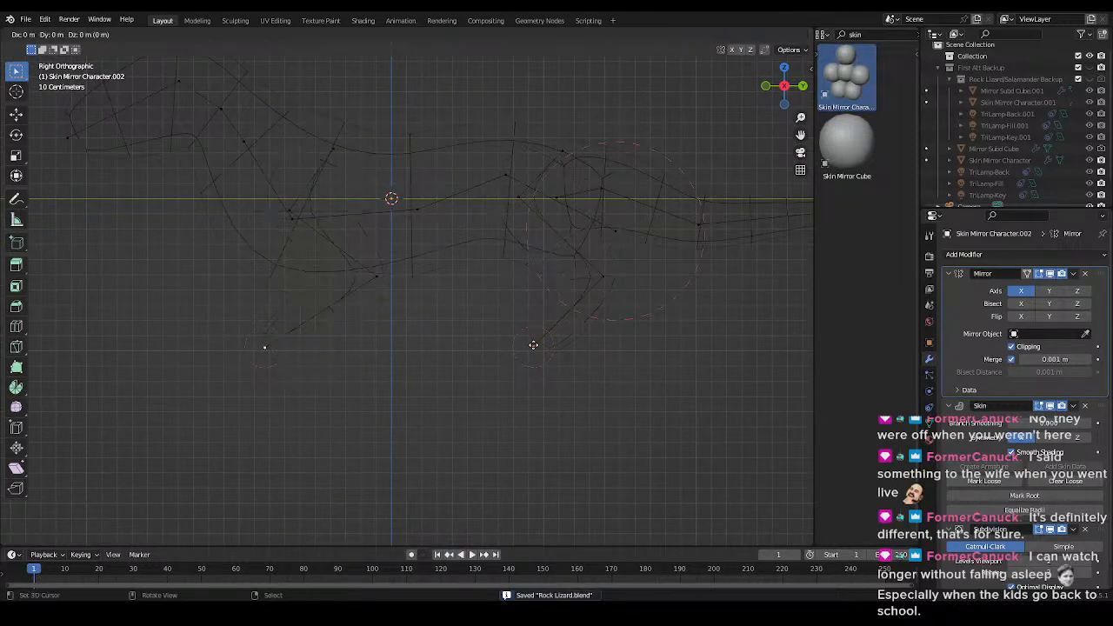
{"action": "left_click", "coordinate": [481, 344]}
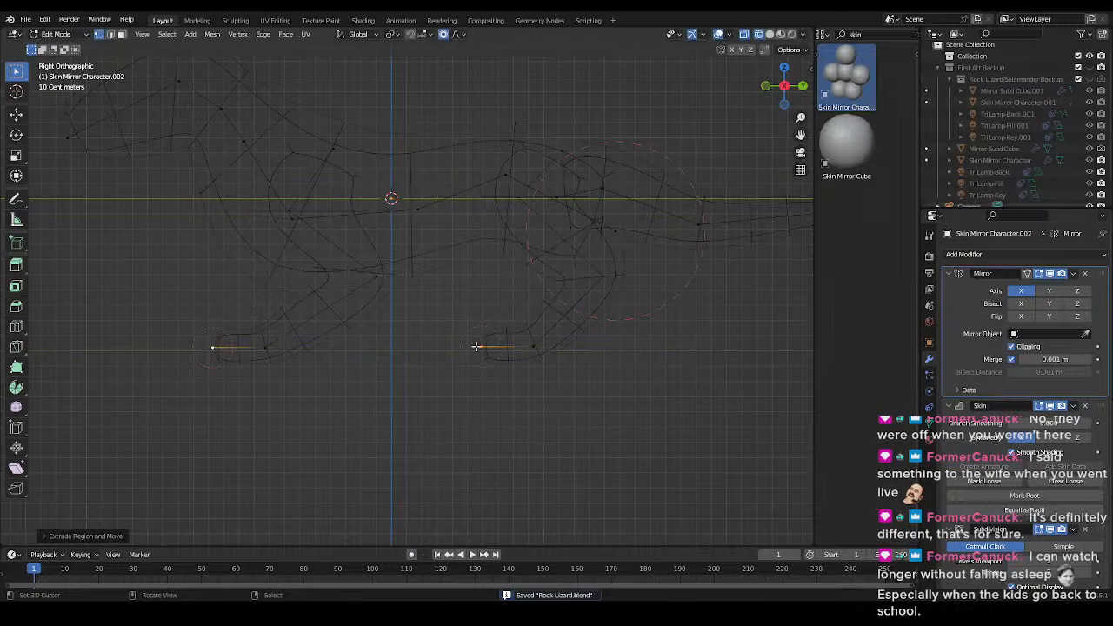
{"action": "middle_click_drag", "start_coordinate": [481, 345], "coordinate": [545, 381]}
{"action": "key", "text": "s"}
{"action": "key", "text": "x"}
{"action": "left_click", "coordinate": [608, 367]}
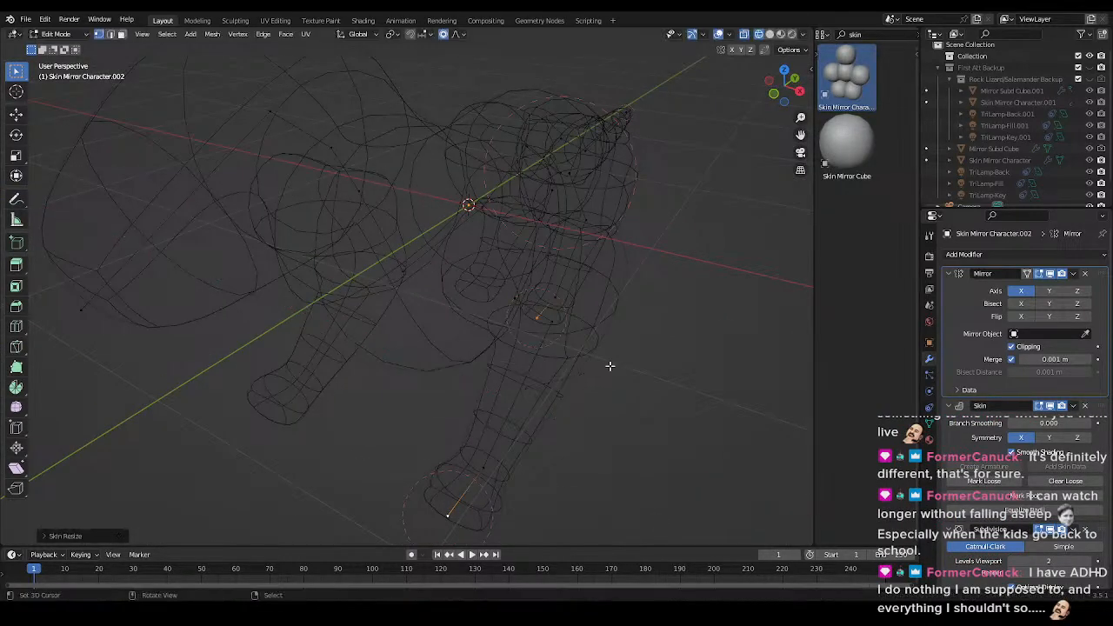
- Check the feet in solid shading and shift the foot tips sideways along X with a smaller proportional falloff
{"action": "key", "text": "shift+z"}
{"action": "mouse_move", "coordinate": [682, 373]}
{"action": "middle_mouse_down"}
{"action": "mouse_move", "coordinate": [623, 328]}
{"action": "mouse_move", "coordinate": [553, 385]}
{"action": "mouse_move", "coordinate": [460, 370]}
{"action": "mouse_move", "coordinate": [522, 194]}
{"action": "mouse_move", "coordinate": [598, 310]}
{"action": "mouse_move", "coordinate": [691, 342]}
{"action": "middle_mouse_up"}
{"action": "key", "text": "shift+z"}
{"action": "key", "text": "shift+z"}
{"action": "key", "text": "g"}
{"action": "key", "text": "x"}
{"action": "scroll", "coordinate": [622, 336], "scroll_direction": "down", "scroll_amount": 5}
{"action": "left_click", "coordinate": [617, 337]}
- Move the rear leg's hip vertex about 0.14 m inward along X while viewing the body in solid shading
{"action": "mouse_move", "coordinate": [618, 337]}
{"action": "middle_mouse_down"}
{"action": "mouse_move", "coordinate": [462, 293]}
{"action": "mouse_move", "coordinate": [457, 328]}
{"action": "mouse_move", "coordinate": [552, 335]}
{"action": "mouse_move", "coordinate": [419, 285]}
{"action": "mouse_move", "coordinate": [430, 331]}
{"action": "middle_mouse_up"}
{"action": "key", "text": "z"}
{"action": "left_click", "coordinate": [496, 340]}
{"action": "left_click", "coordinate": [542, 273]}
{"action": "mouse_move", "coordinate": [542, 279]}
{"action": "middle_mouse_down"}
{"action": "mouse_move", "coordinate": [567, 335]}
{"action": "mouse_move", "coordinate": [666, 376]}
{"action": "middle_mouse_up"}
{"action": "key", "text": "z"}
{"action": "left_click", "coordinate": [609, 357]}
{"action": "key", "text": "g"}
{"action": "key", "text": "x"}
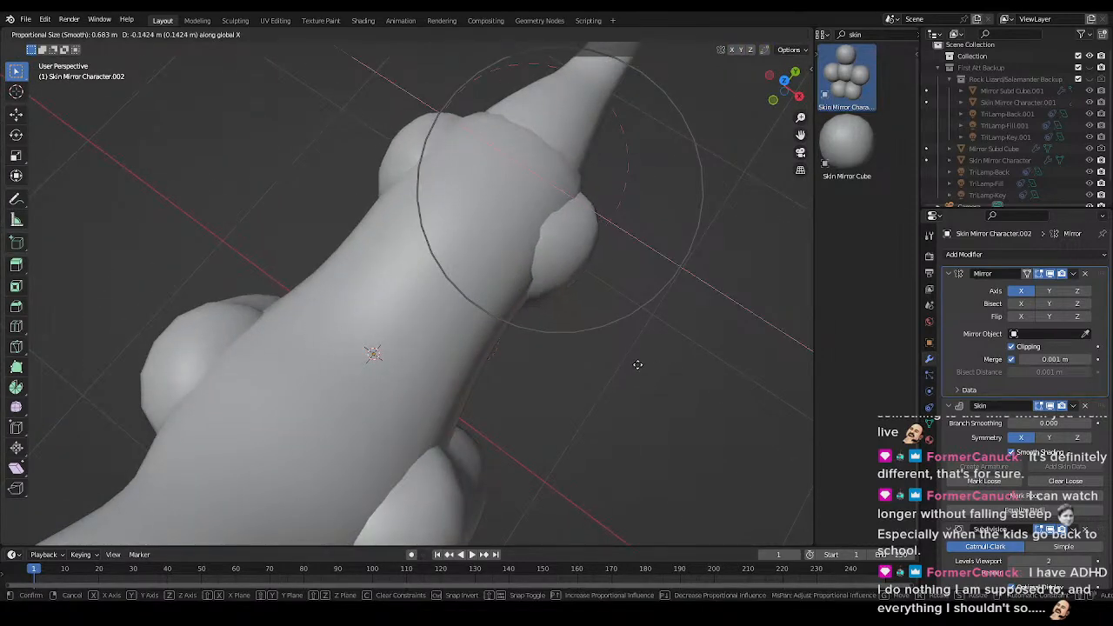
{"action": "left_click", "coordinate": [636, 365]}
- Select the tail base and pelvis vertices in wireframe and widen their skin along X to about 1.4 times
{"action": "middle_click_drag", "start_coordinate": [605, 201], "coordinate": [574, 303], "text": "shift"}
{"action": "key", "text": "z"}
{"action": "left_click", "coordinate": [502, 303]}
{"action": "right_click", "coordinate": [492, 251]}
{"action": "middle_click_drag", "start_coordinate": [492, 252], "coordinate": [589, 266]}
{"action": "key", "text": "s"}
{"action": "key", "text": "x"}
{"action": "right_click", "coordinate": [666, 286]}
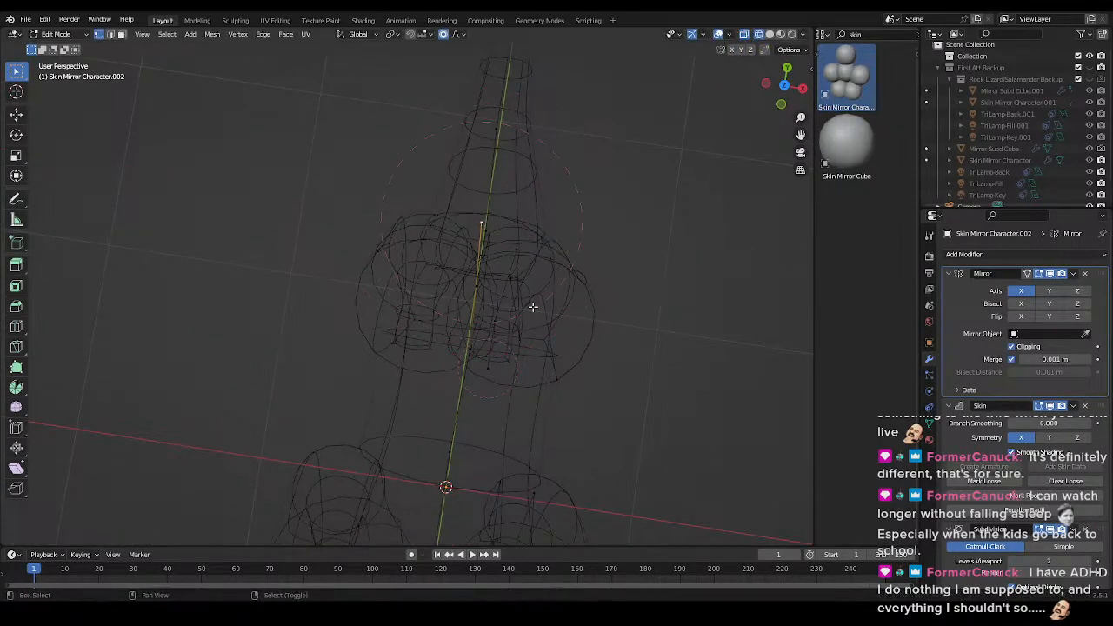
{"action": "key", "text": "s"}
{"action": "key", "text": "x"}
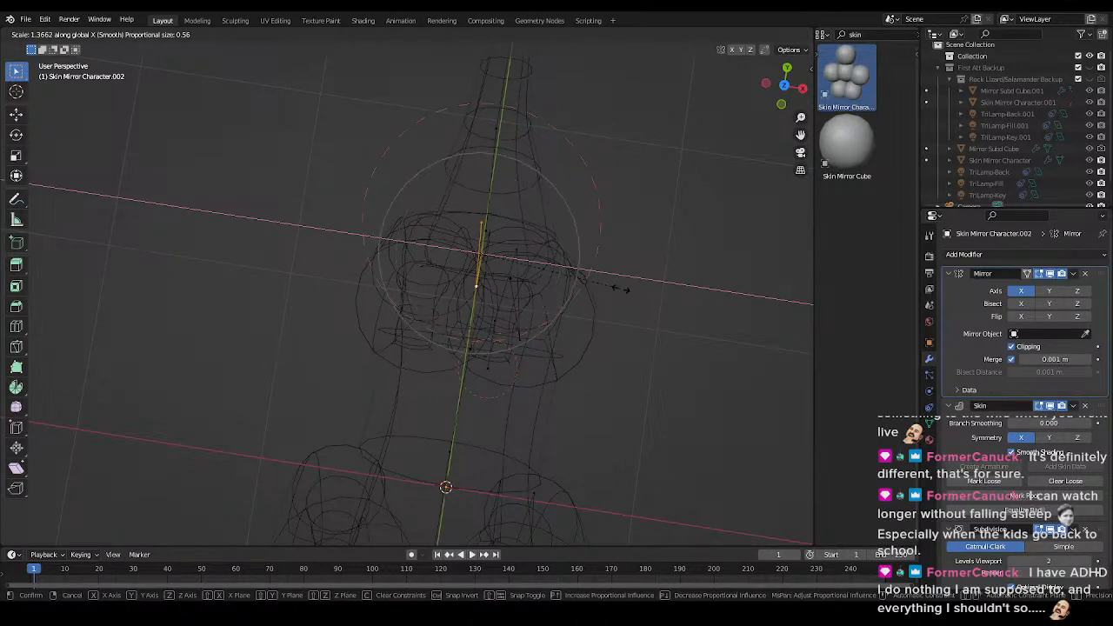
{"action": "left_click", "coordinate": [629, 296]}
- Undo the last skin widening after a solid-shading check, resize the skin at the tail base and pelvis again, and save
{"action": "key", "text": "z"}
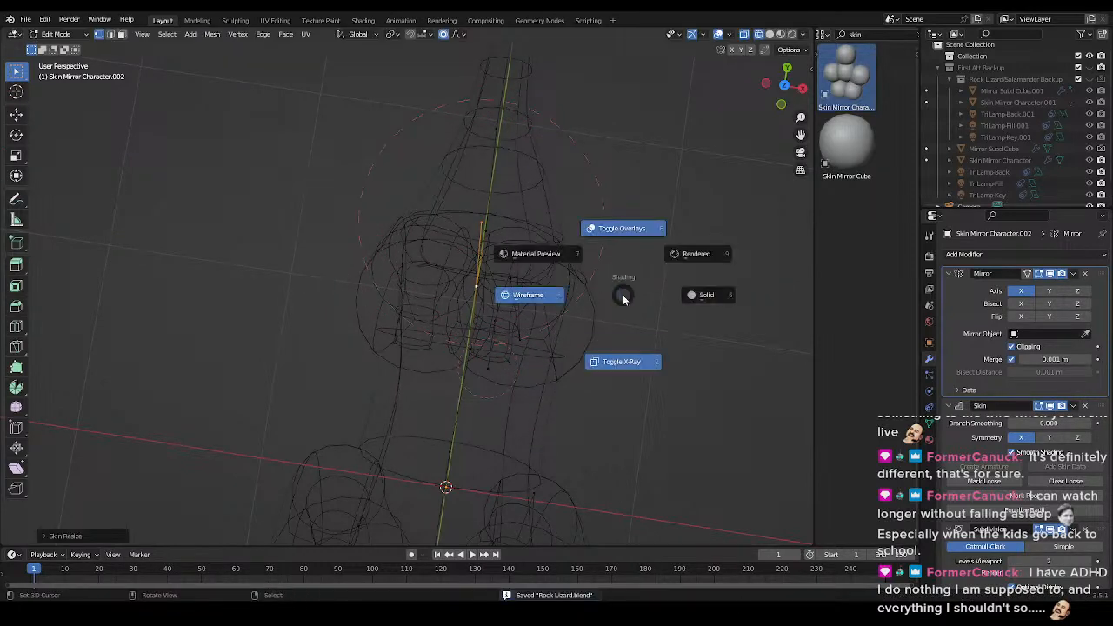
{"action": "left_click", "coordinate": [726, 293]}
{"action": "mouse_move", "coordinate": [723, 287]}
{"action": "middle_mouse_down"}
{"action": "mouse_move", "coordinate": [544, 294]}
{"action": "mouse_move", "coordinate": [625, 361]}
{"action": "mouse_move", "coordinate": [536, 336]}
{"action": "middle_mouse_up"}
{"action": "key", "text": "ctrl+z"}
{"action": "key", "text": "ctrl+a"}
{"action": "left_click", "coordinate": [674, 370]}
{"action": "key", "text": "ctrl+s"}
{"action": "key", "text": "shift+z"}
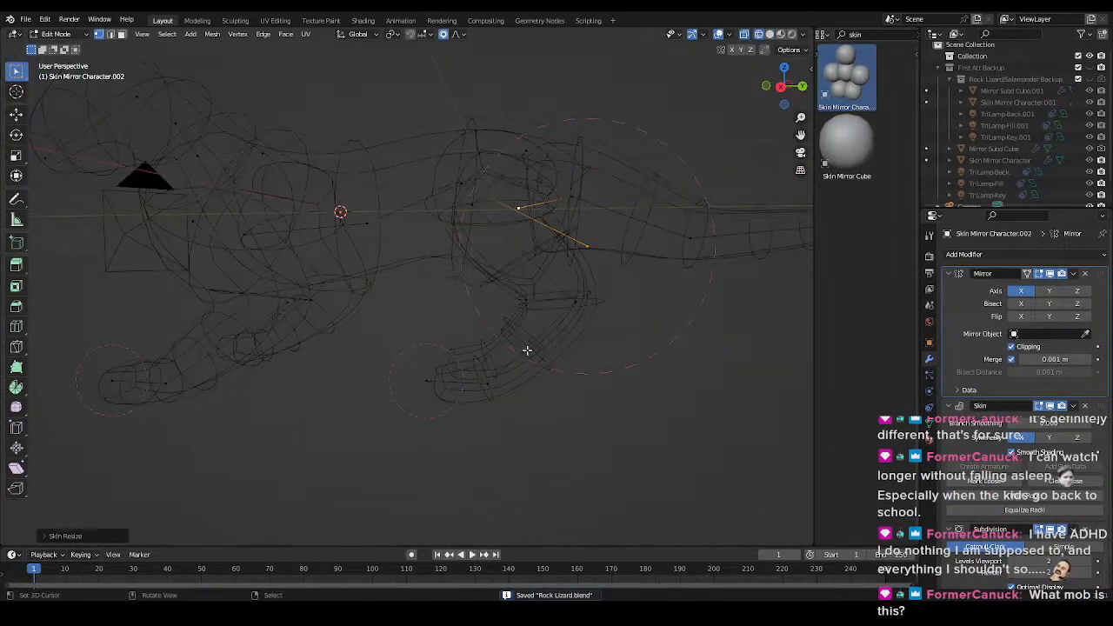
- Reposition the rear foot's tip vertex, check it in solid shading, and save the file
{"action": "right_click", "coordinate": [448, 383]}
{"action": "middle_click_drag", "start_coordinate": [448, 382], "coordinate": [484, 397]}
{"action": "right_click", "coordinate": [525, 229], "text": "ctrl"}
{"action": "middle_click_drag", "start_coordinate": [524, 228], "coordinate": [570, 261]}
{"action": "key", "text": "ctrl+z"}
{"action": "right_click", "coordinate": [589, 168], "text": "ctrl"}
{"action": "mouse_move", "coordinate": [589, 168]}
{"action": "middle_mouse_down"}
{"action": "mouse_move", "coordinate": [667, 290]}
{"action": "mouse_move", "coordinate": [569, 343]}
{"action": "mouse_move", "coordinate": [568, 291]}
{"action": "middle_mouse_up"}
{"action": "key", "text": "g"}
{"action": "left_click", "coordinate": [696, 309]}
{"action": "key", "text": "shift+z"}
{"action": "key", "text": "ctrl+s"}
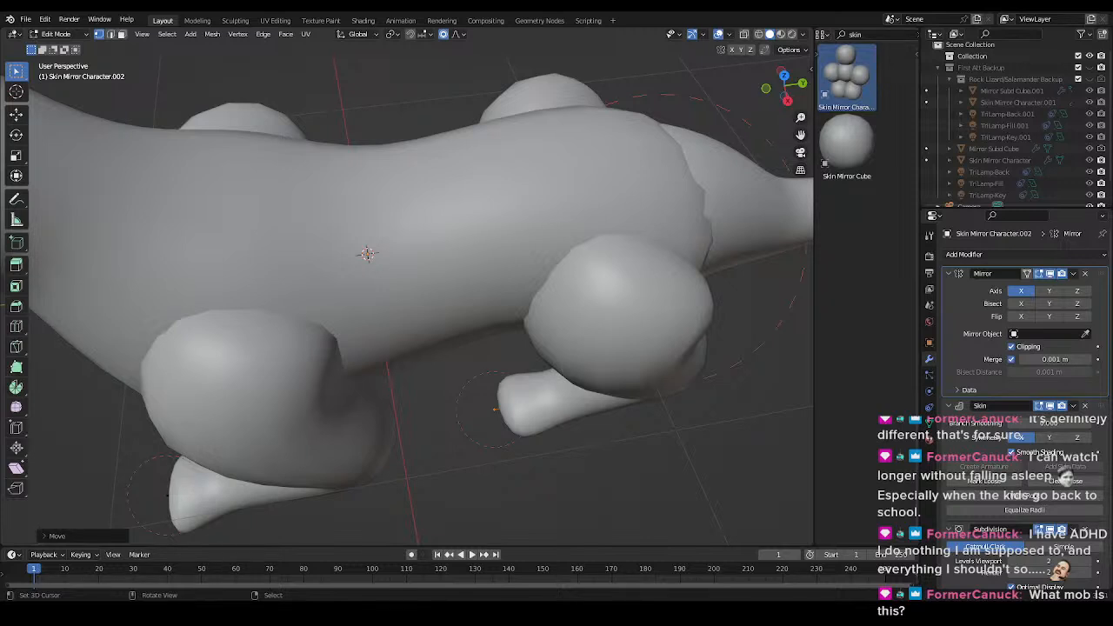
- Save Rock Lizard.blend and open the recent file Harpy.blend
{"action": "key", "text": "ctrl+s"}
{"action": "key", "text": "shift+ctrl+o"}
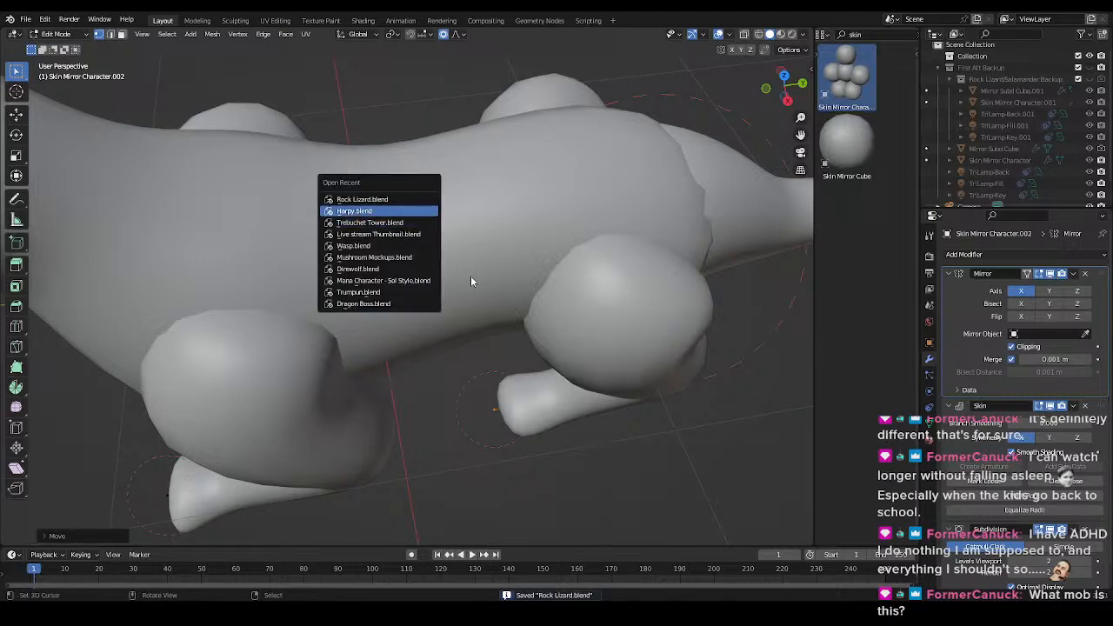
{"action": "key", "text": "Return"}
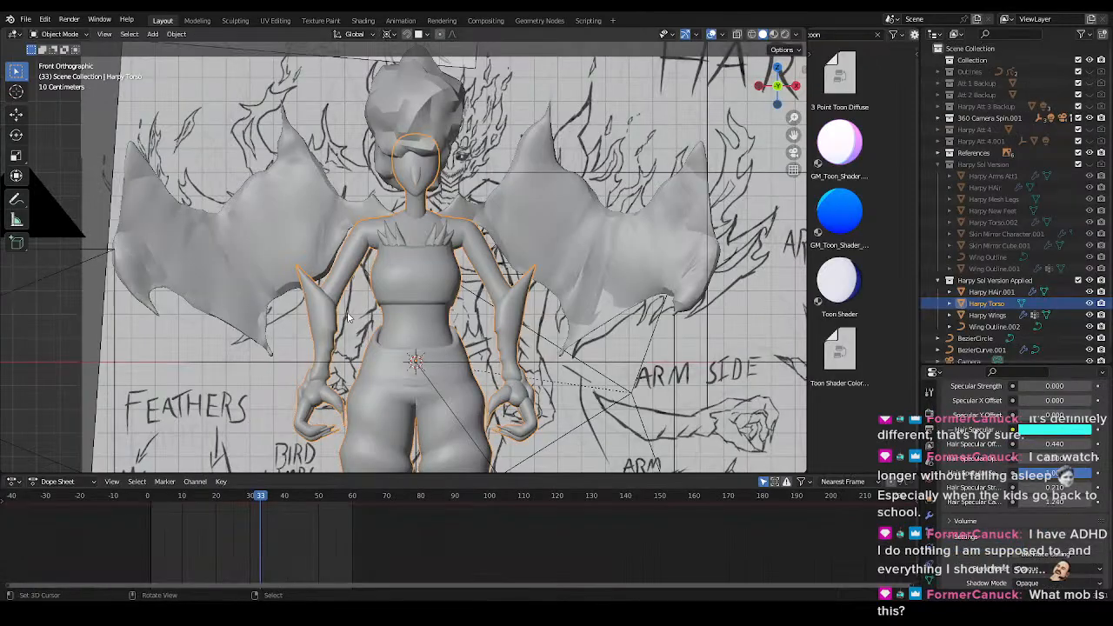
- Show the harpy at the start frame in the Animation workspace with rendered shading in the camera view
{"action": "left_click", "coordinate": [363, 20]}
{"action": "left_click", "coordinate": [401, 20]}
{"action": "key", "text": "ctrl+s"}
{"action": "key", "text": "shift+Left"}
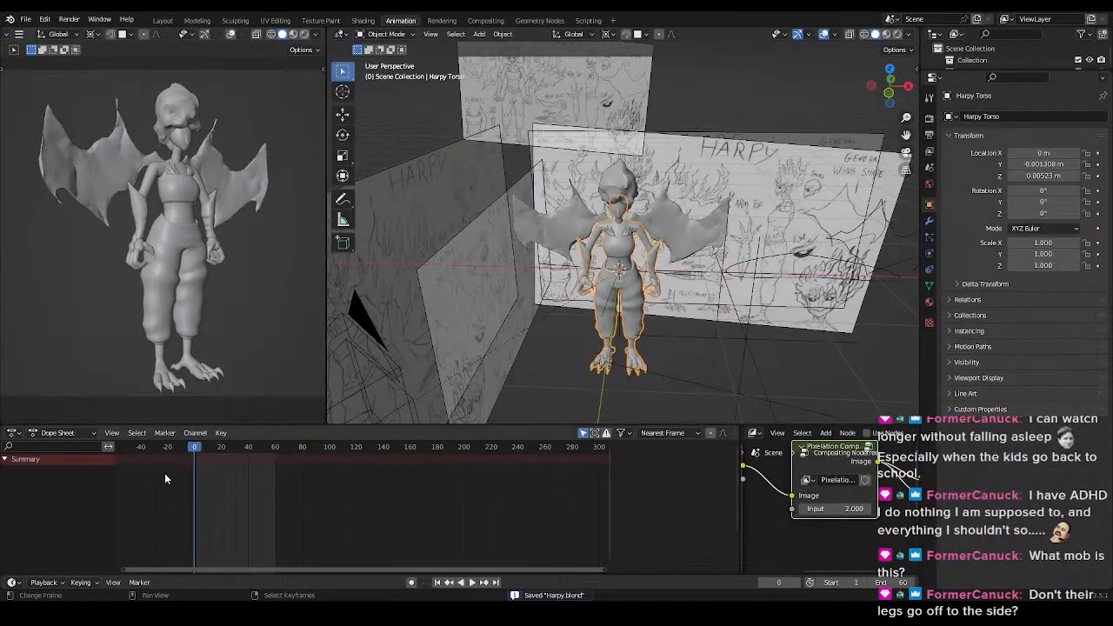
{"action": "key", "text": "z"}
{"action": "left_click", "coordinate": [275, 189]}
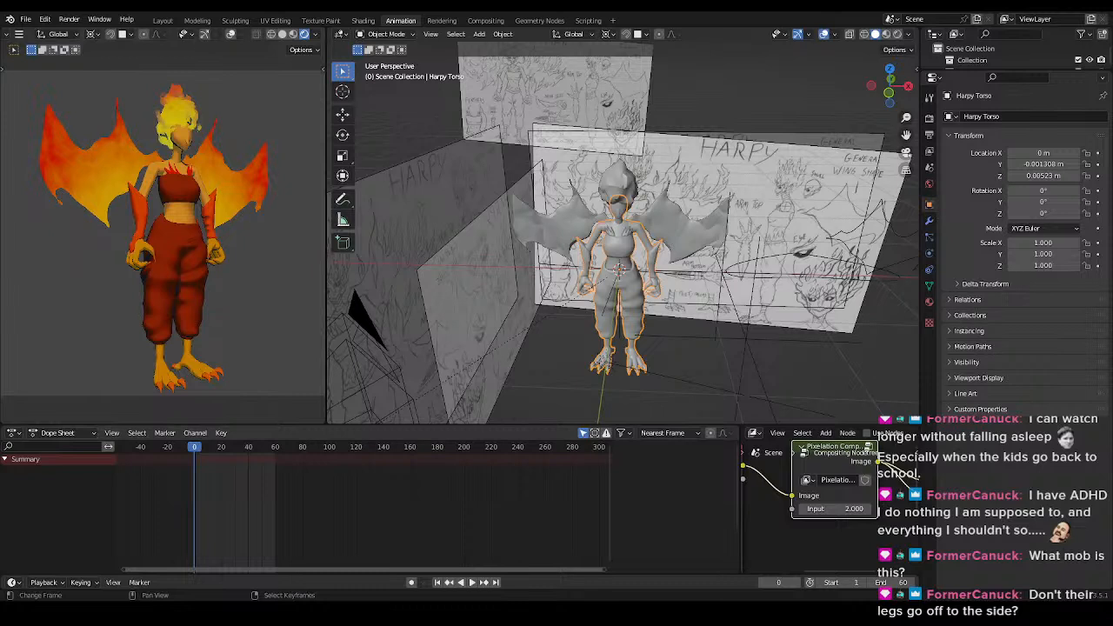
- Play the harpy's fire animation, return to the start frame, and save the file
{"action": "key", "text": "space"}
{"action": "key", "text": "space"}
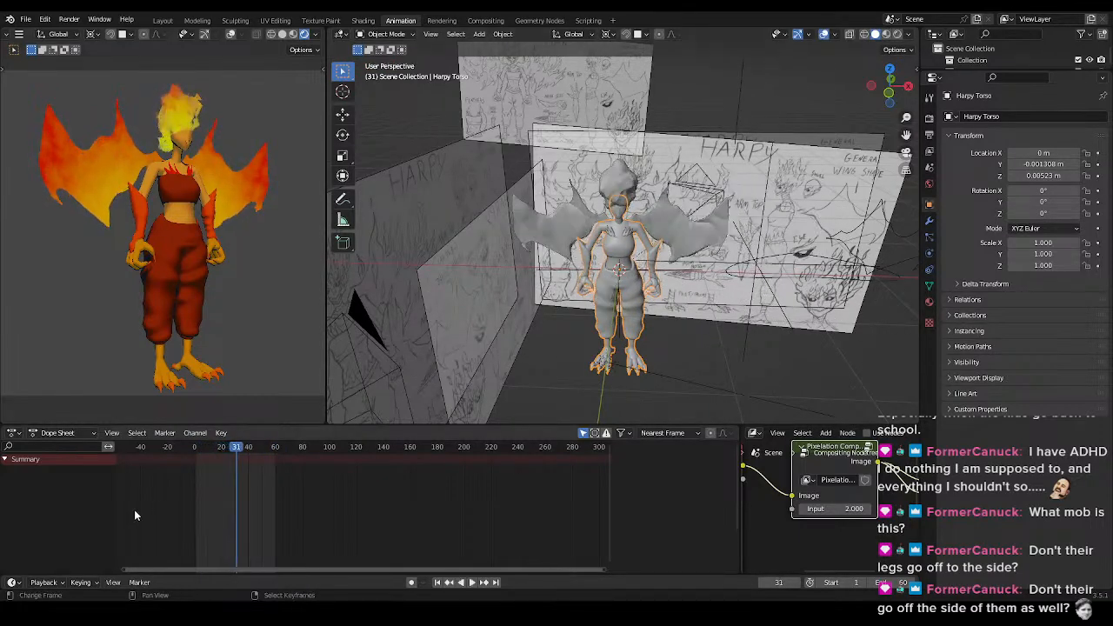
{"action": "key", "text": "Escape"}
{"action": "key", "text": "ctrl+s"}
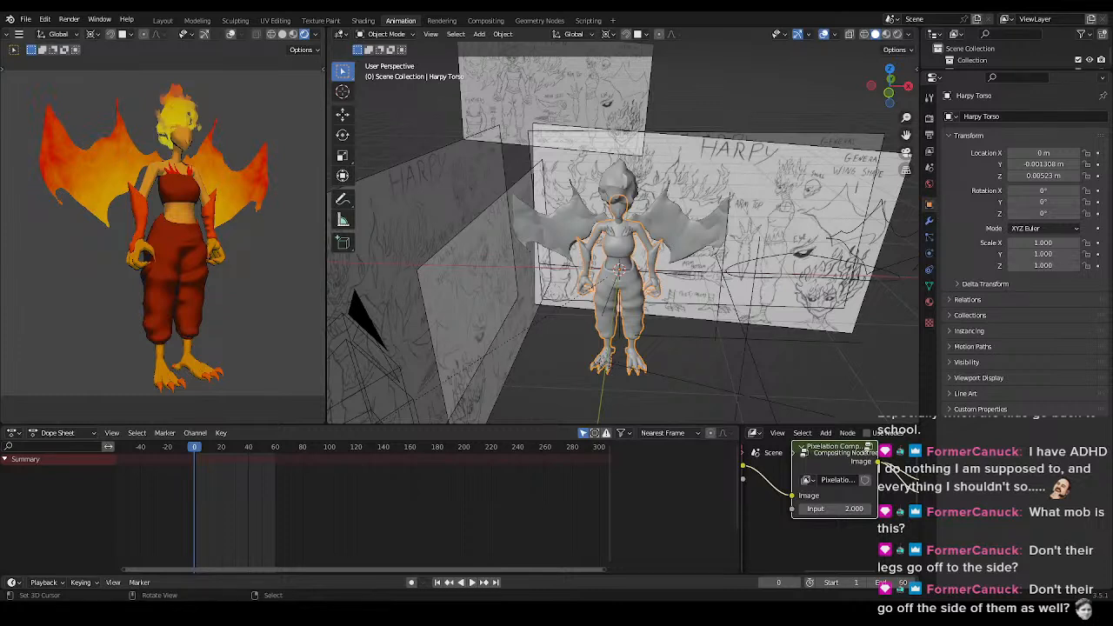
- Inspect the Pixelation Composite node group in the Compositing workspace and return to the Animation workspace
{"action": "left_click", "coordinate": [317, 34]}
{"action": "left_click", "coordinate": [485, 20]}
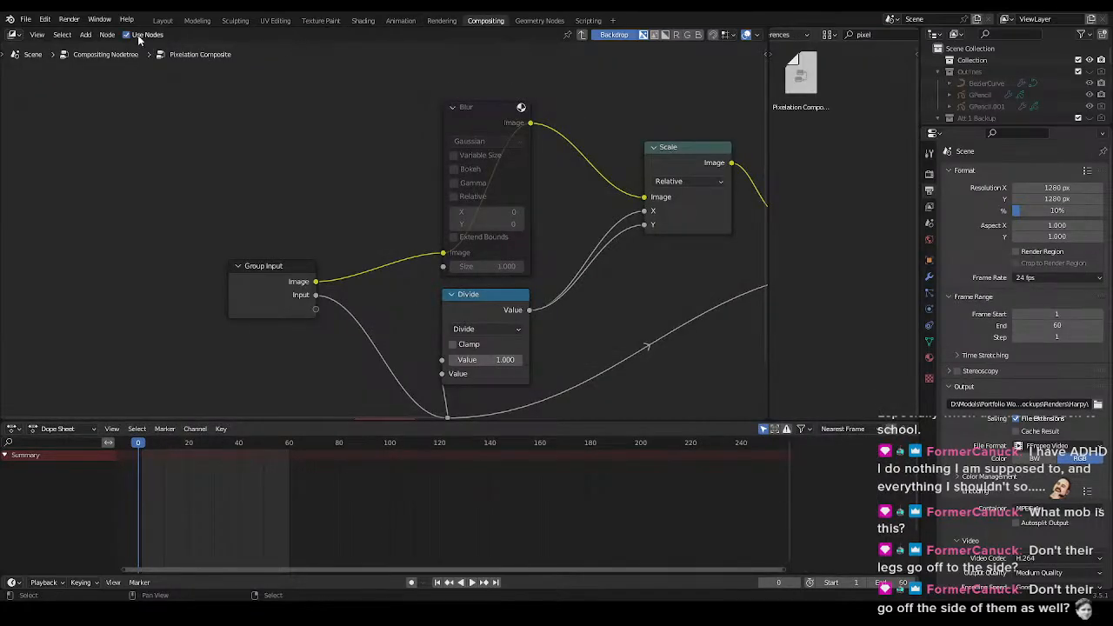
{"action": "key", "text": "ctrl+s"}
{"action": "left_click", "coordinate": [363, 20]}
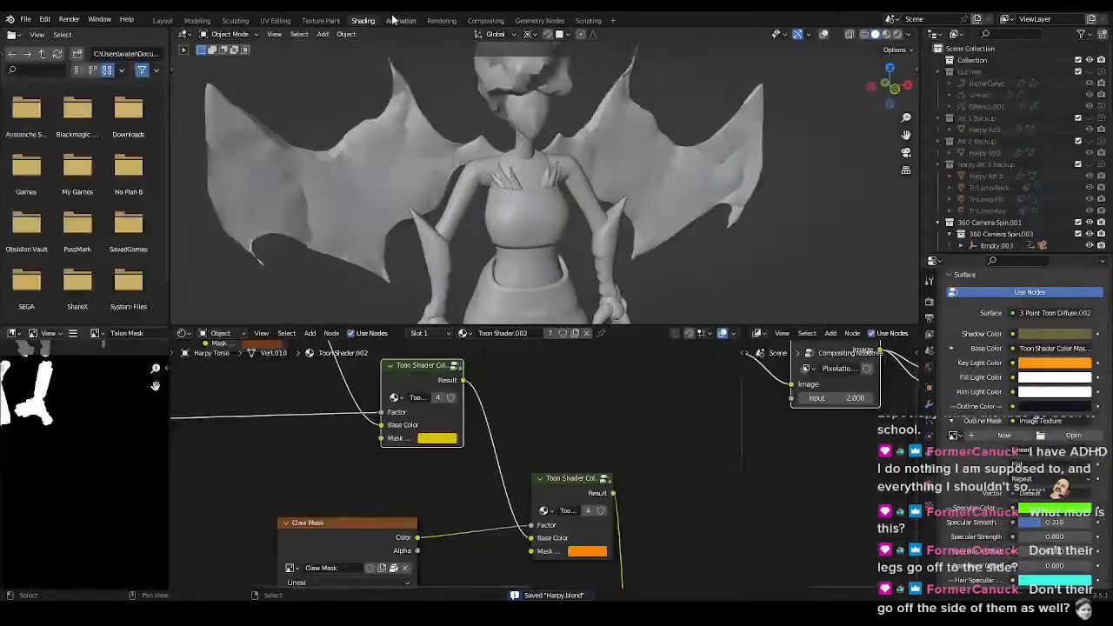
{"action": "left_click", "coordinate": [400, 20]}
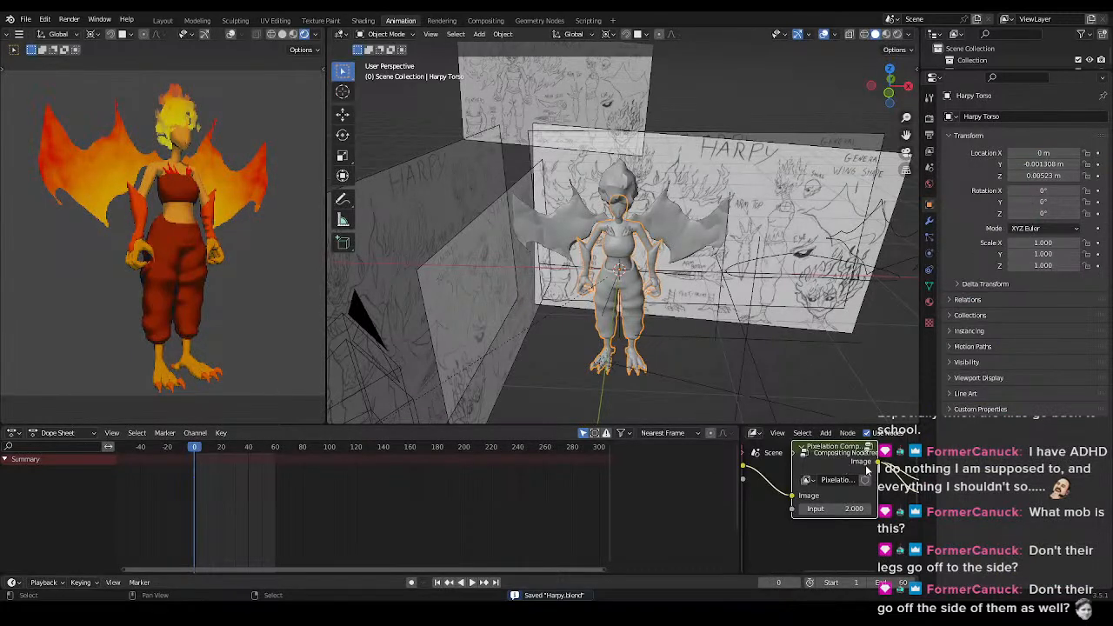
- Enlarge the compositor area, set the Pixelation Composite node's Input to 4, and save the file
{"action": "left_click_drag", "start_coordinate": [874, 428], "coordinate": [875, 359]}
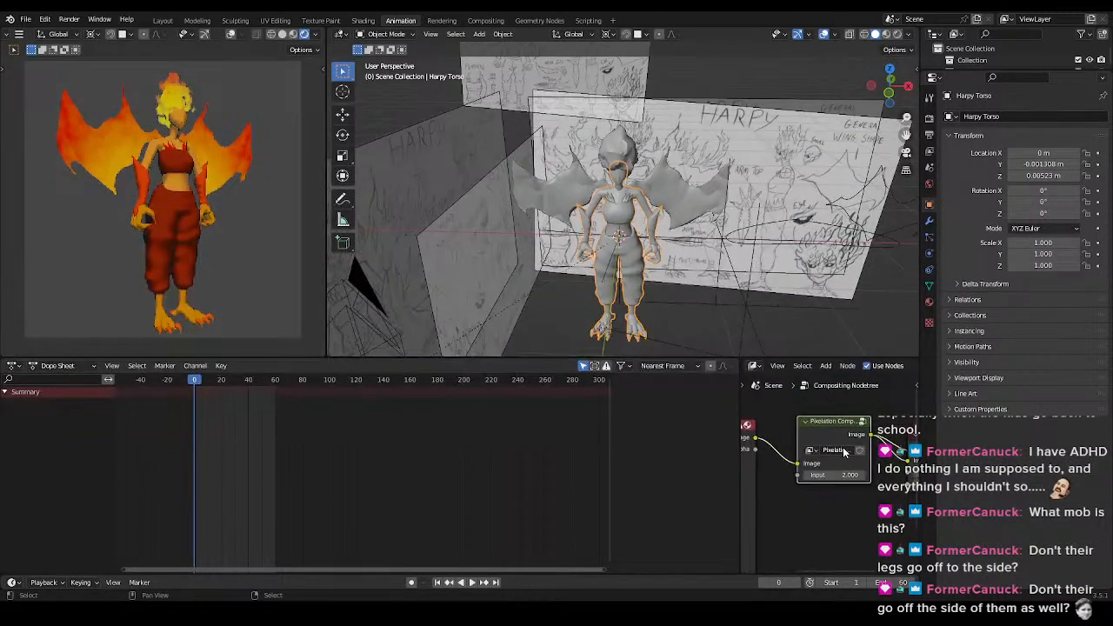
{"action": "left_click", "coordinate": [839, 427]}
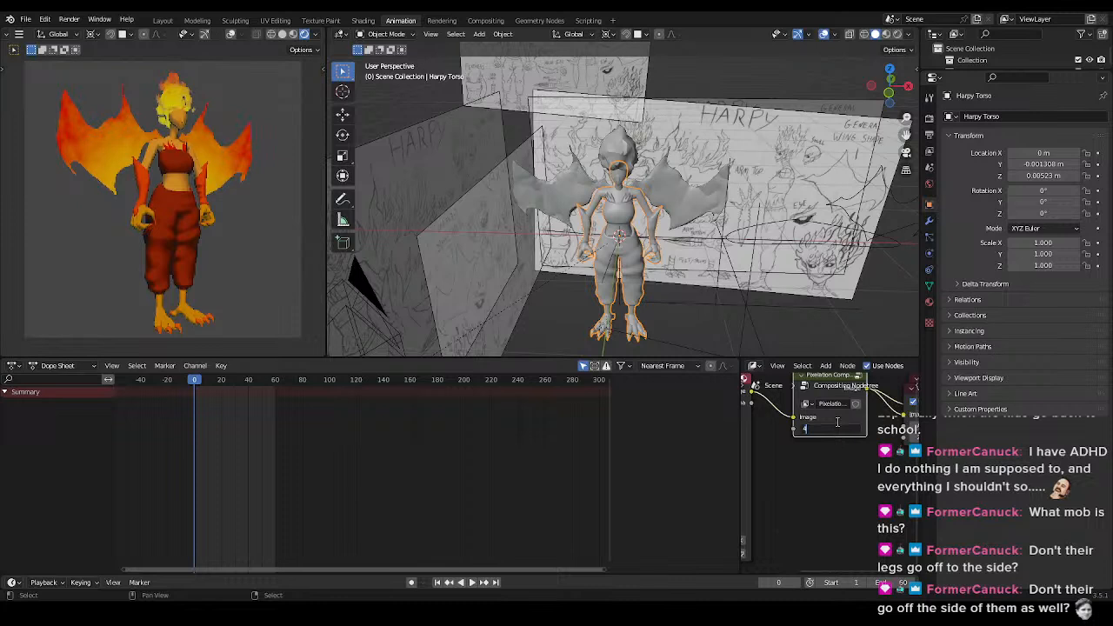
{"action": "type", "text": "4"}
{"action": "key", "text": "Return"}
{"action": "key", "text": "ctrl+s"}
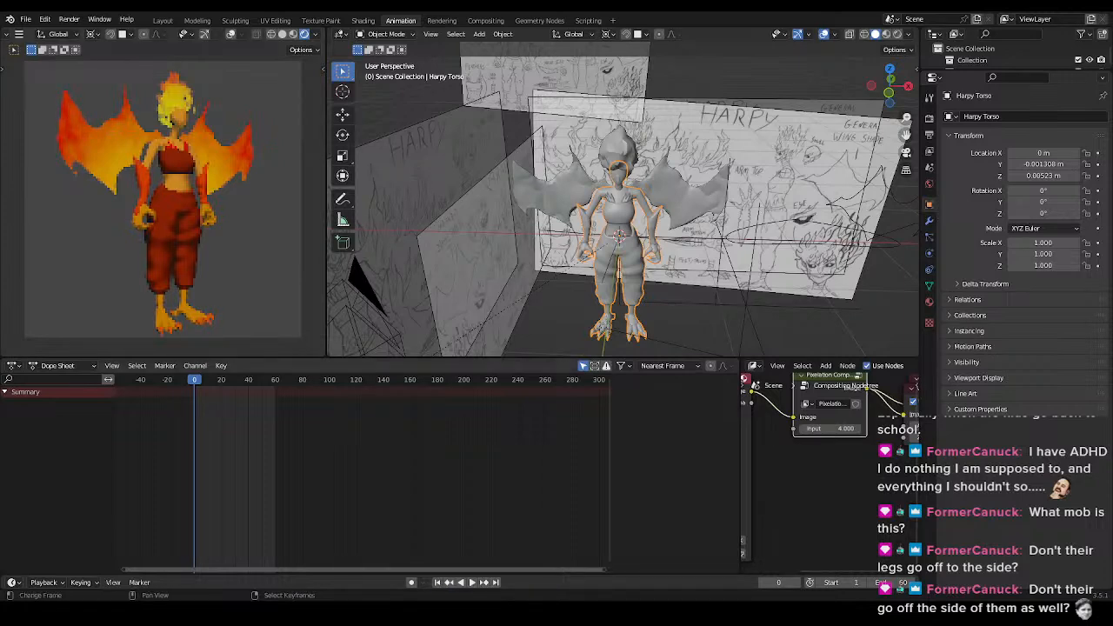
- Play the harpy's animation, save Harpy.blend, and stop playback at the start frame
{"action": "key", "text": "space"}
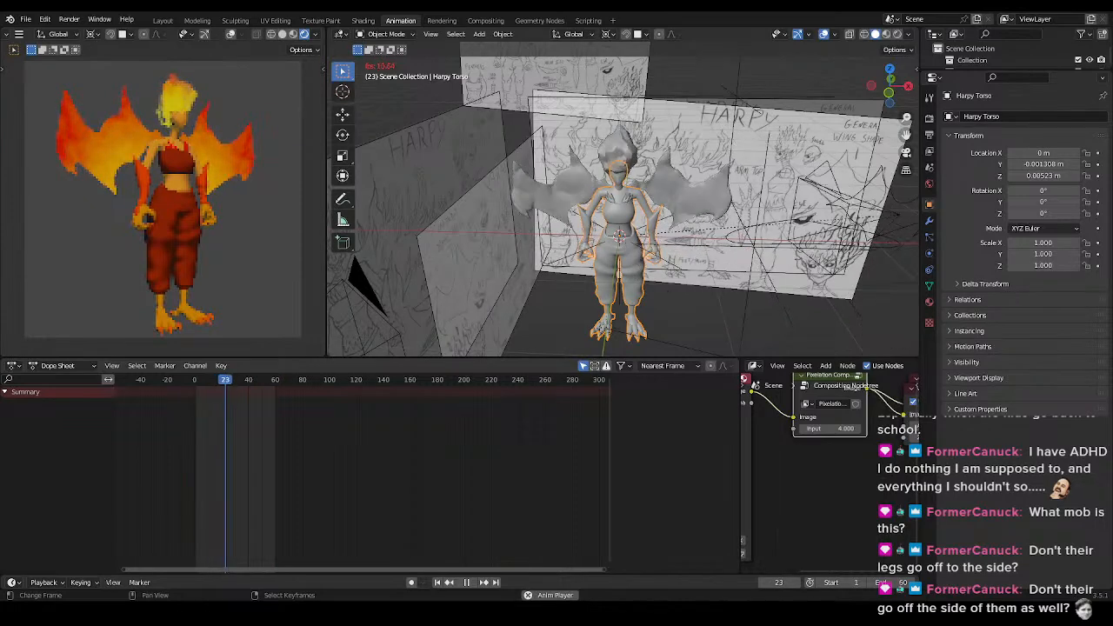
{"action": "key", "text": "ctrl+s"}
{"action": "key", "text": "ctrl+shift+o"}
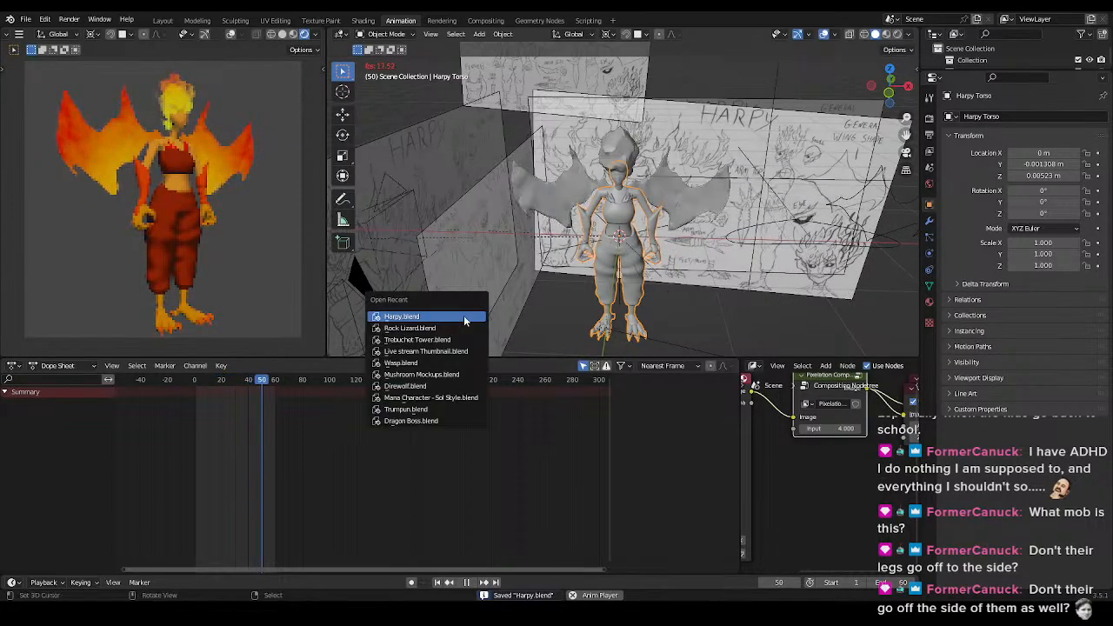
{"action": "left_click", "coordinate": [186, 470]}
{"action": "key", "text": "space"}
{"action": "key", "text": "space"}
{"action": "left_click", "coordinate": [186, 470]}
{"action": "key", "text": "space"}
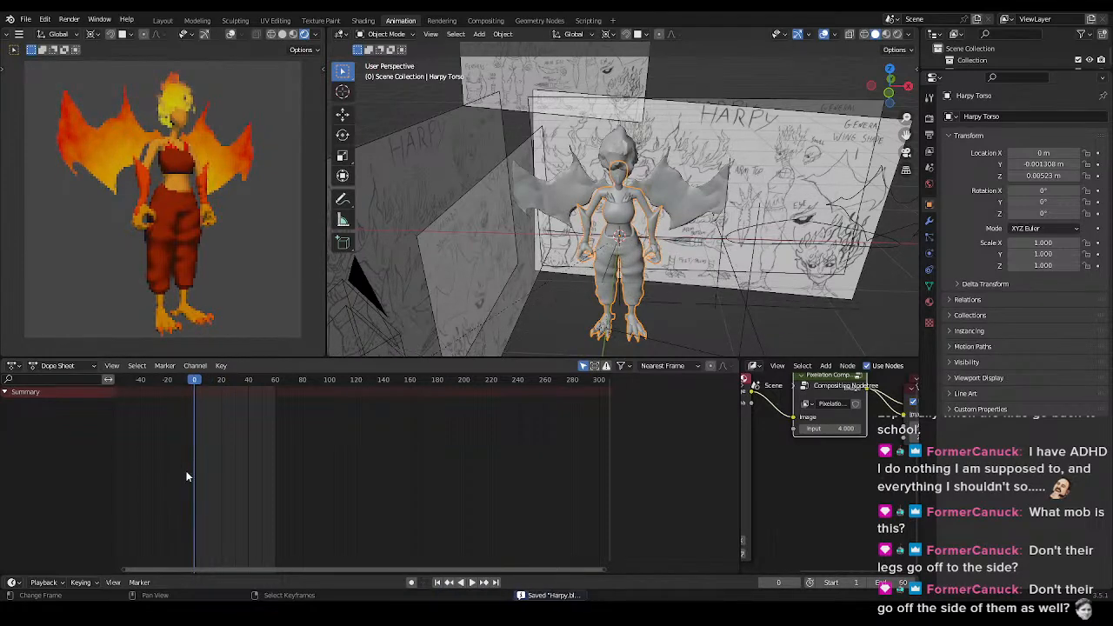
- Reopen the recent Rock Lizard.blend file and put the lizard mesh in Object Mode to view the whole body
{"action": "key", "text": "ctrl+shift+o"}
{"action": "left_click", "coordinate": [186, 482]}
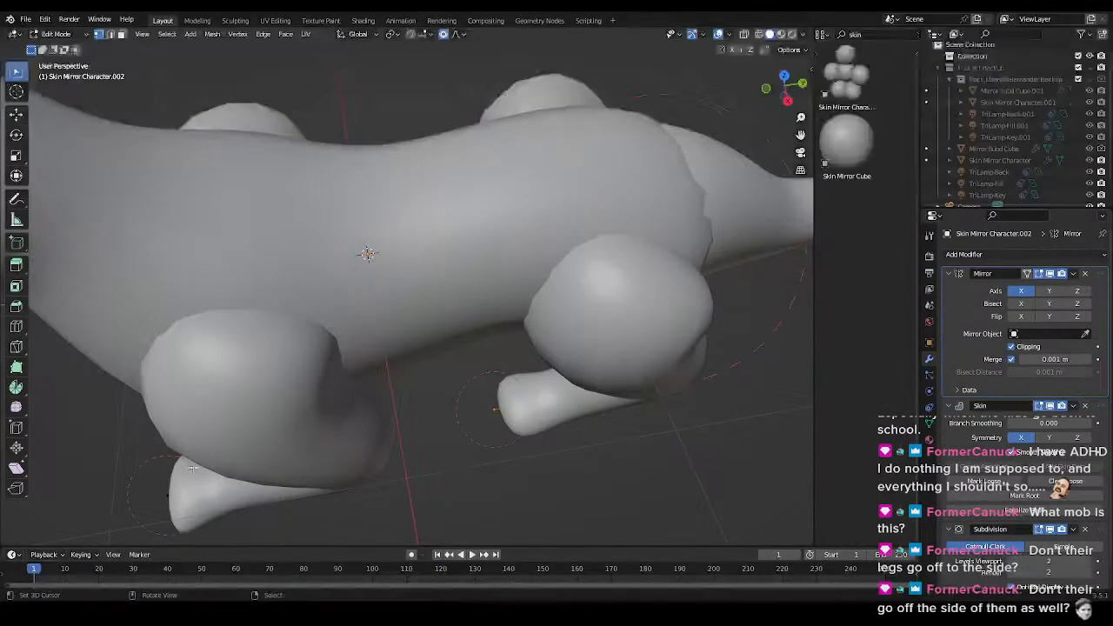
{"action": "scroll", "coordinate": [318, 321], "scroll_direction": "down", "scroll_amount": 7}
{"action": "middle_click_drag", "start_coordinate": [454, 352], "coordinate": [561, 285]}
{"action": "key", "text": "Tab"}
{"action": "middle_click_drag", "start_coordinate": [615, 328], "coordinate": [490, 344]}
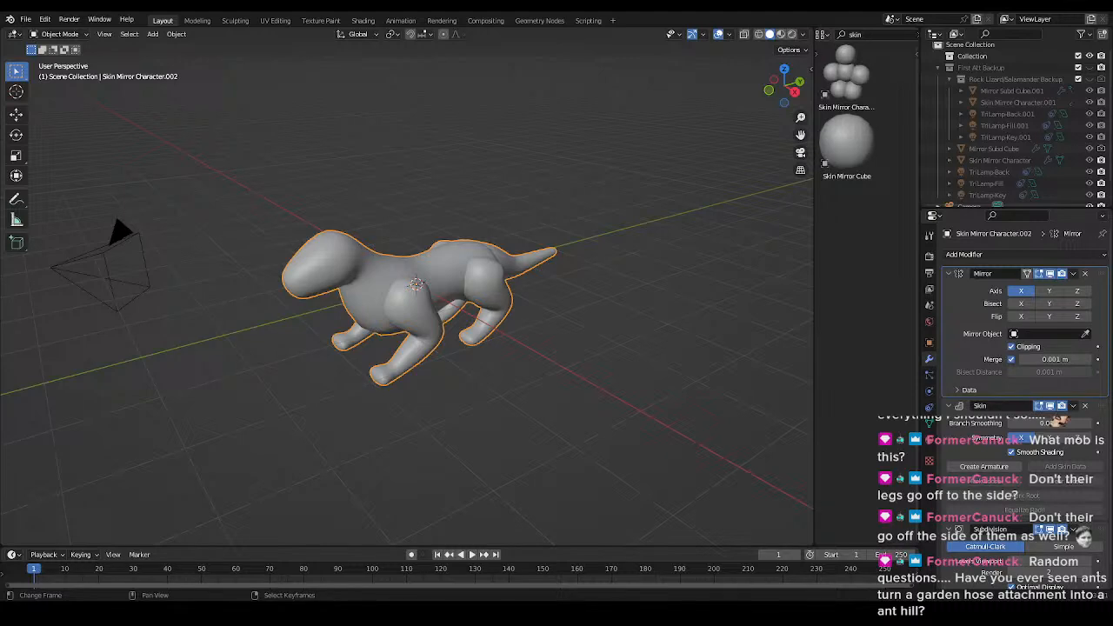
- Switch to the browser, search DuckDuckGo images for "Komodo Dragon", and enlarge two photos of the animal walking
{"action": "key", "text": "alt+Tab"}
{"action": "left_click", "coordinate": [477, 324]}
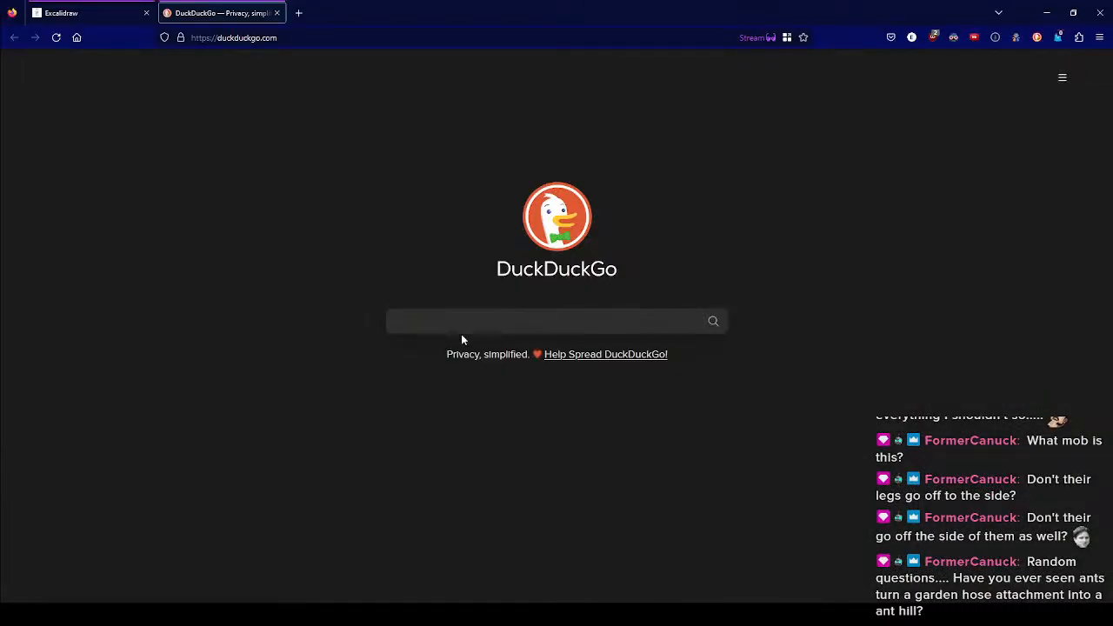
{"action": "type", "text": "Komodo Dragon"}
{"action": "key", "text": "Return"}
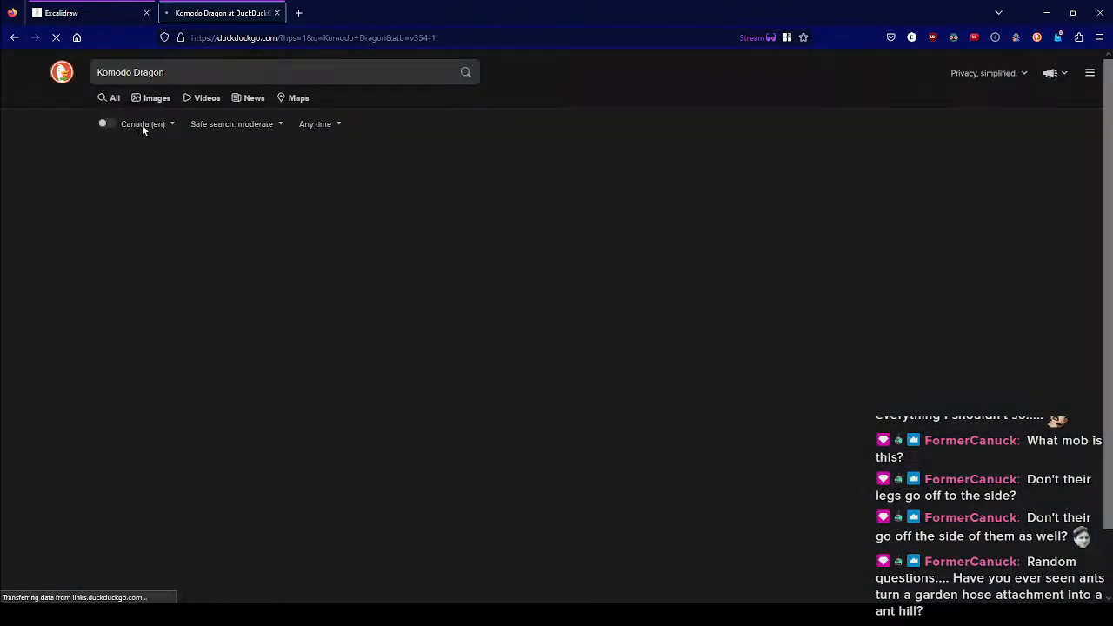
{"action": "left_click", "coordinate": [157, 99]}
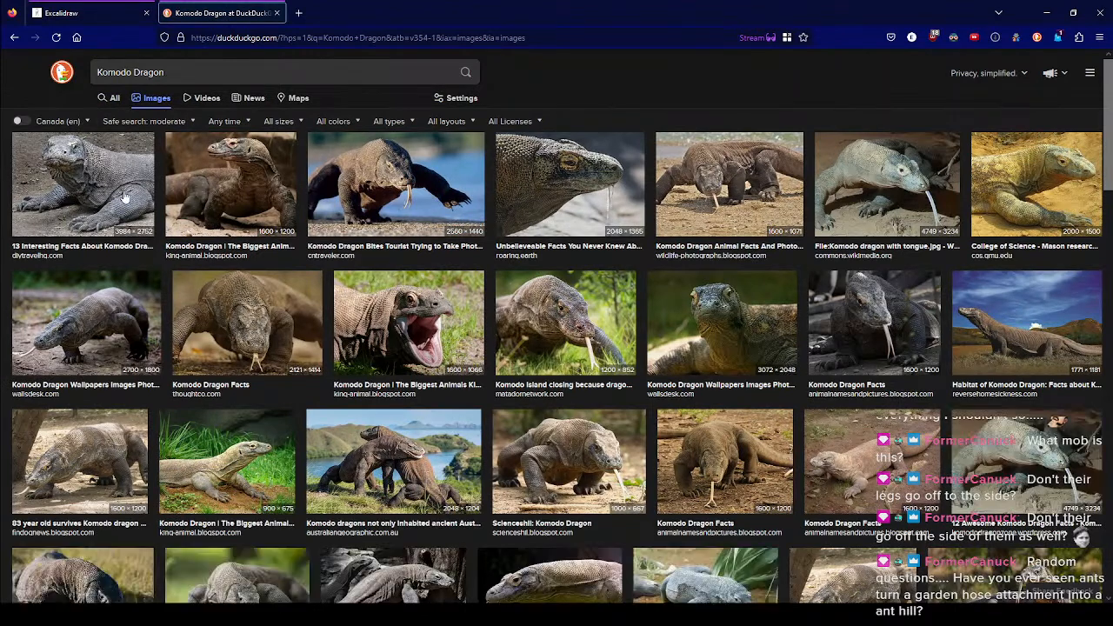
{"action": "left_click", "coordinate": [390, 190]}
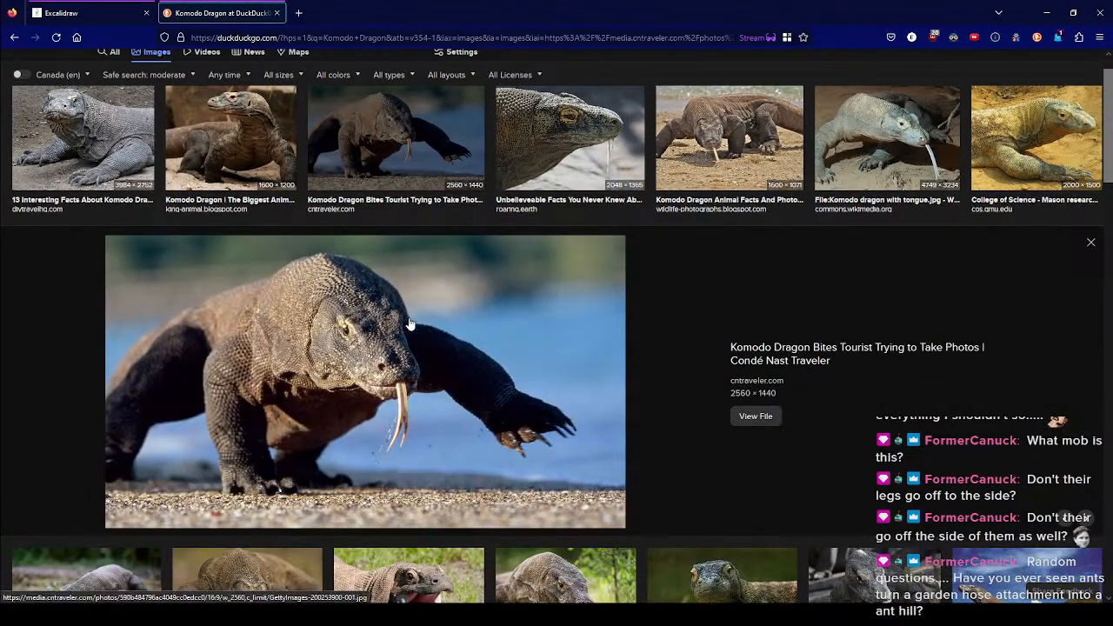
{"action": "left_click", "coordinate": [719, 162]}
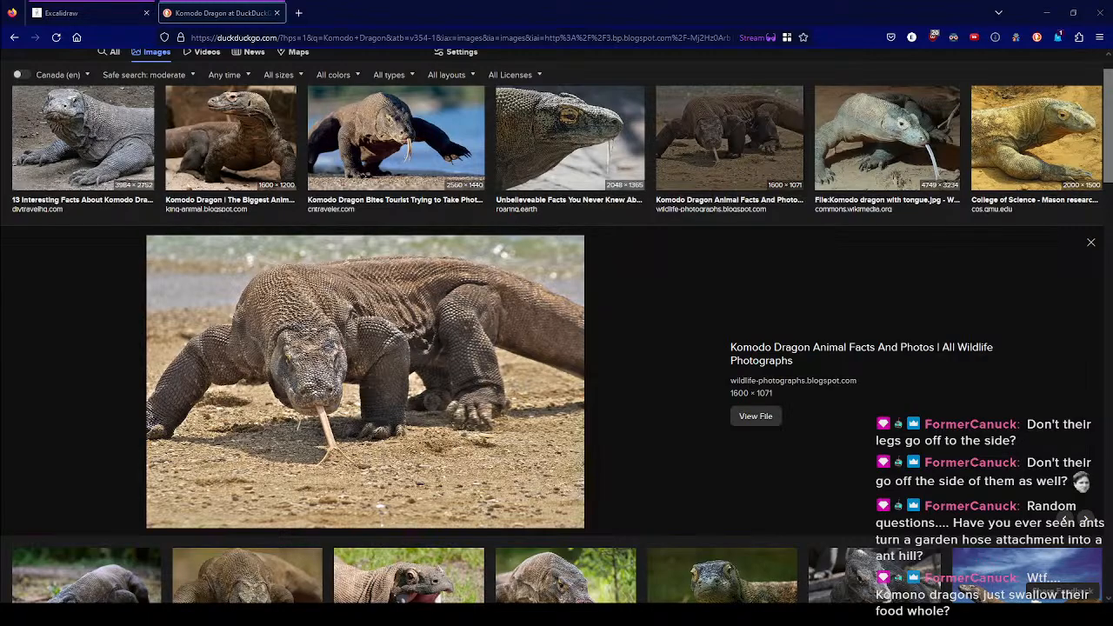
- Switch back to Blender, save Rock Lizard.blend, and look at the lizard model from its front
{"action": "key", "text": "alt+Tab"}
{"action": "scroll", "coordinate": [535, 348], "scroll_direction": "down", "scroll_amount": 3}
{"action": "middle_click_drag", "start_coordinate": [534, 332], "coordinate": [499, 386]}
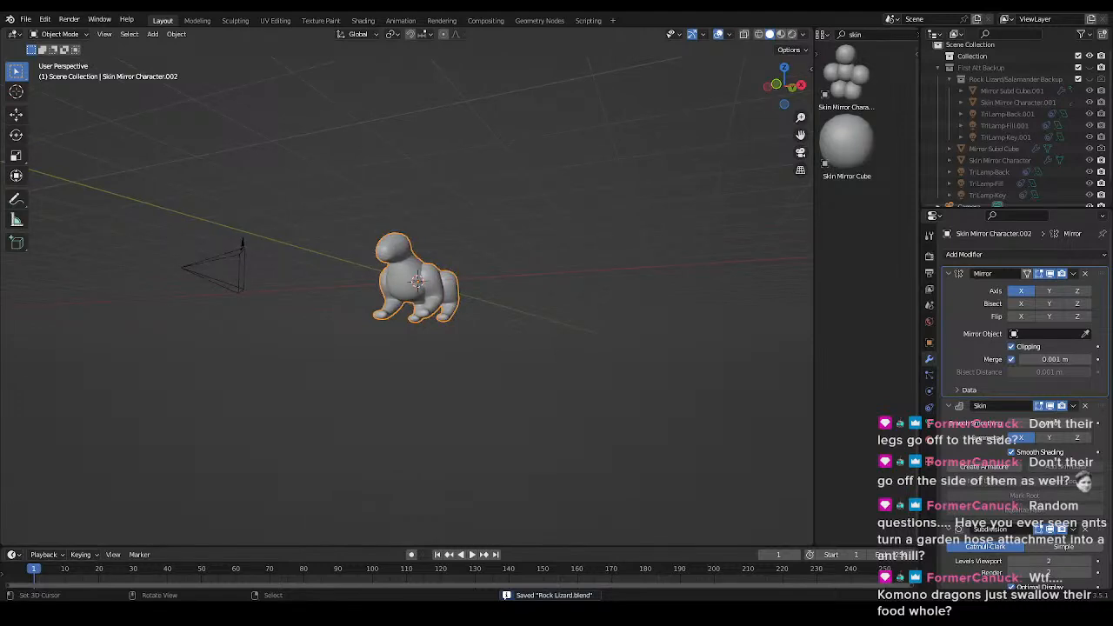
- Return to the browser's Komodo Dragon web results and highlight the Wikipedia excerpt about the species' length and weight
{"action": "key", "text": "alt+Tab"}
{"action": "key", "text": "alt+Tab"}
{"action": "key", "text": "alt+Tab"}
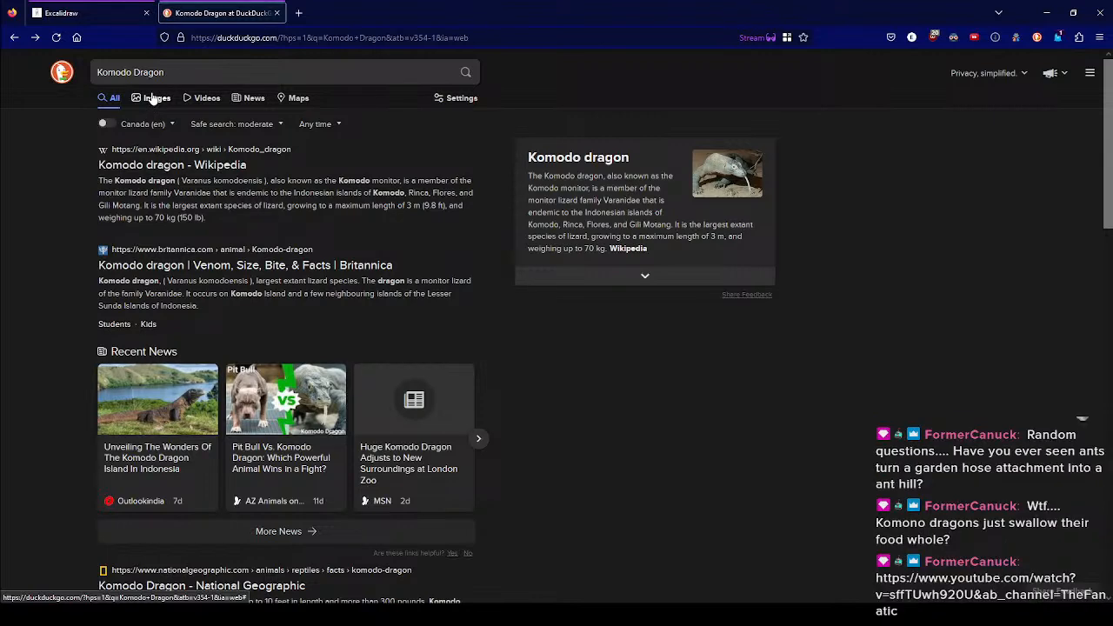
{"action": "left_click_drag", "start_coordinate": [201, 206], "coordinate": [224, 221]}
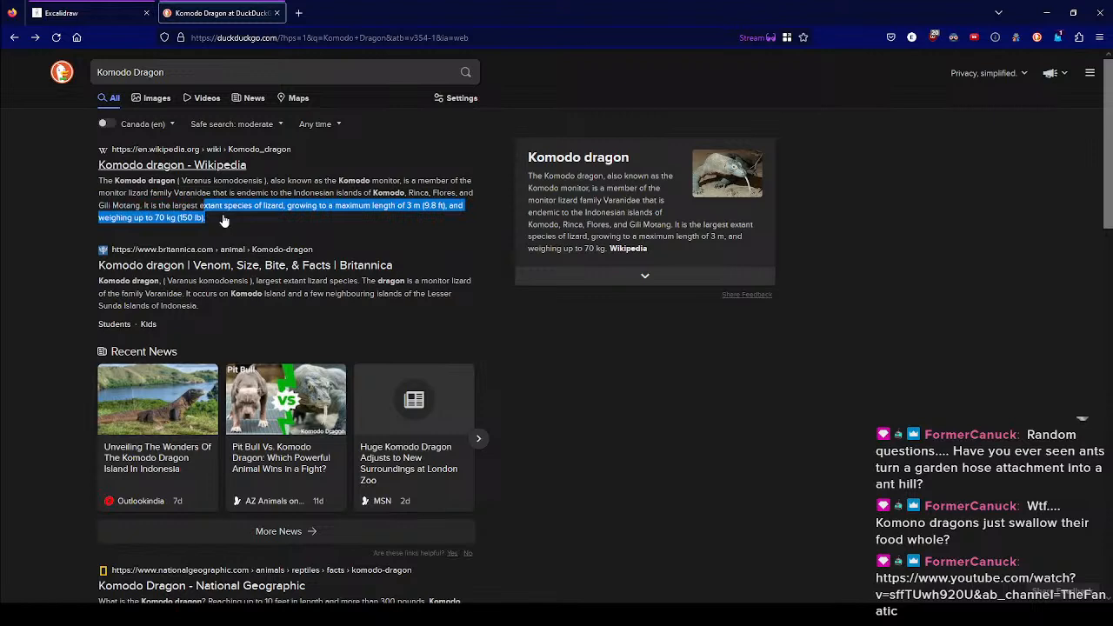
- Open the YouTube video "15 Merciless Komodo Dragons Swallowing Animals" and play it with captions on
{"action": "left_click", "coordinate": [609, 361]}
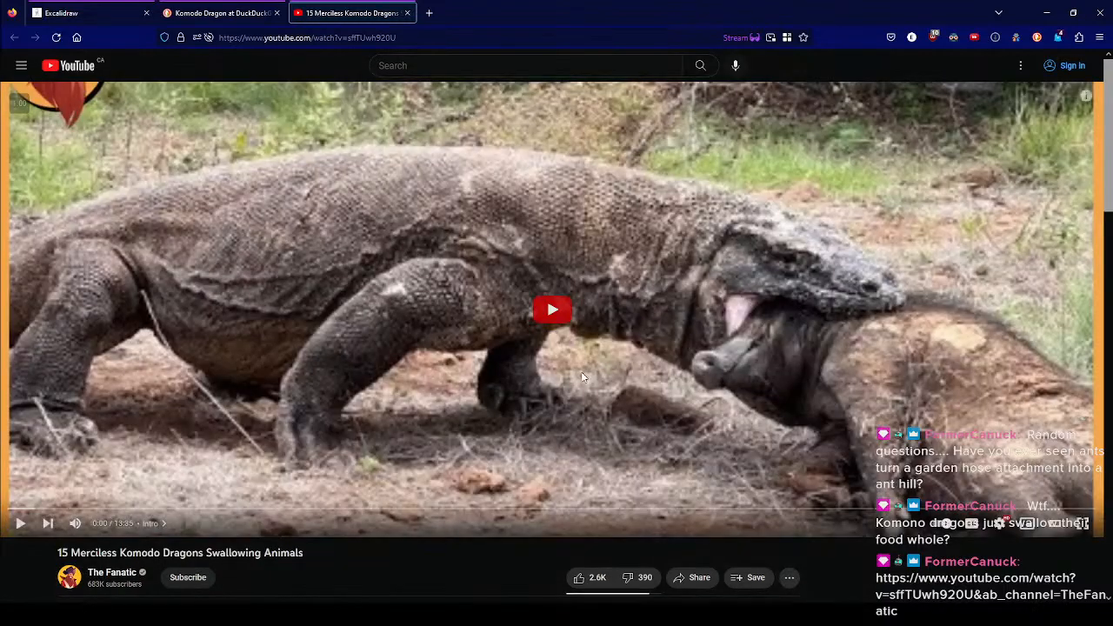
{"action": "left_click", "coordinate": [581, 374]}
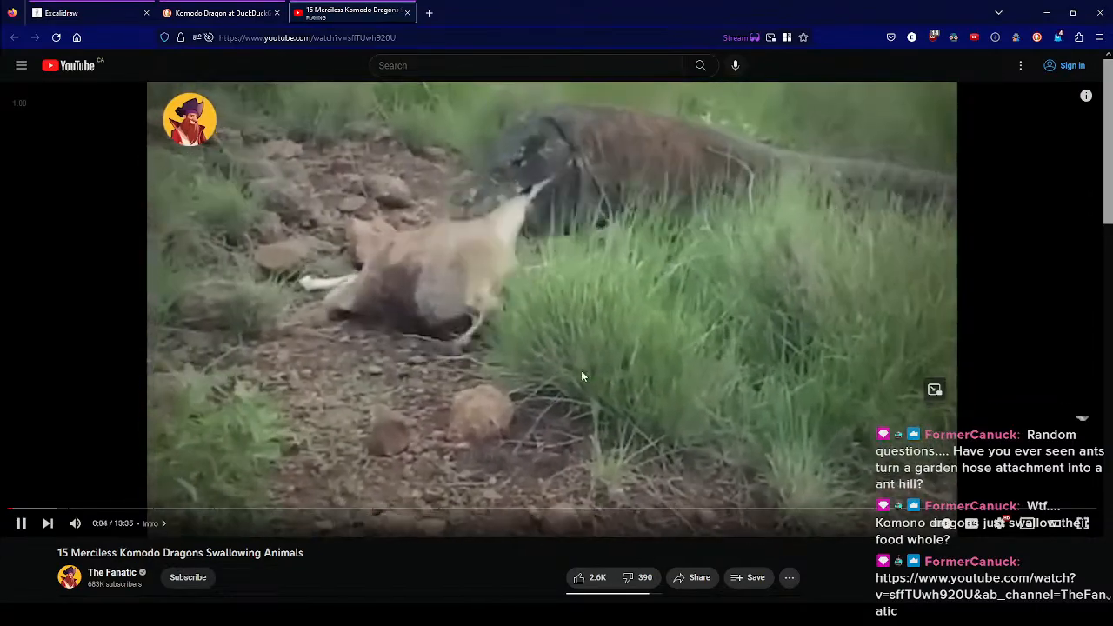
{"action": "key", "text": "c"}
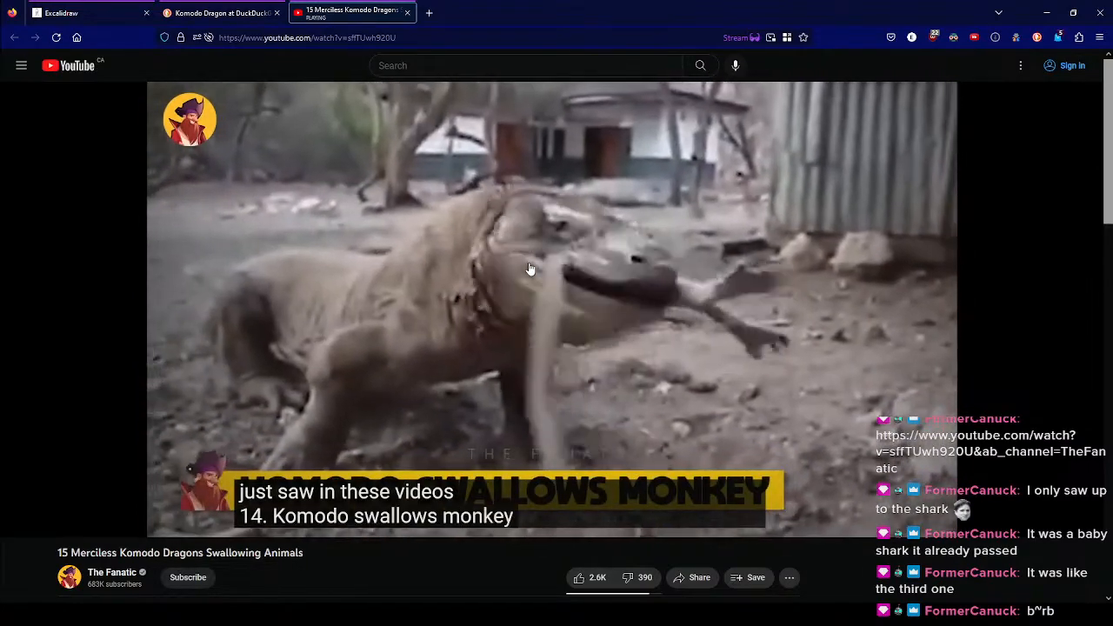
{"action": "scroll", "coordinate": [529, 269], "scroll_direction": "down", "scroll_amount": 1}
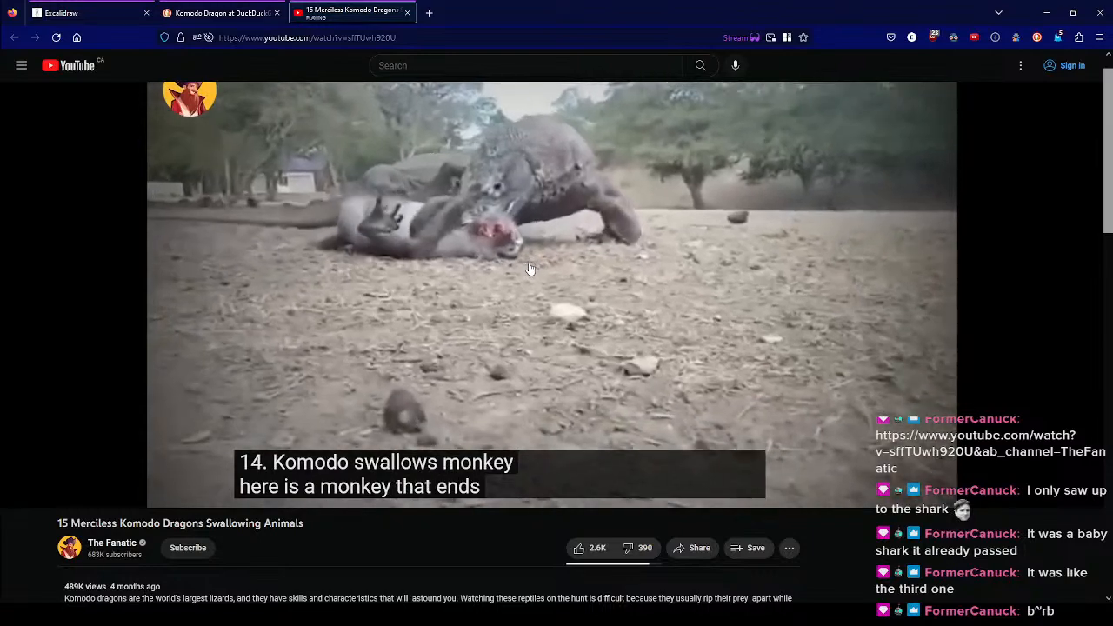
{"action": "scroll", "coordinate": [528, 263], "scroll_direction": "up", "scroll_amount": 1}
- Pause and resume the Komodo dragon video, adjust its volume to a lower level, and continue watching
{"action": "left_click", "coordinate": [687, 210]}
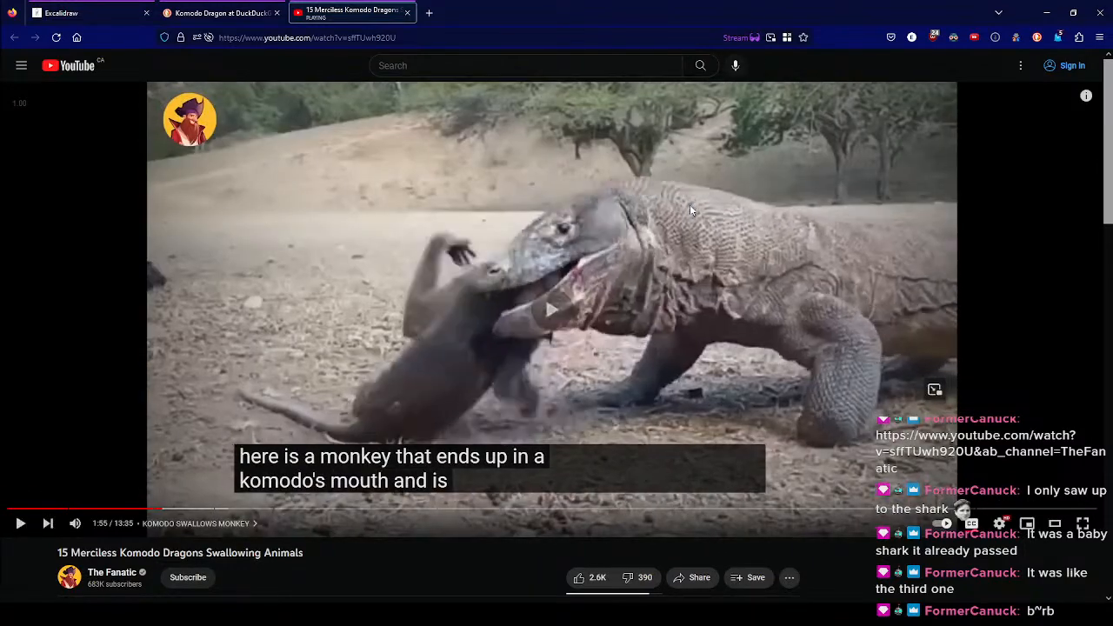
{"action": "left_click", "coordinate": [690, 207]}
{"action": "left_click", "coordinate": [691, 210]}
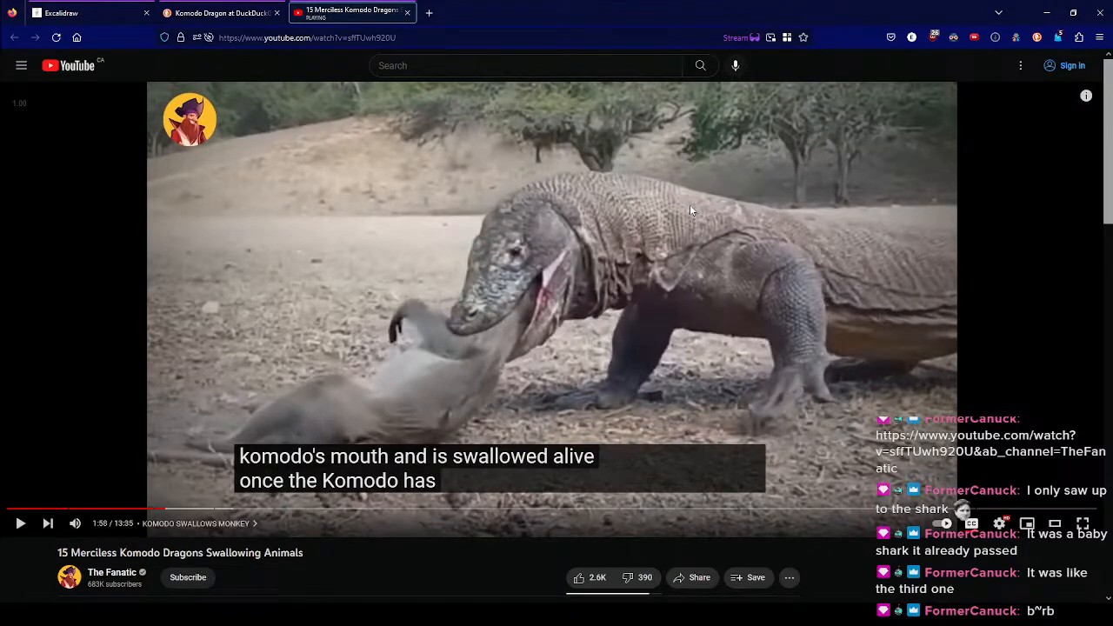
{"action": "left_click", "coordinate": [691, 209]}
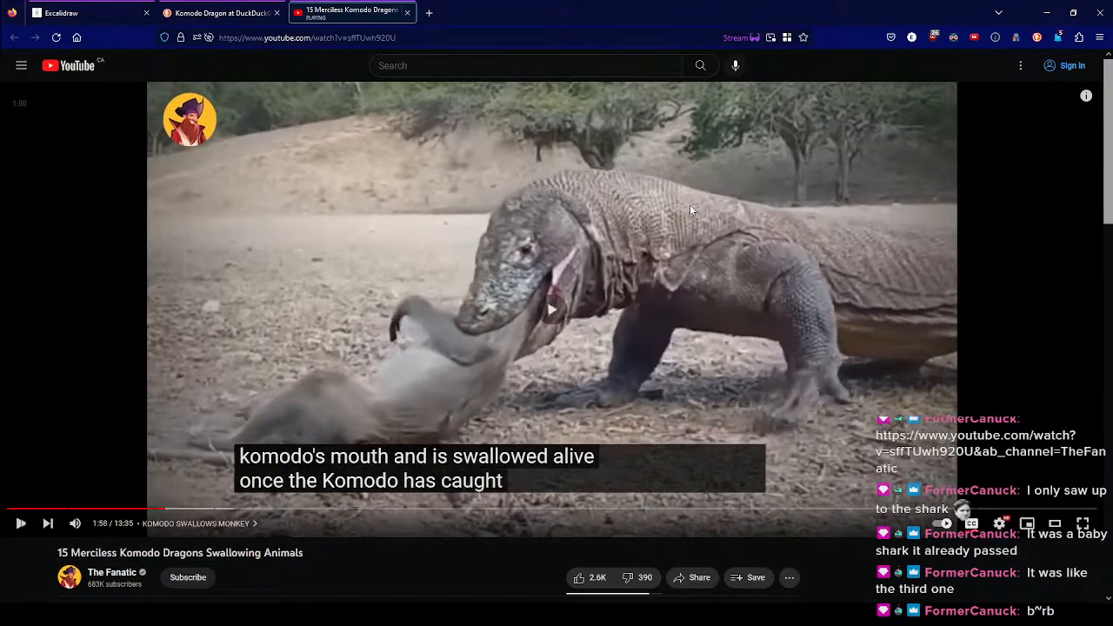
{"action": "key", "text": "Down"}
{"action": "key", "text": "Down"}
{"action": "key", "text": "Down"}
{"action": "key", "text": "Down"}
{"action": "key", "text": "Down"}
{"action": "key", "text": "Down"}
{"action": "key", "text": "Down"}
{"action": "key", "text": "Down"}
{"action": "key", "text": "Down"}
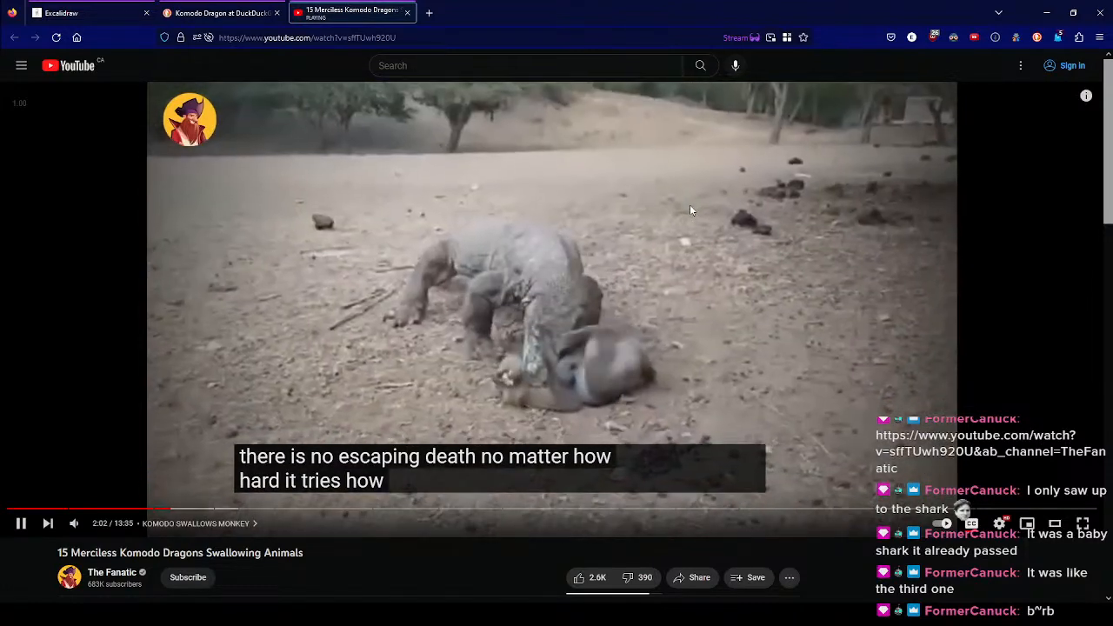
{"action": "key", "text": "Up"}
{"action": "key", "text": "Up"}
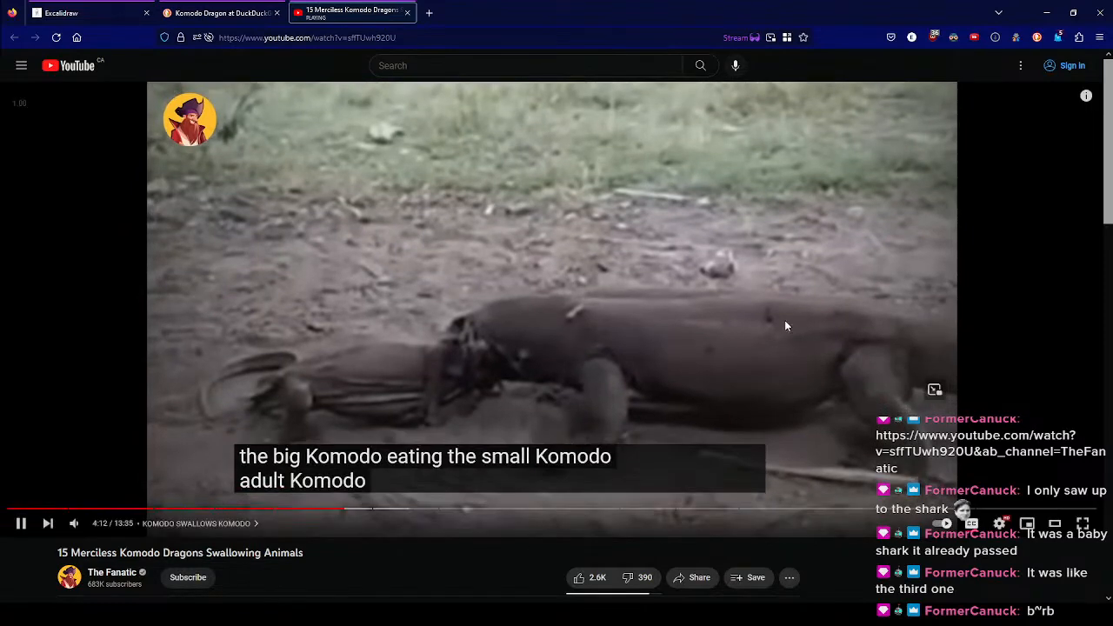
- Close the video, return to the Komodo Dragon image results, and enlarge the photo of the dragon raising a front leg
{"action": "right_click_drag", "start_coordinate": [533, 258], "coordinate": [622, 306]}
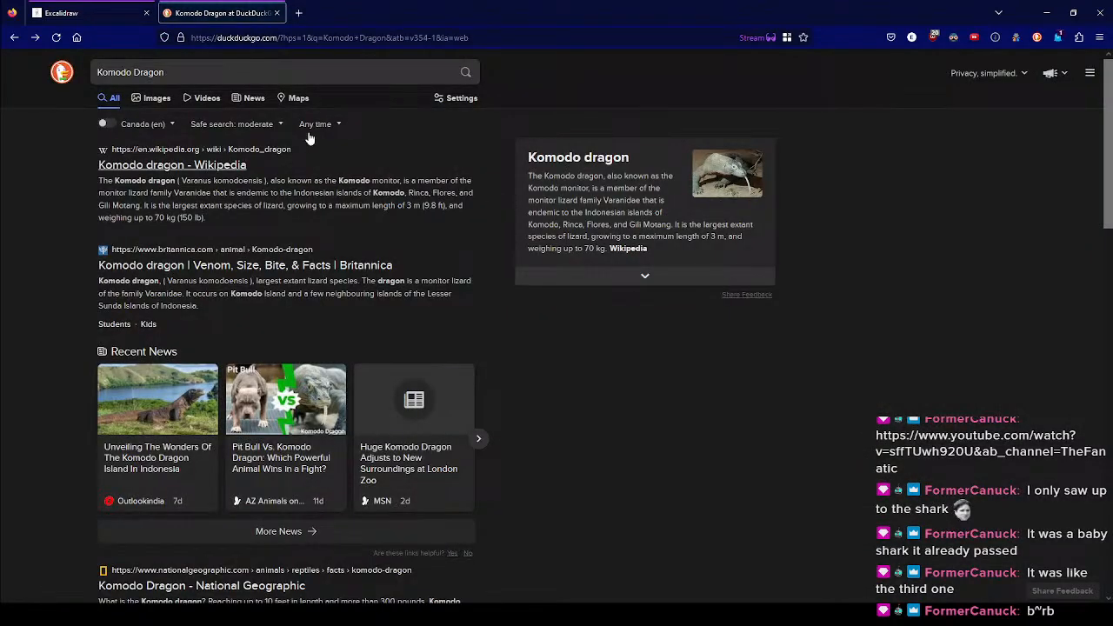
{"action": "left_click", "coordinate": [157, 99]}
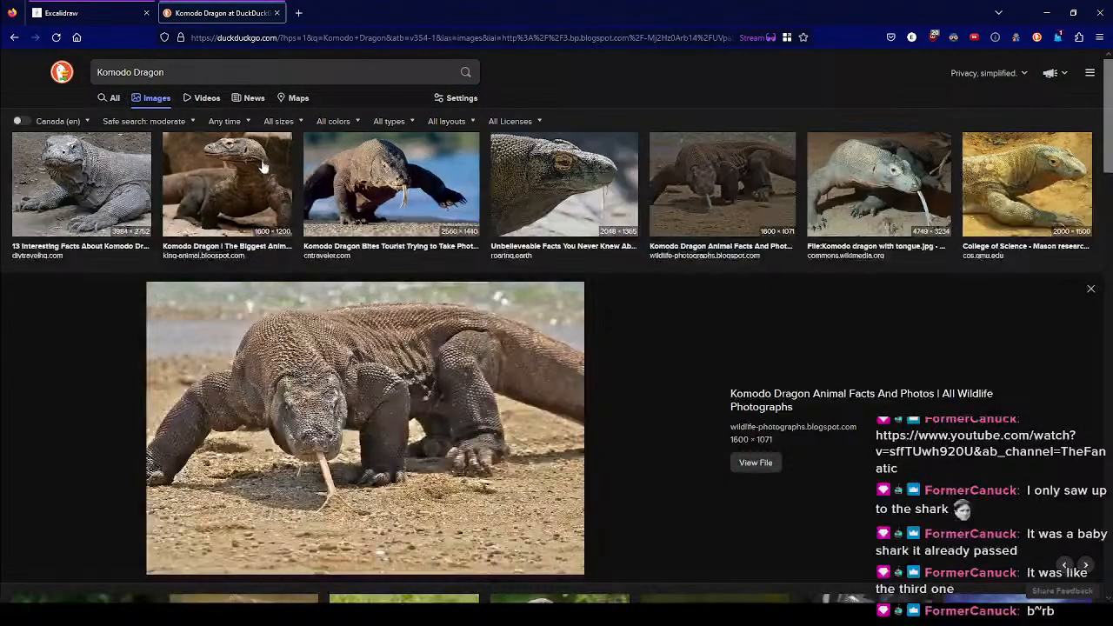
{"action": "left_click", "coordinate": [407, 200]}
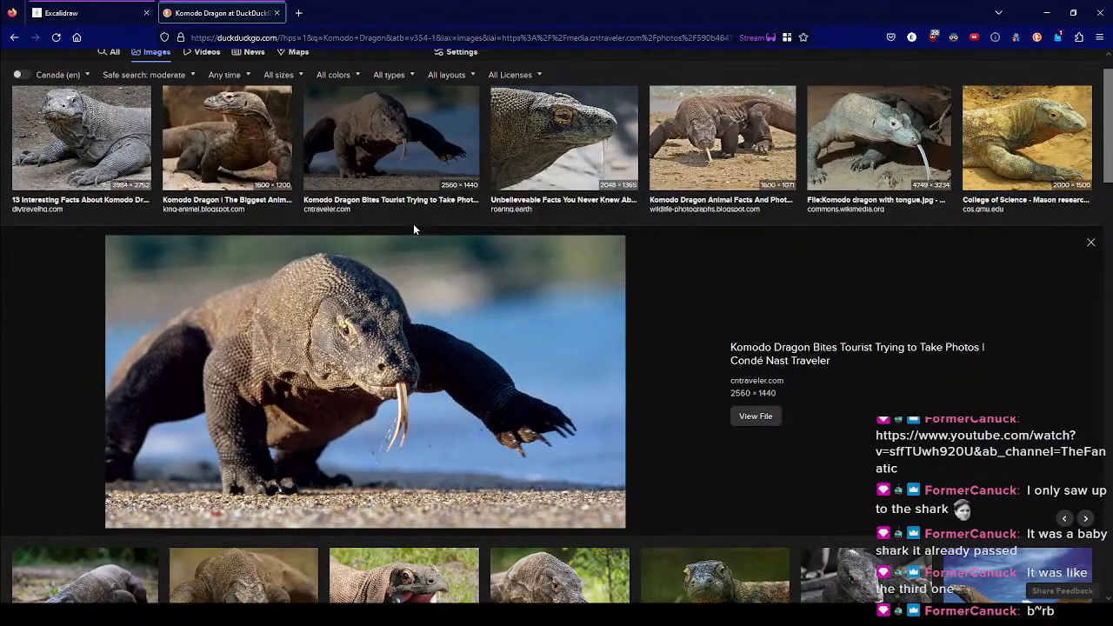
- Search images for "Komodo Dragon Model Sheet" and enlarge the wireframe of the rigged 3D Komodo dragon
{"action": "scroll", "coordinate": [413, 224], "scroll_direction": "up", "scroll_amount": 1}
{"action": "left_click", "coordinate": [188, 71]}
{"action": "type", "text": "Model"}
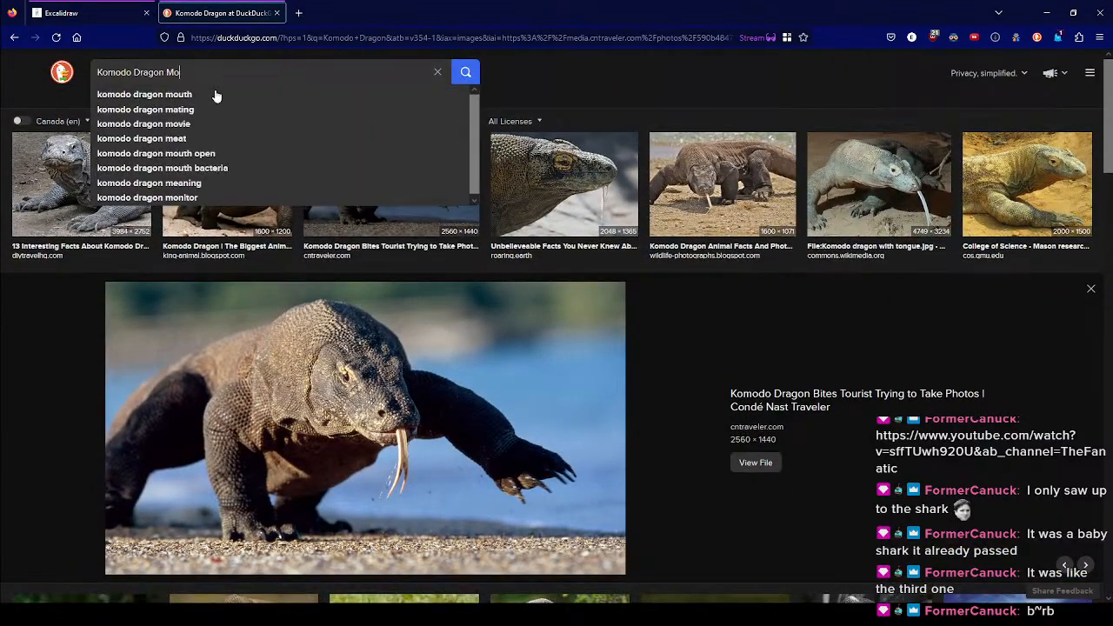
{"action": "key", "text": "BackSpace"}
{"action": "key", "text": "BackSpace"}
{"action": "key", "text": "BackSpace"}
{"action": "key", "text": "BackSpace"}
{"action": "key", "text": "BackSpace"}
{"action": "key", "text": "BackSpace"}
{"action": "type", "text": "Model Sheet"}
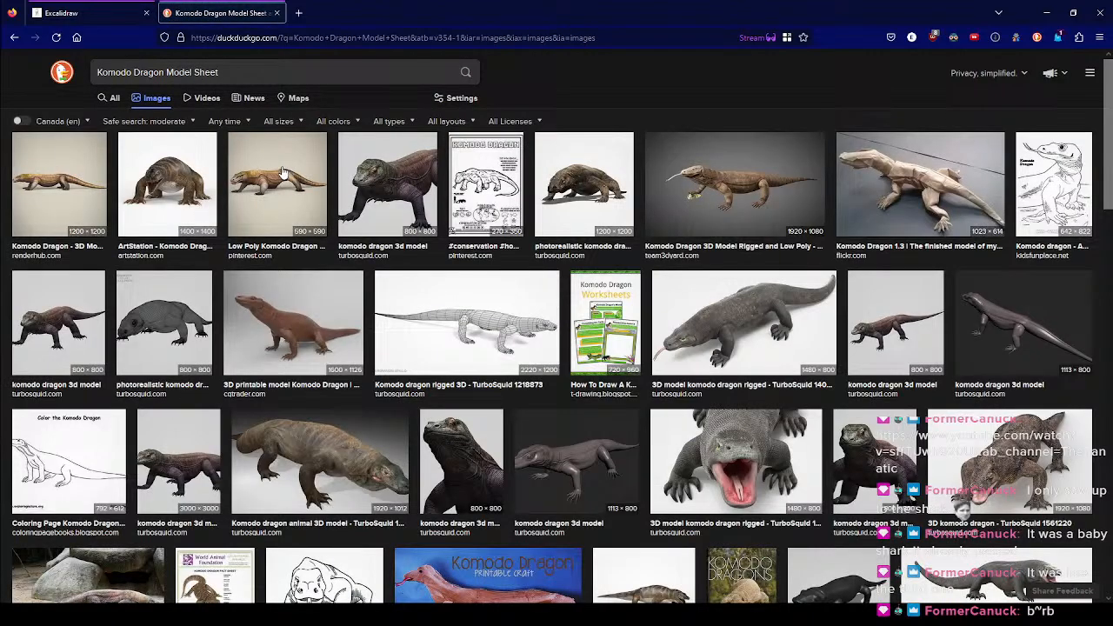
{"action": "left_click", "coordinate": [467, 328]}
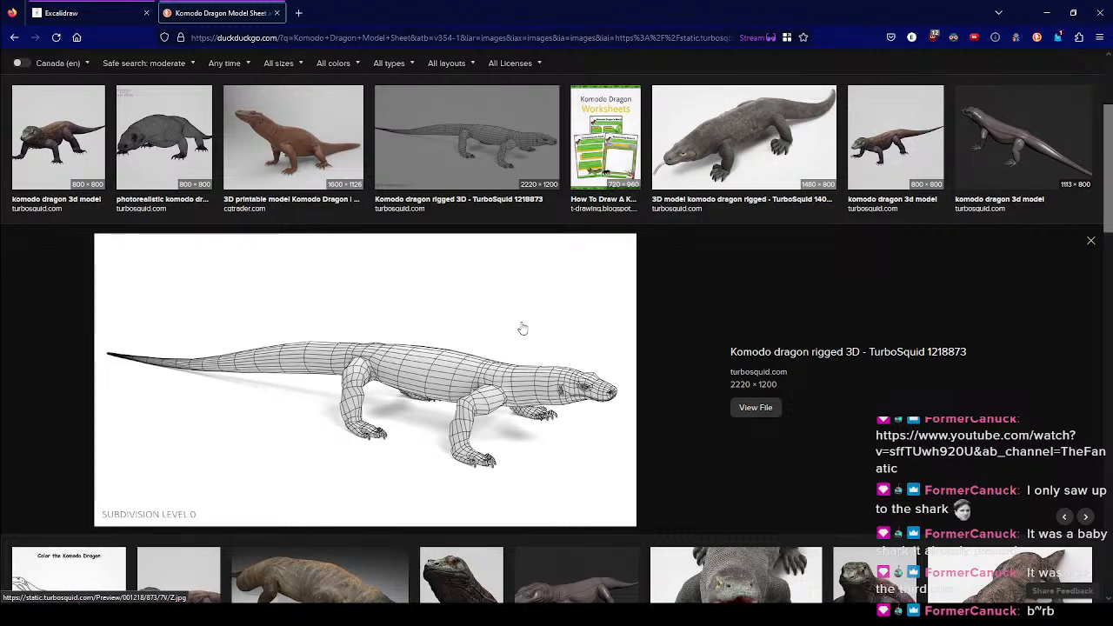
{"action": "scroll", "coordinate": [523, 328], "scroll_direction": "up", "scroll_amount": 3}
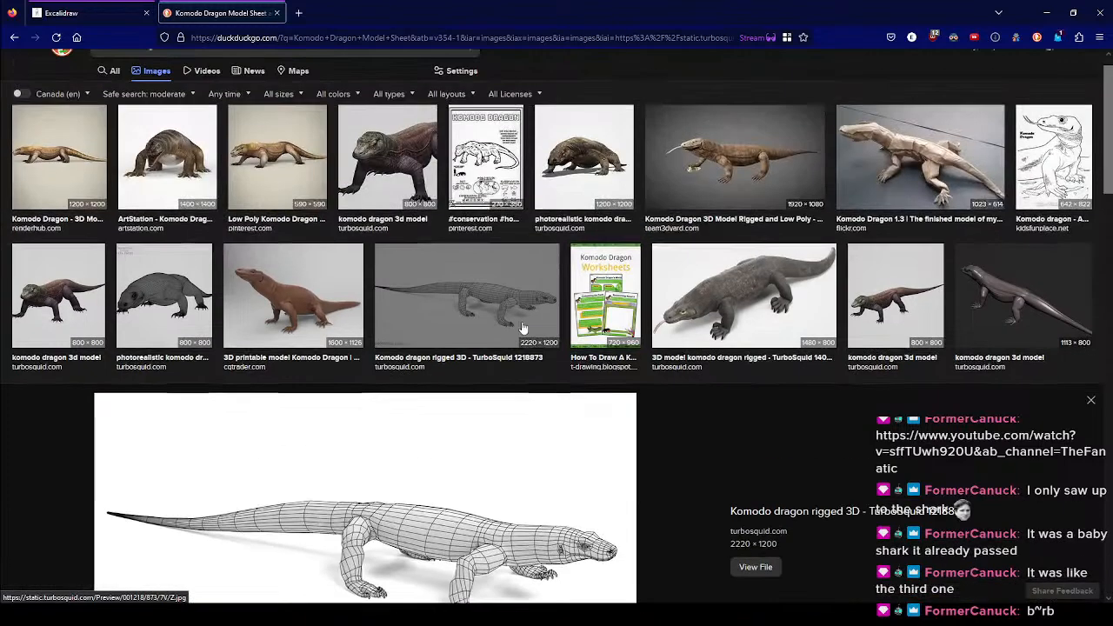
- Search images for "Komodo Dragon Drawing Reference" and enlarge the sheet of drawings showing the animal from several sides
{"action": "key", "text": "alt+Left"}
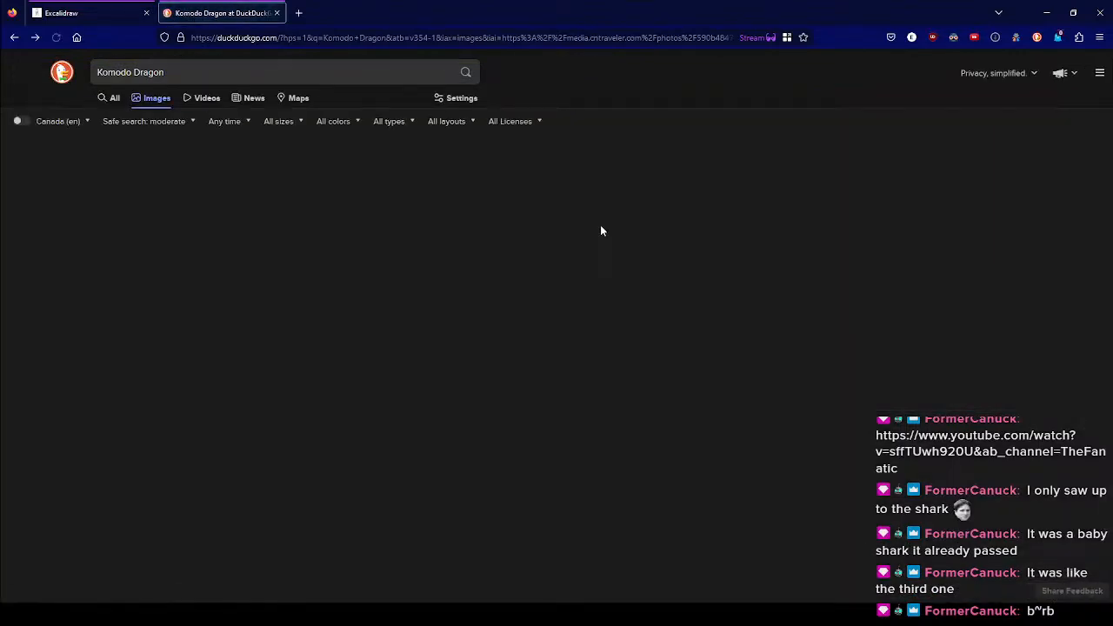
{"action": "scroll", "coordinate": [456, 235], "scroll_direction": "down", "scroll_amount": 2}
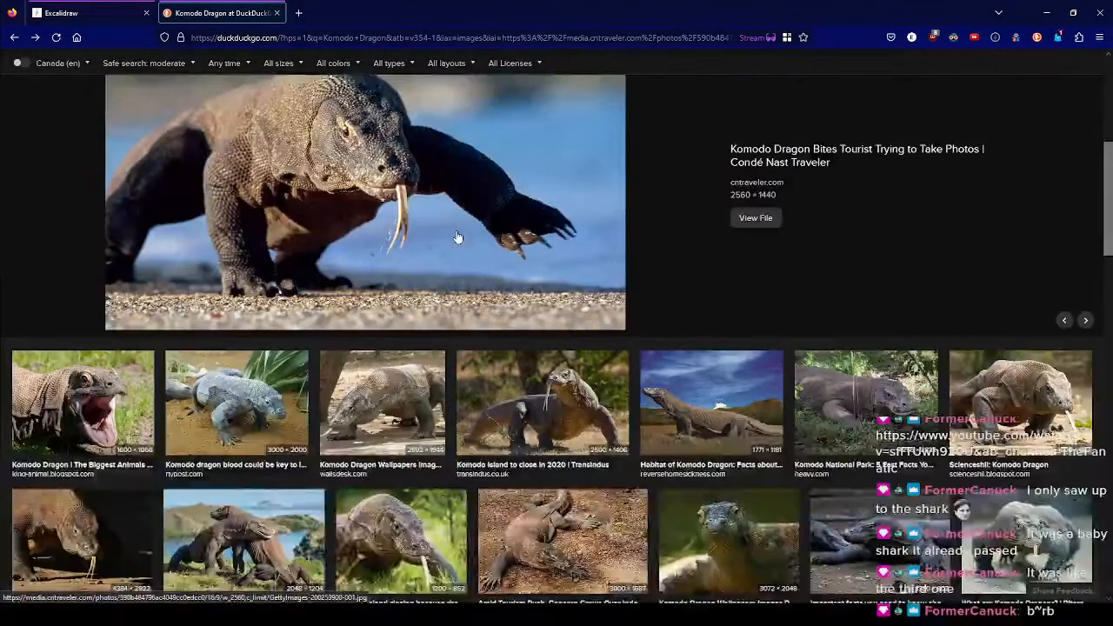
{"action": "scroll", "coordinate": [456, 235], "scroll_direction": "up", "scroll_amount": 4}
{"action": "left_click", "coordinate": [275, 64]}
{"action": "type", "text": "Drawing E"}
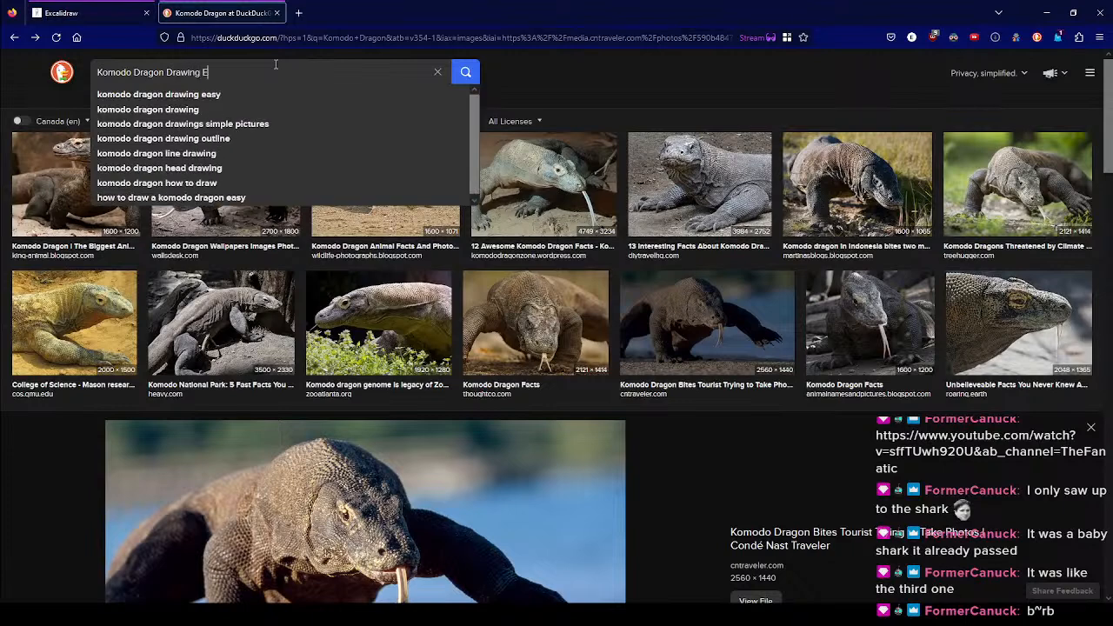
{"action": "key", "text": "BackSpace"}
{"action": "type", "text": "Reference"}
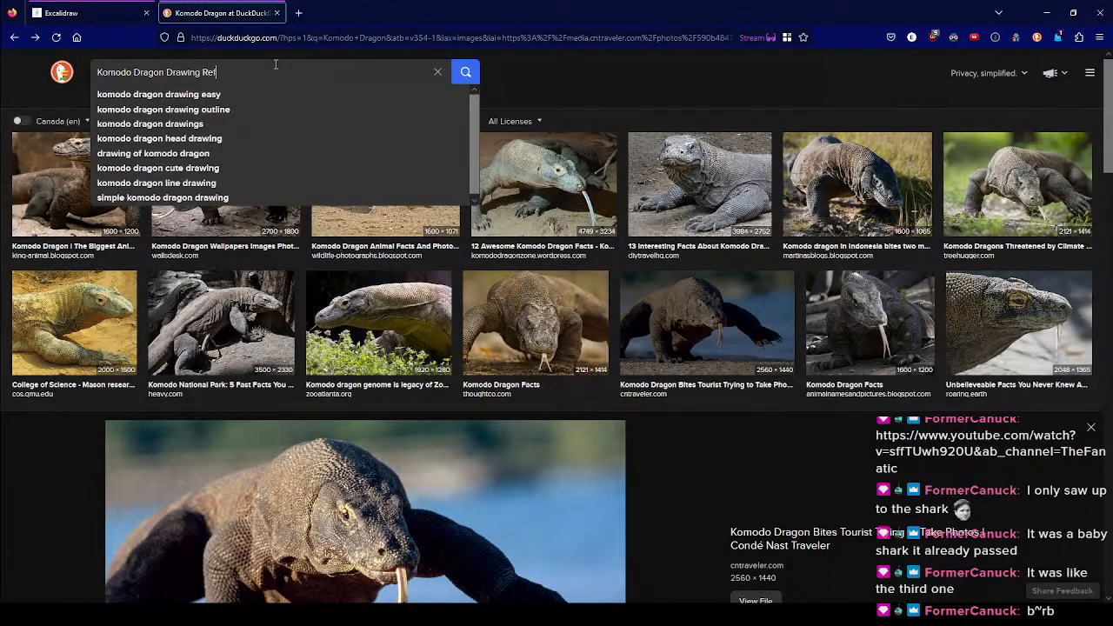
{"action": "key", "text": "Return"}
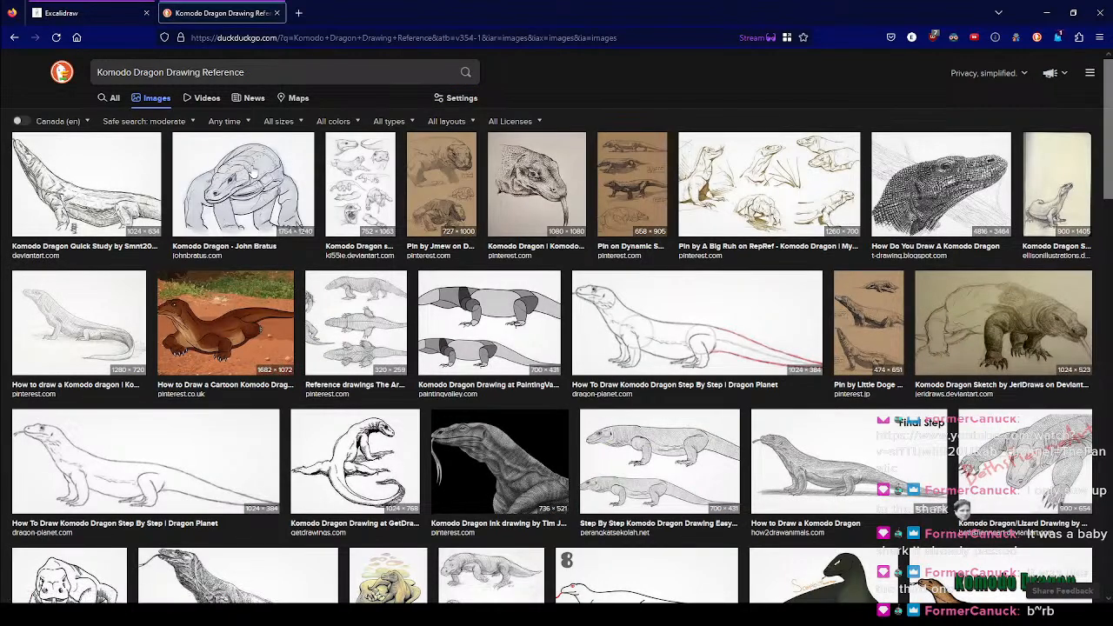
{"action": "left_click", "coordinate": [381, 335]}
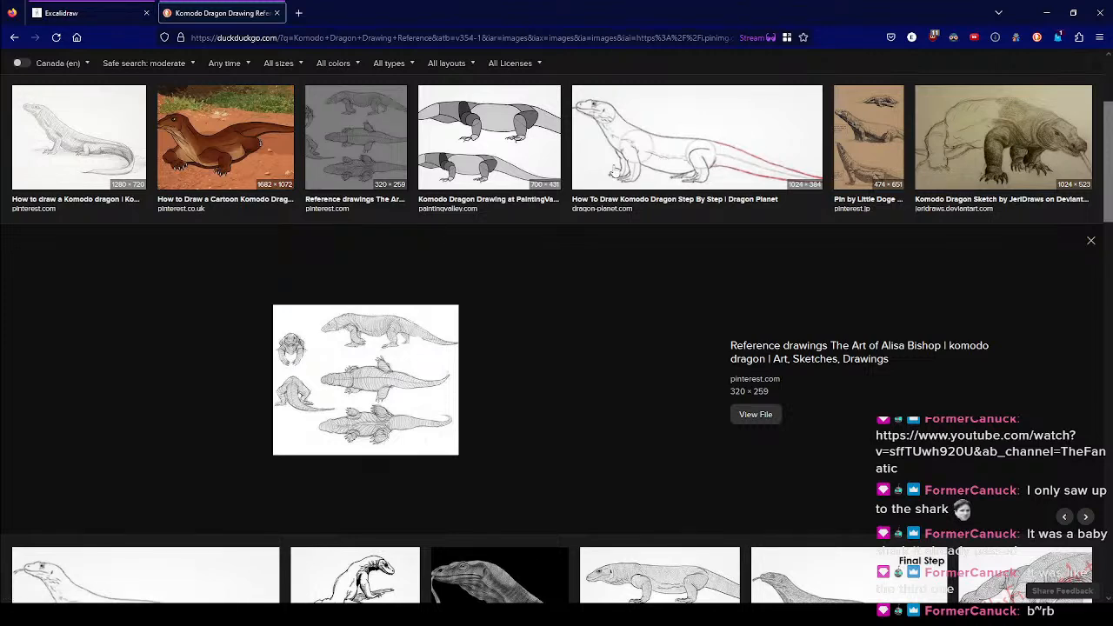
- Compare the segmented body-shape drawing with the multi-view sheet of Komodo dragon drawings and browse the remaining results
{"action": "left_click", "coordinate": [537, 143]}
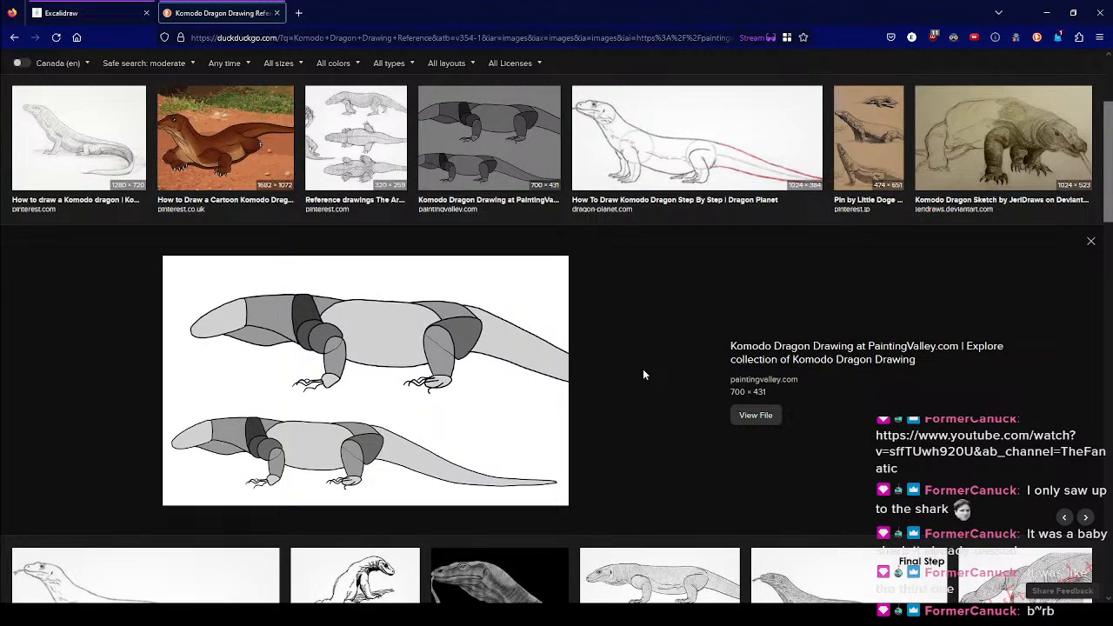
{"action": "left_click", "coordinate": [341, 110]}
{"action": "scroll", "coordinate": [646, 277], "scroll_direction": "down", "scroll_amount": 1}
{"action": "scroll", "coordinate": [586, 234], "scroll_direction": "down", "scroll_amount": 4}
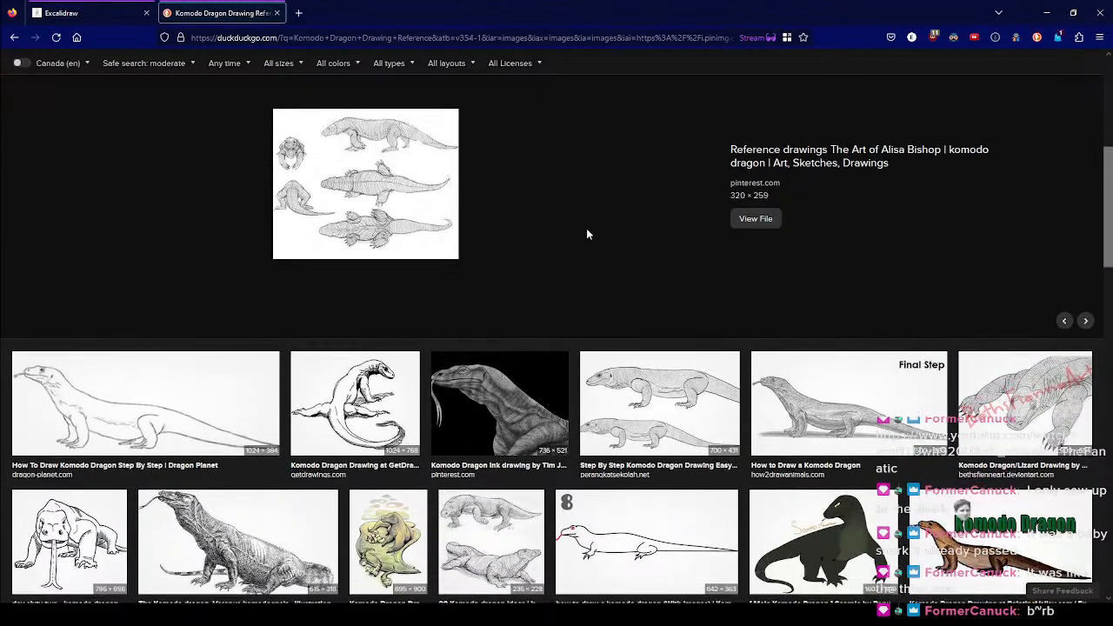
{"action": "scroll", "coordinate": [586, 234], "scroll_direction": "down", "scroll_amount": 2}
{"action": "scroll", "coordinate": [568, 188], "scroll_direction": "up", "scroll_amount": 1}
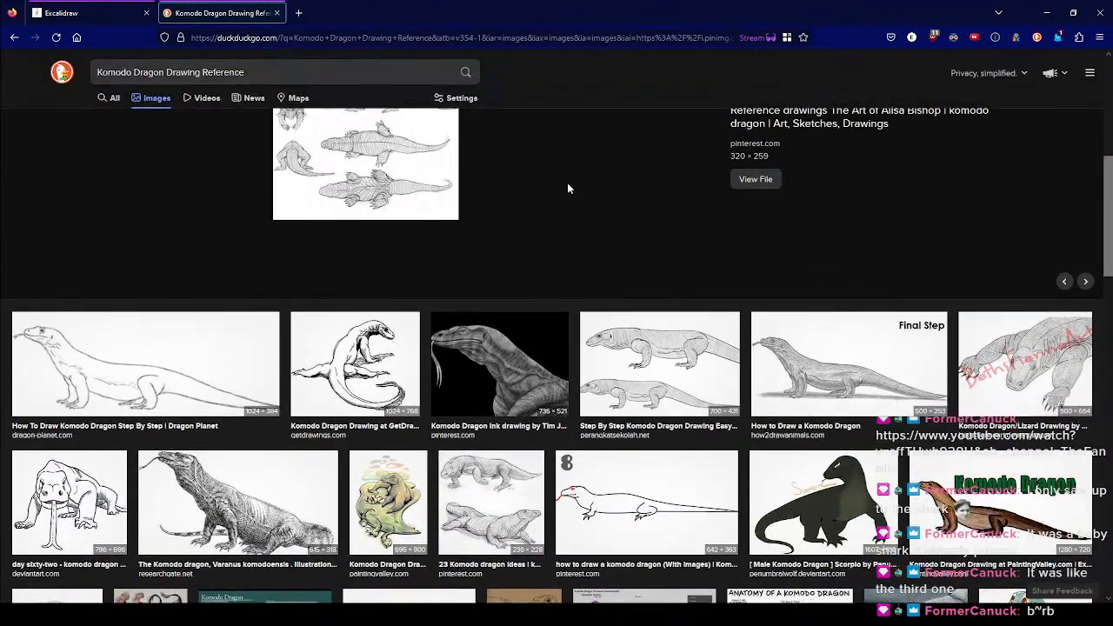
{"action": "scroll", "coordinate": [560, 188], "scroll_direction": "up", "scroll_amount": 5}
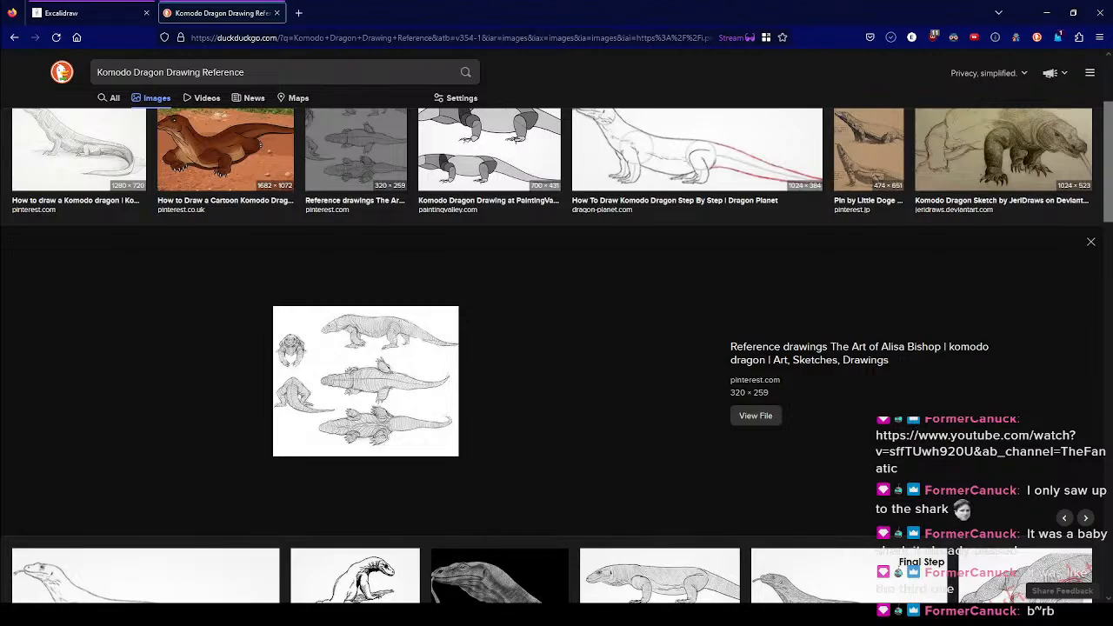
- Switch to Blender, view the existing lizard model from the front and side, and enlarge the outliner to show the whole object list
{"action": "key", "text": "alt+Tab"}
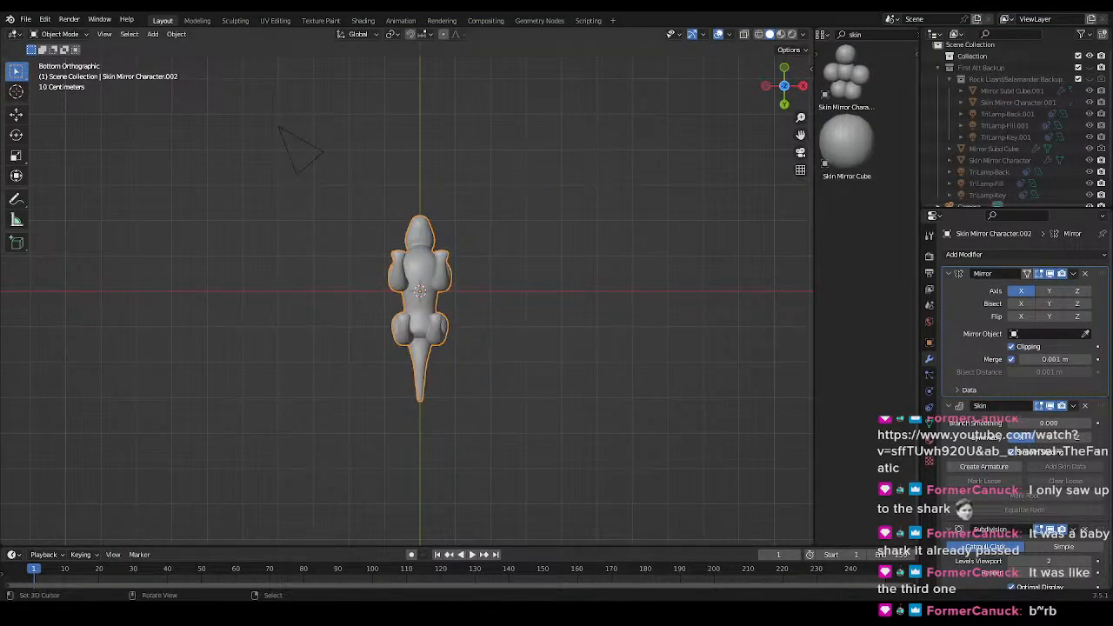
{"action": "middle_click_drag", "start_coordinate": [448, 353], "coordinate": [374, 484]}
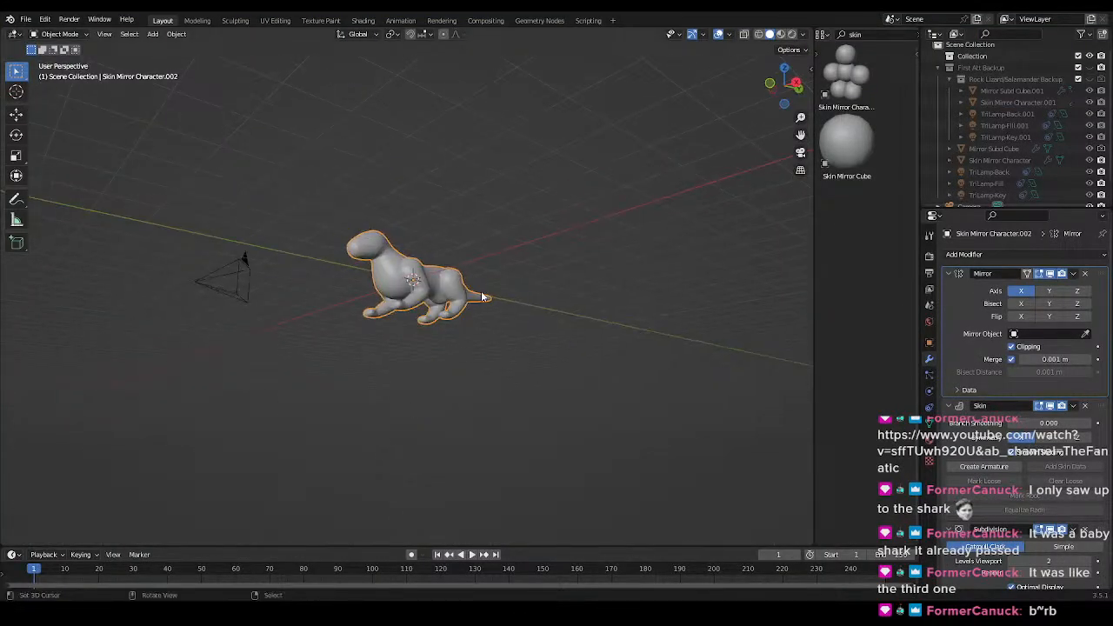
{"action": "scroll", "coordinate": [483, 260], "scroll_direction": "up", "scroll_amount": 4}
{"action": "middle_click_drag", "start_coordinate": [485, 259], "coordinate": [513, 247]}
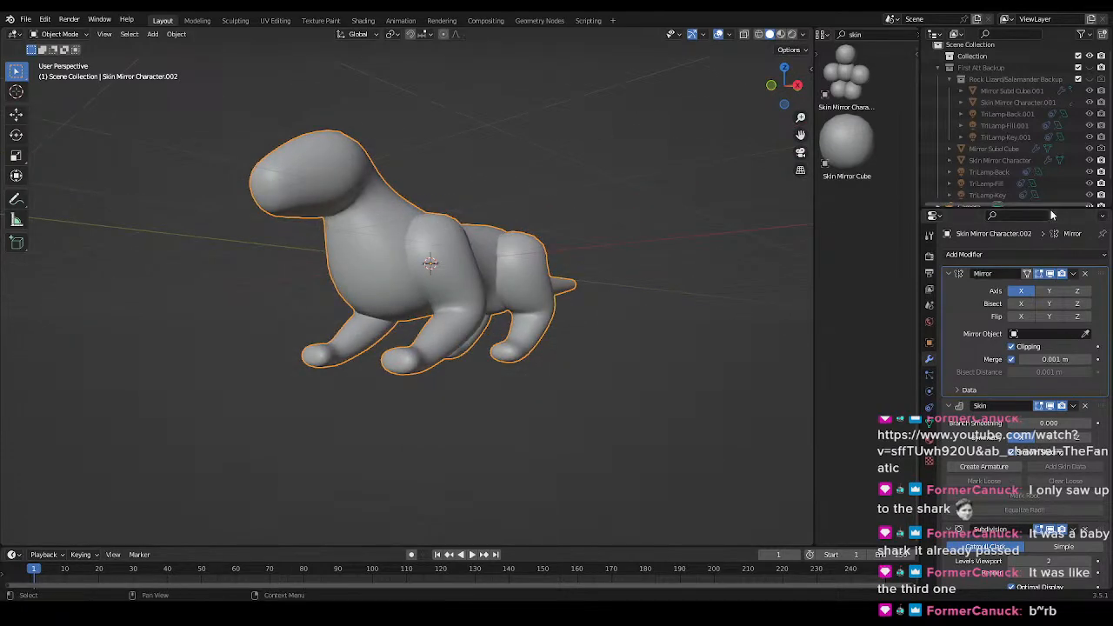
{"action": "left_click_drag", "start_coordinate": [1051, 210], "coordinate": [1054, 355]}
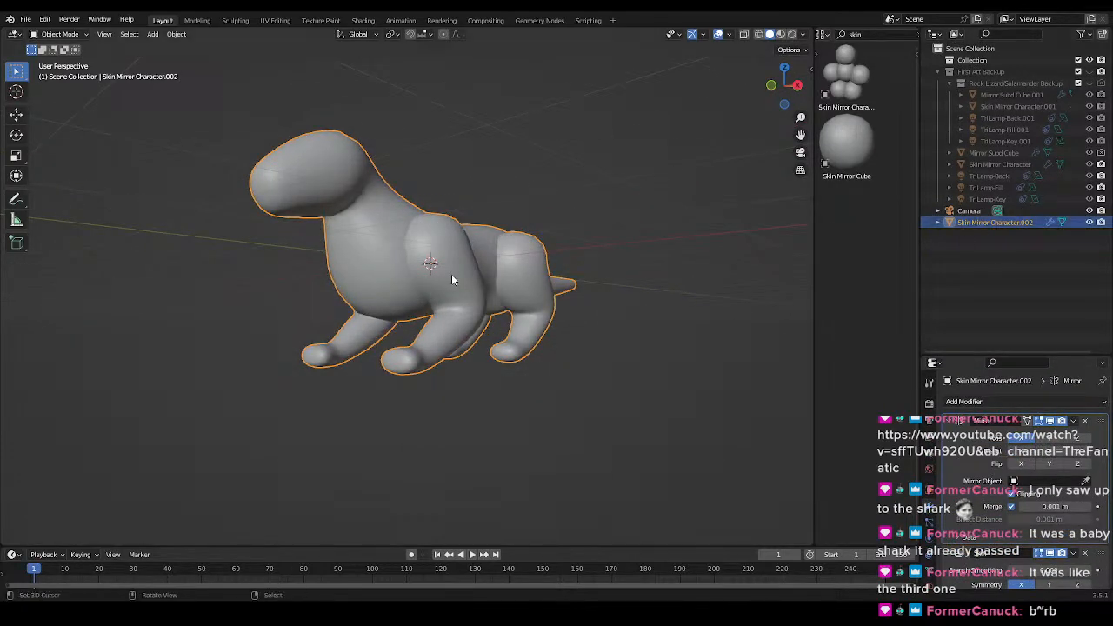
{"action": "middle_click_drag", "start_coordinate": [451, 274], "coordinate": [461, 296]}
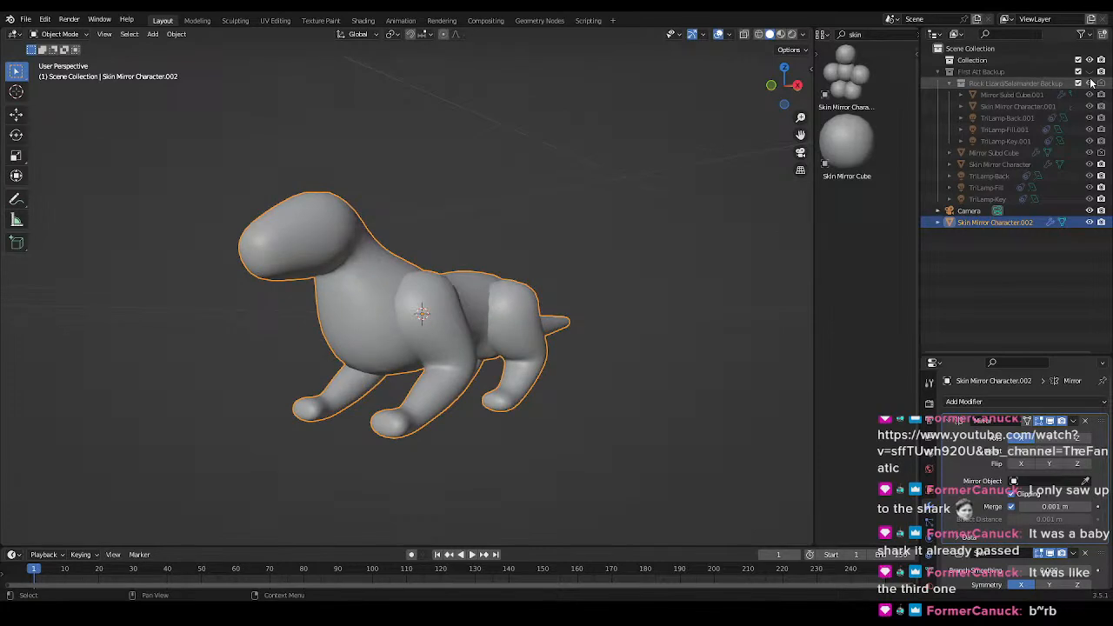
- Save the Rock Lizard file and delete the current lizard model from the scene
{"action": "key", "text": "ctrl+s"}
{"action": "middle_click_drag", "start_coordinate": [510, 355], "coordinate": [488, 372]}
{"action": "key", "text": "m"}
{"action": "left_click", "coordinate": [488, 372]}
{"action": "key", "text": "Escape"}
{"action": "key", "text": "Delete"}
{"action": "middle_click_drag", "start_coordinate": [502, 325], "coordinate": [484, 365]}
- Add a fresh Skin Mirror Character asset to the scene and snap it to the 3D cursor at the origin
{"action": "left_click_drag", "start_coordinate": [846, 76], "coordinate": [497, 309]}
{"action": "key", "text": "shift+s"}
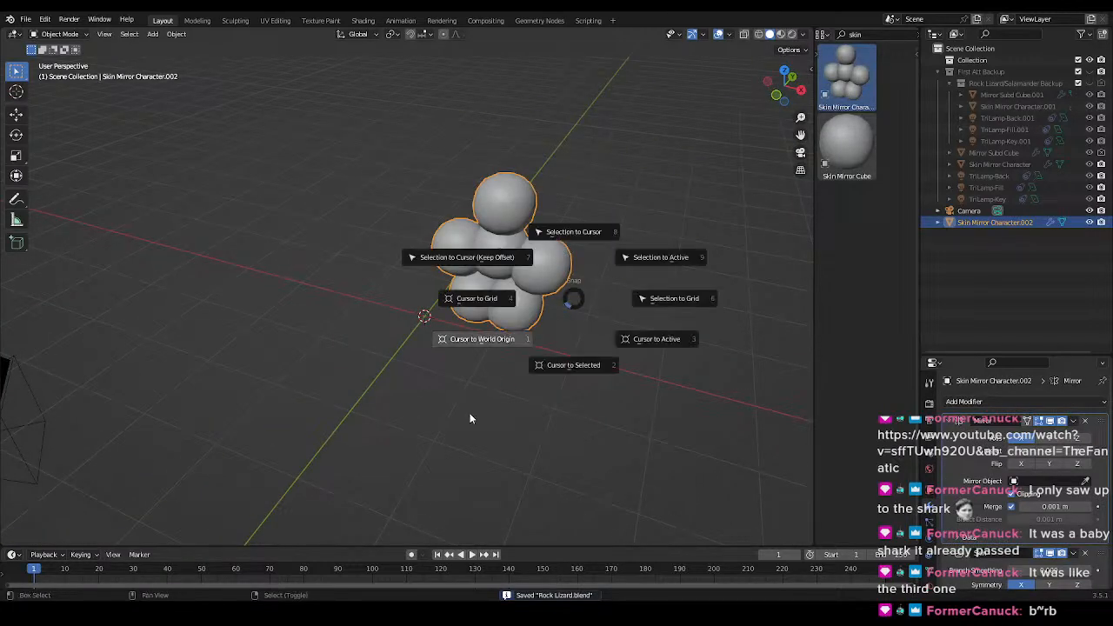
{"action": "left_click", "coordinate": [580, 174]}
{"action": "middle_click_drag", "start_coordinate": [520, 331], "coordinate": [534, 345]}
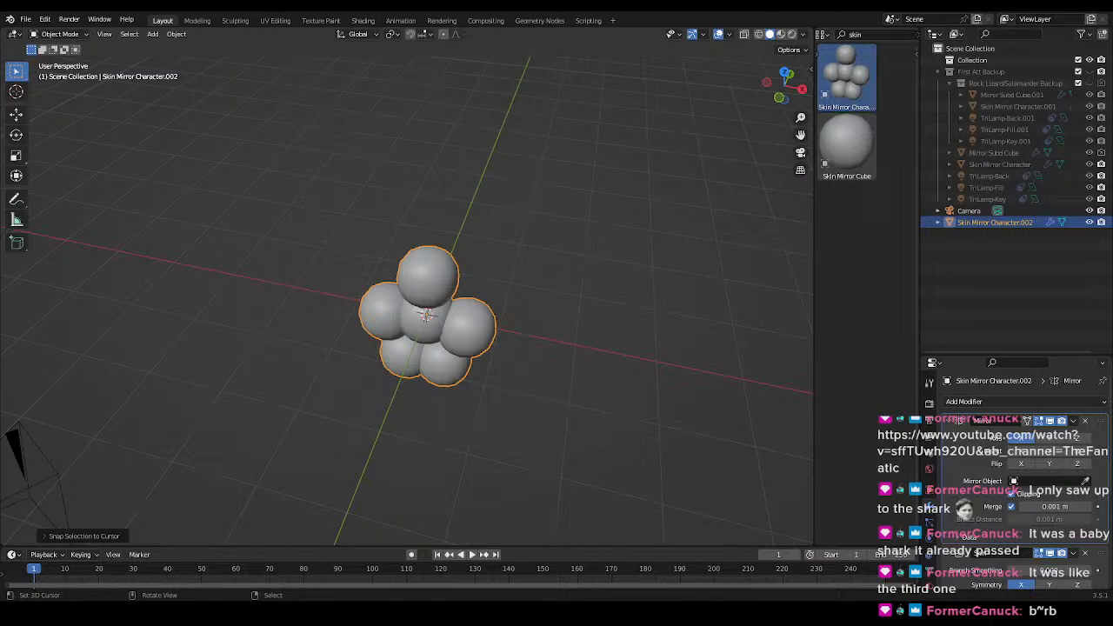
- Bring the Komodo Dragon.jpg drawing sheet into the scene as a reference image, snap it to the 3D cursor, and clear its rotation and location
{"action": "left_click_drag", "start_coordinate": [339, 381], "coordinate": [341, 381]}
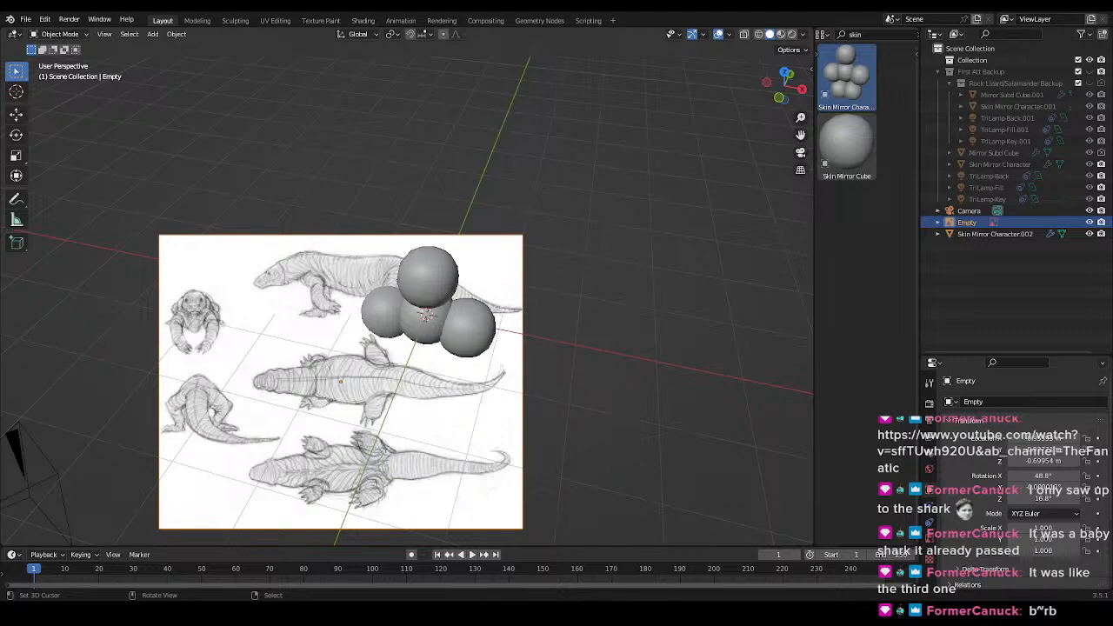
{"action": "key", "text": "shift+s"}
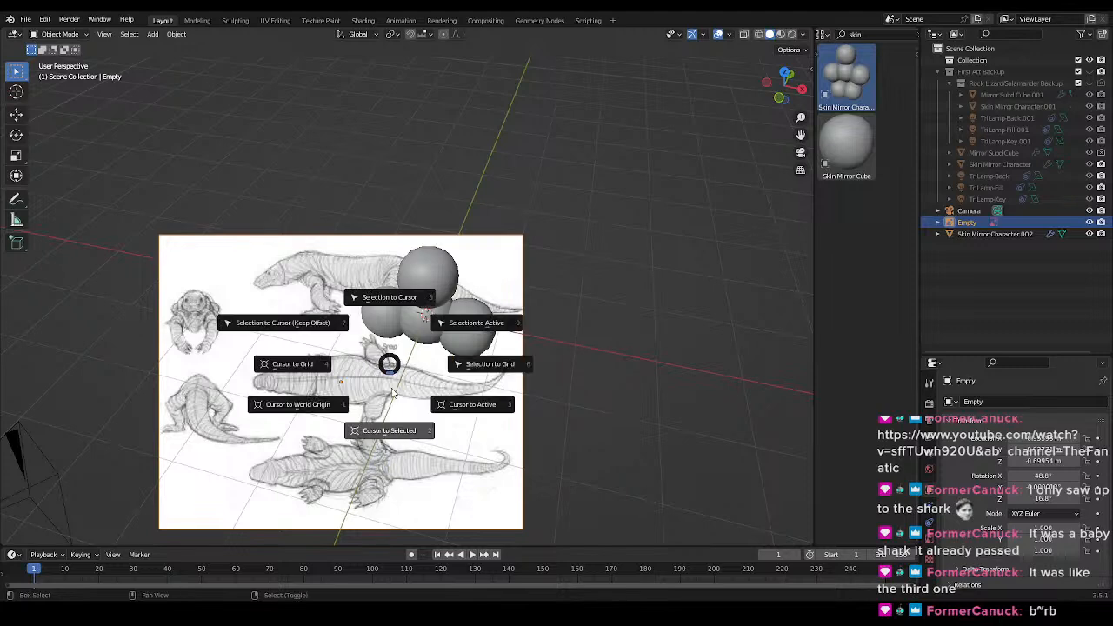
{"action": "left_click", "coordinate": [390, 268]}
{"action": "middle_click_drag", "start_coordinate": [471, 320], "coordinate": [499, 336]}
{"action": "key", "text": "alt+r"}
{"action": "key", "text": "alt+g"}
- Stand the reference image upright by rotating it 90° about X and 90° about Z
{"action": "key", "text": "r"}
{"action": "key", "text": "x"}
{"action": "key", "text": "9"}
{"action": "key", "text": "0"}
{"action": "key", "text": "Return"}
{"action": "key", "text": "KP_7"}
{"action": "key", "text": "r"}
{"action": "key", "text": "z"}
{"action": "key", "text": "9"}
{"action": "key", "text": "0"}
{"action": "key", "text": "Return"}
- Move the reference image aside along X and duplicate it along the same axis
{"action": "key", "text": "g"}
{"action": "key", "text": "x"}
{"action": "left_click", "coordinate": [322, 337]}
{"action": "key", "text": "KP_1"}
{"action": "middle_click_drag", "start_coordinate": [444, 297], "coordinate": [458, 360]}
{"action": "key", "text": "shift+d"}
{"action": "key", "text": "x"}
{"action": "left_click", "coordinate": [589, 351]}
- Rotate the copied reference image 90° about Z and move it behind the character
{"action": "key", "text": "r"}
{"action": "key", "text": "z"}
{"action": "key", "text": "9"}
{"action": "key", "text": "0"}
{"action": "key", "text": "Return"}
{"action": "key", "text": "g"}
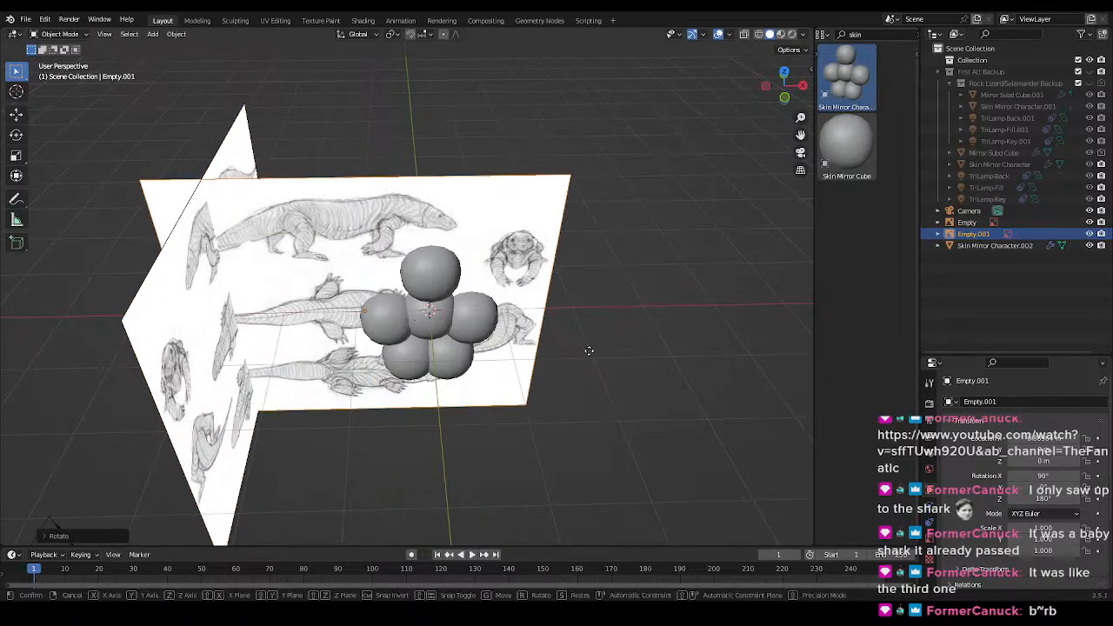
{"action": "key", "text": "x"}
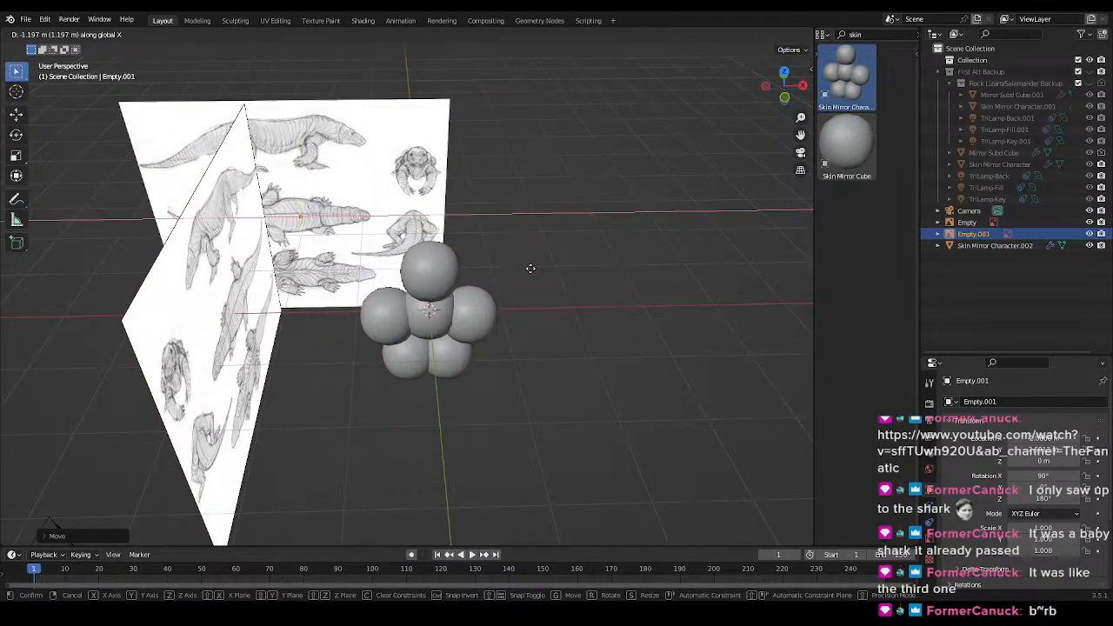
{"action": "left_click", "coordinate": [539, 268]}
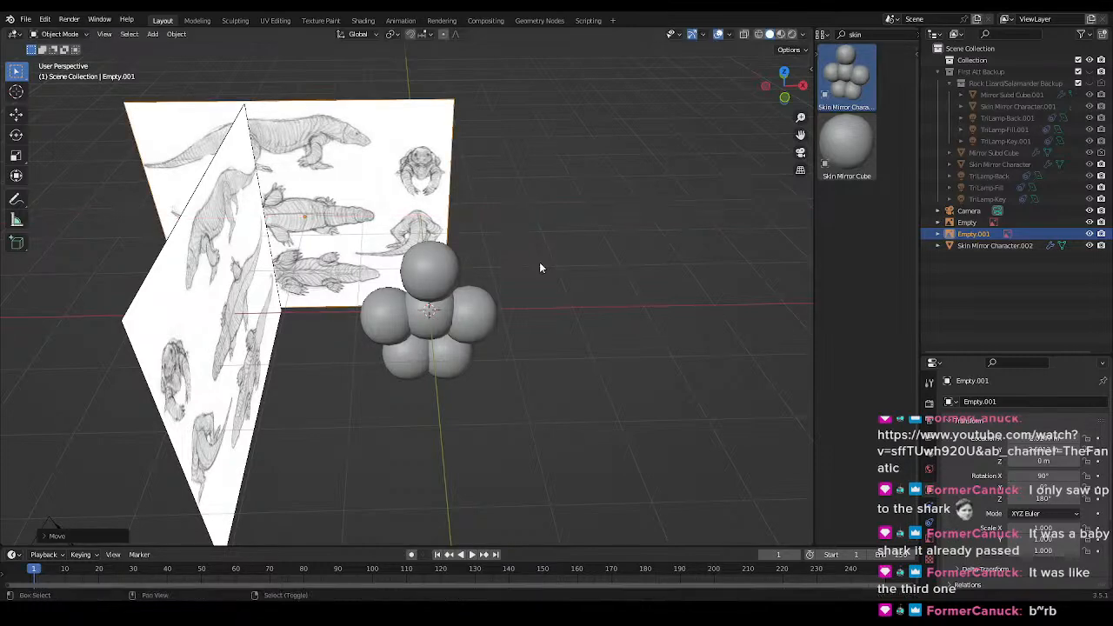
- Lower the rear reference image about 0.41 m so its front-view drawing lines up with the character's centre in wireframe
{"action": "key", "text": "KP_1"}
{"action": "scroll", "coordinate": [554, 302], "scroll_direction": "up", "scroll_amount": 3}
{"action": "key", "text": "z"}
{"action": "key", "text": "g"}
{"action": "key", "text": "z"}
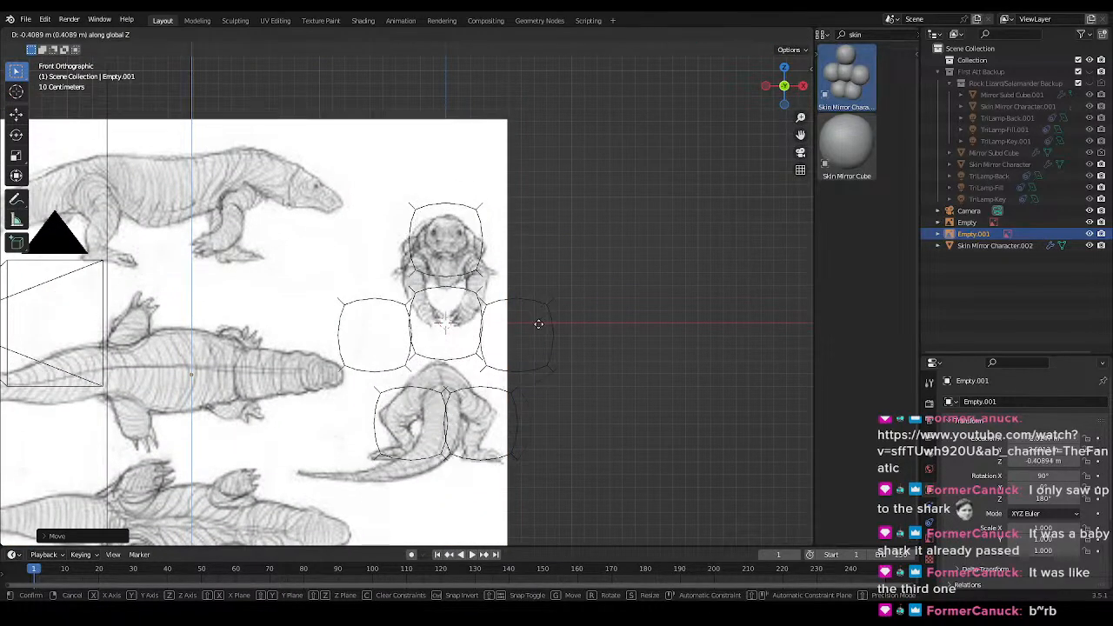
{"action": "left_click", "coordinate": [539, 324]}
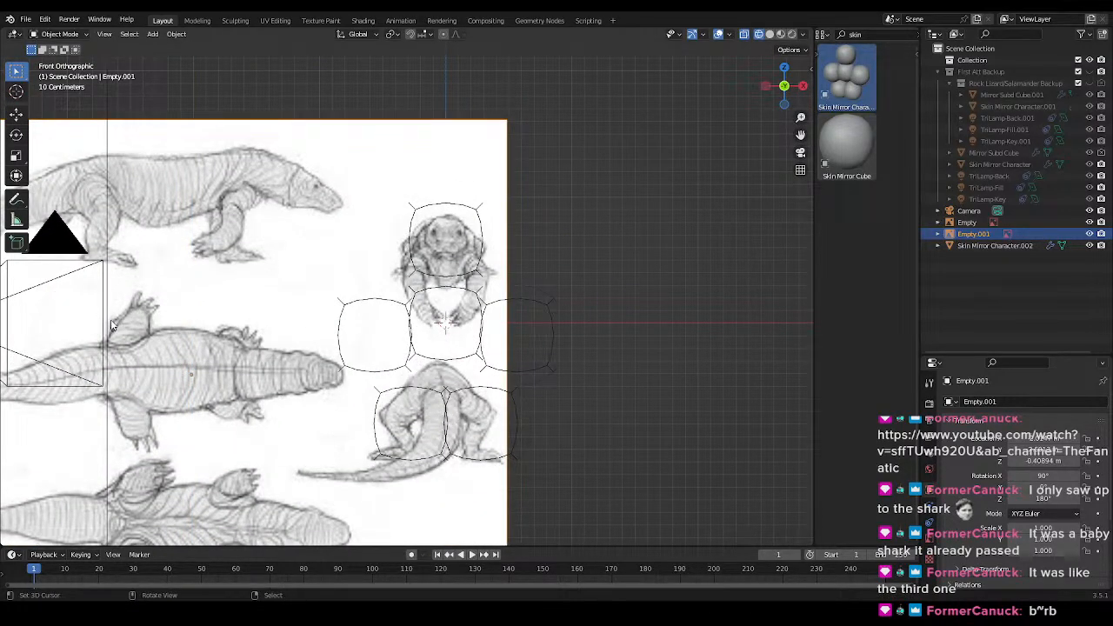
- Lower the side reference image about 0.87 m so its side-profile drawing stands near the ground line
{"action": "key", "text": "KP_3"}
{"action": "right_click", "coordinate": [322, 298]}
{"action": "scroll", "coordinate": [322, 298], "scroll_direction": "down", "scroll_amount": 3}
{"action": "key", "text": "g"}
{"action": "key", "text": "z"}
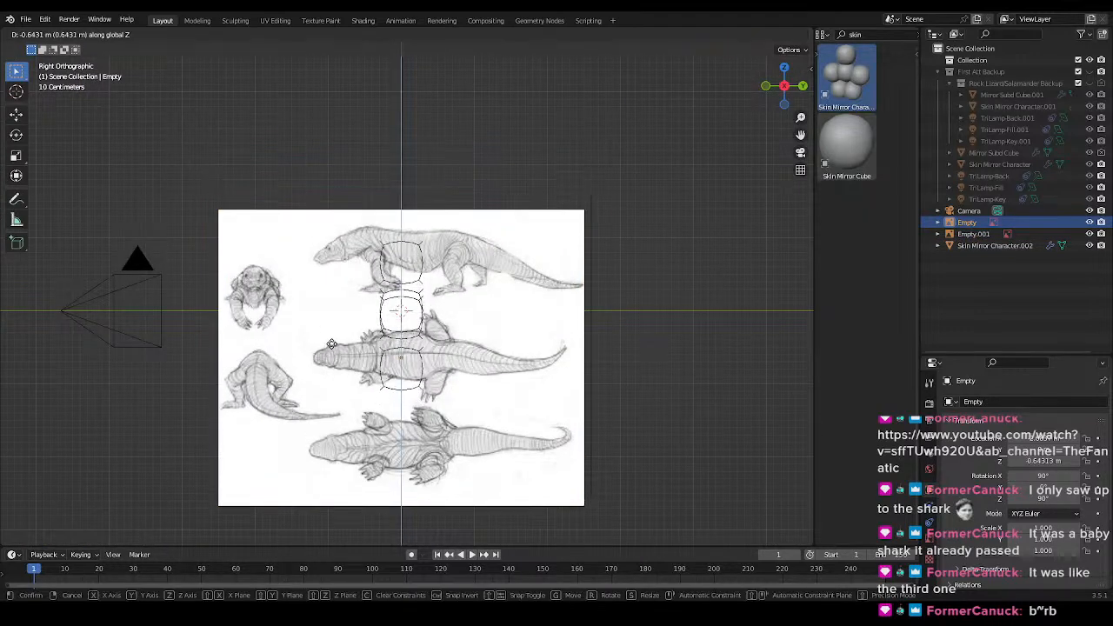
{"action": "left_click", "coordinate": [334, 363]}
{"action": "scroll", "coordinate": [339, 361], "scroll_direction": "up", "scroll_amount": 2}
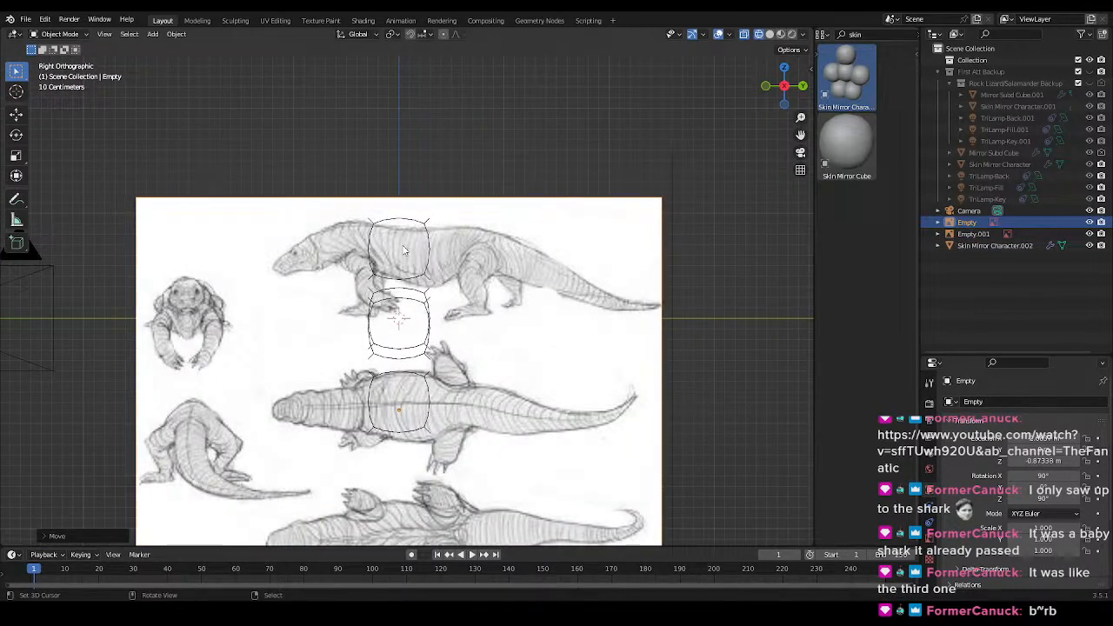
- Enable opacity on both reference images, make them semi-transparent, and save the file
{"action": "middle_click_drag", "start_coordinate": [426, 278], "coordinate": [591, 295]}
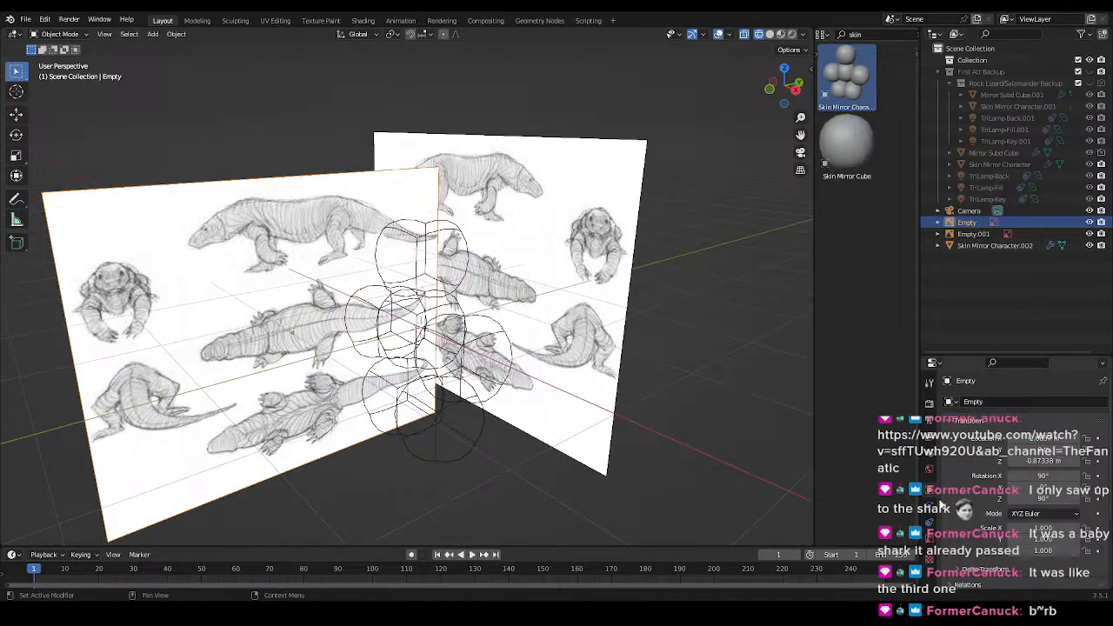
{"action": "left_click", "coordinate": [930, 538]}
{"action": "left_click", "coordinate": [1011, 538]}
{"action": "mouse_move", "coordinate": [1050, 541]}
{"action": "left_mouse_down"}
{"action": "mouse_move", "coordinate": [1014, 540]}
{"action": "mouse_move", "coordinate": [1030, 540]}
{"action": "left_mouse_up"}
{"action": "left_click", "coordinate": [631, 276]}
{"action": "left_click", "coordinate": [1012, 538]}
{"action": "key", "text": "ctrl+s"}
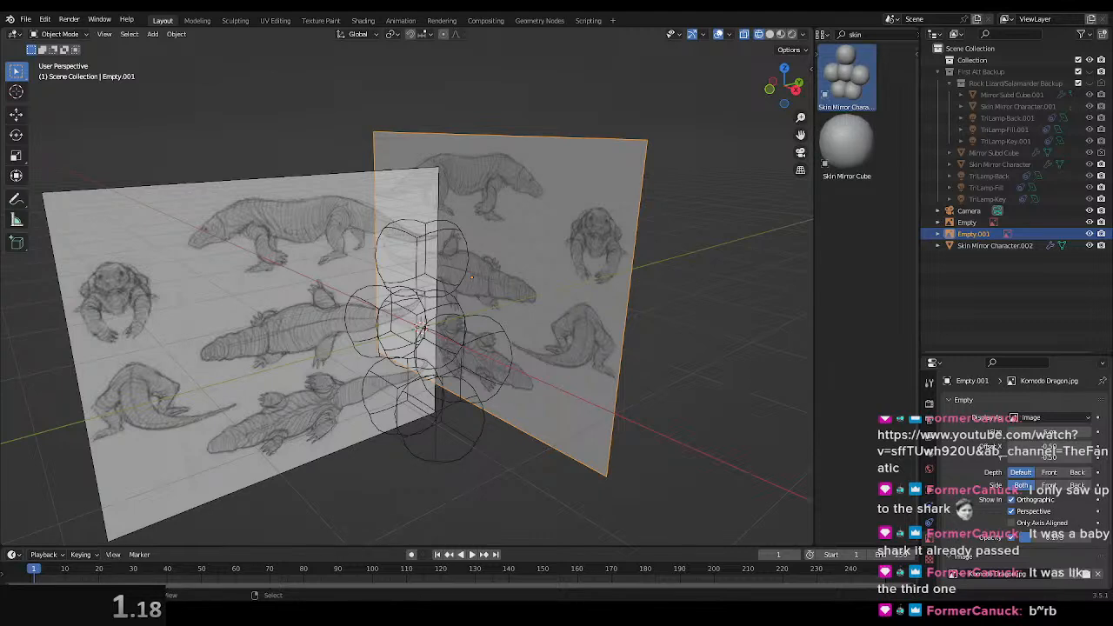
- Move the side reference image along X, reselect the character, and save the file
{"action": "left_click", "coordinate": [668, 368]}
{"action": "middle_click_drag", "start_coordinate": [667, 368], "coordinate": [583, 303]}
{"action": "middle_click_drag", "start_coordinate": [457, 309], "coordinate": [386, 375]}
{"action": "left_click", "coordinate": [386, 375]}
{"action": "key", "text": "g"}
{"action": "key", "text": "x"}
{"action": "left_click", "coordinate": [397, 313]}
{"action": "left_click", "coordinate": [458, 337]}
{"action": "key", "text": "KP_3"}
{"action": "middle_click_drag", "start_coordinate": [517, 403], "coordinate": [409, 260], "text": "shift"}
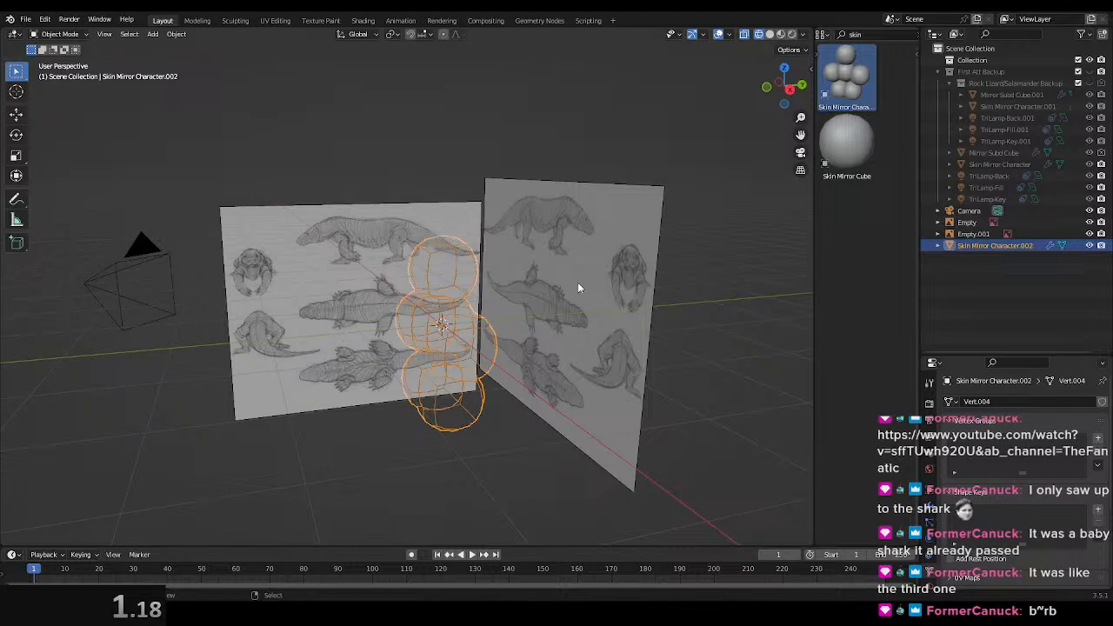
{"action": "key", "text": "ctrl+s"}
- Rotate all the character's points a quarter turn about X so the row of body spheres lies horizontally
{"action": "key", "text": "KP_3"}
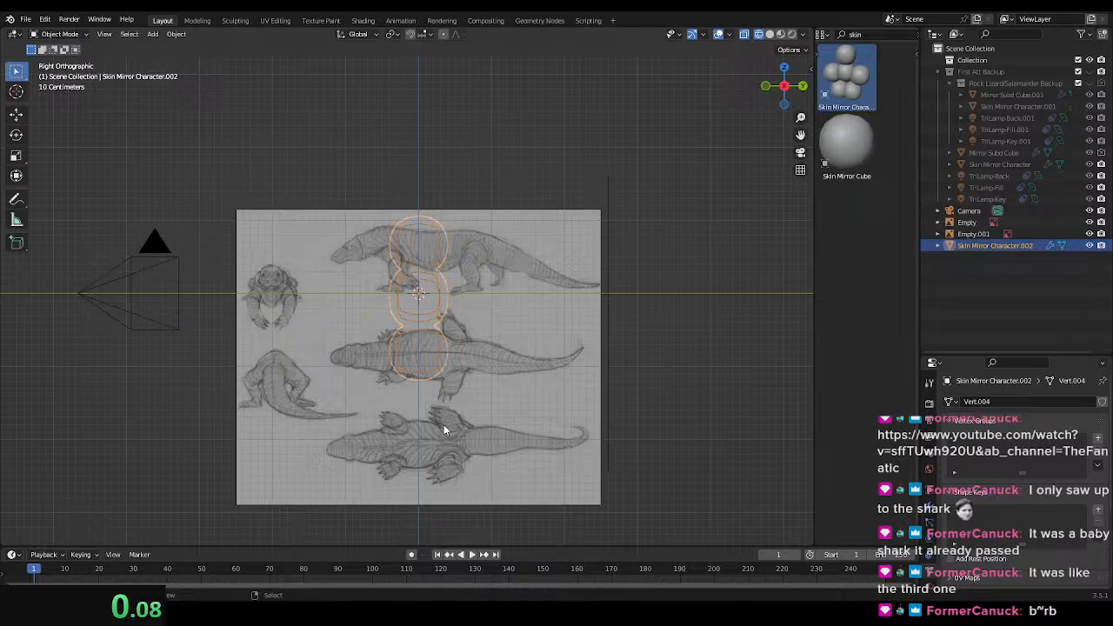
{"action": "scroll", "coordinate": [473, 408], "scroll_direction": "up", "scroll_amount": 3}
{"action": "key", "text": "Tab"}
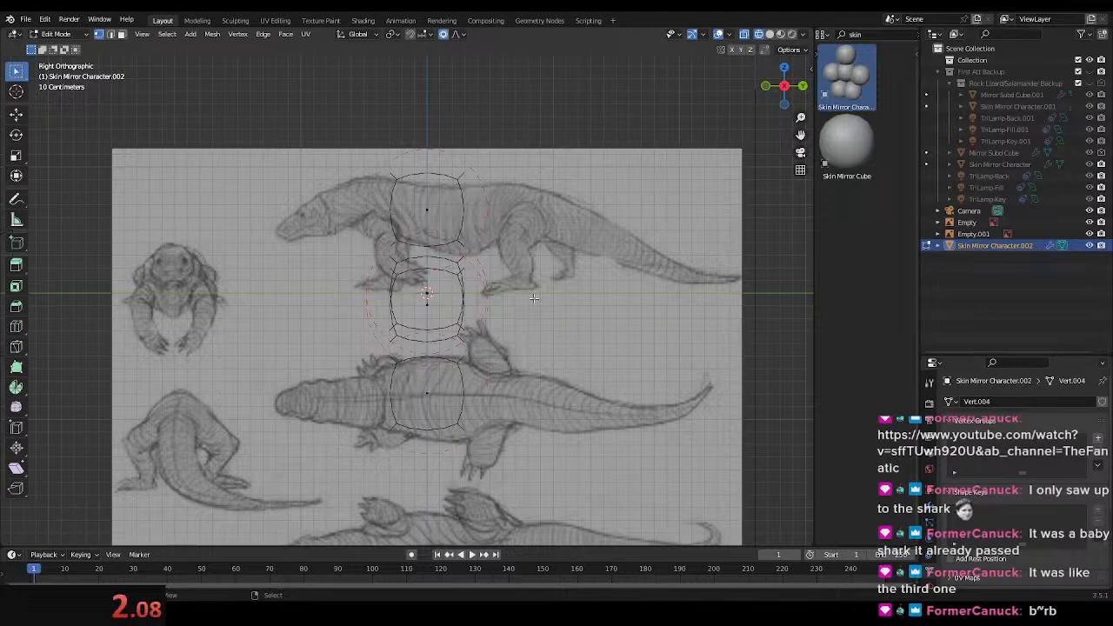
{"action": "key", "text": "r"}
{"action": "key", "text": "x"}
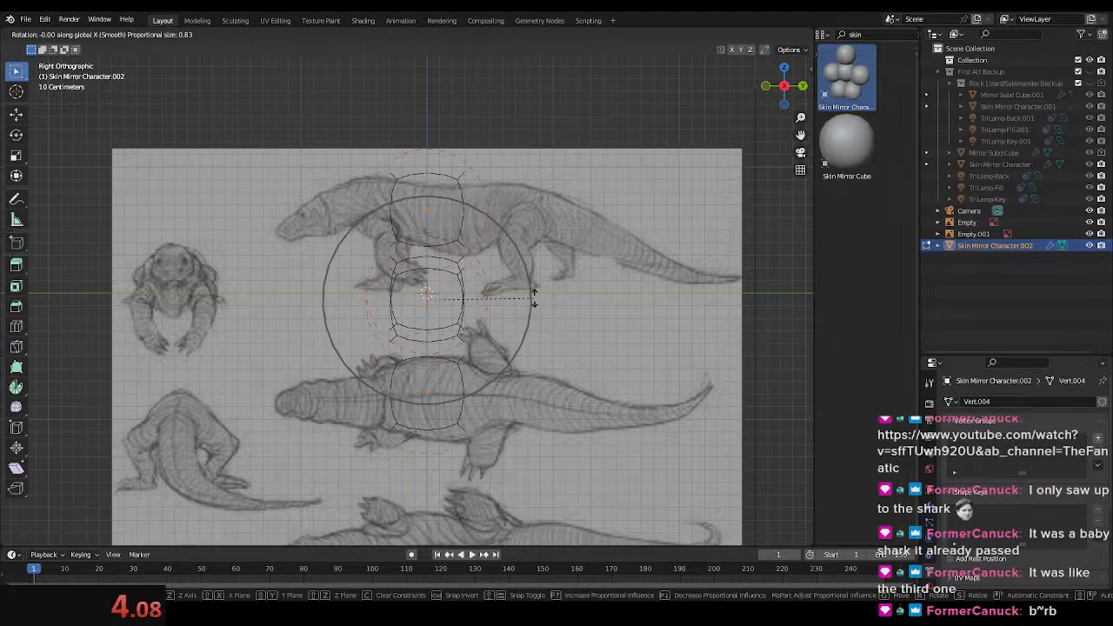
{"action": "key", "text": "Escape"}
{"action": "scroll", "coordinate": [577, 392], "scroll_direction": "up", "scroll_amount": 4}
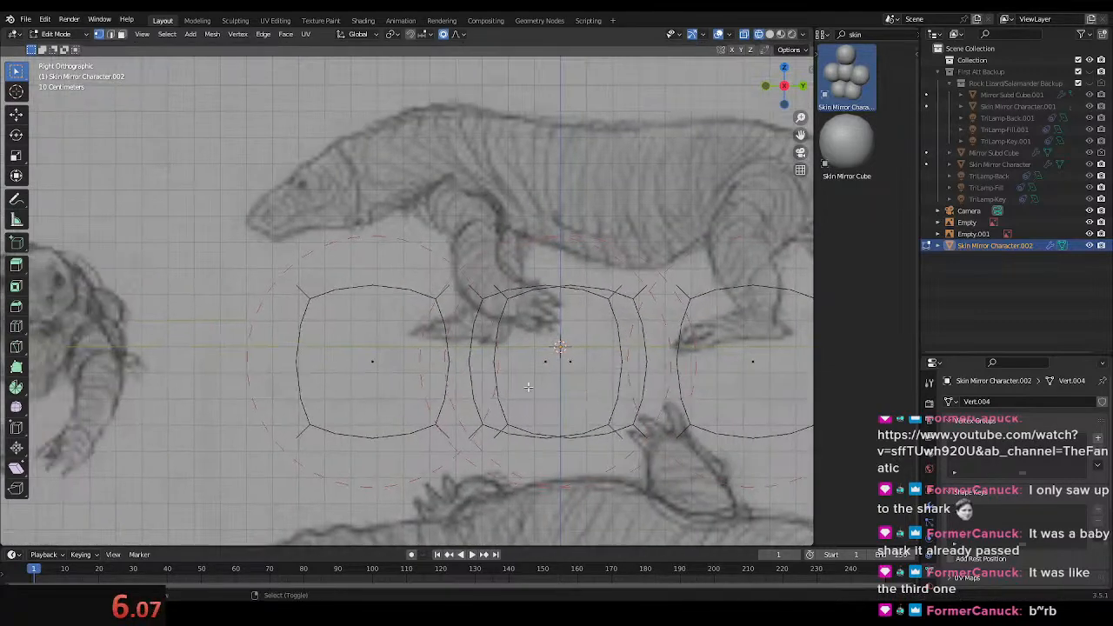
- Raise the character along Z to the body height of the side-profile drawing
{"action": "scroll", "coordinate": [376, 359], "scroll_direction": "down", "scroll_amount": 5}
{"action": "key", "text": "Tab"}
{"action": "left_click", "coordinate": [508, 226]}
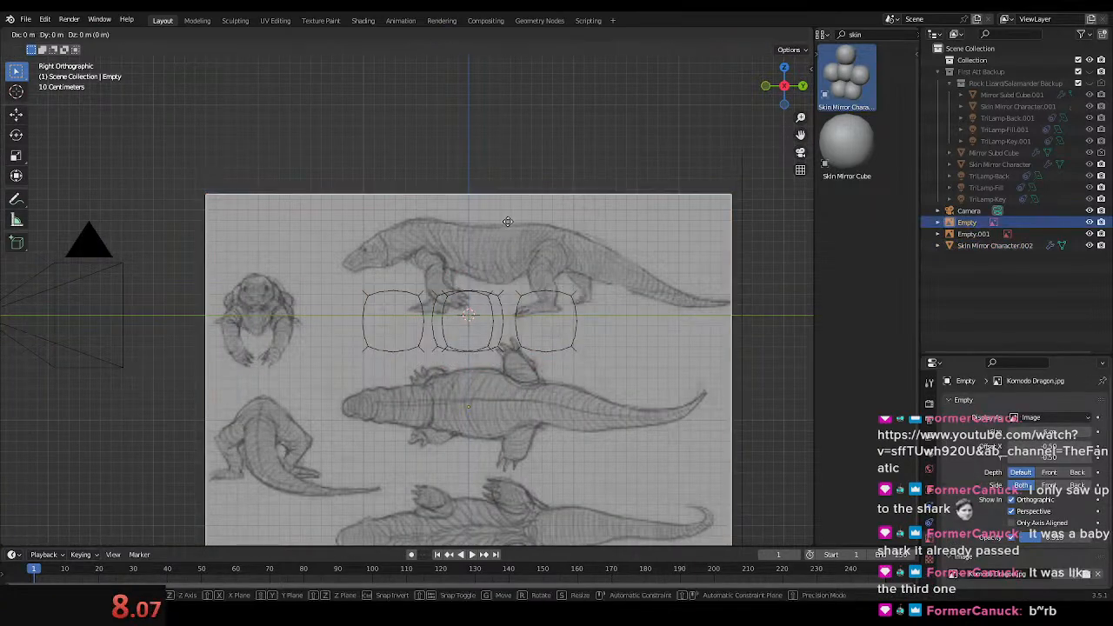
{"action": "right_click", "coordinate": [447, 323]}
{"action": "key", "text": "g"}
{"action": "key", "text": "z"}
{"action": "left_click", "coordinate": [443, 273]}
- Move the character's head-end point back towards the shoulders of the side-profile drawing
{"action": "key", "text": "Tab"}
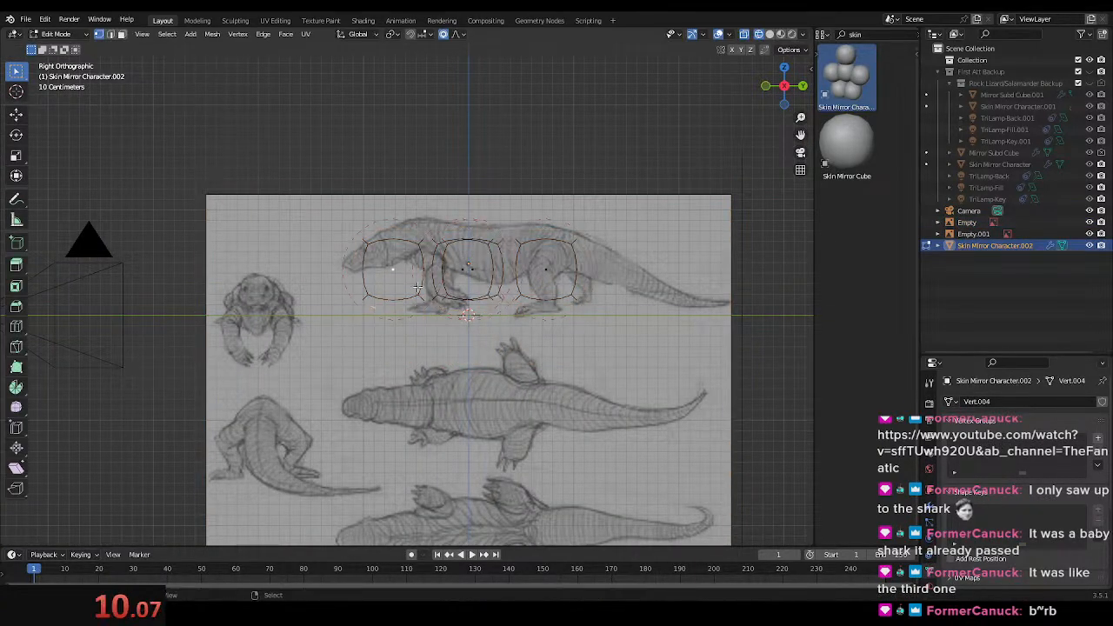
{"action": "right_click_drag", "start_coordinate": [387, 279], "coordinate": [402, 274]}
{"action": "scroll", "coordinate": [402, 304], "scroll_direction": "up", "scroll_amount": 4}
{"action": "key", "text": "g"}
{"action": "left_click", "coordinate": [418, 257]}
{"action": "middle_click_drag", "start_coordinate": [418, 257], "coordinate": [263, 307], "text": "shift"}
- Move the torso point onto the shoulder area and the rear-leg point onto the hip of the side-profile drawing
{"action": "right_click", "coordinate": [401, 283]}
{"action": "key", "text": "g"}
{"action": "left_click", "coordinate": [380, 275]}
{"action": "key", "text": "g"}
{"action": "left_click", "coordinate": [304, 241]}
{"action": "right_click", "coordinate": [548, 279]}
{"action": "key", "text": "g"}
{"action": "left_click", "coordinate": [569, 237]}
- Duplicate the rear-leg point and place the copy on the mirror centre line behind the hips
{"action": "middle_click_drag", "start_coordinate": [569, 237], "coordinate": [352, 355]}
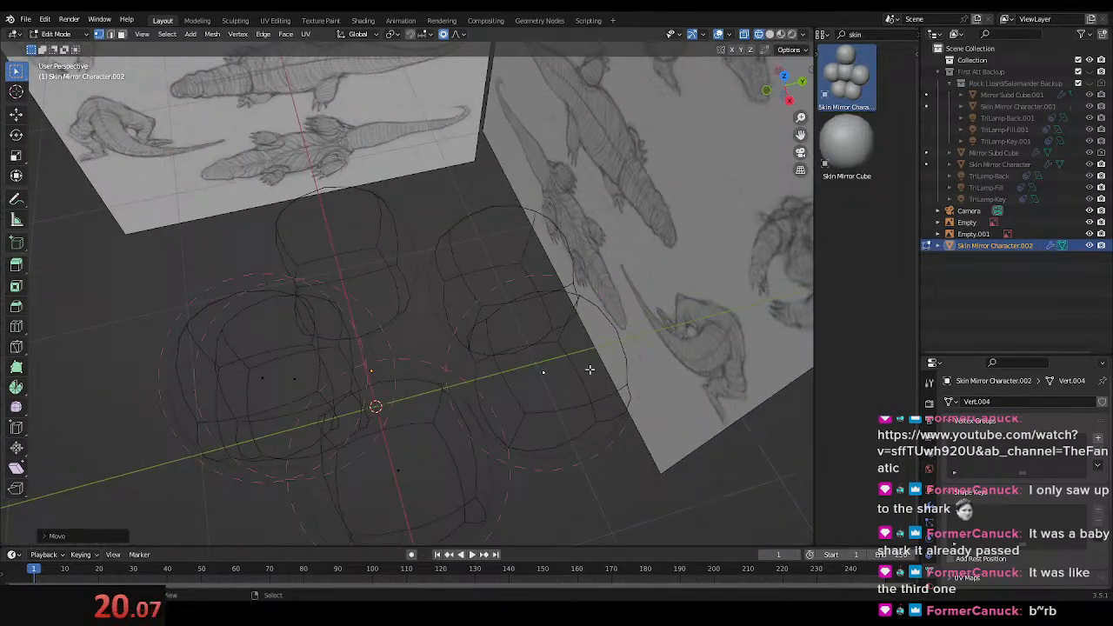
{"action": "key", "text": "KP_7"}
{"action": "key", "text": "g"}
{"action": "left_click", "coordinate": [528, 274]}
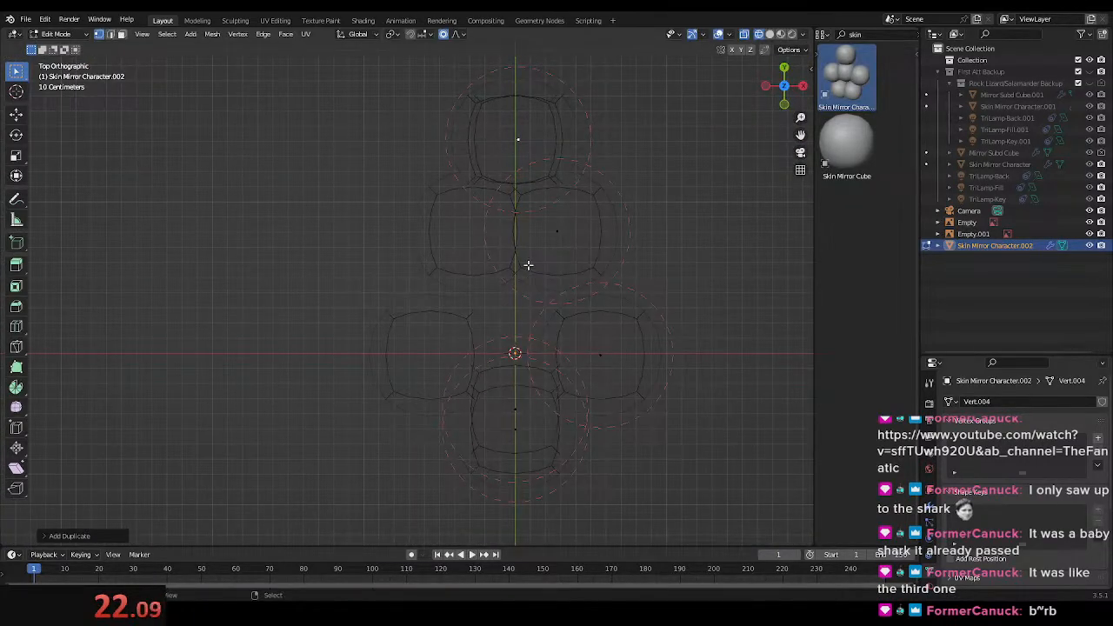
{"action": "key", "text": "KP_3"}
{"action": "middle_click_drag", "start_coordinate": [554, 300], "coordinate": [936, 425]}
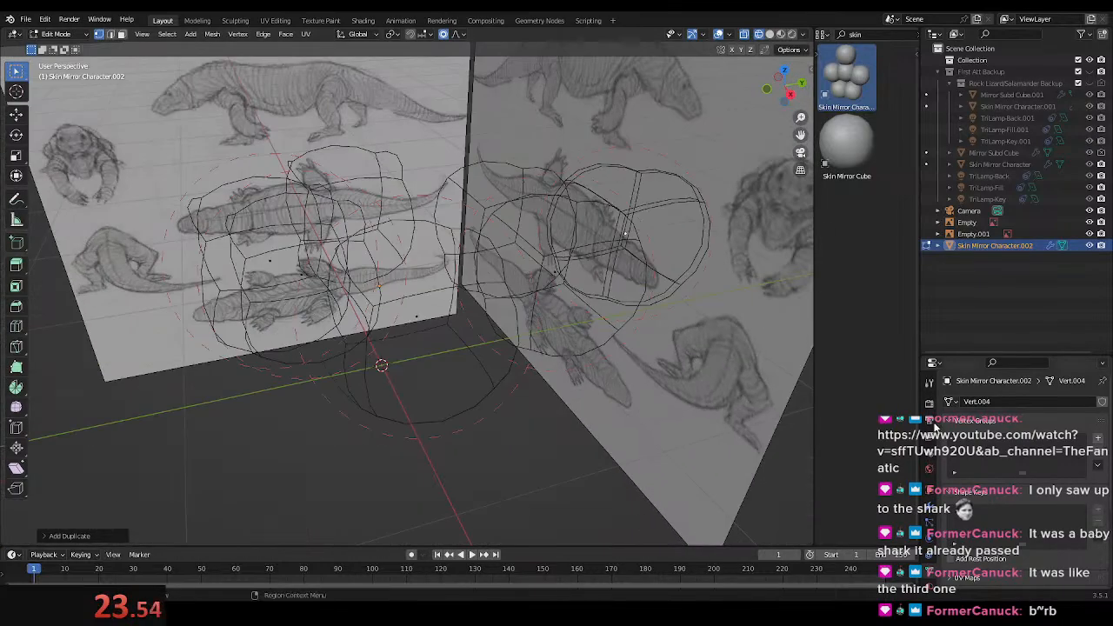
{"action": "left_click", "coordinate": [927, 509]}
{"action": "key", "text": "KP_7"}
{"action": "key", "text": "g"}
{"action": "key", "text": "x"}
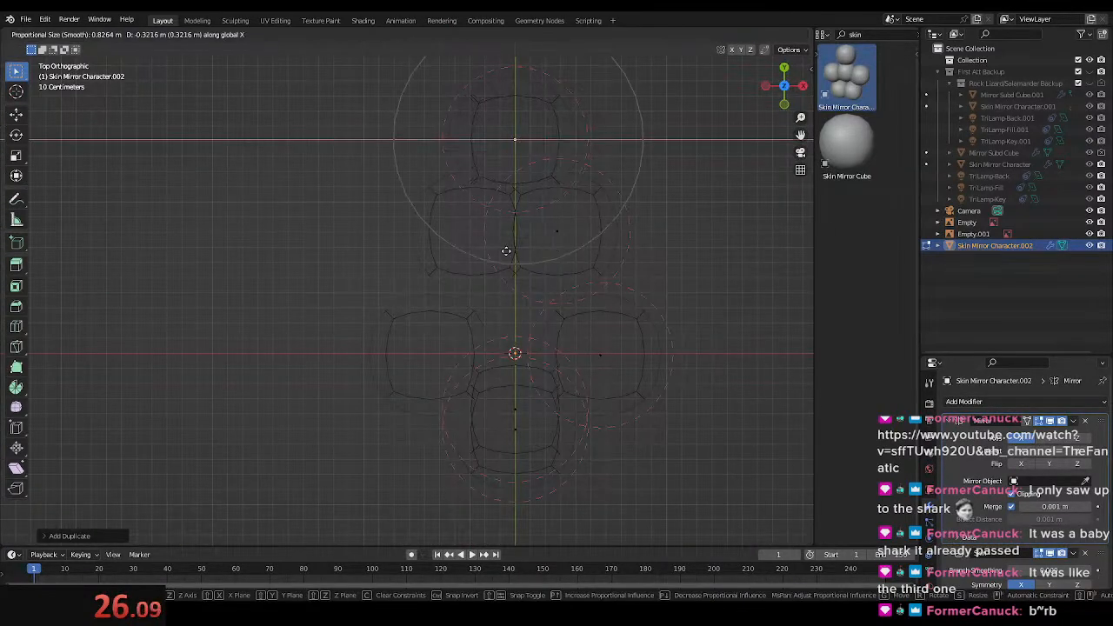
{"action": "left_click", "coordinate": [507, 250]}
- Position the copied centre point at the base of the tail in the side-profile drawing
{"action": "key", "text": "KP_3"}
{"action": "key", "text": "g"}
{"action": "left_click", "coordinate": [572, 286]}
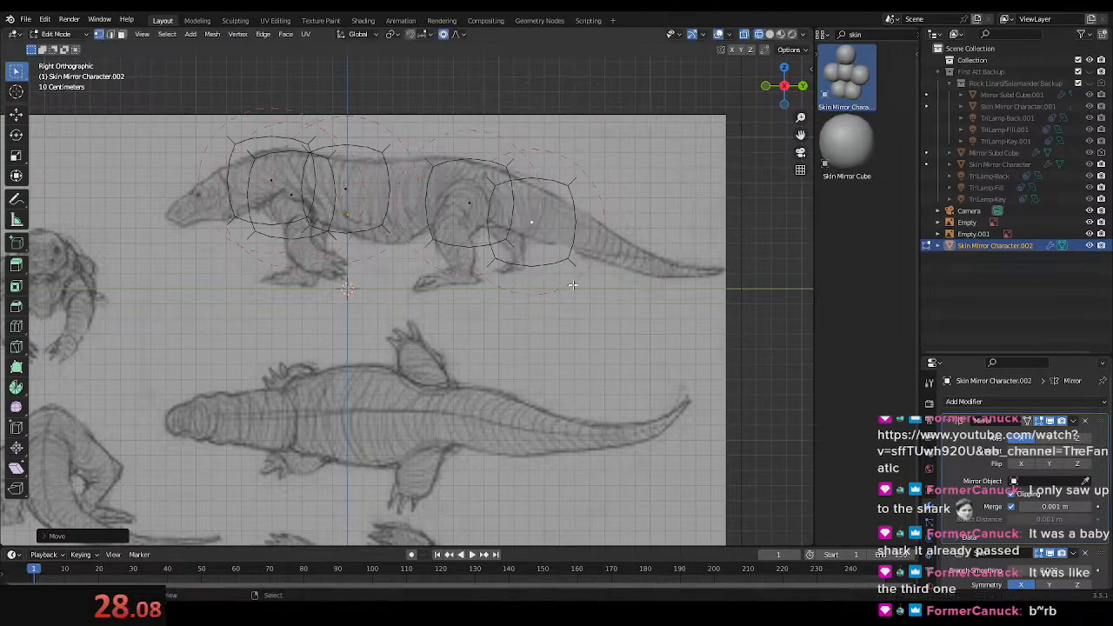
{"action": "middle_click_drag", "start_coordinate": [584, 263], "coordinate": [456, 280], "text": "shift"}
{"action": "key", "text": "g"}
{"action": "left_click", "coordinate": [429, 256]}
- Extrude the tail-base point along the side-profile drawing's tail in segments ending at the tail tip
{"action": "scroll", "coordinate": [435, 252], "scroll_direction": "up", "scroll_amount": 3}
{"action": "middle_click_drag", "start_coordinate": [457, 224], "coordinate": [416, 253], "text": "shift"}
{"action": "key", "text": "e"}
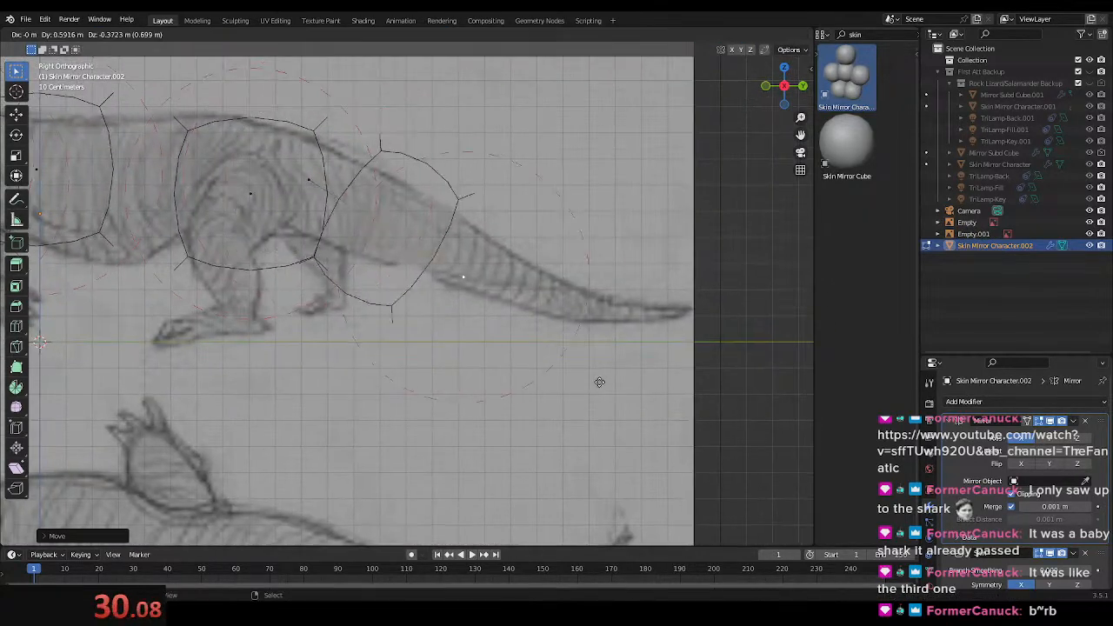
{"action": "left_click", "coordinate": [686, 411]}
{"action": "scroll", "coordinate": [728, 342], "scroll_direction": "down", "scroll_amount": 4}
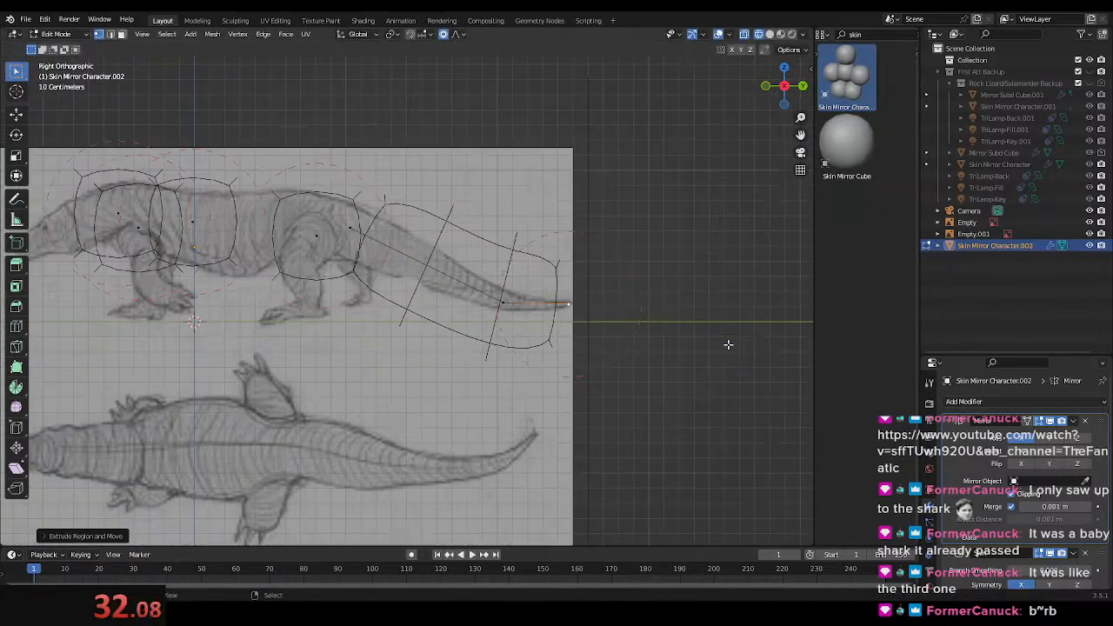
- Shrink the skin thickness along the tail, tapering it to the tip as in the side-profile drawing
{"action": "key", "text": "alt+s"}
{"action": "right_click", "coordinate": [687, 358]}
{"action": "key", "text": "s"}
{"action": "scroll", "coordinate": [679, 334], "scroll_direction": "down", "scroll_amount": 12}
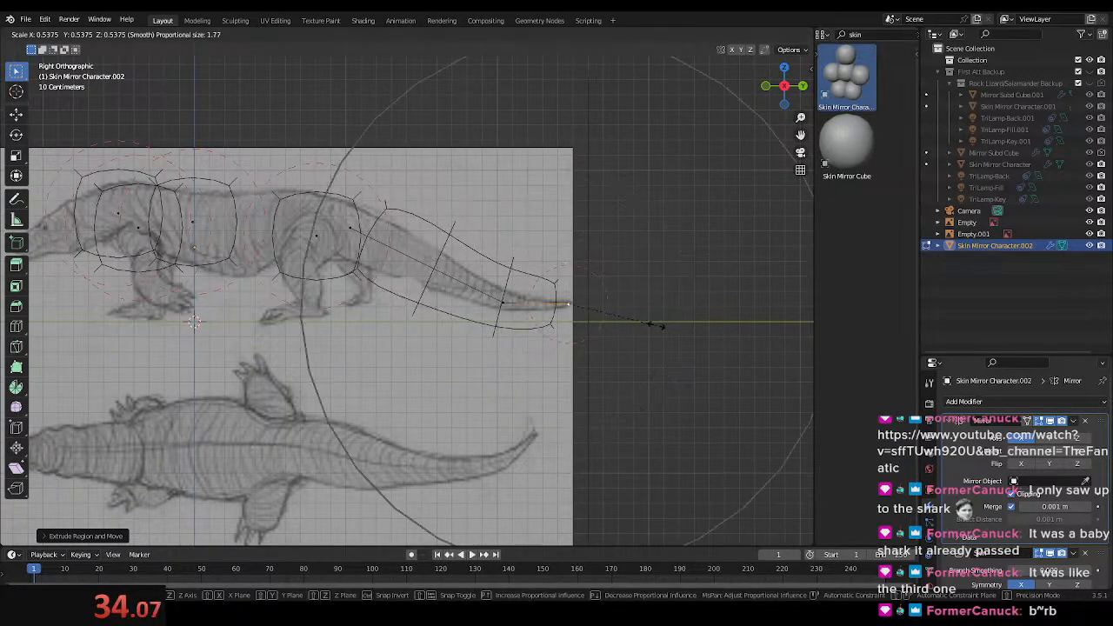
{"action": "left_click", "coordinate": [580, 306]}
- Extrude the tail-base point forward to the front of the hips
{"action": "scroll", "coordinate": [365, 233], "scroll_direction": "up", "scroll_amount": 3}
{"action": "middle_click_drag", "start_coordinate": [335, 228], "coordinate": [490, 283], "text": "shift"}
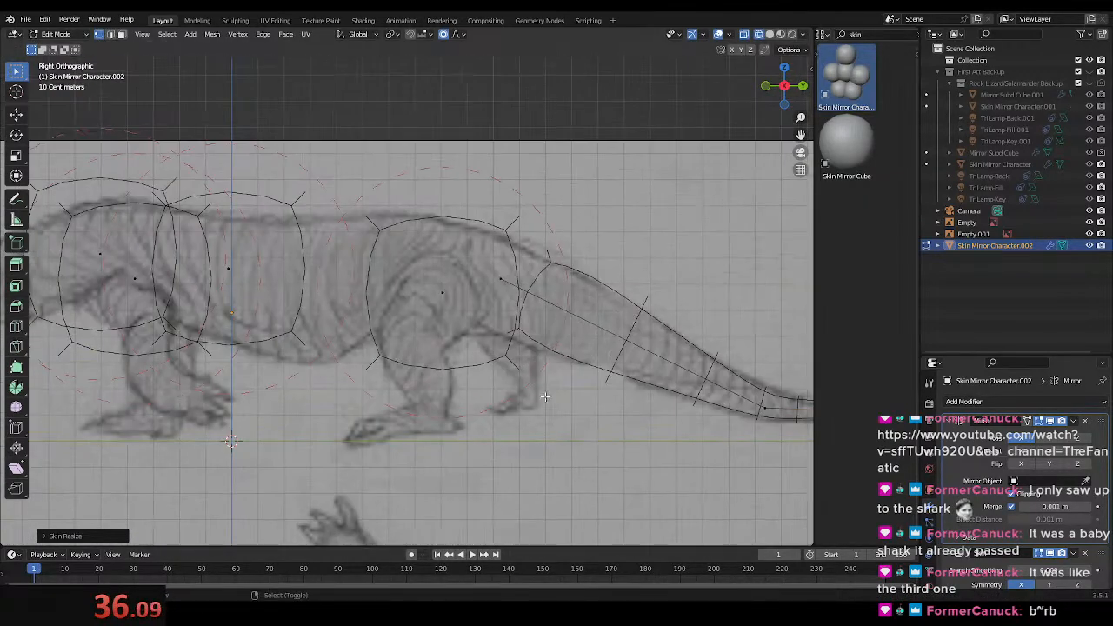
{"action": "left_click", "coordinate": [490, 285]}
{"action": "key", "text": "e"}
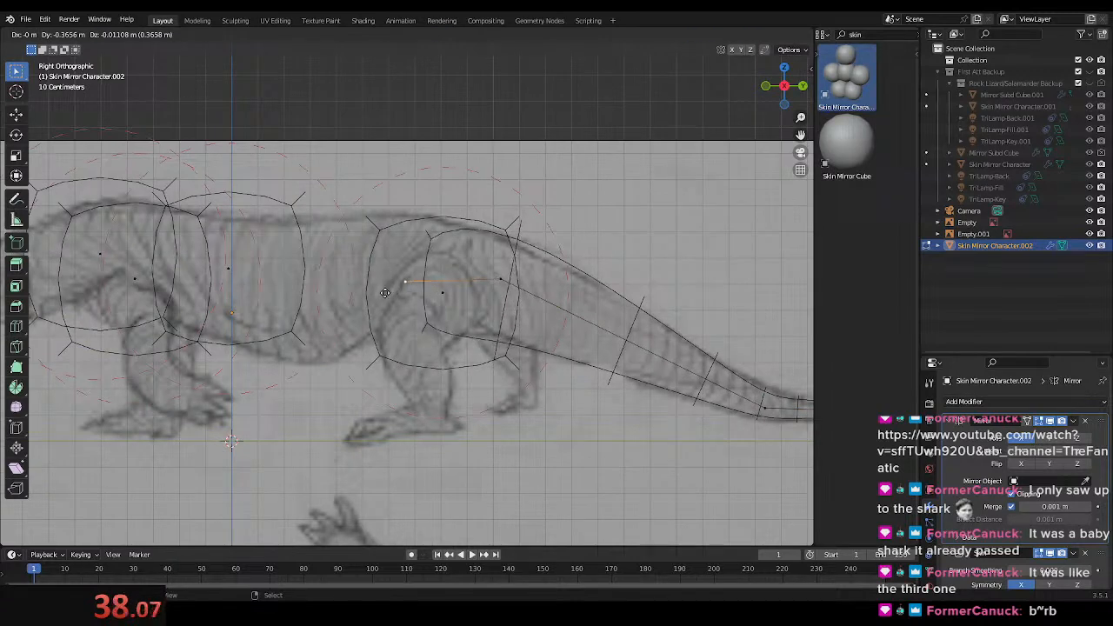
{"action": "left_click", "coordinate": [386, 293]}
- Move the rear-leg point back on the hip and extrude a point from it towards the knee
{"action": "middle_click_drag", "start_coordinate": [410, 326], "coordinate": [512, 316], "text": "shift"}
{"action": "left_click", "coordinate": [550, 282]}
{"action": "key", "text": "g"}
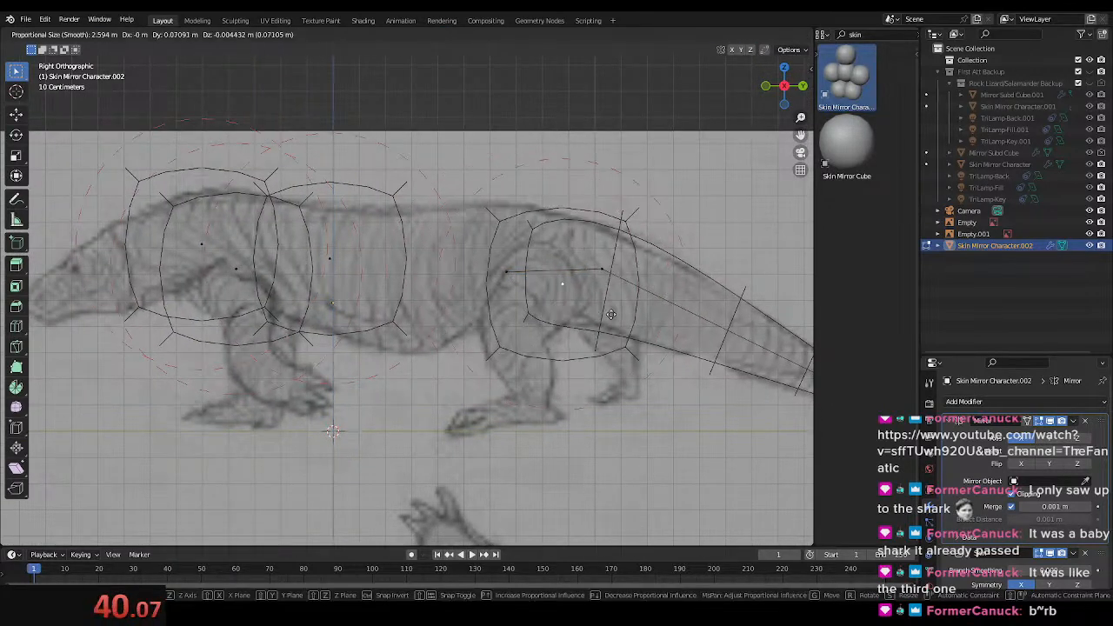
{"action": "left_click", "coordinate": [612, 314]}
{"action": "key", "text": "KP_1"}
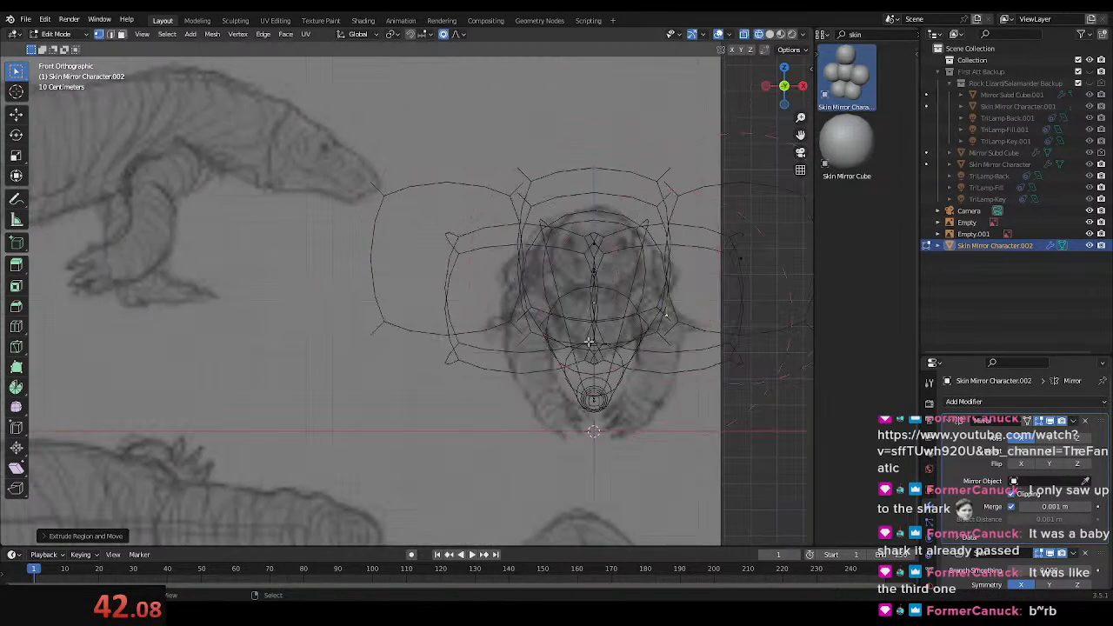
- Try to move the rear knee point sideways along X in the front view
{"action": "key", "text": "g"}
{"action": "key", "text": "x"}
{"action": "scroll", "coordinate": [615, 350], "scroll_direction": "up", "scroll_amount": 1}
{"action": "left_click", "coordinate": [615, 351]}
{"action": "middle_click_drag", "start_coordinate": [638, 342], "coordinate": [547, 328], "text": "shift"}
{"action": "scroll", "coordinate": [522, 317], "scroll_direction": "up", "scroll_amount": 3}
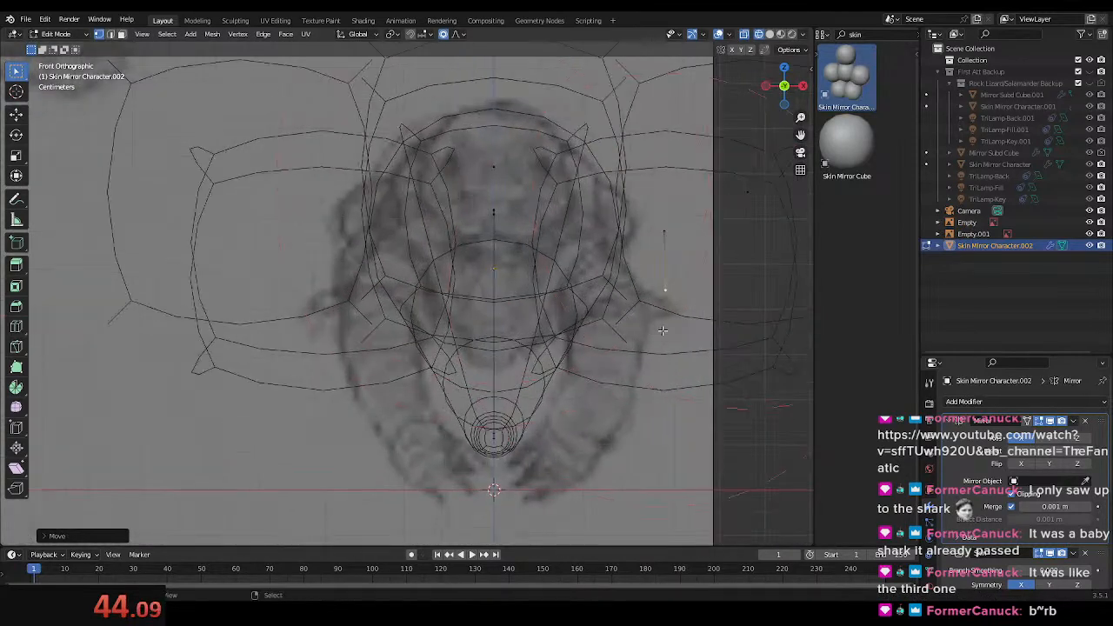
{"action": "key", "text": "ctrl+z"}
- Move the rear knee point inward along X, reducing the proportional falloff so the body points are less affected
{"action": "key", "text": "g"}
{"action": "key", "text": "x"}
{"action": "scroll", "coordinate": [648, 284], "scroll_direction": "up", "scroll_amount": 20}
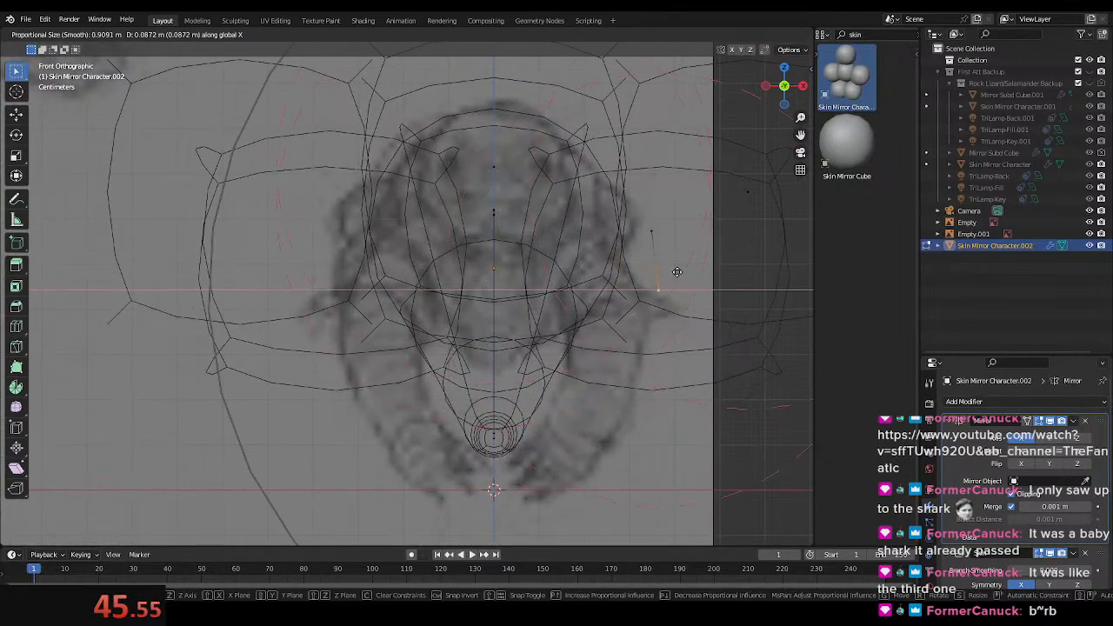
{"action": "left_click", "coordinate": [672, 283]}
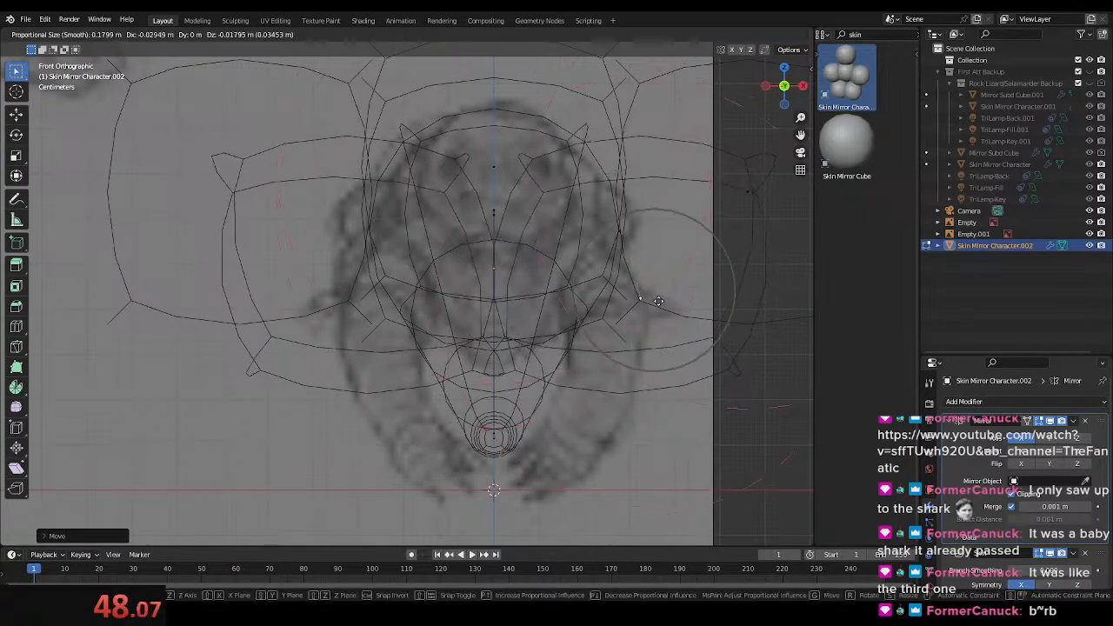
- Extrude the rear leg from the knee to the heel and forward to the toes of the side-profile drawing
{"action": "key", "text": "e"}
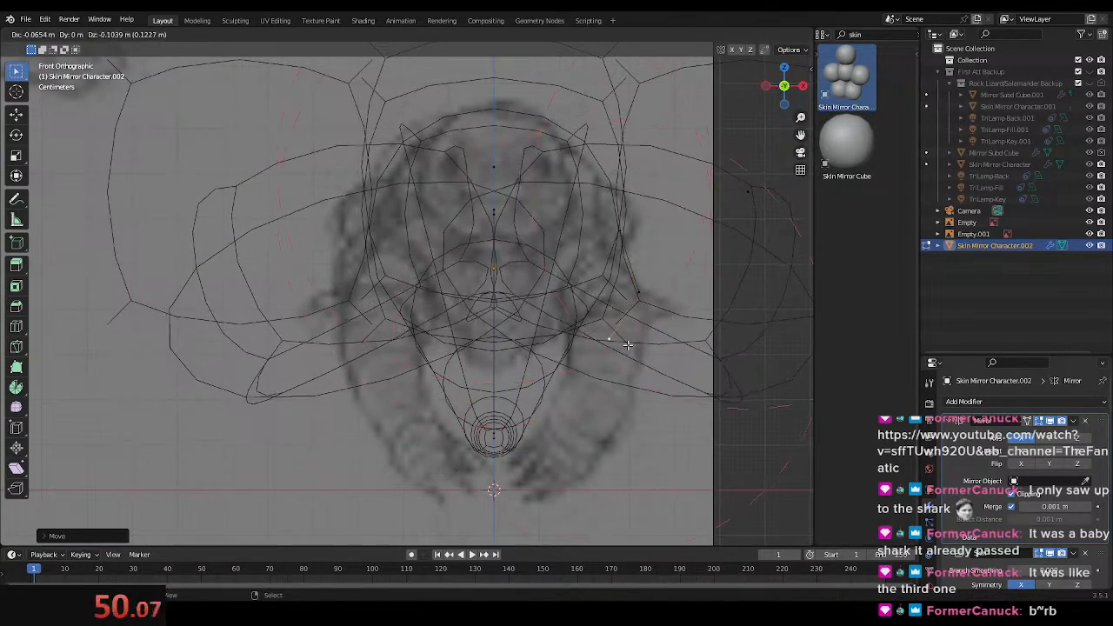
{"action": "left_click", "coordinate": [620, 341]}
{"action": "key", "text": "KP_3"}
{"action": "scroll", "coordinate": [548, 352], "scroll_direction": "down", "scroll_amount": 3}
{"action": "key", "text": "g"}
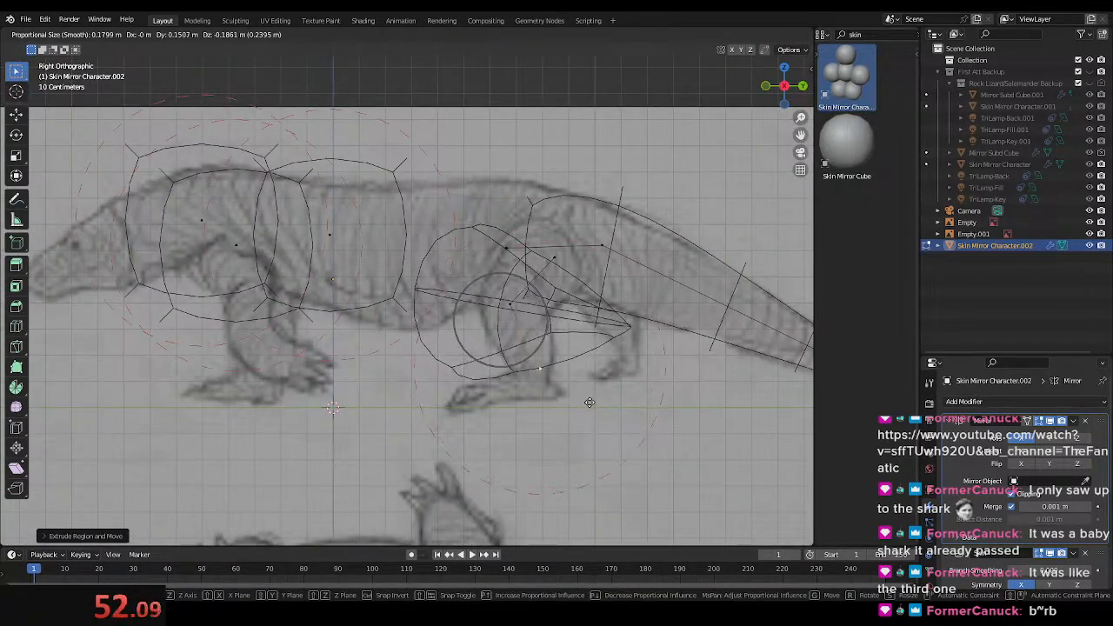
{"action": "left_click", "coordinate": [593, 418]}
{"action": "key", "text": "e"}
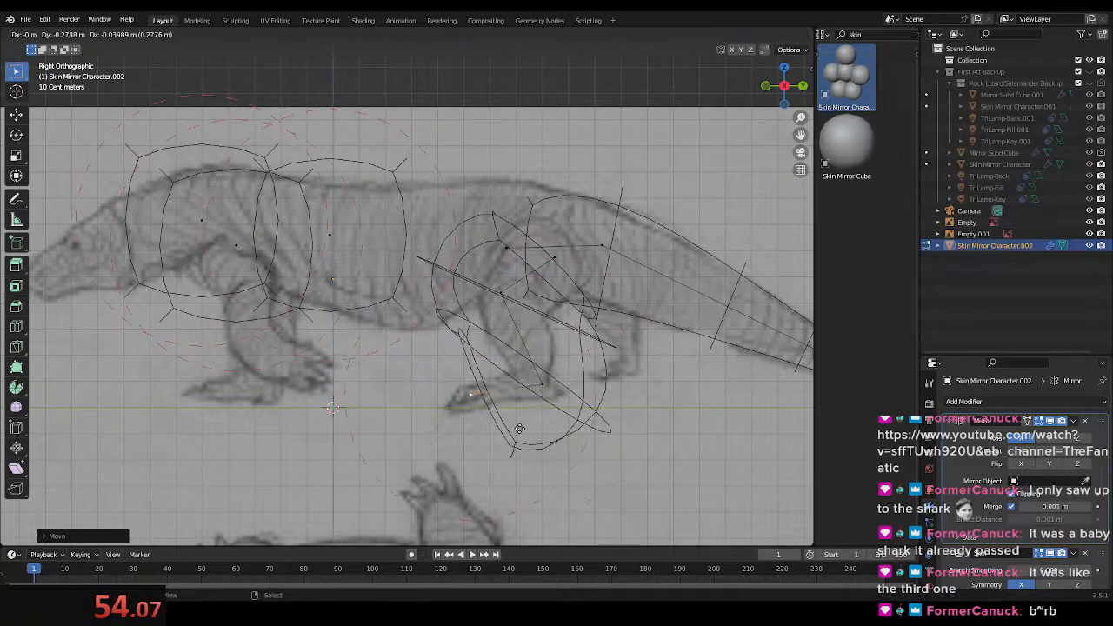
{"action": "left_click", "coordinate": [519, 429]}
- Try to extrude the front leg down to the foot from the centre-line point at the shoulder
{"action": "middle_click_drag", "start_coordinate": [307, 269], "coordinate": [472, 279], "text": "shift"}
{"action": "left_click", "coordinate": [393, 265]}
{"action": "scroll", "coordinate": [393, 265], "scroll_direction": "up", "scroll_amount": 2}
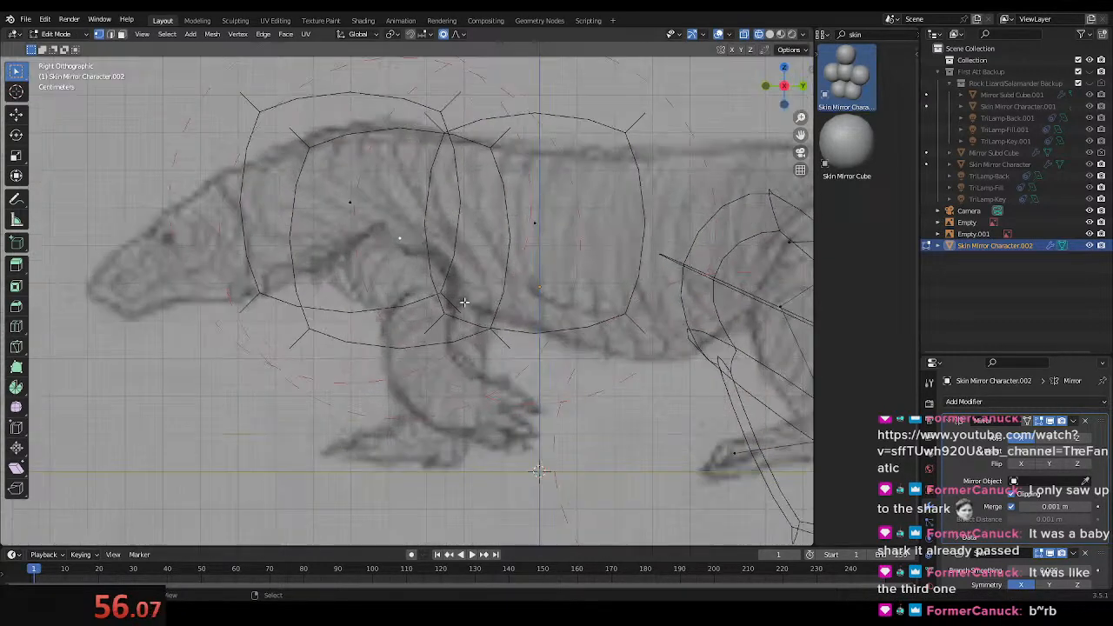
{"action": "key", "text": "g"}
{"action": "left_click", "coordinate": [482, 355]}
{"action": "key", "text": "e"}
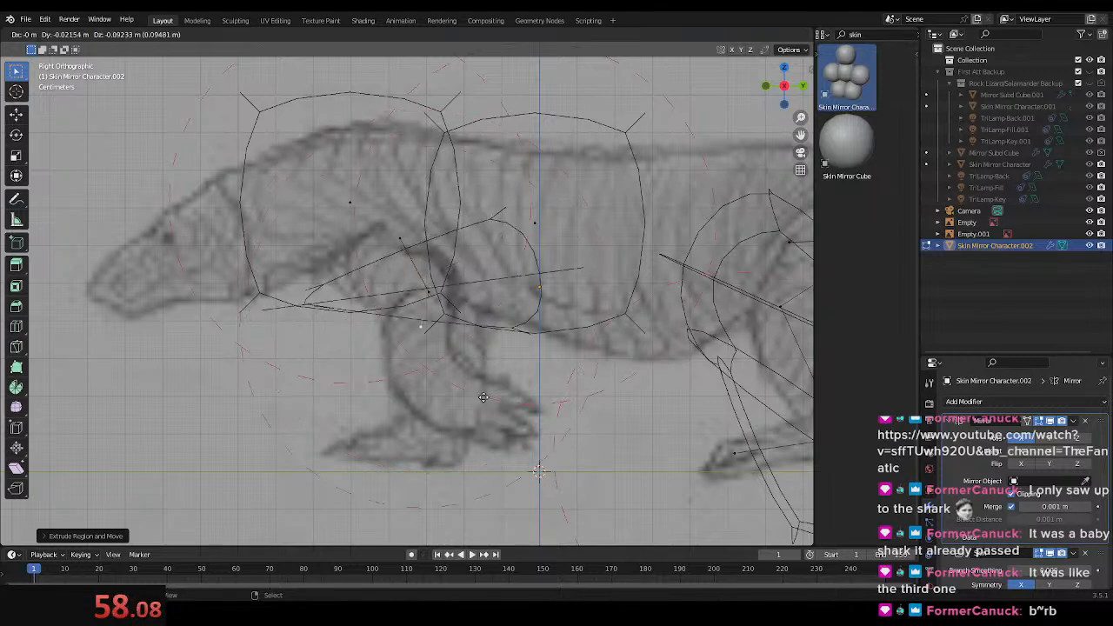
{"action": "left_click", "coordinate": [452, 501]}
{"action": "key", "text": "KP_1"}
{"action": "scroll", "coordinate": [493, 331], "scroll_direction": "down", "scroll_amount": 2}
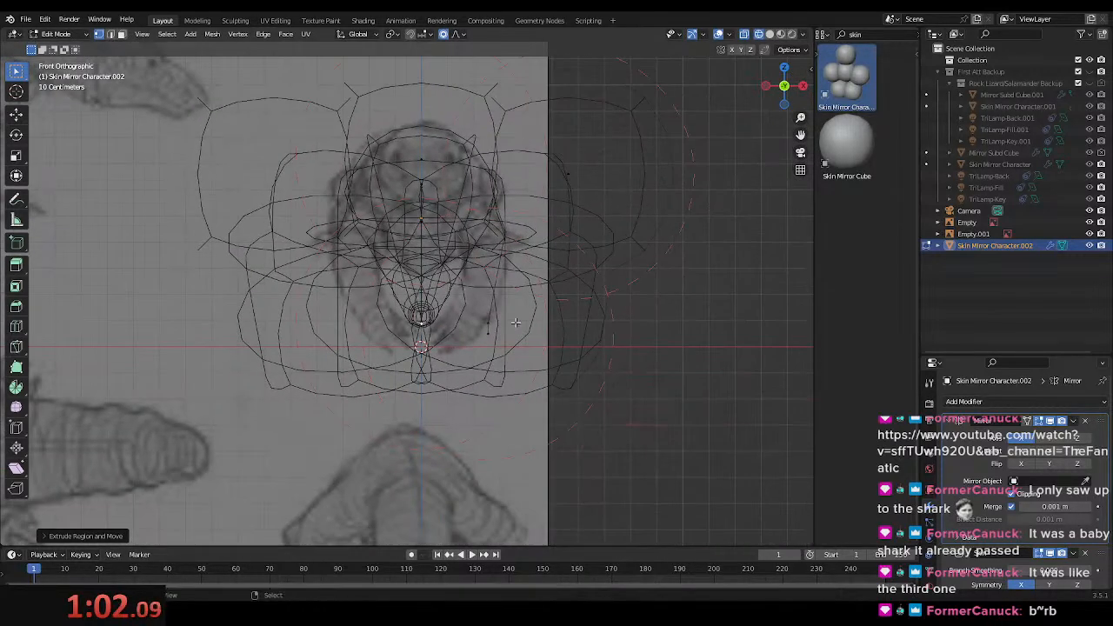
- Move the front-leg point inward onto the shoulder in the front-view drawing
{"action": "middle_click_drag", "start_coordinate": [492, 331], "coordinate": [522, 331]}
{"action": "key", "text": "KP_1"}
{"action": "scroll", "coordinate": [556, 329], "scroll_direction": "up", "scroll_amount": 4}
{"action": "key", "text": "g"}
{"action": "left_click", "coordinate": [474, 356]}
- Extrude the front leg from the shoulder to the elbow, down to the ankle and forward to the toes
{"action": "key", "text": "e"}
{"action": "left_click", "coordinate": [519, 410]}
{"action": "key", "text": "e"}
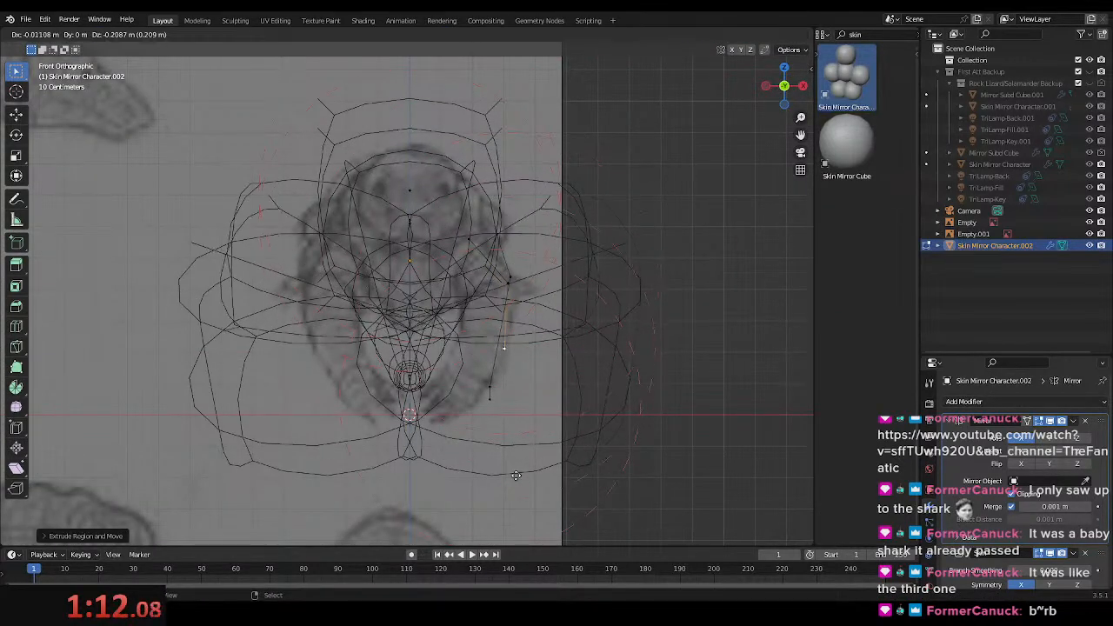
{"action": "key", "text": "KP_3"}
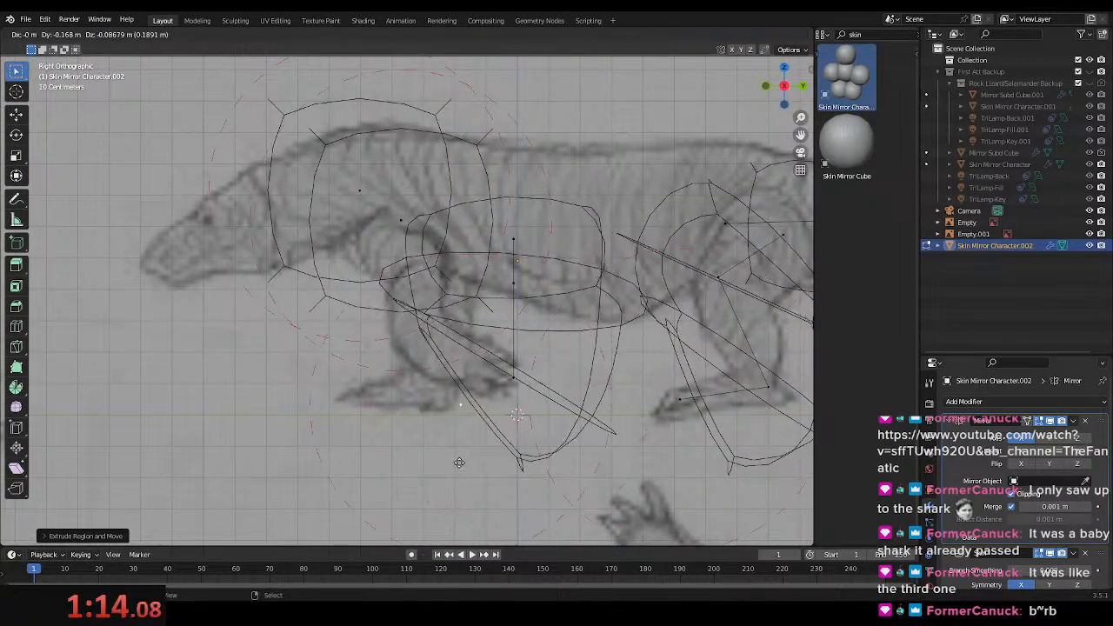
{"action": "left_click", "coordinate": [431, 460]}
- Move the front leg forward along Y onto the front leg of the side-profile drawing
{"action": "key", "text": "g"}
{"action": "key", "text": "y"}
{"action": "left_click", "coordinate": [543, 300]}
- Shrink the skin thickness of the front leg after checking the volumes in solid shading
{"action": "key", "text": "shift+z"}
{"action": "middle_click_drag", "start_coordinate": [561, 352], "coordinate": [645, 424]}
{"action": "scroll", "coordinate": [645, 418], "scroll_direction": "down", "scroll_amount": 4}
{"action": "key", "text": "z"}
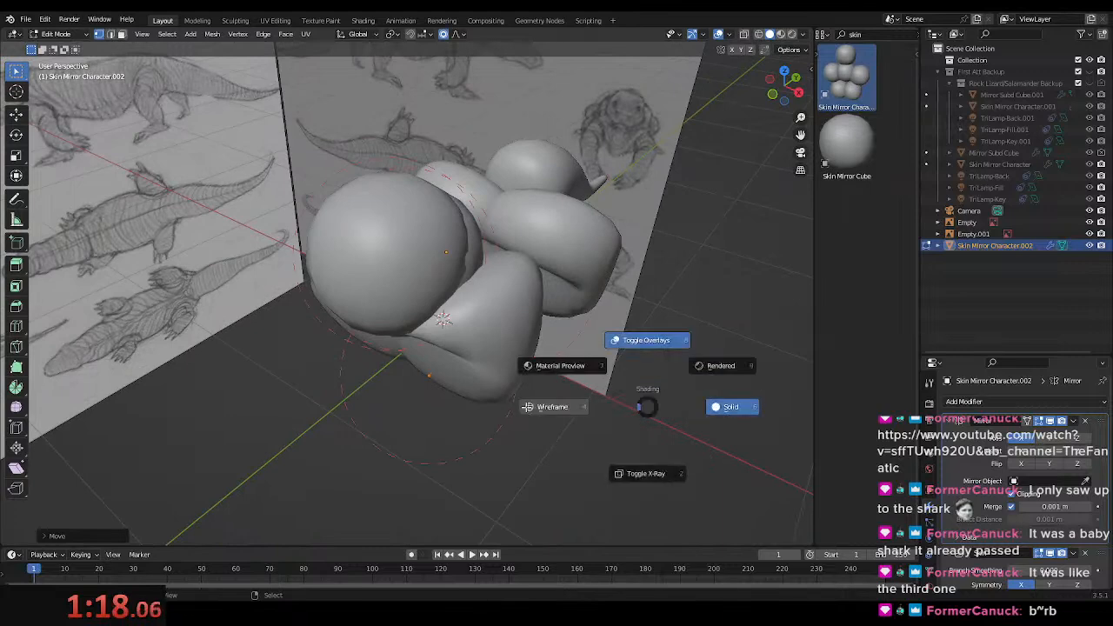
{"action": "left_click", "coordinate": [532, 408]}
{"action": "key", "text": "KP_1"}
{"action": "left_click", "coordinate": [471, 368]}
{"action": "middle_click_drag", "start_coordinate": [469, 368], "coordinate": [469, 386]}
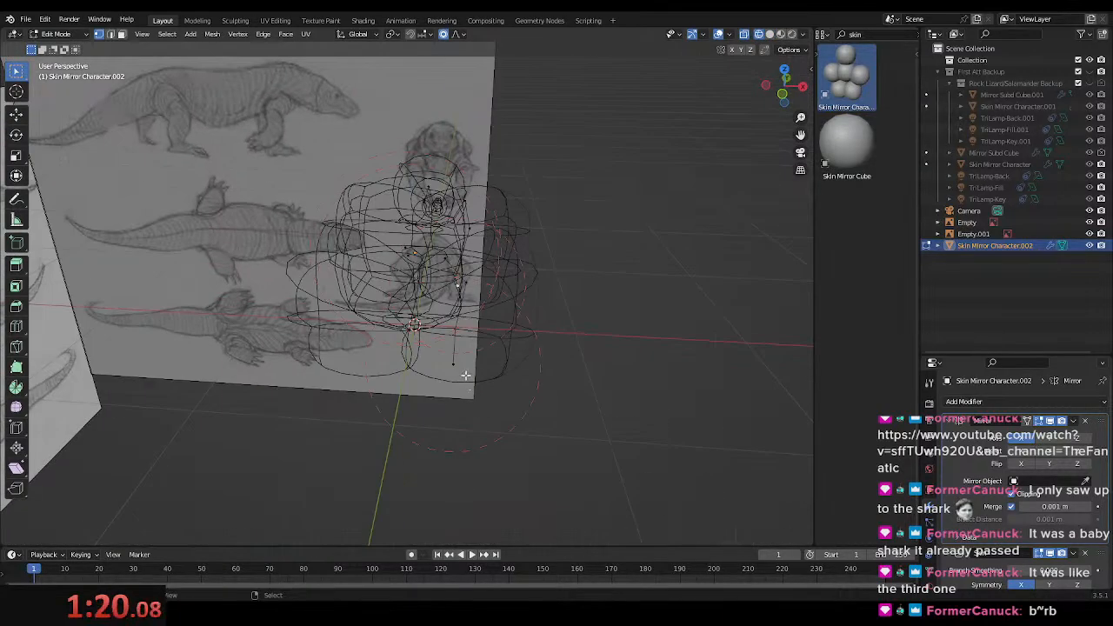
{"action": "key", "text": "s"}
{"action": "scroll", "coordinate": [523, 369], "scroll_direction": "down", "scroll_amount": 15}
{"action": "left_click", "coordinate": [526, 366]}
- Shrink the skin thickness of the rear leg to about 0.36 of its size
{"action": "middle_click_drag", "start_coordinate": [524, 365], "coordinate": [456, 392]}
{"action": "left_click", "coordinate": [556, 342]}
{"action": "middle_click_drag", "start_coordinate": [556, 342], "coordinate": [622, 374]}
{"action": "key", "text": "s"}
{"action": "scroll", "coordinate": [619, 346], "scroll_direction": "down", "scroll_amount": 2}
{"action": "scroll", "coordinate": [576, 334], "scroll_direction": "down", "scroll_amount": 5}
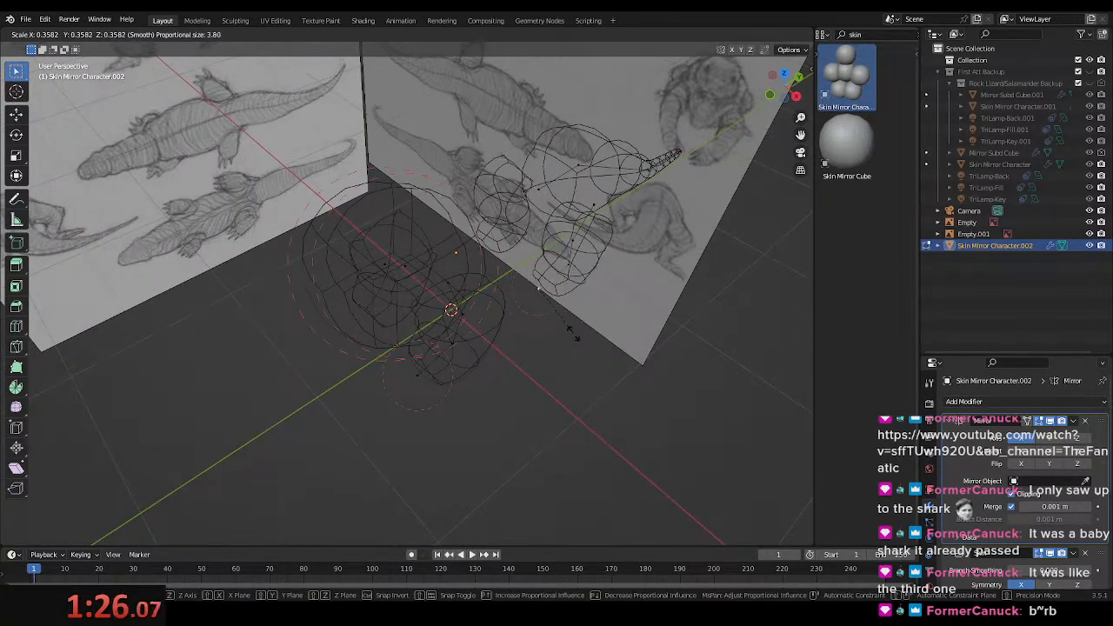
{"action": "left_click", "coordinate": [572, 333]}
- Extrude the centre-line shoulder point forward to the base of the head in the side-profile drawing
{"action": "key", "text": "KP_3"}
{"action": "left_click", "coordinate": [401, 295]}
{"action": "scroll", "coordinate": [405, 293], "scroll_direction": "up", "scroll_amount": 4}
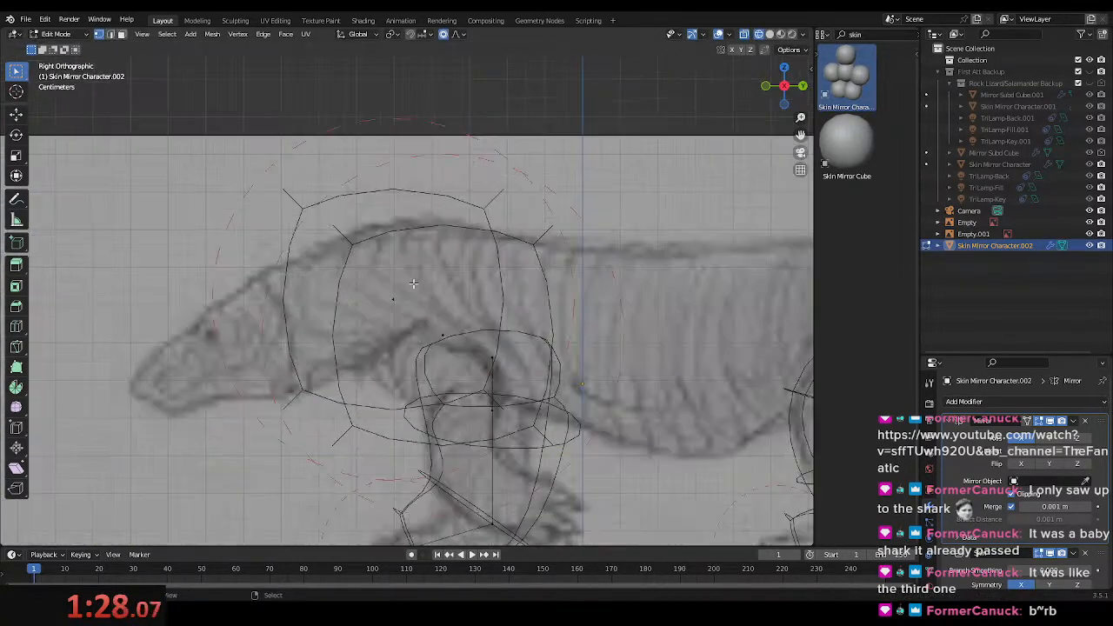
{"action": "key", "text": "e"}
{"action": "left_click", "coordinate": [285, 319]}
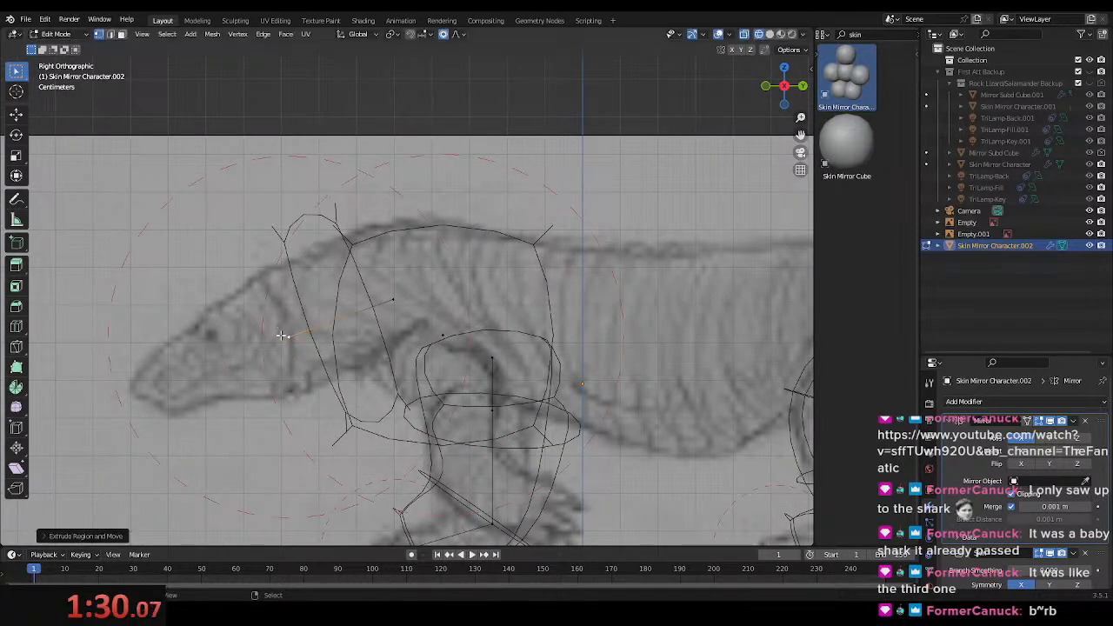
- Shrink the skin thickness at the head-base point and adjust its position
{"action": "middle_click_drag", "start_coordinate": [285, 318], "coordinate": [398, 282], "text": "shift"}
{"action": "key", "text": "ctrl+a"}
{"action": "left_click", "coordinate": [502, 365]}
{"action": "key", "text": "g"}
{"action": "left_click", "coordinate": [465, 316]}
- Extrude the shoulder point back over the front leg and reposition the head-end point on the drawing
{"action": "left_click", "coordinate": [485, 276]}
{"action": "middle_click_drag", "start_coordinate": [539, 303], "coordinate": [405, 357], "text": "shift"}
{"action": "key", "text": "e"}
{"action": "left_click", "coordinate": [518, 311]}
{"action": "left_click", "coordinate": [253, 366]}
{"action": "key", "text": "g"}
{"action": "left_click", "coordinate": [386, 361]}
- Reposition the point behind the shoulder and enlarge it to about 1.6 times with a smaller proportional falloff
{"action": "left_click", "coordinate": [500, 313]}
{"action": "middle_click_drag", "start_coordinate": [504, 313], "coordinate": [436, 321], "text": "shift"}
{"action": "left_click", "coordinate": [381, 282]}
{"action": "key", "text": "g"}
{"action": "scroll", "coordinate": [412, 306], "scroll_direction": "down", "scroll_amount": 8}
{"action": "left_click", "coordinate": [418, 338]}
{"action": "key", "text": "s"}
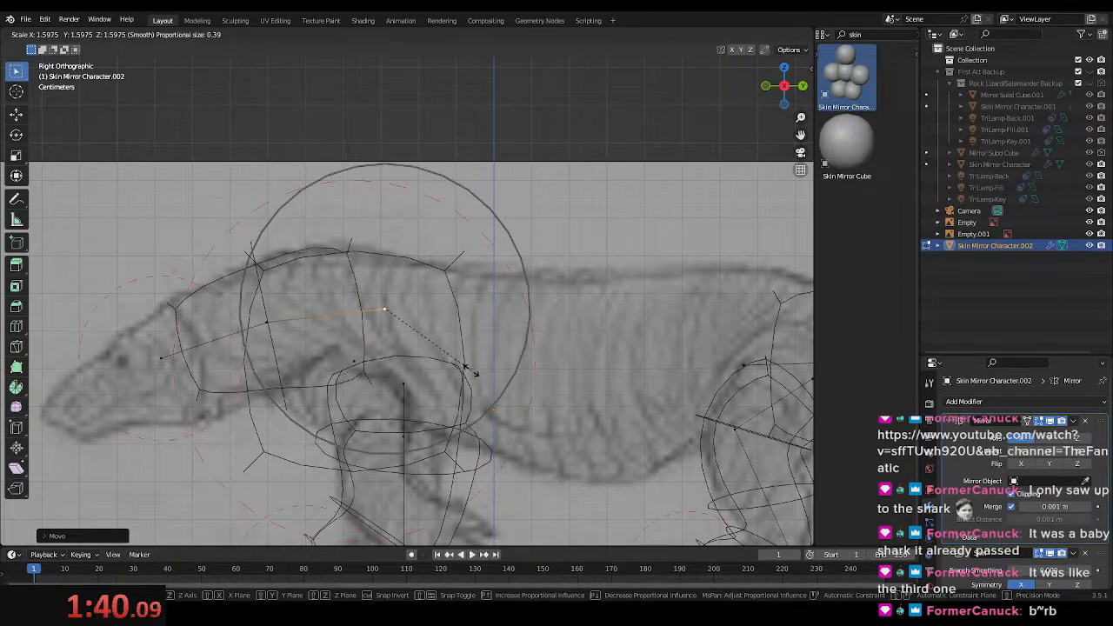
{"action": "left_click", "coordinate": [470, 371]}
- Move the centre-line torso point back to just behind the shoulders
{"action": "middle_click_drag", "start_coordinate": [455, 347], "coordinate": [402, 326], "text": "shift"}
{"action": "left_click", "coordinate": [301, 344]}
{"action": "scroll", "coordinate": [348, 352], "scroll_direction": "down", "scroll_amount": 1}
{"action": "key", "text": "g"}
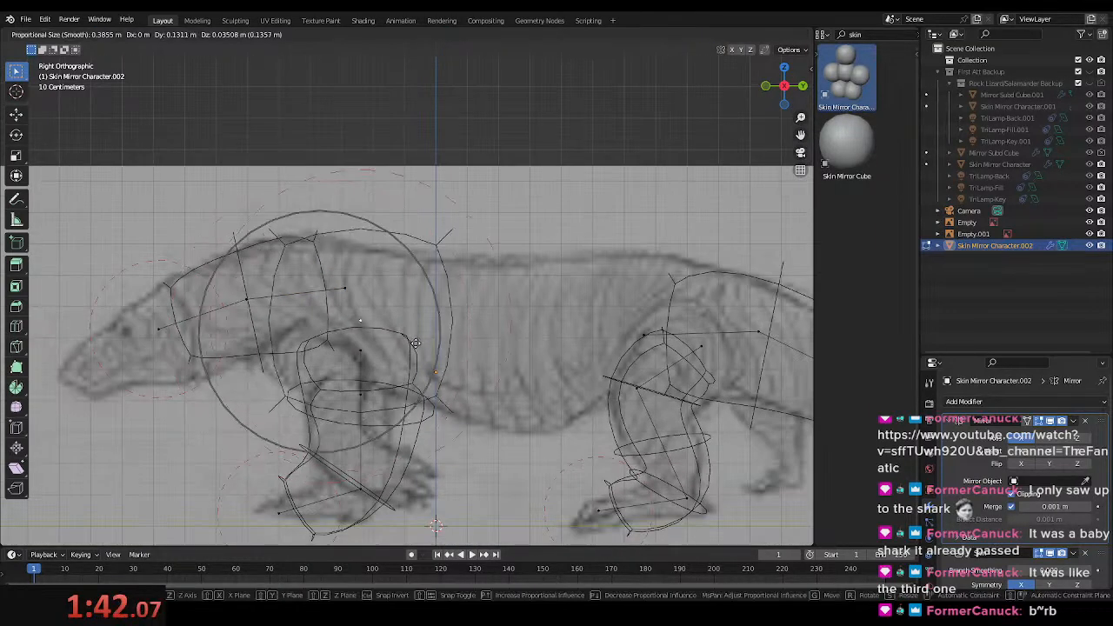
{"action": "left_click", "coordinate": [413, 341]}
- Extrude the torso point through the middle of the belly and up to the front of the hips
{"action": "key", "text": "e"}
{"action": "left_click", "coordinate": [569, 386]}
{"action": "middle_click_drag", "start_coordinate": [576, 371], "coordinate": [473, 354], "text": "shift"}
{"action": "key", "text": "e"}
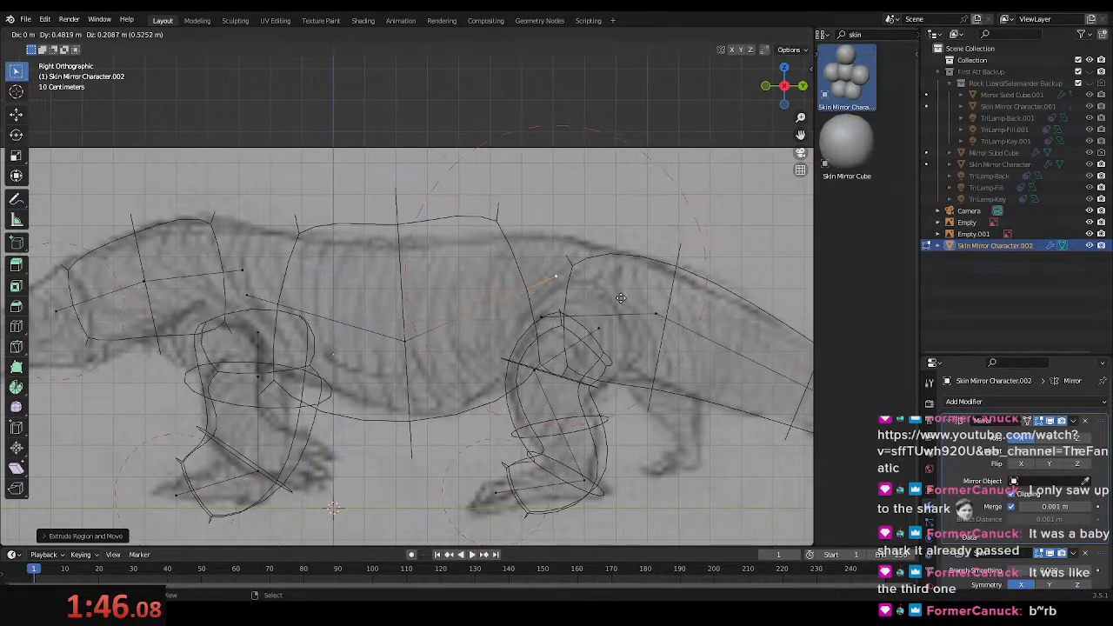
{"action": "left_click", "coordinate": [625, 293]}
- Extrude the torso chain's front end forward into the shoulders and its rear end back into the hips
{"action": "left_click", "coordinate": [241, 301]}
{"action": "key", "text": "g"}
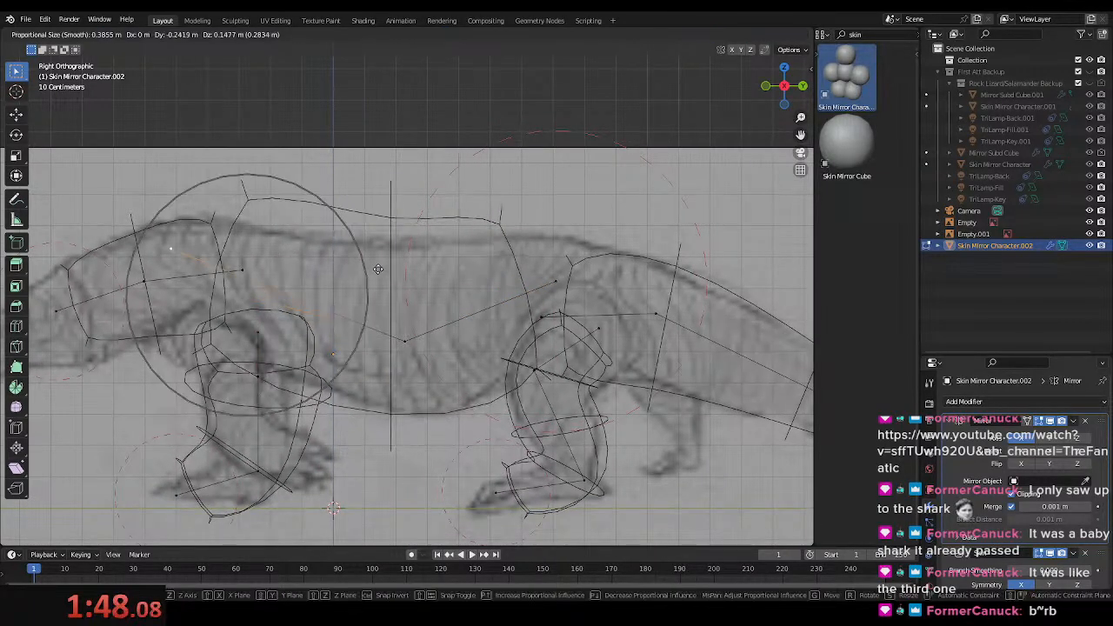
{"action": "right_click", "coordinate": [467, 307]}
{"action": "key", "text": "e"}
{"action": "left_click", "coordinate": [392, 281]}
{"action": "left_click", "coordinate": [574, 287]}
{"action": "key", "text": "e"}
{"action": "left_click", "coordinate": [671, 290]}
- Shrink the skin thickness at the torso chain's ends to fit the back and belly outline
{"action": "left_click", "coordinate": [172, 269], "text": "shift"}
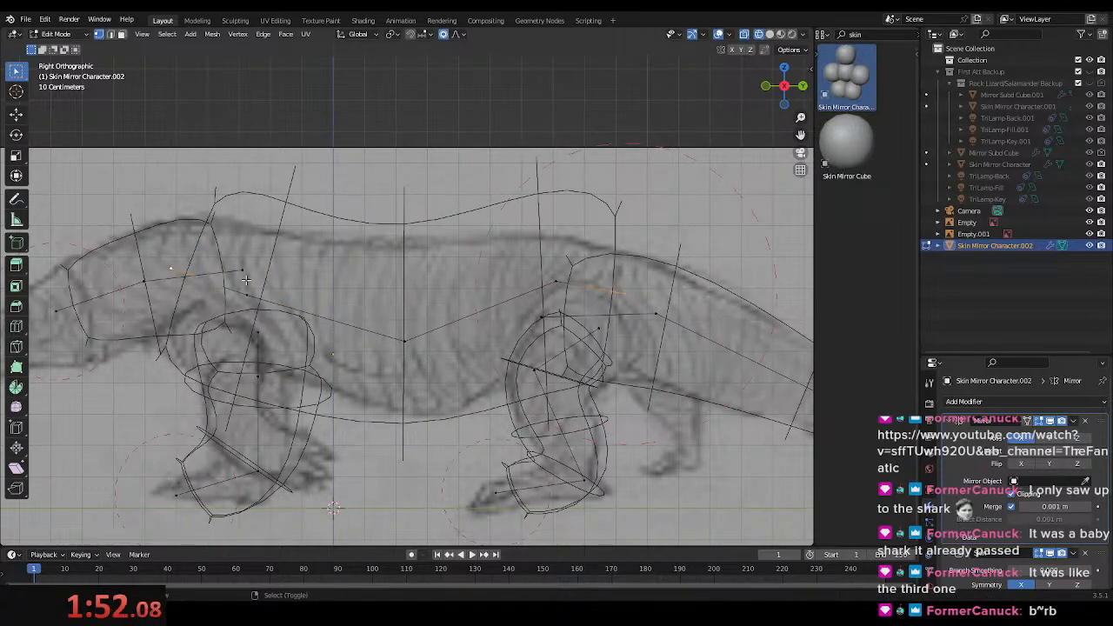
{"action": "key", "text": "s"}
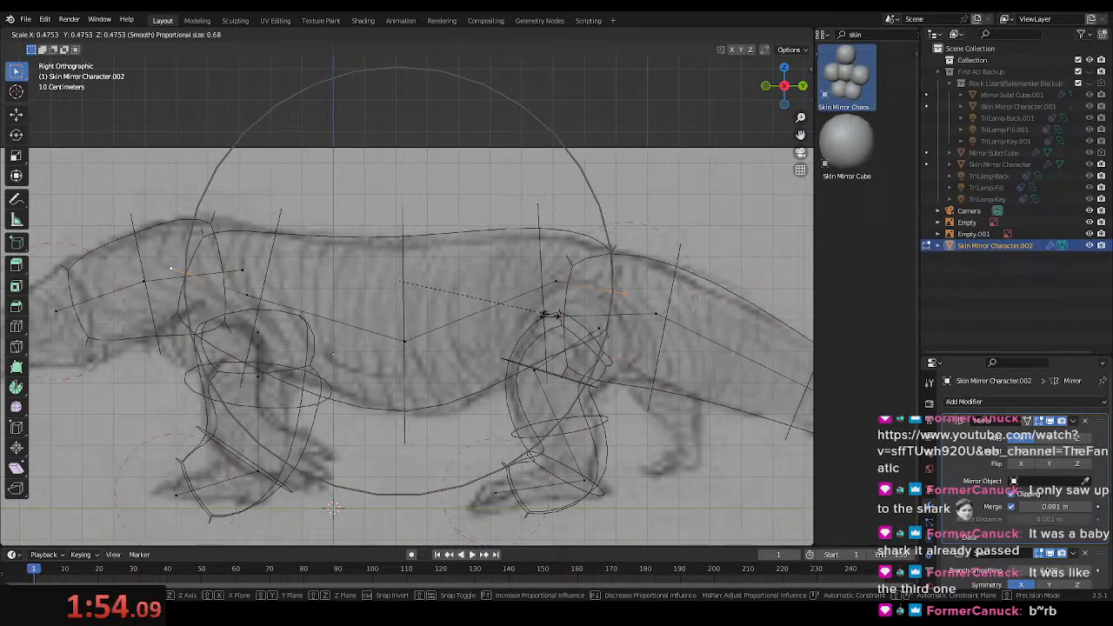
{"action": "left_click", "coordinate": [555, 318]}
{"action": "middle_click_drag", "start_coordinate": [470, 348], "coordinate": [475, 364], "text": "shift"}
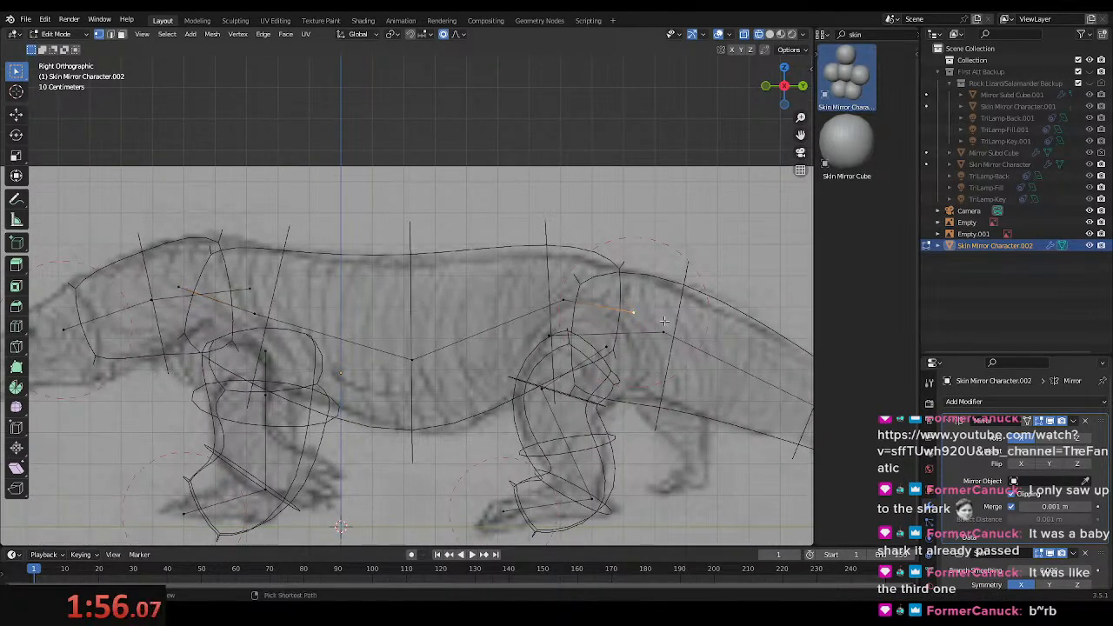
{"action": "key", "text": "s"}
{"action": "left_click", "coordinate": [656, 323]}
- Examine the body and leg volumes in solid shading and return to wireframe
{"action": "key", "text": "z"}
{"action": "mouse_move", "coordinate": [457, 368]}
{"action": "middle_mouse_down"}
{"action": "mouse_move", "coordinate": [545, 353]}
{"action": "mouse_move", "coordinate": [621, 385]}
{"action": "mouse_move", "coordinate": [447, 390]}
{"action": "mouse_move", "coordinate": [561, 347]}
{"action": "middle_mouse_up"}
{"action": "key", "text": "z"}
{"action": "left_click", "coordinate": [466, 361]}
{"action": "key", "text": "z"}
{"action": "left_click", "coordinate": [583, 371]}
{"action": "key", "text": "KP_1"}
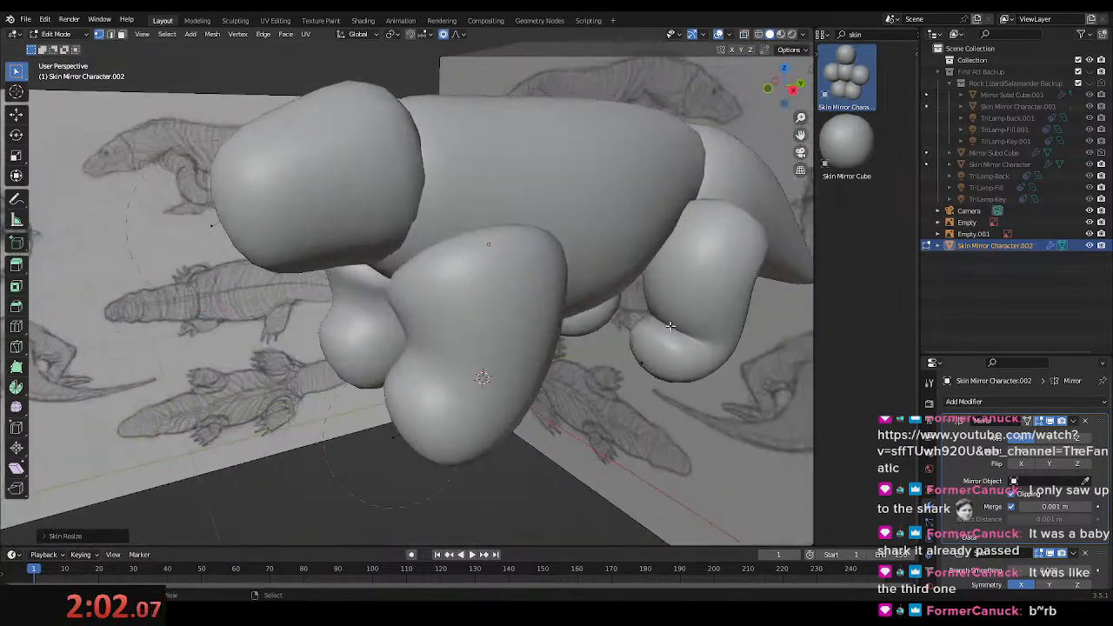
{"action": "key", "text": "z"}
{"action": "left_click", "coordinate": [489, 348]}
- Reduce the skin thickness of the lower front leg
{"action": "mouse_move", "coordinate": [487, 348]}
{"action": "middle_mouse_down"}
{"action": "mouse_move", "coordinate": [499, 432]}
{"action": "mouse_move", "coordinate": [561, 478]}
{"action": "middle_mouse_up"}
{"action": "left_click", "coordinate": [467, 447]}
{"action": "key", "text": "ctrl+a"}
{"action": "right_click", "coordinate": [646, 406]}
{"action": "left_click", "coordinate": [504, 389]}
{"action": "key", "text": "ctrl+a"}
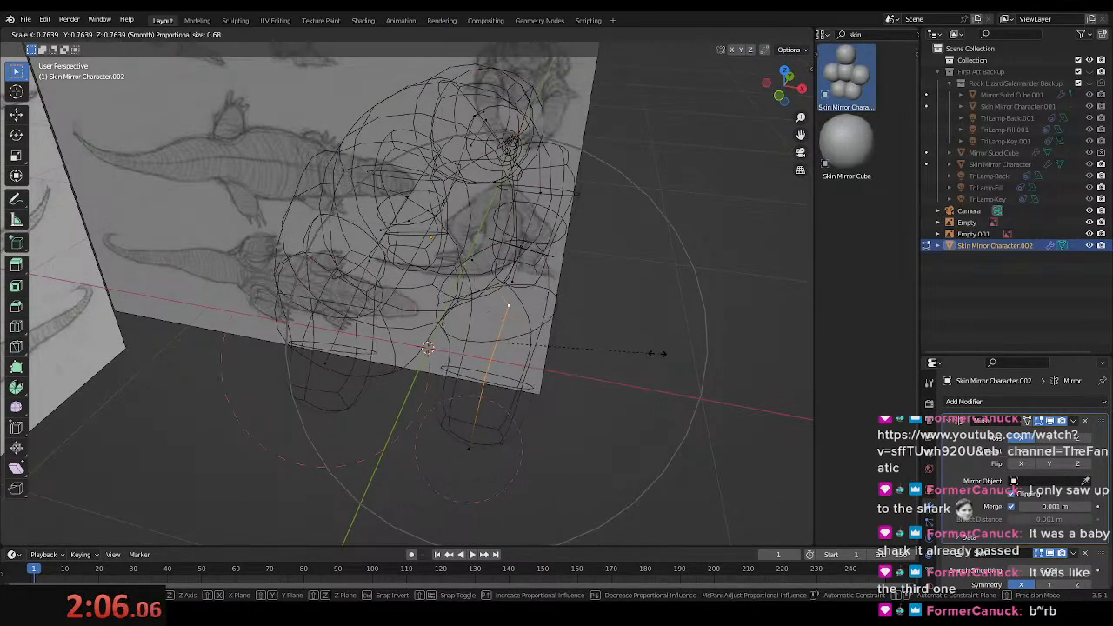
{"action": "left_click", "coordinate": [570, 388]}
- Add a point partway down the lower front leg and shrink it to about half its skin thickness
{"action": "left_click", "coordinate": [486, 409]}
{"action": "key", "text": "b"}
{"action": "right_click", "coordinate": [577, 391]}
{"action": "key", "text": "ctrl+shift+b"}
{"action": "left_click", "coordinate": [579, 392]}
{"action": "right_click", "coordinate": [486, 384]}
{"action": "right_click", "coordinate": [489, 373], "text": "shift"}
{"action": "key", "text": "s"}
{"action": "scroll", "coordinate": [574, 390], "scroll_direction": "up", "scroll_amount": 10}
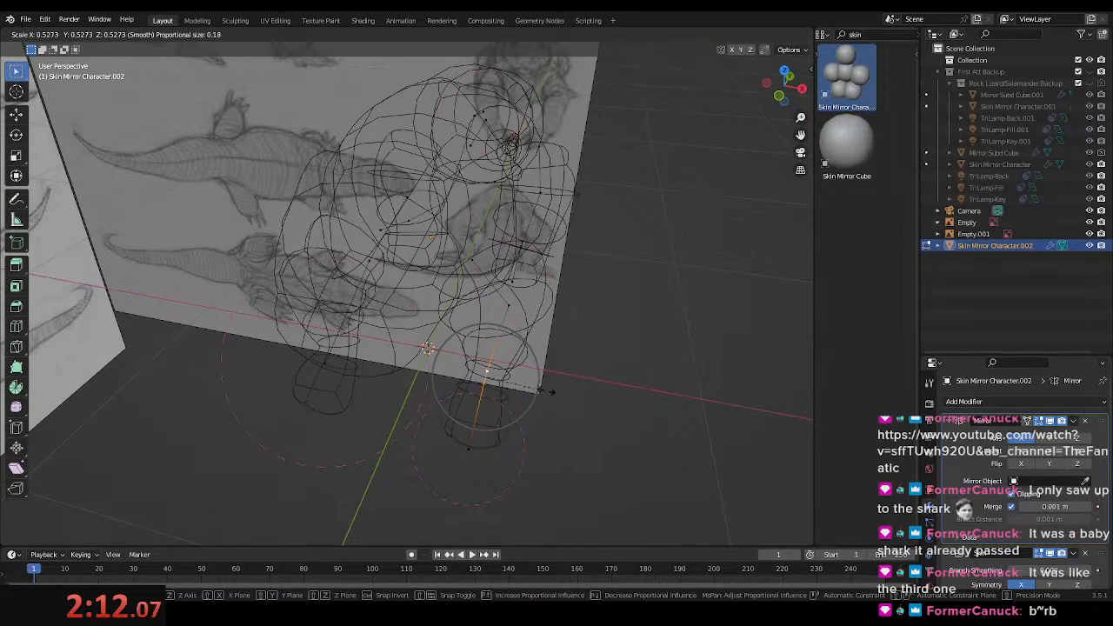
{"action": "left_click", "coordinate": [550, 392]}
- Move the front foot's tip onto the side-view drawing and shrink the skin thickness at the foot's end
{"action": "middle_click_drag", "start_coordinate": [552, 390], "coordinate": [494, 367], "text": "shift"}
{"action": "right_click", "coordinate": [425, 418]}
{"action": "key", "text": "ctrl+a"}
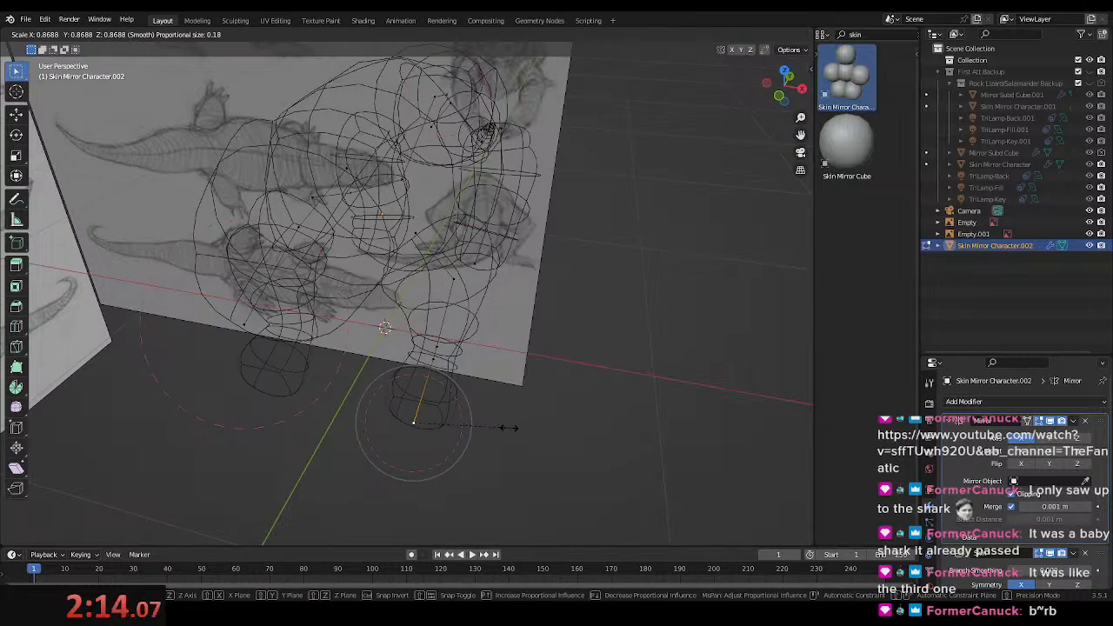
{"action": "left_click", "coordinate": [509, 427]}
{"action": "key", "text": "KP_3"}
{"action": "scroll", "coordinate": [440, 415], "scroll_direction": "up", "scroll_amount": 3}
{"action": "middle_click_drag", "start_coordinate": [440, 415], "coordinate": [480, 368], "text": "shift"}
{"action": "key", "text": "g"}
{"action": "left_click", "coordinate": [435, 383]}
{"action": "key", "text": "ctrl+a"}
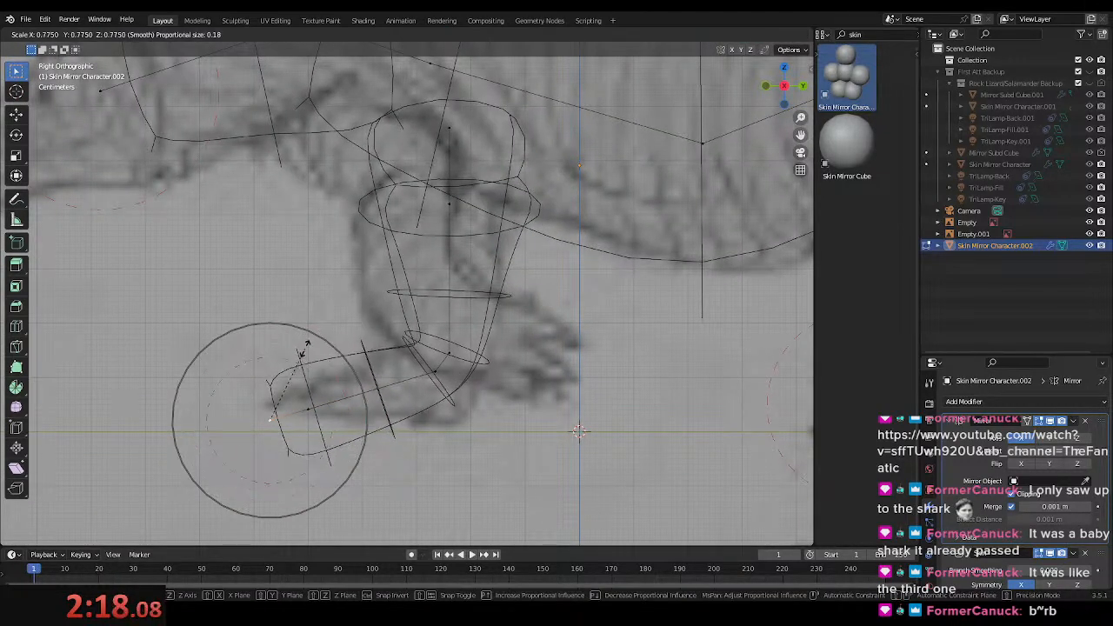
{"action": "left_click", "coordinate": [284, 389]}
- Reposition the front foot's heel and toe points to follow the drawn foot
{"action": "key", "text": "g"}
{"action": "left_click", "coordinate": [475, 410]}
{"action": "left_click", "coordinate": [296, 417]}
{"action": "key", "text": "g"}
{"action": "left_click", "coordinate": [320, 405]}
{"action": "key", "text": "g"}
{"action": "left_click", "coordinate": [298, 402]}
- Move the rear foot's tip onto the drawn toes and shrink its skin thickness slightly
{"action": "middle_click_drag", "start_coordinate": [804, 339], "coordinate": [395, 358], "text": "shift"}
{"action": "key", "text": "g"}
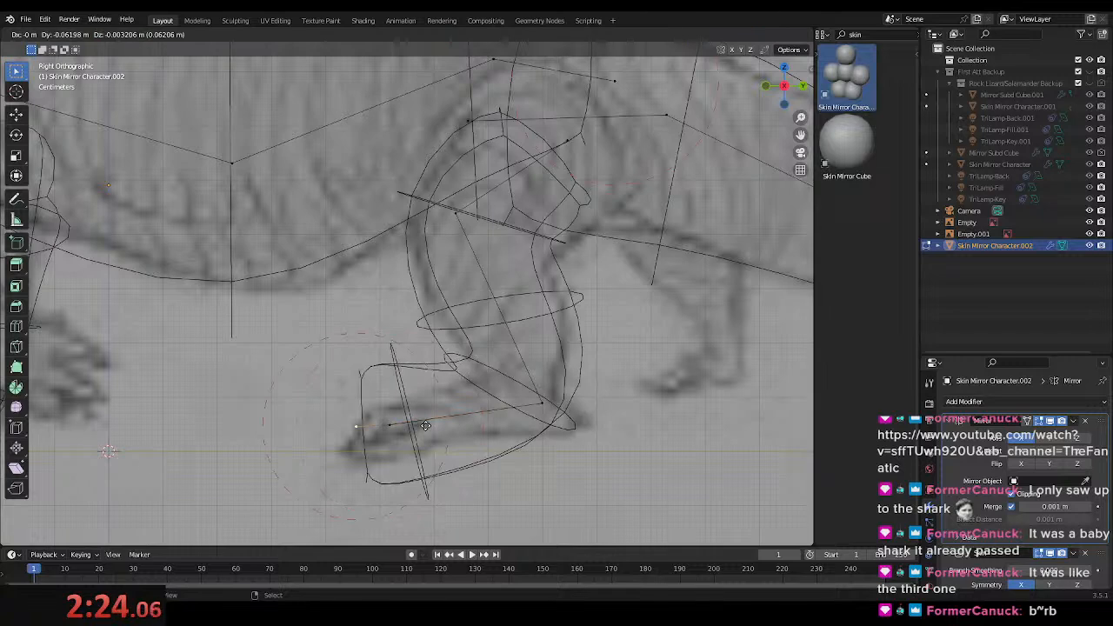
{"action": "left_click", "coordinate": [403, 437]}
{"action": "key", "text": "s"}
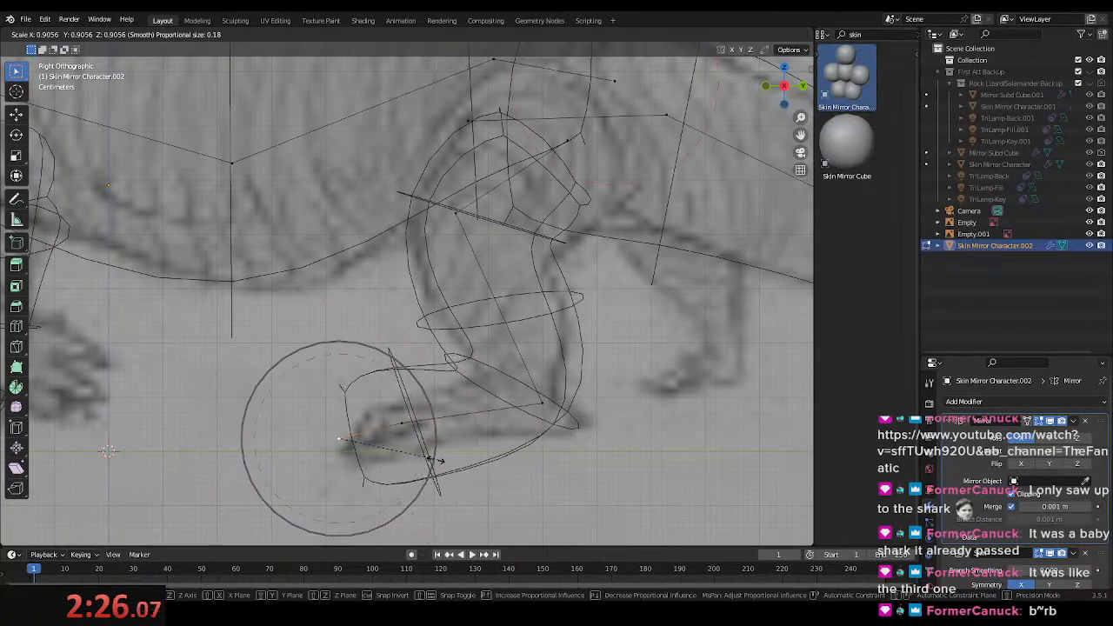
{"action": "left_click", "coordinate": [341, 440]}
- Reposition the rear leg's topmost point in the side view of the hip and shift it along the X axis
{"action": "middle_click_drag", "start_coordinate": [638, 255], "coordinate": [525, 424], "text": "shift"}
{"action": "key", "text": "g"}
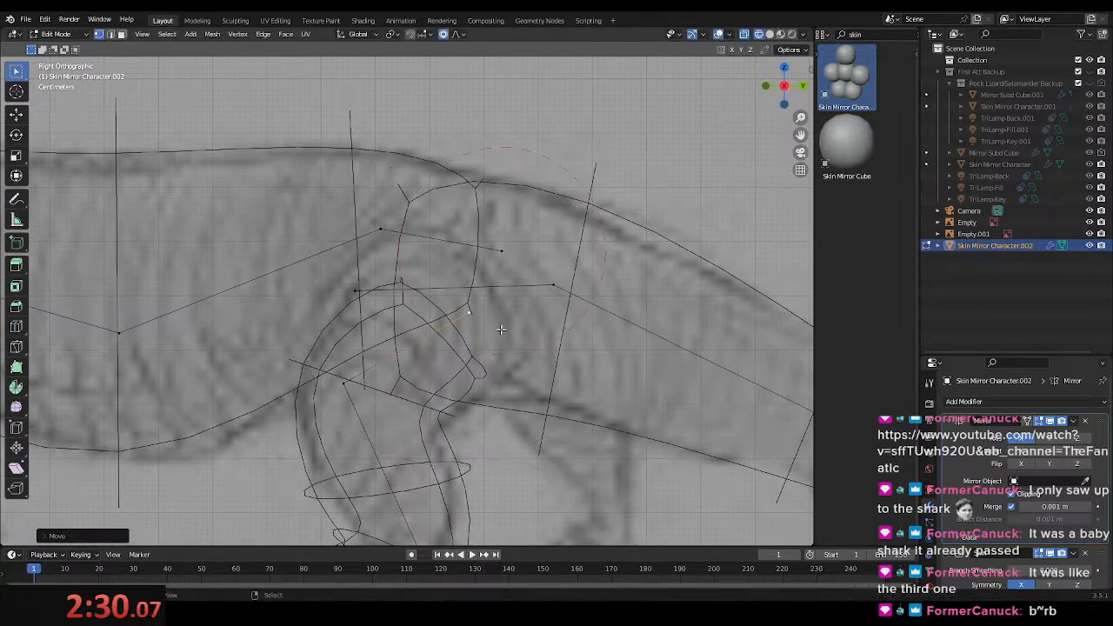
{"action": "left_click", "coordinate": [534, 344]}
{"action": "middle_click_drag", "start_coordinate": [535, 344], "coordinate": [530, 373]}
{"action": "key", "text": "shift+z"}
{"action": "middle_click_drag", "start_coordinate": [600, 370], "coordinate": [652, 412]}
{"action": "scroll", "coordinate": [652, 411], "scroll_direction": "down", "scroll_amount": 2}
{"action": "key", "text": "g"}
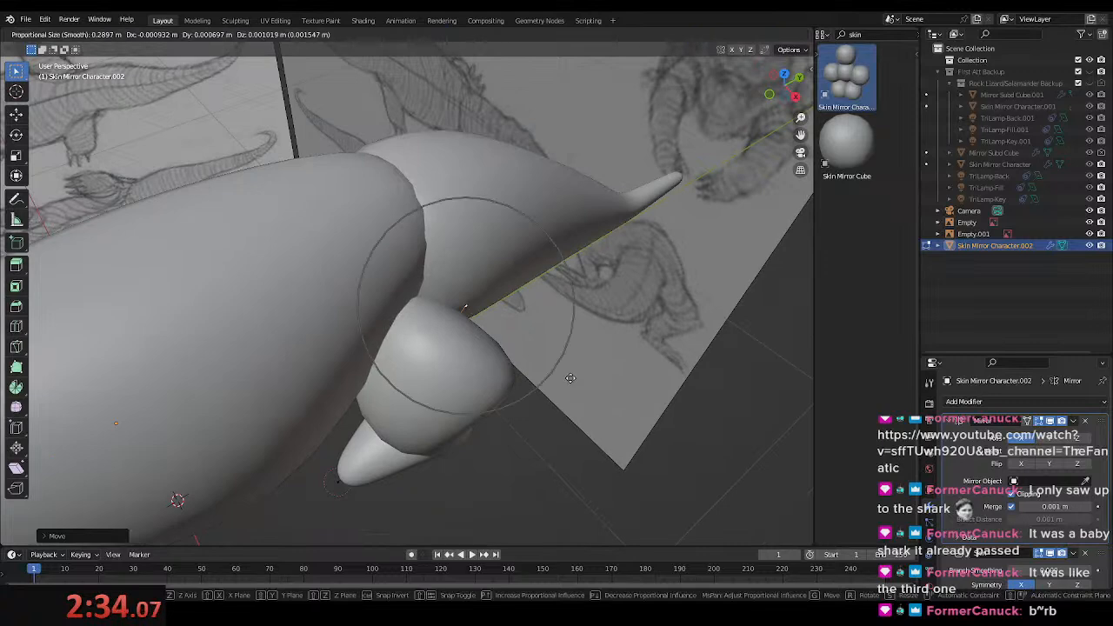
{"action": "key", "text": "x"}
{"action": "left_click", "coordinate": [506, 342]}
- Widen the skin at the rear foot's tip along the X axis
{"action": "middle_click_drag", "start_coordinate": [521, 330], "coordinate": [530, 314], "text": "shift"}
{"action": "middle_click_drag", "start_coordinate": [366, 427], "coordinate": [461, 405]}
{"action": "key", "text": "s"}
{"action": "key", "text": "x"}
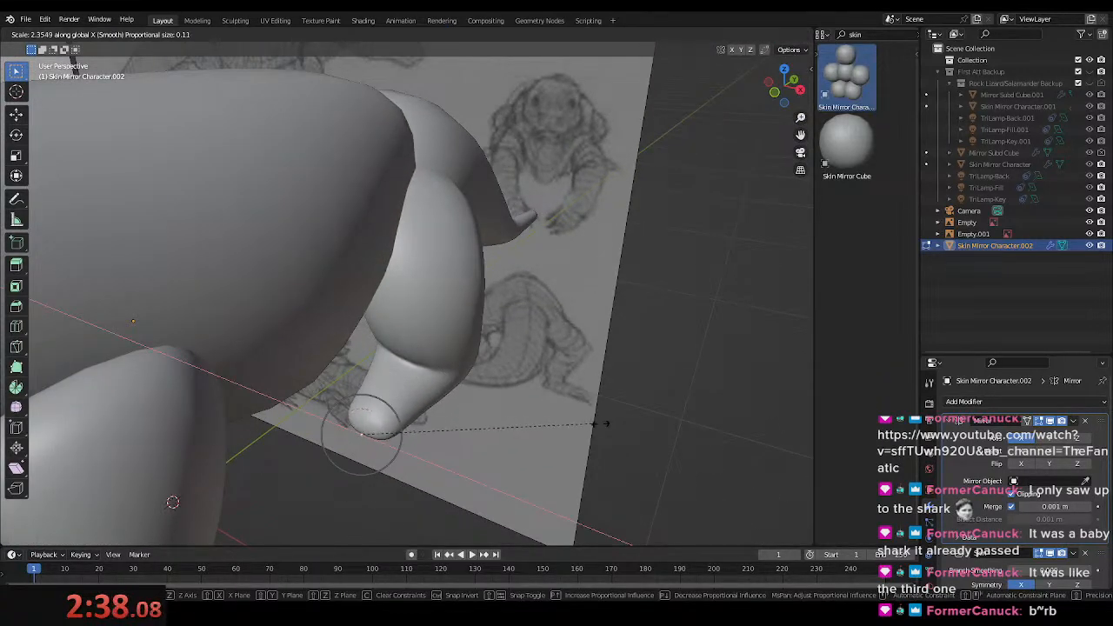
{"action": "left_click", "coordinate": [593, 423]}
- Narrow the rear ankle's skin along the X axis and widen the middle of the rear foot
{"action": "key", "text": "shift+z"}
{"action": "left_click", "coordinate": [427, 355]}
{"action": "key", "text": "ctrl+a"}
{"action": "key", "text": "x"}
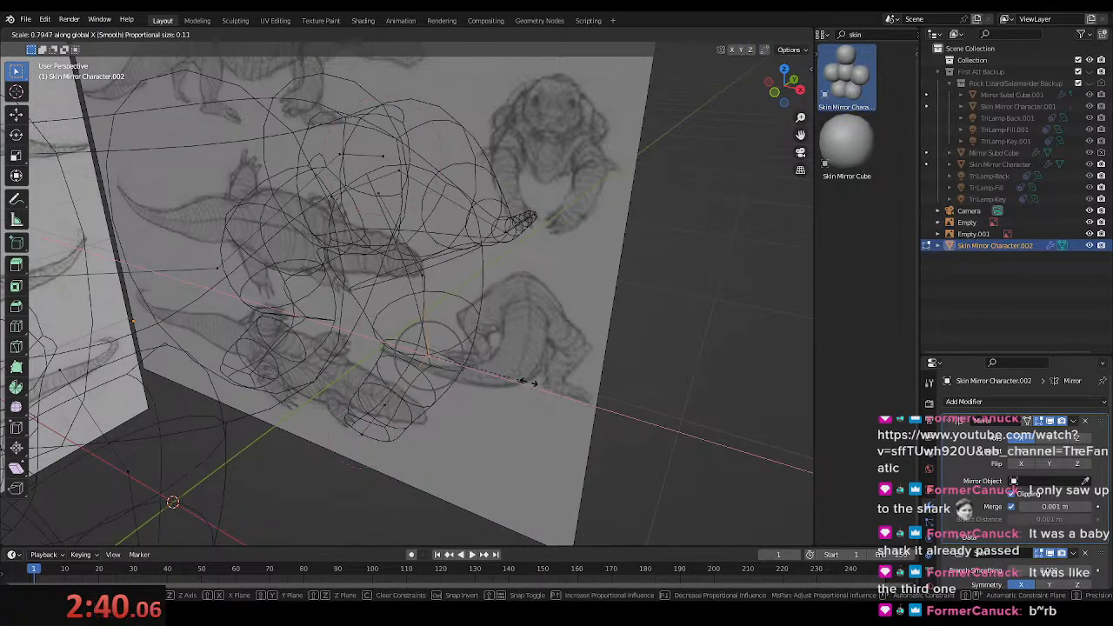
{"action": "left_click", "coordinate": [530, 382]}
{"action": "key", "text": "ctrl+a"}
{"action": "key", "text": "x"}
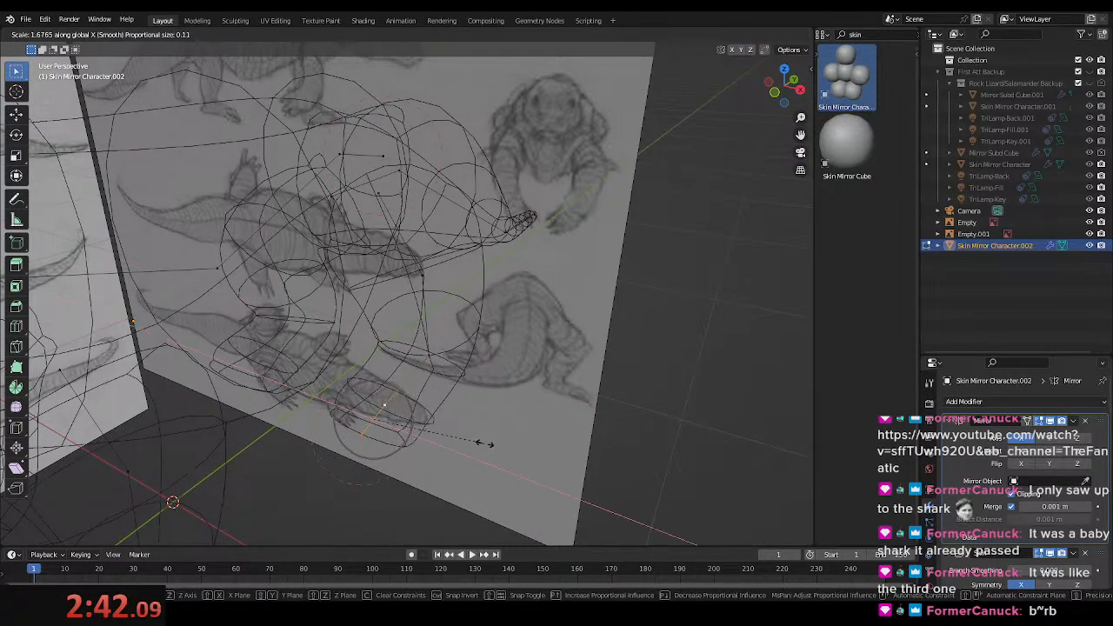
{"action": "left_click", "coordinate": [586, 420]}
- Adjust the skin width at the rear knee along the X axis
{"action": "key", "text": "shift+z"}
{"action": "middle_click_drag", "start_coordinate": [497, 355], "coordinate": [514, 393], "text": "shift"}
{"action": "key", "text": "shift+z"}
{"action": "left_click", "coordinate": [439, 336]}
{"action": "key", "text": "s"}
{"action": "key", "text": "x"}
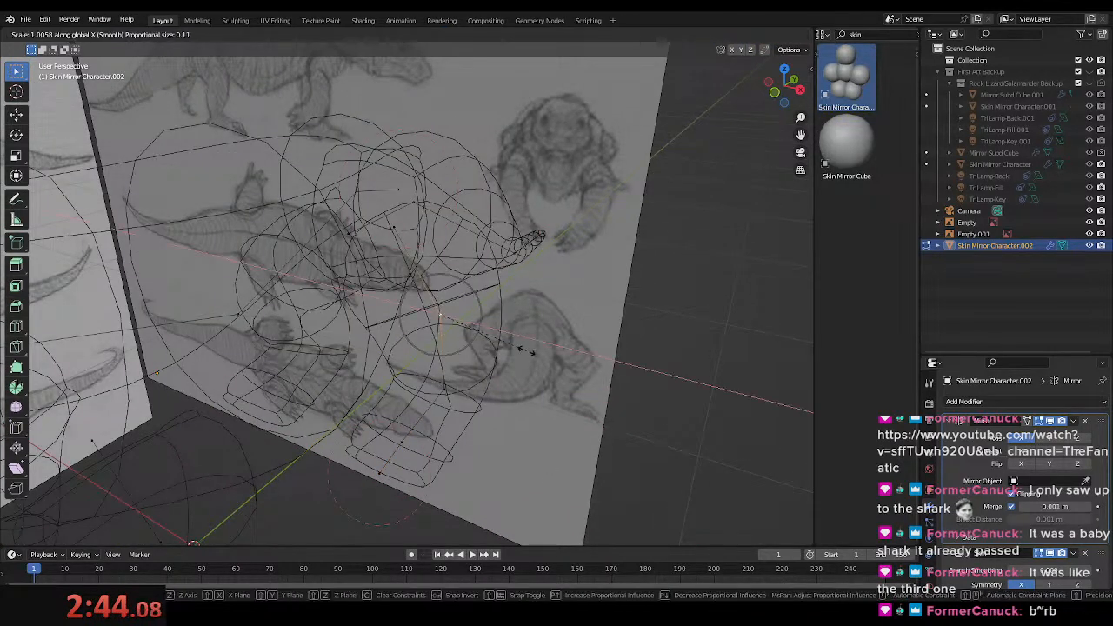
{"action": "left_click", "coordinate": [510, 351]}
- Shift the rear leg's upper points along the X axis and adjust the hip point's skin width in X
{"action": "mouse_move", "coordinate": [474, 326]}
{"action": "middle_mouse_down", "text": "shift"}
{"action": "mouse_move", "coordinate": [510, 252]}
{"action": "mouse_move", "coordinate": [492, 331]}
{"action": "middle_mouse_up", "text": "shift"}
{"action": "key", "text": "g"}
{"action": "left_click", "coordinate": [446, 209]}
{"action": "key", "text": "g"}
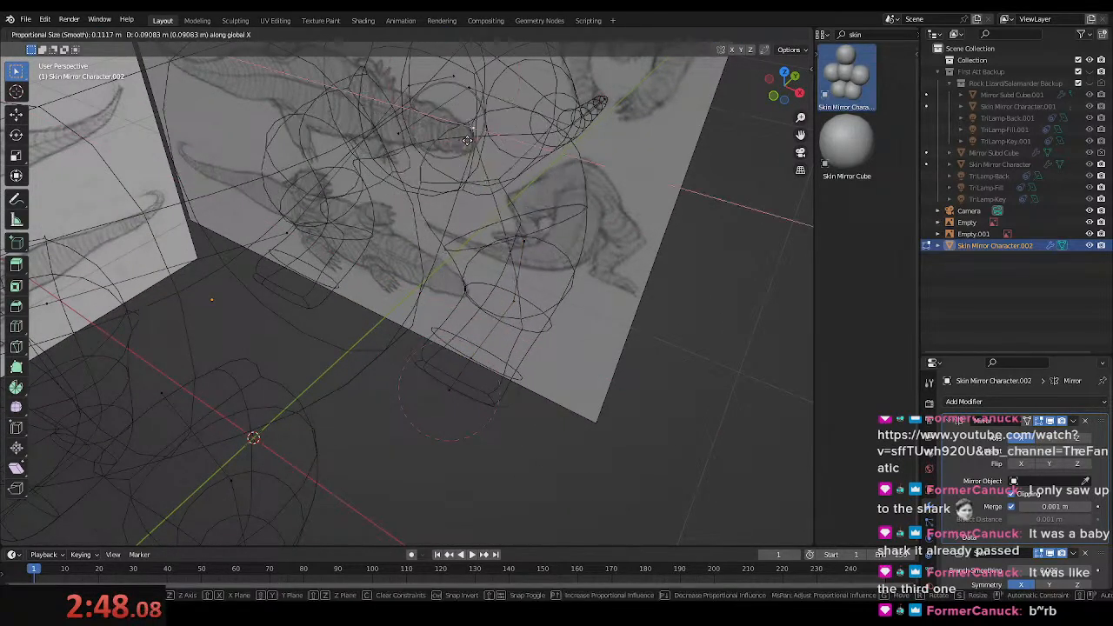
{"action": "left_click", "coordinate": [473, 141]}
{"action": "key", "text": "z"}
{"action": "left_click", "coordinate": [546, 143]}
{"action": "mouse_move", "coordinate": [565, 320]}
{"action": "middle_mouse_down"}
{"action": "mouse_move", "coordinate": [426, 271]}
{"action": "mouse_move", "coordinate": [467, 418]}
{"action": "middle_mouse_up"}
{"action": "key", "text": "shift+z"}
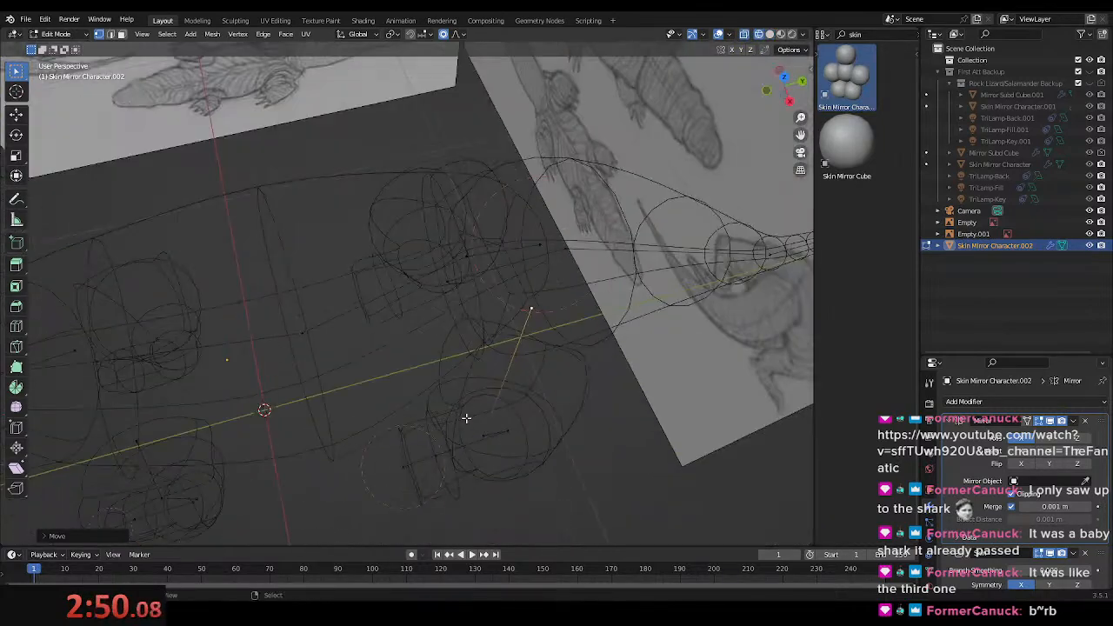
{"action": "middle_click_drag", "start_coordinate": [553, 231], "coordinate": [592, 308]}
{"action": "key", "text": "s"}
{"action": "key", "text": "x"}
{"action": "left_click", "coordinate": [540, 304]}
- Shrink the skin thickness at the middle of the neck and move that point up along the Z axis
{"action": "mouse_move", "coordinate": [497, 385]}
{"action": "middle_mouse_down"}
{"action": "mouse_move", "coordinate": [489, 273]}
{"action": "mouse_move", "coordinate": [605, 370]}
{"action": "mouse_move", "coordinate": [544, 381]}
{"action": "mouse_move", "coordinate": [639, 348]}
{"action": "middle_mouse_up"}
{"action": "key", "text": "shift+z"}
{"action": "key", "text": "KP_3"}
{"action": "key", "text": "shift+z"}
{"action": "scroll", "coordinate": [418, 366], "scroll_direction": "up", "scroll_amount": 5}
{"action": "middle_click_drag", "start_coordinate": [339, 400], "coordinate": [350, 360], "text": "shift"}
{"action": "left_click", "coordinate": [376, 285]}
{"action": "key", "text": "ctrl+a"}
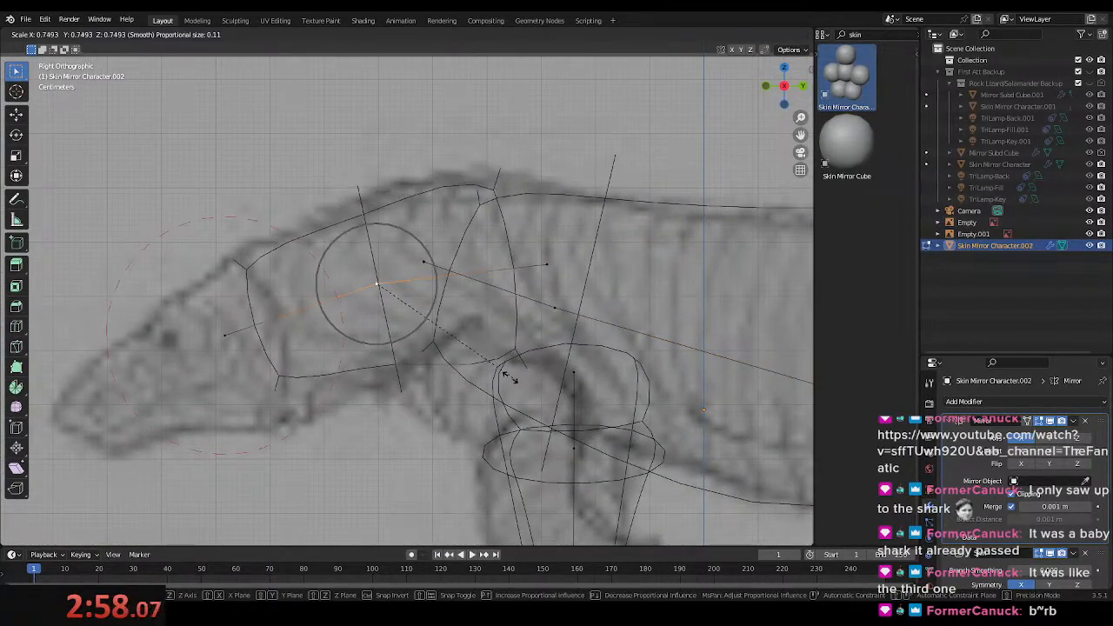
{"action": "left_click", "coordinate": [482, 371]}
{"action": "key", "text": "g"}
{"action": "key", "text": "z"}
{"action": "left_click", "coordinate": [483, 350]}
- Display the model as see-through solid and move the neck chain's front end down onto the drawn head
{"action": "key", "text": "shift+z"}
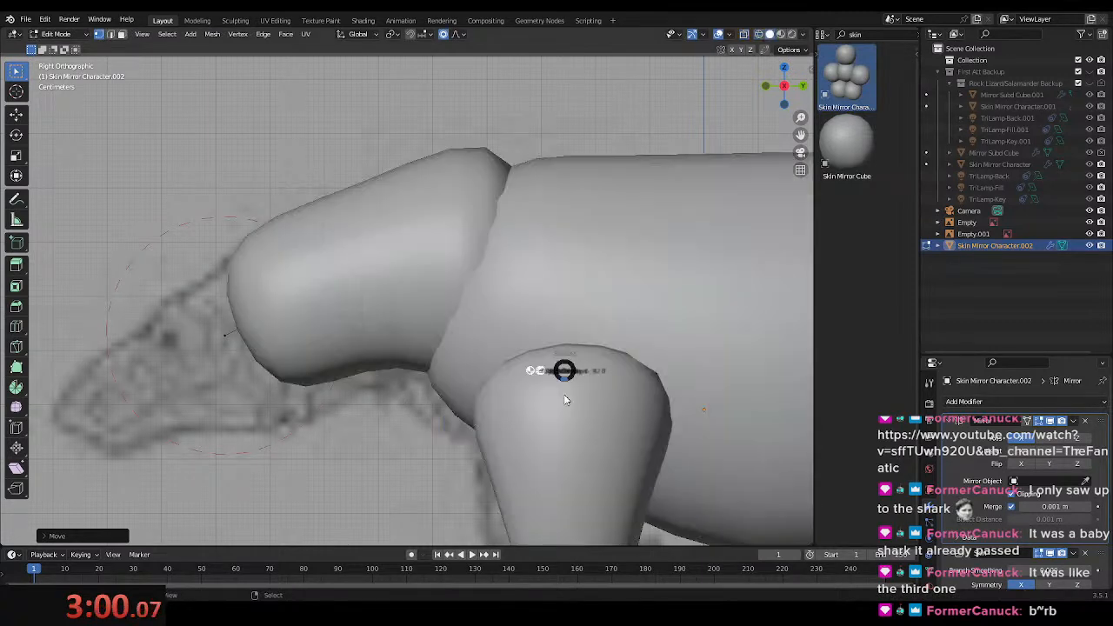
{"action": "key", "text": "alt+z"}
{"action": "key", "text": "g"}
{"action": "left_click", "coordinate": [248, 362]}
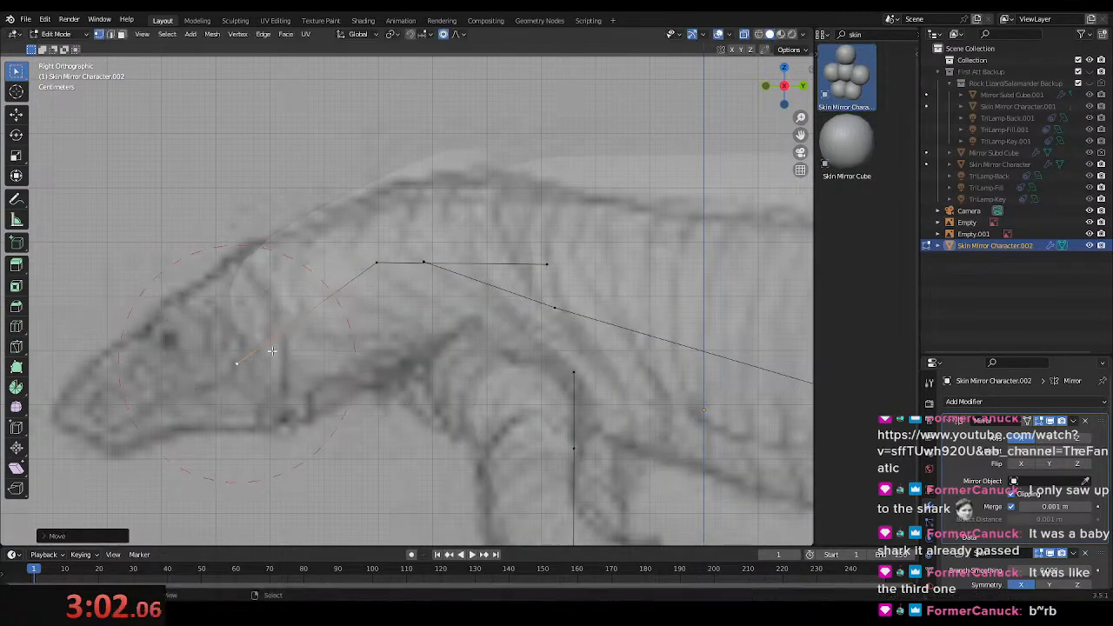
- Shrink the skin thickness at the neck chain's rear end and reposition that point inside the shoulder
{"action": "middle_click_drag", "start_coordinate": [552, 244], "coordinate": [505, 261], "text": "shift"}
{"action": "left_click", "coordinate": [501, 278]}
{"action": "key", "text": "ctrl+a"}
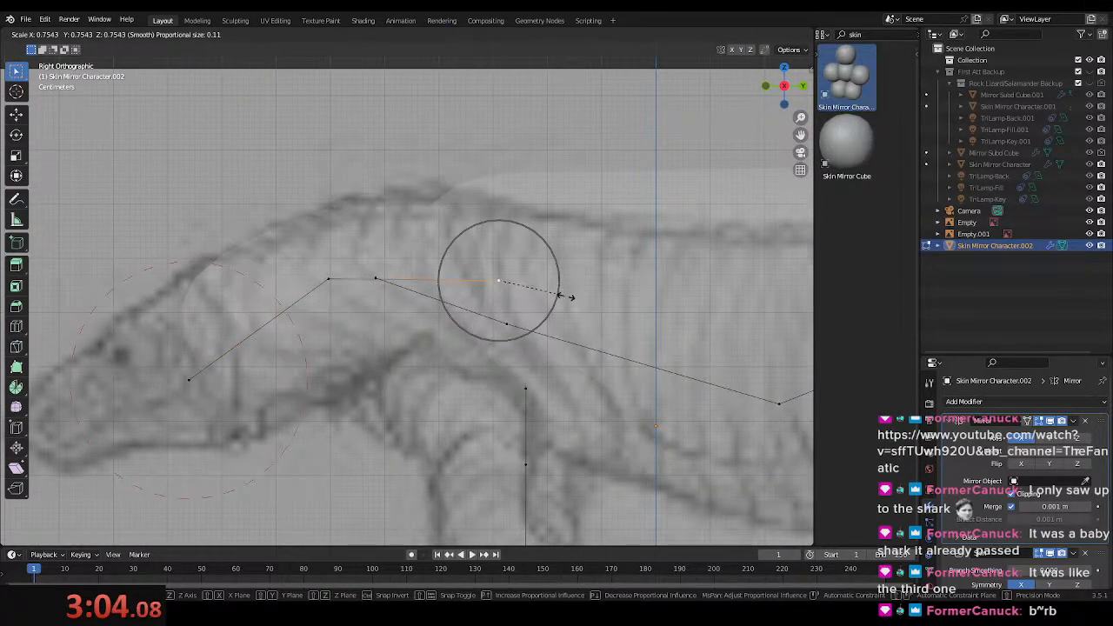
{"action": "left_click", "coordinate": [574, 300]}
{"action": "key", "text": "g"}
{"action": "left_click", "coordinate": [581, 319]}
{"action": "key", "text": "e"}
{"action": "right_click", "coordinate": [632, 347]}
{"action": "key", "text": "ctrl+a"}
{"action": "right_click", "coordinate": [608, 339]}
- Slide the neck chain's rear end point along its edge toward the head
{"action": "key", "text": "ctrl+a"}
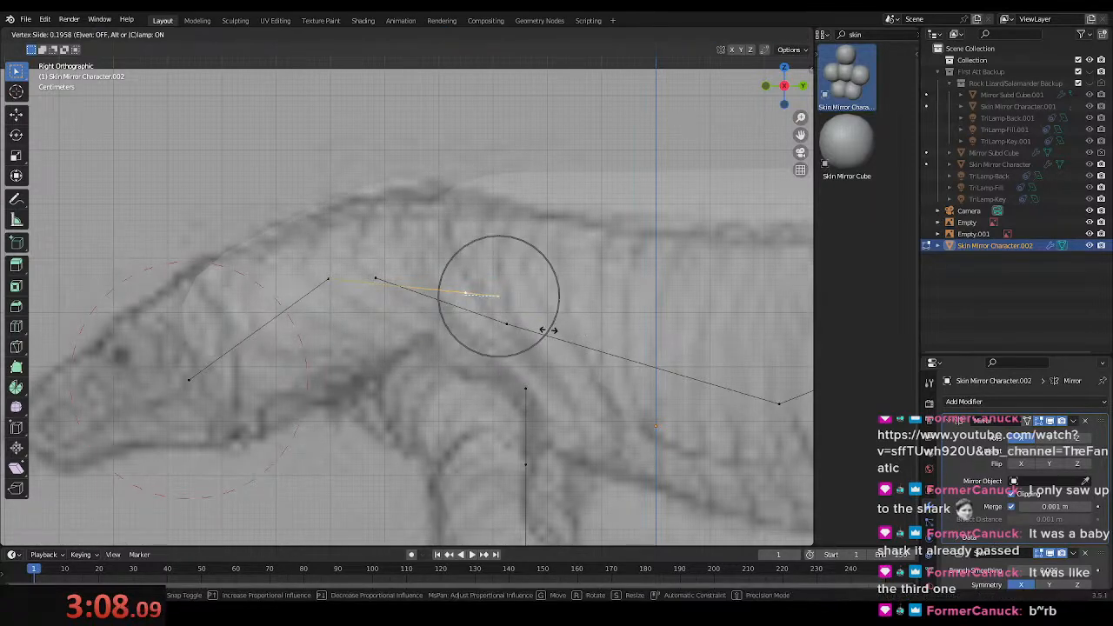
{"action": "left_click", "coordinate": [562, 330]}
- Duplicate a point at the back of the head and extend a new segment from it to the snout
{"action": "scroll", "coordinate": [506, 322], "scroll_direction": "down", "scroll_amount": 3}
{"action": "middle_click_drag", "start_coordinate": [714, 343], "coordinate": [809, 280], "text": "shift"}
{"action": "scroll", "coordinate": [321, 296], "scroll_direction": "up", "scroll_amount": 2}
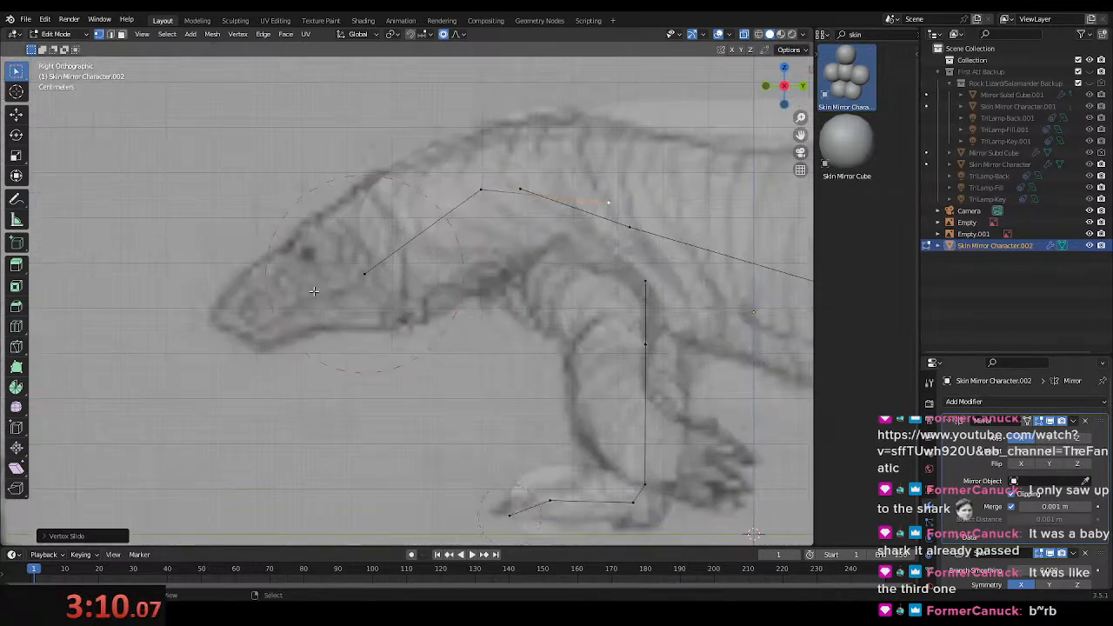
{"action": "key", "text": "shift+d"}
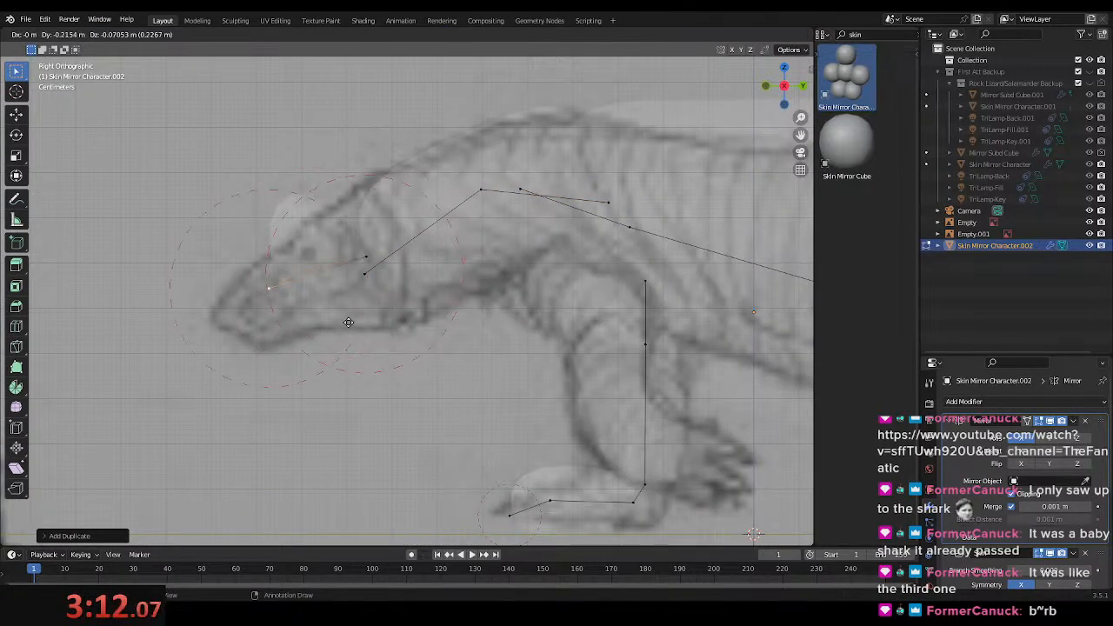
{"action": "left_click", "coordinate": [313, 343]}
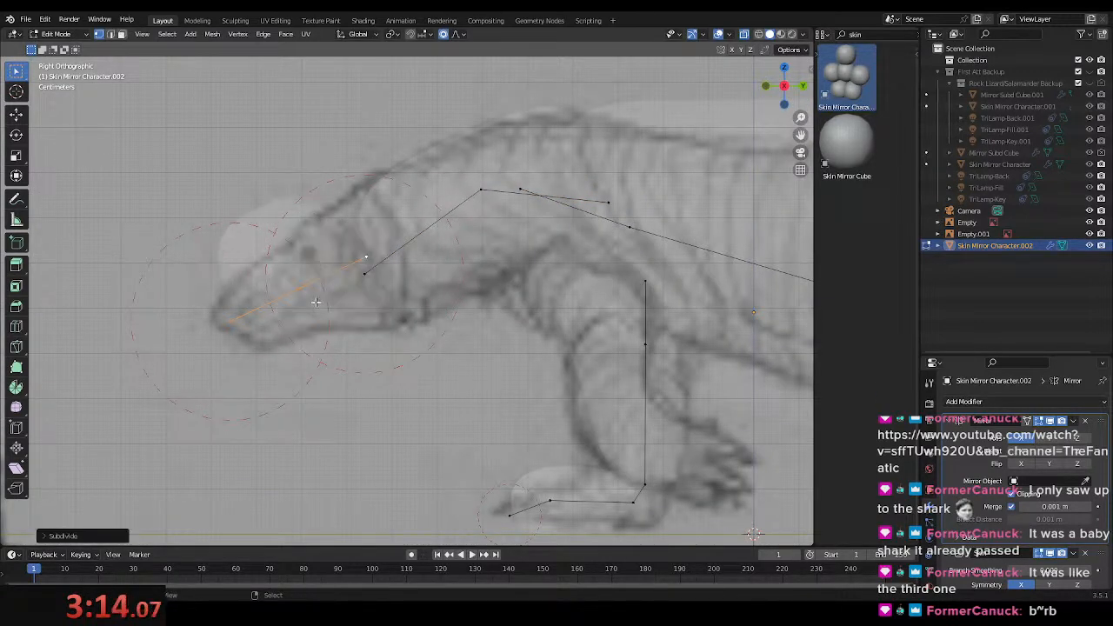
- Subdivide the new head segment and move its middle and rear points back toward the neck
{"action": "key", "text": "g"}
{"action": "left_click", "coordinate": [378, 307]}
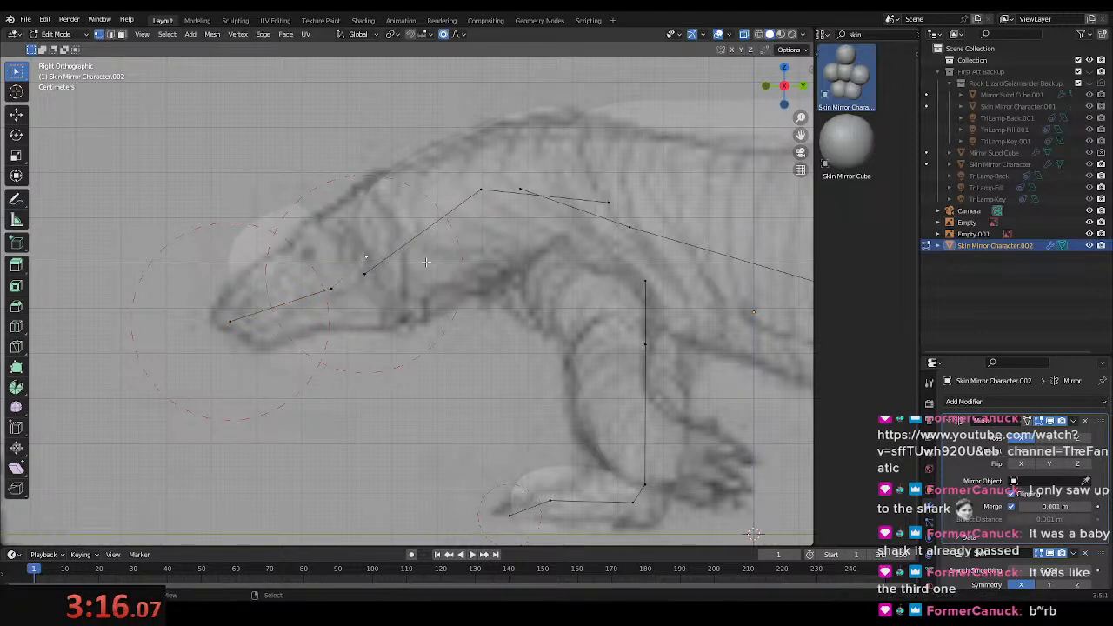
{"action": "key", "text": "g"}
{"action": "left_click", "coordinate": [468, 240]}
- Shrink the skin thickness at the tip of the snout to fit the drawing
{"action": "left_click", "coordinate": [230, 322]}
{"action": "key", "text": "ctrl+a"}
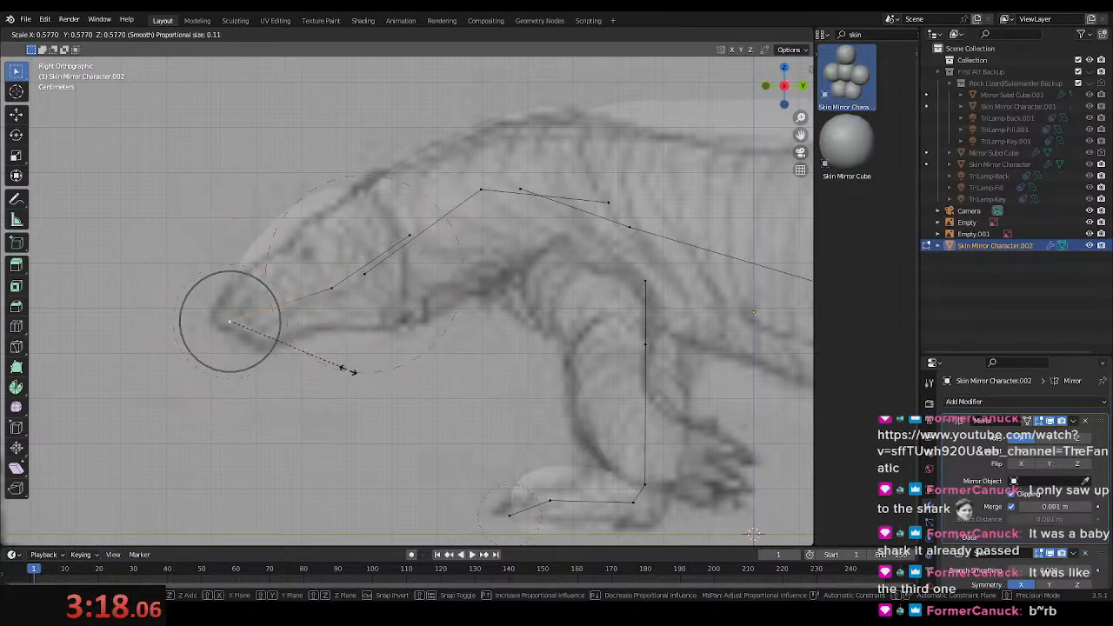
{"action": "left_click", "coordinate": [294, 361]}
- Extrude a short segment downward from the snout tip, then move and rotate its two points to match the drawn nose
{"action": "scroll", "coordinate": [319, 345], "scroll_direction": "up", "scroll_amount": 3}
{"action": "middle_click_drag", "start_coordinate": [320, 344], "coordinate": [477, 364], "text": "shift"}
{"action": "key", "text": "e"}
{"action": "left_click", "coordinate": [468, 399]}
{"action": "left_click", "coordinate": [291, 370], "text": "shift"}
{"action": "key", "text": "g"}
{"action": "left_click", "coordinate": [316, 370]}
{"action": "key", "text": "r"}
{"action": "left_click", "coordinate": [413, 399]}
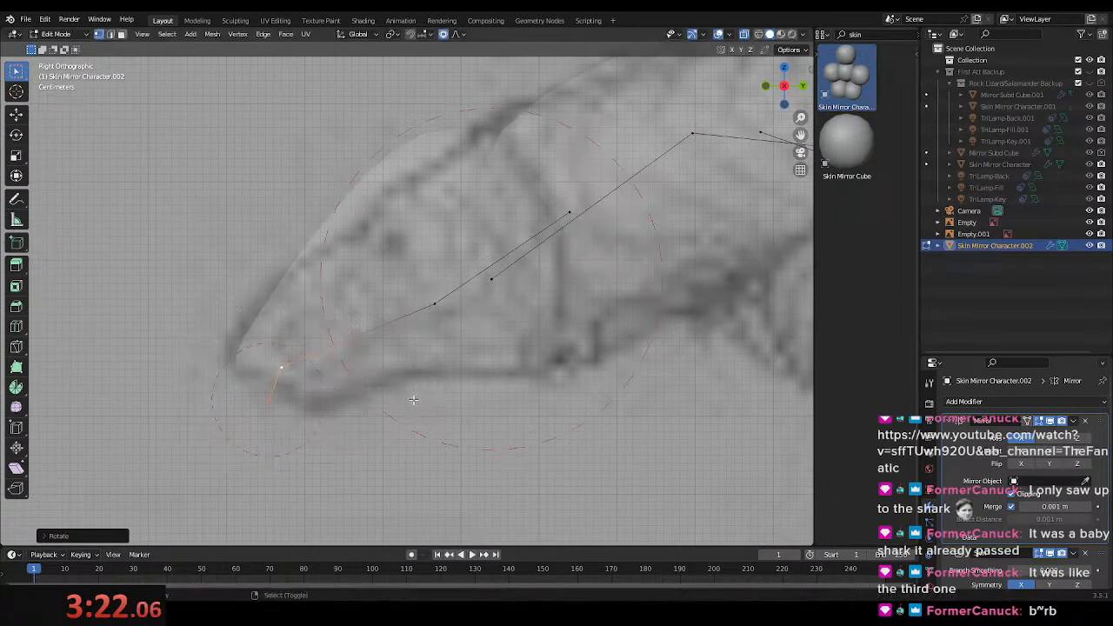
{"action": "middle_click_drag", "start_coordinate": [414, 401], "coordinate": [394, 400], "text": "shift"}
{"action": "key", "text": "g"}
{"action": "left_click", "coordinate": [390, 400]}
- Shrink the skin thickness at the head chain's rear end and move that point back
{"action": "middle_click_drag", "start_coordinate": [448, 338], "coordinate": [387, 372], "text": "shift"}
{"action": "key", "text": "ctrl+a"}
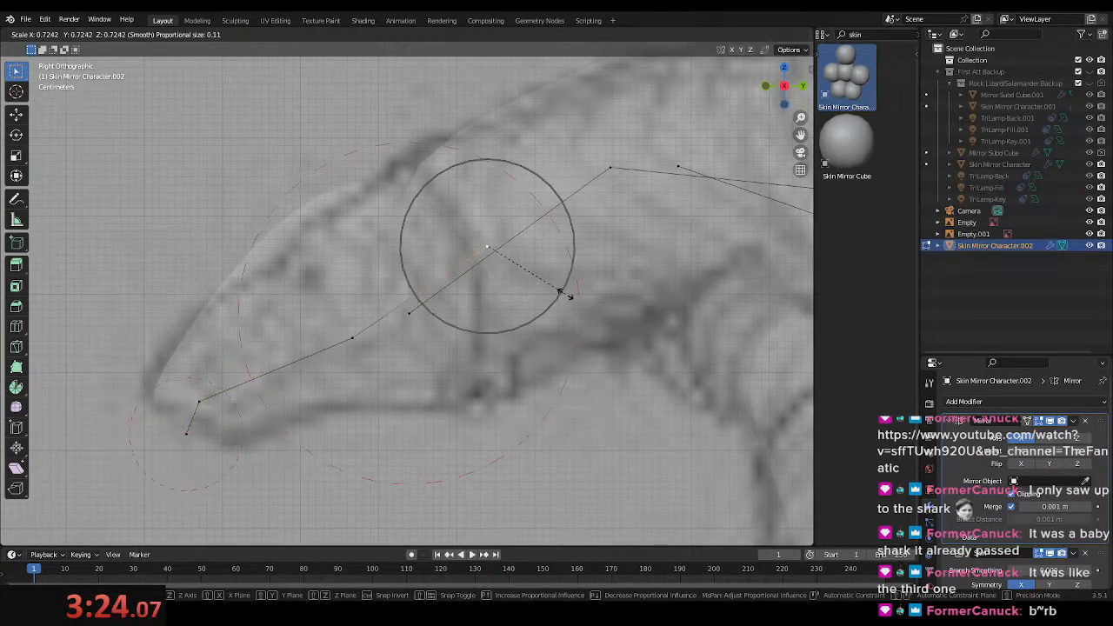
{"action": "left_click", "coordinate": [568, 295]}
{"action": "key", "text": "g"}
{"action": "left_click", "coordinate": [607, 295]}
- In wireframe, reduce the skin thickness around the middle of the head and raise the point there to fit the outline
{"action": "scroll", "coordinate": [669, 327], "scroll_direction": "down", "scroll_amount": 6}
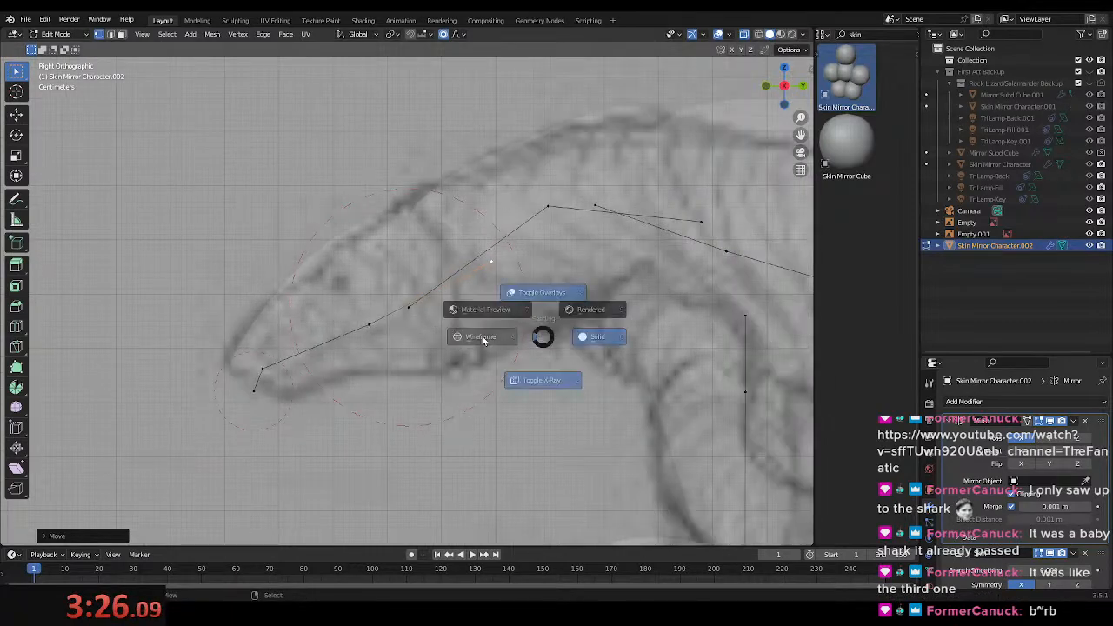
{"action": "scroll", "coordinate": [542, 333], "scroll_direction": "up", "scroll_amount": 4}
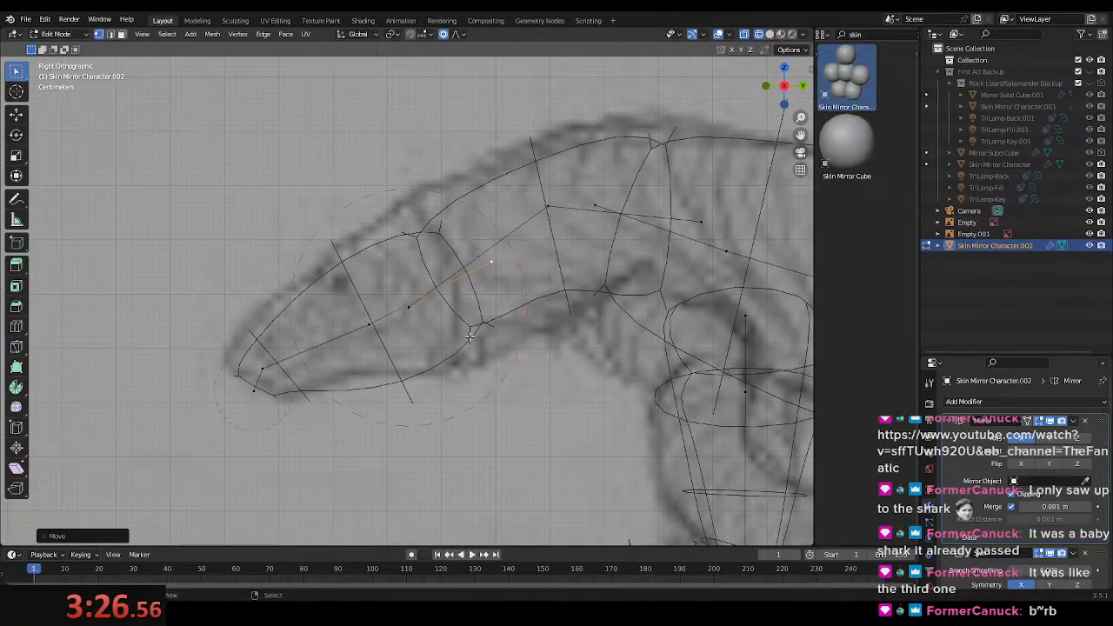
{"action": "key", "text": "ctrl+a"}
{"action": "left_click", "coordinate": [501, 372]}
{"action": "key", "text": "g"}
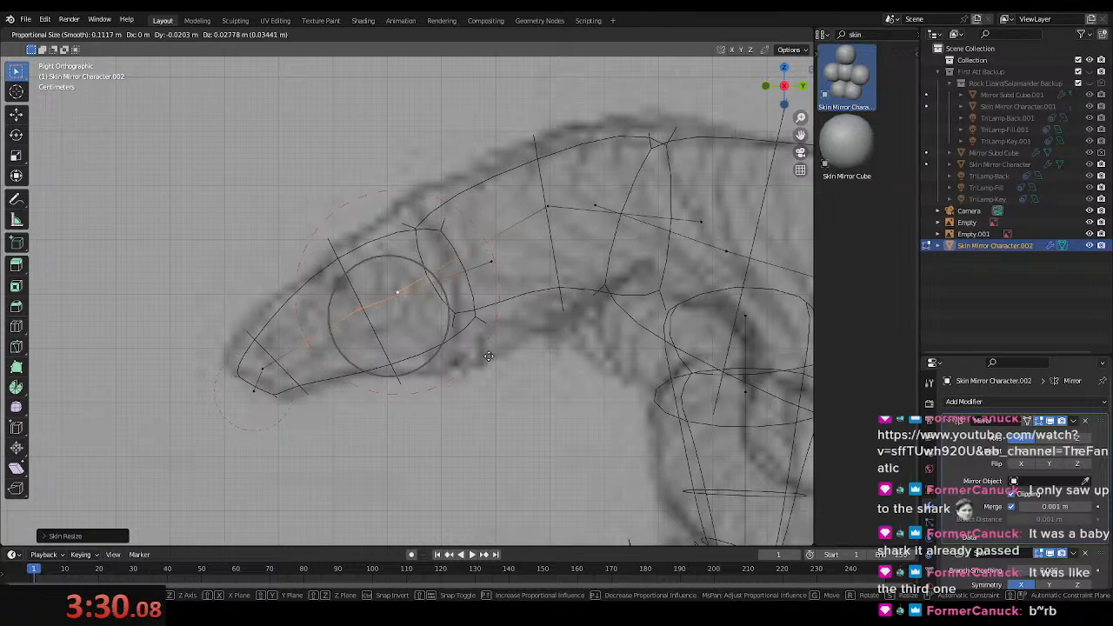
{"action": "left_click", "coordinate": [489, 356]}
- Examine the head and body volumes in solid shading and return to the side wireframe view
{"action": "middle_click_drag", "start_coordinate": [489, 285], "coordinate": [359, 333], "text": "shift"}
{"action": "scroll", "coordinate": [382, 335], "scroll_direction": "down", "scroll_amount": 3}
{"action": "key", "text": "shift+z"}
{"action": "mouse_move", "coordinate": [483, 375]}
{"action": "middle_mouse_down", "text": "shift"}
{"action": "mouse_move", "coordinate": [504, 348]}
{"action": "mouse_move", "coordinate": [564, 366]}
{"action": "middle_mouse_up", "text": "shift"}
{"action": "key", "text": "z"}
{"action": "left_click", "coordinate": [581, 477]}
{"action": "key", "text": "KP_3"}
{"action": "key", "text": "z"}
{"action": "left_click", "coordinate": [348, 354]}
- Add a point between the mid-head and snout points, slide it along the chain, and adjust its thickness and position to the drawing
{"action": "scroll", "coordinate": [350, 353], "scroll_direction": "up", "scroll_amount": 4}
{"action": "middle_click_drag", "start_coordinate": [357, 350], "coordinate": [479, 358], "text": "shift"}
{"action": "left_click", "coordinate": [341, 307]}
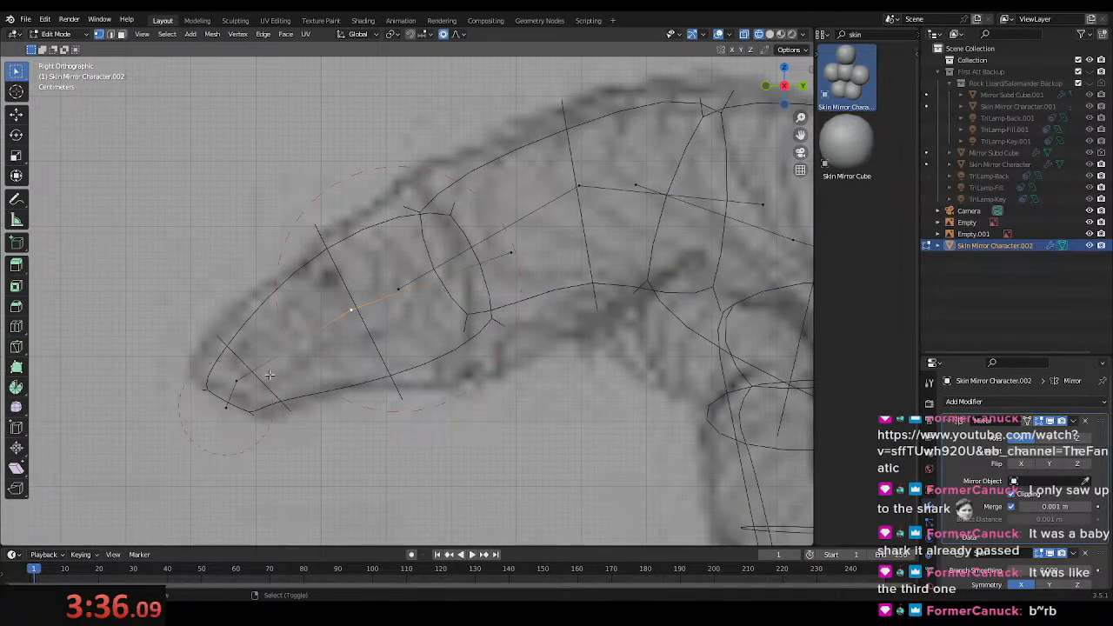
{"action": "key", "text": "g"}
{"action": "key", "text": "g"}
{"action": "left_click", "coordinate": [353, 352]}
{"action": "key", "text": "s"}
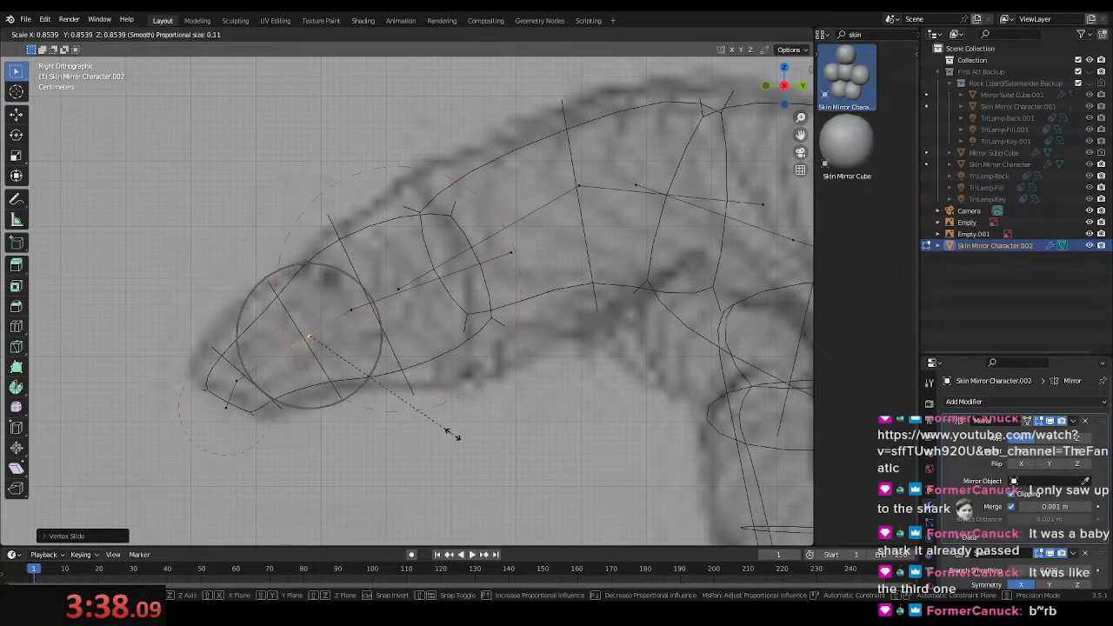
{"action": "left_click", "coordinate": [441, 432]}
{"action": "key", "text": "g"}
{"action": "left_click", "coordinate": [446, 419]}
{"action": "key", "text": "s"}
{"action": "left_click", "coordinate": [461, 427]}
- Slide the middle and rear head points along the chain to match the drawn head, and save the file
{"action": "middle_click_drag", "start_coordinate": [374, 335], "coordinate": [354, 344], "text": "shift"}
{"action": "left_click", "coordinate": [333, 321]}
{"action": "key", "text": "g"}
{"action": "key", "text": "g"}
{"action": "left_click", "coordinate": [395, 330]}
{"action": "middle_click_drag", "start_coordinate": [499, 322], "coordinate": [483, 365], "text": "shift"}
{"action": "left_click", "coordinate": [470, 308]}
{"action": "key", "text": "g"}
{"action": "key", "text": "g"}
{"action": "left_click", "coordinate": [489, 315]}
{"action": "key", "text": "ctrl+s"}
- Compare the head in solid and wireframe shading, then resize and reposition the points at the back of the head
{"action": "key", "text": "z"}
{"action": "left_click", "coordinate": [592, 329]}
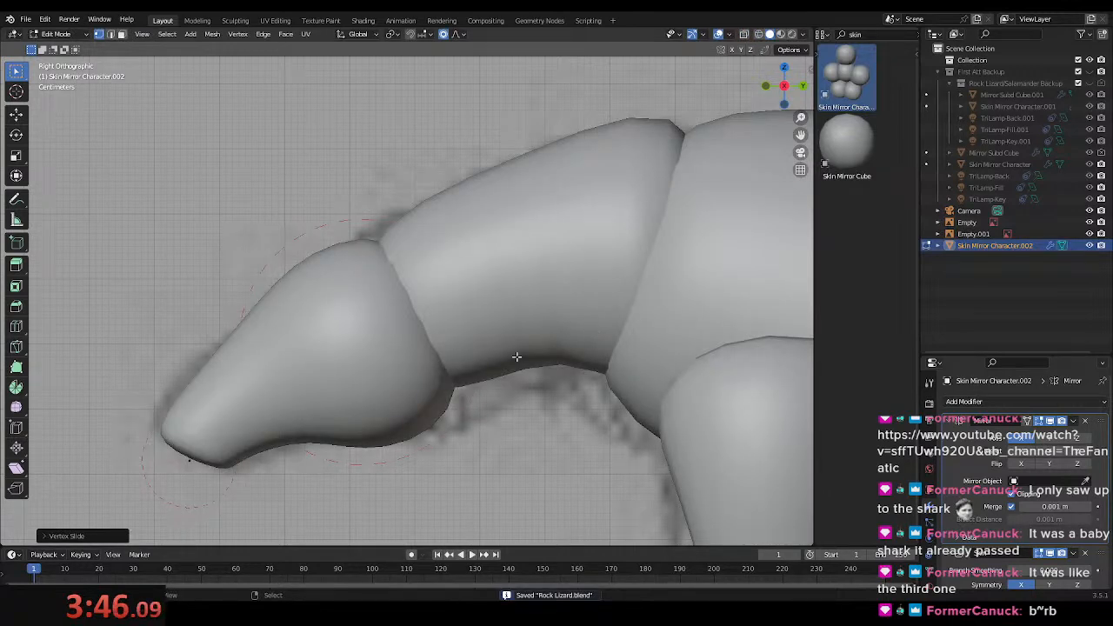
{"action": "key", "text": "z"}
{"action": "left_click", "coordinate": [369, 340]}
{"action": "key", "text": "s"}
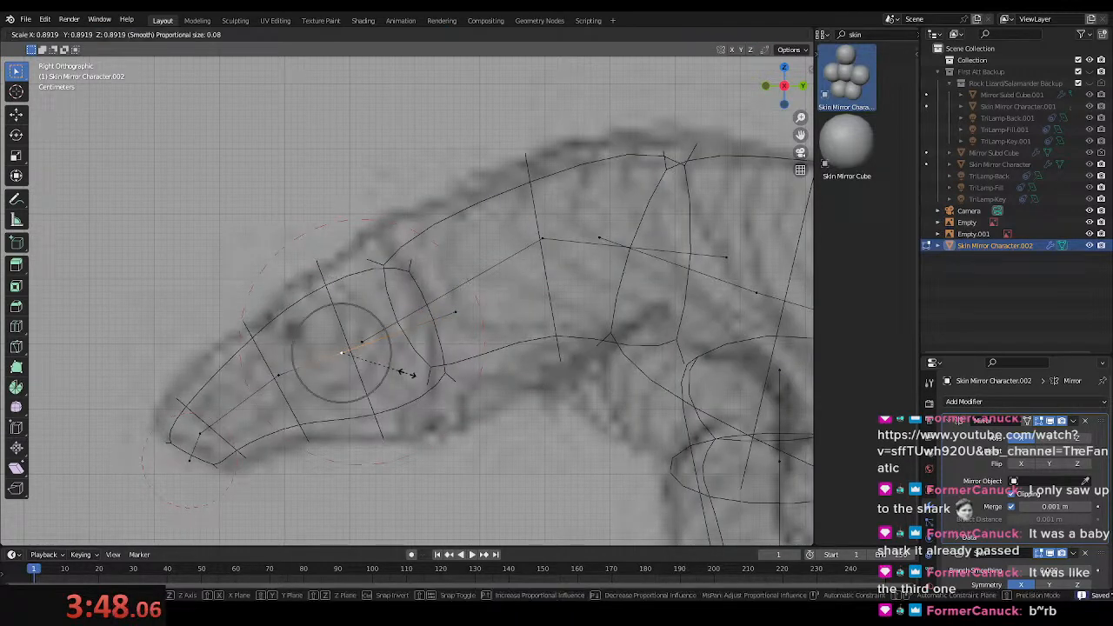
{"action": "left_click", "coordinate": [410, 374]}
{"action": "key", "text": "ctrl+a"}
{"action": "left_click", "coordinate": [400, 374]}
{"action": "key", "text": "g"}
{"action": "left_click", "coordinate": [402, 372]}
{"action": "key", "text": "s"}
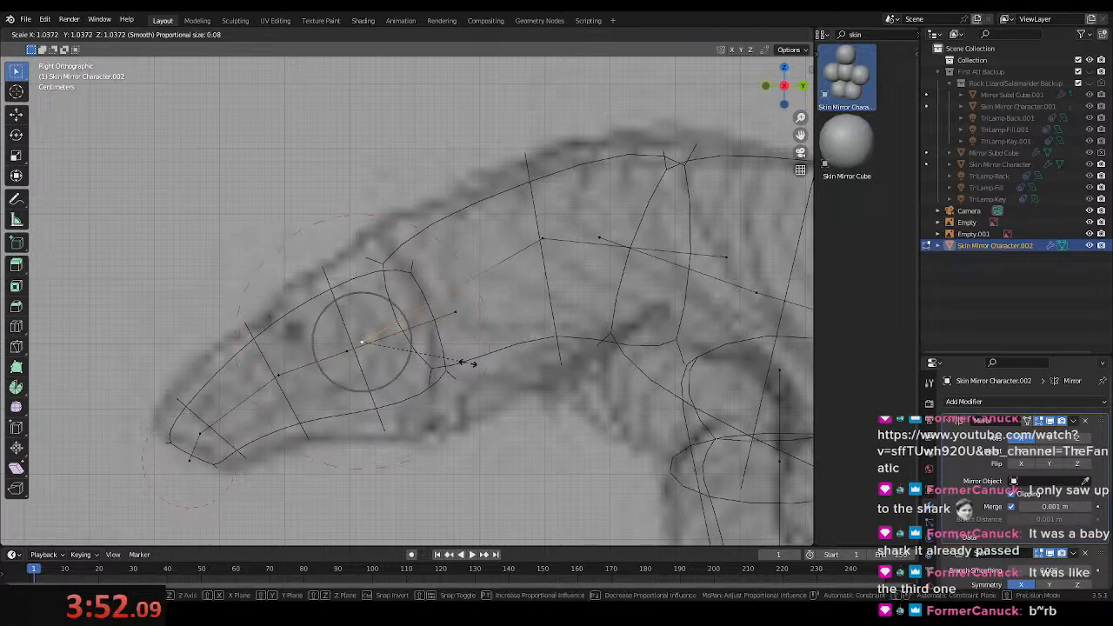
{"action": "right_click", "coordinate": [477, 375]}
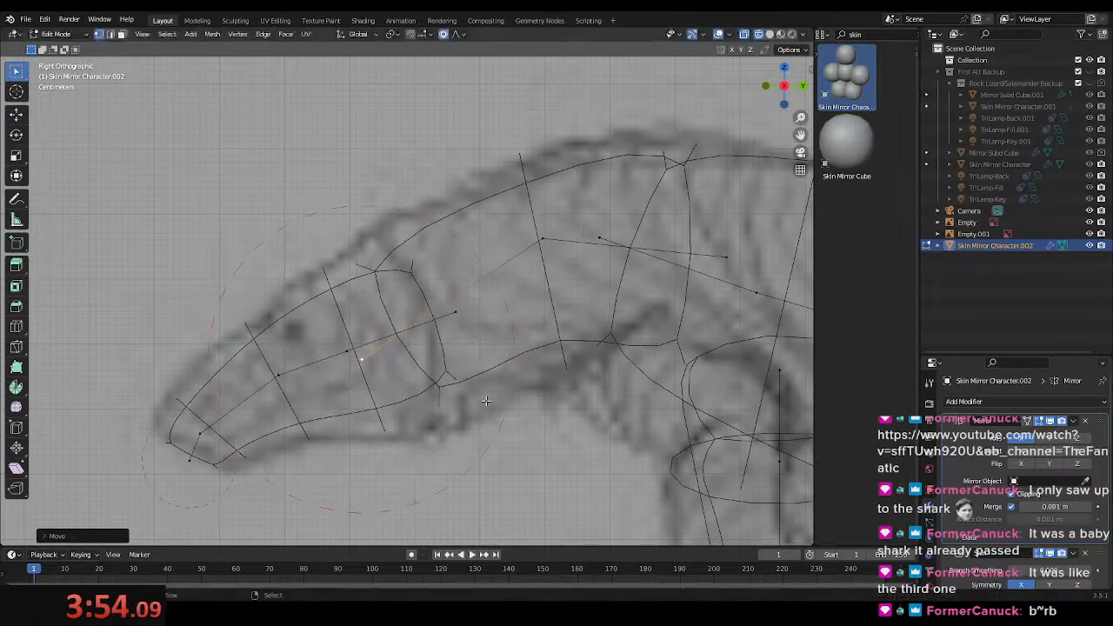
- Check the head against the body in solid shading and resize the skin at the back of the head
{"action": "key", "text": "shift+z"}
{"action": "middle_click_drag", "start_coordinate": [575, 406], "coordinate": [400, 408], "text": "shift"}
{"action": "scroll", "coordinate": [399, 408], "scroll_direction": "down", "scroll_amount": 3}
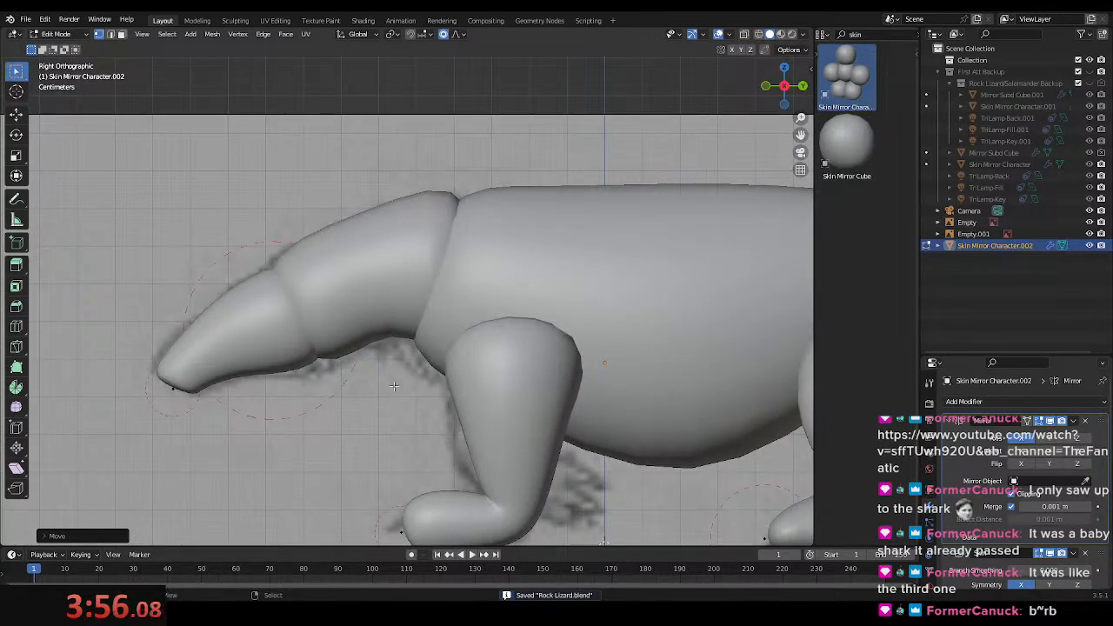
{"action": "scroll", "coordinate": [394, 386], "scroll_direction": "up", "scroll_amount": 3}
{"action": "key", "text": "ctrl+a"}
{"action": "left_click", "coordinate": [375, 366]}
- In wireframe, raise and rotate the head chain's upper rear point toward the drawn crown of the head
{"action": "key", "text": "shift+z"}
{"action": "middle_click_drag", "start_coordinate": [300, 381], "coordinate": [410, 362], "text": "shift"}
{"action": "left_click", "coordinate": [370, 363]}
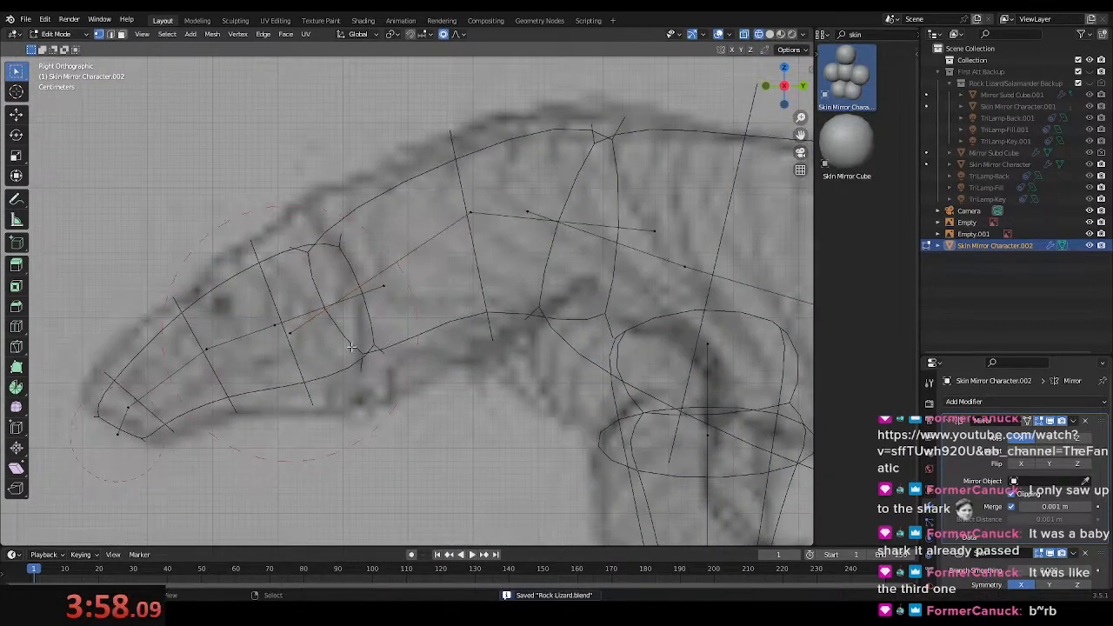
{"action": "key", "text": "g"}
{"action": "left_click", "coordinate": [358, 340]}
{"action": "key", "text": "r"}
{"action": "left_click", "coordinate": [454, 354]}
{"action": "key", "text": "g"}
{"action": "left_click", "coordinate": [405, 291]}
{"action": "middle_click_drag", "start_coordinate": [405, 291], "coordinate": [553, 254], "text": "shift"}
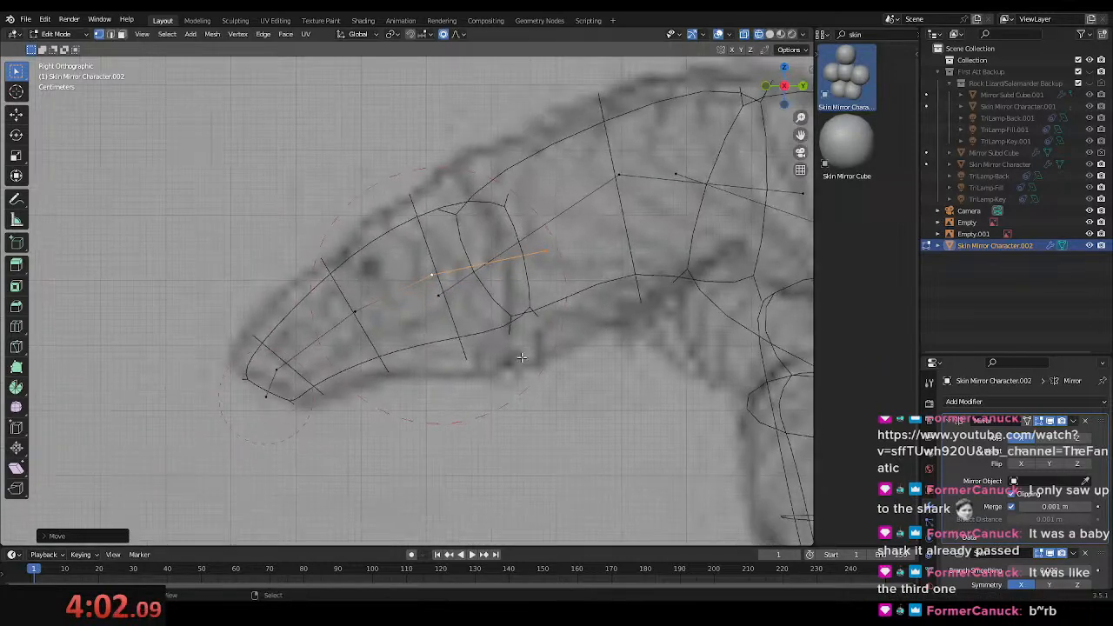
- Select the snout-tip points and move, rotate and scale them together to fit the drawn nose
{"action": "key", "text": "b"}
{"action": "key", "text": "g"}
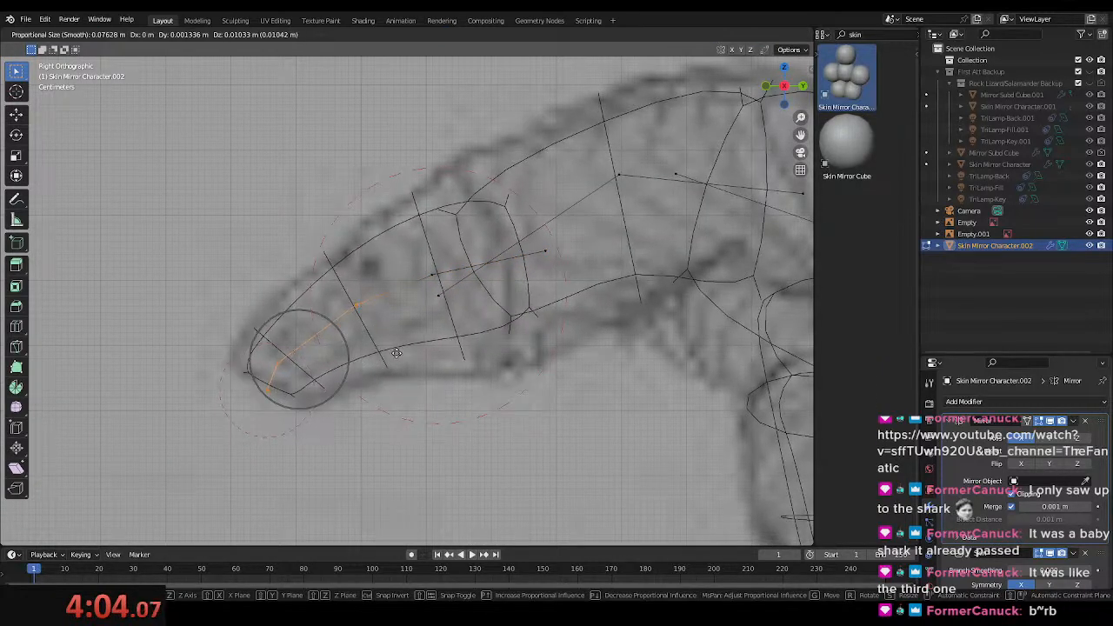
{"action": "left_click", "coordinate": [403, 358]}
{"action": "key", "text": "r"}
{"action": "left_click", "coordinate": [410, 372]}
{"action": "key", "text": "s"}
{"action": "left_click", "coordinate": [439, 385]}
- Move the head's upper rear point forward and up to follow the drawn skull outline
{"action": "middle_click_drag", "start_coordinate": [474, 376], "coordinate": [471, 411], "text": "shift"}
{"action": "left_click", "coordinate": [442, 313]}
{"action": "key", "text": "g"}
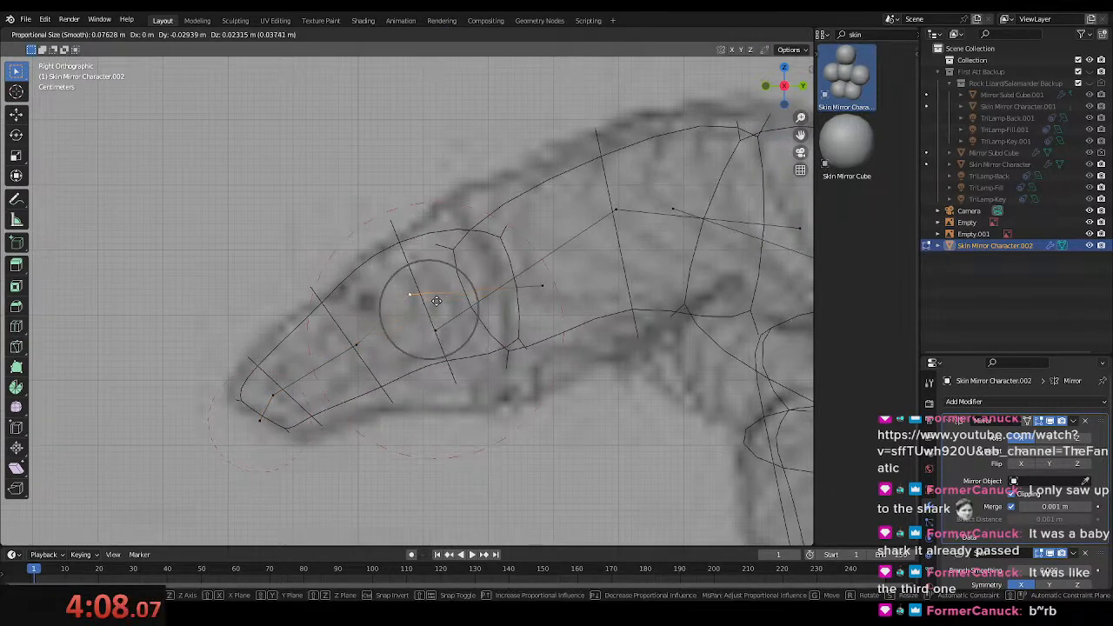
{"action": "left_click", "coordinate": [436, 282]}
- Fit the middle of the head to the outline by alternately resizing the skin and moving its points
{"action": "left_click", "coordinate": [355, 345]}
{"action": "key", "text": "ctrl+a"}
{"action": "left_click", "coordinate": [417, 362]}
{"action": "key", "text": "ctrl+a"}
{"action": "left_click", "coordinate": [461, 350]}
{"action": "key", "text": "g"}
{"action": "left_click", "coordinate": [469, 371]}
{"action": "key", "text": "ctrl+a"}
{"action": "left_click", "coordinate": [537, 386]}
{"action": "key", "text": "g"}
{"action": "left_click", "coordinate": [540, 387]}
- Move the point behind the snout and readjust the head's skin thickness to the drawn outline
{"action": "left_click", "coordinate": [384, 361]}
{"action": "left_click", "coordinate": [357, 347]}
{"action": "key", "text": "g"}
{"action": "left_click", "coordinate": [368, 358]}
{"action": "key", "text": "ctrl+a"}
{"action": "left_click", "coordinate": [495, 413]}
{"action": "key", "text": "g"}
{"action": "left_click", "coordinate": [490, 415]}
- Lower the head chain's rear end point, resize the skin there, and save the file
{"action": "left_click", "coordinate": [548, 291]}
{"action": "middle_click_drag", "start_coordinate": [571, 305], "coordinate": [492, 348], "text": "shift"}
{"action": "key", "text": "g"}
{"action": "left_click", "coordinate": [495, 368]}
{"action": "key", "text": "ctrl+a"}
{"action": "left_click", "coordinate": [498, 400]}
{"action": "key", "text": "g"}
{"action": "left_click", "coordinate": [500, 415]}
{"action": "key", "text": "ctrl+s"}
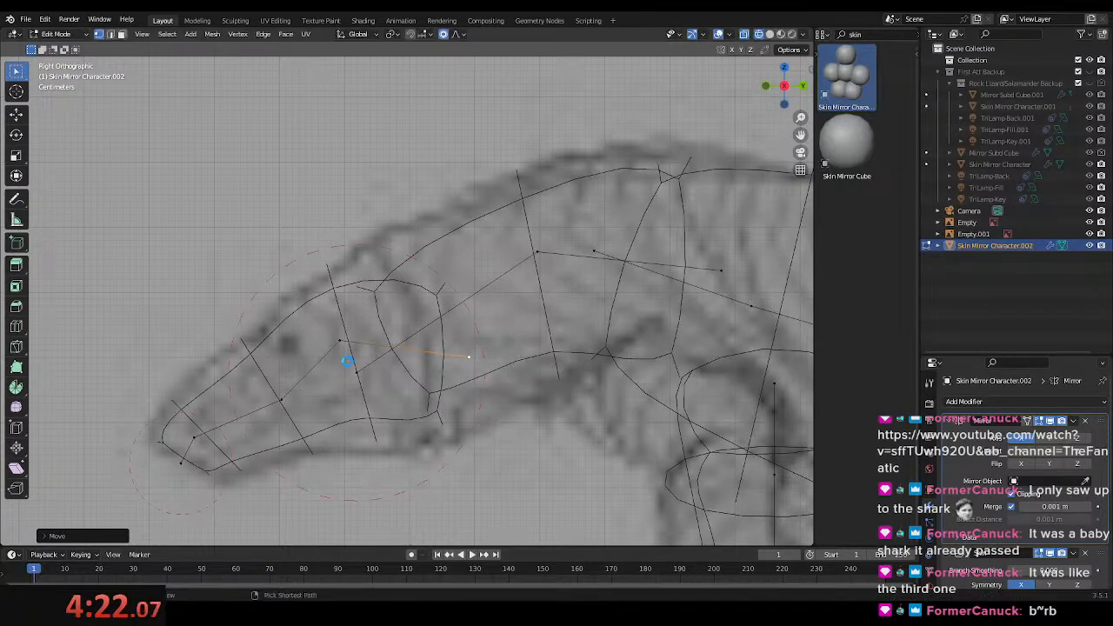
- Compare the head in solid and wireframe shading and resize the skin at the head chain's rear end
{"action": "key", "text": "z"}
{"action": "left_click", "coordinate": [417, 321]}
{"action": "scroll", "coordinate": [492, 377], "scroll_direction": "down", "scroll_amount": 3}
{"action": "middle_click_drag", "start_coordinate": [493, 377], "coordinate": [425, 354], "text": "shift"}
{"action": "key", "text": "z"}
{"action": "left_click", "coordinate": [391, 353]}
{"action": "scroll", "coordinate": [407, 361], "scroll_direction": "up", "scroll_amount": 2}
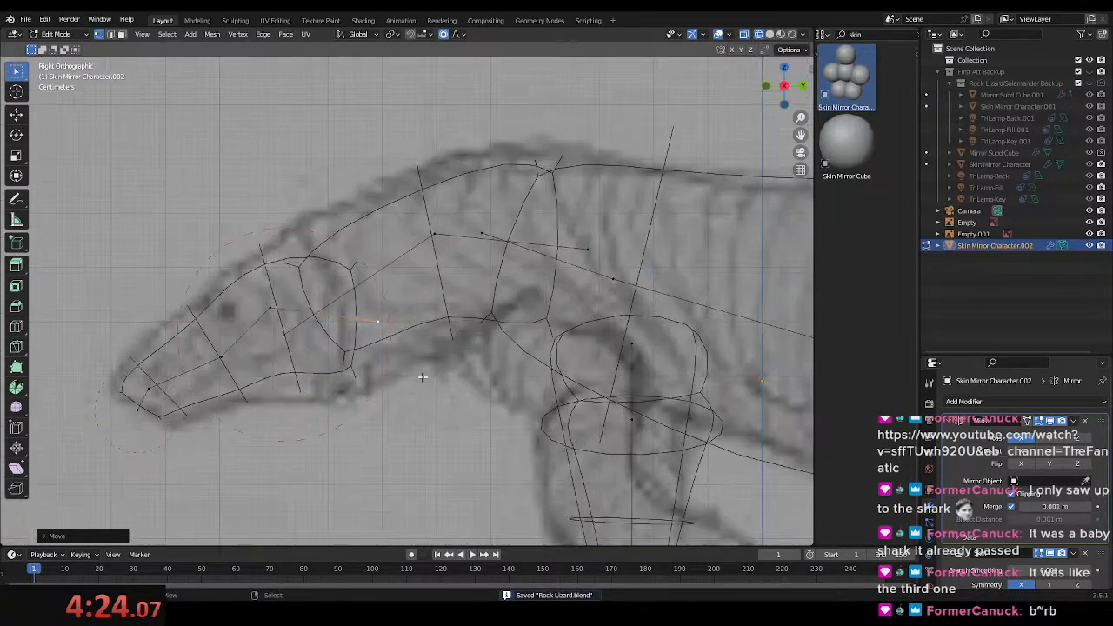
{"action": "key", "text": "ctrl+a"}
{"action": "left_click", "coordinate": [423, 375]}
- Shift the head chain's rear end point to fit the back of the jaw
{"action": "key", "text": "z"}
{"action": "left_click", "coordinate": [440, 381]}
{"action": "middle_click_drag", "start_coordinate": [427, 394], "coordinate": [541, 384], "text": "shift"}
{"action": "key", "text": "g"}
{"action": "left_click", "coordinate": [540, 379]}
- Reposition the neck's front point inside the head and resize its skin, checking the junction in solid shading
{"action": "key", "text": "z"}
{"action": "left_click", "coordinate": [416, 302]}
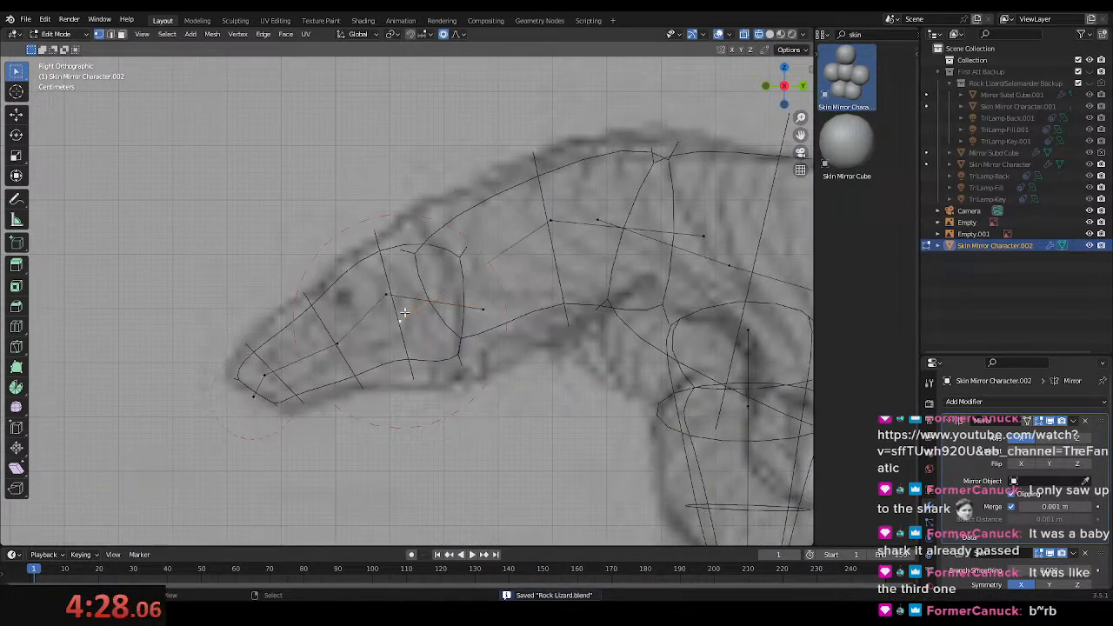
{"action": "key", "text": "g"}
{"action": "left_click", "coordinate": [403, 346]}
{"action": "key", "text": "ctrl+a"}
{"action": "left_click", "coordinate": [554, 376]}
{"action": "key", "text": "z"}
{"action": "left_click", "coordinate": [599, 360]}
{"action": "mouse_move", "coordinate": [600, 353]}
{"action": "middle_mouse_down", "text": "shift"}
{"action": "mouse_move", "coordinate": [594, 345]}
{"action": "mouse_move", "coordinate": [469, 391]}
{"action": "mouse_move", "coordinate": [388, 406]}
{"action": "middle_mouse_up", "text": "shift"}
{"action": "key", "text": "g"}
{"action": "left_click", "coordinate": [574, 348]}
- Examine the whole lizard's volumes in perspective with solid shading, then return to the side wireframe view
{"action": "key", "text": "shift+z"}
{"action": "key", "text": "shift+z"}
{"action": "scroll", "coordinate": [531, 411], "scroll_direction": "down", "scroll_amount": 5}
{"action": "mouse_move", "coordinate": [494, 398]}
{"action": "middle_mouse_down"}
{"action": "mouse_move", "coordinate": [600, 383]}
{"action": "mouse_move", "coordinate": [631, 361]}
{"action": "middle_mouse_up"}
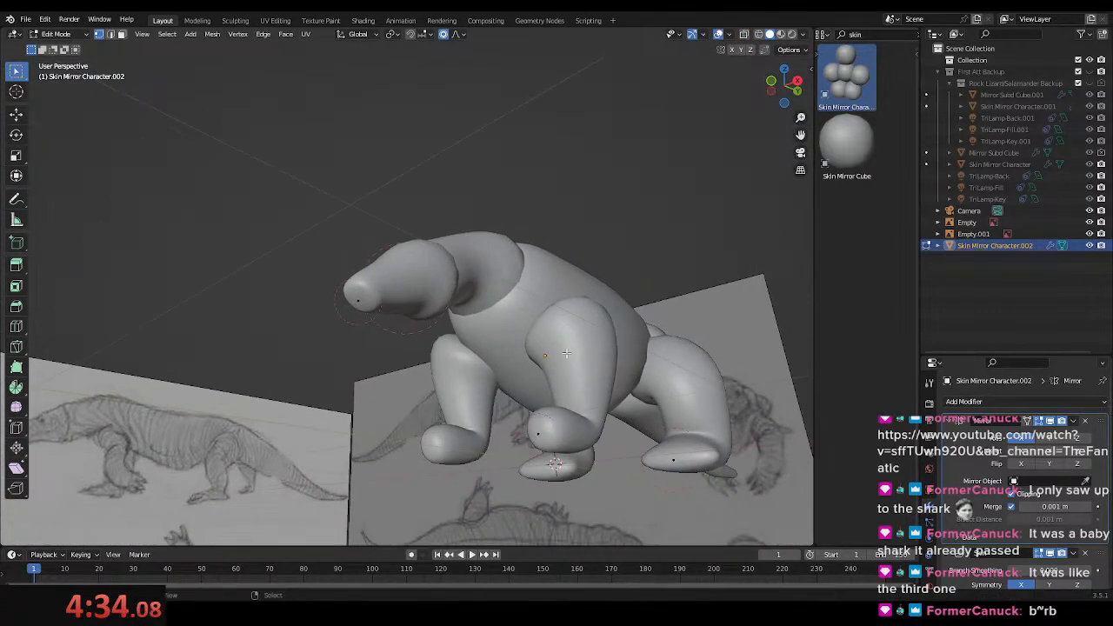
{"action": "key", "text": "KP_3"}
{"action": "key", "text": "z"}
{"action": "left_click", "coordinate": [456, 318]}
{"action": "scroll", "coordinate": [449, 327], "scroll_direction": "up", "scroll_amount": 3}
{"action": "middle_click_drag", "start_coordinate": [449, 327], "coordinate": [449, 313], "text": "shift"}
- Lower the body chain's shoulder point and adjust its skin thickness, cancelling a further move and undoing the last change
{"action": "left_click", "coordinate": [513, 276]}
{"action": "middle_click_drag", "start_coordinate": [523, 287], "coordinate": [443, 280], "text": "shift"}
{"action": "left_click", "coordinate": [457, 284]}
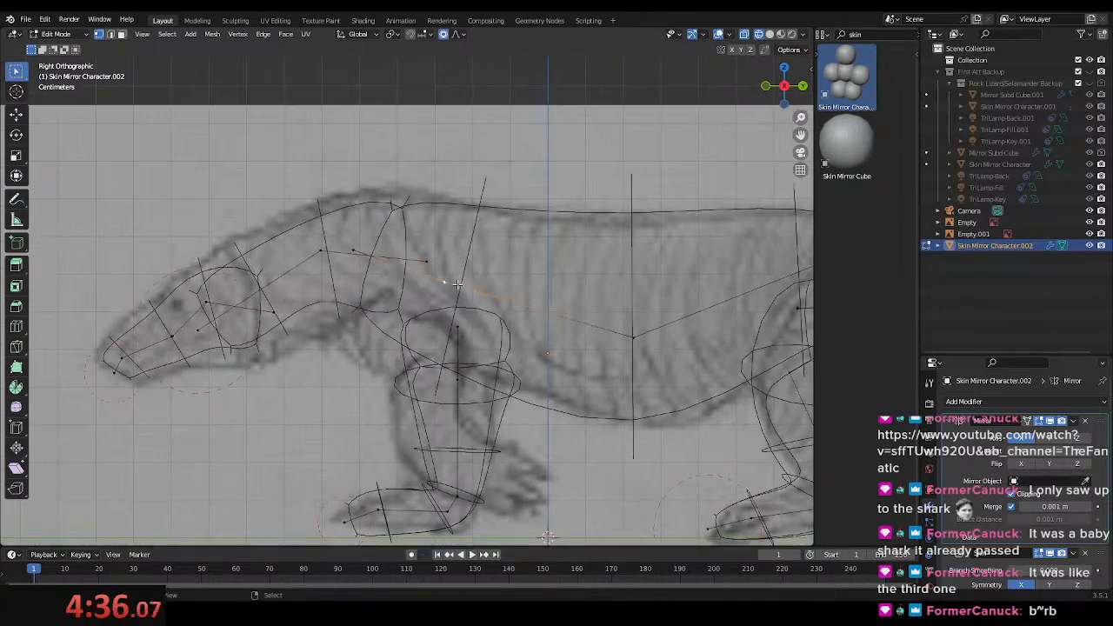
{"action": "key", "text": "g"}
{"action": "left_click", "coordinate": [478, 312]}
{"action": "key", "text": "ctrl+a"}
{"action": "left_click", "coordinate": [464, 317]}
{"action": "key", "text": "g"}
{"action": "right_click", "coordinate": [467, 355]}
{"action": "key", "text": "ctrl+z"}
- Resize the skin at the body chain's front end and lower that point slightly at the neck base
{"action": "key", "text": "ctrl+a"}
{"action": "left_click", "coordinate": [558, 288]}
{"action": "key", "text": "g"}
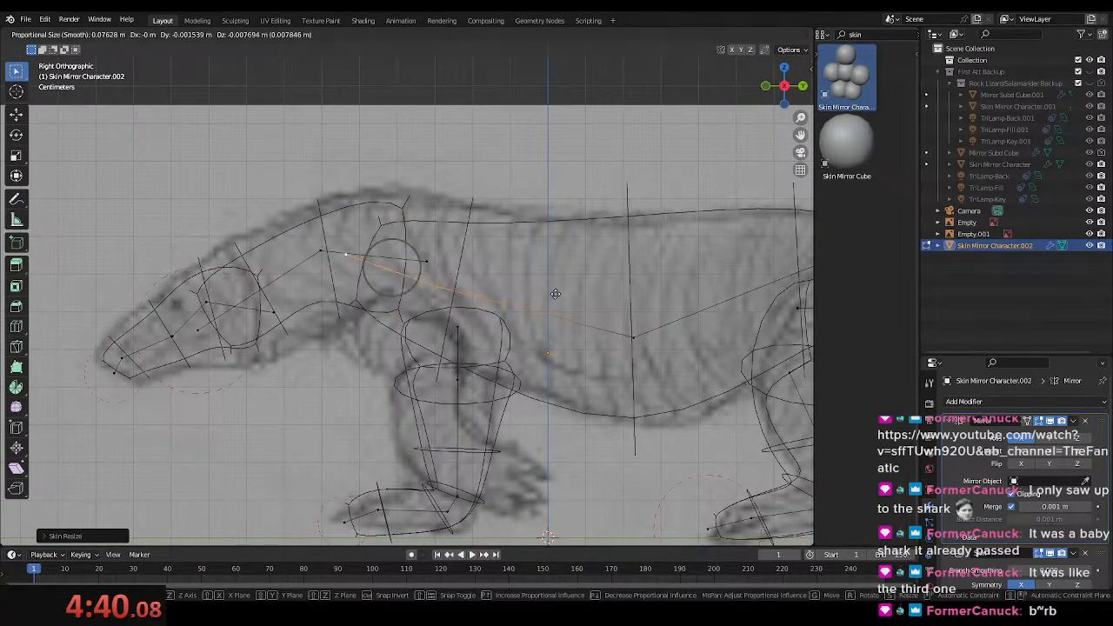
{"action": "left_click", "coordinate": [540, 308]}
- Resize the skin at the mid-body point and move it back toward the hind legs to fit the belly outline
{"action": "middle_click_drag", "start_coordinate": [603, 318], "coordinate": [507, 313], "text": "shift"}
{"action": "left_click", "coordinate": [507, 314]}
{"action": "scroll", "coordinate": [507, 318], "scroll_direction": "down", "scroll_amount": 2}
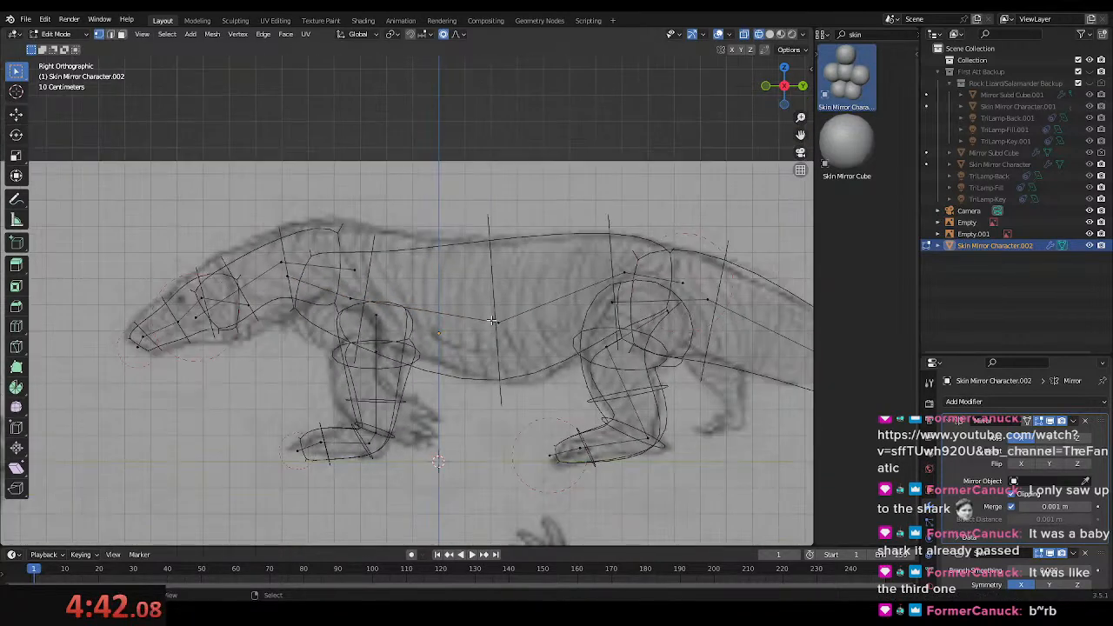
{"action": "left_click", "coordinate": [507, 321]}
{"action": "key", "text": "ctrl+a"}
{"action": "left_click", "coordinate": [600, 320]}
{"action": "key", "text": "g"}
{"action": "left_click", "coordinate": [621, 321]}
{"action": "scroll", "coordinate": [621, 321], "scroll_direction": "up", "scroll_amount": 2}
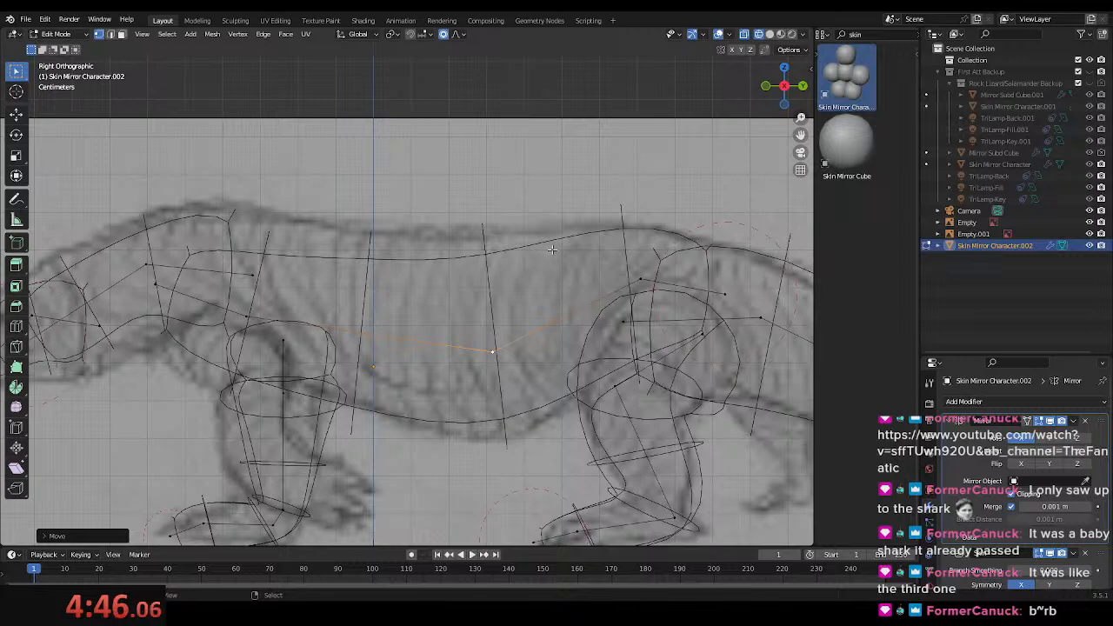
- Raise the body chain's point above the front leg and adjust its skin thickness to follow the back outline
{"action": "left_click", "coordinate": [251, 316]}
{"action": "key", "text": "g"}
{"action": "left_click", "coordinate": [261, 307]}
{"action": "key", "text": "ctrl+a"}
{"action": "left_click", "coordinate": [440, 327]}
{"action": "key", "text": "g"}
{"action": "left_click", "coordinate": [462, 303]}
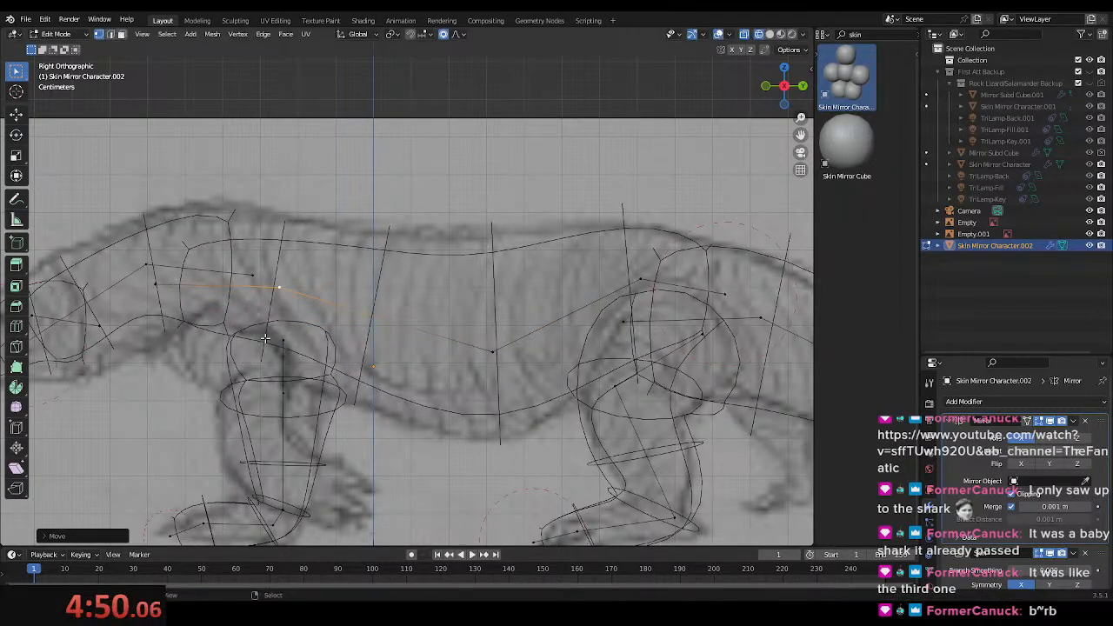
- Shrink the skin at the body chain's hip point to about 0.84 of its size to fit the rump outline
{"action": "middle_click_drag", "start_coordinate": [621, 340], "coordinate": [492, 367], "text": "shift"}
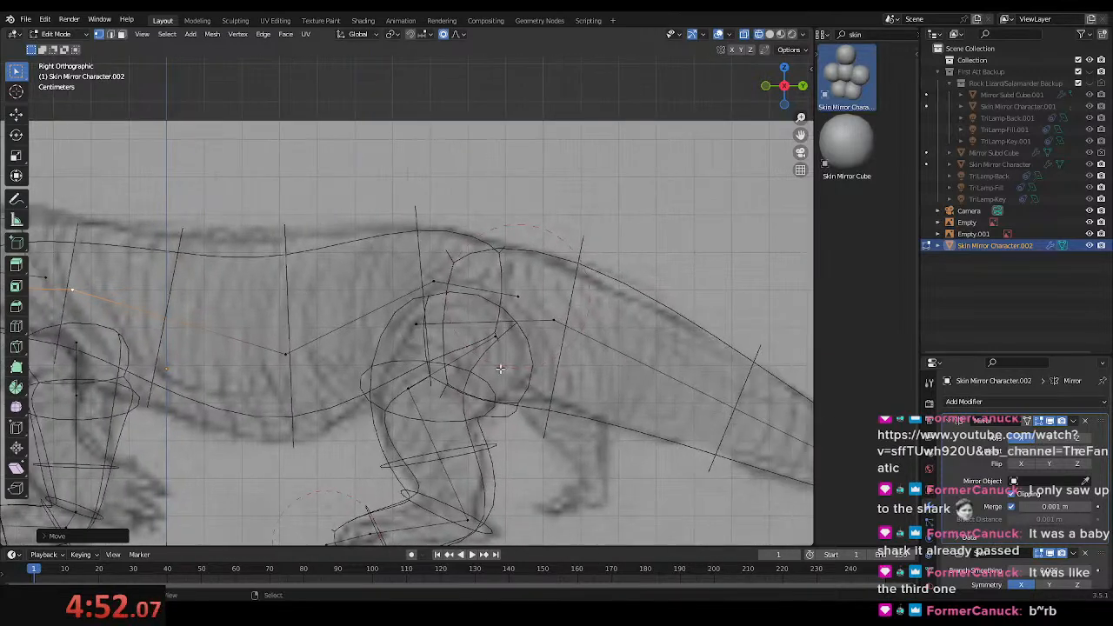
{"action": "key", "text": "ctrl+a"}
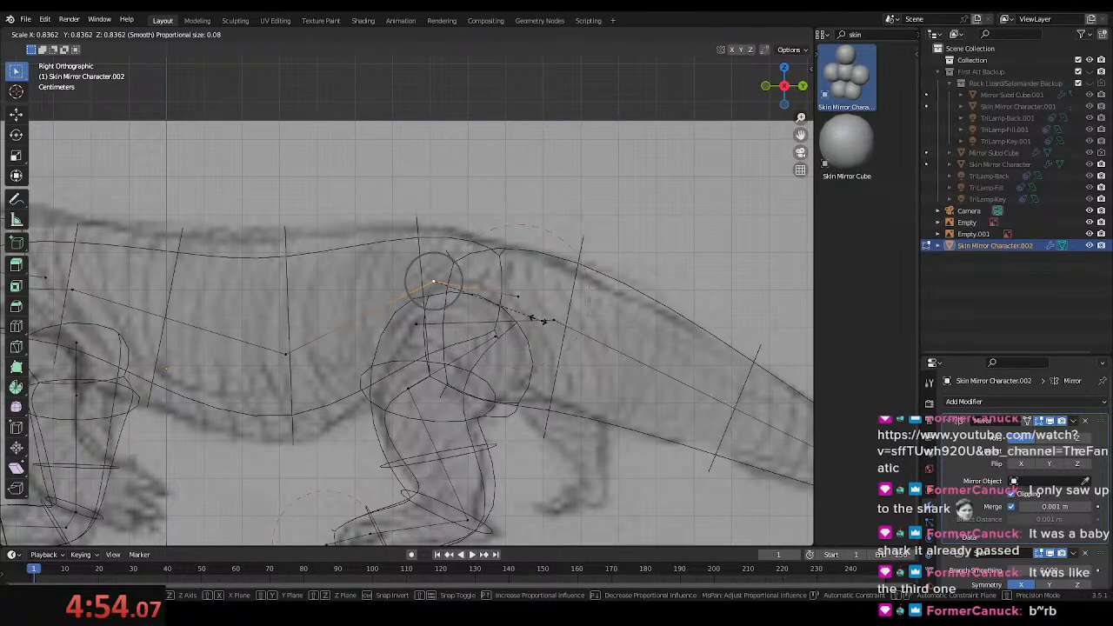
{"action": "left_click", "coordinate": [508, 314]}
{"action": "middle_click_drag", "start_coordinate": [141, 229], "coordinate": [371, 233], "text": "shift"}
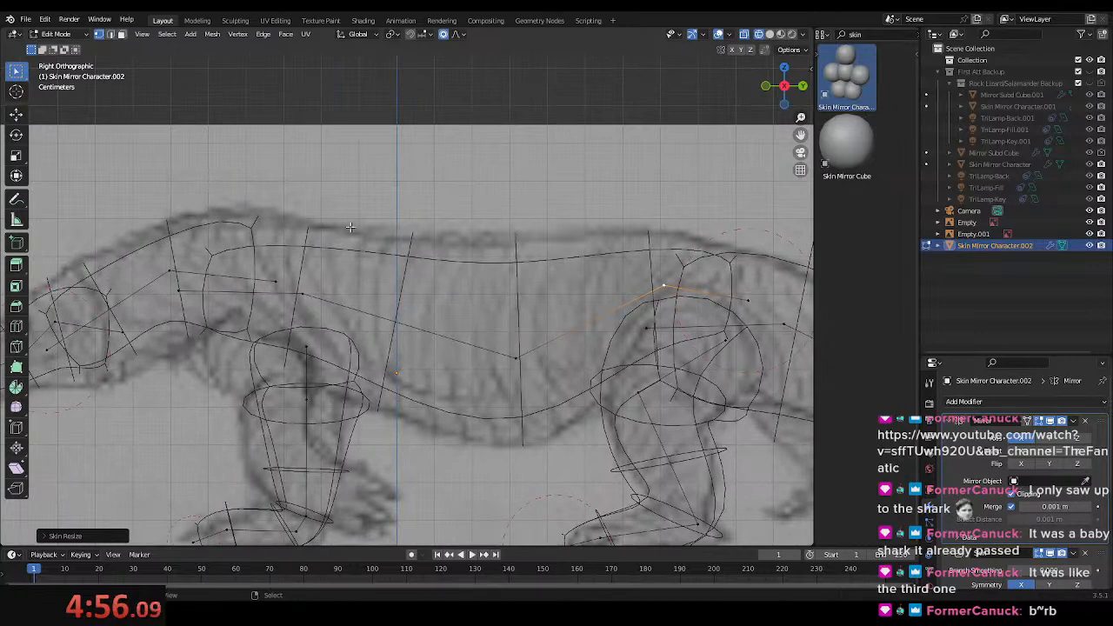
{"action": "middle_click_drag", "start_coordinate": [556, 250], "coordinate": [411, 252], "text": "shift"}
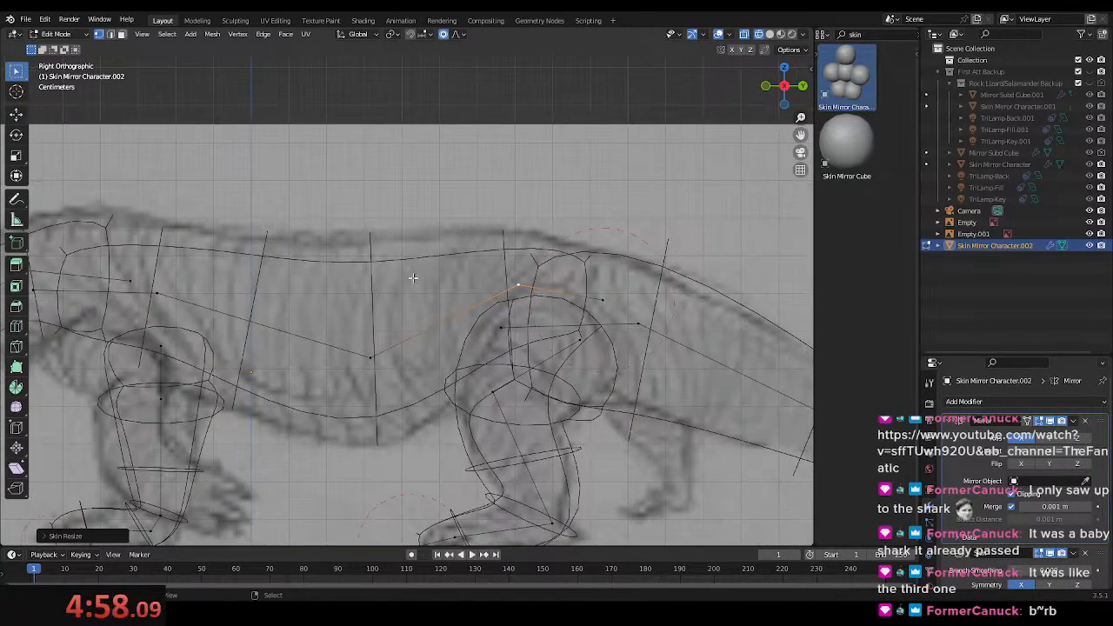
- Move the body chain's rear end down and back into the tail base, resize its skin and save the file
{"action": "key", "text": "g"}
{"action": "middle_click_drag", "start_coordinate": [624, 295], "coordinate": [577, 365], "text": "shift"}
{"action": "left_click", "coordinate": [549, 301]}
{"action": "key", "text": "ctrl+a"}
{"action": "left_click", "coordinate": [561, 308]}
{"action": "key", "text": "ctrl+s"}
- Check the body in solid shading, then adjust the hind leg's upper point along X in perspective wireframe
{"action": "key", "text": "shift+z"}
{"action": "scroll", "coordinate": [577, 365], "scroll_direction": "down", "scroll_amount": 5}
{"action": "key", "text": "shift+z"}
{"action": "middle_click_drag", "start_coordinate": [429, 311], "coordinate": [574, 330]}
{"action": "key", "text": "s"}
{"action": "key", "text": "x"}
{"action": "left_click", "coordinate": [574, 319]}
- Shift the hind leg's topmost point outward and narrow its skin along X
{"action": "middle_click_drag", "start_coordinate": [543, 268], "coordinate": [612, 368]}
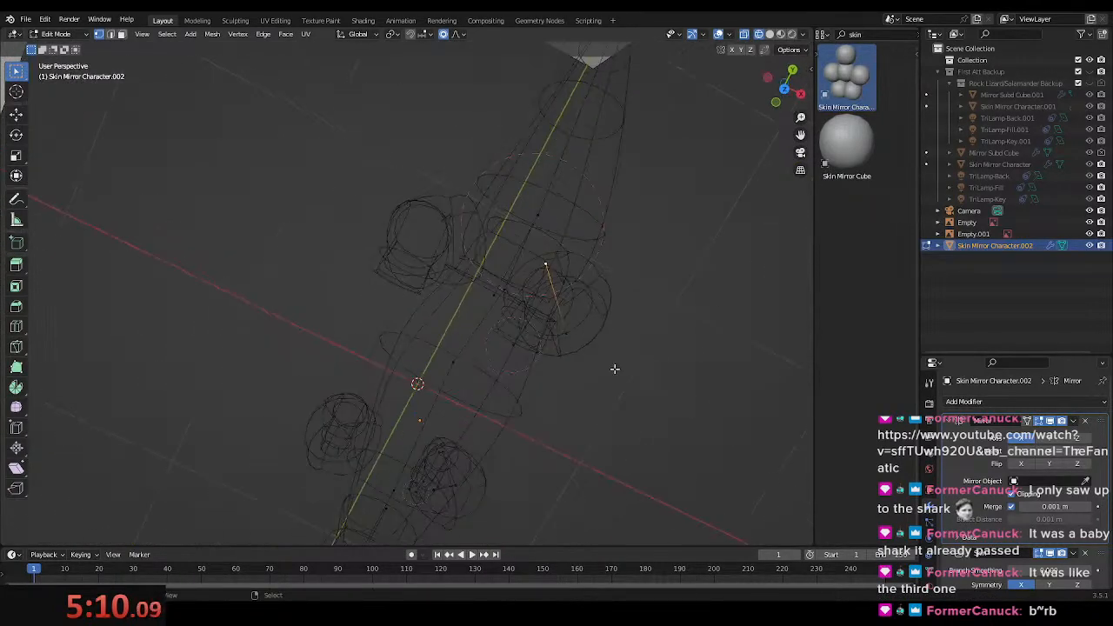
{"action": "key", "text": "s"}
{"action": "scroll", "coordinate": [636, 348], "scroll_direction": "up", "scroll_amount": 2}
{"action": "scroll", "coordinate": [641, 351], "scroll_direction": "down", "scroll_amount": 1}
{"action": "key", "text": "x"}
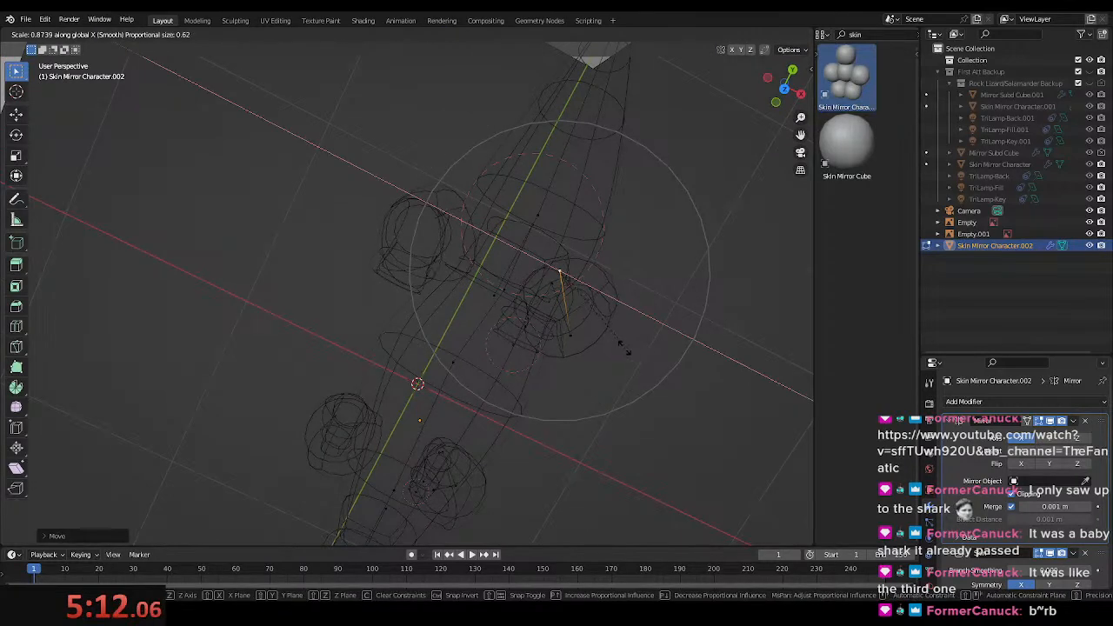
{"action": "scroll", "coordinate": [619, 345], "scroll_direction": "down", "scroll_amount": 3}
{"action": "left_click", "coordinate": [616, 348]}
- Narrow the skin of the lower hind leg and heel along X, scaling the heel to about 0.80
{"action": "middle_click_drag", "start_coordinate": [603, 356], "coordinate": [642, 313]}
{"action": "key", "text": "s"}
{"action": "key", "text": "x"}
{"action": "left_click", "coordinate": [597, 301]}
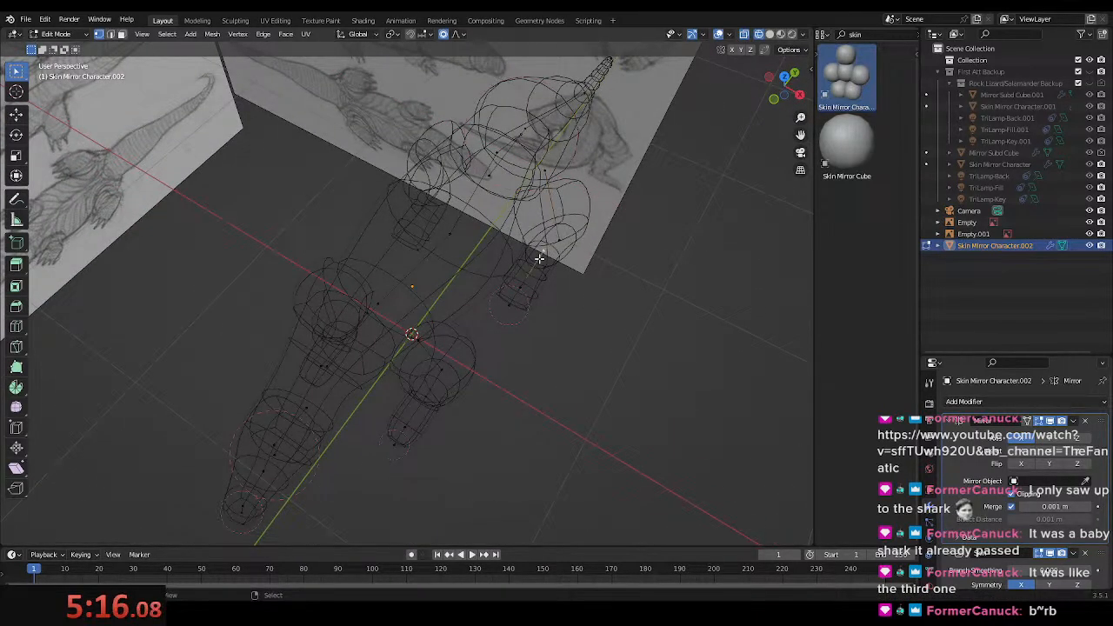
{"action": "key", "text": "s"}
{"action": "key", "text": "x"}
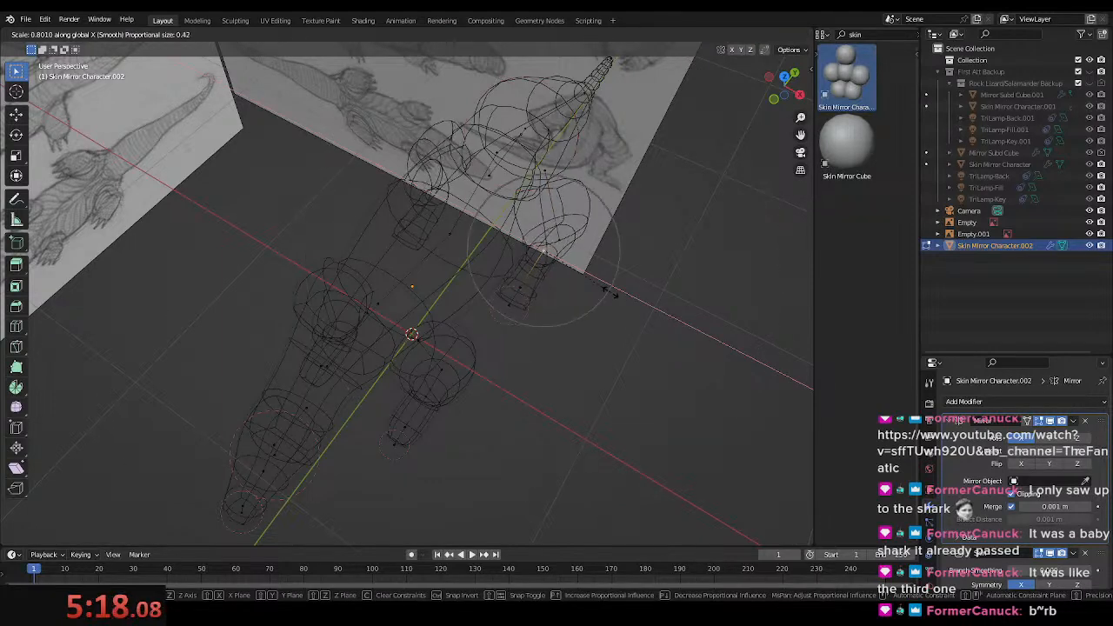
{"action": "left_click", "coordinate": [609, 289]}
- Bevel the hind leg's heel joint into two points in the side view, then shrink and reposition them over the drawing
{"action": "middle_click_drag", "start_coordinate": [609, 289], "coordinate": [546, 357]}
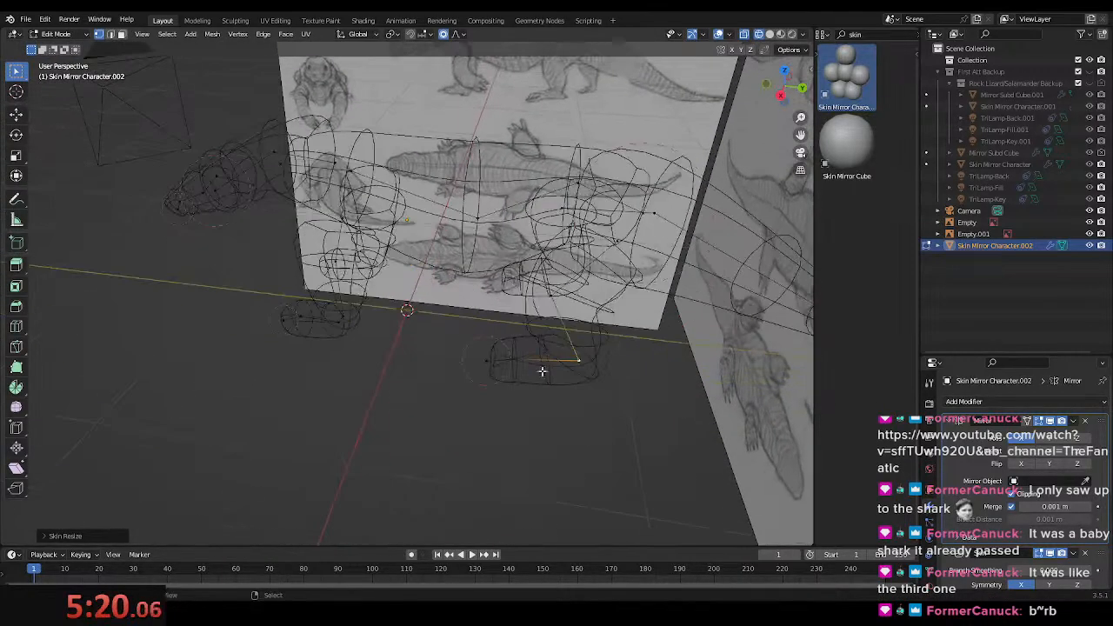
{"action": "key", "text": "KP_3"}
{"action": "scroll", "coordinate": [505, 349], "scroll_direction": "up", "scroll_amount": 6}
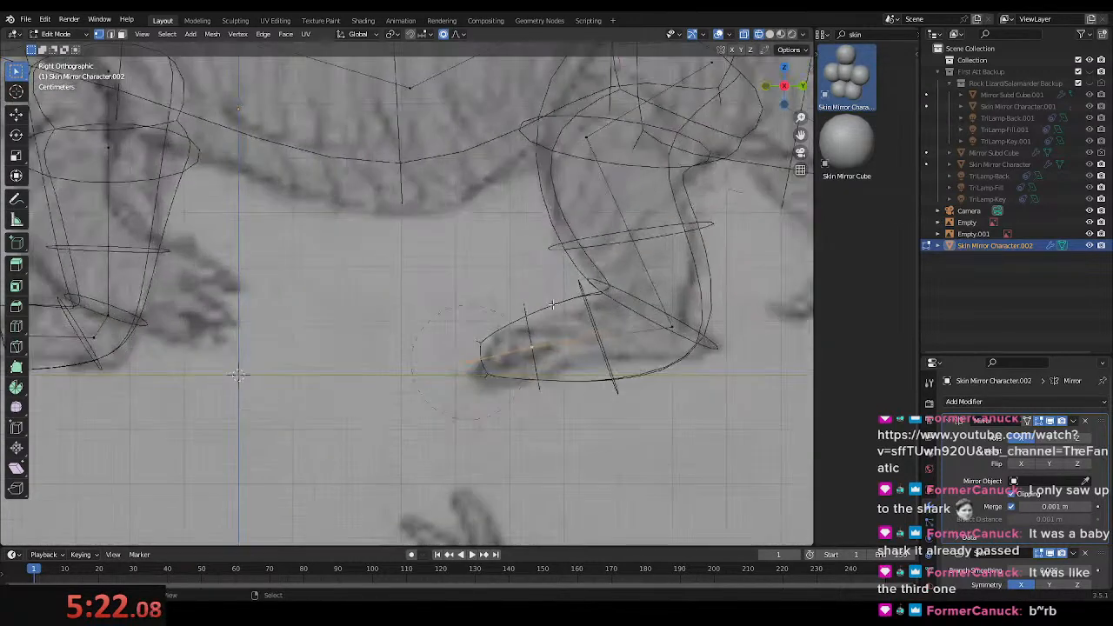
{"action": "key", "text": "s"}
{"action": "left_click", "coordinate": [585, 428]}
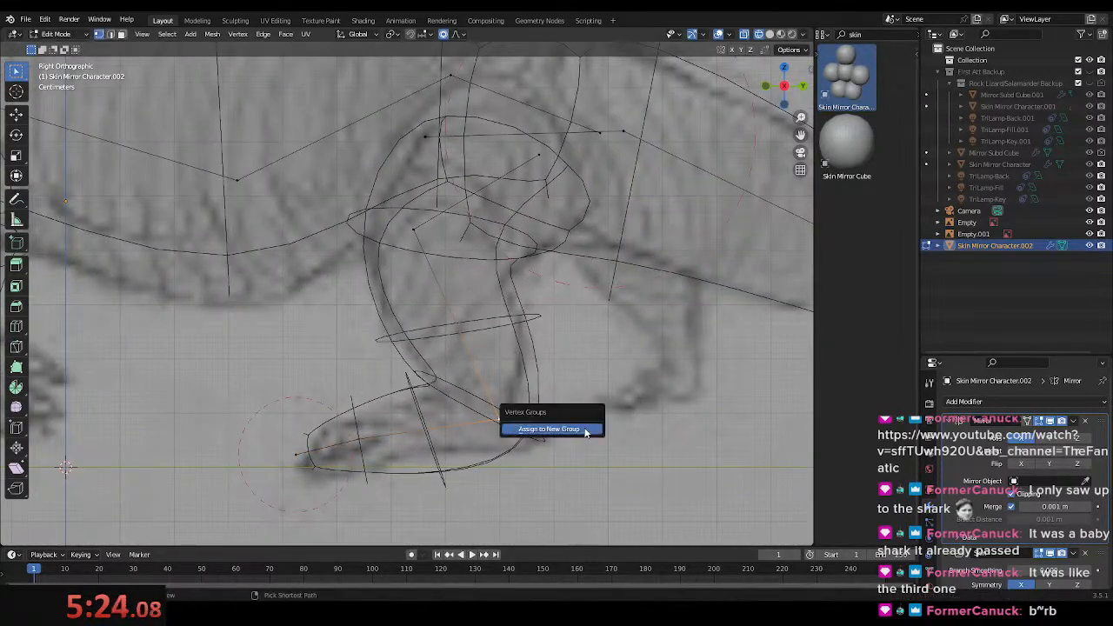
{"action": "key", "text": "ctrl+b"}
{"action": "left_click", "coordinate": [449, 426]}
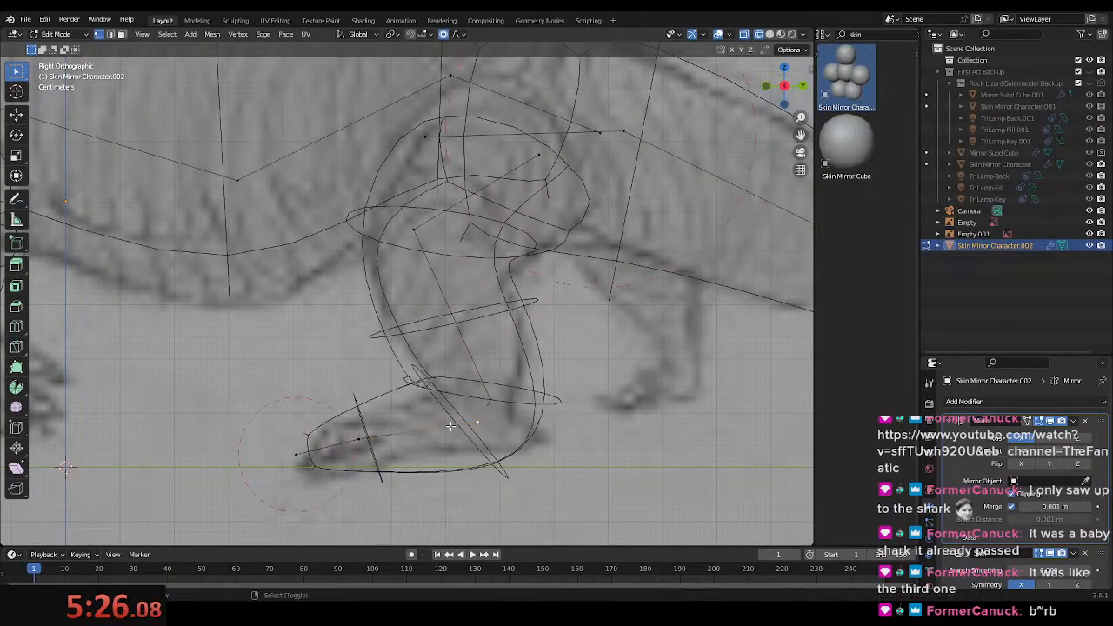
{"action": "key", "text": "r"}
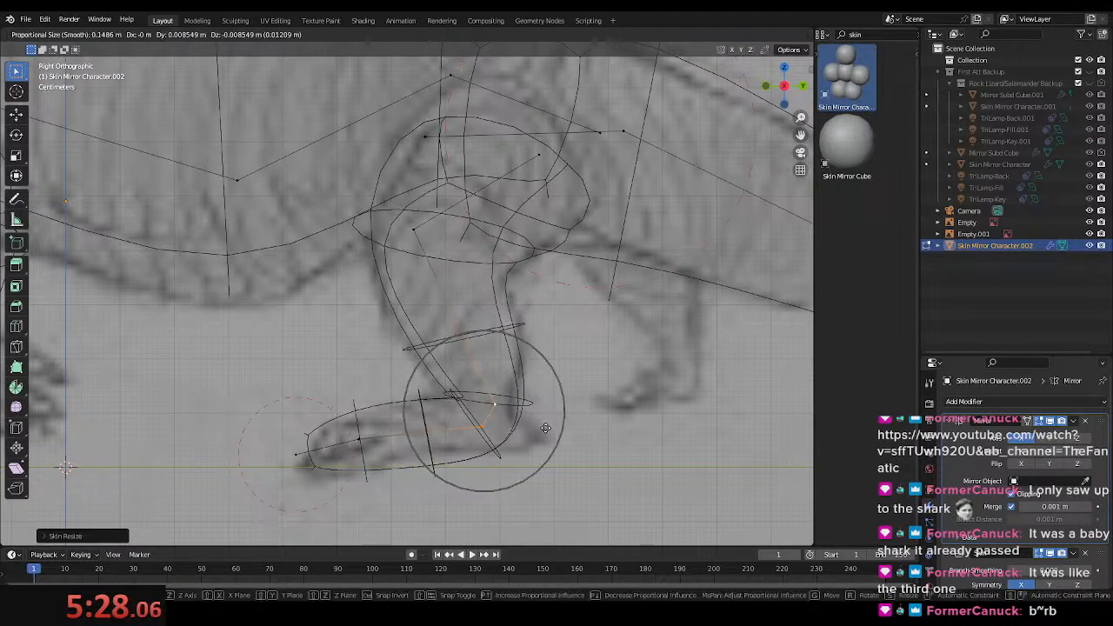
{"action": "left_click", "coordinate": [566, 435]}
- Reposition the hind foot's points and scale their skin along X, cancelling one resize attempt
{"action": "key", "text": "g"}
{"action": "left_click", "coordinate": [338, 461]}
{"action": "key", "text": "s"}
{"action": "right_click", "coordinate": [390, 385]}
{"action": "key", "text": "s"}
{"action": "key", "text": "x"}
{"action": "left_click", "coordinate": [384, 398]}
{"action": "key", "text": "g"}
{"action": "left_click", "coordinate": [393, 397]}
- Widen the skin at the body chain's rear end along X by about 1.37 in the top wireframe view
{"action": "left_click", "coordinate": [582, 354]}
{"action": "mouse_move", "coordinate": [582, 354]}
{"action": "middle_mouse_down", "text": "shift"}
{"action": "mouse_move", "coordinate": [653, 422]}
{"action": "mouse_move", "coordinate": [542, 458]}
{"action": "mouse_move", "coordinate": [460, 455]}
{"action": "mouse_move", "coordinate": [500, 402]}
{"action": "middle_mouse_up", "text": "shift"}
{"action": "scroll", "coordinate": [654, 422], "scroll_direction": "down", "scroll_amount": 2}
{"action": "key", "text": "shift+z"}
{"action": "key", "text": "KP_7"}
{"action": "key", "text": "shift+z"}
{"action": "key", "text": "s"}
{"action": "key", "text": "x"}
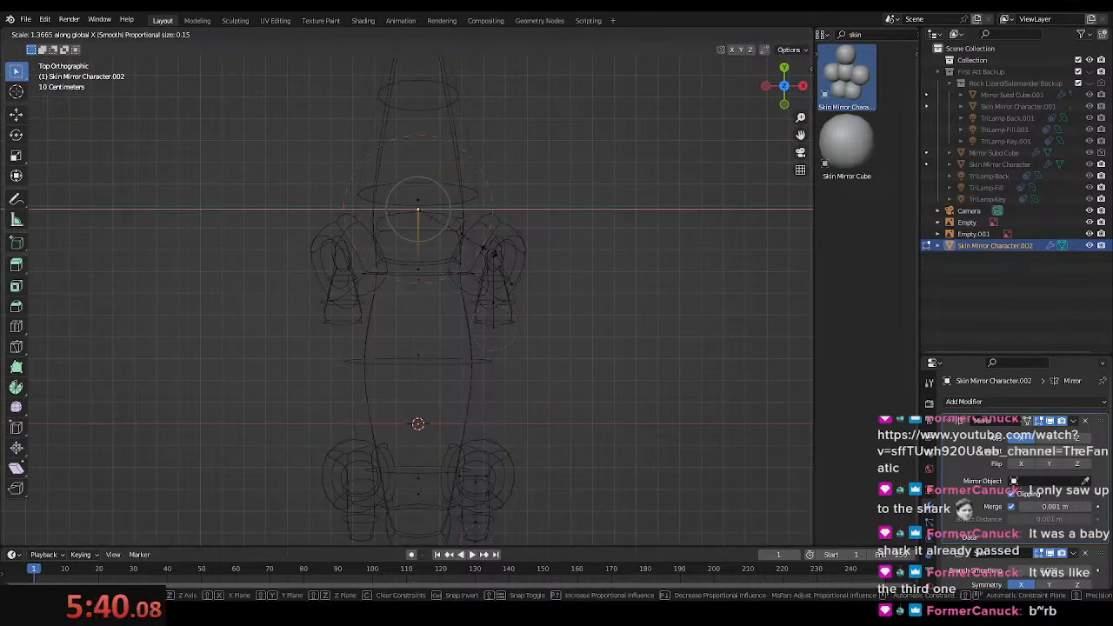
{"action": "left_click", "coordinate": [491, 247]}
- Scale the body skin at the shoulders along X in the top view, save the file and check the shading
{"action": "middle_click_drag", "start_coordinate": [507, 403], "coordinate": [484, 159], "text": "shift"}
{"action": "key", "text": "ctrl+s"}
{"action": "key", "text": "shift+z"}
{"action": "middle_click_drag", "start_coordinate": [542, 235], "coordinate": [569, 283], "text": "shift"}
{"action": "key", "text": "shift+z"}
{"action": "key", "text": "s"}
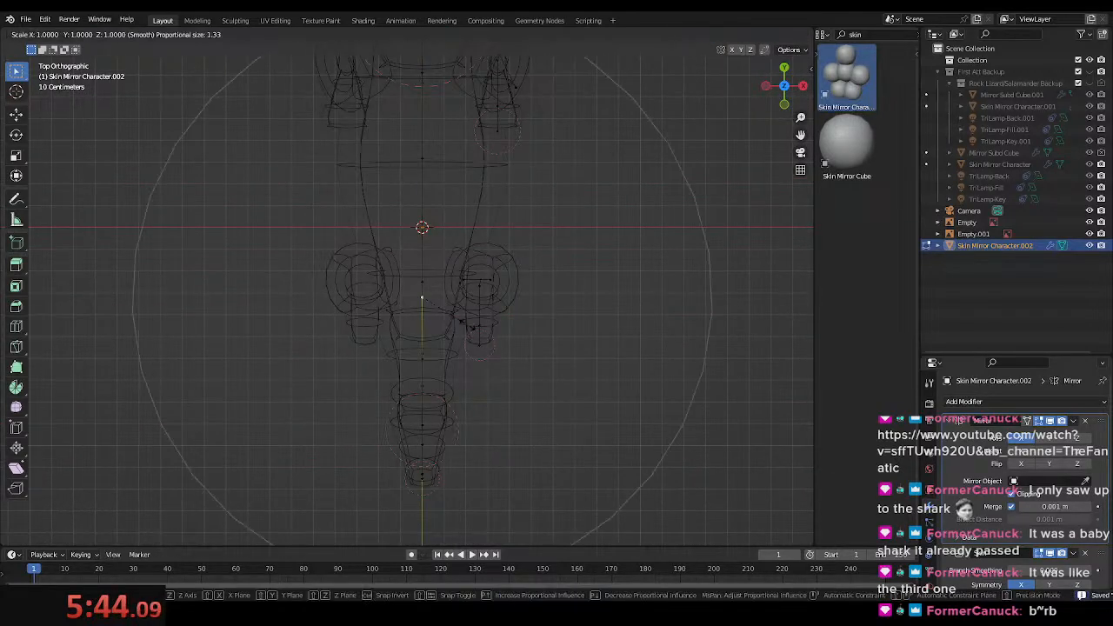
{"action": "key", "text": "x"}
{"action": "left_click", "coordinate": [497, 360]}
{"action": "key", "text": "ctrl+s"}
{"action": "key", "text": "shift+z"}
{"action": "key", "text": "shift+z"}
- Narrow the front leg's upper skin along X and move the leg outward with proportional editing
{"action": "key", "text": "s"}
{"action": "key", "text": "x"}
{"action": "left_click", "coordinate": [546, 315]}
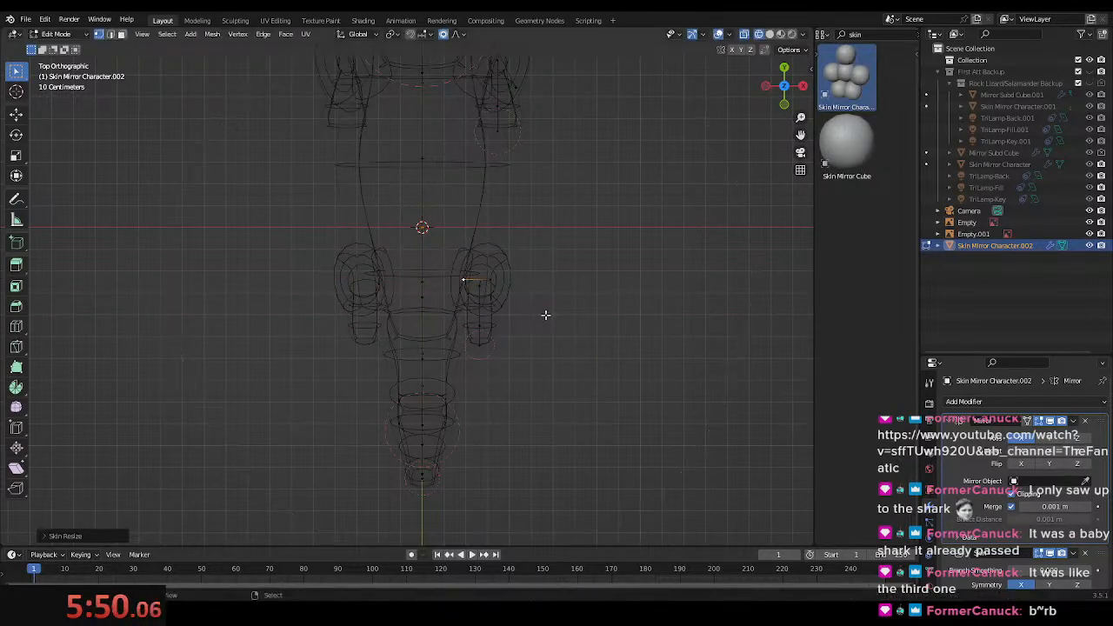
{"action": "key", "text": "g"}
{"action": "key", "text": "x"}
{"action": "scroll", "coordinate": [503, 291], "scroll_direction": "up", "scroll_amount": 3}
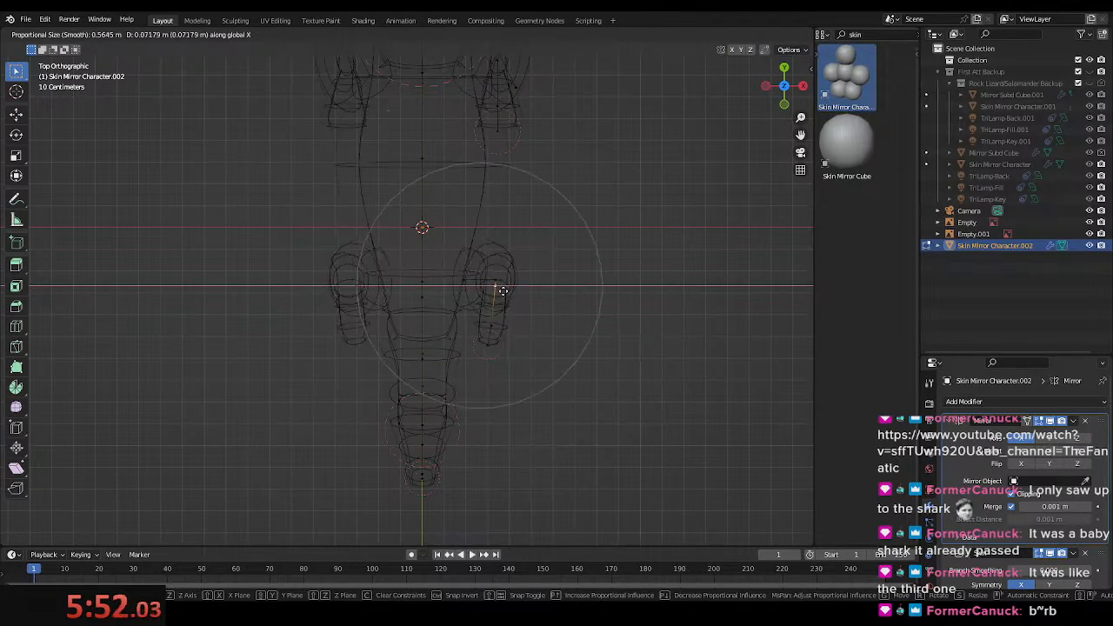
{"action": "left_click", "coordinate": [512, 293]}
- Narrow the mid-body skin along X to about 0.91 and shift the hind foot's tip slightly along X
{"action": "middle_click_drag", "start_coordinate": [476, 257], "coordinate": [491, 335], "text": "shift"}
{"action": "left_click", "coordinate": [448, 242]}
{"action": "key", "text": "s"}
{"action": "key", "text": "x"}
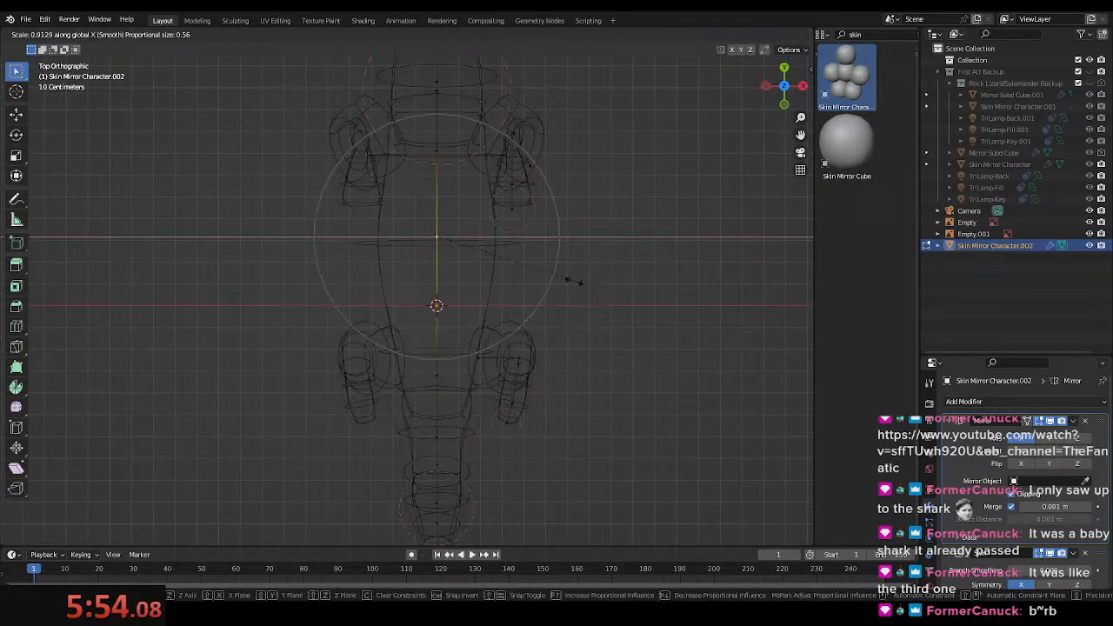
{"action": "left_click", "coordinate": [553, 281]}
{"action": "key", "text": "g"}
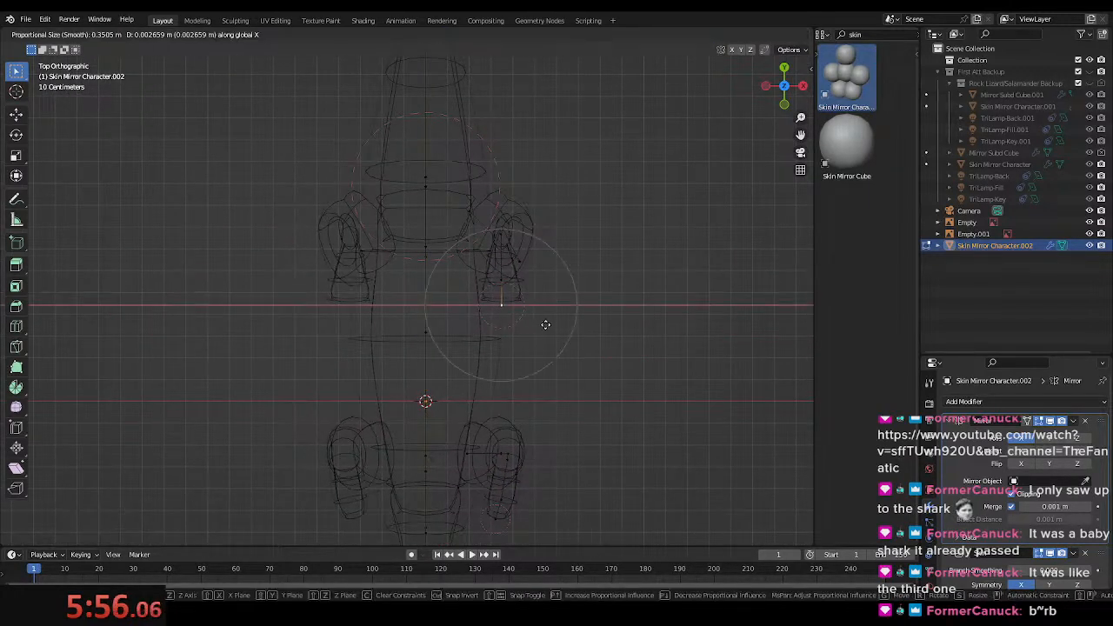
{"action": "left_click", "coordinate": [547, 324]}
- Check the front half in solid shading from above and rotate the front leg's points
{"action": "middle_click_drag", "start_coordinate": [544, 392], "coordinate": [542, 208], "text": "shift"}
{"action": "key", "text": "z"}
{"action": "key", "text": "z"}
{"action": "key", "text": "z"}
{"action": "key", "text": "shift+z"}
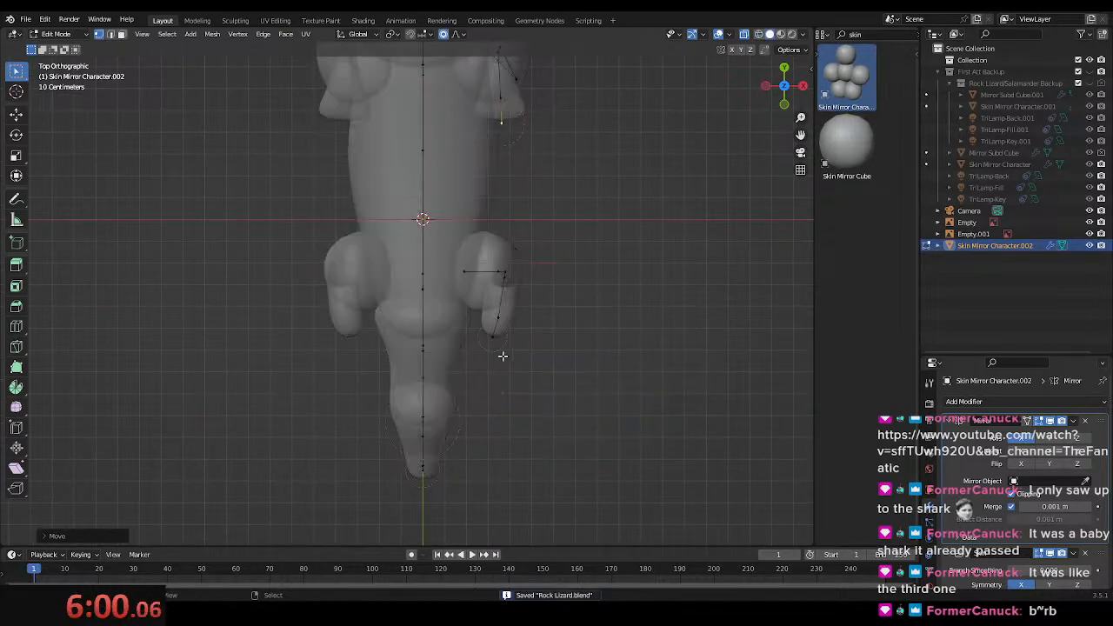
{"action": "key", "text": "r"}
{"action": "left_click", "coordinate": [578, 309]}
- Resize the front foot's skin along X, shift the foot along X and save the file
{"action": "key", "text": "ctrl+a"}
{"action": "key", "text": "x"}
{"action": "left_click", "coordinate": [616, 314]}
{"action": "key", "text": "g"}
{"action": "key", "text": "x"}
{"action": "left_click", "coordinate": [560, 323]}
{"action": "key", "text": "ctrl+s"}
- Return to the side wireframe view and raise the body chain's point above the front leg slightly
{"action": "middle_click_drag", "start_coordinate": [577, 313], "coordinate": [672, 312]}
{"action": "key", "text": "grave"}
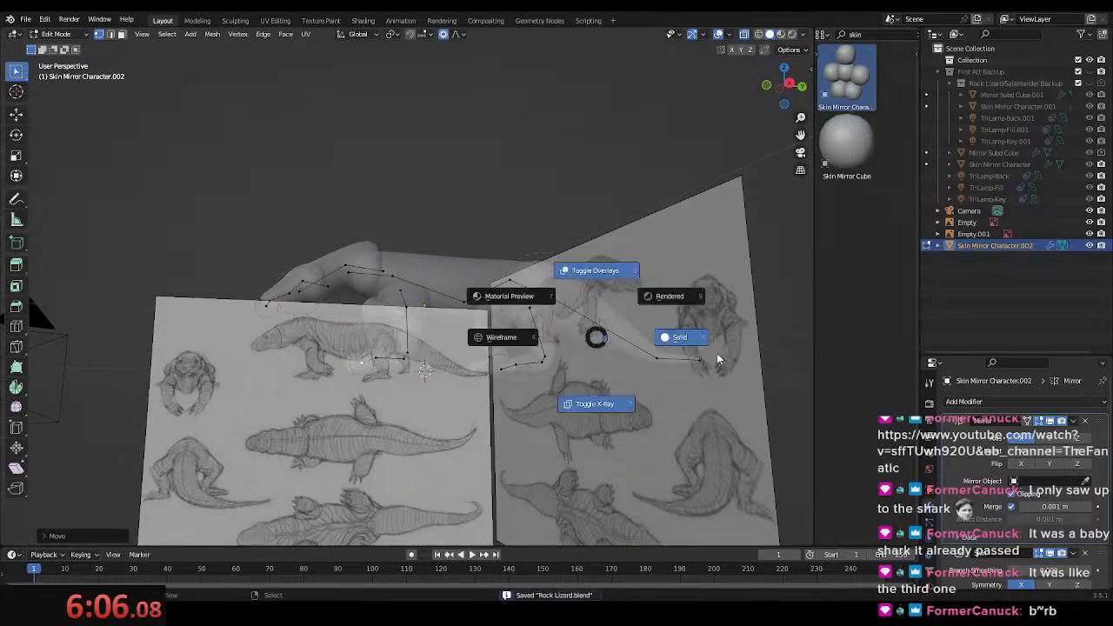
{"action": "left_click", "coordinate": [675, 318]}
{"action": "scroll", "coordinate": [441, 366], "scroll_direction": "up", "scroll_amount": 2}
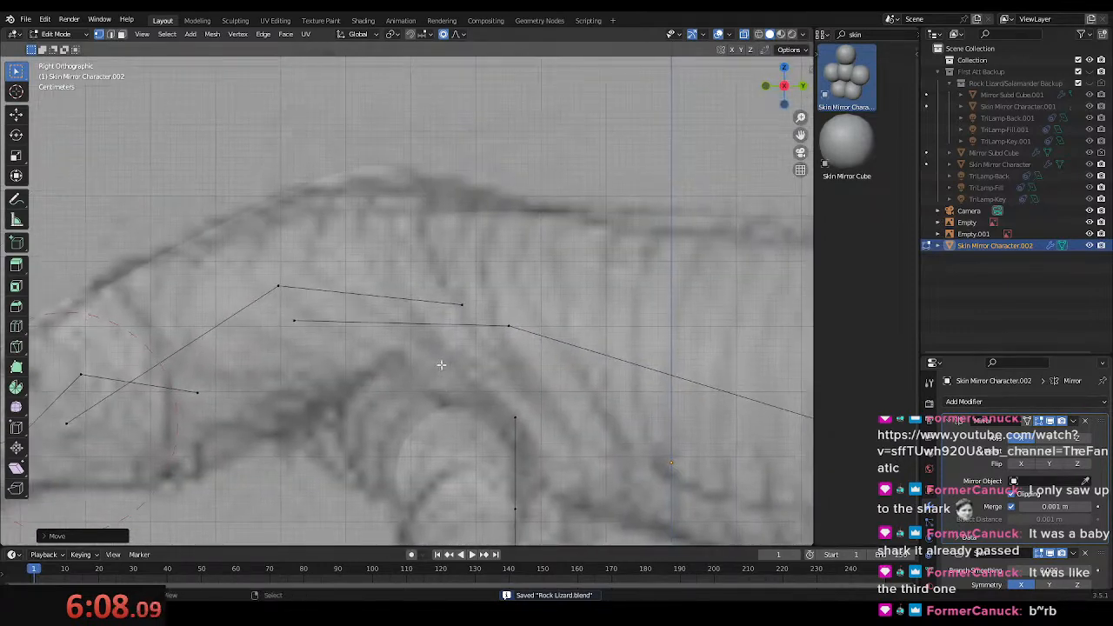
{"action": "key", "text": "alt+z"}
{"action": "key", "text": "shift+z"}
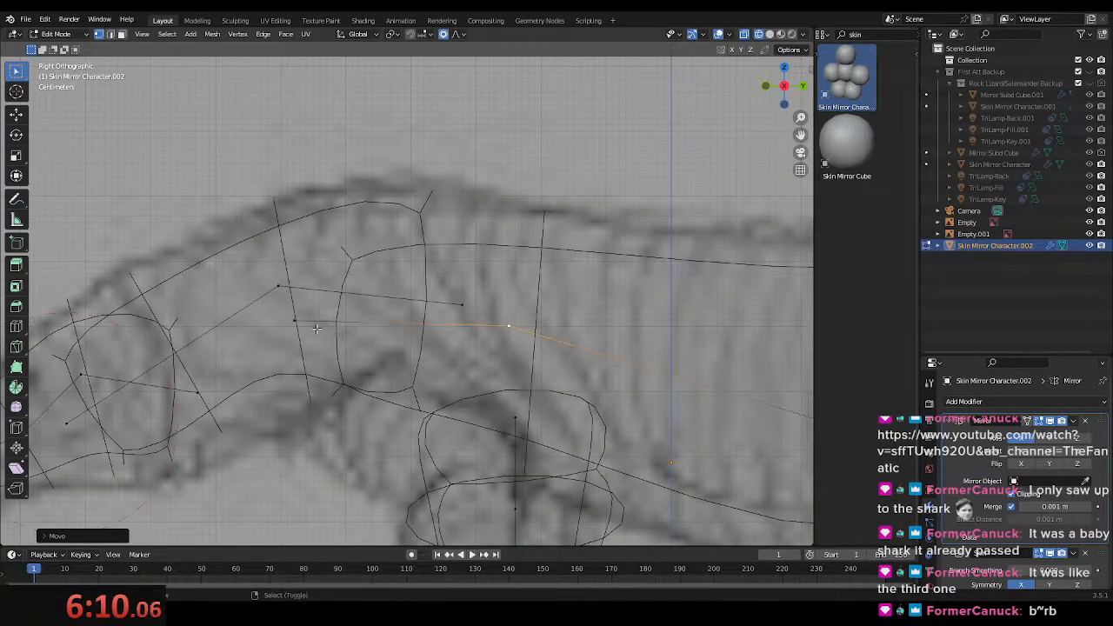
{"action": "key", "text": "g"}
{"action": "left_click", "coordinate": [445, 331]}
- Move the body chain's front end up and back onto the neck line and enlarge its skin by about 1.37
{"action": "left_click", "coordinate": [293, 311]}
{"action": "key", "text": "g"}
{"action": "left_click", "coordinate": [324, 287]}
{"action": "key", "text": "ctrl+a"}
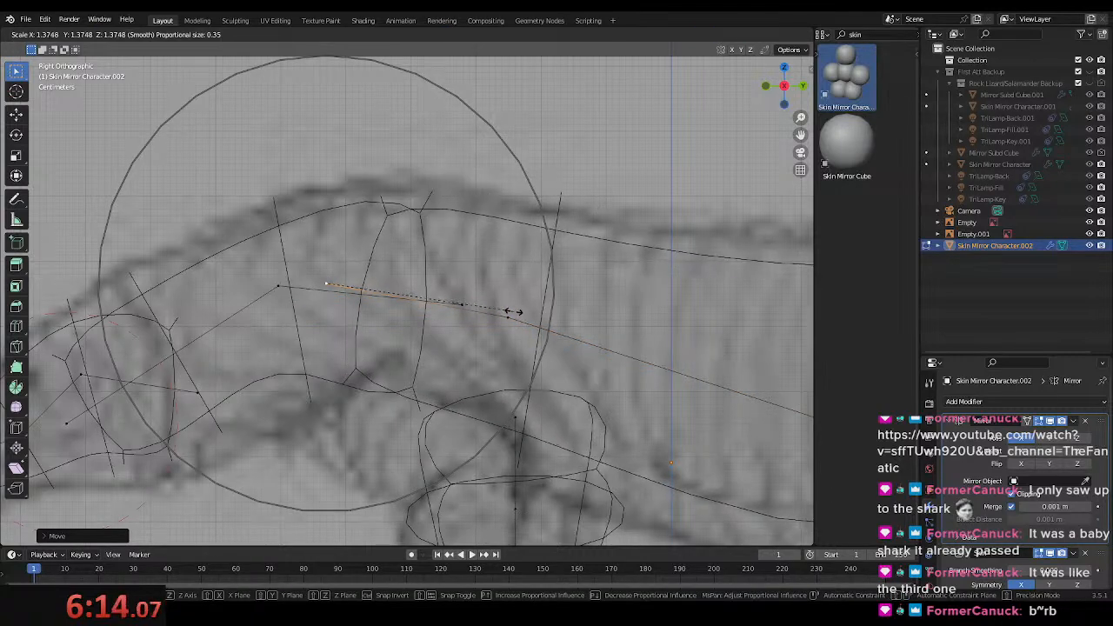
{"action": "left_click", "coordinate": [511, 310]}
- Turn off proportional editing and enlarge the skin at the body chain's front end further to match the shoulder hump
{"action": "key", "text": "shift+z"}
{"action": "scroll", "coordinate": [432, 310], "scroll_direction": "down", "scroll_amount": 1}
{"action": "key", "text": "shift+z"}
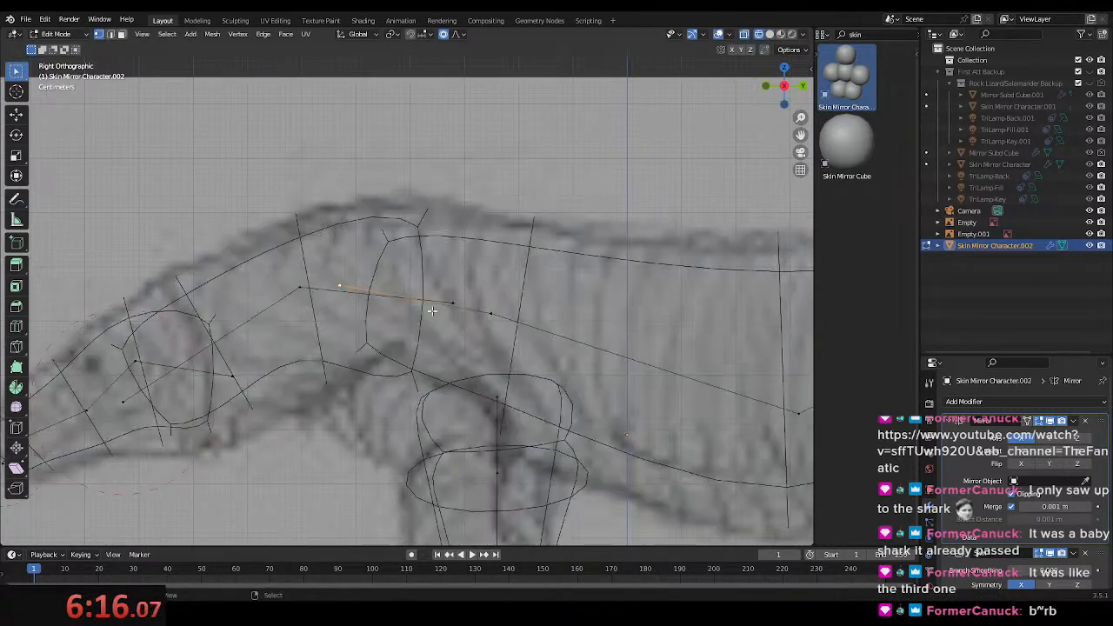
{"action": "scroll", "coordinate": [432, 310], "scroll_direction": "up", "scroll_amount": 2}
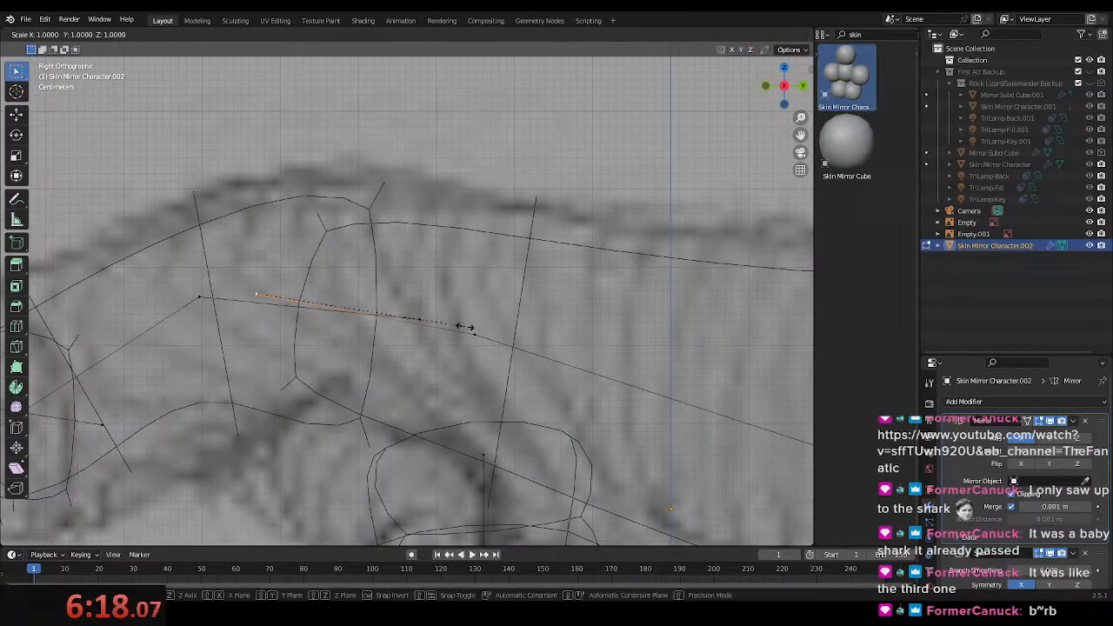
{"action": "left_click", "coordinate": [542, 317]}
{"action": "key", "text": "shift+z"}
{"action": "scroll", "coordinate": [453, 331], "scroll_direction": "down", "scroll_amount": 1}
{"action": "key", "text": "shift+z"}
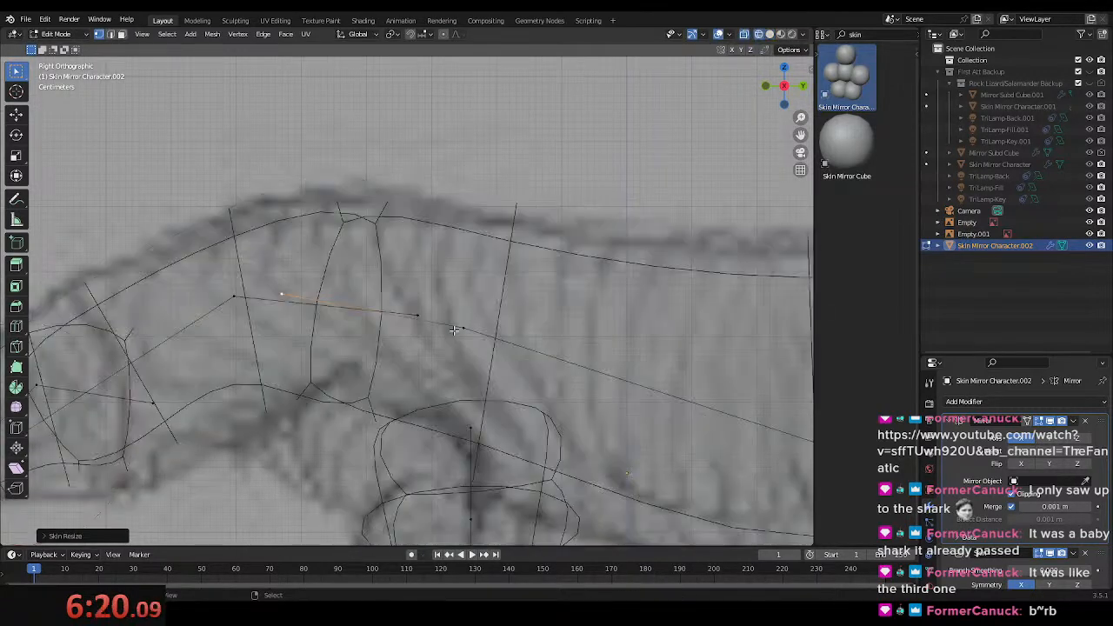
{"action": "key", "text": "ctrl+a"}
{"action": "left_click", "coordinate": [573, 336]}
- Lower the mid-body point toward the belly outline, save the file and check the side profile in solid shading
{"action": "middle_click_drag", "start_coordinate": [630, 367], "coordinate": [474, 334], "text": "shift"}
{"action": "scroll", "coordinate": [482, 339], "scroll_direction": "down", "scroll_amount": 2}
{"action": "middle_click_drag", "start_coordinate": [543, 369], "coordinate": [441, 336], "text": "shift"}
{"action": "key", "text": "g"}
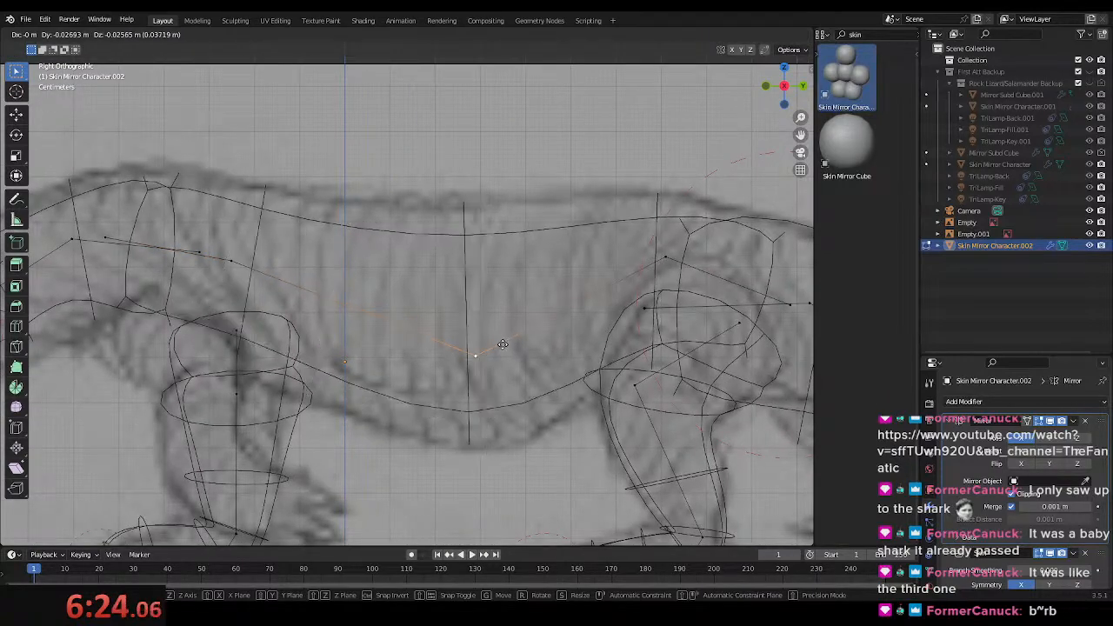
{"action": "left_click", "coordinate": [502, 345]}
{"action": "left_click", "coordinate": [536, 358]}
{"action": "mouse_move", "coordinate": [536, 358]}
{"action": "middle_mouse_down"}
{"action": "mouse_move", "coordinate": [682, 380]}
{"action": "mouse_move", "coordinate": [484, 328]}
{"action": "mouse_move", "coordinate": [427, 298]}
{"action": "middle_mouse_up"}
{"action": "key", "text": "KP_3"}
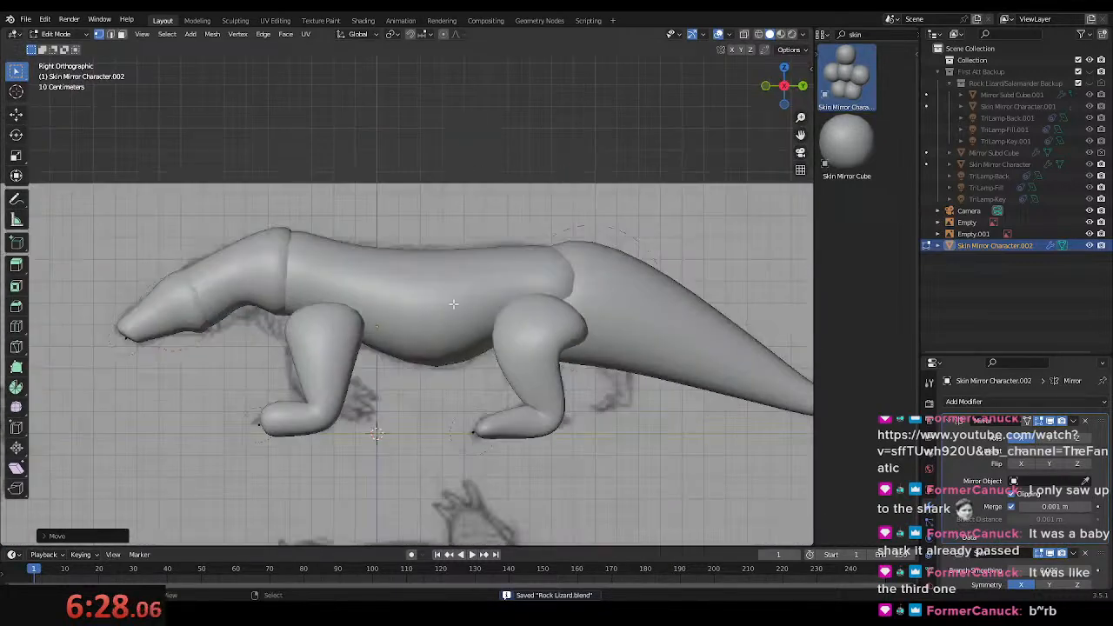
{"action": "key", "text": "z"}
- Join the neck chain to the body chain's front end in wireframe and resize the skin at the neck base
{"action": "left_click", "coordinate": [369, 292]}
{"action": "scroll", "coordinate": [369, 292], "scroll_direction": "up", "scroll_amount": 4}
{"action": "middle_click_drag", "start_coordinate": [102, 281], "coordinate": [371, 323], "text": "shift"}
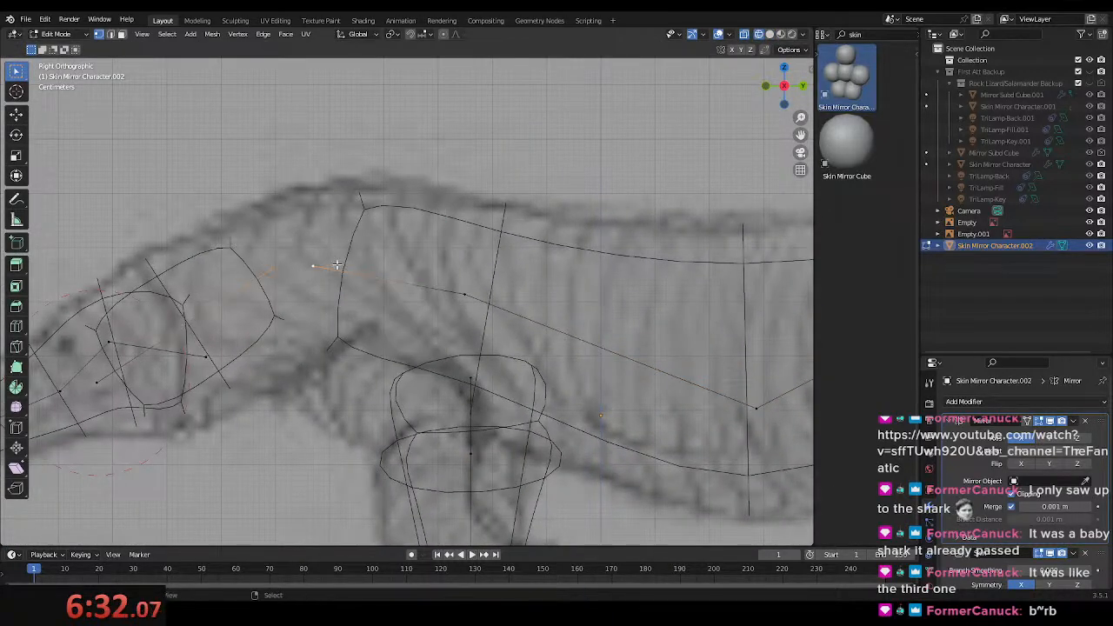
{"action": "scroll", "coordinate": [300, 280], "scroll_direction": "down", "scroll_amount": 3}
{"action": "key", "text": "ctrl+a"}
{"action": "left_click", "coordinate": [357, 300]}
{"action": "left_click", "coordinate": [402, 279]}
- Dissolve the extra point at the neck base and move the remaining shoulder point forward toward the head
{"action": "key", "text": "shift+v"}
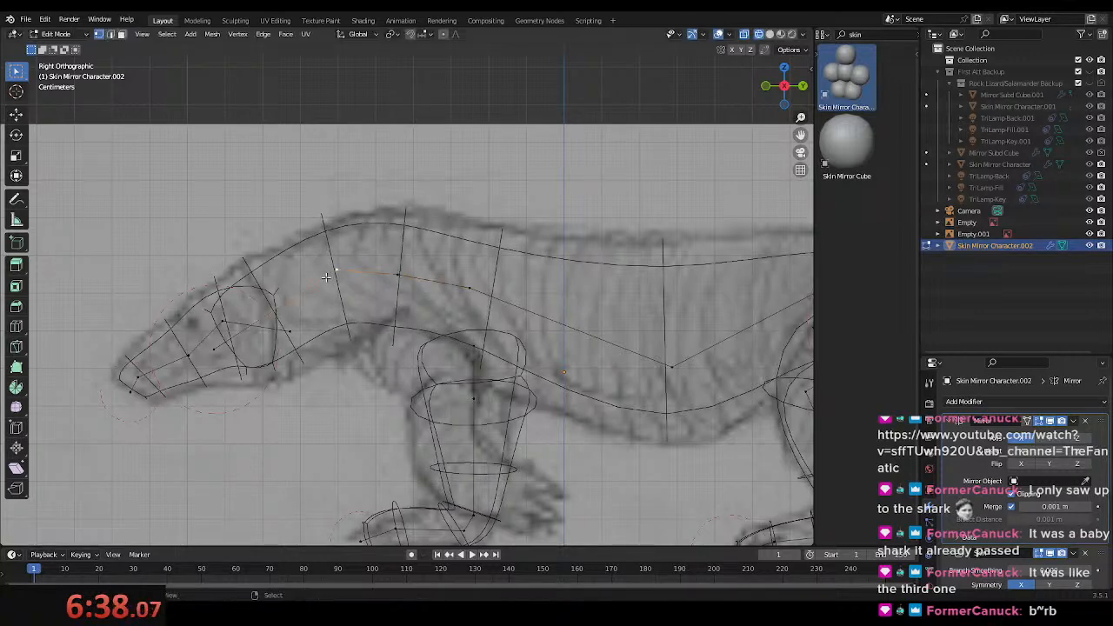
{"action": "key", "text": "x"}
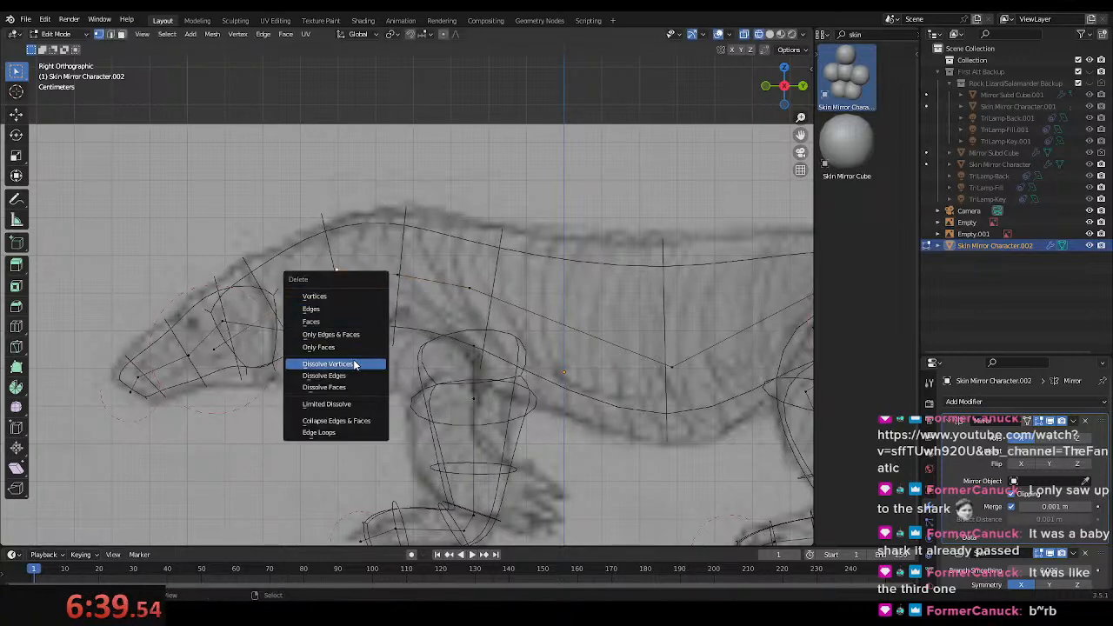
{"action": "left_click", "coordinate": [355, 366]}
{"action": "scroll", "coordinate": [365, 296], "scroll_direction": "up", "scroll_amount": 2}
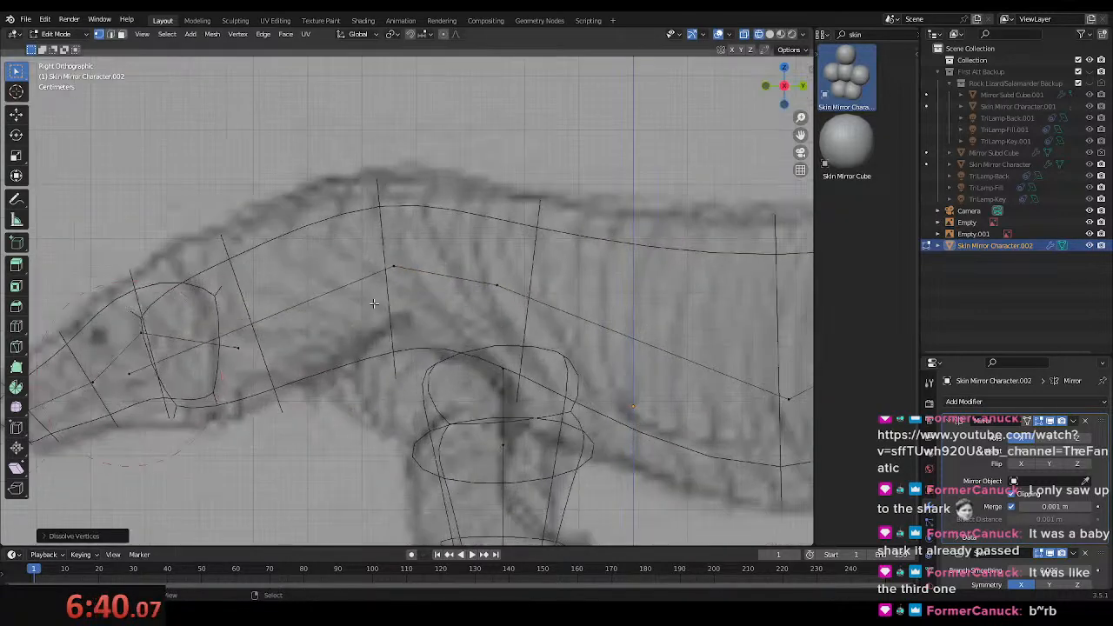
{"action": "key", "text": "g"}
{"action": "left_click", "coordinate": [339, 271]}
{"action": "key", "text": "g"}
{"action": "left_click", "coordinate": [403, 291]}
- Move the front leg's top point forward and up toward the shoulder outline in the side view, and save the file
{"action": "left_click", "coordinate": [498, 372]}
{"action": "middle_click_drag", "start_coordinate": [499, 371], "coordinate": [443, 251], "text": "shift"}
{"action": "key", "text": "g"}
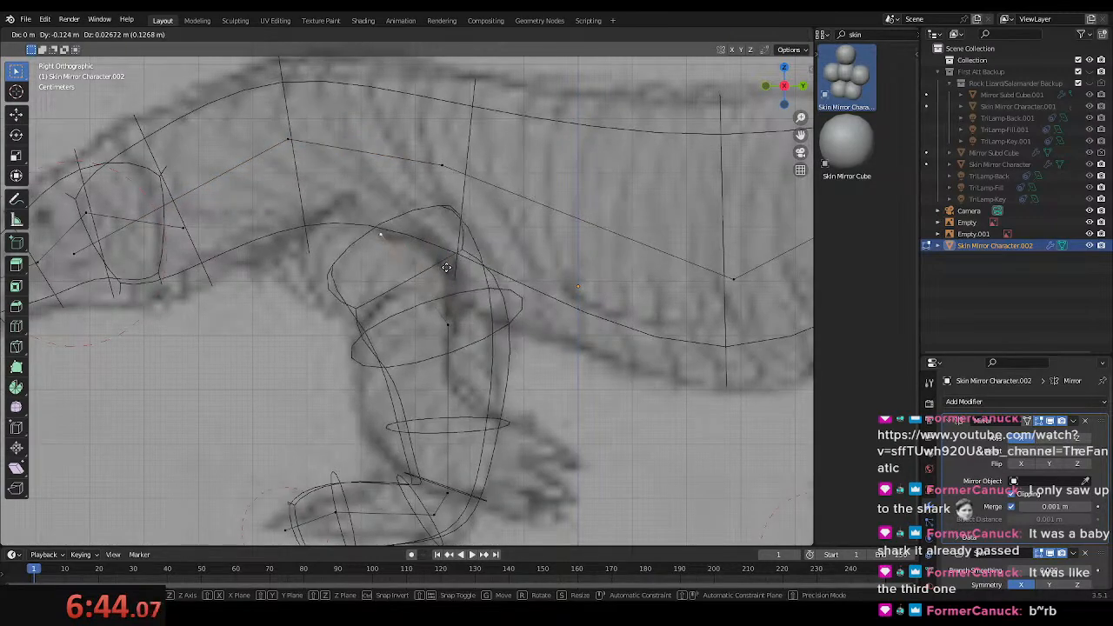
{"action": "left_click", "coordinate": [435, 262]}
{"action": "scroll", "coordinate": [508, 264], "scroll_direction": "down", "scroll_amount": 2}
{"action": "middle_click_drag", "start_coordinate": [461, 312], "coordinate": [518, 334]}
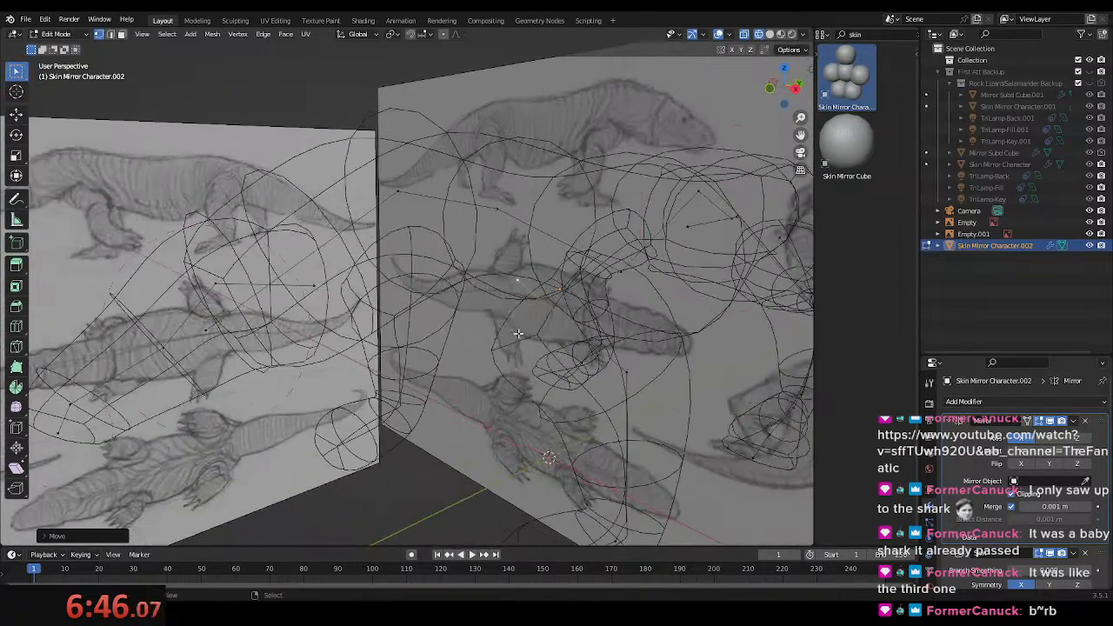
{"action": "key", "text": "ctrl+s"}
- Adjust the height of the front leg's top point in solid shading and extrude a new shoulder point from it toward the tail
{"action": "key", "text": "z"}
{"action": "left_click", "coordinate": [565, 339]}
{"action": "key", "text": "KP_3"}
{"action": "key", "text": "g"}
{"action": "key", "text": "z"}
{"action": "left_click", "coordinate": [523, 345]}
{"action": "key", "text": "e"}
{"action": "left_click", "coordinate": [626, 317]}
{"action": "key", "text": "ctrl+a"}
{"action": "right_click", "coordinate": [557, 280]}
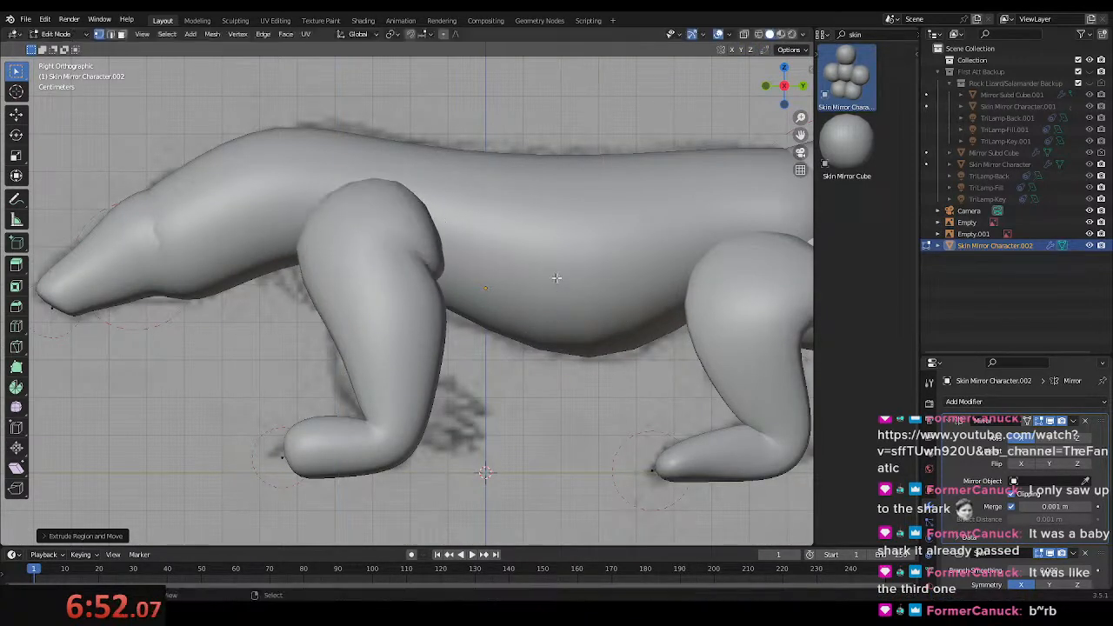
- Turn on proportional editing, shrink the skin at the extruded shoulder point to about 0.57, and save the file
{"action": "key", "text": "o"}
{"action": "key", "text": "s"}
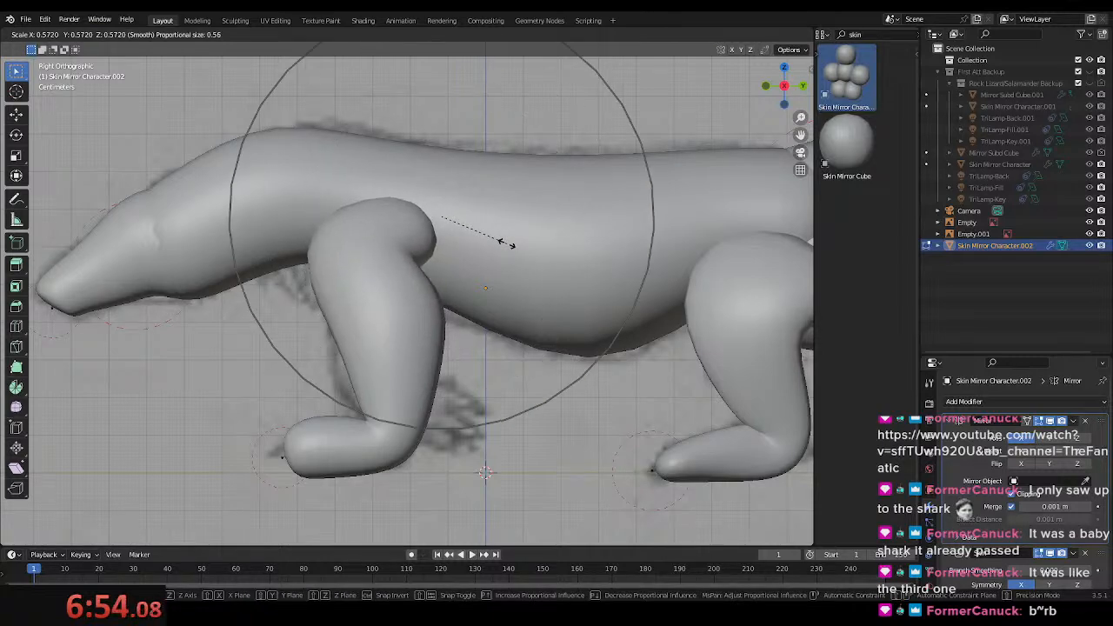
{"action": "left_click", "coordinate": [504, 242]}
{"action": "key", "text": "ctrl+s"}
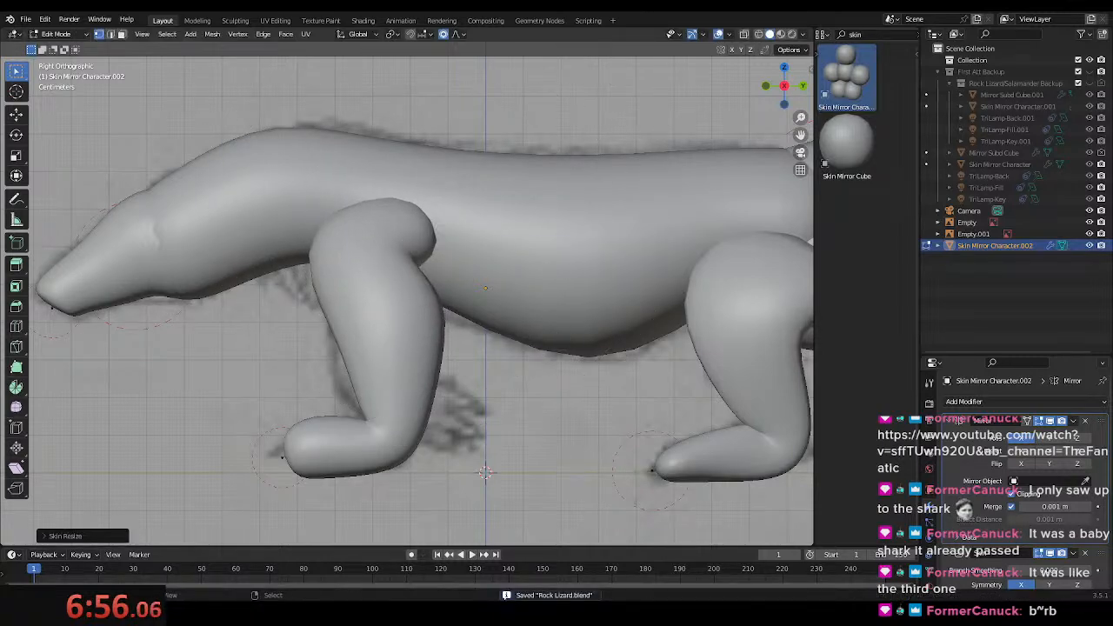
- Try to reposition the leg's middle joint point over the front-view reference in wireframe, and undo the move
{"action": "middle_click_drag", "start_coordinate": [557, 280], "coordinate": [698, 304]}
{"action": "key", "text": "KP_1"}
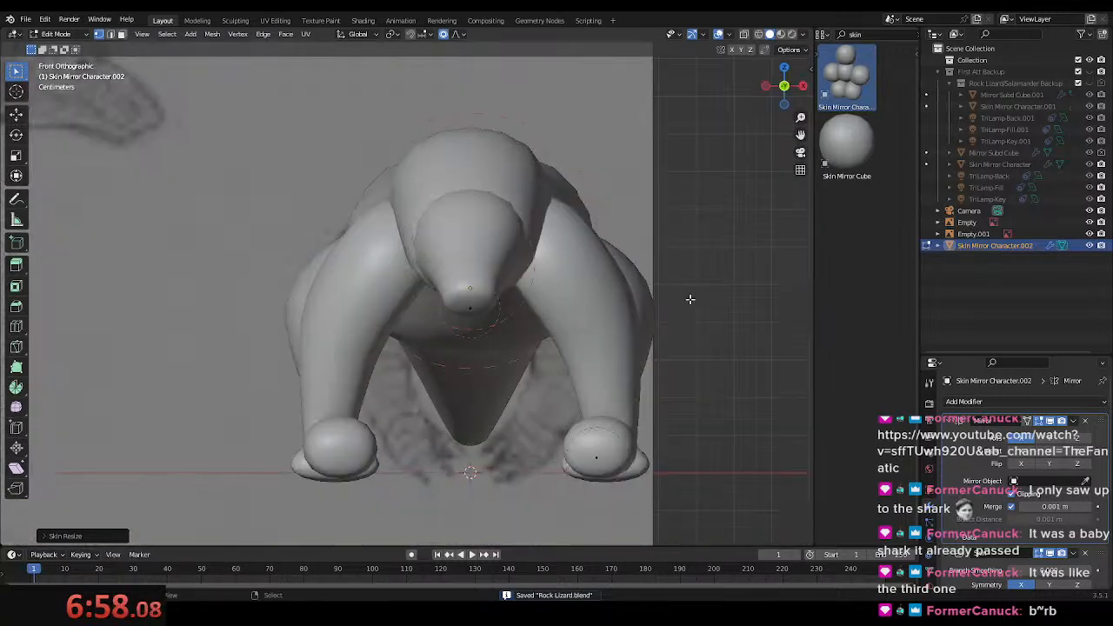
{"action": "key", "text": "z"}
{"action": "middle_click_drag", "start_coordinate": [564, 323], "coordinate": [469, 289], "text": "shift"}
{"action": "scroll", "coordinate": [469, 290], "scroll_direction": "up", "scroll_amount": 2}
{"action": "left_click", "coordinate": [536, 272]}
{"action": "key", "text": "g"}
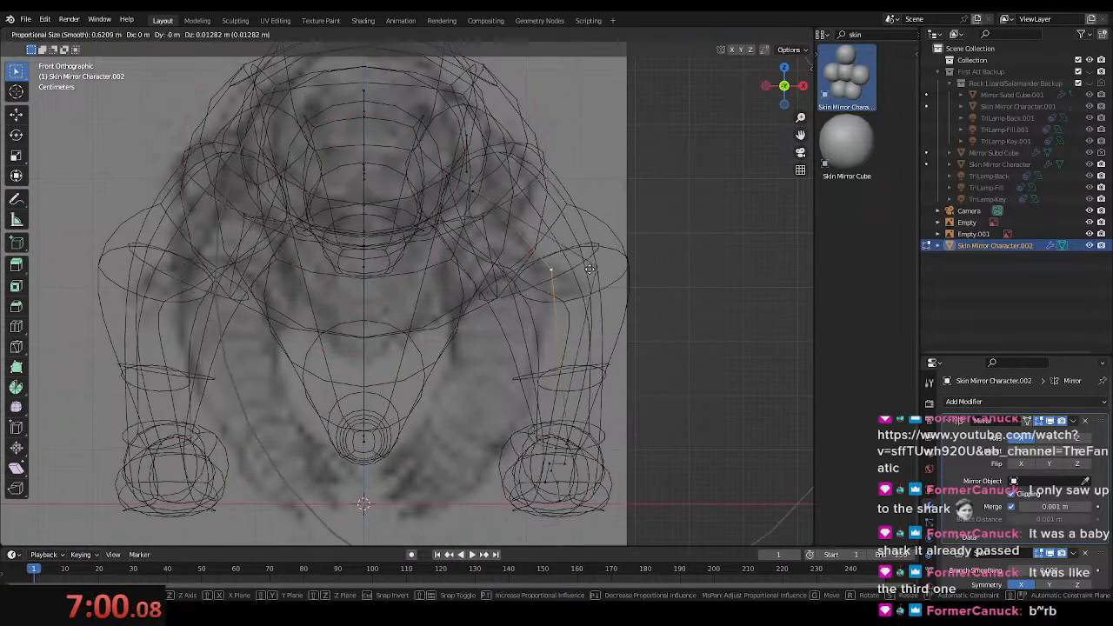
{"action": "left_click", "coordinate": [591, 253]}
{"action": "middle_click_drag", "start_coordinate": [566, 468], "coordinate": [568, 369], "text": "shift"}
{"action": "key", "text": "ctrl+z"}
- Move the hind foot points inward along X with proportional editing to match the front-view reference
{"action": "left_click", "coordinate": [542, 384], "text": "shift"}
{"action": "key", "text": "g"}
{"action": "key", "text": "x"}
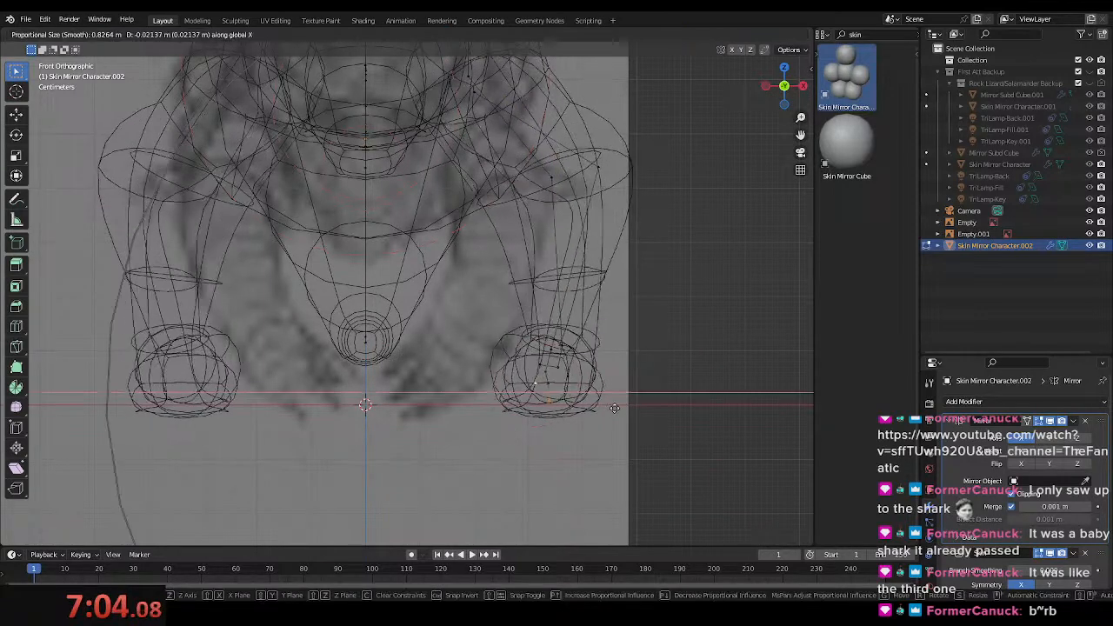
{"action": "left_click", "coordinate": [548, 406]}
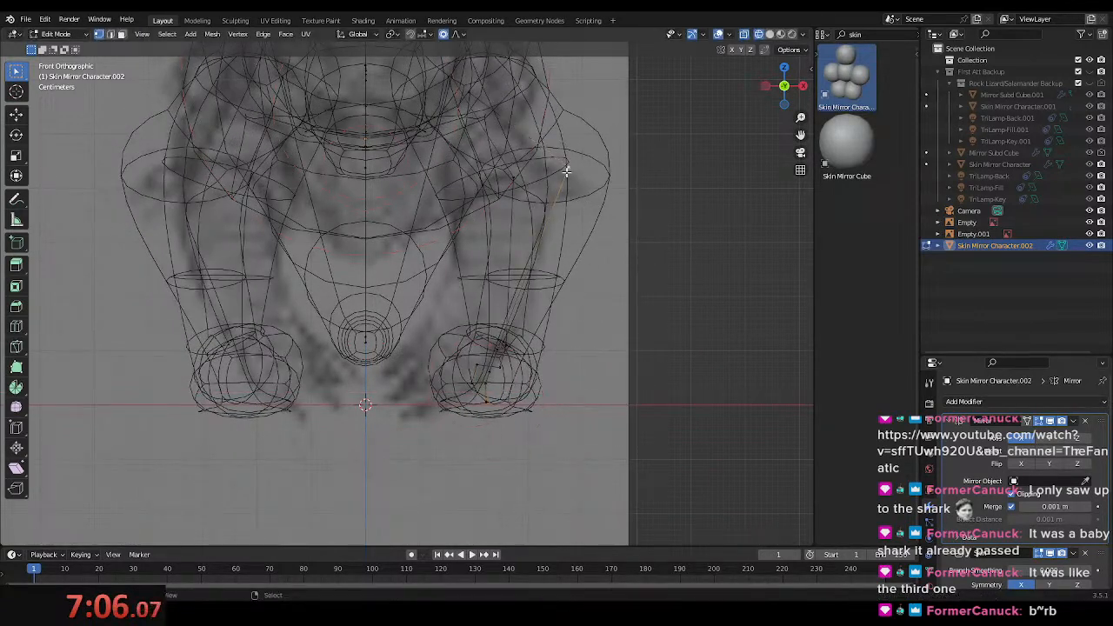
- Narrow the hind knee's skin along X, shift the knee point along X toward the body, and return to solid shading
{"action": "key", "text": "s"}
{"action": "key", "text": "x"}
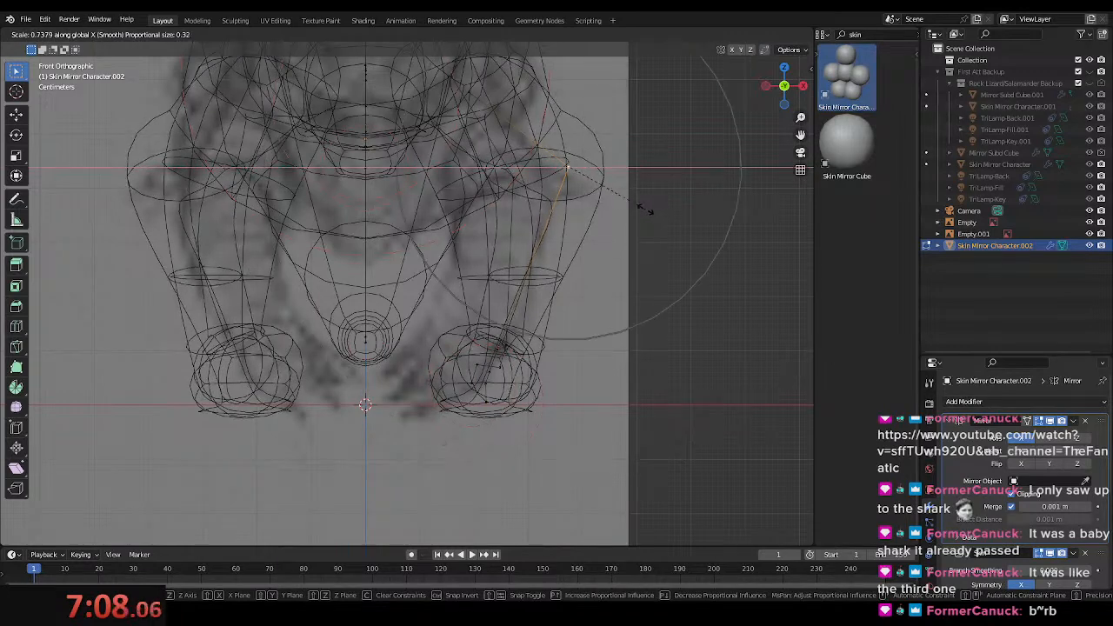
{"action": "scroll", "coordinate": [645, 209], "scroll_direction": "up", "scroll_amount": 4}
{"action": "left_click", "coordinate": [646, 210]}
{"action": "key", "text": "g"}
{"action": "key", "text": "x"}
{"action": "left_click", "coordinate": [623, 215]}
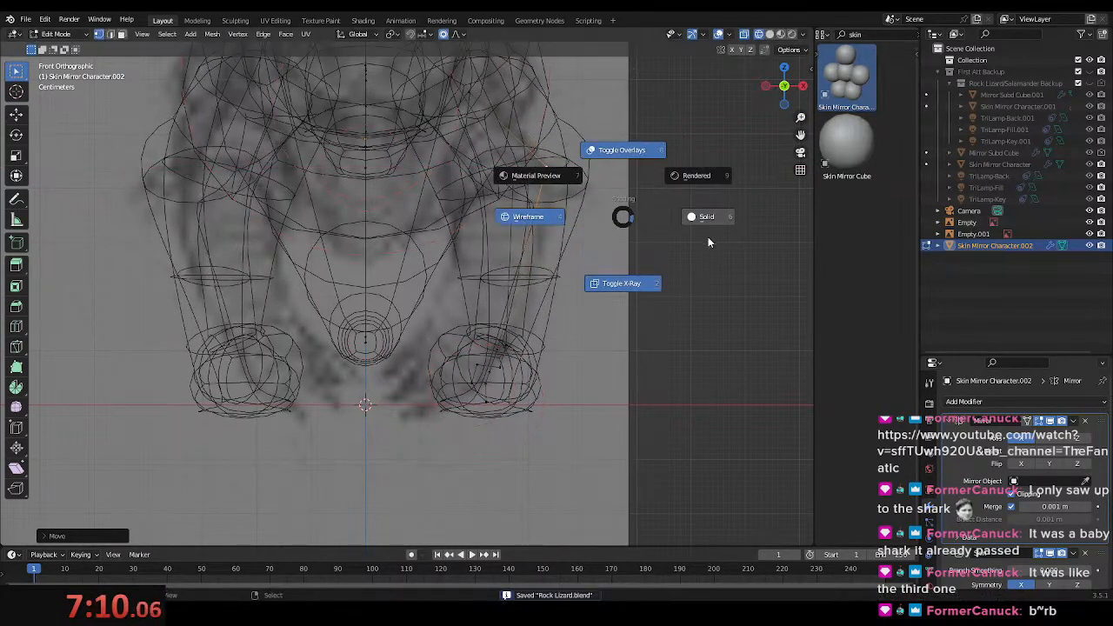
{"action": "key", "text": "z"}
{"action": "left_click", "coordinate": [789, 229]}
- Select the hind leg's points from the knee down to the foot in wireframe and widen their skin along X
{"action": "middle_click_drag", "start_coordinate": [584, 300], "coordinate": [479, 350]}
{"action": "scroll", "coordinate": [479, 351], "scroll_direction": "down", "scroll_amount": 5}
{"action": "middle_click_drag", "start_coordinate": [639, 339], "coordinate": [570, 310]}
{"action": "key", "text": "z"}
{"action": "middle_click_drag", "start_coordinate": [548, 261], "coordinate": [561, 300]}
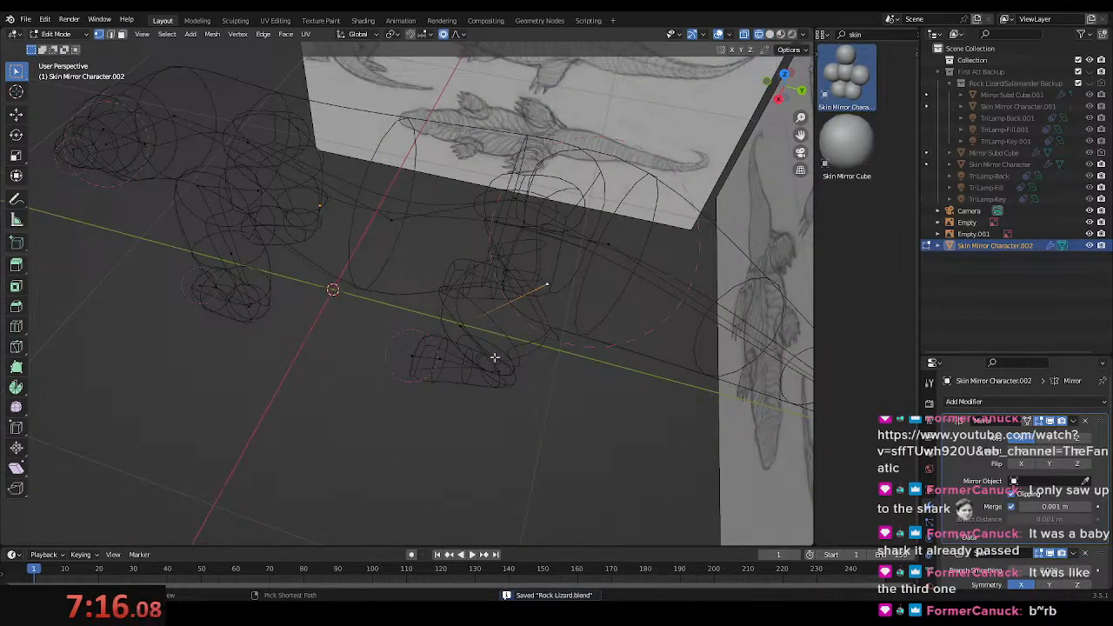
{"action": "middle_click_drag", "start_coordinate": [494, 358], "coordinate": [571, 385]}
{"action": "key", "text": "s"}
{"action": "key", "text": "x"}
{"action": "key", "text": "x"}
{"action": "key", "text": "x"}
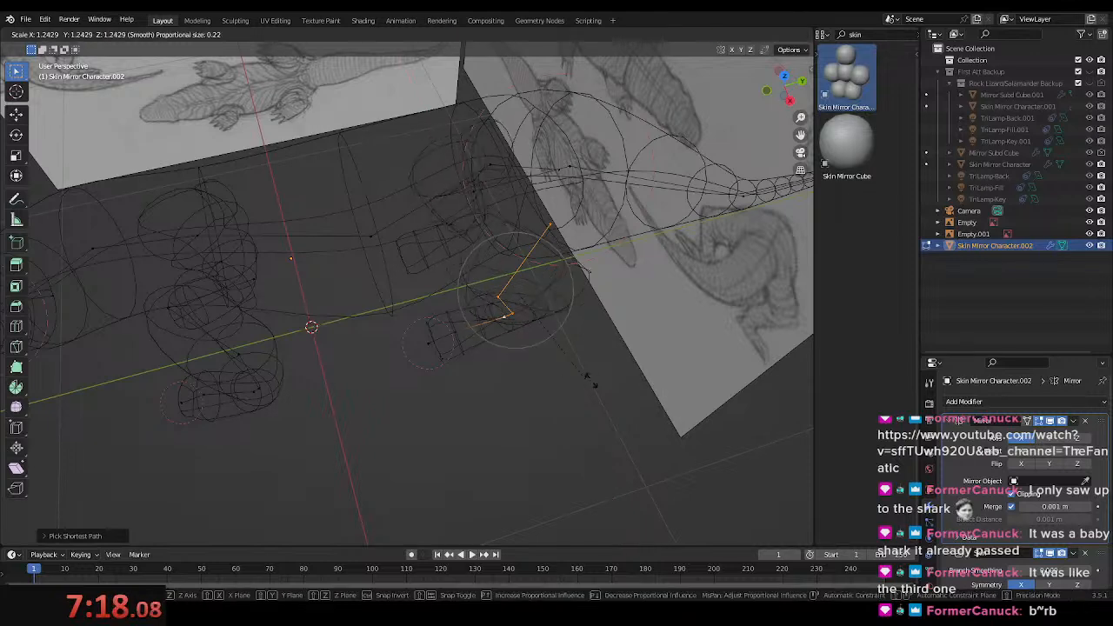
{"action": "key", "text": "x"}
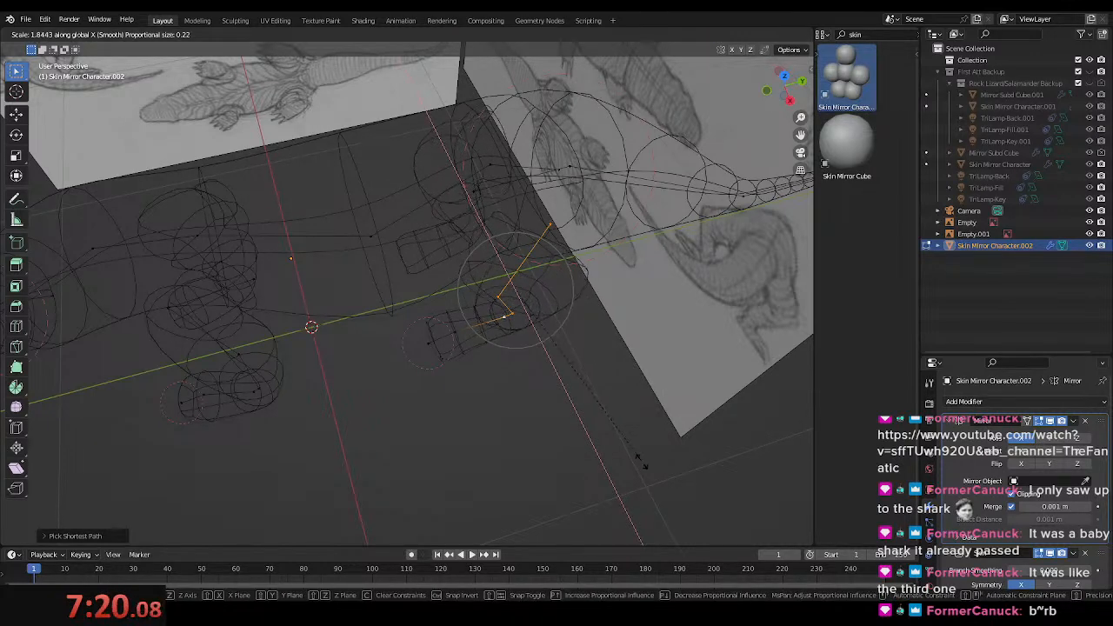
{"action": "left_click", "coordinate": [640, 463]}
- Readjust the lower hind leg's skin width along X and check the shape in solid shading
{"action": "key", "text": "ctrl+a"}
{"action": "key", "text": "x"}
{"action": "left_click", "coordinate": [625, 388]}
{"action": "key", "text": "shift+z"}
{"action": "mouse_move", "coordinate": [683, 383]}
{"action": "middle_mouse_down"}
{"action": "mouse_move", "coordinate": [557, 363]}
{"action": "mouse_move", "coordinate": [566, 243]}
{"action": "mouse_move", "coordinate": [581, 298]}
{"action": "middle_mouse_up"}
{"action": "key", "text": "shift+z"}
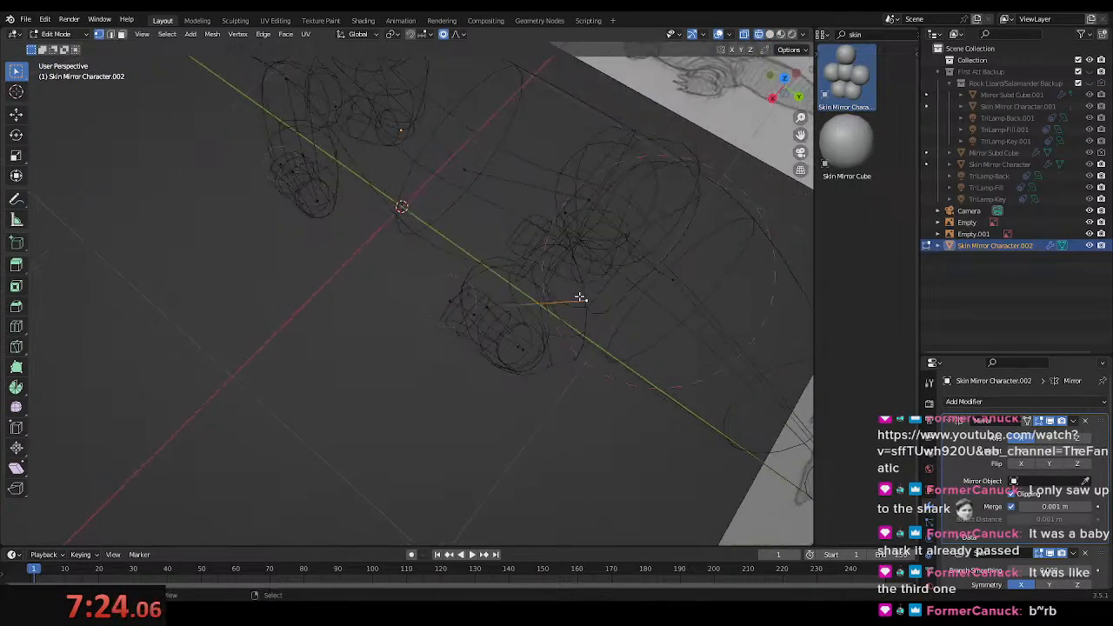
- Slide the hind knee point closer to the body and resize its skin
{"action": "right_click_drag", "start_coordinate": [587, 301], "coordinate": [592, 302]}
{"action": "key", "text": "g"}
{"action": "key", "text": "g"}
{"action": "left_click", "coordinate": [585, 309]}
{"action": "key", "text": "ctrl+a"}
{"action": "left_click", "coordinate": [587, 343]}
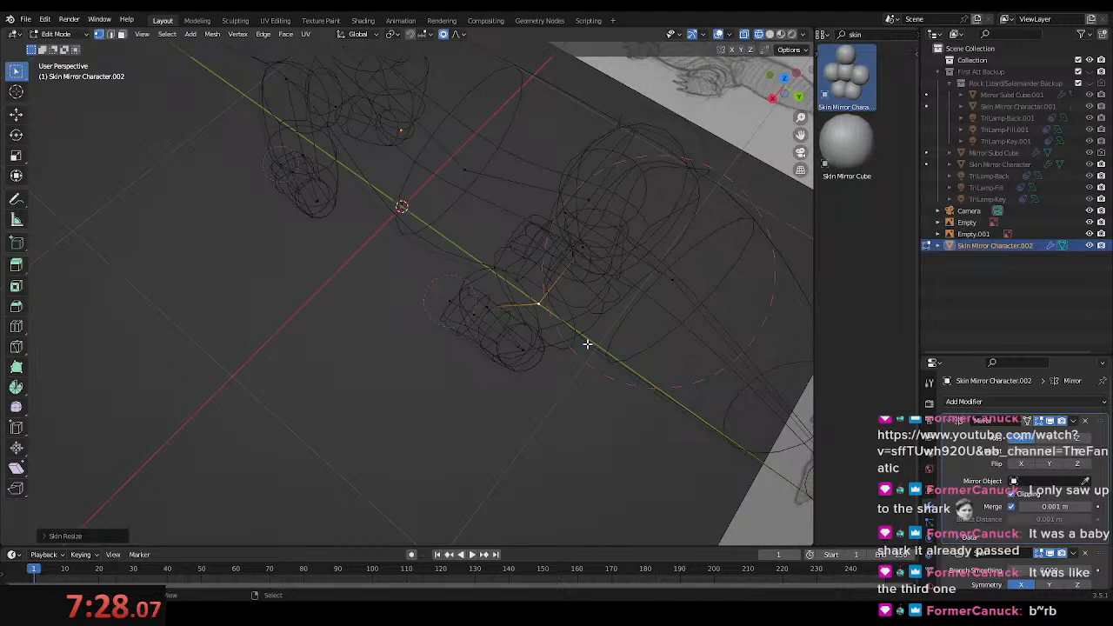
- Move the hind heel point about 0.025 m toward the head along Y and save the file
{"action": "key", "text": "g"}
{"action": "key", "text": "y"}
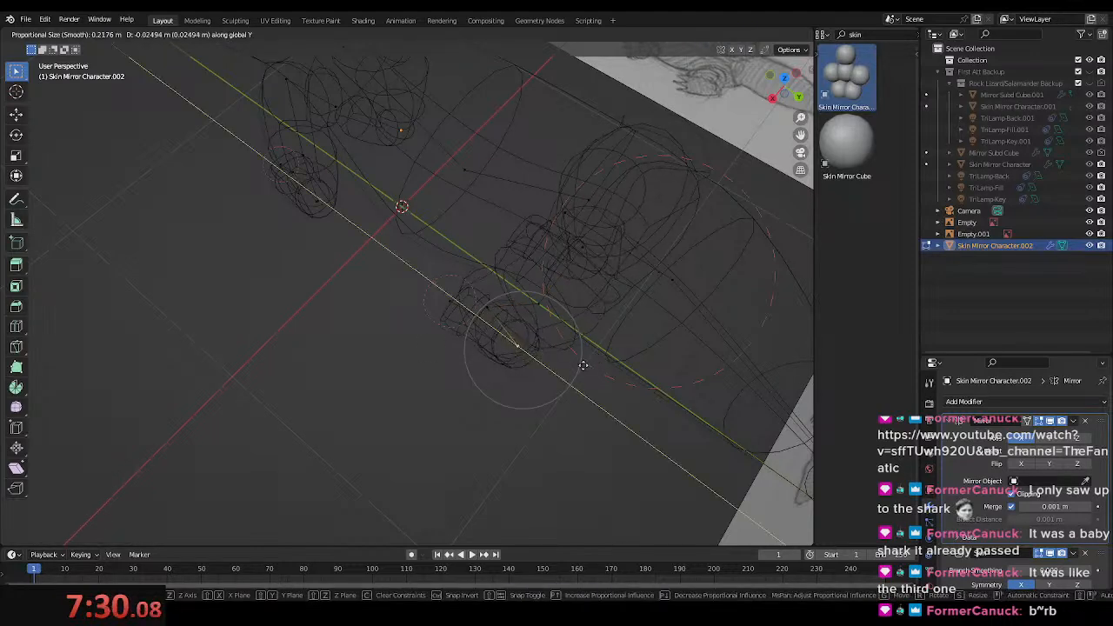
{"action": "left_click", "coordinate": [575, 370]}
{"action": "key", "text": "ctrl+s"}
{"action": "middle_click_drag", "start_coordinate": [517, 442], "coordinate": [517, 418]}
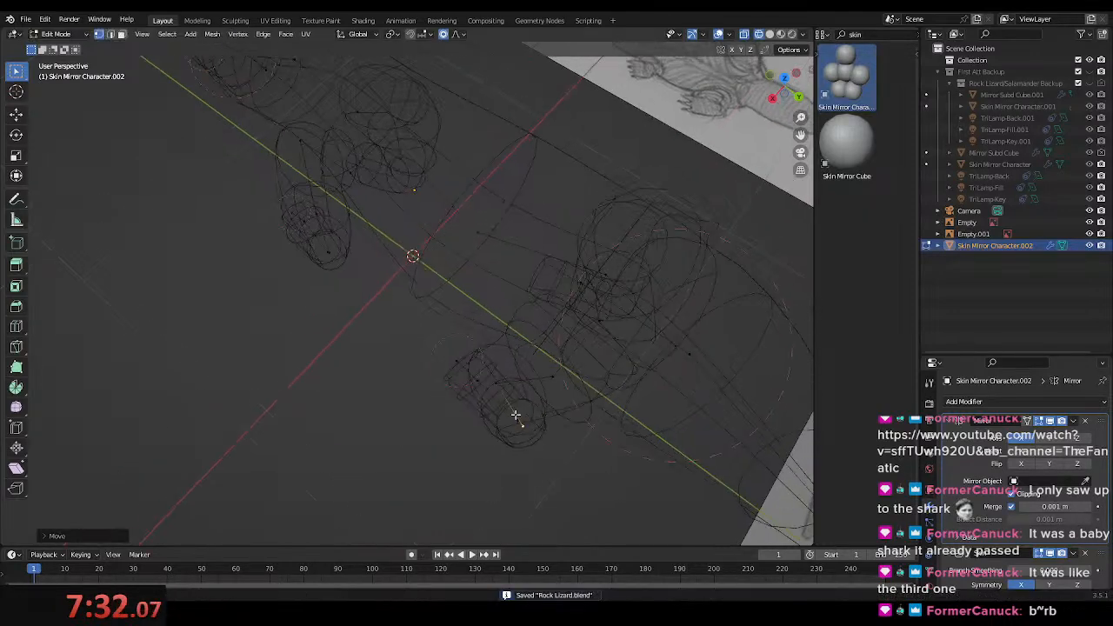
- Select the front leg's upper point in wireframe, shift it along X, save the file and return to solid shading
{"action": "key", "text": "shift+z"}
{"action": "middle_click_drag", "start_coordinate": [417, 452], "coordinate": [521, 410]}
{"action": "key", "text": "shift+z"}
{"action": "mouse_move", "coordinate": [416, 305]}
{"action": "middle_mouse_down"}
{"action": "mouse_move", "coordinate": [407, 329]}
{"action": "mouse_move", "coordinate": [461, 353]}
{"action": "mouse_move", "coordinate": [460, 321]}
{"action": "mouse_move", "coordinate": [524, 329]}
{"action": "middle_mouse_up"}
{"action": "left_click", "coordinate": [446, 302]}
{"action": "key", "text": "g"}
{"action": "key", "text": "x"}
{"action": "left_click", "coordinate": [490, 320]}
{"action": "key", "text": "ctrl+s"}
{"action": "key", "text": "shift+z"}
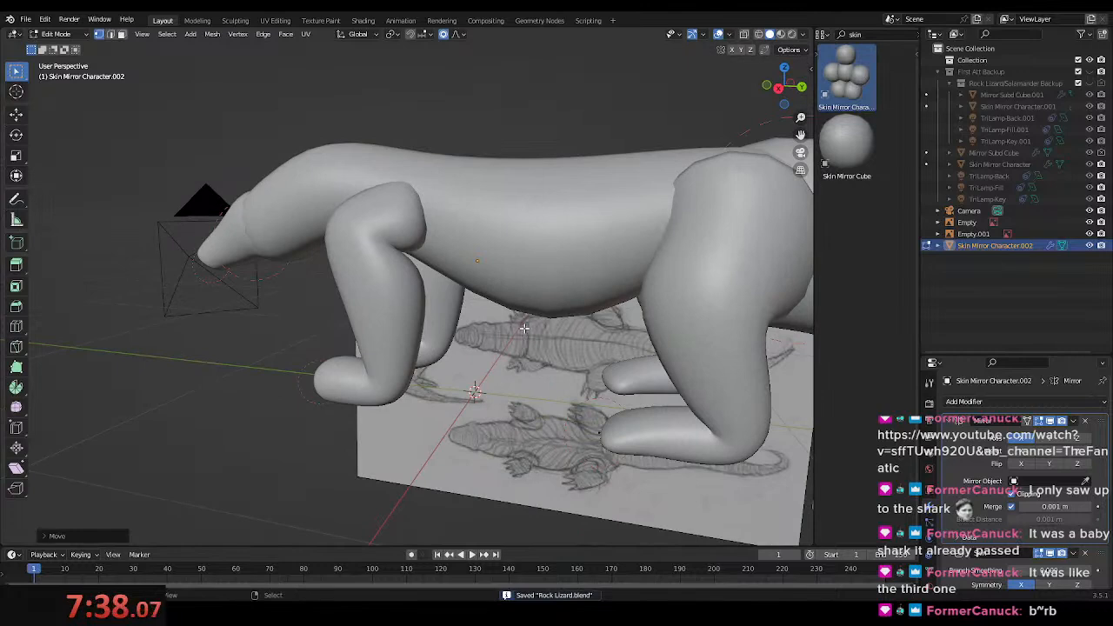
- Nudge the front leg's upper point down and toward the tail in the side view, and save the file
{"action": "key", "text": "KP_3"}
{"action": "scroll", "coordinate": [520, 310], "scroll_direction": "up", "scroll_amount": 2}
{"action": "key", "text": "g"}
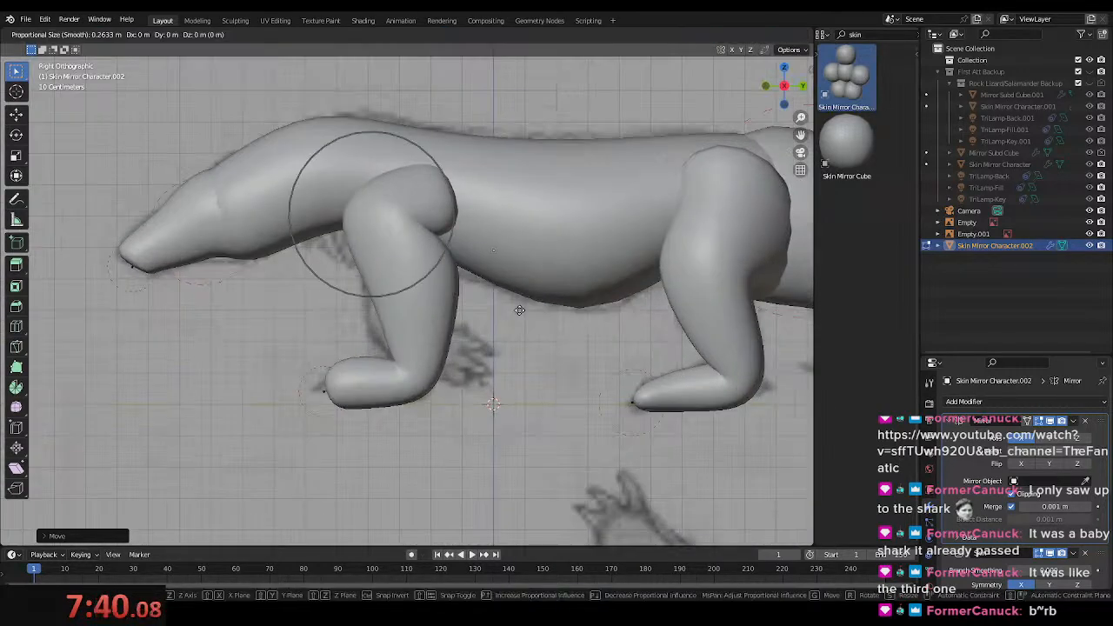
{"action": "scroll", "coordinate": [522, 309], "scroll_direction": "down", "scroll_amount": 3}
{"action": "left_click", "coordinate": [527, 307]}
{"action": "key", "text": "ctrl+s"}
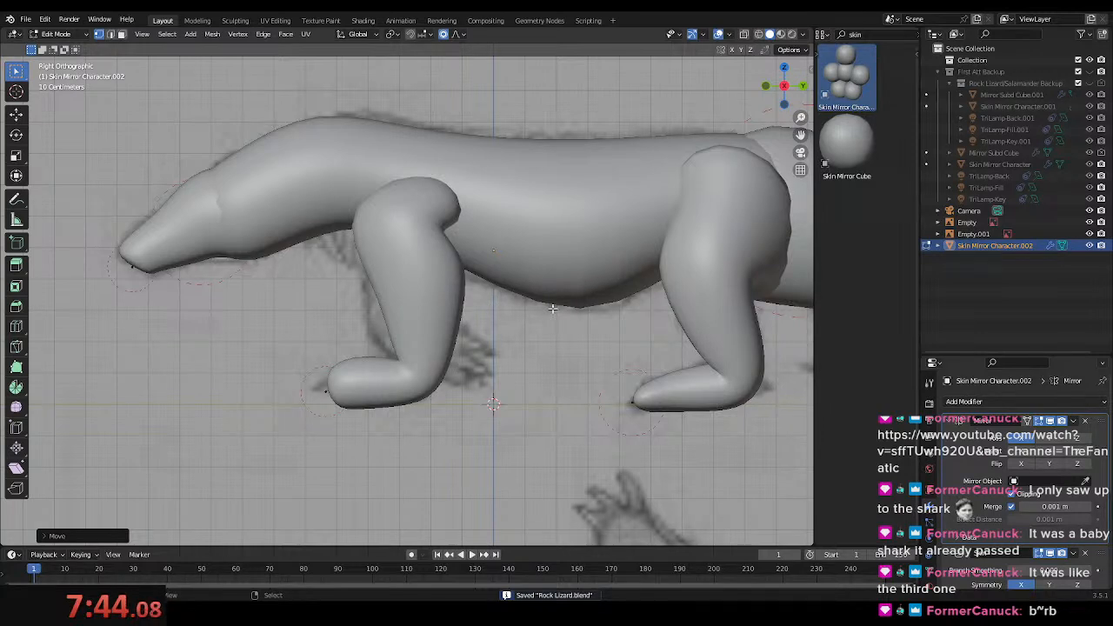
- Reposition the front leg's top point at the shoulder over the front-view reference in wireframe
{"action": "key", "text": "Tab"}
{"action": "key", "text": "shift+z"}
{"action": "mouse_move", "coordinate": [308, 306]}
{"action": "middle_mouse_down"}
{"action": "mouse_move", "coordinate": [365, 391]}
{"action": "mouse_move", "coordinate": [594, 368]}
{"action": "mouse_move", "coordinate": [565, 352]}
{"action": "mouse_move", "coordinate": [662, 361]}
{"action": "mouse_move", "coordinate": [632, 411]}
{"action": "mouse_move", "coordinate": [314, 367]}
{"action": "mouse_move", "coordinate": [389, 316]}
{"action": "mouse_move", "coordinate": [464, 326]}
{"action": "mouse_move", "coordinate": [466, 335]}
{"action": "mouse_move", "coordinate": [410, 238]}
{"action": "middle_mouse_up"}
{"action": "key", "text": "shift+z"}
{"action": "scroll", "coordinate": [365, 391], "scroll_direction": "down", "scroll_amount": 3}
{"action": "key", "text": "Tab"}
{"action": "scroll", "coordinate": [465, 326], "scroll_direction": "up", "scroll_amount": 4}
{"action": "key", "text": "shift+z"}
{"action": "key", "text": "KP_1"}
{"action": "scroll", "coordinate": [400, 287], "scroll_direction": "up", "scroll_amount": 4}
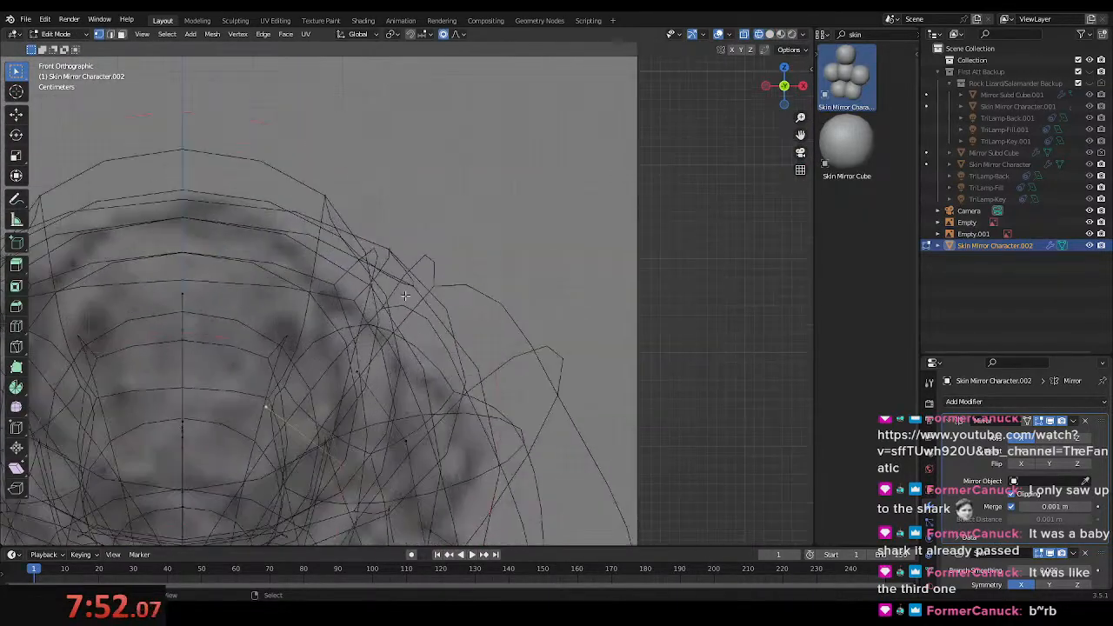
{"action": "middle_click_drag", "start_coordinate": [402, 292], "coordinate": [416, 216], "text": "shift"}
{"action": "key", "text": "g"}
{"action": "scroll", "coordinate": [486, 340], "scroll_direction": "up", "scroll_amount": 16}
{"action": "left_click", "coordinate": [492, 336]}
- Resize the skin at the front leg's top point, save the file and check the shoulder in solid shading
{"action": "mouse_move", "coordinate": [593, 394]}
{"action": "middle_mouse_down", "text": "shift"}
{"action": "mouse_move", "coordinate": [607, 298]}
{"action": "mouse_move", "coordinate": [663, 228]}
{"action": "middle_mouse_up", "text": "shift"}
{"action": "key", "text": "s"}
{"action": "scroll", "coordinate": [514, 288], "scroll_direction": "up", "scroll_amount": 7}
{"action": "left_click", "coordinate": [454, 276]}
{"action": "key", "text": "shift+z"}
{"action": "scroll", "coordinate": [628, 308], "scroll_direction": "down", "scroll_amount": 5}
{"action": "key", "text": "ctrl+s"}
{"action": "mouse_move", "coordinate": [574, 312]}
{"action": "middle_mouse_down"}
{"action": "mouse_move", "coordinate": [400, 324]}
{"action": "mouse_move", "coordinate": [451, 323]}
{"action": "mouse_move", "coordinate": [517, 368]}
{"action": "middle_mouse_up"}
{"action": "key", "text": "KP_3"}
{"action": "scroll", "coordinate": [392, 323], "scroll_direction": "down", "scroll_amount": 4}
{"action": "scroll", "coordinate": [452, 323], "scroll_direction": "up", "scroll_amount": 1}
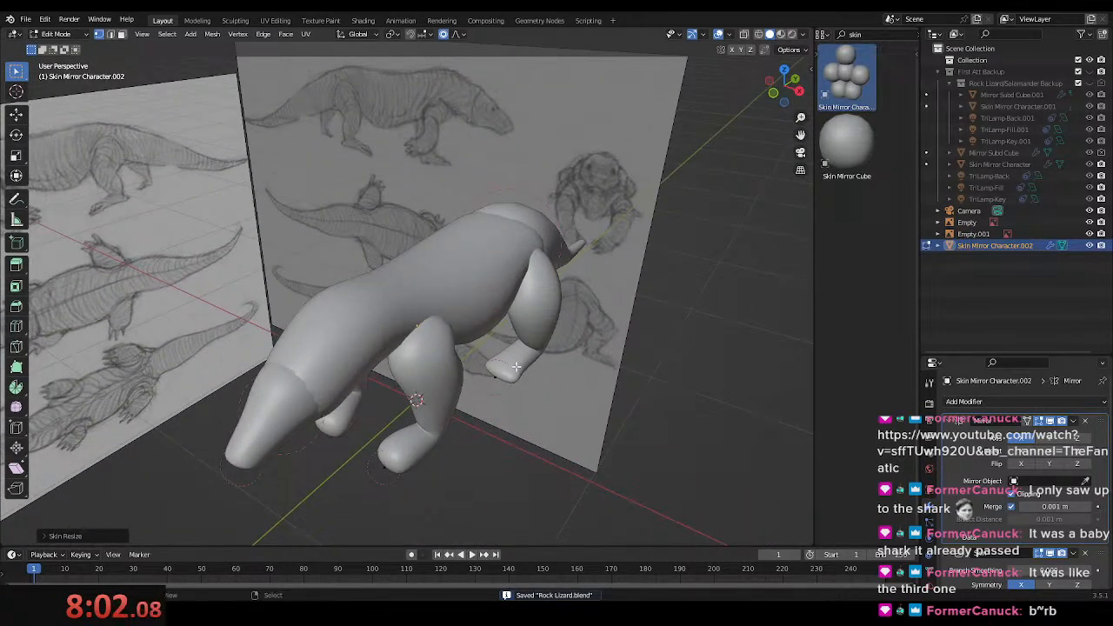
- Select the hind knee point in the front wireframe view and narrow its skin along X to about 0.89
{"action": "key", "text": "KP_1"}
{"action": "scroll", "coordinate": [529, 343], "scroll_direction": "up", "scroll_amount": 4}
{"action": "middle_click_drag", "start_coordinate": [519, 412], "coordinate": [522, 256], "text": "shift"}
{"action": "key", "text": "shift+z"}
{"action": "mouse_move", "coordinate": [554, 323]}
{"action": "middle_mouse_down", "text": "shift"}
{"action": "mouse_move", "coordinate": [533, 350]}
{"action": "mouse_move", "coordinate": [560, 369]}
{"action": "middle_mouse_up", "text": "shift"}
{"action": "scroll", "coordinate": [533, 352], "scroll_direction": "down", "scroll_amount": 4}
{"action": "key", "text": "z"}
{"action": "left_click", "coordinate": [508, 368]}
{"action": "scroll", "coordinate": [520, 259], "scroll_direction": "up", "scroll_amount": 4}
{"action": "key", "text": "ctrl+a"}
{"action": "key", "text": "x"}
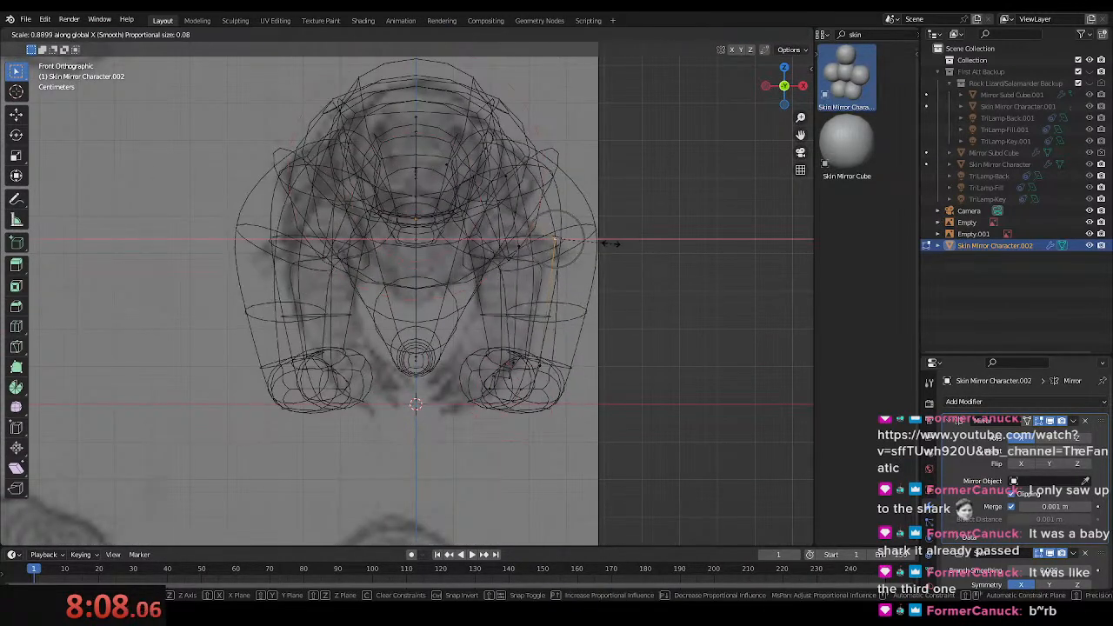
{"action": "left_click", "coordinate": [607, 244]}
- Shift the hind knee point along X with a larger proportional influence, save the file and return to solid shading
{"action": "key", "text": "g"}
{"action": "key", "text": "x"}
{"action": "scroll", "coordinate": [618, 262], "scroll_direction": "down", "scroll_amount": 8}
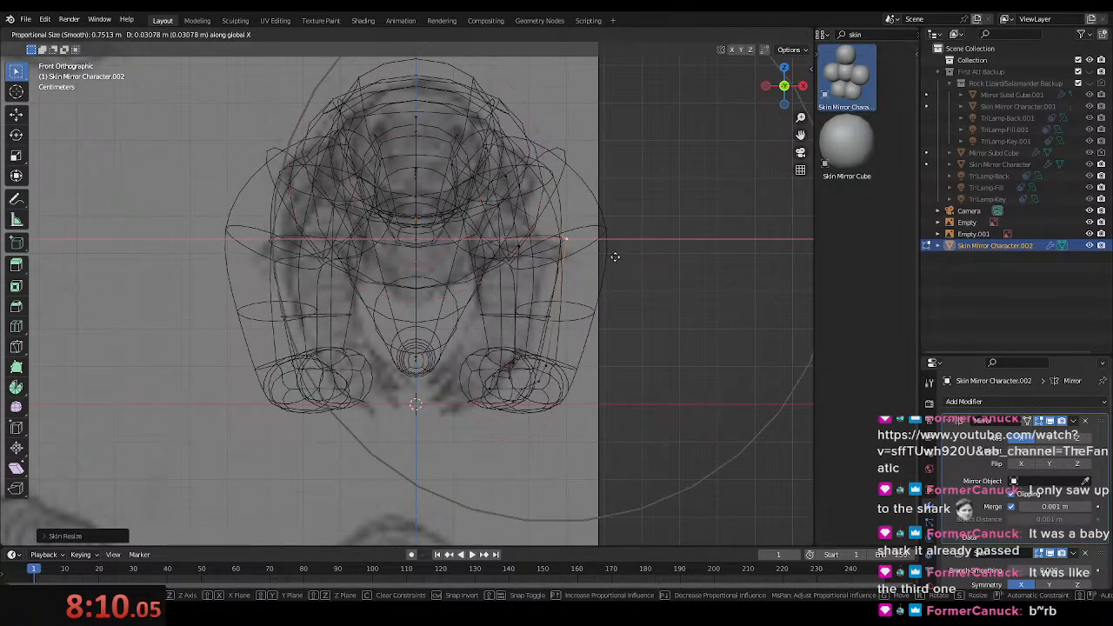
{"action": "left_click", "coordinate": [590, 262]}
{"action": "key", "text": "ctrl+s"}
{"action": "key", "text": "z"}
{"action": "scroll", "coordinate": [718, 280], "scroll_direction": "down", "scroll_amount": 5}
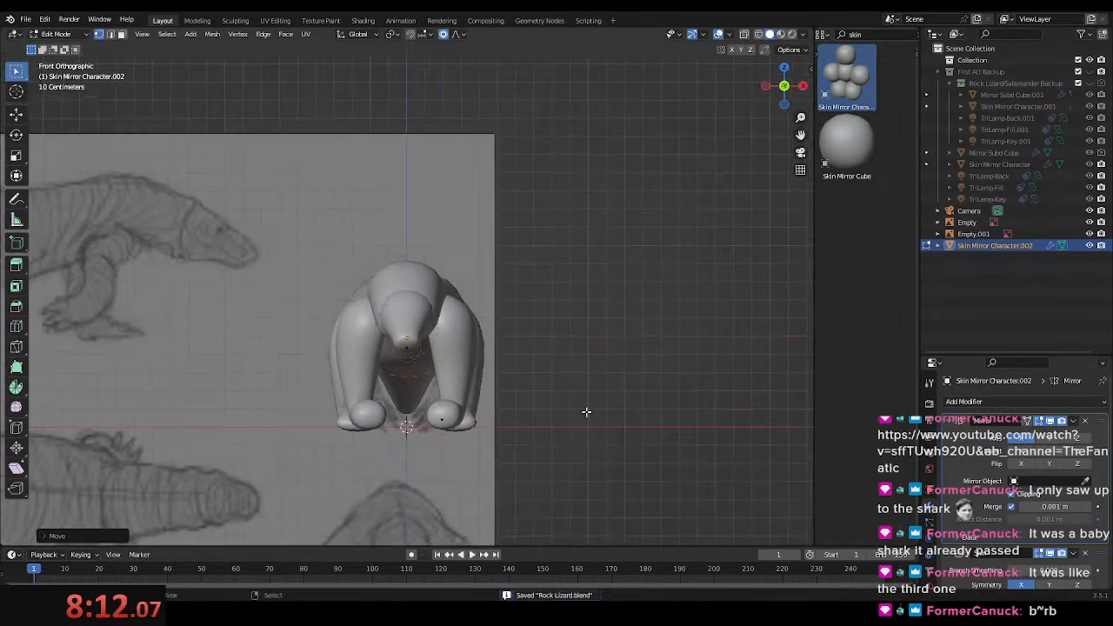
- Resize the hind leg's skin along Y and along X in wireframe, return to solid shading and save the file
{"action": "mouse_move", "coordinate": [580, 331]}
{"action": "middle_mouse_down"}
{"action": "mouse_move", "coordinate": [436, 365]}
{"action": "mouse_move", "coordinate": [413, 261]}
{"action": "mouse_move", "coordinate": [440, 295]}
{"action": "mouse_move", "coordinate": [471, 310]}
{"action": "mouse_move", "coordinate": [532, 413]}
{"action": "mouse_move", "coordinate": [526, 341]}
{"action": "mouse_move", "coordinate": [516, 365]}
{"action": "mouse_move", "coordinate": [336, 360]}
{"action": "mouse_move", "coordinate": [595, 282]}
{"action": "middle_mouse_up"}
{"action": "key", "text": "shift+z"}
{"action": "key", "text": "s"}
{"action": "key", "text": "y"}
{"action": "left_click", "coordinate": [407, 256]}
{"action": "key", "text": "ctrl+a"}
{"action": "key", "text": "x"}
{"action": "left_click", "coordinate": [478, 310]}
{"action": "key", "text": "shift+z"}
{"action": "key", "text": "ctrl+s"}
- Examine the whole lizard from the side, front and an angle, comparing the solid form and wireframe with the reference drawings
{"action": "key", "text": "Tab"}
{"action": "scroll", "coordinate": [525, 340], "scroll_direction": "down", "scroll_amount": 2}
{"action": "key", "text": "KP_3"}
{"action": "scroll", "coordinate": [412, 249], "scroll_direction": "up", "scroll_amount": 4}
{"action": "middle_click_drag", "start_coordinate": [412, 249], "coordinate": [523, 296]}
{"action": "key", "text": "KP_1"}
{"action": "key", "text": "Tab"}
{"action": "key", "text": "shift+z"}
{"action": "scroll", "coordinate": [264, 291], "scroll_direction": "up", "scroll_amount": 5}
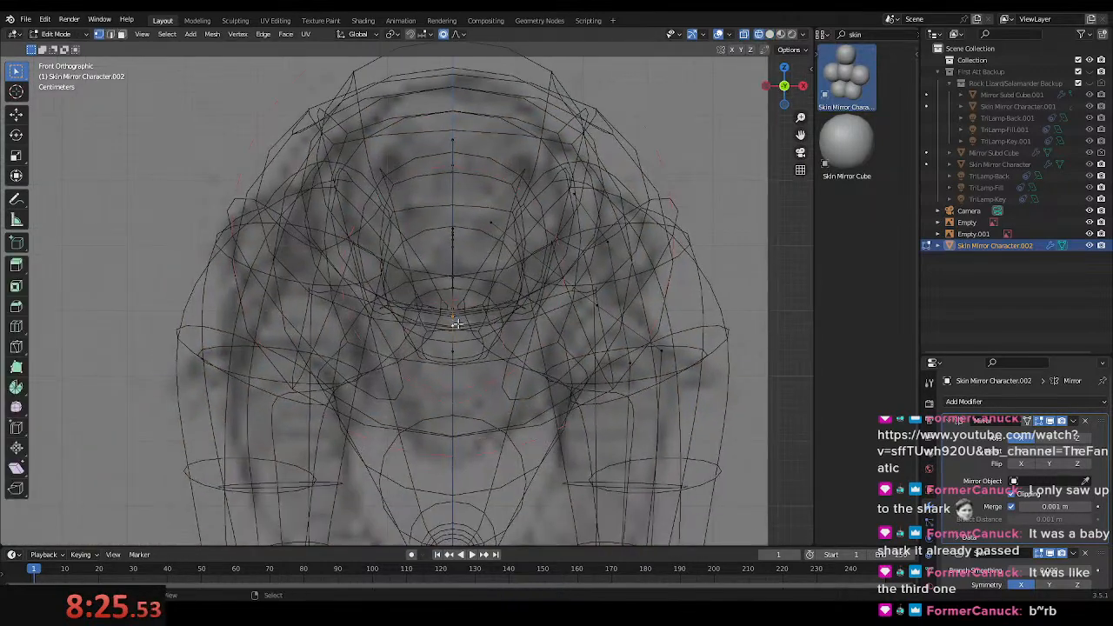
{"action": "scroll", "coordinate": [455, 324], "scroll_direction": "down", "scroll_amount": 5}
{"action": "middle_click_drag", "start_coordinate": [456, 323], "coordinate": [485, 367]}
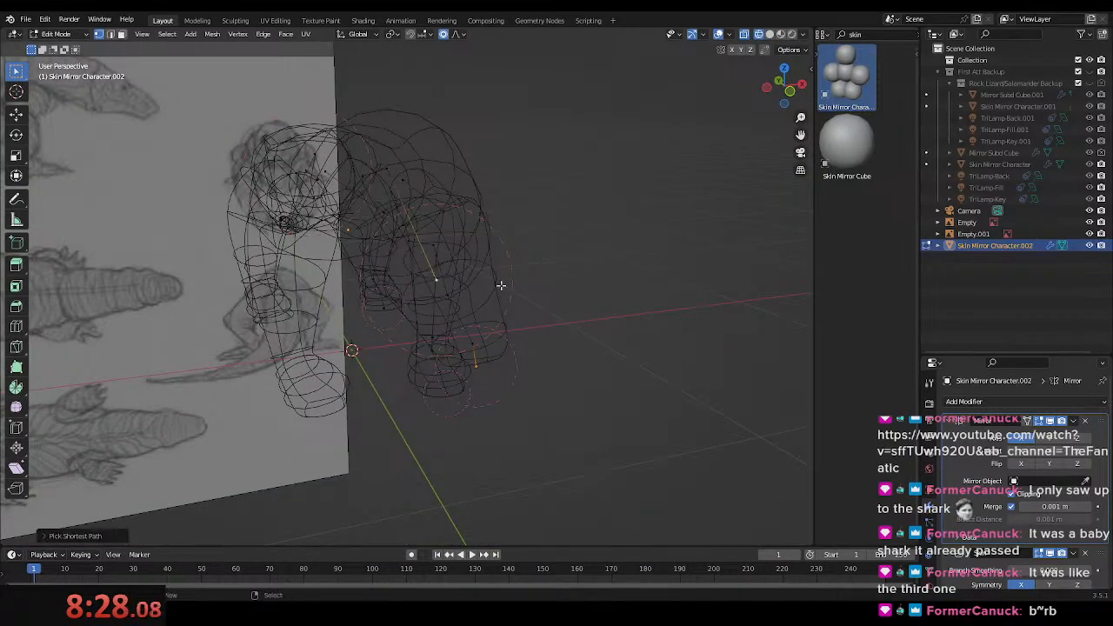
- Widen the skin of the selected head points along X in the front wireframe view with a small proportional influence
{"action": "scroll", "coordinate": [487, 283], "scroll_direction": "up", "scroll_amount": 3}
{"action": "key", "text": "KP_1"}
{"action": "key", "text": "s"}
{"action": "key", "text": "x"}
{"action": "scroll", "coordinate": [593, 309], "scroll_direction": "up", "scroll_amount": 5}
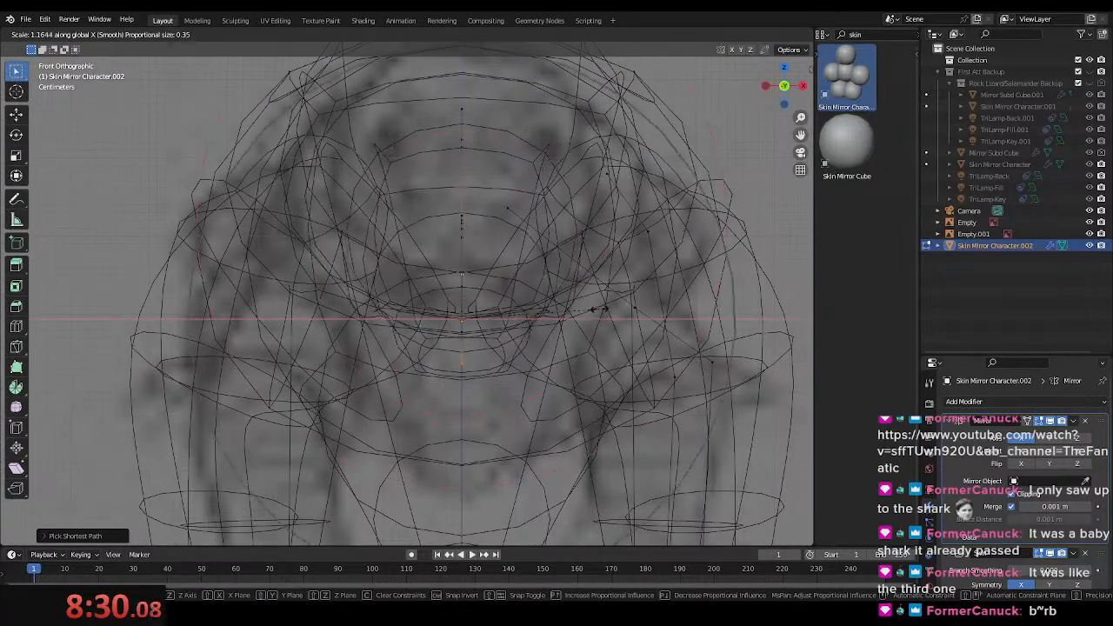
{"action": "left_click", "coordinate": [609, 308]}
{"action": "scroll", "coordinate": [609, 307], "scroll_direction": "down", "scroll_amount": 3}
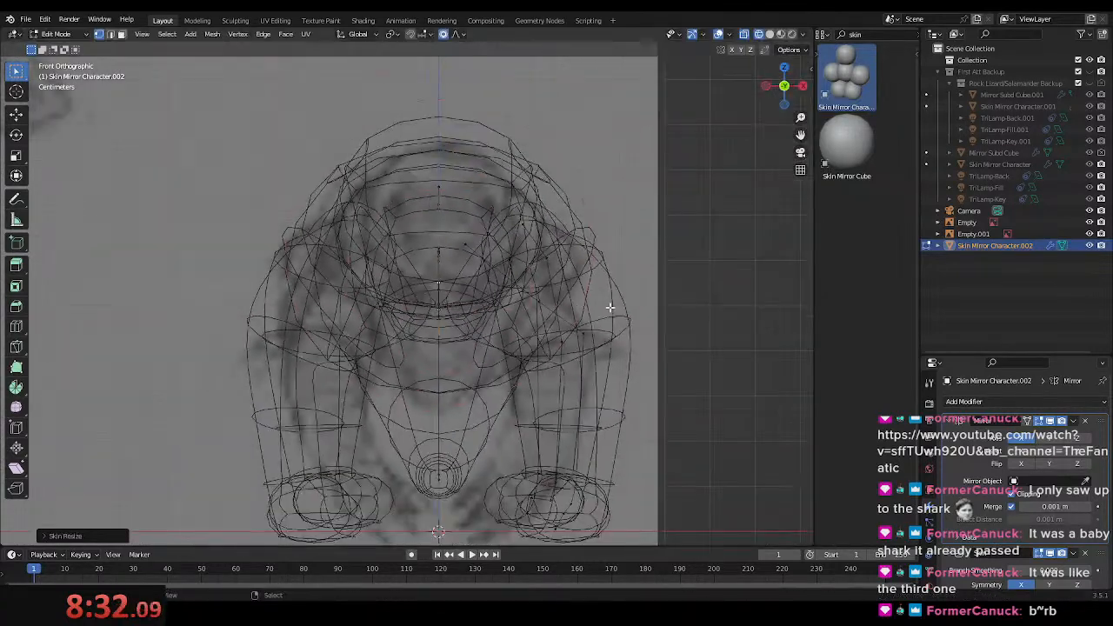
- Scale the head's skin along X to about 1.02 with a larger proportional influence, return to solid shading and save
{"action": "key", "text": "s"}
{"action": "key", "text": "x"}
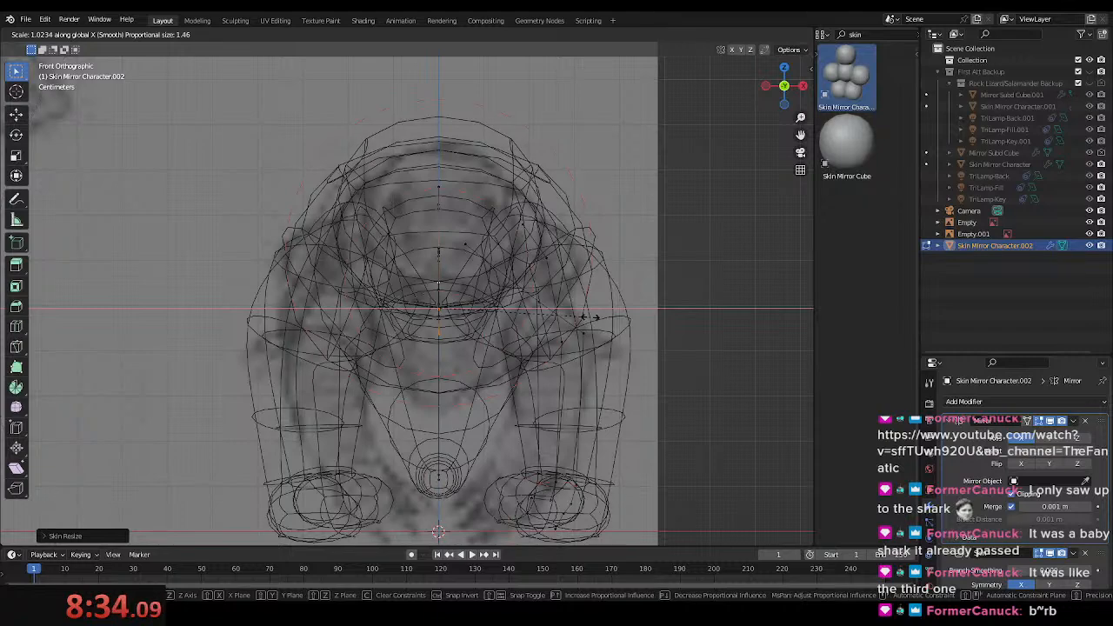
{"action": "left_click", "coordinate": [591, 317]}
{"action": "key", "text": "z"}
{"action": "middle_click_drag", "start_coordinate": [711, 351], "coordinate": [722, 418], "text": "shift"}
{"action": "scroll", "coordinate": [658, 348], "scroll_direction": "down", "scroll_amount": 1}
{"action": "key", "text": "ctrl+s"}
{"action": "mouse_move", "coordinate": [655, 348]}
{"action": "middle_mouse_down"}
{"action": "mouse_move", "coordinate": [578, 358]}
{"action": "mouse_move", "coordinate": [520, 341]}
{"action": "middle_mouse_up"}
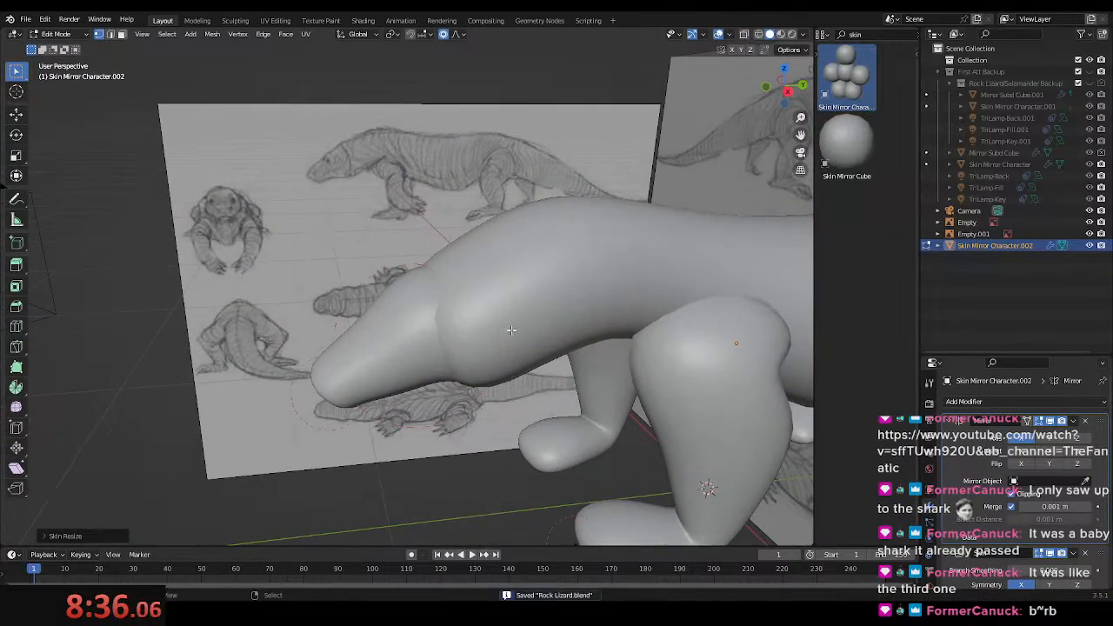
{"action": "key", "text": "KP_3"}
{"action": "middle_click_drag", "start_coordinate": [477, 286], "coordinate": [261, 300], "text": "shift"}
{"action": "key", "text": "shift+z"}
{"action": "mouse_move", "coordinate": [461, 339]}
{"action": "middle_mouse_down"}
{"action": "mouse_move", "coordinate": [360, 358]}
{"action": "mouse_move", "coordinate": [343, 346]}
{"action": "mouse_move", "coordinate": [388, 374]}
{"action": "middle_mouse_up"}
{"action": "right_click", "coordinate": [341, 278]}
{"action": "middle_click_drag", "start_coordinate": [340, 278], "coordinate": [440, 322]}
{"action": "key", "text": "s"}
{"action": "key", "text": "x"}
{"action": "scroll", "coordinate": [472, 316], "scroll_direction": "up", "scroll_amount": 9}
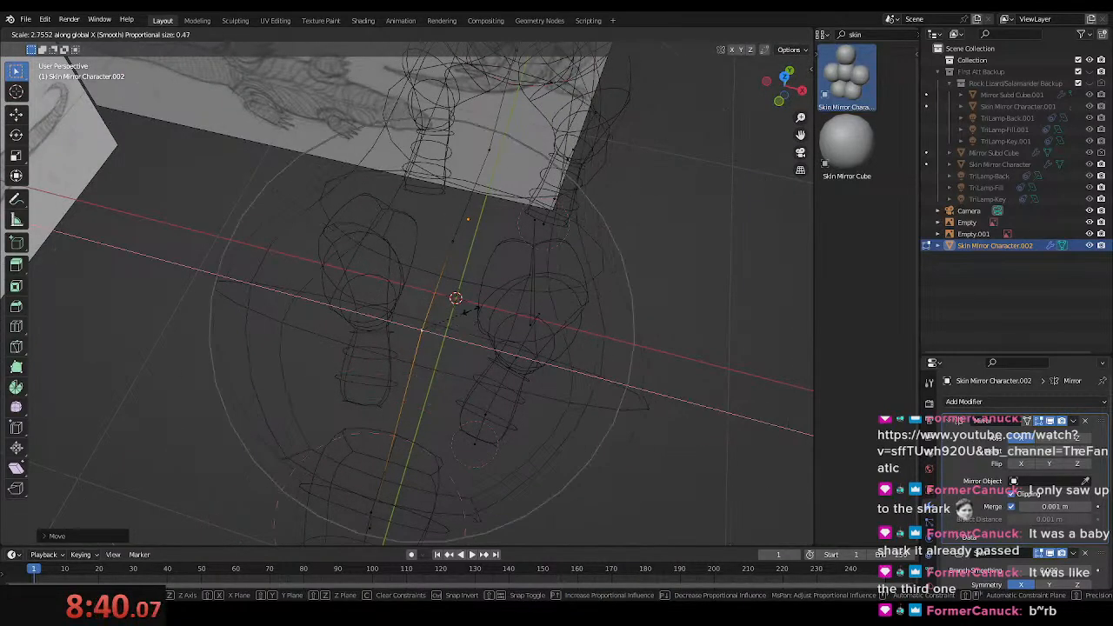
{"action": "right_click", "coordinate": [468, 311]}
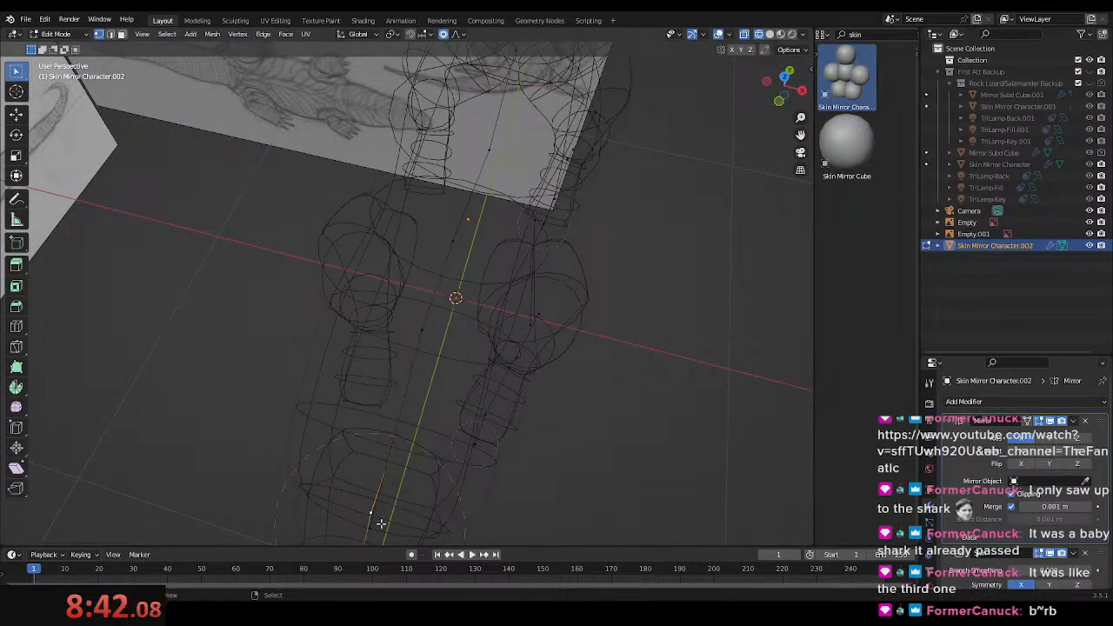
- Resize the skin along X at the head point and at the mid-belly point from the underside wireframe view
{"action": "key", "text": "ctrl+a"}
{"action": "key", "text": "x"}
{"action": "left_click", "coordinate": [497, 516]}
{"action": "middle_click_drag", "start_coordinate": [452, 296], "coordinate": [449, 385], "text": "shift"}
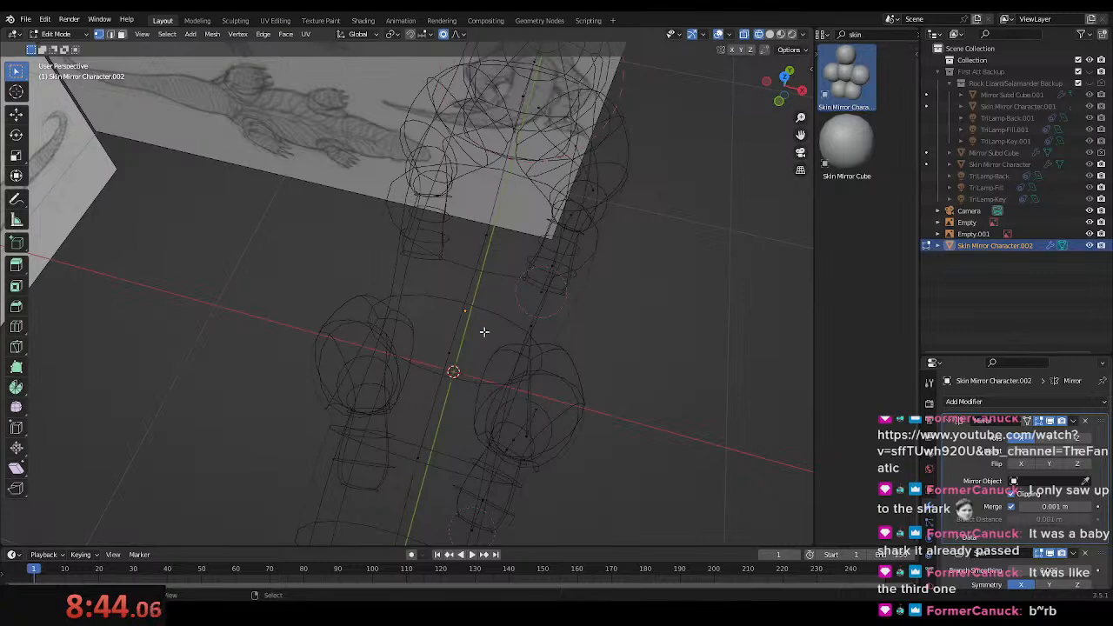
{"action": "middle_click_drag", "start_coordinate": [484, 276], "coordinate": [514, 296]}
{"action": "key", "text": "s"}
{"action": "key", "text": "x"}
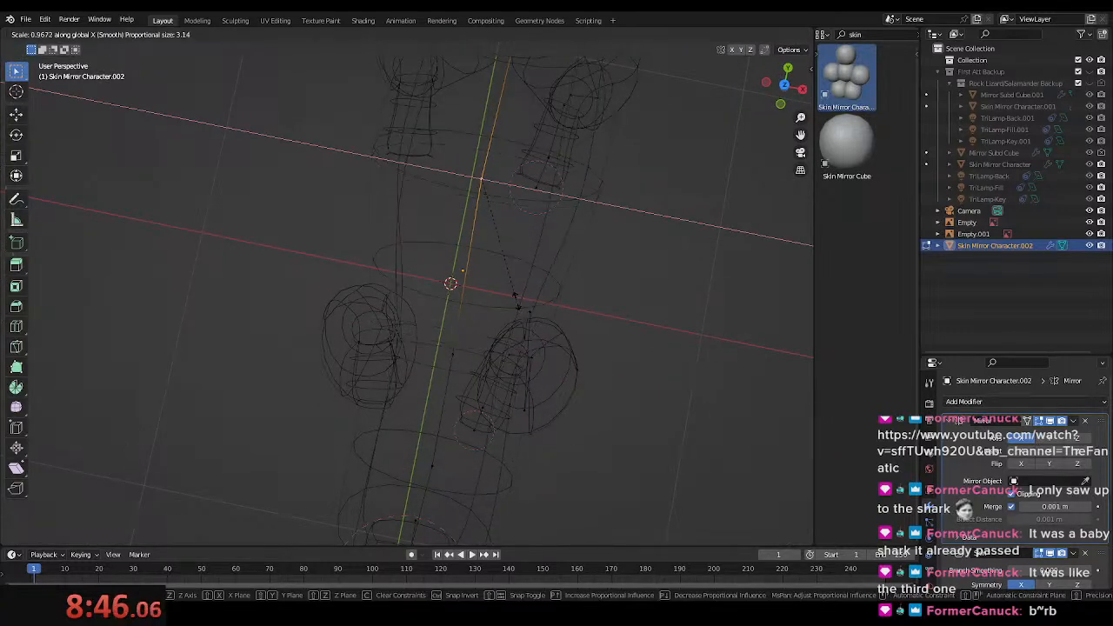
{"action": "left_click", "coordinate": [525, 310]}
- Narrow the head point's skin along X with a large proportional influence, save the file and return to solid shading
{"action": "middle_click_drag", "start_coordinate": [470, 342], "coordinate": [445, 198], "text": "shift"}
{"action": "left_click", "coordinate": [384, 381]}
{"action": "key", "text": "ctrl+a"}
{"action": "right_click", "coordinate": [514, 381]}
{"action": "key", "text": "s"}
{"action": "key", "text": "x"}
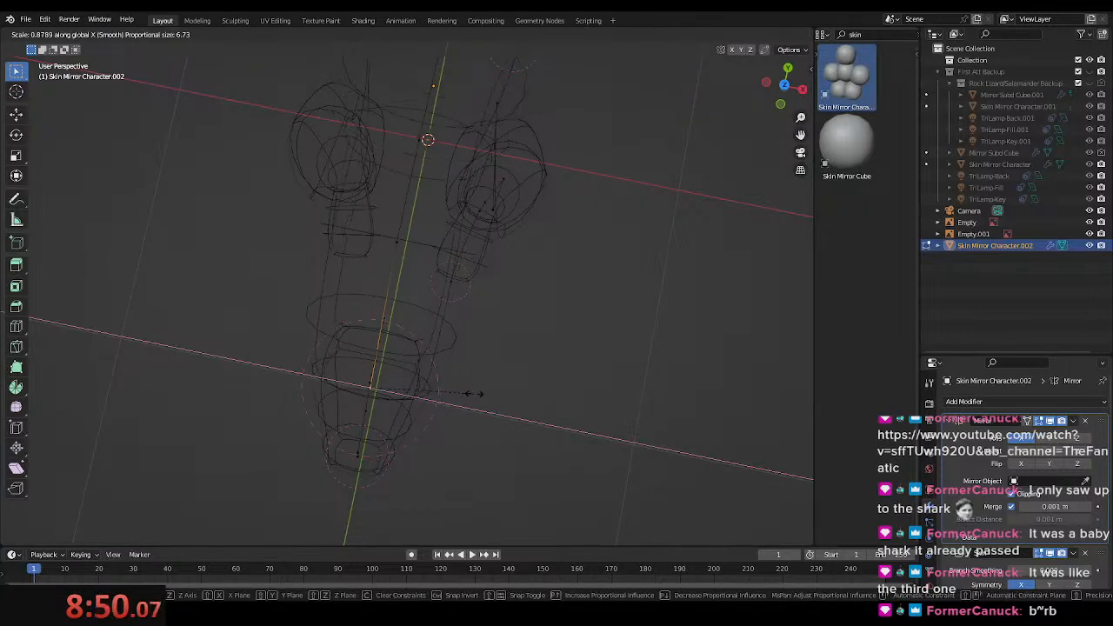
{"action": "left_click", "coordinate": [470, 379]}
{"action": "mouse_move", "coordinate": [459, 205]}
{"action": "middle_mouse_down", "text": "shift"}
{"action": "mouse_move", "coordinate": [439, 275]}
{"action": "mouse_move", "coordinate": [410, 211]}
{"action": "middle_mouse_up", "text": "shift"}
{"action": "key", "text": "ctrl+s"}
{"action": "key", "text": "z"}
- Narrow the tail base point's skin along X from the underside wireframe view
{"action": "mouse_move", "coordinate": [496, 234]}
{"action": "middle_mouse_down"}
{"action": "mouse_move", "coordinate": [405, 255]}
{"action": "mouse_move", "coordinate": [442, 241]}
{"action": "mouse_move", "coordinate": [547, 310]}
{"action": "mouse_move", "coordinate": [443, 452]}
{"action": "mouse_move", "coordinate": [455, 286]}
{"action": "mouse_move", "coordinate": [442, 261]}
{"action": "mouse_move", "coordinate": [468, 186]}
{"action": "middle_mouse_up"}
{"action": "key", "text": "shift+z"}
{"action": "key", "text": "s"}
{"action": "key", "text": "x"}
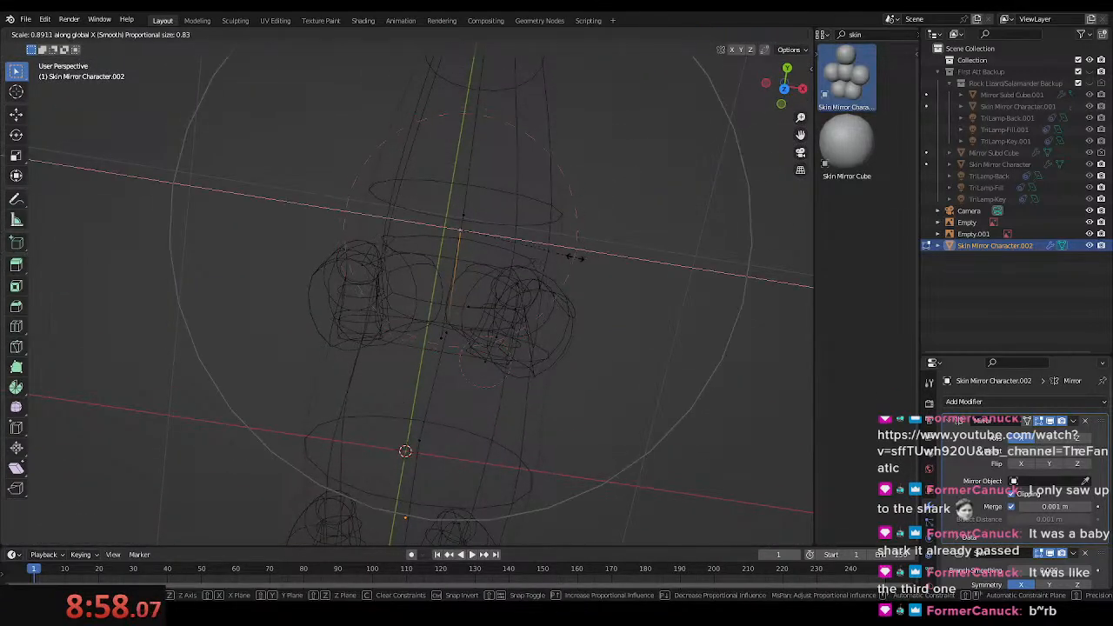
{"action": "left_click", "coordinate": [548, 258]}
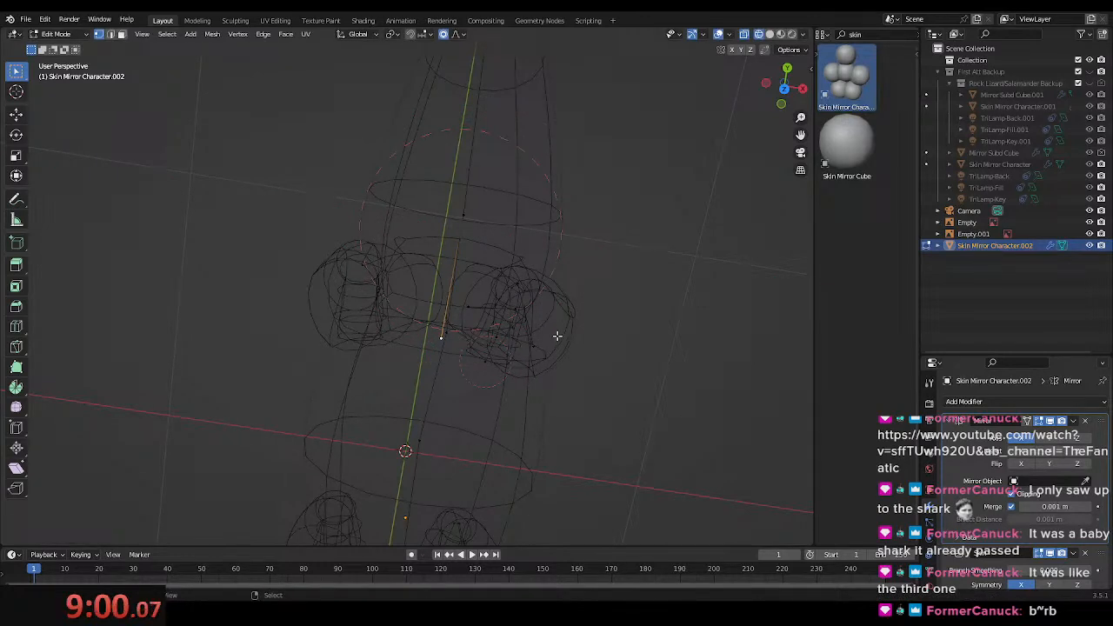
- Resize the hip spine point's skin along X, save the file and return to solid shading
{"action": "key", "text": "s"}
{"action": "key", "text": "x"}
{"action": "left_click", "coordinate": [511, 337]}
{"action": "mouse_move", "coordinate": [513, 336]}
{"action": "middle_mouse_down"}
{"action": "mouse_move", "coordinate": [549, 301]}
{"action": "mouse_move", "coordinate": [487, 256]}
{"action": "middle_mouse_up"}
{"action": "key", "text": "ctrl+s"}
{"action": "key", "text": "z"}
- Resize the selected point's skin uniformly in wireframe, return to solid shading and save the file
{"action": "mouse_move", "coordinate": [664, 273]}
{"action": "middle_mouse_down"}
{"action": "mouse_move", "coordinate": [547, 270]}
{"action": "mouse_move", "coordinate": [494, 323]}
{"action": "middle_mouse_up"}
{"action": "key", "text": "shift+z"}
{"action": "middle_click_drag", "start_coordinate": [498, 362], "coordinate": [621, 373]}
{"action": "key", "text": "s"}
{"action": "left_click", "coordinate": [600, 373]}
{"action": "key", "text": "shift+z"}
{"action": "key", "text": "ctrl+s"}
- Leave Edit Mode, deselect the lizard and examine its whole form from the side and an angle against the drawings
{"action": "mouse_move", "coordinate": [698, 380]}
{"action": "middle_mouse_down"}
{"action": "mouse_move", "coordinate": [605, 307]}
{"action": "mouse_move", "coordinate": [635, 358]}
{"action": "mouse_move", "coordinate": [675, 368]}
{"action": "middle_mouse_up"}
{"action": "key", "text": "KP_3"}
{"action": "key", "text": "Tab"}
{"action": "left_click", "coordinate": [500, 170]}
{"action": "middle_click_drag", "start_coordinate": [535, 339], "coordinate": [517, 301], "text": "shift"}
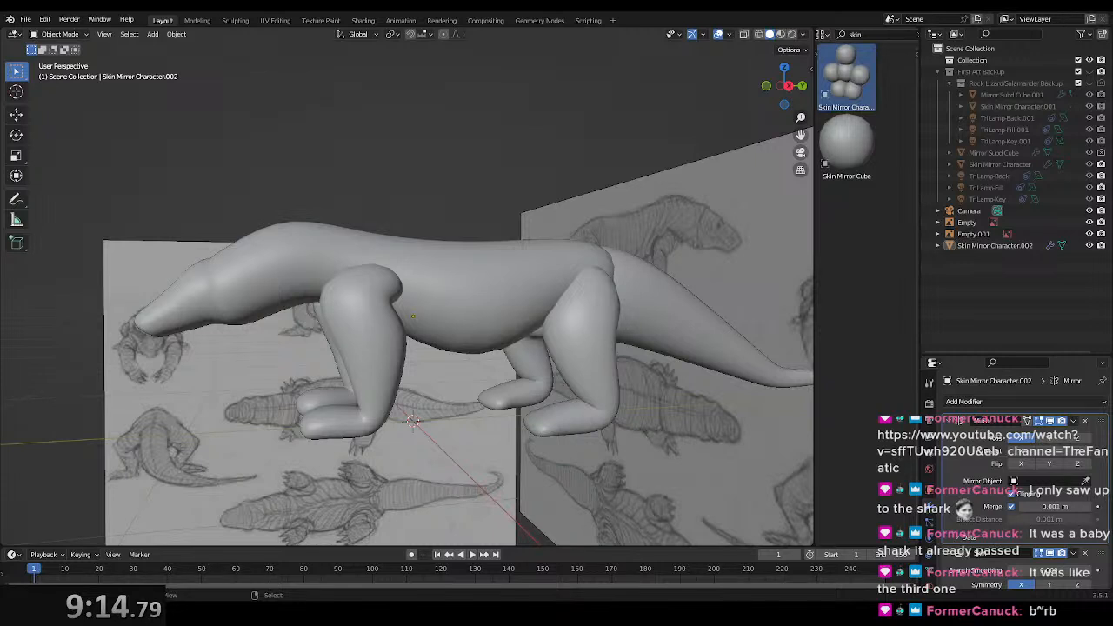
{"action": "middle_click_drag", "start_coordinate": [490, 344], "coordinate": [534, 333]}
{"action": "key", "text": "KP_3"}
{"action": "scroll", "coordinate": [487, 384], "scroll_direction": "up", "scroll_amount": 4}
- Edit the lizard in the side wireframe view, moving the front leg's elbow point back and down, and save
{"action": "left_click", "coordinate": [336, 383]}
{"action": "key", "text": "Tab"}
{"action": "mouse_move", "coordinate": [336, 383]}
{"action": "middle_mouse_down", "text": "shift"}
{"action": "mouse_move", "coordinate": [452, 274]}
{"action": "mouse_move", "coordinate": [391, 322]}
{"action": "middle_mouse_up", "text": "shift"}
{"action": "key", "text": "shift+z"}
{"action": "scroll", "coordinate": [413, 267], "scroll_direction": "up", "scroll_amount": 2}
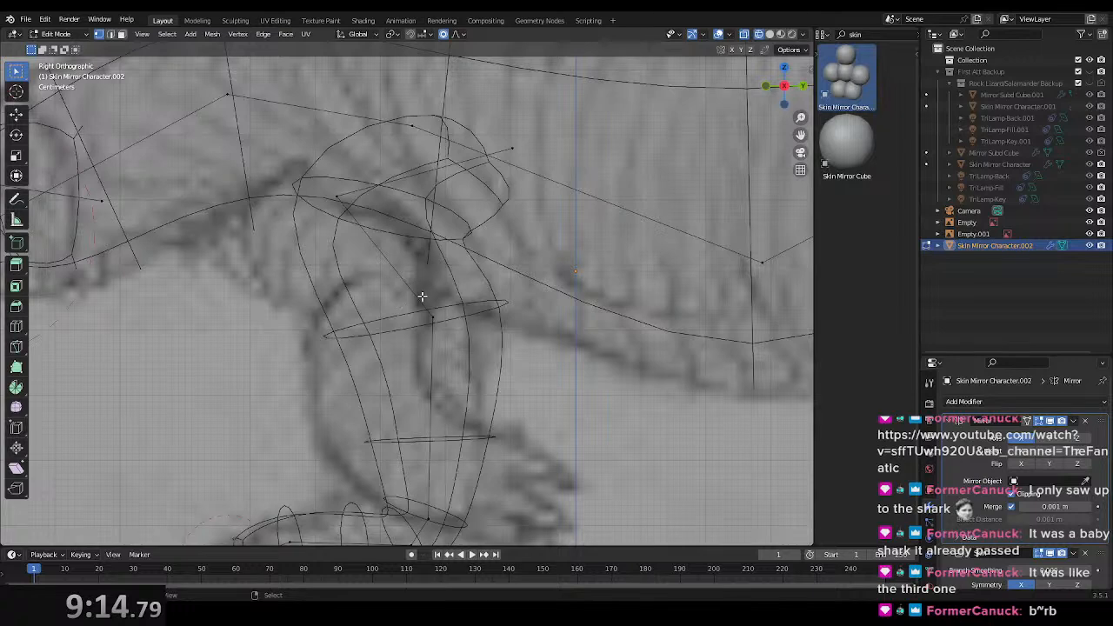
{"action": "scroll", "coordinate": [588, 303], "scroll_direction": "down", "scroll_amount": 2}
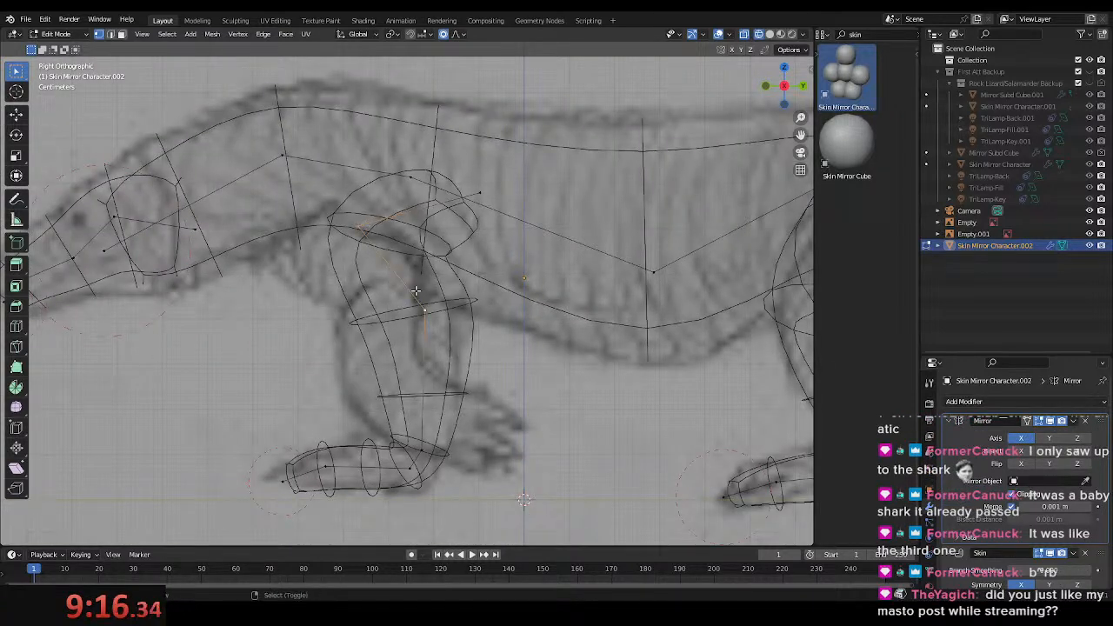
{"action": "key", "text": "g"}
{"action": "left_click", "coordinate": [500, 364]}
{"action": "middle_click_drag", "start_coordinate": [482, 356], "coordinate": [516, 329], "text": "shift"}
{"action": "key", "text": "ctrl+s"}
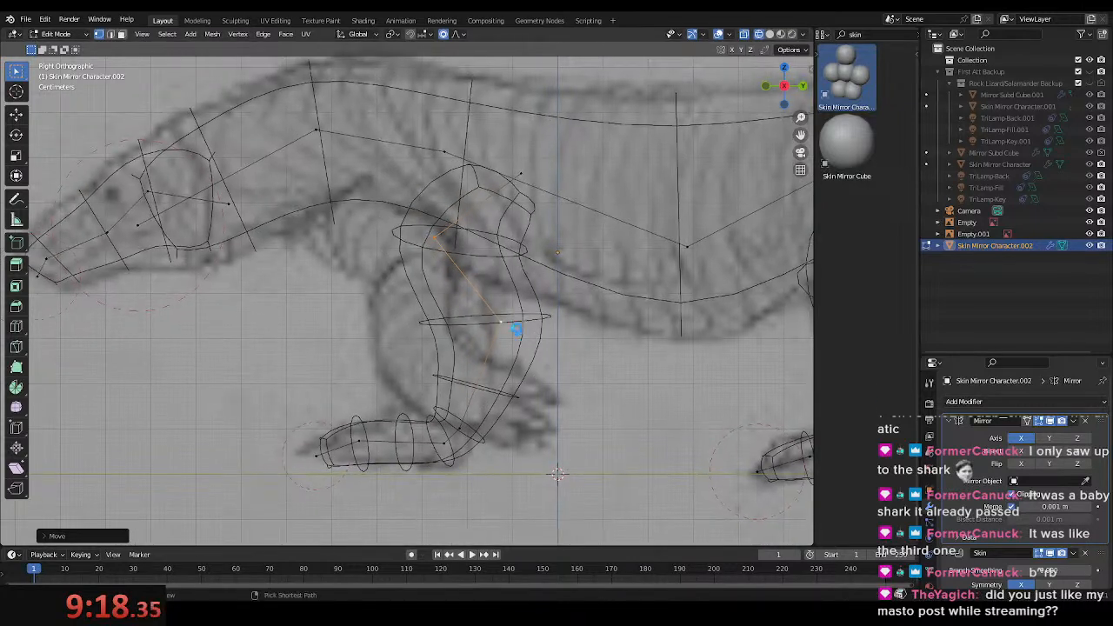
- Move the front shoulder point forward about 0.086 m and up about 0.023 m, return to solid shading and save
{"action": "key", "text": "g"}
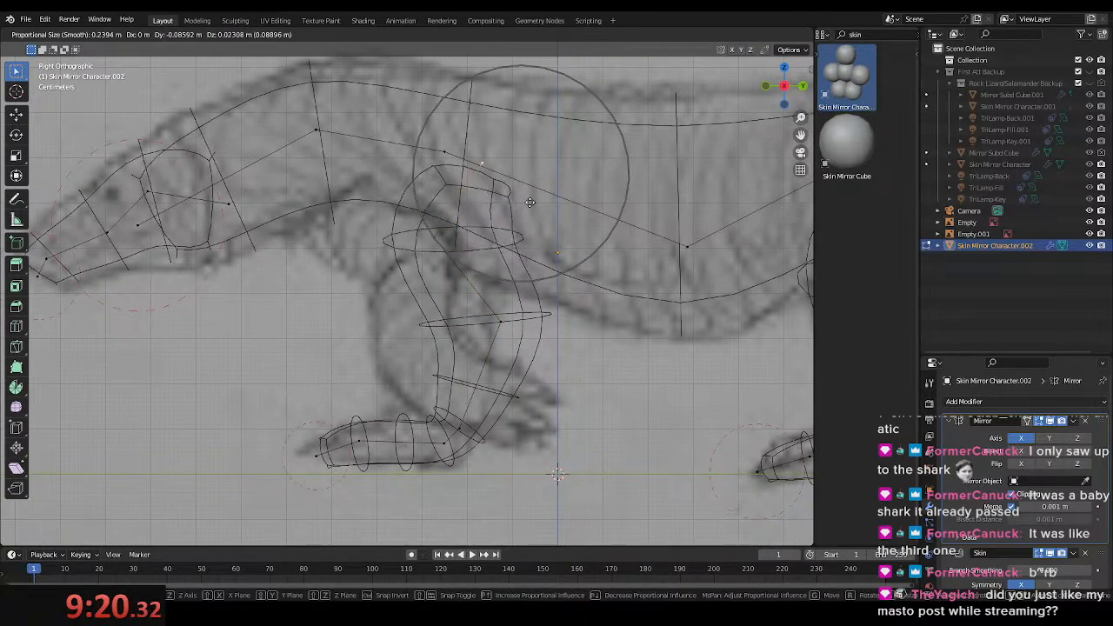
{"action": "left_click", "coordinate": [529, 202]}
{"action": "scroll", "coordinate": [559, 276], "scroll_direction": "down", "scroll_amount": 2}
{"action": "key", "text": "z"}
{"action": "left_click", "coordinate": [525, 359]}
{"action": "key", "text": "ctrl+s"}
- Move the foot tip points outward along X by about 0.056 m with a 1.1 m proportional size in wireframe
{"action": "mouse_move", "coordinate": [410, 328]}
{"action": "middle_mouse_down"}
{"action": "mouse_move", "coordinate": [435, 348]}
{"action": "mouse_move", "coordinate": [579, 383]}
{"action": "mouse_move", "coordinate": [584, 328]}
{"action": "mouse_move", "coordinate": [599, 315]}
{"action": "middle_mouse_up"}
{"action": "key", "text": "z"}
{"action": "left_click", "coordinate": [477, 305]}
{"action": "key", "text": "KP_3"}
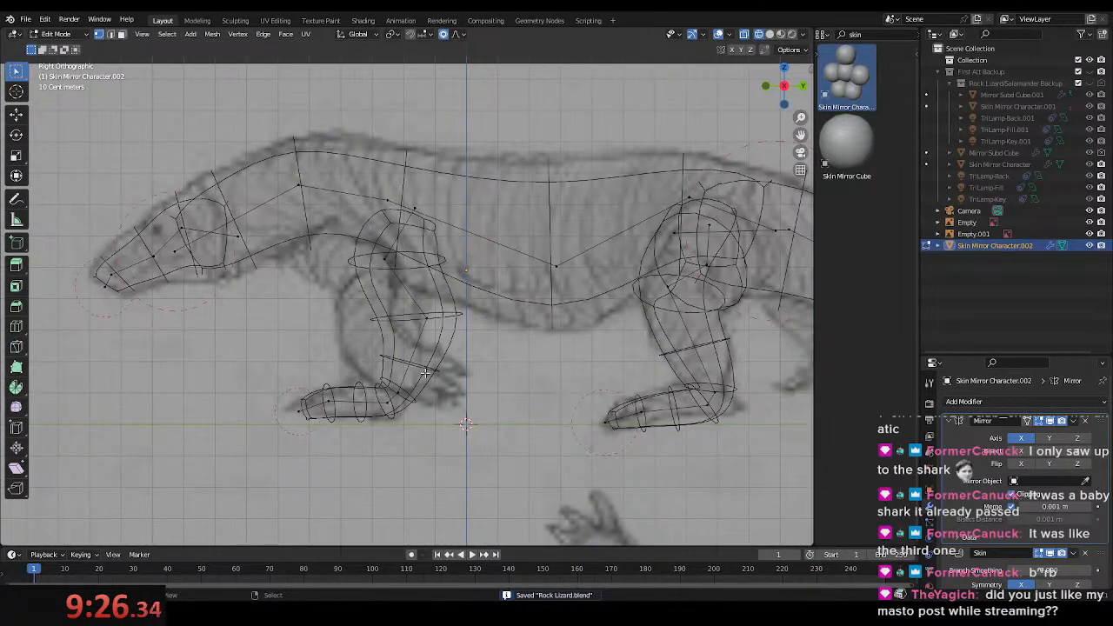
{"action": "middle_click_drag", "start_coordinate": [577, 414], "coordinate": [659, 443]}
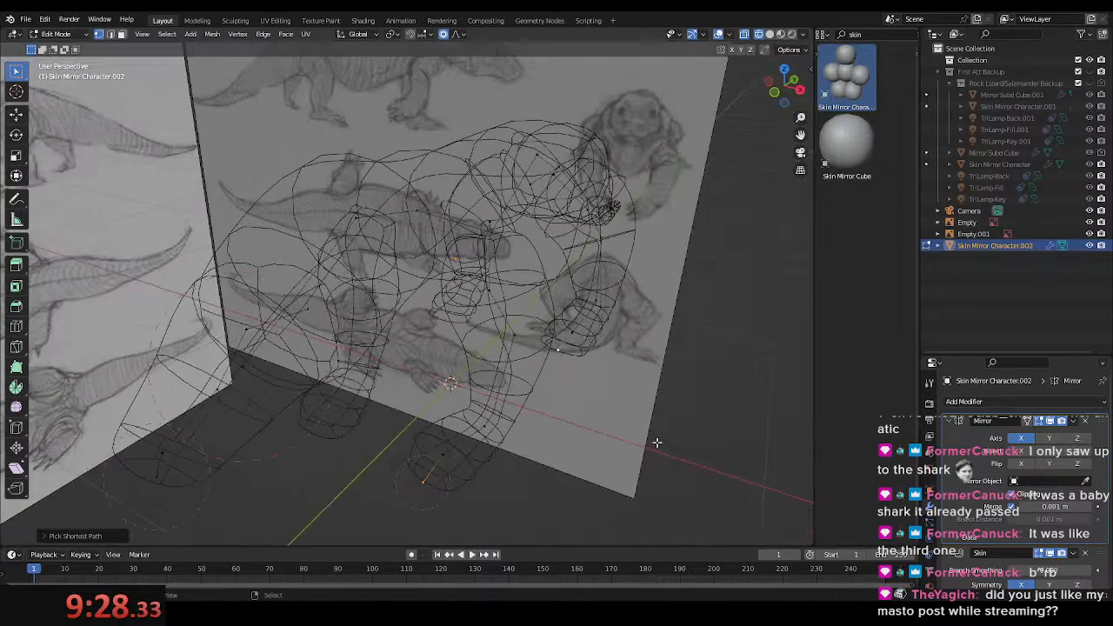
{"action": "key", "text": "g"}
{"action": "key", "text": "x"}
{"action": "scroll", "coordinate": [669, 437], "scroll_direction": "down", "scroll_amount": 11}
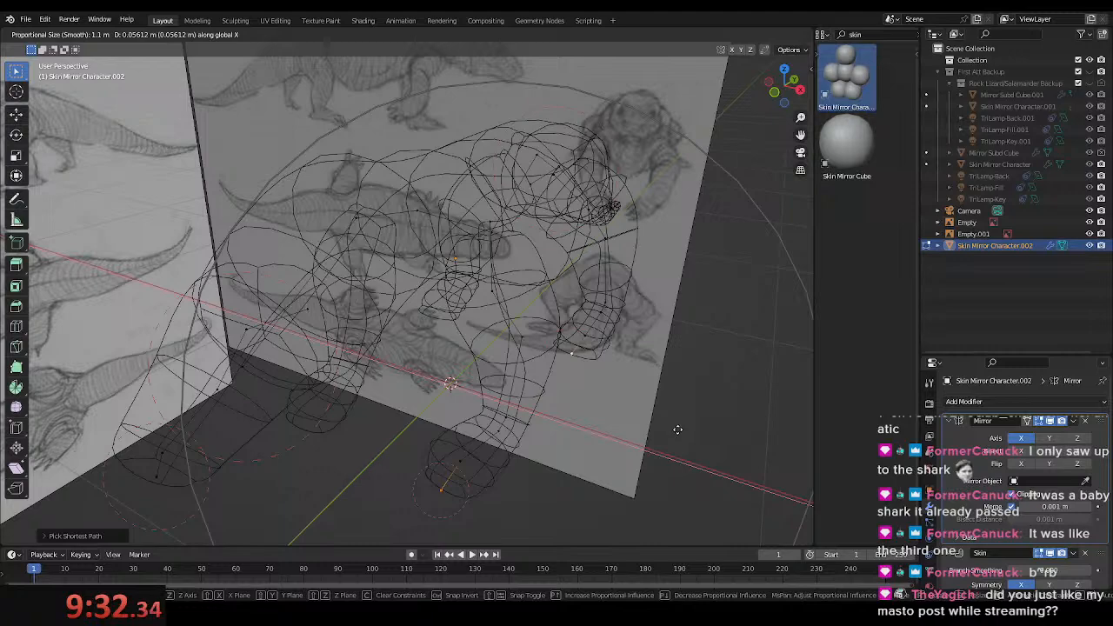
{"action": "left_click", "coordinate": [677, 430]}
- Reposition the front foot from the underside wireframe view, save, return to solid shading and leave Edit Mode
{"action": "middle_click_drag", "start_coordinate": [484, 243], "coordinate": [350, 425]}
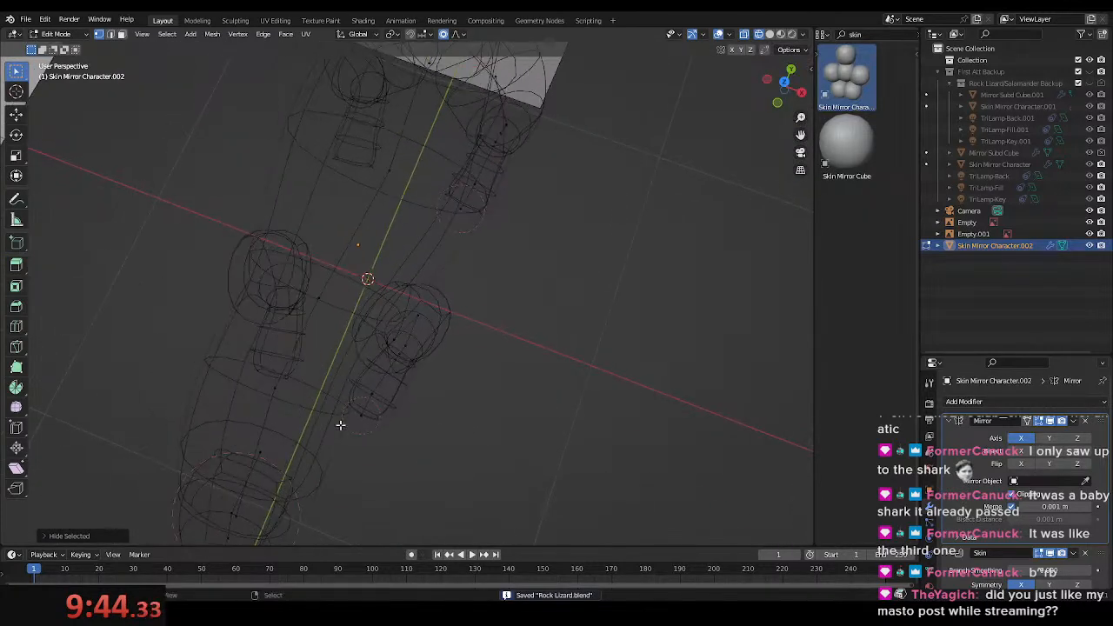
{"action": "key", "text": "g"}
{"action": "left_click", "coordinate": [452, 434]}
{"action": "key", "text": "ctrl+s"}
{"action": "key", "text": "z"}
{"action": "left_click", "coordinate": [508, 406]}
{"action": "middle_click_drag", "start_coordinate": [508, 405], "coordinate": [455, 374]}
{"action": "key", "text": "Tab"}
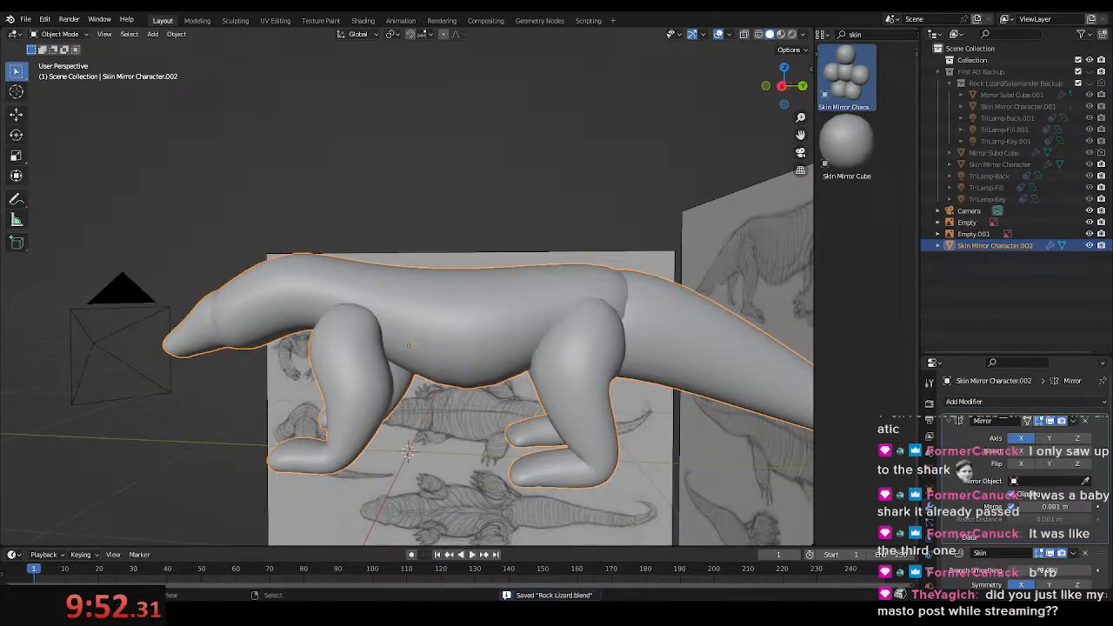
- Resize the skin at the chest point between the front legs from below, reducing the proportional influence
{"action": "middle_click_drag", "start_coordinate": [484, 290], "coordinate": [464, 397]}
{"action": "key", "text": "Tab"}
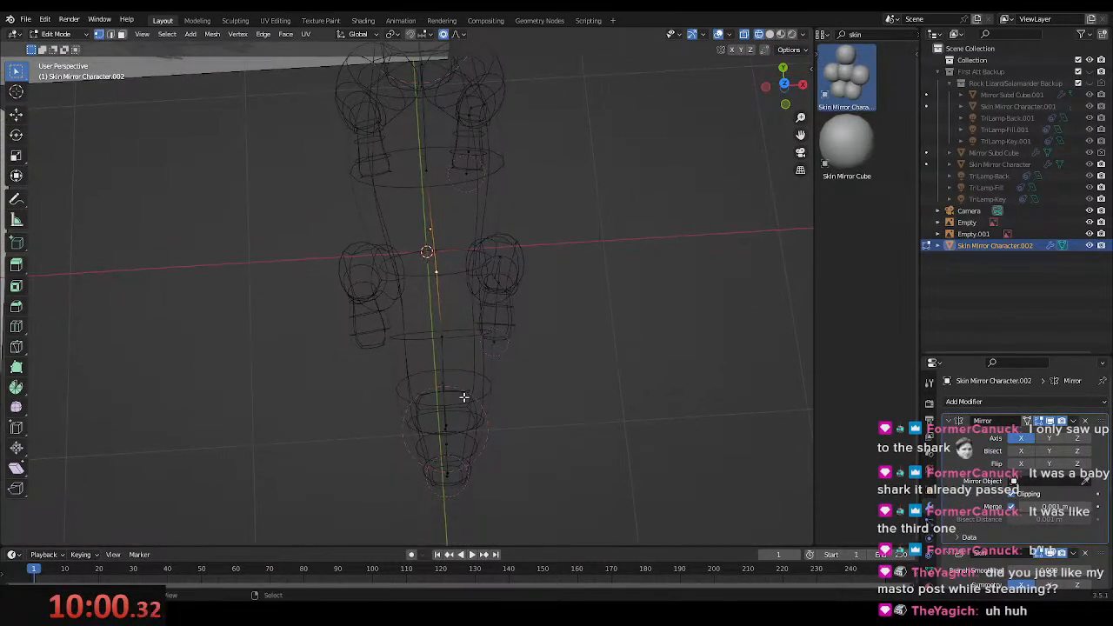
{"action": "key", "text": "s"}
{"action": "scroll", "coordinate": [543, 434], "scroll_direction": "up", "scroll_amount": 3}
{"action": "left_click", "coordinate": [539, 433]}
{"action": "key", "text": "s"}
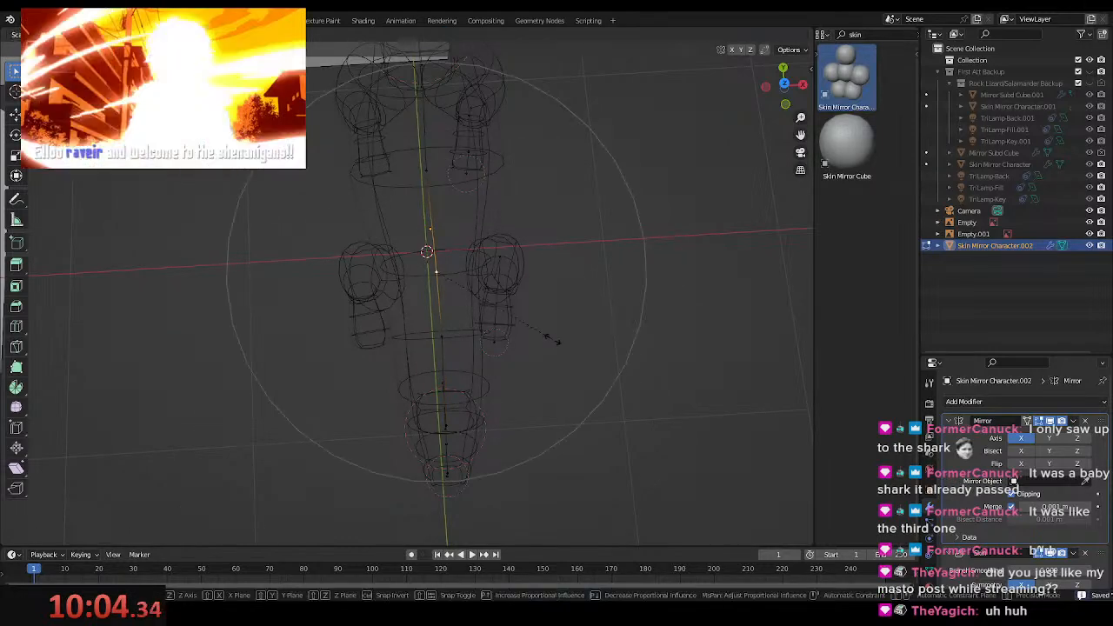
{"action": "scroll", "coordinate": [570, 337], "scroll_direction": "up", "scroll_amount": 4}
{"action": "left_click", "coordinate": [570, 337]}
- Check the deselected lizard's solid form in Object Mode and go back to editing it in wireframe
{"action": "mouse_move", "coordinate": [570, 337]}
{"action": "middle_mouse_down"}
{"action": "mouse_move", "coordinate": [607, 334]}
{"action": "mouse_move", "coordinate": [544, 356]}
{"action": "mouse_move", "coordinate": [519, 383]}
{"action": "mouse_move", "coordinate": [514, 340]}
{"action": "mouse_move", "coordinate": [552, 373]}
{"action": "mouse_move", "coordinate": [684, 379]}
{"action": "mouse_move", "coordinate": [487, 315]}
{"action": "mouse_move", "coordinate": [554, 330]}
{"action": "mouse_move", "coordinate": [555, 316]}
{"action": "middle_mouse_up"}
{"action": "key", "text": "z"}
{"action": "key", "text": "Tab"}
{"action": "left_click", "coordinate": [684, 379]}
{"action": "left_click", "coordinate": [487, 315]}
{"action": "key", "text": "Tab"}
{"action": "key", "text": "z"}
- Resize the selected point's skin in the angled front wireframe view, save and inspect the result in solid shading
{"action": "middle_click_drag", "start_coordinate": [475, 315], "coordinate": [502, 325]}
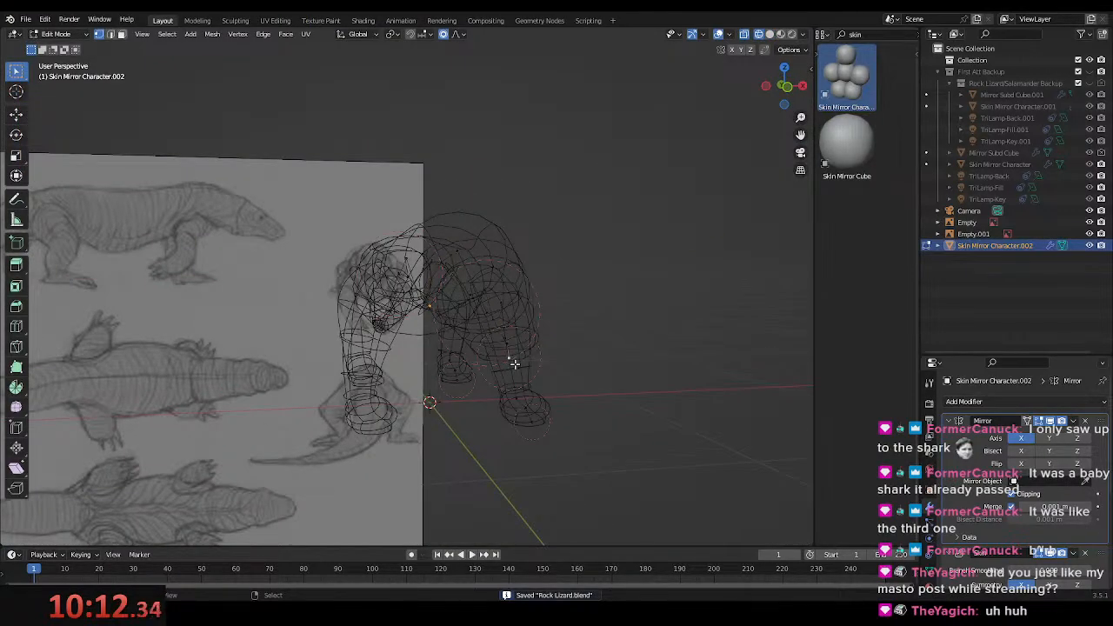
{"action": "middle_click_drag", "start_coordinate": [514, 363], "coordinate": [582, 391]}
{"action": "key", "text": "s"}
{"action": "left_click", "coordinate": [578, 394]}
{"action": "key", "text": "ctrl+s"}
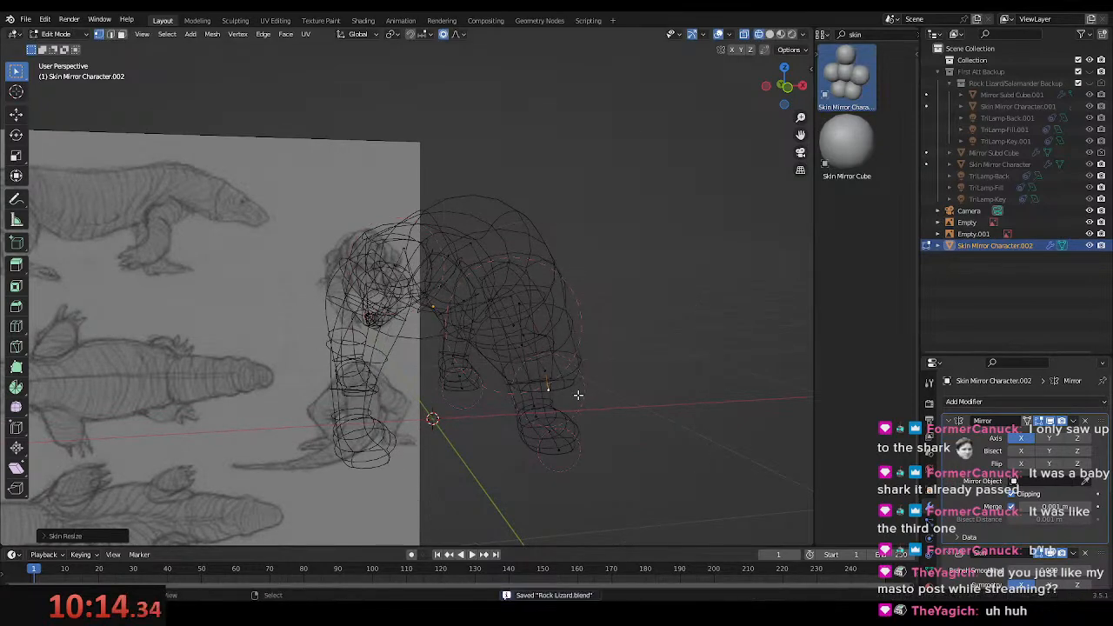
{"action": "key", "text": "z"}
{"action": "scroll", "coordinate": [656, 405], "scroll_direction": "down", "scroll_amount": 3}
{"action": "key", "text": "Tab"}
{"action": "mouse_move", "coordinate": [656, 406]}
{"action": "middle_mouse_down"}
{"action": "mouse_move", "coordinate": [445, 401]}
{"action": "mouse_move", "coordinate": [539, 376]}
{"action": "mouse_move", "coordinate": [524, 373]}
{"action": "mouse_move", "coordinate": [533, 348]}
{"action": "mouse_move", "coordinate": [539, 377]}
{"action": "mouse_move", "coordinate": [442, 307]}
{"action": "mouse_move", "coordinate": [587, 328]}
{"action": "mouse_move", "coordinate": [748, 376]}
{"action": "mouse_move", "coordinate": [615, 364]}
{"action": "mouse_move", "coordinate": [205, 386]}
{"action": "mouse_move", "coordinate": [594, 393]}
{"action": "middle_mouse_up"}
{"action": "key", "text": "Tab"}
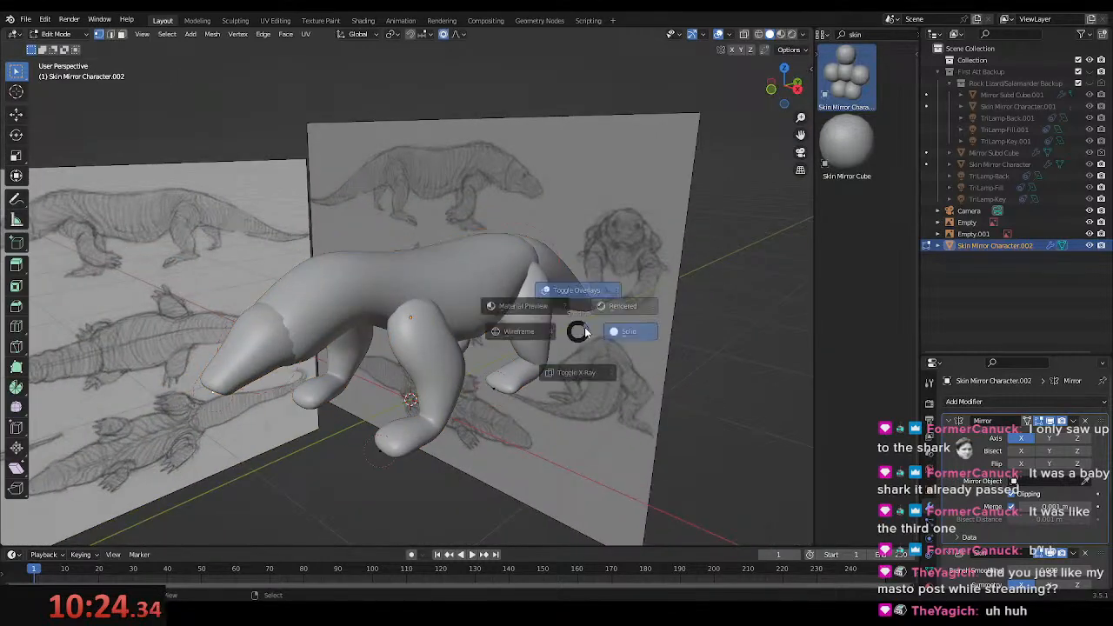
- Remove the extra spine point at the hips in the side wireframe view and join the hip to the tail base
{"action": "key", "text": "KP_3"}
{"action": "key", "text": "Tab"}
{"action": "key", "text": "shift+z"}
{"action": "scroll", "coordinate": [339, 355], "scroll_direction": "up", "scroll_amount": 5}
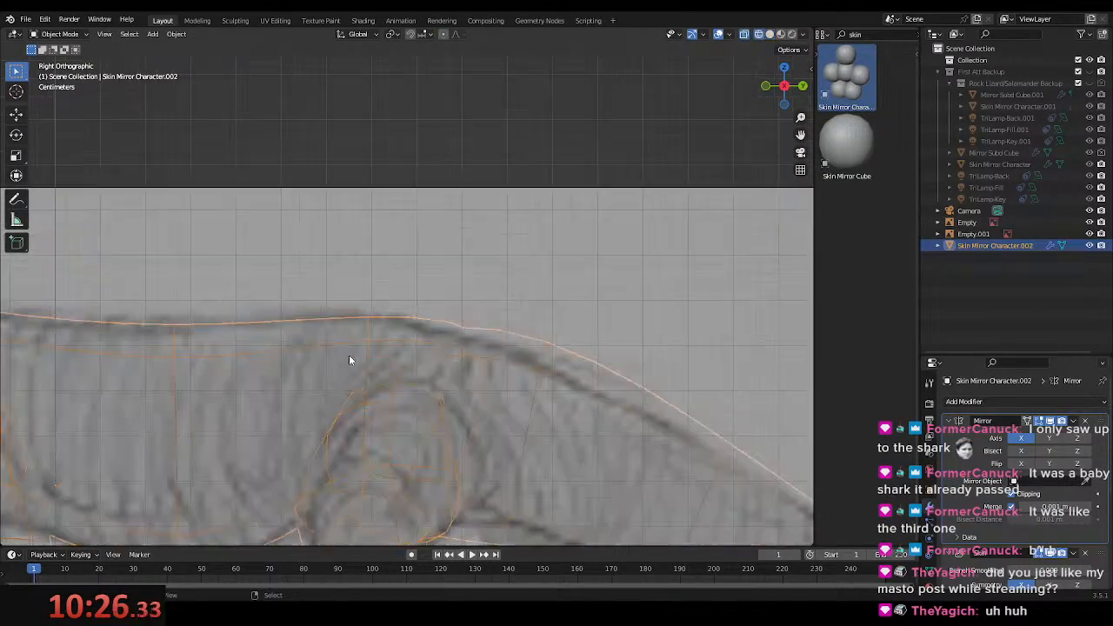
{"action": "key", "text": "Tab"}
{"action": "middle_click_drag", "start_coordinate": [387, 372], "coordinate": [403, 297], "text": "shift"}
{"action": "middle_click_drag", "start_coordinate": [491, 330], "coordinate": [494, 283], "text": "shift"}
{"action": "key", "text": "x"}
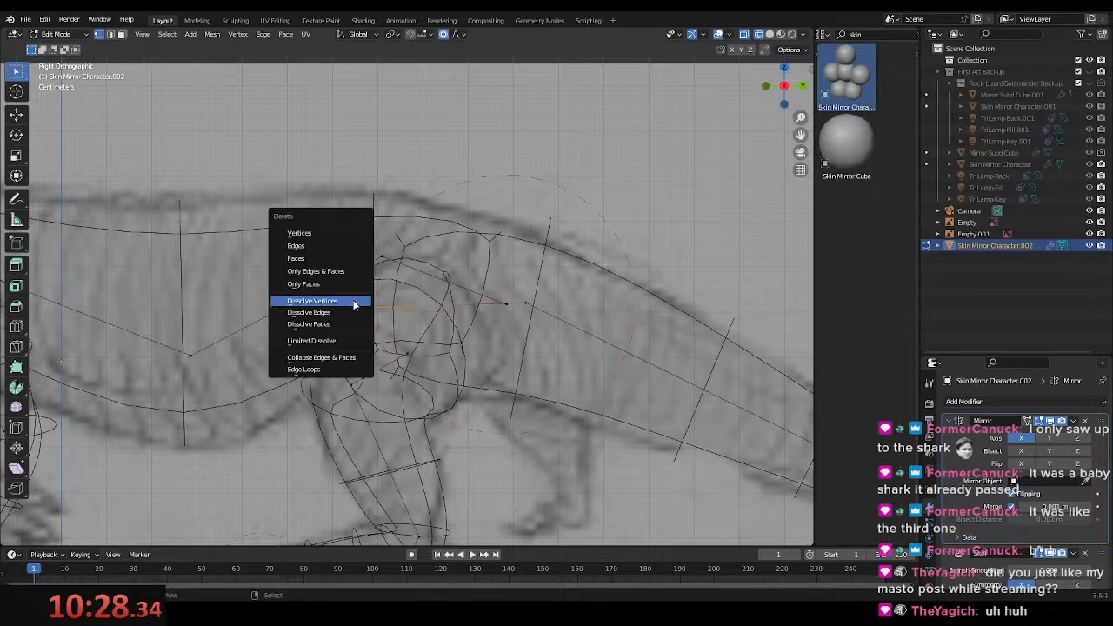
{"action": "left_click", "coordinate": [325, 258]}
{"action": "key", "text": "f"}
- Mark the tail tip point as a root in the Skin modifier and check the repaired tail in solid shading
{"action": "scroll", "coordinate": [528, 305], "scroll_direction": "down", "scroll_amount": 1}
{"action": "scroll", "coordinate": [512, 315], "scroll_direction": "down", "scroll_amount": 3}
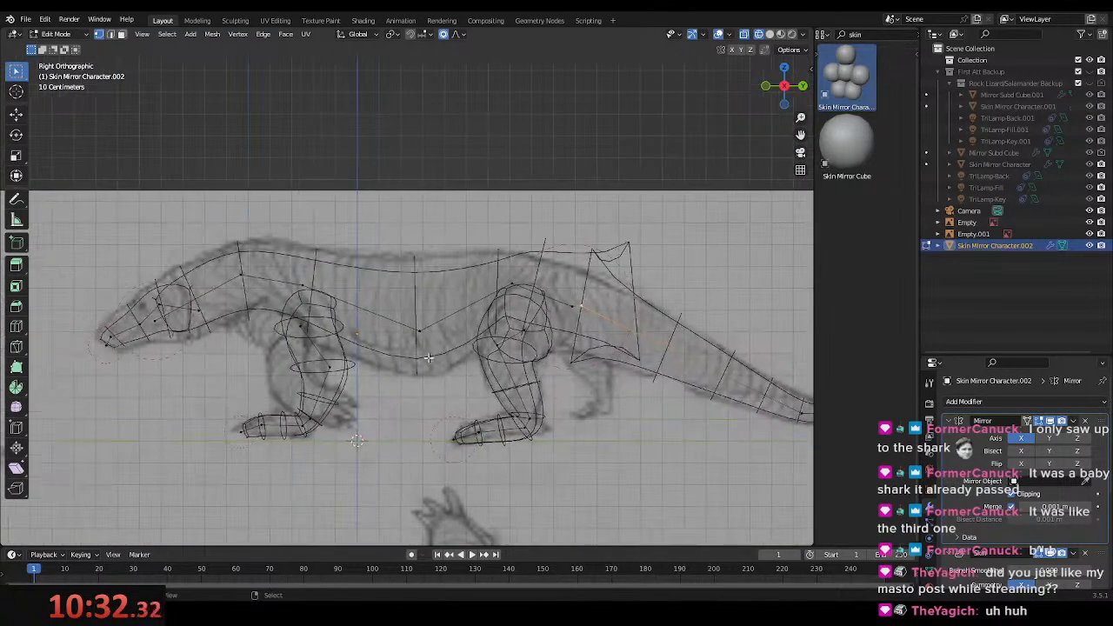
{"action": "scroll", "coordinate": [1018, 556], "scroll_direction": "down", "scroll_amount": 6}
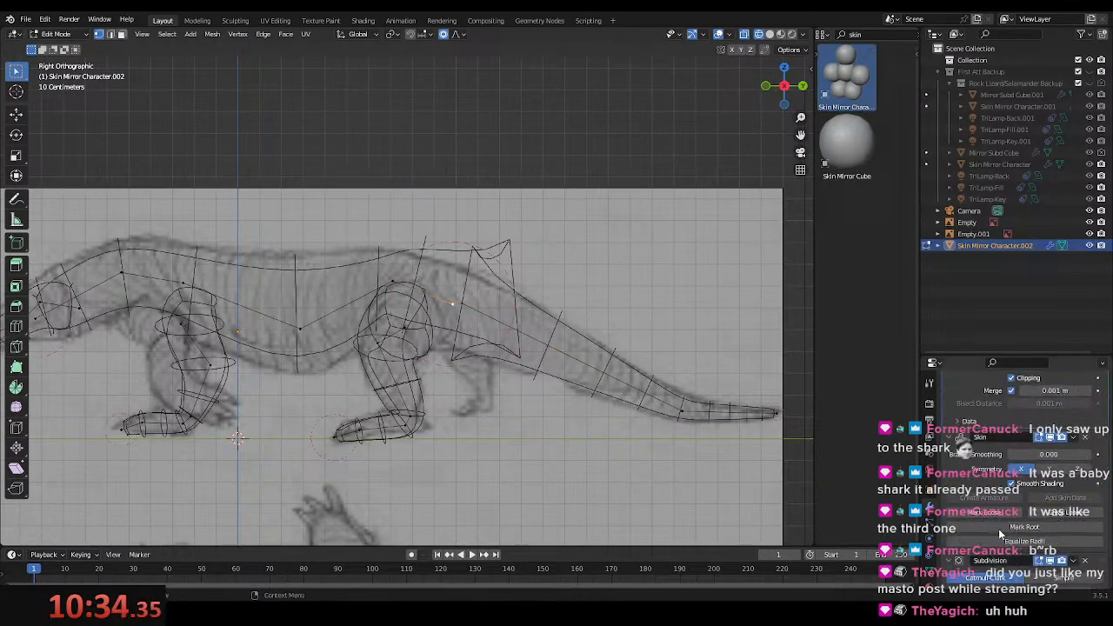
{"action": "scroll", "coordinate": [428, 351], "scroll_direction": "up", "scroll_amount": 2}
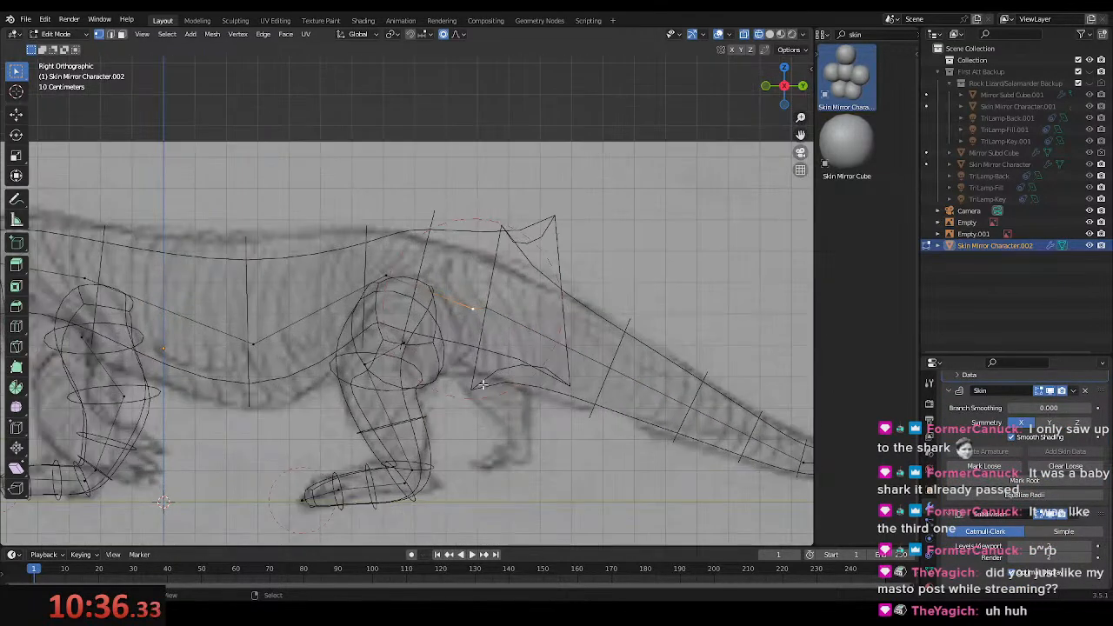
{"action": "scroll", "coordinate": [668, 401], "scroll_direction": "down", "scroll_amount": 2}
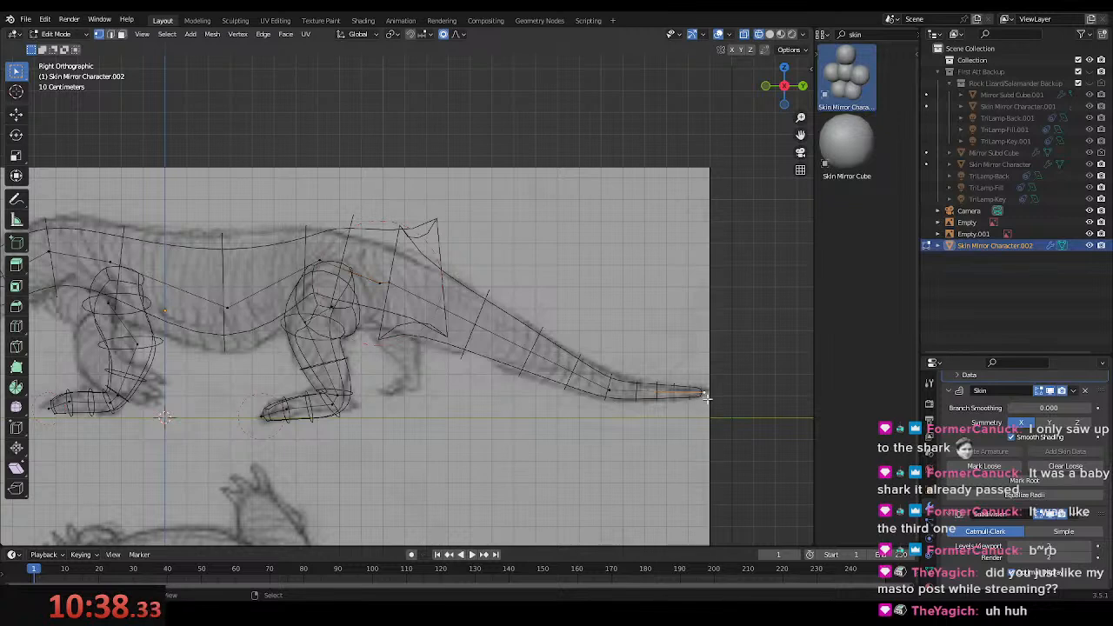
{"action": "scroll", "coordinate": [1019, 535], "scroll_direction": "down", "scroll_amount": 1}
{"action": "left_click", "coordinate": [1028, 473]}
{"action": "mouse_move", "coordinate": [386, 395]}
{"action": "middle_mouse_down", "text": "shift"}
{"action": "mouse_move", "coordinate": [472, 397]}
{"action": "mouse_move", "coordinate": [533, 381]}
{"action": "mouse_move", "coordinate": [483, 401]}
{"action": "middle_mouse_up", "text": "shift"}
{"action": "key", "text": "shift+z"}
{"action": "key", "text": "shift+z"}
- Dissolve the redundant point at the tail base and check the smoothed hip-to-tail transition in solid shading
{"action": "scroll", "coordinate": [481, 328], "scroll_direction": "up", "scroll_amount": 4}
{"action": "right_click", "coordinate": [528, 273]}
{"action": "key", "text": "x"}
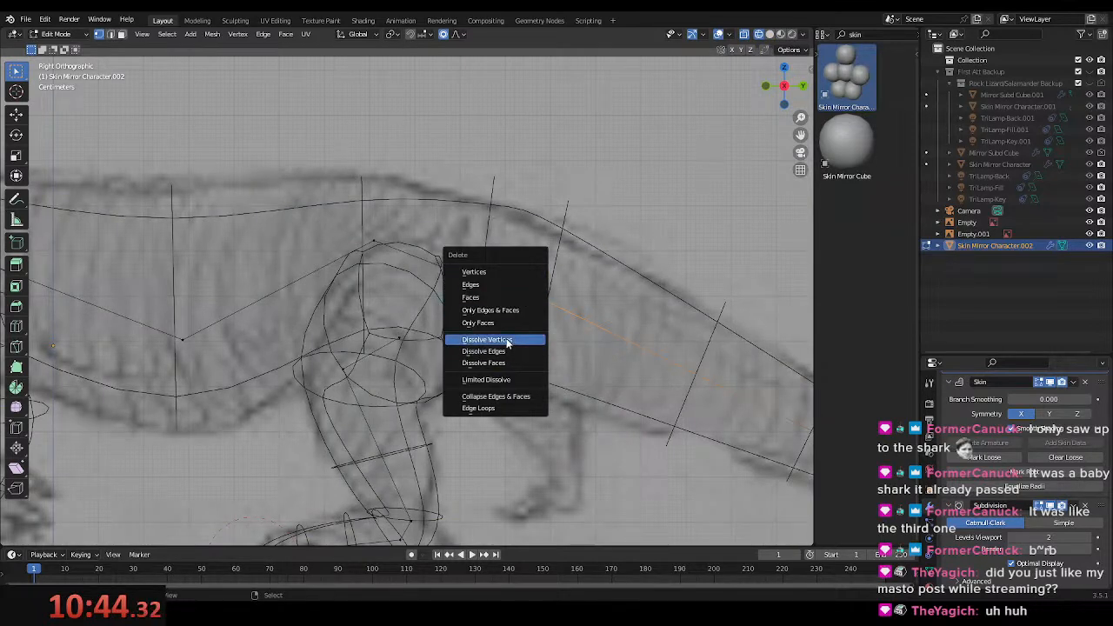
{"action": "left_click", "coordinate": [508, 341]}
{"action": "scroll", "coordinate": [508, 345], "scroll_direction": "down", "scroll_amount": 3}
{"action": "key", "text": "shift+z"}
{"action": "key", "text": "z"}
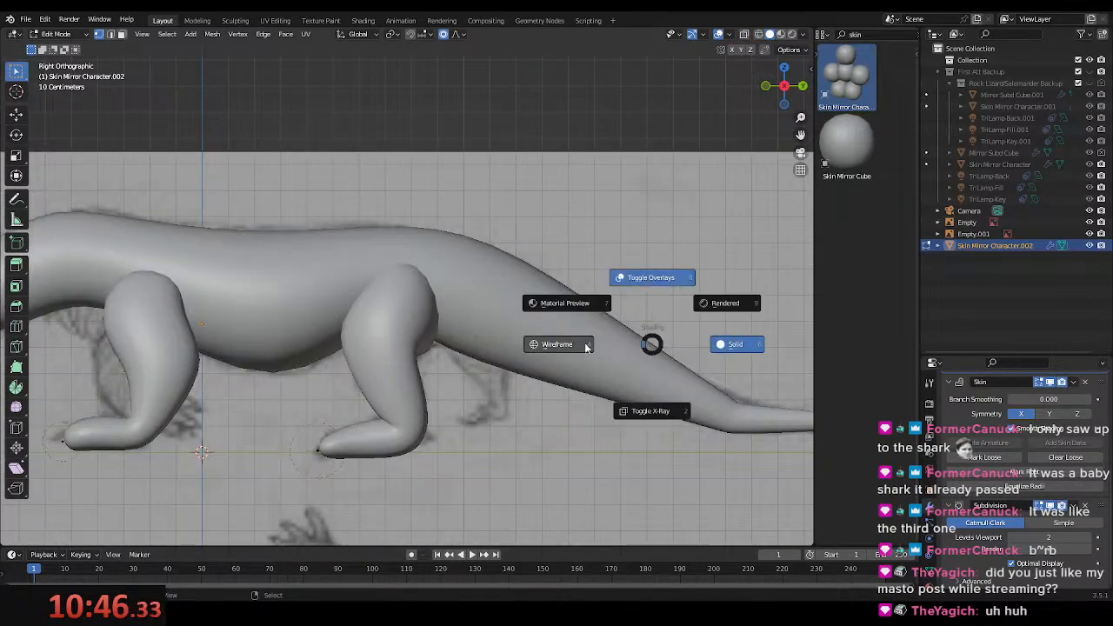
- Resize the skin at the tail base in wireframe and clear the selection
{"action": "left_click", "coordinate": [628, 348]}
{"action": "key", "text": "ctrl+a"}
{"action": "left_click", "coordinate": [608, 301]}
{"action": "key", "text": "alt+a"}
{"action": "middle_click_drag", "start_coordinate": [600, 350], "coordinate": [469, 314], "text": "shift"}
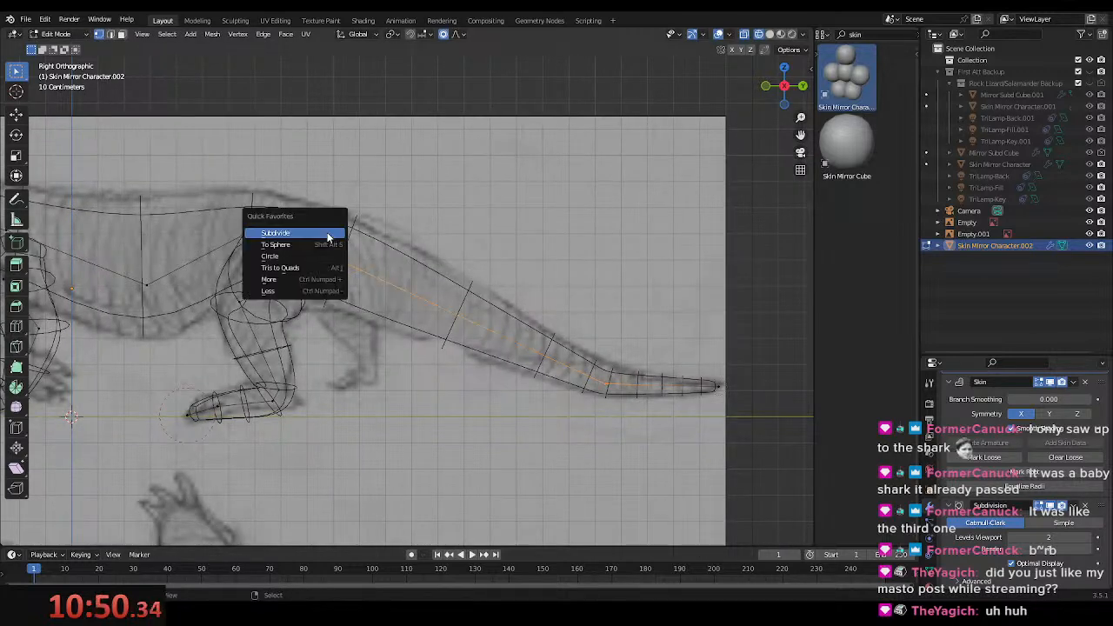
- Enlarge the skin around the mid-tail point, raise the point toward the reference drawing, and save the file before checking it in solid shading
{"action": "key", "text": "alt+a"}
{"action": "scroll", "coordinate": [470, 321], "scroll_direction": "up", "scroll_amount": 3}
{"action": "right_click", "coordinate": [513, 338]}
{"action": "key", "text": "ctrl+a"}
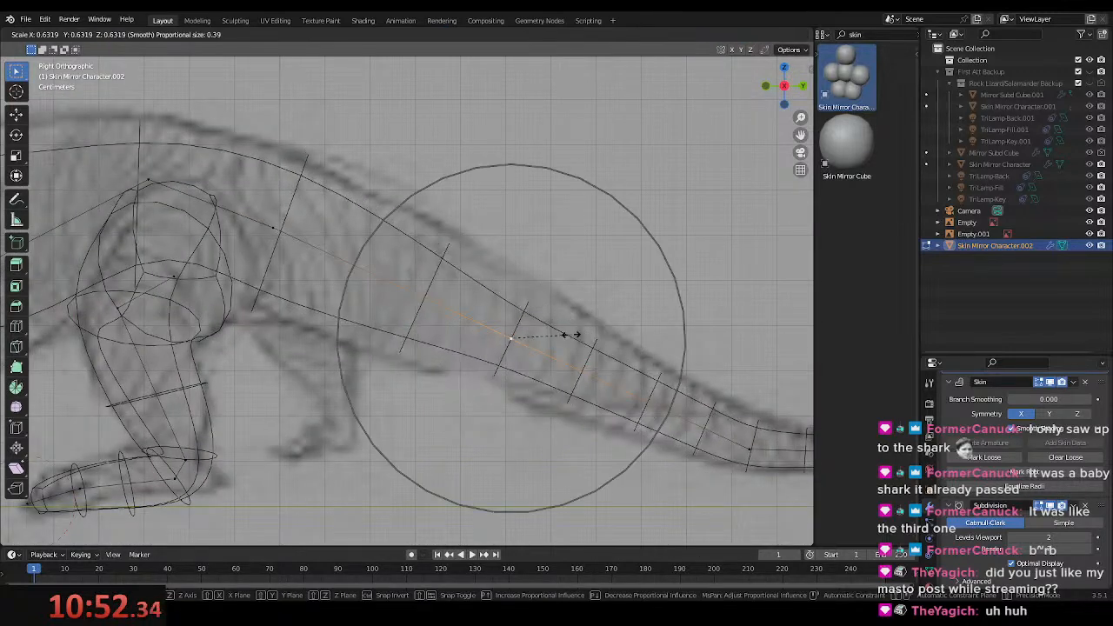
{"action": "left_click", "coordinate": [613, 331]}
{"action": "key", "text": "g"}
{"action": "left_click", "coordinate": [615, 321]}
{"action": "key", "text": "ctrl+s"}
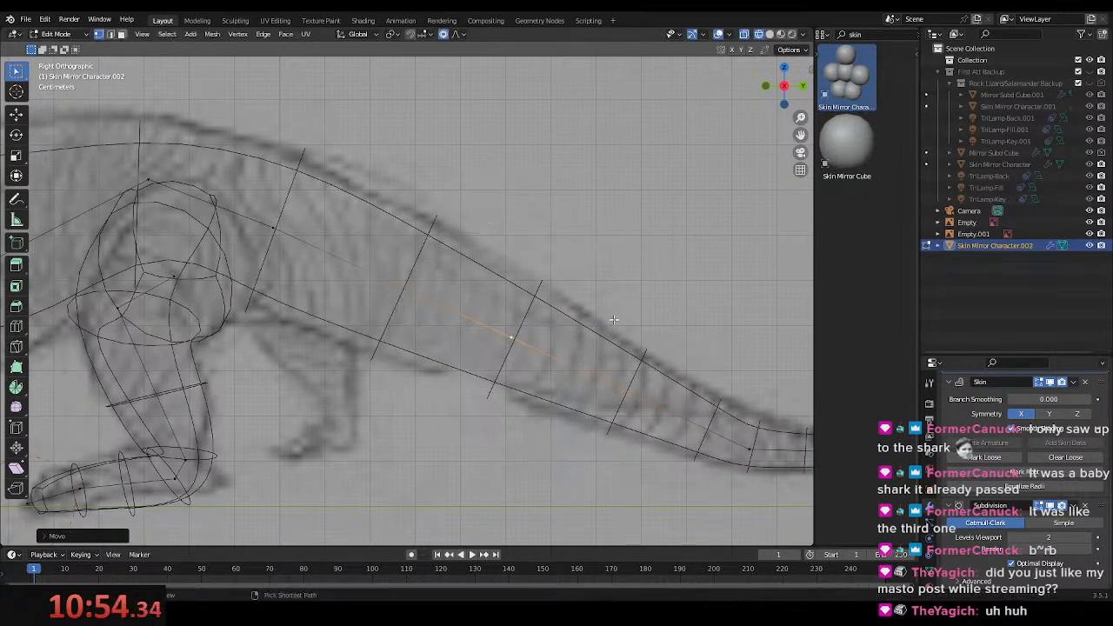
{"action": "key", "text": "z"}
{"action": "left_click", "coordinate": [653, 353]}
{"action": "scroll", "coordinate": [654, 355], "scroll_direction": "down", "scroll_amount": 4}
{"action": "middle_click_drag", "start_coordinate": [406, 367], "coordinate": [496, 393], "text": "shift"}
- Move the tail base point up and toward the hips, and resize its skin to fit the reference outline
{"action": "key", "text": "z"}
{"action": "left_click", "coordinate": [377, 391]}
{"action": "scroll", "coordinate": [417, 374], "scroll_direction": "up", "scroll_amount": 4}
{"action": "middle_click_drag", "start_coordinate": [520, 351], "coordinate": [495, 355], "text": "shift"}
{"action": "right_click", "coordinate": [450, 298]}
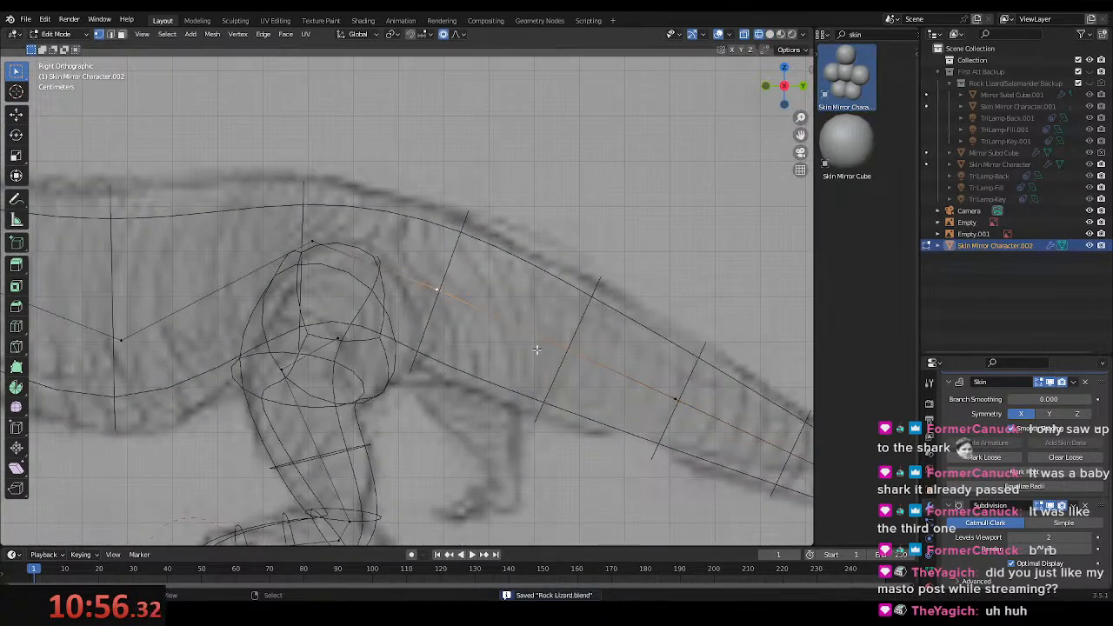
{"action": "key", "text": "g"}
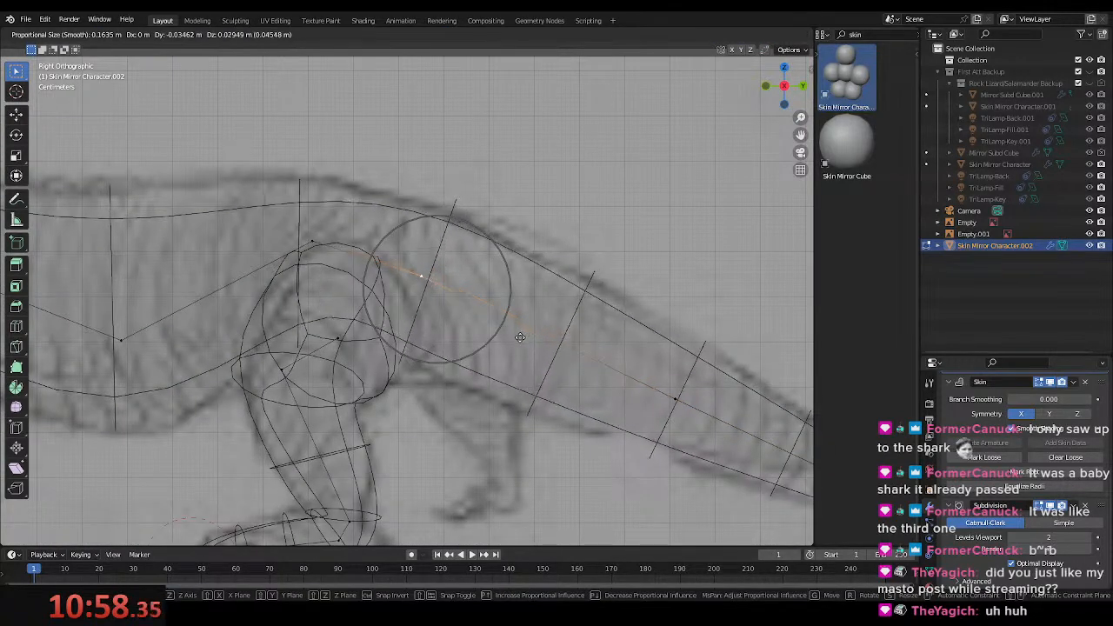
{"action": "left_click", "coordinate": [473, 352]}
{"action": "key", "text": "ctrl+a"}
{"action": "left_click", "coordinate": [574, 345]}
- Resize the skin at the mid-tail point, nudge the point up, save the file, and check the tail in solid shading
{"action": "middle_click_drag", "start_coordinate": [571, 345], "coordinate": [447, 262], "text": "shift"}
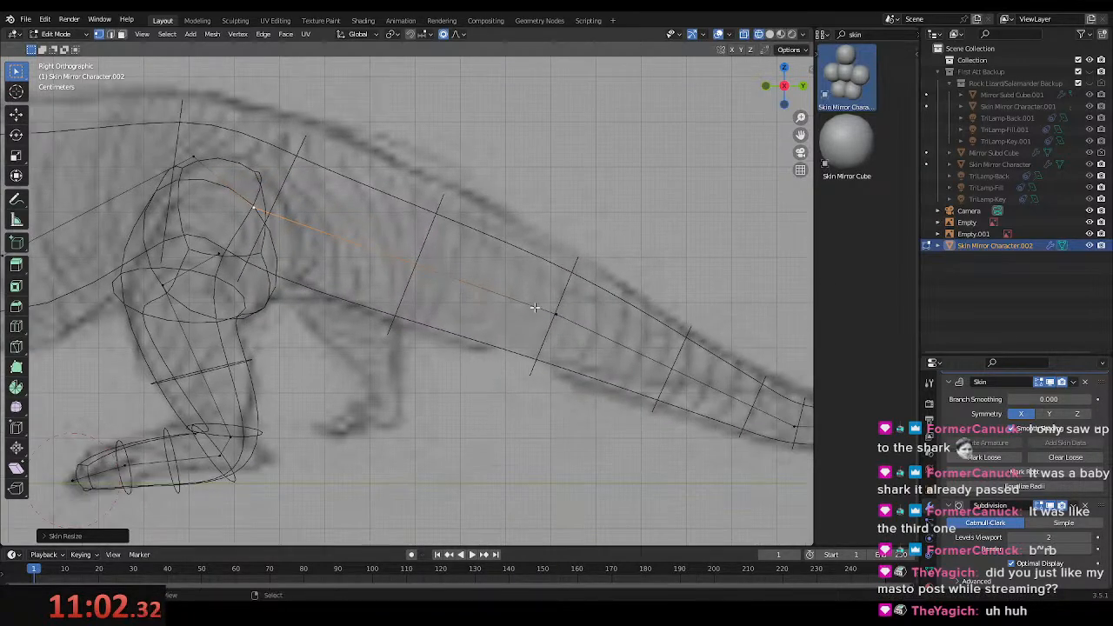
{"action": "right_click", "coordinate": [556, 314]}
{"action": "key", "text": "ctrl+a"}
{"action": "left_click", "coordinate": [613, 330]}
{"action": "key", "text": "g"}
{"action": "left_click", "coordinate": [611, 324]}
{"action": "key", "text": "ctrl+s"}
{"action": "key", "text": "shift+z"}
{"action": "scroll", "coordinate": [620, 372], "scroll_direction": "down", "scroll_amount": 2}
- Raise the tail base point slightly and check the whole body profile in solid shading
{"action": "key", "text": "shift+z"}
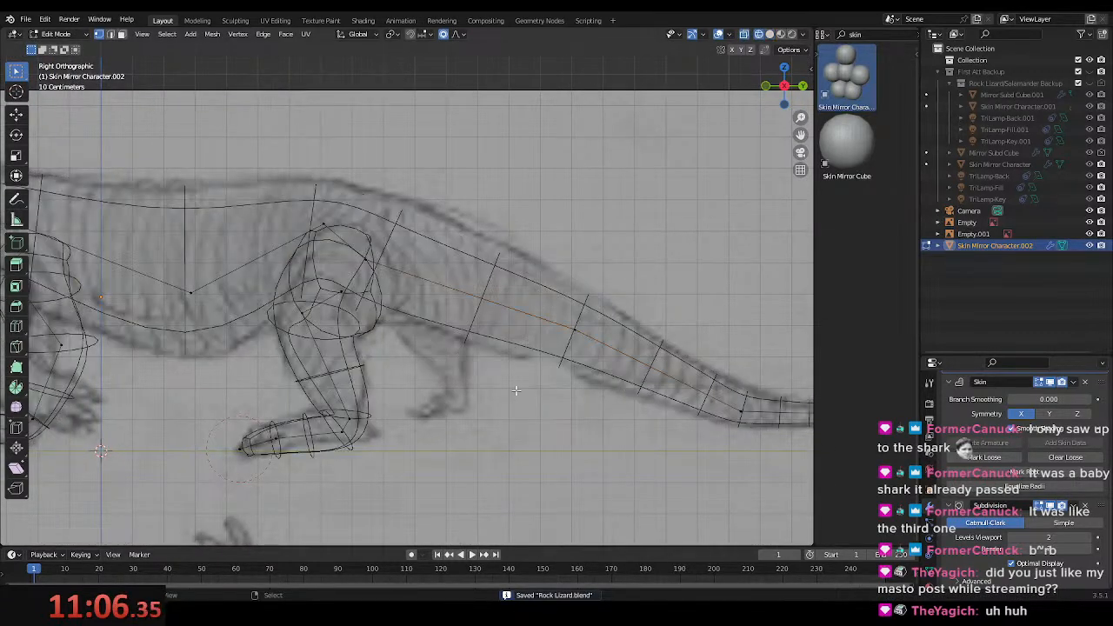
{"action": "right_click", "coordinate": [367, 259]}
{"action": "key", "text": "g"}
{"action": "left_click", "coordinate": [366, 249]}
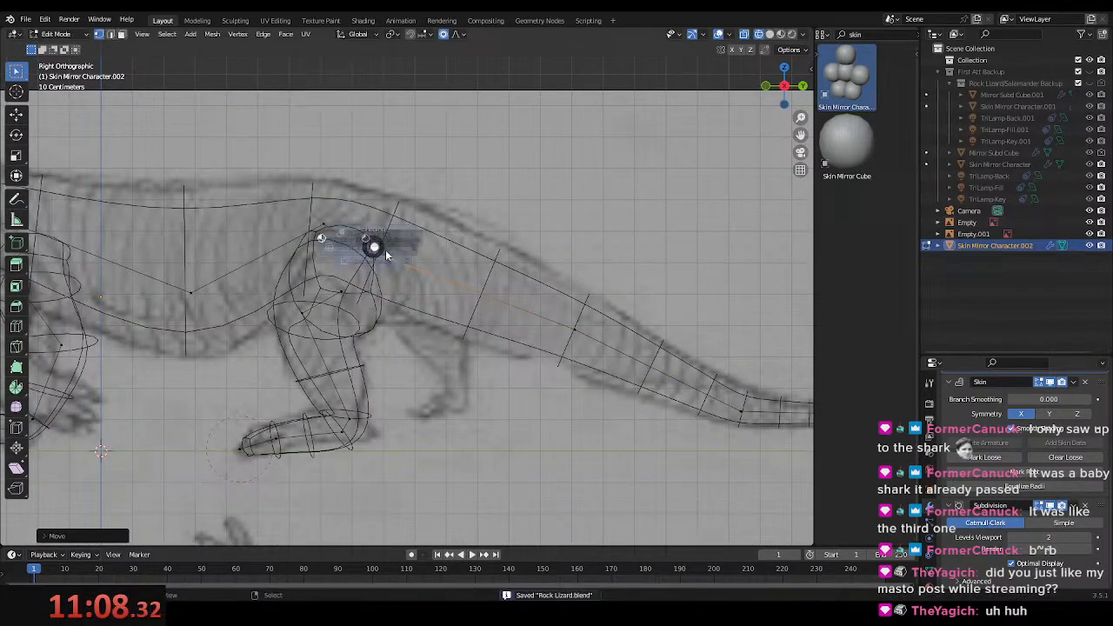
{"action": "middle_click_drag", "start_coordinate": [374, 247], "coordinate": [463, 300], "text": "shift"}
{"action": "key", "text": "shift+z"}
{"action": "scroll", "coordinate": [522, 361], "scroll_direction": "down", "scroll_amount": 6}
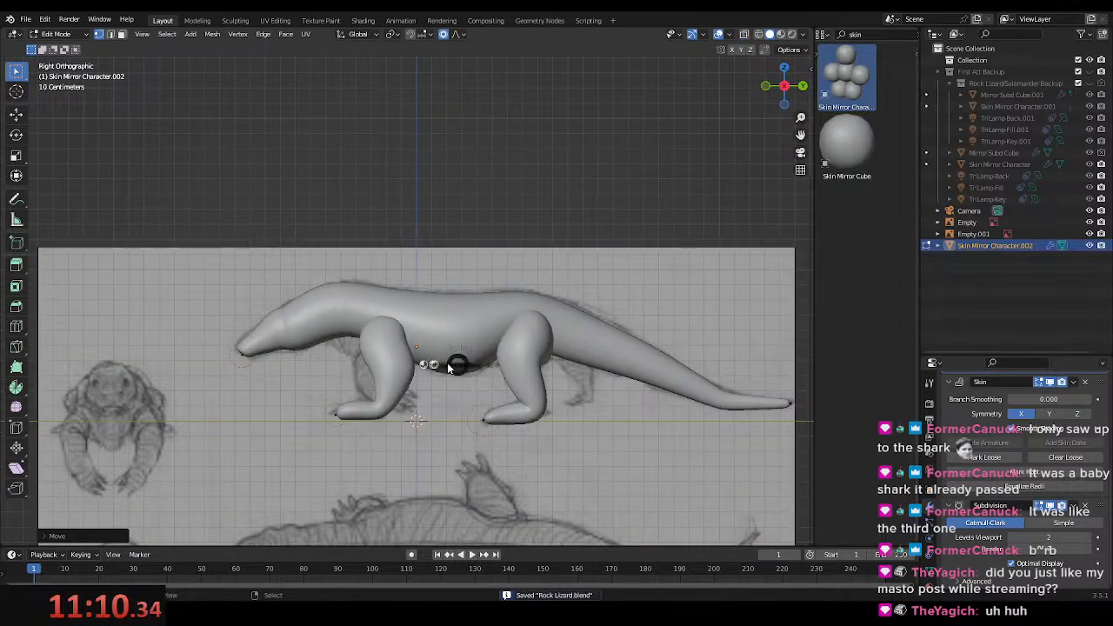
- Resize the skin at the neck base point above the shoulders, raise the point slightly, and check it in solid shading
{"action": "key", "text": "shift+z"}
{"action": "scroll", "coordinate": [458, 364], "scroll_direction": "up", "scroll_amount": 3}
{"action": "middle_click_drag", "start_coordinate": [392, 348], "coordinate": [533, 315], "text": "shift"}
{"action": "scroll", "coordinate": [487, 300], "scroll_direction": "up", "scroll_amount": 2}
{"action": "right_click", "coordinate": [449, 268]}
{"action": "key", "text": "ctrl+a"}
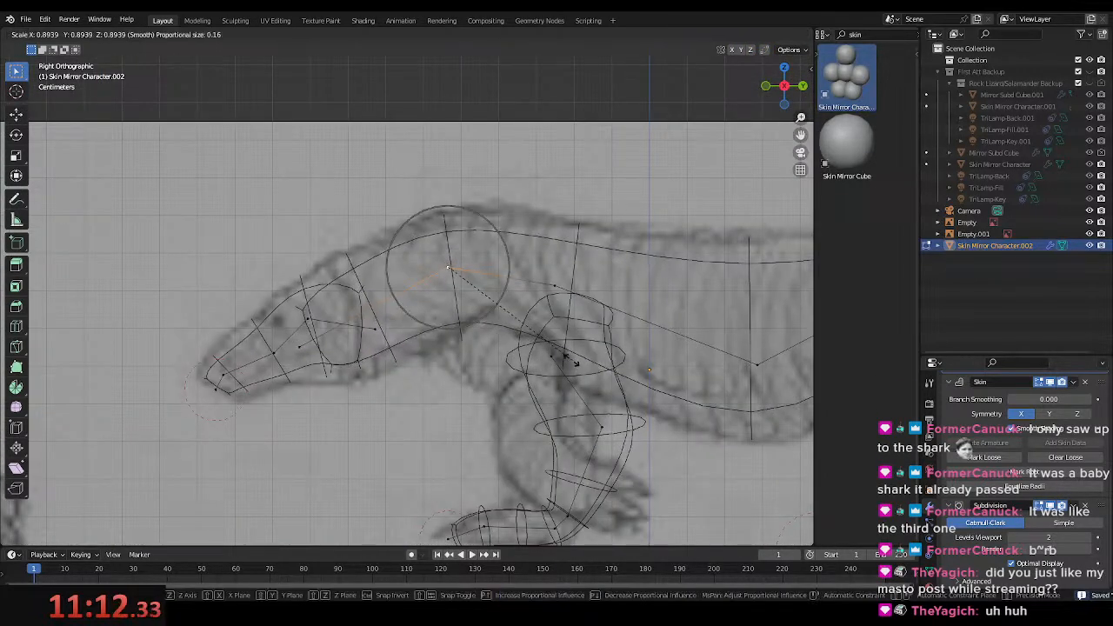
{"action": "left_click", "coordinate": [563, 356]}
{"action": "key", "text": "g"}
{"action": "left_click", "coordinate": [563, 350]}
{"action": "mouse_move", "coordinate": [666, 392]}
{"action": "middle_mouse_down", "text": "shift"}
{"action": "mouse_move", "coordinate": [623, 371]}
{"action": "mouse_move", "coordinate": [528, 387]}
{"action": "mouse_move", "coordinate": [604, 392]}
{"action": "middle_mouse_up", "text": "shift"}
{"action": "key", "text": "shift+z"}
{"action": "scroll", "coordinate": [494, 388], "scroll_direction": "up", "scroll_amount": 3}
- Adjust the spine point above the front leg in position and skin size, save the file, and show solid shading
{"action": "key", "text": "shift+z"}
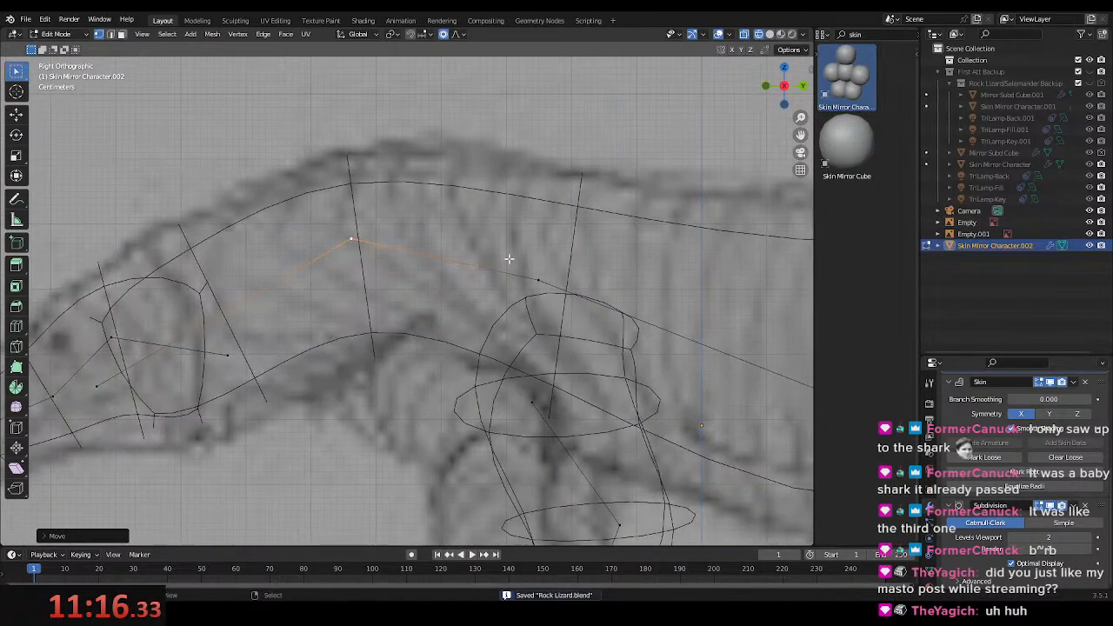
{"action": "right_click", "coordinate": [536, 255]}
{"action": "key", "text": "g"}
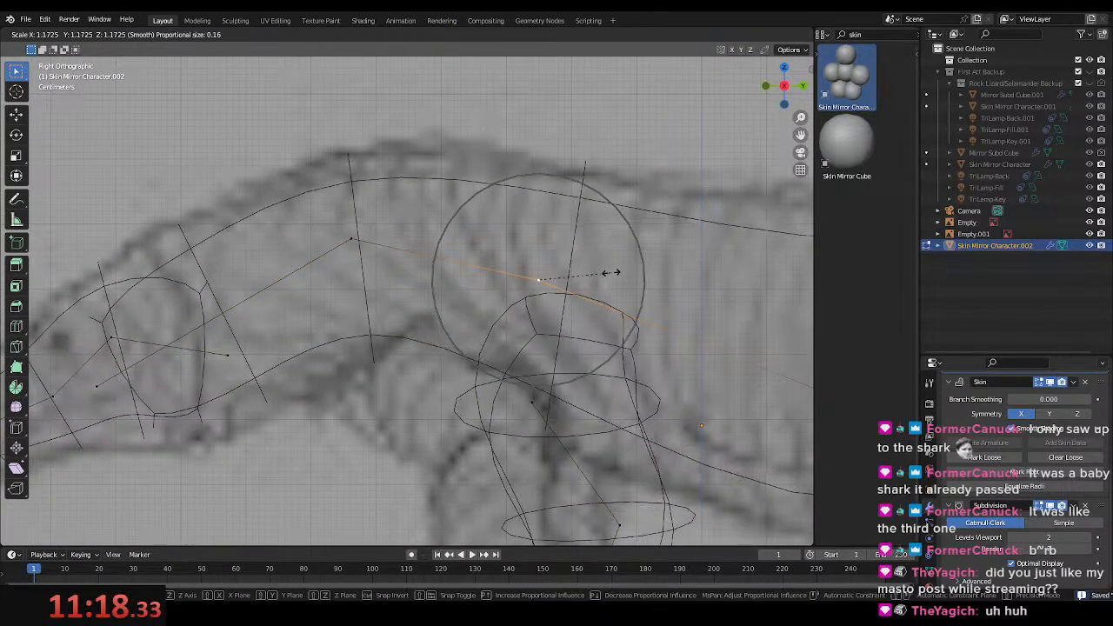
{"action": "left_click", "coordinate": [585, 288]}
{"action": "key", "text": "ctrl+s"}
{"action": "key", "text": "shift+z"}
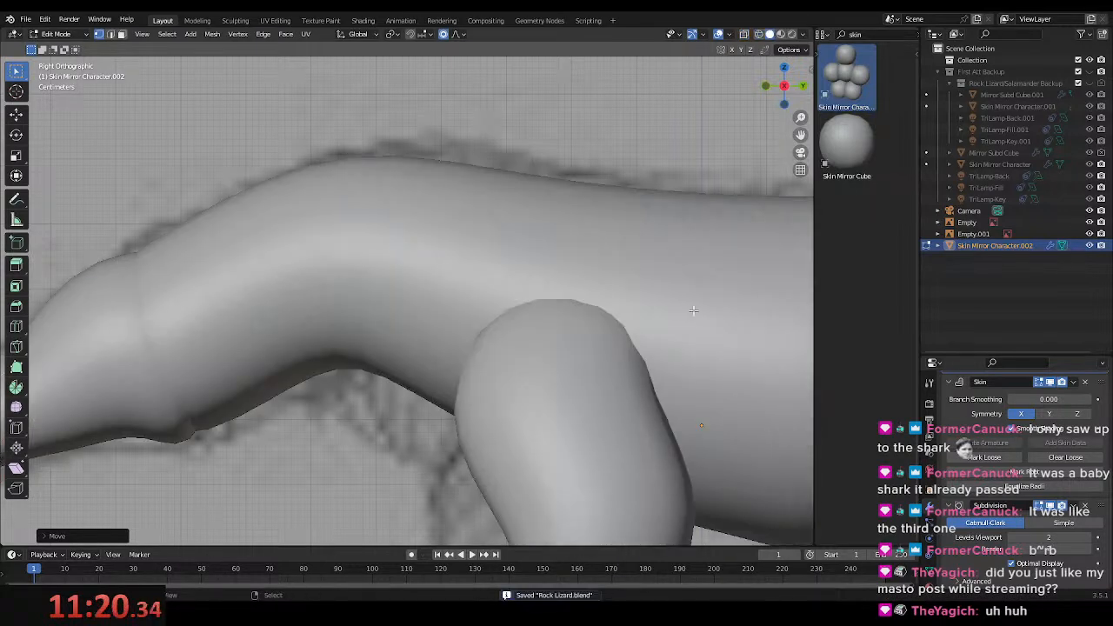
- Resize the skin at the shoulder spine point again and raise the point toward the reference back line
{"action": "scroll", "coordinate": [694, 311], "scroll_direction": "down", "scroll_amount": 3}
{"action": "middle_click_drag", "start_coordinate": [744, 375], "coordinate": [606, 352], "text": "shift"}
{"action": "key", "text": "ctrl+a"}
{"action": "left_click", "coordinate": [577, 353]}
{"action": "key", "text": "g"}
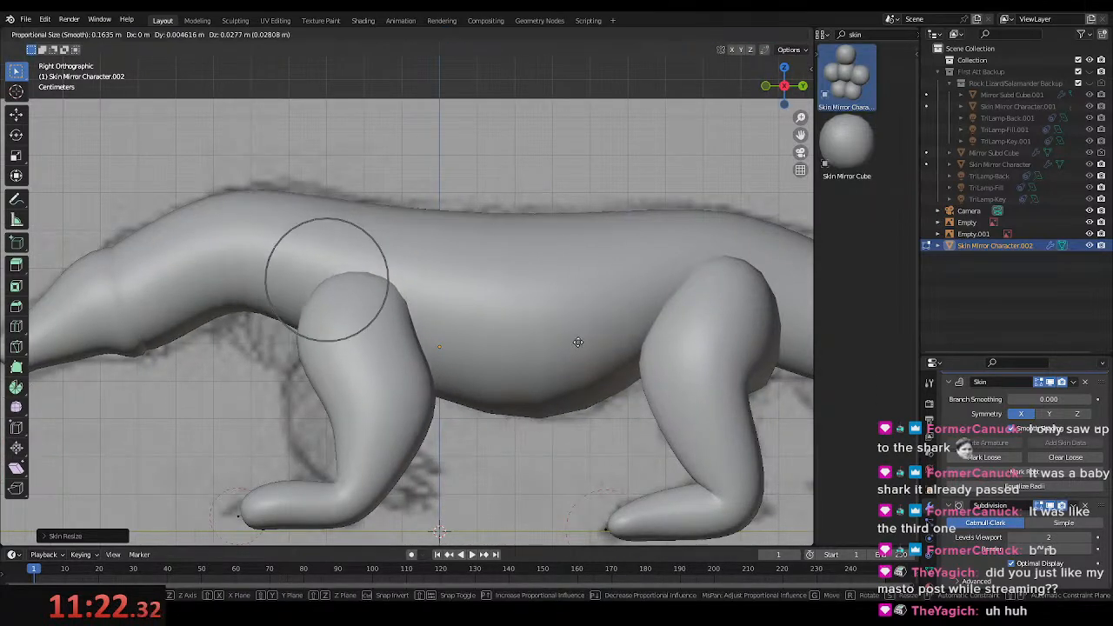
{"action": "left_click", "coordinate": [576, 342]}
- Shift the neck base point back toward the shoulders, save the file, and check the neck curve in solid shading
{"action": "middle_click_drag", "start_coordinate": [202, 289], "coordinate": [324, 329], "text": "shift"}
{"action": "key", "text": "shift+z"}
{"action": "left_click", "coordinate": [346, 301]}
{"action": "scroll", "coordinate": [436, 300], "scroll_direction": "up", "scroll_amount": 2}
{"action": "key", "text": "g"}
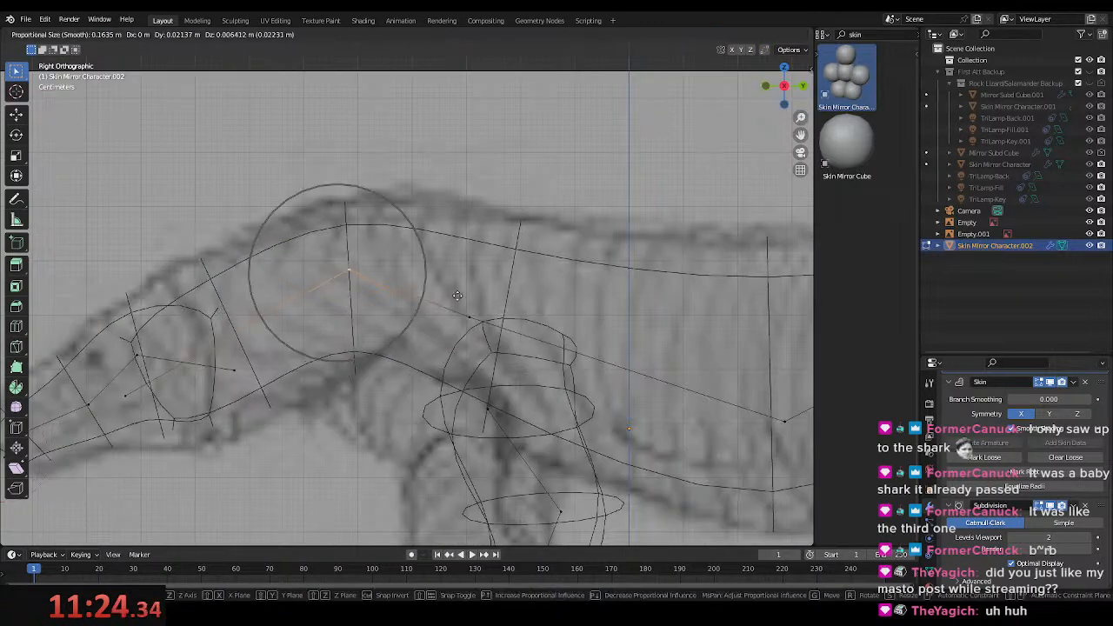
{"action": "left_click", "coordinate": [471, 297]}
{"action": "key", "text": "ctrl+s"}
{"action": "key", "text": "shift+z"}
{"action": "scroll", "coordinate": [471, 297], "scroll_direction": "down", "scroll_amount": 3}
{"action": "scroll", "coordinate": [422, 345], "scroll_direction": "up", "scroll_amount": 5}
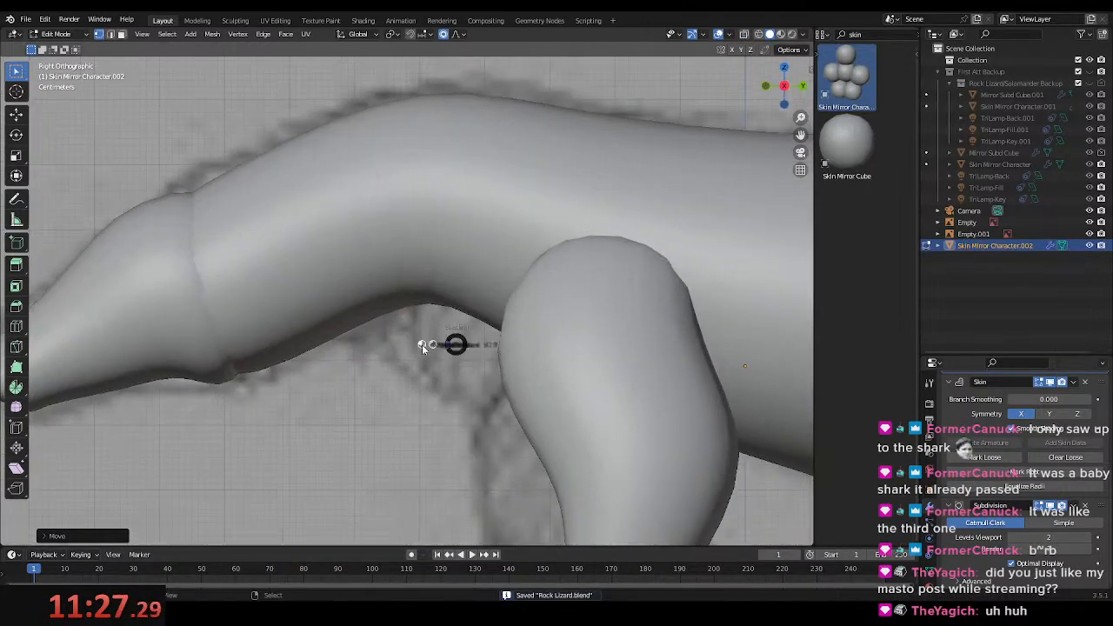
- Duplicate the neck base point below the throat, mark it as a skin root, and extrude it toward the front leg
{"action": "left_click", "coordinate": [422, 345]}
{"action": "key", "text": "shift+d"}
{"action": "left_click", "coordinate": [383, 361]}
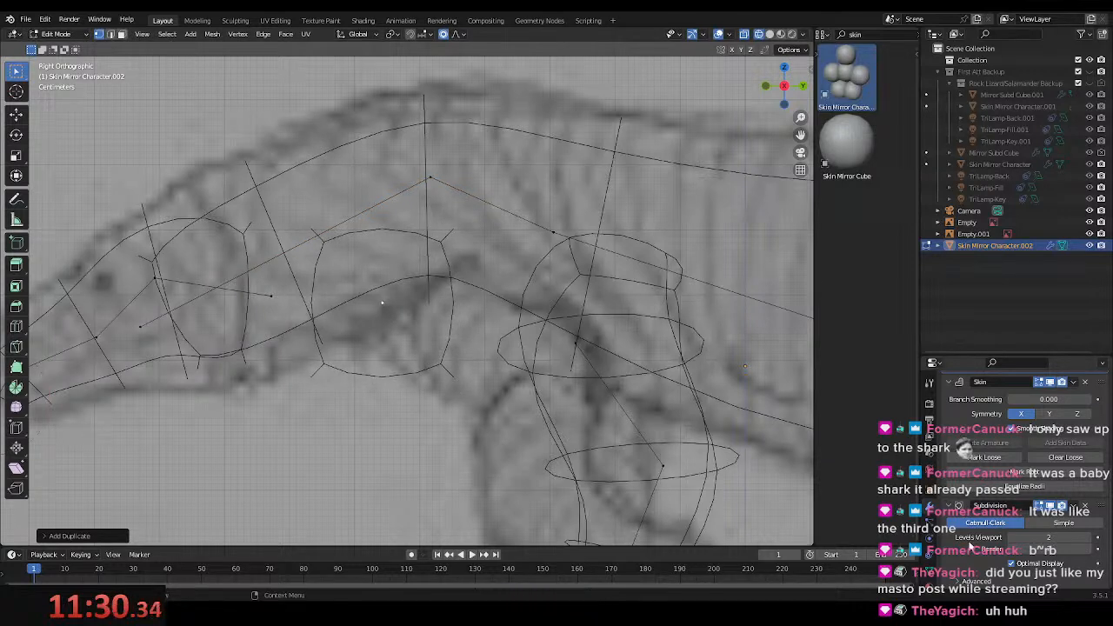
{"action": "left_click", "coordinate": [1019, 475]}
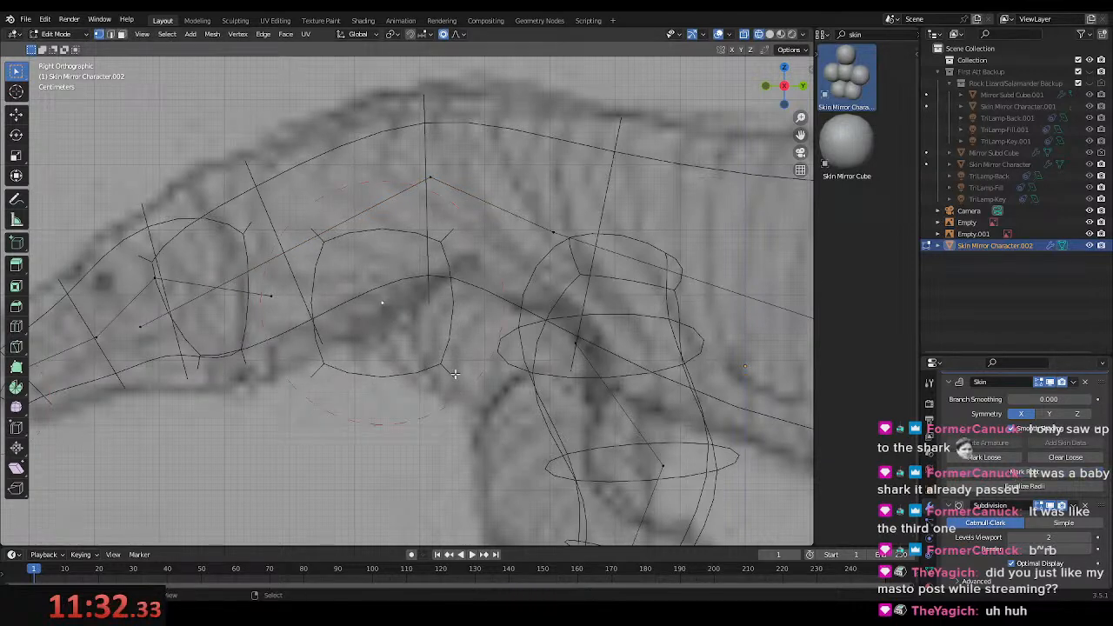
{"action": "key", "text": "g"}
{"action": "left_click", "coordinate": [500, 377]}
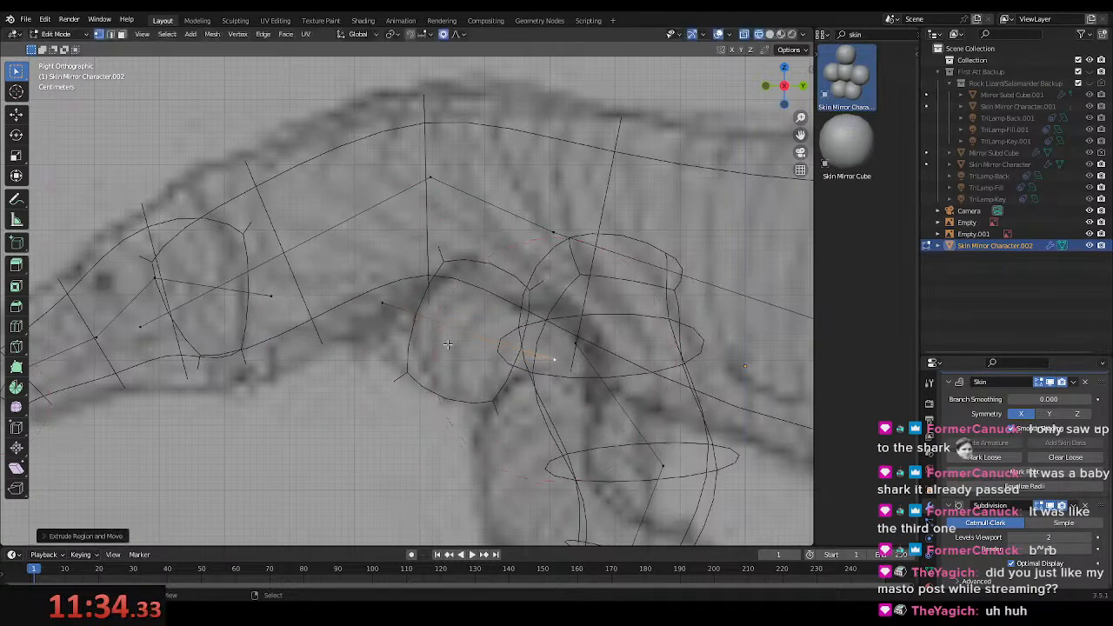
- Reposition the new chest points and resize their skin along the X axis
{"action": "key", "text": "g"}
{"action": "left_click", "coordinate": [326, 310]}
{"action": "left_click", "coordinate": [565, 366], "text": "shift"}
{"action": "middle_click_drag", "start_coordinate": [566, 368], "coordinate": [664, 390]}
{"action": "key", "text": "s"}
{"action": "key", "text": "x"}
{"action": "left_click", "coordinate": [514, 374]}
{"action": "middle_click_drag", "start_coordinate": [513, 374], "coordinate": [426, 366]}
{"action": "key", "text": "z"}
{"action": "key", "text": "z"}
{"action": "left_click", "coordinate": [334, 366]}
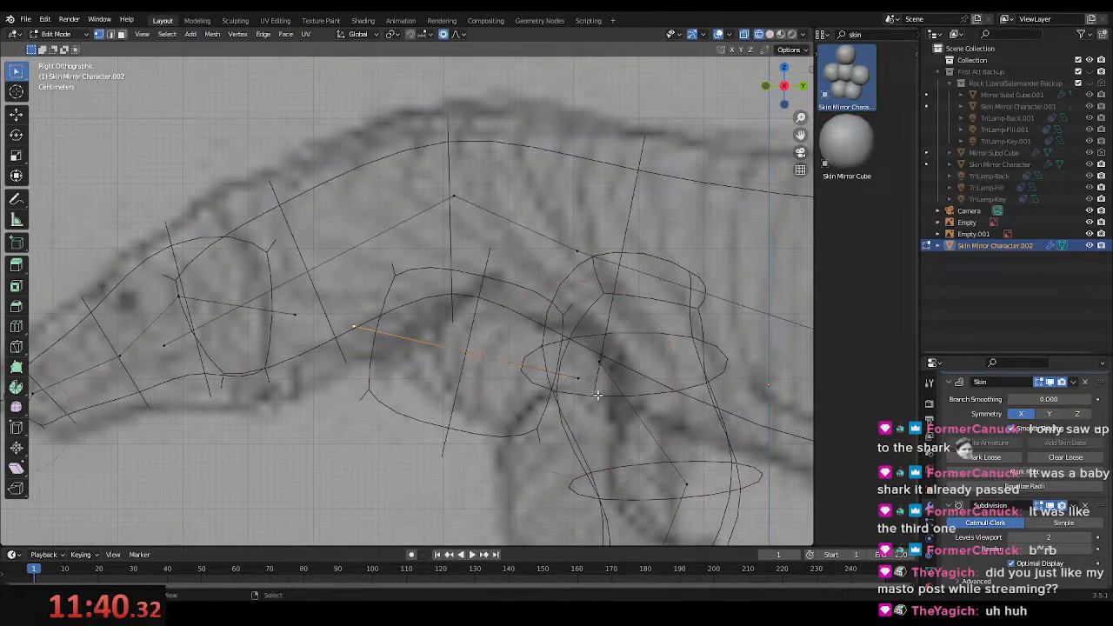
- Extend the chest piece with a new point extruded up into the neck, adjust its middle point and skin size, and save
{"action": "key", "text": "g"}
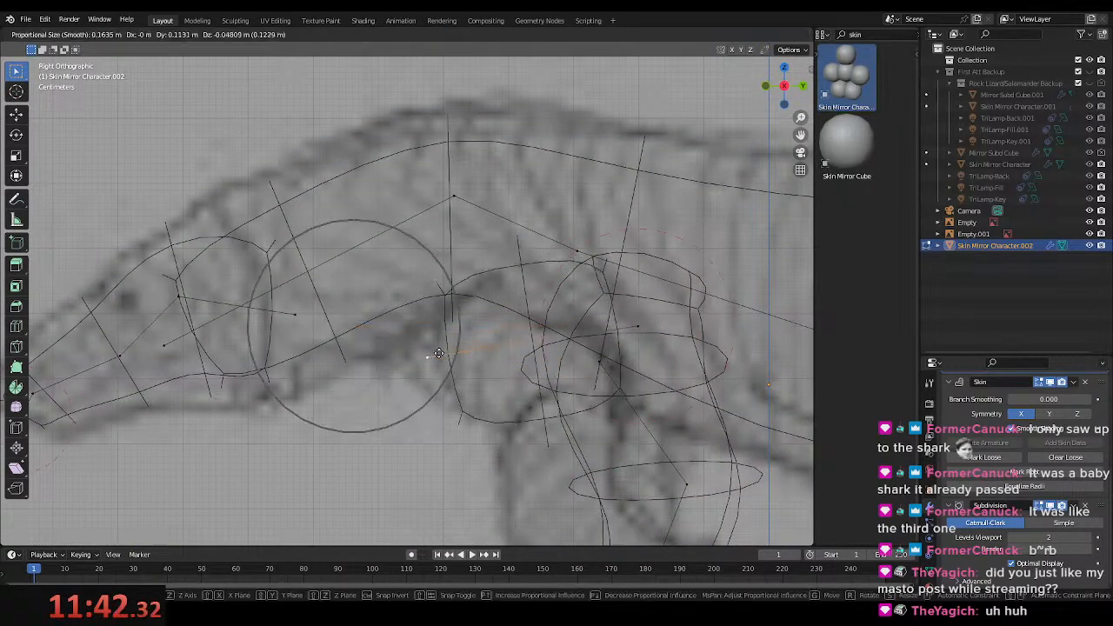
{"action": "left_click", "coordinate": [448, 349]}
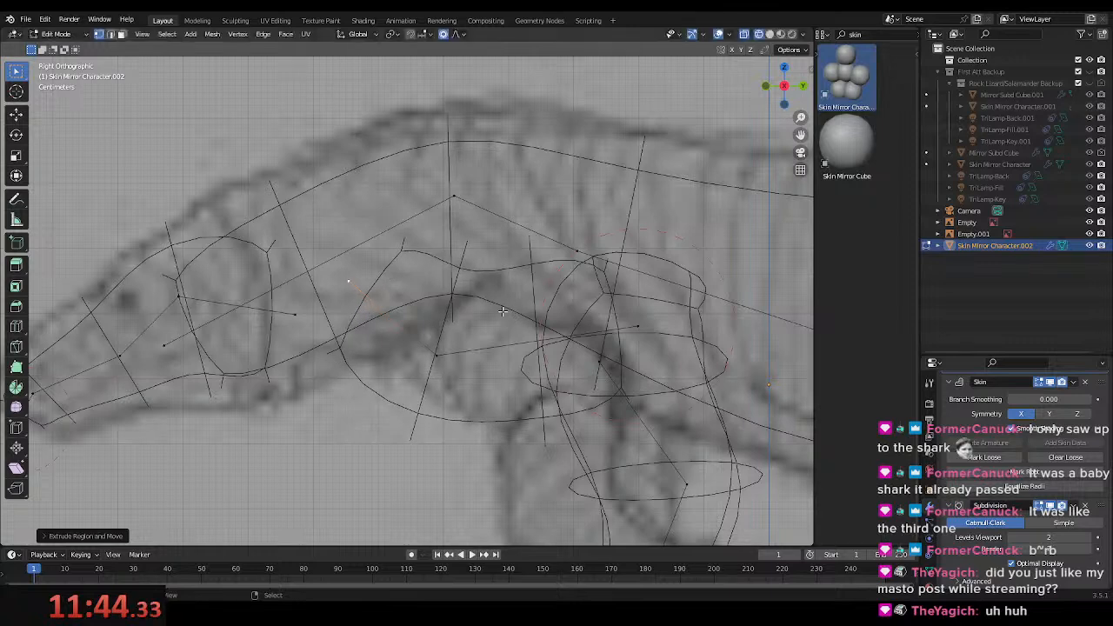
{"action": "key", "text": "s"}
{"action": "scroll", "coordinate": [622, 351], "scroll_direction": "down", "scroll_amount": 6}
{"action": "left_click", "coordinate": [636, 346]}
{"action": "key", "text": "g"}
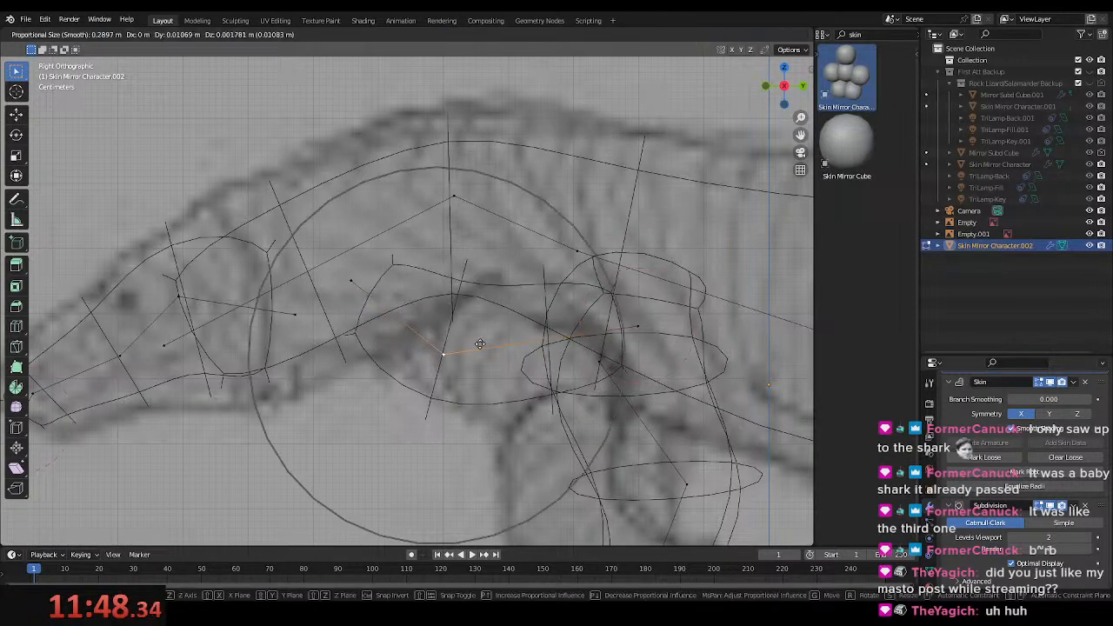
{"action": "left_click", "coordinate": [499, 340]}
{"action": "key", "text": "ctrl+s"}
{"action": "key", "text": "shift+z"}
{"action": "key", "text": "shift+z"}
- Resize the chest piece's middle skin along the X axis, save the file, and switch to solid shading
{"action": "mouse_move", "coordinate": [488, 365]}
{"action": "middle_mouse_down"}
{"action": "mouse_move", "coordinate": [548, 377]}
{"action": "mouse_move", "coordinate": [357, 299]}
{"action": "mouse_move", "coordinate": [424, 344]}
{"action": "middle_mouse_up"}
{"action": "key", "text": "s"}
{"action": "key", "text": "x"}
{"action": "left_click", "coordinate": [426, 343]}
{"action": "key", "text": "ctrl+s"}
{"action": "key", "text": "z"}
{"action": "left_click", "coordinate": [508, 343]}
- Examine the chest piece against the side reference and from an angled solid view of the whole body
{"action": "mouse_move", "coordinate": [521, 348]}
{"action": "middle_mouse_down"}
{"action": "mouse_move", "coordinate": [547, 377]}
{"action": "mouse_move", "coordinate": [469, 325]}
{"action": "mouse_move", "coordinate": [449, 273]}
{"action": "middle_mouse_up"}
{"action": "key", "text": "KP_3"}
{"action": "key", "text": "shift+z"}
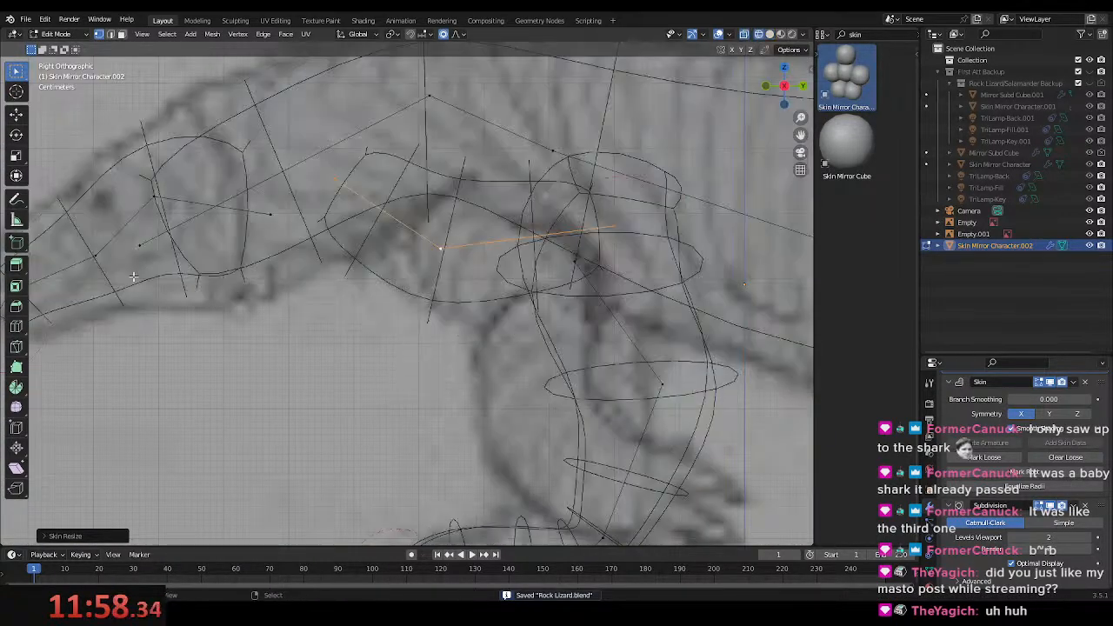
{"action": "middle_click_drag", "start_coordinate": [288, 296], "coordinate": [321, 356], "text": "shift"}
{"action": "scroll", "coordinate": [321, 355], "scroll_direction": "down", "scroll_amount": 4}
{"action": "key", "text": "Tab"}
{"action": "key", "text": "shift+z"}
{"action": "middle_click_drag", "start_coordinate": [668, 406], "coordinate": [477, 370]}
{"action": "key", "text": "Tab"}
- Undo the added chest piece completely and return to Object Mode in the side view
{"action": "key", "text": "ctrl+z"}
{"action": "key", "text": "ctrl+z"}
{"action": "key", "text": "ctrl+z"}
{"action": "key", "text": "ctrl+z"}
{"action": "key", "text": "ctrl+z"}
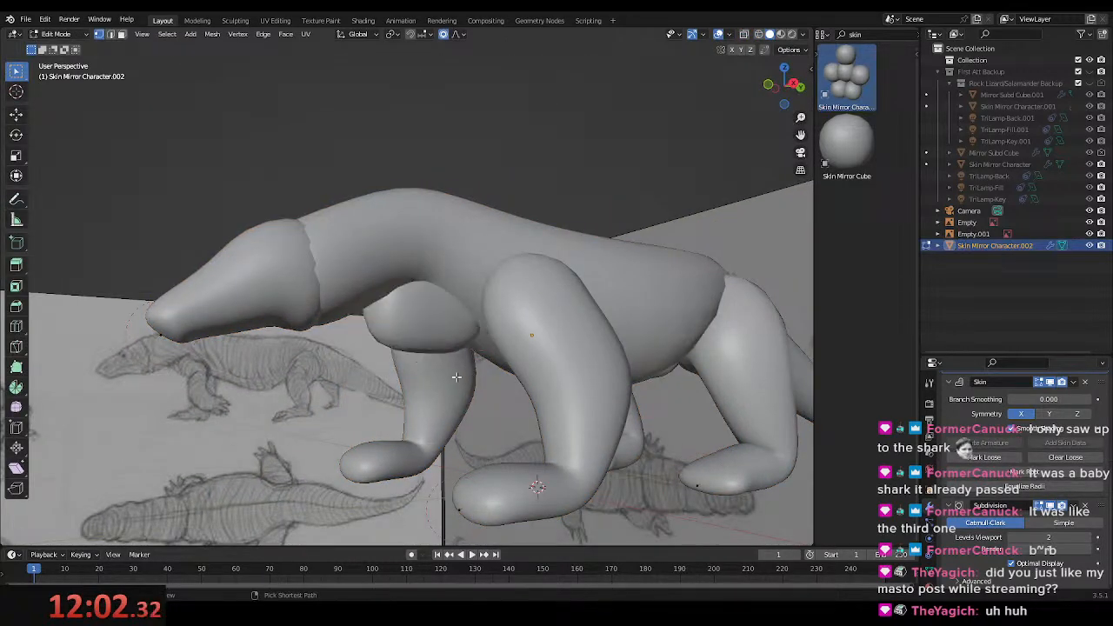
{"action": "key", "text": "ctrl+z"}
{"action": "key", "text": "ctrl+z"}
{"action": "key", "text": "ctrl+z"}
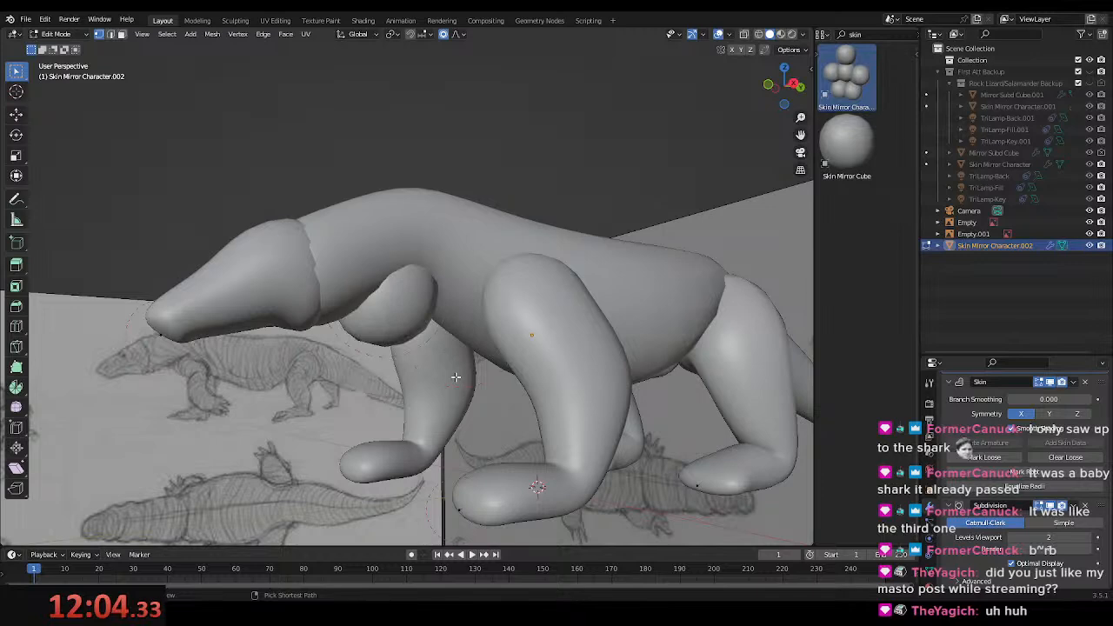
{"action": "key", "text": "KP_3"}
{"action": "key", "text": "ctrl+z"}
{"action": "key", "text": "Tab"}
- Compare the neck and front legs with the side reference in wireframe, save the file, and inspect the shoulders from other angles
{"action": "scroll", "coordinate": [439, 336], "scroll_direction": "down", "scroll_amount": 2}
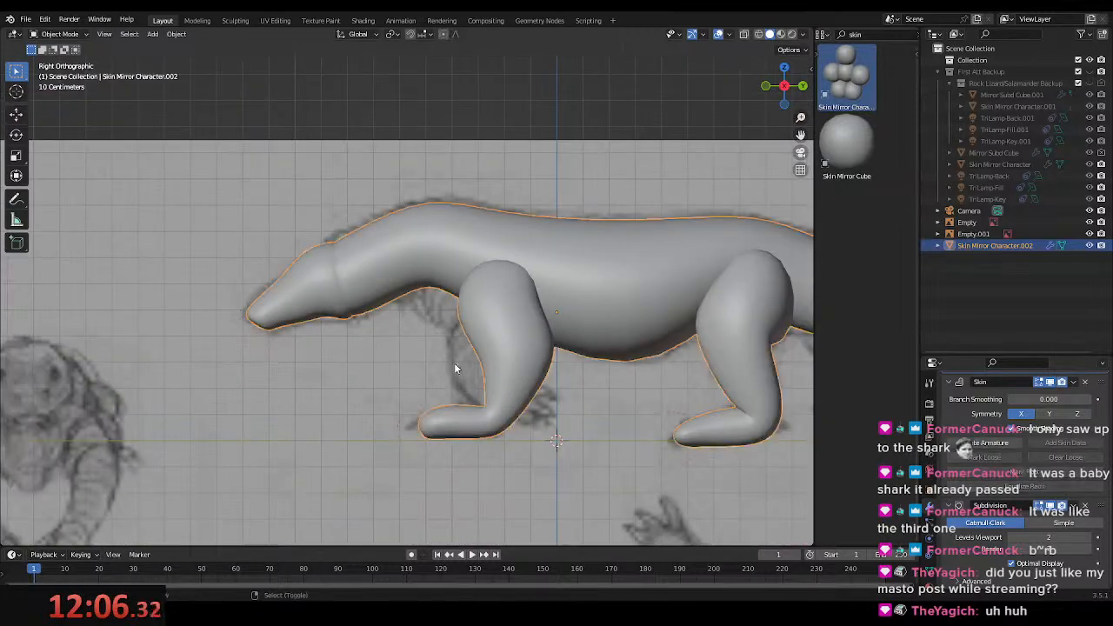
{"action": "middle_click_drag", "start_coordinate": [444, 349], "coordinate": [352, 373], "text": "shift"}
{"action": "key", "text": "z"}
{"action": "middle_click_drag", "start_coordinate": [223, 393], "coordinate": [252, 376], "text": "shift"}
{"action": "middle_click_drag", "start_coordinate": [326, 357], "coordinate": [323, 325], "text": "shift"}
{"action": "scroll", "coordinate": [405, 318], "scroll_direction": "up", "scroll_amount": 4}
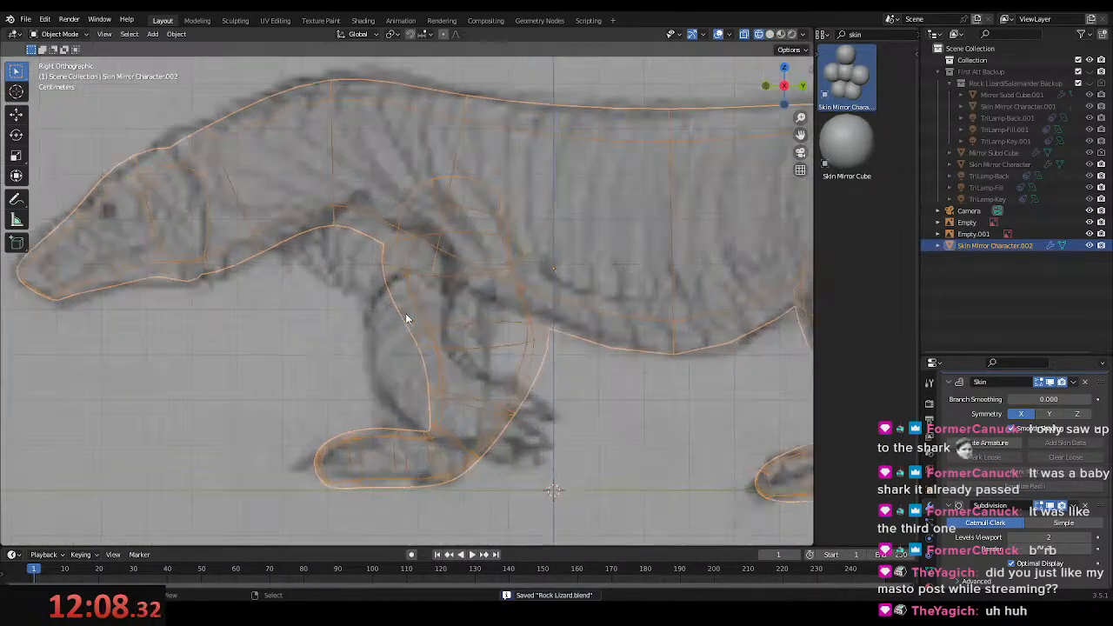
{"action": "scroll", "coordinate": [316, 392], "scroll_direction": "down", "scroll_amount": 4}
{"action": "key", "text": "shift+z"}
{"action": "key", "text": "ctrl+s"}
{"action": "middle_click_drag", "start_coordinate": [520, 405], "coordinate": [468, 403]}
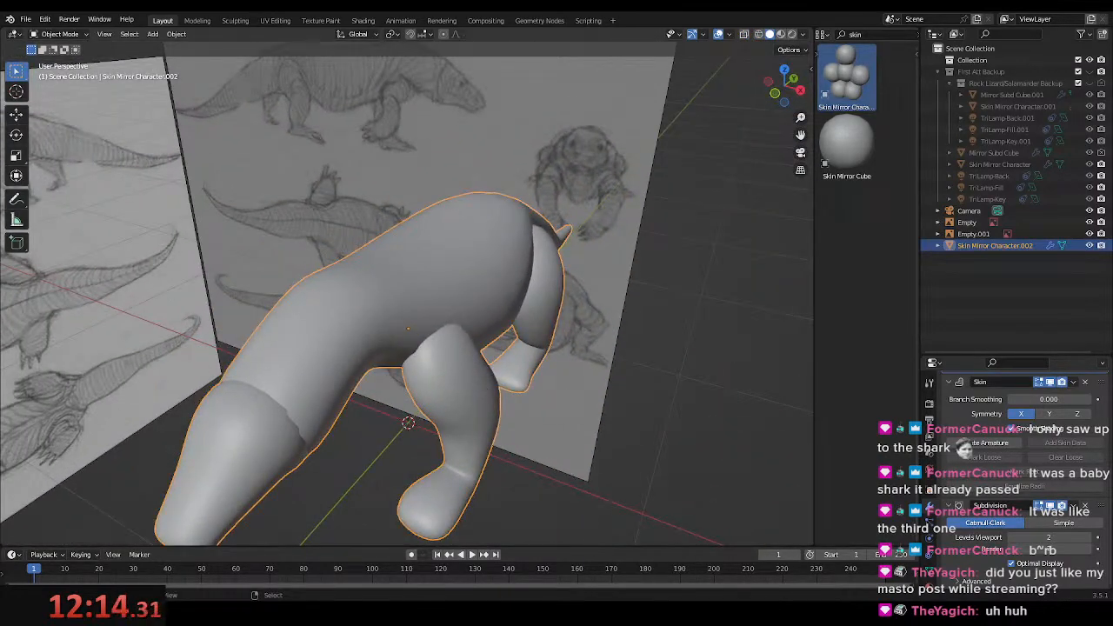
- Switch to the browser and examine Komodo dragon photos, including the nypost.com one, for the shape of the chest and front legs
{"action": "key", "text": "alt+Tab"}
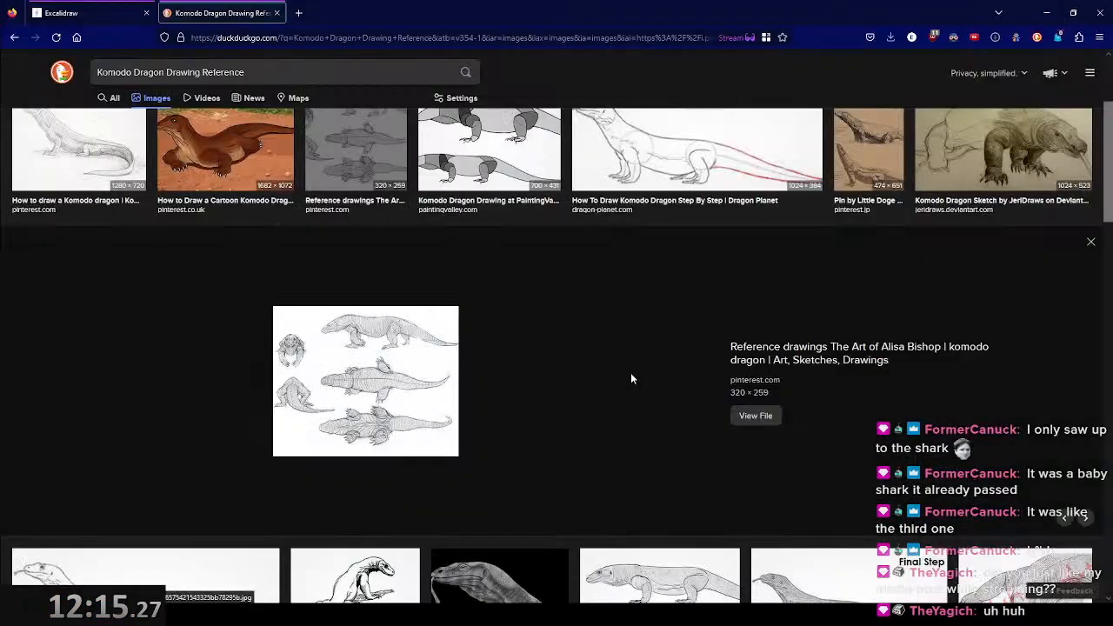
{"action": "scroll", "coordinate": [627, 372], "scroll_direction": "up", "scroll_amount": 3}
{"action": "key", "text": "alt+Left"}
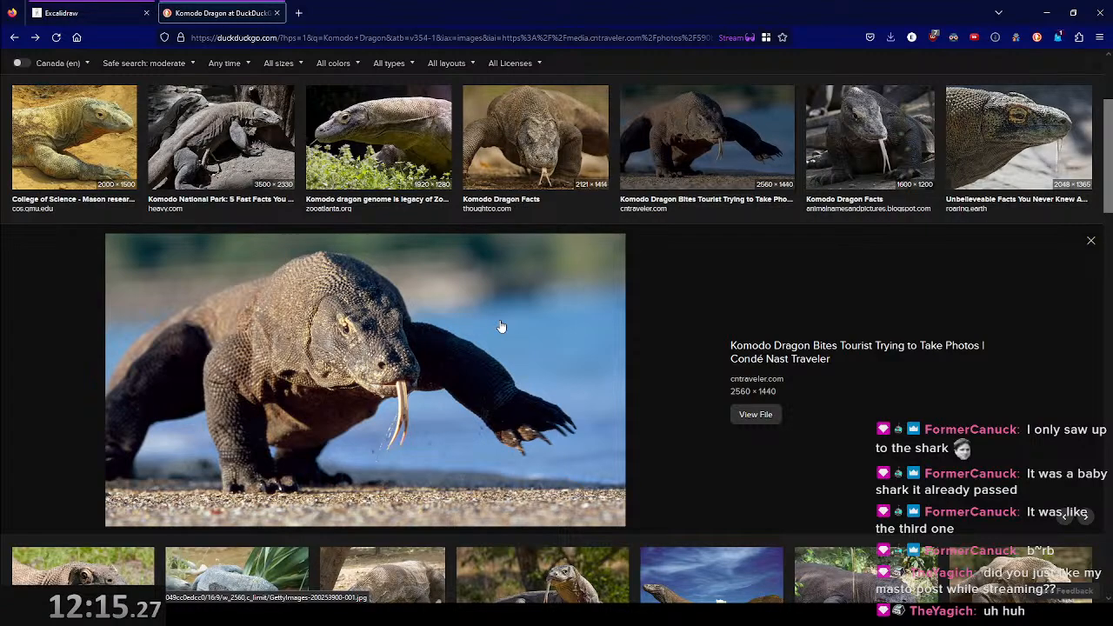
{"action": "scroll", "coordinate": [502, 326], "scroll_direction": "down", "scroll_amount": 3}
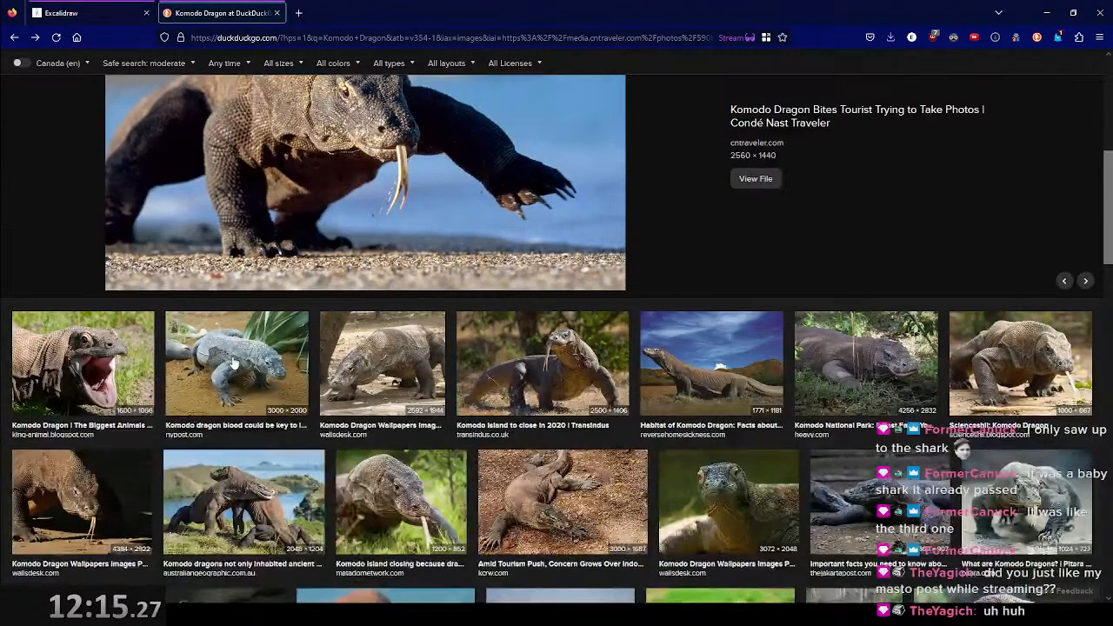
{"action": "left_click", "coordinate": [233, 365]}
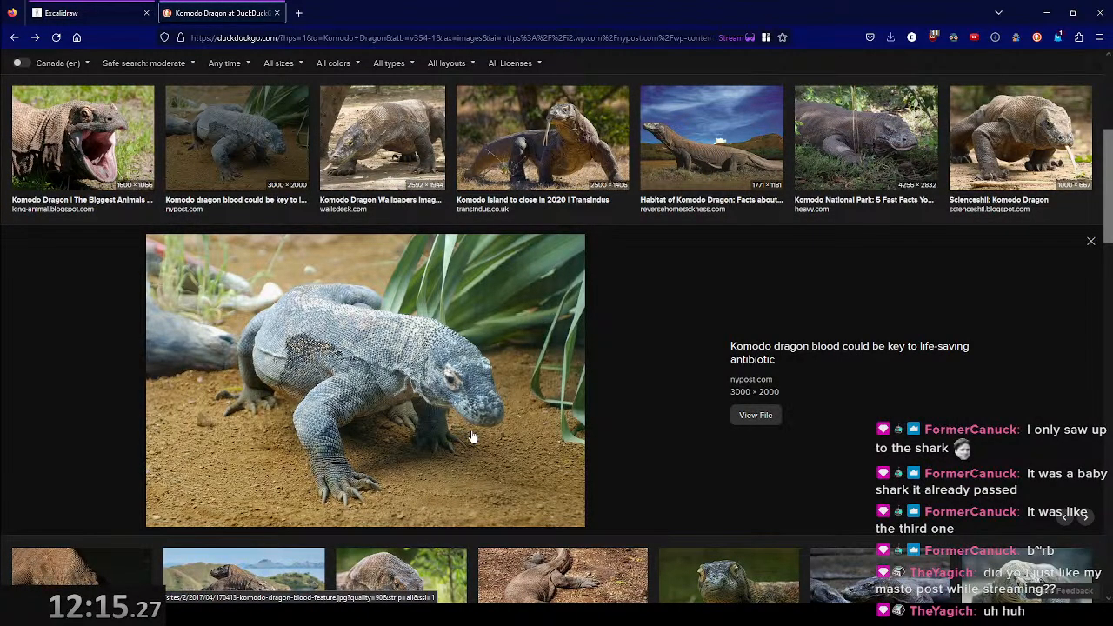
{"action": "scroll", "coordinate": [473, 436], "scroll_direction": "down", "scroll_amount": 2}
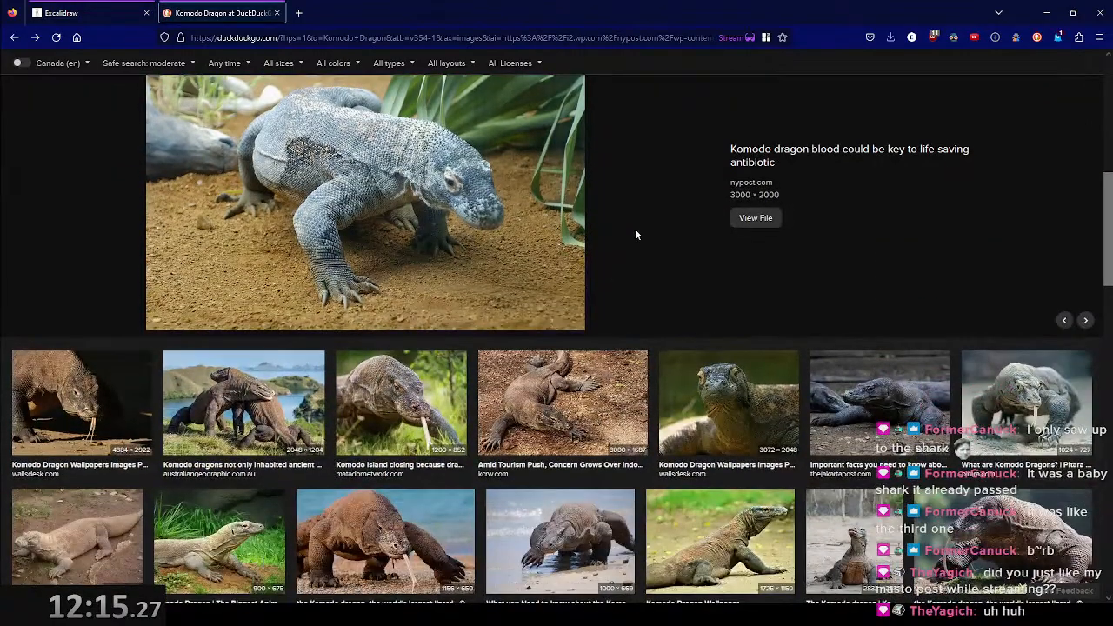
{"action": "scroll", "coordinate": [635, 228], "scroll_direction": "down", "scroll_amount": 1}
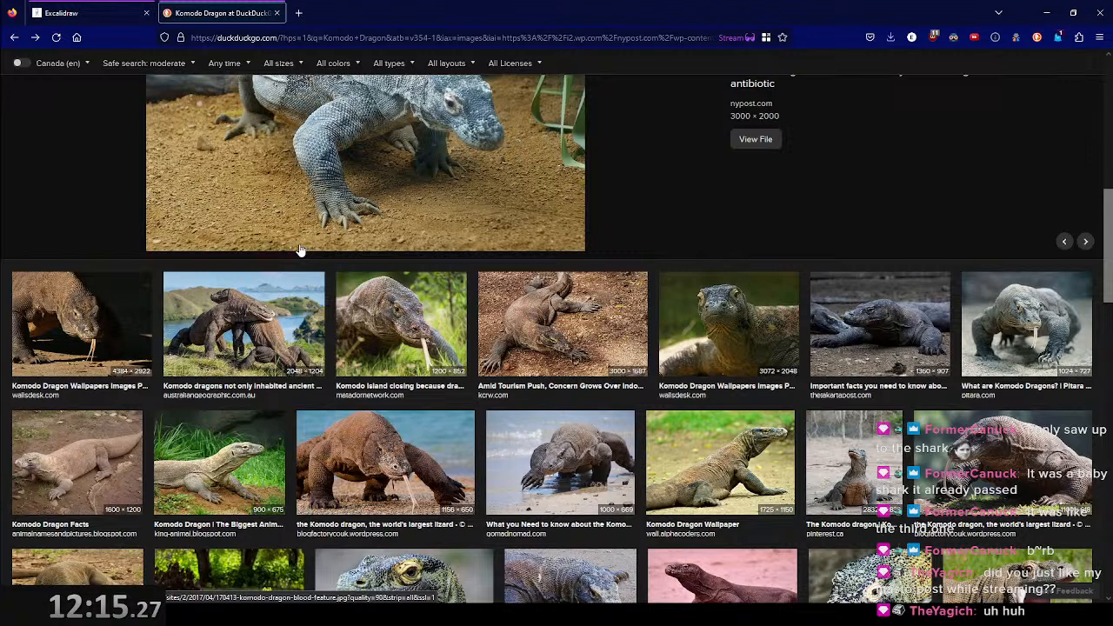
- Switch to the Excalidraw board and look through its diagrams and creature concept sketches
{"action": "left_click", "coordinate": [116, 11]}
{"action": "scroll", "coordinate": [435, 335], "scroll_direction": "down", "scroll_amount": 3}
{"action": "scroll", "coordinate": [435, 335], "scroll_direction": "left", "scroll_amount": 3}
{"action": "scroll", "coordinate": [446, 352], "scroll_direction": "down", "scroll_amount": 3}
{"action": "scroll", "coordinate": [433, 345], "scroll_direction": "down", "scroll_amount": 6, "text": "ctrl"}
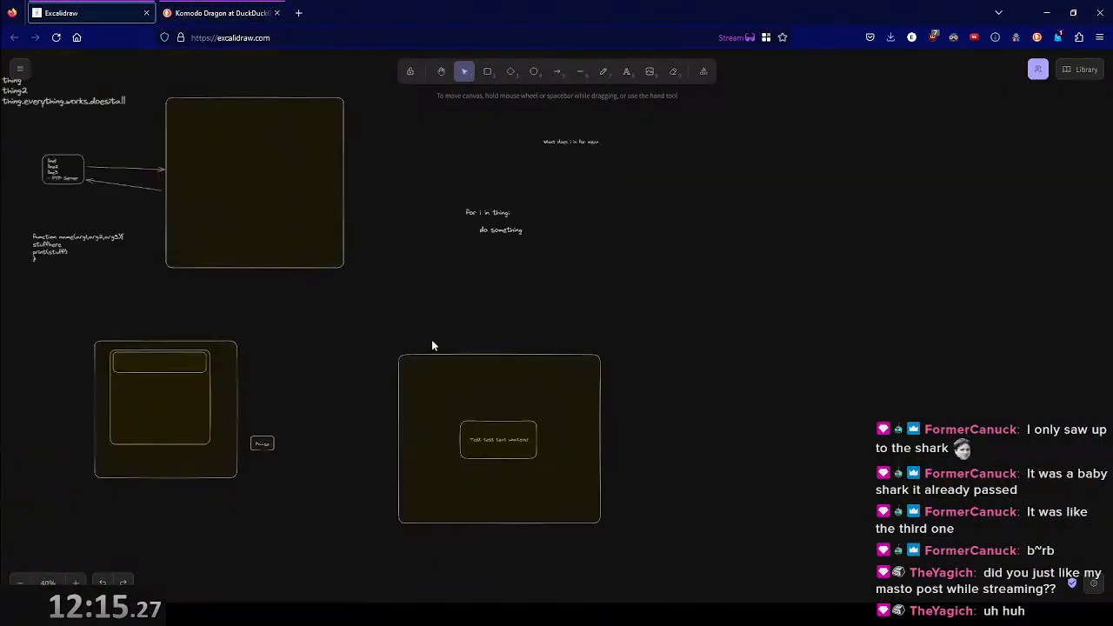
{"action": "scroll", "coordinate": [497, 388], "scroll_direction": "up", "scroll_amount": 4, "text": "ctrl"}
{"action": "scroll", "coordinate": [458, 402], "scroll_direction": "left", "scroll_amount": 8}
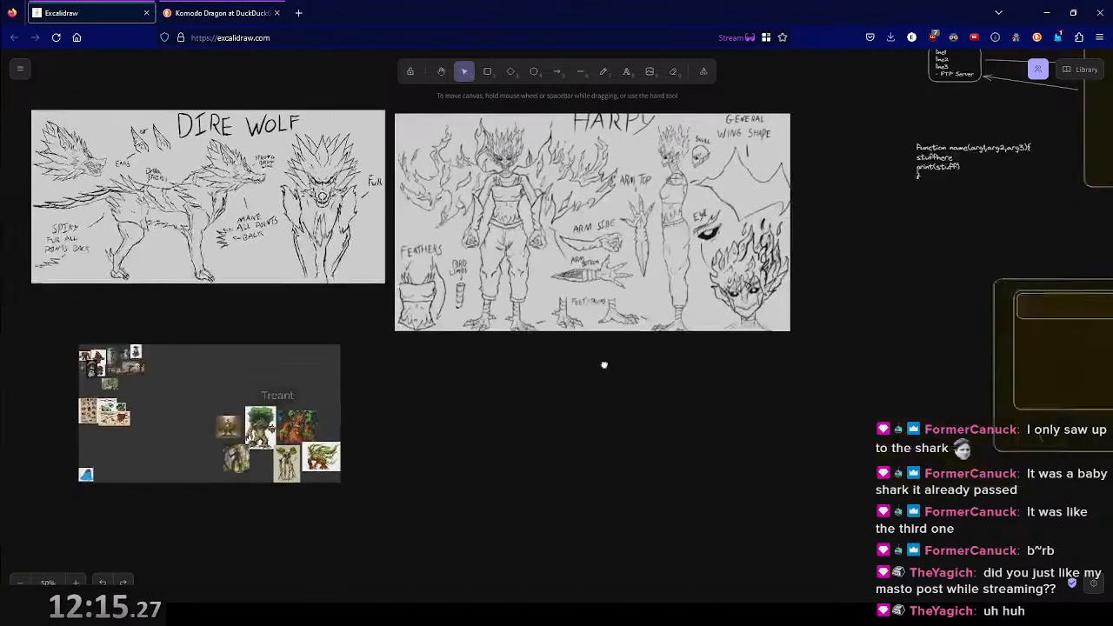